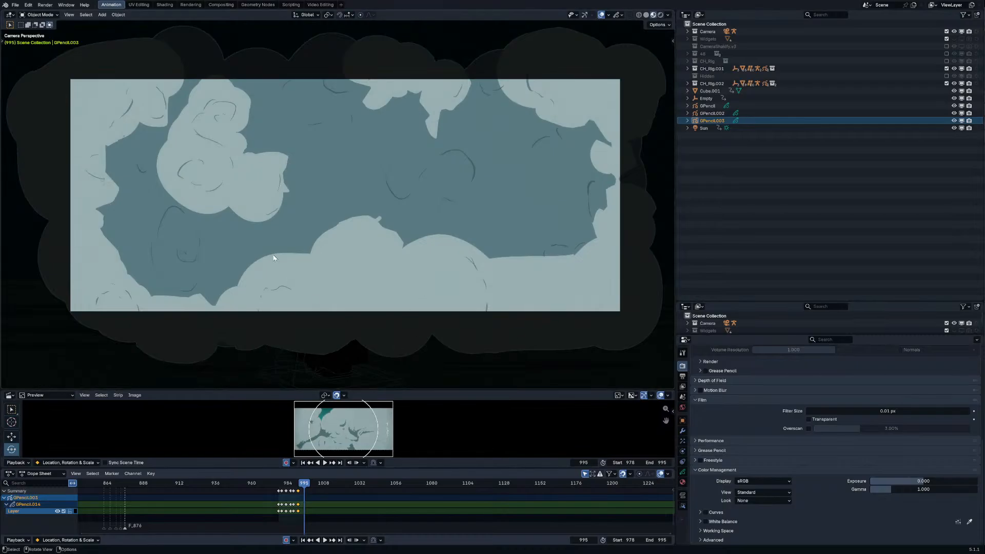
# Step: Enlarge the sequencer preview area and magnify the reference clip inside it
pyautogui.keyDown('shift'); pyautogui.moveTo(312, 245); pyautogui.dragTo(320, 261, button='middle'); pyautogui.keyUp('shift')
pyautogui.scroll(4, 277, 508)
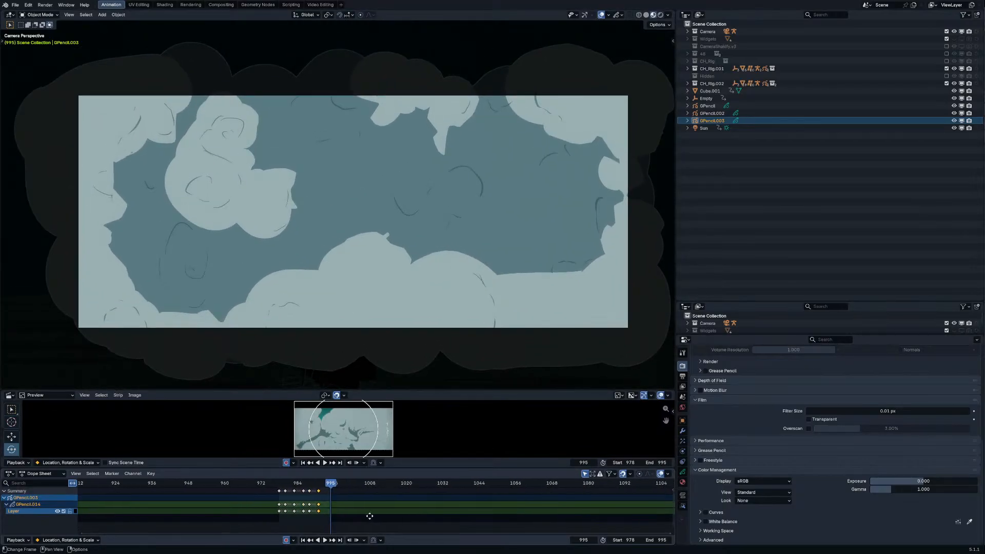
pyautogui.scroll(3, 377, 514)
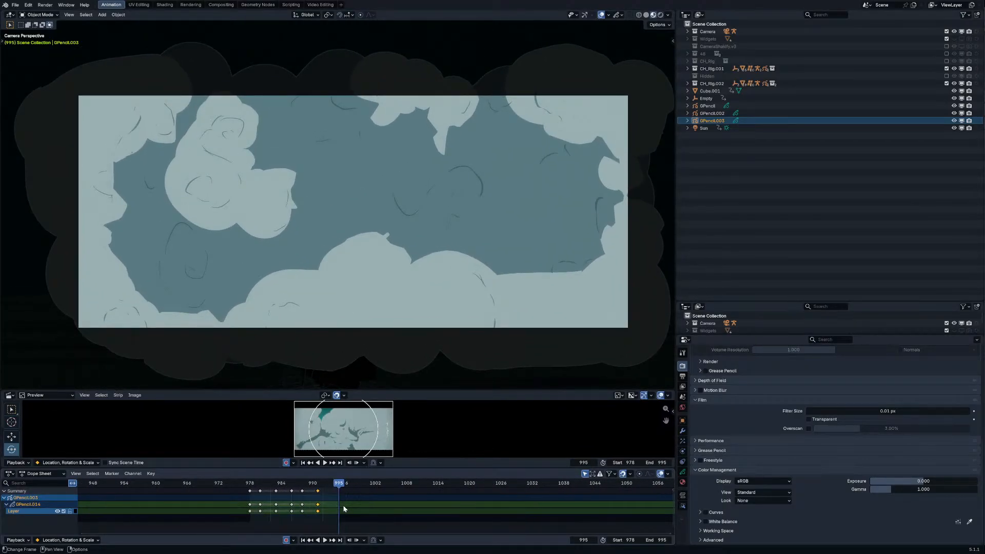
pyautogui.moveTo(411, 391); pyautogui.dragTo(418, 297)
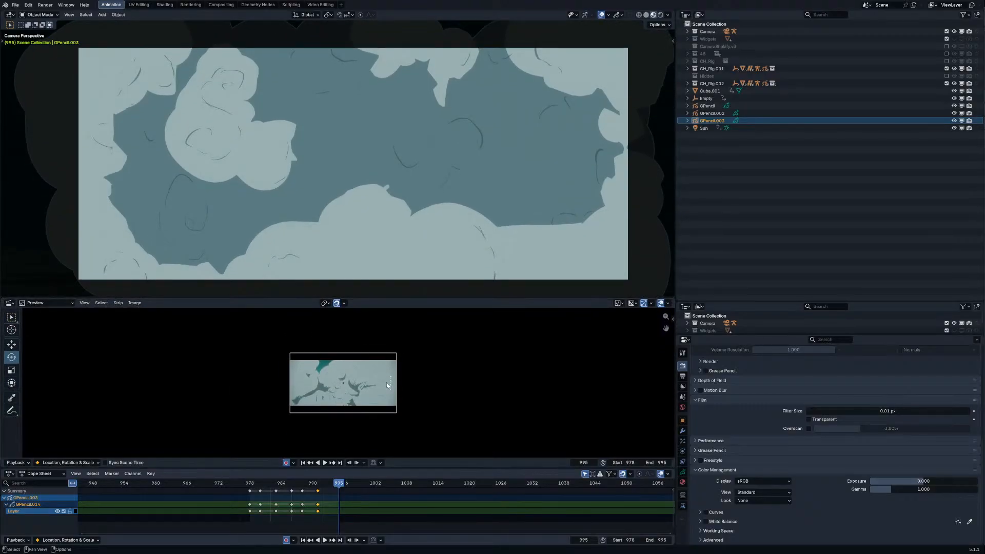
pyautogui.scroll(4, 382, 390)
pyautogui.scroll(-1, 368, 431)
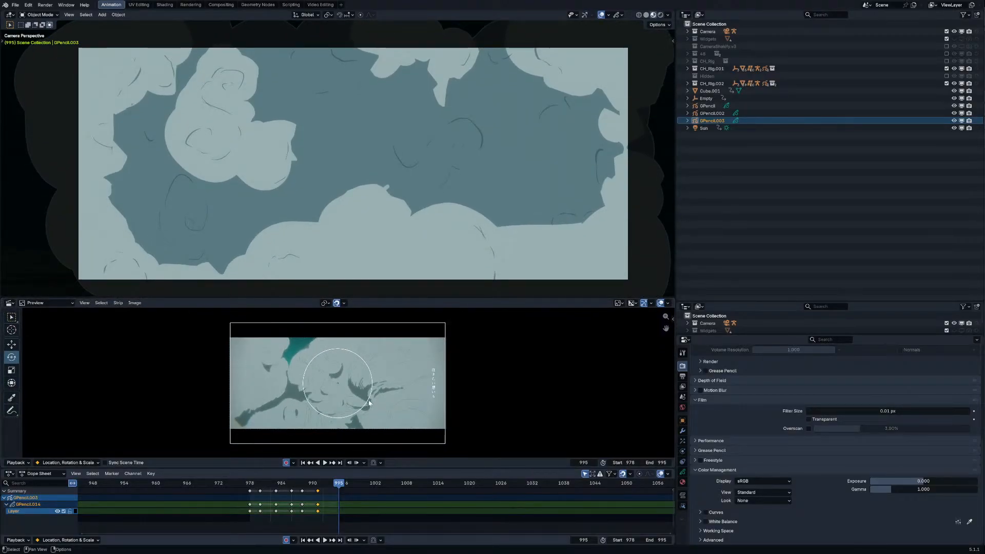
pyautogui.scroll(-1, 377, 402)
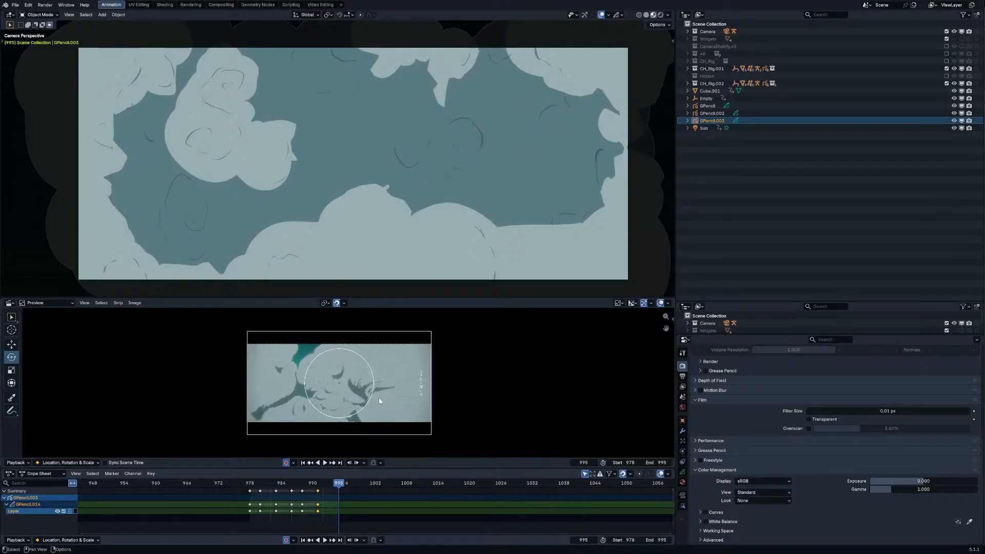
pyautogui.press('g')
pyautogui.press('Escape')
pyautogui.scroll(2, 394, 405)
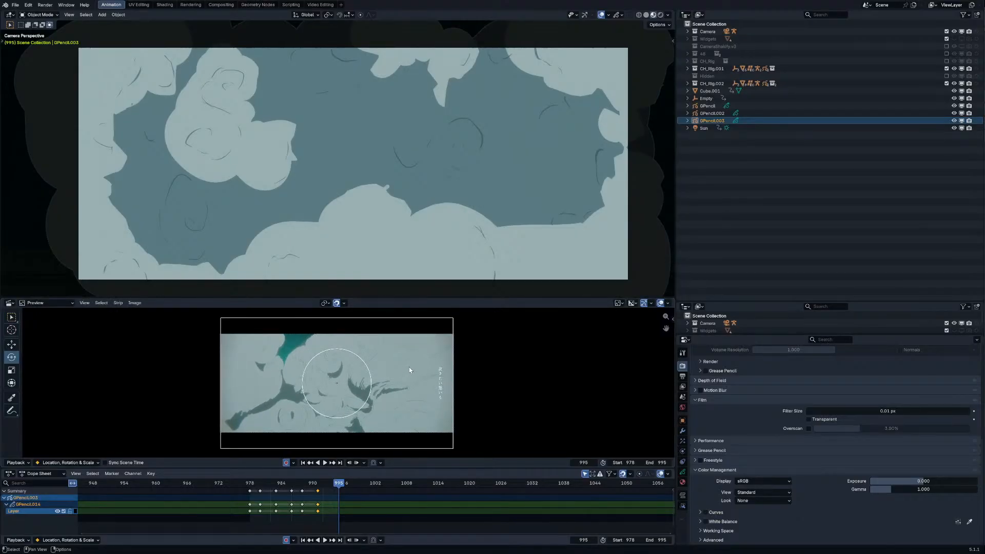
pyautogui.scroll(3, 377, 505)
# Step: Scrub the animation through frames 984 and 992 to compare the clouds with the reference, and return to frame 978
pyautogui.moveTo(328, 482); pyautogui.dragTo(251, 491)
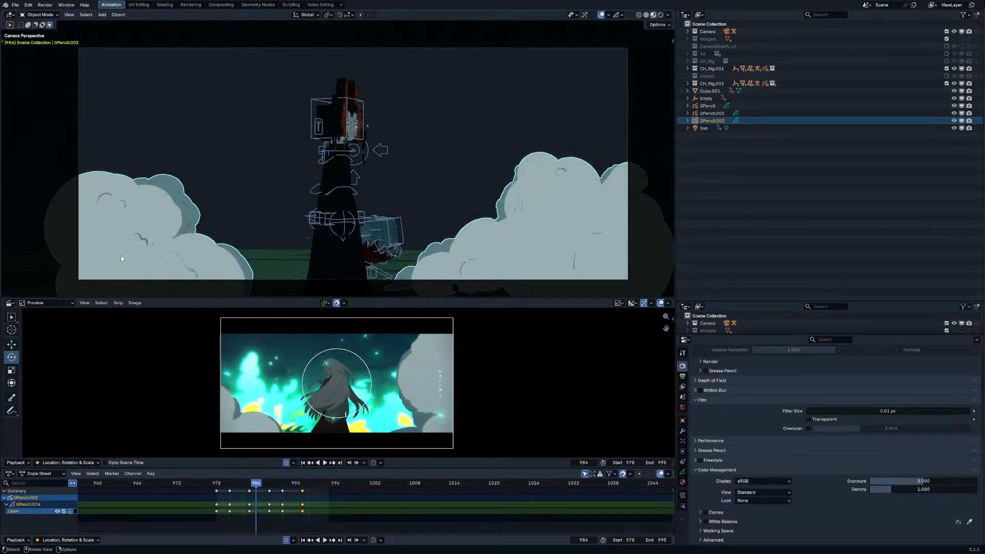
pyautogui.moveTo(257, 487); pyautogui.dragTo(310, 490)
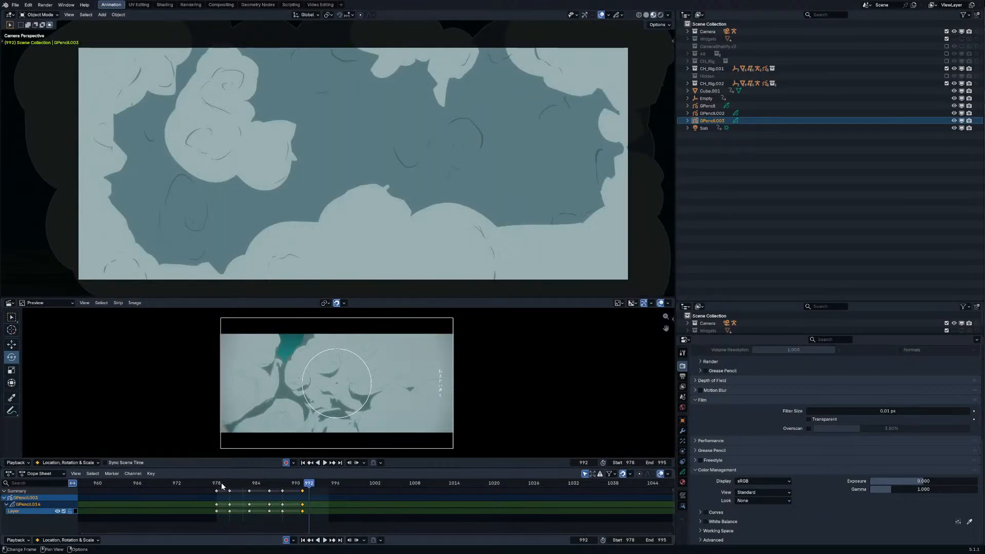
pyautogui.hotkey('shift', 'Left')
# Step: Change the output file name to test in the effects clouds scene 51 folder and render the animation
pyautogui.click(682, 377)
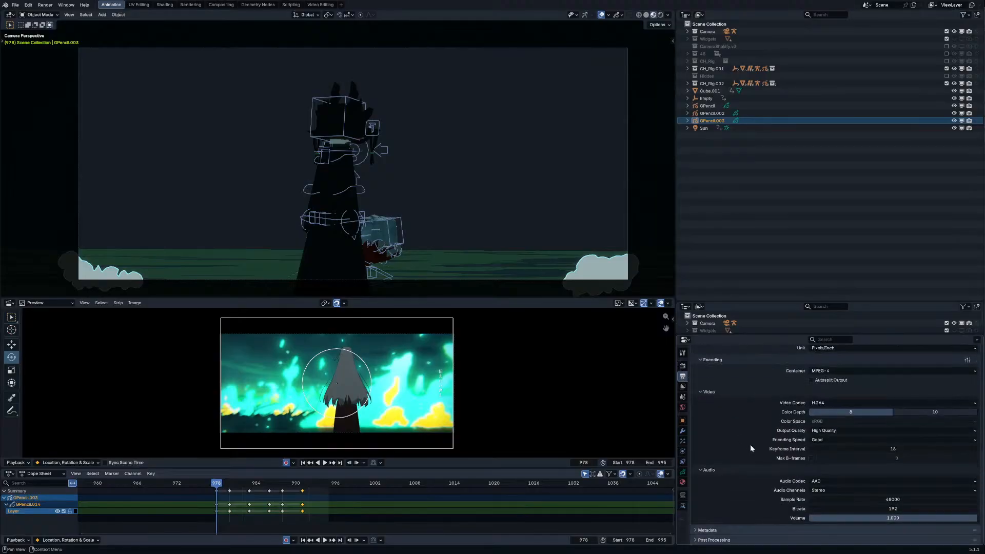
pyautogui.scroll(-2, 752, 520)
pyautogui.scroll(6, 821, 436)
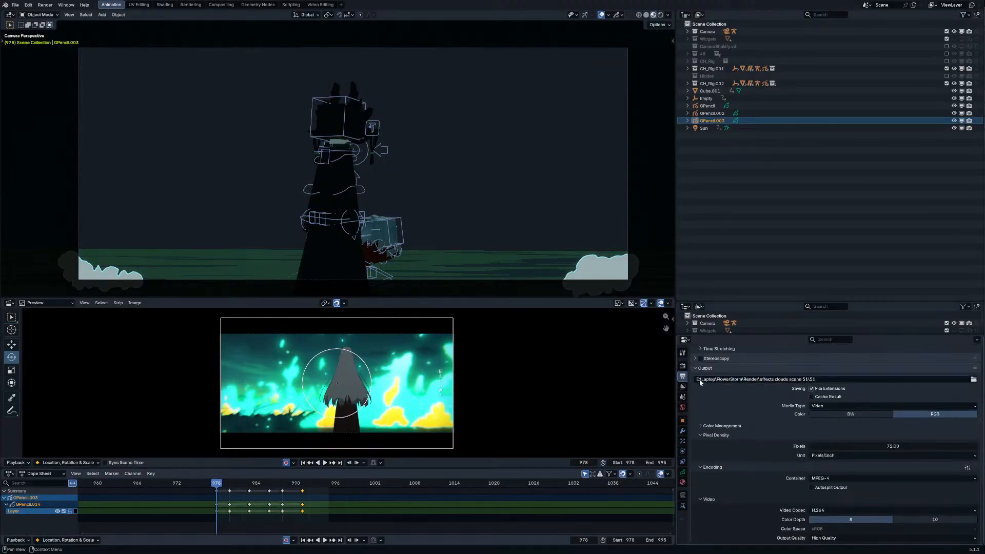
pyautogui.click(854, 379)
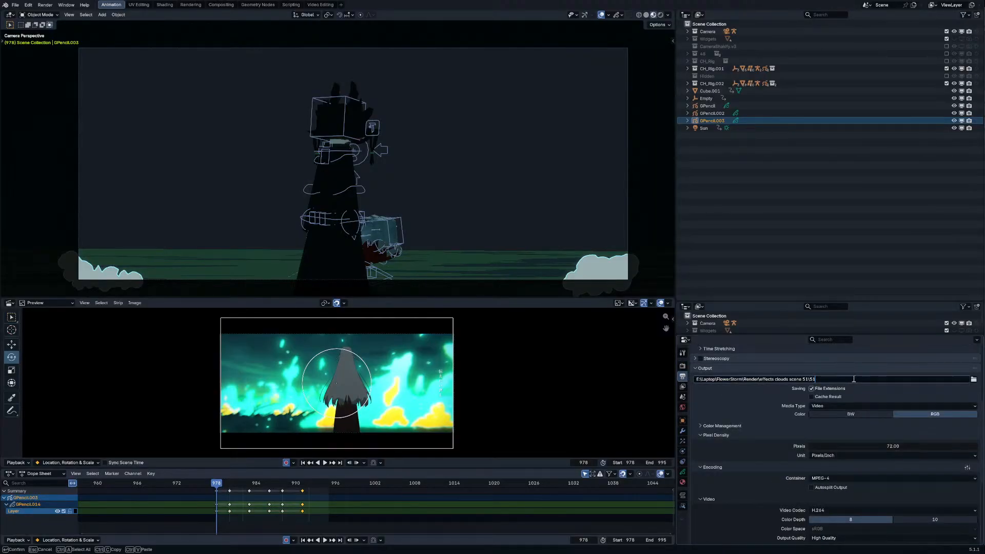
pyautogui.press('BackSpace')
pyautogui.press('BackSpace')
pyautogui.write('test')
pyautogui.press('Return')
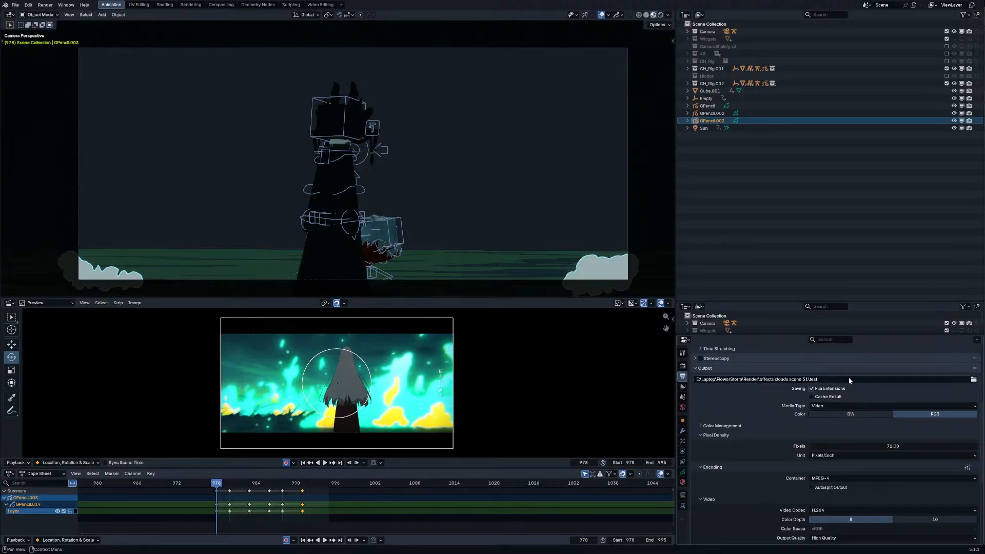
pyautogui.click(45, 5)
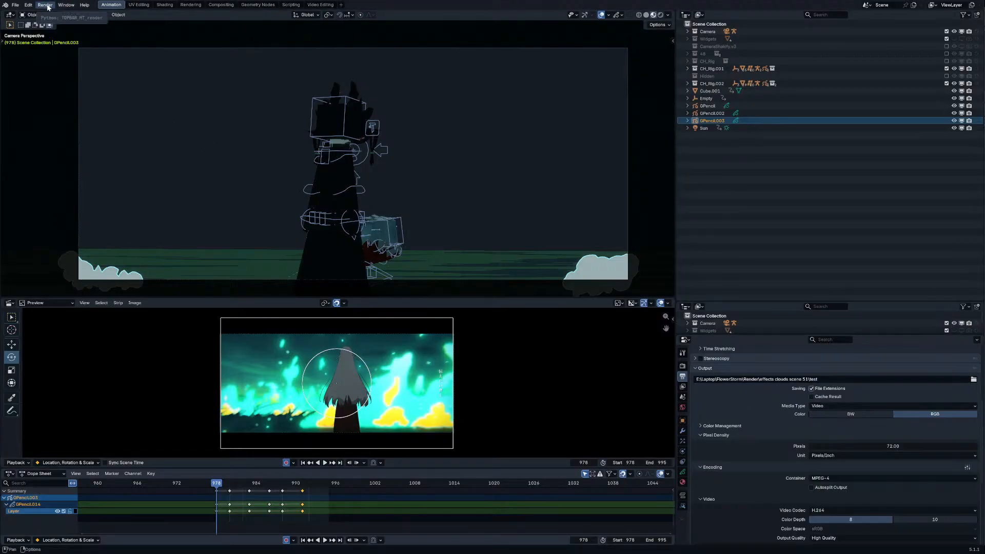
pyautogui.click(56, 21)
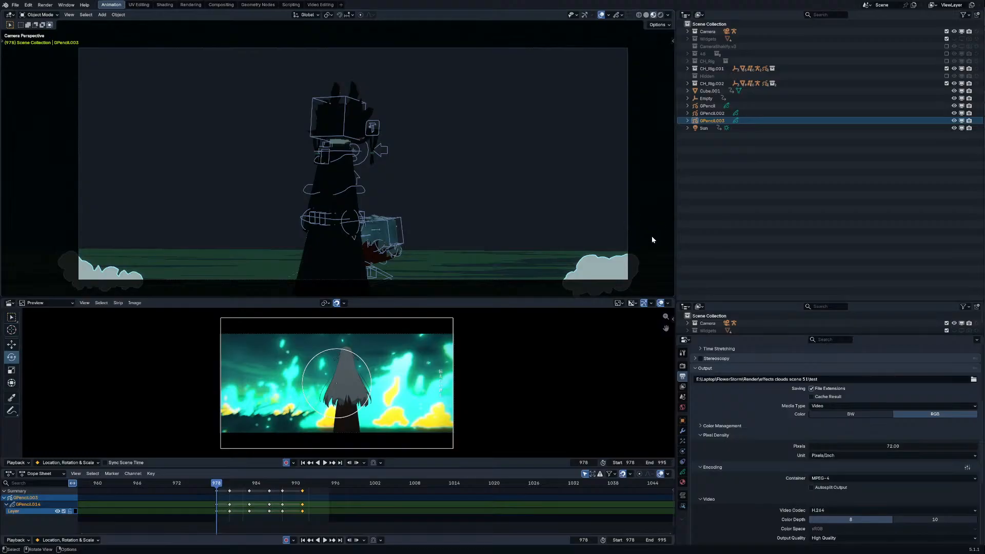
# Step: Switch to Clip Studio Paint, import the rendered test0978-0995 video and activate the Object tool
pyautogui.click(516, 404)
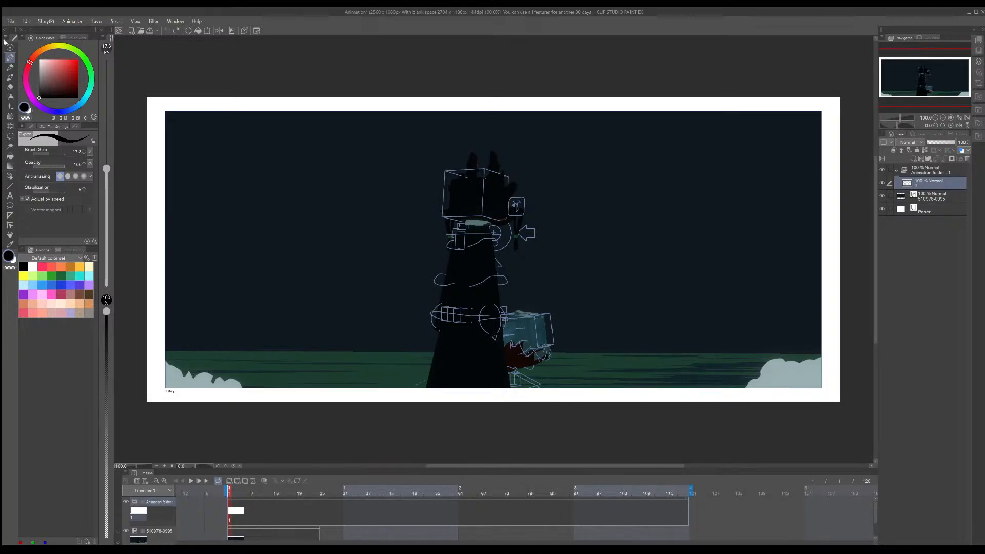
pyautogui.click(10, 21)
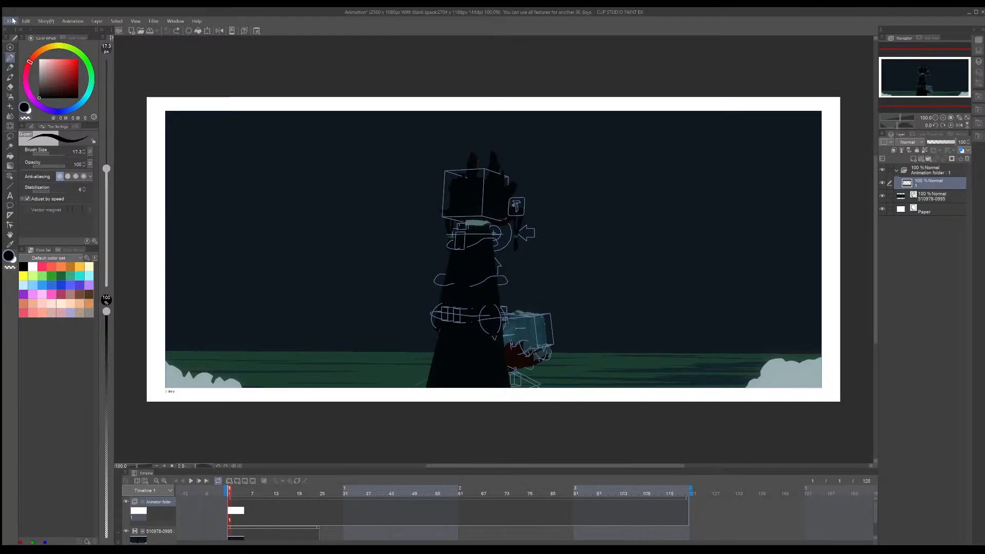
pyautogui.click(145, 194)
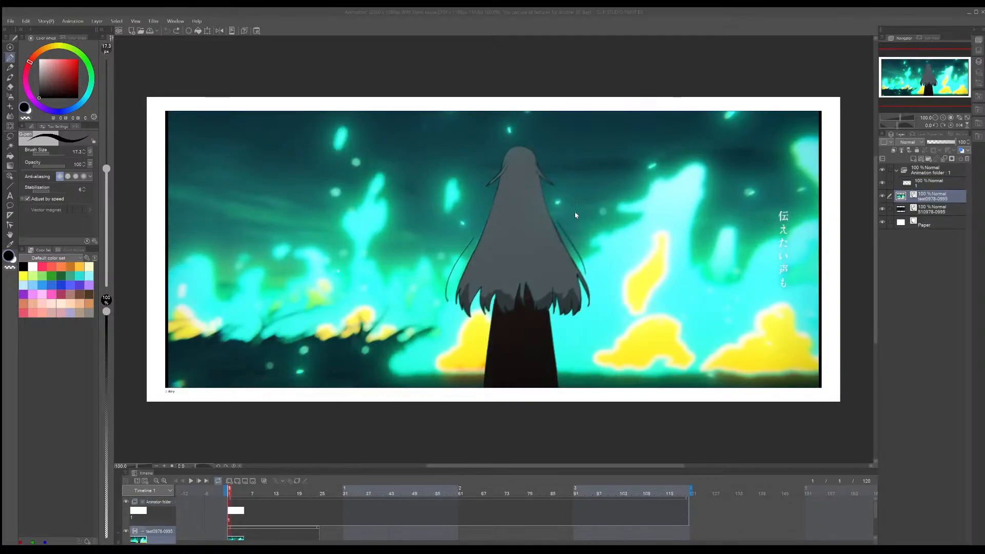
pyautogui.press('o')
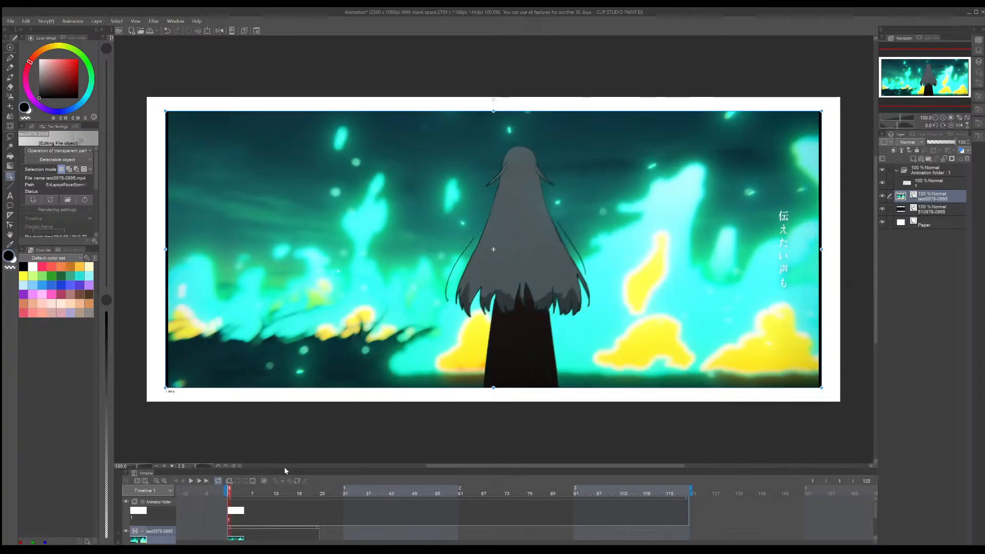
# Step: Enlarge the timeline to show all tracks and return the playhead to frame 1
pyautogui.moveTo(297, 469); pyautogui.dragTo(302, 428)
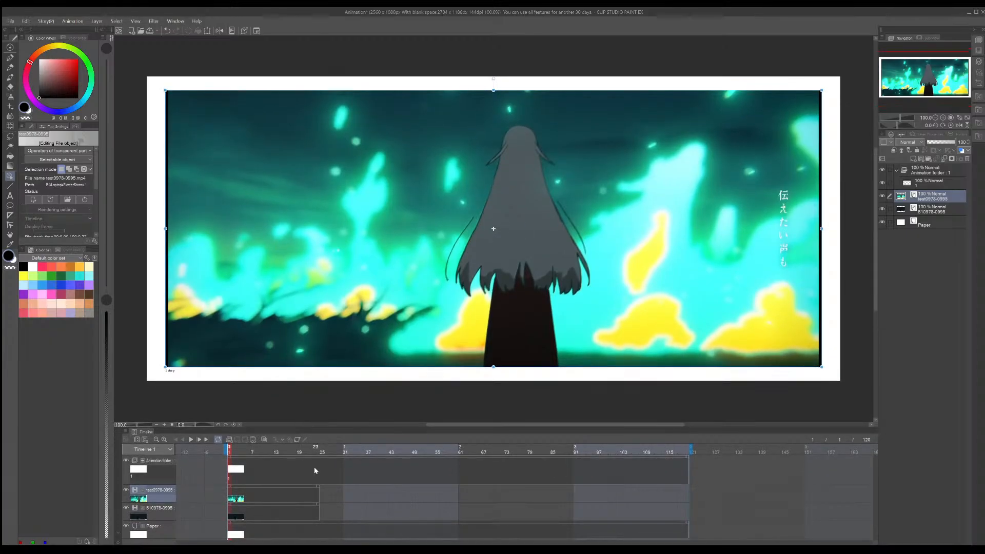
pyautogui.press('alt')
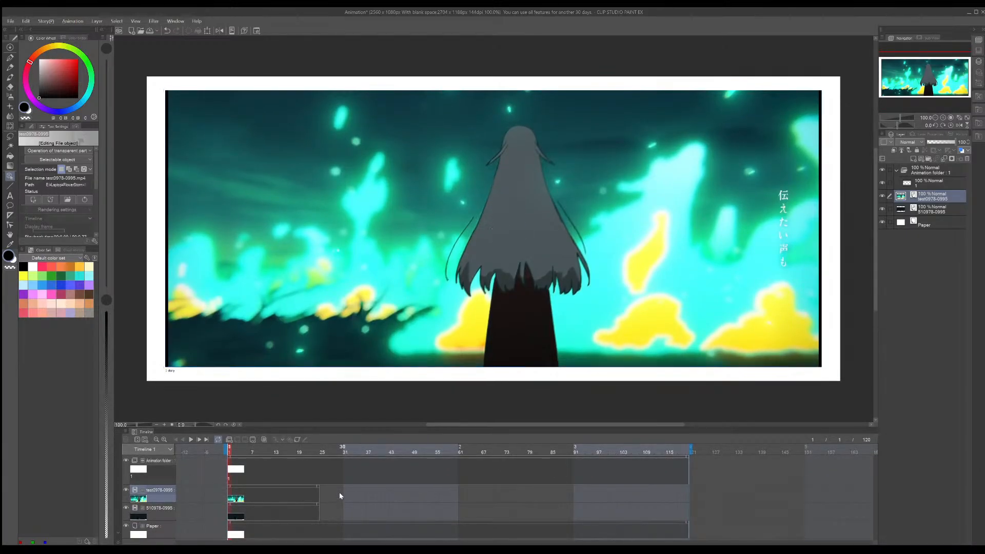
pyautogui.click(330, 494)
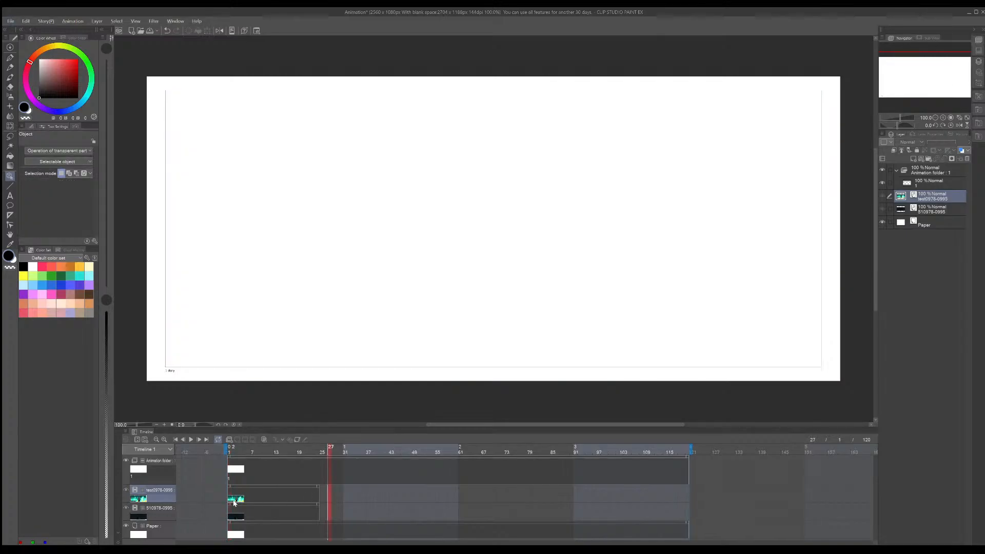
pyautogui.click(231, 499)
pyautogui.moveTo(236, 448)
pyautogui.mouseDown()
pyautogui.moveTo(319, 453)
pyautogui.moveTo(229, 453)
pyautogui.mouseUp()
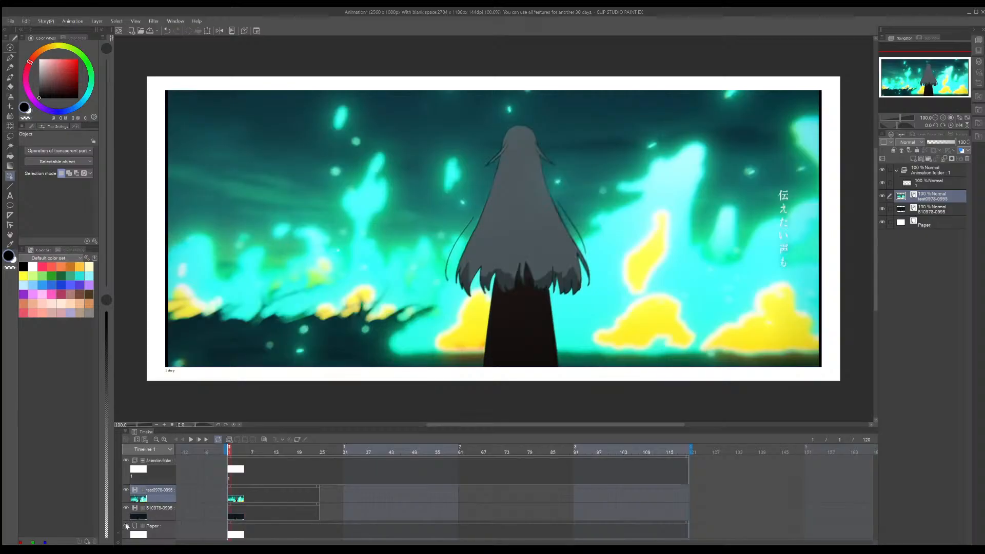
pyautogui.click(233, 448)
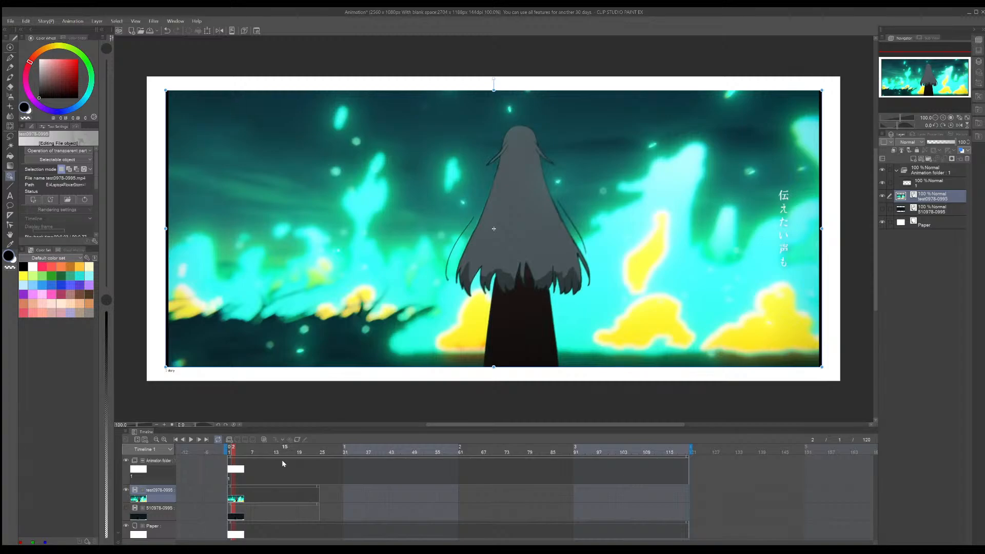
pyautogui.click(197, 441)
pyautogui.click(198, 440)
pyautogui.click(198, 441)
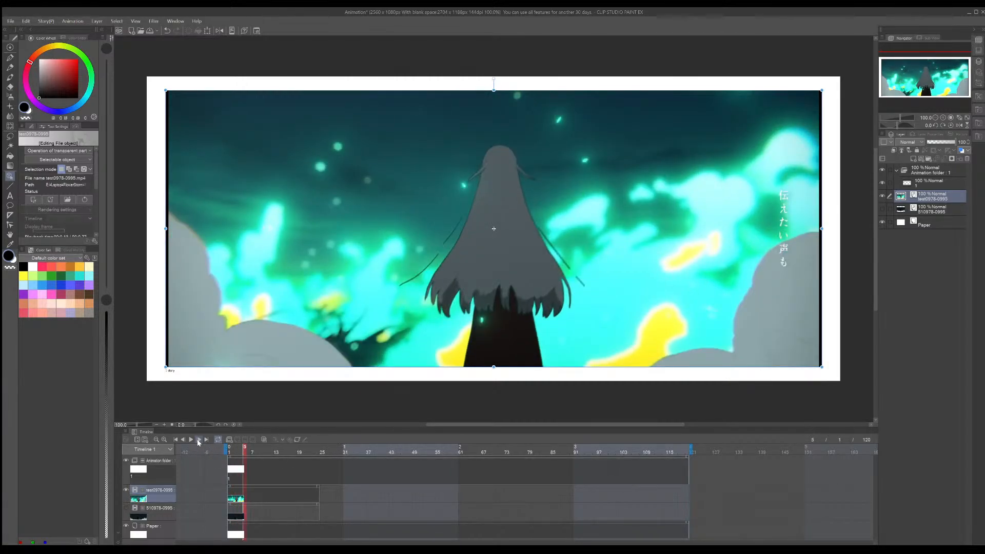
pyautogui.click(197, 440)
pyautogui.click(183, 440)
pyautogui.click(183, 440)
pyautogui.click(183, 440)
pyautogui.click(183, 440)
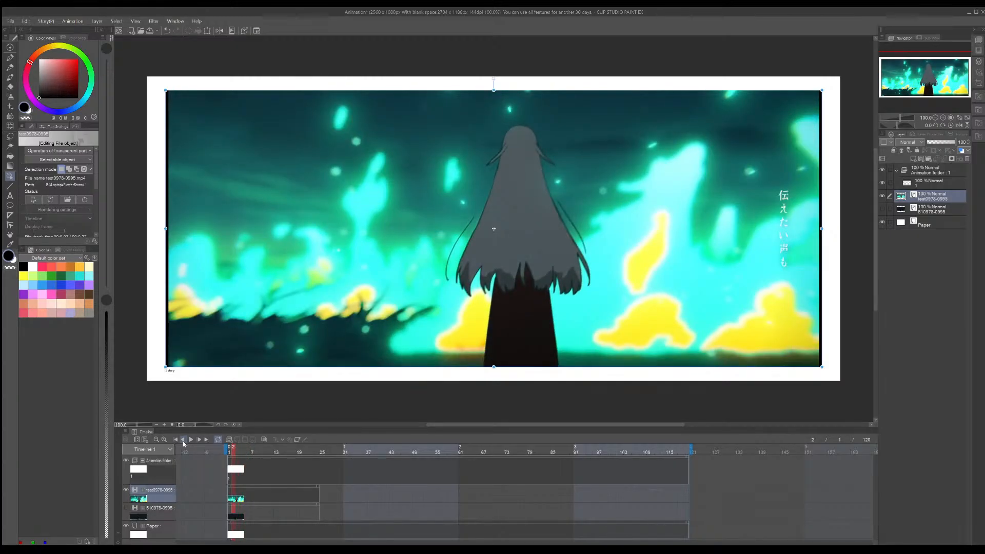
pyautogui.click(183, 440)
# Step: Activate the pen on the animation folder's cel and add a new animation cel at frame 4
pyautogui.click(926, 180)
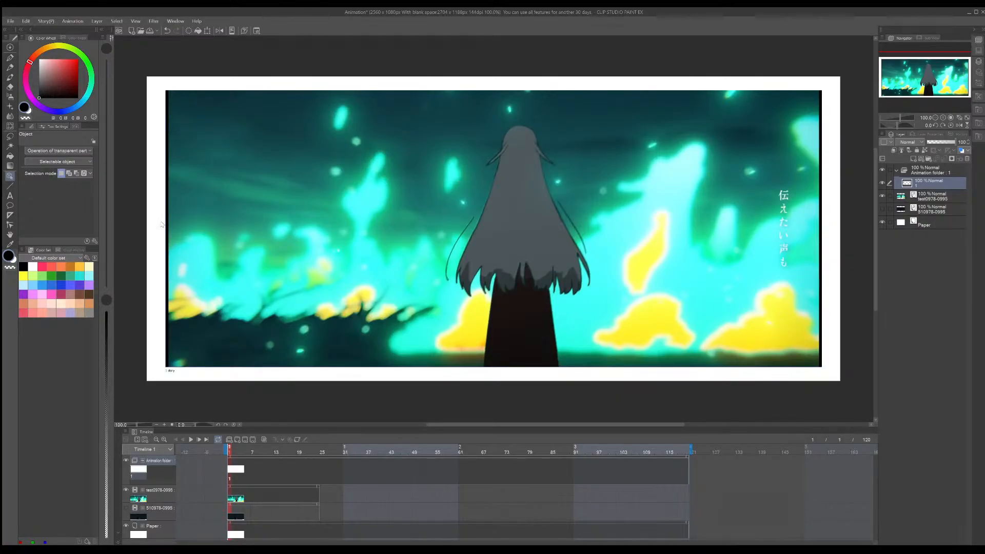
pyautogui.click(10, 58)
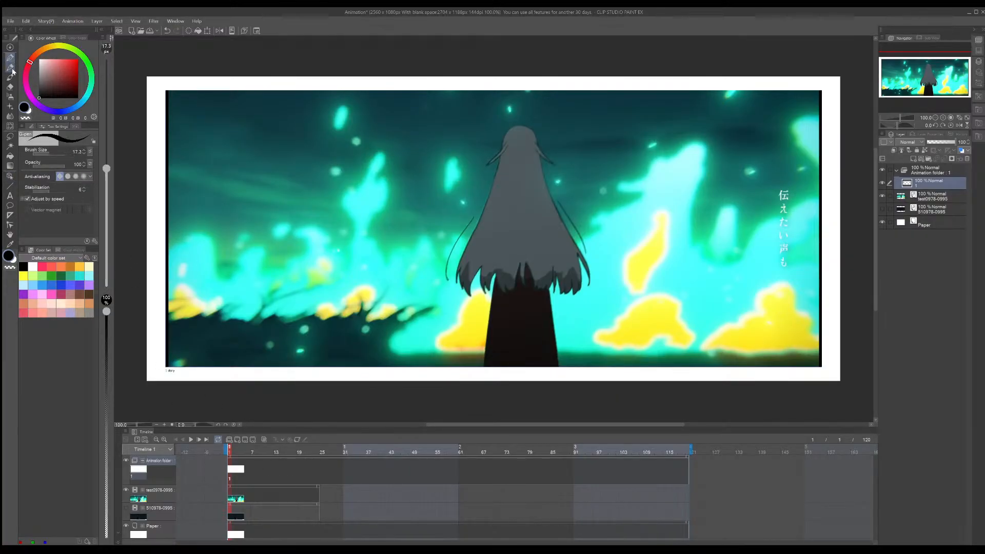
pyautogui.moveTo(215, 332); pyautogui.dragTo(265, 363)
pyautogui.hotkey('ctrl', 'z')
pyautogui.click(200, 441)
pyautogui.click(200, 441)
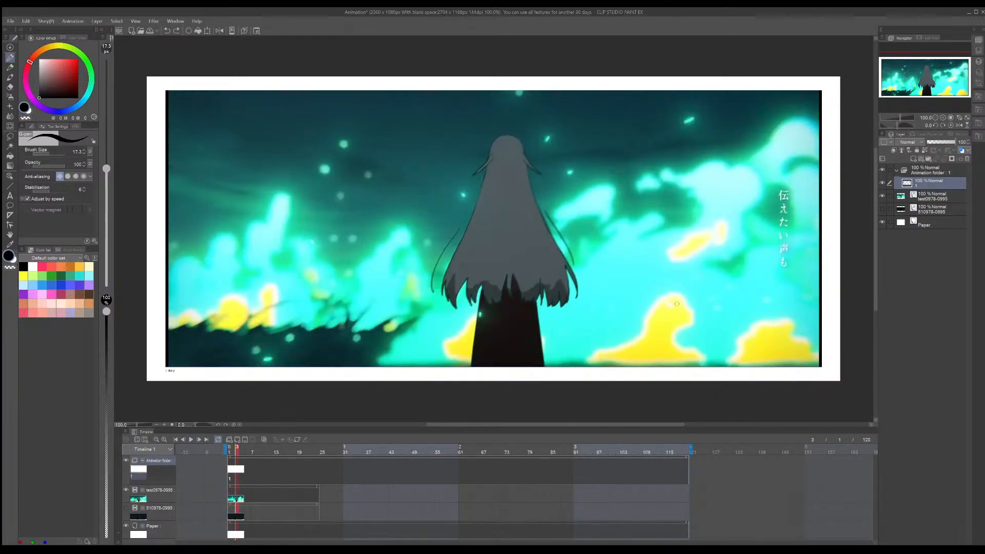
pyautogui.click(200, 441)
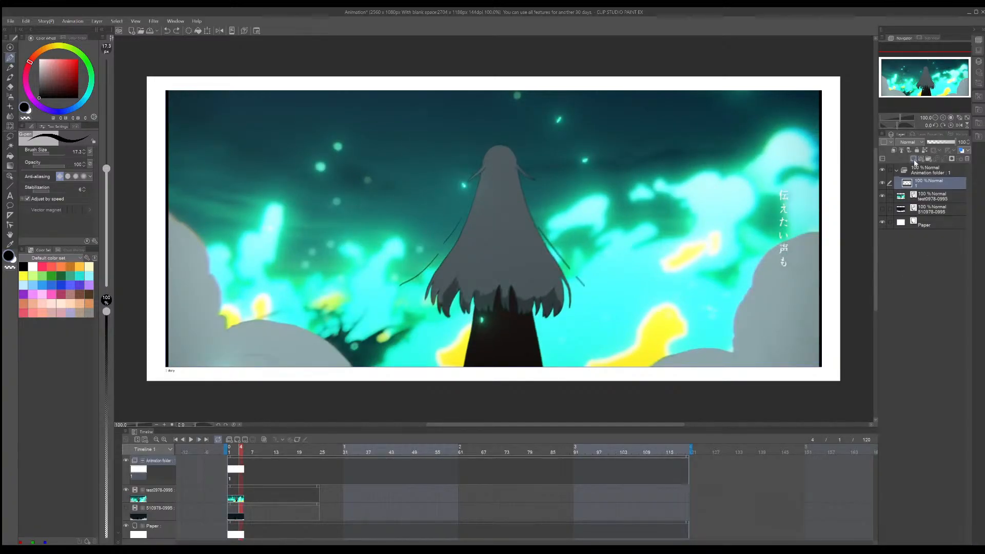
pyautogui.click(238, 441)
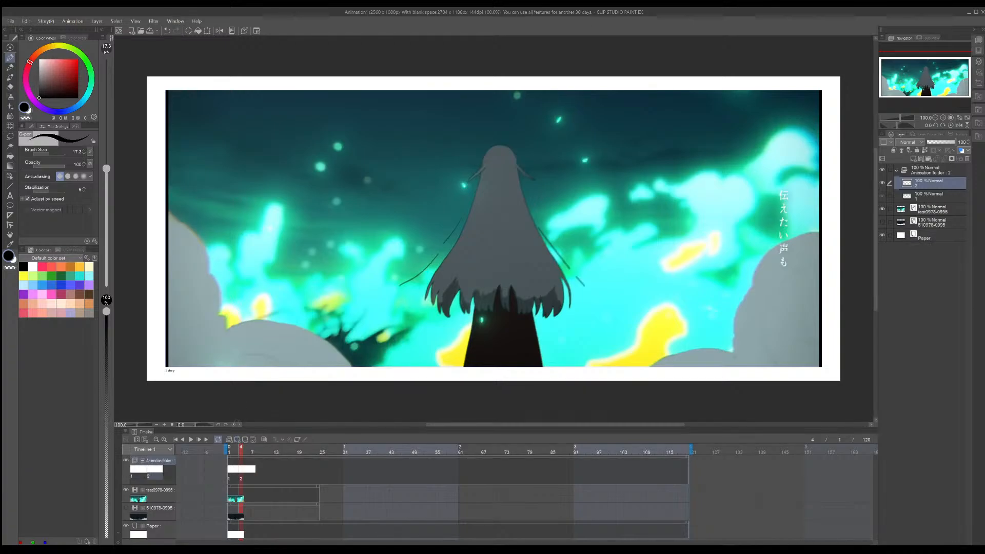
pyautogui.moveTo(227, 333)
pyautogui.mouseDown()
pyautogui.moveTo(249, 324)
pyautogui.moveTo(314, 333)
pyautogui.moveTo(226, 332)
pyautogui.mouseUp()
pyautogui.moveTo(226, 331); pyautogui.dragTo(282, 321)
pyautogui.hotkey('ctrl', 'z')
pyautogui.moveTo(225, 334); pyautogui.dragTo(258, 319)
pyautogui.hotkey('ctrl', 'z')
pyautogui.hotkey('ctrl', 'z')
# Step: Trace the upper edge of the low cloud in the canvas's lower-left area with a black outline on cel 2
pyautogui.scroll(3, 257, 320)
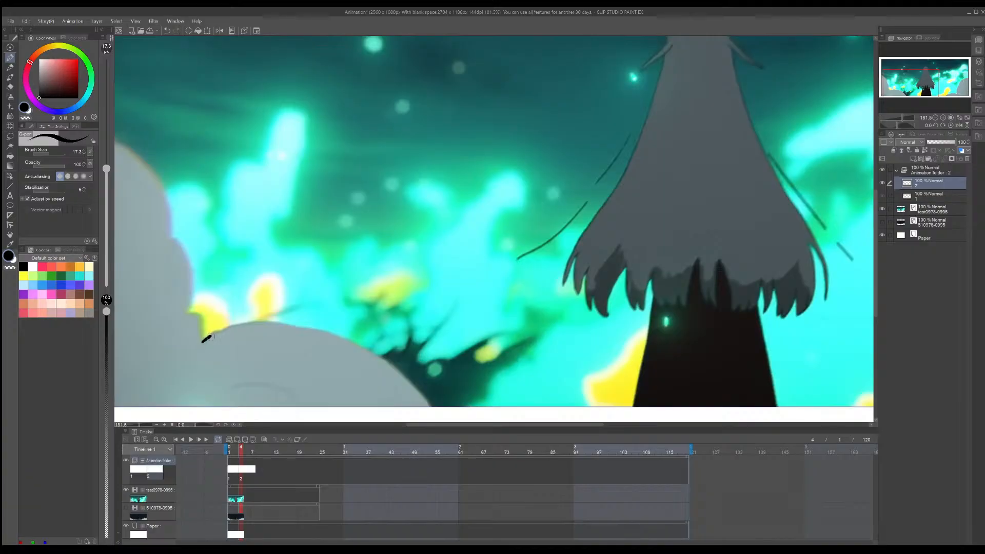
pyautogui.moveTo(203, 342)
pyautogui.mouseDown()
pyautogui.moveTo(216, 329)
pyautogui.moveTo(272, 322)
pyautogui.moveTo(376, 347)
pyautogui.mouseUp()
pyautogui.hotkey('ctrl', 'z')
pyautogui.moveTo(303, 331); pyautogui.dragTo(371, 365)
pyautogui.moveTo(370, 363); pyautogui.dragTo(417, 375)
pyautogui.hotkey('ctrl', 'z')
pyautogui.moveTo(365, 353)
pyautogui.mouseDown()
pyautogui.moveTo(392, 365)
pyautogui.moveTo(426, 408)
pyautogui.moveTo(378, 360)
pyautogui.moveTo(405, 374)
pyautogui.moveTo(370, 357)
pyautogui.moveTo(412, 386)
pyautogui.moveTo(425, 409)
pyautogui.mouseUp()
pyautogui.hotkey('ctrl', 'z')
pyautogui.hotkey('ctrl', 'z')
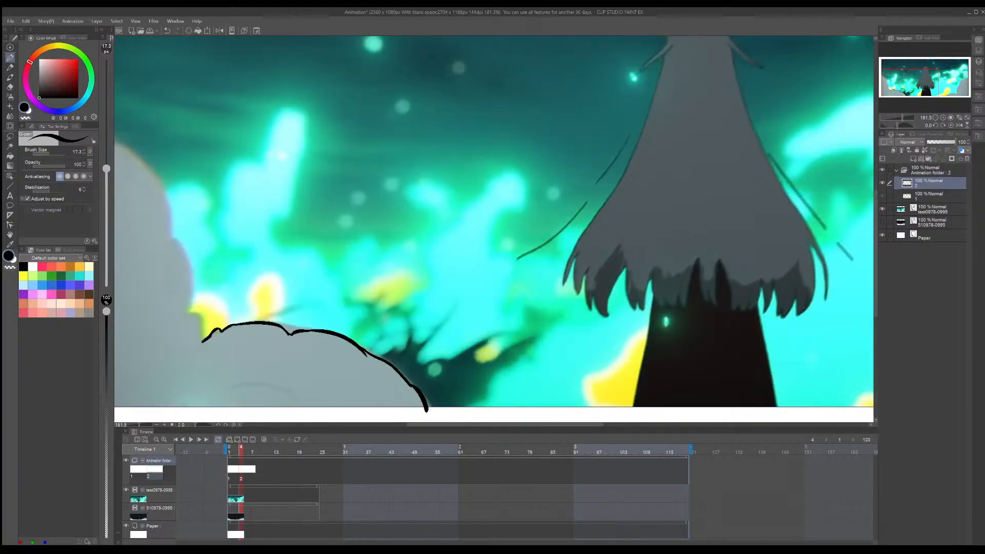
# Step: Draw the fold curve inside the low left cloud and the small pointed notch joining it to the taller cloud
pyautogui.moveTo(228, 393)
pyautogui.mouseDown()
pyautogui.moveTo(286, 392)
pyautogui.moveTo(297, 406)
pyautogui.mouseUp()
pyautogui.moveTo(316, 310)
pyautogui.mouseDown()
pyautogui.moveTo(416, 328)
pyautogui.moveTo(415, 362)
pyautogui.mouseUp()
pyautogui.hotkey('ctrl', 'z')
pyautogui.hotkey('ctrl', 'z')
pyautogui.hotkey('ctrl', 'z')
pyautogui.hotkey('ctrl', 'z')
pyautogui.hotkey('ctrl', 'z')
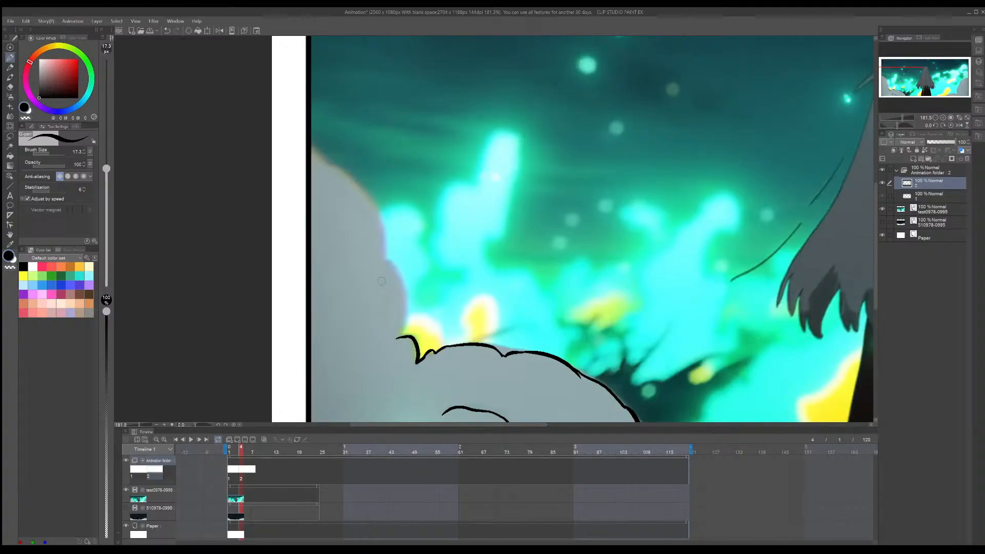
# Step: Trace the bumpy outline of the tall left cloud from the frame's left edge down to the notch
pyautogui.moveTo(384, 263)
pyautogui.mouseDown()
pyautogui.moveTo(398, 290)
pyautogui.moveTo(406, 282)
pyautogui.moveTo(401, 320)
pyautogui.mouseUp()
pyautogui.hotkey('ctrl', 'z')
pyautogui.hotkey('ctrl', 'z')
pyautogui.moveTo(406, 281); pyautogui.dragTo(396, 339)
pyautogui.hotkey('ctrl', 'z')
pyautogui.moveTo(311, 147)
pyautogui.mouseDown()
pyautogui.moveTo(370, 197)
pyautogui.moveTo(384, 261)
pyautogui.moveTo(382, 226)
pyautogui.mouseUp()
pyautogui.hotkey('ctrl', 'z')
pyautogui.hotkey('ctrl', 'z')
pyautogui.hotkey('ctrl', 'z')
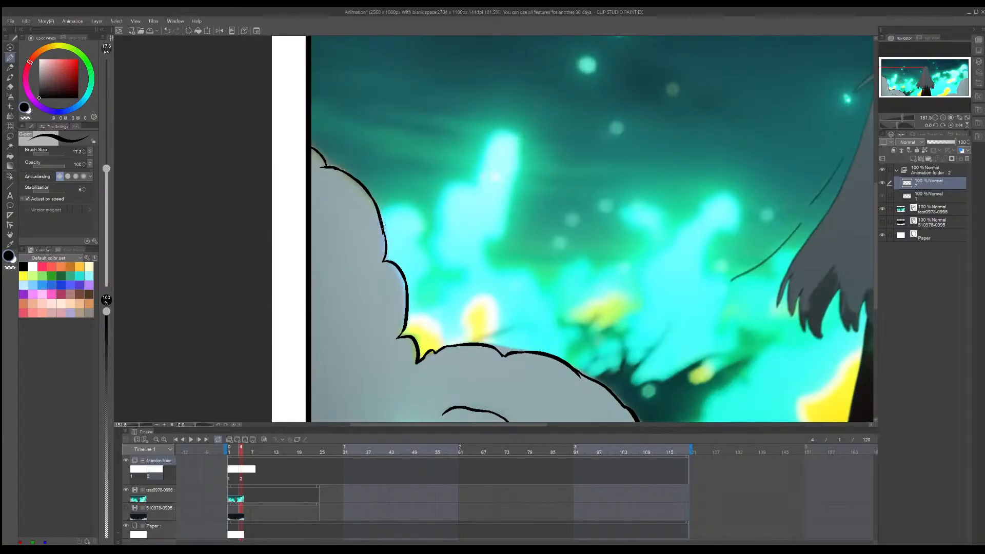
# Step: Trace the top edge of the low cloud in the canvas's lower-right area in black, up to the notch beside the tall cloud
pyautogui.moveTo(508, 290)
pyautogui.mouseDown()
pyautogui.moveTo(318, 241)
pyautogui.moveTo(359, 287)
pyautogui.moveTo(431, 332)
pyautogui.moveTo(459, 309)
pyautogui.moveTo(559, 297)
pyautogui.mouseUp()
pyautogui.hotkey('ctrl', 'z')
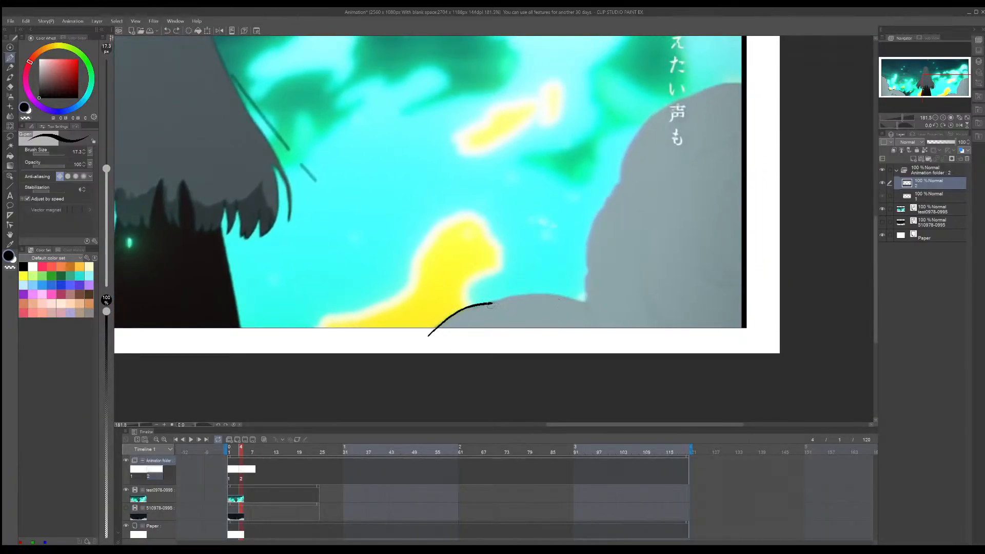
pyautogui.moveTo(488, 304); pyautogui.dragTo(548, 297)
pyautogui.hotkey('ctrl', 'z')
pyautogui.moveTo(490, 304)
pyautogui.mouseDown()
pyautogui.moveTo(563, 299)
pyautogui.moveTo(584, 310)
pyautogui.moveTo(600, 210)
pyautogui.moveTo(621, 184)
pyautogui.mouseUp()
pyautogui.hotkey('ctrl', 'z')
# Step: Trace the bumpy outline of the tall right cloud from the notch up past the frame's right edge
pyautogui.moveTo(598, 216)
pyautogui.mouseDown()
pyautogui.moveTo(622, 183)
pyautogui.moveTo(627, 150)
pyautogui.moveTo(704, 86)
pyautogui.moveTo(770, 87)
pyautogui.moveTo(818, 136)
pyautogui.mouseUp()
pyautogui.hotkey('ctrl', 'z')
pyautogui.hotkey('ctrl', 'z')
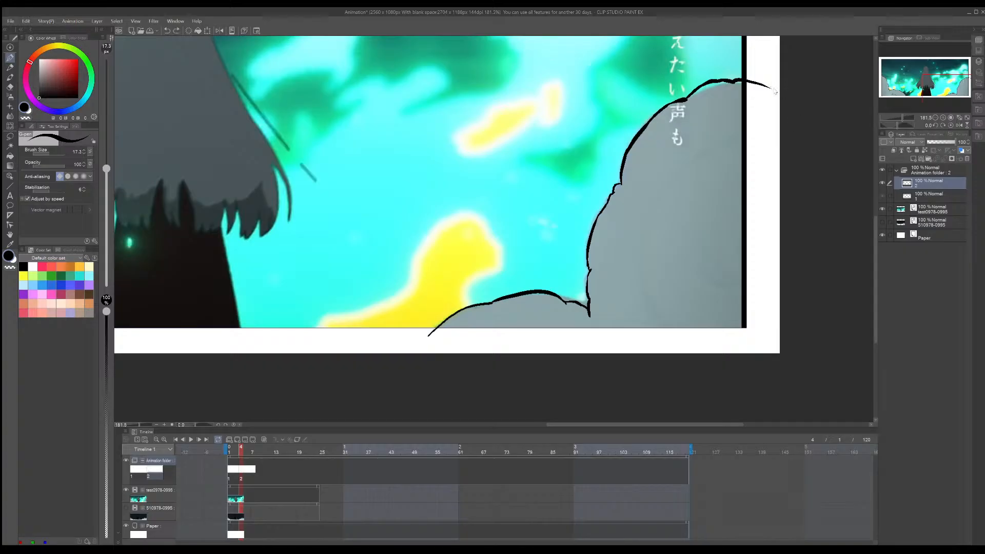
pyautogui.moveTo(765, 86); pyautogui.dragTo(793, 106)
pyautogui.hotkey('ctrl', 'alt', '0')
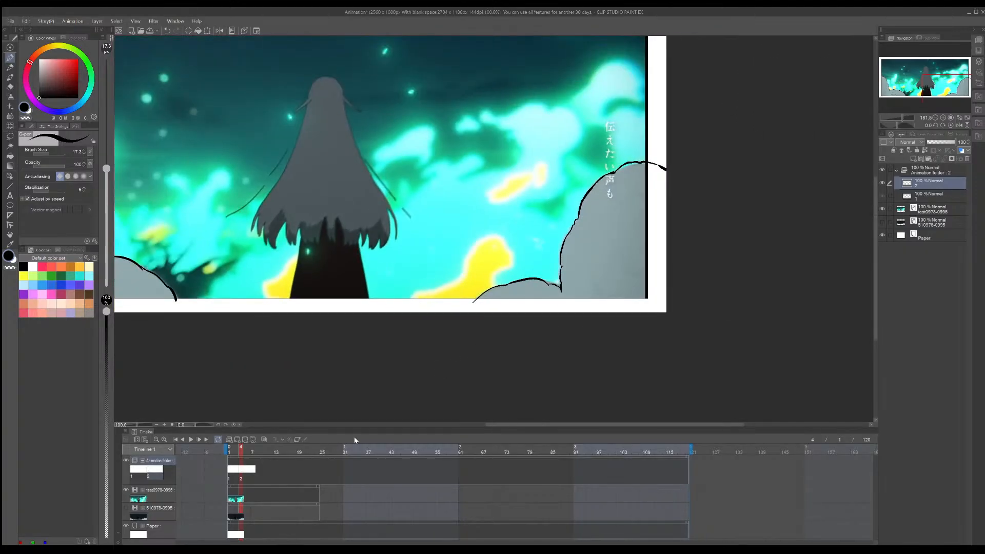
# Step: Step back and forth through frames 4 to 8, comparing the reference clouds' movement with the traced outlines
pyautogui.click(199, 441)
pyautogui.click(199, 440)
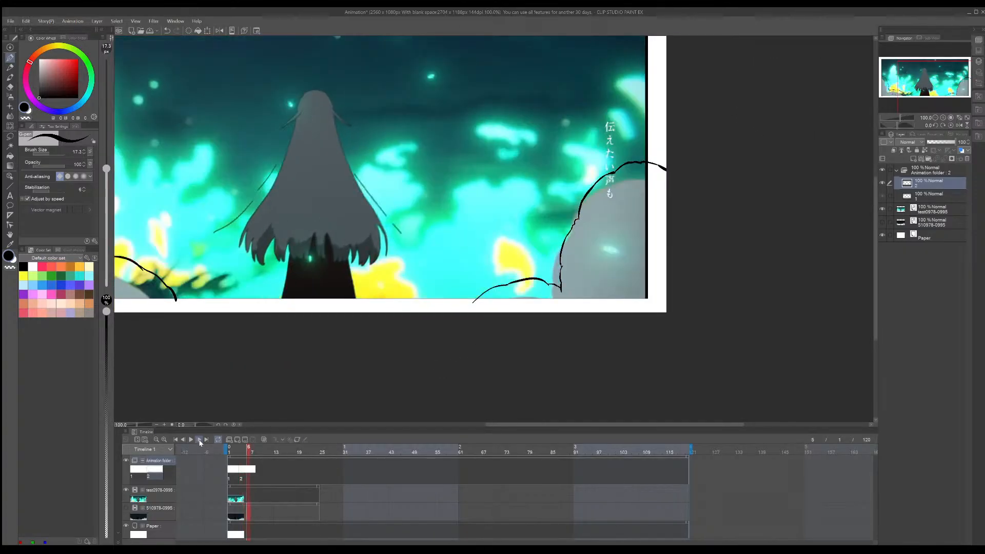
pyautogui.scroll(-5, 364, 296)
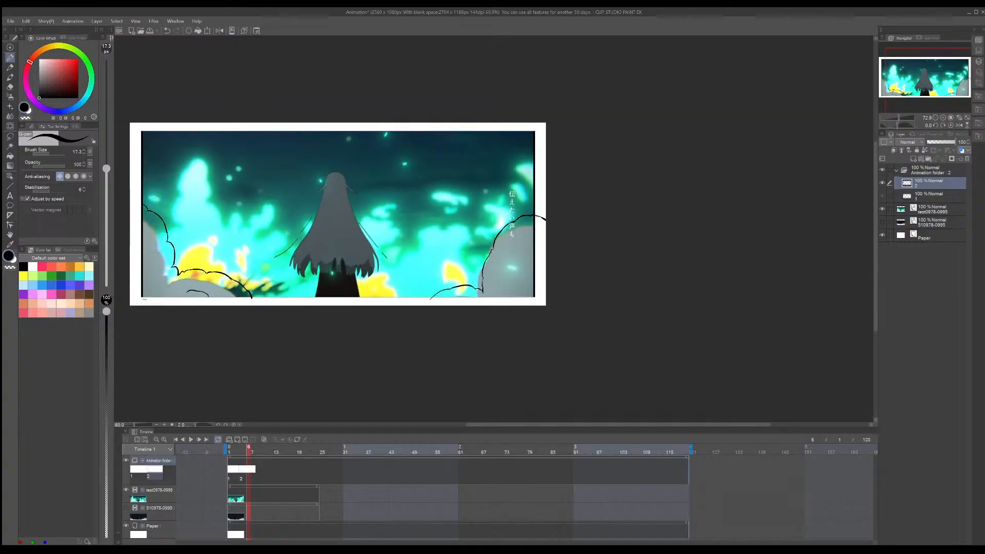
pyautogui.click(185, 439)
pyautogui.click(186, 439)
pyautogui.click(199, 441)
pyautogui.click(199, 441)
pyautogui.click(200, 440)
pyautogui.click(200, 440)
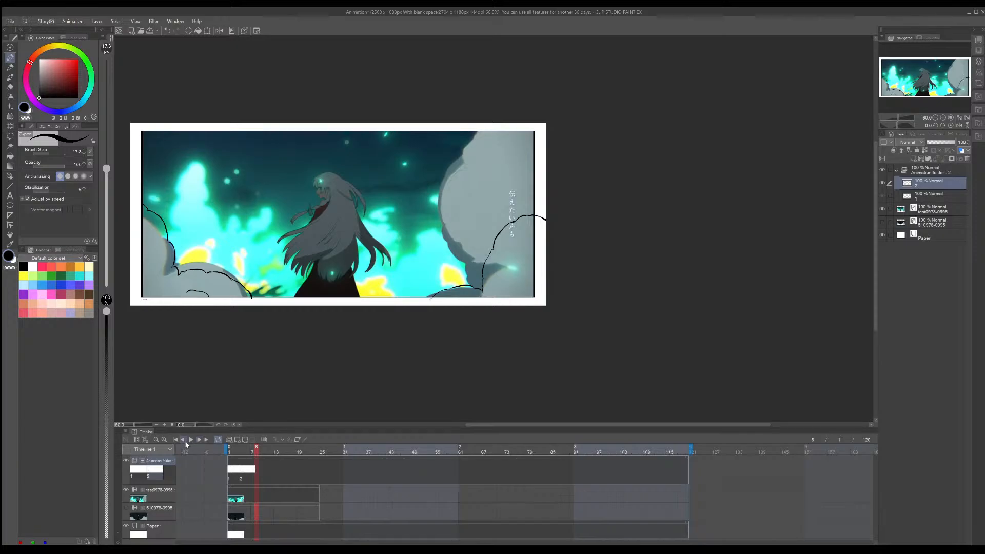
pyautogui.click(184, 440)
pyautogui.click(184, 440)
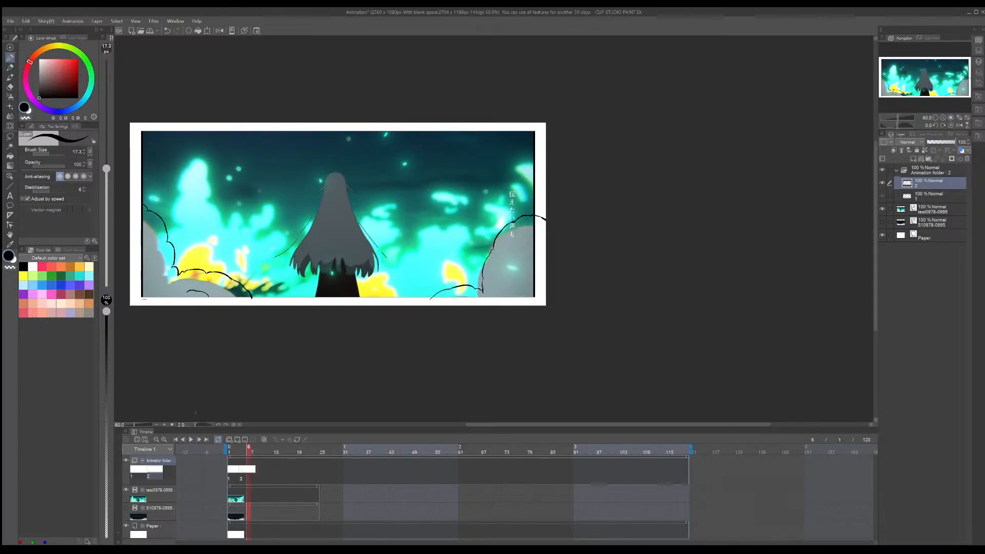
pyautogui.click(200, 441)
pyautogui.click(200, 440)
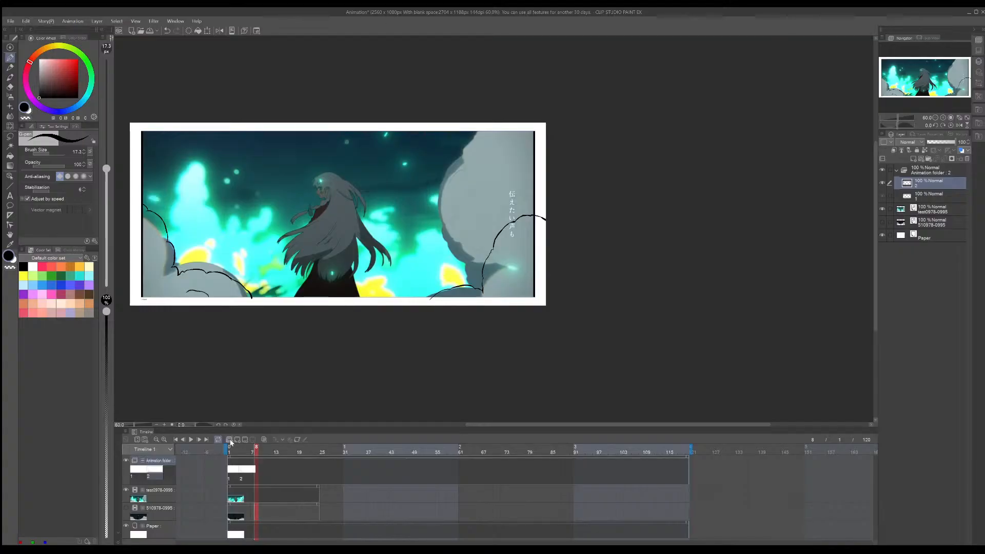
# Step: Create a second animation folder with a new cel at frame 8 and set the pen colour to pinkish red
pyautogui.scroll(4, 196, 303)
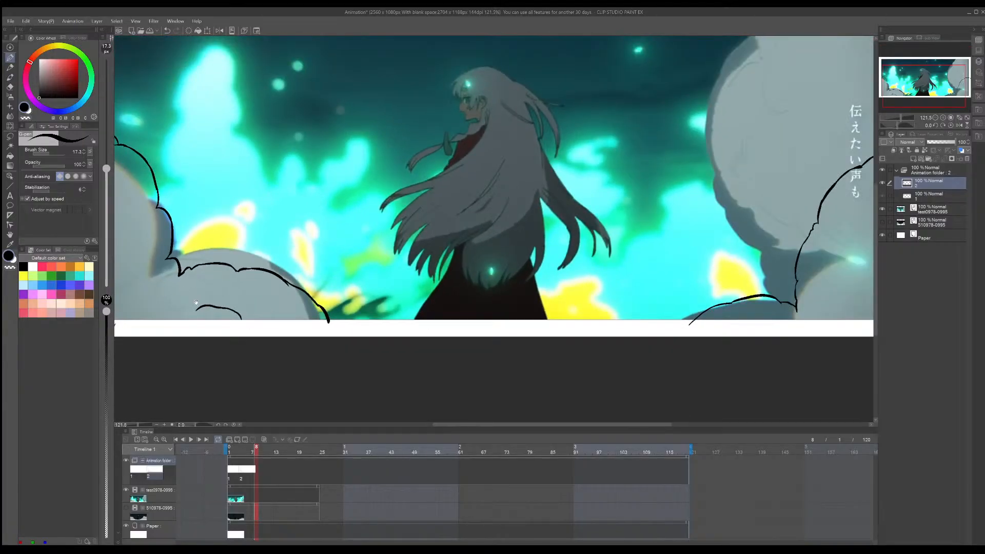
pyautogui.moveTo(196, 302); pyautogui.dragTo(293, 313)
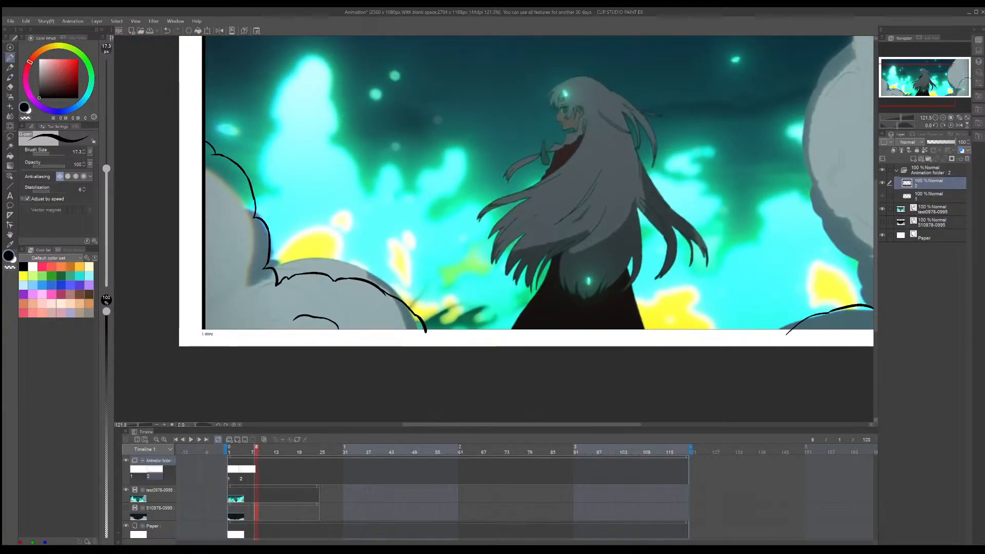
pyautogui.click(231, 440)
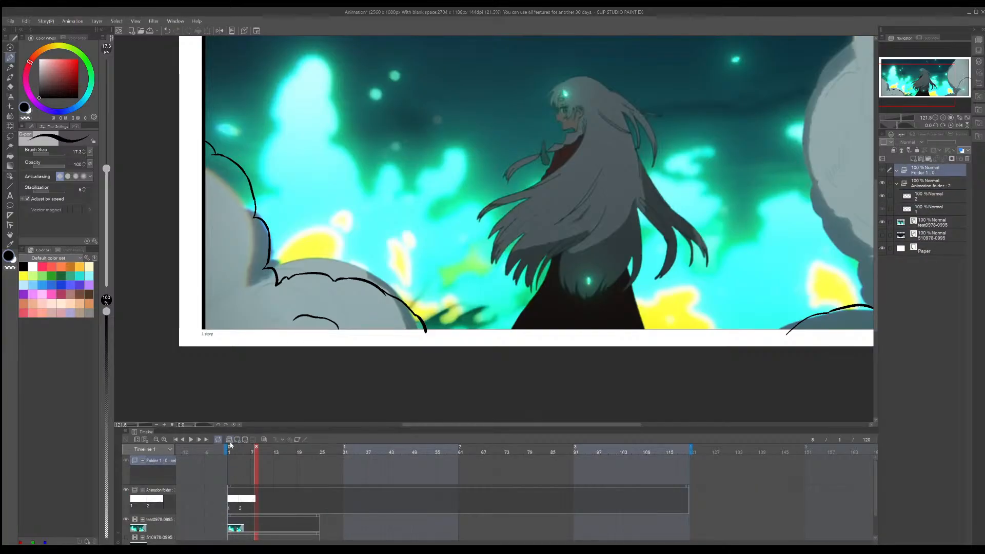
pyautogui.click(237, 440)
pyautogui.press('x')
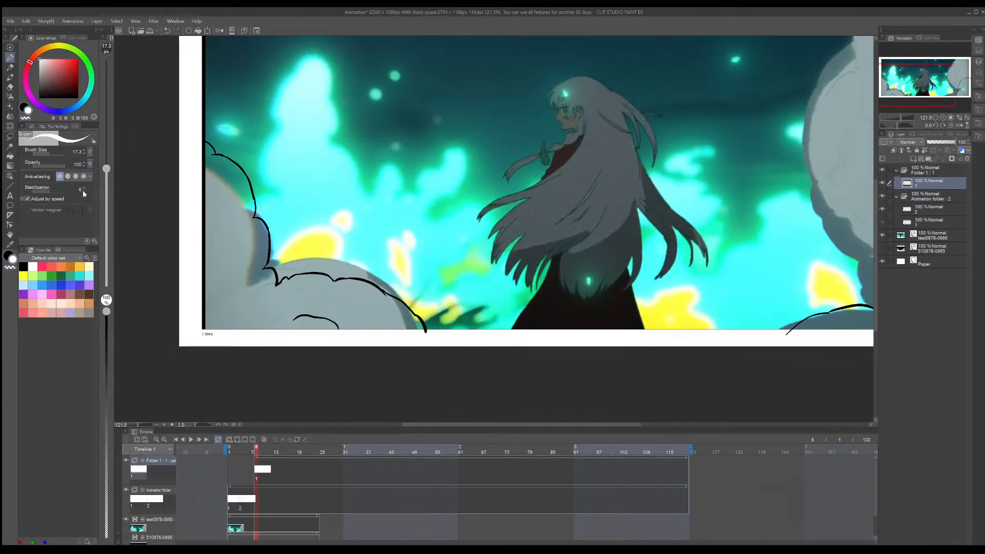
pyautogui.click(42, 268)
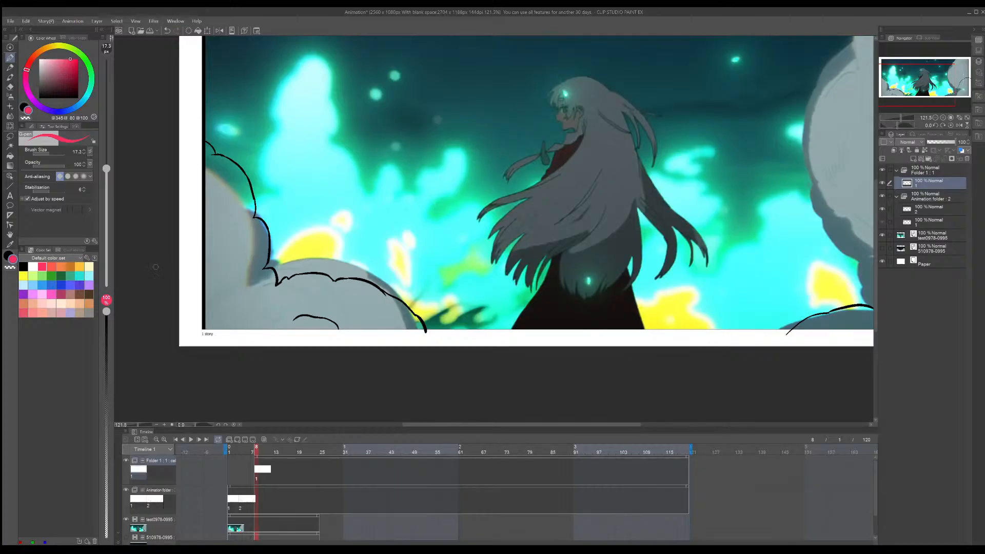
# Step: Sketch red guide strokes along the shaded gap between the tall and low left clouds
pyautogui.scroll(2, 256, 254)
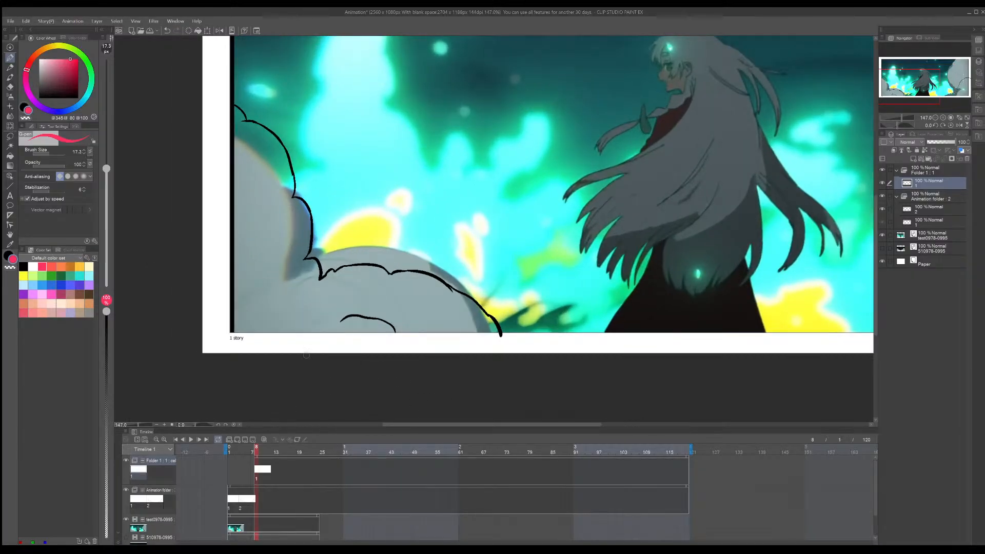
pyautogui.moveTo(340, 238); pyautogui.dragTo(285, 287)
pyautogui.moveTo(310, 206); pyautogui.dragTo(291, 261)
pyautogui.moveTo(393, 211); pyautogui.dragTo(319, 262)
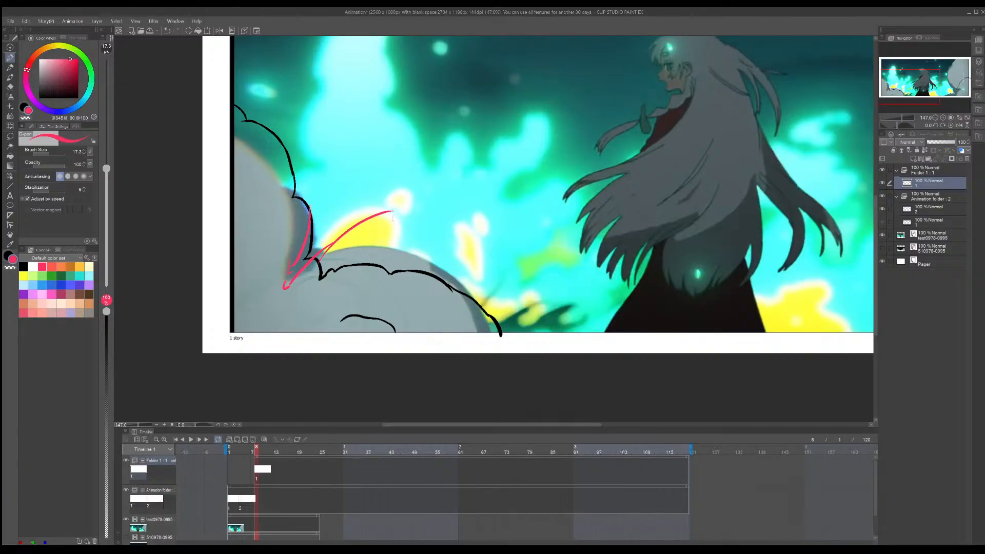
pyautogui.hotkey('ctrl', 'z')
# Step: Draw a red direction line and an arc over the low left cloud, plus a small direction mark on the tall left cloud
pyautogui.moveTo(365, 330); pyautogui.dragTo(388, 269)
pyautogui.moveTo(318, 253); pyautogui.dragTo(478, 255)
pyautogui.hotkey('ctrl', 'z')
pyautogui.moveTo(341, 241); pyautogui.dragTo(440, 231)
pyautogui.hotkey('ctrl', 'z')
pyautogui.moveTo(342, 241); pyautogui.dragTo(480, 296)
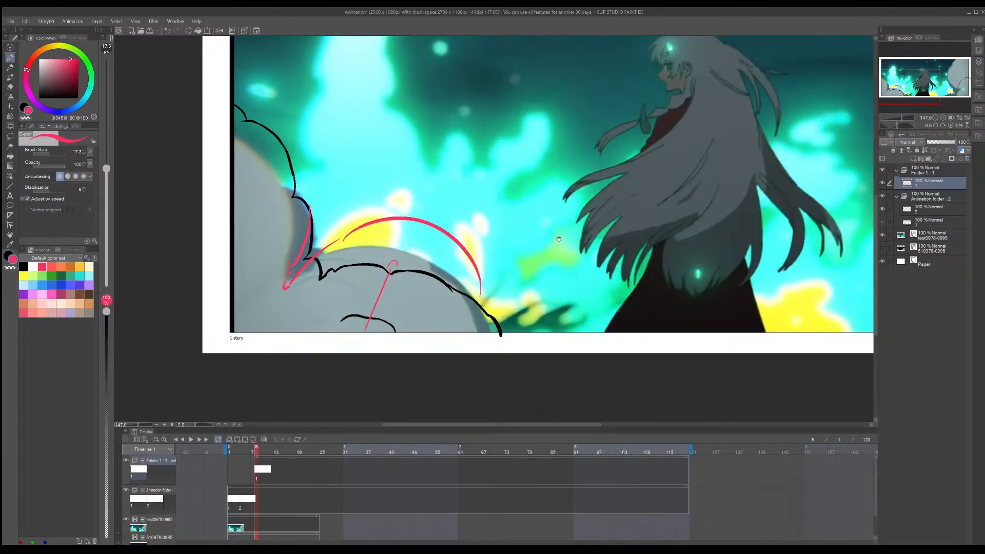
pyautogui.moveTo(253, 157); pyautogui.dragTo(258, 156)
# Step: Sketch a large red arc along the big right cloud's bulging side and a smaller arc for the lobe above it
pyautogui.moveTo(692, 183); pyautogui.dragTo(291, 192)
pyautogui.moveTo(647, 220)
pyautogui.mouseDown()
pyautogui.moveTo(536, 232)
pyautogui.moveTo(547, 301)
pyautogui.mouseUp()
pyautogui.moveTo(610, 348); pyautogui.dragTo(549, 63)
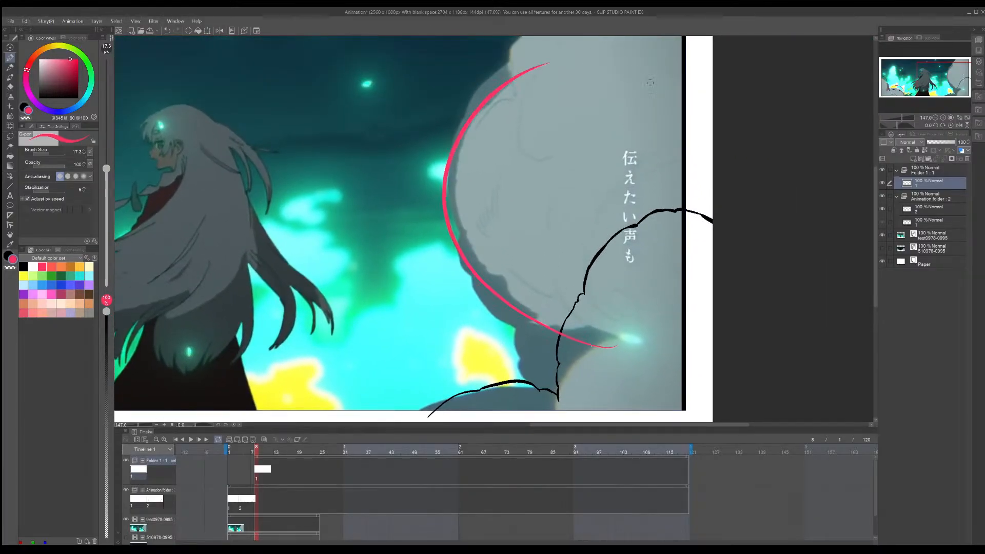
pyautogui.moveTo(592, 216); pyautogui.dragTo(615, 275)
pyautogui.moveTo(545, 130); pyautogui.dragTo(604, 43)
pyautogui.moveTo(556, 287)
pyautogui.mouseDown()
pyautogui.moveTo(538, 174)
pyautogui.moveTo(540, 194)
pyautogui.mouseUp()
# Step: Draw a red arrow pointing down at the low right cloud and a curve following its top edge
pyautogui.moveTo(471, 291); pyautogui.dragTo(529, 332)
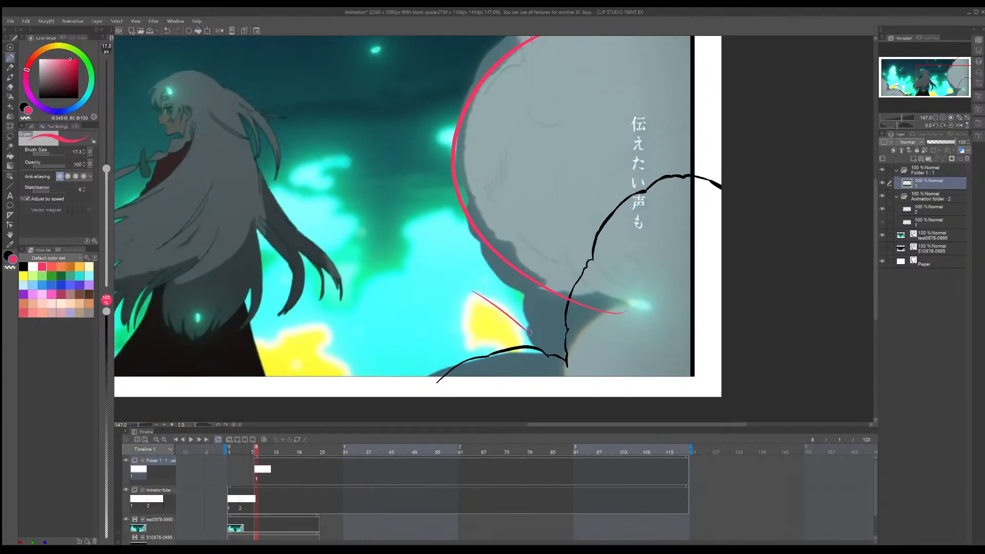
pyautogui.hotkey('ctrl', 'z')
pyautogui.moveTo(495, 312)
pyautogui.mouseDown()
pyautogui.moveTo(534, 338)
pyautogui.moveTo(455, 354)
pyautogui.mouseUp()
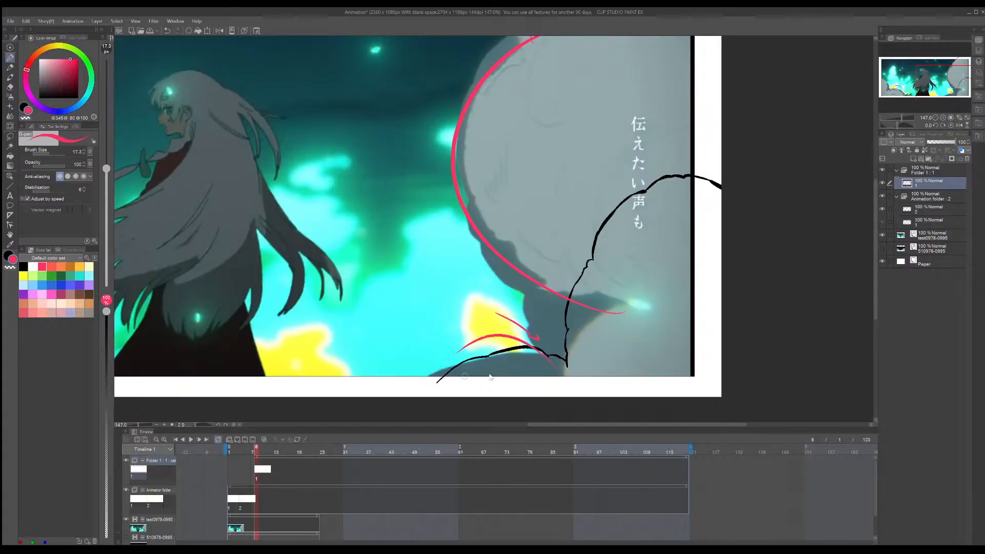
pyautogui.hotkey('ctrl', 'z')
pyautogui.moveTo(551, 355); pyautogui.dragTo(445, 369)
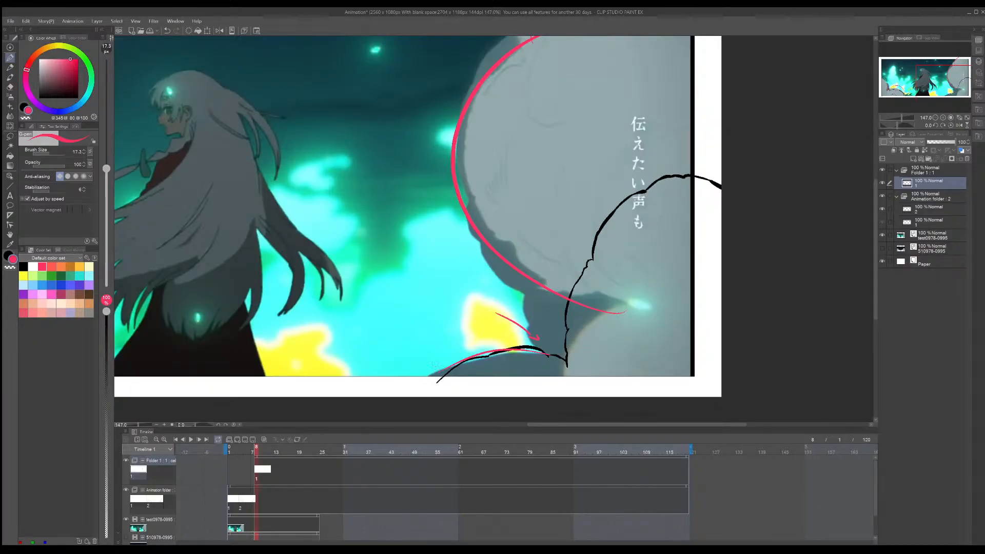
# Step: Advance the timeline to frame 11 and add a new cel in the red sketch folder
pyautogui.scroll(-3, 610, 297)
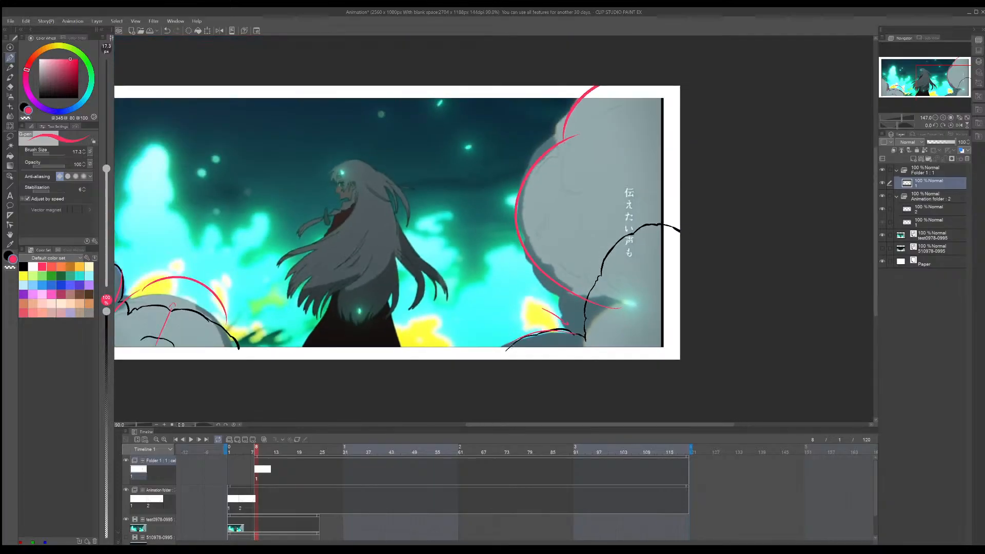
pyautogui.click(198, 440)
pyautogui.click(199, 440)
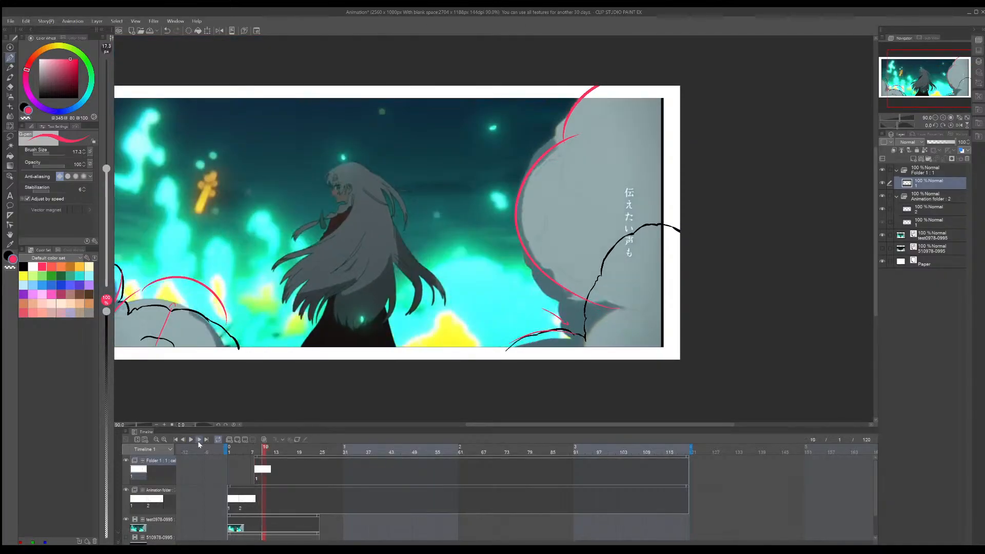
pyautogui.click(198, 440)
pyautogui.moveTo(395, 325); pyautogui.dragTo(393, 332)
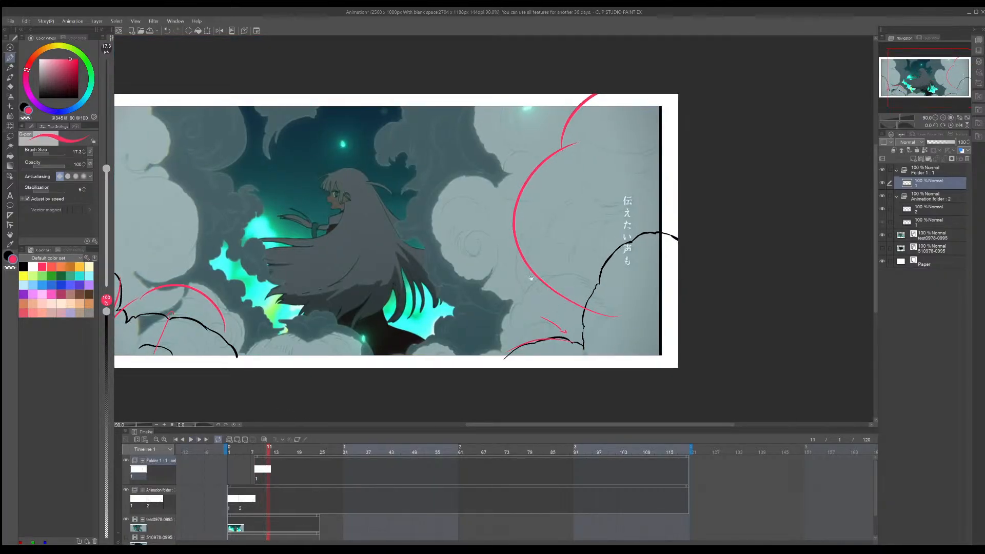
pyautogui.click(229, 439)
# Step: Outline the right-side cloud lobes with red arcs on the frame 11 cel and add arrows showing their movement directions
pyautogui.moveTo(536, 290); pyautogui.dragTo(531, 173)
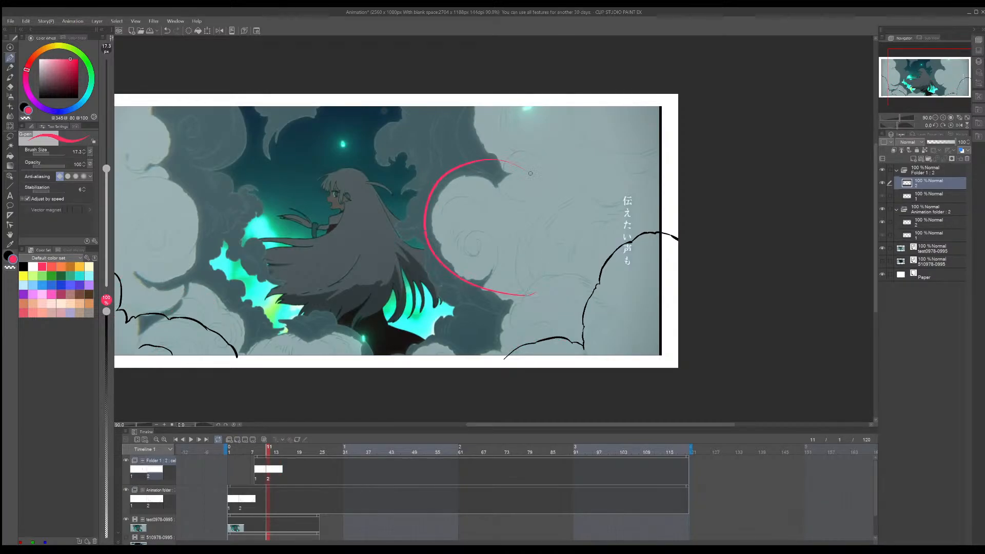
pyautogui.moveTo(471, 128); pyautogui.dragTo(565, 123)
pyautogui.moveTo(517, 241)
pyautogui.mouseDown()
pyautogui.moveTo(468, 232)
pyautogui.moveTo(481, 241)
pyautogui.mouseUp()
pyautogui.moveTo(509, 129); pyautogui.dragTo(528, 152)
pyautogui.moveTo(511, 138)
pyautogui.mouseDown()
pyautogui.moveTo(505, 123)
pyautogui.moveTo(527, 125)
pyautogui.mouseUp()
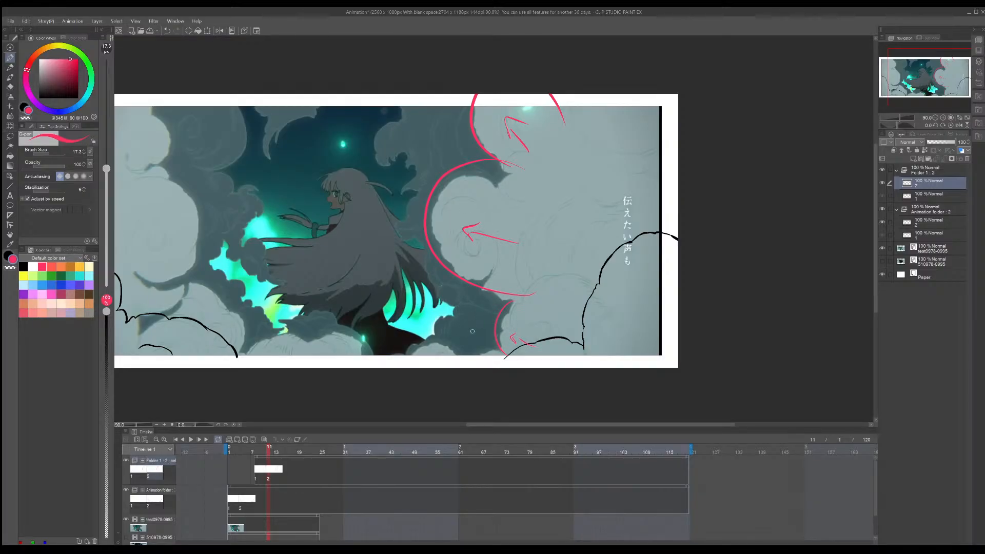
pyautogui.moveTo(473, 335); pyautogui.dragTo(484, 338)
pyautogui.moveTo(443, 314); pyautogui.dragTo(432, 333)
pyautogui.moveTo(398, 294); pyautogui.dragTo(476, 273)
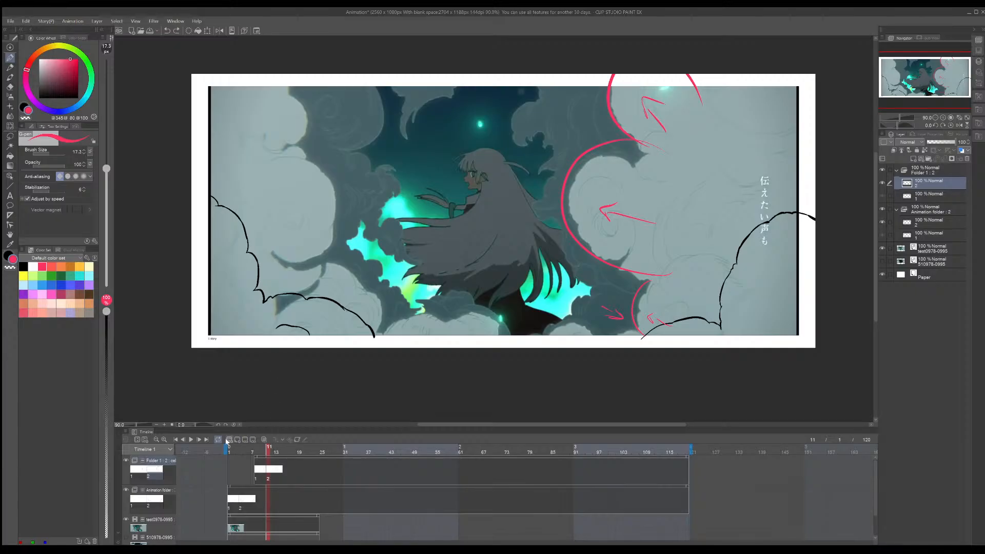
# Step: Compare frames 10 and 11, then outline the upper and middle left cloud lobes with red arcs on cel 2
pyautogui.click(183, 440)
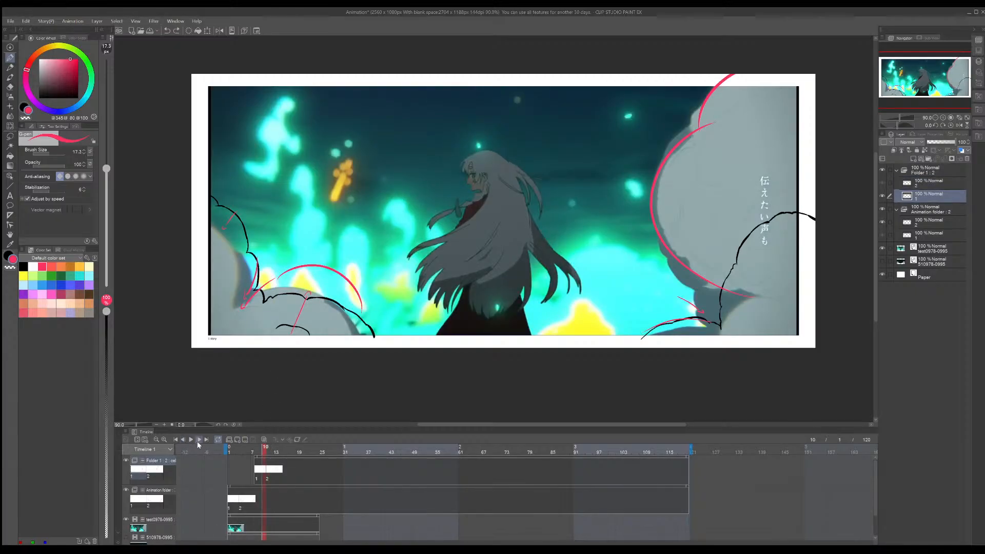
pyautogui.click(198, 440)
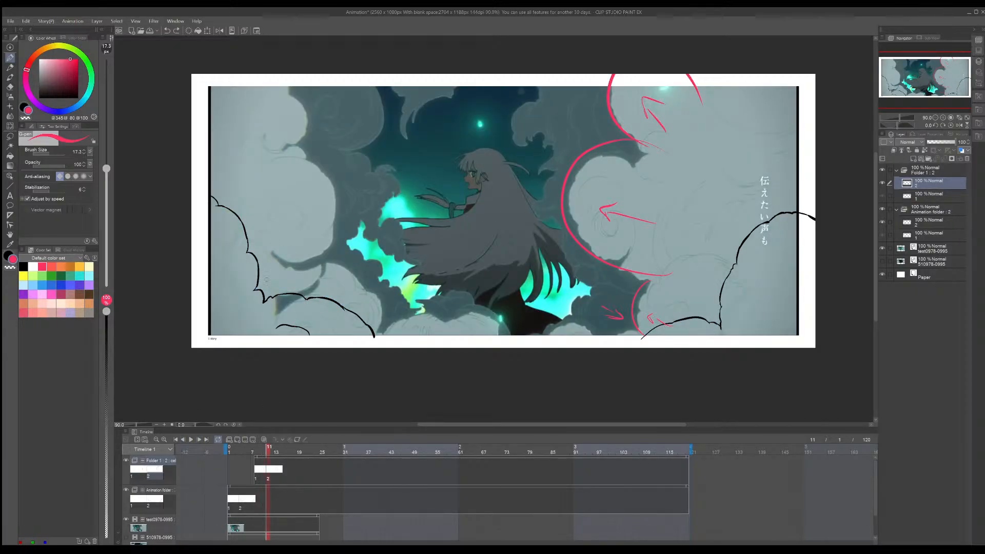
pyautogui.moveTo(269, 287); pyautogui.dragTo(337, 174)
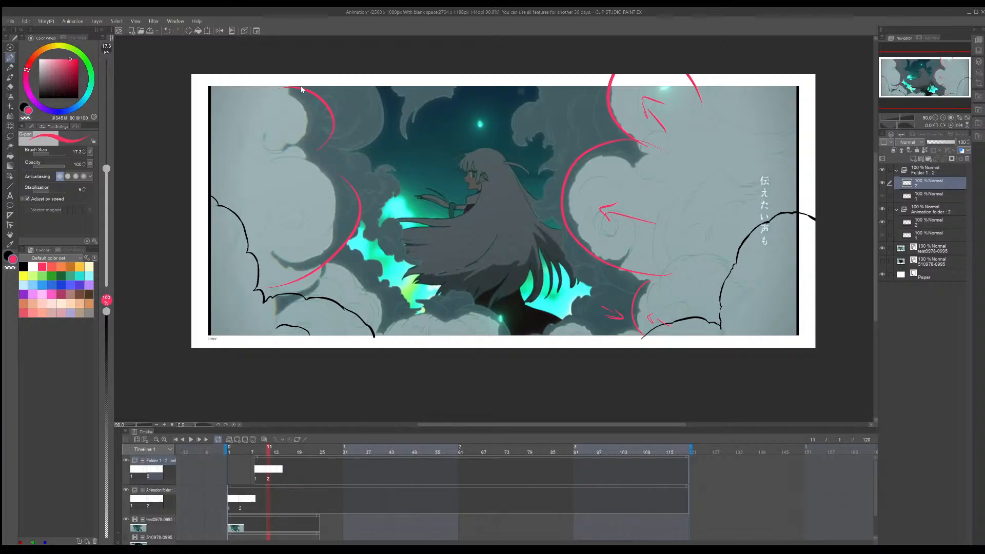
pyautogui.hotkey('ctrl', 'z')
pyautogui.hotkey('ctrl', 'z')
pyautogui.moveTo(283, 87); pyautogui.dragTo(285, 254)
pyautogui.hotkey('ctrl', 'z')
pyautogui.moveTo(308, 158); pyautogui.dragTo(272, 291)
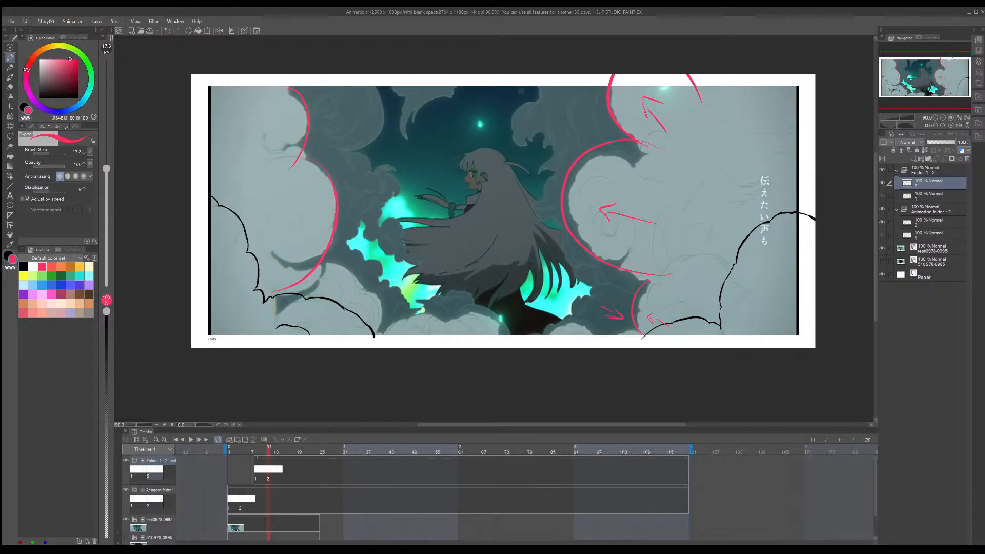
# Step: Add red movement arrows inside the two left cloud lobes and sketch the low left cloud's outline with the stroke above it
pyautogui.moveTo(237, 227); pyautogui.dragTo(303, 215)
pyautogui.moveTo(227, 174)
pyautogui.mouseDown()
pyautogui.moveTo(272, 130)
pyautogui.moveTo(285, 134)
pyautogui.mouseUp()
pyautogui.moveTo(367, 291); pyautogui.dragTo(391, 348)
pyautogui.moveTo(354, 233); pyautogui.dragTo(328, 258)
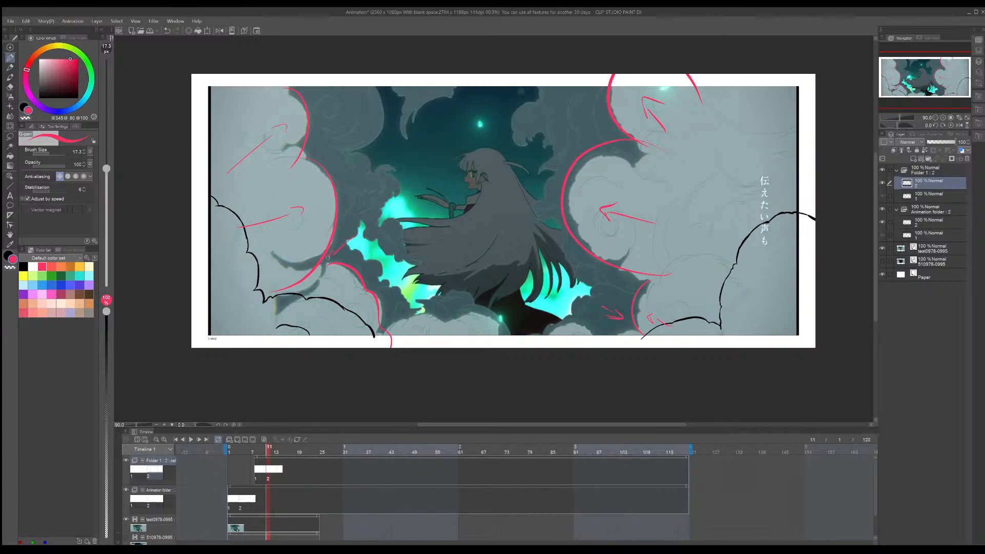
# Step: Compare frame 9 with frame 11, then hatch the shaded gap between the left cloud lobes in red
pyautogui.click(263, 450)
pyautogui.click(260, 450)
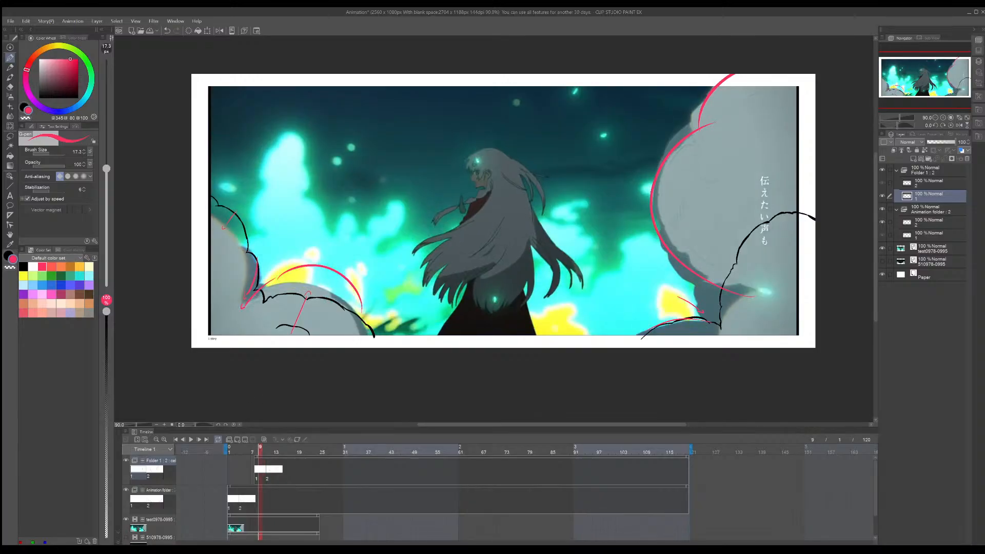
pyautogui.click(267, 465)
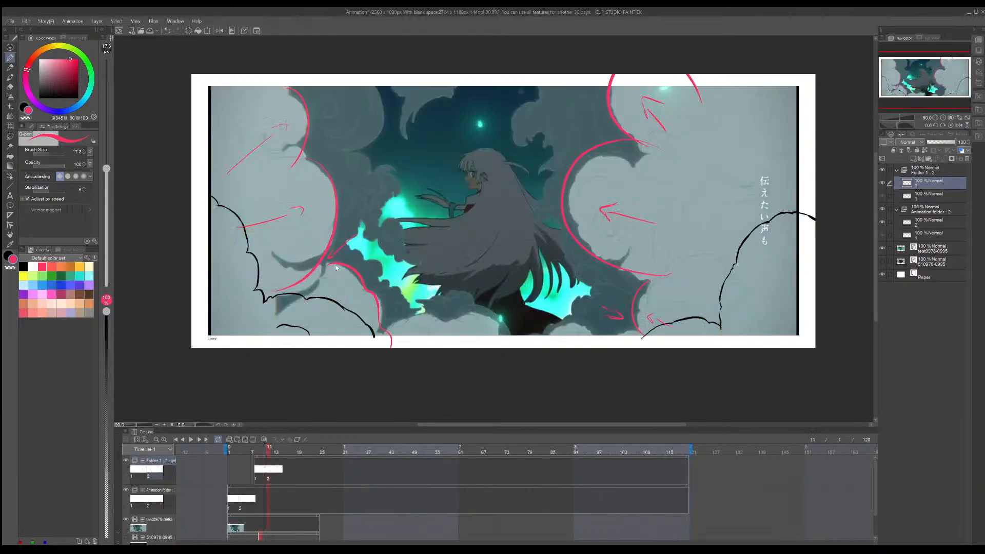
pyautogui.moveTo(259, 264)
pyautogui.mouseDown()
pyautogui.moveTo(282, 286)
pyautogui.moveTo(303, 288)
pyautogui.moveTo(284, 302)
pyautogui.mouseUp()
# Step: Advance the reference clip from frame 11 to frame 14
pyautogui.click(199, 439)
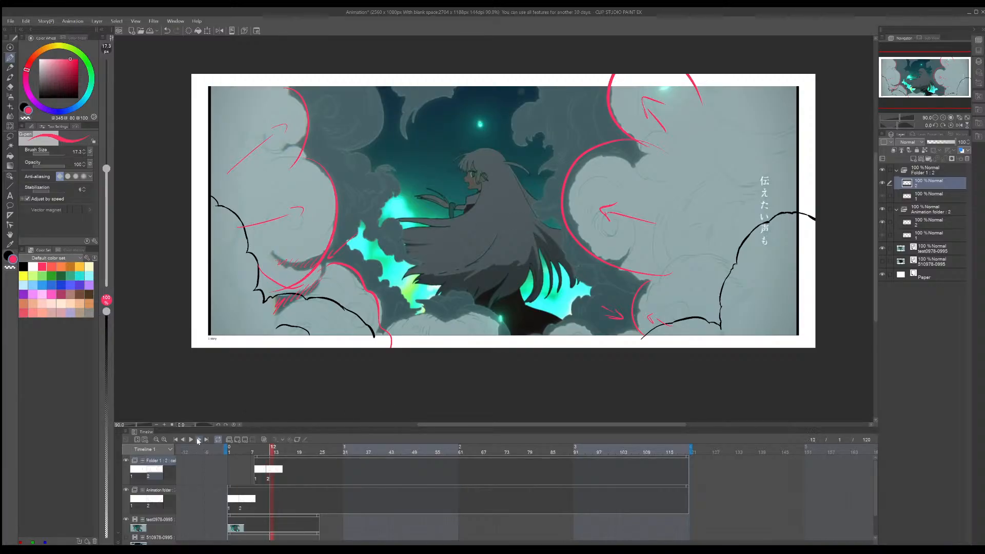
pyautogui.click(199, 440)
pyautogui.click(199, 440)
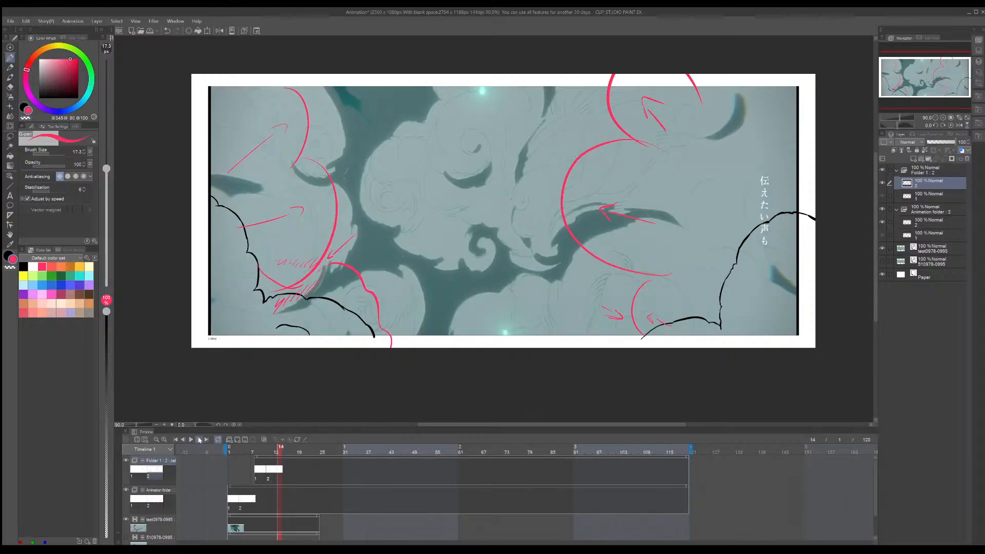
pyautogui.moveTo(392, 125)
pyautogui.mouseDown()
pyautogui.moveTo(382, 213)
pyautogui.moveTo(485, 271)
pyautogui.moveTo(513, 241)
pyautogui.mouseUp()
pyautogui.hotkey('ctrl', 'z')
pyautogui.hotkey('ctrl', 'z')
pyautogui.hotkey('ctrl', 'z')
# Step: Add a third cel at frame 14 in Folder 1 and outline the central cloud mass with red arcs
pyautogui.click(237, 440)
pyautogui.moveTo(380, 155)
pyautogui.mouseDown()
pyautogui.moveTo(364, 176)
pyautogui.moveTo(382, 219)
pyautogui.moveTo(508, 274)
pyautogui.mouseUp()
pyautogui.moveTo(517, 261); pyautogui.dragTo(548, 239)
pyautogui.moveTo(533, 75); pyautogui.dragTo(557, 178)
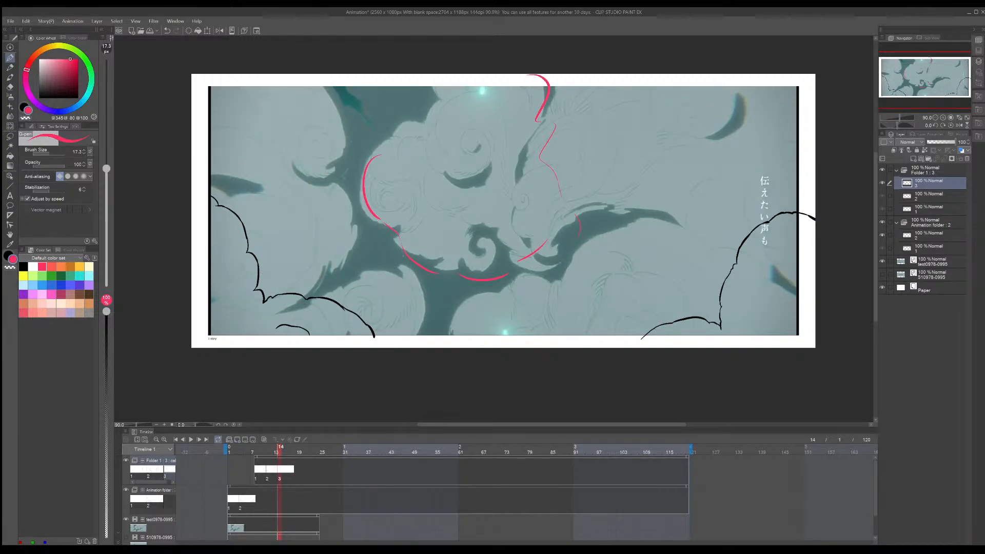
pyautogui.moveTo(365, 114); pyautogui.dragTo(395, 143)
pyautogui.moveTo(429, 75); pyautogui.dragTo(432, 177)
pyautogui.moveTo(434, 165); pyautogui.dragTo(424, 190)
pyautogui.hotkey('ctrl', 'z')
pyautogui.hotkey('ctrl', 'z')
# Step: Draw curved red arrows from the frame's edges and beside the central cloud to show the clouds' inward movement on cel 3
pyautogui.moveTo(338, 84)
pyautogui.mouseDown()
pyautogui.moveTo(385, 75)
pyautogui.moveTo(425, 136)
pyautogui.mouseUp()
pyautogui.moveTo(815, 201)
pyautogui.mouseDown()
pyautogui.moveTo(719, 156)
pyautogui.moveTo(628, 167)
pyautogui.moveTo(629, 149)
pyautogui.mouseUp()
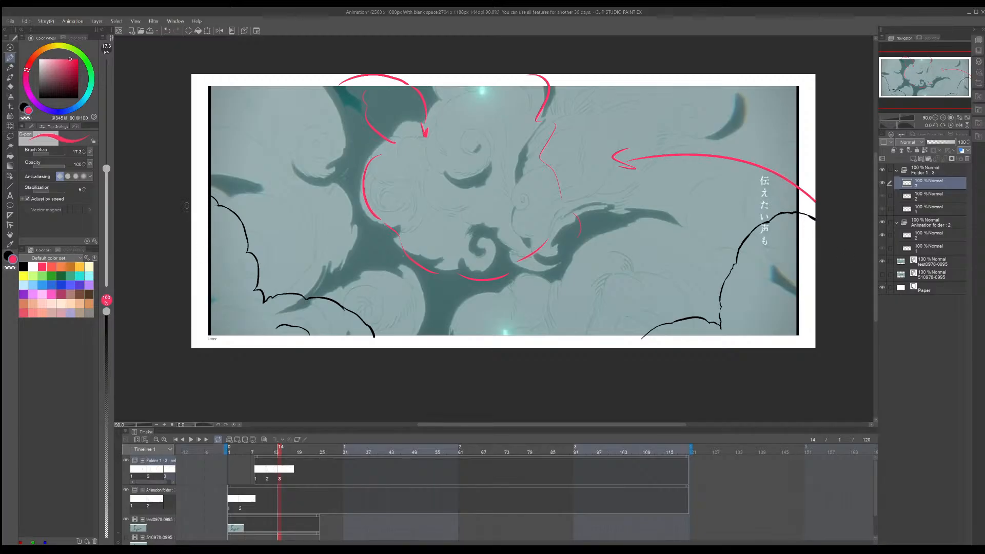
pyautogui.moveTo(205, 153)
pyautogui.mouseDown()
pyautogui.moveTo(311, 157)
pyautogui.moveTo(327, 193)
pyautogui.mouseUp()
pyautogui.moveTo(358, 337)
pyautogui.mouseDown()
pyautogui.moveTo(424, 294)
pyautogui.moveTo(416, 280)
pyautogui.mouseUp()
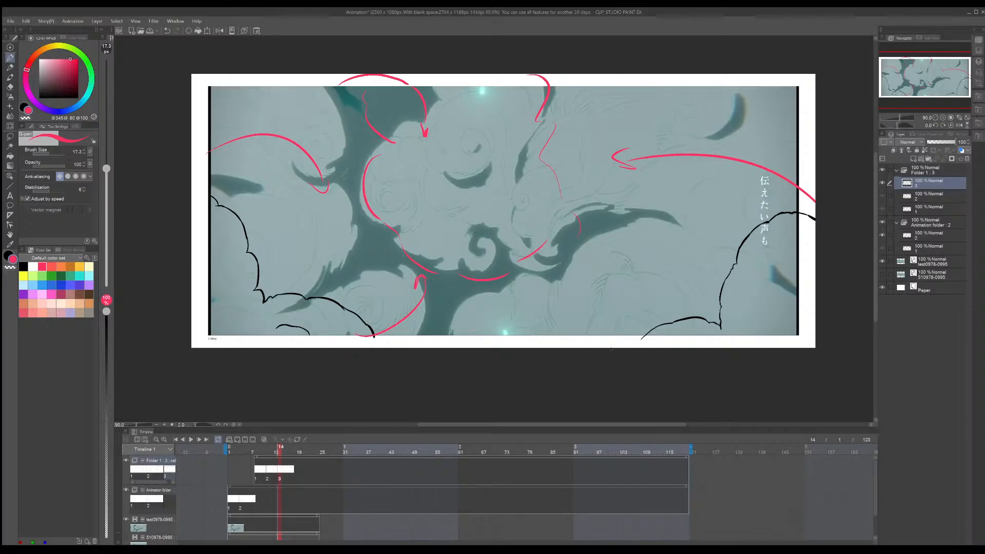
pyautogui.moveTo(593, 347)
pyautogui.mouseDown()
pyautogui.moveTo(535, 290)
pyautogui.moveTo(548, 281)
pyautogui.mouseUp()
pyautogui.moveTo(568, 168)
pyautogui.mouseDown()
pyautogui.moveTo(516, 208)
pyautogui.moveTo(534, 201)
pyautogui.mouseUp()
# Step: Add a fourth cel at frame 18 in Folder 1 and turn on onion skin
pyautogui.click(199, 439)
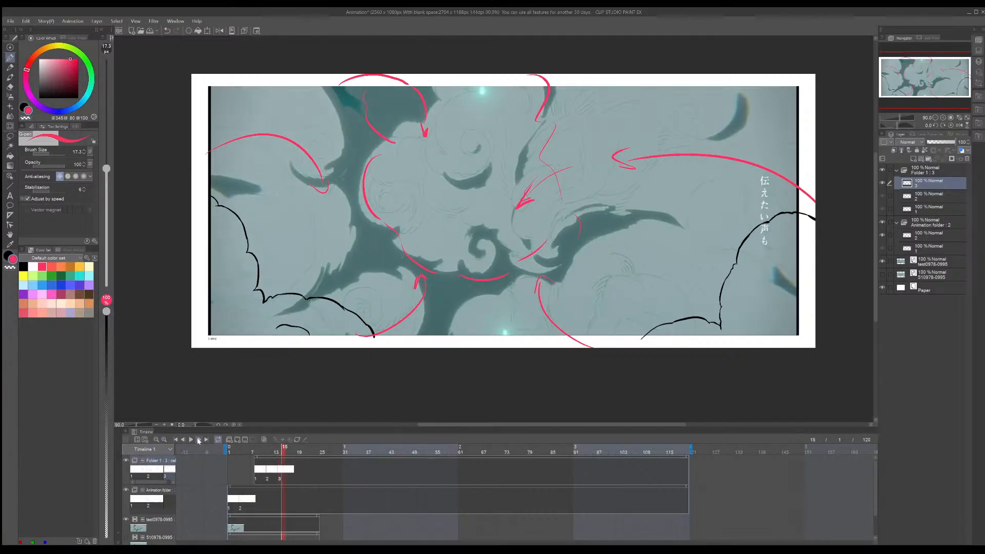
pyautogui.click(199, 440)
pyautogui.click(199, 440)
pyautogui.click(200, 440)
pyautogui.click(237, 439)
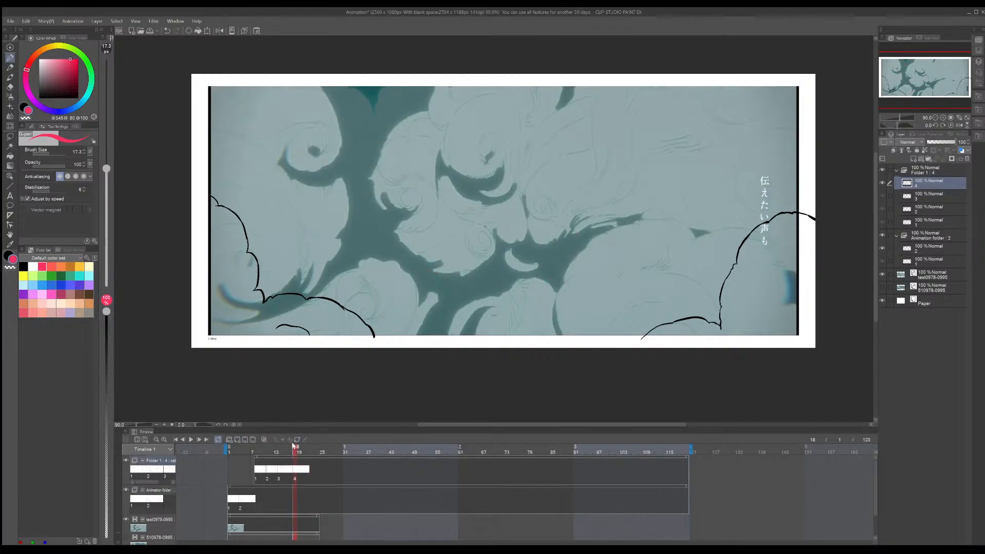
pyautogui.click(264, 439)
# Step: Draw red arrows on cel 4 that continue the centre, right, upper, left and lower cloud movements from the previous cel
pyautogui.moveTo(565, 169)
pyautogui.mouseDown()
pyautogui.moveTo(464, 251)
pyautogui.moveTo(478, 254)
pyautogui.mouseUp()
pyautogui.moveTo(667, 155); pyautogui.dragTo(588, 174)
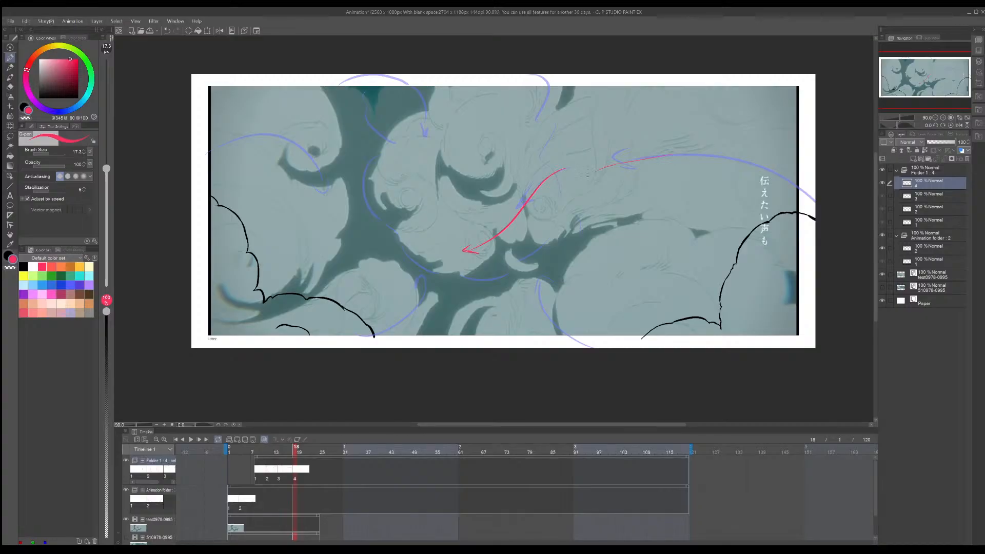
pyautogui.moveTo(420, 97); pyautogui.dragTo(416, 180)
pyautogui.moveTo(247, 137)
pyautogui.mouseDown()
pyautogui.moveTo(319, 170)
pyautogui.moveTo(327, 187)
pyautogui.mouseUp()
pyautogui.moveTo(423, 298); pyautogui.dragTo(420, 251)
# Step: Run the timeline past cel 4, then step back frame by frame to cel 3 to examine the cloud movement
pyautogui.click(198, 440)
pyautogui.click(191, 440)
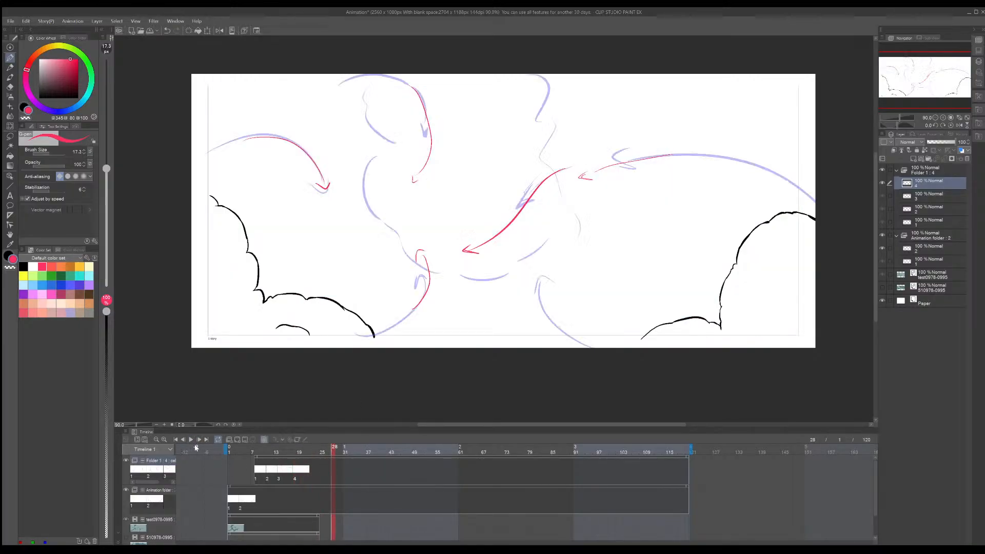
pyautogui.click(184, 441)
pyautogui.click(184, 441)
pyautogui.click(185, 441)
pyautogui.click(185, 441)
pyautogui.click(185, 441)
pyautogui.click(185, 441)
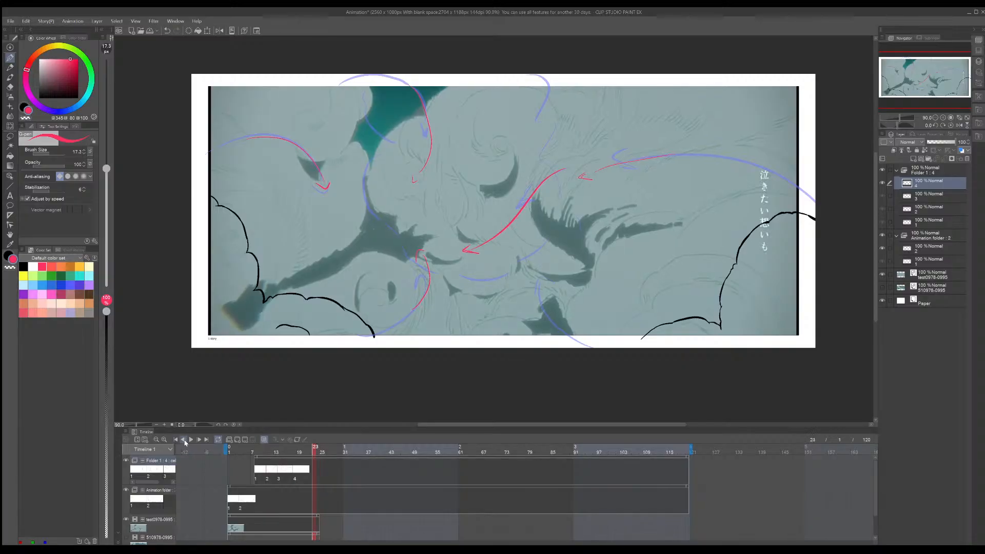
pyautogui.click(185, 440)
pyautogui.click(184, 441)
pyautogui.click(184, 440)
pyautogui.click(183, 440)
pyautogui.click(184, 440)
pyautogui.click(184, 440)
pyautogui.click(184, 440)
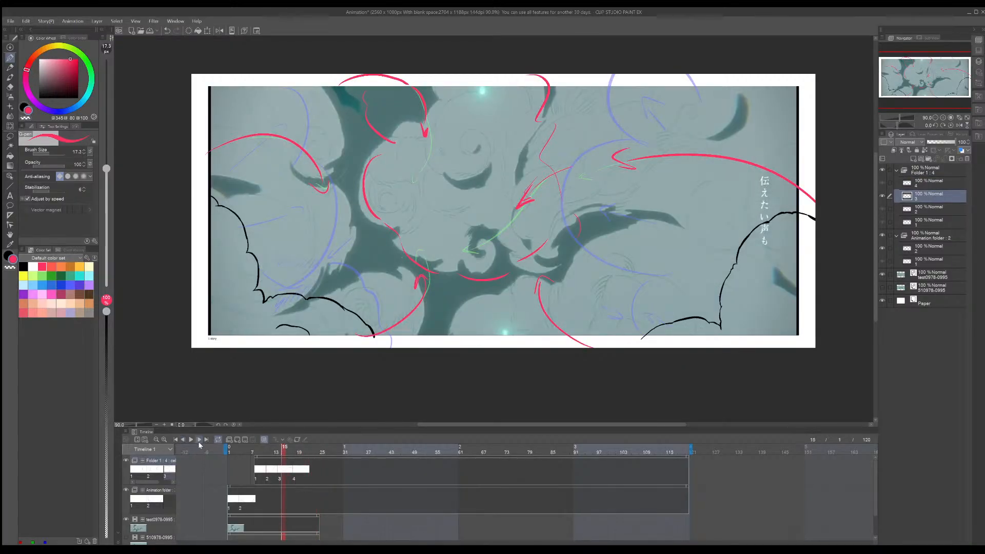
# Step: Review the clip from its start through the first two guide cels, comparing the clouds with the red guides
pyautogui.click(199, 441)
pyautogui.click(200, 440)
pyautogui.click(175, 439)
pyautogui.click(252, 452)
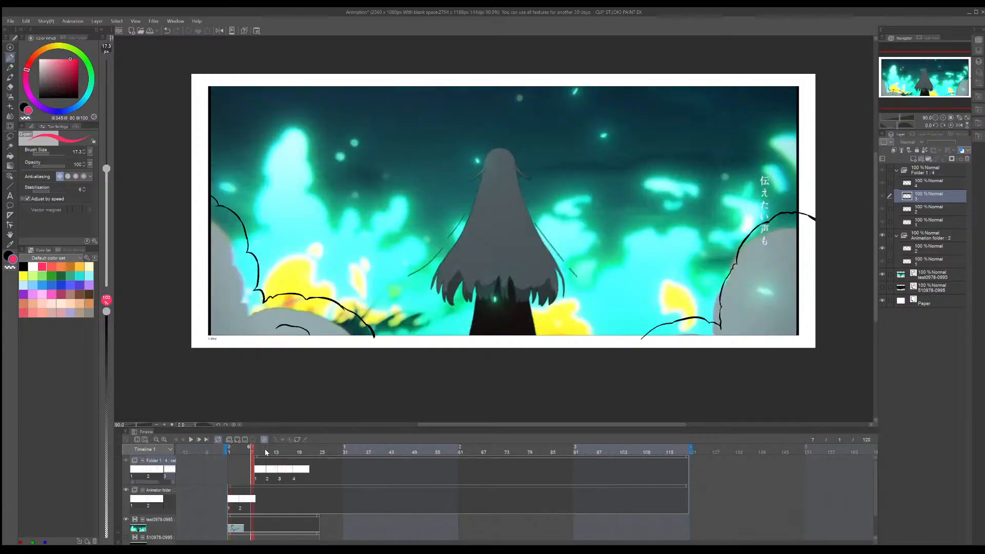
pyautogui.click(265, 452)
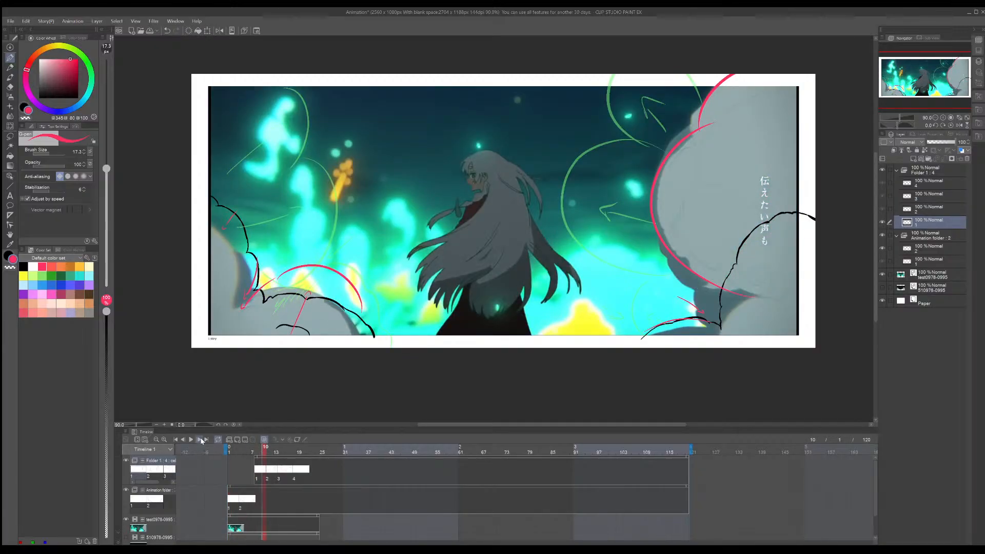
pyautogui.click(201, 440)
pyautogui.click(201, 440)
pyautogui.click(201, 440)
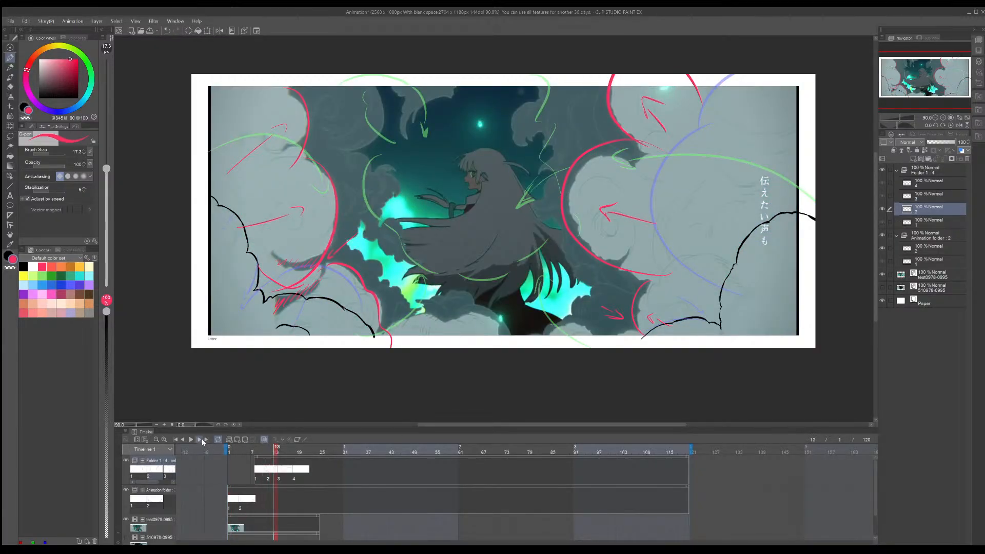
pyautogui.click(202, 440)
pyautogui.click(204, 440)
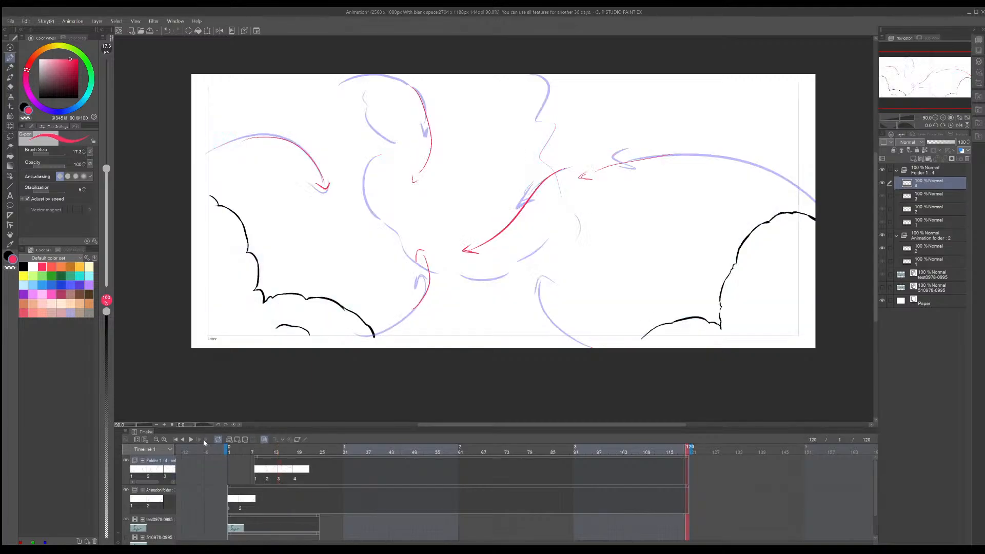
# Step: Go from frame 12 to frame 19, checking the guides on the way, and add a fifth cel there
pyautogui.click(276, 453)
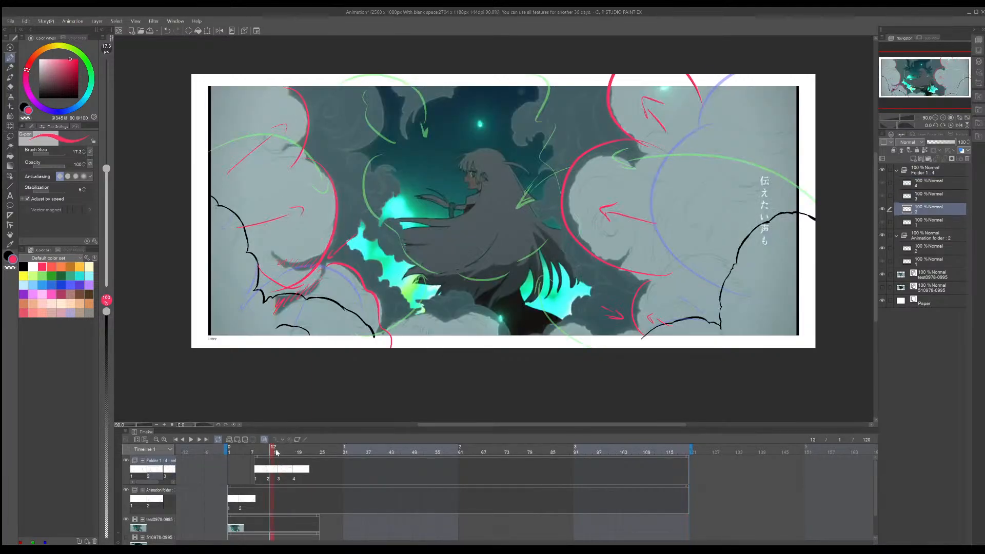
pyautogui.click(199, 440)
pyautogui.click(199, 440)
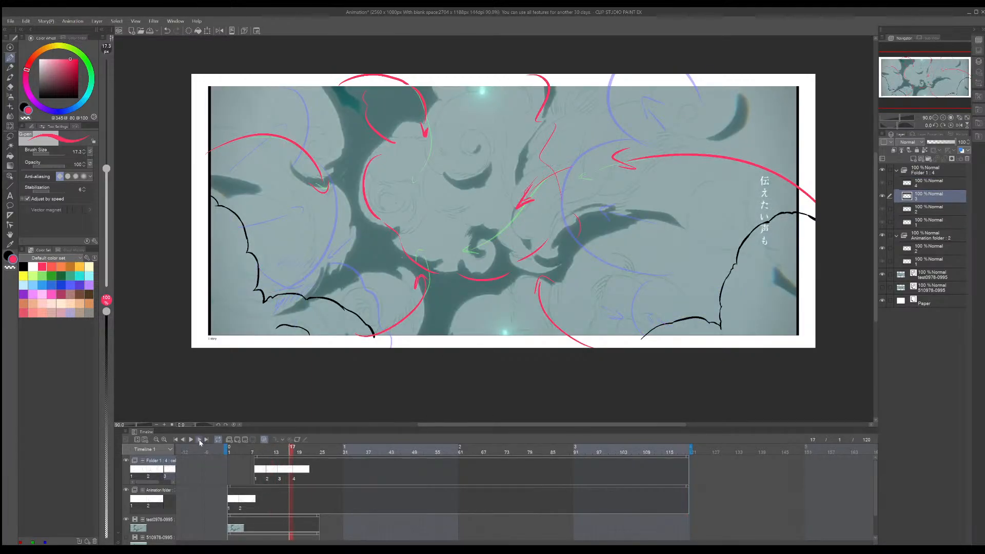
pyautogui.click(199, 440)
pyautogui.click(199, 440)
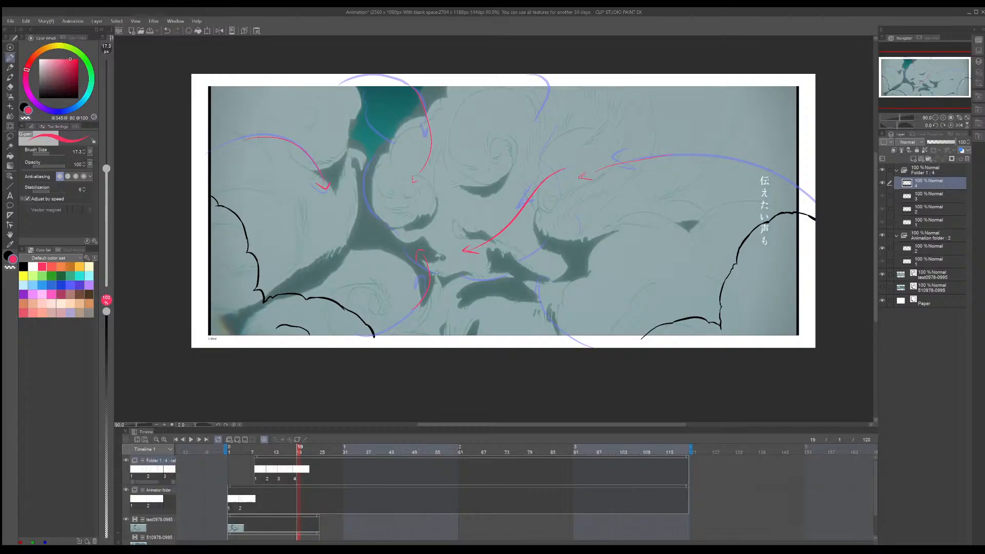
pyautogui.moveTo(422, 172); pyautogui.dragTo(395, 194)
pyautogui.click(237, 440)
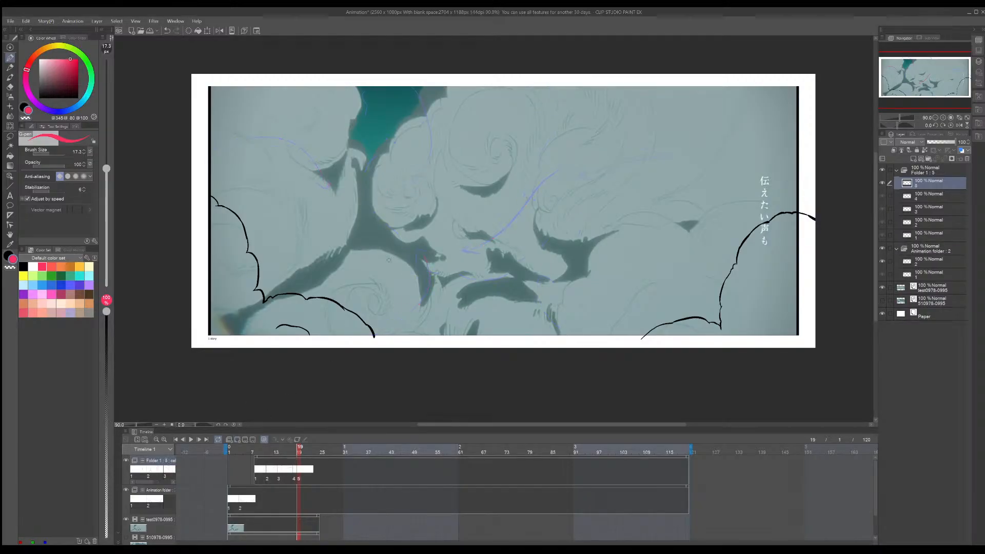
# Step: Draw short red movement arrows and curves on cel 5 for the centre, left, lower and right clouds
pyautogui.moveTo(388, 191); pyautogui.dragTo(388, 197)
pyautogui.moveTo(468, 250); pyautogui.dragTo(440, 240)
pyautogui.moveTo(426, 277); pyautogui.dragTo(418, 240)
pyautogui.moveTo(545, 190); pyautogui.dragTo(591, 176)
pyautogui.moveTo(321, 170); pyautogui.dragTo(339, 218)
pyautogui.moveTo(348, 298); pyautogui.dragTo(384, 284)
pyautogui.moveTo(603, 87); pyautogui.dragTo(590, 140)
pyautogui.moveTo(737, 125); pyautogui.dragTo(696, 172)
# Step: Add a sixth cel at frame 21 with red arrows pointing right across the left cloud and down the centre-right cloud
pyautogui.click(200, 440)
pyautogui.click(199, 440)
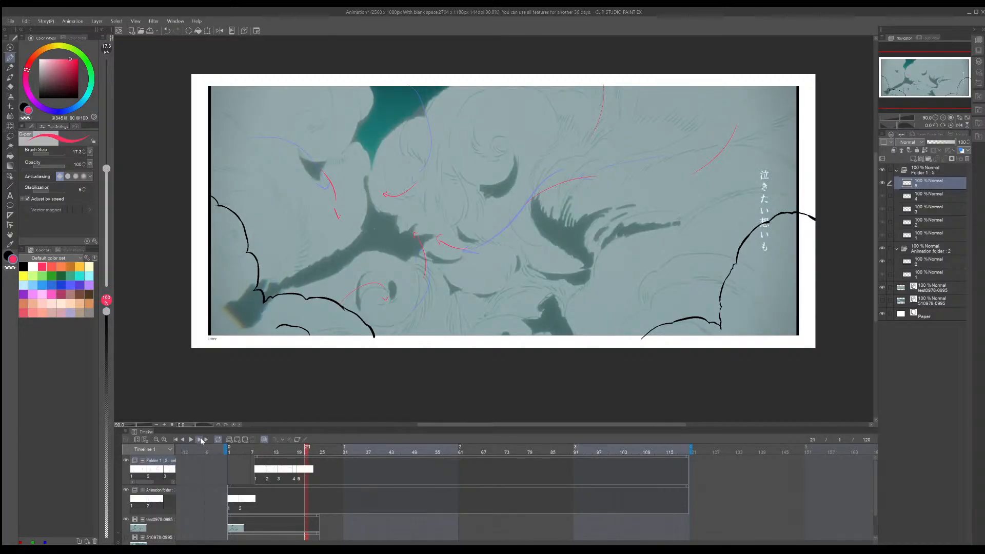
pyautogui.click(237, 440)
pyautogui.moveTo(245, 219); pyautogui.dragTo(383, 225)
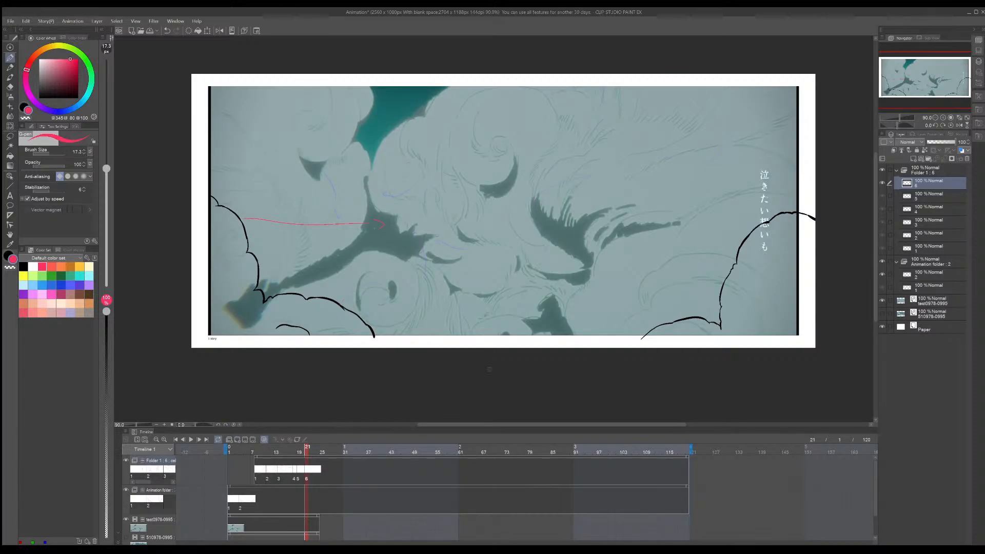
pyautogui.moveTo(571, 189); pyautogui.dragTo(560, 238)
# Step: Compare frames 20 and 21, step on to frame 25, then scrub from the clip's start to frame 8
pyautogui.click(184, 440)
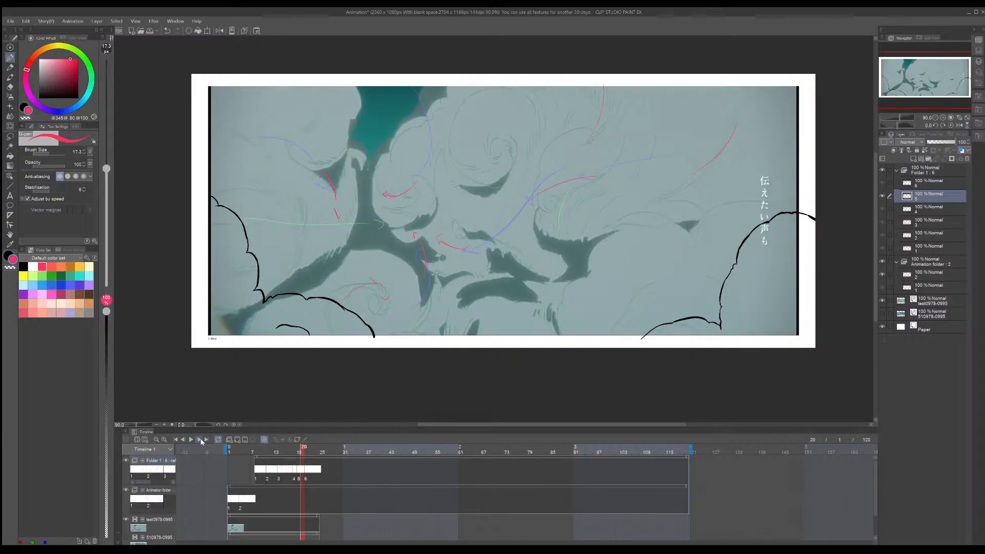
pyautogui.click(201, 440)
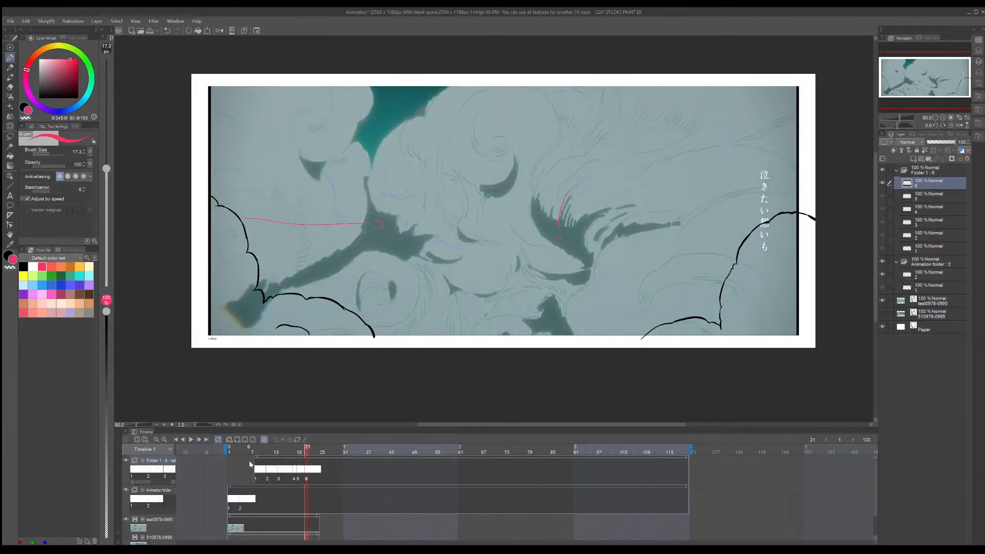
pyautogui.click(200, 440)
pyautogui.click(200, 439)
pyautogui.click(200, 439)
pyautogui.click(200, 439)
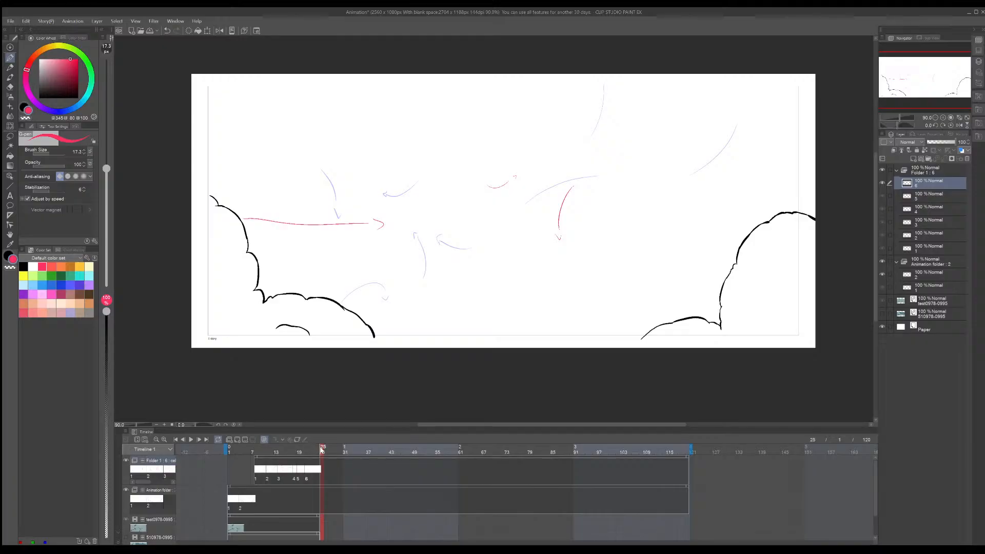
pyautogui.moveTo(321, 448); pyautogui.dragTo(229, 446)
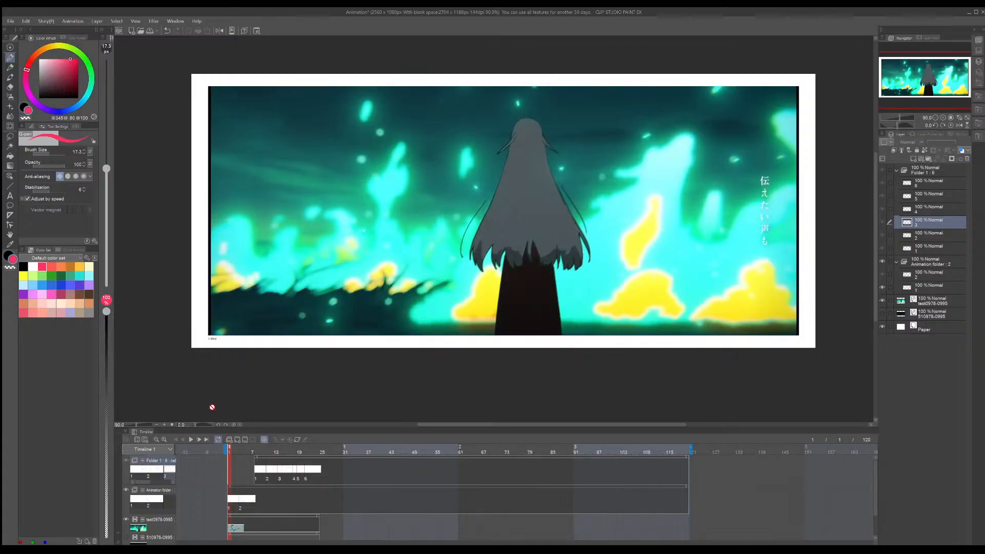
pyautogui.moveTo(229, 447); pyautogui.dragTo(258, 462)
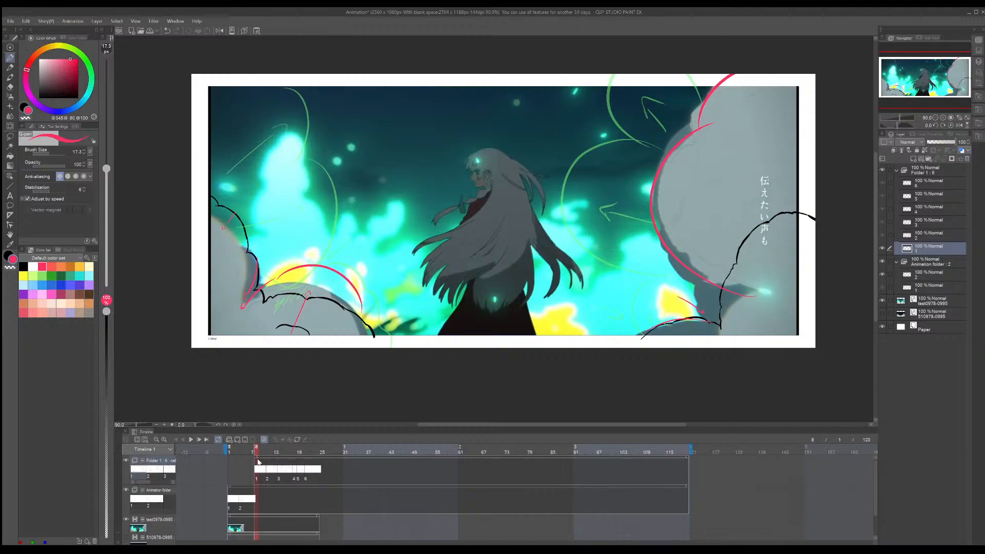
# Step: Hide the test0978-0995 reference clip and add a third cel at frame 8 in the Animation folder, with black as drawing colour
pyautogui.click(126, 520)
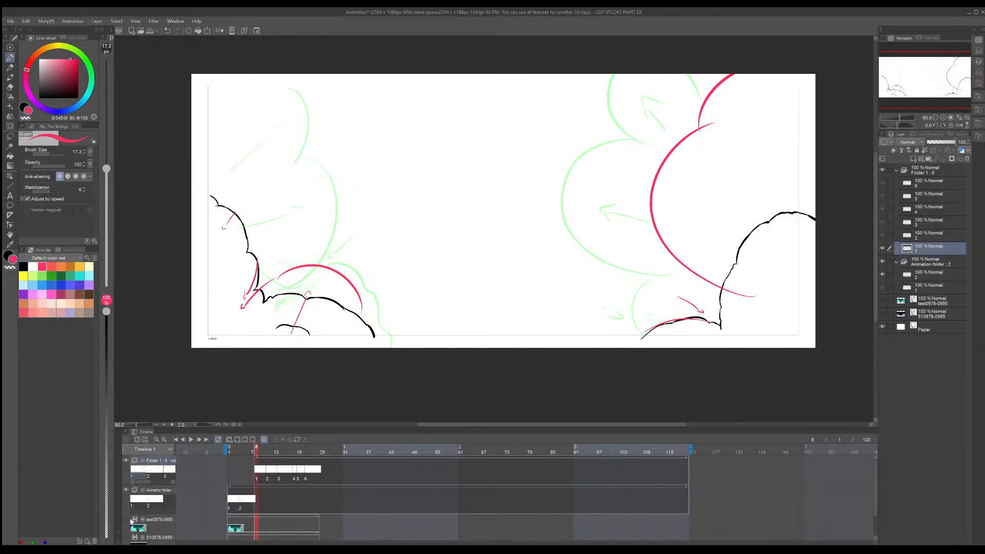
pyautogui.click(256, 505)
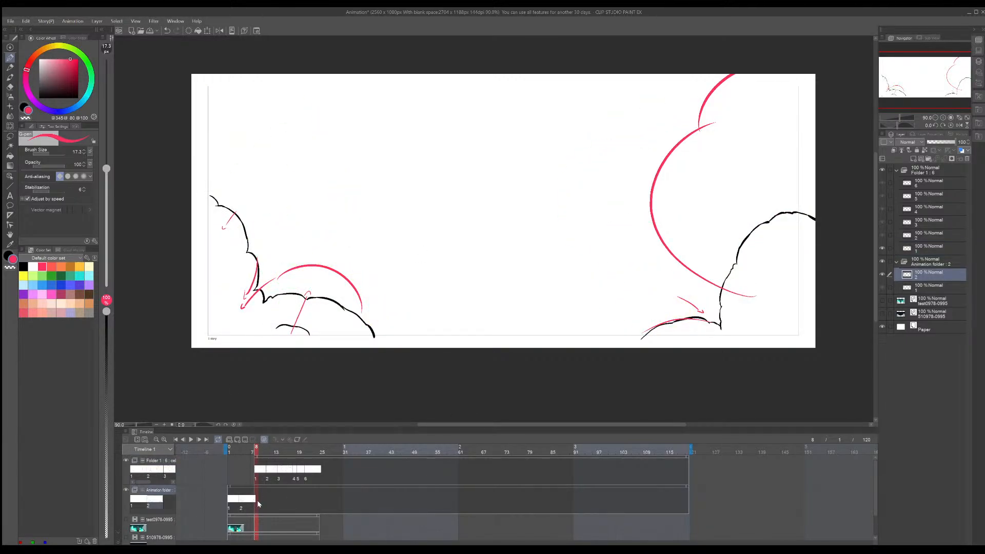
pyautogui.click(230, 440)
pyautogui.press('x')
pyautogui.scroll(3, 303, 276)
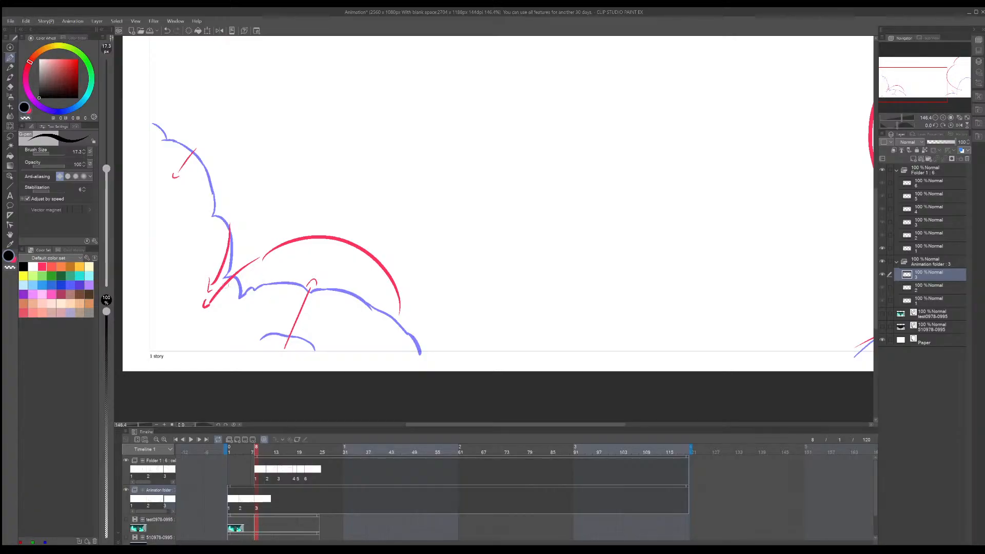
# Step: Erase all cloud outlines from cel 2 at frame 4 with a non-anti-aliased eraser sized 289.6
pyautogui.click(240, 451)
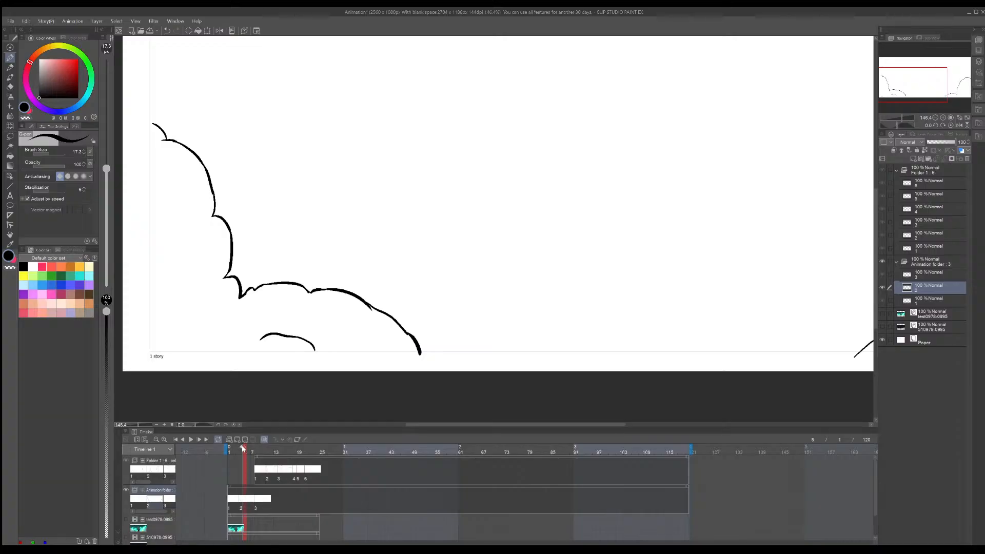
pyautogui.moveTo(242, 476); pyautogui.dragTo(245, 454)
pyautogui.scroll(-4, 300, 295)
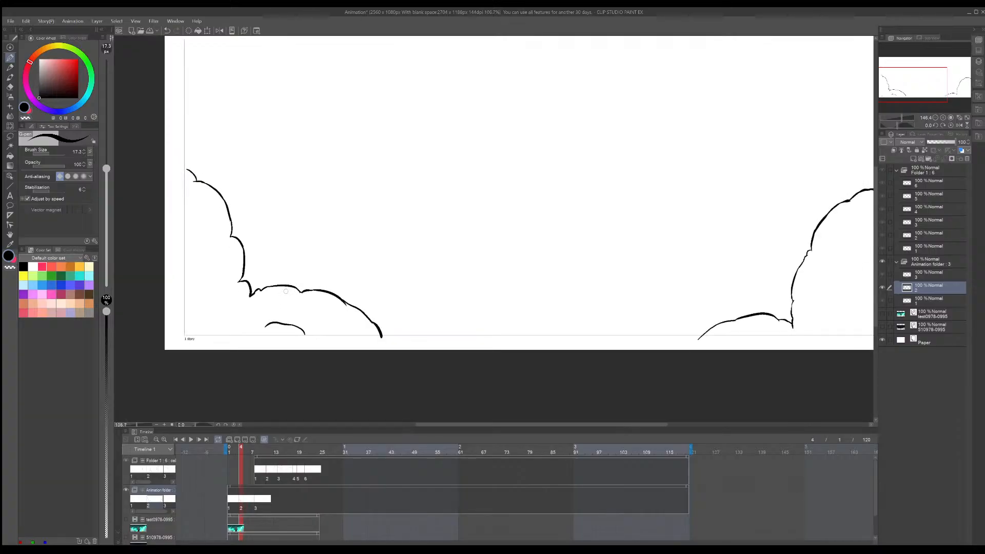
pyautogui.press('e')
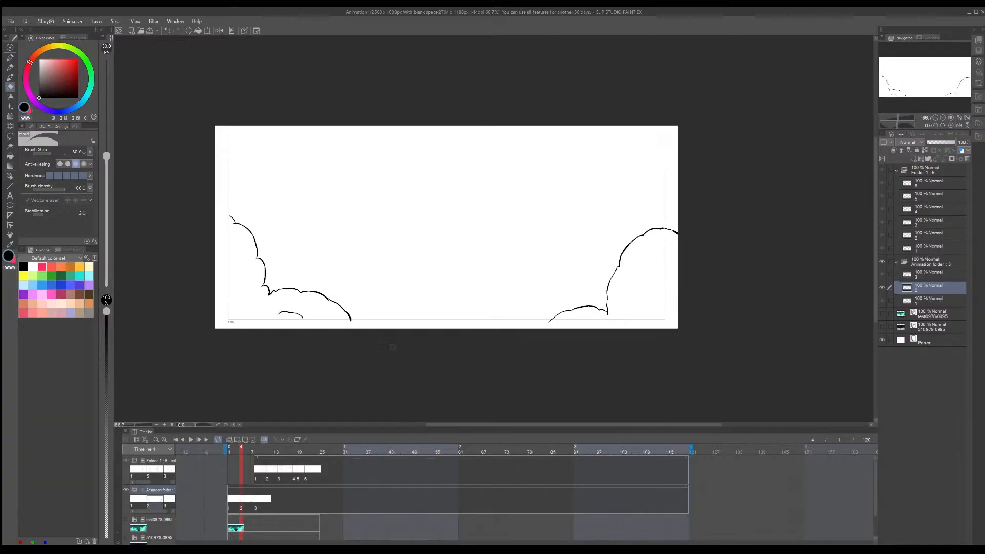
pyautogui.click(60, 163)
pyautogui.moveTo(106, 155); pyautogui.dragTo(107, 104)
pyautogui.moveTo(264, 241)
pyautogui.mouseDown()
pyautogui.moveTo(245, 234)
pyautogui.moveTo(369, 279)
pyautogui.moveTo(519, 286)
pyautogui.moveTo(702, 229)
pyautogui.moveTo(686, 241)
pyautogui.mouseUp()
pyautogui.hotkey('ctrl', 'z')
pyautogui.moveTo(280, 280)
pyautogui.mouseDown()
pyautogui.moveTo(238, 242)
pyautogui.moveTo(297, 293)
pyautogui.moveTo(636, 239)
pyautogui.moveTo(495, 337)
pyautogui.mouseUp()
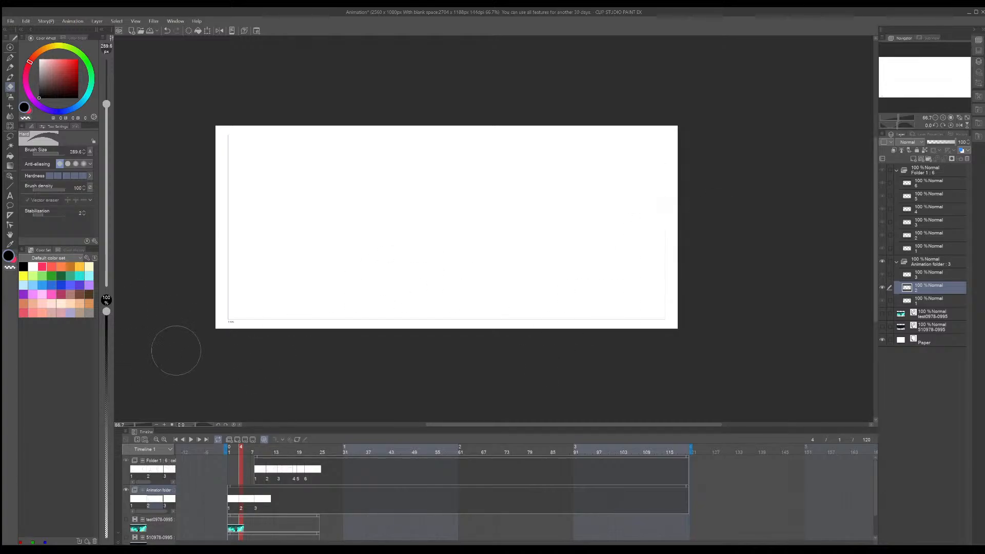
# Step: Show the test0978-0995 reference clip at frame 4 and set the pen's brush size to 25.9
pyautogui.press('b')
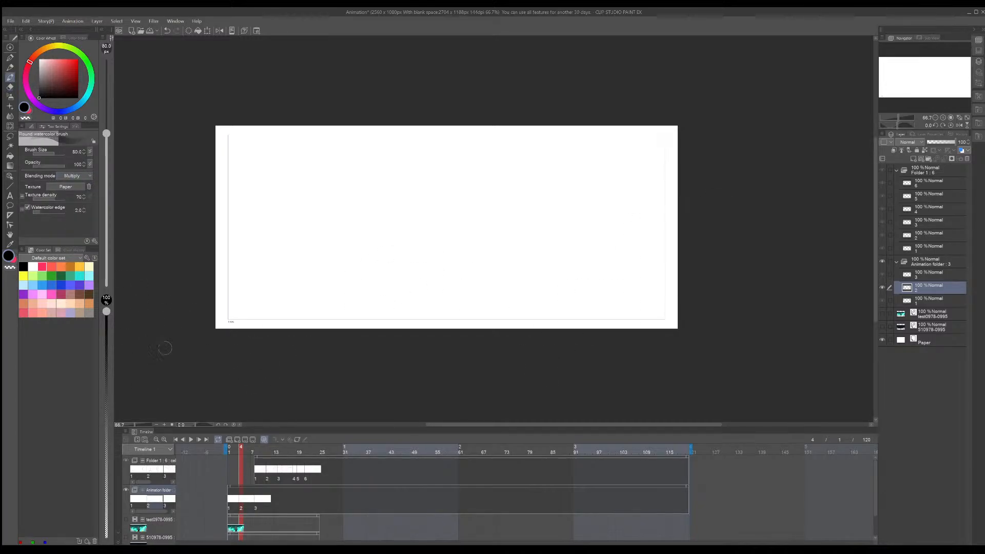
pyautogui.click(126, 519)
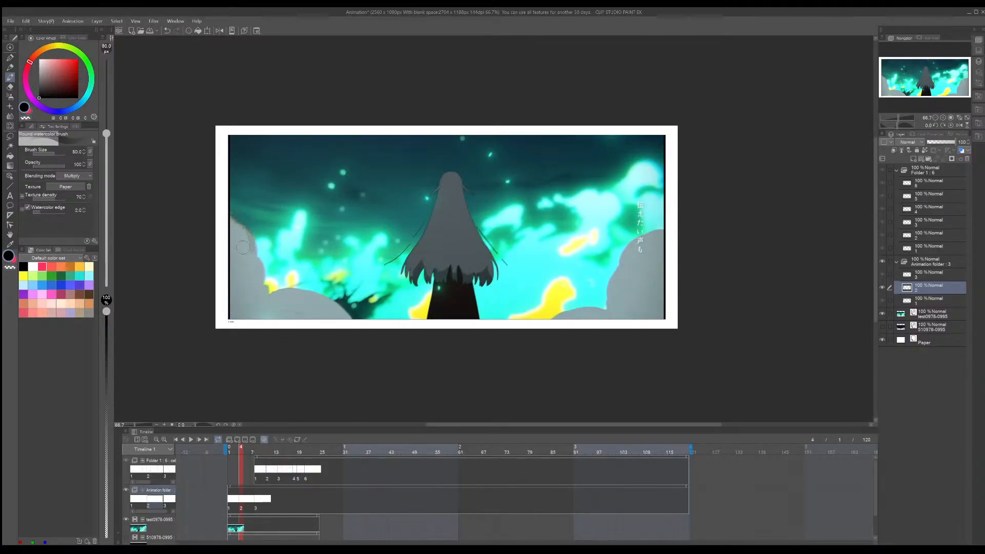
pyautogui.press('b')
pyautogui.press('p')
pyautogui.press('p')
pyautogui.press('p')
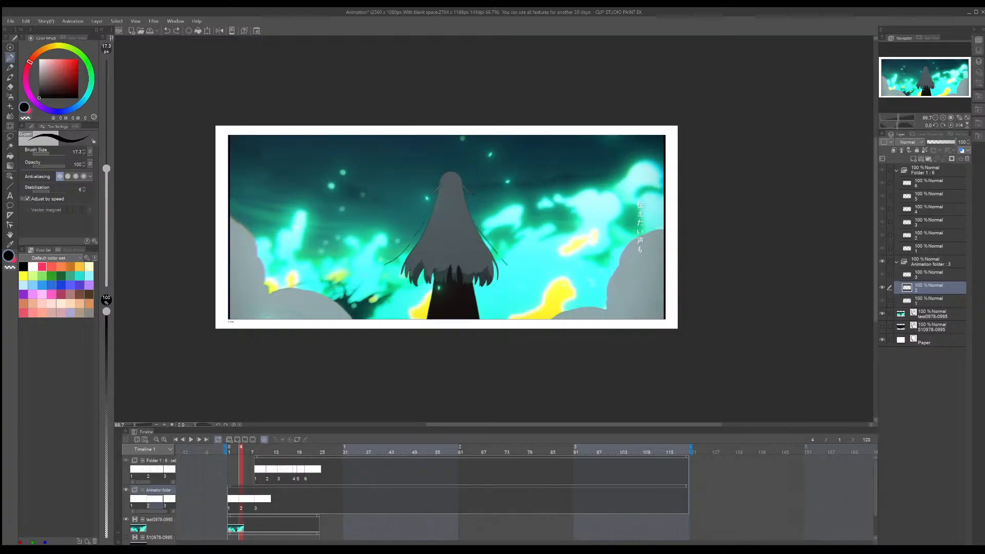
pyautogui.click(50, 153)
pyautogui.moveTo(51, 156); pyautogui.dragTo(52, 155)
# Step: Trace the left and right clouds' outlines in black over the reference clip on cel 2
pyautogui.moveTo(229, 219)
pyautogui.mouseDown()
pyautogui.moveTo(258, 254)
pyautogui.moveTo(244, 224)
pyautogui.moveTo(267, 296)
pyautogui.mouseUp()
pyautogui.hotkey('ctrl', 'z')
pyautogui.hotkey('ctrl', 'z')
pyautogui.moveTo(256, 255)
pyautogui.mouseDown()
pyautogui.moveTo(267, 290)
pyautogui.moveTo(264, 277)
pyautogui.moveTo(267, 288)
pyautogui.moveTo(299, 288)
pyautogui.moveTo(349, 323)
pyautogui.mouseUp()
pyautogui.hotkey('ctrl', 'z')
pyautogui.hotkey('ctrl', 'z')
pyautogui.hotkey('ctrl', 'z')
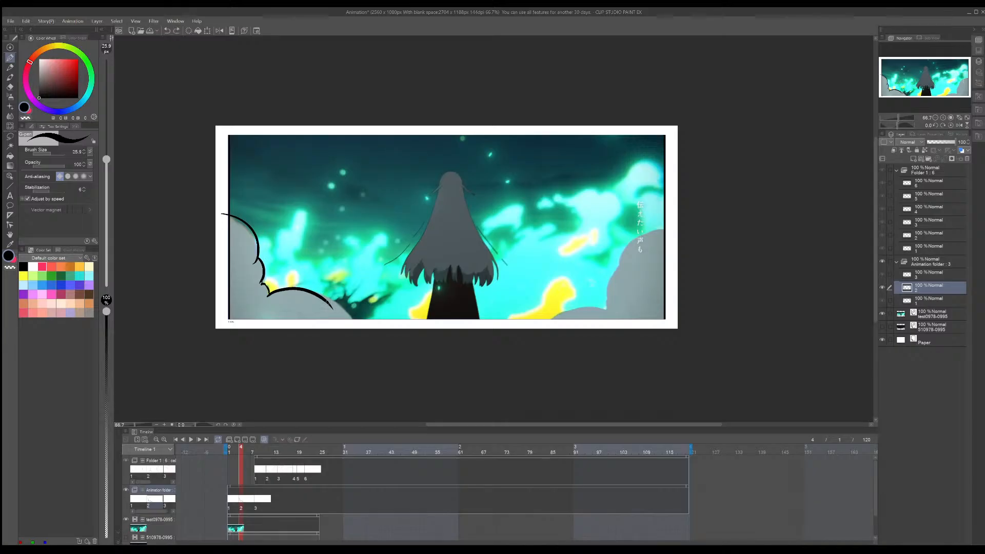
pyautogui.moveTo(325, 299); pyautogui.dragTo(340, 326)
pyautogui.moveTo(555, 324)
pyautogui.mouseDown()
pyautogui.moveTo(603, 314)
pyautogui.moveTo(584, 308)
pyautogui.moveTo(614, 328)
pyautogui.moveTo(606, 296)
pyautogui.moveTo(639, 237)
pyautogui.moveTo(673, 246)
pyautogui.mouseUp()
pyautogui.hotkey('ctrl', 'z')
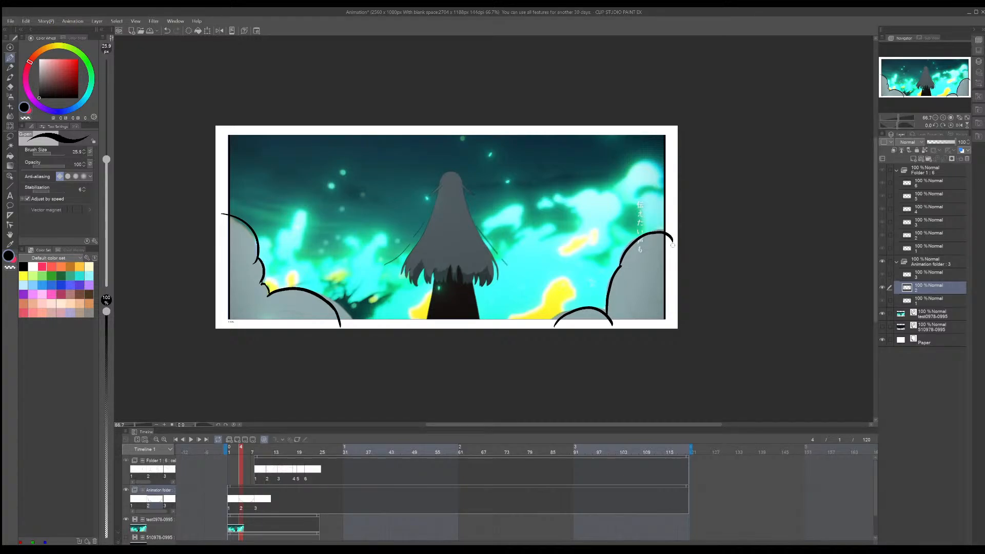
# Step: Compare the traced outlines with the red guides at frame 8, with the reference clip hidden
pyautogui.click(126, 520)
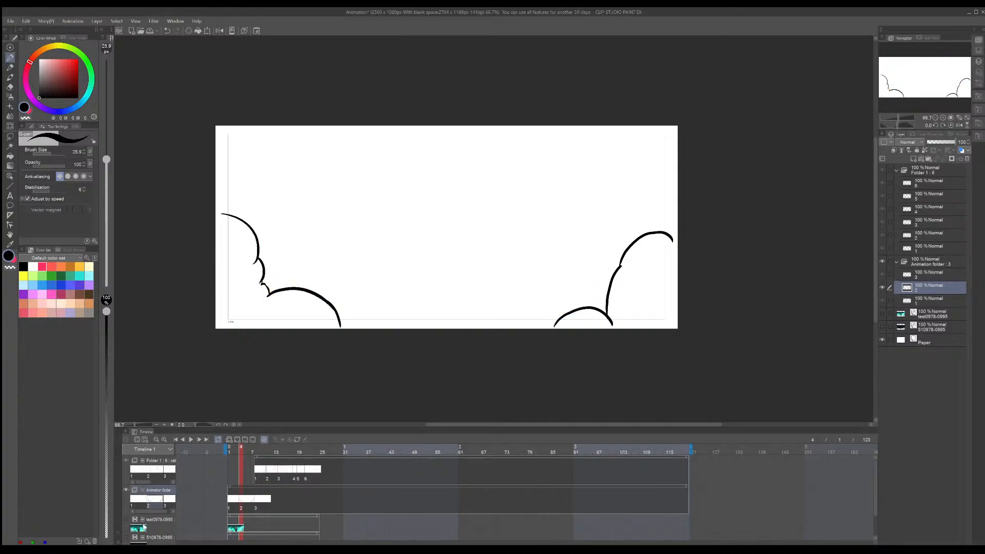
pyautogui.click(256, 450)
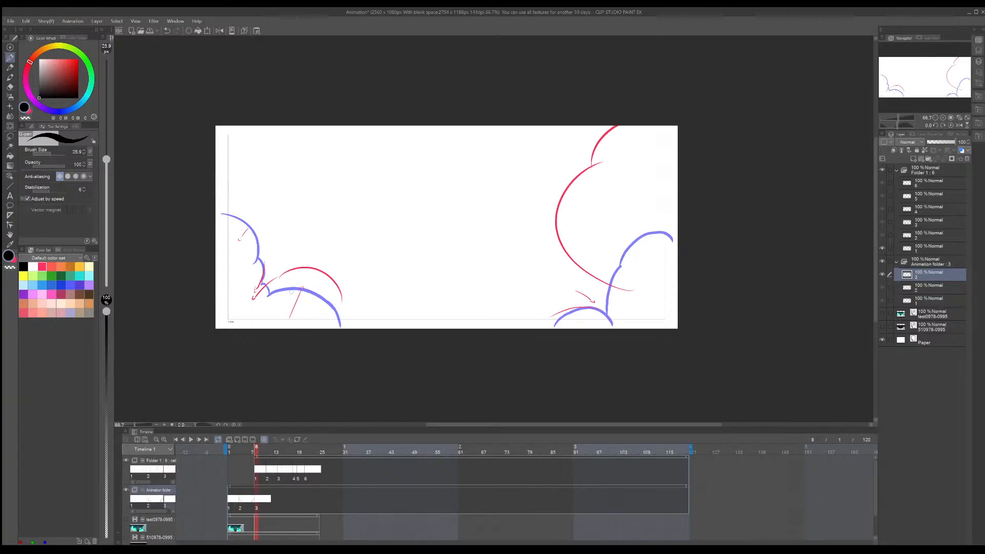
pyautogui.click(240, 450)
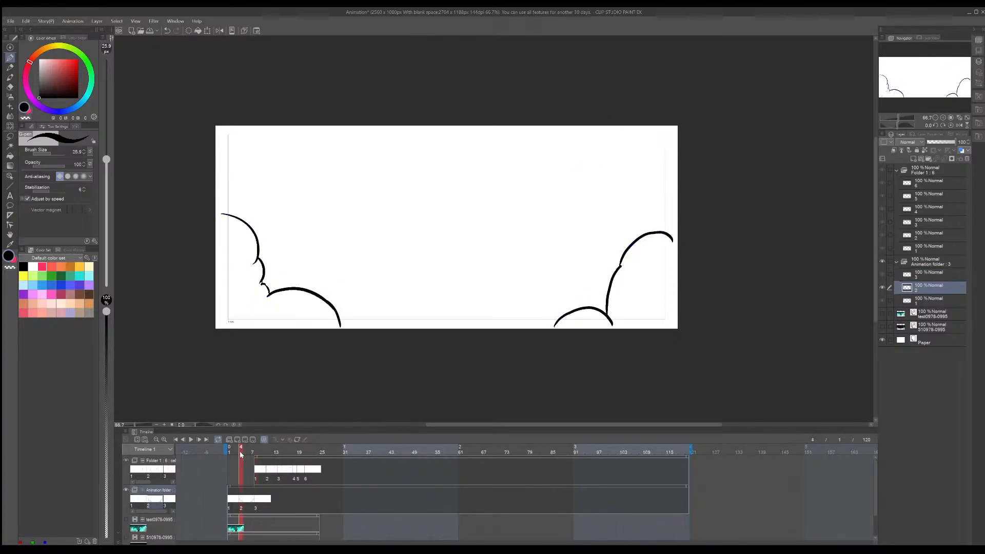
pyautogui.click(126, 520)
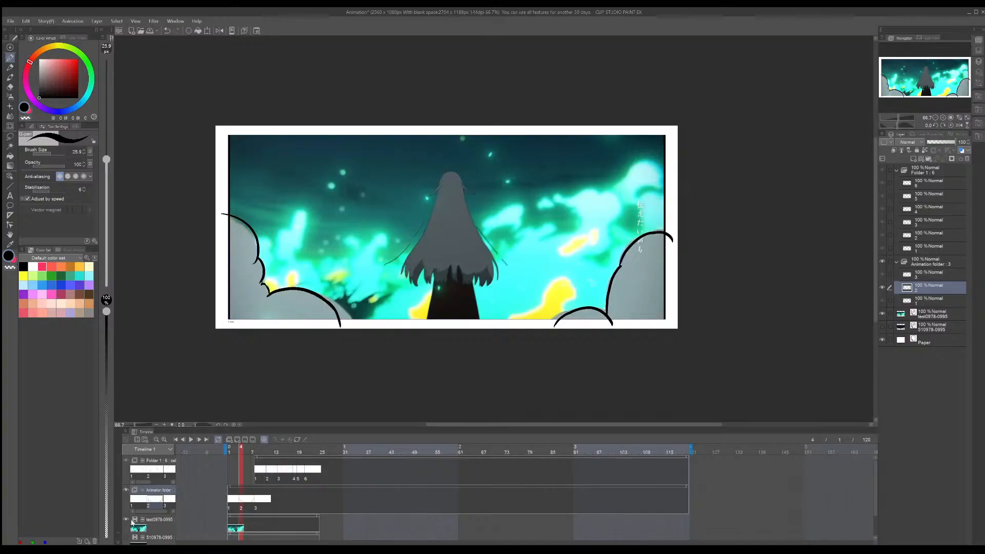
# Step: Undo all cloud outlines traced on cel 2 at frame 4
pyautogui.hotkey('ctrl', 'z')
pyautogui.hotkey('ctrl', 'z')
pyautogui.hotkey('ctrl', 'z')
pyautogui.hotkey('ctrl', 'z')
pyautogui.hotkey('ctrl', 'z')
pyautogui.hotkey('ctrl', 'z')
pyautogui.hotkey('ctrl', 'z')
pyautogui.hotkey('ctrl', 'z')
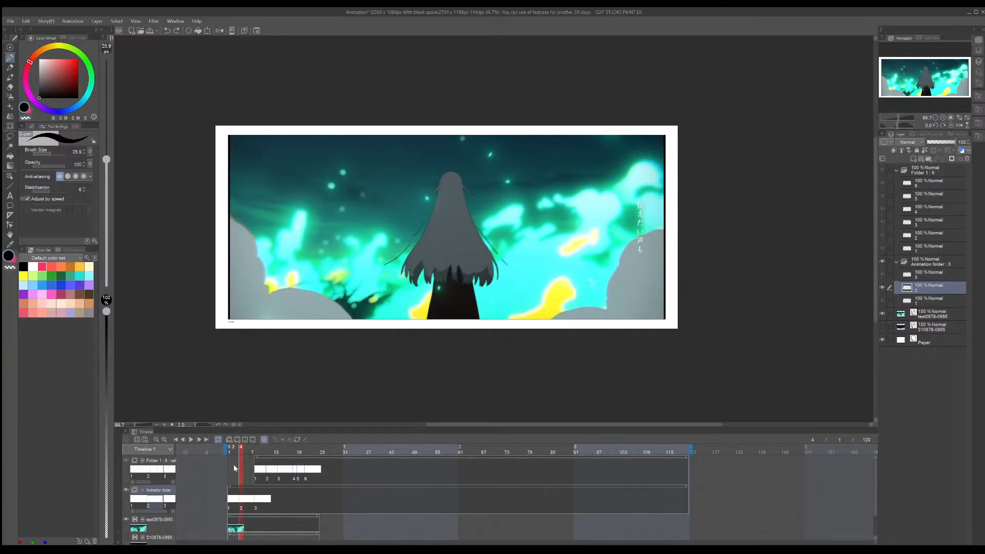
# Step: Reselect cel 2 at frame 4 and retrace the left cloud's lobes, running the outline past the frame edges
pyautogui.click(242, 502)
pyautogui.click(241, 466)
pyautogui.click(241, 500)
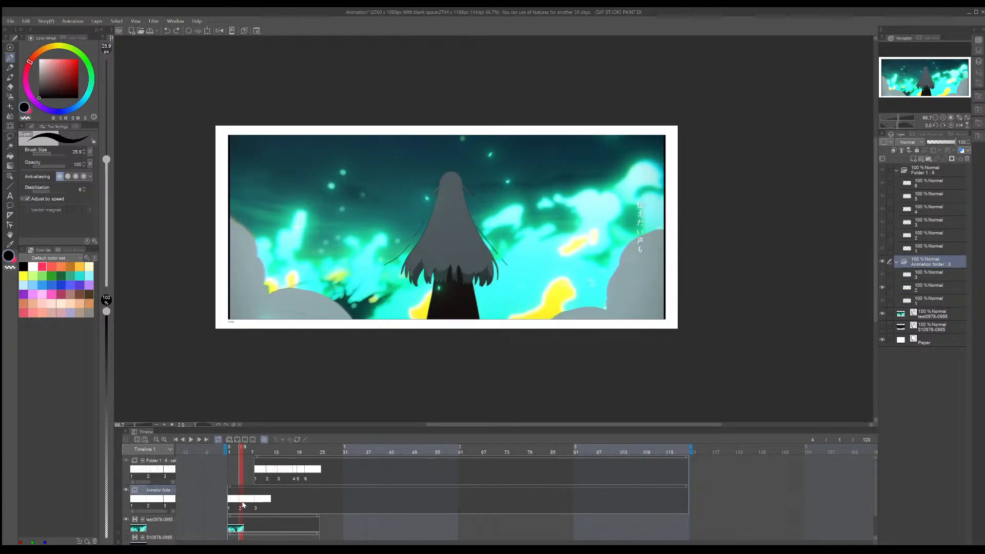
pyautogui.moveTo(215, 211)
pyautogui.mouseDown()
pyautogui.moveTo(255, 255)
pyautogui.moveTo(263, 308)
pyautogui.moveTo(295, 289)
pyautogui.moveTo(329, 294)
pyautogui.mouseUp()
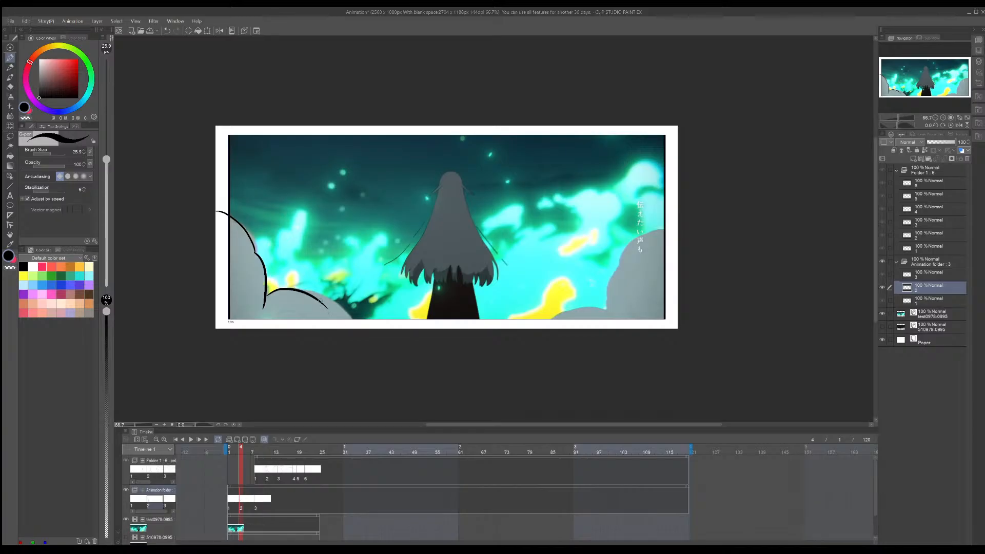
pyautogui.hotkey('ctrl', 'z')
pyautogui.moveTo(266, 295)
pyautogui.mouseDown()
pyautogui.moveTo(321, 293)
pyautogui.moveTo(300, 289)
pyautogui.moveTo(348, 326)
pyautogui.mouseUp()
pyautogui.hotkey('ctrl', 'z')
# Step: Retrace the right cloud's low lobe and the two taller lobes on cel 2, running the outline past the frame edges
pyautogui.moveTo(547, 323); pyautogui.dragTo(604, 307)
pyautogui.hotkey('ctrl', 'z')
pyautogui.hotkey('ctrl', 'z')
pyautogui.moveTo(543, 331); pyautogui.dragTo(608, 294)
pyautogui.hotkey('ctrl', 'z')
pyautogui.hotkey('ctrl', 'z')
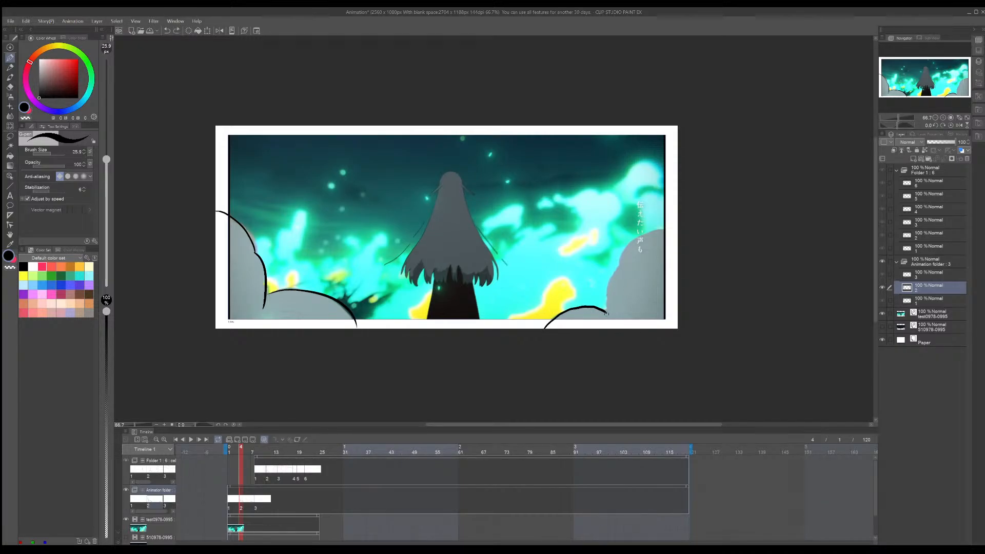
pyautogui.hotkey('ctrl', 'z')
pyautogui.moveTo(607, 314); pyautogui.dragTo(623, 262)
pyautogui.hotkey('ctrl', 'z')
pyautogui.moveTo(668, 227); pyautogui.dragTo(679, 233)
# Step: Hide the test0978-0995 reference clip and go to the third cel at frame 8
pyautogui.click(126, 520)
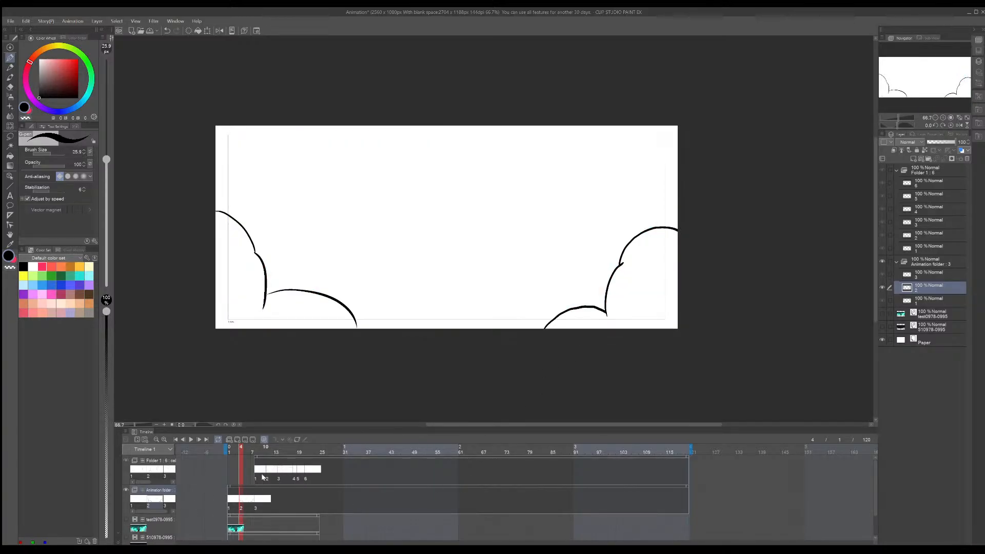
pyautogui.click(256, 453)
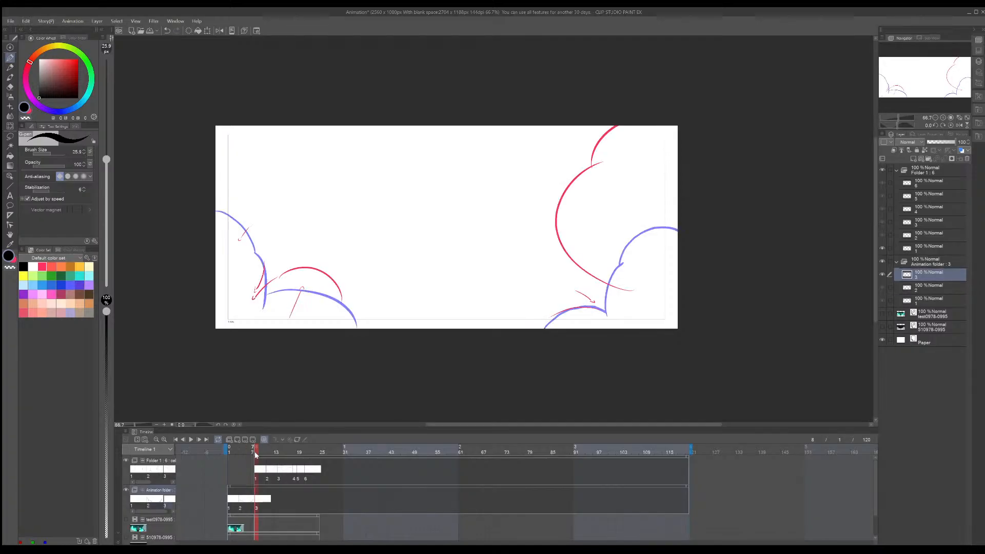
pyautogui.click(253, 454)
pyautogui.click(257, 453)
pyautogui.scroll(-2, 291, 282)
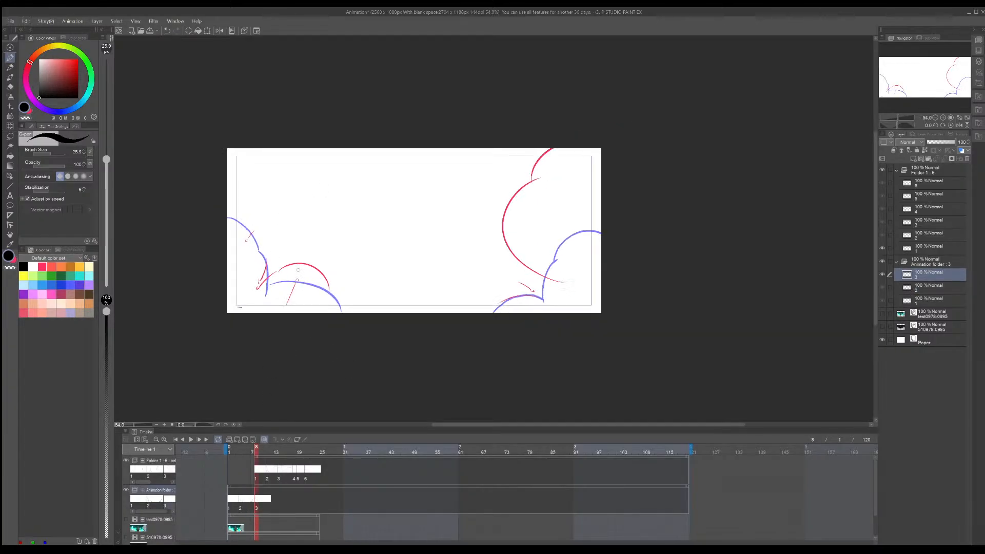
pyautogui.scroll(5, 294, 285)
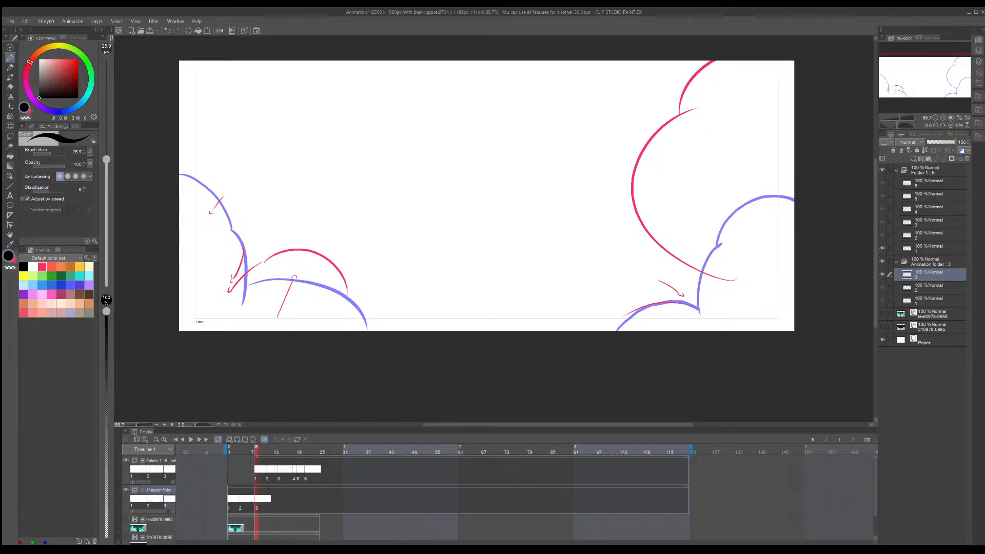
# Step: Try out black arcs for the left cloud's middle and lower lobes on cel 3
pyautogui.moveTo(234, 236)
pyautogui.mouseDown()
pyautogui.moveTo(253, 285)
pyautogui.moveTo(257, 328)
pyautogui.moveTo(251, 310)
pyautogui.mouseUp()
pyautogui.hotkey('ctrl', 'z')
pyautogui.hotkey('ctrl', 'z')
pyautogui.moveTo(212, 219); pyautogui.dragTo(272, 257)
pyautogui.hotkey('ctrl', 'z')
pyautogui.moveTo(213, 219); pyautogui.dragTo(275, 271)
pyautogui.hotkey('ctrl', 'z')
pyautogui.moveTo(215, 215)
pyautogui.mouseDown()
pyautogui.moveTo(279, 283)
pyautogui.moveTo(251, 218)
pyautogui.moveTo(273, 299)
pyautogui.moveTo(239, 210)
pyautogui.moveTo(275, 296)
pyautogui.moveTo(391, 275)
pyautogui.moveTo(394, 298)
pyautogui.mouseUp()
pyautogui.hotkey('ctrl', 'z')
pyautogui.hotkey('ctrl', 'z')
pyautogui.hotkey('ctrl', 'z')
pyautogui.moveTo(280, 271)
pyautogui.mouseDown()
pyautogui.moveTo(354, 264)
pyautogui.moveTo(371, 279)
pyautogui.mouseUp()
pyautogui.hotkey('ctrl', 'z')
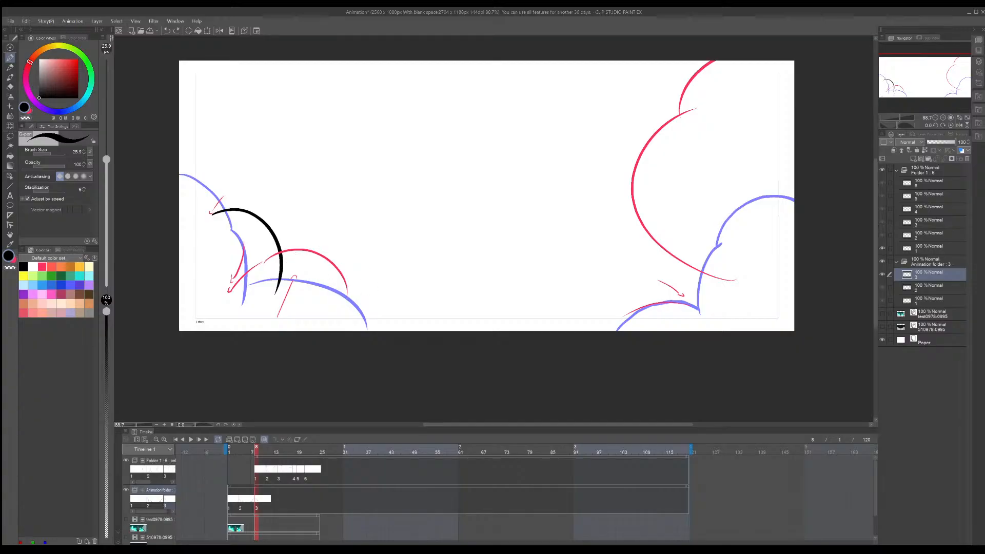
pyautogui.hotkey('ctrl', 'z')
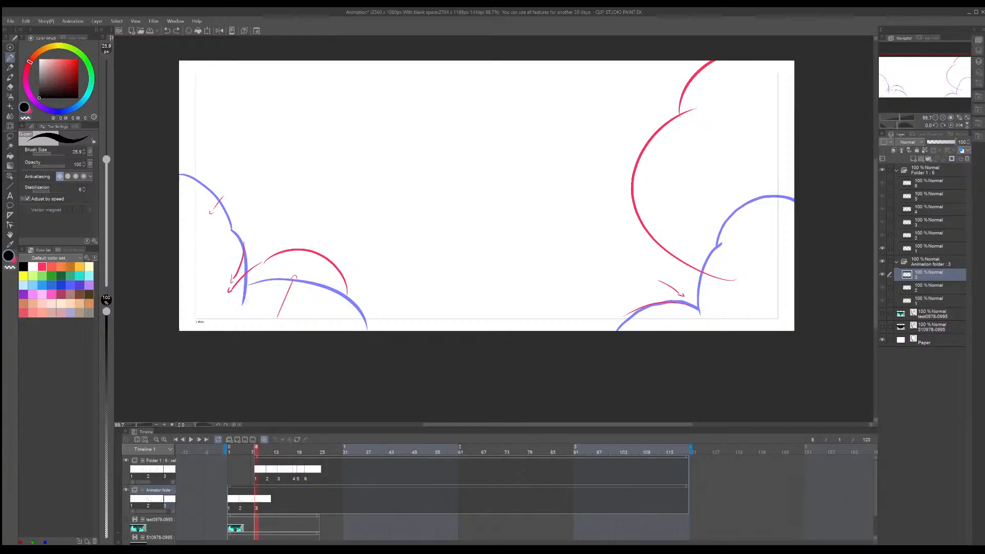
# Step: Draw the left cloud's lower lobe on cel 3 as a black arc just outside the blue onion-skin line
pyautogui.moveTo(238, 288); pyautogui.dragTo(370, 277)
pyautogui.hotkey('ctrl', 'z')
pyautogui.moveTo(244, 286); pyautogui.dragTo(364, 282)
pyautogui.hotkey('ctrl', 'z')
pyautogui.moveTo(244, 283); pyautogui.dragTo(373, 286)
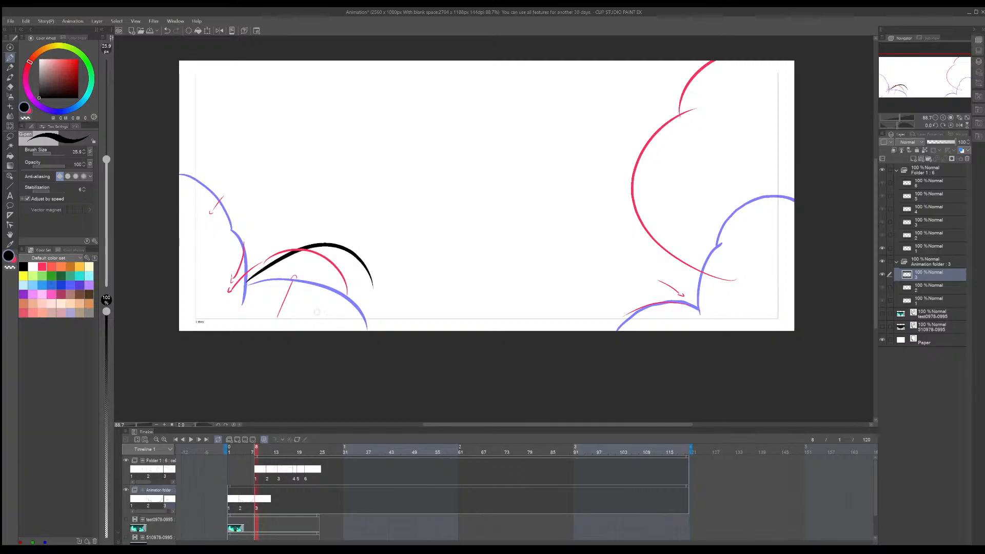
pyautogui.hotkey('ctrl', 'z')
pyautogui.moveTo(249, 282); pyautogui.dragTo(391, 308)
pyautogui.hotkey('ctrl', 'z')
pyautogui.moveTo(252, 277)
pyautogui.mouseDown()
pyautogui.moveTo(382, 324)
pyautogui.moveTo(382, 333)
pyautogui.mouseUp()
pyautogui.moveTo(259, 273); pyautogui.dragTo(285, 181)
pyautogui.hotkey('ctrl', 'z')
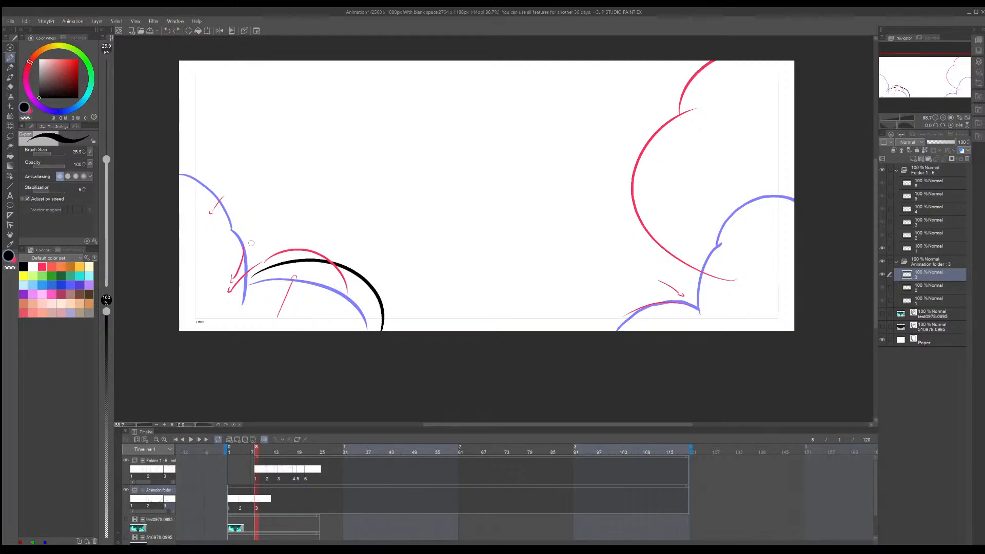
# Step: Draw the left cloud's middle and upper lobes on cel 3, enlarged outward from the onion-skin outline
pyautogui.moveTo(230, 226)
pyautogui.mouseDown()
pyautogui.moveTo(290, 248)
pyautogui.moveTo(300, 227)
pyautogui.mouseUp()
pyautogui.hotkey('ctrl', 'z')
pyautogui.hotkey('ctrl', 'z')
pyautogui.moveTo(268, 269)
pyautogui.mouseDown()
pyautogui.moveTo(293, 219)
pyautogui.moveTo(289, 184)
pyautogui.moveTo(295, 258)
pyautogui.mouseUp()
pyautogui.hotkey('ctrl', 'z')
pyautogui.moveTo(260, 197); pyautogui.dragTo(179, 136)
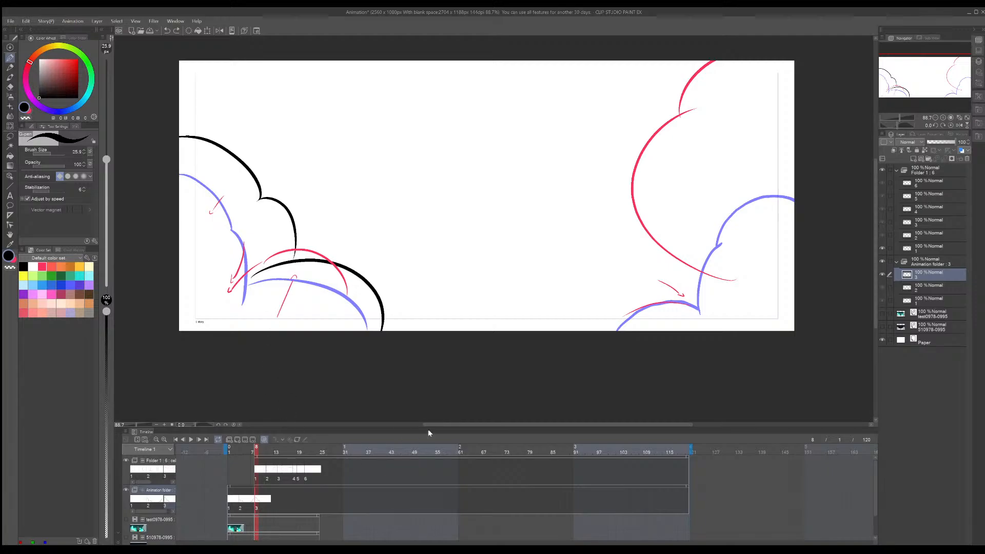
# Step: Add a new animation folder with a first cel at frame 8 and pick dark blue as the drawing colour
pyautogui.click(229, 440)
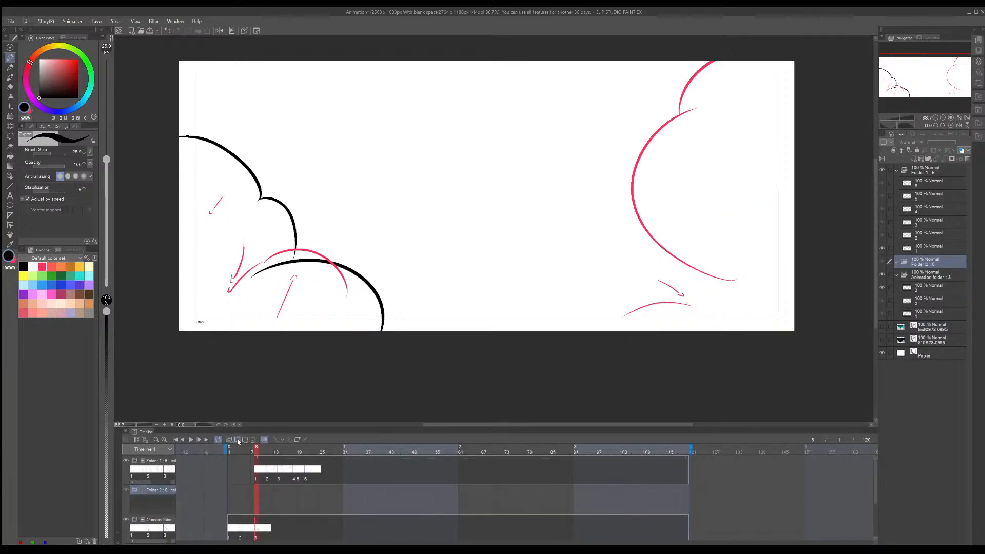
pyautogui.click(237, 440)
pyautogui.press('x')
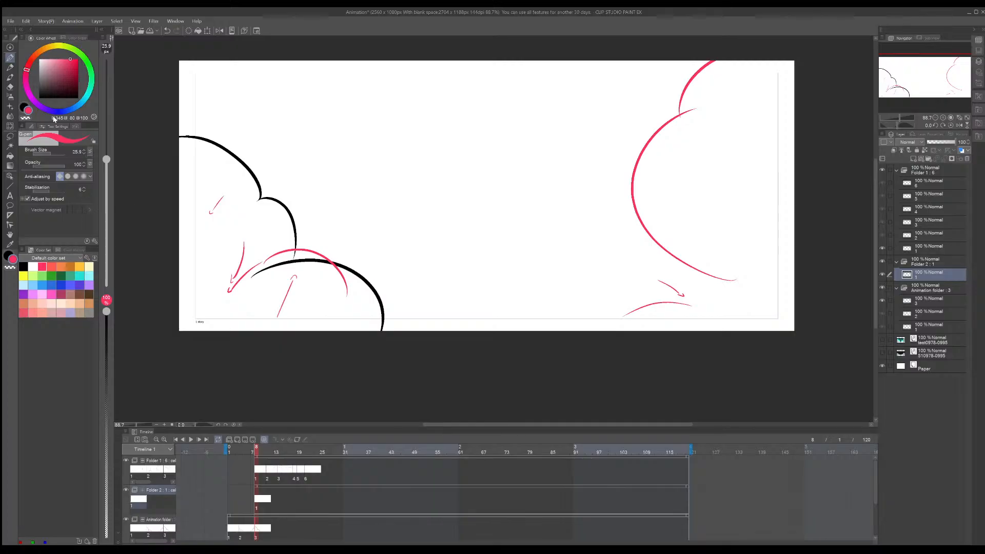
pyautogui.click(76, 107)
pyautogui.moveTo(73, 72); pyautogui.dragTo(64, 77)
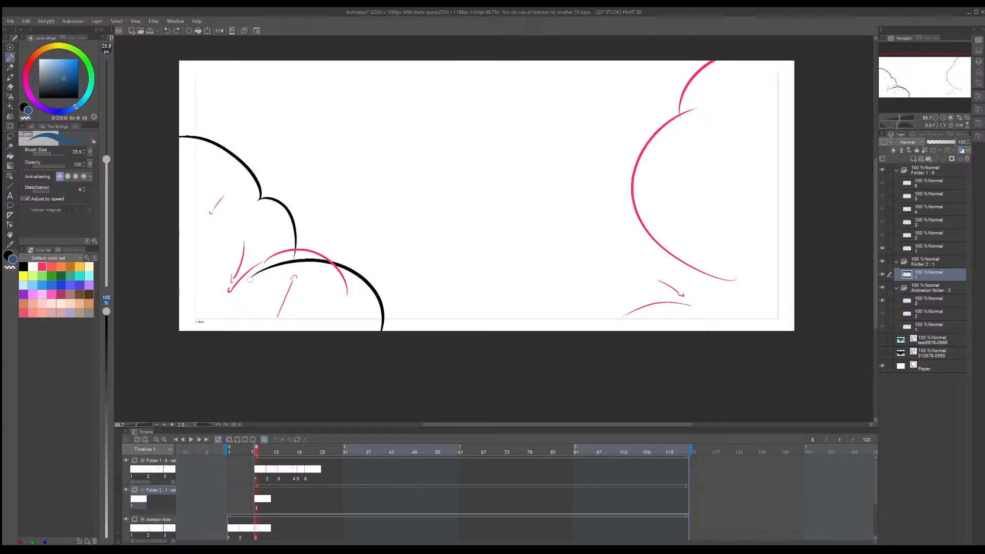
# Step: Draw jagged dark-blue crease shapes inward from the two junctions between the left cloud's lobes
pyautogui.moveTo(250, 280); pyautogui.dragTo(293, 252)
pyautogui.moveTo(260, 194)
pyautogui.mouseDown()
pyautogui.moveTo(243, 220)
pyautogui.moveTo(264, 199)
pyautogui.mouseUp()
pyautogui.hotkey('ctrl', 'z')
pyautogui.scroll(2, 277, 240)
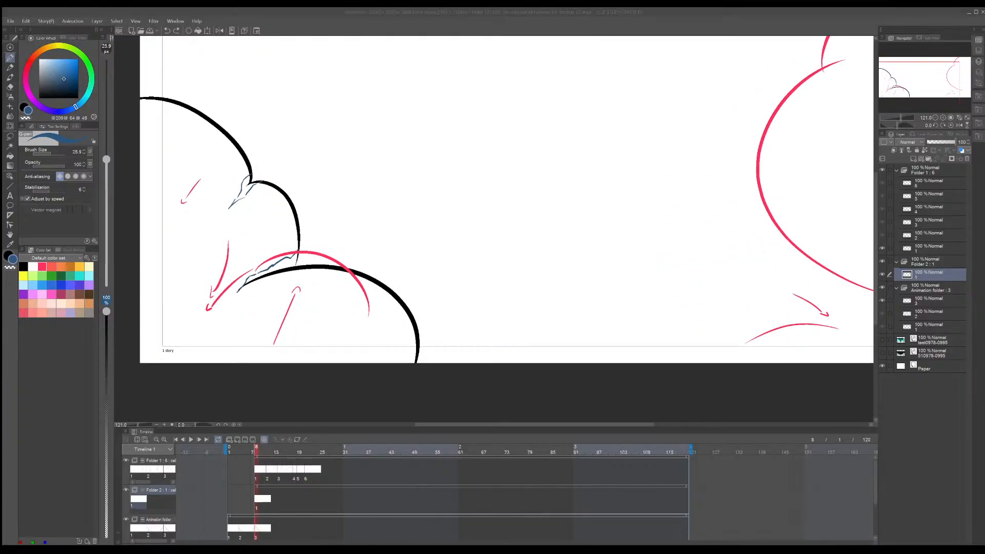
pyautogui.scroll(5, 201, 288)
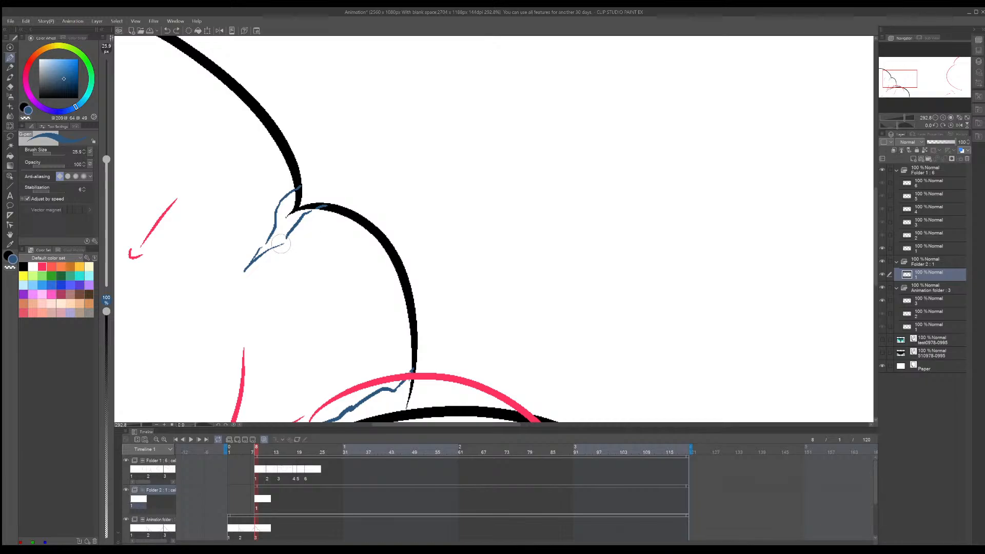
pyautogui.hotkey('ctrl', 'z')
pyautogui.moveTo(282, 245)
pyautogui.mouseDown()
pyautogui.moveTo(289, 235)
pyautogui.moveTo(270, 238)
pyautogui.mouseUp()
pyautogui.hotkey('ctrl', 'z')
pyautogui.scroll(-1, 427, 298)
pyautogui.scroll(-3, 426, 298)
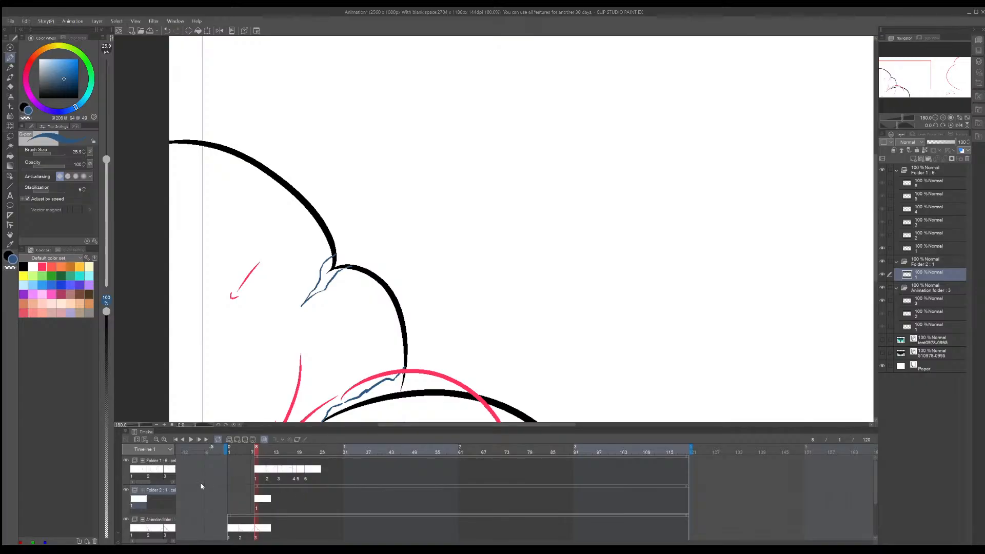
# Step: Move Folder 2 below the Animation folder and reselect its cel at frame 8
pyautogui.moveTo(158, 492); pyautogui.dragTo(154, 531)
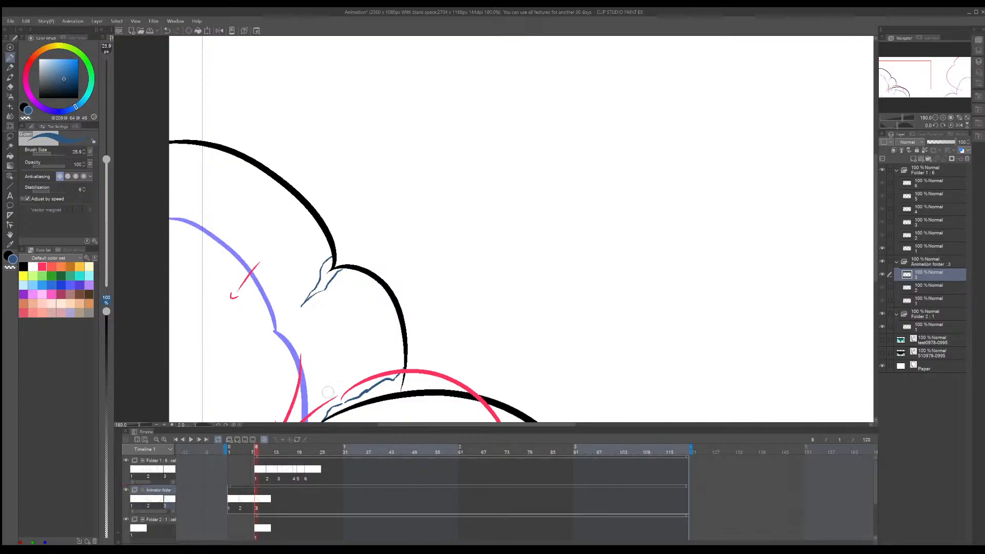
pyautogui.click(258, 531)
pyautogui.scroll(4, 359, 376)
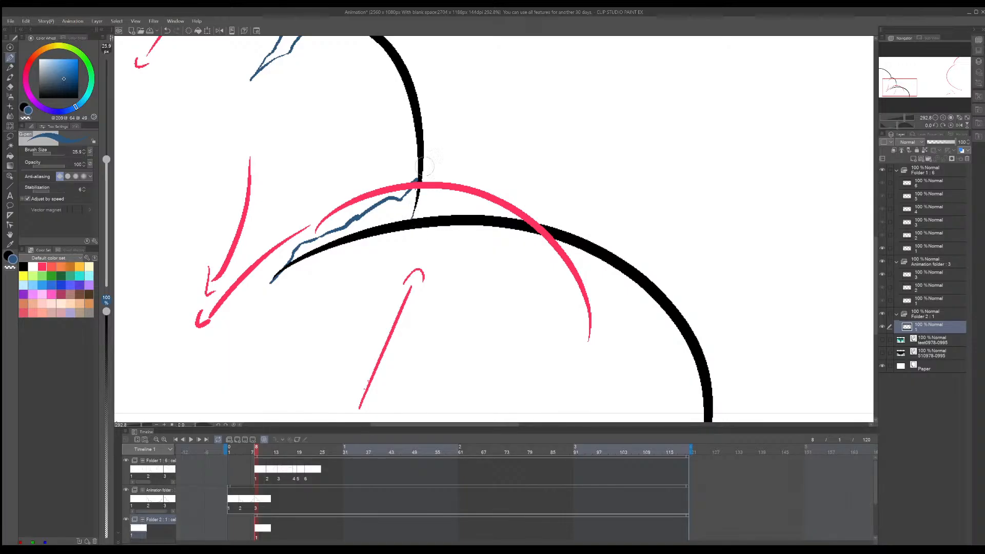
pyautogui.scroll(-5, 574, 195)
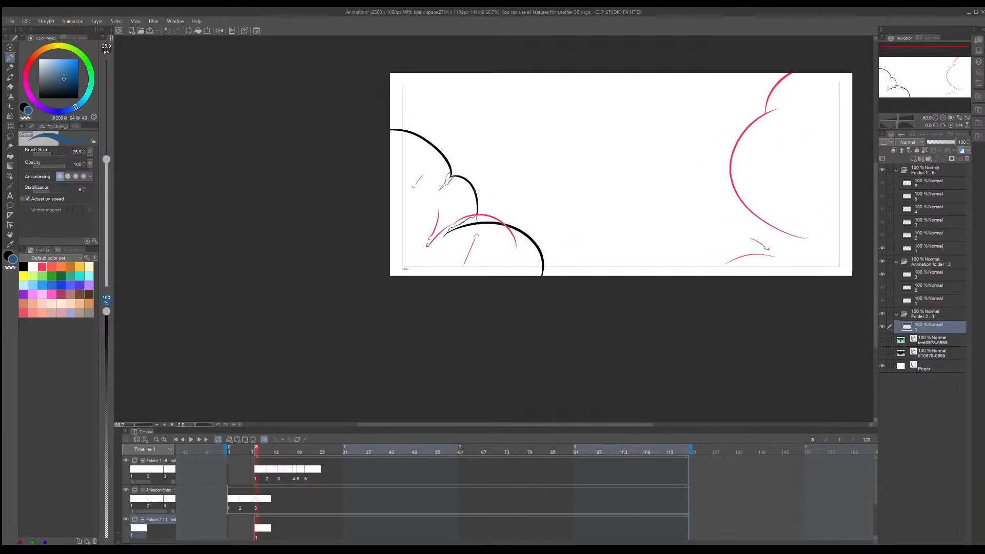
pyautogui.scroll(-2, 163, 507)
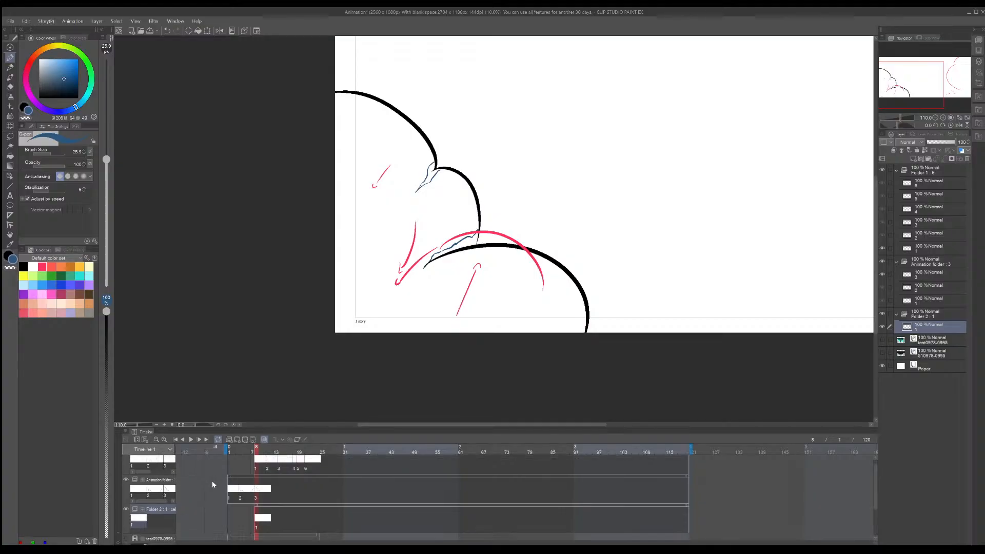
# Step: Compare the left cloud's outline and creases at frame 8 with the test0978-0995 reference clip
pyautogui.click(126, 521)
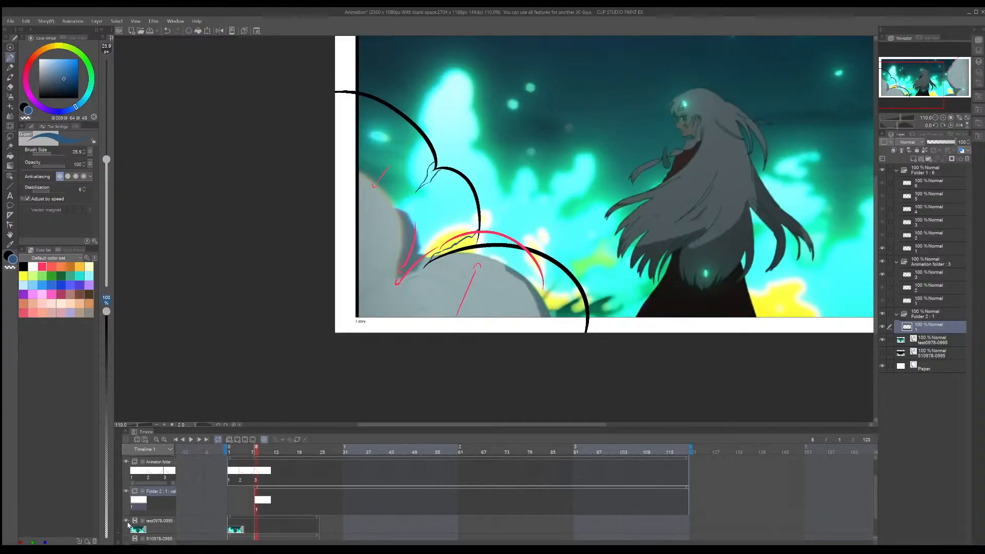
pyautogui.click(126, 522)
pyautogui.scroll(2, 383, 226)
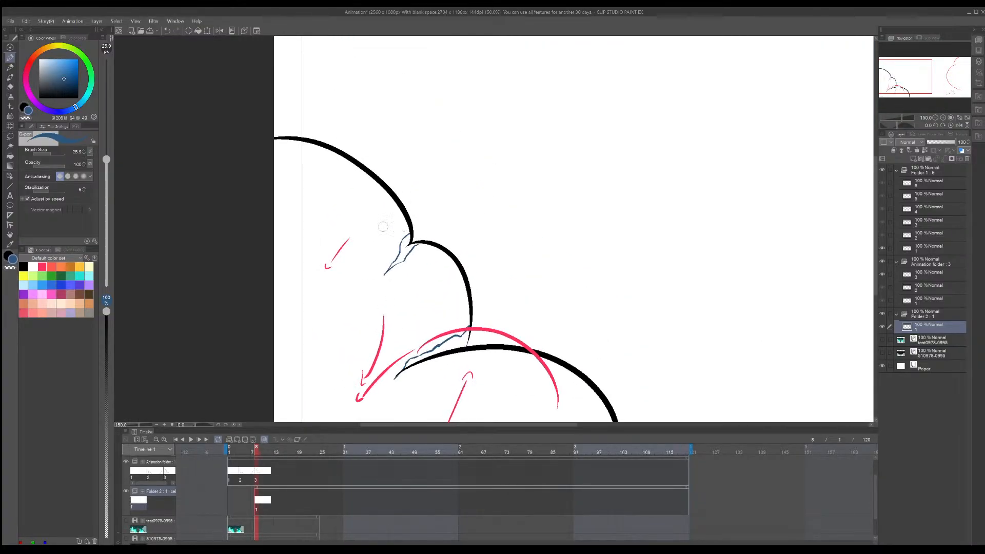
pyautogui.moveTo(398, 196); pyautogui.dragTo(433, 240)
pyautogui.hotkey('ctrl', 'z')
pyautogui.scroll(-4, 451, 203)
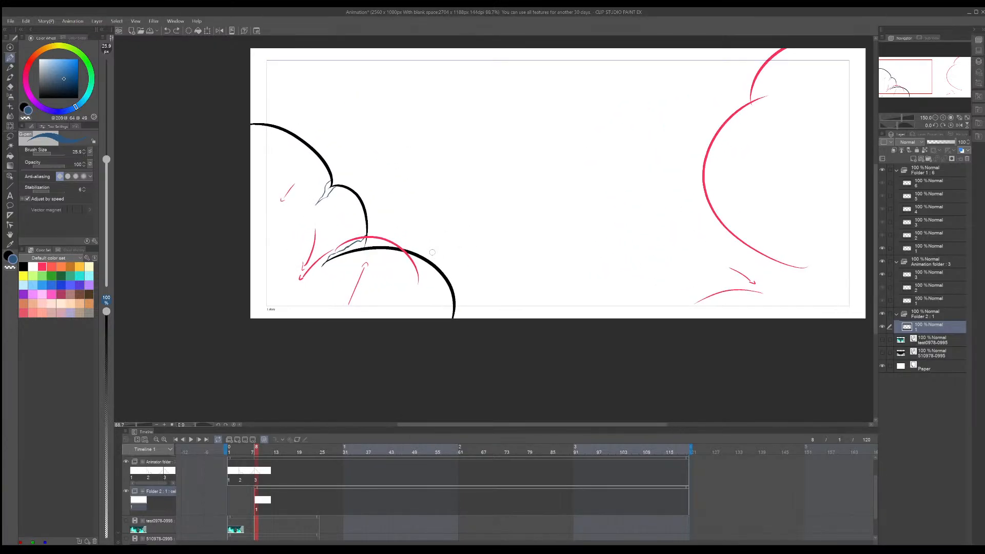
# Step: Add a new cel at frame 11 in the Animation folder and switch the drawing colour to black
pyautogui.scroll(1, 432, 253)
pyautogui.scroll(-5, 429, 257)
pyautogui.scroll(4, 426, 260)
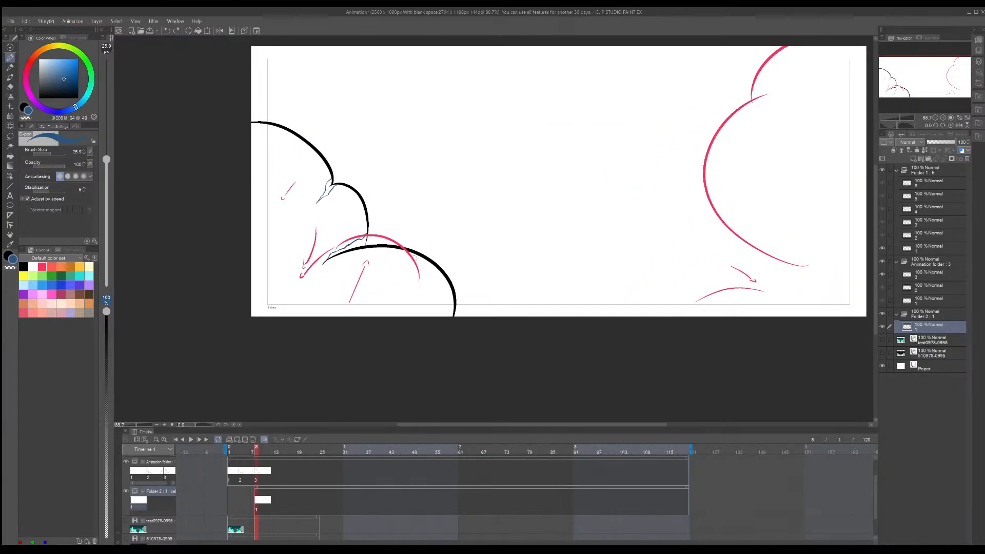
pyautogui.click(261, 473)
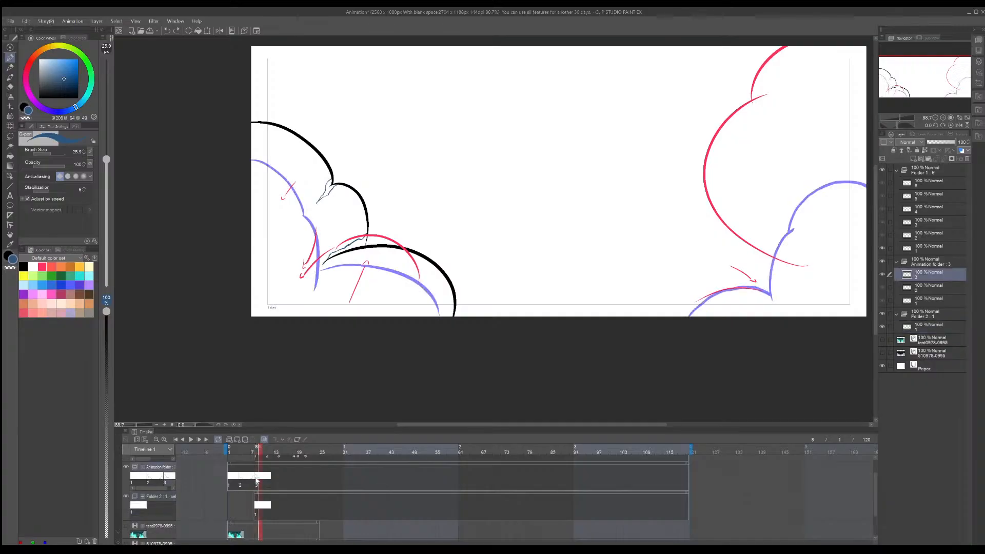
pyautogui.scroll(1, 262, 477)
pyautogui.click(268, 475)
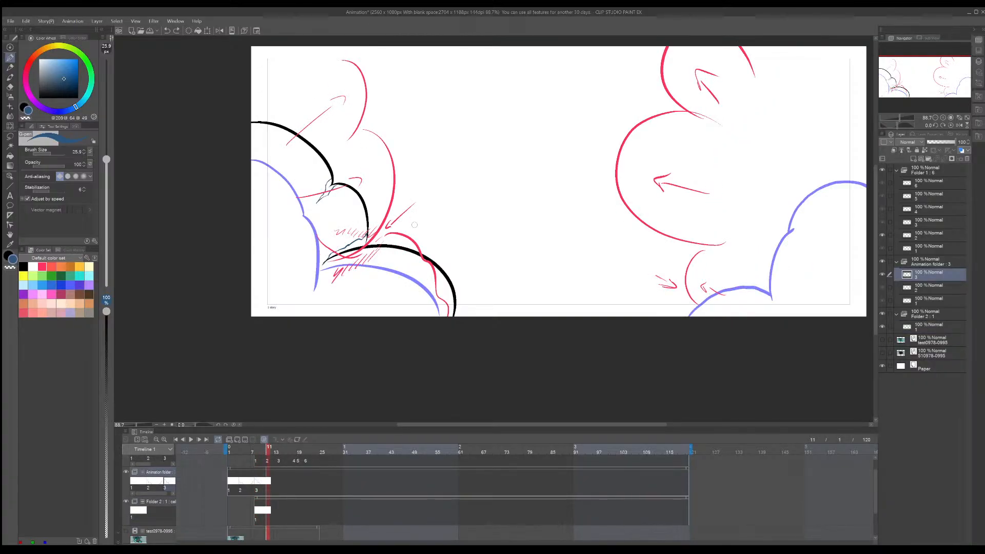
pyautogui.press('x')
pyautogui.moveTo(273, 261); pyautogui.dragTo(266, 310, button='middle')
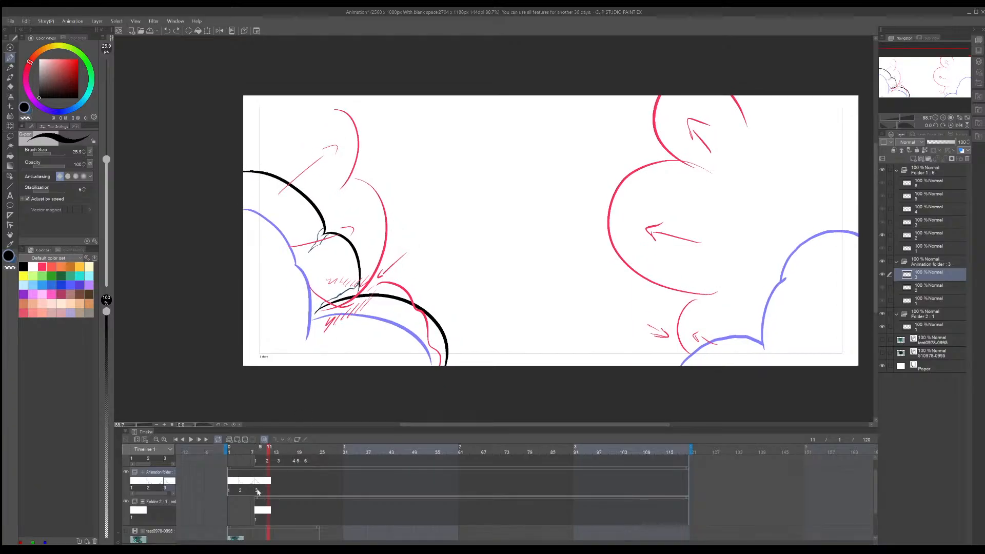
pyautogui.click(238, 440)
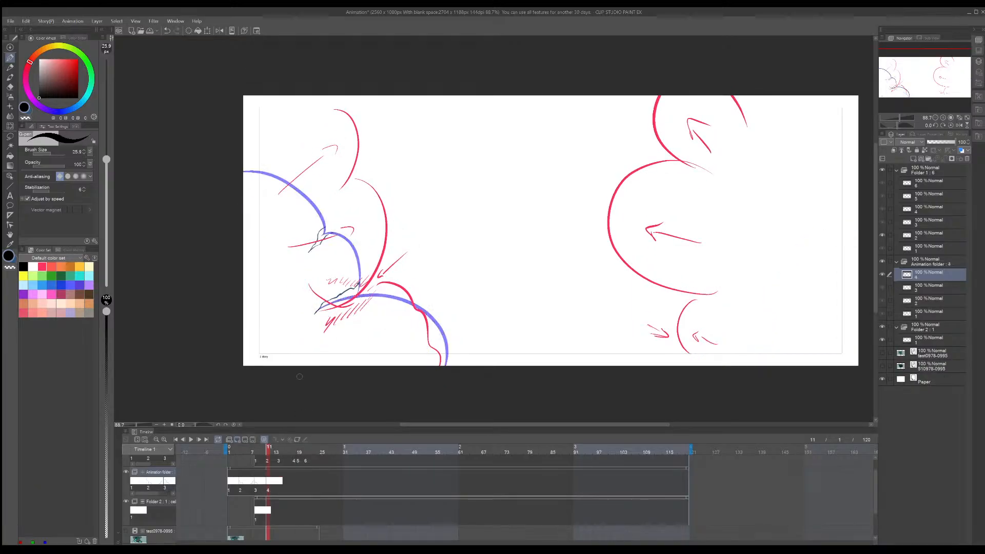
pyautogui.moveTo(379, 209); pyautogui.dragTo(376, 244, button='middle')
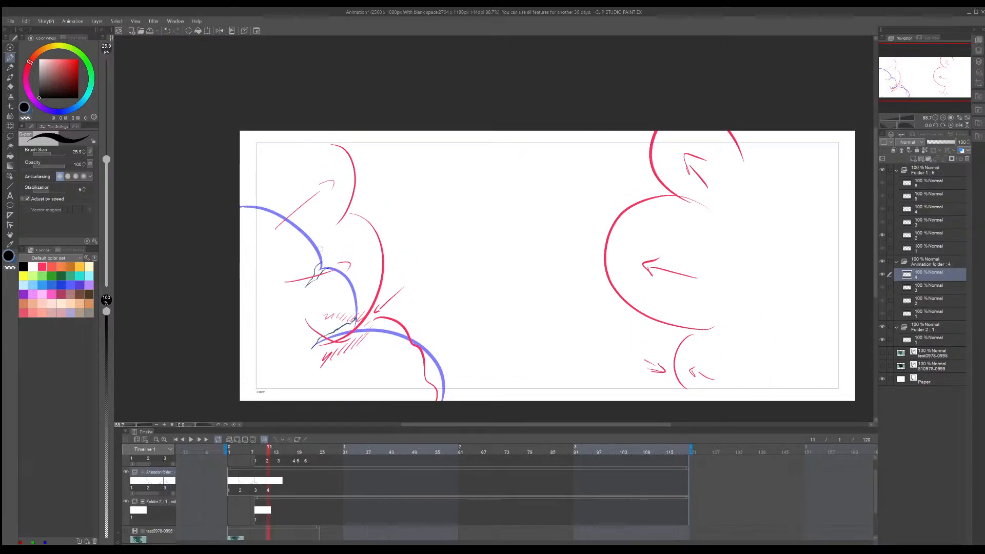
# Step: Draw the left cloud's upper lobe as a black arc from the canvas's top edge down to the previous cel's upper junction
pyautogui.moveTo(266, 270)
pyautogui.mouseDown()
pyautogui.moveTo(339, 180)
pyautogui.moveTo(347, 190)
pyautogui.mouseUp()
pyautogui.hotkey('ctrl', 'z')
pyautogui.hotkey('ctrl', 'z')
pyautogui.moveTo(321, 266)
pyautogui.mouseDown()
pyautogui.moveTo(362, 191)
pyautogui.moveTo(358, 135)
pyautogui.mouseUp()
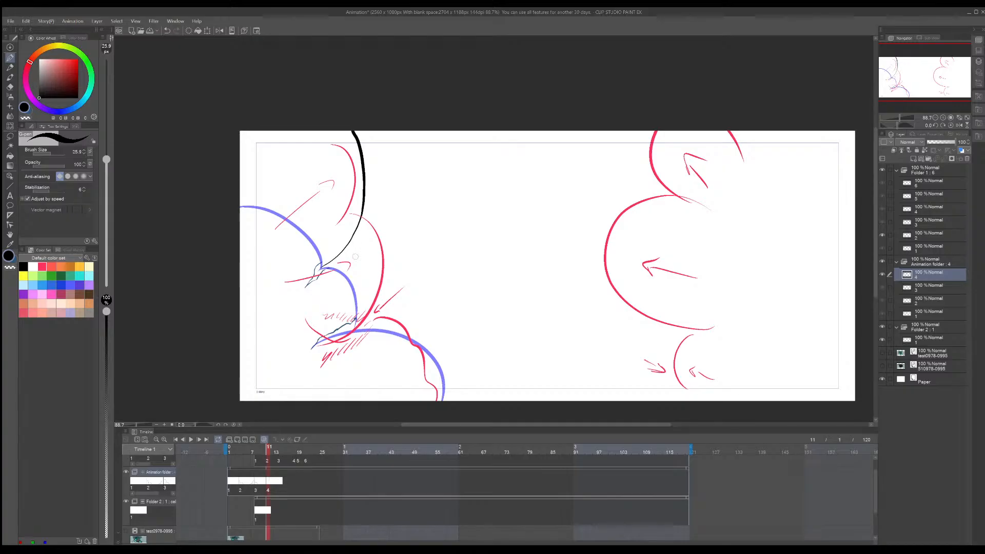
pyautogui.hotkey('ctrl', 'z')
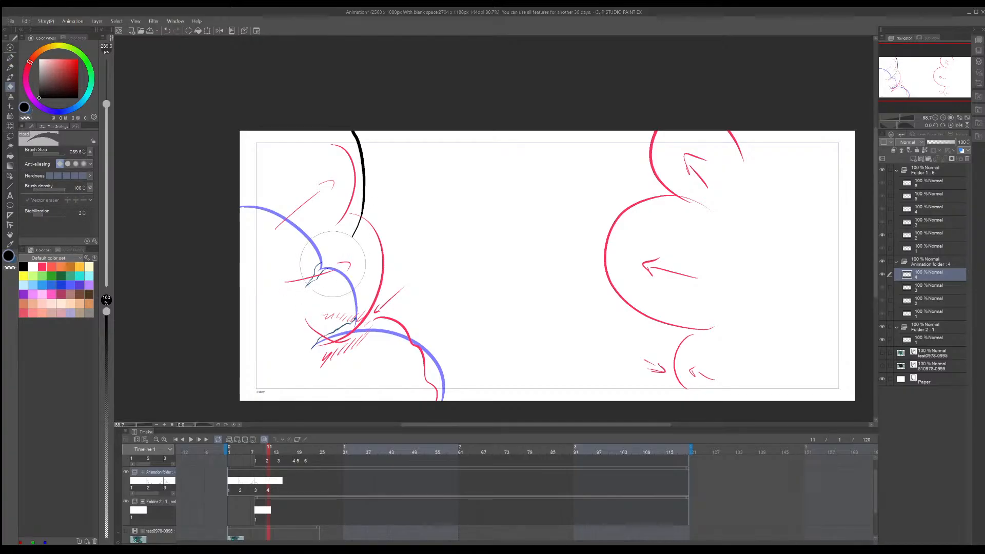
pyautogui.press('b')
pyautogui.moveTo(345, 250); pyautogui.dragTo(324, 274)
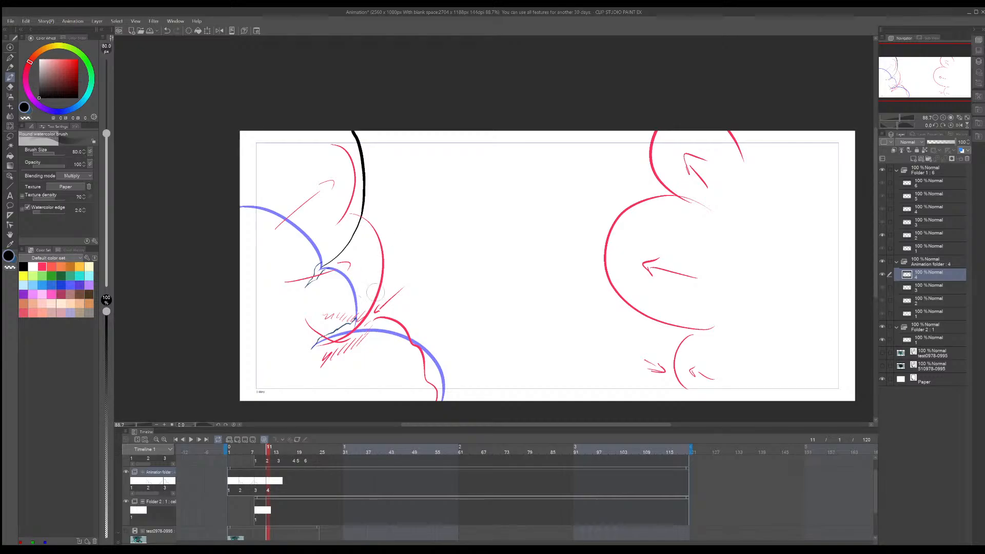
# Step: Draw the left cloud's middle lobe, a smaller lobe beside it and a lower lobe reaching the canvas's bottom edge in black
pyautogui.moveTo(380, 253); pyautogui.dragTo(363, 323)
pyautogui.hotkey('ctrl', 'z')
pyautogui.press('p')
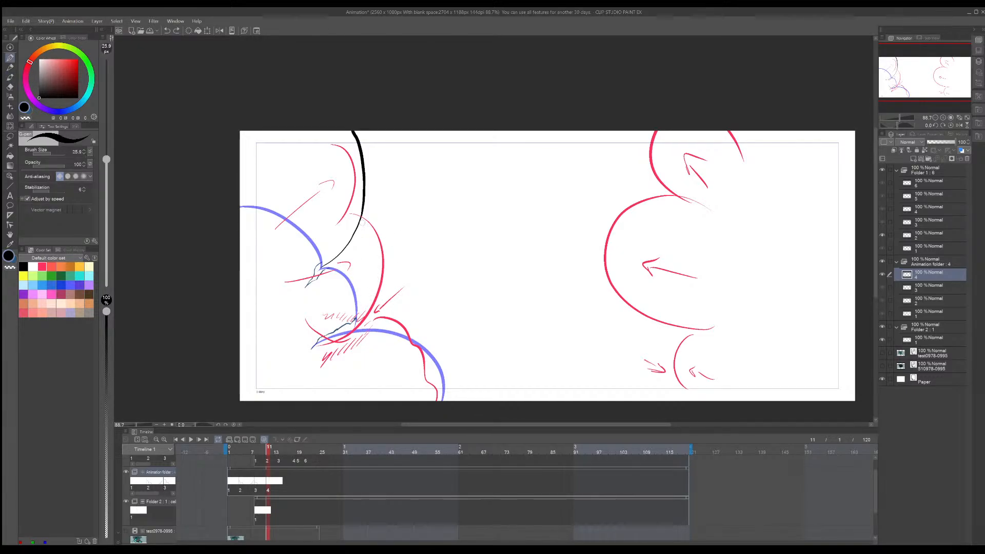
pyautogui.moveTo(361, 214); pyautogui.dragTo(369, 322)
pyautogui.hotkey('ctrl', 'z')
pyautogui.moveTo(361, 214); pyautogui.dragTo(370, 314)
pyautogui.hotkey('ctrl', 'z')
pyautogui.moveTo(361, 214); pyautogui.dragTo(383, 277)
pyautogui.hotkey('ctrl', 'z')
pyautogui.hotkey('ctrl', 'z')
pyautogui.moveTo(343, 213)
pyautogui.mouseDown()
pyautogui.moveTo(377, 310)
pyautogui.moveTo(448, 339)
pyautogui.moveTo(431, 320)
pyautogui.moveTo(462, 400)
pyautogui.mouseUp()
pyautogui.hotkey('ctrl', 'z')
pyautogui.moveTo(442, 340)
pyautogui.mouseDown()
pyautogui.moveTo(463, 348)
pyautogui.moveTo(490, 400)
pyautogui.mouseUp()
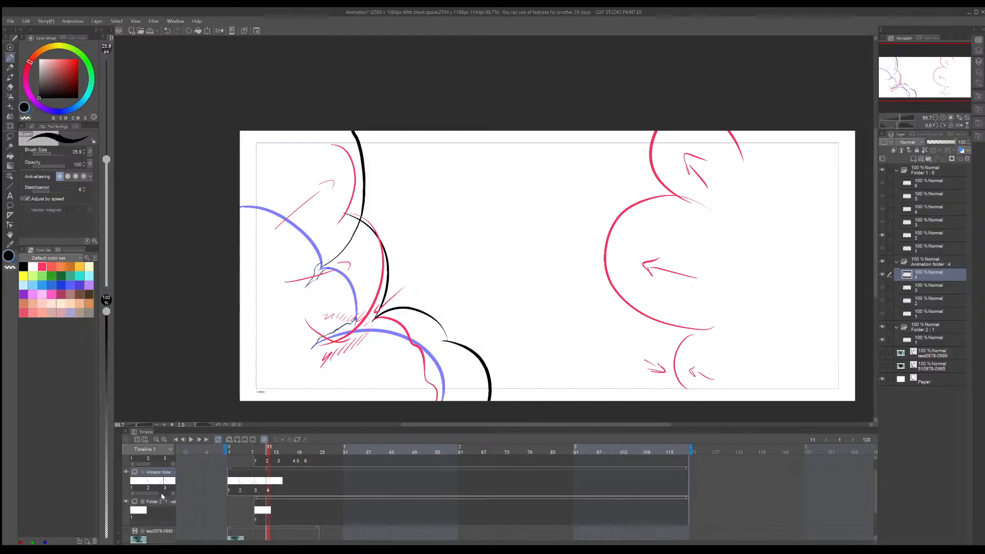
# Step: Hide Folder 1's red guides and add a new cel at frame 12 in Folder 2, with dark blue as the drawing colour
pyautogui.scroll(3, 161, 496)
pyautogui.click(126, 461)
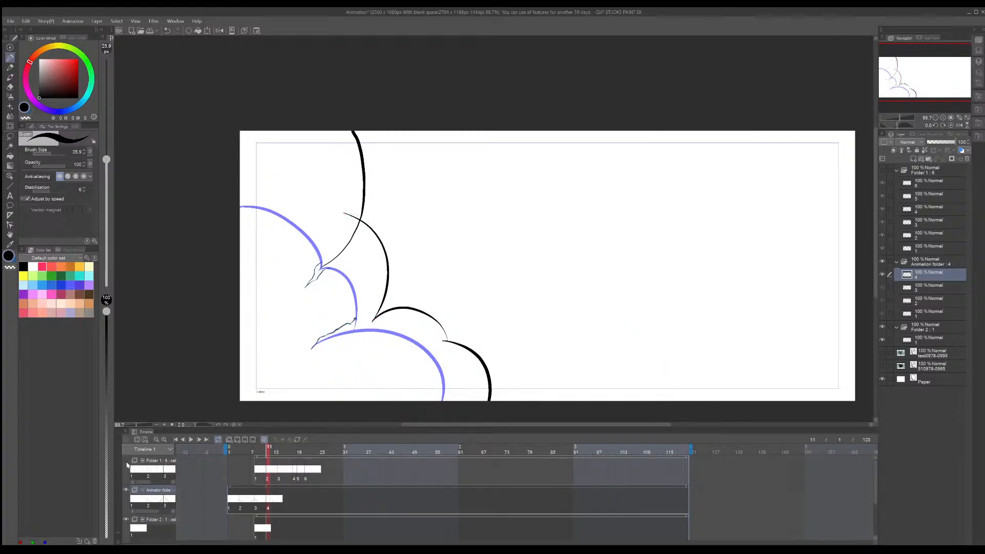
pyautogui.click(271, 527)
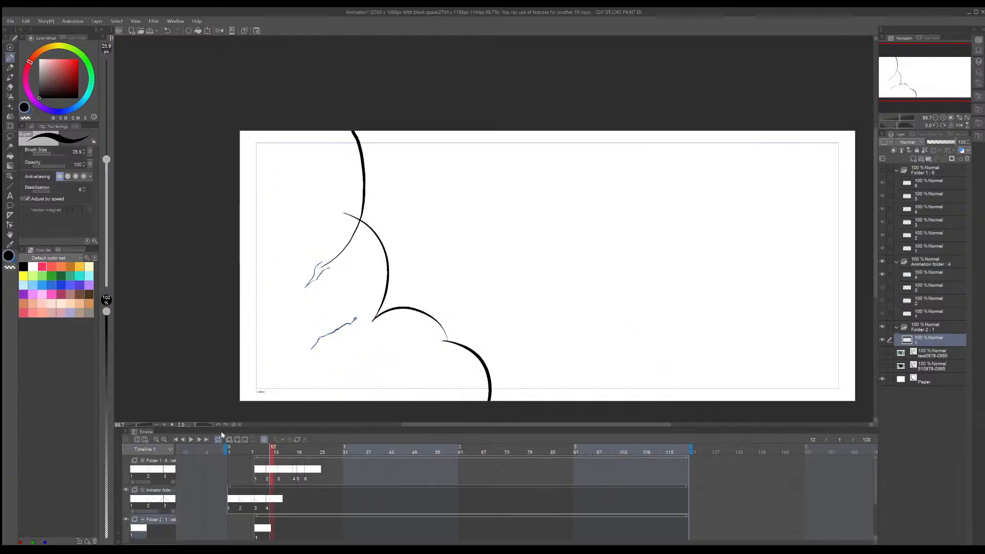
pyautogui.click(237, 443)
pyautogui.press('x')
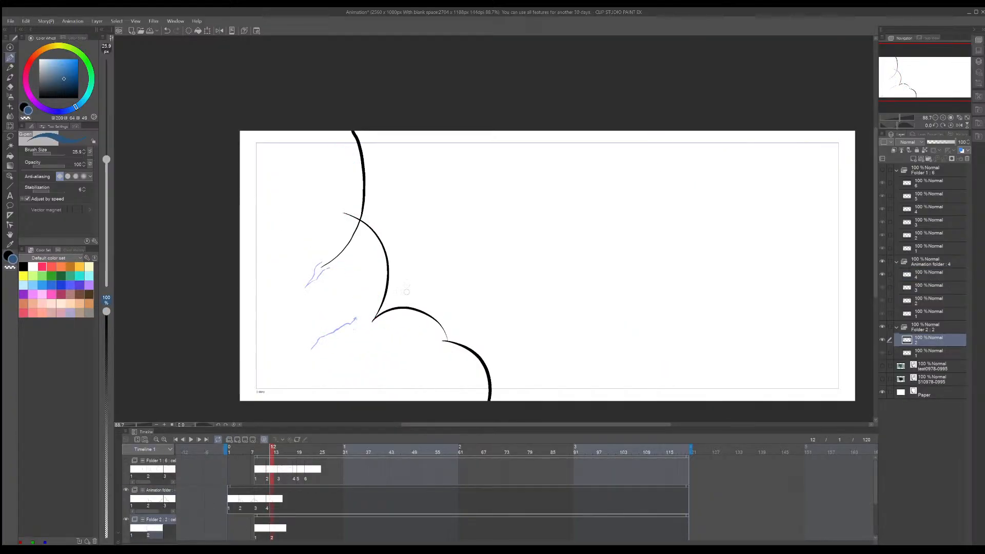
# Step: Try to draw a wide jagged dark-blue crease inward from the junction between the two upper lobes
pyautogui.scroll(1, 406, 291)
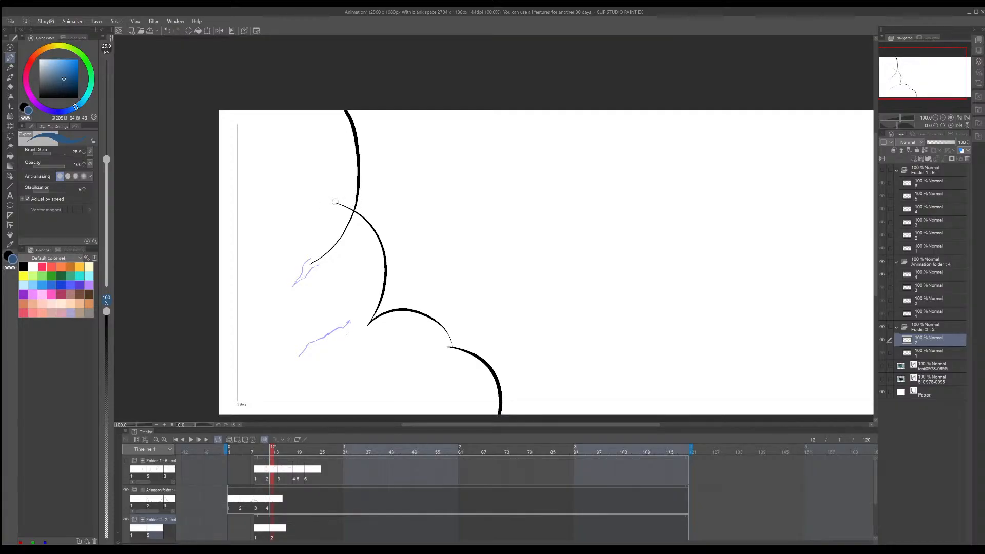
pyautogui.moveTo(335, 203)
pyautogui.mouseDown()
pyautogui.moveTo(295, 275)
pyautogui.moveTo(314, 263)
pyautogui.mouseUp()
pyautogui.moveTo(349, 228)
pyautogui.mouseDown()
pyautogui.moveTo(336, 241)
pyautogui.moveTo(357, 211)
pyautogui.moveTo(341, 203)
pyautogui.mouseUp()
# Step: Erase the overlapping line ends at the upper lobe junction on the Animation folder's frame 11 cel, leaving a clean corner
pyautogui.click(268, 500)
pyautogui.press('e')
pyautogui.moveTo(307, 260)
pyautogui.mouseDown()
pyautogui.moveTo(331, 226)
pyautogui.moveTo(323, 208)
pyautogui.mouseUp()
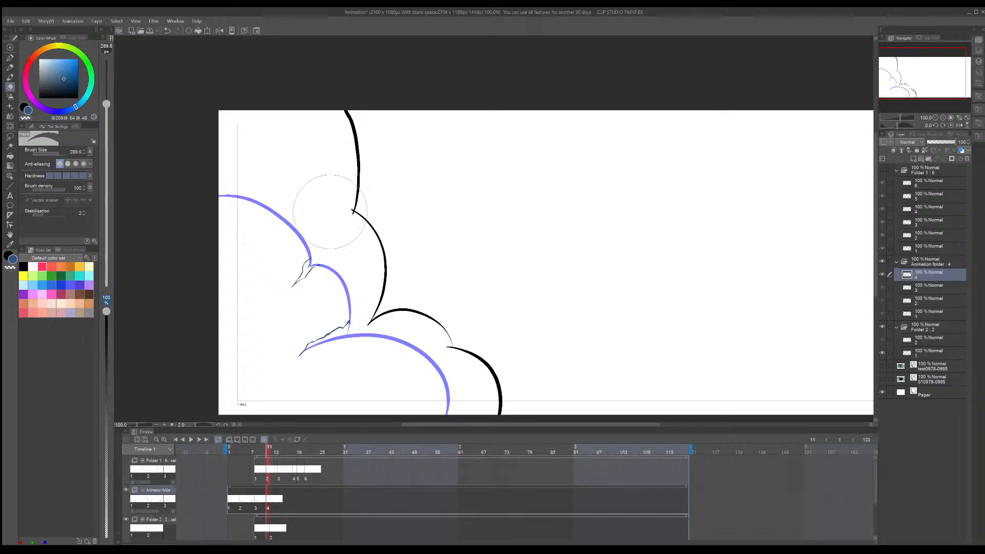
pyautogui.moveTo(51, 151); pyautogui.dragTo(46, 157)
pyautogui.scroll(5, 352, 210)
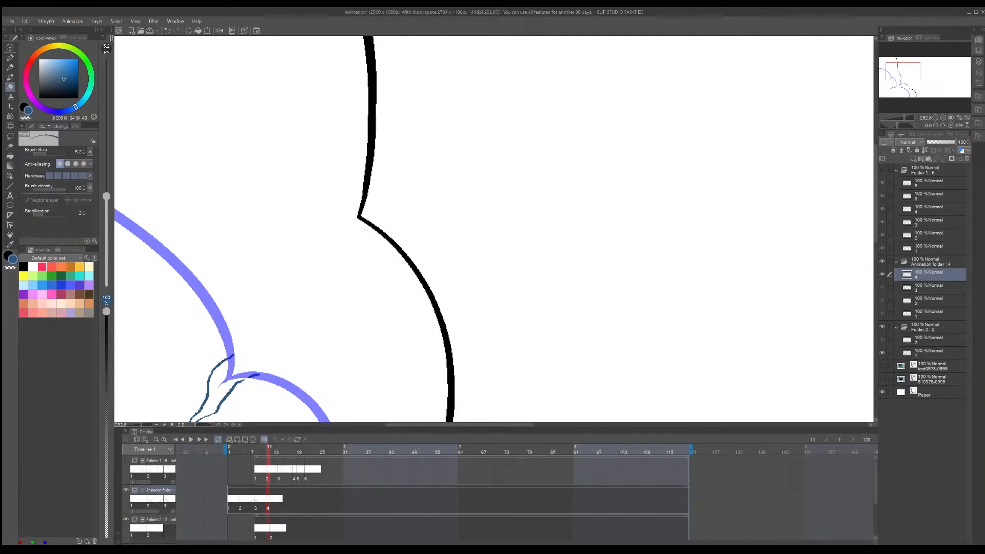
pyautogui.scroll(-4, 377, 256)
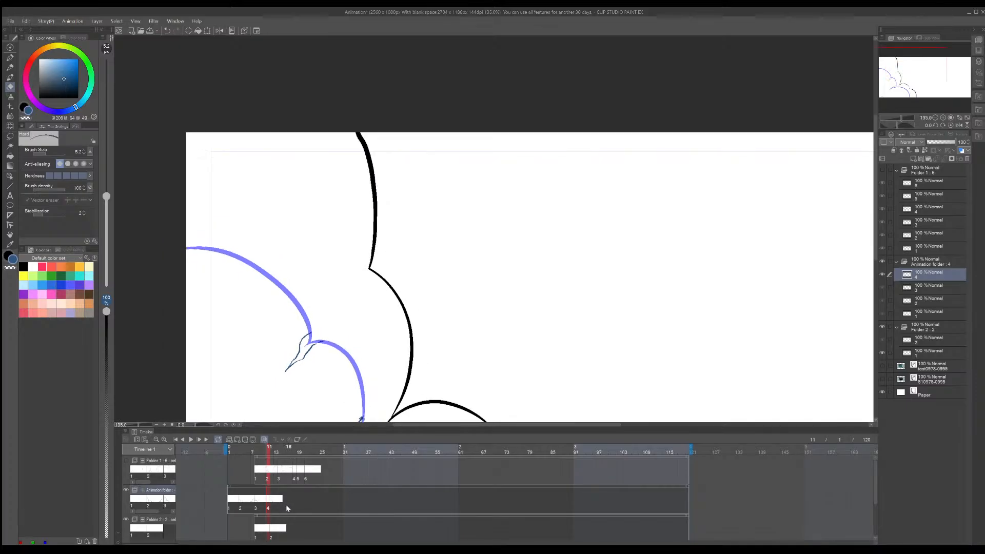
# Step: Move Folder 2's second cel to start at frame 11 and go to that frame
pyautogui.click(275, 530)
pyautogui.moveTo(272, 531); pyautogui.dragTo(268, 530)
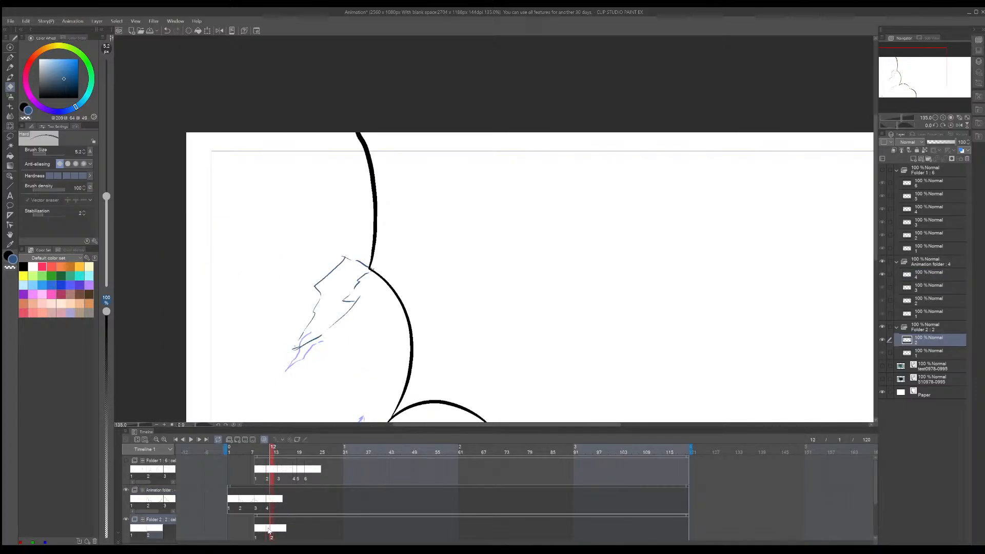
pyautogui.click(268, 450)
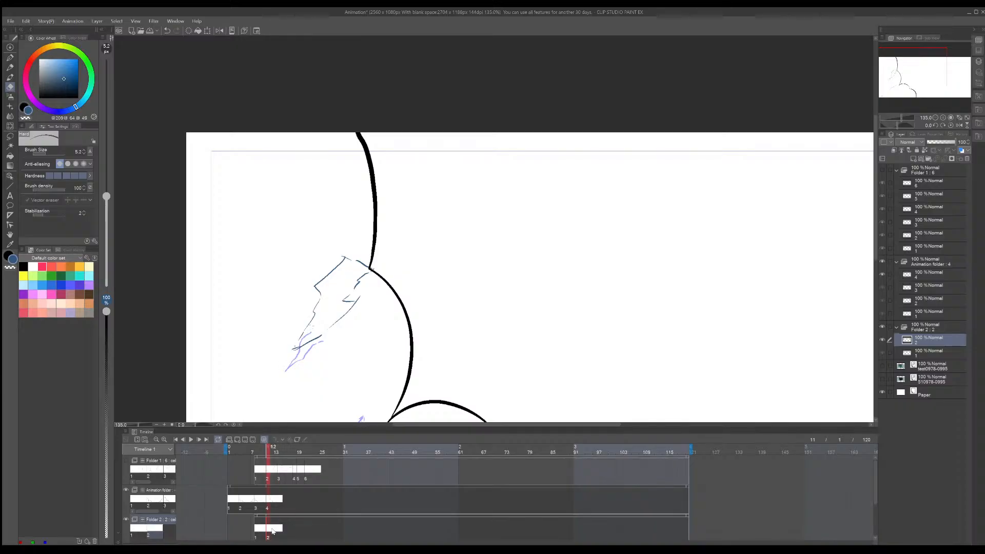
# Step: Erase the wide jagged crease from Folder 2's cel at frame 11 with a larger eraser
pyautogui.click(50, 152)
pyautogui.moveTo(359, 304); pyautogui.dragTo(319, 336)
pyautogui.moveTo(288, 369)
pyautogui.mouseDown()
pyautogui.moveTo(332, 271)
pyautogui.moveTo(362, 262)
pyautogui.moveTo(364, 250)
pyautogui.mouseUp()
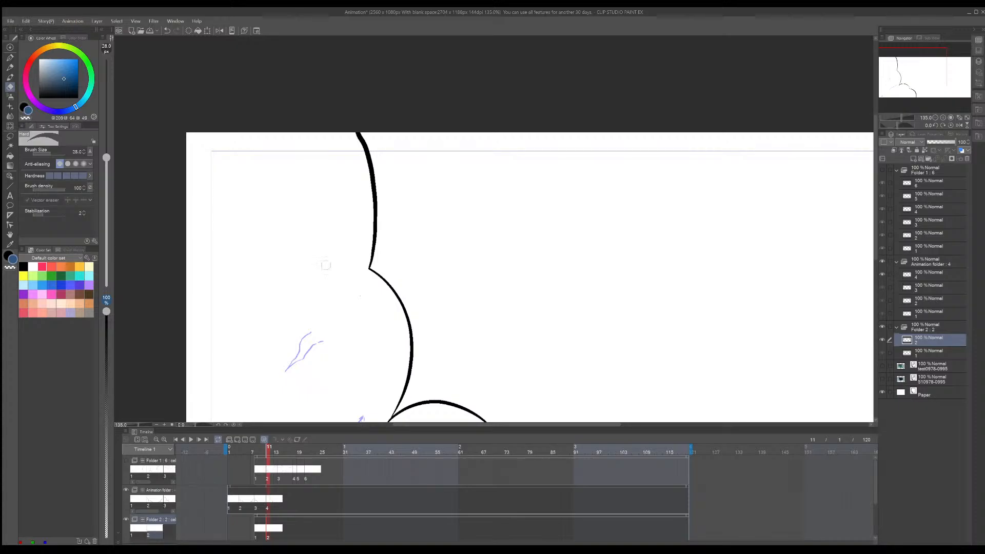
# Step: Draw a narrow pointed dark-blue crease inward from the junction between the two upper lobes with the pen
pyautogui.press('b')
pyautogui.press('p')
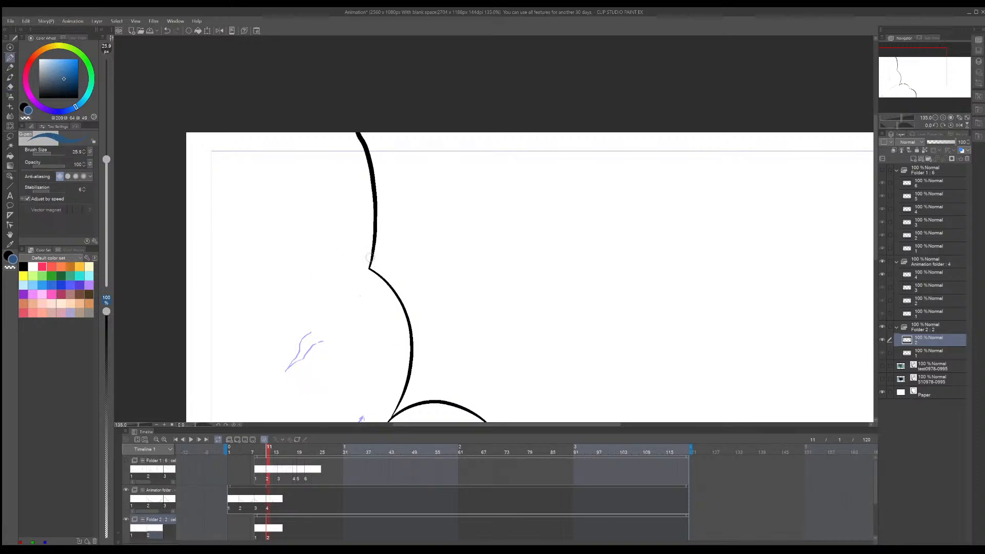
pyautogui.press('x')
pyautogui.moveTo(371, 251); pyautogui.dragTo(333, 292)
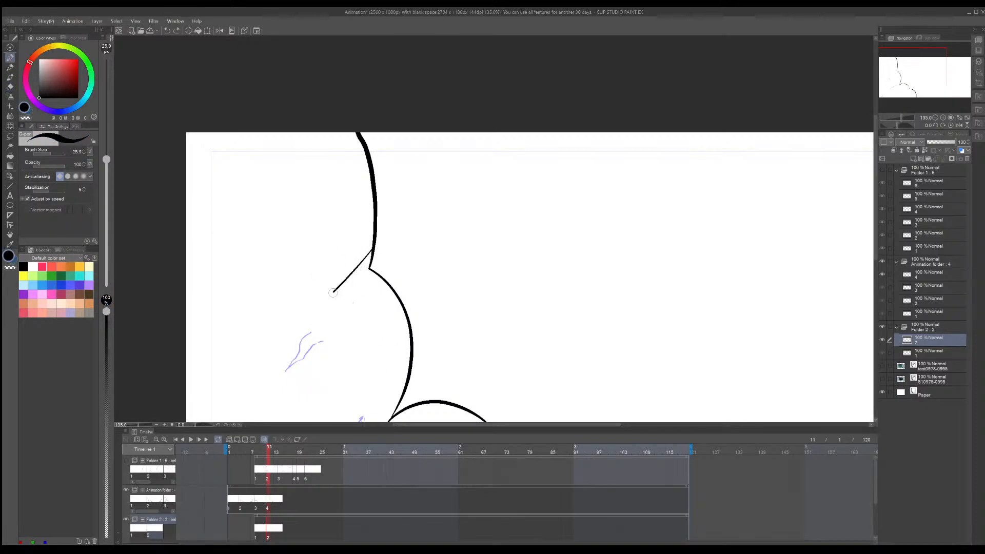
pyautogui.press('x')
pyautogui.hotkey('ctrl', 'z')
pyautogui.moveTo(372, 250)
pyautogui.mouseDown()
pyautogui.moveTo(314, 310)
pyautogui.moveTo(379, 280)
pyautogui.mouseUp()
pyautogui.hotkey('ctrl', 'z')
pyautogui.hotkey('ctrl', 'z')
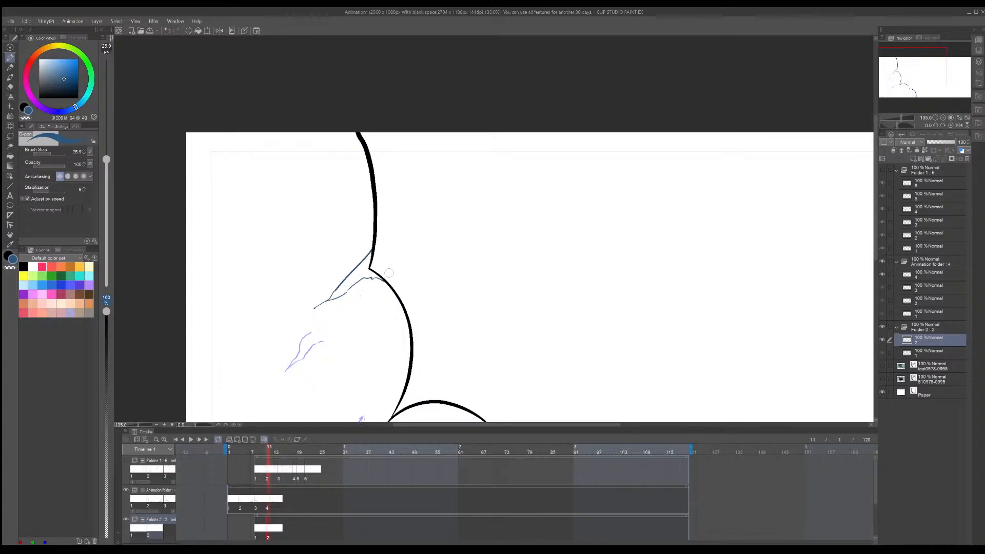
# Step: Extend the upper crease with a dark-blue stroke running up the inner side of the top lobe's outline
pyautogui.scroll(-5, 388, 273)
pyautogui.scroll(2, 386, 277)
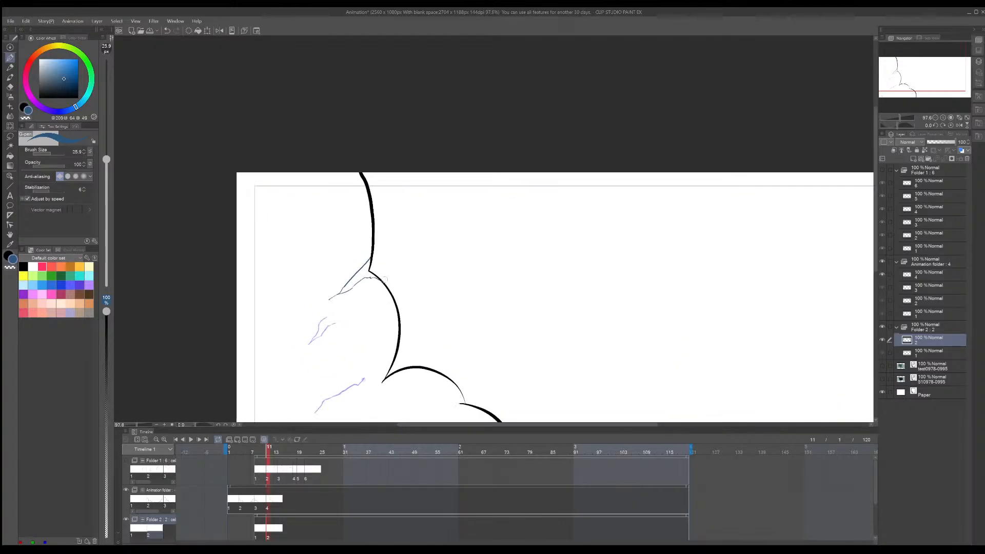
pyautogui.hotkey('ctrl', 'z')
pyautogui.moveTo(361, 273); pyautogui.dragTo(373, 236)
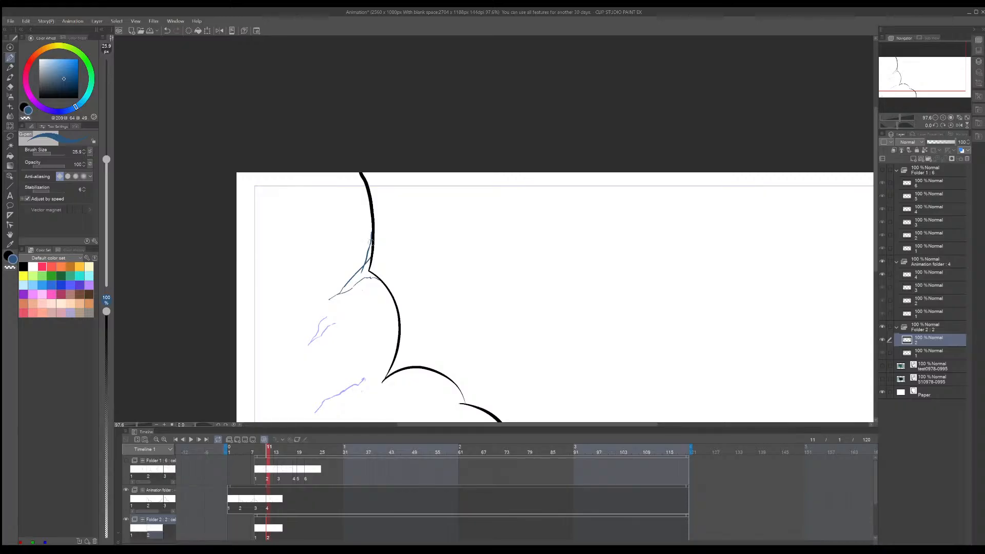
# Step: Try to draw a long jagged dark-blue crease inward from the junction below the middle lobe
pyautogui.scroll(-3, 434, 361)
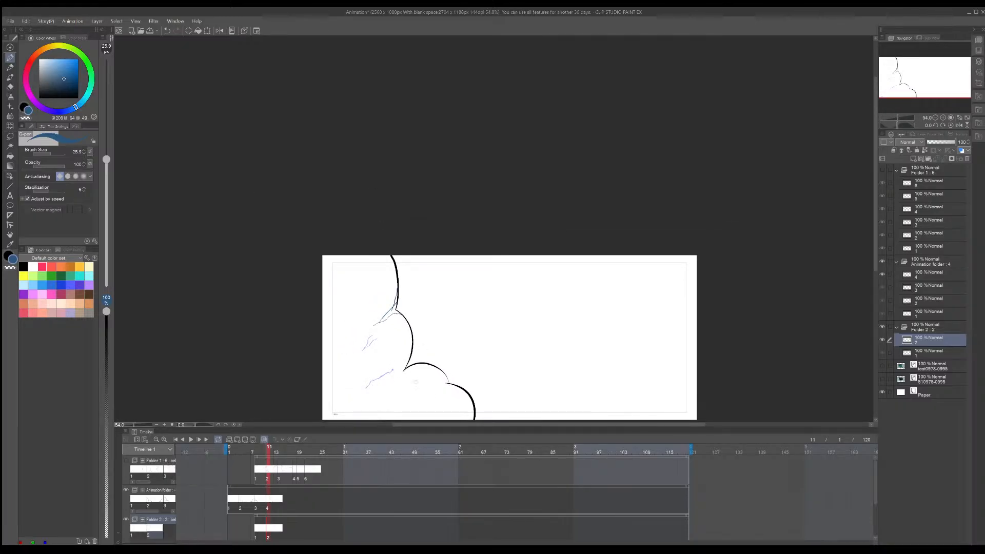
pyautogui.scroll(5, 412, 374)
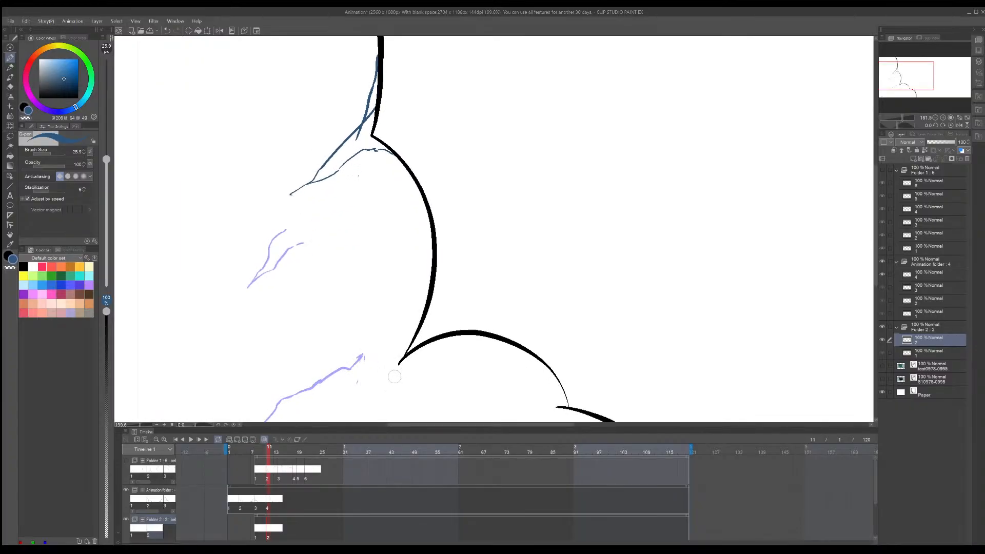
pyautogui.moveTo(421, 345); pyautogui.dragTo(428, 289, button='middle')
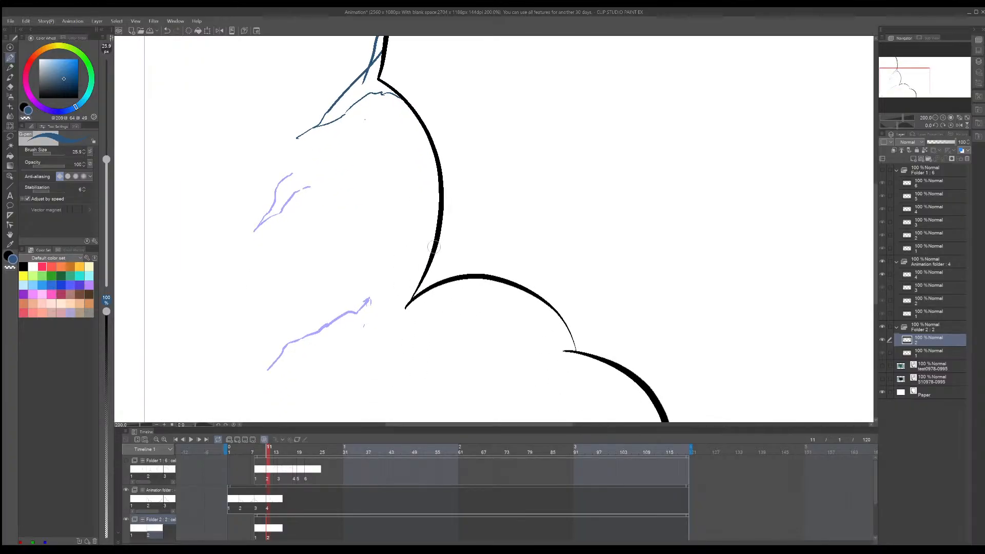
pyautogui.moveTo(432, 249); pyautogui.dragTo(356, 327)
pyautogui.hotkey('ctrl', 'z')
pyautogui.moveTo(423, 274)
pyautogui.mouseDown()
pyautogui.moveTo(335, 375)
pyautogui.moveTo(384, 351)
pyautogui.moveTo(362, 353)
pyautogui.moveTo(394, 343)
pyautogui.moveTo(423, 311)
pyautogui.mouseUp()
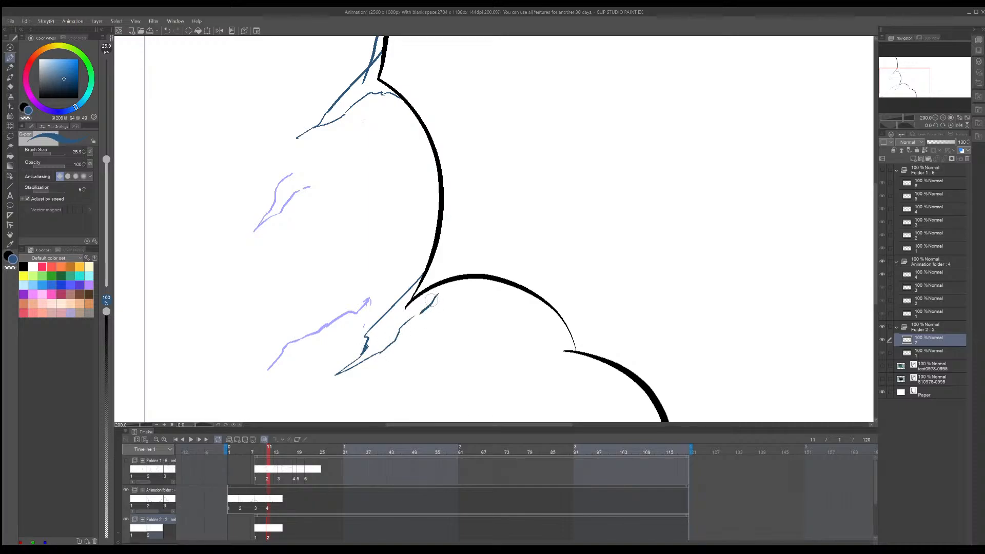
pyautogui.hotkey('ctrl', 'z')
pyautogui.hotkey('ctrl', 'z')
pyautogui.hotkey('ctrl', 'z')
pyautogui.hotkey('ctrl', 'z')
pyautogui.hotkey('ctrl', 'z')
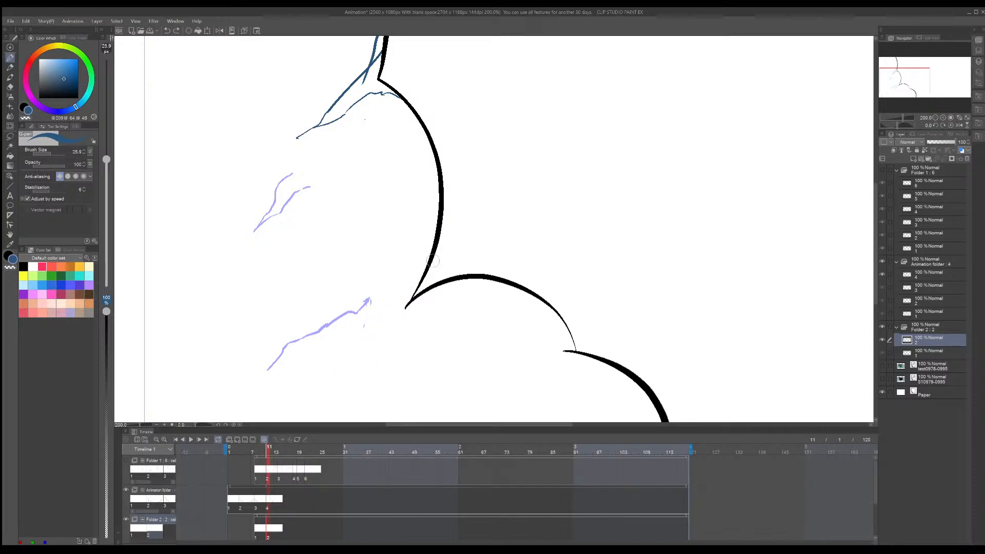
# Step: Draw a shorter pointed dark-blue crease at the junction below the middle lobe, with small strokes joining it to both outlines
pyautogui.moveTo(436, 256)
pyautogui.mouseDown()
pyautogui.moveTo(430, 280)
pyautogui.moveTo(441, 280)
pyautogui.mouseUp()
pyautogui.hotkey('ctrl', 'z')
pyautogui.moveTo(417, 284); pyautogui.dragTo(377, 324)
pyautogui.moveTo(405, 304); pyautogui.dragTo(370, 343)
pyautogui.hotkey('ctrl', 'z')
pyautogui.hotkey('ctrl', 'z')
pyautogui.moveTo(419, 284)
pyautogui.mouseDown()
pyautogui.moveTo(366, 346)
pyautogui.moveTo(439, 285)
pyautogui.mouseUp()
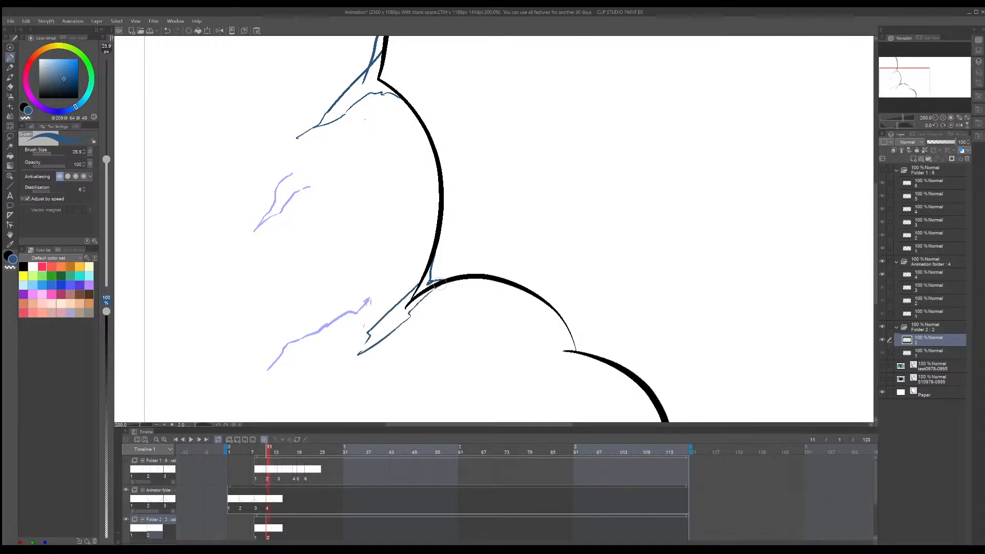
# Step: Play the animation from near the start to check the left cloud's outline and crease motion
pyautogui.hotkey('ctrl', '0')
pyautogui.scroll(-1, 449, 215)
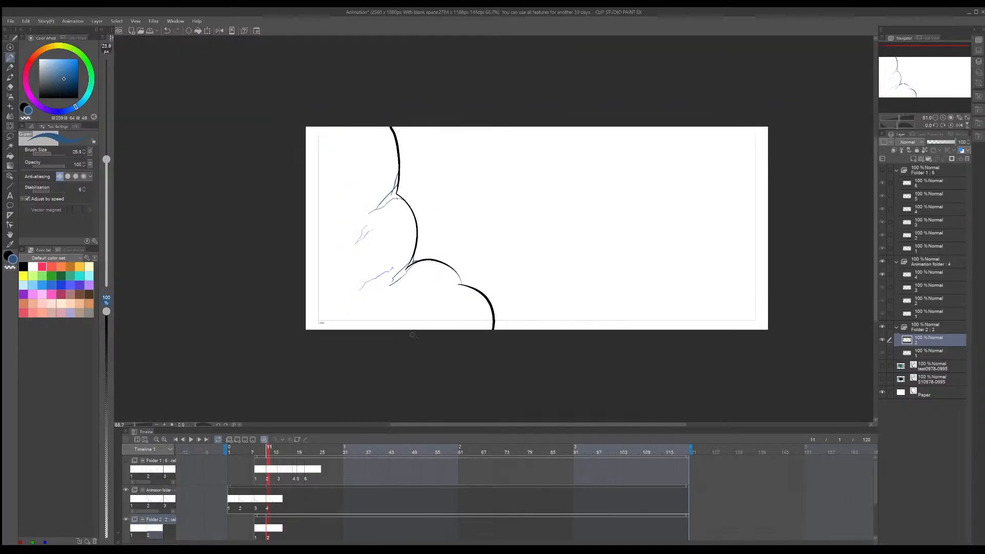
pyautogui.click(252, 451)
pyautogui.click(232, 452)
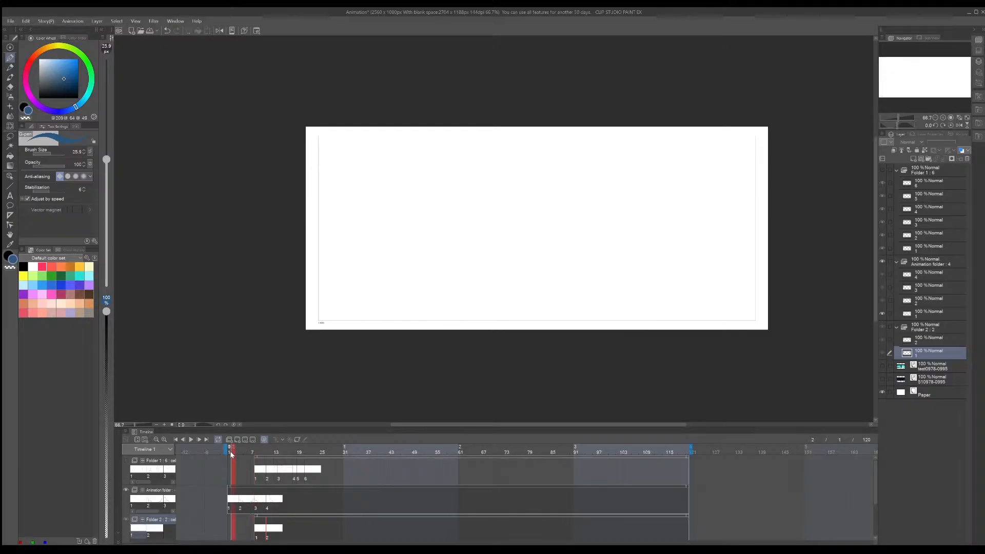
pyautogui.click(192, 440)
pyautogui.click(192, 440)
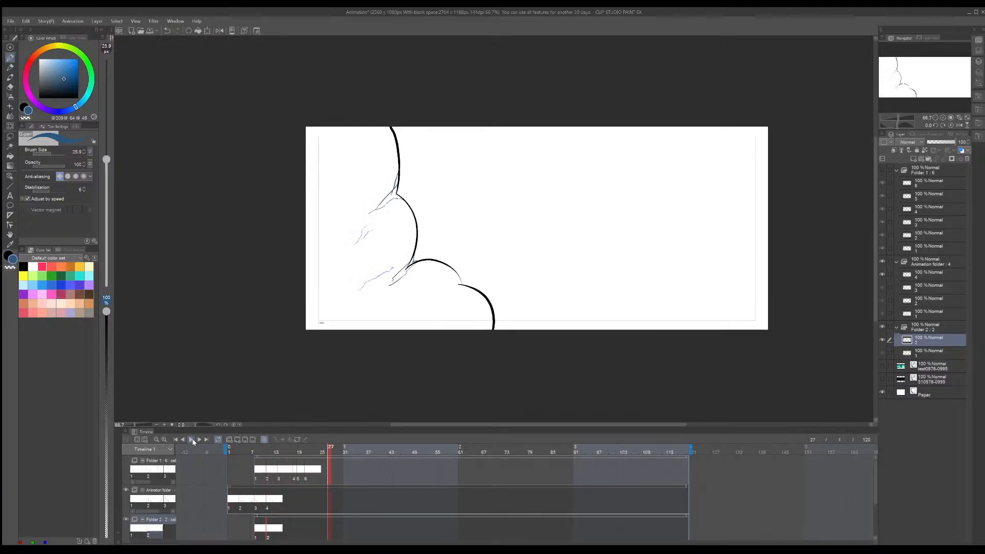
# Step: Step through the animation frame by frame from the start to check the left cloud's outline and crease motion
pyautogui.click(231, 451)
pyautogui.click(199, 440)
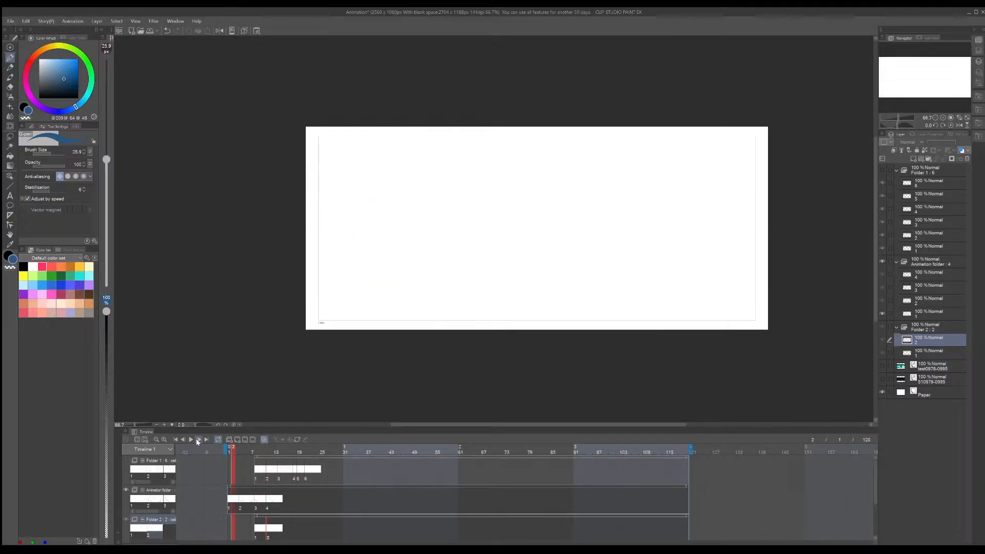
pyautogui.click(198, 440)
pyautogui.click(199, 440)
pyautogui.click(198, 440)
pyautogui.click(199, 440)
pyautogui.click(197, 439)
pyautogui.click(197, 440)
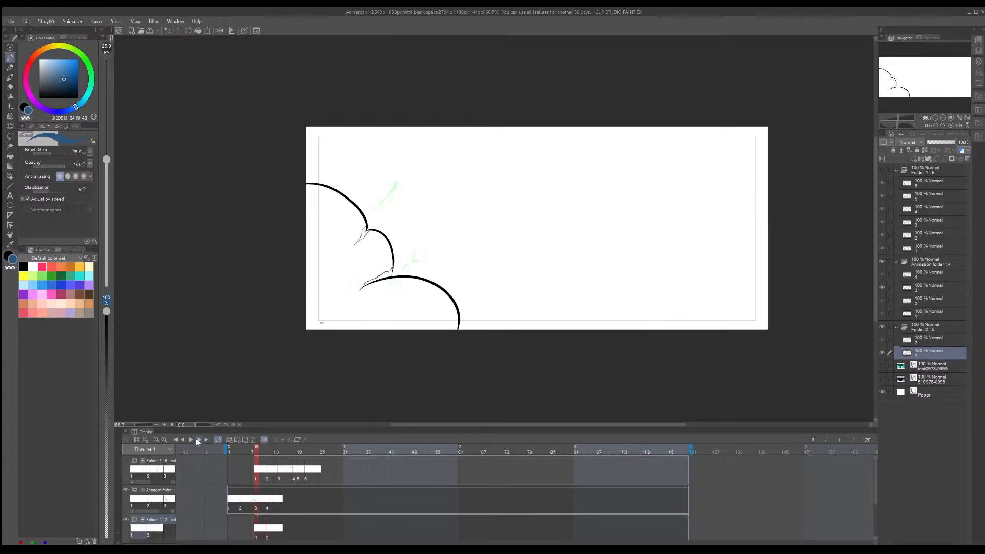
pyautogui.click(197, 439)
pyautogui.click(197, 439)
pyautogui.click(197, 439)
pyautogui.click(197, 439)
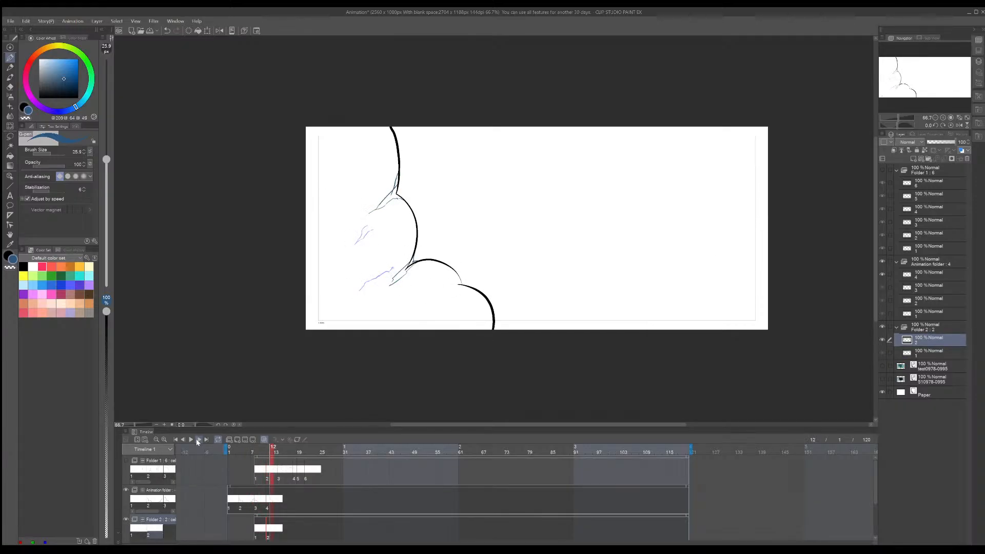
pyautogui.click(198, 439)
pyautogui.click(198, 439)
pyautogui.click(197, 440)
# Step: Show the red movement guides and compare frames 12 and 14, trying a blue arc along the upper-left guide arrow
pyautogui.click(126, 460)
pyautogui.click(182, 439)
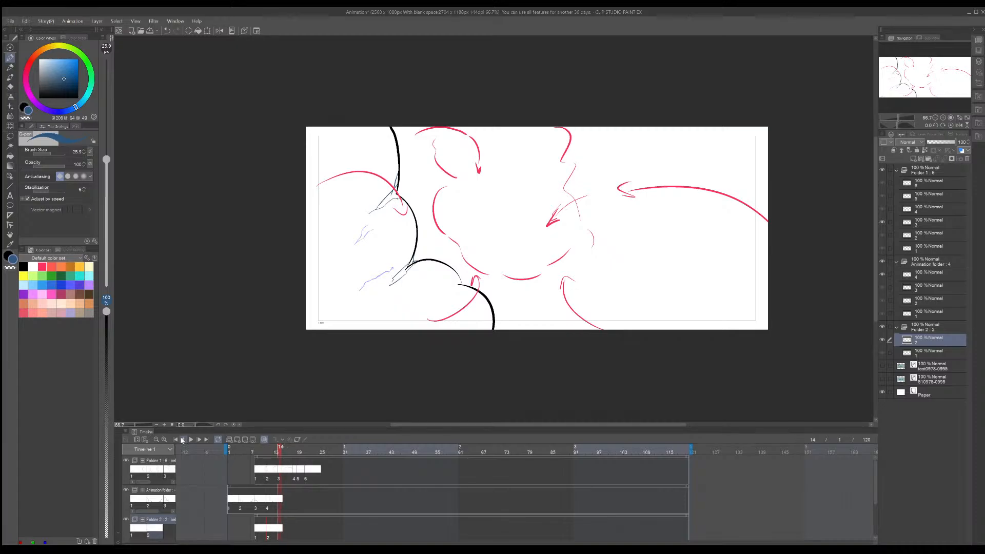
pyautogui.click(183, 439)
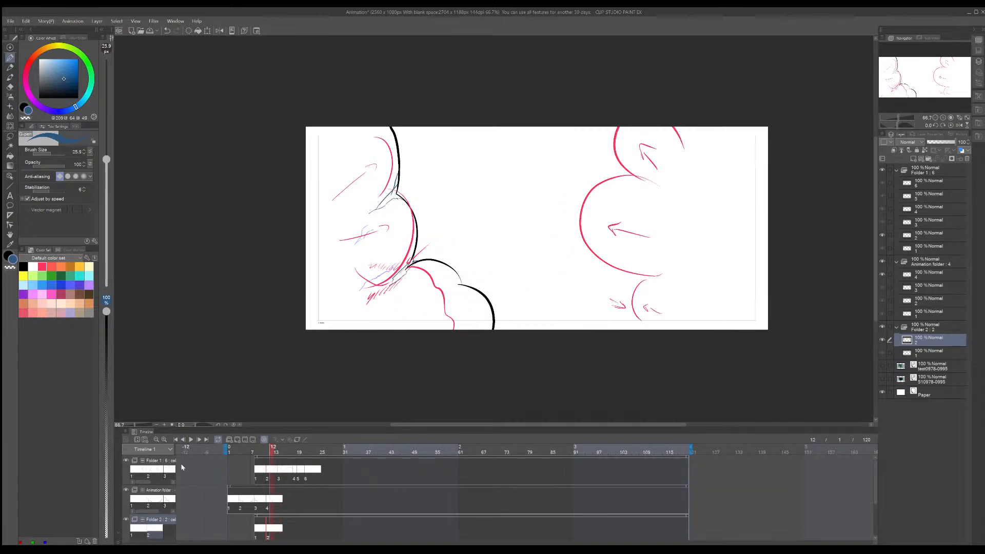
pyautogui.click(199, 439)
pyautogui.click(198, 440)
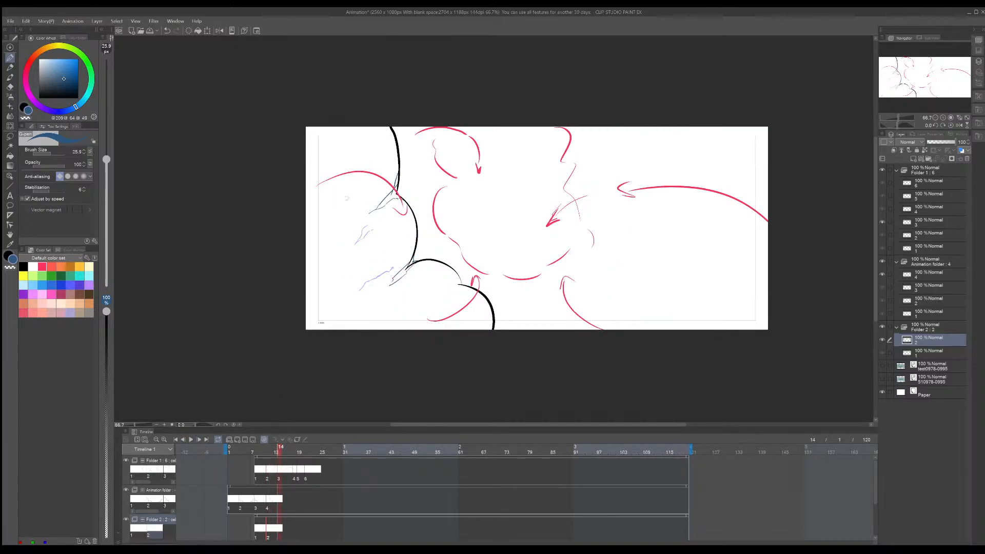
pyautogui.moveTo(326, 185); pyautogui.dragTo(419, 215)
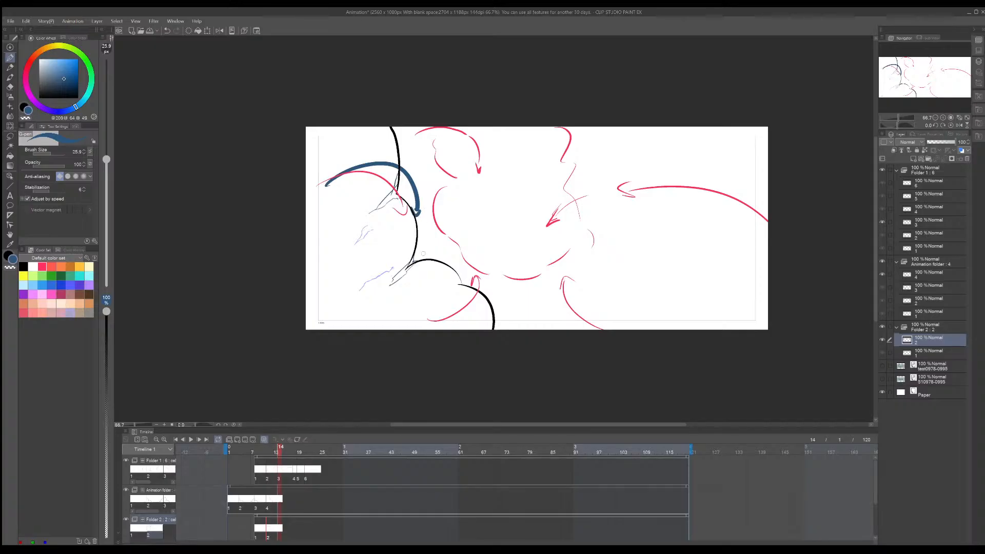
pyautogui.hotkey('ctrl', 'z')
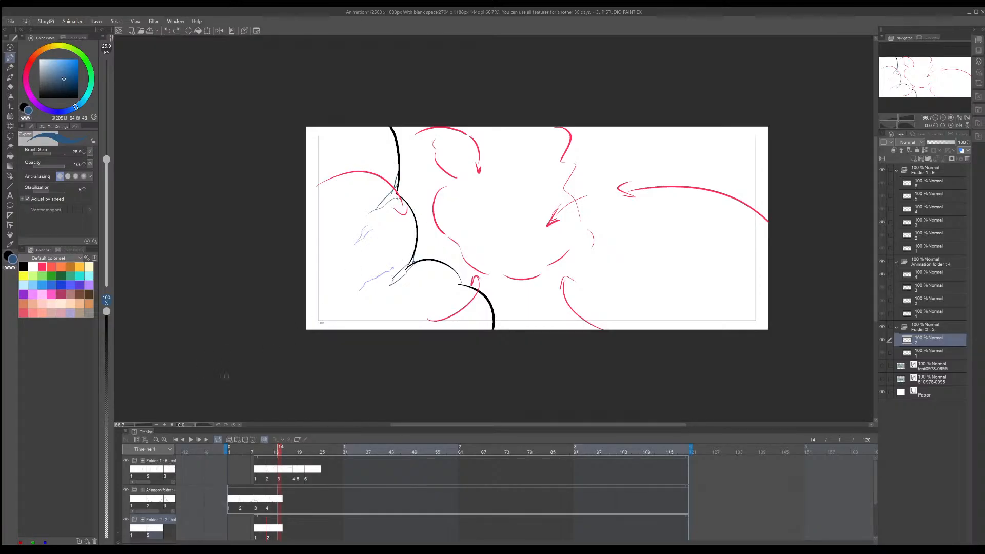
# Step: Add a new cel 5 at frame 14 in the cloud outline's animation folder
pyautogui.click(281, 506)
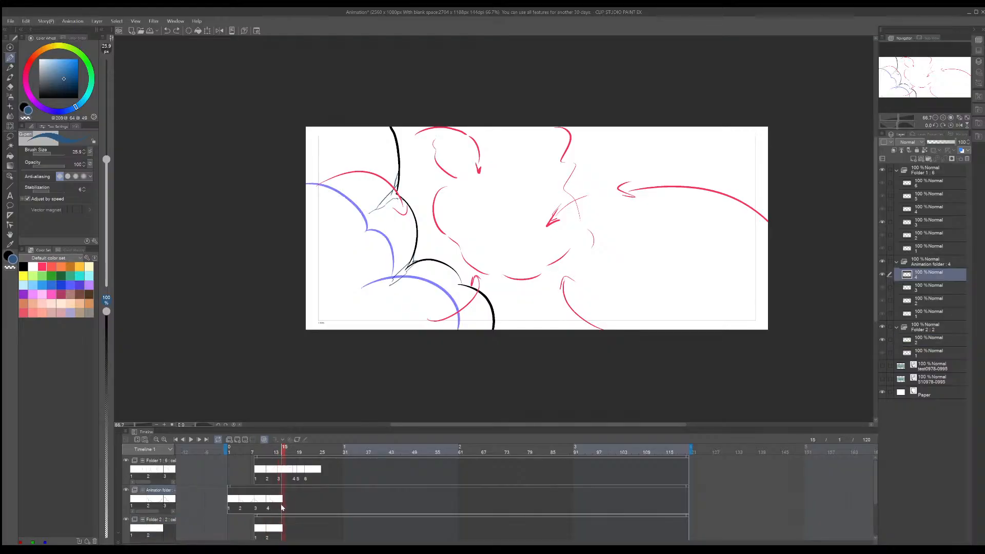
pyautogui.click(280, 502)
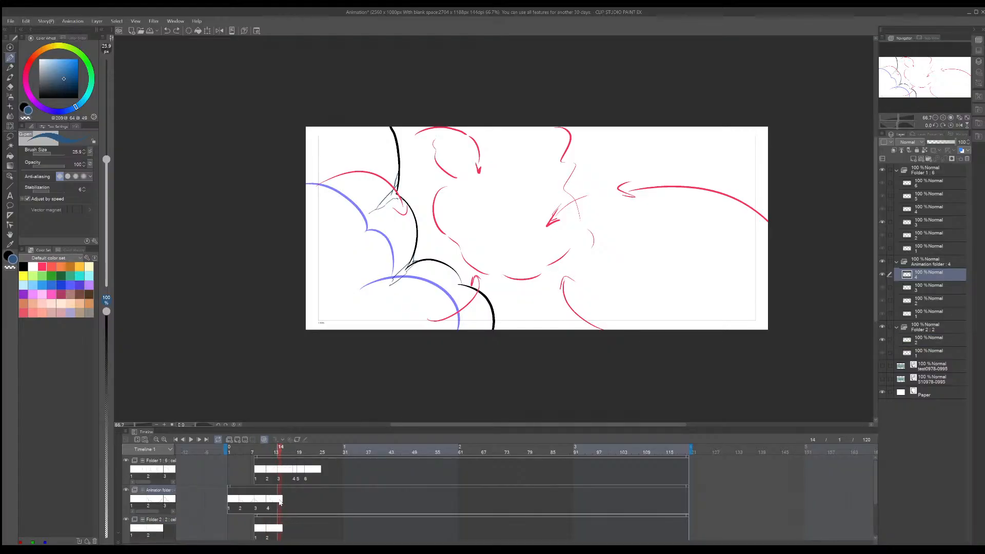
pyautogui.click(237, 440)
# Step: Draw the top lobe in black as an arc rising from the upper junction to the canvas's top edge
pyautogui.press('x')
pyautogui.moveTo(444, 182)
pyautogui.mouseDown()
pyautogui.moveTo(395, 229)
pyautogui.moveTo(453, 178)
pyautogui.mouseUp()
pyautogui.hotkey('ctrl', 'z')
pyautogui.hotkey('ctrl', 'z')
pyautogui.moveTo(367, 160)
pyautogui.mouseDown()
pyautogui.moveTo(400, 144)
pyautogui.moveTo(450, 194)
pyautogui.mouseUp()
pyautogui.moveTo(440, 191)
pyautogui.mouseDown()
pyautogui.moveTo(452, 197)
pyautogui.moveTo(465, 123)
pyautogui.mouseUp()
pyautogui.hotkey('ctrl', 'z')
pyautogui.hotkey('ctrl', 'z')
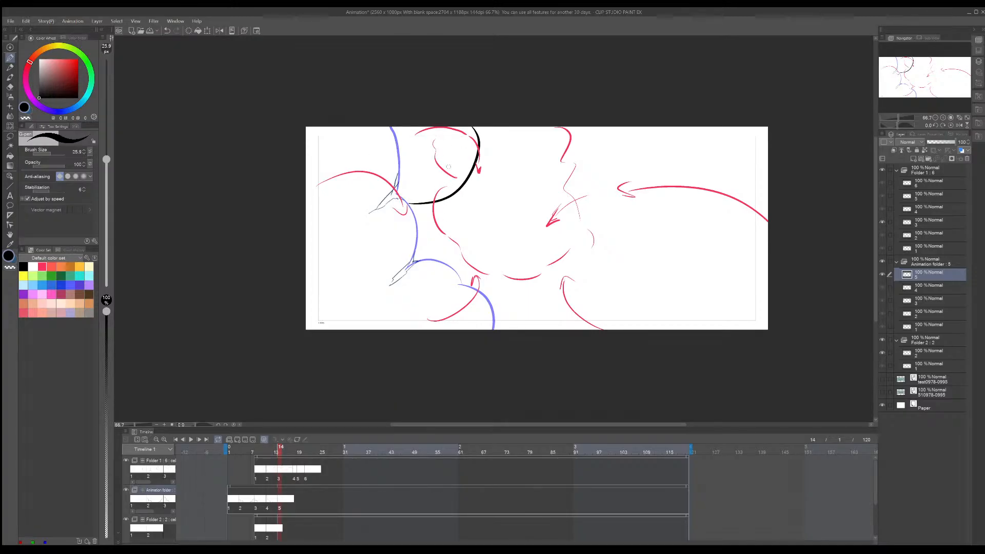
pyautogui.hotkey('ctrl', 'z')
pyautogui.moveTo(409, 204); pyautogui.dragTo(473, 128)
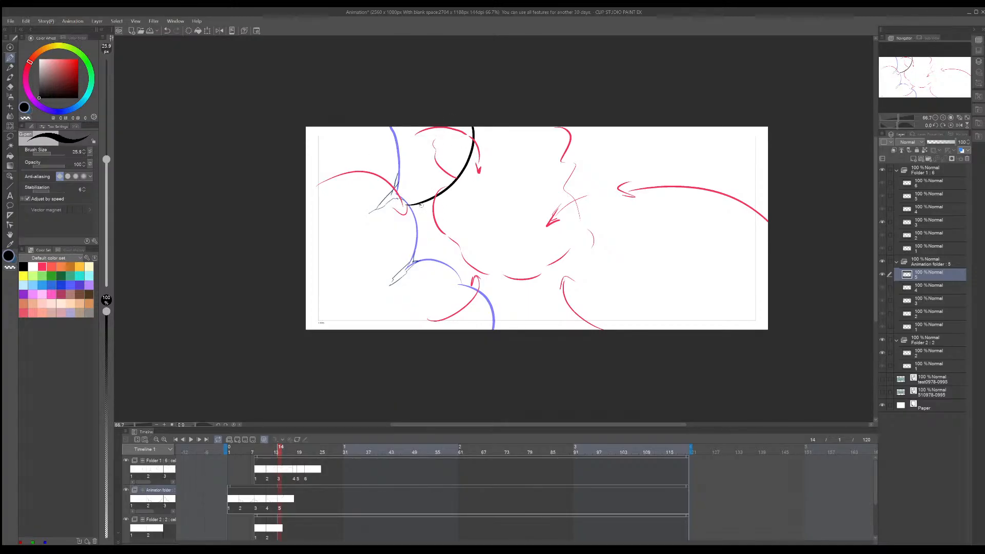
pyautogui.hotkey('ctrl', 'z')
# Step: Draw the short middle lobe and two lower lobes in black, ending at the canvas's bottom edge
pyautogui.moveTo(421, 205)
pyautogui.mouseDown()
pyautogui.moveTo(425, 271)
pyautogui.moveTo(429, 222)
pyautogui.moveTo(423, 264)
pyautogui.moveTo(488, 238)
pyautogui.mouseUp()
pyautogui.hotkey('ctrl', 'z')
pyautogui.hotkey('ctrl', 'z')
pyautogui.hotkey('ctrl', 'z')
pyautogui.moveTo(421, 255)
pyautogui.mouseDown()
pyautogui.moveTo(500, 272)
pyautogui.moveTo(480, 294)
pyautogui.moveTo(517, 303)
pyautogui.moveTo(507, 276)
pyautogui.moveTo(534, 331)
pyautogui.mouseUp()
pyautogui.hotkey('ctrl', 'z')
pyautogui.hotkey('ctrl', 'z')
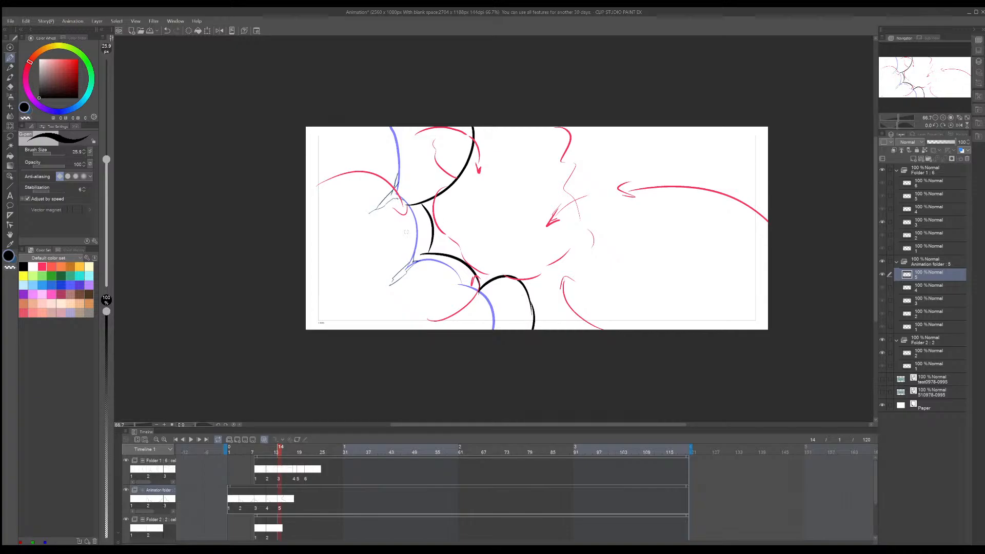
# Step: Switch to dark blue and add a new cel 3 at frame 14 in the crease folder, Folder 2
pyautogui.press('x')
pyautogui.moveTo(446, 165); pyautogui.dragTo(453, 184)
pyautogui.hotkey('ctrl', 'z')
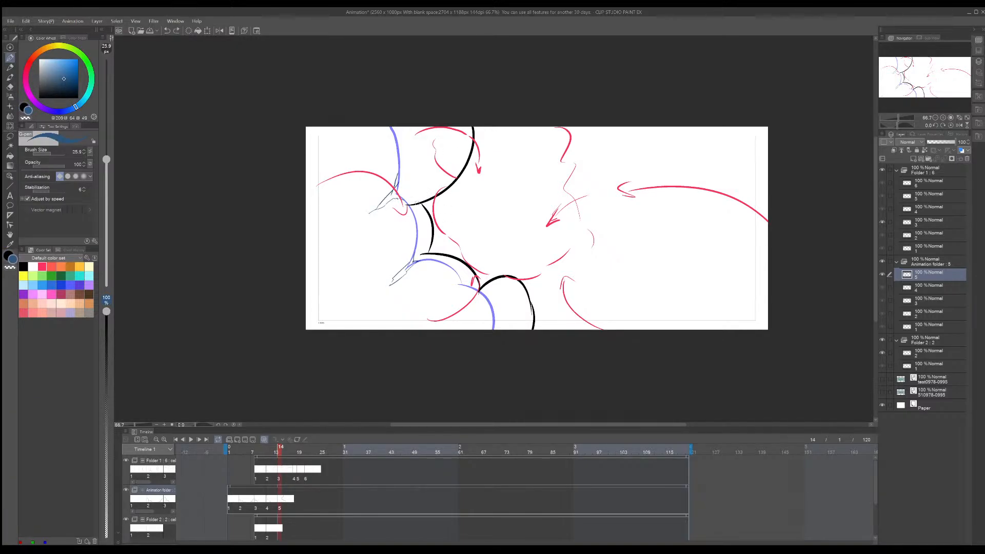
pyautogui.click(157, 520)
pyautogui.click(237, 441)
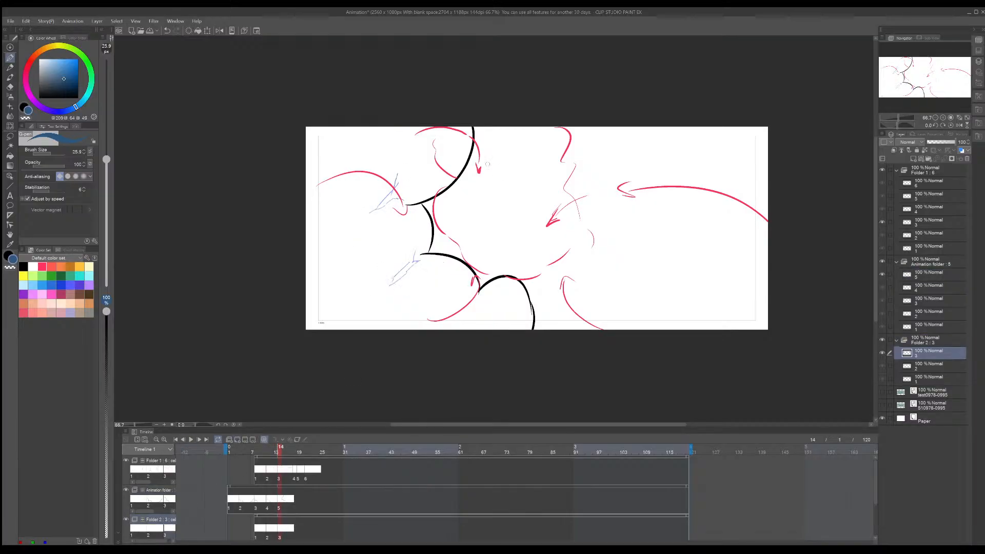
# Step: Draw jagged dark-blue creases along the top lobe's inner edge, at the upper junction and above the lower lobe
pyautogui.moveTo(451, 179); pyautogui.dragTo(464, 147)
pyautogui.moveTo(444, 175)
pyautogui.mouseDown()
pyautogui.moveTo(451, 160)
pyautogui.moveTo(452, 173)
pyautogui.mouseUp()
pyautogui.hotkey('ctrl', 'z')
pyautogui.hotkey('ctrl', 'z')
pyautogui.moveTo(454, 139); pyautogui.dragTo(458, 148)
pyautogui.hotkey('ctrl', 'z')
pyautogui.moveTo(455, 245); pyautogui.dragTo(464, 256)
# Step: Hide the red guides and step from the first frame to frame 14 to check the new outline and creases
pyautogui.click(126, 461)
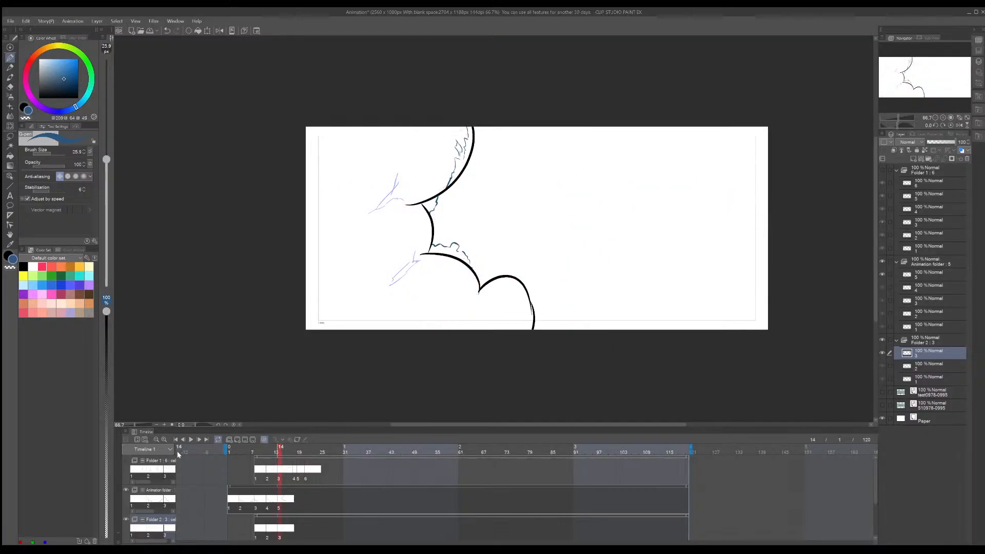
pyautogui.click(229, 449)
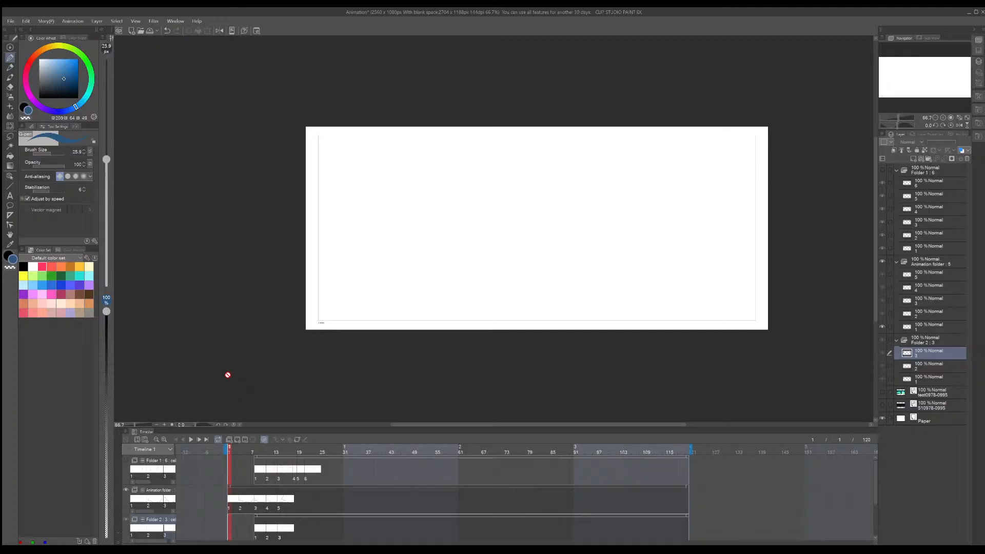
pyautogui.click(199, 440)
pyautogui.click(199, 440)
pyautogui.click(199, 440)
pyautogui.click(199, 440)
pyautogui.click(199, 441)
pyautogui.click(199, 440)
pyautogui.click(199, 441)
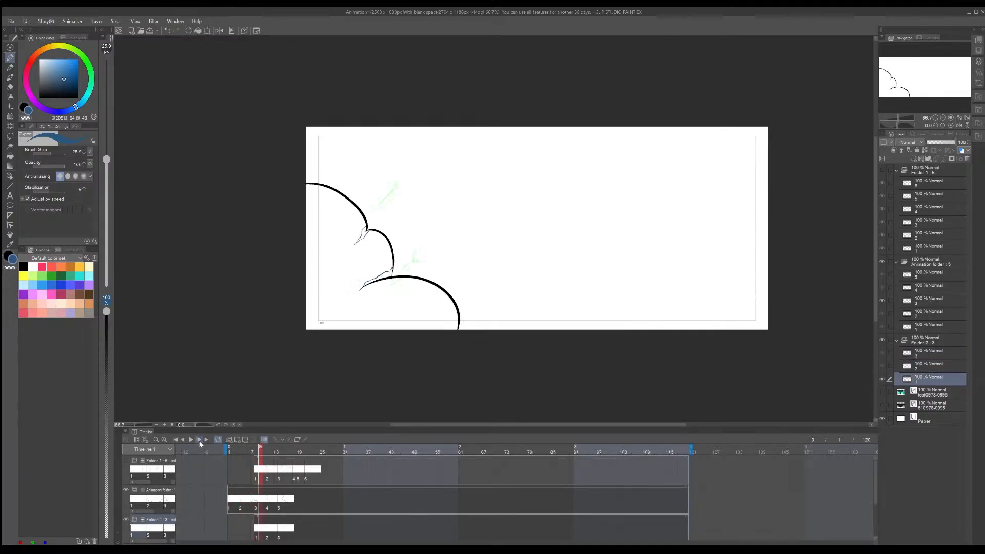
pyautogui.click(199, 441)
pyautogui.click(199, 440)
pyautogui.click(199, 441)
pyautogui.click(199, 440)
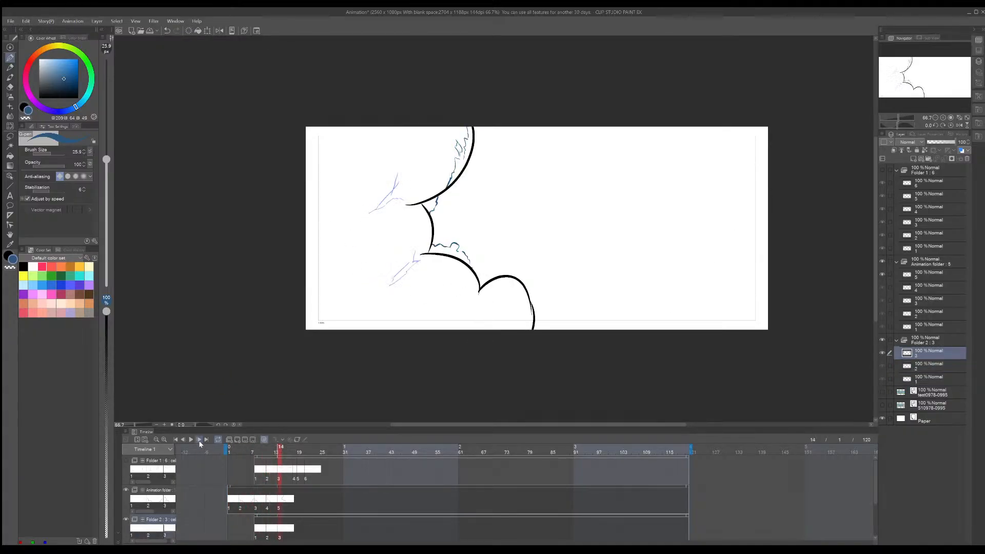
# Step: Turn off onion skin and show the lower reference clip behind the cloud drawings
pyautogui.click(266, 441)
pyautogui.moveTo(234, 452); pyautogui.dragTo(287, 456)
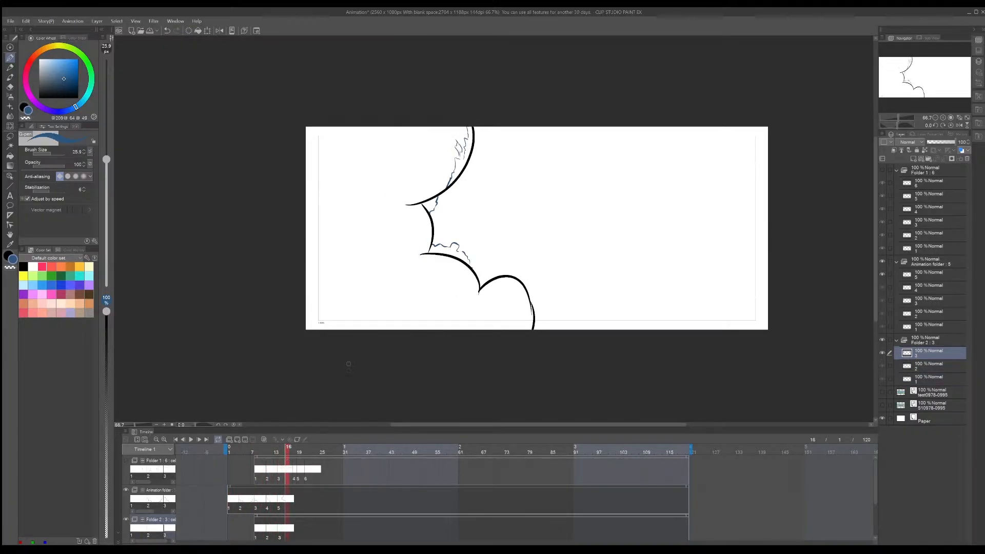
pyautogui.scroll(-4, 185, 515)
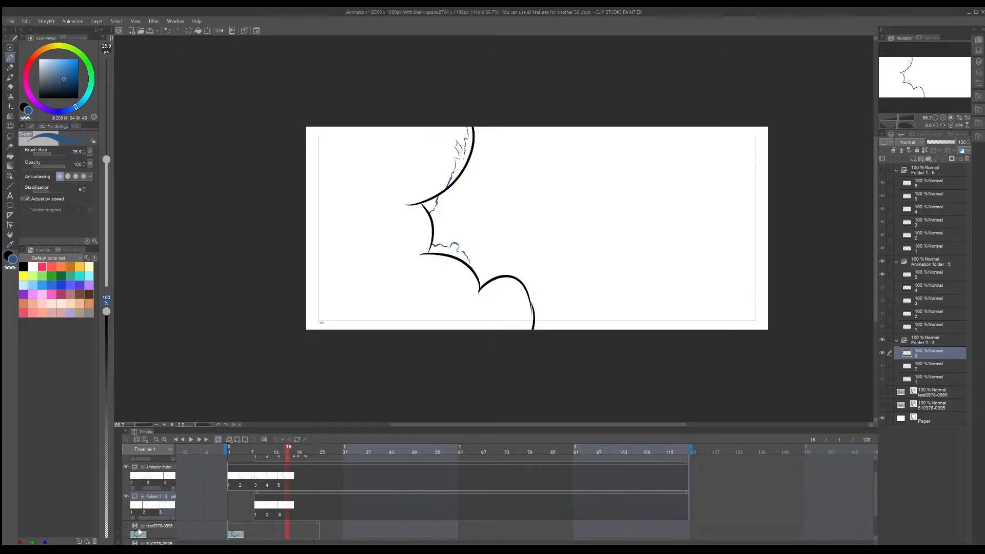
pyautogui.click(127, 510)
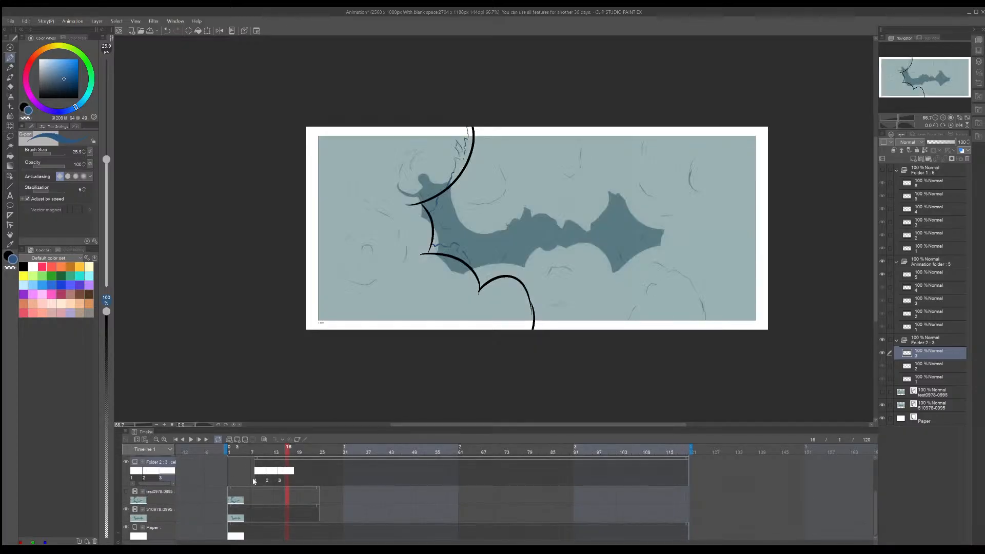
# Step: Play and scrub the animation over the reference clip to compare the cloud cels with it
pyautogui.click(227, 450)
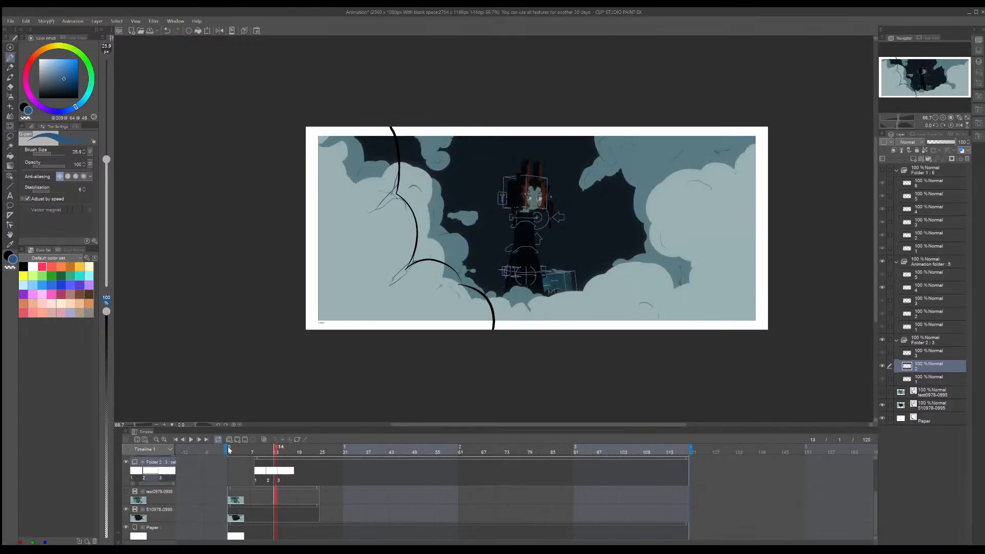
pyautogui.click(190, 439)
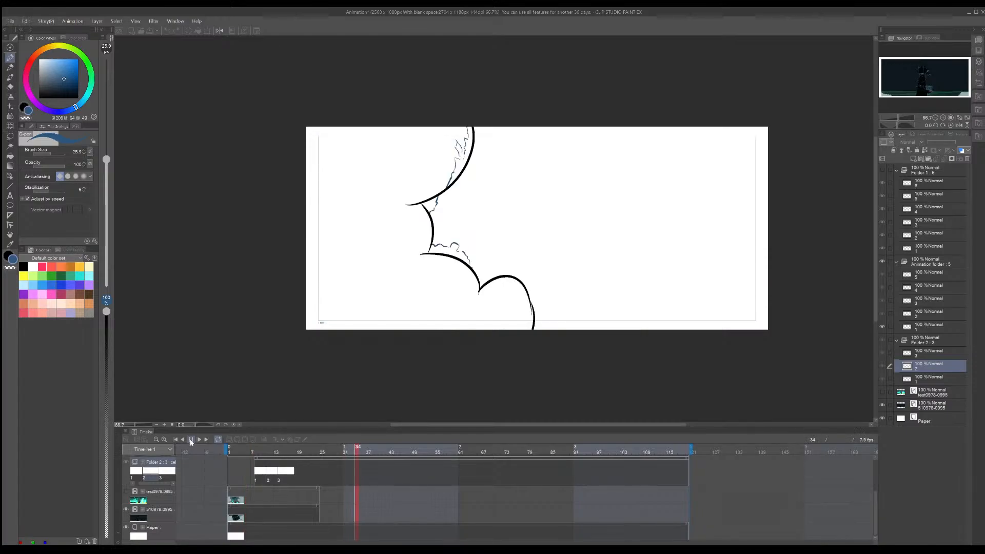
pyautogui.click(191, 439)
pyautogui.moveTo(230, 455)
pyautogui.mouseDown()
pyautogui.moveTo(283, 451)
pyautogui.moveTo(236, 451)
pyautogui.moveTo(275, 446)
pyautogui.mouseUp()
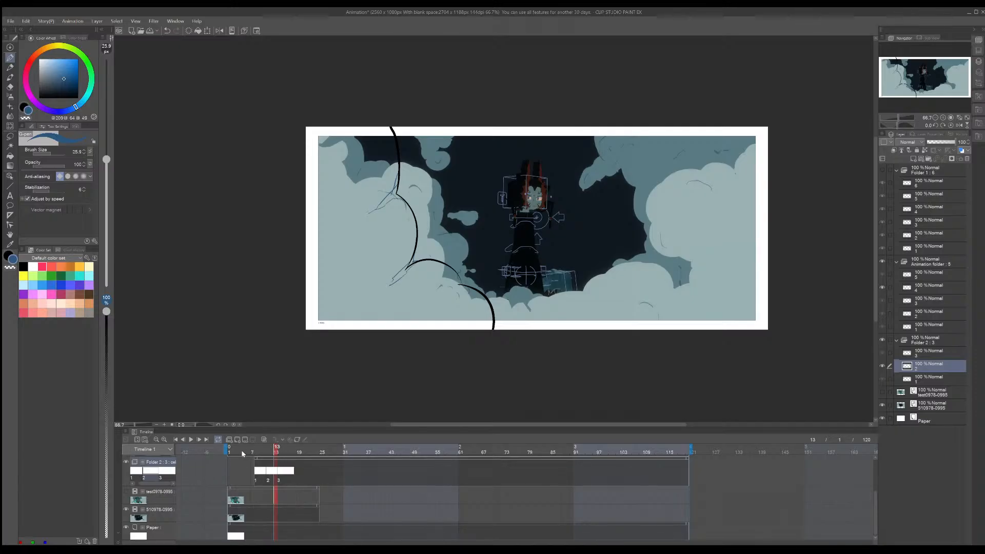
pyautogui.click(226, 450)
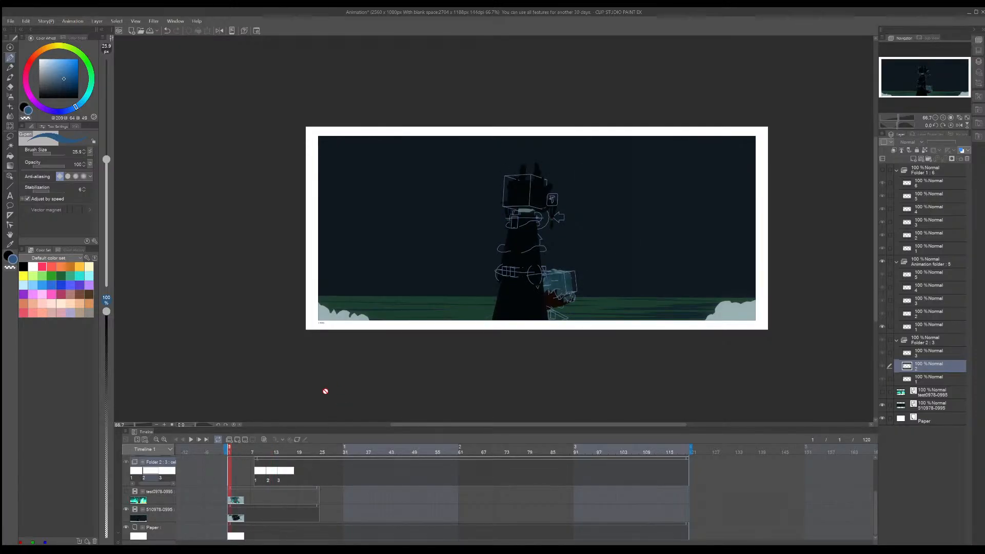
# Step: Try to delete red guide cels 2 to 6 from Folder 1, leaving only its first cel
pyautogui.scroll(3, 142, 503)
pyautogui.click(950, 264)
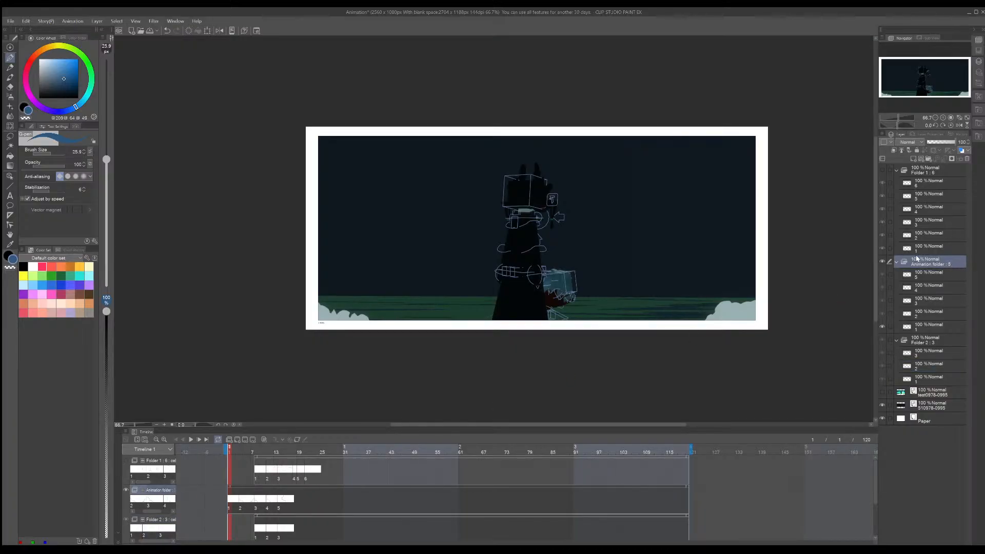
pyautogui.press('Return')
pyautogui.keyDown('shift'); pyautogui.click(921, 189); pyautogui.keyUp('shift')
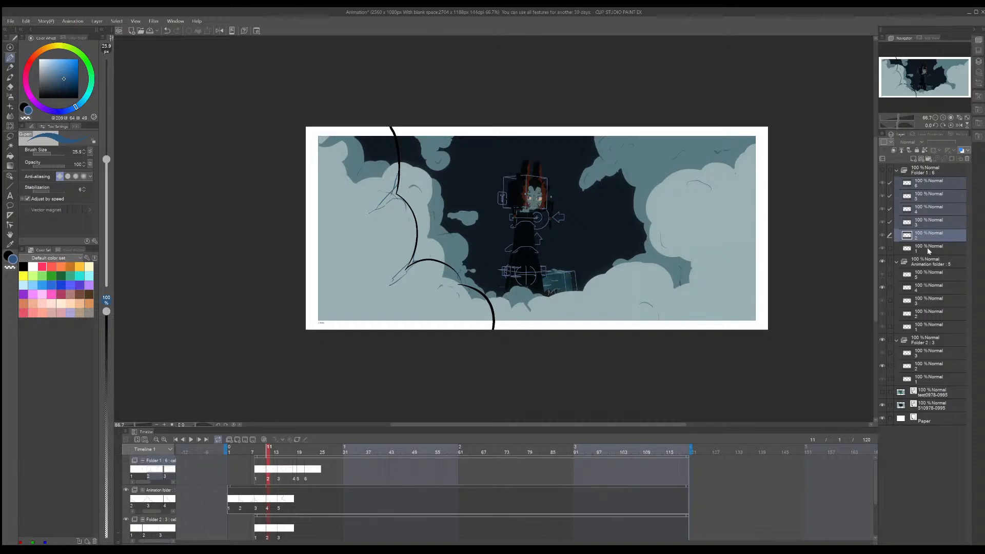
pyautogui.press('Delete')
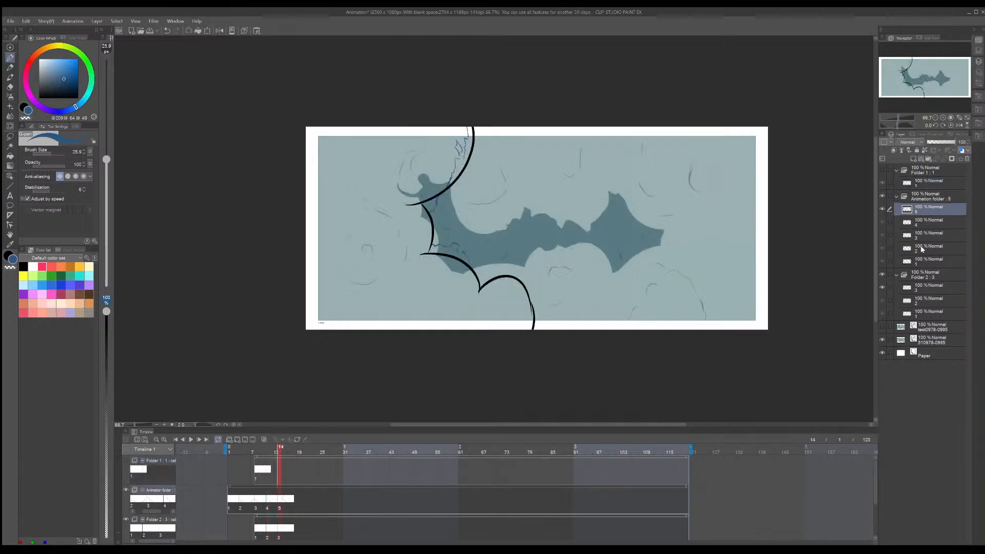
pyautogui.keyDown('shift'); pyautogui.click(921, 247); pyautogui.keyUp('shift')
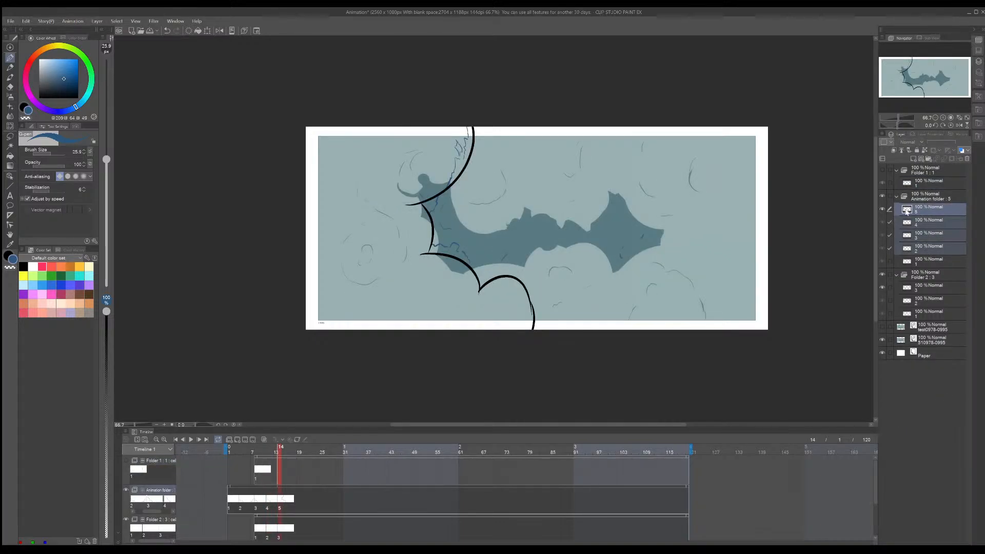
pyautogui.hotkey('ctrl', 'z')
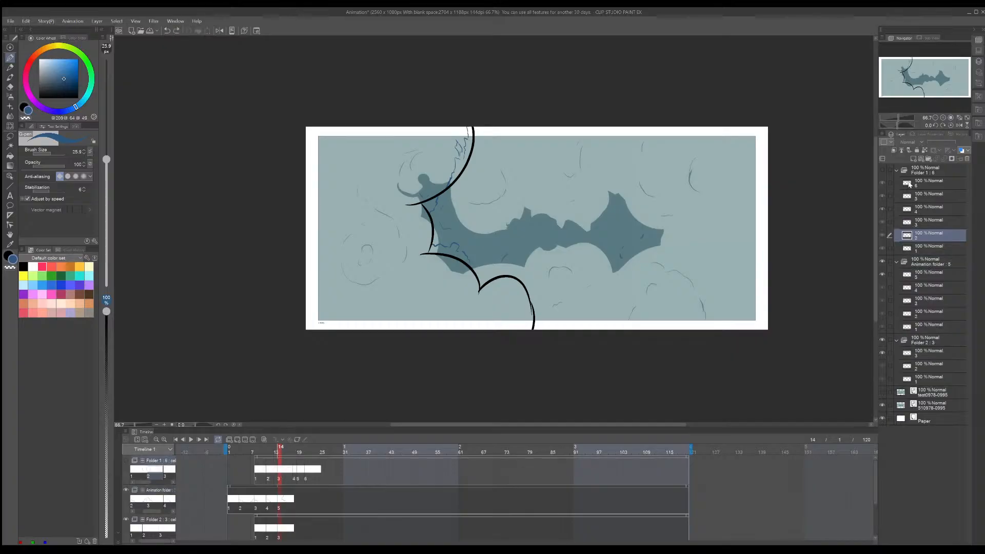
# Step: Collapse the red guide folder and delete cels 2 to 5 from the cloud outline's animation folder
pyautogui.click(883, 170)
pyautogui.click(883, 171)
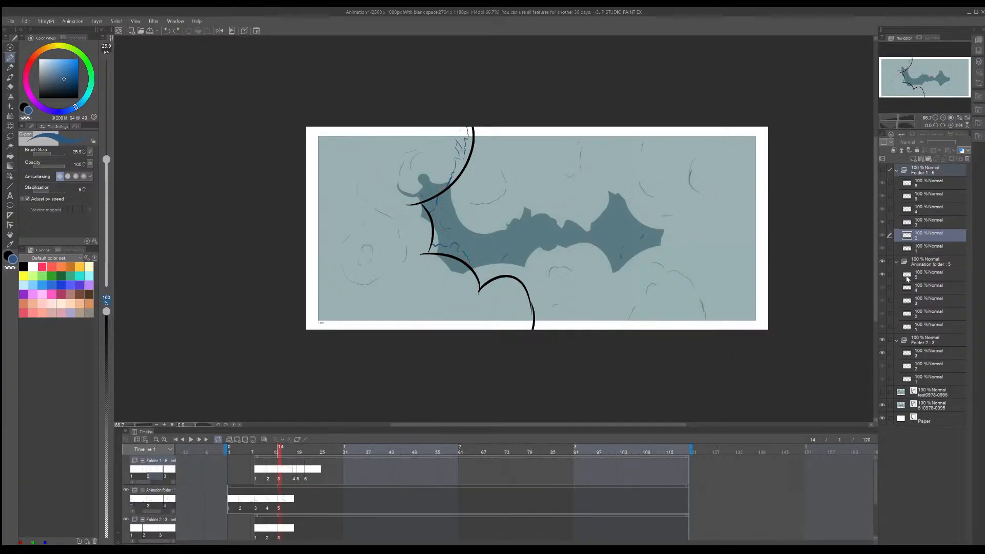
pyautogui.click(901, 176)
pyautogui.click(898, 173)
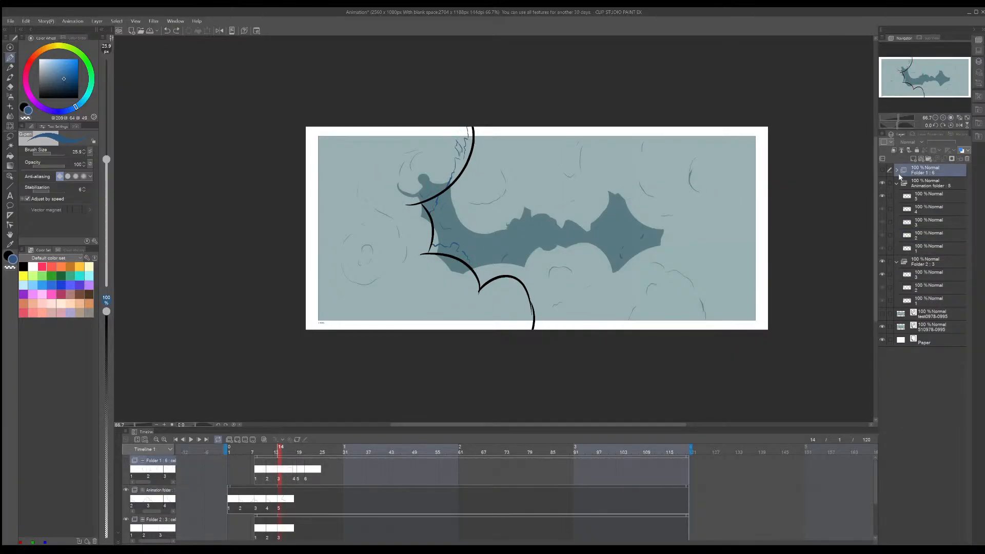
pyautogui.click(918, 201)
pyautogui.keyDown('shift'); pyautogui.click(919, 237); pyautogui.keyUp('shift')
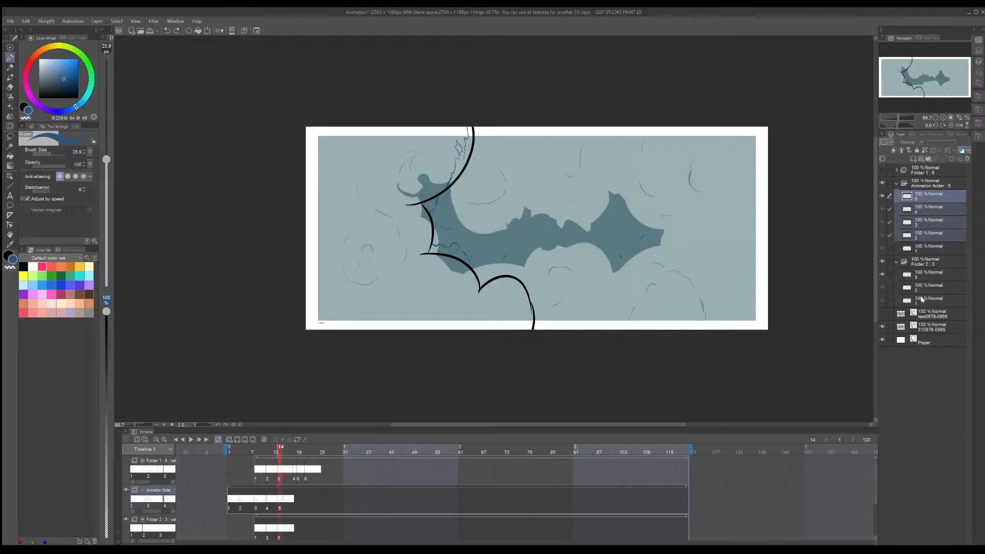
pyautogui.press('Delete')
# Step: Delete cels 2 and 3 from Folder 2, leaving only its first cel
pyautogui.click(921, 227)
pyautogui.keyDown('shift'); pyautogui.click(921, 238); pyautogui.keyUp('shift')
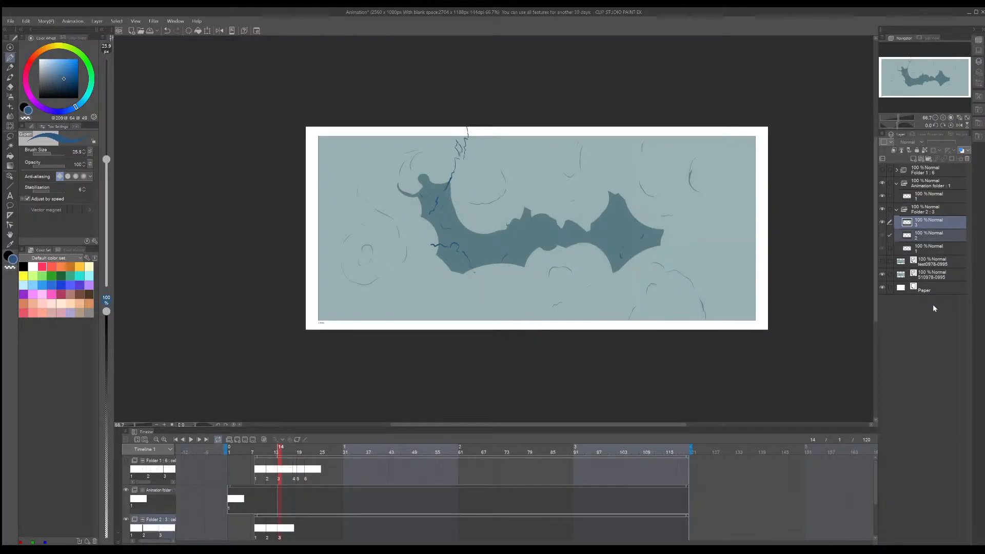
pyautogui.press('Delete')
# Step: Select cel 1 of the cloud animation folder at frame 1 and sample the pale cloud colour from the reference clip
pyautogui.click(927, 199)
pyautogui.scroll(2, 830, 221)
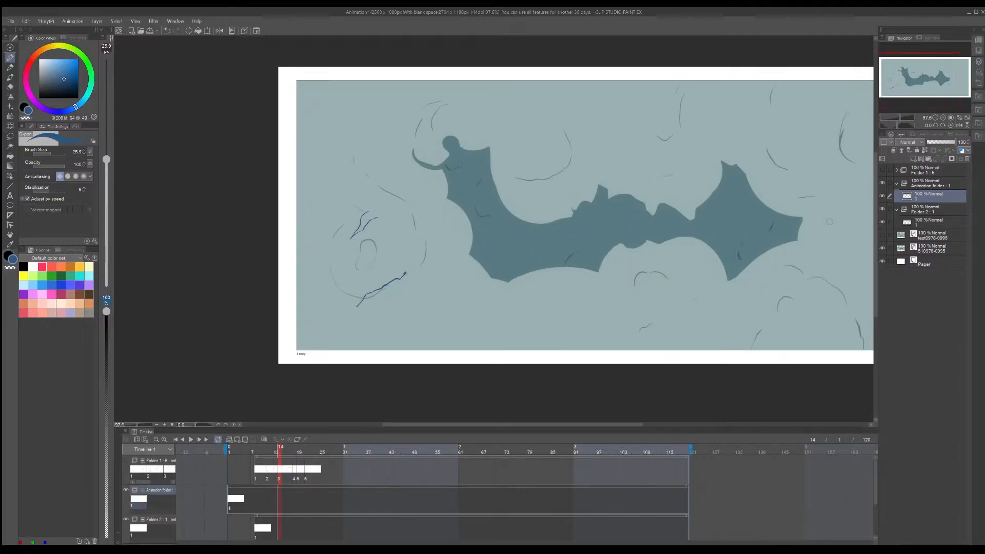
pyautogui.click(231, 451)
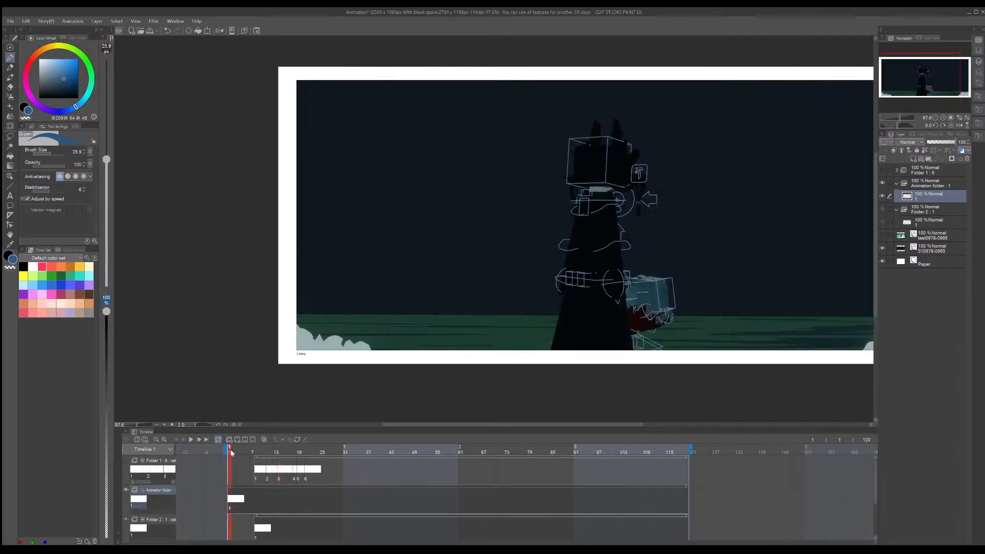
pyautogui.scroll(4, 306, 331)
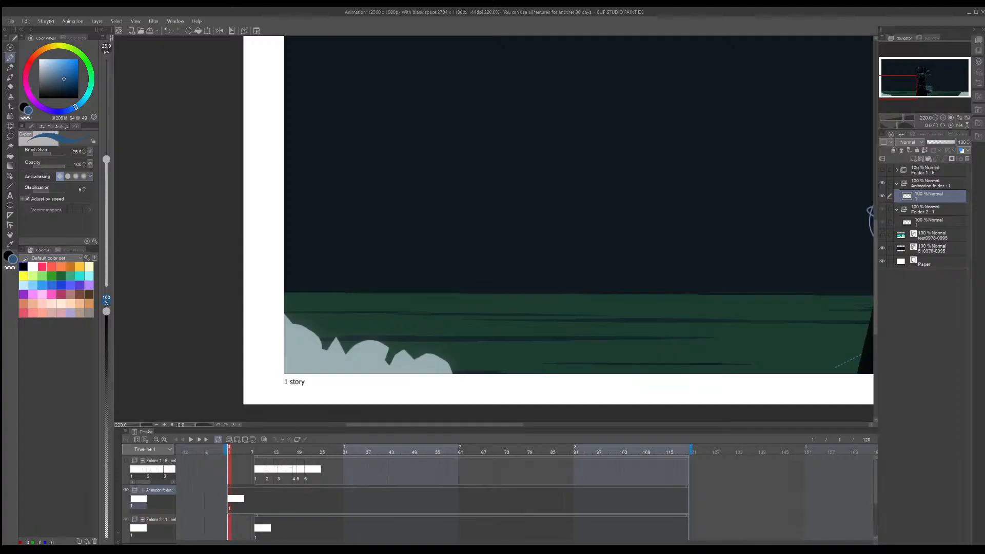
pyautogui.keyDown('alt'); pyautogui.click(313, 329); pyautogui.keyUp('alt')
pyautogui.scroll(2, 305, 327)
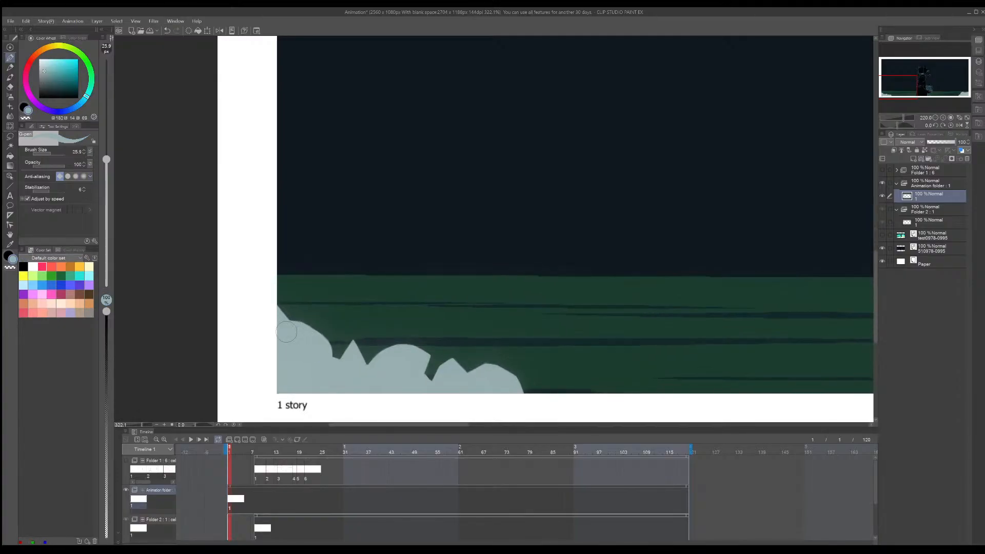
pyautogui.scroll(-1, 306, 327)
pyautogui.scroll(-1, 159, 505)
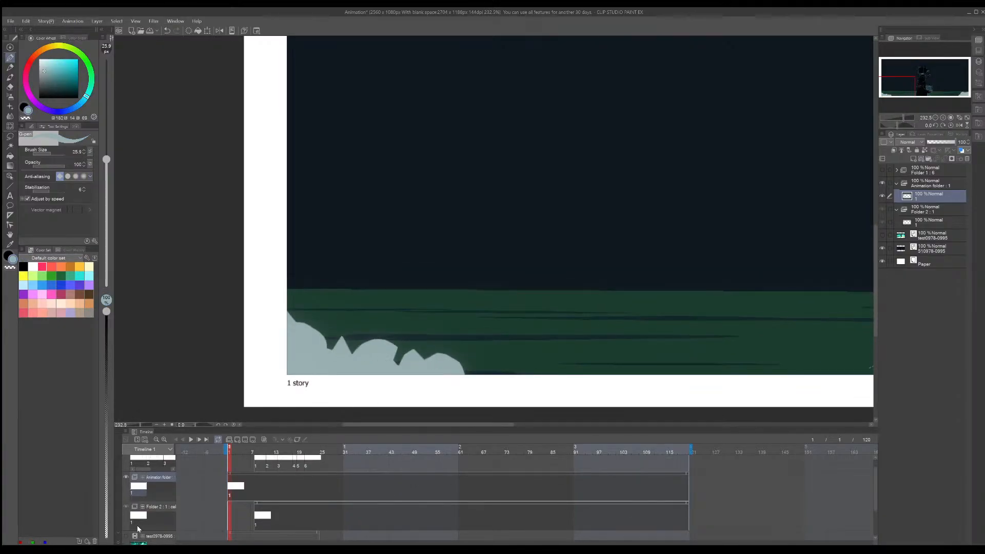
# Step: Lower the visible reference clip's opacity to 71% and make cel 1 of the cloud animation folder active again
pyautogui.click(165, 533)
pyautogui.scroll(1, 157, 505)
pyautogui.click(158, 490)
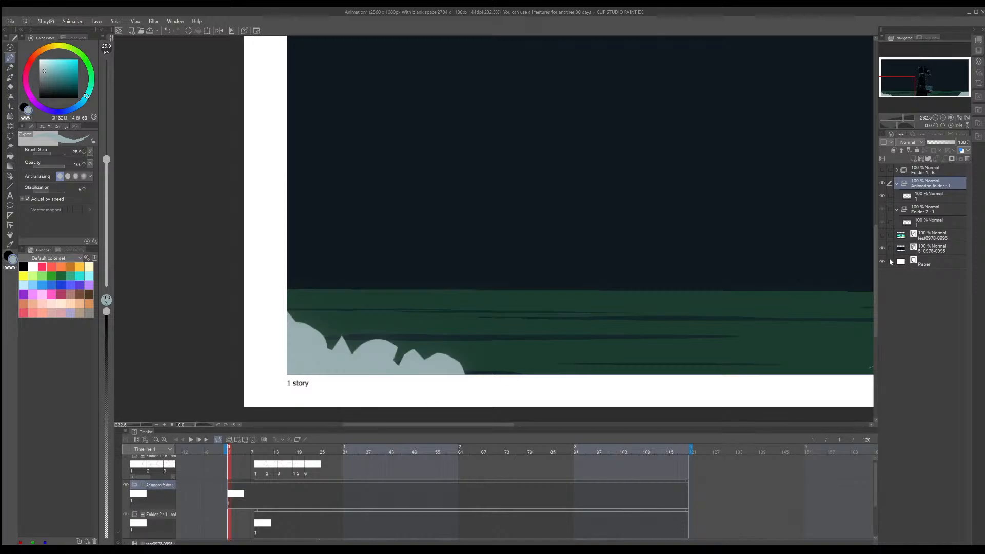
pyautogui.click(911, 249)
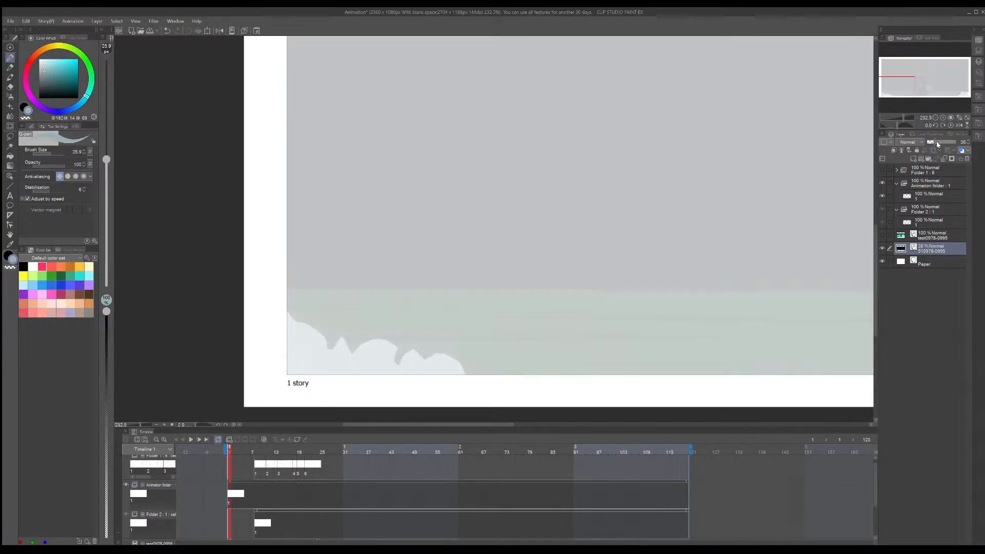
pyautogui.moveTo(936, 142); pyautogui.dragTo(946, 154)
pyautogui.click(926, 194)
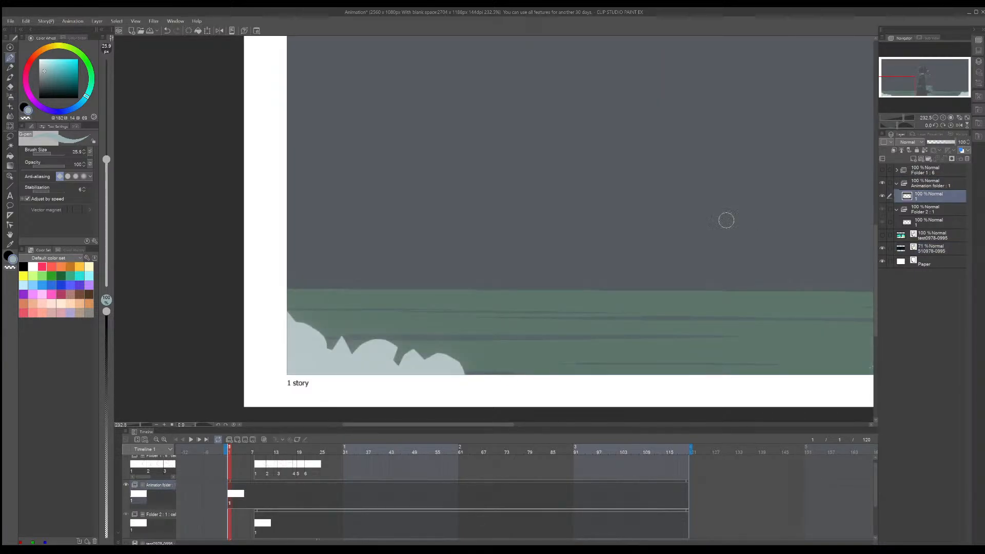
# Step: Set the brush size to 79.9 and paint the upper slope of the left cloud over the reference on cel 1
pyautogui.scroll(3, 515, 340)
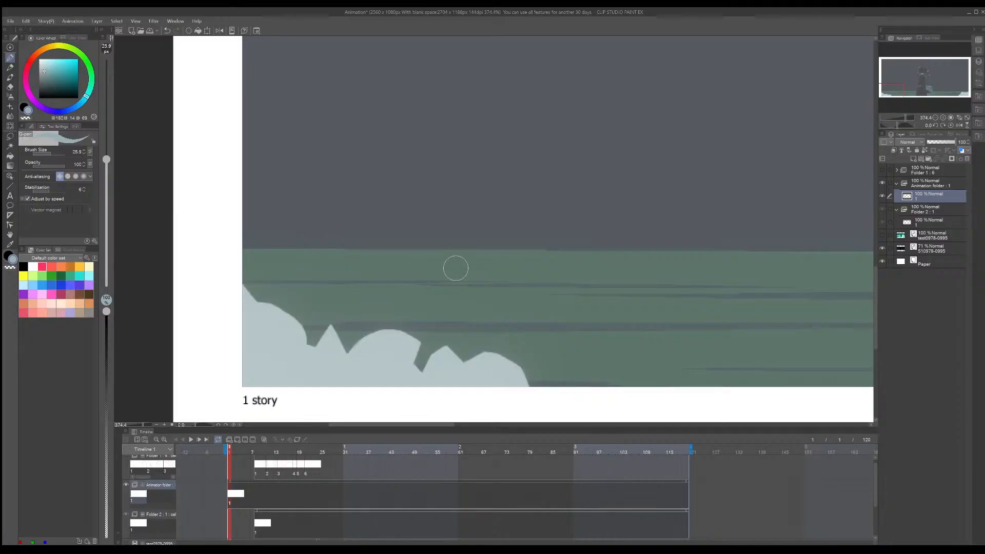
pyautogui.moveTo(234, 279); pyautogui.dragTo(257, 302)
pyautogui.hotkey('ctrl', 'z')
pyautogui.moveTo(51, 160); pyautogui.dragTo(55, 157)
pyautogui.moveTo(229, 285)
pyautogui.mouseDown()
pyautogui.moveTo(301, 355)
pyautogui.moveTo(220, 297)
pyautogui.moveTo(246, 319)
pyautogui.moveTo(253, 345)
pyautogui.moveTo(362, 350)
pyautogui.moveTo(417, 378)
pyautogui.mouseUp()
pyautogui.hotkey('ctrl', 'z')
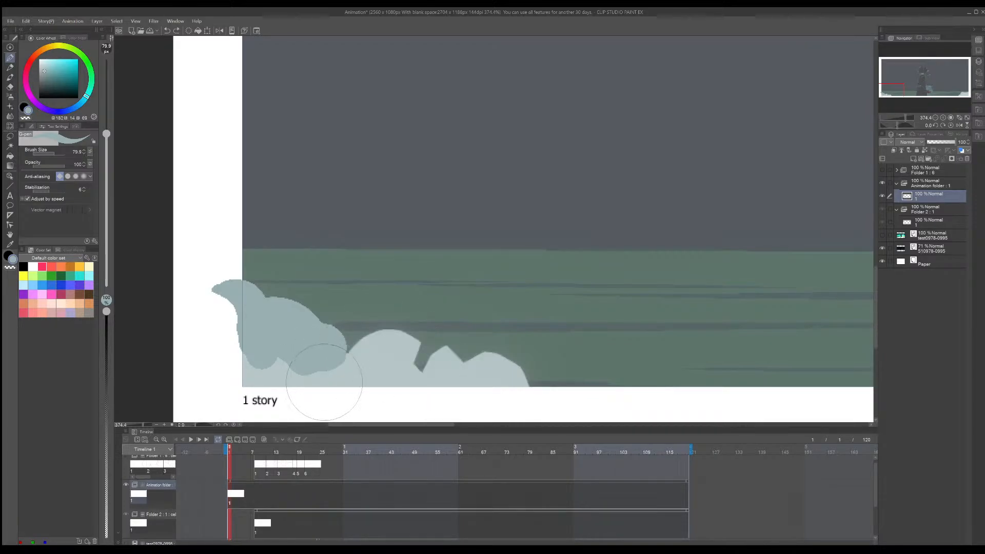
pyautogui.moveTo(319, 378)
pyautogui.mouseDown()
pyautogui.moveTo(383, 379)
pyautogui.moveTo(452, 352)
pyautogui.moveTo(477, 387)
pyautogui.mouseUp()
pyautogui.hotkey('ctrl', 'z')
pyautogui.moveTo(382, 385)
pyautogui.mouseDown()
pyautogui.moveTo(397, 371)
pyautogui.moveTo(457, 393)
pyautogui.mouseUp()
pyautogui.hotkey('ctrl', 'z')
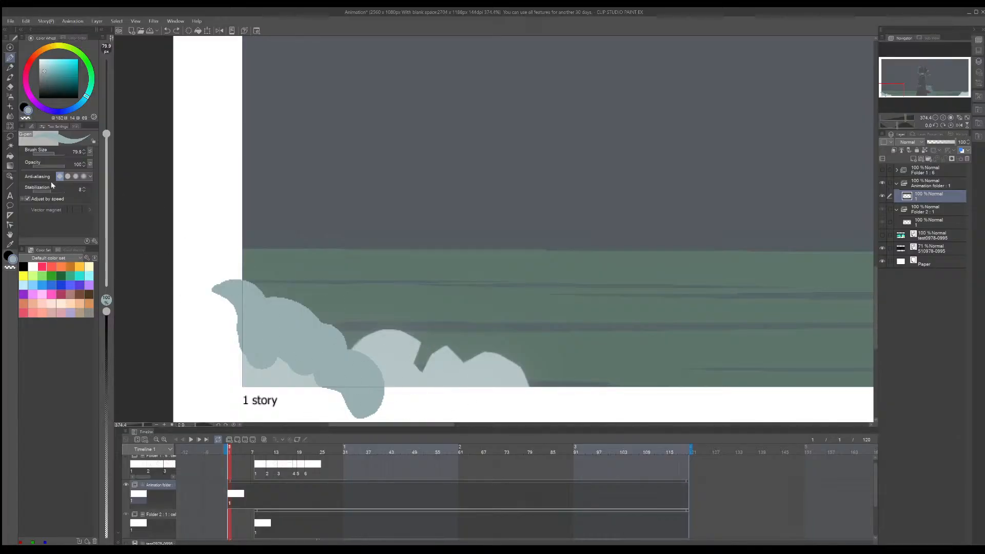
# Step: Enlarge the brush to 227.5 and block in the lower part of the left cloud on cel 1
pyautogui.moveTo(54, 153); pyautogui.dragTo(56, 155)
pyautogui.click(434, 403)
pyautogui.hotkey('ctrl', 'z')
pyautogui.click(431, 417)
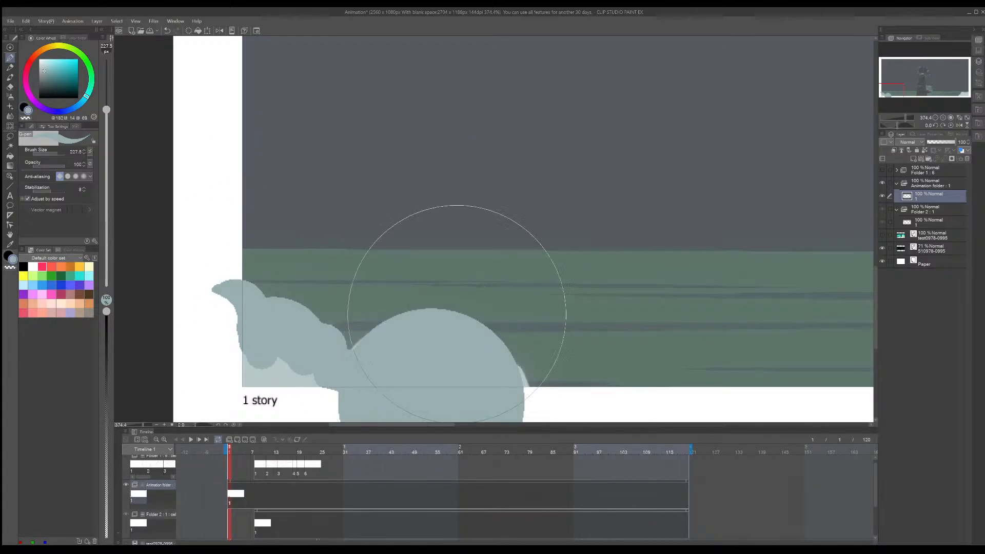
pyautogui.scroll(-3, 457, 314)
pyautogui.hotkey('ctrl', 'z')
pyautogui.click(422, 357)
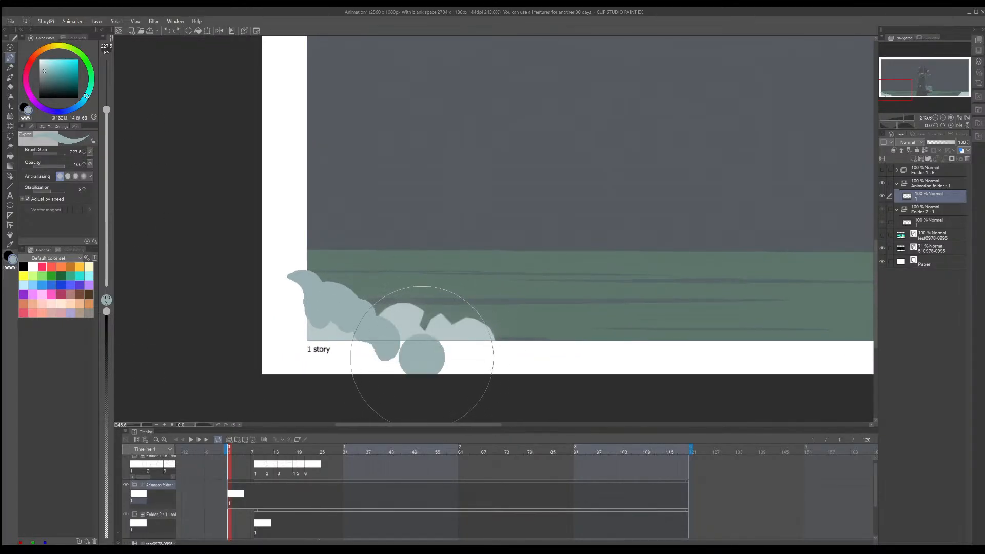
pyautogui.moveTo(422, 356)
pyautogui.mouseDown()
pyautogui.moveTo(418, 345)
pyautogui.moveTo(461, 356)
pyautogui.moveTo(306, 340)
pyautogui.moveTo(279, 352)
pyautogui.moveTo(454, 398)
pyautogui.mouseUp()
# Step: Paint the rounded cloud in the lower-right corner of the picture on cel 1, extending it past the frame edge
pyautogui.press('space')
pyautogui.moveTo(589, 344); pyautogui.dragTo(313, 328)
pyautogui.moveTo(648, 293)
pyautogui.mouseDown()
pyautogui.moveTo(422, 268)
pyautogui.moveTo(334, 276)
pyautogui.mouseUp()
pyautogui.moveTo(796, 320); pyautogui.dragTo(221, 285)
pyautogui.moveTo(504, 325)
pyautogui.mouseDown()
pyautogui.moveTo(482, 303)
pyautogui.moveTo(506, 280)
pyautogui.moveTo(528, 279)
pyautogui.moveTo(556, 242)
pyautogui.moveTo(647, 249)
pyautogui.moveTo(660, 231)
pyautogui.moveTo(624, 305)
pyautogui.moveTo(718, 245)
pyautogui.moveTo(748, 211)
pyautogui.moveTo(736, 187)
pyautogui.moveTo(727, 232)
pyautogui.mouseUp()
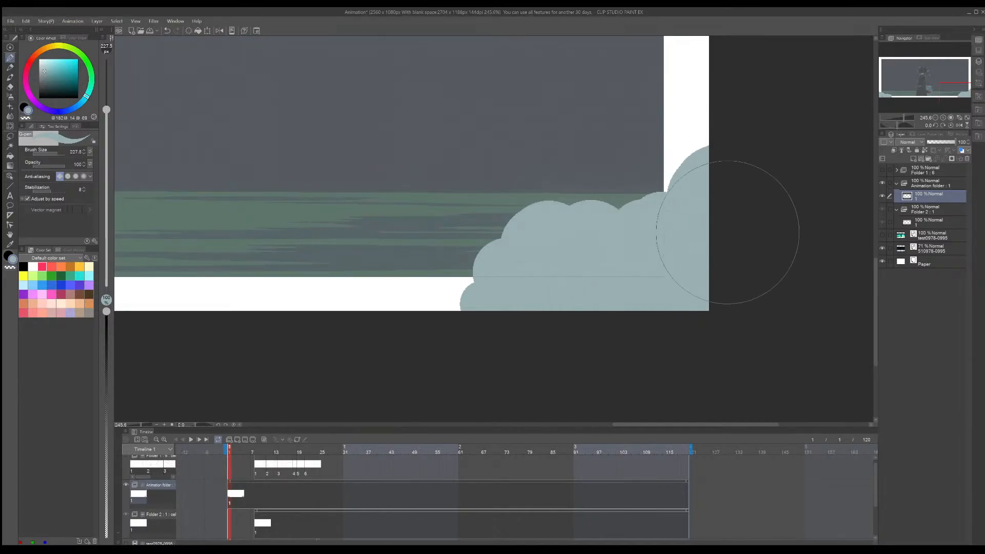
# Step: Scrub the first frames of the reference clip and add a new cel 2 to the cloud folder at frame 4
pyautogui.moveTo(578, 311)
pyautogui.mouseDown(button='middle')
pyautogui.moveTo(675, 277)
pyautogui.moveTo(783, 304)
pyautogui.mouseUp(button='middle')
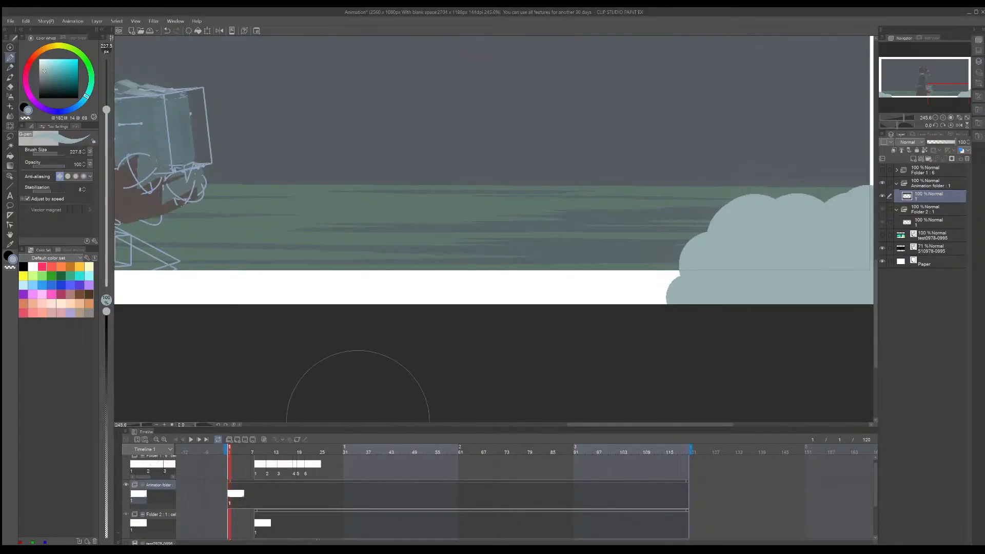
pyautogui.scroll(-3, 659, 220)
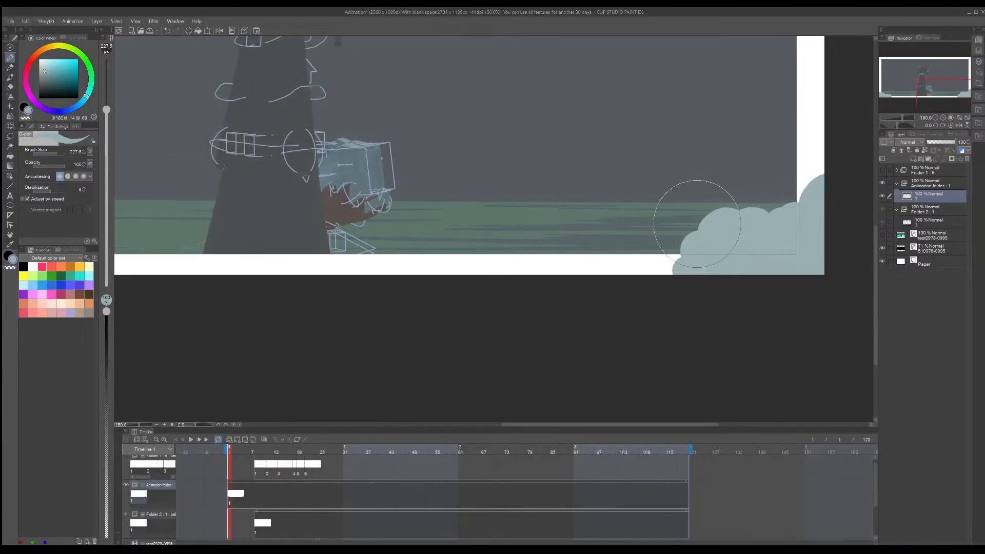
pyautogui.moveTo(231, 451); pyautogui.dragTo(247, 452)
pyautogui.click(241, 452)
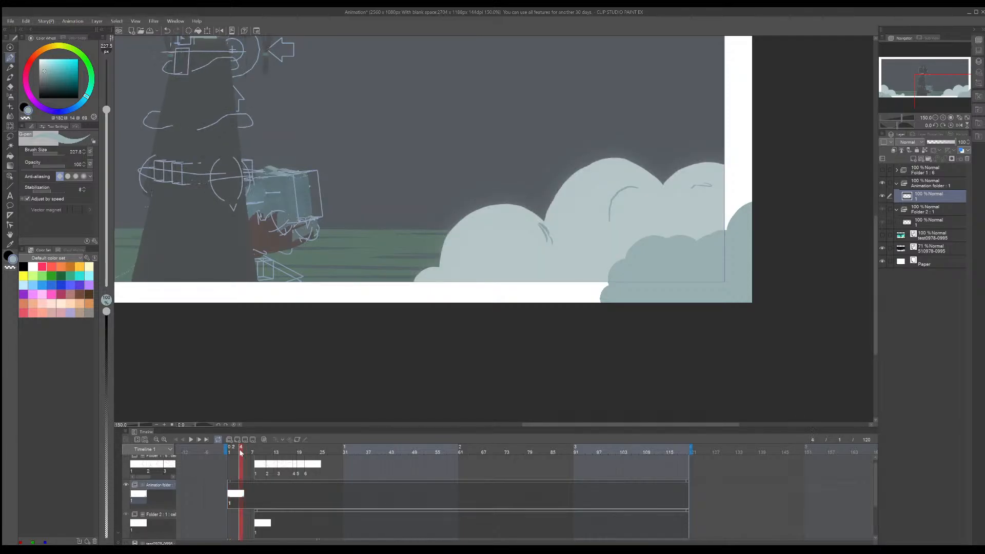
pyautogui.moveTo(234, 452); pyautogui.dragTo(239, 452)
pyautogui.click(240, 452)
pyautogui.click(229, 439)
# Step: Paint the larger right-hand cloud over the reference on cel 2, flipping between cels 1 and 2 to compare them
pyautogui.moveTo(483, 298); pyautogui.dragTo(512, 309, button='middle')
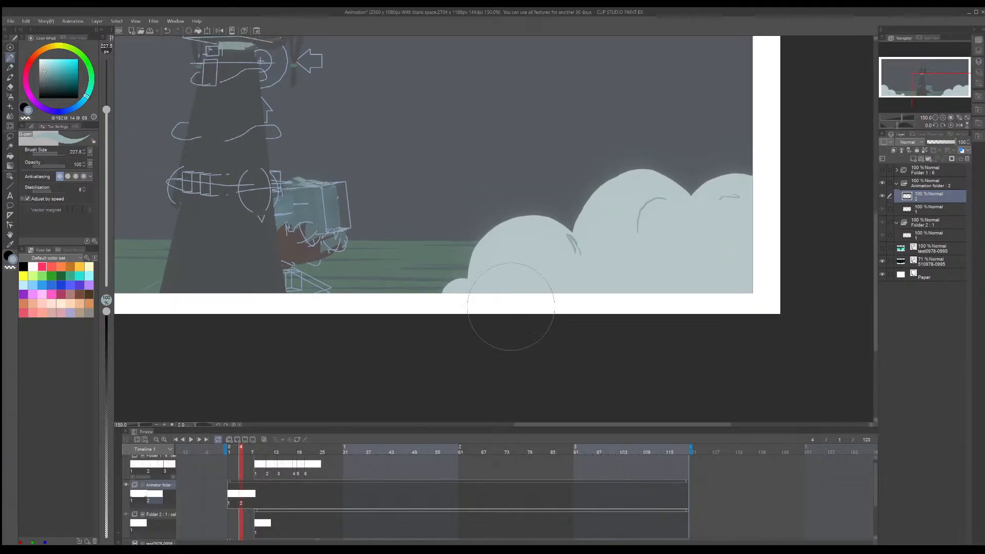
pyautogui.moveTo(450, 325)
pyautogui.mouseDown()
pyautogui.moveTo(461, 300)
pyautogui.moveTo(497, 300)
pyautogui.moveTo(529, 241)
pyautogui.moveTo(561, 285)
pyautogui.moveTo(537, 318)
pyautogui.mouseUp()
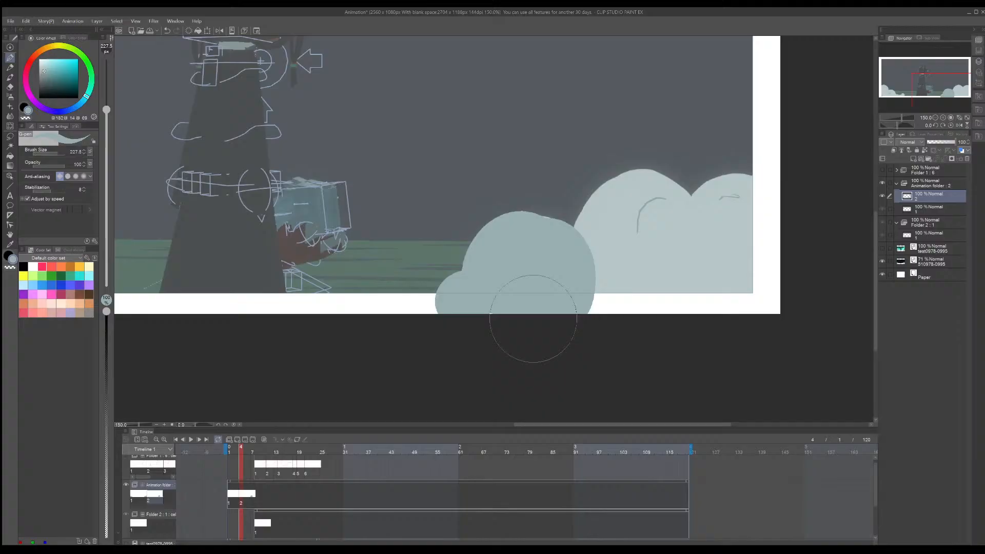
pyautogui.click(236, 494)
pyautogui.click(242, 494)
pyautogui.click(235, 495)
pyautogui.click(241, 495)
pyautogui.moveTo(506, 238); pyautogui.dragTo(527, 247)
pyautogui.moveTo(586, 231)
pyautogui.mouseDown()
pyautogui.moveTo(590, 240)
pyautogui.moveTo(626, 208)
pyautogui.moveTo(647, 170)
pyautogui.moveTo(667, 215)
pyautogui.moveTo(618, 260)
pyautogui.moveTo(682, 209)
pyautogui.moveTo(752, 193)
pyautogui.moveTo(655, 268)
pyautogui.moveTo(643, 299)
pyautogui.moveTo(748, 260)
pyautogui.moveTo(695, 190)
pyautogui.moveTo(720, 197)
pyautogui.mouseUp()
pyautogui.hotkey('ctrl', 'z')
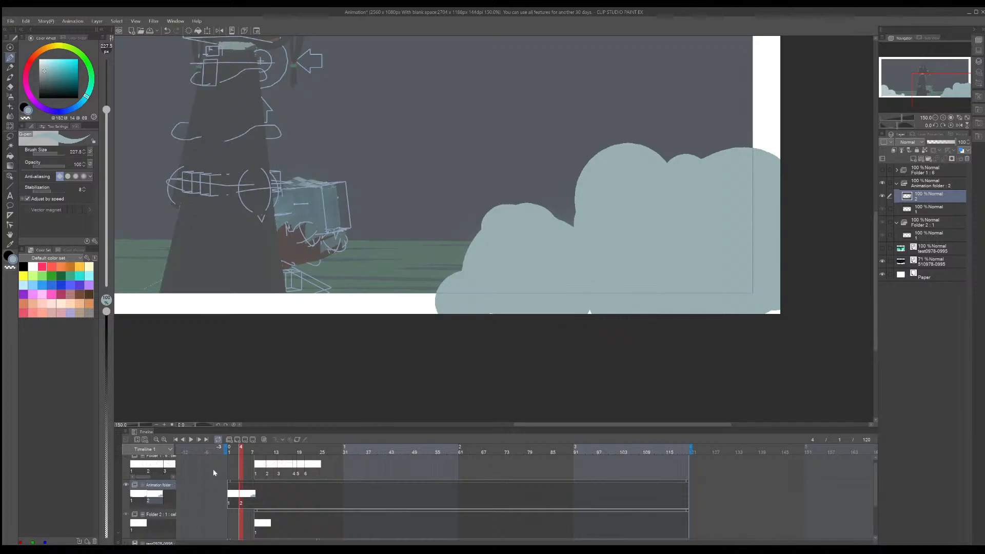
# Step: Check cel 2 against frame 8 and cel 1, and fill the dip between the right cloud's two mounds
pyautogui.click(260, 523)
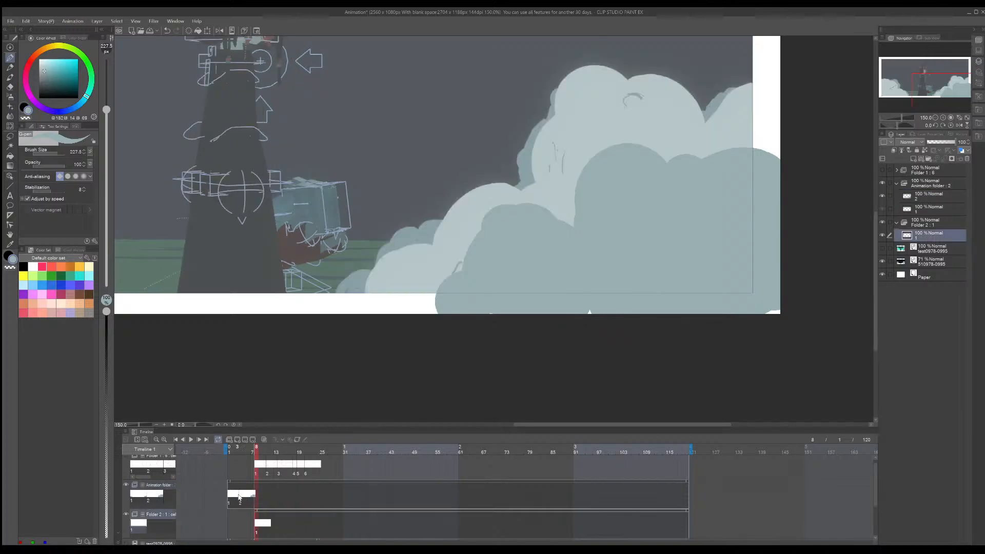
pyautogui.click(237, 497)
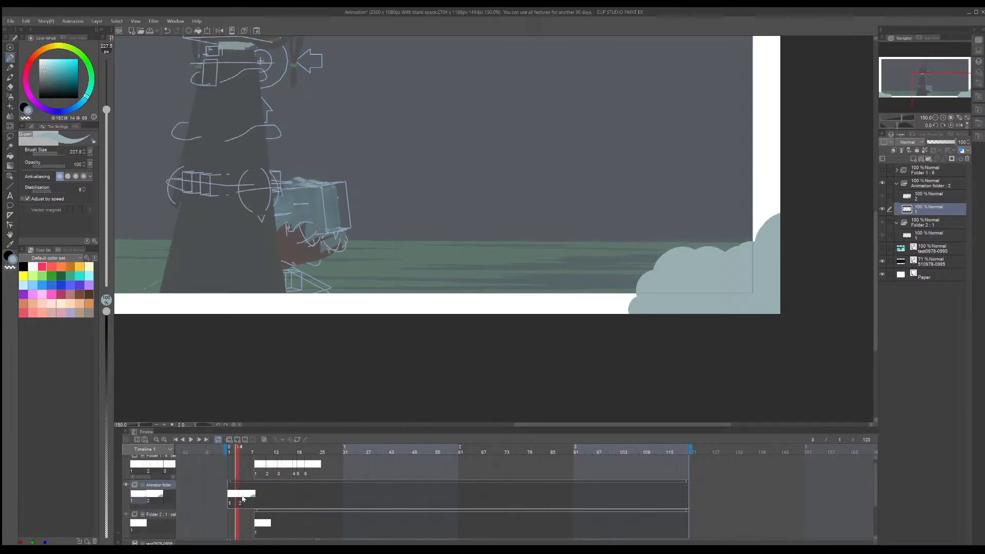
pyautogui.click(244, 499)
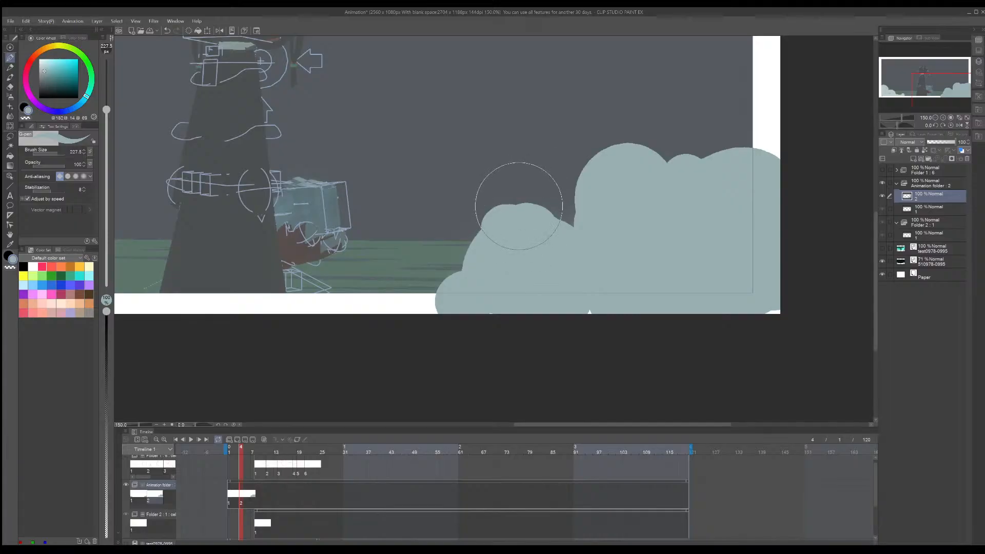
pyautogui.scroll(-4, 534, 205)
pyautogui.scroll(6, 547, 224)
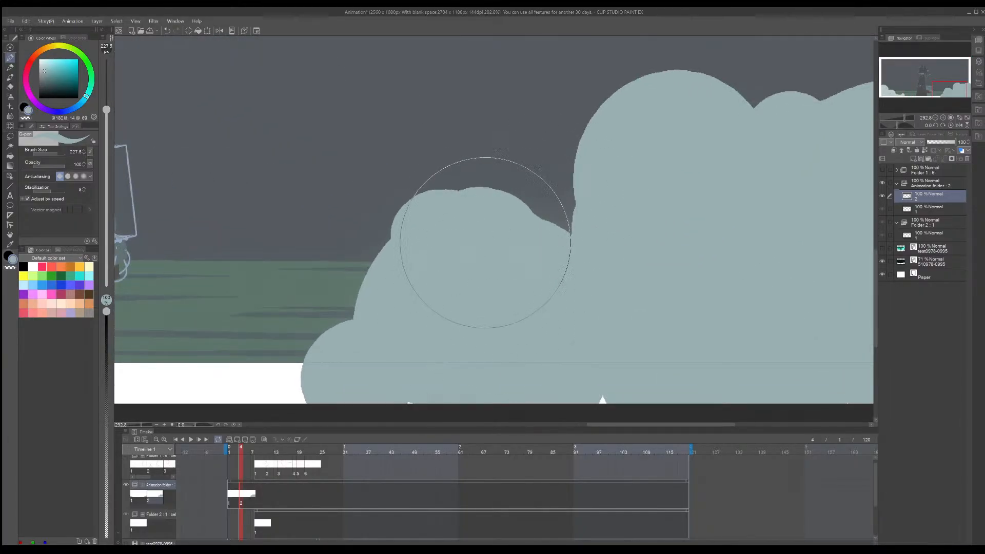
pyautogui.moveTo(483, 241)
pyautogui.mouseDown()
pyautogui.moveTo(512, 207)
pyautogui.moveTo(547, 220)
pyautogui.moveTo(553, 211)
pyautogui.mouseUp()
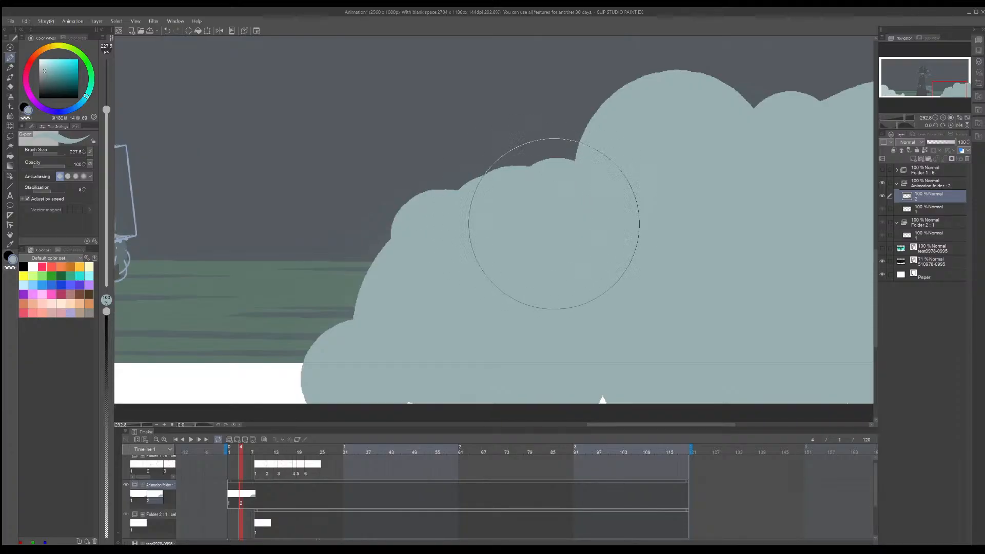
# Step: Paint the rounded upper lobes and the body of the left cloud on cel 2, covering the picture's lower-left corner
pyautogui.scroll(-5, 551, 218)
pyautogui.scroll(-2, 600, 221)
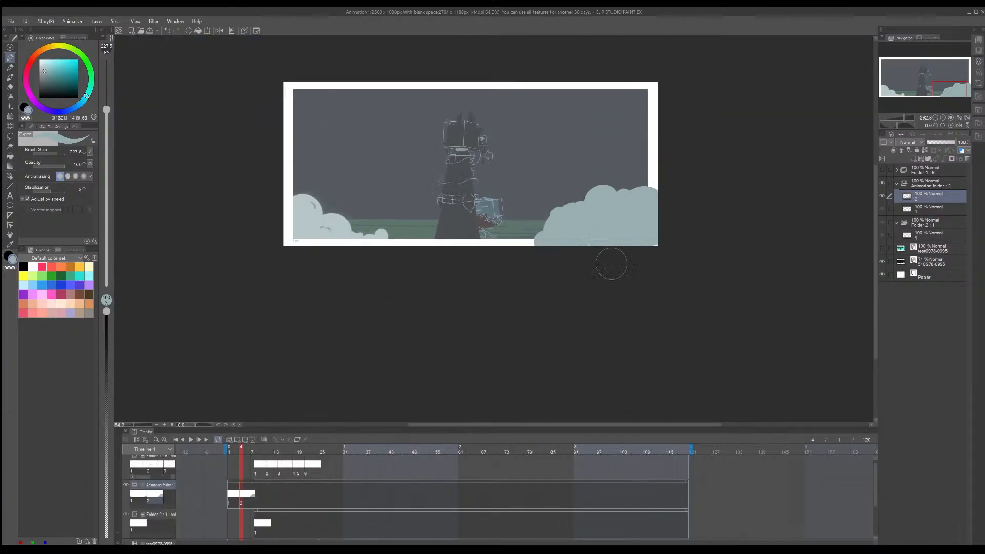
pyautogui.scroll(4, 318, 231)
pyautogui.scroll(1, 298, 217)
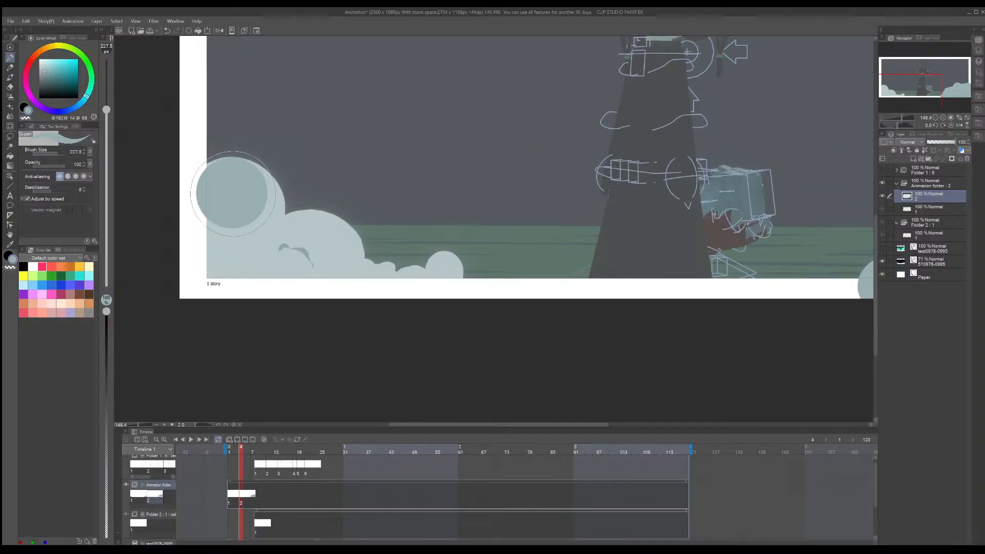
pyautogui.moveTo(315, 251); pyautogui.dragTo(290, 248)
pyautogui.click(328, 256)
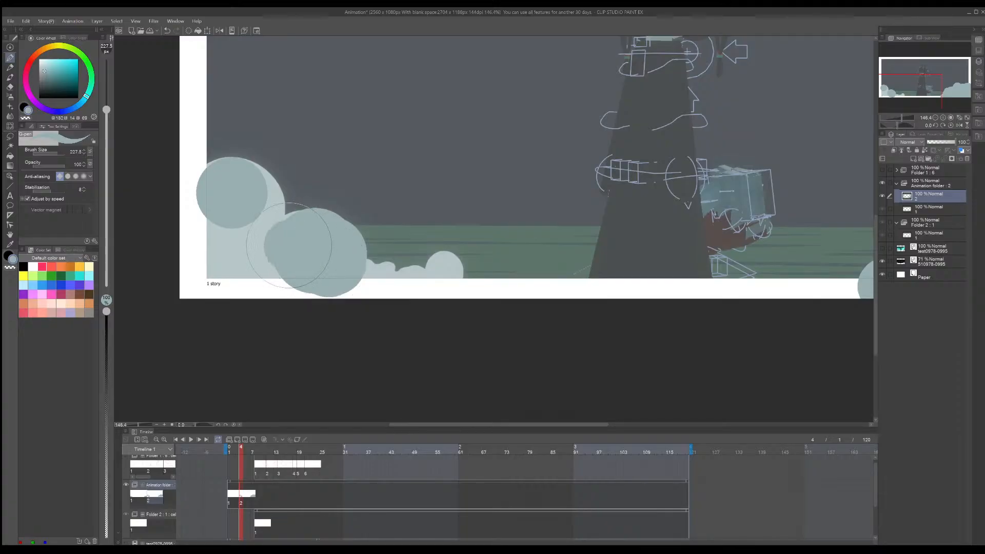
pyautogui.click(252, 204)
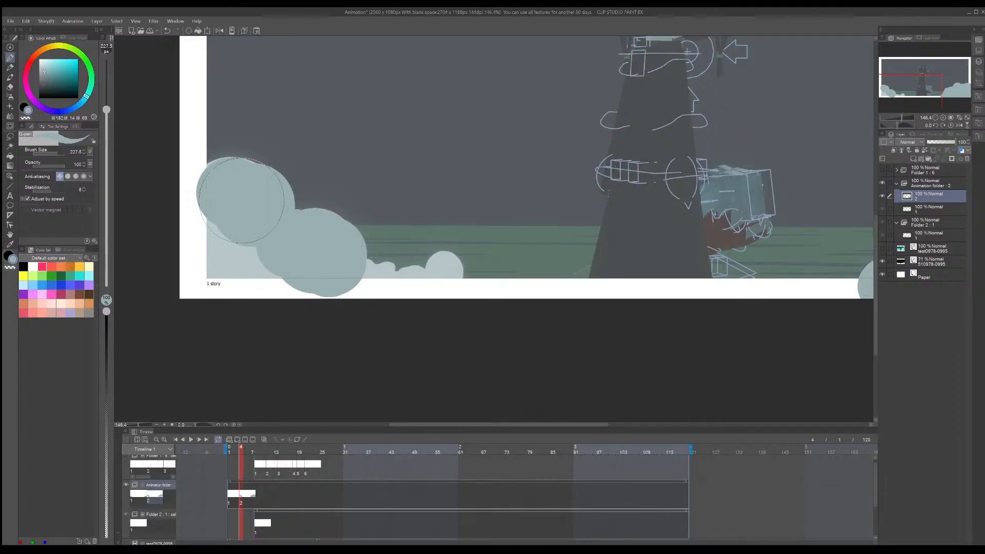
pyautogui.hotkey('ctrl', 'z')
pyautogui.click(247, 195)
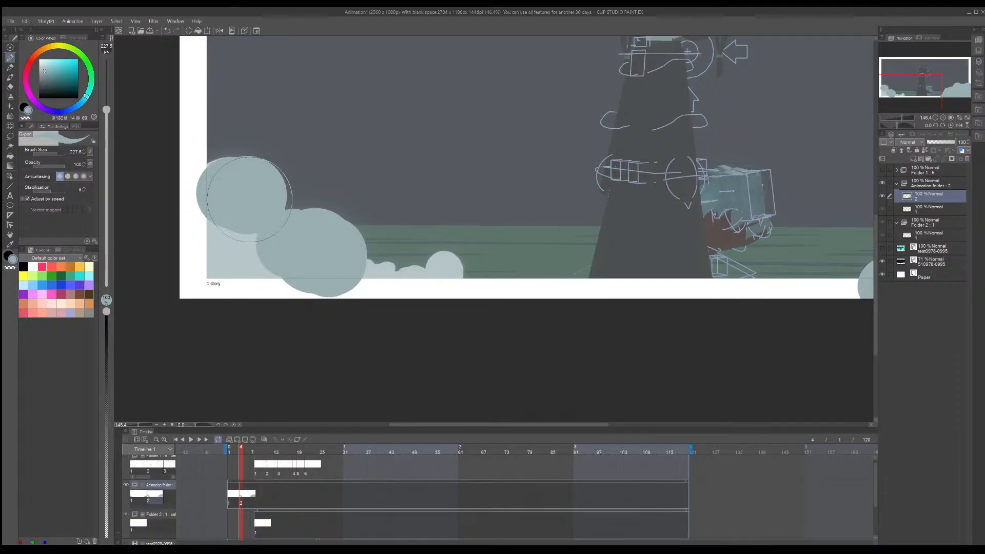
pyautogui.click(222, 185)
pyautogui.hotkey('ctrl', 'z')
pyautogui.moveTo(232, 241)
pyautogui.mouseDown()
pyautogui.moveTo(251, 252)
pyautogui.moveTo(200, 230)
pyautogui.moveTo(220, 287)
pyautogui.mouseUp()
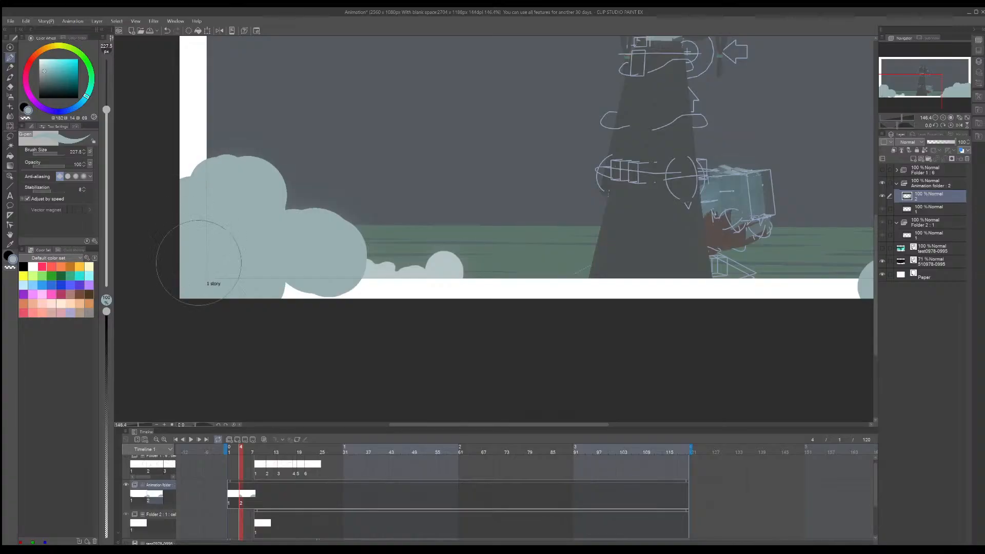
# Step: Extend the left cloud's base on cel 2 with small puffs tapering along the picture's bottom edge
pyautogui.moveTo(315, 293); pyautogui.dragTo(346, 299)
pyautogui.moveTo(436, 291)
pyautogui.mouseDown()
pyautogui.moveTo(440, 275)
pyautogui.moveTo(466, 283)
pyautogui.mouseUp()
pyautogui.moveTo(466, 283)
pyautogui.mouseDown()
pyautogui.moveTo(471, 276)
pyautogui.moveTo(398, 284)
pyautogui.moveTo(359, 269)
pyautogui.moveTo(363, 258)
pyautogui.moveTo(389, 274)
pyautogui.moveTo(364, 250)
pyautogui.moveTo(433, 290)
pyautogui.moveTo(395, 306)
pyautogui.moveTo(477, 307)
pyautogui.mouseUp()
pyautogui.hotkey('ctrl', 'z')
pyautogui.hotkey('ctrl', 'z')
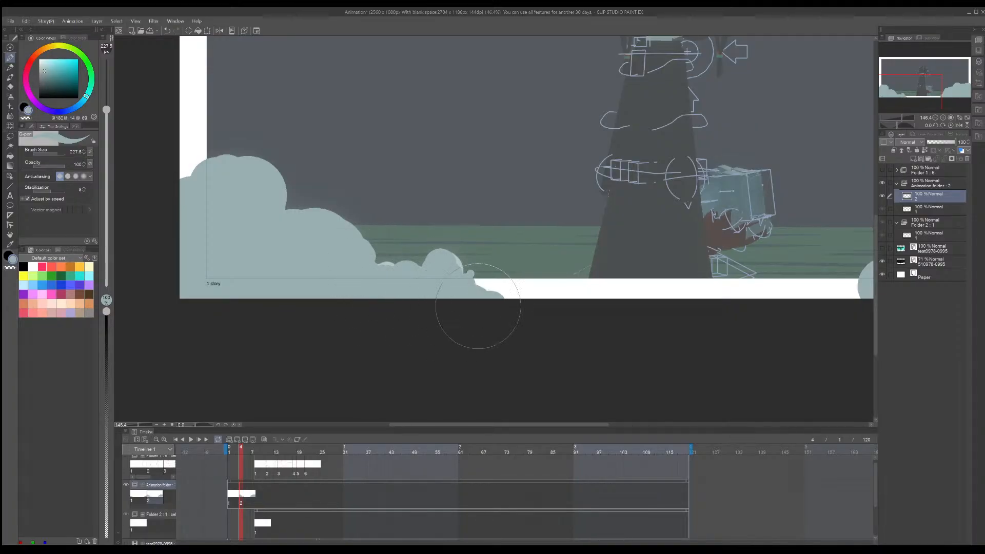
# Step: Advance to frame 8 and add a new cel 3 to the cloud animation folder
pyautogui.click(199, 439)
pyautogui.click(199, 440)
pyautogui.click(200, 440)
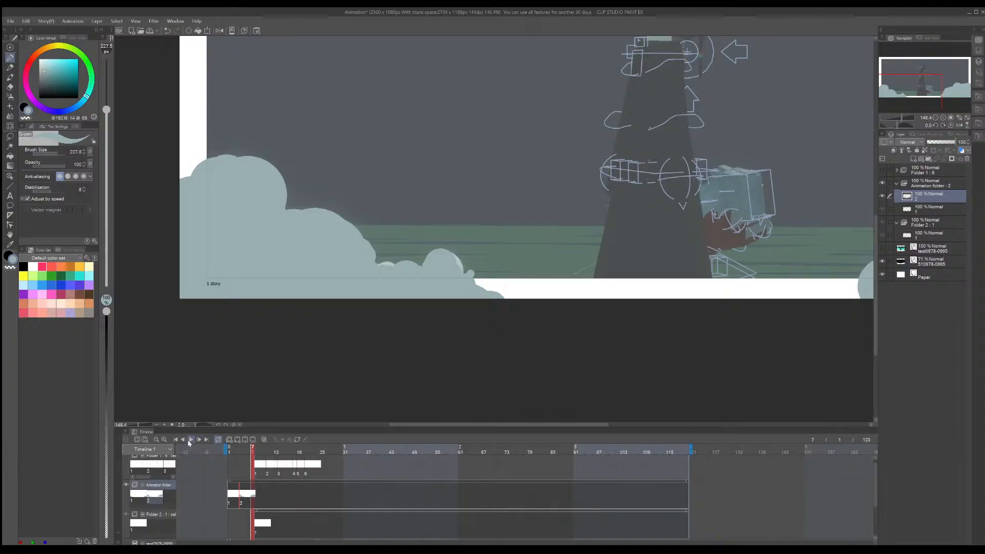
pyautogui.click(199, 440)
pyautogui.click(229, 439)
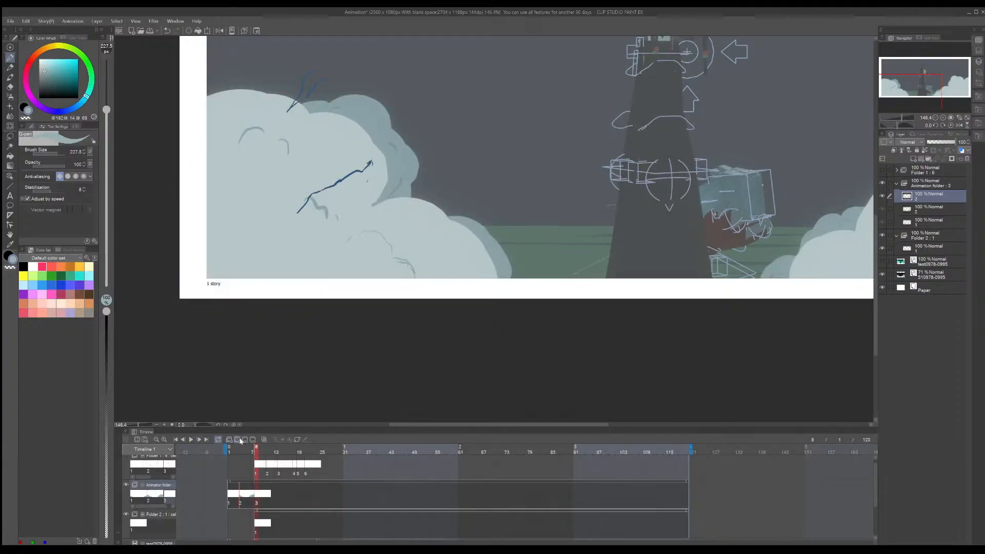
# Step: Hide the Folder 2 crease drawings and paint the left cloud's first rounded puff at the picture's left edge on cel 3
pyautogui.moveTo(241, 153); pyautogui.dragTo(282, 213)
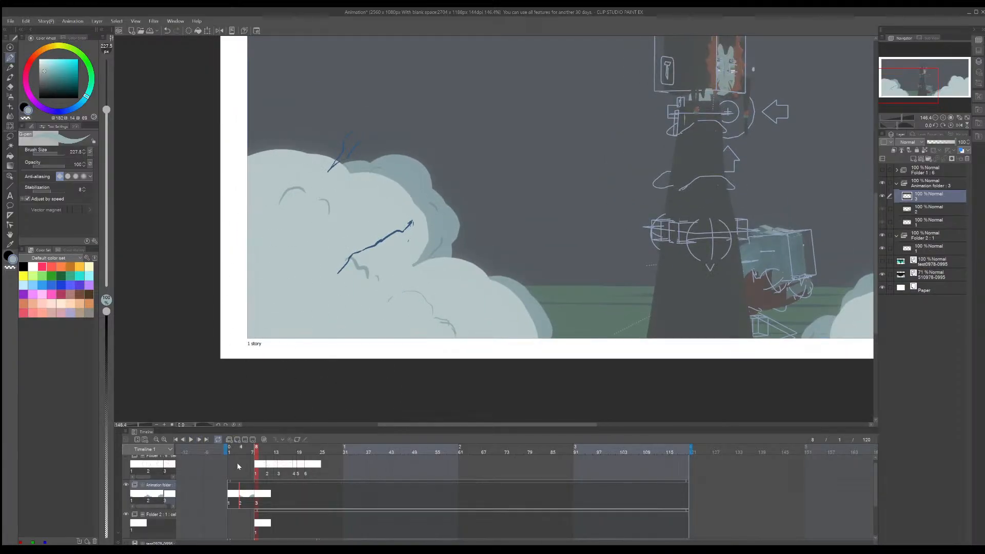
pyautogui.click(126, 515)
pyautogui.moveTo(259, 190)
pyautogui.mouseDown()
pyautogui.moveTo(264, 198)
pyautogui.moveTo(278, 184)
pyautogui.mouseUp()
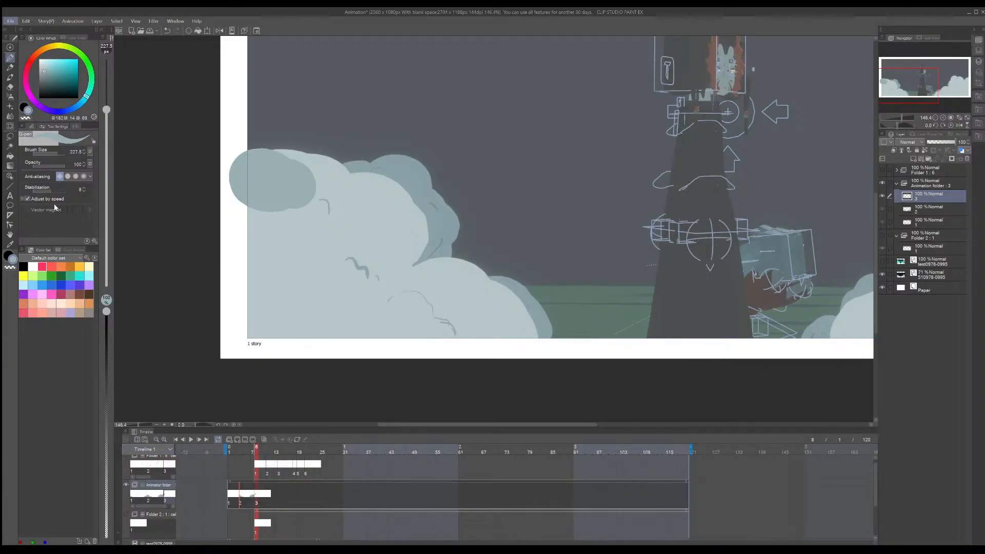
pyautogui.hotkey('alt', 'Tab')
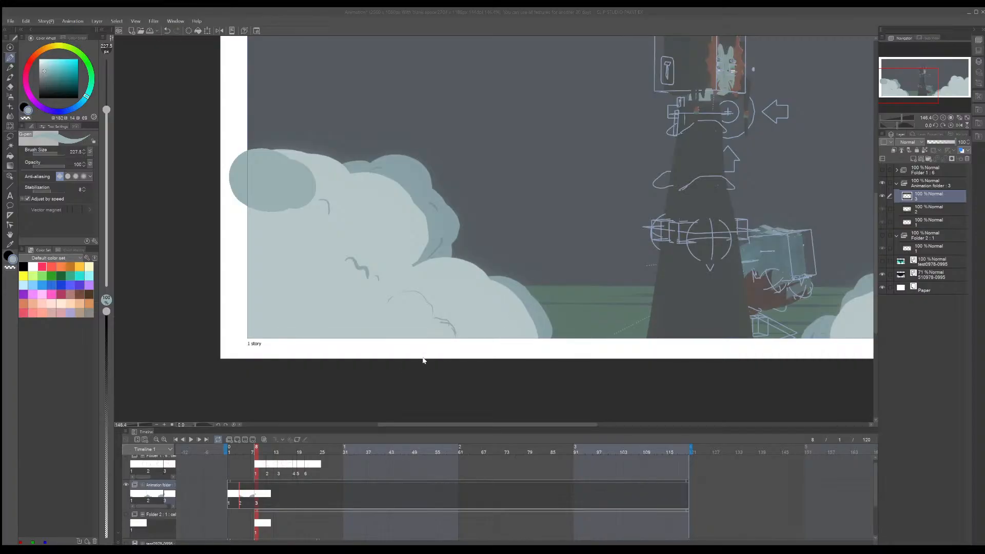
pyautogui.click(627, 212)
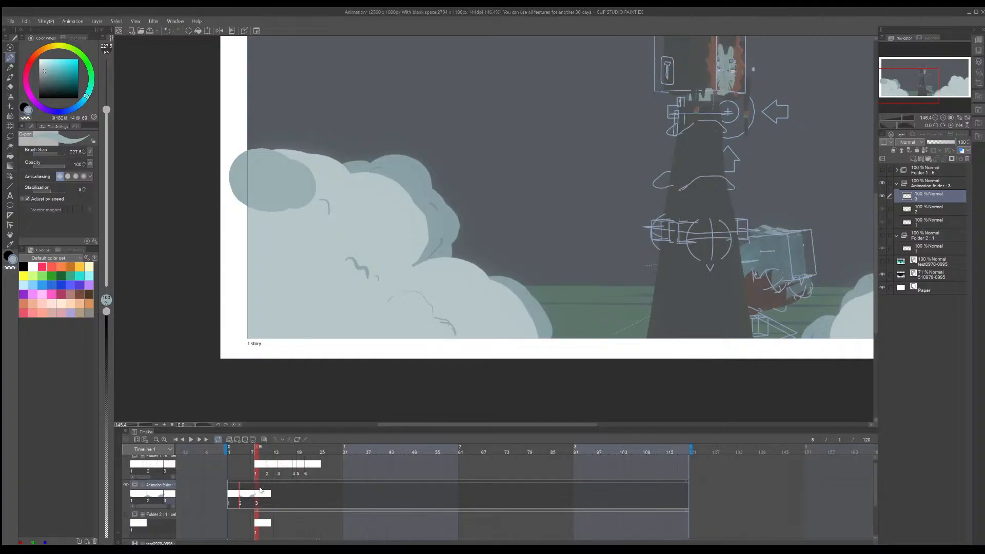
# Step: Check cel 2, and paint the left cloud's upper puffs and solid body on cel 3, covering the picture's lower-left corner
pyautogui.click(241, 494)
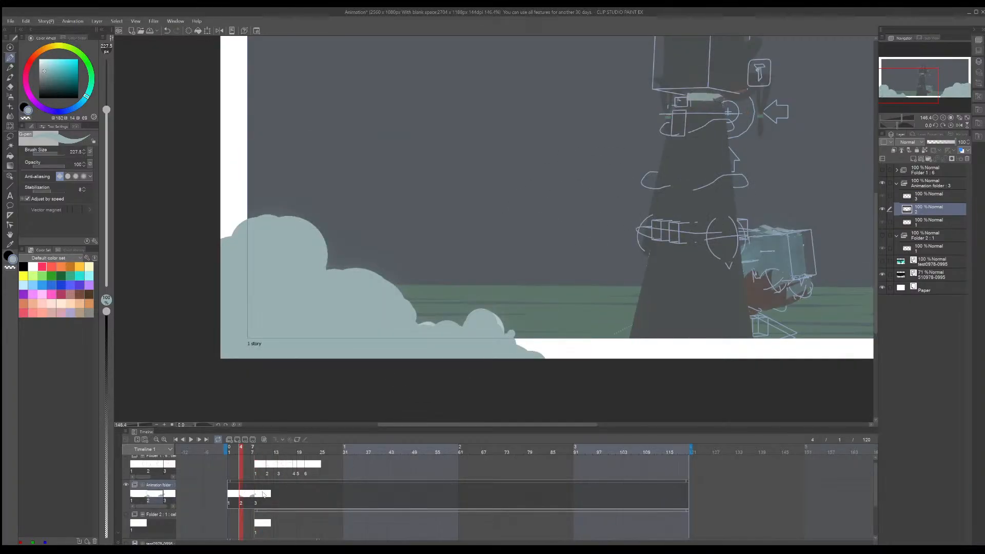
pyautogui.click(256, 494)
pyautogui.scroll(-4, 583, 263)
pyautogui.scroll(3, 482, 301)
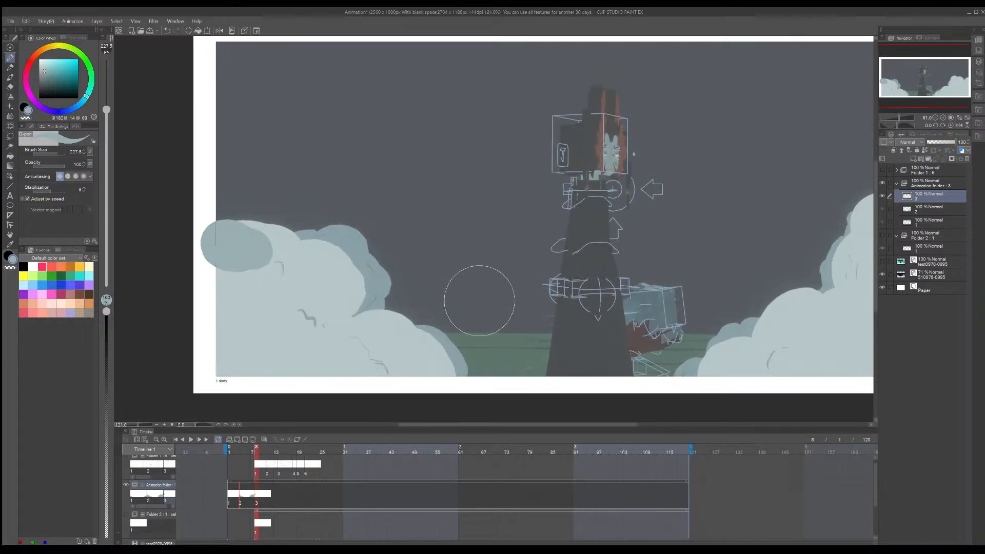
pyautogui.scroll(1, 479, 301)
pyautogui.scroll(1, 451, 280)
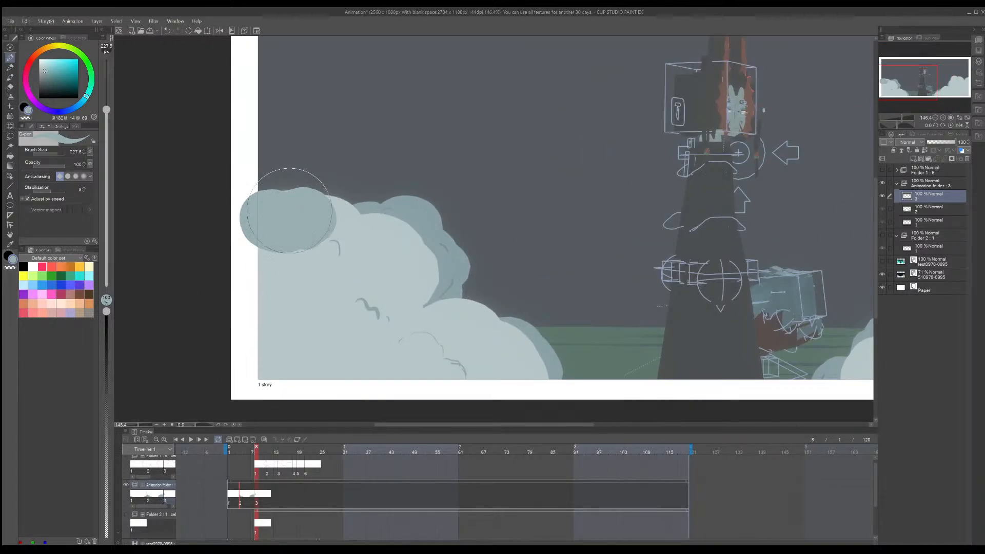
pyautogui.click(257, 189)
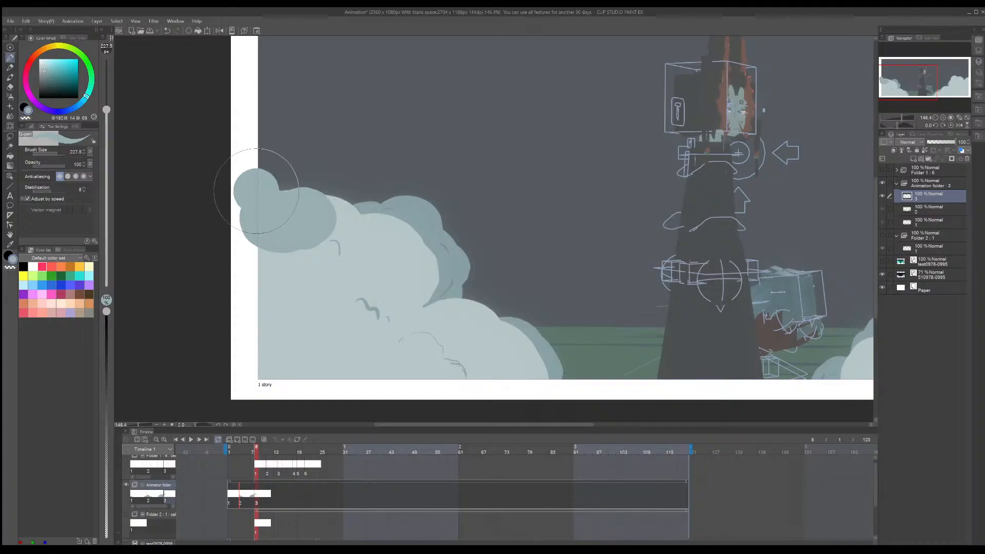
pyautogui.moveTo(257, 189)
pyautogui.mouseDown()
pyautogui.moveTo(290, 205)
pyautogui.moveTo(329, 194)
pyautogui.moveTo(353, 242)
pyautogui.moveTo(395, 259)
pyautogui.moveTo(411, 280)
pyautogui.moveTo(405, 308)
pyautogui.moveTo(302, 323)
pyautogui.moveTo(328, 359)
pyautogui.moveTo(477, 370)
pyautogui.mouseUp()
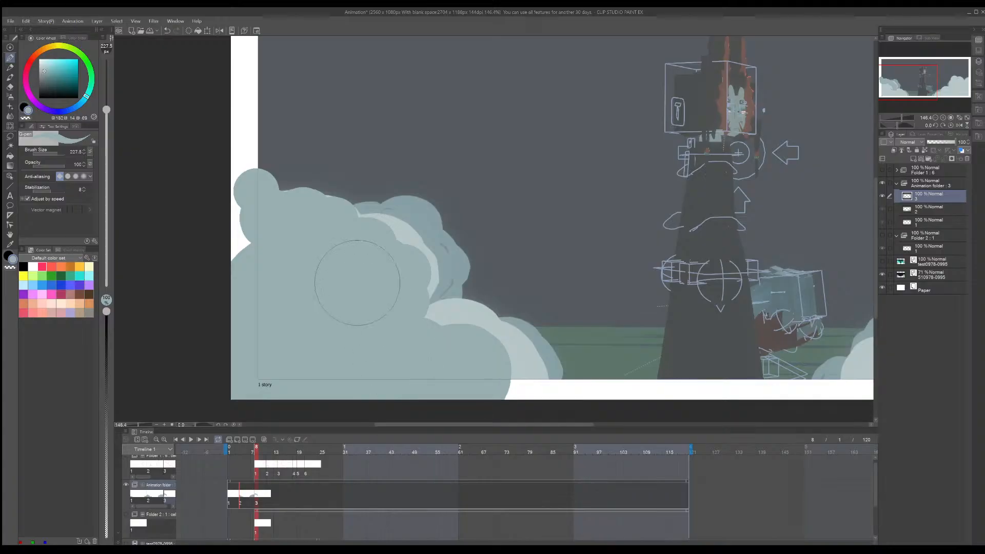
pyautogui.moveTo(357, 283)
pyautogui.mouseDown()
pyautogui.moveTo(493, 374)
pyautogui.moveTo(495, 413)
pyautogui.mouseUp()
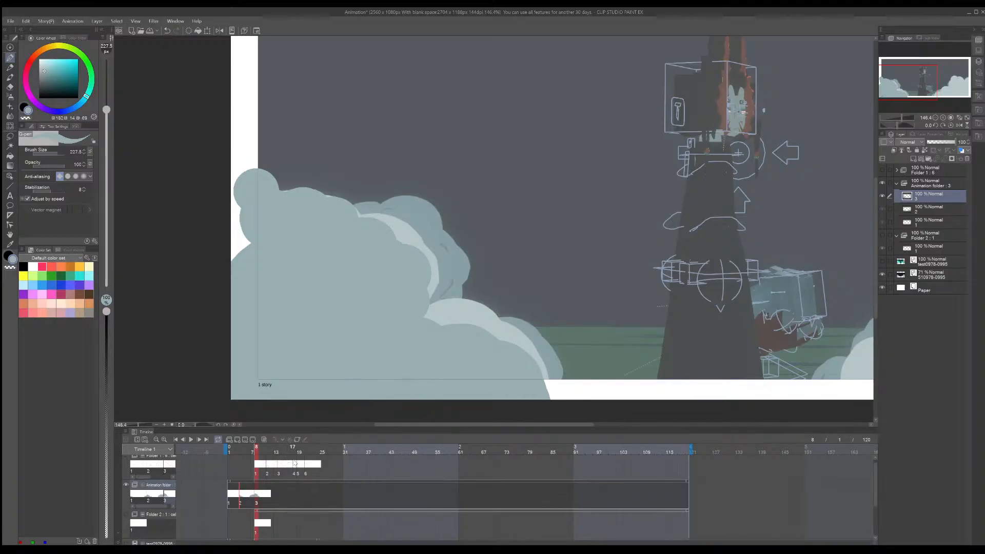
# Step: Compare cel 3 with cel 2 and widen the left cloud's upper-right lobe over the reference cloud
pyautogui.press('Left')
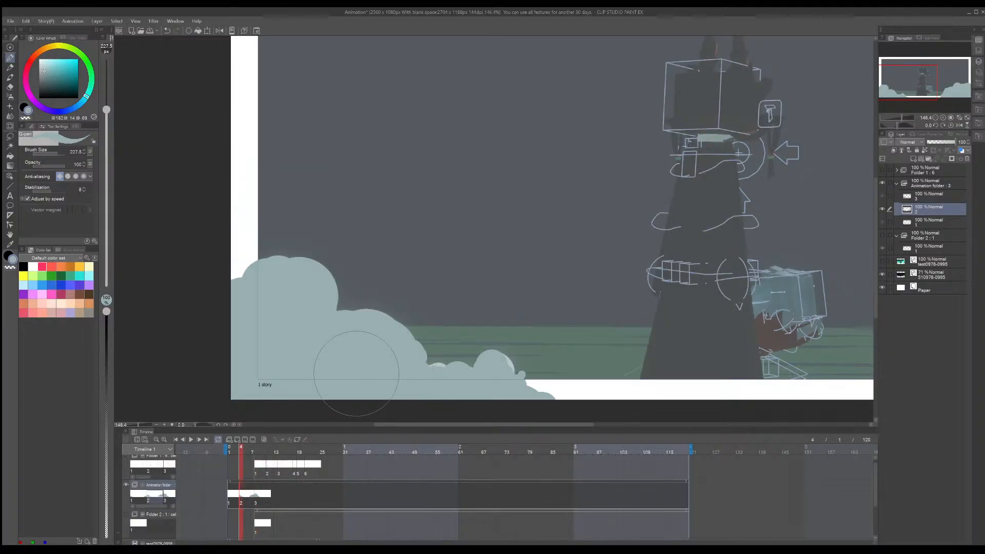
pyautogui.press('Right')
pyautogui.moveTo(422, 307)
pyautogui.mouseDown()
pyautogui.moveTo(407, 297)
pyautogui.moveTo(392, 249)
pyautogui.moveTo(381, 247)
pyautogui.moveTo(404, 283)
pyautogui.moveTo(412, 277)
pyautogui.mouseUp()
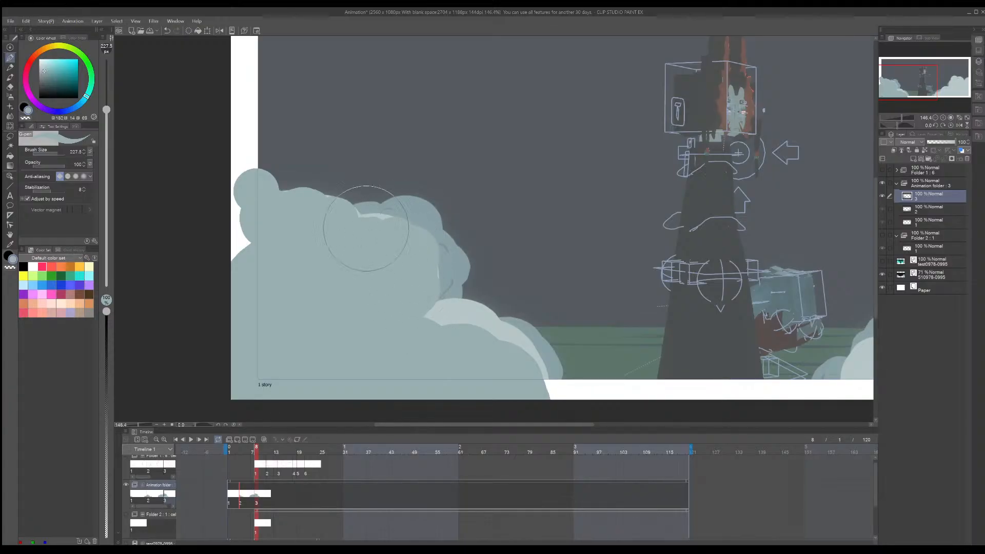
pyautogui.moveTo(366, 228)
pyautogui.mouseDown()
pyautogui.moveTo(375, 220)
pyautogui.moveTo(359, 220)
pyautogui.moveTo(404, 257)
pyautogui.moveTo(414, 290)
pyautogui.moveTo(413, 242)
pyautogui.moveTo(392, 226)
pyautogui.mouseUp()
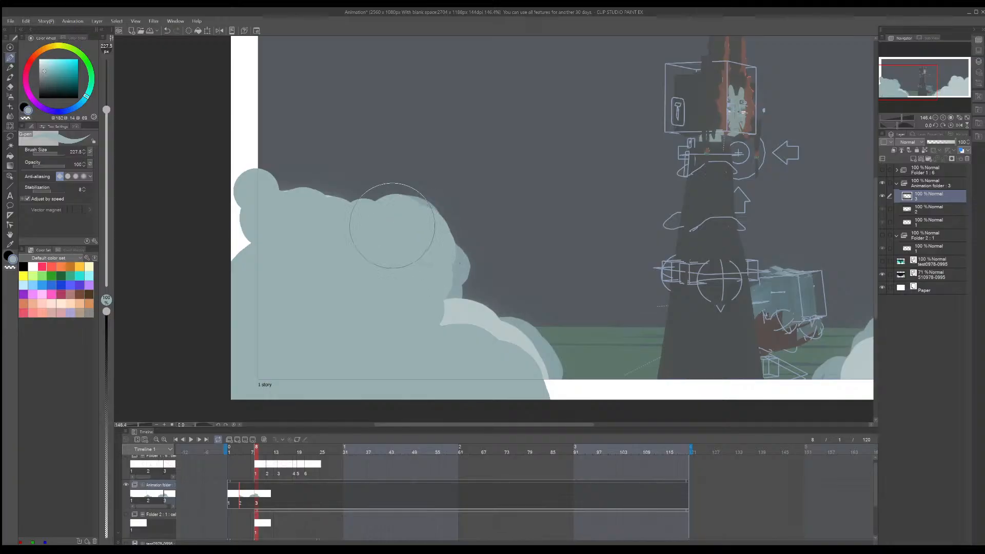
# Step: Flip between cels 2 and 3, and bulge the left cloud's right side outward on cel 3
pyautogui.hotkey('ctrl', 'Left')
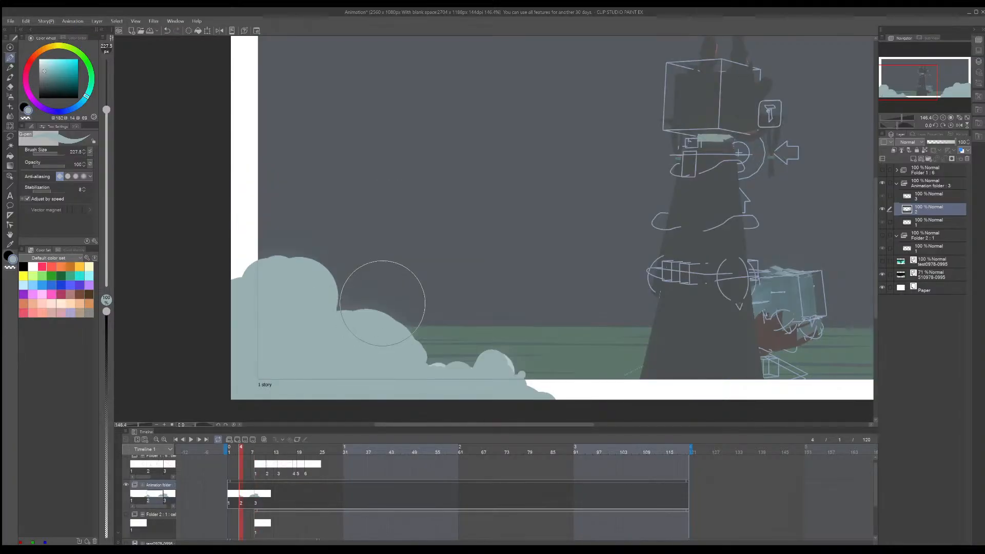
pyautogui.hotkey('ctrl', 'Right')
pyautogui.hotkey('ctrl', 'Left')
pyautogui.hotkey('ctrl', 'Right')
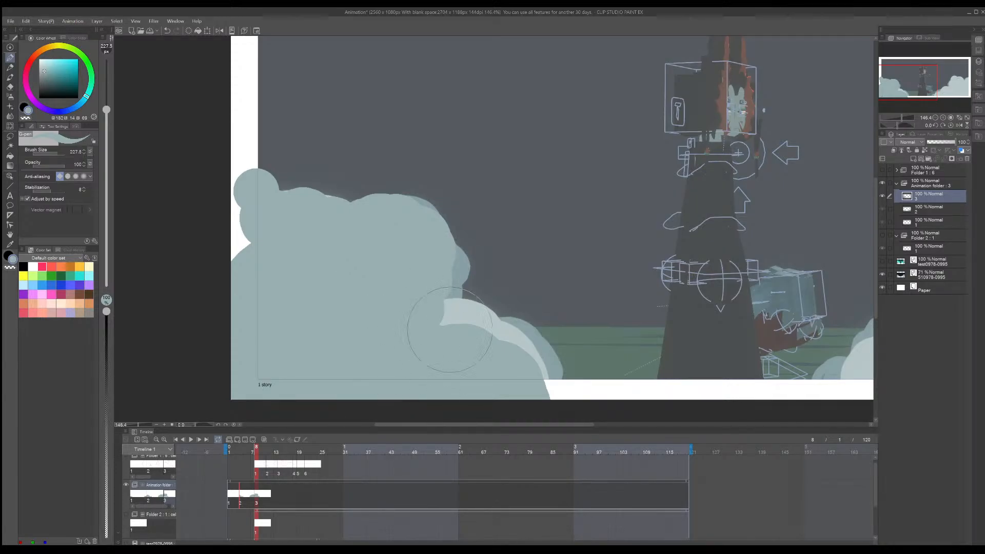
pyautogui.moveTo(450, 329)
pyautogui.mouseDown()
pyautogui.moveTo(429, 298)
pyautogui.moveTo(451, 260)
pyautogui.moveTo(418, 220)
pyautogui.moveTo(455, 294)
pyautogui.moveTo(453, 251)
pyautogui.mouseUp()
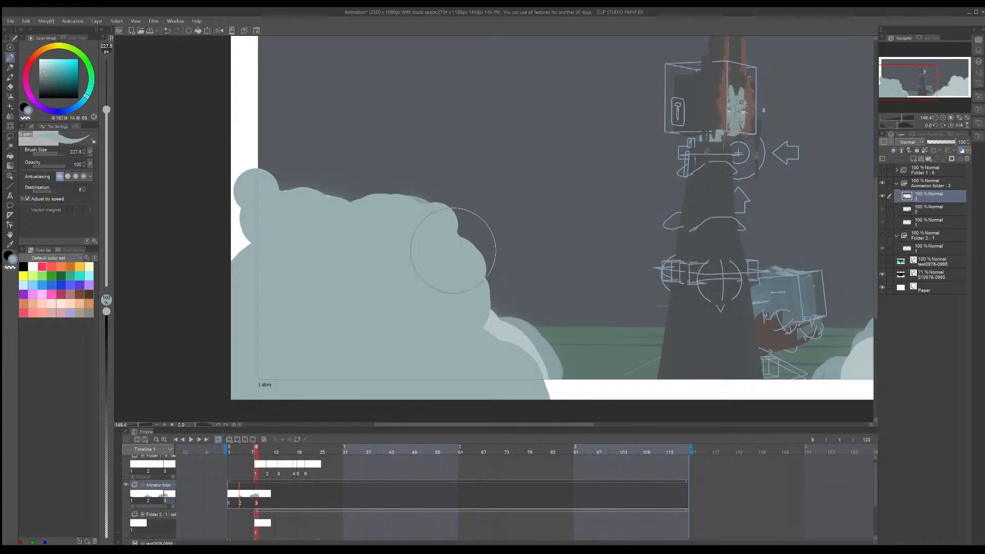
# Step: Recheck cel 2 and extend the left cloud's base on cel 3 with small puffs tapering along the picture's bottom edge
pyautogui.hotkey('ctrl', 'Left')
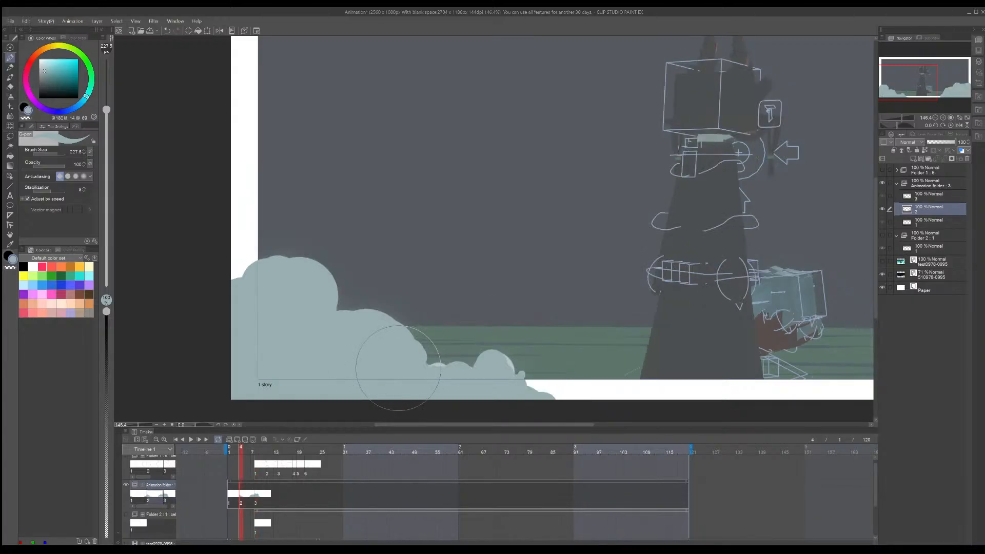
pyautogui.hotkey('ctrl', 'Right')
pyautogui.hotkey('ctrl', 'Left')
pyautogui.hotkey('ctrl', 'Right')
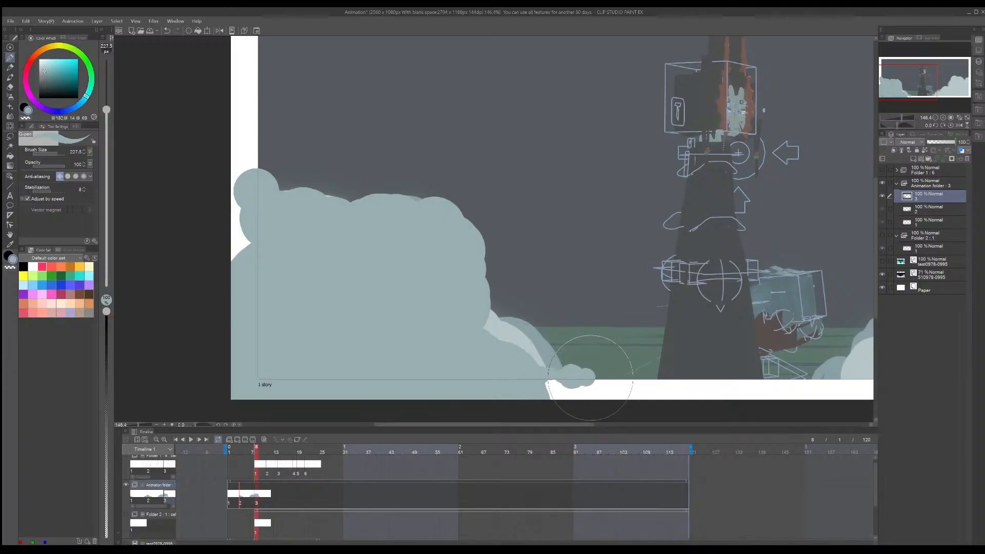
pyautogui.moveTo(590, 377)
pyautogui.mouseDown()
pyautogui.moveTo(550, 377)
pyautogui.moveTo(517, 352)
pyautogui.moveTo(537, 331)
pyautogui.moveTo(554, 351)
pyautogui.mouseUp()
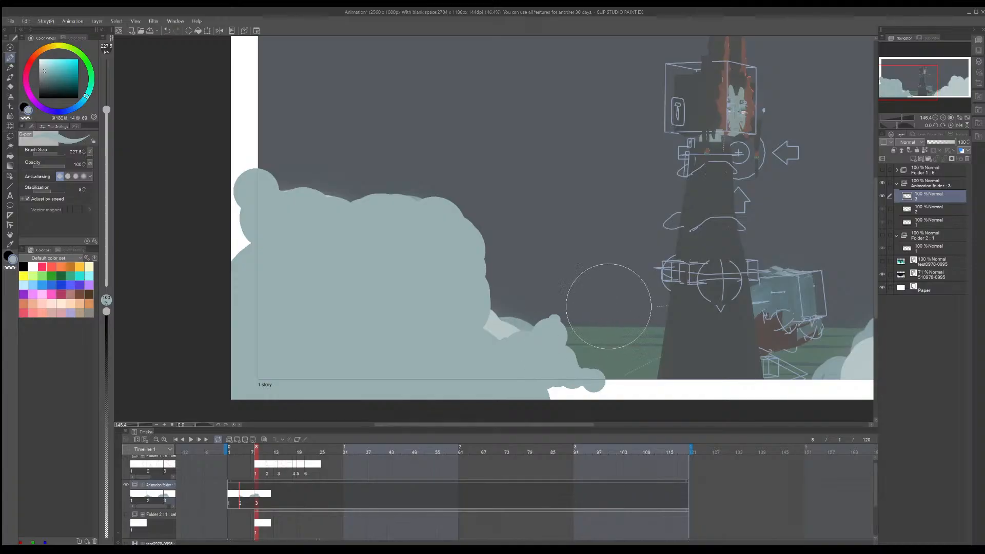
# Step: Stack small puffs of decreasing size up the picture's left edge above the left cloud on cel 3
pyautogui.press('Left')
pyautogui.press('Right')
pyautogui.moveTo(256, 165); pyautogui.dragTo(254, 131)
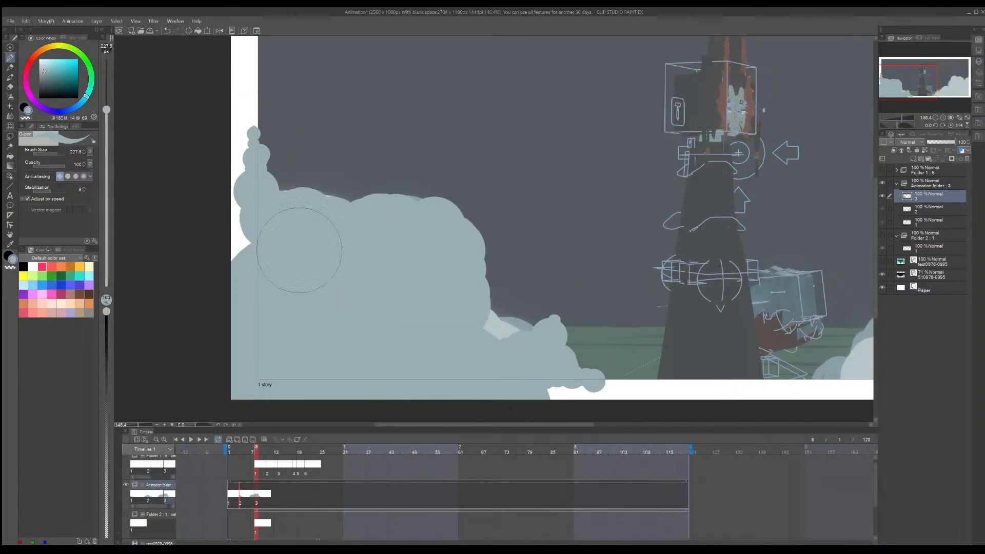
# Step: Start the right cloud on cel 3 by painting small puffs that swell into a rounded base beside the tower
pyautogui.moveTo(522, 277); pyautogui.dragTo(365, 284, button='middle')
pyautogui.moveTo(699, 319); pyautogui.dragTo(374, 272, button='middle')
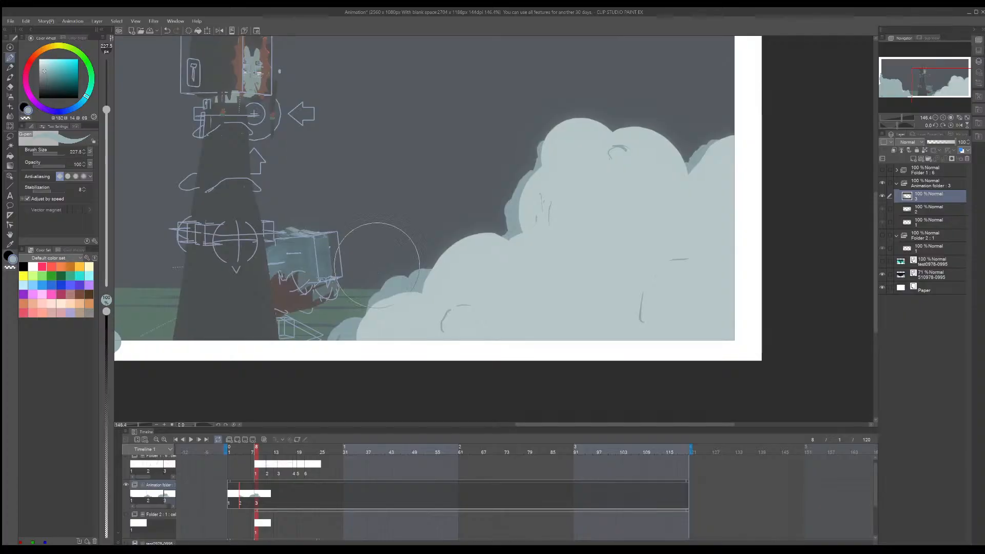
pyautogui.press('Left')
pyautogui.press('Right')
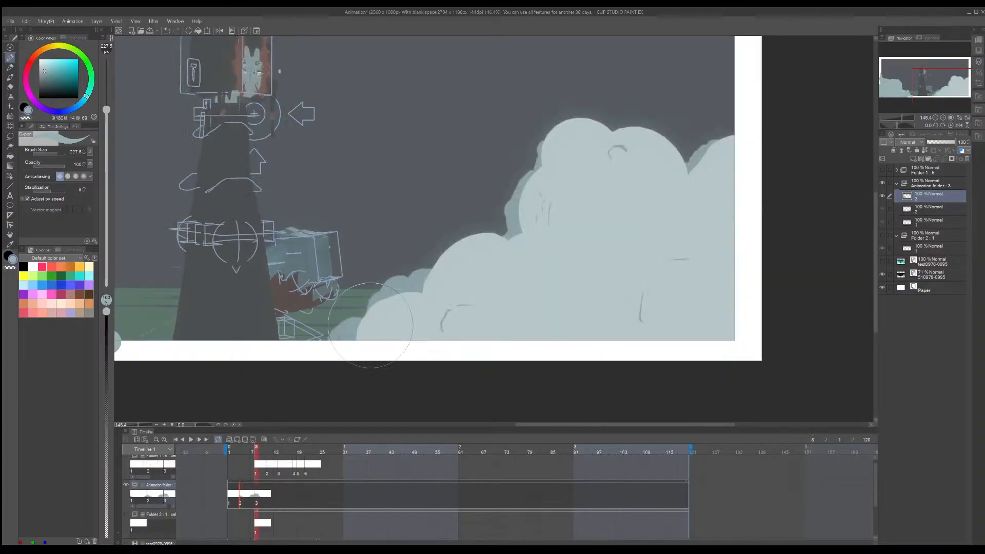
pyautogui.moveTo(361, 333)
pyautogui.mouseDown()
pyautogui.moveTo(340, 351)
pyautogui.moveTo(369, 328)
pyautogui.moveTo(455, 323)
pyautogui.mouseUp()
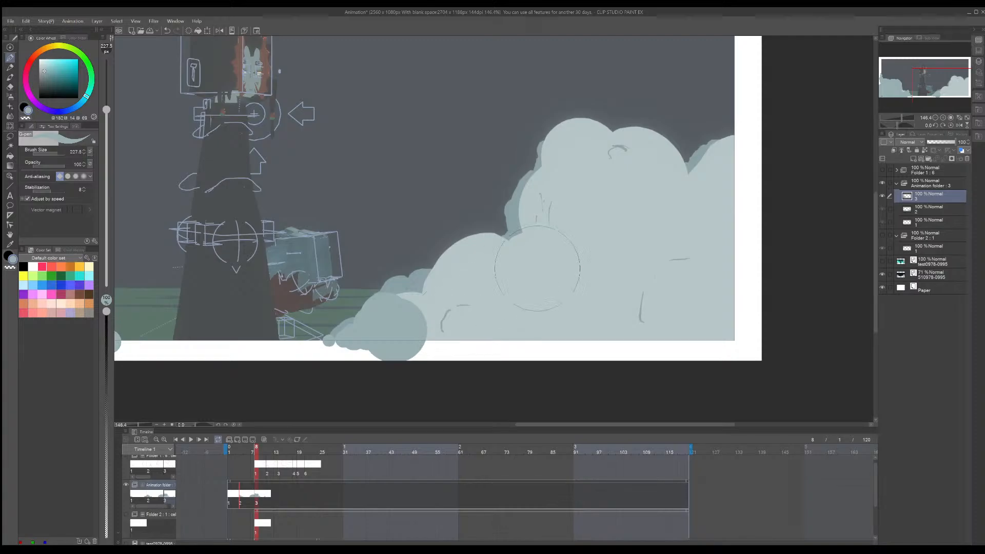
# Step: Check cels 1 and 2, and paint the right cloud's tall mound, body and outer lobe on cel 3
pyautogui.press('Left')
pyautogui.press('Left')
pyautogui.press('Right')
pyautogui.press('Right')
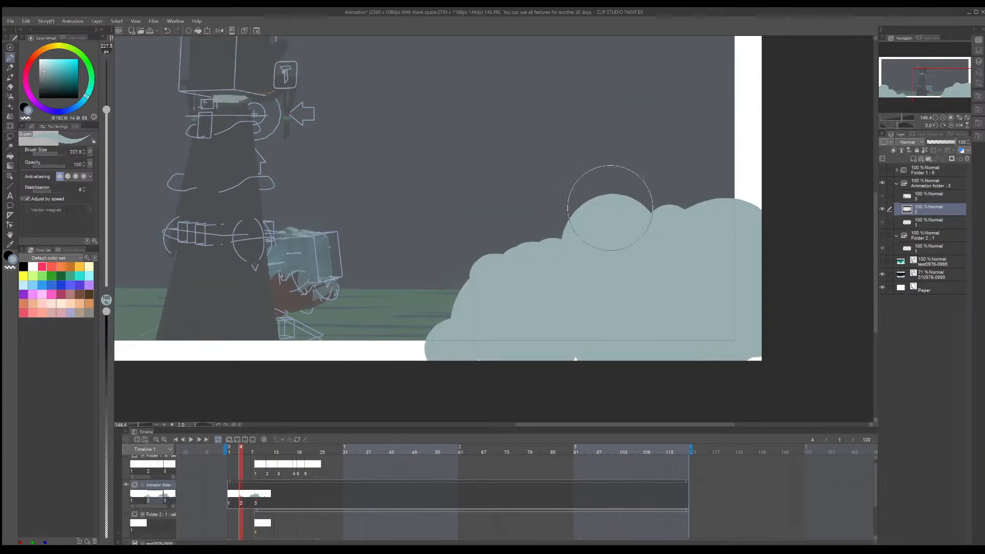
pyautogui.moveTo(580, 165)
pyautogui.mouseDown()
pyautogui.moveTo(549, 125)
pyautogui.moveTo(567, 136)
pyautogui.moveTo(569, 163)
pyautogui.moveTo(549, 158)
pyautogui.moveTo(545, 143)
pyautogui.moveTo(559, 179)
pyautogui.mouseUp()
pyautogui.moveTo(577, 146)
pyautogui.mouseDown()
pyautogui.moveTo(585, 141)
pyautogui.moveTo(544, 159)
pyautogui.moveTo(536, 195)
pyautogui.moveTo(557, 200)
pyautogui.moveTo(537, 167)
pyautogui.moveTo(538, 187)
pyautogui.moveTo(575, 189)
pyautogui.moveTo(692, 387)
pyautogui.moveTo(472, 331)
pyautogui.moveTo(739, 236)
pyautogui.moveTo(770, 202)
pyautogui.moveTo(710, 165)
pyautogui.moveTo(735, 164)
pyautogui.moveTo(710, 188)
pyautogui.moveTo(733, 150)
pyautogui.mouseUp()
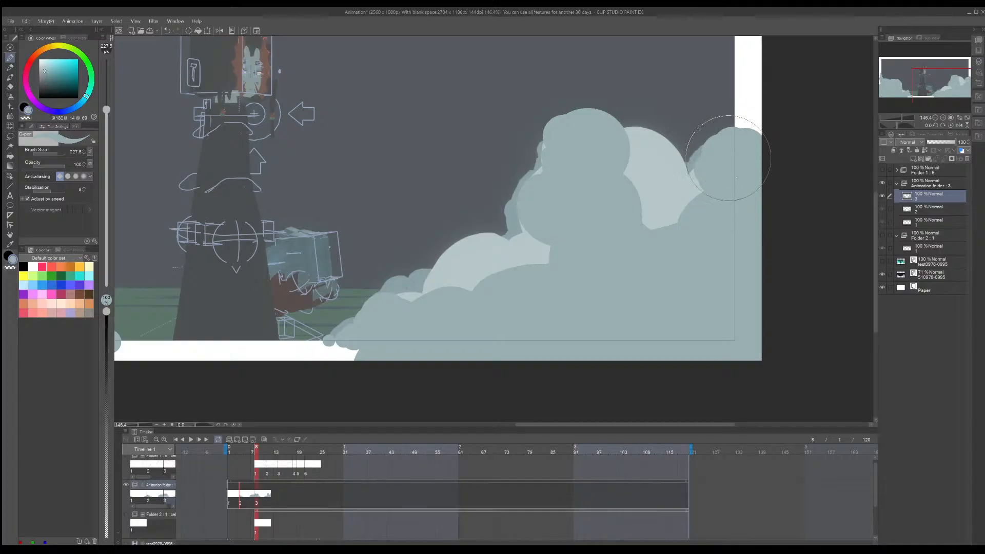
# Step: Fill the gap right of the tall mound up to the picture's edge and build up the right cloud's lower shoulder on cel 3
pyautogui.press(',')
pyautogui.press('.')
pyautogui.press(',')
pyautogui.press('.')
pyautogui.moveTo(631, 128)
pyautogui.mouseDown()
pyautogui.moveTo(660, 204)
pyautogui.moveTo(699, 193)
pyautogui.moveTo(747, 198)
pyautogui.moveTo(691, 167)
pyautogui.moveTo(732, 114)
pyautogui.moveTo(715, 154)
pyautogui.moveTo(721, 121)
pyautogui.moveTo(732, 142)
pyautogui.moveTo(753, 134)
pyautogui.mouseUp()
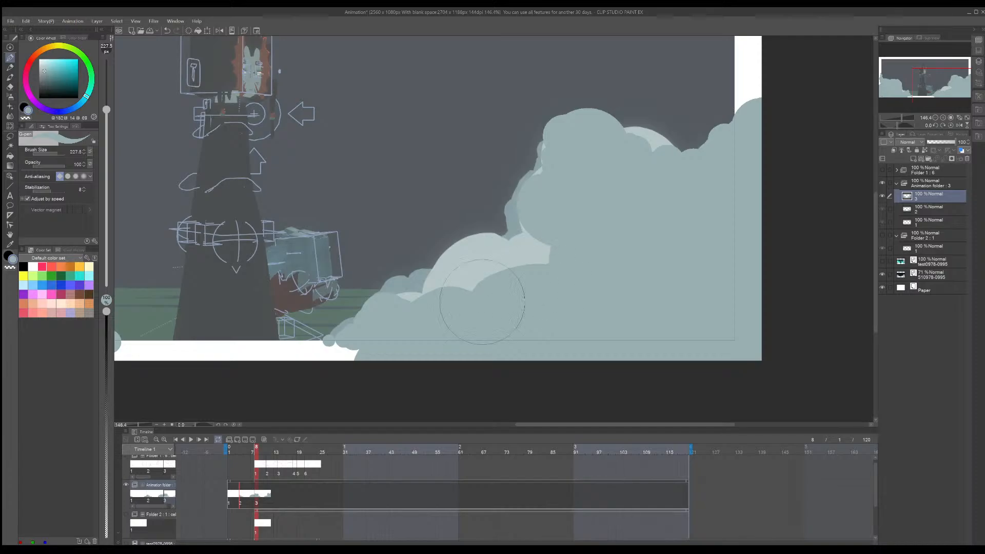
pyautogui.moveTo(482, 302)
pyautogui.mouseDown()
pyautogui.moveTo(440, 286)
pyautogui.moveTo(521, 259)
pyautogui.moveTo(481, 259)
pyautogui.moveTo(494, 253)
pyautogui.moveTo(433, 297)
pyautogui.moveTo(503, 257)
pyautogui.moveTo(504, 280)
pyautogui.mouseUp()
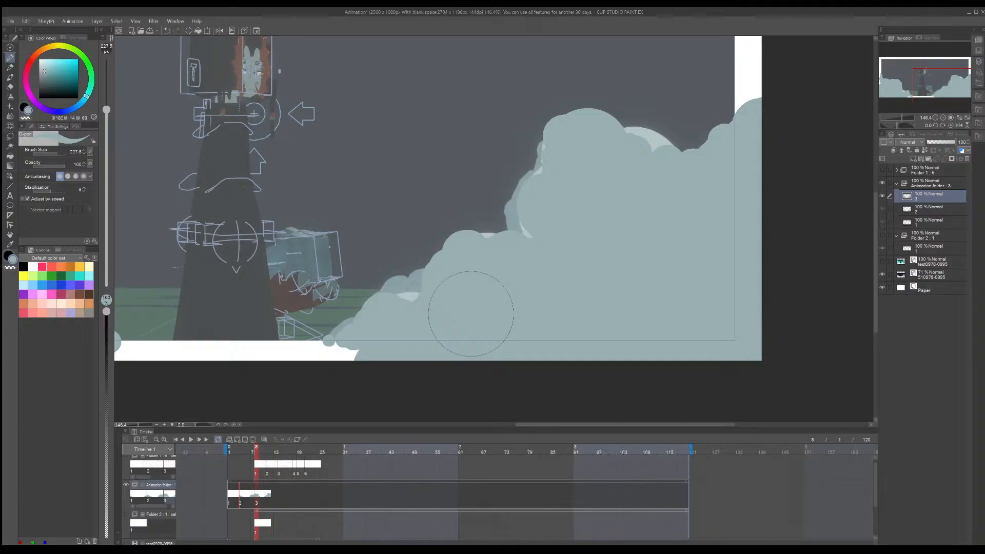
# Step: Flip through cloud cels 1 to 3 and scrub on to frame 14 to check how the clouds grow
pyautogui.hotkey('alt', '[')
pyautogui.hotkey('alt', ']')
pyautogui.hotkey('alt', '[')
pyautogui.scroll(-5, 462, 221)
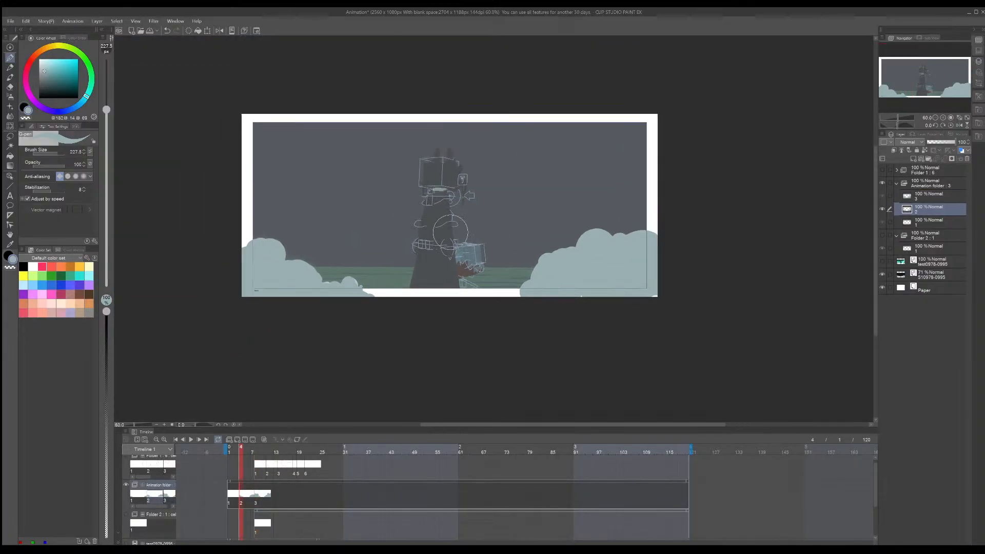
pyautogui.scroll(2, 451, 231)
pyautogui.hotkey('alt', ']')
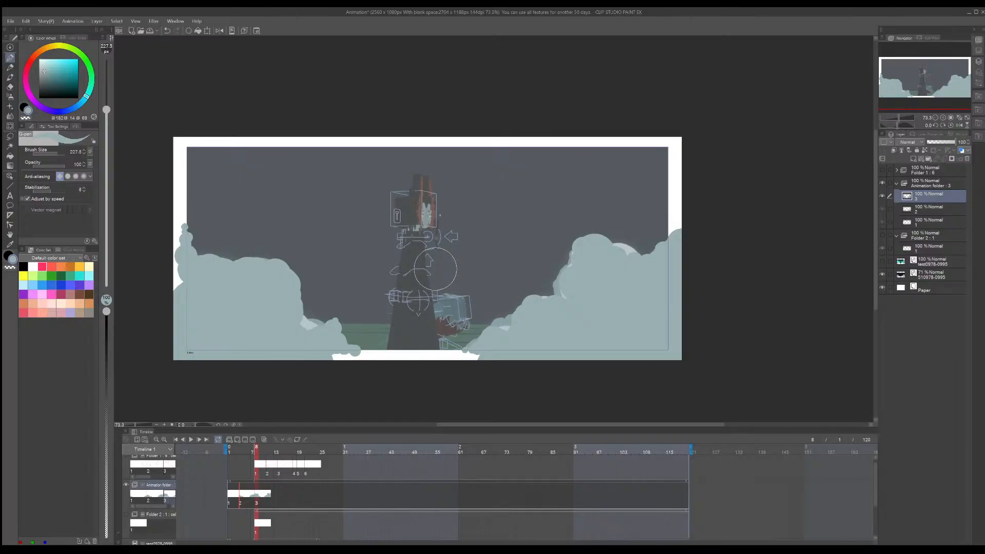
pyautogui.hotkey('alt', '[')
pyautogui.hotkey('alt', ']')
pyautogui.click(241, 455)
pyautogui.moveTo(233, 449); pyautogui.dragTo(282, 448)
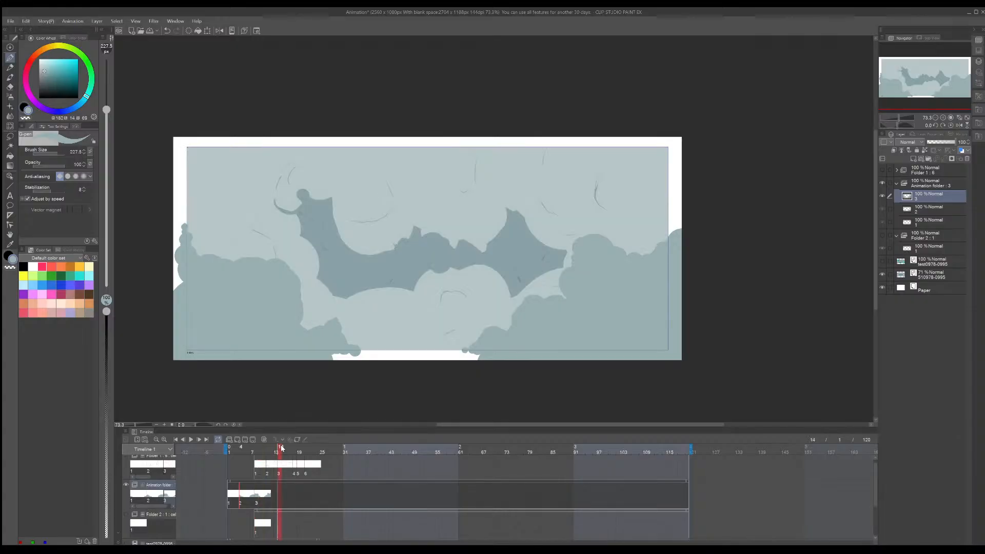
pyautogui.click(232, 450)
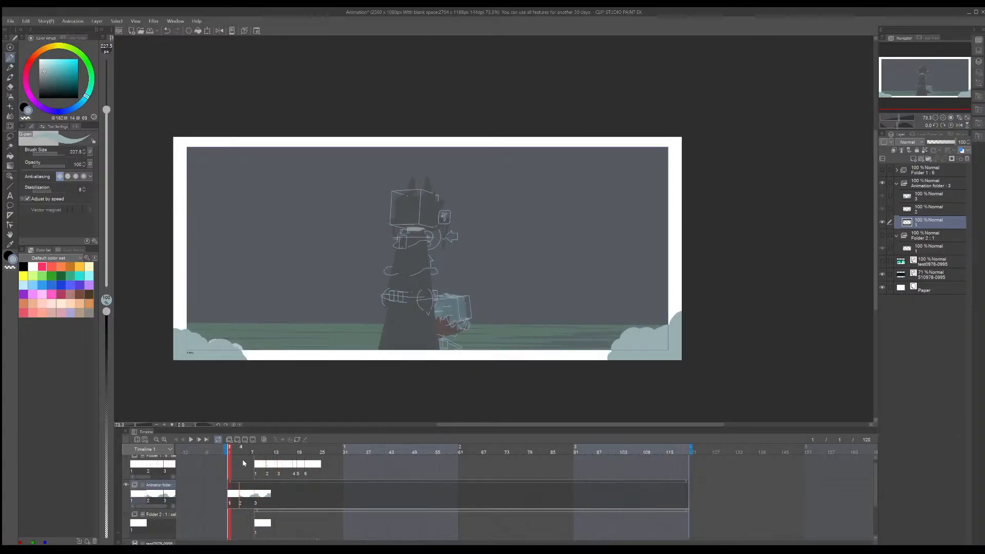
pyautogui.press('Right')
pyautogui.press('Right')
pyautogui.press('Left')
pyautogui.press('Left')
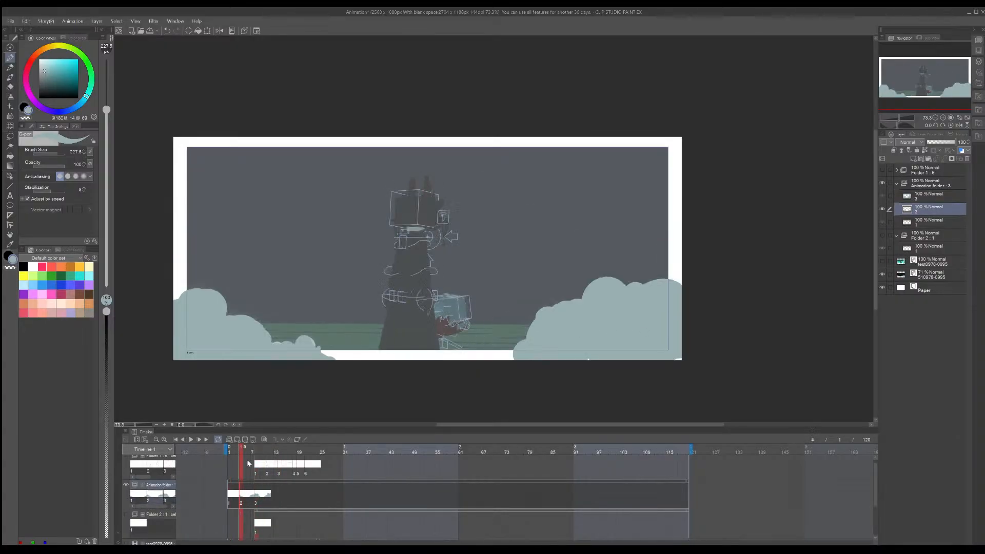
pyautogui.press('Right')
pyautogui.press('Right')
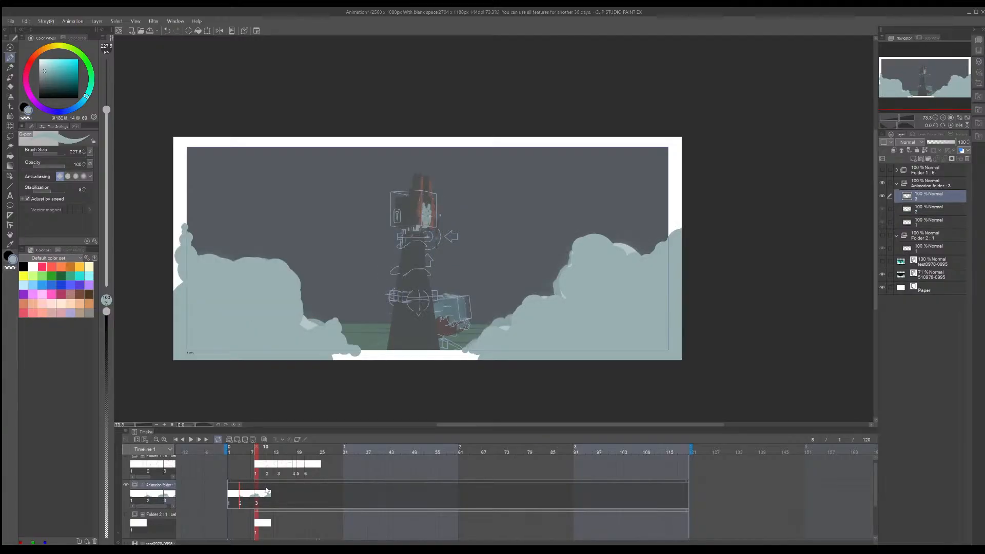
pyautogui.press('Left')
pyautogui.press('Right')
# Step: Lasso the whole right cloud on cel 3 and scale it up to about 107%, extending it upward and toward the tower
pyautogui.scroll(6, 462, 318)
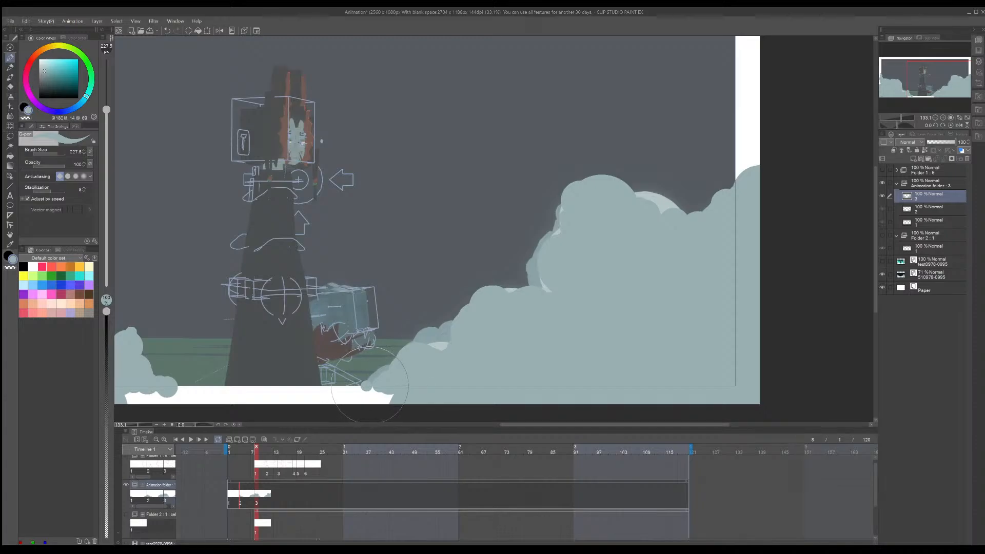
pyautogui.moveTo(362, 381); pyautogui.dragTo(356, 383)
pyautogui.click(11, 140)
pyautogui.scroll(-5, 421, 232)
pyautogui.moveTo(353, 298)
pyautogui.mouseDown()
pyautogui.moveTo(345, 343)
pyautogui.moveTo(574, 74)
pyautogui.mouseUp()
pyautogui.moveTo(498, 59); pyautogui.dragTo(362, 153)
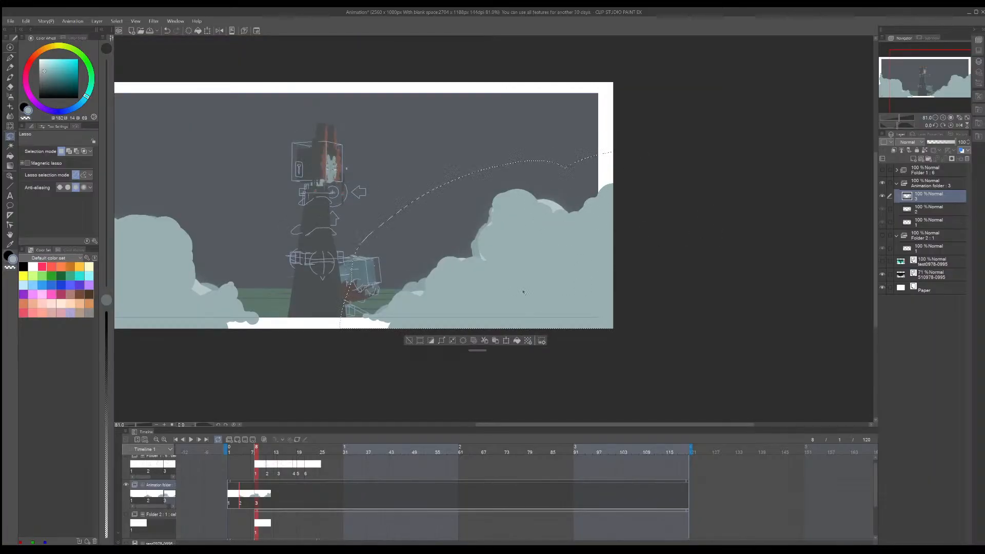
pyautogui.hotkey('ctrl', 't')
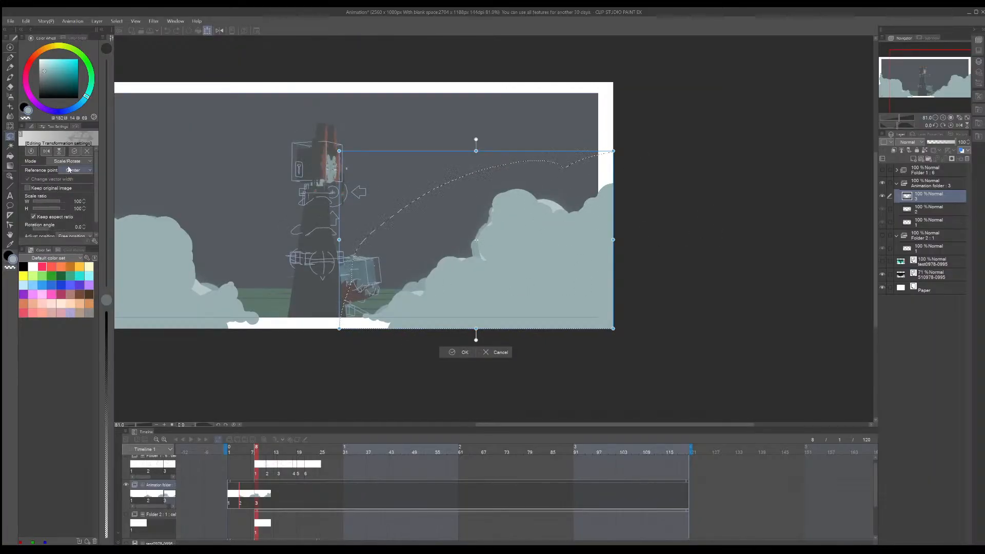
pyautogui.scroll(-3, 73, 177)
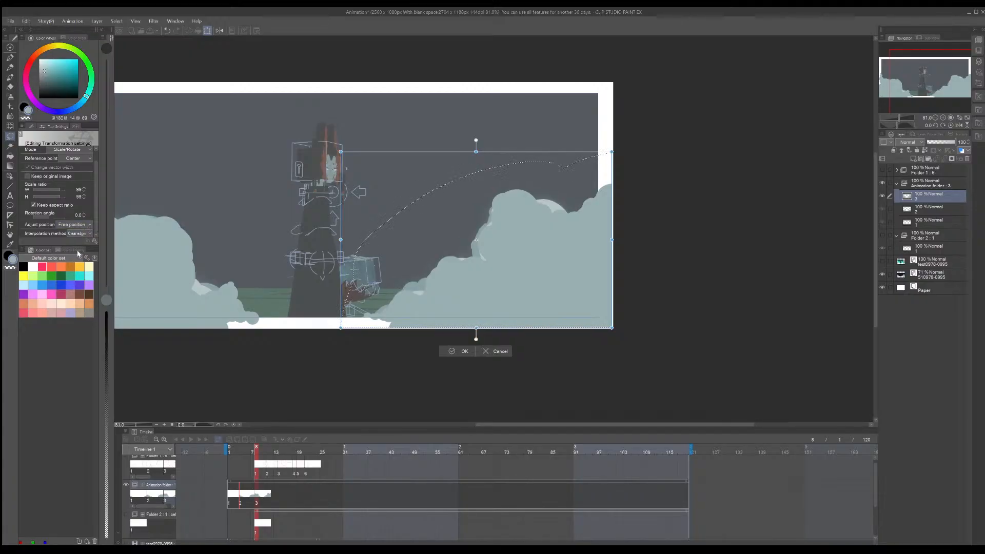
pyautogui.moveTo(476, 240); pyautogui.dragTo(465, 233)
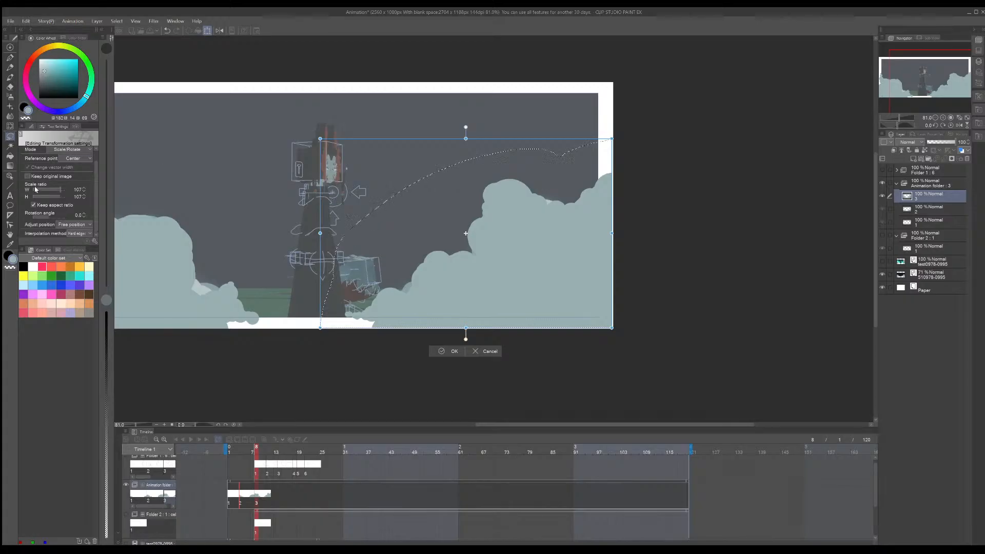
pyautogui.scroll(2, 34, 189)
pyautogui.click(454, 353)
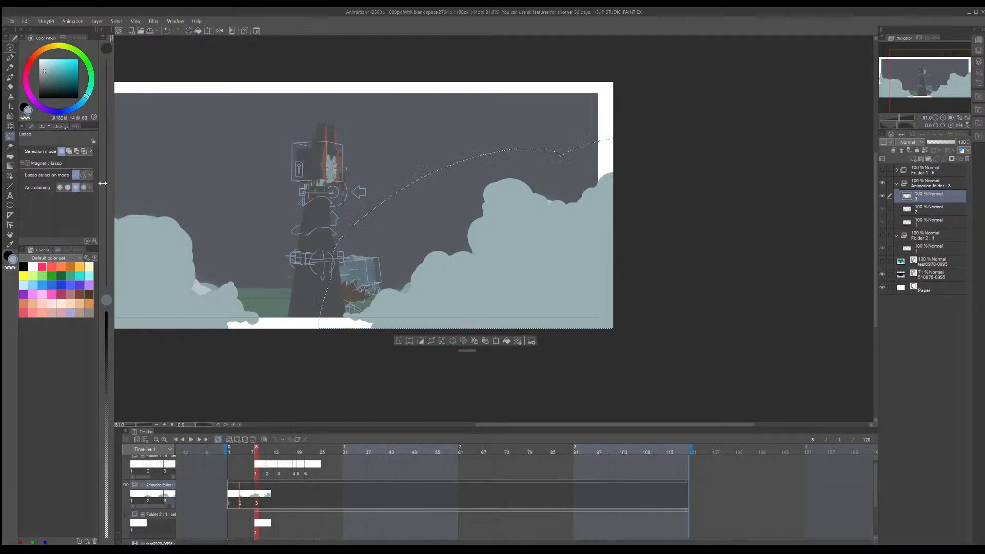
# Step: Transform the selected right cloud again, nudging it toward the tower, and try skewing it before undoing the skew
pyautogui.hotkey('ctrl', 't')
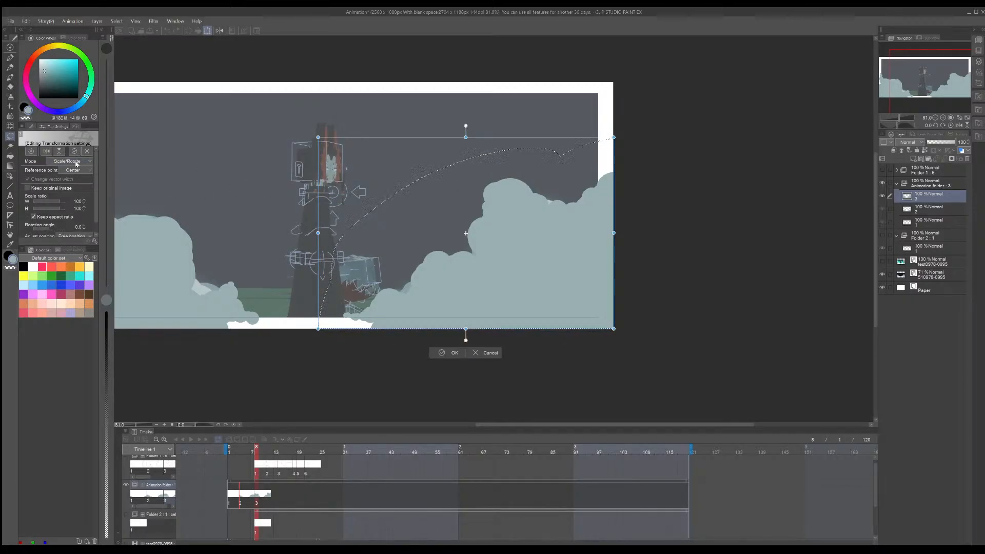
pyautogui.press('ctrl')
pyautogui.moveTo(501, 254); pyautogui.dragTo(494, 249)
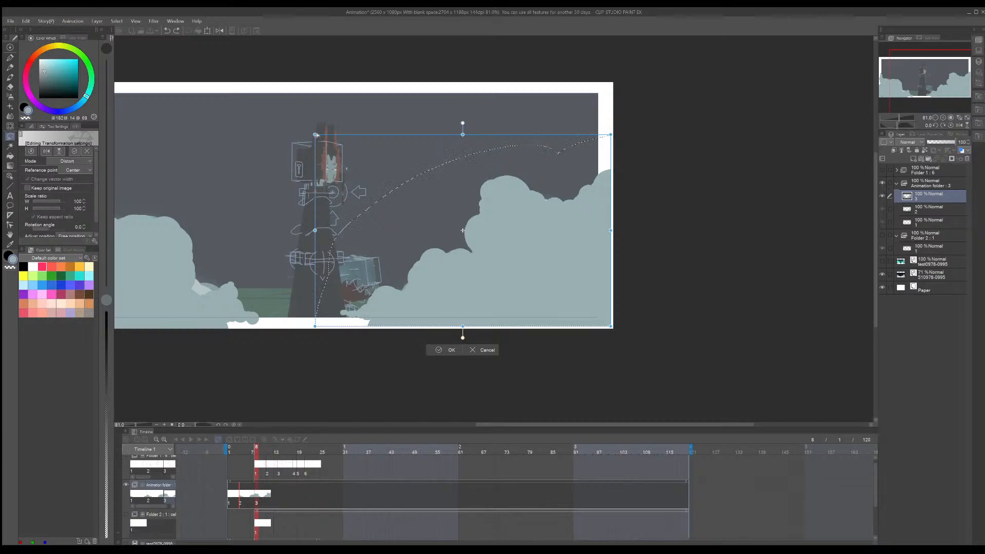
pyautogui.moveTo(317, 135)
pyautogui.mouseDown()
pyautogui.moveTo(308, 102)
pyautogui.moveTo(315, 134)
pyautogui.mouseUp()
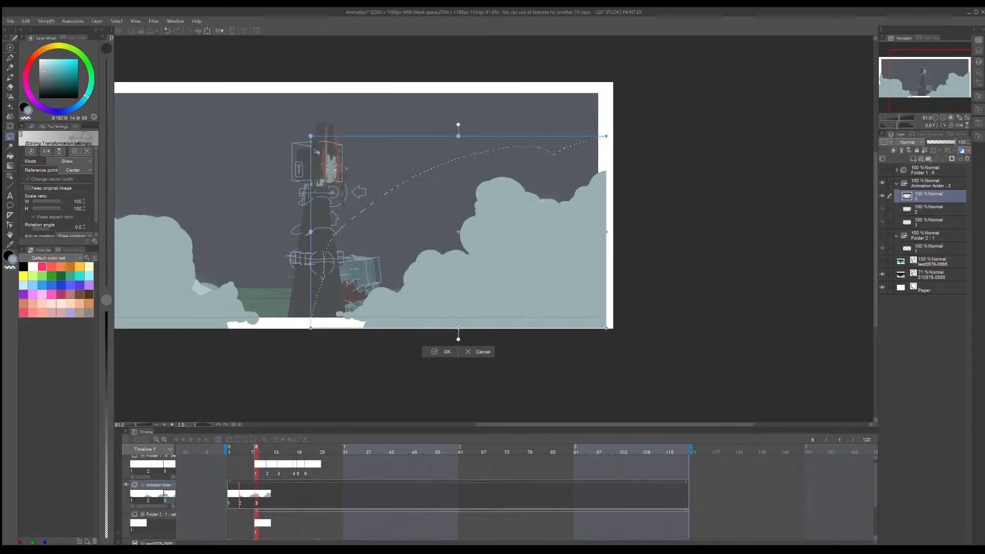
pyautogui.moveTo(317, 141); pyautogui.dragTo(345, 142)
pyautogui.hotkey('ctrl', 'z')
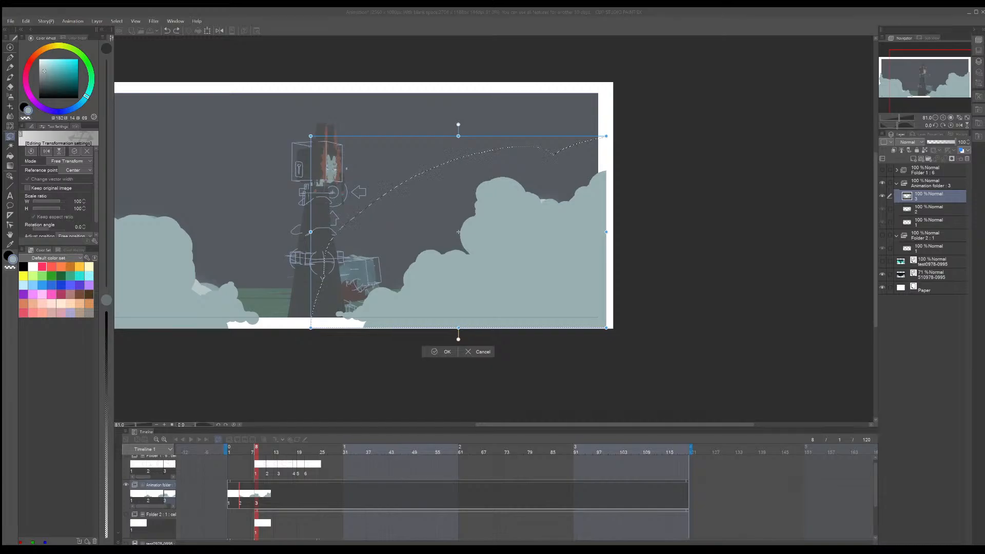
# Step: Free-transform the right cloud by pulling its lower-left corner slightly down and adjusting its upper-right corner, then apply the change and deselect
pyautogui.click(929, 30)
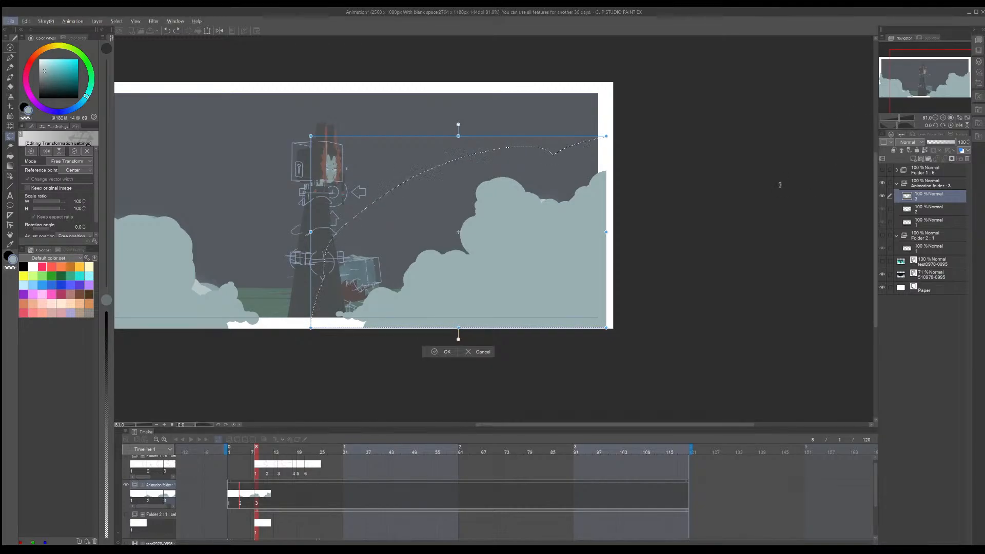
pyautogui.moveTo(362, 289); pyautogui.dragTo(416, 315, button='middle')
pyautogui.scroll(6, 416, 315)
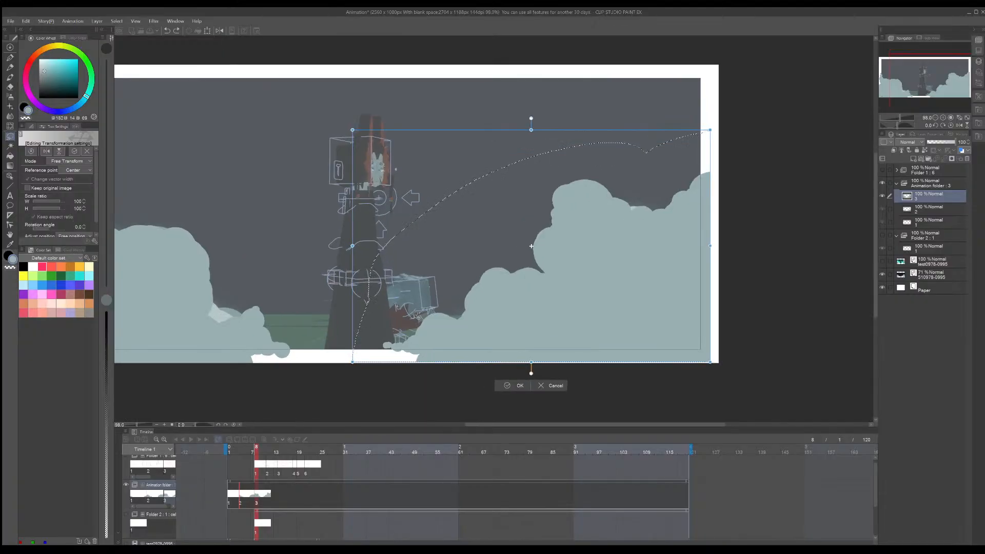
pyautogui.scroll(1, 573, 221)
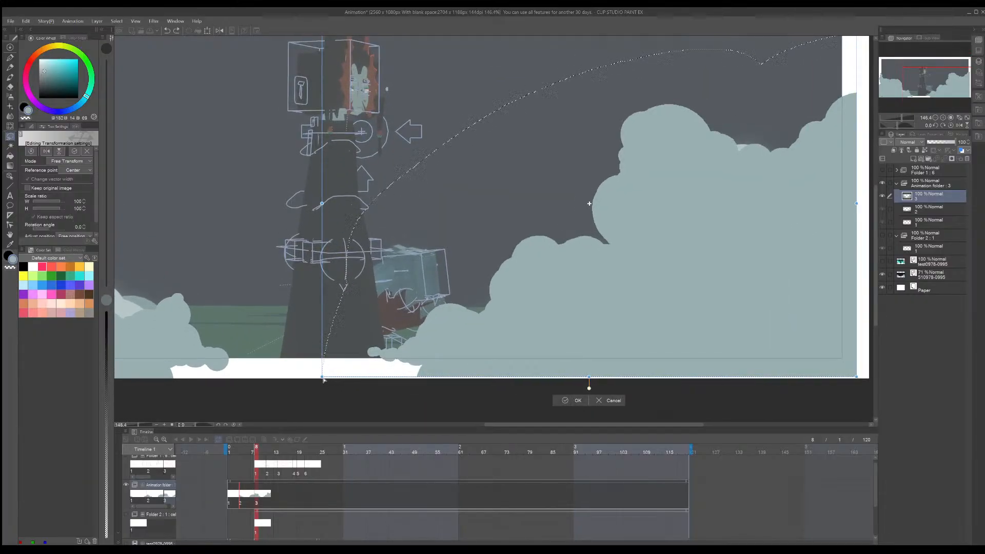
pyautogui.moveTo(323, 379); pyautogui.dragTo(321, 384)
pyautogui.scroll(-2, 416, 330)
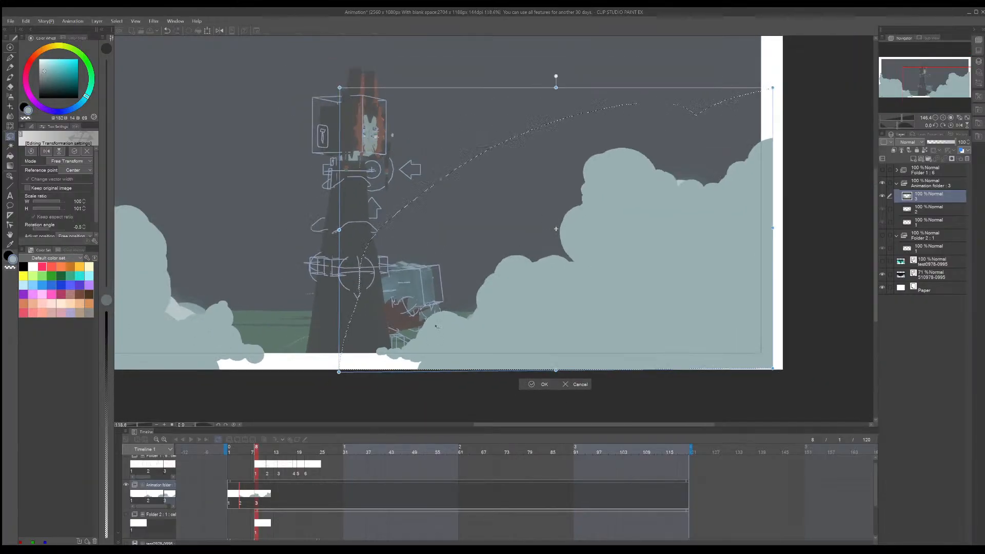
pyautogui.scroll(-1, 436, 326)
pyautogui.moveTo(741, 112); pyautogui.dragTo(732, 116)
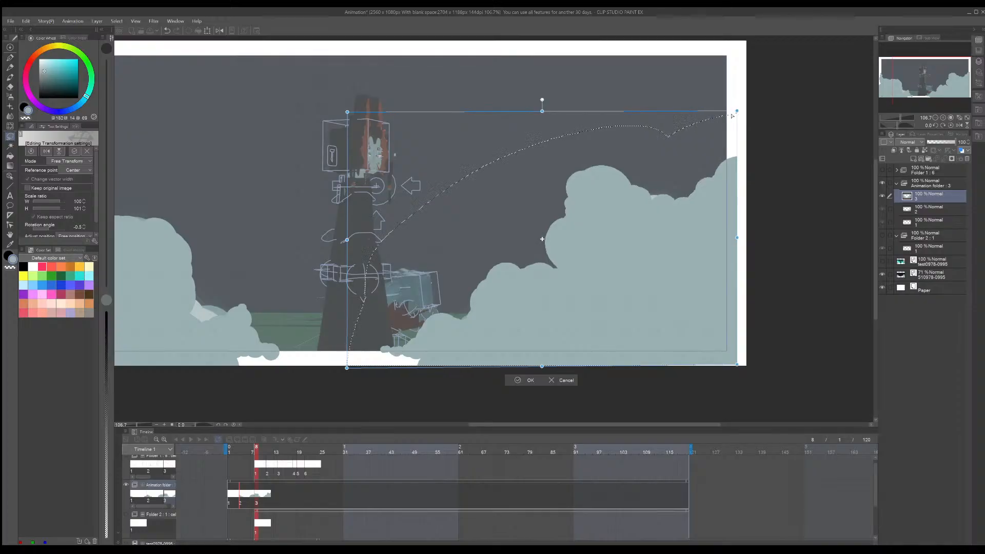
pyautogui.click(530, 381)
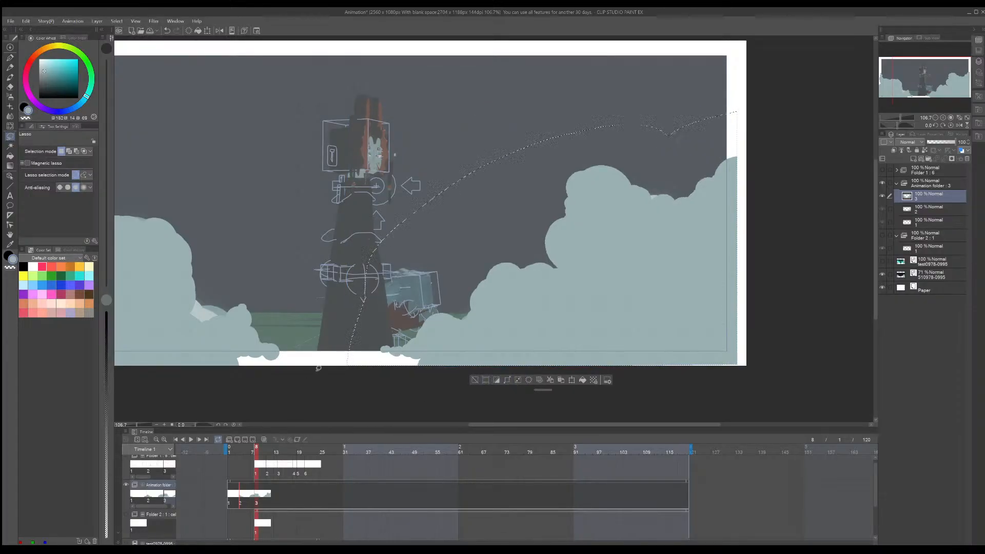
pyautogui.click(318, 368)
# Step: Flip between cels 1, 2 and 3 to check how the reshaped right cloud grows
pyautogui.scroll(-1, 375, 326)
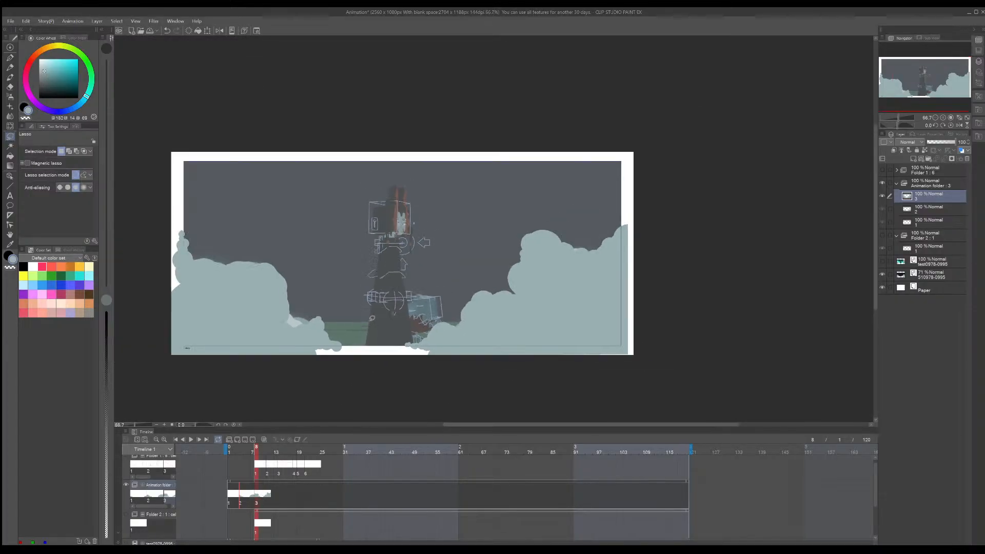
pyautogui.press('Left')
pyautogui.press('Left')
pyautogui.press('Right')
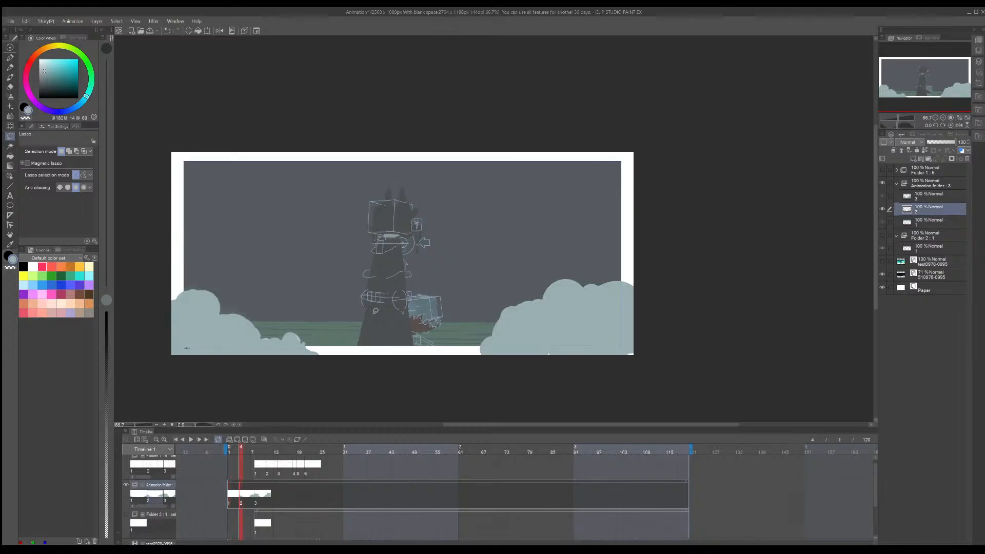
pyautogui.press('Right')
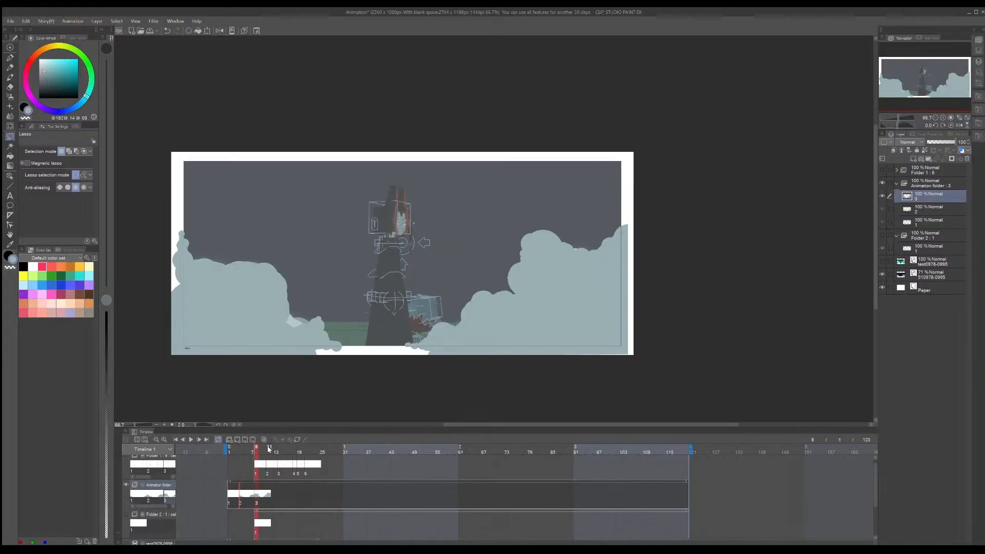
# Step: Add cel 4 at frame 11, rough in a first puff on the left cloud with the pen and compare it with cel 3
pyautogui.click(269, 450)
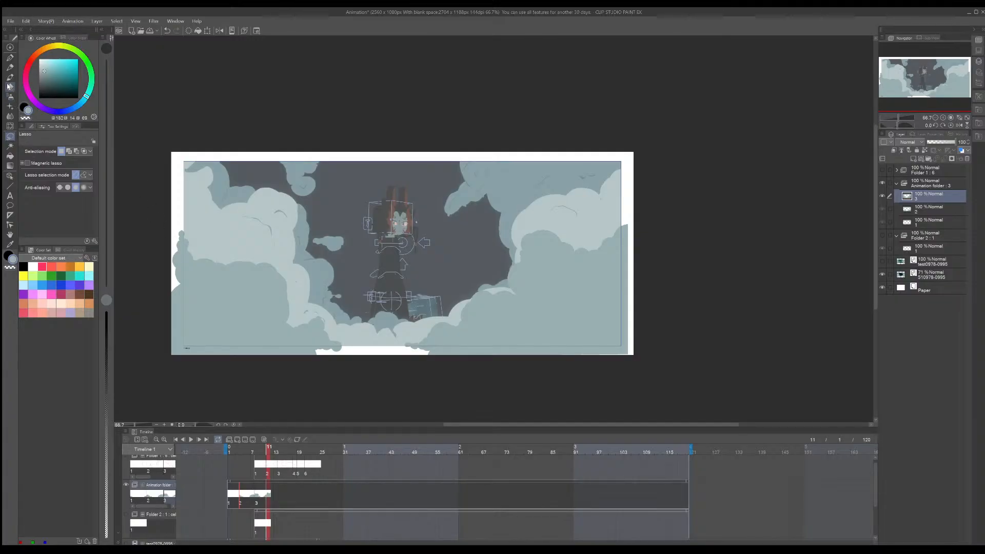
pyautogui.click(10, 57)
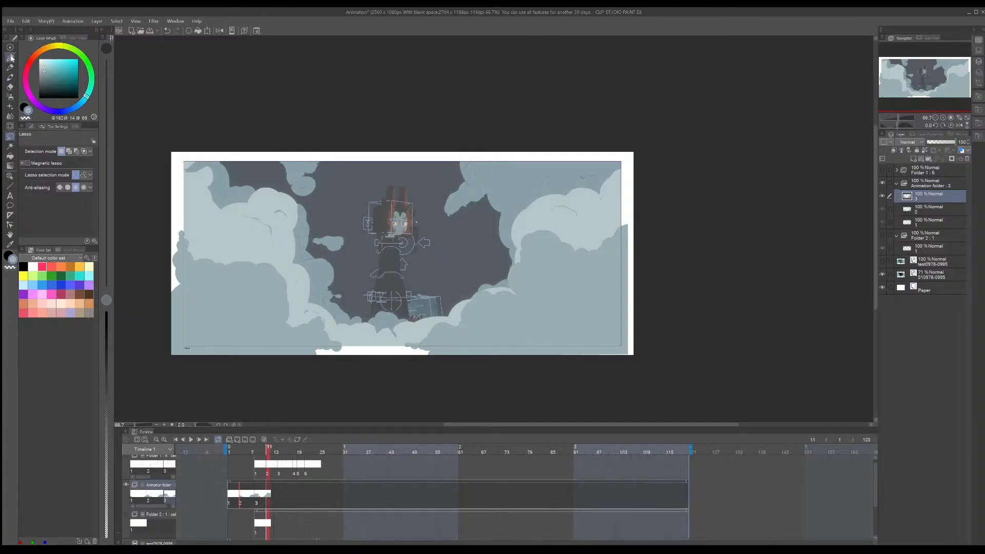
pyautogui.click(237, 440)
pyautogui.moveTo(270, 220)
pyautogui.mouseDown()
pyautogui.moveTo(271, 208)
pyautogui.moveTo(271, 221)
pyautogui.mouseUp()
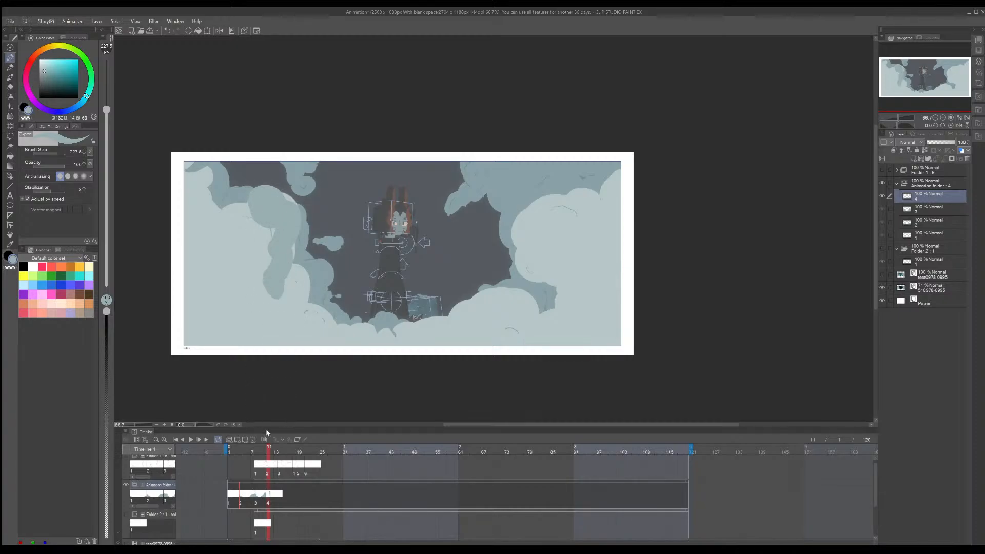
pyautogui.hotkey('ctrl', 'Left')
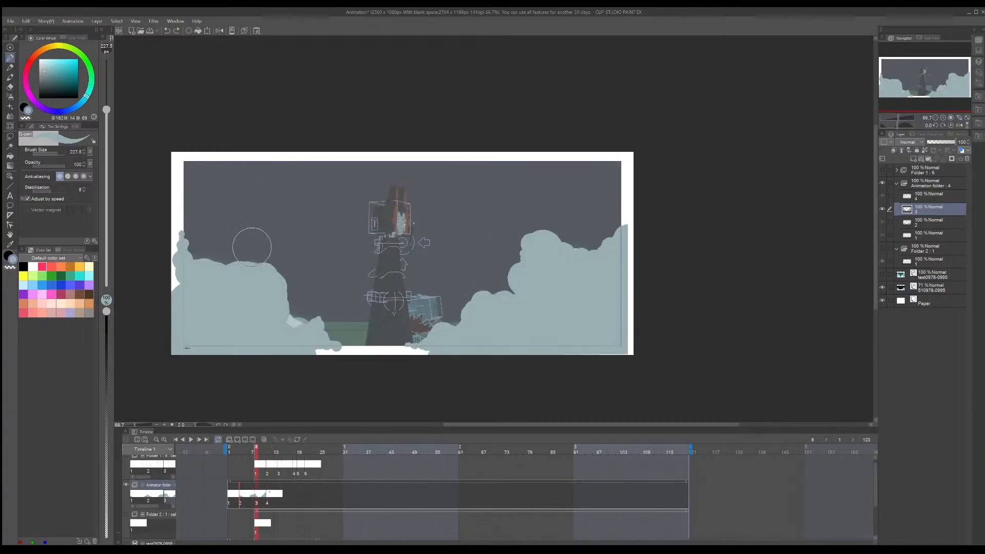
pyautogui.hotkey('ctrl', 'Right')
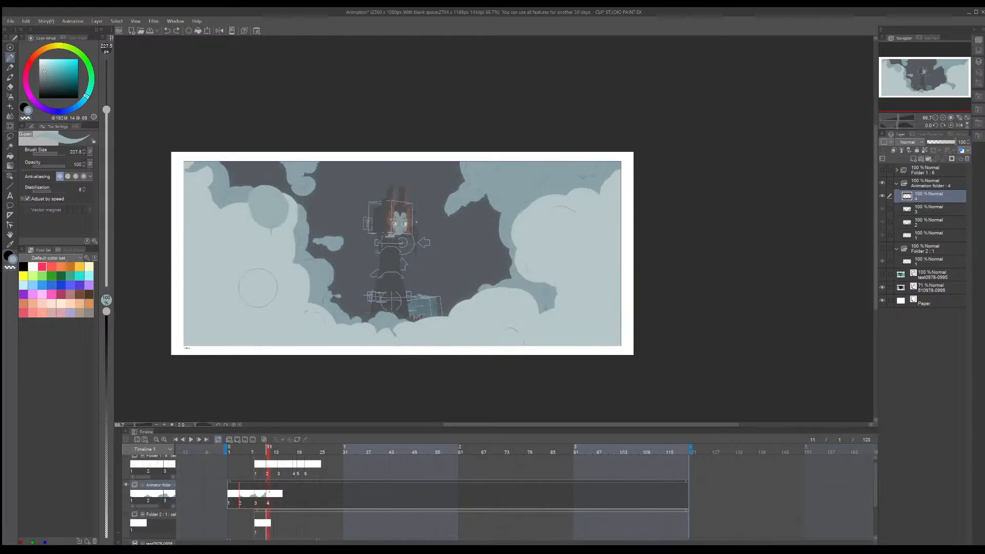
pyautogui.hotkey('ctrl', 'Left')
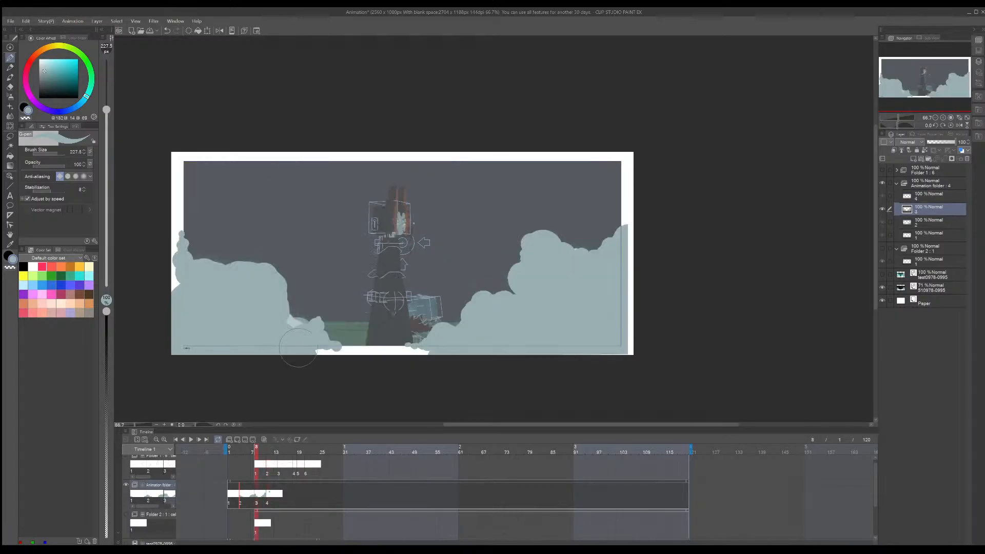
pyautogui.hotkey('ctrl', 'Right')
# Step: Try painting a row of puffs below the tower on cel 4, rework their upper edge, and erase them all
pyautogui.moveTo(323, 343)
pyautogui.mouseDown()
pyautogui.moveTo(341, 353)
pyautogui.moveTo(410, 350)
pyautogui.moveTo(418, 340)
pyautogui.moveTo(388, 328)
pyautogui.moveTo(390, 308)
pyautogui.moveTo(395, 338)
pyautogui.moveTo(398, 294)
pyautogui.moveTo(410, 316)
pyautogui.moveTo(380, 342)
pyautogui.moveTo(333, 346)
pyautogui.moveTo(346, 338)
pyautogui.moveTo(357, 349)
pyautogui.moveTo(322, 328)
pyautogui.moveTo(369, 345)
pyautogui.moveTo(434, 334)
pyautogui.mouseUp()
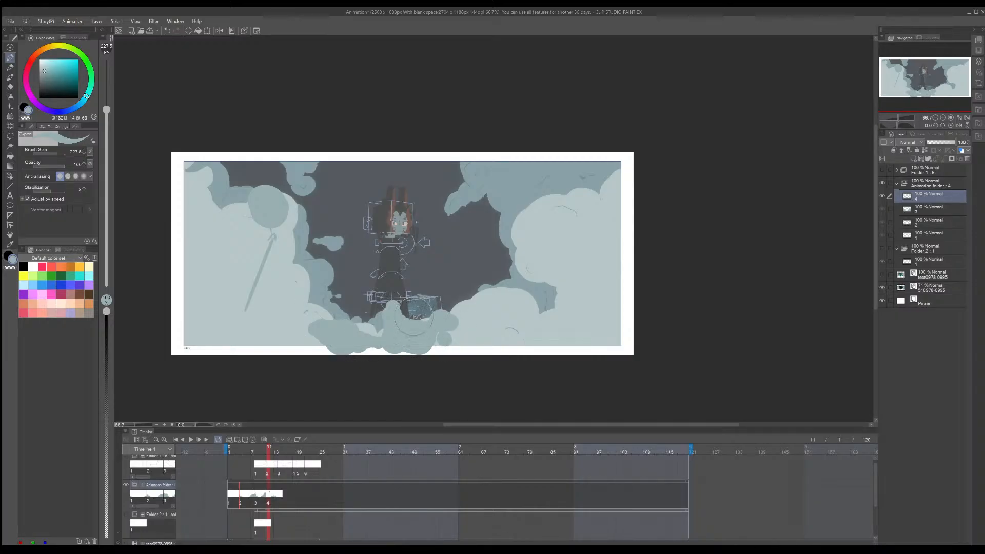
pyautogui.press('e')
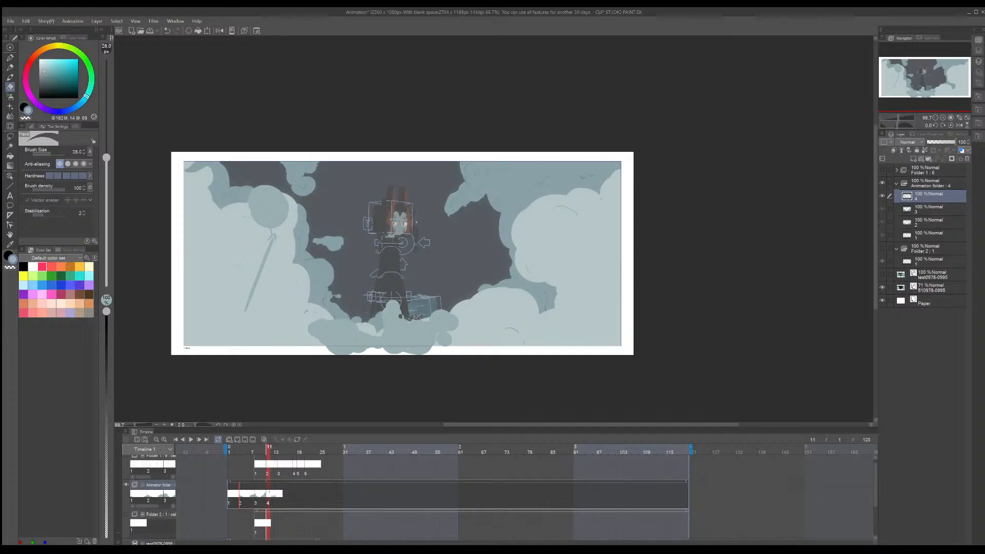
pyautogui.click(53, 154)
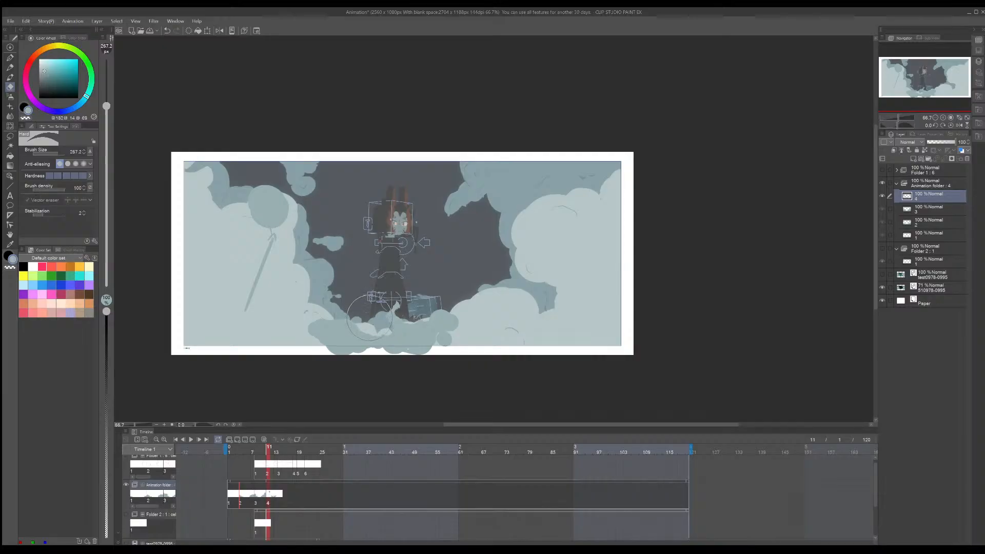
pyautogui.press('p')
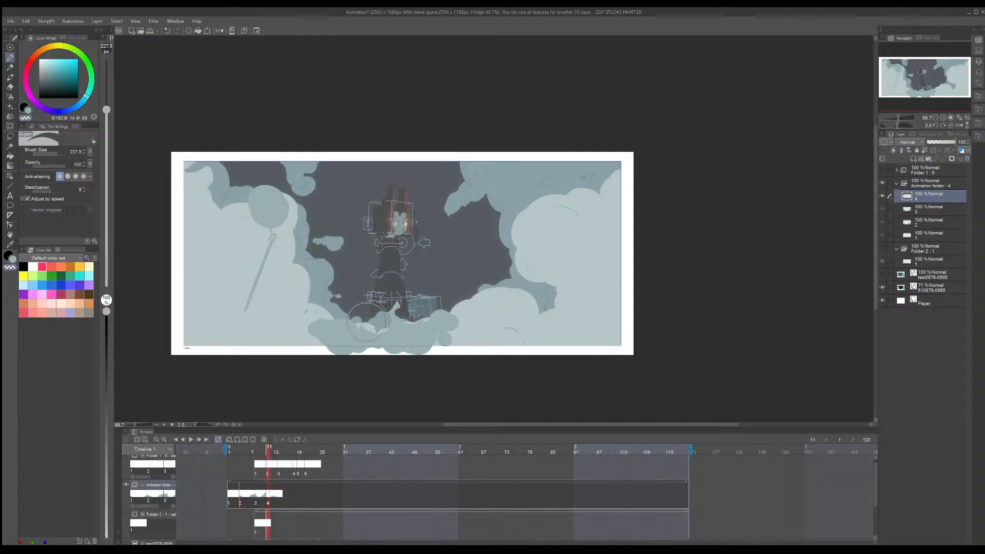
pyautogui.press('x')
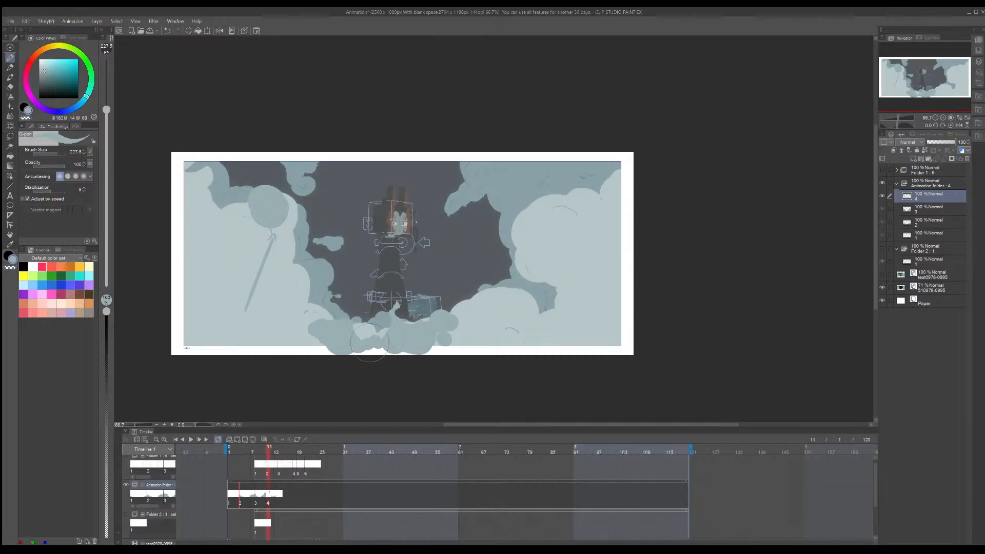
pyautogui.press('c')
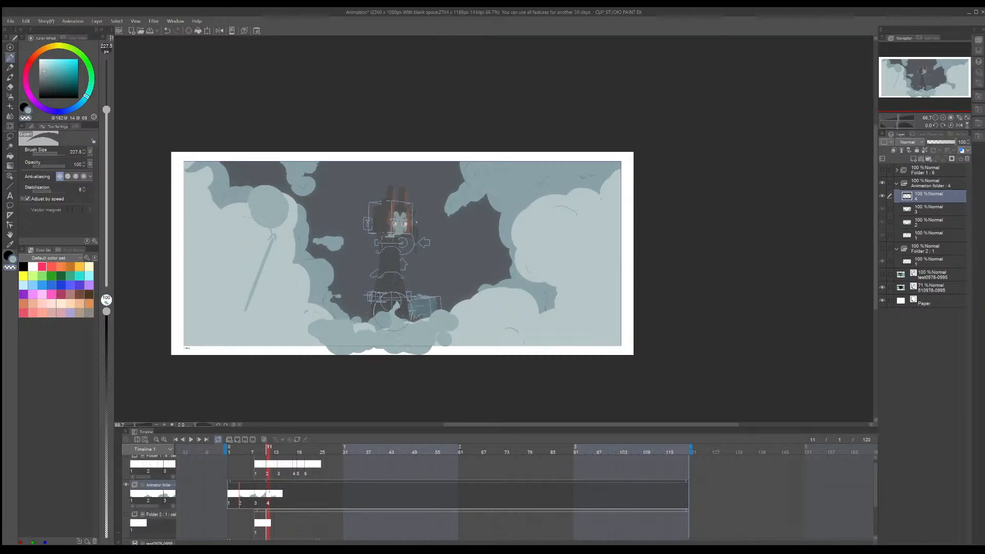
pyautogui.moveTo(392, 304)
pyautogui.mouseDown()
pyautogui.moveTo(402, 314)
pyautogui.moveTo(392, 334)
pyautogui.moveTo(353, 348)
pyautogui.moveTo(462, 292)
pyautogui.mouseUp()
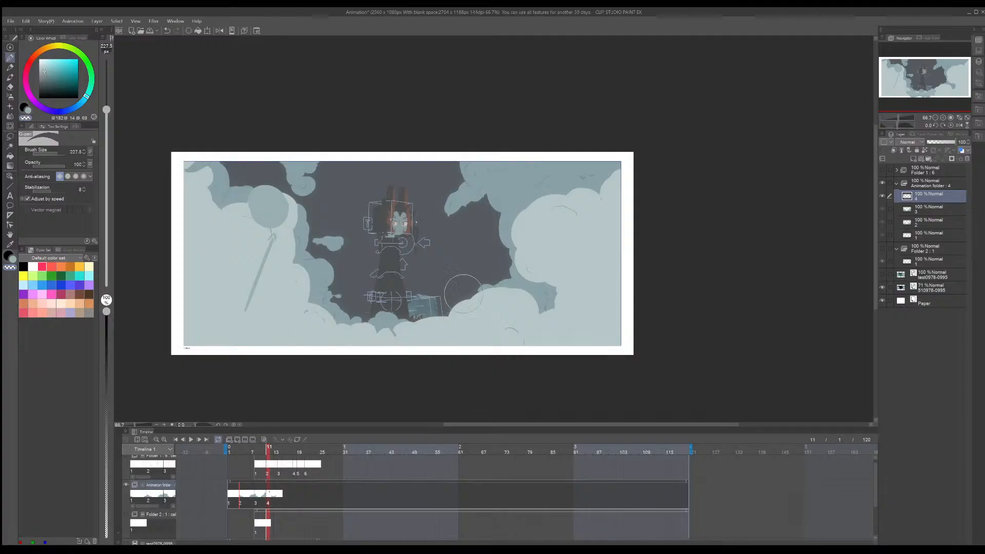
# Step: Paint the left cloud bank on cel 4 down to the bottom edge with a row of bottom puffs, and compare it with cel 3
pyautogui.press('c')
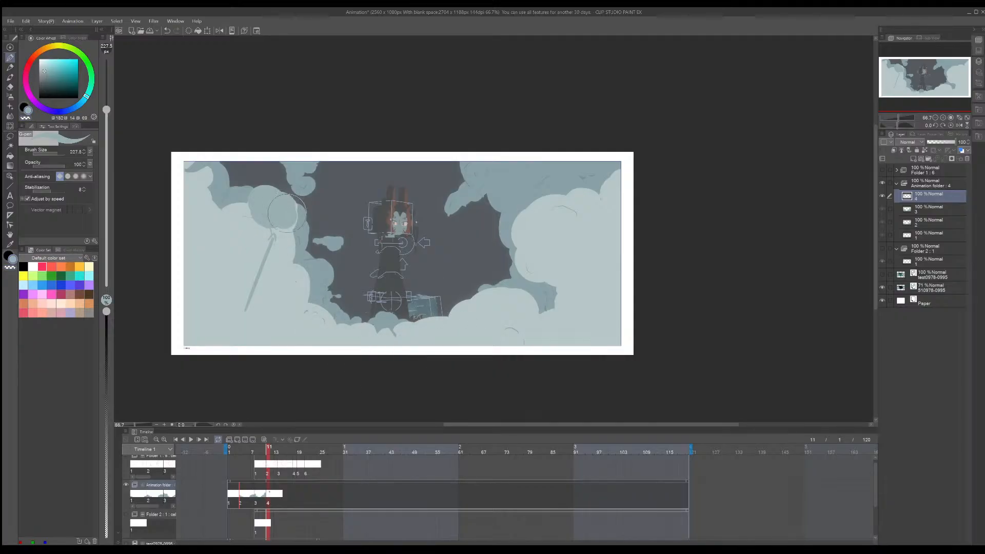
pyautogui.moveTo(287, 212)
pyautogui.mouseDown()
pyautogui.moveTo(286, 251)
pyautogui.moveTo(307, 277)
pyautogui.moveTo(295, 281)
pyautogui.moveTo(322, 320)
pyautogui.mouseUp()
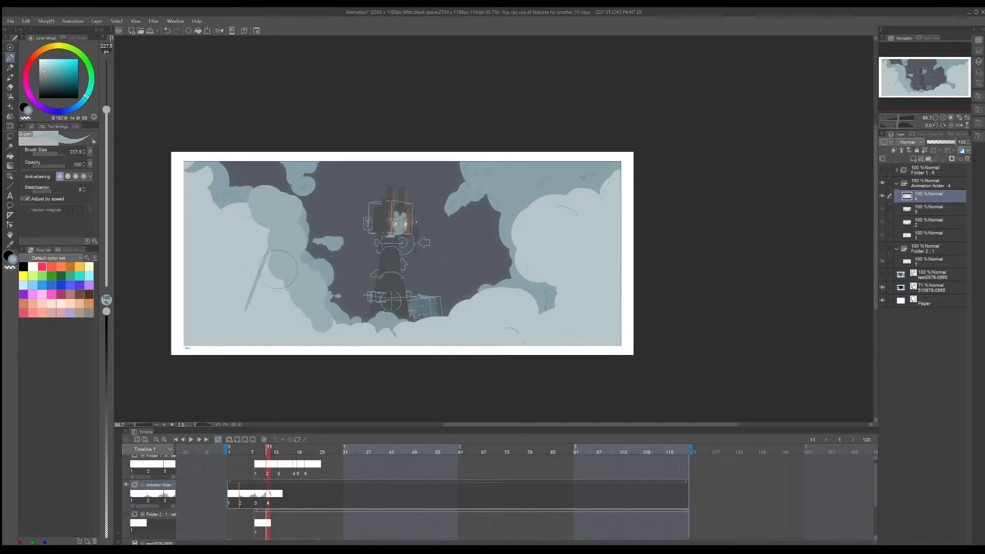
pyautogui.moveTo(272, 235)
pyautogui.mouseDown()
pyautogui.moveTo(193, 239)
pyautogui.moveTo(187, 182)
pyautogui.moveTo(241, 220)
pyautogui.moveTo(208, 275)
pyautogui.moveTo(198, 334)
pyautogui.moveTo(275, 336)
pyautogui.moveTo(362, 361)
pyautogui.moveTo(357, 345)
pyautogui.moveTo(393, 328)
pyautogui.moveTo(395, 342)
pyautogui.moveTo(444, 349)
pyautogui.moveTo(462, 339)
pyautogui.moveTo(468, 314)
pyautogui.moveTo(477, 330)
pyautogui.mouseUp()
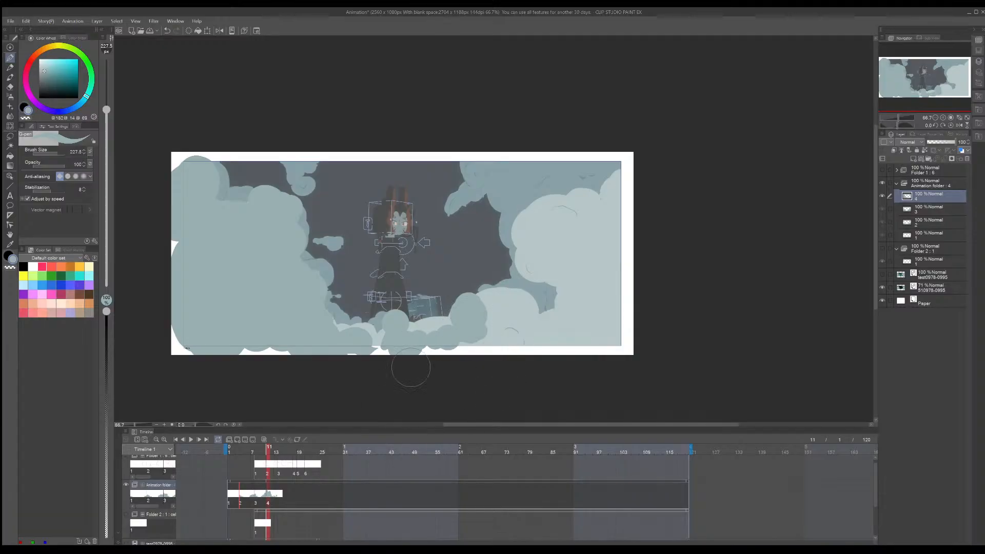
pyautogui.press('Left')
pyautogui.press('Right')
# Step: Paint the right cloud and its lower puff on cel 4 and fill the cloud mass out to the canvas edges
pyautogui.moveTo(503, 229)
pyautogui.mouseDown()
pyautogui.moveTo(531, 203)
pyautogui.moveTo(565, 203)
pyautogui.moveTo(622, 175)
pyautogui.mouseUp()
pyautogui.moveTo(507, 247); pyautogui.dragTo(545, 271)
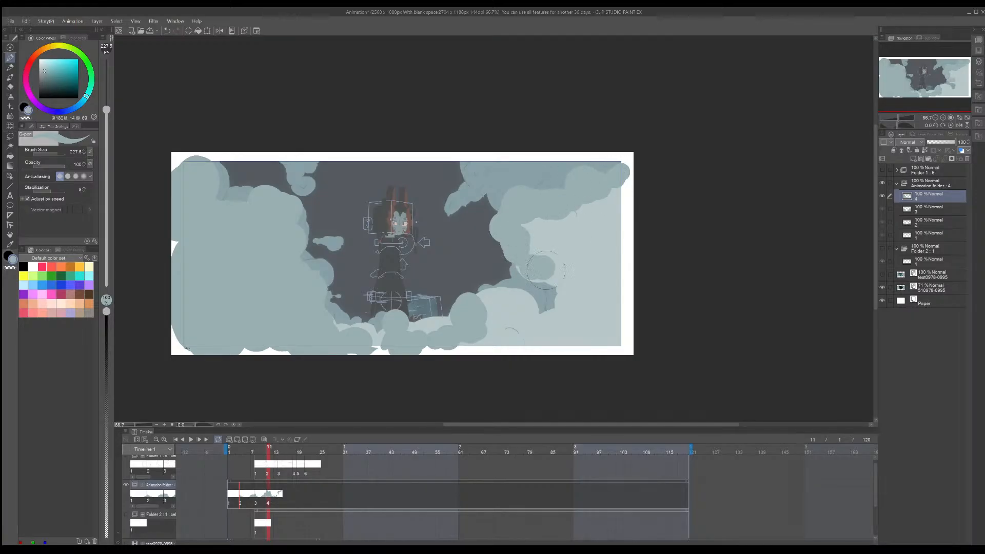
pyautogui.moveTo(528, 308)
pyautogui.mouseDown()
pyautogui.moveTo(540, 287)
pyautogui.moveTo(506, 303)
pyautogui.moveTo(479, 281)
pyautogui.moveTo(461, 290)
pyautogui.moveTo(490, 279)
pyautogui.moveTo(483, 287)
pyautogui.mouseUp()
pyautogui.moveTo(455, 327)
pyautogui.mouseDown()
pyautogui.moveTo(454, 295)
pyautogui.moveTo(464, 290)
pyautogui.moveTo(484, 290)
pyautogui.moveTo(521, 321)
pyautogui.moveTo(495, 344)
pyautogui.moveTo(446, 359)
pyautogui.moveTo(367, 365)
pyautogui.moveTo(595, 323)
pyautogui.moveTo(567, 272)
pyautogui.moveTo(518, 241)
pyautogui.moveTo(636, 195)
pyautogui.moveTo(616, 364)
pyautogui.moveTo(627, 256)
pyautogui.moveTo(391, 364)
pyautogui.moveTo(299, 352)
pyautogui.moveTo(158, 208)
pyautogui.moveTo(176, 149)
pyautogui.mouseUp()
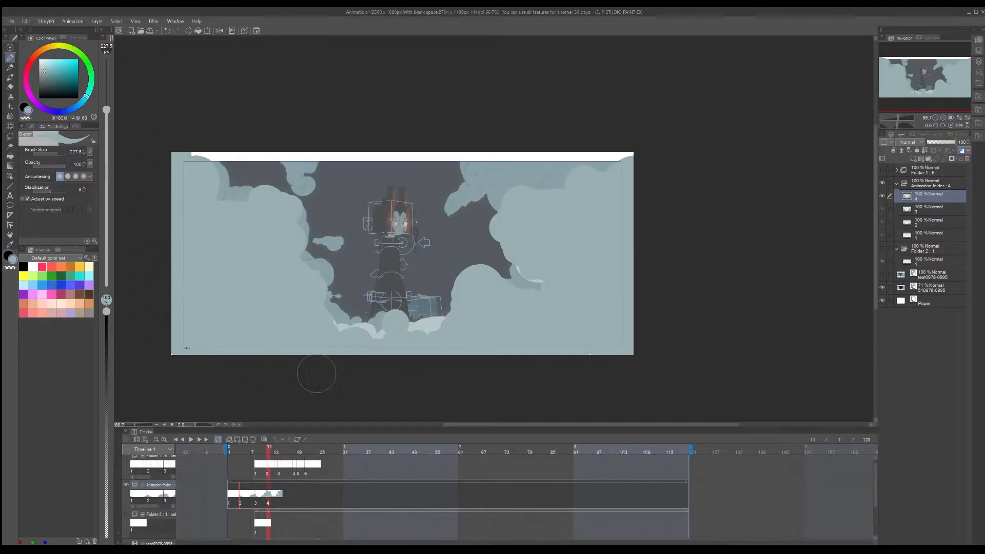
# Step: Reshape the small puff at the bottom centre of cel 4 by alternating between erasing and painting, using cel 3 as reference
pyautogui.press('Left')
pyautogui.press('Right')
pyautogui.moveTo(383, 332); pyautogui.dragTo(380, 333)
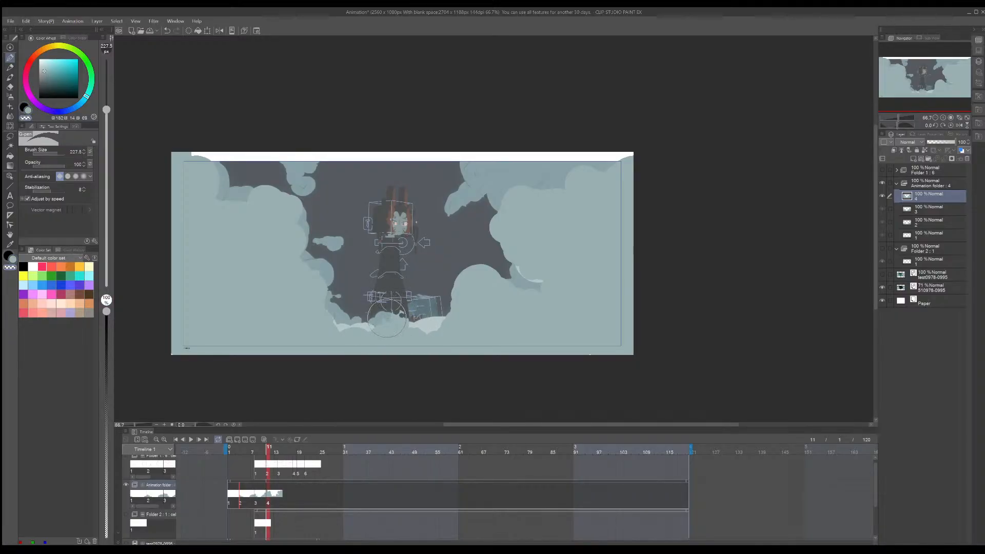
pyautogui.press('x')
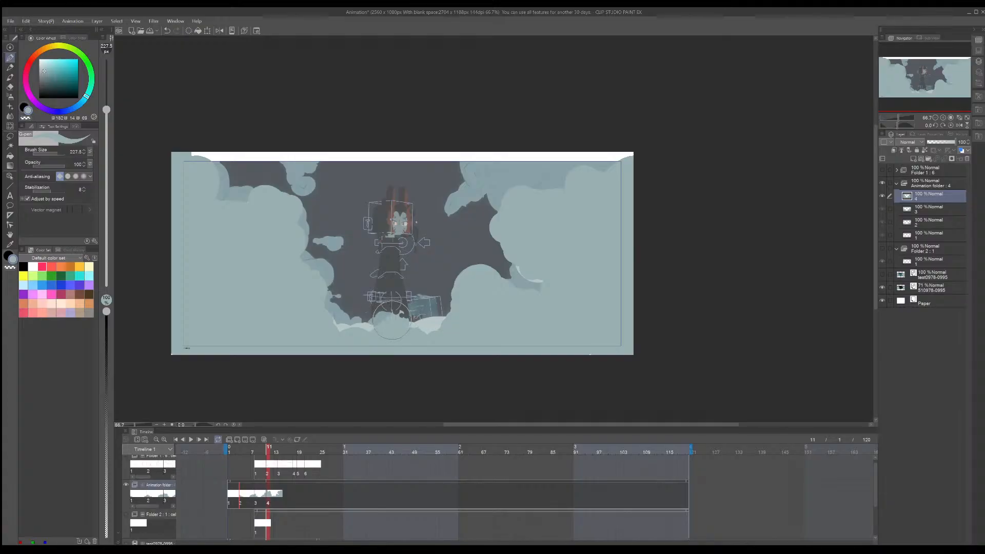
pyautogui.press('x')
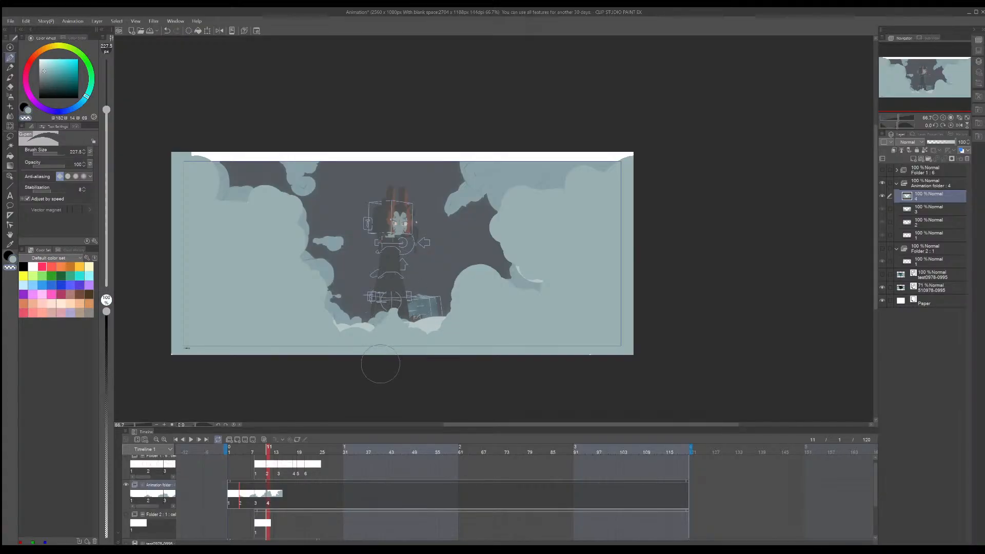
# Step: Flip between cels 1 to 4 to check how the clouds grow across the frames
pyautogui.press('Left')
pyautogui.press('Right')
pyautogui.press('Left')
pyautogui.press('Left')
pyautogui.press('Left')
pyautogui.press('Right')
pyautogui.press('Right')
pyautogui.press('Right')
# Step: Add cel 5 at frame 14 and rough in a border of solid cloud puffs along the sides and bottom
pyautogui.moveTo(269, 454); pyautogui.dragTo(281, 454)
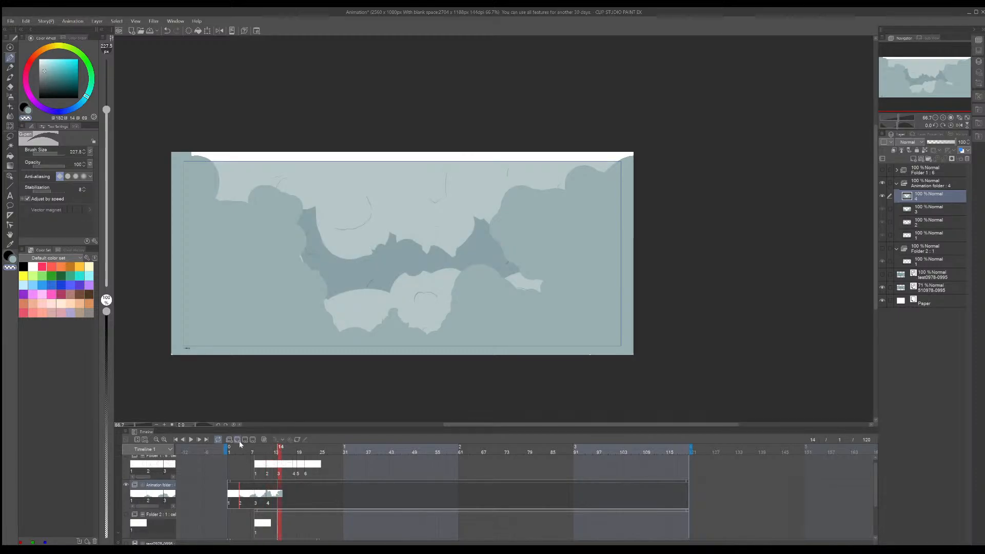
pyautogui.click(238, 440)
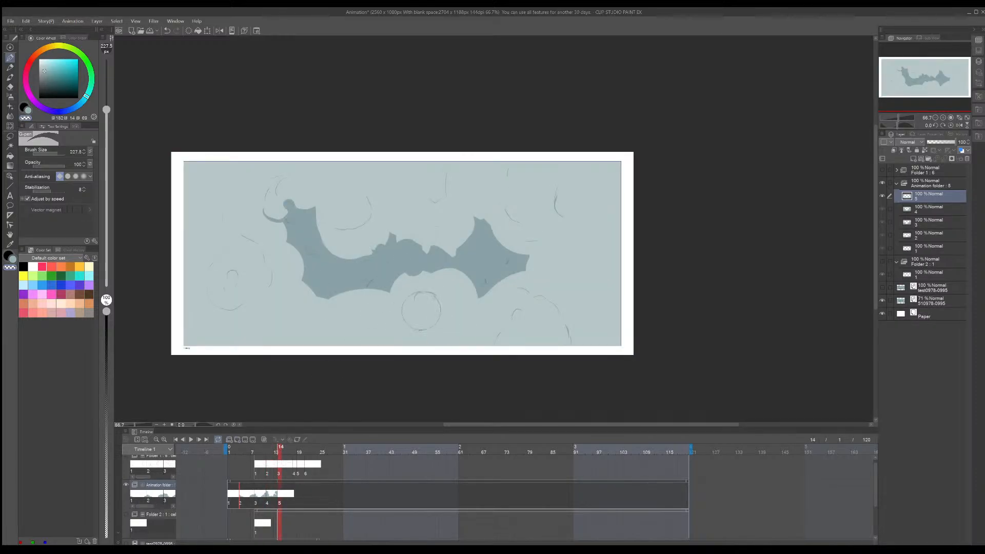
pyautogui.press('x')
pyautogui.moveTo(205, 303)
pyautogui.mouseDown()
pyautogui.moveTo(232, 276)
pyautogui.moveTo(238, 312)
pyautogui.moveTo(205, 333)
pyautogui.moveTo(220, 138)
pyautogui.moveTo(334, 114)
pyautogui.moveTo(590, 164)
pyautogui.moveTo(561, 378)
pyautogui.moveTo(191, 369)
pyautogui.moveTo(340, 325)
pyautogui.moveTo(462, 313)
pyautogui.moveTo(602, 322)
pyautogui.moveTo(598, 165)
pyautogui.moveTo(554, 174)
pyautogui.mouseUp()
pyautogui.hotkey('ctrl', 'z')
pyautogui.press('x')
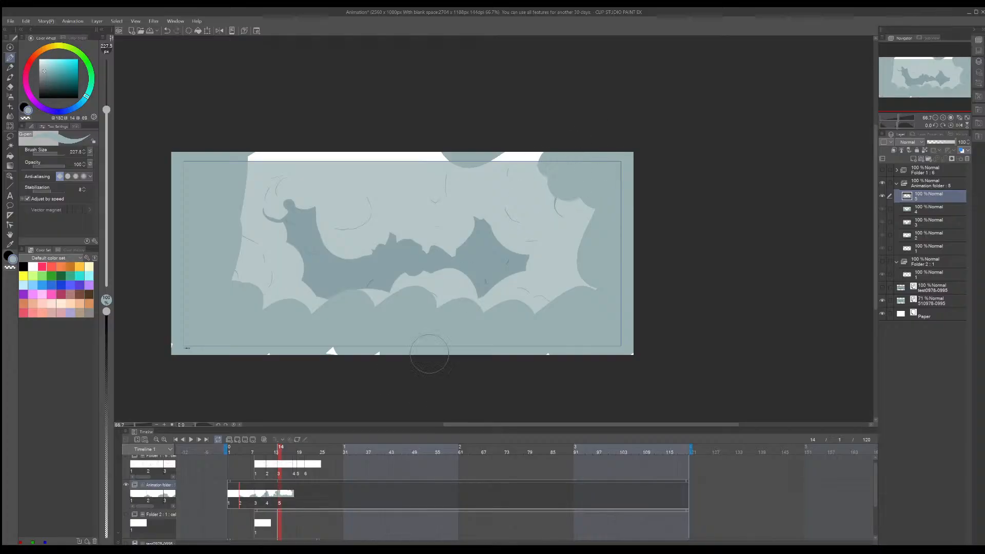
# Step: Compare cel 5 with cel 4 and paint a small puff right of centre to mark the cloud's position
pyautogui.press('Left')
pyautogui.press('Right')
pyautogui.click(485, 221)
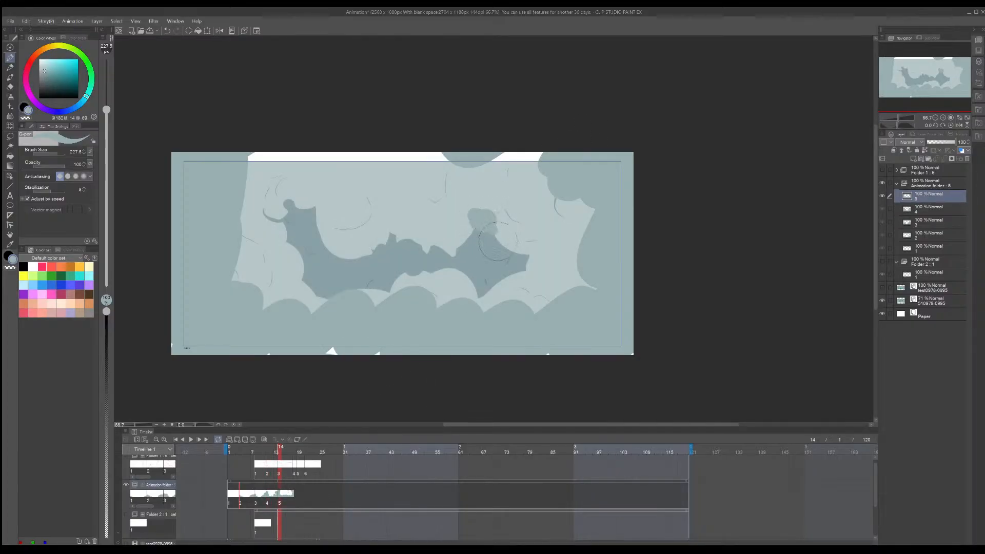
# Step: Try marking the open gap between the clouds on cel 4 in red, and undo it
pyautogui.press('Left')
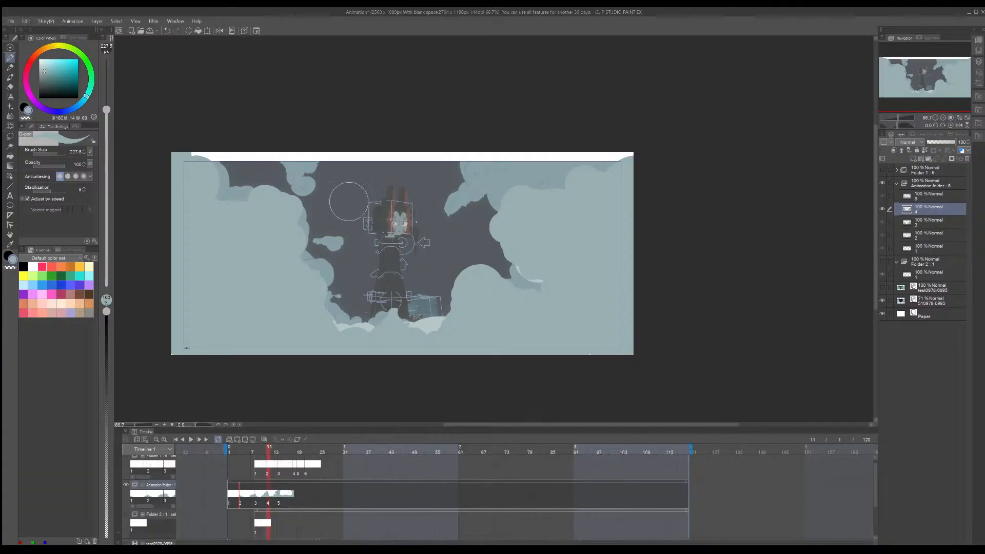
pyautogui.click(42, 266)
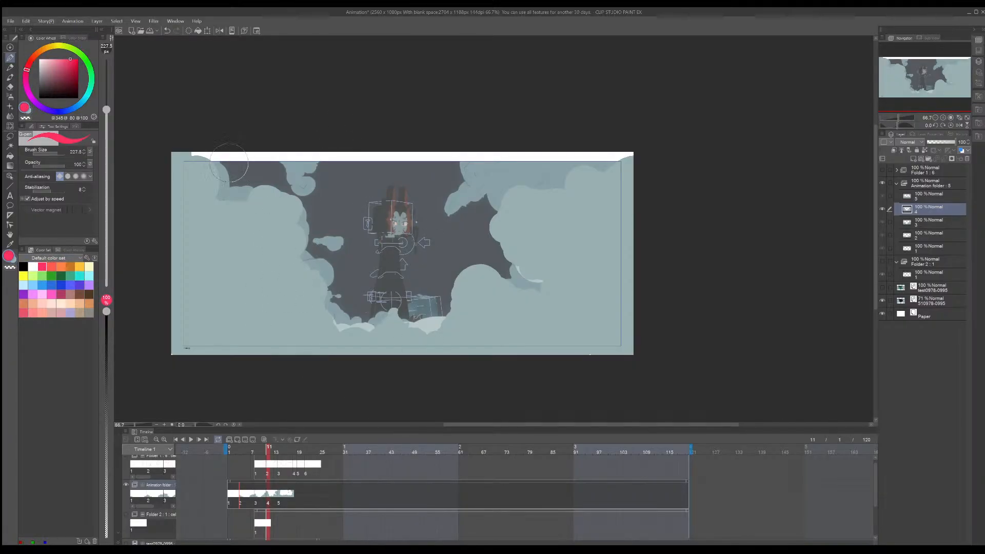
pyautogui.moveTo(229, 162)
pyautogui.mouseDown()
pyautogui.moveTo(288, 176)
pyautogui.moveTo(333, 269)
pyautogui.moveTo(410, 312)
pyautogui.moveTo(471, 263)
pyautogui.moveTo(482, 215)
pyautogui.moveTo(575, 164)
pyautogui.moveTo(213, 165)
pyautogui.moveTo(338, 205)
pyautogui.moveTo(400, 256)
pyautogui.moveTo(451, 216)
pyautogui.moveTo(435, 201)
pyautogui.mouseUp()
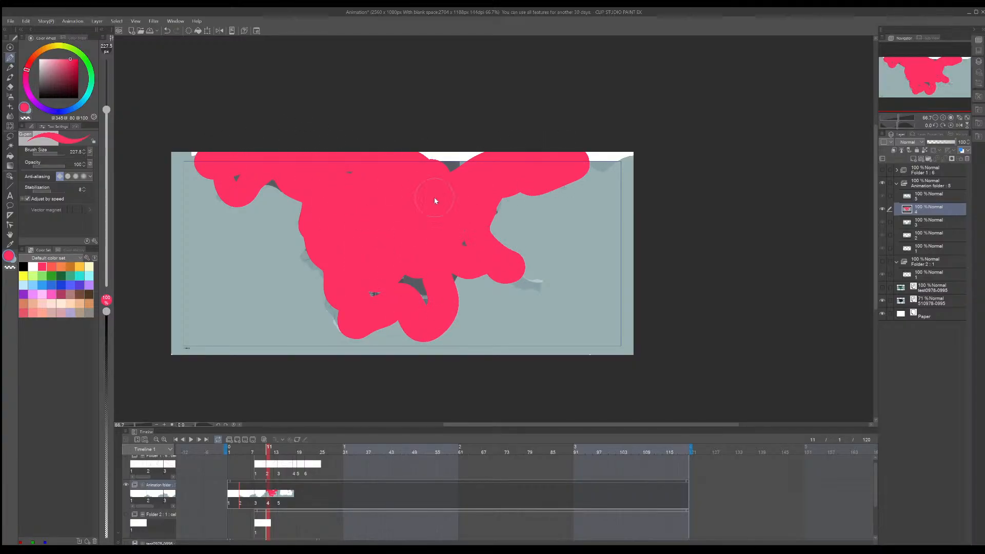
pyautogui.hotkey('ctrl', 'z')
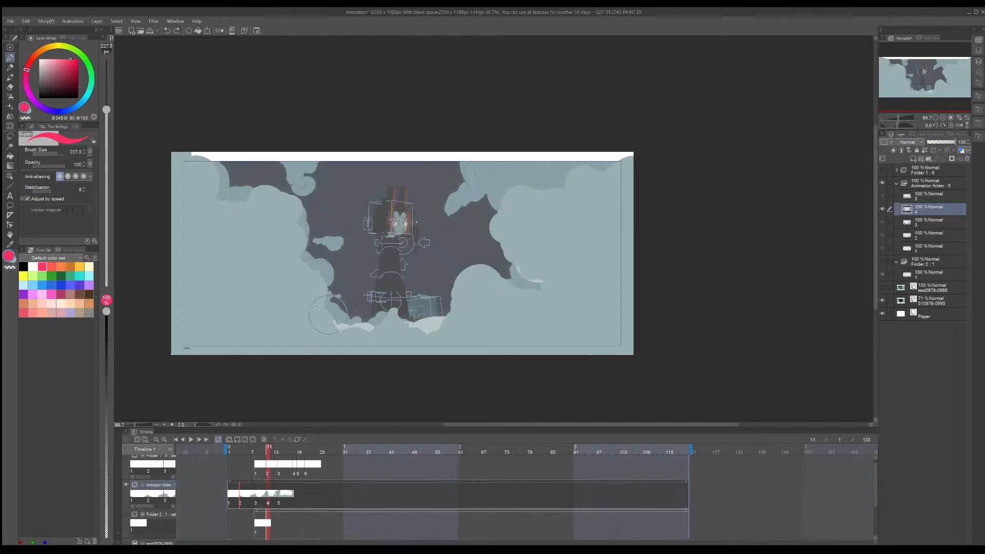
# Step: Pick up the cloud colour again and paint a small puff at the bottom centre of cel 5, checking against cel 4
pyautogui.press('Right')
pyautogui.keyDown('alt'); pyautogui.click(472, 277); pyautogui.keyUp('alt')
pyautogui.press('Left')
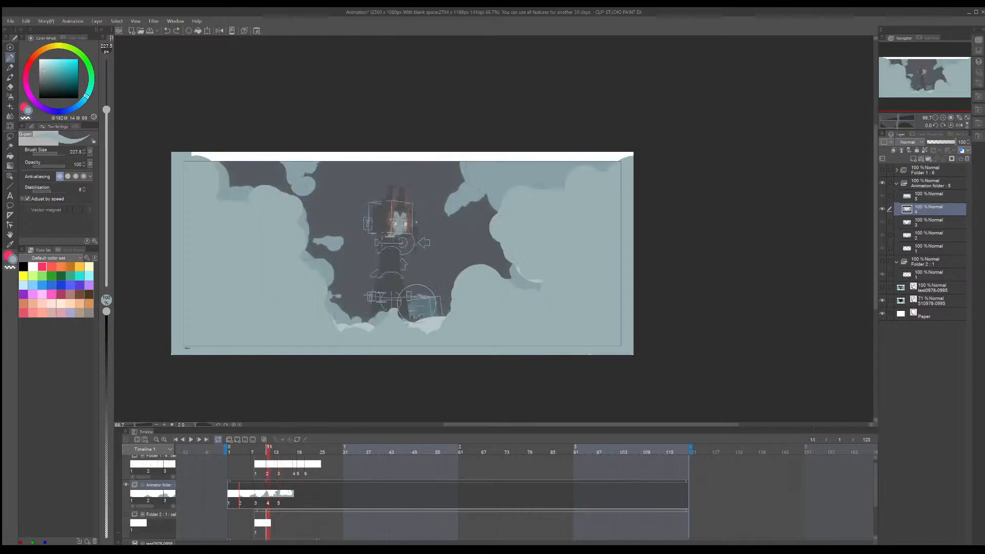
pyautogui.press('Right')
pyautogui.moveTo(398, 302)
pyautogui.mouseDown()
pyautogui.moveTo(399, 279)
pyautogui.moveTo(392, 305)
pyautogui.mouseUp()
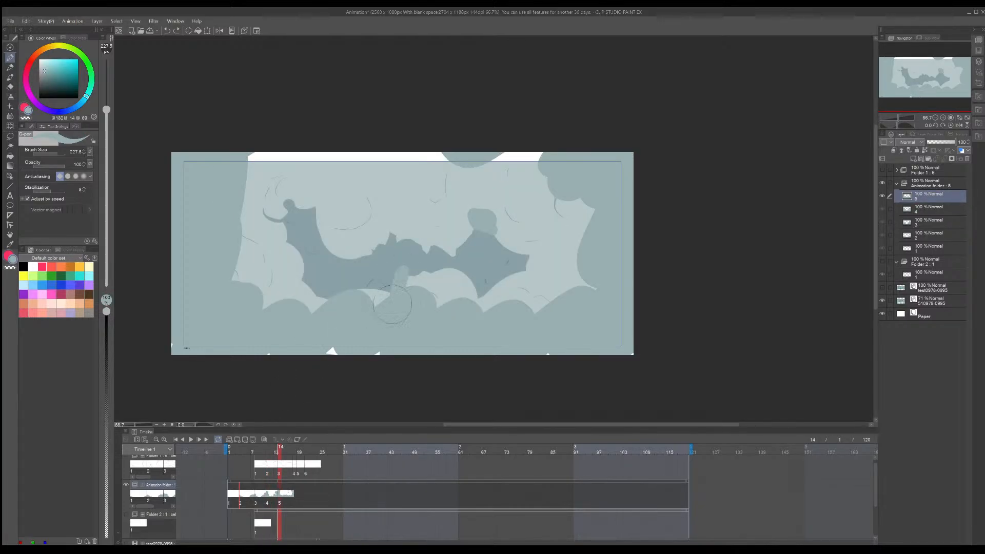
pyautogui.press('Left')
pyautogui.press('Right')
# Step: Extend the left cloud on cel 5 inward and compare it with cel 4
pyautogui.moveTo(228, 224)
pyautogui.mouseDown()
pyautogui.moveTo(248, 147)
pyautogui.moveTo(267, 157)
pyautogui.moveTo(277, 192)
pyautogui.moveTo(251, 217)
pyautogui.moveTo(272, 290)
pyautogui.moveTo(257, 262)
pyautogui.moveTo(248, 281)
pyautogui.moveTo(321, 339)
pyautogui.mouseUp()
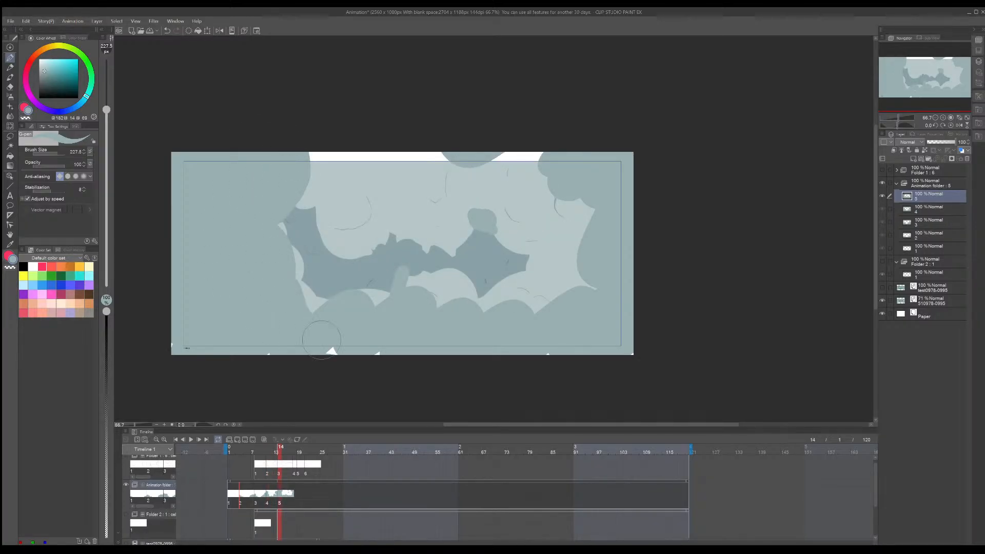
pyautogui.press('Left')
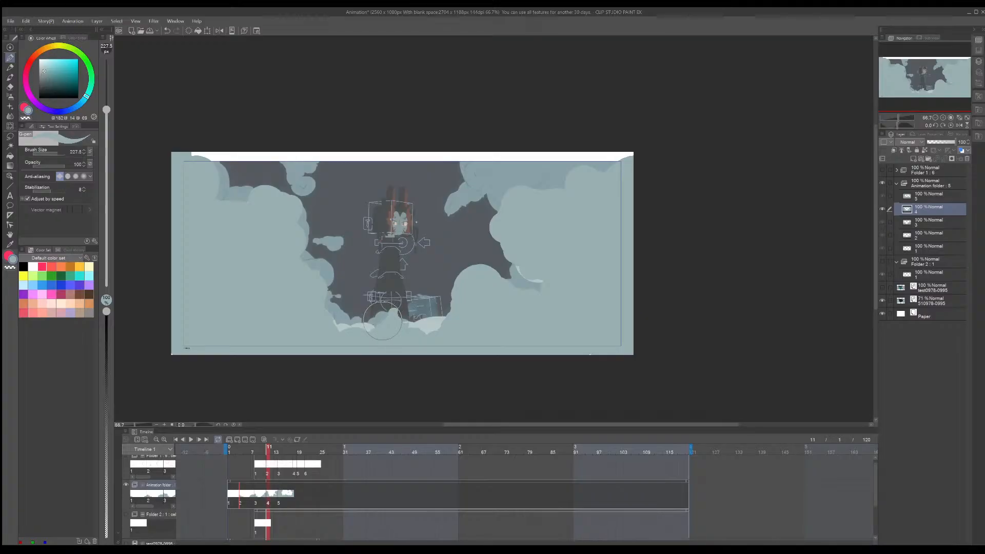
pyautogui.press('Right')
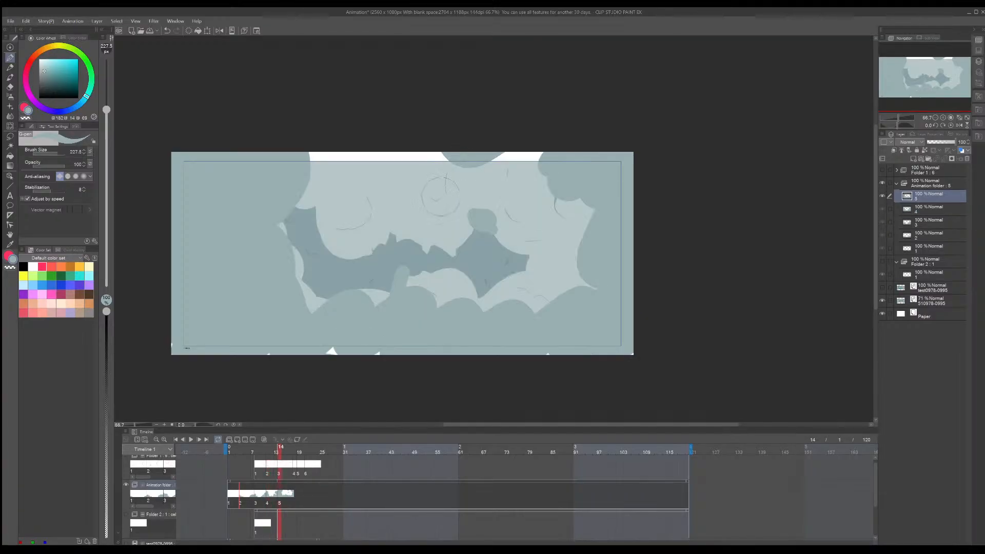
# Step: Paint a curved cloud shape reaching down from the top of cel 5, carve into it, and undo the last carving strokes
pyautogui.moveTo(465, 160)
pyautogui.mouseDown()
pyautogui.moveTo(477, 149)
pyautogui.moveTo(432, 196)
pyautogui.moveTo(430, 215)
pyautogui.moveTo(503, 151)
pyautogui.mouseUp()
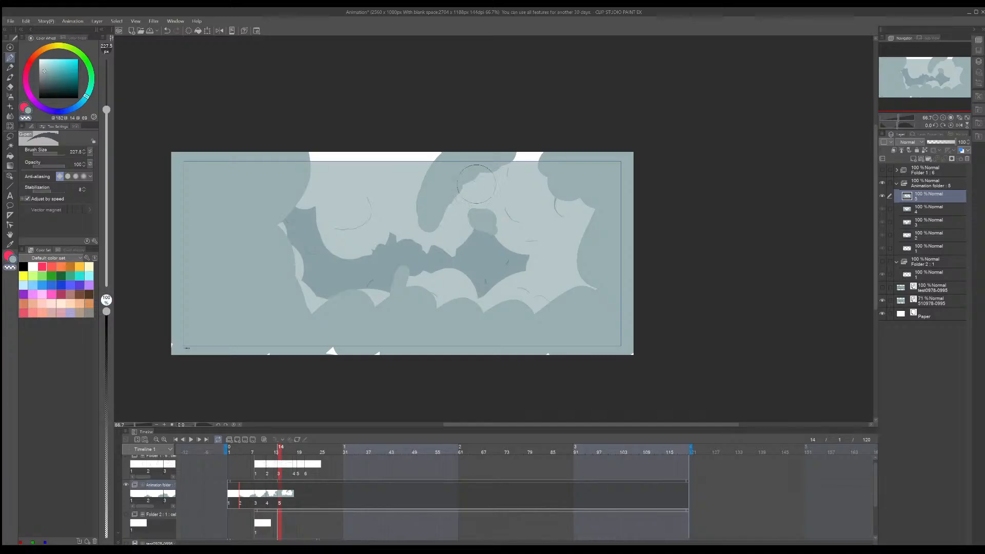
pyautogui.hotkey('ctrl', 'z')
pyautogui.hotkey('ctrl', 'z')
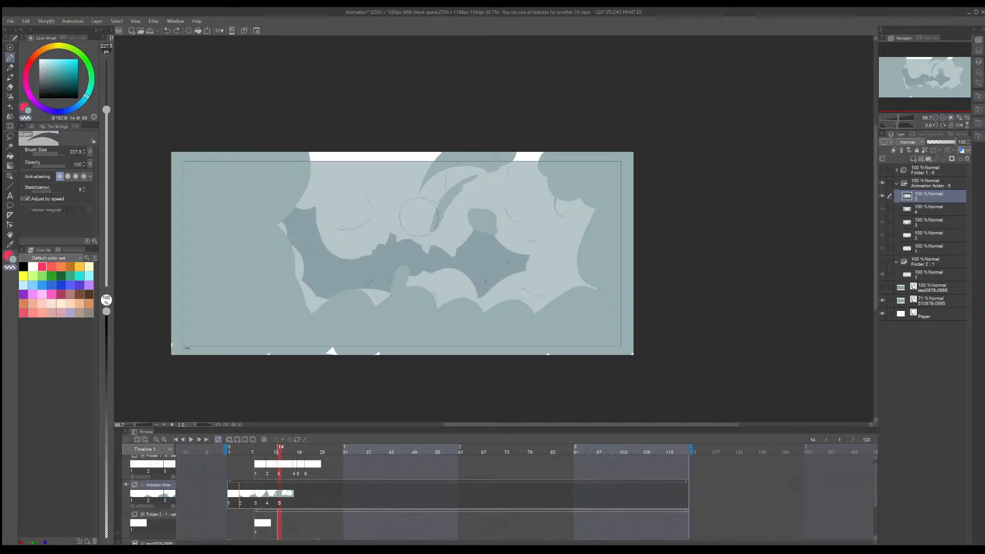
# Step: Try sketching red arrows on cel 5 for the direction in which the clouds close in, and undo them
pyautogui.press('x')
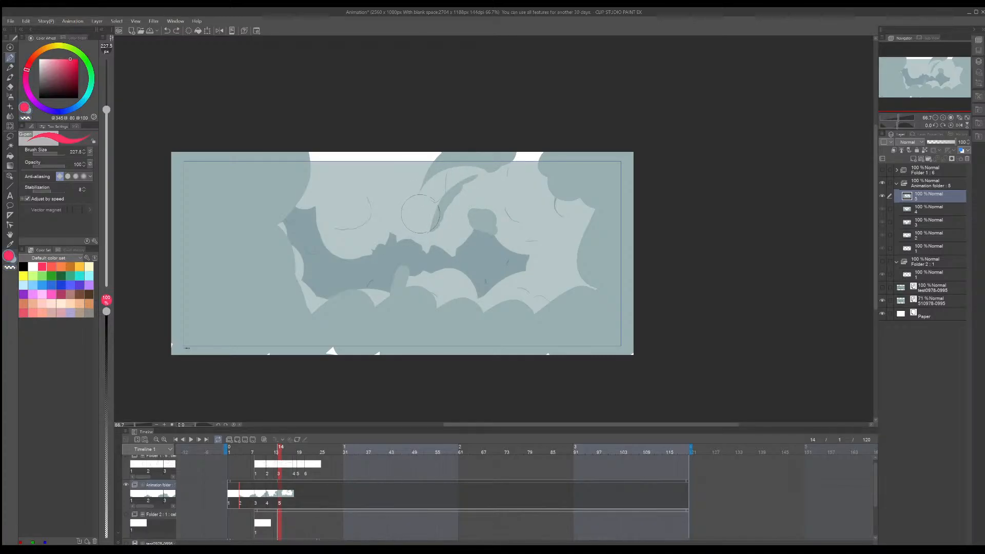
pyautogui.moveTo(473, 160); pyautogui.dragTo(428, 231)
pyautogui.moveTo(296, 183)
pyautogui.mouseDown()
pyautogui.moveTo(355, 264)
pyautogui.moveTo(338, 279)
pyautogui.mouseUp()
pyautogui.moveTo(418, 321)
pyautogui.mouseDown()
pyautogui.moveTo(461, 246)
pyautogui.moveTo(451, 241)
pyautogui.mouseUp()
pyautogui.hotkey('ctrl', 'z')
pyautogui.hotkey('ctrl', 'z')
pyautogui.hotkey('ctrl', 'z')
pyautogui.hotkey('ctrl', 'z')
pyautogui.hotkey('ctrl', 'z')
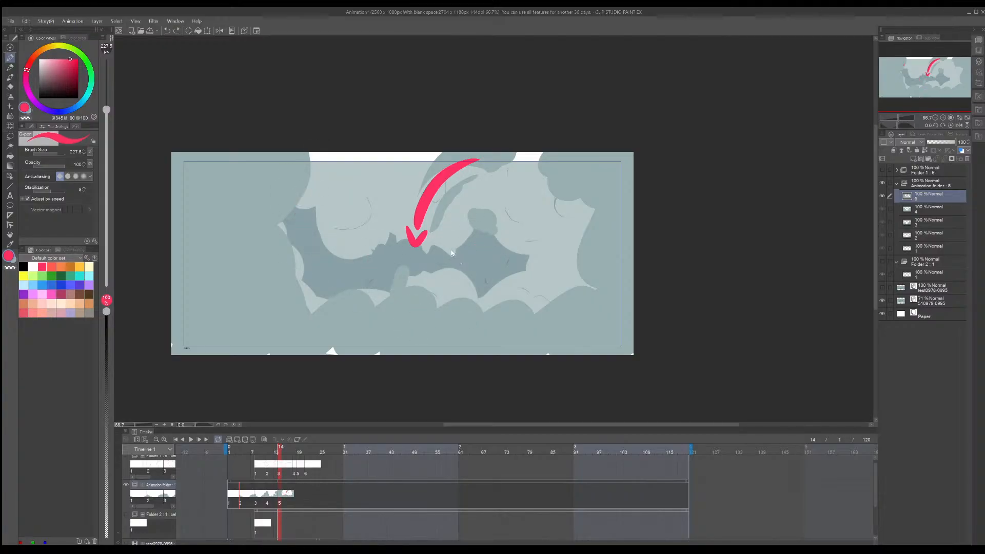
# Step: Paint a thick puff hanging from the top of cel 5 and build the right cloud inward, comparing with cel 4
pyautogui.press('x')
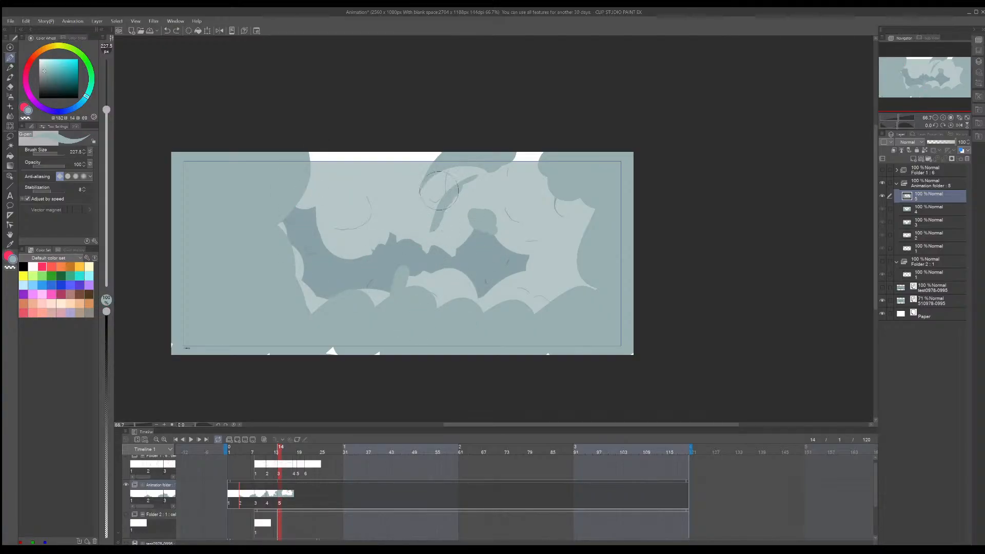
pyautogui.moveTo(439, 190)
pyautogui.mouseDown()
pyautogui.moveTo(434, 210)
pyautogui.moveTo(425, 179)
pyautogui.moveTo(436, 154)
pyautogui.moveTo(578, 176)
pyautogui.moveTo(580, 239)
pyautogui.moveTo(564, 288)
pyautogui.mouseUp()
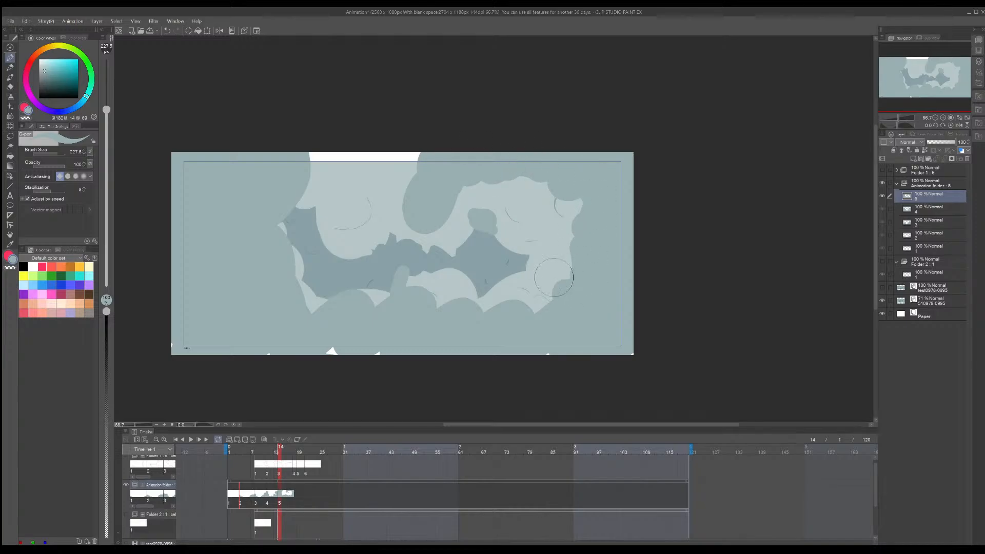
pyautogui.press(',')
pyautogui.press('.')
pyautogui.hotkey('ctrl', 'Left')
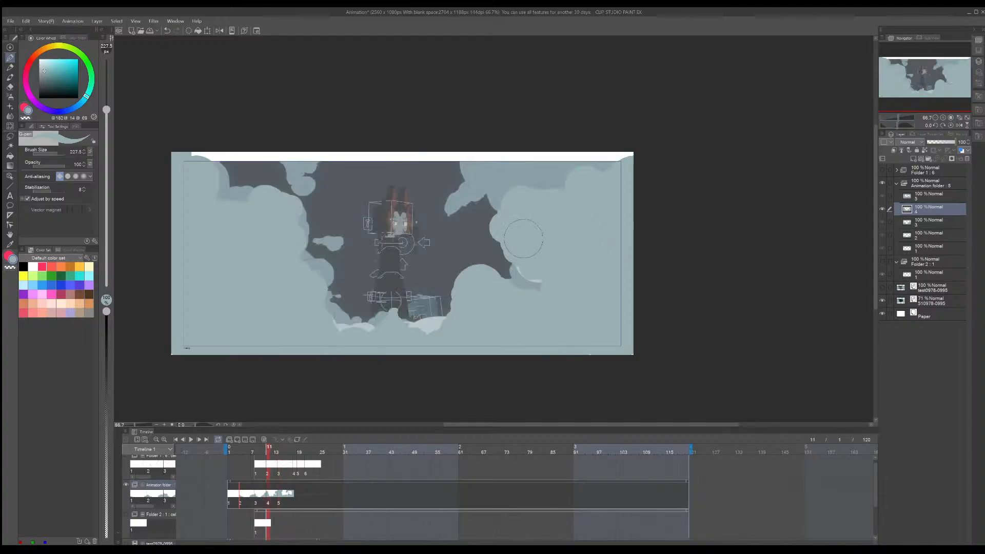
pyautogui.hotkey('ctrl', 'Right')
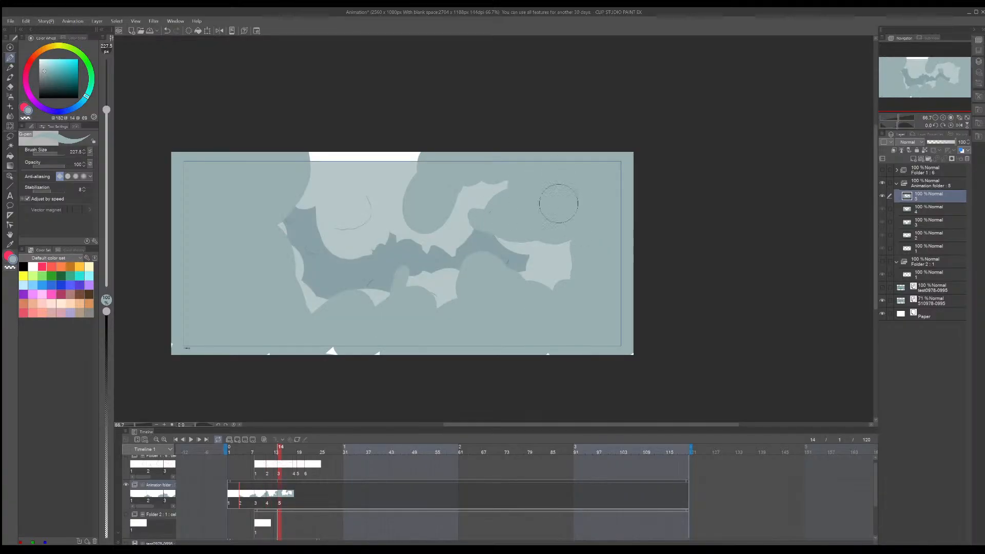
# Step: Fill the lower-right cloud and the remaining holes along the bottom of cel 5, and compare it with cel 4
pyautogui.moveTo(543, 256)
pyautogui.mouseDown()
pyautogui.moveTo(558, 279)
pyautogui.moveTo(436, 317)
pyautogui.mouseUp()
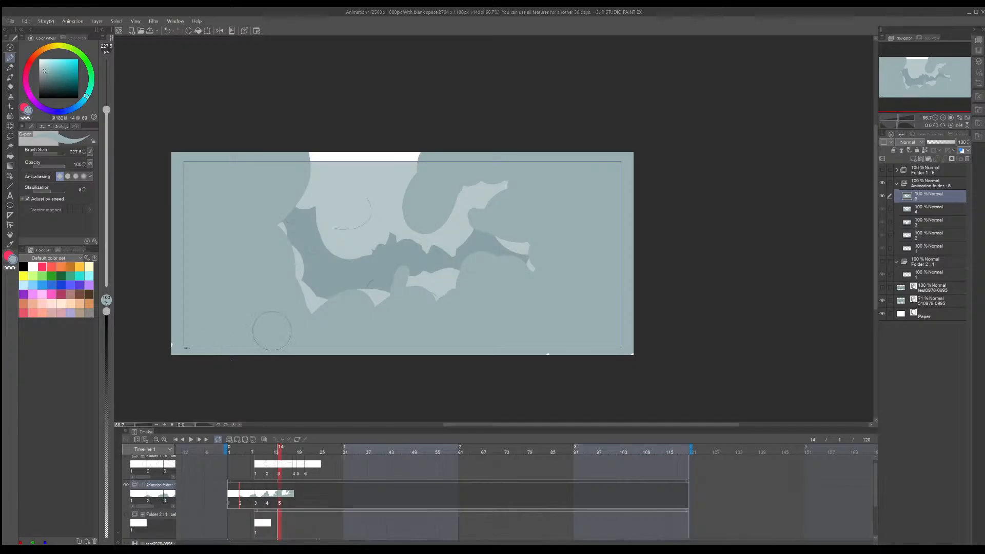
pyautogui.hotkey('ctrl', 'Left')
pyautogui.hotkey('ctrl', 'Right')
# Step: Erase the upper-left part of the left cloud on cel 5 and repaint its edge as rounded puffs down its inner side
pyautogui.moveTo(270, 160)
pyautogui.mouseDown()
pyautogui.moveTo(262, 154)
pyautogui.moveTo(308, 139)
pyautogui.moveTo(209, 147)
pyautogui.moveTo(277, 203)
pyautogui.moveTo(263, 195)
pyautogui.mouseUp()
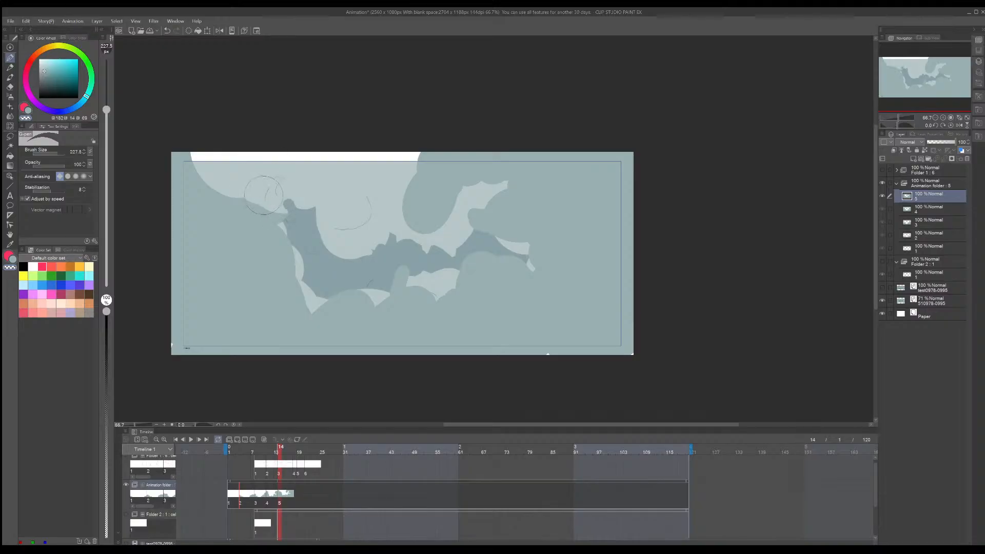
pyautogui.press('x')
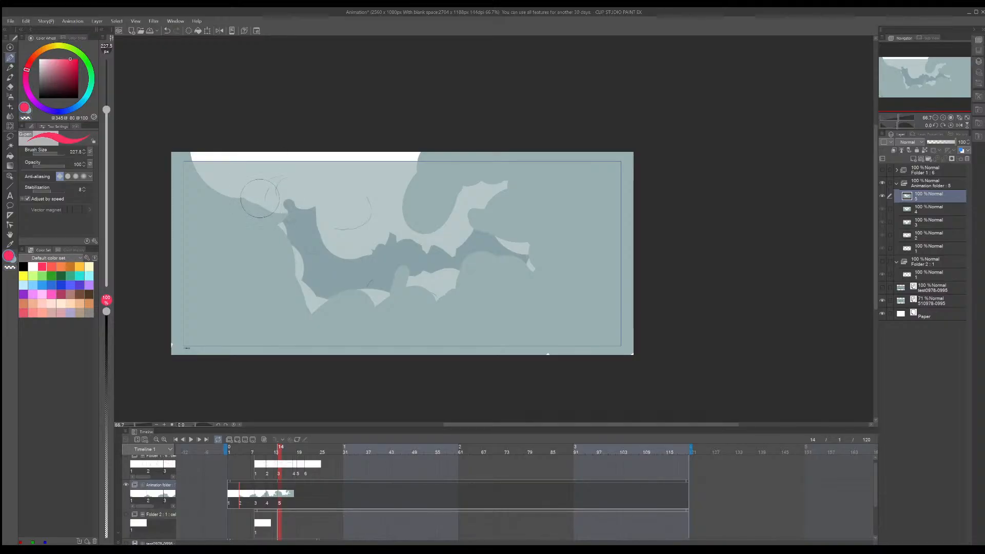
pyautogui.press('x')
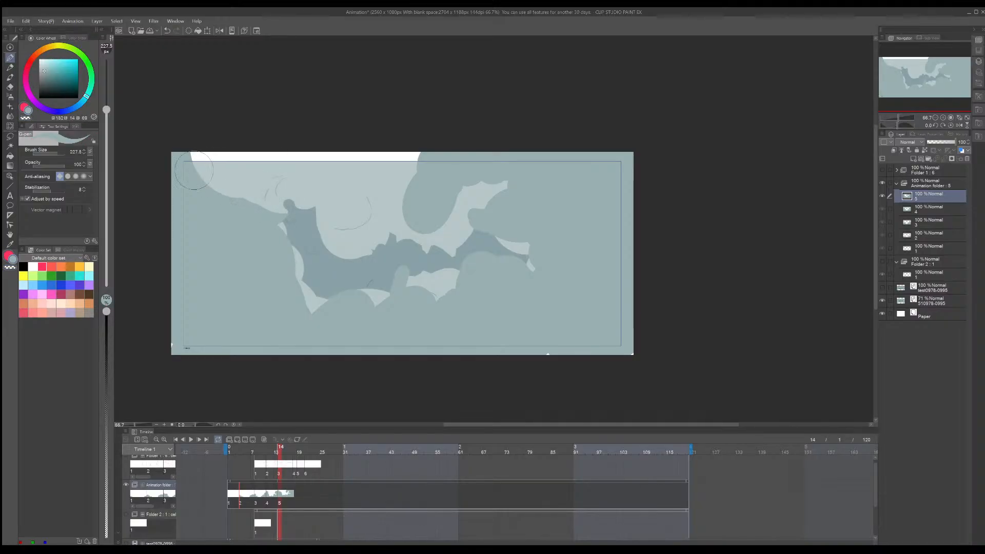
pyautogui.moveTo(194, 170)
pyautogui.mouseDown()
pyautogui.moveTo(252, 200)
pyautogui.moveTo(281, 228)
pyautogui.moveTo(284, 251)
pyautogui.mouseUp()
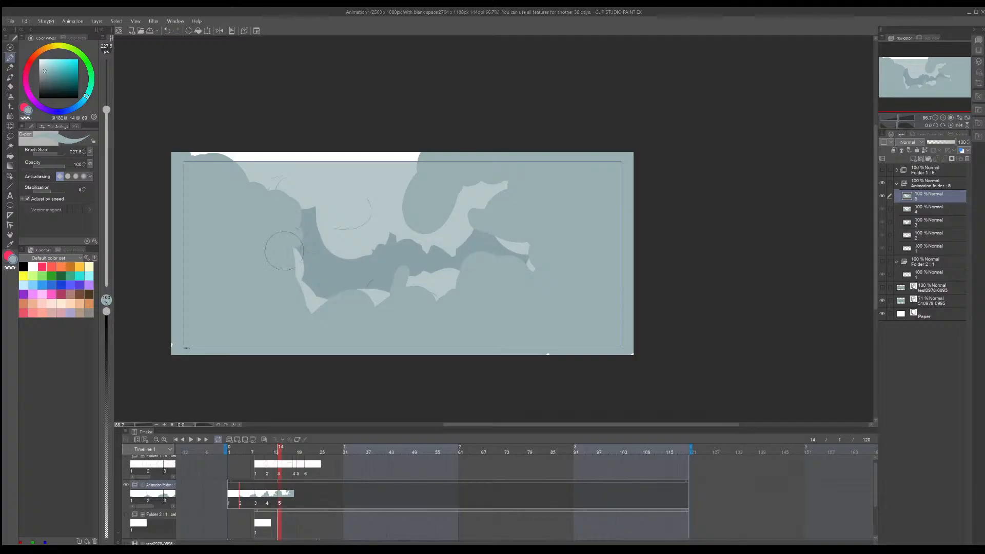
pyautogui.moveTo(288, 304)
pyautogui.mouseDown()
pyautogui.moveTo(328, 279)
pyautogui.moveTo(311, 308)
pyautogui.moveTo(324, 303)
pyautogui.mouseUp()
pyautogui.moveTo(283, 263); pyautogui.dragTo(316, 270)
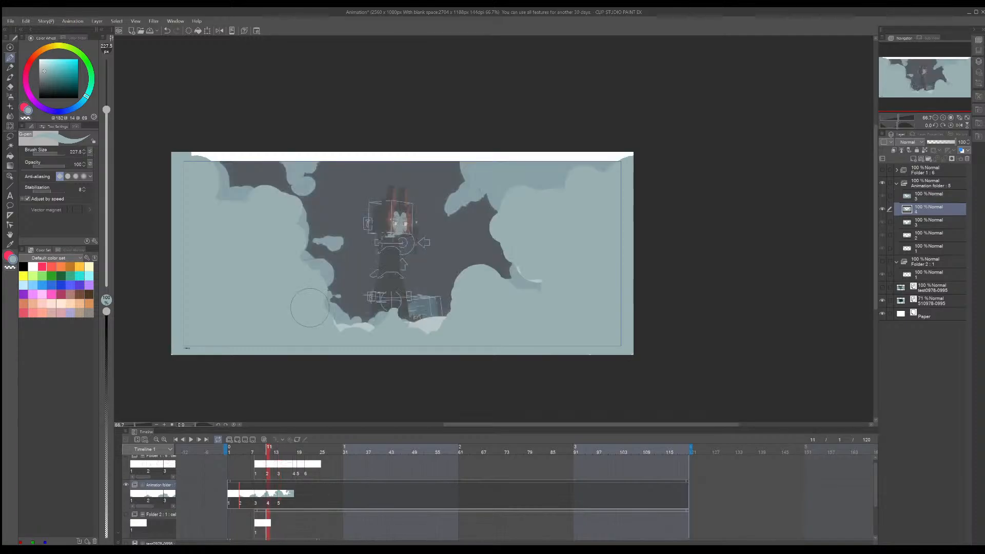
# Step: Paint a rounded puff at the bottom centre of cel 5 and fill the gaps between the right-hand clouds
pyautogui.moveTo(310, 311)
pyautogui.mouseDown()
pyautogui.moveTo(376, 299)
pyautogui.moveTo(398, 276)
pyautogui.mouseUp()
pyautogui.scroll(5, 381, 276)
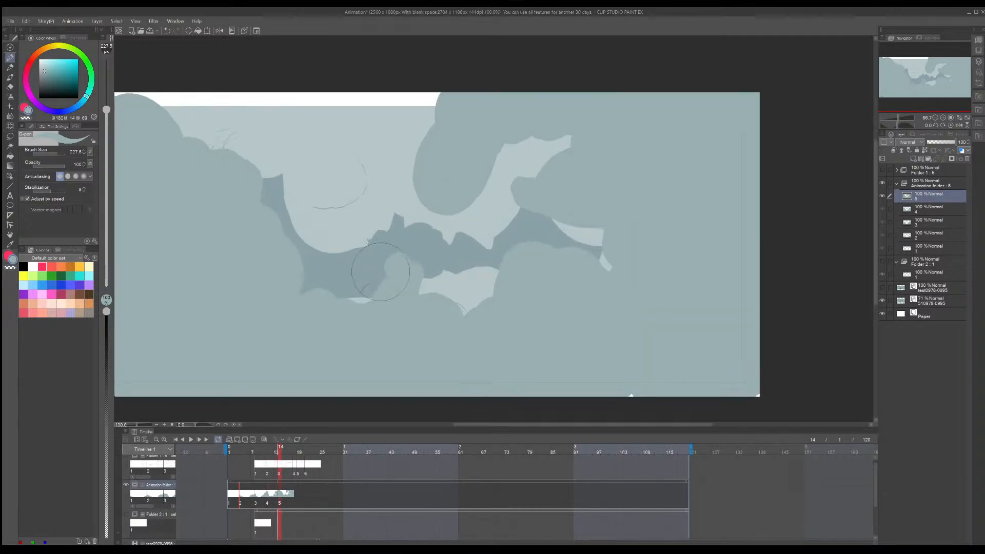
pyautogui.moveTo(448, 298)
pyautogui.mouseDown()
pyautogui.moveTo(488, 308)
pyautogui.moveTo(512, 330)
pyautogui.moveTo(556, 295)
pyautogui.moveTo(582, 231)
pyautogui.moveTo(600, 228)
pyautogui.mouseUp()
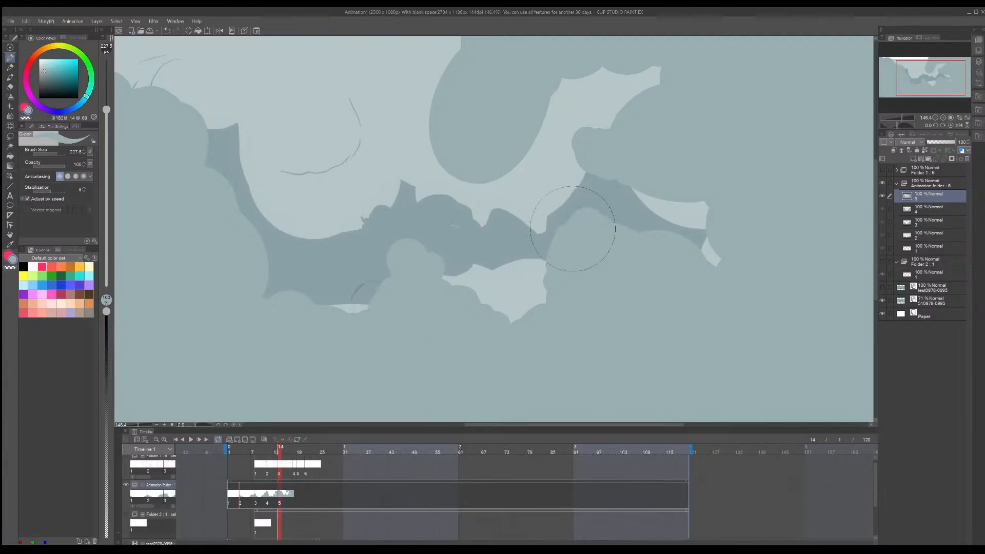
pyautogui.moveTo(708, 266); pyautogui.dragTo(715, 267)
pyautogui.moveTo(714, 207)
pyautogui.mouseDown()
pyautogui.moveTo(699, 209)
pyautogui.moveTo(682, 187)
pyautogui.moveTo(644, 181)
pyautogui.moveTo(582, 143)
pyautogui.moveTo(638, 99)
pyautogui.moveTo(607, 161)
pyautogui.moveTo(666, 196)
pyautogui.moveTo(705, 259)
pyautogui.moveTo(636, 233)
pyautogui.mouseUp()
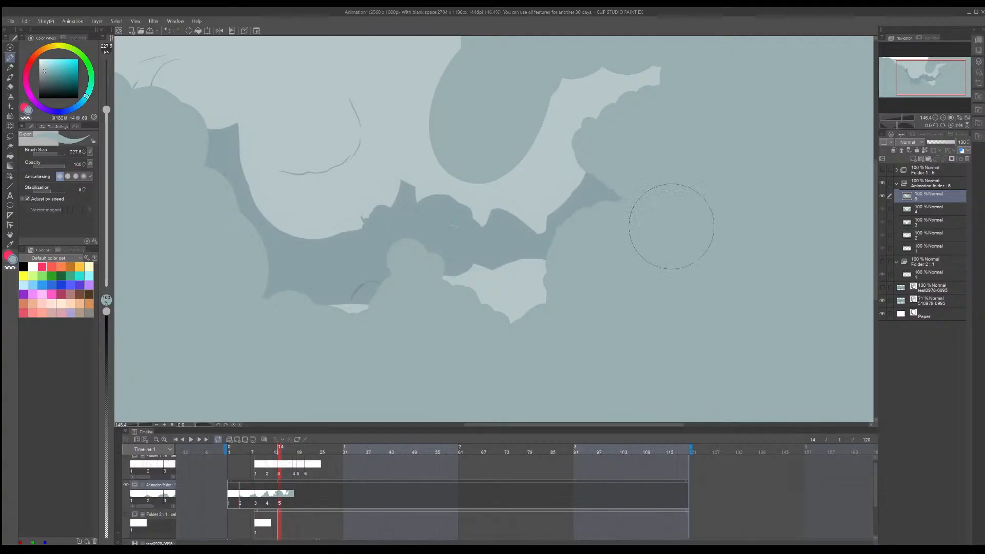
pyautogui.scroll(1, 611, 202)
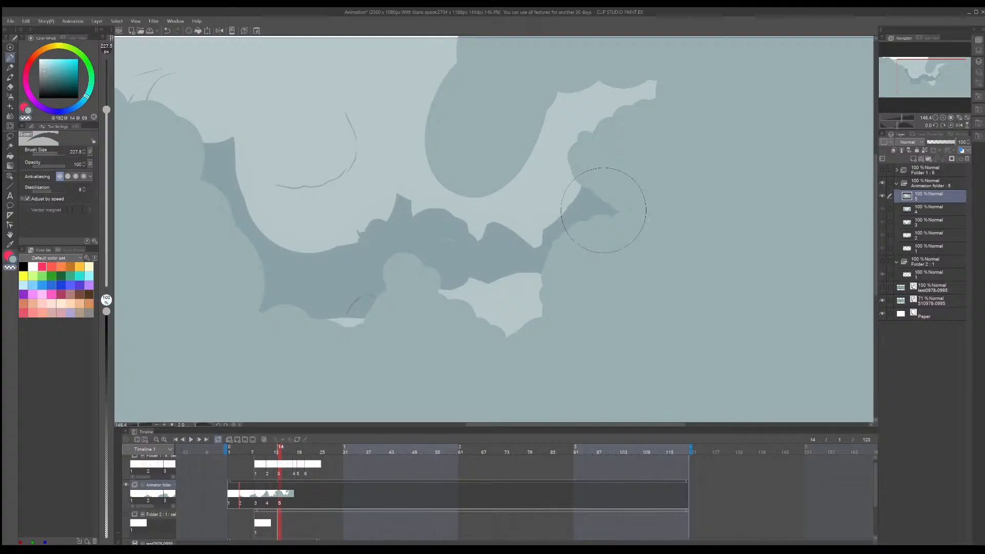
pyautogui.moveTo(625, 218)
pyautogui.mouseDown()
pyautogui.moveTo(591, 248)
pyautogui.moveTo(589, 238)
pyautogui.moveTo(638, 233)
pyautogui.mouseUp()
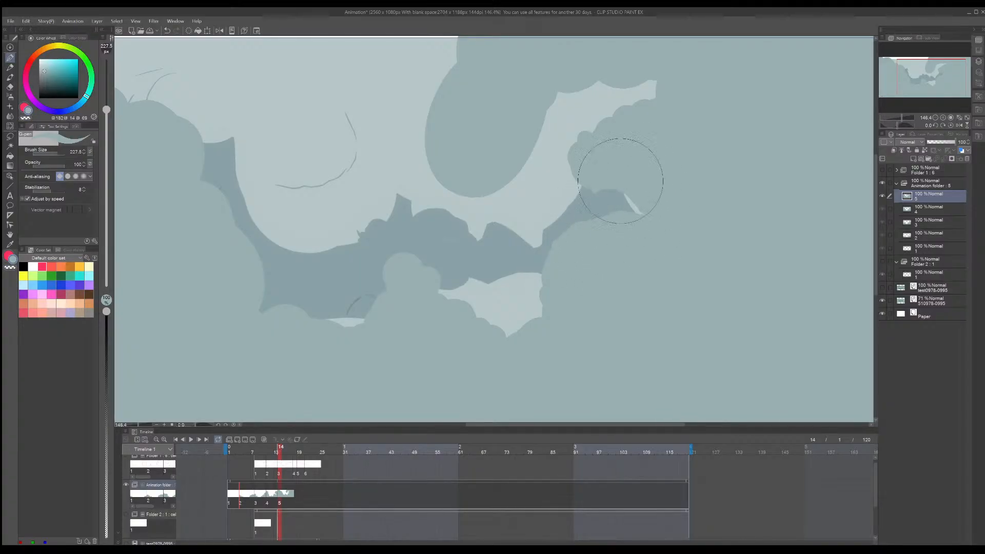
pyautogui.moveTo(620, 181)
pyautogui.mouseDown()
pyautogui.moveTo(626, 191)
pyautogui.moveTo(605, 176)
pyautogui.moveTo(596, 184)
pyautogui.moveTo(642, 209)
pyautogui.moveTo(633, 213)
pyautogui.mouseUp()
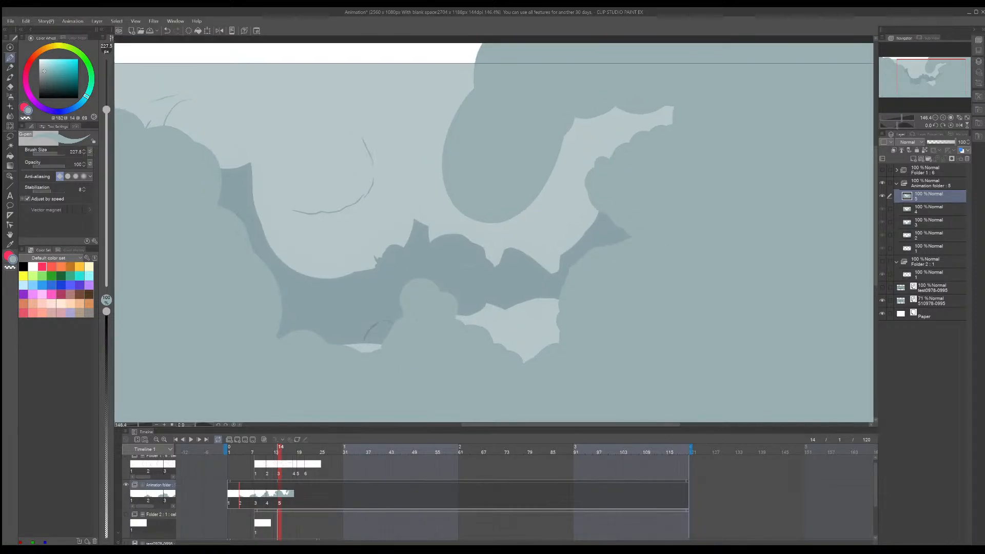
# Step: Fill out the right cloud's inner edge on cel 5 with rounded lobes and erase the lower part of the puff hanging beside it
pyautogui.moveTo(596, 183)
pyautogui.mouseDown()
pyautogui.moveTo(620, 209)
pyautogui.moveTo(611, 202)
pyautogui.moveTo(618, 166)
pyautogui.moveTo(660, 150)
pyautogui.moveTo(682, 158)
pyautogui.moveTo(618, 193)
pyautogui.moveTo(644, 218)
pyautogui.mouseUp()
pyautogui.moveTo(579, 267); pyautogui.dragTo(624, 248)
pyautogui.moveTo(700, 216); pyautogui.dragTo(684, 198)
pyautogui.moveTo(624, 295)
pyautogui.mouseDown()
pyautogui.moveTo(608, 314)
pyautogui.moveTo(592, 389)
pyautogui.mouseUp()
pyautogui.moveTo(501, 237)
pyautogui.mouseDown()
pyautogui.moveTo(521, 272)
pyautogui.moveTo(510, 269)
pyautogui.moveTo(554, 242)
pyautogui.moveTo(504, 188)
pyautogui.moveTo(544, 238)
pyautogui.mouseUp()
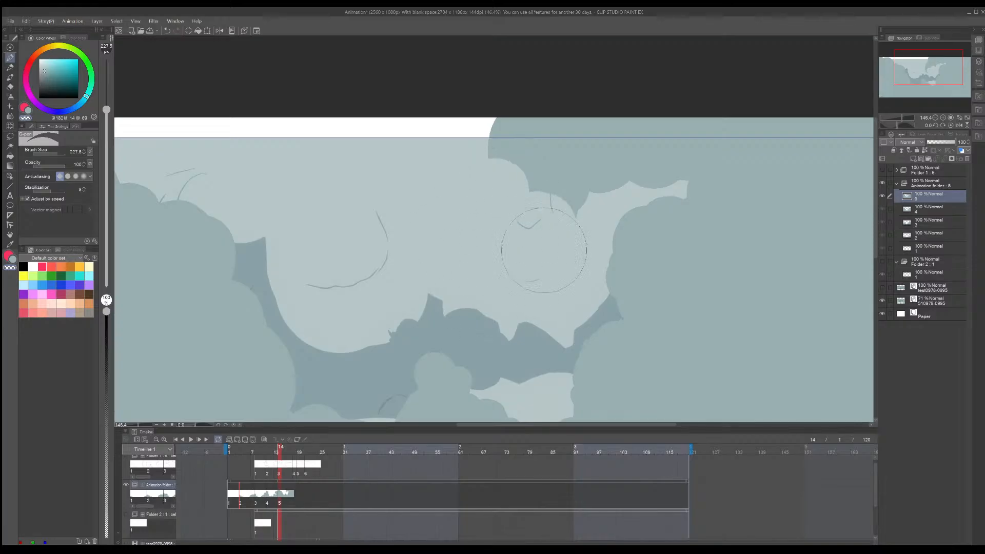
# Step: Repaint the puff hanging from the top of cel 5 as a bulging, downward-tapering shape and round the rim of the hollow beside it
pyautogui.press('c')
pyautogui.moveTo(503, 159); pyautogui.dragTo(477, 288)
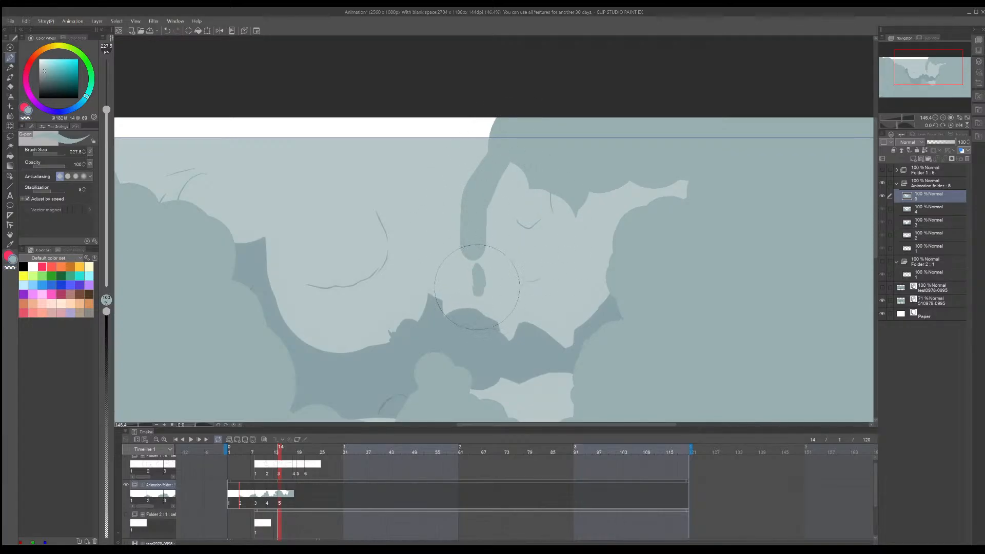
pyautogui.moveTo(462, 233)
pyautogui.mouseDown()
pyautogui.moveTo(469, 187)
pyautogui.moveTo(506, 129)
pyautogui.moveTo(487, 261)
pyautogui.moveTo(474, 263)
pyautogui.moveTo(494, 203)
pyautogui.moveTo(541, 148)
pyautogui.mouseUp()
pyautogui.moveTo(486, 194)
pyautogui.mouseDown()
pyautogui.moveTo(484, 154)
pyautogui.moveTo(477, 181)
pyautogui.moveTo(462, 146)
pyautogui.moveTo(523, 163)
pyautogui.moveTo(510, 208)
pyautogui.moveTo(546, 165)
pyautogui.moveTo(517, 220)
pyautogui.moveTo(556, 205)
pyautogui.moveTo(545, 208)
pyautogui.moveTo(545, 166)
pyautogui.moveTo(593, 159)
pyautogui.moveTo(600, 183)
pyautogui.mouseUp()
pyautogui.moveTo(544, 214)
pyautogui.mouseDown()
pyautogui.moveTo(513, 257)
pyautogui.moveTo(527, 220)
pyautogui.moveTo(583, 193)
pyautogui.moveTo(562, 186)
pyautogui.moveTo(609, 176)
pyautogui.moveTo(691, 179)
pyautogui.moveTo(714, 203)
pyautogui.mouseUp()
pyautogui.press('c')
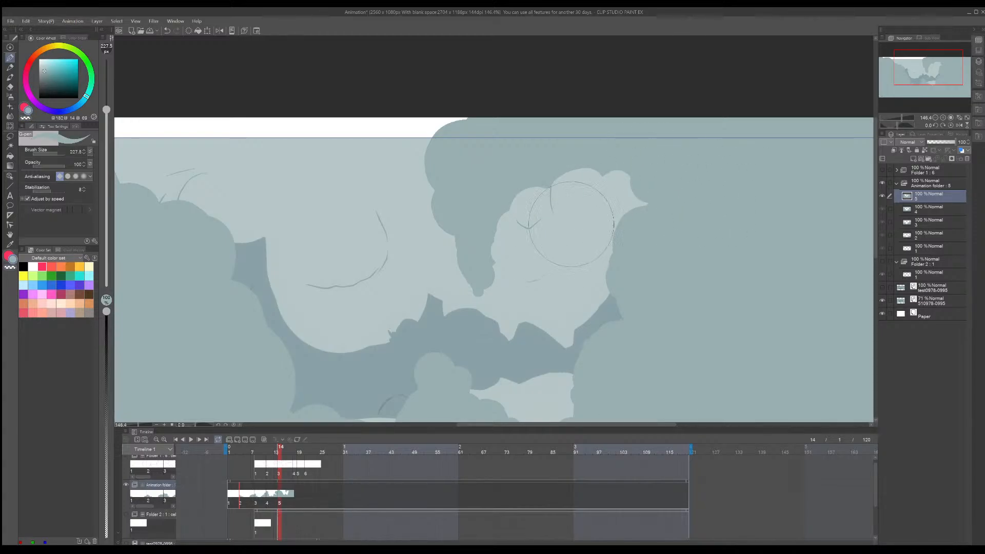
# Step: Erase and repaint the tip of the hanging puff on cel 5 so it curls toward the right cloud
pyautogui.press('c')
pyautogui.moveTo(551, 204)
pyautogui.mouseDown()
pyautogui.moveTo(565, 199)
pyautogui.moveTo(549, 200)
pyautogui.mouseUp()
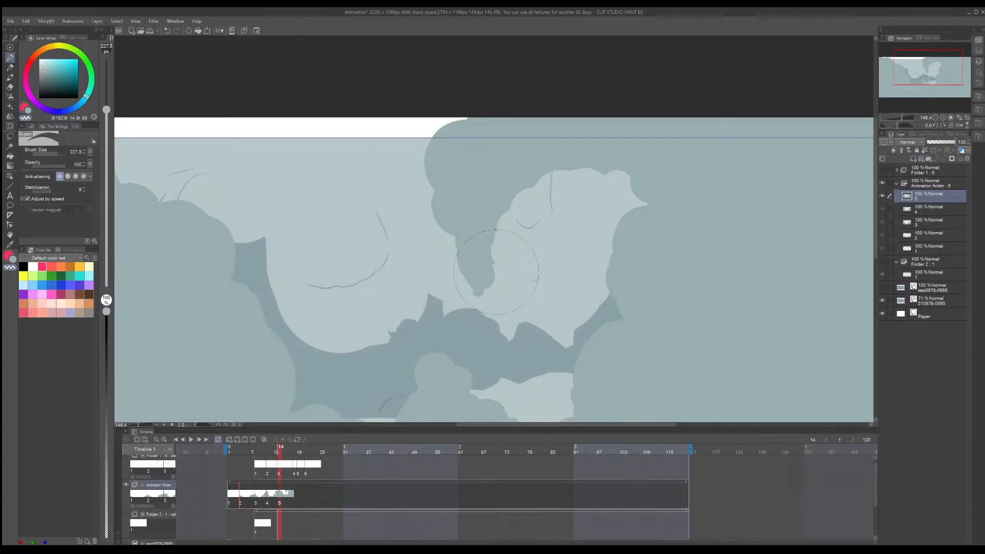
pyautogui.press('c')
pyautogui.moveTo(479, 279)
pyautogui.mouseDown()
pyautogui.moveTo(485, 295)
pyautogui.moveTo(494, 287)
pyautogui.moveTo(465, 301)
pyautogui.moveTo(482, 296)
pyautogui.mouseUp()
pyautogui.press('c')
pyautogui.press('c')
pyautogui.press('c')
pyautogui.press('c')
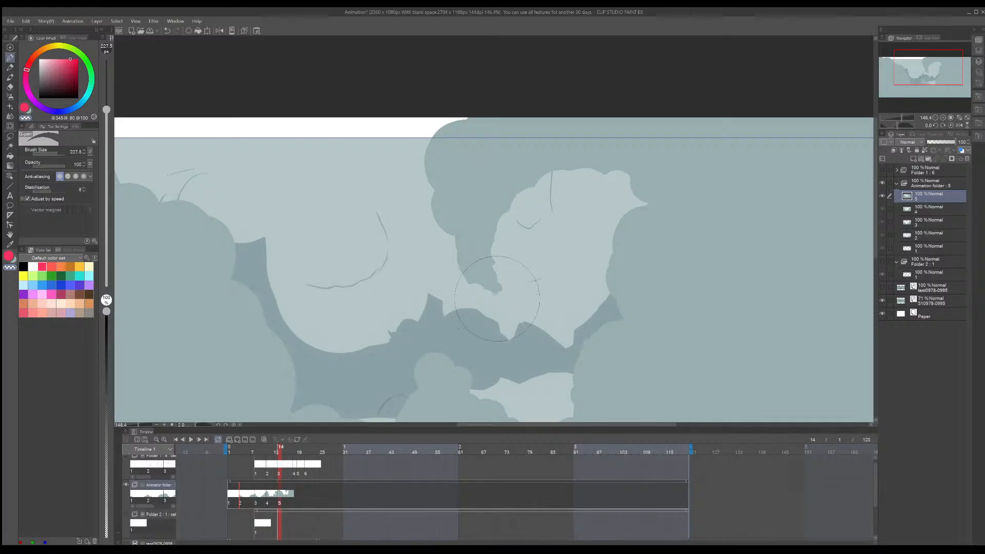
# Step: Paint a small separate puff at the top edge of cel 5, between the left cloud and the hanging puff
pyautogui.scroll(-10, 536, 250)
pyautogui.scroll(6, 577, 253)
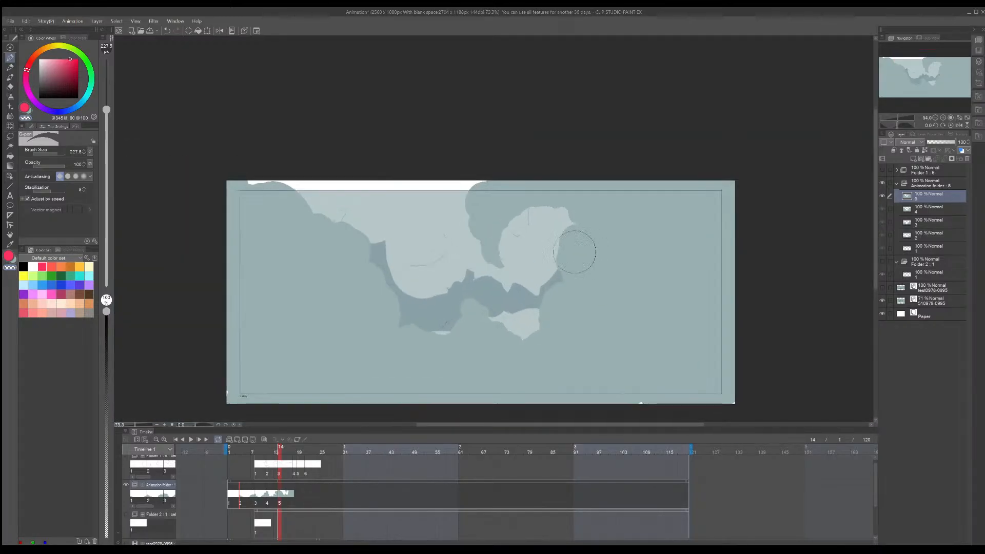
pyautogui.press('c')
pyautogui.scroll(2, 410, 231)
pyautogui.press('c')
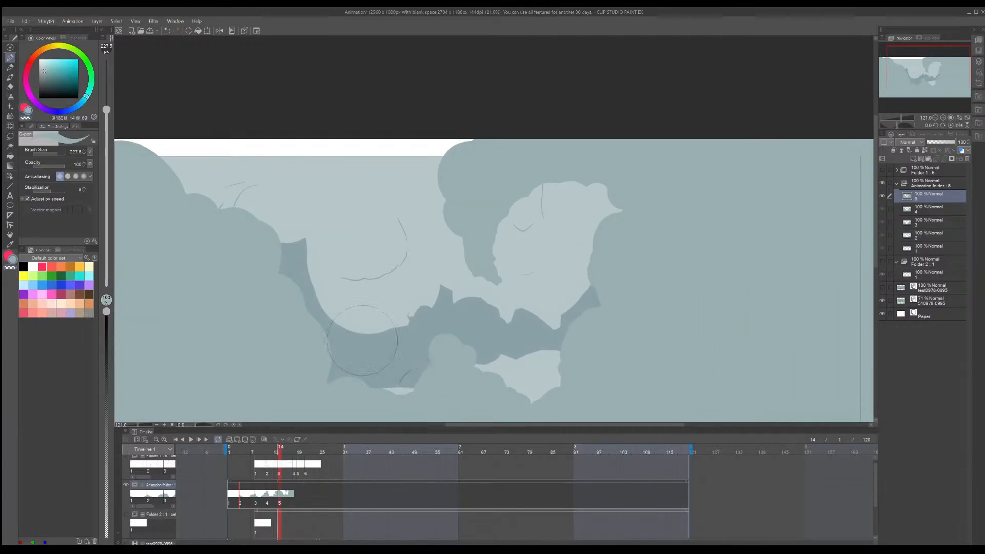
pyautogui.moveTo(303, 156)
pyautogui.mouseDown()
pyautogui.moveTo(336, 180)
pyautogui.moveTo(334, 165)
pyautogui.mouseUp()
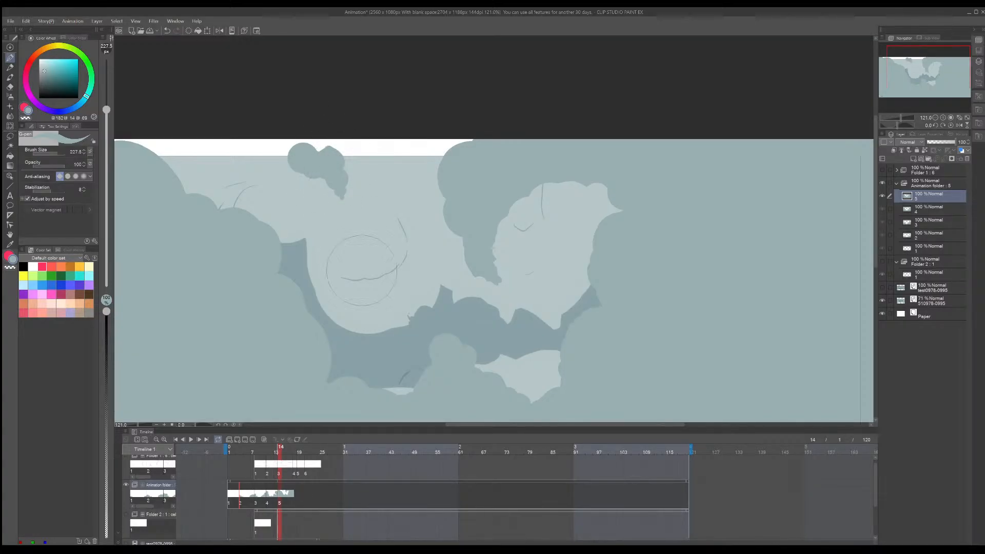
pyautogui.scroll(-2, 450, 272)
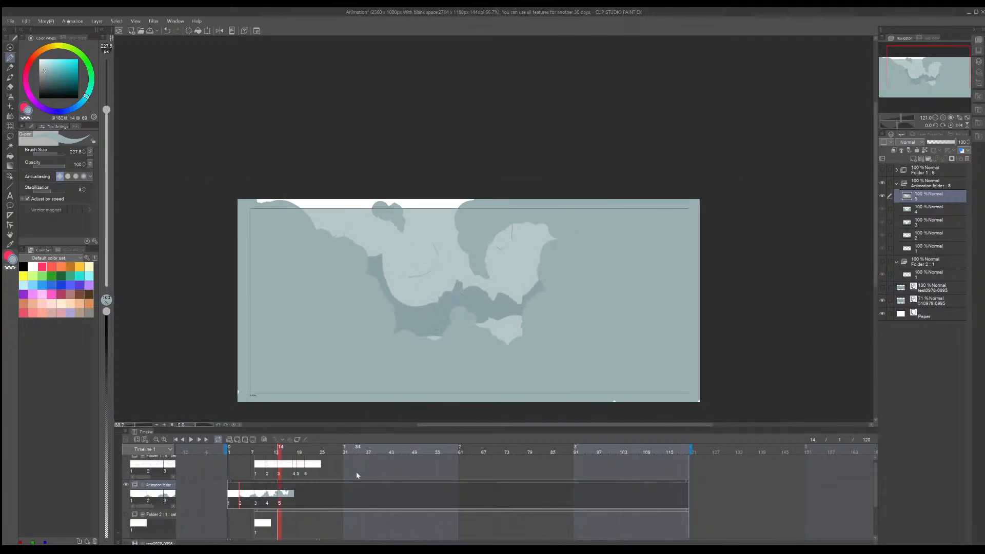
# Step: Go to frame 18 and try red motion arcs beside the right cloud, undoing each one
pyautogui.click(294, 494)
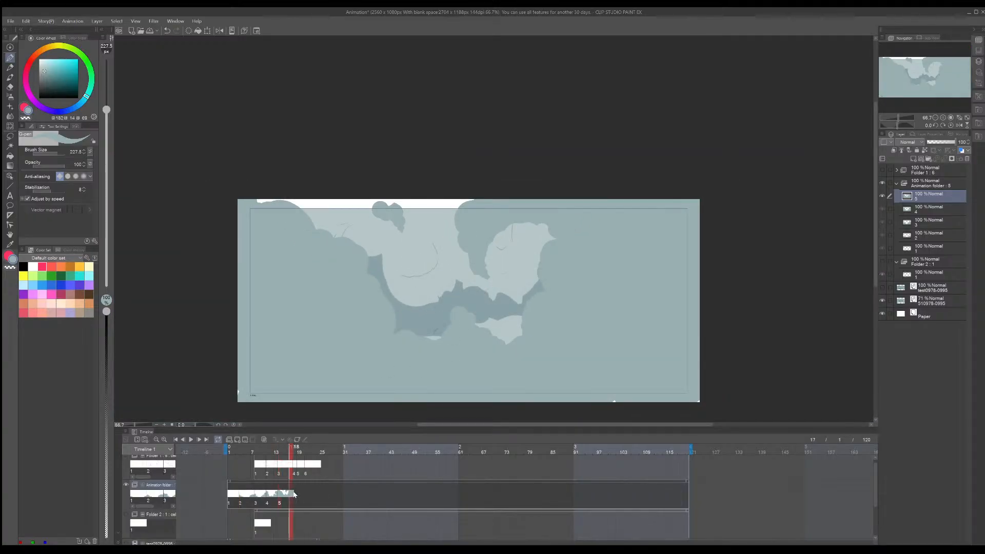
pyautogui.click(296, 492)
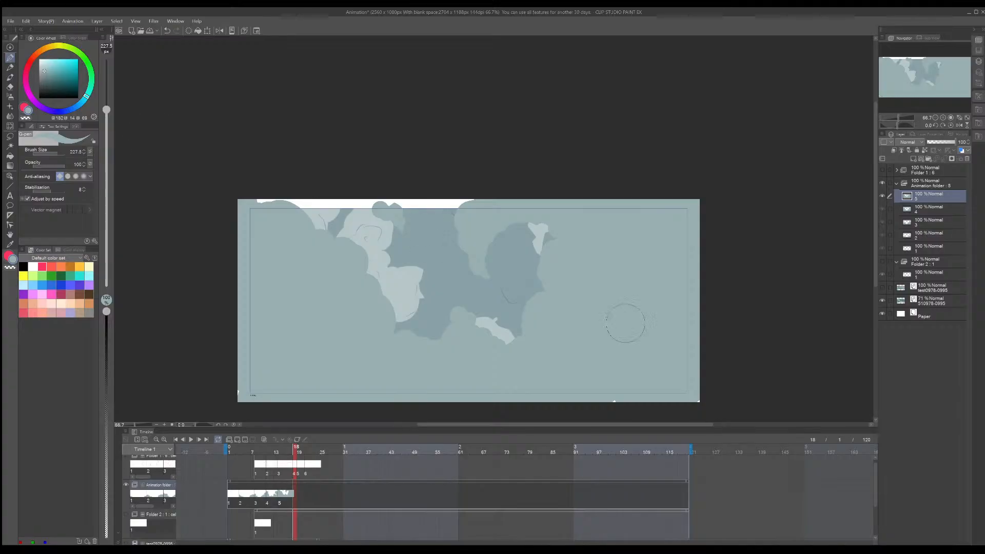
pyautogui.press('x')
pyautogui.moveTo(521, 207)
pyautogui.mouseDown()
pyautogui.moveTo(468, 241)
pyautogui.moveTo(507, 352)
pyautogui.mouseUp()
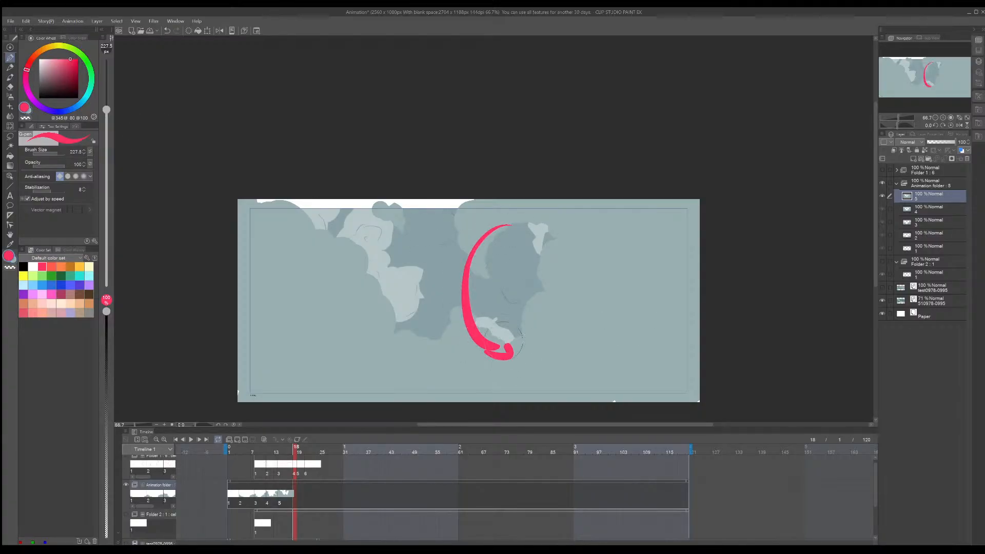
pyautogui.hotkey('ctrl', 'z')
pyautogui.moveTo(485, 207)
pyautogui.mouseDown()
pyautogui.moveTo(464, 236)
pyautogui.moveTo(495, 262)
pyautogui.mouseUp()
pyautogui.hotkey('ctrl', 'z')
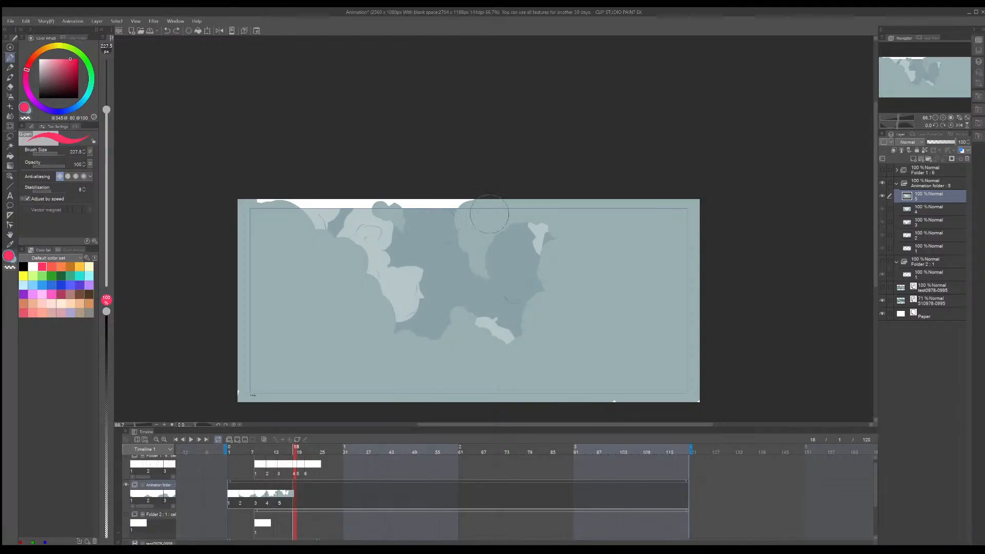
pyautogui.moveTo(473, 206); pyautogui.dragTo(440, 319)
pyautogui.hotkey('ctrl', 'z')
# Step: Try sketching curved red arrows on both clouds for their inward curling motion, and undo them
pyautogui.moveTo(323, 243); pyautogui.dragTo(432, 300)
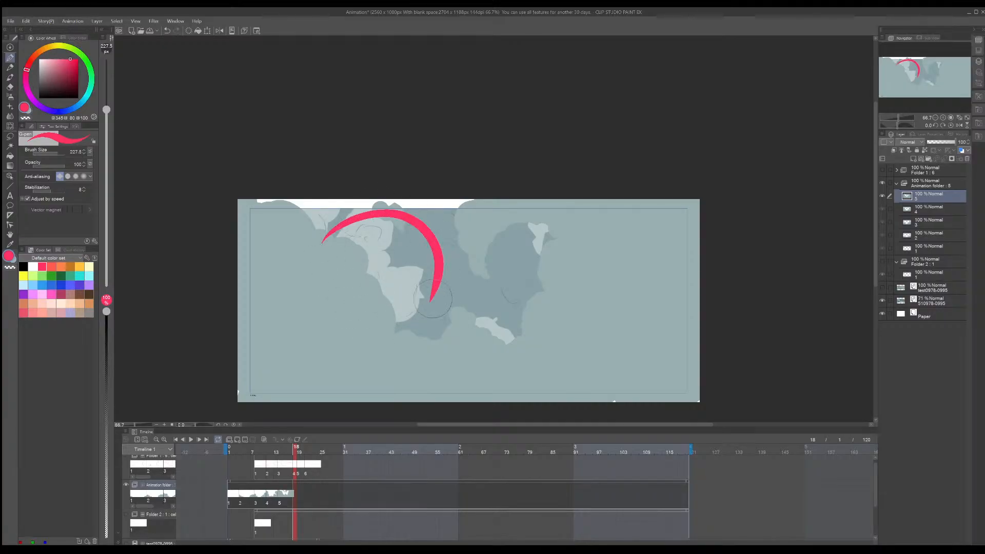
pyautogui.moveTo(513, 205)
pyautogui.mouseDown()
pyautogui.moveTo(500, 314)
pyautogui.moveTo(520, 305)
pyautogui.mouseUp()
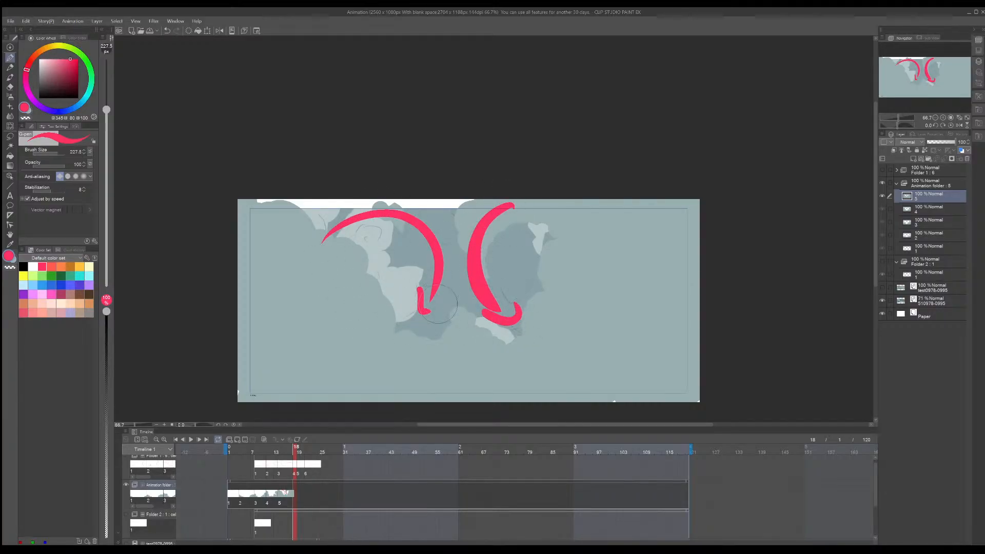
pyautogui.moveTo(424, 301)
pyautogui.mouseDown()
pyautogui.moveTo(328, 289)
pyautogui.moveTo(359, 256)
pyautogui.mouseUp()
pyautogui.moveTo(485, 251); pyautogui.dragTo(502, 282)
pyautogui.hotkey('ctrl', 'z')
pyautogui.hotkey('ctrl', 'z')
pyautogui.hotkey('ctrl', 'z')
pyautogui.hotkey('ctrl', 'z')
pyautogui.moveTo(513, 212)
pyautogui.mouseDown()
pyautogui.moveTo(492, 298)
pyautogui.moveTo(518, 318)
pyautogui.mouseUp()
pyautogui.moveTo(537, 317); pyautogui.dragTo(526, 334)
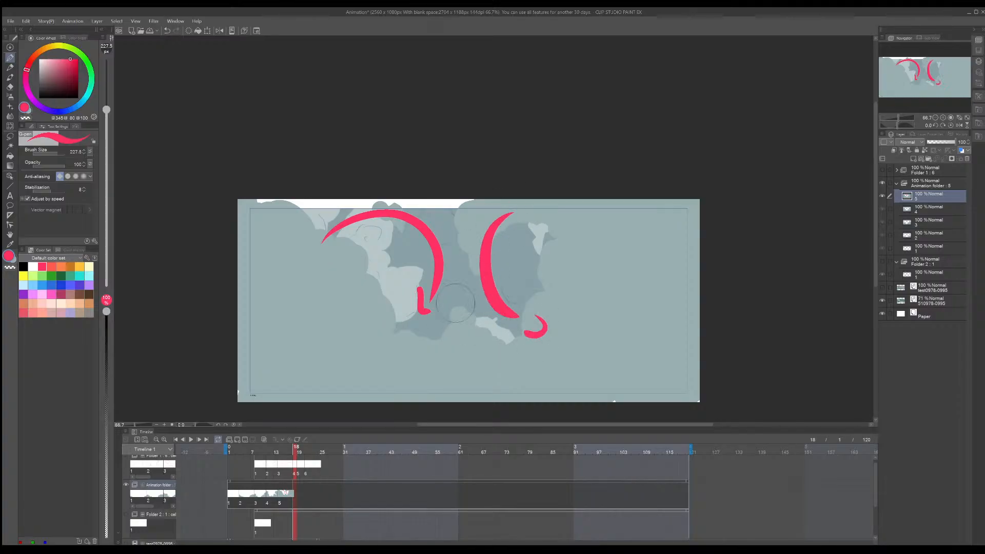
pyautogui.moveTo(452, 302); pyautogui.dragTo(463, 229)
pyautogui.hotkey('ctrl', 'z')
pyautogui.hotkey('ctrl', 'z')
pyautogui.moveTo(458, 334); pyautogui.dragTo(453, 226)
pyautogui.hotkey('ctrl', 'z')
pyautogui.moveTo(463, 344); pyautogui.dragTo(451, 241)
pyautogui.hotkey('ctrl', 'z')
pyautogui.hotkey('ctrl', 'z')
pyautogui.hotkey('ctrl', 'z')
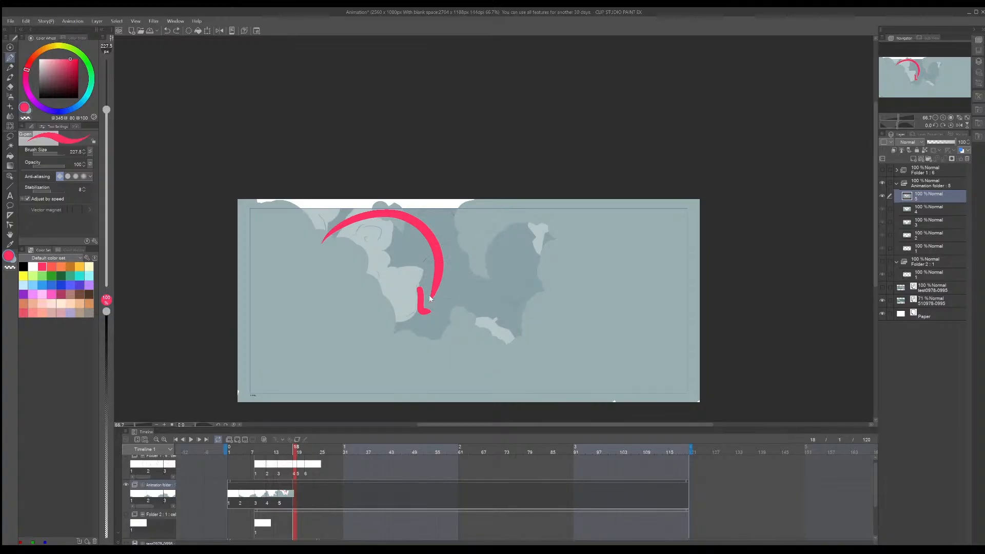
pyautogui.hotkey('ctrl', 'z')
pyautogui.hotkey('ctrl', 'space')
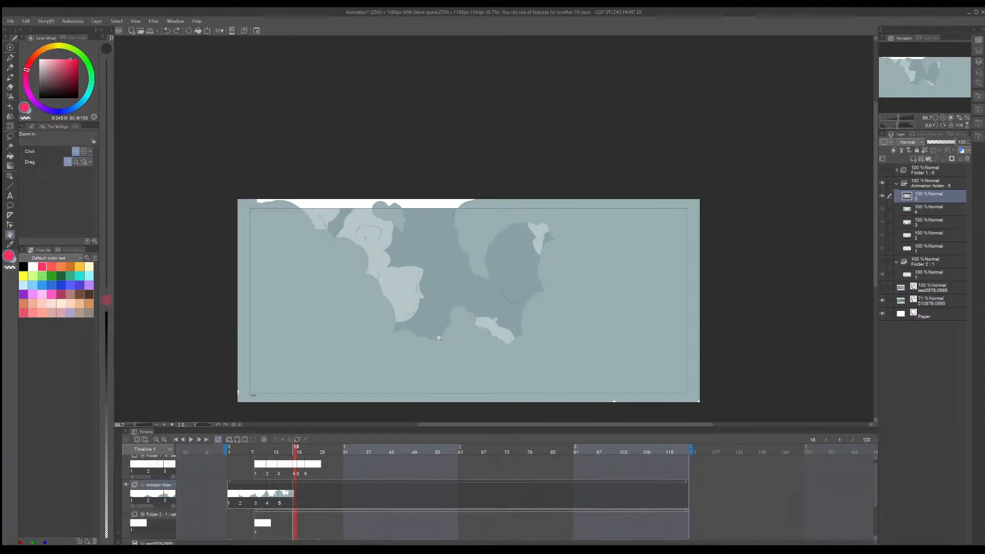
pyautogui.click(280, 501)
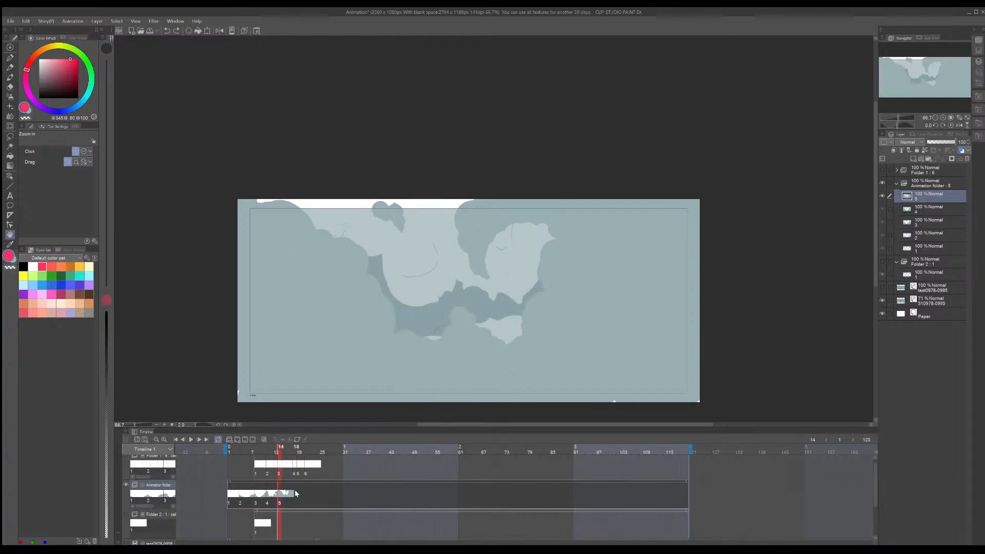
pyautogui.click(296, 494)
pyautogui.hotkey('ctrl', 'a')
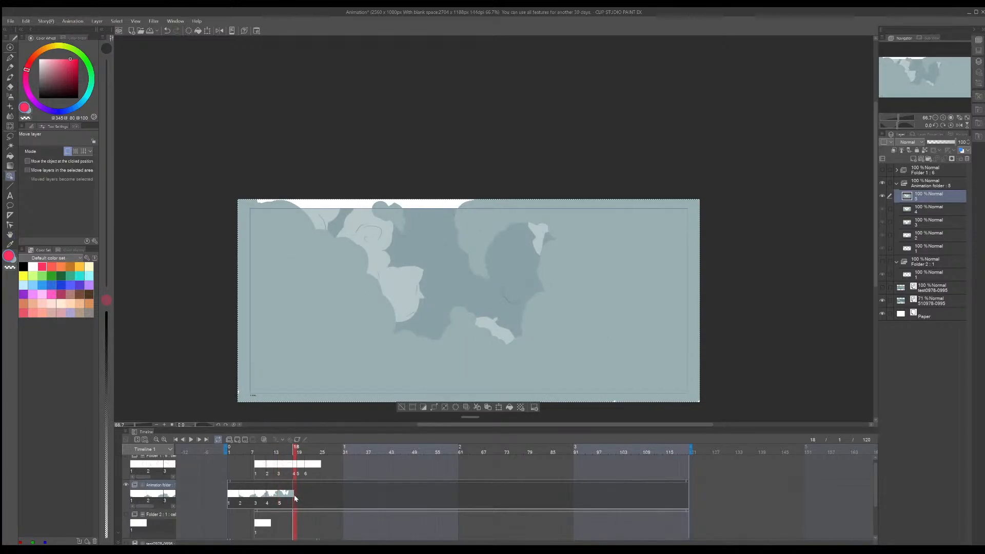
pyautogui.hotkey('ctrl', 'z')
pyautogui.hotkey('ctrl', 'y')
pyautogui.click(293, 496)
pyautogui.hotkey('ctrl', 'z')
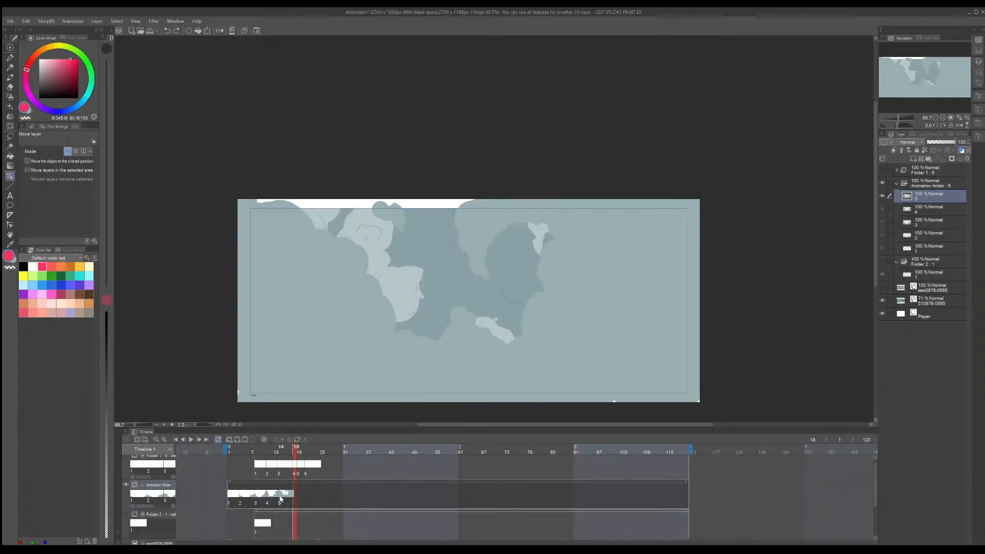
# Step: Add cel 6 at frame 18 as a copy of cel 5
pyautogui.click(281, 499)
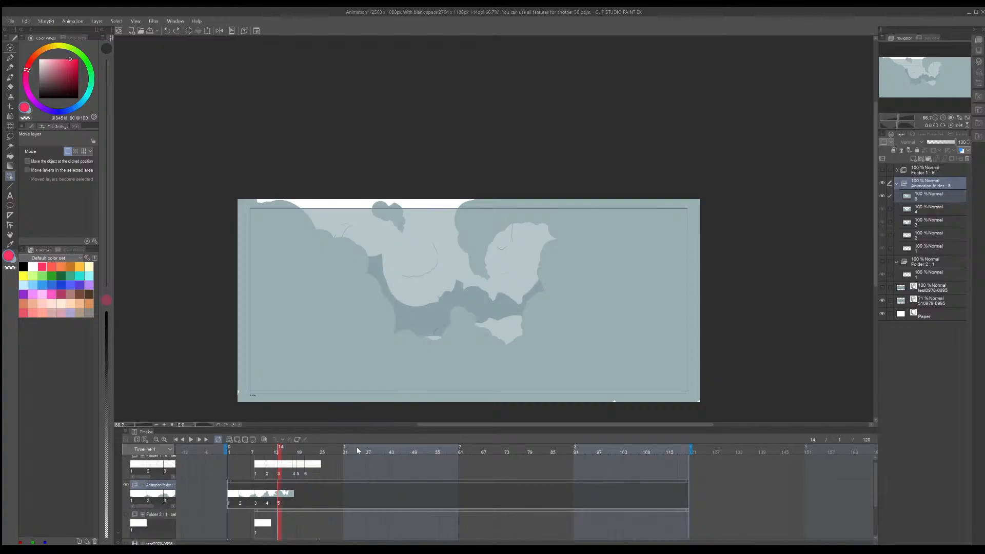
pyautogui.click(279, 501)
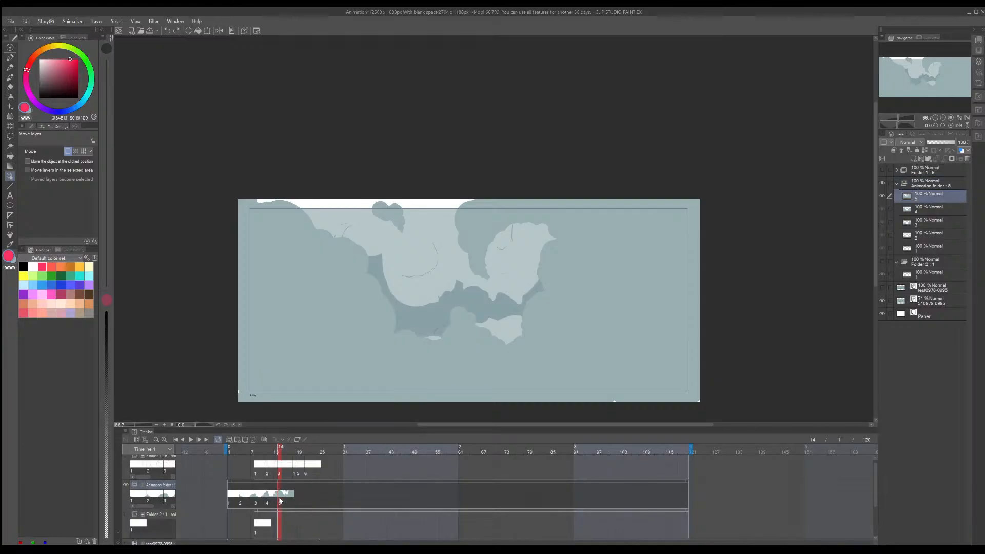
pyautogui.click(295, 452)
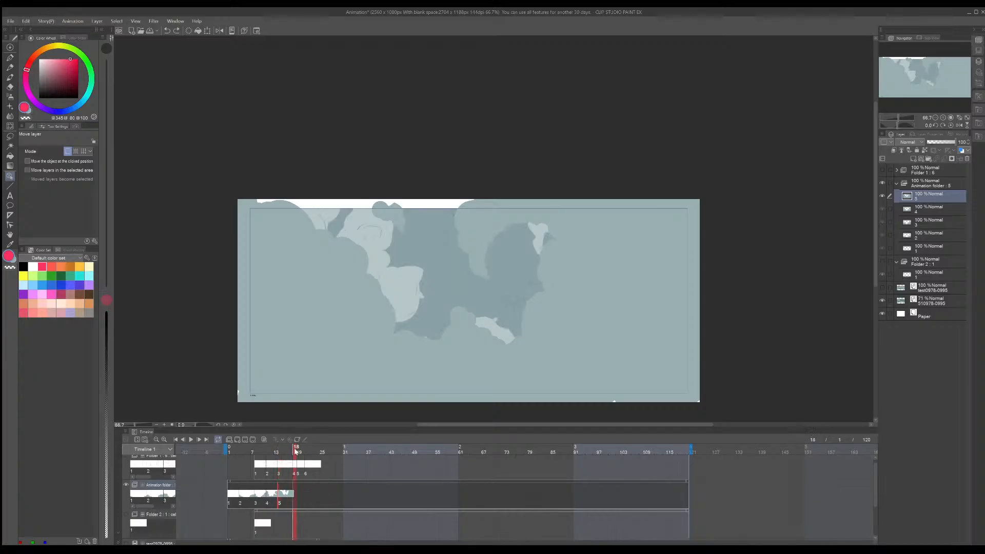
pyautogui.click(237, 440)
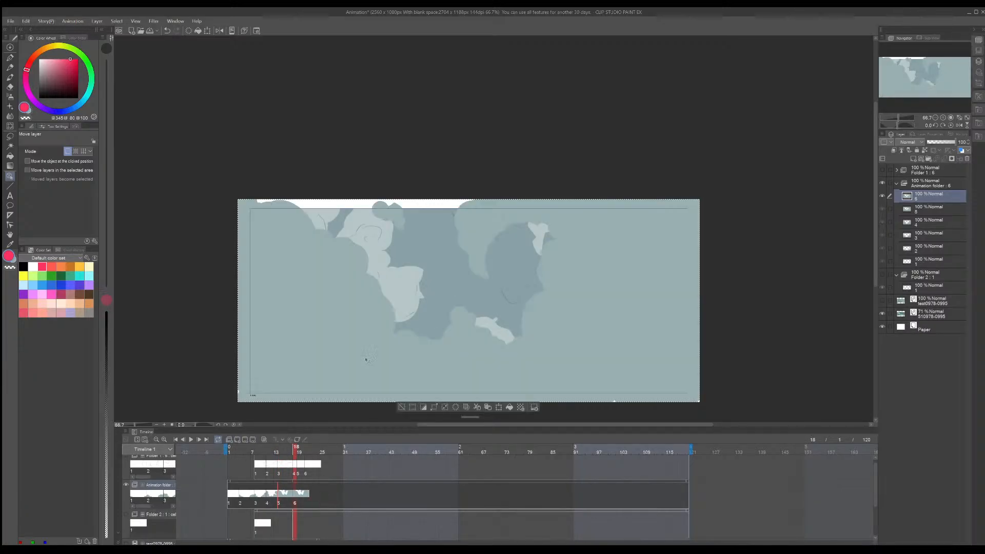
# Step: Push the right cloud's hanging puff on cel 6 outward and around with Liquify, using strength 100 and a brush size of 551.5
pyautogui.scroll(2, 403, 339)
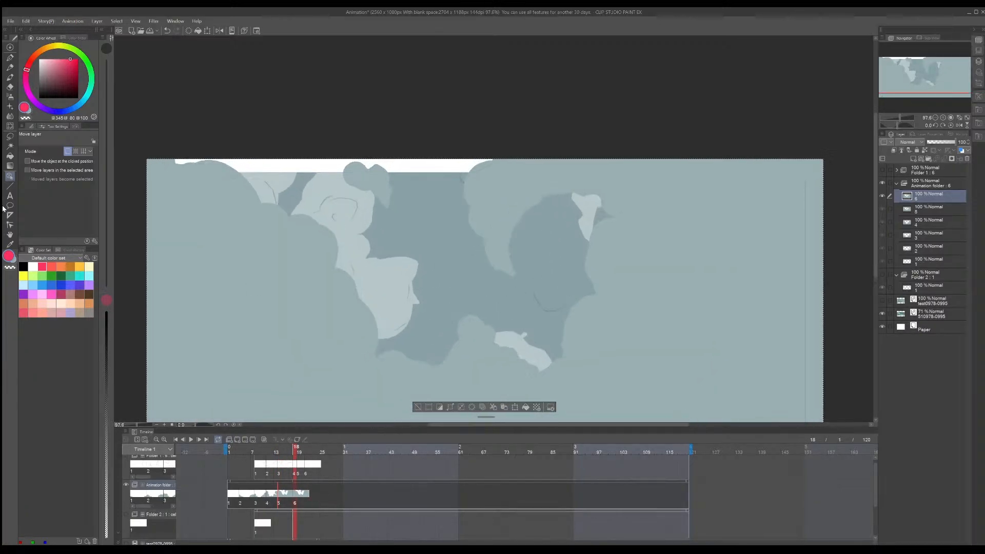
pyautogui.click(10, 135)
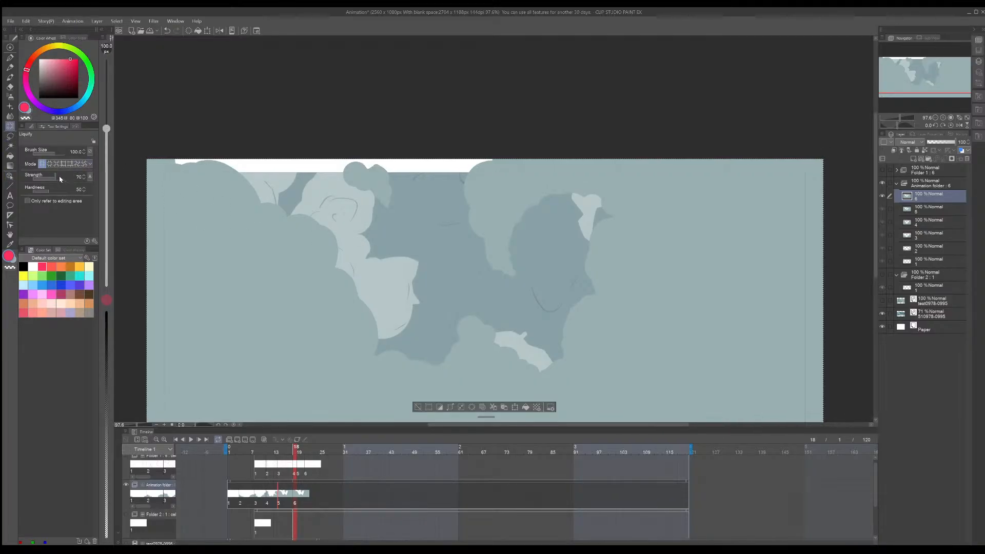
pyautogui.moveTo(477, 241)
pyautogui.mouseDown()
pyautogui.moveTo(472, 272)
pyautogui.moveTo(508, 252)
pyautogui.moveTo(493, 226)
pyautogui.mouseUp()
pyautogui.hotkey('ctrl', 'z')
pyautogui.moveTo(54, 156); pyautogui.dragTo(62, 153)
pyautogui.moveTo(484, 218)
pyautogui.mouseDown()
pyautogui.moveTo(515, 219)
pyautogui.moveTo(474, 229)
pyautogui.moveTo(462, 262)
pyautogui.moveTo(465, 226)
pyautogui.moveTo(534, 198)
pyautogui.moveTo(580, 243)
pyautogui.mouseUp()
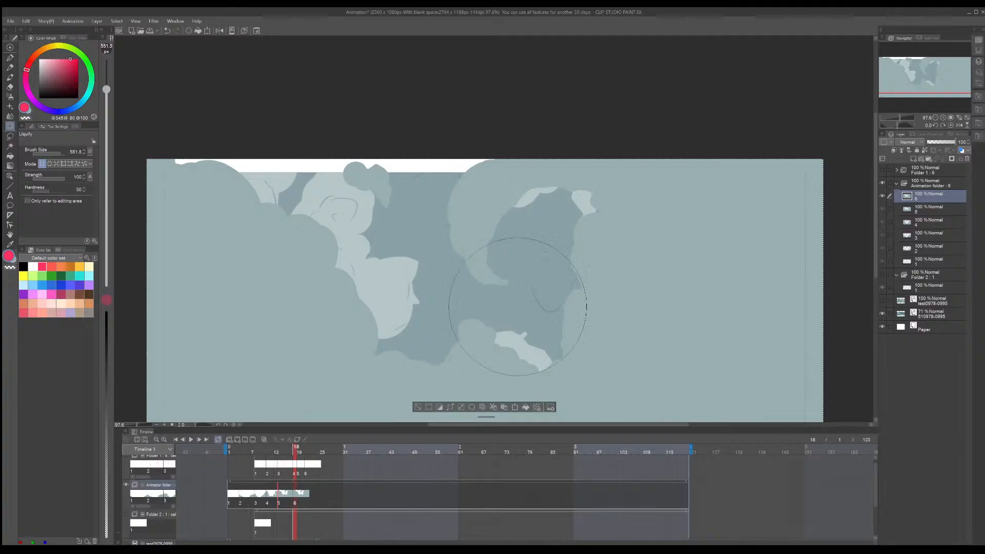
# Step: Switch Liquify to a twirl mode and swirl the hanging puff of the right cloud on cel 6
pyautogui.click(78, 164)
pyautogui.click(84, 164)
pyautogui.moveTo(491, 237)
pyautogui.mouseDown()
pyautogui.moveTo(488, 228)
pyautogui.moveTo(500, 228)
pyautogui.moveTo(502, 272)
pyautogui.moveTo(421, 330)
pyautogui.mouseUp()
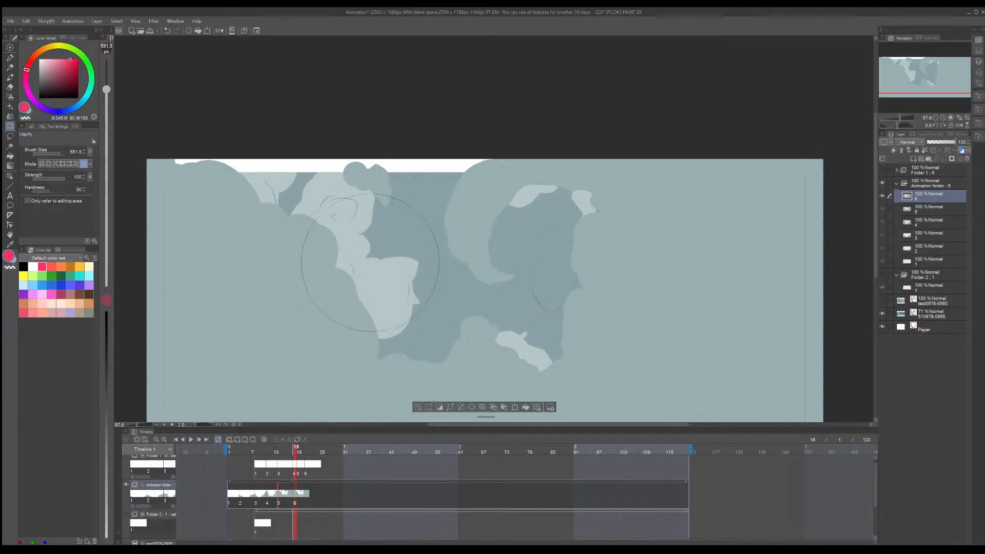
# Step: Return Liquify to its push mode and undo the recent distortions on cel 6
pyautogui.click(77, 164)
pyautogui.click(44, 164)
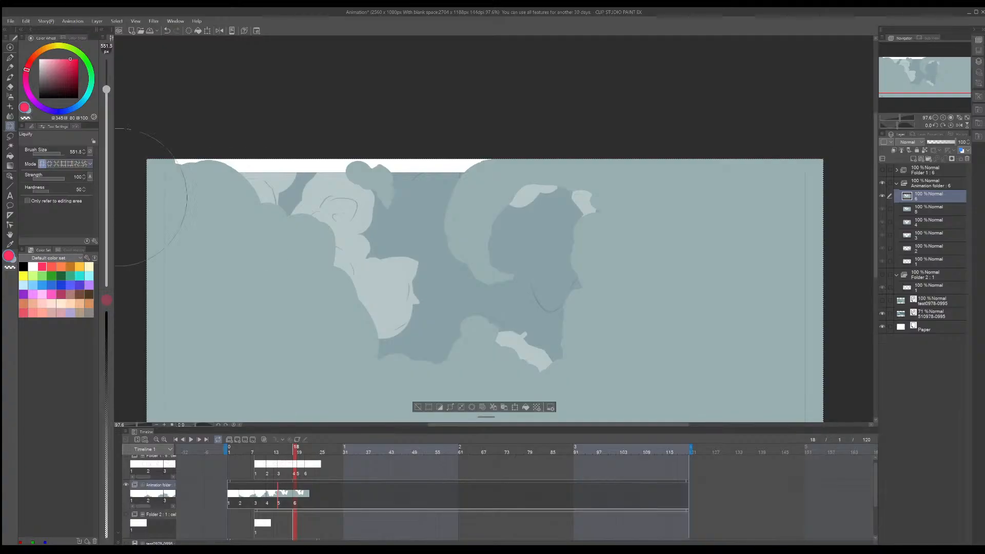
pyautogui.hotkey('ctrl', 'z')
pyautogui.hotkey('ctrl', 'z')
pyautogui.hotkey('ctrl', 'z')
pyautogui.hotkey('ctrl', 'z')
pyautogui.hotkey('ctrl', 'z')
pyautogui.hotkey('ctrl', 'z')
# Step: Lower Liquify's strength to 71, reduce its hardness, and push the left cloud's edge on cel 6 inward toward the central gap
pyautogui.moveTo(53, 195); pyautogui.dragTo(34, 193)
pyautogui.moveTo(50, 190); pyautogui.dragTo(44, 190)
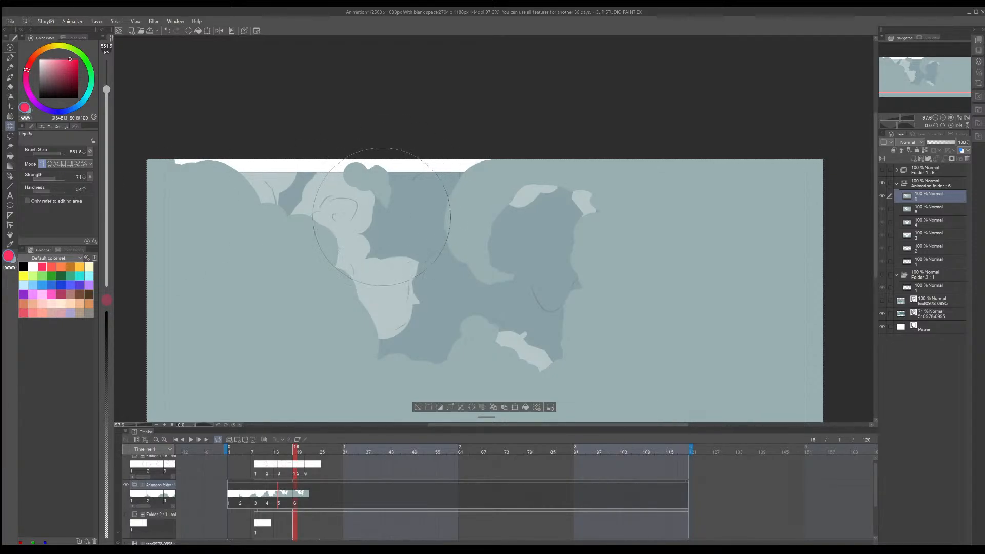
pyautogui.moveTo(382, 157); pyautogui.dragTo(383, 210)
pyautogui.moveTo(230, 197)
pyautogui.mouseDown()
pyautogui.moveTo(231, 162)
pyautogui.moveTo(266, 182)
pyautogui.mouseUp()
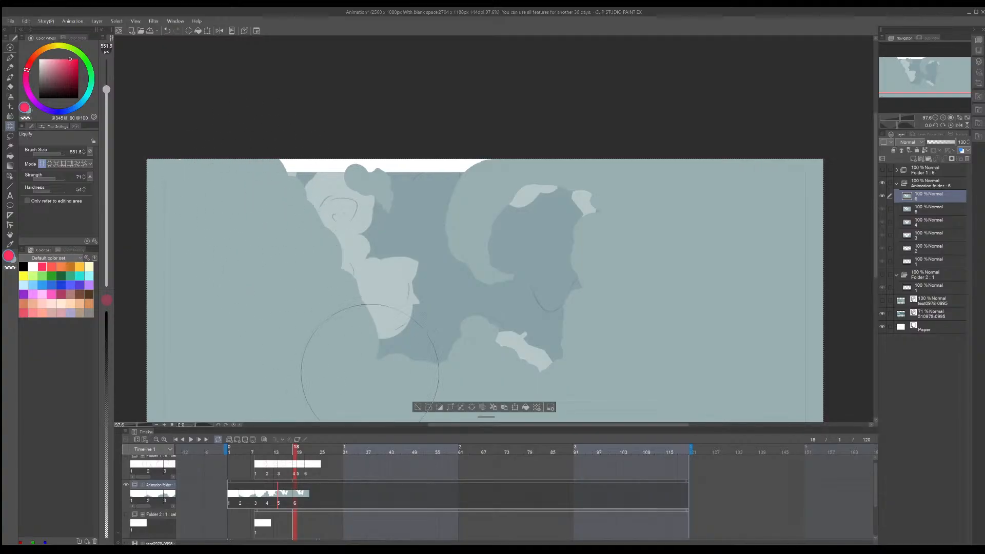
pyautogui.moveTo(341, 334)
pyautogui.mouseDown()
pyautogui.moveTo(328, 295)
pyautogui.moveTo(352, 294)
pyautogui.moveTo(404, 334)
pyautogui.mouseUp()
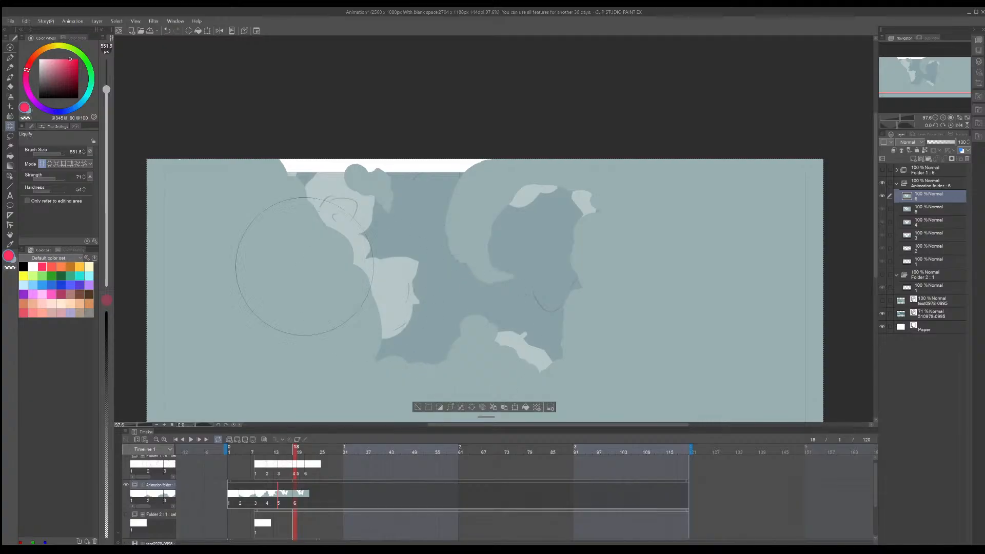
pyautogui.click(56, 165)
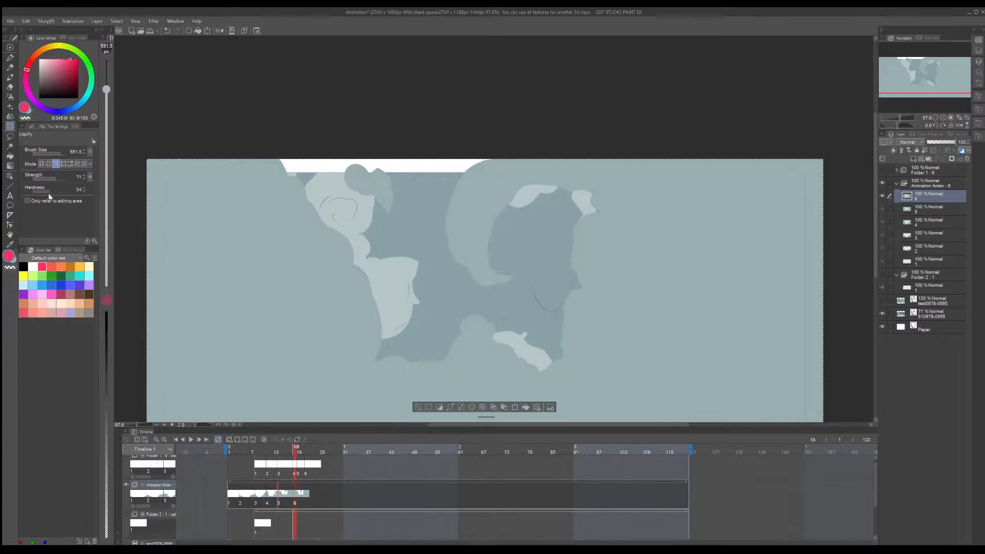
# Step: Paint the right cloud's inward curl on cel 6 with the 227.5 pen in the cloud colour, and erase a round hollow beside it
pyautogui.press('p')
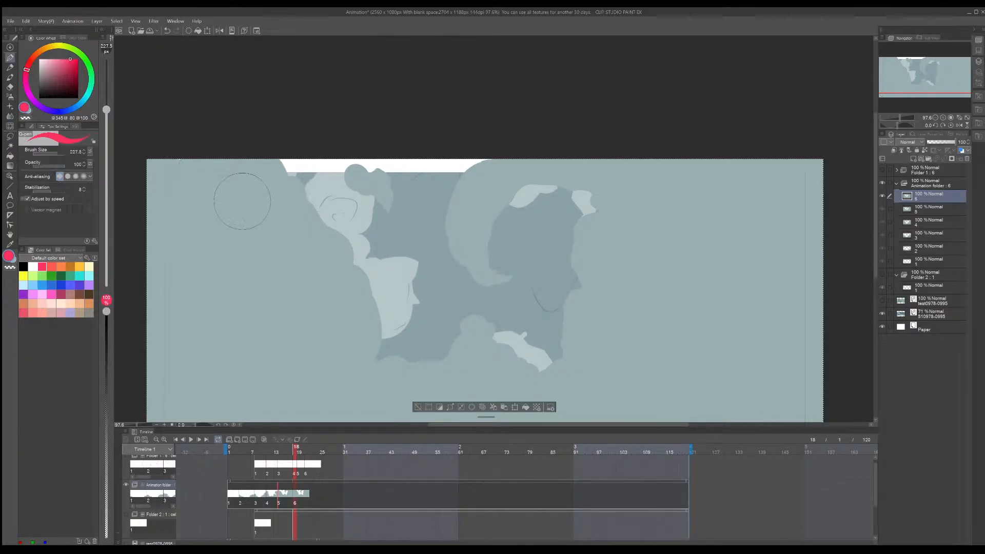
pyautogui.keyDown('alt'); pyautogui.click(244, 205); pyautogui.keyUp('alt')
pyautogui.moveTo(414, 221); pyautogui.dragTo(445, 271)
pyautogui.hotkey('ctrl', 'z')
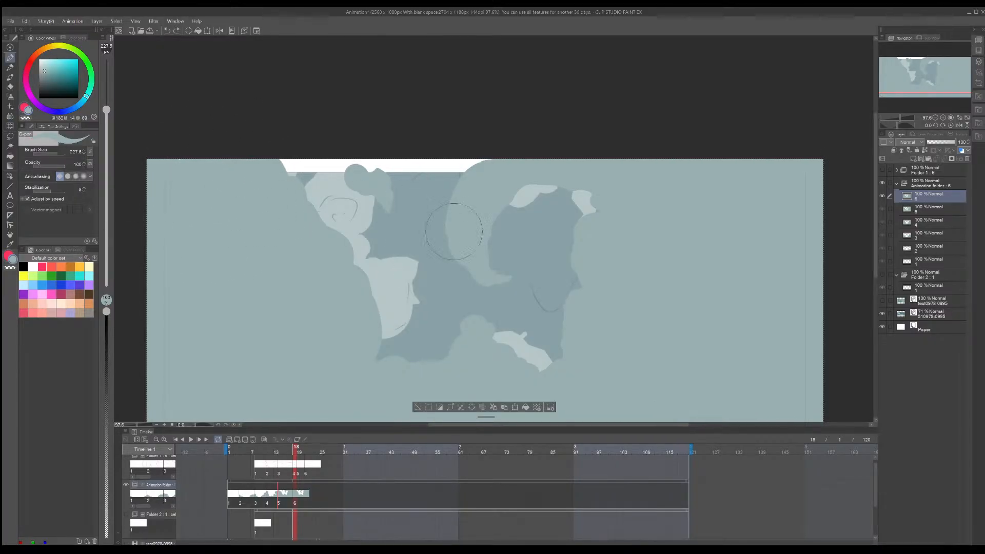
pyautogui.moveTo(459, 205); pyautogui.dragTo(457, 197)
pyautogui.moveTo(495, 277)
pyautogui.mouseDown()
pyautogui.moveTo(523, 274)
pyautogui.moveTo(508, 303)
pyautogui.moveTo(464, 279)
pyautogui.moveTo(484, 219)
pyautogui.moveTo(531, 183)
pyautogui.moveTo(506, 248)
pyautogui.moveTo(523, 267)
pyautogui.moveTo(508, 256)
pyautogui.moveTo(534, 251)
pyautogui.moveTo(490, 277)
pyautogui.moveTo(477, 231)
pyautogui.moveTo(536, 177)
pyautogui.moveTo(607, 194)
pyautogui.moveTo(598, 213)
pyautogui.moveTo(576, 186)
pyautogui.moveTo(561, 187)
pyautogui.moveTo(589, 218)
pyautogui.moveTo(576, 213)
pyautogui.moveTo(582, 226)
pyautogui.moveTo(550, 302)
pyautogui.moveTo(595, 301)
pyautogui.mouseUp()
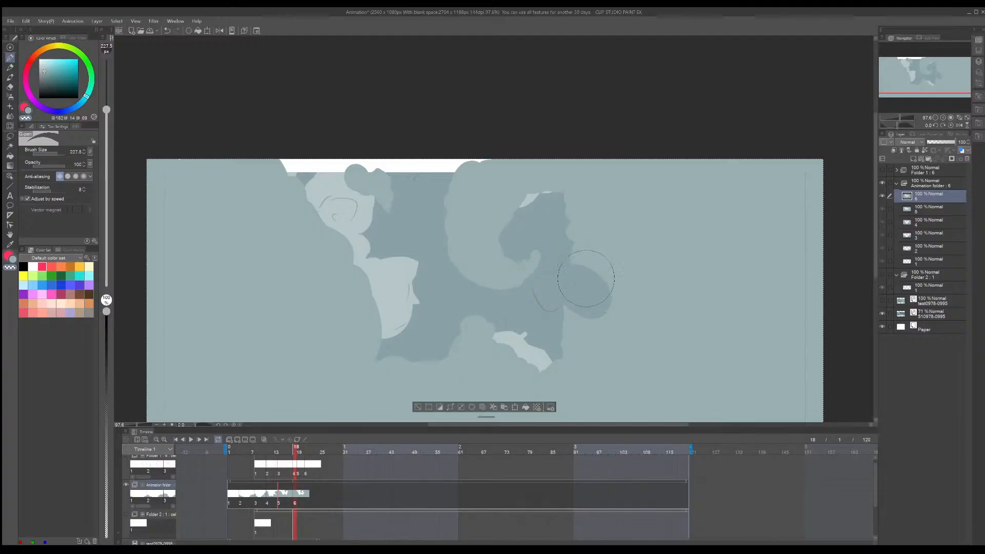
# Step: Paint puffs in the cloud colour along the lower edge of the central gap on cel 6
pyautogui.press('p')
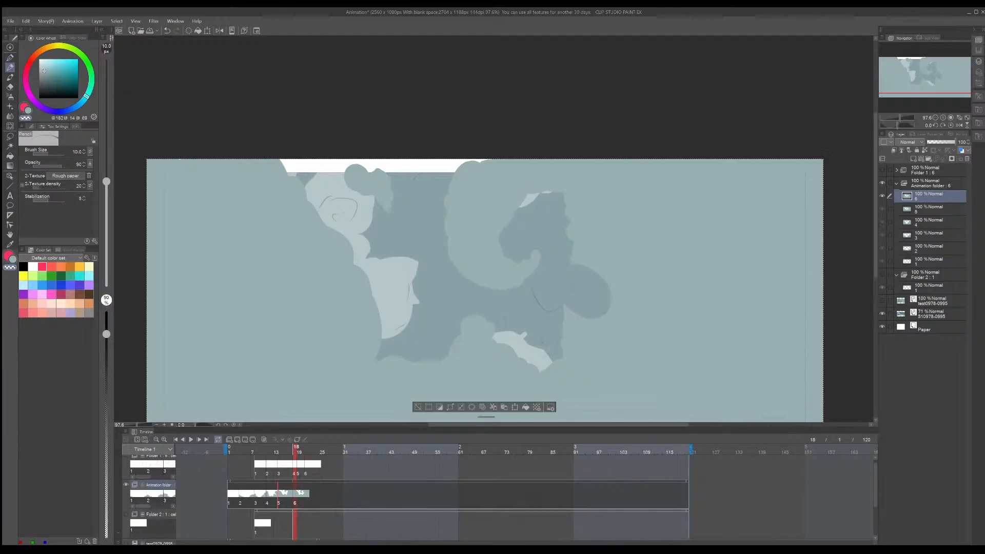
pyautogui.press('p')
pyautogui.press('c')
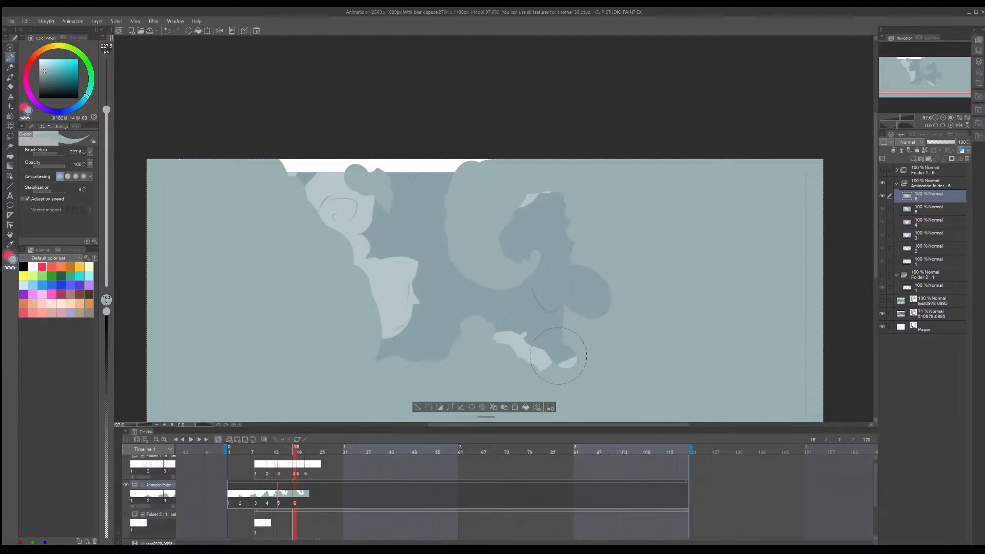
pyautogui.moveTo(559, 360)
pyautogui.mouseDown()
pyautogui.moveTo(558, 344)
pyautogui.moveTo(574, 358)
pyautogui.moveTo(538, 337)
pyautogui.mouseUp()
pyautogui.moveTo(471, 331)
pyautogui.mouseDown()
pyautogui.moveTo(447, 282)
pyautogui.moveTo(456, 334)
pyautogui.moveTo(448, 297)
pyautogui.moveTo(482, 336)
pyautogui.moveTo(527, 356)
pyautogui.moveTo(438, 367)
pyautogui.mouseUp()
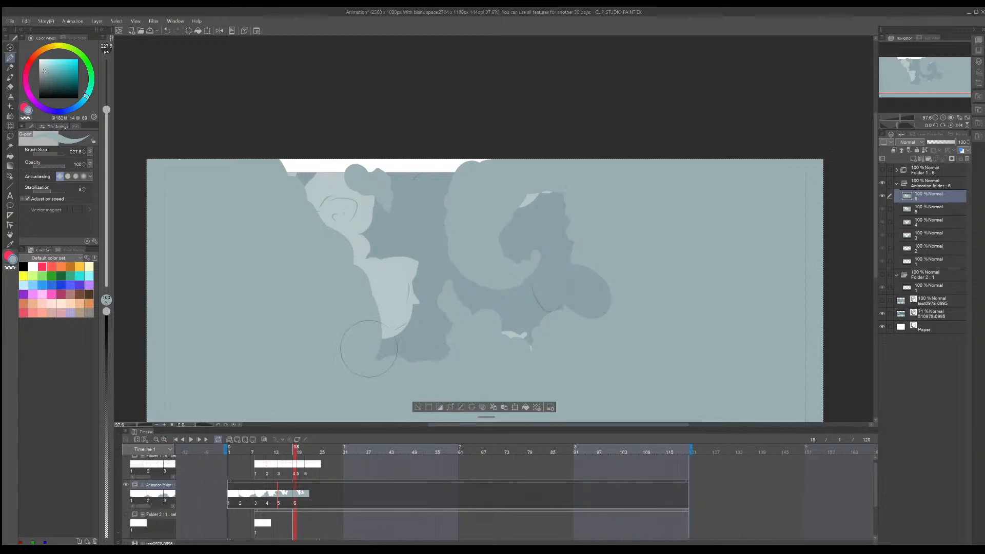
# Step: Extend the left cloud on cel 6 with puffs up its inner edge and shape its curling tip near the canvas top
pyautogui.moveTo(368, 349)
pyautogui.mouseDown()
pyautogui.moveTo(378, 308)
pyautogui.moveTo(349, 282)
pyautogui.moveTo(391, 286)
pyautogui.moveTo(367, 328)
pyautogui.moveTo(380, 334)
pyautogui.moveTo(368, 269)
pyautogui.moveTo(288, 168)
pyautogui.moveTo(295, 185)
pyautogui.moveTo(359, 169)
pyautogui.moveTo(409, 173)
pyautogui.moveTo(388, 215)
pyautogui.moveTo(384, 198)
pyautogui.moveTo(358, 193)
pyautogui.moveTo(390, 208)
pyautogui.moveTo(410, 194)
pyautogui.moveTo(367, 215)
pyautogui.moveTo(382, 210)
pyautogui.moveTo(359, 192)
pyautogui.moveTo(365, 201)
pyautogui.moveTo(368, 165)
pyautogui.moveTo(365, 177)
pyautogui.moveTo(377, 177)
pyautogui.moveTo(397, 218)
pyautogui.mouseUp()
pyautogui.press('c')
pyautogui.click(392, 232)
pyautogui.hotkey('ctrl', 'z')
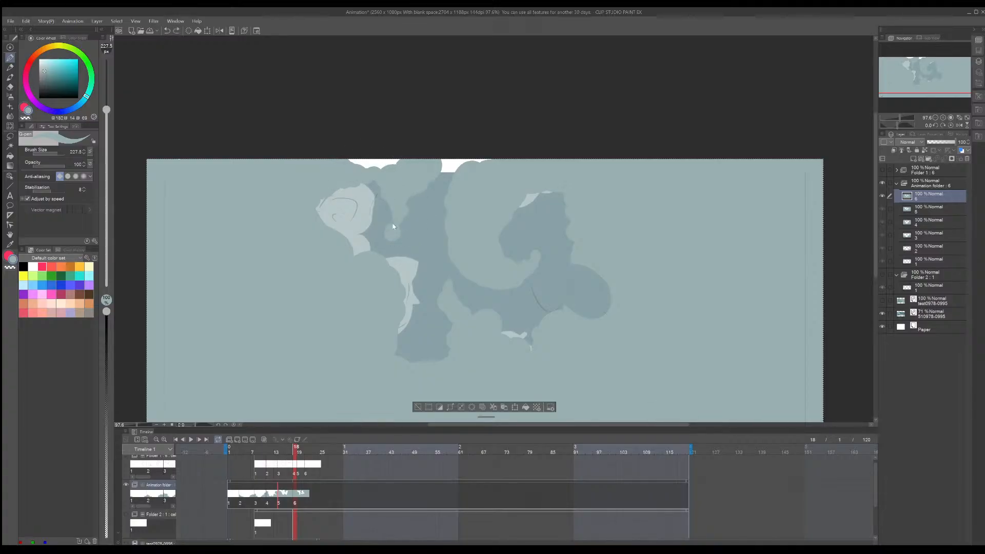
pyautogui.moveTo(390, 226)
pyautogui.mouseDown()
pyautogui.moveTo(402, 206)
pyautogui.moveTo(394, 209)
pyautogui.mouseUp()
pyautogui.moveTo(363, 181); pyautogui.dragTo(378, 184)
# Step: Erase part of the cloud paint beside the left cloud's curl on cel 6 to open up the hollow
pyautogui.press('x')
pyautogui.click(420, 183)
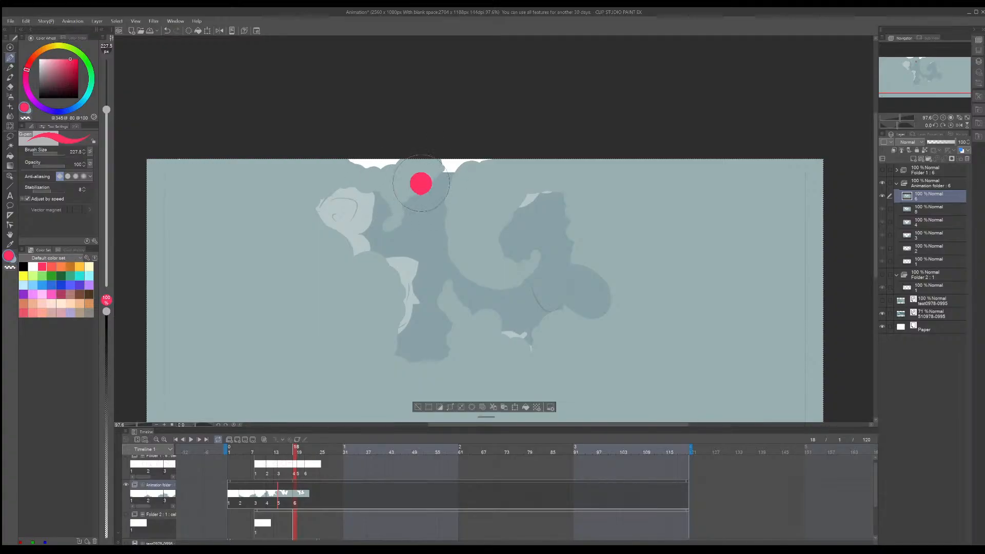
pyautogui.hotkey('ctrl', 'z')
pyautogui.moveTo(422, 186)
pyautogui.mouseDown()
pyautogui.moveTo(426, 174)
pyautogui.moveTo(408, 196)
pyautogui.mouseUp()
pyautogui.press('c')
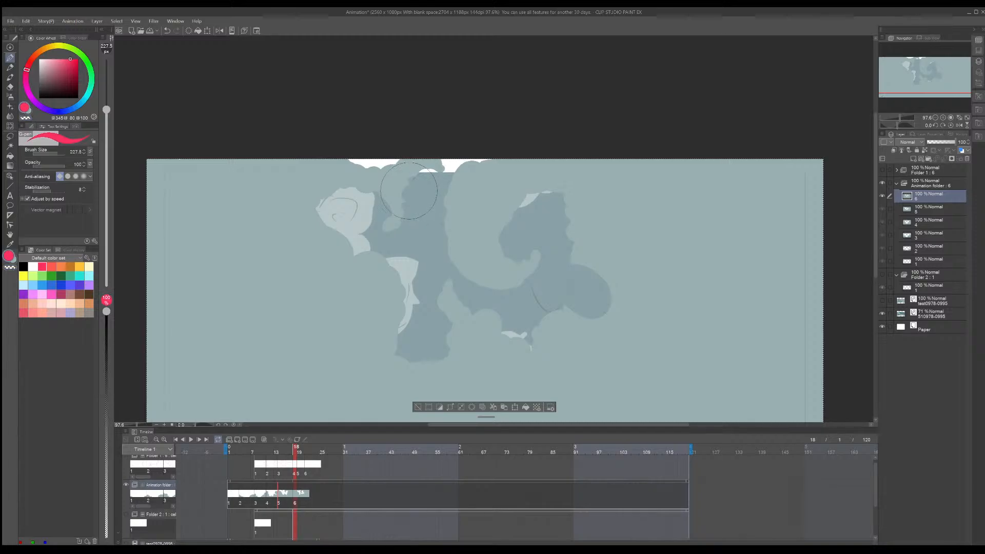
# Step: Pick up the cloud colour again and close the gap between the two clouds at the top of cel 6
pyautogui.click(407, 189)
pyautogui.hotkey('ctrl', 'z')
pyautogui.press('c')
pyautogui.press('c')
pyautogui.press('c')
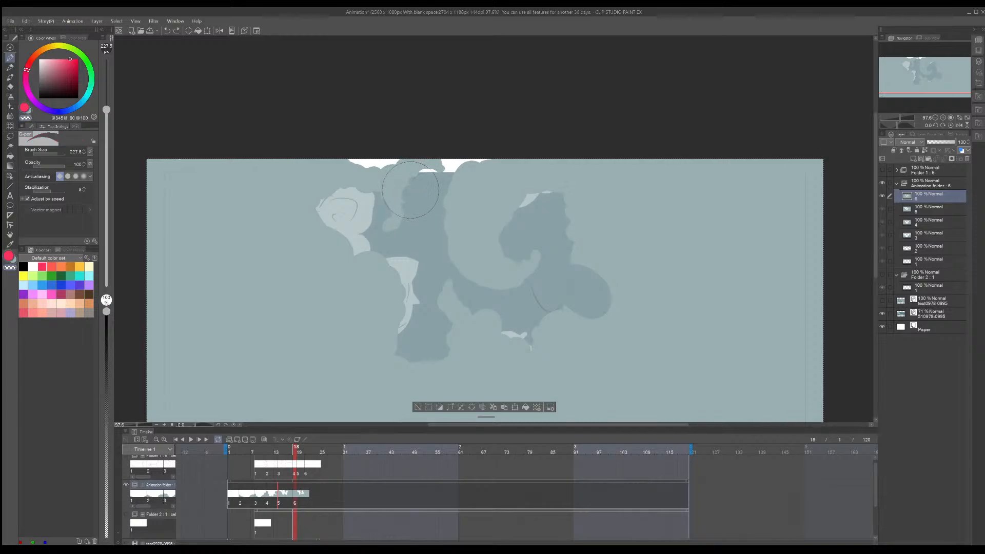
pyautogui.keyDown('alt'); pyautogui.click(409, 191); pyautogui.keyUp('alt')
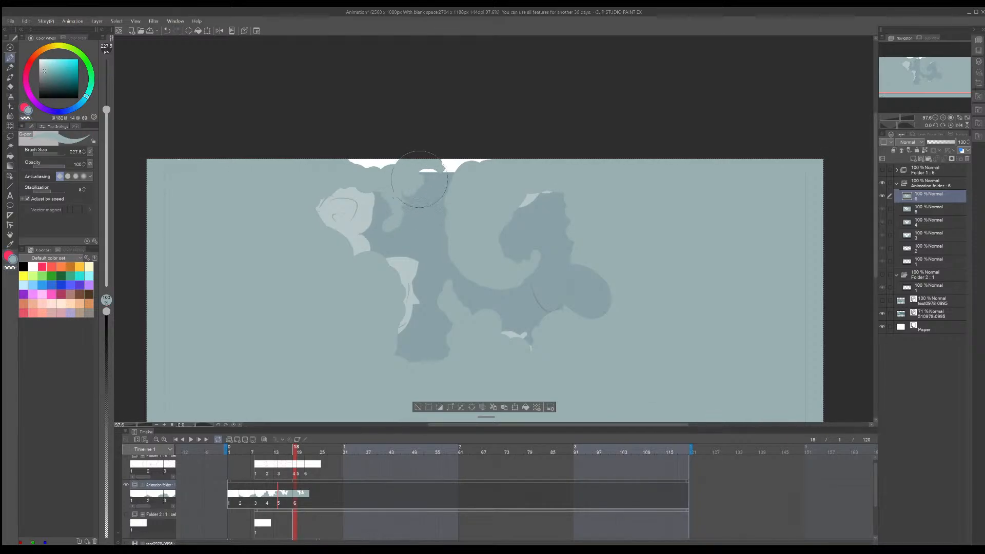
pyautogui.moveTo(403, 195)
pyautogui.mouseDown()
pyautogui.moveTo(384, 190)
pyautogui.moveTo(461, 150)
pyautogui.mouseUp()
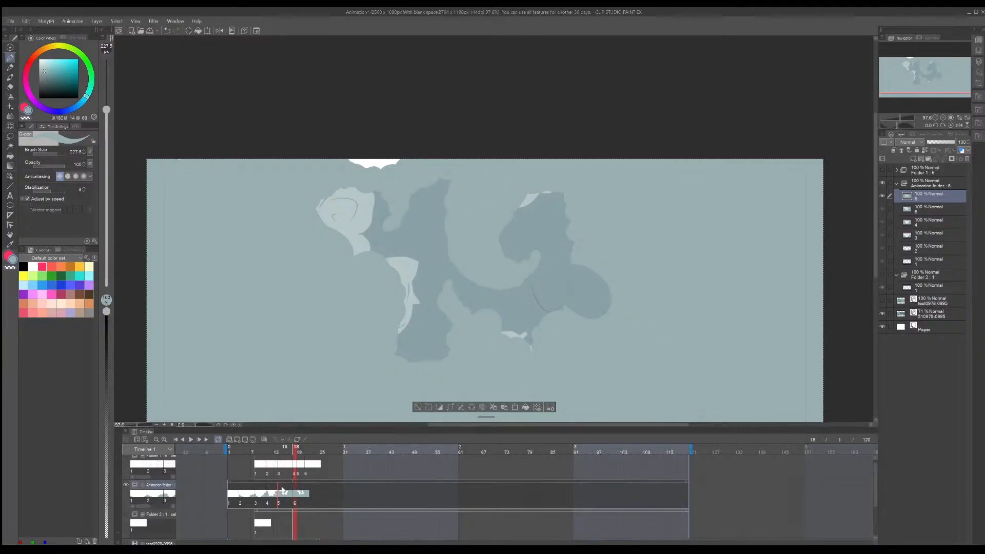
# Step: Play the animation from its opening frames to check the motion of the cloud cels
pyautogui.click(301, 456)
pyautogui.click(306, 456)
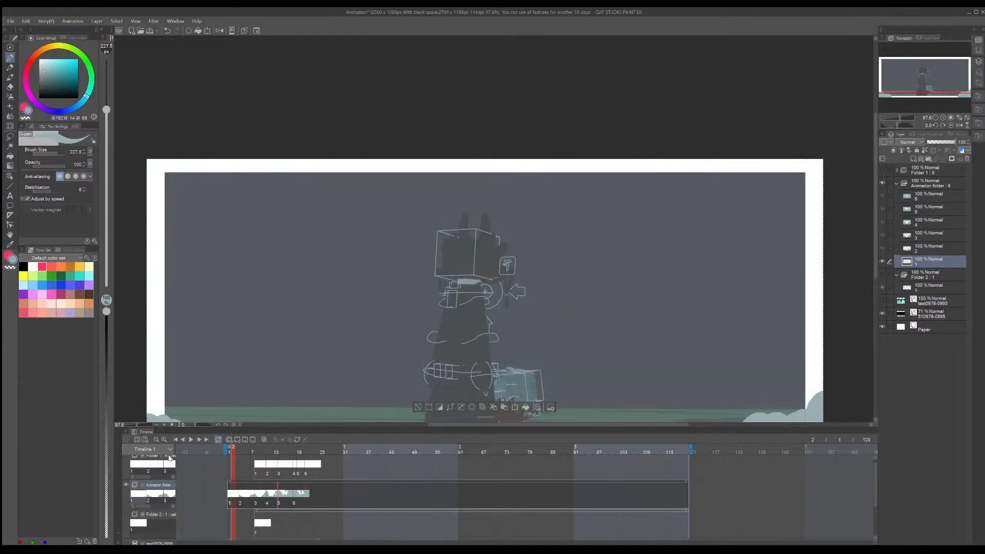
pyautogui.scroll(-1, 163, 509)
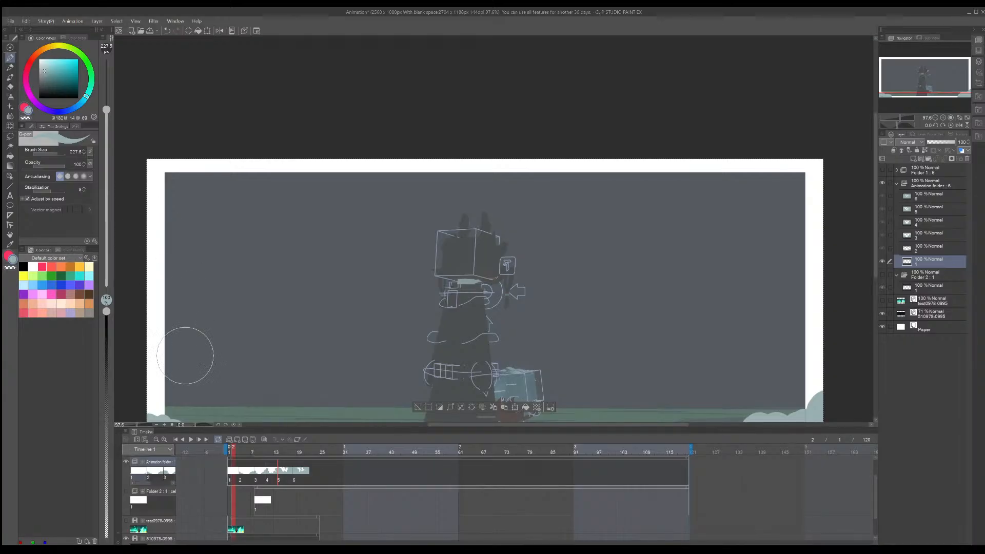
pyautogui.click(191, 440)
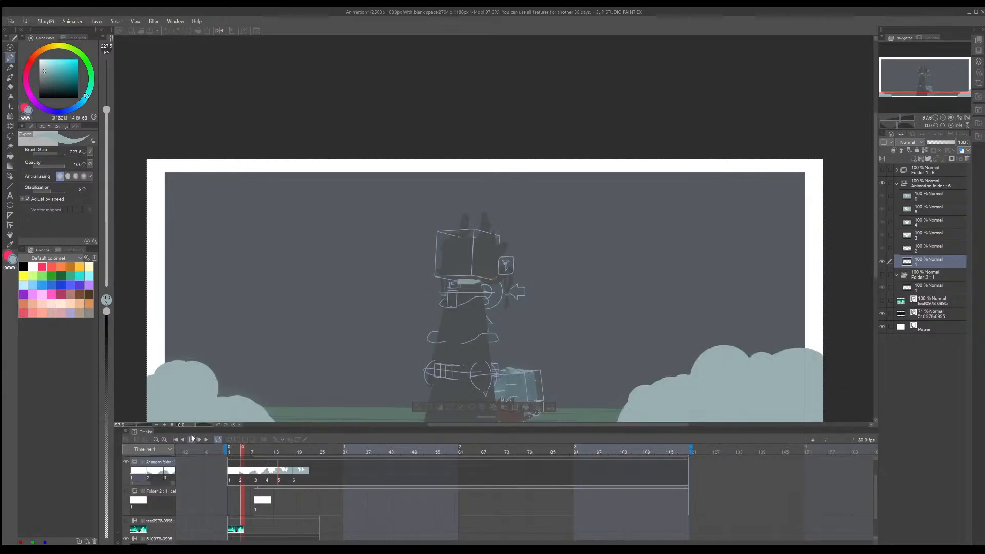
pyautogui.click(190, 440)
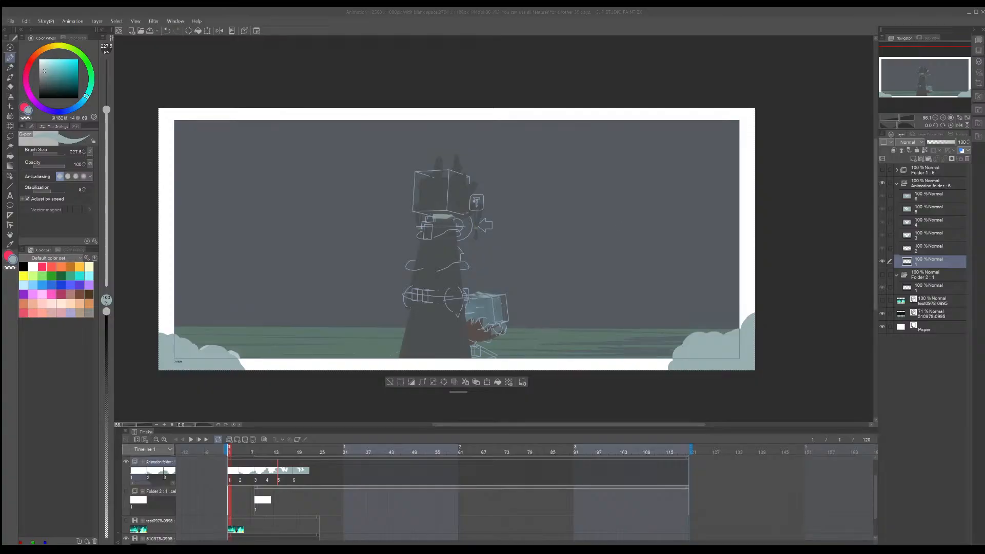
# Step: Step forward frame by frame from frame 1 and go back to frame 7 to examine the early cloud cels
pyautogui.click(636, 12)
pyautogui.click(200, 440)
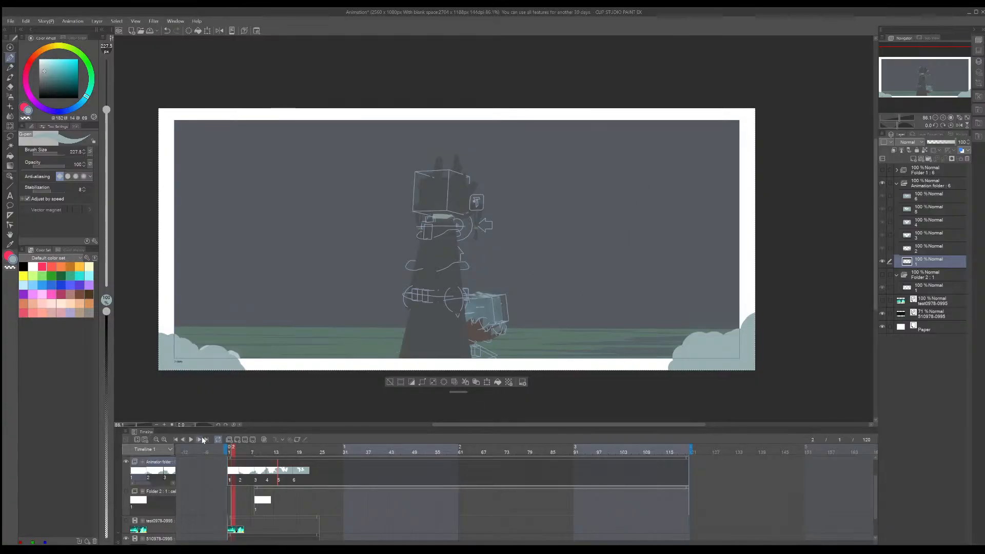
pyautogui.click(200, 439)
pyautogui.click(200, 440)
pyautogui.click(200, 440)
pyautogui.click(200, 439)
pyautogui.click(202, 438)
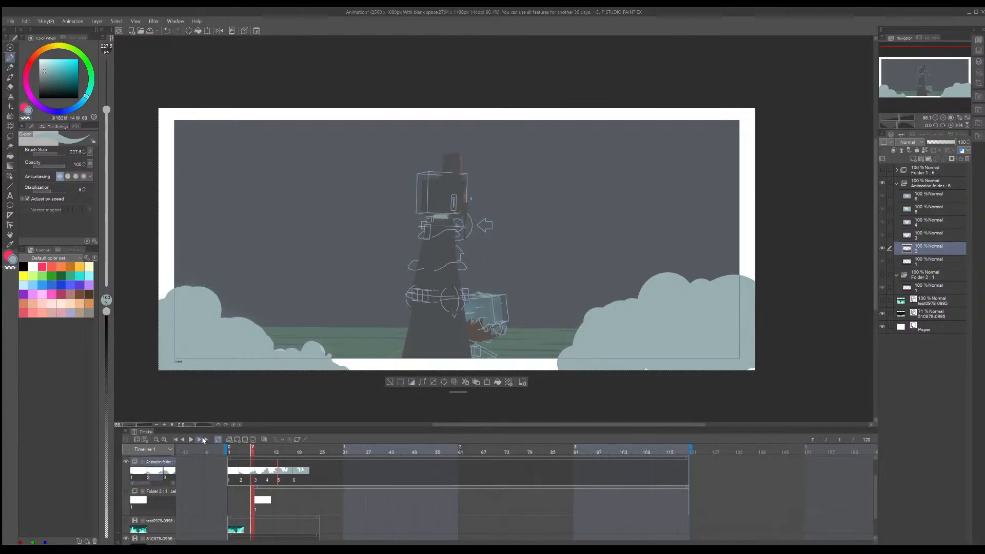
pyautogui.click(203, 438)
pyautogui.click(203, 438)
pyautogui.click(203, 438)
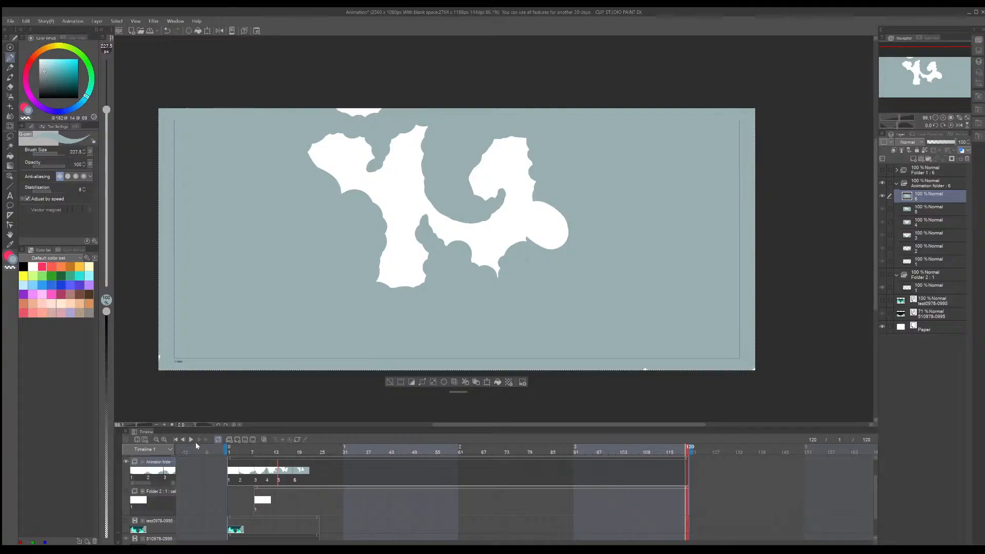
pyautogui.click(254, 457)
pyautogui.click(251, 453)
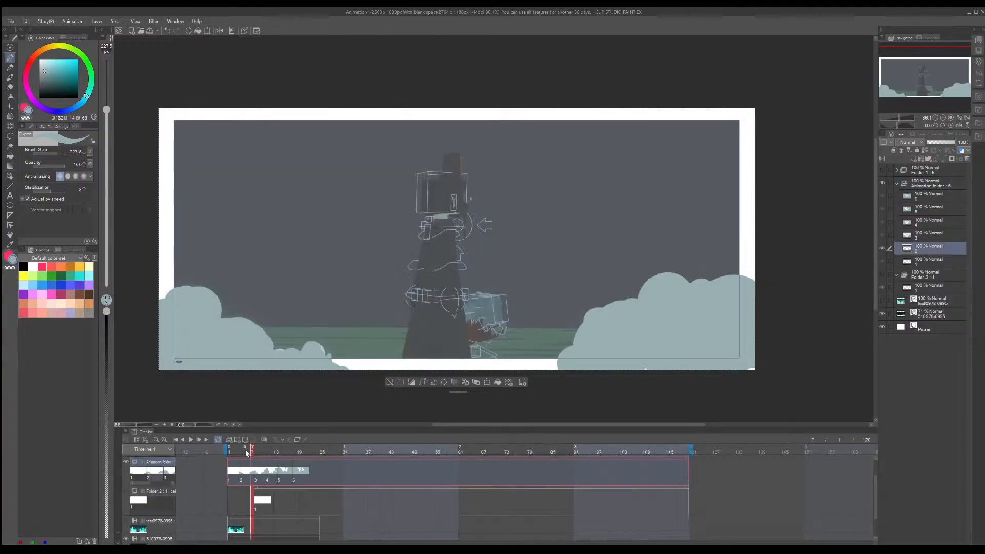
# Step: Step through the cloud animation frame by frame up to frame 14, checking the cels against the reference video
pyautogui.click(184, 440)
pyautogui.click(184, 439)
pyautogui.click(196, 441)
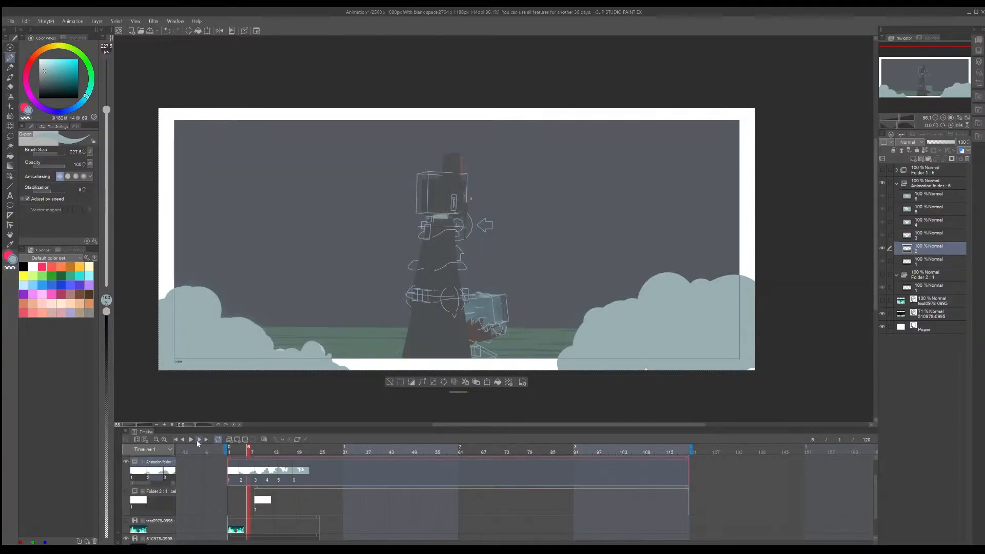
pyautogui.click(197, 440)
pyautogui.click(197, 441)
pyautogui.click(197, 440)
pyautogui.click(198, 441)
pyautogui.click(198, 440)
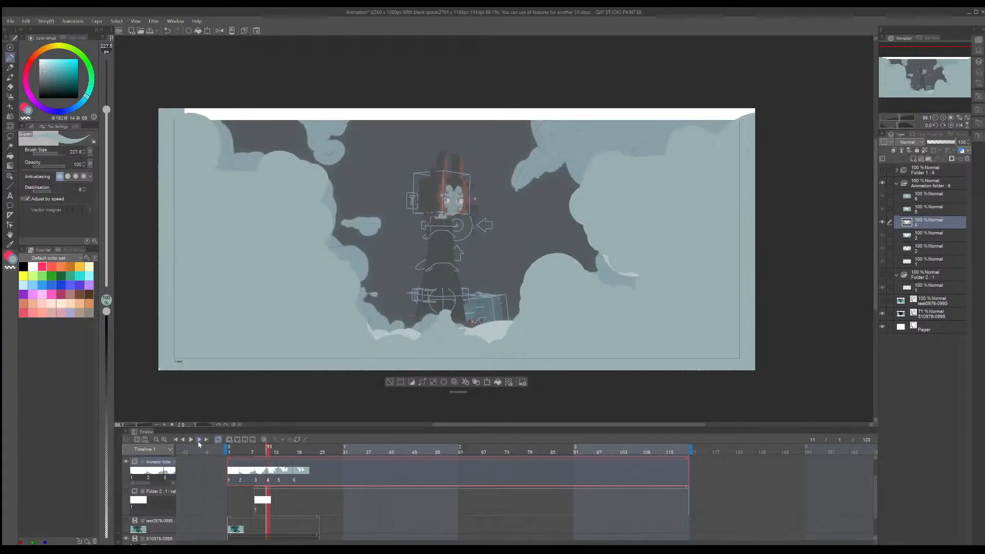
pyautogui.click(197, 440)
pyautogui.click(197, 441)
pyautogui.click(198, 441)
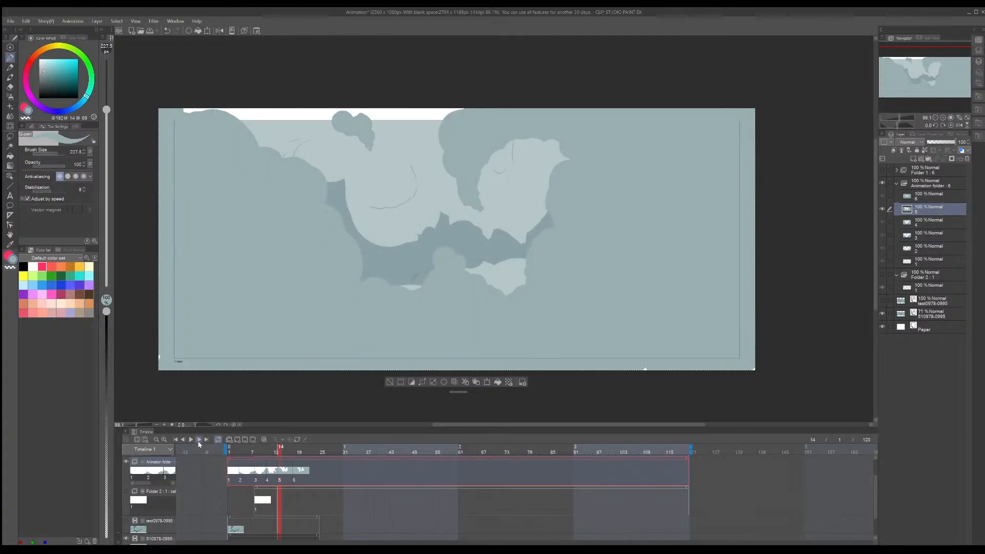
pyautogui.scroll(-2, 156, 499)
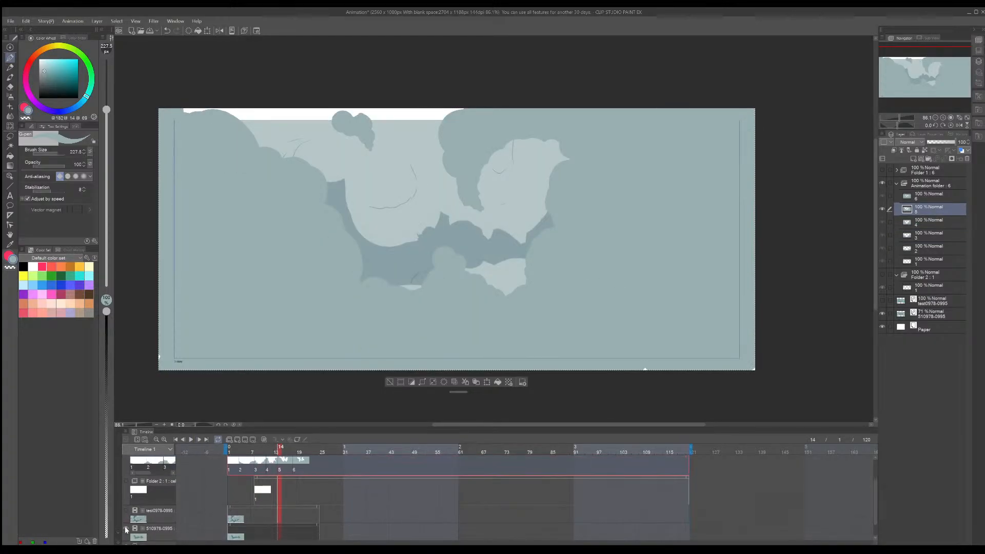
pyautogui.click(126, 529)
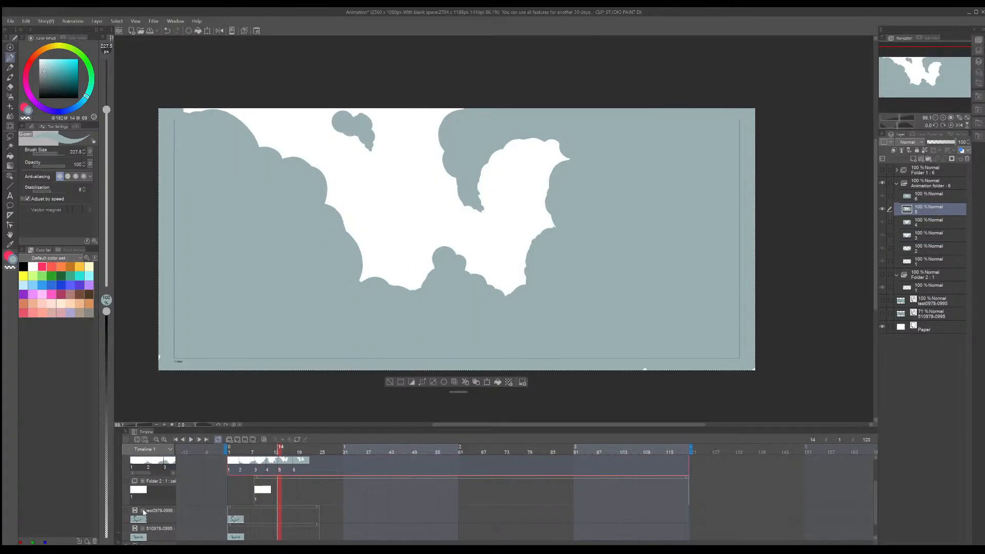
pyautogui.click(232, 453)
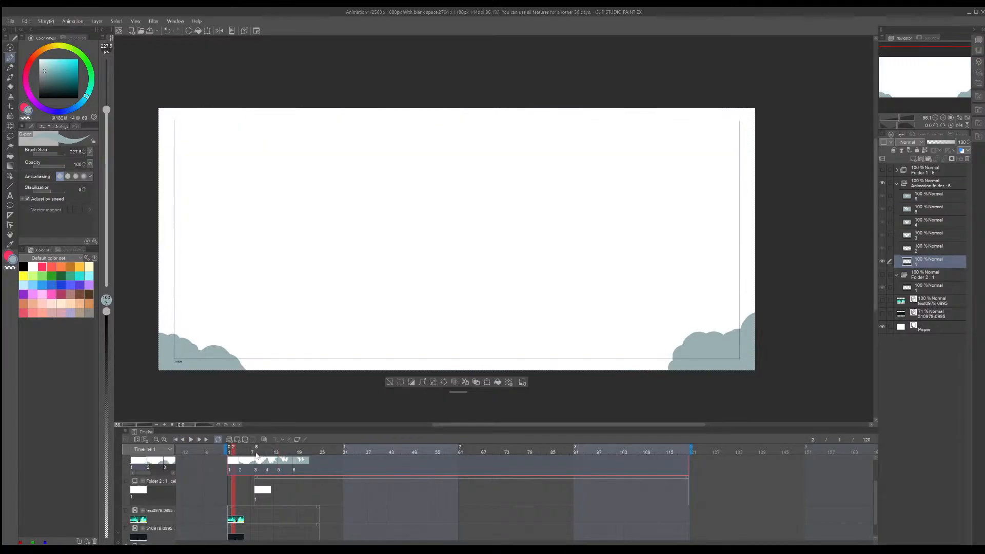
pyautogui.moveTo(232, 452); pyautogui.dragTo(265, 452)
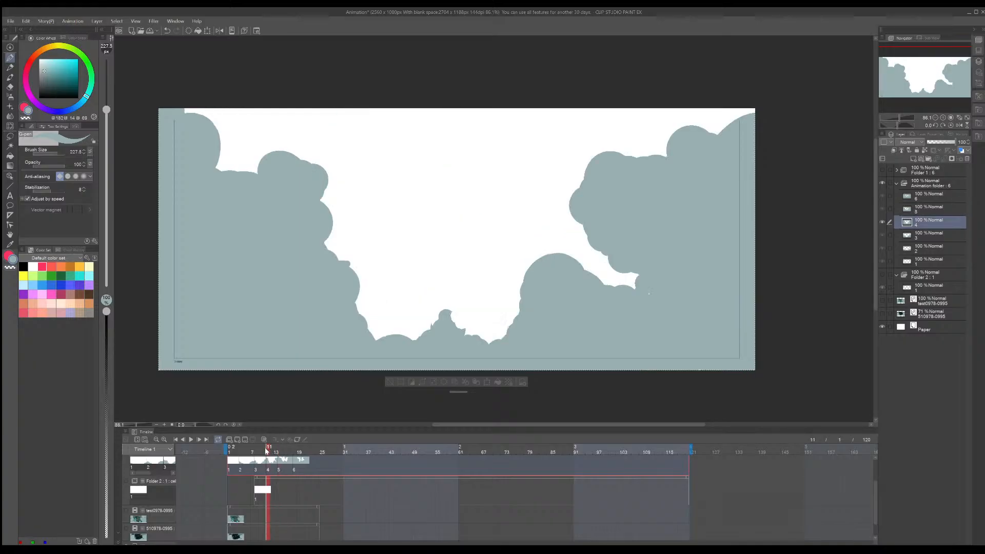
pyautogui.click(276, 452)
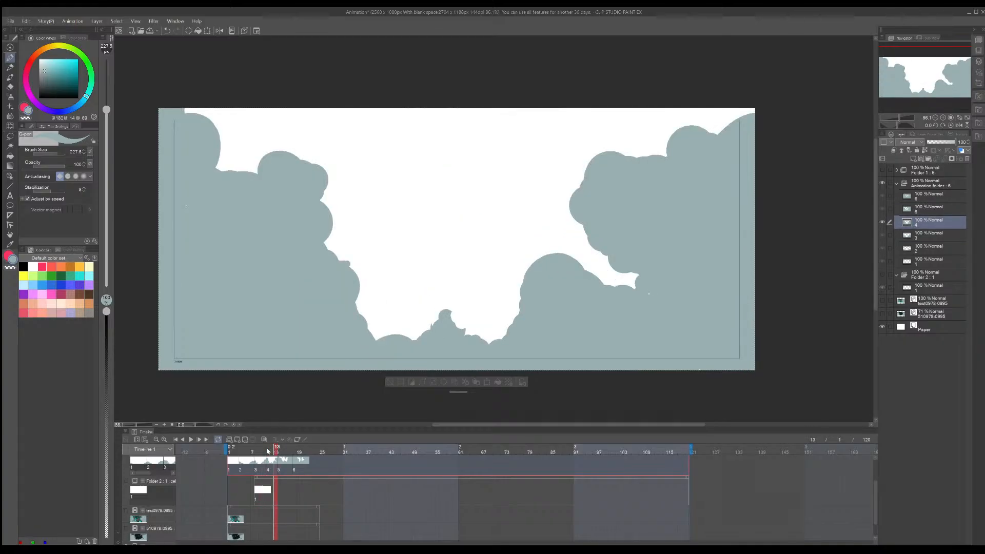
pyautogui.click(268, 451)
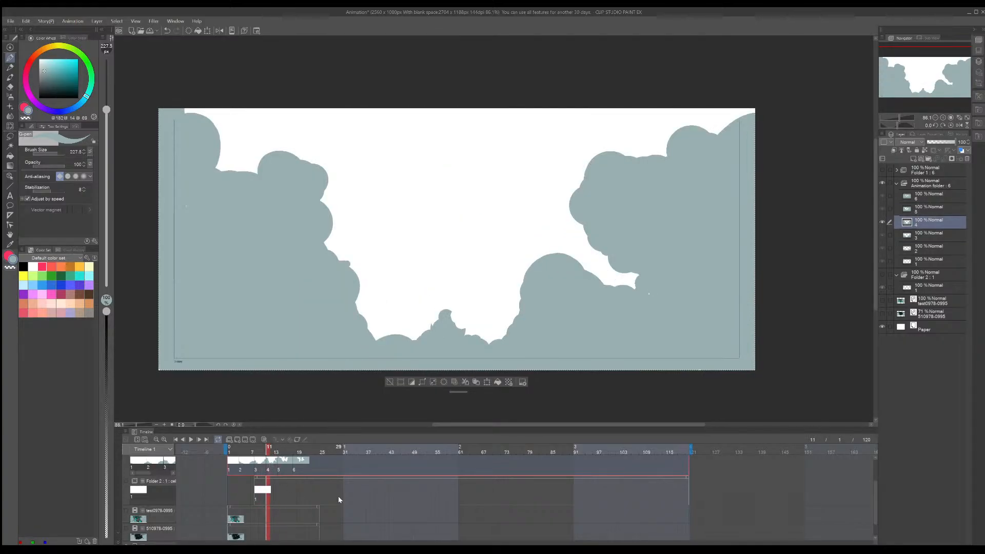
# Step: Compare cels 4 and 5, and paint extra grey-teal cloud puffs into the upper-left white area of cel 5
pyautogui.press('.')
pyautogui.press(',')
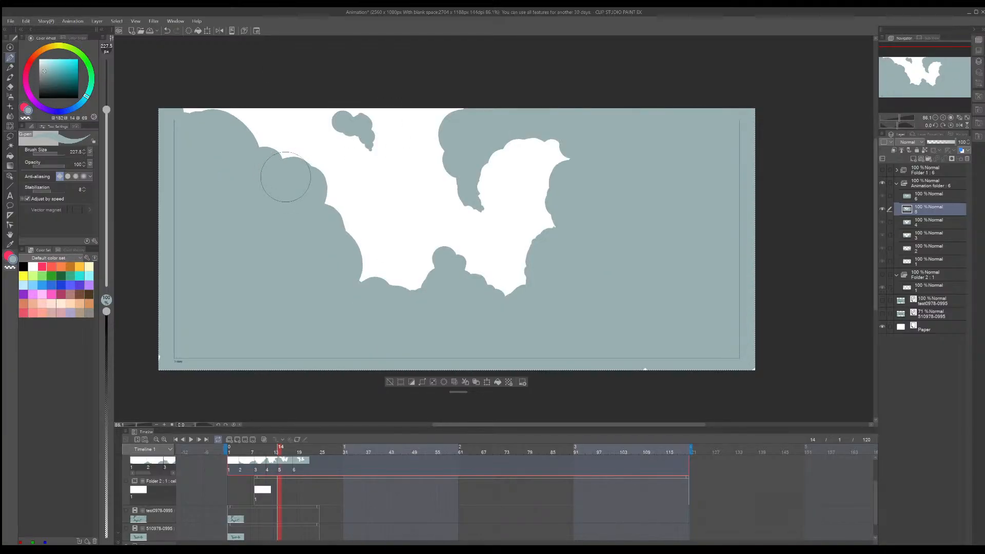
pyautogui.press('Left')
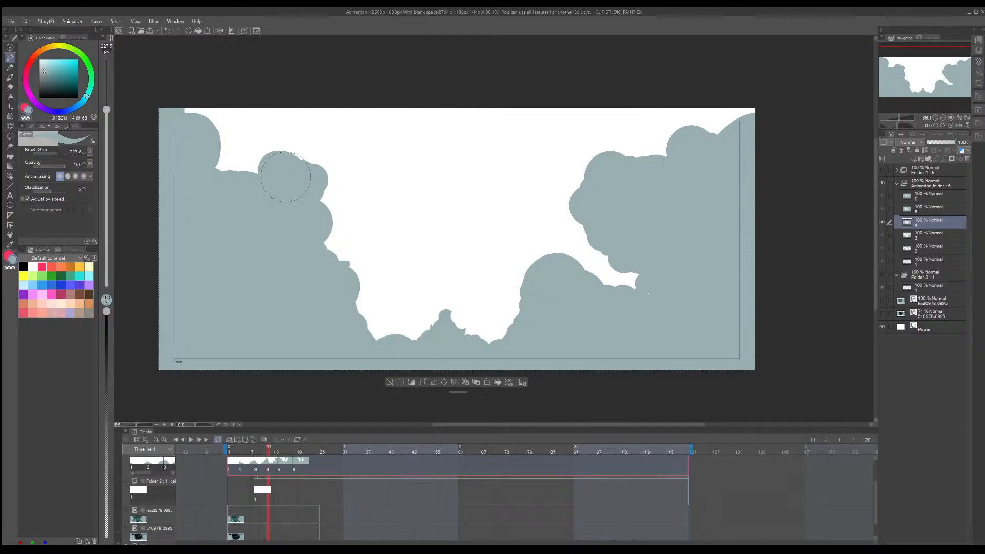
pyautogui.press('Right')
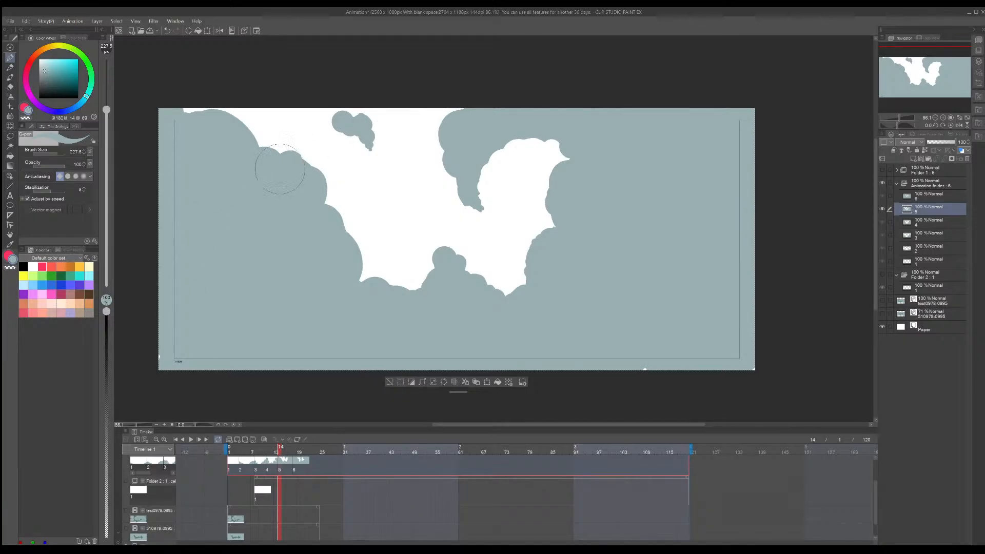
pyautogui.moveTo(308, 171)
pyautogui.mouseDown()
pyautogui.moveTo(304, 120)
pyautogui.moveTo(251, 123)
pyautogui.moveTo(237, 145)
pyautogui.moveTo(267, 117)
pyautogui.moveTo(242, 154)
pyautogui.mouseUp()
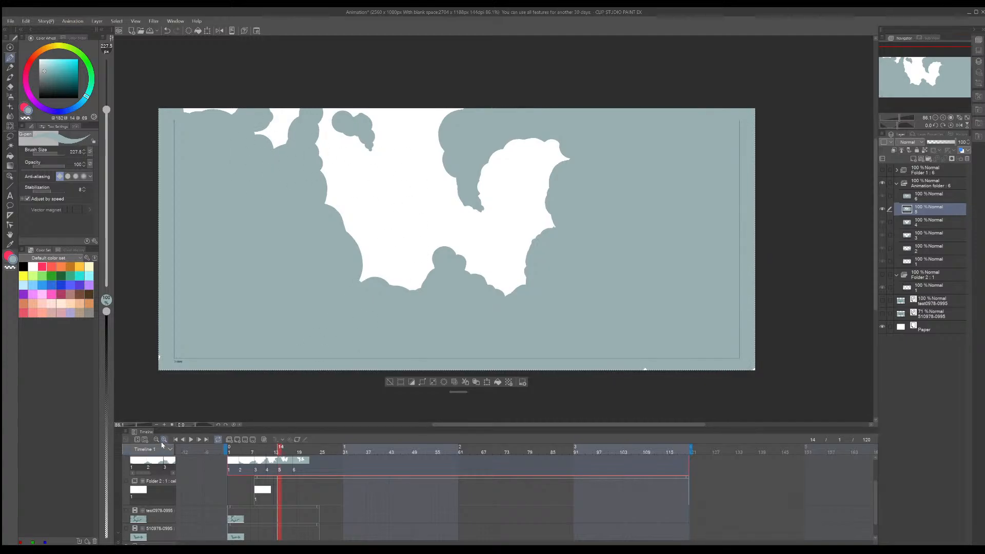
# Step: On cel 6, paint cloud over the upper-left edges and the rounded lower-right lobe of the white opening
pyautogui.click(199, 441)
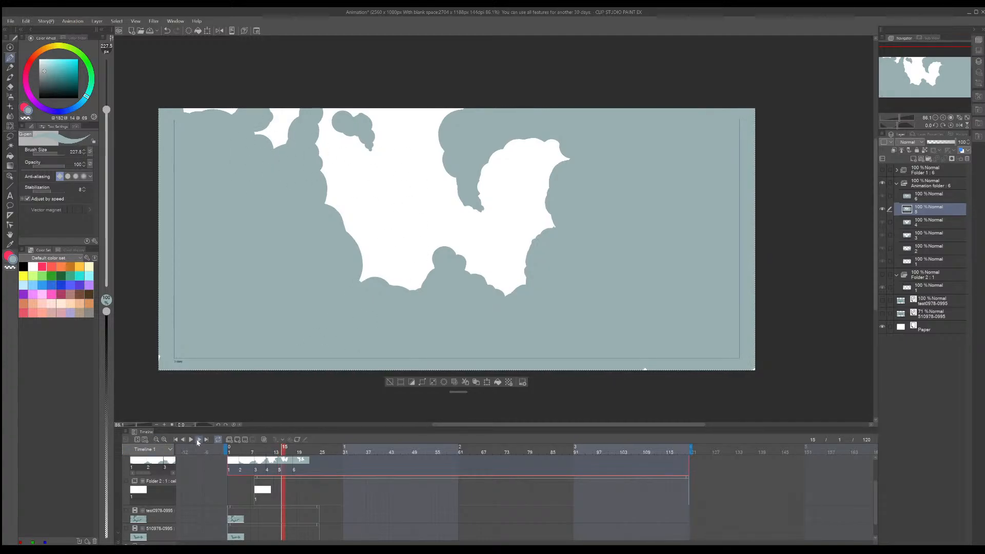
pyautogui.click(184, 440)
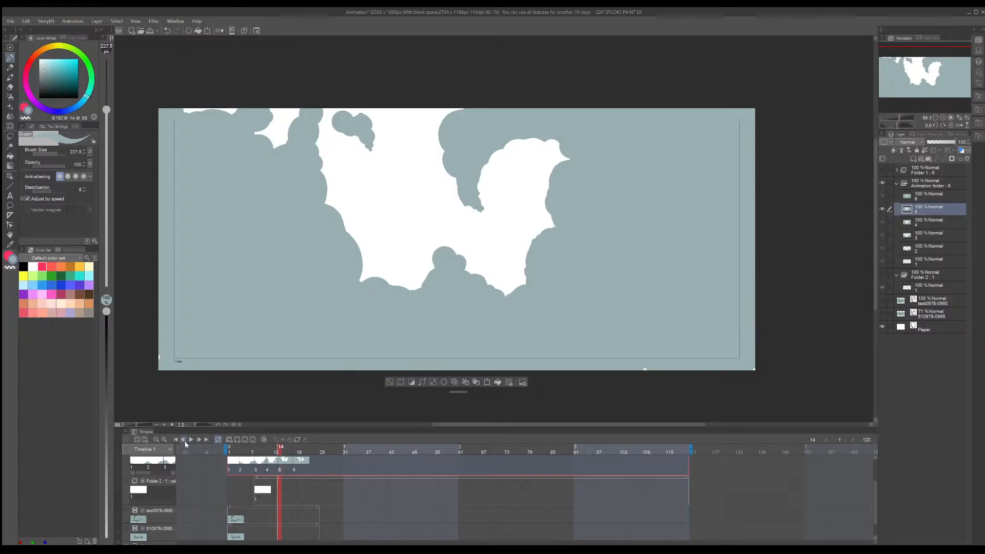
pyautogui.click(198, 441)
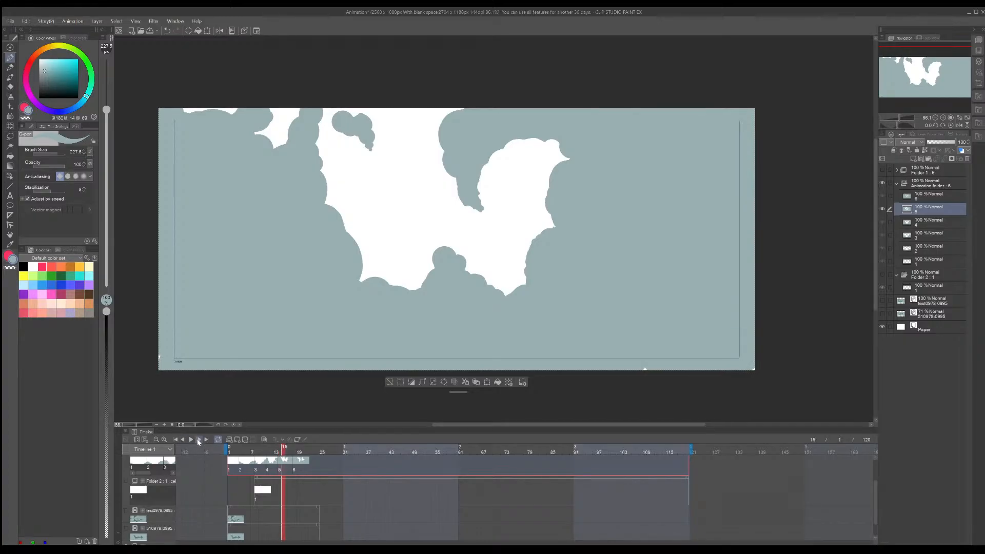
pyautogui.click(200, 440)
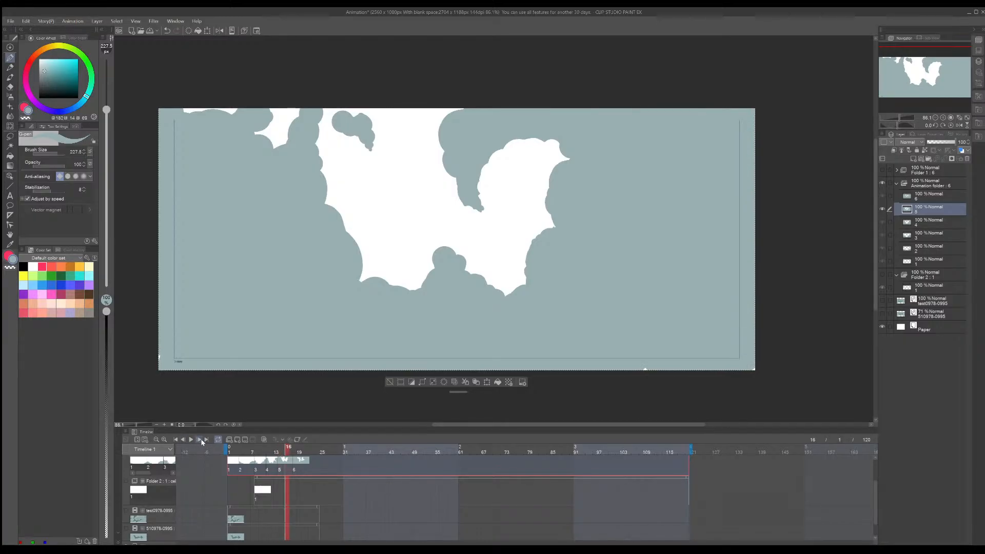
pyautogui.click(200, 439)
pyautogui.click(200, 440)
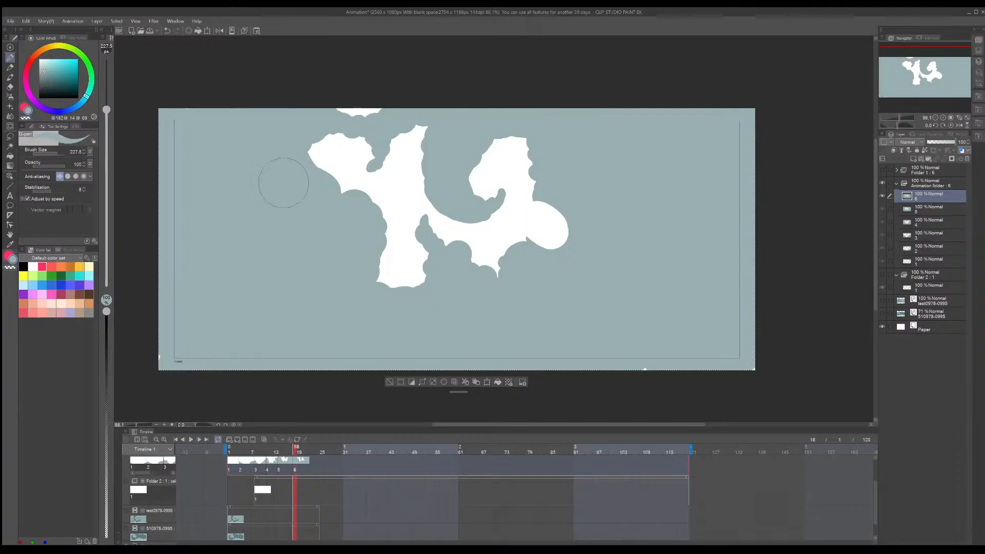
pyautogui.moveTo(282, 180)
pyautogui.mouseDown()
pyautogui.moveTo(325, 149)
pyautogui.moveTo(343, 119)
pyautogui.moveTo(398, 92)
pyautogui.mouseUp()
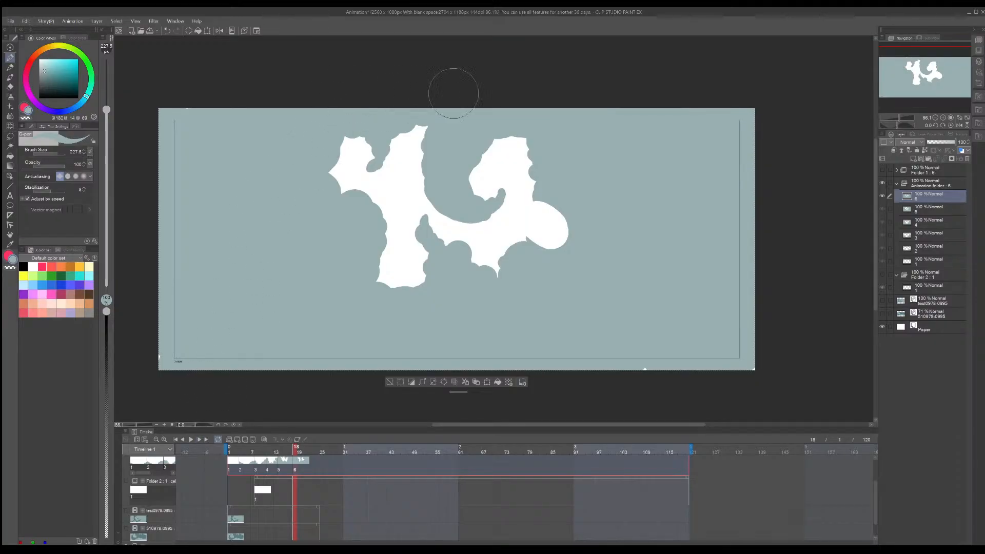
pyautogui.moveTo(374, 164)
pyautogui.mouseDown()
pyautogui.moveTo(369, 144)
pyautogui.moveTo(370, 181)
pyautogui.moveTo(406, 115)
pyautogui.moveTo(354, 123)
pyautogui.moveTo(362, 138)
pyautogui.mouseUp()
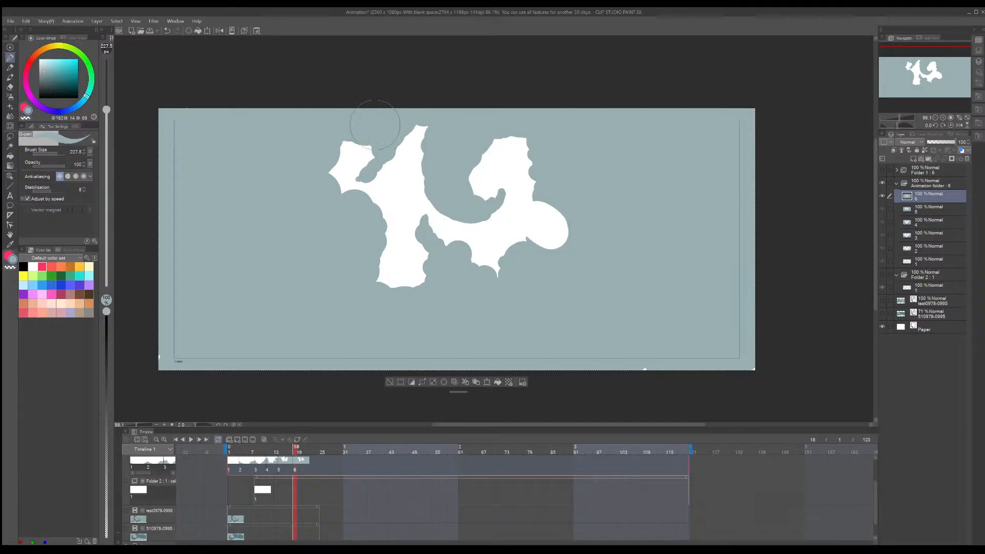
pyautogui.moveTo(521, 227)
pyautogui.mouseDown()
pyautogui.moveTo(544, 249)
pyautogui.moveTo(539, 240)
pyautogui.moveTo(568, 208)
pyautogui.moveTo(573, 242)
pyautogui.moveTo(510, 257)
pyautogui.moveTo(546, 238)
pyautogui.moveTo(510, 268)
pyautogui.moveTo(507, 287)
pyautogui.moveTo(468, 271)
pyautogui.moveTo(499, 275)
pyautogui.moveTo(468, 259)
pyautogui.moveTo(461, 275)
pyautogui.mouseUp()
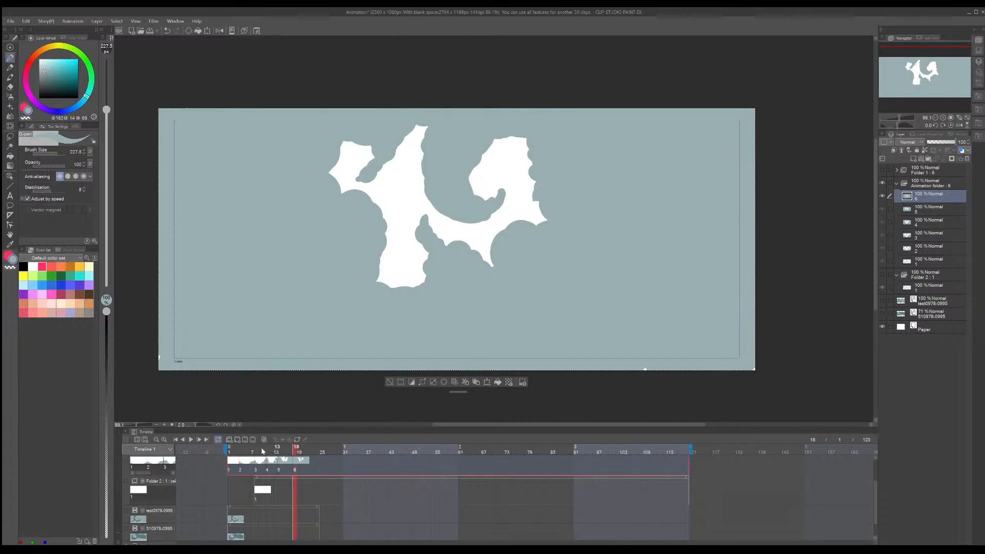
# Step: On cel 3, paint a strip of cloud along the canvas's lower edge to join the two cloud banks
pyautogui.moveTo(233, 452)
pyautogui.mouseDown()
pyautogui.moveTo(271, 459)
pyautogui.moveTo(256, 455)
pyautogui.mouseUp()
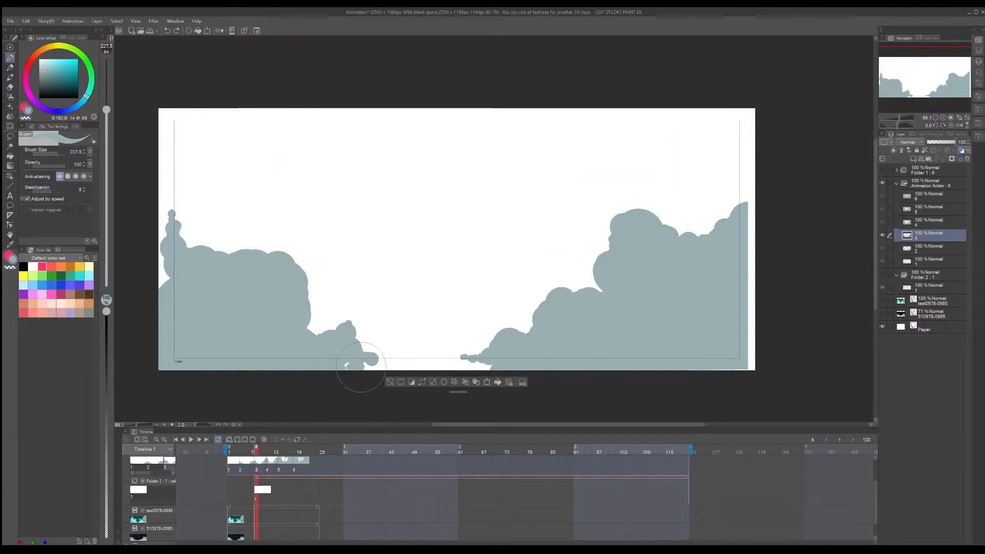
pyautogui.moveTo(360, 367); pyautogui.dragTo(442, 362)
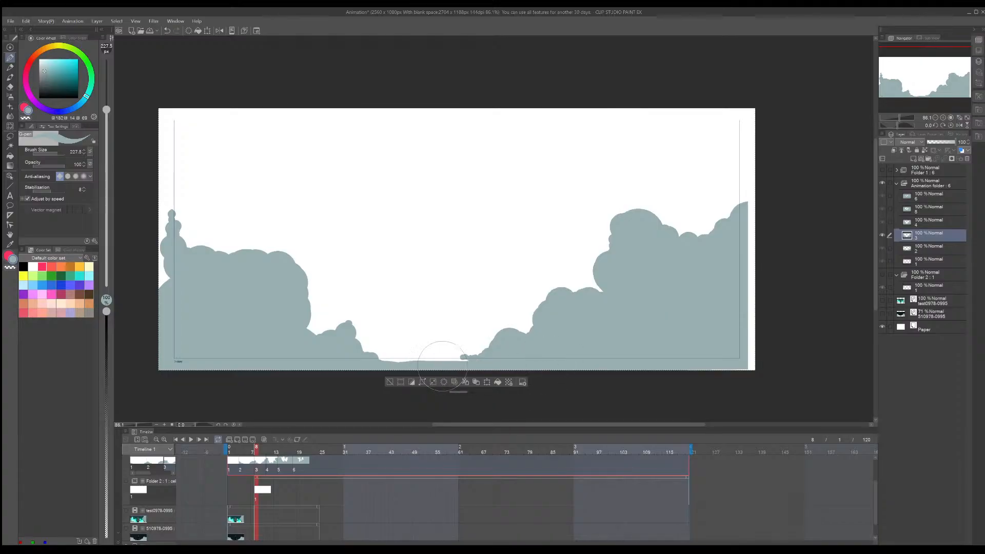
pyautogui.hotkey('ctrl', 'z')
pyautogui.click(137, 488)
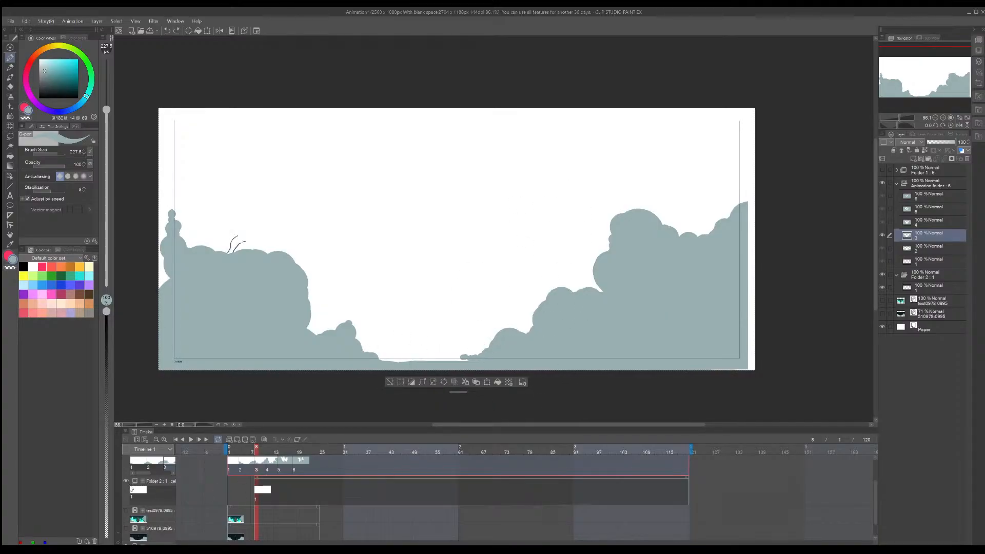
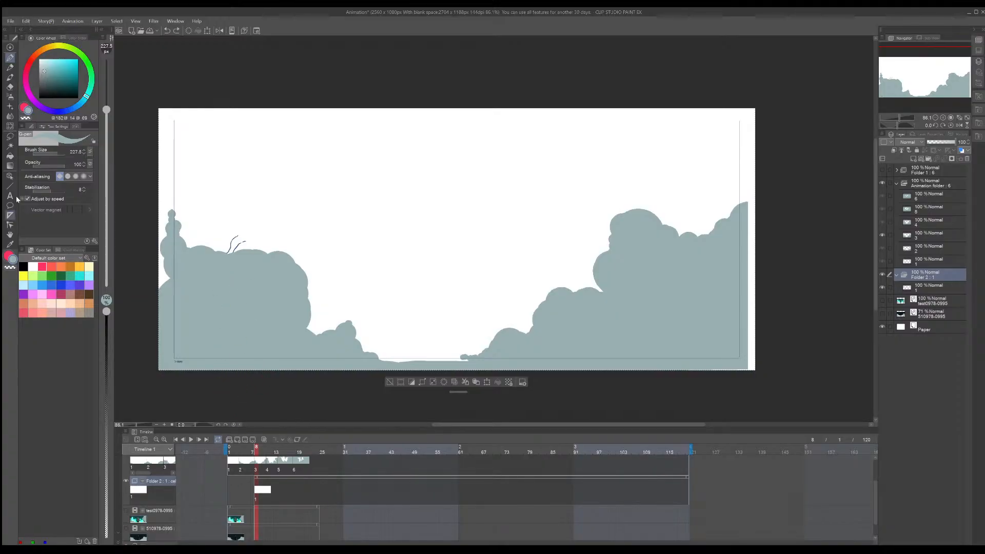
pyautogui.click(882, 302)
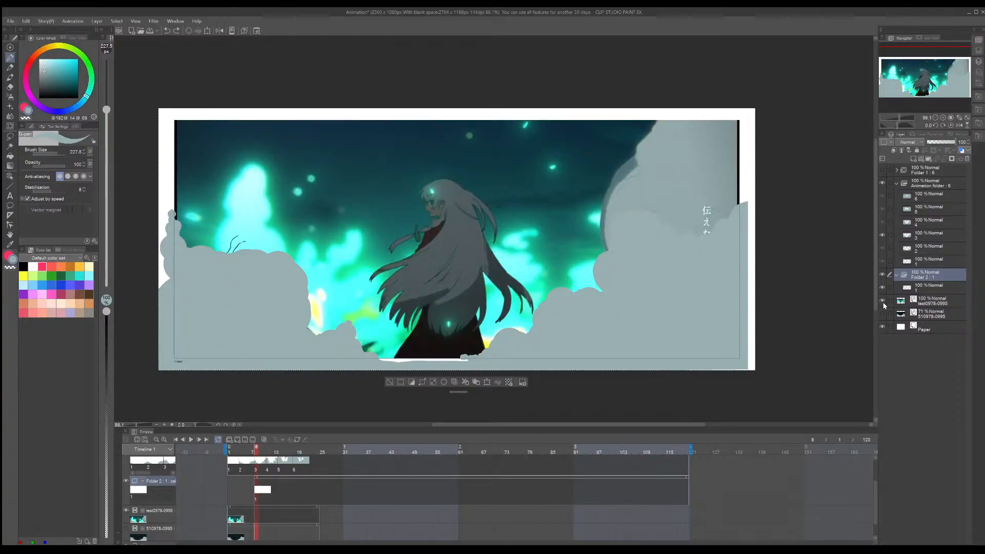
pyautogui.click(882, 314)
pyautogui.click(883, 313)
pyautogui.click(883, 303)
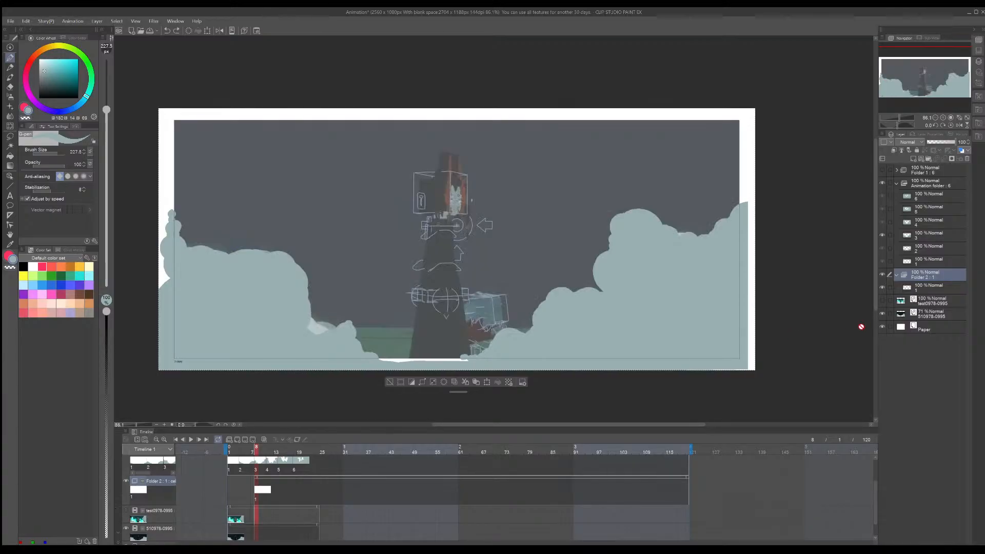
pyautogui.click(318, 451)
pyautogui.click(289, 450)
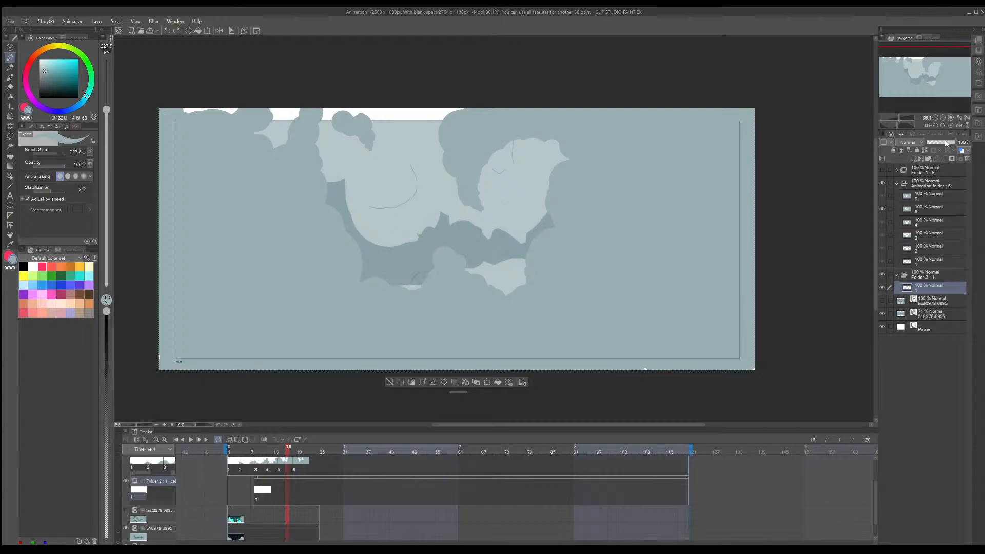
pyautogui.click(931, 314)
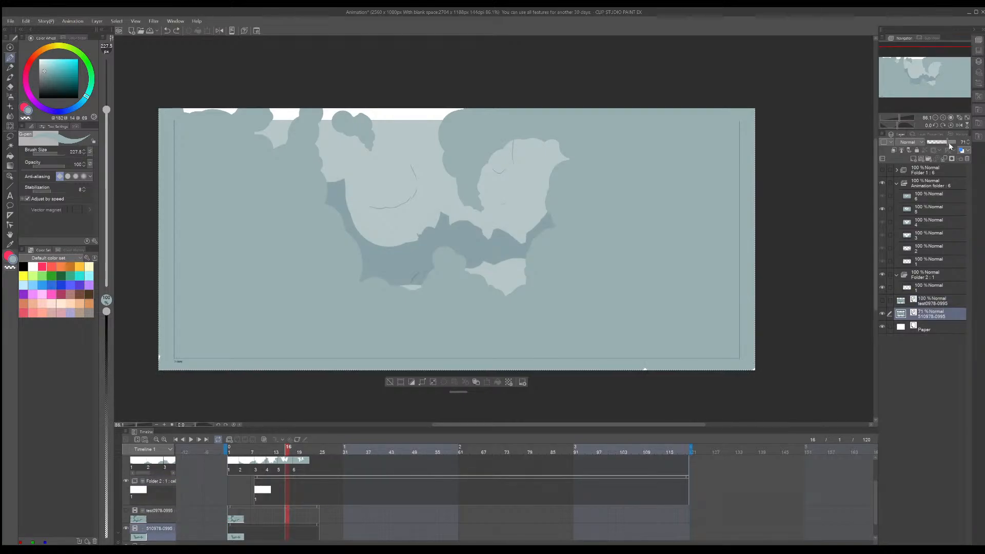
pyautogui.moveTo(949, 146); pyautogui.dragTo(957, 143)
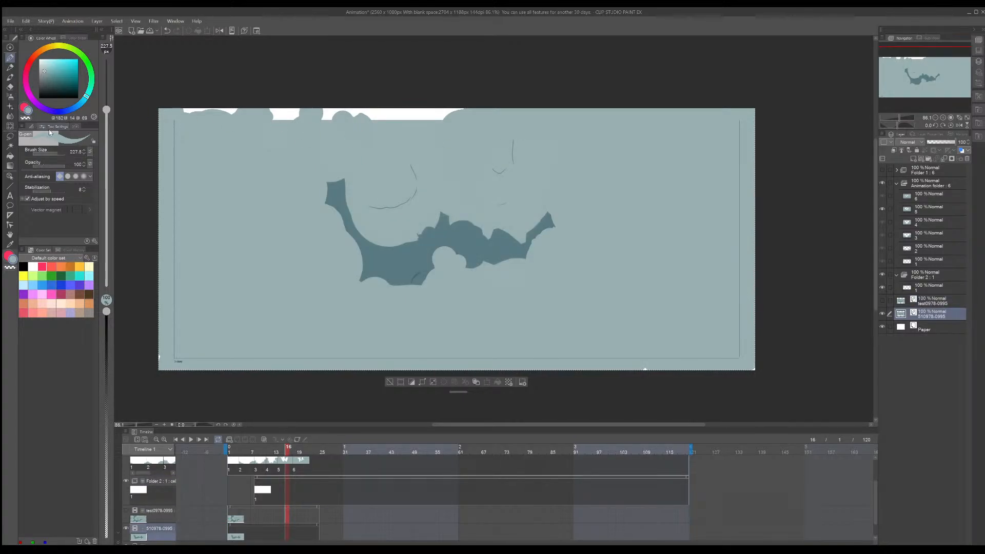
pyautogui.click(25, 117)
pyautogui.keyDown('alt'); pyautogui.click(403, 263); pyautogui.keyUp('alt')
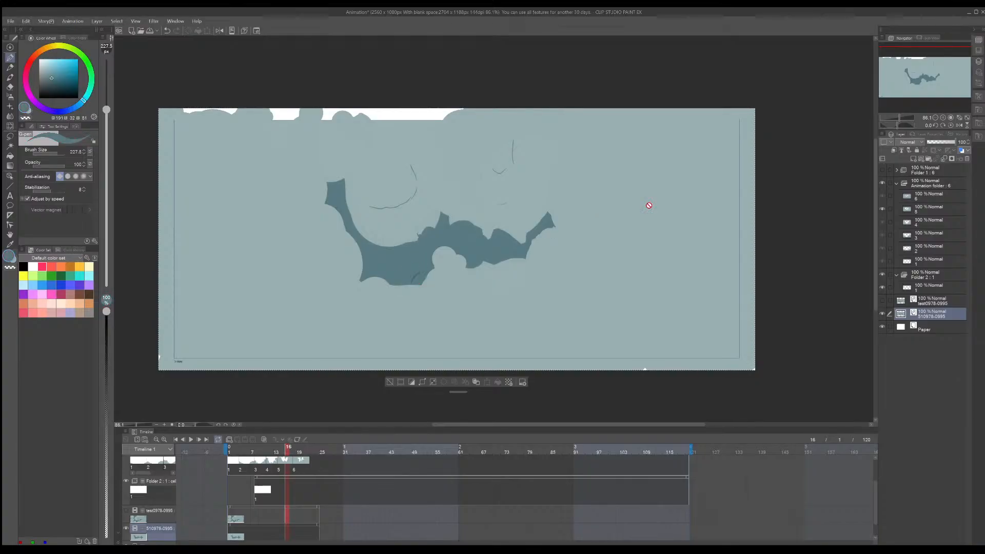
pyautogui.click(942, 142)
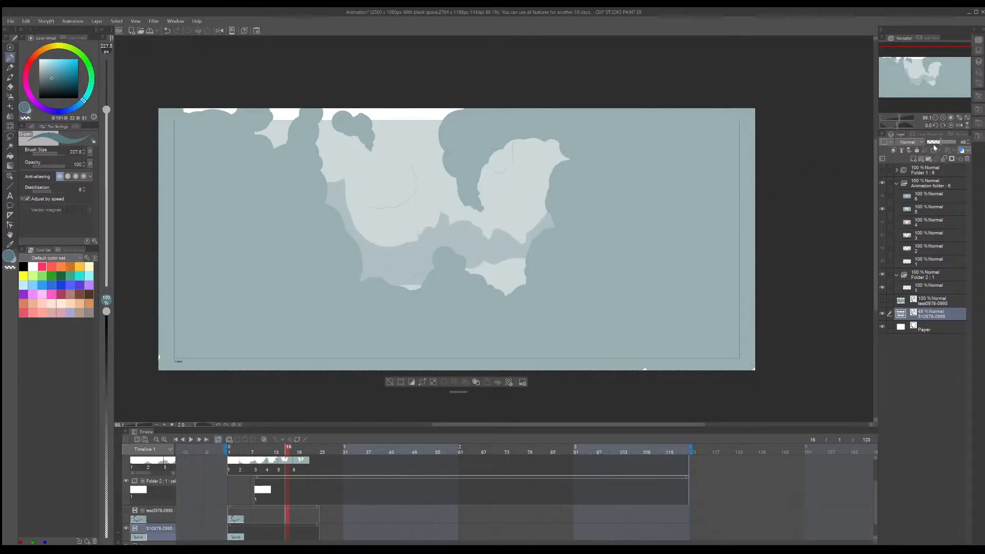
pyautogui.click(883, 314)
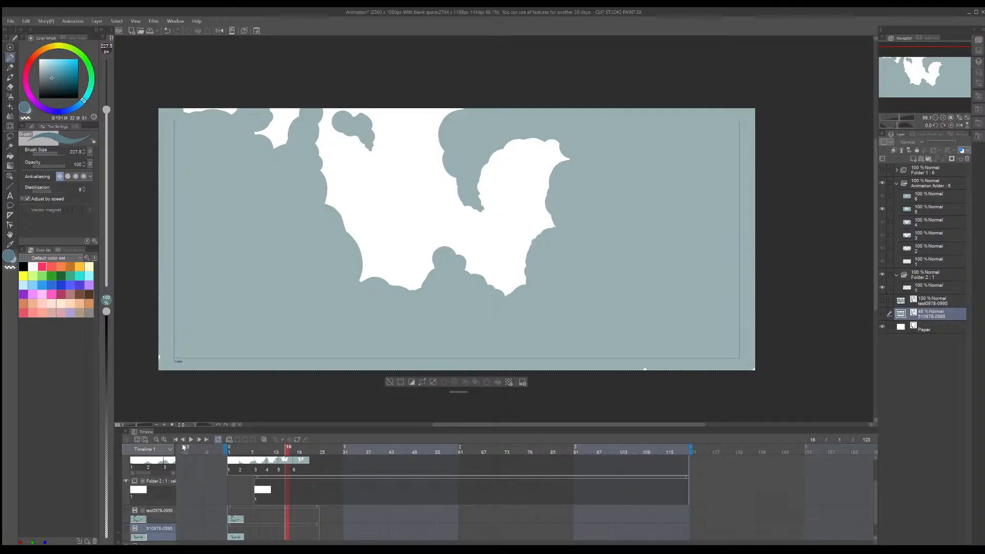
pyautogui.click(230, 440)
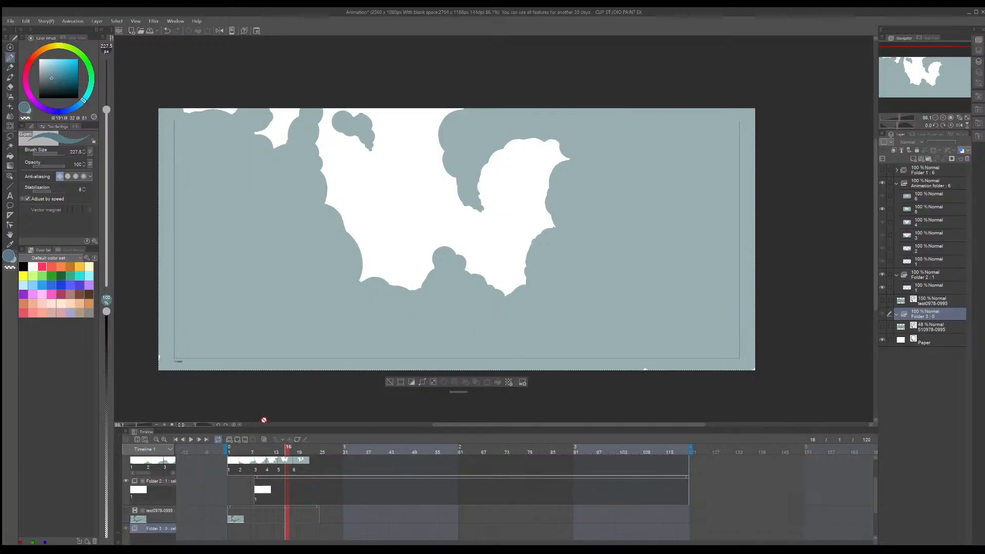
pyautogui.click(278, 485)
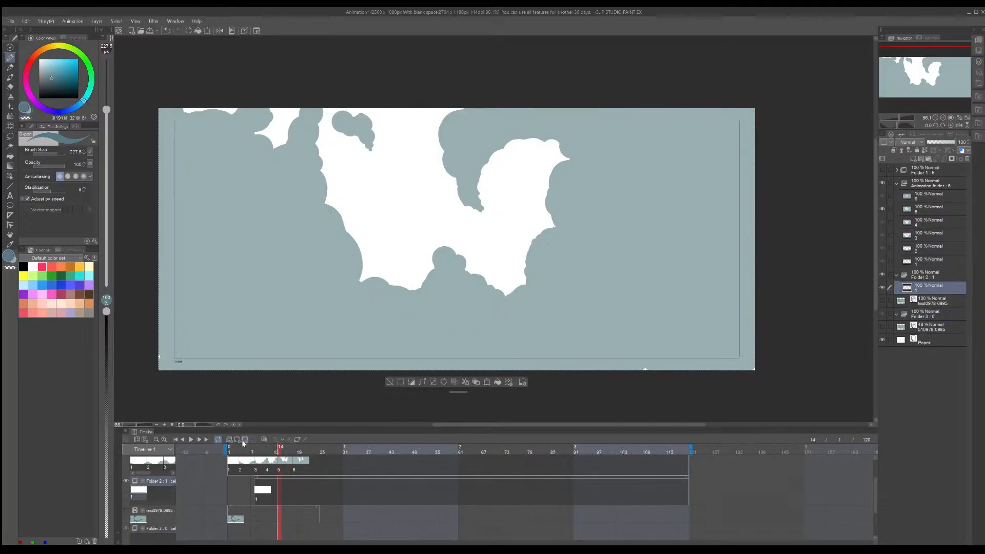
# Step: Add a new cel to Folder 2 at frame 18 and fill the central gap between the clouds with dark teal shadow
pyautogui.click(293, 488)
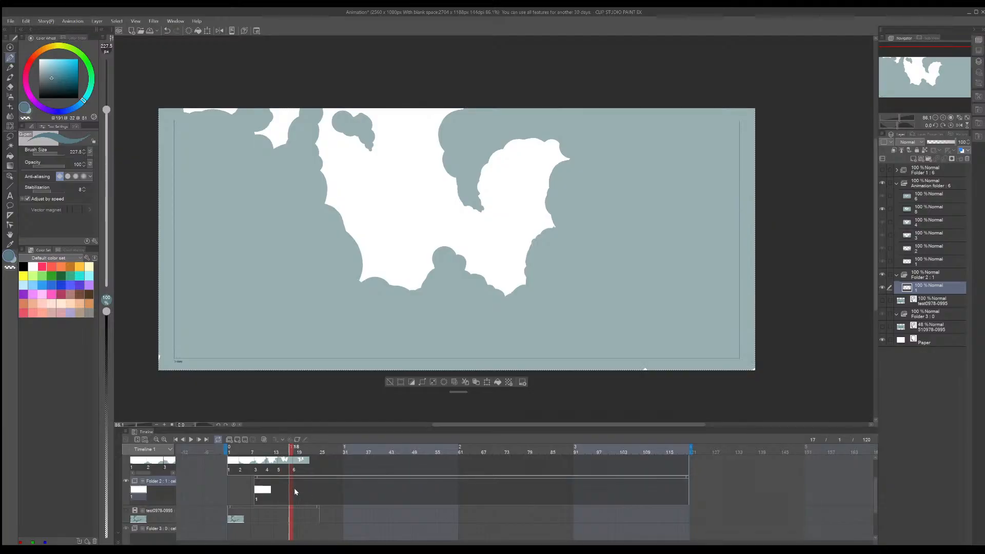
pyautogui.click(238, 440)
pyautogui.moveTo(385, 300)
pyautogui.mouseDown()
pyautogui.moveTo(437, 256)
pyautogui.moveTo(356, 203)
pyautogui.moveTo(472, 137)
pyautogui.moveTo(513, 226)
pyautogui.mouseUp()
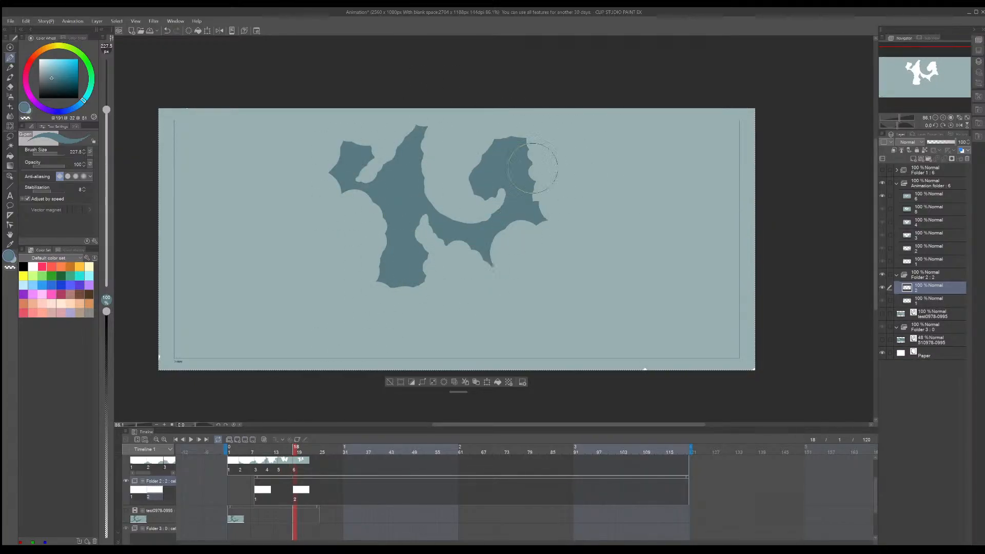
# Step: At frame 14, fill the open area between the clouds with dark teal shadow on Folder 2's cel 1
pyautogui.click(279, 455)
pyautogui.moveTo(383, 288)
pyautogui.mouseDown()
pyautogui.moveTo(318, 133)
pyautogui.moveTo(358, 98)
pyautogui.moveTo(328, 146)
pyautogui.moveTo(602, 204)
pyautogui.moveTo(460, 305)
pyautogui.mouseUp()
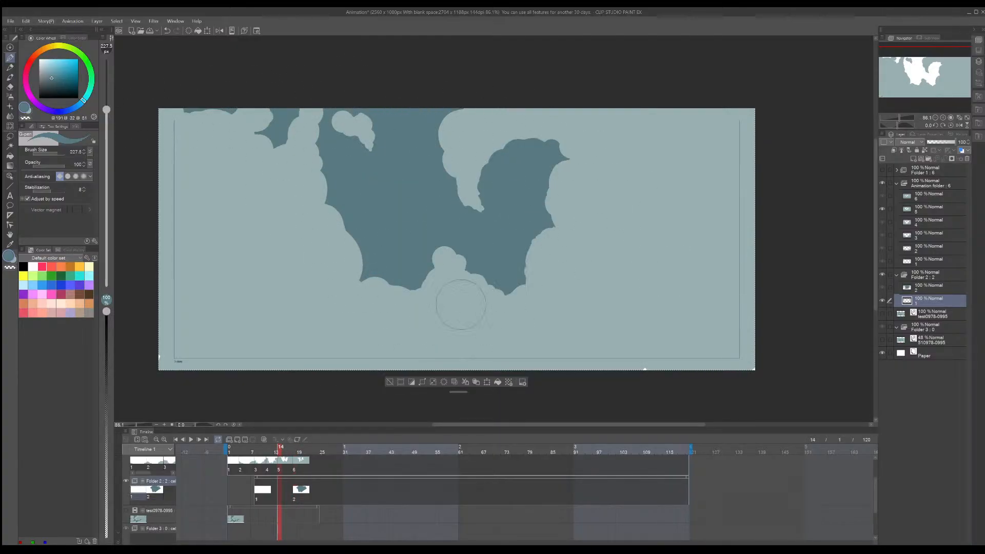
pyautogui.click(272, 454)
pyautogui.click(269, 452)
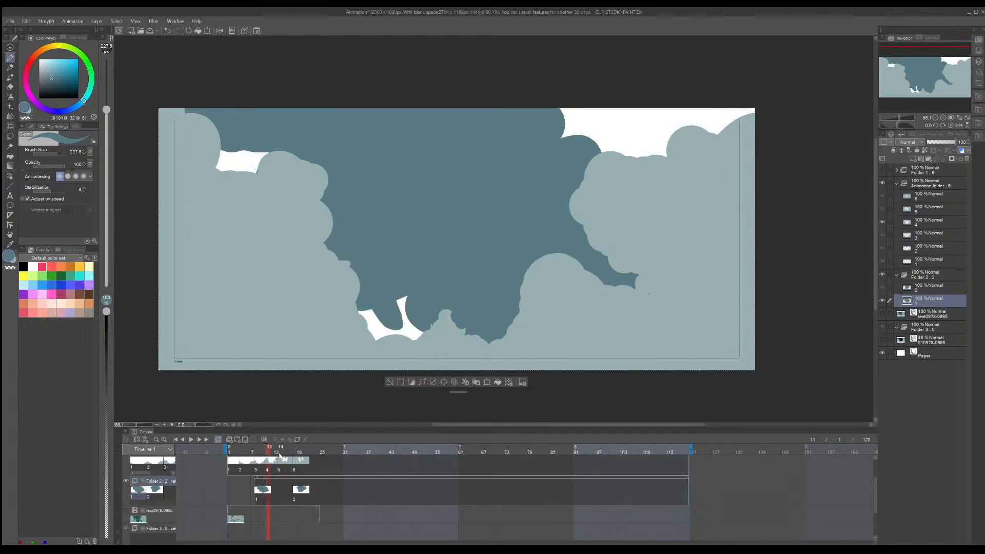
pyautogui.click(280, 453)
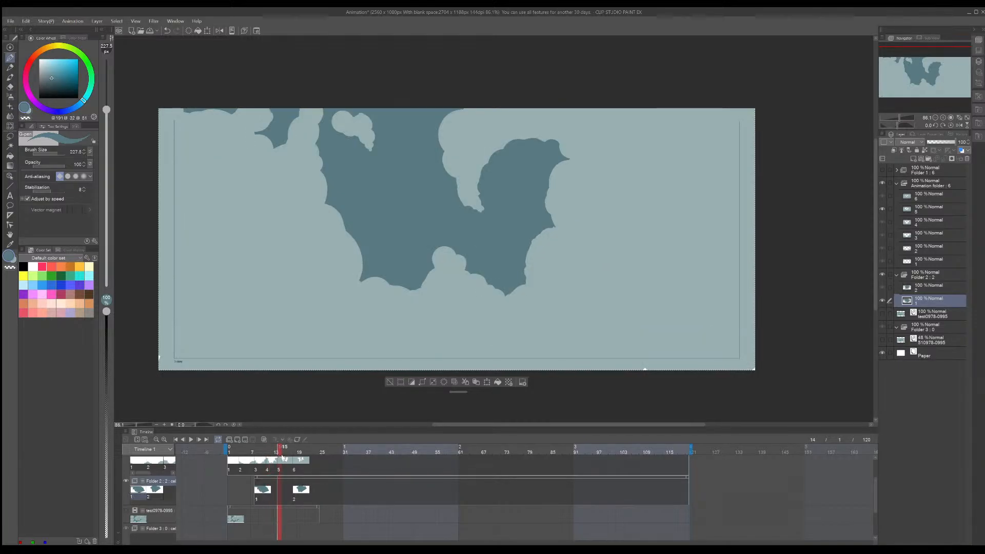
# Step: Move the start of cel 1 on the Folder 2 track from frame 8 to frame 14
pyautogui.click(296, 492)
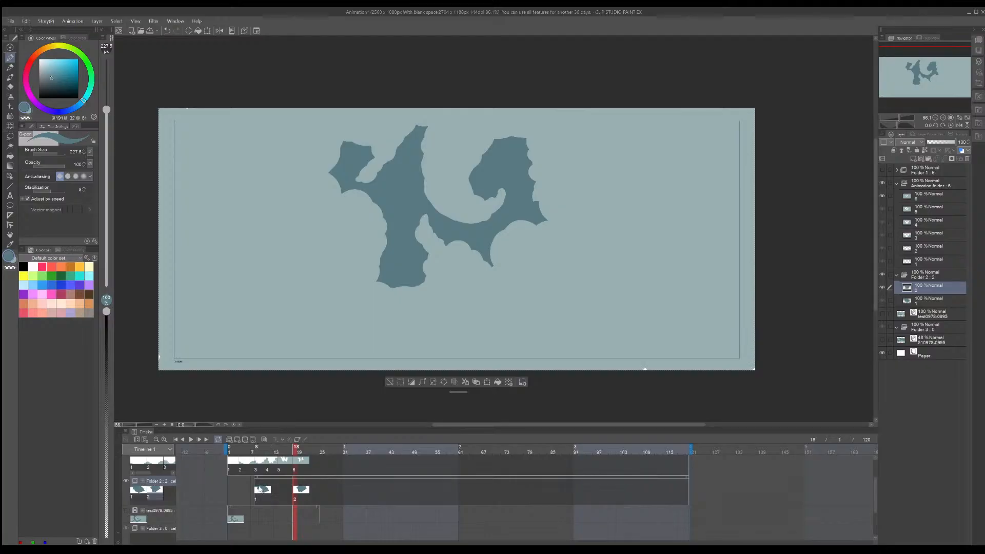
pyautogui.click(280, 492)
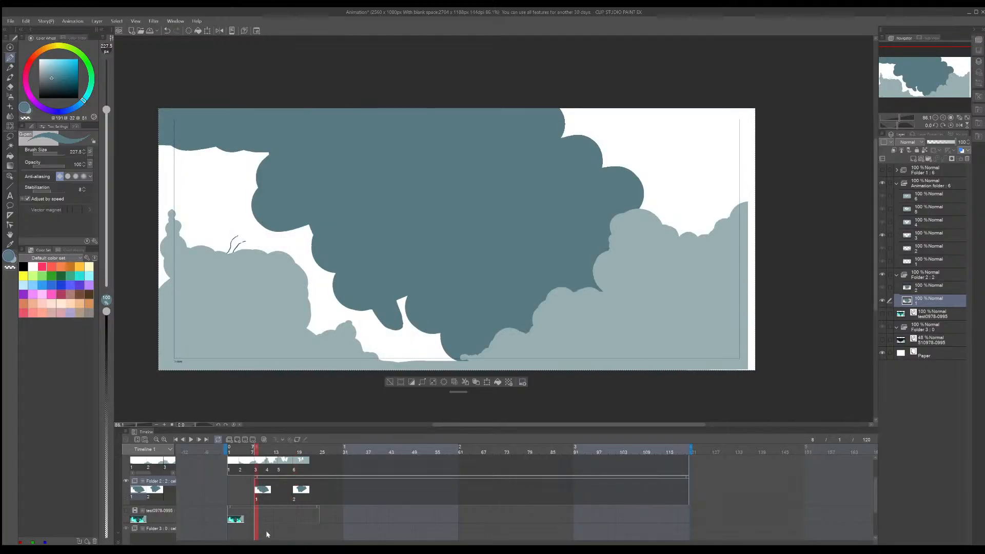
pyautogui.moveTo(278, 488); pyautogui.dragTo(280, 490)
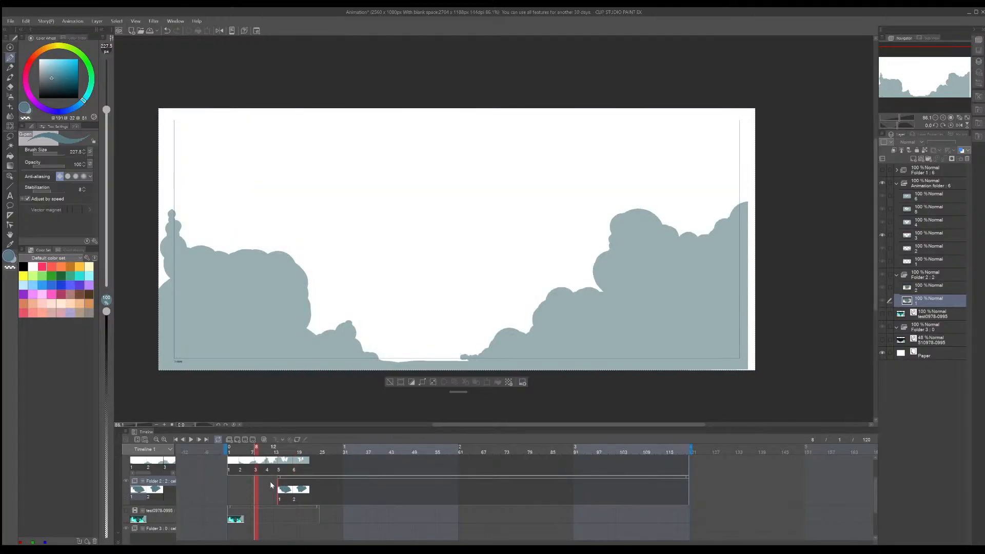
# Step: Add a third cel to Folder 2, move it to frame 11 on the track and go to that frame
pyautogui.click(268, 453)
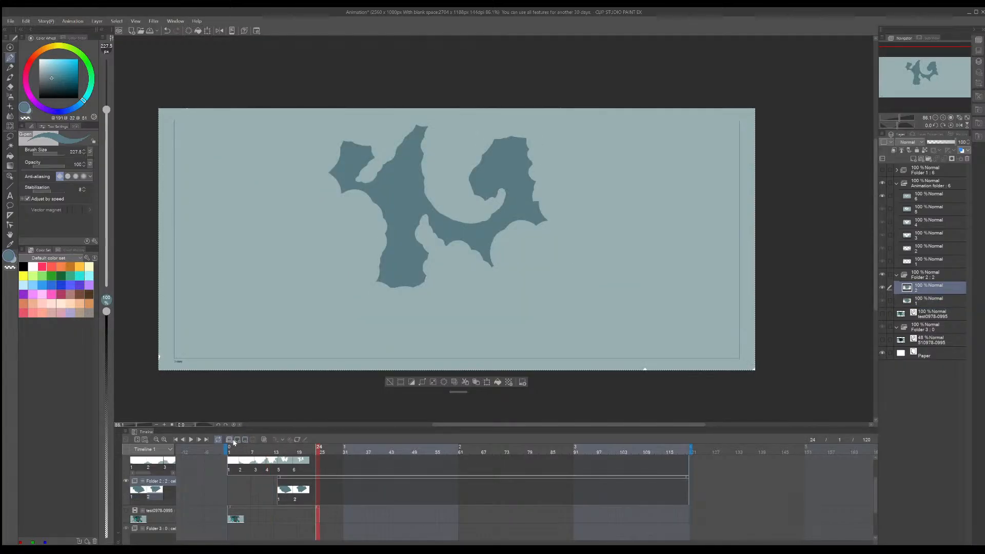
pyautogui.click(235, 440)
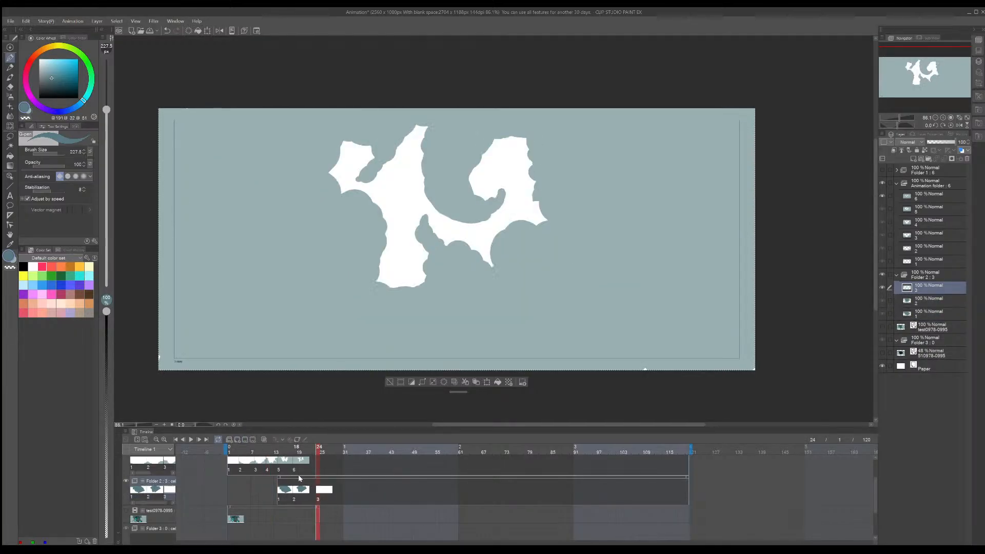
pyautogui.moveTo(268, 487); pyautogui.dragTo(268, 488)
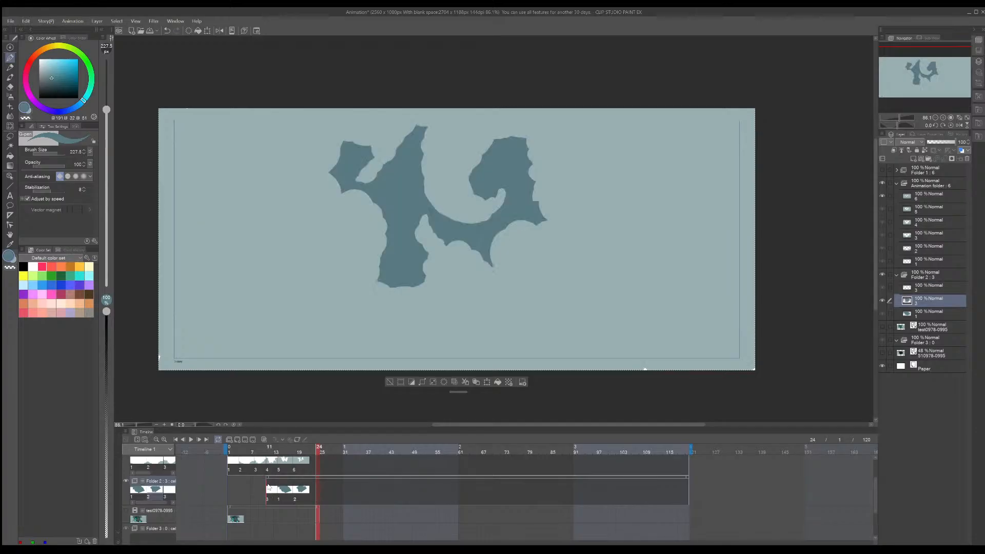
pyautogui.click(269, 452)
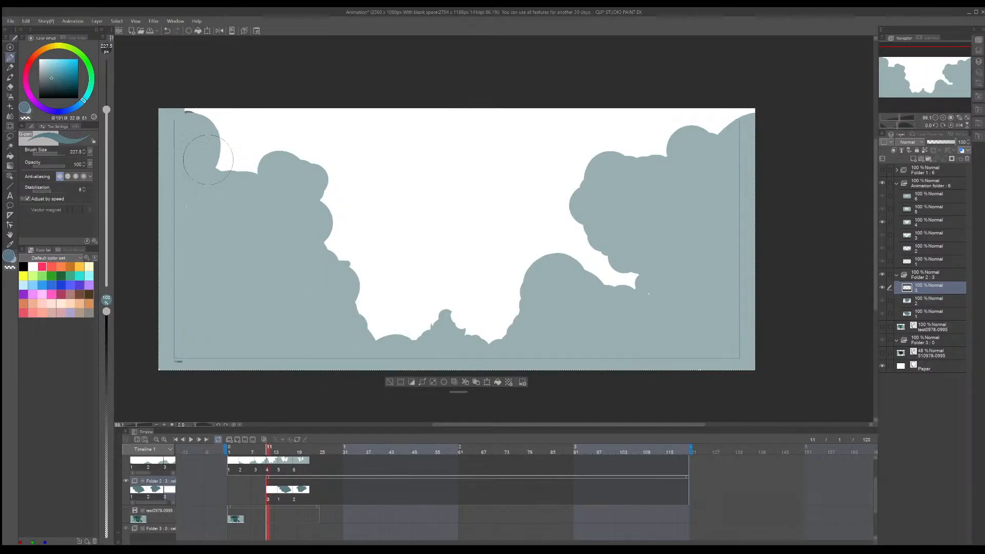
# Step: Paint scalloped dark teal shadow along the left cloud's edge at frame 11, from its upper corner down to its foot
pyautogui.moveTo(203, 148)
pyautogui.mouseDown()
pyautogui.moveTo(221, 185)
pyautogui.moveTo(207, 122)
pyautogui.moveTo(198, 149)
pyautogui.moveTo(216, 139)
pyautogui.moveTo(226, 176)
pyautogui.moveTo(256, 172)
pyautogui.mouseUp()
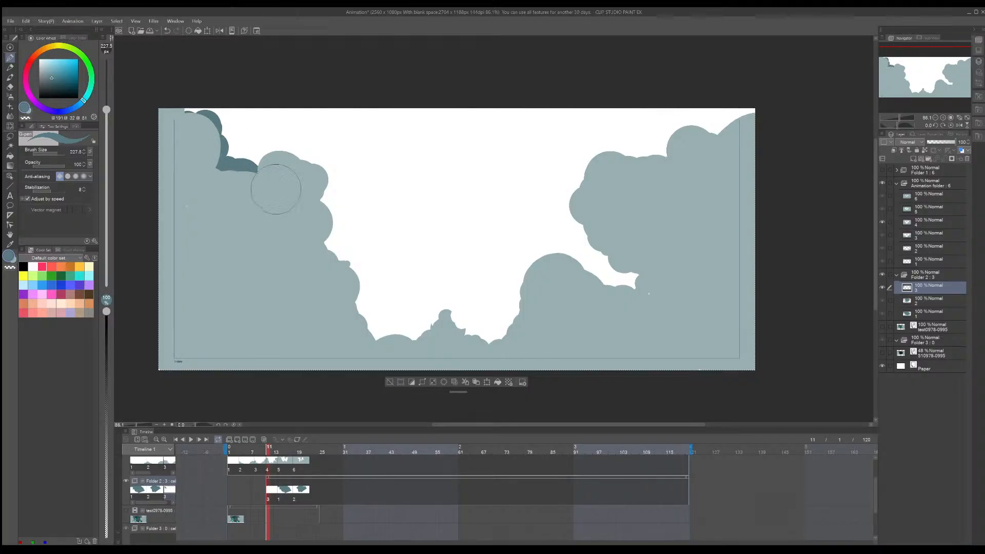
pyautogui.moveTo(333, 218)
pyautogui.mouseDown()
pyautogui.moveTo(360, 309)
pyautogui.moveTo(354, 349)
pyautogui.moveTo(341, 263)
pyautogui.moveTo(374, 340)
pyautogui.moveTo(493, 347)
pyautogui.mouseUp()
pyautogui.hotkey('ctrl', 'z')
pyautogui.hotkey('ctrl', 'z')
pyautogui.moveTo(367, 344); pyautogui.dragTo(394, 351)
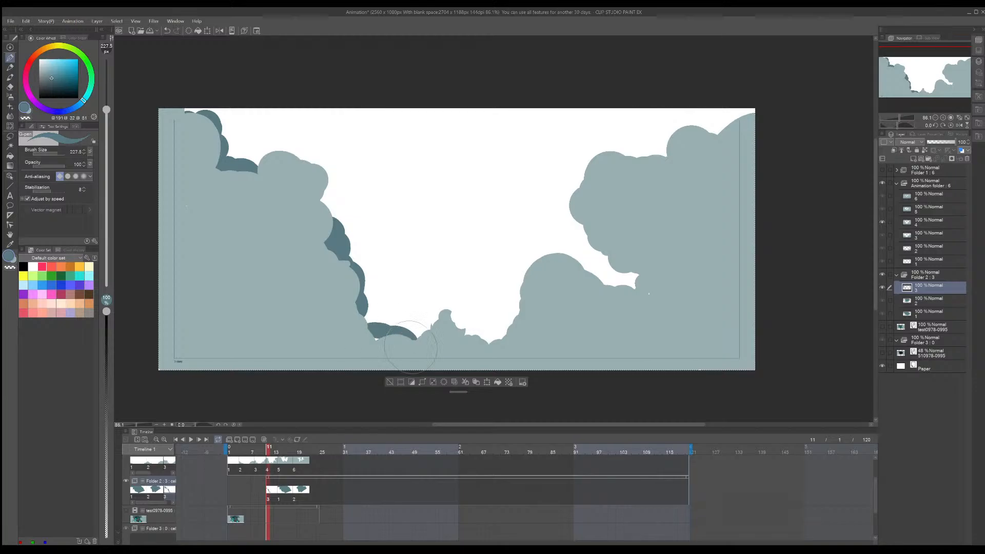
pyautogui.moveTo(349, 327); pyautogui.dragTo(361, 336)
# Step: Paint shadow on the lower right cloud's slope and in the crevice beneath the large right cloud at frame 11, redoing unwanted strokes
pyautogui.moveTo(493, 341); pyautogui.dragTo(513, 322)
pyautogui.moveTo(601, 272); pyautogui.dragTo(638, 281)
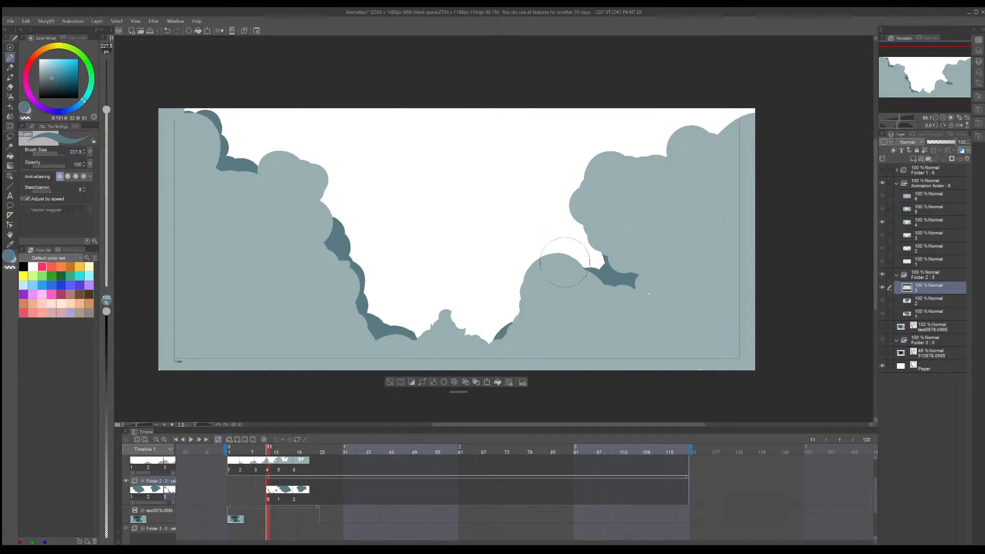
pyautogui.moveTo(608, 274)
pyautogui.mouseDown()
pyautogui.moveTo(584, 226)
pyautogui.moveTo(596, 217)
pyautogui.mouseUp()
pyautogui.hotkey('ctrl', 'z')
pyautogui.hotkey('ctrl', 'z')
pyautogui.moveTo(603, 251); pyautogui.dragTo(599, 230)
# Step: Paint shadow above and beside the large right cloud, and around the left cloud's upper bump at frame 11
pyautogui.moveTo(655, 162)
pyautogui.mouseDown()
pyautogui.moveTo(684, 130)
pyautogui.moveTo(622, 108)
pyautogui.moveTo(619, 119)
pyautogui.moveTo(739, 115)
pyautogui.mouseUp()
pyautogui.hotkey('ctrl', 'z')
pyautogui.moveTo(685, 141); pyautogui.dragTo(661, 145)
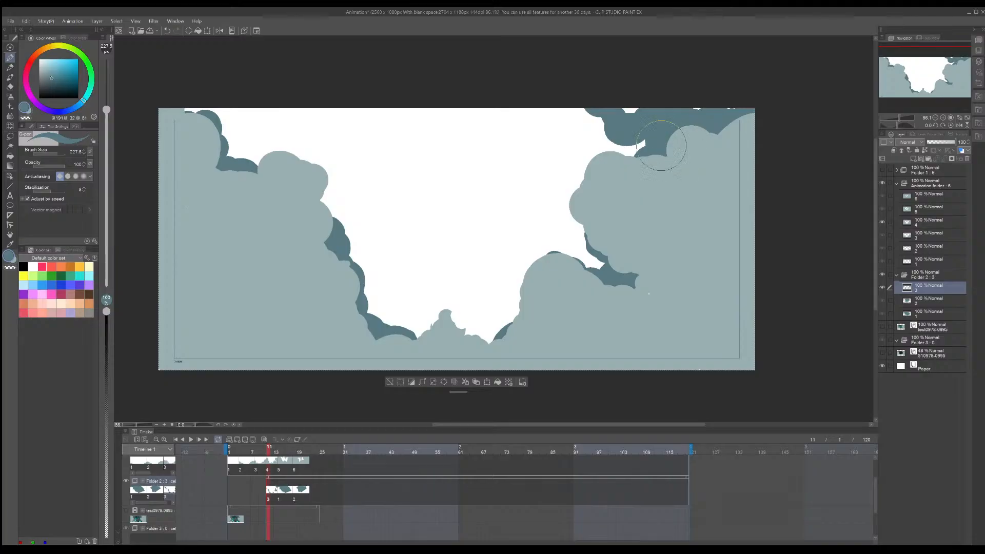
pyautogui.moveTo(605, 188)
pyautogui.mouseDown()
pyautogui.moveTo(594, 165)
pyautogui.moveTo(662, 163)
pyautogui.mouseUp()
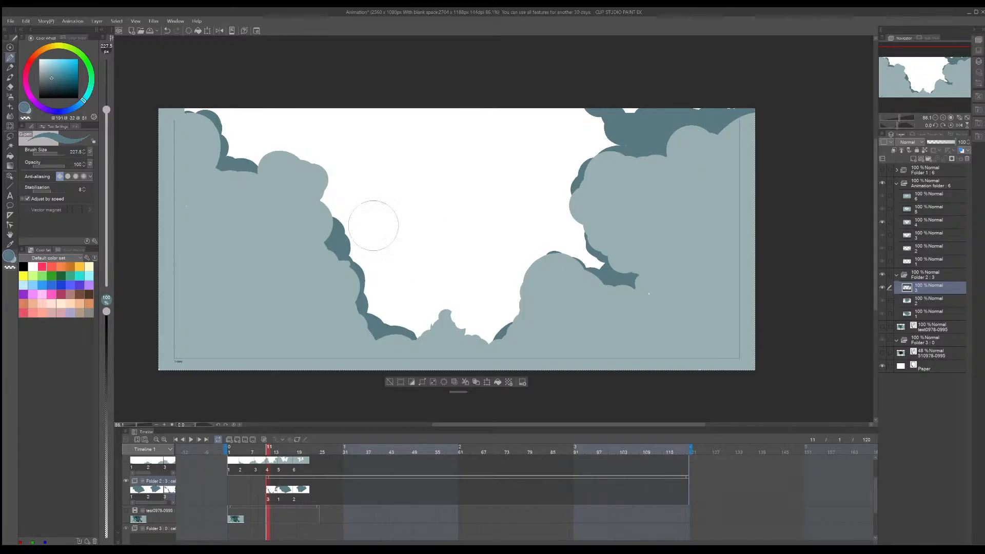
pyautogui.moveTo(321, 204)
pyautogui.mouseDown()
pyautogui.moveTo(318, 195)
pyautogui.moveTo(325, 218)
pyautogui.moveTo(330, 208)
pyautogui.moveTo(300, 167)
pyautogui.mouseUp()
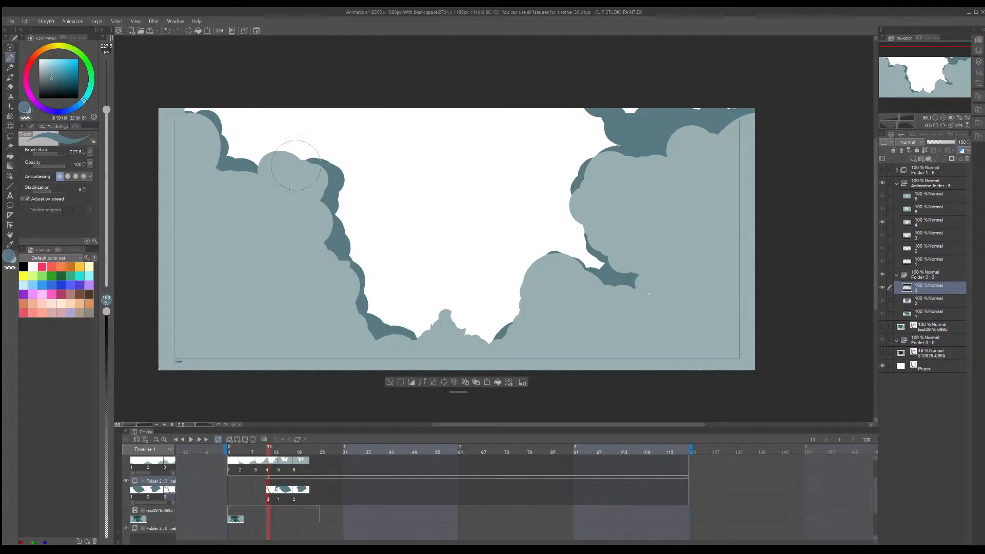
# Step: Add a new cel to Folder 2 at frame 8 and paint a shadow mass behind the left cloud's outer peak
pyautogui.click(254, 450)
pyautogui.click(237, 440)
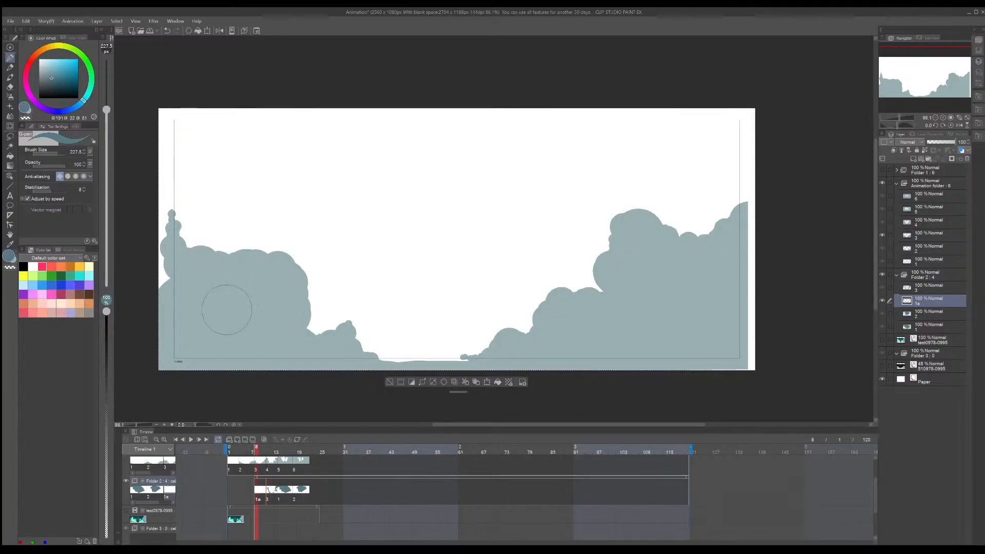
pyautogui.press('Right')
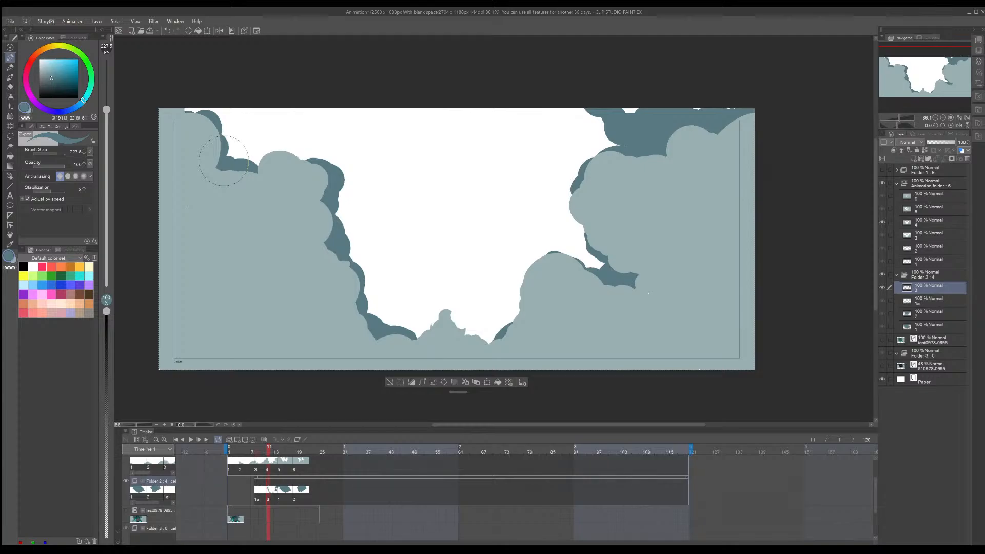
pyautogui.press('Left')
pyautogui.moveTo(175, 188)
pyautogui.mouseDown()
pyautogui.moveTo(215, 243)
pyautogui.moveTo(171, 227)
pyautogui.moveTo(203, 213)
pyautogui.moveTo(233, 250)
pyautogui.moveTo(228, 257)
pyautogui.mouseUp()
# Step: Step back and forth through the Folder 2 cels between frames 8 and 18 to compare the shadow shapes
pyautogui.press('Right')
pyautogui.press('Right')
pyautogui.press('Right')
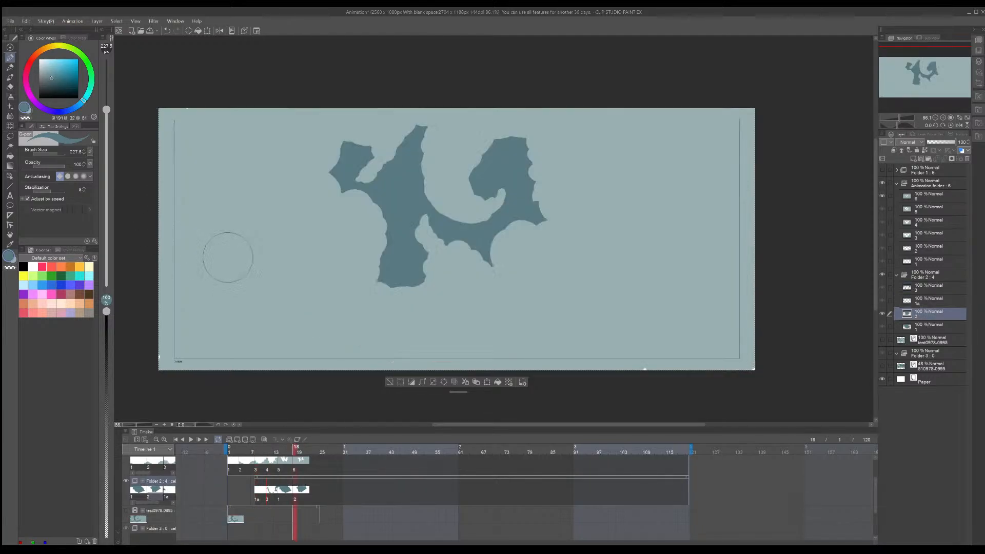
pyautogui.press('Left')
pyautogui.press('Left')
pyautogui.press('Left')
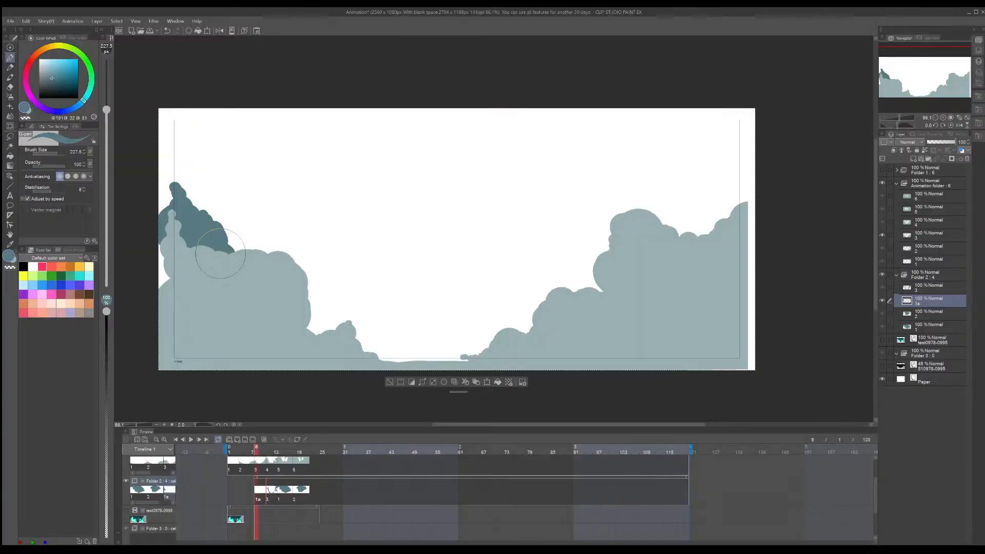
pyautogui.press('Right')
pyautogui.press('Left')
# Step: Paint shadow down the left cloud's inner slope at frame 8, undoing the strokes that run too far
pyautogui.moveTo(275, 259)
pyautogui.mouseDown()
pyautogui.moveTo(292, 268)
pyautogui.moveTo(329, 329)
pyautogui.moveTo(422, 367)
pyautogui.moveTo(482, 358)
pyautogui.mouseUp()
pyautogui.hotkey('ctrl', 'z')
pyautogui.hotkey('ctrl', 'z')
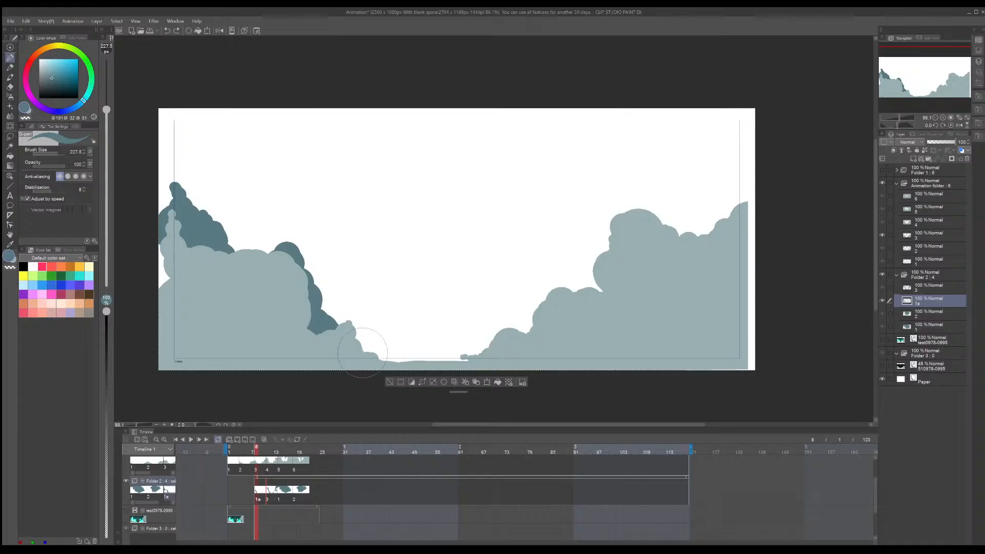
pyautogui.moveTo(363, 341); pyautogui.dragTo(350, 335)
# Step: Reduce the brush size to 164.8 and paint shadow on the inner slope of the right cloud at frame 8
pyautogui.moveTo(608, 296)
pyautogui.mouseDown()
pyautogui.moveTo(565, 299)
pyautogui.moveTo(592, 298)
pyautogui.mouseUp()
pyautogui.click(54, 153)
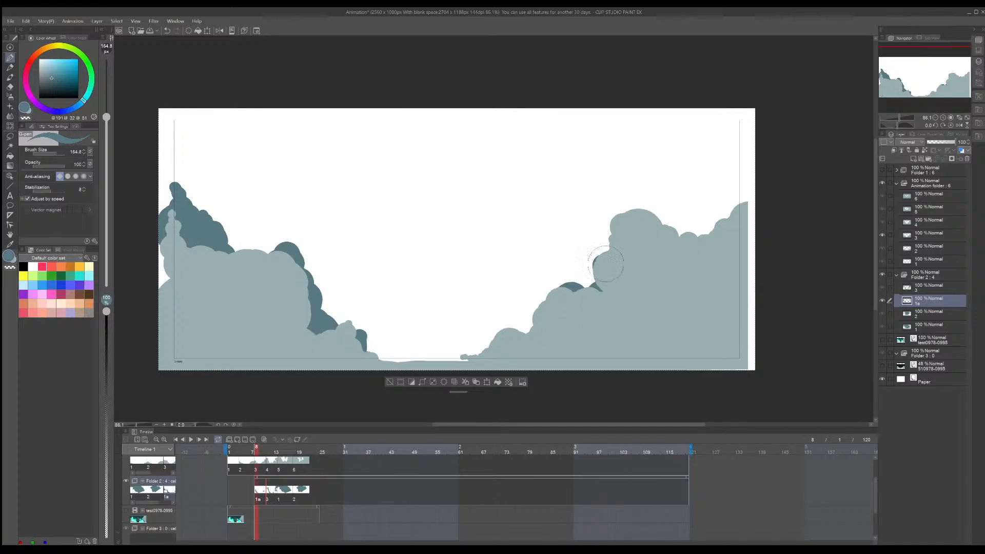
pyautogui.moveTo(606, 264); pyautogui.dragTo(586, 300)
pyautogui.moveTo(601, 280); pyautogui.dragTo(607, 290)
# Step: Paint shadow over the right cloud's outer slope up to the canvas's upper right corner, and at the left cloud's foot
pyautogui.moveTo(690, 240)
pyautogui.mouseDown()
pyautogui.moveTo(716, 236)
pyautogui.moveTo(750, 183)
pyautogui.moveTo(756, 330)
pyautogui.moveTo(751, 292)
pyautogui.mouseUp()
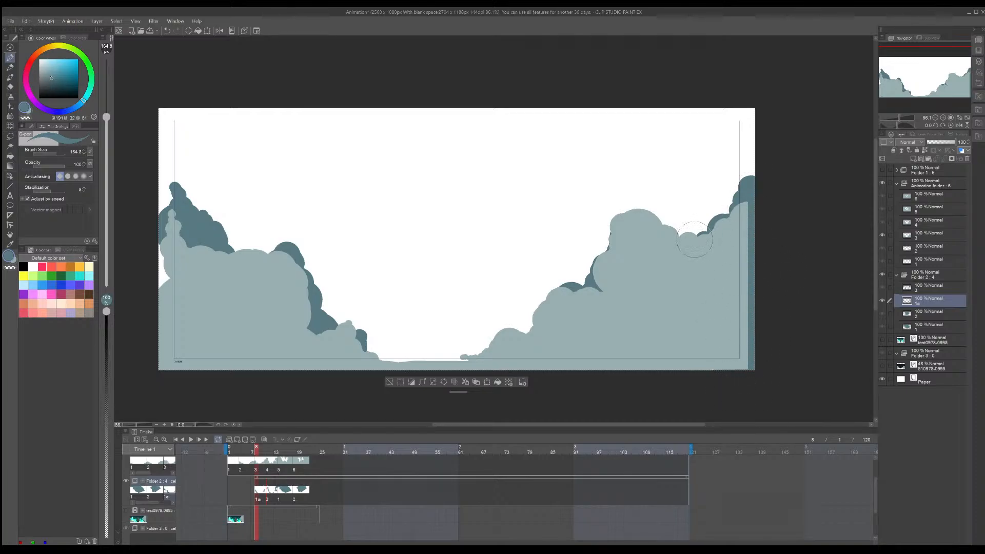
pyautogui.moveTo(679, 241); pyautogui.dragTo(654, 230)
pyautogui.moveTo(738, 183); pyautogui.dragTo(739, 178)
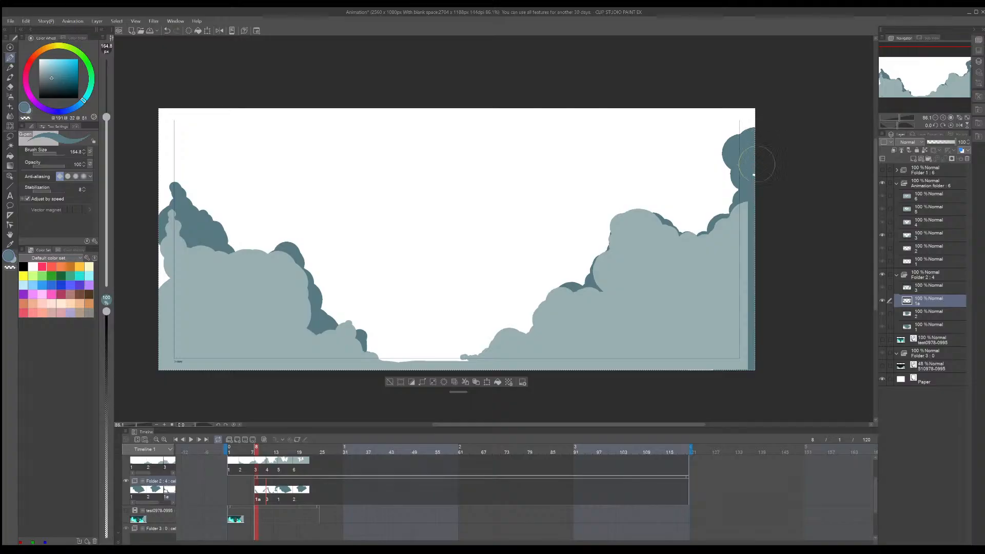
pyautogui.moveTo(755, 164); pyautogui.dragTo(721, 102)
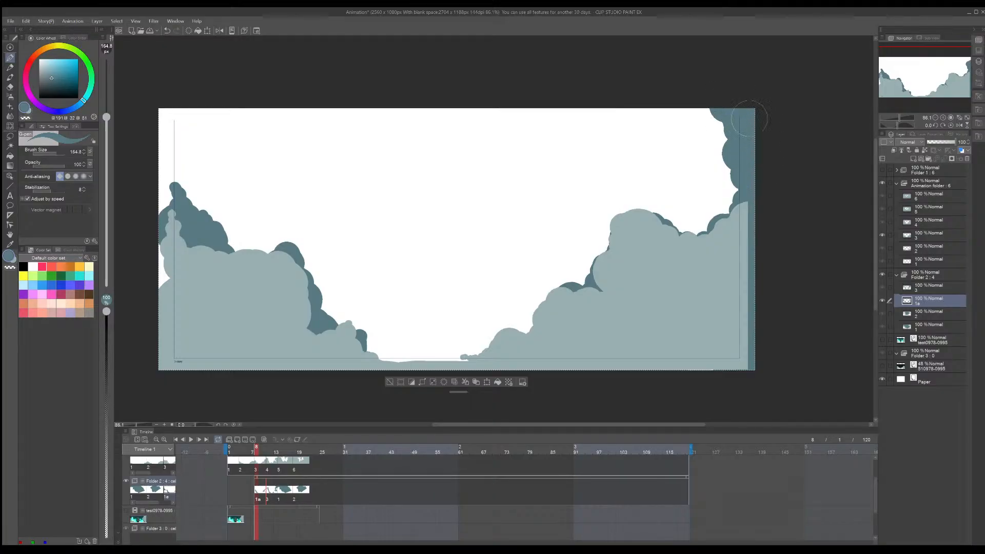
pyautogui.moveTo(362, 360); pyautogui.dragTo(372, 363)
# Step: At frame 14, erase an opening in the middle of the large shadow and shape its edges with the pen
pyautogui.moveTo(263, 455); pyautogui.dragTo(270, 454)
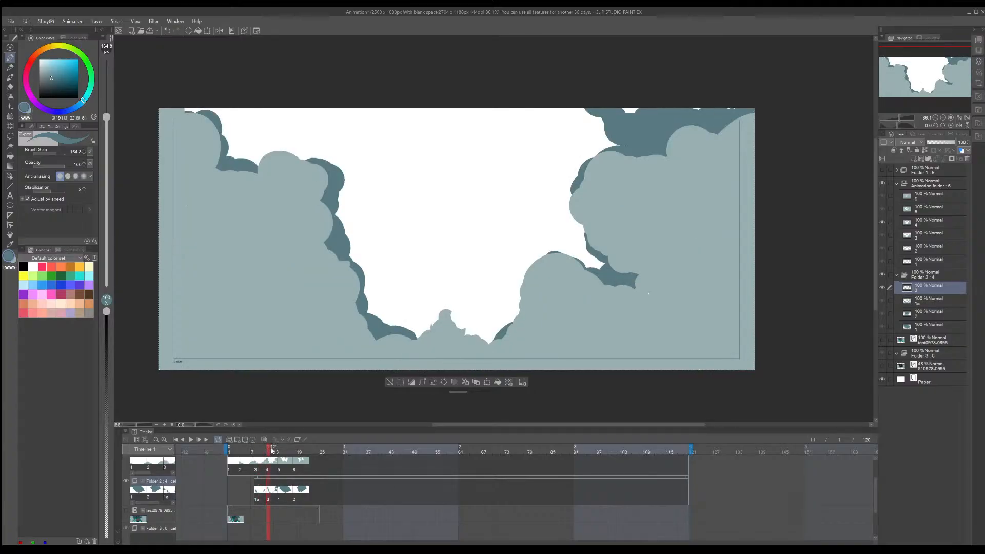
pyautogui.click(281, 451)
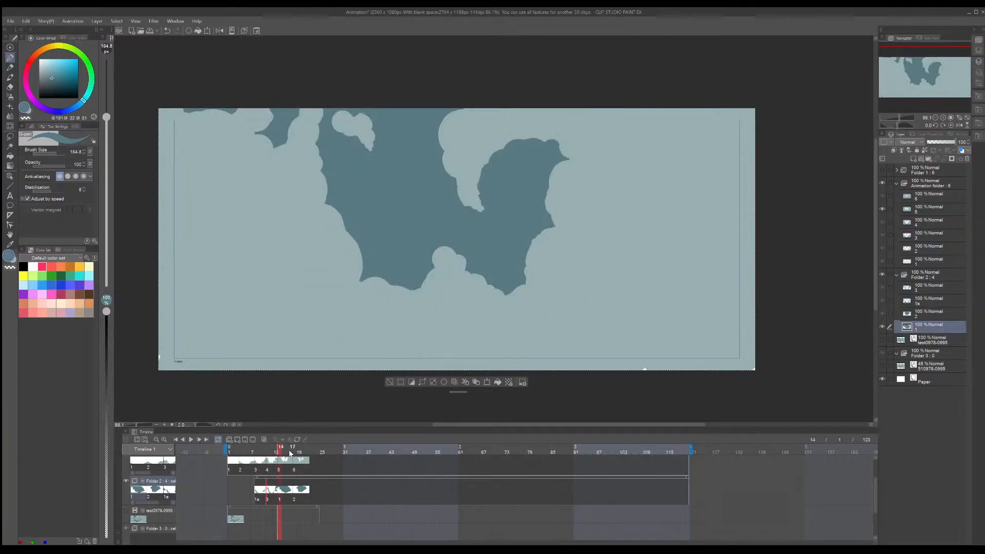
pyautogui.press('e')
pyautogui.click(403, 214)
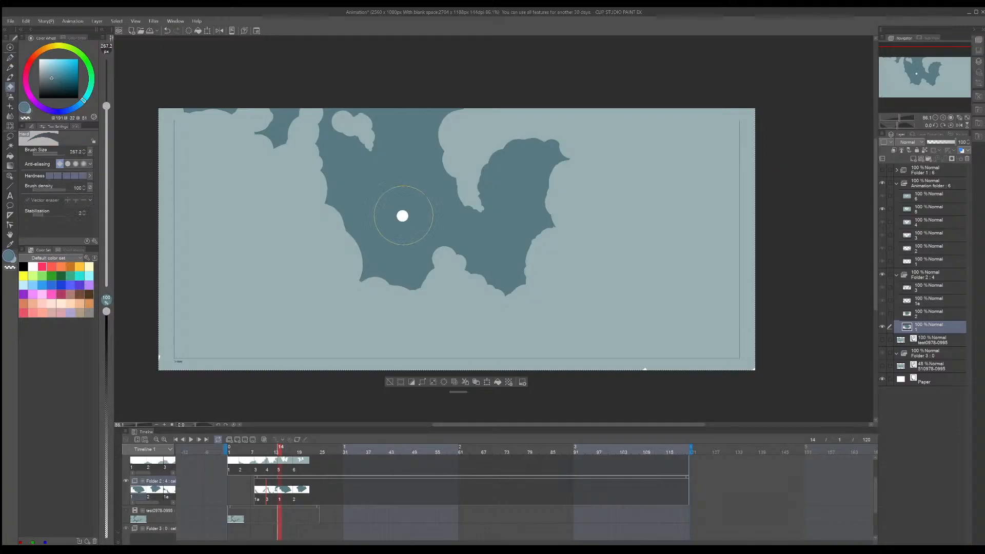
pyautogui.moveTo(403, 214)
pyautogui.mouseDown()
pyautogui.moveTo(390, 196)
pyautogui.moveTo(402, 174)
pyautogui.moveTo(413, 215)
pyautogui.moveTo(366, 206)
pyautogui.moveTo(372, 185)
pyautogui.moveTo(392, 195)
pyautogui.moveTo(413, 175)
pyautogui.moveTo(400, 239)
pyautogui.mouseUp()
pyautogui.click(408, 196)
pyautogui.press('p')
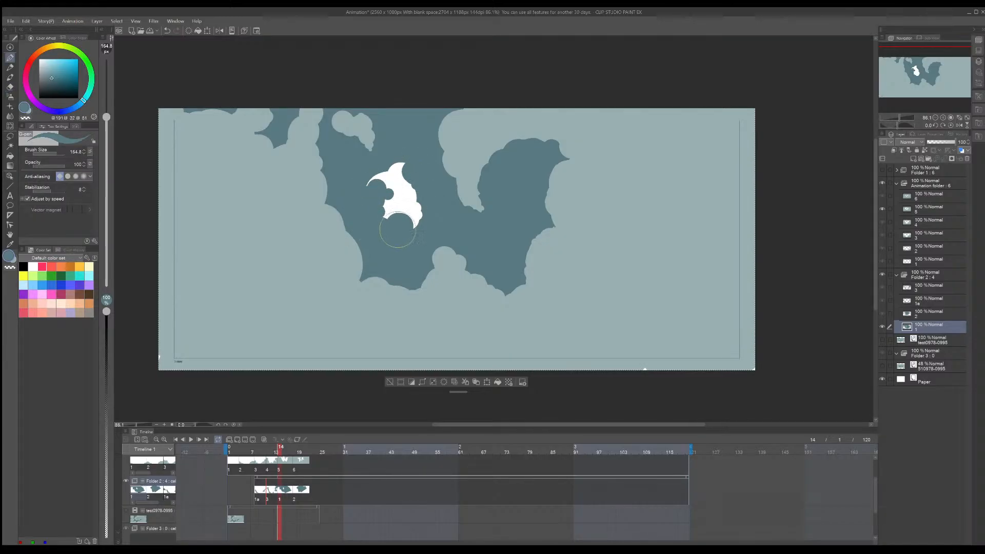
# Step: Erase a second opening in the shadow's lower right part at frame 14 and shape its edges with the pen
pyautogui.press('e')
pyautogui.moveTo(482, 245)
pyautogui.mouseDown()
pyautogui.moveTo(484, 236)
pyautogui.moveTo(496, 240)
pyautogui.moveTo(482, 261)
pyautogui.moveTo(496, 270)
pyautogui.mouseUp()
pyautogui.press('p')
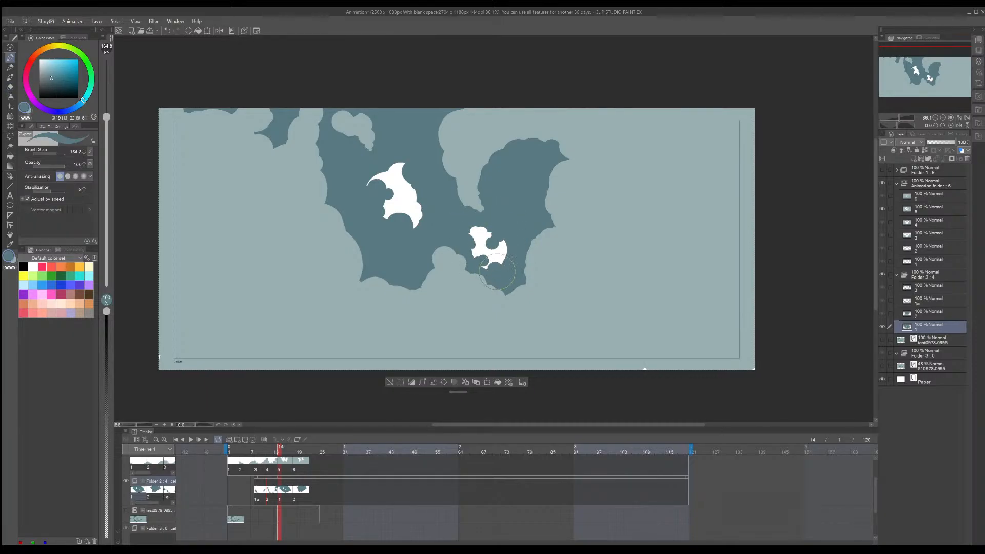
pyautogui.moveTo(496, 231); pyautogui.dragTo(493, 232)
# Step: Erase further openings in the right lobe and near the upper centre of the frame 14 shadow, switching to the pen for refinement
pyautogui.press('e')
pyautogui.moveTo(514, 187); pyautogui.dragTo(500, 194)
pyautogui.press('o')
pyautogui.press('p')
pyautogui.press('e')
pyautogui.moveTo(412, 126); pyautogui.dragTo(414, 128)
pyautogui.press('p')
# Step: Add a new empty cel to Folder 2 at frame 4
pyautogui.click(295, 451)
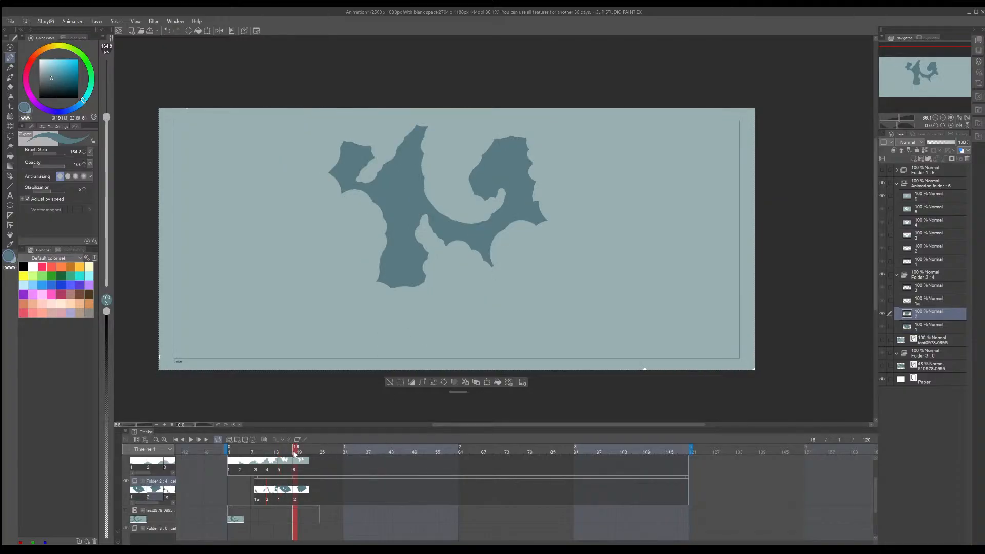
pyautogui.click(259, 452)
pyautogui.click(256, 452)
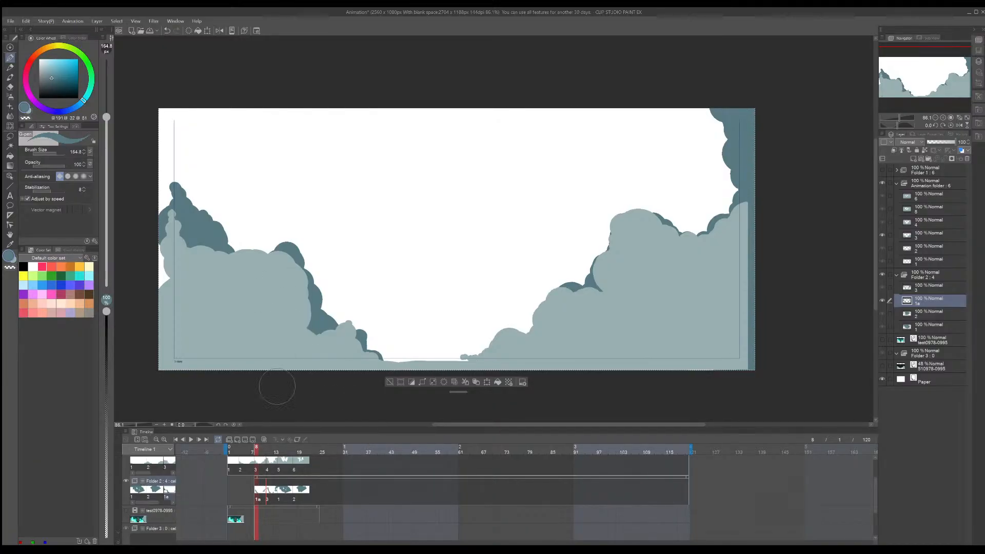
pyautogui.click(241, 452)
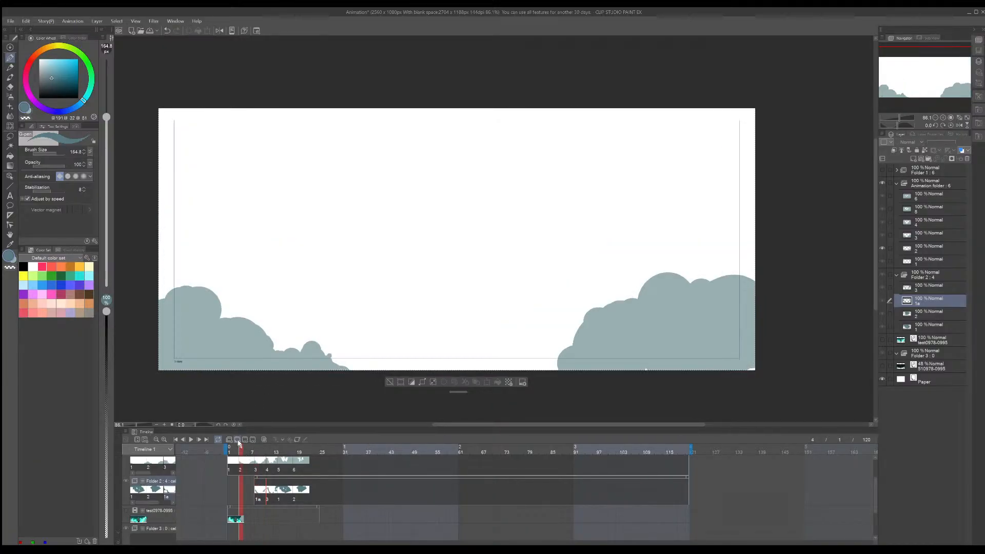
pyautogui.click(237, 439)
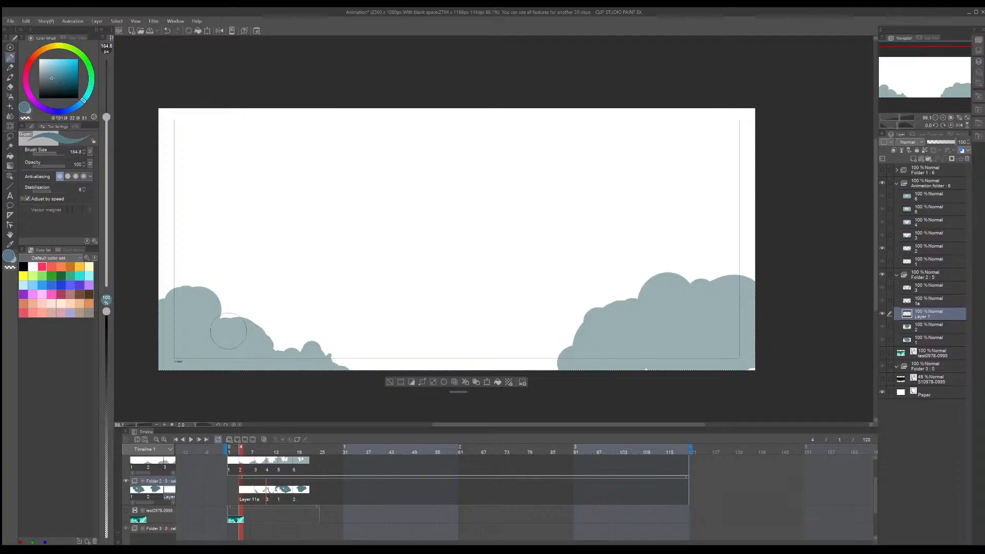
# Step: Paint dark teal shadow in the left cloud's dips and above its top, and along the right cloud's inner foot and outer slope
pyautogui.moveTo(269, 353); pyautogui.dragTo(283, 349)
pyautogui.moveTo(220, 315); pyautogui.dragTo(229, 316)
pyautogui.moveTo(559, 359)
pyautogui.mouseDown()
pyautogui.moveTo(543, 353)
pyautogui.moveTo(589, 331)
pyautogui.mouseUp()
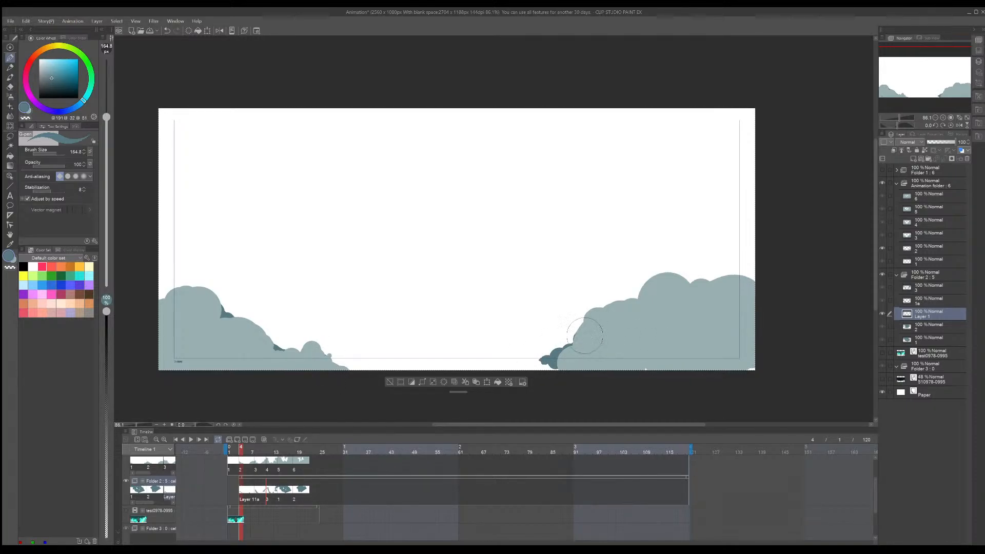
pyautogui.moveTo(742, 264)
pyautogui.mouseDown()
pyautogui.moveTo(713, 284)
pyautogui.moveTo(715, 273)
pyautogui.moveTo(755, 256)
pyautogui.moveTo(747, 266)
pyautogui.moveTo(745, 246)
pyautogui.moveTo(743, 266)
pyautogui.mouseUp()
pyautogui.moveTo(170, 293)
pyautogui.mouseDown()
pyautogui.moveTo(174, 252)
pyautogui.moveTo(172, 270)
pyautogui.mouseUp()
pyautogui.hotkey('ctrl', 'z')
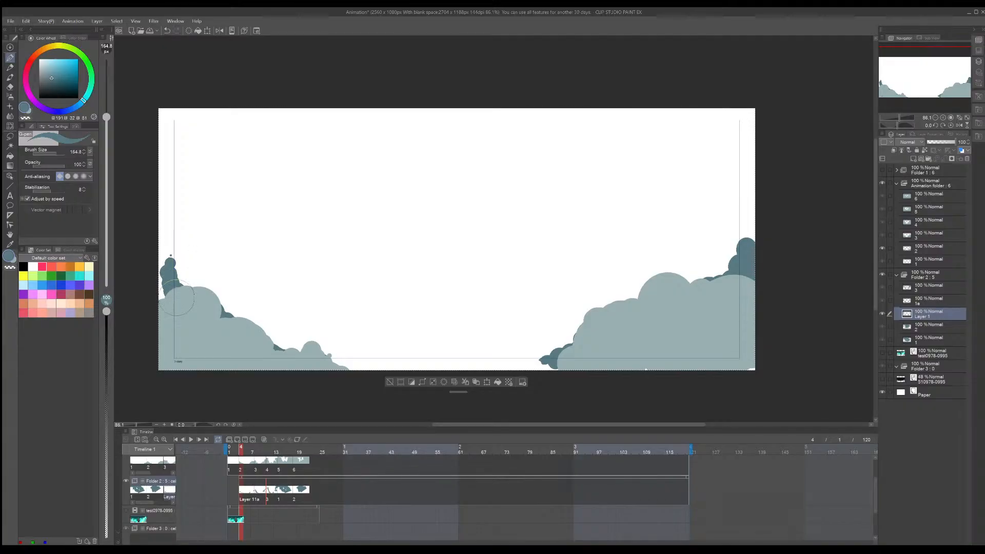
# Step: Reshape the left cloud's shadow at frame 8 with eraser and pen, and paint shadow above that cloud's middle lobe at frame 11
pyautogui.click(256, 448)
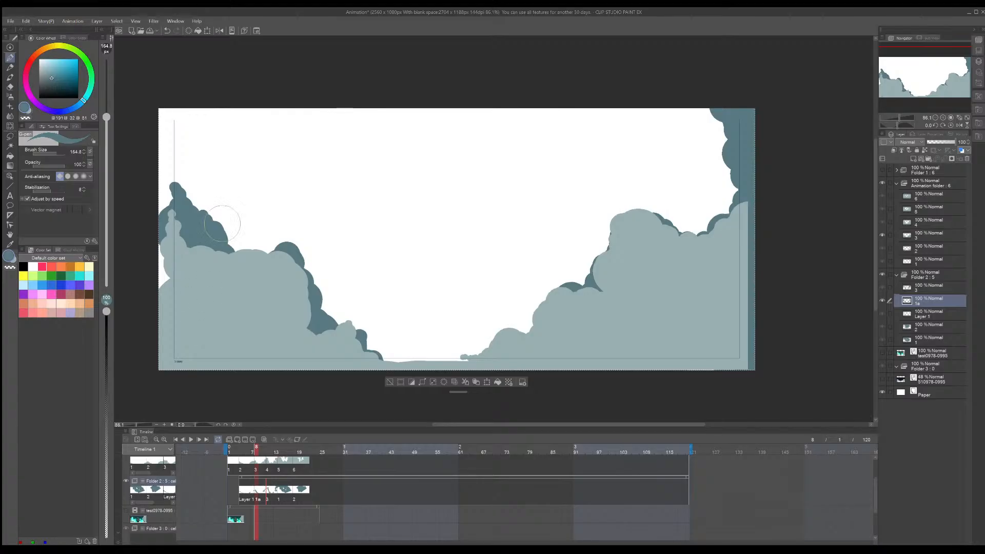
pyautogui.press('e')
pyautogui.moveTo(209, 213)
pyautogui.mouseDown()
pyautogui.moveTo(214, 226)
pyautogui.moveTo(180, 220)
pyautogui.moveTo(172, 191)
pyautogui.moveTo(175, 219)
pyautogui.moveTo(203, 245)
pyautogui.moveTo(180, 226)
pyautogui.moveTo(246, 253)
pyautogui.moveTo(251, 266)
pyautogui.moveTo(272, 228)
pyautogui.moveTo(257, 241)
pyautogui.moveTo(241, 231)
pyautogui.moveTo(261, 218)
pyautogui.moveTo(270, 246)
pyautogui.mouseUp()
pyautogui.press('p')
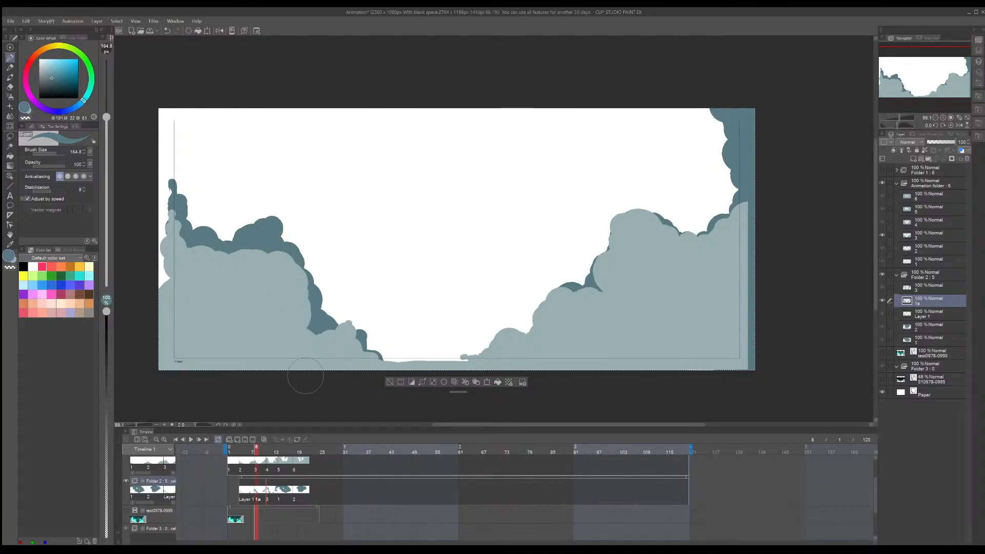
pyautogui.click(272, 450)
pyautogui.moveTo(271, 180)
pyautogui.mouseDown()
pyautogui.moveTo(297, 154)
pyautogui.moveTo(285, 145)
pyautogui.moveTo(272, 157)
pyautogui.moveTo(301, 150)
pyautogui.mouseUp()
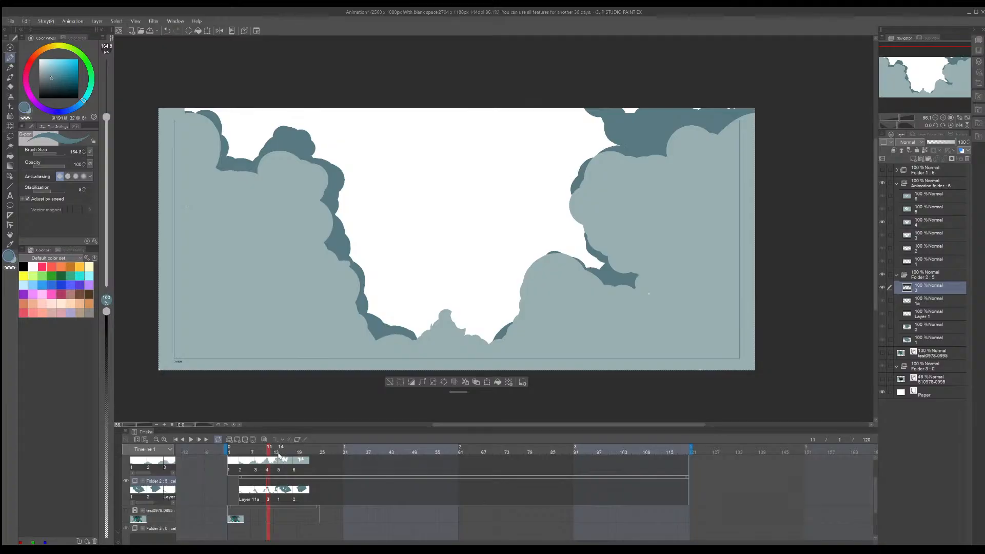
# Step: At frame 14, erase a small opening in the upper left shadow patch and trim it to a crescent with the pen
pyautogui.click(280, 450)
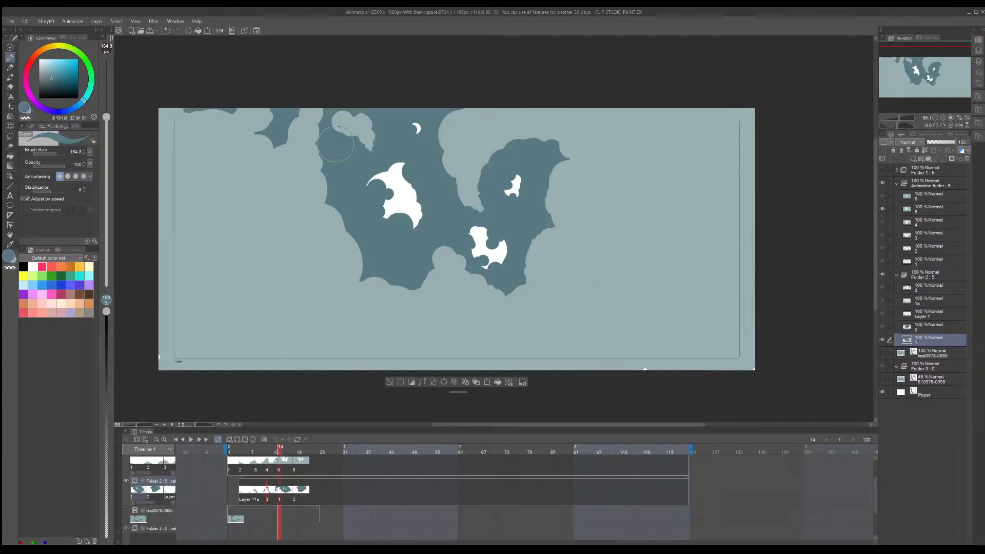
pyautogui.press('e')
pyautogui.click(284, 127)
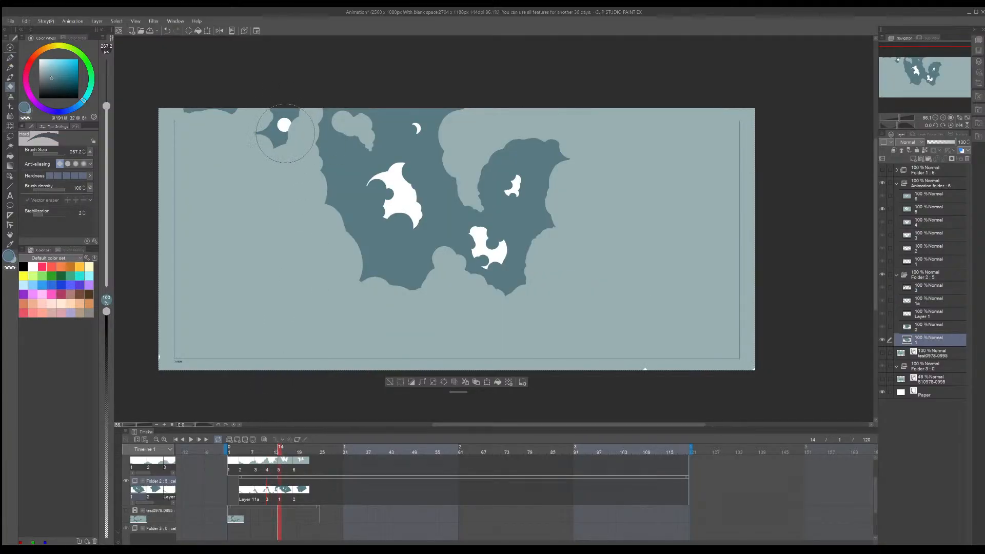
pyautogui.press('p')
pyautogui.moveTo(287, 129); pyautogui.dragTo(289, 125)
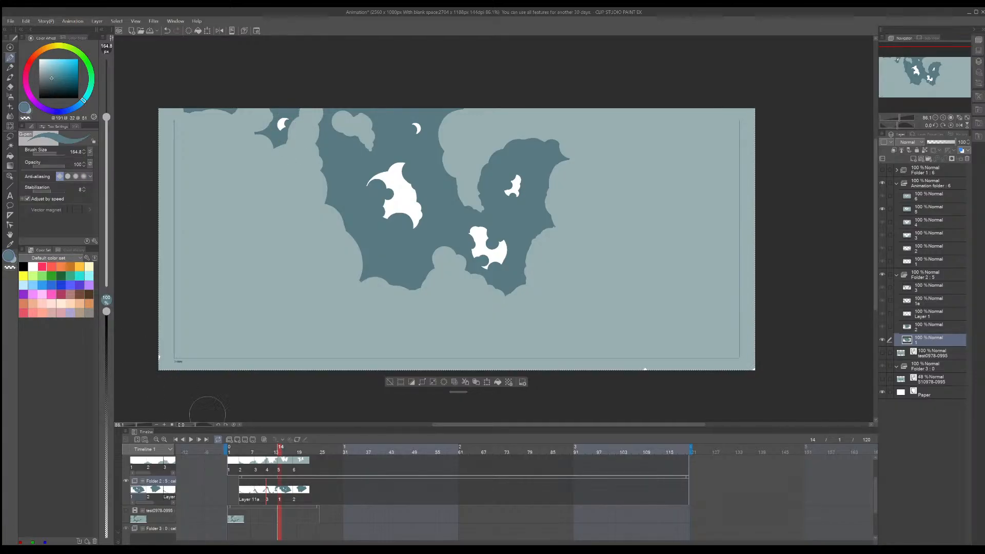
# Step: Return to frame 4, collapse Folder 2 and the Animation folder in the layer list, and select the Animation folder
pyautogui.moveTo(236, 452)
pyautogui.mouseDown()
pyautogui.moveTo(308, 455)
pyautogui.moveTo(246, 453)
pyautogui.mouseUp()
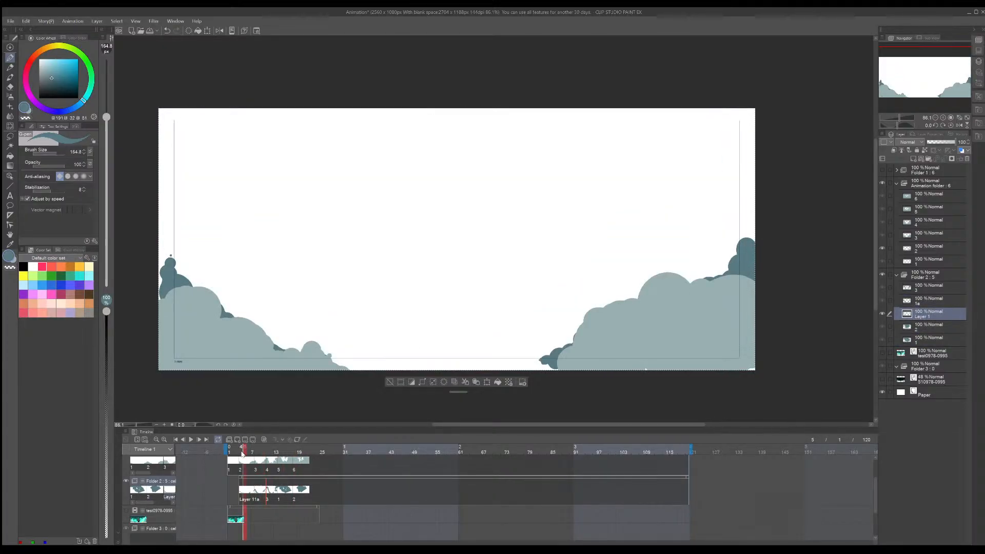
pyautogui.scroll(1, 368, 488)
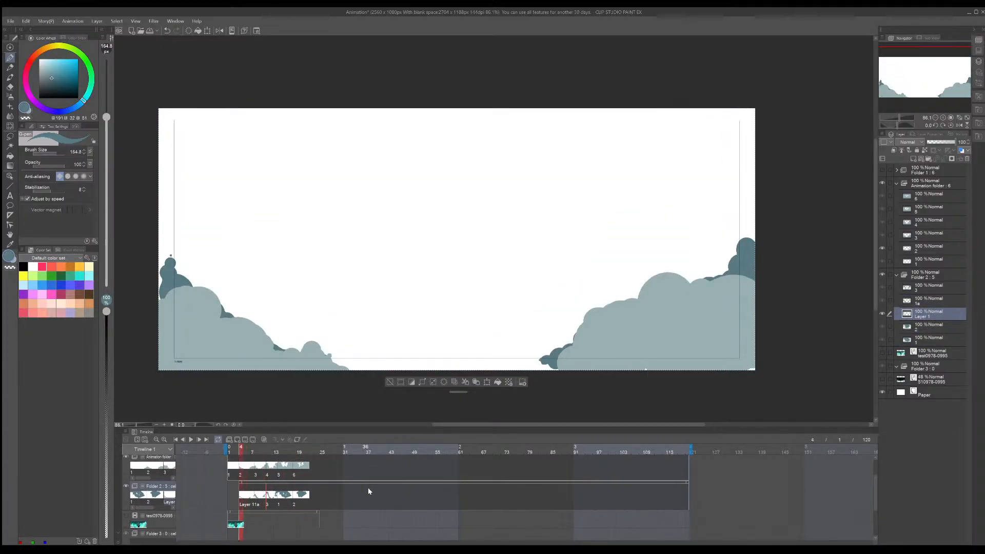
pyautogui.click(897, 276)
pyautogui.click(897, 183)
pyautogui.click(925, 184)
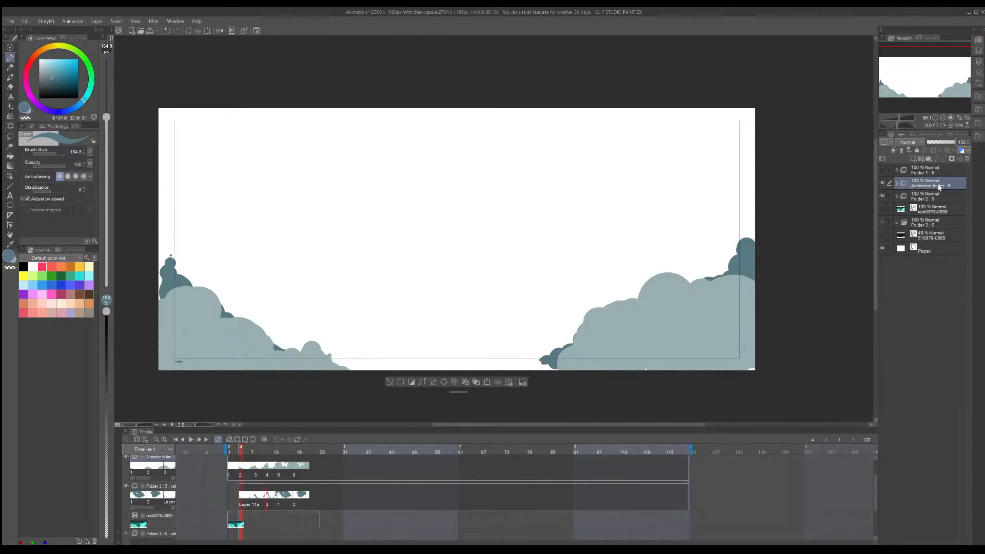
pyautogui.press('Tab')
pyautogui.press('Tab')
pyautogui.press('Delete')
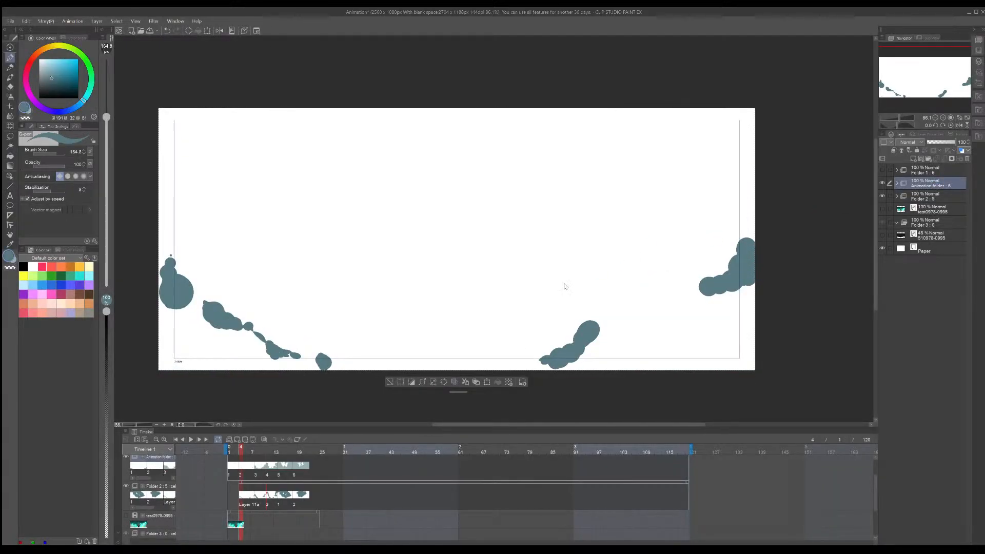
pyautogui.click(806, 92)
pyautogui.hotkey('ctrl', 'z')
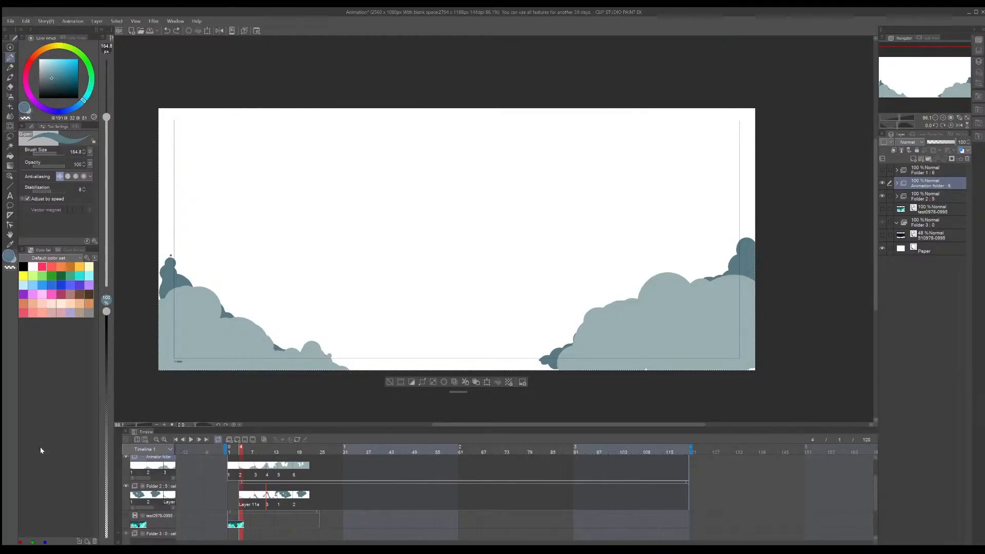
# Step: Rename the Animation folder as Base and Folder 2 as Underneath
pyautogui.scroll(1, 165, 489)
pyautogui.moveTo(176, 470); pyautogui.dragTo(211, 469)
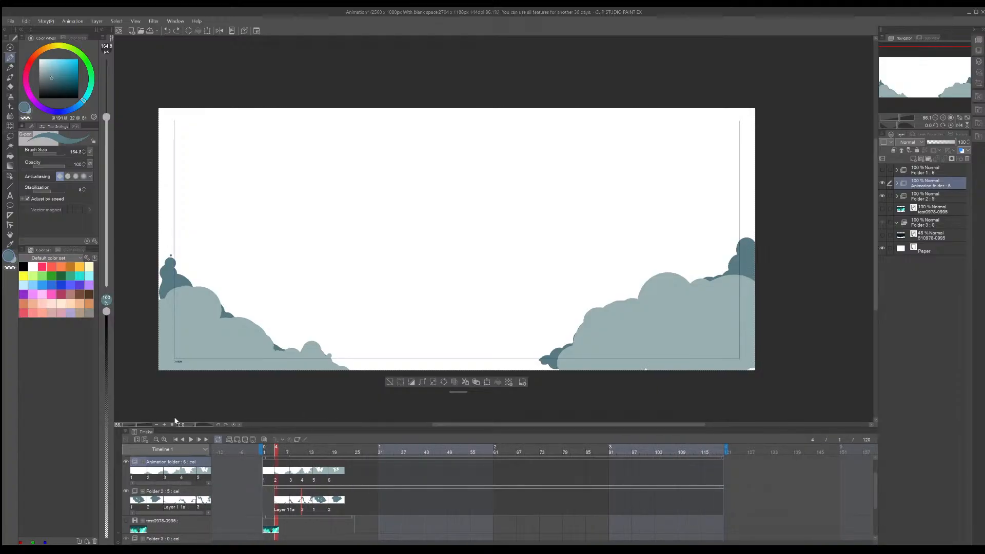
pyautogui.hotkey('ctrl', 'y')
pyautogui.click(154, 492)
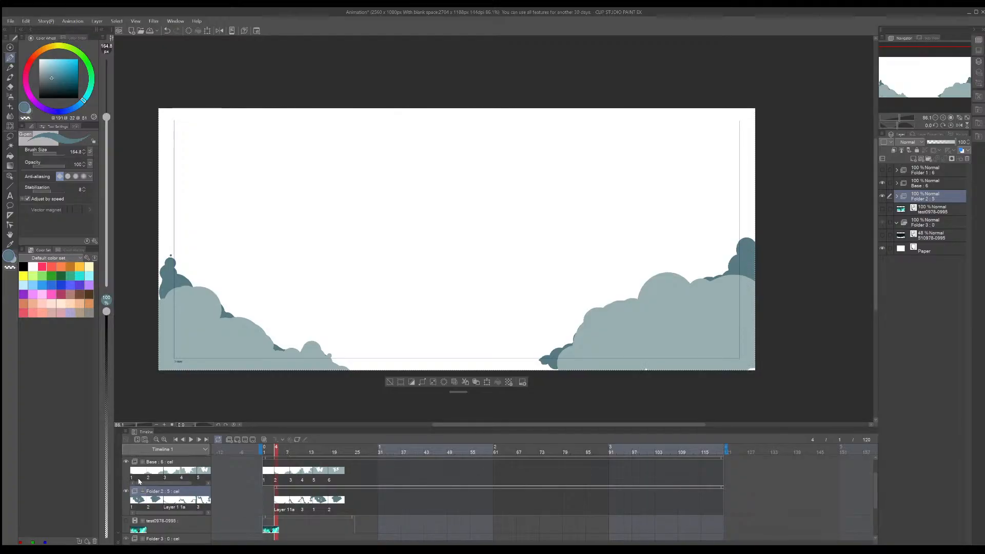
pyautogui.hotkey('ctrl', 'y')
# Step: Add an animation folder named Shadow above Base, with a new cel at frame 1
pyautogui.scroll(2, 195, 498)
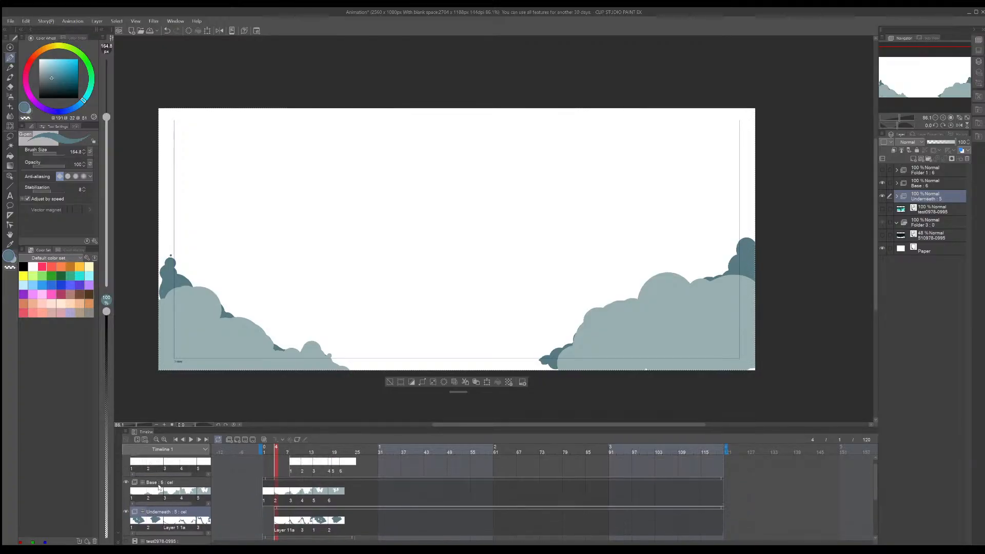
pyautogui.click(159, 491)
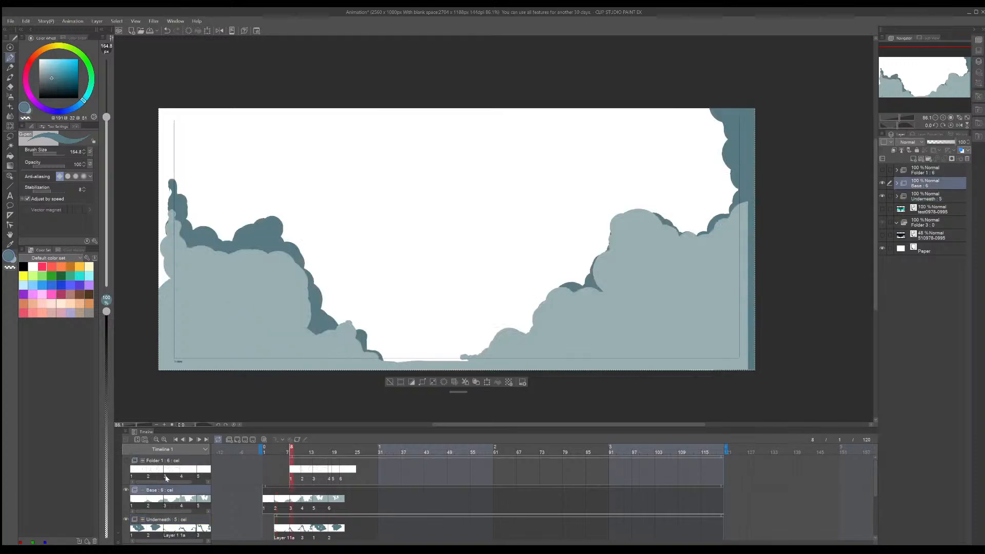
pyautogui.click(265, 452)
pyautogui.click(229, 440)
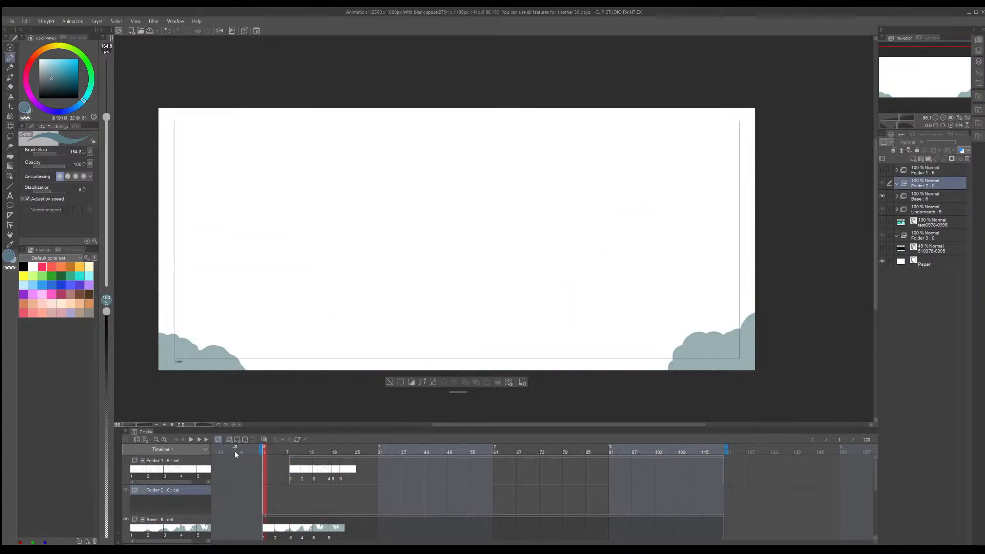
pyautogui.click(238, 441)
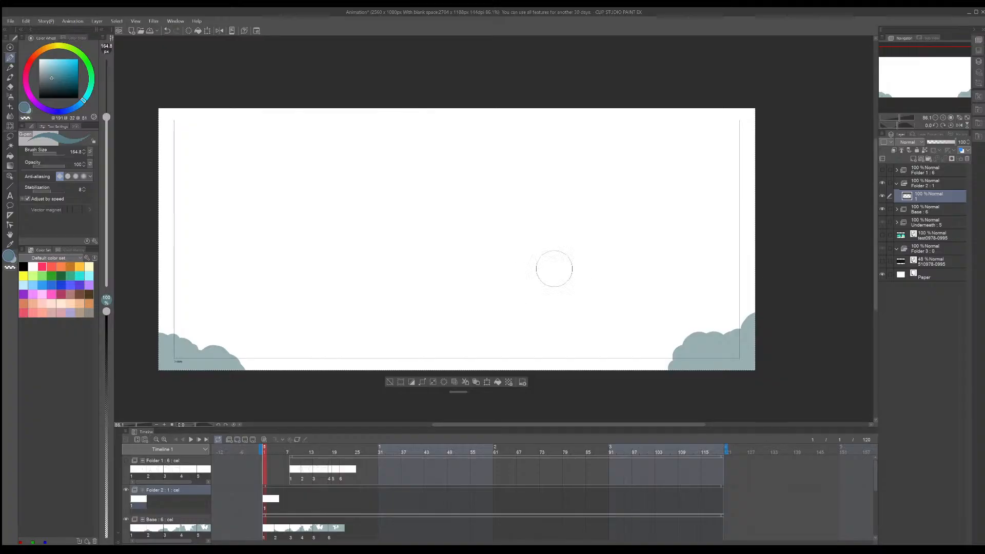
pyautogui.click(162, 491)
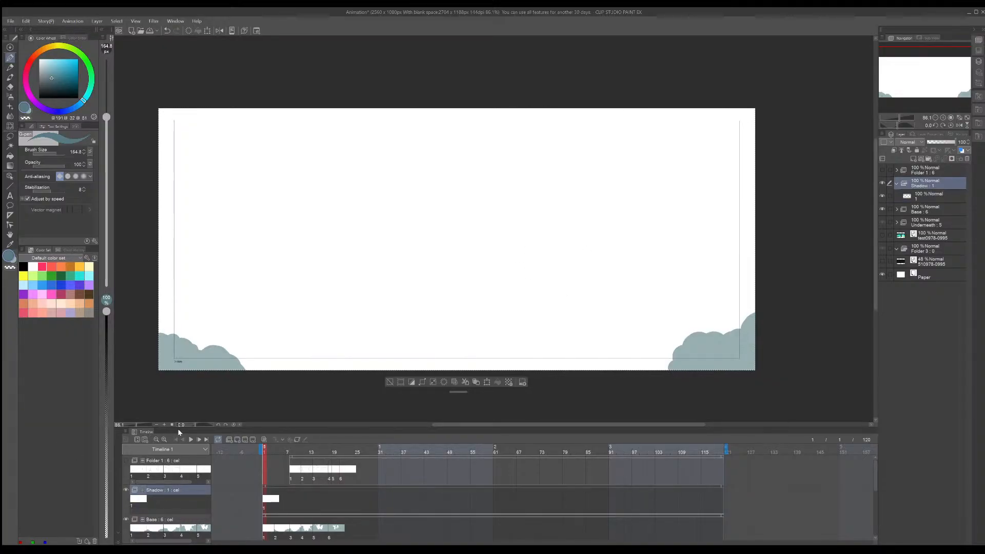
# Step: Sample the light cloud colour at frame 4 and switch to the Gradient tool
pyautogui.scroll(1, 269, 362)
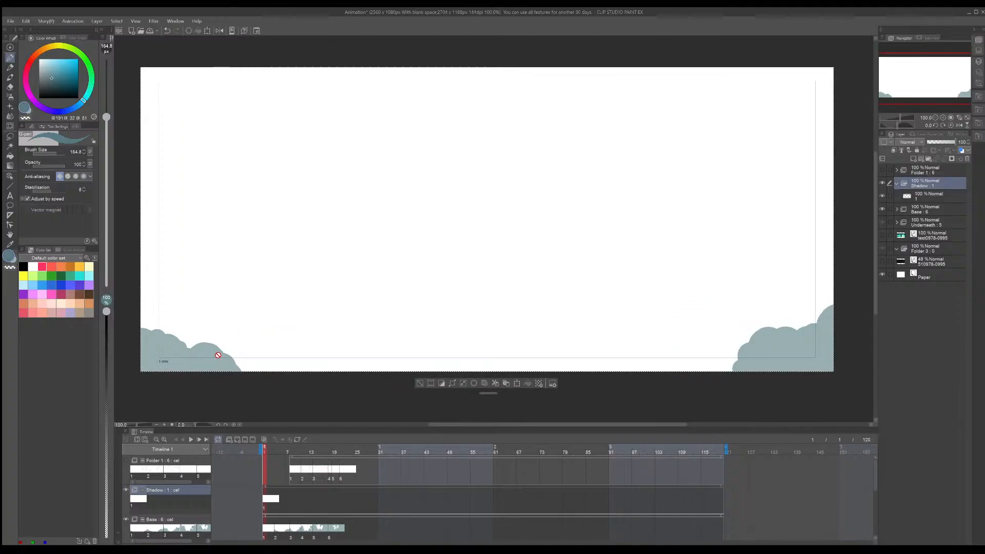
pyautogui.click(276, 451)
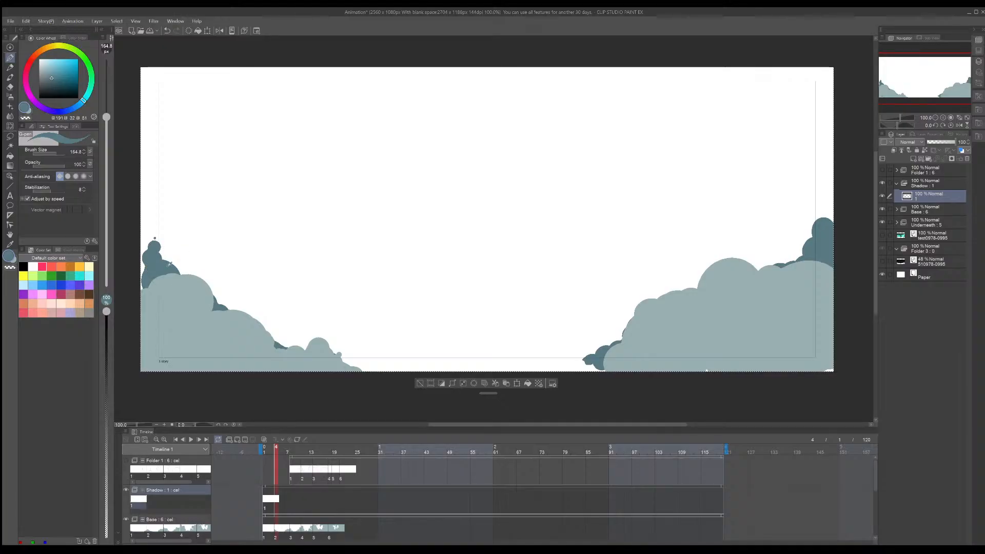
pyautogui.keyDown('alt'); pyautogui.click(169, 265); pyautogui.keyUp('alt')
pyautogui.click(9, 166)
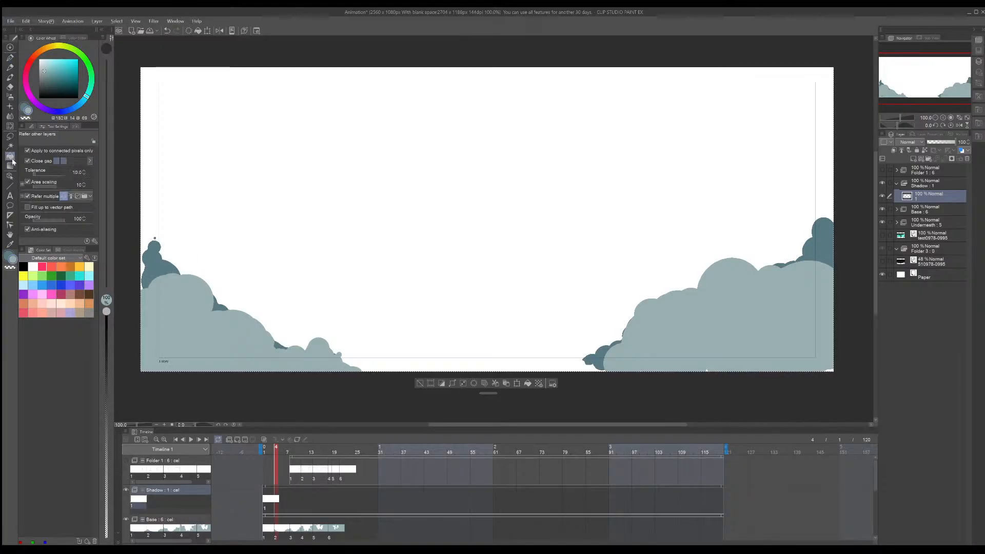
# Step: Try a Foreground to transparent gradient across the left half of the Shadow cel at frame 11
pyautogui.click(272, 492)
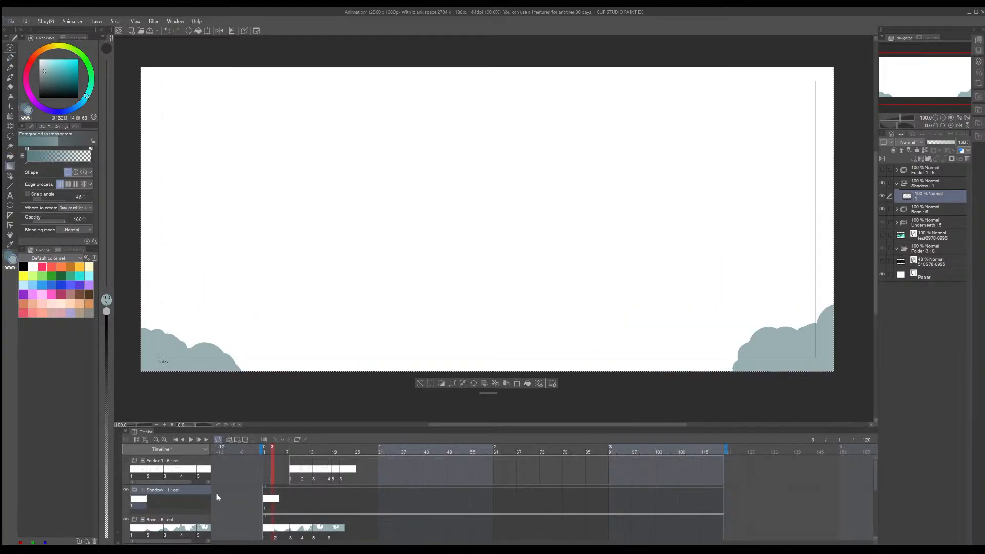
pyautogui.click(183, 488)
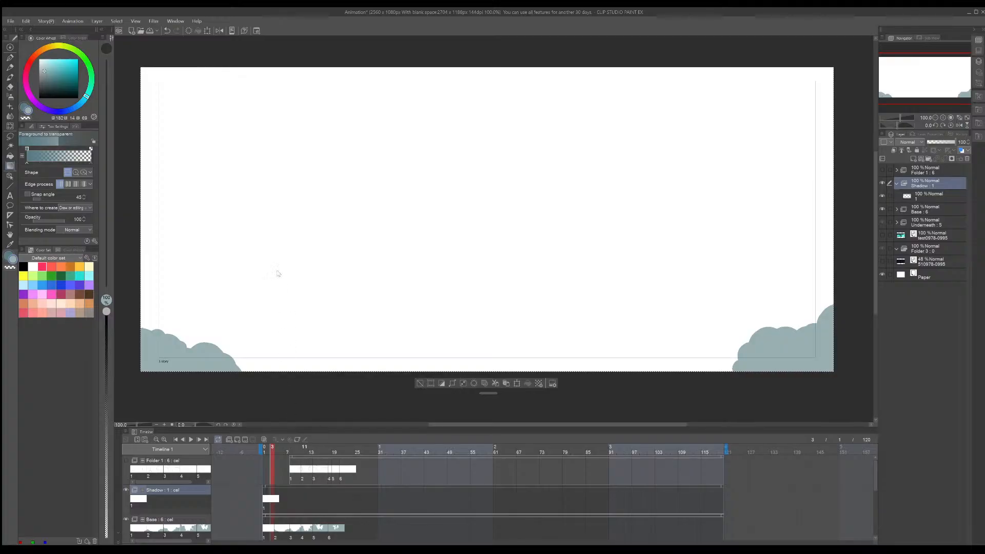
pyautogui.click(303, 498)
pyautogui.moveTo(290, 253); pyautogui.dragTo(420, 256)
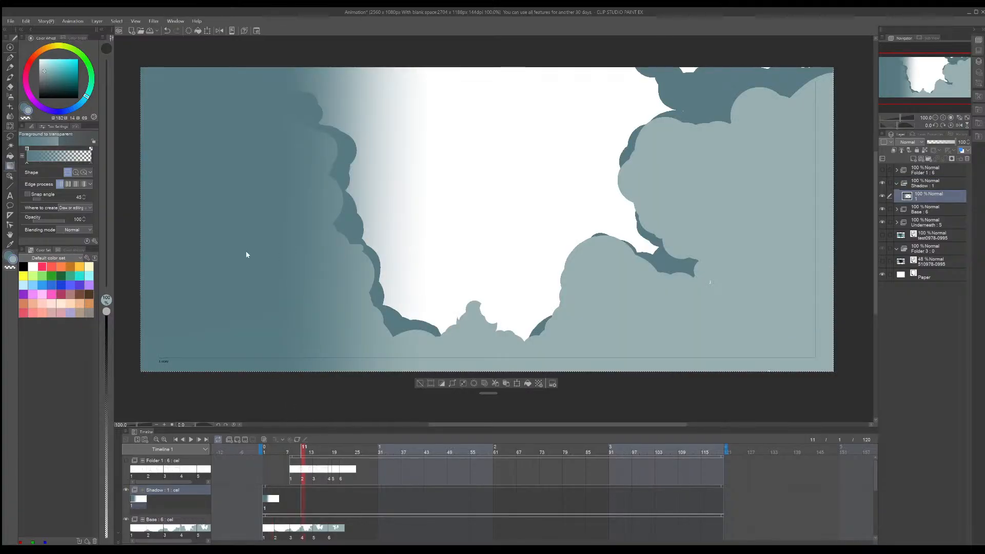
pyautogui.hotkey('ctrl', 'z')
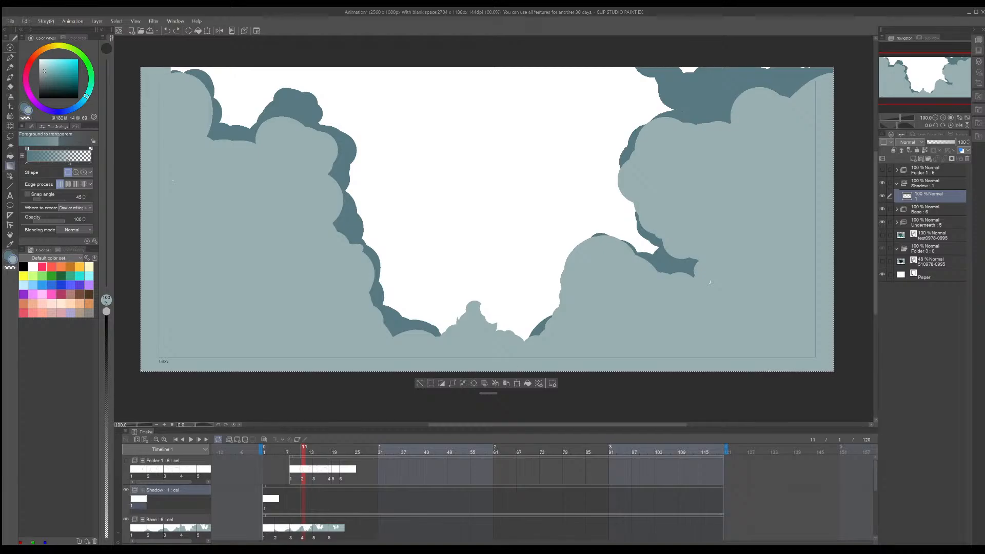
# Step: Apply a horizontal Foreground to background gradient to the Shadow cel, running from dark teal on the left to the light cloud colour
pyautogui.click(76, 184)
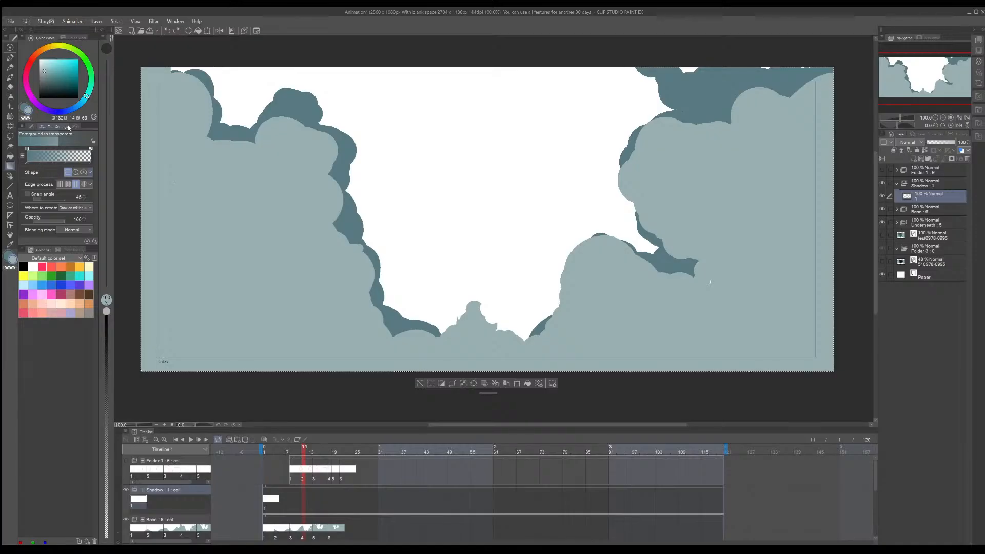
pyautogui.click(54, 133)
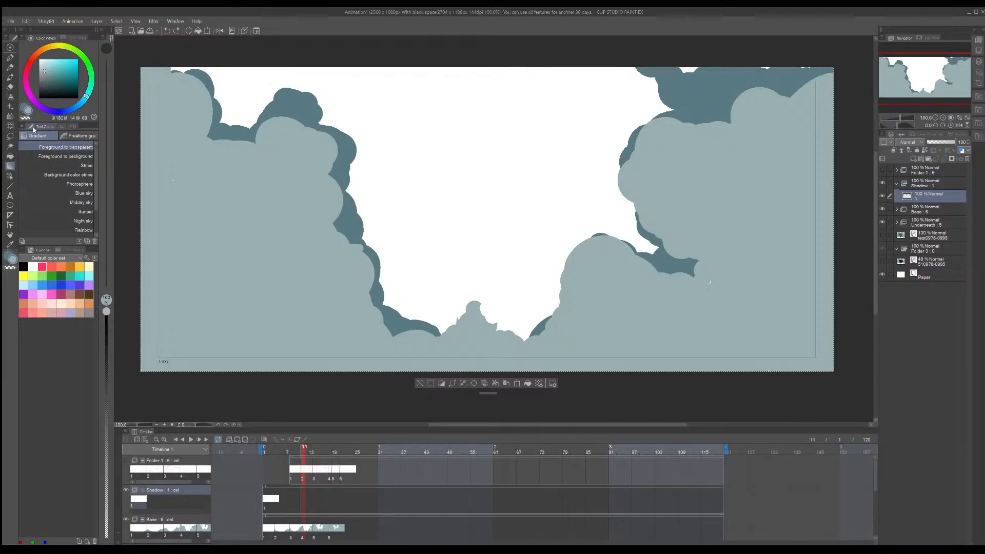
pyautogui.click(50, 158)
pyautogui.click(62, 127)
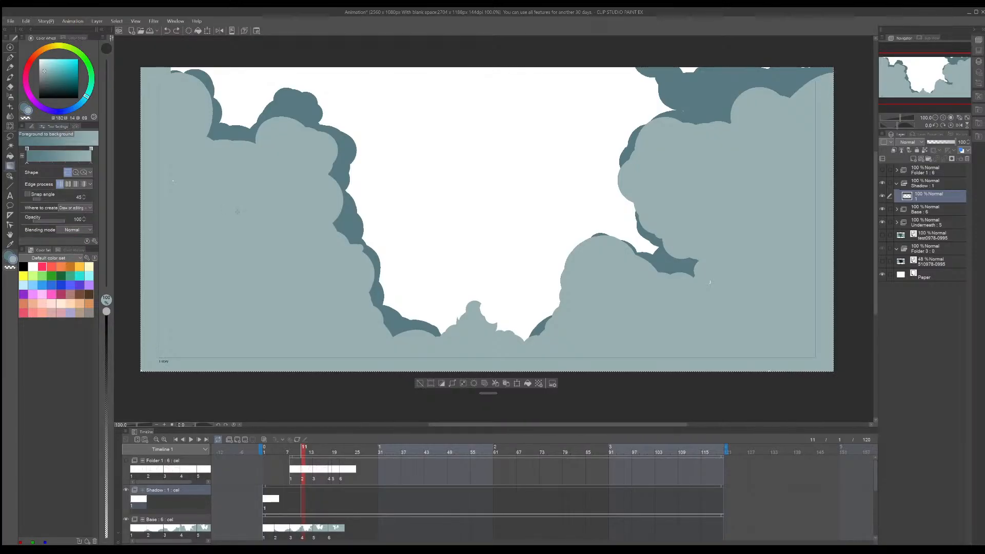
pyautogui.moveTo(272, 228); pyautogui.dragTo(407, 229)
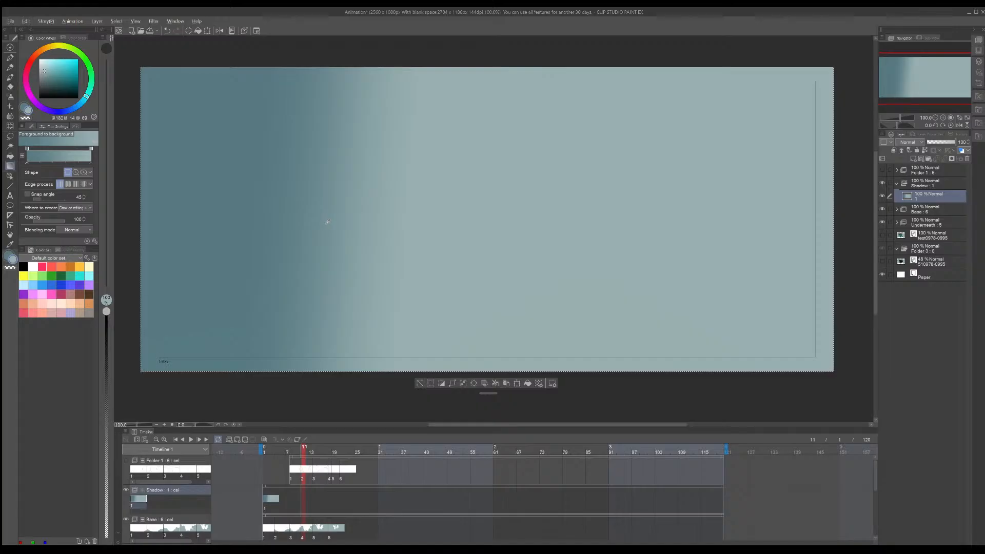
# Step: Sample a mid teal from the gradient's transition and undo the gradient fill on the Shadow cel
pyautogui.keyDown('alt'); pyautogui.click(328, 222); pyautogui.keyUp('alt')
pyautogui.hotkey('ctrl', 'z')
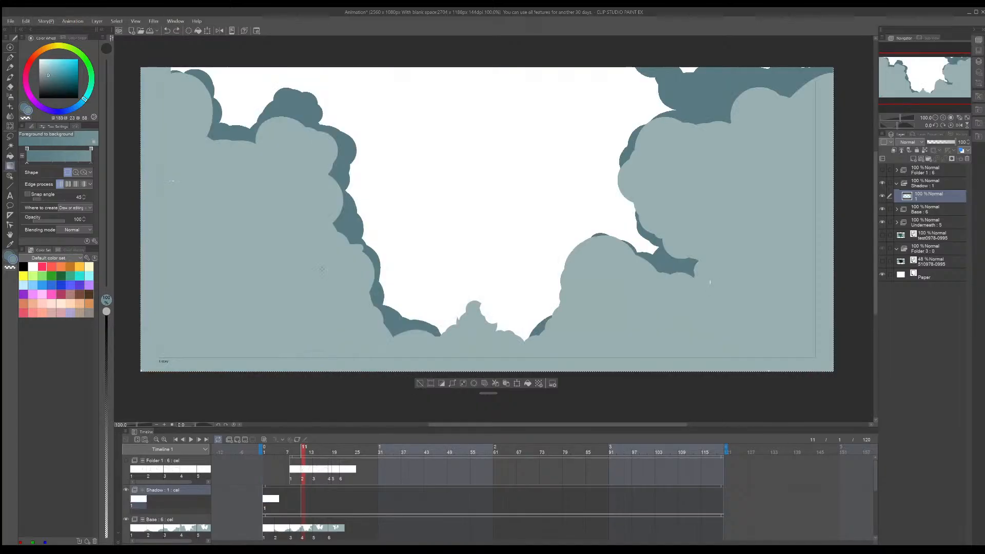
pyautogui.scroll(2, 242, 205)
pyautogui.scroll(-2, 235, 215)
pyautogui.moveTo(233, 221); pyautogui.dragTo(252, 251)
pyautogui.hotkey('ctrl', 'z')
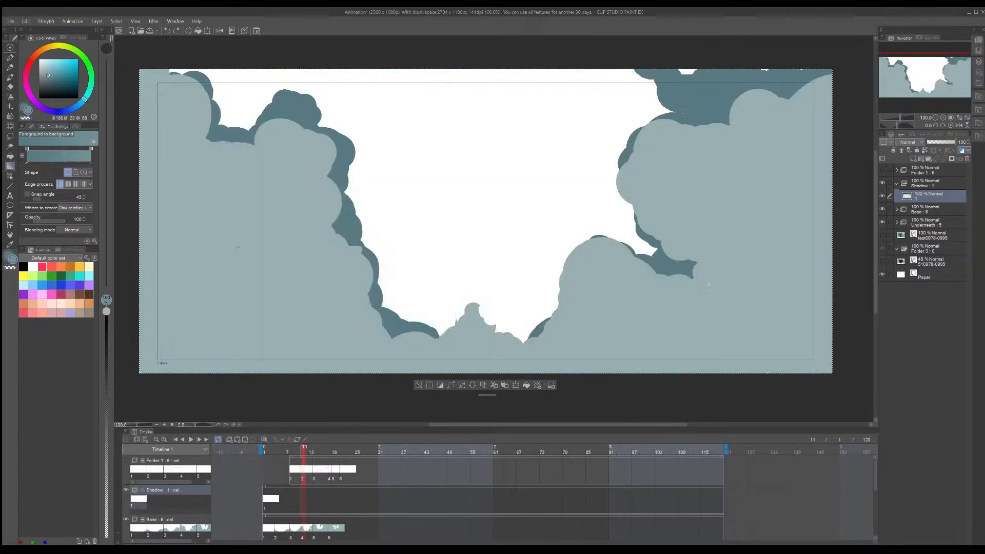
# Step: Switch to the pen and clip the whole Shadow folder to the Base folder below it
pyautogui.press('p')
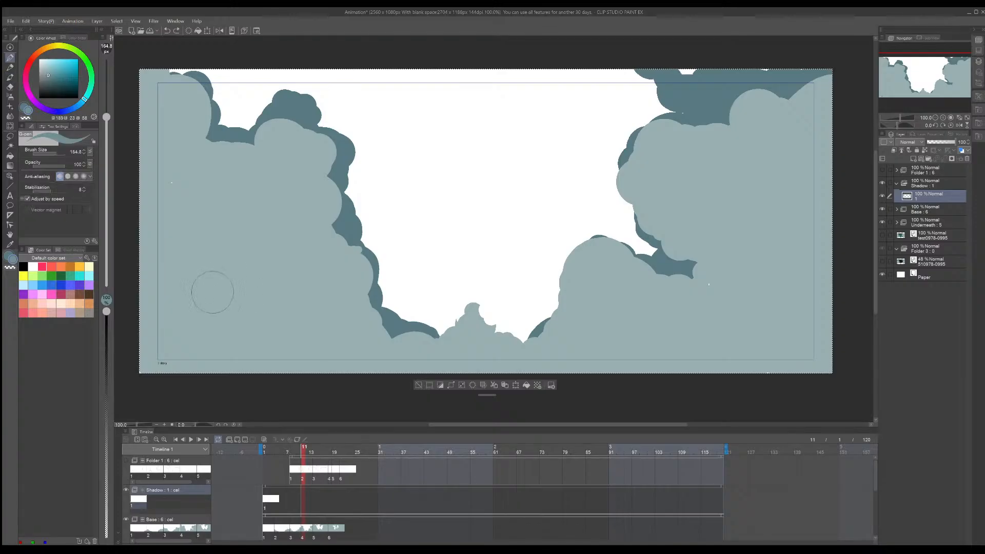
pyautogui.moveTo(222, 297)
pyautogui.mouseDown()
pyautogui.moveTo(233, 311)
pyautogui.moveTo(328, 190)
pyautogui.moveTo(297, 224)
pyautogui.mouseUp()
pyautogui.hotkey('ctrl', 'z')
pyautogui.hotkey('ctrl', 'z')
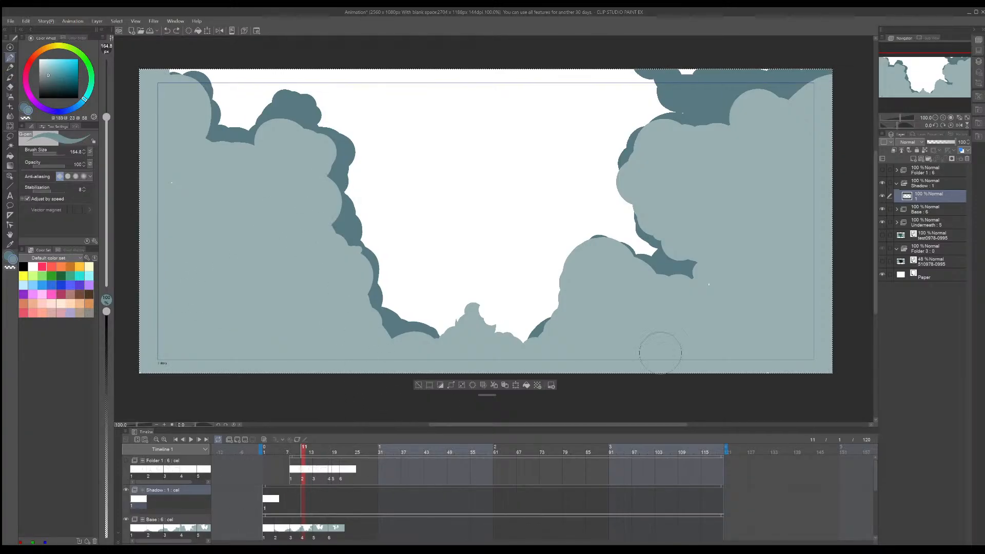
pyautogui.click(929, 206)
pyautogui.click(930, 198)
pyautogui.click(893, 150)
pyautogui.click(911, 184)
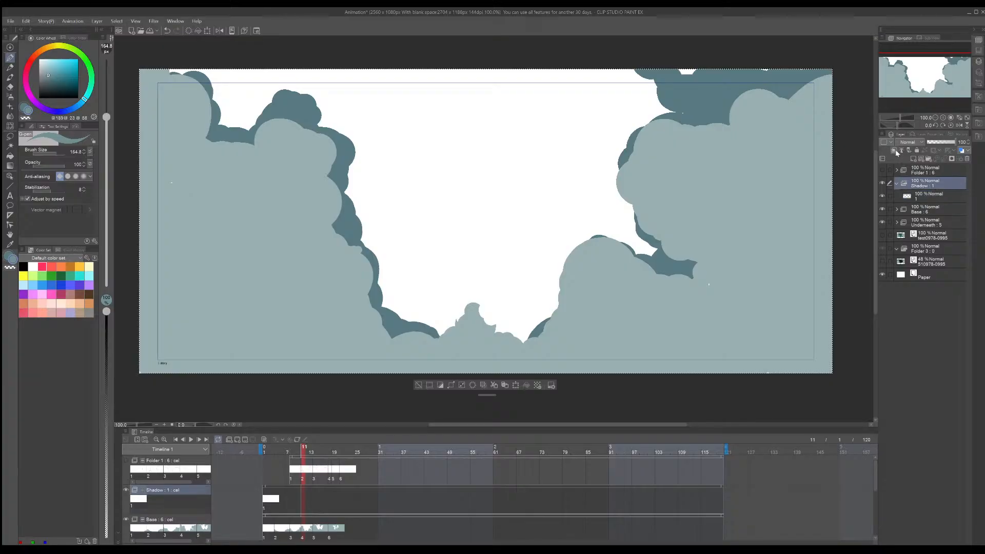
# Step: Paint mid-teal shadow patches on the Shadow cel along the creases and inner edge of the left cloud at frame 11
pyautogui.click(917, 196)
pyautogui.moveTo(328, 267)
pyautogui.mouseDown()
pyautogui.moveTo(395, 238)
pyautogui.moveTo(308, 277)
pyautogui.mouseUp()
pyautogui.hotkey('ctrl', 'z')
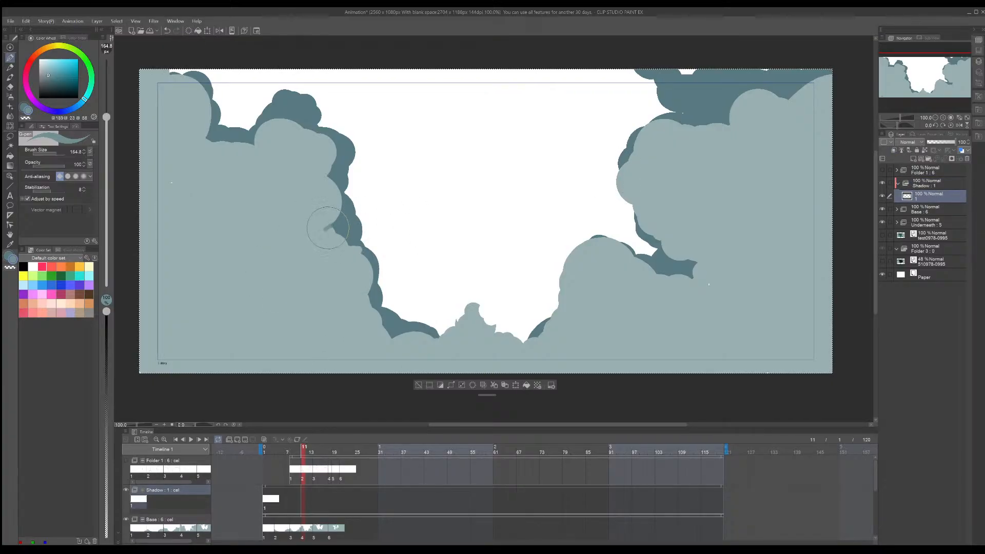
pyautogui.moveTo(318, 233)
pyautogui.mouseDown()
pyautogui.moveTo(333, 229)
pyautogui.moveTo(310, 248)
pyautogui.mouseUp()
pyautogui.hotkey('ctrl', 'z')
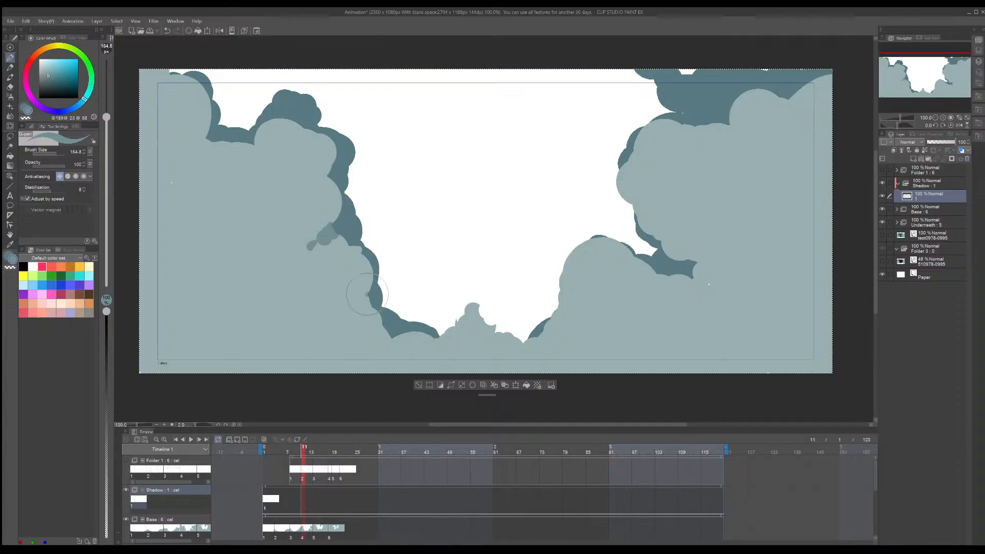
pyautogui.moveTo(364, 296)
pyautogui.mouseDown()
pyautogui.moveTo(362, 314)
pyautogui.moveTo(375, 304)
pyautogui.moveTo(392, 342)
pyautogui.mouseUp()
pyautogui.moveTo(208, 141)
pyautogui.mouseDown()
pyautogui.moveTo(182, 159)
pyautogui.moveTo(248, 144)
pyautogui.moveTo(259, 158)
pyautogui.mouseUp()
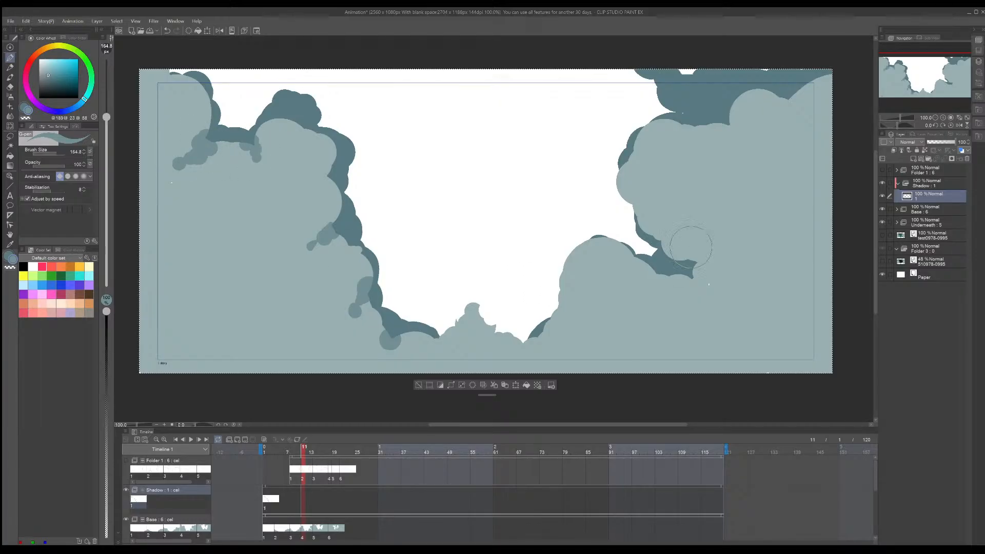
# Step: Paint mid-teal shadows on the right cloud along its lower inner edge, the upper crease and the outer edge at frame 11
pyautogui.moveTo(637, 218)
pyautogui.mouseDown()
pyautogui.moveTo(685, 269)
pyautogui.moveTo(705, 272)
pyautogui.moveTo(677, 242)
pyautogui.moveTo(690, 288)
pyautogui.moveTo(646, 256)
pyautogui.mouseUp()
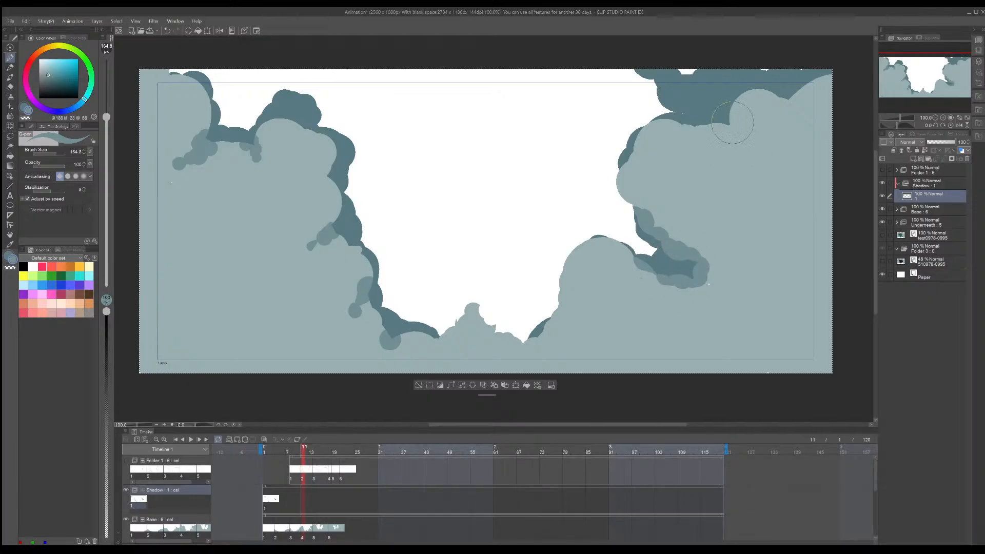
pyautogui.moveTo(733, 122)
pyautogui.mouseDown()
pyautogui.moveTo(748, 100)
pyautogui.moveTo(776, 90)
pyautogui.mouseUp()
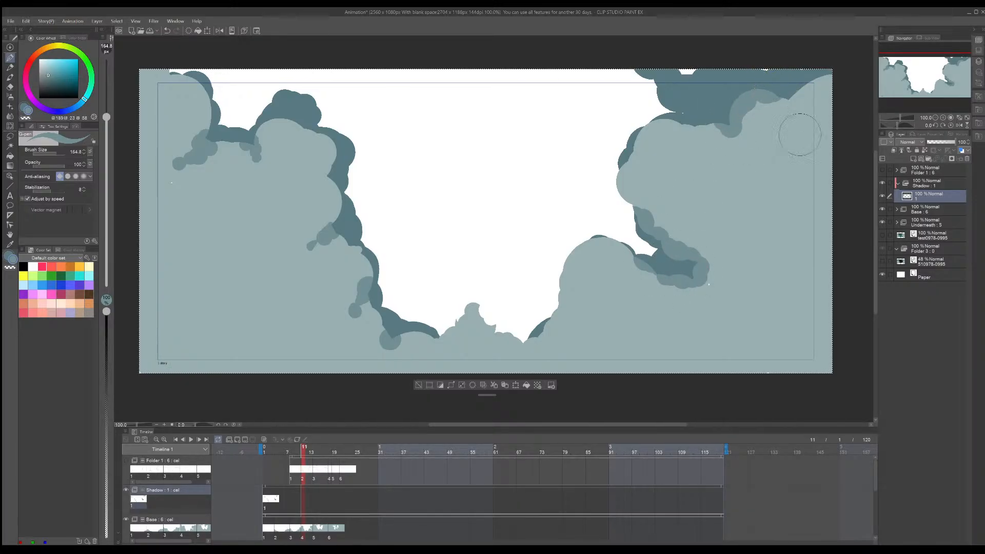
pyautogui.moveTo(815, 193)
pyautogui.mouseDown()
pyautogui.moveTo(807, 216)
pyautogui.moveTo(820, 281)
pyautogui.mouseUp()
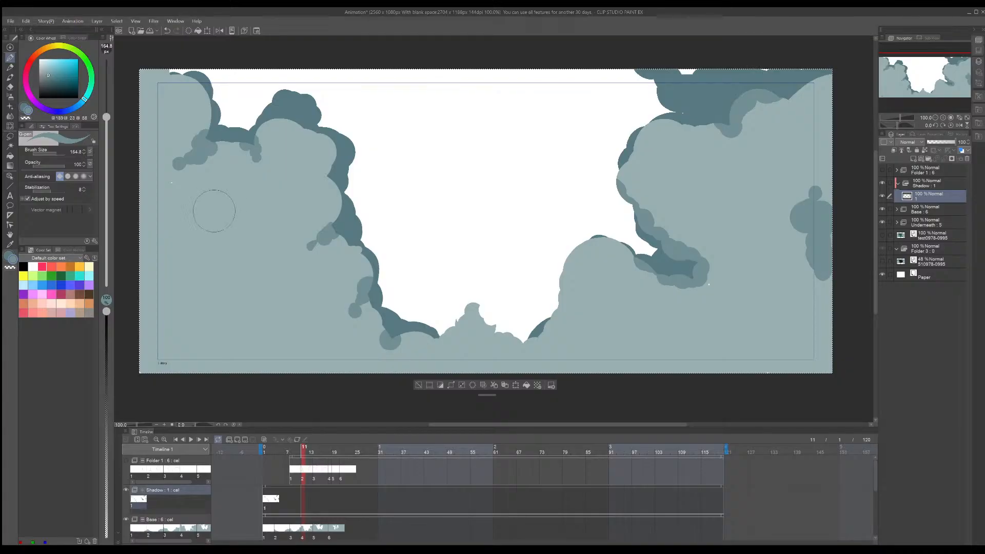
# Step: Show the test0978-0995 reference clip and move it to the top of the layer stack, above Folder 1
pyautogui.moveTo(754, 224); pyautogui.dragTo(708, 212)
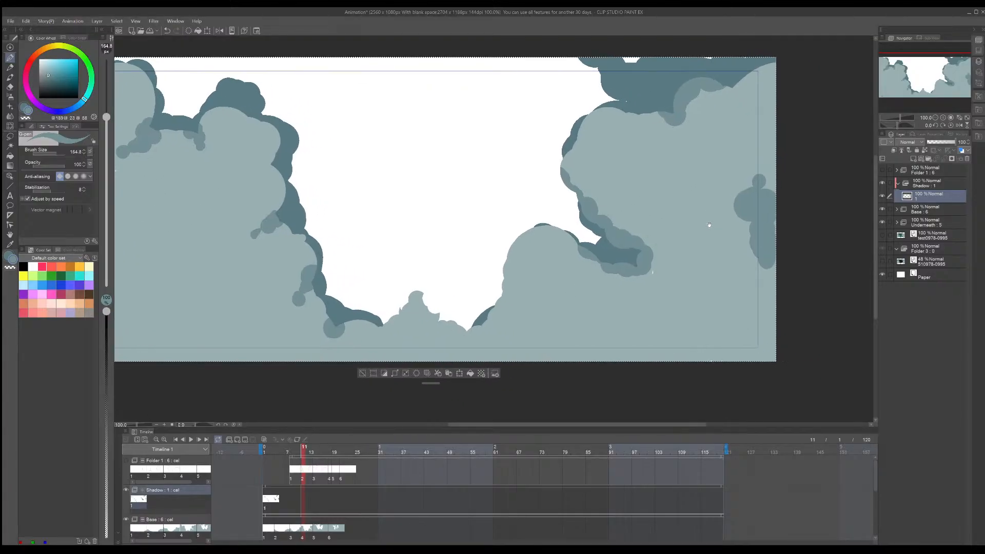
pyautogui.scroll(-2, 172, 493)
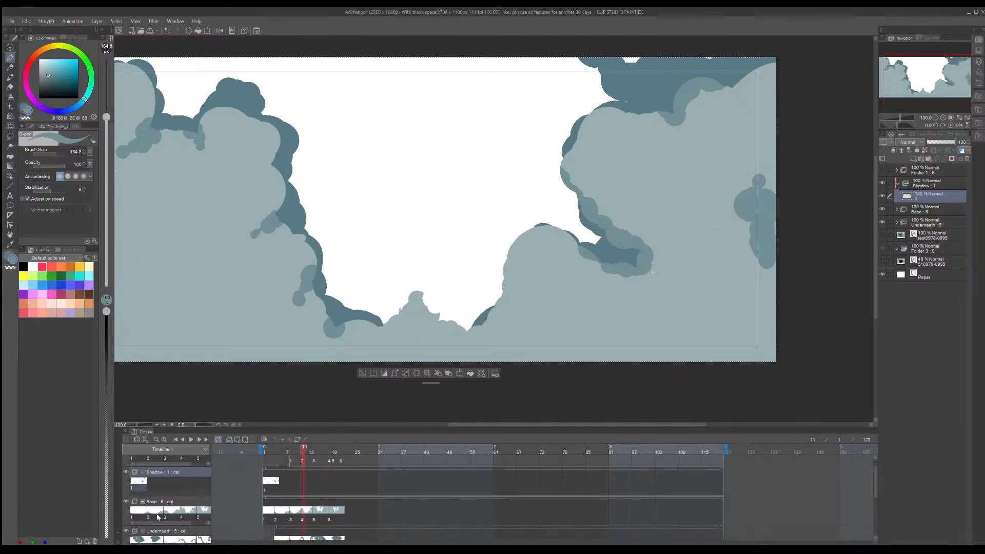
pyautogui.scroll(-2, 172, 493)
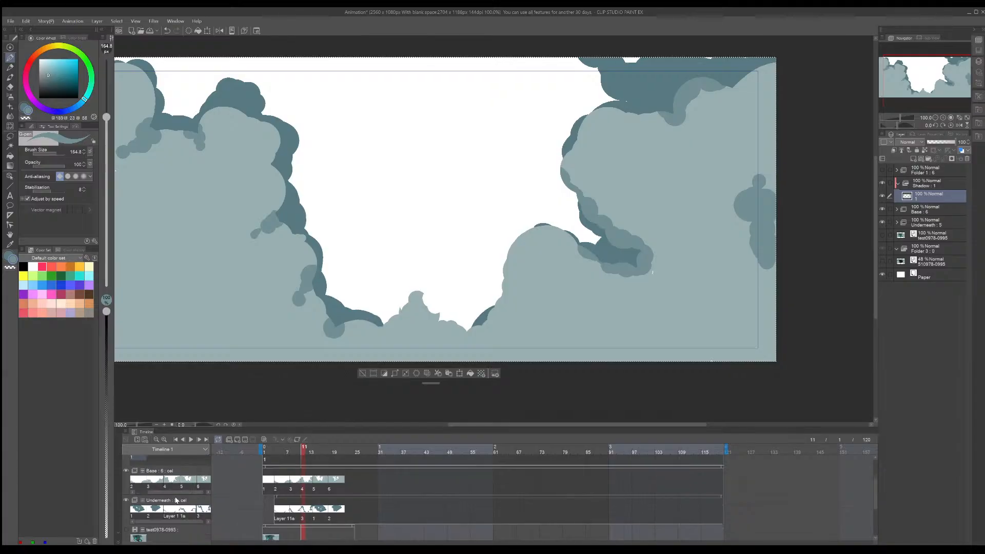
pyautogui.click(126, 507)
pyautogui.click(158, 510)
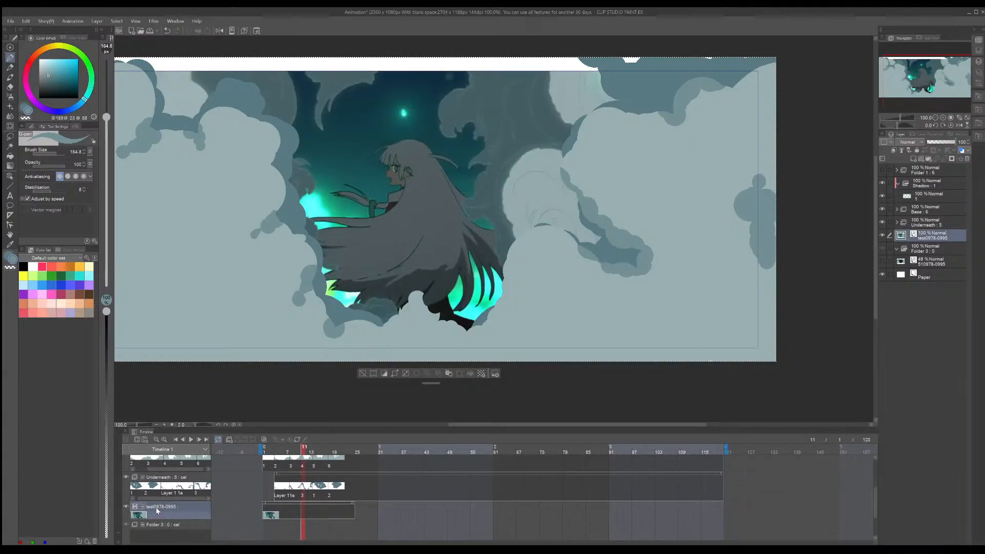
pyautogui.scroll(4, 169, 460)
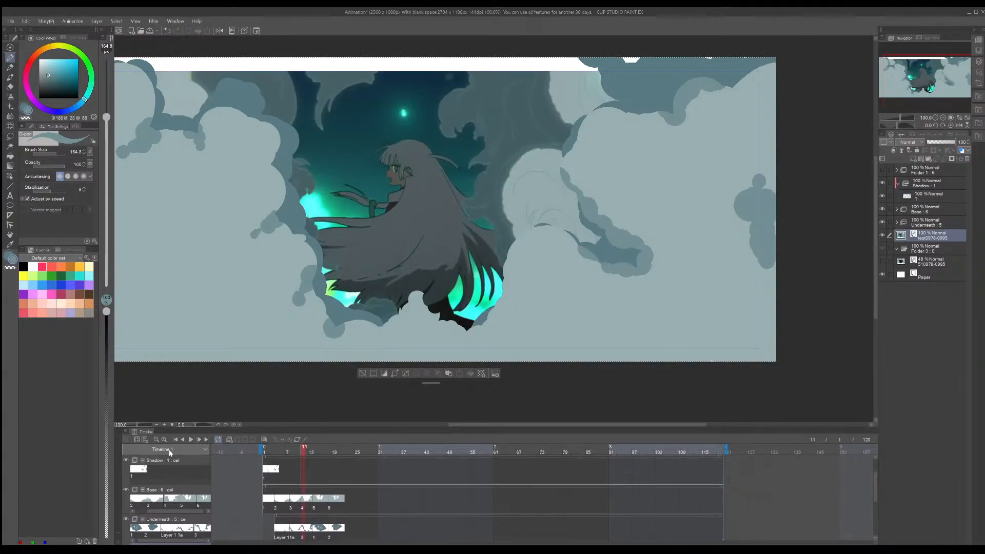
pyautogui.scroll(1, 170, 452)
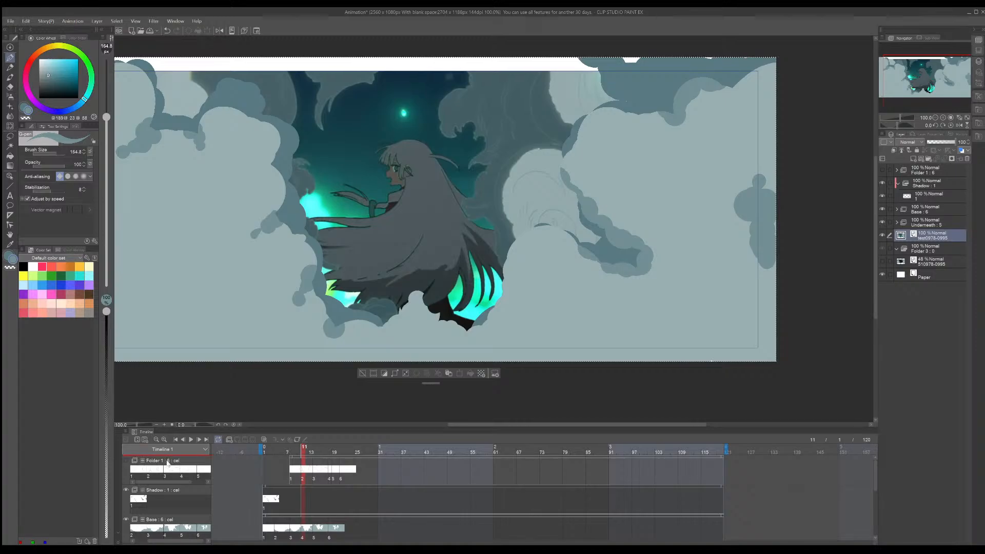
pyautogui.moveTo(168, 463); pyautogui.dragTo(166, 464)
pyautogui.scroll(-4, 403, 329)
pyautogui.scroll(3, 403, 320)
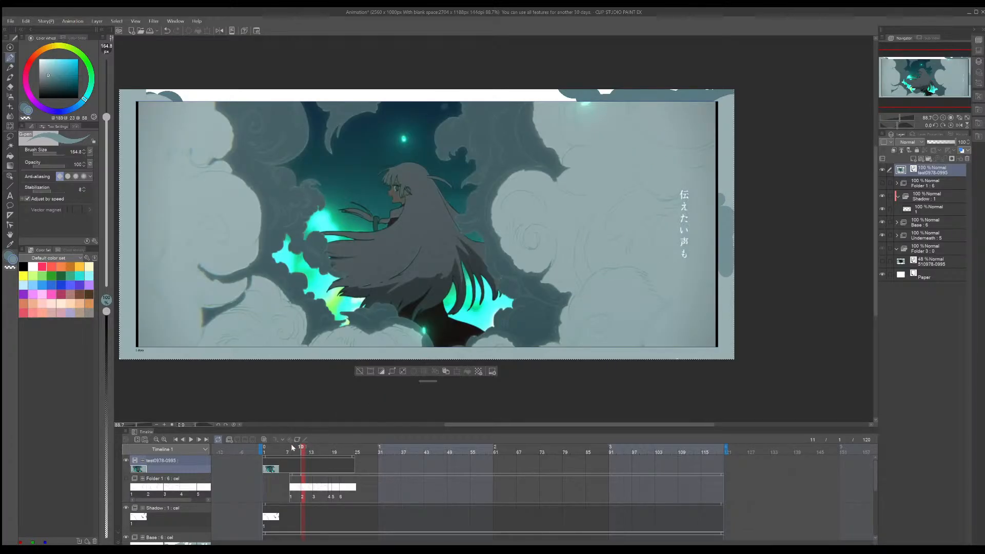
# Step: Hide the test0978-0995 reference clip and check the painted shadows against the clouds at frames 6, 8 and 11
pyautogui.moveTo(279, 442); pyautogui.dragTo(306, 432)
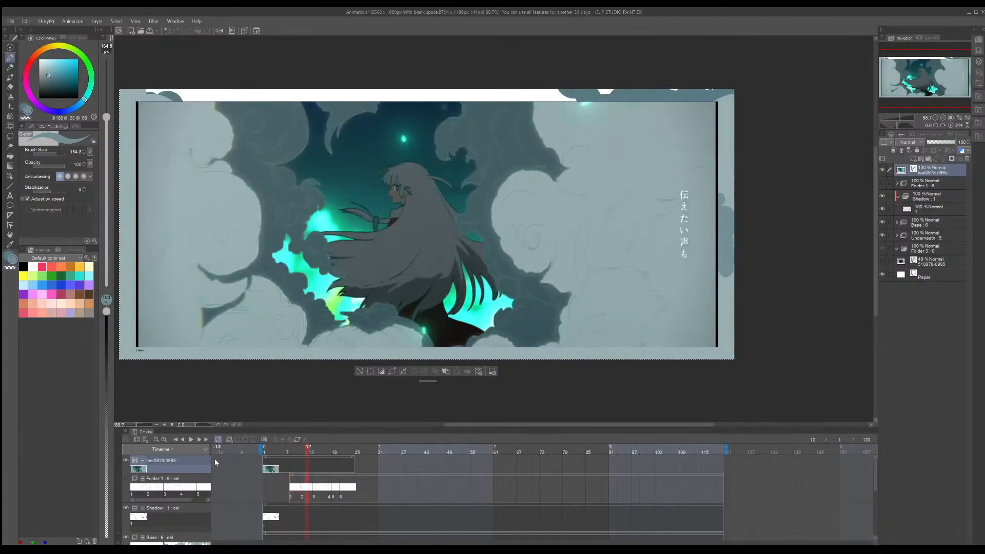
pyautogui.click(126, 462)
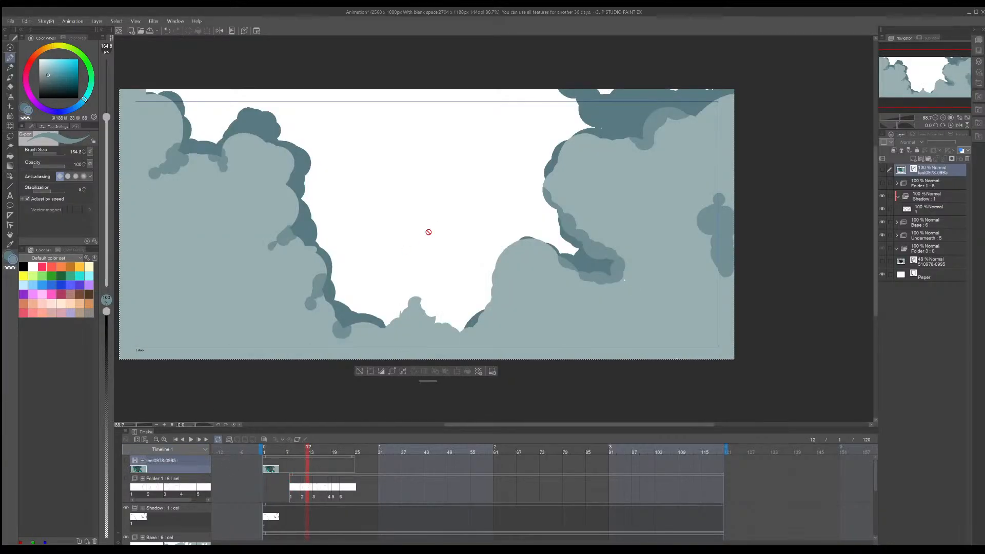
pyautogui.click(181, 524)
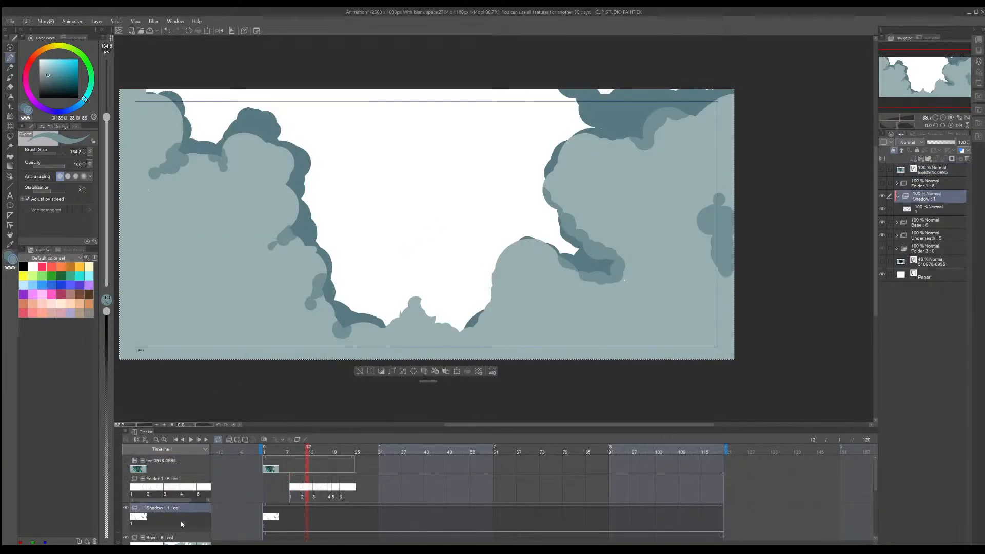
pyautogui.click(269, 509)
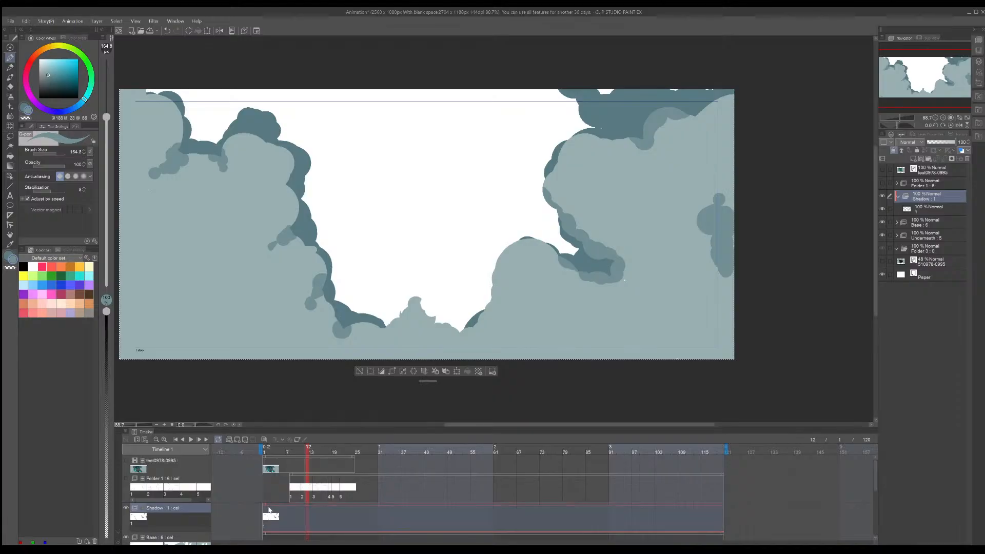
pyautogui.click(281, 451)
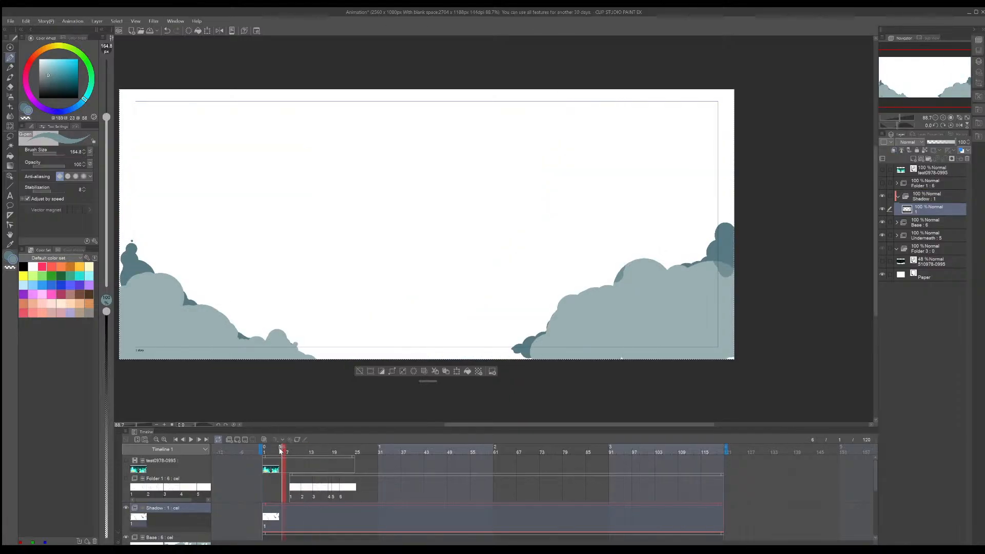
pyautogui.click(291, 452)
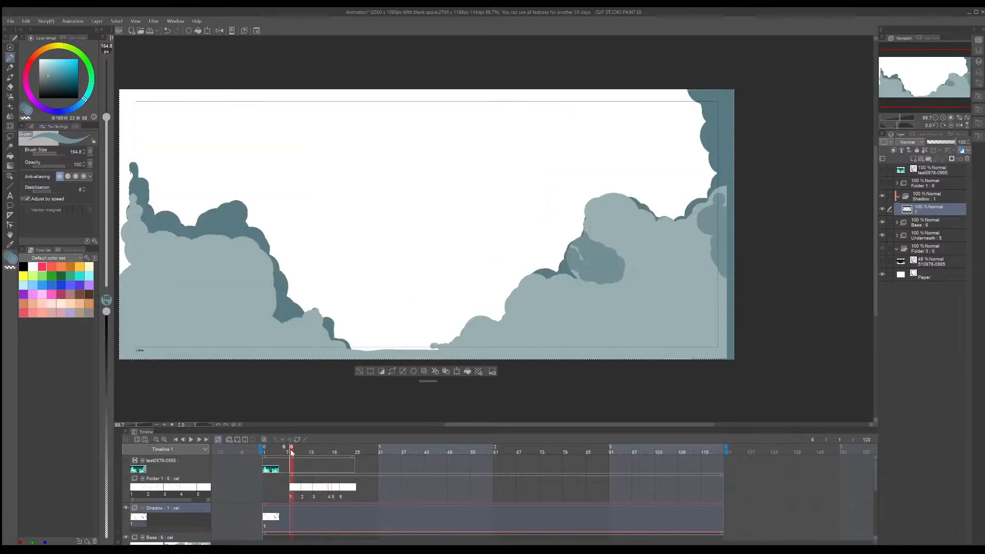
pyautogui.moveTo(296, 453); pyautogui.dragTo(303, 456)
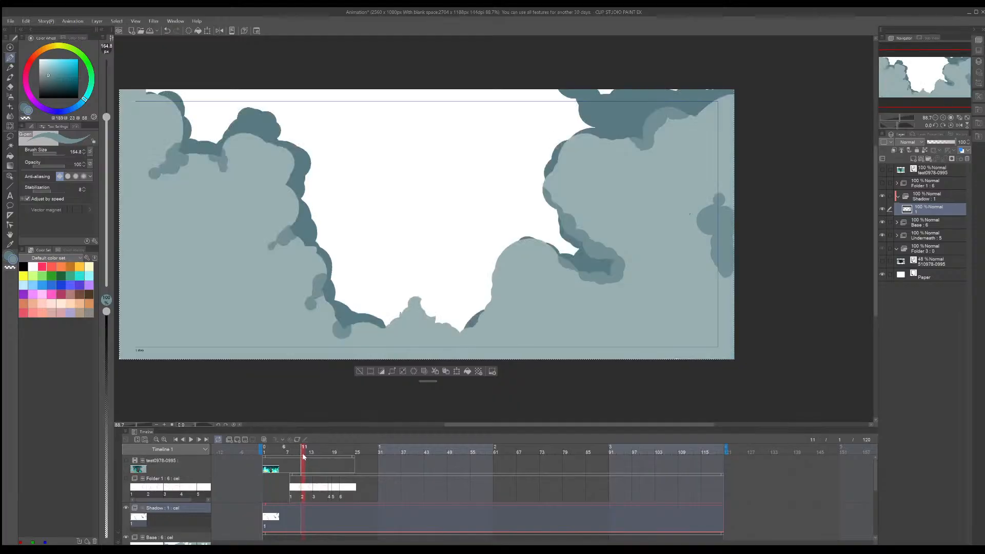
# Step: Move the painted Shadow cel to about frame 14 and add new blank cels at frames 1 and 8
pyautogui.click(267, 515)
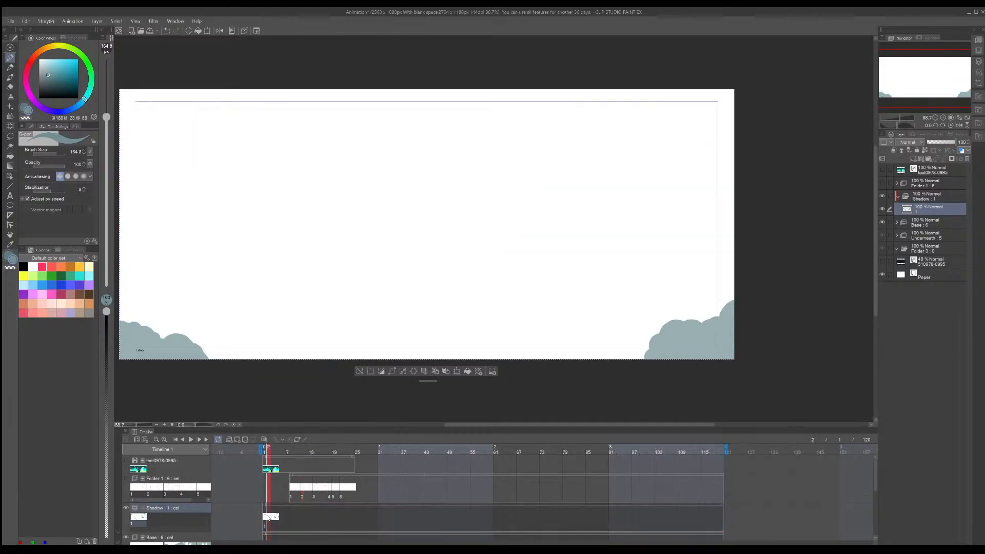
pyautogui.moveTo(265, 517); pyautogui.dragTo(312, 518)
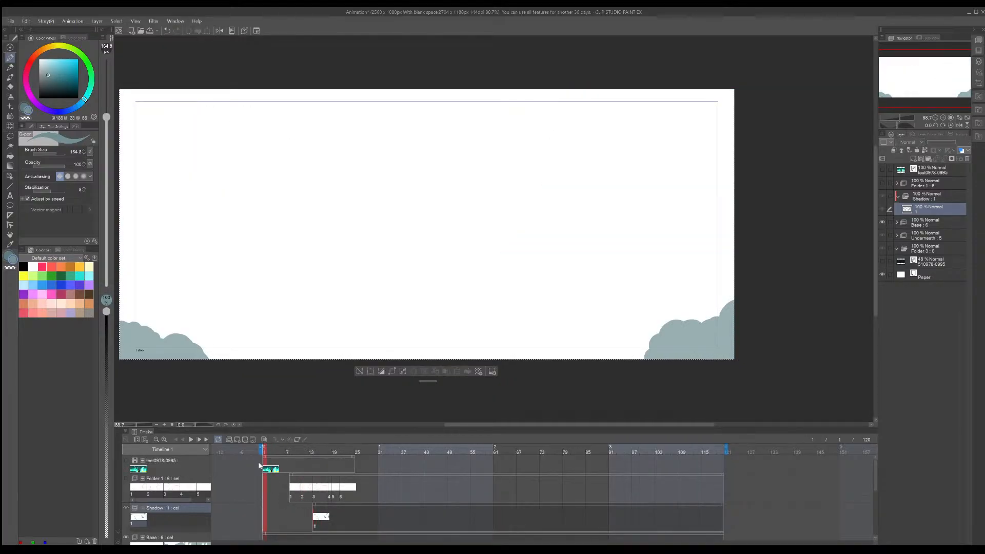
pyautogui.click(239, 442)
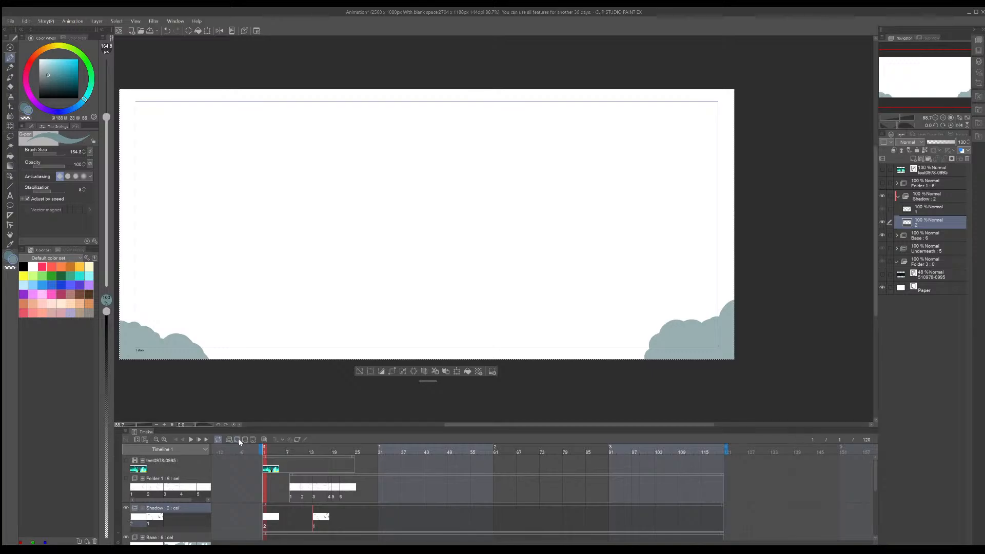
pyautogui.click(239, 439)
pyautogui.moveTo(269, 515); pyautogui.dragTo(289, 516)
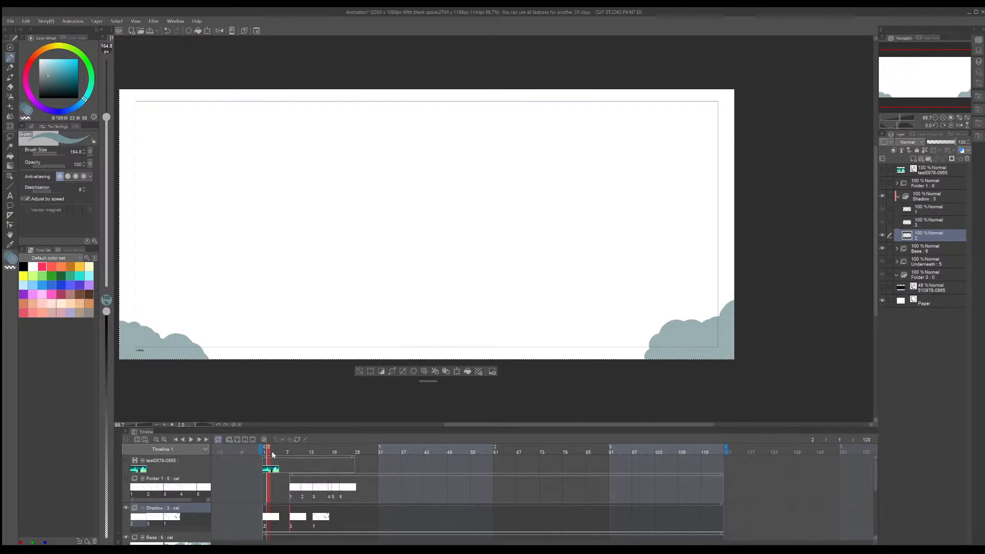
# Step: Move the second blank Shadow cel to frame 4 so it starts there on the timeline
pyautogui.click(273, 454)
pyautogui.click(292, 453)
pyautogui.scroll(-2, 301, 506)
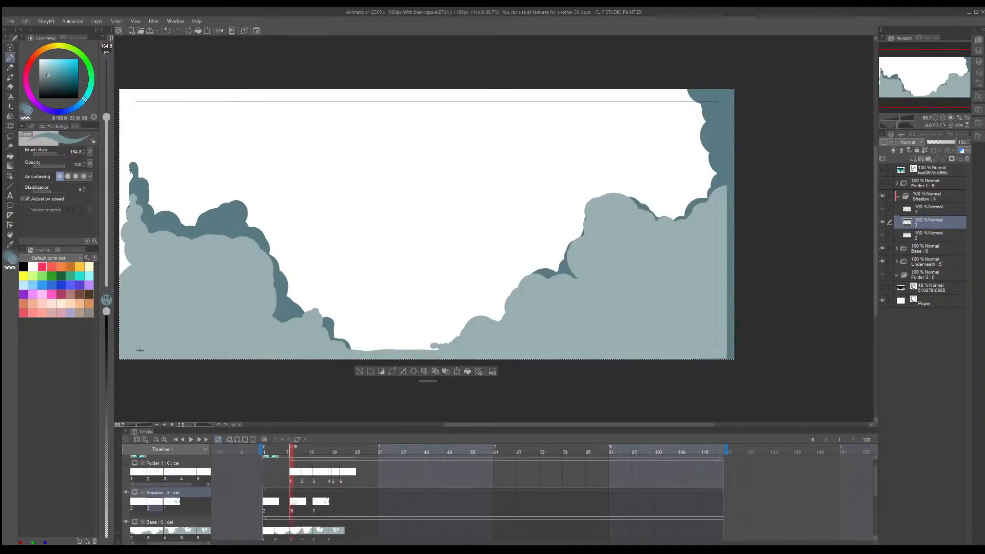
pyautogui.click(277, 452)
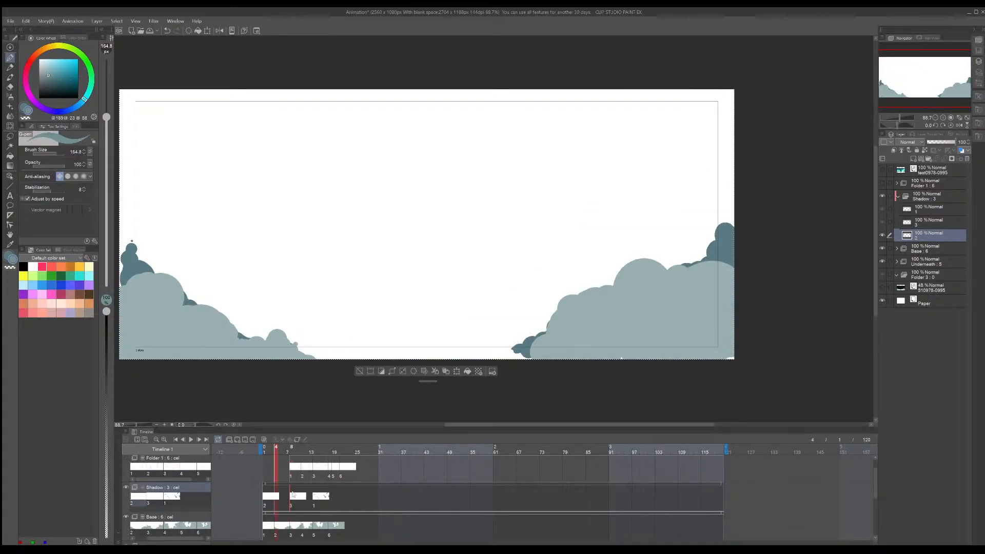
pyautogui.moveTo(278, 498); pyautogui.dragTo(279, 495)
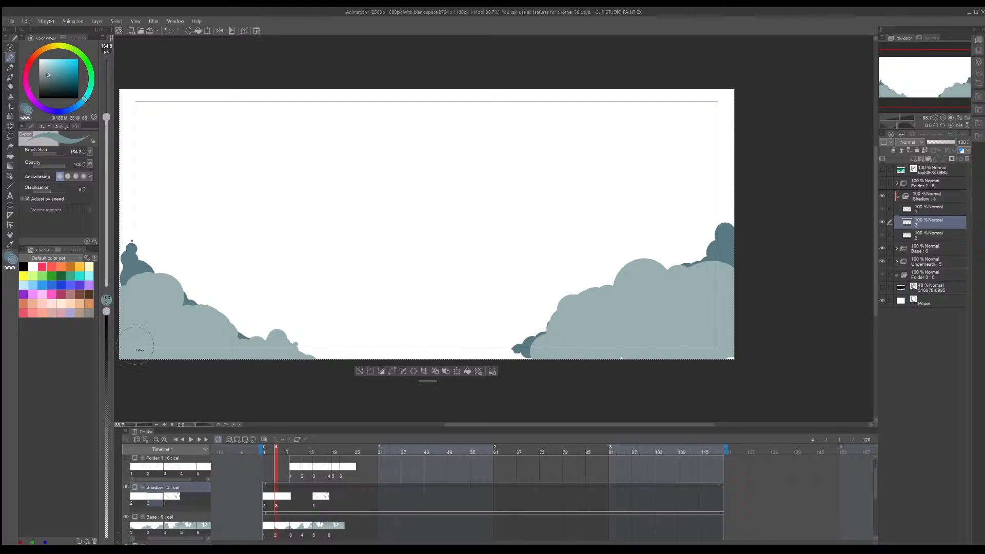
# Step: Paint mid-teal shadows on the left cloud's middle and low bumps on the frame 4 Shadow cel, trimming with transparent color
pyautogui.moveTo(170, 314)
pyautogui.mouseDown()
pyautogui.moveTo(187, 288)
pyautogui.moveTo(174, 277)
pyautogui.moveTo(174, 311)
pyautogui.mouseUp()
pyautogui.moveTo(242, 317)
pyautogui.mouseDown()
pyautogui.moveTo(240, 339)
pyautogui.moveTo(250, 345)
pyautogui.moveTo(266, 329)
pyautogui.moveTo(290, 334)
pyautogui.moveTo(305, 353)
pyautogui.moveTo(273, 333)
pyautogui.mouseUp()
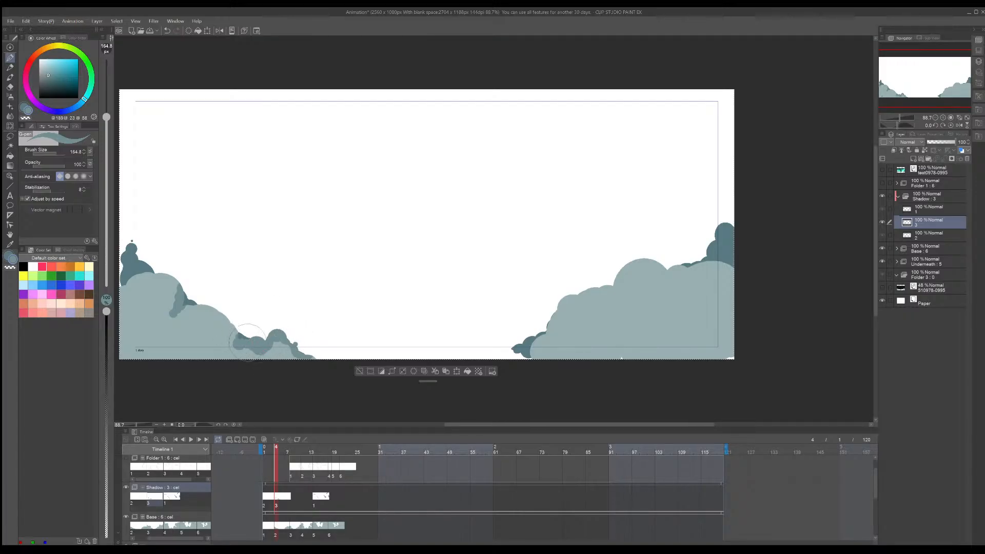
pyautogui.press('c')
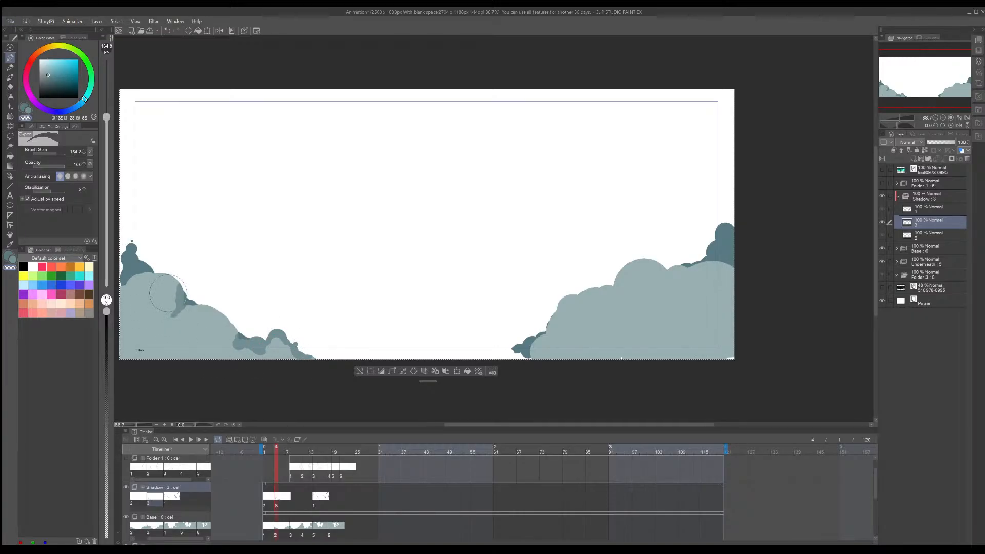
# Step: Paint mid-teal shadows along the right cloud's left slope and beside its round top bump, trimming the edges with transparent color
pyautogui.moveTo(481, 302); pyautogui.dragTo(398, 271, button='middle')
pyautogui.press('c')
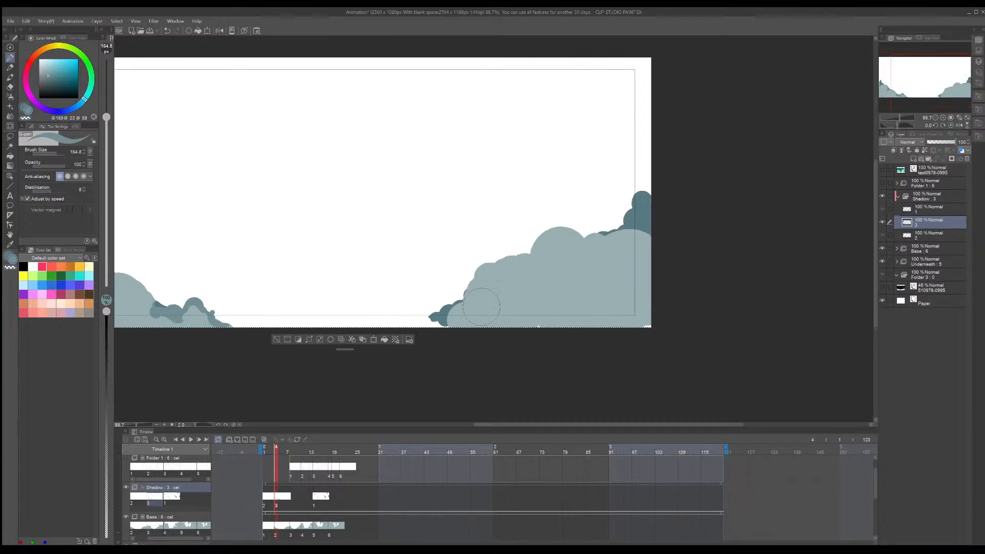
pyautogui.moveTo(456, 312)
pyautogui.mouseDown()
pyautogui.moveTo(449, 316)
pyautogui.moveTo(457, 307)
pyautogui.moveTo(476, 324)
pyautogui.mouseUp()
pyautogui.moveTo(579, 236)
pyautogui.mouseDown()
pyautogui.moveTo(573, 226)
pyautogui.moveTo(589, 263)
pyautogui.moveTo(603, 249)
pyautogui.moveTo(596, 265)
pyautogui.mouseUp()
pyautogui.moveTo(537, 247)
pyautogui.mouseDown()
pyautogui.moveTo(528, 235)
pyautogui.moveTo(519, 246)
pyautogui.moveTo(527, 262)
pyautogui.moveTo(520, 258)
pyautogui.moveTo(542, 249)
pyautogui.mouseUp()
pyautogui.press('c')
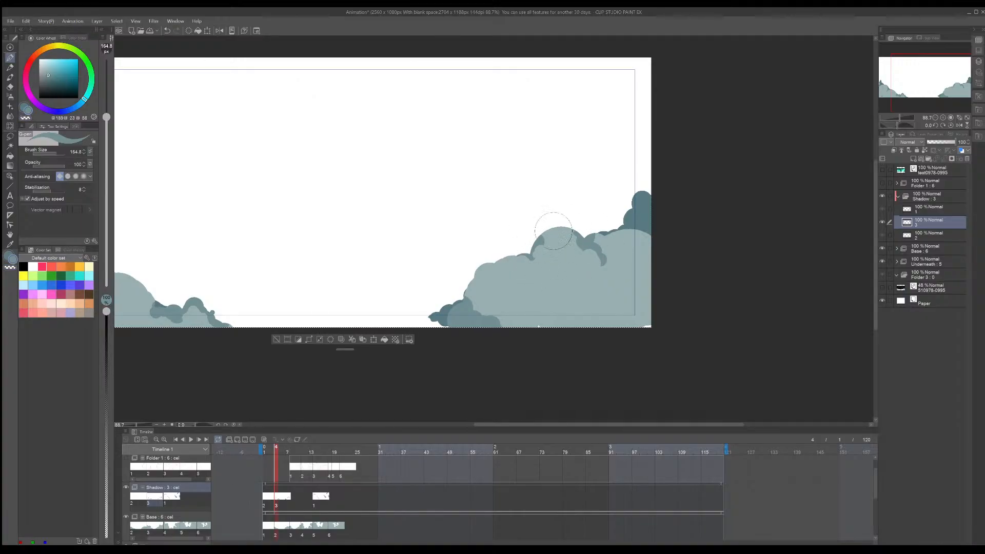
pyautogui.moveTo(522, 255)
pyautogui.mouseDown()
pyautogui.moveTo(501, 253)
pyautogui.moveTo(456, 277)
pyautogui.moveTo(506, 256)
pyautogui.moveTo(459, 294)
pyautogui.moveTo(466, 273)
pyautogui.moveTo(459, 287)
pyautogui.moveTo(556, 222)
pyautogui.moveTo(528, 240)
pyautogui.moveTo(547, 258)
pyautogui.mouseUp()
pyautogui.press('c')
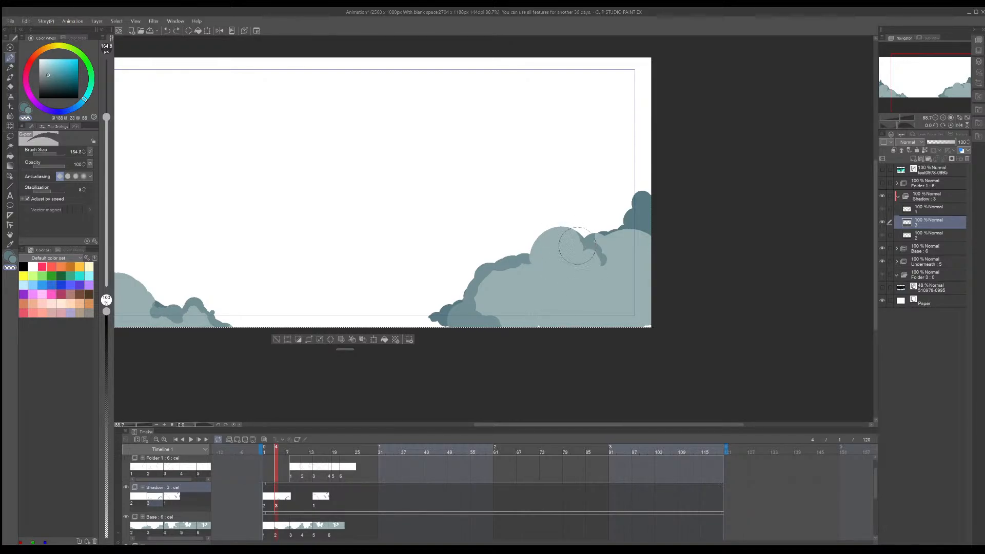
pyautogui.keyDown('alt'); pyautogui.click(527, 277); pyautogui.keyUp('alt')
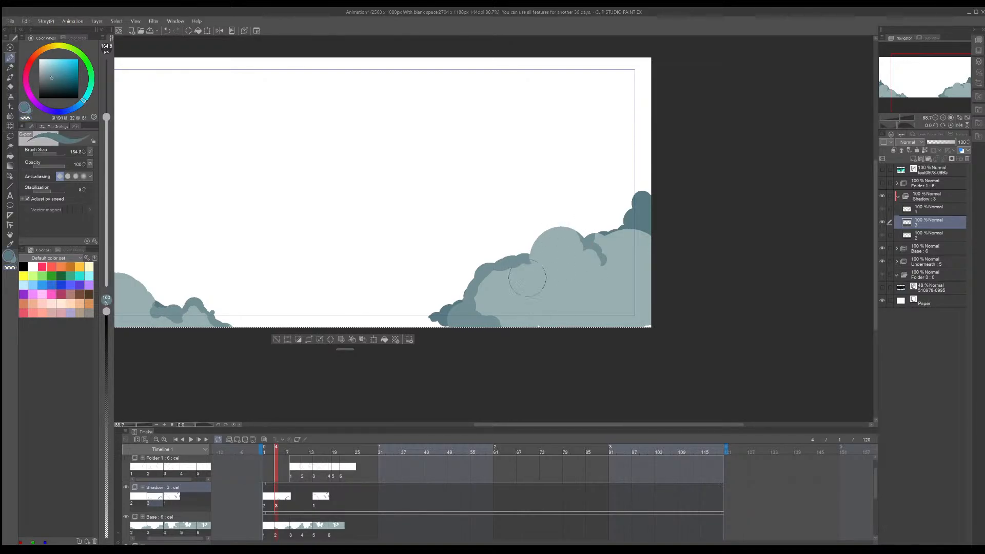
pyautogui.keyDown('alt'); pyautogui.click(504, 291); pyautogui.keyUp('alt')
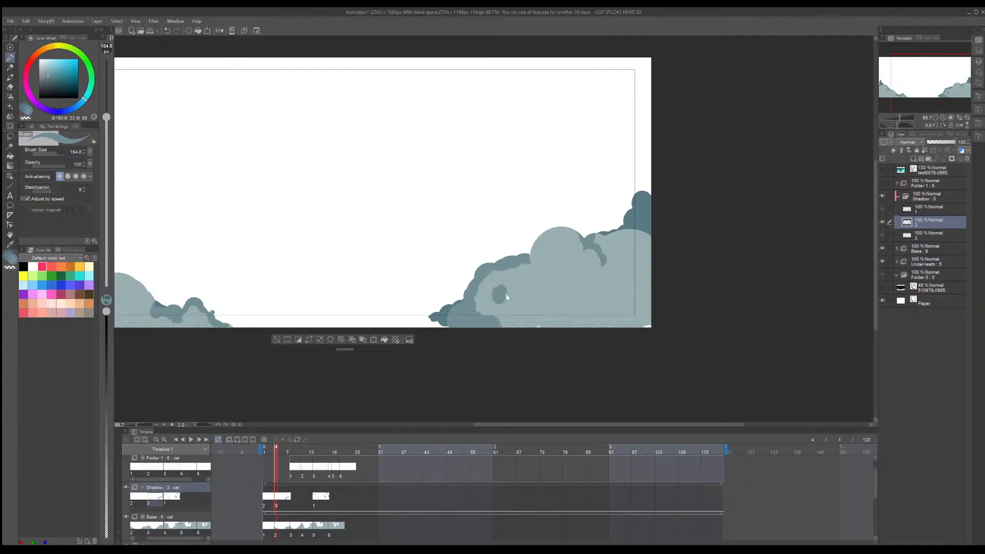
pyautogui.hotkey('ctrl', 'z')
pyautogui.moveTo(499, 289); pyautogui.dragTo(497, 299)
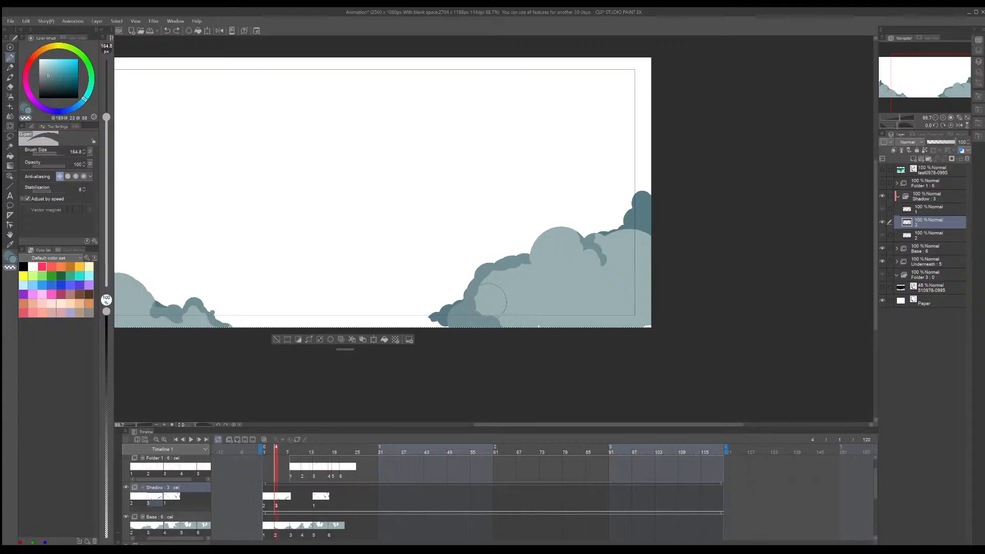
# Step: Trim the inner edge of the right cloud's left-slope shadow with transparent color, undo the last cut, and repaint its lower bump
pyautogui.moveTo(483, 304); pyautogui.dragTo(488, 312)
pyautogui.moveTo(518, 272); pyautogui.dragTo(488, 272)
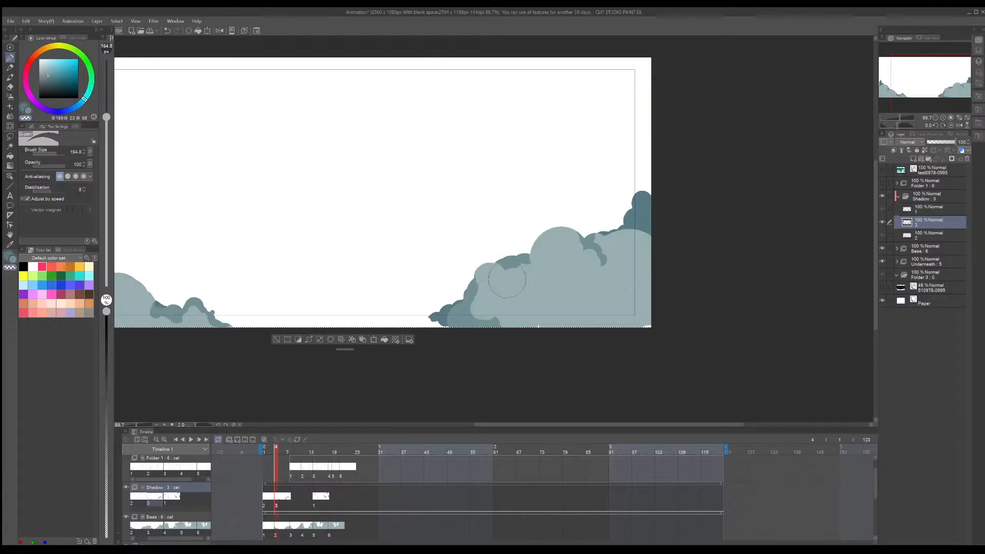
pyautogui.hotkey('ctrl', 'z')
pyautogui.press('c')
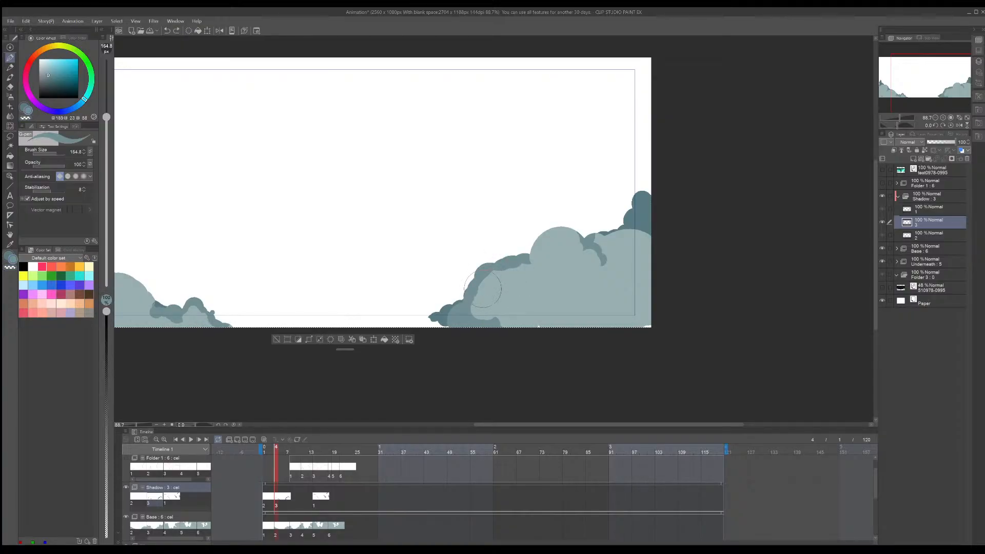
pyautogui.moveTo(476, 297)
pyautogui.mouseDown()
pyautogui.moveTo(481, 315)
pyautogui.moveTo(495, 316)
pyautogui.mouseUp()
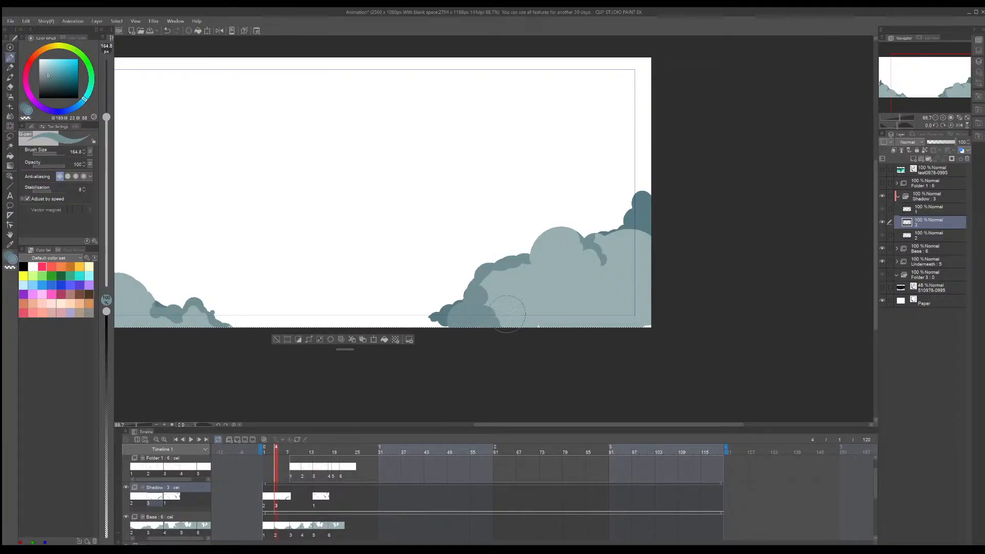
# Step: Set the brush size to 4 and draw a fine curved shadow line across the left cloud's uppermost bump
pyautogui.scroll(-4, 537, 243)
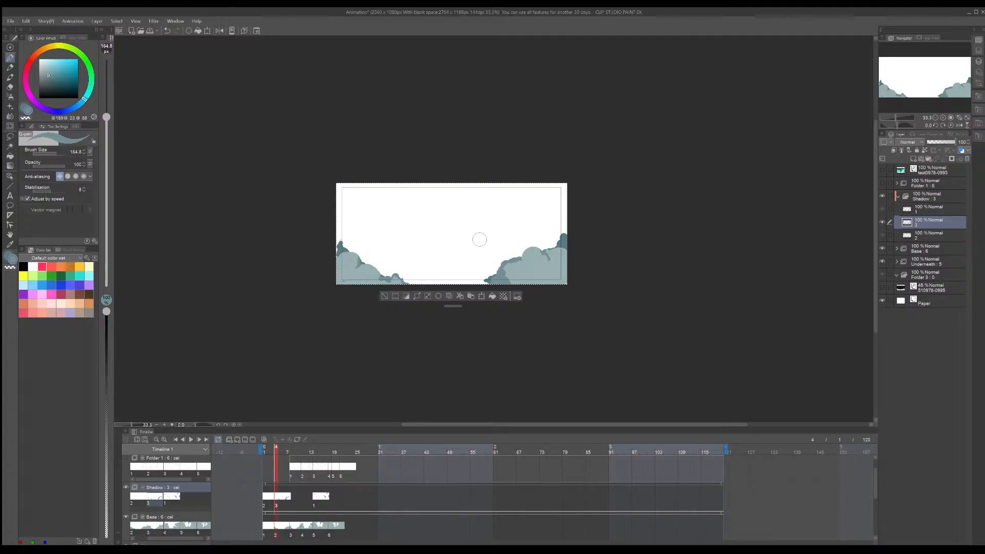
pyautogui.scroll(4, 423, 283)
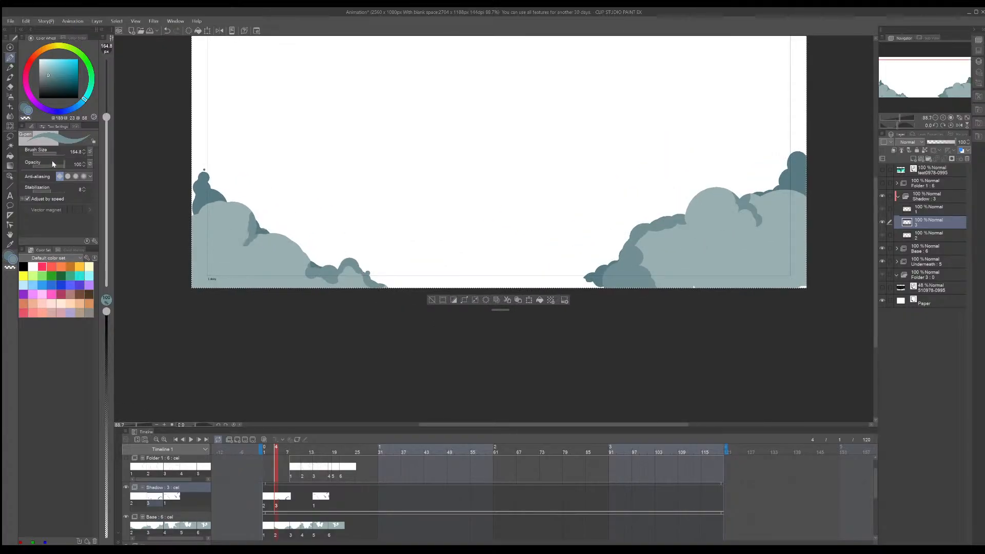
pyautogui.moveTo(45, 155); pyautogui.dragTo(41, 156)
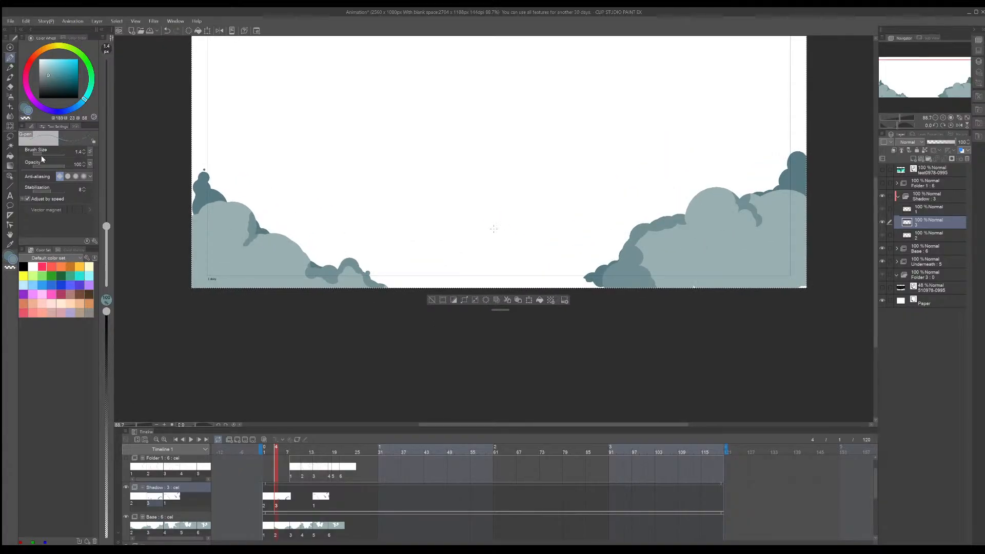
pyautogui.moveTo(215, 203); pyautogui.dragTo(348, 224, button='middle')
pyautogui.scroll(5, 349, 224)
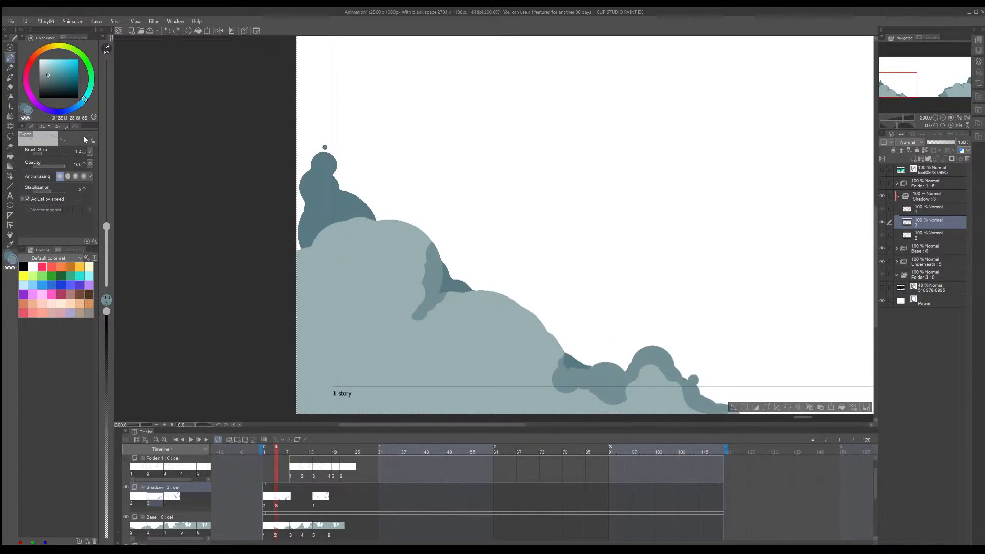
pyautogui.press(']')
pyautogui.press(']')
pyautogui.press(']')
pyautogui.hotkey('ctrl', 'z')
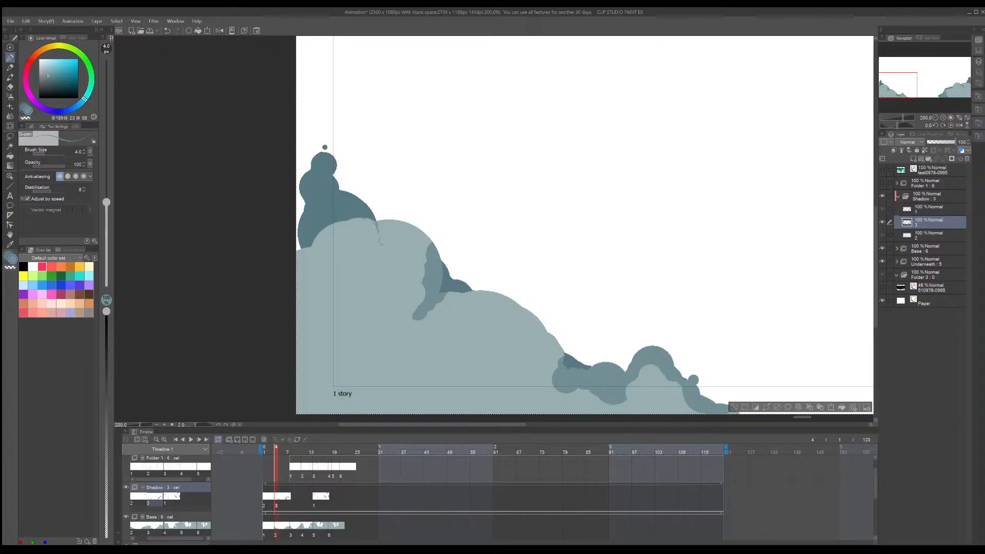
pyautogui.moveTo(372, 223); pyautogui.dragTo(362, 219)
pyautogui.moveTo(376, 223); pyautogui.dragTo(383, 235)
# Step: Sketch a thin broken arc inside the left cloud's large middle bump, undoing strokes that miss
pyautogui.moveTo(506, 352); pyautogui.dragTo(459, 261, button='middle')
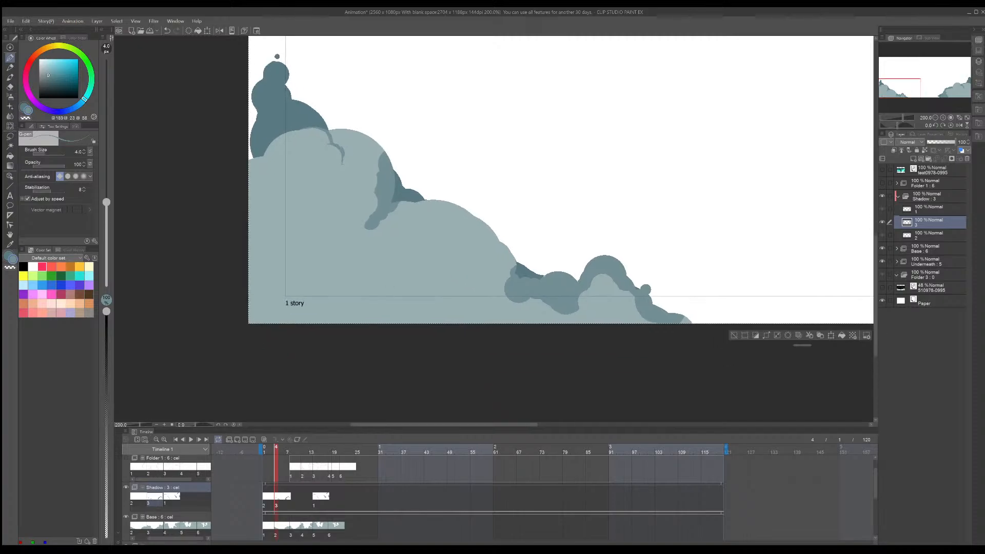
pyautogui.hotkey('ctrl', 'z')
pyautogui.moveTo(457, 245)
pyautogui.mouseDown()
pyautogui.moveTo(445, 235)
pyautogui.moveTo(424, 253)
pyautogui.moveTo(426, 245)
pyautogui.mouseUp()
pyautogui.hotkey('ctrl', 'z')
pyautogui.hotkey('ctrl', 'z')
pyautogui.press('e')
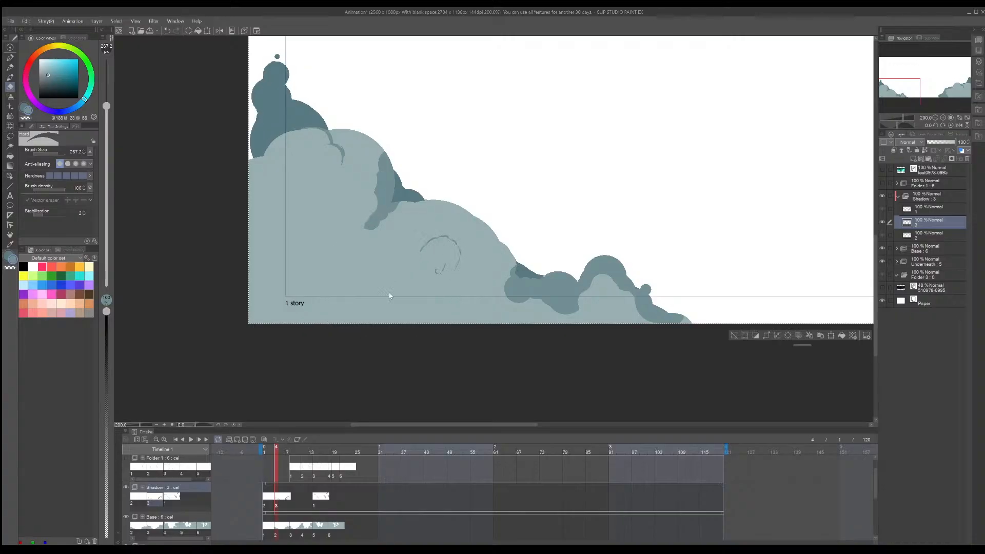
pyautogui.press('p')
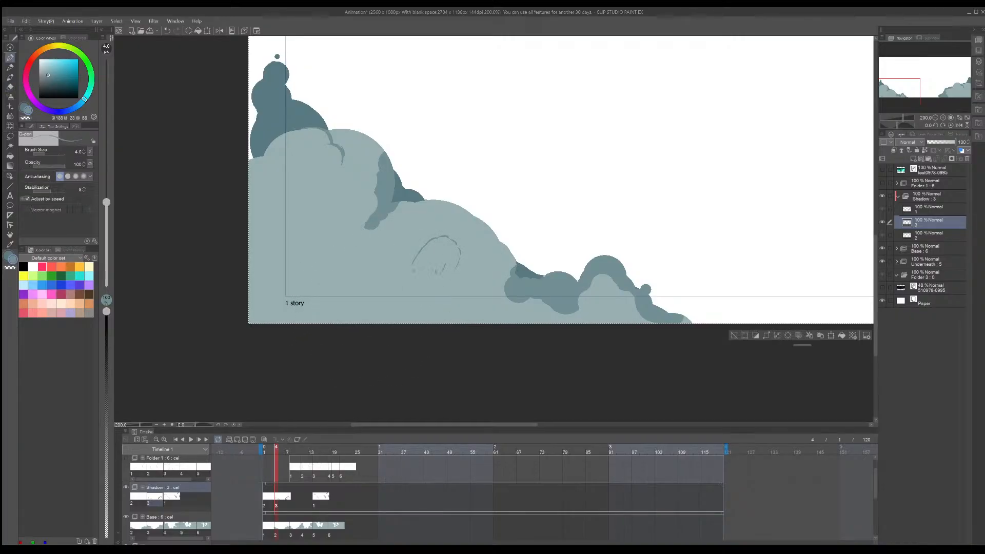
pyautogui.moveTo(408, 272); pyautogui.dragTo(410, 288)
# Step: Add a short line inside the left cloud's smallest bump and reshape the middle shadow into scallops with a pointed tail
pyautogui.moveTo(600, 300); pyautogui.dragTo(418, 294, button='middle')
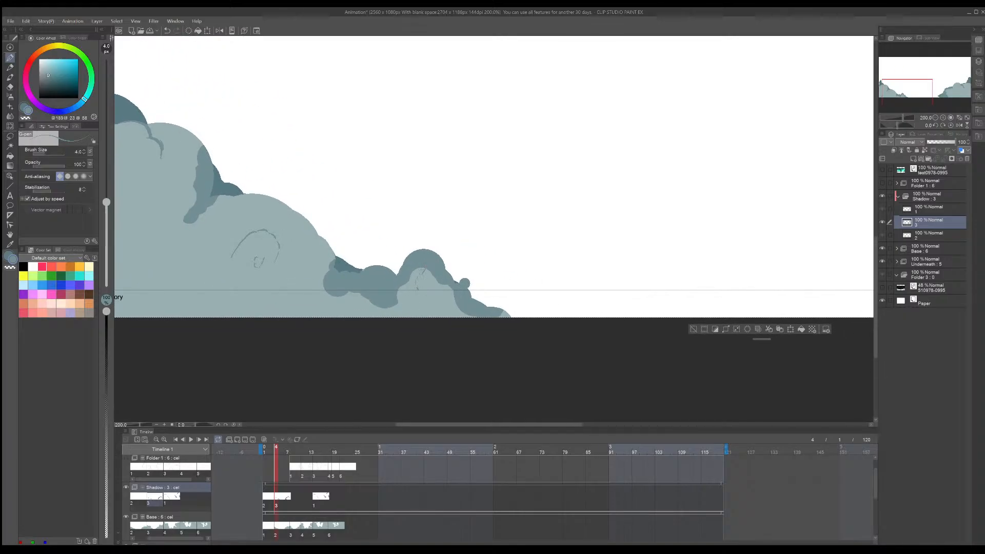
pyautogui.moveTo(390, 302); pyautogui.dragTo(584, 332, button='middle')
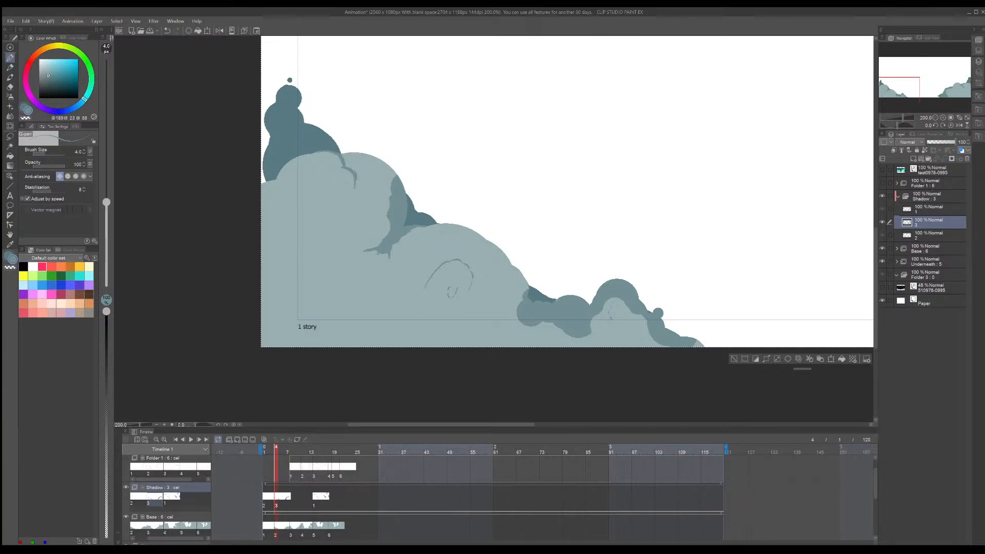
pyautogui.press('c')
pyautogui.press('c')
pyautogui.press('c')
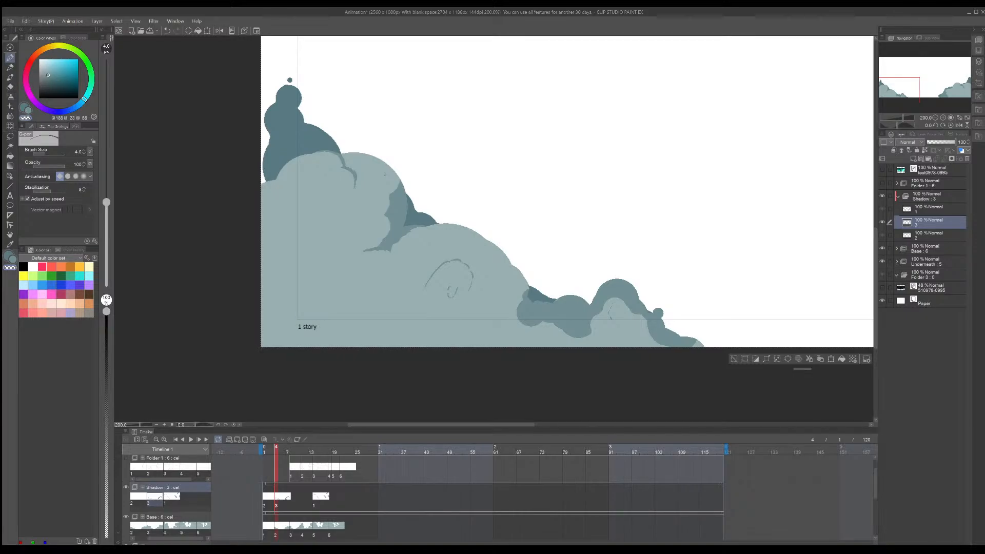
pyautogui.hscroll(-3, 556, 369)
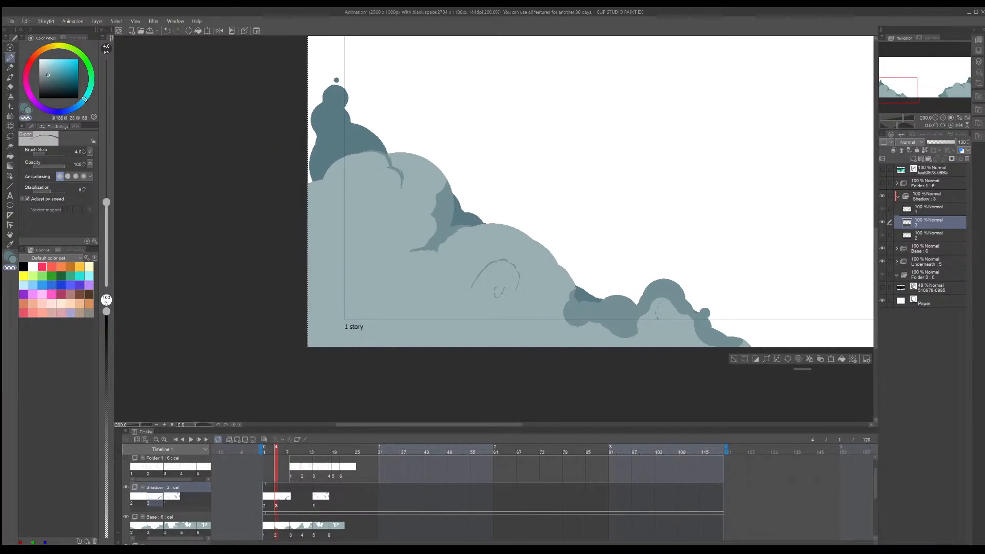
pyautogui.keyDown('alt'); pyautogui.click(372, 247); pyautogui.keyUp('alt')
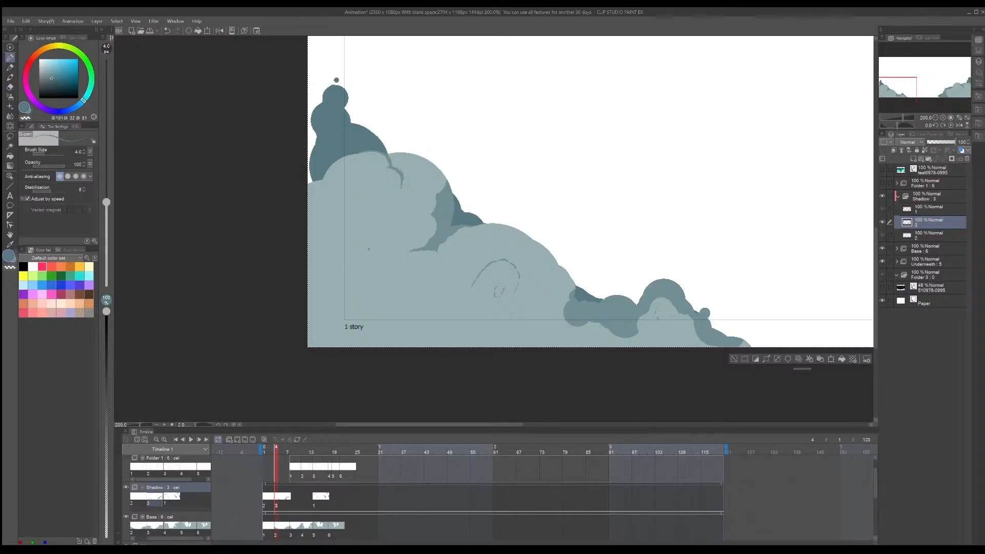
pyautogui.keyDown('alt'); pyautogui.click(361, 245); pyautogui.keyUp('alt')
pyautogui.hotkey('ctrl', 'z')
pyautogui.hotkey('ctrl', 'z')
# Step: Draw a thin pointed shadow notch under the left side of the right cloud's round top bump, undoing unwanted strokes
pyautogui.moveTo(644, 301)
pyautogui.mouseDown()
pyautogui.moveTo(418, 258)
pyautogui.moveTo(329, 255)
pyautogui.mouseUp()
pyautogui.moveTo(808, 251); pyautogui.dragTo(378, 279)
pyautogui.moveTo(638, 253); pyautogui.dragTo(606, 255)
pyautogui.moveTo(649, 303); pyautogui.dragTo(573, 341)
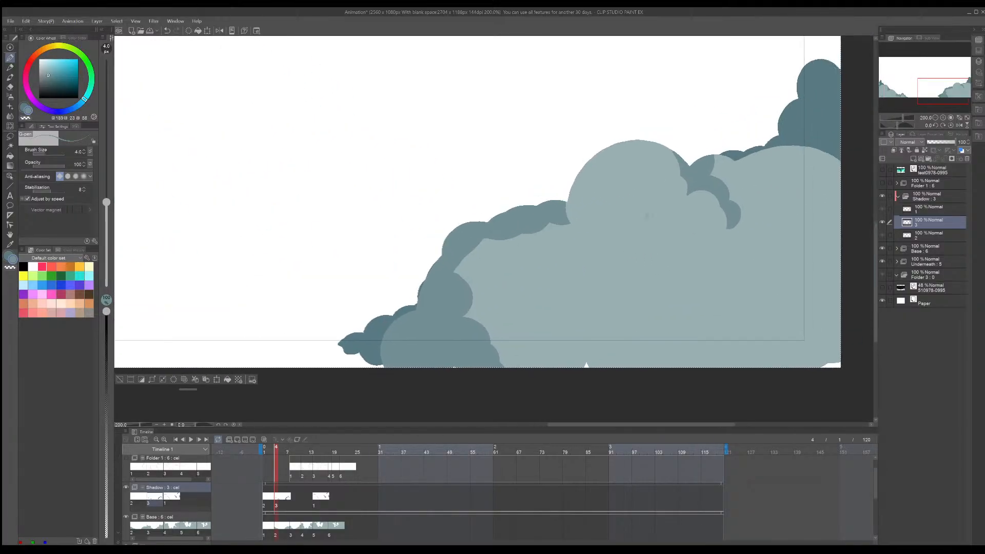
pyautogui.moveTo(598, 245); pyautogui.dragTo(598, 216)
pyautogui.moveTo(619, 259); pyautogui.dragTo(608, 251)
pyautogui.moveTo(595, 183); pyautogui.dragTo(593, 221)
pyautogui.hotkey('ctrl', 'z')
pyautogui.hotkey('ctrl', 'z')
pyautogui.moveTo(569, 196); pyautogui.dragTo(573, 201)
pyautogui.moveTo(570, 197)
pyautogui.mouseDown()
pyautogui.moveTo(582, 217)
pyautogui.moveTo(572, 198)
pyautogui.mouseUp()
pyautogui.hotkey('ctrl', 'z')
pyautogui.hotkey('ctrl', 'z')
pyautogui.moveTo(567, 199); pyautogui.dragTo(569, 218)
pyautogui.moveTo(570, 232); pyautogui.dragTo(581, 241)
# Step: Set the eraser size to 12.5, trim the tip of the shadow notch, and return to the pen
pyautogui.press('e')
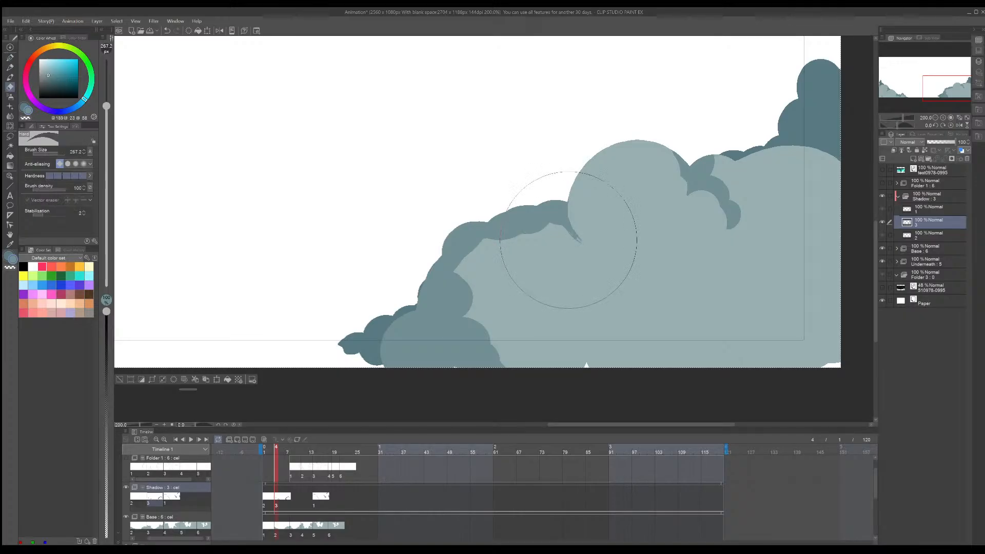
pyautogui.click(49, 153)
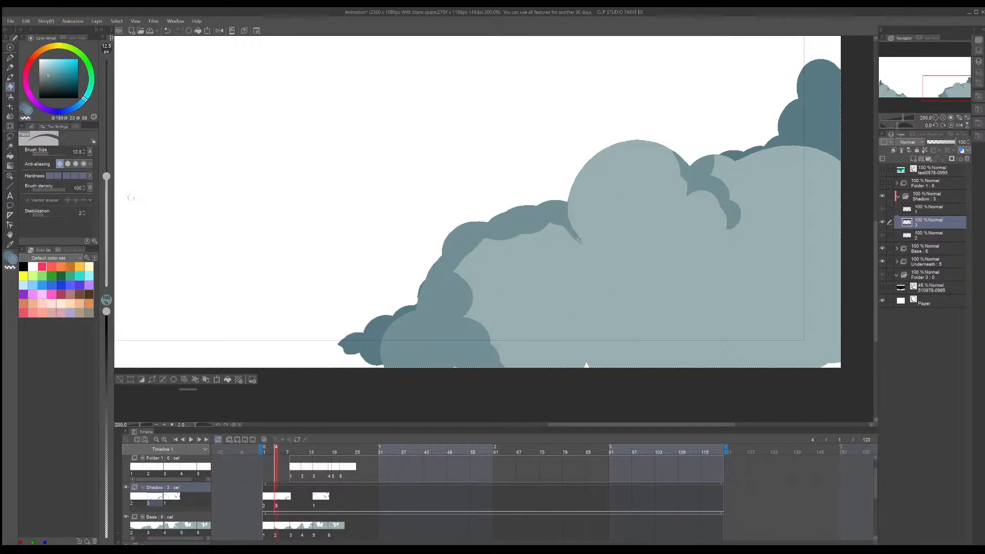
pyautogui.moveTo(567, 233); pyautogui.dragTo(583, 244)
pyautogui.press('p')
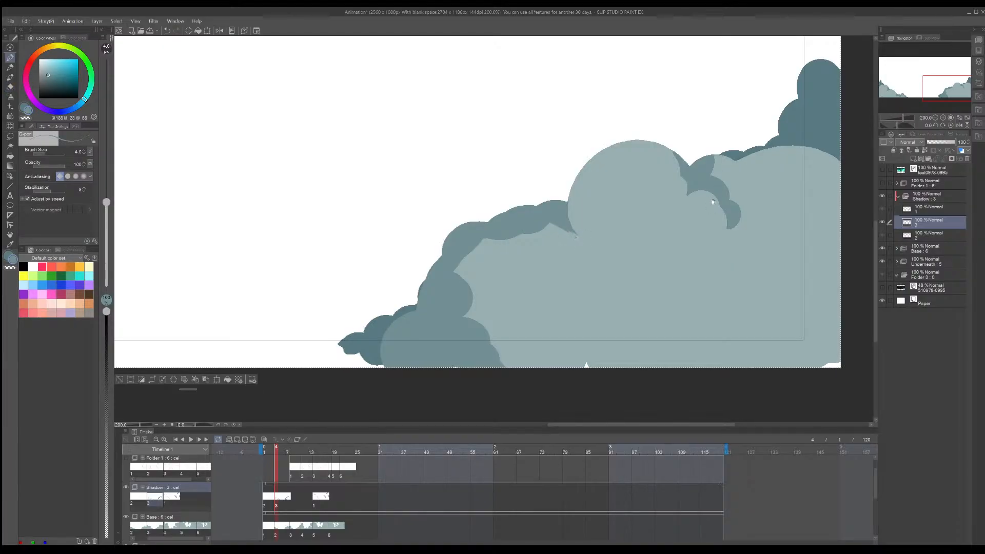
# Step: Refine the shadow right of the round top bump with small jagged edges, alternating mid-teal and transparent strokes
pyautogui.moveTo(673, 153); pyautogui.dragTo(633, 175, button='middle')
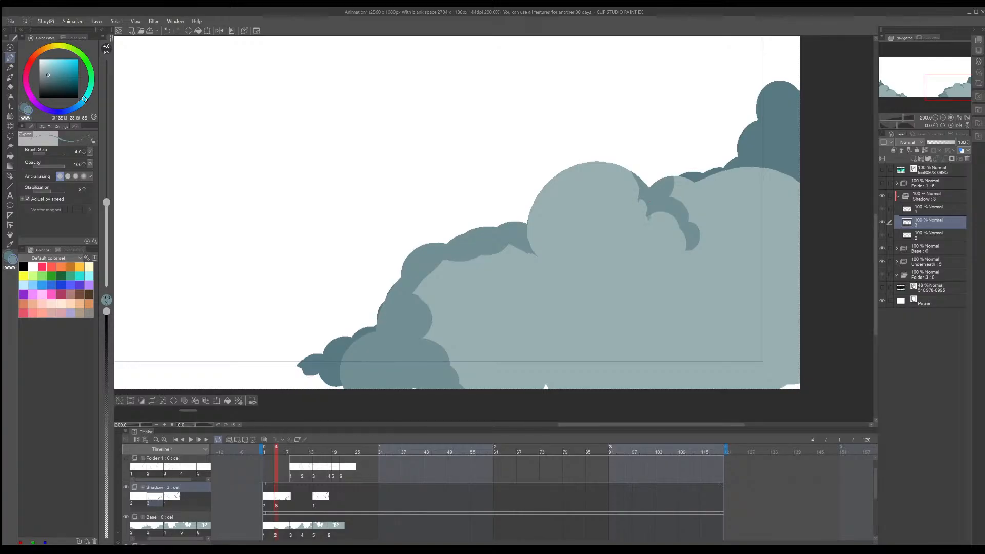
pyautogui.press('c')
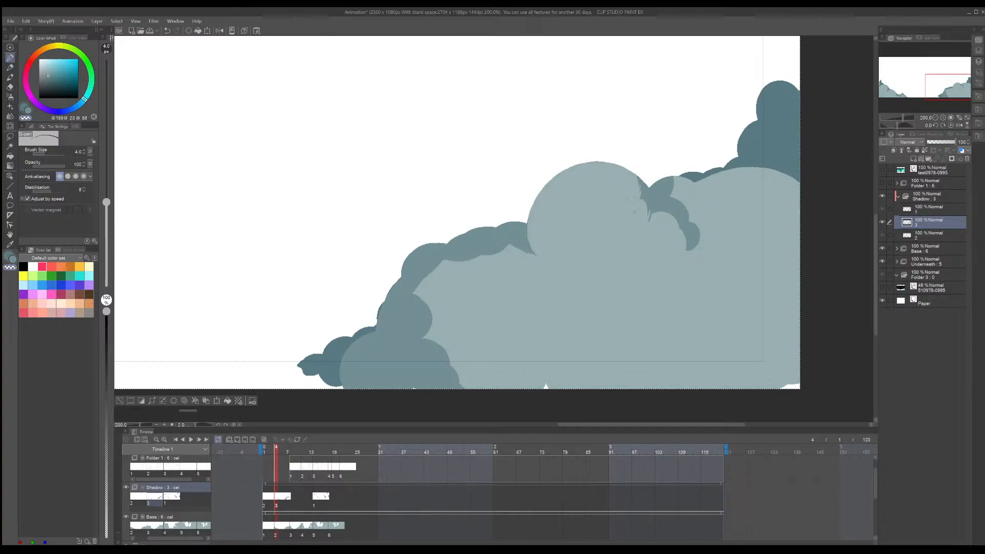
pyautogui.moveTo(691, 217); pyautogui.dragTo(648, 220)
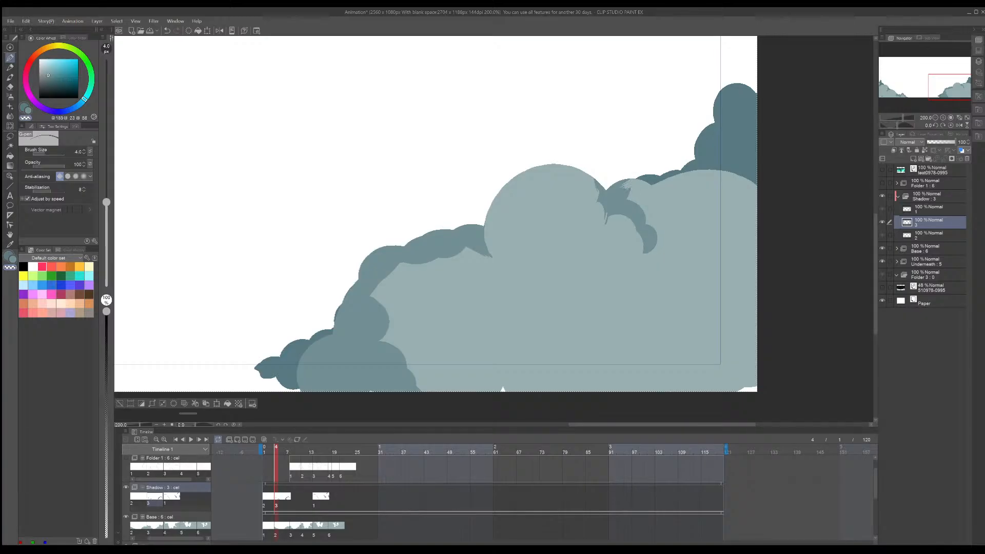
pyautogui.press('c')
pyautogui.moveTo(639, 205); pyautogui.dragTo(646, 221)
pyautogui.hotkey('ctrl', 'z')
# Step: Draw small scalloped detail lines on the right cloud's body near its right edge, bottom and left side, undoing the round bump's line
pyautogui.hscroll(3, 640, 190)
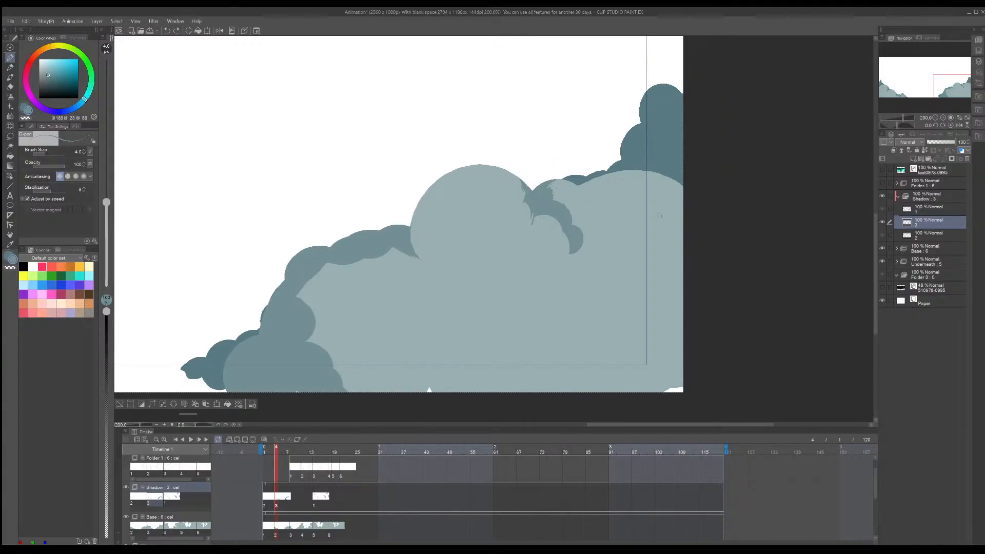
pyautogui.moveTo(640, 232); pyautogui.dragTo(649, 232)
pyautogui.moveTo(554, 370); pyautogui.dragTo(558, 357, button='middle')
pyautogui.moveTo(509, 353); pyautogui.dragTo(546, 337)
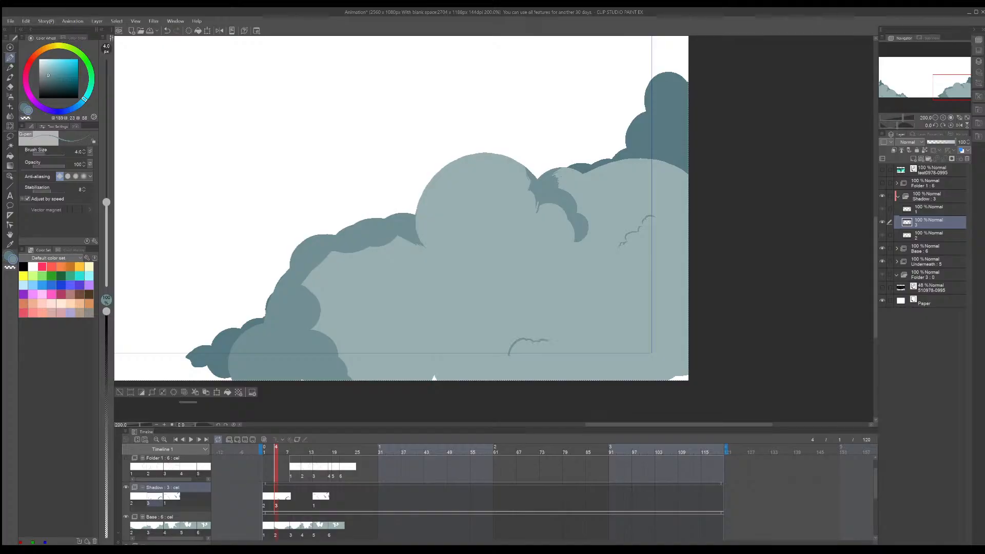
pyautogui.moveTo(558, 305); pyautogui.dragTo(576, 336, button='middle')
pyautogui.moveTo(460, 254); pyautogui.dragTo(470, 239)
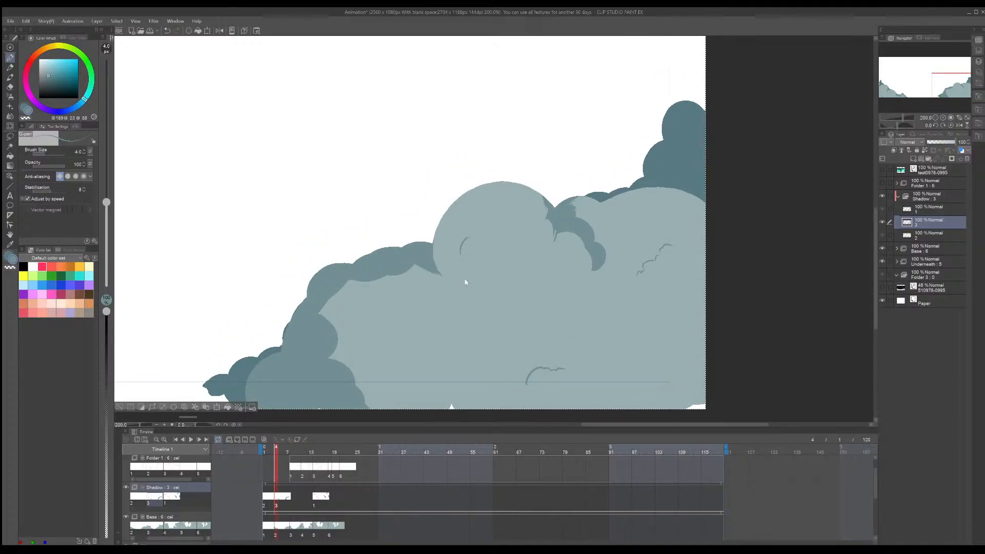
pyautogui.hotkey('ctrl', 'z')
pyautogui.moveTo(408, 336); pyautogui.dragTo(419, 323)
pyautogui.scroll(2, 125, 476)
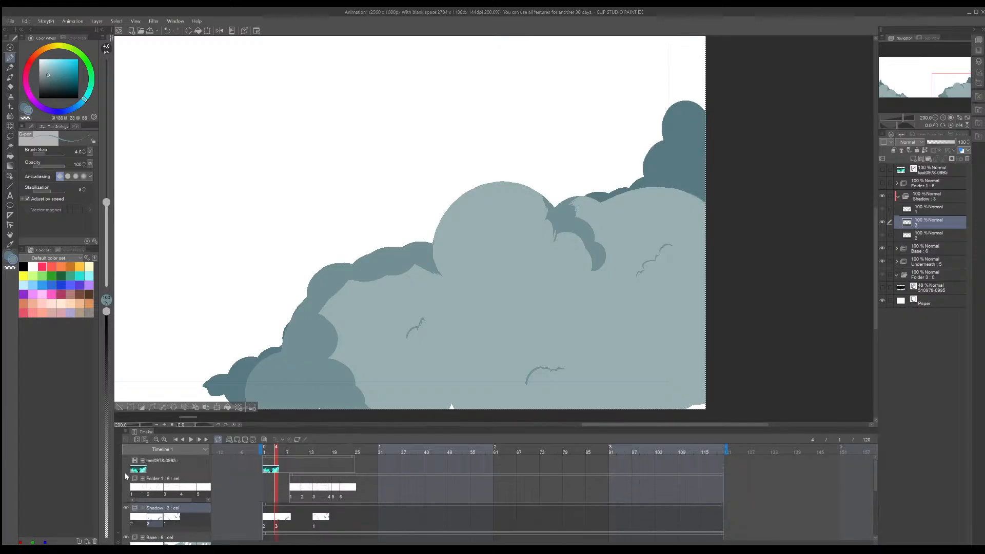
# Step: Show the reference video, examine its cloud shading at frame 8, and hide the reference again
pyautogui.click(127, 461)
pyautogui.scroll(-2, 559, 315)
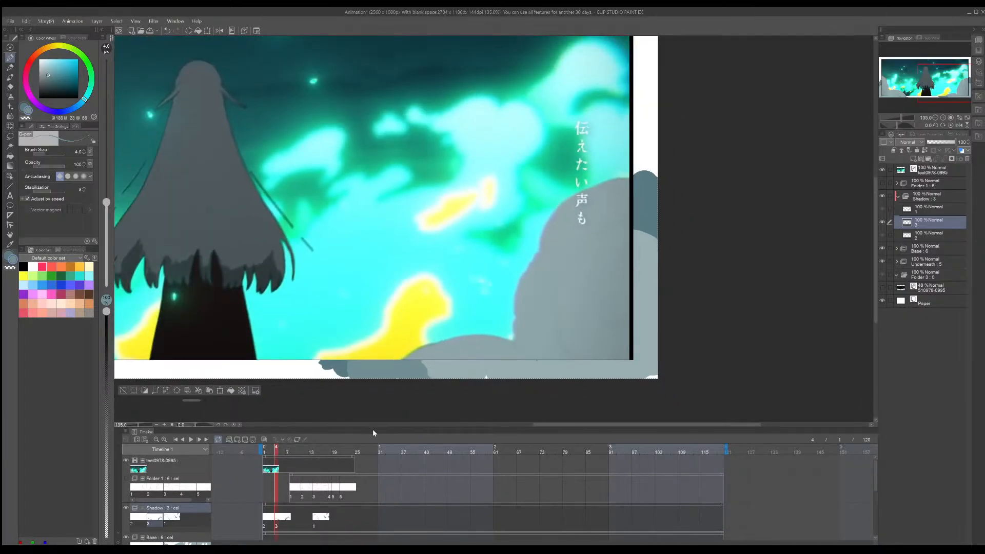
pyautogui.click(291, 452)
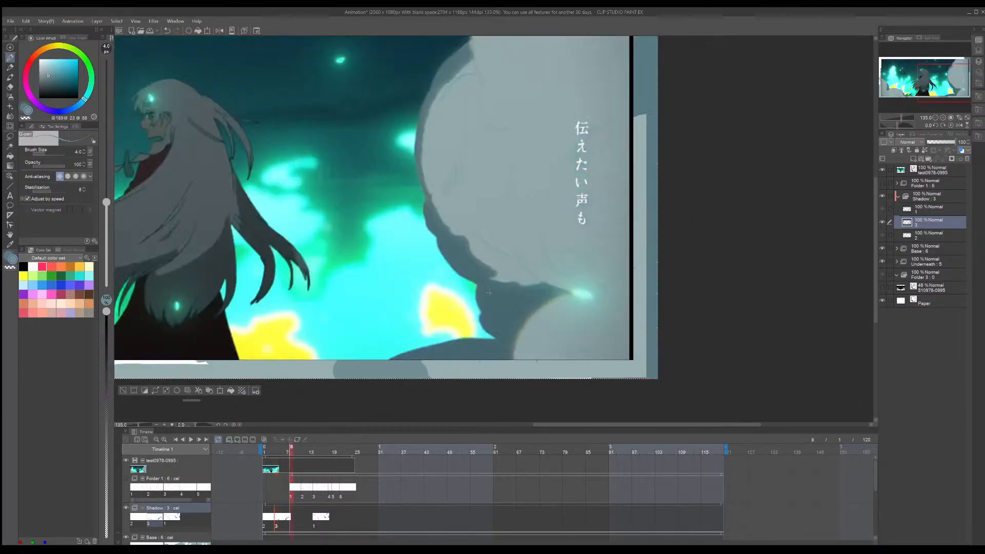
pyautogui.scroll(-1, 500, 310)
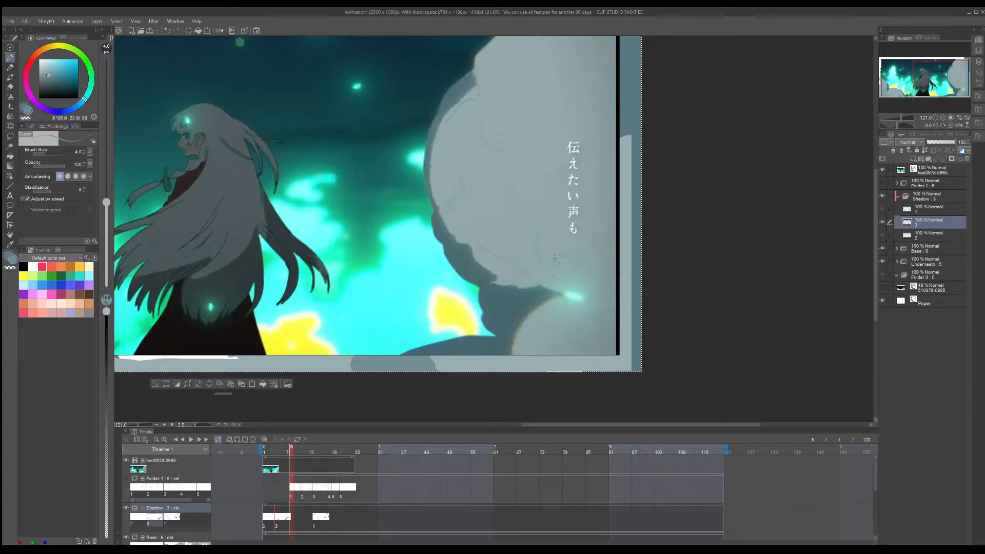
pyautogui.click(126, 460)
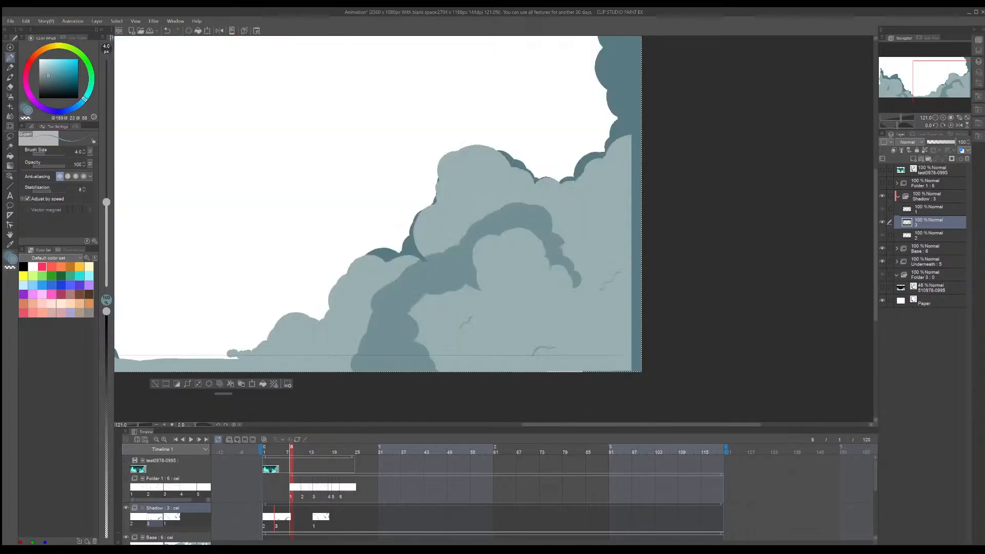
# Step: Add a new blank cel to the Shadow folder at frame 8
pyautogui.scroll(-1, 471, 292)
pyautogui.scroll(-1, 301, 512)
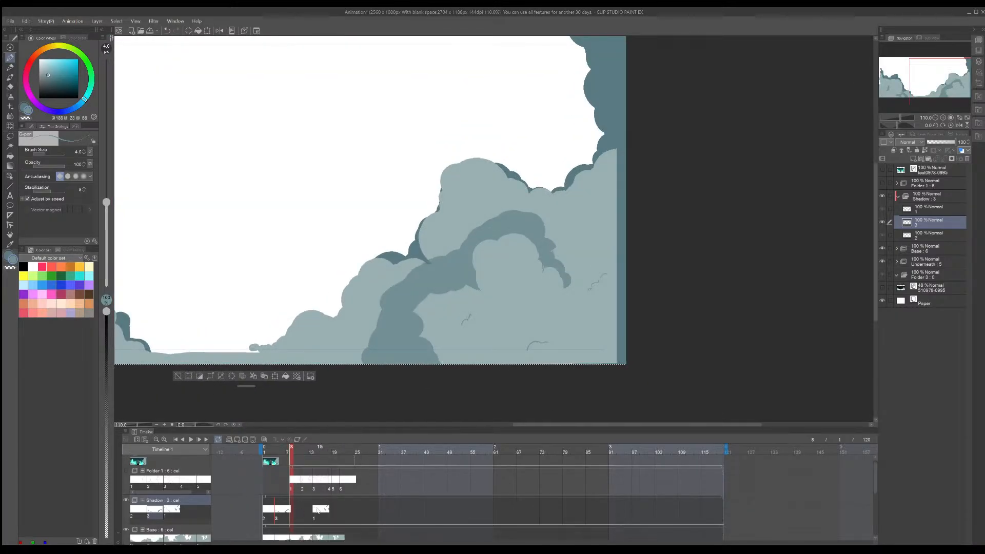
pyautogui.click(314, 513)
pyautogui.click(292, 507)
pyautogui.click(292, 507)
pyautogui.scroll(-1, 290, 506)
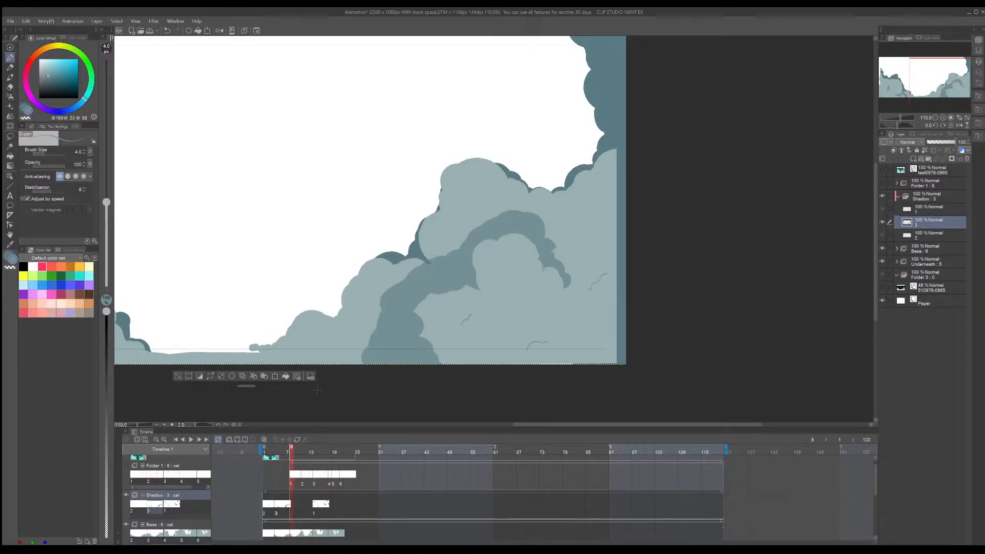
pyautogui.click(238, 441)
pyautogui.scroll(-1, 276, 364)
pyautogui.scroll(2, 349, 318)
pyautogui.scroll(1, 397, 264)
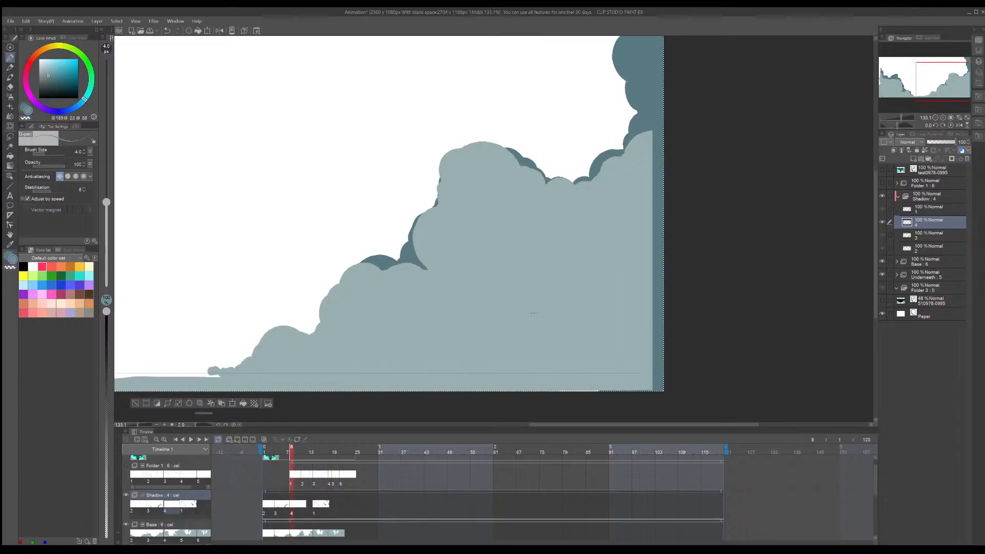
pyautogui.moveTo(425, 343); pyautogui.dragTo(450, 370)
pyautogui.moveTo(412, 331)
pyautogui.mouseDown()
pyautogui.moveTo(464, 295)
pyautogui.moveTo(533, 287)
pyautogui.mouseUp()
pyautogui.hotkey('ctrl', 'z')
pyautogui.hotkey('ctrl', 'z')
pyautogui.hotkey('ctrl', 'z')
pyautogui.hotkey('ctrl', 'z')
pyautogui.hotkey('ctrl', 'z')
# Step: Draw thin curved detail lines on the right cloud's left bump, across its middle and near its right edge
pyautogui.moveTo(458, 285); pyautogui.dragTo(424, 240)
pyautogui.moveTo(424, 230); pyautogui.dragTo(426, 240)
pyautogui.hscroll(2, 623, 215)
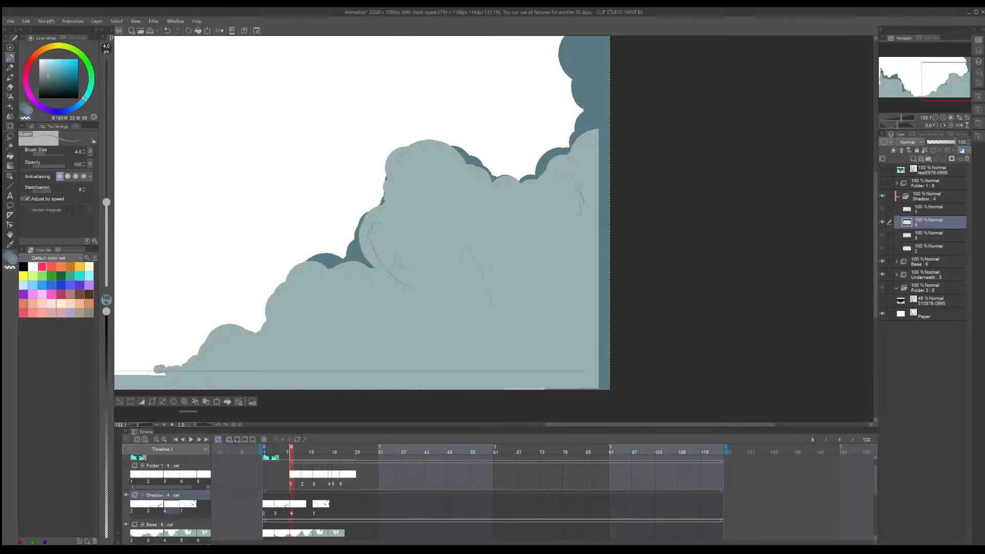
pyautogui.moveTo(531, 214); pyautogui.dragTo(611, 175)
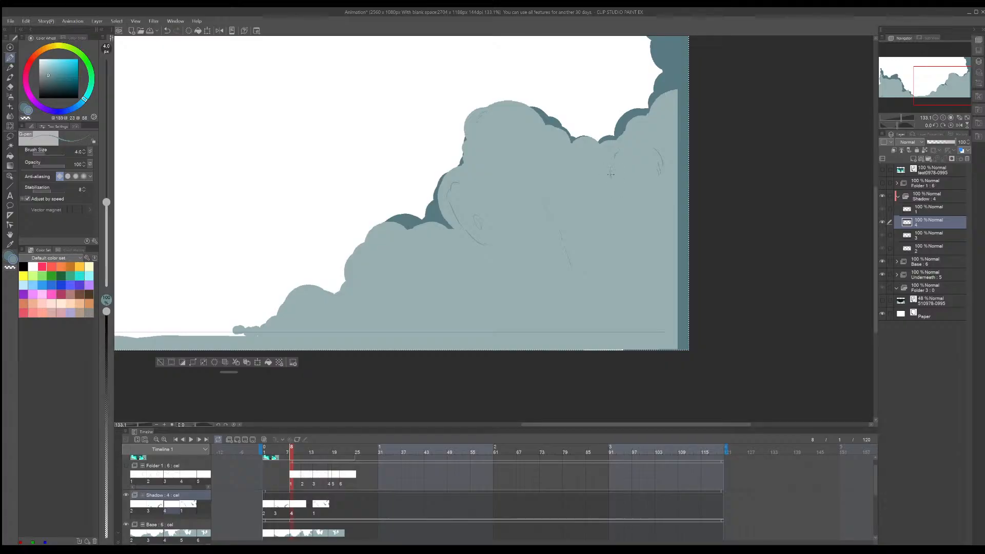
pyautogui.moveTo(609, 179); pyautogui.dragTo(614, 173)
# Step: Draw small curved detail lines on the low bump at the right cloud's lower left
pyautogui.moveTo(373, 377); pyautogui.dragTo(470, 321)
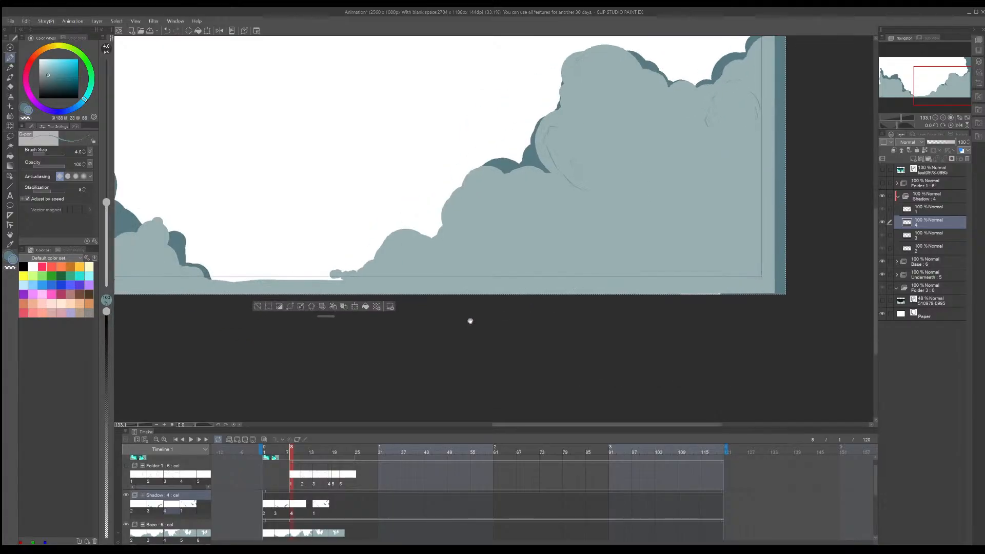
pyautogui.moveTo(426, 241)
pyautogui.mouseDown()
pyautogui.moveTo(446, 242)
pyautogui.moveTo(412, 268)
pyautogui.mouseUp()
pyautogui.moveTo(499, 252); pyautogui.dragTo(484, 261)
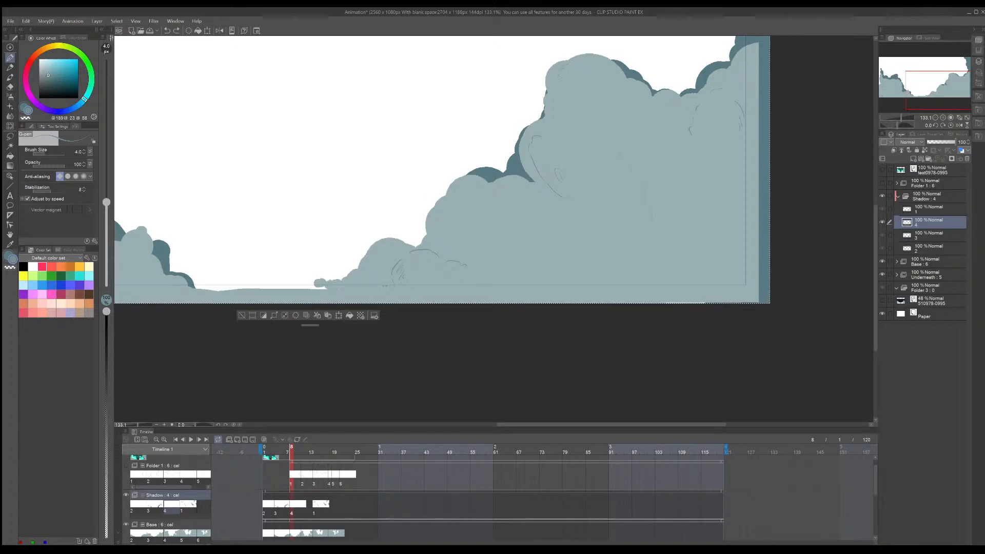
# Step: Draw long curved contour lines and a jagged crease on the left cloud's body, undoing an unwanted stroke
pyautogui.moveTo(283, 265)
pyautogui.mouseDown()
pyautogui.moveTo(491, 295)
pyautogui.moveTo(652, 295)
pyautogui.mouseUp()
pyautogui.moveTo(404, 185)
pyautogui.mouseDown()
pyautogui.moveTo(407, 229)
pyautogui.moveTo(379, 268)
pyautogui.mouseUp()
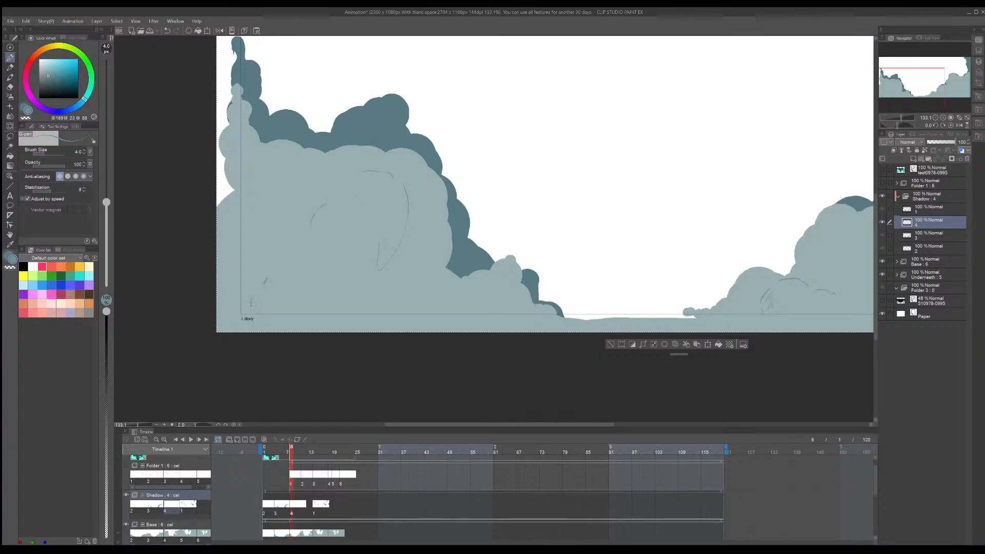
pyautogui.moveTo(242, 314); pyautogui.dragTo(259, 295)
pyautogui.moveTo(259, 216); pyautogui.dragTo(273, 226)
pyautogui.hotkey('ctrl', 'z')
# Step: Enlarge the brush to about 20 and paint a mid-teal shadow between the left cloud's tall column and its body
pyautogui.keyDown('alt'); pyautogui.click(367, 197); pyautogui.keyUp('alt')
pyautogui.keyDown('alt'); pyautogui.click(266, 155); pyautogui.keyUp('alt')
pyautogui.moveTo(45, 153); pyautogui.dragTo(52, 155)
pyautogui.moveTo(254, 127)
pyautogui.mouseDown()
pyautogui.moveTo(247, 131)
pyautogui.moveTo(257, 151)
pyautogui.mouseUp()
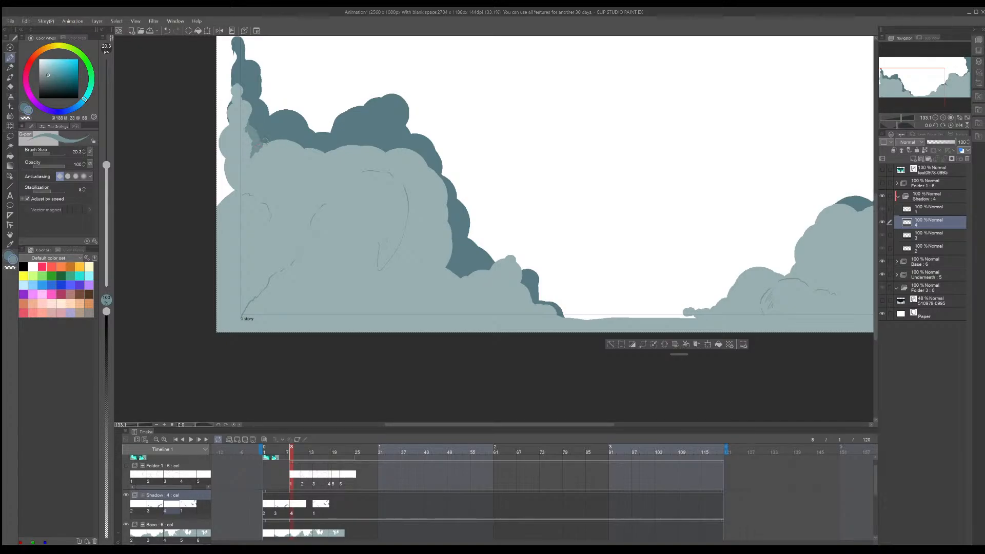
# Step: Paint a pointed shadow in the valley between the left cloud's body and its small right bump, using mid-teal and transparent strokes
pyautogui.moveTo(533, 225); pyautogui.dragTo(498, 204, button='middle')
pyautogui.moveTo(414, 250)
pyautogui.mouseDown()
pyautogui.moveTo(393, 280)
pyautogui.moveTo(426, 263)
pyautogui.moveTo(395, 275)
pyautogui.moveTo(416, 254)
pyautogui.moveTo(363, 298)
pyautogui.moveTo(448, 251)
pyautogui.mouseUp()
pyautogui.press('c')
pyautogui.press('c')
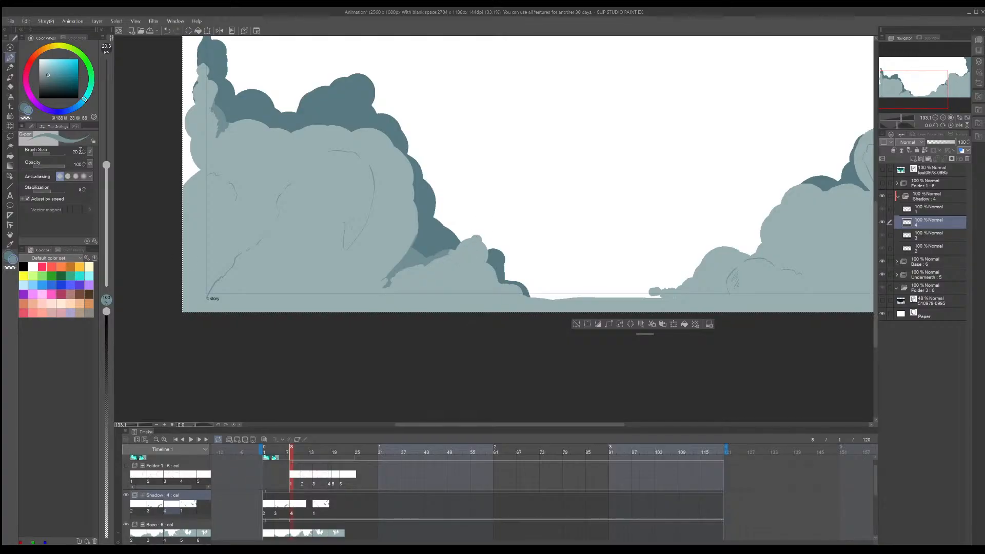
# Step: Set the brush size to 5, draw curl lines on the left cloud's small bump, and shade the right cloud's low tip
pyautogui.click(91, 151)
pyautogui.moveTo(468, 254); pyautogui.dragTo(471, 262)
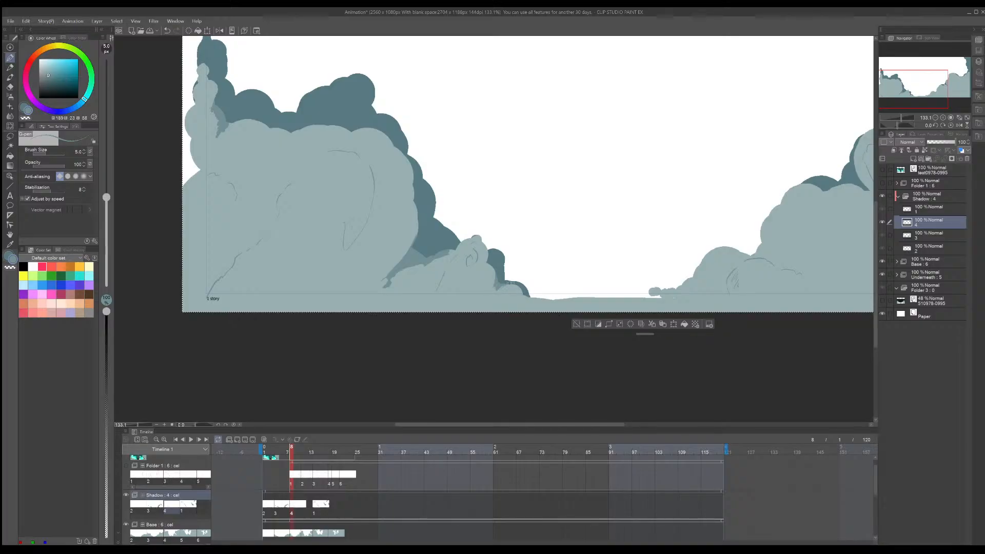
pyautogui.moveTo(617, 279); pyautogui.dragTo(442, 288, button='middle')
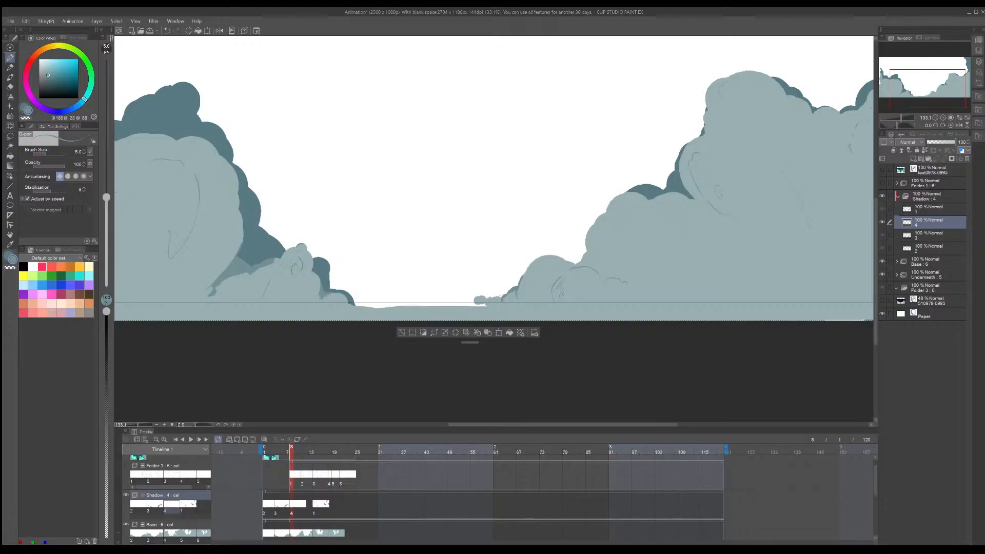
pyautogui.moveTo(498, 298)
pyautogui.mouseDown()
pyautogui.moveTo(477, 307)
pyautogui.moveTo(494, 295)
pyautogui.moveTo(498, 303)
pyautogui.mouseUp()
# Step: Set the brush size to 12.5 and paint a jagged-edged shadow along the left side of the right cloud's upper bump
pyautogui.moveTo(687, 172); pyautogui.dragTo(562, 211, button='middle')
pyautogui.moveTo(560, 195); pyautogui.dragTo(556, 225)
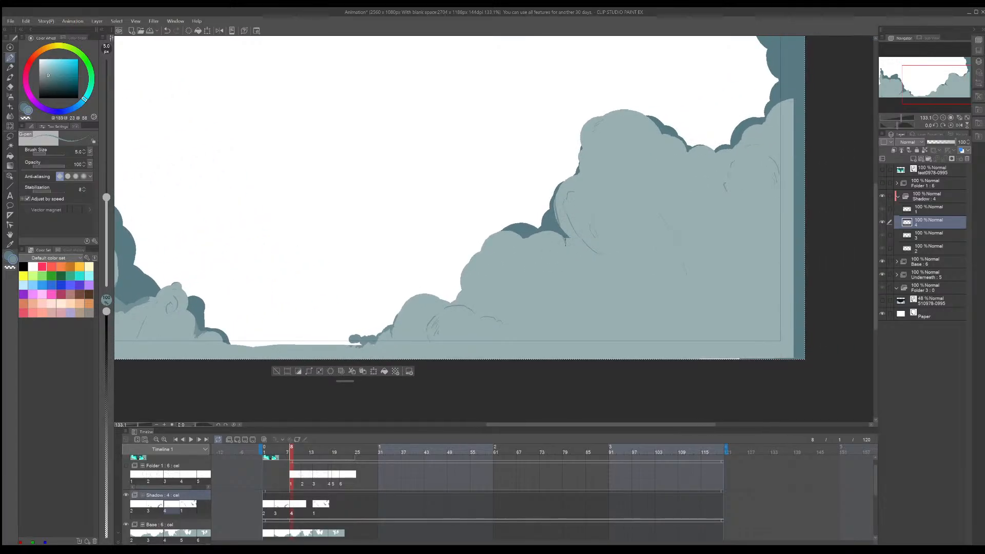
pyautogui.hotkey('ctrl', 'z')
pyautogui.moveTo(49, 155); pyautogui.dragTo(50, 152)
pyautogui.moveTo(548, 205); pyautogui.dragTo(535, 219)
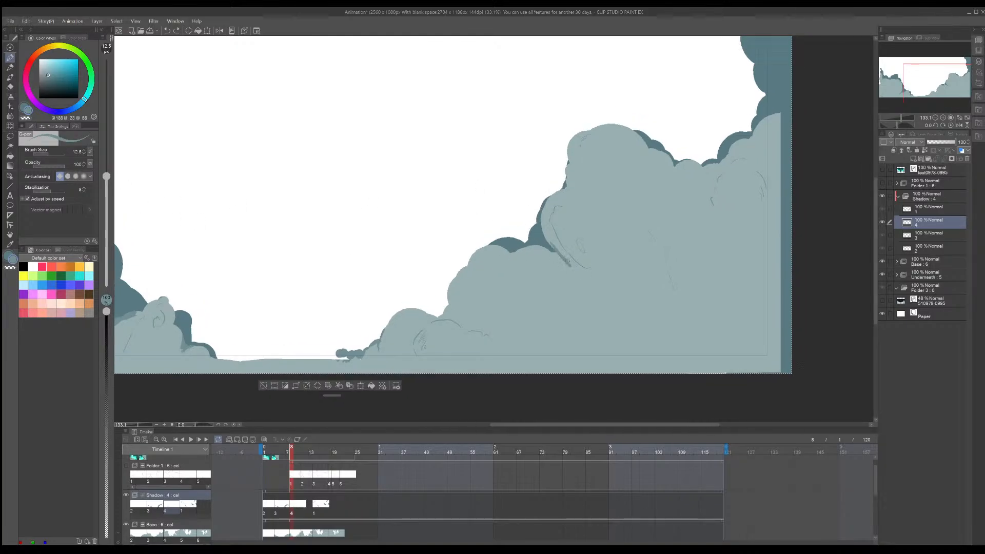
pyautogui.moveTo(569, 261)
pyautogui.mouseDown()
pyautogui.moveTo(537, 209)
pyautogui.moveTo(565, 250)
pyautogui.moveTo(549, 213)
pyautogui.moveTo(561, 190)
pyautogui.mouseUp()
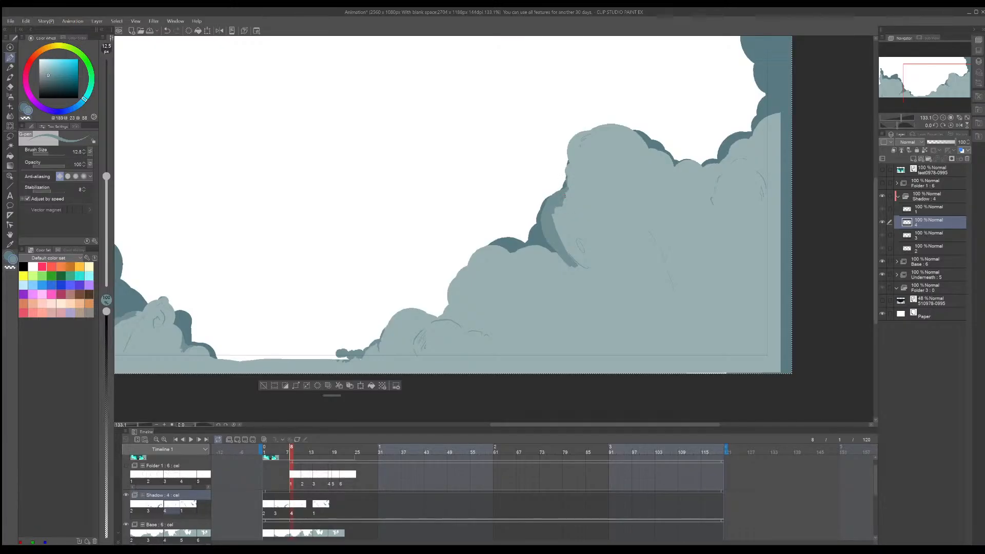
pyautogui.moveTo(555, 220); pyautogui.dragTo(557, 212)
pyautogui.press('c')
pyautogui.moveTo(559, 256); pyautogui.dragTo(583, 269)
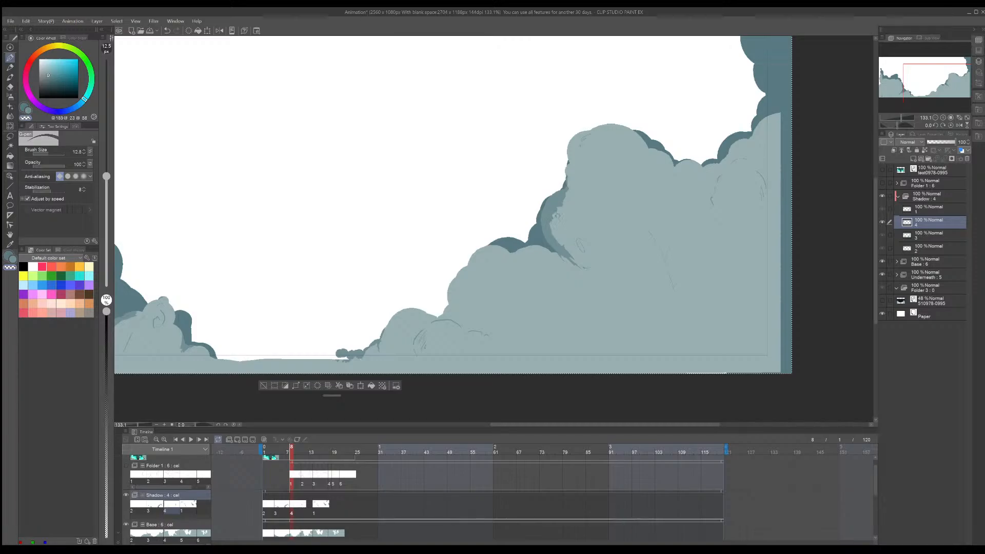
# Step: Paint a tapered crease curving down the middle of the right cloud's body, undoing unwanted strokes
pyautogui.moveTo(634, 202); pyautogui.dragTo(579, 253)
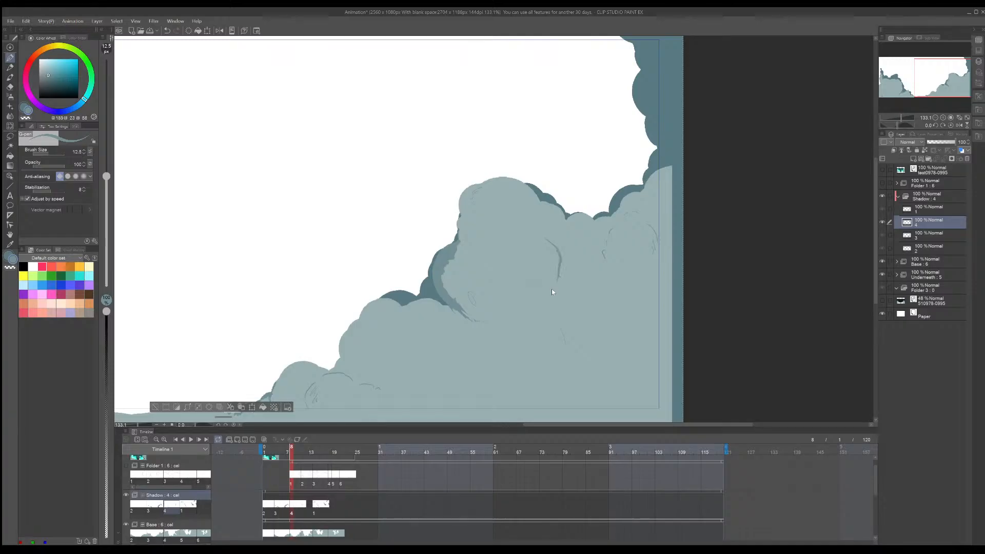
pyautogui.moveTo(530, 279); pyautogui.dragTo(557, 311)
pyautogui.hotkey('ctrl', 'z')
pyautogui.hotkey('ctrl', 'z')
pyautogui.moveTo(559, 311); pyautogui.dragTo(561, 326)
pyautogui.hotkey('ctrl', 'z')
# Step: Paint a small jagged shadow on the right cloud's low left bump and trim its edges with transparent strokes
pyautogui.moveTo(420, 367); pyautogui.dragTo(505, 293)
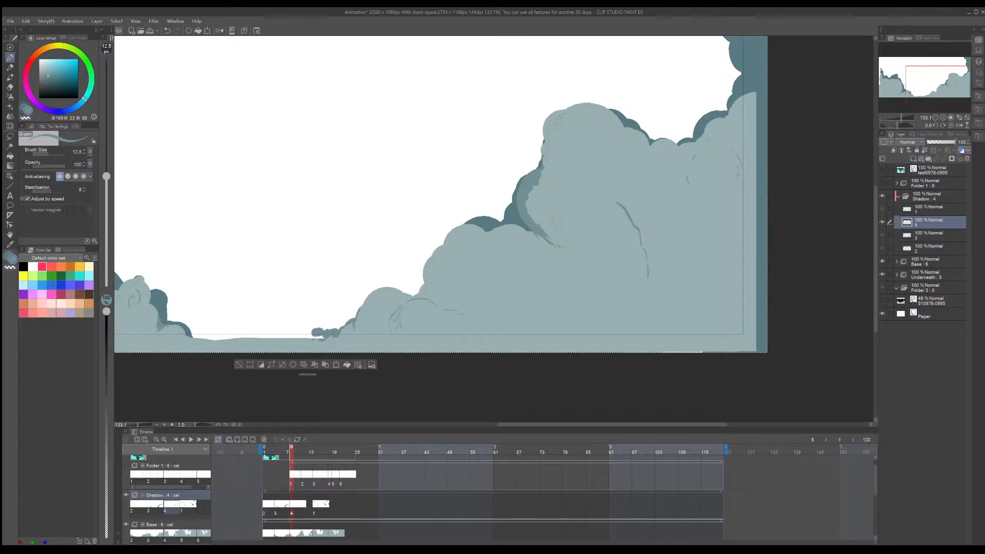
pyautogui.moveTo(391, 310)
pyautogui.mouseDown()
pyautogui.moveTo(403, 340)
pyautogui.moveTo(393, 336)
pyautogui.mouseUp()
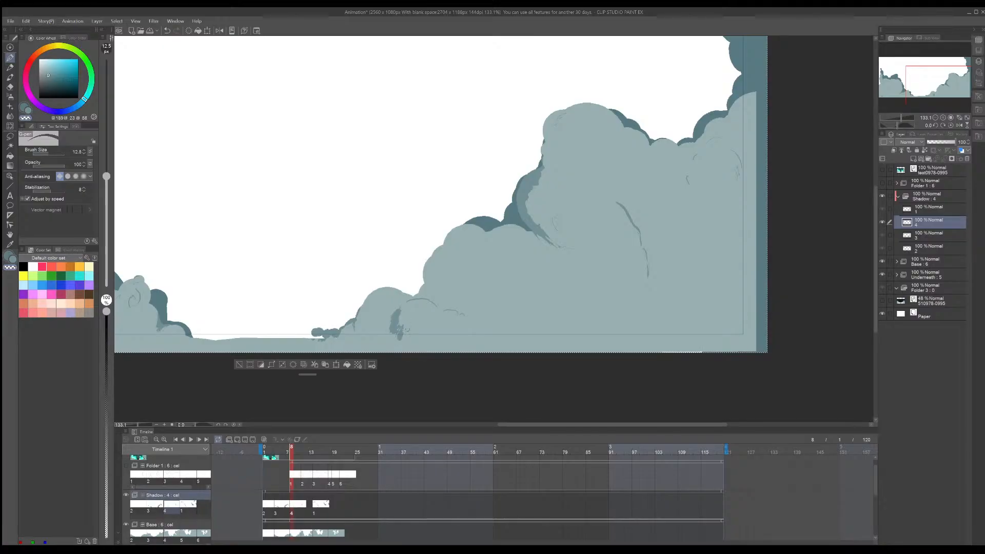
pyautogui.moveTo(398, 338); pyautogui.dragTo(395, 350)
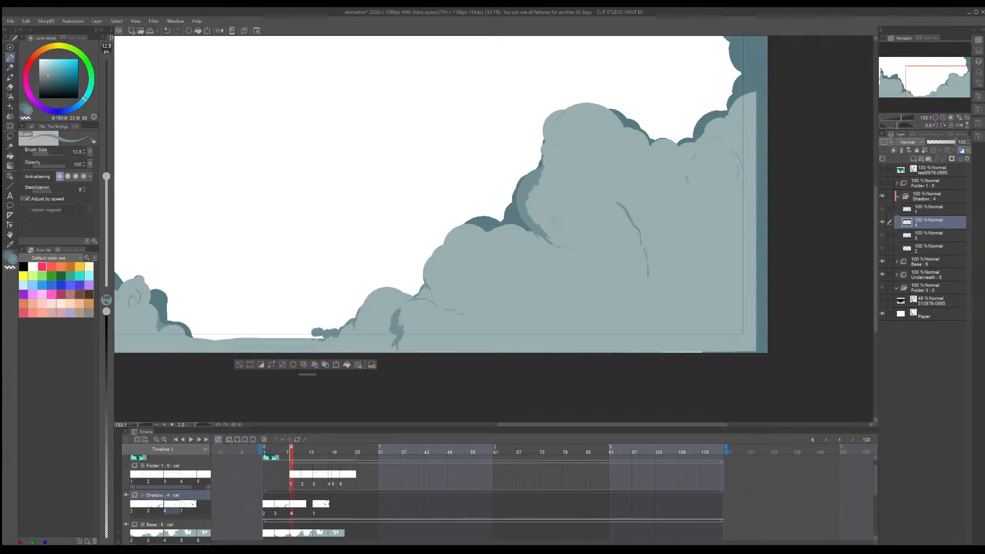
# Step: Paint small shadow notches in the dip of the right cloud's top edge and beside its right edge
pyautogui.moveTo(429, 290); pyautogui.dragTo(261, 374, button='middle')
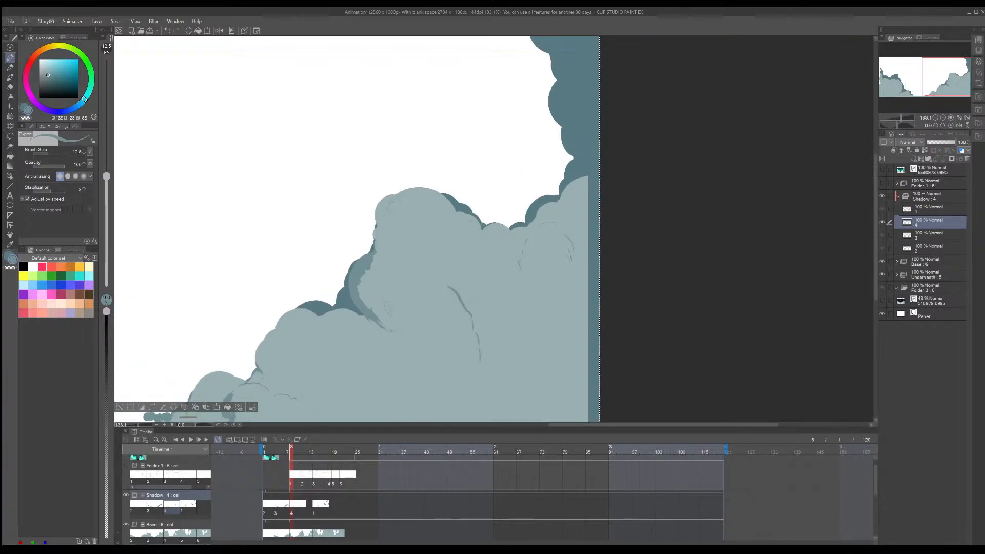
pyautogui.moveTo(478, 236); pyautogui.dragTo(490, 224)
pyautogui.moveTo(565, 193)
pyautogui.mouseDown()
pyautogui.moveTo(575, 186)
pyautogui.moveTo(567, 196)
pyautogui.mouseUp()
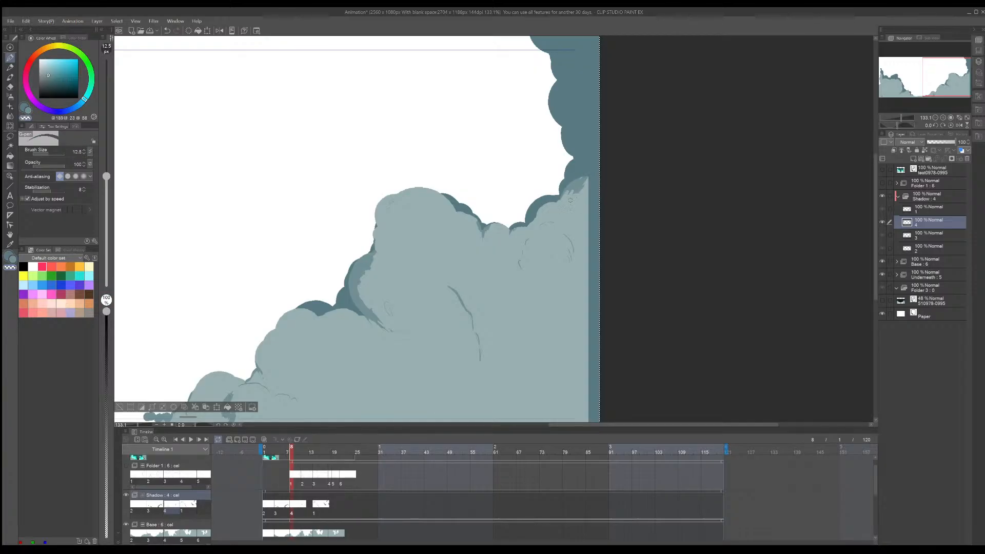
# Step: Trim the shadow on the left cloud's tall column and paint a jagged shadow patch inside its body's right edge
pyautogui.scroll(-5, 553, 149)
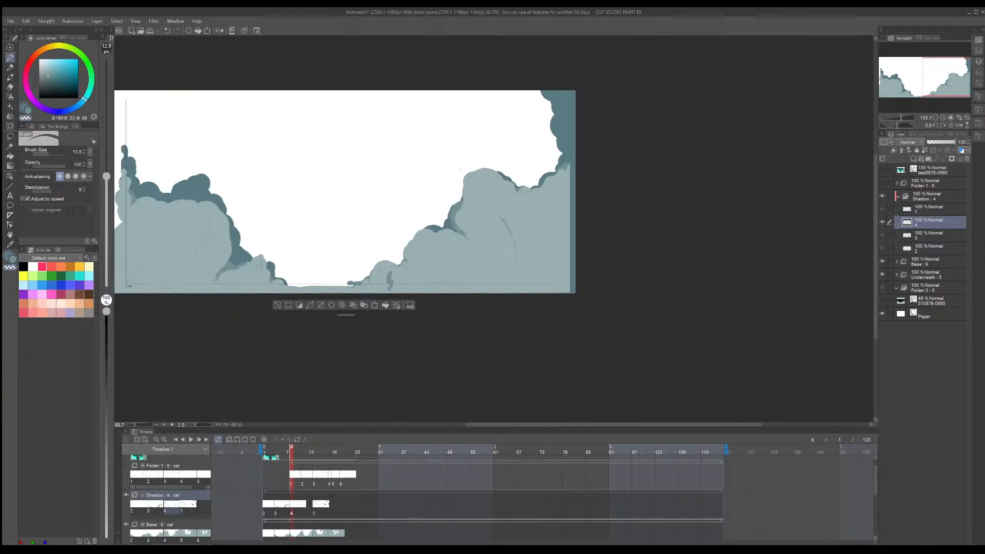
pyautogui.scroll(6, 354, 204)
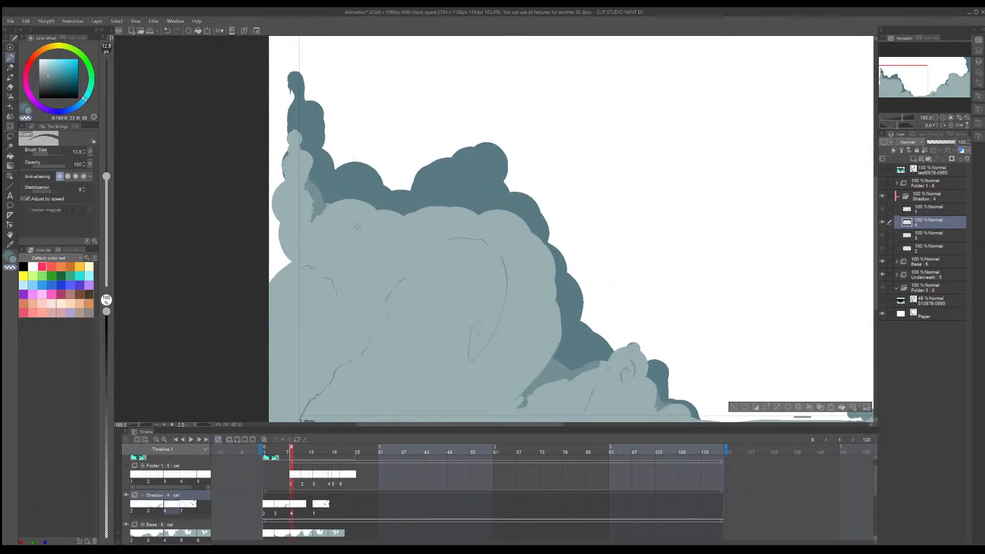
pyautogui.moveTo(307, 188); pyautogui.dragTo(312, 168)
pyautogui.keyDown('alt'); pyautogui.click(308, 195); pyautogui.keyUp('alt')
pyautogui.moveTo(545, 304)
pyautogui.mouseDown()
pyautogui.moveTo(533, 328)
pyautogui.moveTo(548, 290)
pyautogui.moveTo(536, 324)
pyautogui.moveTo(539, 298)
pyautogui.moveTo(553, 299)
pyautogui.moveTo(548, 306)
pyautogui.mouseUp()
pyautogui.press('c')
pyautogui.press('c')
# Step: Paint a small shadow notch in the right-hand dip of the left cloud's top edge, alternating mid-teal and transparent strokes
pyautogui.scroll(1, 523, 308)
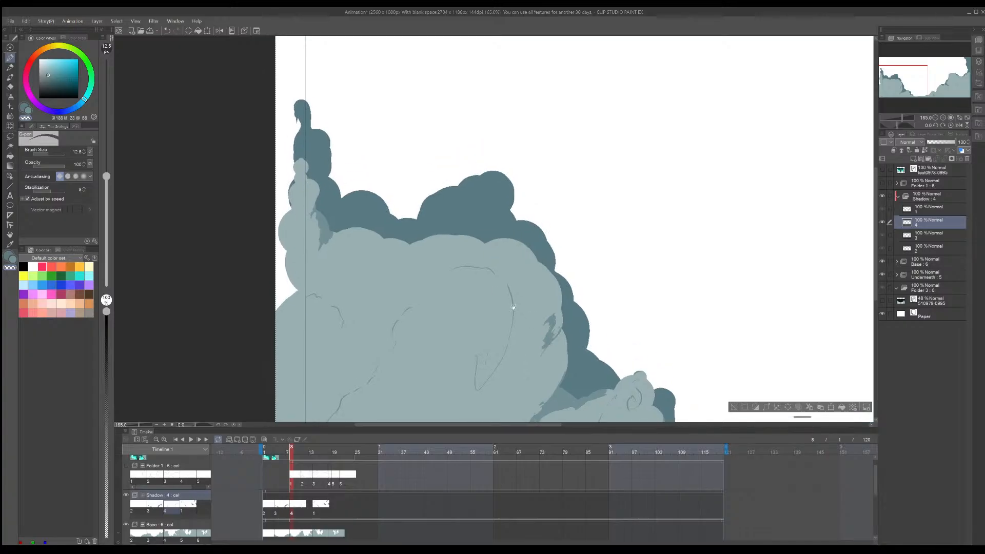
pyautogui.press('c')
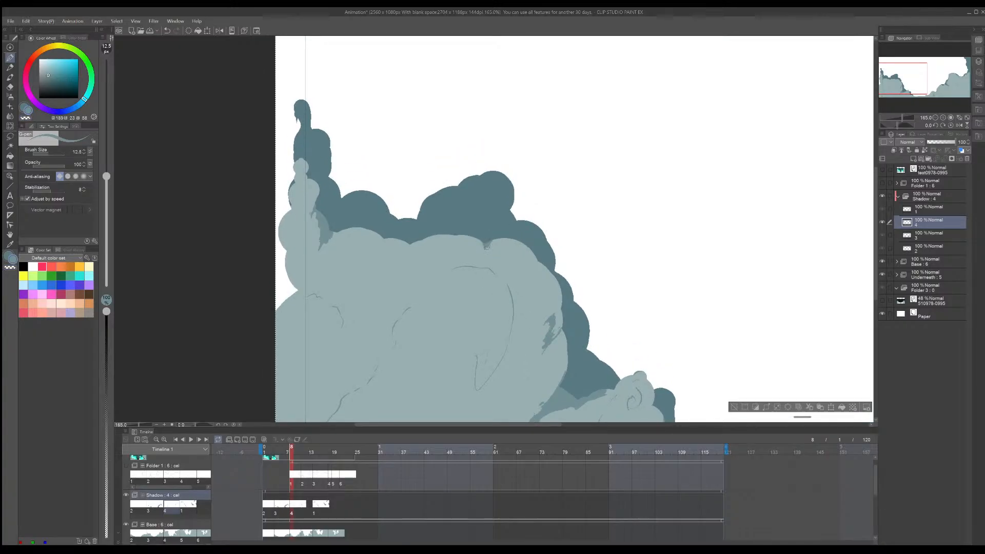
pyautogui.press('c')
pyautogui.press('c')
pyautogui.moveTo(476, 293); pyautogui.dragTo(483, 278)
pyautogui.moveTo(489, 272); pyautogui.dragTo(486, 264)
# Step: Paint a curved, broken shadow crease running down from the middle dip of the left cloud's top edge
pyautogui.moveTo(386, 270)
pyautogui.mouseDown()
pyautogui.moveTo(468, 270)
pyautogui.moveTo(488, 288)
pyautogui.moveTo(498, 267)
pyautogui.mouseUp()
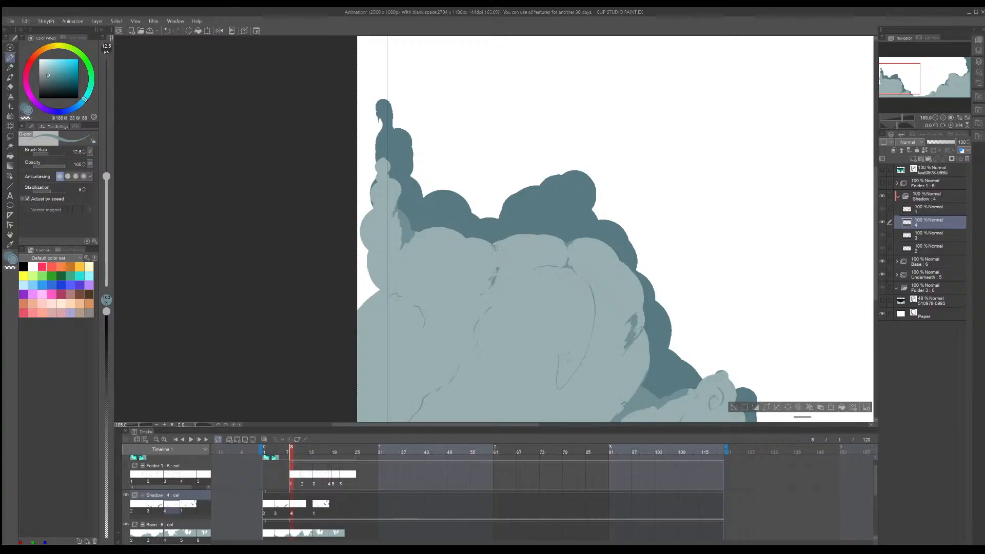
pyautogui.moveTo(495, 245); pyautogui.dragTo(494, 259)
pyautogui.press('c')
pyautogui.moveTo(470, 320); pyautogui.dragTo(506, 326)
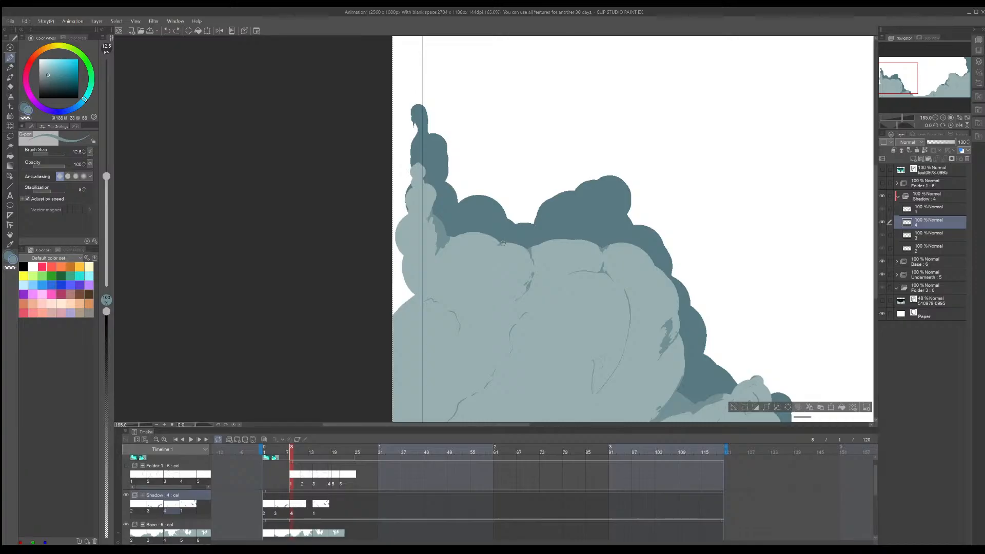
# Step: Add a small pointed shadow mark on the left cloud's first top bump and thin it with transparent strokes
pyautogui.click(491, 252)
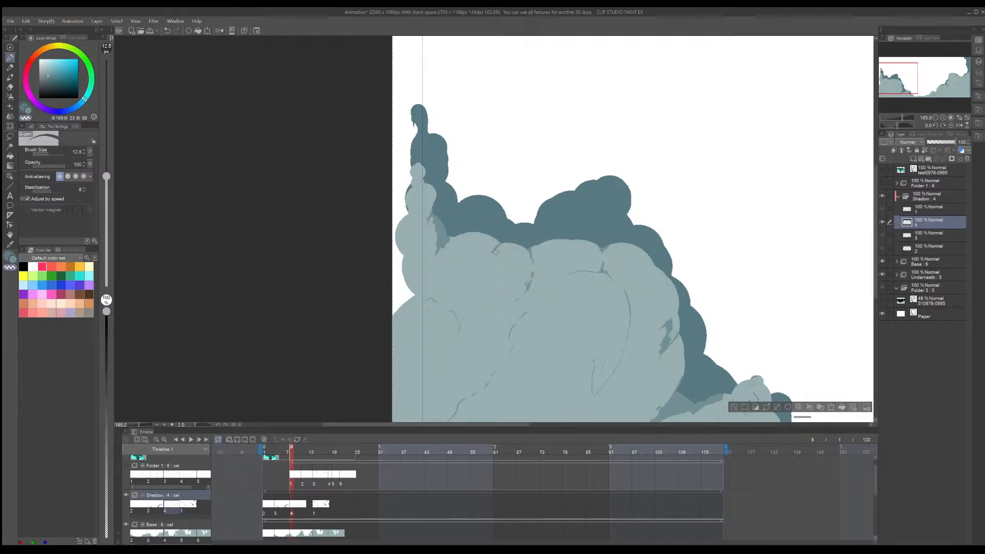
pyautogui.moveTo(495, 254); pyautogui.dragTo(495, 258)
pyautogui.moveTo(494, 249); pyautogui.dragTo(483, 268)
# Step: Touch up the shadow along the left cloud's upper left edge, switching between mid-teal and transparent
pyautogui.scroll(-9, 600, 314)
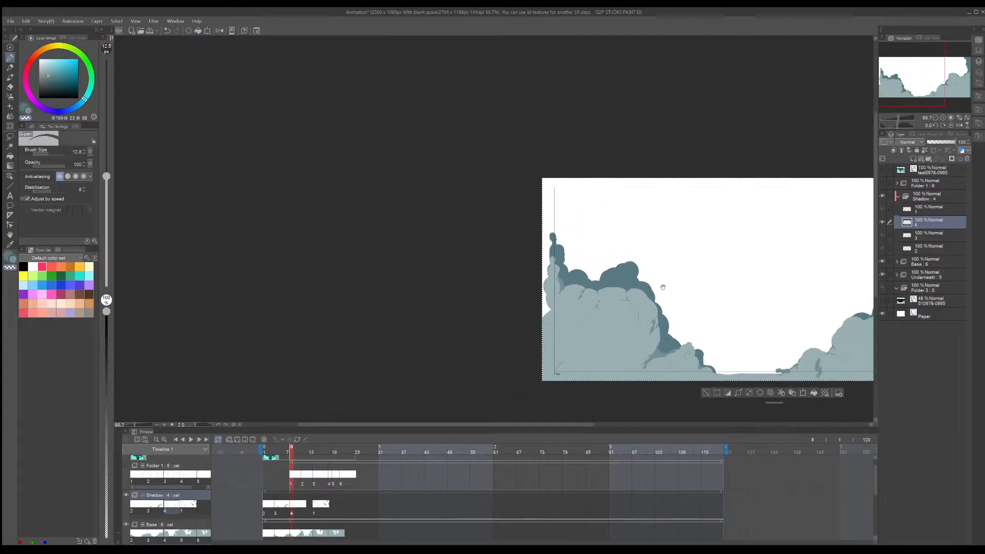
pyautogui.scroll(4, 671, 280)
pyautogui.press('c')
pyautogui.moveTo(543, 294)
pyautogui.mouseDown()
pyautogui.moveTo(530, 312)
pyautogui.moveTo(544, 303)
pyautogui.mouseUp()
pyautogui.press('c')
pyautogui.press('c')
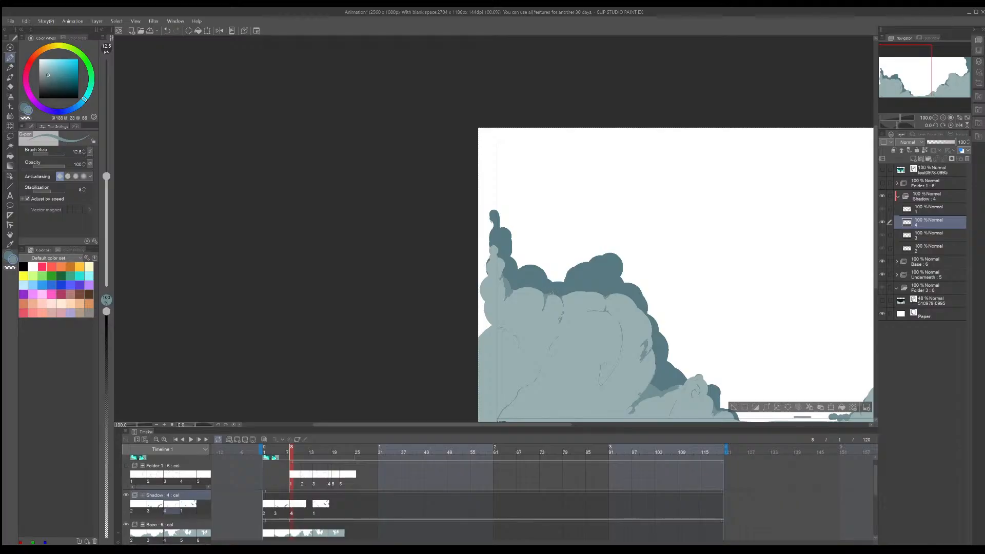
# Step: Redraw the small curled shadow mark near the left cloud's upper edge, undoing a stroke and switching between mid-teal and transparent
pyautogui.press('c')
pyautogui.moveTo(736, 326); pyautogui.dragTo(623, 244)
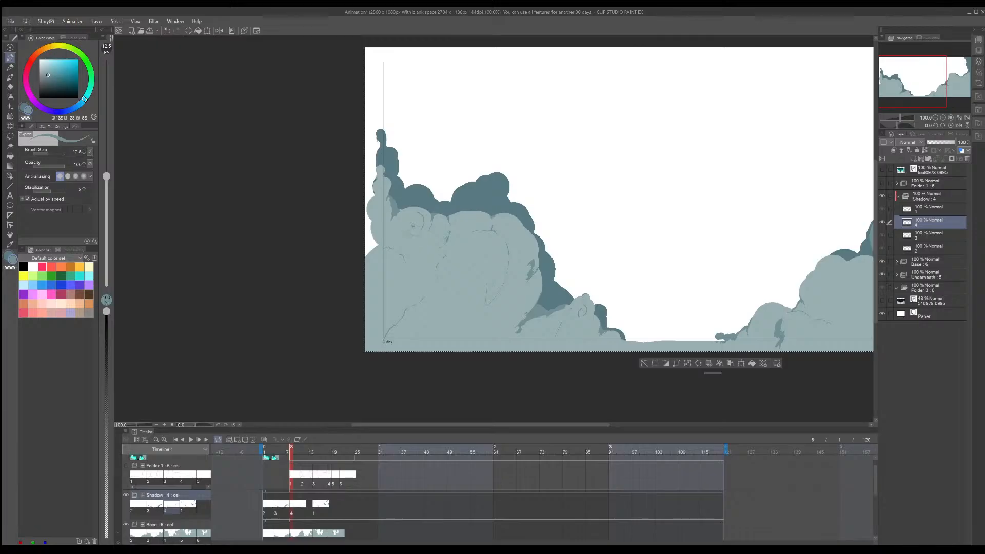
pyautogui.hotkey('ctrl', 'z')
pyautogui.moveTo(421, 227); pyautogui.dragTo(424, 224)
pyautogui.keyDown('alt'); pyautogui.click(406, 208); pyautogui.keyUp('alt')
pyautogui.press('x')
pyautogui.press('c')
pyautogui.moveTo(731, 281); pyautogui.dragTo(558, 259)
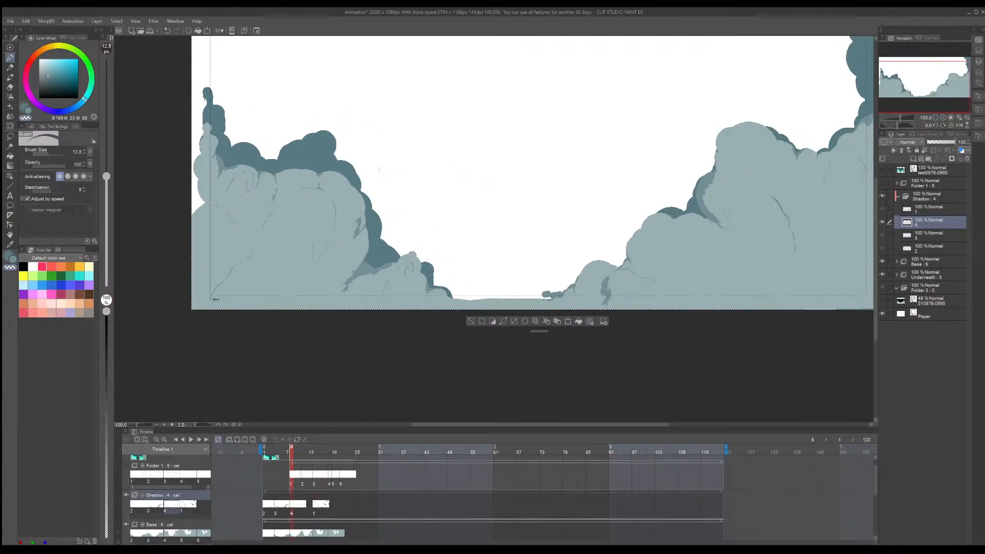
# Step: Review the cloud animation from frame 1 and undo the stray cel added to the Base folder
pyautogui.scroll(-2, 379, 169)
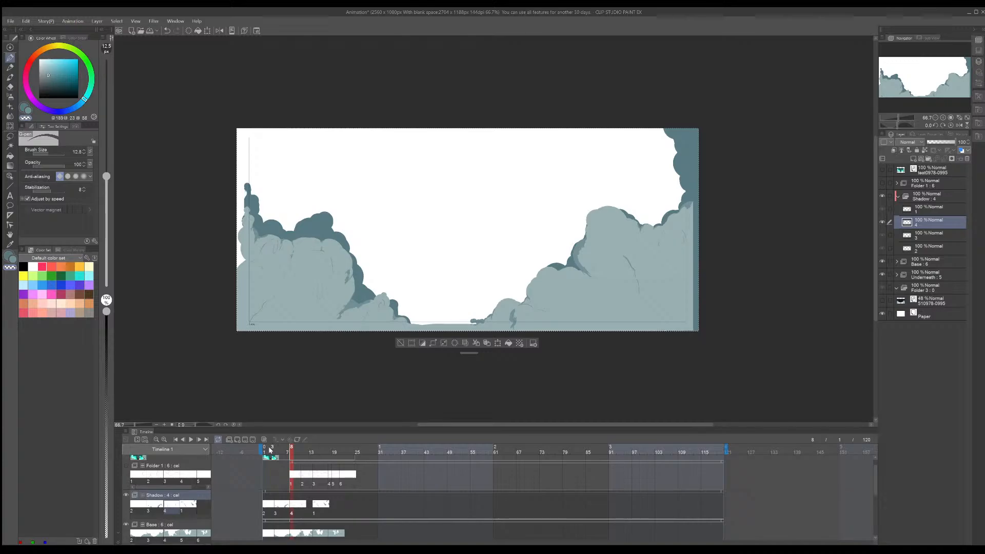
pyautogui.moveTo(269, 449); pyautogui.dragTo(264, 449)
pyautogui.click(266, 531)
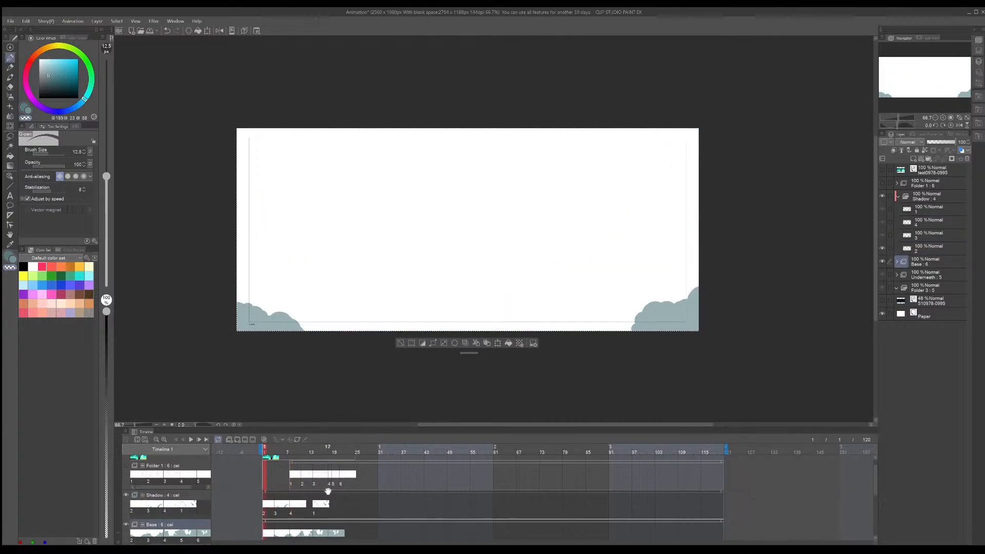
pyautogui.press('Return')
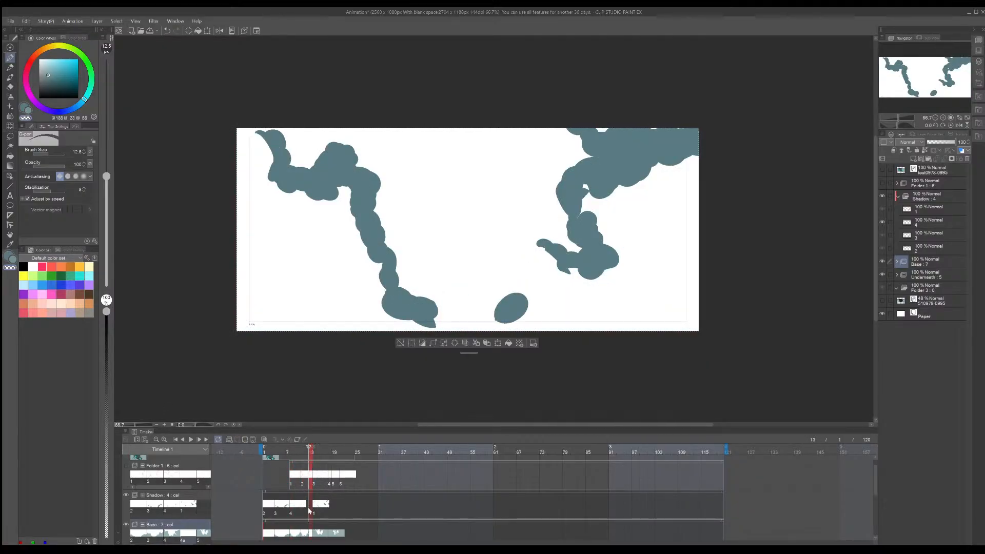
pyautogui.hotkey('ctrl', 'z')
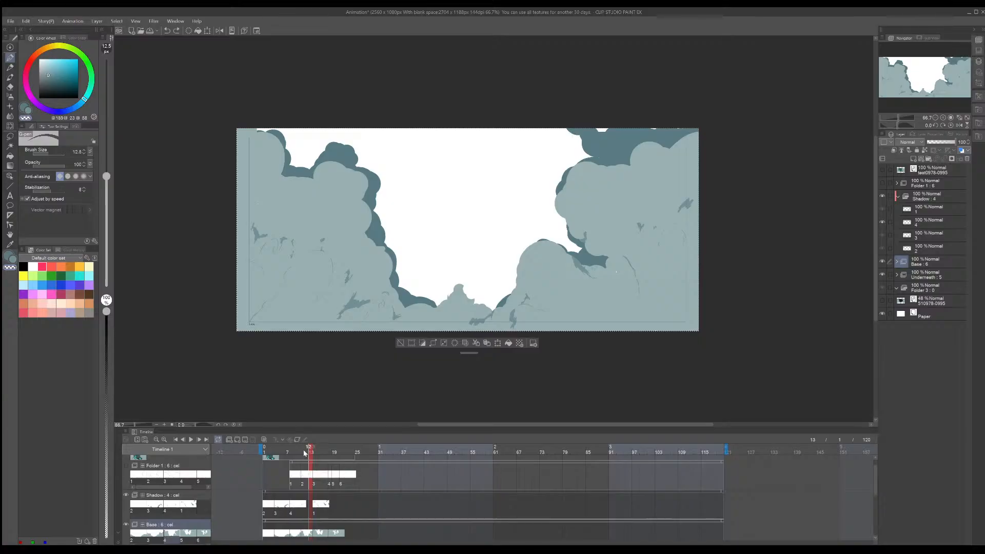
# Step: Add a new animation cel to the Shadow folder at frame 11
pyautogui.click(304, 452)
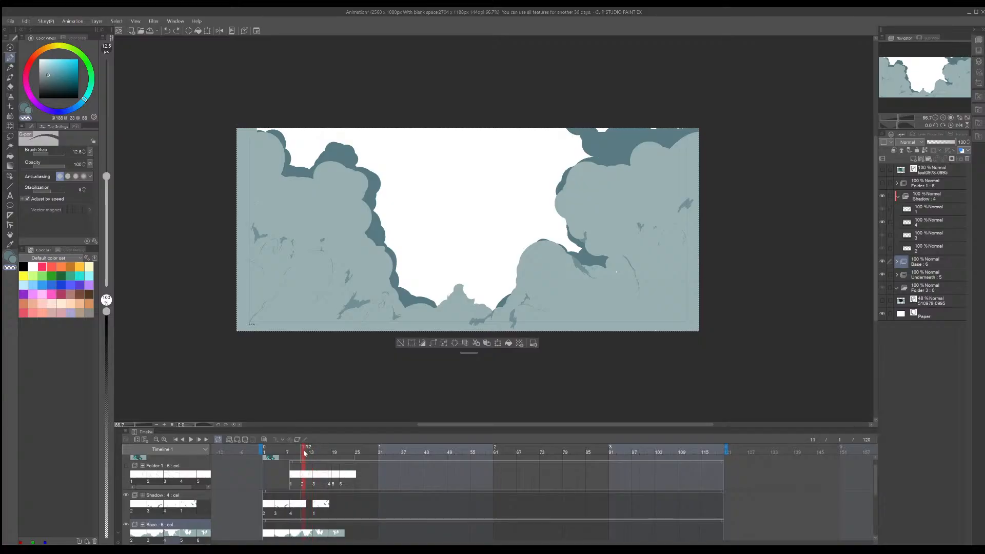
pyautogui.click(177, 495)
pyautogui.click(237, 440)
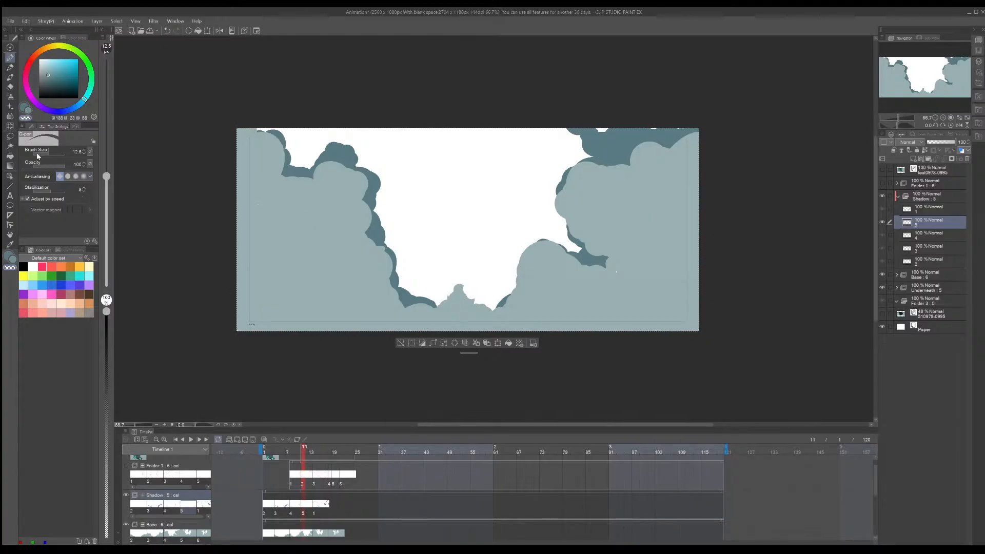
# Step: Enlarge the brush, sample the mid-teal and block in rounded shadow blobs in the dips along the left cloud's edge
pyautogui.moveTo(51, 152); pyautogui.dragTo(56, 152)
pyautogui.keyDown('alt'); pyautogui.click(283, 179); pyautogui.keyUp('alt')
pyautogui.moveTo(283, 178)
pyautogui.mouseDown()
pyautogui.moveTo(285, 150)
pyautogui.moveTo(269, 194)
pyautogui.mouseUp()
pyautogui.moveTo(367, 234); pyautogui.dragTo(364, 245)
pyautogui.moveTo(409, 306); pyautogui.dragTo(406, 315)
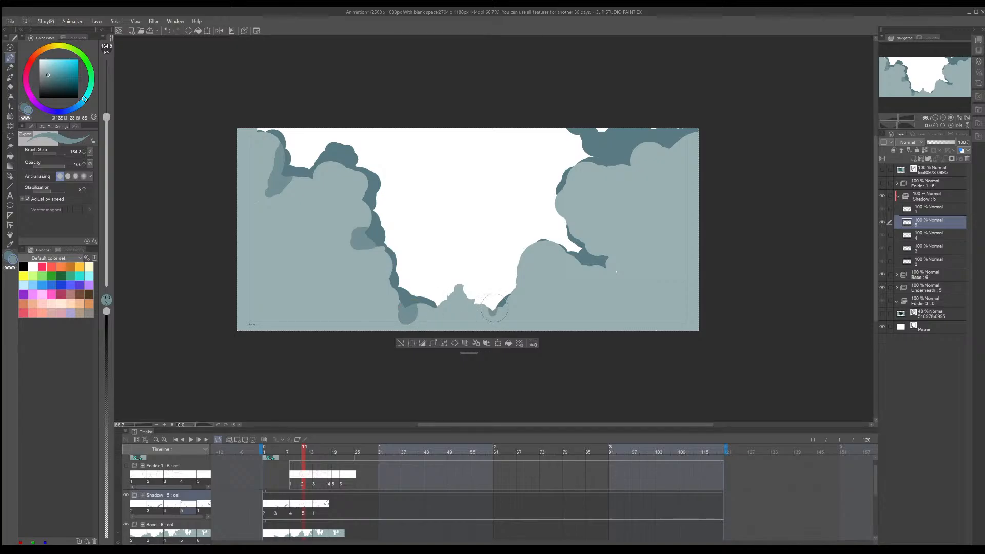
# Step: Block in mid-teal shadow blobs beside the central tuft and along the right cloud's inner and upper edges
pyautogui.moveTo(492, 309); pyautogui.dragTo(500, 321)
pyautogui.moveTo(593, 268); pyautogui.dragTo(557, 199)
pyautogui.moveTo(631, 170)
pyautogui.mouseDown()
pyautogui.moveTo(623, 172)
pyautogui.moveTo(667, 150)
pyautogui.moveTo(649, 181)
pyautogui.mouseUp()
# Step: Add mid-teal shadow blobs at the left cloud's upper dip and outer bump, and shade the crest of the right cloud's lower bump
pyautogui.moveTo(365, 219)
pyautogui.mouseDown()
pyautogui.moveTo(373, 234)
pyautogui.moveTo(369, 215)
pyautogui.mouseUp()
pyautogui.scroll(1, 362, 247)
pyautogui.scroll(1, 302, 164)
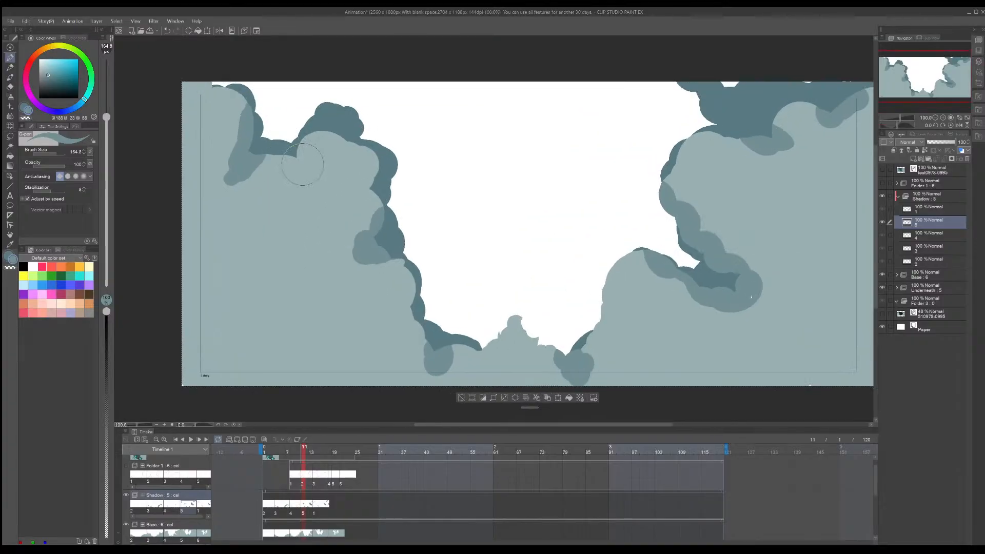
pyautogui.moveTo(291, 154); pyautogui.dragTo(300, 169)
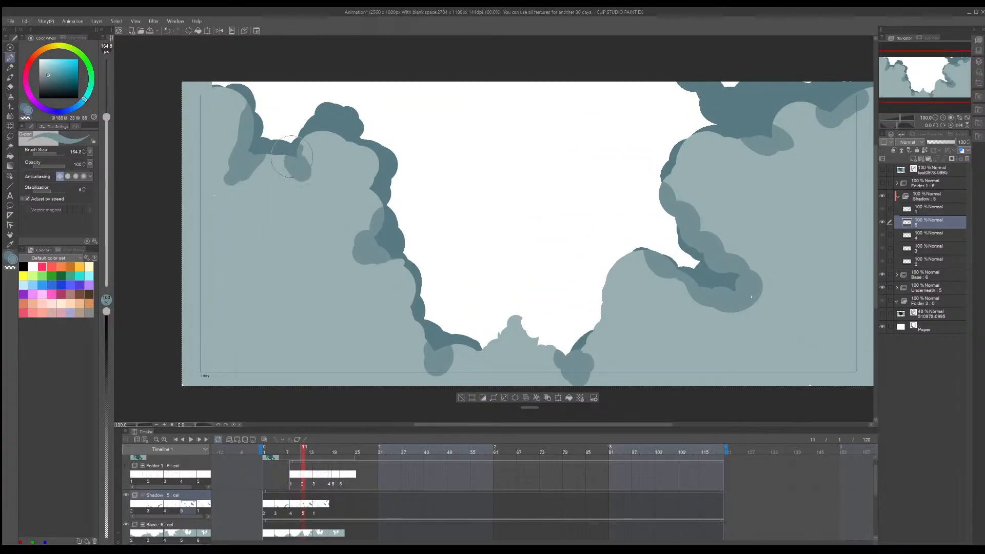
pyautogui.moveTo(528, 318)
pyautogui.mouseDown()
pyautogui.moveTo(502, 295)
pyautogui.moveTo(460, 296)
pyautogui.mouseUp()
pyautogui.moveTo(575, 246); pyautogui.dragTo(565, 220)
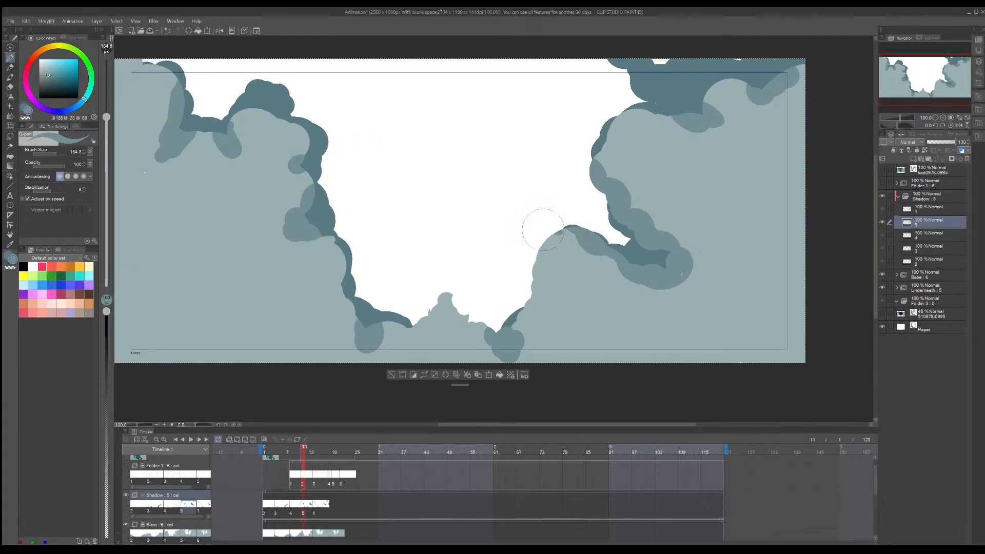
# Step: Carve the shadow blobs at the left cloud's top into thin, ragged wisps with transparent colour and brush size 17.3
pyautogui.press('c')
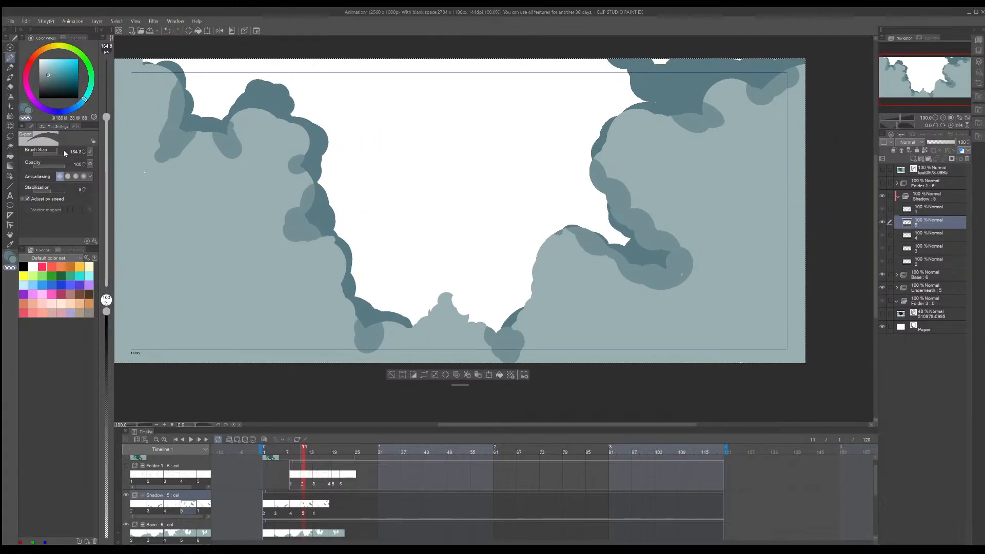
pyautogui.moveTo(53, 153); pyautogui.dragTo(44, 152)
pyautogui.moveTo(157, 154)
pyautogui.mouseDown()
pyautogui.moveTo(171, 91)
pyautogui.moveTo(173, 109)
pyautogui.mouseUp()
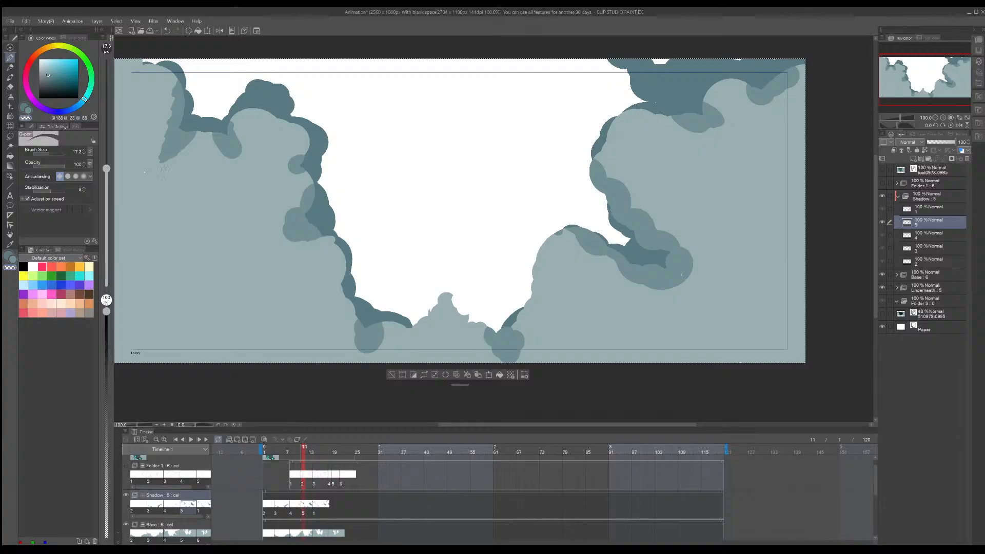
pyautogui.moveTo(165, 159)
pyautogui.mouseDown()
pyautogui.moveTo(184, 144)
pyautogui.moveTo(185, 153)
pyautogui.moveTo(166, 139)
pyautogui.moveTo(181, 81)
pyautogui.mouseUp()
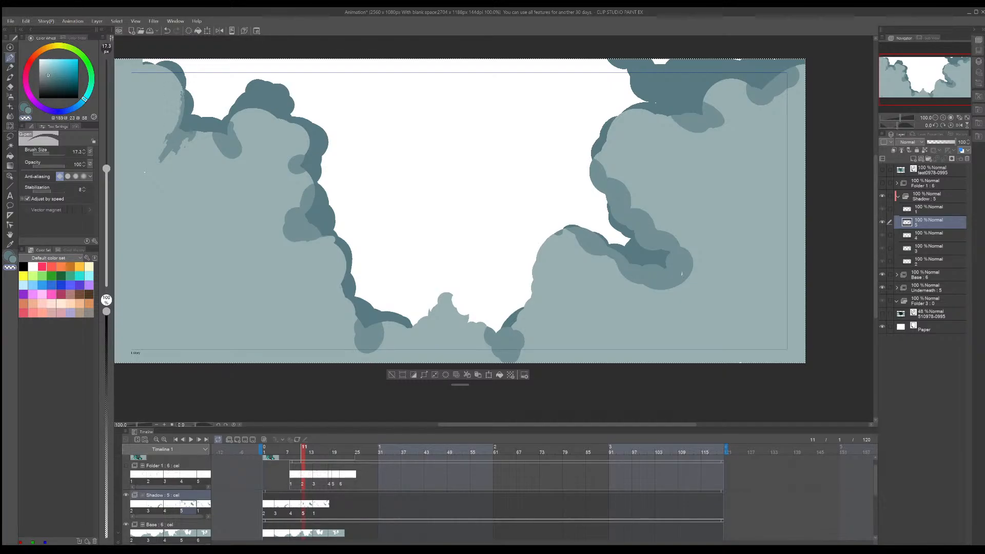
pyautogui.moveTo(210, 145); pyautogui.dragTo(241, 164)
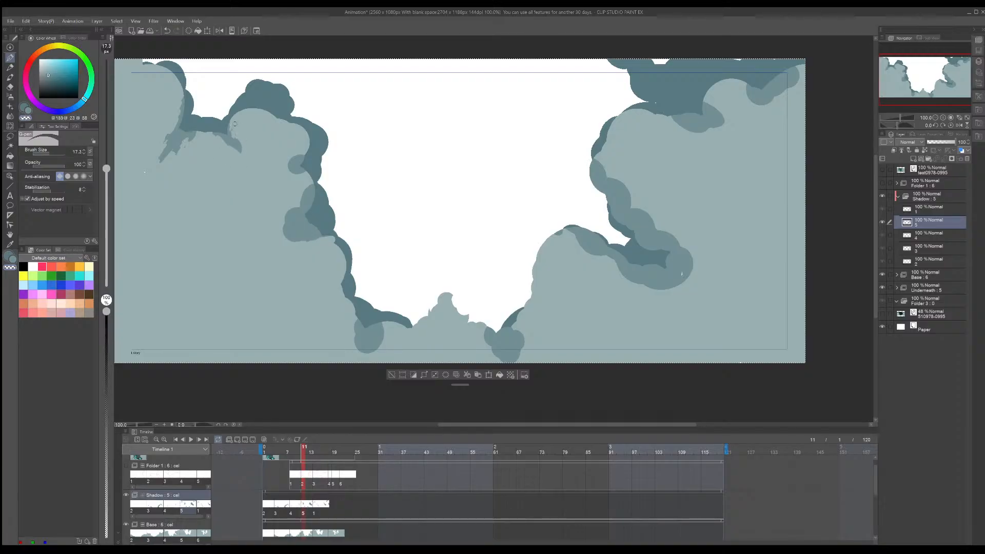
pyautogui.moveTo(230, 121); pyautogui.dragTo(232, 129)
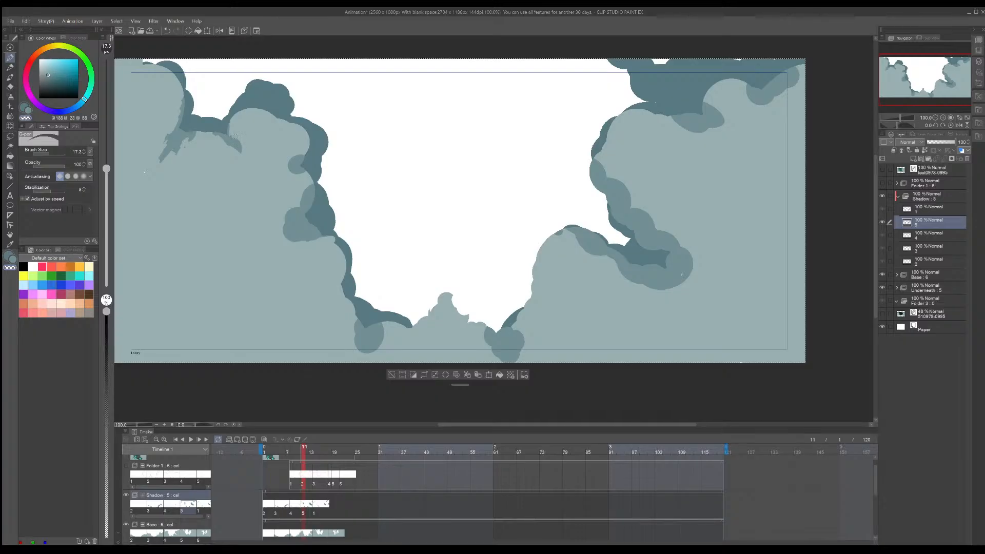
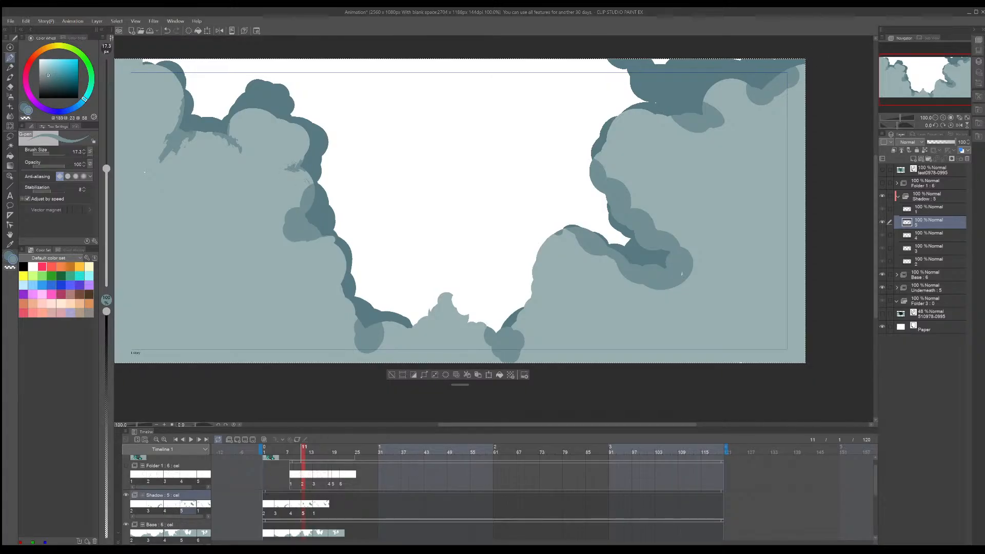
# Step: Carve the shadow blobs in the dips of the left cloud's inner edge into pointed wisps on Shadow cel 5
pyautogui.keyDown('alt'); pyautogui.click(306, 193); pyautogui.keyUp('alt')
pyautogui.hotkey('ctrl', 'z')
pyautogui.keyDown('alt'); pyautogui.click(306, 194); pyautogui.keyUp('alt')
pyautogui.press('c')
pyautogui.moveTo(306, 194); pyautogui.dragTo(310, 186)
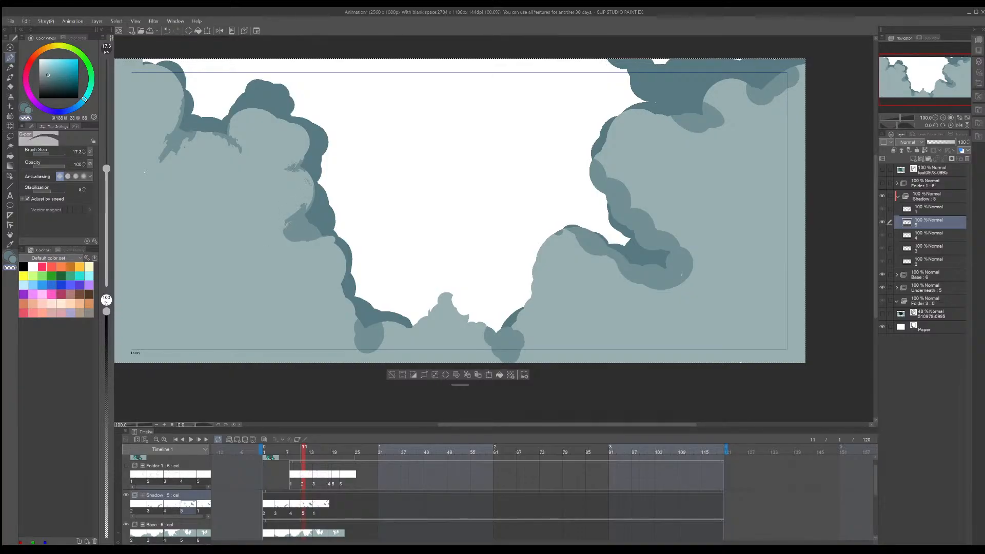
pyautogui.moveTo(286, 226); pyautogui.dragTo(313, 236)
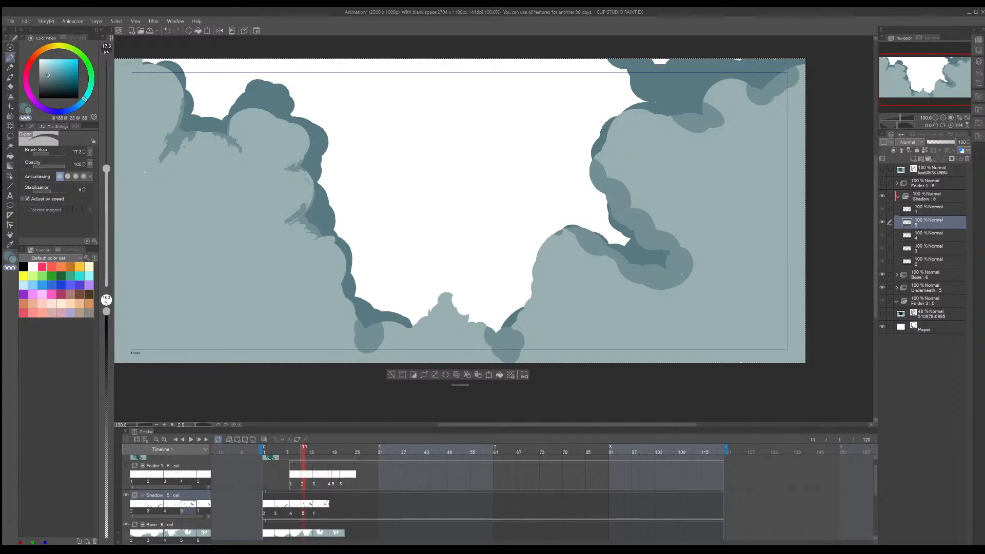
pyautogui.moveTo(287, 224); pyautogui.dragTo(292, 219)
pyautogui.keyDown('ctrl'); pyautogui.keyDown('shift'); pyautogui.click(286, 222); pyautogui.keyUp('shift'); pyautogui.keyUp('ctrl')
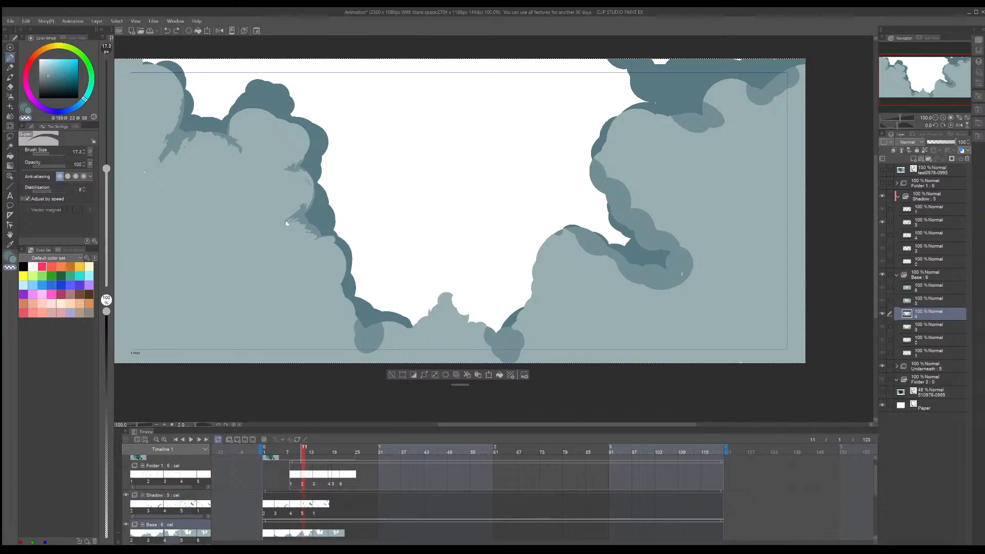
pyautogui.keyDown('ctrl'); pyautogui.keyDown('shift'); pyautogui.click(288, 223); pyautogui.keyUp('shift'); pyautogui.keyUp('ctrl')
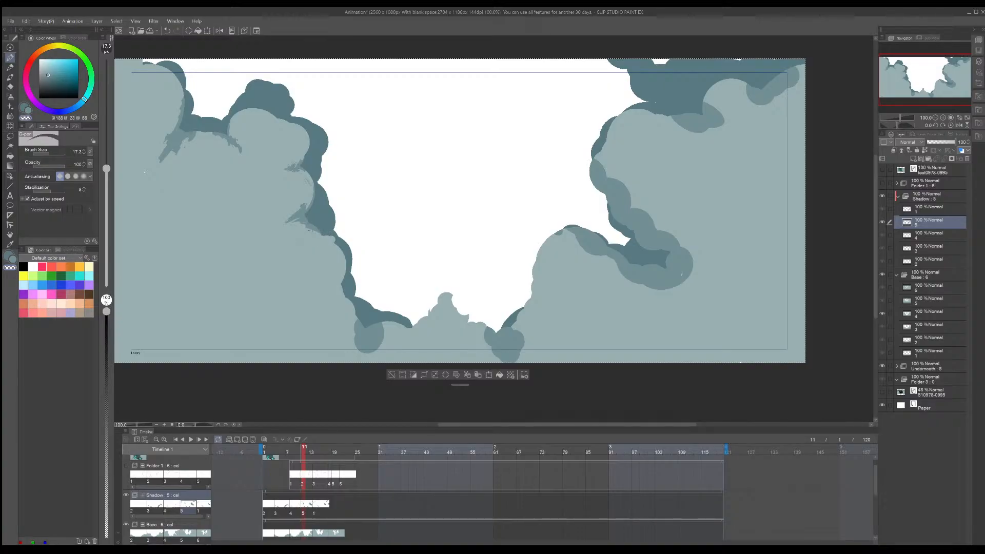
pyautogui.hotkey('ctrl', 'z')
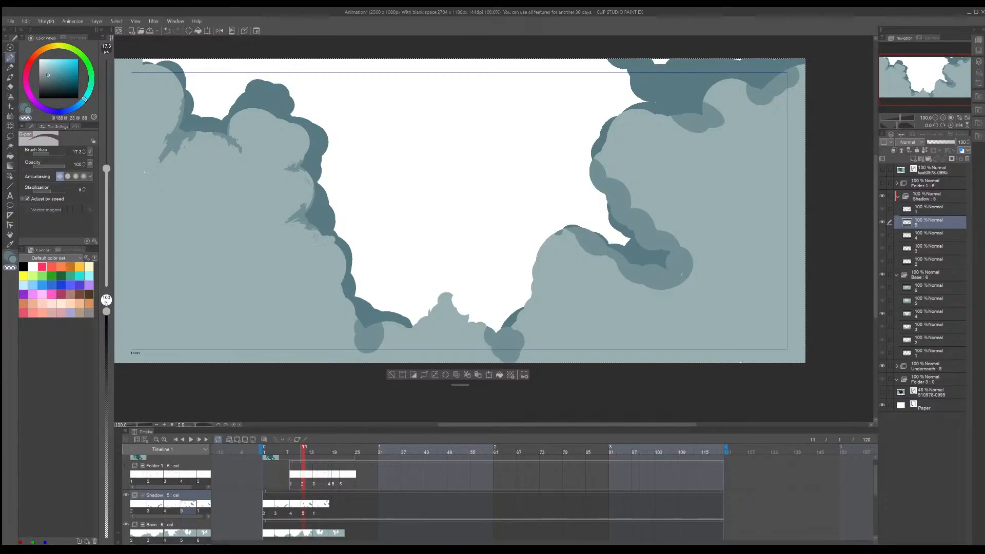
# Step: Erase the shadow blob in the dip between the central tuft and the right cloud into short jagged spikes
pyautogui.moveTo(458, 264); pyautogui.dragTo(575, 271, button='middle')
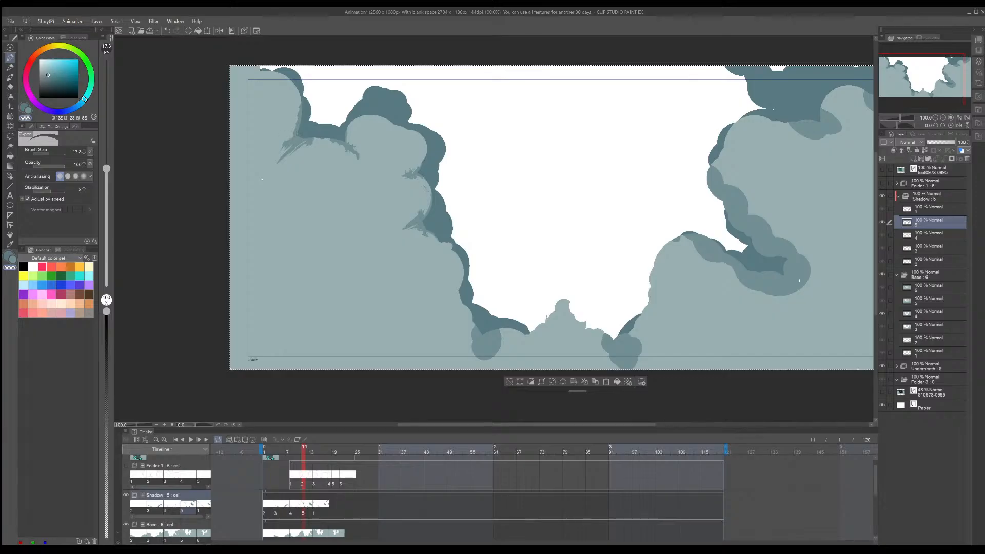
pyautogui.moveTo(396, 164); pyautogui.dragTo(384, 170)
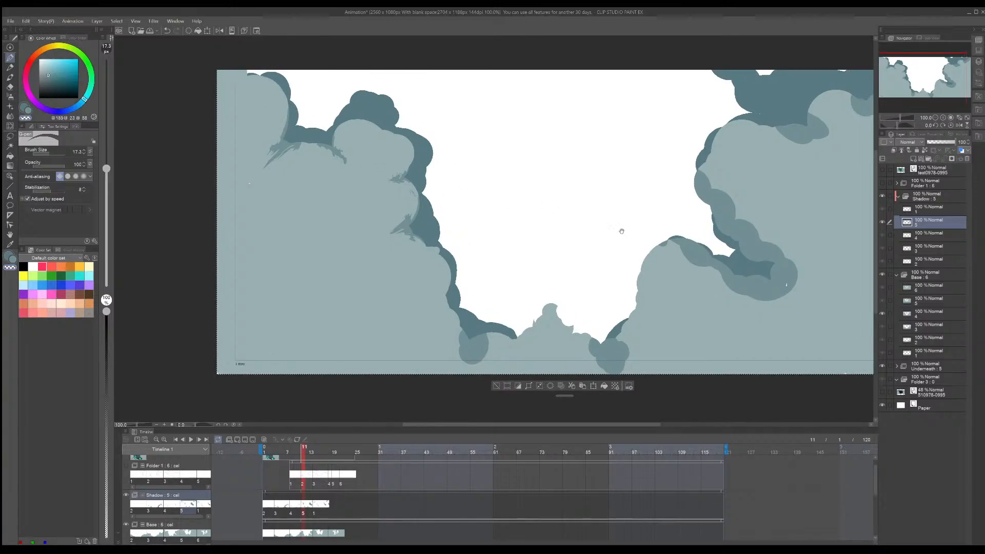
pyautogui.moveTo(620, 229); pyautogui.dragTo(588, 196)
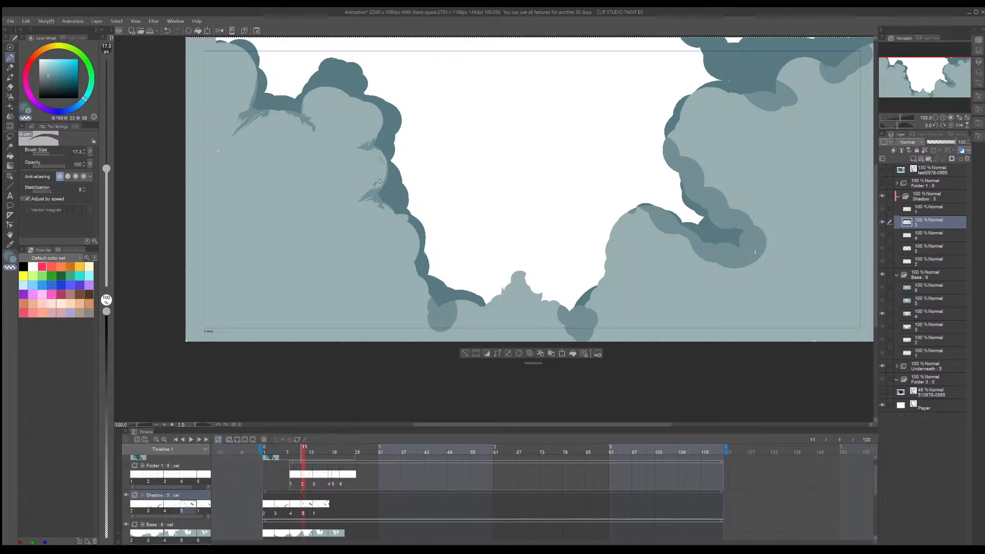
pyautogui.moveTo(708, 240); pyautogui.dragTo(599, 262)
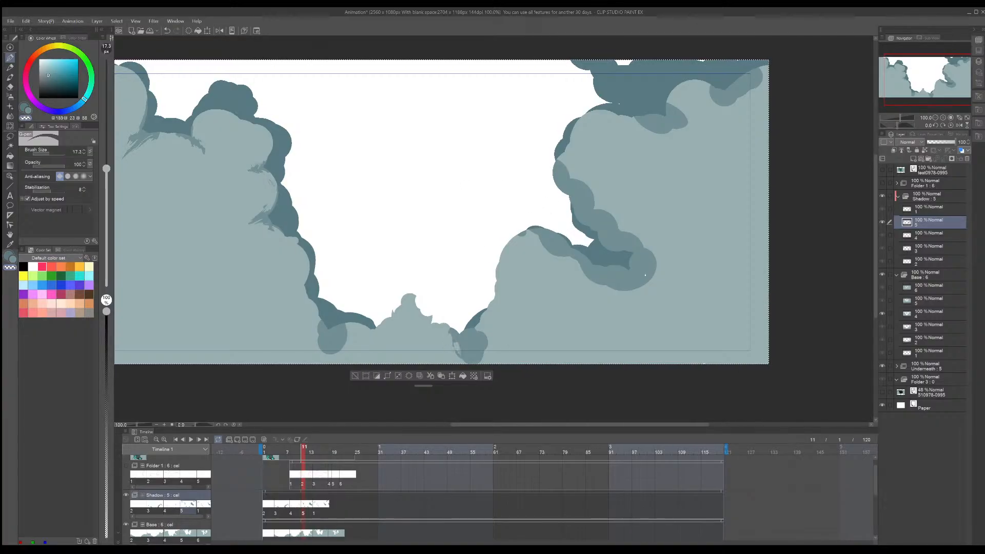
pyautogui.moveTo(466, 366); pyautogui.dragTo(481, 331)
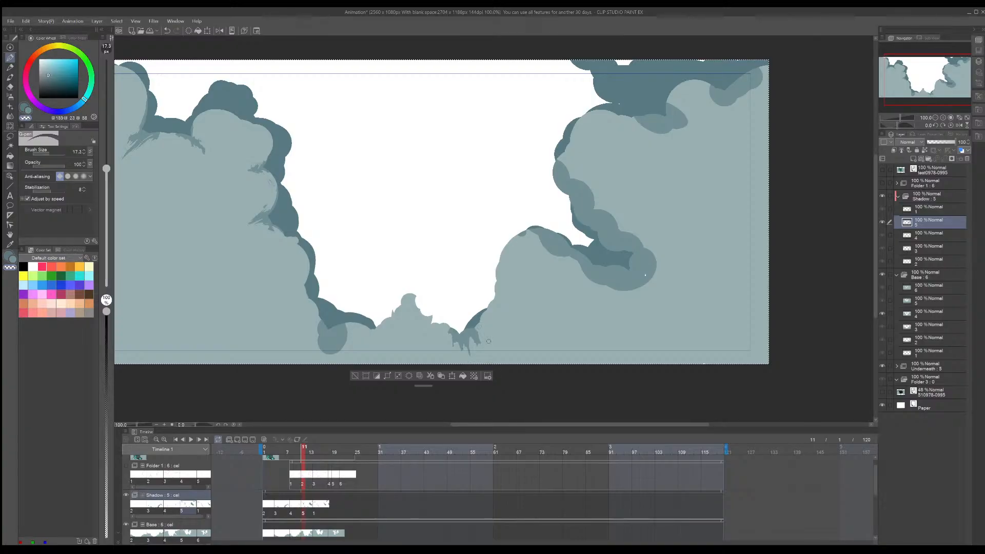
# Step: Trim the shadow blob in the dip between the left cloud and the central tuft into narrow downward spikes
pyautogui.moveTo(324, 354); pyautogui.dragTo(323, 321)
pyautogui.hotkey('ctrl', 'z')
pyautogui.moveTo(336, 354)
pyautogui.mouseDown()
pyautogui.moveTo(334, 326)
pyautogui.moveTo(346, 331)
pyautogui.moveTo(318, 321)
pyautogui.mouseUp()
pyautogui.moveTo(322, 345)
pyautogui.mouseDown()
pyautogui.moveTo(322, 323)
pyautogui.moveTo(330, 354)
pyautogui.mouseUp()
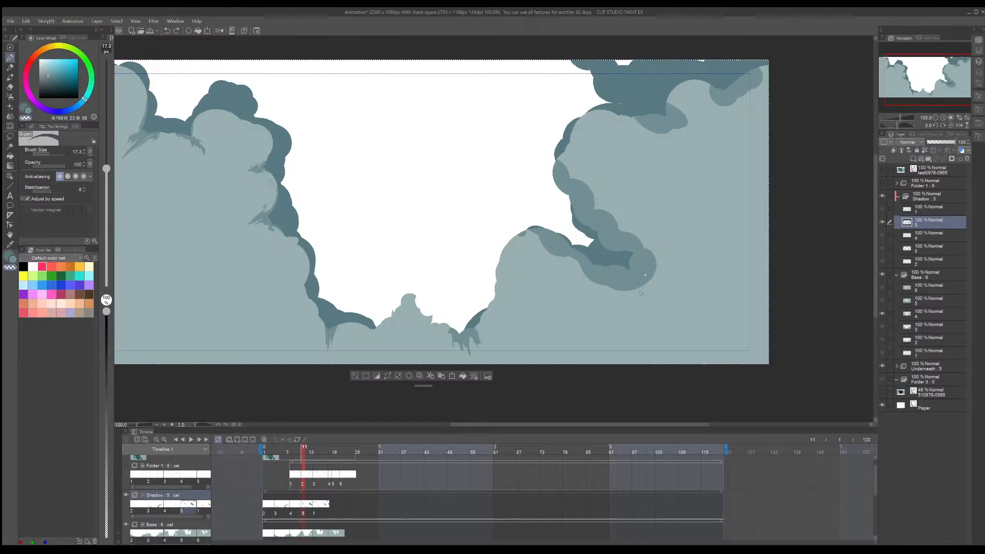
# Step: Extend the right cloud's inner shadow with long mid-teal spikes tapering down into the cloud, undoing a stray stroke
pyautogui.keyDown('alt'); pyautogui.click(642, 273); pyautogui.keyUp('alt')
pyautogui.moveTo(646, 277)
pyautogui.mouseDown()
pyautogui.moveTo(674, 304)
pyautogui.moveTo(672, 295)
pyautogui.mouseUp()
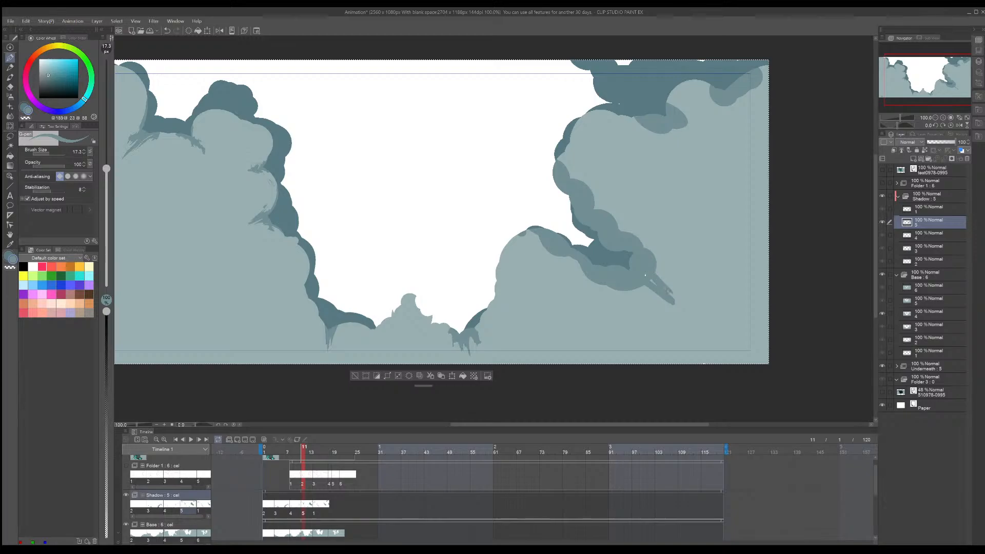
pyautogui.moveTo(625, 223); pyautogui.dragTo(720, 326)
pyautogui.moveTo(640, 285)
pyautogui.mouseDown()
pyautogui.moveTo(734, 321)
pyautogui.moveTo(712, 322)
pyautogui.moveTo(728, 329)
pyautogui.mouseUp()
pyautogui.hotkey('ctrl', 'z')
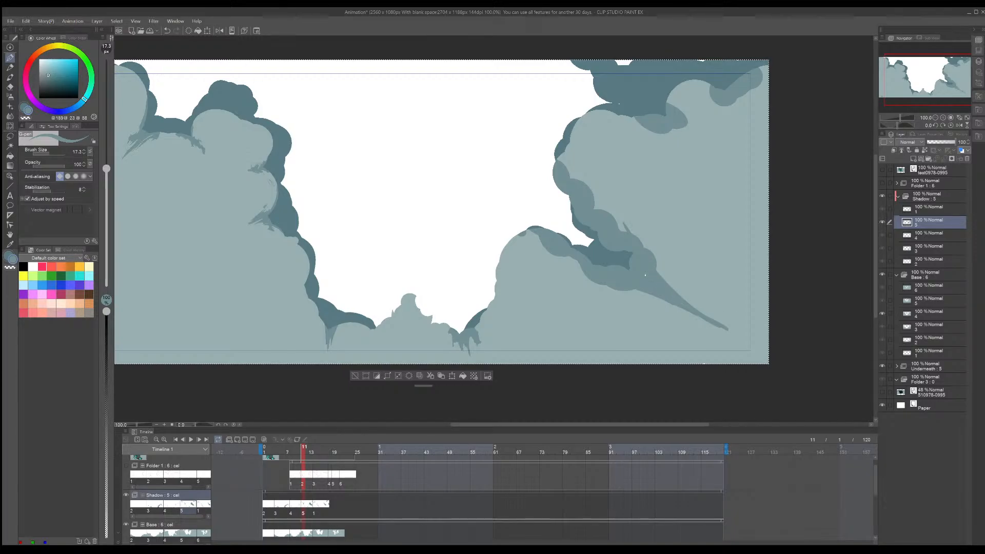
# Step: Shorten and roughen the right cloud's long shadow spikes and the edges of its inner shadow with transparent strokes
pyautogui.press('c')
pyautogui.press('c')
pyautogui.press('c')
pyautogui.moveTo(670, 300)
pyautogui.mouseDown()
pyautogui.moveTo(732, 333)
pyautogui.moveTo(692, 310)
pyautogui.moveTo(707, 319)
pyautogui.mouseUp()
pyautogui.moveTo(669, 285)
pyautogui.mouseDown()
pyautogui.moveTo(639, 247)
pyautogui.moveTo(654, 258)
pyautogui.moveTo(647, 250)
pyautogui.mouseUp()
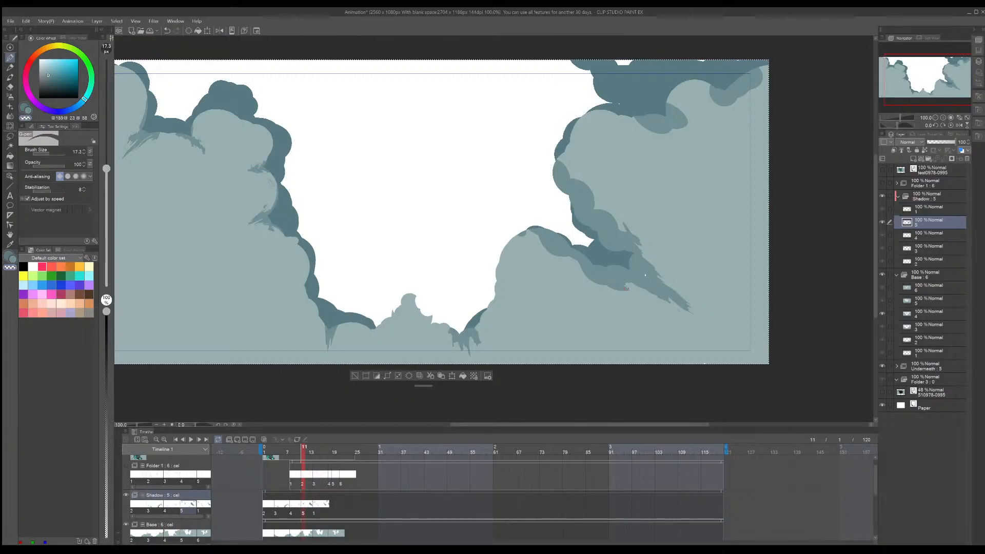
# Step: Refine the shadow along the crest of the right cloud's lower bump with mid-teal and transparent strokes
pyautogui.keyDown('alt'); pyautogui.click(531, 247); pyautogui.keyUp('alt')
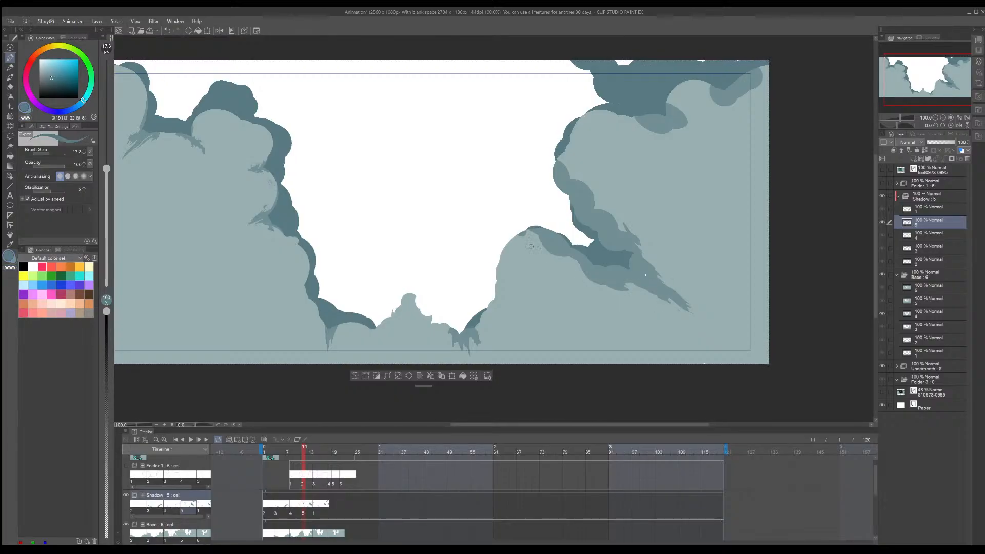
pyautogui.keyDown('alt'); pyautogui.click(531, 248); pyautogui.keyUp('alt')
pyautogui.moveTo(527, 231)
pyautogui.mouseDown()
pyautogui.moveTo(564, 258)
pyautogui.moveTo(558, 248)
pyautogui.mouseUp()
pyautogui.press('c')
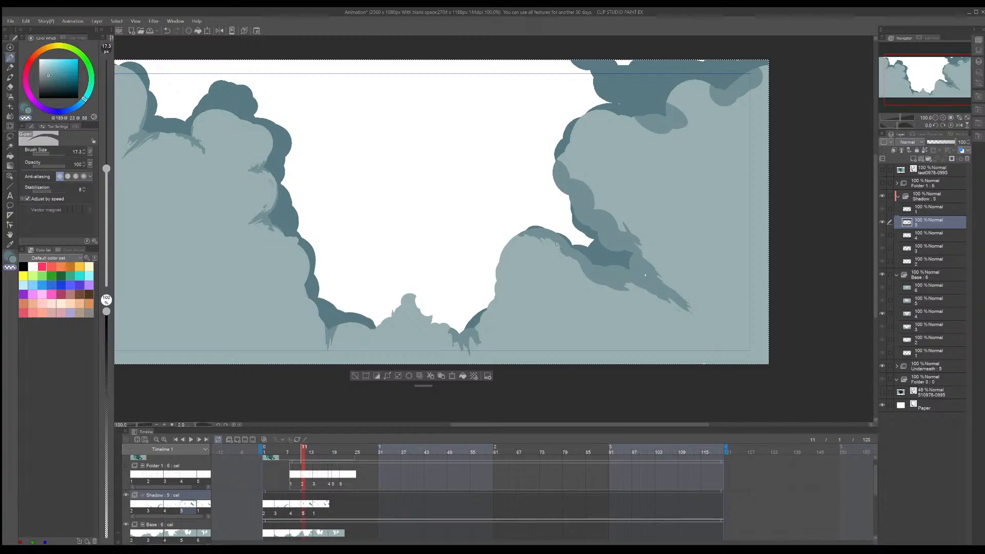
pyautogui.moveTo(656, 307); pyautogui.dragTo(660, 367)
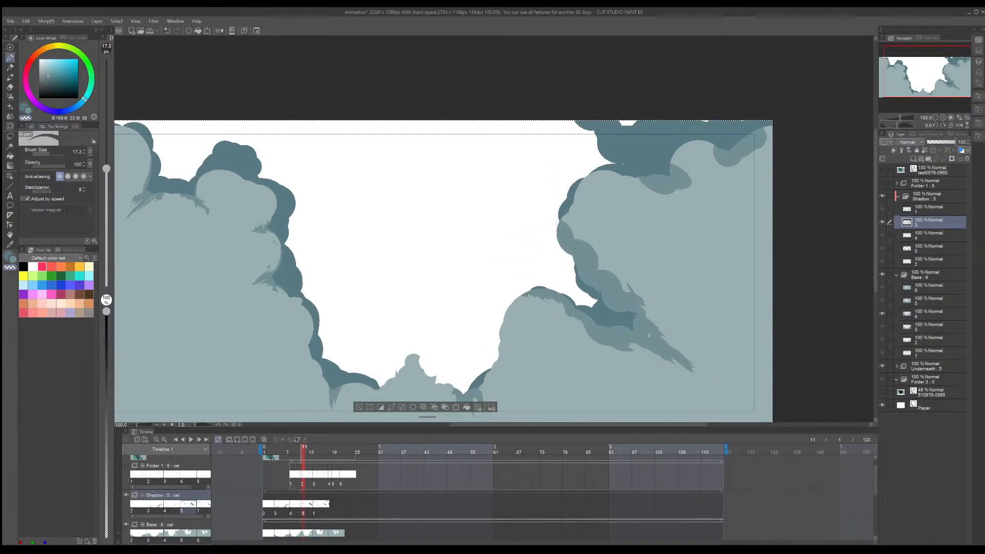
# Step: Thin the mid-teal shadow along the right cloud's inner edge into narrow ragged wisps with transparent strokes
pyautogui.moveTo(562, 221)
pyautogui.mouseDown()
pyautogui.moveTo(570, 241)
pyautogui.moveTo(561, 231)
pyautogui.moveTo(570, 214)
pyautogui.moveTo(572, 243)
pyautogui.mouseUp()
pyautogui.press('c')
pyautogui.press('c')
pyautogui.moveTo(581, 251); pyautogui.dragTo(590, 262)
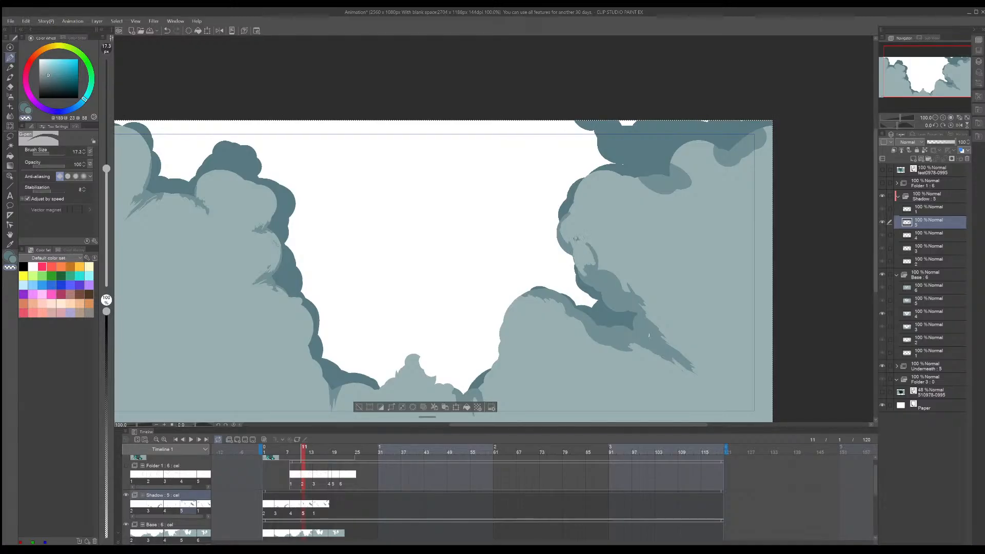
pyautogui.keyDown('alt'); pyautogui.click(571, 247); pyautogui.keyUp('alt')
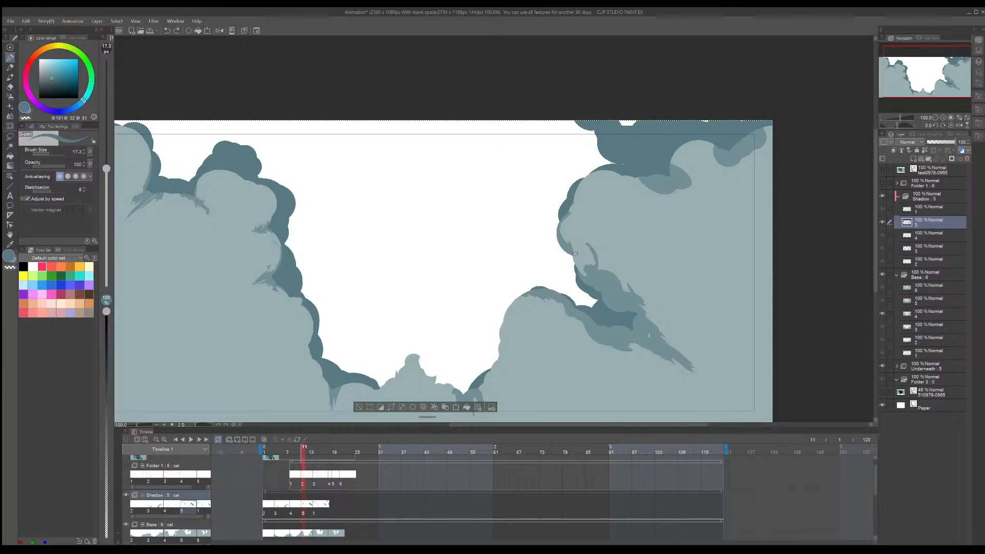
# Step: Paint a curved mid-teal wisp inside the right cloud's inner bulge, undo a stray stroke, and trim the shadow just below it
pyautogui.keyDown('alt'); pyautogui.click(575, 249); pyautogui.keyUp('alt')
pyautogui.moveTo(572, 256)
pyautogui.mouseDown()
pyautogui.moveTo(573, 234)
pyautogui.moveTo(592, 226)
pyautogui.moveTo(570, 232)
pyautogui.moveTo(603, 225)
pyautogui.mouseUp()
pyautogui.press('c')
pyautogui.hotkey('ctrl', 'z')
pyautogui.press('c')
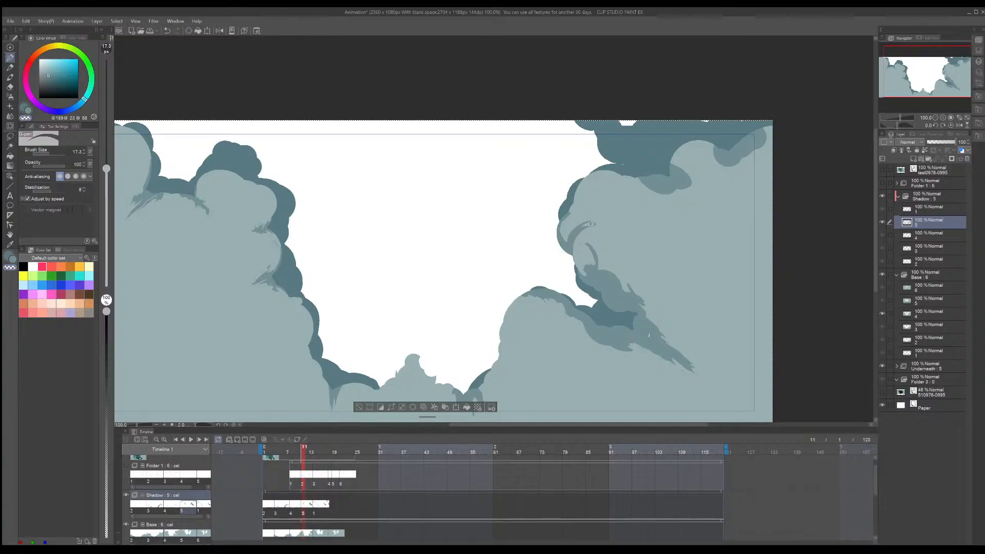
pyautogui.moveTo(589, 251)
pyautogui.mouseDown()
pyautogui.moveTo(588, 240)
pyautogui.moveTo(586, 274)
pyautogui.moveTo(601, 283)
pyautogui.moveTo(606, 276)
pyautogui.moveTo(595, 271)
pyautogui.moveTo(609, 272)
pyautogui.mouseUp()
# Step: Set the brush size to 93.8 and reshape the shadow blob beneath the dark upper cloud into a tapering downward spike
pyautogui.moveTo(702, 318)
pyautogui.mouseDown()
pyautogui.moveTo(650, 290)
pyautogui.moveTo(630, 341)
pyautogui.mouseUp()
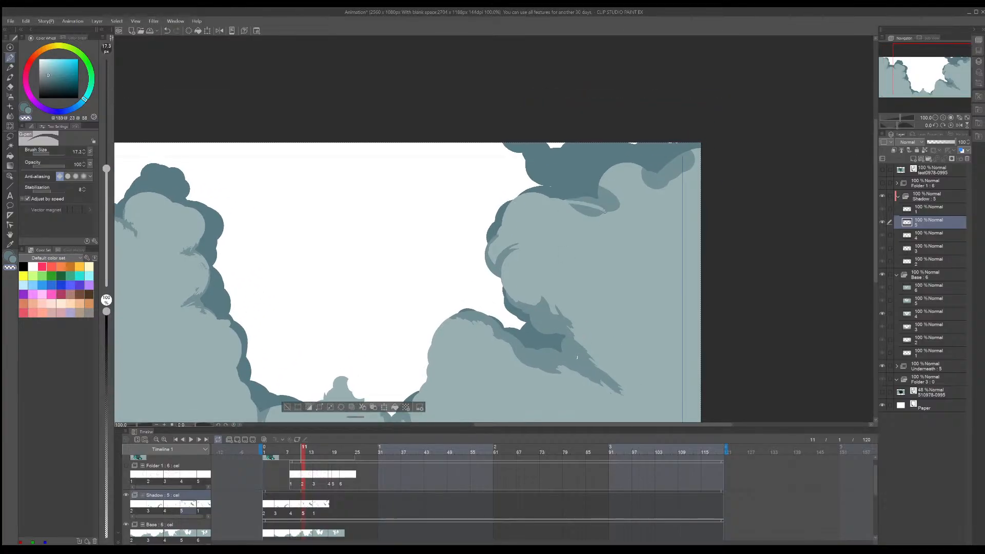
pyautogui.moveTo(53, 154); pyautogui.dragTo(59, 157)
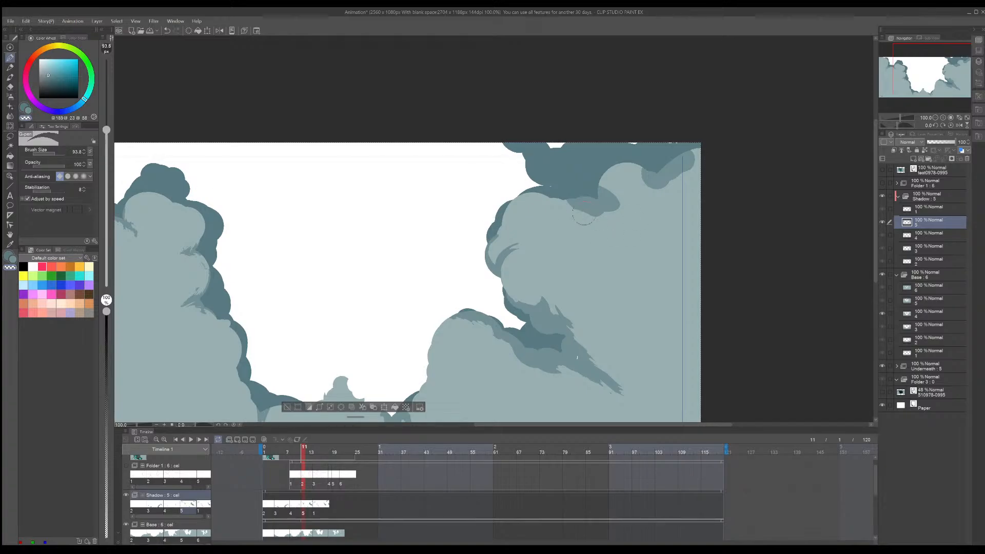
pyautogui.moveTo(576, 213)
pyautogui.mouseDown()
pyautogui.moveTo(626, 207)
pyautogui.moveTo(619, 197)
pyautogui.moveTo(608, 194)
pyautogui.moveTo(623, 236)
pyautogui.moveTo(607, 236)
pyautogui.moveTo(618, 247)
pyautogui.moveTo(607, 222)
pyautogui.moveTo(622, 237)
pyautogui.moveTo(625, 228)
pyautogui.mouseUp()
pyautogui.press('c')
pyautogui.press('c')
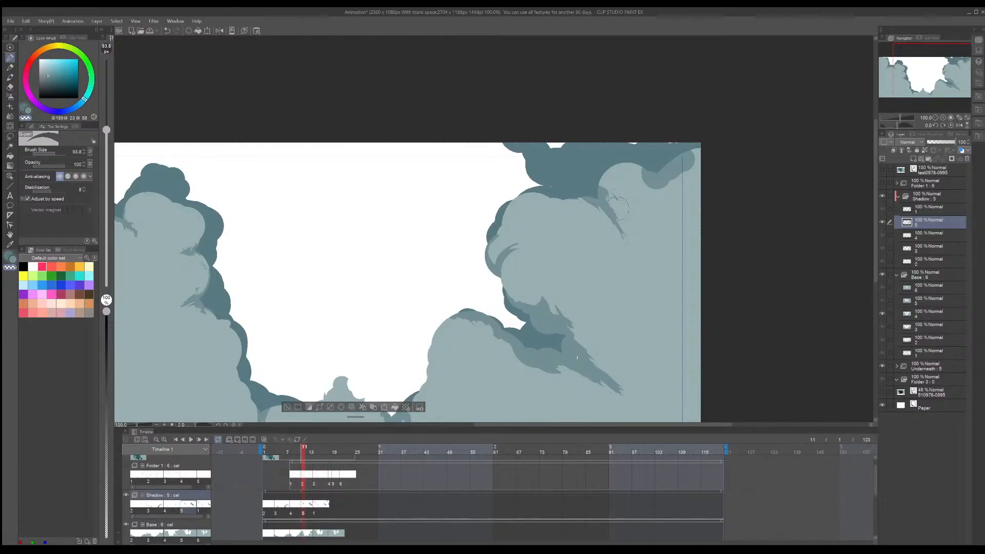
pyautogui.press('c')
pyautogui.press('c')
# Step: Edge the right cloud's topmost bump with shadow and carve the corner shadow into thin downward spikes, undoing a stray stroke
pyautogui.moveTo(600, 186)
pyautogui.mouseDown()
pyautogui.moveTo(620, 195)
pyautogui.moveTo(619, 216)
pyautogui.mouseUp()
pyautogui.moveTo(617, 180)
pyautogui.mouseDown()
pyautogui.moveTo(616, 200)
pyautogui.moveTo(608, 192)
pyautogui.moveTo(640, 184)
pyautogui.moveTo(630, 165)
pyautogui.moveTo(646, 184)
pyautogui.moveTo(675, 178)
pyautogui.moveTo(674, 165)
pyautogui.moveTo(681, 174)
pyautogui.moveTo(669, 174)
pyautogui.moveTo(658, 203)
pyautogui.mouseUp()
pyautogui.press('c')
pyautogui.press('c')
pyautogui.press('c')
pyautogui.press('c')
pyautogui.press('c')
pyautogui.hotkey('ctrl', 'z')
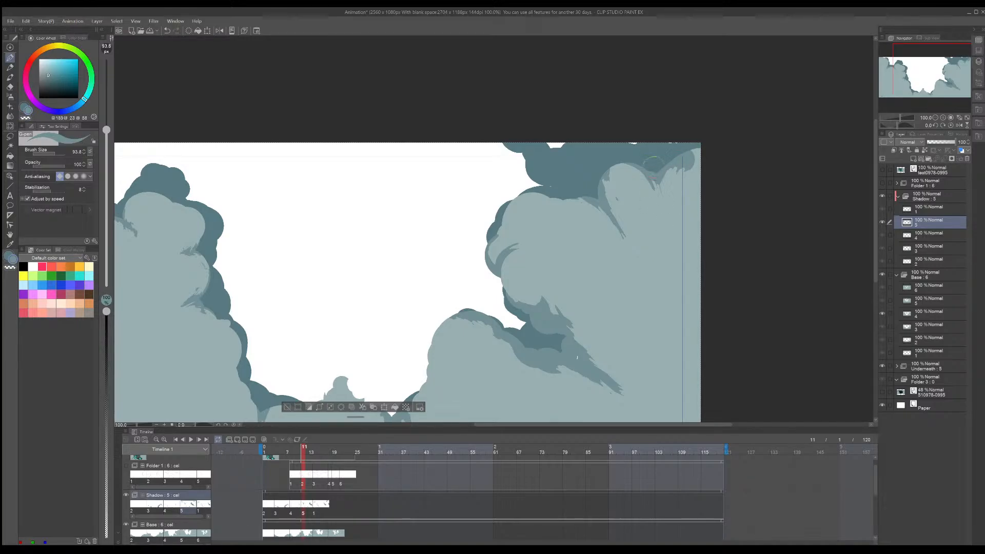
pyautogui.keyDown('alt'); pyautogui.click(660, 190); pyautogui.keyUp('alt')
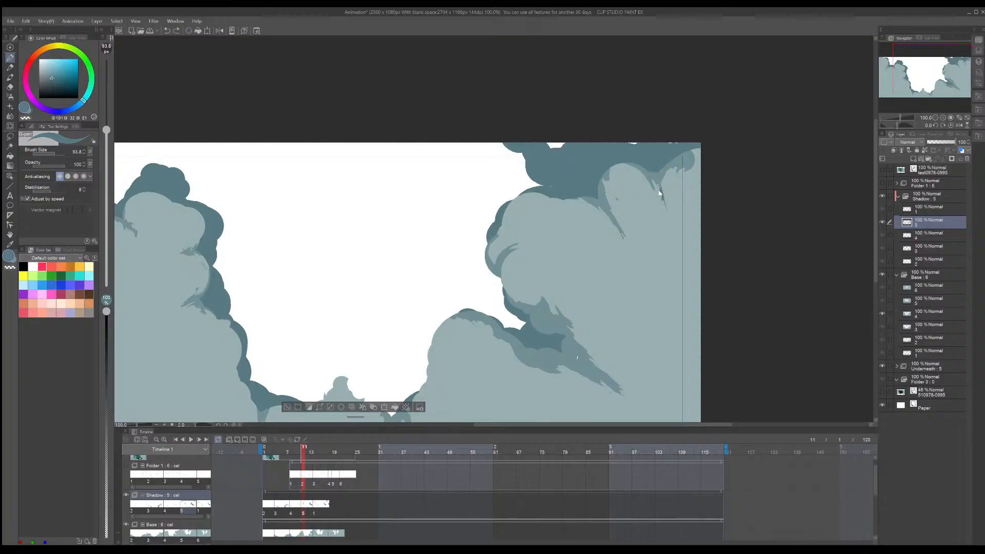
pyautogui.press('c')
pyautogui.moveTo(665, 181)
pyautogui.mouseDown()
pyautogui.moveTo(669, 218)
pyautogui.moveTo(655, 198)
pyautogui.mouseUp()
# Step: Shorten the long spike beside the right cloud's topmost bump and add fine mid-teal wisps inside the bulge below
pyautogui.press('x')
pyautogui.press('c')
pyautogui.moveTo(608, 224); pyautogui.dragTo(628, 233)
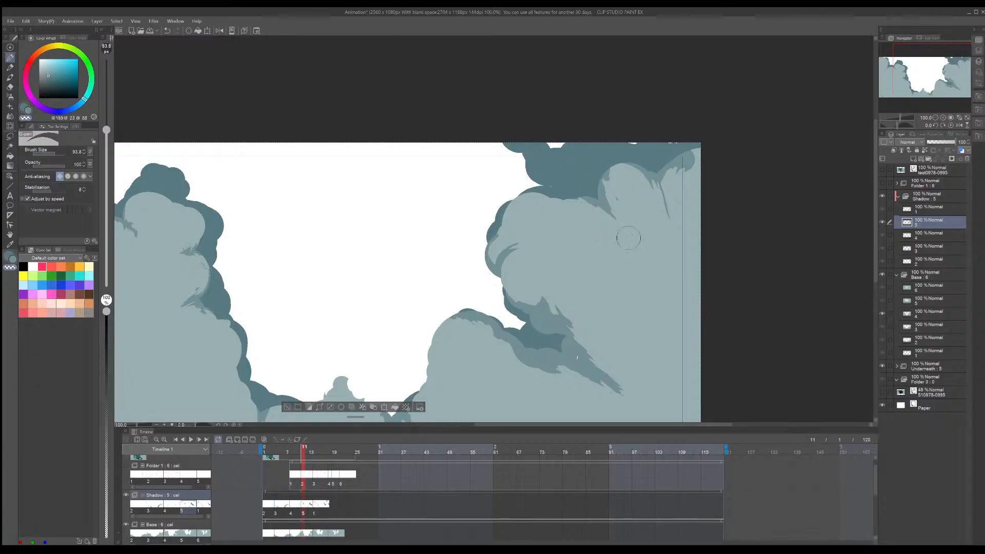
pyautogui.press('c')
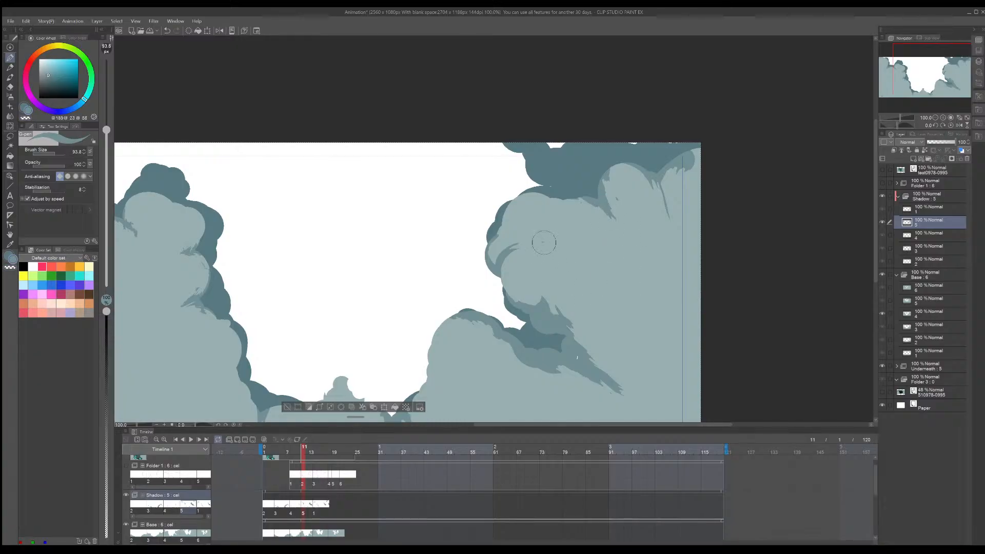
pyautogui.moveTo(544, 242); pyautogui.dragTo(590, 267)
pyautogui.moveTo(545, 242)
pyautogui.mouseDown()
pyautogui.moveTo(562, 248)
pyautogui.moveTo(510, 270)
pyautogui.mouseUp()
# Step: Add a thin mid-teal line along the inner side of the right cloud's lower bump and erase the stray mark beside it
pyautogui.moveTo(644, 321); pyautogui.dragTo(678, 275)
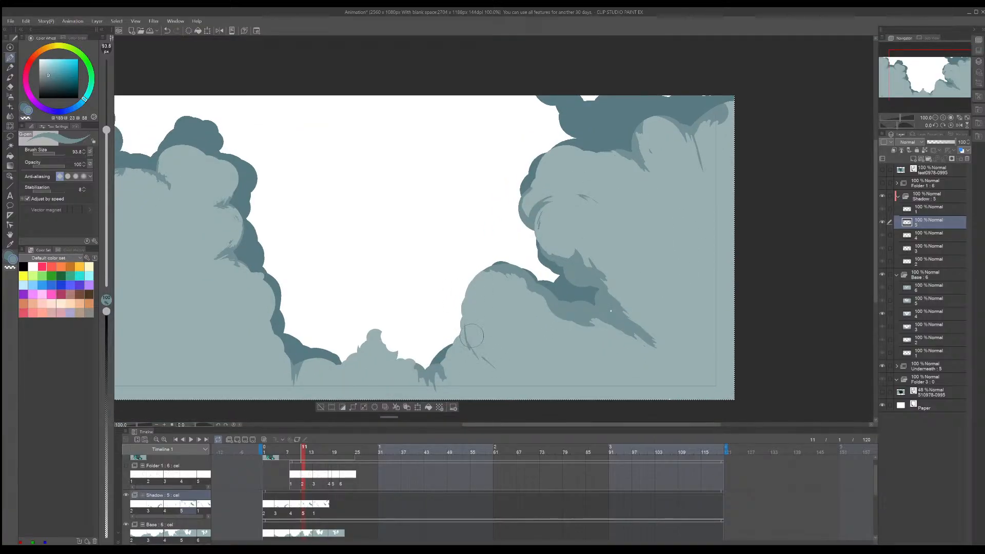
pyautogui.keyDown('alt'); pyautogui.click(479, 359); pyautogui.keyUp('alt')
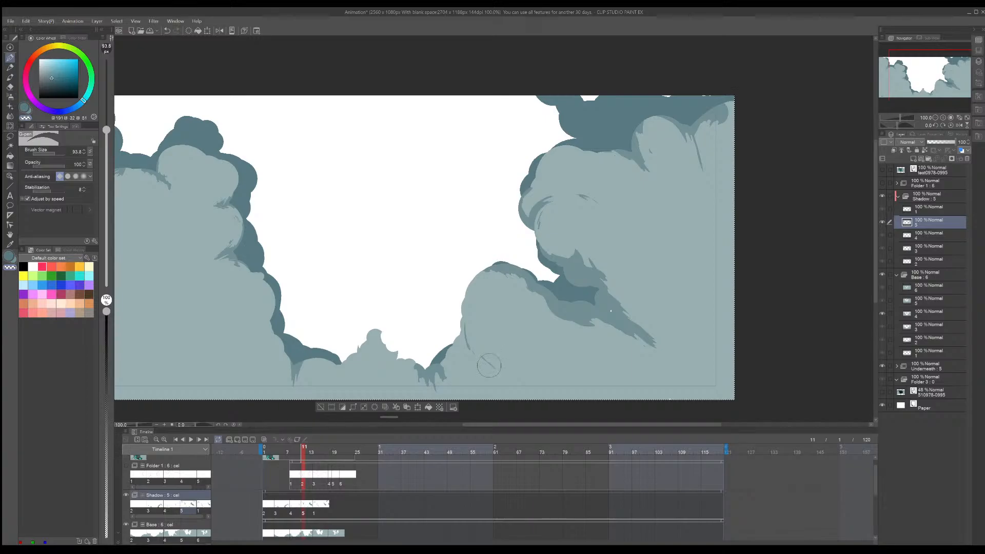
pyautogui.keyDown('alt'); pyautogui.click(491, 368); pyautogui.keyUp('alt')
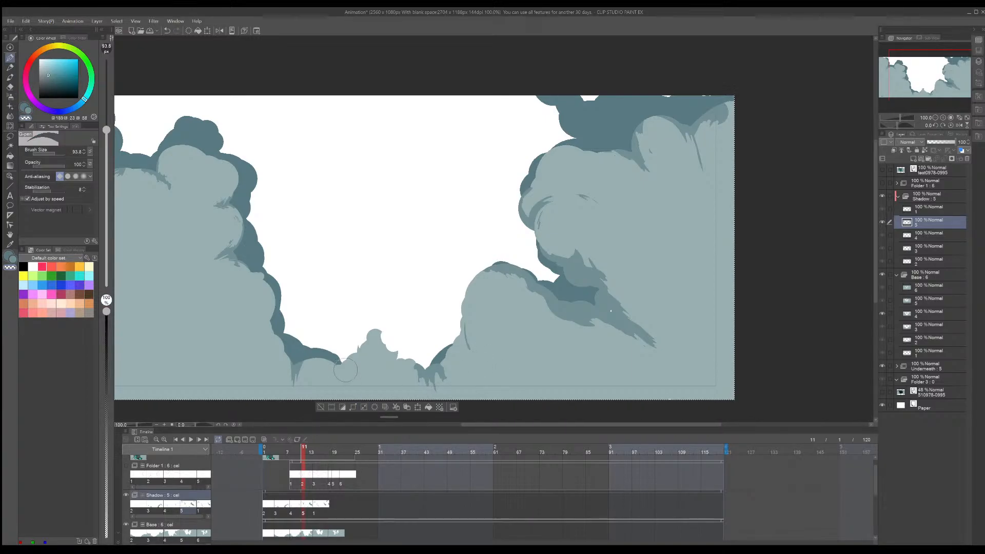
# Step: Paint small mid-teal shadows on the central tuft and carve the lower one into a narrow ragged shape
pyautogui.moveTo(378, 343)
pyautogui.mouseDown()
pyautogui.moveTo(392, 348)
pyautogui.moveTo(376, 386)
pyautogui.moveTo(375, 369)
pyautogui.mouseUp()
pyautogui.press('c')
pyautogui.press('c')
pyautogui.press('c')
pyautogui.moveTo(408, 342)
pyautogui.mouseDown()
pyautogui.moveTo(424, 330)
pyautogui.moveTo(461, 330)
pyautogui.mouseUp()
pyautogui.press('c')
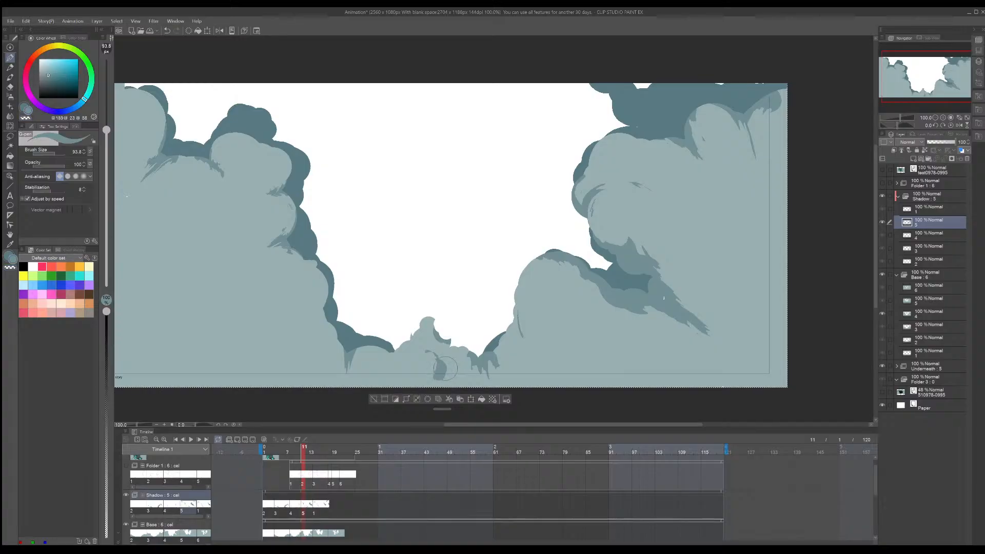
pyautogui.moveTo(447, 370); pyautogui.dragTo(452, 369)
pyautogui.press('c')
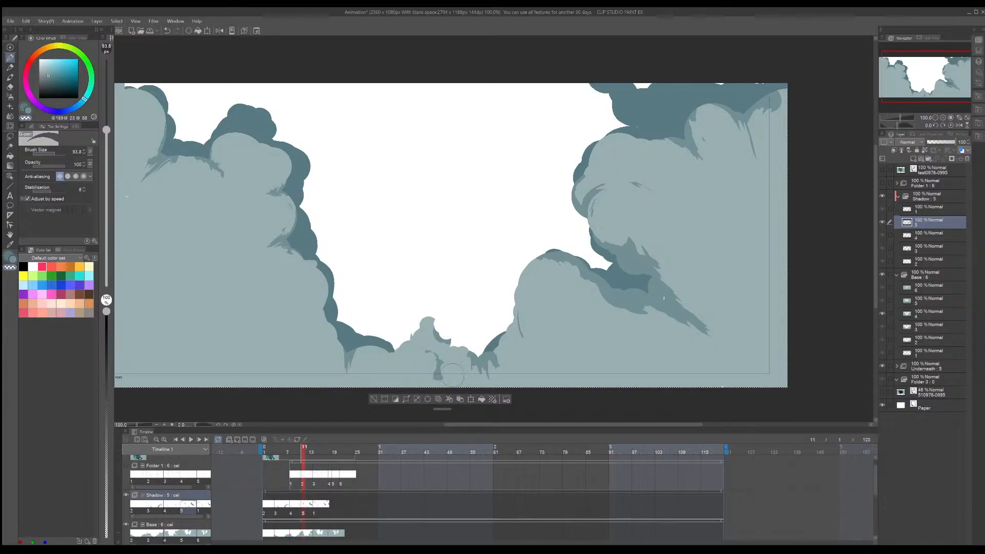
# Step: Paint a small ragged mid-teal curl low on the left cloud, undoing the unwanted strokes
pyautogui.moveTo(324, 340)
pyautogui.mouseDown()
pyautogui.moveTo(417, 361)
pyautogui.moveTo(480, 345)
pyautogui.mouseUp()
pyautogui.press('c')
pyautogui.moveTo(288, 359)
pyautogui.mouseDown()
pyautogui.moveTo(277, 328)
pyautogui.moveTo(272, 380)
pyautogui.moveTo(334, 354)
pyautogui.moveTo(342, 338)
pyautogui.moveTo(359, 365)
pyautogui.moveTo(359, 390)
pyautogui.moveTo(336, 343)
pyautogui.moveTo(350, 354)
pyautogui.moveTo(272, 318)
pyautogui.moveTo(284, 333)
pyautogui.moveTo(272, 331)
pyautogui.moveTo(290, 300)
pyautogui.moveTo(310, 382)
pyautogui.moveTo(329, 377)
pyautogui.moveTo(337, 401)
pyautogui.moveTo(330, 348)
pyautogui.moveTo(340, 378)
pyautogui.mouseUp()
pyautogui.press('c')
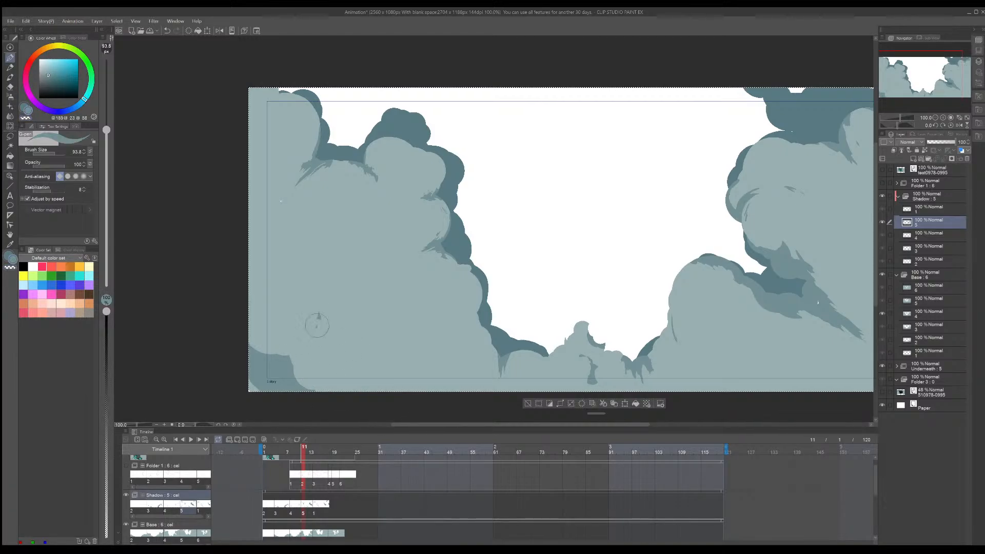
pyautogui.hotkey('ctrl', 'z')
pyautogui.hotkey('ctrl', 'z')
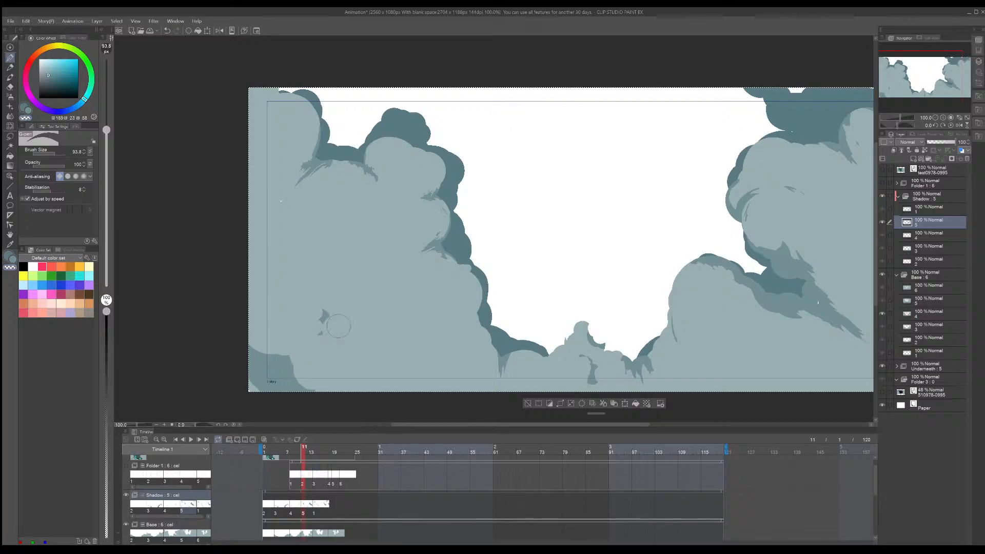
pyautogui.moveTo(322, 331); pyautogui.dragTo(343, 300)
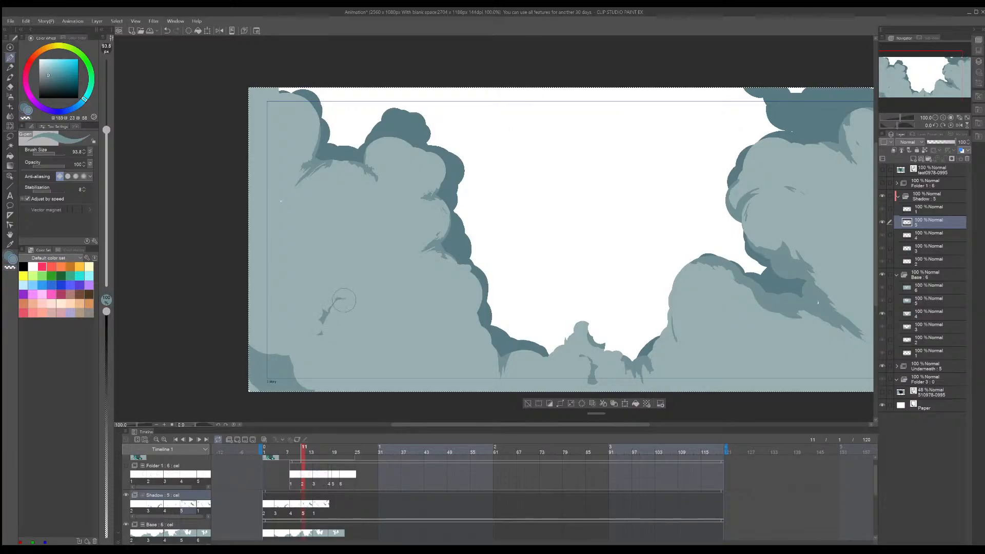
# Step: Extend the left cloud's curl into a broken ring of mid-teal wisps and thin its edges with transparent strokes
pyautogui.keyDown('alt'); pyautogui.click(323, 333); pyautogui.keyUp('alt')
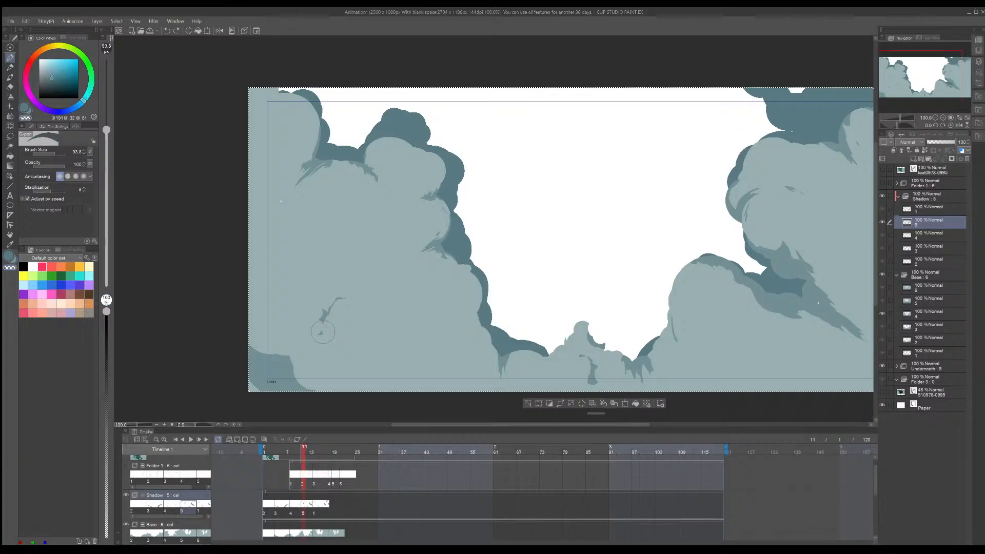
pyautogui.keyDown('alt'); pyautogui.click(325, 332); pyautogui.keyUp('alt')
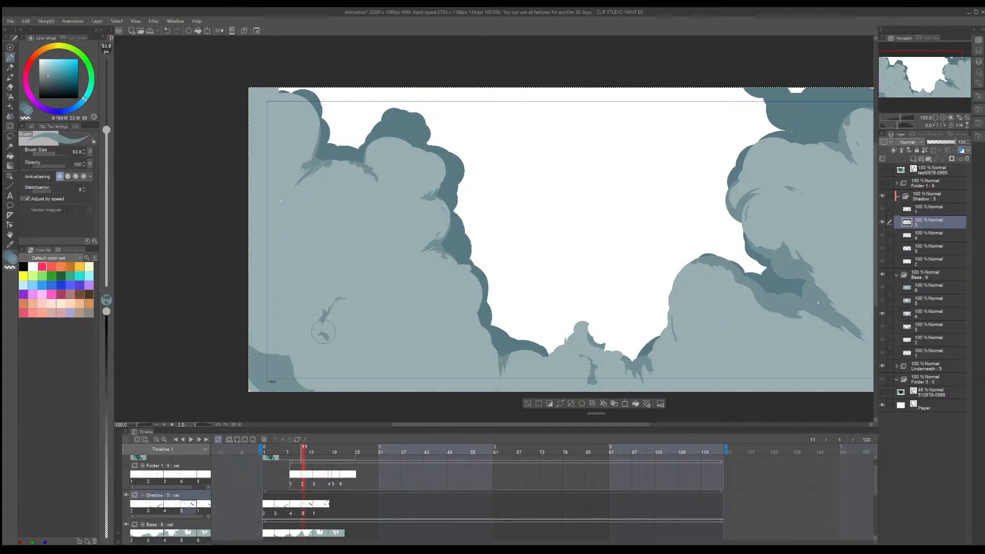
pyautogui.moveTo(334, 299)
pyautogui.mouseDown()
pyautogui.moveTo(359, 294)
pyautogui.moveTo(375, 306)
pyautogui.mouseUp()
pyautogui.moveTo(382, 313); pyautogui.dragTo(384, 349)
pyautogui.keyDown('alt'); pyautogui.click(380, 339); pyautogui.keyUp('alt')
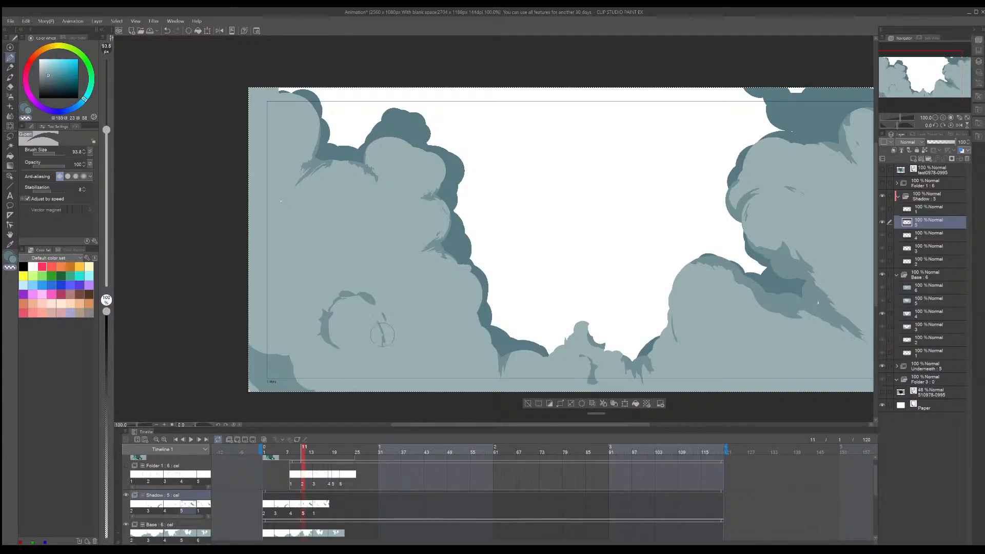
pyautogui.moveTo(347, 297)
pyautogui.mouseDown()
pyautogui.moveTo(339, 290)
pyautogui.moveTo(333, 302)
pyautogui.moveTo(341, 311)
pyautogui.moveTo(322, 315)
pyautogui.mouseUp()
# Step: Review the painted shadows on the whole canvas by stepping forward to frame 14, then return to frame 1
pyautogui.scroll(-5, 402, 331)
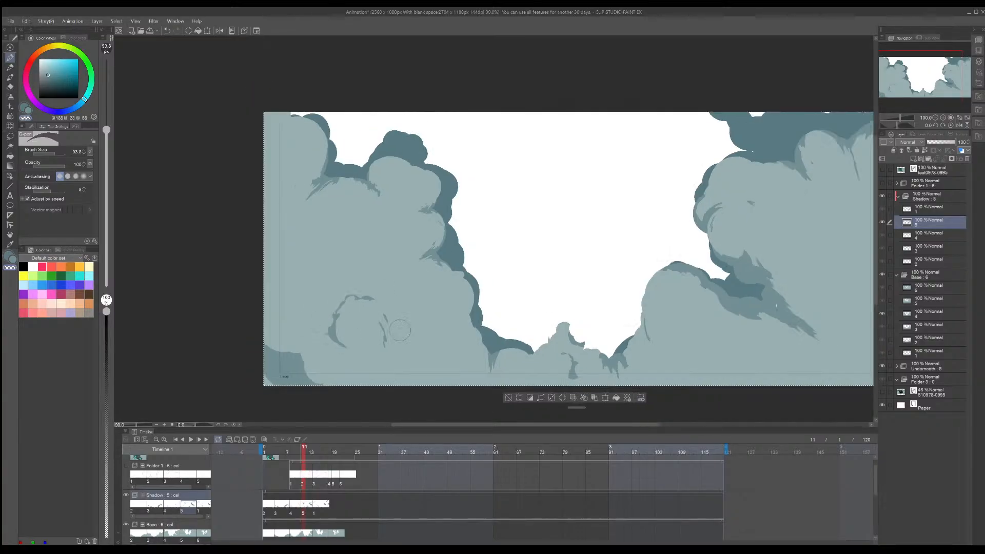
pyautogui.moveTo(505, 316); pyautogui.dragTo(383, 296, button='middle')
pyautogui.moveTo(450, 292); pyautogui.dragTo(454, 310, button='middle')
pyautogui.scroll(1, 454, 310)
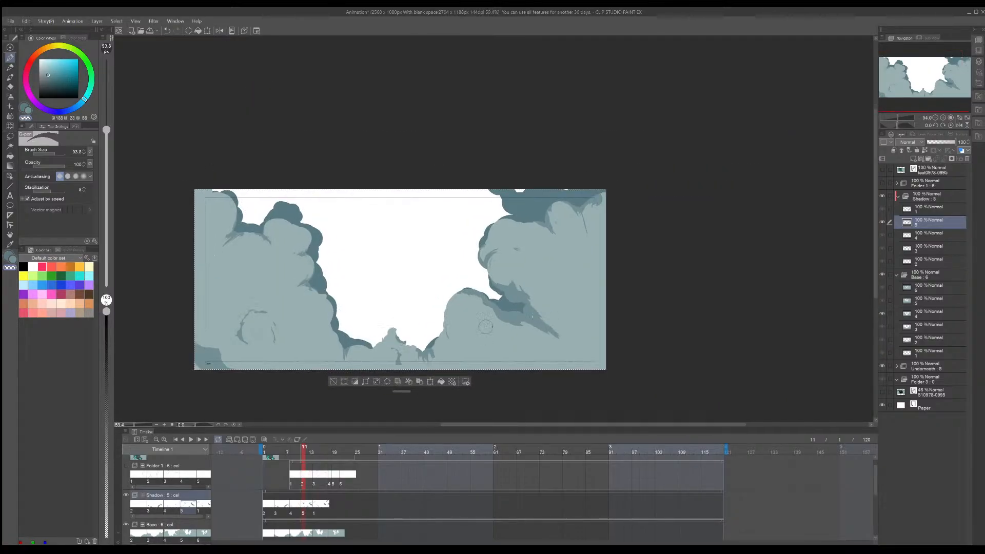
pyautogui.click(199, 439)
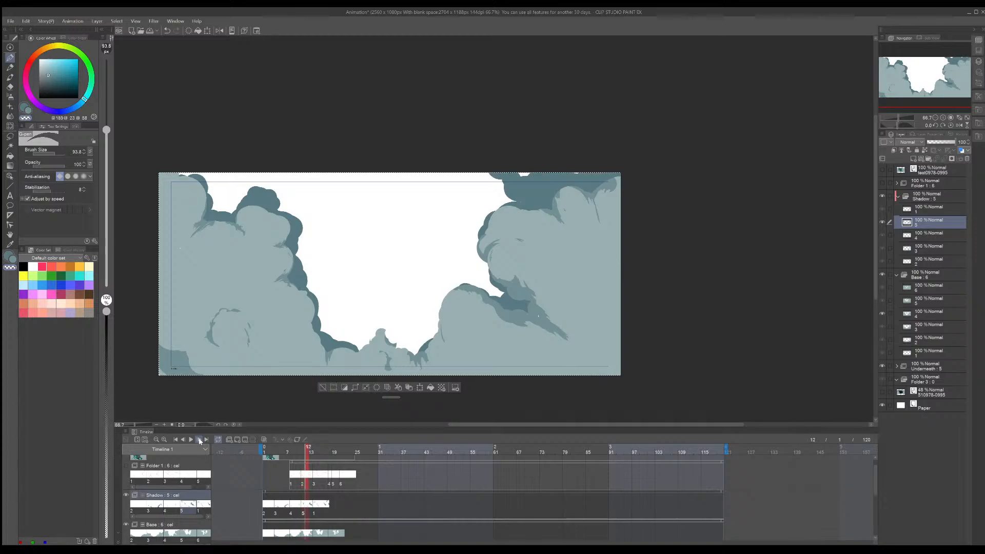
pyautogui.click(199, 440)
pyautogui.click(199, 439)
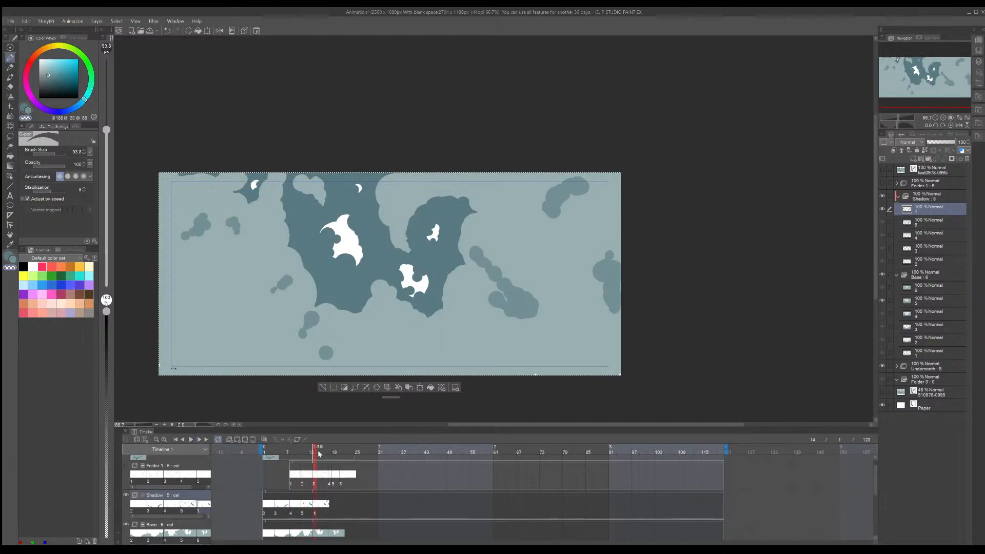
pyautogui.click(265, 451)
pyautogui.scroll(-3, 143, 509)
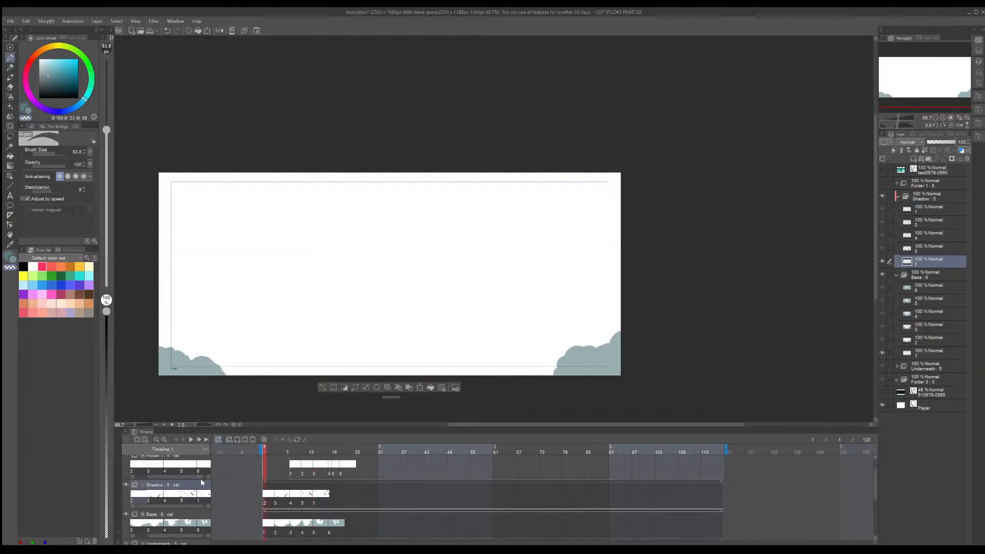
pyautogui.scroll(-1, 140, 521)
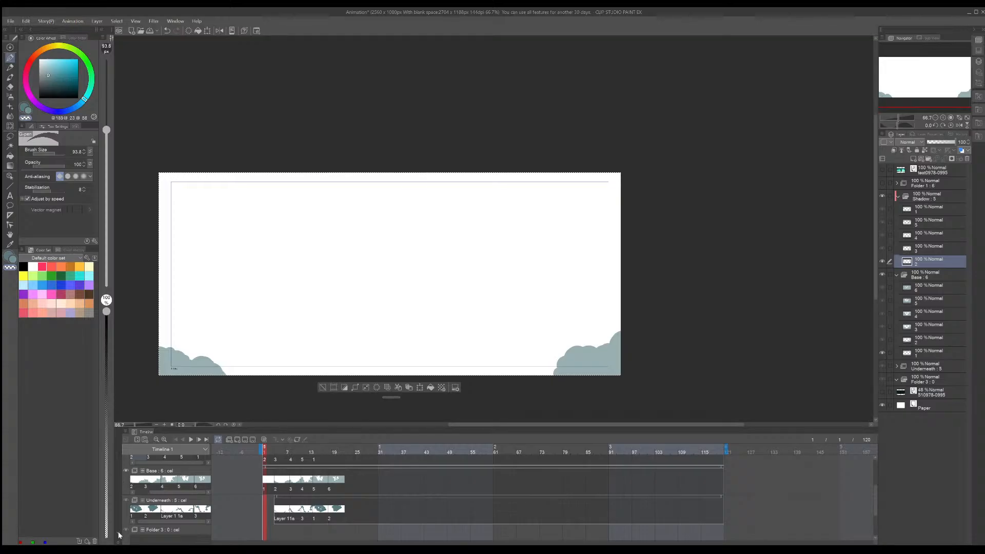
pyautogui.scroll(-1, 140, 518)
pyautogui.scroll(-3, 127, 494)
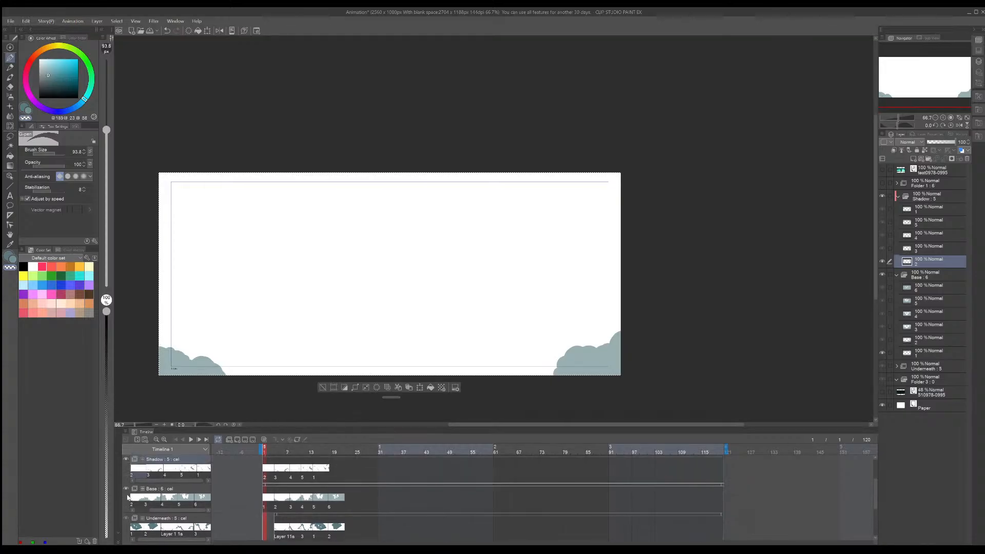
pyautogui.scroll(-3, 129, 510)
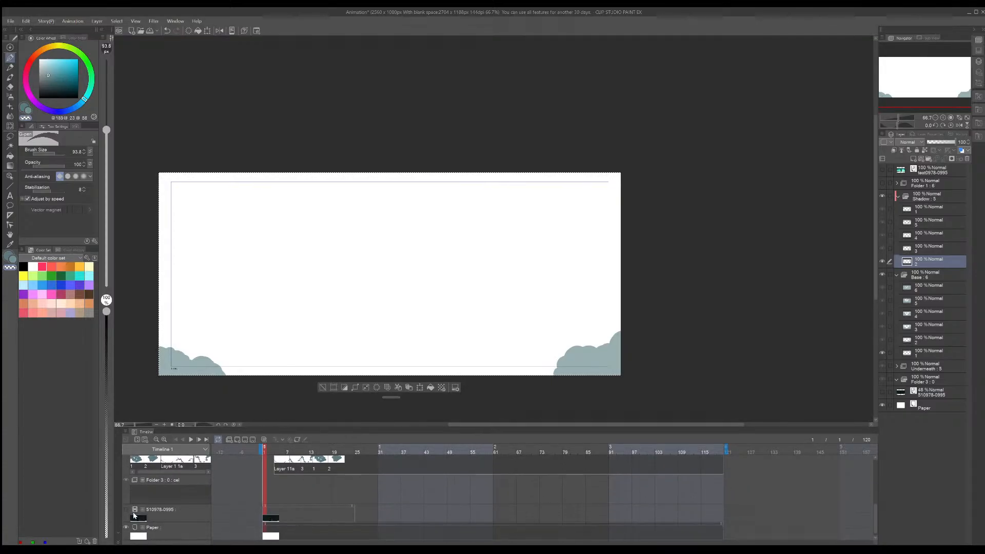
pyautogui.click(127, 510)
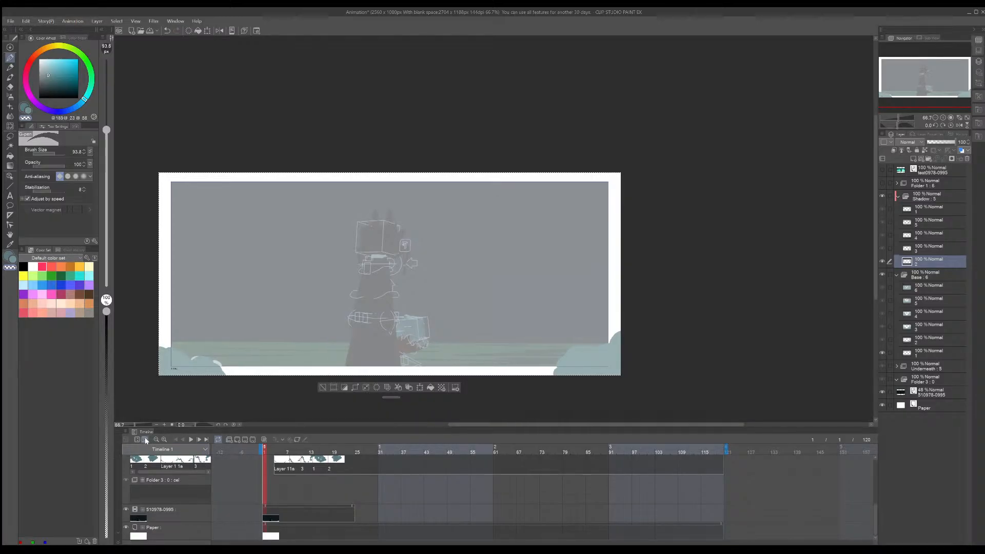
pyautogui.click(200, 501)
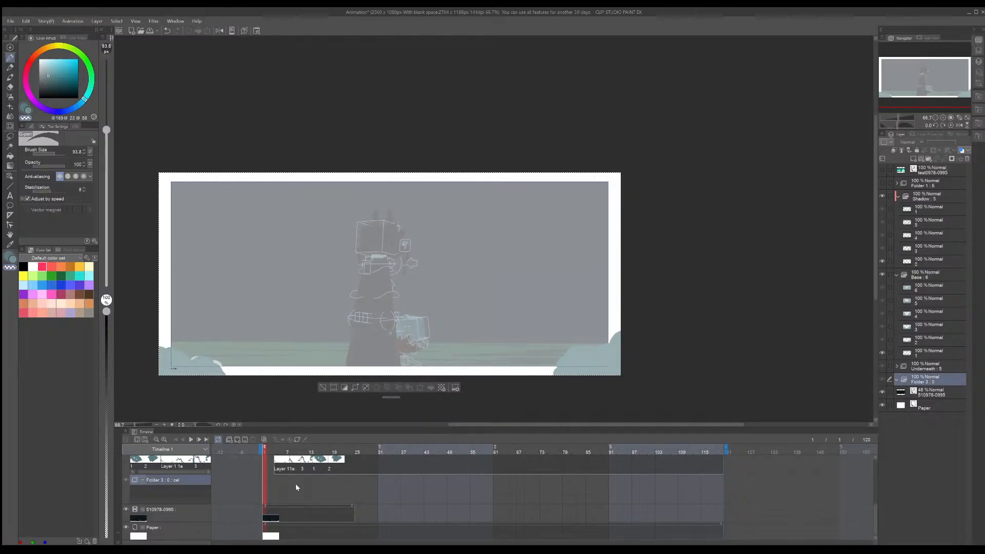
pyautogui.keyDown('ctrl'); pyautogui.scroll(-1, 296, 485); pyautogui.keyUp('ctrl')
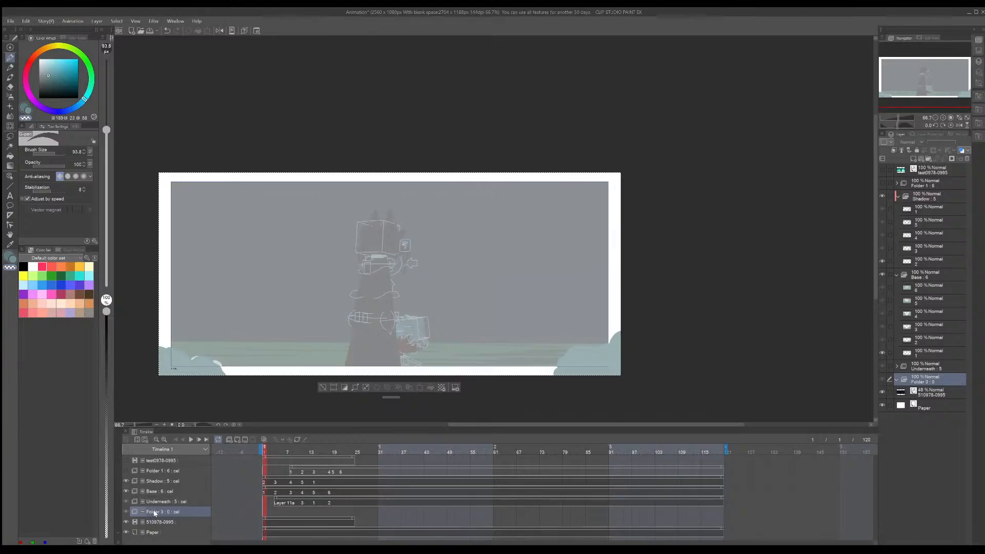
pyautogui.click(152, 522)
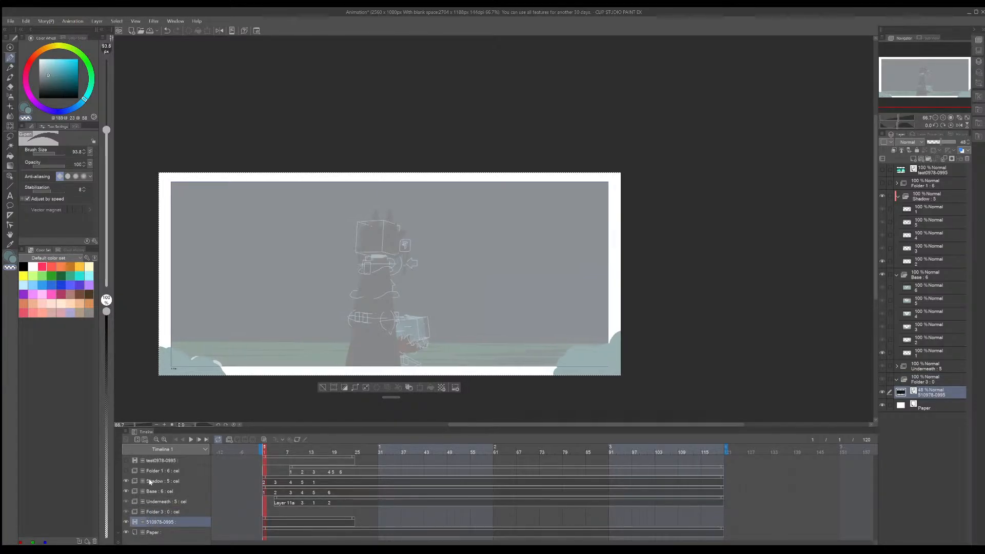
pyautogui.press('Return')
# Step: On the Shadow cel at frame 14, merge the mid-teal patches into scalloped shadows along the canvas's right edge and around the dark opening's right side
pyautogui.click(156, 482)
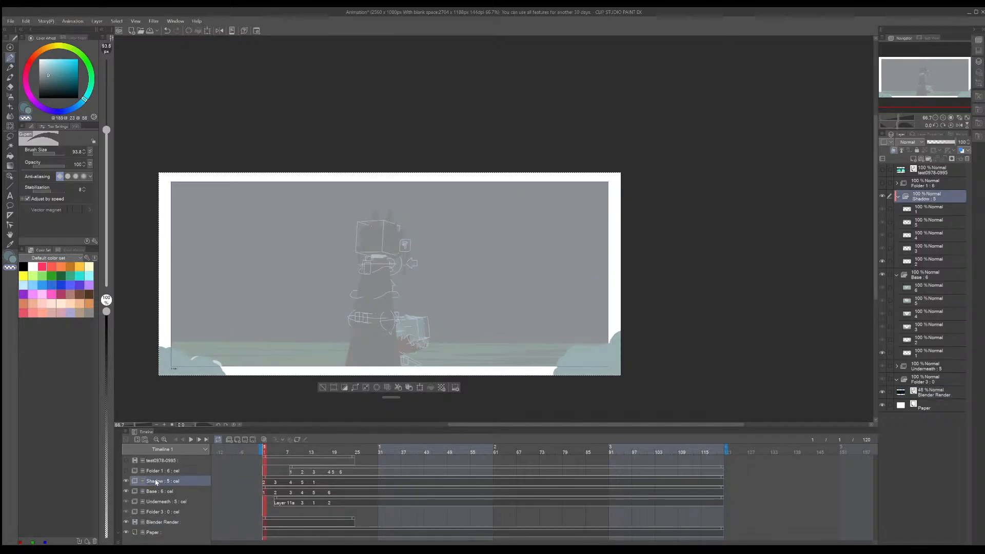
pyautogui.click(151, 494)
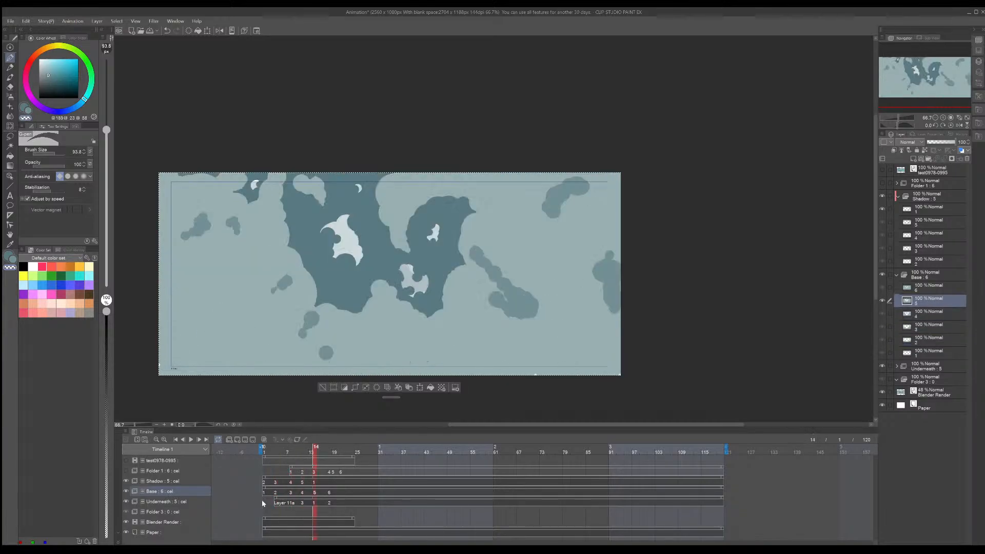
pyautogui.click(327, 496)
pyautogui.click(314, 492)
pyautogui.click(314, 482)
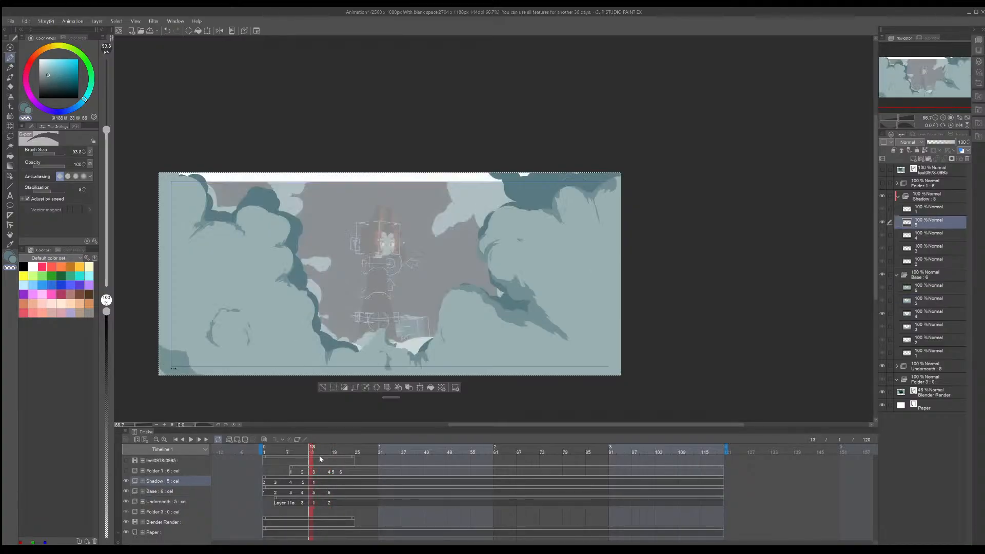
pyautogui.scroll(2, 308, 311)
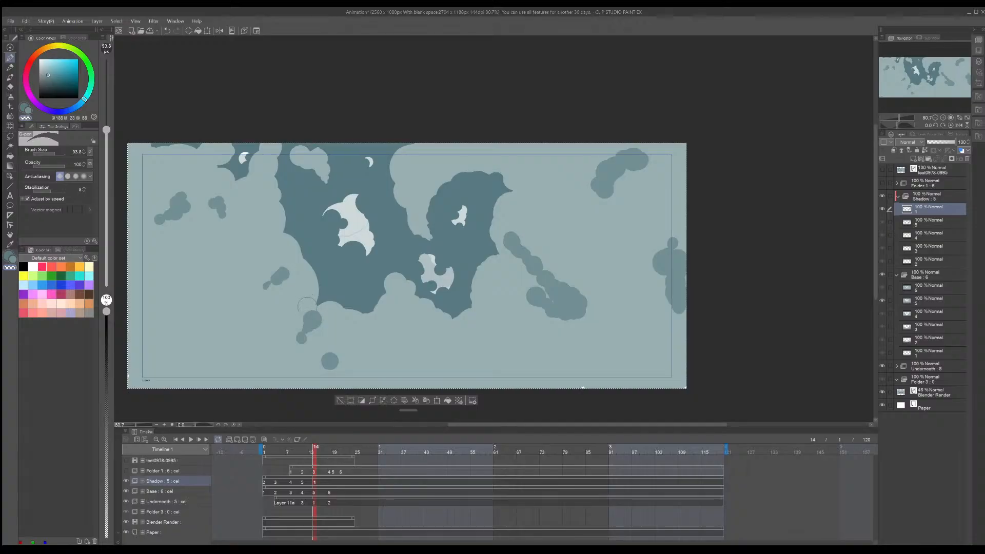
pyautogui.moveTo(308, 307)
pyautogui.mouseDown()
pyautogui.moveTo(317, 296)
pyautogui.moveTo(321, 312)
pyautogui.moveTo(380, 285)
pyautogui.moveTo(373, 314)
pyautogui.mouseUp()
pyautogui.moveTo(506, 250); pyautogui.dragTo(538, 296)
pyautogui.moveTo(623, 163)
pyautogui.mouseDown()
pyautogui.moveTo(676, 158)
pyautogui.moveTo(596, 157)
pyautogui.moveTo(627, 179)
pyautogui.moveTo(678, 173)
pyautogui.moveTo(660, 296)
pyautogui.moveTo(645, 287)
pyautogui.moveTo(671, 343)
pyautogui.moveTo(656, 379)
pyautogui.mouseUp()
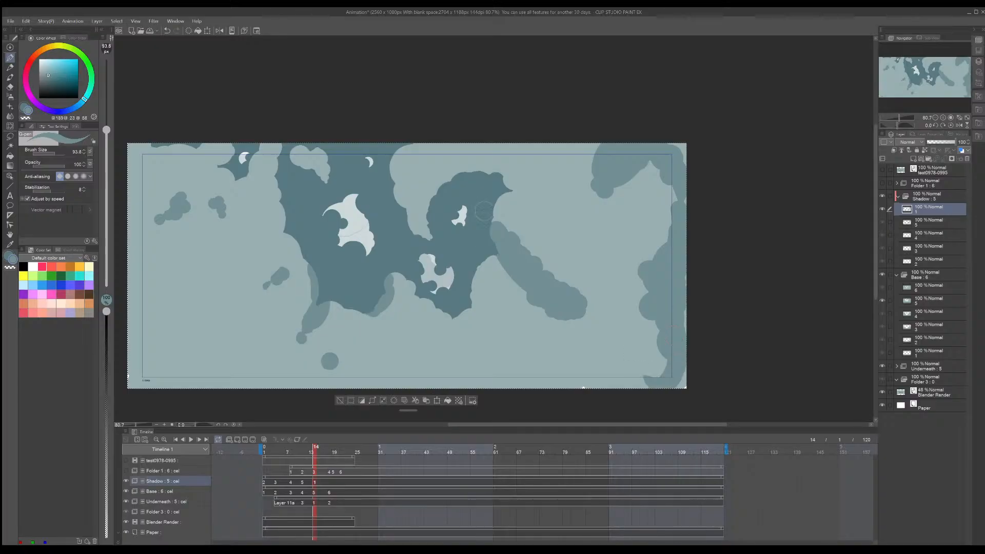
pyautogui.moveTo(430, 236)
pyautogui.mouseDown()
pyautogui.moveTo(438, 181)
pyautogui.moveTo(394, 177)
pyautogui.moveTo(395, 137)
pyautogui.mouseUp()
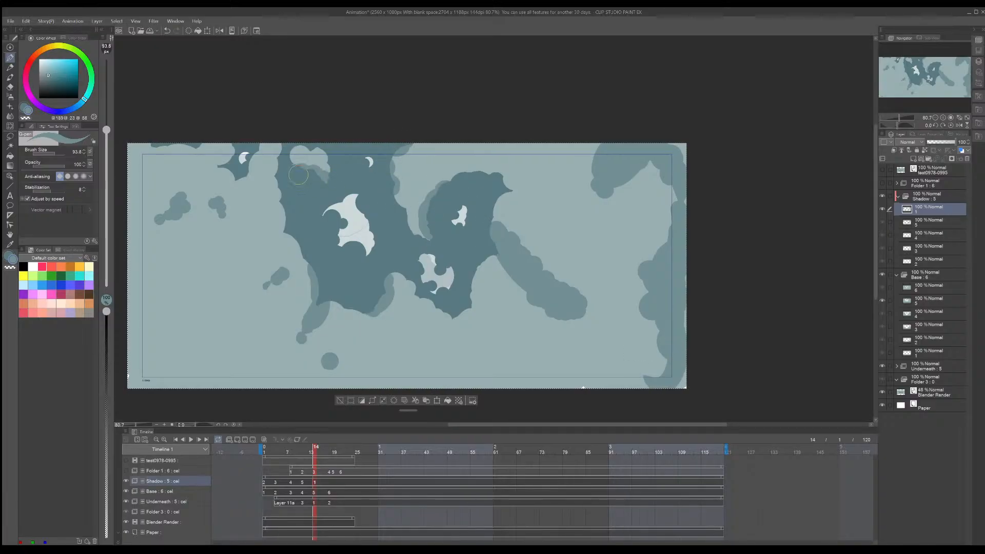
# Step: Join the upper-left patches into one shadow running to the opening, and carve the shadow below the opening into a tapered wisp with transparent strokes
pyautogui.moveTo(261, 179)
pyautogui.mouseDown()
pyautogui.moveTo(238, 183)
pyautogui.moveTo(264, 153)
pyautogui.moveTo(220, 172)
pyautogui.moveTo(227, 138)
pyautogui.mouseUp()
pyautogui.moveTo(216, 177)
pyautogui.mouseDown()
pyautogui.moveTo(190, 205)
pyautogui.moveTo(231, 190)
pyautogui.moveTo(237, 172)
pyautogui.moveTo(242, 190)
pyautogui.moveTo(215, 139)
pyautogui.moveTo(252, 178)
pyautogui.moveTo(270, 146)
pyautogui.moveTo(284, 193)
pyautogui.moveTo(277, 139)
pyautogui.moveTo(282, 214)
pyautogui.mouseUp()
pyautogui.moveTo(281, 275)
pyautogui.mouseDown()
pyautogui.moveTo(283, 285)
pyautogui.moveTo(264, 286)
pyautogui.mouseUp()
pyautogui.press('c')
pyautogui.press('c')
pyautogui.moveTo(329, 358)
pyautogui.mouseDown()
pyautogui.moveTo(294, 349)
pyautogui.moveTo(311, 345)
pyautogui.moveTo(302, 336)
pyautogui.moveTo(287, 359)
pyautogui.mouseUp()
pyautogui.press('c')
pyautogui.press('c')
pyautogui.press('c')
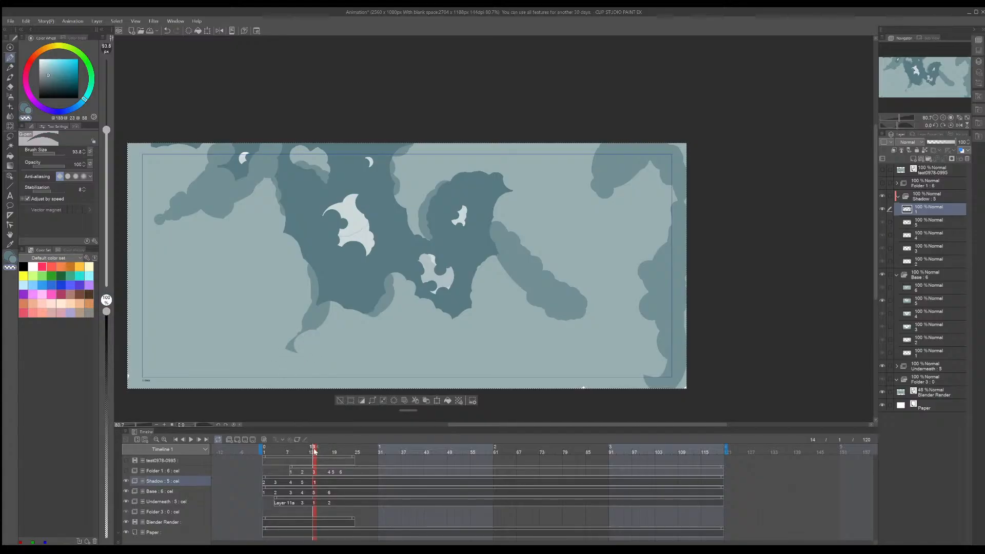
# Step: Paint a scalloped mid-teal cloud shadow along the lower-left corner of the canvas on frame 14
pyautogui.moveTo(315, 451); pyautogui.dragTo(317, 450)
pyautogui.press('c')
pyautogui.moveTo(141, 344)
pyautogui.mouseDown()
pyautogui.moveTo(154, 380)
pyautogui.moveTo(138, 332)
pyautogui.mouseUp()
pyautogui.moveTo(160, 364); pyautogui.dragTo(217, 386)
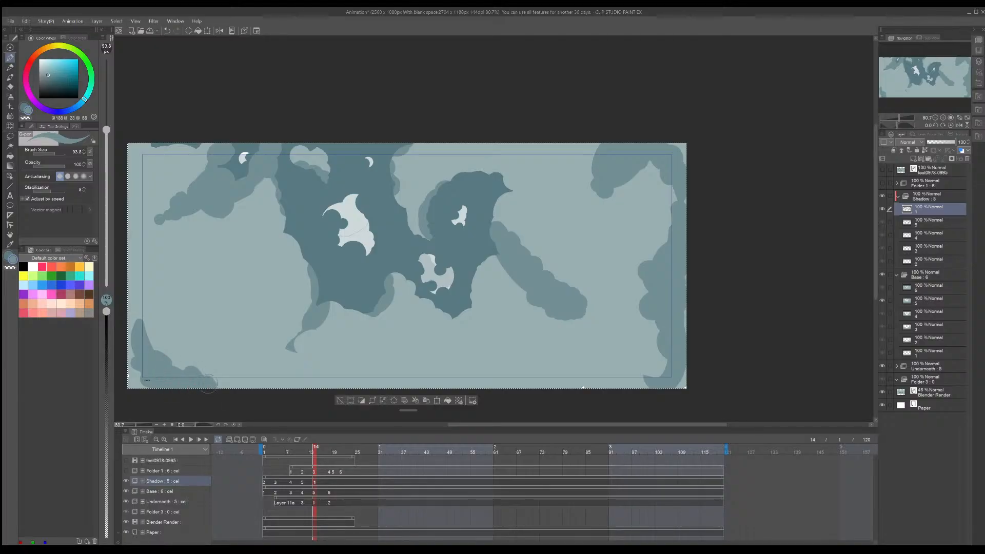
# Step: Add a new Shadow cel at frame 18 and copy the frame 14 shadows into it
pyautogui.click(331, 486)
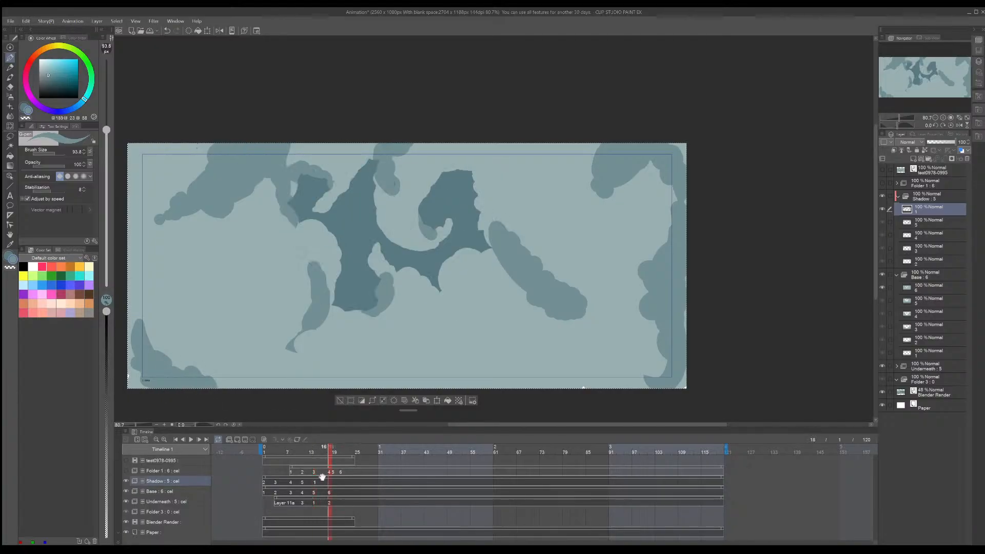
pyautogui.click(229, 440)
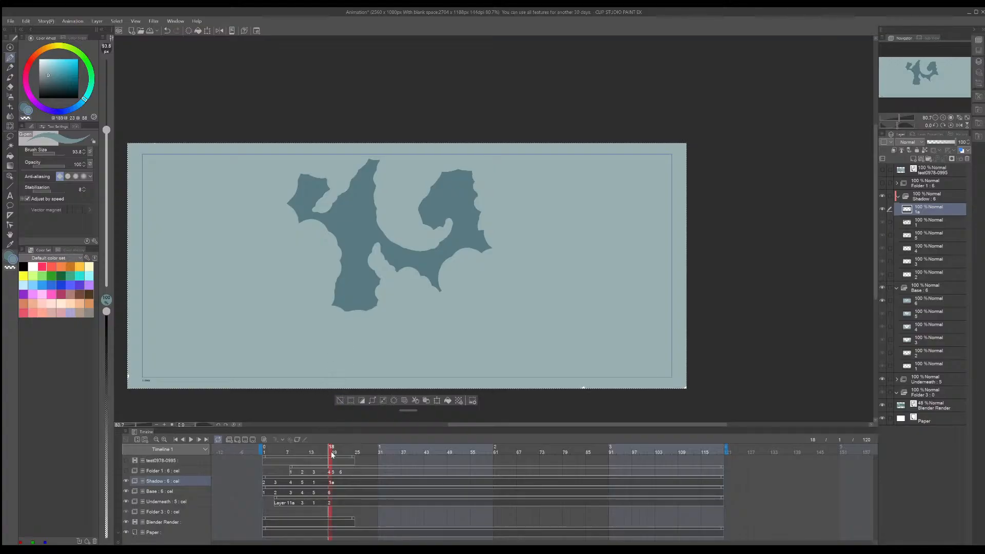
pyautogui.click(315, 482)
pyautogui.click(330, 482)
pyautogui.press('k')
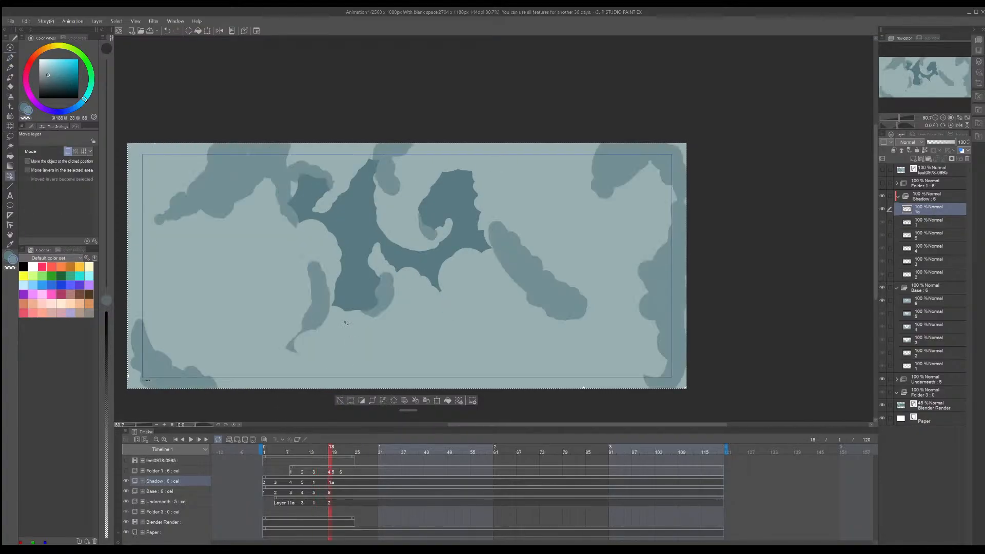
pyautogui.hotkey('ctrl', 'z')
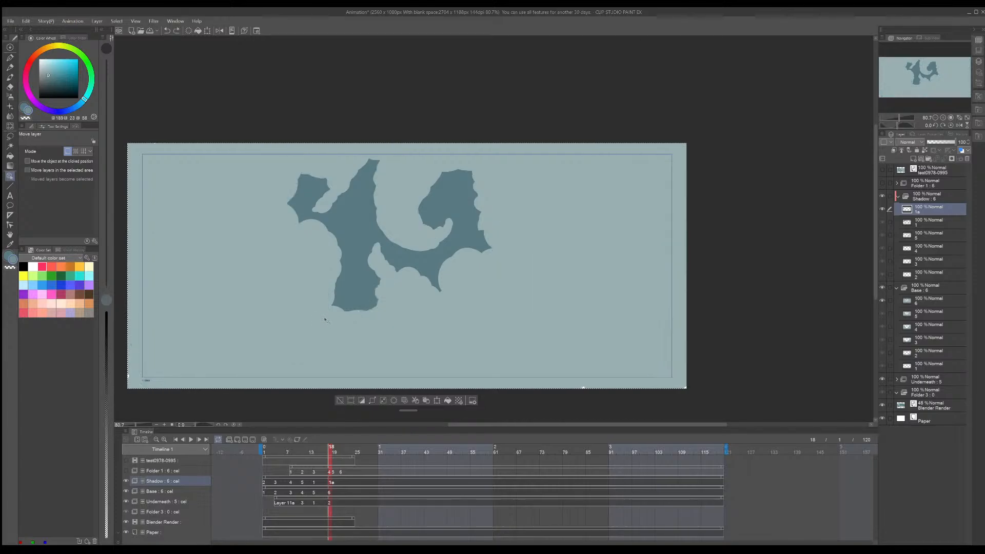
pyautogui.hotkey('ctrl', 'y')
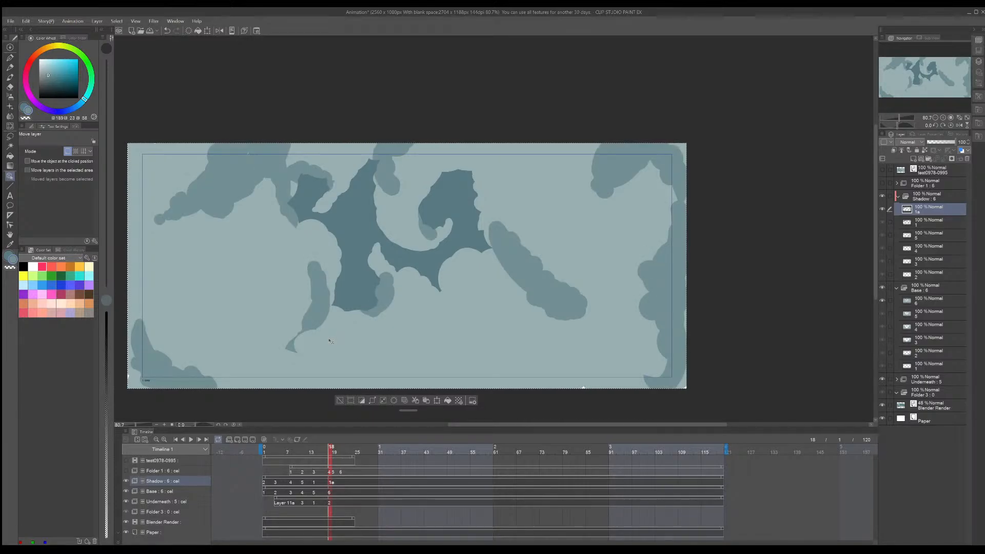
# Step: Wrap mid-teal shadow around the dark opening's lower tip, taper its wisp, and connect the diagonal shadow to the opening's right curl
pyautogui.press('p')
pyautogui.moveTo(336, 321)
pyautogui.mouseDown()
pyautogui.moveTo(334, 265)
pyautogui.moveTo(369, 321)
pyautogui.mouseUp()
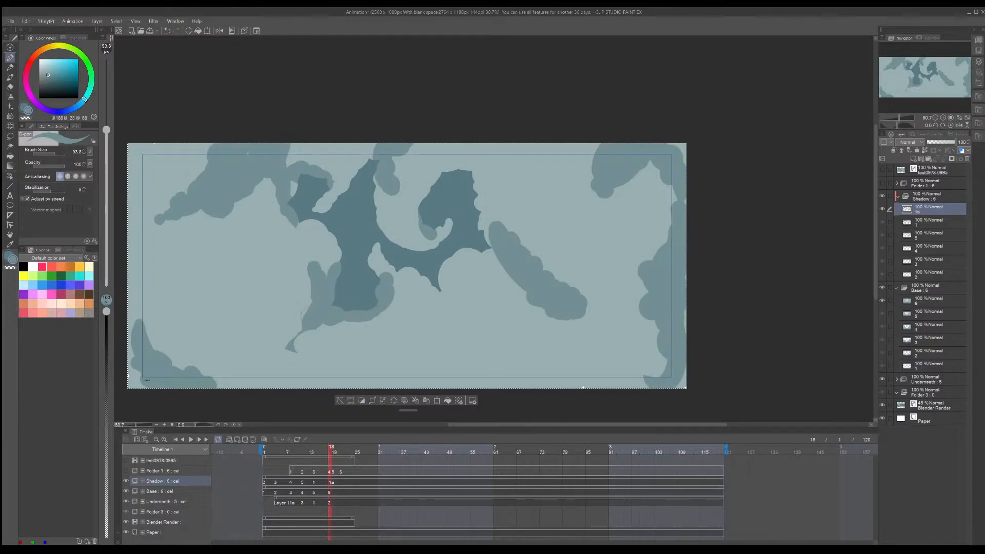
pyautogui.press('c')
pyautogui.moveTo(314, 268)
pyautogui.mouseDown()
pyautogui.moveTo(293, 350)
pyautogui.moveTo(293, 333)
pyautogui.mouseUp()
pyautogui.press('c')
pyautogui.moveTo(485, 218)
pyautogui.mouseDown()
pyautogui.moveTo(490, 262)
pyautogui.moveTo(485, 210)
pyautogui.moveTo(420, 241)
pyautogui.moveTo(441, 192)
pyautogui.mouseUp()
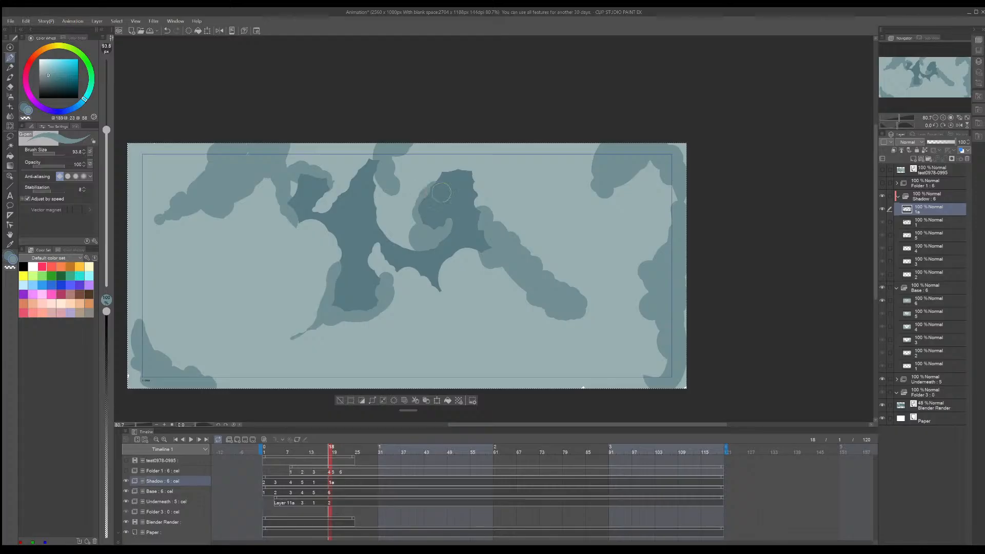
# Step: Reshape the shadow along the central dark branch's inner edge and ring the upper-left dark patch with mid-teal shadow
pyautogui.moveTo(384, 184)
pyautogui.mouseDown()
pyautogui.moveTo(379, 218)
pyautogui.moveTo(395, 183)
pyautogui.moveTo(370, 198)
pyautogui.moveTo(389, 191)
pyautogui.mouseUp()
pyautogui.press('c')
pyautogui.press('c')
pyautogui.press('c')
pyautogui.press('c')
pyautogui.moveTo(315, 208)
pyautogui.mouseDown()
pyautogui.moveTo(321, 183)
pyautogui.moveTo(335, 200)
pyautogui.moveTo(308, 232)
pyautogui.mouseUp()
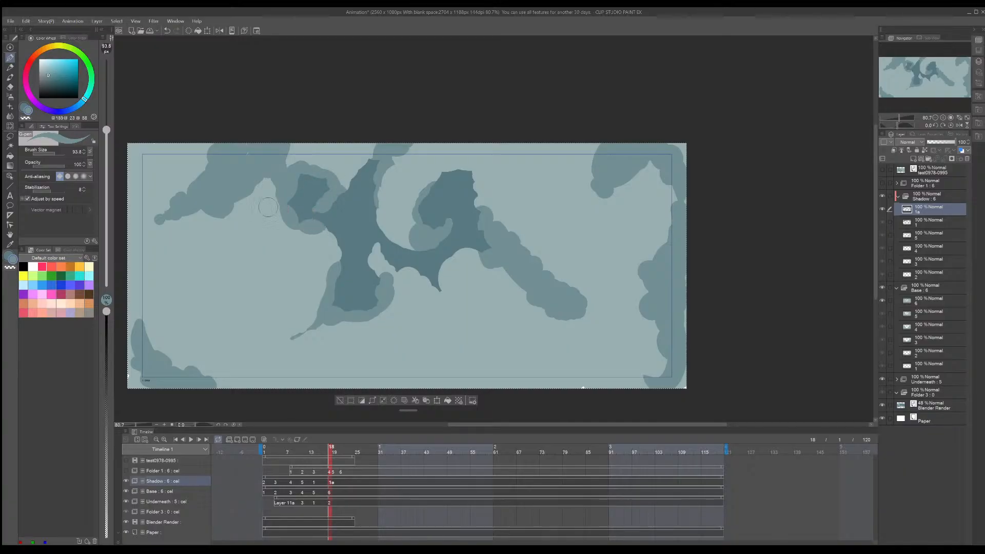
# Step: Erase the large upper-left shadow down to a pointed, scalloped fringe around the upper-left dark patch
pyautogui.press('c')
pyautogui.moveTo(160, 218)
pyautogui.mouseDown()
pyautogui.moveTo(215, 164)
pyautogui.moveTo(212, 218)
pyautogui.moveTo(239, 197)
pyautogui.moveTo(256, 204)
pyautogui.moveTo(208, 211)
pyautogui.mouseUp()
pyautogui.press('c')
pyautogui.moveTo(218, 211)
pyautogui.mouseDown()
pyautogui.moveTo(242, 201)
pyautogui.moveTo(245, 174)
pyautogui.moveTo(212, 149)
pyautogui.mouseUp()
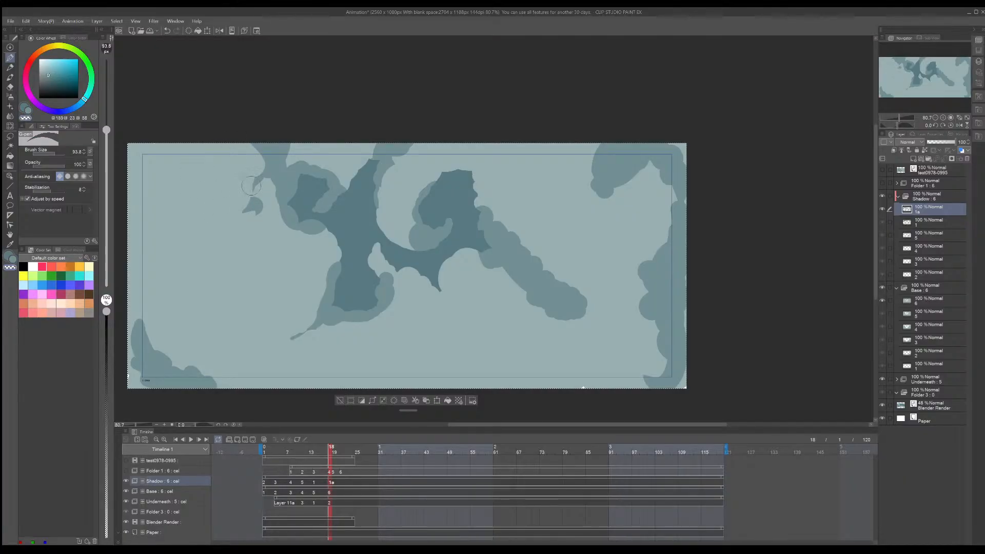
pyautogui.moveTo(251, 186)
pyautogui.mouseDown()
pyautogui.moveTo(259, 205)
pyautogui.moveTo(272, 203)
pyautogui.moveTo(246, 218)
pyautogui.moveTo(237, 211)
pyautogui.moveTo(256, 197)
pyautogui.moveTo(262, 141)
pyautogui.moveTo(286, 144)
pyautogui.mouseUp()
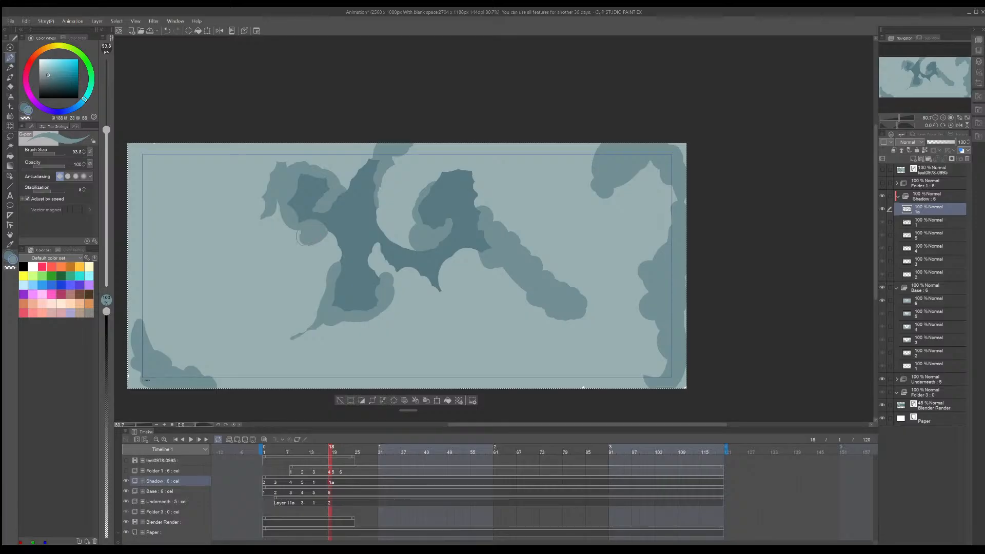
pyautogui.moveTo(316, 230); pyautogui.dragTo(305, 234)
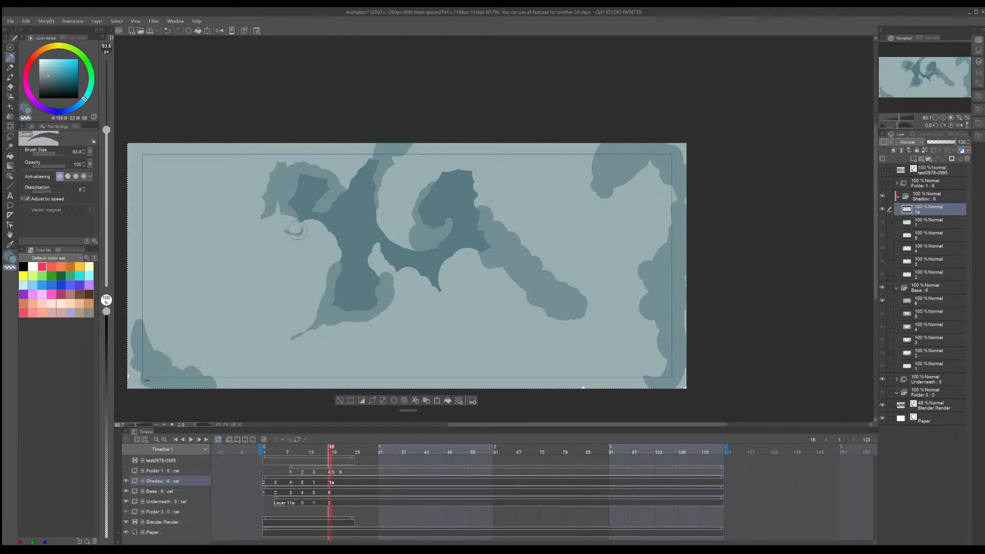
pyautogui.moveTo(278, 217); pyautogui.dragTo(287, 226)
pyautogui.keyDown('alt'); pyautogui.click(178, 163); pyautogui.keyUp('alt')
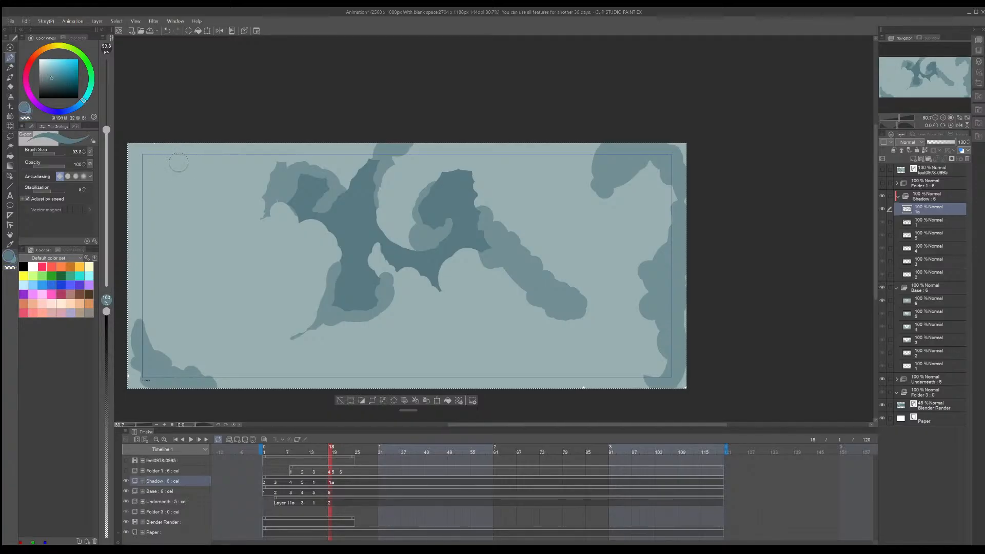
pyautogui.moveTo(178, 162)
pyautogui.mouseDown()
pyautogui.moveTo(191, 155)
pyautogui.moveTo(175, 157)
pyautogui.moveTo(185, 161)
pyautogui.mouseUp()
pyautogui.hotkey('ctrl', 'space')
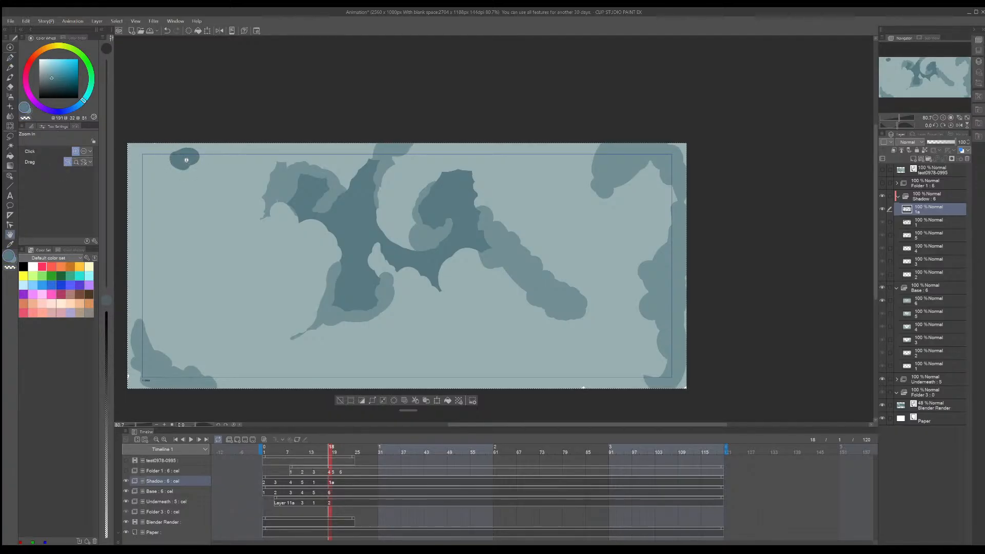
pyautogui.hotkey('ctrl', 'z')
# Step: Clear the selection, then paint a mid-teal cloud shadow in the canvas's upper-left corner and scallop its lower edge with transparent strokes
pyautogui.hotkey('ctrl', 'd')
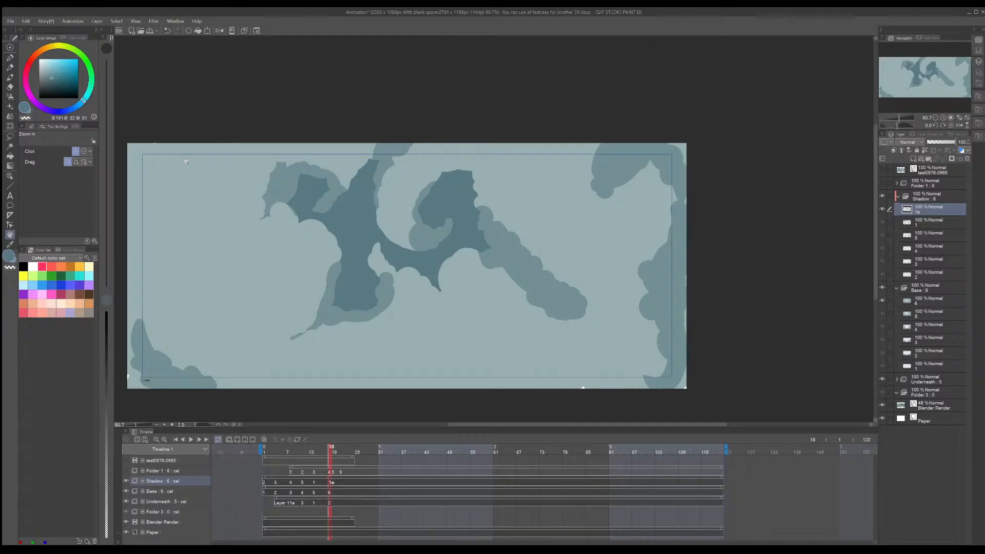
pyautogui.press('x')
pyautogui.moveTo(186, 161)
pyautogui.keyDown('ctrl'); pyautogui.mouseDown()
pyautogui.moveTo(178, 156)
pyautogui.moveTo(198, 162)
pyautogui.moveTo(171, 146)
pyautogui.moveTo(159, 163)
pyautogui.moveTo(197, 123)
pyautogui.mouseUp(); pyautogui.keyUp('ctrl')
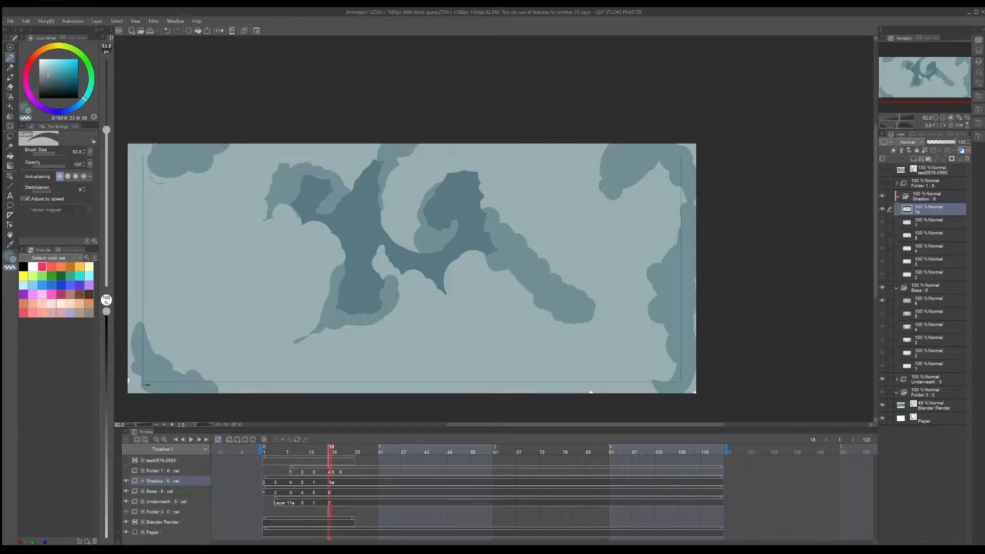
pyautogui.moveTo(154, 176)
pyautogui.mouseDown()
pyautogui.moveTo(165, 184)
pyautogui.moveTo(208, 177)
pyautogui.moveTo(218, 166)
pyautogui.moveTo(231, 197)
pyautogui.mouseUp()
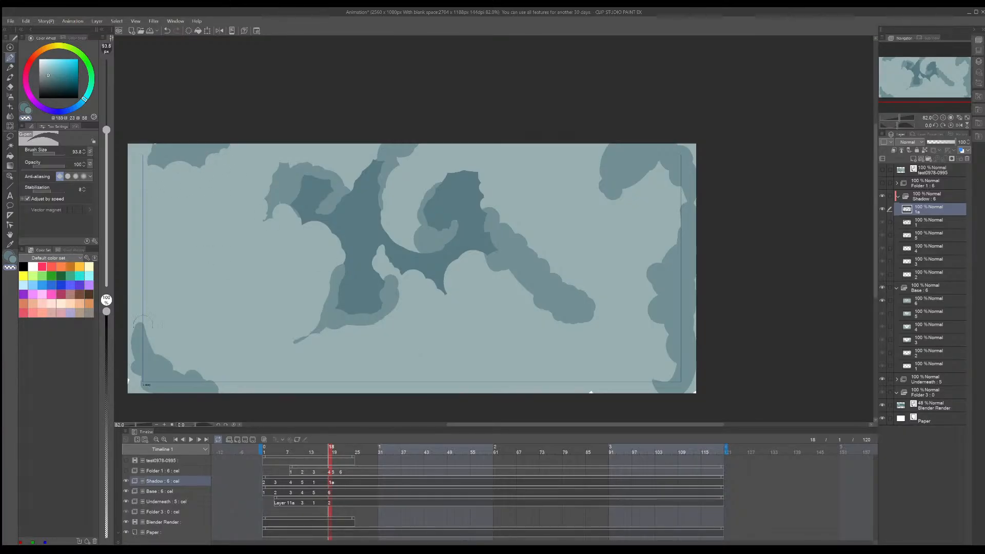
# Step: Enlarge the lower-left corner shadow on frame 18 and carve its upper and right edges into concave scallops
pyautogui.press('x')
pyautogui.moveTo(147, 318)
pyautogui.mouseDown()
pyautogui.moveTo(154, 343)
pyautogui.moveTo(216, 380)
pyautogui.moveTo(213, 359)
pyautogui.moveTo(151, 312)
pyautogui.moveTo(151, 298)
pyautogui.moveTo(140, 331)
pyautogui.moveTo(140, 317)
pyautogui.mouseUp()
pyautogui.press('x')
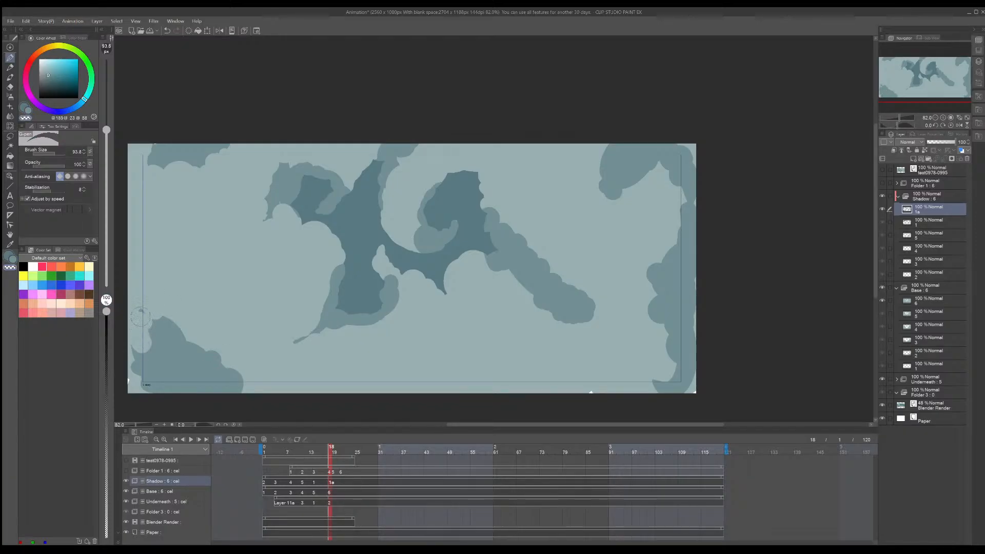
pyautogui.moveTo(208, 339)
pyautogui.mouseDown()
pyautogui.moveTo(192, 325)
pyautogui.moveTo(241, 375)
pyautogui.mouseUp()
pyautogui.moveTo(195, 320)
pyautogui.mouseDown()
pyautogui.moveTo(177, 326)
pyautogui.moveTo(164, 314)
pyautogui.mouseUp()
pyautogui.moveTo(216, 339)
pyautogui.mouseDown()
pyautogui.moveTo(247, 382)
pyautogui.moveTo(228, 381)
pyautogui.moveTo(248, 393)
pyautogui.mouseUp()
pyautogui.press('x')
pyautogui.press('x')
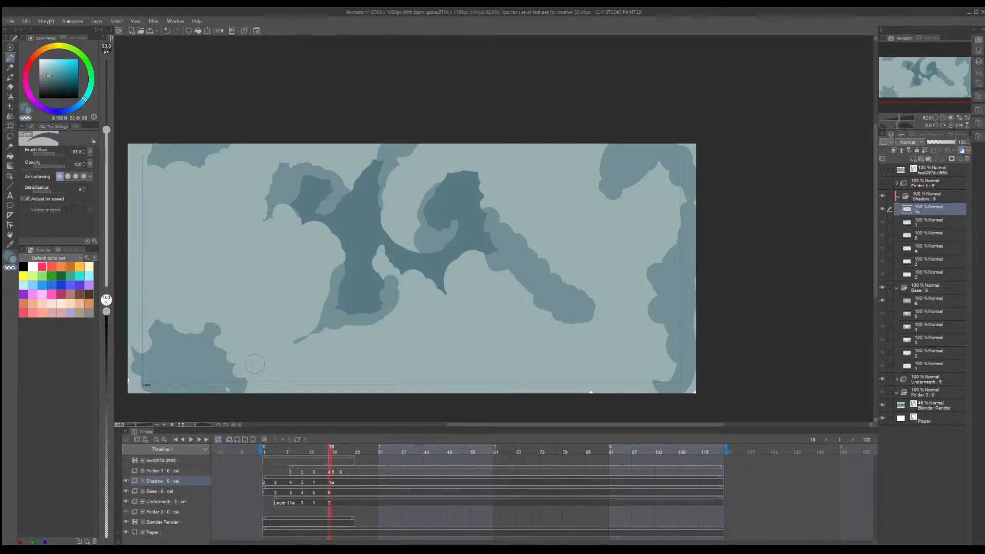
pyautogui.press('x')
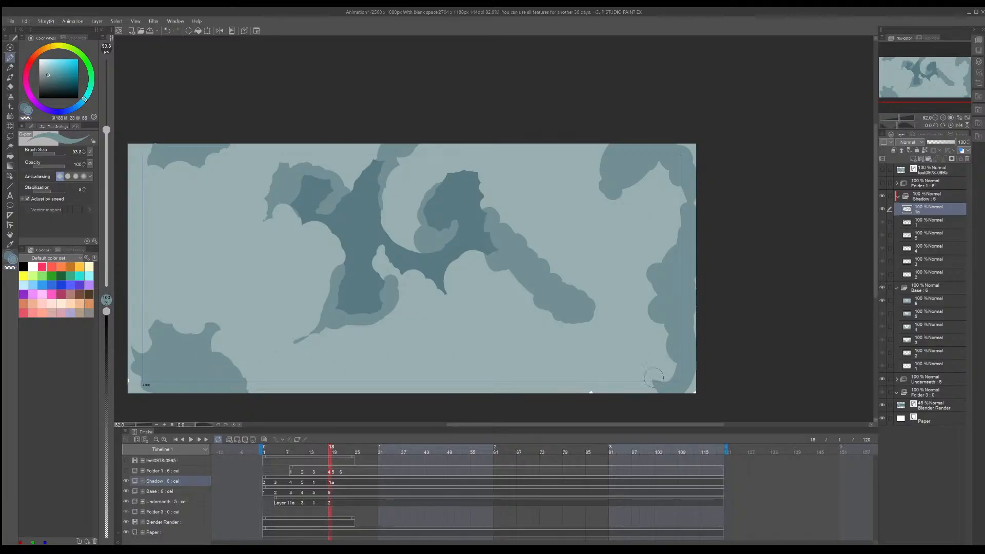
# Step: Compare frame 18 with the frame 14 cel, then thin the diagonal shadow right of the opening with transparent strokes along both edges
pyautogui.press(',')
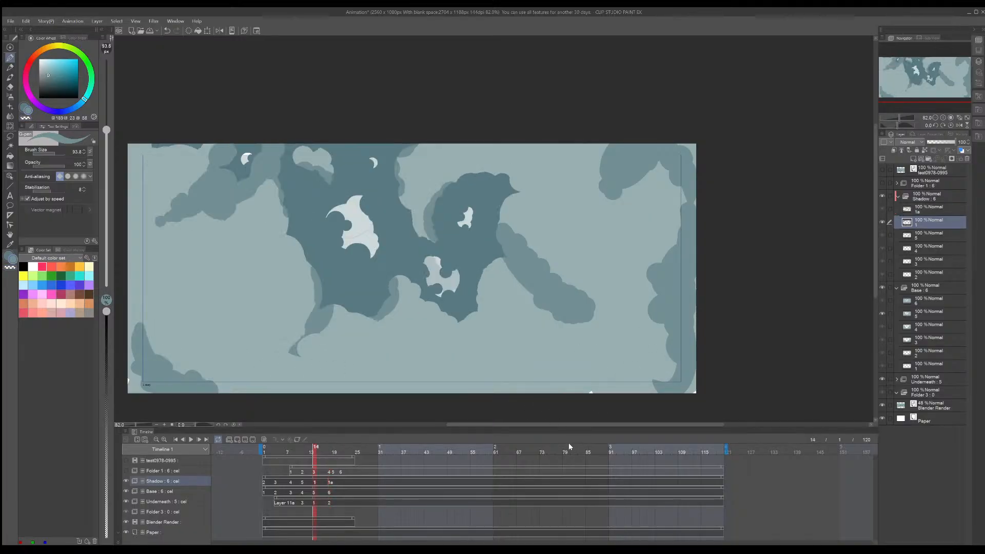
pyautogui.press('.')
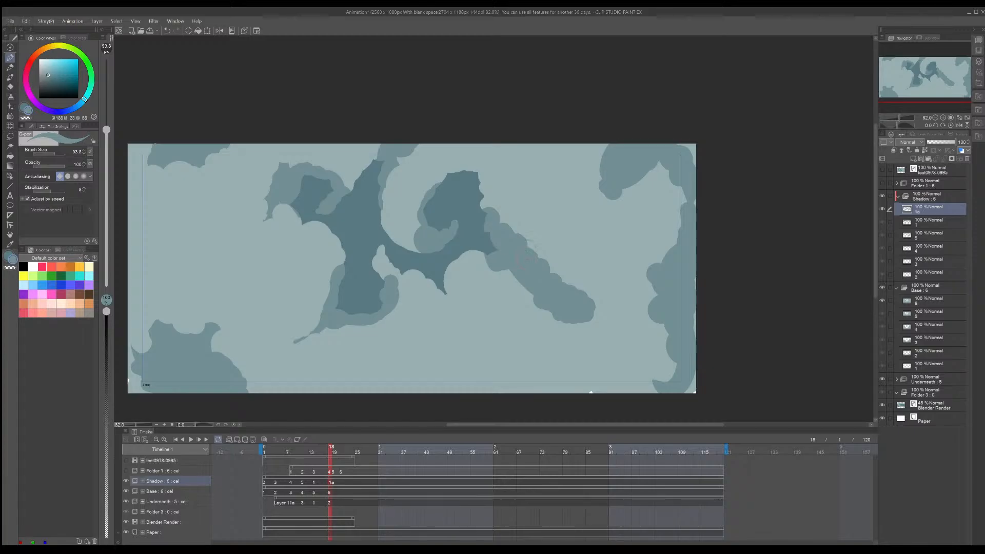
pyautogui.press('x')
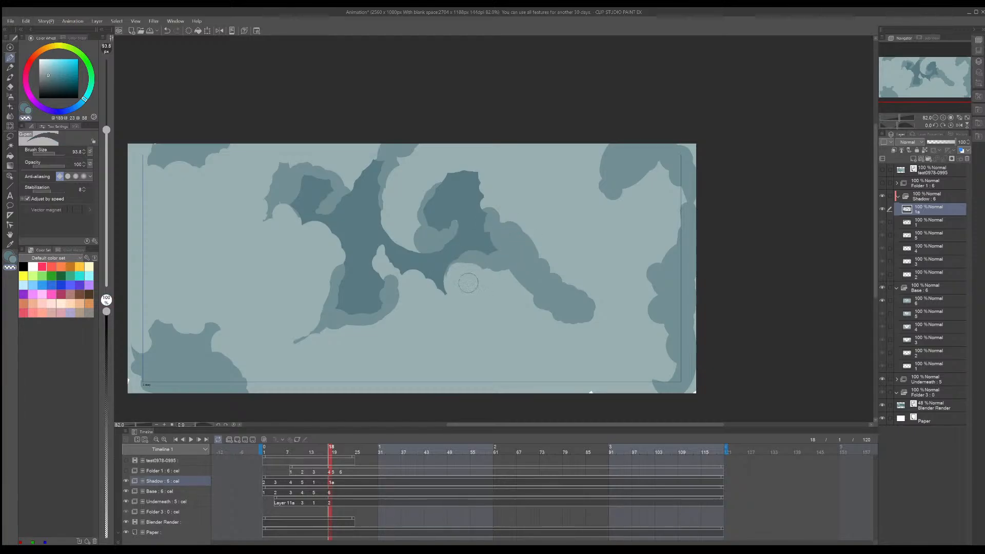
pyautogui.press('x')
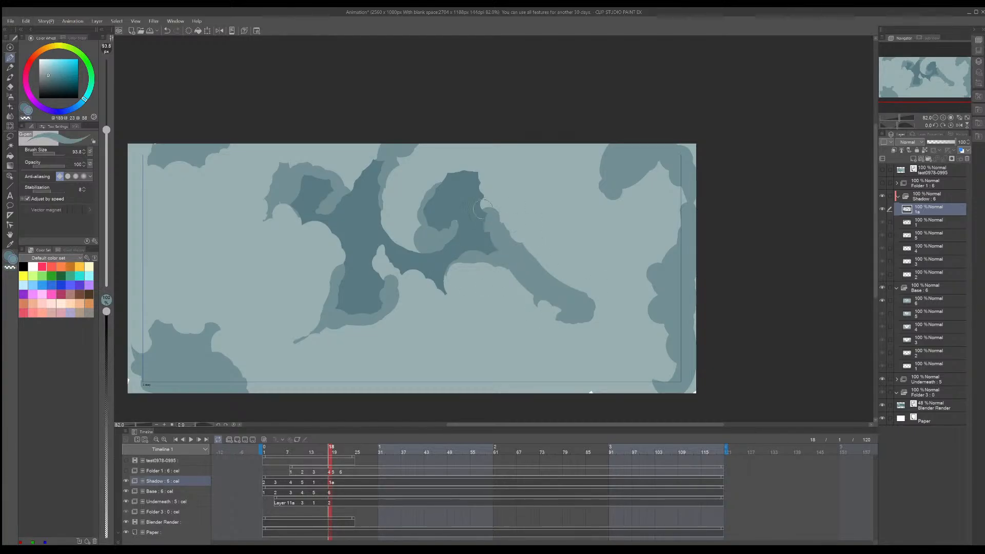
pyautogui.moveTo(483, 209)
pyautogui.mouseDown()
pyautogui.moveTo(531, 252)
pyautogui.moveTo(528, 263)
pyautogui.moveTo(514, 233)
pyautogui.mouseUp()
pyautogui.press('c')
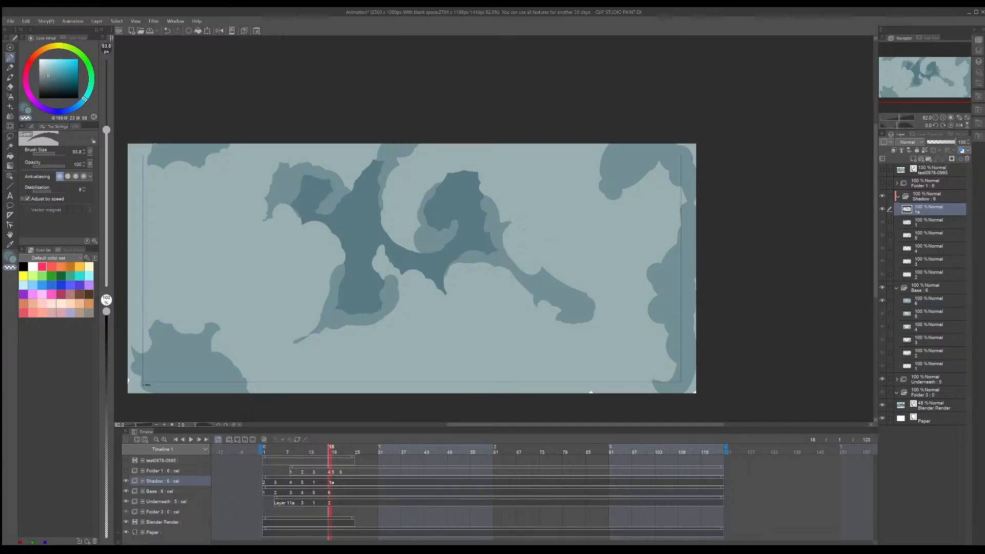
# Step: Erase the rest of the diagonal shadow back to a short point and round out the shadow lobe beside the opening
pyautogui.moveTo(522, 288)
pyautogui.mouseDown()
pyautogui.moveTo(549, 296)
pyautogui.moveTo(559, 313)
pyautogui.mouseUp()
pyautogui.moveTo(503, 275); pyautogui.dragTo(518, 276)
pyautogui.moveTo(557, 304)
pyautogui.mouseDown()
pyautogui.moveTo(542, 264)
pyautogui.moveTo(587, 295)
pyautogui.mouseUp()
pyautogui.press('c')
pyautogui.moveTo(499, 214); pyautogui.dragTo(502, 224)
pyautogui.press('c')
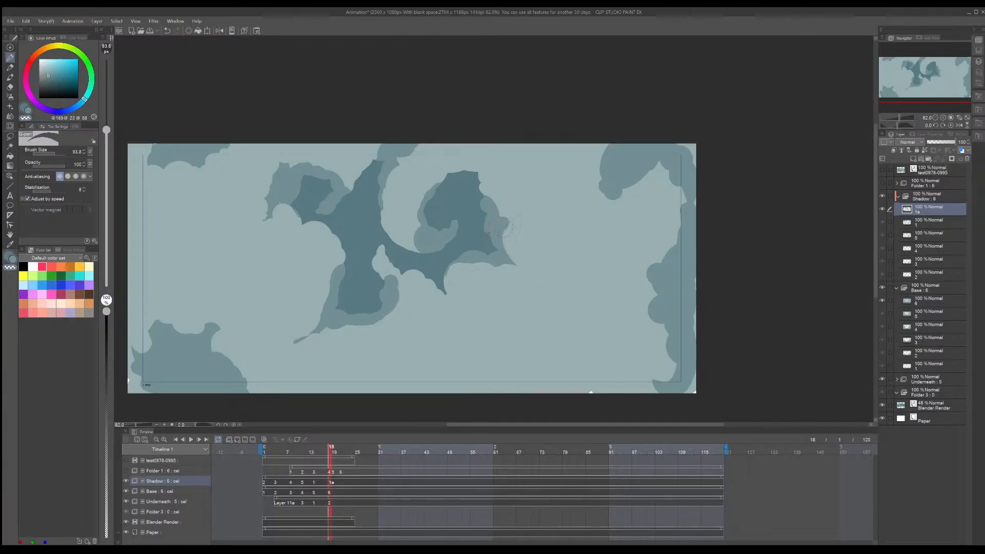
# Step: Extend the shadow around the left side of the right-hand curl and trim its lower edge with transparent strokes
pyautogui.press('c')
pyautogui.moveTo(412, 251)
pyautogui.mouseDown()
pyautogui.moveTo(425, 248)
pyautogui.moveTo(413, 242)
pyautogui.moveTo(416, 216)
pyautogui.moveTo(423, 235)
pyautogui.mouseUp()
pyautogui.press('c')
pyautogui.press('c')
pyautogui.press('c')
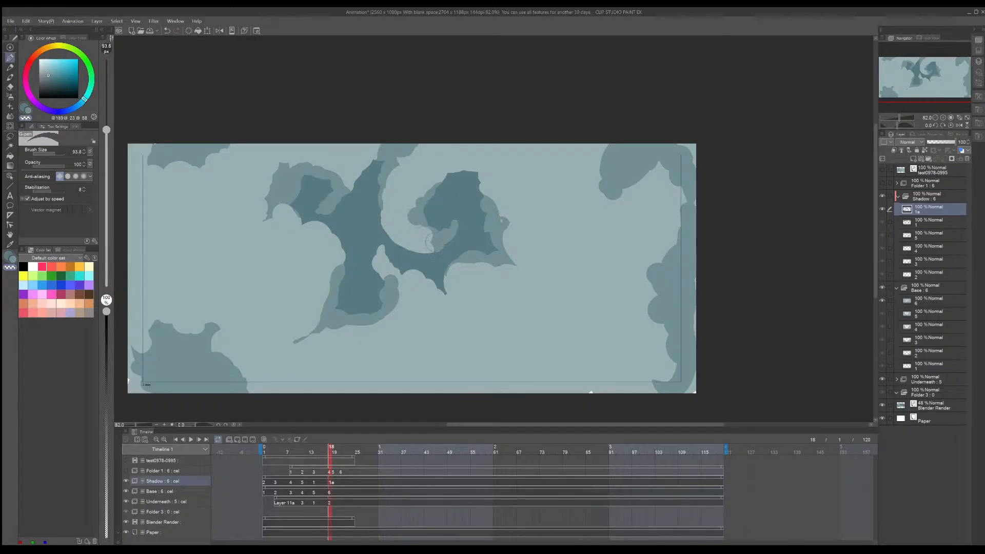
pyautogui.moveTo(615, 258); pyautogui.dragTo(567, 263, button='middle')
pyautogui.press('c')
pyautogui.moveTo(384, 229)
pyautogui.mouseDown()
pyautogui.moveTo(375, 242)
pyautogui.moveTo(388, 232)
pyautogui.moveTo(385, 257)
pyautogui.moveTo(393, 254)
pyautogui.mouseUp()
pyautogui.press('c')
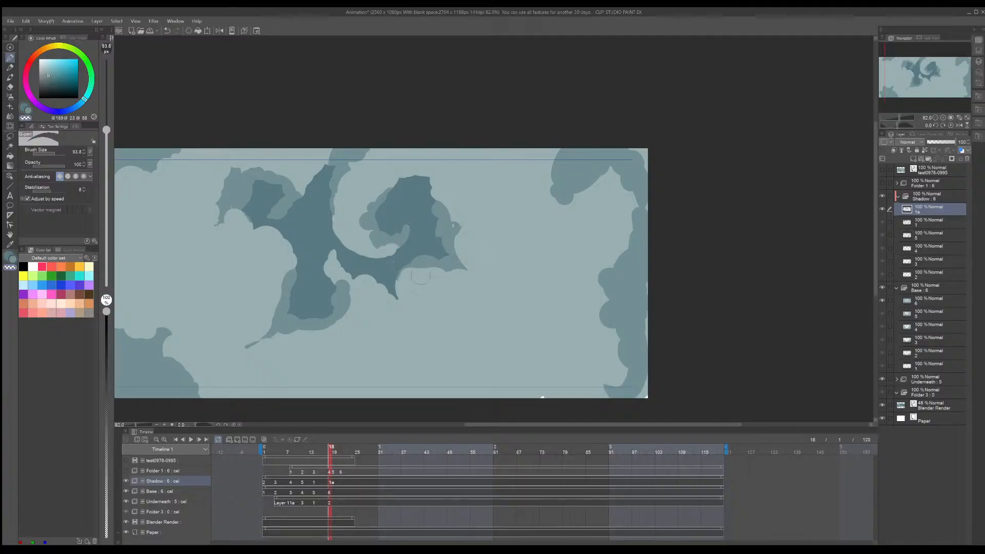
# Step: Extend the upper-right corner shadow on frame 18 toward the opening and carve its lower edge into concave scallops
pyautogui.moveTo(555, 270); pyautogui.dragTo(491, 268, button='middle')
pyautogui.press('c')
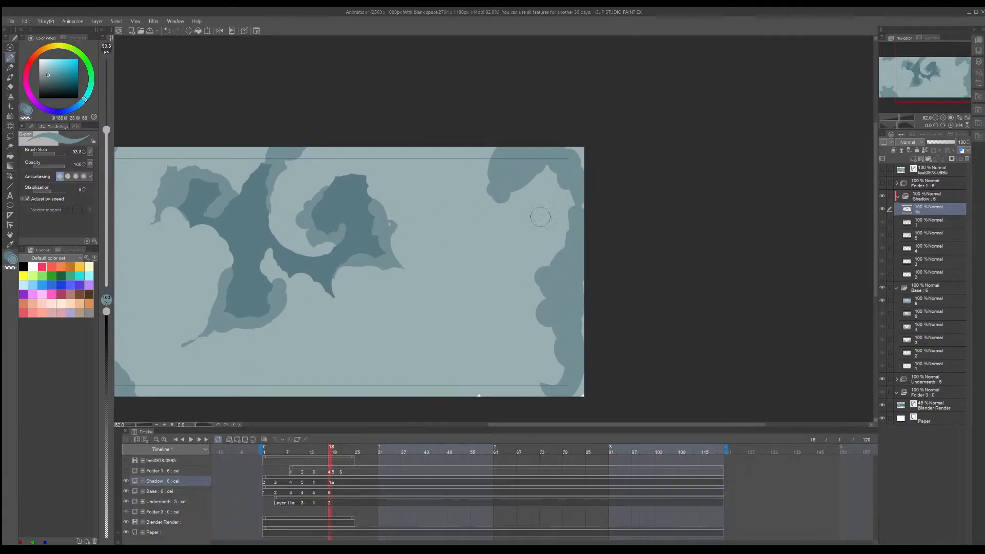
pyautogui.moveTo(498, 170)
pyautogui.mouseDown()
pyautogui.moveTo(475, 164)
pyautogui.moveTo(539, 177)
pyautogui.moveTo(485, 226)
pyautogui.moveTo(486, 174)
pyautogui.mouseUp()
pyautogui.press('c')
pyautogui.moveTo(490, 237)
pyautogui.mouseDown()
pyautogui.moveTo(467, 216)
pyautogui.moveTo(497, 222)
pyautogui.moveTo(492, 202)
pyautogui.moveTo(490, 211)
pyautogui.mouseUp()
pyautogui.moveTo(536, 186)
pyautogui.mouseDown()
pyautogui.moveTo(544, 177)
pyautogui.moveTo(554, 191)
pyautogui.mouseUp()
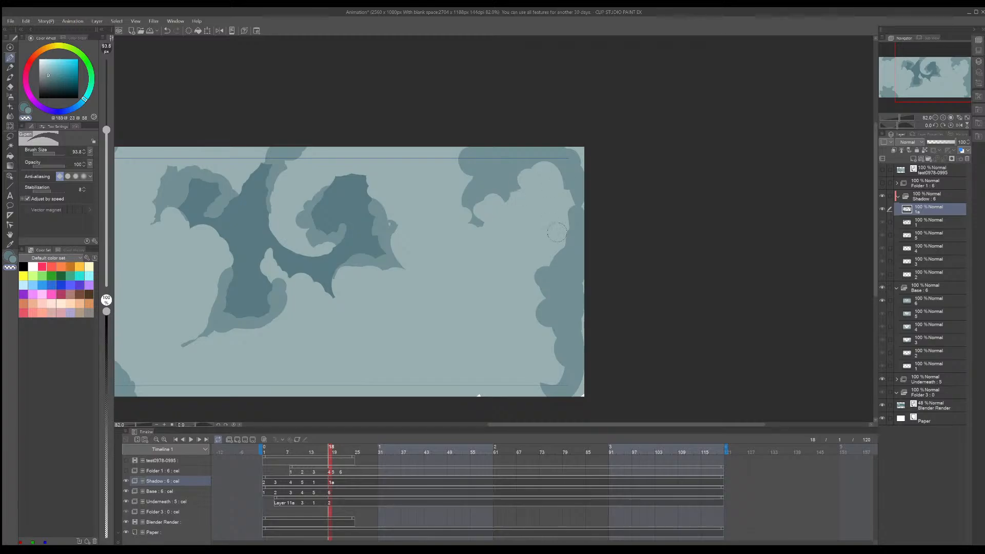
# Step: Carve a scallop above the right-edge shadow on frame 18 and extend its middle lobe inward
pyautogui.moveTo(570, 231); pyautogui.dragTo(560, 248)
pyautogui.press('c')
pyautogui.moveTo(539, 300)
pyautogui.mouseDown()
pyautogui.moveTo(522, 284)
pyautogui.moveTo(531, 317)
pyautogui.moveTo(509, 307)
pyautogui.moveTo(505, 292)
pyautogui.moveTo(522, 265)
pyautogui.mouseUp()
pyautogui.press('c')
pyautogui.press('c')
pyautogui.moveTo(519, 292); pyautogui.dragTo(506, 284)
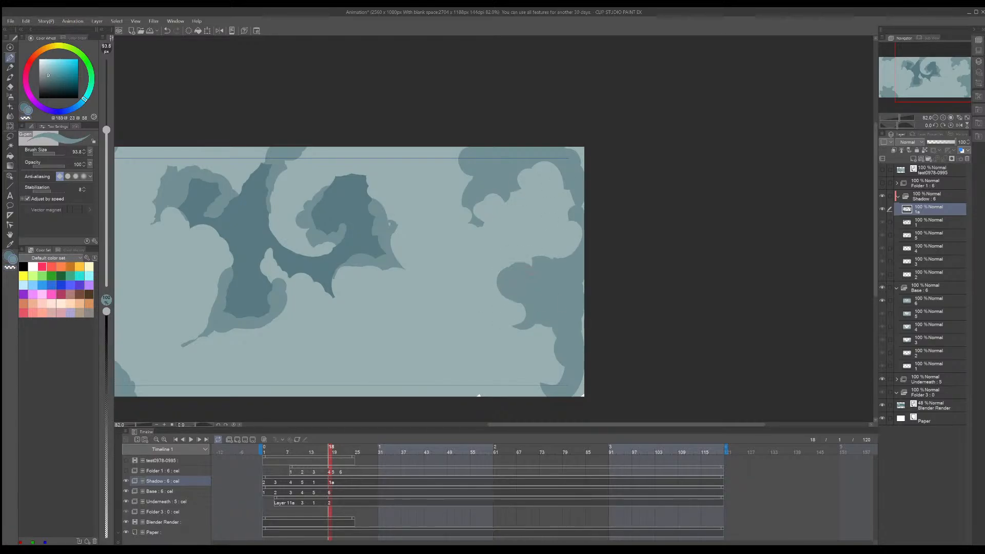
# Step: Trim the underside of the right-edge shadow lobe and widen the lower-right corner shadow with a scalloped upper edge
pyautogui.press('c')
pyautogui.moveTo(533, 329)
pyautogui.mouseDown()
pyautogui.moveTo(513, 305)
pyautogui.moveTo(510, 316)
pyautogui.moveTo(513, 300)
pyautogui.mouseUp()
pyautogui.press('c')
pyautogui.moveTo(548, 360)
pyautogui.mouseDown()
pyautogui.moveTo(536, 379)
pyautogui.moveTo(505, 382)
pyautogui.moveTo(547, 370)
pyautogui.moveTo(493, 354)
pyautogui.moveTo(479, 390)
pyautogui.moveTo(513, 355)
pyautogui.moveTo(557, 340)
pyautogui.moveTo(526, 336)
pyautogui.moveTo(502, 317)
pyautogui.moveTo(538, 341)
pyautogui.moveTo(521, 357)
pyautogui.moveTo(526, 323)
pyautogui.mouseUp()
pyautogui.press('c')
pyautogui.press('c')
pyautogui.press('c')
# Step: Play the animation from frame 1, then scrub through the cels to frame 14
pyautogui.scroll(-4, 531, 314)
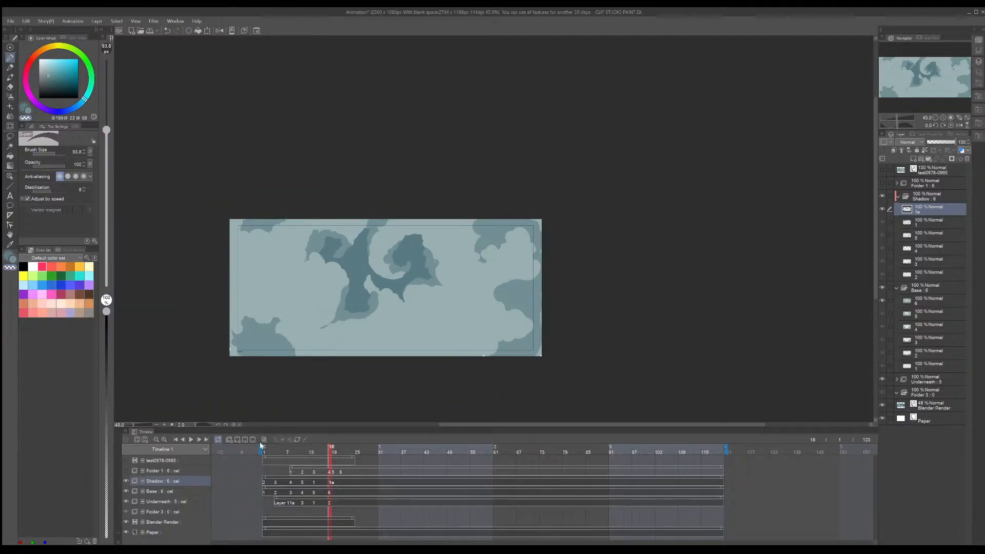
pyautogui.click(264, 446)
pyautogui.click(191, 440)
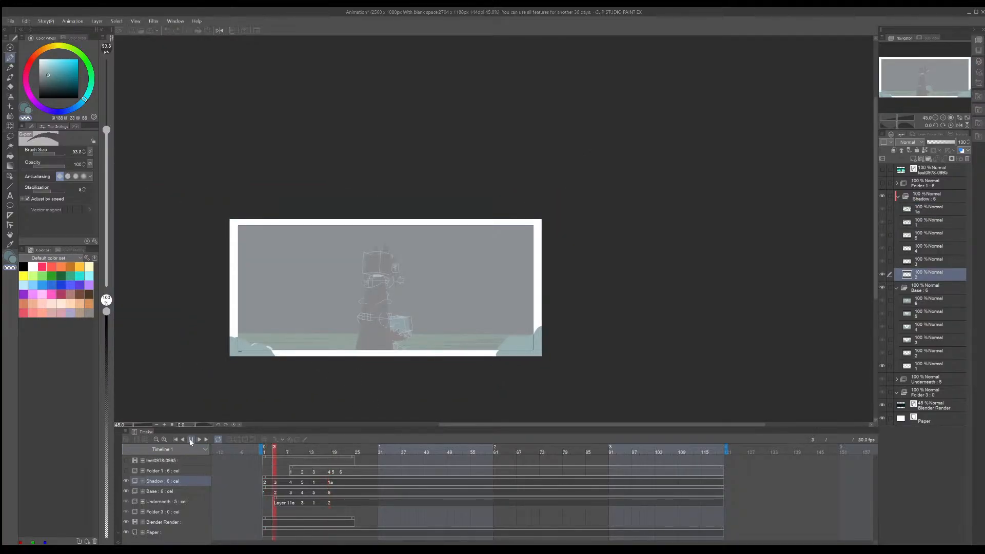
pyautogui.click(269, 452)
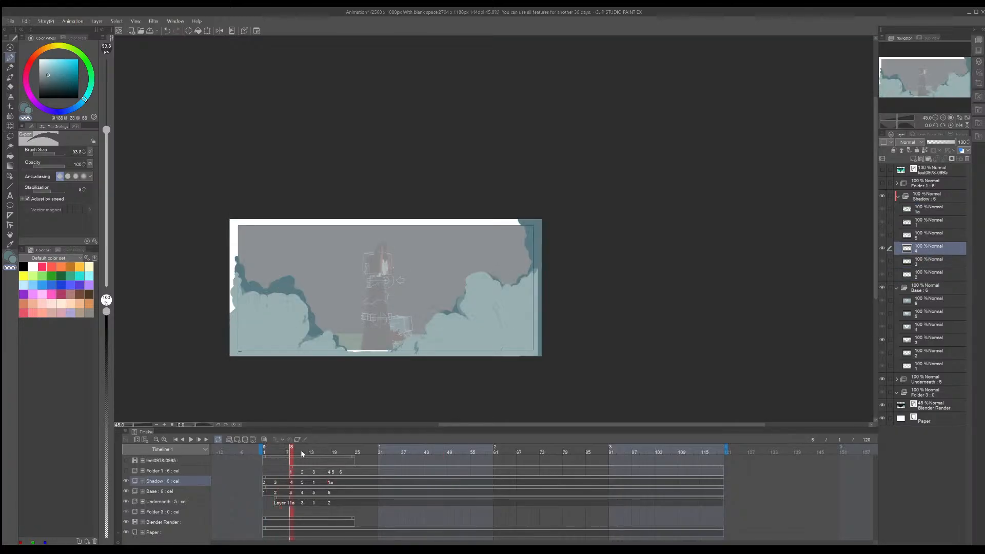
pyautogui.moveTo(310, 452)
pyautogui.mouseDown()
pyautogui.moveTo(298, 451)
pyautogui.moveTo(316, 451)
pyautogui.mouseUp()
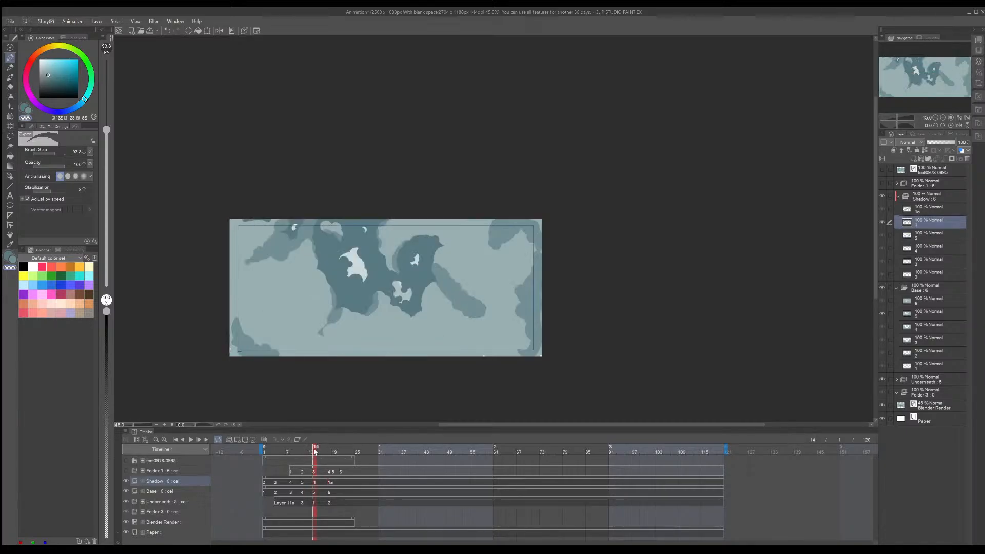
# Step: Thin the upper-left shadow on frame 14 into a scalloped, tapering point and trim the tip of the lower tail
pyautogui.scroll(2, 345, 336)
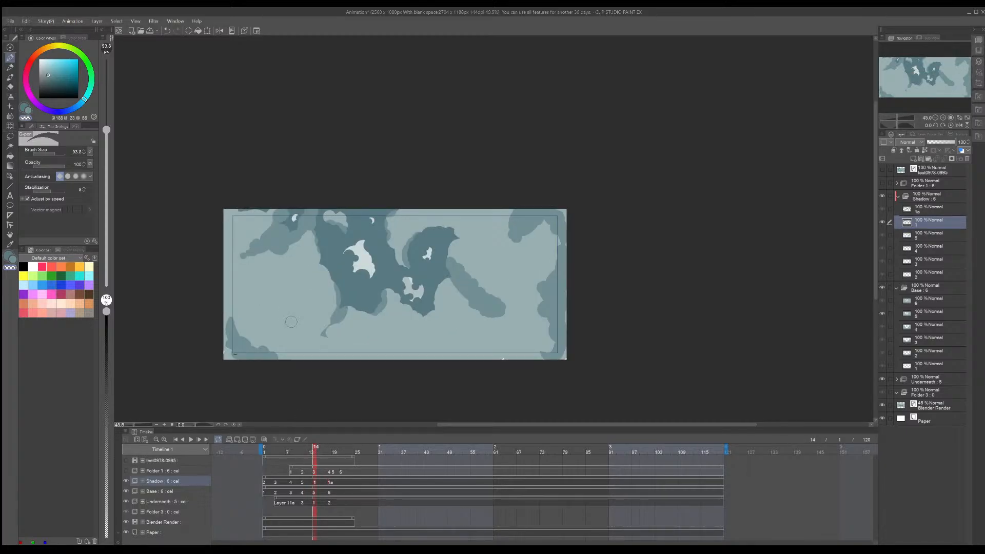
pyautogui.keyDown('alt'); pyautogui.click(227, 222); pyautogui.keyUp('alt')
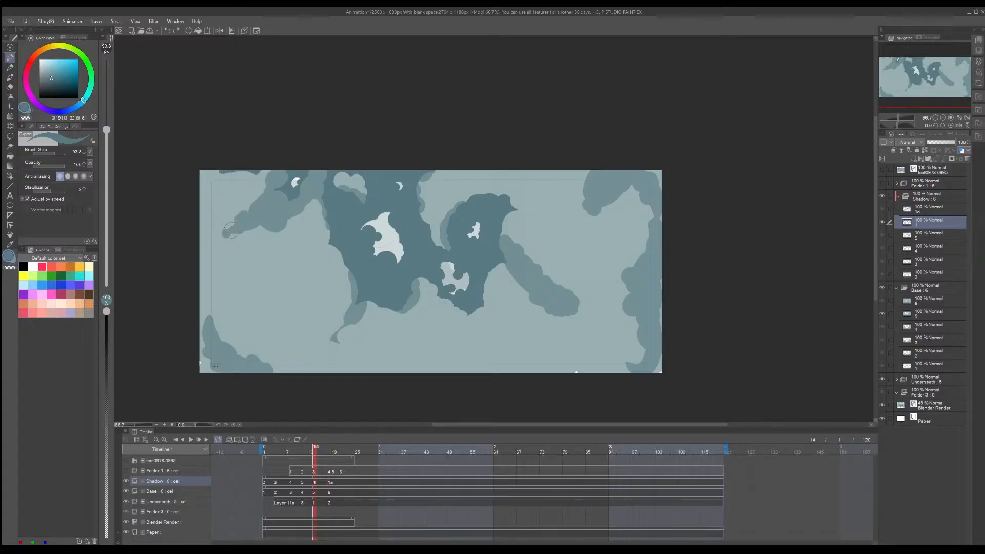
pyautogui.keyDown('alt'); pyautogui.click(224, 232); pyautogui.keyUp('alt')
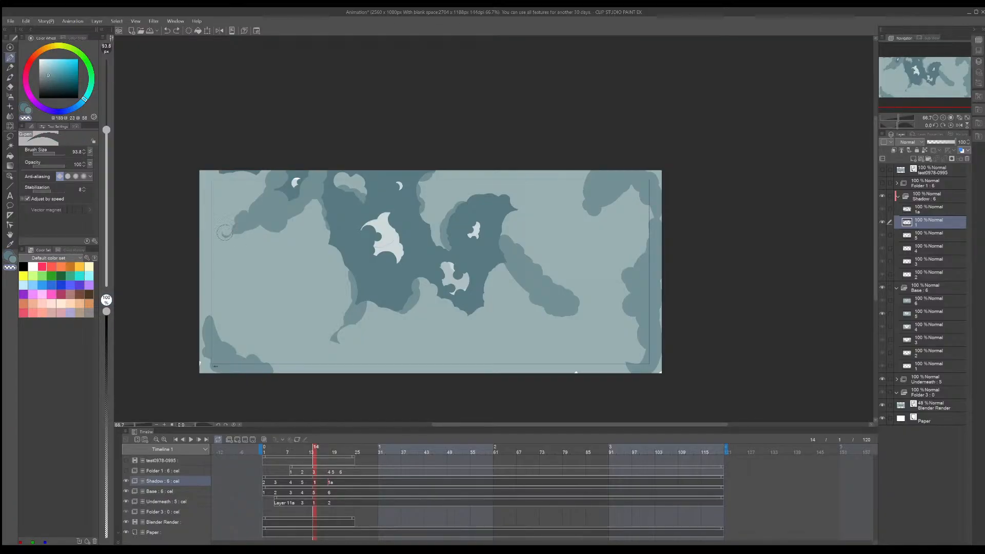
pyautogui.moveTo(248, 235)
pyautogui.mouseDown()
pyautogui.moveTo(258, 232)
pyautogui.moveTo(231, 222)
pyautogui.moveTo(253, 202)
pyautogui.moveTo(285, 221)
pyautogui.moveTo(317, 216)
pyautogui.mouseUp()
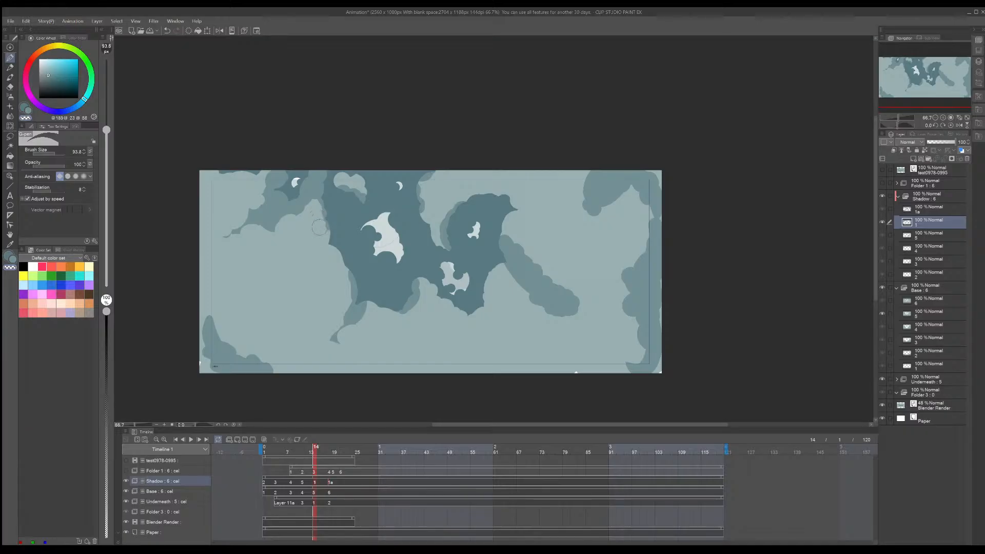
pyautogui.moveTo(338, 341); pyautogui.dragTo(335, 342)
# Step: Erase the diagonal shadow on frame 14 back to a short point and scallop the upper-right corner shadow
pyautogui.moveTo(521, 312)
pyautogui.mouseDown()
pyautogui.moveTo(545, 304)
pyautogui.moveTo(504, 275)
pyautogui.moveTo(516, 286)
pyautogui.mouseUp()
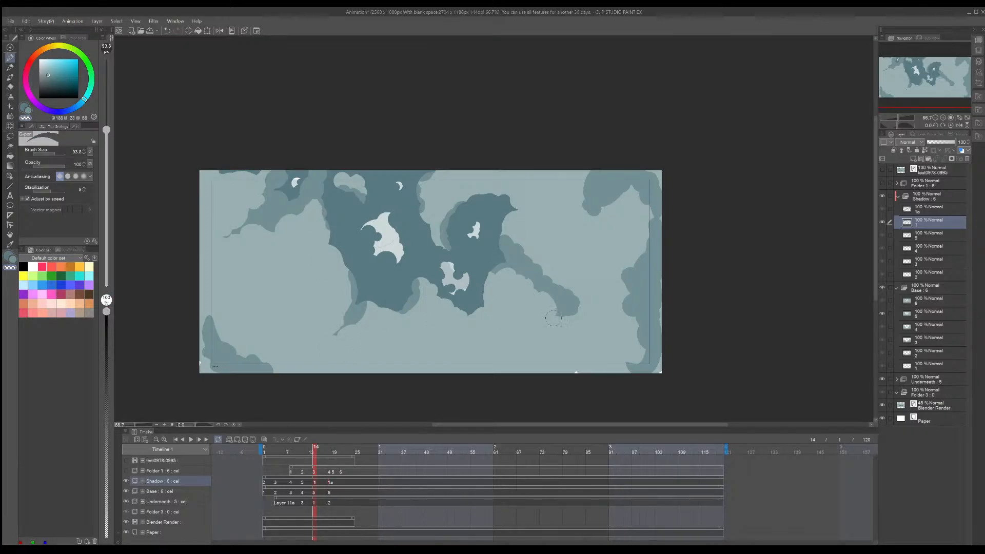
pyautogui.moveTo(560, 316)
pyautogui.mouseDown()
pyautogui.moveTo(562, 289)
pyautogui.moveTo(535, 266)
pyautogui.moveTo(568, 323)
pyautogui.mouseUp()
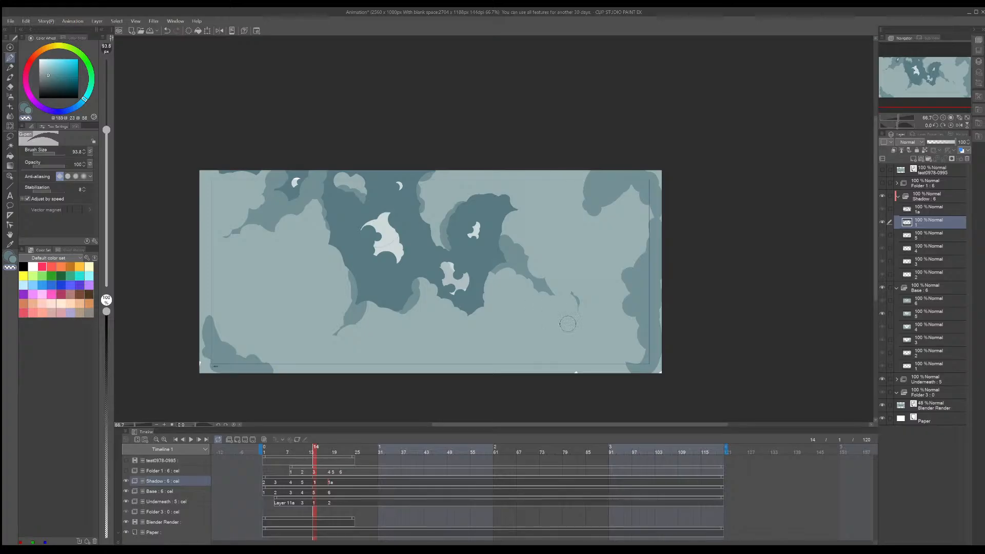
pyautogui.moveTo(610, 210)
pyautogui.mouseDown()
pyautogui.moveTo(598, 216)
pyautogui.moveTo(583, 198)
pyautogui.moveTo(582, 216)
pyautogui.moveTo(577, 198)
pyautogui.moveTo(600, 173)
pyautogui.mouseUp()
# Step: Carve scallops into the right-edge shadow on frame 14 and enlarge the lower-right corner shadow into a rounded lobe
pyautogui.moveTo(631, 316); pyautogui.dragTo(643, 312)
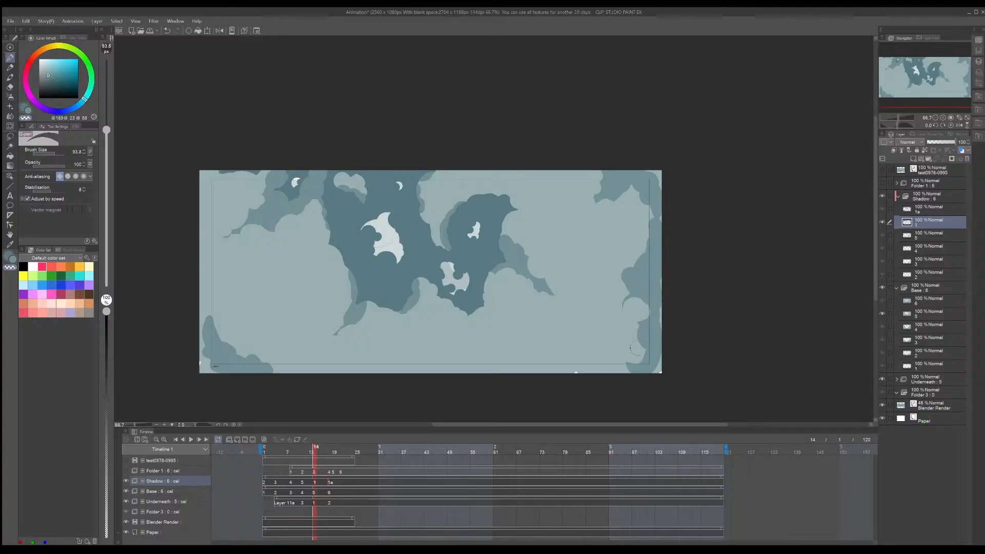
pyautogui.press('c')
pyautogui.moveTo(636, 351)
pyautogui.mouseDown()
pyautogui.moveTo(624, 361)
pyautogui.moveTo(637, 338)
pyautogui.moveTo(630, 328)
pyautogui.moveTo(609, 361)
pyautogui.mouseUp()
pyautogui.press('c')
pyautogui.moveTo(632, 323); pyautogui.dragTo(643, 300)
pyautogui.press('c')
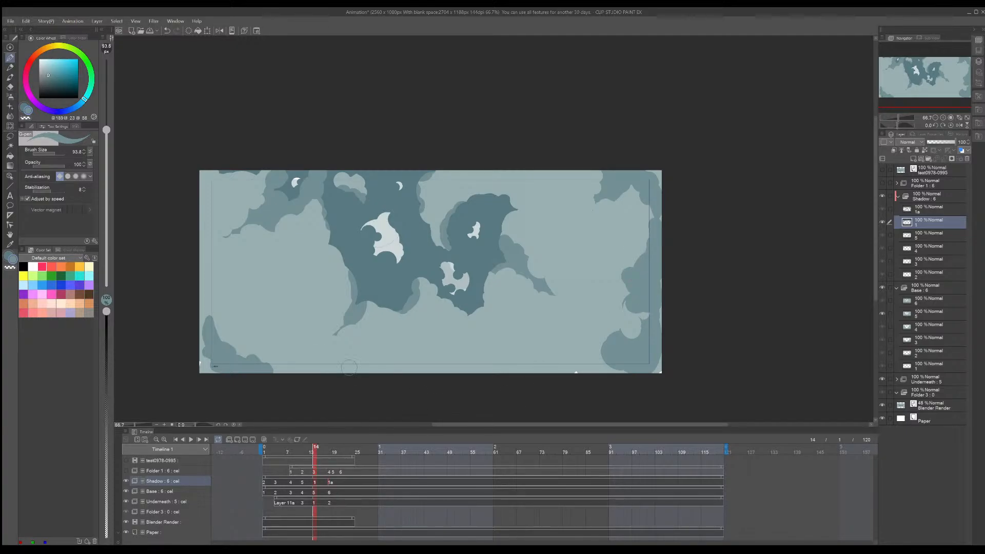
# Step: Try painting curl strokes inside the lower-left cloud with the large brush, then undo them
pyautogui.press('x')
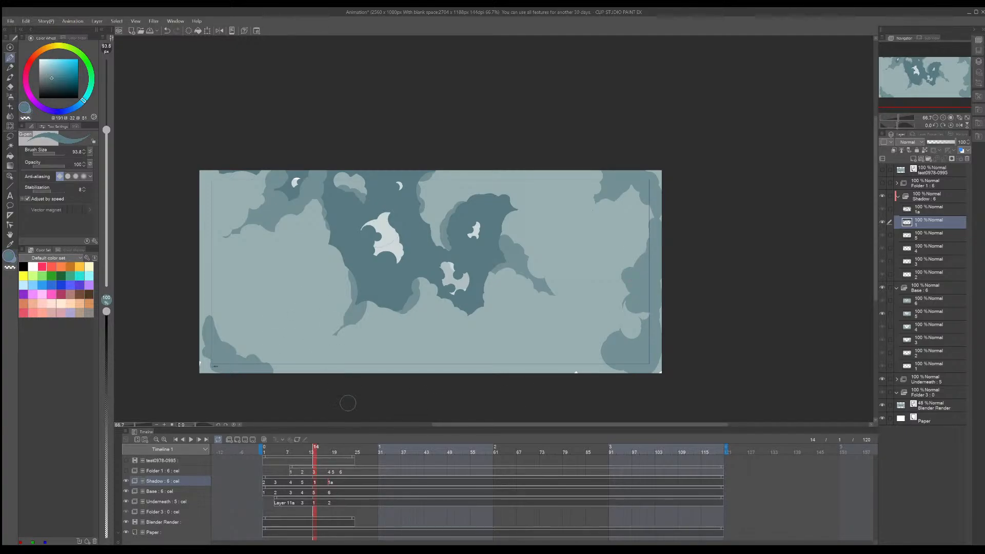
pyautogui.click(303, 449)
pyautogui.press('Right')
pyautogui.moveTo(292, 309); pyautogui.dragTo(264, 299)
pyautogui.press('c')
pyautogui.press('c')
pyautogui.moveTo(291, 301); pyautogui.dragTo(264, 303)
pyautogui.hotkey('ctrl', 'z')
pyautogui.hotkey('ctrl', 'z')
pyautogui.press('c')
# Step: Flip between frames 11 and 14 to compare the position of the curl detail in the lower-left cloud
pyautogui.press('Left')
pyautogui.press('Left')
pyautogui.press('Left')
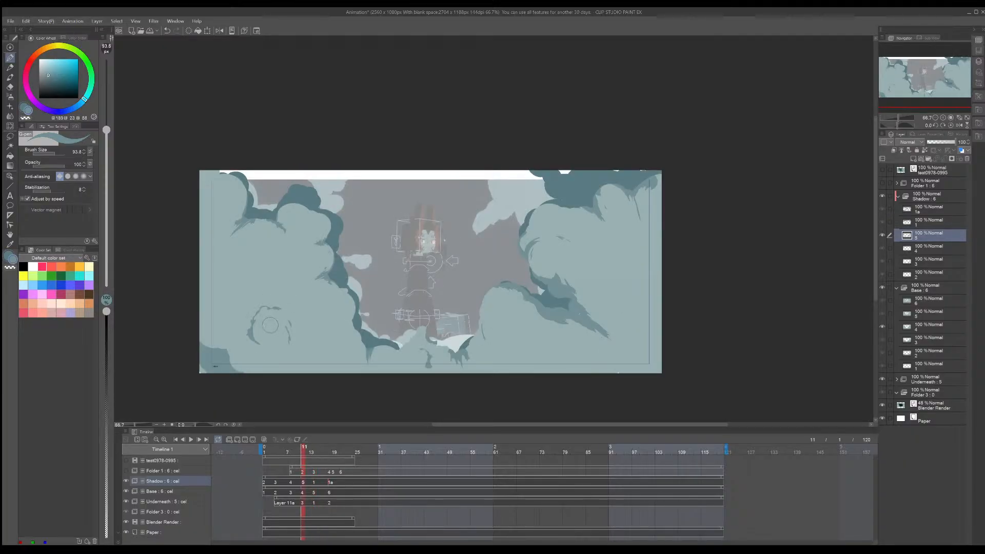
pyautogui.press('Right')
pyautogui.press('Right')
pyautogui.press('Right')
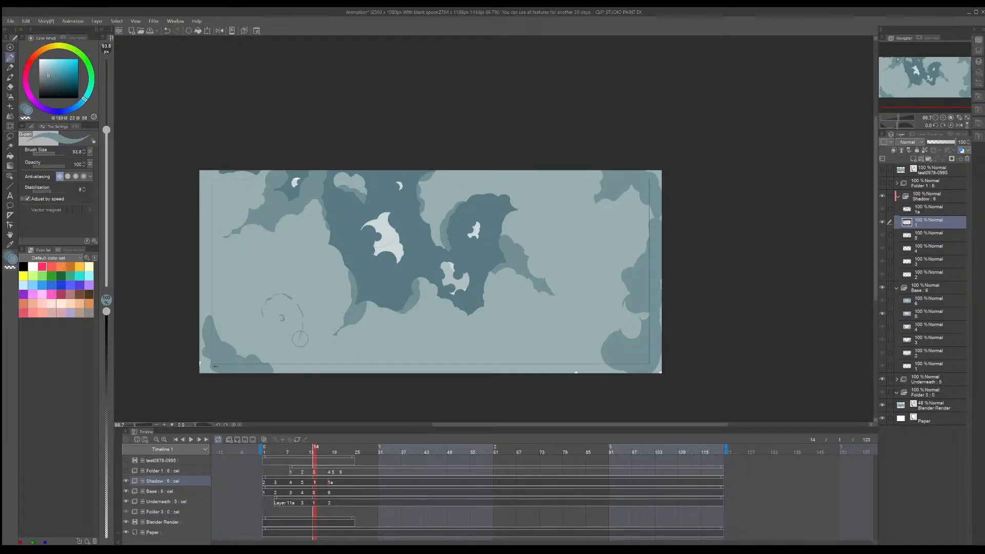
pyautogui.press('Left')
pyautogui.press('Left')
pyautogui.press('Left')
pyautogui.press('Right')
pyautogui.press('Right')
pyautogui.press('Right')
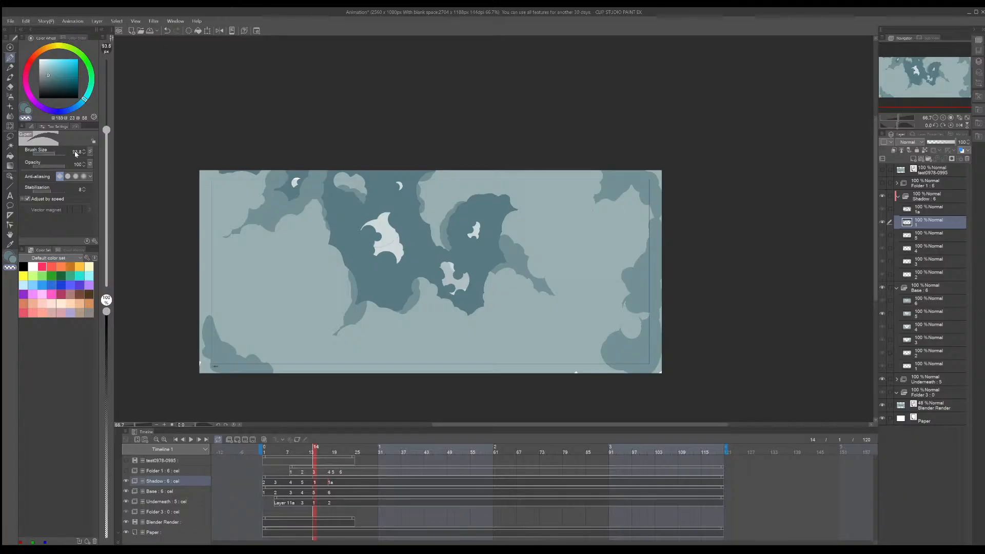
# Step: Set the brush size to 5 and sketch thin curl lines in the lower-left cloud on frame 14, checking against frame 11
pyautogui.write('5')
pyautogui.press('Return')
pyautogui.keyDown('alt'); pyautogui.click(296, 309); pyautogui.keyUp('alt')
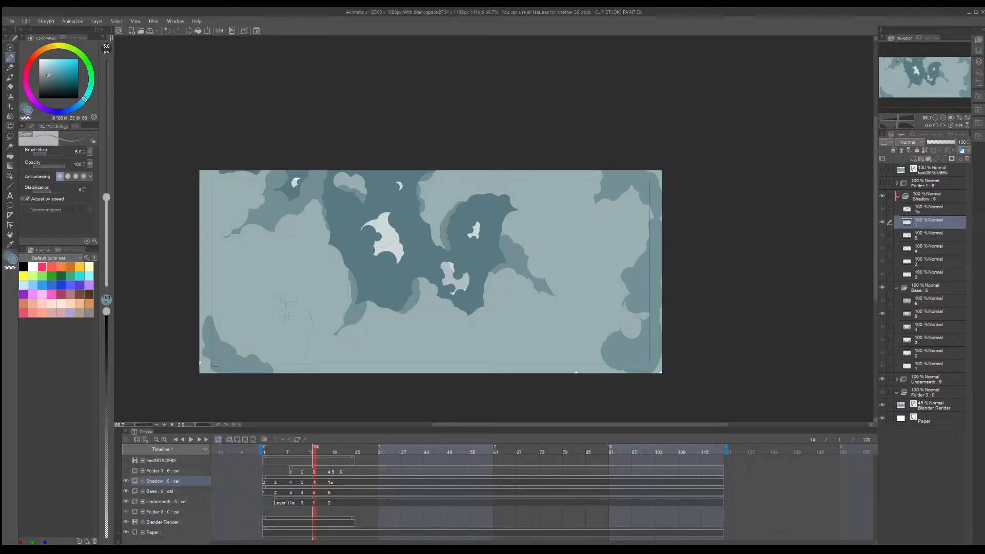
pyautogui.press('Left')
pyautogui.press('Left')
pyautogui.press('Left')
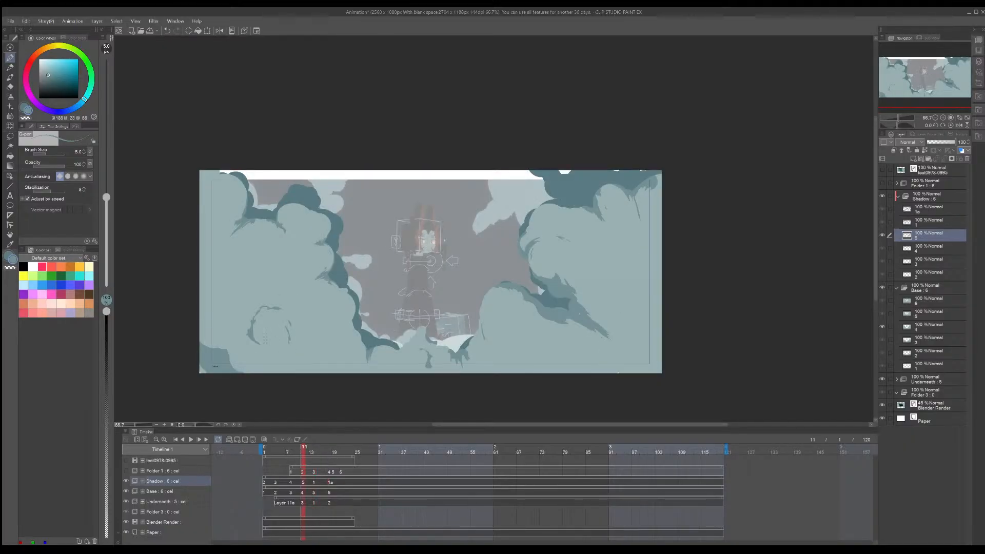
pyautogui.press('Right')
pyautogui.press('Right')
pyautogui.press('Right')
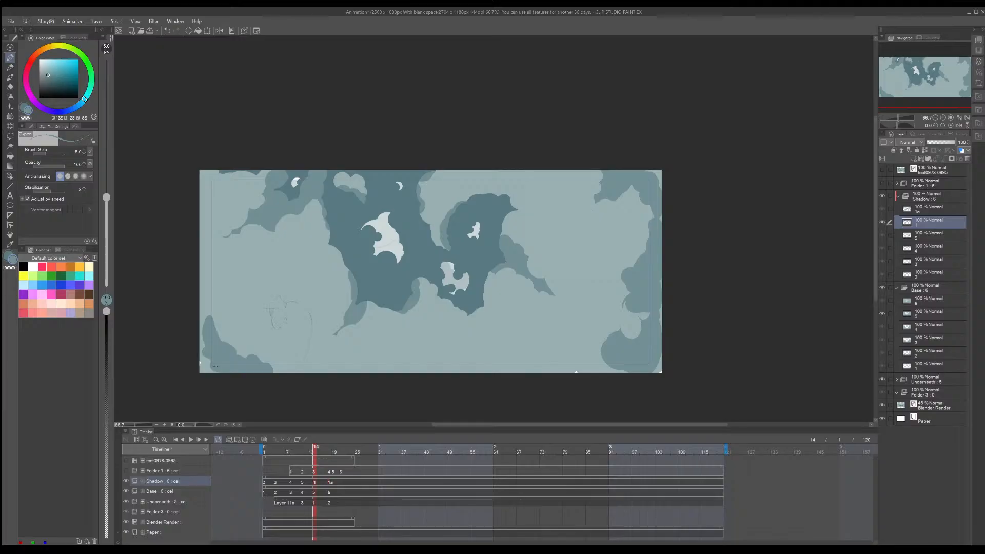
# Step: Undo the last thin stroke and paint the lower-left curl detail with tapered strokes using a 13.6 brush size
pyautogui.hotkey('ctrl', 'z')
pyautogui.moveTo(46, 154); pyautogui.dragTo(49, 154)
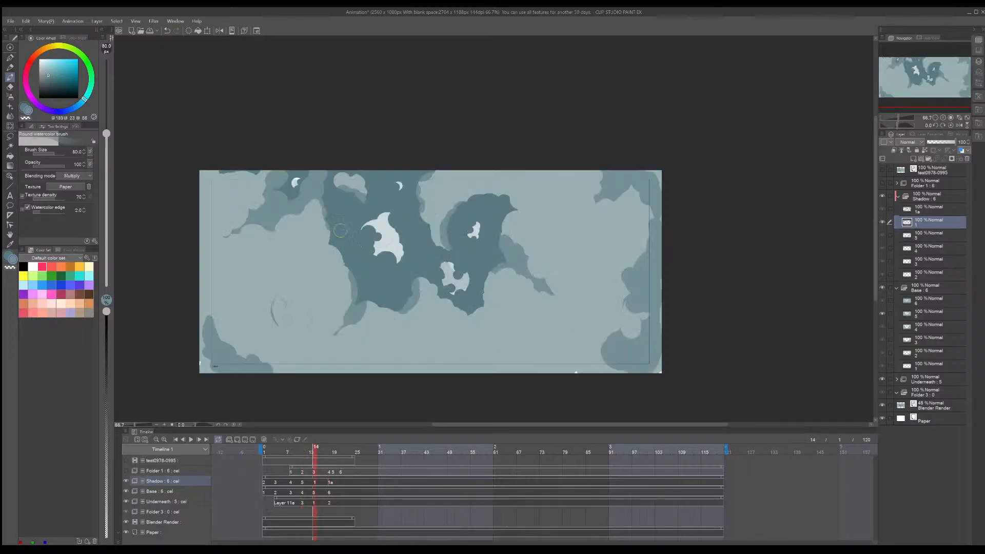
pyautogui.press('x')
pyautogui.press('p')
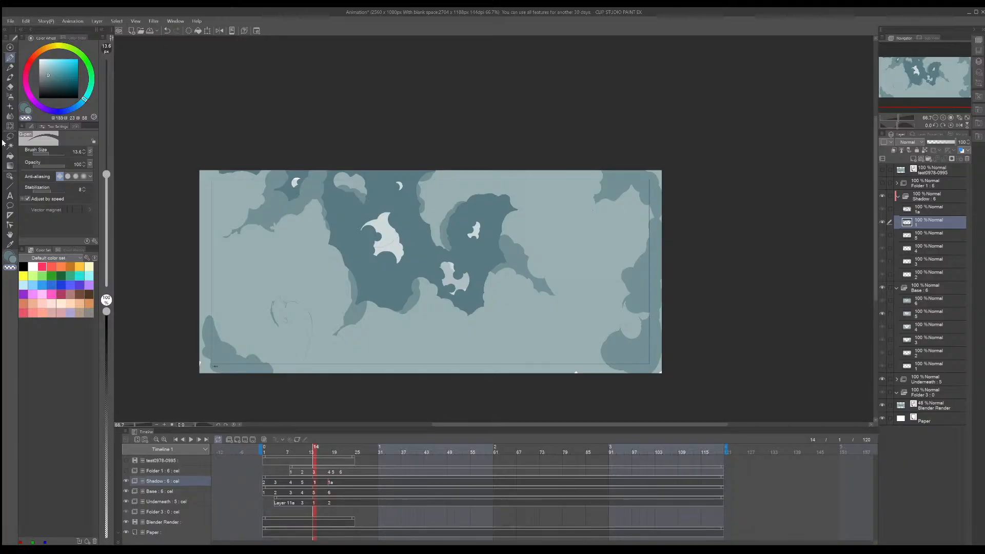
# Step: Set the brush size to 50 and cut transparent streaks into the crescent shadow beside the right-hand curl on frame 14
pyautogui.moveTo(106, 175); pyautogui.dragTo(106, 126)
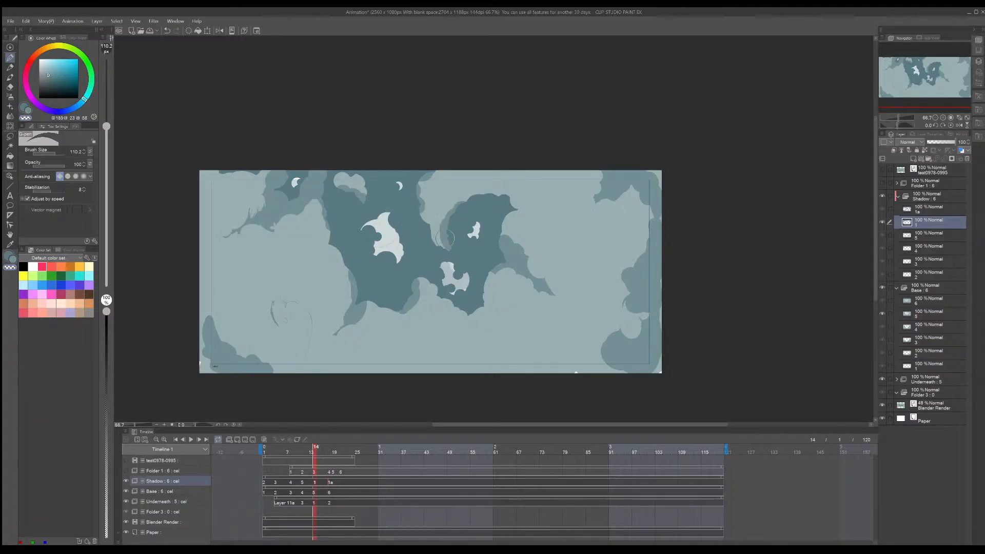
pyautogui.scroll(6, 429, 215)
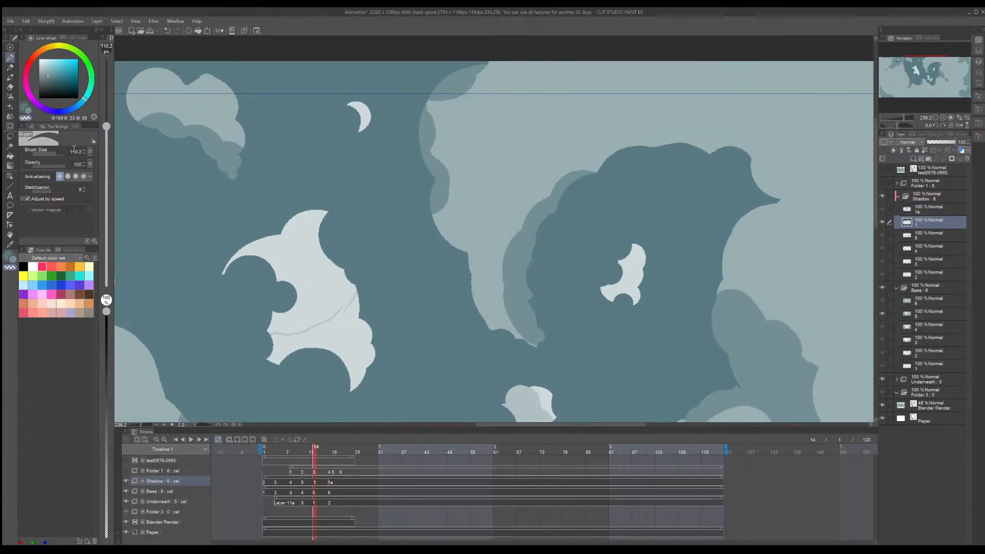
pyautogui.click(74, 150)
pyautogui.moveTo(496, 285)
pyautogui.mouseDown()
pyautogui.moveTo(501, 304)
pyautogui.moveTo(506, 210)
pyautogui.mouseUp()
# Step: Paint tapered shadow streaks curving up from the crescent shadow into the light cloud, breaking them up with transparent strokes
pyautogui.press('c')
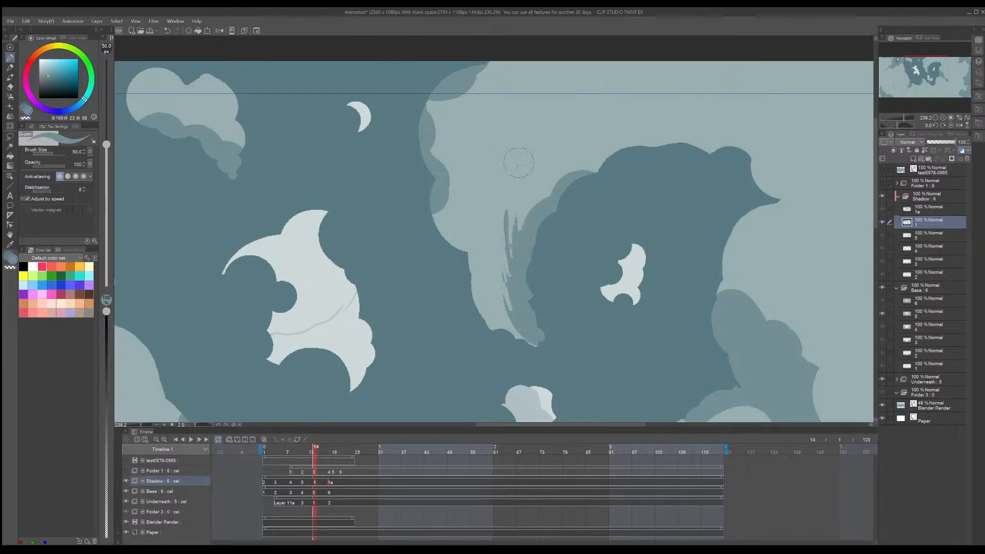
pyautogui.moveTo(517, 167)
pyautogui.mouseDown()
pyautogui.moveTo(560, 82)
pyautogui.moveTo(493, 226)
pyautogui.mouseUp()
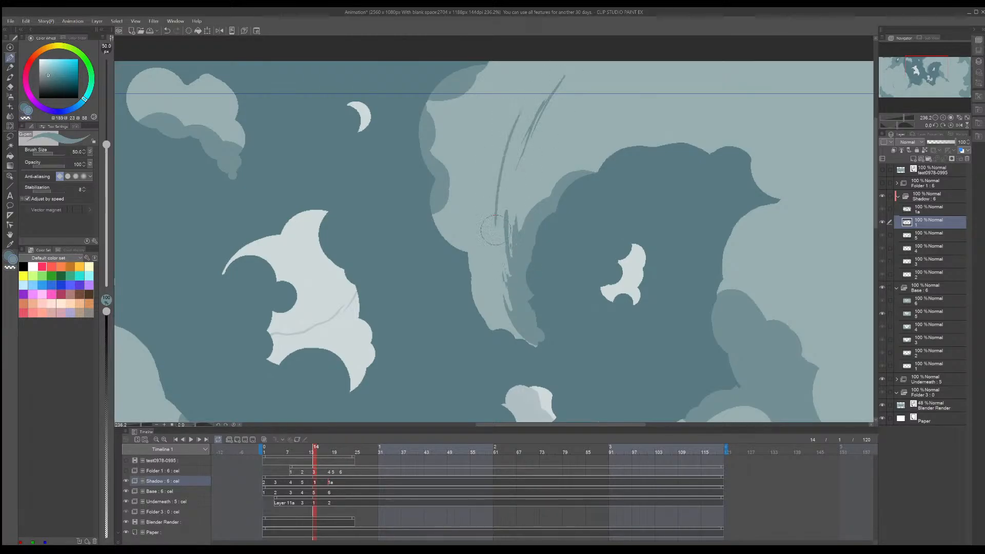
pyautogui.moveTo(517, 107); pyautogui.dragTo(495, 197)
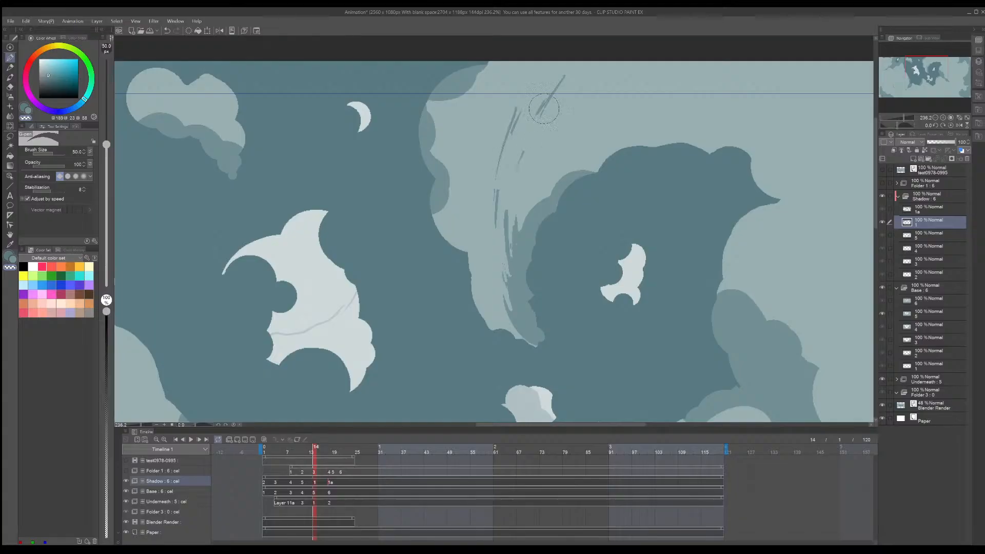
pyautogui.press('c')
pyautogui.moveTo(574, 94); pyautogui.dragTo(562, 110)
pyautogui.moveTo(552, 181); pyautogui.dragTo(531, 233)
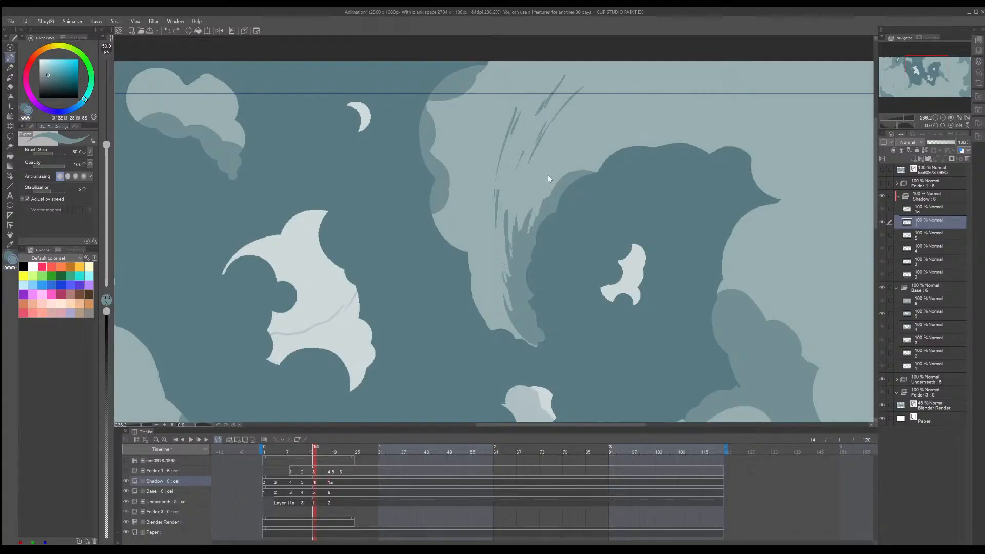
pyautogui.moveTo(561, 148)
pyautogui.mouseDown()
pyautogui.moveTo(539, 194)
pyautogui.moveTo(566, 149)
pyautogui.mouseUp()
# Step: Feather the lower part of the light cloud's left-edge shadow with alternating shadow-coloured and transparent streaks
pyautogui.press('c')
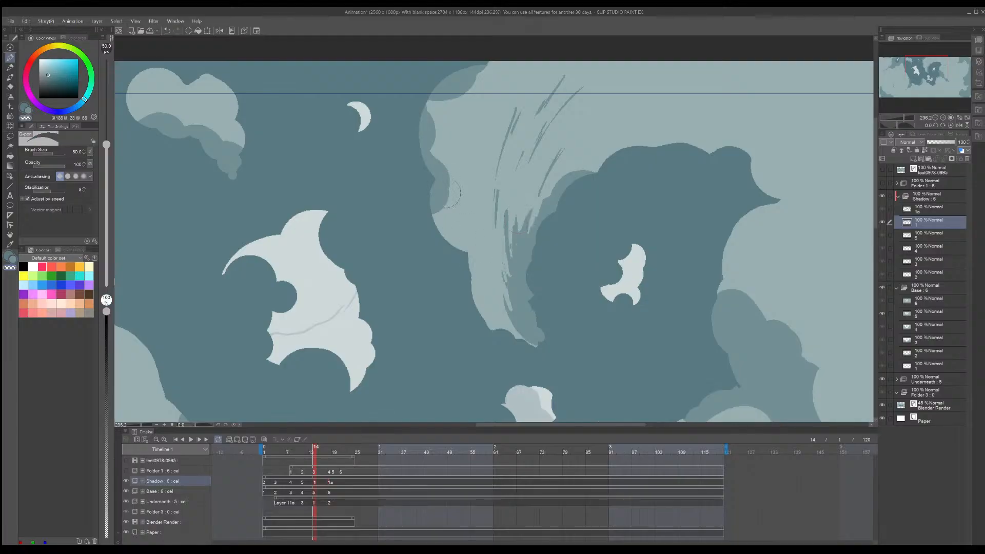
pyautogui.moveTo(441, 198)
pyautogui.mouseDown()
pyautogui.moveTo(437, 230)
pyautogui.moveTo(442, 239)
pyautogui.moveTo(438, 222)
pyautogui.moveTo(454, 244)
pyautogui.mouseUp()
pyautogui.press('c')
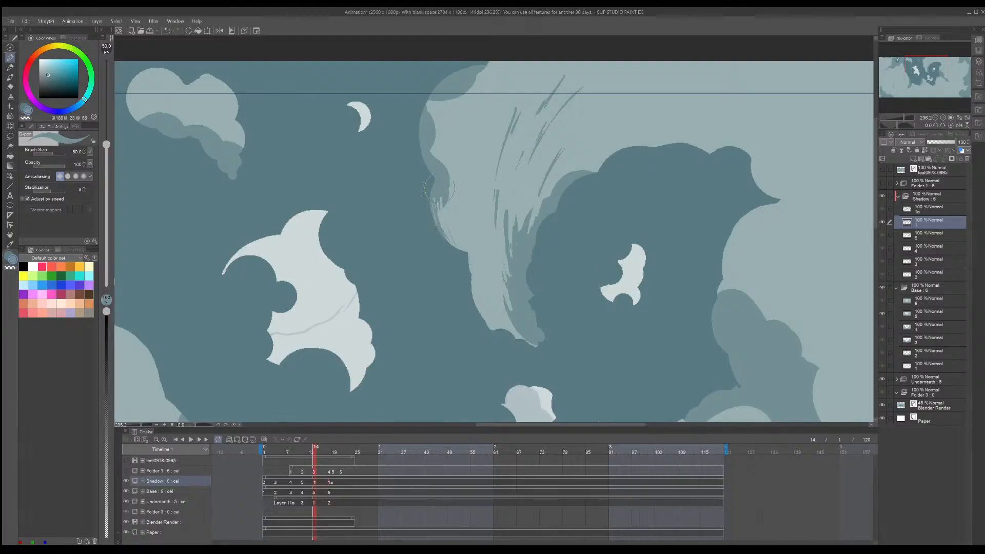
pyautogui.press('c')
pyautogui.moveTo(443, 165)
pyautogui.mouseDown()
pyautogui.moveTo(442, 206)
pyautogui.moveTo(430, 224)
pyautogui.moveTo(450, 216)
pyautogui.mouseUp()
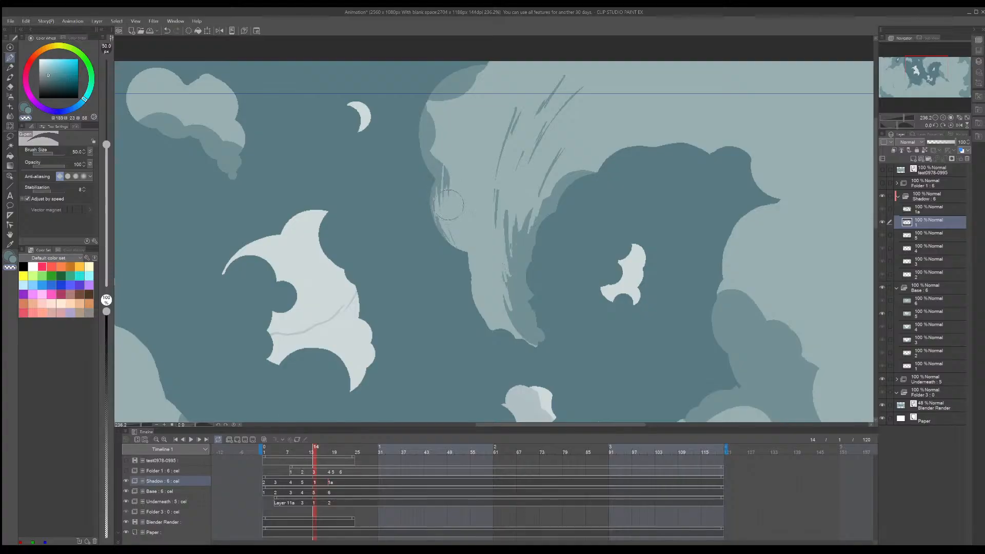
# Step: Streak the upper part of the left-edge shadow up to the canvas edge with transparent and shadow-coloured strokes
pyautogui.moveTo(419, 145)
pyautogui.mouseDown()
pyautogui.moveTo(421, 162)
pyautogui.moveTo(453, 87)
pyautogui.moveTo(479, 77)
pyautogui.mouseUp()
pyautogui.press('c')
pyautogui.moveTo(423, 174); pyautogui.dragTo(438, 122)
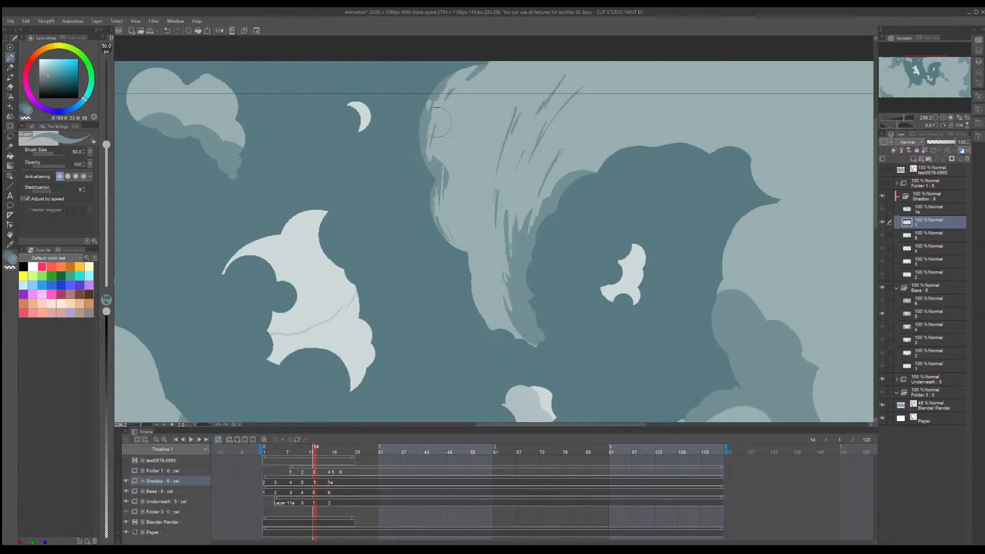
pyautogui.press('c')
pyautogui.moveTo(443, 173); pyautogui.dragTo(437, 158)
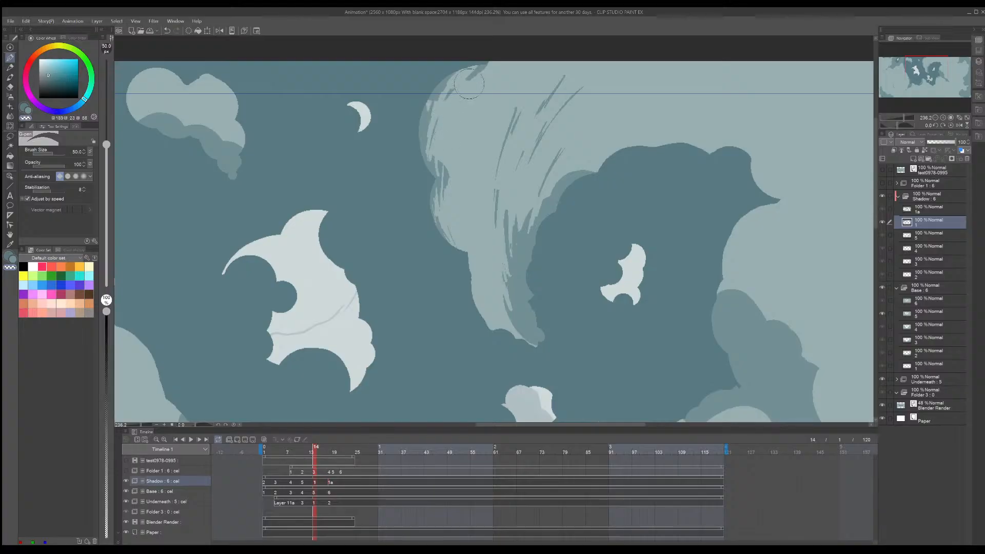
# Step: Add a final transparent streak to the upper part of the light cloud's left-edge shadow near the canvas edge
pyautogui.moveTo(437, 108)
pyautogui.mouseDown()
pyautogui.moveTo(447, 83)
pyautogui.moveTo(483, 63)
pyautogui.moveTo(445, 106)
pyautogui.mouseUp()
pyautogui.press('c')
pyautogui.scroll(-5, 552, 268)
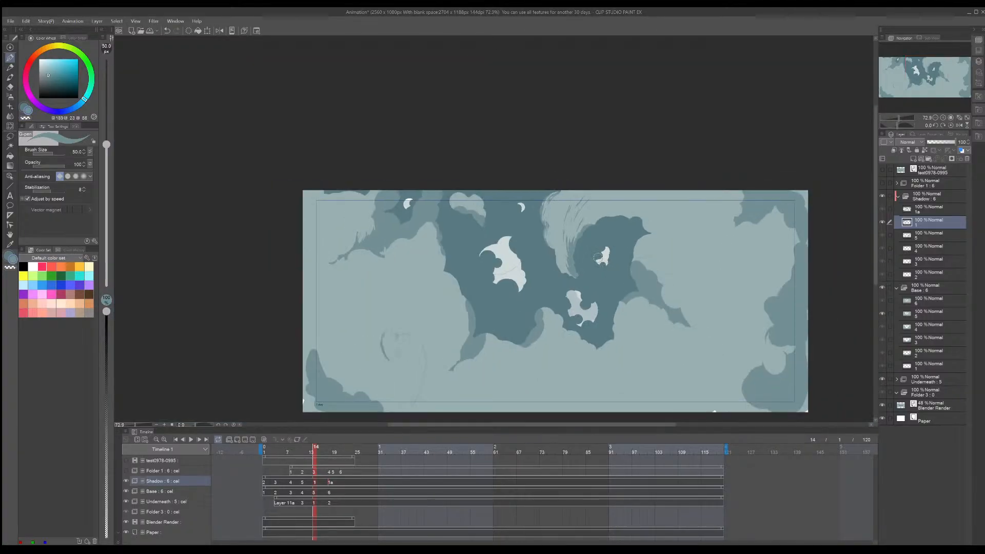
# Step: Feather the underside shadow of the small cloud near the canvas's upper edge with alternating transparent and shadow-coloured streaks
pyautogui.scroll(4, 551, 268)
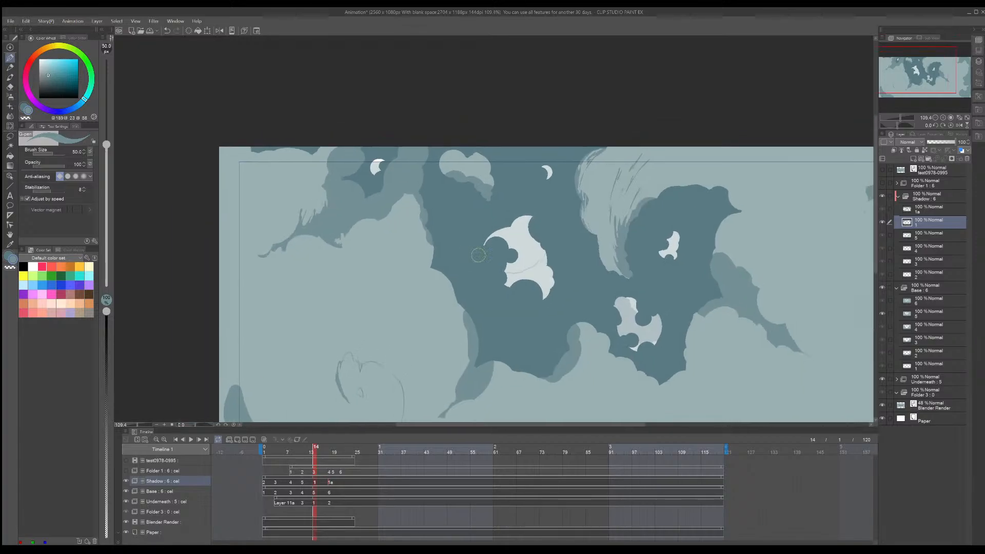
pyautogui.press('c')
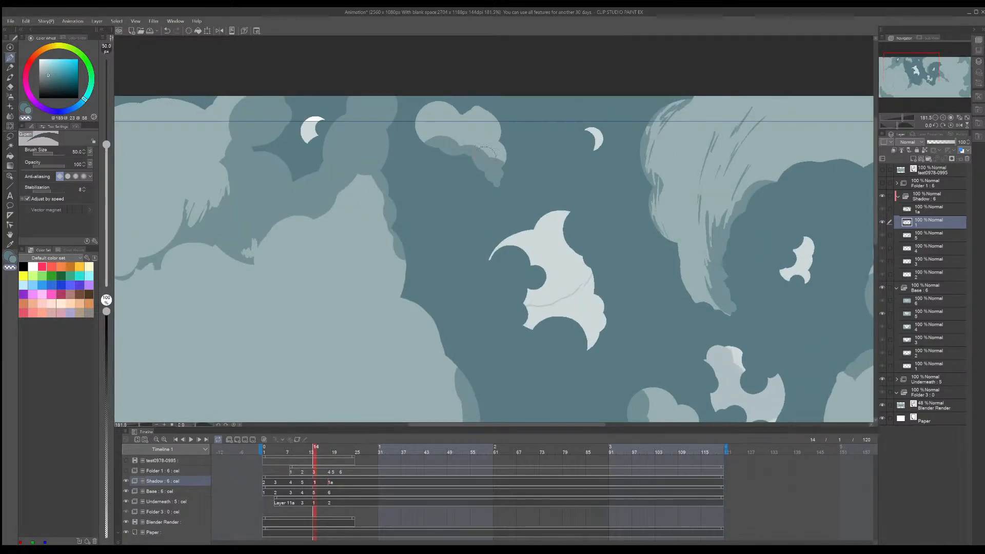
pyautogui.moveTo(481, 148); pyautogui.dragTo(485, 166)
pyautogui.press('c')
pyautogui.moveTo(477, 132)
pyautogui.mouseDown()
pyautogui.moveTo(496, 163)
pyautogui.moveTo(492, 147)
pyautogui.moveTo(494, 155)
pyautogui.mouseUp()
pyautogui.press('c')
pyautogui.press('c')
pyautogui.press('c')
pyautogui.press('c')
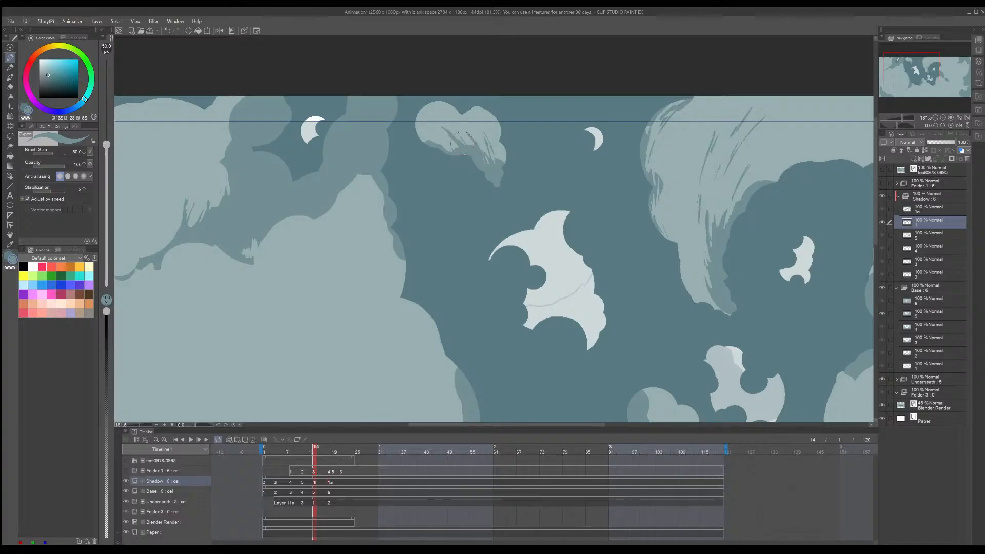
pyautogui.press('c')
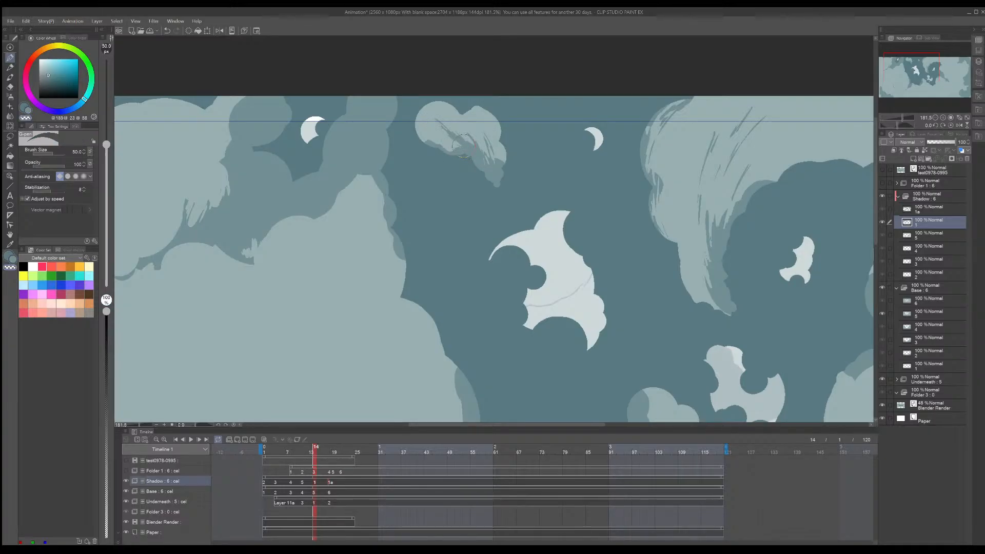
pyautogui.press('c')
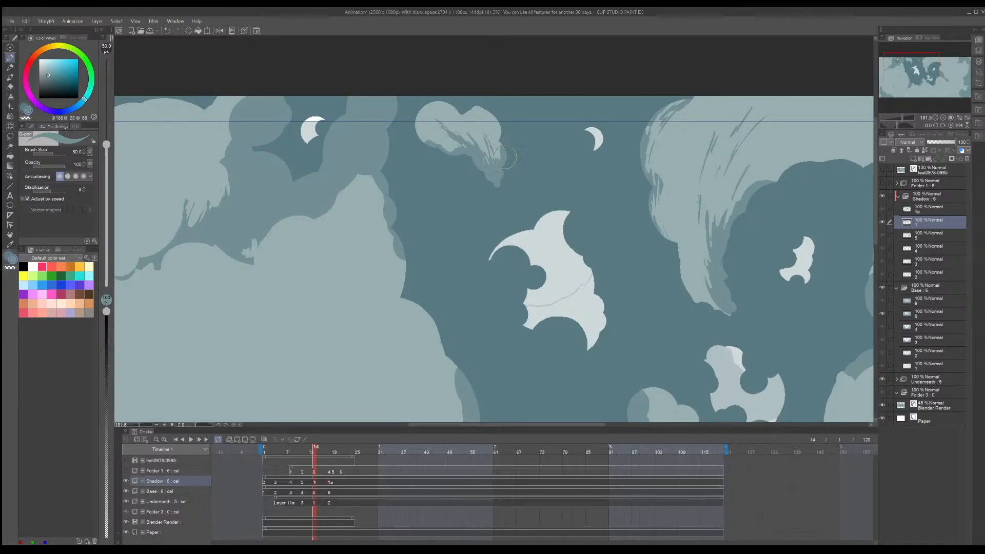
pyautogui.press('c')
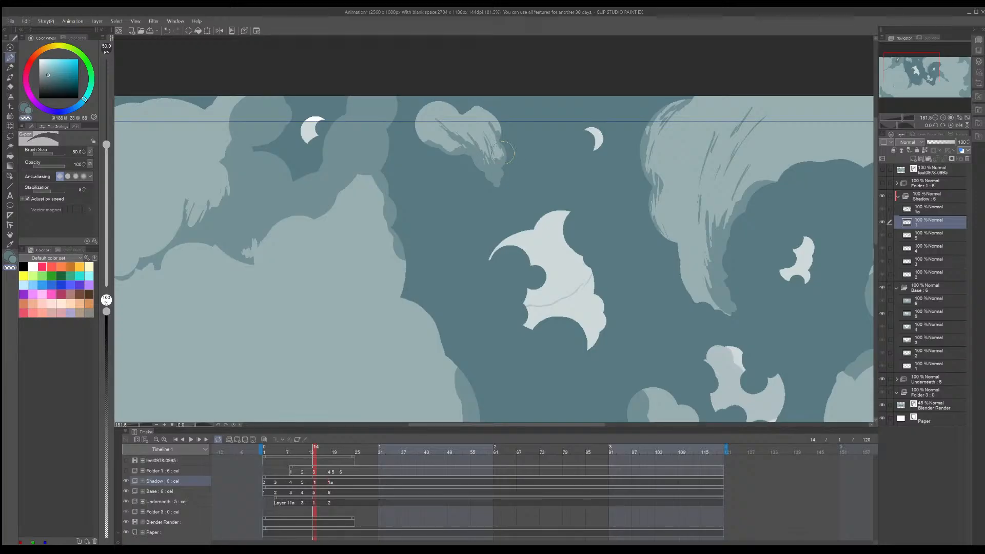
# Step: Cut transparent streaks into the shadow band above and beside the peak of the large left-hand cloud
pyautogui.hscroll(-3, 469, 166)
pyautogui.scroll(-2, 441, 182)
pyautogui.press('c')
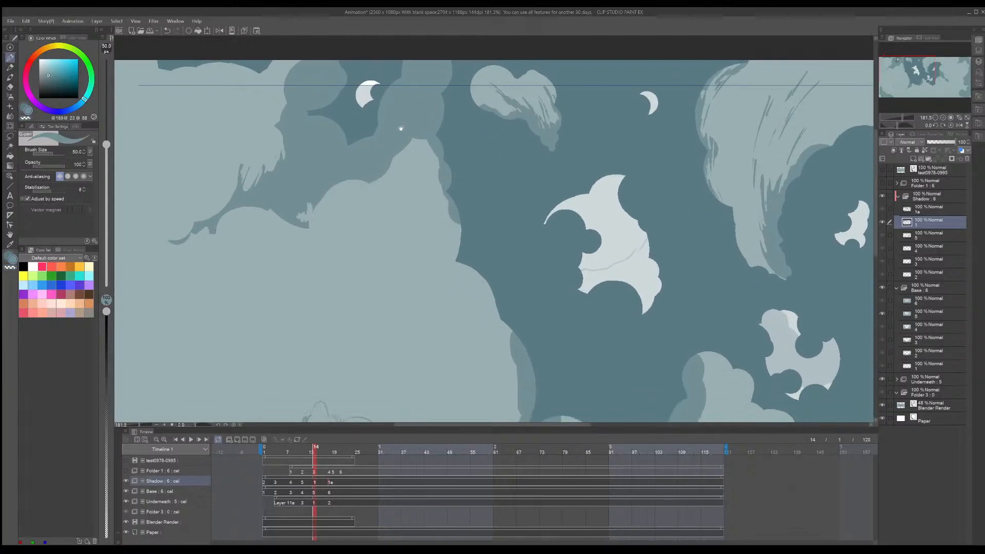
pyautogui.hscroll(-1, 379, 153)
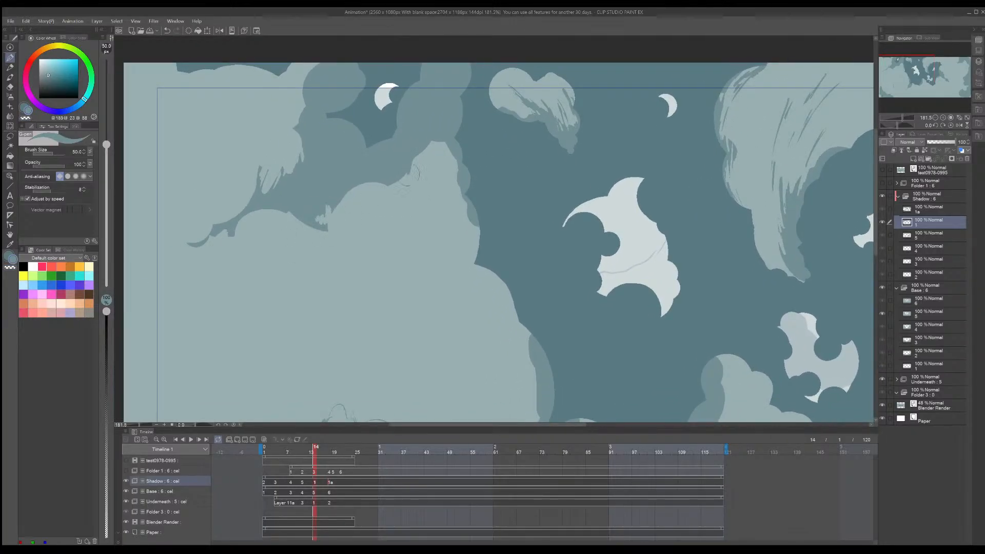
pyautogui.press('c')
pyautogui.moveTo(411, 163)
pyautogui.mouseDown()
pyautogui.moveTo(409, 185)
pyautogui.moveTo(366, 191)
pyautogui.mouseUp()
pyautogui.moveTo(409, 136); pyautogui.dragTo(428, 95)
pyautogui.moveTo(405, 163)
pyautogui.mouseDown()
pyautogui.moveTo(425, 128)
pyautogui.moveTo(431, 148)
pyautogui.moveTo(385, 209)
pyautogui.moveTo(389, 189)
pyautogui.mouseUp()
# Step: Paint shadow-coloured streaks beside the left-hand cloud's peak to narrow and break up the transparent cuts
pyautogui.press('c')
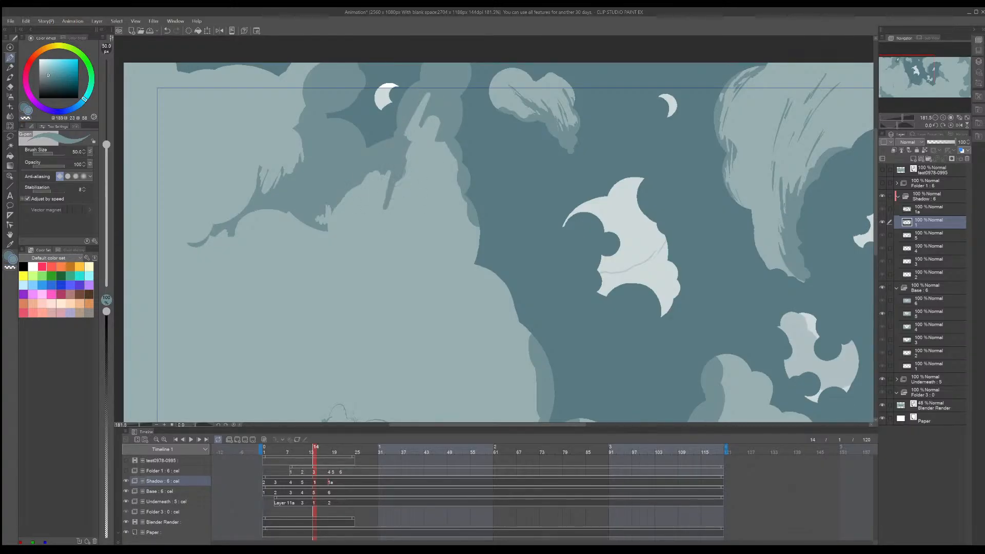
pyautogui.moveTo(415, 111); pyautogui.dragTo(407, 132)
pyautogui.moveTo(388, 193)
pyautogui.mouseDown()
pyautogui.moveTo(384, 219)
pyautogui.moveTo(404, 146)
pyautogui.mouseUp()
pyautogui.press('c')
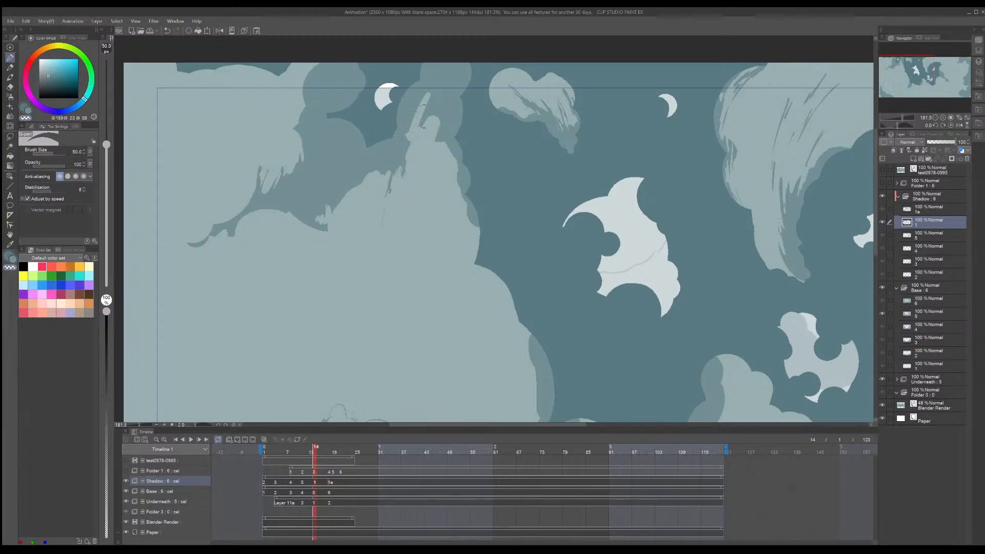
# Step: Feather the thin branching shadow tail at the far left with transparent and shadow-coloured streaks
pyautogui.scroll(-10, 447, 217)
pyautogui.scroll(4, 422, 225)
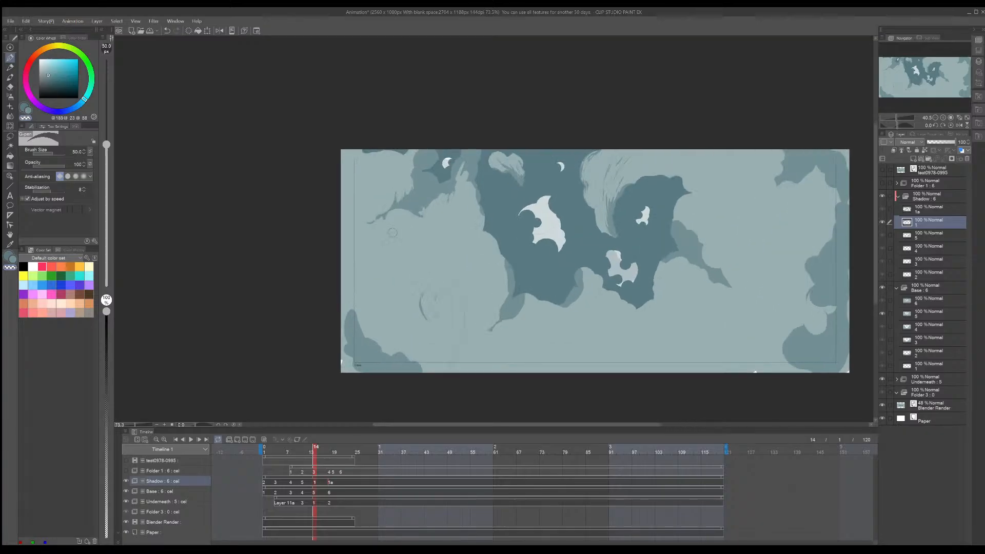
pyautogui.scroll(7, 392, 233)
pyautogui.moveTo(322, 223)
pyautogui.mouseDown()
pyautogui.moveTo(295, 242)
pyautogui.moveTo(350, 196)
pyautogui.moveTo(333, 201)
pyautogui.moveTo(309, 219)
pyautogui.moveTo(393, 203)
pyautogui.mouseUp()
pyautogui.press('c')
pyautogui.press('c')
pyautogui.press('c')
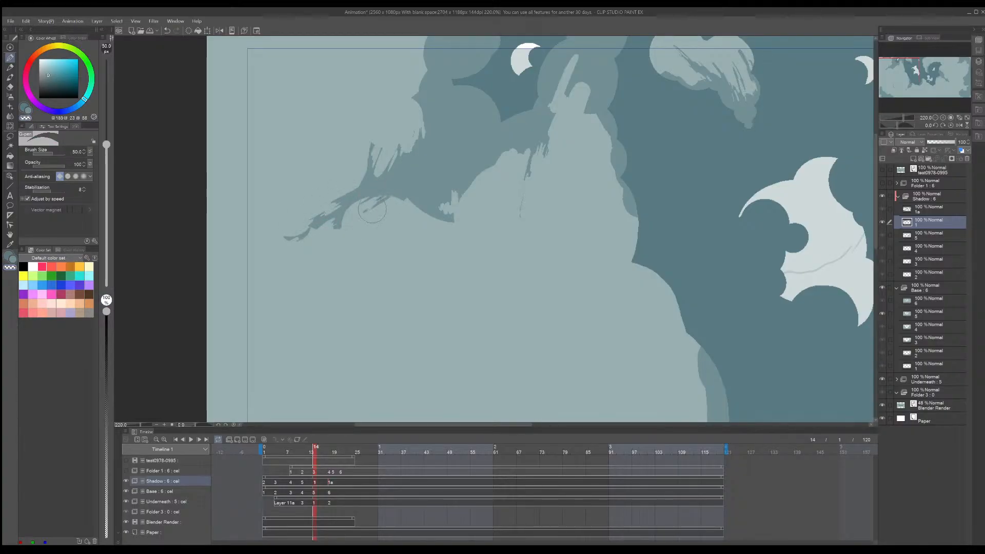
# Step: Streak the shadow on the rounded puff below the dark opening, extending tapered strokes down into the light cloud
pyautogui.scroll(-2, 461, 201)
pyautogui.scroll(-4, 460, 201)
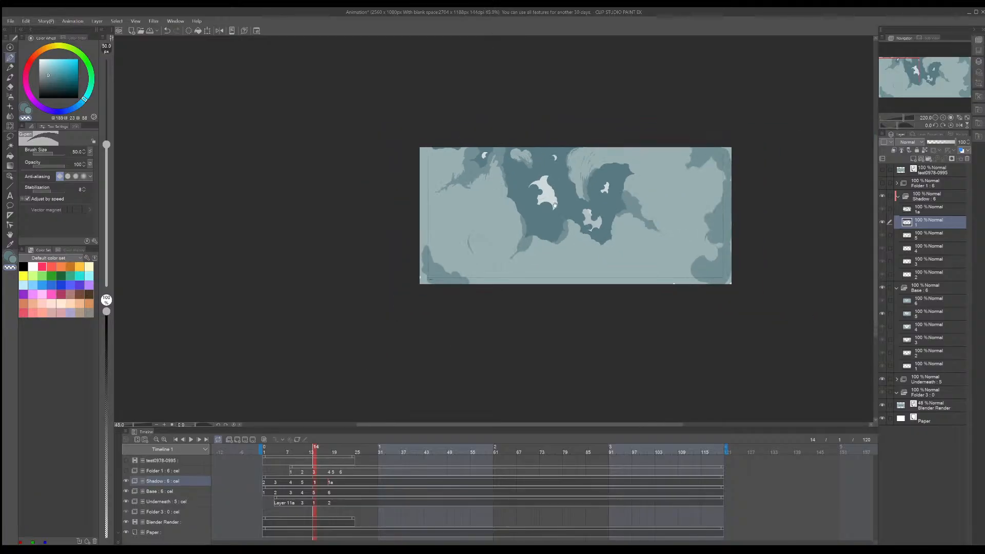
pyautogui.scroll(1, 460, 201)
pyautogui.scroll(6, 365, 290)
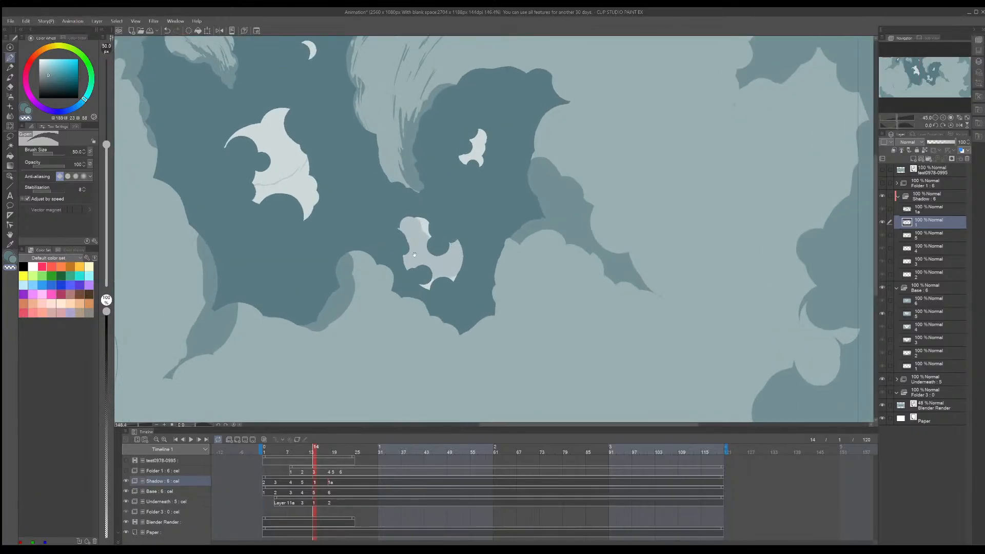
pyautogui.moveTo(416, 224)
pyautogui.mouseDown()
pyautogui.moveTo(389, 331)
pyautogui.moveTo(415, 250)
pyautogui.mouseUp()
pyautogui.hotkey('ctrl', 'z')
pyautogui.moveTo(416, 199)
pyautogui.mouseDown()
pyautogui.moveTo(402, 303)
pyautogui.moveTo(389, 323)
pyautogui.moveTo(406, 303)
pyautogui.moveTo(418, 242)
pyautogui.moveTo(374, 293)
pyautogui.moveTo(390, 261)
pyautogui.moveTo(402, 267)
pyautogui.moveTo(417, 211)
pyautogui.moveTo(440, 194)
pyautogui.moveTo(434, 206)
pyautogui.mouseUp()
pyautogui.press('c')
pyautogui.press('c')
pyautogui.press('c')
pyautogui.press('c')
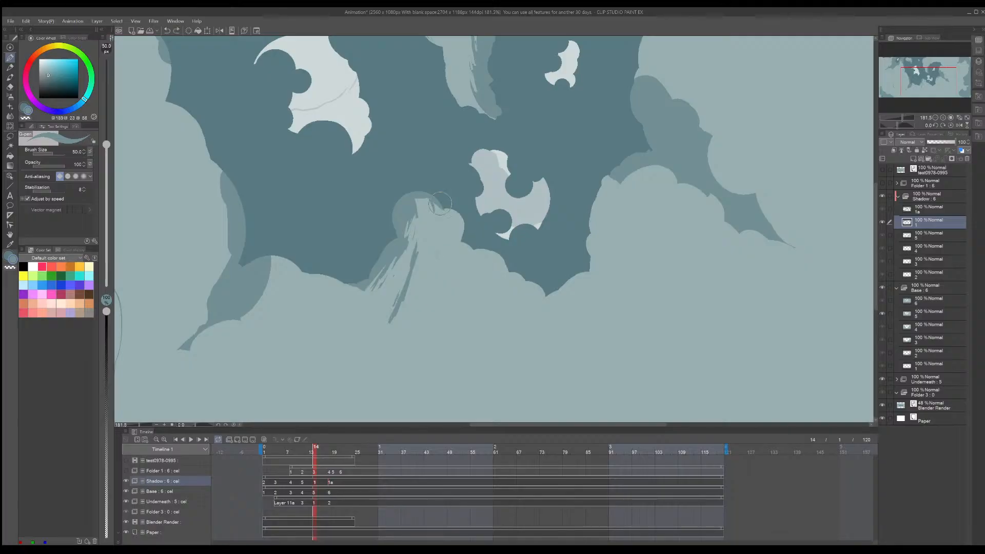
# Step: Add curved shadow streaks over the top of the rounded puff and refine them with transparent strokes
pyautogui.moveTo(445, 201)
pyautogui.mouseDown()
pyautogui.moveTo(442, 236)
pyautogui.moveTo(415, 200)
pyautogui.mouseUp()
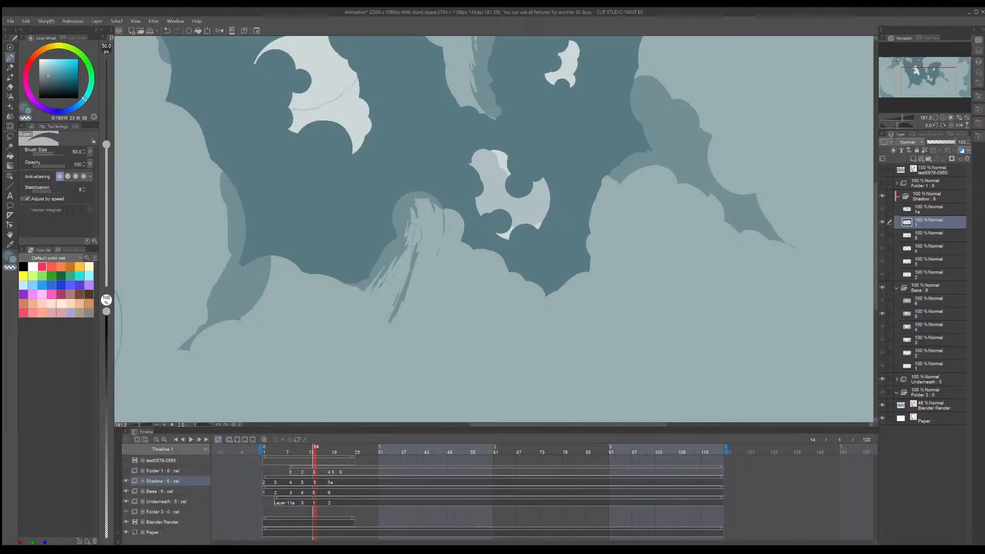
pyautogui.keyDown('alt'); pyautogui.click(425, 211); pyautogui.keyUp('alt')
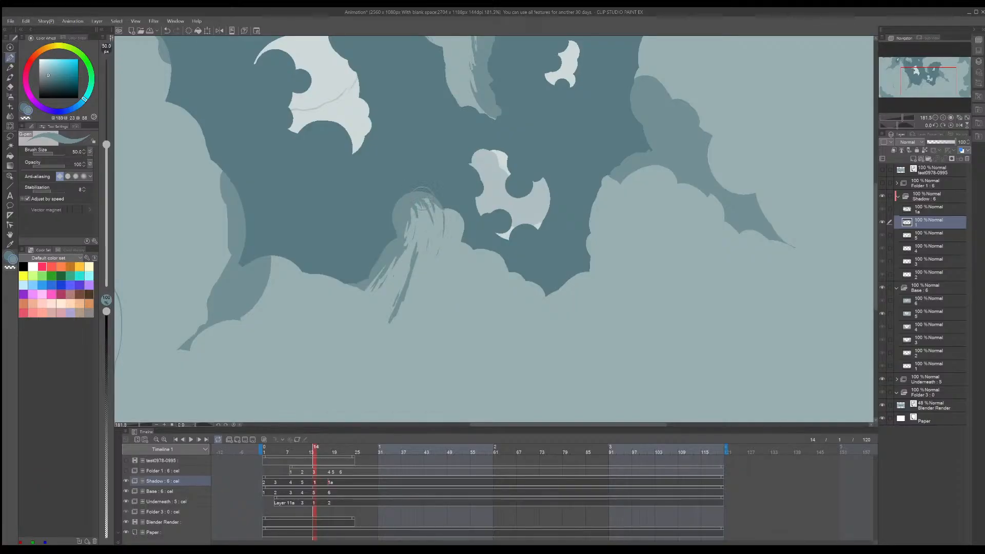
pyautogui.moveTo(425, 200); pyautogui.dragTo(435, 251)
# Step: Paint tapered shadow streaks along the inner edge and lower tail of the large left cloud's right-side shadow
pyautogui.scroll(-8, 438, 200)
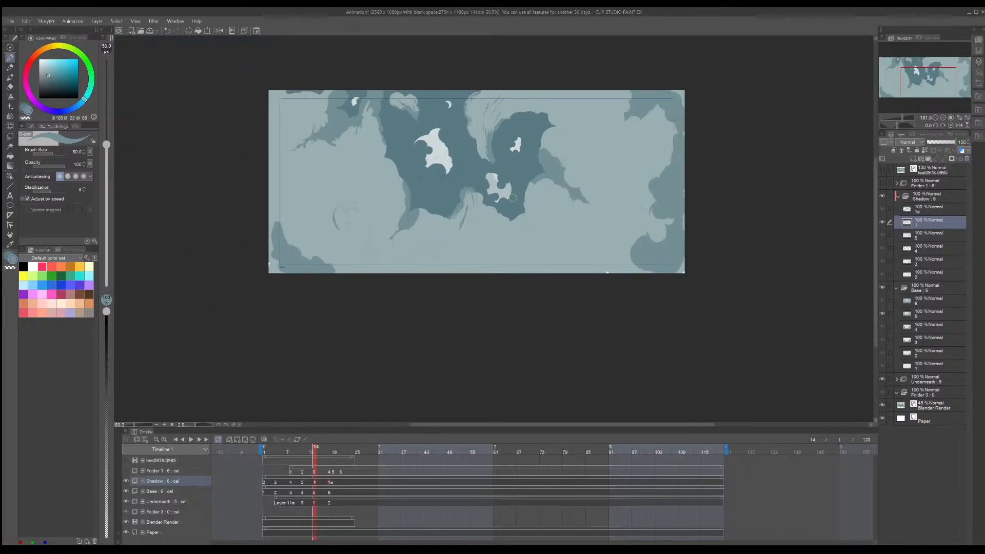
pyautogui.scroll(5, 493, 200)
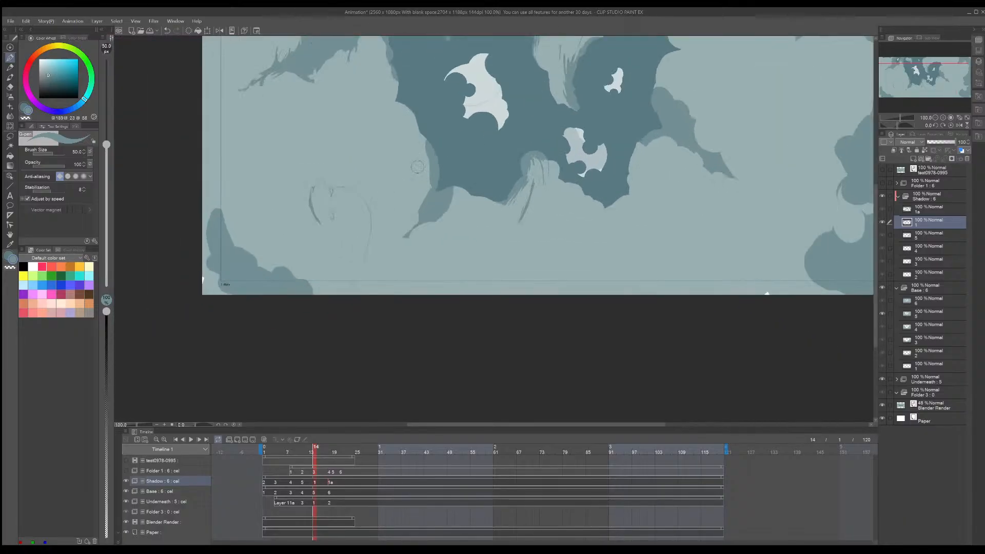
pyautogui.scroll(4, 441, 108)
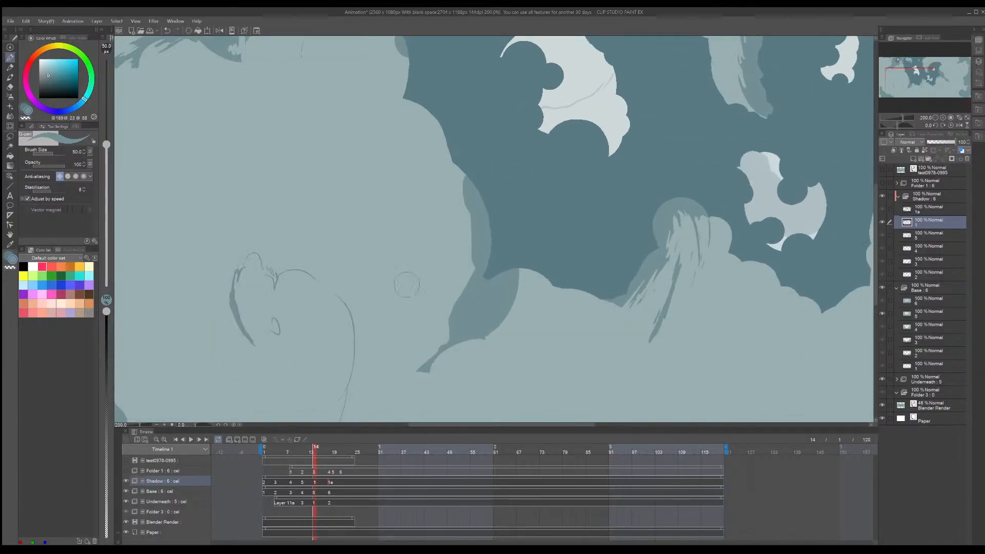
pyautogui.moveTo(459, 168); pyautogui.dragTo(457, 223)
pyautogui.moveTo(465, 186); pyautogui.dragTo(463, 290)
pyautogui.moveTo(413, 387); pyautogui.dragTo(425, 367)
pyautogui.moveTo(449, 310); pyautogui.dragTo(444, 328)
pyautogui.moveTo(464, 252); pyautogui.dragTo(437, 319)
pyautogui.moveTo(460, 249); pyautogui.dragTo(441, 307)
# Step: Undo the last inner-edge streaks and repaint them as finer shadow strokes along the left cloud's right-side shadow
pyautogui.hotkey('ctrl', 'z')
pyautogui.hotkey('ctrl', 'z')
pyautogui.moveTo(458, 251); pyautogui.dragTo(439, 310)
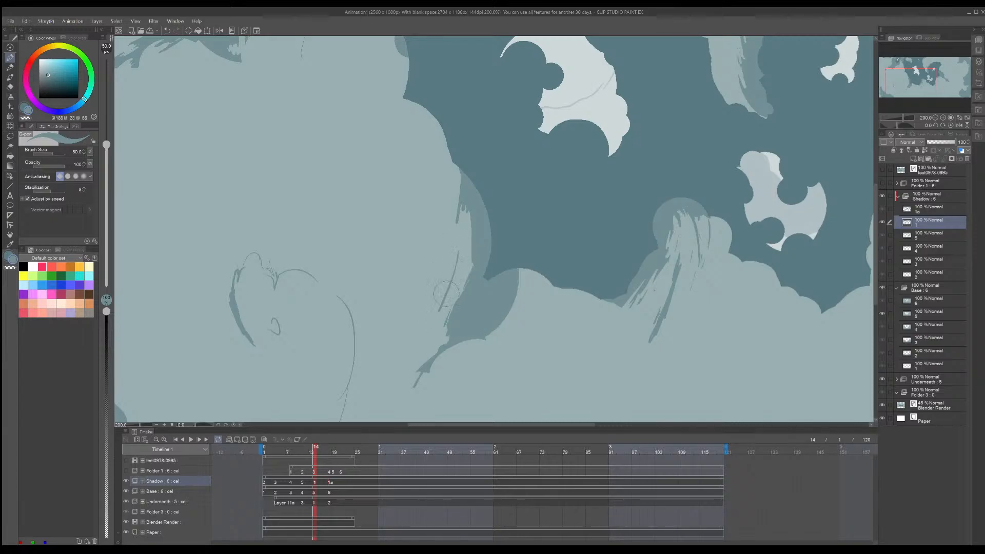
pyautogui.moveTo(470, 237); pyautogui.dragTo(458, 276)
pyautogui.moveTo(469, 231); pyautogui.dragTo(458, 246)
pyautogui.hotkey('ctrl', 'z')
pyautogui.moveTo(473, 248); pyautogui.dragTo(464, 254)
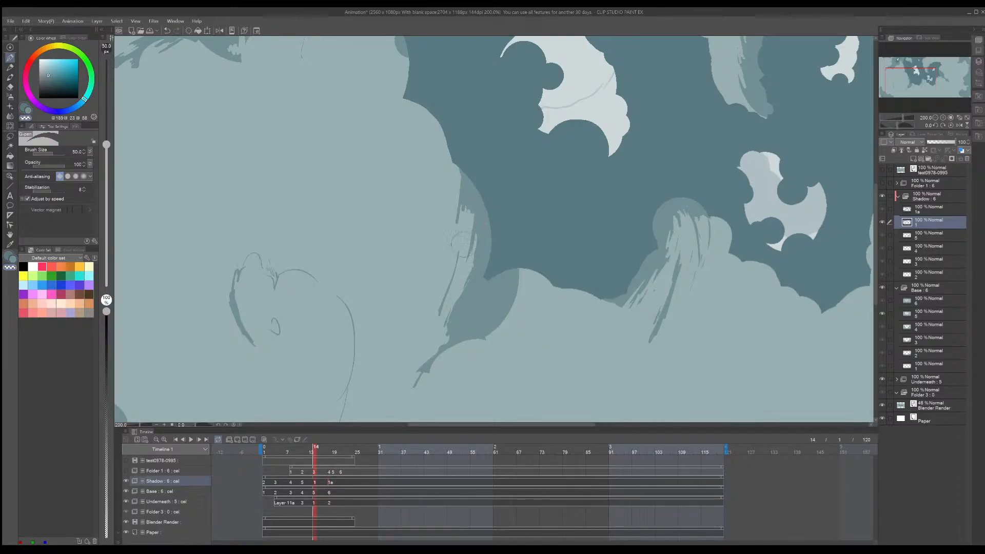
# Step: Trim the right side of the pointed shadow below the dark opening with transparent strokes along its lower curve
pyautogui.scroll(-5, 478, 199)
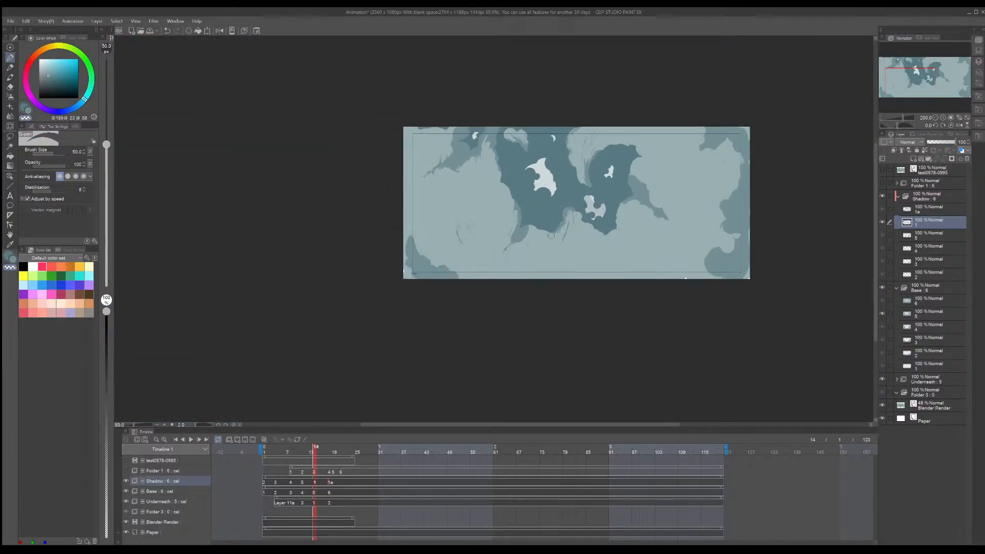
pyautogui.scroll(3, 509, 216)
pyautogui.scroll(4, 509, 216)
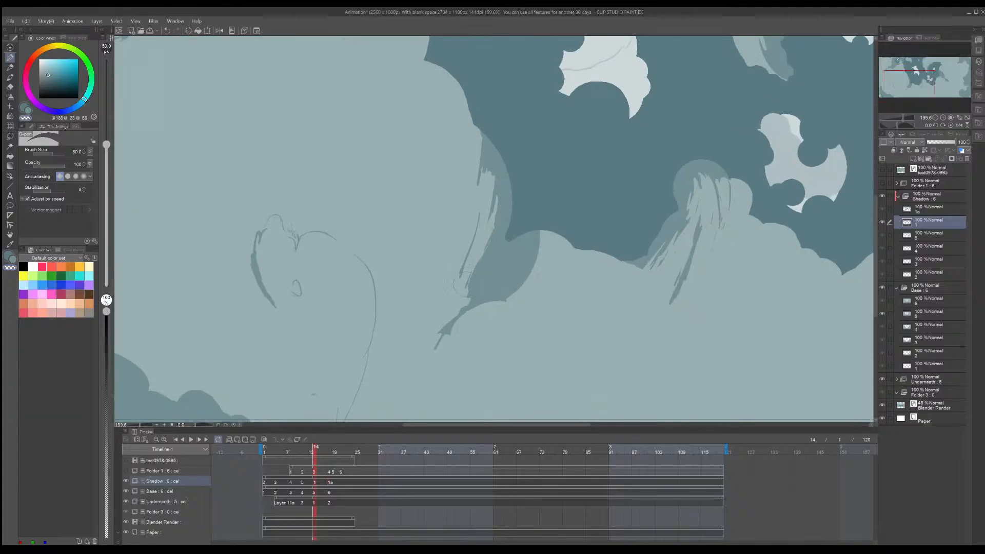
pyautogui.moveTo(549, 238)
pyautogui.mouseDown()
pyautogui.moveTo(515, 279)
pyautogui.moveTo(493, 334)
pyautogui.mouseUp()
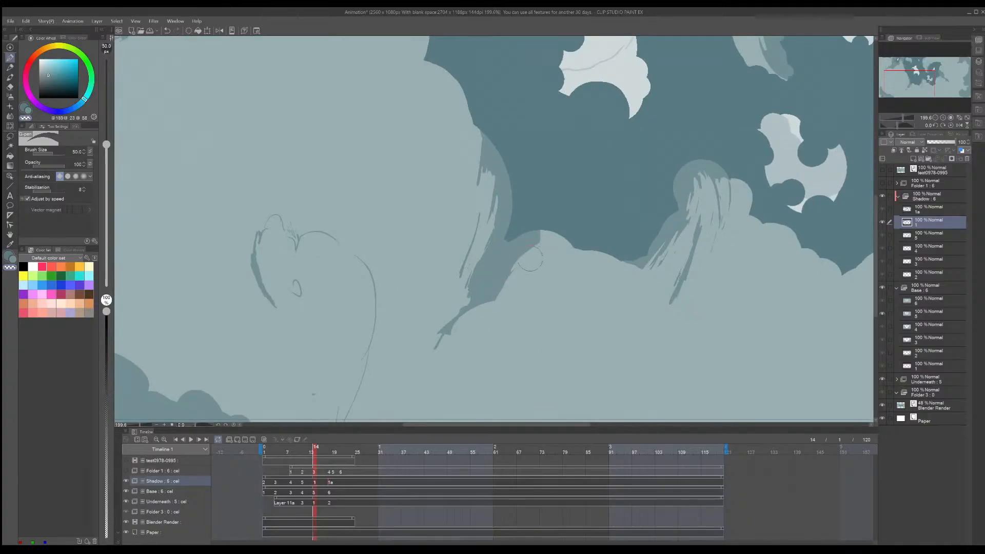
pyautogui.moveTo(530, 258); pyautogui.dragTo(499, 321)
# Step: Paint shadow streaks along the trimmed curve and extend the shadow rim over the top of the adjoining cloud bump
pyautogui.press('c')
pyautogui.moveTo(531, 250); pyautogui.dragTo(504, 281)
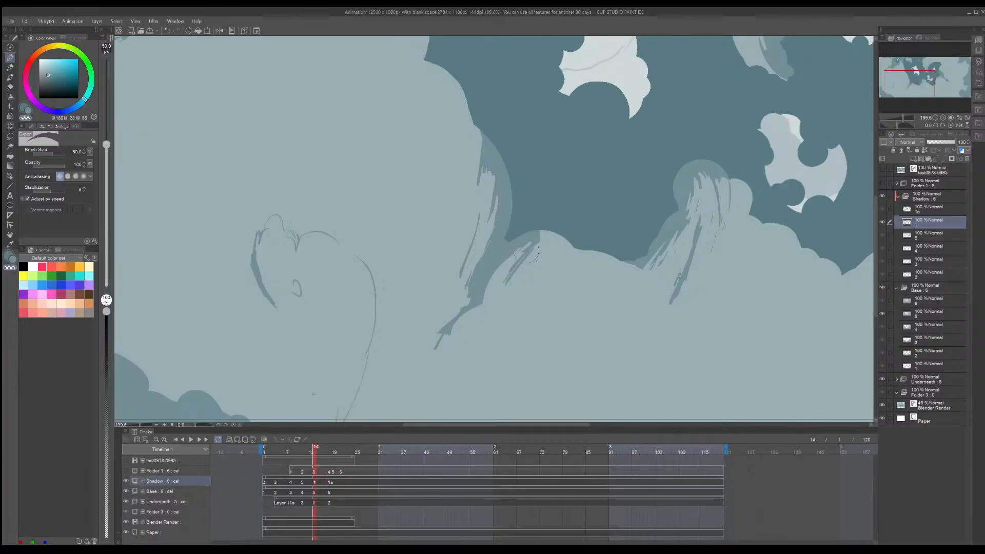
pyautogui.keyDown('alt'); pyautogui.click(485, 239); pyautogui.keyUp('alt')
pyautogui.moveTo(531, 230); pyautogui.dragTo(579, 252)
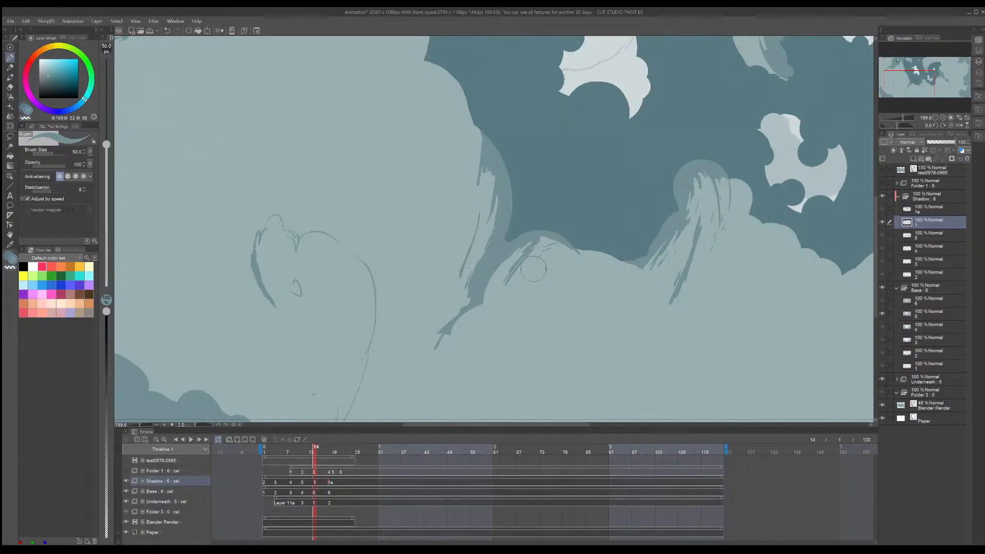
# Step: Streak the upper end of the shadow to the right of the dark opening with transparent and shadow-coloured strokes
pyautogui.scroll(-5, 534, 268)
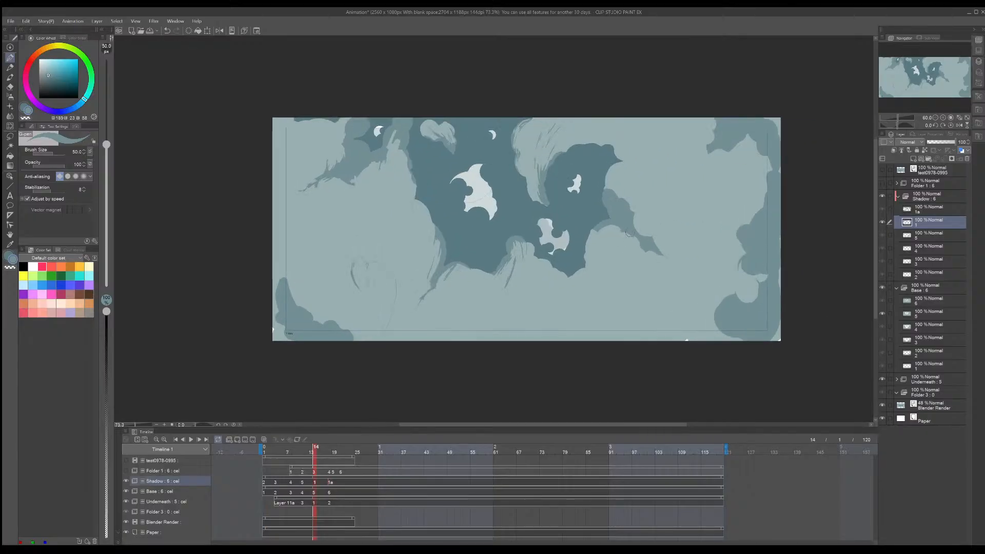
pyautogui.scroll(3, 630, 232)
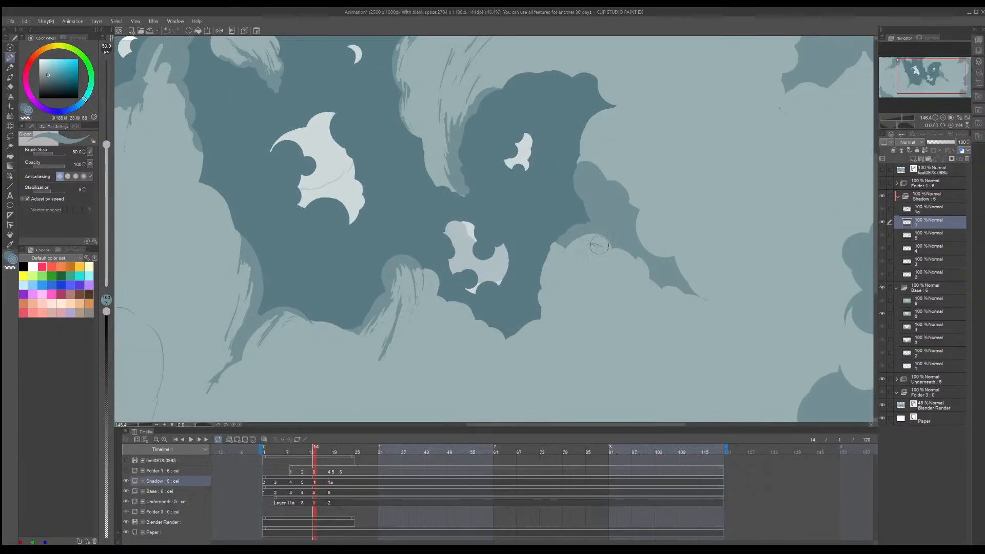
pyautogui.press('c')
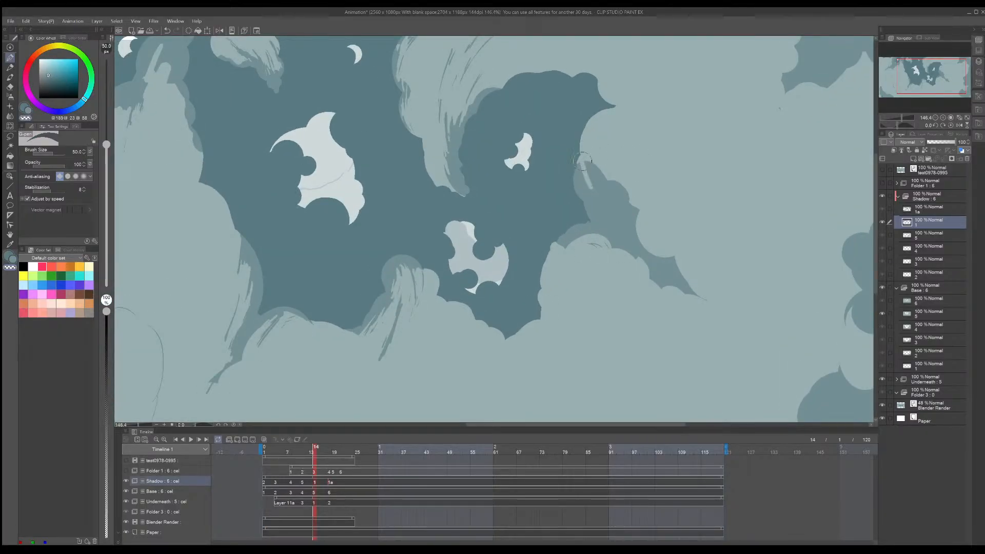
pyautogui.press('c')
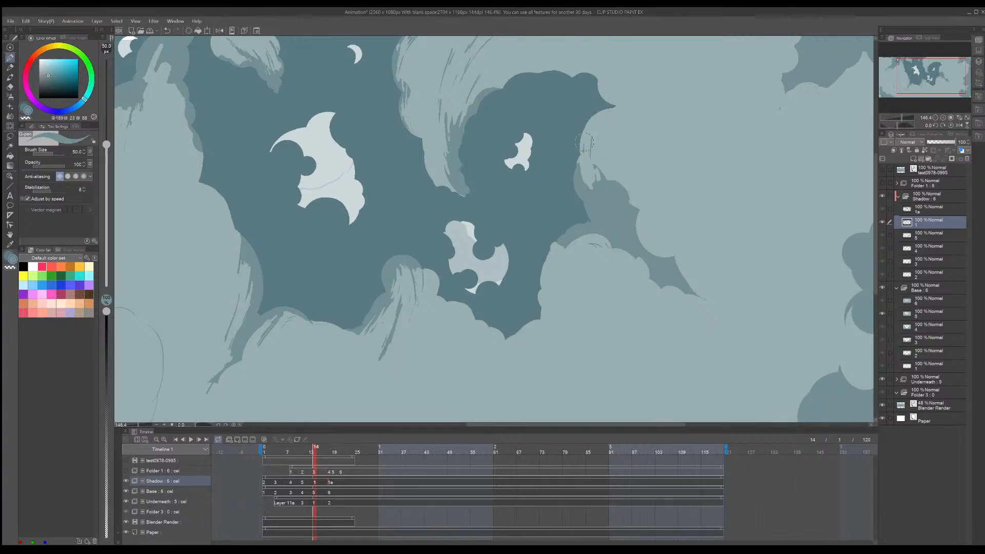
pyautogui.press('c')
pyautogui.press('c')
# Step: Switch to the Shadow track's cel 1a on frame 18
pyautogui.scroll(-2, 569, 157)
pyautogui.scroll(-5, 569, 158)
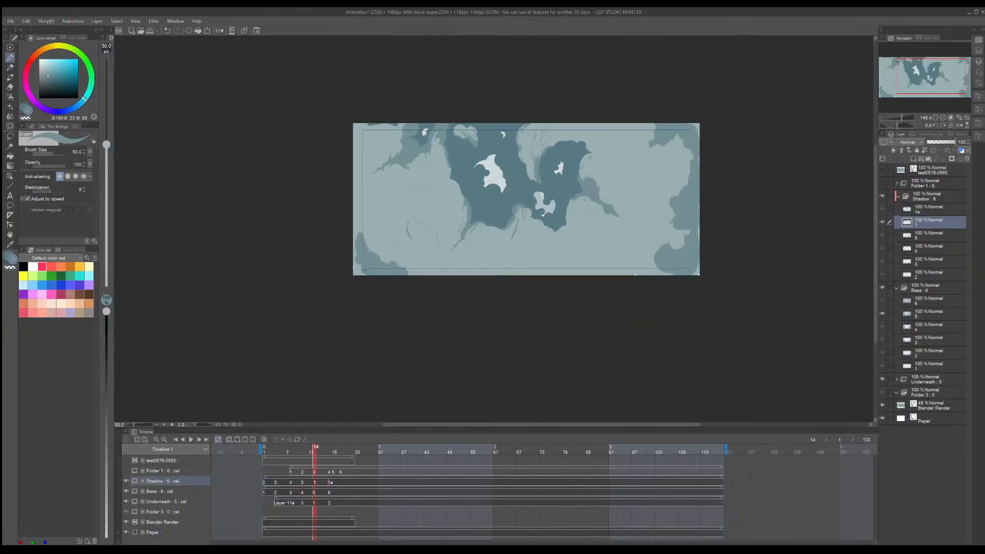
pyautogui.scroll(2, 509, 231)
pyautogui.scroll(-1, 509, 230)
pyautogui.scroll(-1, 509, 231)
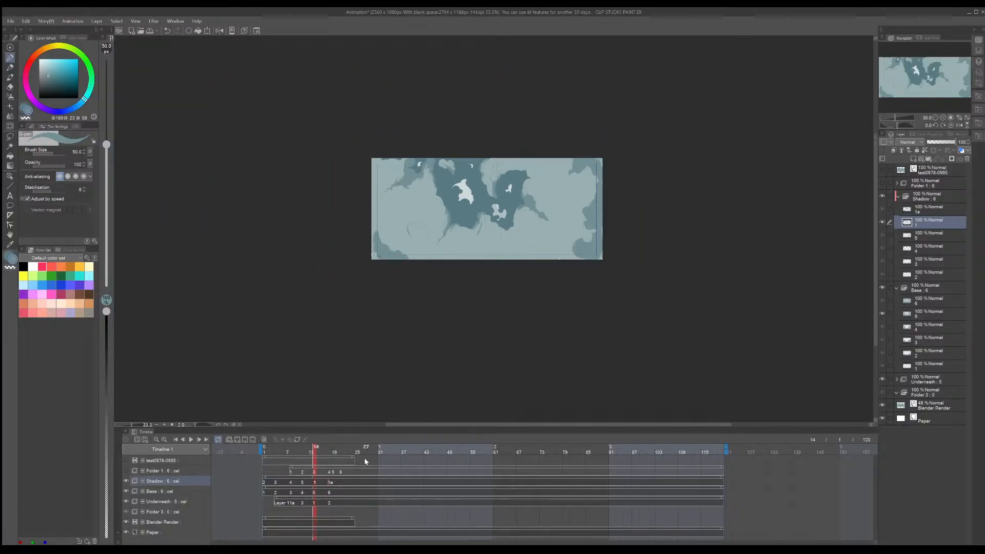
pyautogui.click(329, 482)
pyautogui.click(328, 483)
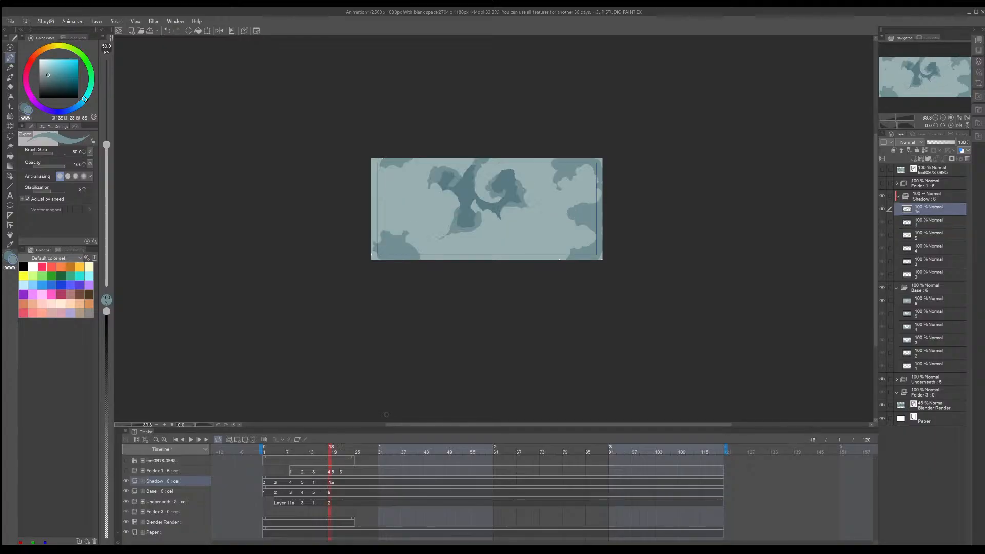
# Step: Compare frame 18 with frame 14, then paint thin curved shadow streaks down the middle of the curled cloud on cel 1a
pyautogui.scroll(4, 496, 196)
pyautogui.press('Left')
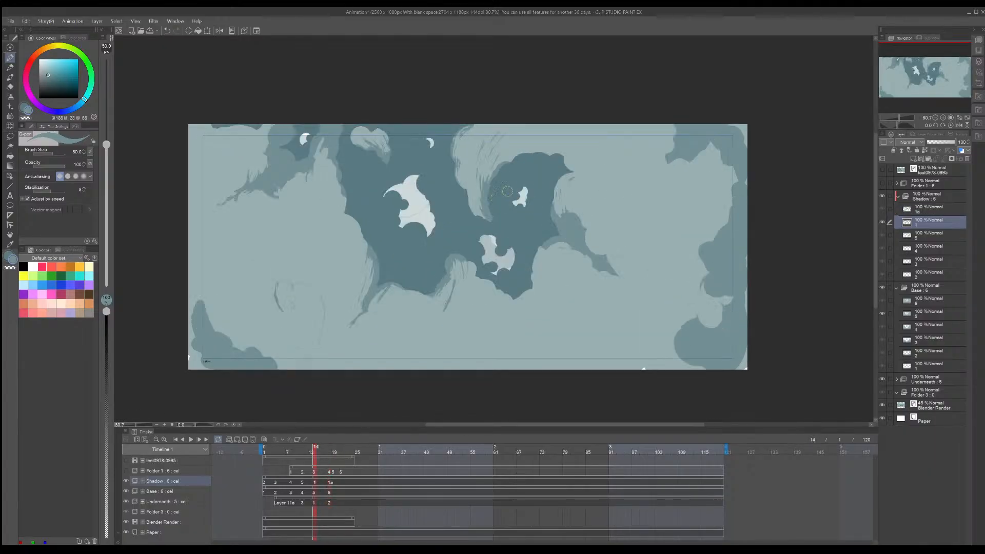
pyautogui.press('Right')
pyautogui.scroll(1, 507, 190)
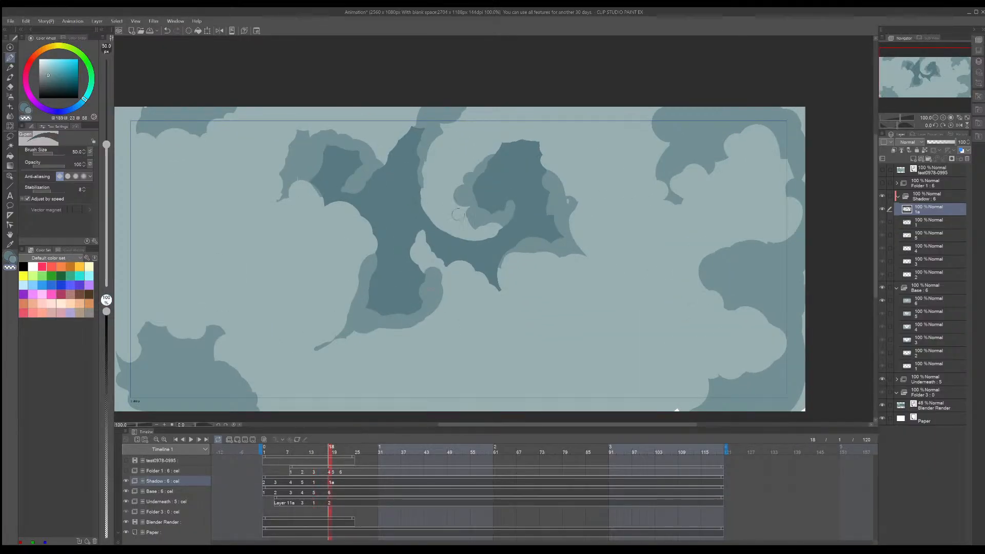
pyautogui.press('c')
pyautogui.moveTo(450, 212); pyautogui.dragTo(440, 187)
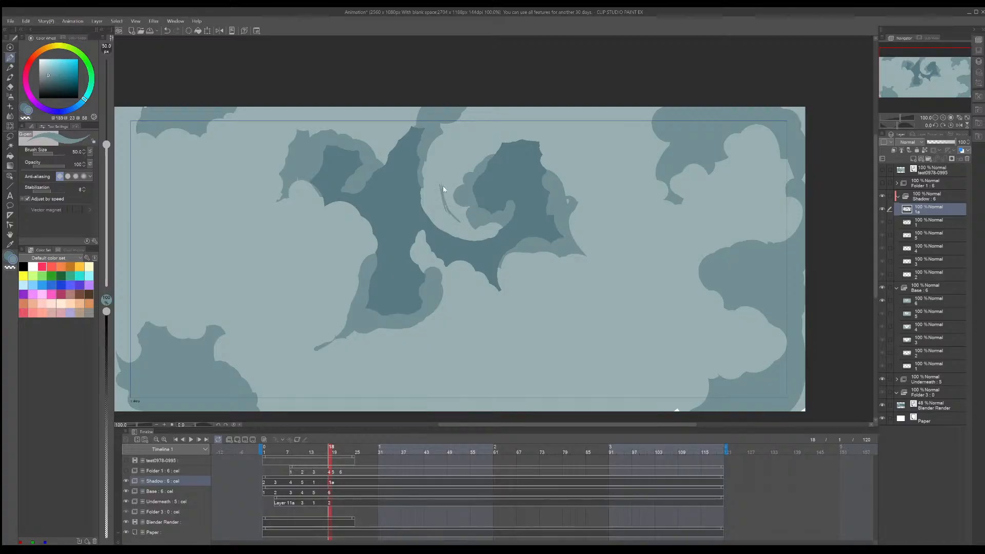
pyautogui.hotkey('ctrl', 'z')
pyautogui.hotkey('ctrl', 'y')
pyautogui.hotkey('ctrl', 'z')
pyautogui.moveTo(456, 224)
pyautogui.mouseDown()
pyautogui.moveTo(437, 192)
pyautogui.moveTo(440, 167)
pyautogui.mouseUp()
pyautogui.scroll(6, 512, 227)
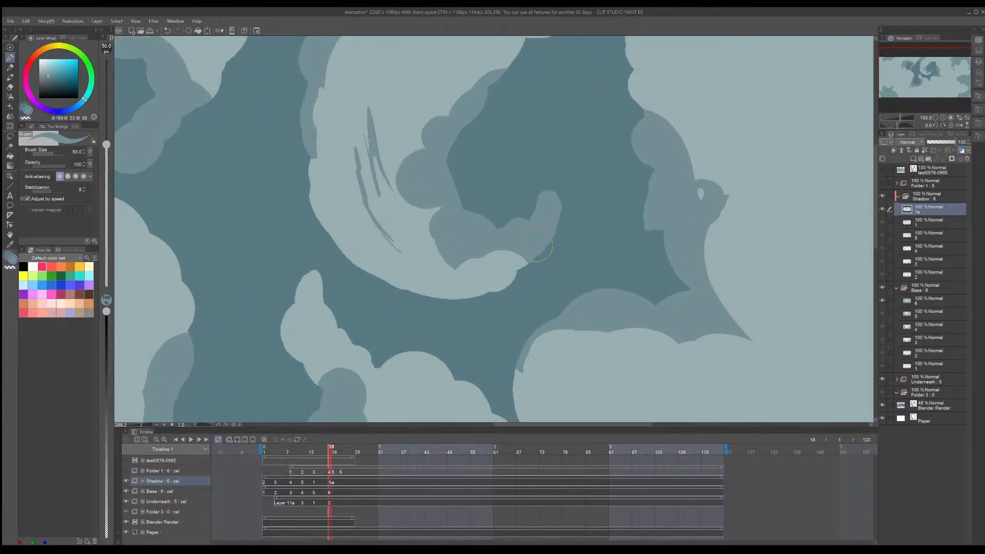
# Step: Trim the shadow above the curl's lower tip, then paint shadow under the tip and along the curl's lower-left edge
pyautogui.moveTo(544, 246); pyautogui.dragTo(451, 266)
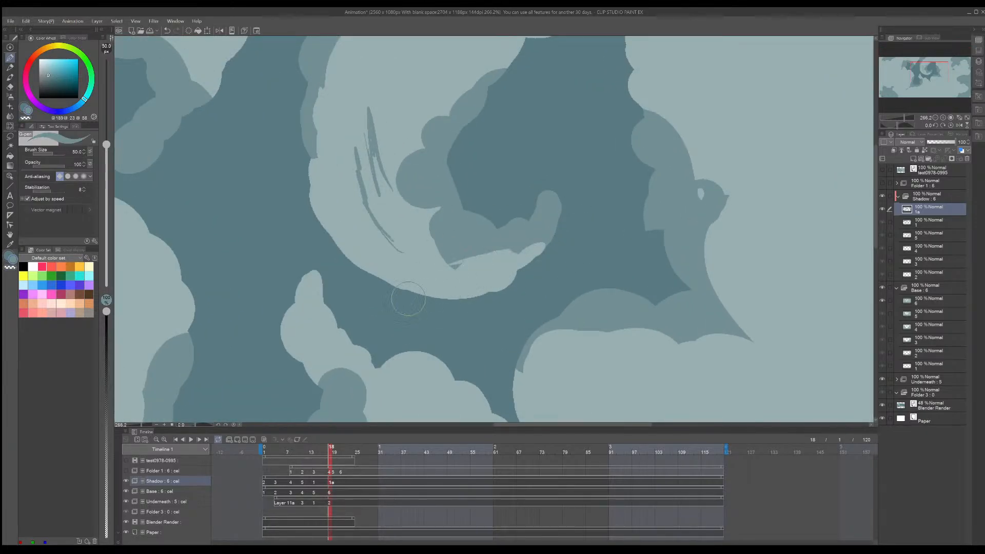
pyautogui.press('x')
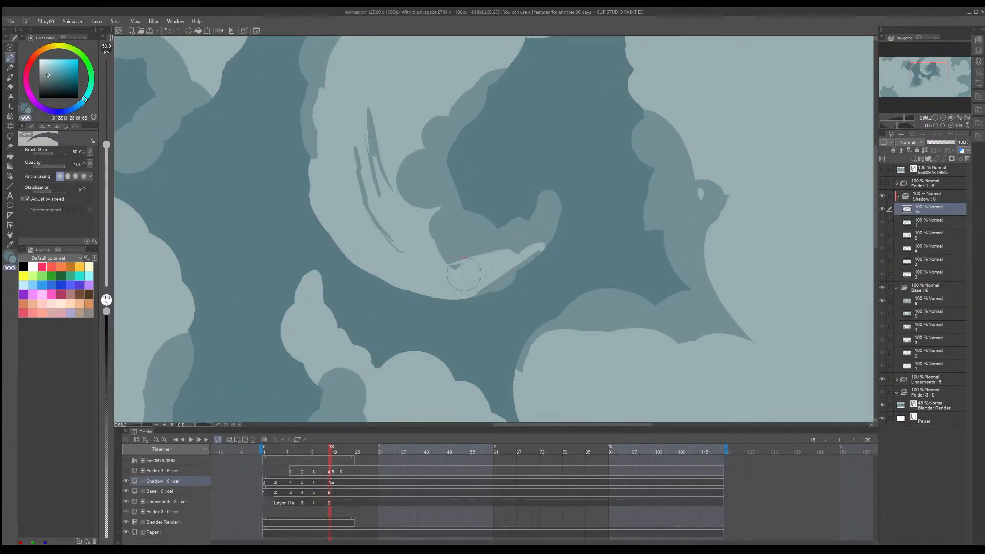
pyautogui.press('x')
pyautogui.moveTo(368, 256); pyautogui.dragTo(416, 279)
pyautogui.moveTo(356, 239); pyautogui.dragTo(431, 281)
pyautogui.moveTo(357, 235)
pyautogui.mouseDown()
pyautogui.moveTo(442, 277)
pyautogui.moveTo(378, 220)
pyautogui.moveTo(388, 254)
pyautogui.mouseUp()
pyautogui.hotkey('ctrl', 'z')
pyautogui.press('c')
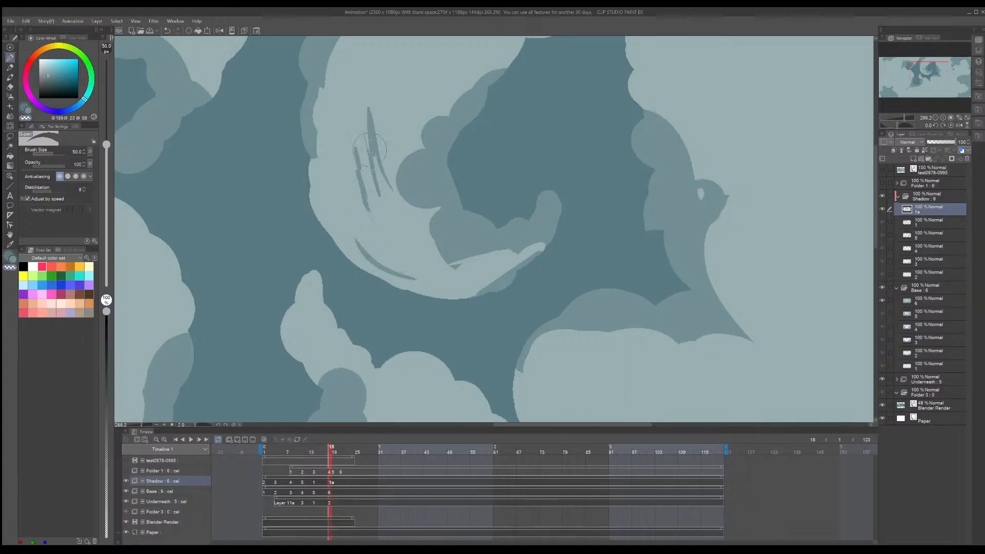
# Step: Thin the curl's streaks with transparent strokes and break its lower tip into pointed streaks that merge with the shadow
pyautogui.moveTo(374, 148)
pyautogui.mouseDown()
pyautogui.moveTo(389, 203)
pyautogui.moveTo(352, 165)
pyautogui.moveTo(402, 274)
pyautogui.mouseUp()
pyautogui.press('c')
pyautogui.press('c')
pyautogui.press('c')
pyautogui.moveTo(415, 236)
pyautogui.mouseDown()
pyautogui.moveTo(443, 255)
pyautogui.moveTo(436, 247)
pyautogui.mouseUp()
pyautogui.press('c')
pyautogui.press('c')
pyautogui.moveTo(536, 246)
pyautogui.mouseDown()
pyautogui.moveTo(447, 295)
pyautogui.moveTo(496, 274)
pyautogui.mouseUp()
pyautogui.press('c')
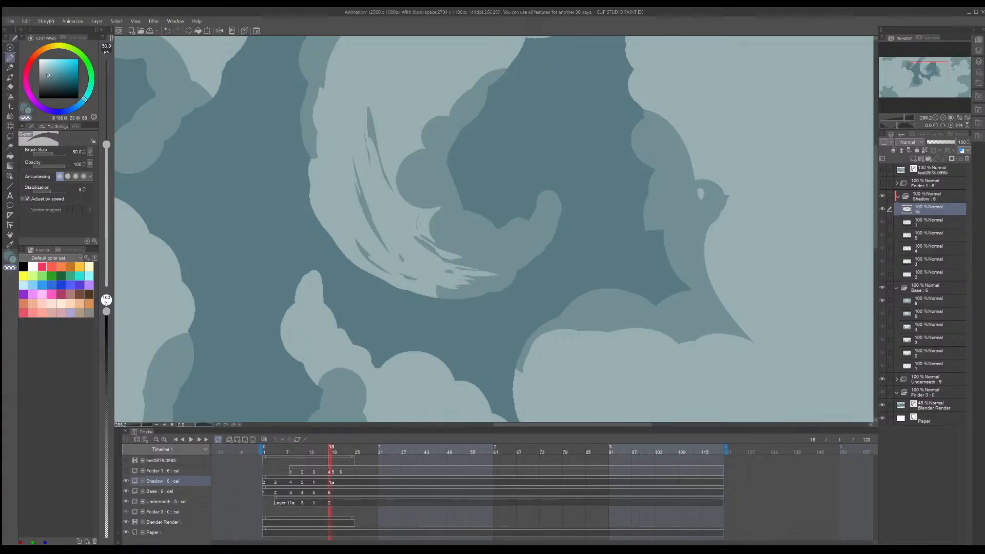
# Step: Feather the lower bumps of the curl's inner shadow edge with alternating shadow-coloured and transparent strokes
pyautogui.press('c')
pyautogui.moveTo(438, 208)
pyautogui.mouseDown()
pyautogui.moveTo(429, 213)
pyautogui.moveTo(437, 225)
pyautogui.mouseUp()
pyautogui.press('c')
pyautogui.moveTo(402, 189); pyautogui.dragTo(424, 207)
pyautogui.press('c')
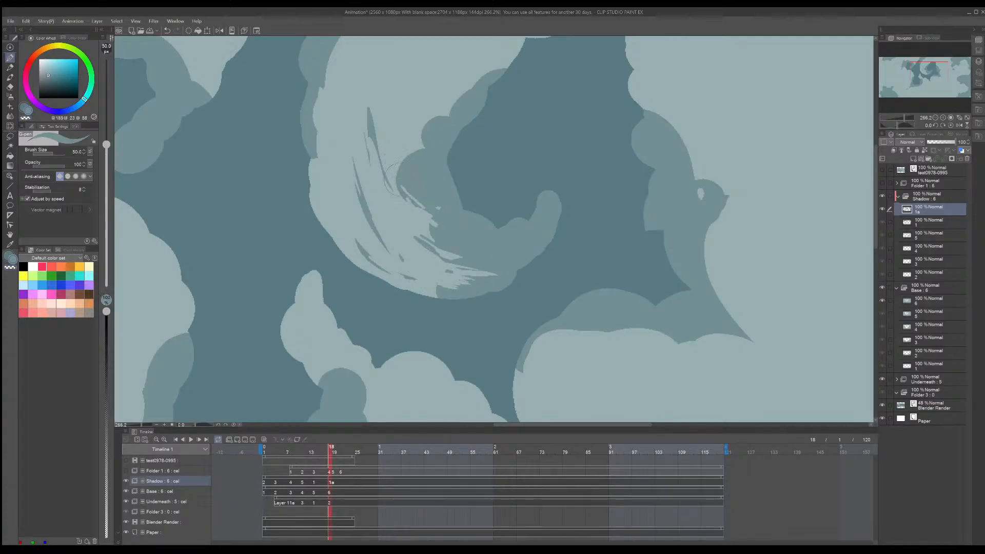
pyautogui.press('c')
pyautogui.moveTo(403, 160); pyautogui.dragTo(430, 209)
pyautogui.moveTo(405, 182); pyautogui.dragTo(427, 208)
# Step: Extend the upward shadow streaks along the upper part of the curl's inner shadow edge, beside the dark opening
pyautogui.press('c')
pyautogui.press('c')
pyautogui.moveTo(404, 153)
pyautogui.mouseDown()
pyautogui.moveTo(416, 173)
pyautogui.moveTo(396, 128)
pyautogui.moveTo(402, 107)
pyautogui.moveTo(424, 189)
pyautogui.mouseUp()
pyautogui.press('c')
pyautogui.press('c')
pyautogui.press('c')
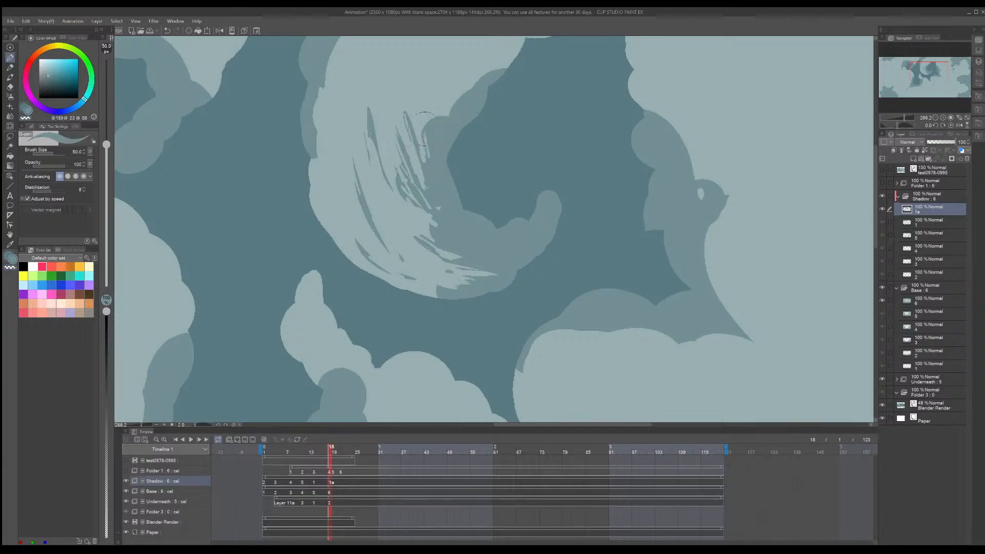
pyautogui.moveTo(429, 134); pyautogui.dragTo(426, 105)
pyautogui.moveTo(419, 147); pyautogui.dragTo(429, 228)
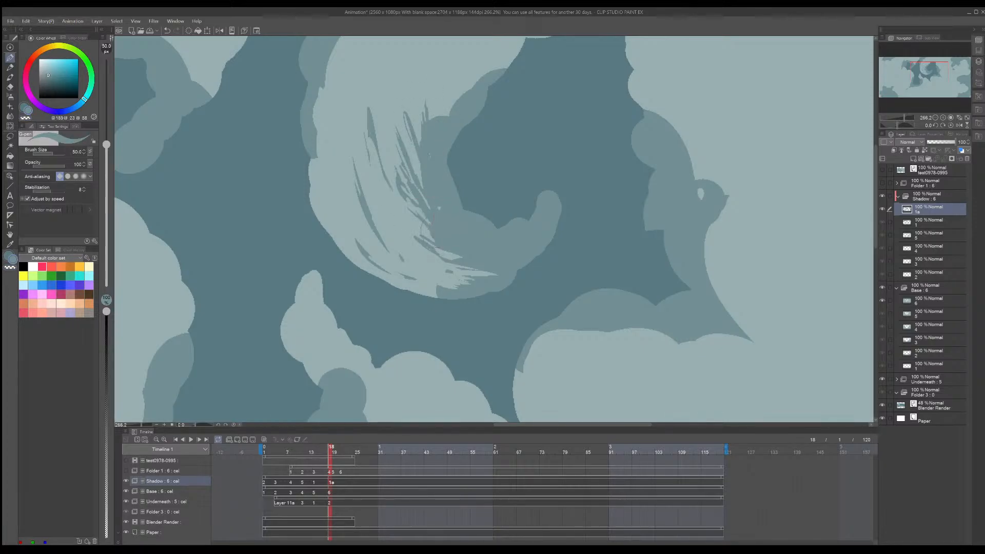
# Step: Streak the curl's outer left rim up to its top with shadow-coloured and transparent strokes
pyautogui.moveTo(314, 159); pyautogui.dragTo(323, 202)
pyautogui.moveTo(319, 164)
pyautogui.mouseDown()
pyautogui.moveTo(331, 218)
pyautogui.moveTo(313, 106)
pyautogui.moveTo(318, 134)
pyautogui.mouseUp()
pyautogui.press('c')
pyautogui.moveTo(320, 92)
pyautogui.mouseDown()
pyautogui.moveTo(319, 145)
pyautogui.moveTo(319, 107)
pyautogui.mouseUp()
pyautogui.press('c')
pyautogui.moveTo(318, 147)
pyautogui.mouseDown()
pyautogui.moveTo(315, 102)
pyautogui.moveTo(314, 114)
pyautogui.mouseUp()
pyautogui.moveTo(323, 153); pyautogui.dragTo(333, 232, button='middle')
pyautogui.moveTo(326, 186)
pyautogui.mouseDown()
pyautogui.moveTo(327, 138)
pyautogui.moveTo(362, 92)
pyautogui.mouseUp()
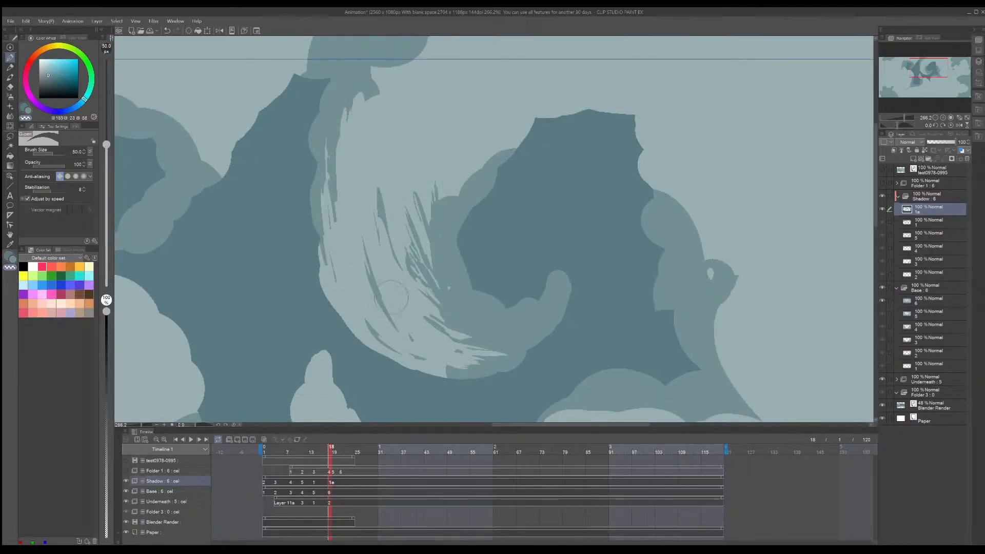
# Step: Refine the streaks where the curl's inner shadow bends around the lower side of the dark opening
pyautogui.moveTo(422, 331); pyautogui.dragTo(432, 255)
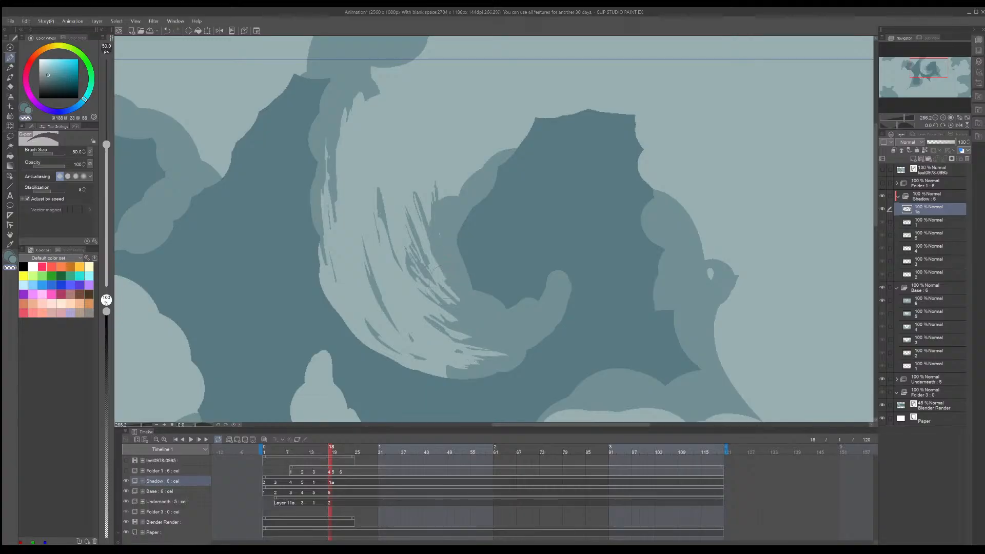
pyautogui.moveTo(460, 297); pyautogui.dragTo(430, 244)
pyautogui.press('c')
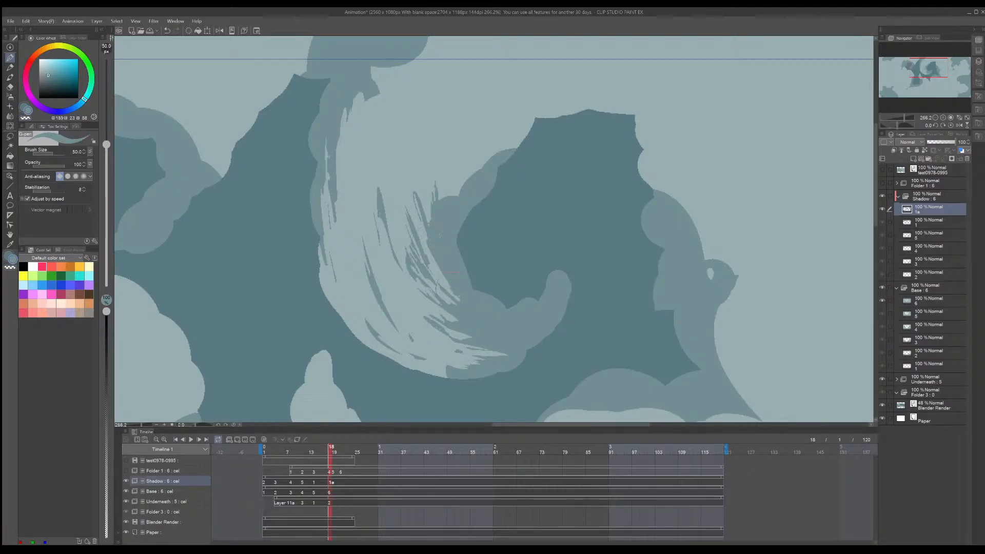
# Step: Play the animation from frame 2 and scrub back to frame 14 to check the streaked shadows in motion
pyautogui.scroll(-8, 469, 310)
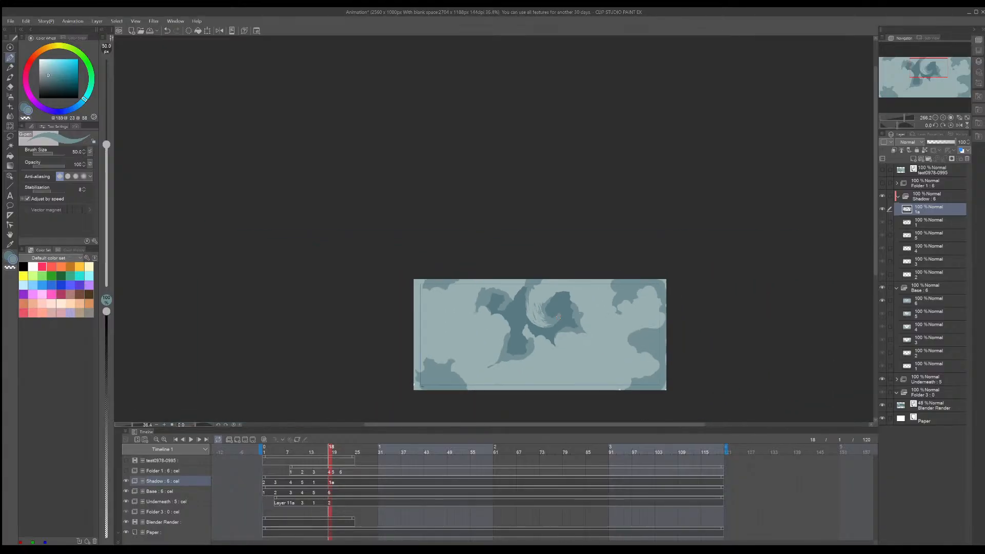
pyautogui.scroll(5, 560, 318)
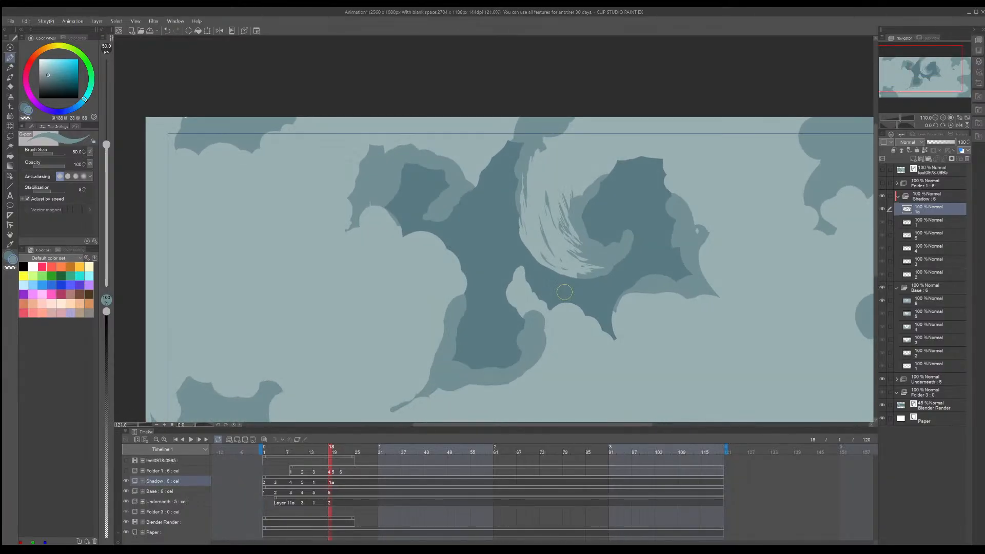
pyautogui.scroll(-3, 565, 252)
pyautogui.click(295, 451)
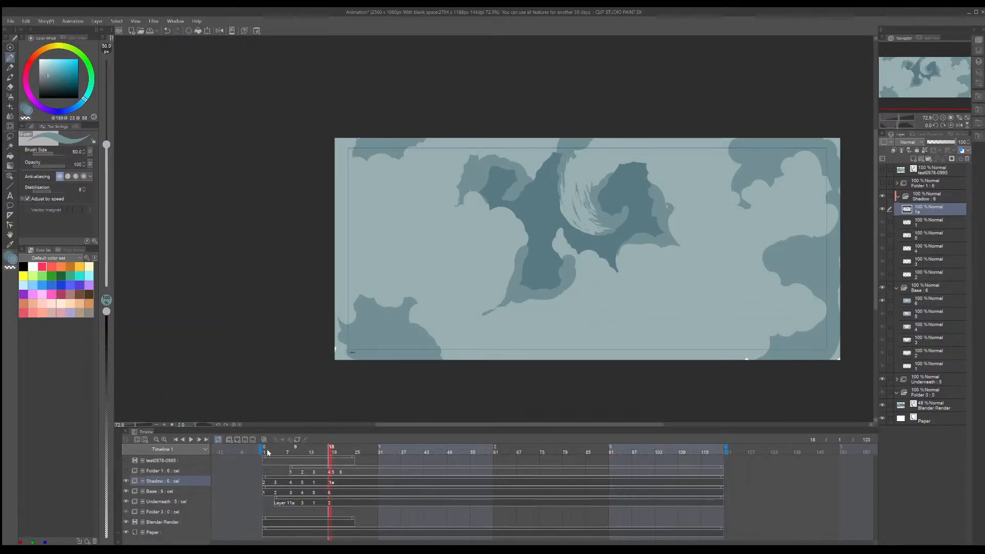
pyautogui.click(266, 452)
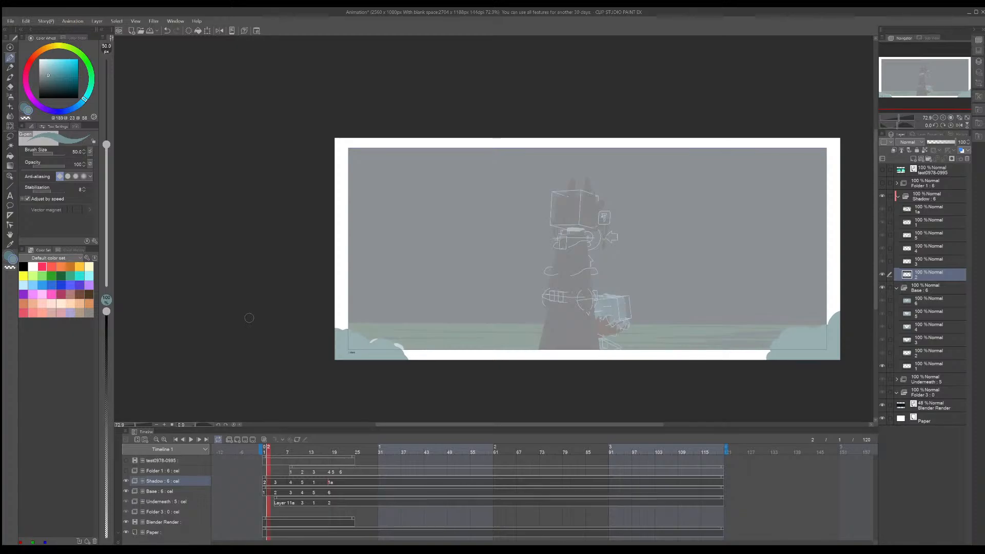
pyautogui.click(191, 439)
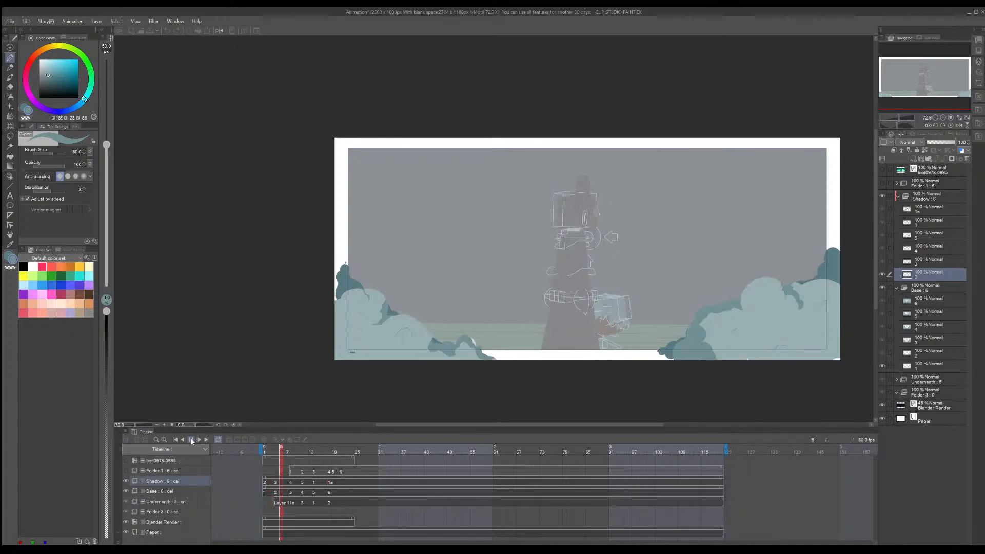
pyautogui.click(191, 439)
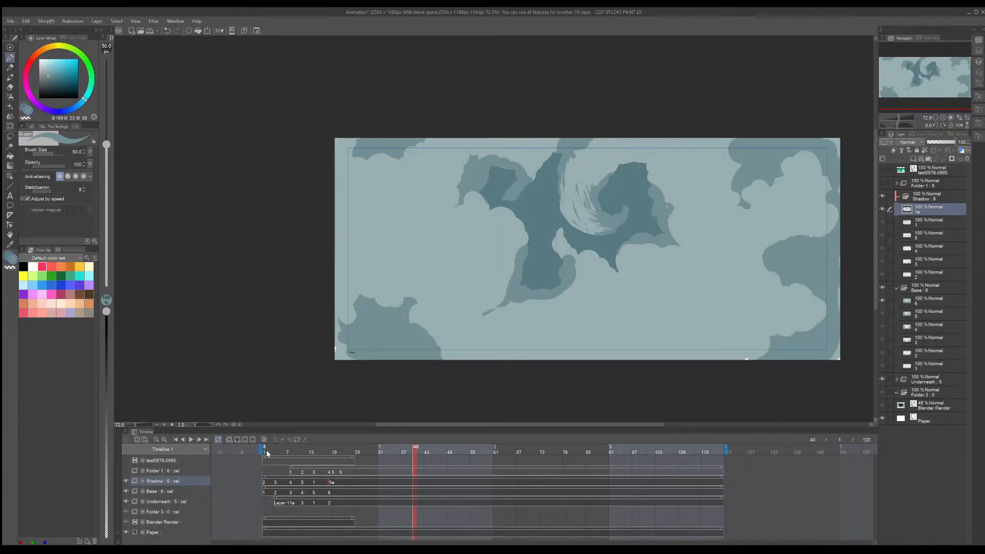
pyautogui.moveTo(267, 452); pyautogui.dragTo(315, 444)
pyautogui.click(310, 445)
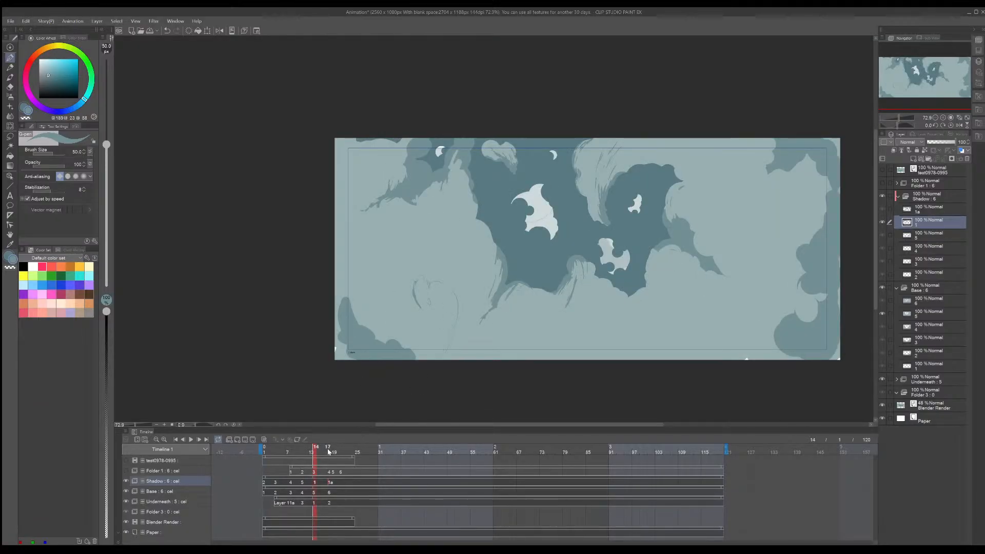
# Step: Go to frame 19 and paint thin curved shadow strokes on Shadow cel 1a inside the right edge of the big left cloud
pyautogui.moveTo(328, 450); pyautogui.dragTo(332, 452)
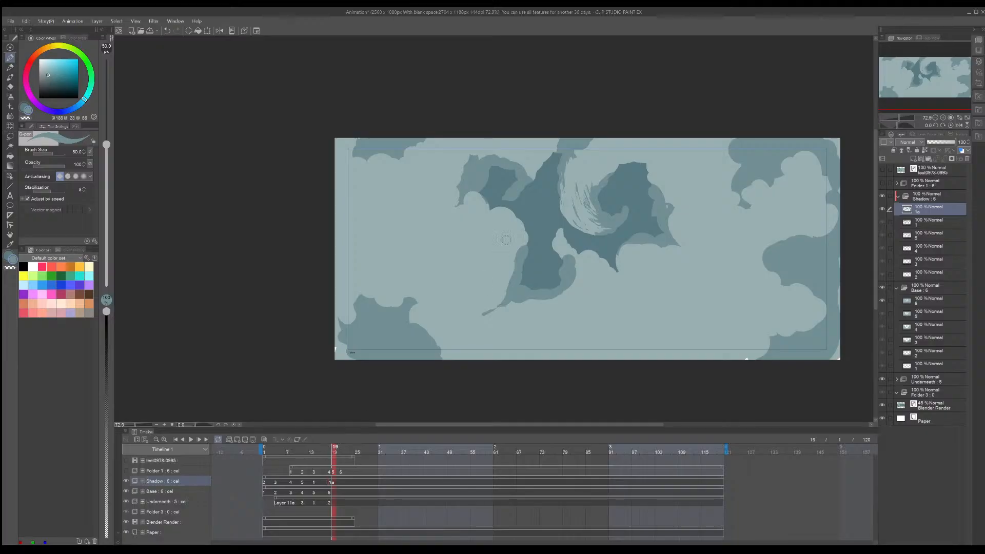
pyautogui.scroll(5, 512, 230)
pyautogui.press('x')
pyautogui.moveTo(531, 262); pyautogui.dragTo(530, 216)
pyautogui.hotkey('ctrl', 'z')
pyautogui.press('x')
pyautogui.press('c')
pyautogui.moveTo(496, 319); pyautogui.dragTo(514, 220)
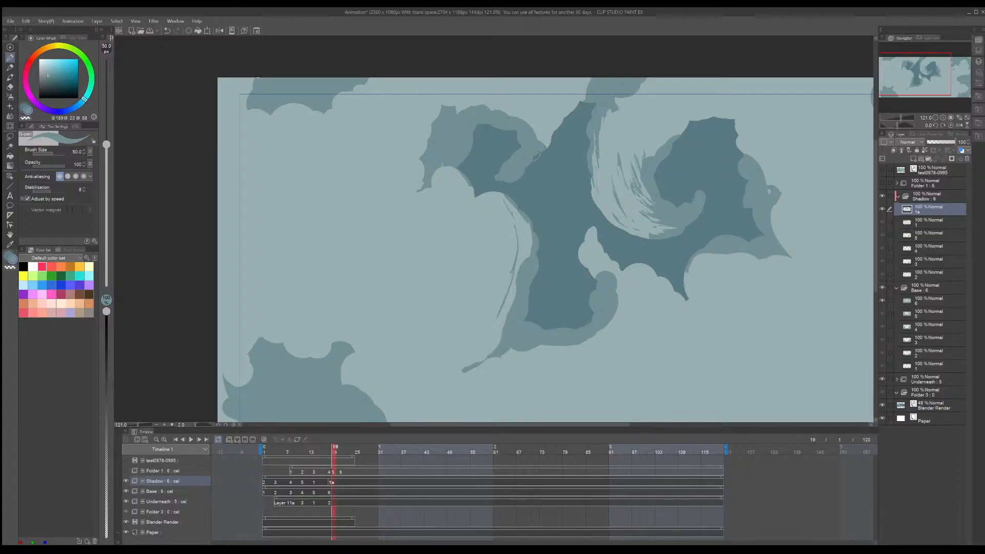
# Step: Paint wispy shadow streaks above the central dark opening and a thin arc across the far-left cloud
pyautogui.press('c')
pyautogui.moveTo(528, 161)
pyautogui.mouseDown()
pyautogui.moveTo(543, 149)
pyautogui.moveTo(534, 161)
pyautogui.moveTo(549, 88)
pyautogui.mouseUp()
pyautogui.press('c')
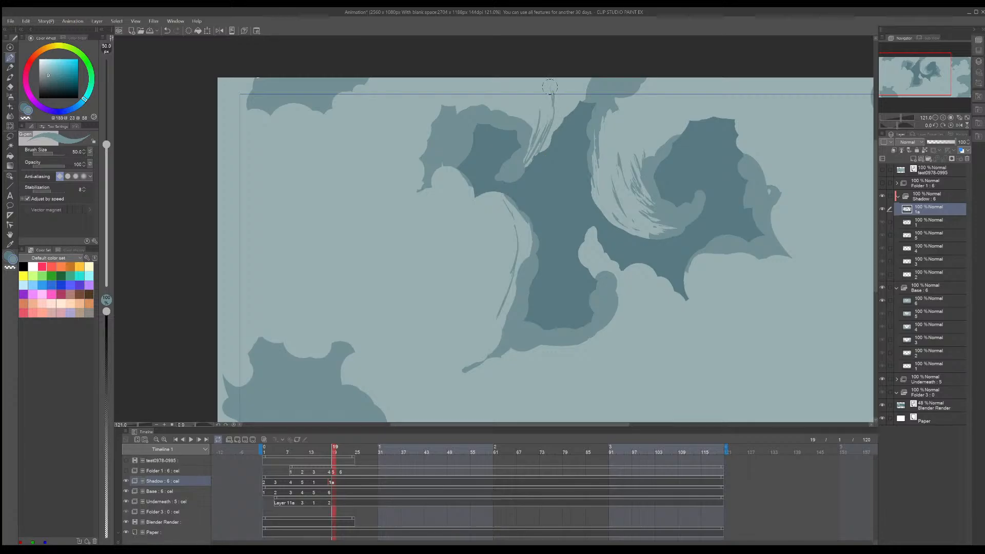
pyautogui.moveTo(264, 158)
pyautogui.mouseDown()
pyautogui.moveTo(352, 147)
pyautogui.moveTo(370, 178)
pyautogui.mouseUp()
# Step: Paint short curved shadow strokes inside the left edge of the cloud below the right-hand opening
pyautogui.moveTo(674, 324); pyautogui.dragTo(525, 245, button='middle')
pyautogui.moveTo(561, 253); pyautogui.dragTo(572, 184)
pyautogui.hotkey('ctrl', 'z')
pyautogui.moveTo(541, 213)
pyautogui.mouseDown()
pyautogui.moveTo(554, 247)
pyautogui.moveTo(573, 263)
pyautogui.mouseUp()
pyautogui.hotkey('ctrl', 'z')
pyautogui.moveTo(538, 194); pyautogui.dragTo(554, 235)
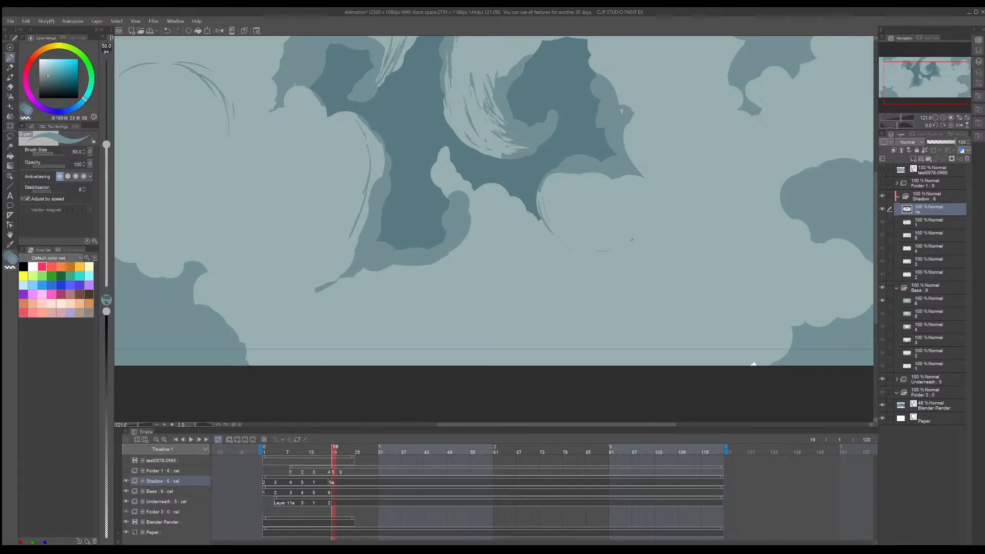
# Step: Paint shadow streaks down the small pointed cloud in the middle and trim them into tapered strands with transparent colour
pyautogui.moveTo(444, 149); pyautogui.dragTo(451, 187)
pyautogui.moveTo(472, 221)
pyautogui.mouseDown()
pyautogui.moveTo(479, 254)
pyautogui.moveTo(469, 233)
pyautogui.moveTo(465, 267)
pyautogui.moveTo(474, 284)
pyautogui.mouseUp()
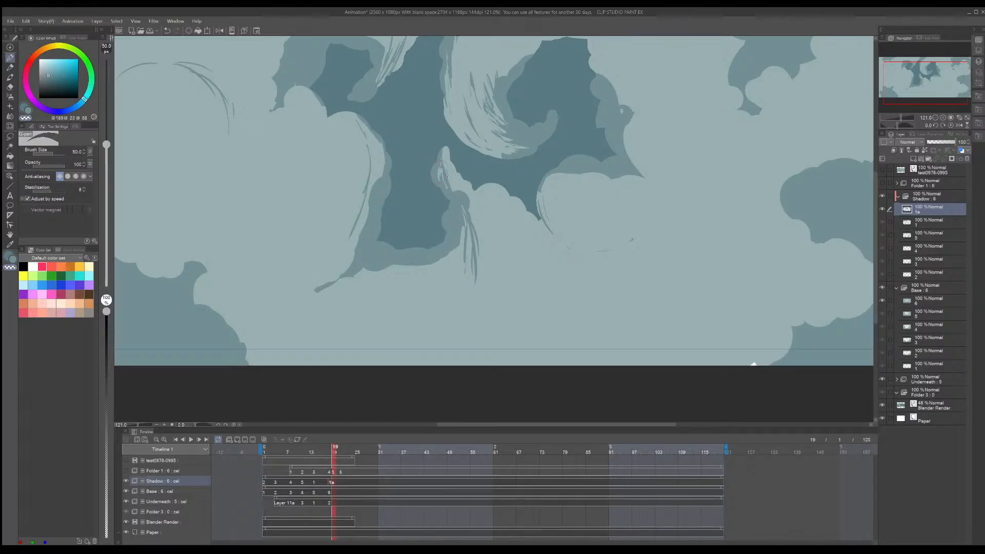
pyautogui.moveTo(440, 163)
pyautogui.mouseDown()
pyautogui.moveTo(443, 175)
pyautogui.moveTo(441, 154)
pyautogui.mouseUp()
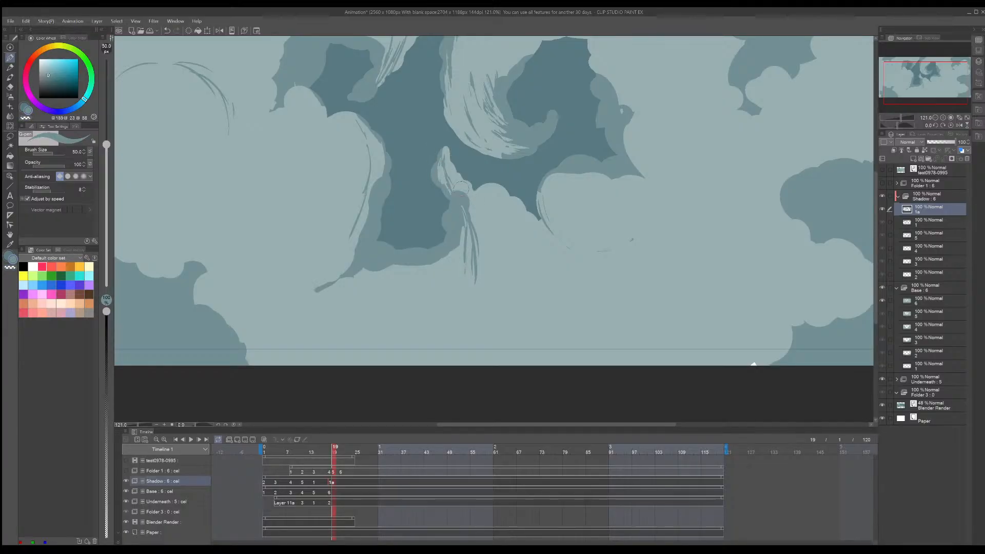
pyautogui.press('c')
pyautogui.moveTo(460, 191); pyautogui.dragTo(463, 199)
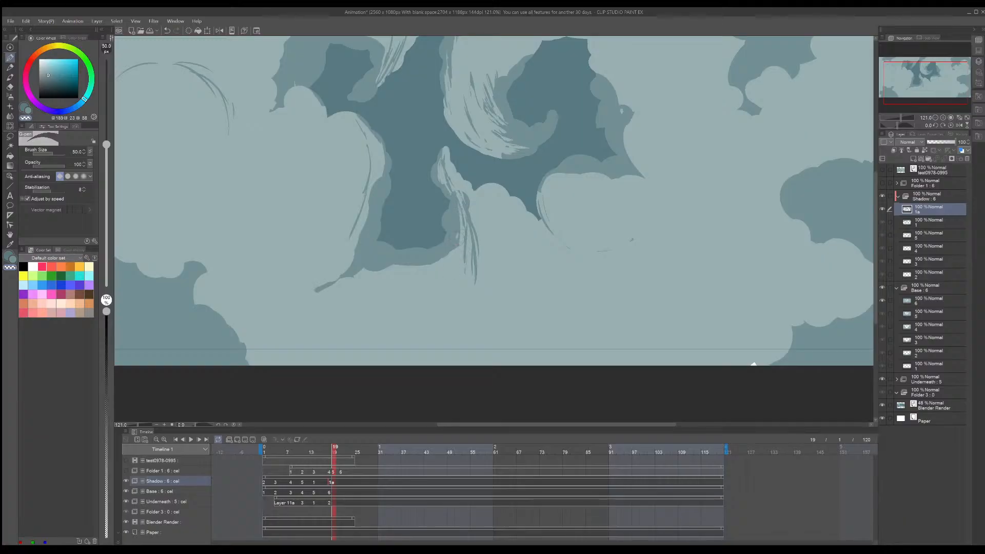
pyautogui.press('c')
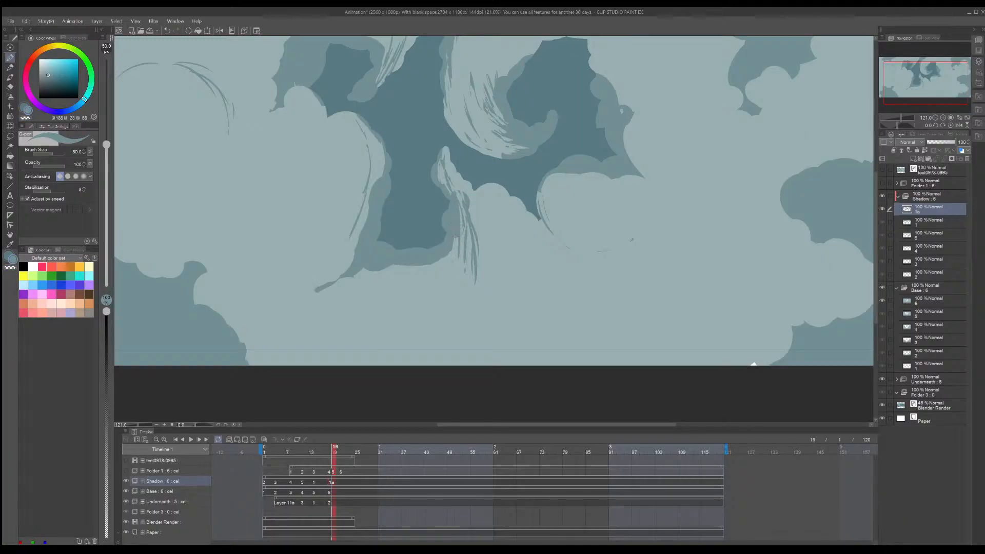
pyautogui.press('c')
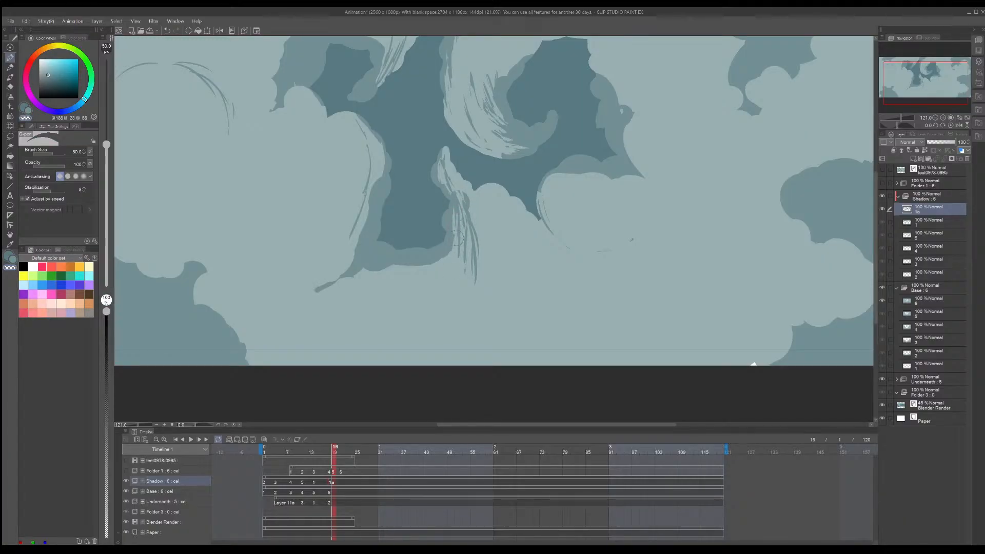
# Step: Feather the lower-left tail of the central dark opening into tapered shadow streaks, alternating shadow and transparent colour
pyautogui.press('c')
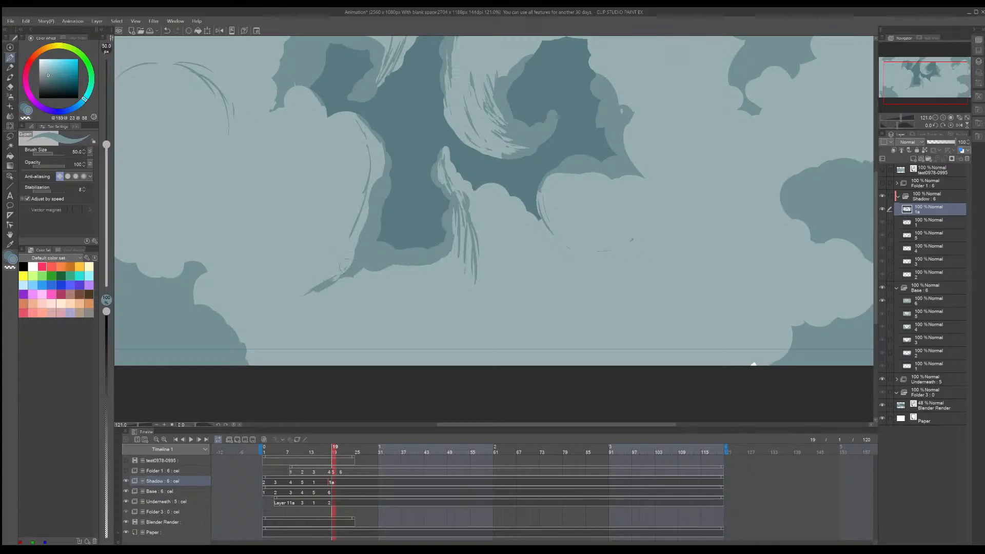
pyautogui.press('c')
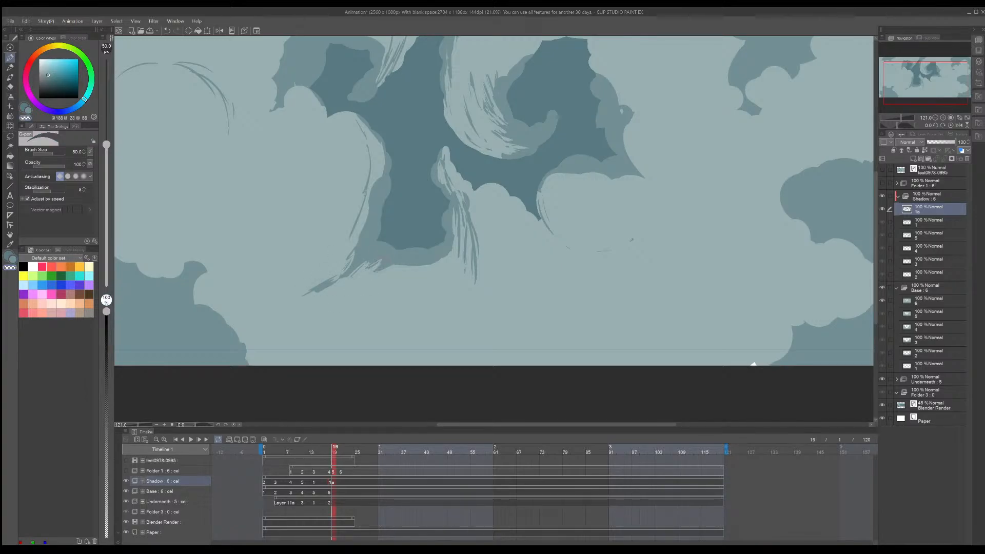
pyautogui.moveTo(400, 246)
pyautogui.mouseDown(button='middle')
pyautogui.moveTo(459, 297)
pyautogui.moveTo(478, 299)
pyautogui.mouseUp(button='middle')
# Step: Rework the upper shoulder of the big left cloud with short shadow streaks, trimming them with transparent colour
pyautogui.press('c')
pyautogui.press('c')
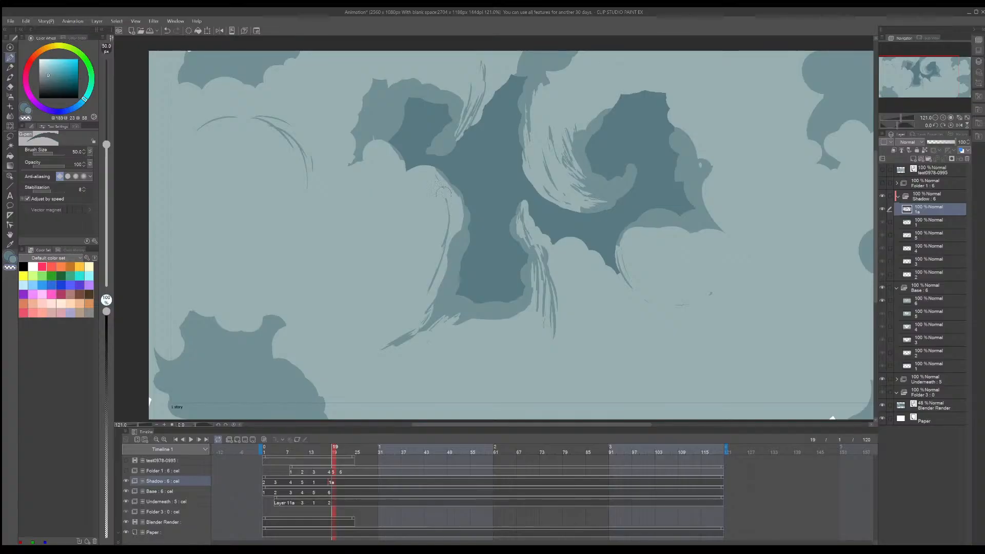
pyautogui.press('c')
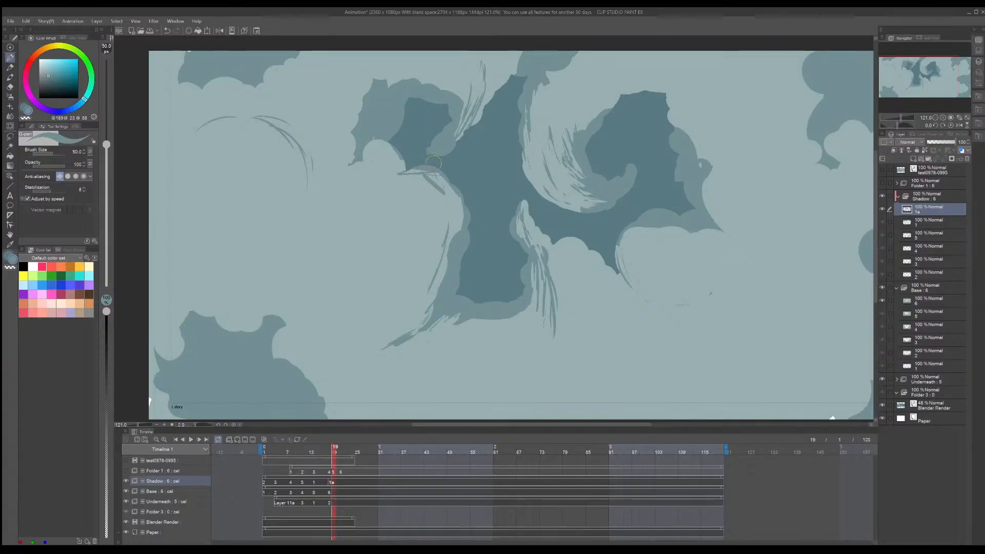
pyautogui.press('c')
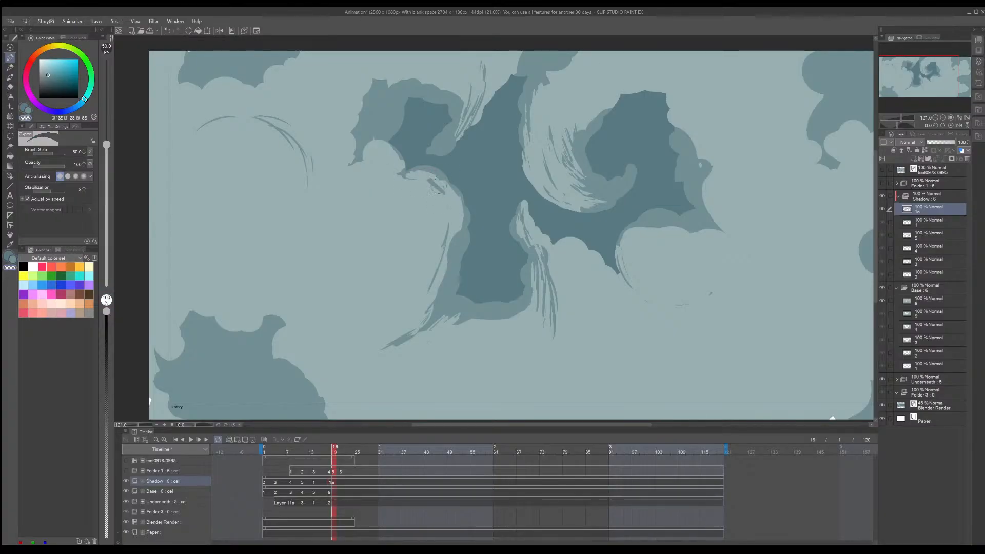
pyautogui.press('c')
pyautogui.press('c')
# Step: Add small shadow strokes where the little round cloud meets the big left cloud and clean up their edges
pyautogui.moveTo(402, 210); pyautogui.dragTo(427, 235, button='middle')
pyautogui.press('c')
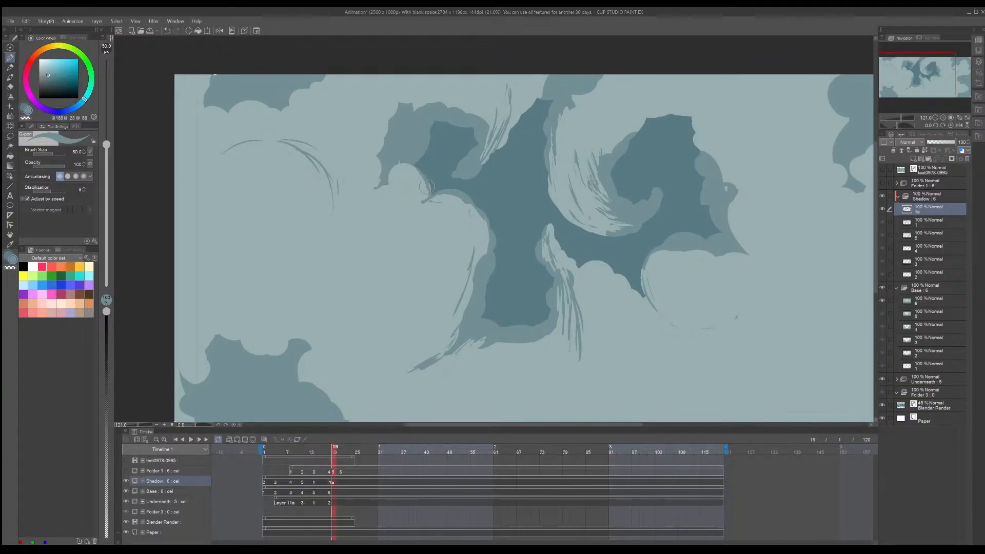
pyautogui.press('c')
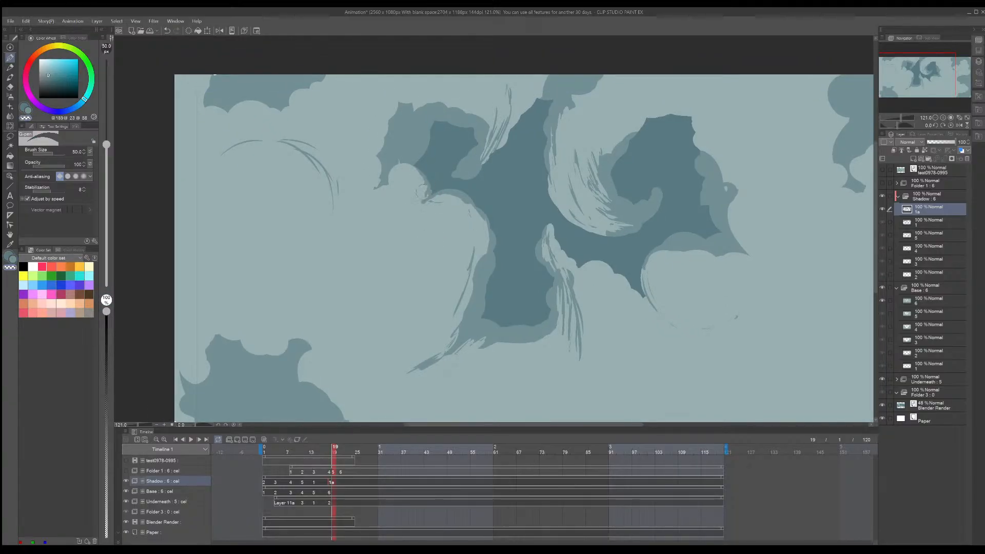
pyautogui.scroll(-5, 528, 247)
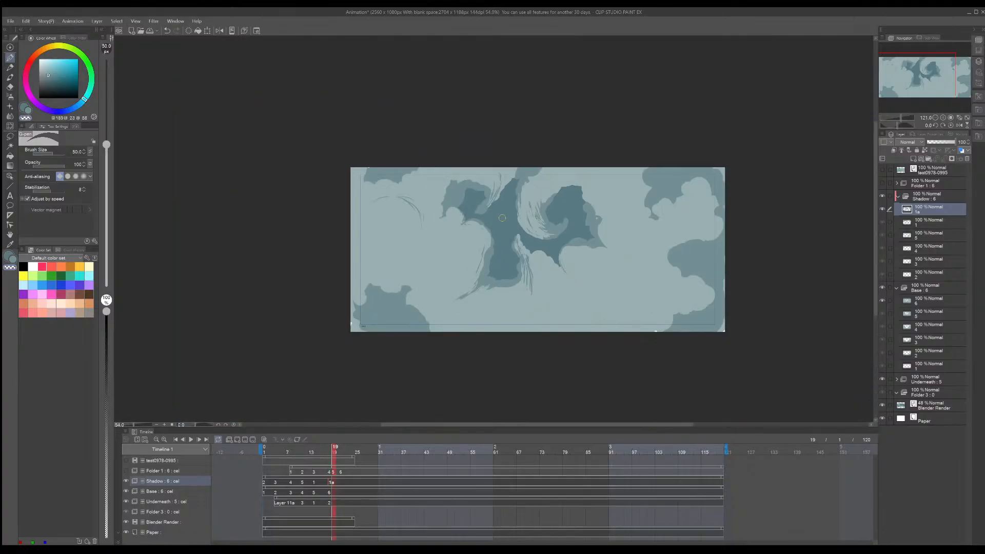
pyautogui.scroll(3, 589, 272)
pyautogui.keyDown('shift'); pyautogui.scroll(2, 591, 275); pyautogui.keyUp('shift')
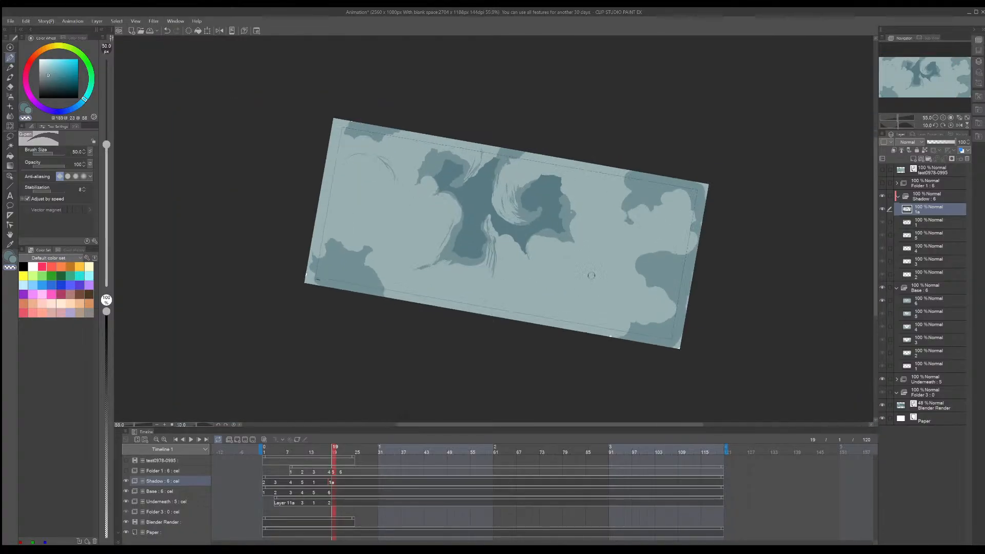
pyautogui.click(943, 118)
pyautogui.click(951, 125)
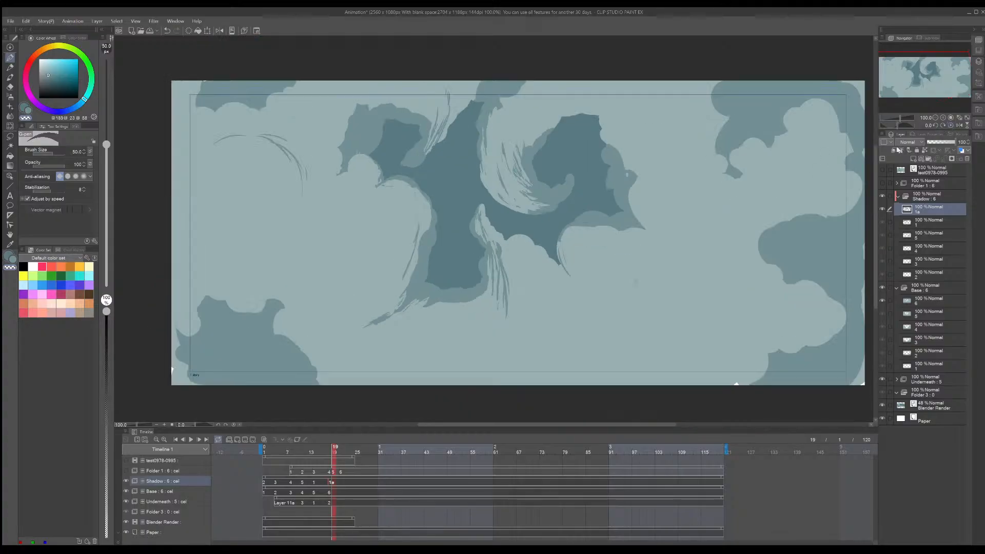
pyautogui.scroll(-3, 704, 225)
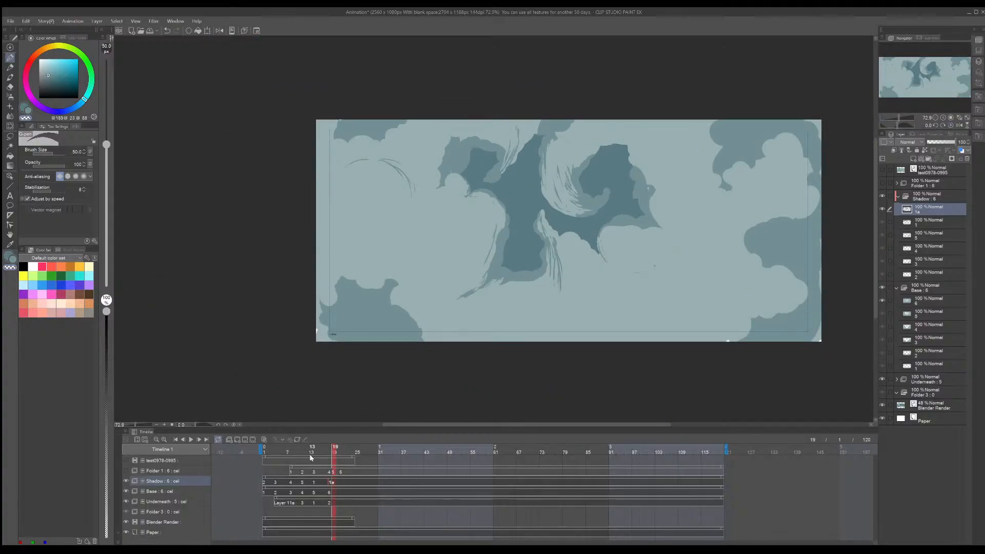
# Step: Shorten the timeline's playback range so that it ends at frame 24
pyautogui.scroll(-1, 480, 267)
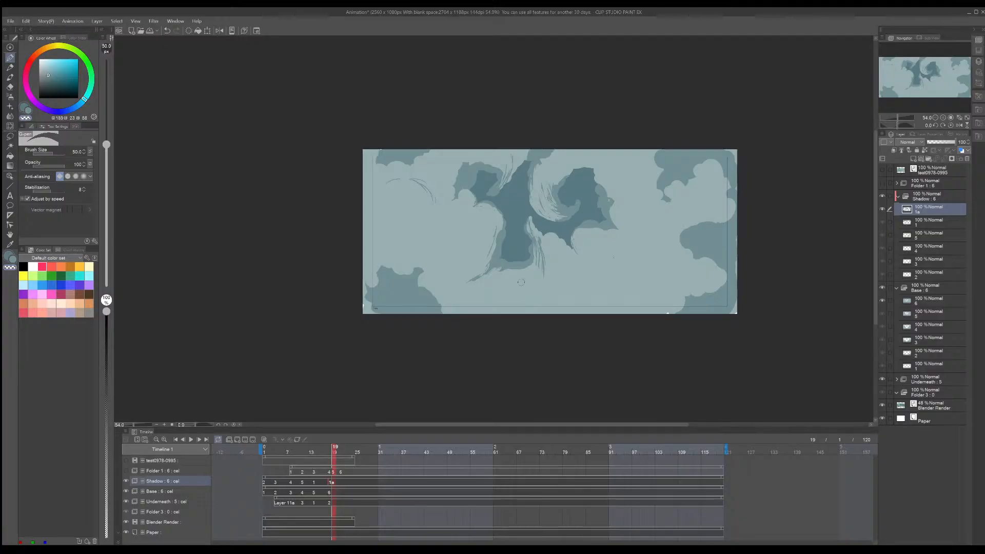
pyautogui.moveTo(333, 452); pyautogui.dragTo(357, 452)
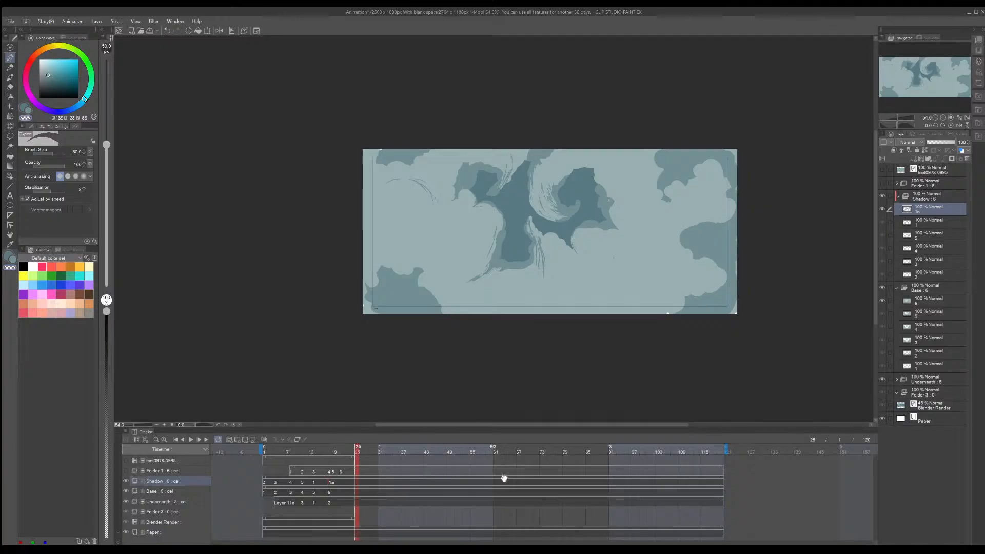
pyautogui.moveTo(727, 448); pyautogui.dragTo(355, 448)
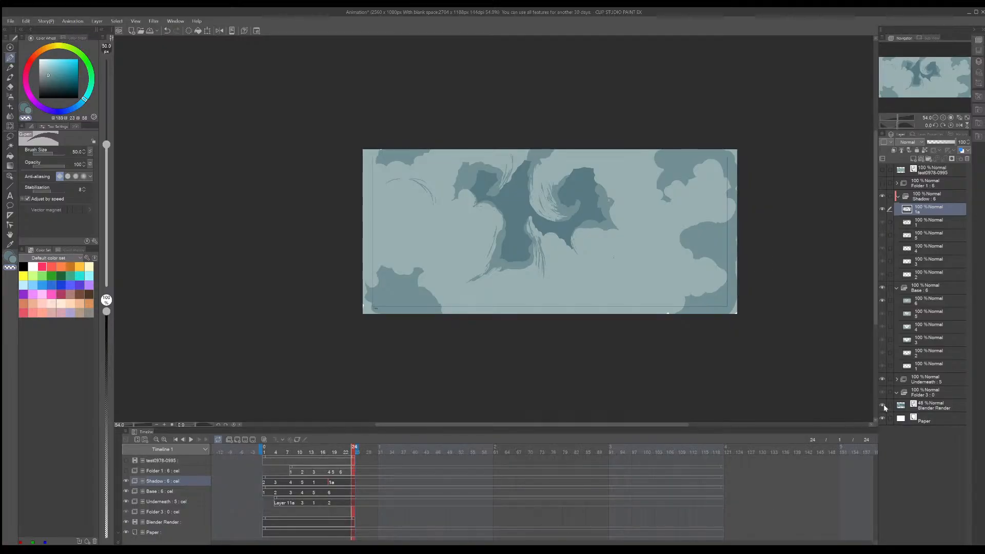
# Step: Hide the Blender Render and Paper layers and check the transparent background on frame 4
pyautogui.click(882, 405)
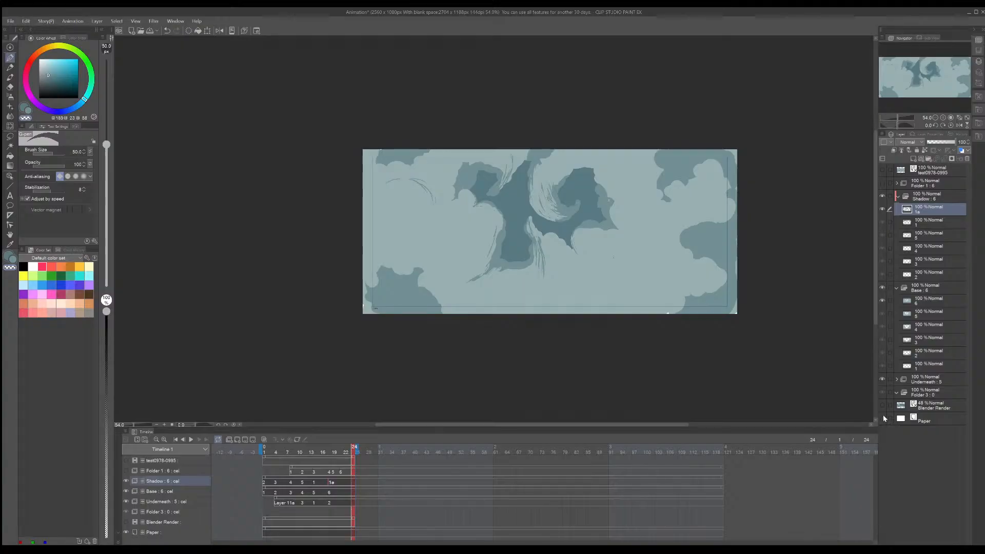
pyautogui.click(883, 418)
pyautogui.click(275, 453)
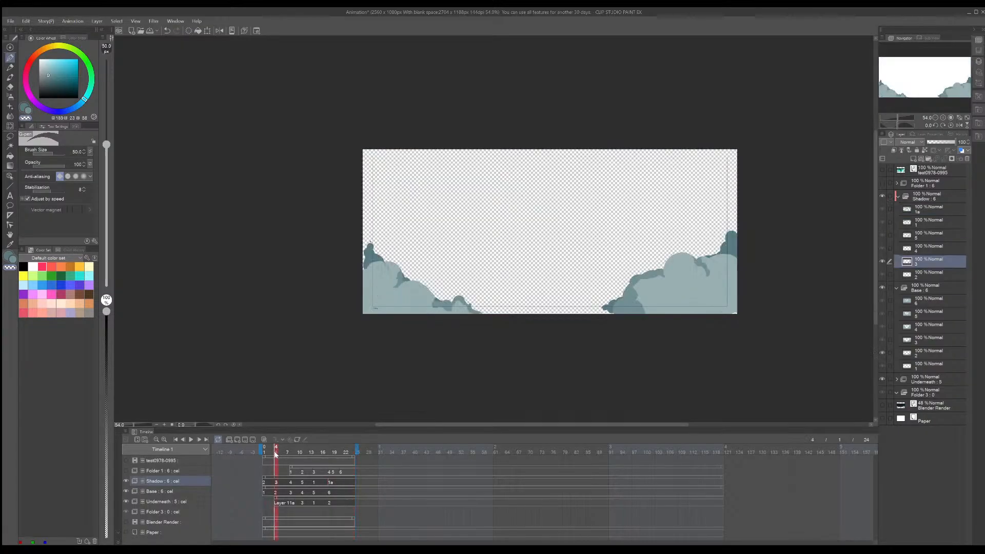
pyautogui.press('alt')
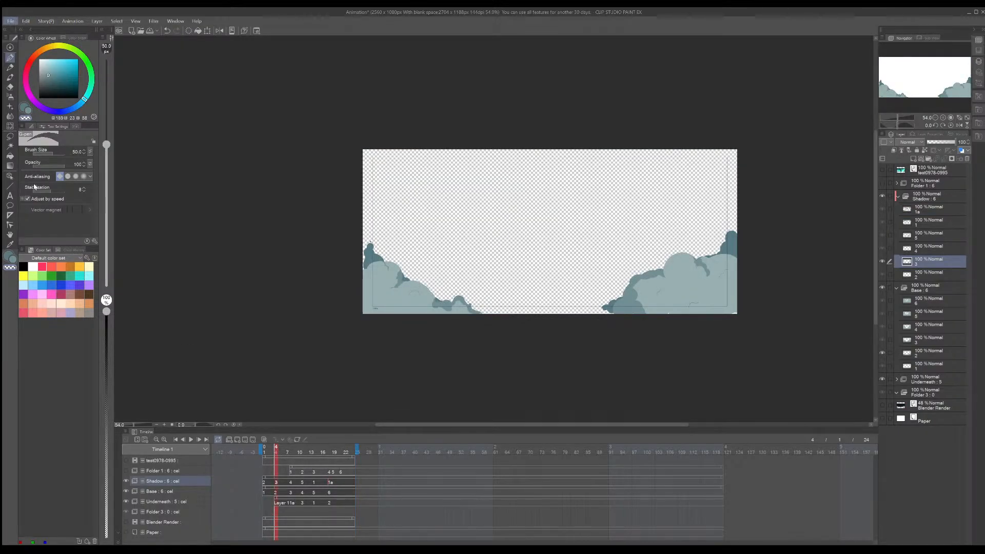
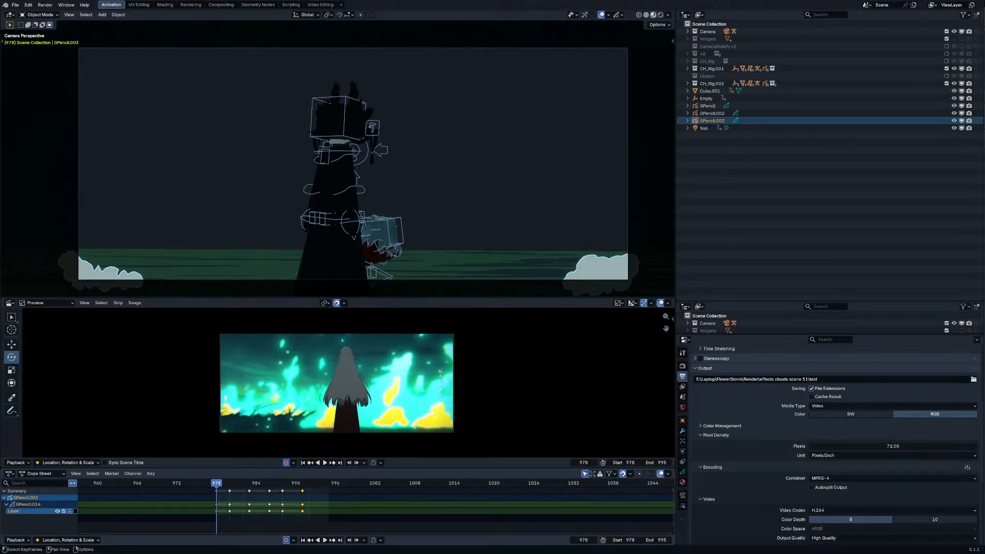
# Step: Switch to Blender, advance the animation to frame 991 and hide the GPencil.003 cloud drawing
pyautogui.press('space')
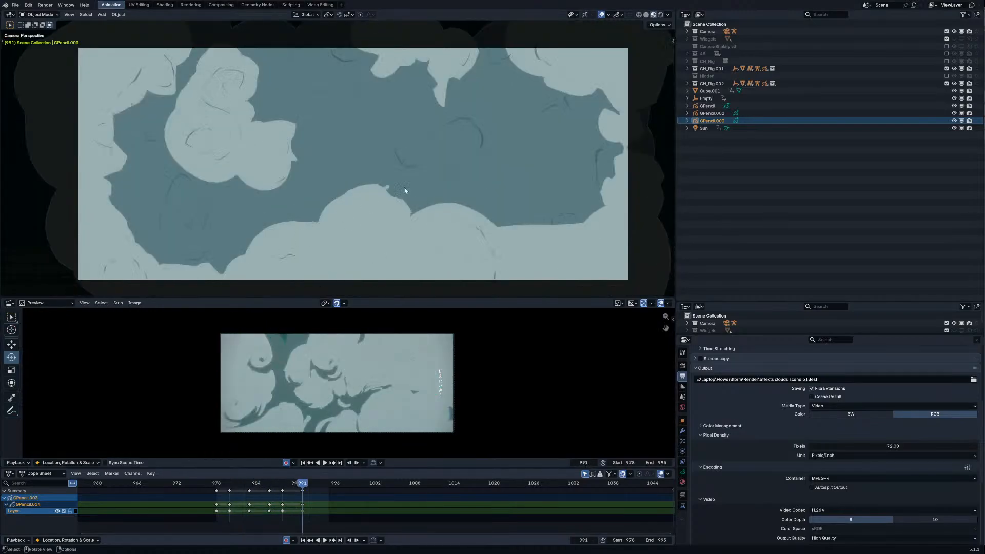
pyautogui.scroll(-2, 496, 169)
pyautogui.moveTo(497, 170); pyautogui.dragTo(422, 178, button='middle')
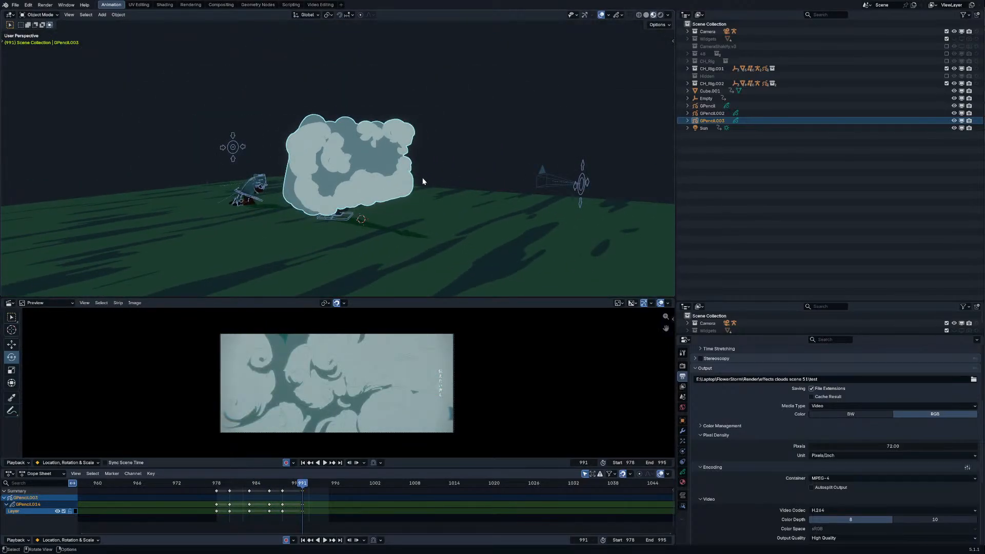
pyautogui.press('h')
# Step: Add the Part50CloudsStart_0000 image to the scene as an image mesh plane
pyautogui.hotkey('shift', 'a')
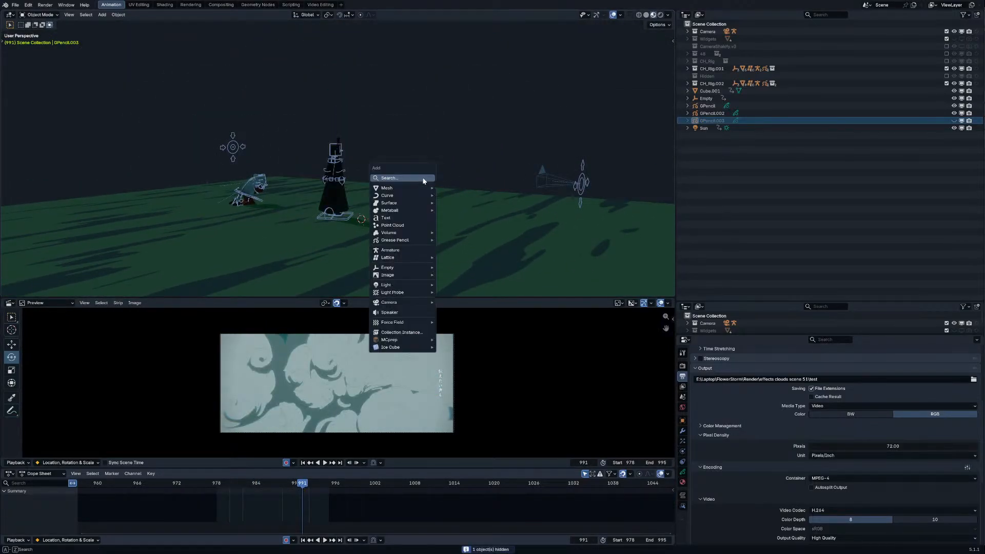
pyautogui.press('space')
pyautogui.write('Image')
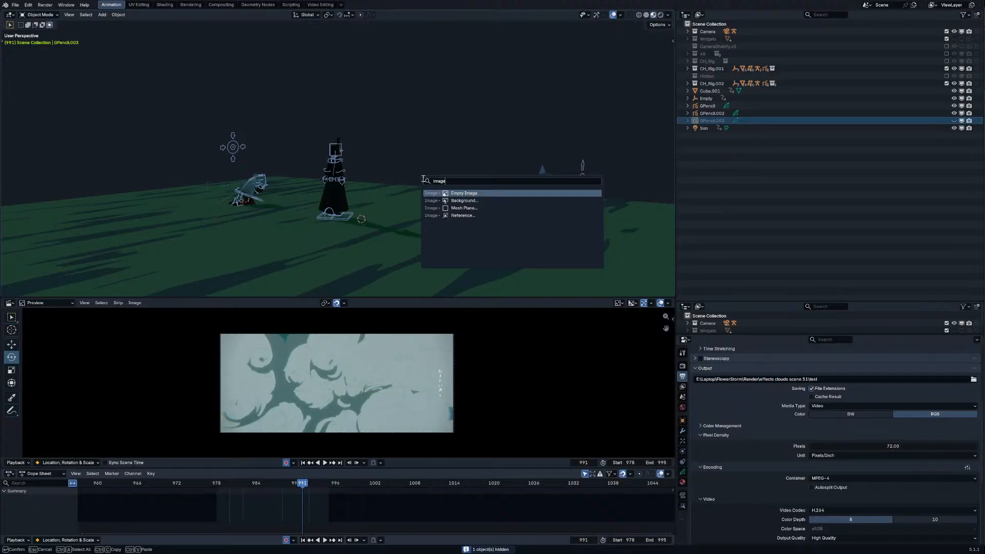
pyautogui.press('Down')
pyautogui.press('Down')
pyautogui.press('Return')
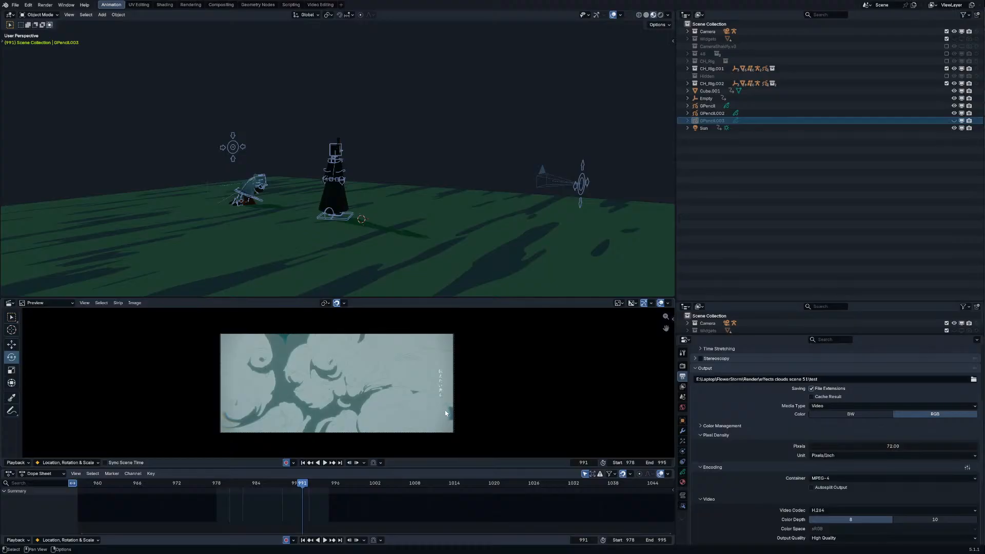
pyautogui.moveTo(449, 416); pyautogui.dragTo(414, 279)
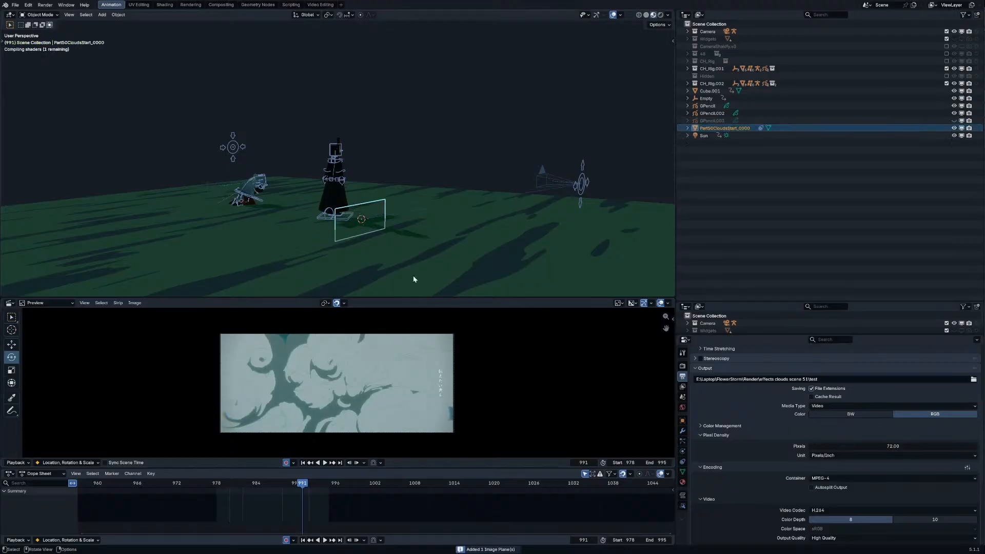
# Step: Raise the cloud image plane along the Z axis in camera view and check its position in front of the character
pyautogui.press('KP_0')
pyautogui.press('g')
pyautogui.press('z')
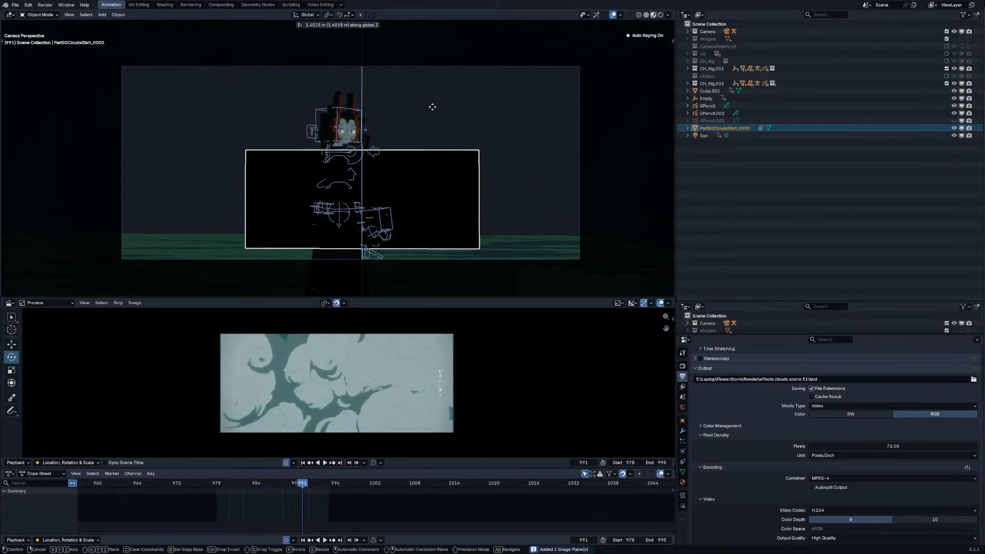
pyautogui.click(418, 64)
pyautogui.press('s')
pyautogui.keyDown('alt'); pyautogui.moveTo(399, 57); pyautogui.dragTo(458, 158, button='middle'); pyautogui.keyUp('alt')
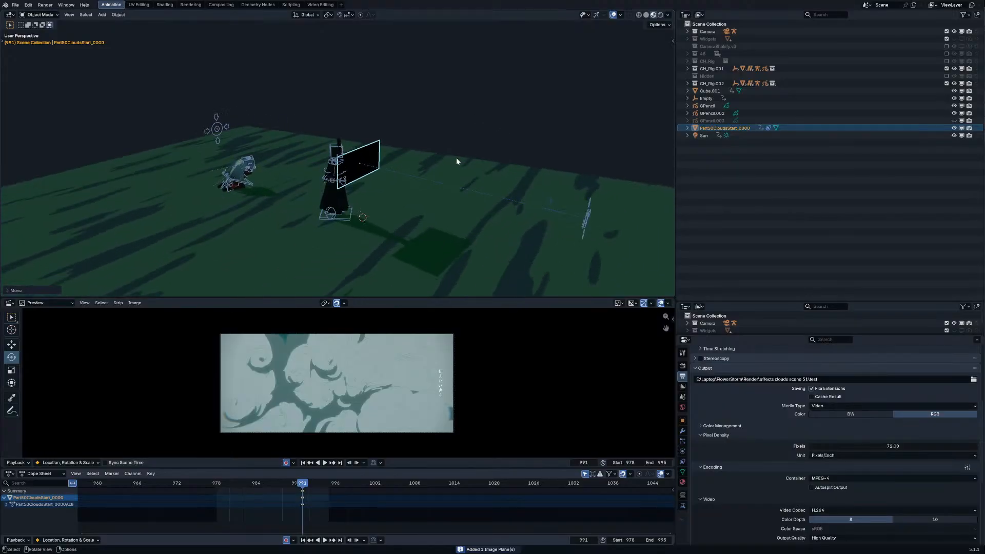
# Step: In top view, move the cloud image plane along Y away from the character until it sits just in front of the camera
pyautogui.click(513, 154)
pyautogui.press('KP_7')
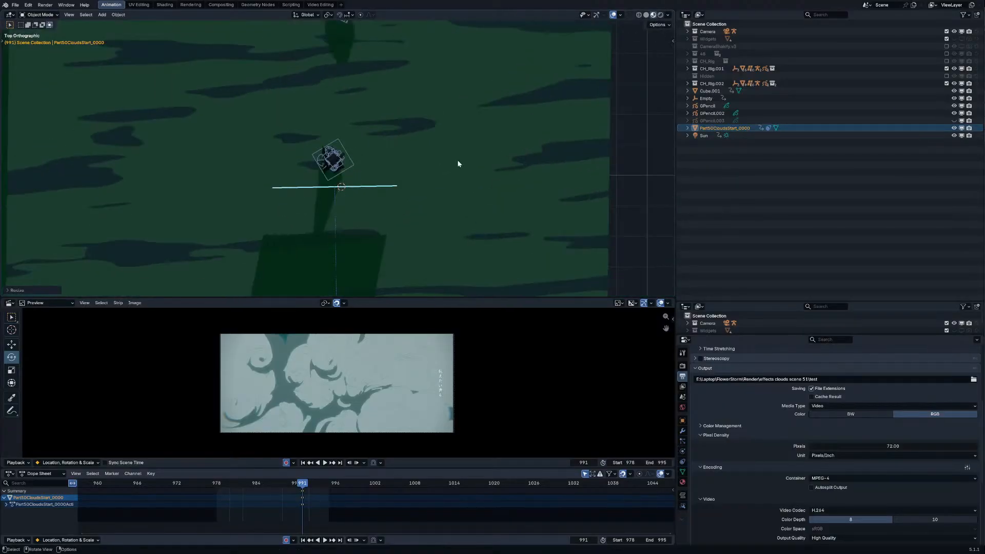
pyautogui.press('g')
pyautogui.press('y')
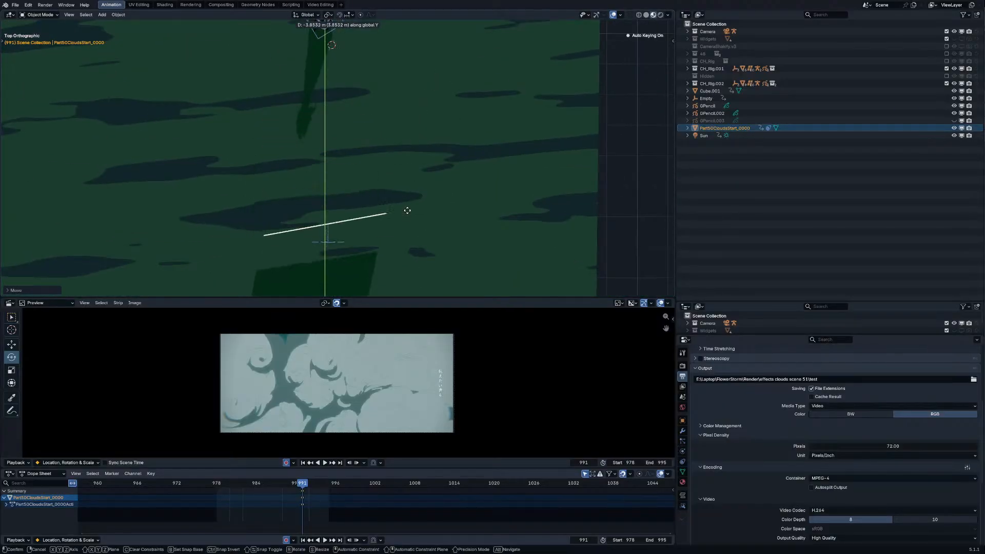
pyautogui.click(420, 167)
pyautogui.press('g')
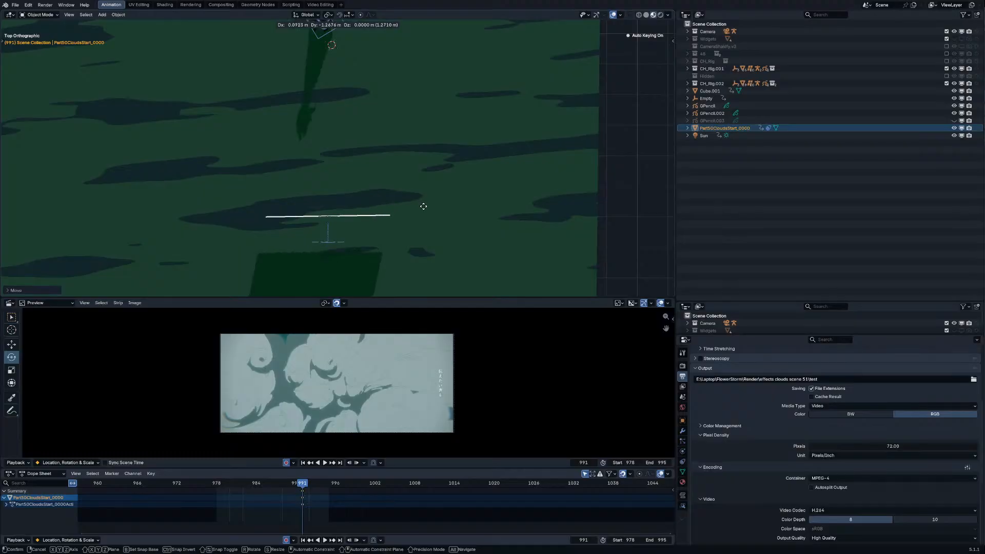
pyautogui.click(423, 218)
# Step: Scale the cloud image plane down in top view to roughly match the width of the camera's view
pyautogui.scroll(5, 425, 154)
pyautogui.press('s')
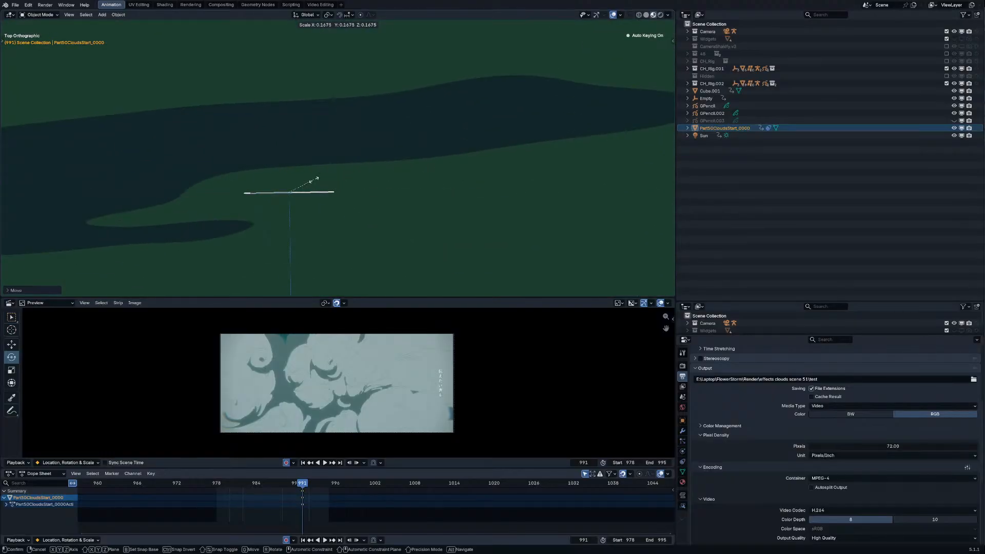
pyautogui.click(343, 197)
pyautogui.scroll(8, 354, 201)
pyautogui.keyDown('shift'); pyautogui.moveTo(367, 207); pyautogui.dragTo(407, 156, button='middle'); pyautogui.keyUp('shift')
pyautogui.scroll(1, 407, 157)
pyautogui.press('s')
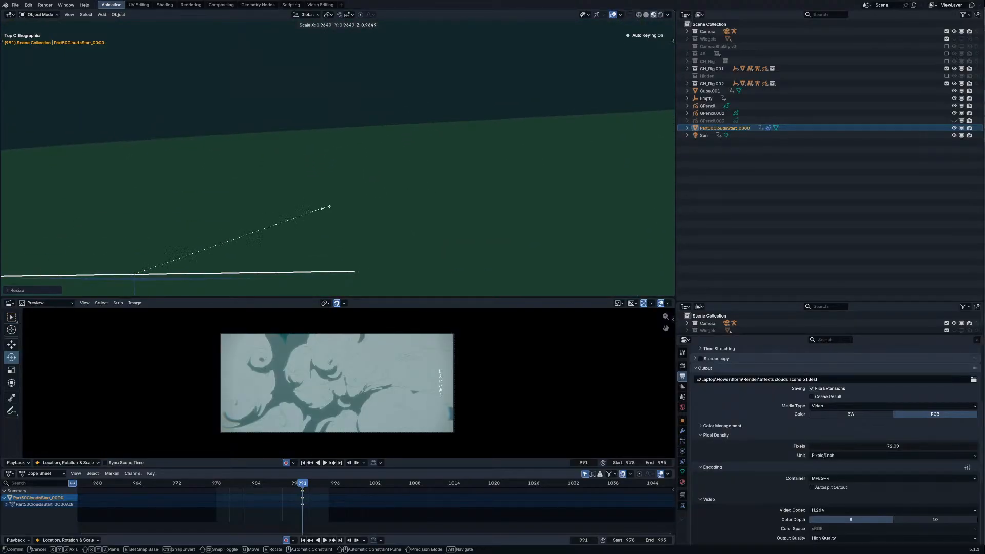
pyautogui.click(345, 199)
# Step: In camera view, adjust the cloud plane's height and scale until it just covers the camera frame
pyautogui.press('KP_0')
pyautogui.press('g')
pyautogui.press('z')
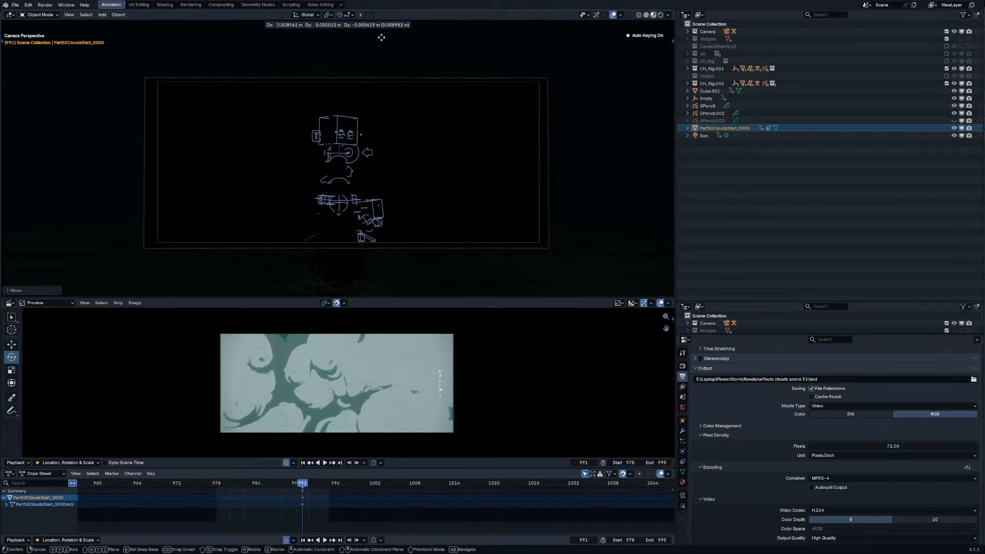
pyautogui.click(401, 63)
pyautogui.press('s')
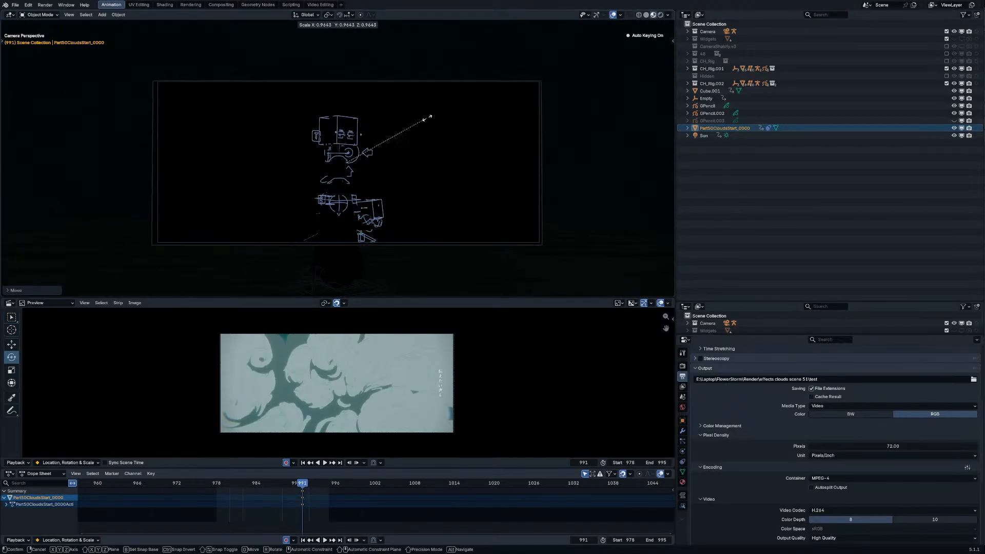
pyautogui.click(427, 117)
pyautogui.press('g')
pyautogui.click(427, 117)
# Step: Show the cloud plane's material nodes in place of the Outliner and move the Material Output node clear of the Principled BSDF
pyautogui.click(686, 14)
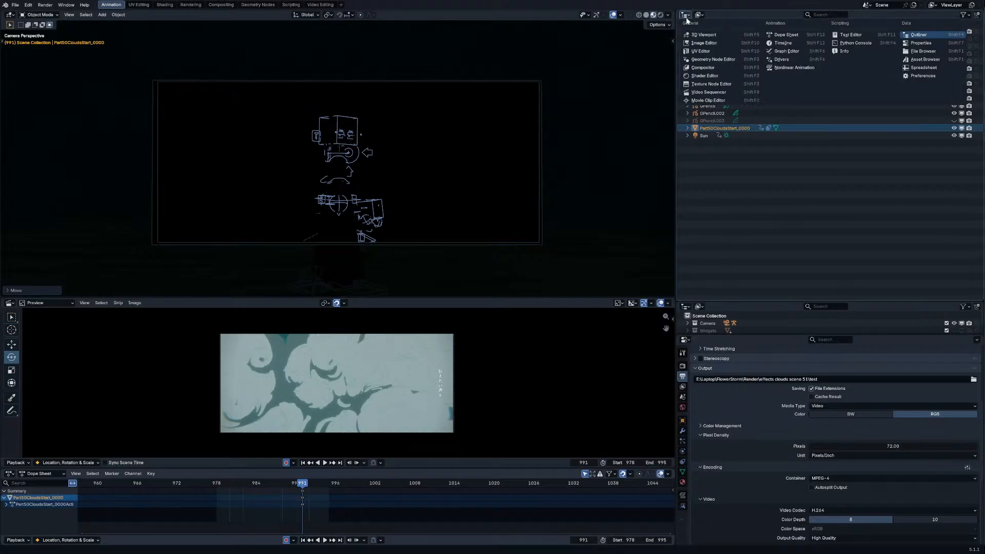
pyautogui.click(686, 19)
pyautogui.scroll(-4, 801, 167)
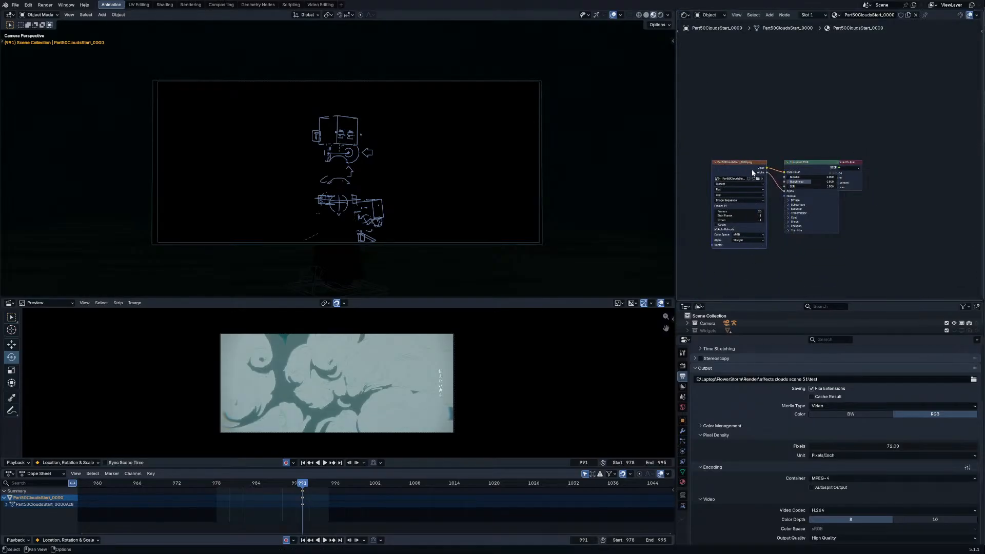
pyautogui.moveTo(849, 162); pyautogui.dragTo(885, 160)
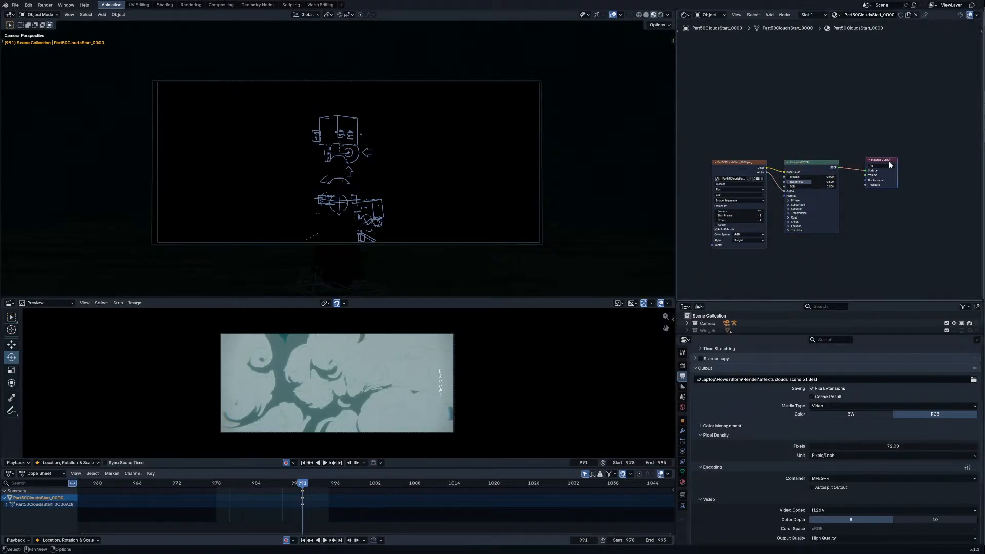
pyautogui.scroll(-2, 321, 495)
# Step: Go to frame 978, set the cloud image sequence's Offset to 978 and enable Cyclic
pyautogui.click(276, 485)
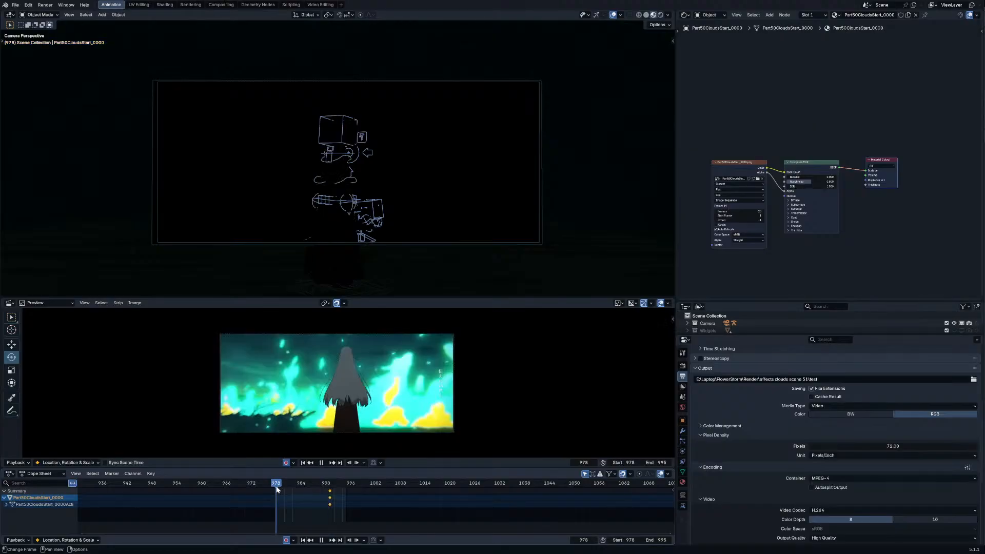
pyautogui.scroll(3, 740, 230)
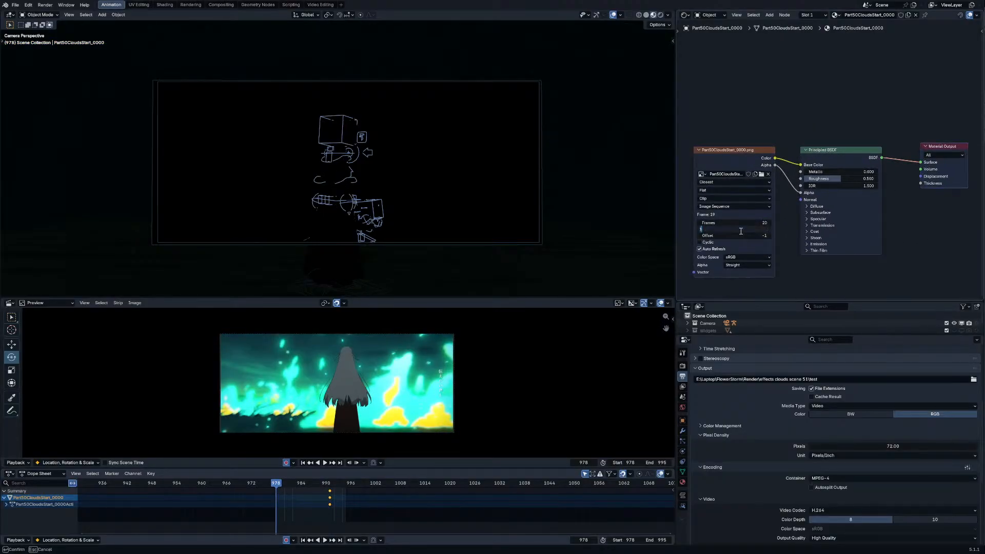
pyautogui.click(738, 234)
pyautogui.write('78')
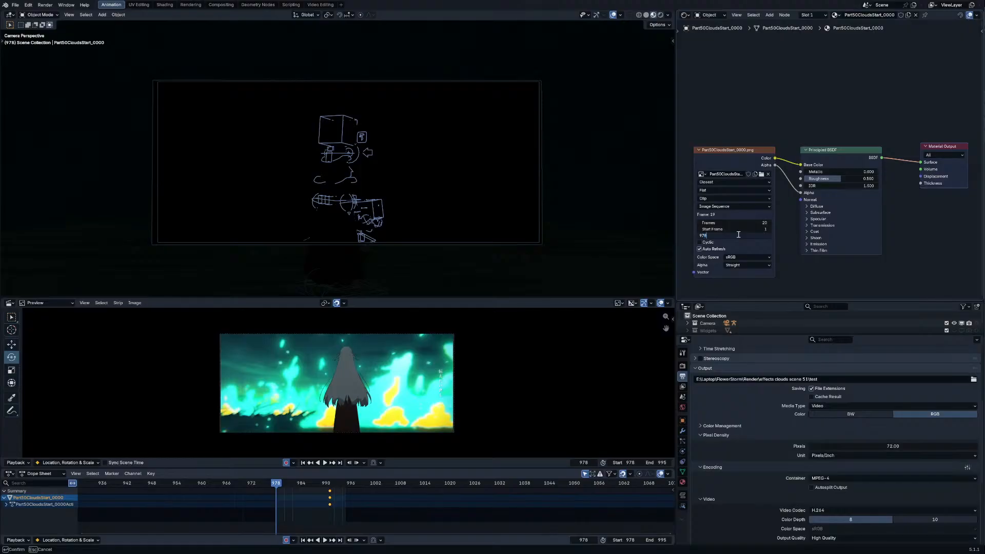
pyautogui.write('78')
pyautogui.press('Return')
pyautogui.click(706, 242)
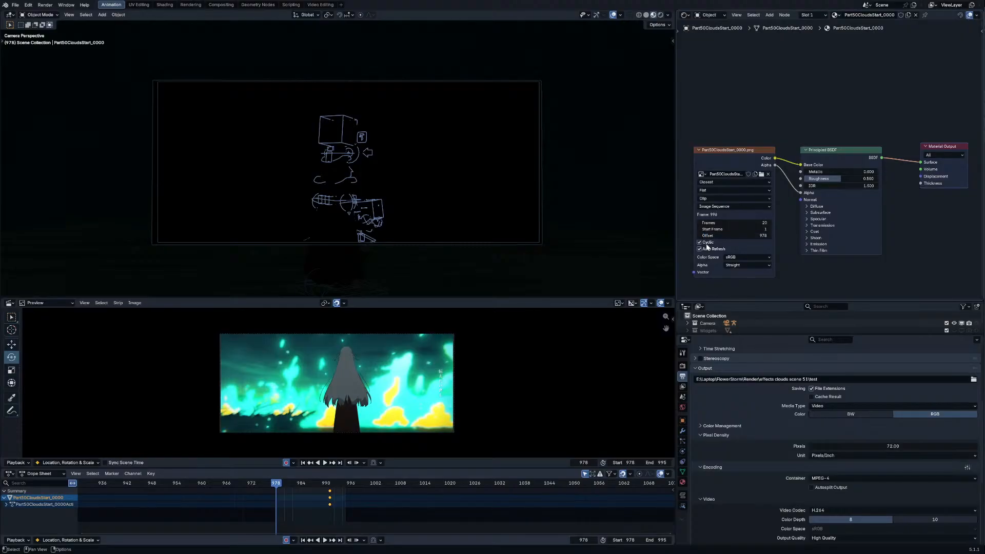
# Step: Change the viewport shading, orbit out to view the cloud plane and set the image sequence's Frames to 10000
pyautogui.click(653, 13)
pyautogui.moveTo(544, 59); pyautogui.dragTo(635, 141, button='middle')
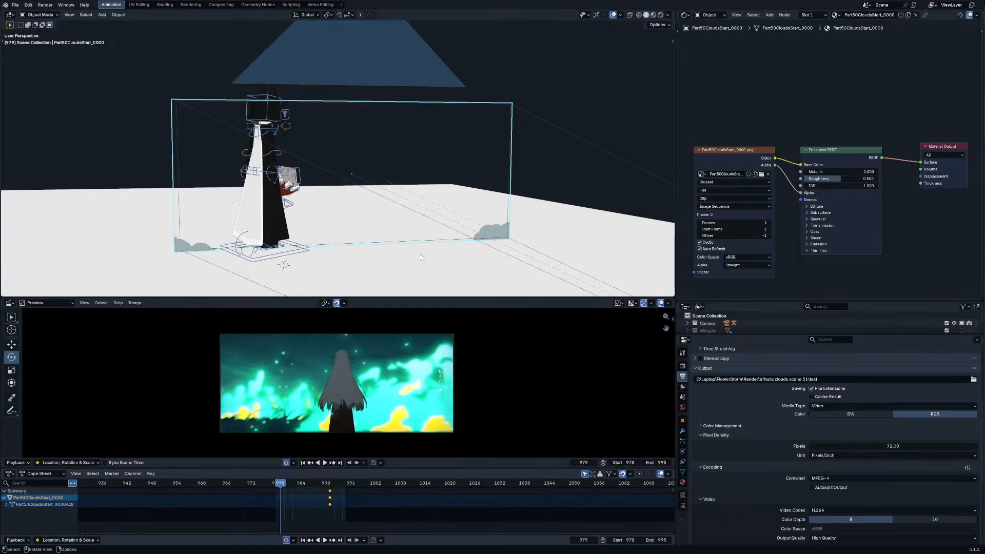
pyautogui.press('BackSpace')
pyautogui.click(725, 224)
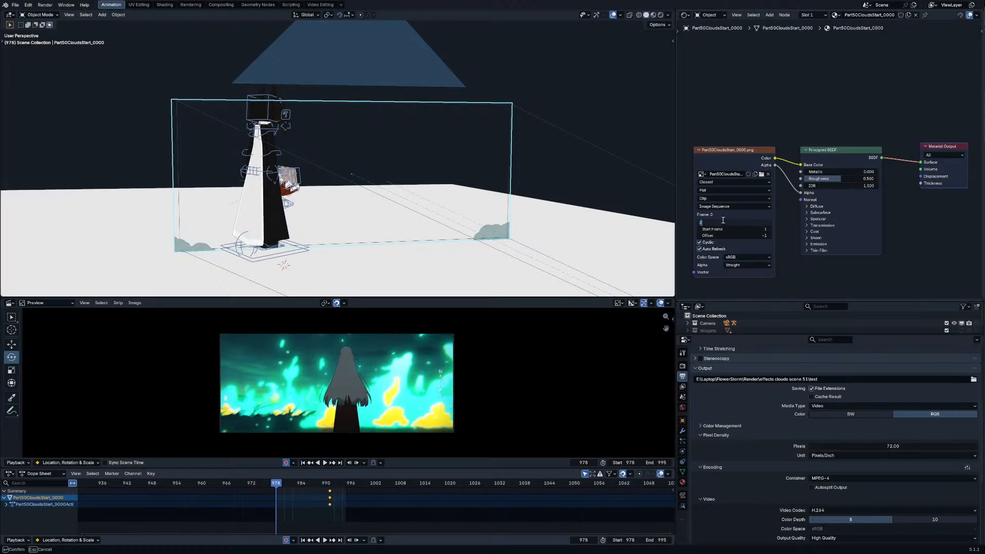
pyautogui.write('10000')
pyautogui.press('Return')
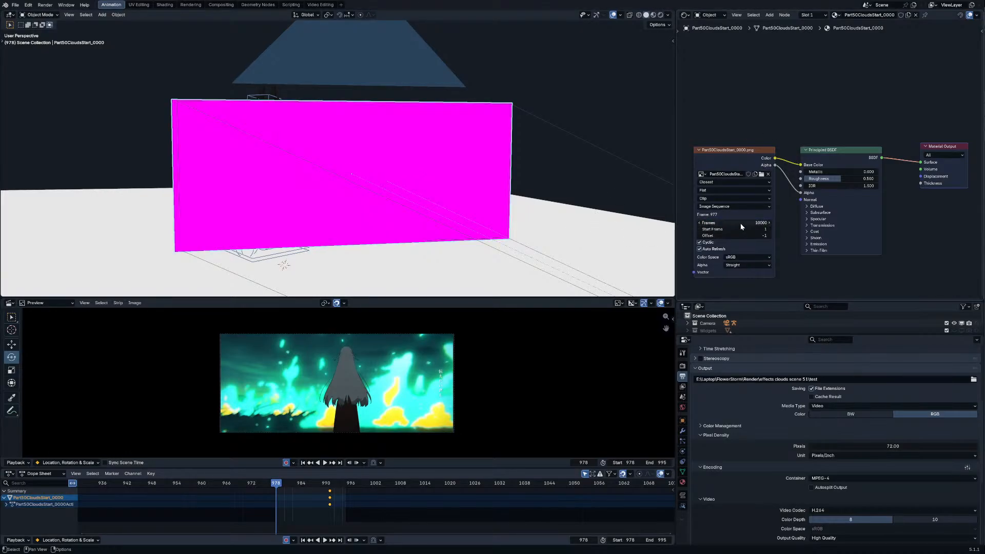
# Step: Set the cloud image sequence's Offset to -978
pyautogui.moveTo(717, 235); pyautogui.dragTo(634, 235)
pyautogui.press('Escape')
pyautogui.click(715, 236)
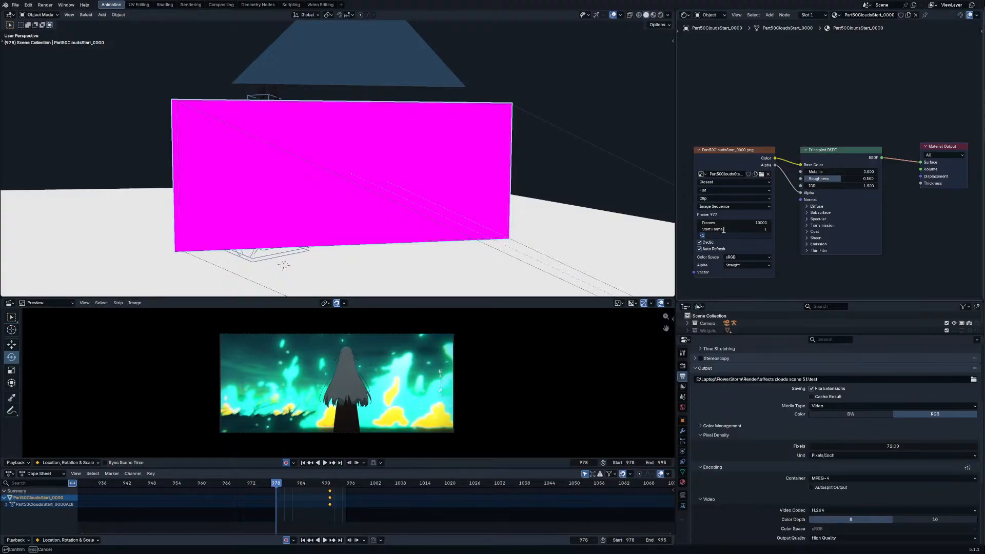
pyautogui.write('-978')
pyautogui.press('Return')
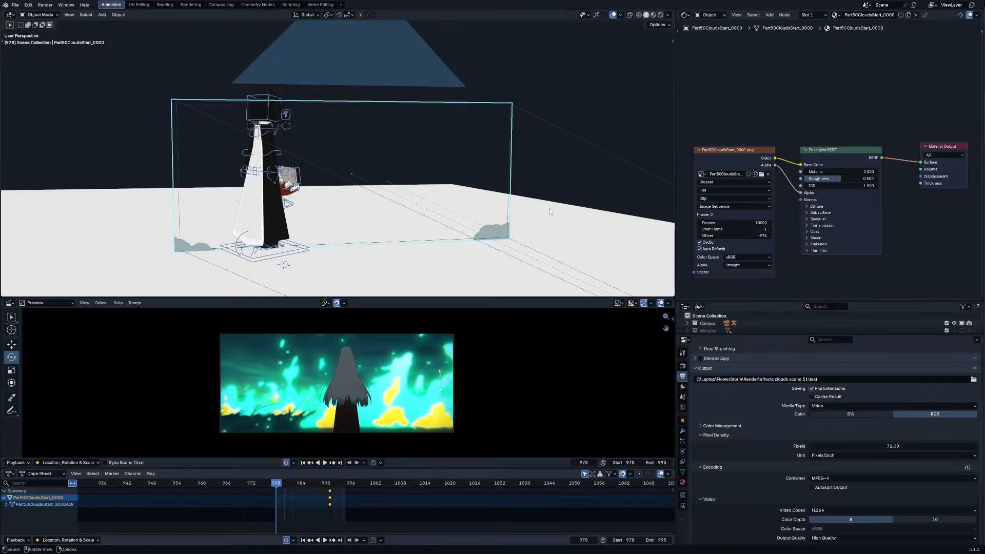
# Step: Play the animation in camera view to check the timing of the cloud sequence
pyautogui.press('space')
pyautogui.press('KP_0')
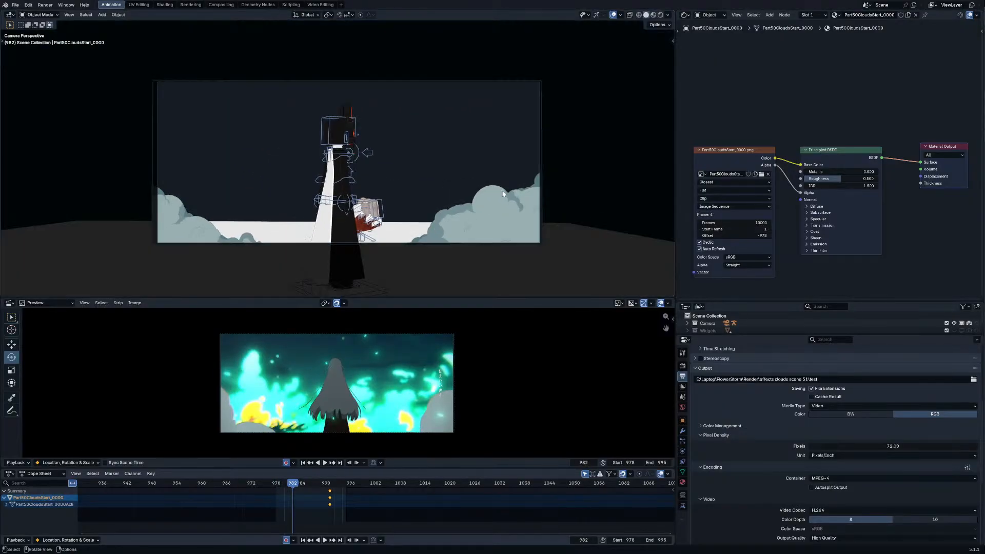
pyautogui.click(280, 483)
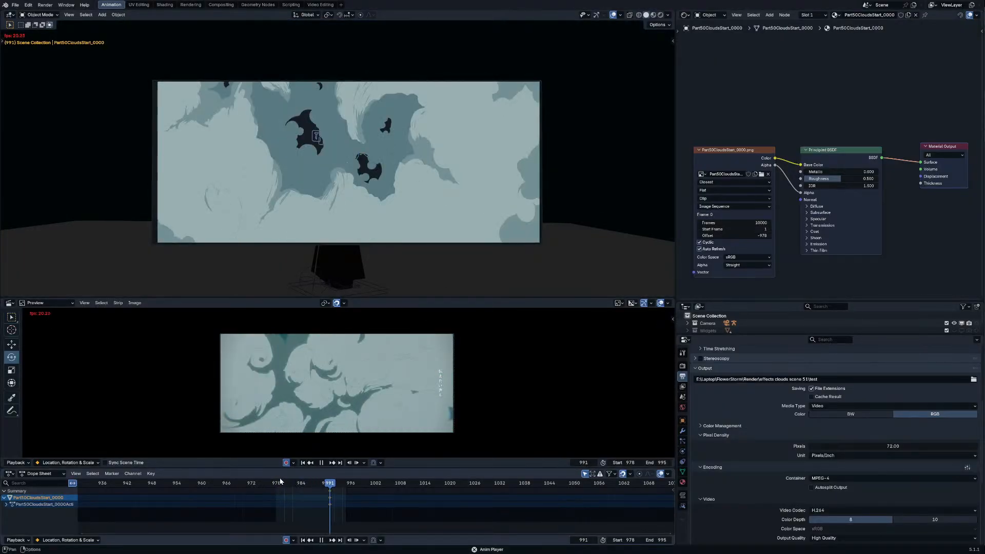
pyautogui.press('space')
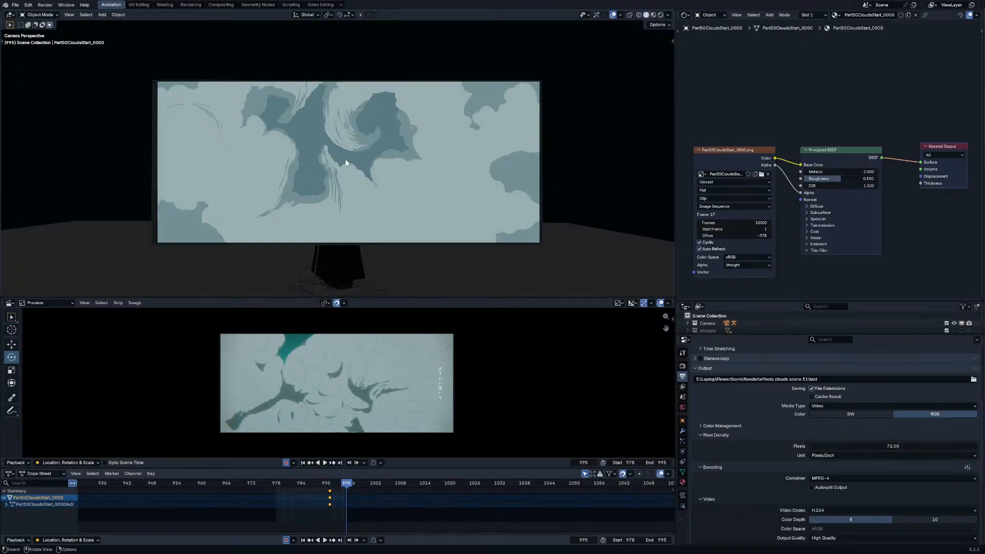
# Step: Change the viewport shading, remove the Principled BSDF keeping its link to the output, and add a Transparent BSDF node
pyautogui.click(660, 14)
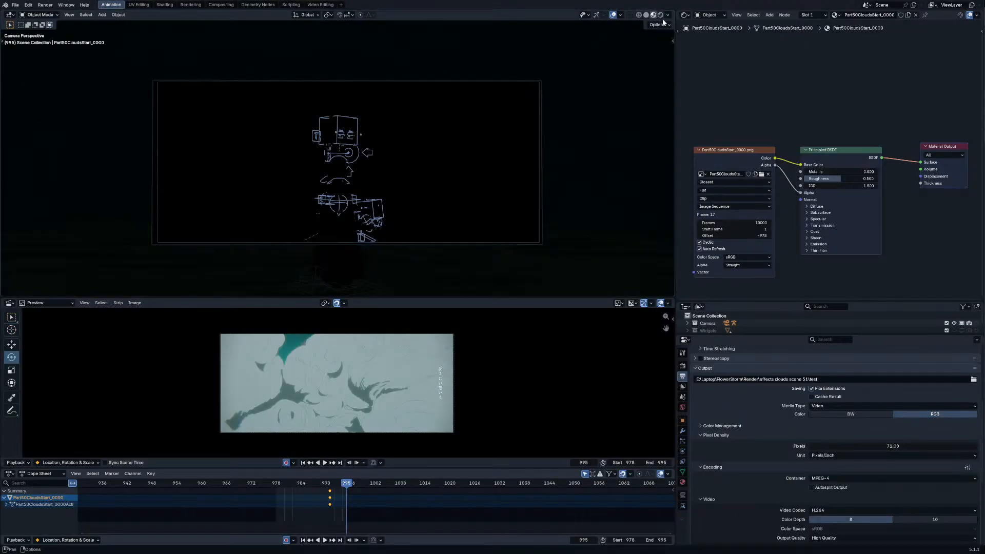
pyautogui.moveTo(569, 97); pyautogui.dragTo(528, 136, button='middle')
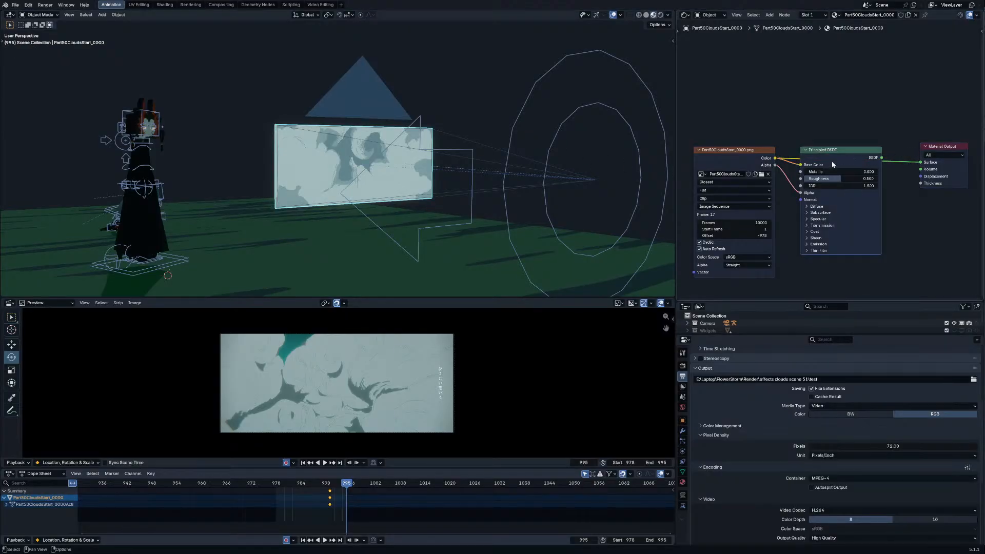
pyautogui.hotkey('ctrl', 'x')
pyautogui.hotkey('shift', 'a')
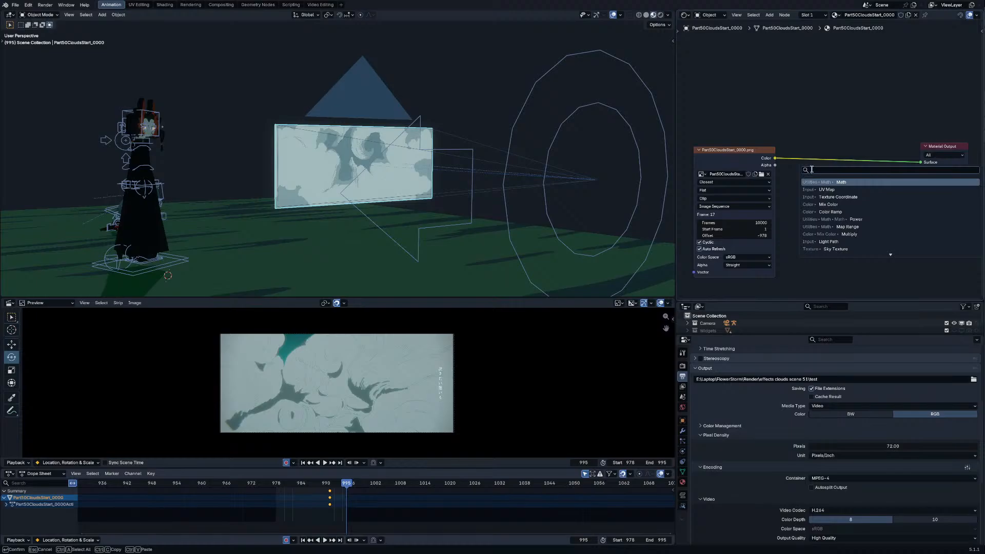
pyautogui.write('trans')
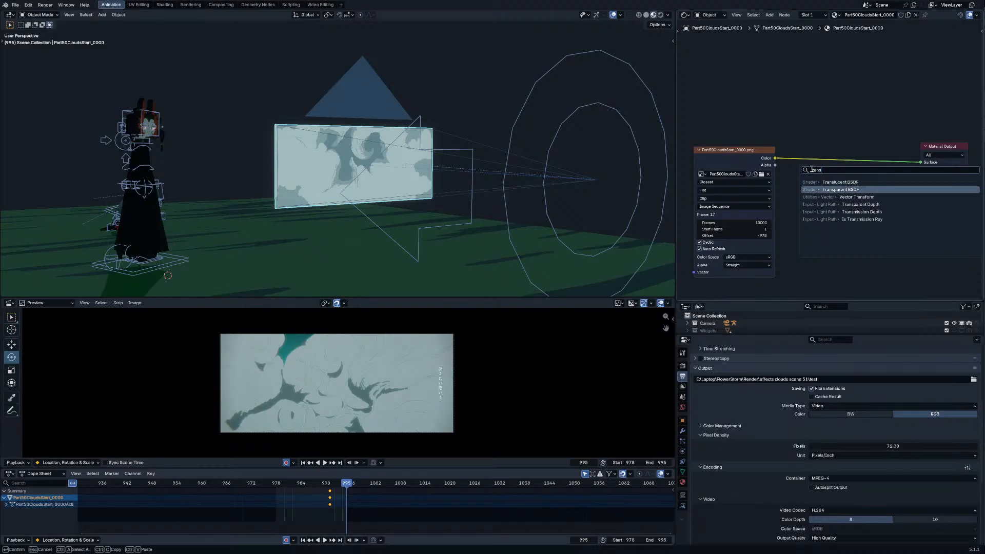
pyautogui.press('Return')
pyautogui.click(798, 162)
# Step: Insert a Mix Shader before the Material Output, combining the image color and Transparent BSDF with the image alpha as Factor
pyautogui.hotkey('shift', 'a')
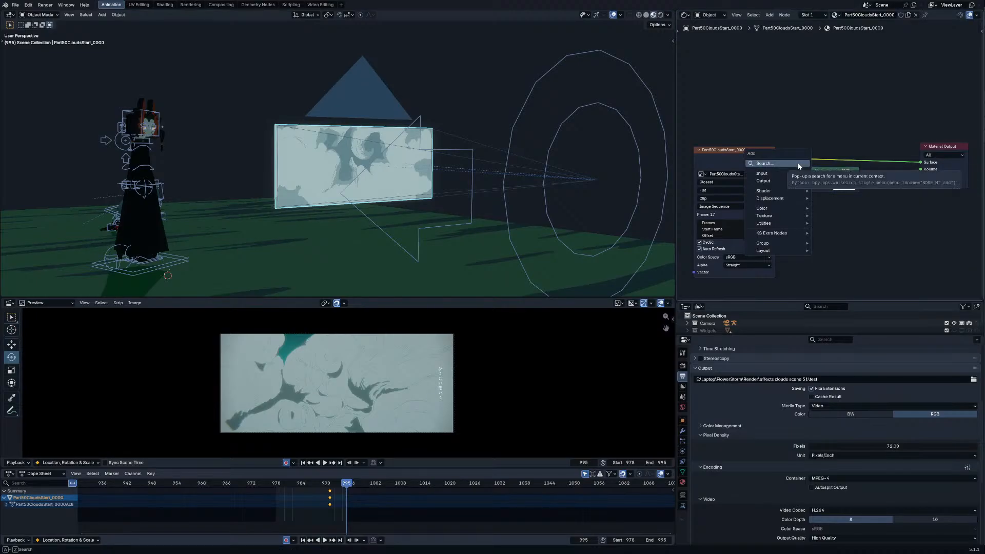
pyautogui.click(798, 164)
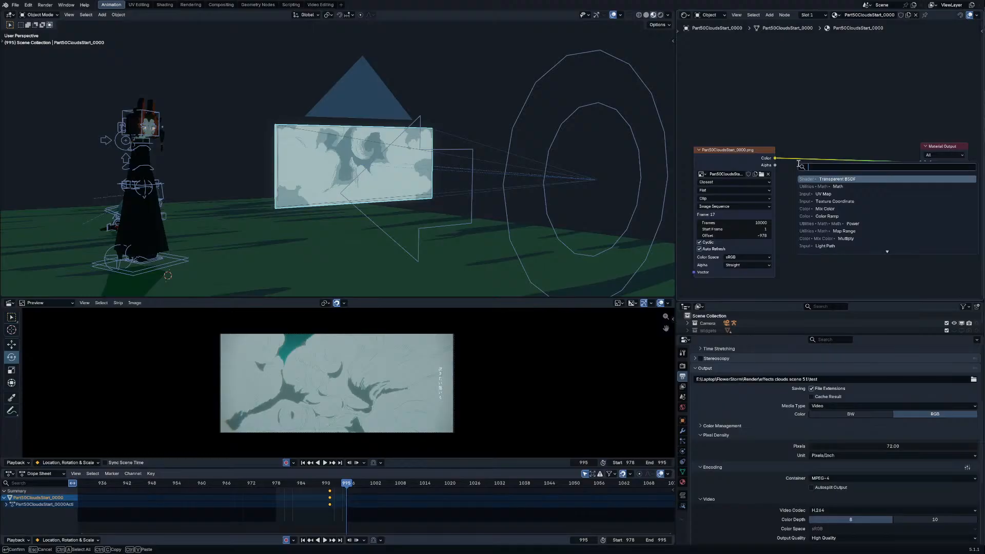
pyautogui.write('mix sha')
pyautogui.press('Return')
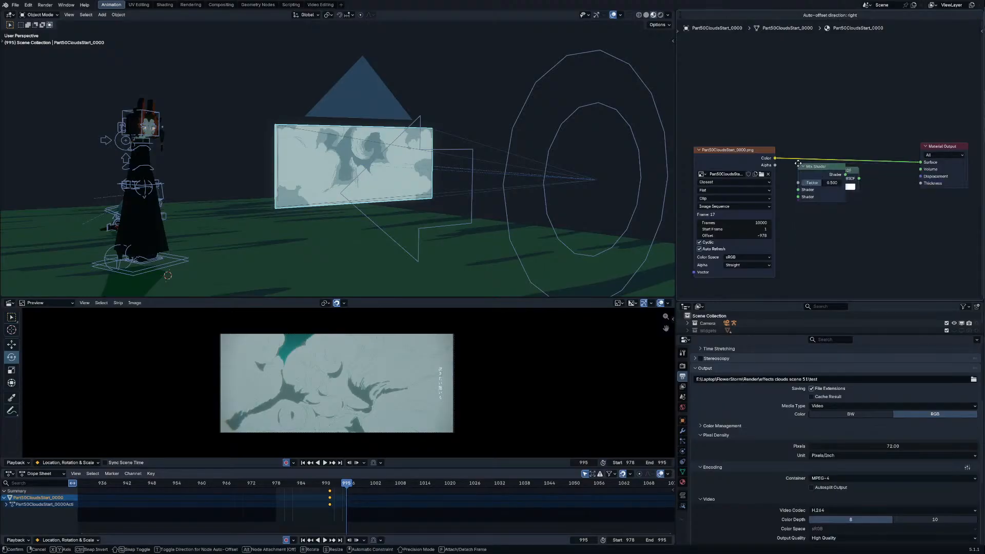
pyautogui.click(828, 153)
pyautogui.moveTo(818, 172)
pyautogui.mouseDown()
pyautogui.moveTo(813, 207)
pyautogui.moveTo(830, 187)
pyautogui.moveTo(826, 172)
pyautogui.moveTo(826, 186)
pyautogui.mouseUp()
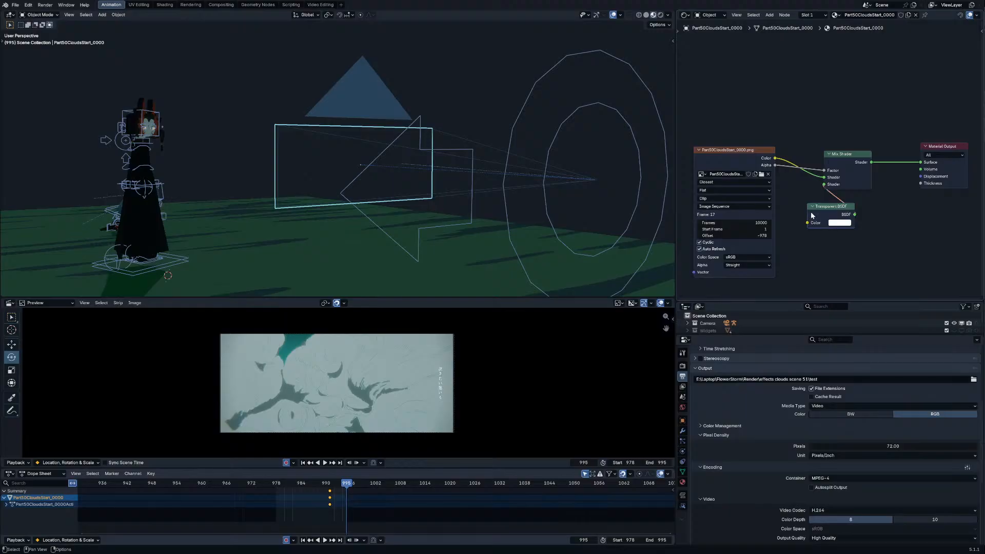
pyautogui.moveTo(813, 215); pyautogui.dragTo(795, 220)
# Step: Return to frame 984 and swap the Mix Shader inputs, with the Transparent BSDF first and the image color second
pyautogui.press('Right')
pyautogui.press('Right')
pyautogui.press('Right')
pyautogui.press('Right')
pyautogui.press('Right')
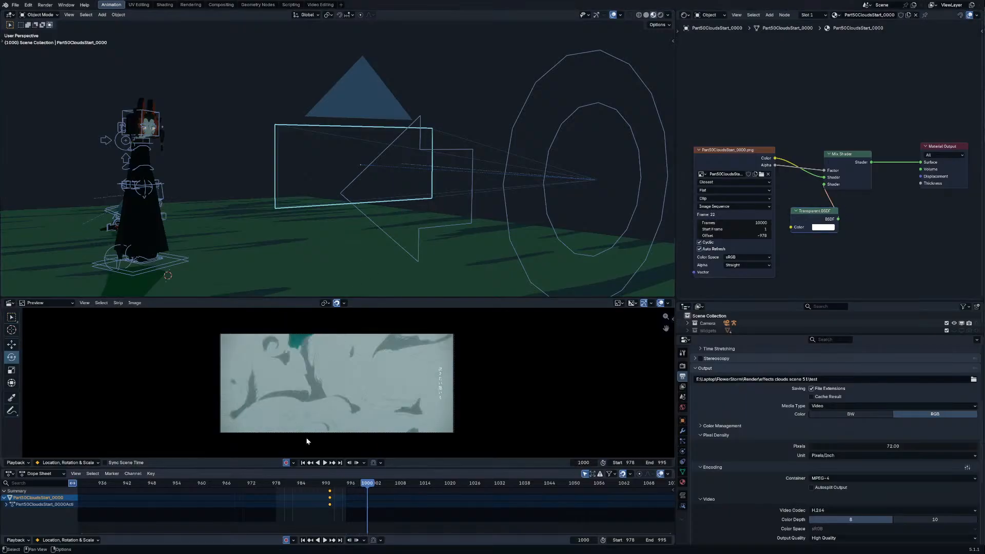
pyautogui.click(304, 483)
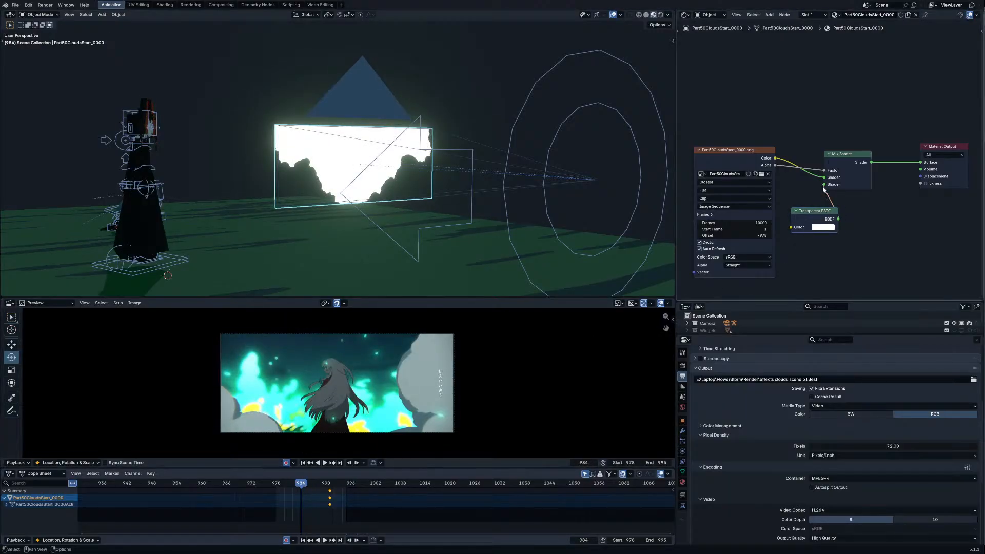
pyautogui.moveTo(823, 180); pyautogui.dragTo(823, 189)
pyautogui.moveTo(778, 163); pyautogui.dragTo(824, 177)
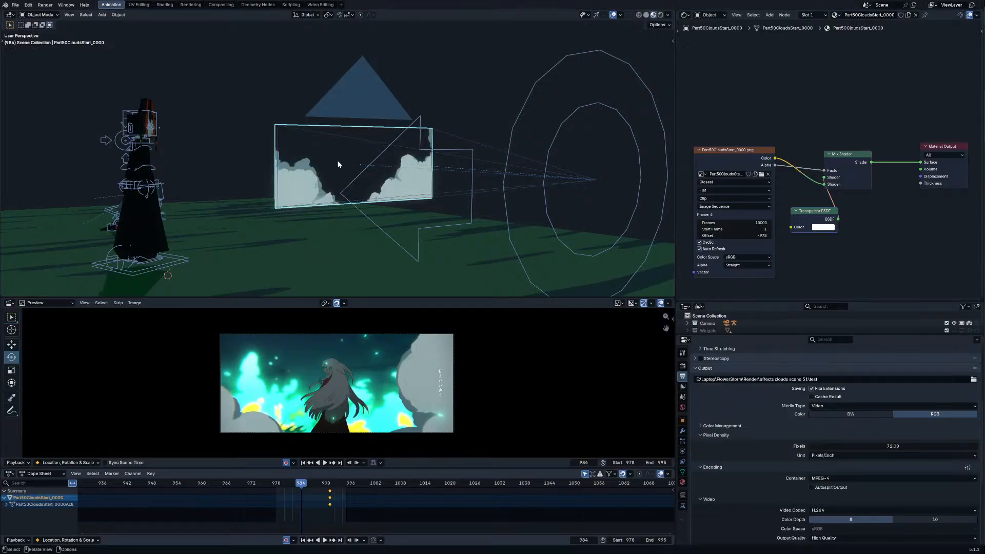
# Step: Play the animation from the start of the shot in camera view to review the transparent cloud overlay
pyautogui.press('KP_0')
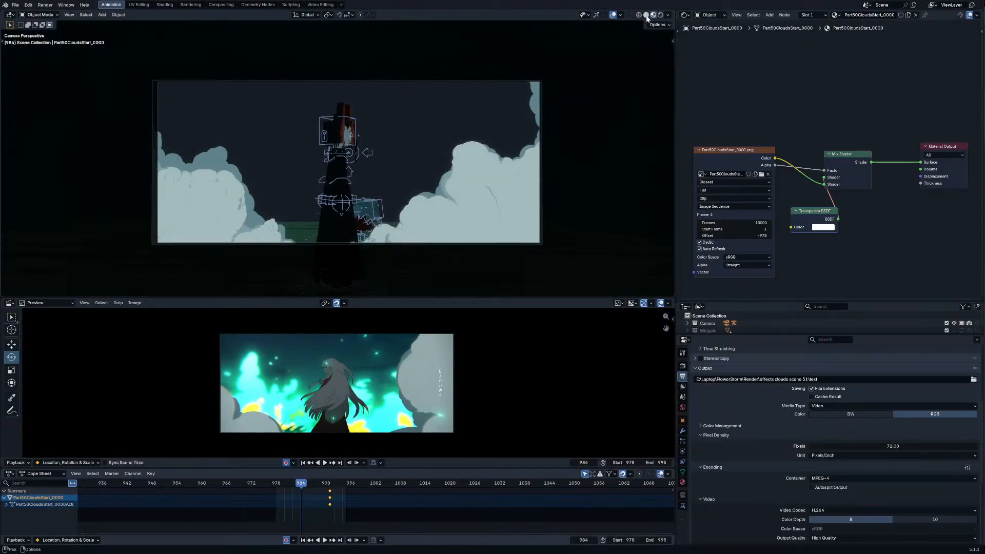
pyautogui.click(263, 483)
pyautogui.click(324, 541)
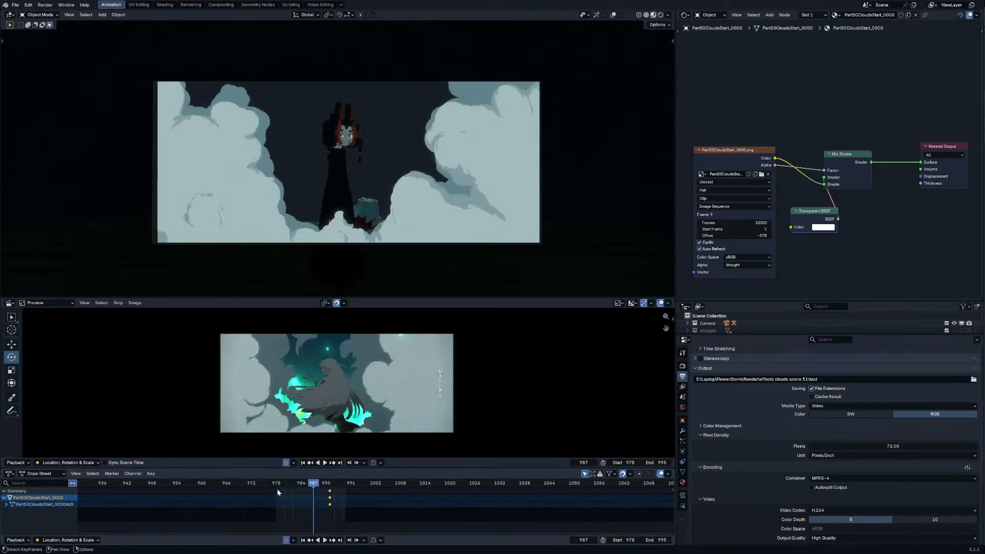
# Step: At frame 979, leave the camera view and parent the cloud plane to the dolly rig's Camera_Offset bone
pyautogui.moveTo(277, 483)
pyautogui.mouseDown()
pyautogui.moveTo(293, 484)
pyautogui.moveTo(280, 484)
pyautogui.mouseUp()
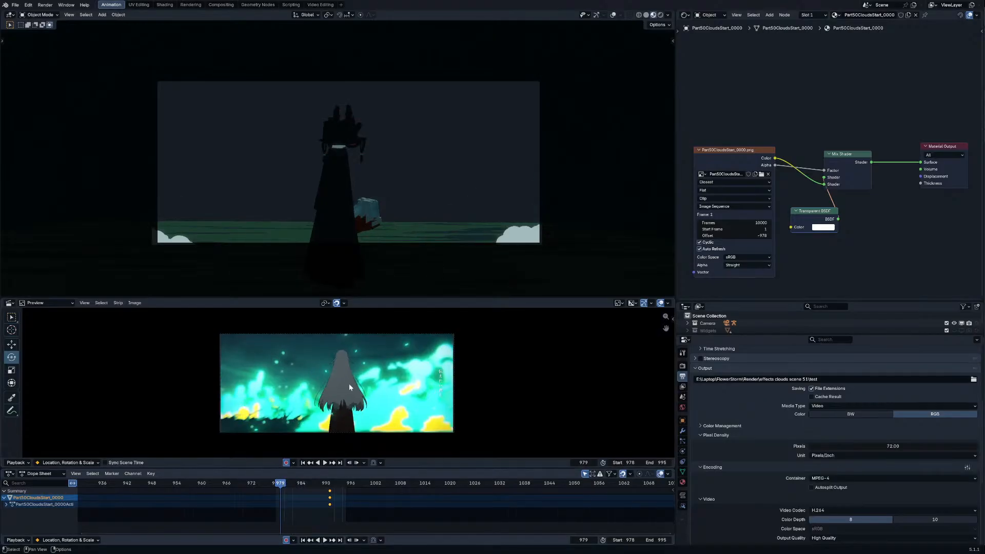
pyautogui.press('KP_0')
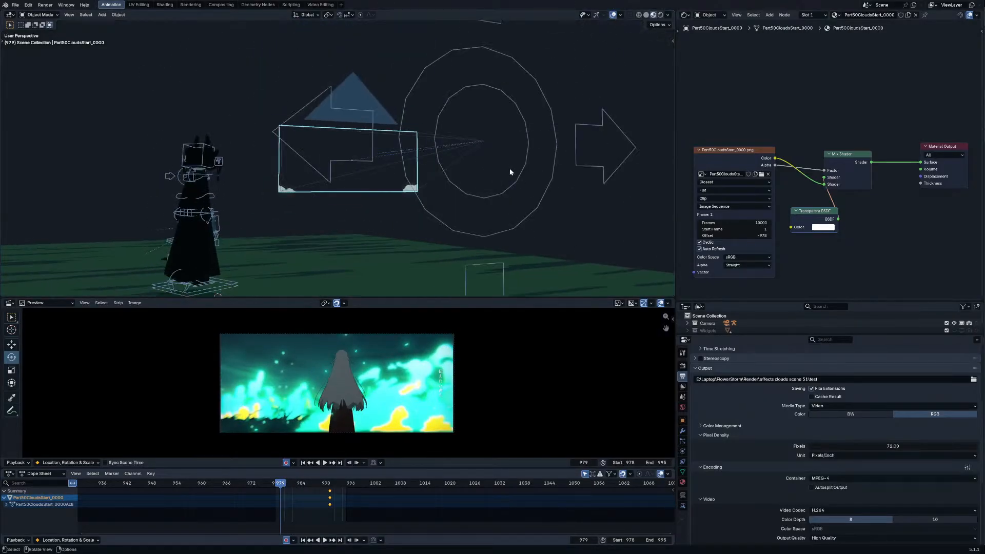
pyautogui.click(529, 123)
pyautogui.moveTo(531, 127); pyautogui.dragTo(537, 149, button='middle')
pyautogui.hotkey('ctrl', 'Tab')
pyautogui.click(540, 140)
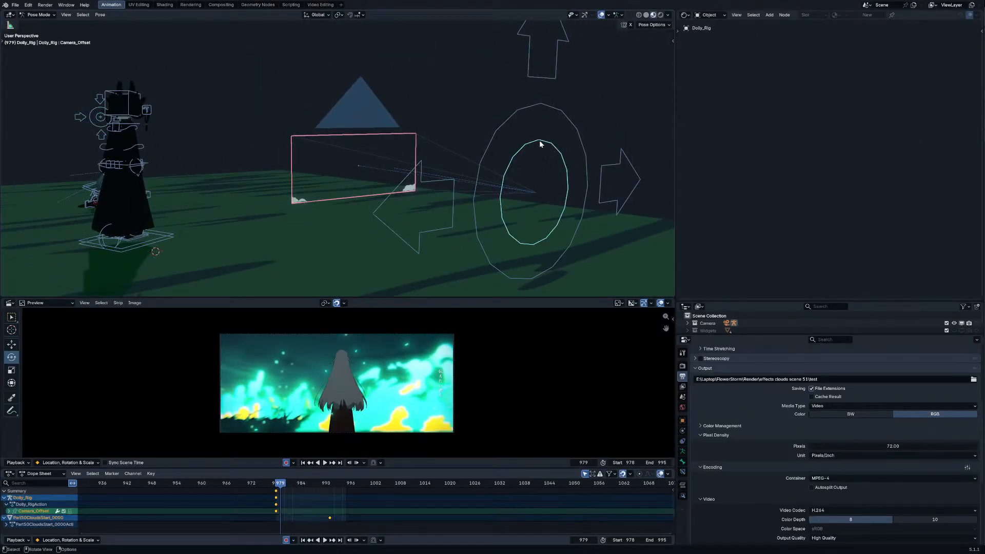
pyautogui.hotkey('ctrl', 'p')
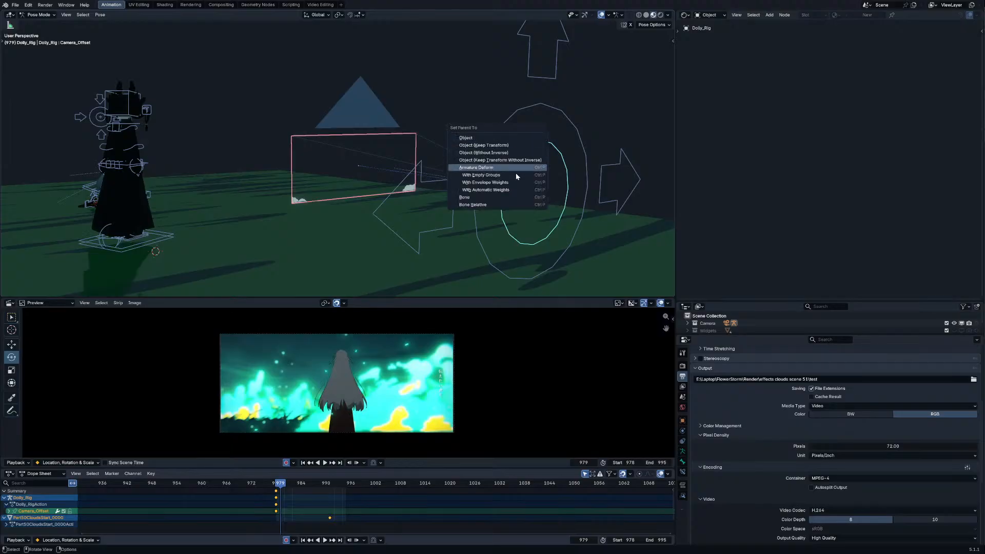
pyautogui.click(499, 198)
# Step: Select the bones of the dolly rig in Pose Mode and set the interpolation type of their keyframes
pyautogui.hotkey('ctrl', 'Tab')
pyautogui.click(526, 122)
pyautogui.click(526, 109)
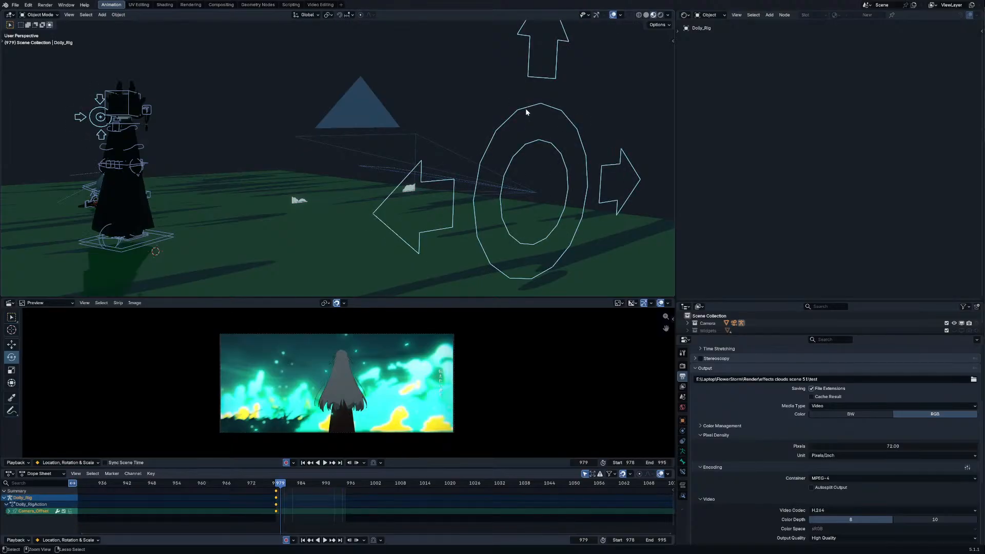
pyautogui.hotkey('ctrl', 'Tab')
pyautogui.press('t')
pyautogui.click(163, 513)
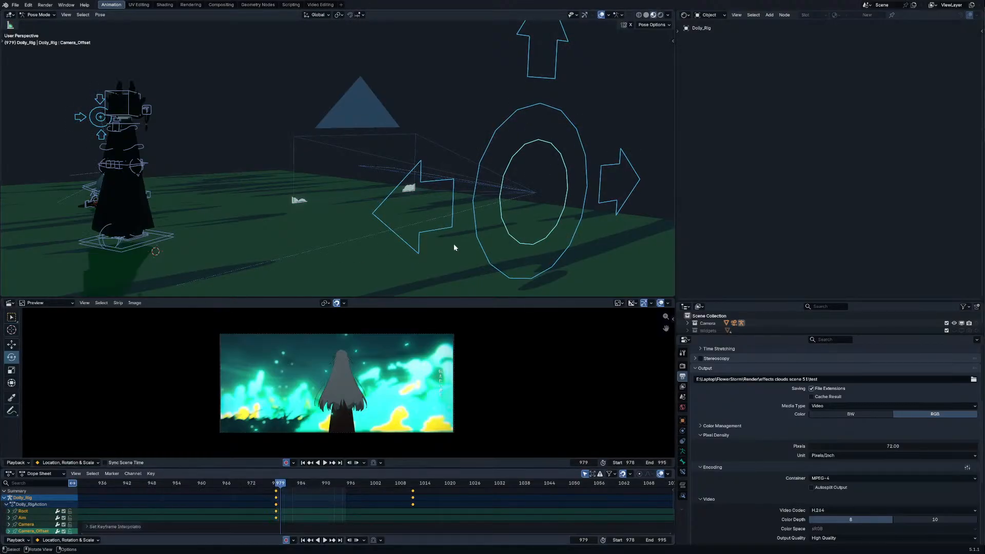
# Step: Return to Object Mode and play the cloud shot through the camera to check the plane
pyautogui.hotkey('ctrl', 'Tab')
pyautogui.press('KP_0')
pyautogui.press('space')
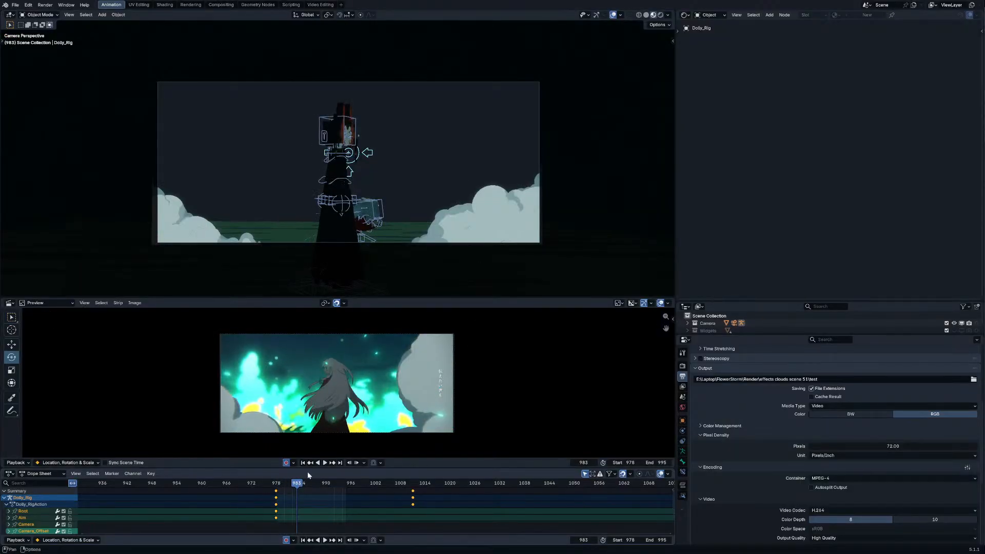
# Step: Select Dolly_Camera and try raising the influence of its Investigation shake in Camera Shakify
pyautogui.click(538, 145)
pyautogui.scroll(-8, 730, 475)
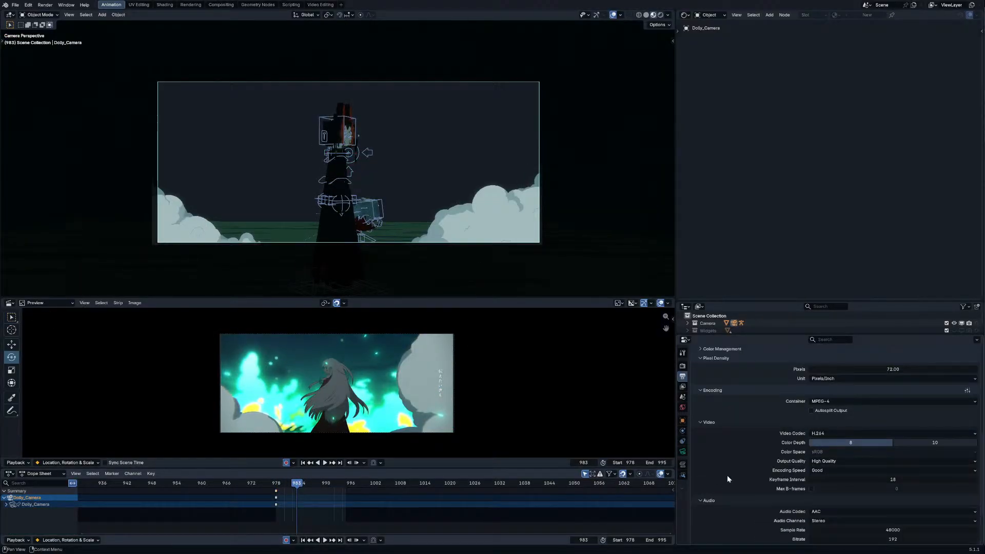
pyautogui.click(682, 475)
pyautogui.click(683, 464)
pyautogui.scroll(-5, 838, 462)
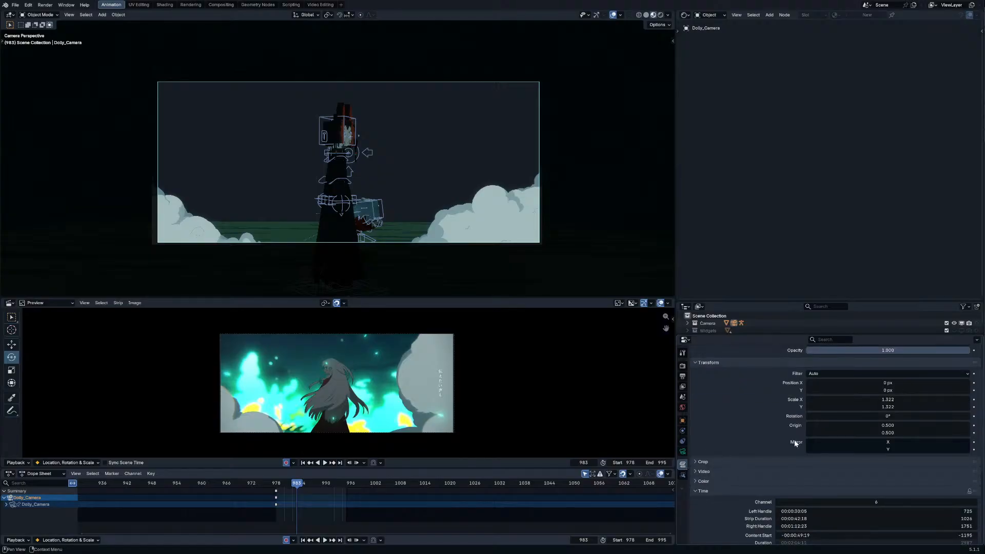
pyautogui.click(683, 451)
pyautogui.scroll(-3, 800, 425)
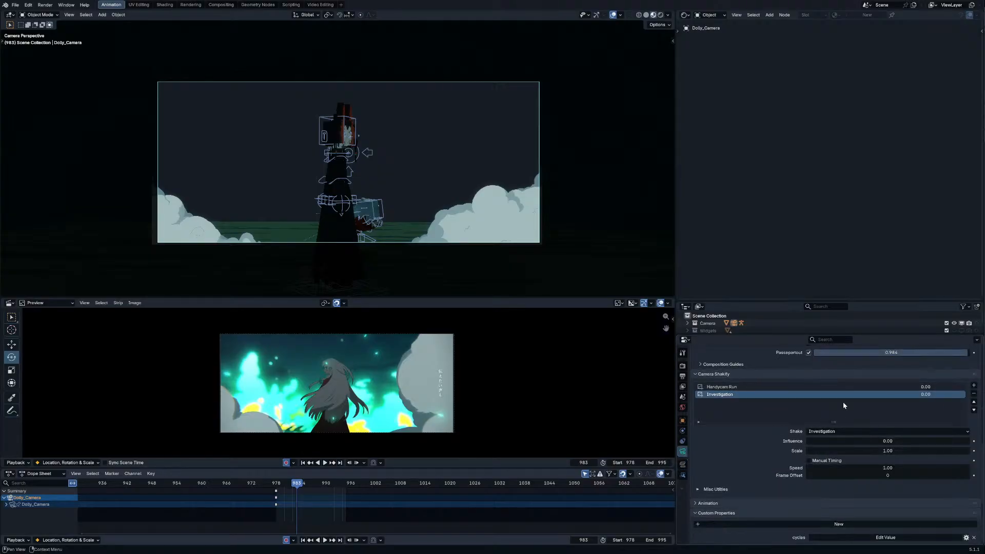
pyautogui.moveTo(920, 395)
pyautogui.mouseDown()
pyautogui.moveTo(960, 395)
pyautogui.moveTo(920, 395)
pyautogui.mouseUp()
# Step: Outside the camera view, parent the cloud image plane to Dolly_Camera using the Object parent type
pyautogui.moveTo(462, 189); pyautogui.dragTo(563, 217, button='middle')
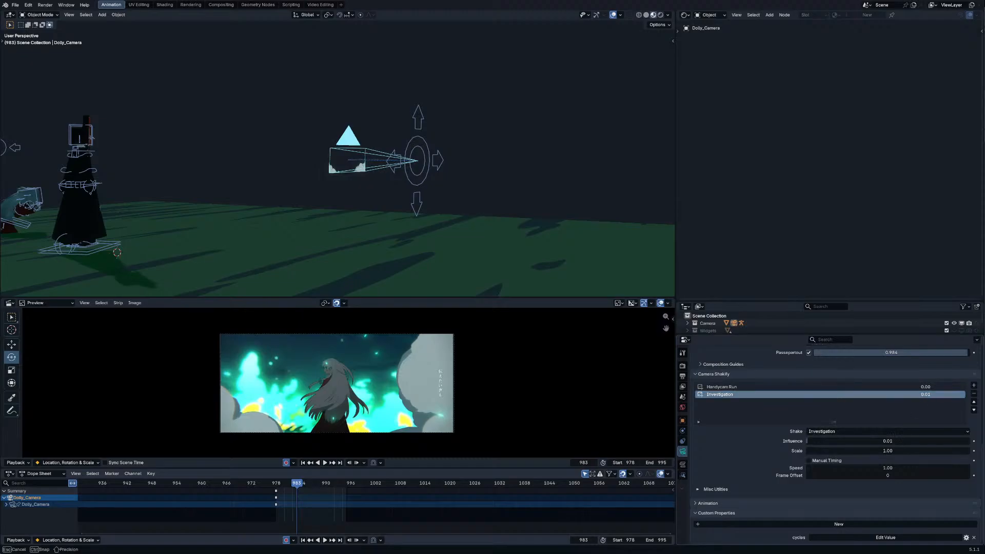
pyautogui.click(336, 171)
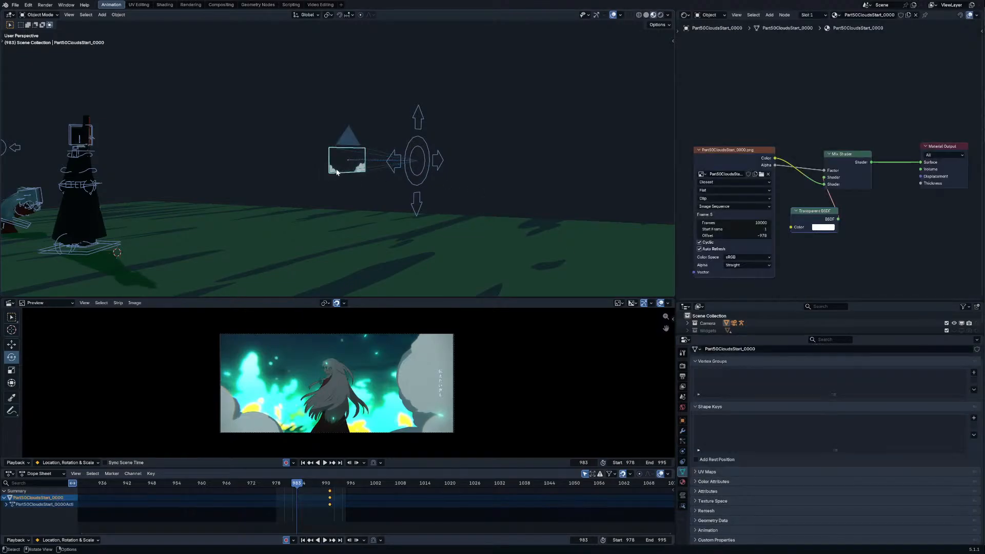
pyautogui.keyDown('shift'); pyautogui.click(375, 157); pyautogui.keyUp('shift')
pyautogui.hotkey('ctrl', 'p')
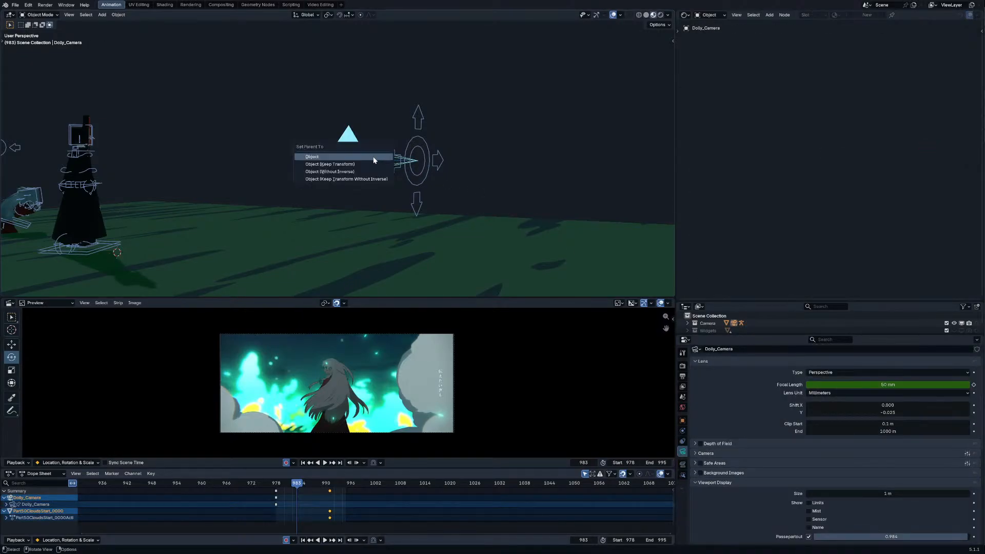
pyautogui.click(348, 157)
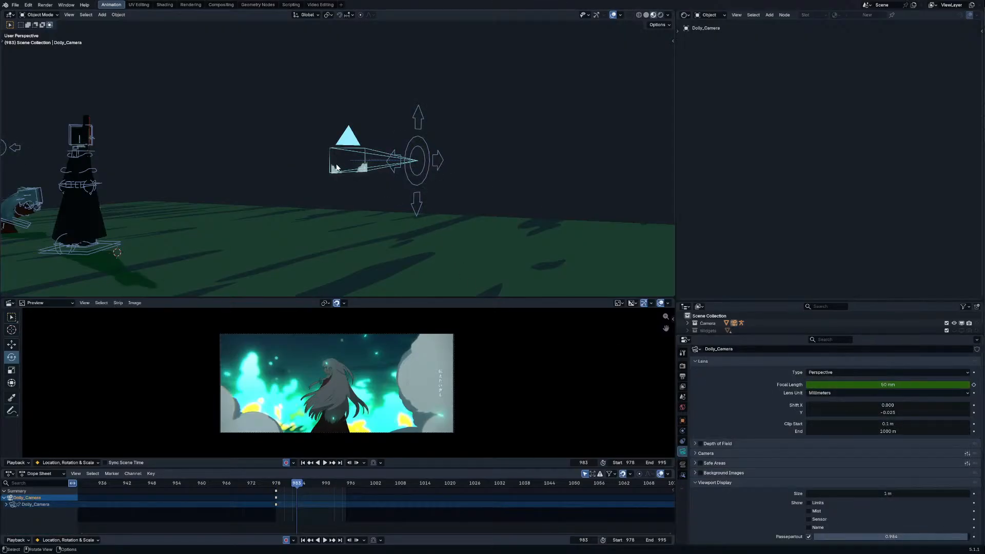
# Step: Set the influence of Dolly_Camera's Investigation shake to 0.26 and play the animation to test the parenting
pyautogui.scroll(-7, 851, 436)
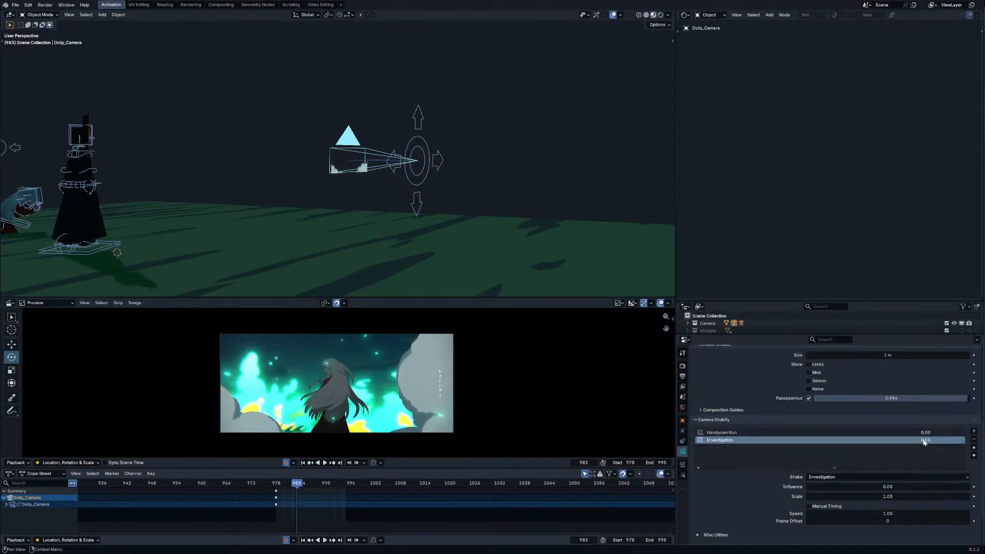
pyautogui.moveTo(919, 443); pyautogui.dragTo(929, 443)
pyautogui.press('space')
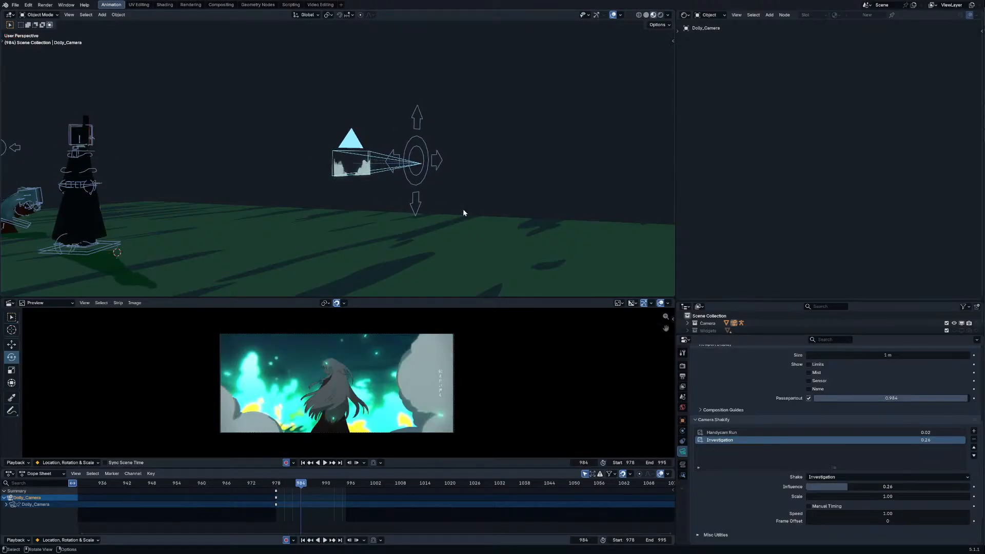
# Step: Set the scene's end frame to 1215 and replay the cloud shot in camera view from its start
pyautogui.press('KP_0')
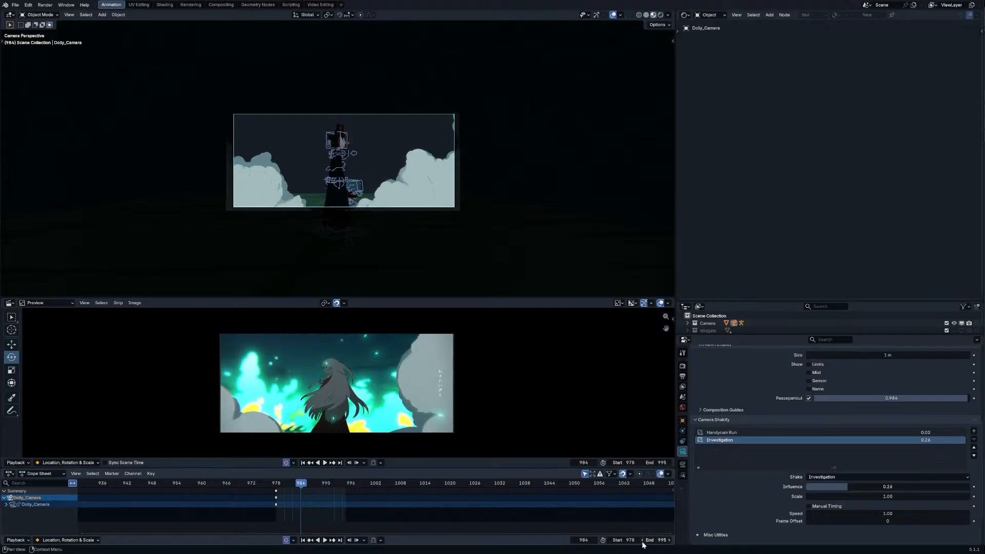
pyautogui.moveTo(645, 541); pyautogui.dragTo(718, 542)
pyautogui.moveTo(287, 484); pyautogui.dragTo(251, 481)
pyautogui.press('space')
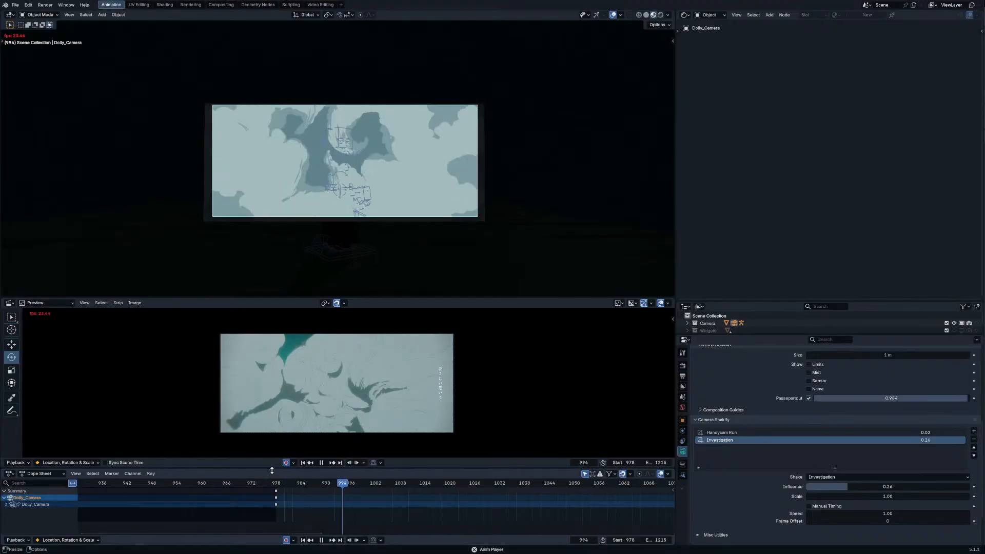
pyautogui.moveTo(277, 484); pyautogui.dragTo(308, 485)
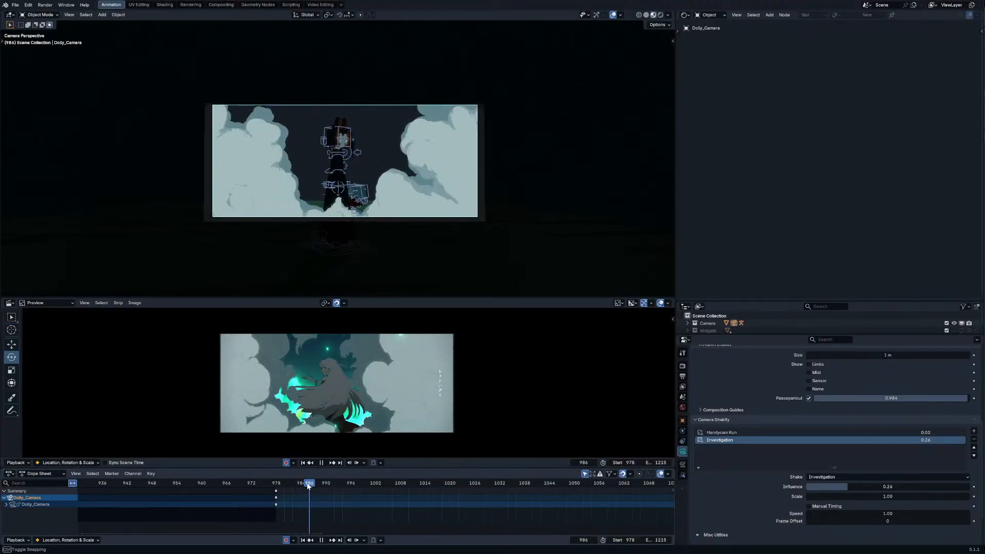
# Step: In Pose Mode, go to the keyframe at 1011 and move the dolly rig's Camera bone about 1.4 m along global Y
pyautogui.moveTo(307, 187); pyautogui.dragTo(454, 178, button='middle')
pyautogui.scroll(-8, 453, 178)
pyautogui.click(453, 183)
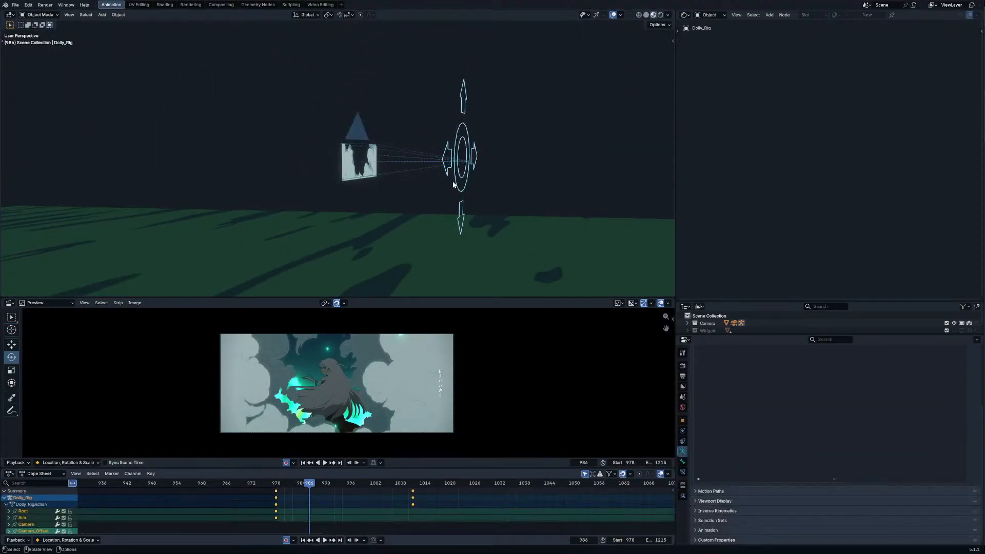
pyautogui.hotkey('ctrl', 'Tab')
pyautogui.press('Up')
pyautogui.press('g')
pyautogui.press('y')
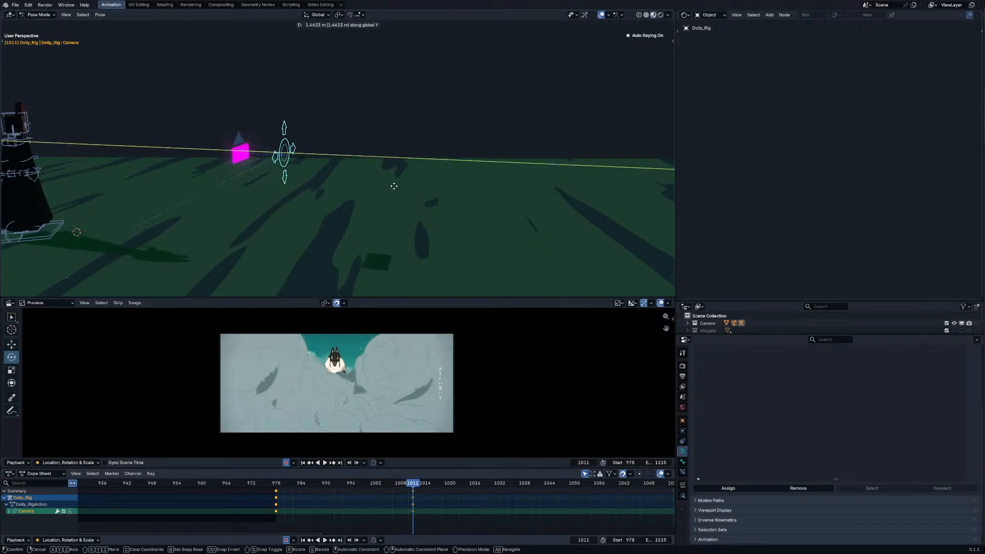
pyautogui.click(389, 185)
# Step: Play the start of the cloud shot in camera view to review the new camera move
pyautogui.moveTo(276, 484); pyautogui.dragTo(230, 483)
pyautogui.press('Escape')
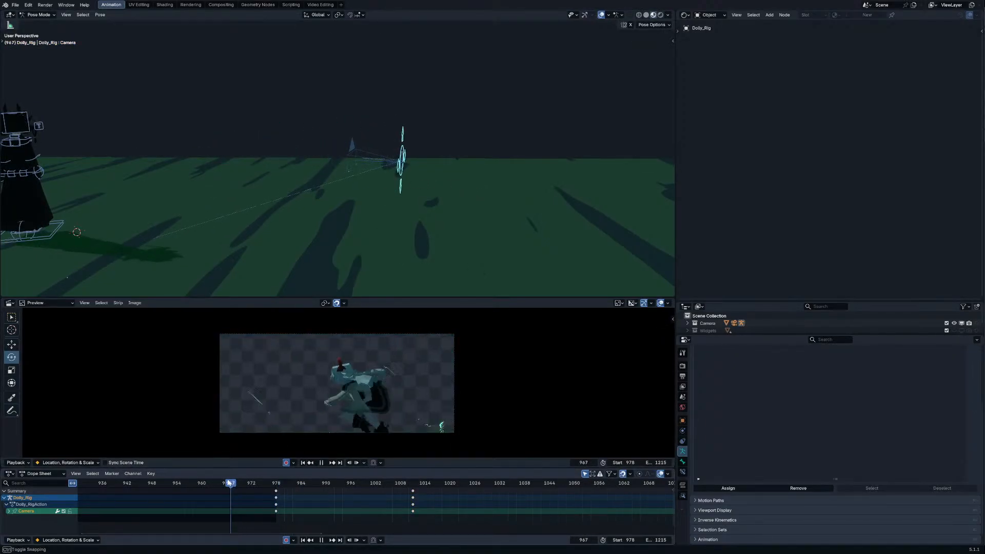
pyautogui.press('space')
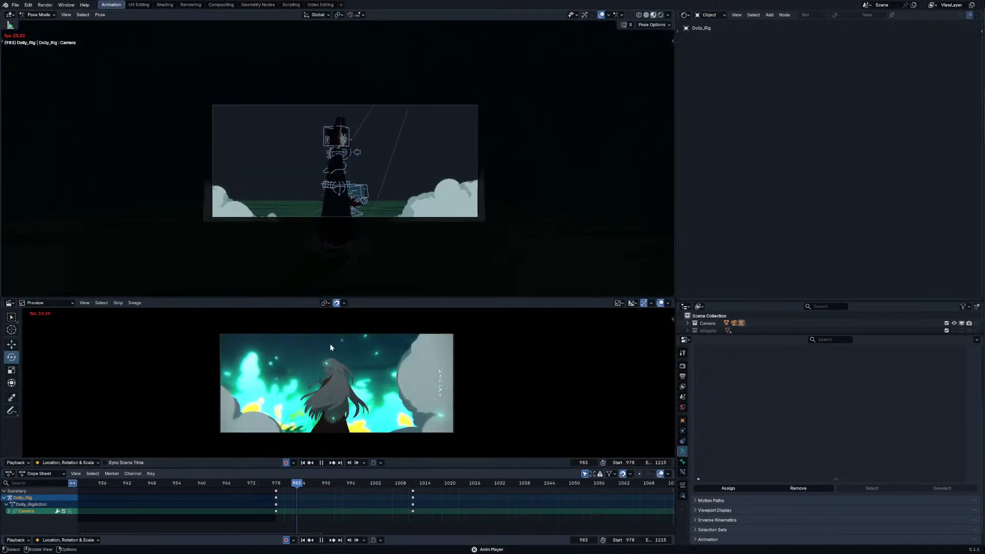
pyautogui.click(274, 483)
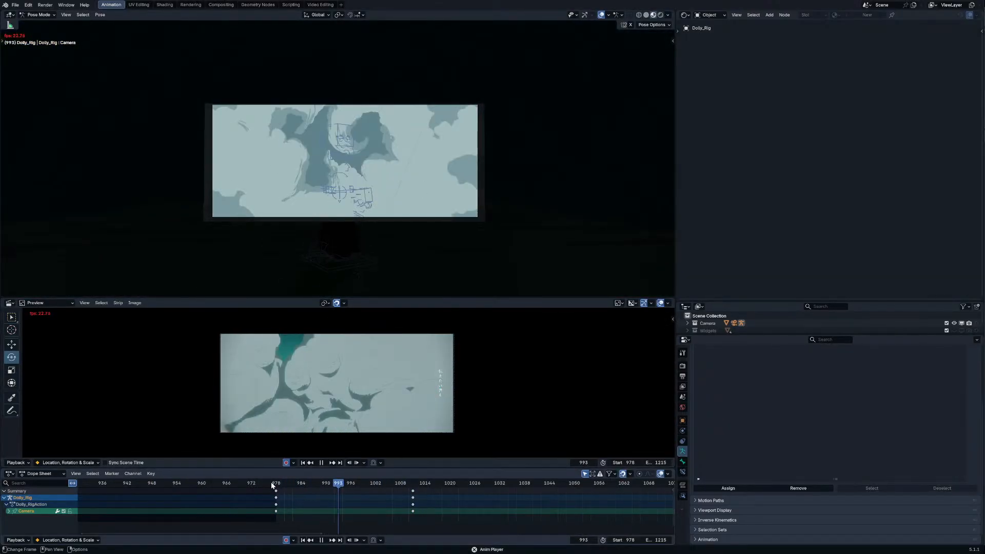
pyautogui.click(264, 483)
pyautogui.press('space')
# Step: Change the handle type of the dolly rig's Camera keyframe at frame 978
pyautogui.click(276, 498)
pyautogui.press('v')
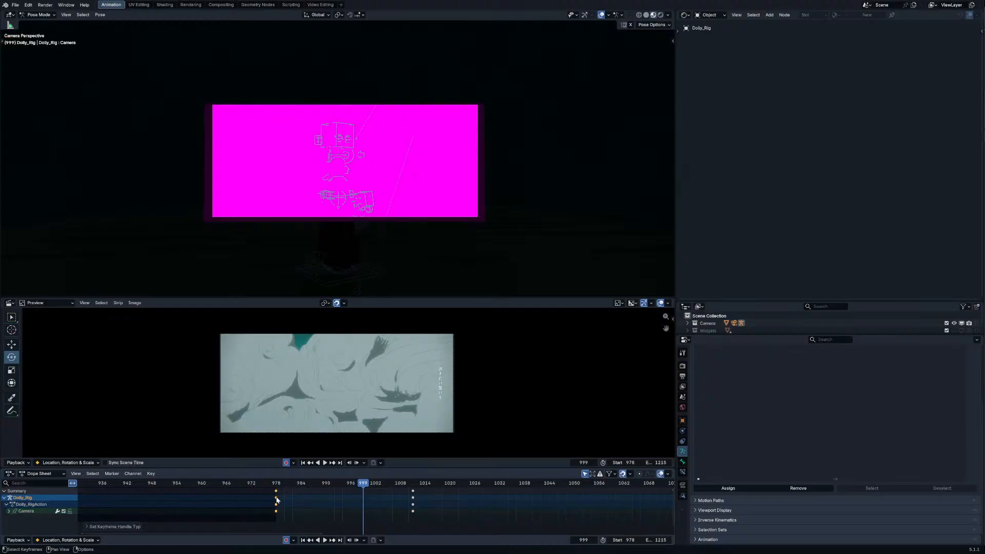
pyautogui.rightClick(277, 498)
pyautogui.press('Escape')
pyautogui.press('v')
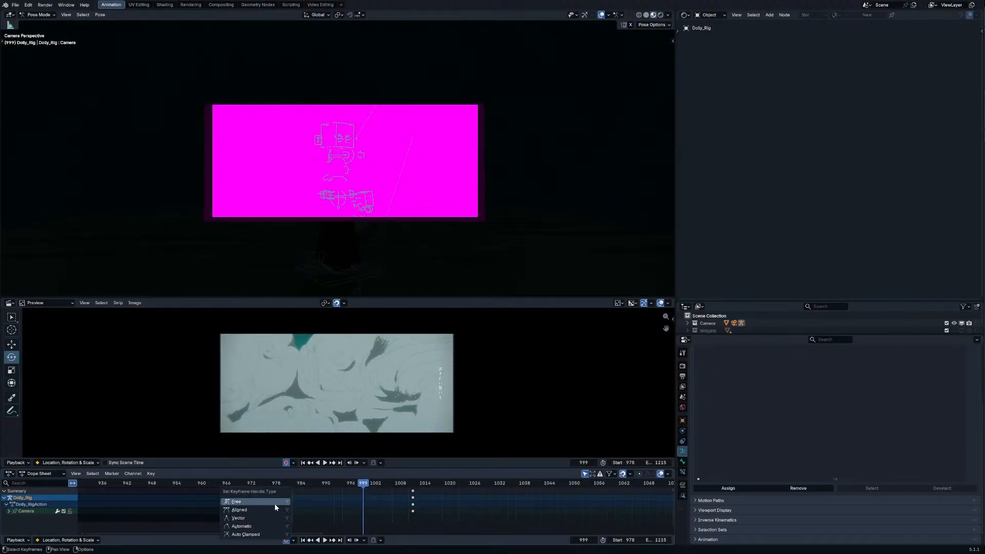
# Step: Replay the shot from frame 978 and scrub to frame 992 to check the camera motion
pyautogui.press('space')
pyautogui.click(276, 485)
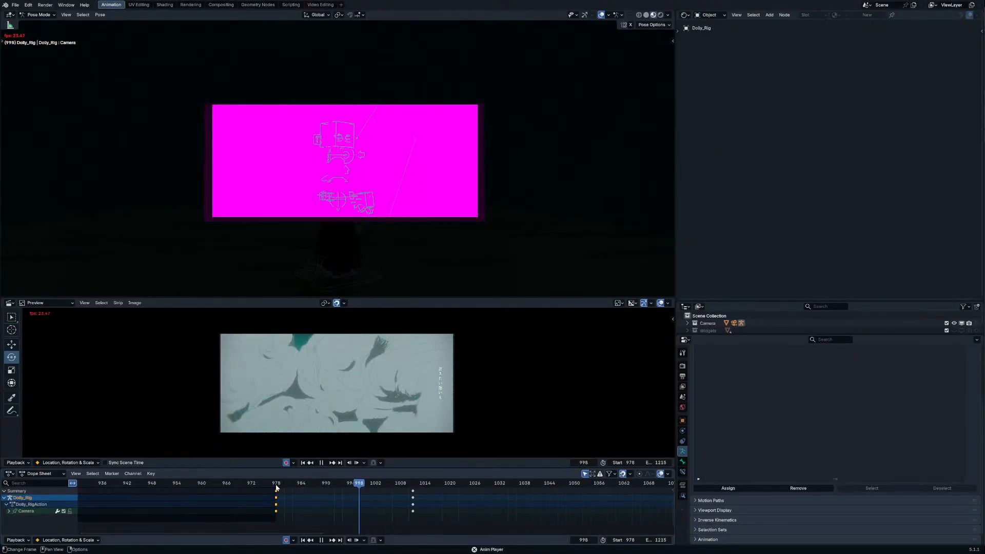
pyautogui.click(276, 486)
pyautogui.moveTo(277, 485); pyautogui.dragTo(334, 498)
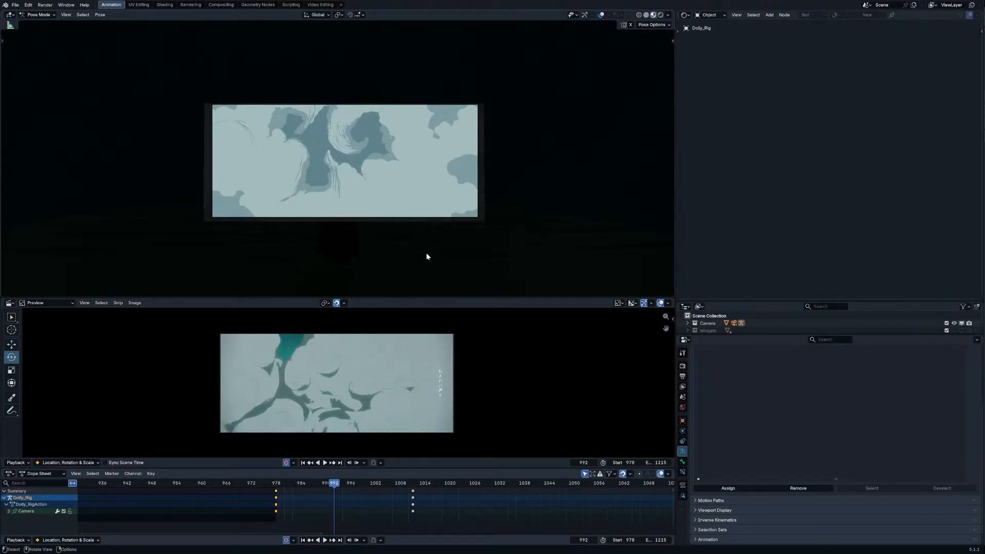
# Step: Examine the brush strokes and edges of the cloud drawing up close at frame 992
pyautogui.scroll(5, 400, 266)
pyautogui.scroll(-3, 393, 261)
pyautogui.scroll(3, 370, 165)
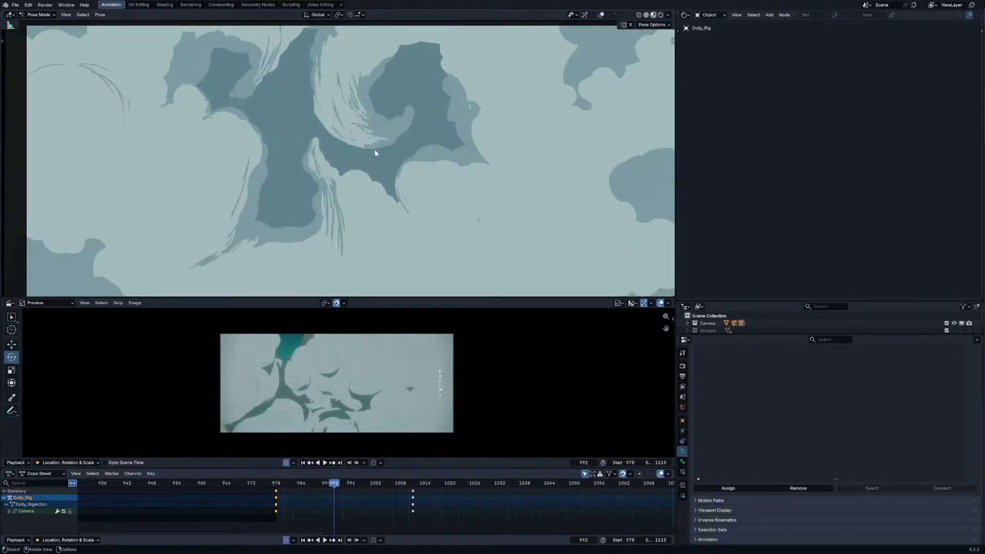
pyautogui.scroll(4, 386, 102)
pyautogui.click(358, 111)
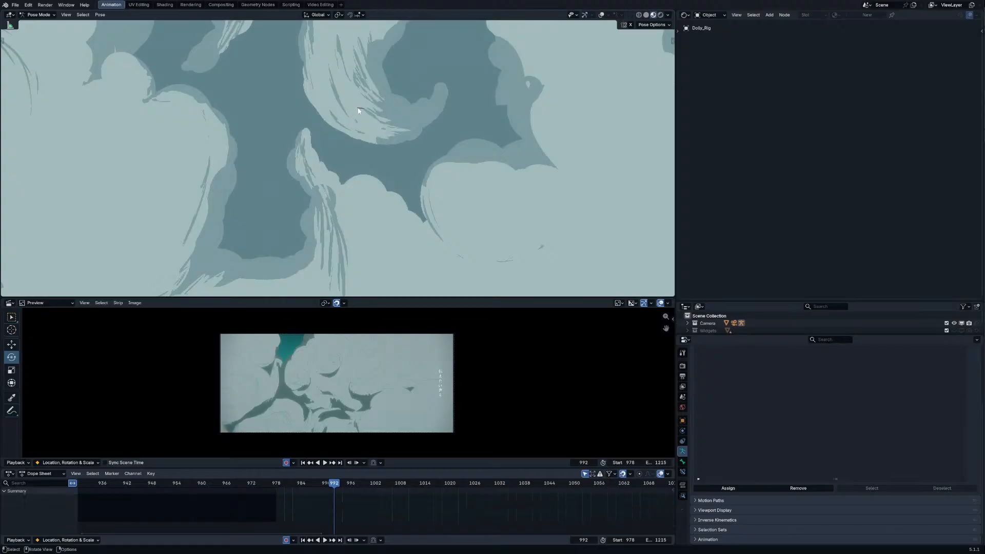
pyautogui.scroll(-8, 369, 118)
pyautogui.scroll(8, 395, 130)
pyautogui.scroll(-8, 354, 126)
pyautogui.scroll(4, 360, 128)
# Step: Go to frame 987, show the viewport overlays, and inspect the character's face up close outside the camera view
pyautogui.moveTo(290, 487); pyautogui.dragTo(313, 493)
pyautogui.scroll(4, 344, 226)
pyautogui.click(601, 15)
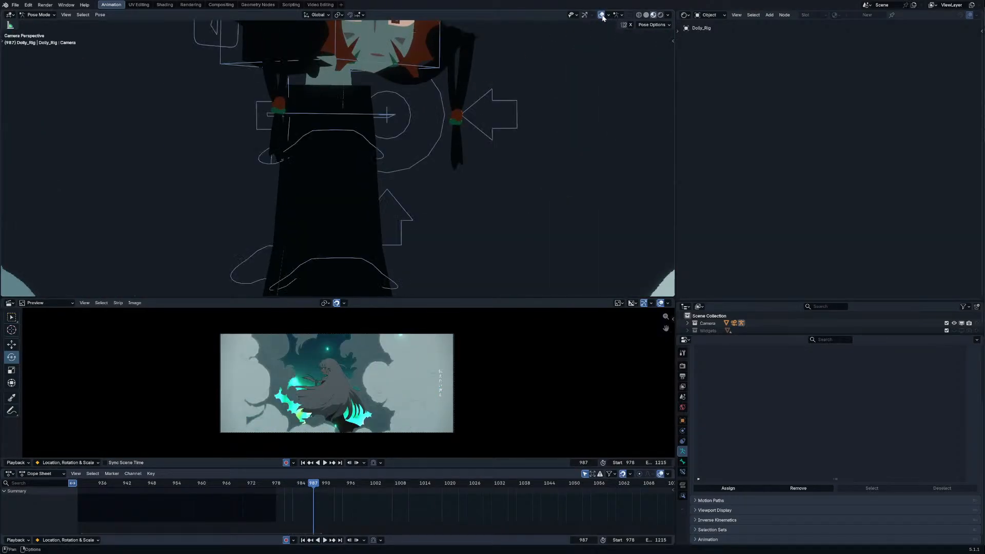
pyautogui.keyDown('shift'); pyautogui.moveTo(480, 127); pyautogui.dragTo(461, 229, button='middle'); pyautogui.keyUp('shift')
pyautogui.click(364, 158)
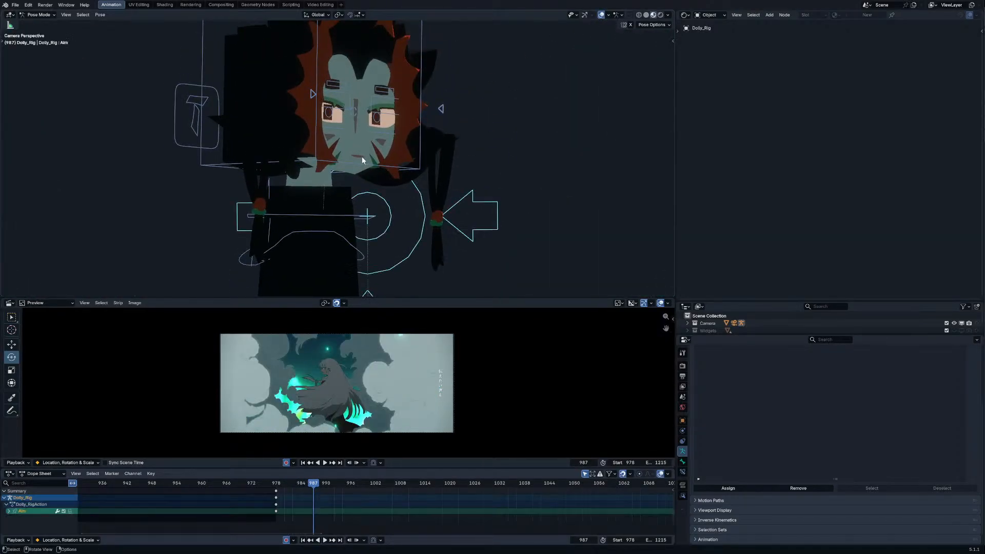
pyautogui.moveTo(363, 159); pyautogui.dragTo(387, 165, button='middle')
pyautogui.hotkey('alt', 'a')
pyautogui.scroll(9, 375, 163)
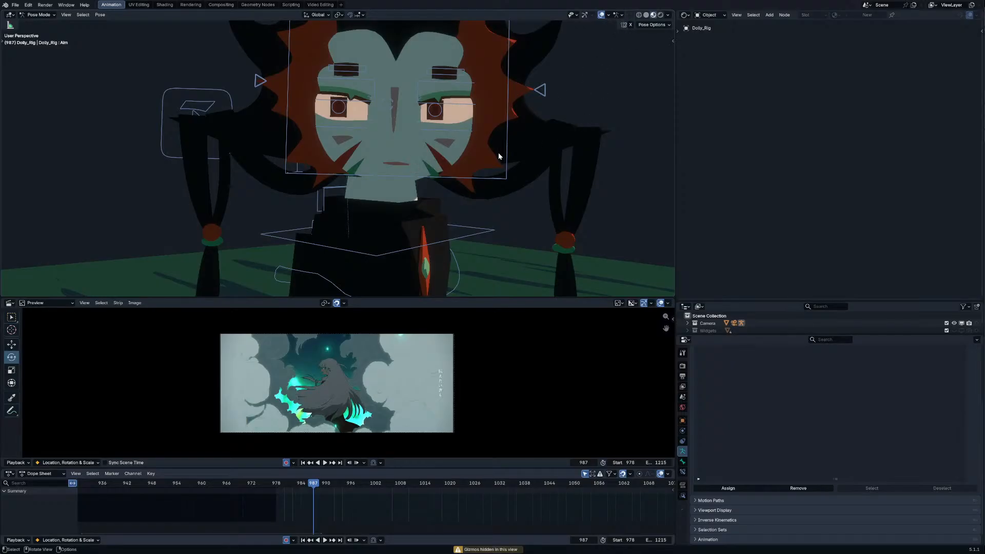
# Step: Bring the whole set into view from above and switch the viewport to Solid shading
pyautogui.scroll(-15, 492, 154)
pyautogui.moveTo(488, 151); pyautogui.dragTo(593, 71, button='middle')
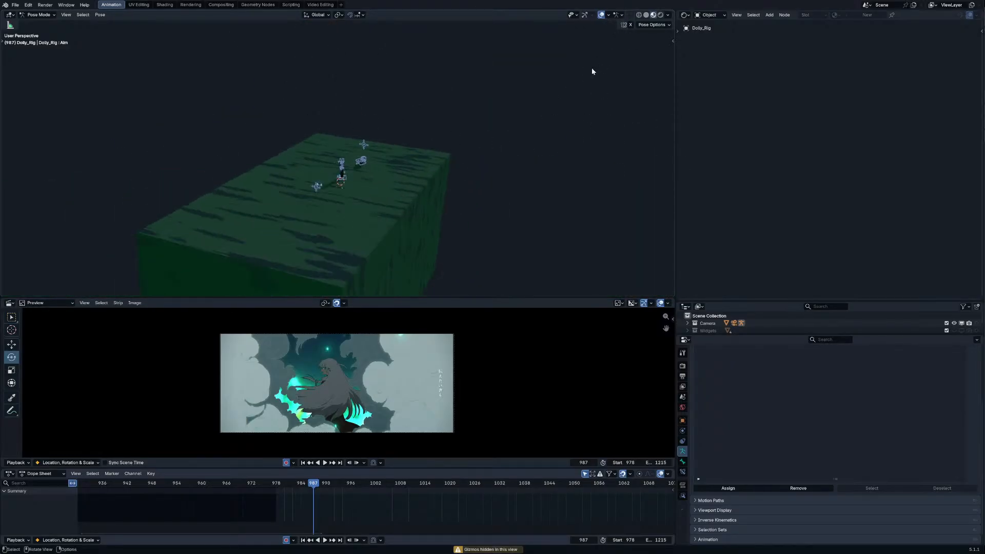
pyautogui.click(645, 15)
pyautogui.scroll(4, 444, 123)
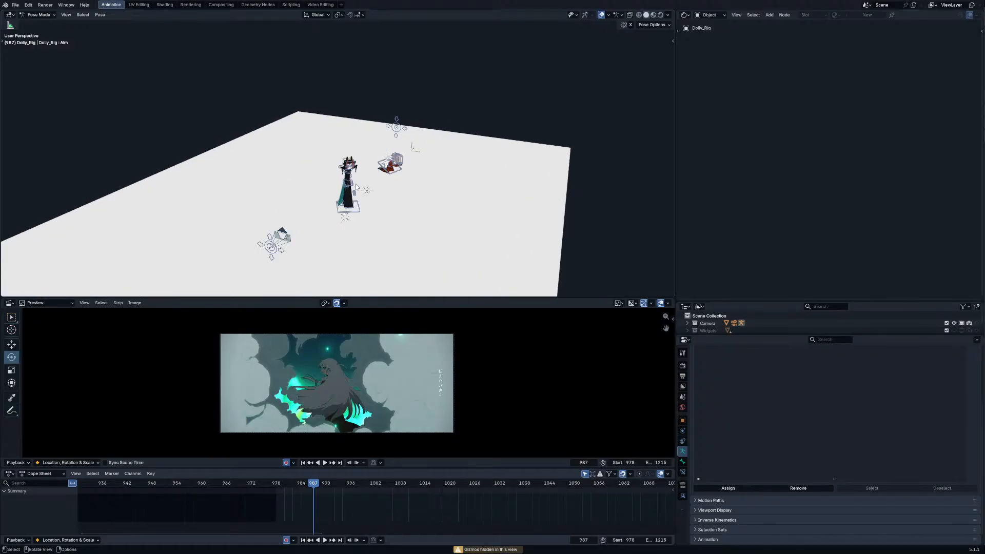
# Step: Switch from pose mode to Object Mode and select the Grease Pencil mouth on the standing character's face
pyautogui.press('t')
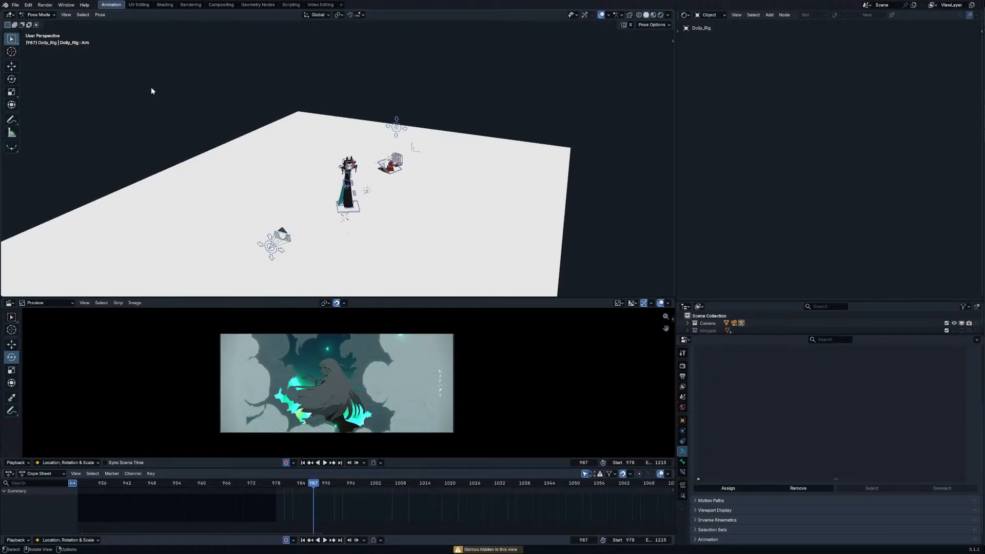
pyautogui.scroll(7, 380, 180)
pyautogui.moveTo(459, 218); pyautogui.dragTo(409, 176, button='middle')
pyautogui.scroll(6, 395, 205)
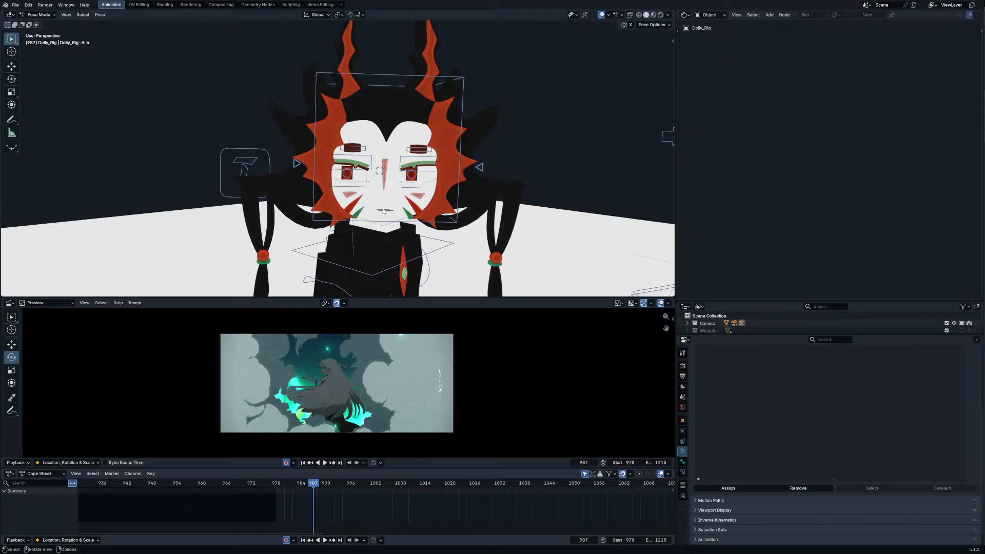
pyautogui.scroll(-6, 425, 222)
pyautogui.hotkey('ctrl', 'Tab')
pyautogui.click(361, 178)
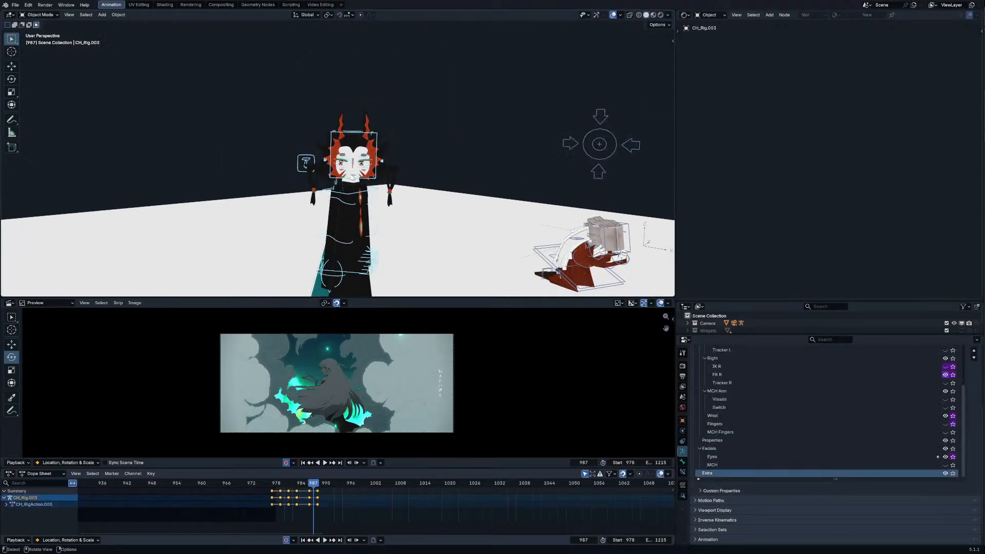
pyautogui.click(361, 179)
pyautogui.scroll(6, 361, 179)
pyautogui.scroll(-1, 359, 179)
# Step: Return to the camera view in Material Preview shading and inspect the mouth up close at frame 993 with overlays hidden
pyautogui.press('KP_0')
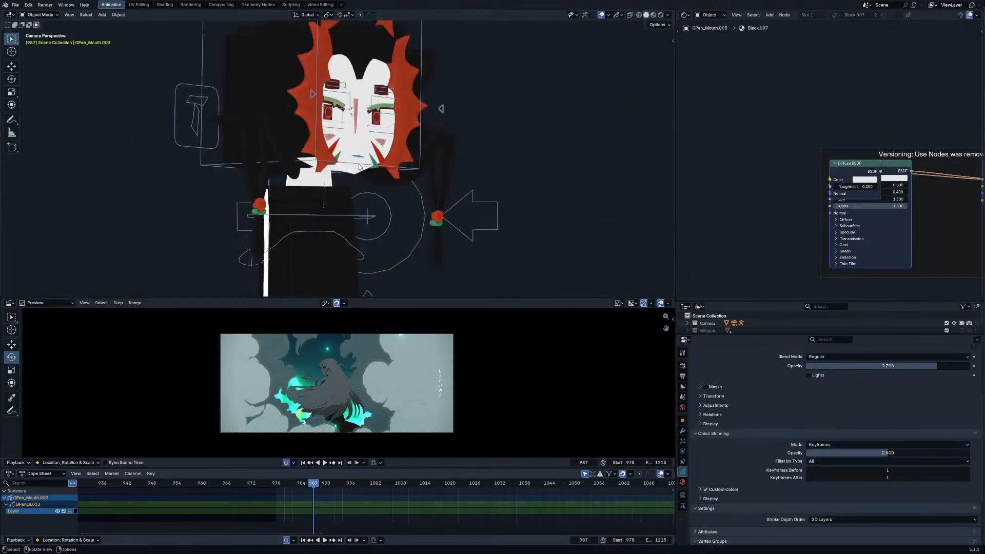
pyautogui.click(653, 16)
pyautogui.scroll(-8, 435, 178)
pyautogui.keyDown('alt'); pyautogui.scroll(-6, 434, 177); pyautogui.keyUp('alt')
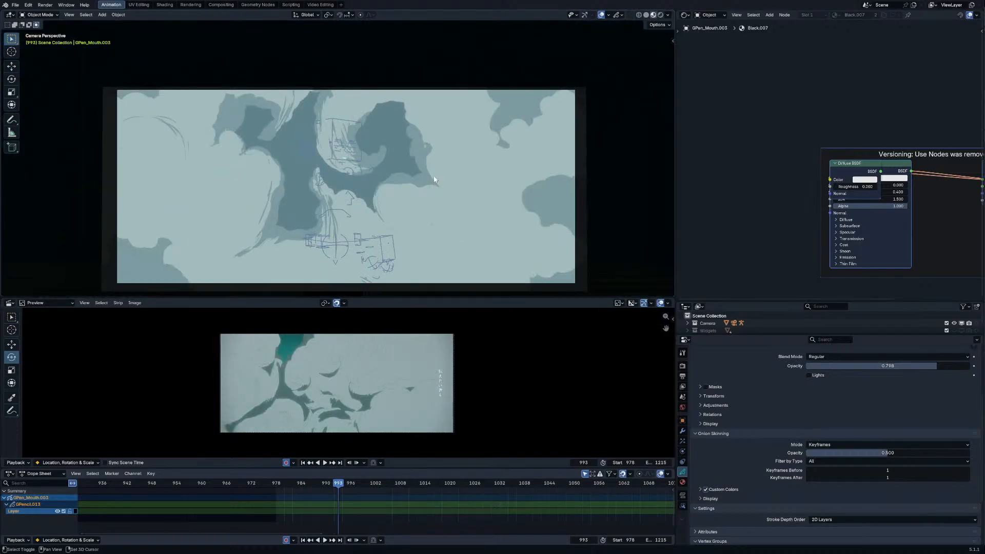
pyautogui.scroll(6, 432, 177)
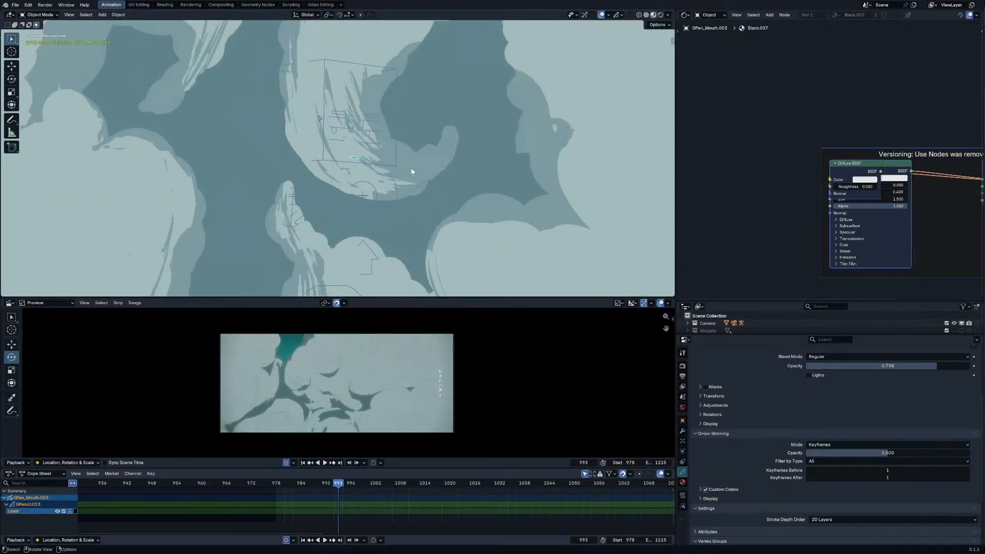
pyautogui.scroll(4, 411, 170)
pyautogui.click(602, 15)
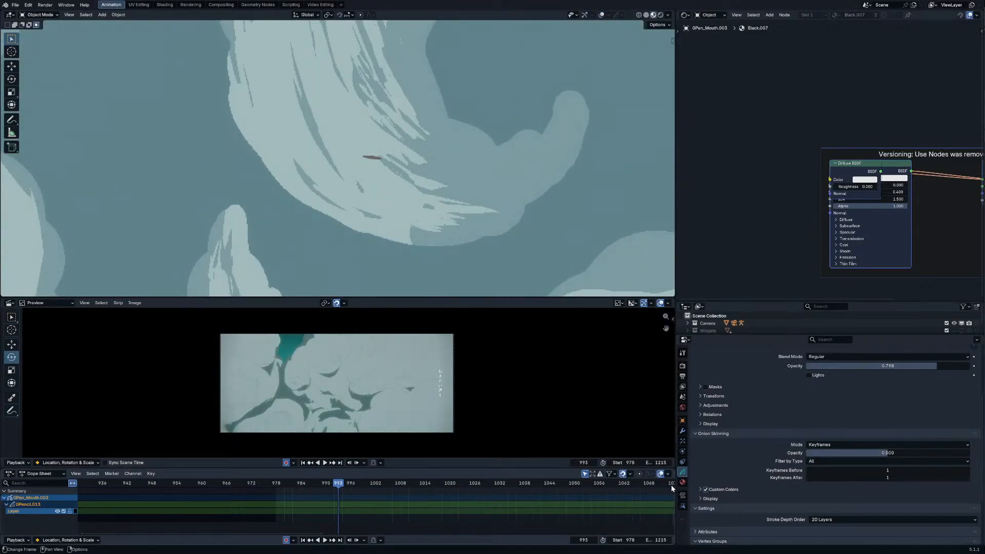
# Step: Set the Grease Pencil mouth's Stroke Depth Order to 3D Location and return to the full camera view
pyautogui.click(685, 434)
pyautogui.click(683, 472)
pyautogui.scroll(-5, 743, 470)
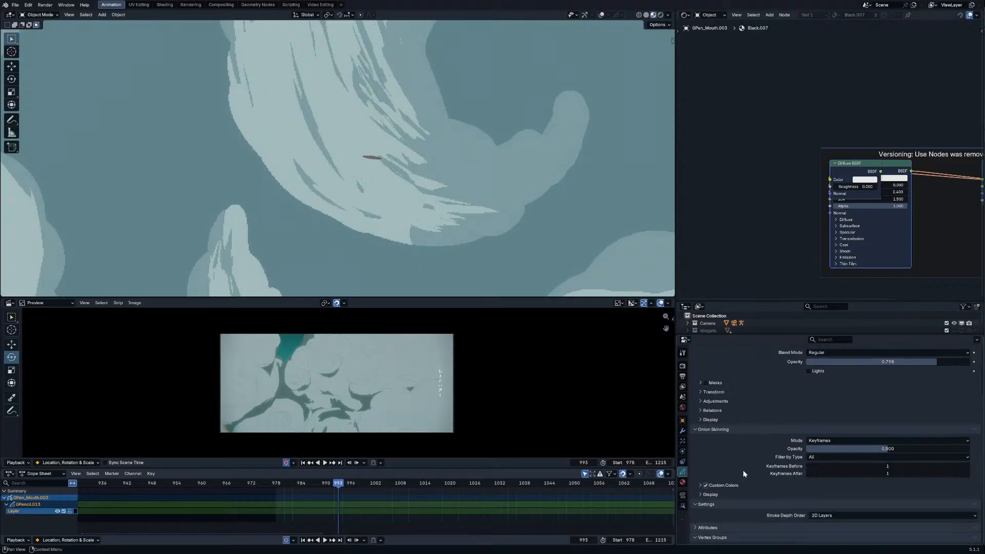
pyautogui.click(833, 500)
pyautogui.click(832, 519)
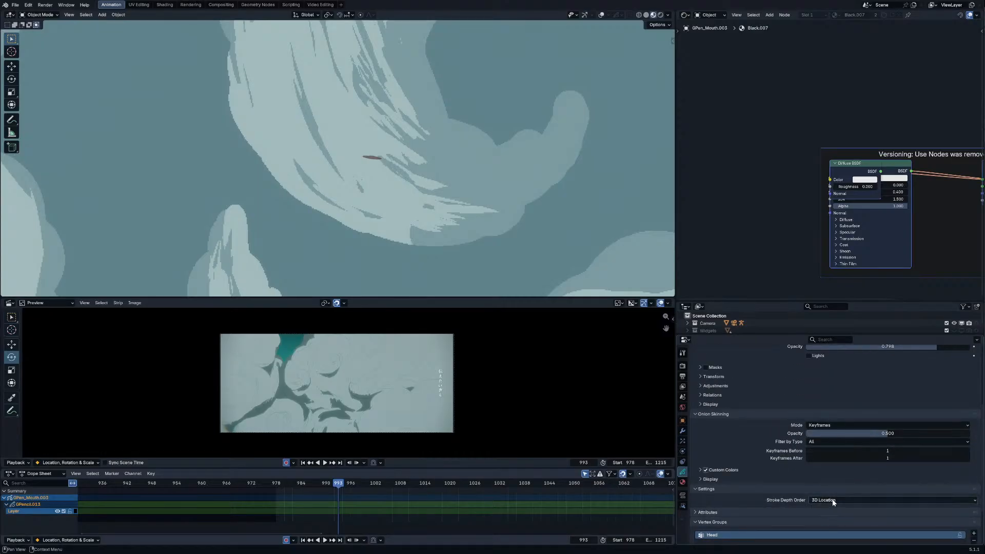
pyautogui.scroll(-3, 816, 473)
pyautogui.press('KP_0')
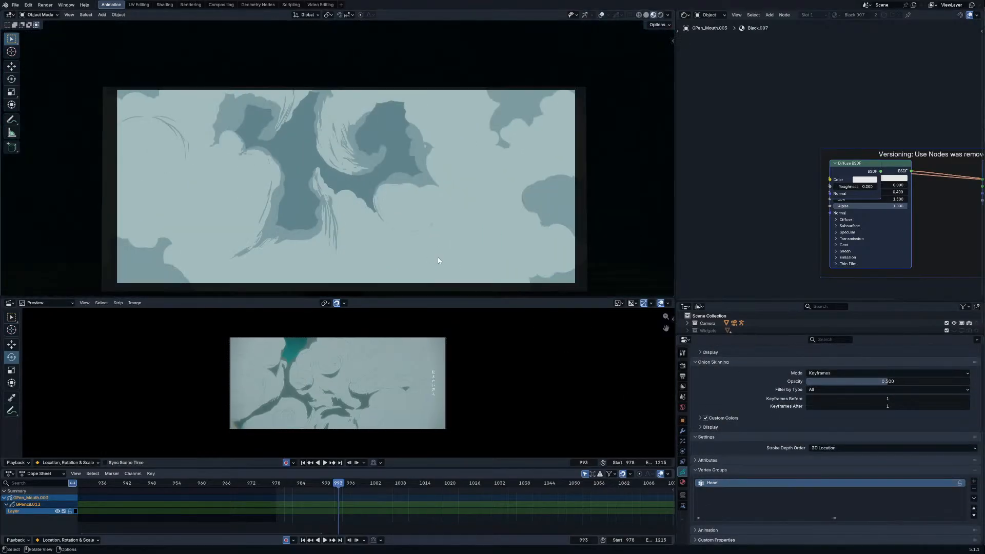
# Step: Insert a location, rotation and scale keyframe on the Grease Pencil mouth at frame 988
pyautogui.press('Left')
pyautogui.press('Left')
pyautogui.press('Left')
pyautogui.press('Left')
pyautogui.press('Right')
pyautogui.press('Right')
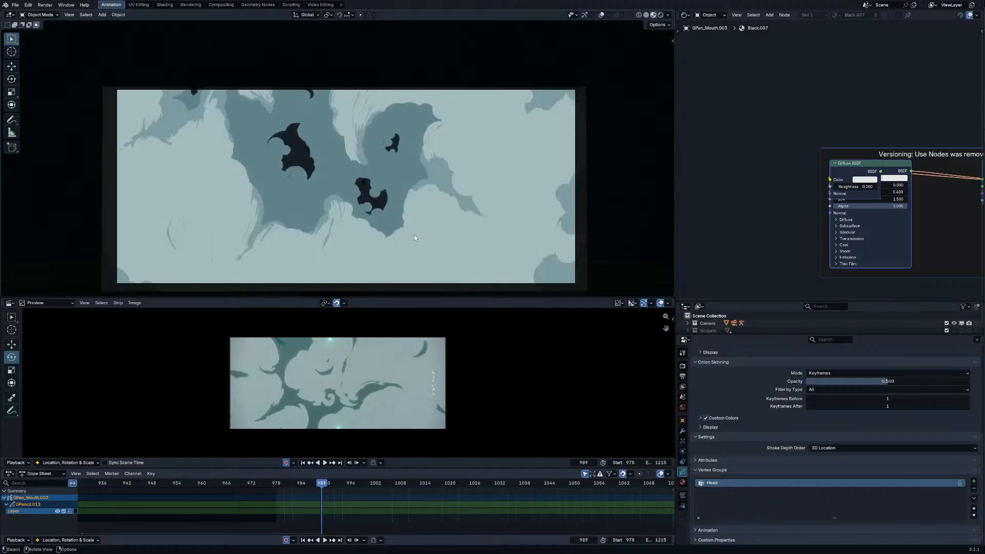
pyautogui.press('Left')
pyautogui.press('Left')
pyautogui.press('i')
# Step: Insert a blank keyframe on the mouth's active layer at frame 989 and compare frames 988 and 989
pyautogui.press('Right')
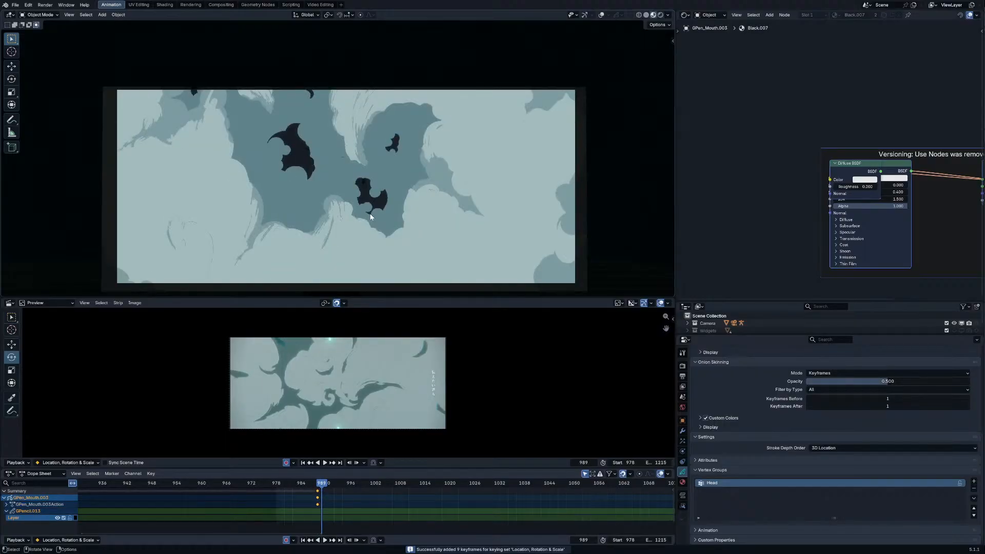
pyautogui.press('Tab')
pyautogui.press('i')
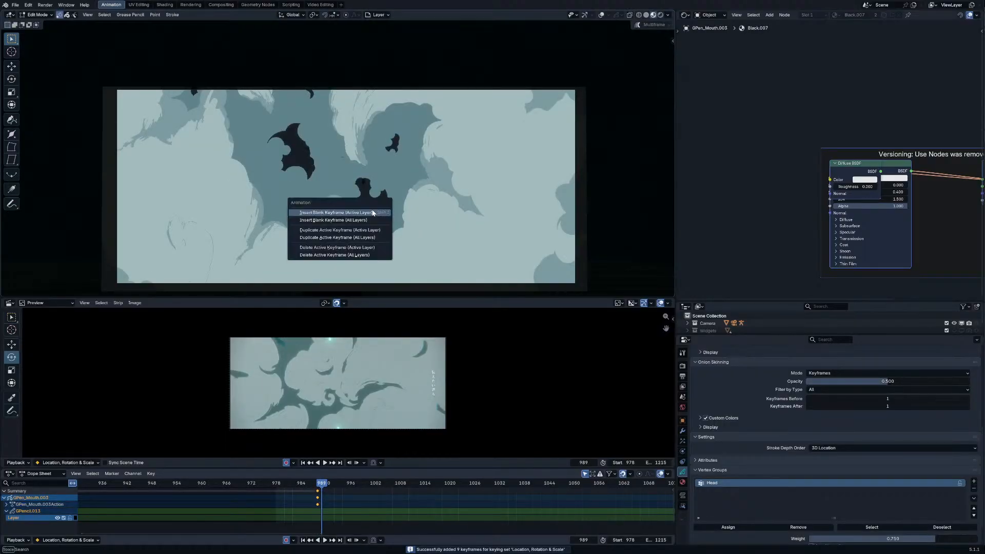
pyautogui.click(372, 210)
pyautogui.press('Left')
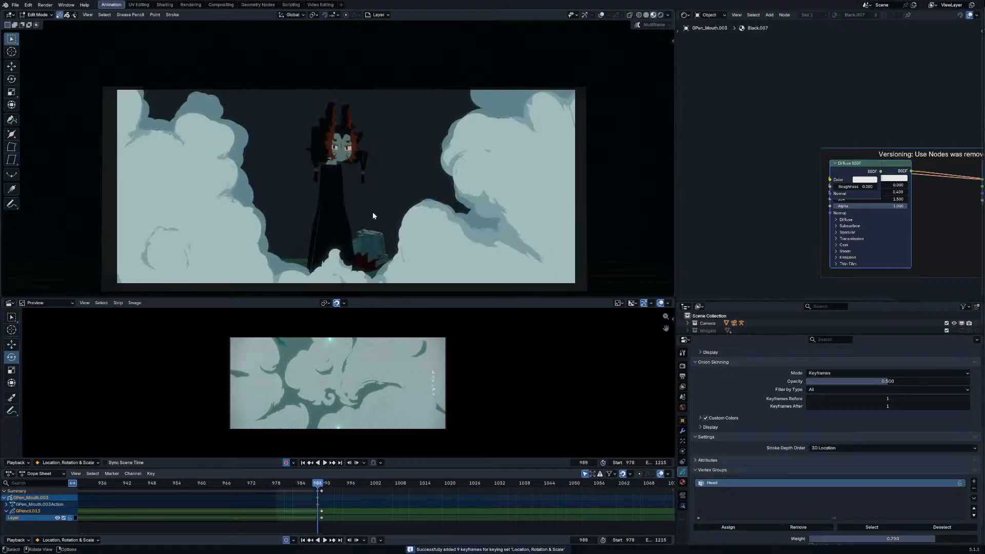
pyautogui.press('Tab')
pyautogui.press('Right')
pyautogui.scroll(-2, 356, 245)
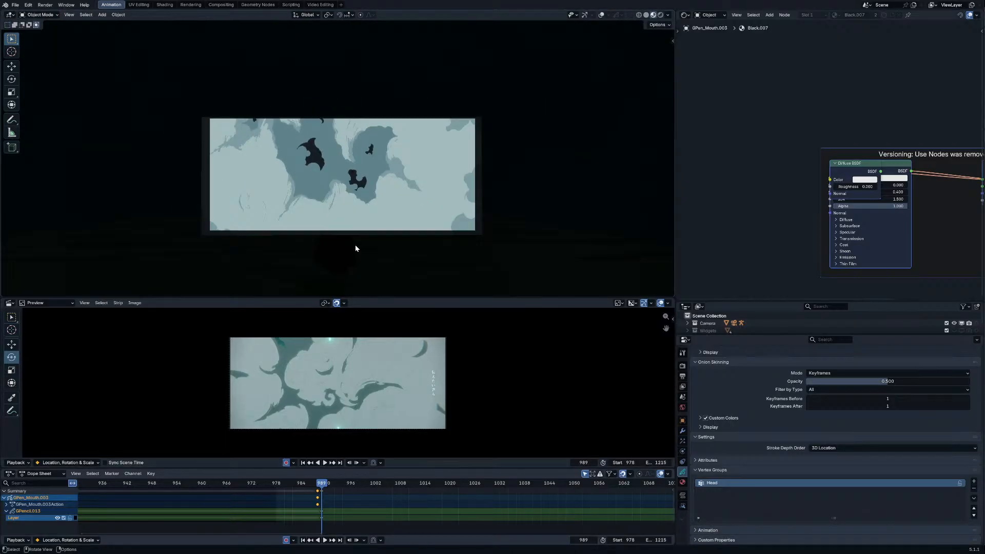
pyautogui.scroll(5, 356, 249)
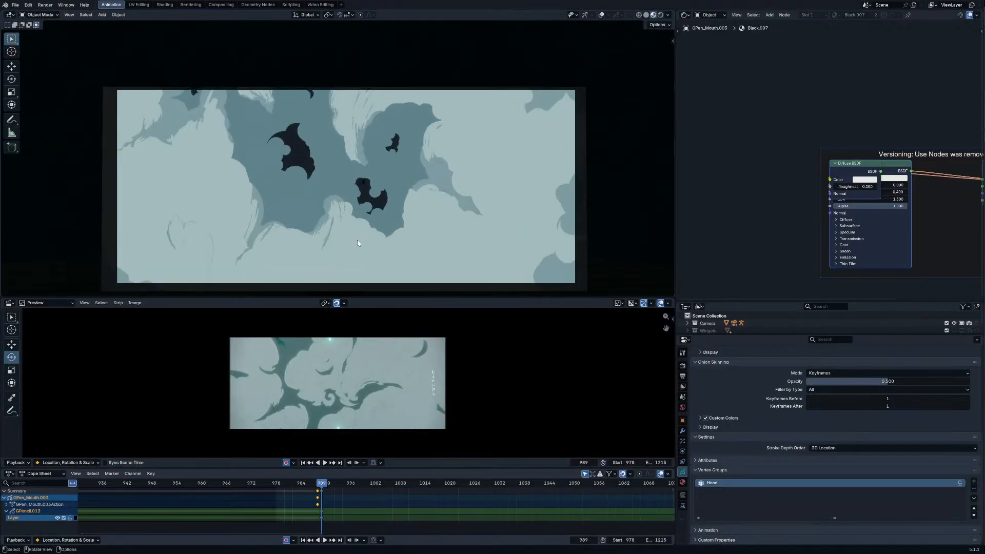
# Step: Replay the shot from frame 978 in the camera view to check the mouth behind the clouds
pyautogui.press('Left')
pyautogui.press('Left')
pyautogui.press('Left')
pyautogui.scroll(-4, 365, 260)
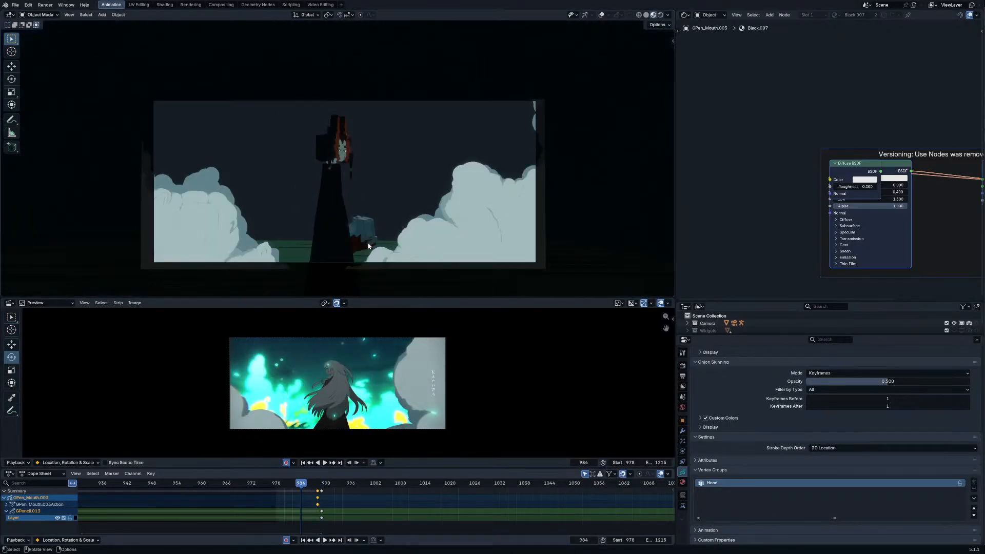
pyautogui.click(275, 483)
pyautogui.press('space')
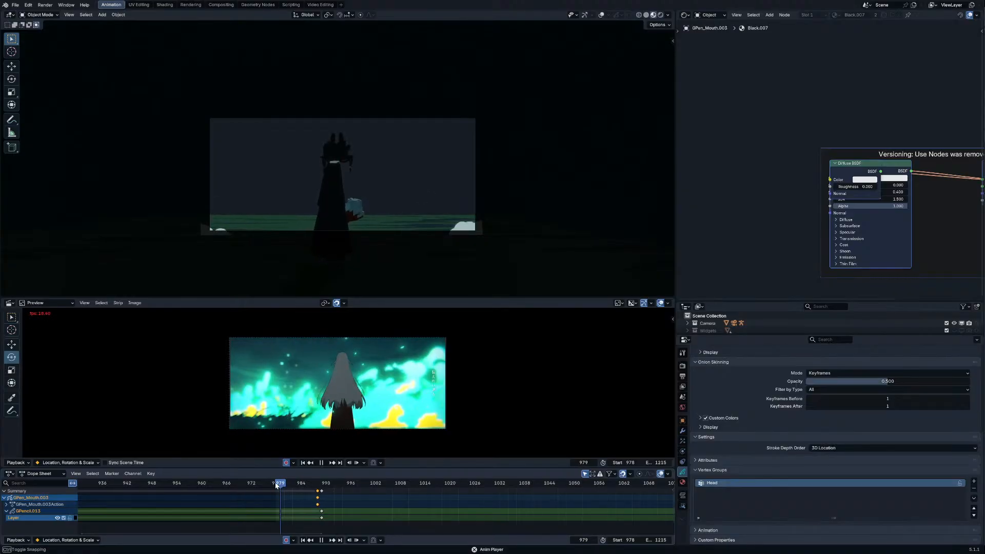
pyautogui.click(276, 484)
pyautogui.press('space')
pyautogui.press('i')
pyautogui.press('space')
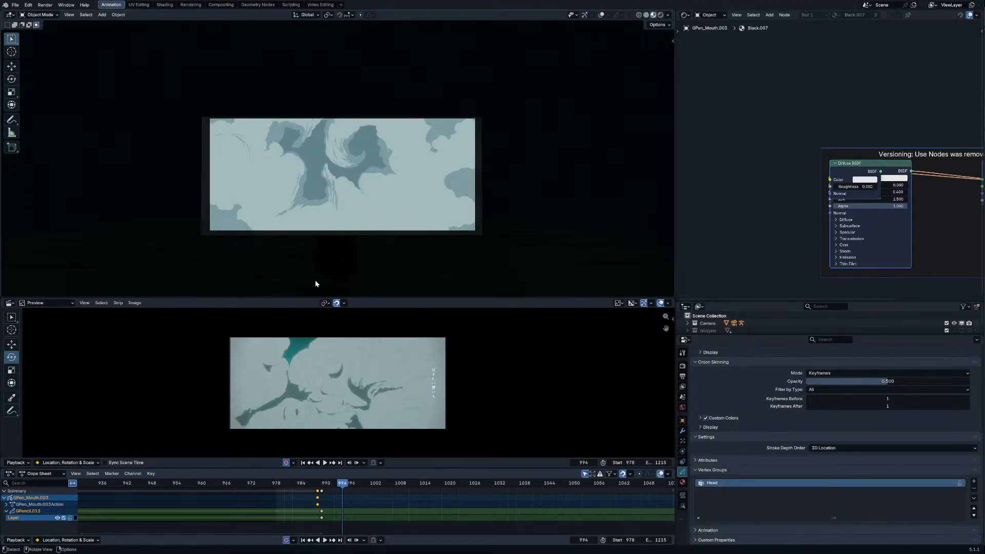
# Step: Step through the frames from 994 to 999 to check the end of the clouds, and return to frame 978
pyautogui.press('Left')
pyautogui.press('Left')
pyautogui.press('Right')
pyautogui.press('Right')
pyautogui.press('Right')
pyautogui.press('Right')
pyautogui.press('Right')
pyautogui.press('Right')
pyautogui.press('Right')
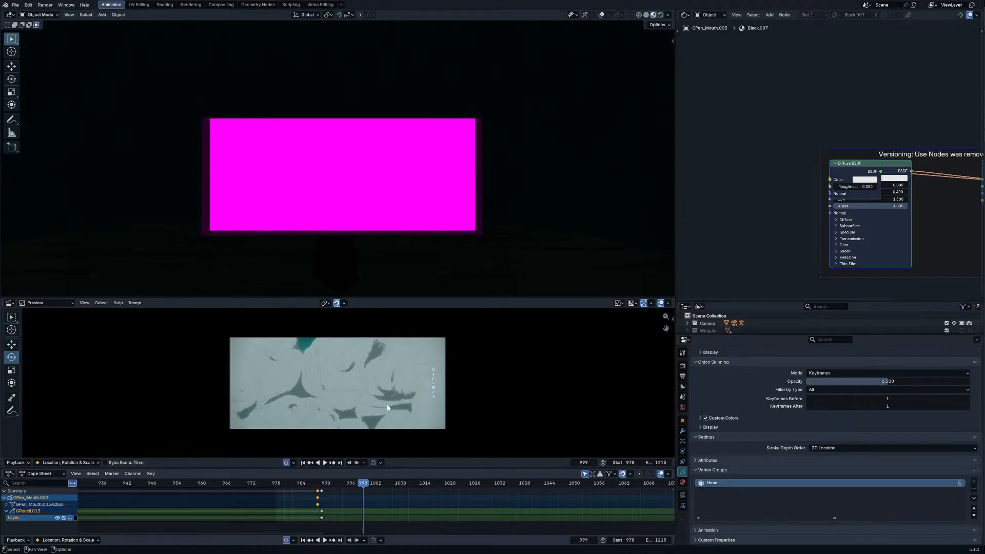
pyautogui.moveTo(374, 483); pyautogui.dragTo(276, 493)
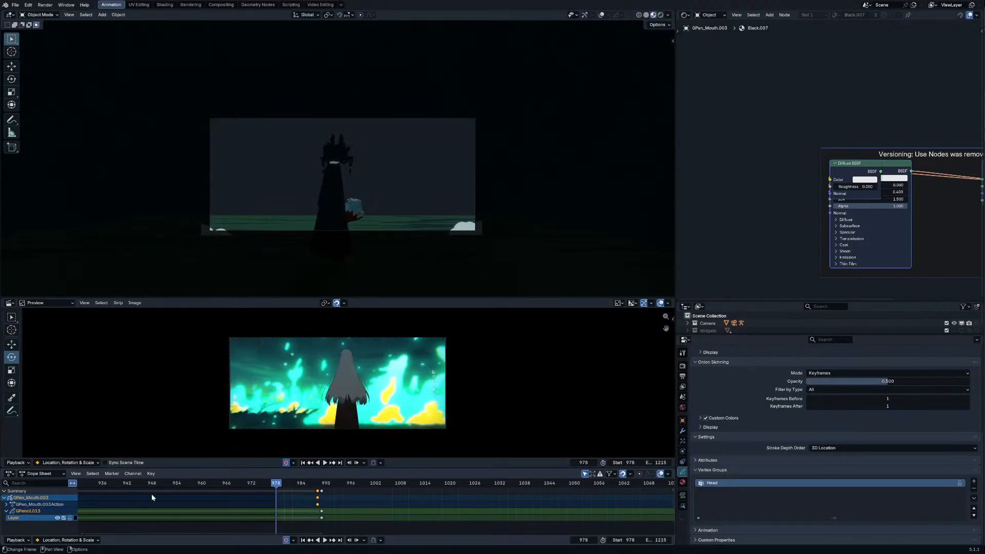
pyautogui.click(25, 476)
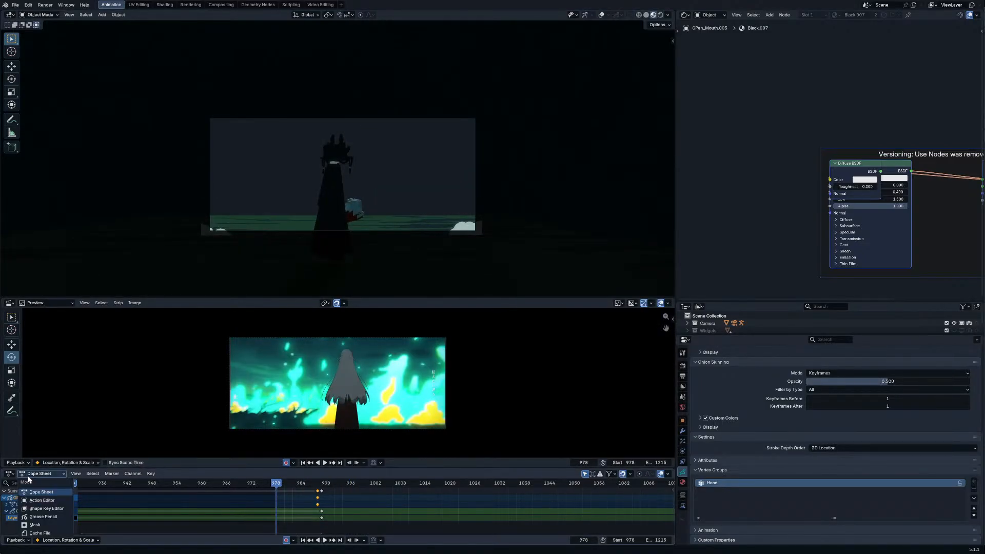
pyautogui.click(13, 476)
pyautogui.click(13, 475)
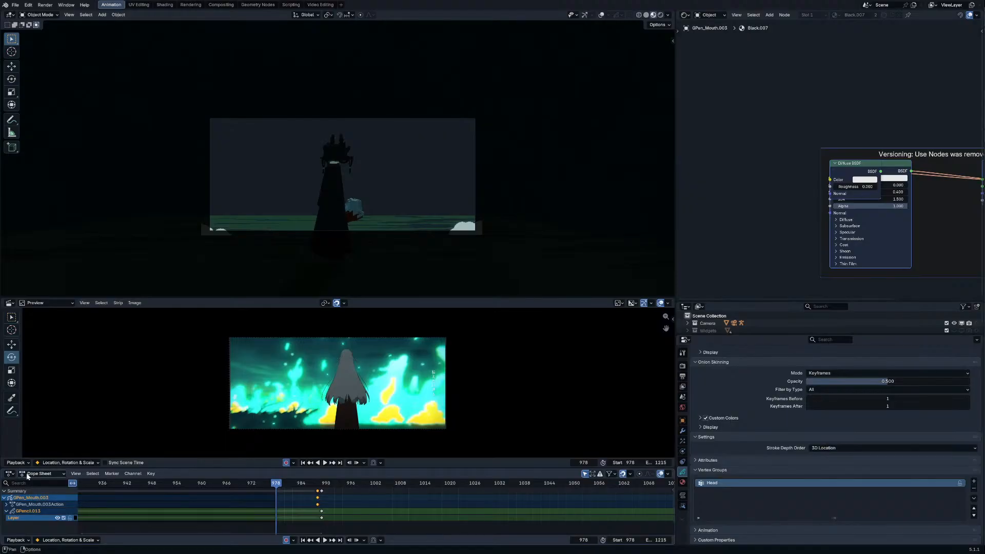
pyautogui.click(18, 539)
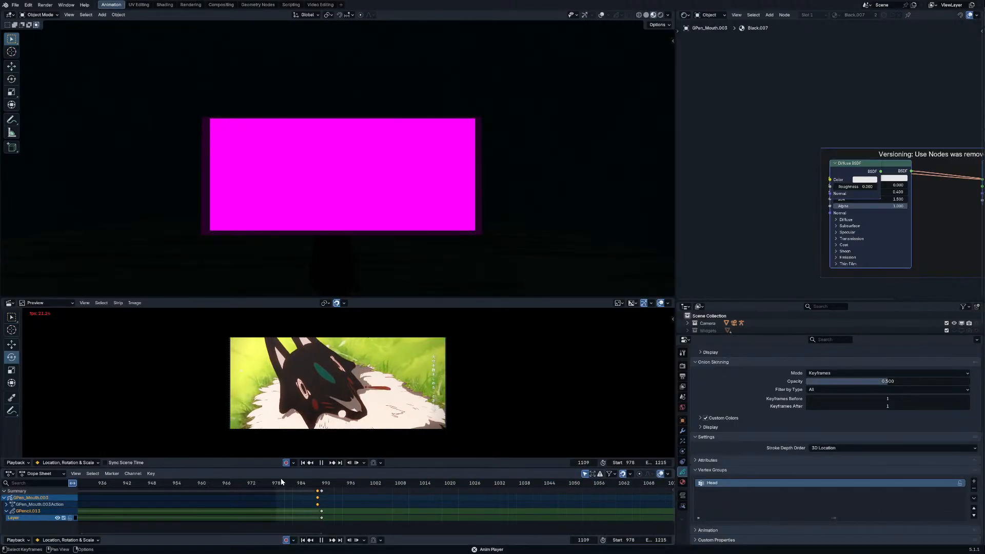
# Step: Replay the edit from the preceding shot and again from this shot's start, and stop at frame 989
pyautogui.scroll(-3, 284, 490)
pyautogui.scroll(-2, 284, 489)
pyautogui.click(165, 483)
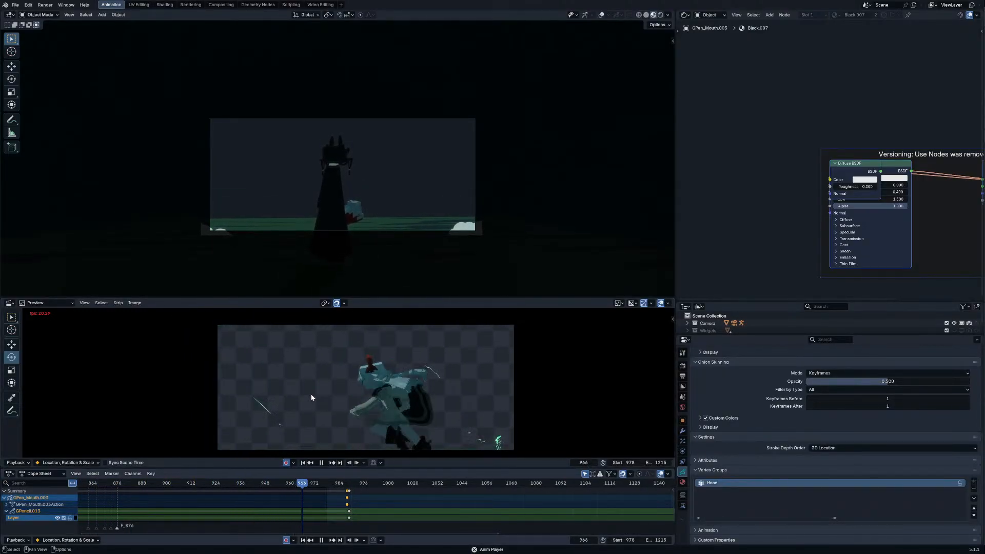
pyautogui.click(340, 483)
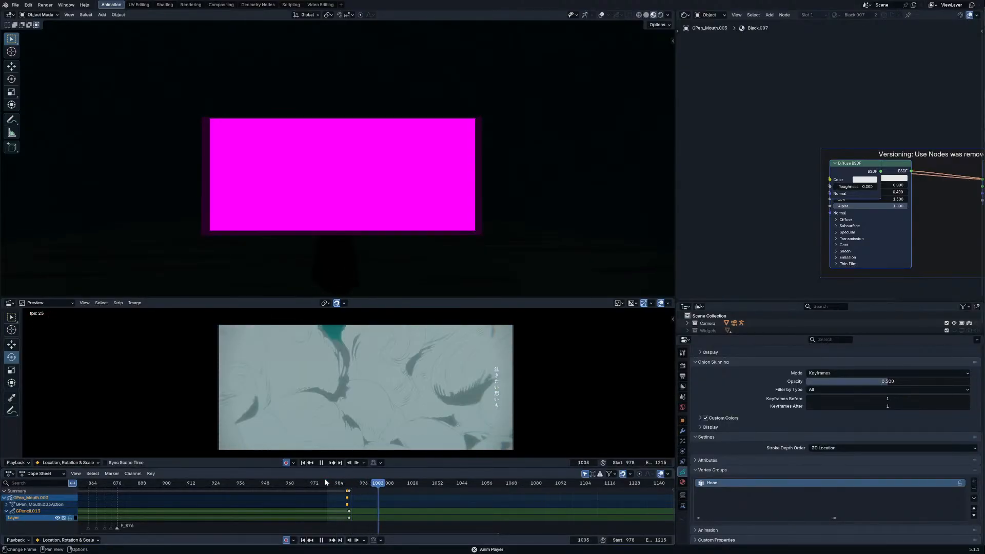
pyautogui.click(325, 483)
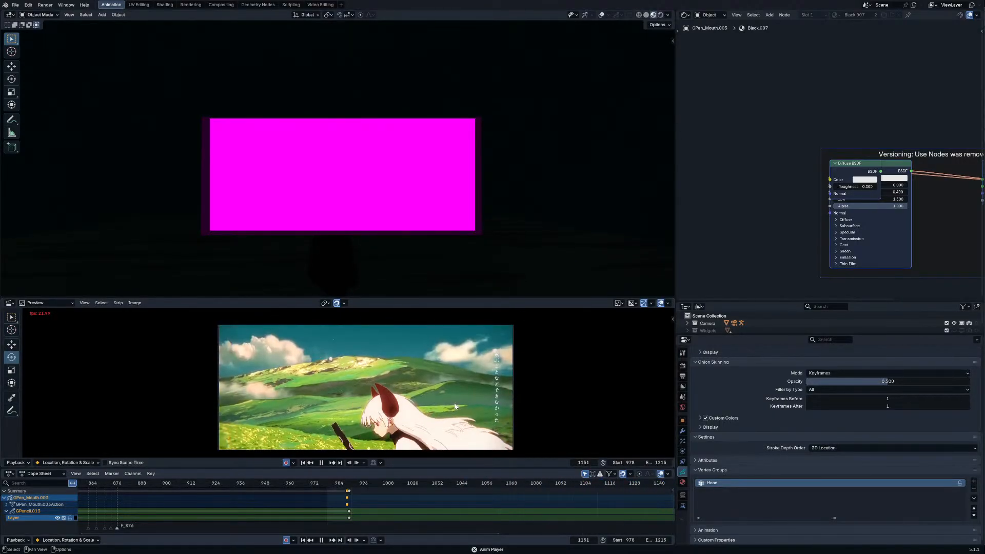
pyautogui.moveTo(365, 483); pyautogui.dragTo(349, 485)
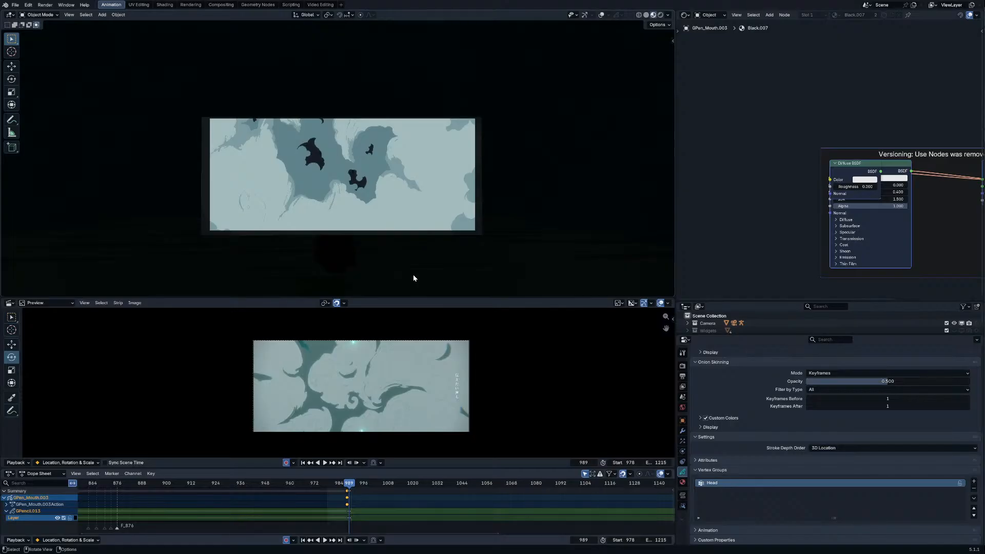
# Step: Select the strip in the video preview and scrub through to frame 1192 to examine the framing and camera motion
pyautogui.click(396, 362)
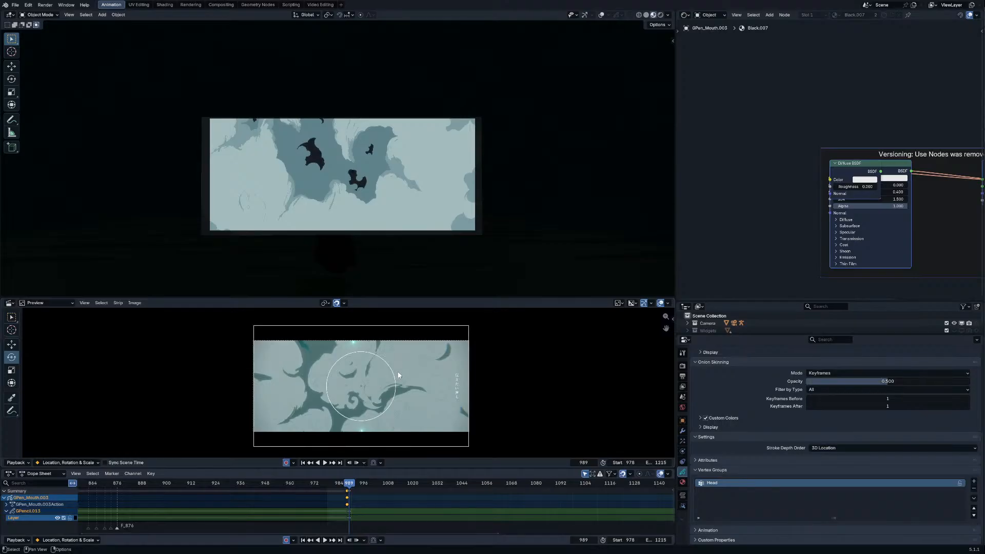
pyautogui.moveTo(376, 489); pyautogui.dragTo(536, 489)
pyautogui.press('g')
pyautogui.rightClick(413, 379)
pyautogui.press('g')
pyautogui.rightClick(466, 386)
pyautogui.moveTo(555, 486); pyautogui.dragTo(617, 486)
pyautogui.press('g')
pyautogui.rightClick(491, 389)
pyautogui.scroll(-3, 615, 486)
pyautogui.press('g')
pyautogui.rightClick(503, 381)
pyautogui.scroll(-6, 568, 487)
pyautogui.click(570, 486)
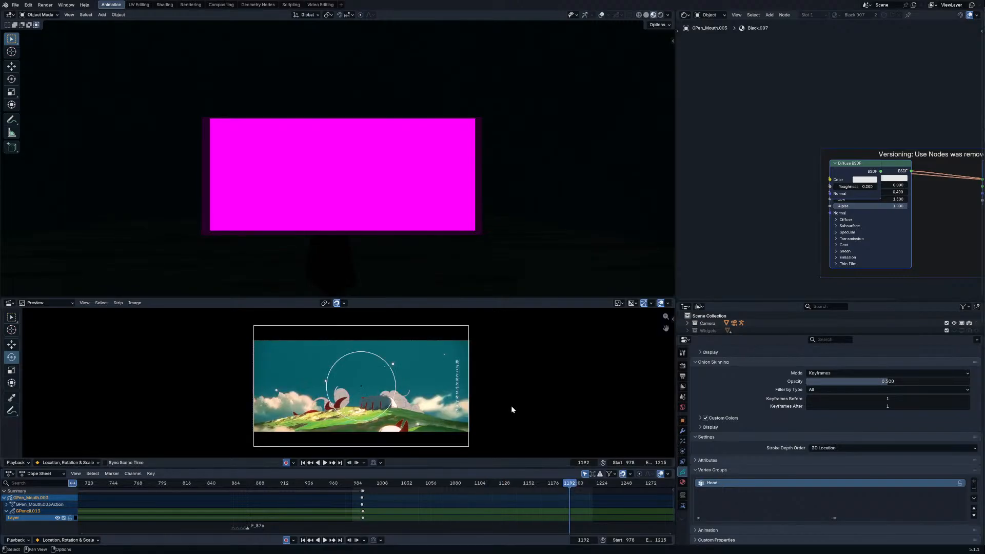
pyautogui.press('g')
pyautogui.rightClick(513, 394)
# Step: Play the edit in the video preview from frame 978 to frame 1189
pyautogui.click(352, 486)
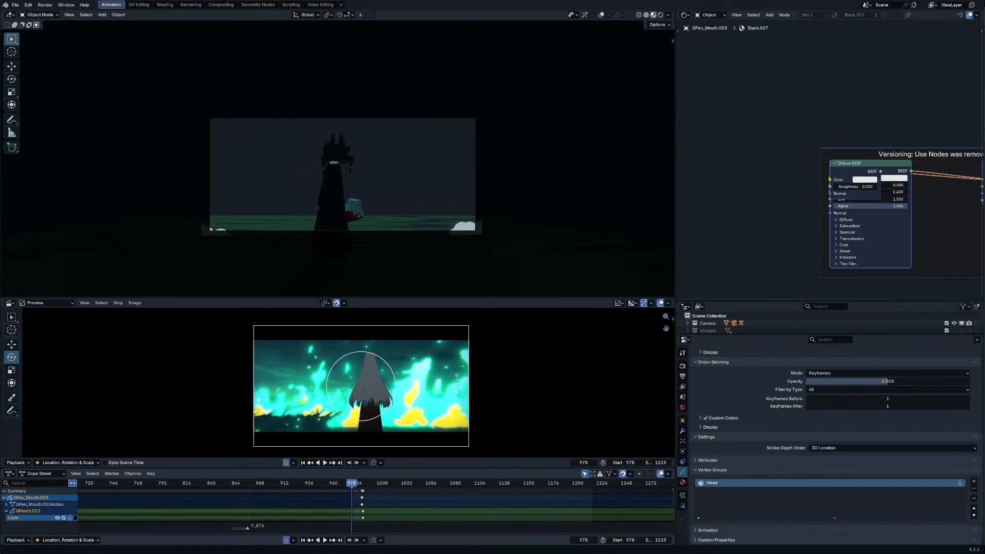
pyautogui.click(322, 541)
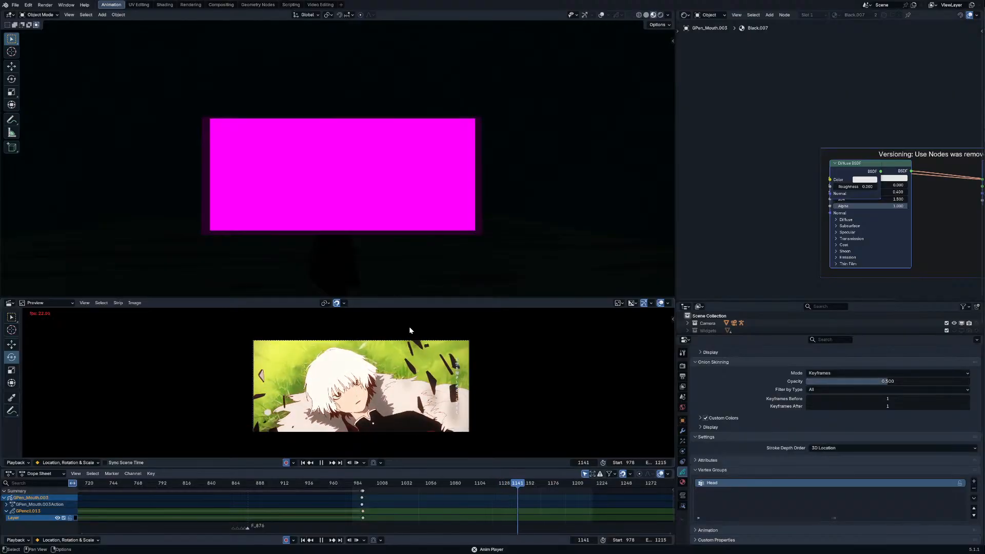
pyautogui.press('space')
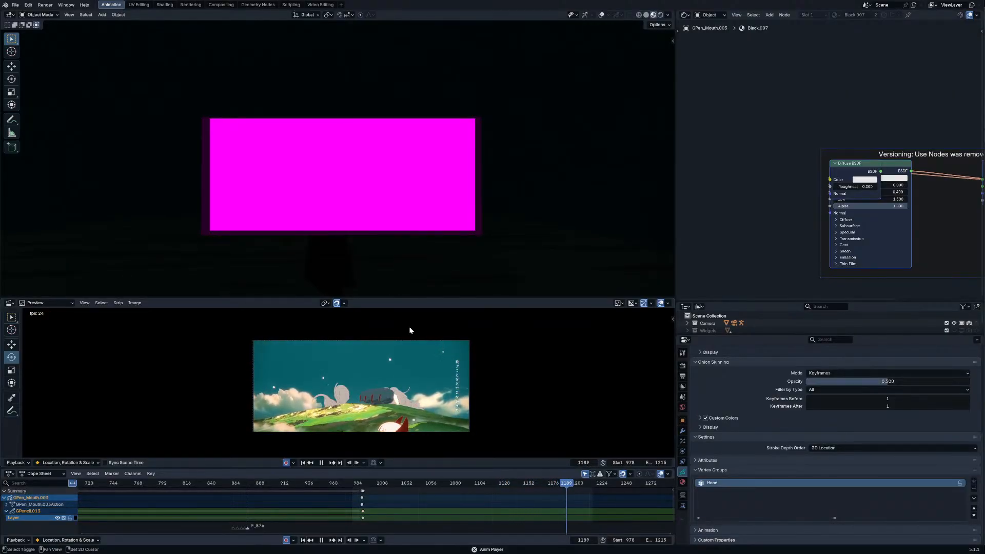
# Step: Hide the Part50CloudsStart_0000 cloud plane and replay the start of the shot up to frame 999
pyautogui.click(372, 219)
pyautogui.press('h')
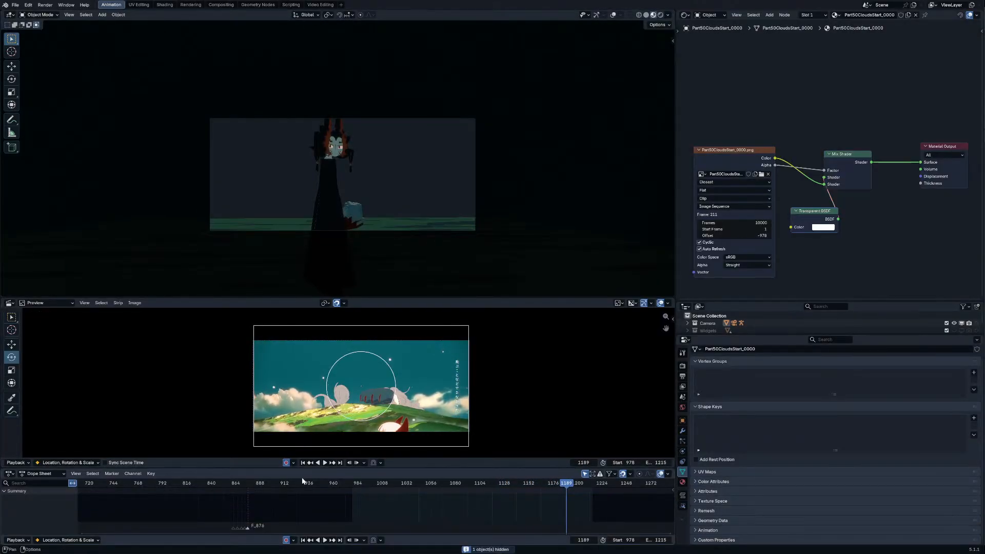
pyautogui.click(347, 484)
pyautogui.press('space')
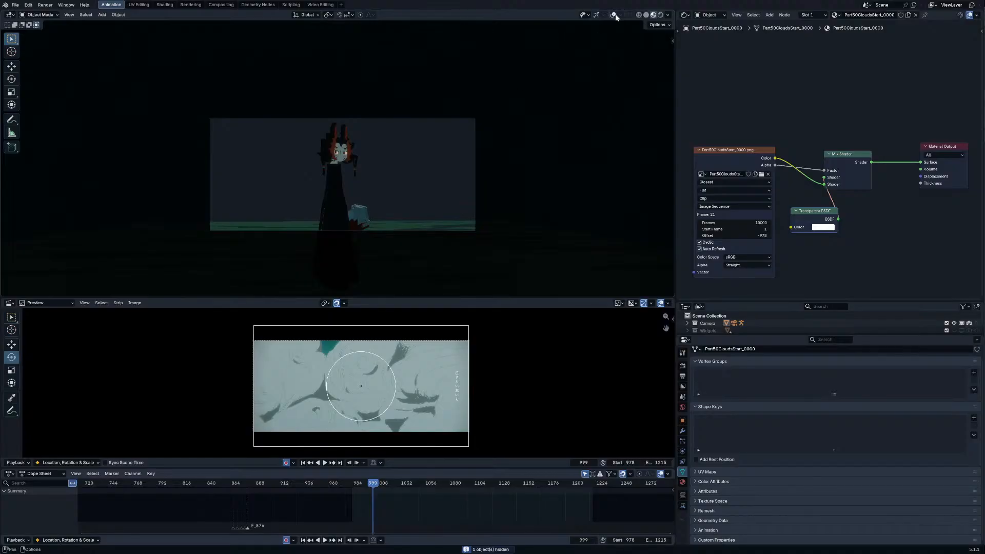
# Step: Show the viewport overlays and play the edit from about frame 864 through the start of the cloud shot to frame 1010
pyautogui.click(613, 15)
pyautogui.click(348, 484)
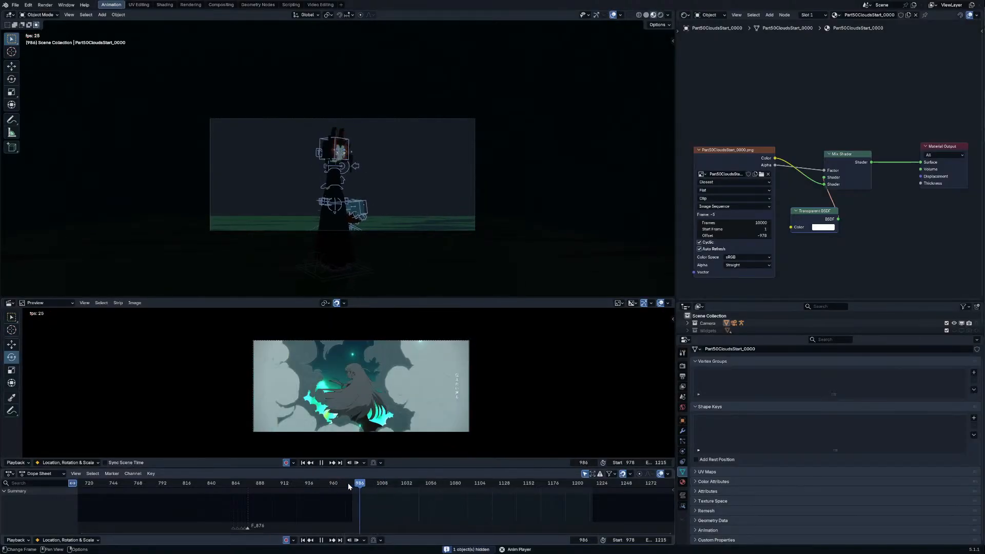
pyautogui.click(347, 483)
pyautogui.click(236, 484)
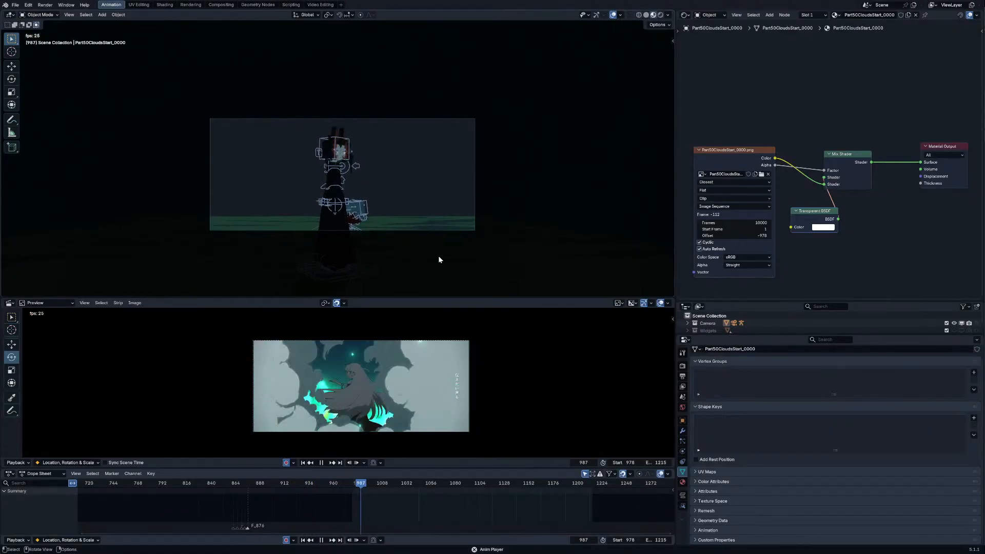
pyautogui.press('space')
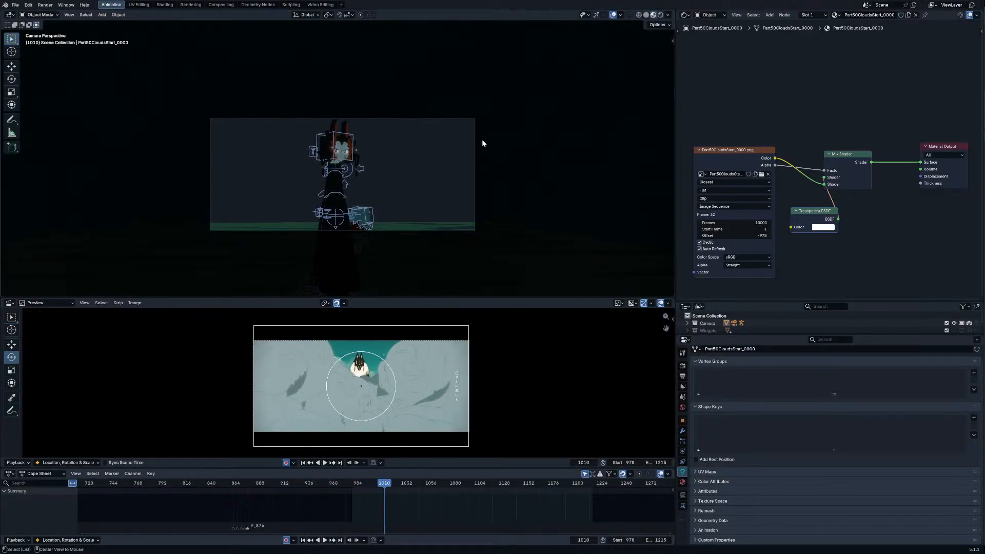
# Step: Unhide the Part50CloudsStart_0000 cloud plane and go to frame 995, where the clouds cover the view
pyautogui.hotkey('alt', 'h')
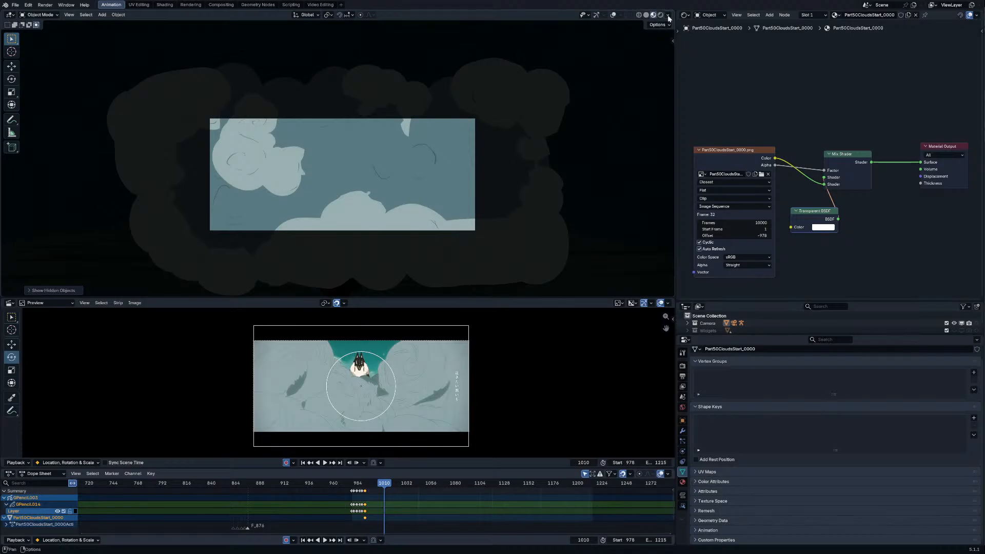
pyautogui.click(668, 16)
pyautogui.moveTo(367, 478); pyautogui.dragTo(366, 487)
pyautogui.press('Right')
pyautogui.press('Right')
pyautogui.press('Right')
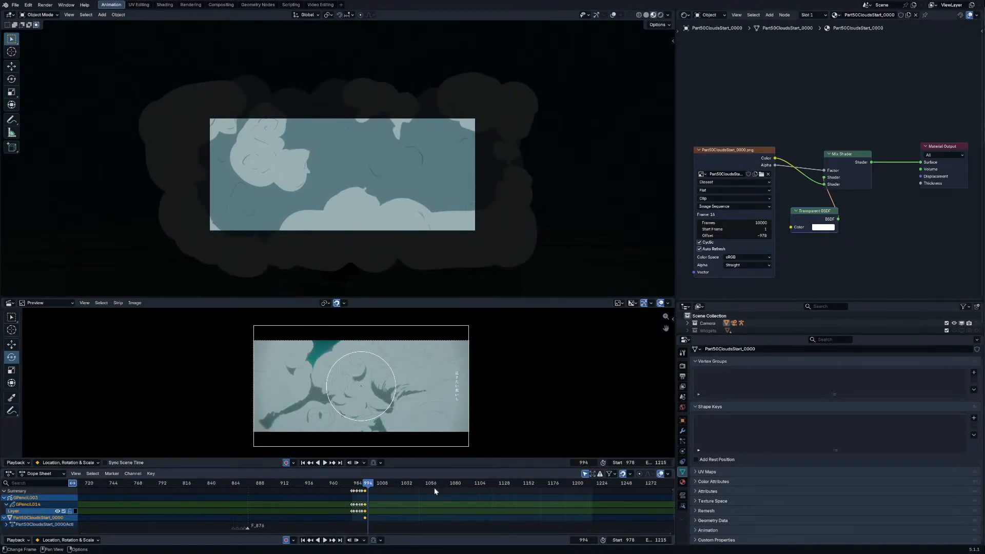
# Step: Set the end frame of the render range to 995
pyautogui.click(684, 377)
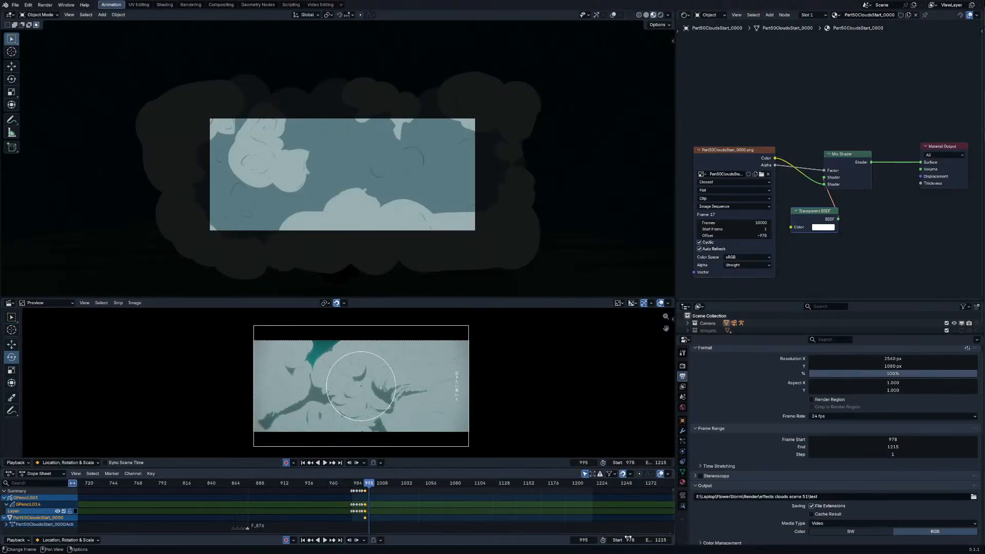
pyautogui.write('995')
pyautogui.press('Return')
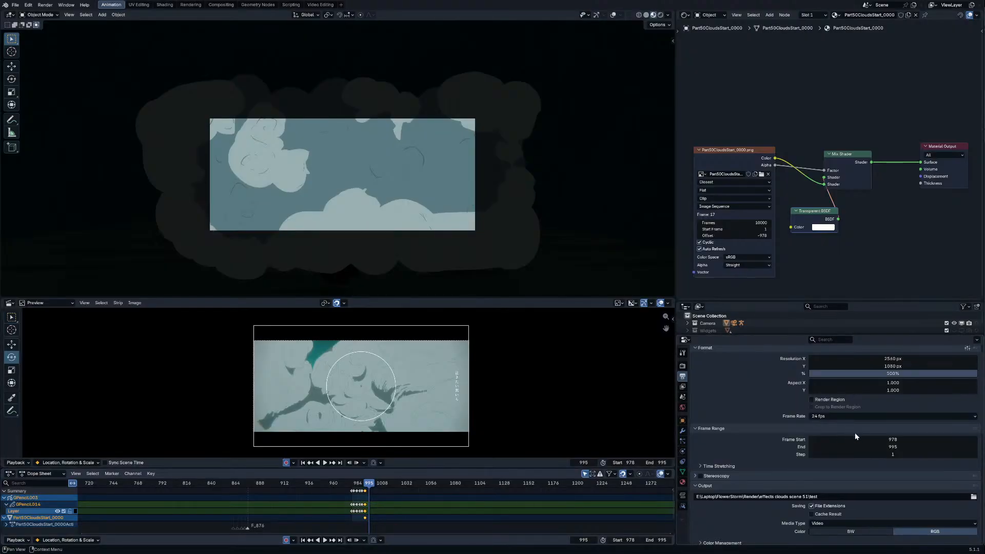
# Step: Name the output file renderedout in the effects clouds scene 51 folder and render a playblast of the shot
pyautogui.click(955, 497)
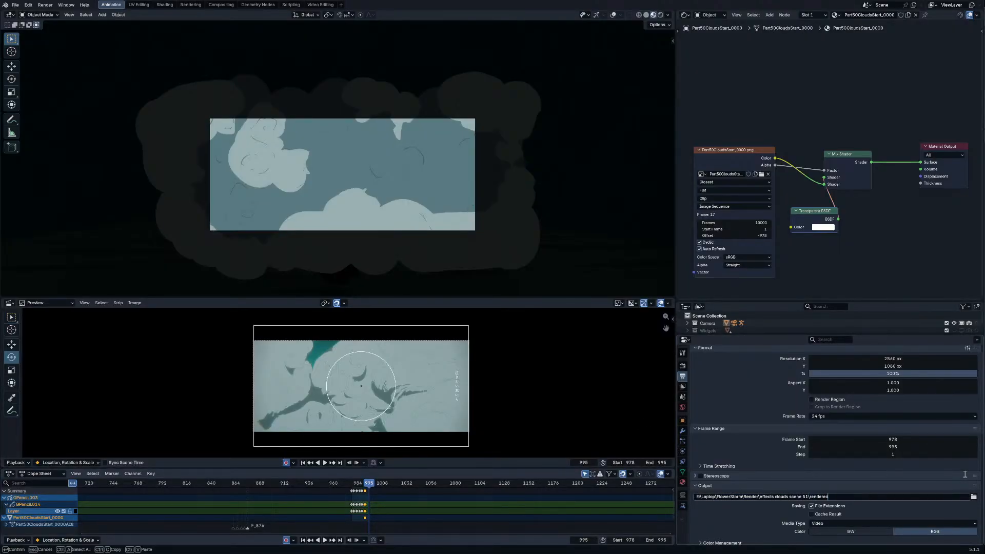
pyautogui.click(964, 474)
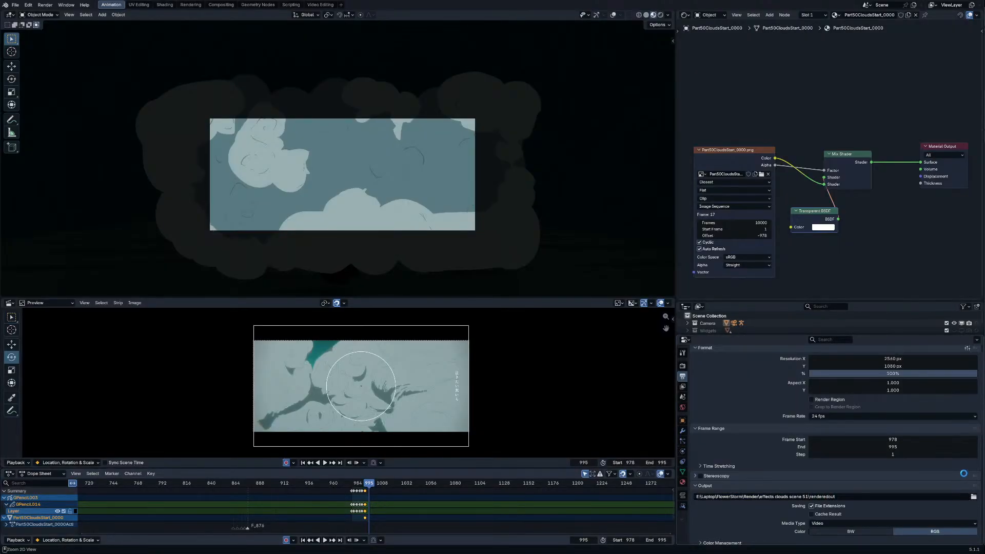
pyautogui.click(69, 15)
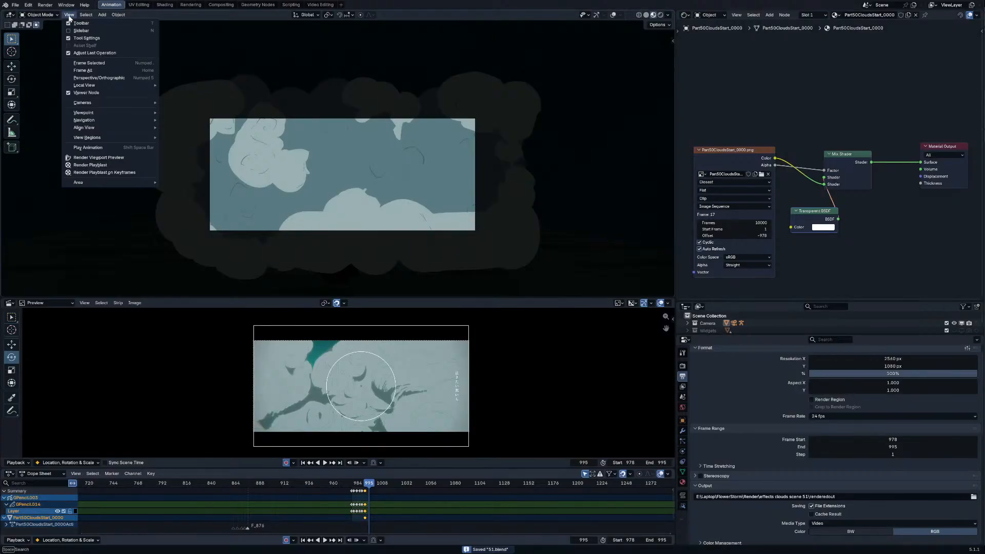
pyautogui.click(116, 168)
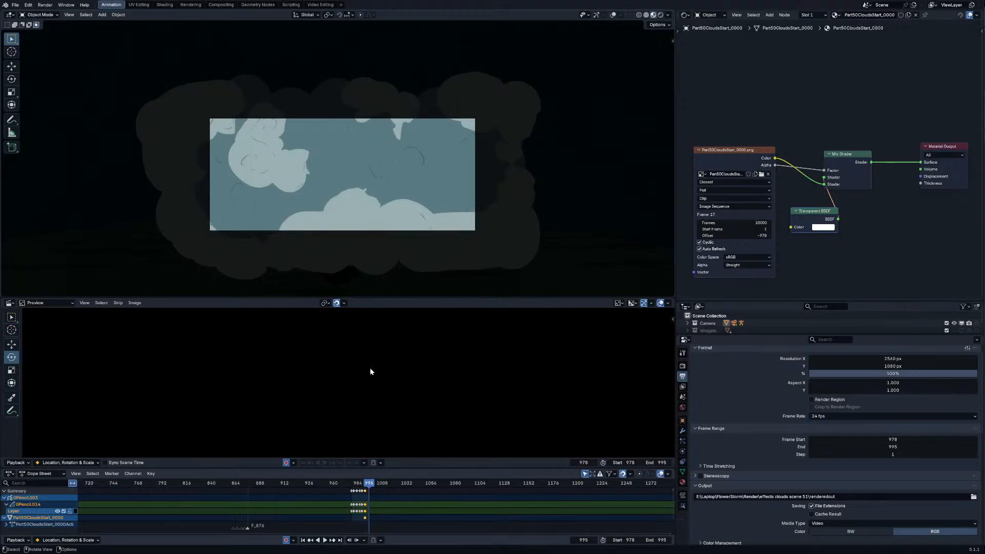
# Step: Move the grease pencil clouds GPencil.003 vertically away from the cloud plane and return to the camera view
pyautogui.moveTo(279, 266); pyautogui.dragTo(356, 203, button='middle')
pyautogui.click(362, 200)
pyautogui.press('g')
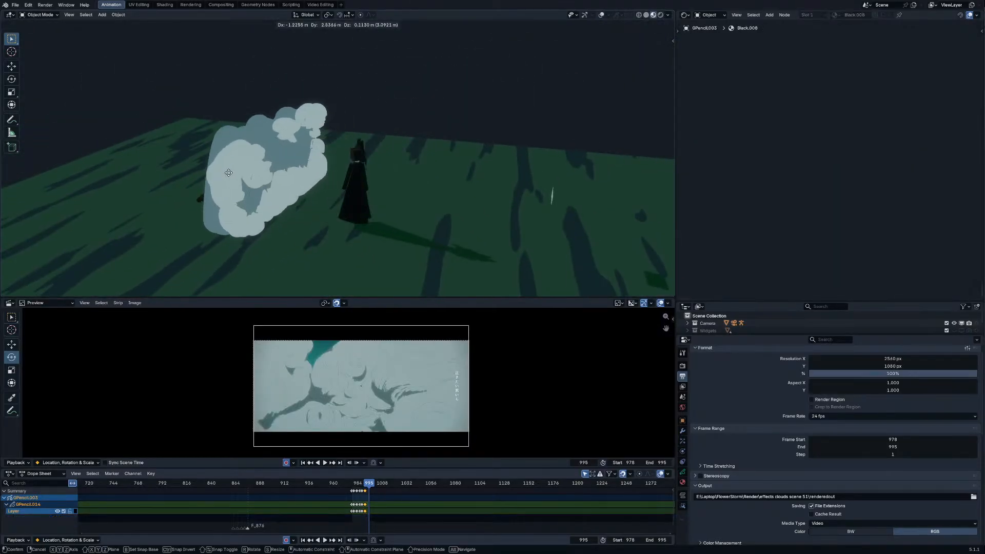
pyautogui.rightClick(264, 191)
pyautogui.press('x')
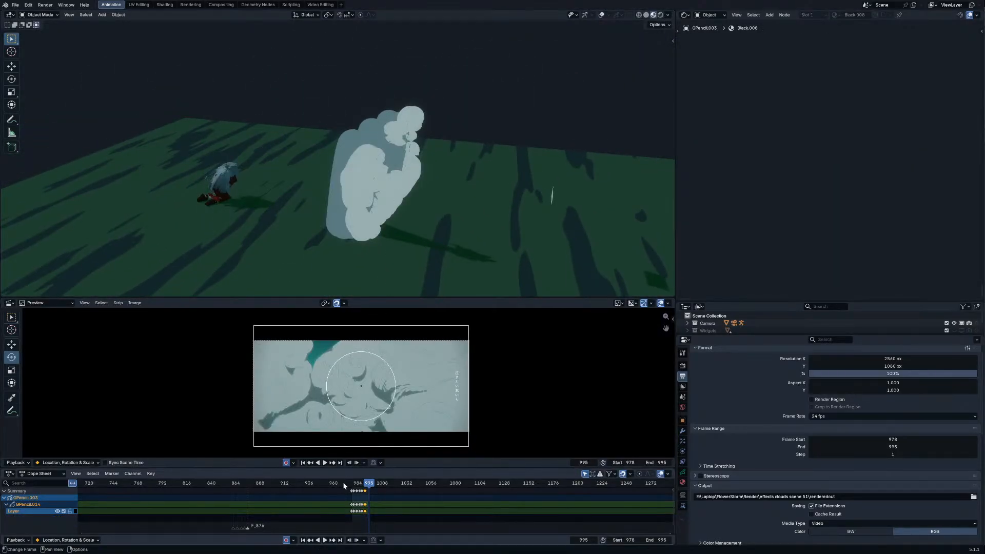
pyautogui.press('g')
pyautogui.press('z')
pyautogui.click(373, 71)
pyautogui.press('KP_0')
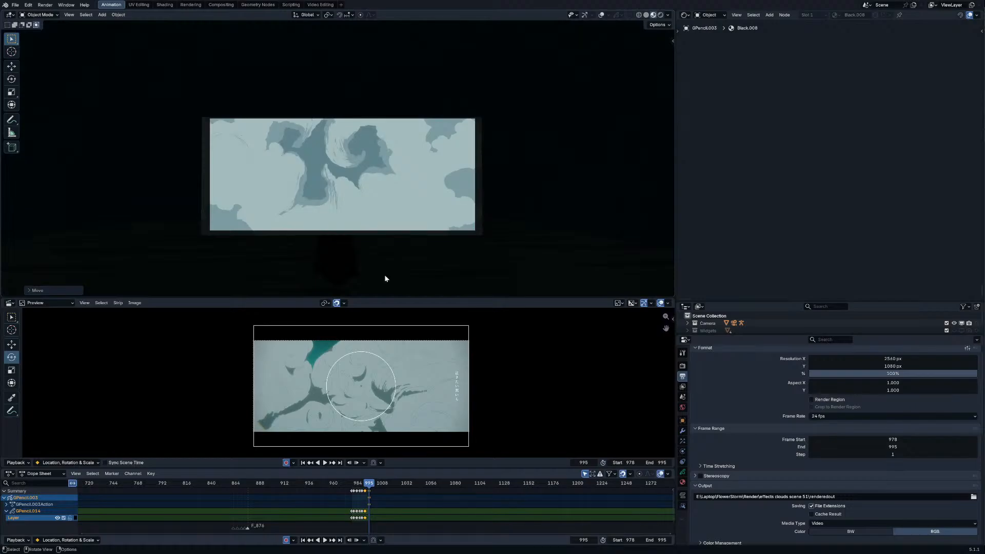
# Step: Play the shot through the camera and render its playblast again over frames 978 to 995
pyautogui.press('space')
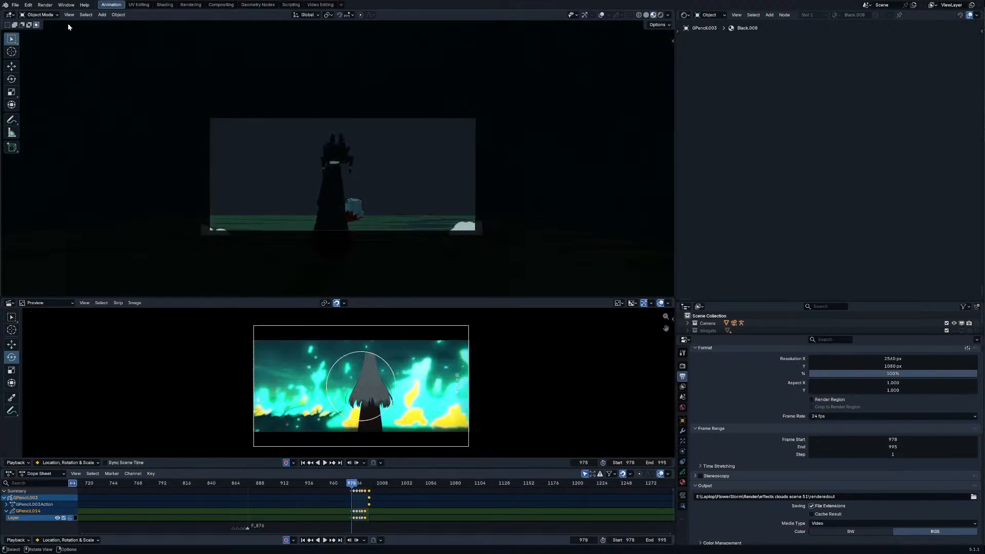
pyautogui.click(68, 15)
pyautogui.click(109, 174)
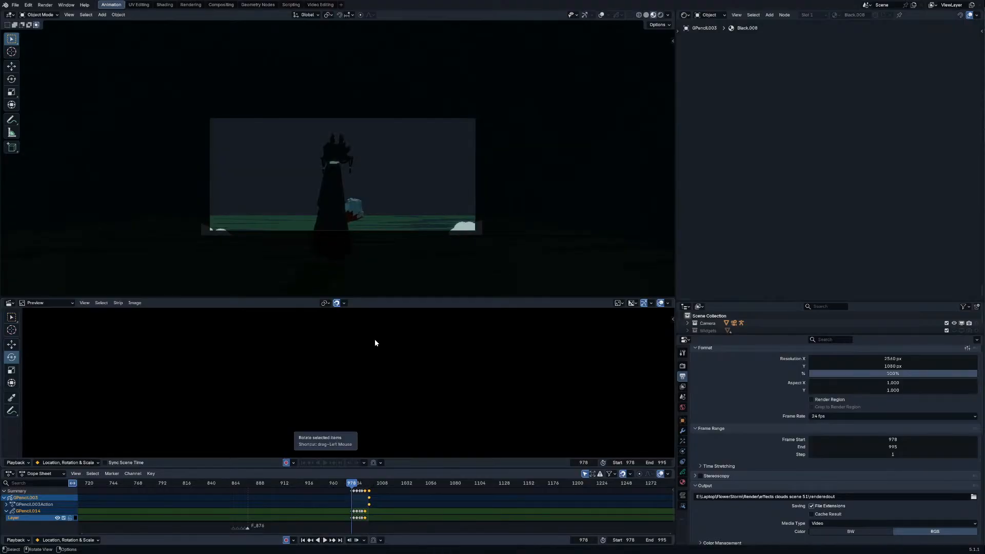
# Step: Open the video editing project and add the movie renderedout0978-0995.mp4 to the sequencer after the existing strips
pyautogui.click(17, 5)
pyautogui.moveTo(51, 28)
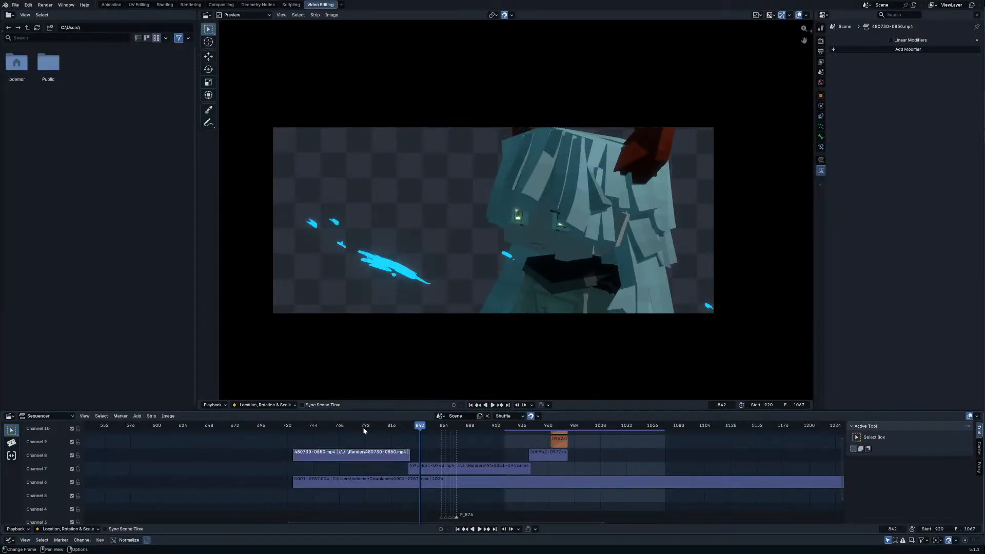
pyautogui.scroll(5, 442, 463)
pyautogui.moveTo(513, 448); pyautogui.dragTo(396, 488, button='middle')
pyautogui.hotkey('shift', 'a')
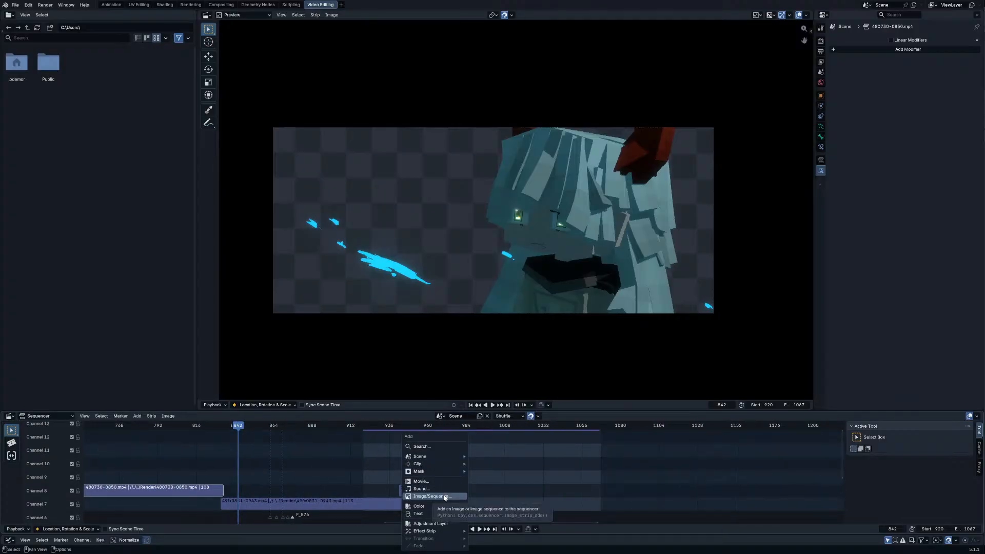
pyautogui.press('Escape')
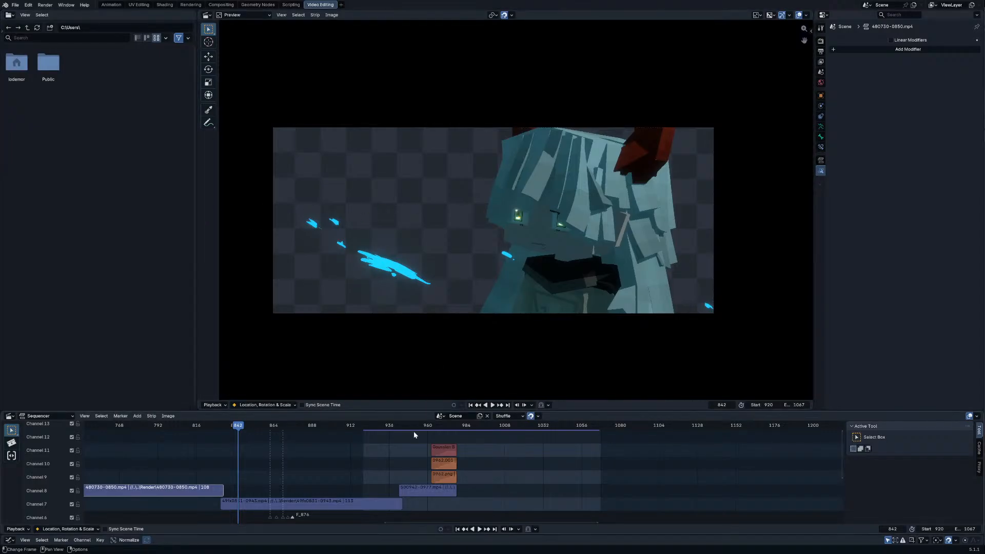
pyautogui.hotkey('shift', 'a')
pyautogui.doubleClick(171, 237)
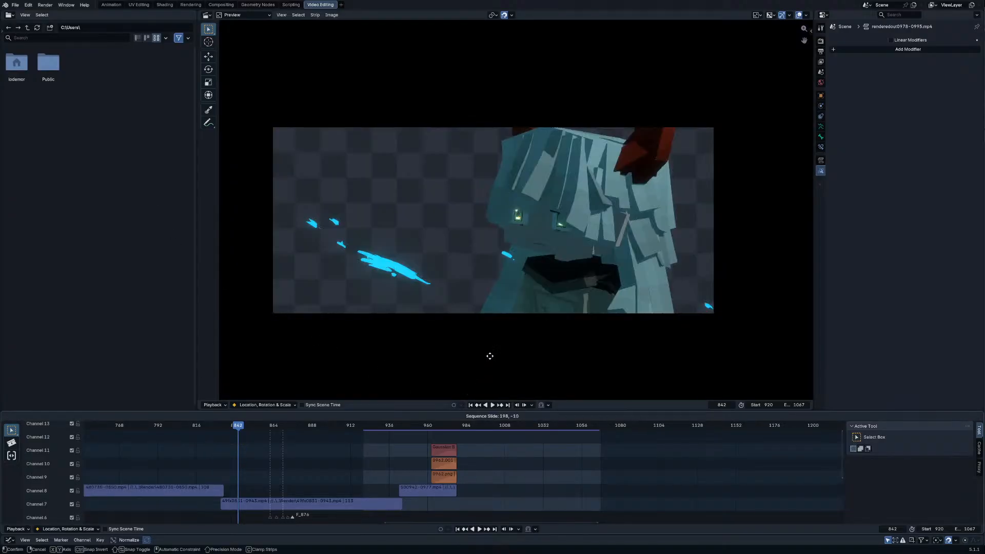
pyautogui.click(488, 354)
# Step: Go to frame 978 and snap the start of the renderedout0978-0995.mp4 strips to it
pyautogui.scroll(4, 483, 458)
pyautogui.scroll(5, 492, 458)
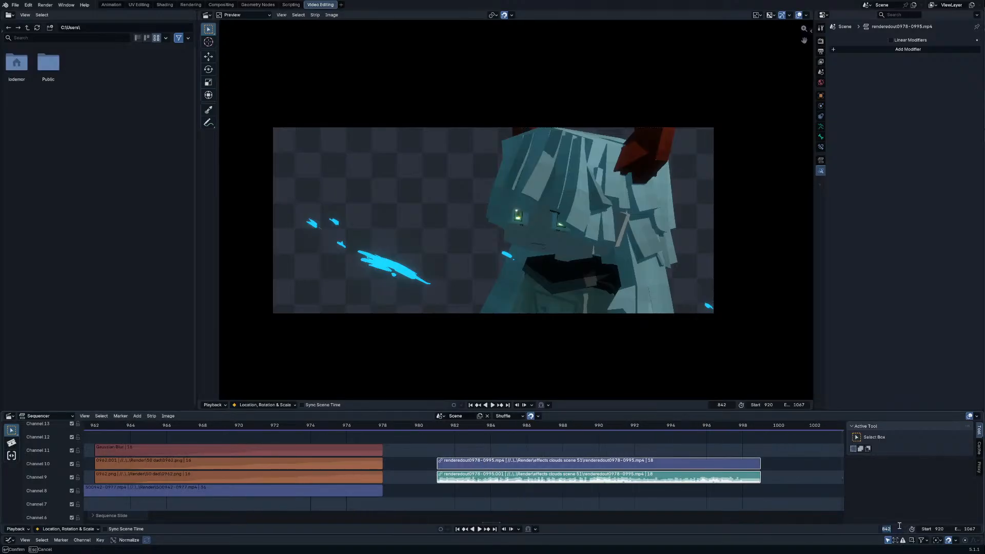
pyautogui.write('8')
pyautogui.press('Return')
pyautogui.scroll(-5, 464, 461)
pyautogui.hotkey('shift', 's')
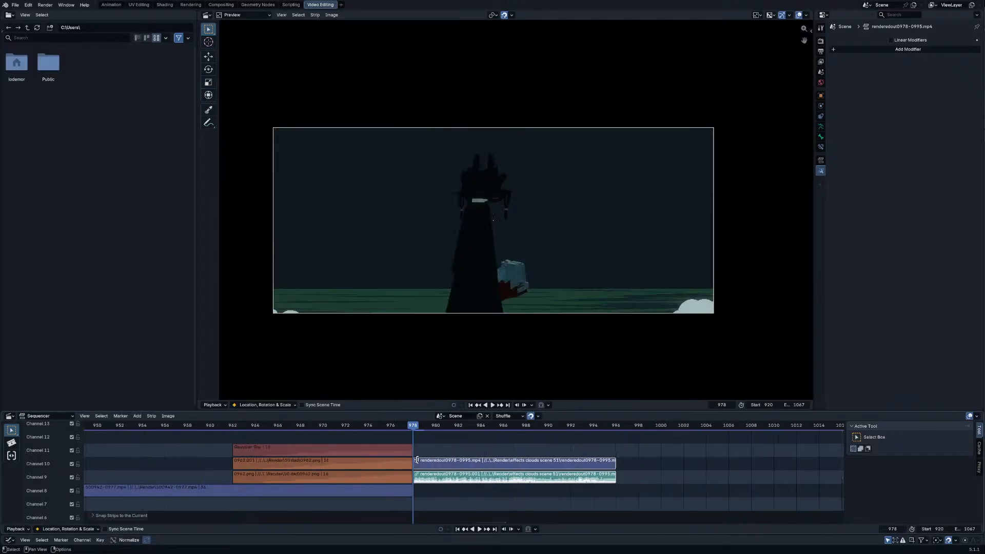
# Step: Delete the sound strip of the added movie and open the playback settings
pyautogui.rightClick(464, 462)
pyautogui.click(441, 542)
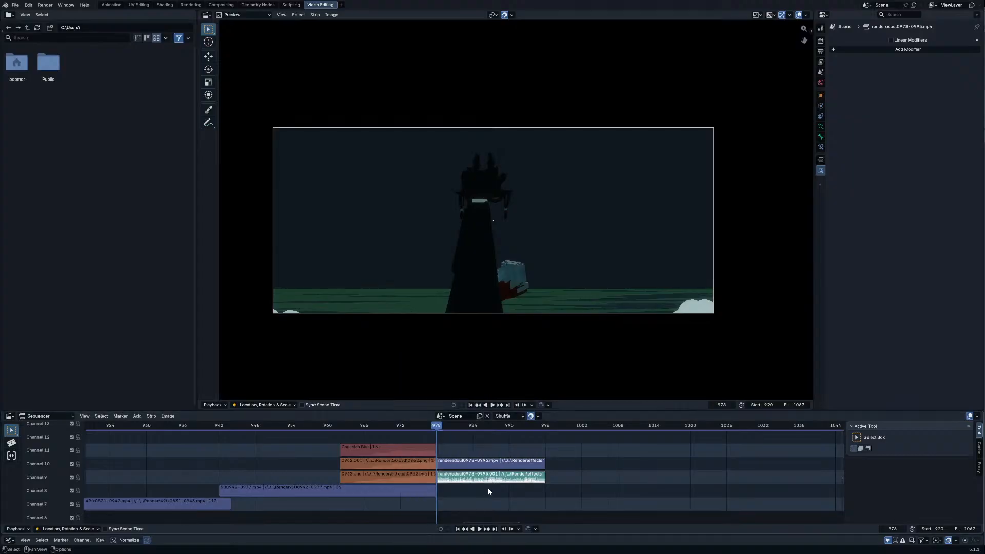
pyautogui.click(18, 529)
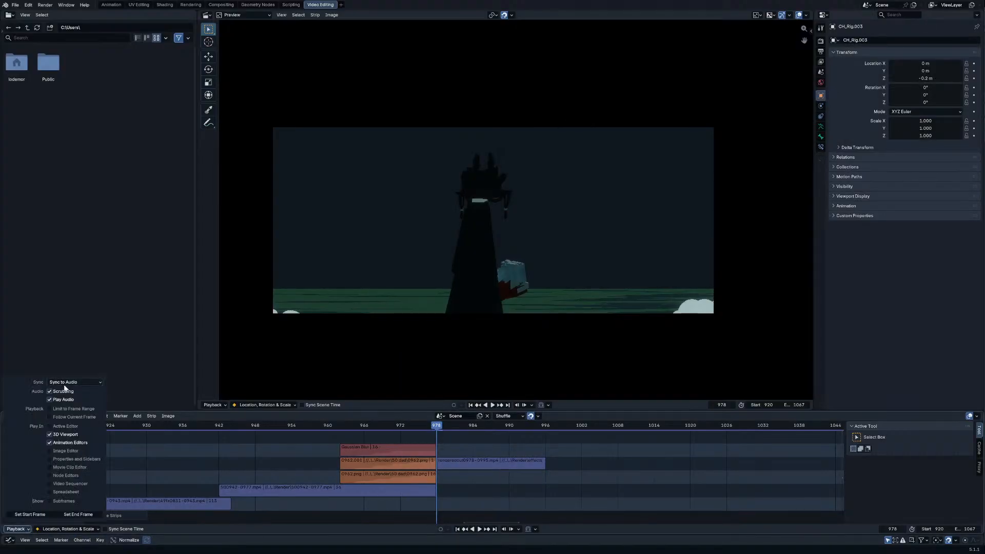
# Step: Play the edit from the beginning of the first strip through the added cloud clip to frame 1019
pyautogui.scroll(-6, 284, 444)
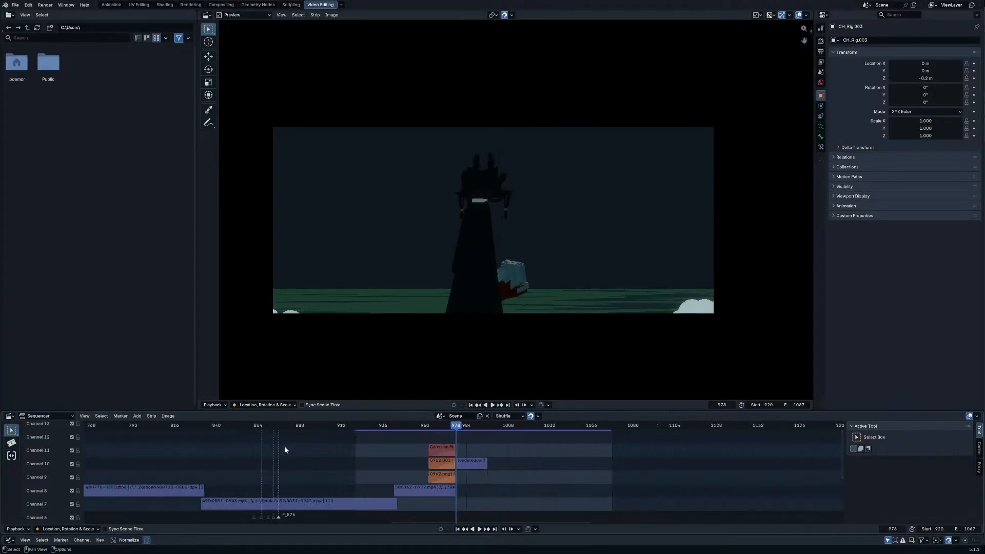
pyautogui.press('space')
pyautogui.click(137, 426)
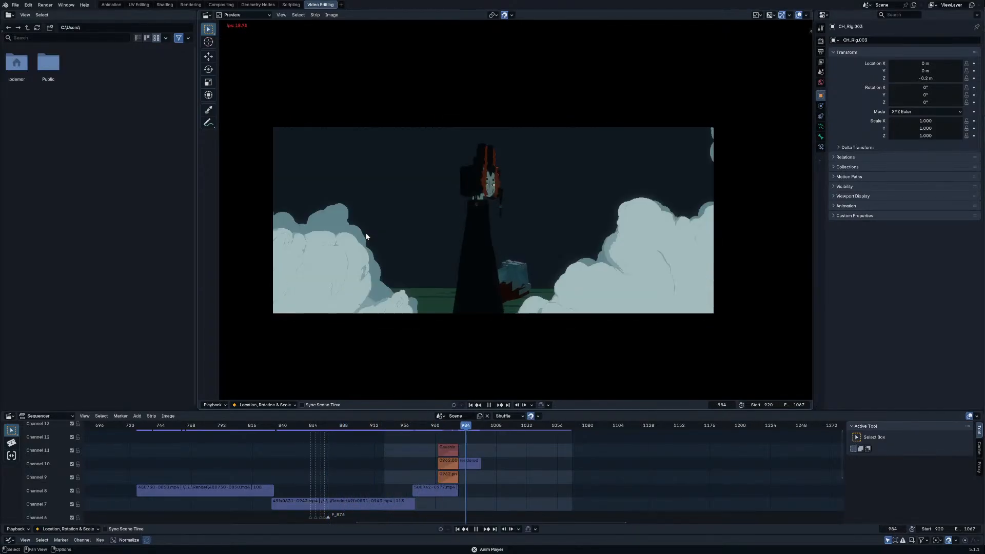
pyautogui.press('space')
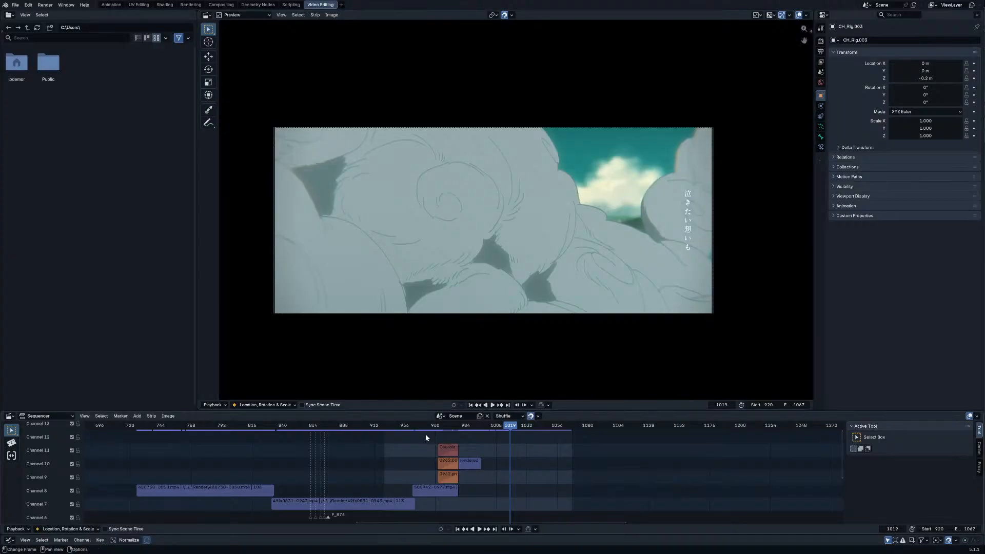
# Step: Replay the blurred effect section from frame 962 and scrub around frame 970 to examine the cut into the cloud clip
pyautogui.click(437, 426)
pyautogui.scroll(5, 436, 439)
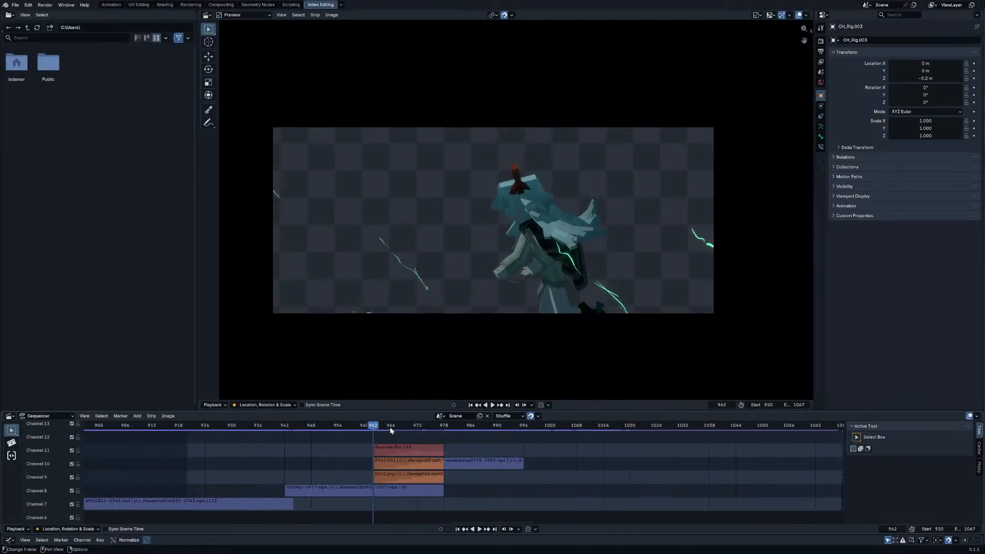
pyautogui.press('space')
pyautogui.moveTo(389, 429); pyautogui.dragTo(410, 435)
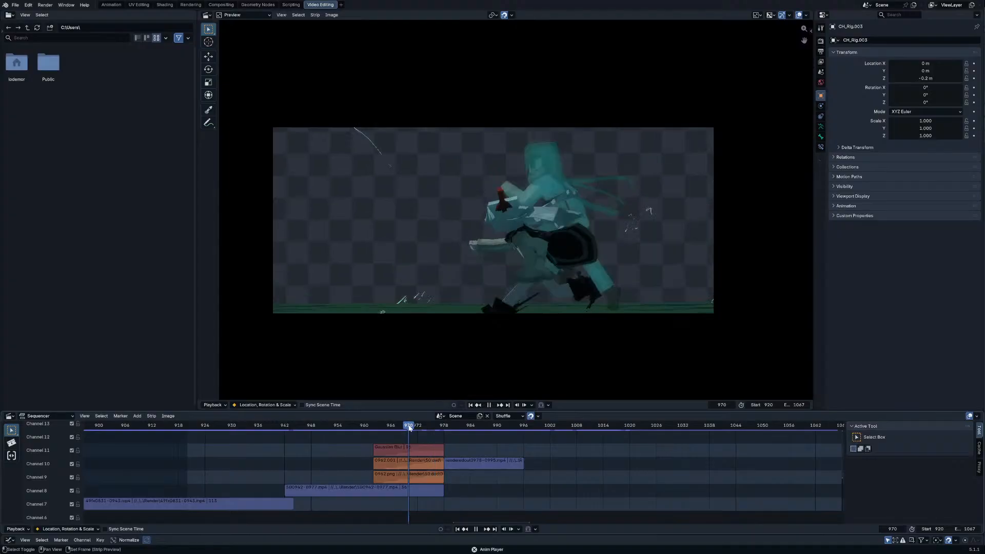
pyautogui.click(413, 429)
pyautogui.click(412, 427)
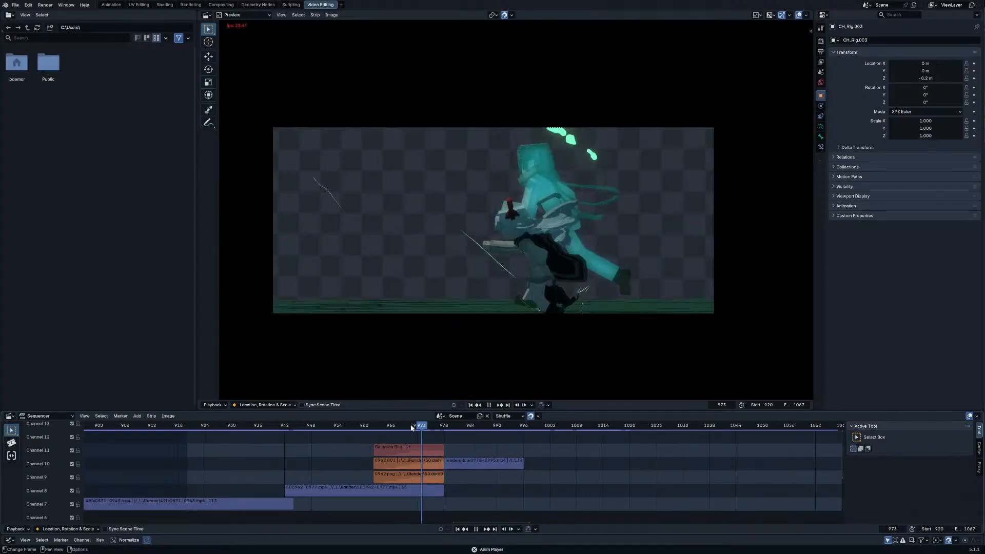
pyautogui.scroll(-14, 355, 437)
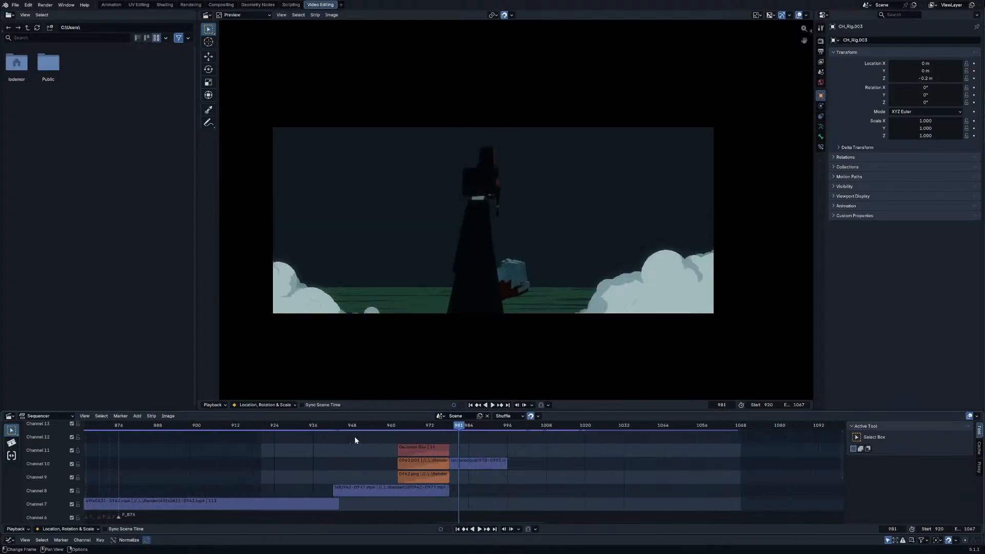
# Step: Replay the whole edit up to frame 1032, and again from about frame 945 through the cloud clip
pyautogui.click(388, 428)
pyautogui.moveTo(388, 429); pyautogui.dragTo(110, 432)
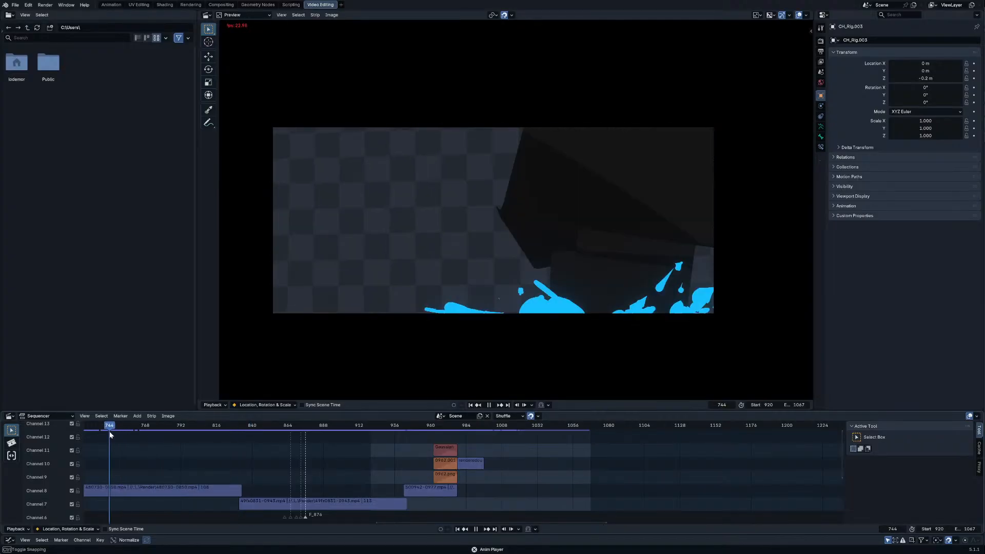
pyautogui.scroll(-6, 238, 449)
pyautogui.click(239, 427)
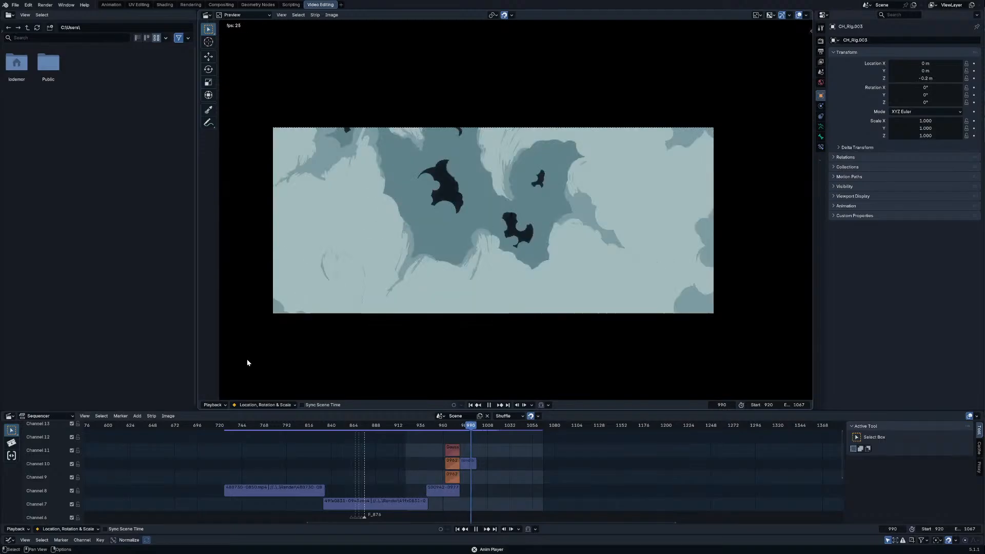
pyautogui.press('space')
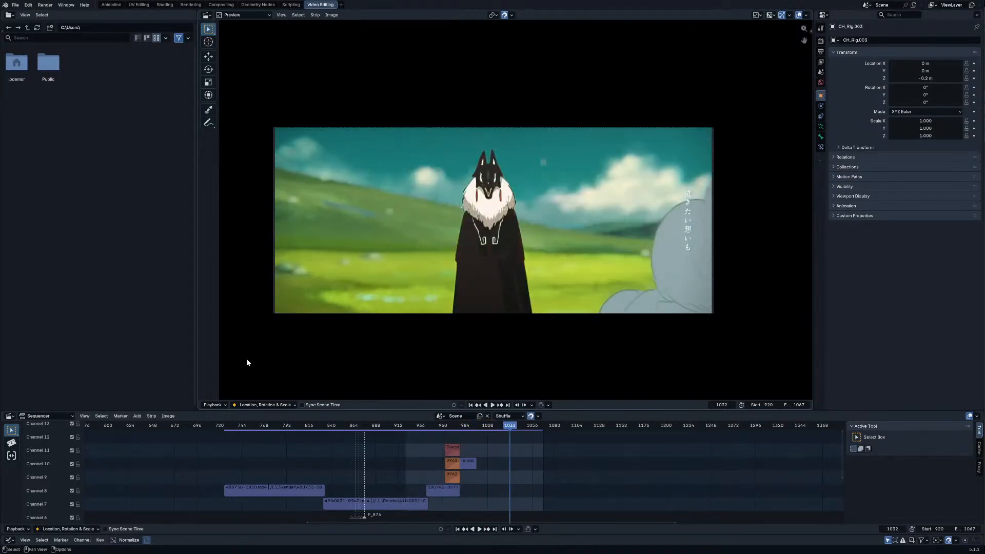
pyautogui.click(429, 427)
pyautogui.press('space')
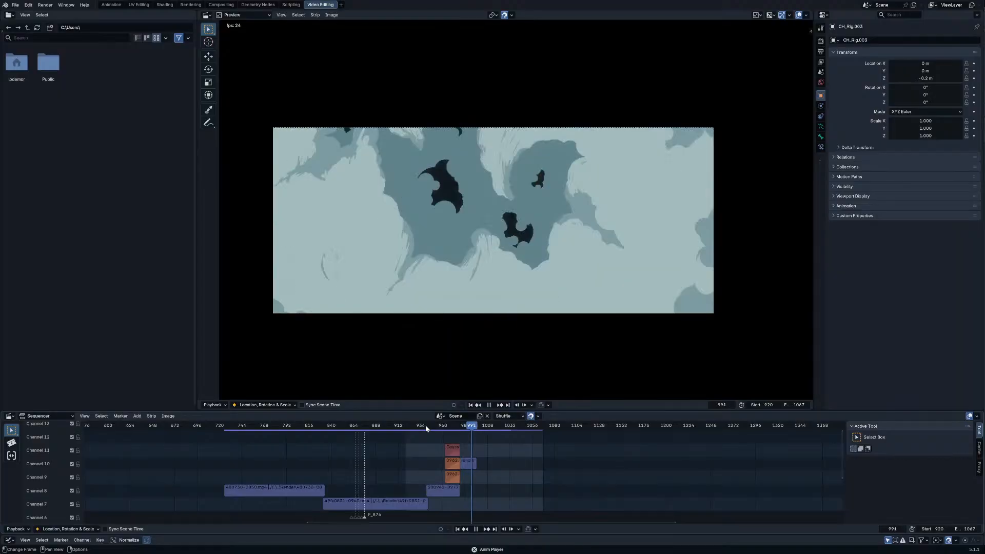
# Step: Replay the cloud clip and step from frame 994 to 996 to examine its cut into the reference footage
pyautogui.press('space')
pyautogui.click(453, 427)
pyautogui.press('space')
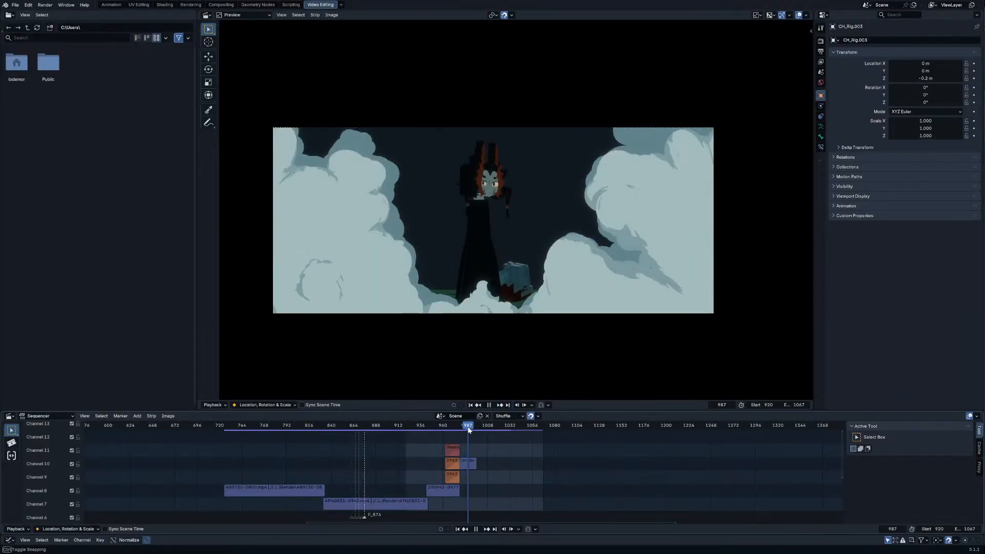
pyautogui.moveTo(477, 430); pyautogui.dragTo(475, 430)
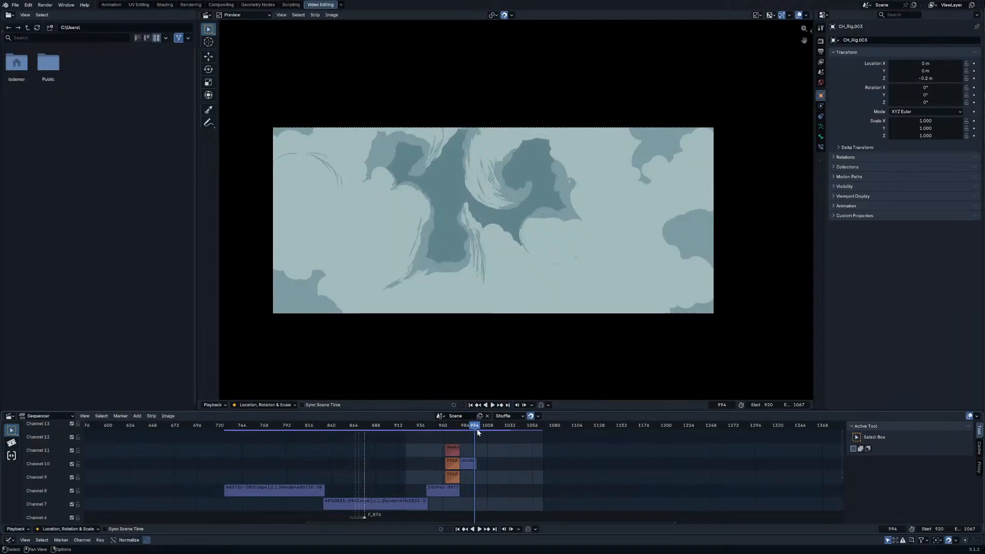
pyautogui.press('Right')
pyautogui.press('Right')
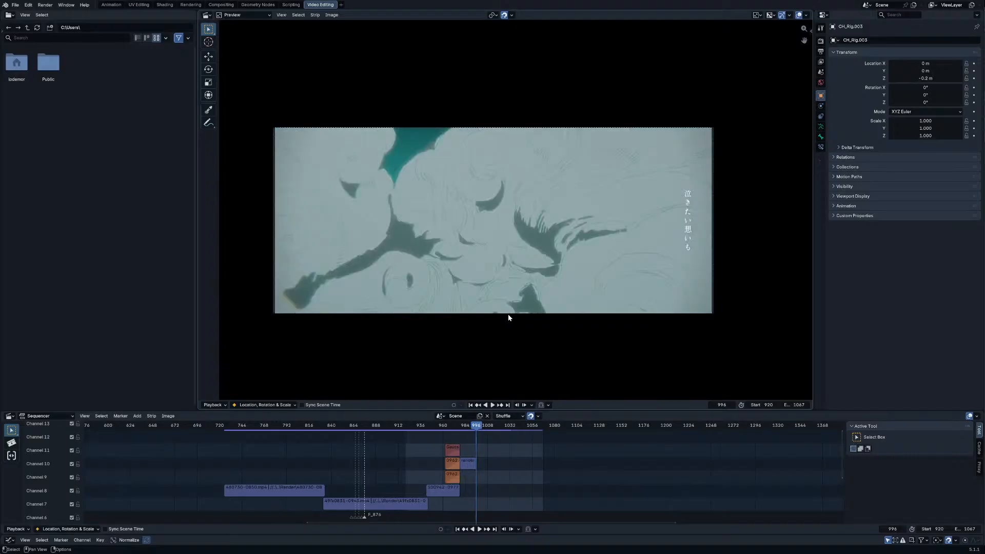
# Step: Play the reference footage after the cloud clip up to frame 1014 and resume playback of the edit
pyautogui.press('space')
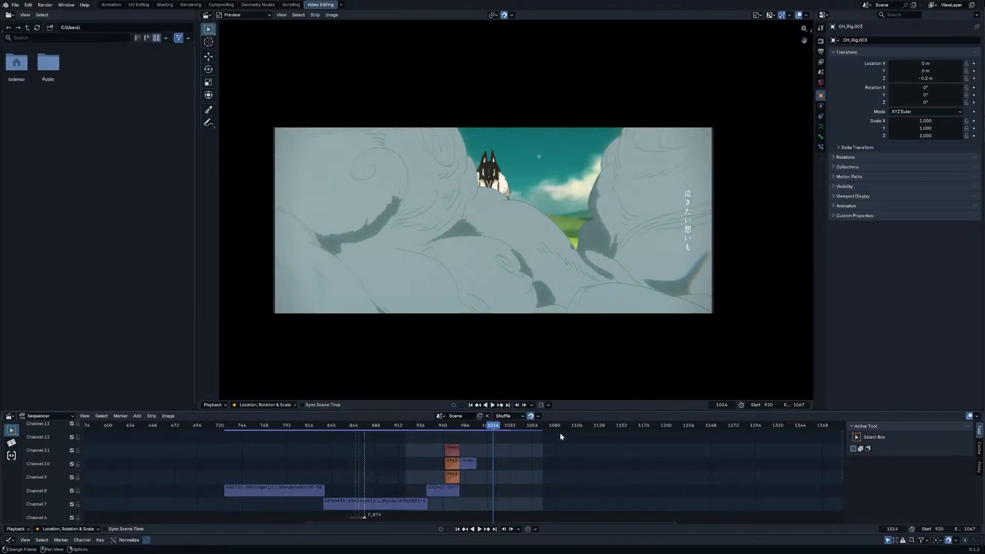
pyautogui.scroll(3, 501, 445)
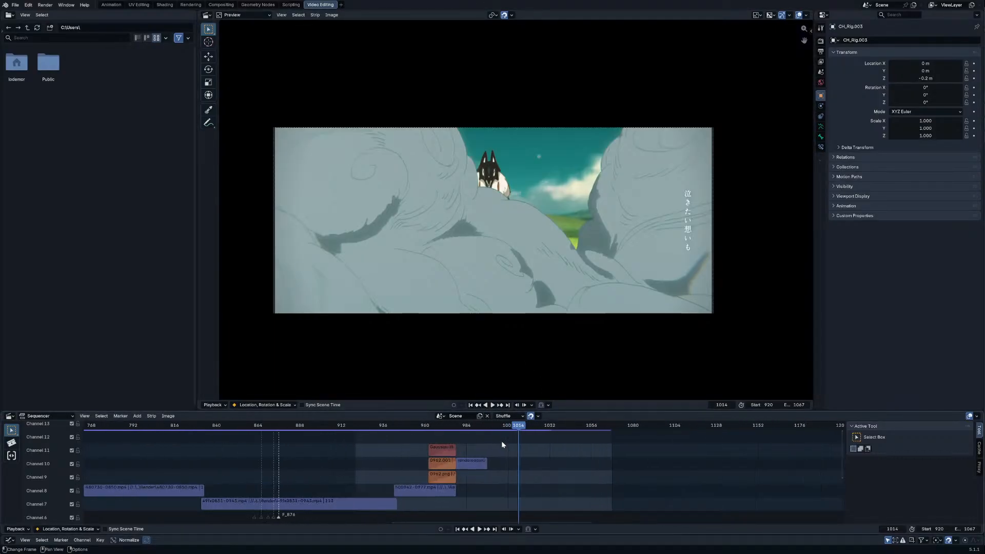
pyautogui.moveTo(524, 429)
pyautogui.mouseDown()
pyautogui.moveTo(583, 432)
pyautogui.moveTo(531, 433)
pyautogui.mouseUp()
pyautogui.press('space')
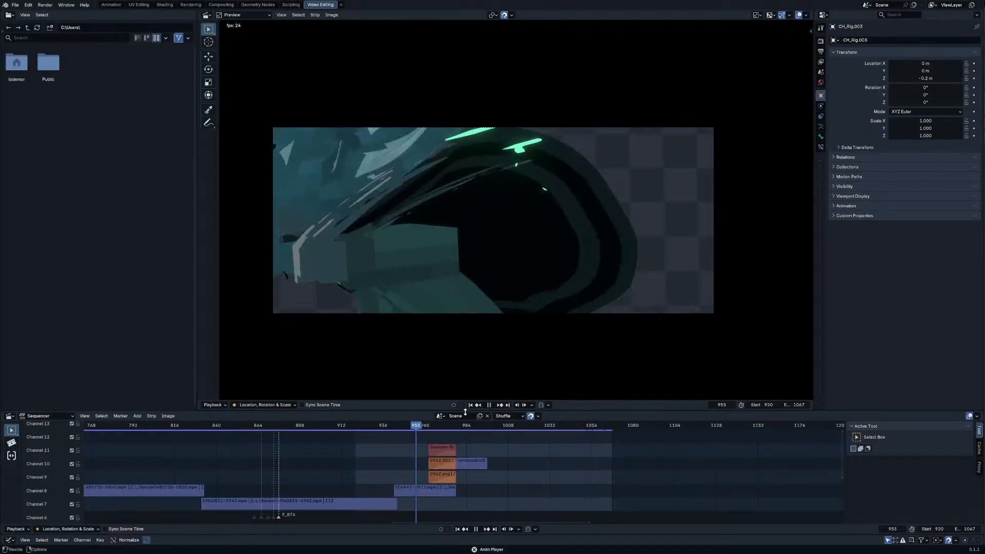
# Step: Stop the edit at frame 972 and examine the blurred running characters up close
pyautogui.click(445, 426)
pyautogui.press('space')
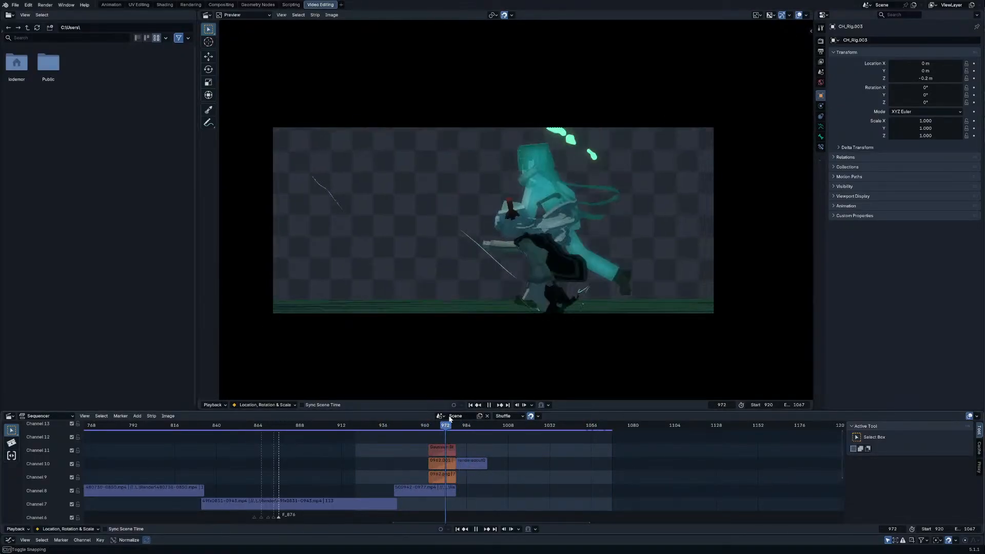
pyautogui.scroll(1, 547, 177)
pyautogui.scroll(1, 589, 245)
pyautogui.scroll(5, 634, 303)
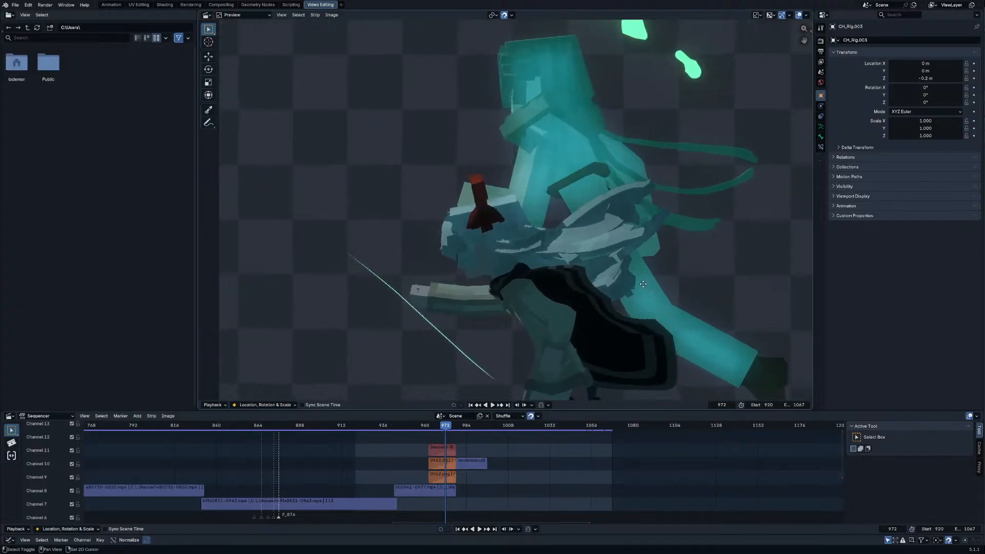
pyautogui.scroll(-7, 494, 233)
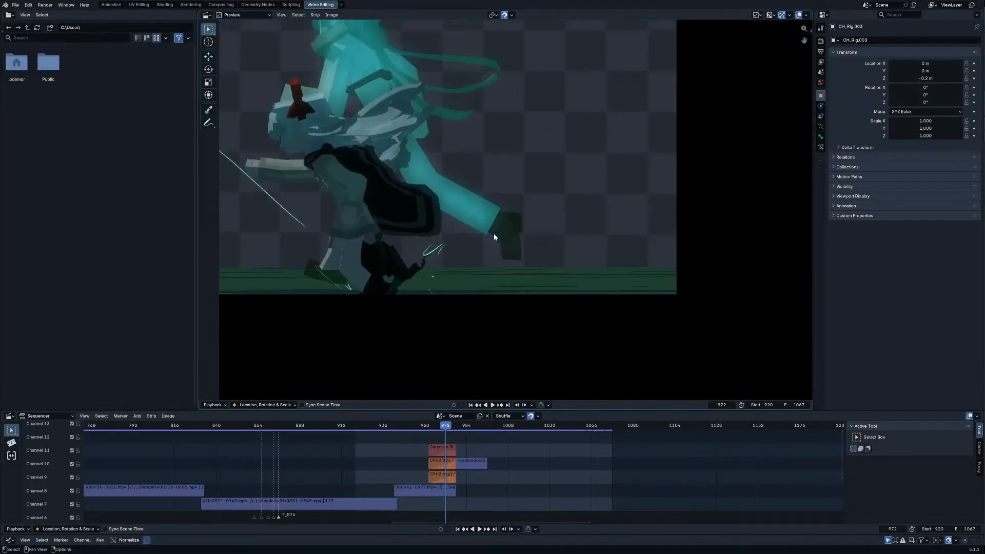
# Step: Replay the edit around frame 961 and step frame by frame through the start of the blurred section
pyautogui.click(419, 427)
pyautogui.press('space')
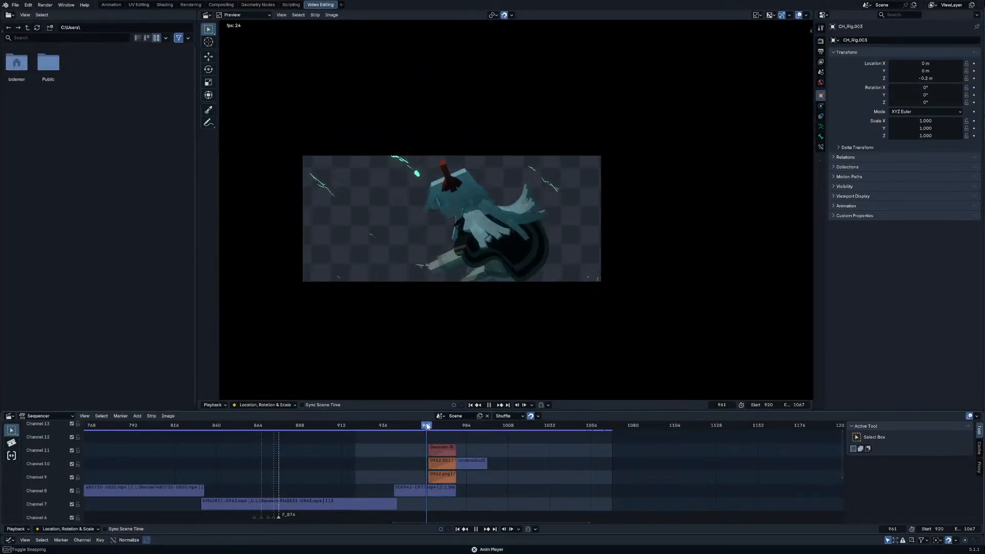
pyautogui.moveTo(458, 425); pyautogui.dragTo(420, 425)
pyautogui.press('space')
pyautogui.press('Right')
pyautogui.press('Right')
pyautogui.press('Right')
pyautogui.press('Right')
pyautogui.press('Right')
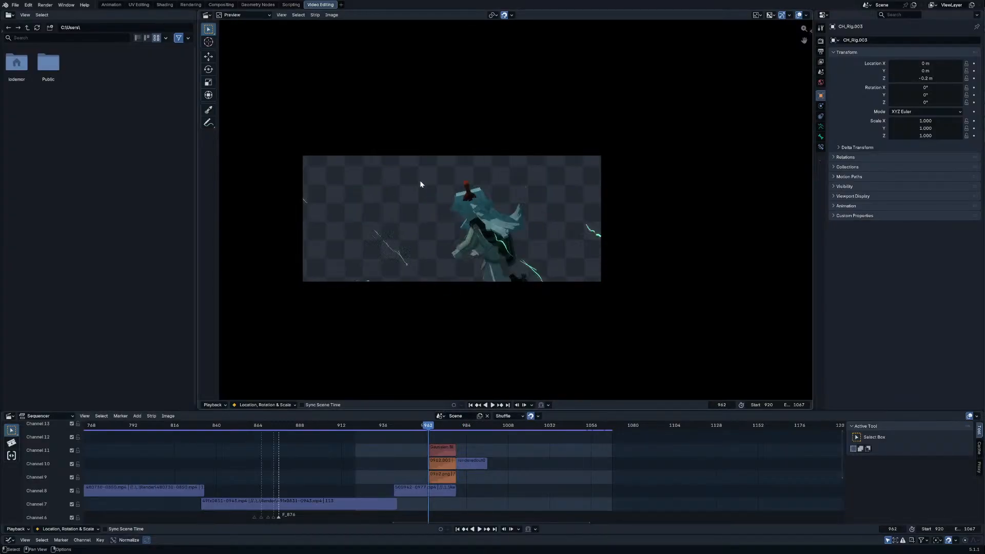
pyautogui.scroll(2, 408, 206)
pyautogui.press('Right')
pyautogui.press('Right')
pyautogui.press('Right')
pyautogui.press('Right')
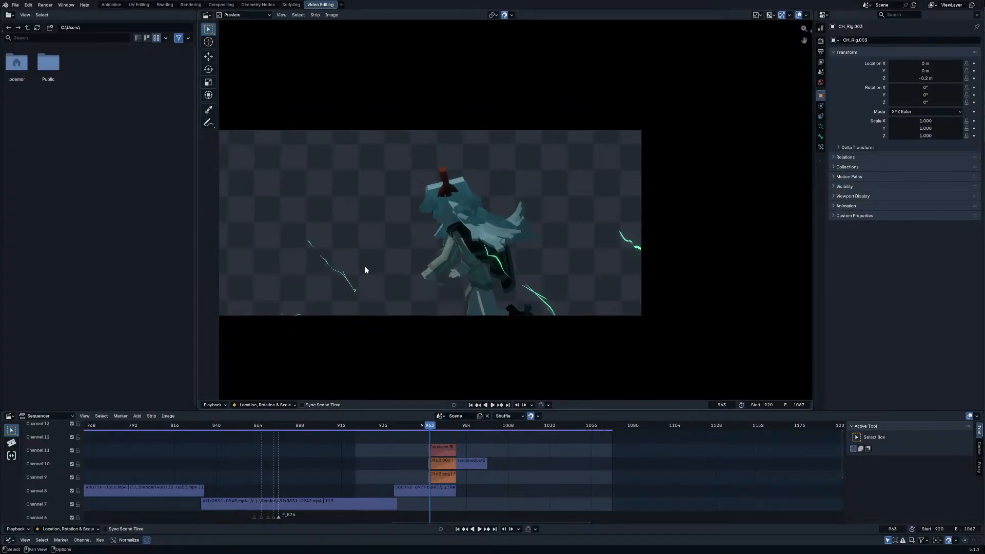
pyautogui.press('Left')
pyautogui.press('Left')
pyautogui.press('Left')
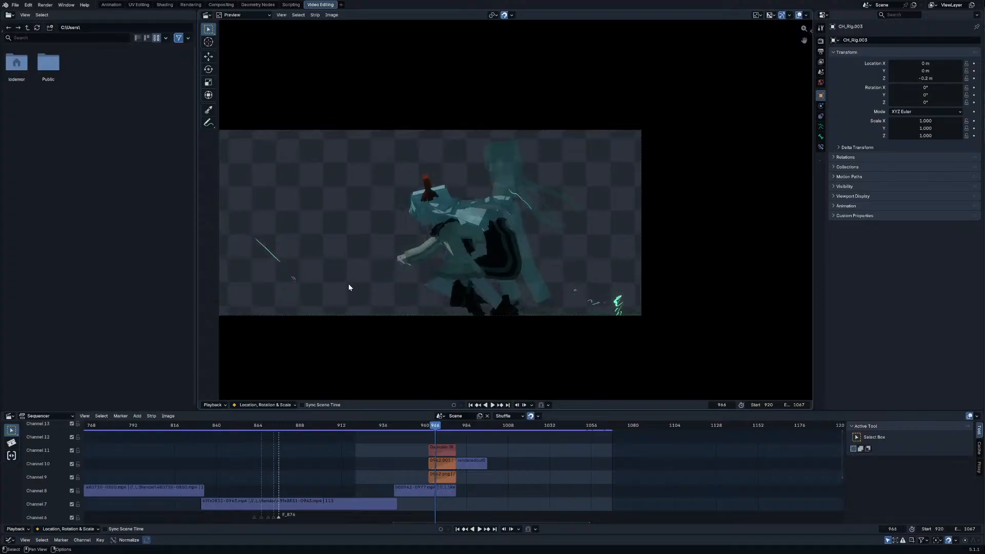
# Step: Step frame by frame through the rest of the blurred section from frame 965 to the cut at 978
pyautogui.scroll(-1, 354, 277)
pyautogui.press('Right')
pyautogui.press('Right')
pyautogui.press('Right')
pyautogui.press('Right')
pyautogui.press('Right')
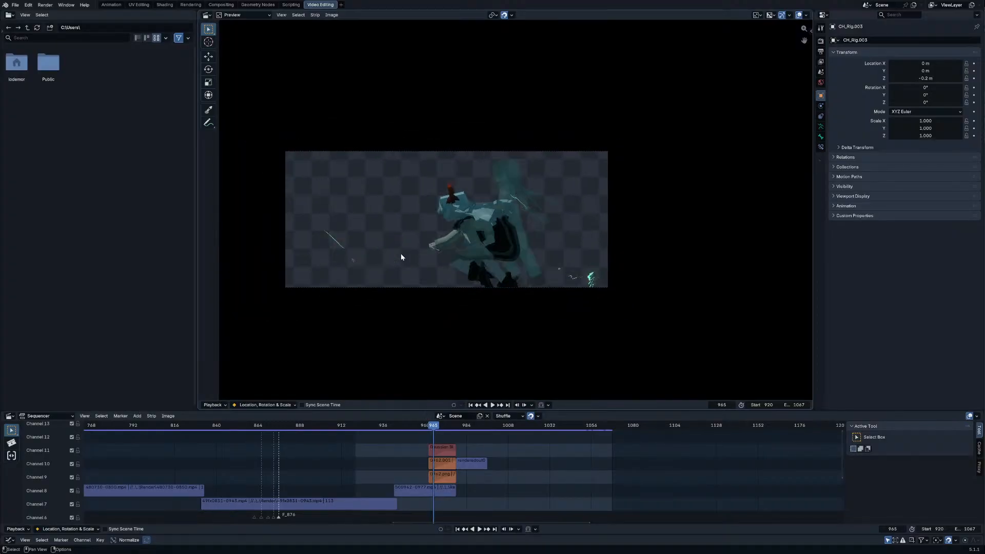
pyautogui.press('Right')
pyautogui.press('Right')
pyautogui.press('Right')
pyautogui.press('Right')
pyautogui.press('Right')
pyautogui.press('Right')
pyautogui.press('Right')
pyautogui.press('Right')
pyautogui.press('Right')
pyautogui.press('Right')
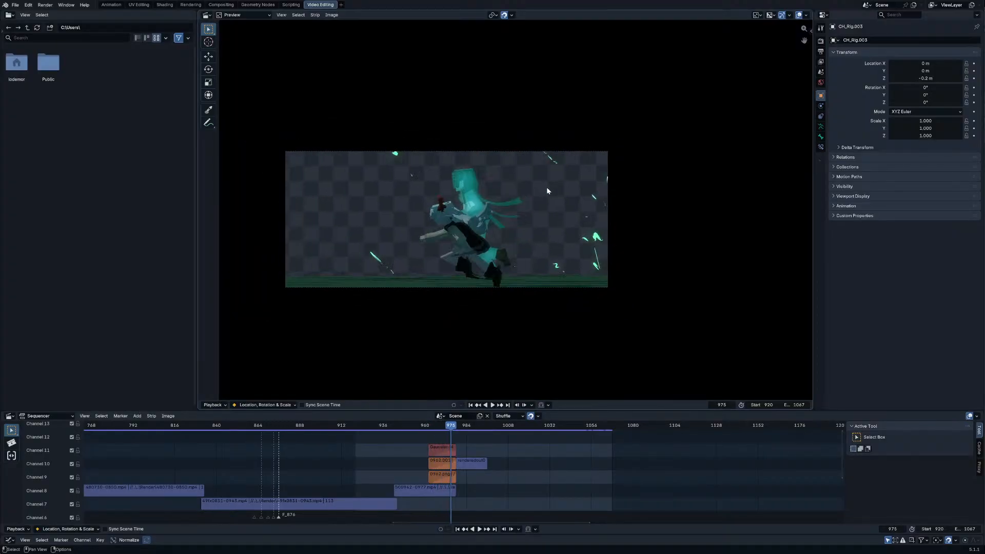
pyautogui.press('Left')
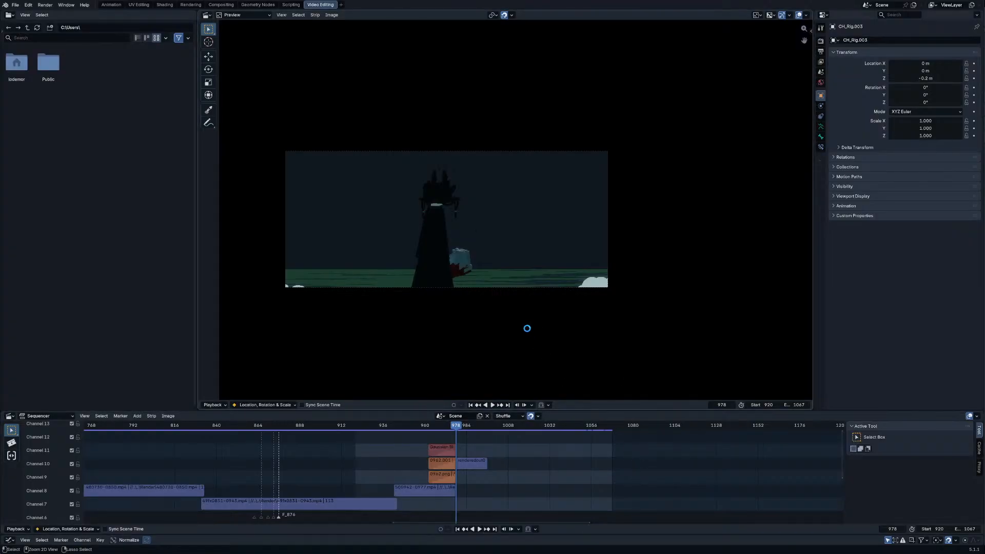
# Step: Save the file, replay the cut into the cloud clip and scrub back to frame 970
pyautogui.hotkey('ctrl', 's')
pyautogui.click(426, 429)
pyautogui.press('space')
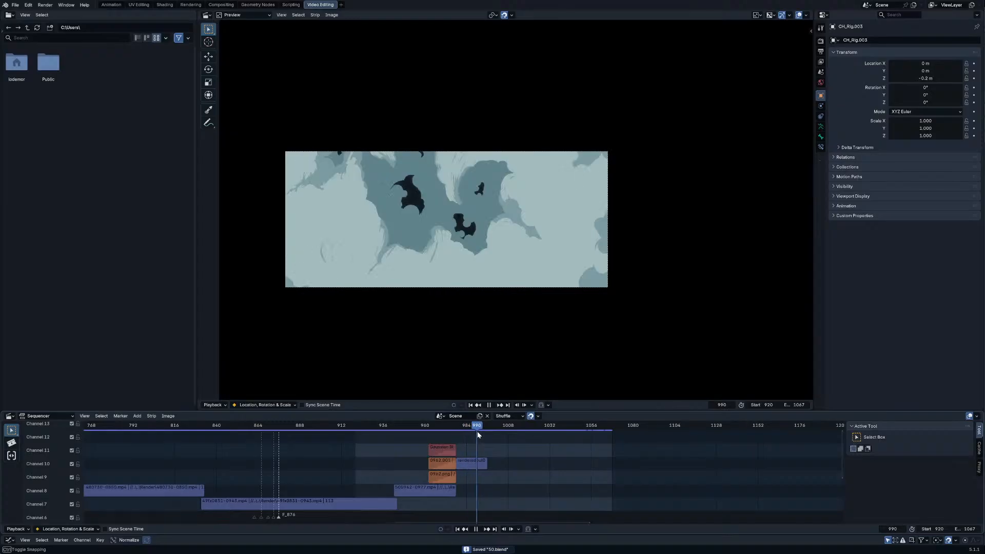
pyautogui.moveTo(478, 432); pyautogui.dragTo(442, 439)
# Step: Move the reference movie strip 0001-2987 to a channel above all the render strips
pyautogui.moveTo(452, 517)
pyautogui.mouseDown(button='middle')
pyautogui.moveTo(449, 490)
pyautogui.moveTo(453, 477)
pyautogui.moveTo(448, 515)
pyautogui.moveTo(466, 469)
pyautogui.mouseUp(button='middle')
pyautogui.click(453, 488)
pyautogui.scroll(-8, 454, 488)
pyautogui.press('g')
pyautogui.rightClick(447, 447)
pyautogui.scroll(-2, 462, 485)
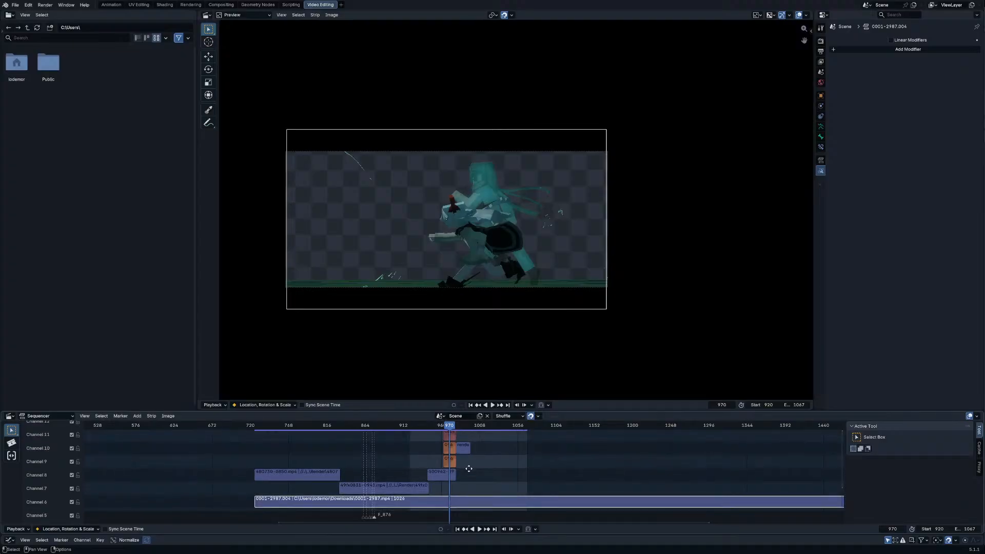
pyautogui.press('g')
pyautogui.click(462, 354)
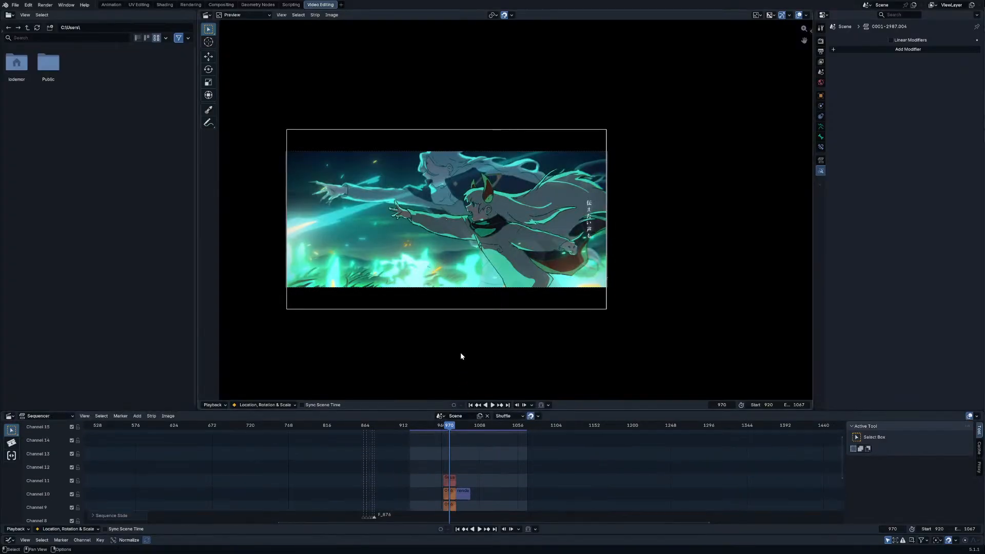
pyautogui.press('g')
pyautogui.rightClick(459, 246)
# Step: Play the reference footage to frame 977 and scrub through it around frame 966
pyautogui.click(492, 405)
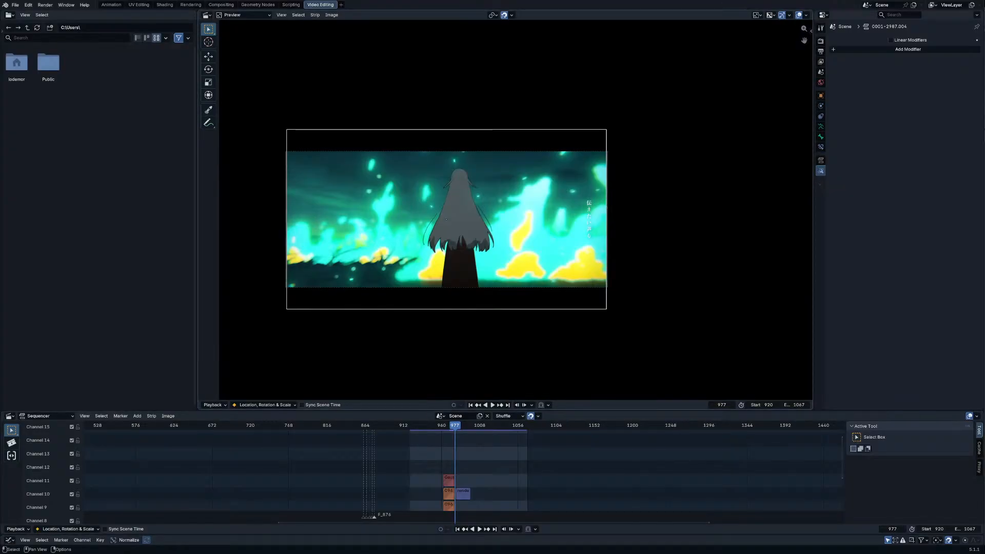
pyautogui.press('KP_Decimal')
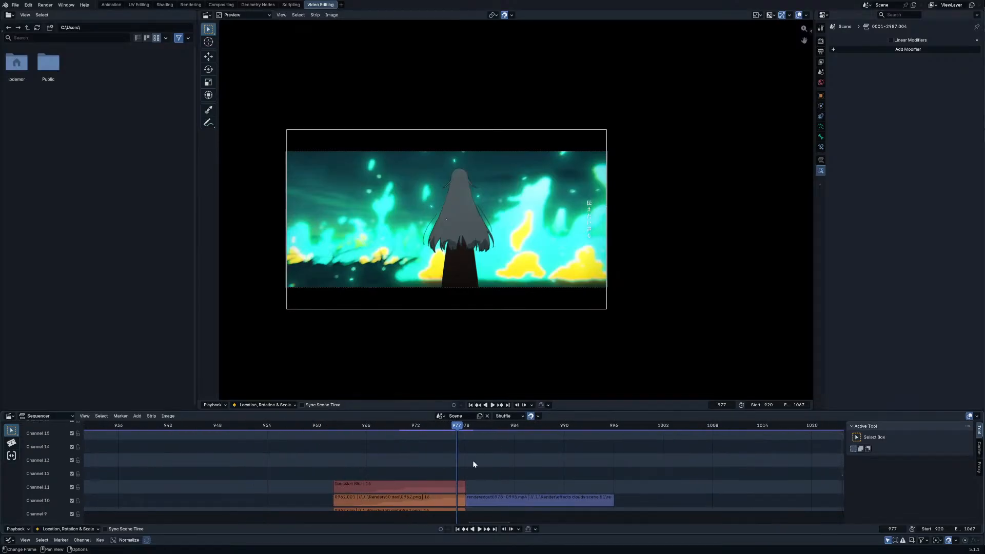
pyautogui.moveTo(362, 428); pyautogui.dragTo(381, 432)
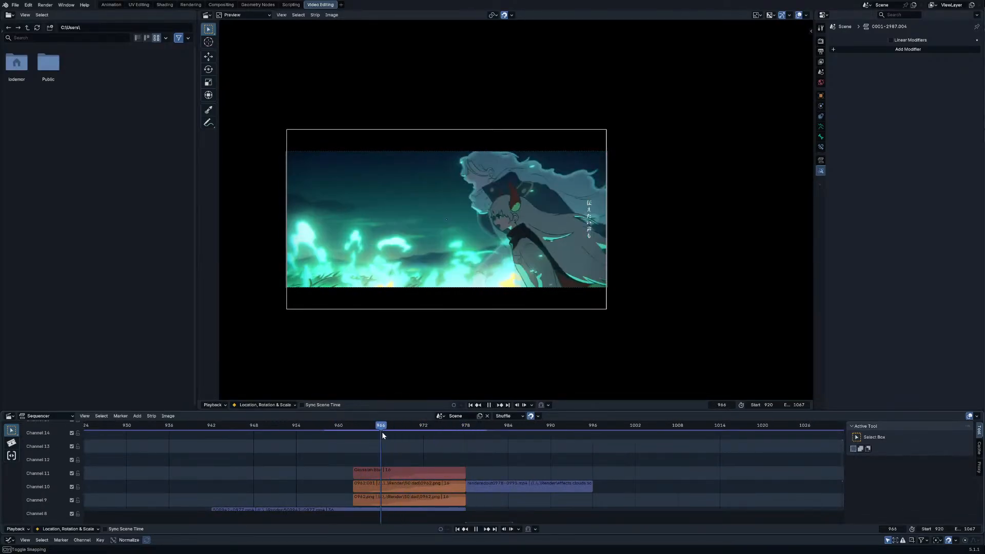
# Step: Mute the reference strip and play the rendered strips up to frame 997
pyautogui.scroll(-5, 421, 458)
pyautogui.press('h')
pyautogui.moveTo(420, 457); pyautogui.dragTo(417, 430, button='middle')
pyautogui.moveTo(388, 425); pyautogui.dragTo(312, 431)
pyautogui.press('space')
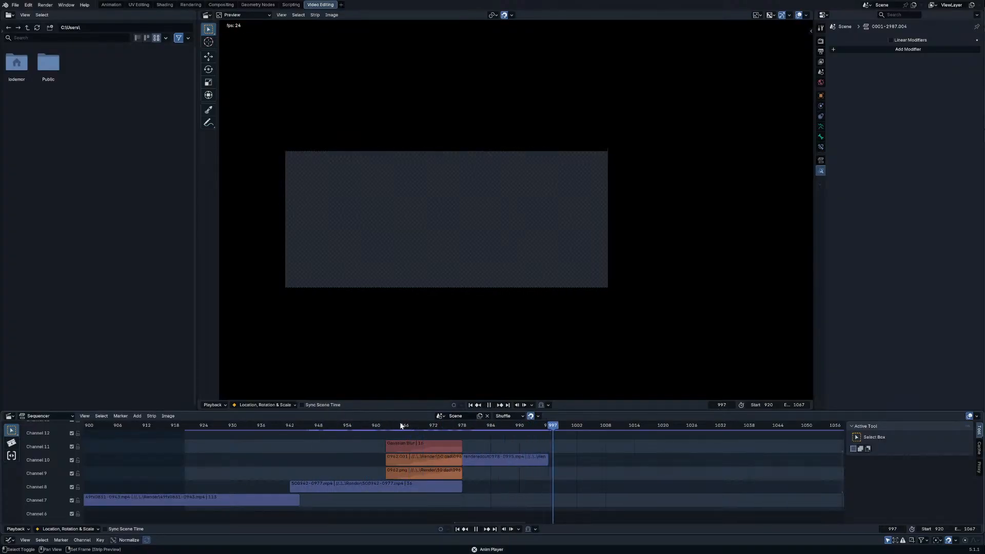
# Step: Set the scene's end frame to 1432 to extend the playback range of the edit
pyautogui.scroll(-5, 692, 485)
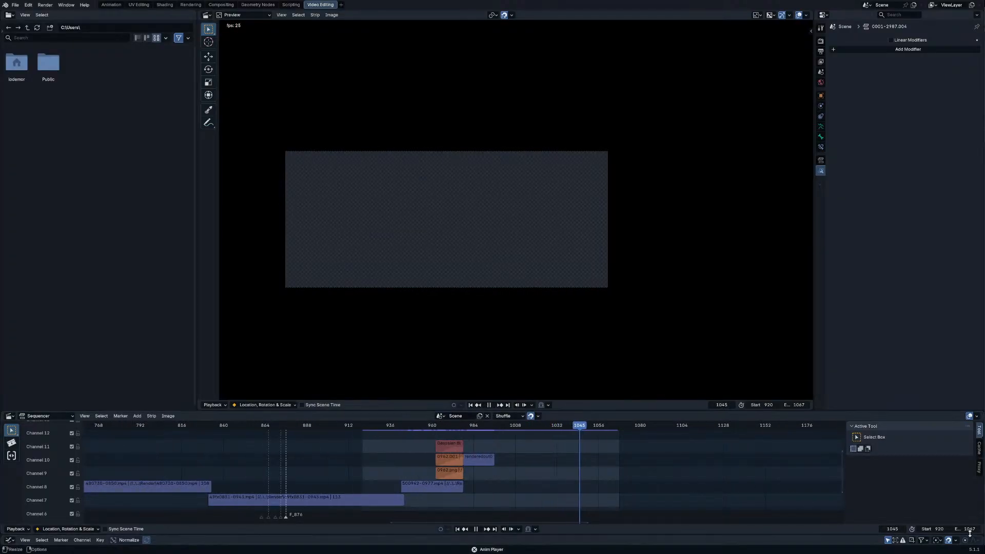
pyautogui.scroll(-3, 638, 471)
pyautogui.moveTo(611, 460); pyautogui.dragTo(601, 420, button='middle')
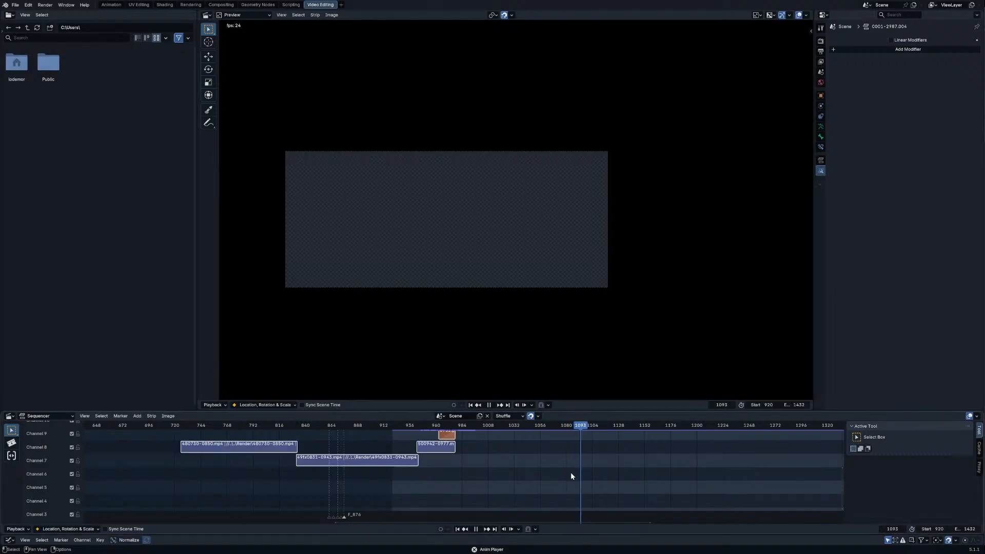
pyautogui.moveTo(571, 475); pyautogui.dragTo(531, 491, button='middle')
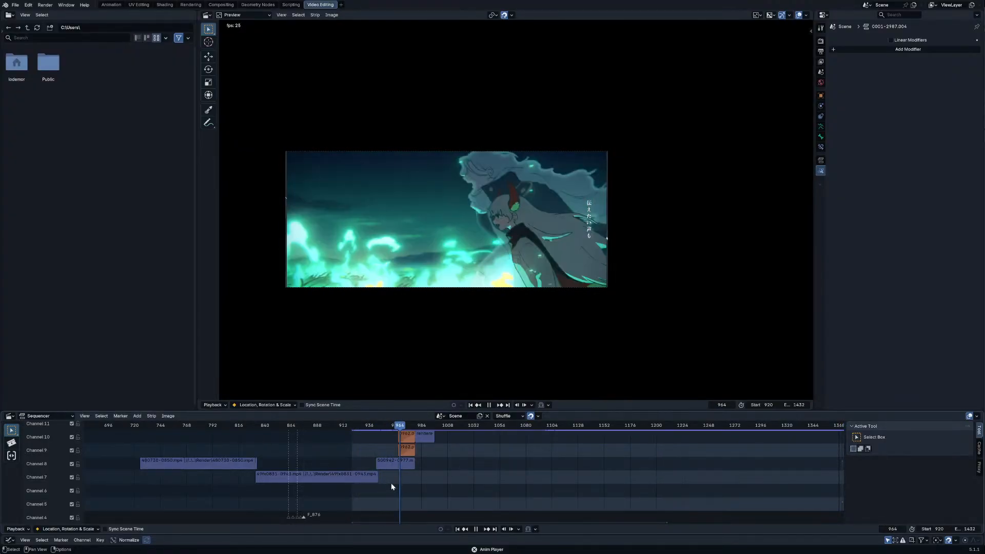
# Step: Replay the reference footage from about frame 891 and stop at frame 931
pyautogui.moveTo(394, 426); pyautogui.dragTo(317, 425)
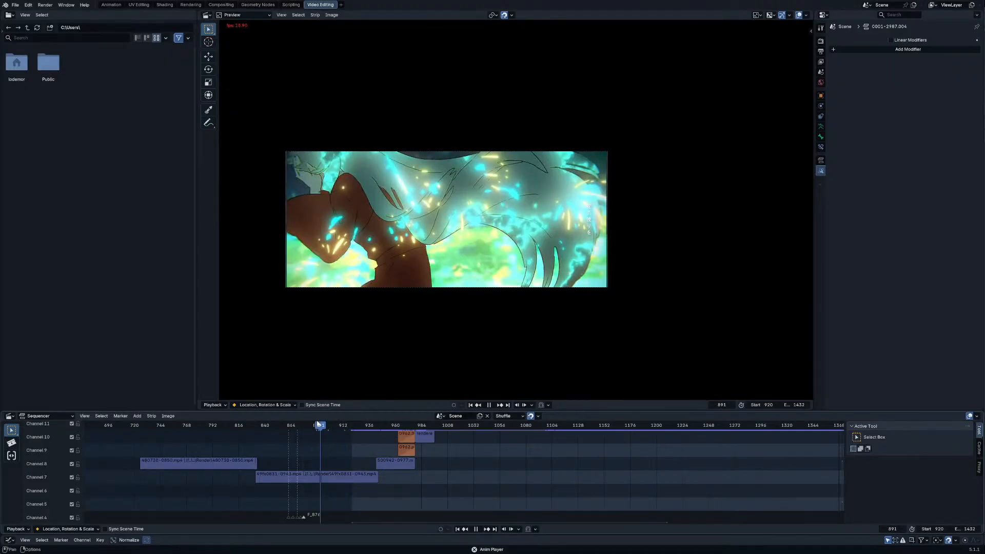
pyautogui.keyDown('shift'); pyautogui.scroll(4, 366, 475); pyautogui.keyUp('shift')
pyautogui.scroll(-3, 368, 473)
pyautogui.press('space')
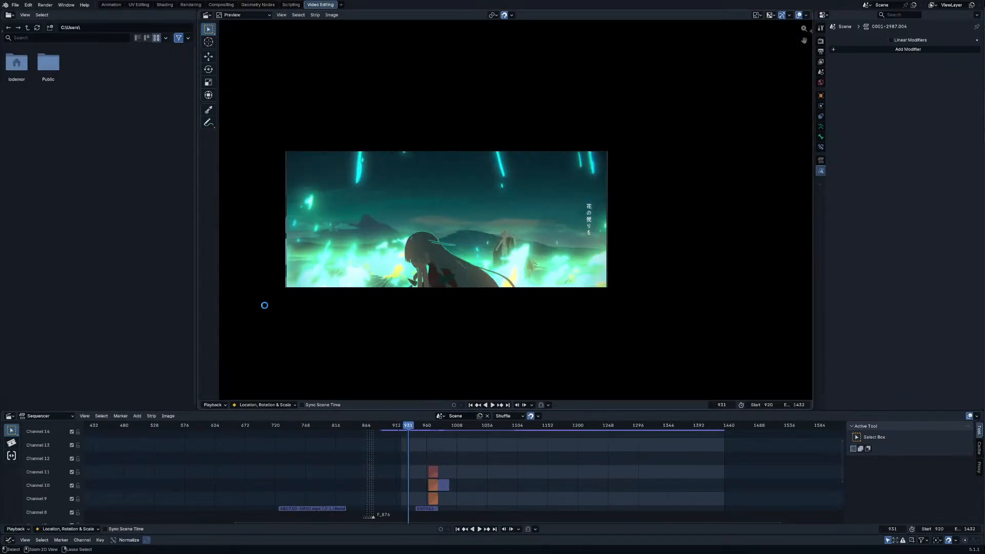
# Step: Save the current file and open the recent file 51.blend
pyautogui.hotkey('ctrl', 's')
pyautogui.click(17, 6)
pyautogui.moveTo(37, 29)
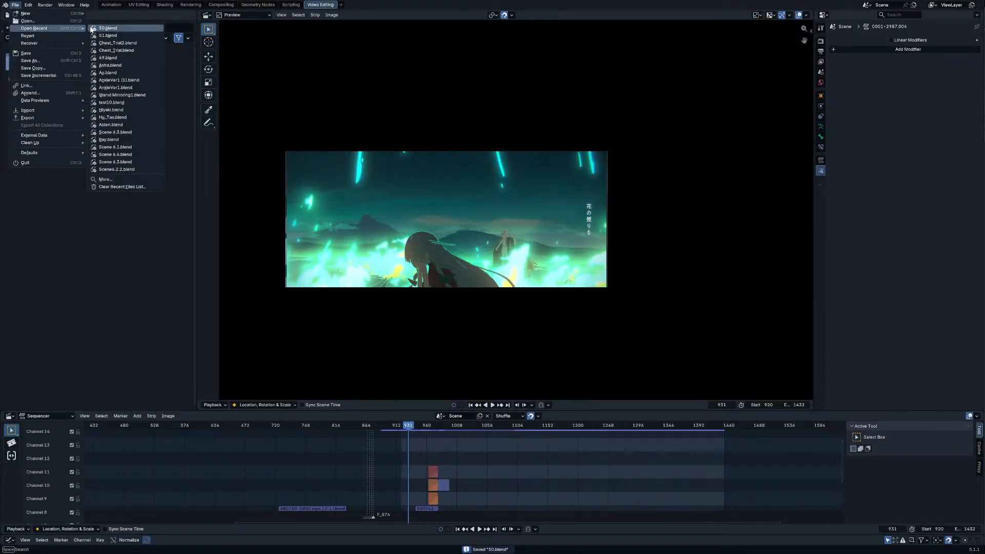
pyautogui.click(109, 36)
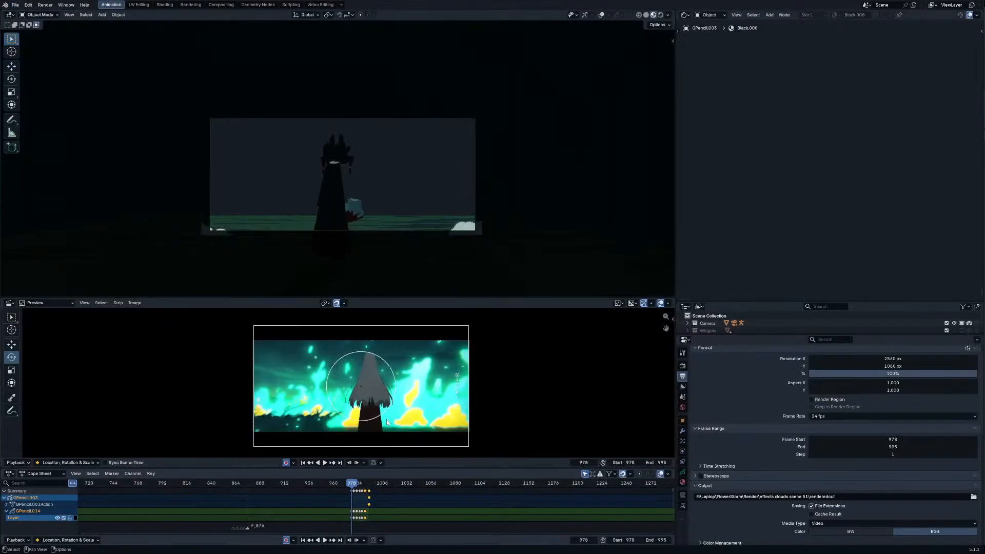
# Step: Set the scene's end frame to 1118 and play the cloud animation to frame 996
pyautogui.press('space')
pyautogui.press('space')
pyautogui.scroll(13, 377, 501)
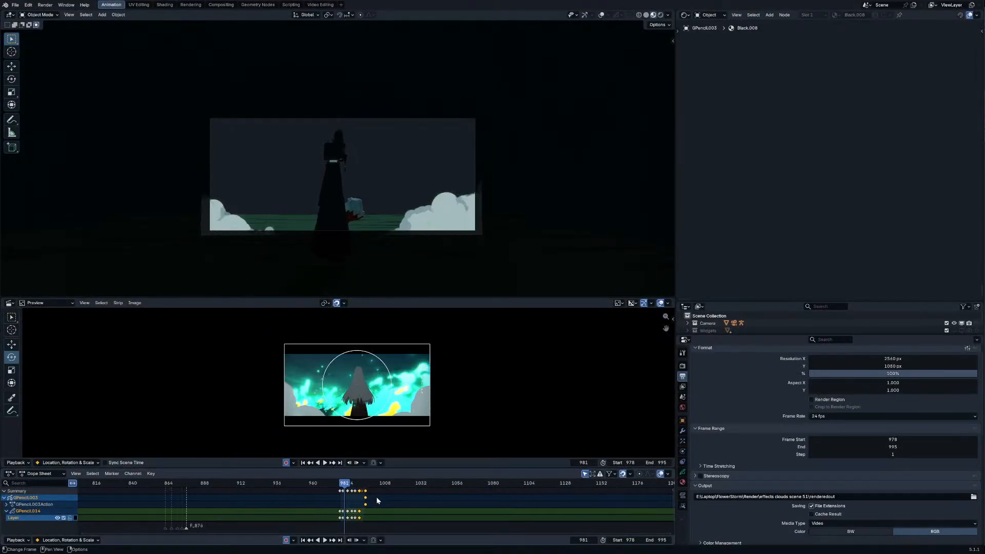
pyautogui.moveTo(657, 540); pyautogui.dragTo(720, 540)
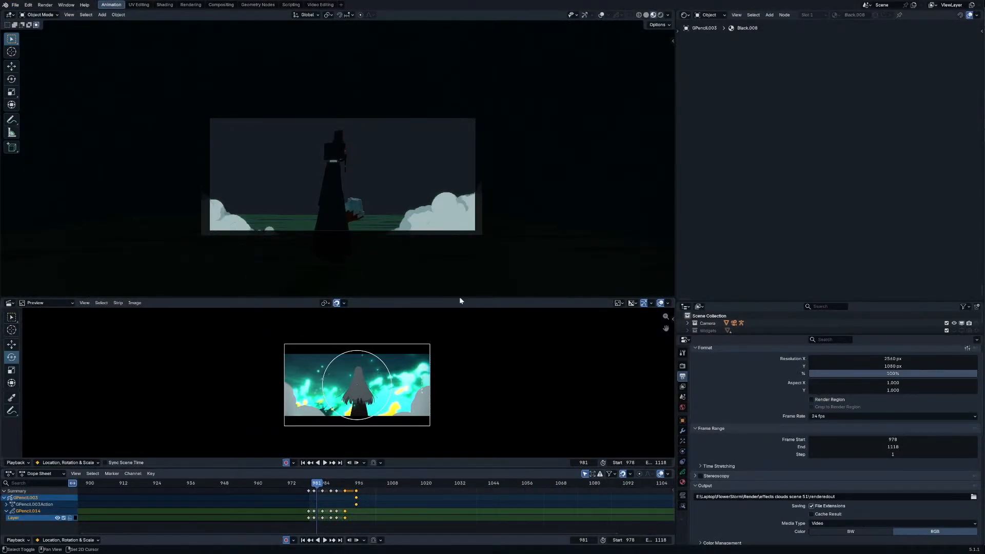
pyautogui.press('space')
pyautogui.press('space')
# Step: Select the Part50CloudsStart_0000 cloud plane, return to frame 978 and bring its image sequence node into view
pyautogui.click(412, 208)
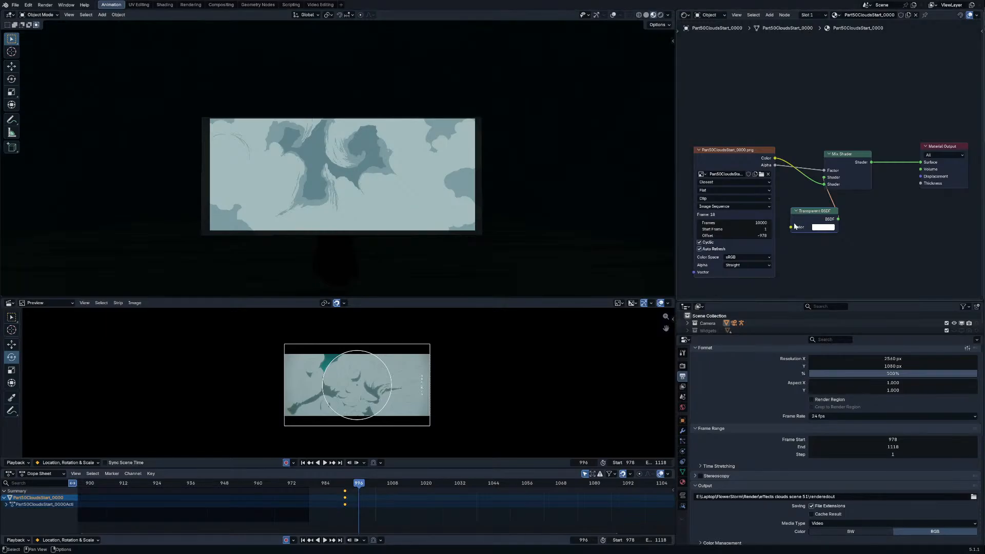
pyautogui.scroll(2, 769, 228)
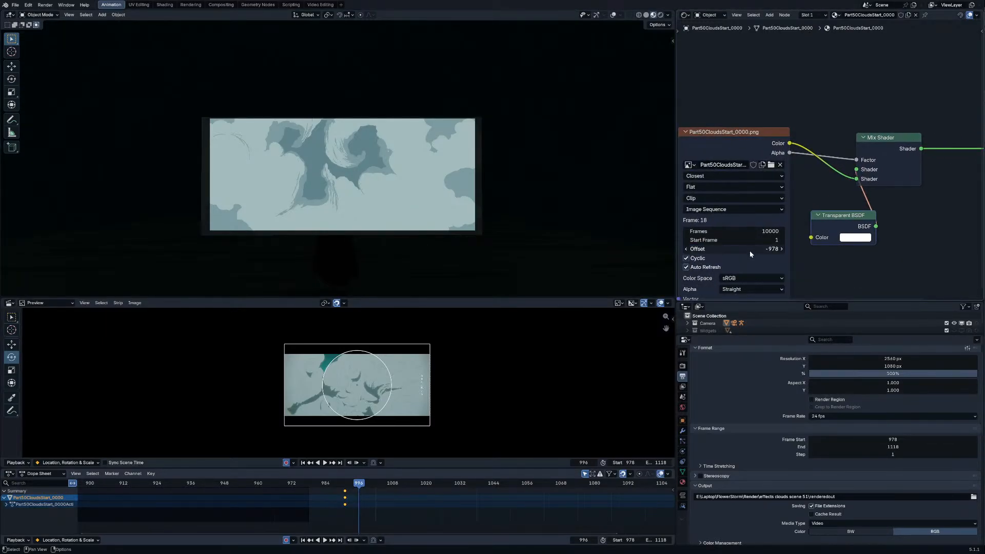
pyautogui.moveTo(750, 253); pyautogui.dragTo(813, 234, button='middle')
pyautogui.click(309, 490)
pyautogui.moveTo(743, 242); pyautogui.dragTo(795, 215, button='middle')
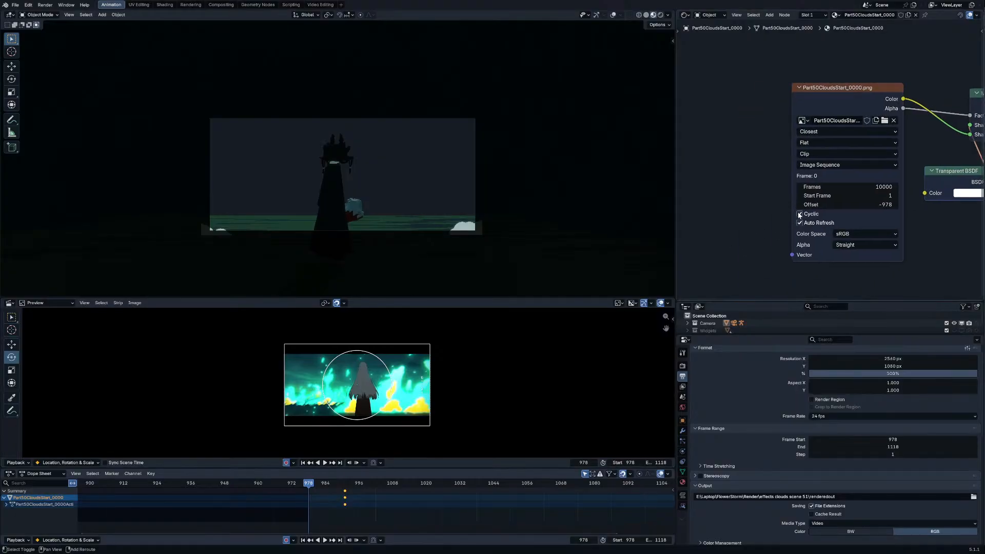
pyautogui.hotkey('shift', 'a')
pyautogui.write('bv')
pyautogui.press('BackSpace')
pyautogui.press('BackSpace')
pyautogui.write('value')
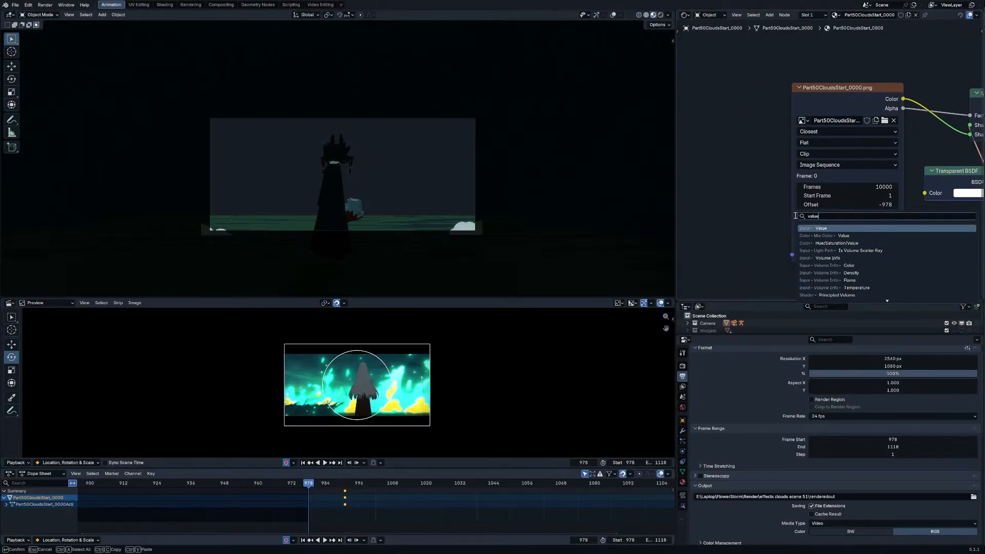
pyautogui.press('Return')
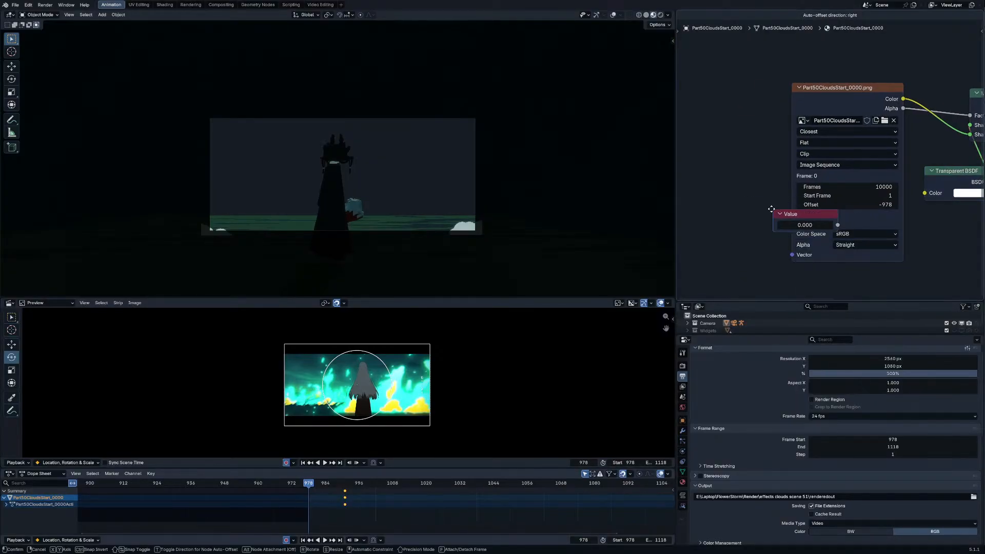
pyautogui.press('Escape')
# Step: Add an empty node group to the cloud material and place it beside the image sequence node
pyautogui.hotkey('shift', 'a')
pyautogui.write('gr')
pyautogui.press('Return')
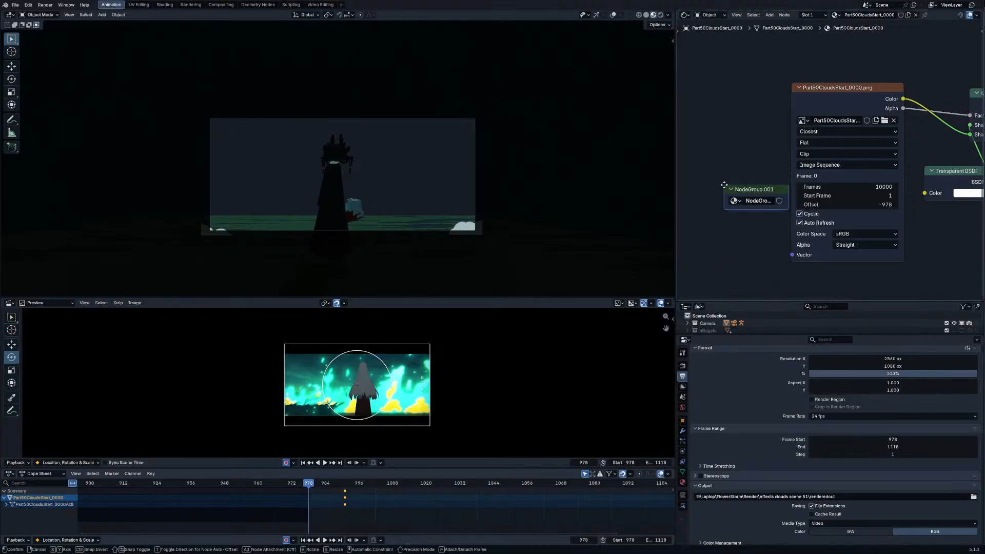
pyautogui.click(731, 183)
pyautogui.press('n')
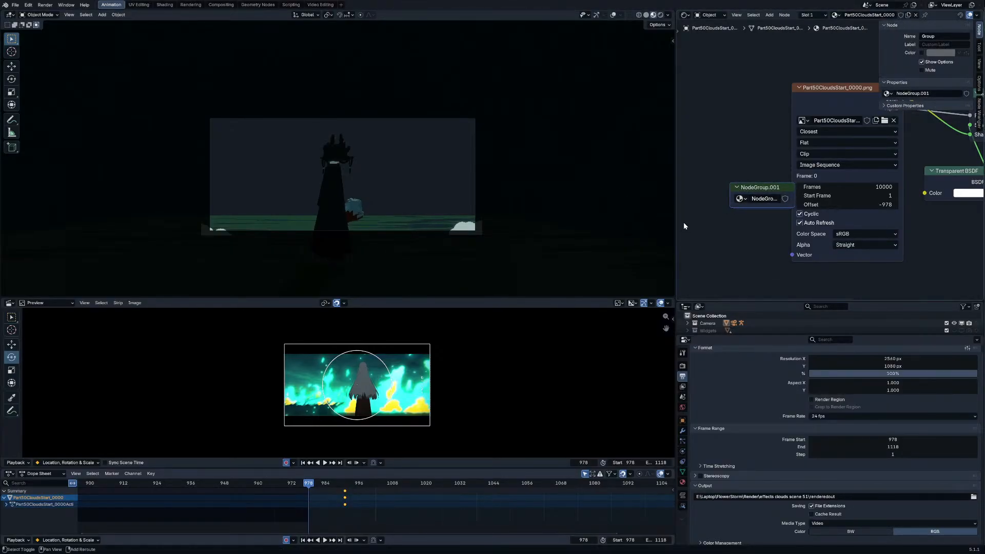
pyautogui.press('g')
pyautogui.click(716, 105)
# Step: Widen the shader node editor and open the new node group for editing
pyautogui.scroll(2, 760, 174)
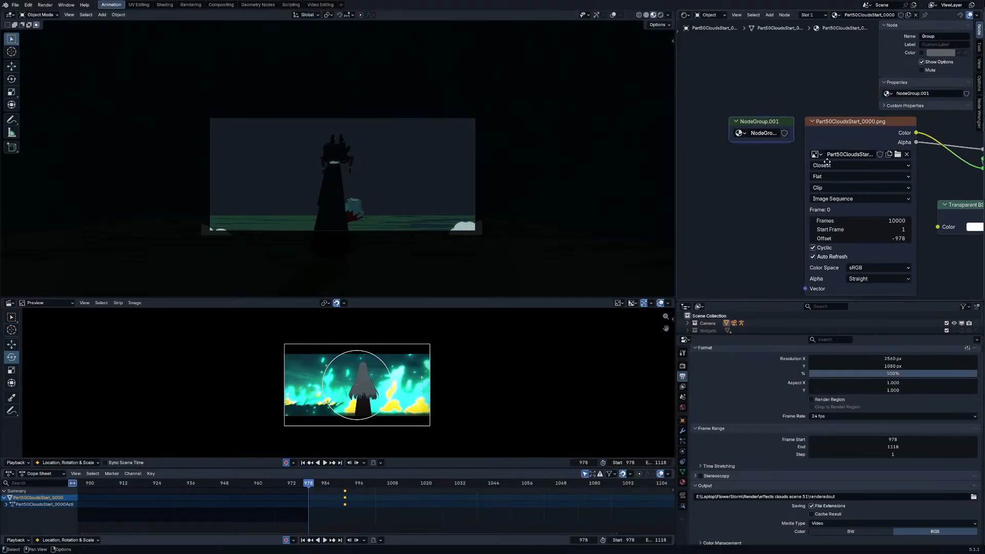
pyautogui.click(672, 135)
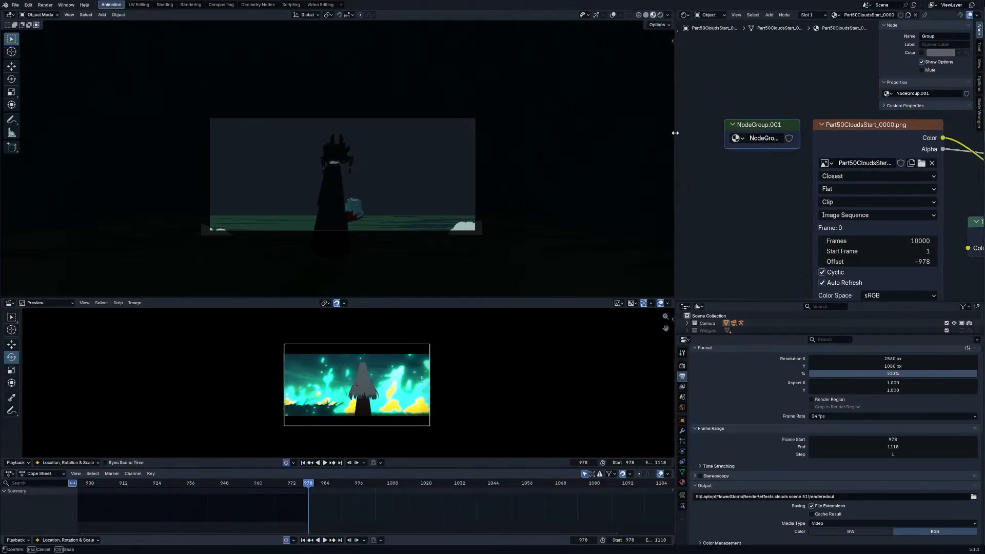
pyautogui.moveTo(675, 135); pyautogui.dragTo(601, 130)
pyautogui.scroll(6, 418, 143)
pyautogui.scroll(-3, 417, 141)
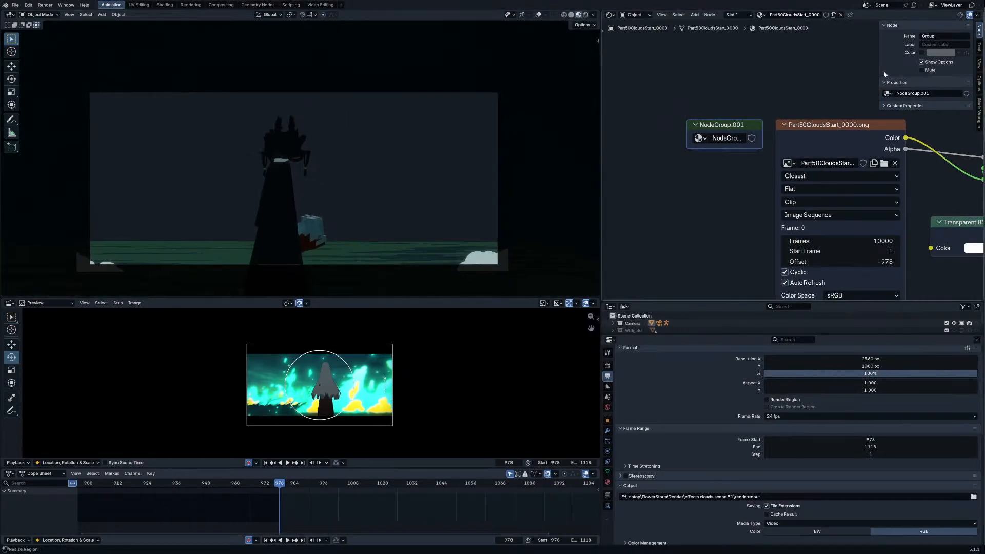
pyautogui.click(921, 106)
pyautogui.click(921, 108)
pyautogui.press('Tab')
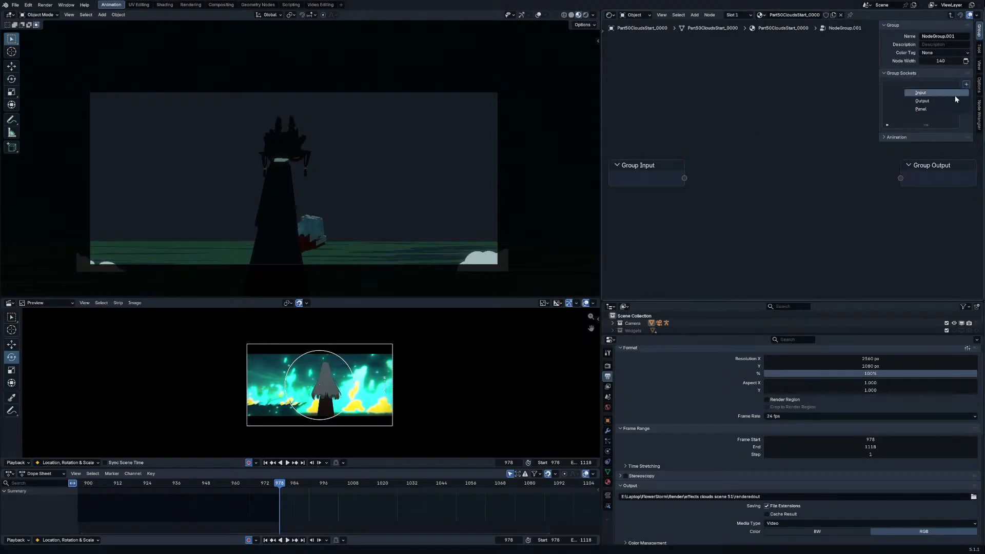
# Step: Give the node group two Integer inputs named Frame and Time, and return to the cloud material
pyautogui.click(955, 95)
pyautogui.click(921, 92)
pyautogui.doubleClick(912, 86)
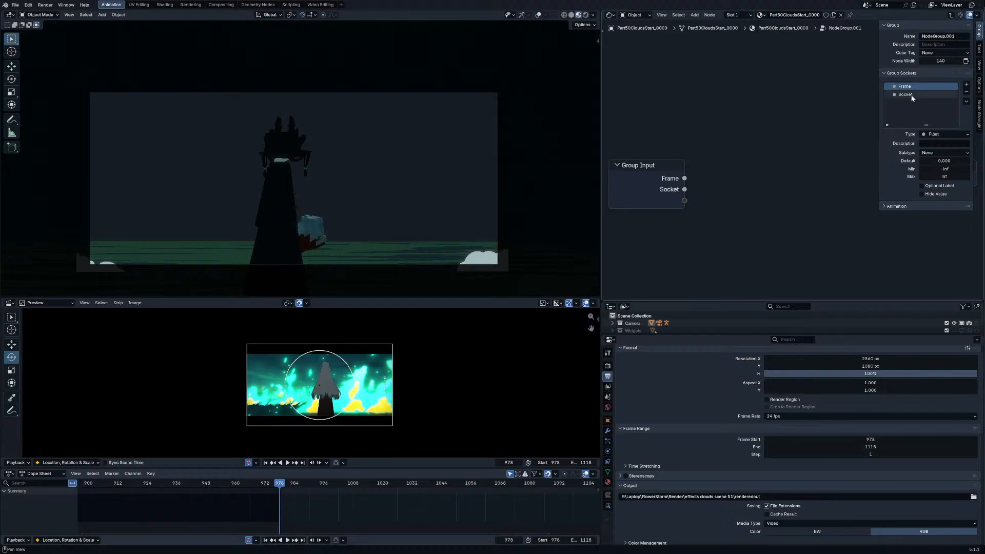
pyautogui.doubleClick(912, 95)
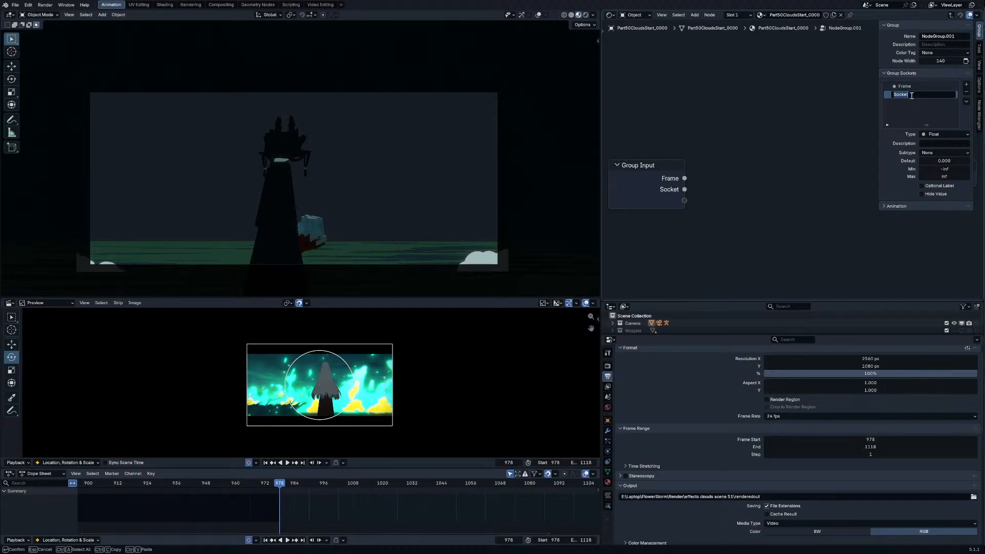
pyautogui.click(945, 135)
pyautogui.click(918, 86)
pyautogui.click(945, 134)
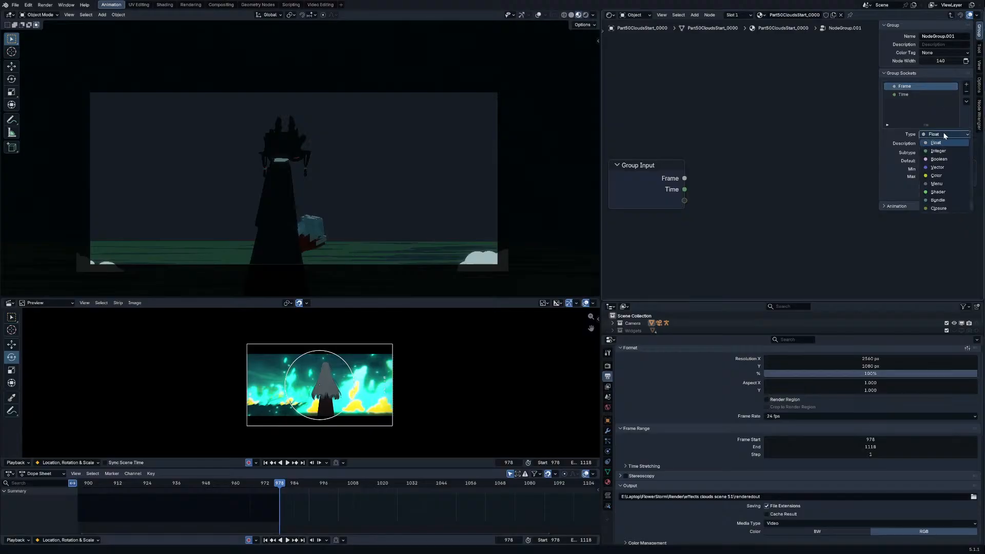
pyautogui.click(946, 152)
pyautogui.press('n')
pyautogui.press('Tab')
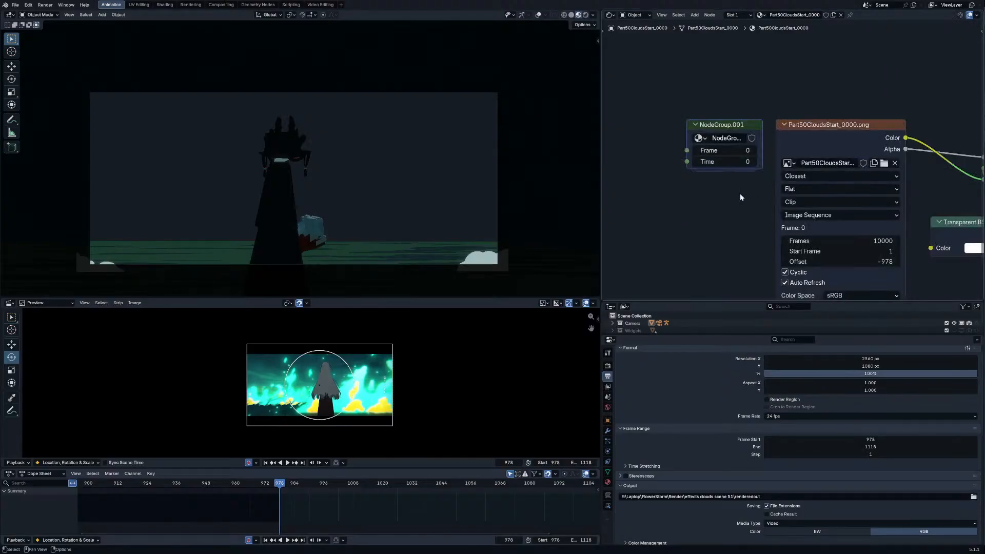
# Step: Drive the group's Frame input with the current scene frame and paste it as a driver onto the image sequence's Offset
pyautogui.rightClick(729, 153)
pyautogui.press('Escape')
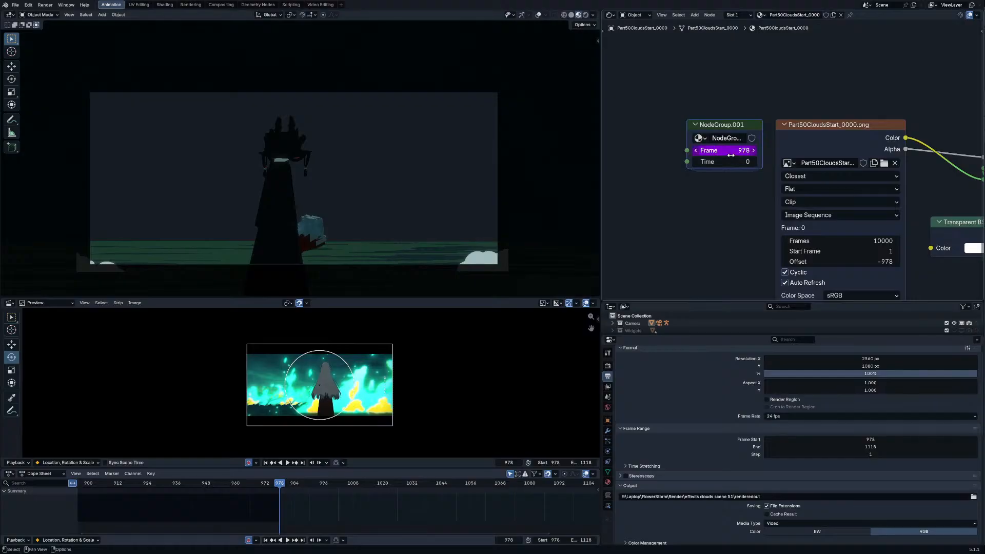
pyautogui.rightClick(730, 155)
pyautogui.click(685, 238)
pyautogui.rightClick(815, 262)
pyautogui.click(793, 278)
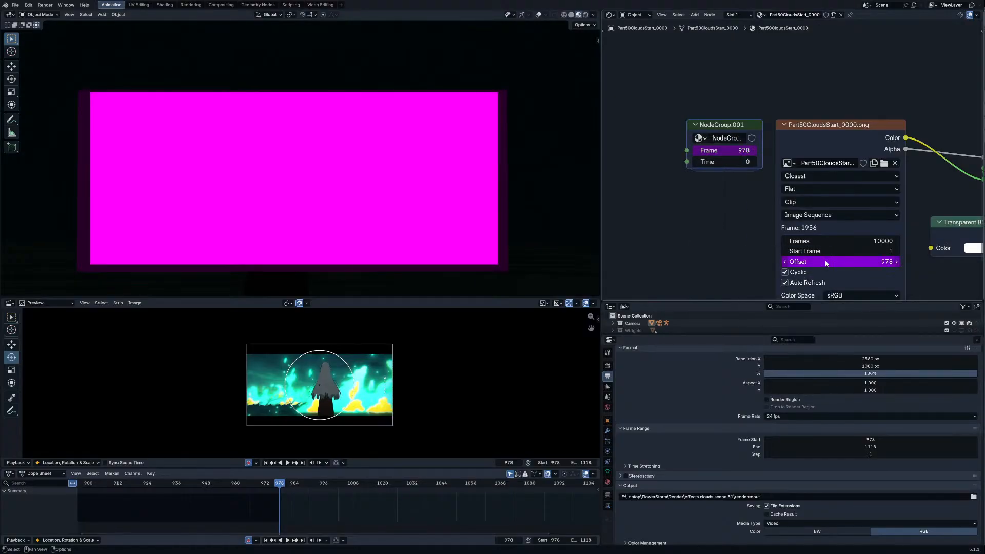
# Step: Change the Offset driver to a Scripted Expression of -default_value
pyautogui.rightClick(790, 262)
pyautogui.click(781, 279)
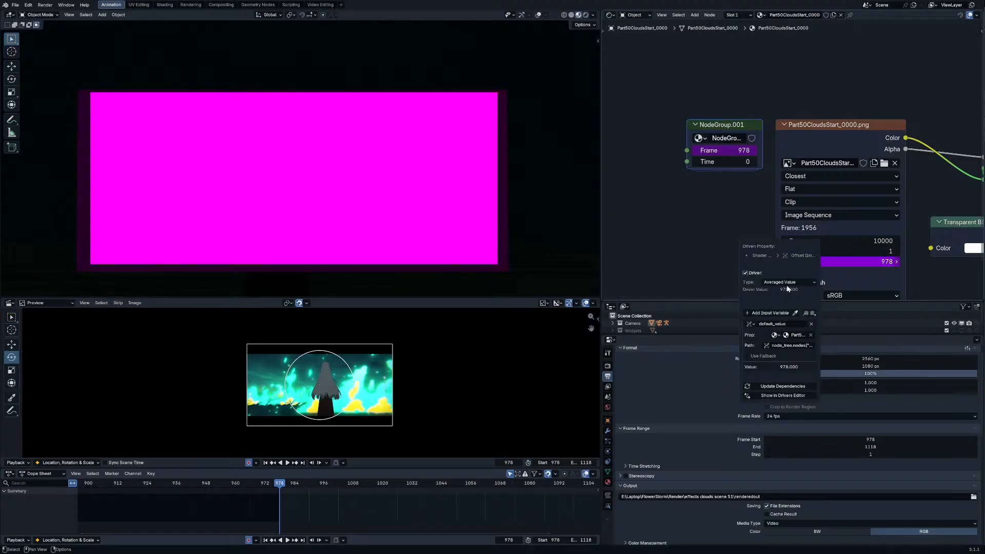
pyautogui.click(789, 283)
pyautogui.click(790, 309)
pyautogui.click(786, 314)
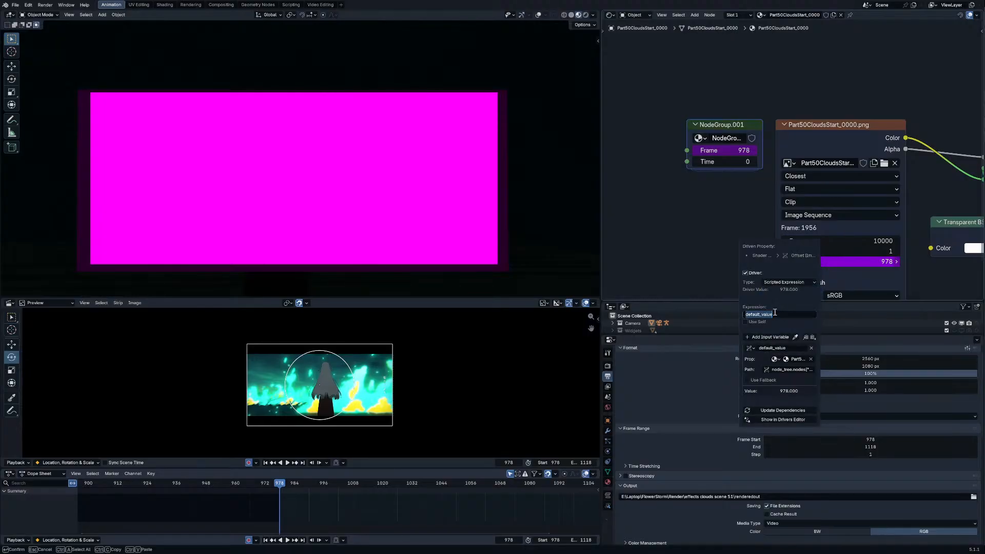
pyautogui.press('Home')
pyautogui.write('-')
pyautogui.press('Return')
# Step: Add the group's Time input as a second variable of the Offset driver and extend the expression to -default_value+x
pyautogui.rightClick(700, 162)
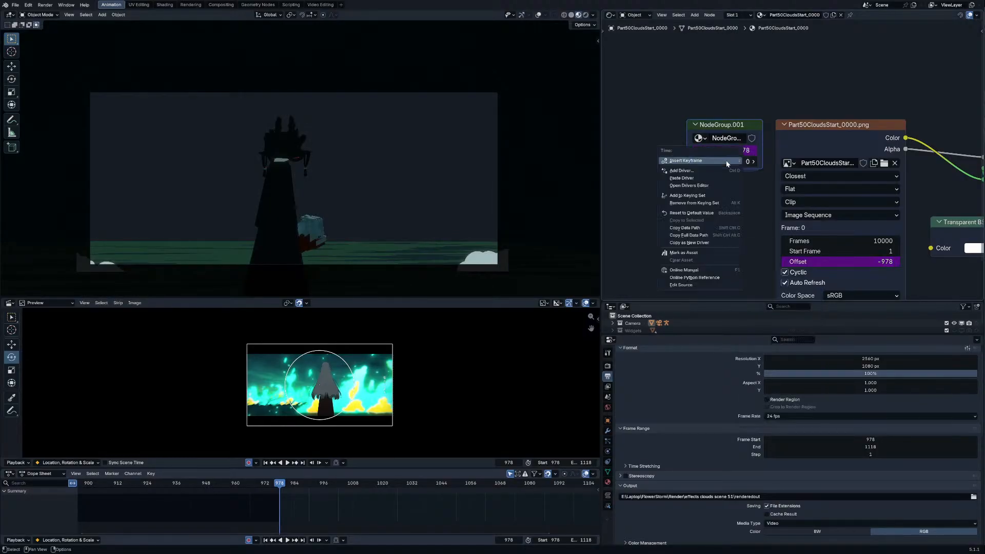
pyautogui.click(697, 242)
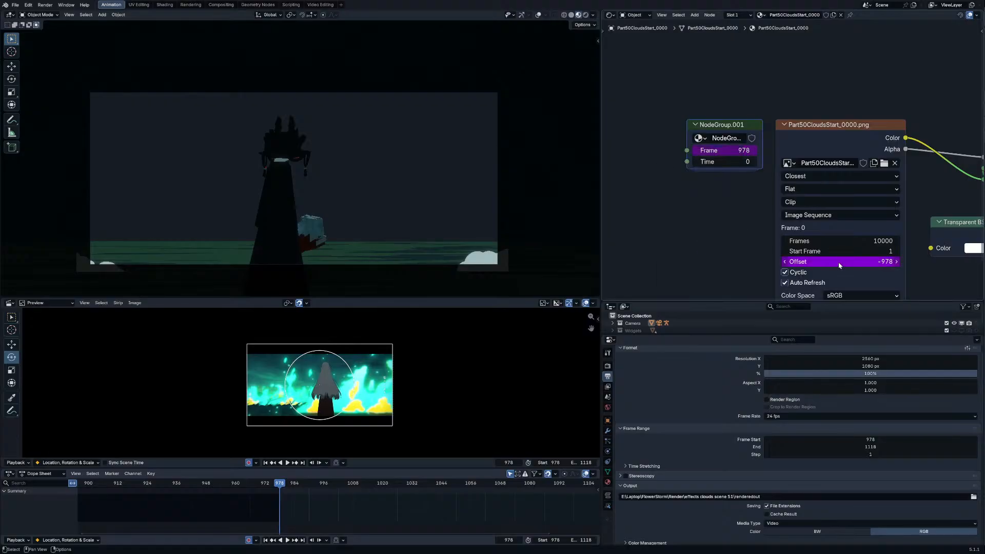
pyautogui.rightClick(827, 263)
pyautogui.click(819, 265)
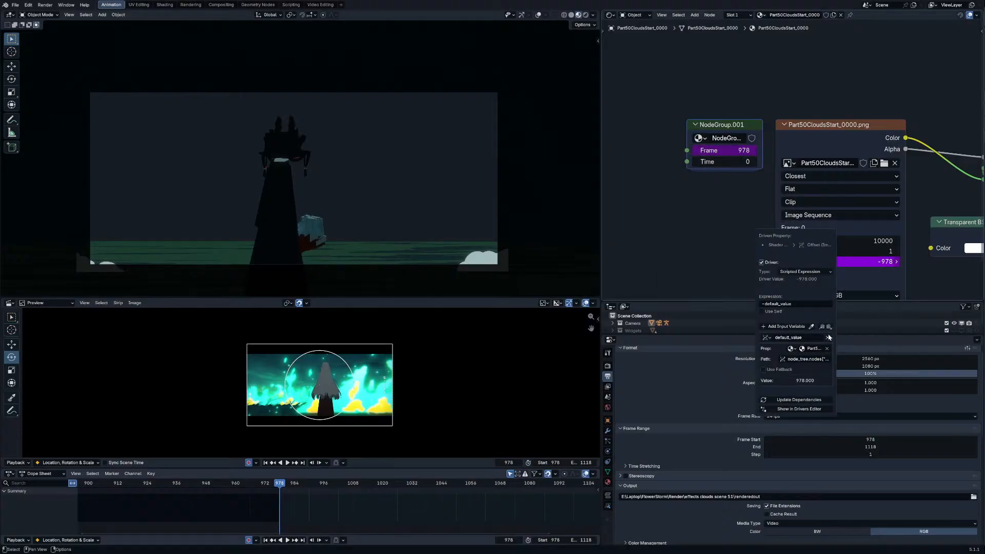
pyautogui.click(811, 304)
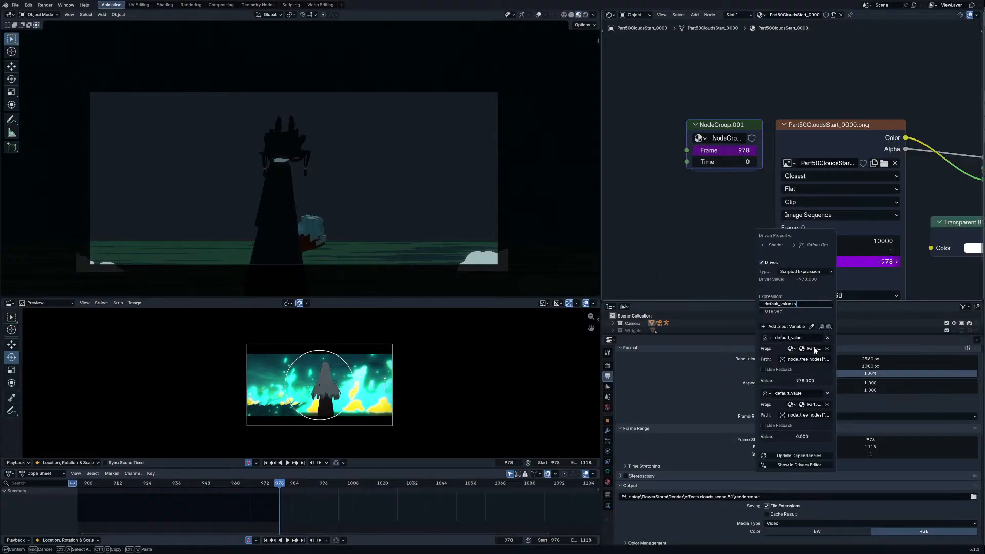
pyautogui.write('+x')
pyautogui.press('Return')
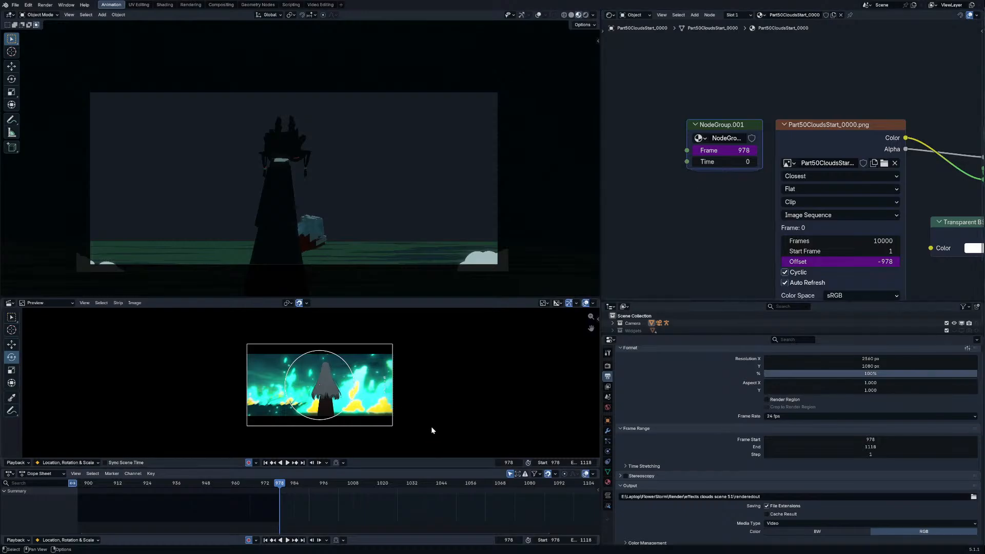
# Step: Keyframe the group's Time input at 0 on frame 978 and at 20 on frame 998
pyautogui.press('i')
pyautogui.scroll(3, 357, 522)
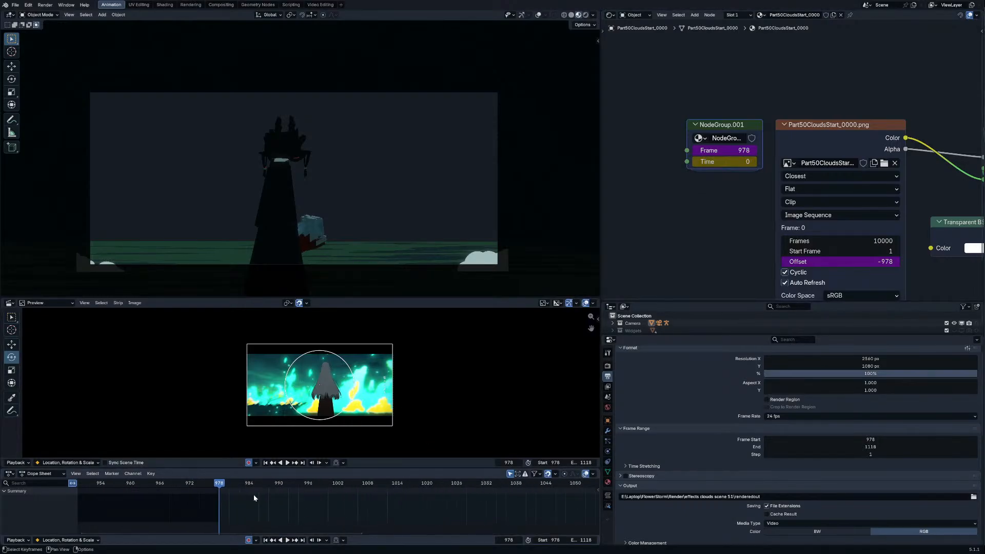
pyautogui.moveTo(225, 485); pyautogui.dragTo(317, 493)
pyautogui.click(736, 166)
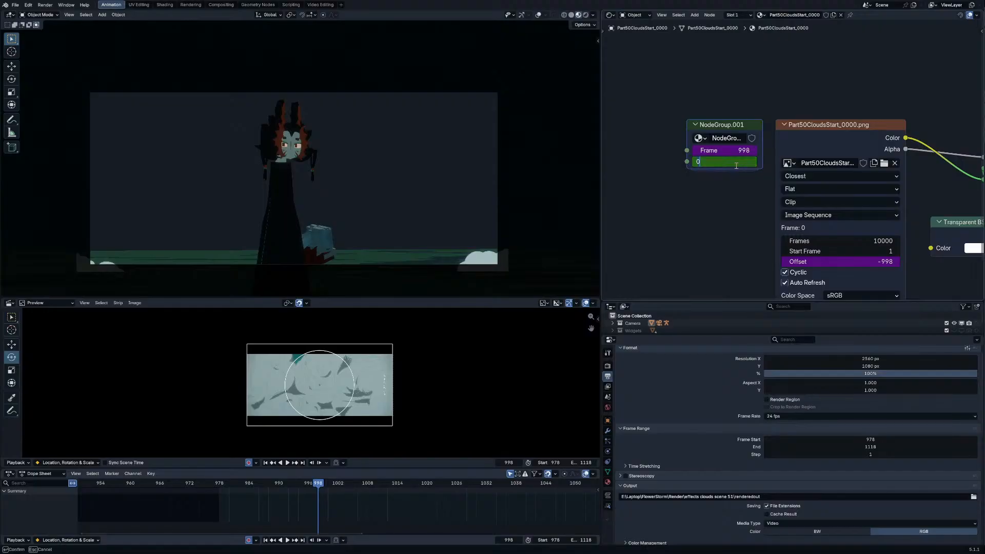
pyautogui.write('20')
pyautogui.press('Return')
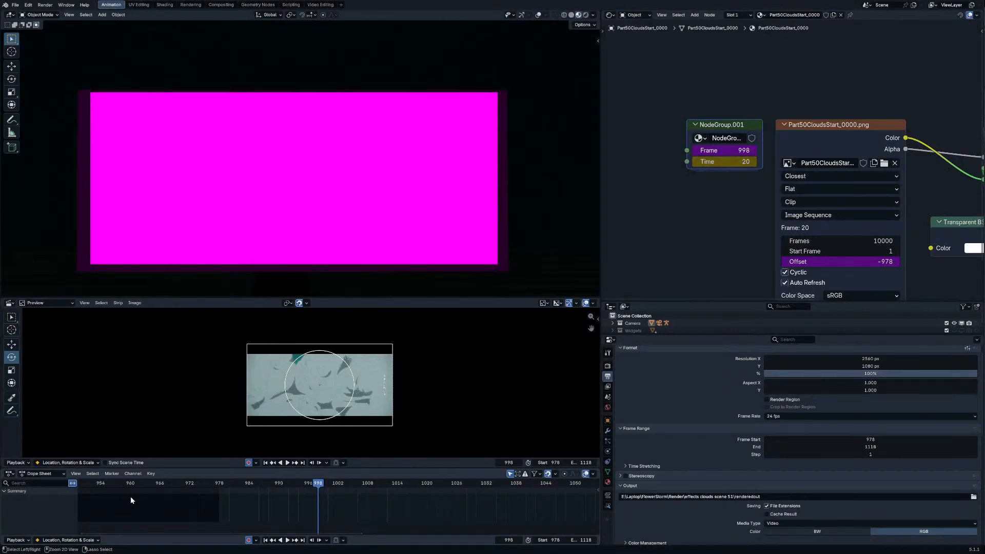
# Step: Set the interpolation of the Time keyframes to Linear in the Graph Editor and return to the Dope Sheet
pyautogui.hotkey('ctrl', 'Tab')
pyautogui.press('t')
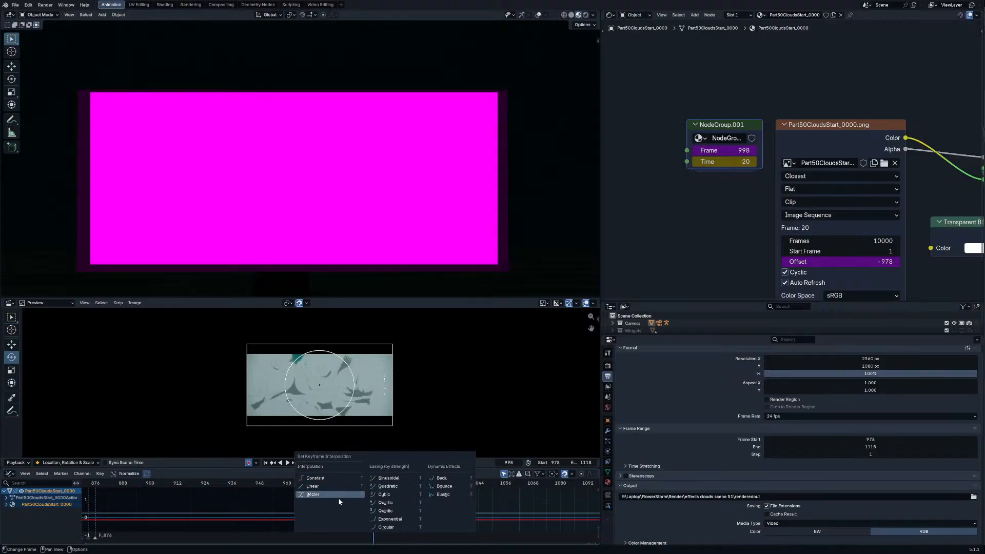
pyautogui.click(339, 494)
pyautogui.press('t')
pyautogui.click(323, 496)
pyautogui.hotkey('ctrl', 'Tab')
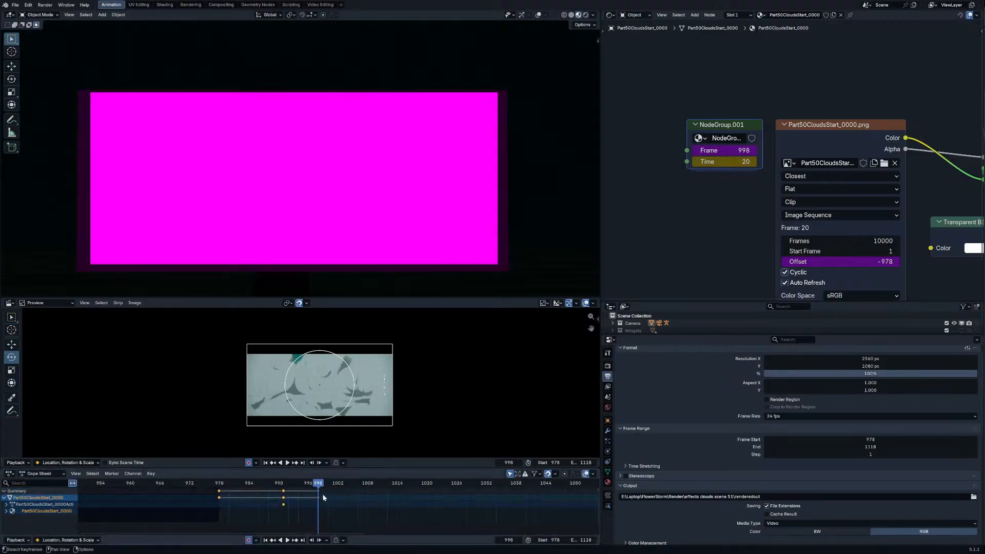
# Step: Play the cloud animation from the start to frame 989, and step back to frame 987
pyautogui.hotkey('shift', 'Left')
pyautogui.press('space')
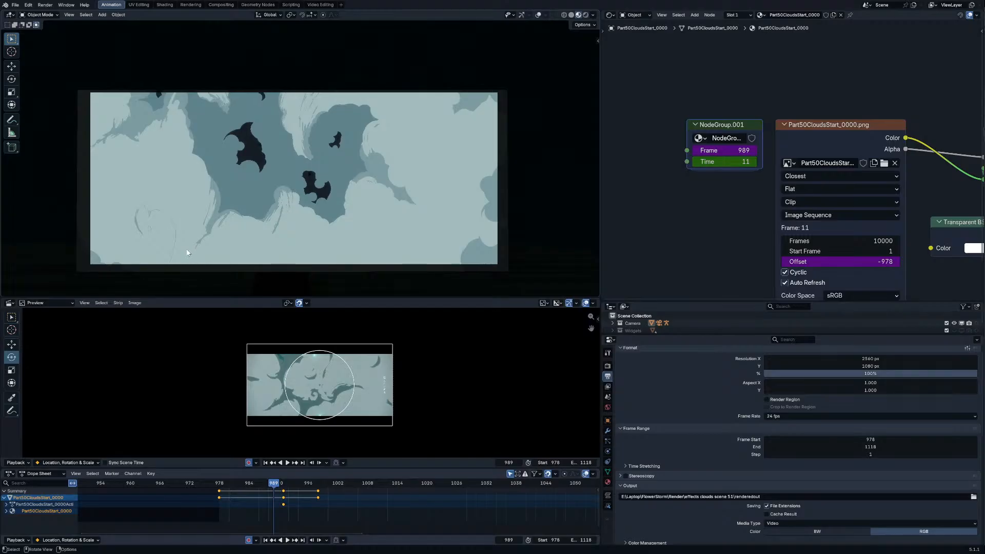
pyautogui.press('space')
pyautogui.press('Left')
pyautogui.press('Left')
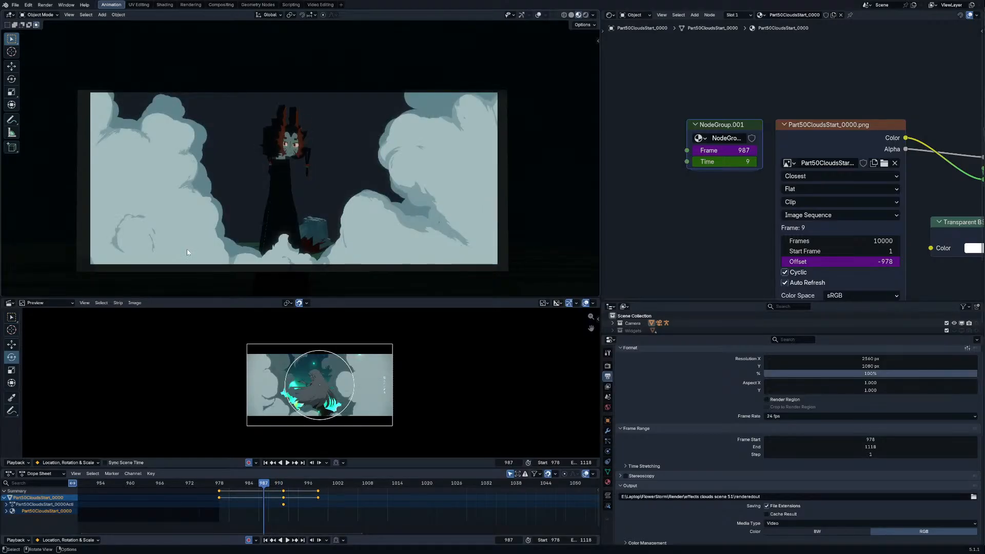
# Step: Play the cloud animation from frame 978 up to frame 993 and keyframe the group's Time input at 15 there
pyautogui.hotkey('shift', 'Left')
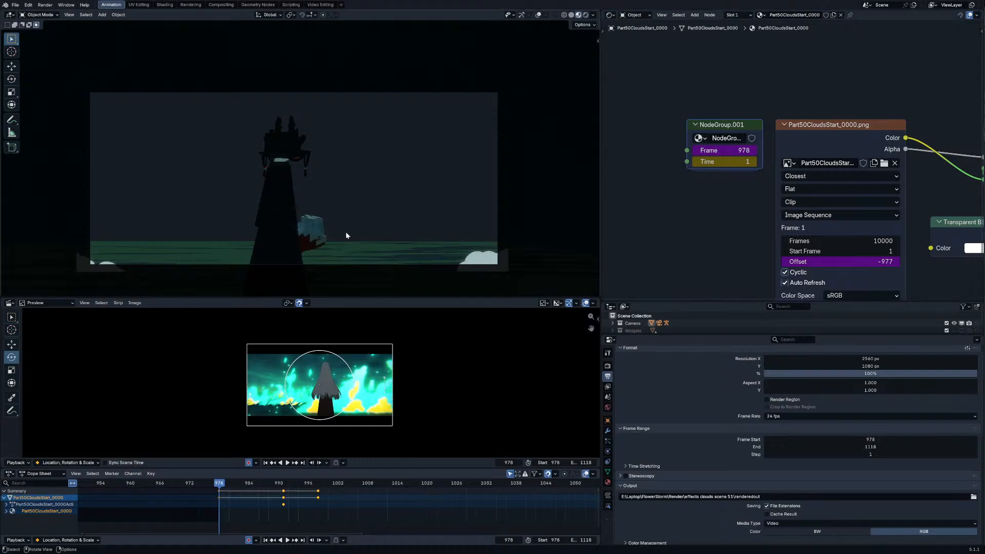
pyautogui.press('Right')
pyautogui.press('space')
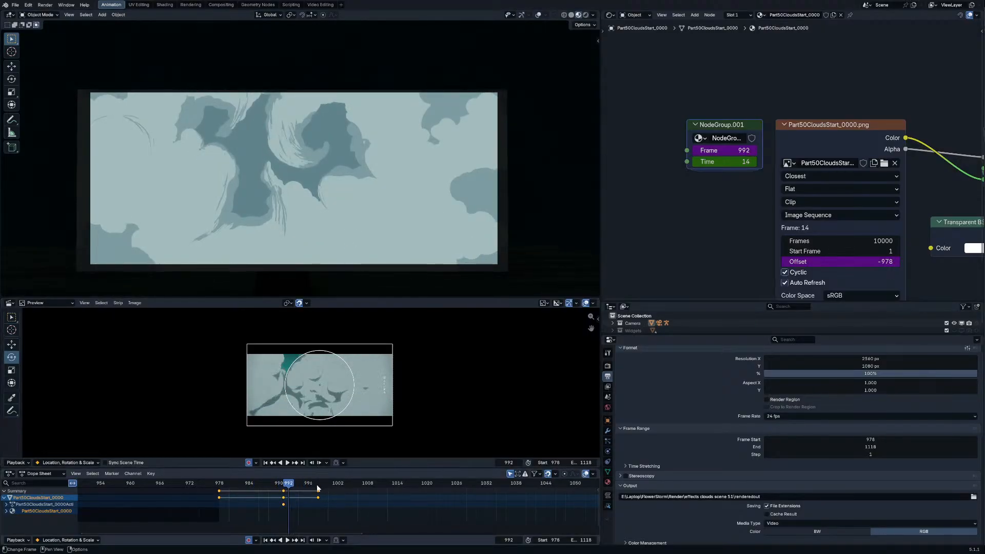
pyautogui.press('i')
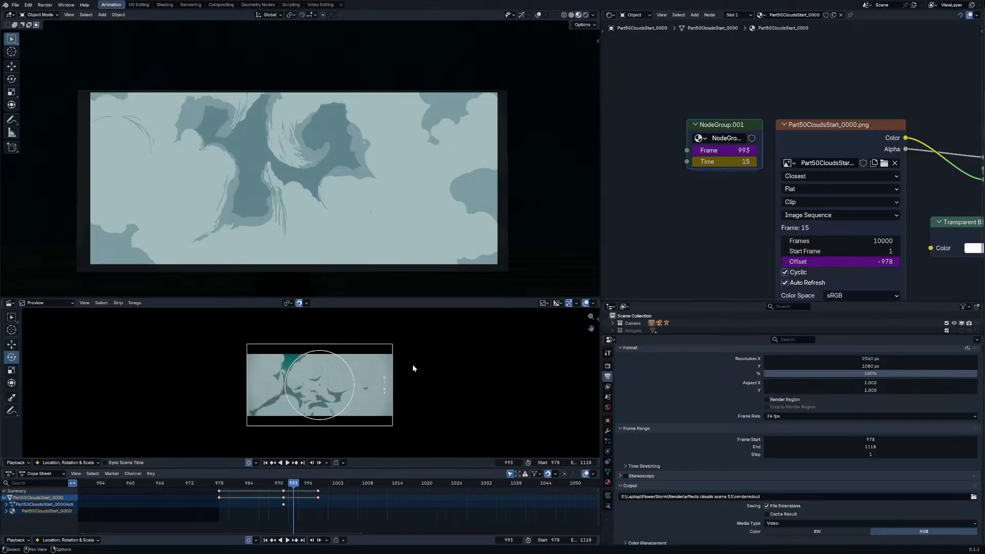
# Step: Duplicate the Time keyframe of frame 978 and place the copy on frame 1003
pyautogui.click(218, 498)
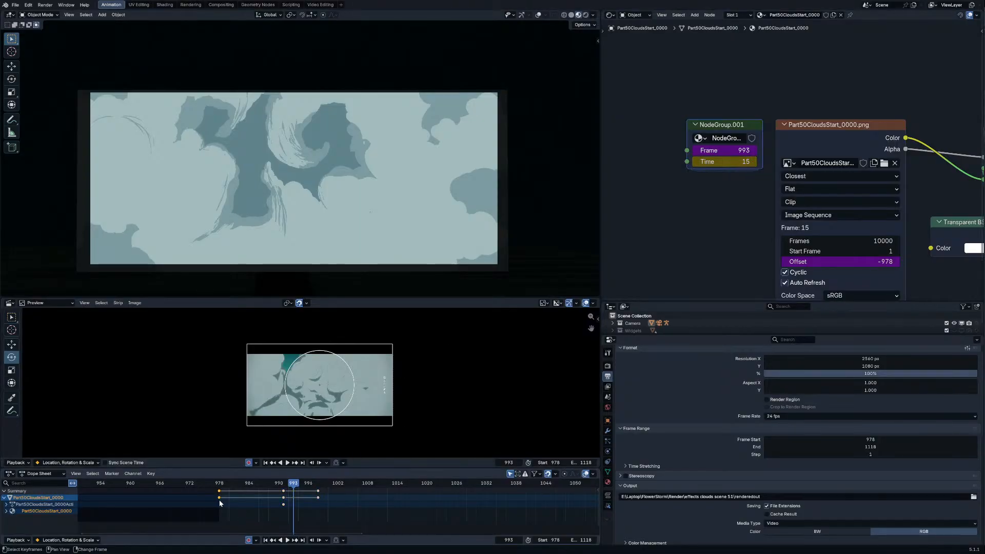
pyautogui.hotkey('shift', 'd')
pyautogui.click(318, 497)
pyautogui.moveTo(319, 497); pyautogui.dragTo(343, 500)
pyautogui.moveTo(289, 484); pyautogui.dragTo(334, 491)
# Step: Play back the cloud animation while trying the closing Time keyframe on frames 999, 1003 and 998
pyautogui.press('space')
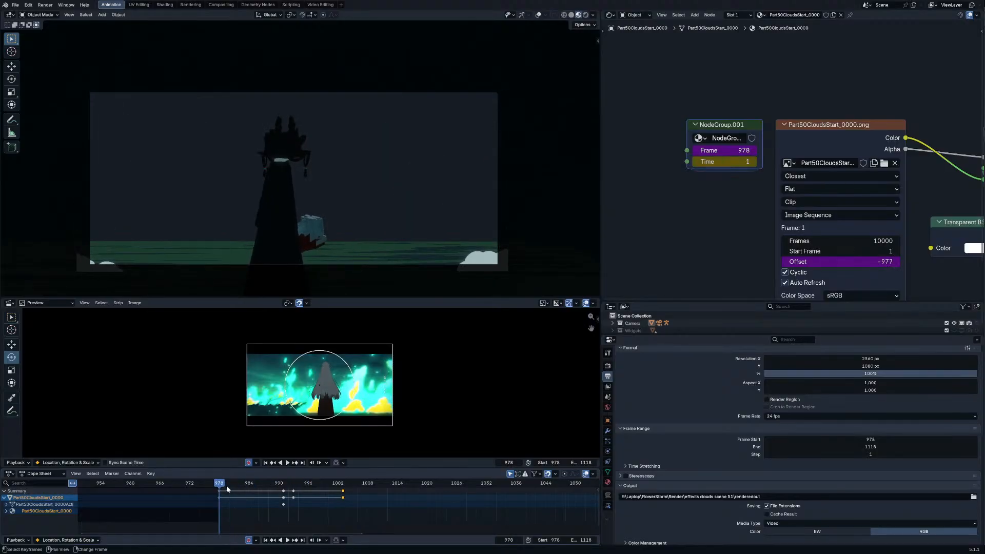
pyautogui.press('space')
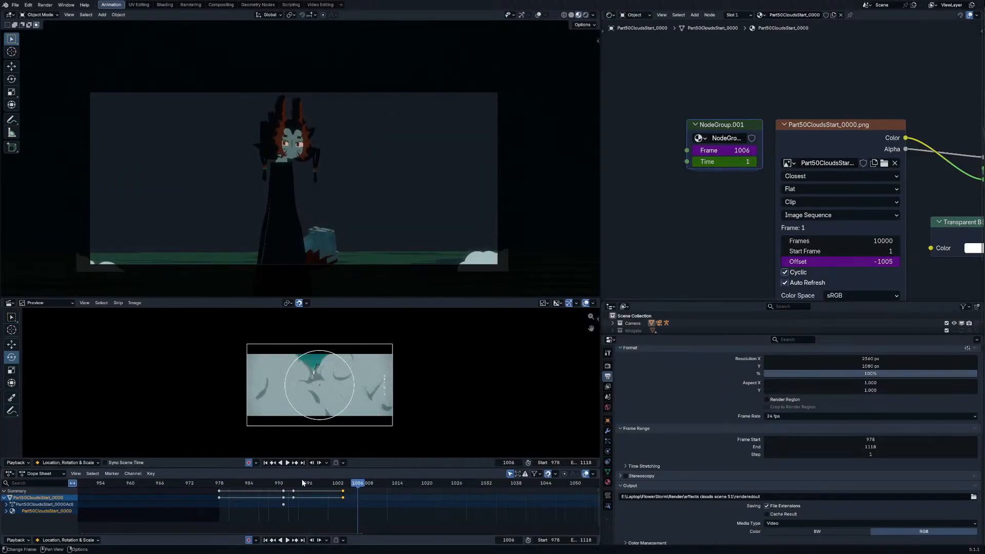
pyautogui.hotkey('ctrl', 'z')
pyautogui.press('space')
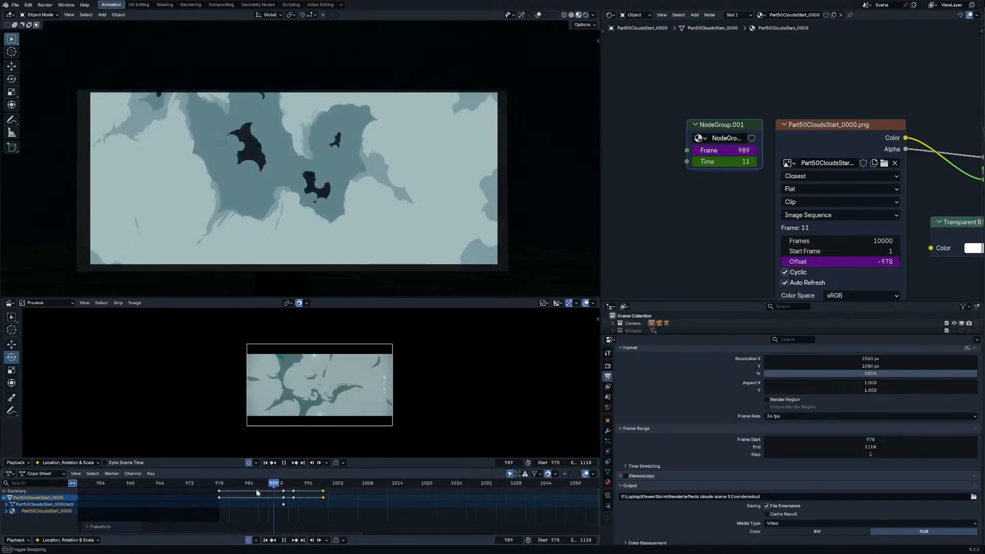
pyautogui.press('space')
pyautogui.hotkey('ctrl', 'z')
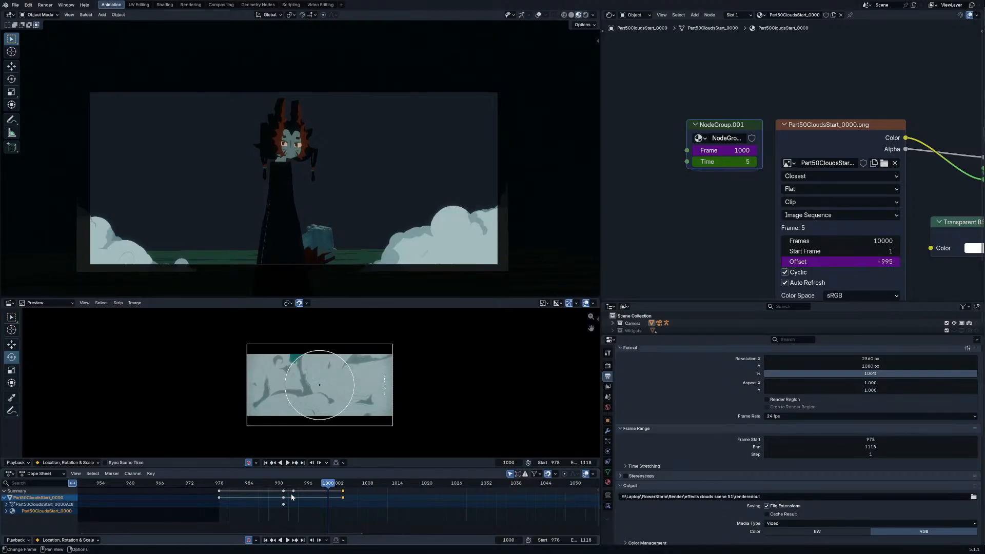
pyautogui.press('space')
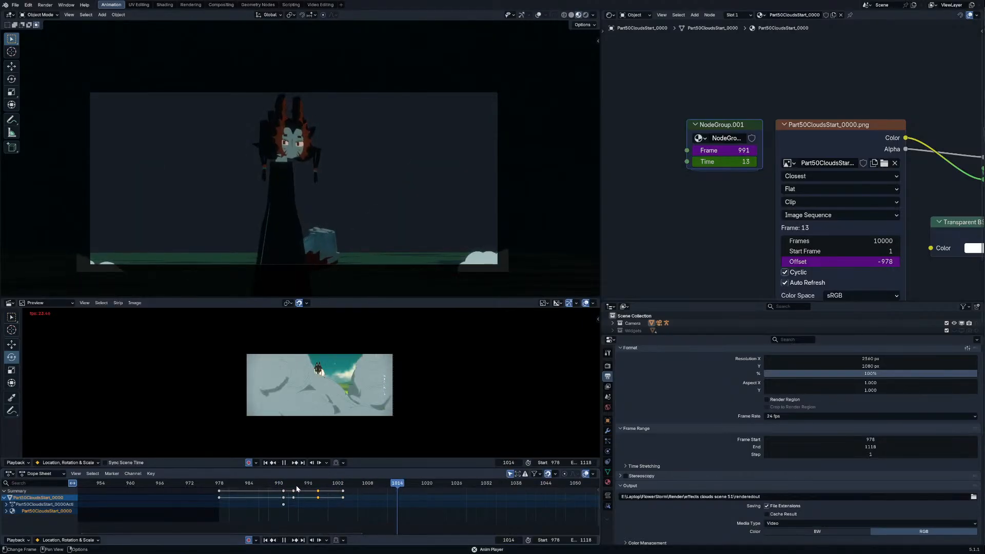
pyautogui.press('space')
# Step: Add further Time keyframes at the end of the cloud sequence, on frame 1000 and with value 2 on frame 1005
pyautogui.moveTo(320, 484)
pyautogui.mouseDown()
pyautogui.moveTo(330, 483)
pyautogui.moveTo(313, 511)
pyautogui.moveTo(358, 488)
pyautogui.moveTo(319, 485)
pyautogui.moveTo(328, 487)
pyautogui.mouseUp()
pyautogui.press('i')
pyautogui.click(328, 497)
pyautogui.press('t')
pyautogui.click(358, 488)
pyautogui.press('t')
pyautogui.click(352, 481)
pyautogui.press('Right')
pyautogui.press('Right')
pyautogui.press('Right')
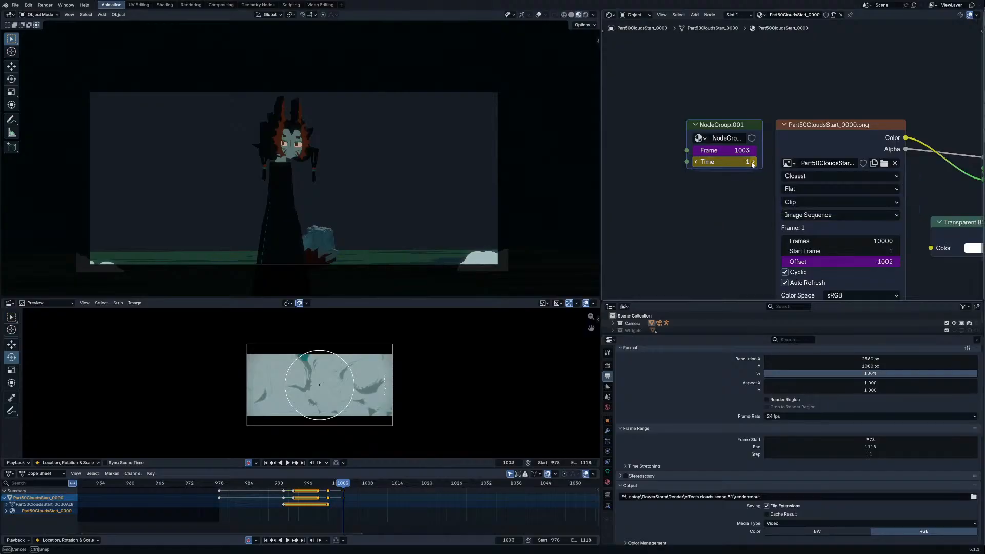
pyautogui.press('Right')
pyautogui.press('Right')
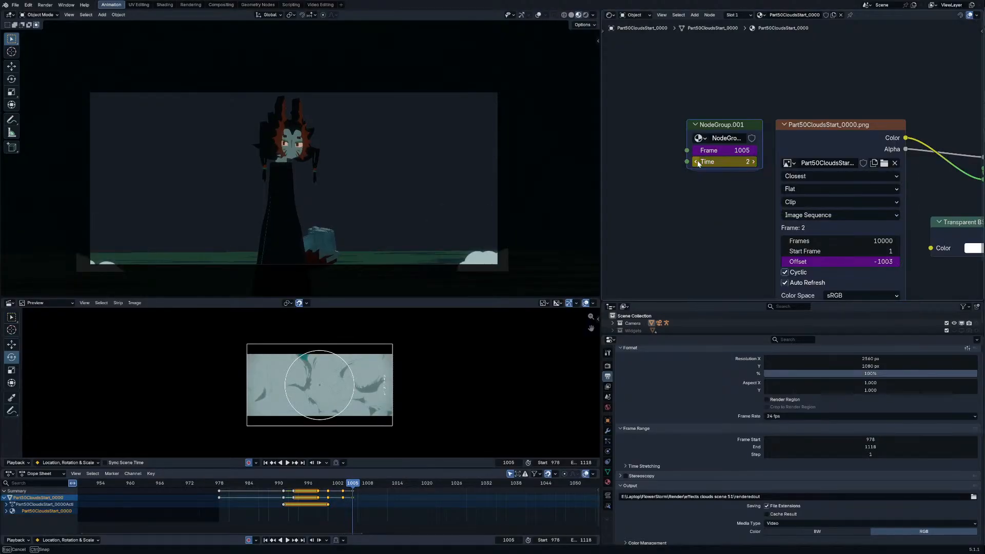
# Step: Delete the Time keyframes after frame 993 and play the cloud animation again from the start to frame 995
pyautogui.hotkey('shift', 'Left')
pyautogui.press('space')
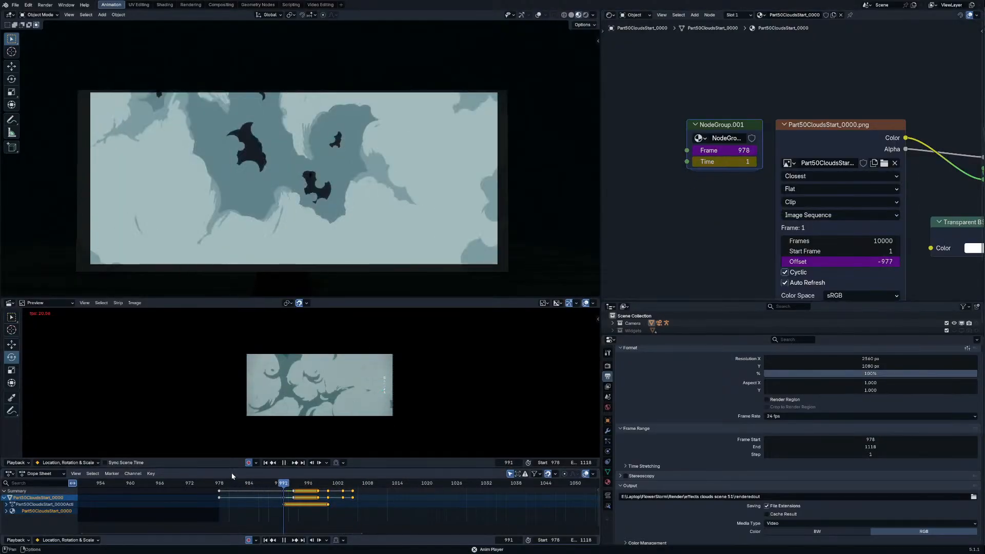
pyautogui.press('space')
pyautogui.press('x')
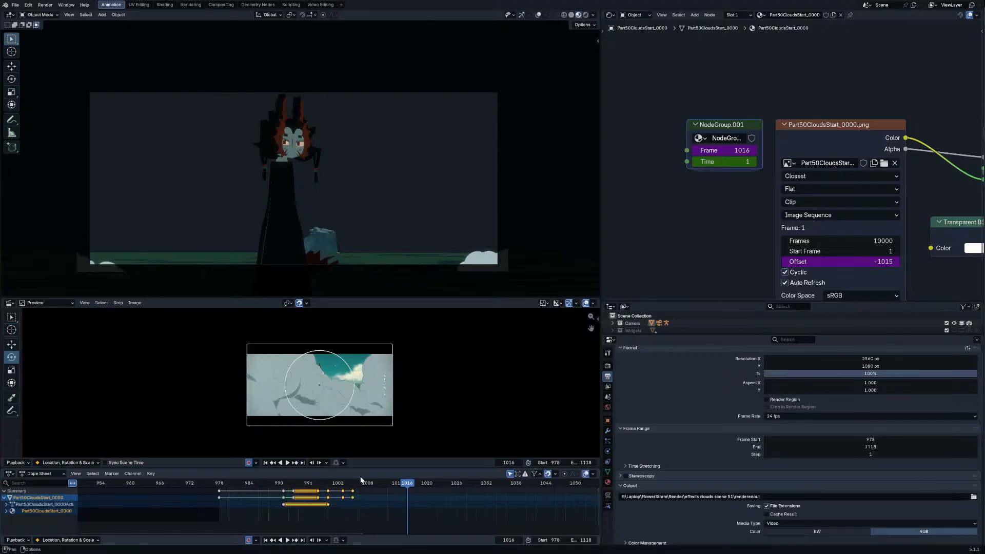
pyautogui.click(362, 483)
pyautogui.press('x')
pyautogui.click(337, 493)
pyautogui.hotkey('shift', 'Left')
pyautogui.press('space')
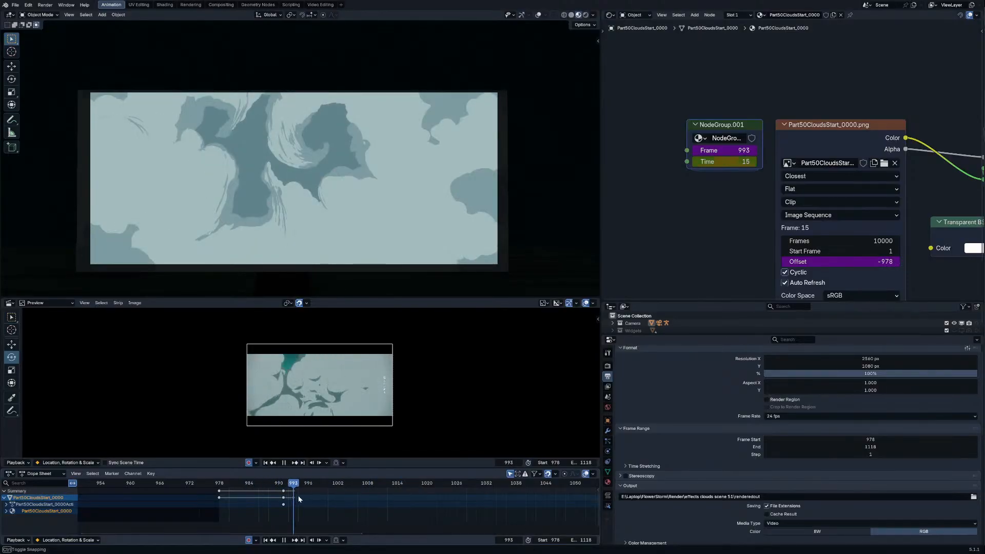
pyautogui.press('space')
# Step: Hide the Part50CloudsStart_0000 plane, show the viewport overlays and list the scene's objects in the Outliner
pyautogui.press('h')
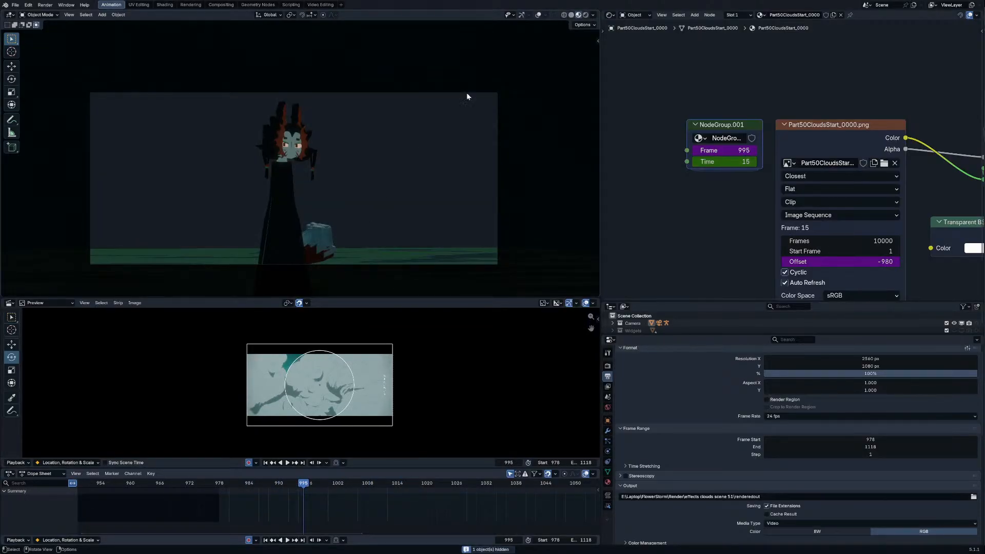
pyautogui.hotkey('shift', 'alt', 'z')
pyautogui.click(610, 15)
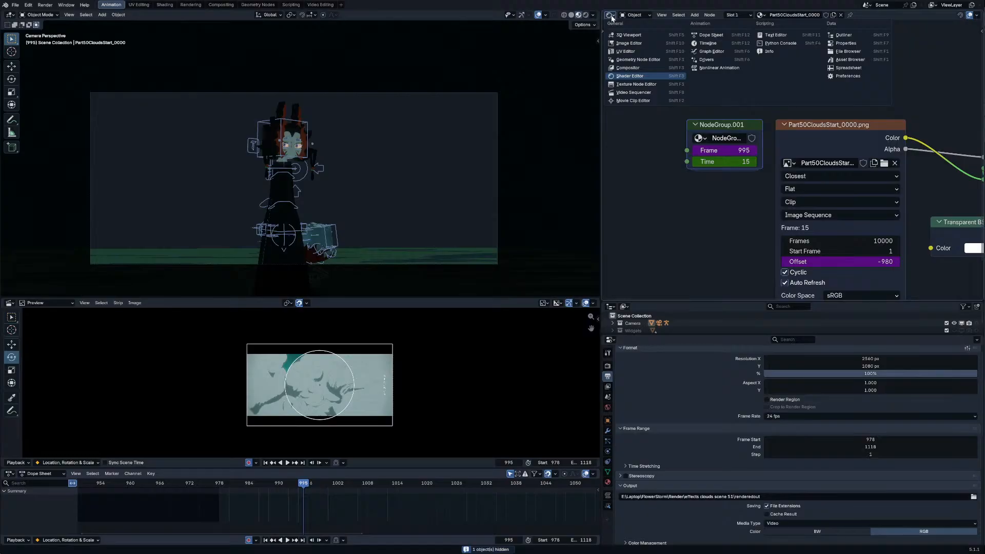
pyautogui.click(844, 35)
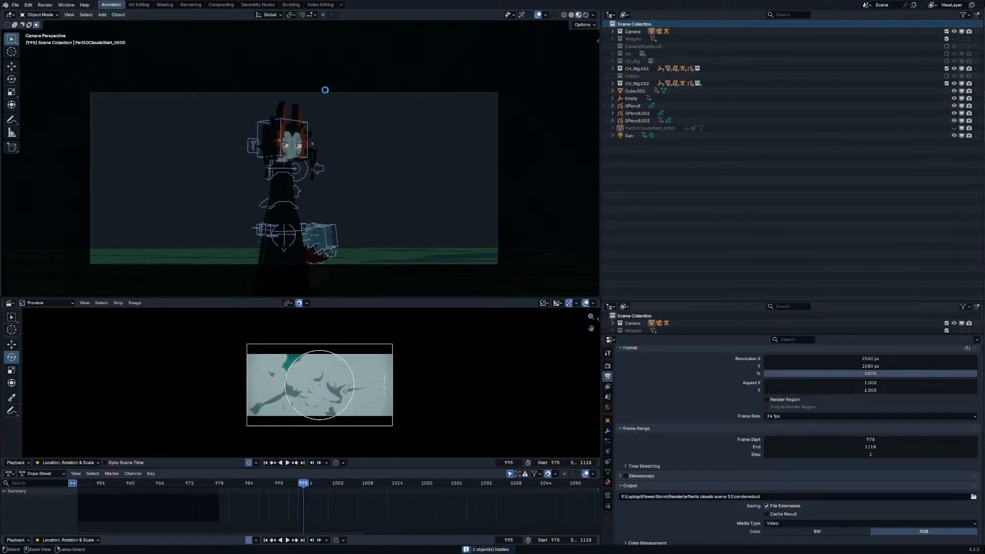
# Step: Select the character's eye mesh Eye_1.001, bring up its material in the Shader Editor and inspect the Toon.004 group
pyautogui.scroll(8, 333, 185)
pyautogui.click(299, 145)
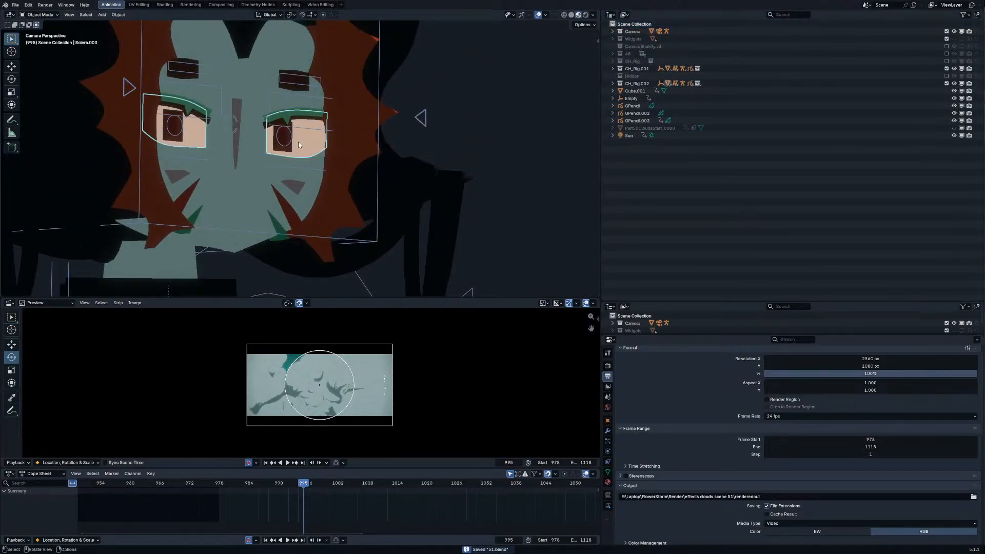
pyautogui.click(297, 151)
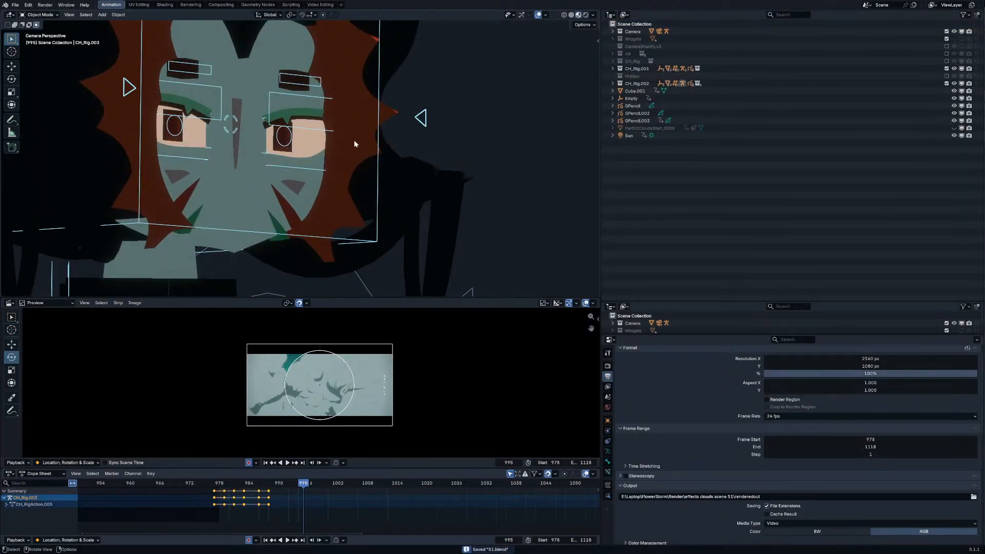
pyautogui.click(281, 144)
pyautogui.hotkey('shift', 'F3')
pyautogui.scroll(-2, 735, 130)
pyautogui.click(819, 112)
pyautogui.press('Tab')
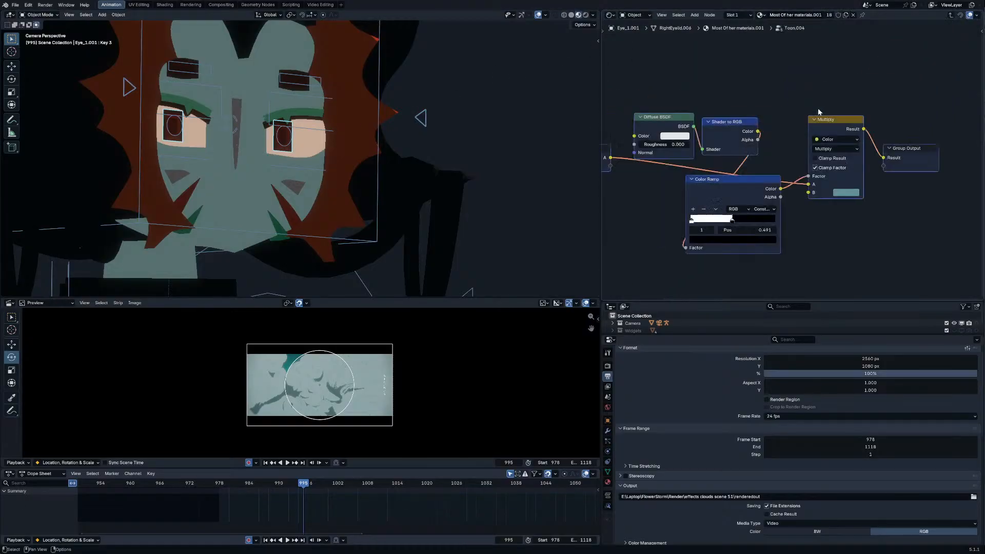
pyautogui.press('Tab')
# Step: Insert a vector Multiply node between Toon.004 and the Material Output and make a separate copy of the eye's material
pyautogui.hotkey('shift', 'a')
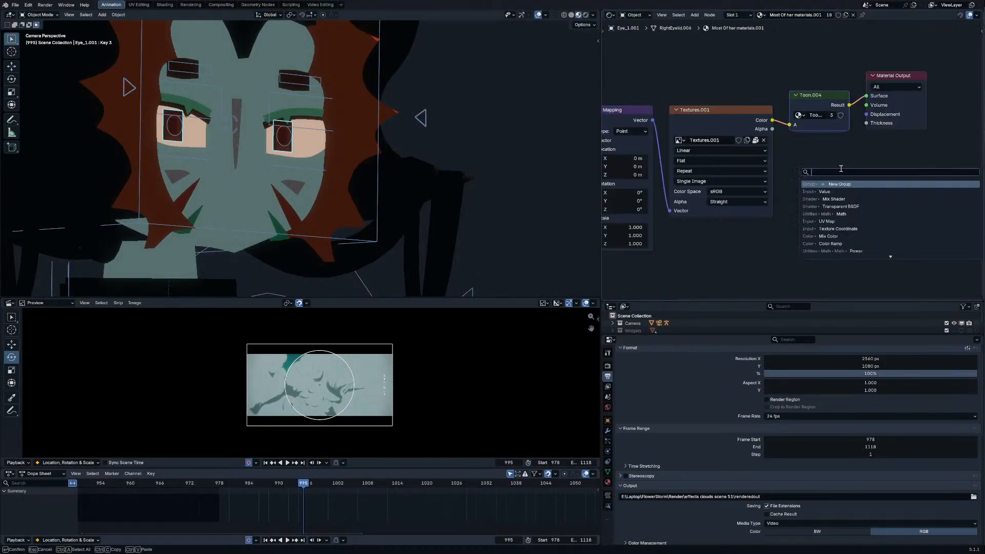
pyautogui.write('multip')
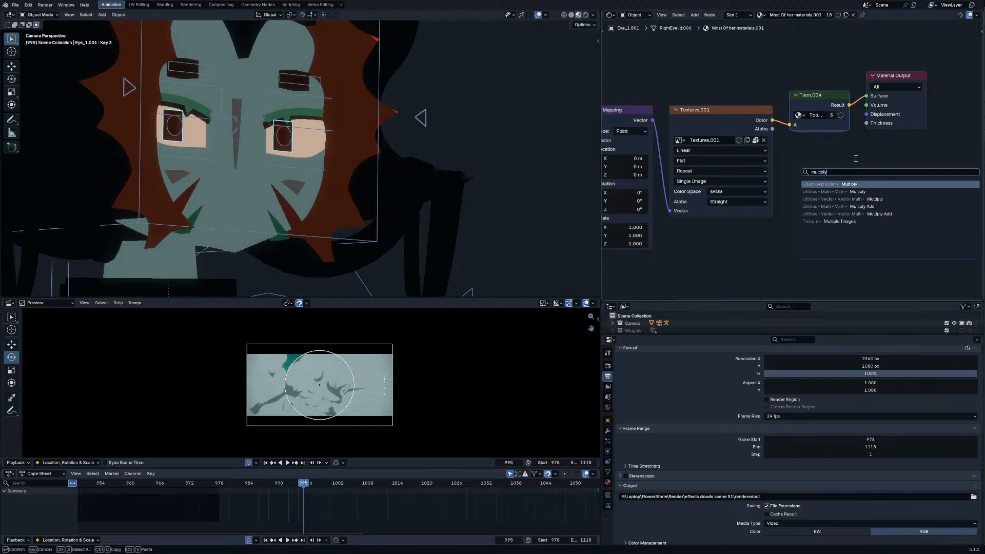
pyautogui.write('ly vecto')
pyautogui.press('Return')
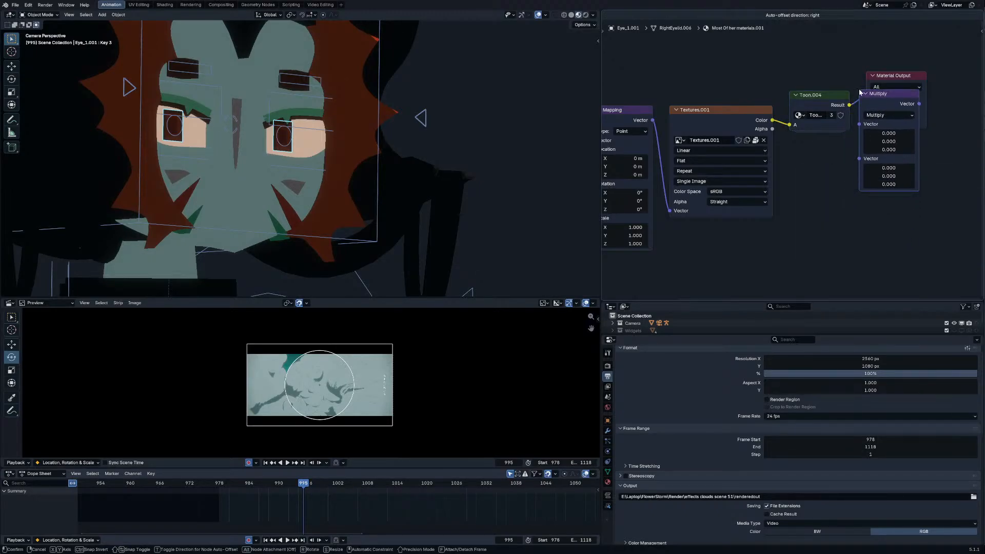
pyautogui.click(905, 144)
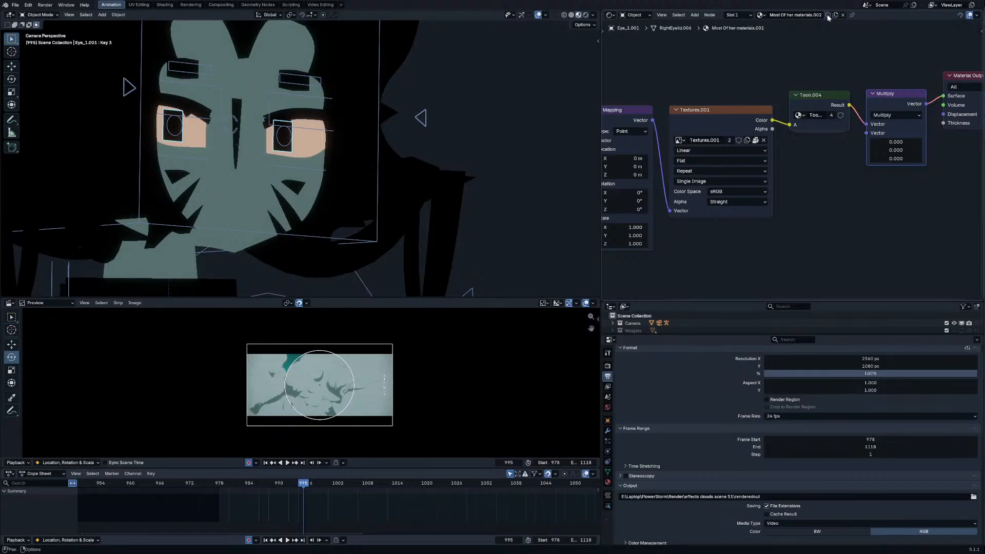
# Step: In the shared material on Plane.013, link Toon.004 straight to the output's Surface and remove the Multiply link
pyautogui.click(354, 167)
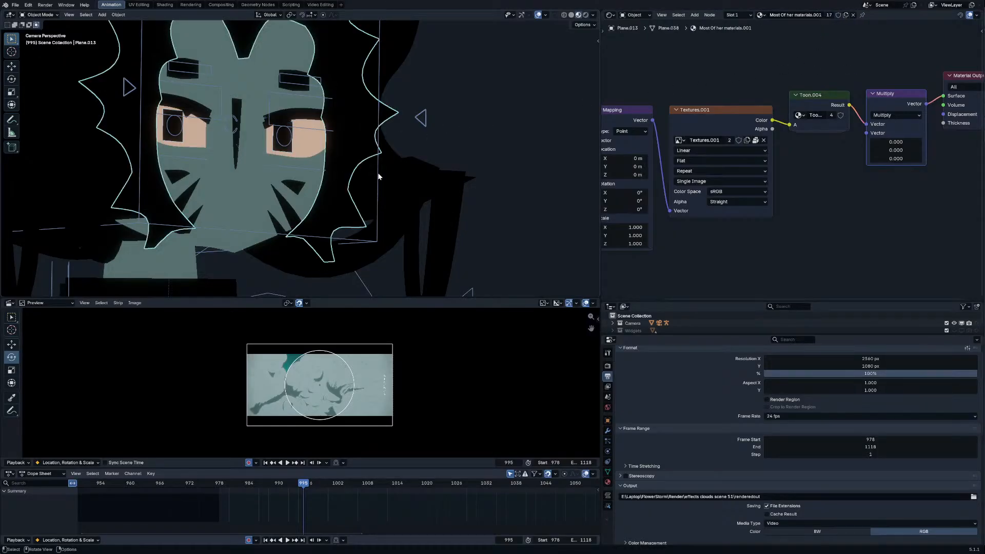
pyautogui.moveTo(896, 142); pyautogui.dragTo(876, 164)
pyautogui.press('Escape')
pyautogui.moveTo(849, 105); pyautogui.dragTo(943, 96)
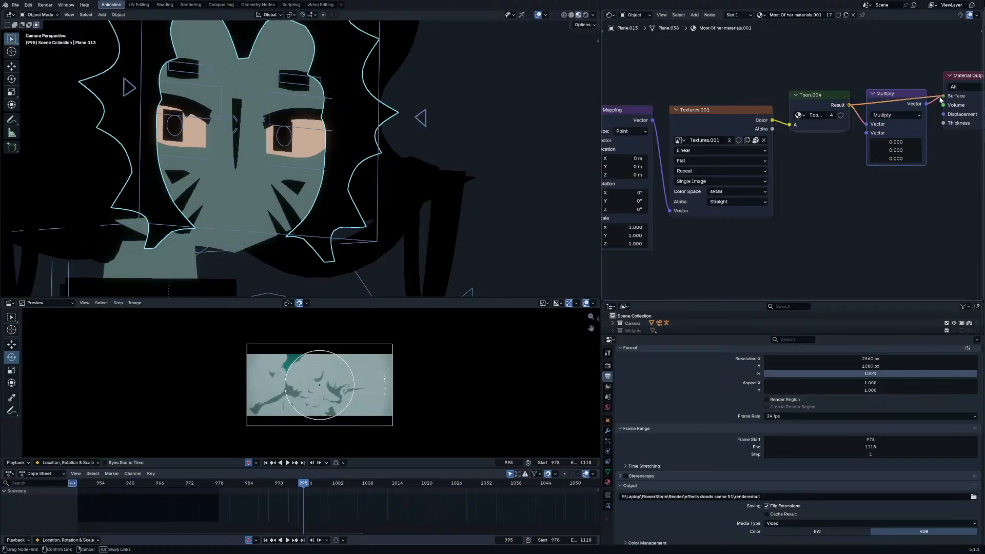
pyautogui.press('x')
# Step: Select the Eye_1.001 mesh again and rename its copied material to eyes
pyautogui.click(297, 160)
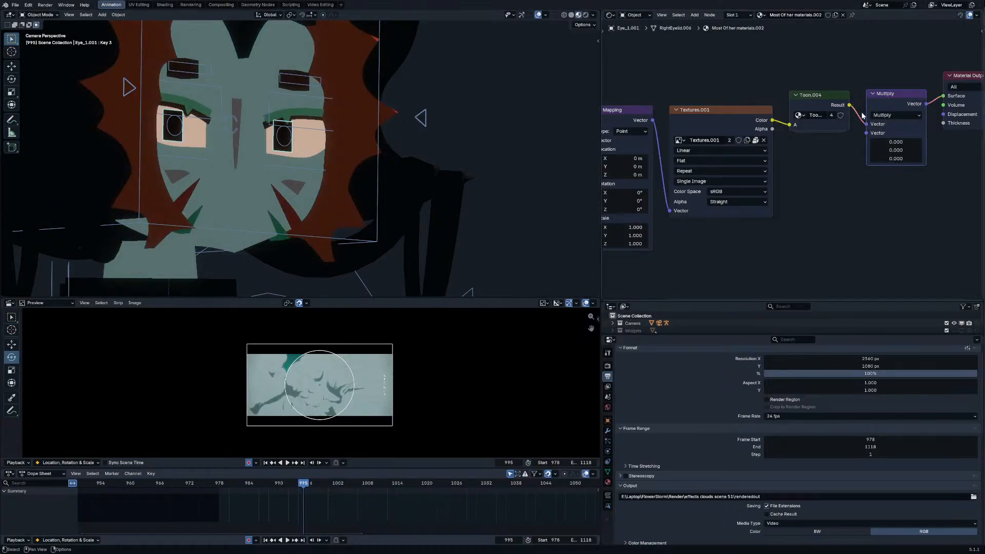
pyautogui.click(794, 16)
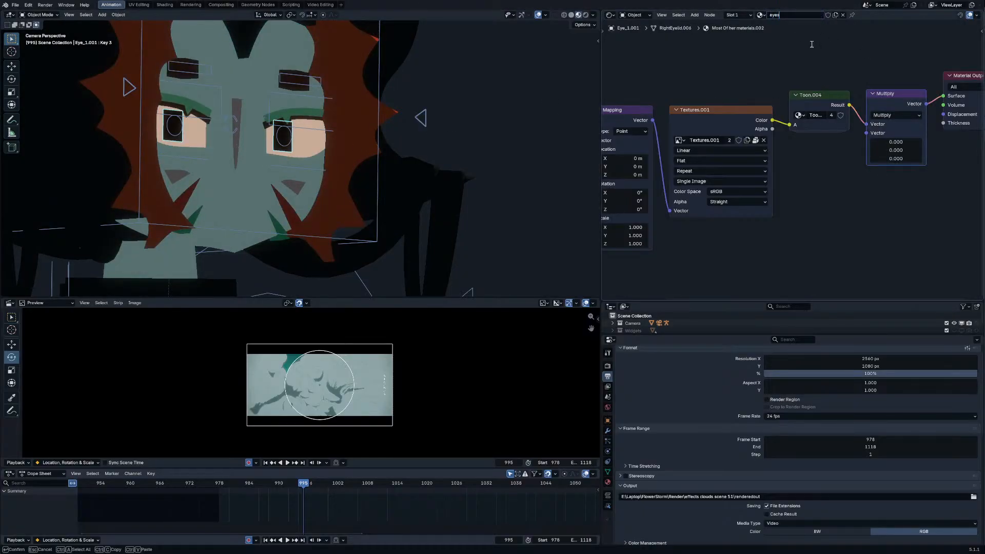
pyautogui.press('Return')
# Step: Set the eyes material's Multiply vector to 10.060, 16.480 and 28.880 to brighten the irises
pyautogui.moveTo(903, 142)
pyautogui.mouseDown()
pyautogui.moveTo(901, 159)
pyautogui.moveTo(933, 152)
pyautogui.moveTo(897, 158)
pyautogui.mouseUp()
pyautogui.write('1')
pyautogui.press('Return')
pyautogui.moveTo(896, 150)
pyautogui.mouseDown()
pyautogui.moveTo(887, 145)
pyautogui.moveTo(917, 152)
pyautogui.moveTo(883, 151)
pyautogui.moveTo(903, 150)
pyautogui.mouseUp()
pyautogui.hotkey('ctrl', 'z')
pyautogui.hotkey('ctrl', 'z')
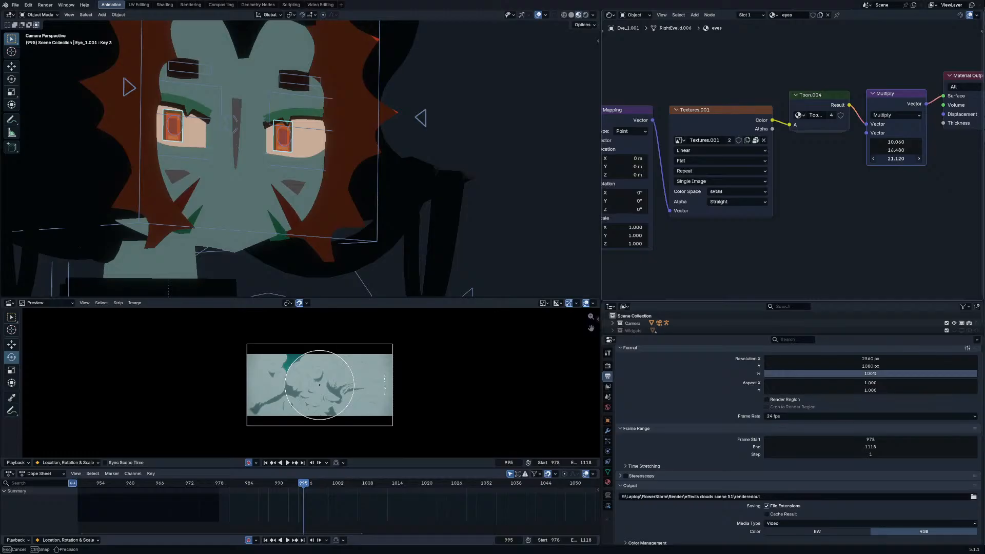
pyautogui.moveTo(896, 159); pyautogui.dragTo(896, 159)
# Step: Select the Sclera.003 mesh and adjust the Color node of Material.006 to a light peach tint
pyautogui.scroll(-6, 420, 100)
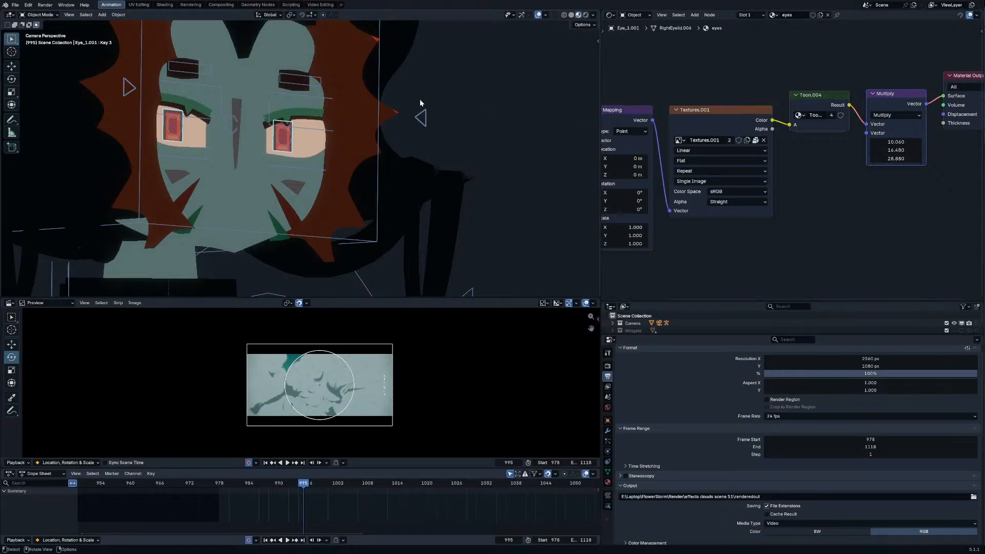
pyautogui.scroll(3, 304, 173)
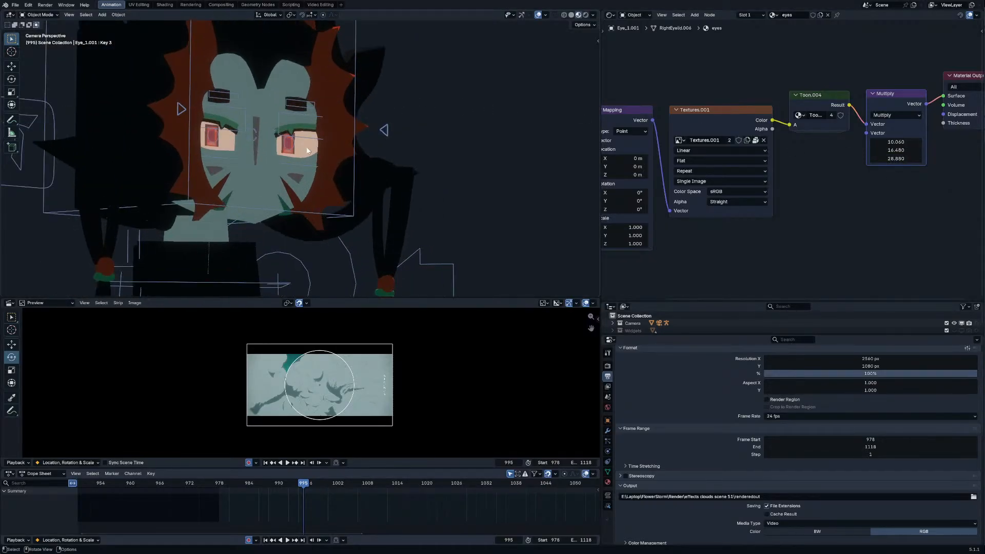
pyautogui.click(302, 141)
pyautogui.moveTo(724, 136); pyautogui.dragTo(697, 150)
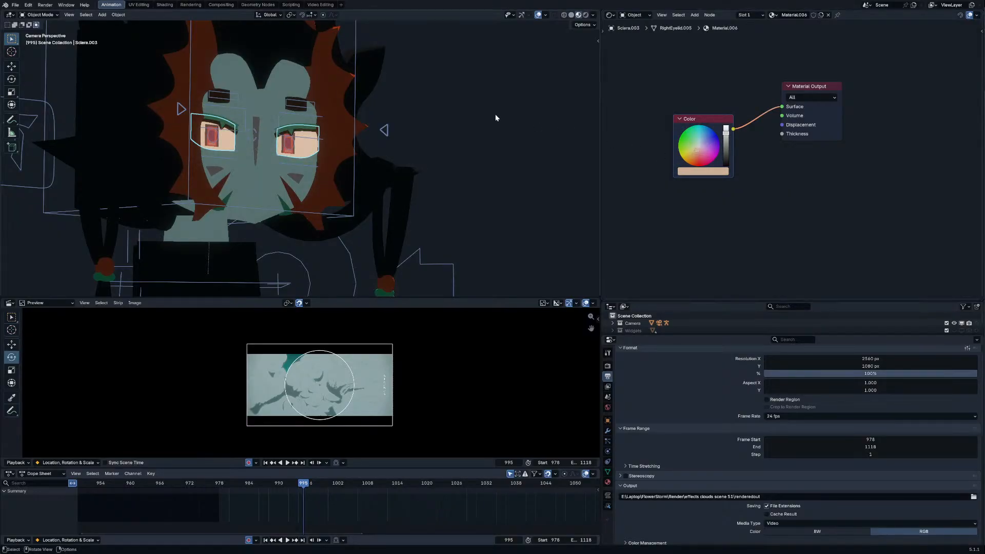
# Step: Bring up the render properties and play the shot with the clouds hidden through to frame 1026
pyautogui.scroll(-10, 431, 138)
pyautogui.click(608, 365)
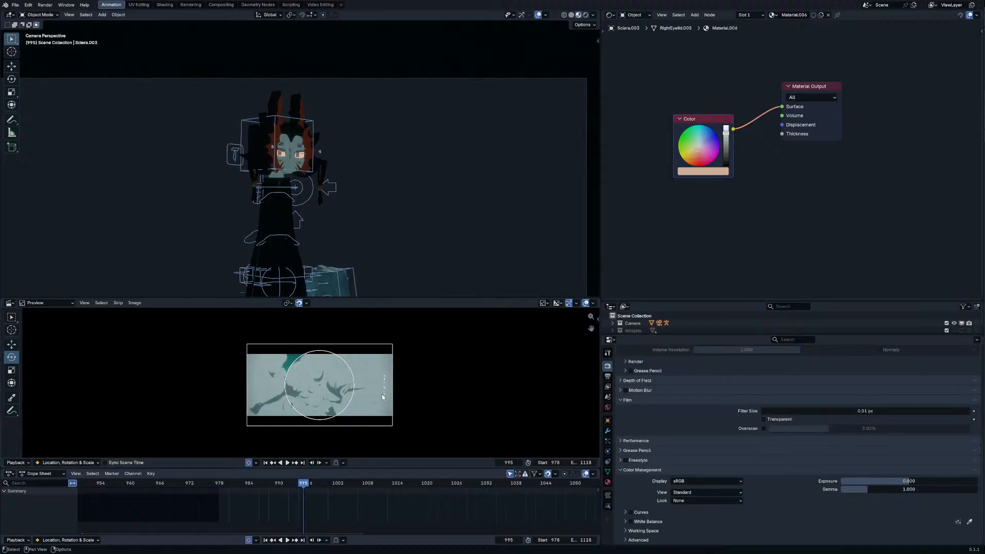
pyautogui.moveTo(289, 485); pyautogui.dragTo(173, 491)
pyautogui.press('space')
pyautogui.press('space')
pyautogui.press('space')
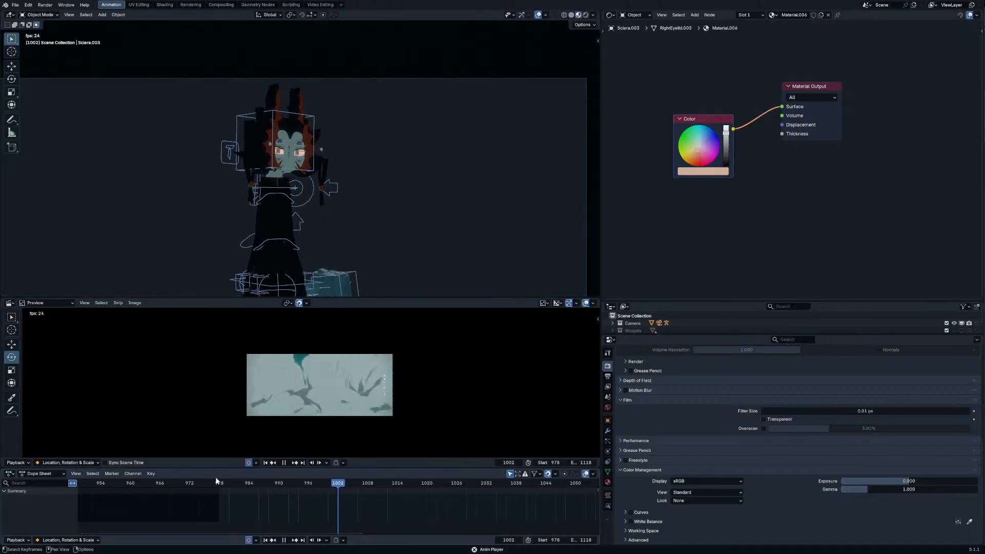
pyautogui.scroll(-4, 355, 231)
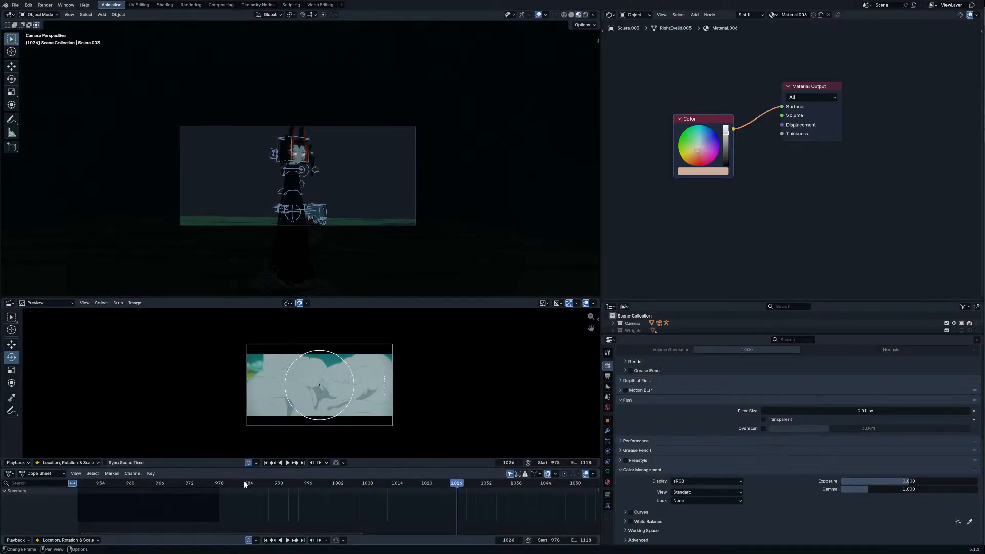
# Step: Go to frame 996 and replace the material node editor with the Outliner
pyautogui.moveTo(288, 484)
pyautogui.mouseDown()
pyautogui.moveTo(271, 483)
pyautogui.moveTo(303, 483)
pyautogui.mouseUp()
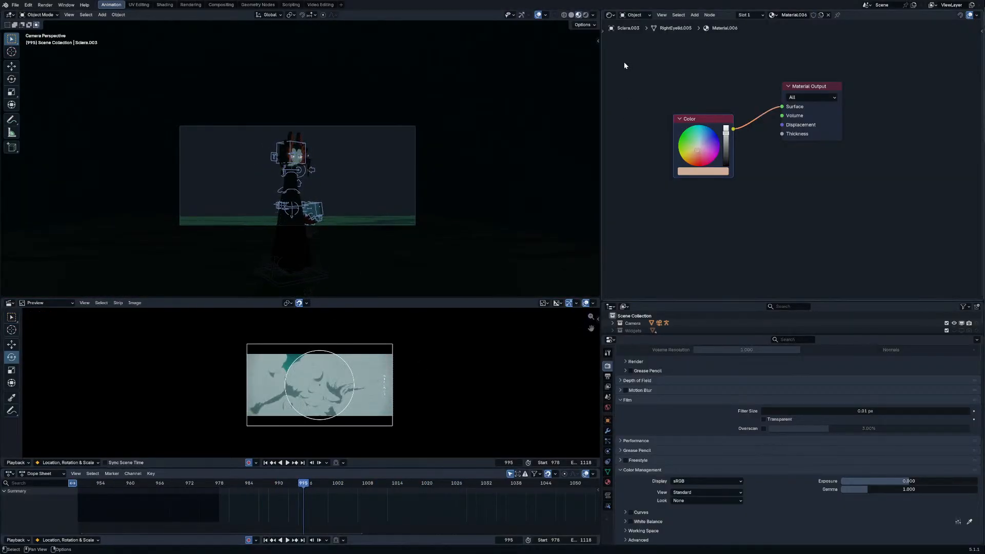
pyautogui.click(611, 17)
pyautogui.press('i')
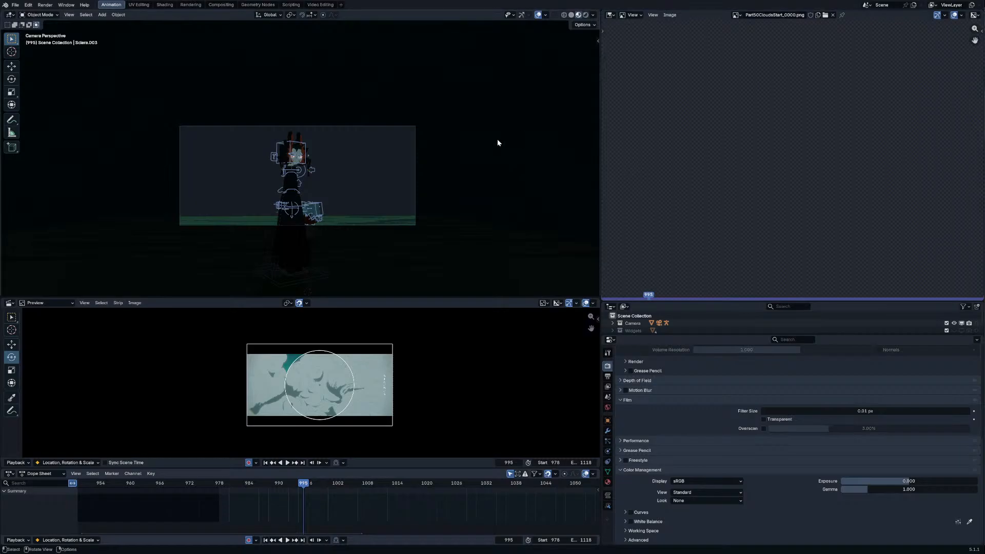
pyautogui.press('Right')
pyautogui.click(610, 15)
pyautogui.press('o')
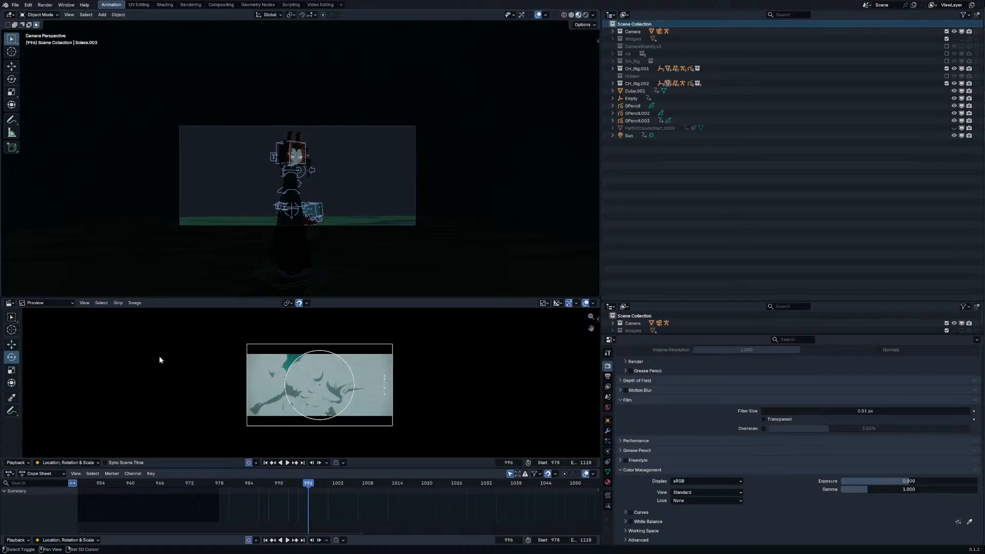
pyautogui.moveTo(322, 212); pyautogui.dragTo(300, 207, button='middle')
pyautogui.click(357, 251)
pyautogui.scroll(3, 330, 236)
pyautogui.hotkey('ctrl', 'Tab')
pyautogui.click(303, 249)
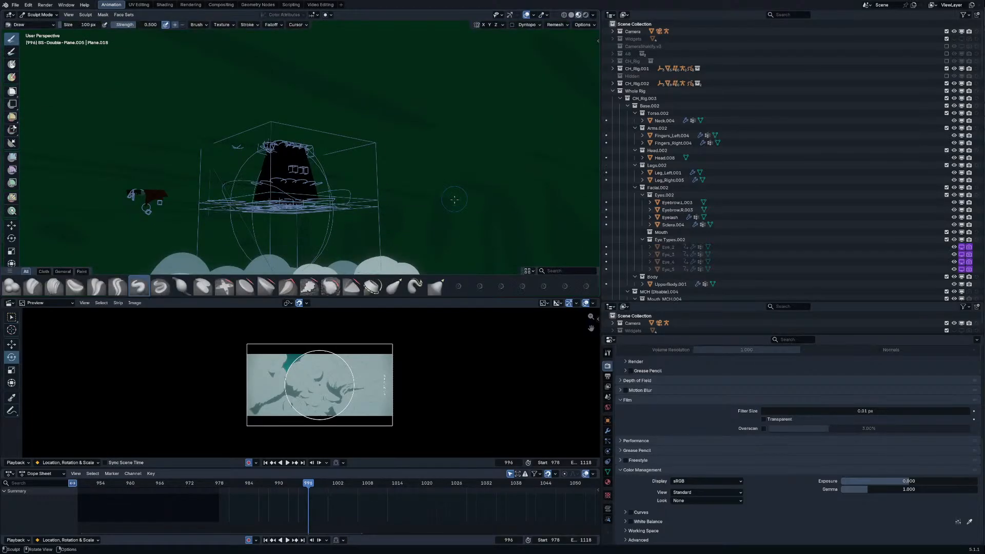
pyautogui.click(41, 15)
pyautogui.click(45, 22)
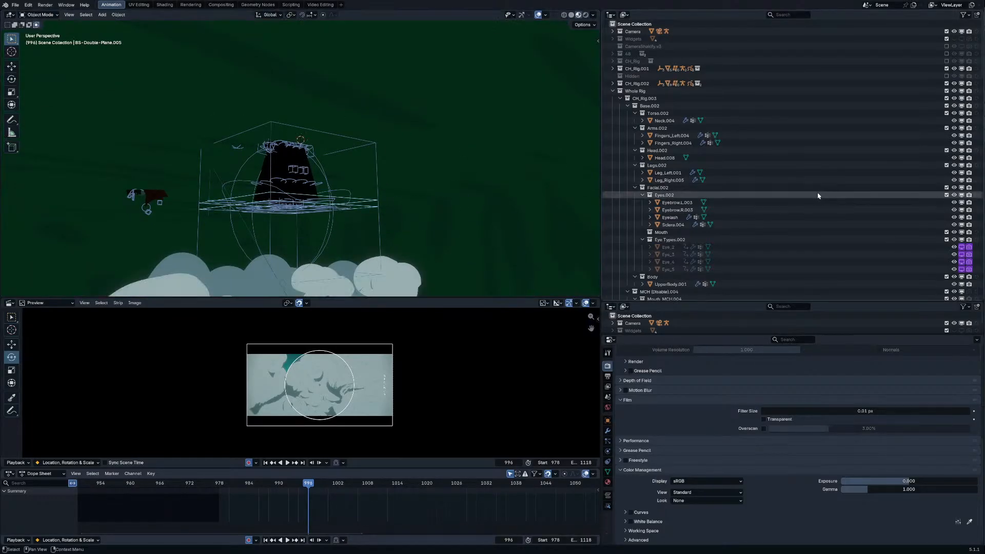
# Step: Collapse the subcollections of Whole Rig and select its loose meshes from Cube through Plane.248
pyautogui.scroll(-8, 818, 195)
pyautogui.scroll(6, 641, 190)
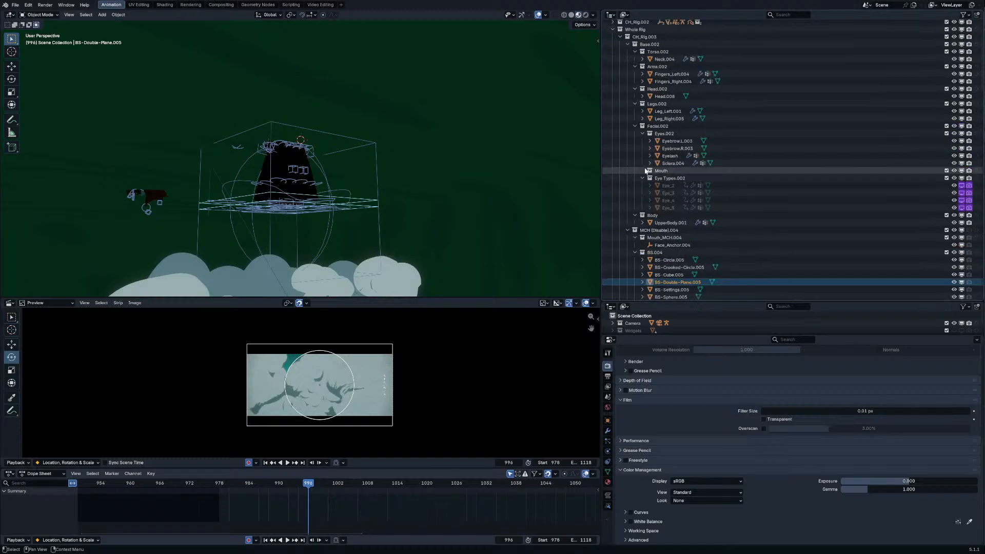
pyautogui.click(627, 106)
pyautogui.click(628, 112)
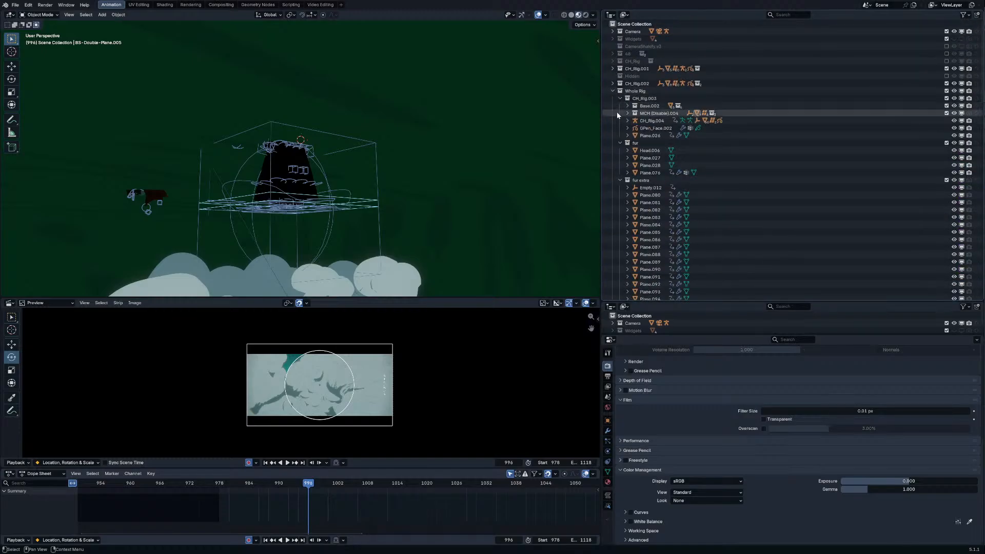
pyautogui.click(620, 98)
pyautogui.click(632, 129)
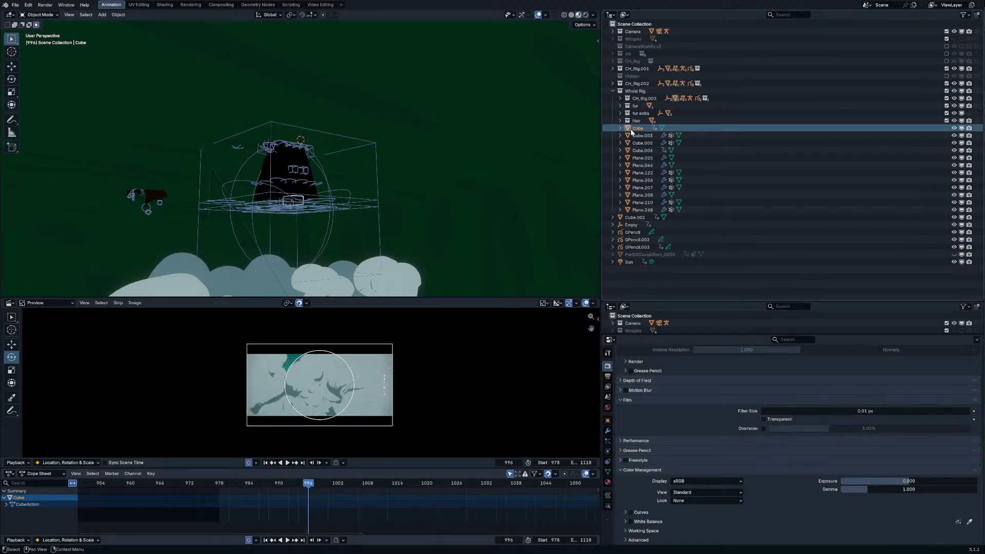
pyautogui.keyDown('shift'); pyautogui.click(643, 210); pyautogui.keyUp('shift')
# Step: Select the white fur piece Plane.110 on the animal head and show its Material.009 nodes in the Shader Editor
pyautogui.moveTo(385, 164); pyautogui.dragTo(353, 199, button='middle')
pyautogui.moveTo(296, 195)
pyautogui.mouseDown(button='middle')
pyautogui.moveTo(236, 184)
pyautogui.moveTo(308, 205)
pyautogui.mouseUp(button='middle')
pyautogui.scroll(3, 259, 143)
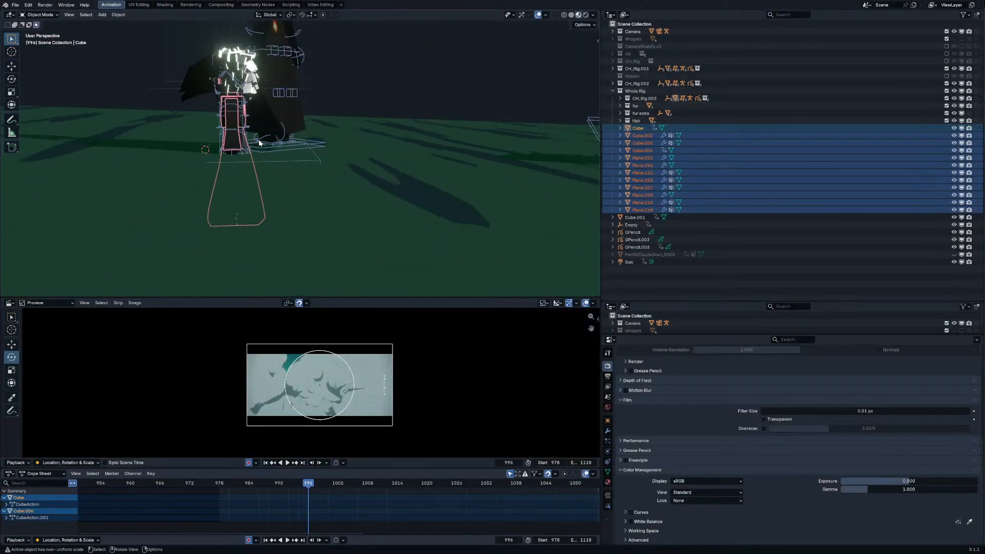
pyautogui.keyDown('shift'); pyautogui.moveTo(260, 144); pyautogui.dragTo(285, 203, button='middle'); pyautogui.keyUp('shift')
pyautogui.scroll(5, 284, 204)
pyautogui.click(251, 165)
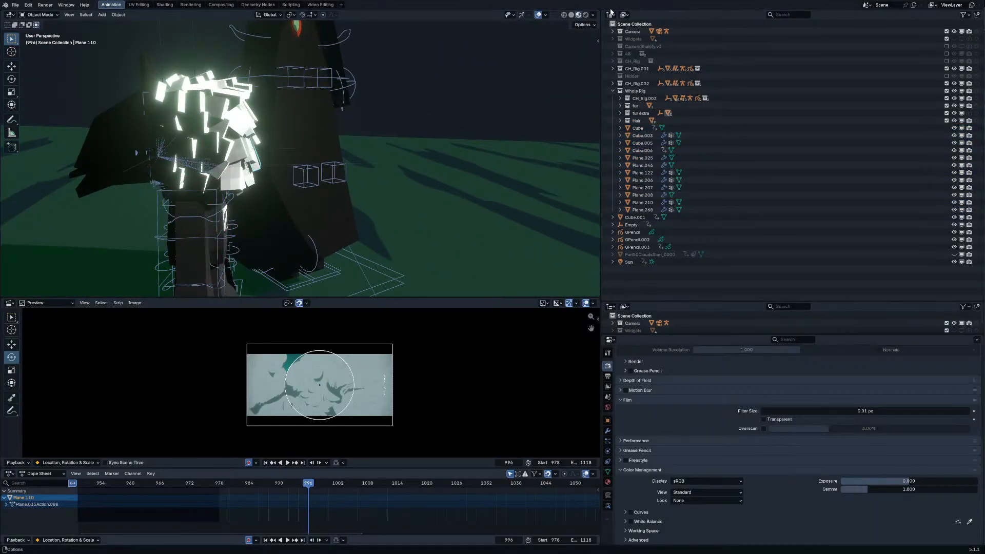
pyautogui.hotkey('shift', 'F3')
pyautogui.press('Home')
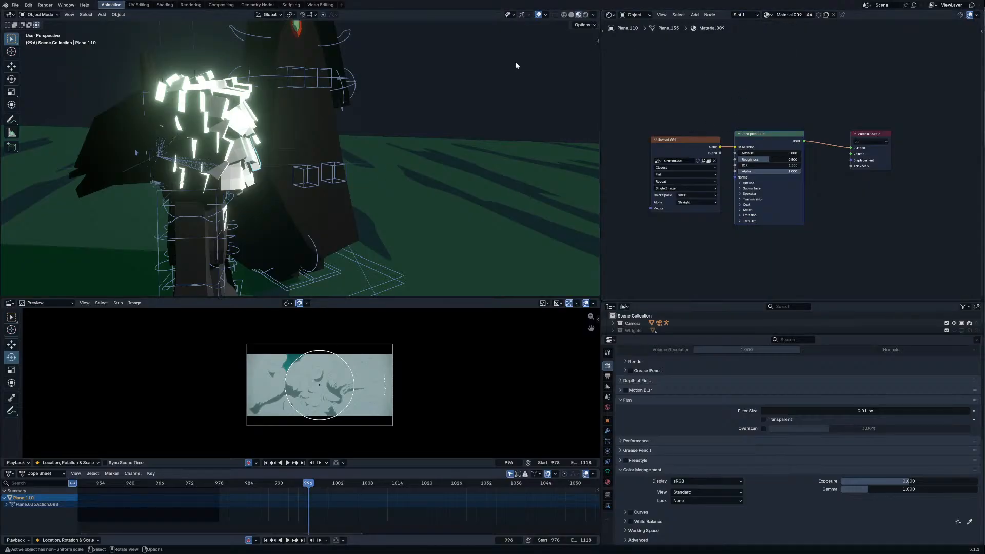
# Step: Copy the Toon group node from Dress.002's material into the fur's Material.009, replacing the Principled BSDF between texture and output
pyautogui.click(291, 170)
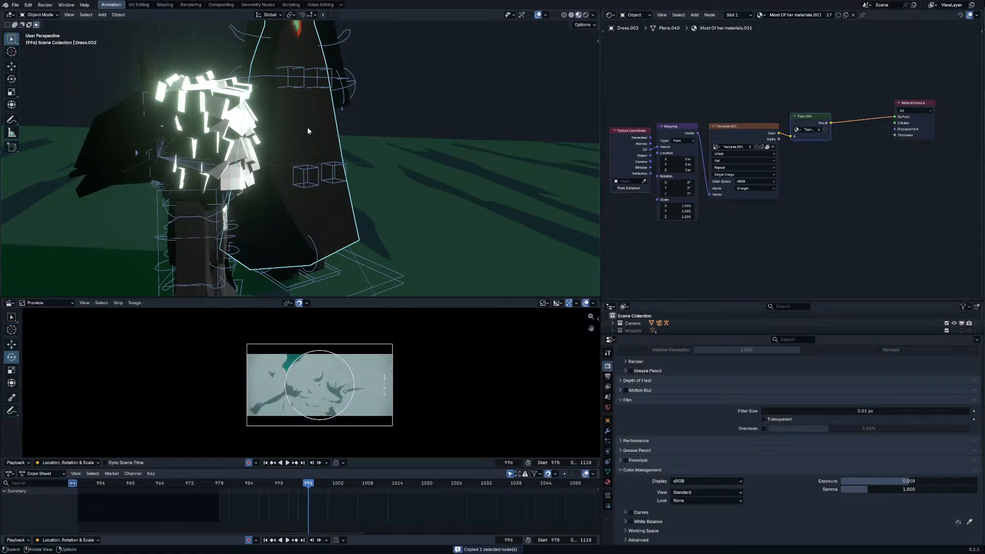
pyautogui.moveTo(307, 130); pyautogui.dragTo(352, 108, button='middle')
pyautogui.click(188, 121)
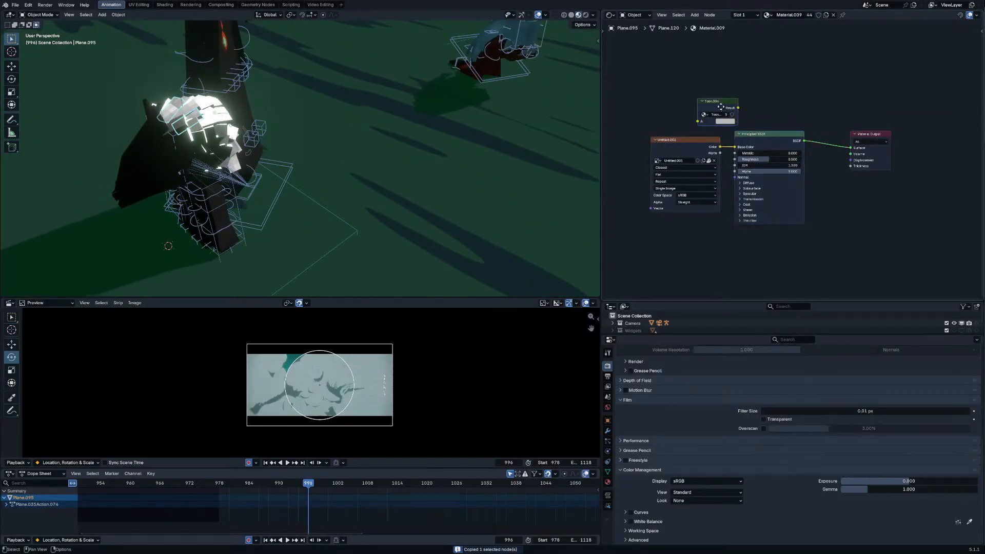
pyautogui.moveTo(720, 106); pyautogui.dragTo(755, 138)
pyautogui.moveTo(895, 147); pyautogui.dragTo(833, 139)
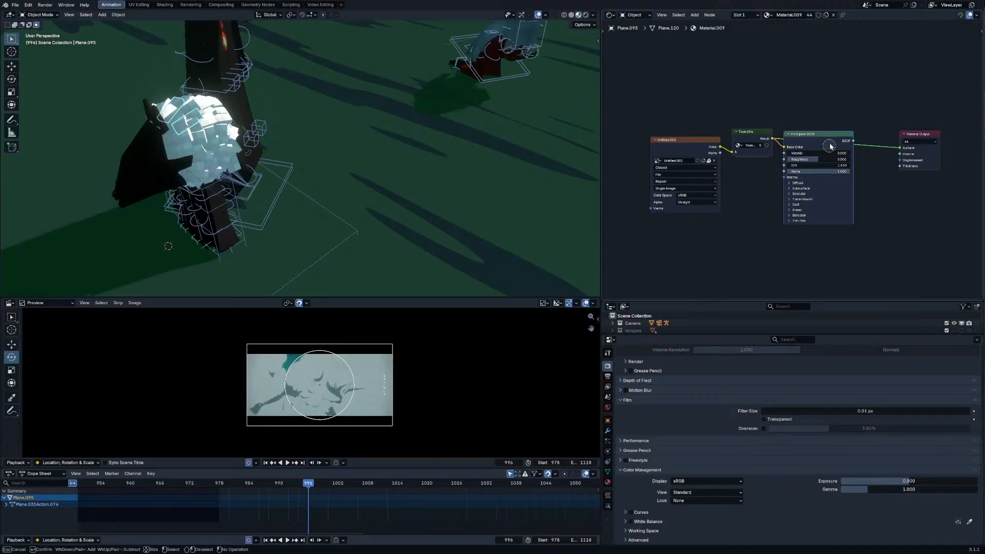
# Step: Paste the Toon group node into Plane.097's material after the image texture, link it to the Surface output and remove the Principled BSDF
pyautogui.moveTo(405, 143); pyautogui.dragTo(195, 125, button='middle')
pyautogui.click(202, 149)
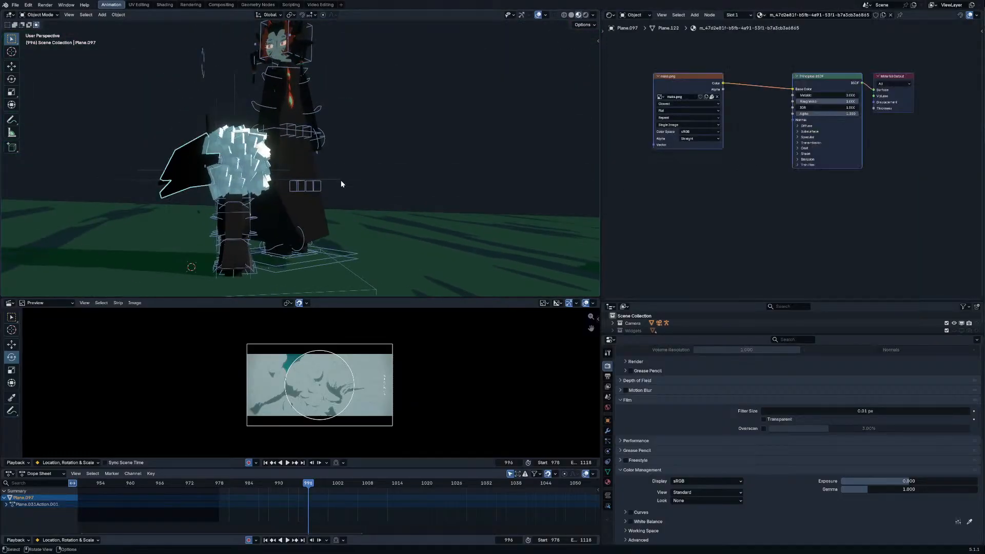
pyautogui.hotkey('ctrl', 'v')
pyautogui.moveTo(769, 83); pyautogui.dragTo(760, 84)
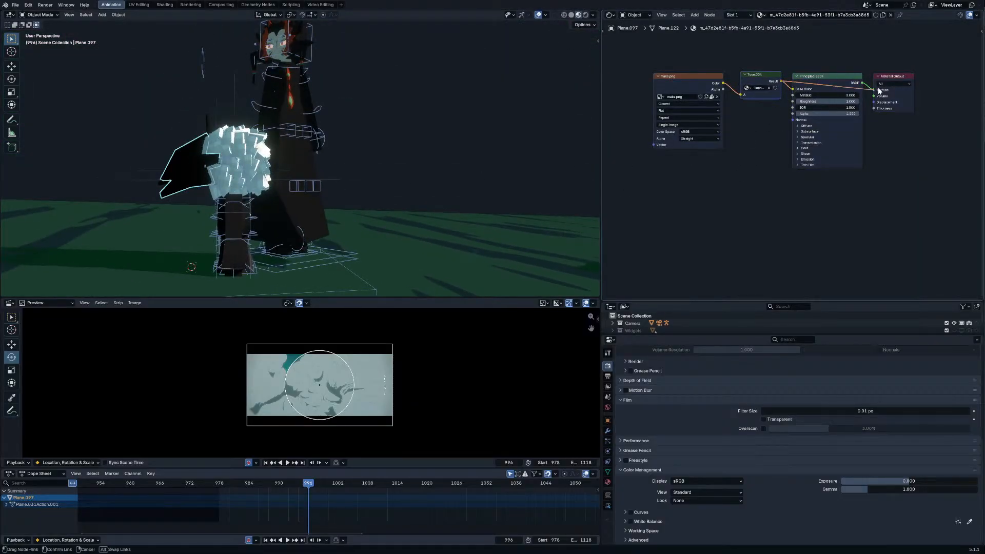
pyautogui.hotkey('ctrl', 'x')
# Step: Replace the Principled BSDF with the Toon group node in the material of the eared head mesh Plane.027
pyautogui.moveTo(359, 169); pyautogui.dragTo(291, 168, button='middle')
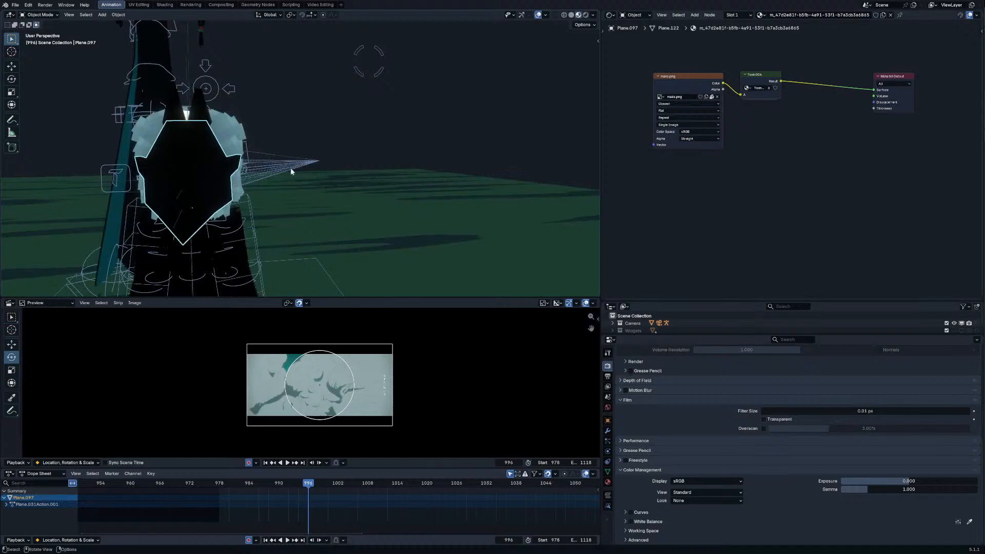
pyautogui.click(199, 107)
pyautogui.hotkey('ctrl', 'v')
pyautogui.moveTo(770, 77); pyautogui.dragTo(763, 82)
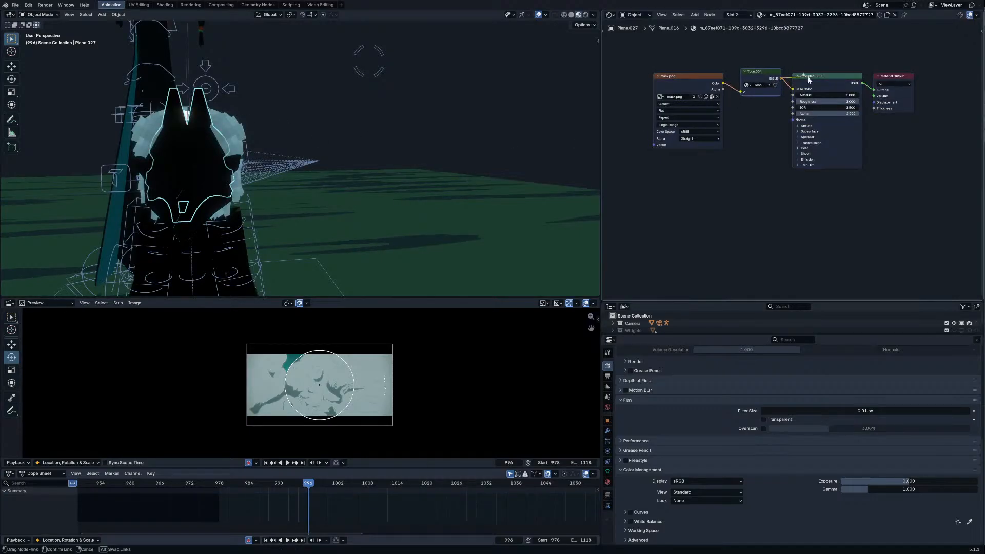
pyautogui.hotkey('ctrl', 'x')
pyautogui.click(203, 218)
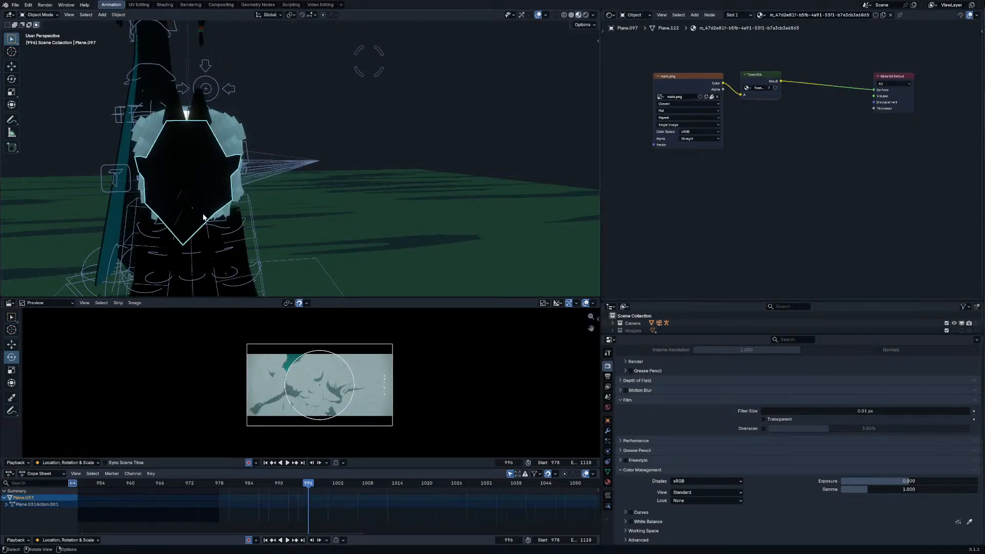
pyautogui.click(204, 218)
pyautogui.press('KP_Decimal')
pyautogui.press('g')
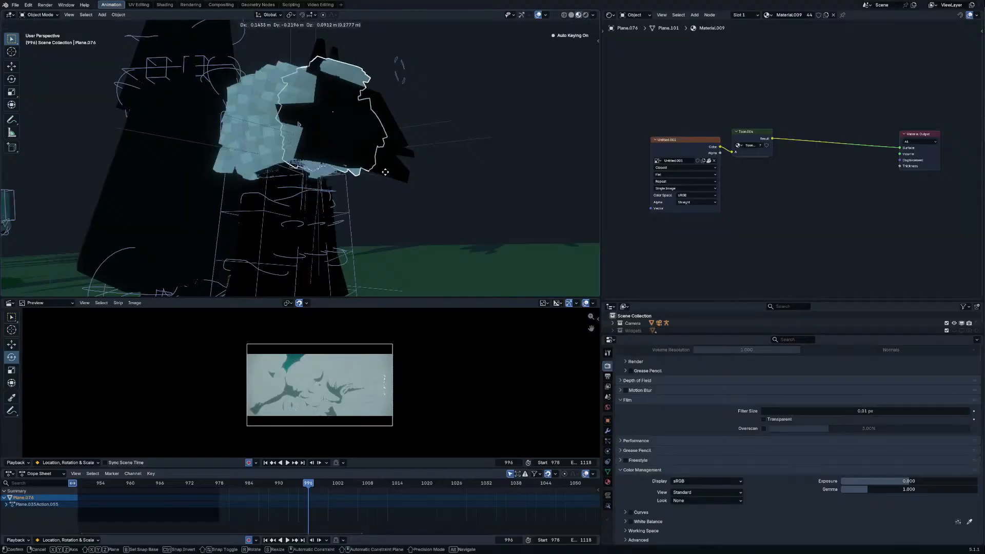
pyautogui.rightClick(434, 174)
pyautogui.moveTo(290, 175)
pyautogui.mouseDown(button='middle')
pyautogui.moveTo(312, 167)
pyautogui.moveTo(373, 186)
pyautogui.mouseUp(button='middle')
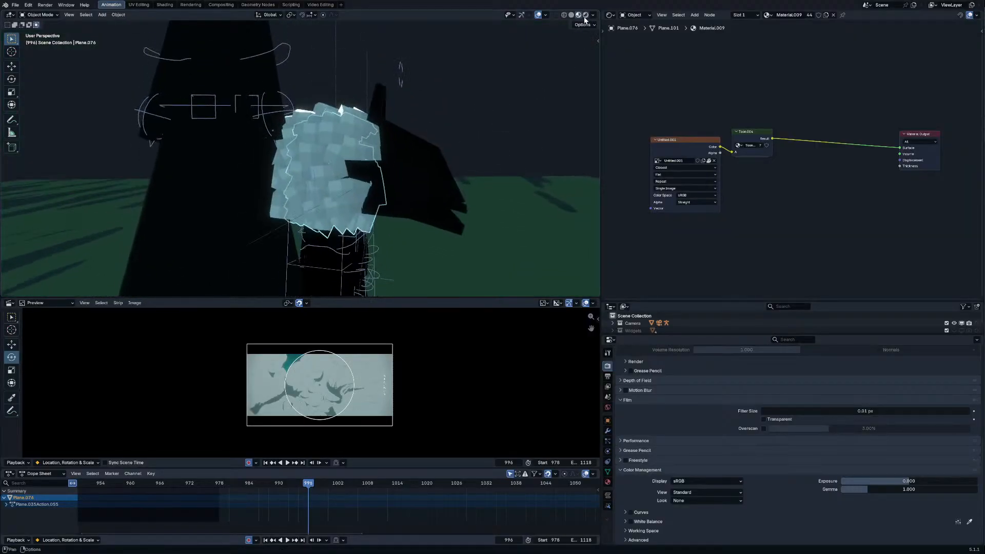
# Step: Switch the viewport to solid shading, examine the head and fur, and compare them with the reference at frame 1013
pyautogui.click(564, 15)
pyautogui.click(593, 15)
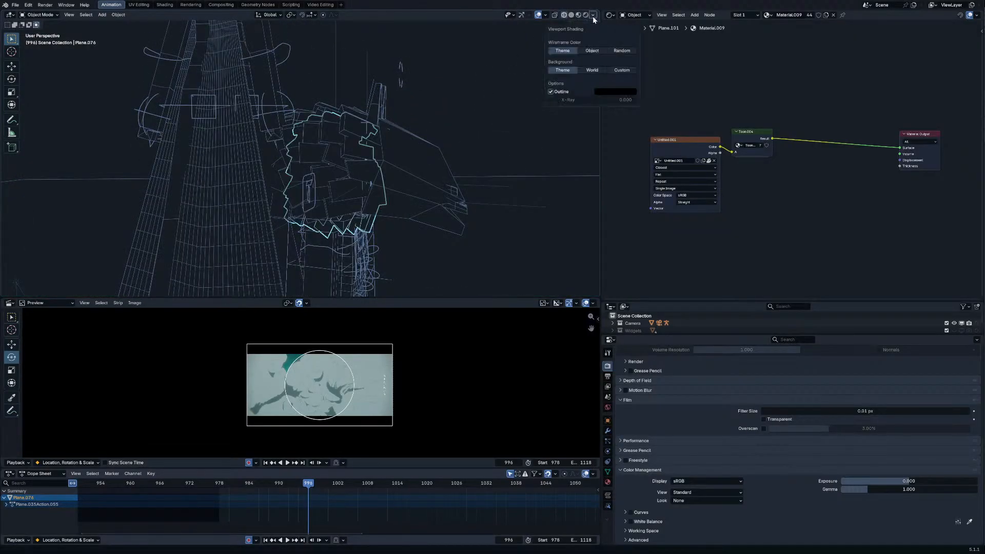
pyautogui.click(571, 15)
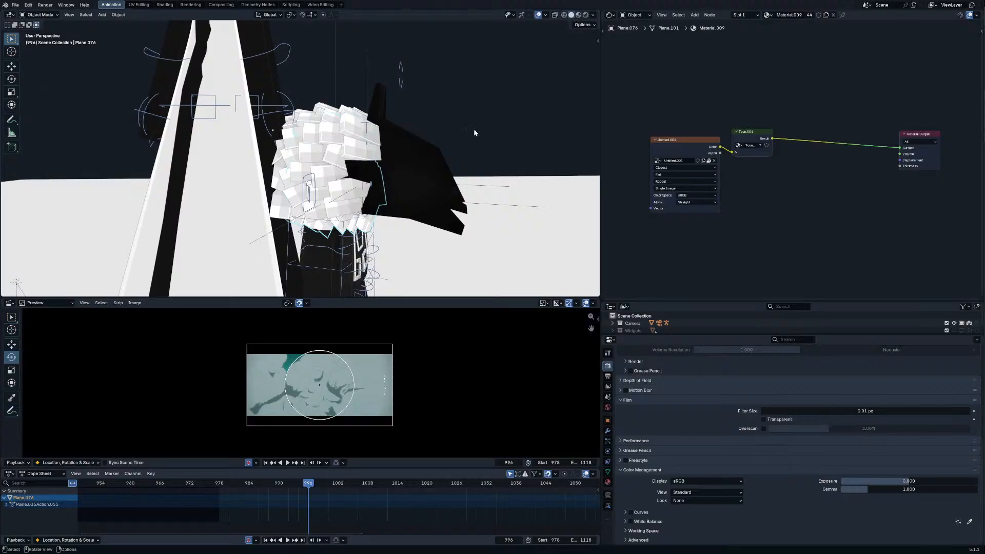
pyautogui.moveTo(474, 132); pyautogui.dragTo(353, 133, button='middle')
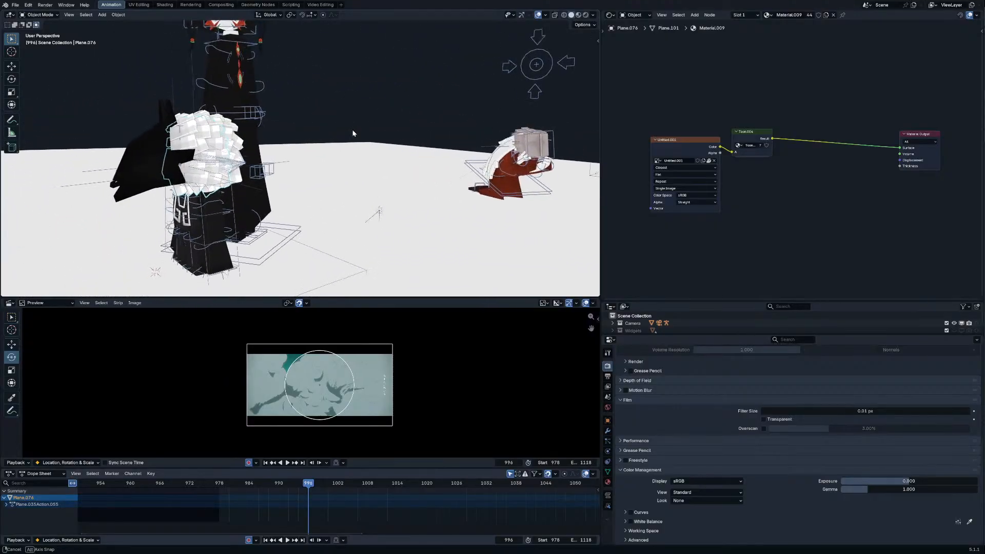
pyautogui.scroll(10, 451, 150)
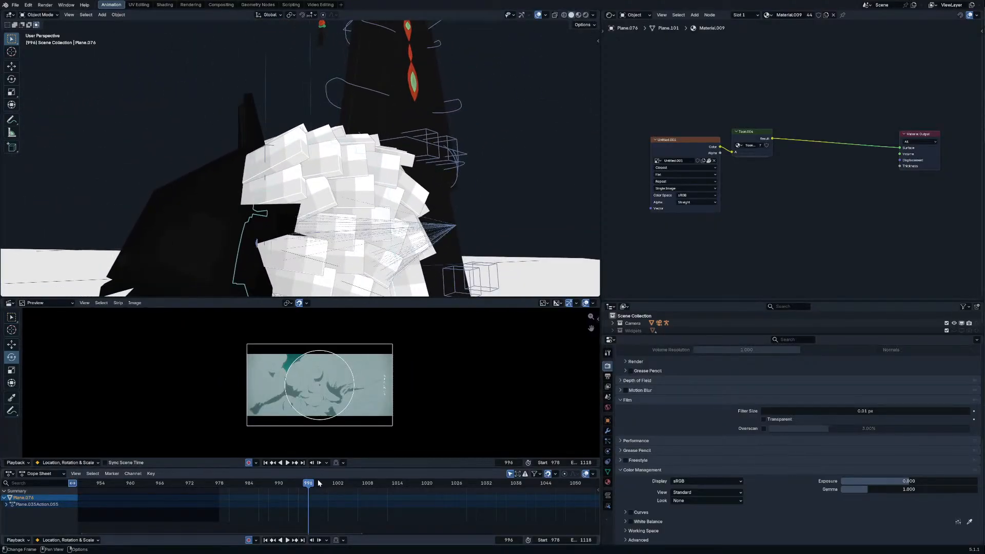
pyautogui.moveTo(318, 482); pyautogui.dragTo(364, 490)
pyautogui.scroll(4, 311, 382)
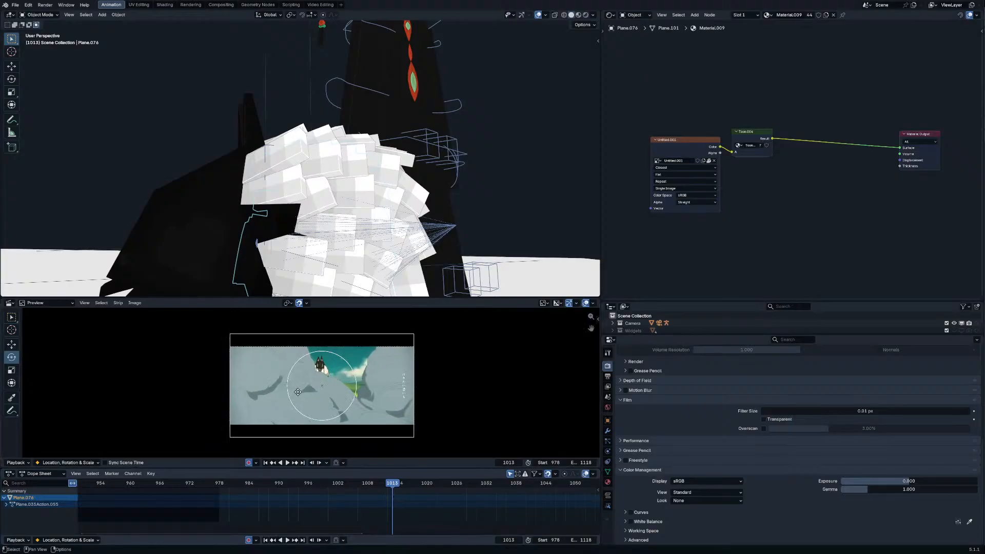
# Step: Select the black Plane.097 mesh covering the animal's face, check its modifiers and delete it
pyautogui.moveTo(382, 230); pyautogui.dragTo(286, 211, button='middle')
pyautogui.click(238, 185)
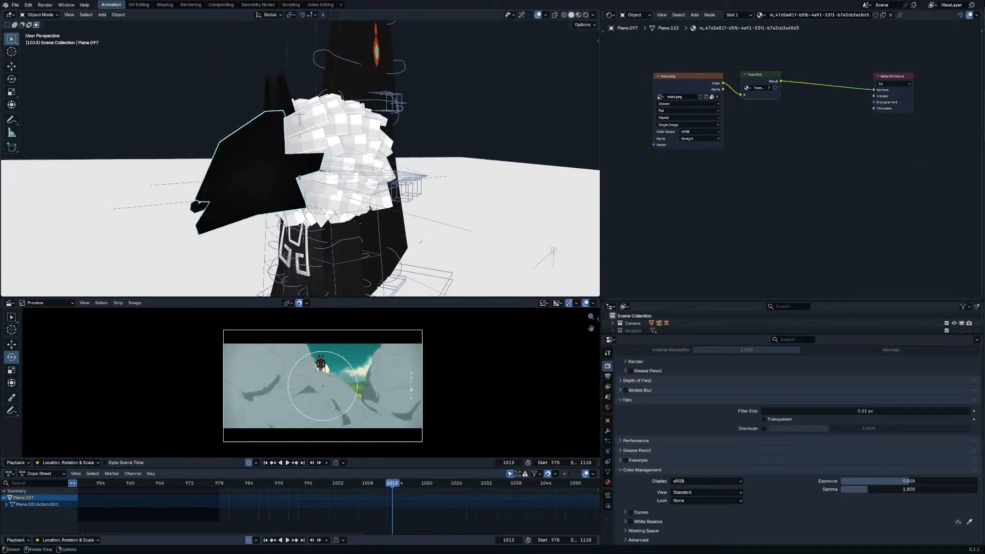
pyautogui.click(608, 431)
pyautogui.scroll(2, 649, 425)
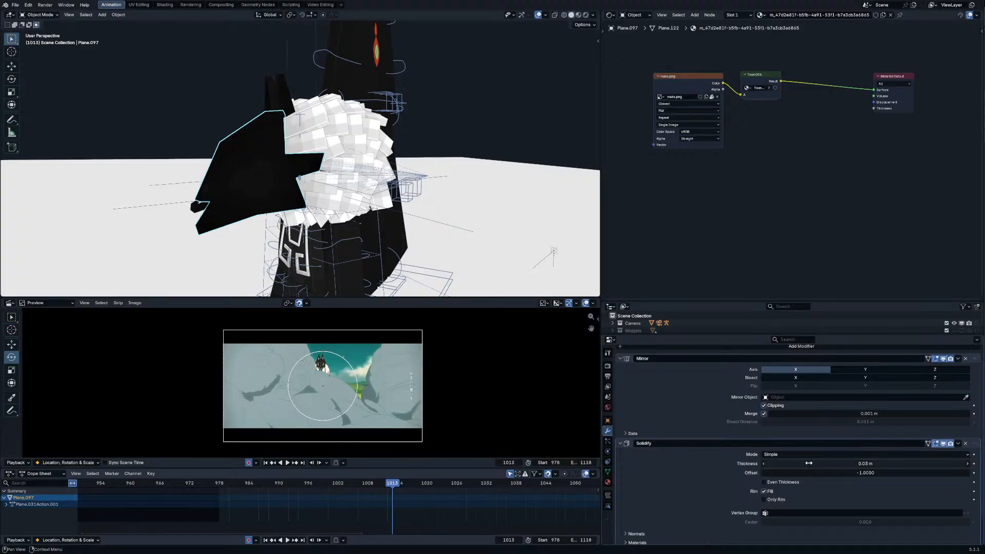
pyautogui.press('x')
pyautogui.click(411, 235)
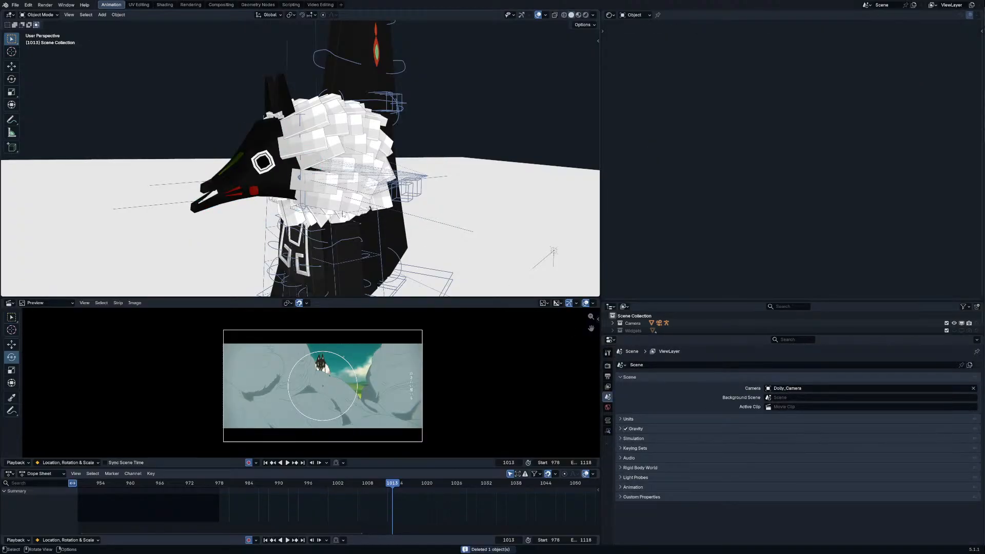
# Step: Return the viewport to material preview, select the robe mesh Plane.206 and replace the node editor with the Outliner
pyautogui.moveTo(343, 214); pyautogui.dragTo(491, 148, button='middle')
pyautogui.click(236, 179)
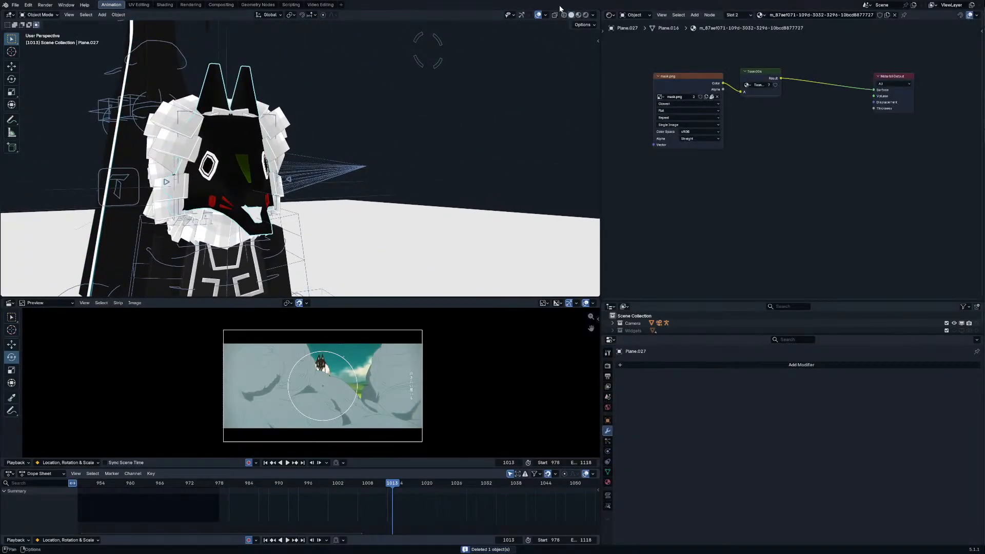
pyautogui.click(578, 15)
pyautogui.moveTo(451, 124); pyautogui.dragTo(326, 181, button='middle')
pyautogui.click(259, 216)
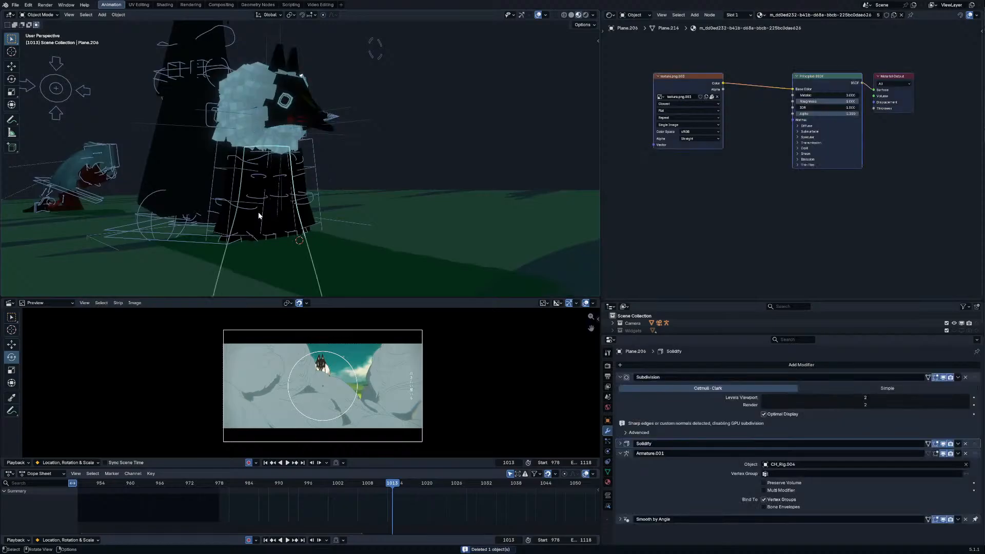
pyautogui.click(610, 15)
pyautogui.click(844, 35)
# Step: Move the CH_Root bone of CH_Rig.003 along Z to take the tall character out of view, finishing in Object Mode
pyautogui.scroll(-4, 267, 103)
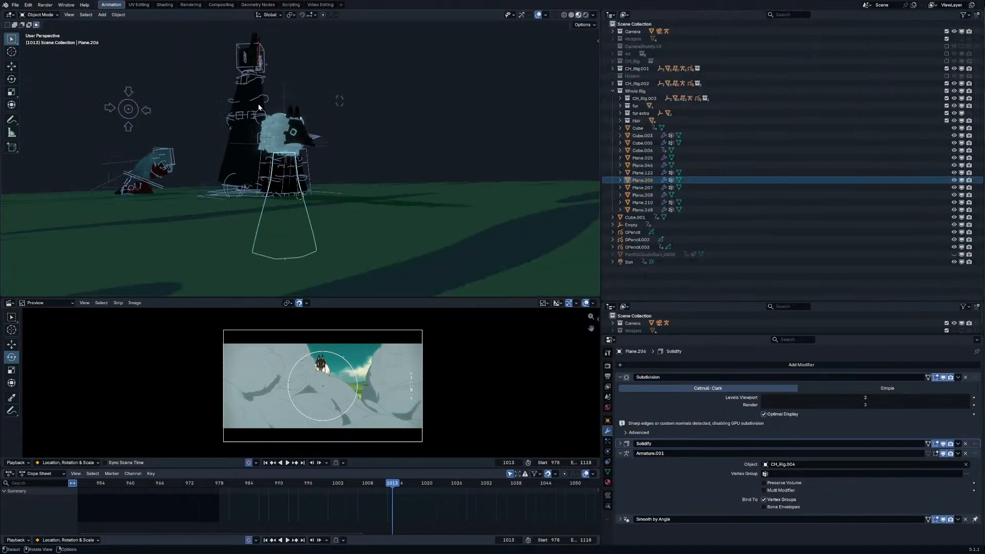
pyautogui.click(268, 97)
pyautogui.click(267, 99)
pyautogui.hotkey('ctrl', 'Tab')
pyautogui.click(264, 197)
pyautogui.press('g')
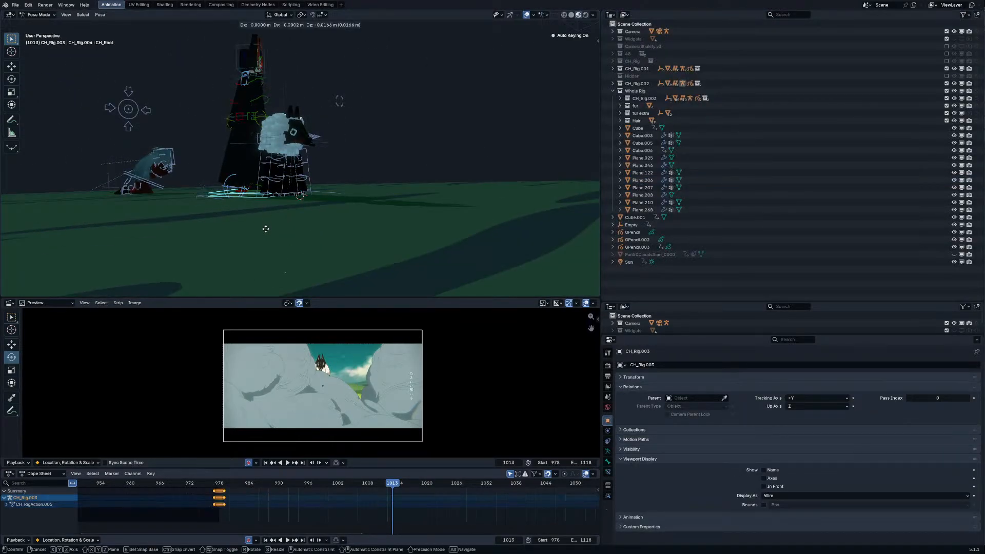
pyautogui.press('z')
pyautogui.click(266, 122)
pyautogui.hotkey('ctrl', 'Tab')
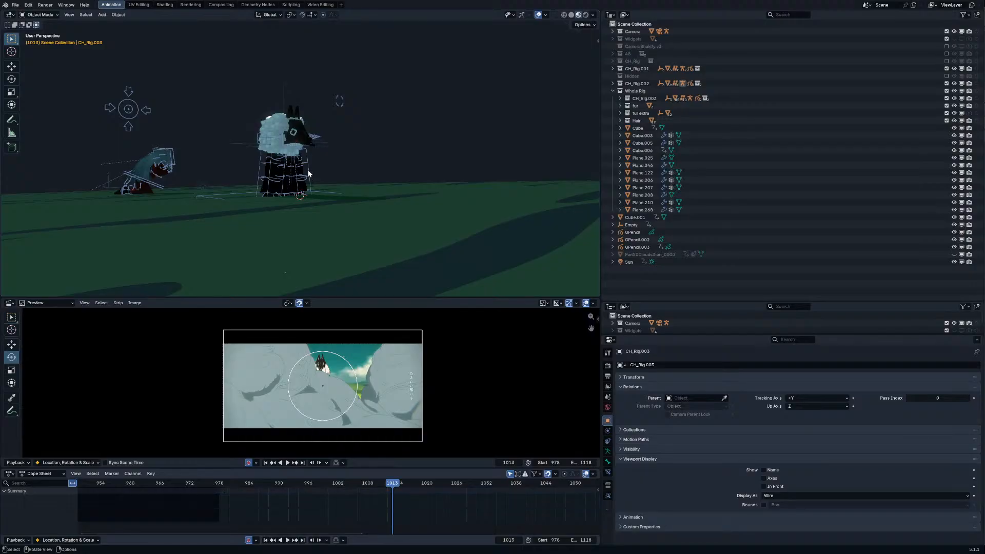
# Step: Expand the CH_Rig.003 collection and exclude its MCH (Disable).004 subcollection from the view layer
pyautogui.click(308, 170)
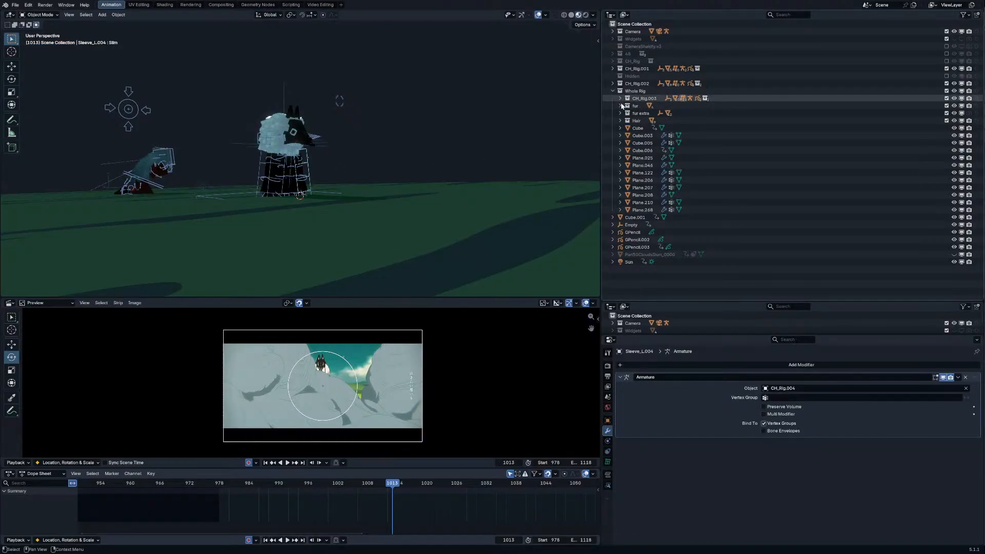
pyautogui.click(621, 100)
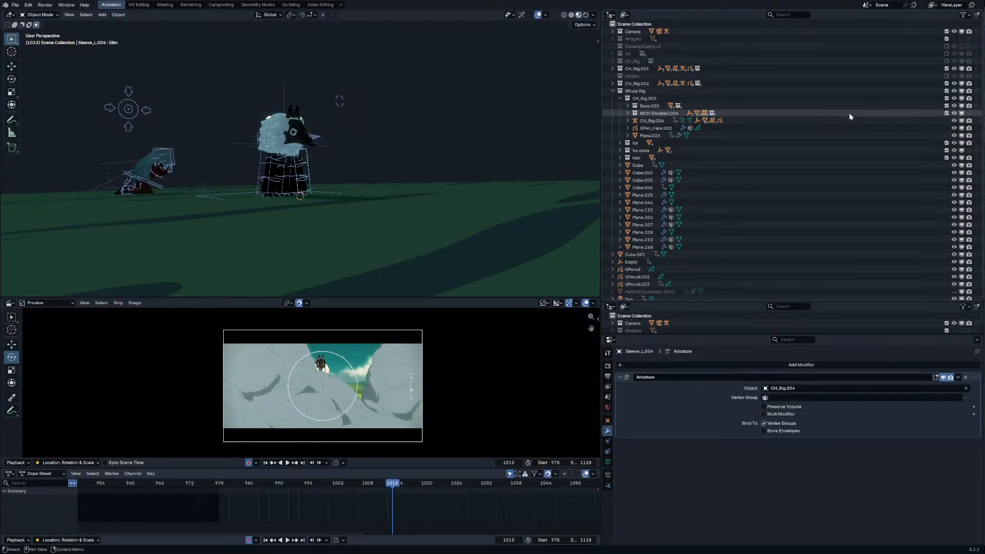
pyautogui.click(946, 113)
pyautogui.click(620, 98)
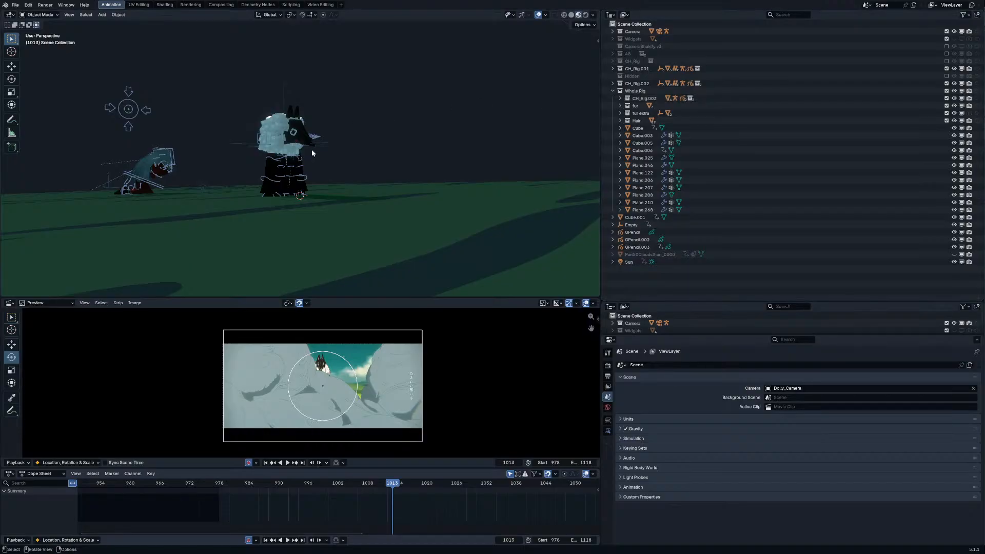
# Step: Enter Pose Mode on the CH_Rig.004 armature and move its CH_Root bone along Z up to ground level
pyautogui.moveTo(312, 149); pyautogui.dragTo(304, 232, button='middle')
pyautogui.click(327, 267)
pyautogui.hotkey('ctrl', 'Tab')
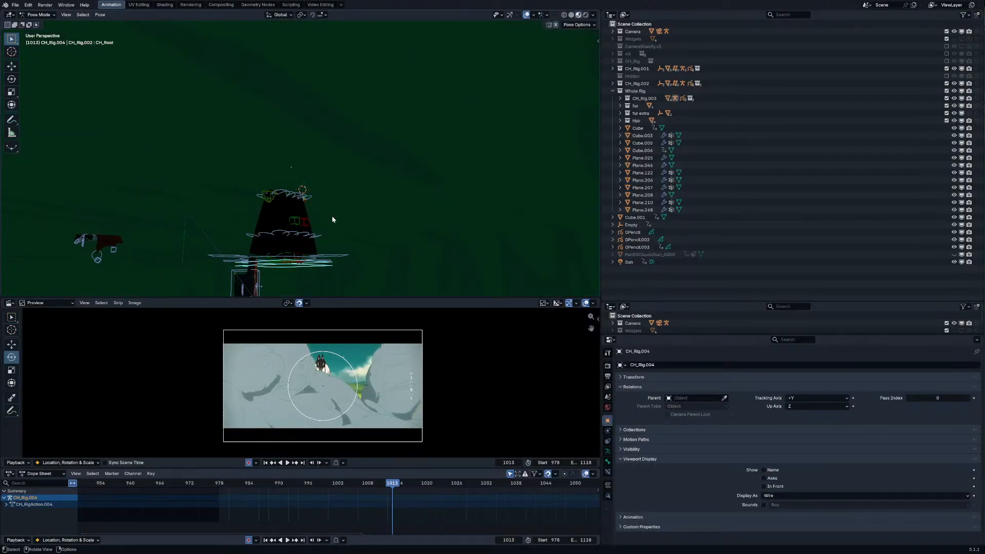
pyautogui.press('KP_0')
pyautogui.press('g')
pyautogui.press('z')
pyautogui.click(356, 91)
pyautogui.moveTo(356, 92); pyautogui.dragTo(319, 119, button='middle')
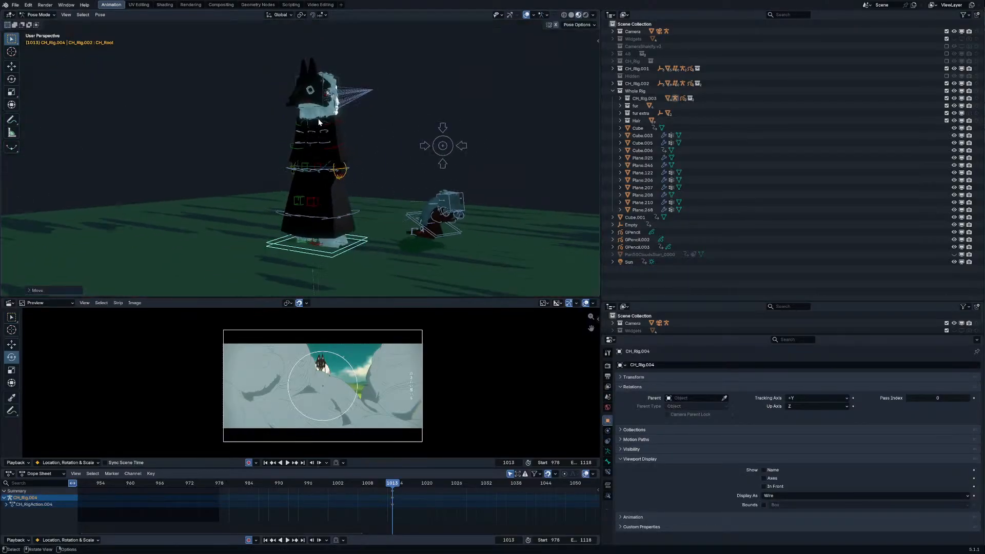
# Step: Reposition the CH_Root bone from the side view so the head lines up with the separate white fur
pyautogui.press('KP_3')
pyautogui.scroll(-3, 392, 179)
pyautogui.press('g')
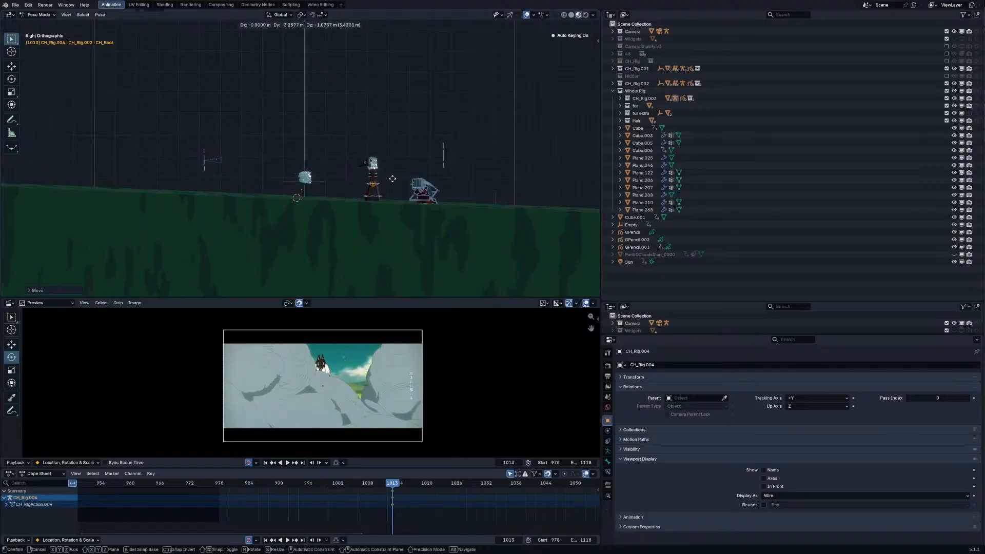
pyautogui.keyDown('alt'); pyautogui.scroll(3, 358, 171); pyautogui.keyUp('alt')
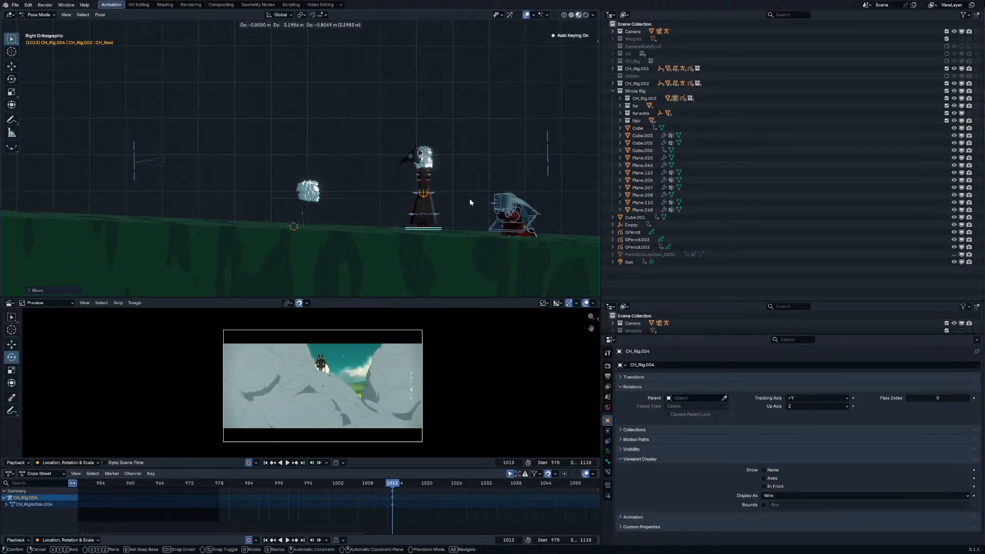
pyautogui.click(319, 175)
pyautogui.scroll(3, 320, 176)
pyautogui.press('g')
pyautogui.click(365, 188)
pyautogui.scroll(2, 364, 187)
pyautogui.moveTo(365, 188); pyautogui.dragTo(365, 223, button='middle')
pyautogui.press('g')
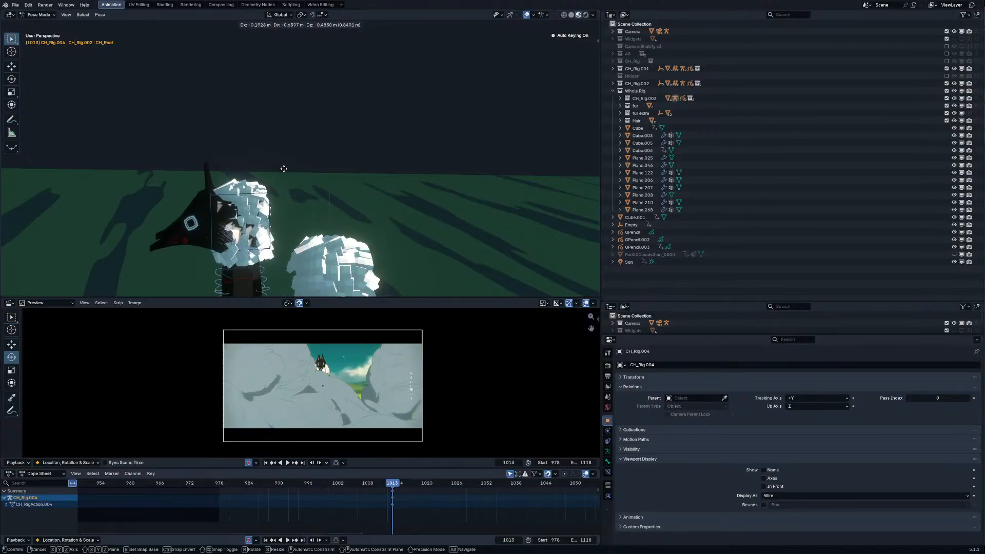
pyautogui.press('Escape')
# Step: Exclude the fur extra collection from the view layer and select the hair mesh Cube.007 on the head
pyautogui.click(350, 253)
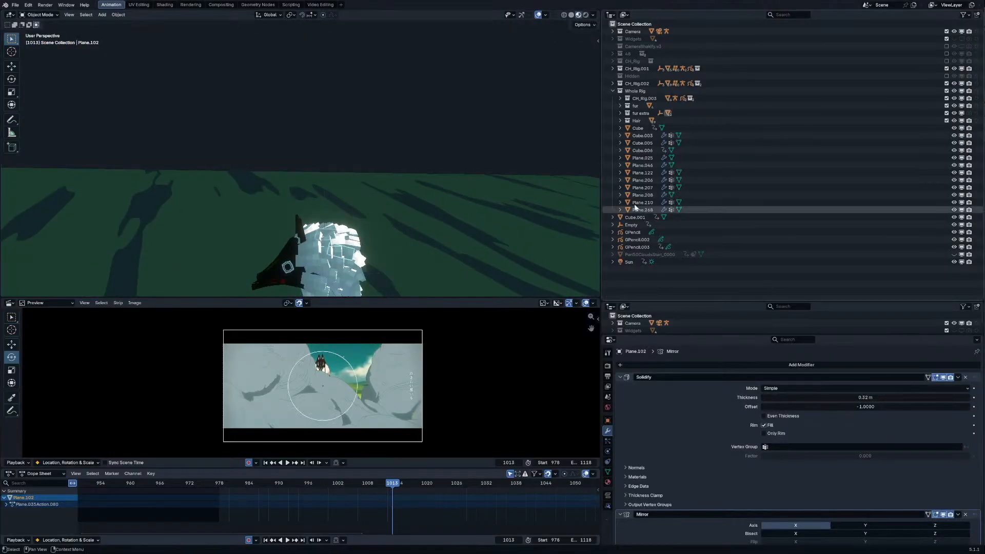
pyautogui.click(947, 113)
pyautogui.moveTo(400, 277); pyautogui.dragTo(299, 159, button='middle')
pyautogui.click(267, 139)
pyautogui.click(299, 159)
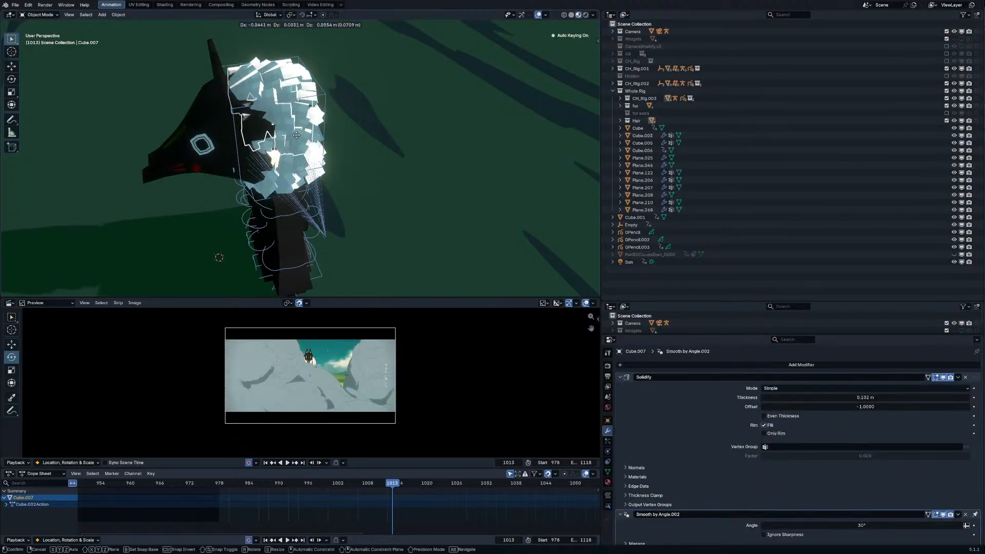
# Step: Replace the Outliner with the Shader Editor and rewire Cube.007's material from hair.png through Toon.004 to the output, without the Principled BSDF
pyautogui.scroll(3, 420, 160)
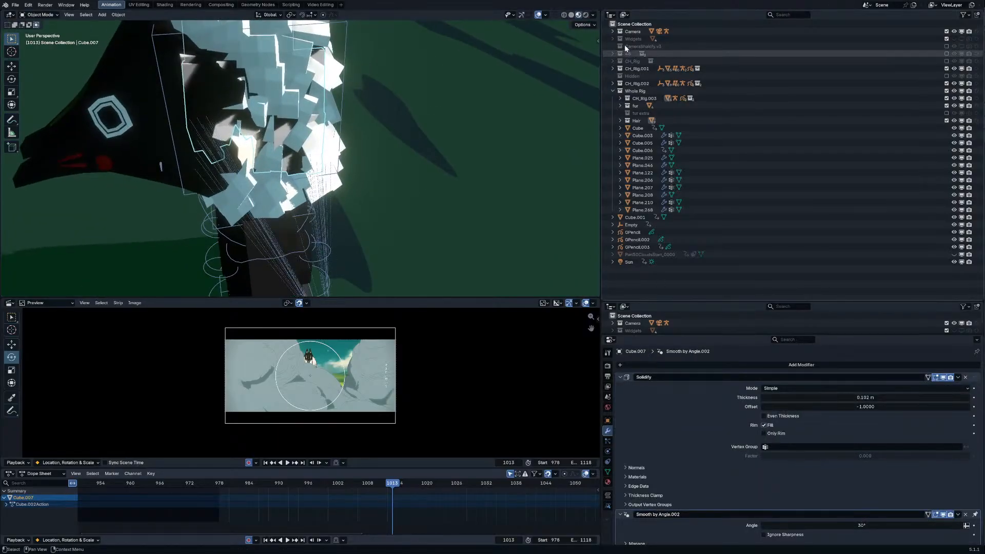
pyautogui.click(610, 15)
pyautogui.click(634, 83)
pyautogui.click(768, 101)
pyautogui.press('x')
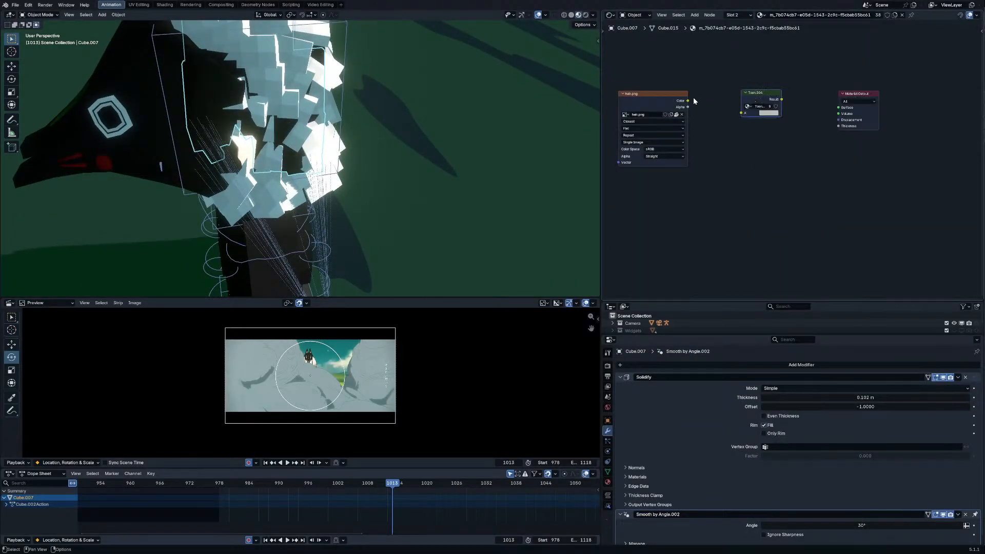
pyautogui.scroll(-3, 223, 136)
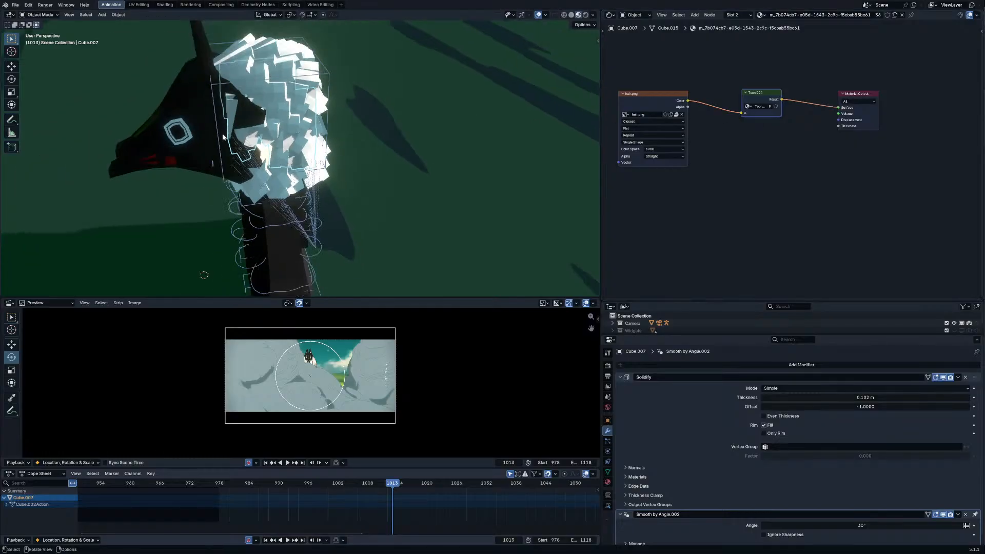
# Step: Move the animal mask Plane.027 along X, clear of the head
pyautogui.click(223, 134)
pyautogui.moveTo(223, 135); pyautogui.dragTo(288, 97, button='middle')
pyautogui.press('g')
pyautogui.press('x')
pyautogui.click(129, 75)
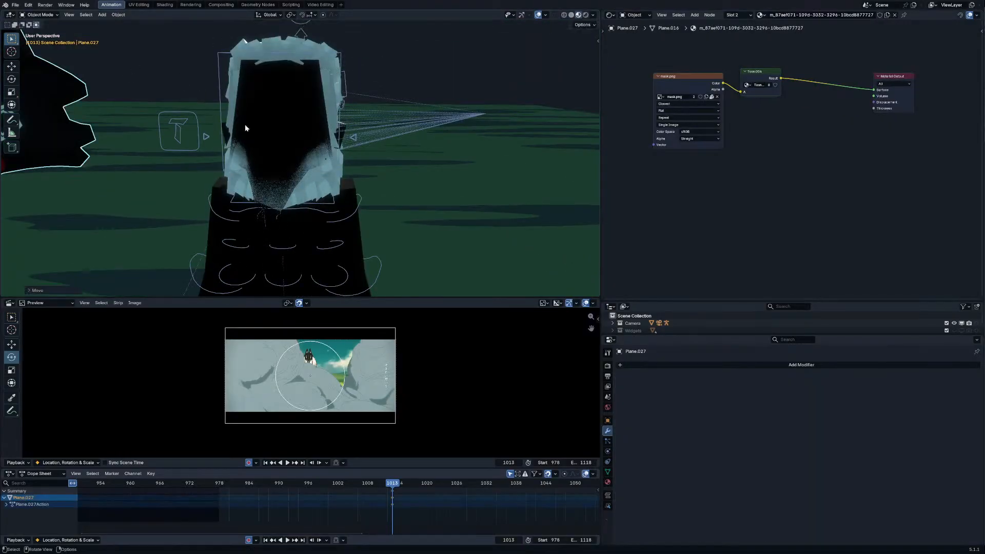
# Step: Delete the black mesh filling the opening in the fur
pyautogui.click(247, 126)
pyautogui.press('x')
pyautogui.click(264, 130)
pyautogui.scroll(-4, 251, 134)
pyautogui.scroll(3, 288, 138)
# Step: Move the fur mesh Plane.076 along X beside the mask to uncover the face
pyautogui.click(298, 142)
pyautogui.moveTo(298, 142); pyautogui.dragTo(371, 131, button='middle')
pyautogui.press('g')
pyautogui.rightClick(537, 90)
pyautogui.moveTo(537, 90); pyautogui.dragTo(469, 86, button='middle')
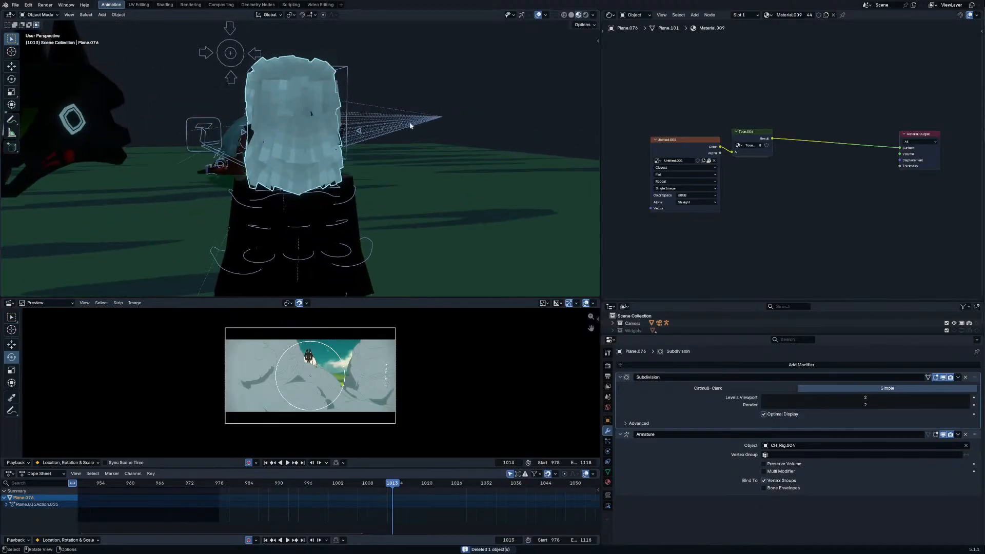
pyautogui.press('g')
pyautogui.press('x')
pyautogui.click(277, 139)
# Step: Replace the Principled BSDF in Head.008's Body.002 material with the Toon.004 group, linked between the image texture and the output
pyautogui.click(310, 156)
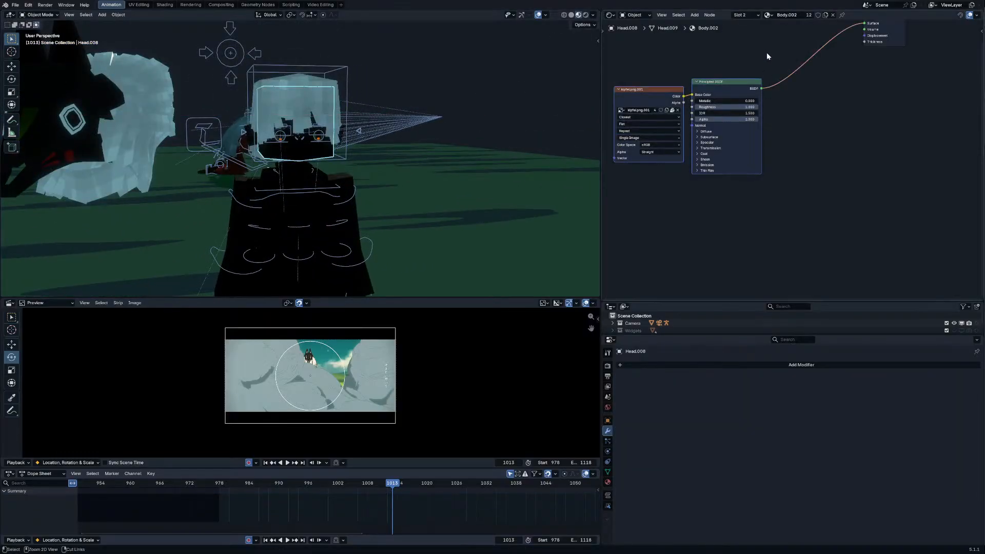
pyautogui.hotkey('ctrl', 'v')
pyautogui.click(785, 58)
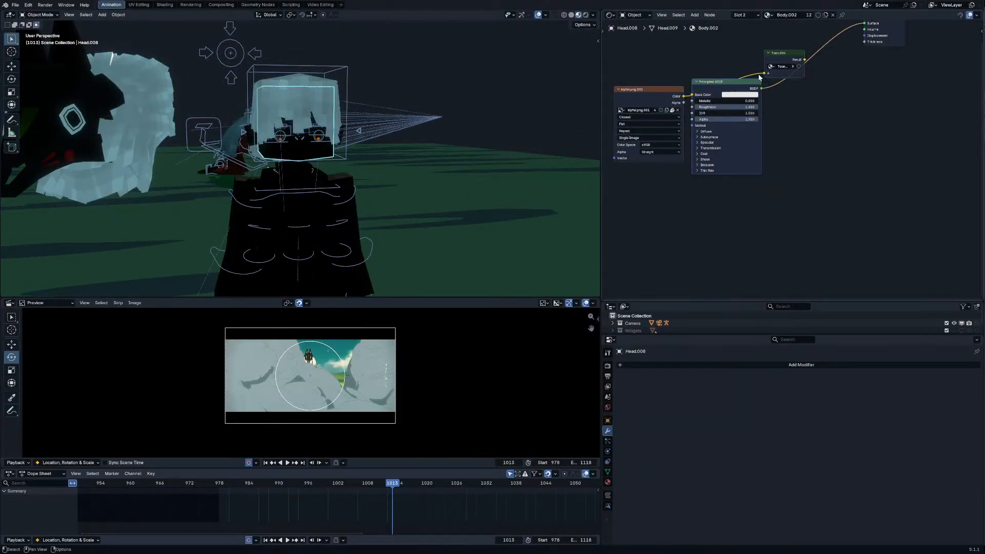
pyautogui.press('x')
pyautogui.moveTo(804, 60)
pyautogui.mouseDown()
pyautogui.moveTo(864, 28)
pyautogui.moveTo(863, 61)
pyautogui.mouseUp()
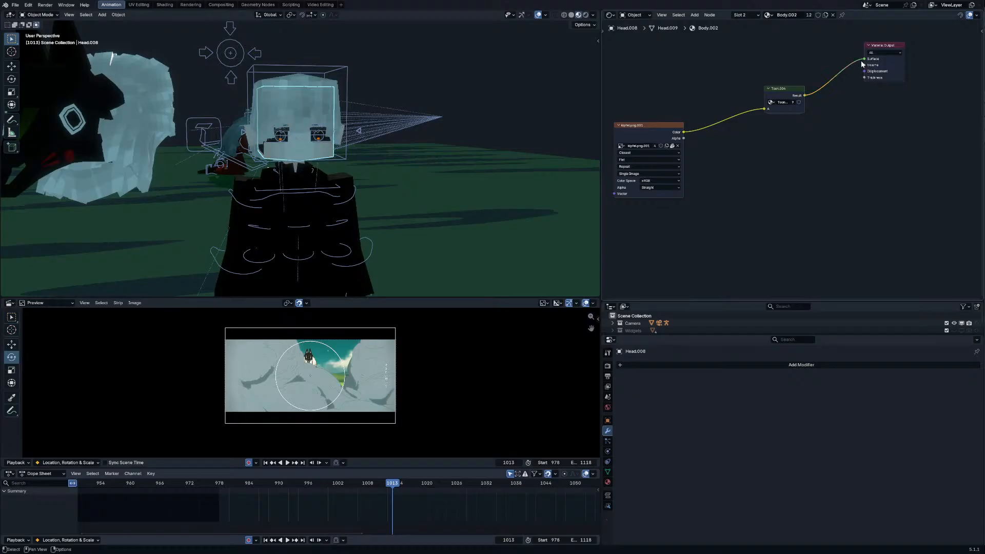
# Step: Replace the Principled BSDF in Sclera.004's Material.012 with a white Toon.004 group linked to the Material Output
pyautogui.scroll(6, 335, 117)
pyautogui.click(337, 99)
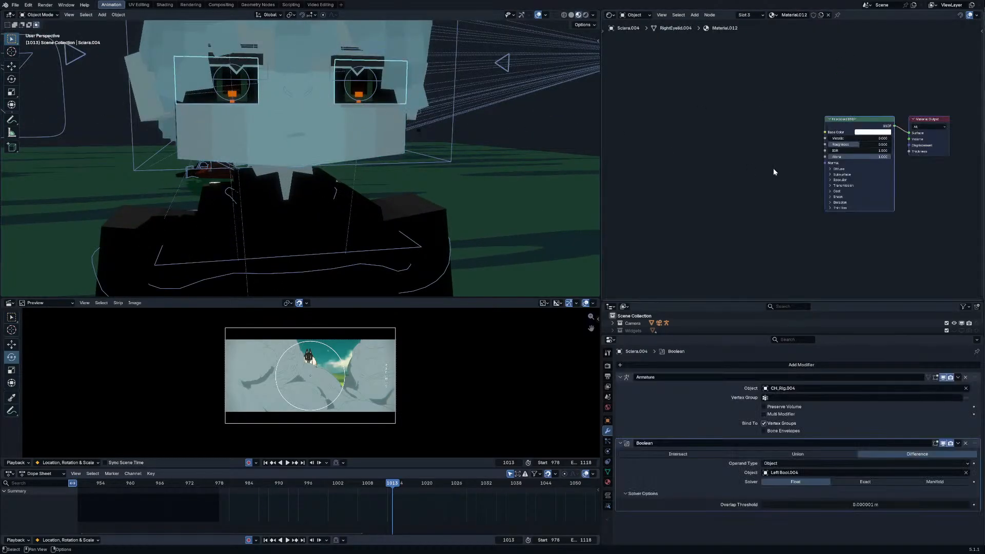
pyautogui.hotkey('ctrl', 'v')
pyautogui.click(885, 190)
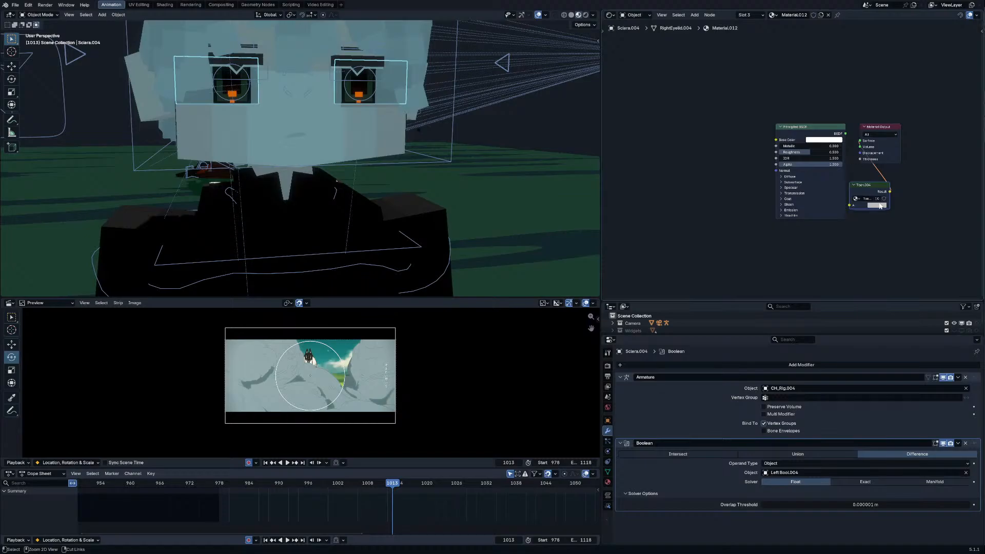
pyautogui.hotkey('ctrl', 'x')
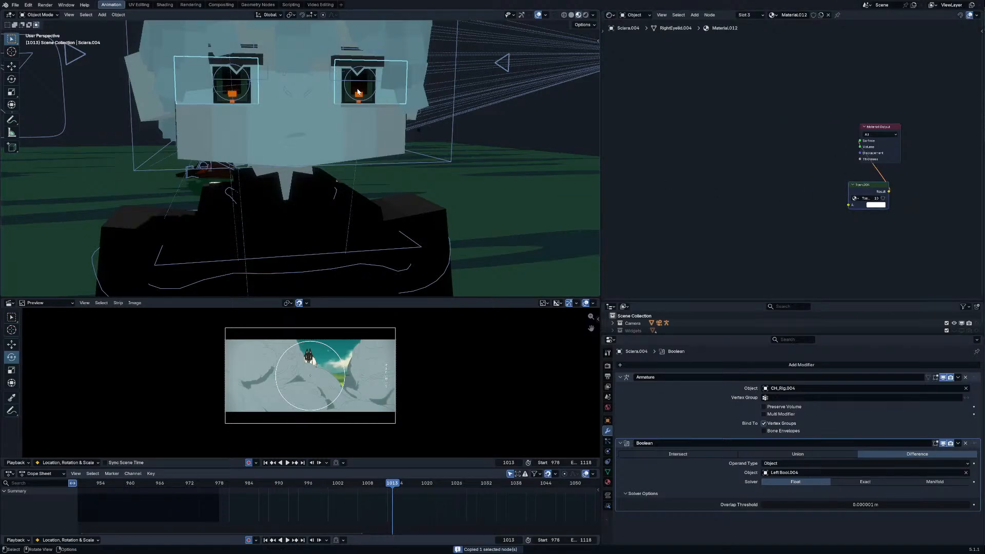
# Step: Add the Toon.004 group to Material.007 of the iris Plane.207, link it to the output surface and remove the Principled BSDF
pyautogui.click(357, 92)
pyautogui.moveTo(762, 166); pyautogui.dragTo(853, 167)
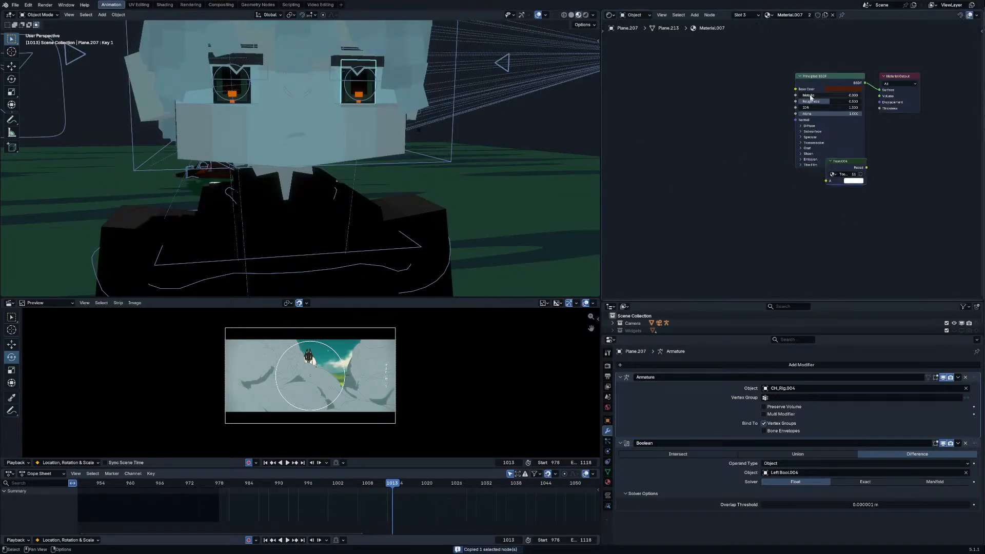
pyautogui.moveTo(819, 76); pyautogui.dragTo(826, 180)
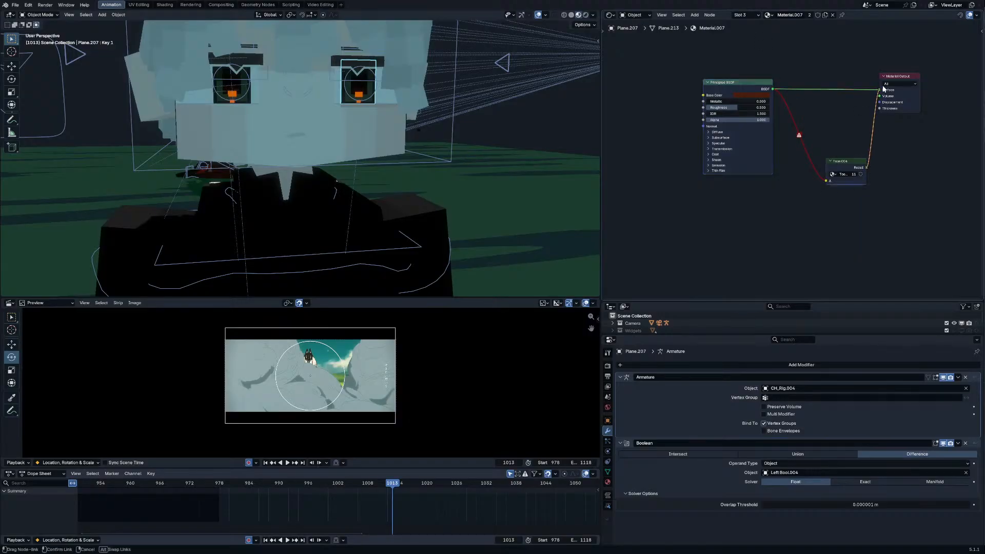
pyautogui.moveTo(884, 89); pyautogui.dragTo(881, 90)
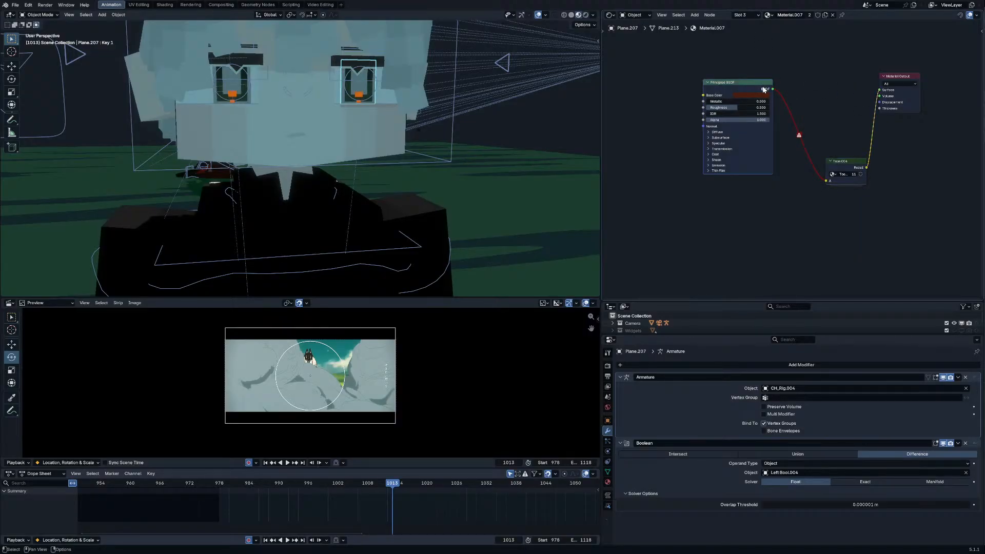
pyautogui.press('x')
# Step: Add the Toon.004 group to the iris's slot 2 Material.005 in place of its Principled BSDF
pyautogui.hotkey('ctrl', 'v')
pyautogui.moveTo(844, 162); pyautogui.dragTo(785, 103)
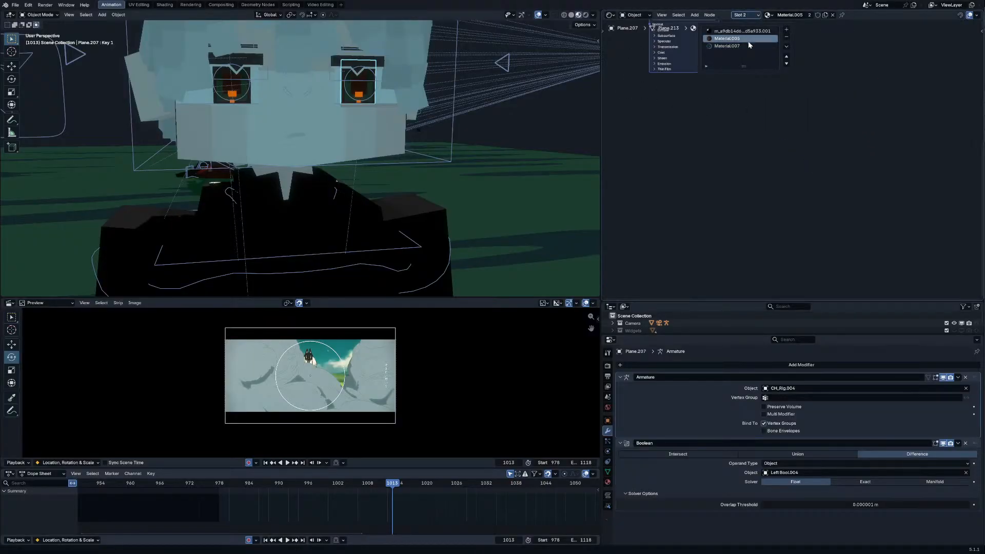
pyautogui.click(735, 39)
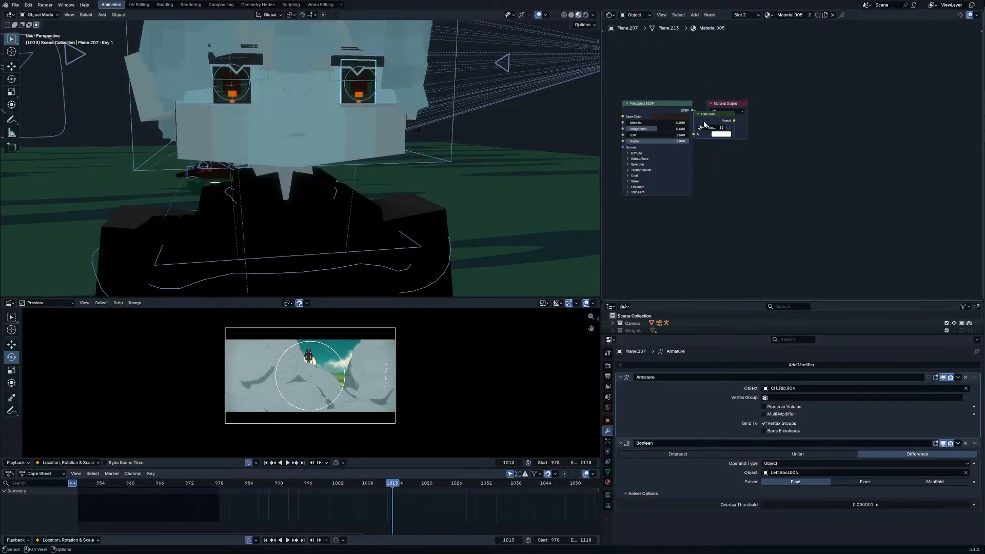
pyautogui.moveTo(704, 124); pyautogui.dragTo(706, 151)
pyautogui.click(733, 142)
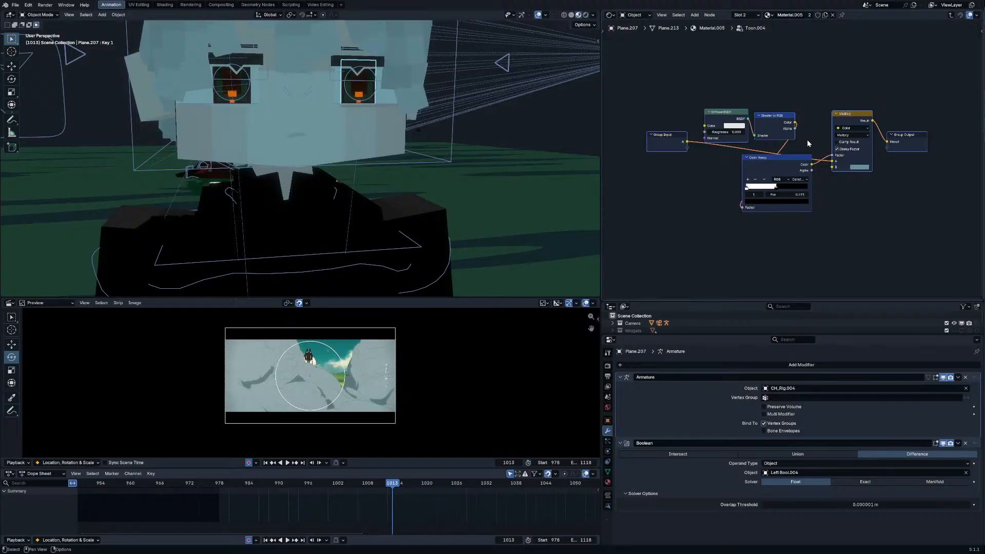
pyautogui.press('Tab')
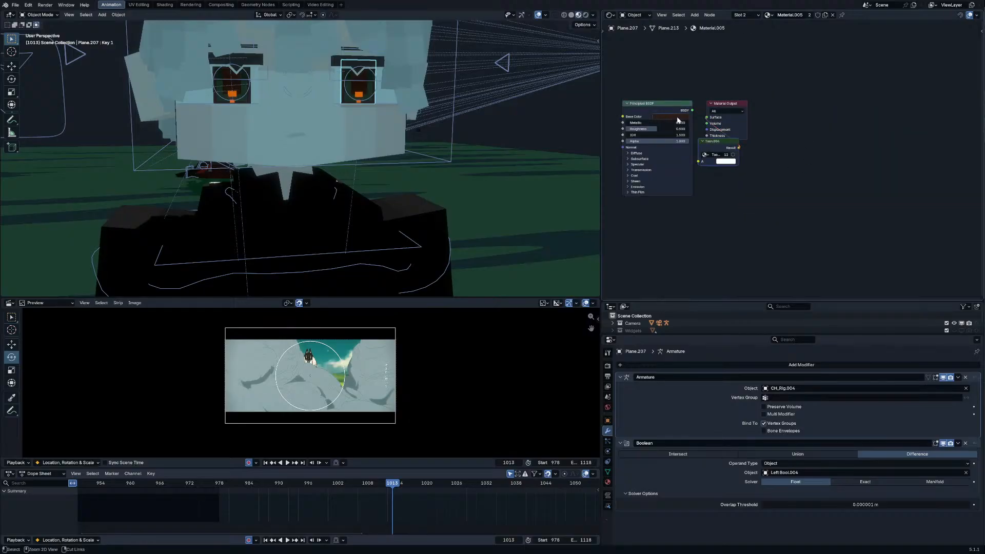
pyautogui.click(668, 107)
pyautogui.press('x')
# Step: Open the iris's slot 1 material, add the Toon.004 group and link its result to the Material Output
pyautogui.click(744, 15)
pyautogui.click(749, 32)
pyautogui.moveTo(855, 136); pyautogui.dragTo(725, 101, button='middle')
pyautogui.hotkey('ctrl', 'v')
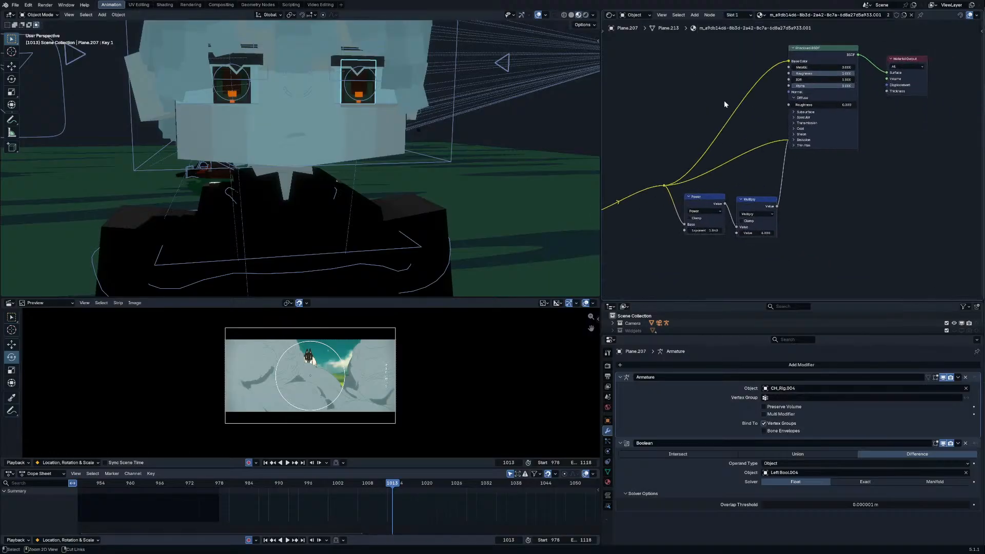
pyautogui.press('g')
pyautogui.click(904, 176)
pyautogui.moveTo(790, 61); pyautogui.dragTo(802, 76)
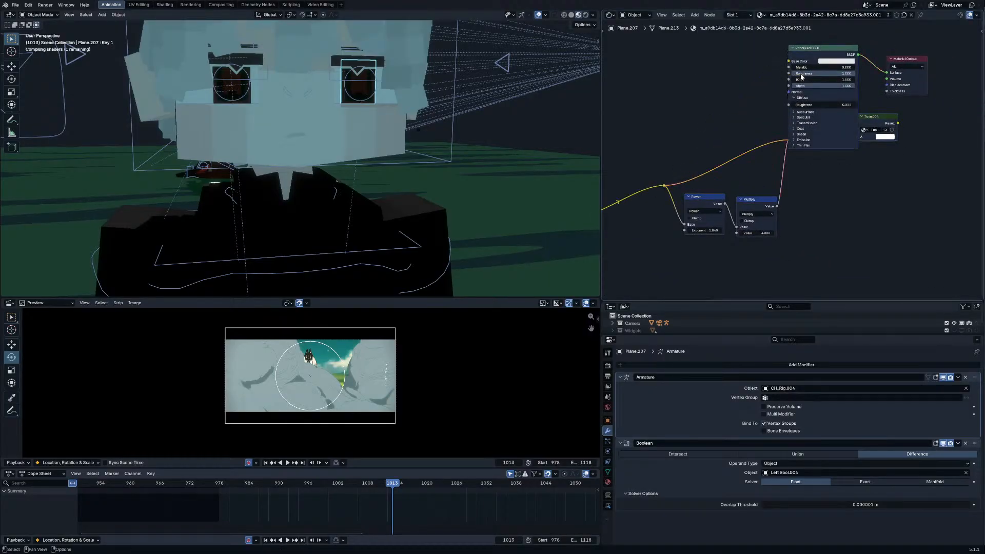
pyautogui.moveTo(885, 68); pyautogui.dragTo(886, 73)
# Step: Link the image texture colour to the Toon.004 group and delete the leftover Principled BSDF, Power and Multiply nodes
pyautogui.scroll(-5, 885, 74)
pyautogui.moveTo(818, 85); pyautogui.dragTo(765, 68)
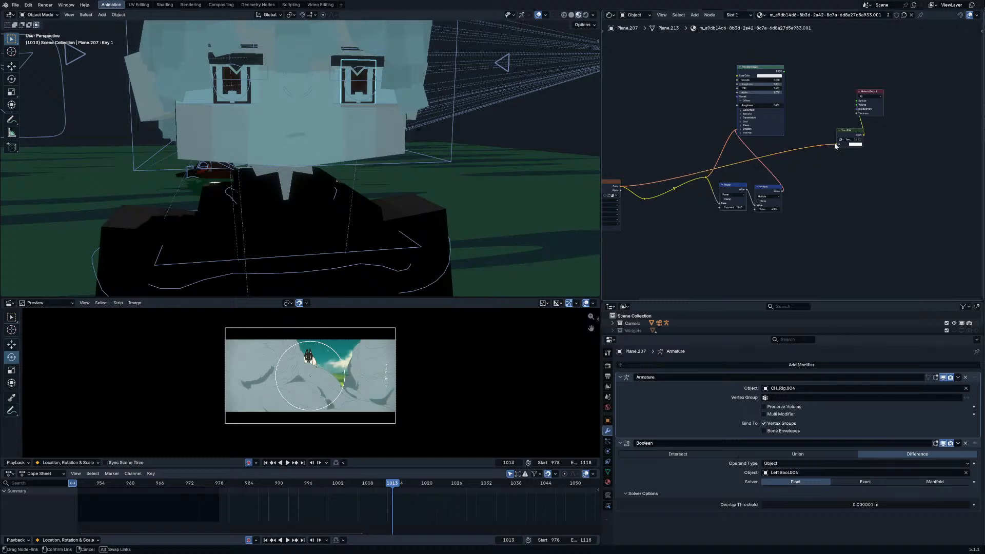
pyautogui.moveTo(835, 143); pyautogui.dragTo(836, 144)
pyautogui.moveTo(840, 130); pyautogui.dragTo(790, 112)
pyautogui.click(752, 72)
pyautogui.press('x')
pyautogui.moveTo(798, 173)
pyautogui.mouseDown()
pyautogui.moveTo(682, 252)
pyautogui.moveTo(628, 228)
pyautogui.mouseUp()
pyautogui.press('x')
pyautogui.press('x')
# Step: Examine the eyelash mesh's material and check the toon shading across the face and upper body
pyautogui.scroll(-2, 338, 141)
pyautogui.moveTo(337, 140); pyautogui.dragTo(343, 210, button='middle')
pyautogui.scroll(2, 342, 210)
pyautogui.click(398, 162)
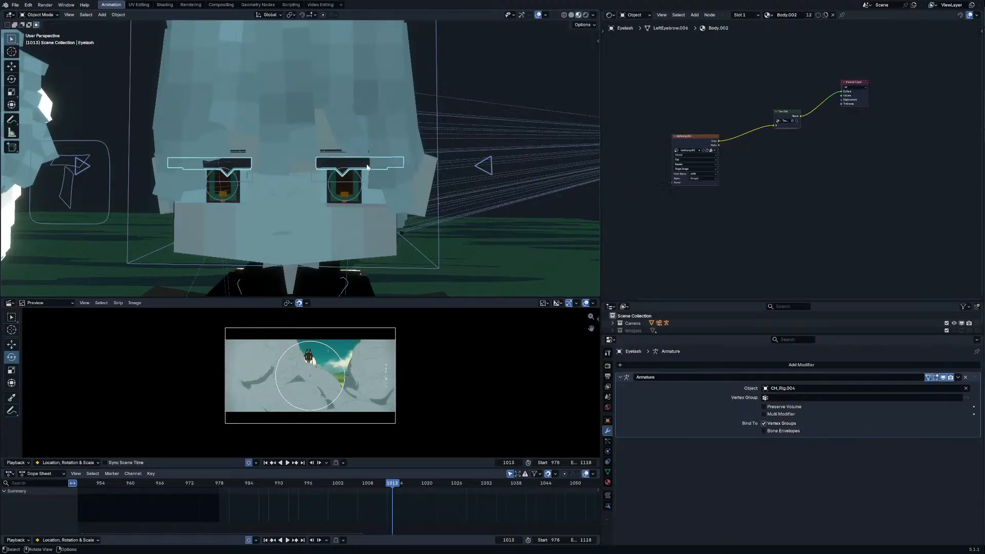
pyautogui.click(365, 100)
pyautogui.scroll(-5, 365, 100)
pyautogui.moveTo(365, 100); pyautogui.dragTo(385, 128, button='middle')
pyautogui.scroll(3, 323, 224)
# Step: Inspect the mesh at the robe's collar in Edit Mode, try deleting it and undo the deletion
pyautogui.click(323, 224)
pyautogui.press('Tab')
pyautogui.moveTo(323, 225); pyautogui.dragTo(321, 217, button='middle')
pyautogui.press('Tab')
pyautogui.press('x')
pyautogui.click(325, 217)
pyautogui.hotkey('ctrl', 'z')
# Step: Link Toon.004 directly to the Material Output surface in the chest piece Plane.122's material and delete its Principled BSDF
pyautogui.click(314, 210)
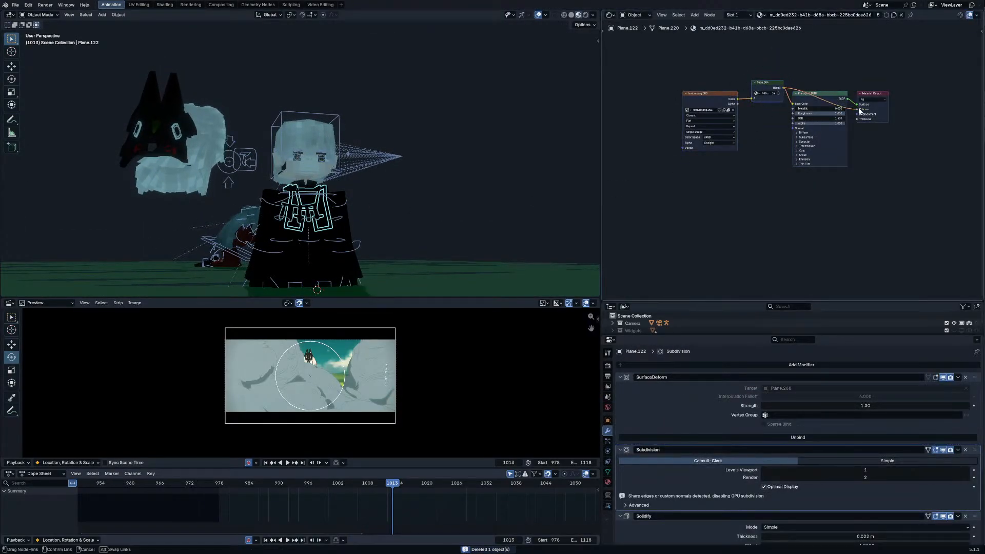
pyautogui.moveTo(860, 111); pyautogui.dragTo(859, 105)
pyautogui.click(838, 98)
pyautogui.press('x')
# Step: Replace the Principled BSDF of Cube.006's Material.008 with the copied toon group, linked to the Material Output surface
pyautogui.moveTo(400, 164); pyautogui.dragTo(311, 188, button='middle')
pyautogui.click(465, 198)
pyautogui.click(305, 234)
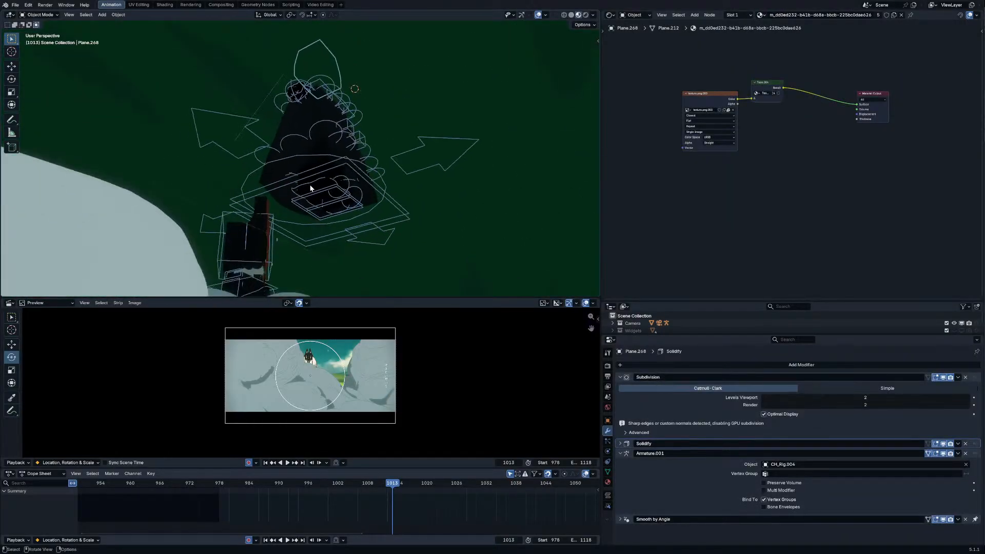
pyautogui.click(310, 188)
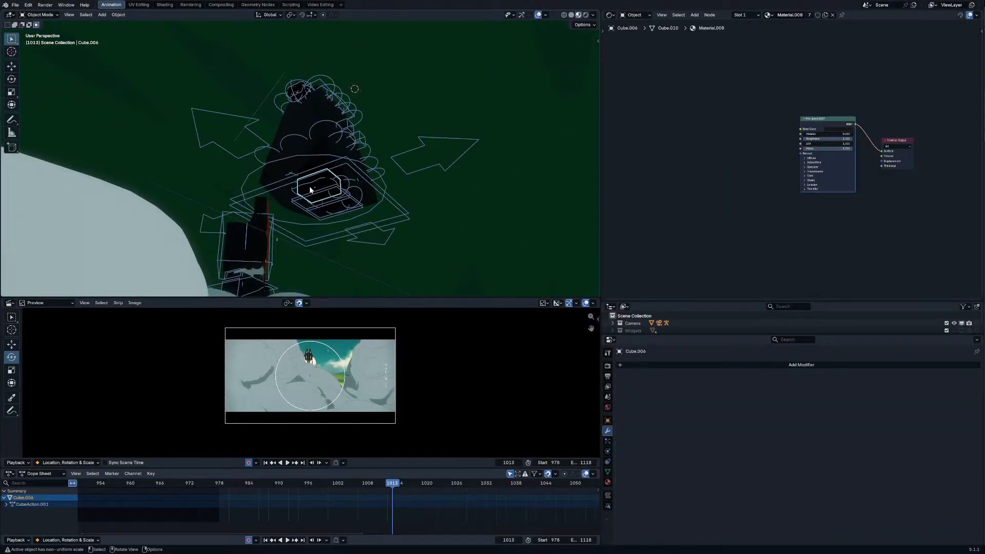
pyautogui.click(839, 128)
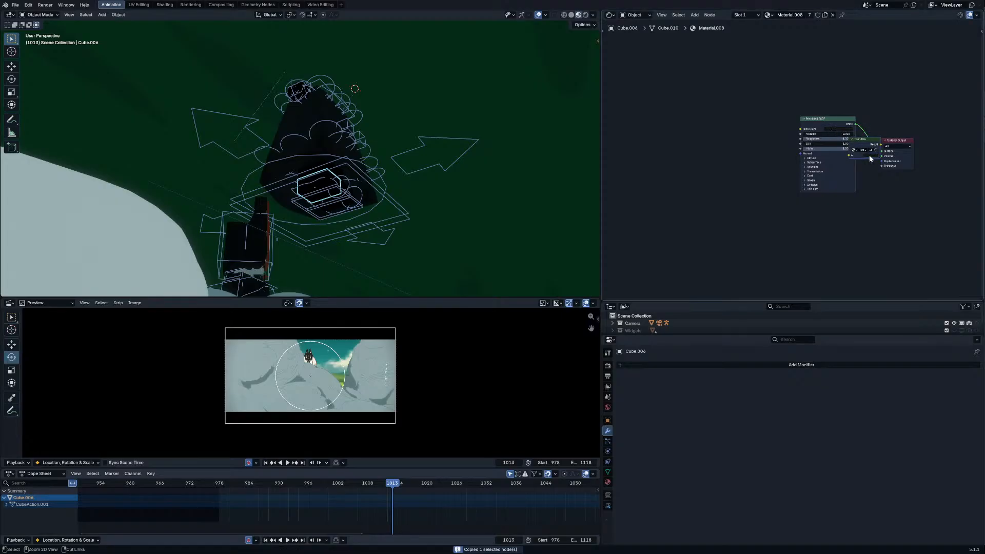
pyautogui.press('x')
pyautogui.moveTo(870, 139); pyautogui.dragTo(827, 149)
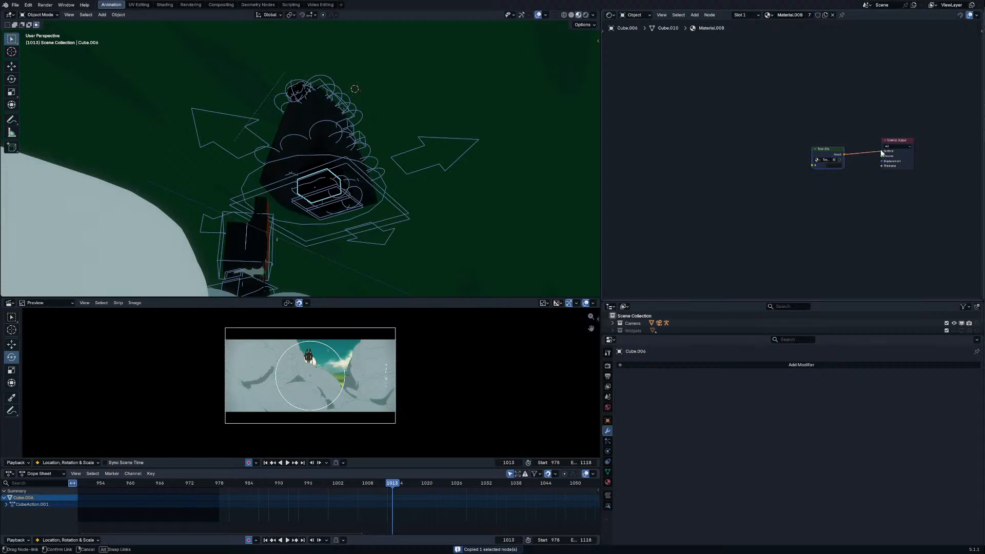
pyautogui.press('g')
pyautogui.click(880, 184)
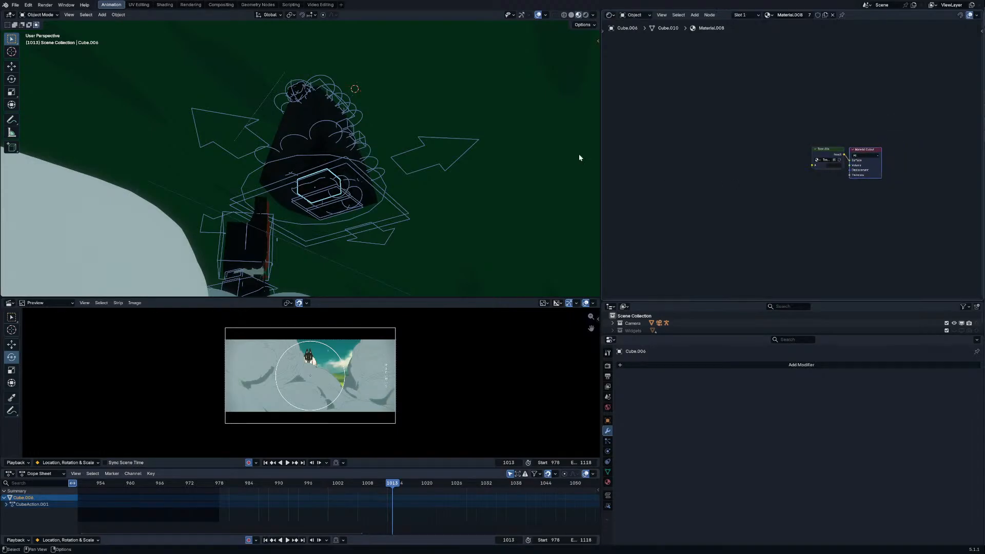
pyautogui.moveTo(580, 156); pyautogui.dragTo(308, 242, button='middle')
pyautogui.click(299, 249)
pyautogui.click(325, 288)
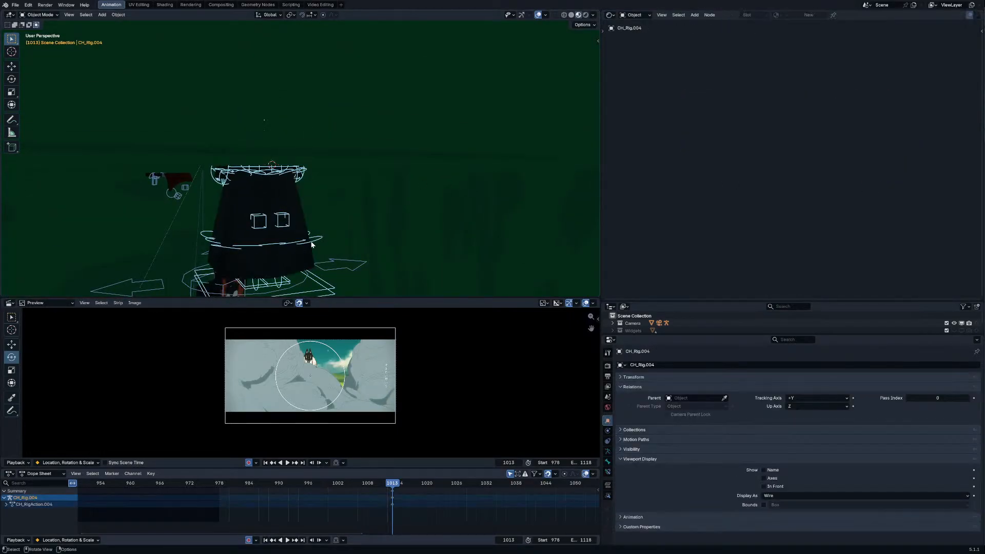
pyautogui.hotkey('ctrl', 'Tab')
pyautogui.press('KP_0')
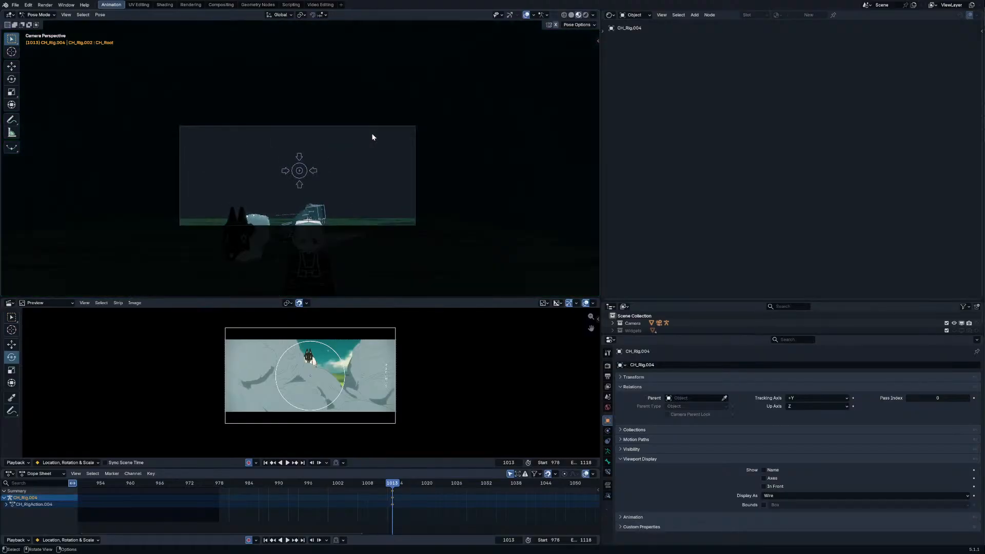
pyautogui.press('g')
pyautogui.press('z')
pyautogui.press('Escape')
pyautogui.press('KP_0')
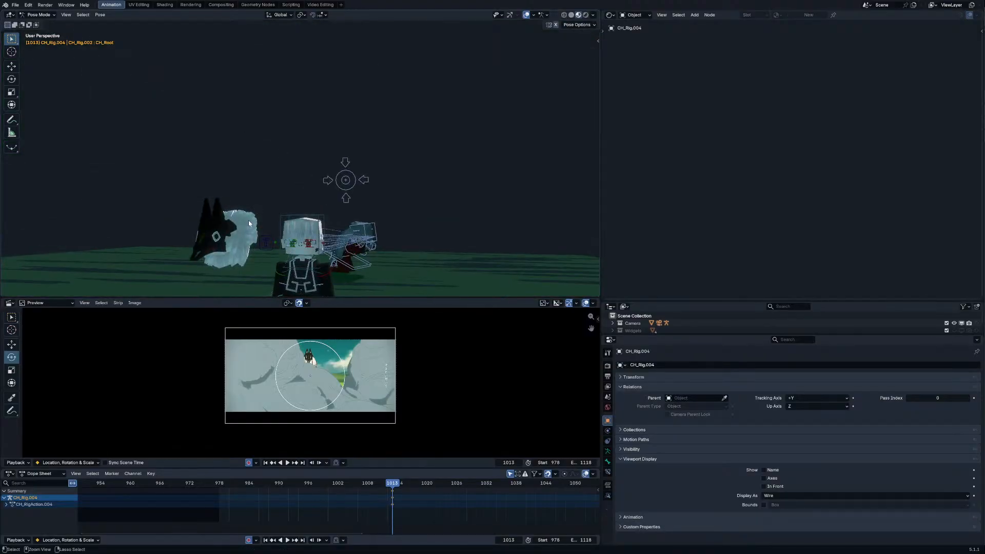
# Step: Move the wolf mask and its fur piece together onto the standing character's head
pyautogui.hotkey('ctrl', 'Tab')
pyautogui.click(238, 238)
pyautogui.hotkey('alt', 'g')
pyautogui.hotkey('ctrl', 'z')
pyautogui.keyDown('shift'); pyautogui.click(255, 198); pyautogui.keyUp('shift')
pyautogui.press('g')
pyautogui.press('y')
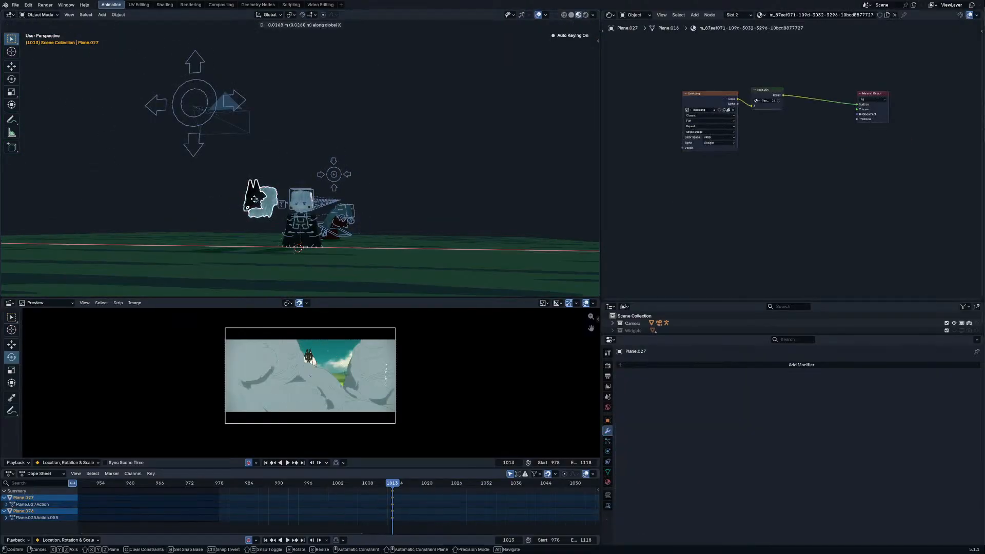
pyautogui.click(323, 137)
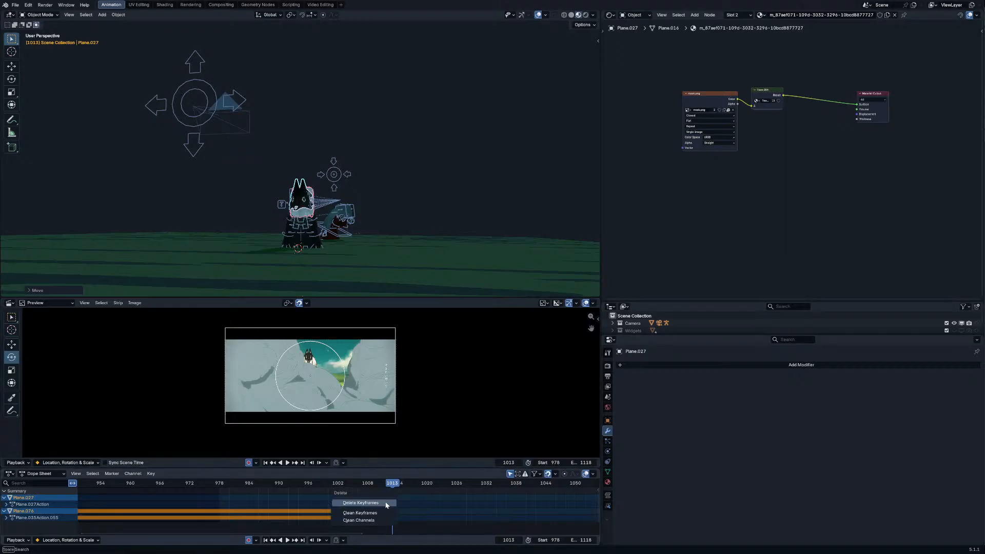
# Step: Delete all keyframes of the mask and its fur piece
pyautogui.click(386, 505)
pyautogui.scroll(-3, 386, 505)
pyautogui.press('a')
pyautogui.press('x')
pyautogui.click(385, 504)
pyautogui.moveTo(323, 200); pyautogui.dragTo(285, 286, button='middle')
pyautogui.click(316, 293)
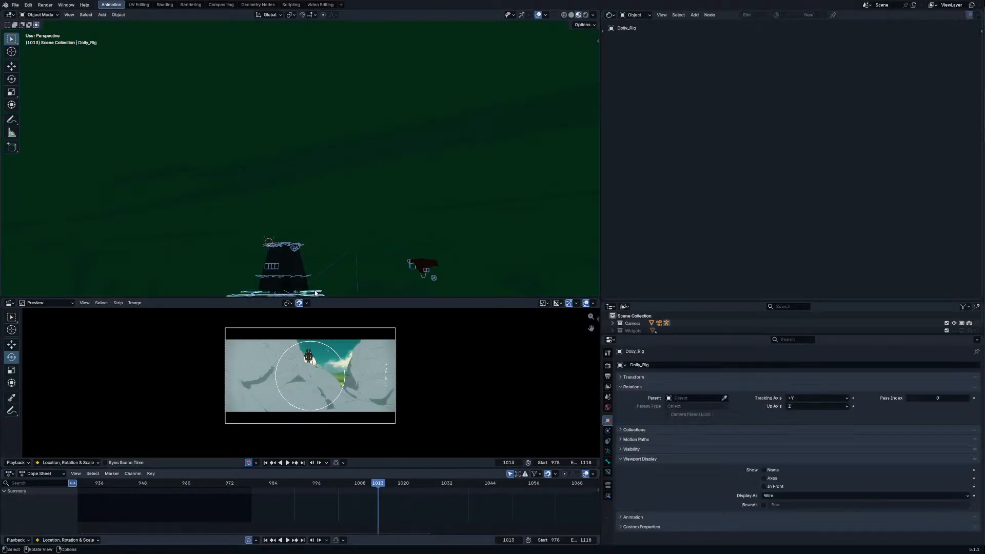
pyautogui.hotkey('ctrl', 'Tab')
pyautogui.scroll(-3, 314, 285)
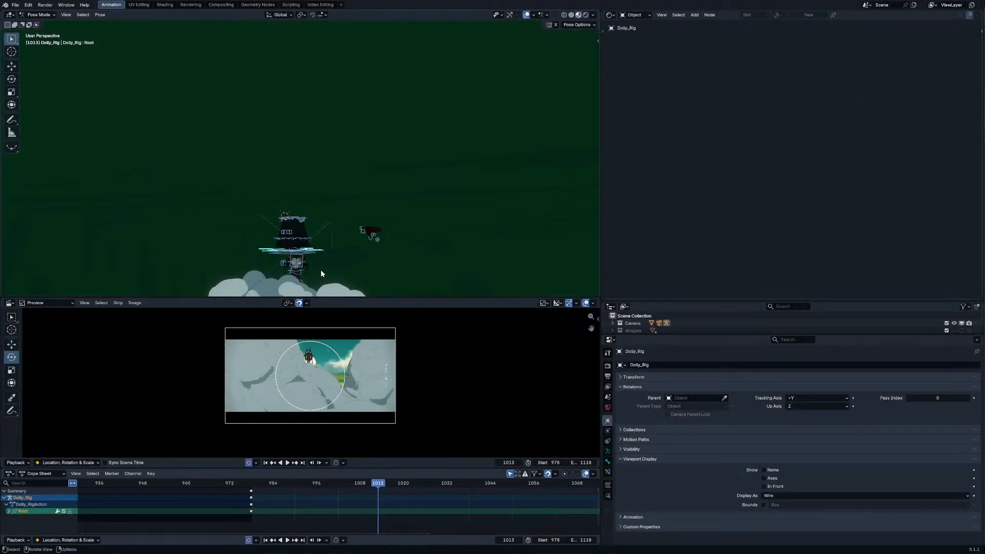
pyautogui.moveTo(331, 250); pyautogui.dragTo(298, 255, button='middle')
pyautogui.press('KP_5')
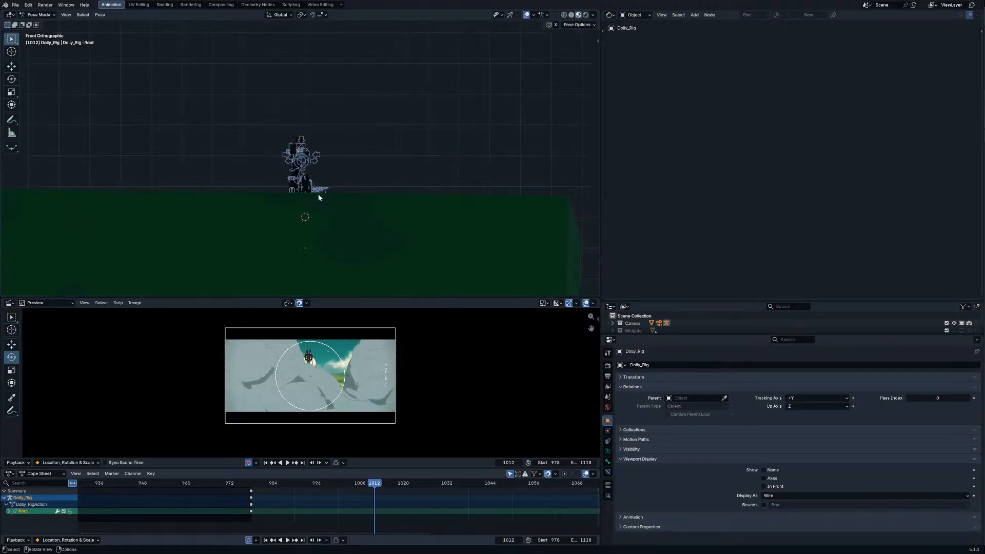
pyautogui.moveTo(367, 149); pyautogui.dragTo(350, 214, button='middle')
pyautogui.hotkey('ctrl', 'Tab')
# Step: Move CH_Rig.004's CH_Root control about 0.5 m along Y and 0.94 m up in the side view at frame 1012
pyautogui.click(310, 249)
pyautogui.hotkey('ctrl', 'Tab')
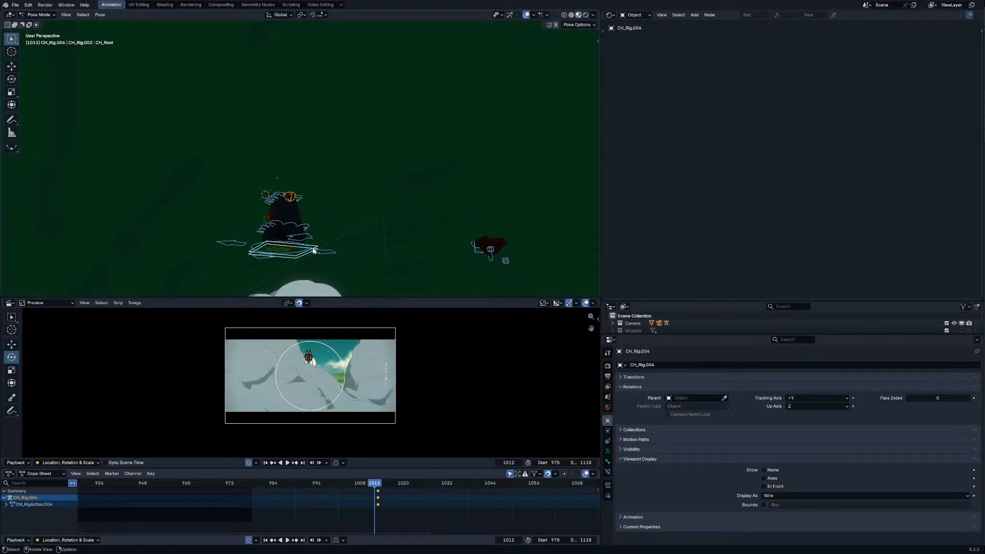
pyautogui.press('KP_3')
pyautogui.press('g')
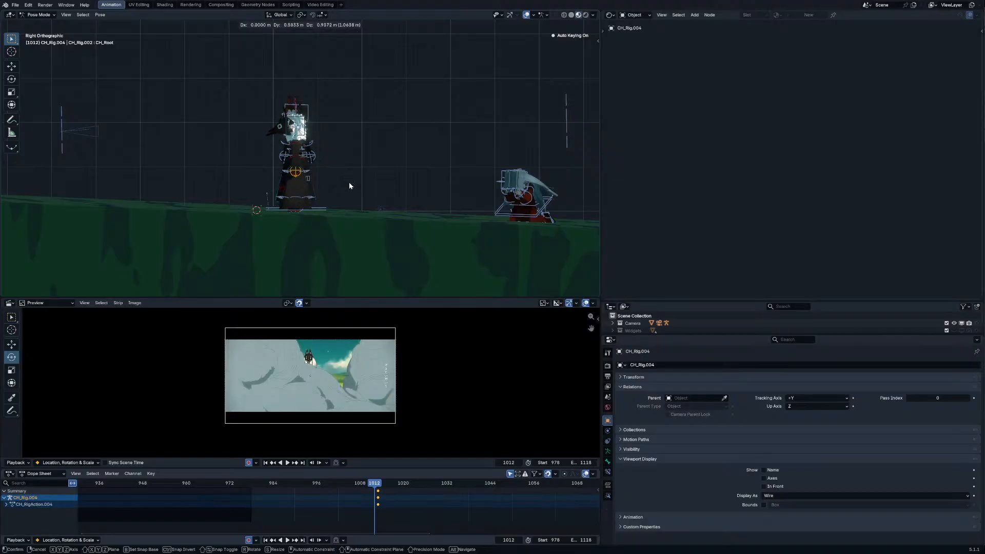
pyautogui.click(350, 184)
# Step: Rotate the CH_Root control about Z and shift it horizontally across the ground, checking it through the camera
pyautogui.press('r')
pyautogui.press('z')
pyautogui.press('g')
pyautogui.hotkey('shift', 'z')
pyautogui.moveTo(431, 155); pyautogui.dragTo(349, 148, button='middle')
pyautogui.click(356, 153)
pyautogui.press('KP_0')
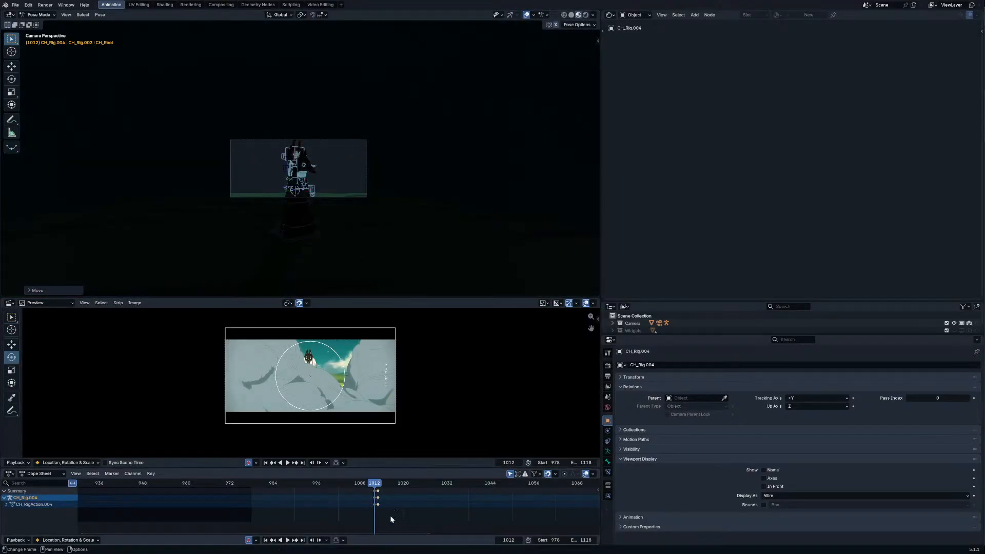
# Step: Rearrange CH_Rig.004's root keyframes so the new pose sits on frame 1013 instead of 1012
pyautogui.press('a')
pyautogui.press('g')
pyautogui.click(385, 501)
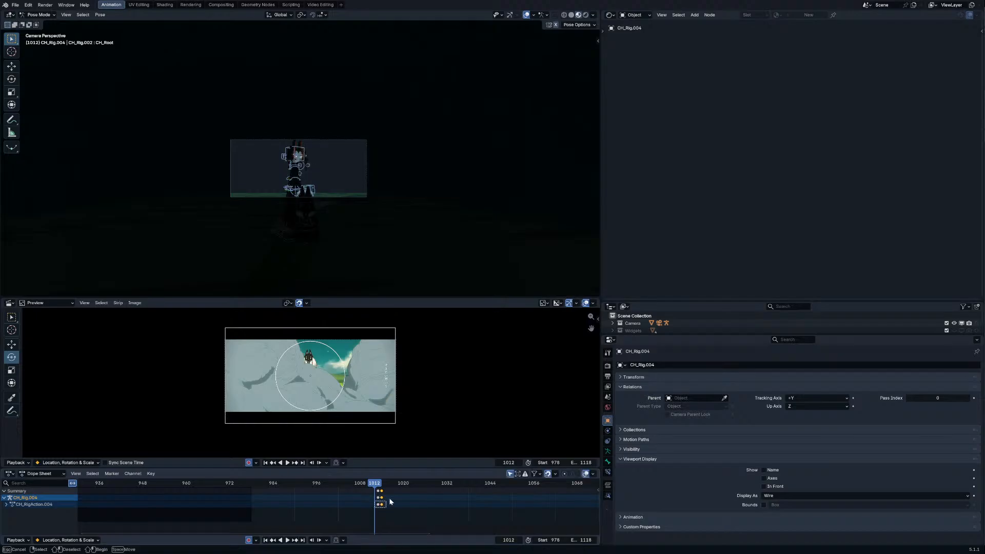
pyautogui.press('g')
pyautogui.click(387, 499)
# Step: Raise the CH_Root control into the camera frame and adjust its position at frame 1013
pyautogui.scroll(4, 320, 201)
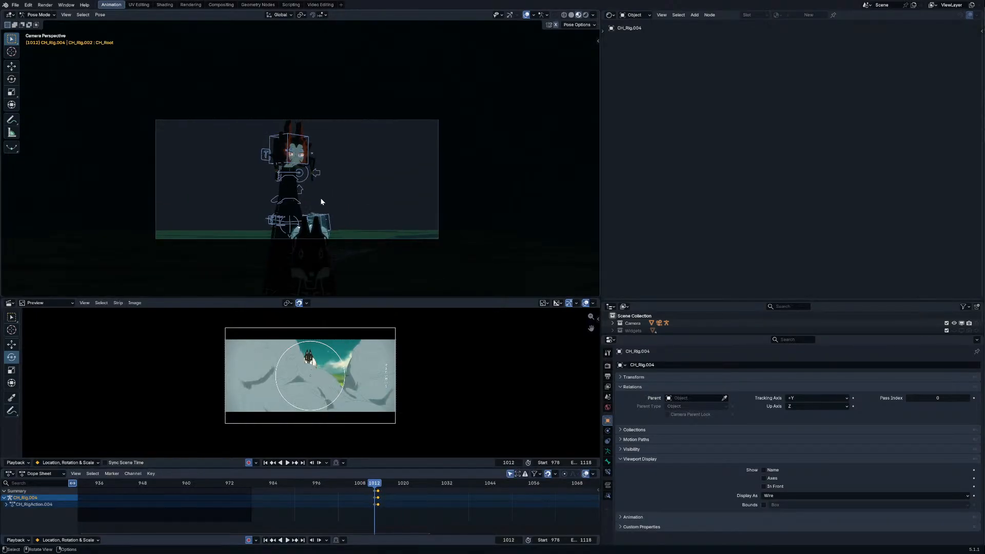
pyautogui.press('g')
pyautogui.press('z')
pyautogui.click(328, 22)
pyautogui.scroll(3, 383, 167)
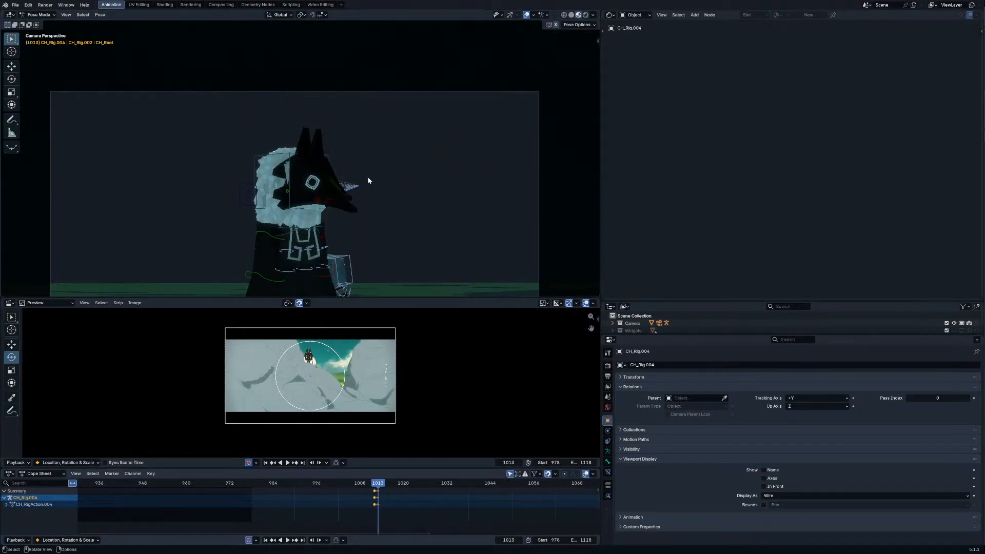
pyautogui.press('Right')
pyautogui.press('g')
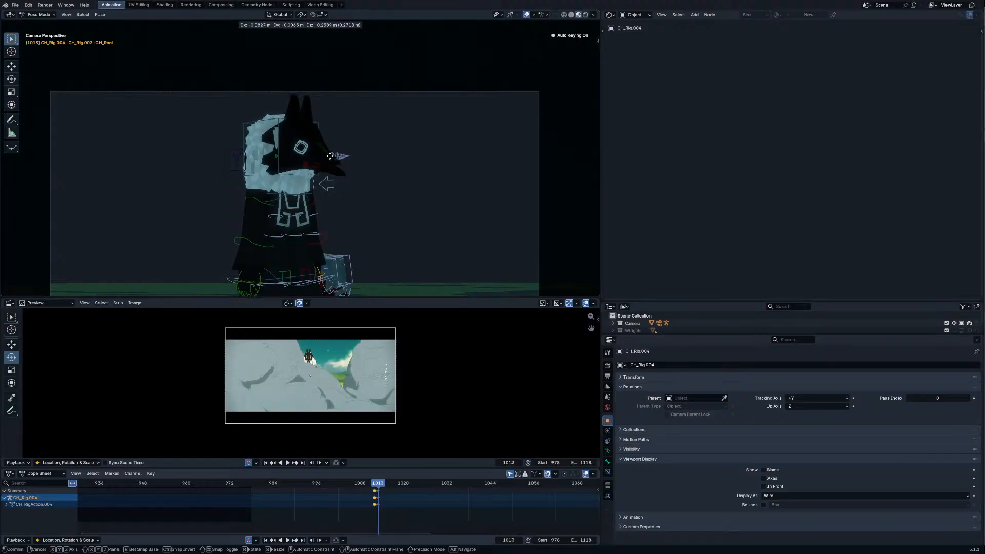
pyautogui.click(315, 171)
pyautogui.press('g')
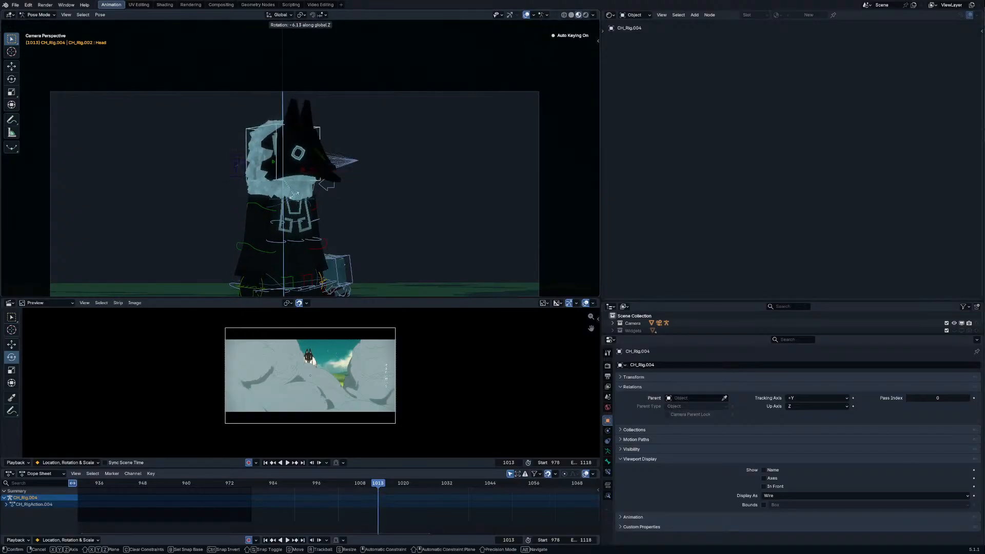
pyautogui.press('Escape')
pyautogui.click(317, 203)
pyautogui.click(316, 203)
pyautogui.press('r')
pyautogui.press('z')
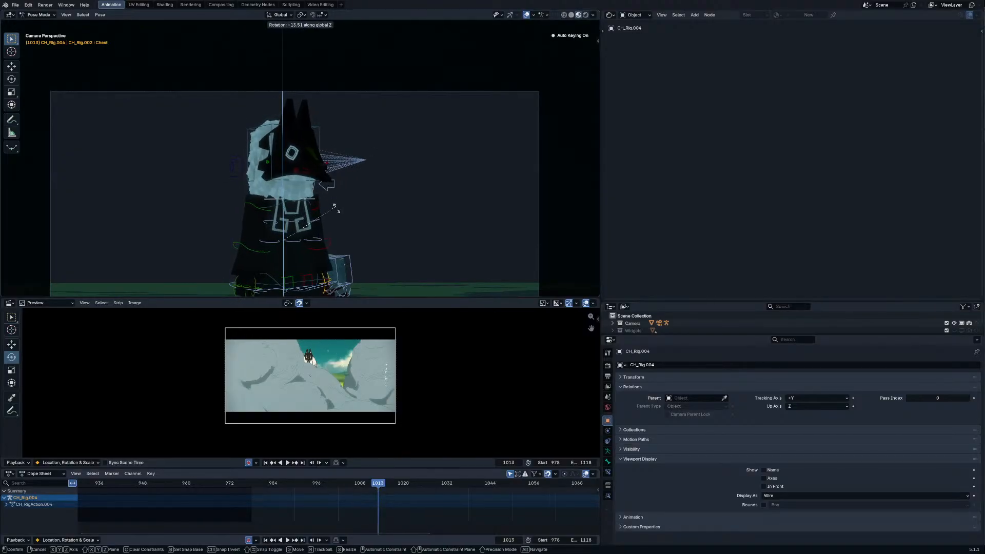
pyautogui.rightClick(332, 218)
pyautogui.moveTo(331, 214); pyautogui.dragTo(308, 220, button='middle')
pyautogui.scroll(-3, 307, 221)
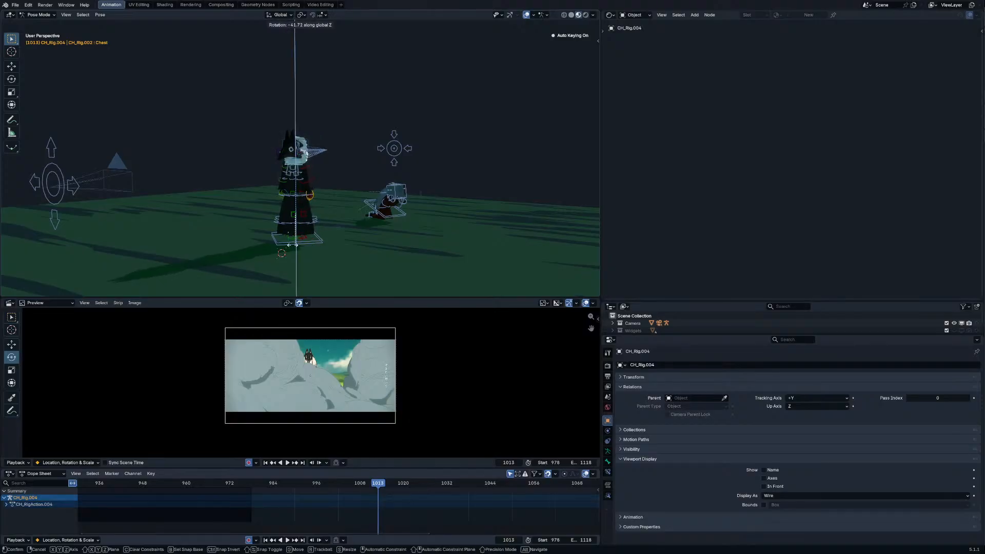
pyautogui.scroll(5, 364, 190)
pyautogui.press('r')
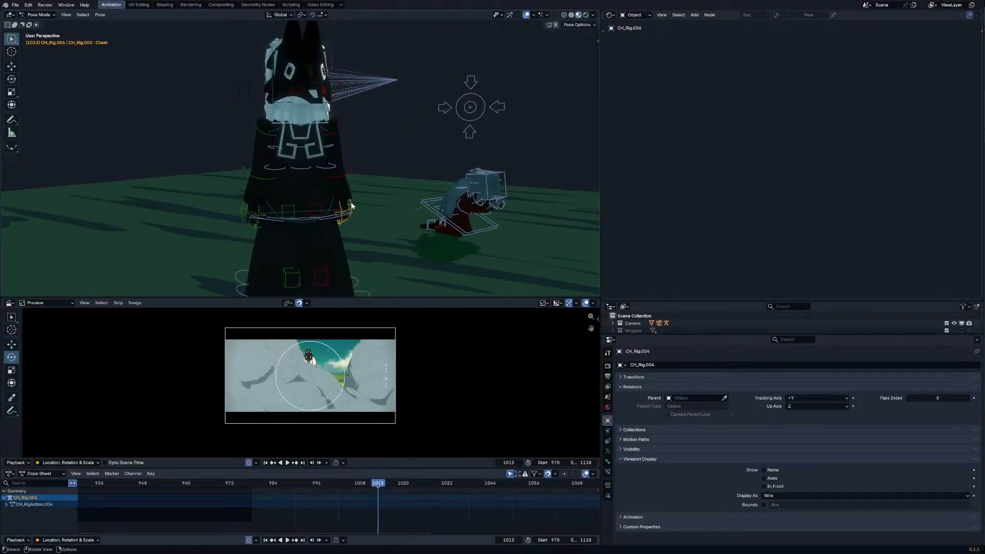
pyautogui.rightClick(319, 102)
# Step: Turn off Inherit Rotation for CH_Rig.004's Head bone through the rig's mechanics options
pyautogui.click(319, 102)
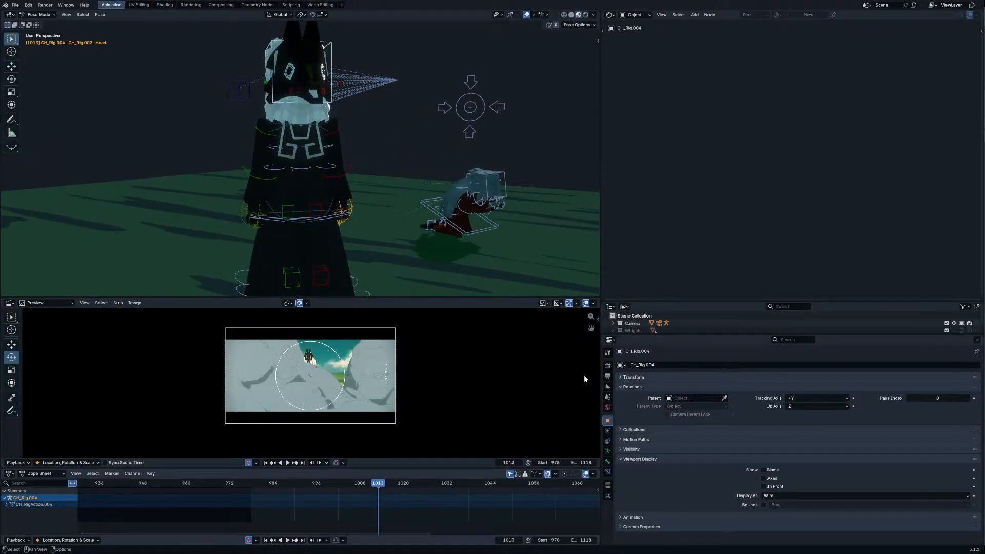
pyautogui.click(607, 461)
pyautogui.scroll(-8, 801, 462)
pyautogui.scroll(-5, 802, 495)
pyautogui.press('n')
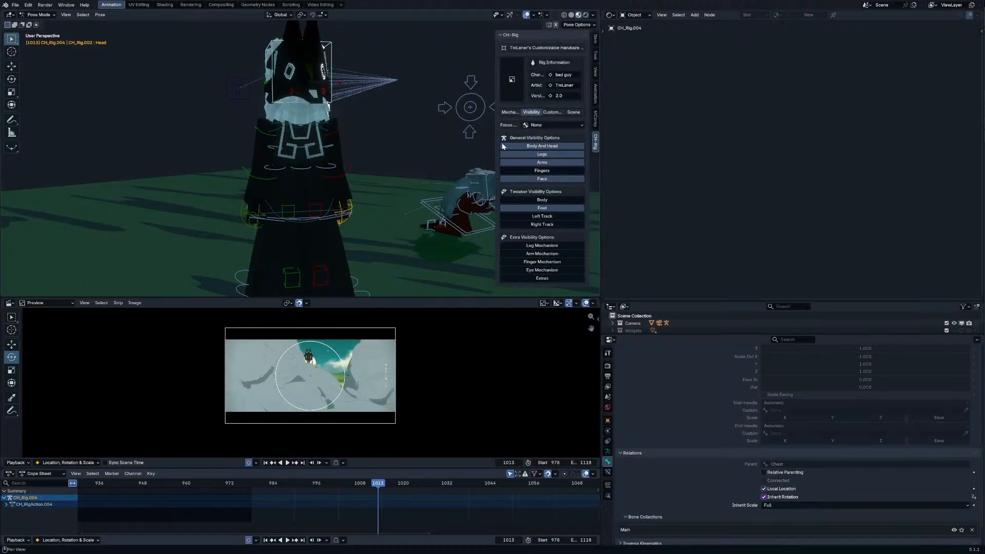
pyautogui.click(516, 113)
pyautogui.click(535, 126)
pyautogui.press('n')
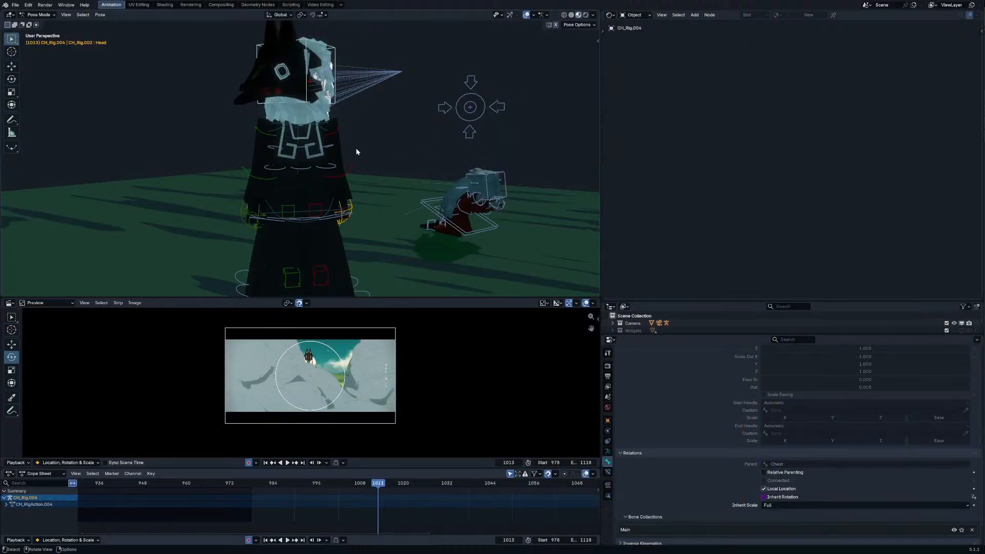
# Step: Rotate the Head bone freely in the camera view so the mask faces towards the camera
pyautogui.scroll(-3, 359, 144)
pyautogui.press('KP_0')
pyautogui.press('r')
pyautogui.press('r')
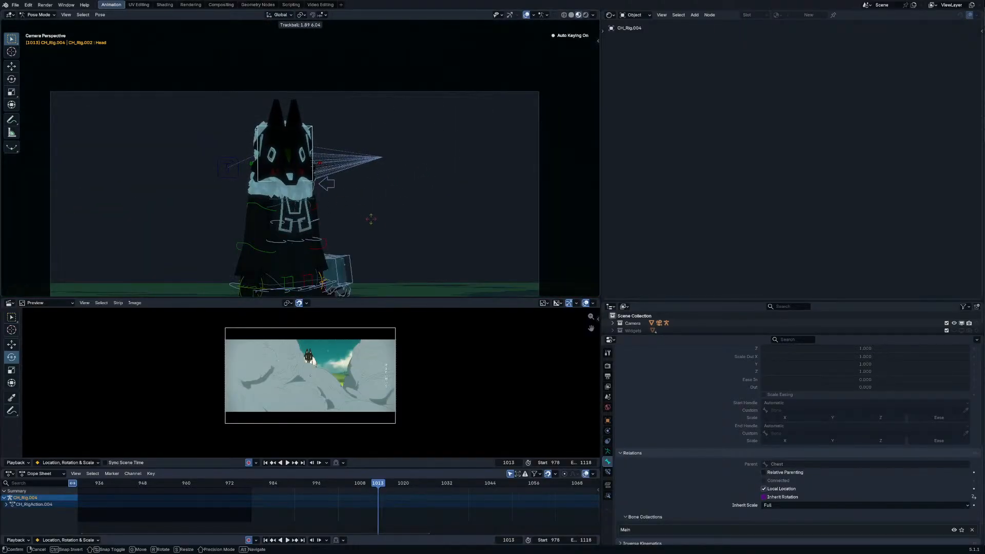
pyautogui.press('Return')
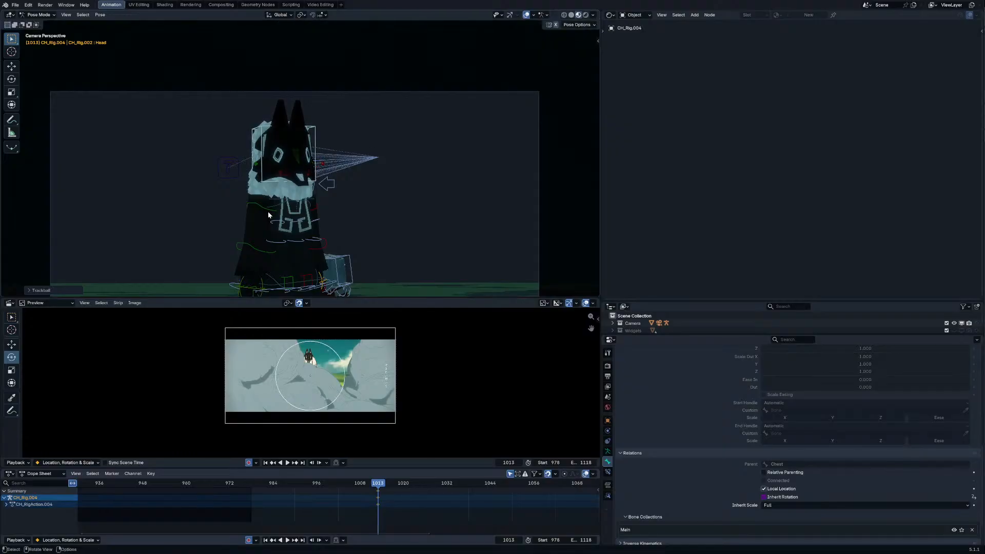
# Step: Rotate the character's right and left upper-arm FK controls in the camera view
pyautogui.click(313, 226)
pyautogui.rightClick(306, 226)
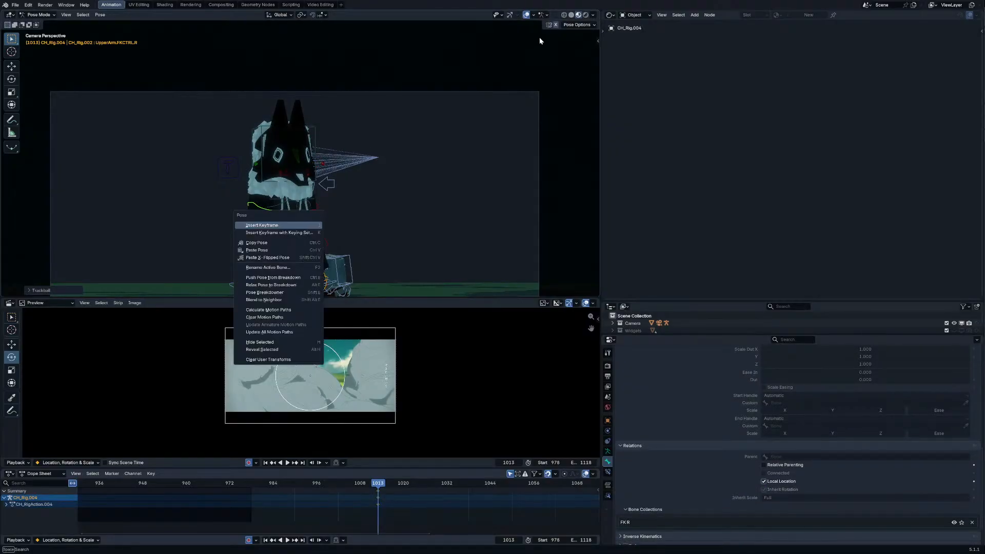
pyautogui.press('g')
pyautogui.click(478, 122)
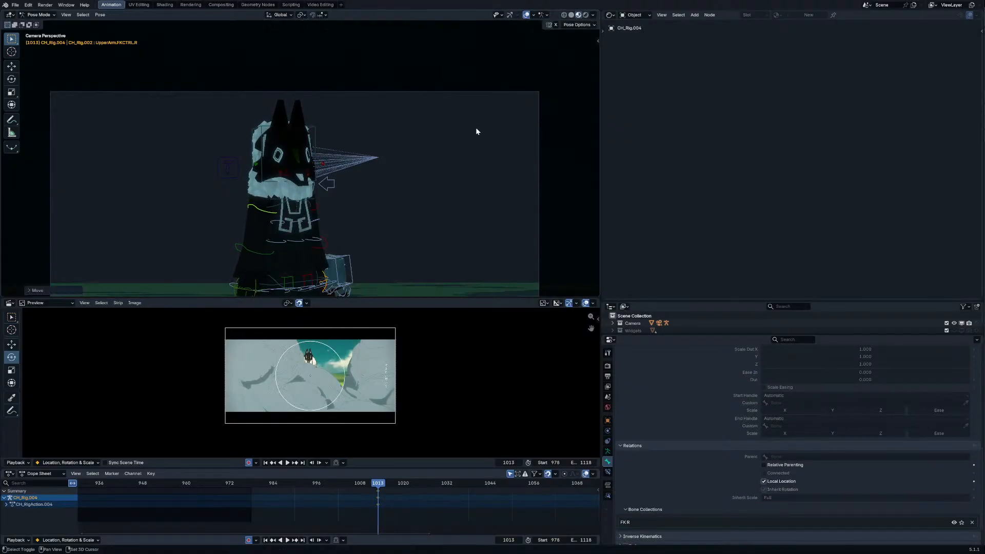
pyautogui.press('r')
pyautogui.click(468, 142)
pyautogui.scroll(-2, 459, 154)
pyautogui.click(310, 207)
pyautogui.press('r')
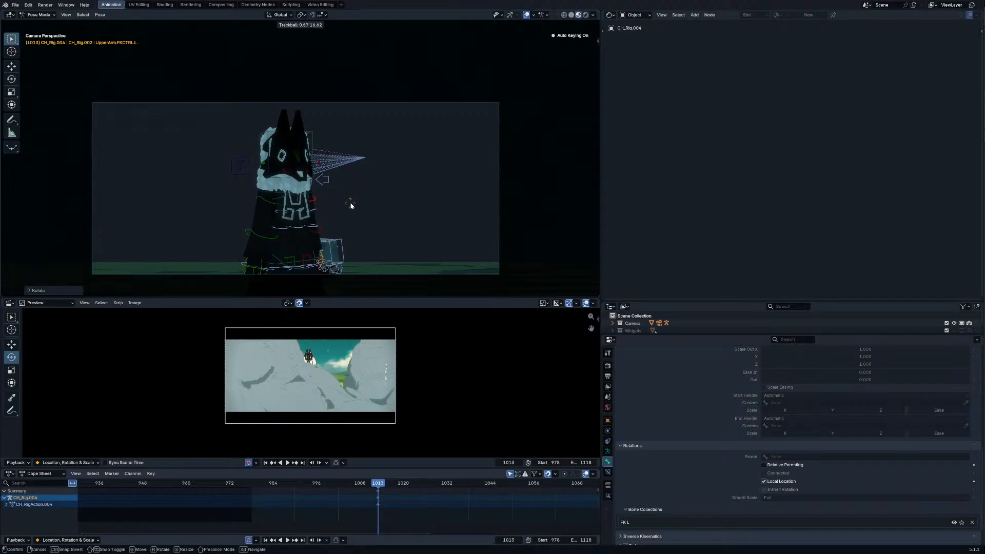
pyautogui.click(341, 209)
# Step: Move the seated character's CH_Root in CH_Rig.002 down along Z out of the shot and return to Object Mode
pyautogui.click(349, 236)
pyautogui.moveTo(348, 236); pyautogui.dragTo(450, 229, button='middle')
pyautogui.press('g')
pyautogui.press('z')
pyautogui.click(460, 287)
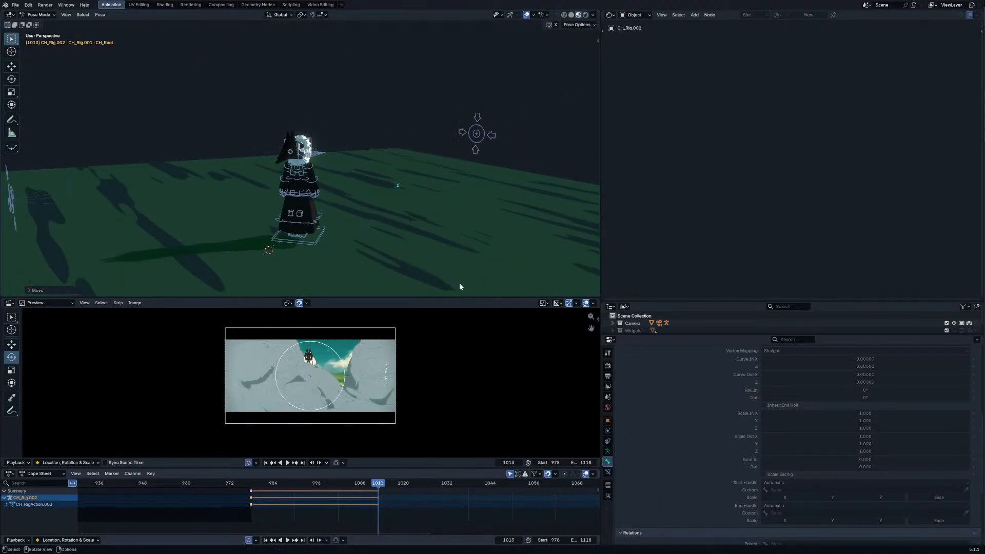
pyautogui.press('KP_0')
pyautogui.hotkey('ctrl', 'Tab')
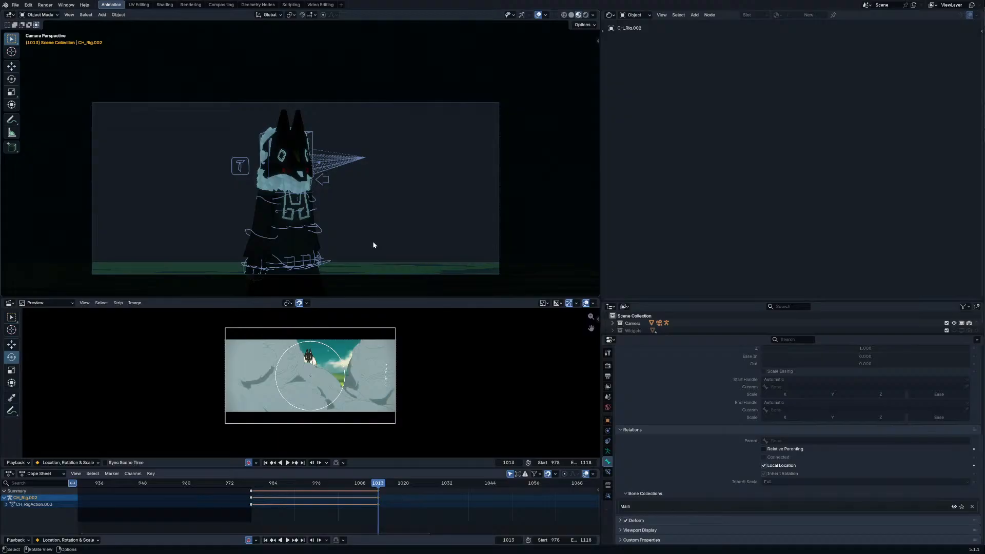
# Step: Open the Toon.004 group in the torso's material and try desaturating the Multiply node's B colour to saturation 0
pyautogui.click(300, 216)
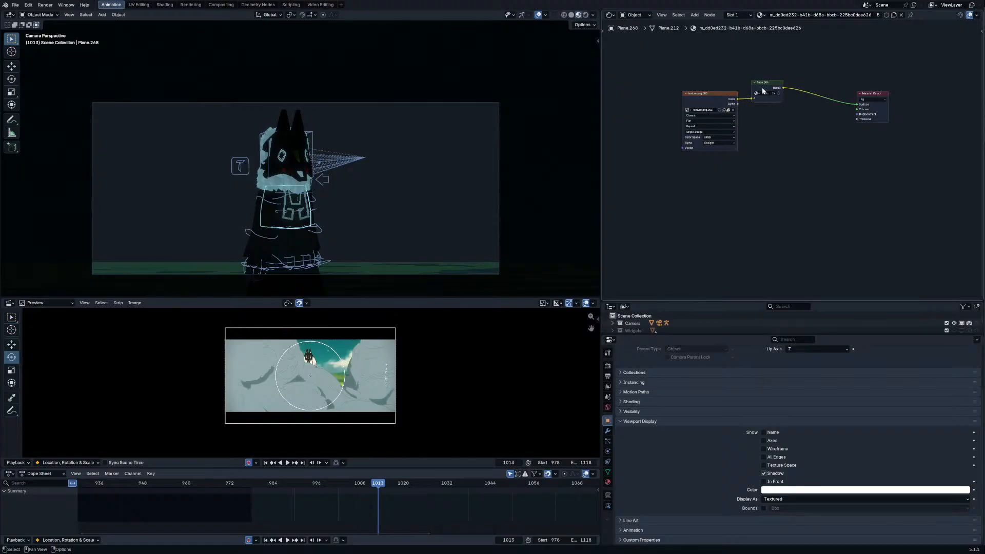
pyautogui.press('Tab')
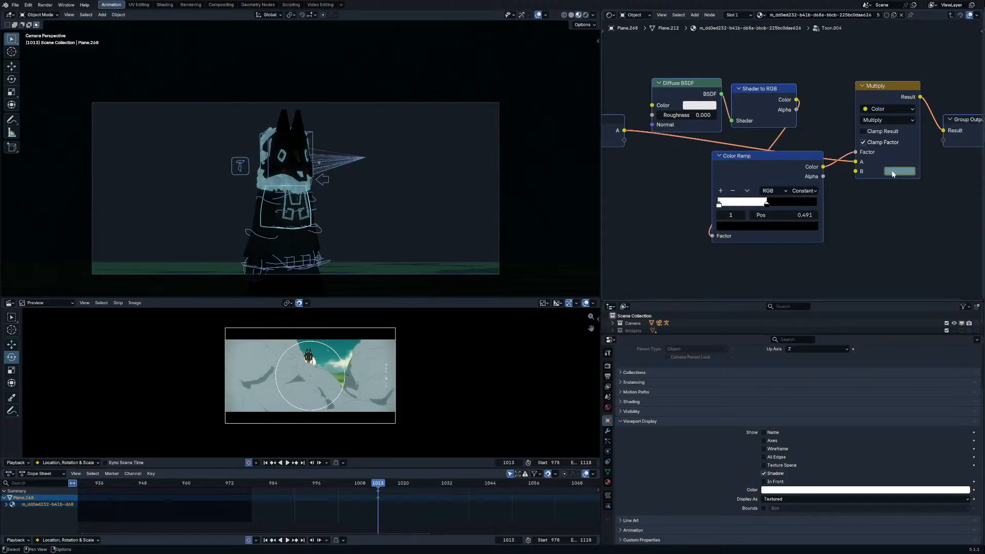
pyautogui.click(892, 174)
pyautogui.moveTo(877, 128); pyautogui.dragTo(831, 128)
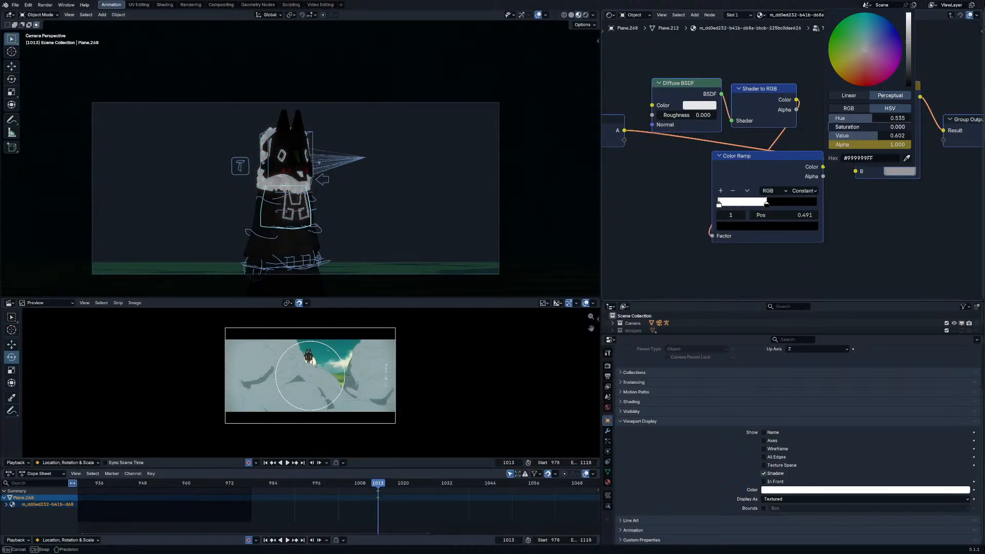
pyautogui.press('Escape')
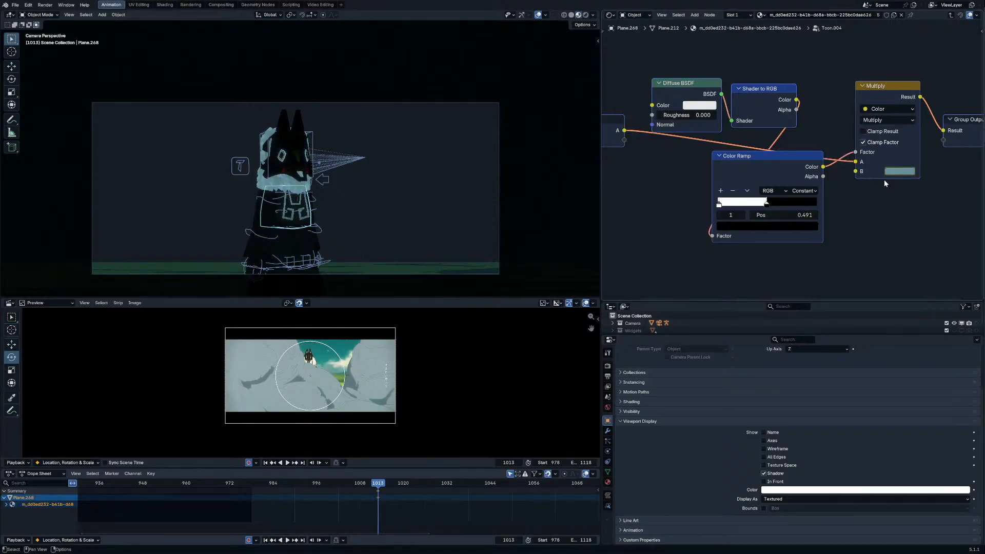
# Step: Keyframe the Toon.004 Multiply node's B colour at frames 1013 and 1012, and return to frame 1013
pyautogui.click(892, 172)
pyautogui.click(849, 109)
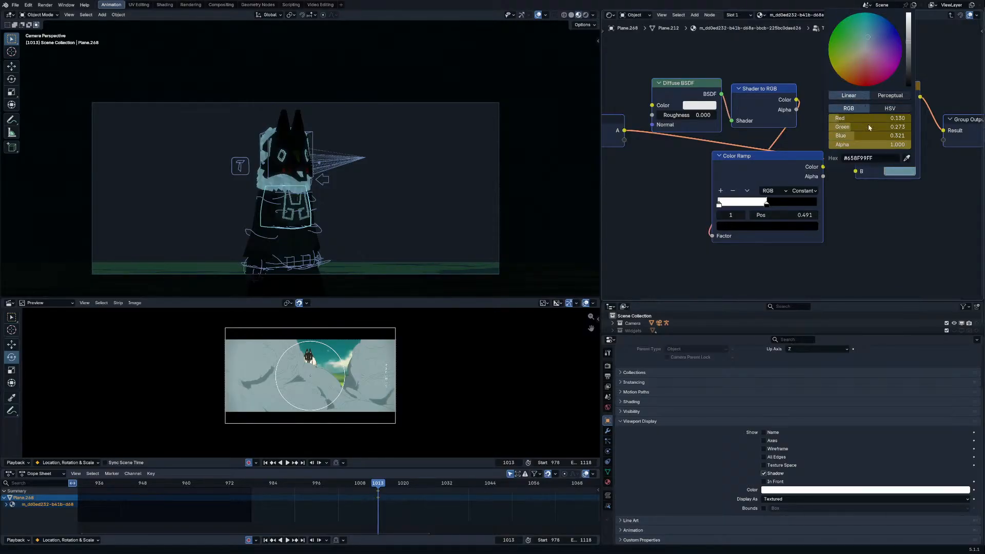
pyautogui.press('Left')
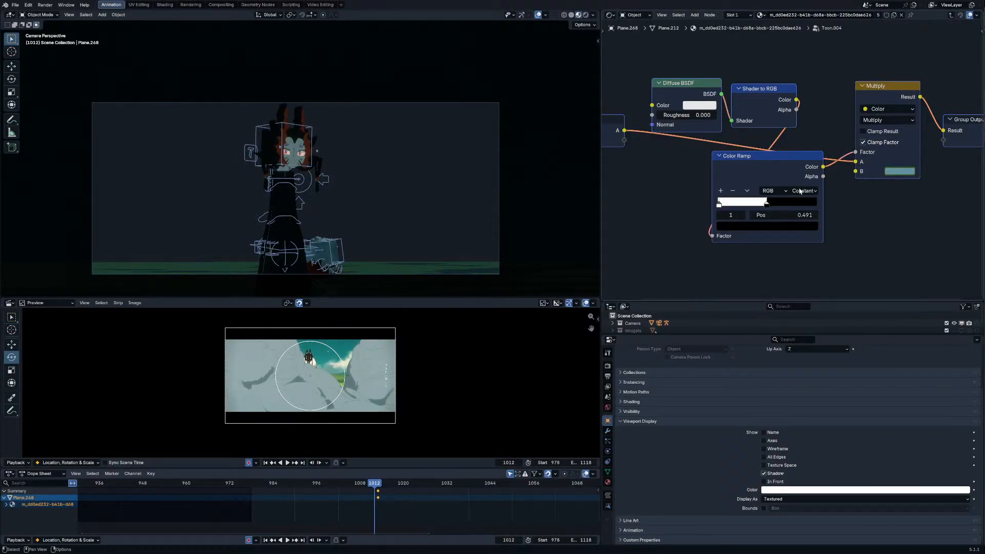
pyautogui.press('Right')
# Step: Try a warm tone at full brightness for the Multiply node's B colour, and desaturate it to white
pyautogui.click(897, 172)
pyautogui.moveTo(847, 127); pyautogui.dragTo(847, 126)
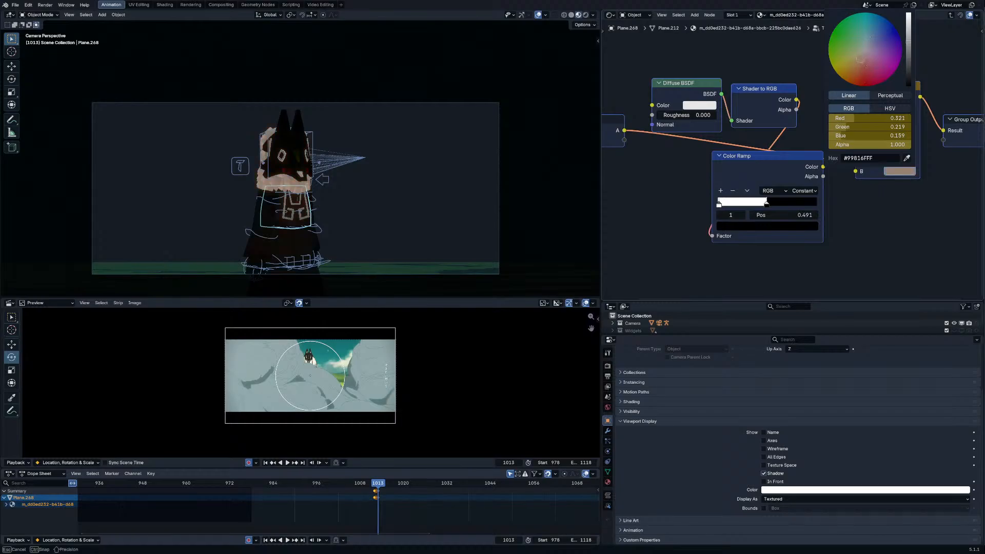
pyautogui.moveTo(909, 44); pyautogui.dragTo(908, 13)
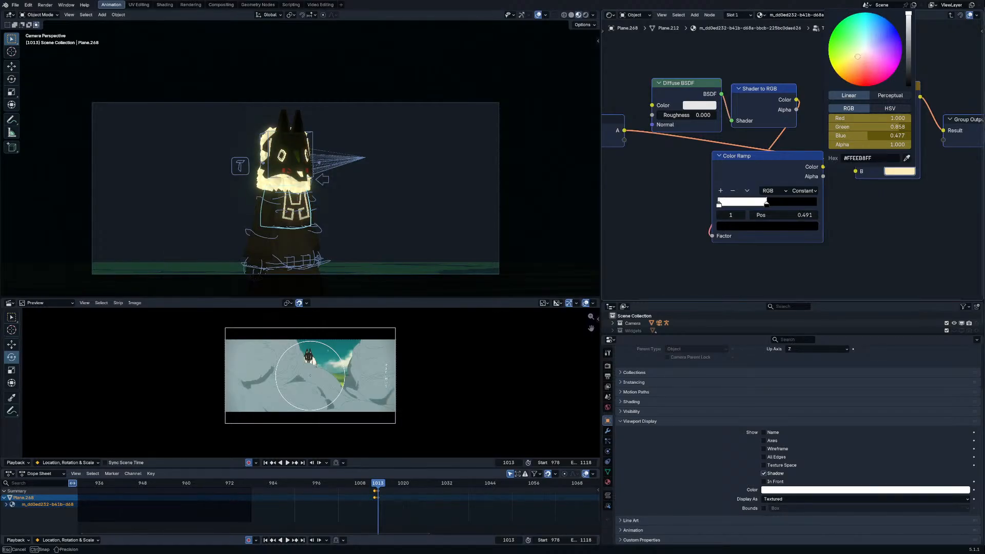
pyautogui.click(883, 109)
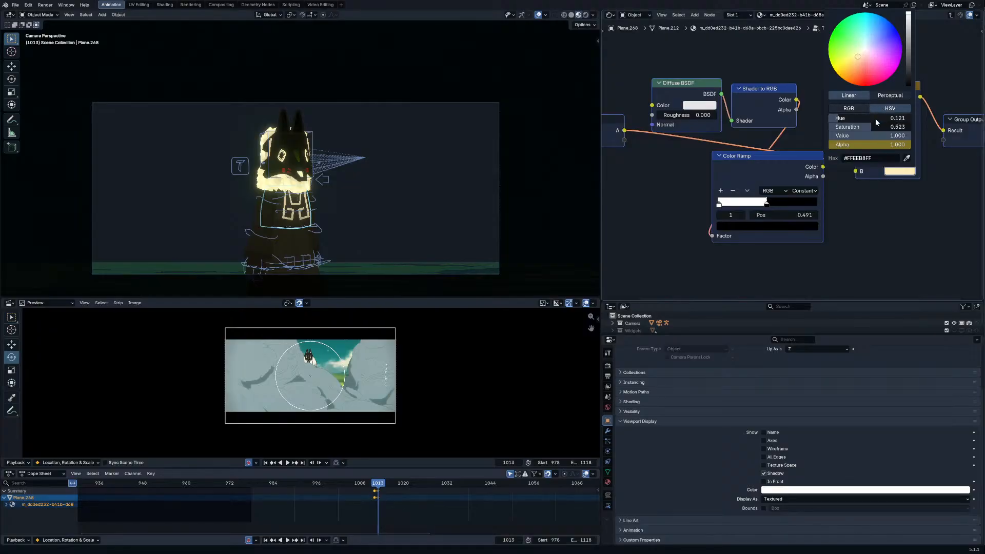
pyautogui.moveTo(875, 127); pyautogui.dragTo(827, 126)
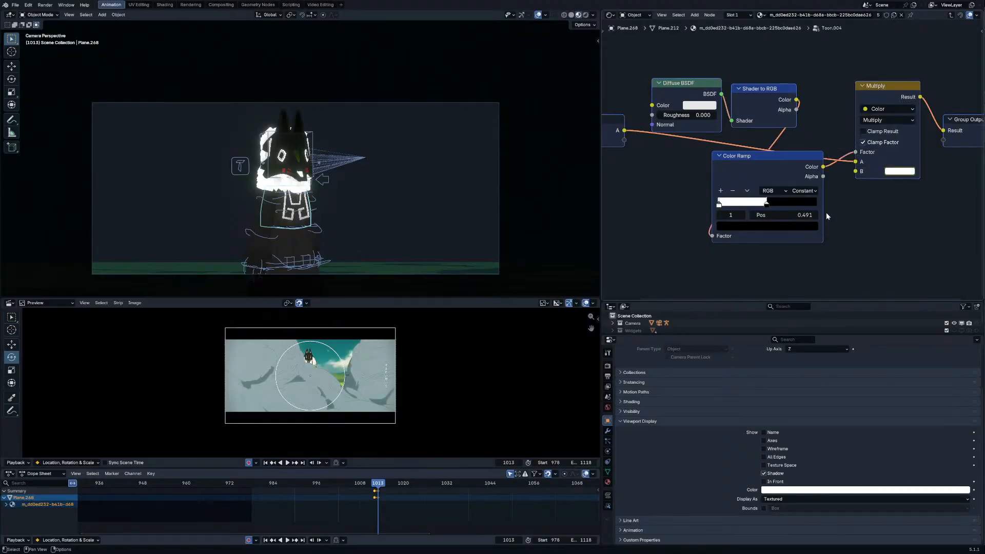
pyautogui.moveTo(462, 169); pyautogui.dragTo(436, 165, button='middle')
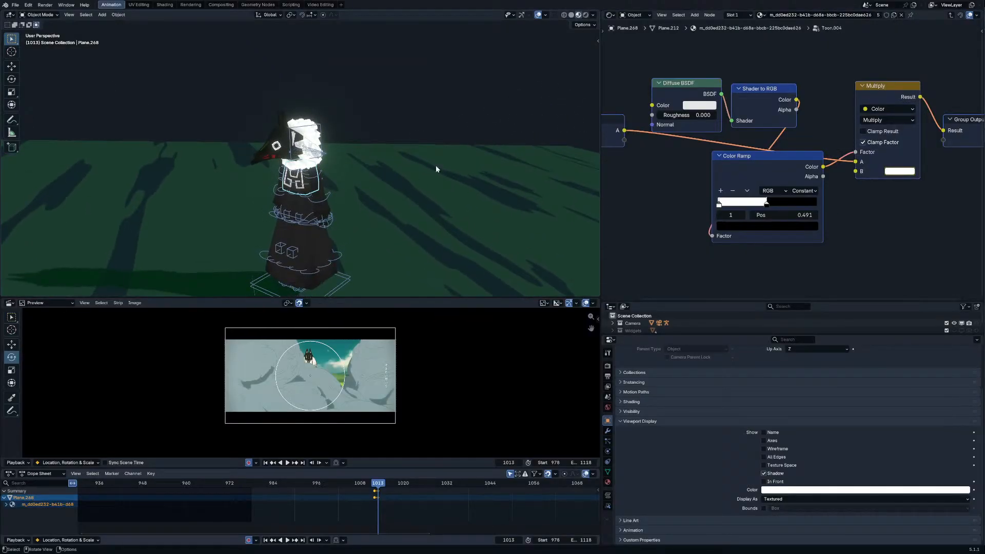
# Step: Try darkening the Multiply node's B colour to #545A4FFF, and sample the dark viewport background as a replacement
pyautogui.click(898, 171)
pyautogui.moveTo(910, 49); pyautogui.dragTo(860, 51)
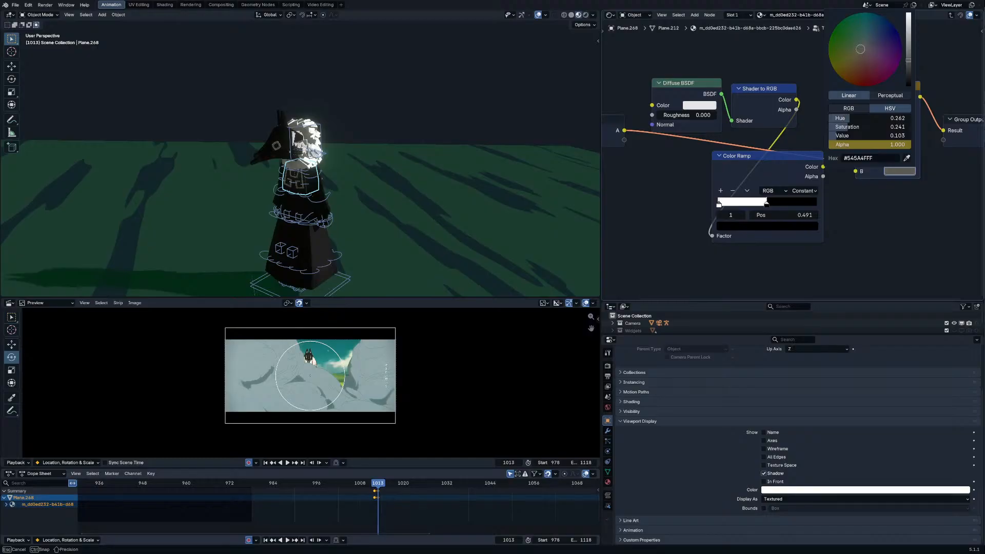
pyautogui.moveTo(474, 93); pyautogui.dragTo(553, 74, button='middle')
pyautogui.scroll(5, 462, 162)
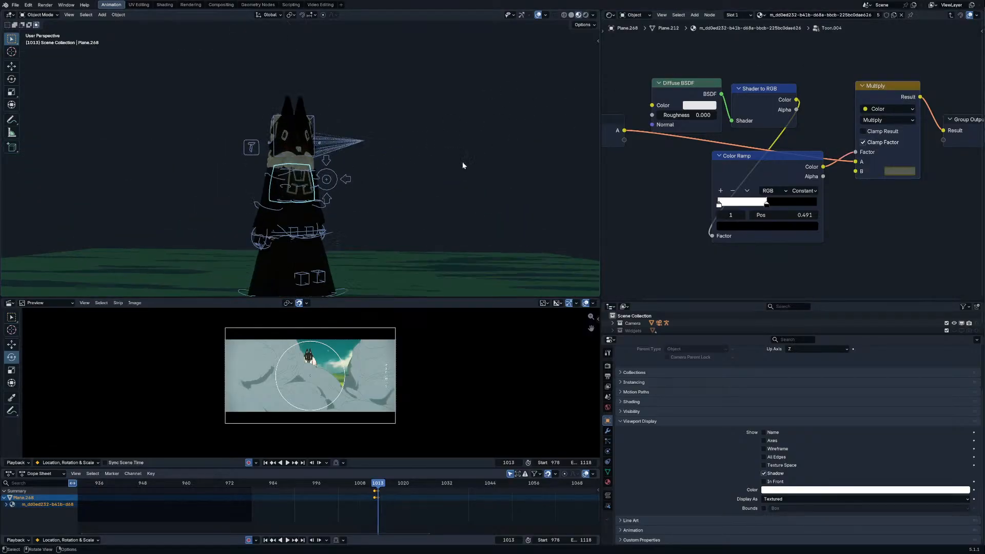
pyautogui.moveTo(463, 161); pyautogui.dragTo(464, 188, button='middle')
pyautogui.click(897, 171)
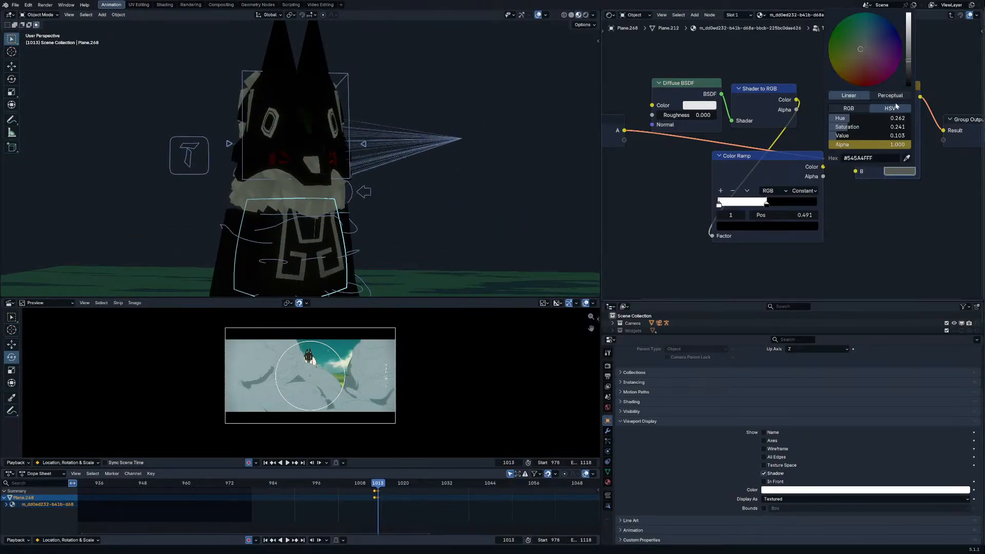
pyautogui.click(908, 160)
pyautogui.click(441, 236)
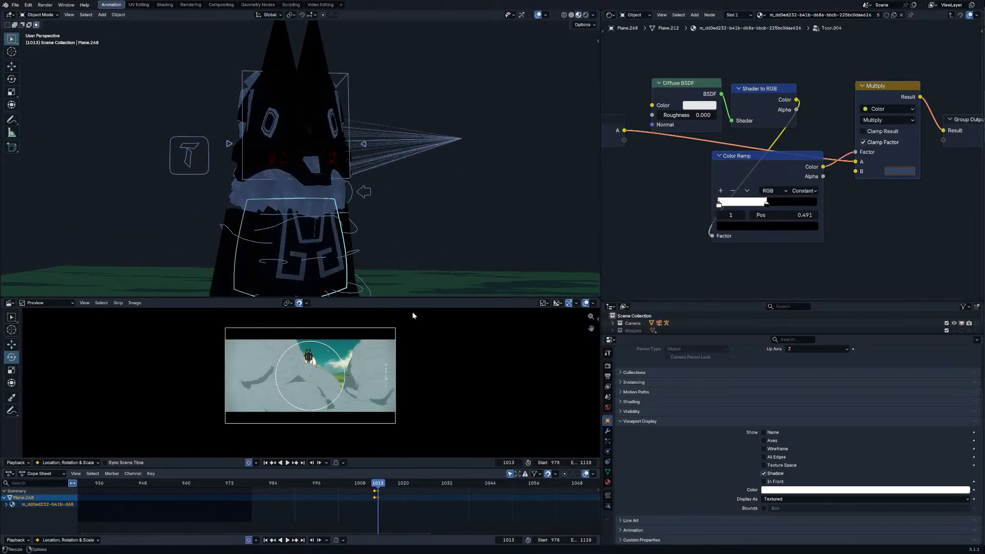
# Step: Sample the Multiply node's B colour from the light fur of the masked character in the reference image
pyautogui.click(899, 172)
pyautogui.click(908, 159)
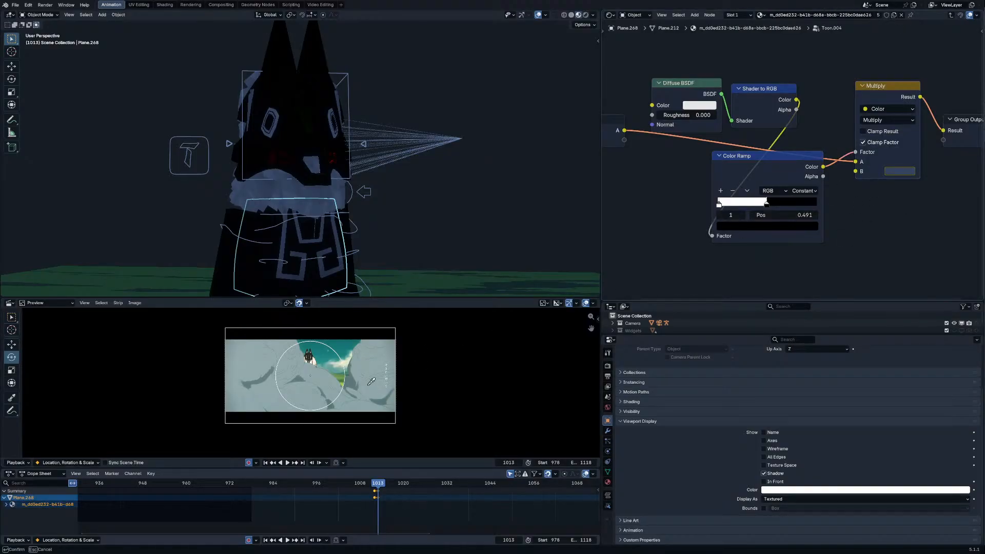
pyautogui.click(314, 361)
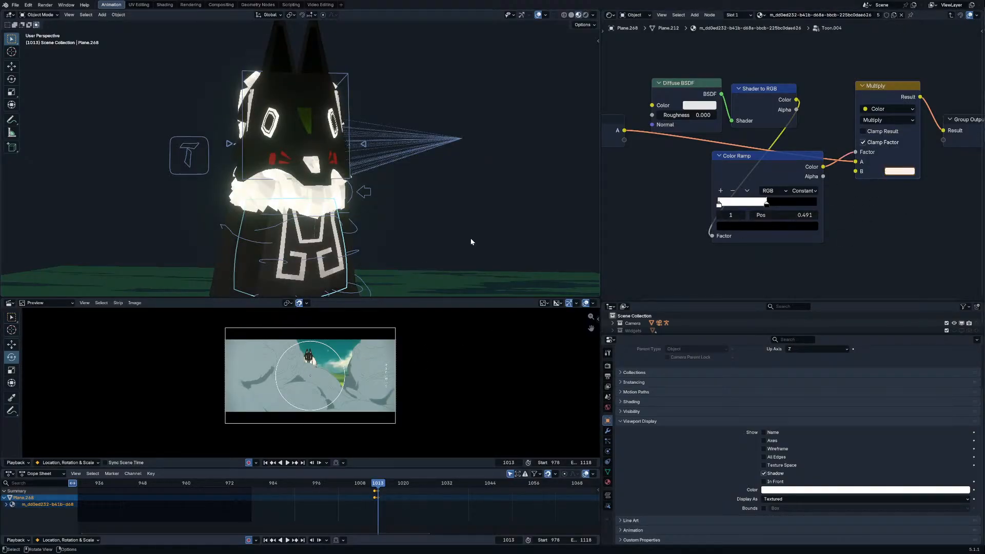
# Step: Darken the sampled Multiply B colour and shift its hue to a warm pale cream
pyautogui.click(898, 171)
pyautogui.moveTo(890, 135)
pyautogui.mouseDown()
pyautogui.moveTo(863, 135)
pyautogui.moveTo(911, 144)
pyautogui.moveTo(863, 136)
pyautogui.moveTo(868, 119)
pyautogui.moveTo(870, 144)
pyautogui.moveTo(888, 145)
pyautogui.mouseUp()
pyautogui.click(855, 109)
pyautogui.press('Escape')
pyautogui.press('Escape')
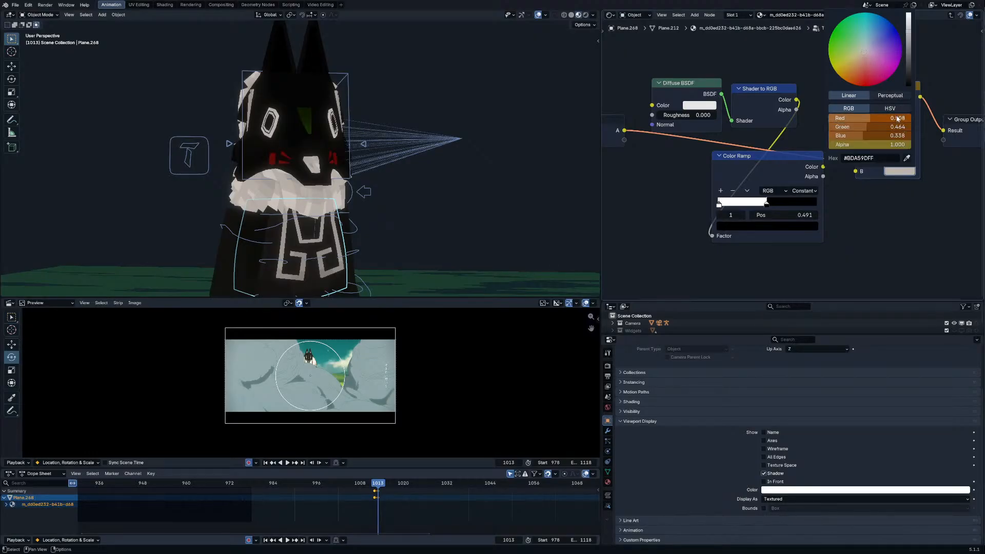
pyautogui.click(895, 109)
pyautogui.moveTo(873, 61); pyautogui.dragTo(858, 54)
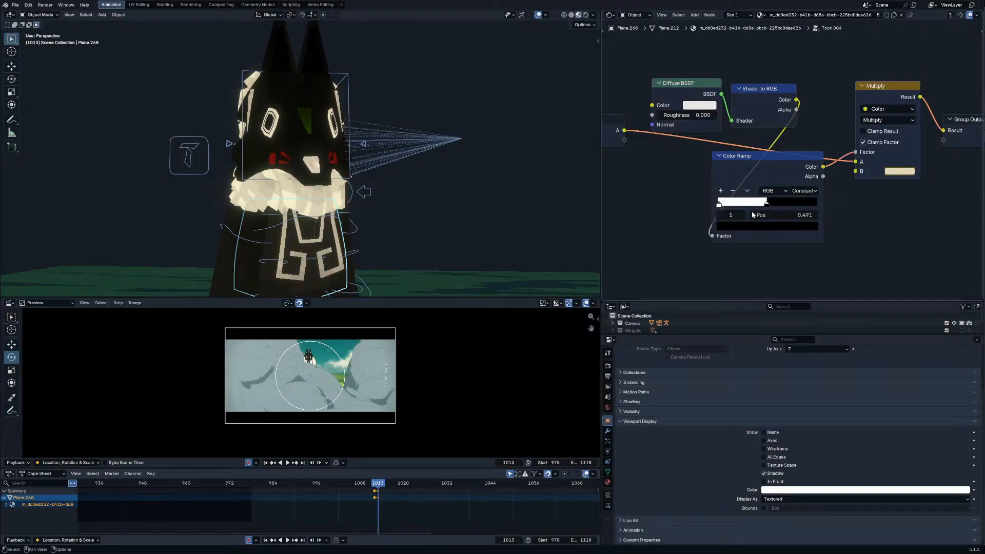
pyautogui.moveTo(755, 204); pyautogui.dragTo(767, 203)
# Step: Toggle Scene Lights in the viewport shading repeatedly to compare the character's shading, leaving the option off
pyautogui.scroll(-4, 409, 143)
pyautogui.moveTo(408, 143)
pyautogui.mouseDown(button='middle')
pyautogui.moveTo(253, 160)
pyautogui.moveTo(401, 138)
pyautogui.mouseUp(button='middle')
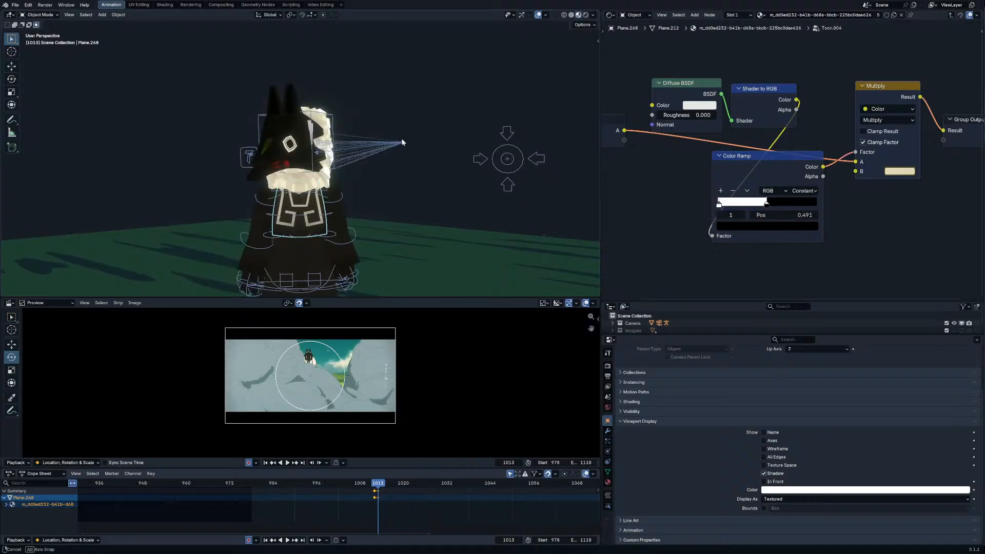
pyautogui.click(594, 14)
pyautogui.click(560, 52)
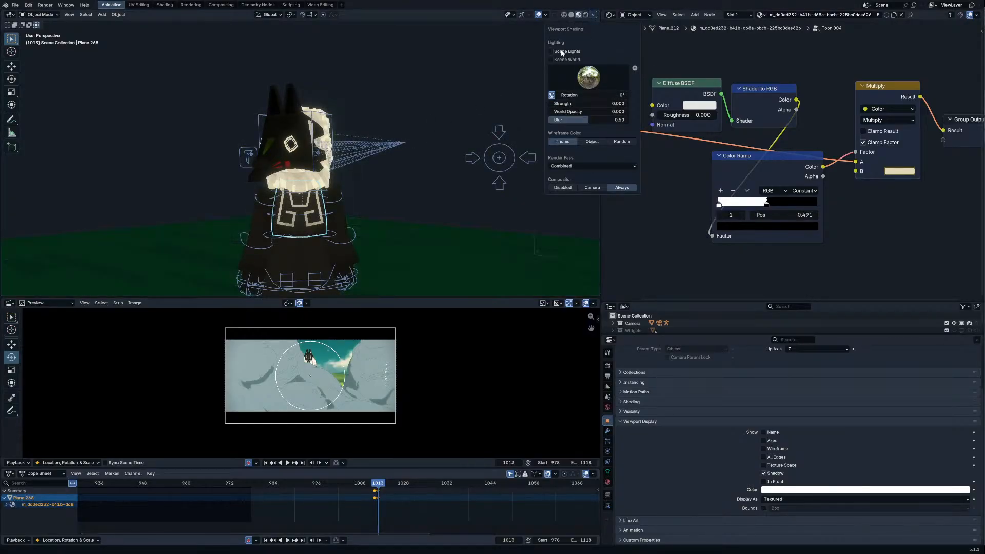
pyautogui.click(561, 52)
pyautogui.click(561, 52)
pyautogui.click(561, 52)
pyautogui.click(561, 53)
# Step: Open the Toon.004 group from the white fur's Material.009 and mute its Multiply node
pyautogui.moveTo(345, 168); pyautogui.dragTo(281, 139, button='middle')
pyautogui.click(284, 173)
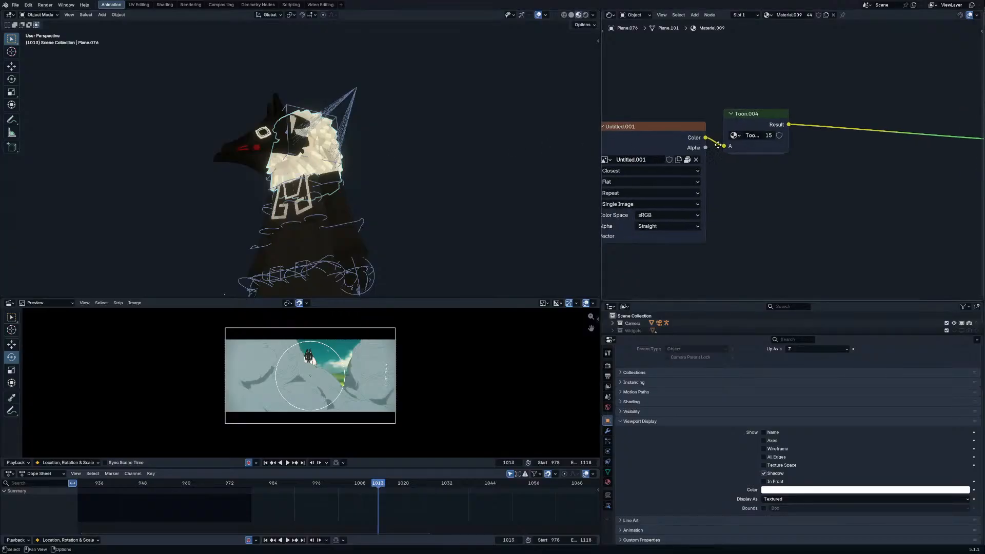
pyautogui.click(739, 124)
pyautogui.press('Tab')
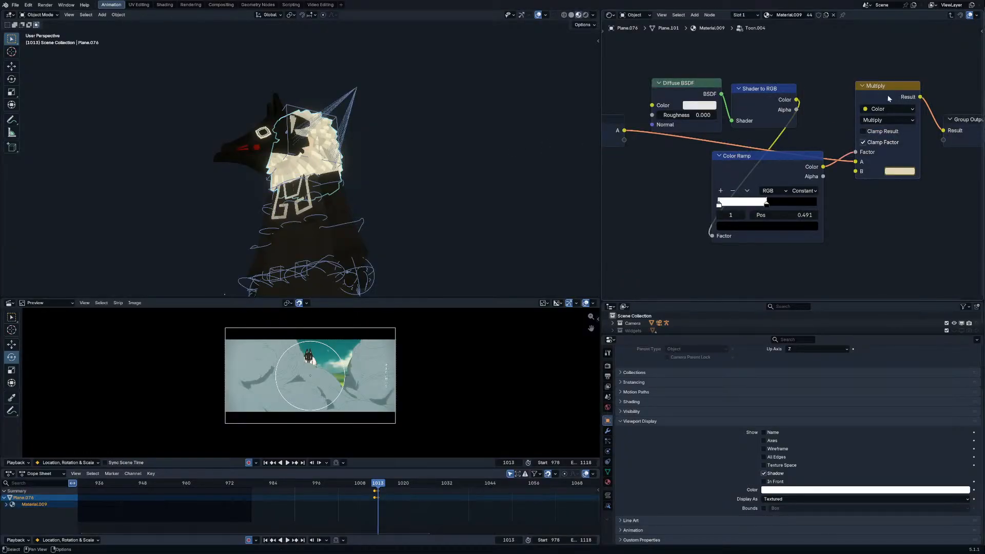
pyautogui.press('m')
# Step: Set the viewport compositor to Disabled while viewing the character's fur from the side
pyautogui.moveTo(488, 165); pyautogui.dragTo(460, 216, button='middle')
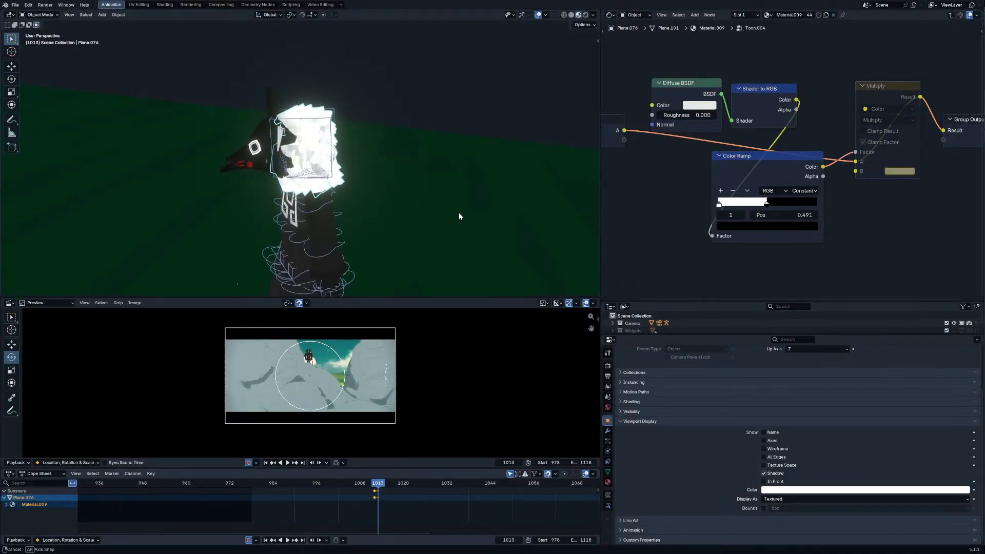
pyautogui.click(593, 15)
pyautogui.click(561, 188)
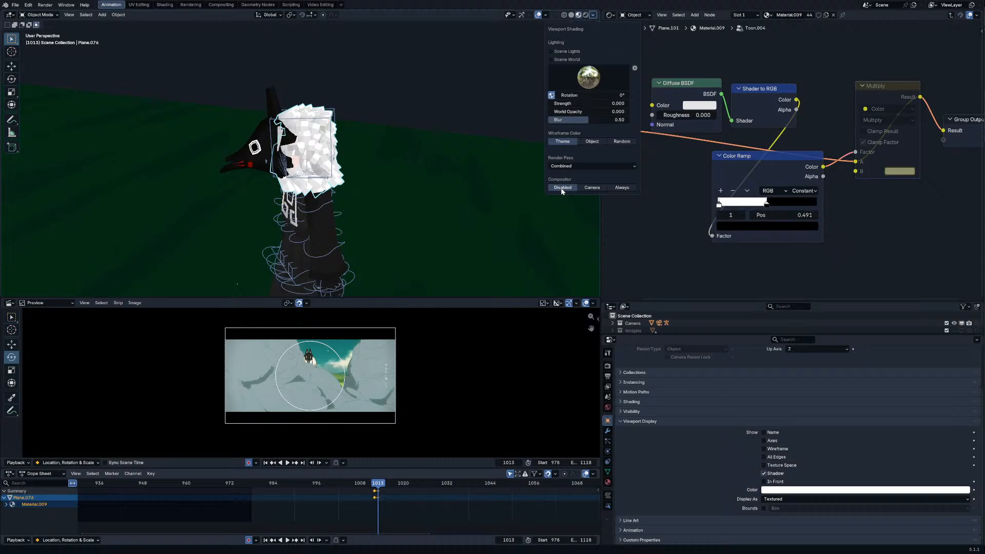
# Step: Set the viewport compositor to Always and unmute the Multiply node in the Toon.004 group
pyautogui.click(611, 187)
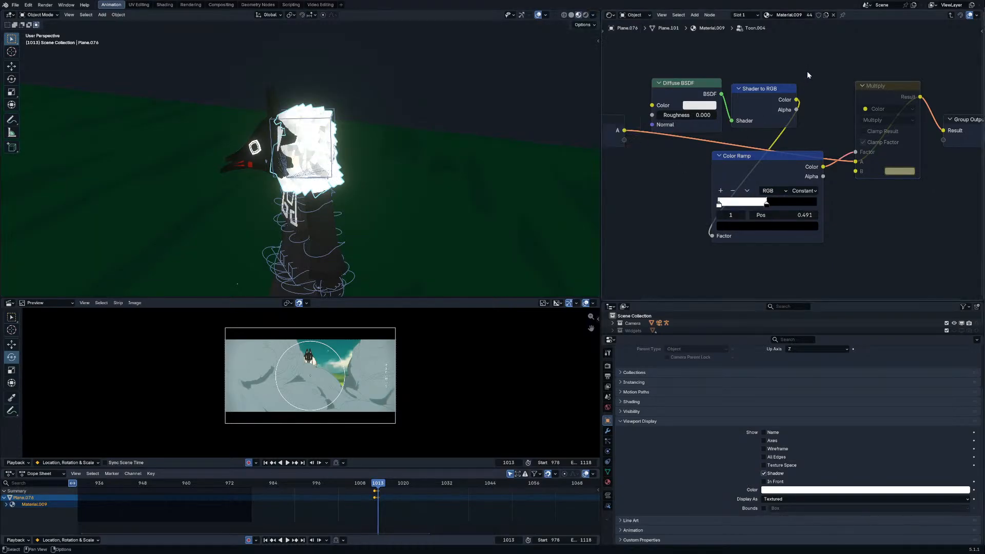
pyautogui.press('m')
# Step: Duplicate the Multiply node onto the Group Input link and give it a black B colour and a factor of about 0.365
pyautogui.hotkey('shift', 'd')
pyautogui.click(650, 114)
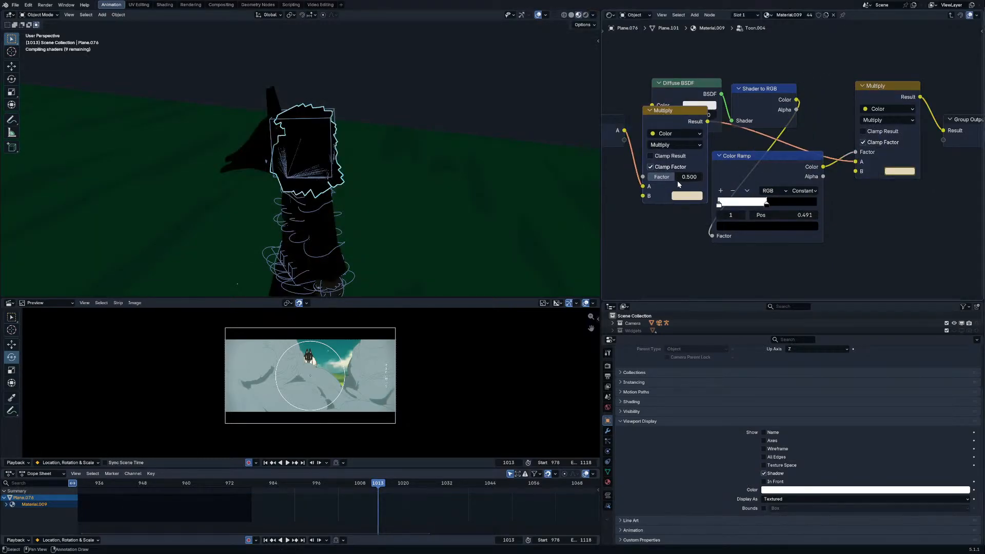
pyautogui.click(687, 196)
pyautogui.moveTo(755, 105); pyautogui.dragTo(750, 121)
pyautogui.click(720, 203)
pyautogui.moveTo(691, 179)
pyautogui.mouseDown()
pyautogui.moveTo(651, 179)
pyautogui.moveTo(694, 179)
pyautogui.moveTo(652, 177)
pyautogui.moveTo(666, 177)
pyautogui.mouseUp()
# Step: Try a saturated yellow B colour on the Multiply node that feeds the Group Output
pyautogui.click(889, 172)
pyautogui.moveTo(860, 50); pyautogui.dragTo(858, 52)
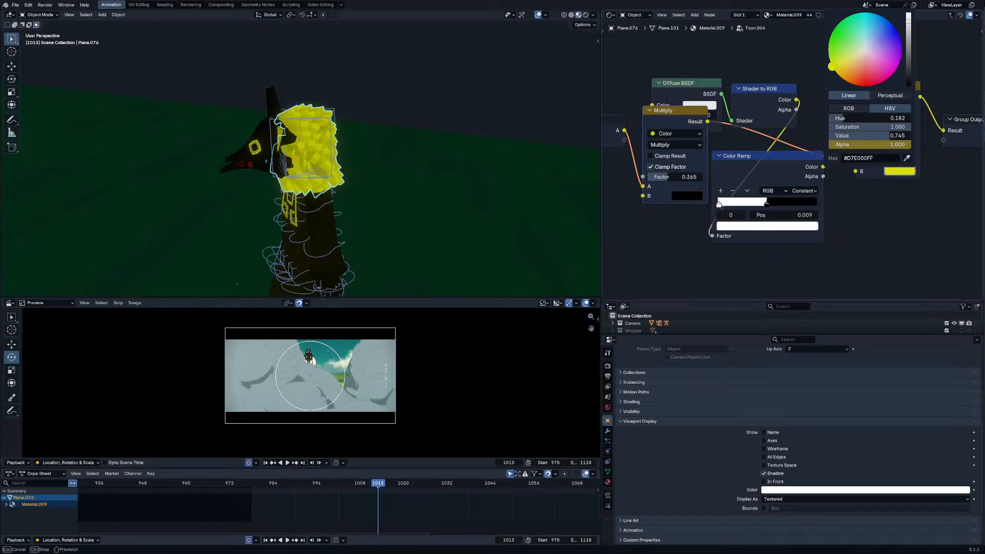
pyautogui.moveTo(382, 146); pyautogui.dragTo(173, 163, button='middle')
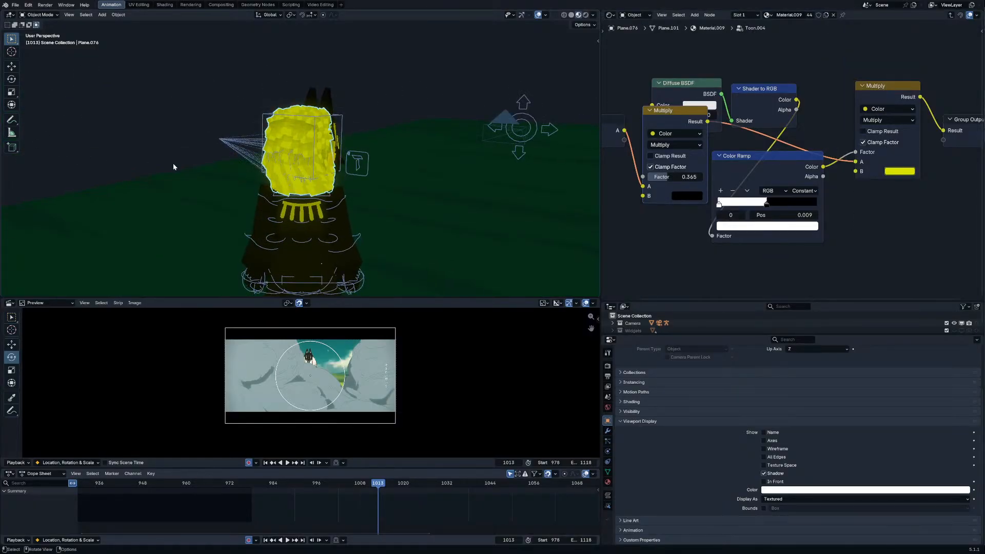
# Step: Enable scene lights in the viewport shading and view the character from the other side
pyautogui.scroll(-5, 173, 167)
pyautogui.click(593, 14)
pyautogui.click(550, 52)
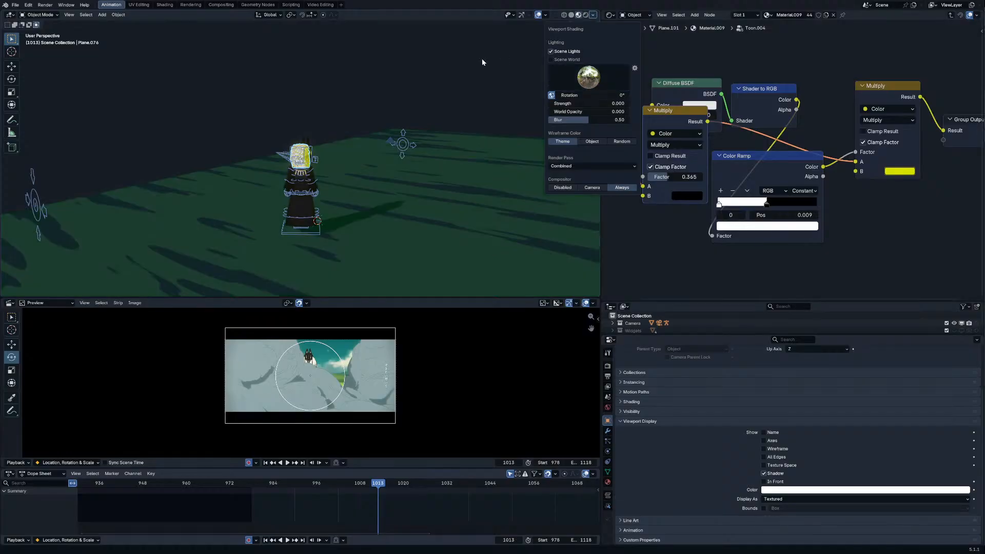
pyautogui.moveTo(482, 60)
pyautogui.mouseDown(button='middle')
pyautogui.moveTo(334, 93)
pyautogui.moveTo(216, 90)
pyautogui.mouseUp(button='middle')
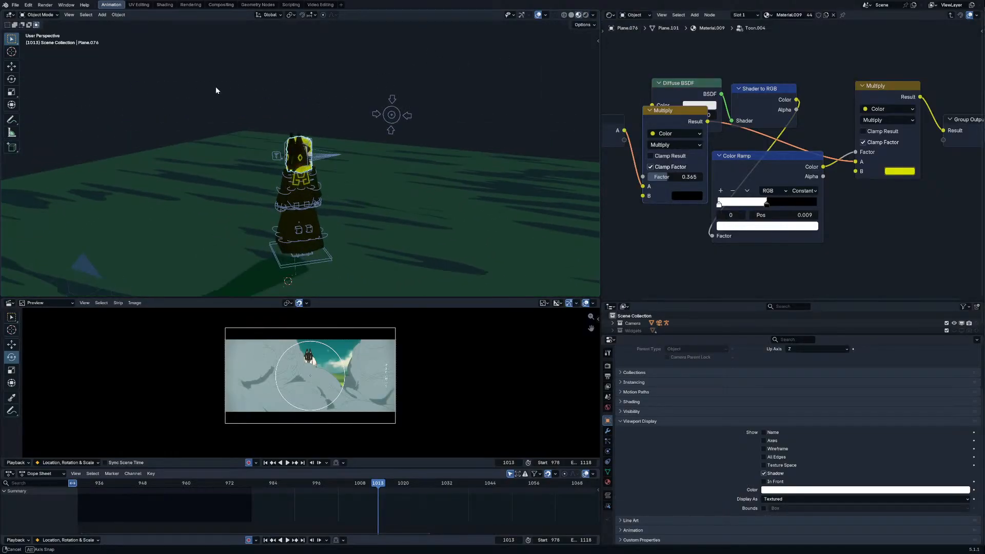
# Step: Set the B colour of the Multiply node before the Group Output to pale mint and check it through the camera
pyautogui.click(899, 172)
pyautogui.moveTo(867, 118); pyautogui.dragTo(890, 127)
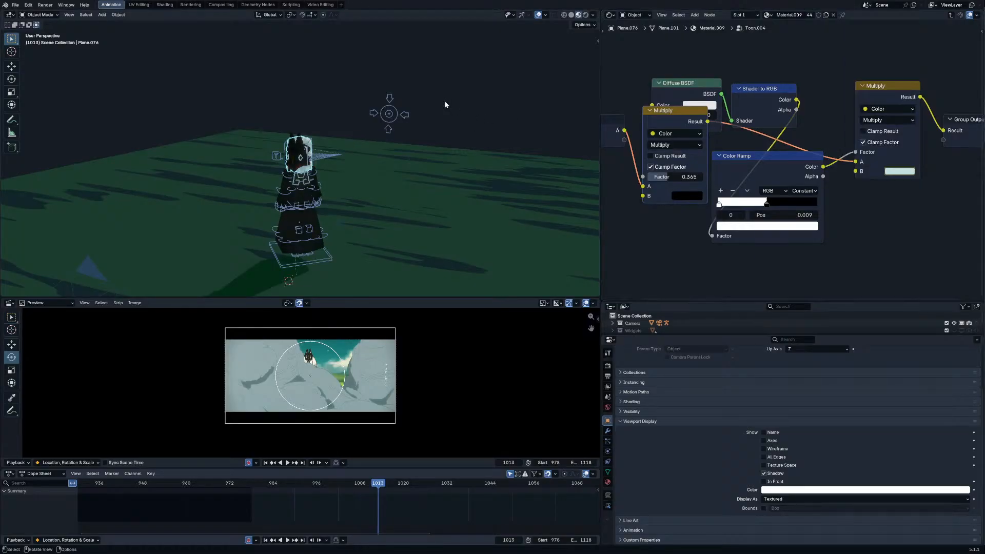
pyautogui.moveTo(444, 100); pyautogui.dragTo(477, 80, button='middle')
pyautogui.press('KP_0')
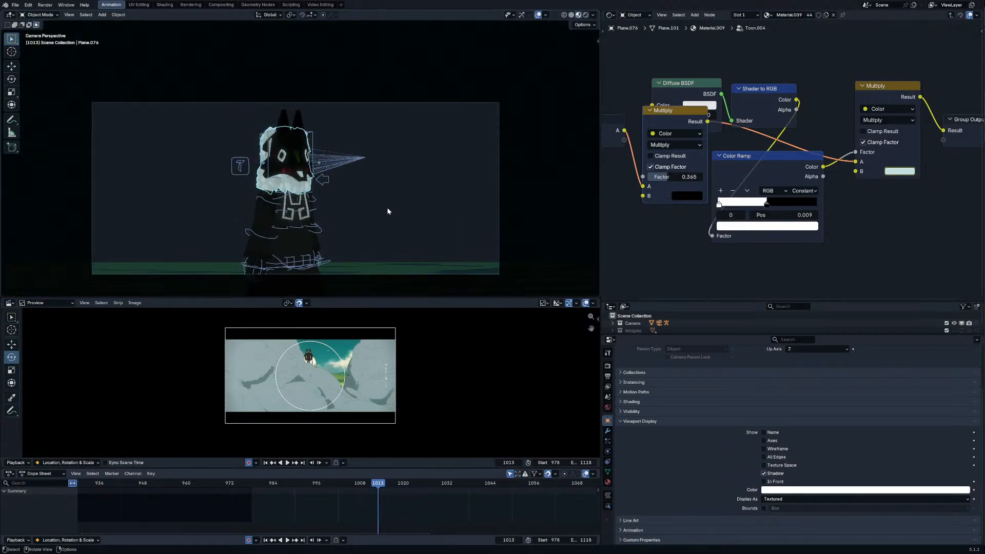
pyautogui.press('Left')
pyautogui.press('Right')
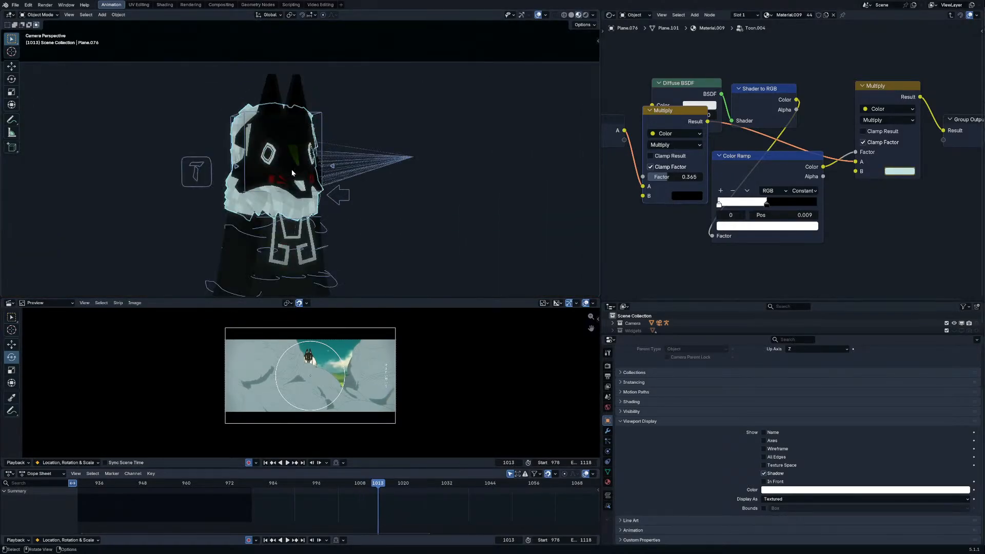
# Step: Move the duplicated Multiply node down within the toon group, clear of the Diffuse BSDF node
pyautogui.moveTo(755, 121); pyautogui.dragTo(790, 113, button='middle')
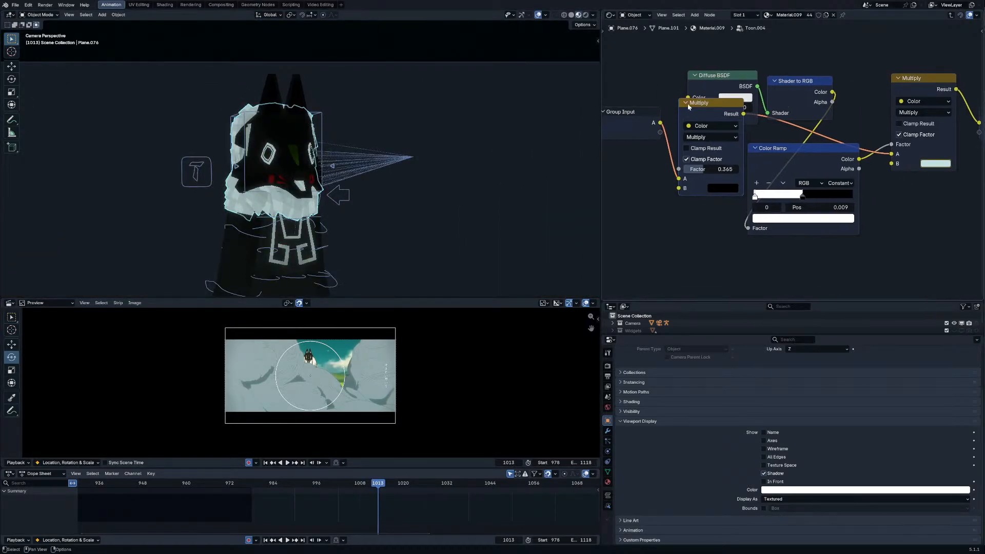
pyautogui.moveTo(738, 113); pyautogui.dragTo(702, 194)
pyautogui.moveTo(821, 195)
pyautogui.mouseDown()
pyautogui.moveTo(772, 201)
pyautogui.moveTo(807, 208)
pyautogui.mouseUp()
# Step: Select the Sun light and keyframe its location, rotation and scale at frame 1013
pyautogui.moveTo(534, 195); pyautogui.dragTo(371, 147, button='middle')
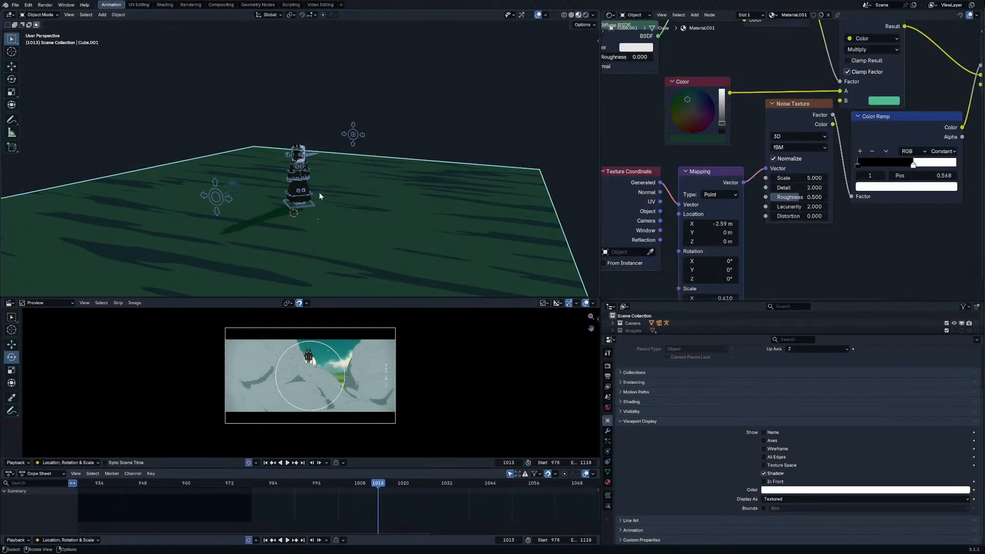
pyautogui.click(320, 193)
pyautogui.press('i')
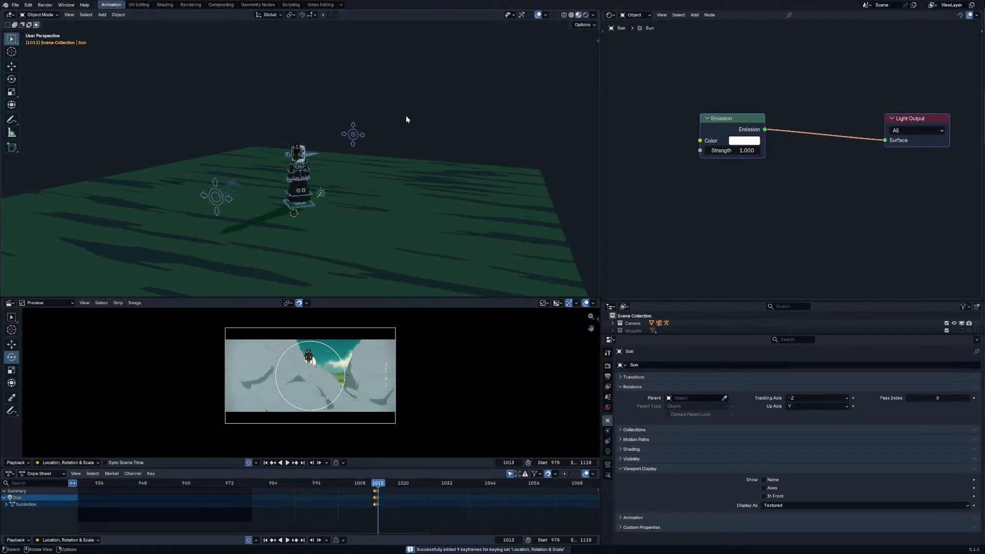
# Step: Snap the Sun to the 3D cursor at the character's head and rotate it freely so the light catches the ears
pyautogui.press('KP_0')
pyautogui.hotkey('shift', 's')
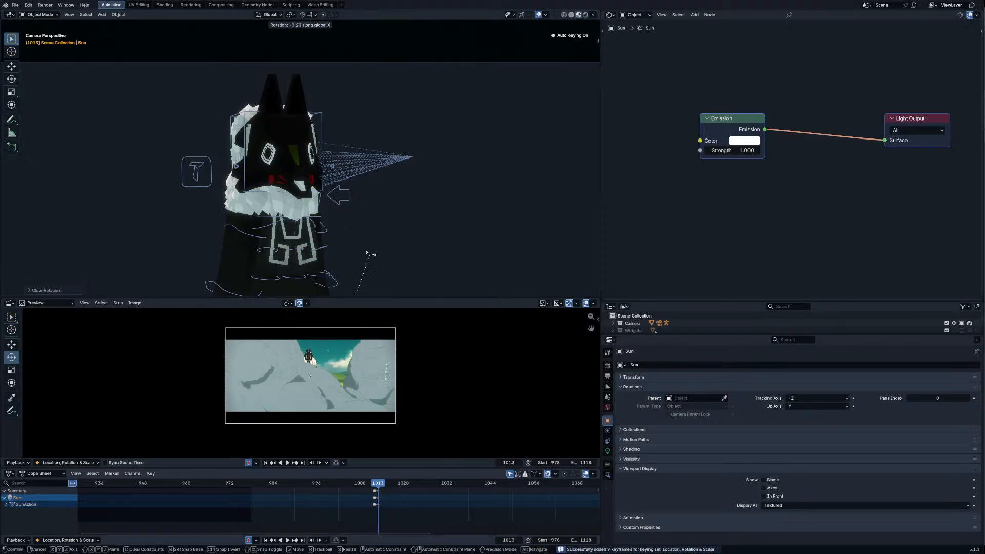
pyautogui.click(320, 51)
pyautogui.press('r')
pyautogui.press('r')
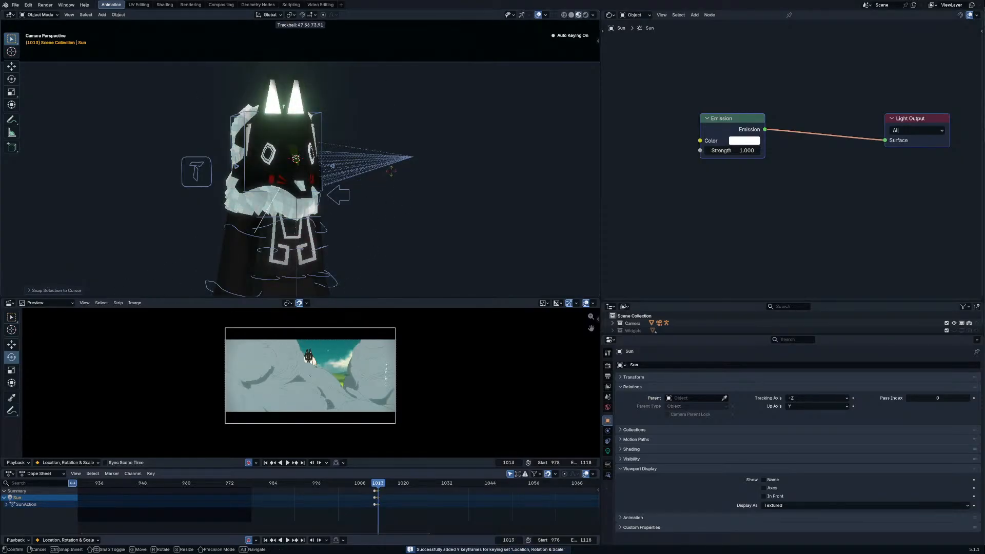
pyautogui.click(401, 180)
# Step: Bring up the ears' material by selecting an ear face of the head mesh Plane.027 in Edit Mode
pyautogui.click(296, 102)
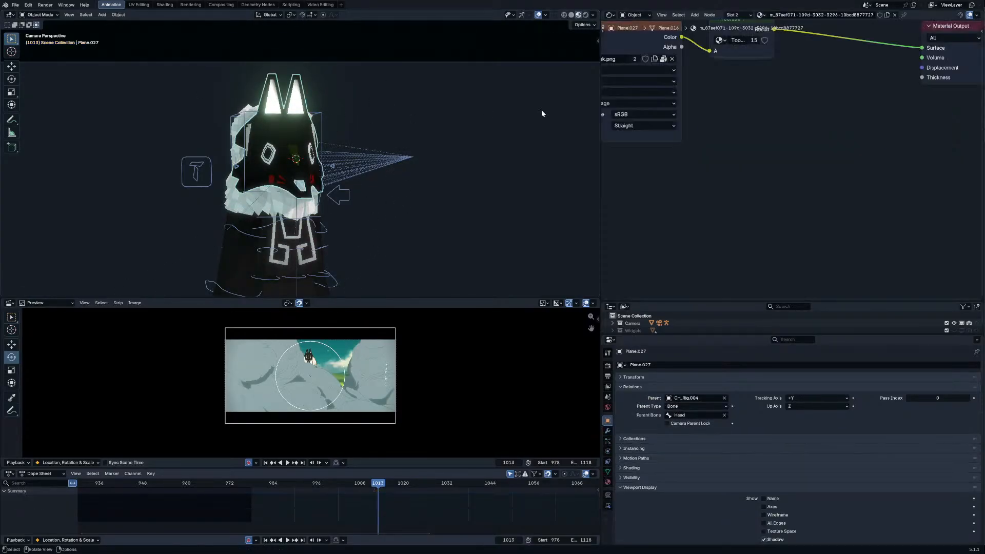
pyautogui.moveTo(747, 110); pyautogui.dragTo(747, 147, button='middle')
pyautogui.press('Tab')
pyautogui.click(294, 103)
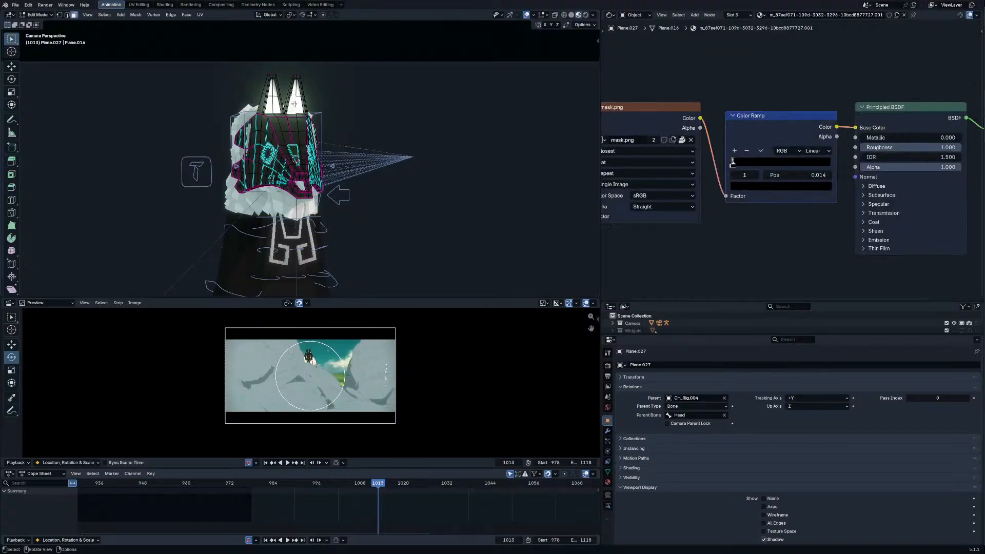
pyautogui.press('Tab')
# Step: Paste the toon node group into the ear material and place it after the Color Ramp
pyautogui.scroll(-4, 788, 161)
pyautogui.hotkey('ctrl', 'v')
pyautogui.press('g')
pyautogui.click(918, 124)
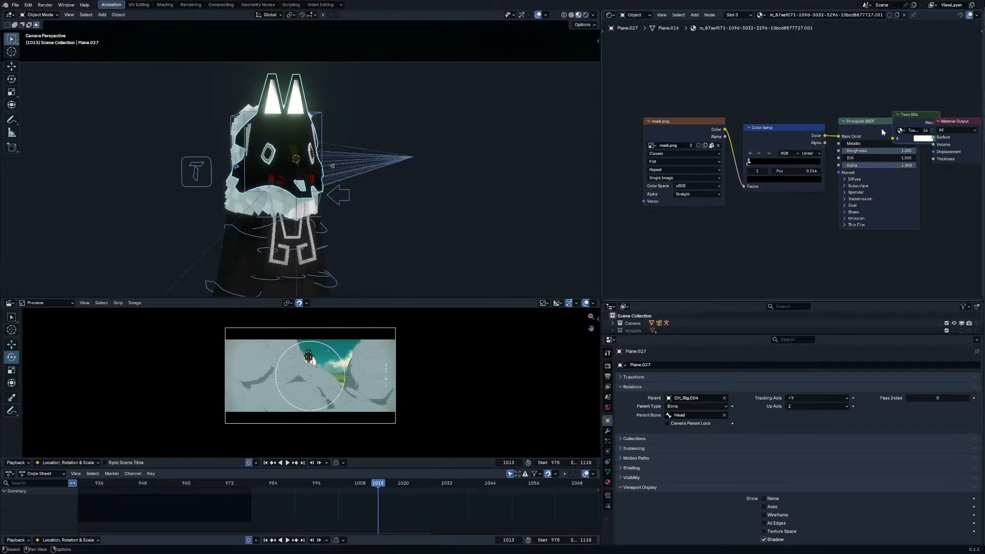
pyautogui.press('g')
pyautogui.click(776, 149)
# Step: Delete the Principled BSDF and connect the toon group's Result to the Material Output's Surface
pyautogui.moveTo(910, 131); pyautogui.dragTo(888, 130, button='middle')
pyautogui.press('x')
pyautogui.moveTo(866, 143); pyautogui.dragTo(884, 144)
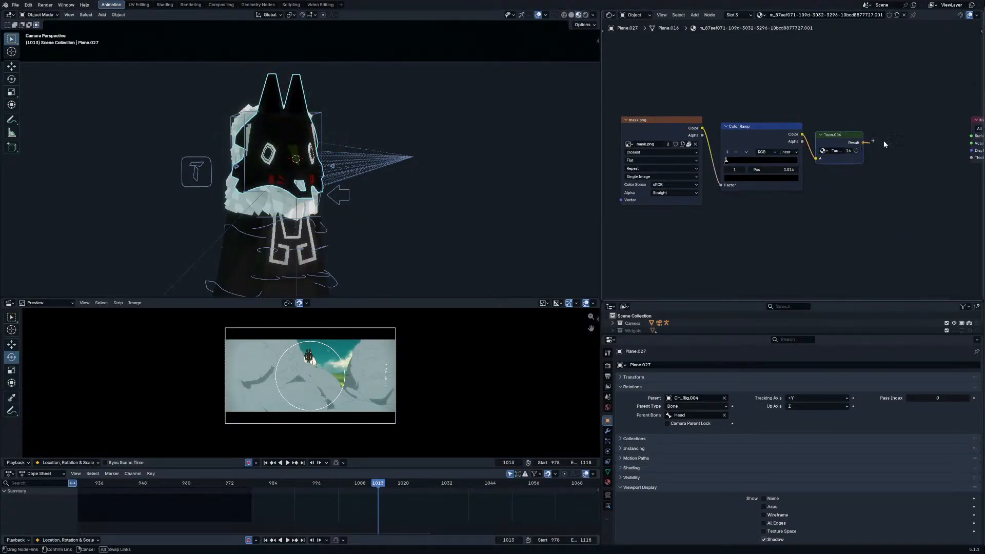
pyautogui.moveTo(970, 140); pyautogui.dragTo(971, 135)
pyautogui.moveTo(953, 150); pyautogui.dragTo(872, 150, button='middle')
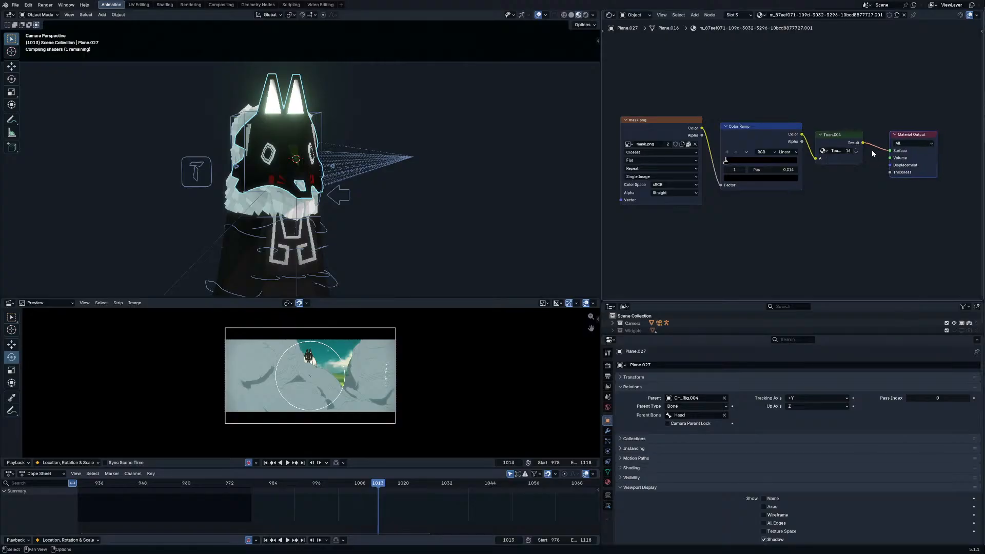
# Step: Rotate the Sun light again to adjust the shading on the character in the camera view
pyautogui.scroll(-4, 316, 184)
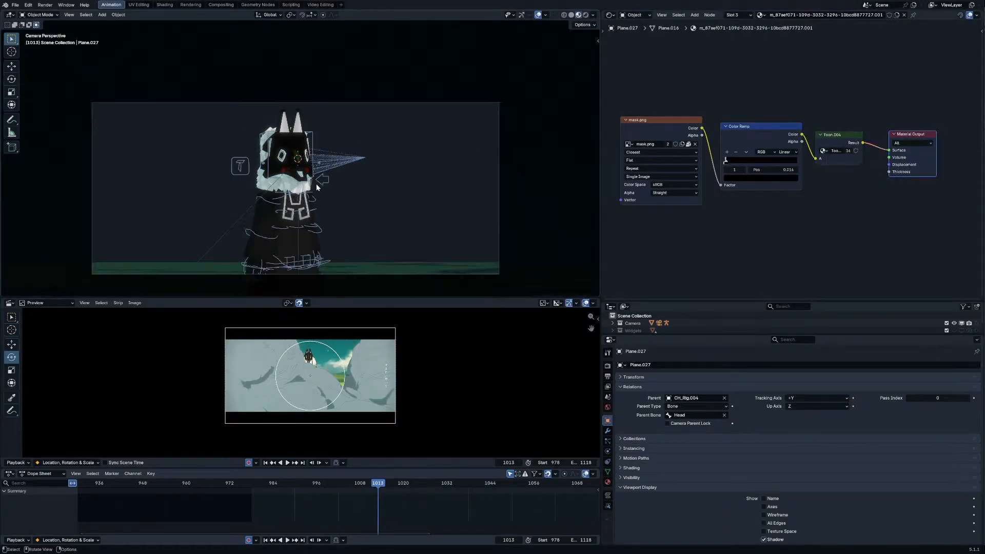
pyautogui.click(251, 210)
pyautogui.press('r')
pyautogui.click(378, 194)
# Step: Select the ground Cube.001 and keyframe its location, rotation and scale at frame 1013
pyautogui.click(379, 255)
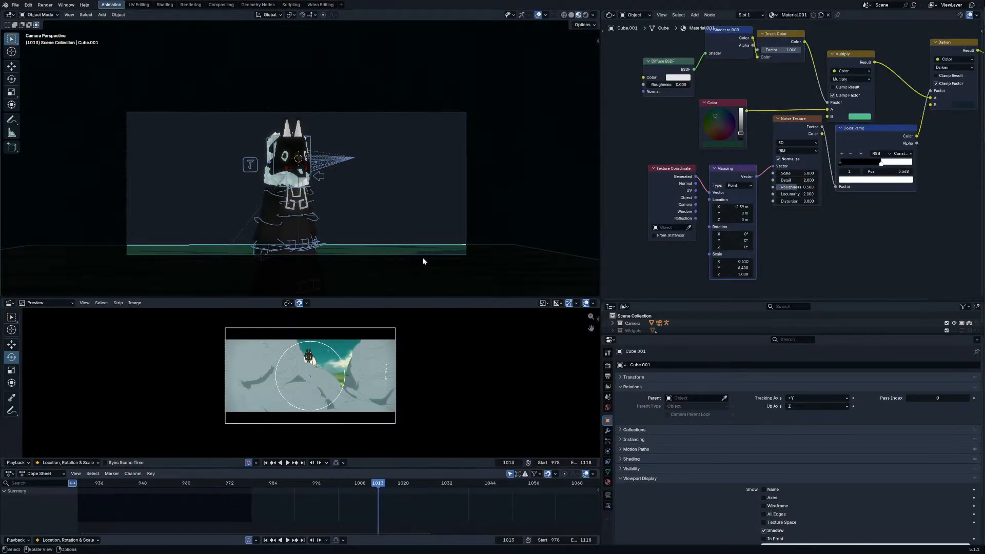
pyautogui.press('i')
pyautogui.press('Left')
pyautogui.press('Right')
# Step: Try an olive-yellow colour in the ground material's Color node and compare it with frame 1012
pyautogui.click(731, 144)
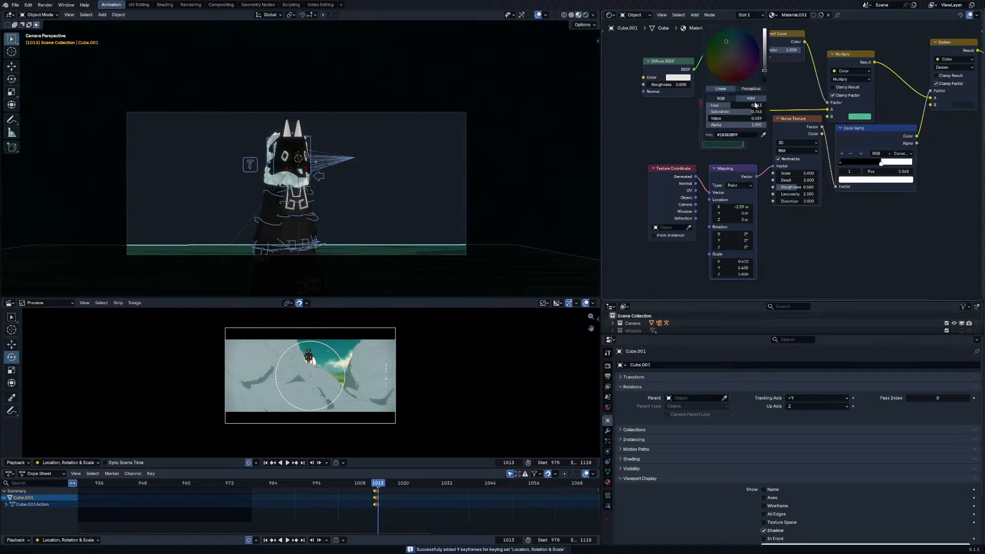
pyautogui.moveTo(764, 72)
pyautogui.mouseDown()
pyautogui.moveTo(764, 63)
pyautogui.moveTo(716, 56)
pyautogui.mouseUp()
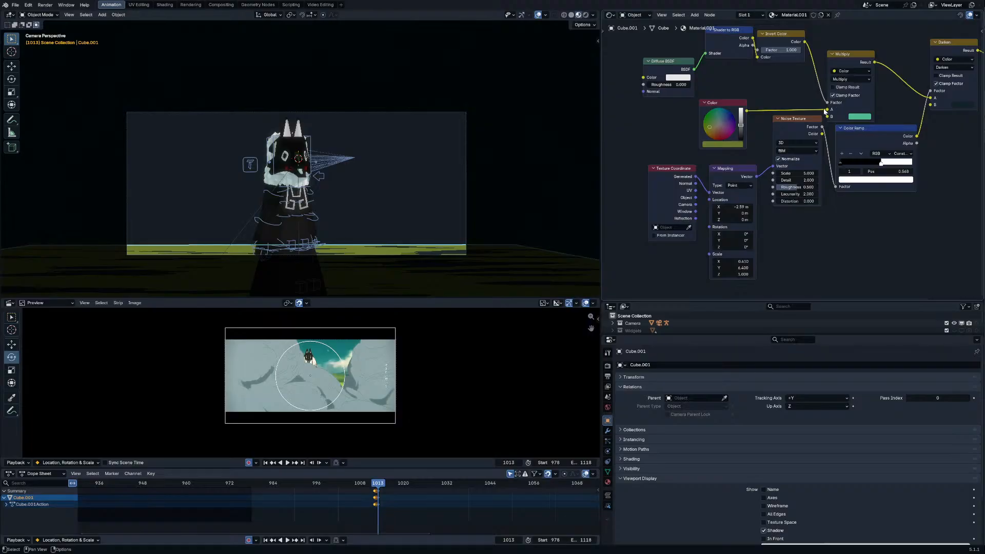
pyautogui.press('Left')
pyautogui.click(739, 149)
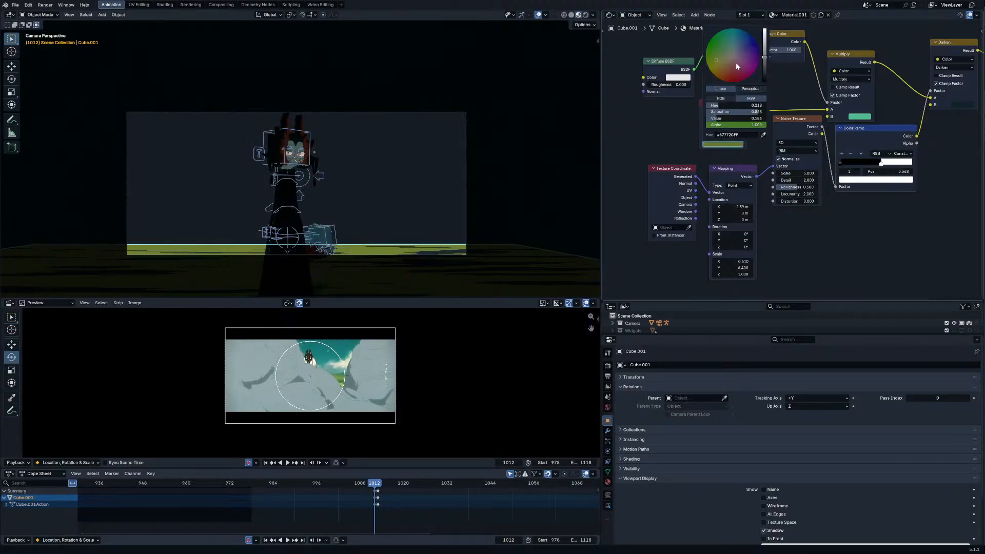
pyautogui.moveTo(725, 51); pyautogui.dragTo(716, 60)
pyautogui.press('Escape')
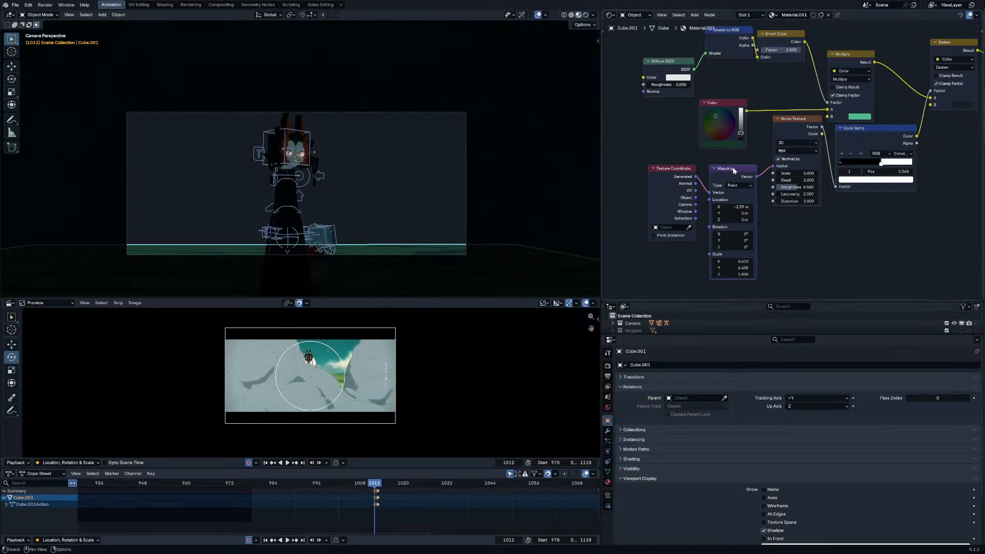
# Step: Set the ground material's Color node to the bright yellow-green sampled from the grass in the storyboard preview
pyautogui.click(733, 145)
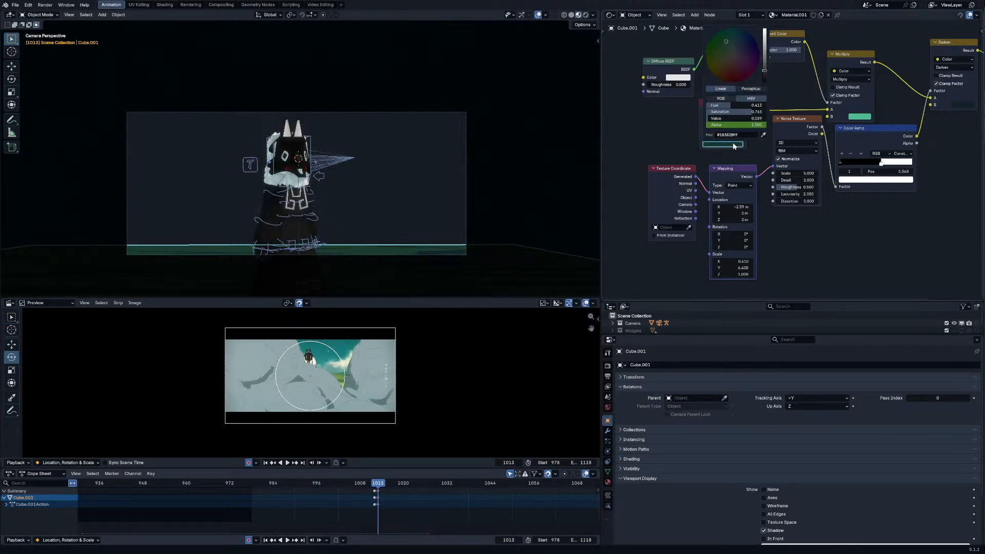
pyautogui.moveTo(765, 69); pyautogui.dragTo(765, 52)
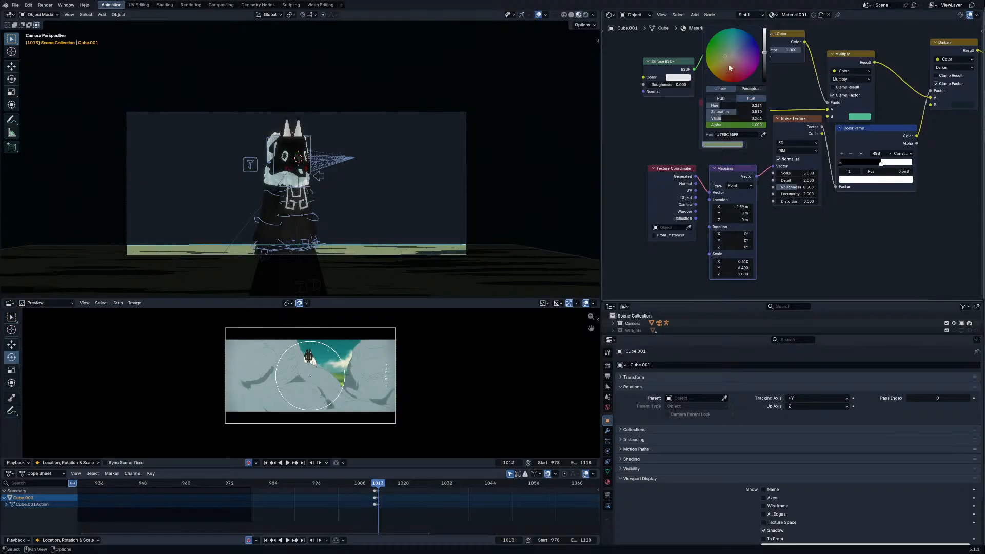
pyautogui.click(763, 135)
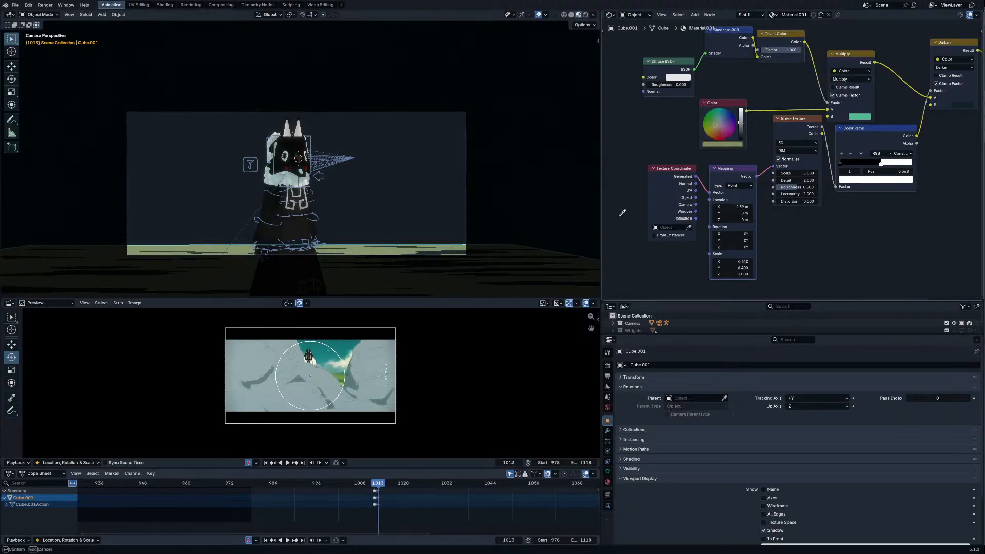
pyautogui.click(343, 384)
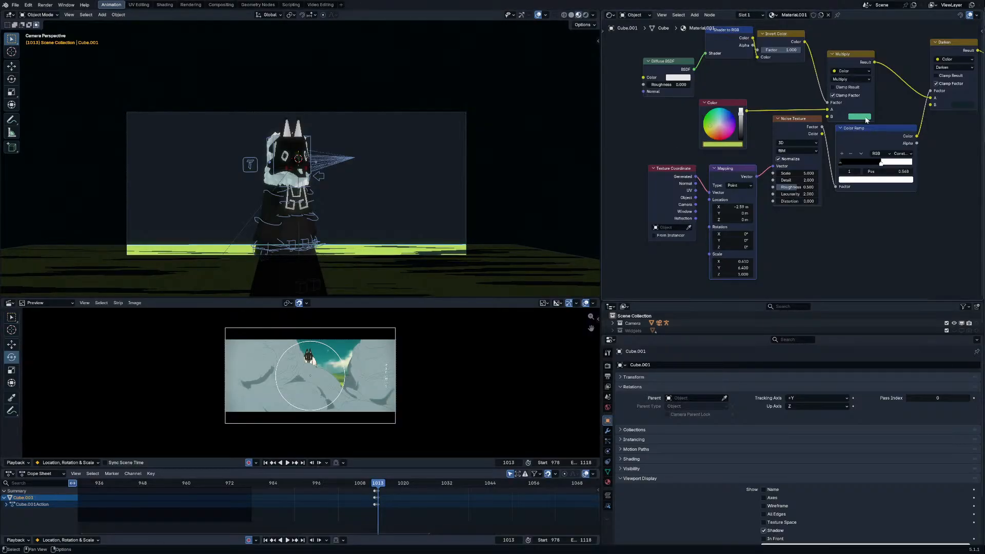
# Step: Sample a darker grass green from the storyboard preview for the ground's Multiply B colour and keyframe it at frame 1013
pyautogui.click(865, 117)
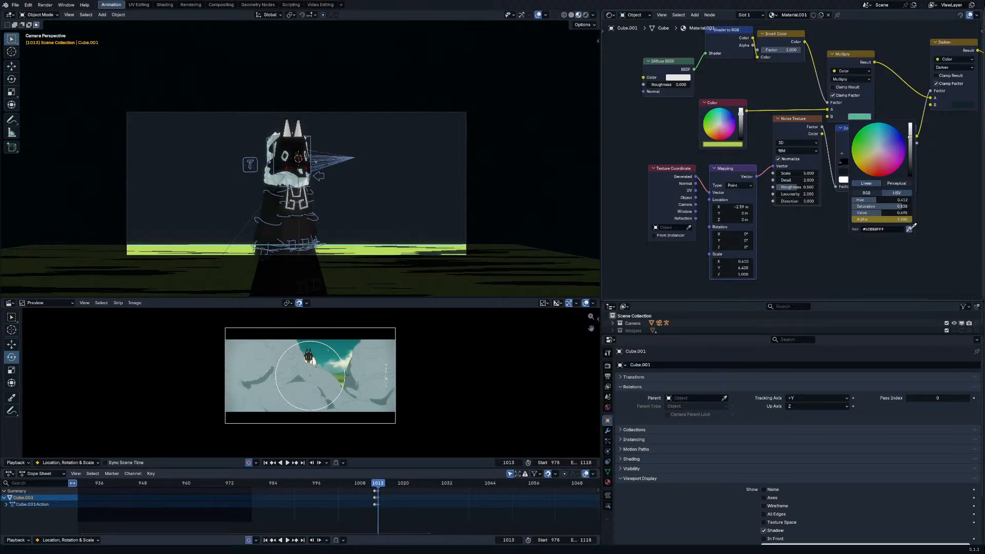
pyautogui.click(910, 229)
pyautogui.click(338, 378)
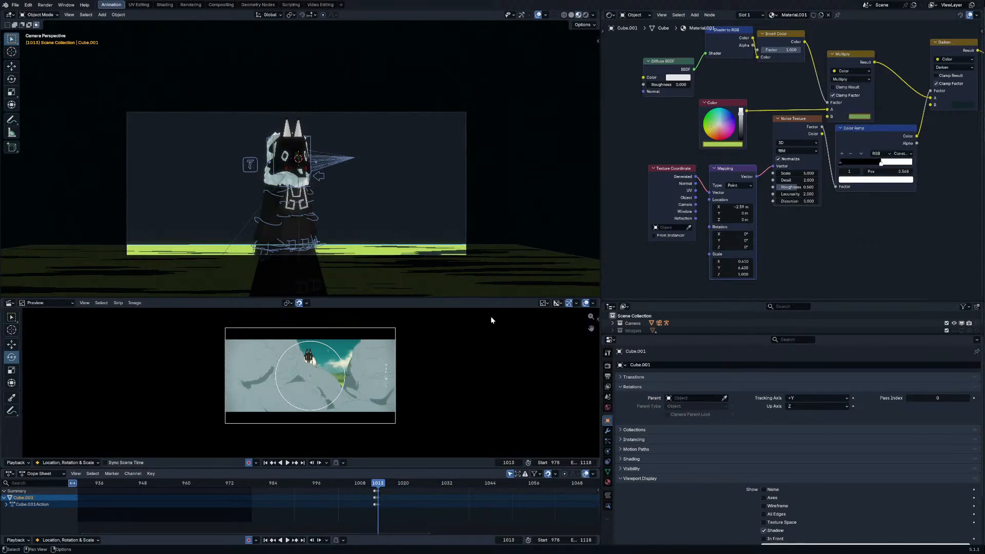
pyautogui.press('i')
pyautogui.click(859, 117)
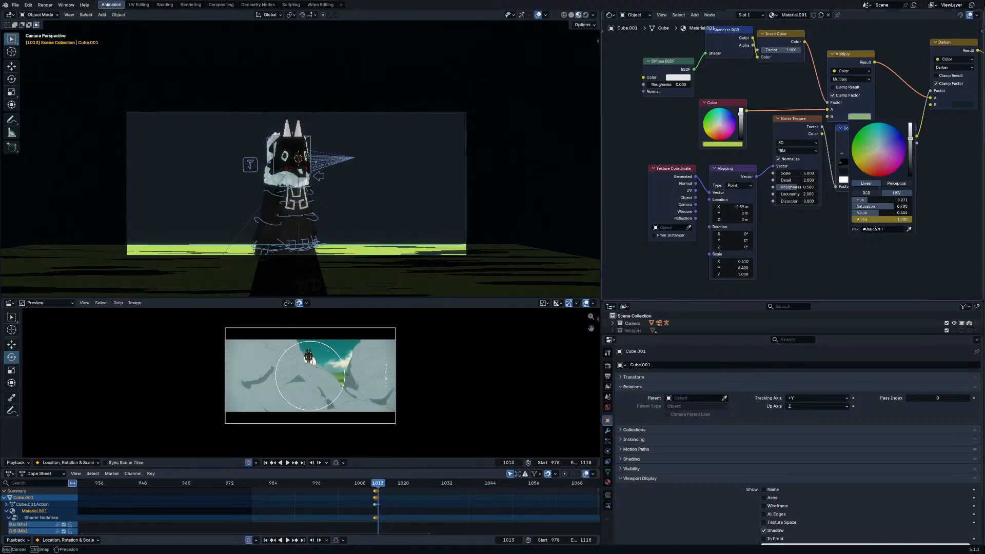
# Step: Set the ground material's Darken B colour to the darker grass green sampled from the storyboard preview
pyautogui.moveTo(880, 95); pyautogui.dragTo(804, 100, button='middle')
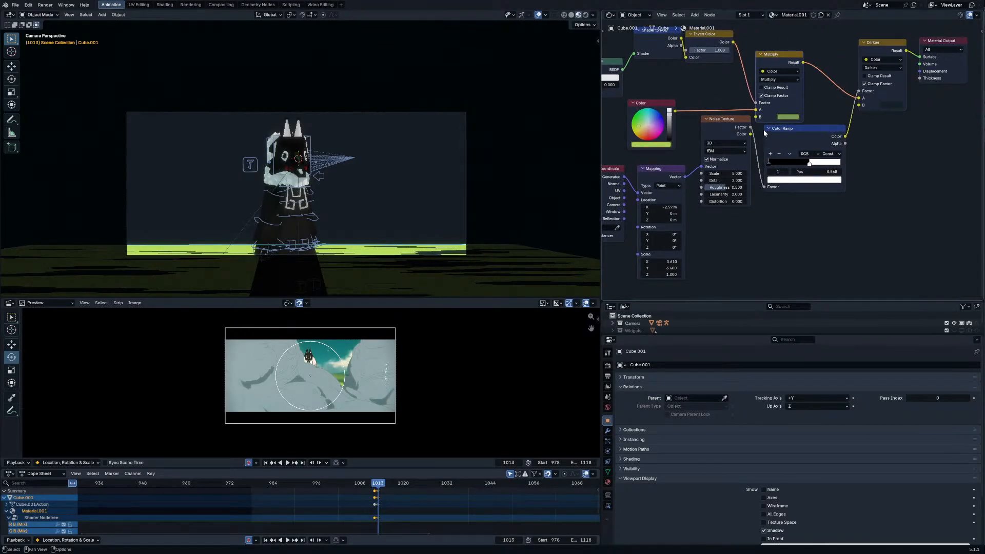
pyautogui.moveTo(457, 194); pyautogui.dragTo(729, 122, button='middle')
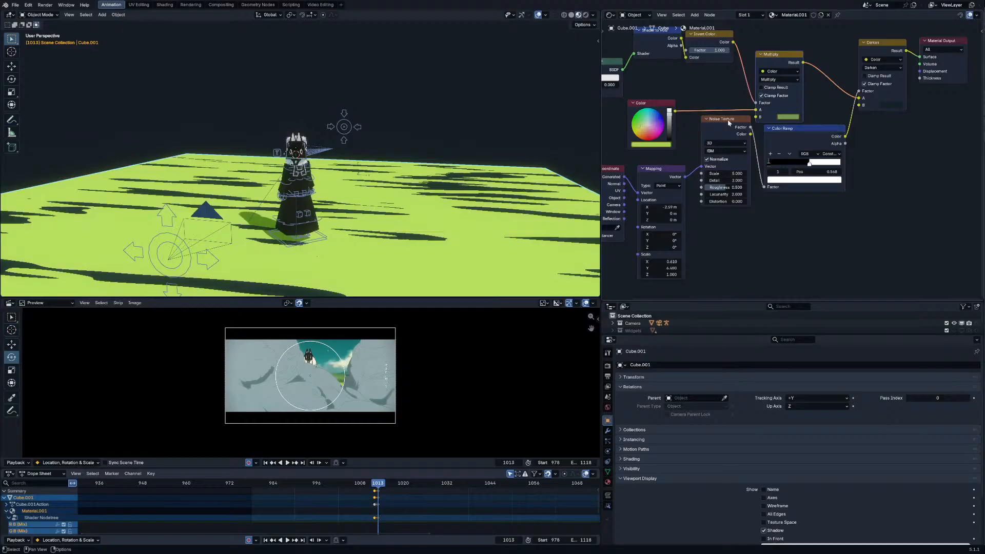
pyautogui.click(894, 105)
pyautogui.click(944, 211)
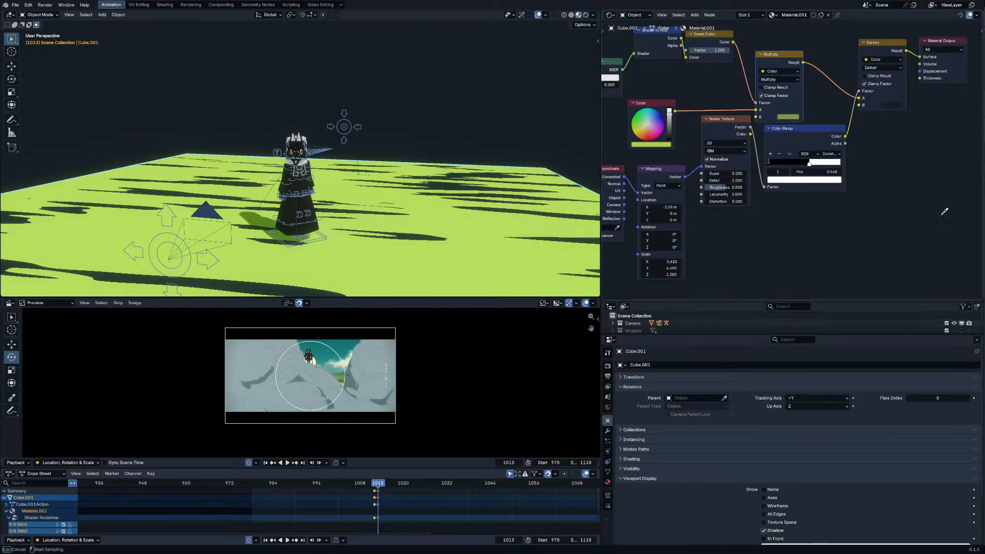
pyautogui.click(341, 375)
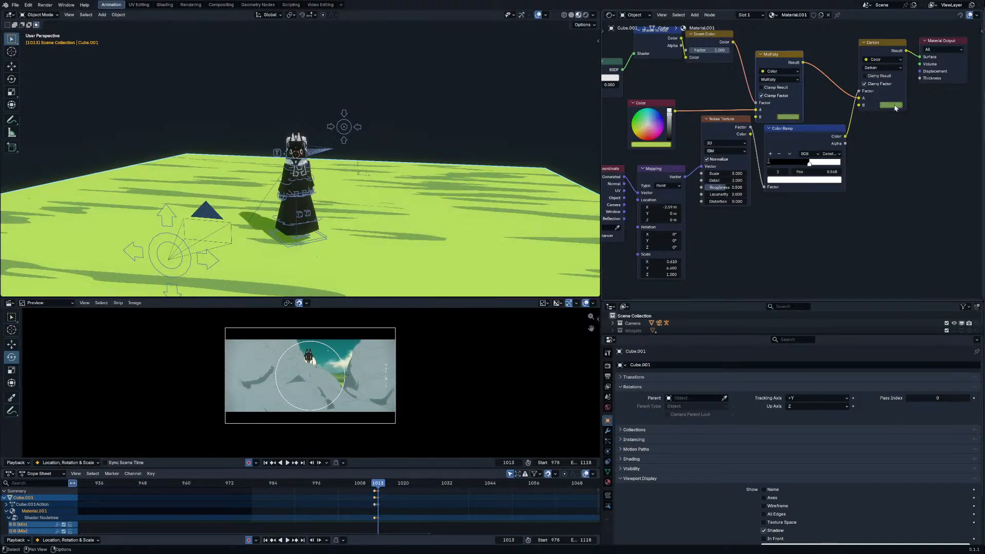
# Step: Keyframe the ground's Noise Texture Scale, a lower Color Ramp position and the Mapping Scale with Y reduced to 1.9 at frame 1013
pyautogui.moveTo(723, 173)
pyautogui.mouseDown()
pyautogui.moveTo(679, 174)
pyautogui.moveTo(681, 221)
pyautogui.mouseUp()
pyautogui.press('Escape')
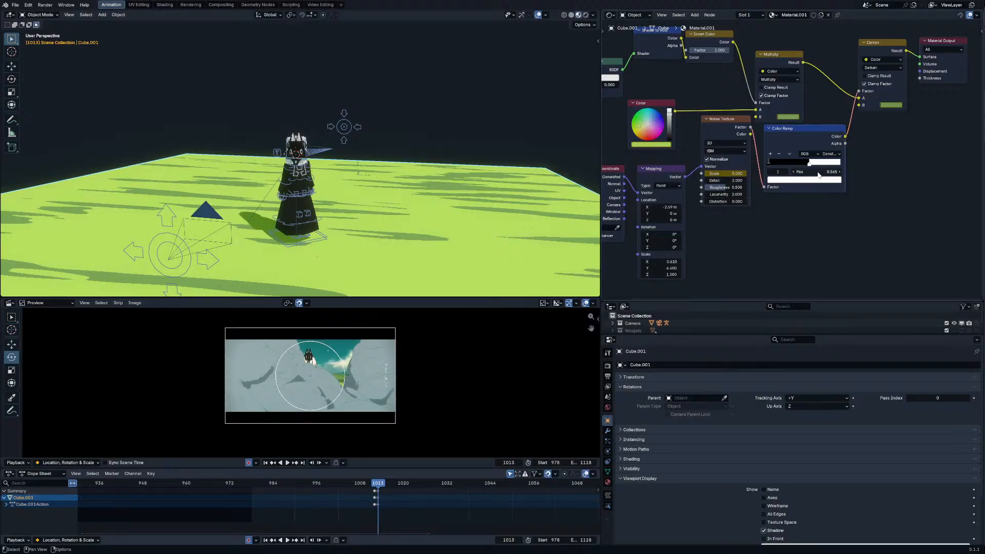
pyautogui.press('i')
pyautogui.moveTo(817, 174); pyautogui.dragTo(795, 174)
pyautogui.press('i')
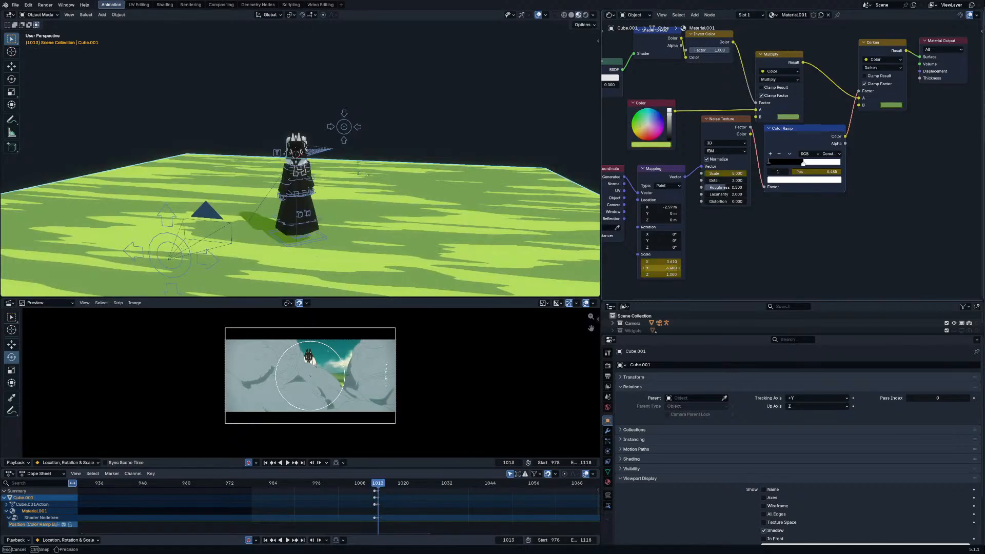
pyautogui.moveTo(666, 270)
pyautogui.mouseDown()
pyautogui.moveTo(682, 270)
pyautogui.moveTo(672, 270)
pyautogui.mouseUp()
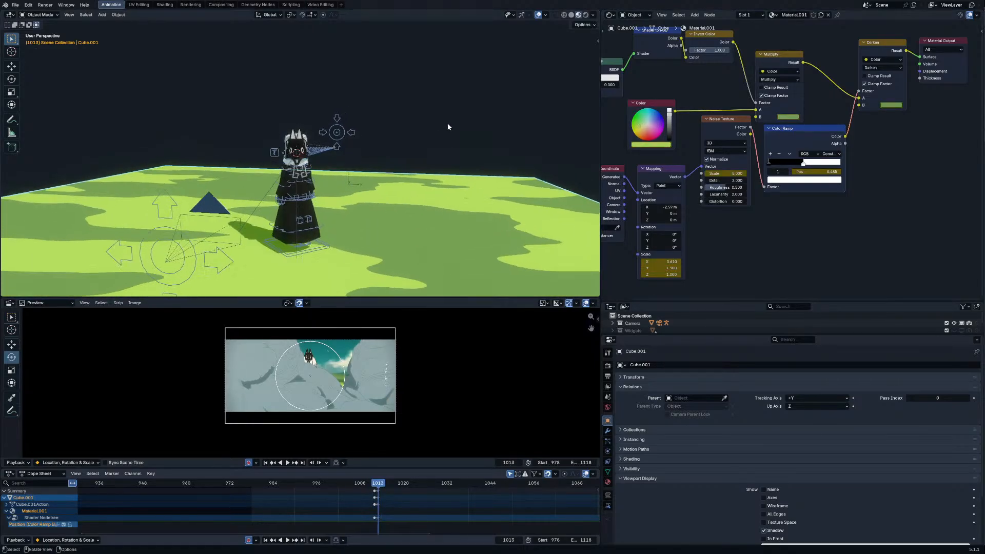
# Step: Scale up the ground Cube.001's mesh in Edit Mode, using the camera view as reference
pyautogui.press('KP_0')
pyautogui.press('Tab')
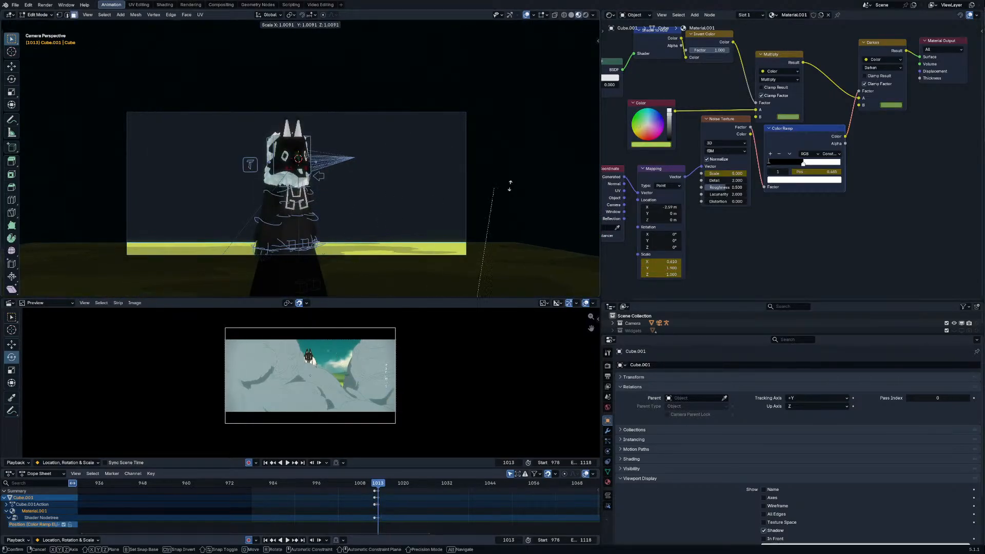
pyautogui.moveTo(380, 251); pyautogui.dragTo(282, 169, button='middle')
pyautogui.press('Tab')
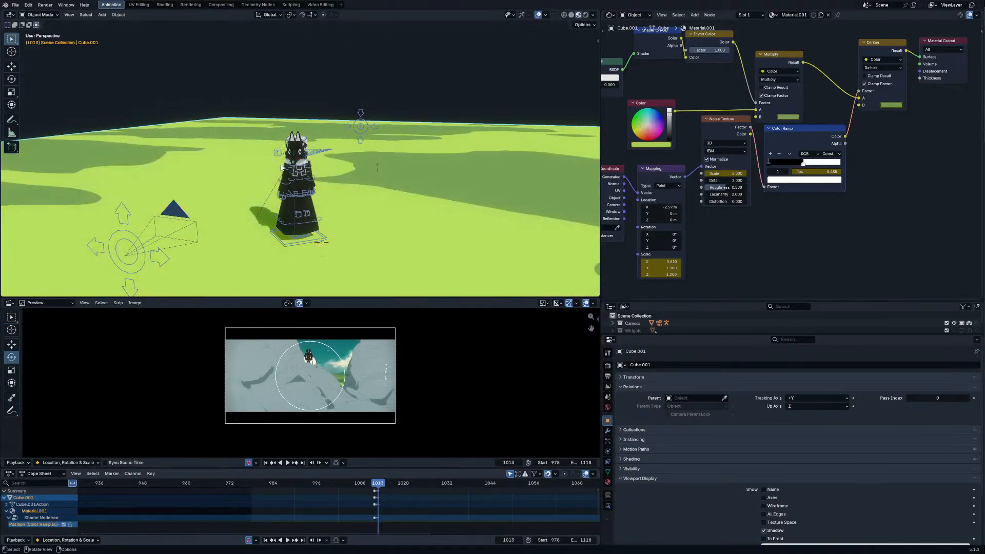
# Step: Try the Texture Coordinate's UV output on the ground's Mapping node, and replace it with the Object output
pyautogui.moveTo(625, 191); pyautogui.dragTo(636, 193)
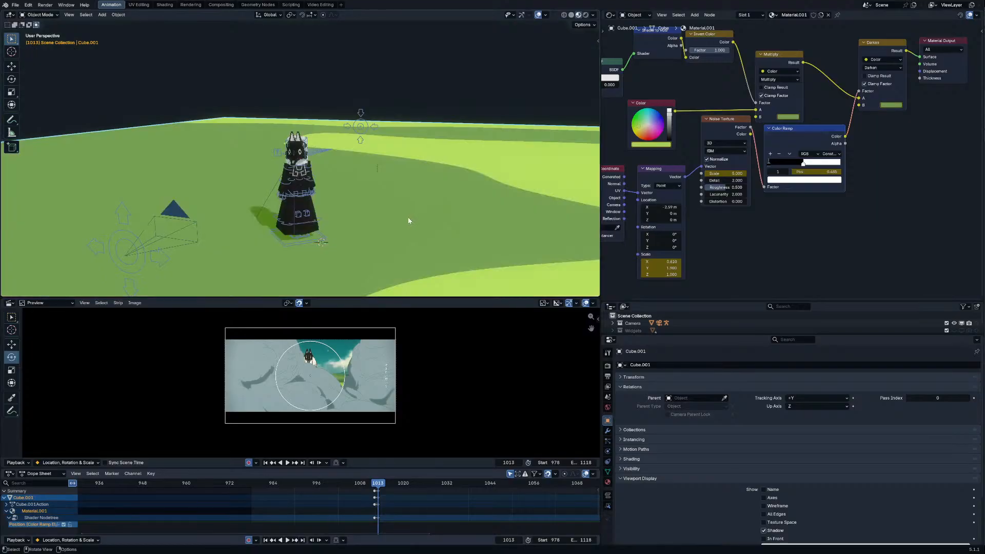
pyautogui.scroll(-2, 405, 210)
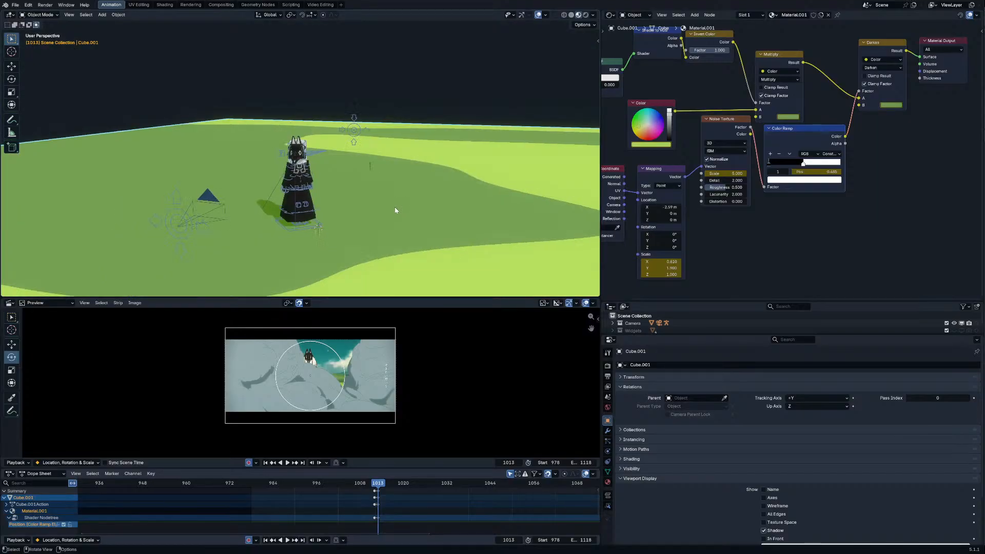
pyautogui.moveTo(625, 201); pyautogui.dragTo(631, 203, button='middle')
pyautogui.moveTo(631, 199); pyautogui.dragTo(643, 194)
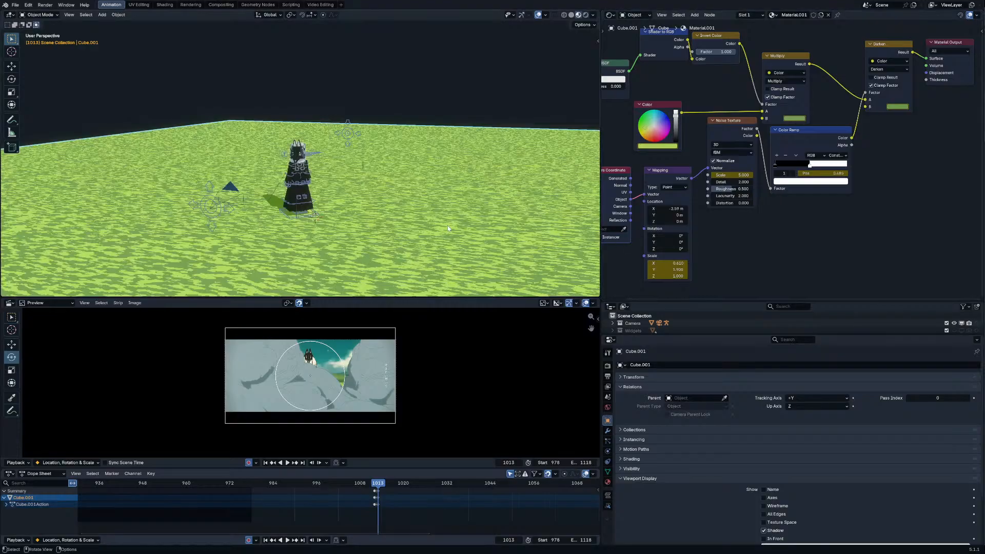
# Step: Raise the ground's Color Ramp position slightly and reduce the Noise Texture Scale to about 2.5, judging the pattern through the camera
pyautogui.moveTo(301, 180); pyautogui.dragTo(308, 226, button='middle')
pyautogui.moveTo(814, 168); pyautogui.dragTo(819, 167)
pyautogui.moveTo(741, 178); pyautogui.dragTo(471, 140)
pyautogui.press('KP_0')
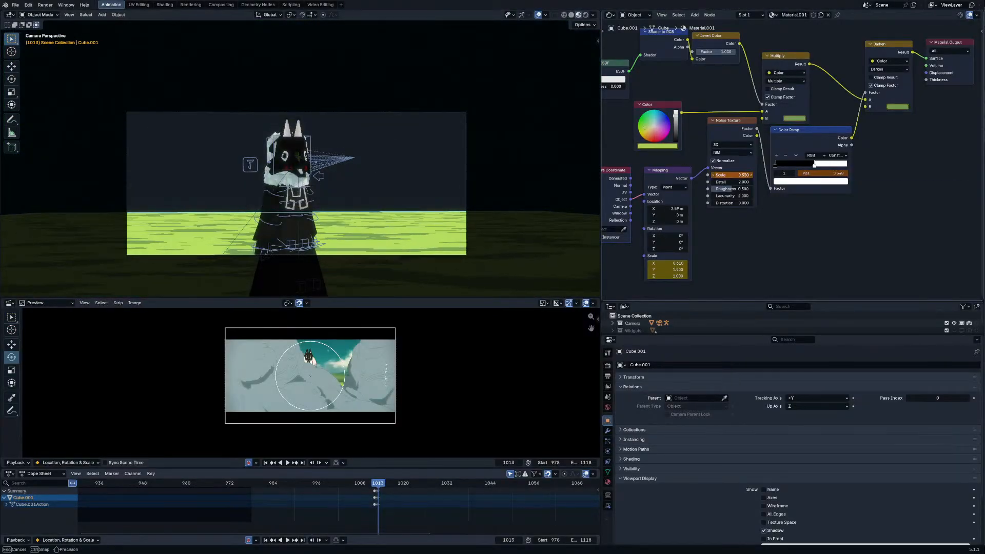
pyautogui.click(474, 158)
# Step: Reveal all hidden objects and play back the cloud transition leading into the character shot
pyautogui.click(310, 485)
pyautogui.press('space')
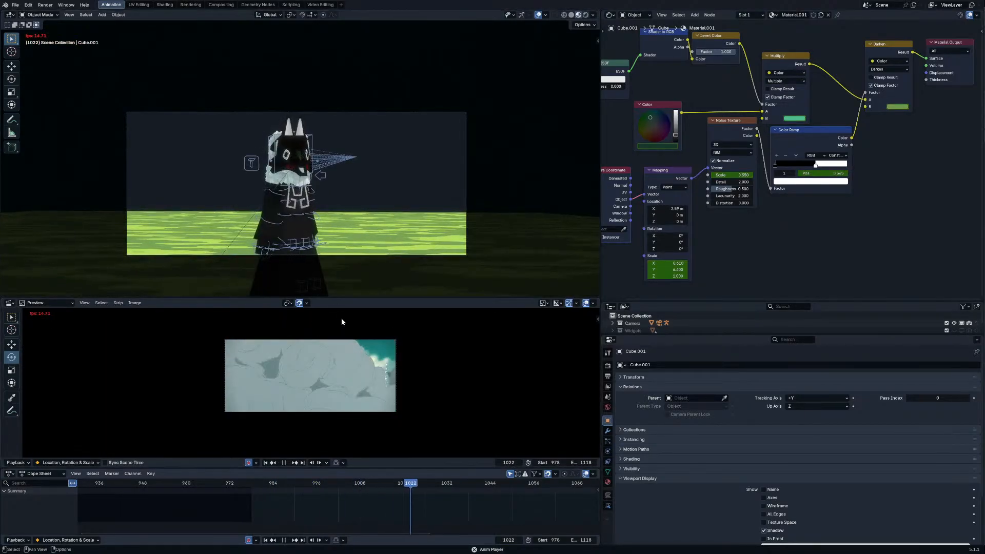
pyautogui.click(253, 483)
pyautogui.hotkey('alt', 'h')
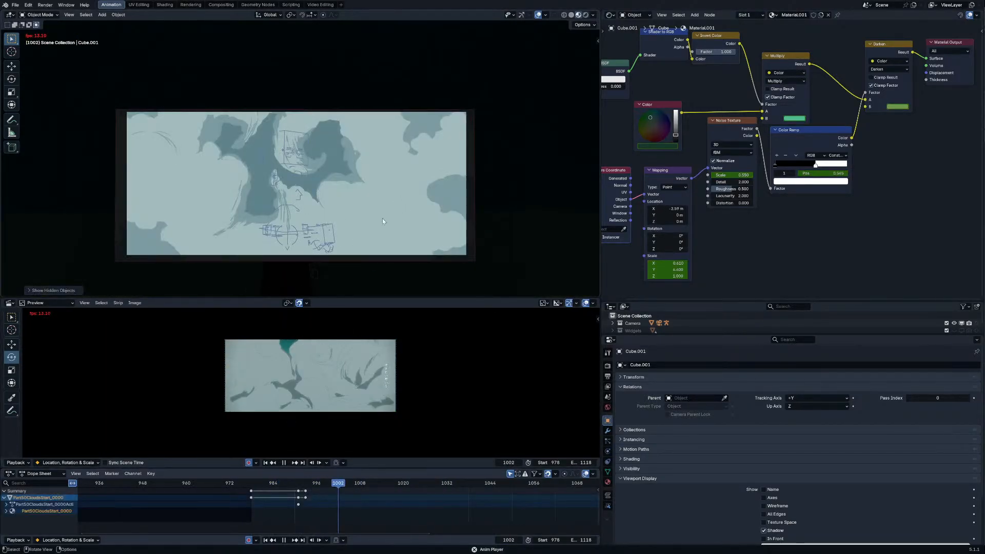
pyautogui.click(250, 484)
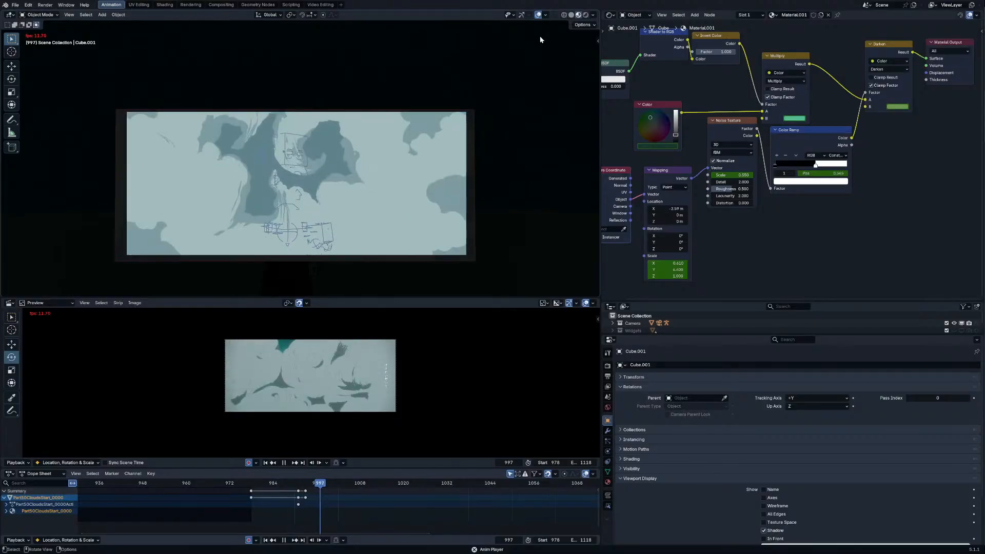
# Step: Keyframe the Part50CloudsStart_0000 clouds at frame 998, and move them out of the camera view with a keyframe at frame 999
pyautogui.click(387, 187)
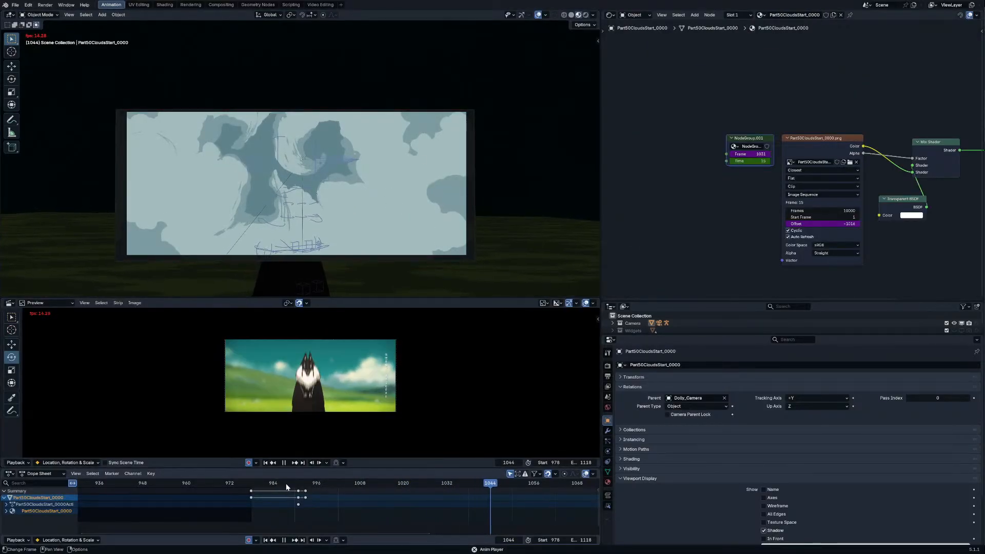
pyautogui.moveTo(285, 483); pyautogui.dragTo(324, 484)
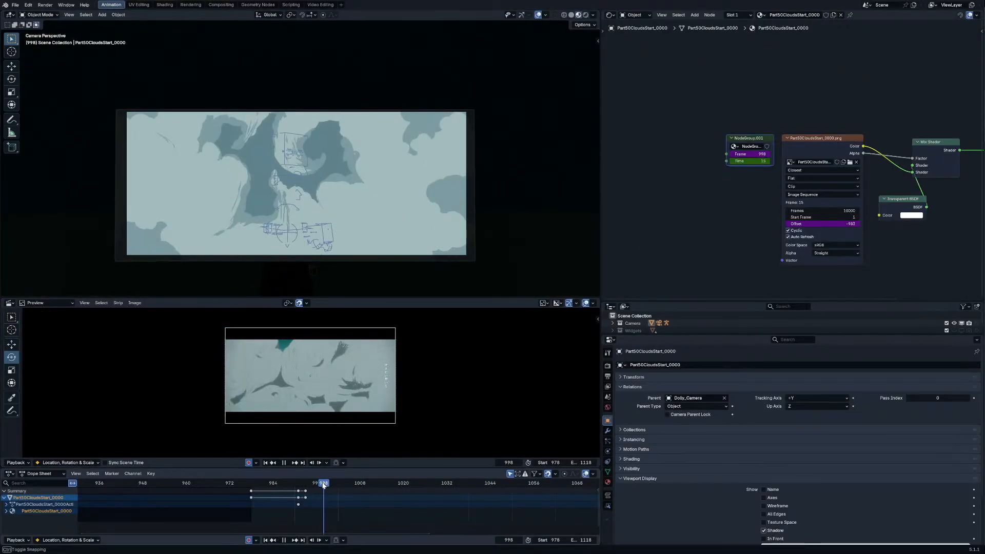
pyautogui.press('i')
pyautogui.press('g')
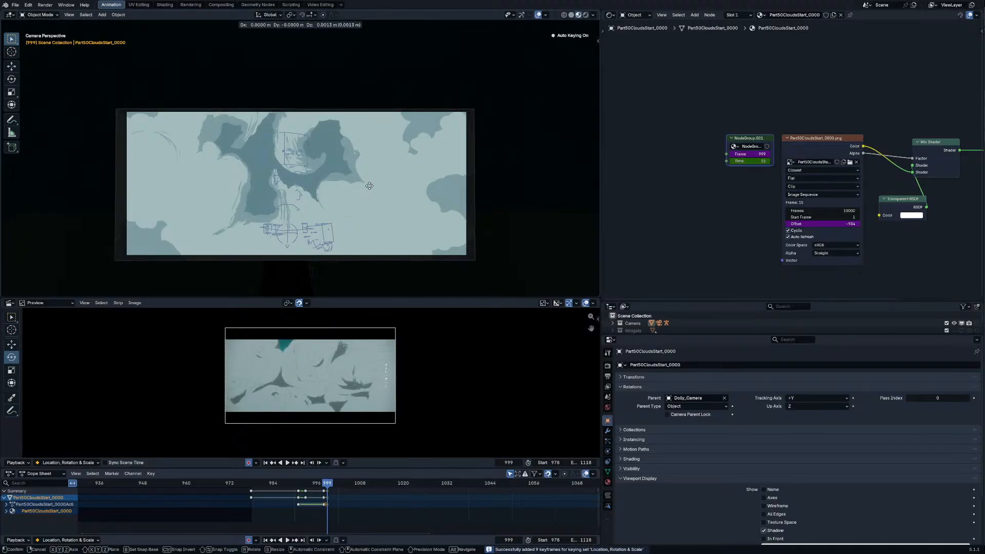
pyautogui.click(344, 410)
pyautogui.press('i')
pyautogui.press('space')
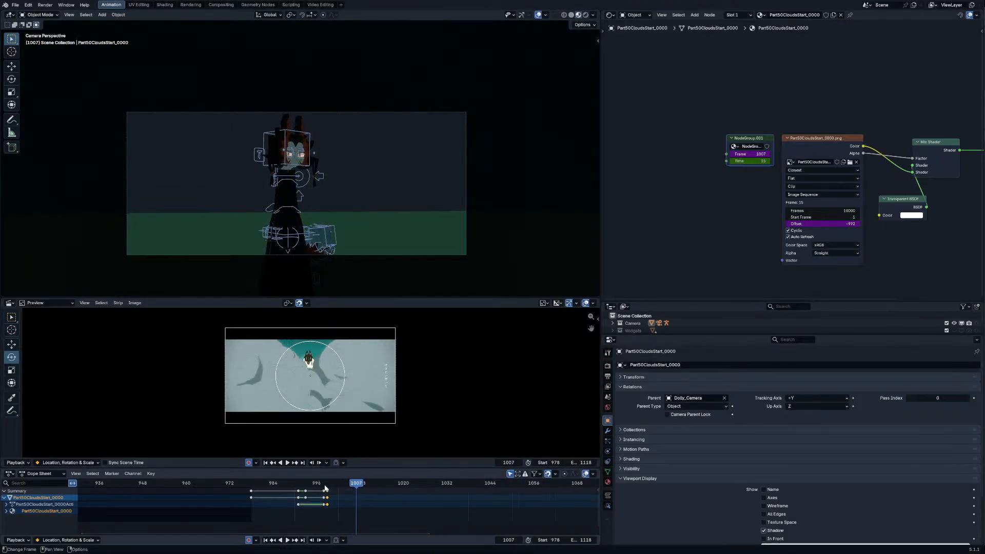
pyautogui.press('Escape')
# Step: Move the last pose keyframes of CH_Rig.003 from frame 1013 to frame 999
pyautogui.click(308, 188)
pyautogui.press('KP_0')
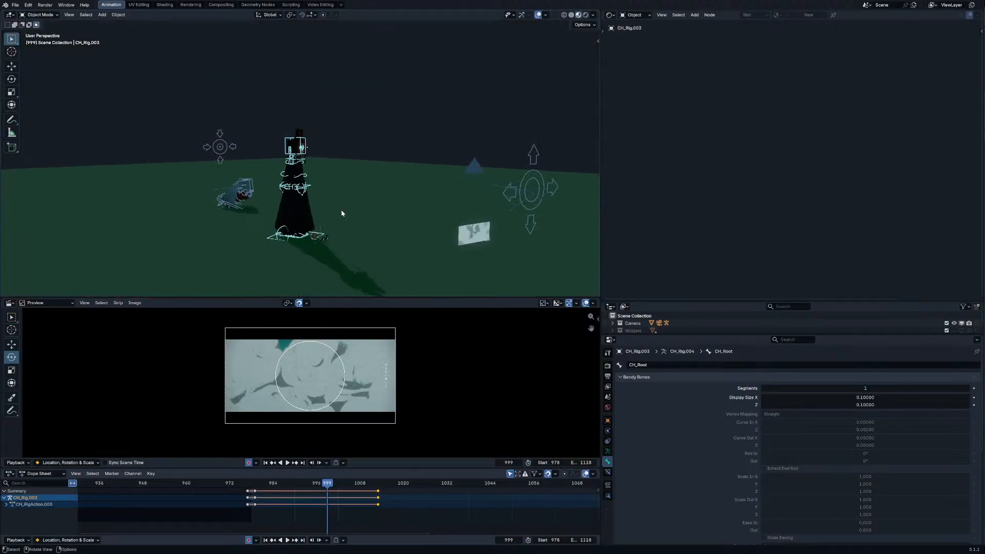
pyautogui.hotkey('ctrl', 'Tab')
pyautogui.press('g')
pyautogui.click(342, 507)
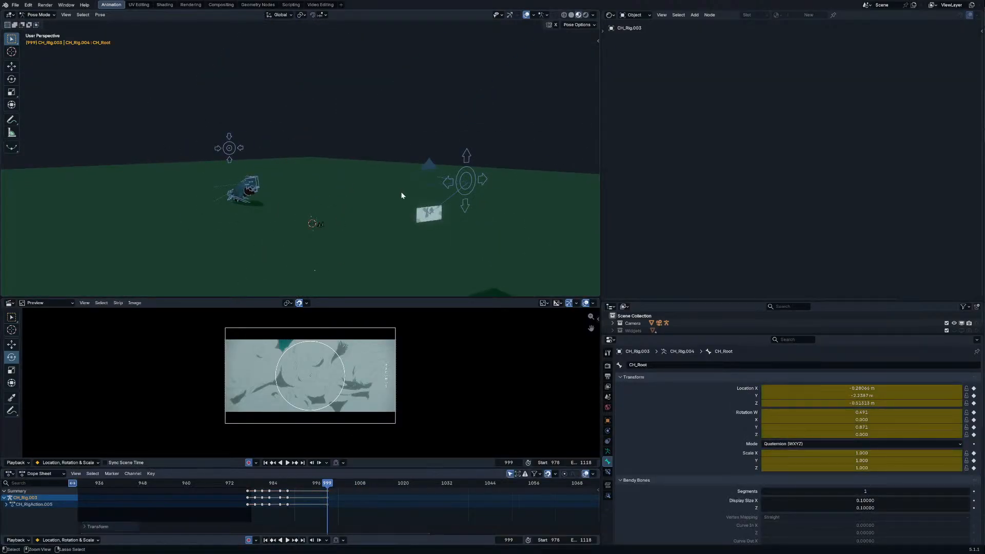
pyautogui.hotkey('ctrl', 'Tab')
# Step: Shift the CH_Rig.004 pose keyframes 14 frames earlier to frames 998 and 999
pyautogui.moveTo(401, 191); pyautogui.dragTo(328, 273, button='middle')
pyautogui.click(325, 273)
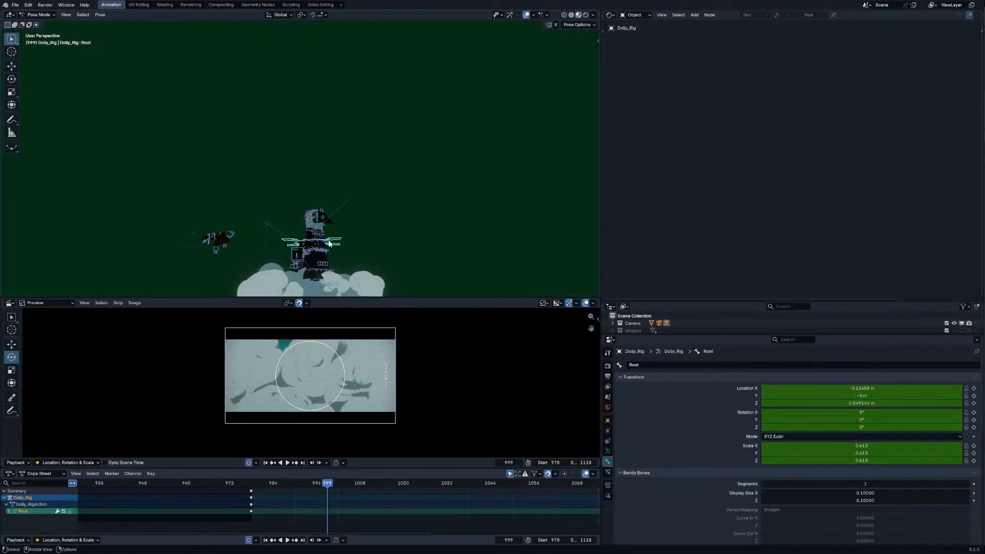
pyautogui.click(321, 272)
pyautogui.hotkey('ctrl', 'Tab')
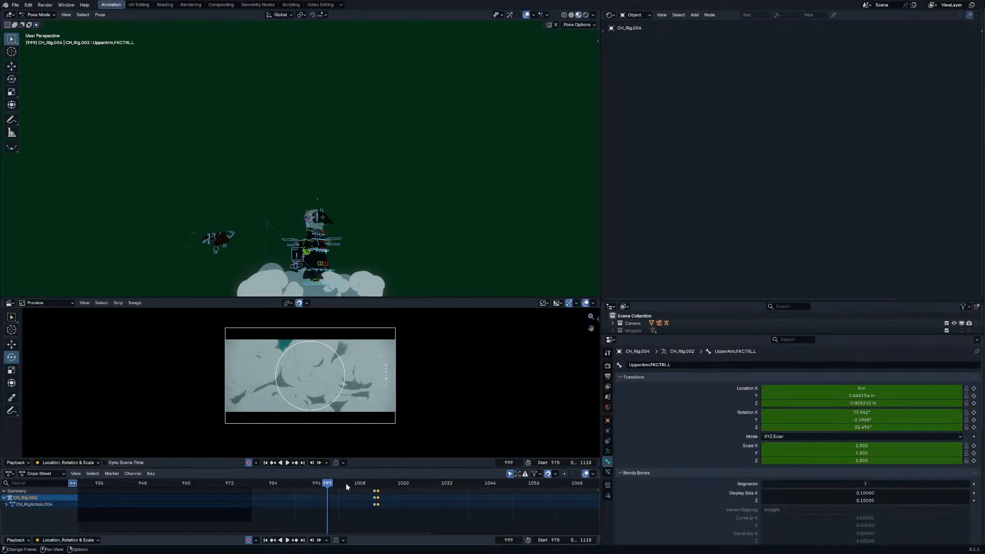
pyautogui.press('g')
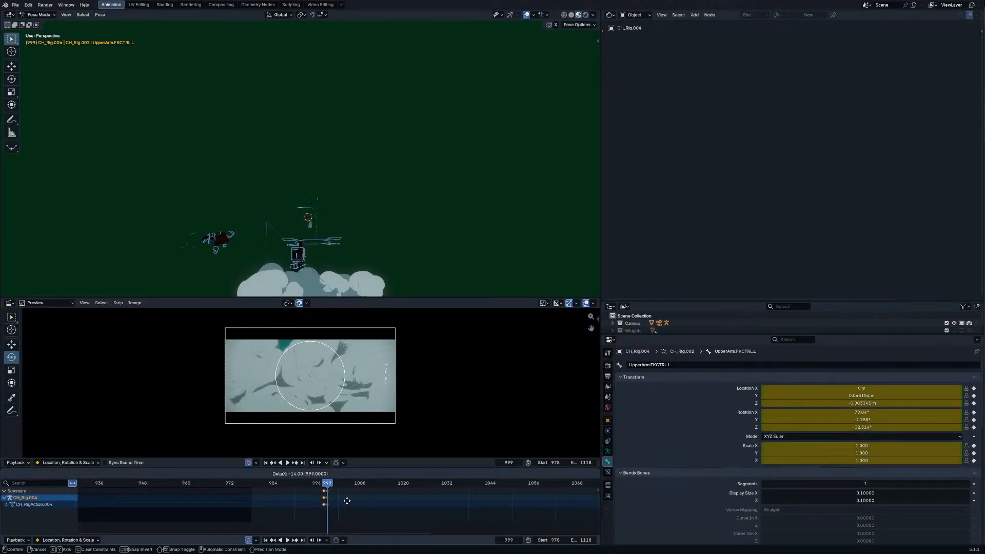
pyautogui.click(346, 501)
pyautogui.hotkey('ctrl', 'Tab')
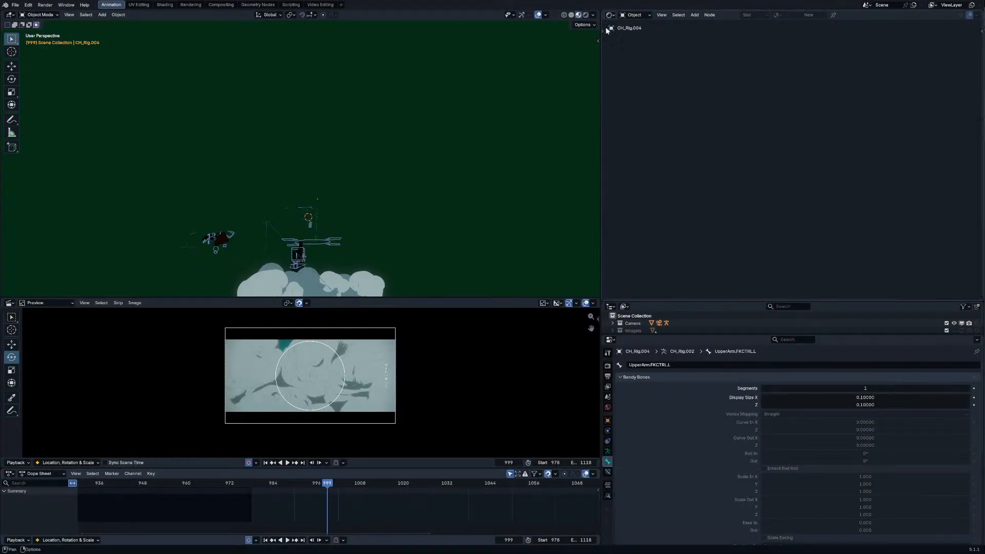
# Step: Shift all keyframes of the ground Cube.001 and its material to frames 998 and 999, and play back the cut through the camera
pyautogui.moveTo(513, 92); pyautogui.dragTo(442, 214, button='middle')
pyautogui.click(442, 214)
pyautogui.press('a')
pyautogui.press('g')
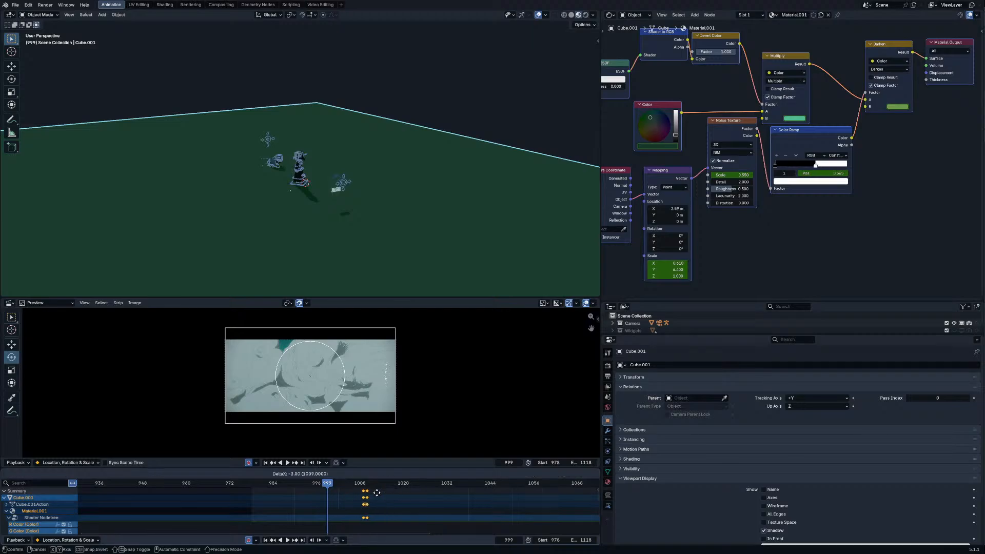
pyautogui.click(337, 492)
pyautogui.press('KP_0')
pyautogui.press('space')
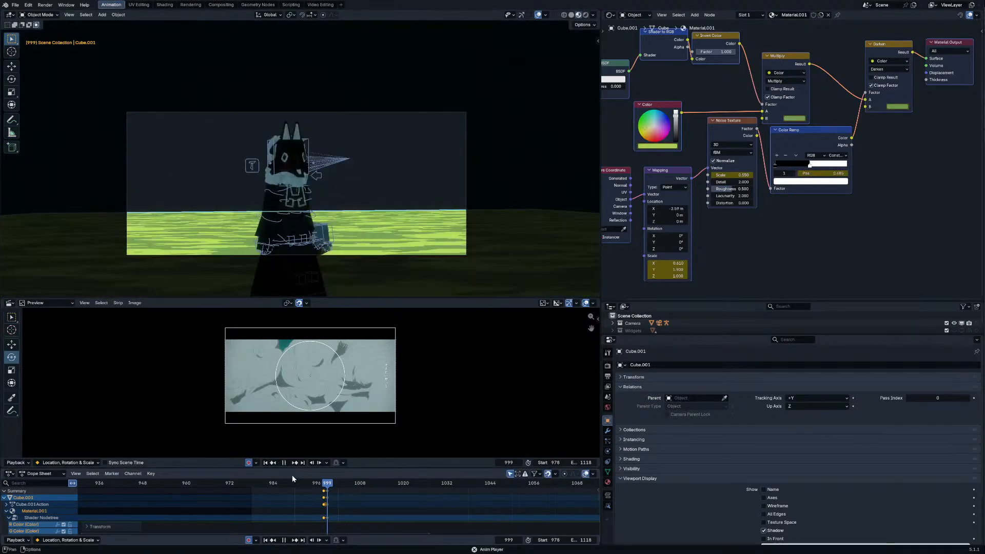
pyautogui.press('space')
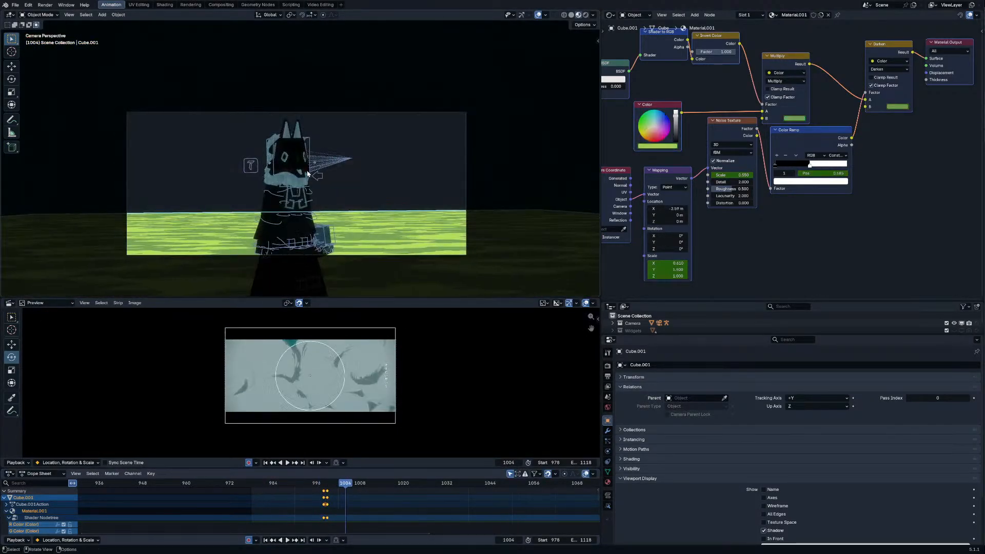
# Step: Shift the toon material keyframes of the character's mask Plane.027 14 frames earlier to frames 998 and 999
pyautogui.click(308, 175)
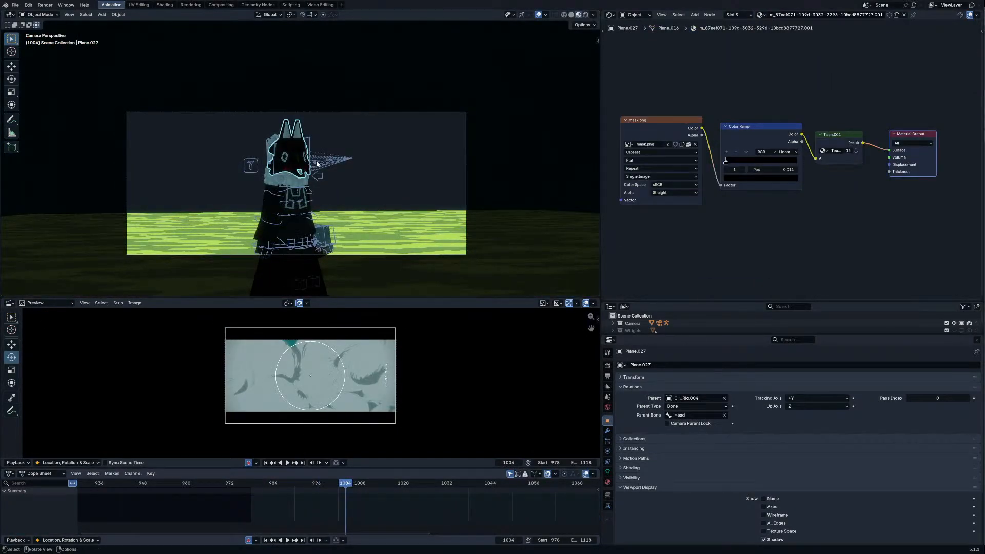
pyautogui.click(324, 483)
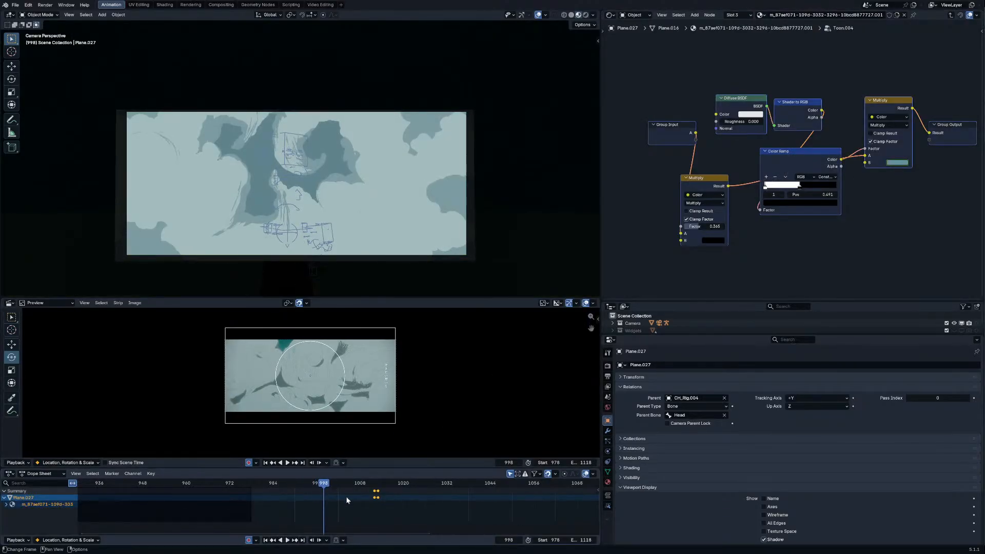
pyautogui.press('Right')
pyautogui.press('g')
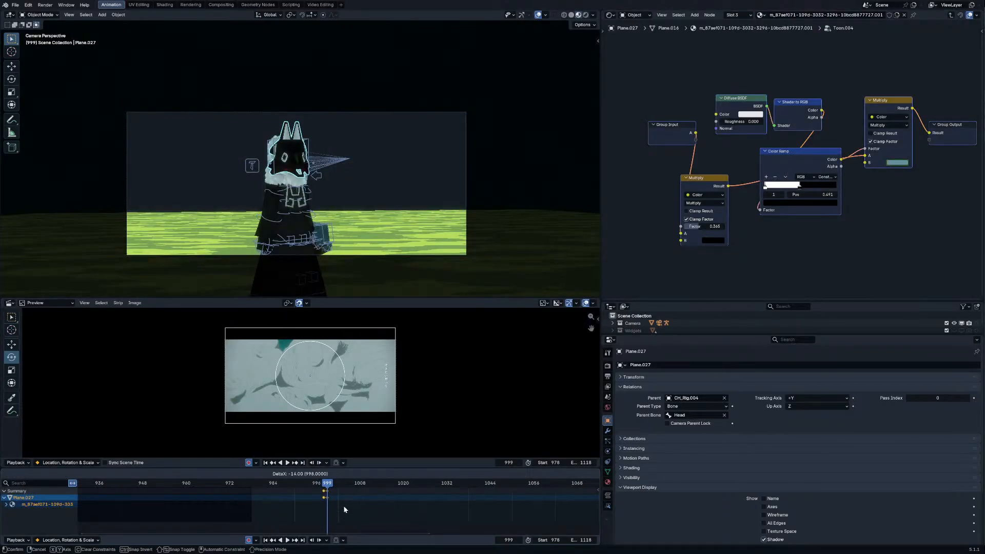
pyautogui.click(339, 506)
# Step: Select the Sun light and shift its keyframes 14 frames earlier to frames 998 and 999
pyautogui.moveTo(361, 186); pyautogui.dragTo(388, 132, button='middle')
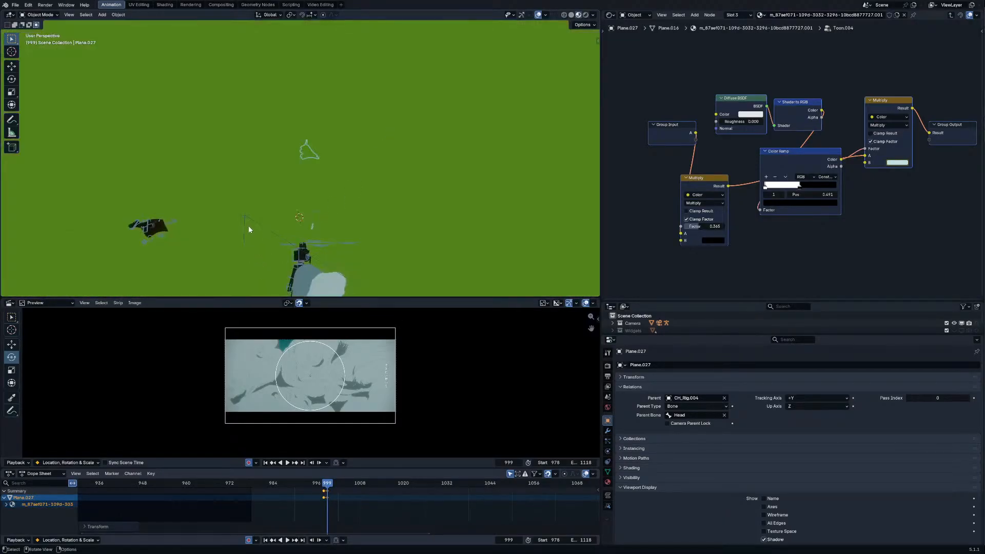
pyautogui.click(250, 225)
pyautogui.press('g')
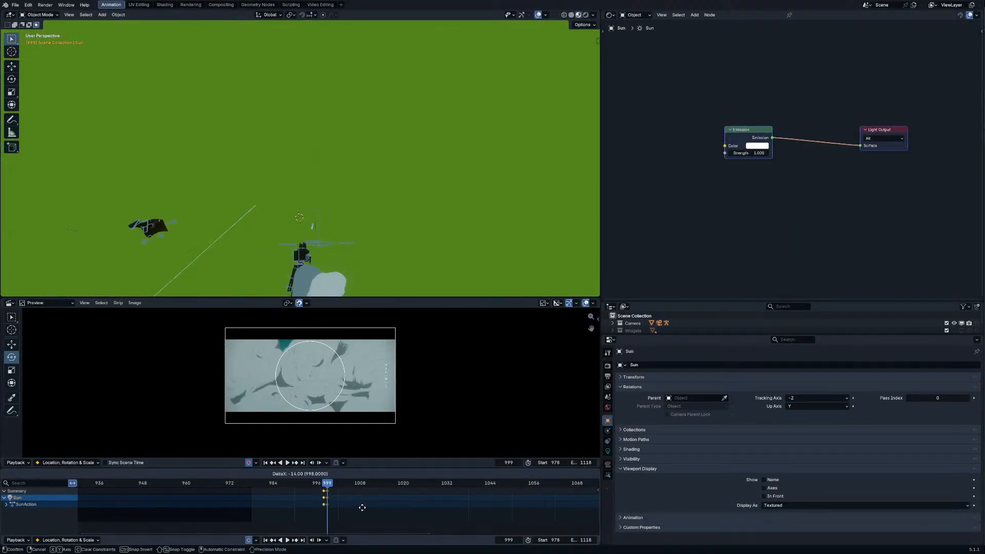
pyautogui.click(363, 508)
# Step: Rotate the Sun light freely at frame 999 in the camera view to relight the character
pyautogui.press('KP_0')
pyautogui.press('r')
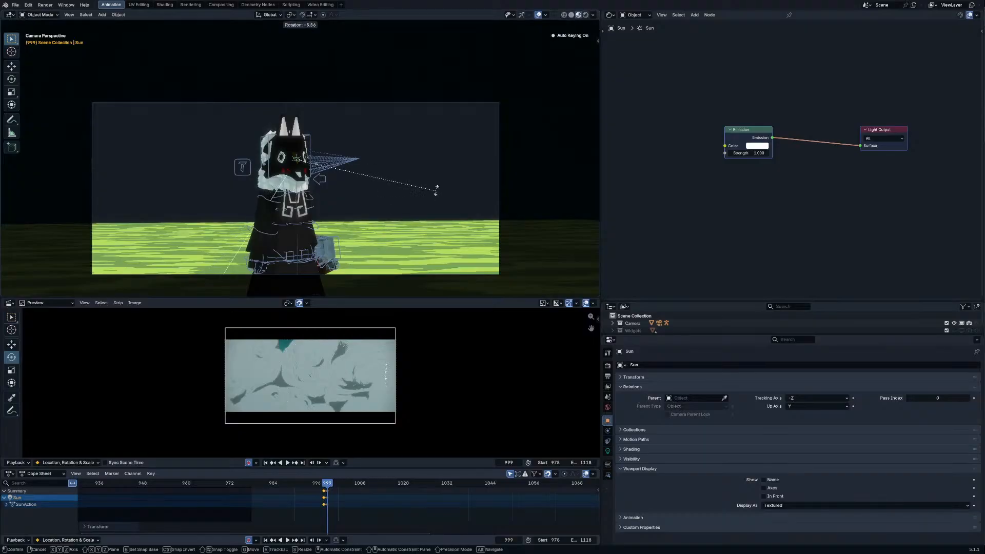
pyautogui.press('r')
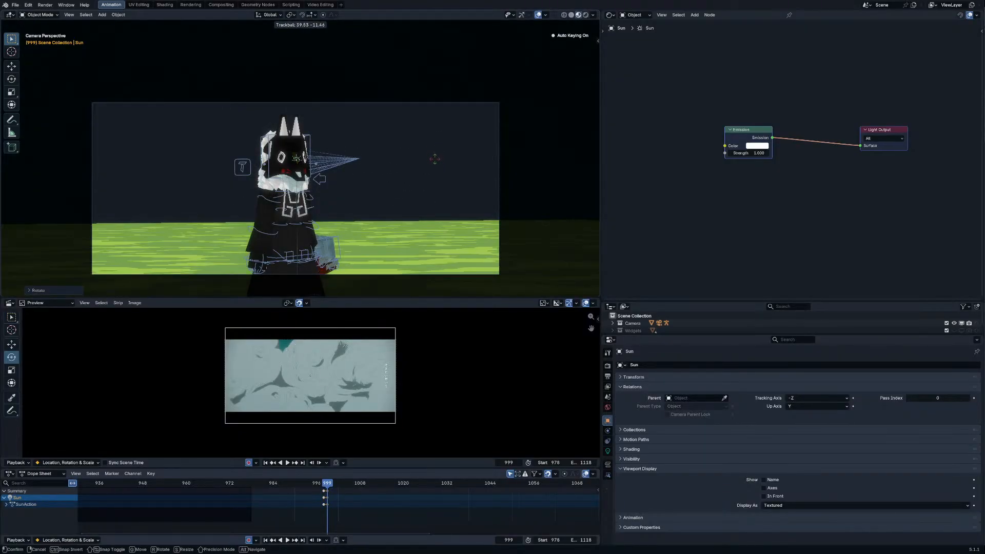
pyautogui.click(435, 158)
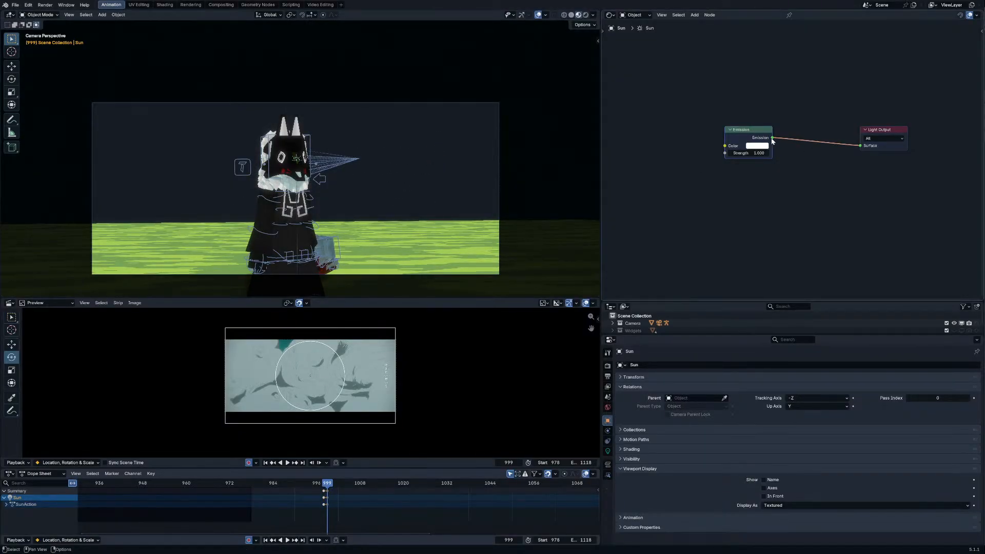
# Step: In the toon node group of the character's fur Plane.076, set the final Multiply node's B colour to near-white
pyautogui.click(294, 183)
pyautogui.press('Tab')
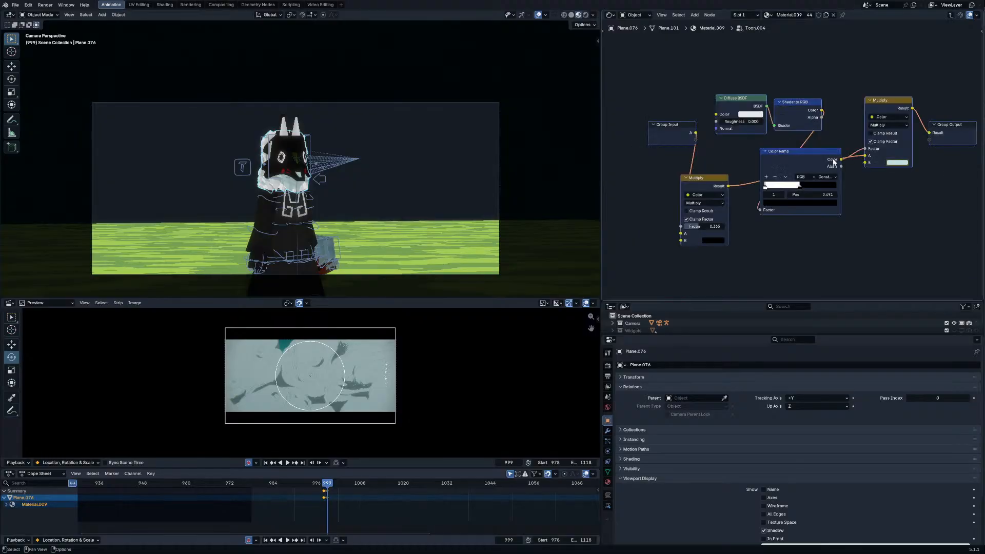
pyautogui.click(896, 163)
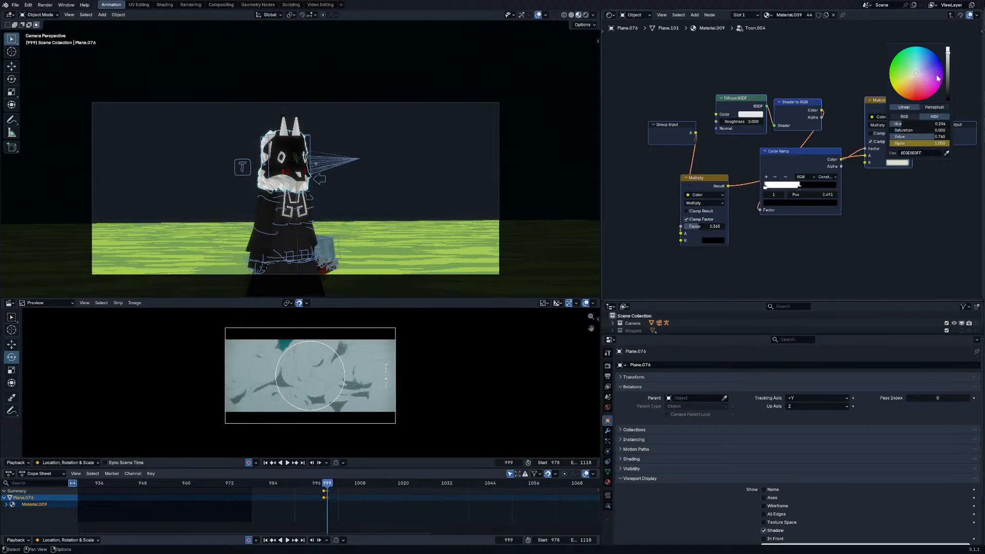
pyautogui.scroll(4, 937, 78)
pyautogui.moveTo(937, 78); pyautogui.dragTo(916, 73)
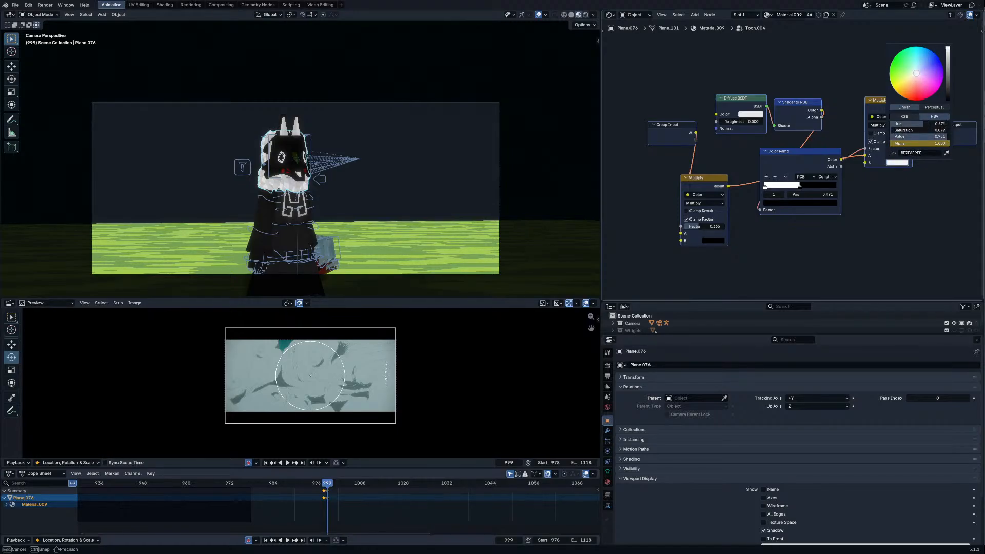
# Step: Set the fur toon group's first Multiply node to an orange-brown B colour with a factor of about 0.198
pyautogui.click(714, 241)
pyautogui.moveTo(763, 168); pyautogui.dragTo(764, 159)
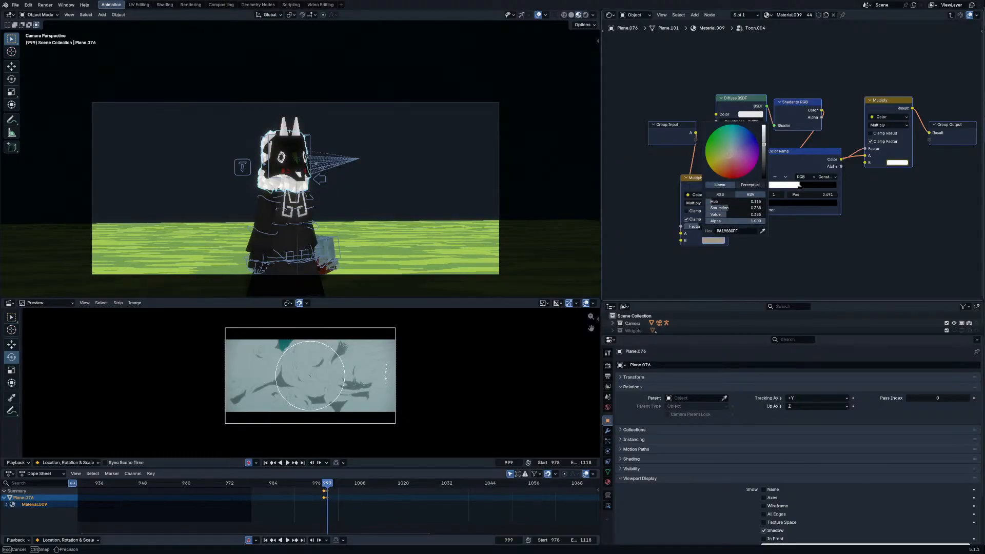
pyautogui.moveTo(725, 162); pyautogui.dragTo(725, 161)
pyautogui.click(723, 240)
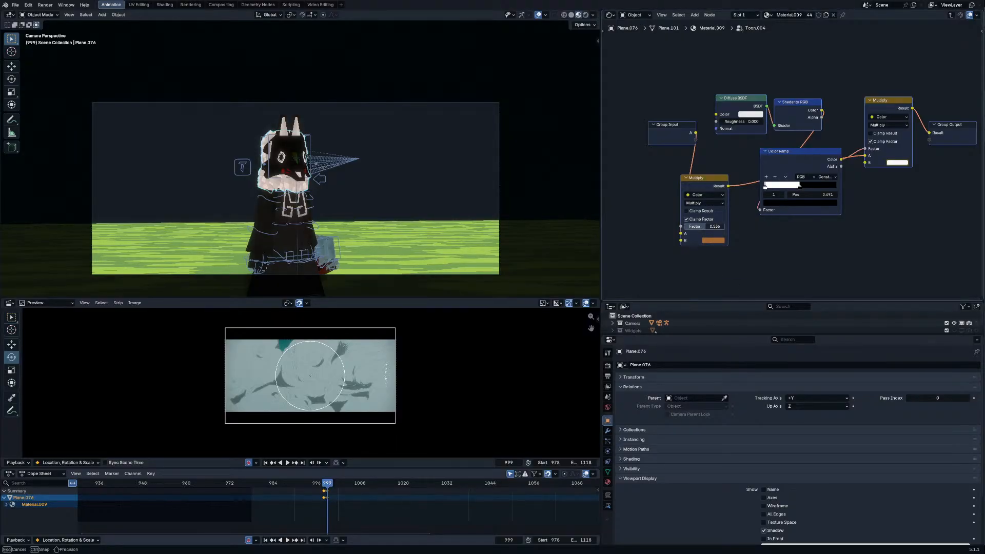
pyautogui.moveTo(703, 227); pyautogui.dragTo(711, 226)
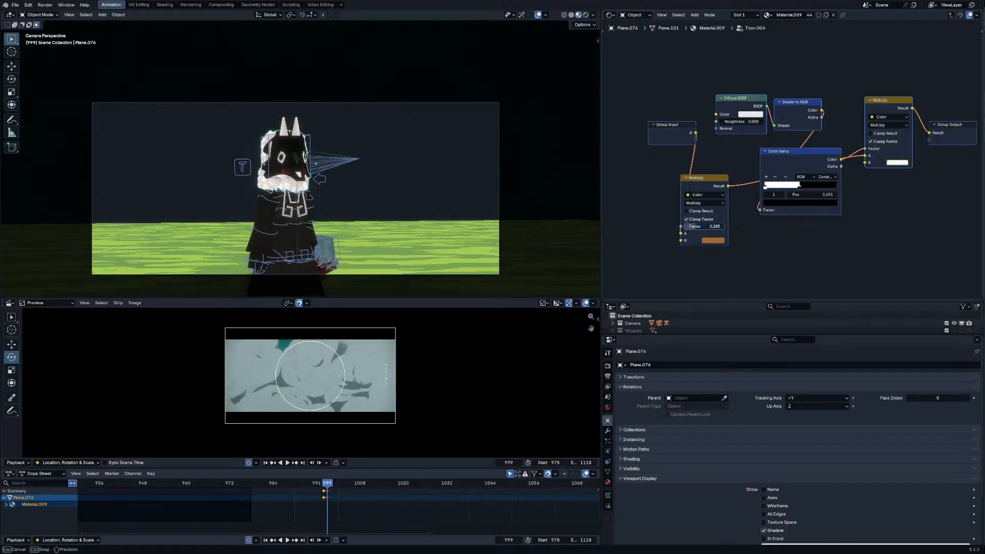
pyautogui.click(897, 163)
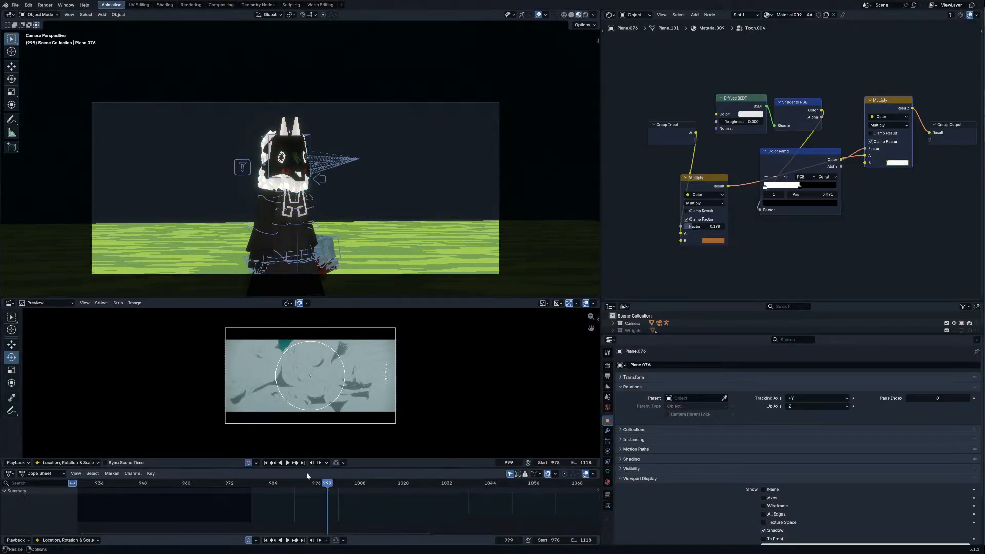
# Step: Play back the cut from frame 978 with the viewport overlays hidden to examine the fur and lighting
pyautogui.click(251, 485)
pyautogui.press('space')
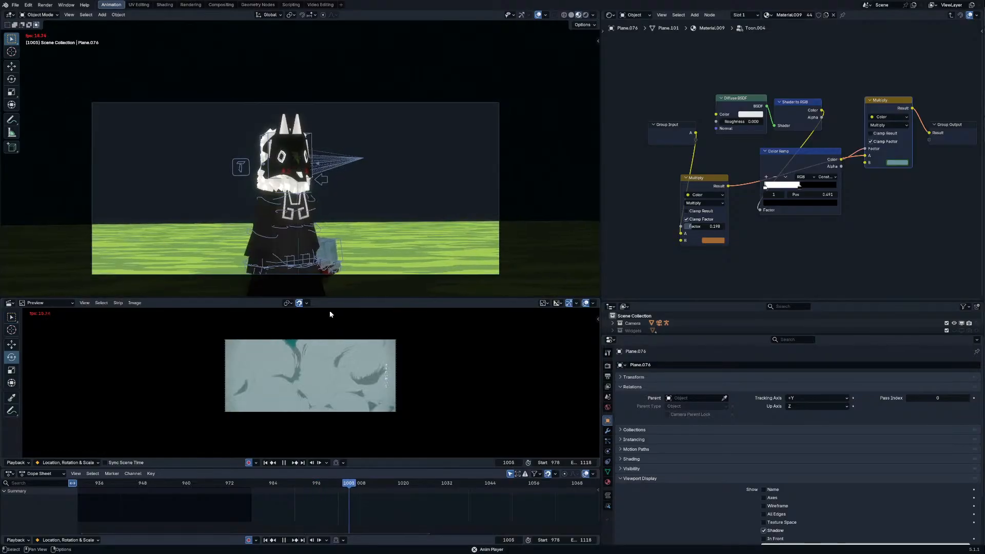
pyautogui.click(538, 16)
pyautogui.scroll(2, 391, 170)
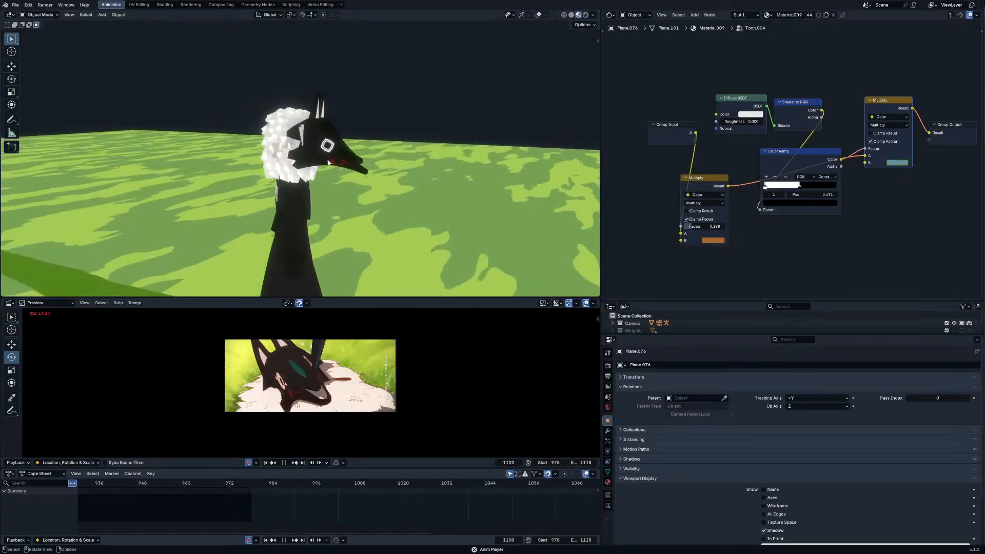
pyautogui.press('space')
# Step: Shade the character's mask Plane.027 smooth and the ground Cube.001 flat
pyautogui.click(336, 144)
pyautogui.rightClick(335, 143)
pyautogui.click(335, 144)
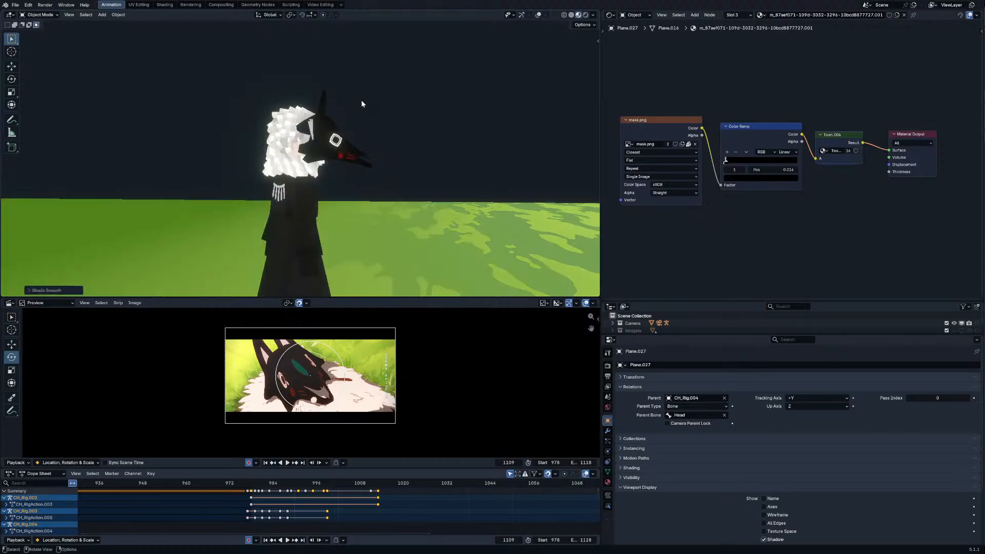
pyautogui.scroll(-6, 380, 125)
pyautogui.click(411, 200)
pyautogui.rightClick(411, 200)
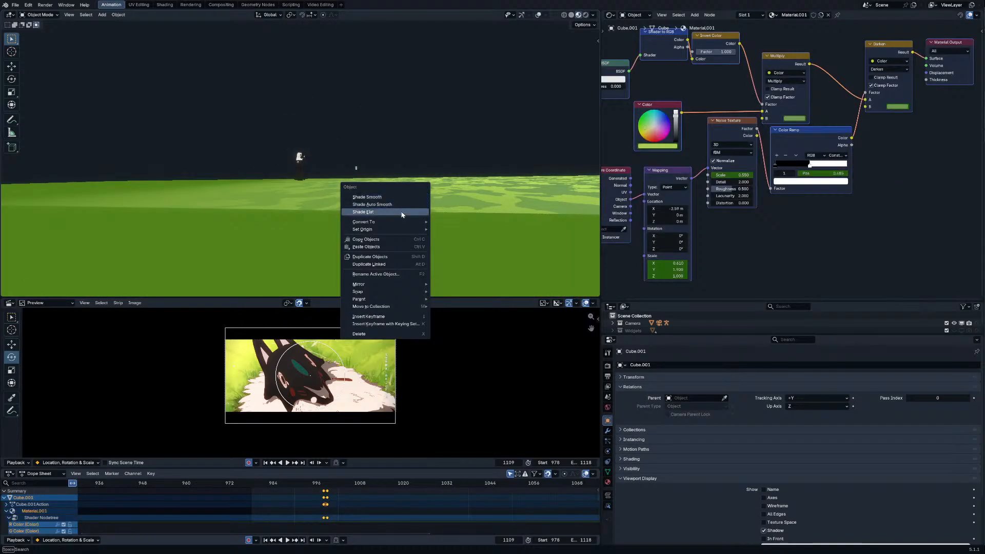
pyautogui.click(402, 214)
pyautogui.moveTo(359, 135); pyautogui.dragTo(339, 167, button='middle')
pyautogui.scroll(5, 343, 147)
pyautogui.press('KP_0')
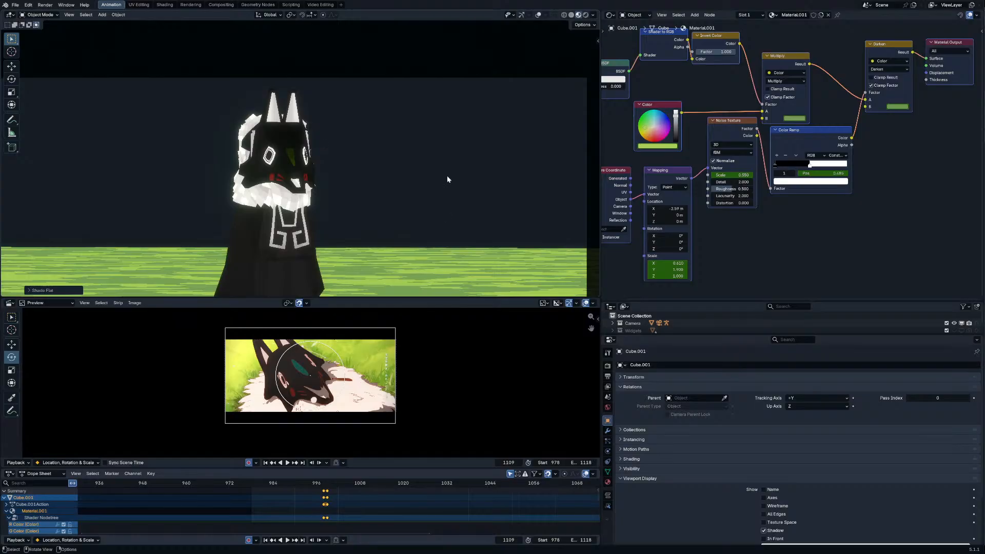
# Step: Go to frame 1000 and select the cloud drawing GPencil.003 in front of the character
pyautogui.moveTo(268, 483); pyautogui.dragTo(331, 483)
pyautogui.scroll(-3, 360, 174)
pyautogui.moveTo(359, 174); pyautogui.dragTo(375, 177, button='middle')
pyautogui.scroll(-3, 404, 124)
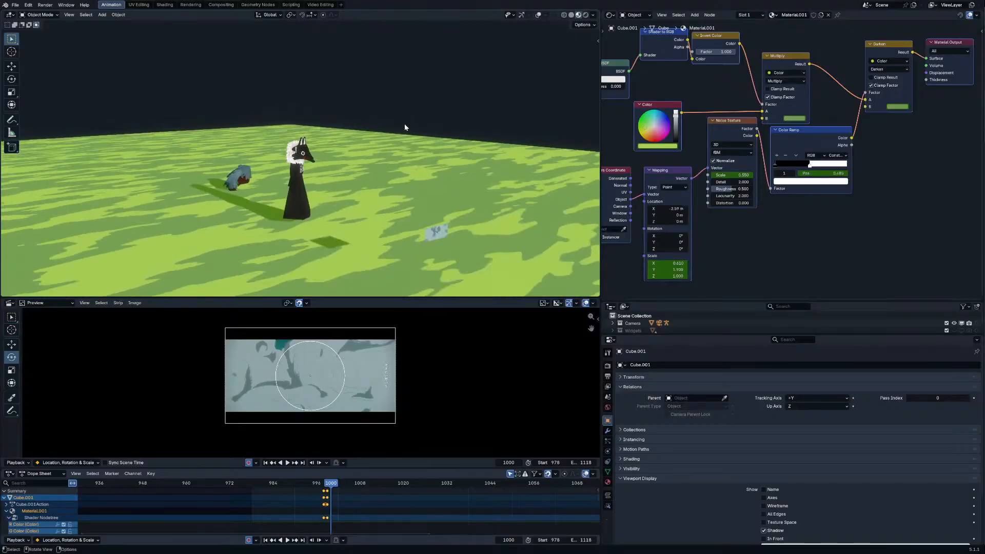
pyautogui.click(403, 123)
pyautogui.moveTo(383, 116); pyautogui.dragTo(341, 277, button='middle')
pyautogui.click(334, 278)
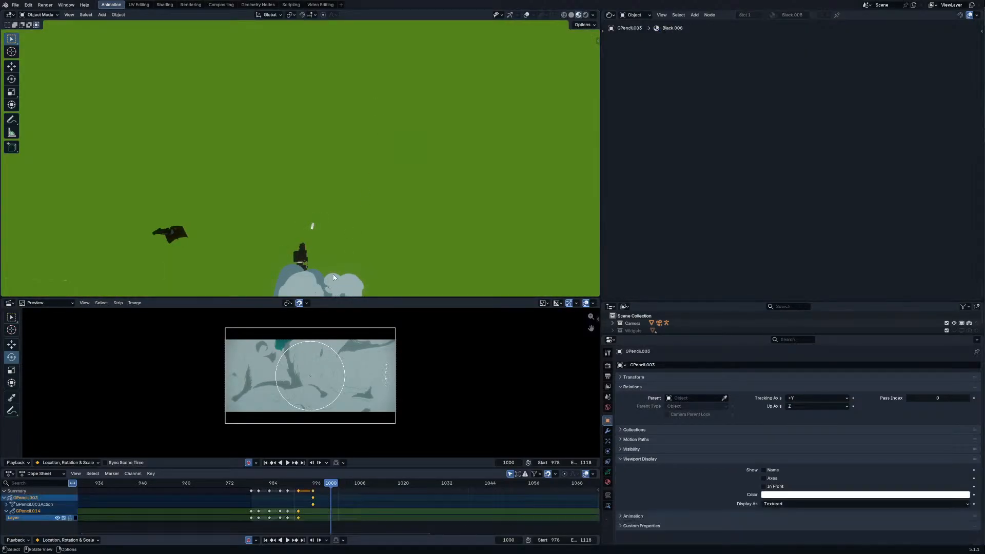
pyautogui.press('KP_0')
pyautogui.press('Left')
pyautogui.press('Left')
pyautogui.press('Left')
pyautogui.press('Left')
pyautogui.press('g')
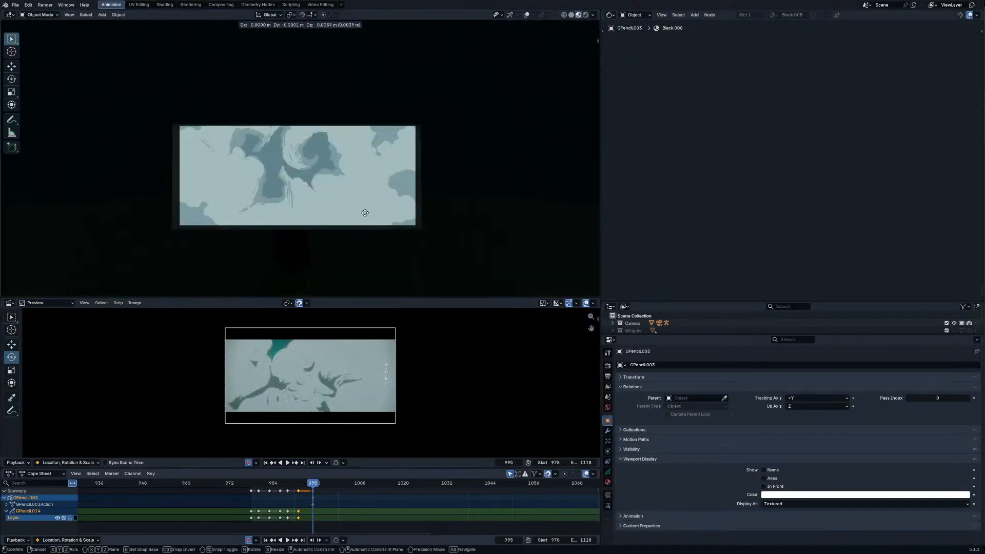
pyautogui.press('Escape')
# Step: At frame 1001, raise the GPencil.003 clouds along the global Z axis
pyautogui.press('Right')
pyautogui.press('Right')
pyautogui.press('Right')
pyautogui.press('Right')
pyautogui.press('Right')
pyautogui.press('g')
pyautogui.press('z')
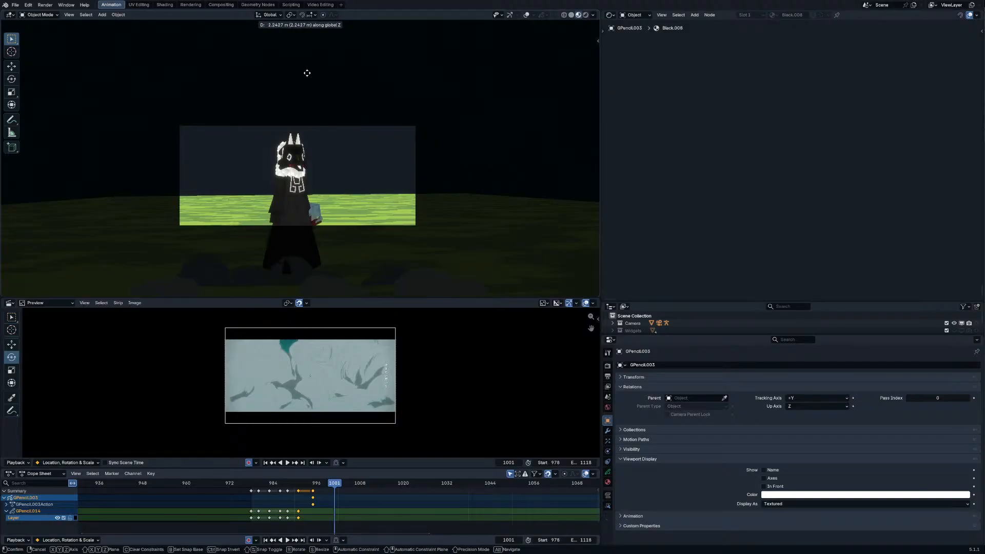
pyautogui.click(321, 174)
# Step: Move the GPencil.003 clouds along the global Y axis so they fill the camera frame at frame 1001
pyautogui.press('KP_0')
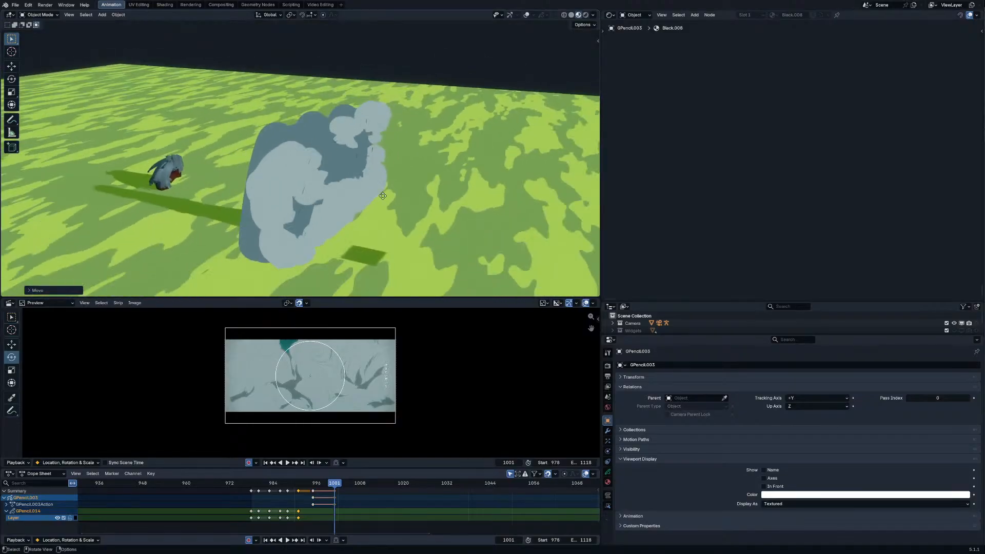
pyautogui.press('g')
pyautogui.press('y')
pyautogui.click(395, 204)
pyautogui.press('KP_0')
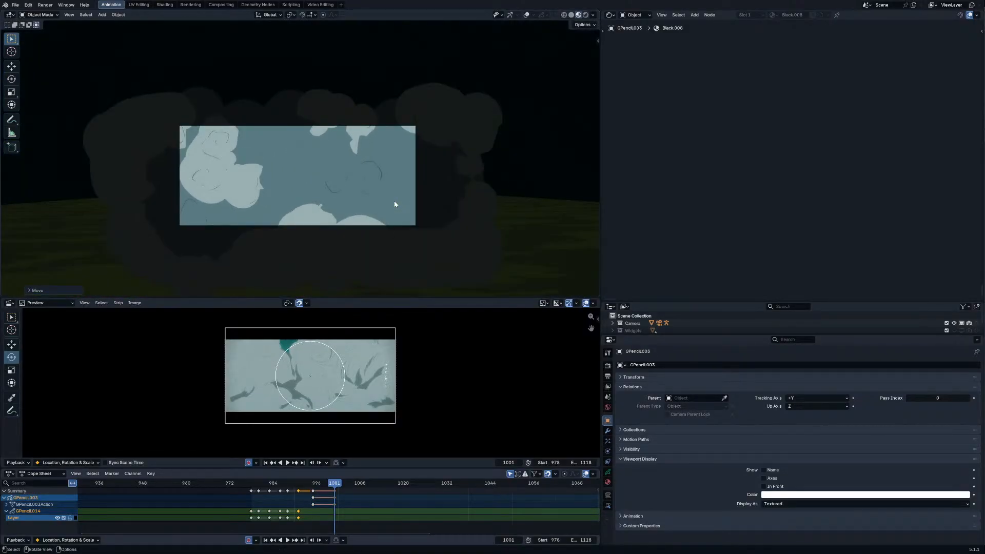
pyautogui.click(334, 502)
pyautogui.press('Delete')
pyautogui.hotkey('ctrl', 'z')
# Step: Delete the GPencil.003 object keyframe at frame 995
pyautogui.click(313, 501)
pyautogui.press('x')
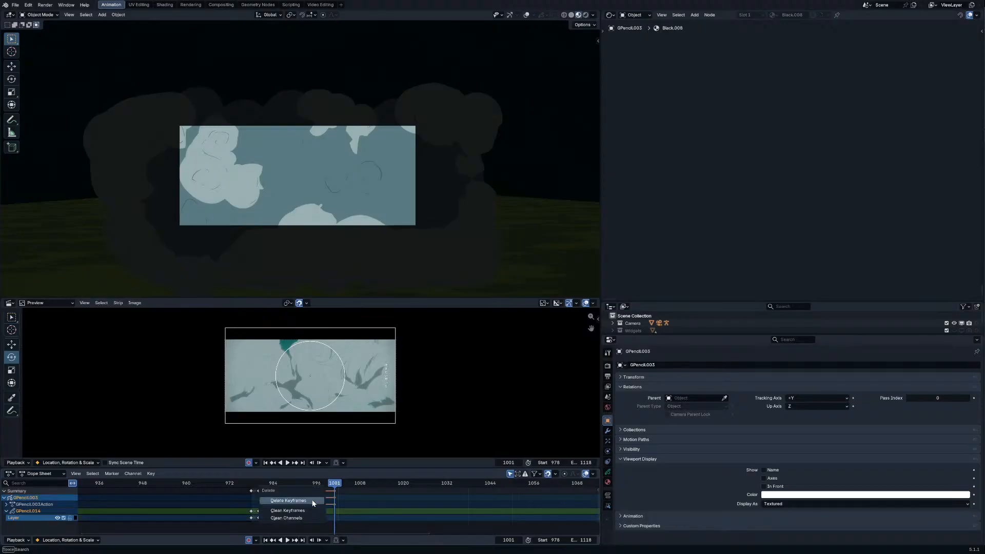
pyautogui.click(312, 501)
# Step: At frame 978, show the viewport overlays and parent the GPencil.003 clouds to Dolly_Camera
pyautogui.moveTo(304, 485); pyautogui.dragTo(250, 485)
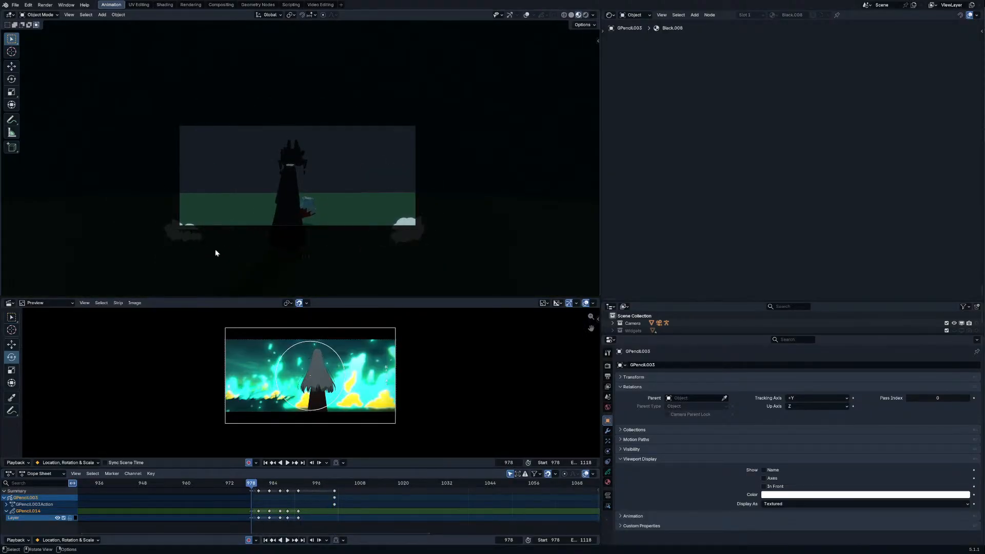
pyautogui.moveTo(214, 248); pyautogui.dragTo(274, 266, button='middle')
pyautogui.click(526, 16)
pyautogui.moveTo(420, 196); pyautogui.dragTo(483, 165, button='middle')
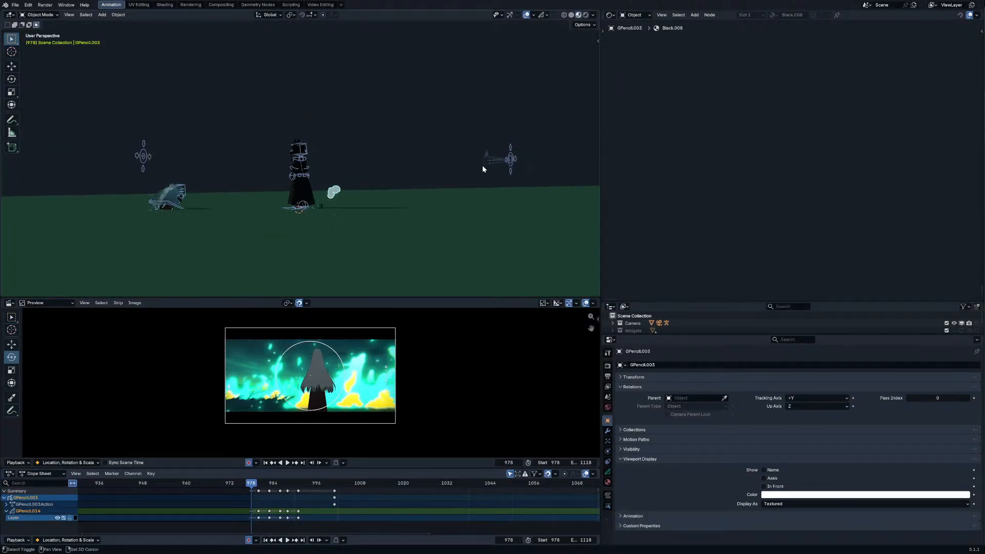
pyautogui.click(487, 157)
pyautogui.hotkey('ctrl', 'p')
pyautogui.click(470, 154)
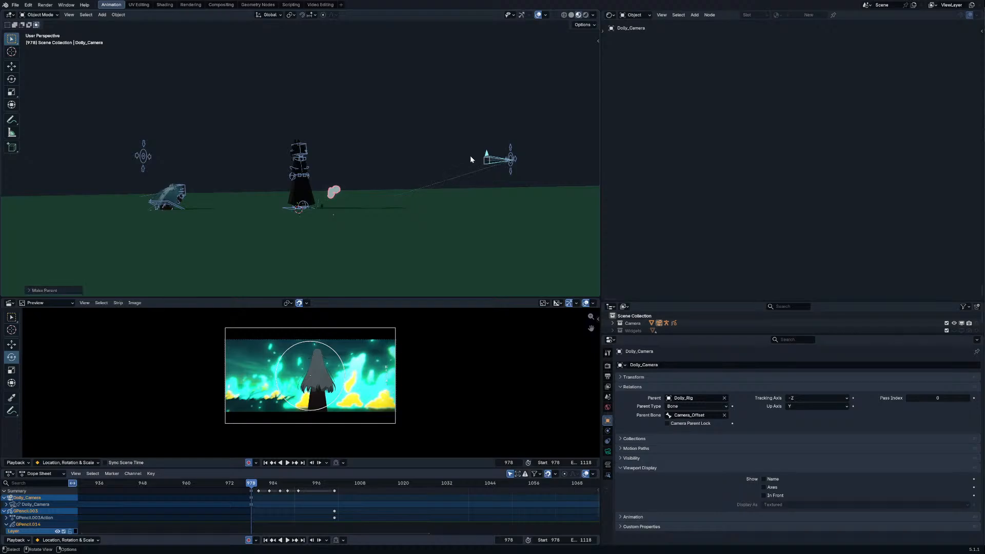
# Step: Play the shot up to frame 996 and hide the Part50CloudsStart_0000 image plane in front of the camera
pyautogui.press('KP_0')
pyautogui.press('space')
pyautogui.moveTo(475, 153); pyautogui.dragTo(364, 201, button='middle')
pyautogui.press('space')
pyautogui.click(522, 167)
pyautogui.press('h')
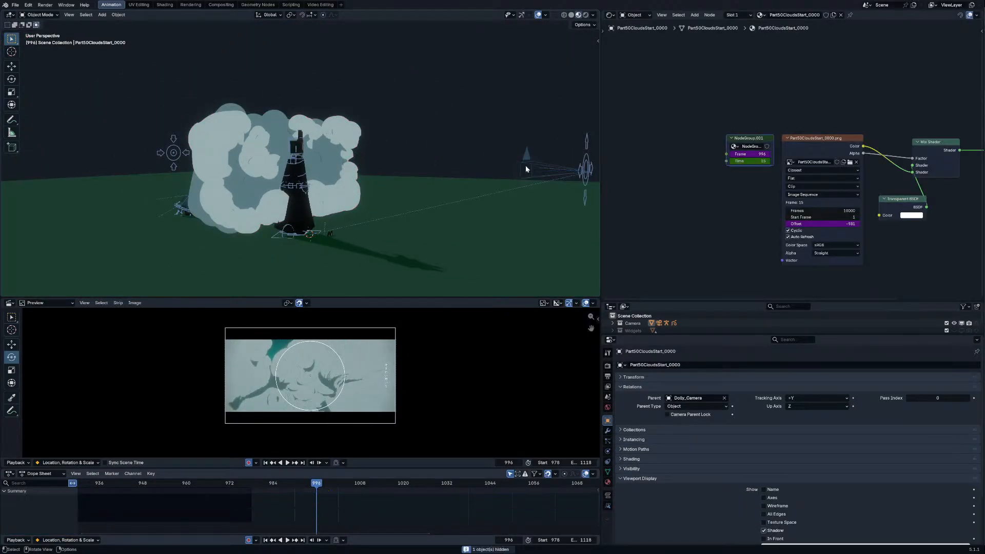
# Step: Move the GPencil.003 clouds along the global Y axis at frame 1001 and check them through the camera
pyautogui.click(330, 149)
pyautogui.press('g')
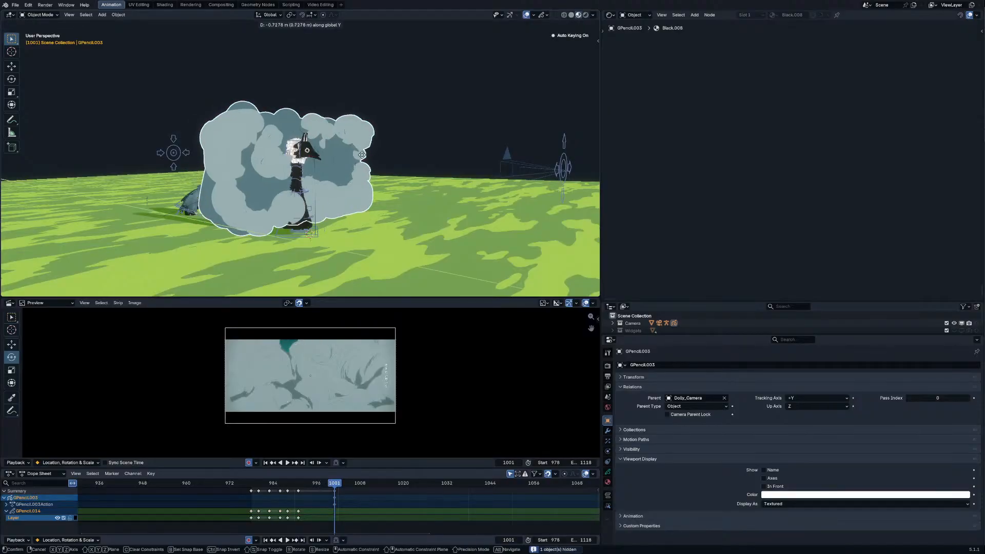
pyautogui.click(416, 171)
pyautogui.press('KP_0')
# Step: Scale the GPencil.003 clouds down until their outline only slightly overlaps the camera frame
pyautogui.press('s')
pyautogui.press('Escape')
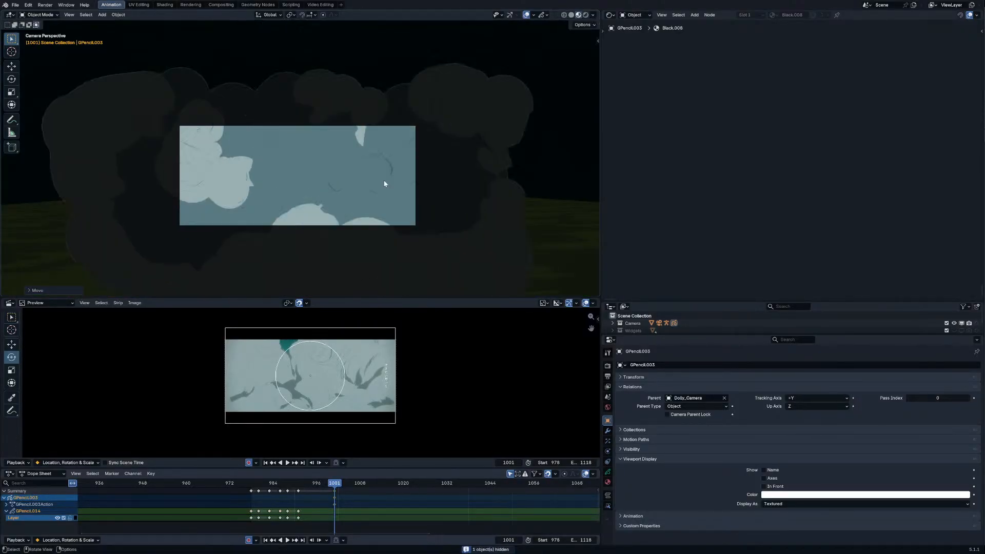
pyautogui.press('s')
pyautogui.press('Escape')
pyautogui.hotkey('shift', 's')
pyautogui.press('Escape')
pyautogui.press('s')
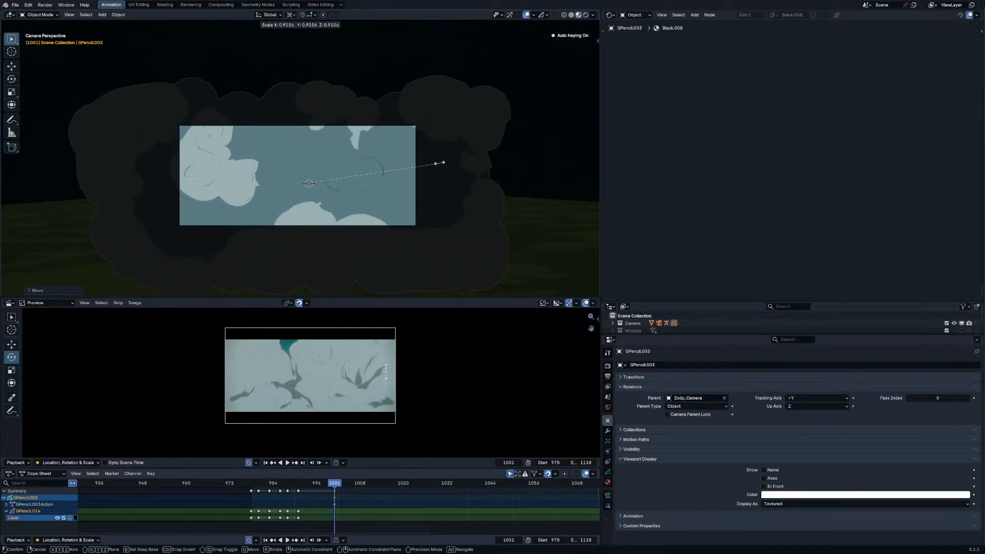
pyautogui.click(402, 171)
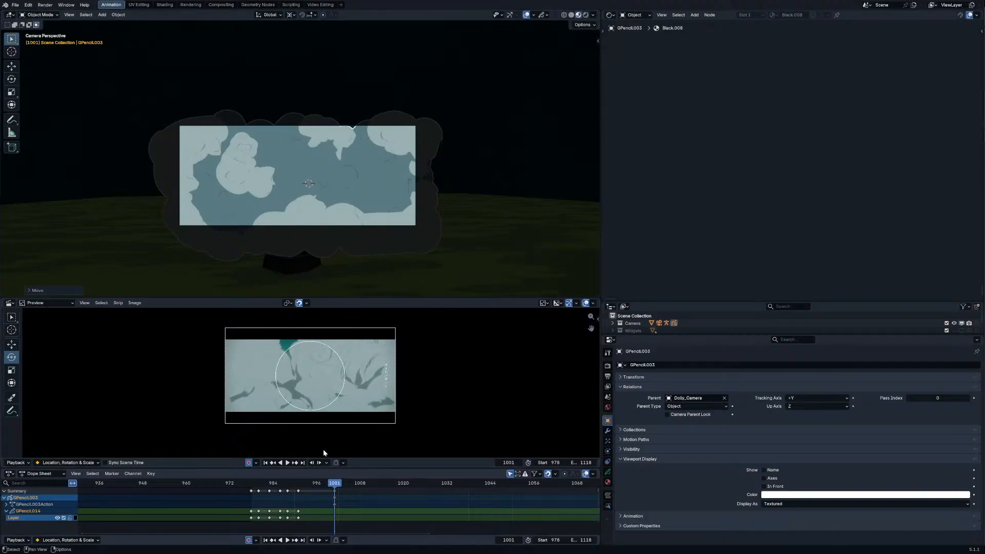
# Step: Scrub through the cloud transition and examine the cloud cover at frames 996 and 997 through the camera
pyautogui.moveTo(248, 497); pyautogui.dragTo(317, 485)
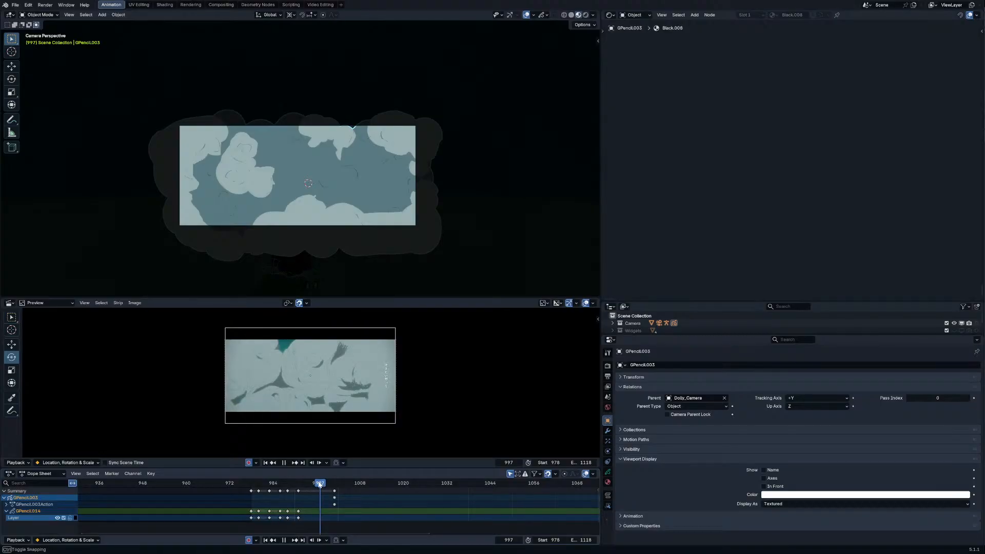
pyautogui.click(11, 121)
pyautogui.moveTo(223, 184); pyautogui.dragTo(304, 182)
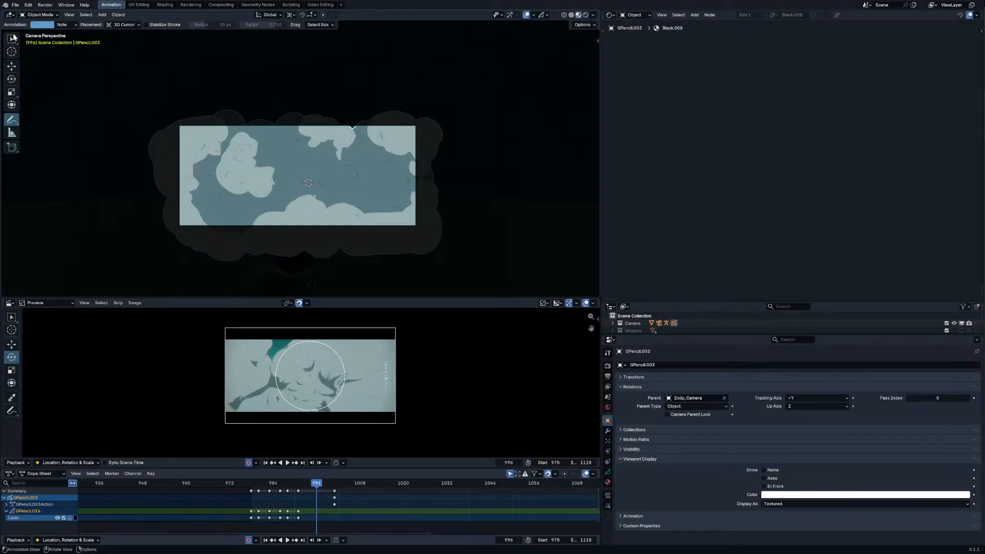
pyautogui.press('w')
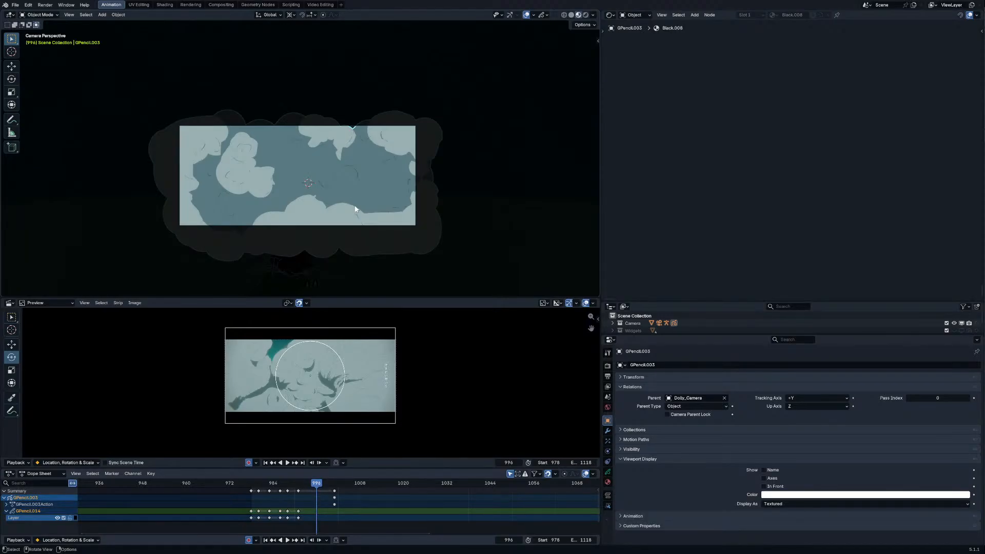
pyautogui.scroll(2, 322, 165)
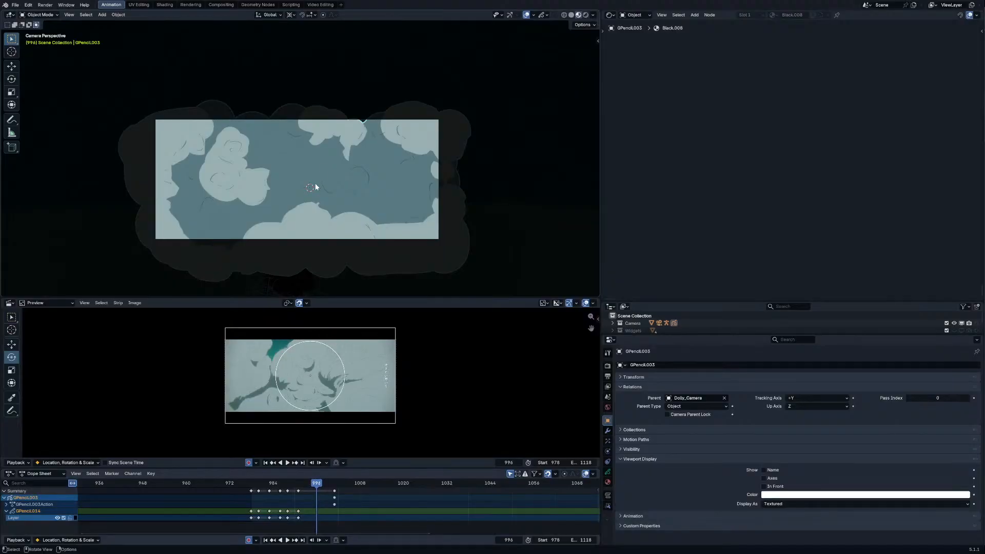
pyautogui.press('Right')
pyautogui.press('Right')
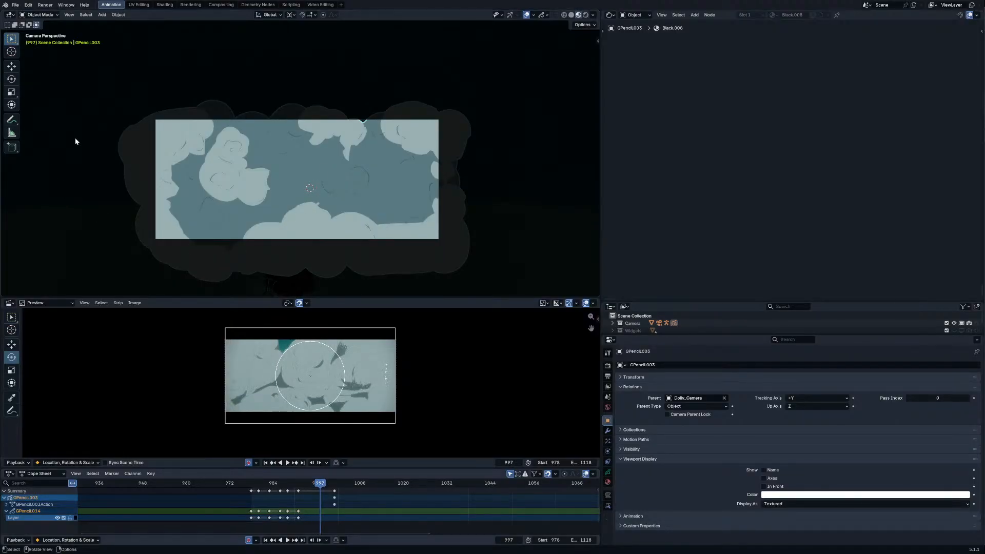
# Step: Switch GPencil.003 to Draw Mode and sample the clouds' teal background colour for the brush
pyautogui.hotkey('ctrl', 'Tab')
pyautogui.click(273, 143)
pyautogui.scroll(1, 296, 182)
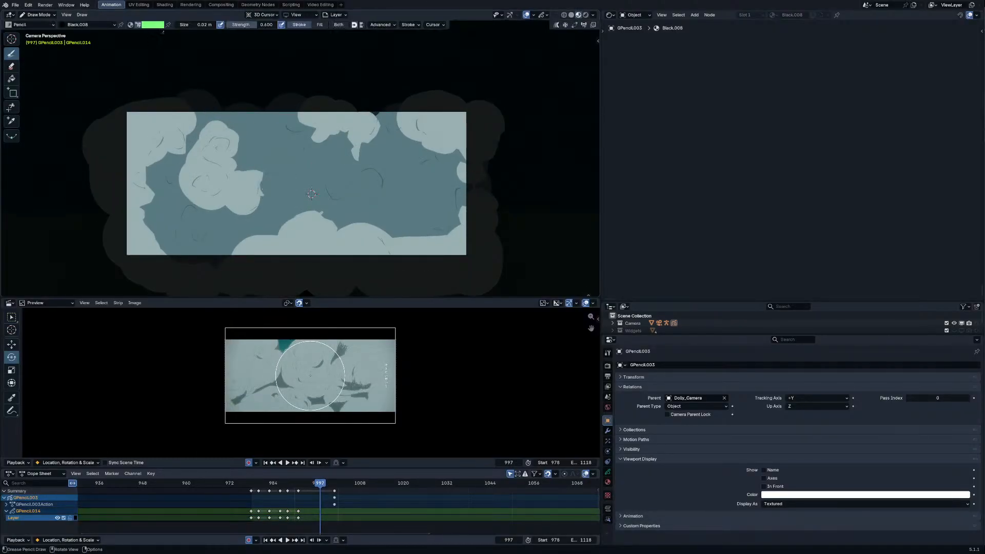
pyautogui.click(162, 26)
pyautogui.moveTo(183, 199); pyautogui.dragTo(286, 142)
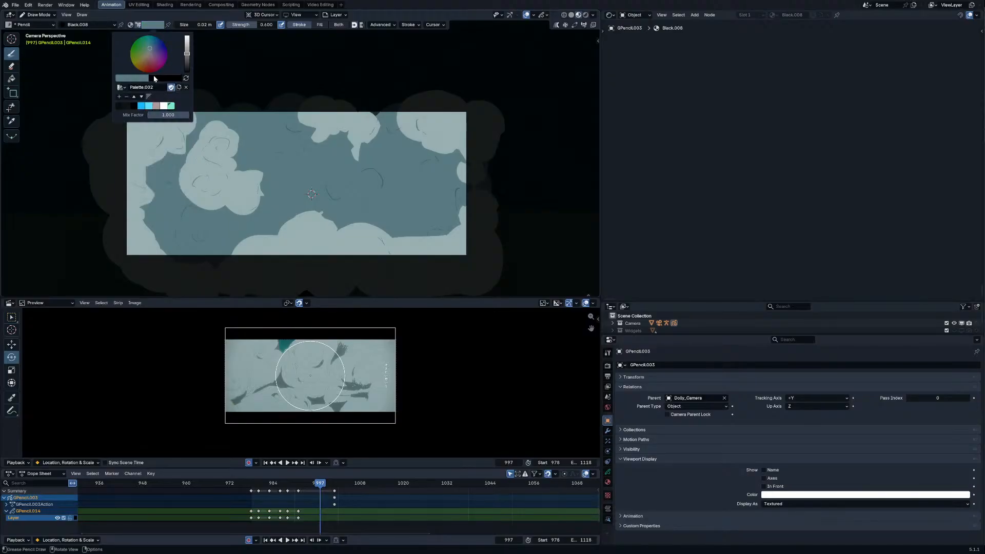
pyautogui.click(174, 79)
pyautogui.moveTo(218, 199); pyautogui.dragTo(231, 199)
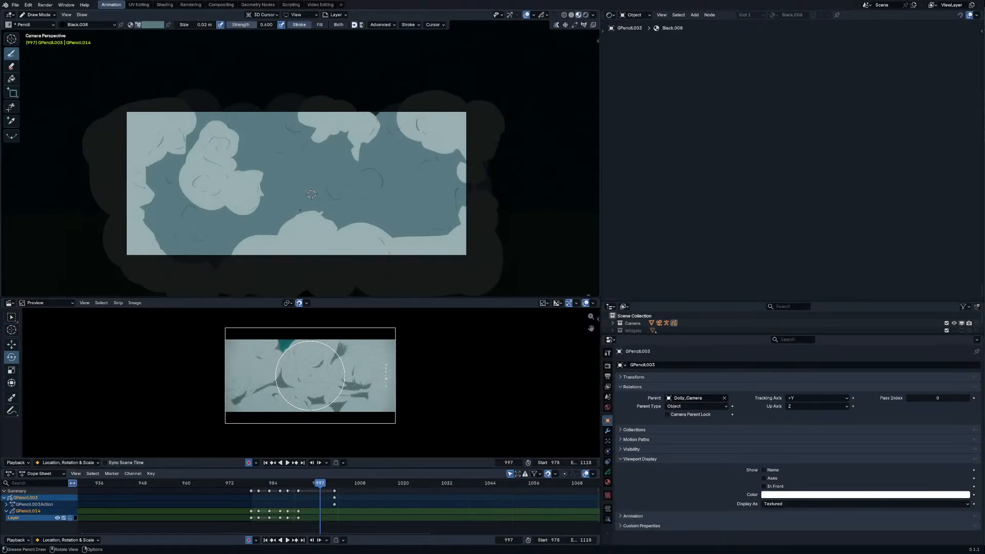
# Step: Enlarge the brush, set its strength to 1.000 and paint a teal base over the whole camera frame at frame 997
pyautogui.press('f')
pyautogui.click(329, 252)
pyautogui.moveTo(277, 26); pyautogui.dragTo(287, 26)
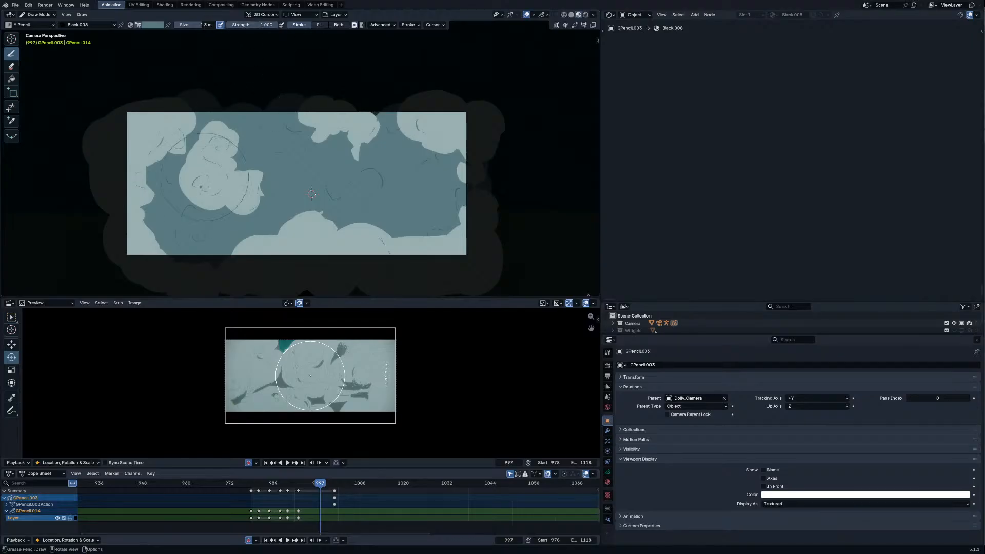
pyautogui.moveTo(159, 251)
pyautogui.mouseDown()
pyautogui.moveTo(169, 128)
pyautogui.moveTo(380, 66)
pyautogui.moveTo(513, 128)
pyautogui.moveTo(245, 181)
pyautogui.moveTo(297, 193)
pyautogui.mouseUp()
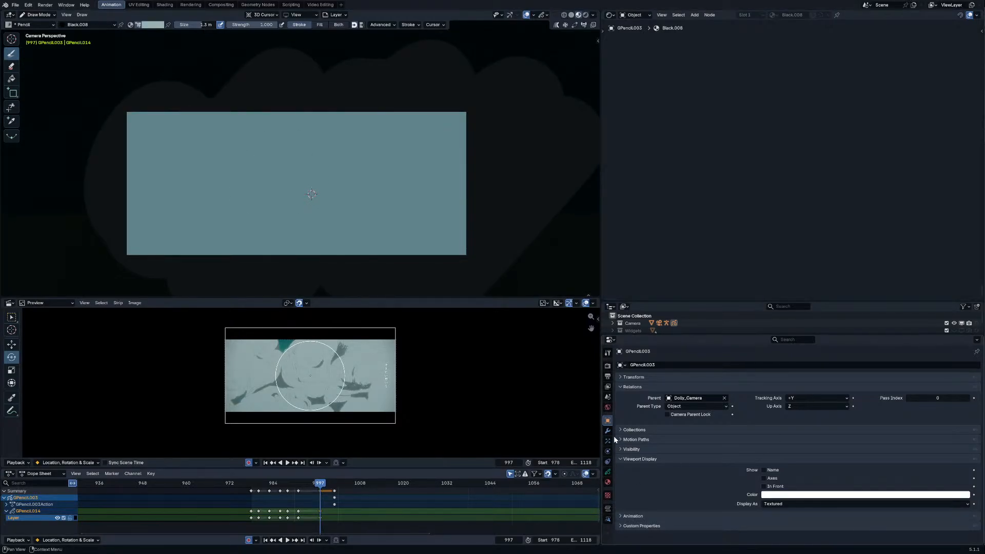
# Step: Inspect the onion skinning settings of GPencil.003 and compare the cloud drawings at frames 997 and 996
pyautogui.click(607, 471)
pyautogui.scroll(-5, 823, 515)
pyautogui.scroll(-3, 824, 515)
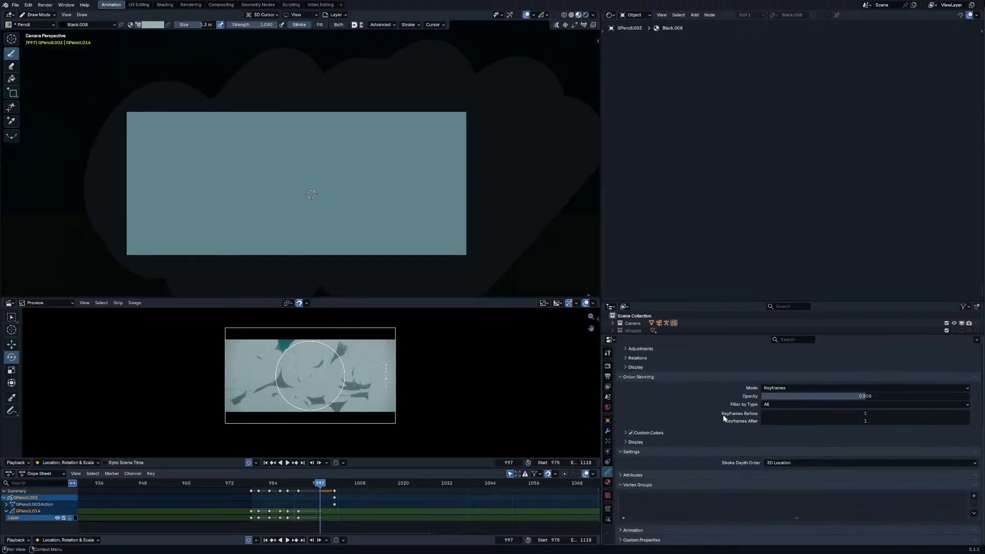
pyautogui.moveTo(329, 205); pyautogui.dragTo(411, 195, button='middle')
pyautogui.press('KP_0')
pyautogui.press('Left')
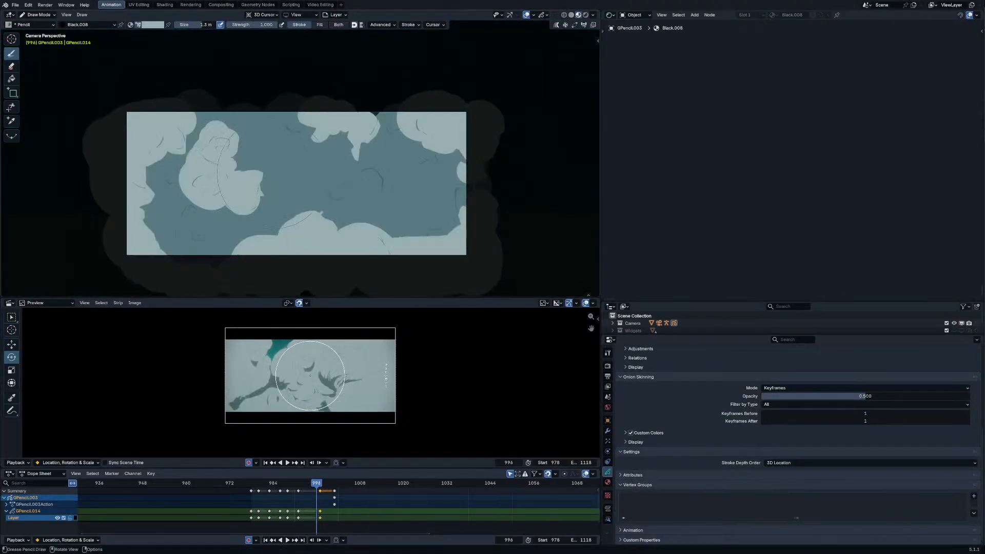
# Step: Paint a pale cloud in the upper part of frame 997, left of centre, using frame 996 as reference
pyautogui.press('Right')
pyautogui.click(273, 178)
pyautogui.moveTo(250, 158)
pyautogui.mouseDown()
pyautogui.moveTo(233, 132)
pyautogui.moveTo(262, 152)
pyautogui.mouseUp()
pyautogui.press('Left')
pyautogui.press('Right')
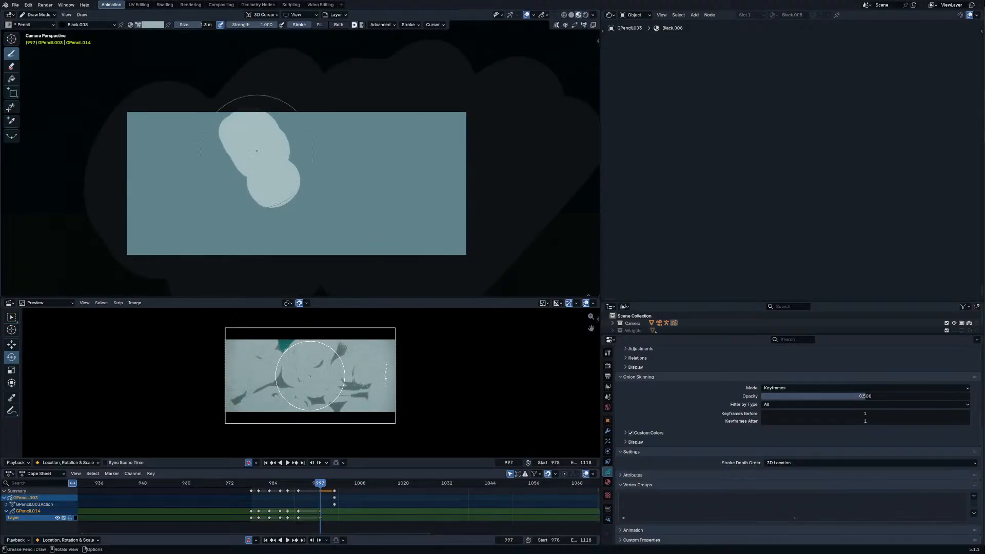
pyautogui.hotkey('ctrl', 'z')
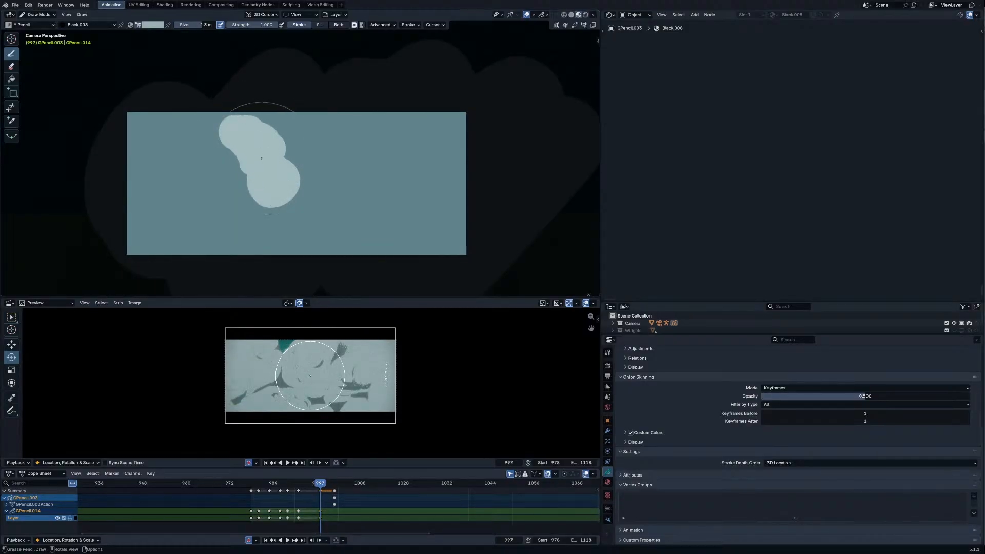
pyautogui.press('Left')
pyautogui.press('Right')
# Step: Paint pale clouds down the left edge of the camera frame at frame 997, comparing them with frame 996
pyautogui.click(159, 127)
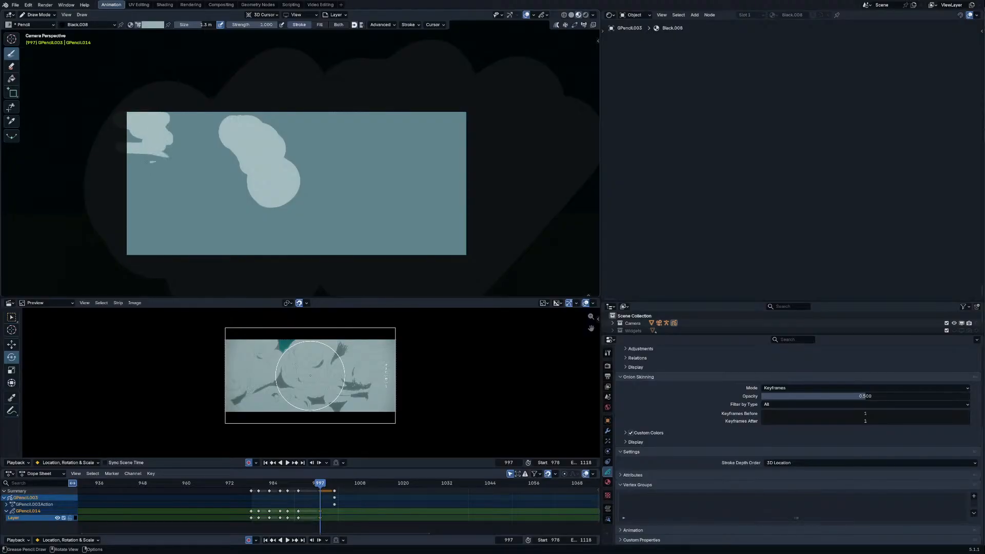
pyautogui.moveTo(132, 195)
pyautogui.mouseDown()
pyautogui.moveTo(154, 230)
pyautogui.moveTo(136, 247)
pyautogui.mouseUp()
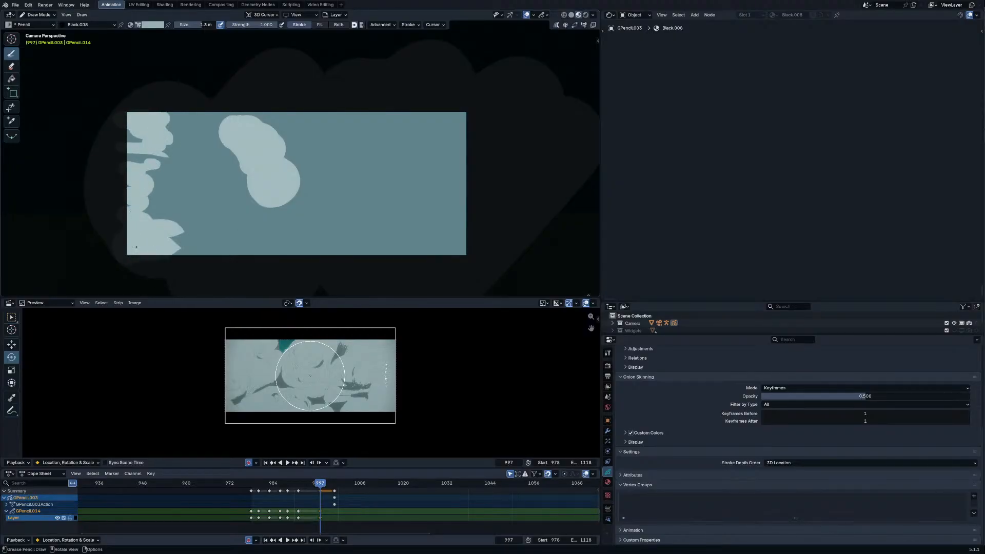
pyautogui.press('Left')
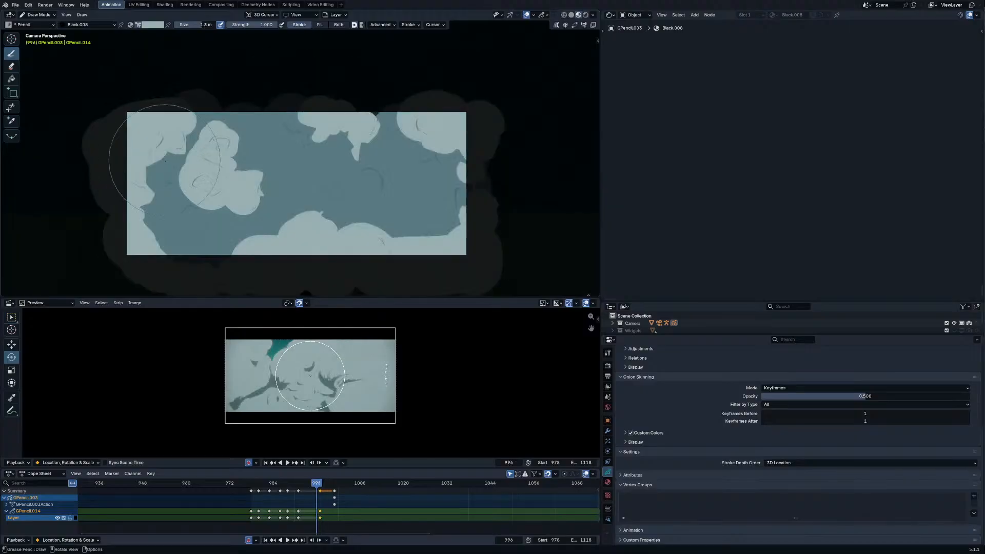
pyautogui.press('Right')
pyautogui.press('Left')
pyautogui.press('Right')
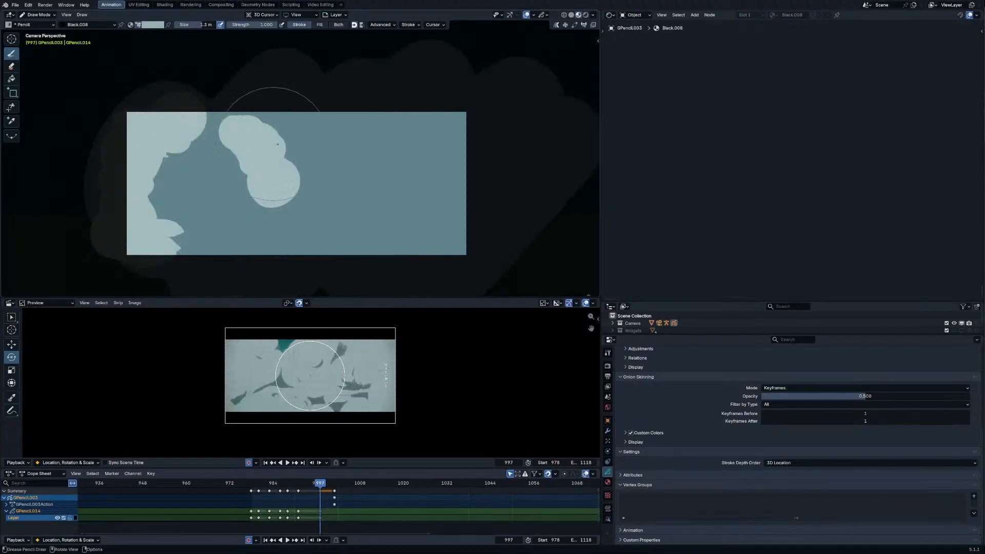
# Step: Paint pale clouds along the upper edge and in the upper-right corner of the camera frame at frame 997
pyautogui.press('Left')
pyautogui.press('Right')
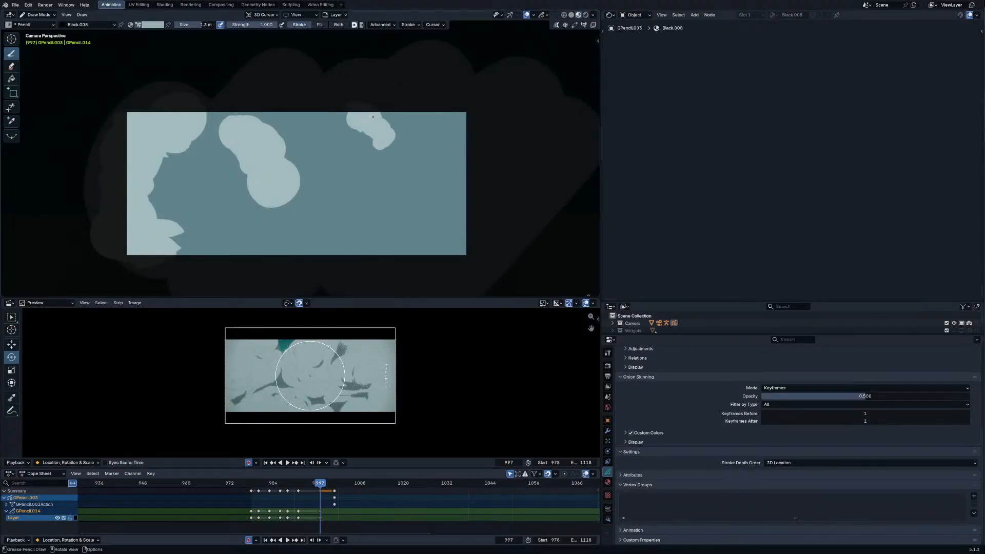
pyautogui.press('Left')
pyautogui.press('Right')
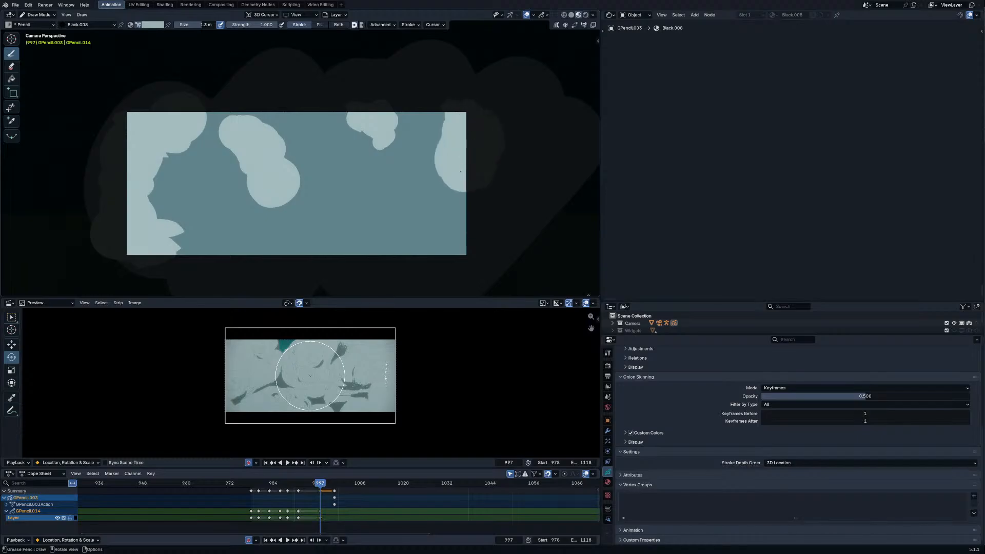
# Step: Trim the upper-right cloud at frame 997, then add a small cloud below it and larger ones along the lower-right edge
pyautogui.press('Left')
pyautogui.press('Right')
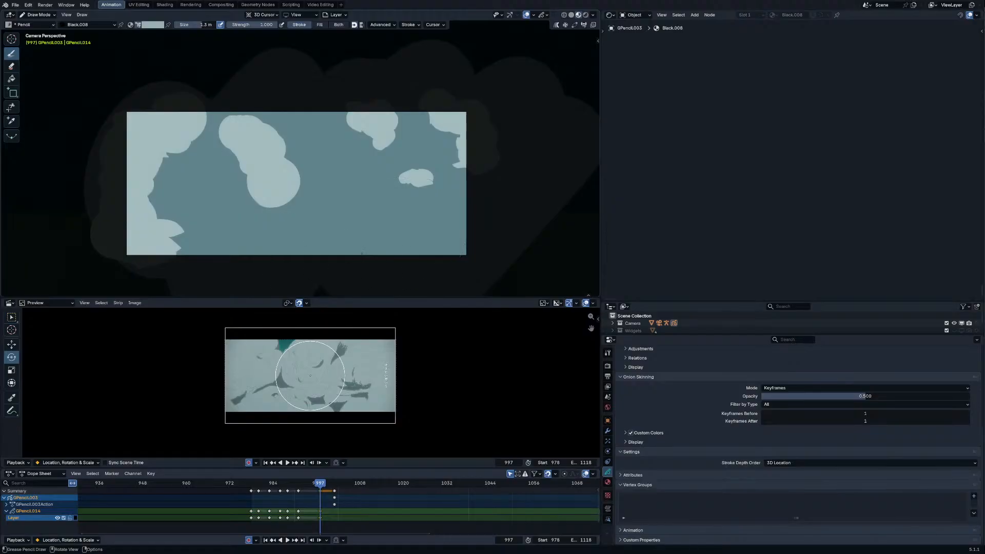
pyautogui.moveTo(362, 253)
pyautogui.mouseDown()
pyautogui.moveTo(451, 247)
pyautogui.moveTo(468, 227)
pyautogui.moveTo(470, 237)
pyautogui.moveTo(495, 230)
pyautogui.moveTo(513, 195)
pyautogui.moveTo(334, 128)
pyautogui.moveTo(150, 245)
pyautogui.moveTo(401, 273)
pyautogui.mouseUp()
pyautogui.press('Left')
pyautogui.press('Right')
# Step: Paint a teal base at frame 999 and move its strokes along the global Y axis from the top view
pyautogui.press('Right')
pyautogui.press('Right')
pyautogui.press('Tab')
pyautogui.press('KP_7')
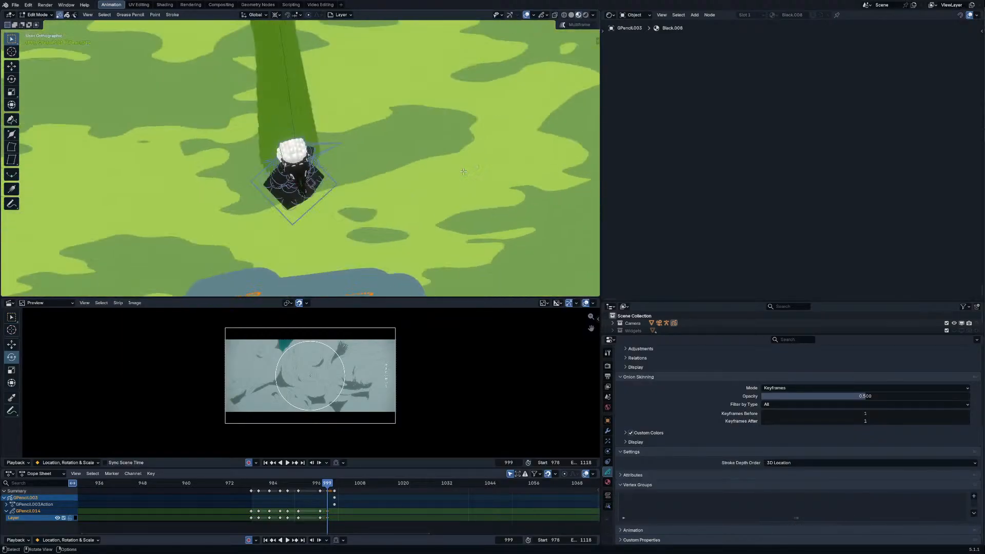
pyautogui.press('g')
pyautogui.press('y')
pyautogui.click(341, 112)
pyautogui.press('Tab')
pyautogui.press('KP_0')
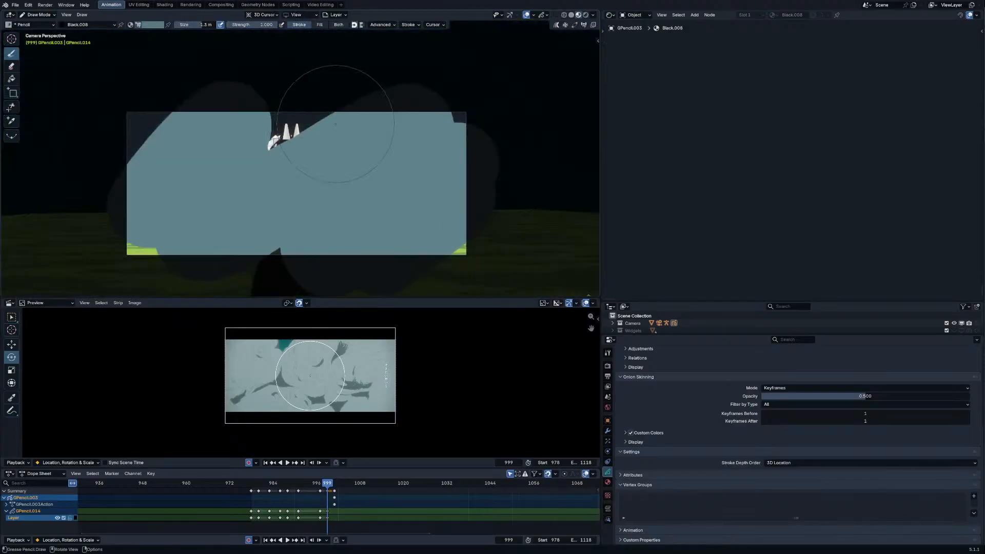
pyautogui.press('KP_0')
pyautogui.press('KP_0')
# Step: Paint a pale cloud at the upper centre of frame 999, undoing stray strokes and comparing it with frame 998
pyautogui.press('Left')
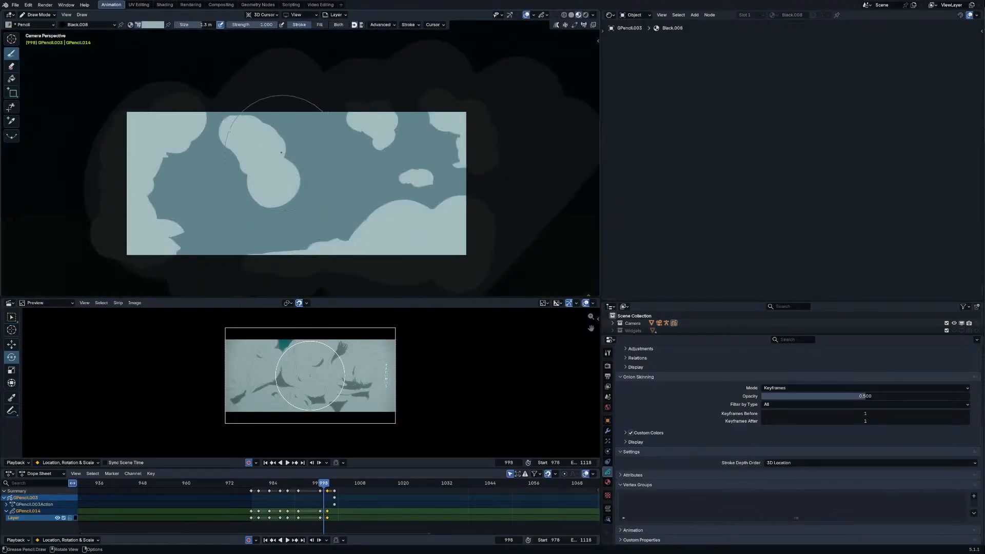
pyautogui.press('Right')
pyautogui.moveTo(333, 128)
pyautogui.mouseDown()
pyautogui.moveTo(334, 116)
pyautogui.moveTo(344, 165)
pyautogui.mouseUp()
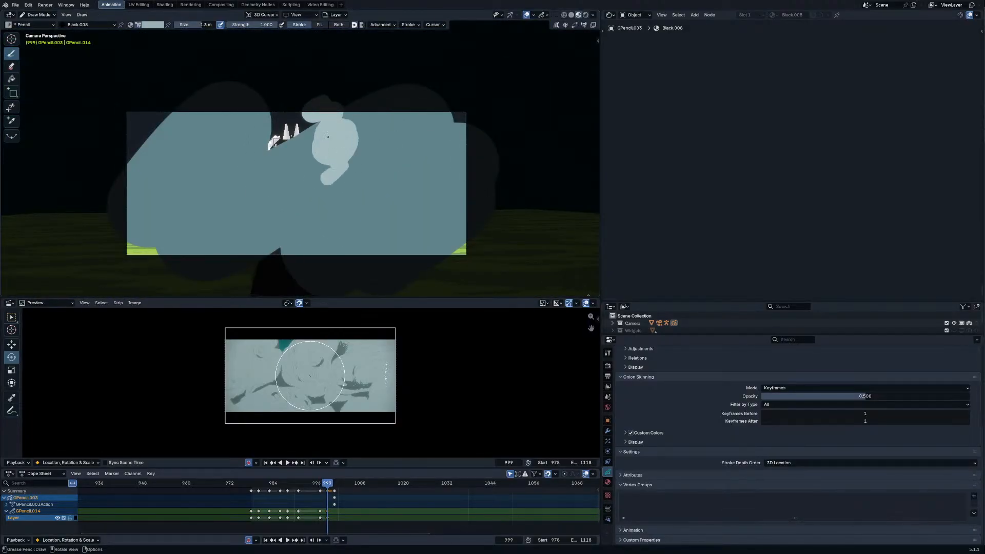
pyautogui.hotkey('ctrl', 'z')
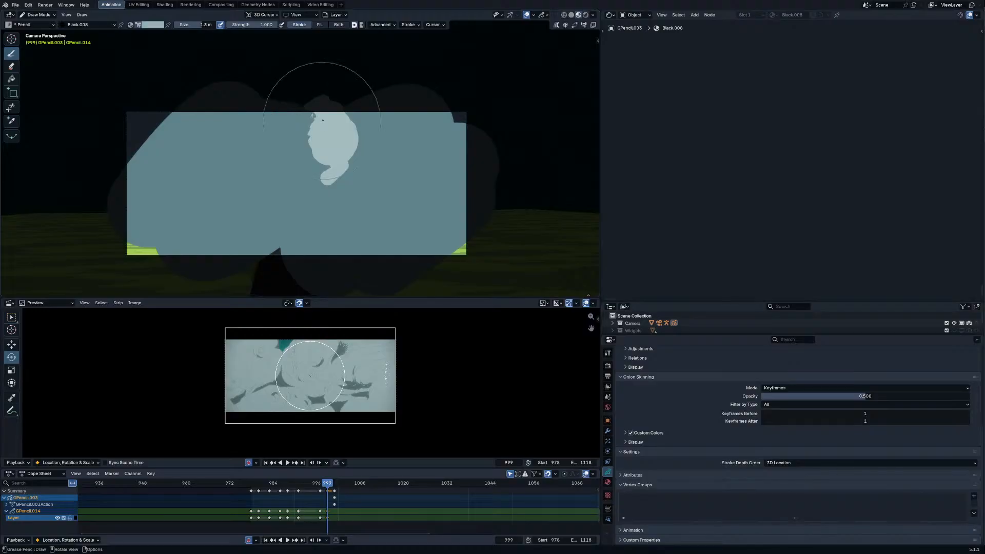
pyautogui.moveTo(314, 116); pyautogui.dragTo(318, 149)
pyautogui.hotkey('ctrl', 'z')
pyautogui.press('Left')
pyautogui.press('Right')
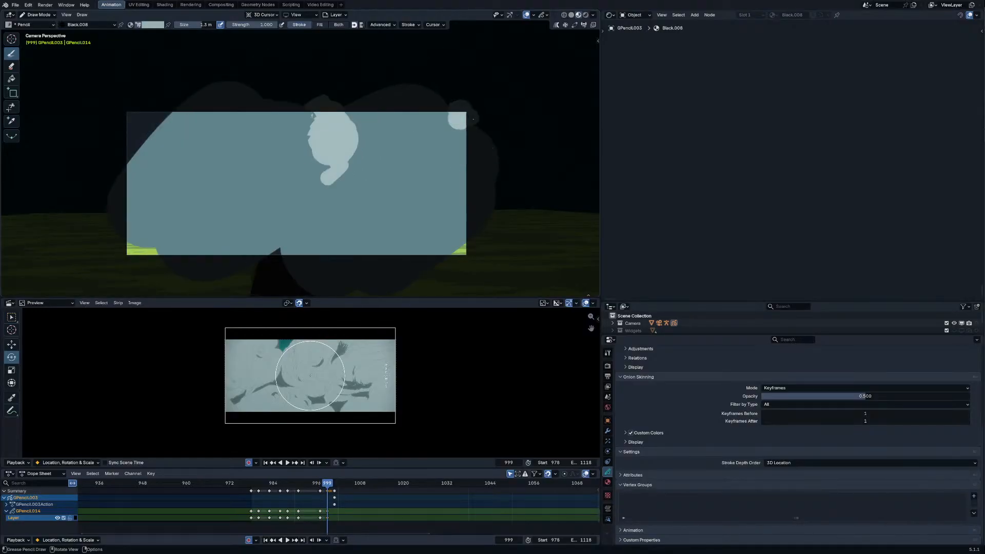
# Step: Extend the pale clouds along the upper edge to the right side of frame 999, using frame 998 as reference
pyautogui.moveTo(341, 119)
pyautogui.mouseDown()
pyautogui.moveTo(393, 112)
pyautogui.moveTo(427, 148)
pyautogui.mouseUp()
pyautogui.press('Left')
pyautogui.press('Right')
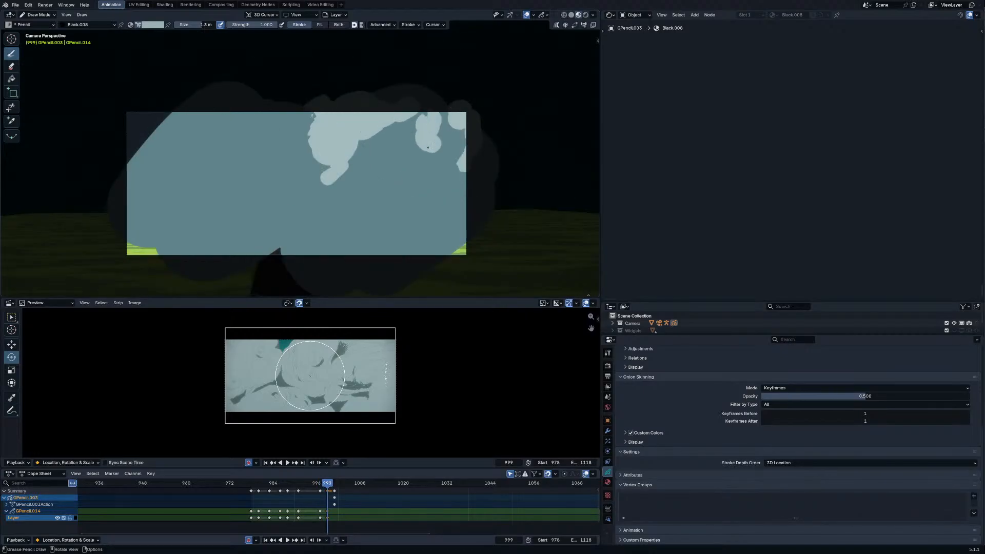
pyautogui.press('Left')
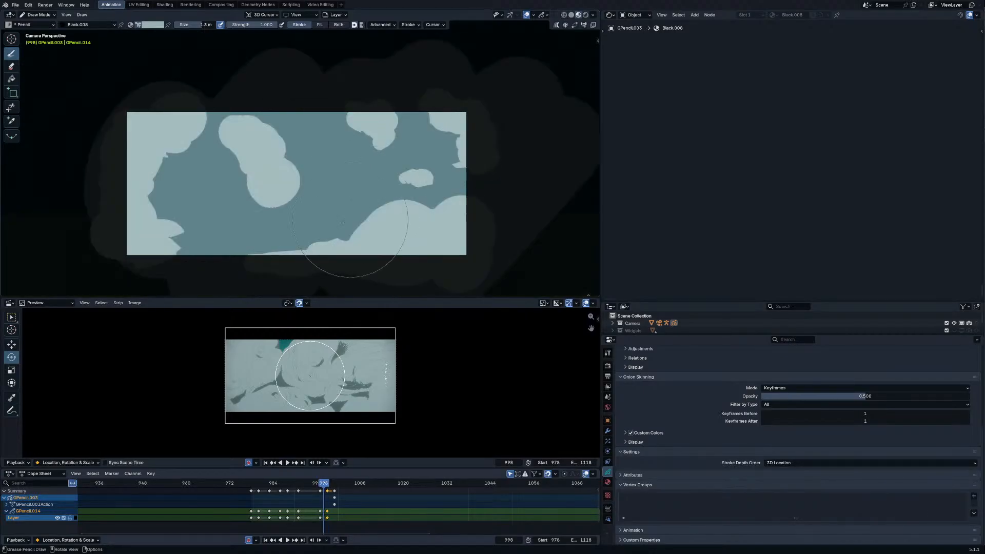
pyautogui.press('Right')
# Step: Enlarge the brush and move the teal base strokes of frame 999 farther along the global Y axis
pyautogui.press('f')
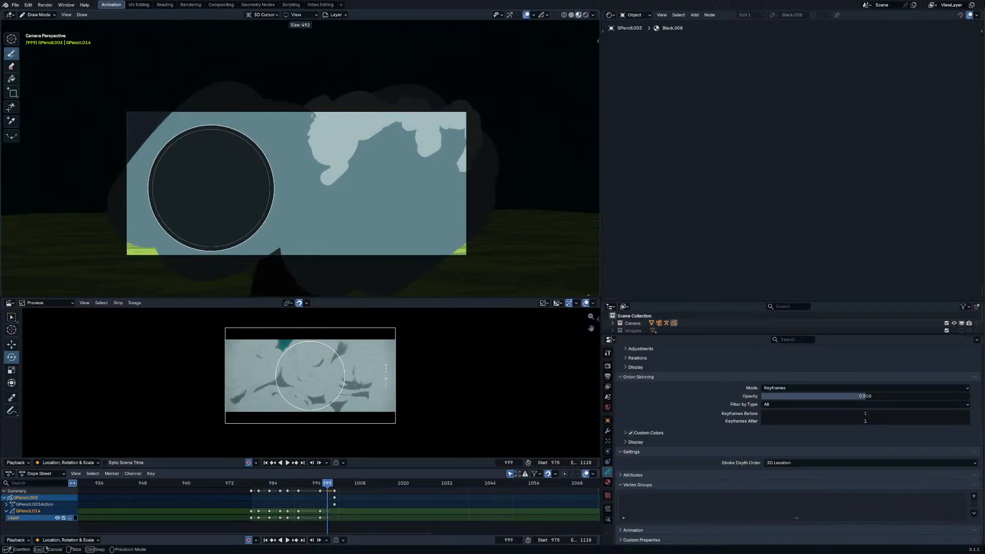
pyautogui.click(218, 192)
pyautogui.press('KP_7')
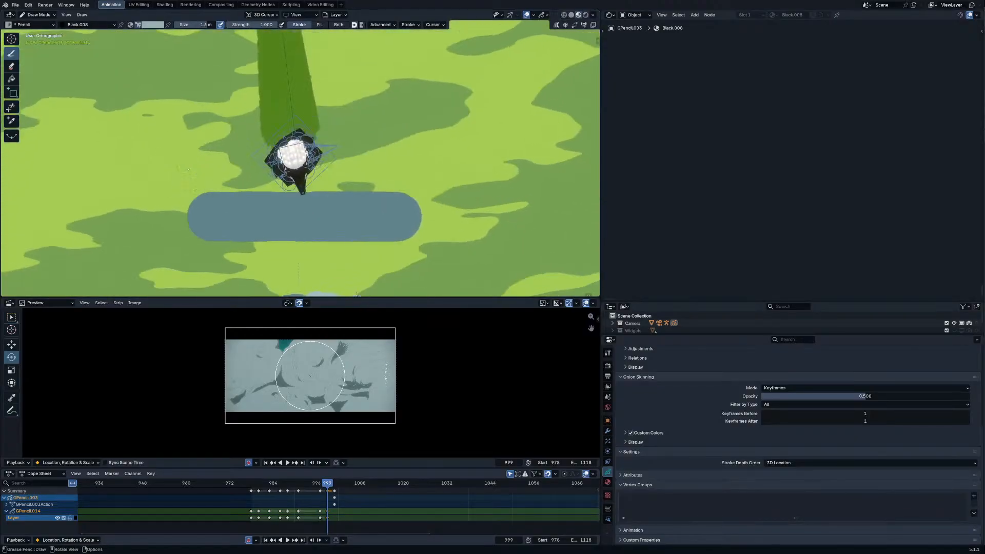
pyautogui.press('Tab')
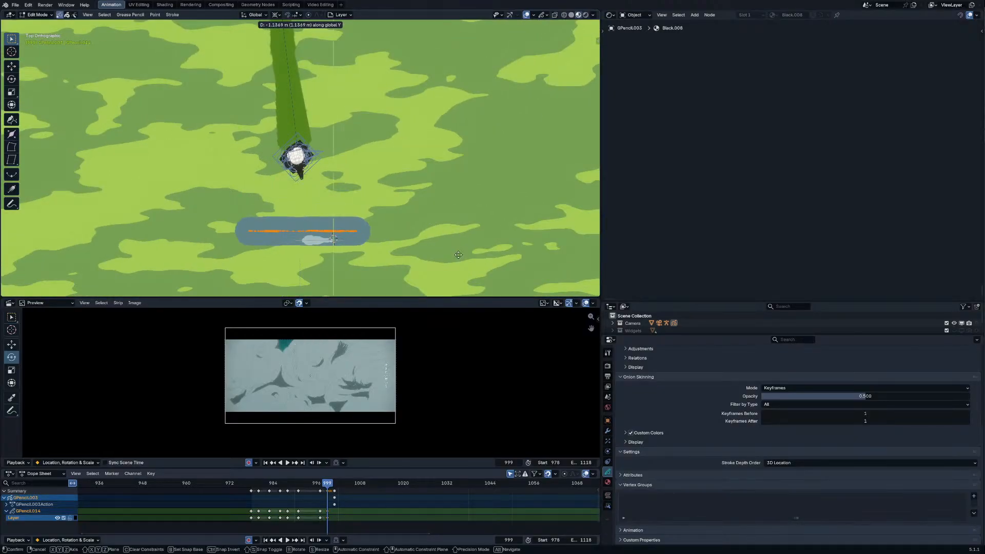
pyautogui.press('Tab')
pyautogui.press('KP_0')
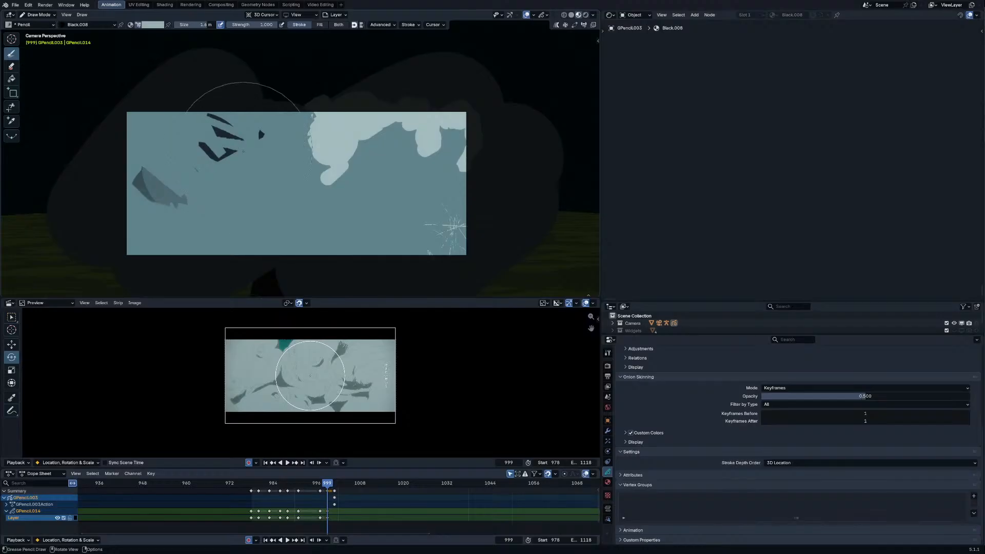
pyautogui.press('KP_0')
pyautogui.press('KP_0')
# Step: Set the brush size to 2.3 m and erase the left part of the teal base at frame 999
pyautogui.moveTo(226, 138)
pyautogui.keyDown('ctrl'); pyautogui.mouseDown()
pyautogui.moveTo(230, 125)
pyautogui.moveTo(187, 132)
pyautogui.moveTo(169, 122)
pyautogui.moveTo(122, 160)
pyautogui.mouseUp(); pyautogui.keyUp('ctrl')
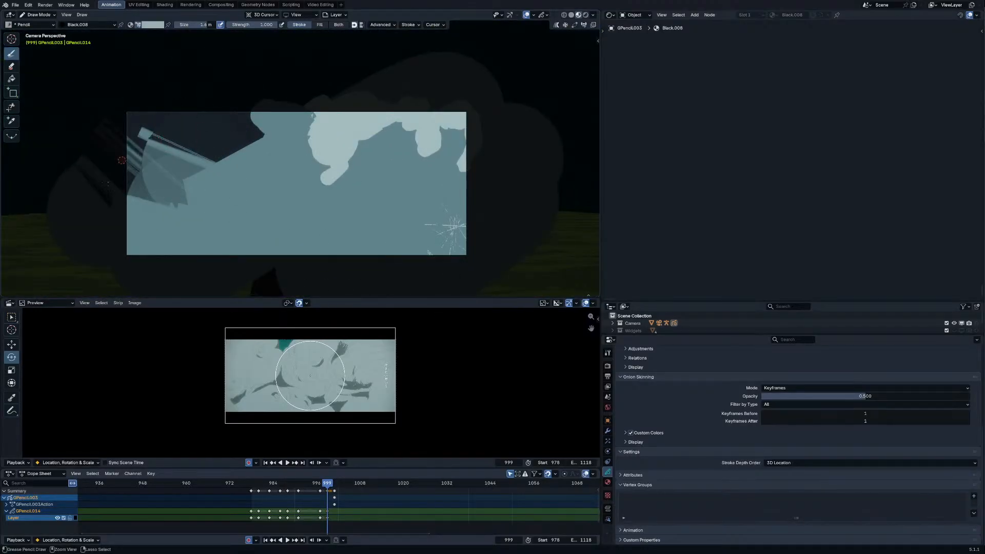
pyautogui.press('f')
pyautogui.moveTo(181, 166)
pyautogui.keyDown('ctrl'); pyautogui.mouseDown()
pyautogui.moveTo(193, 169)
pyautogui.moveTo(139, 156)
pyautogui.mouseUp(); pyautogui.keyUp('ctrl')
pyautogui.click(193, 168)
pyautogui.moveTo(118, 230)
pyautogui.keyDown('ctrl'); pyautogui.mouseDown()
pyautogui.moveTo(134, 205)
pyautogui.moveTo(131, 260)
pyautogui.moveTo(190, 226)
pyautogui.mouseUp(); pyautogui.keyUp('ctrl')
pyautogui.hotkey('shift', 'space')
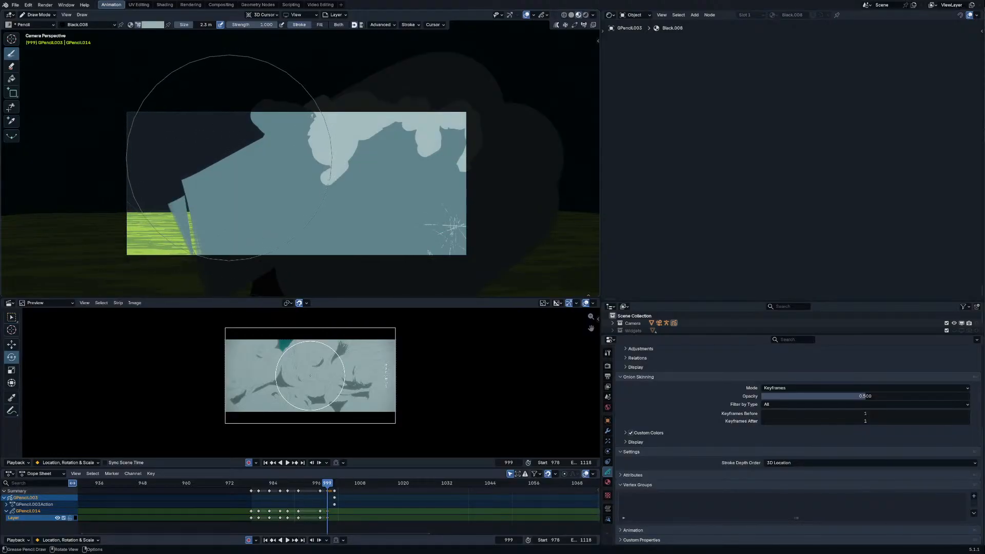
# Step: Paint large pale clouds over the left side and lower-right corner of the camera frame at frame 999
pyautogui.moveTo(231, 194); pyautogui.dragTo(245, 196)
pyautogui.hotkey('ctrl', 'z')
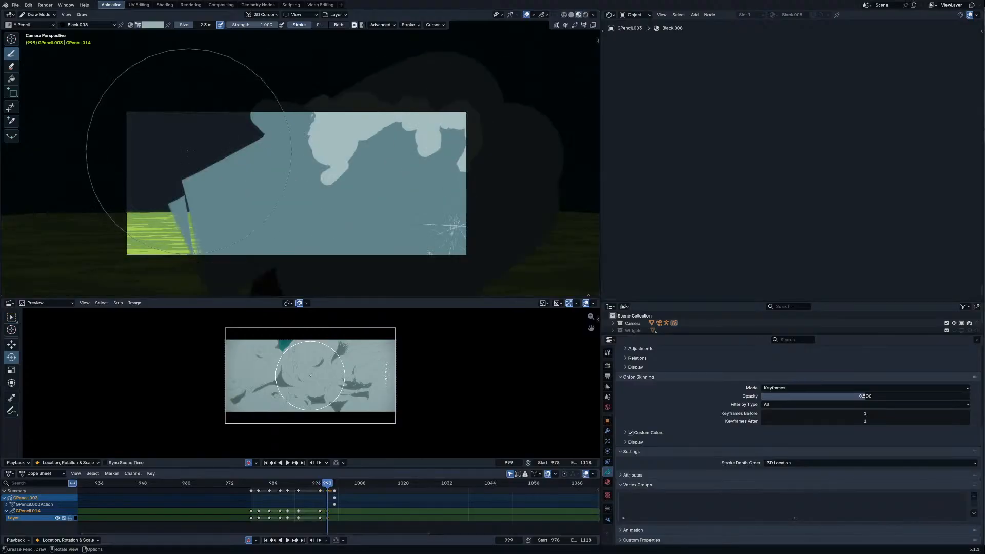
pyautogui.moveTo(190, 114)
pyautogui.mouseDown()
pyautogui.moveTo(209, 150)
pyautogui.moveTo(164, 241)
pyautogui.moveTo(216, 233)
pyautogui.moveTo(248, 280)
pyautogui.mouseUp()
pyautogui.moveTo(267, 147); pyautogui.dragTo(253, 120)
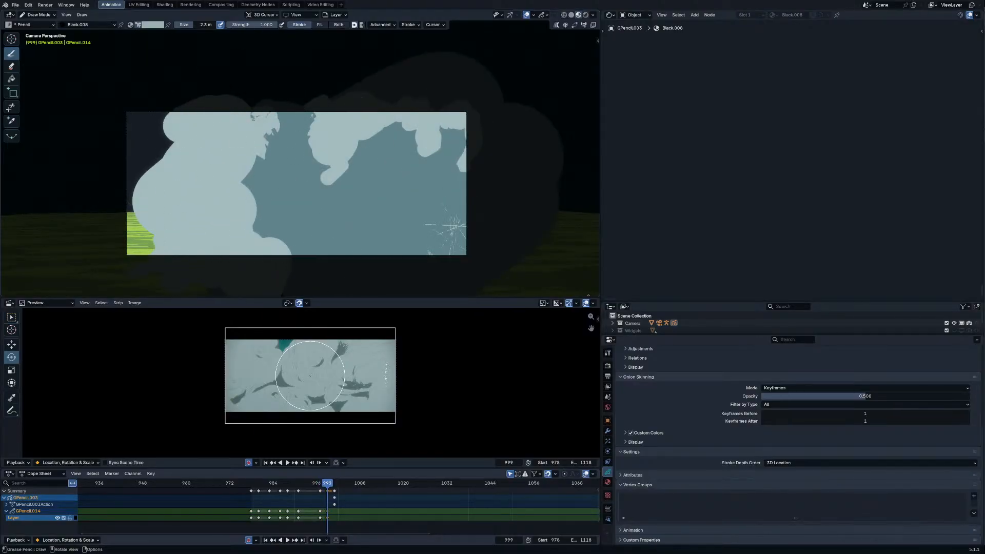
pyautogui.moveTo(407, 265)
pyautogui.mouseDown()
pyautogui.moveTo(458, 252)
pyautogui.moveTo(468, 221)
pyautogui.mouseUp()
# Step: Paint a pale cloud over the character at frame 1001 and erase its right part
pyautogui.press('Right')
pyautogui.press('Right')
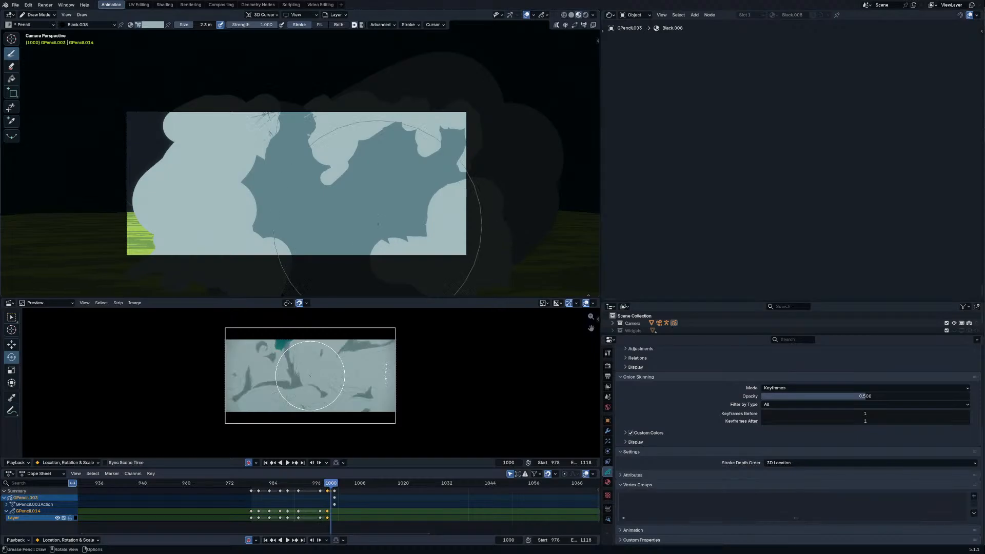
pyautogui.moveTo(330, 227)
pyautogui.mouseDown()
pyautogui.moveTo(307, 230)
pyautogui.moveTo(318, 215)
pyautogui.mouseUp()
pyautogui.moveTo(218, 251)
pyautogui.mouseDown()
pyautogui.moveTo(313, 205)
pyautogui.moveTo(288, 185)
pyautogui.moveTo(325, 141)
pyautogui.moveTo(292, 118)
pyautogui.moveTo(341, 149)
pyautogui.moveTo(328, 218)
pyautogui.moveTo(369, 212)
pyautogui.moveTo(389, 252)
pyautogui.mouseUp()
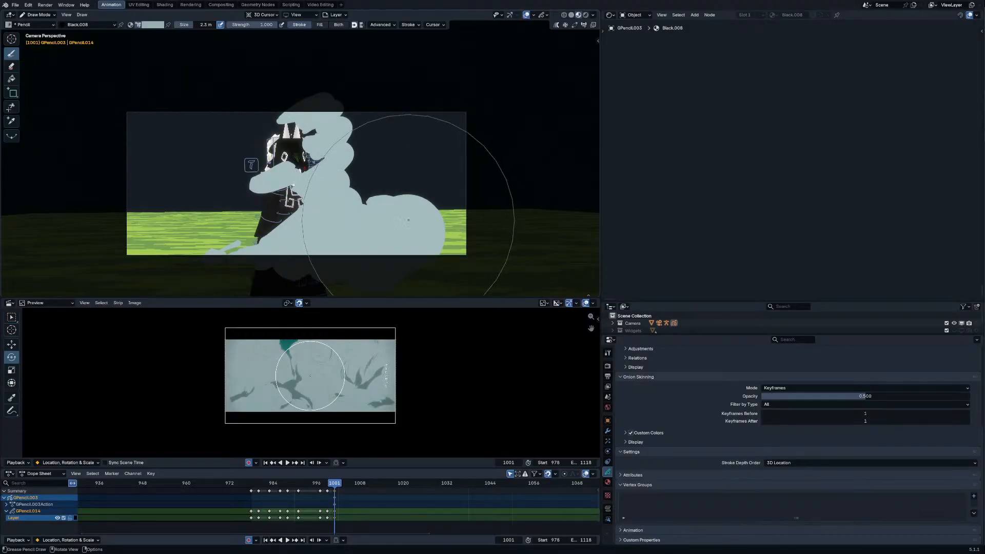
pyautogui.keyDown('ctrl'); pyautogui.moveTo(439, 213); pyautogui.dragTo(366, 236); pyautogui.keyUp('ctrl')
pyautogui.press('Right')
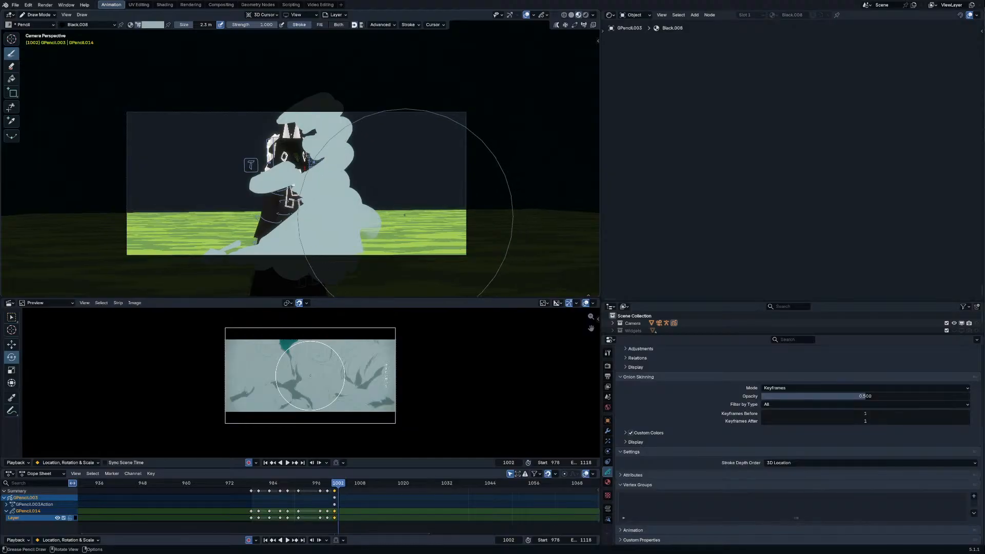
# Step: Paint a large pale cloud over the right side of the camera frame at 1003 and a small remnant there at 1005
pyautogui.press('Right')
pyautogui.moveTo(382, 247)
pyautogui.mouseDown()
pyautogui.moveTo(451, 218)
pyautogui.moveTo(380, 164)
pyautogui.moveTo(437, 128)
pyautogui.moveTo(426, 93)
pyautogui.moveTo(477, 169)
pyautogui.moveTo(405, 156)
pyautogui.moveTo(460, 225)
pyautogui.mouseUp()
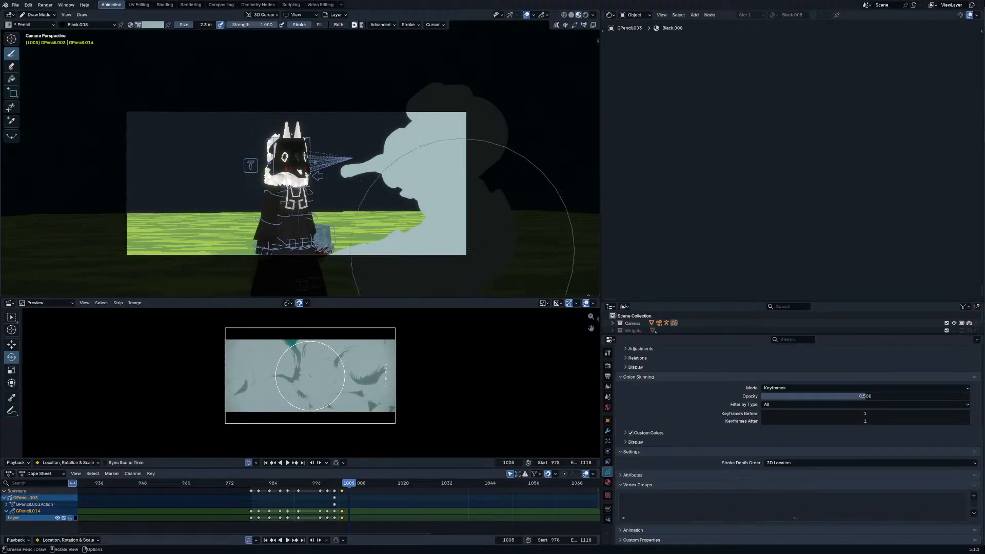
pyautogui.press('Right')
pyautogui.press('Right')
pyautogui.moveTo(490, 204)
pyautogui.mouseDown()
pyautogui.moveTo(462, 199)
pyautogui.moveTo(484, 172)
pyautogui.mouseUp()
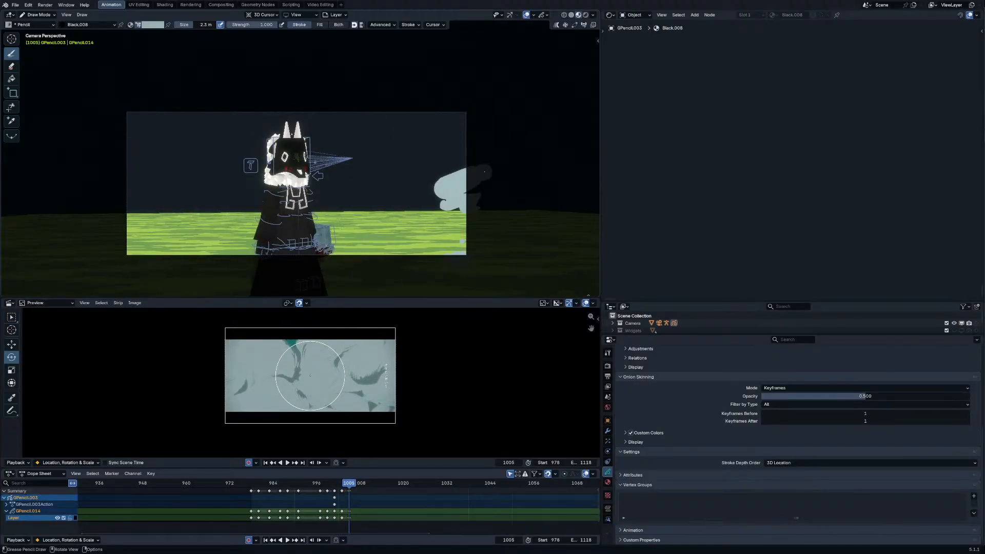
pyautogui.press('Right')
pyautogui.press('Right')
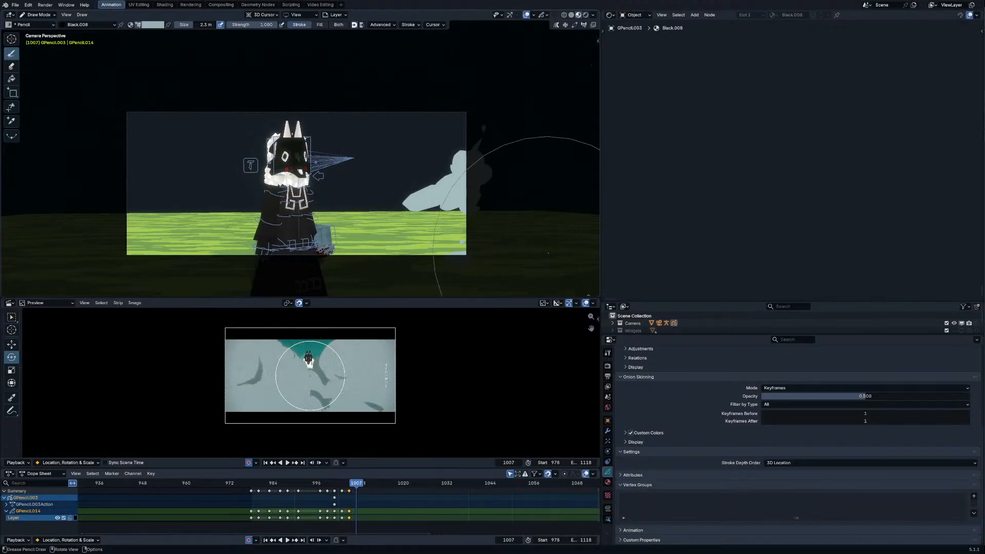
# Step: Play back the cloud transition and move the cloud keyframe just after frame 994 to frame 994
pyautogui.press('space')
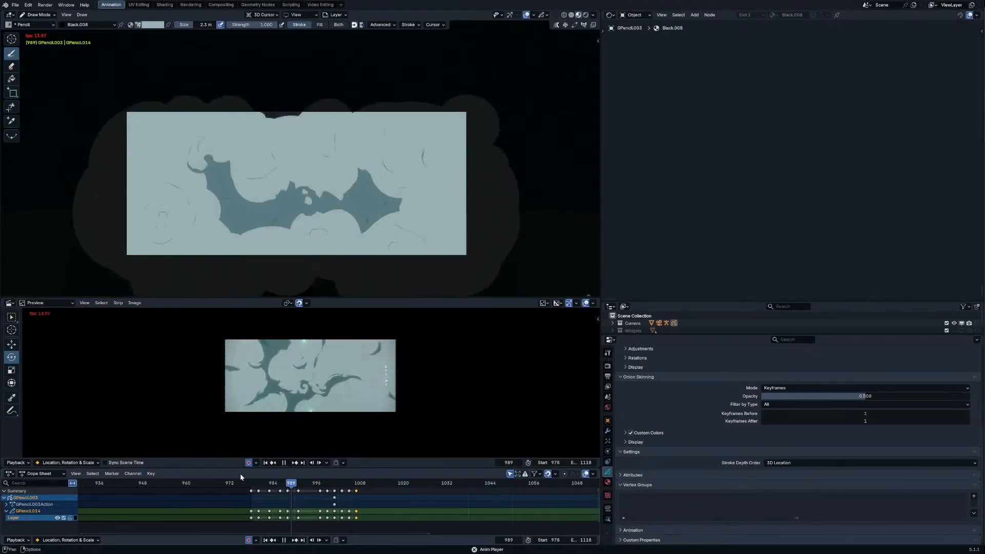
pyautogui.press('space')
pyautogui.moveTo(301, 483)
pyautogui.mouseDown()
pyautogui.moveTo(317, 484)
pyautogui.moveTo(320, 494)
pyautogui.moveTo(310, 494)
pyautogui.mouseUp()
pyautogui.hotkey('shift', 'ctrl', 'space')
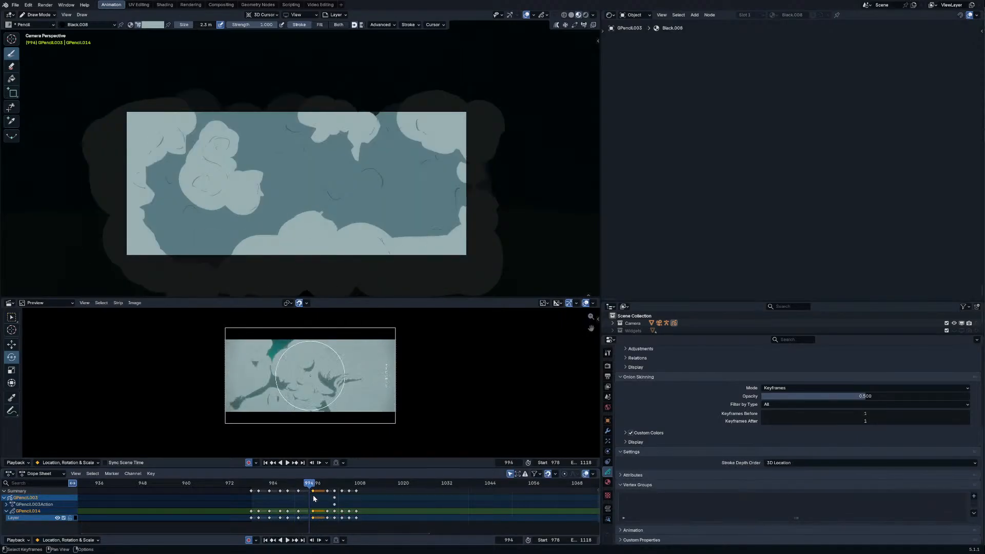
pyautogui.press('g')
pyautogui.click(309, 499)
# Step: Retime the next cloud drawing so its keyframe sits at frame 999
pyautogui.click(328, 492)
pyautogui.press('Right')
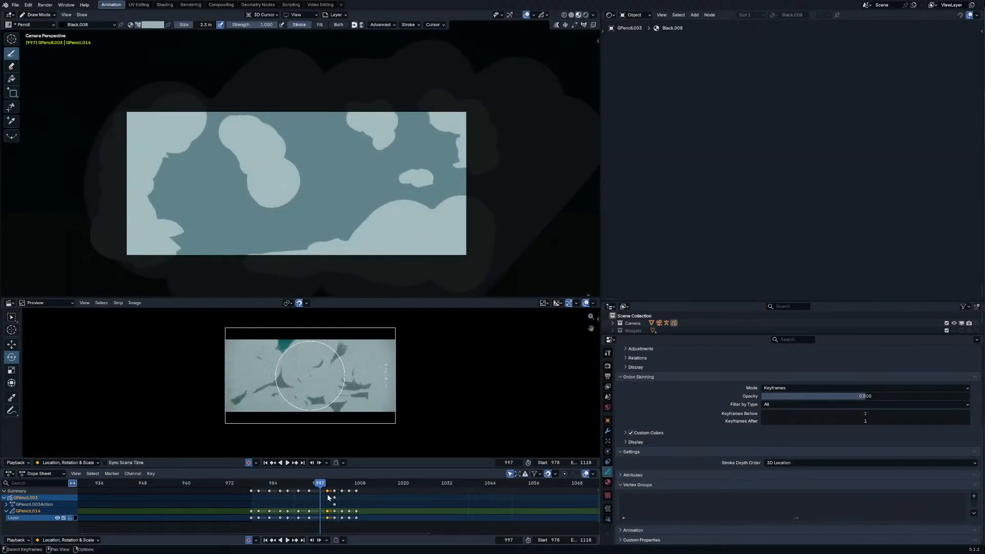
pyautogui.press('g')
pyautogui.click(322, 496)
pyautogui.press('Right')
pyautogui.press('Right')
pyautogui.press('Right')
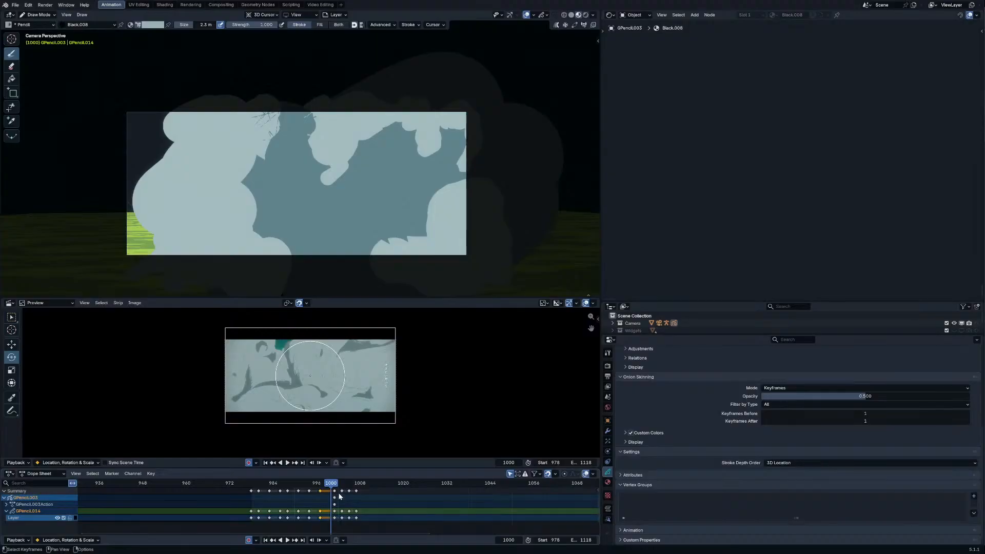
pyautogui.press('Left')
pyautogui.press('g')
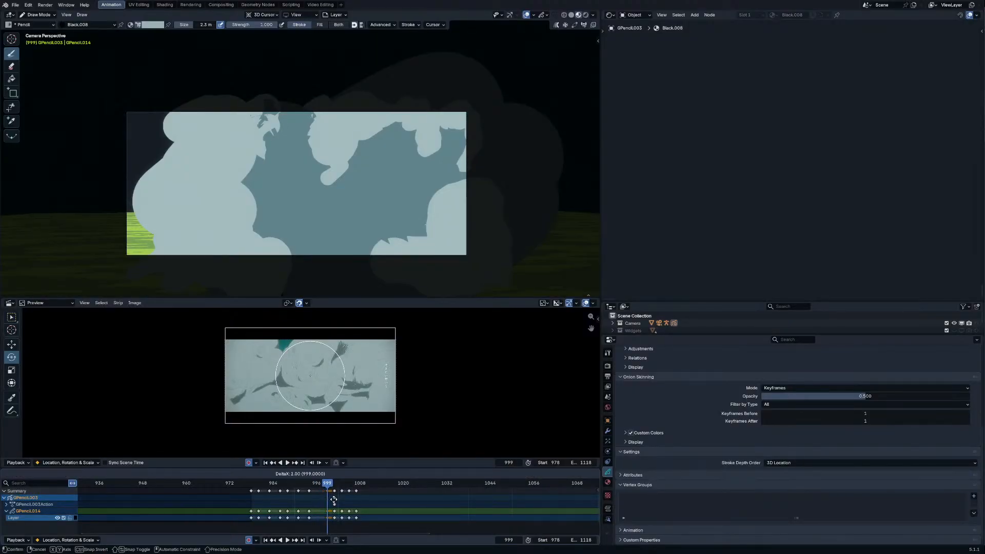
pyautogui.click(334, 501)
# Step: Shift the cloud keyframes after frame 1001 later so the large right-side cloud starts at frame 1004
pyautogui.press('Right')
pyautogui.press('Right')
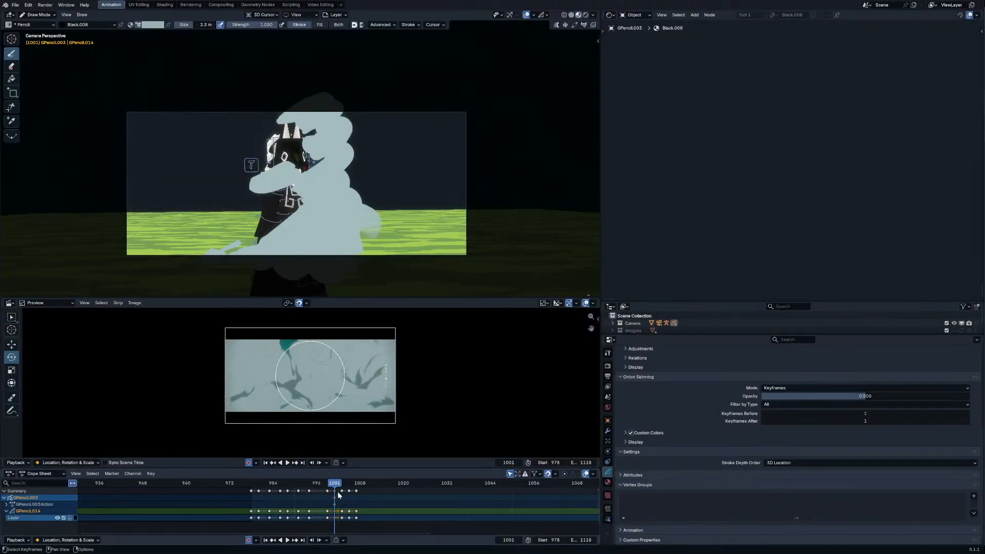
pyautogui.press('Right')
pyautogui.press('Right')
pyautogui.press('Right')
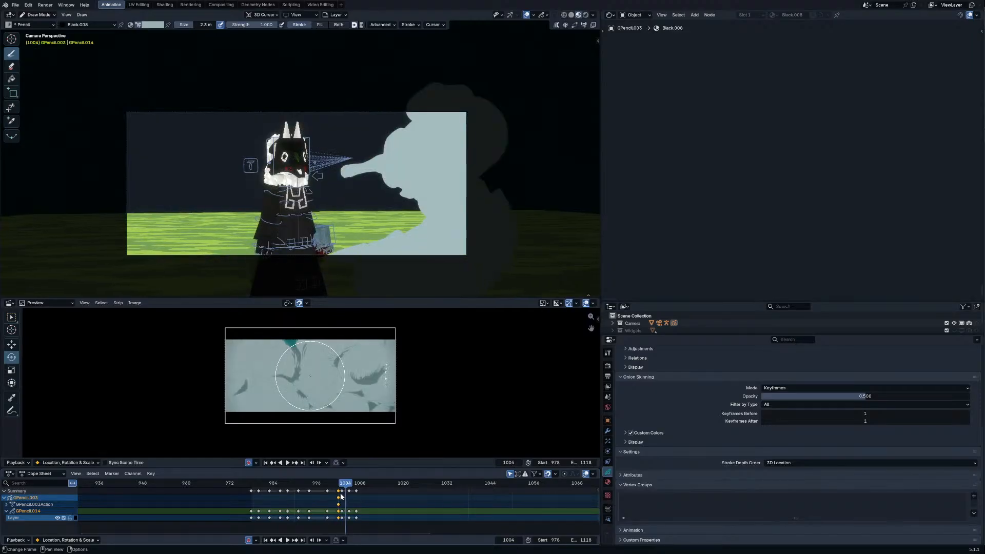
pyautogui.press('g')
pyautogui.click(347, 491)
# Step: Move the last two cloud keyframes later, finishing with a shift of 1 frame
pyautogui.press('Right')
pyautogui.press('Right')
pyautogui.press('Right')
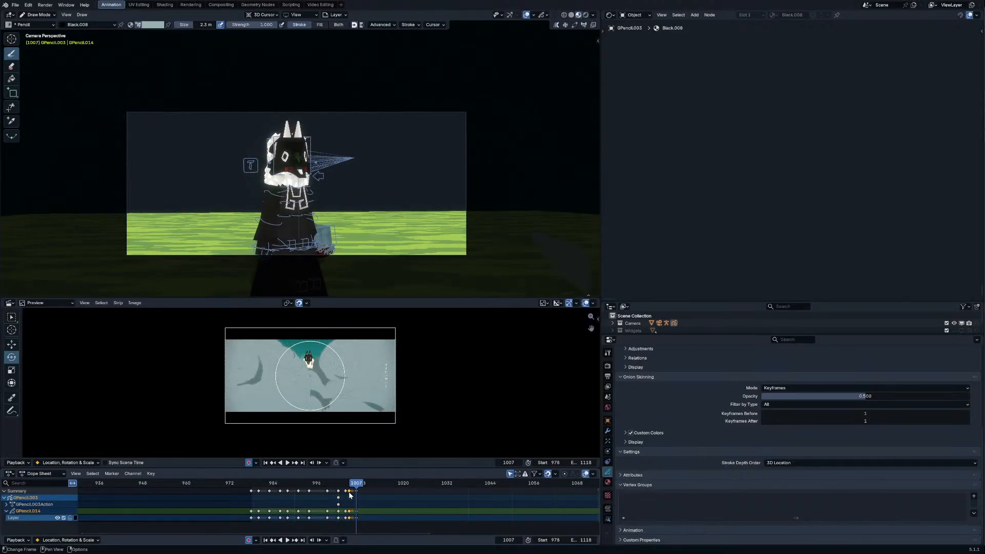
pyautogui.write('g')
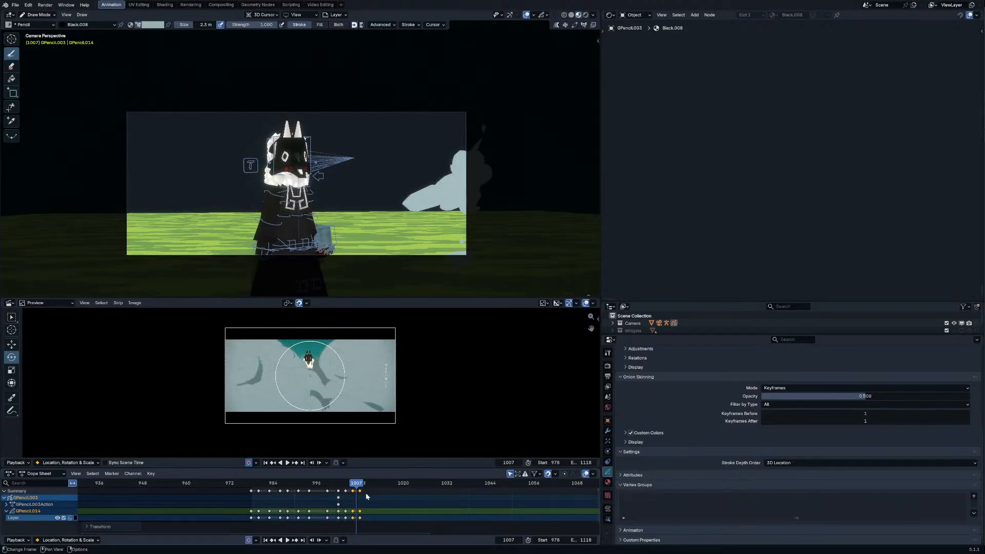
pyautogui.write('1')
pyautogui.press('Return')
# Step: Play back the retimed clouds and switch the Grease Pencil object to Object Mode
pyautogui.press('space')
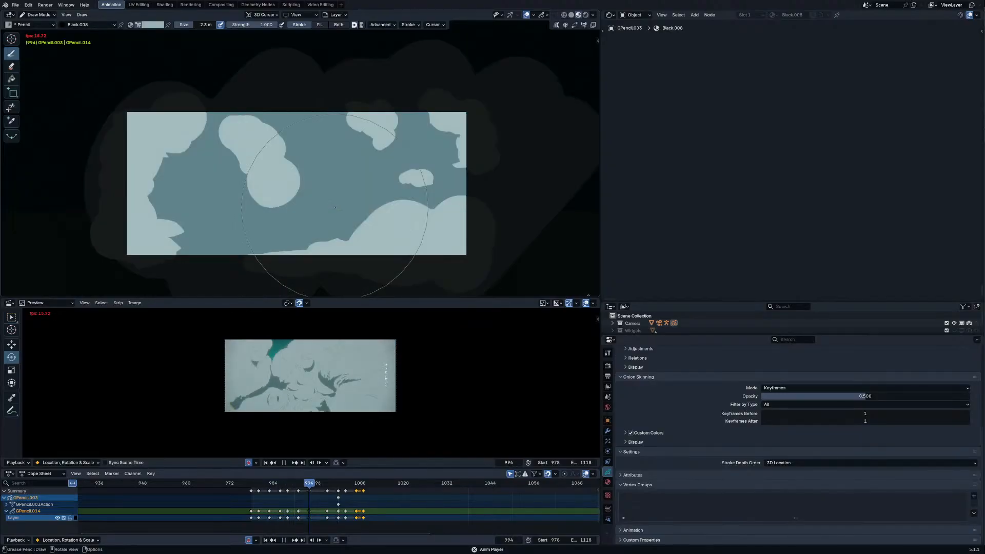
pyautogui.click(35, 15)
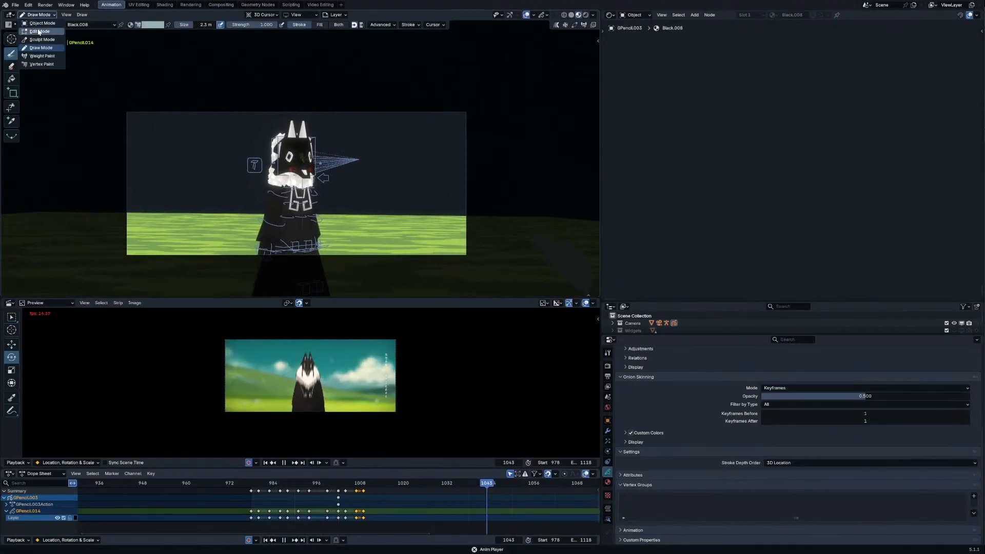
pyautogui.click(39, 32)
pyautogui.click(37, 16)
pyautogui.click(37, 23)
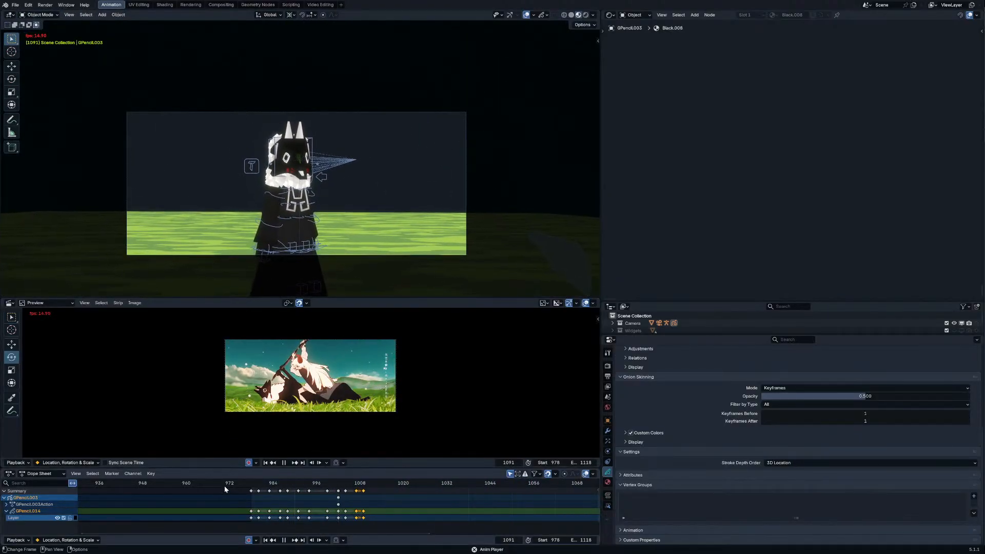
pyautogui.moveTo(170, 483); pyautogui.dragTo(60, 477)
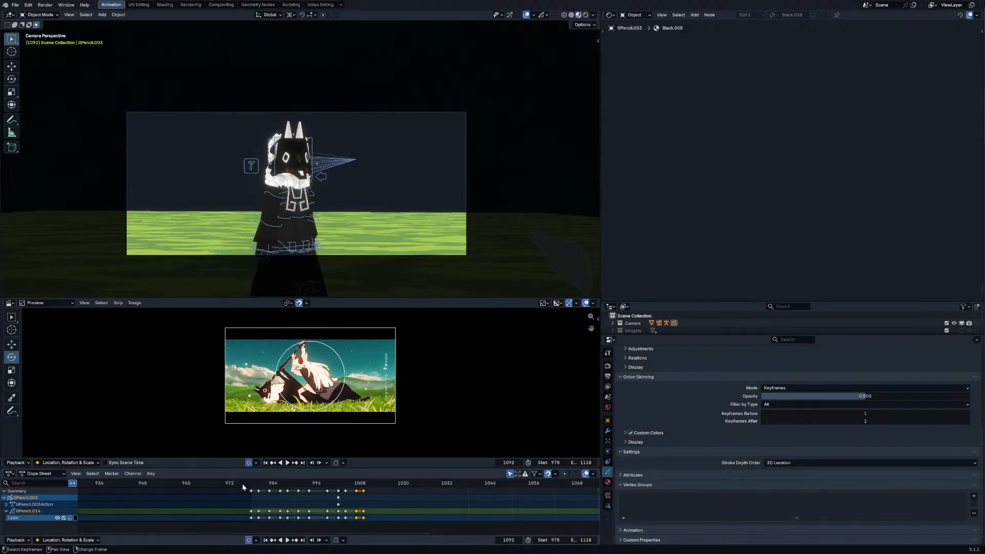
pyautogui.press('space')
# Step: Activate the Annotate tool in the sequencer preview and replay the cloud transition up to frame 1025
pyautogui.scroll(-8, 278, 495)
pyautogui.click(342, 484)
pyautogui.press('space')
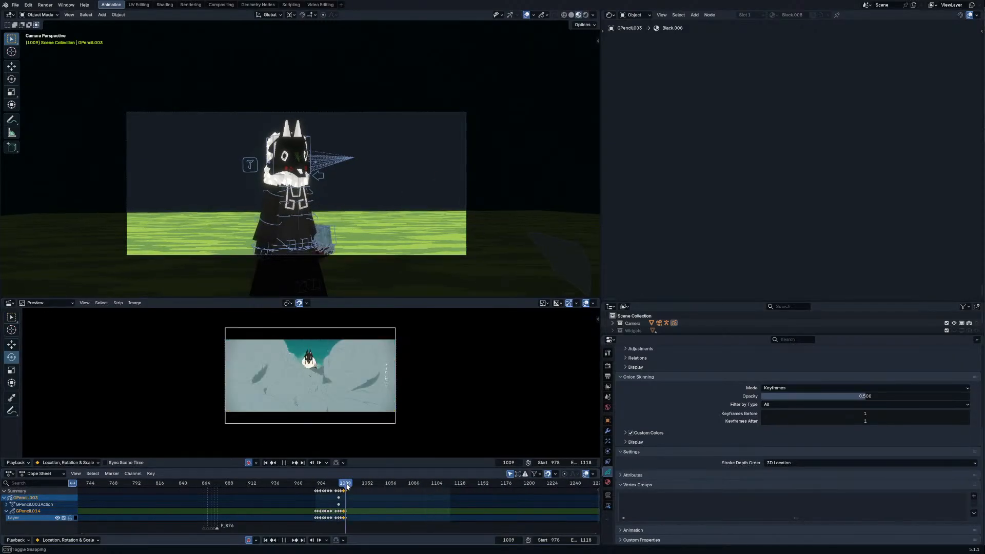
pyautogui.click(11, 410)
pyautogui.click(337, 484)
pyautogui.press('space')
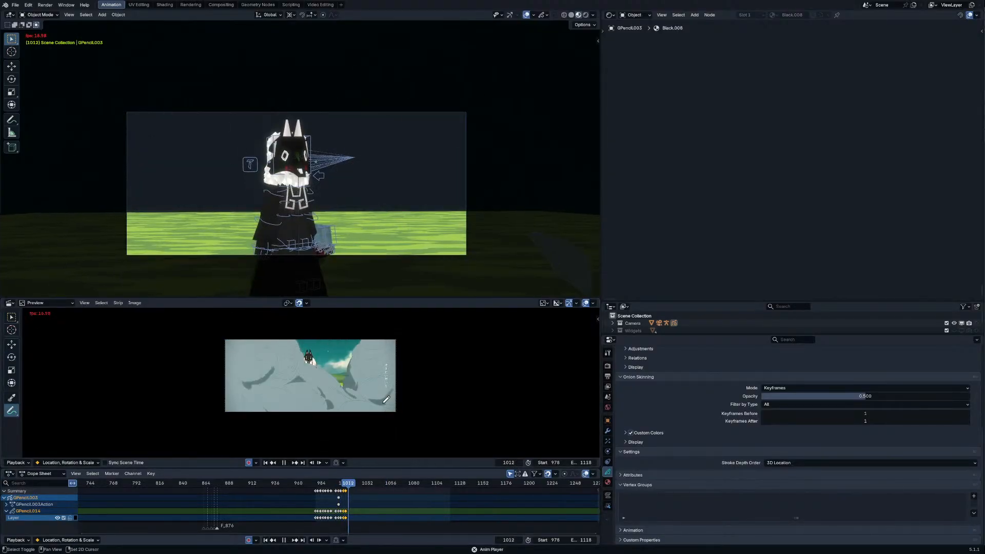
pyautogui.click(322, 484)
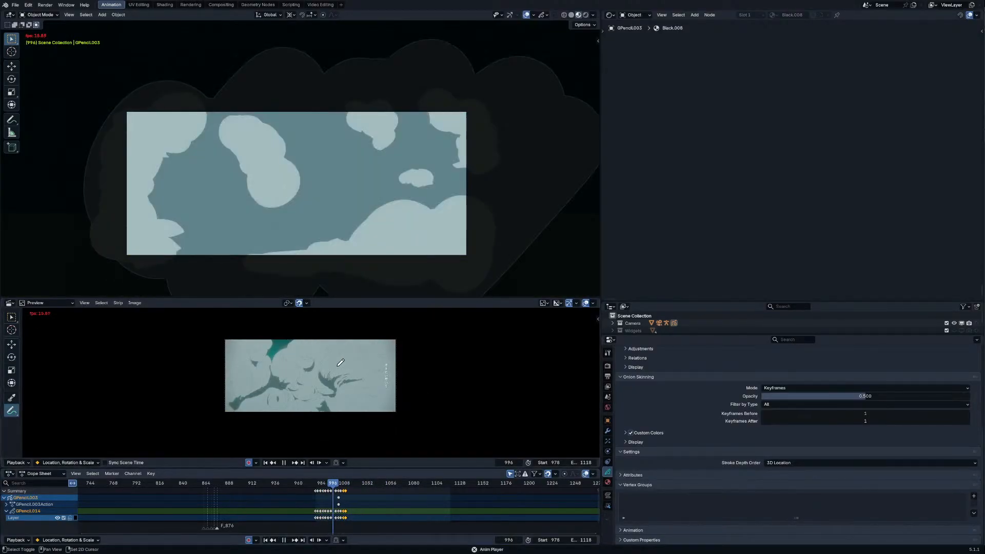
pyautogui.press('space')
# Step: Annotate a circle with small pointed wisps along its lower and right edges beside the preview image at frame 1025
pyautogui.moveTo(335, 337); pyautogui.dragTo(277, 355, button='middle')
pyautogui.scroll(3, 339, 367)
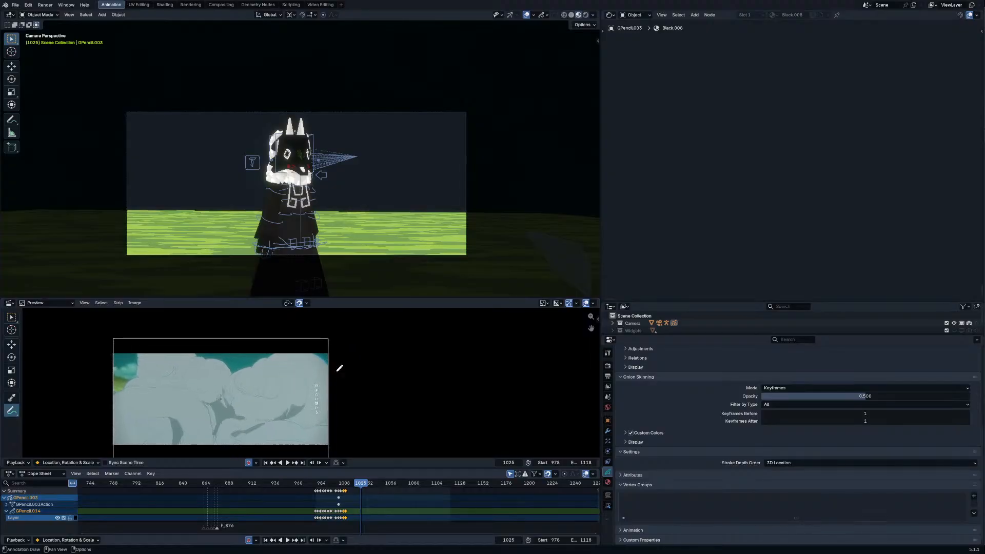
pyautogui.scroll(2, 334, 367)
pyautogui.moveTo(339, 367); pyautogui.dragTo(287, 366, button='middle')
pyautogui.scroll(-3, 300, 361)
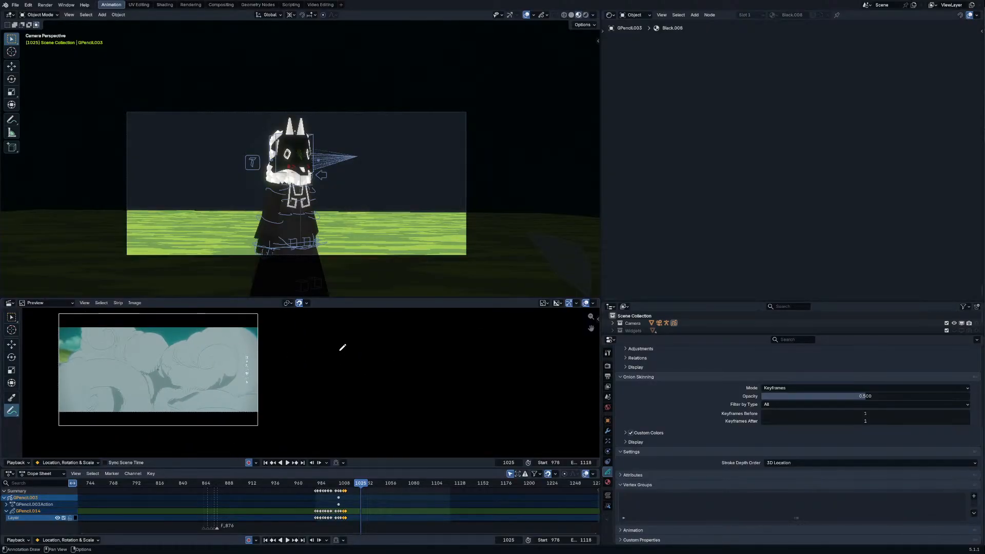
pyautogui.moveTo(340, 351); pyautogui.dragTo(361, 377)
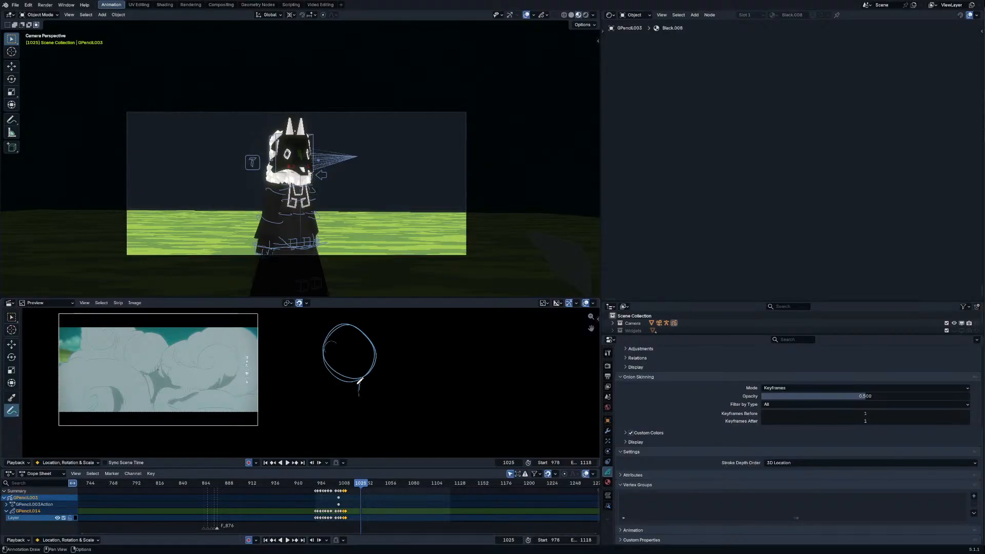
pyautogui.moveTo(358, 385); pyautogui.dragTo(357, 404)
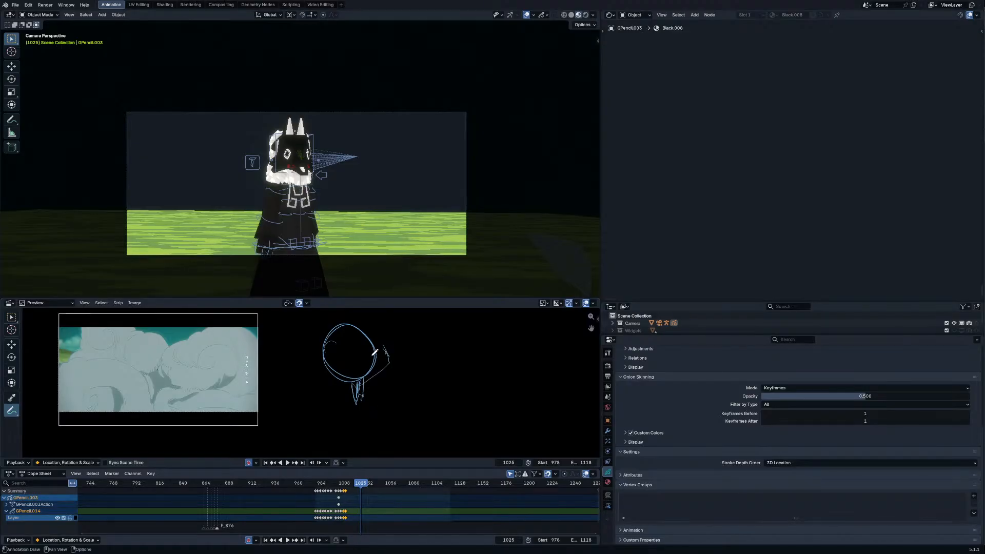
pyautogui.moveTo(379, 351); pyautogui.dragTo(387, 333)
pyautogui.moveTo(355, 384)
pyautogui.mouseDown()
pyautogui.moveTo(328, 418)
pyautogui.moveTo(349, 398)
pyautogui.mouseUp()
pyautogui.moveTo(351, 385)
pyautogui.mouseDown()
pyautogui.moveTo(327, 390)
pyautogui.moveTo(356, 397)
pyautogui.moveTo(352, 385)
pyautogui.moveTo(352, 397)
pyautogui.mouseUp()
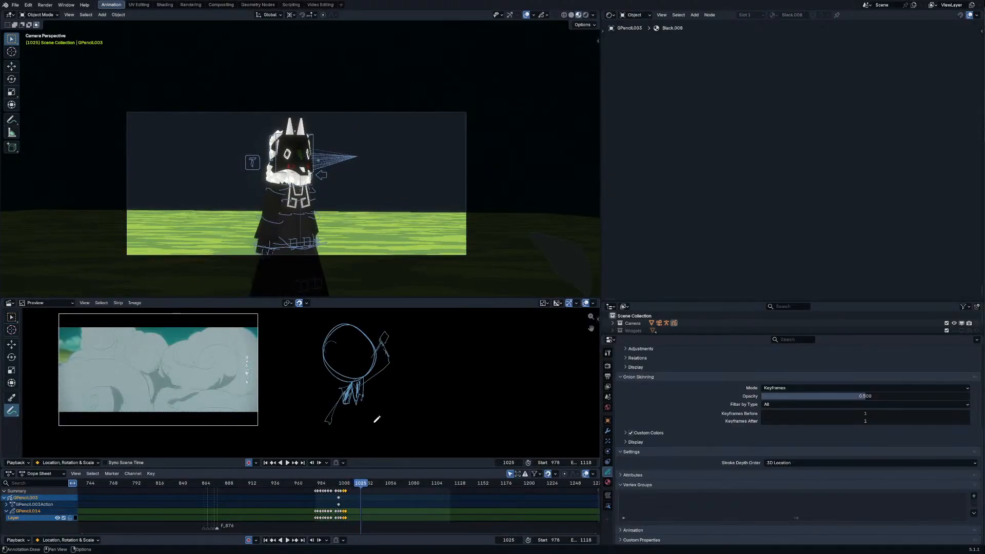
# Step: Play on to frame 1031 and annotate a circle with long streaks along its right edge beside the preview image
pyautogui.press('space')
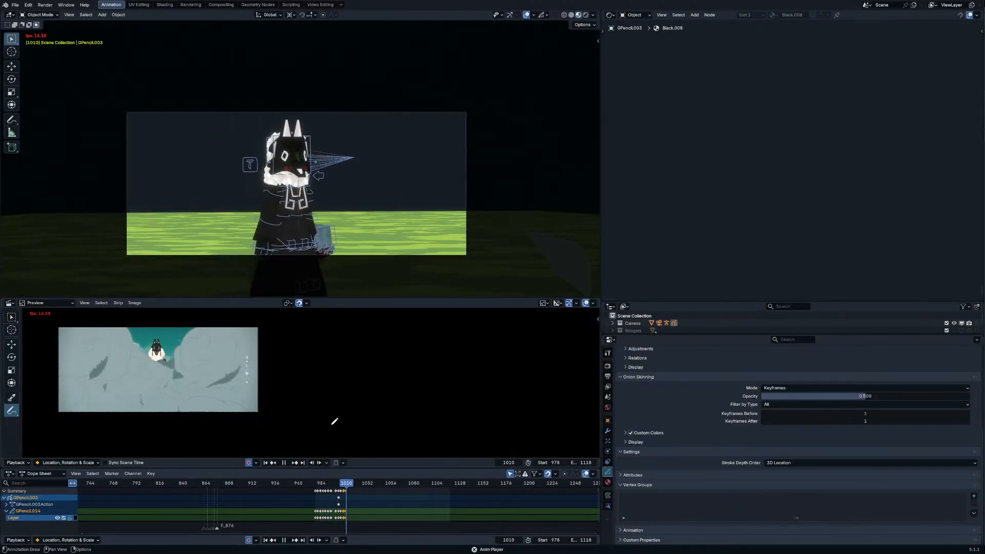
pyautogui.press('space')
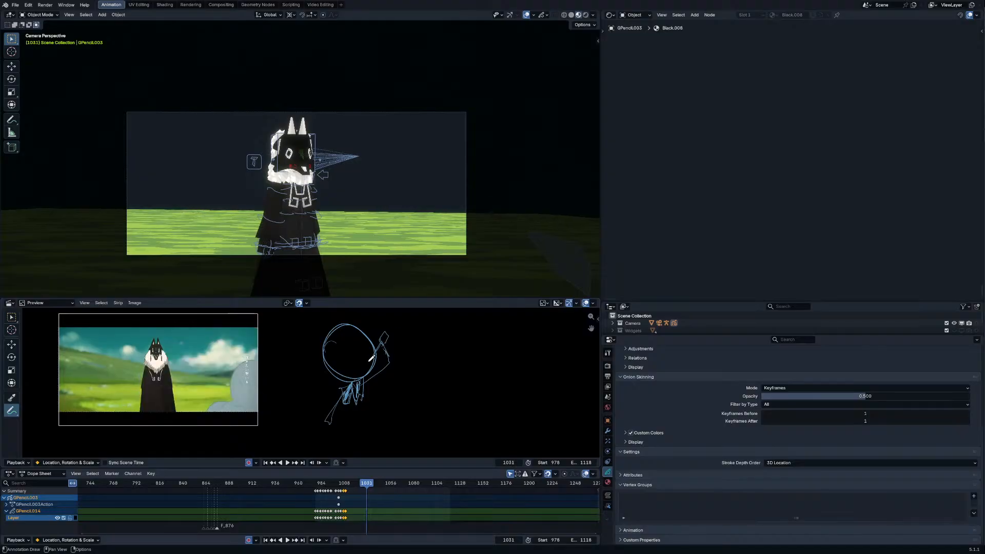
pyautogui.moveTo(346, 322)
pyautogui.mouseDown()
pyautogui.moveTo(380, 380)
pyautogui.moveTo(391, 341)
pyautogui.moveTo(390, 367)
pyautogui.mouseUp()
pyautogui.moveTo(385, 389)
pyautogui.mouseDown()
pyautogui.moveTo(391, 325)
pyautogui.moveTo(395, 334)
pyautogui.mouseUp()
pyautogui.moveTo(389, 368); pyautogui.dragTo(393, 324)
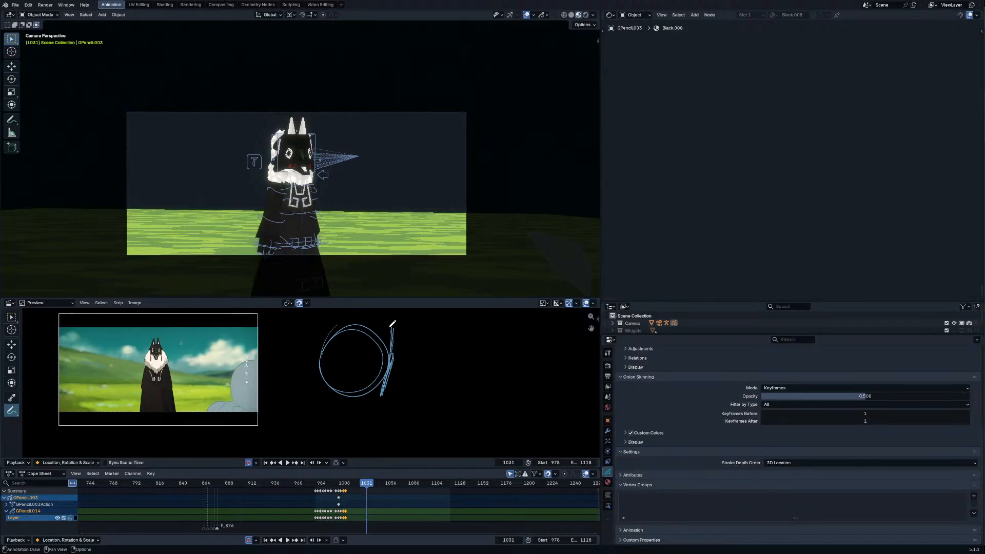
pyautogui.moveTo(375, 400); pyautogui.dragTo(393, 342)
# Step: Undo the latest streaks and rework the wisps around the circle's right side with pointed strokes at frame 1031
pyautogui.hotkey('ctrl', 'z')
pyautogui.hotkey('ctrl', 'z')
pyautogui.hotkey('ctrl', 'z')
pyautogui.moveTo(364, 395)
pyautogui.mouseDown()
pyautogui.moveTo(378, 411)
pyautogui.moveTo(388, 395)
pyautogui.moveTo(393, 354)
pyautogui.moveTo(382, 344)
pyautogui.moveTo(394, 361)
pyautogui.mouseUp()
pyautogui.hotkey('ctrl', 'z')
pyautogui.hotkey('ctrl', 'z')
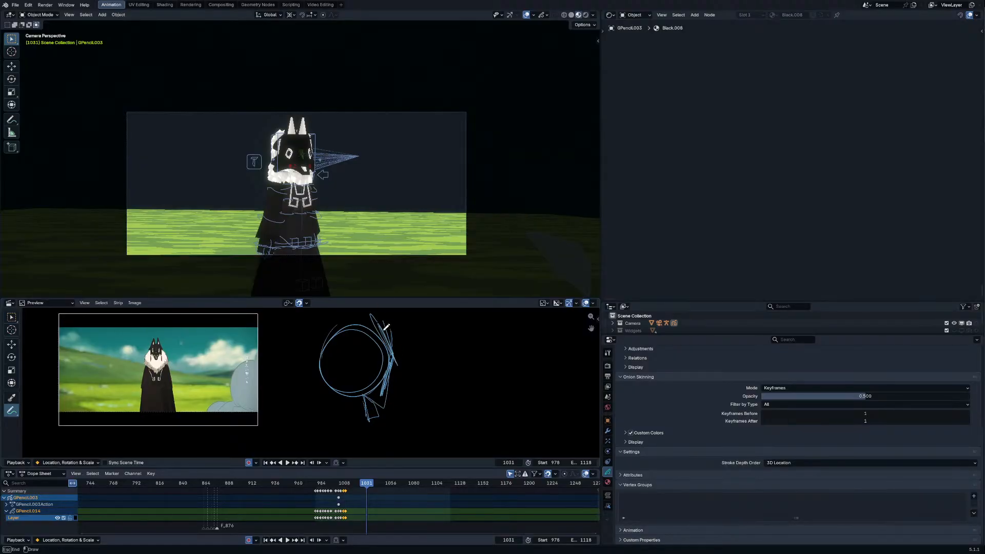
pyautogui.moveTo(377, 318); pyautogui.dragTo(397, 370)
pyautogui.moveTo(383, 395); pyautogui.dragTo(394, 360, button='right')
pyautogui.moveTo(384, 350)
pyautogui.mouseDown()
pyautogui.moveTo(379, 392)
pyautogui.moveTo(388, 347)
pyautogui.moveTo(378, 387)
pyautogui.moveTo(397, 365)
pyautogui.mouseUp()
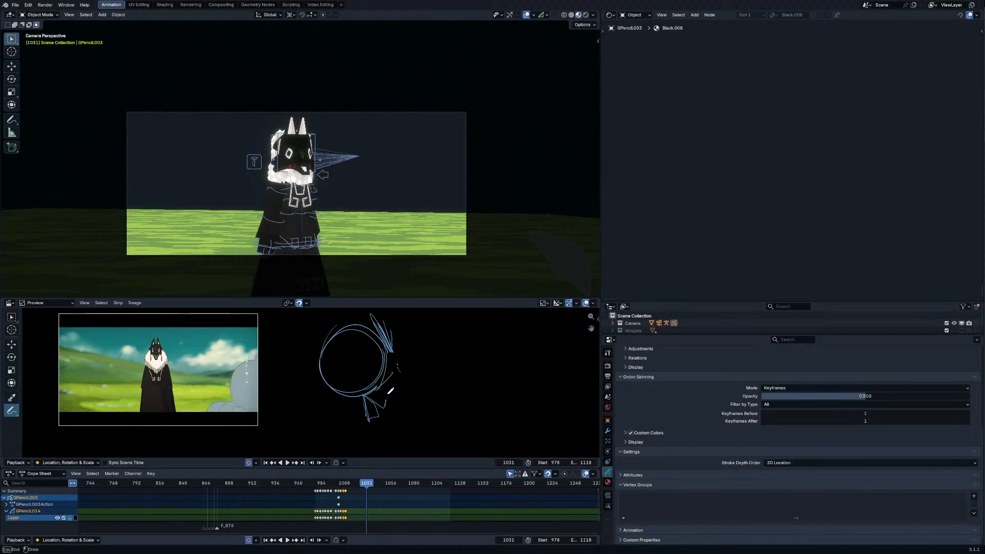
pyautogui.moveTo(386, 399)
pyautogui.mouseDown()
pyautogui.moveTo(394, 368)
pyautogui.moveTo(403, 378)
pyautogui.mouseUp()
# Step: Replay the transition to frame 1038 and annotate a circle with a thin tail plus a smaller circle with pointed streaks
pyautogui.click(328, 483)
pyautogui.press('space')
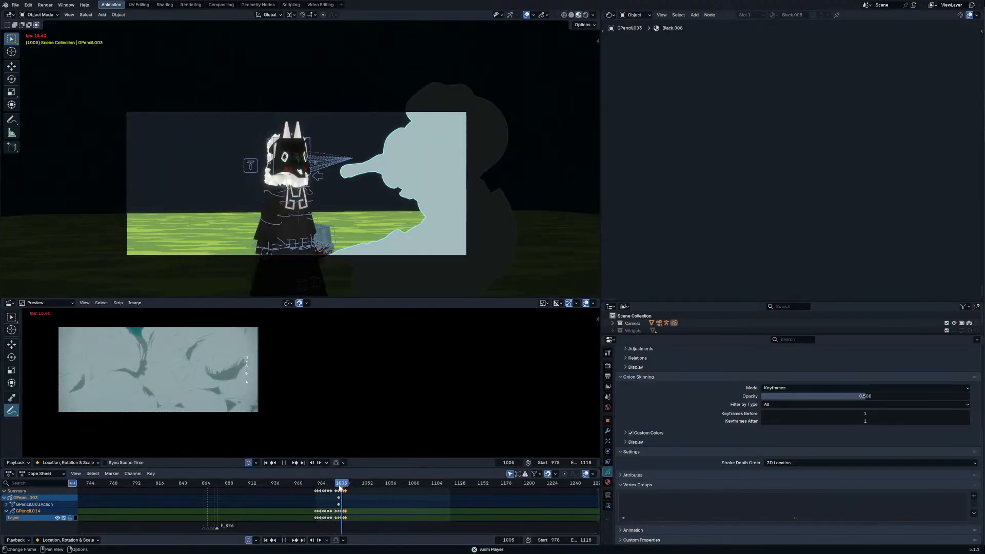
pyautogui.press('space')
pyautogui.press('Right')
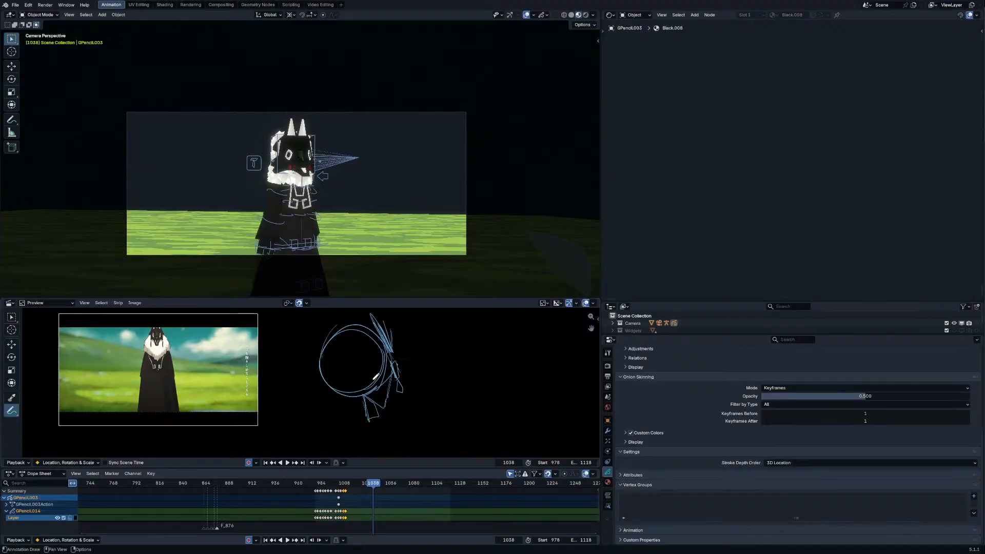
pyautogui.moveTo(328, 380)
pyautogui.mouseDown()
pyautogui.moveTo(308, 400)
pyautogui.moveTo(369, 394)
pyautogui.moveTo(405, 411)
pyautogui.mouseUp()
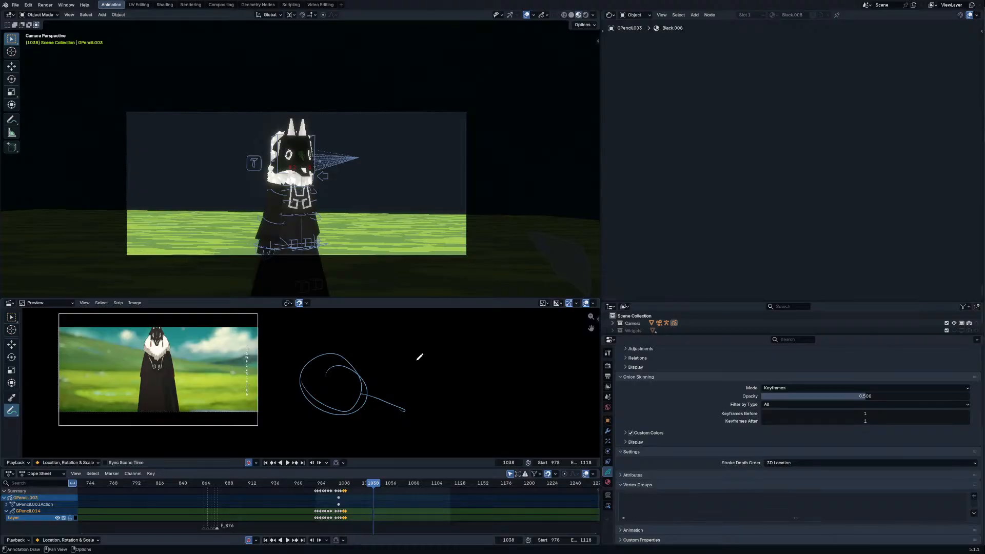
pyautogui.moveTo(374, 373)
pyautogui.mouseDown()
pyautogui.moveTo(439, 311)
pyautogui.moveTo(456, 354)
pyautogui.moveTo(423, 325)
pyautogui.moveTo(453, 362)
pyautogui.mouseUp()
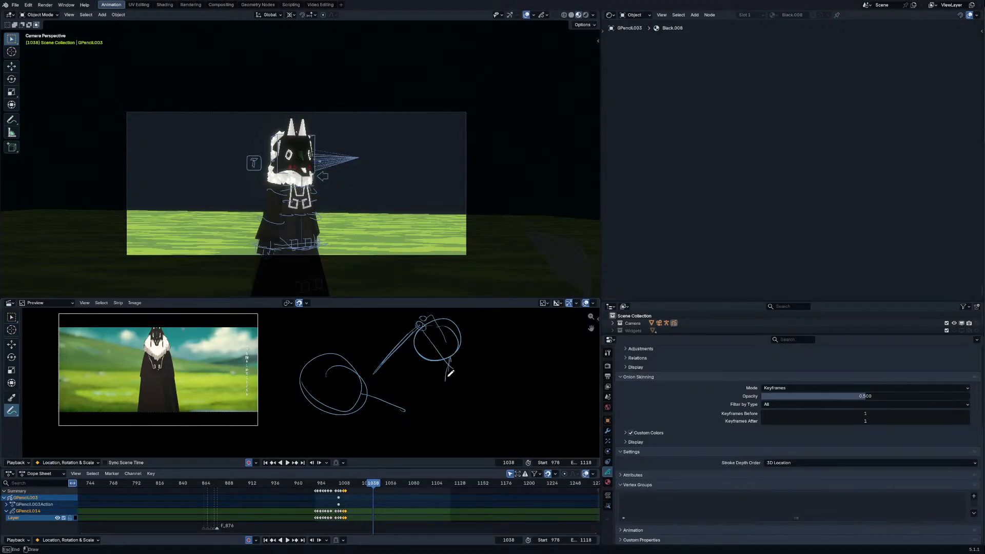
# Step: Replay the cloud transition from before frame 1020 to review the clouds together with the annotations
pyautogui.hotkey('shift', 'Left')
pyautogui.press('space')
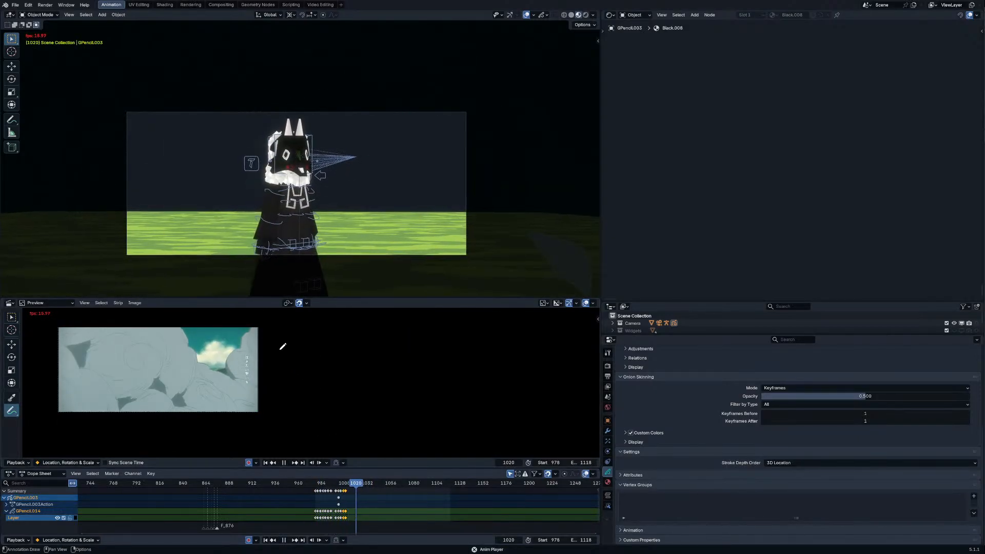
pyautogui.click(352, 482)
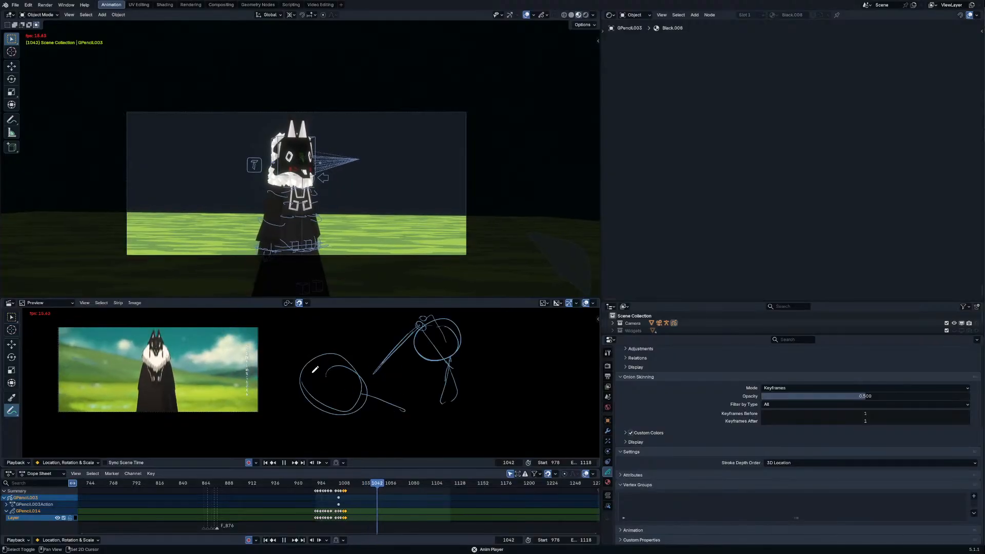
# Step: Stop playback at frame 1047 and annotate a small stick figure beside an oval, undoing the first strokes
pyautogui.press('space')
pyautogui.moveTo(341, 404)
pyautogui.mouseDown()
pyautogui.moveTo(364, 405)
pyautogui.moveTo(352, 398)
pyautogui.moveTo(381, 346)
pyautogui.moveTo(389, 360)
pyautogui.moveTo(378, 367)
pyautogui.mouseUp()
pyautogui.hotkey('ctrl', 'z')
pyautogui.hotkey('ctrl', 'z')
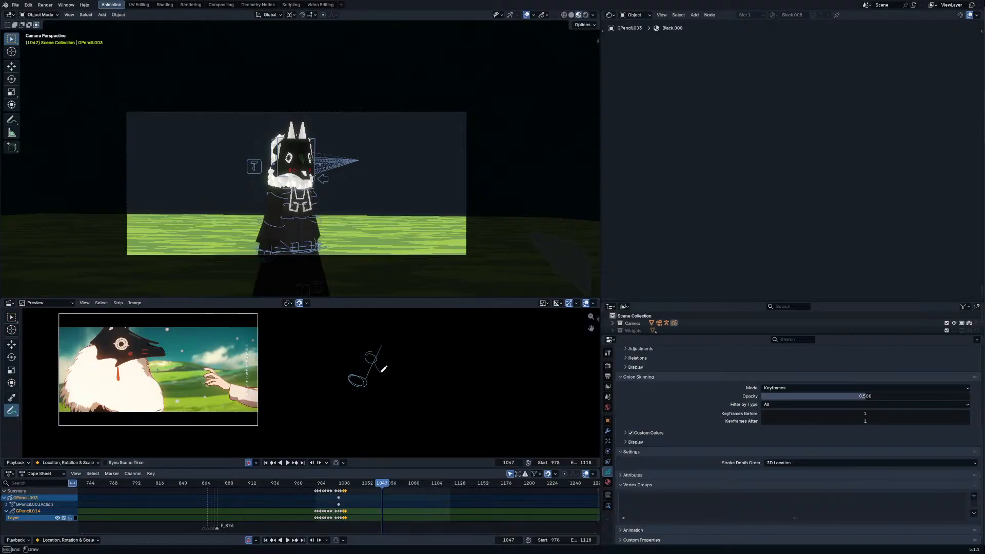
pyautogui.moveTo(380, 375); pyautogui.dragTo(384, 384)
pyautogui.moveTo(376, 376); pyautogui.dragTo(403, 382)
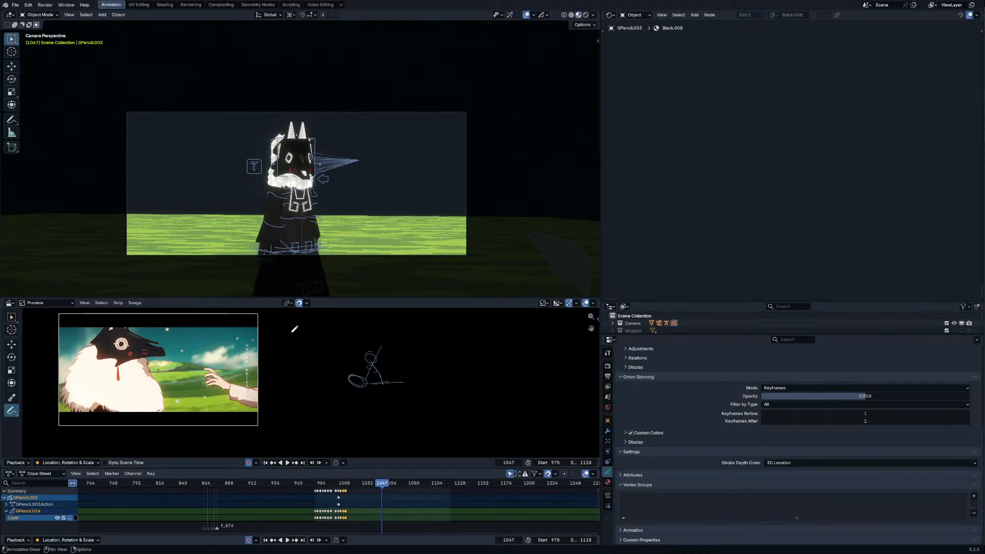
# Step: Sketch a rectangular frame around the stick figure, plus wide curves circling it and short dashes around them
pyautogui.moveTo(292, 332); pyautogui.dragTo(294, 456)
pyautogui.moveTo(297, 446); pyautogui.dragTo(506, 409)
pyautogui.hotkey('ctrl', 'z')
pyautogui.hotkey('ctrl', 'z')
pyautogui.moveTo(291, 317); pyautogui.dragTo(302, 419)
pyautogui.moveTo(289, 318); pyautogui.dragTo(477, 311)
pyautogui.moveTo(477, 314)
pyautogui.mouseDown()
pyautogui.moveTo(484, 411)
pyautogui.moveTo(296, 427)
pyautogui.mouseUp()
pyautogui.moveTo(349, 366); pyautogui.dragTo(415, 391)
pyautogui.moveTo(381, 356)
pyautogui.mouseDown()
pyautogui.moveTo(412, 372)
pyautogui.moveTo(366, 378)
pyautogui.mouseUp()
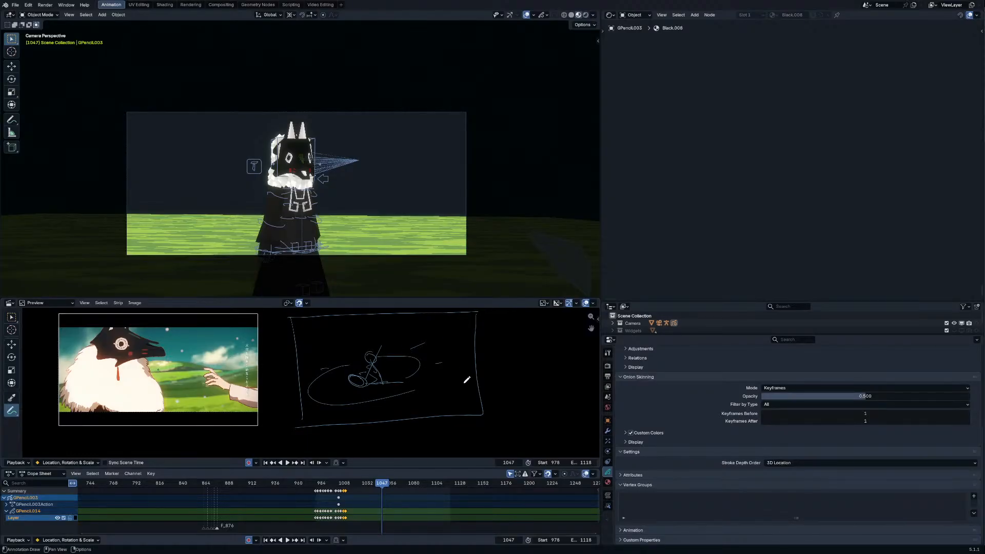
pyautogui.moveTo(449, 394); pyautogui.dragTo(436, 391)
pyautogui.moveTo(302, 368); pyautogui.dragTo(345, 356)
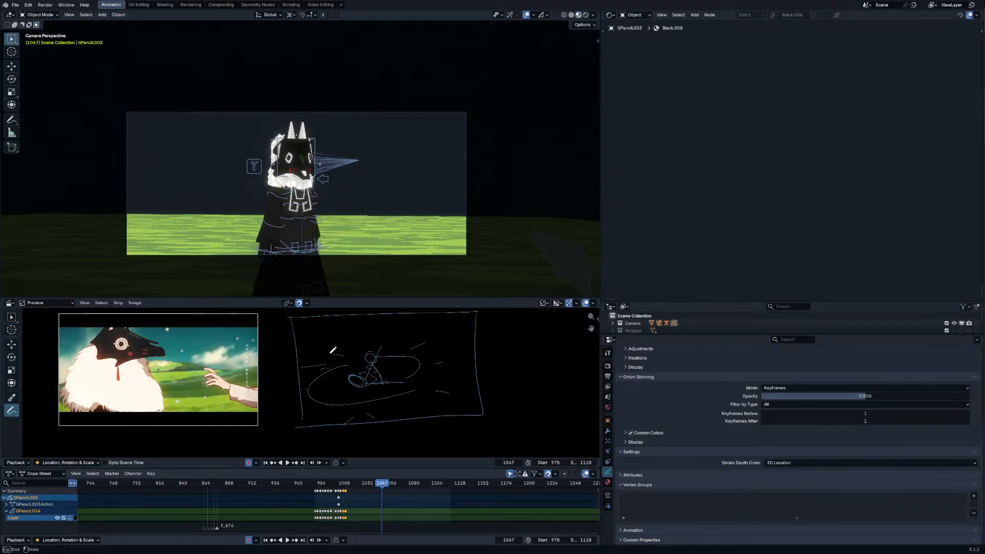
# Step: Advance to frame 1050 and annotate a small stick figure and oval surrounded by wide, broken arcs
pyautogui.press('Right')
pyautogui.press('Right')
pyautogui.press('Right')
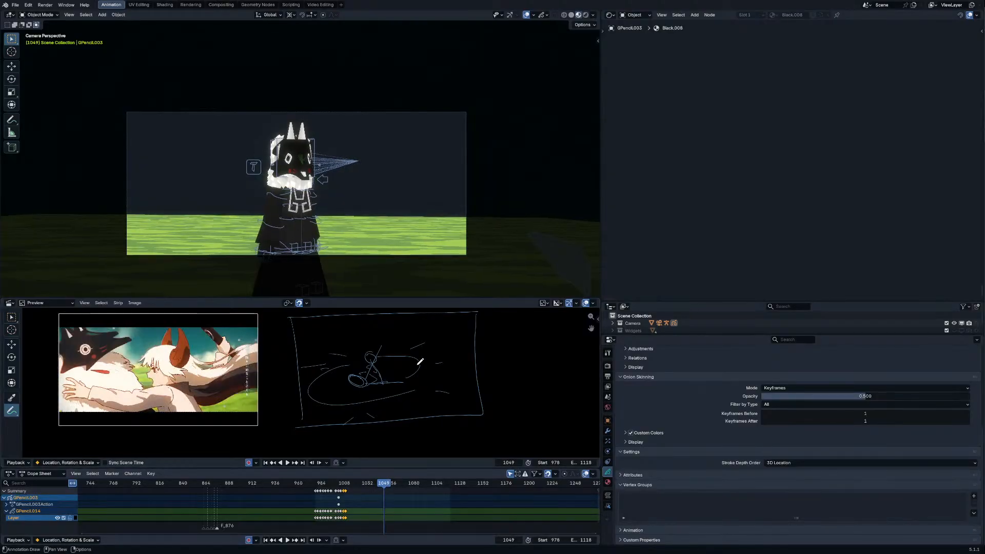
pyautogui.moveTo(424, 346); pyautogui.dragTo(442, 350)
pyautogui.moveTo(469, 375); pyautogui.dragTo(401, 398)
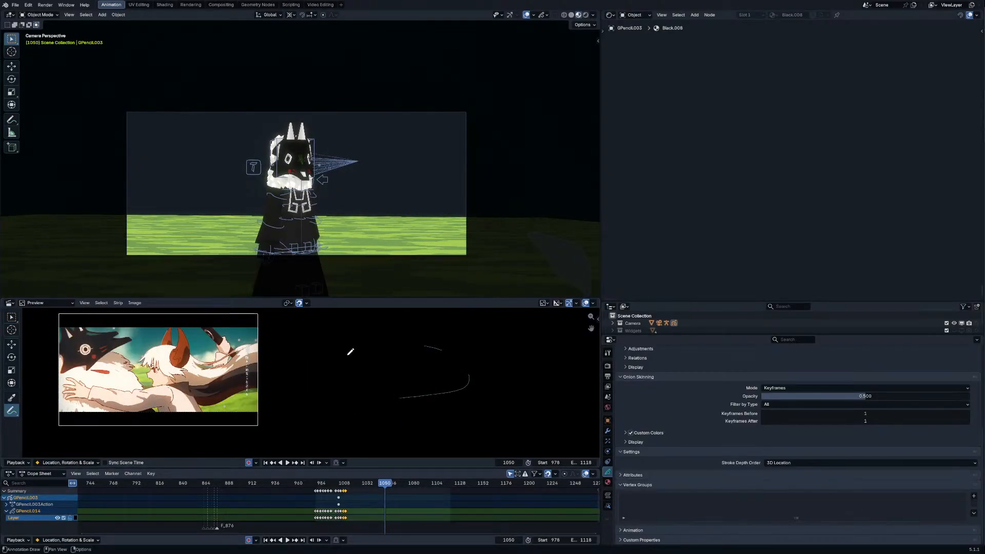
pyautogui.moveTo(328, 356); pyautogui.dragTo(286, 399)
pyautogui.moveTo(353, 375); pyautogui.dragTo(373, 374)
# Step: Replay the shot from the start and again from before the hug, stopping at frame 1075
pyautogui.hotkey('shift', 'Left')
pyautogui.press('space')
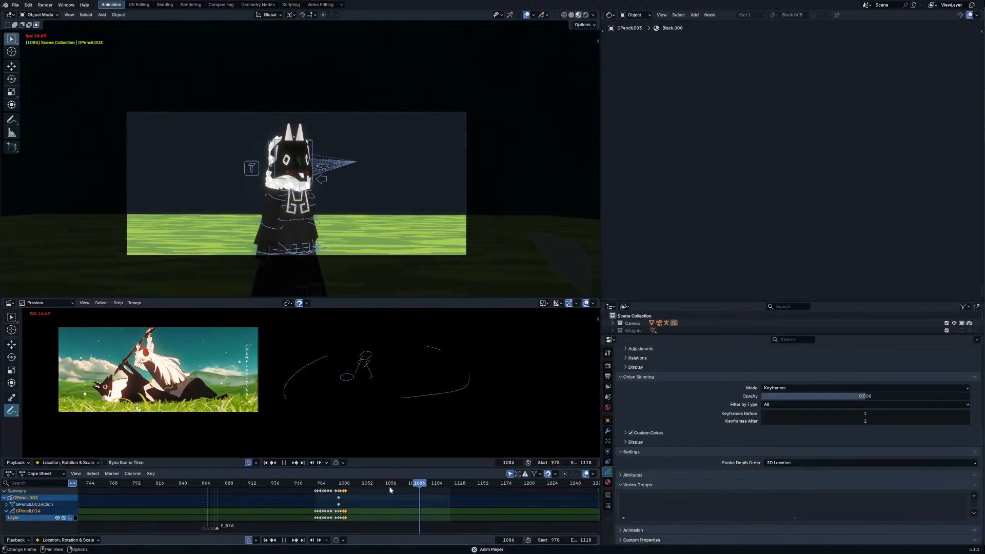
pyautogui.click(360, 484)
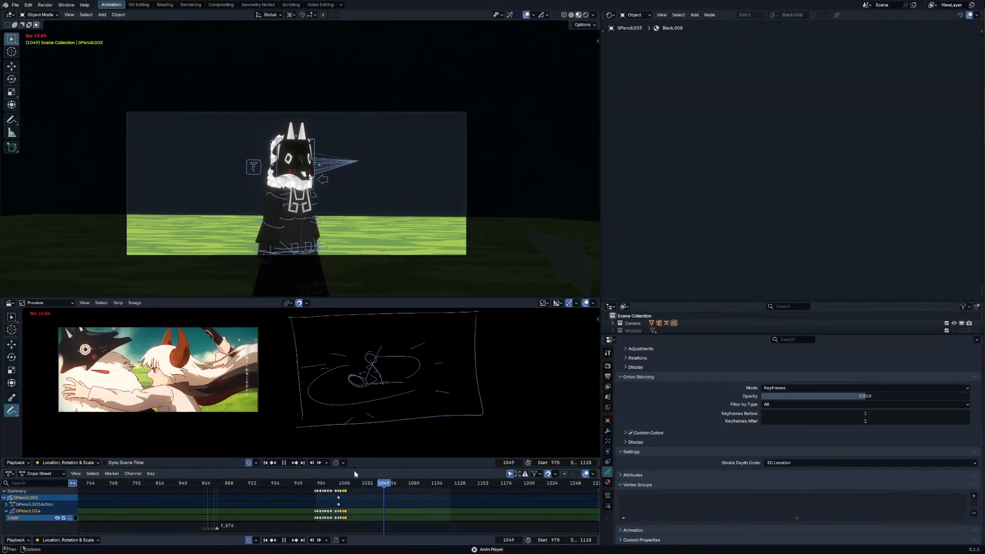
pyautogui.press('space')
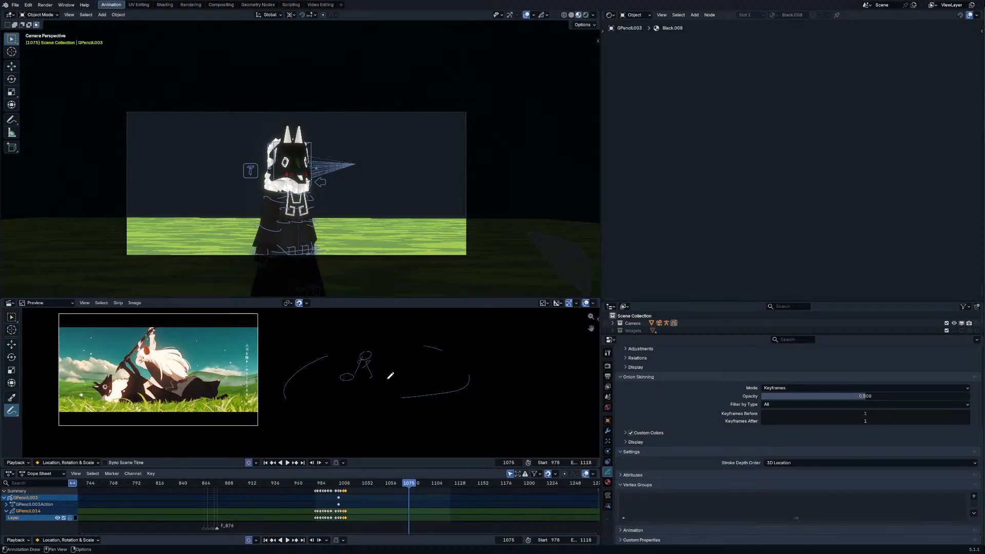
# Step: Annotate a round face with horns, brows, eyes and a wavy mouth at frame 1075, undoing the unwanted strokes
pyautogui.moveTo(382, 331)
pyautogui.mouseDown()
pyautogui.moveTo(359, 386)
pyautogui.moveTo(359, 318)
pyautogui.moveTo(390, 332)
pyautogui.mouseUp()
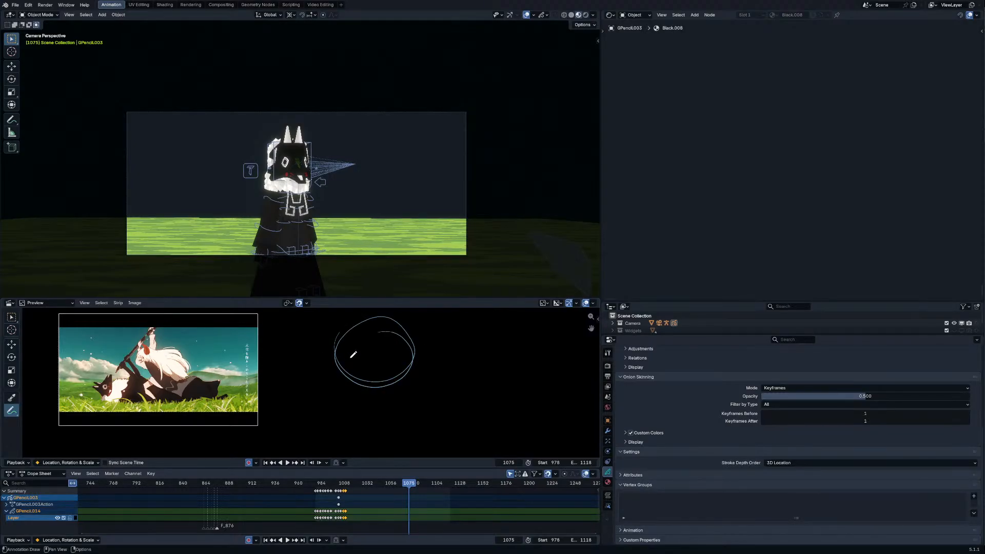
pyautogui.moveTo(368, 370); pyautogui.dragTo(382, 370)
pyautogui.moveTo(357, 340)
pyautogui.mouseDown()
pyautogui.moveTo(400, 343)
pyautogui.moveTo(363, 346)
pyautogui.mouseUp()
pyautogui.hotkey('ctrl', 'z')
pyautogui.hotkey('ctrl', 'z')
pyautogui.moveTo(391, 342); pyautogui.dragTo(388, 359)
pyautogui.moveTo(344, 329); pyautogui.dragTo(341, 315)
pyautogui.moveTo(404, 320); pyautogui.dragTo(410, 326)
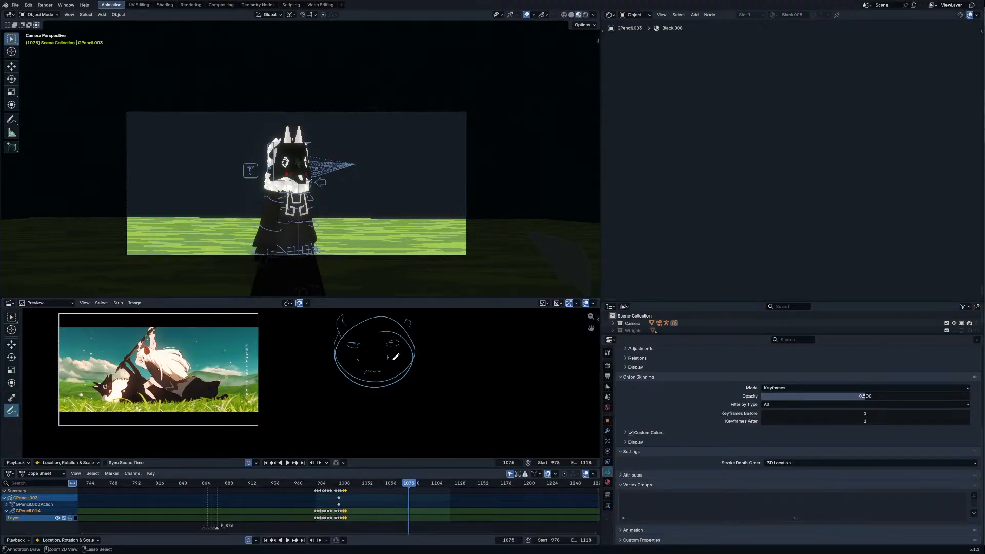
pyautogui.moveTo(389, 360)
pyautogui.mouseDown()
pyautogui.moveTo(352, 360)
pyautogui.moveTo(383, 373)
pyautogui.moveTo(370, 375)
pyautogui.moveTo(381, 364)
pyautogui.moveTo(365, 374)
pyautogui.moveTo(385, 372)
pyautogui.moveTo(367, 378)
pyautogui.moveTo(383, 374)
pyautogui.mouseUp()
pyautogui.hotkey('ctrl', 'z')
pyautogui.moveTo(353, 380); pyautogui.dragTo(359, 378)
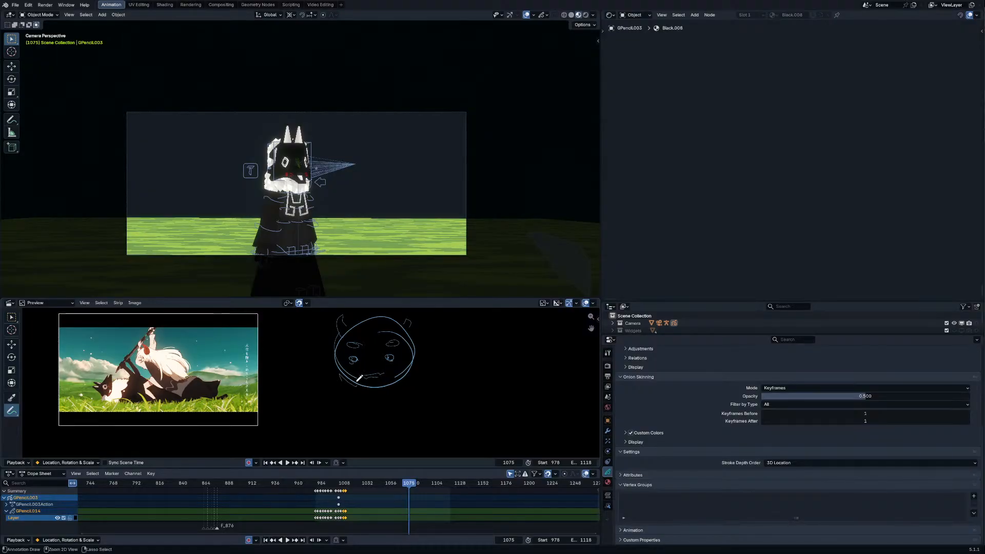
# Step: Undo the pointed blade over the face and redraw it as a long narrow bar with small circles around it
pyautogui.moveTo(366, 322); pyautogui.dragTo(373, 423)
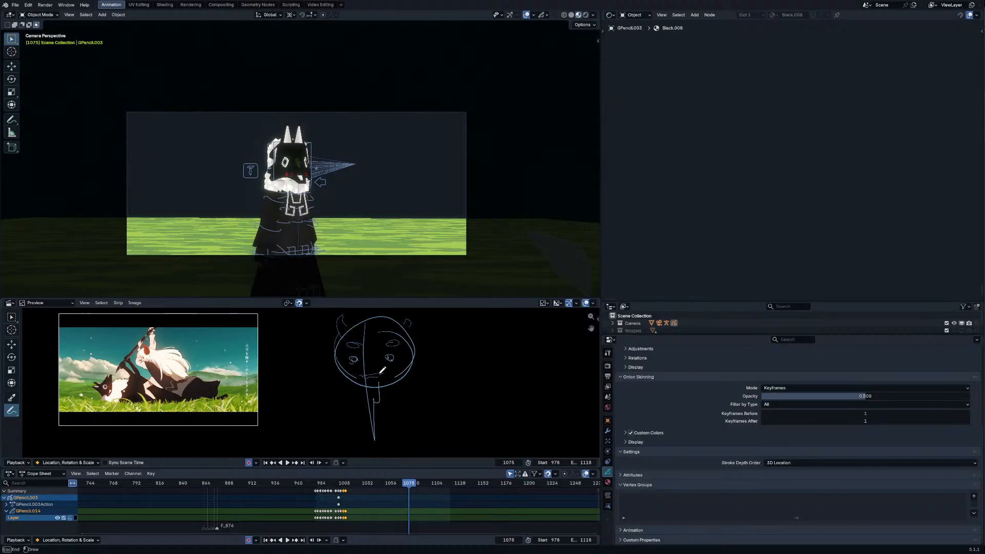
pyautogui.moveTo(382, 371); pyautogui.dragTo(383, 371)
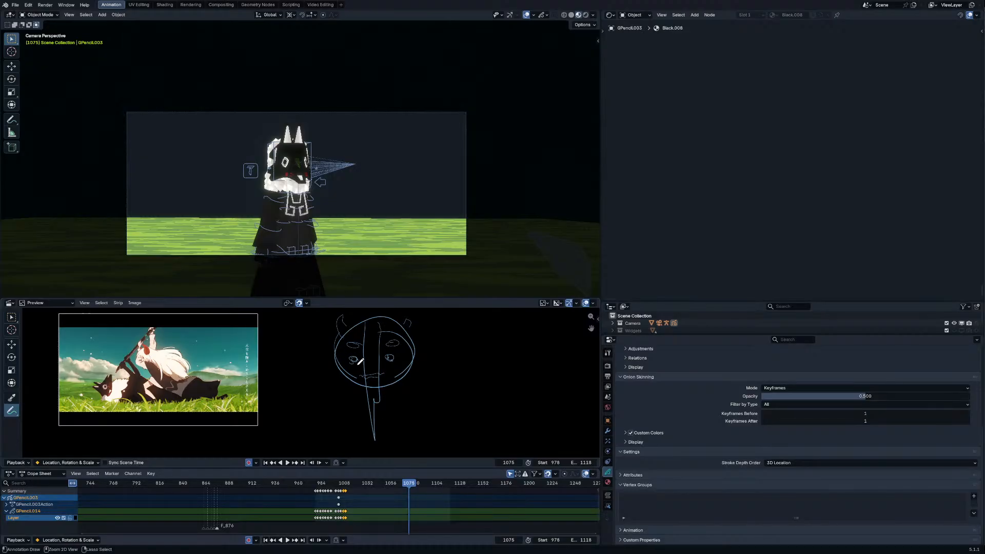
pyautogui.hotkey('ctrl', 'z')
pyautogui.hotkey('ctrl', 'z')
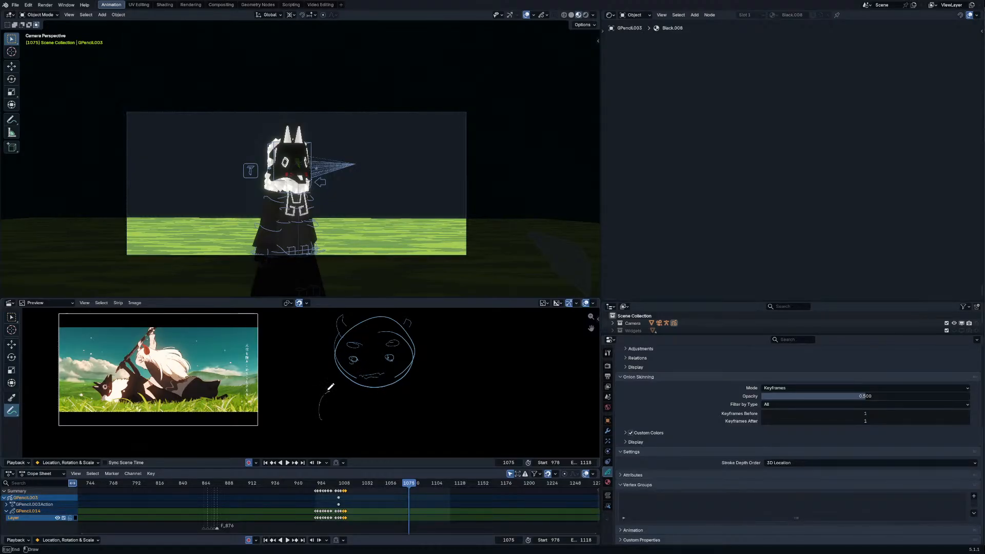
pyautogui.moveTo(366, 325)
pyautogui.mouseDown()
pyautogui.moveTo(373, 380)
pyautogui.moveTo(370, 328)
pyautogui.mouseUp()
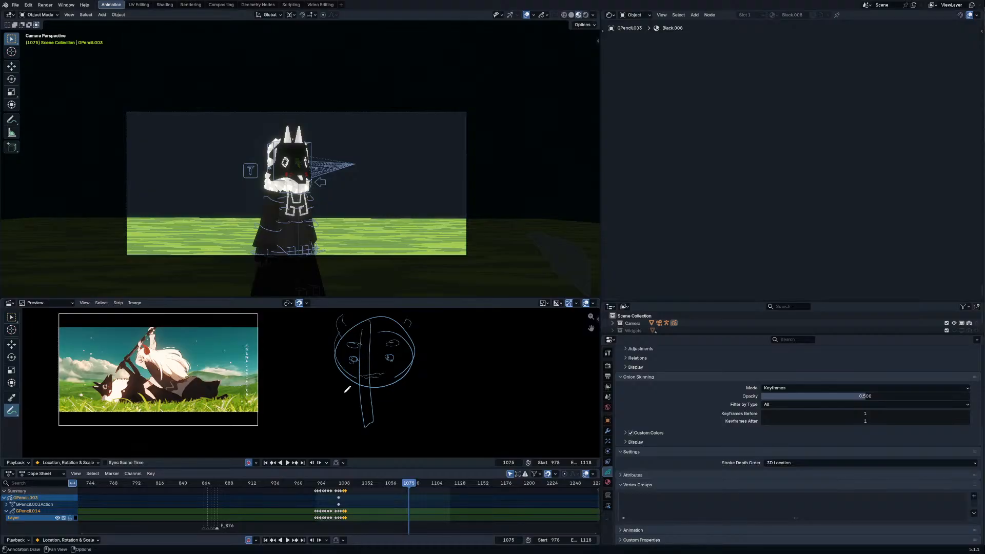
pyautogui.moveTo(361, 377)
pyautogui.mouseDown()
pyautogui.moveTo(379, 384)
pyautogui.moveTo(375, 324)
pyautogui.mouseUp()
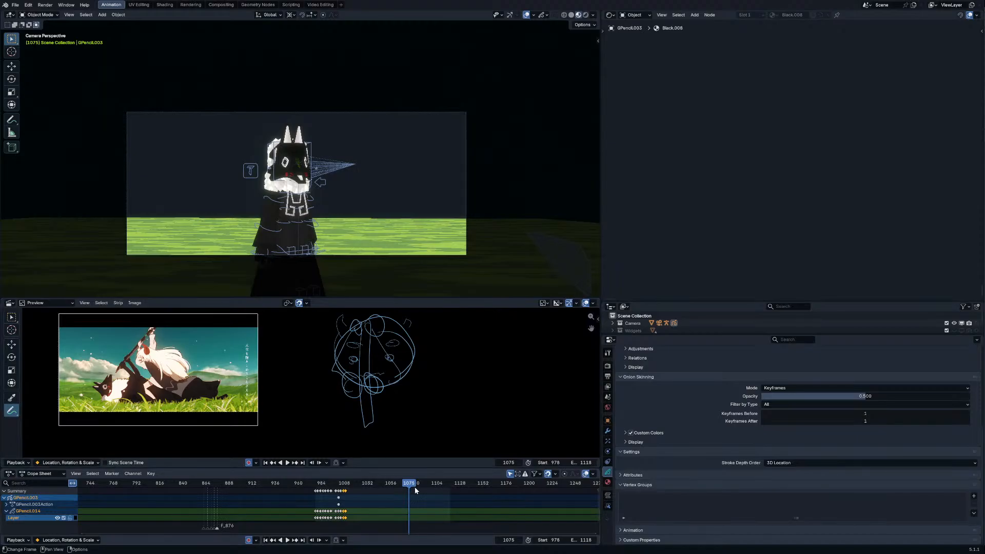
# Step: Play the cloud transition and extend the scene's end frame to 1207
pyautogui.click(345, 483)
pyautogui.press('space')
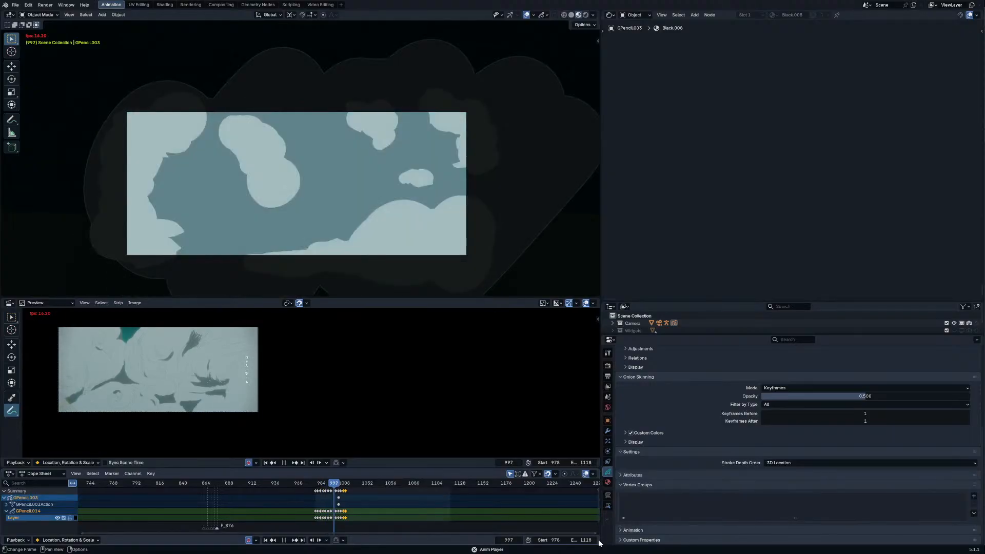
pyautogui.moveTo(585, 539); pyautogui.dragTo(547, 535)
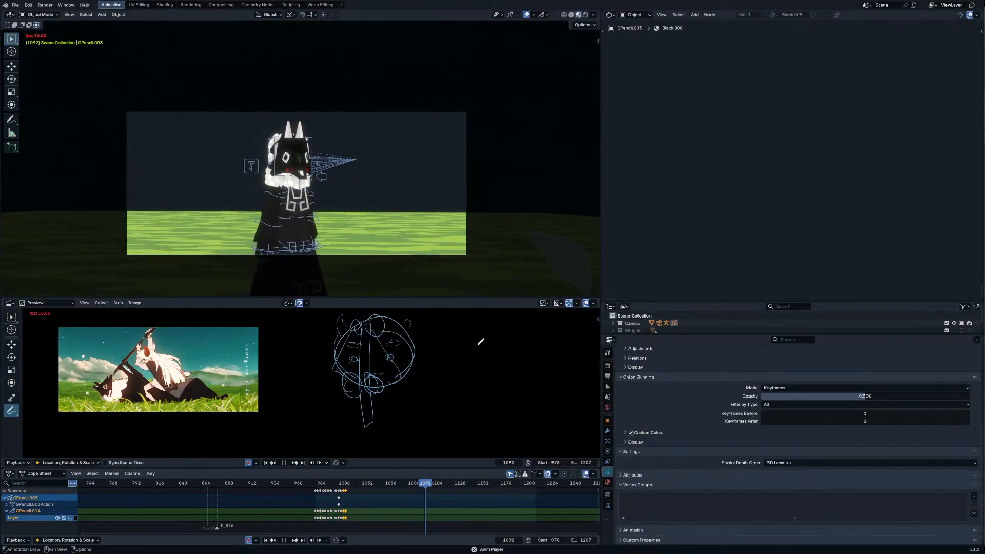
# Step: Replay the lead-in to the wolf mask close-up and stop at frame 1108
pyautogui.click(421, 485)
pyautogui.press('space')
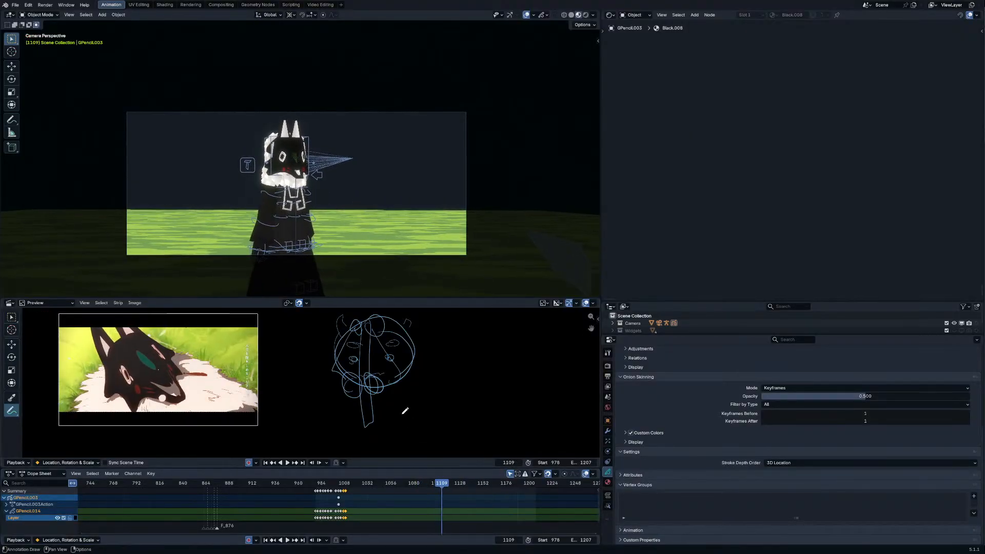
pyautogui.click(395, 485)
pyautogui.press('space')
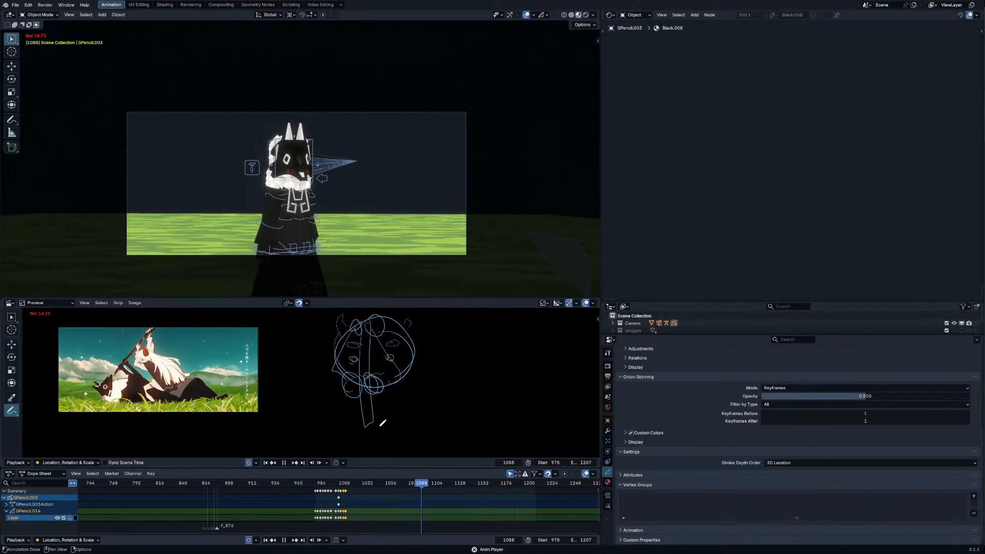
pyautogui.press('space')
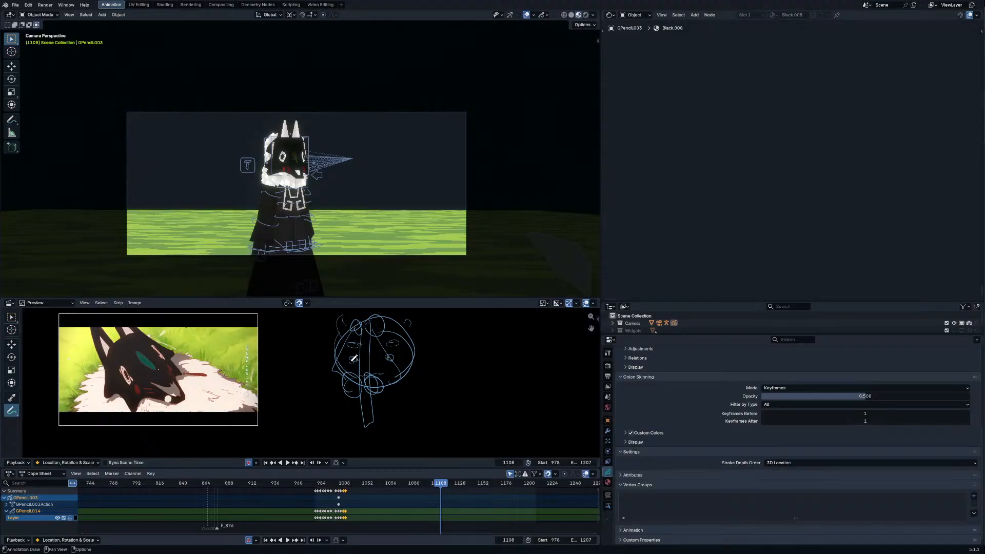
# Step: Annotate a pointed wolf mask with tall ears, narrow eyes, cheek spikes and vertical centre lines at frame 1108
pyautogui.moveTo(357, 345)
pyautogui.mouseDown()
pyautogui.moveTo(351, 379)
pyautogui.moveTo(385, 414)
pyautogui.moveTo(407, 384)
pyautogui.moveTo(380, 331)
pyautogui.moveTo(406, 335)
pyautogui.mouseUp()
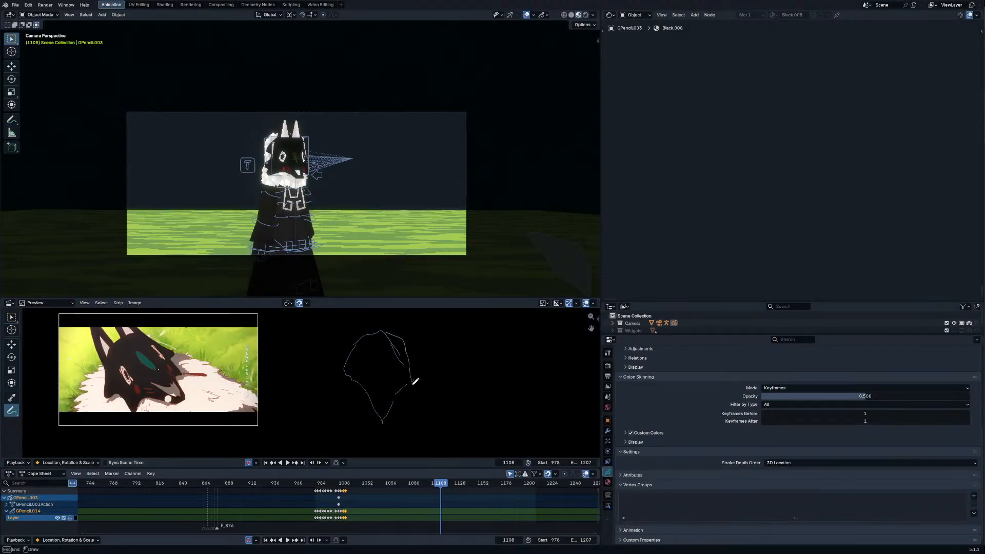
pyautogui.moveTo(349, 354)
pyautogui.mouseDown()
pyautogui.moveTo(359, 329)
pyautogui.moveTo(412, 385)
pyautogui.moveTo(383, 349)
pyautogui.moveTo(366, 368)
pyautogui.mouseUp()
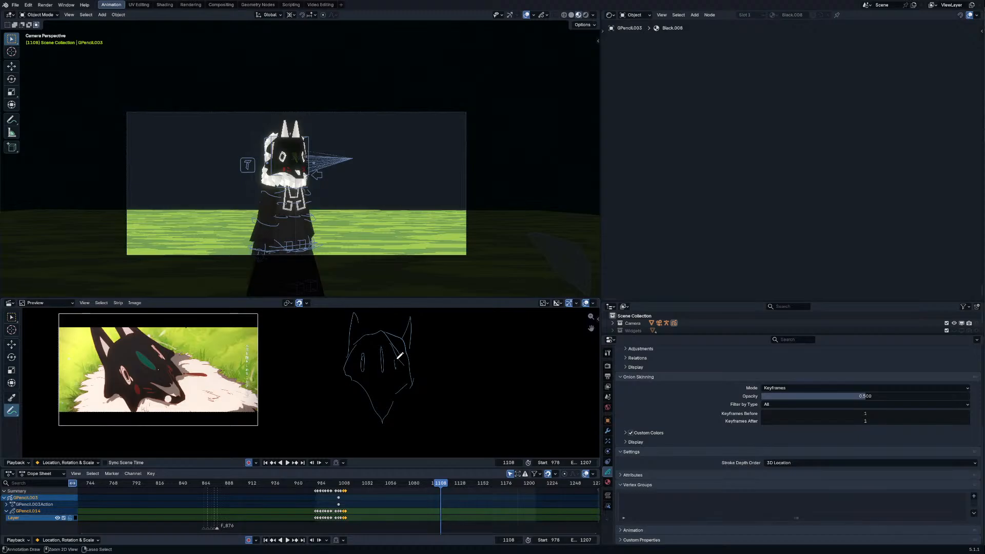
pyautogui.moveTo(398, 355); pyautogui.dragTo(371, 364)
pyautogui.moveTo(120, 366); pyautogui.dragTo(127, 369)
pyautogui.moveTo(377, 396)
pyautogui.mouseDown()
pyautogui.moveTo(387, 388)
pyautogui.moveTo(387, 400)
pyautogui.moveTo(365, 373)
pyautogui.moveTo(408, 386)
pyautogui.moveTo(407, 395)
pyautogui.moveTo(389, 325)
pyautogui.mouseUp()
pyautogui.moveTo(381, 404); pyautogui.dragTo(375, 313)
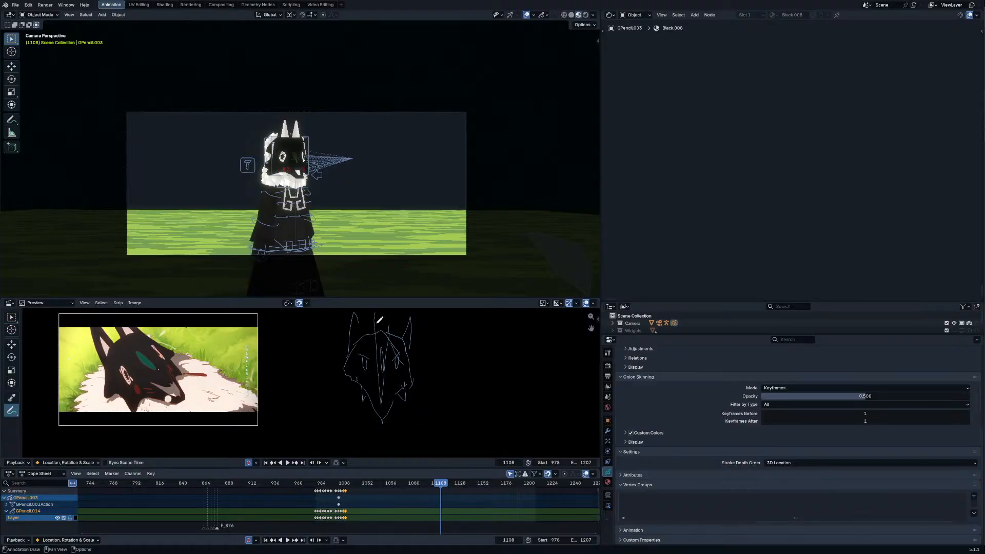
# Step: Replay the sequence through the shattering mask, then step and scrub back to review it
pyautogui.moveTo(431, 484); pyautogui.dragTo(343, 483)
pyautogui.press('space')
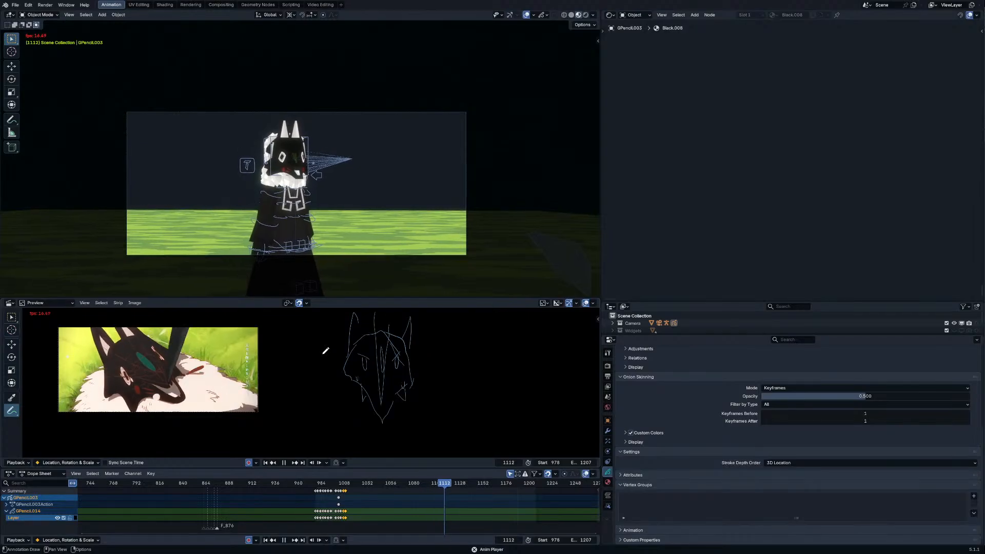
pyautogui.press('space')
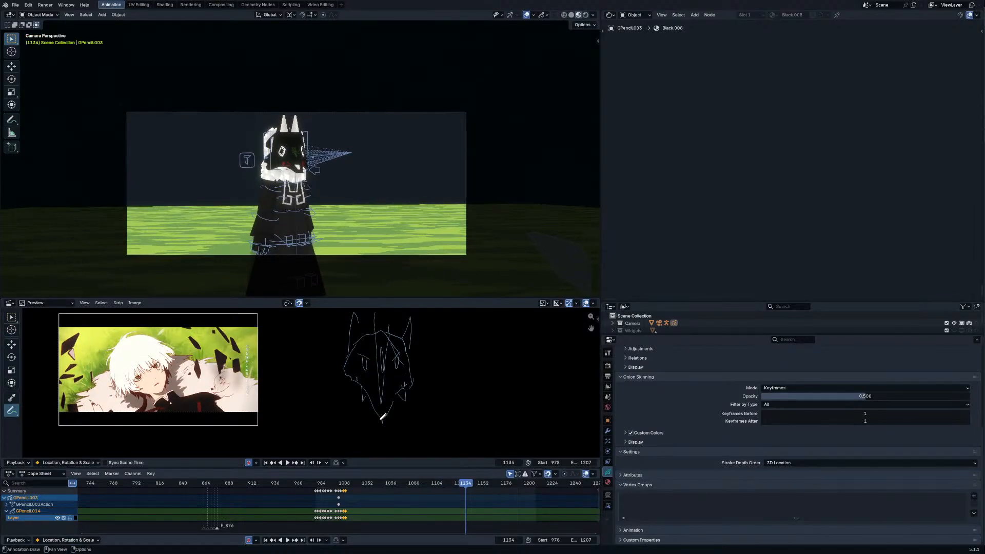
pyautogui.press('Left')
pyautogui.press('Left')
pyautogui.press('Left')
pyautogui.press('Left')
pyautogui.moveTo(458, 486); pyautogui.dragTo(421, 486)
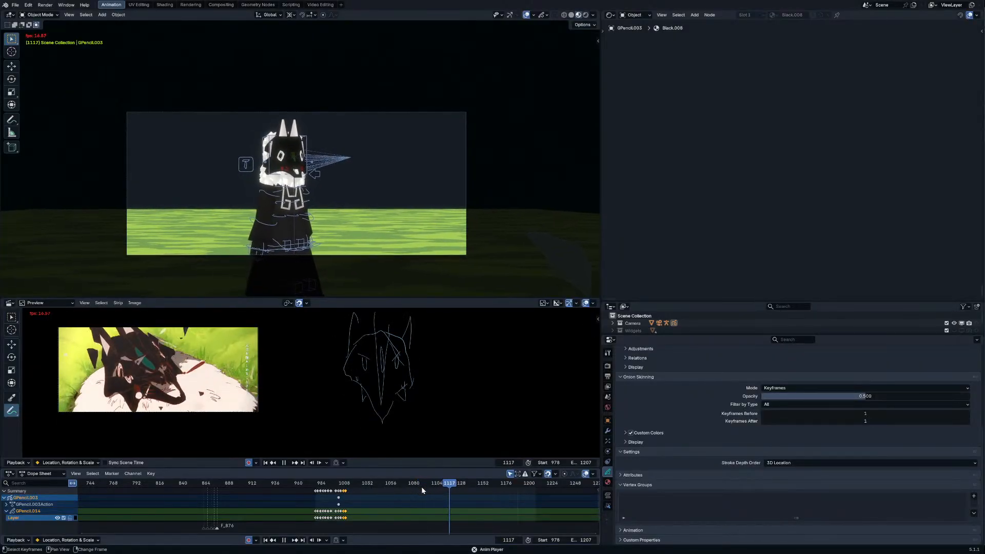
# Step: Stop at frame 1130 and annotate a circle on a long two-line stem with rounded loops above and beside it
pyautogui.press('space')
pyautogui.moveTo(402, 451); pyautogui.dragTo(409, 360)
pyautogui.moveTo(390, 328)
pyautogui.mouseDown()
pyautogui.moveTo(397, 360)
pyautogui.moveTo(385, 356)
pyautogui.moveTo(387, 332)
pyautogui.mouseUp()
pyautogui.hotkey('ctrl', 'z')
pyautogui.moveTo(376, 336)
pyautogui.mouseDown()
pyautogui.moveTo(371, 345)
pyautogui.moveTo(415, 328)
pyautogui.moveTo(406, 318)
pyautogui.mouseUp()
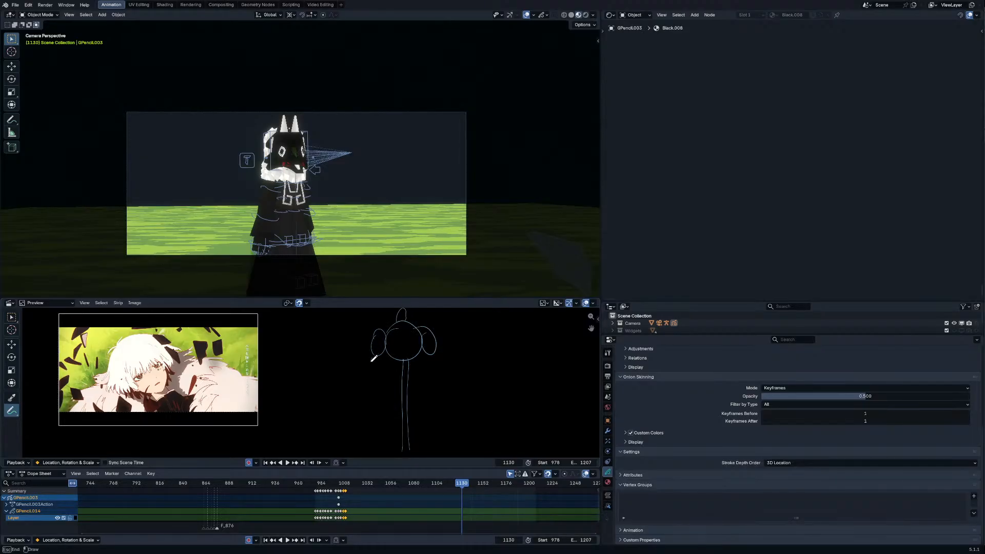
pyautogui.moveTo(376, 356); pyautogui.dragTo(373, 359)
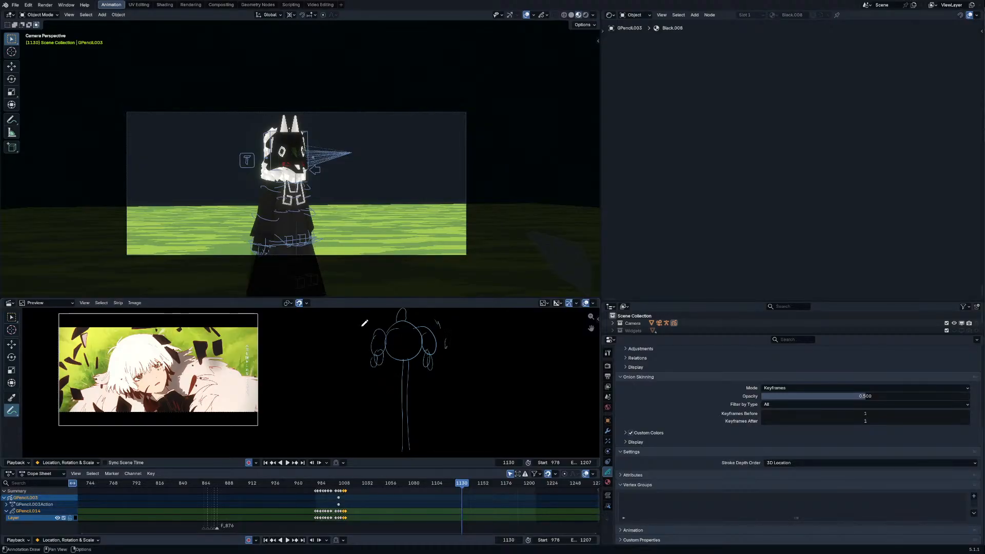
# Step: Replay the mask shattering from before frame 1108 and stop at frame 1136
pyautogui.press('space')
pyautogui.click(411, 486)
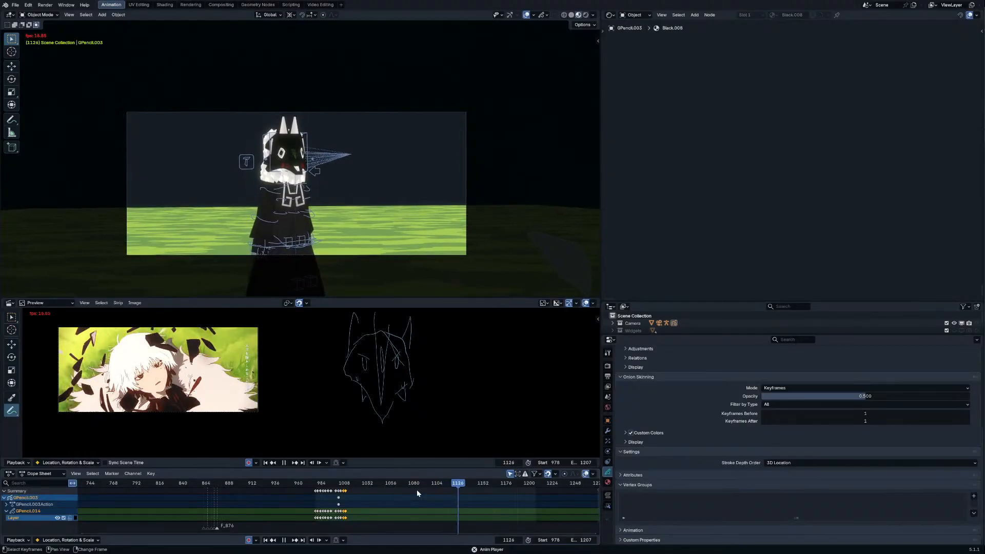
pyautogui.press('space')
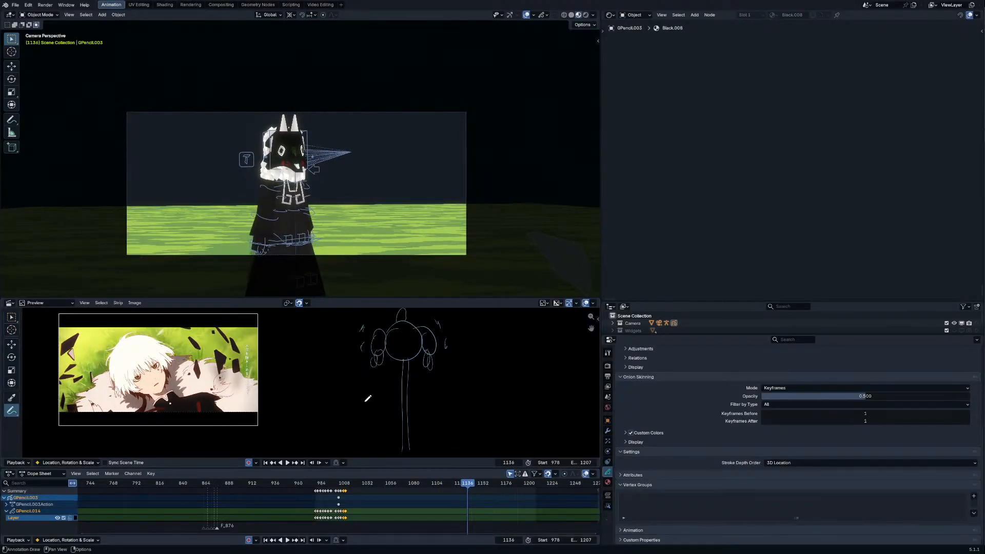
# Step: Annotate an oval head with pointed ear-like shapes and a small inner circle at frame 1136, then erase the long crossing strokes
pyautogui.moveTo(315, 388); pyautogui.dragTo(322, 391)
pyautogui.moveTo(395, 331); pyautogui.dragTo(384, 378)
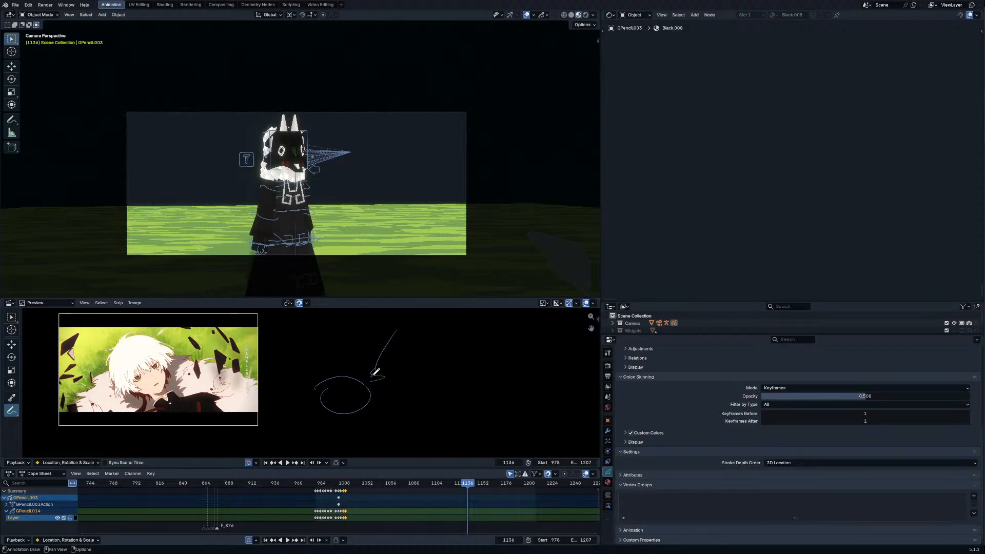
pyautogui.moveTo(408, 331); pyautogui.dragTo(378, 379)
pyautogui.moveTo(393, 327); pyautogui.dragTo(387, 394)
pyautogui.moveTo(362, 349); pyautogui.dragTo(409, 345)
pyautogui.moveTo(313, 389); pyautogui.dragTo(323, 381)
pyautogui.hotkey('ctrl', 'z')
pyautogui.moveTo(342, 412)
pyautogui.mouseDown()
pyautogui.moveTo(318, 407)
pyautogui.moveTo(342, 394)
pyautogui.moveTo(349, 364)
pyautogui.moveTo(347, 413)
pyautogui.moveTo(343, 386)
pyautogui.moveTo(365, 361)
pyautogui.mouseUp()
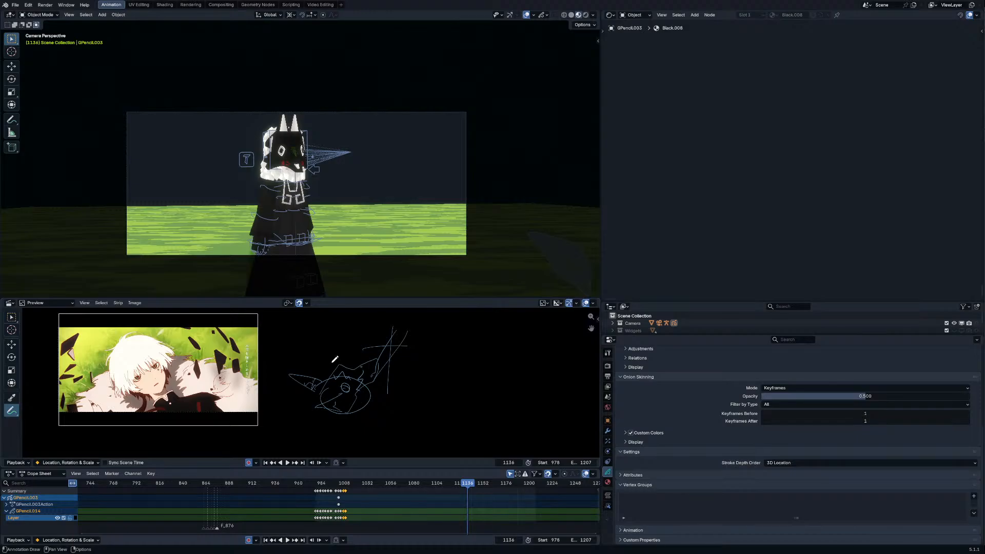
pyautogui.keyDown('ctrl'); pyautogui.moveTo(402, 334); pyautogui.dragTo(400, 337); pyautogui.keyUp('ctrl')
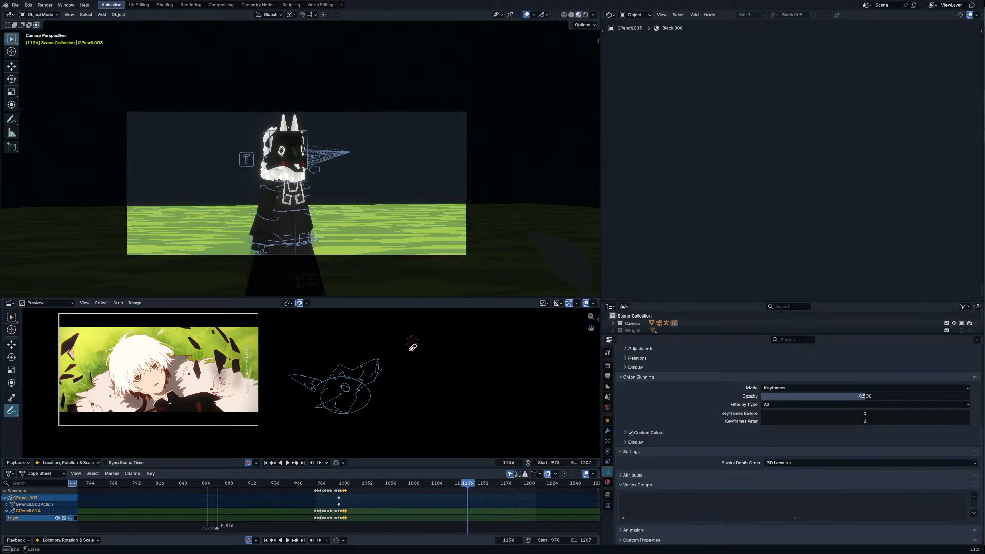
# Step: Annotate a second sketch above the animal head at frame 1136, using a bent line, a small oval and radiating limb strokes
pyautogui.moveTo(379, 321)
pyautogui.mouseDown()
pyautogui.moveTo(414, 322)
pyautogui.moveTo(420, 345)
pyautogui.moveTo(447, 351)
pyautogui.mouseUp()
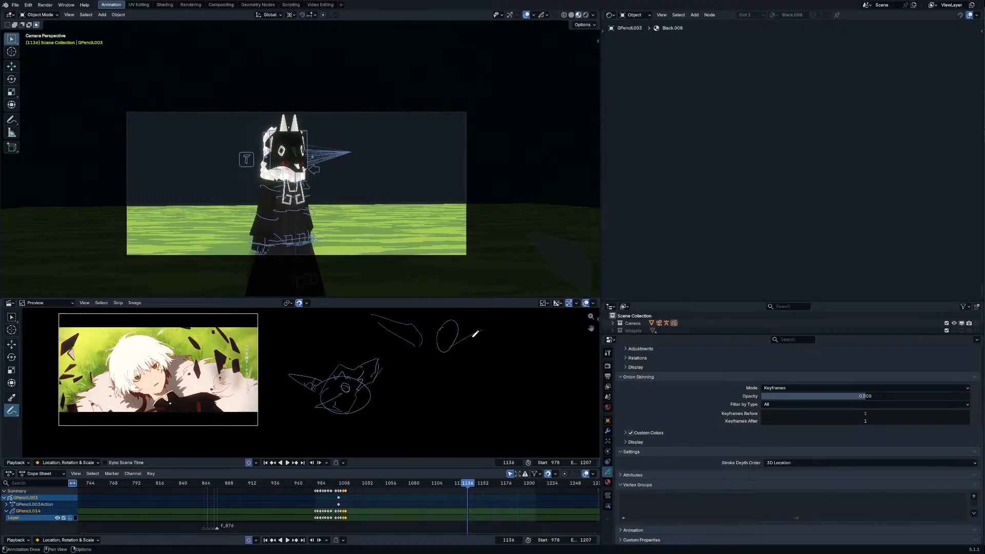
pyautogui.moveTo(471, 320); pyautogui.dragTo(419, 398)
# Step: Replay the sequence twice through the mask shattering and stop at frame 1156
pyautogui.moveTo(444, 485); pyautogui.dragTo(381, 480)
pyautogui.press('space')
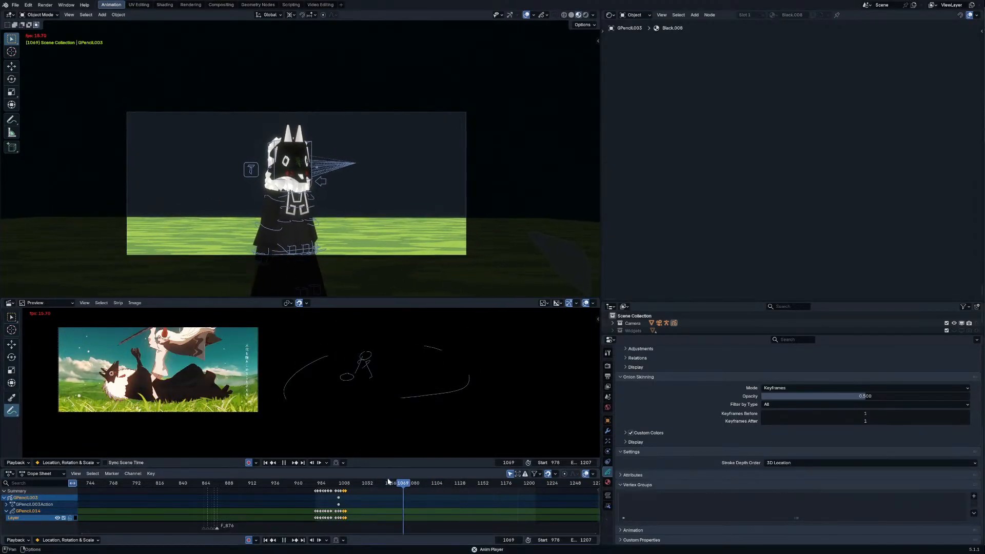
pyautogui.click(271, 464)
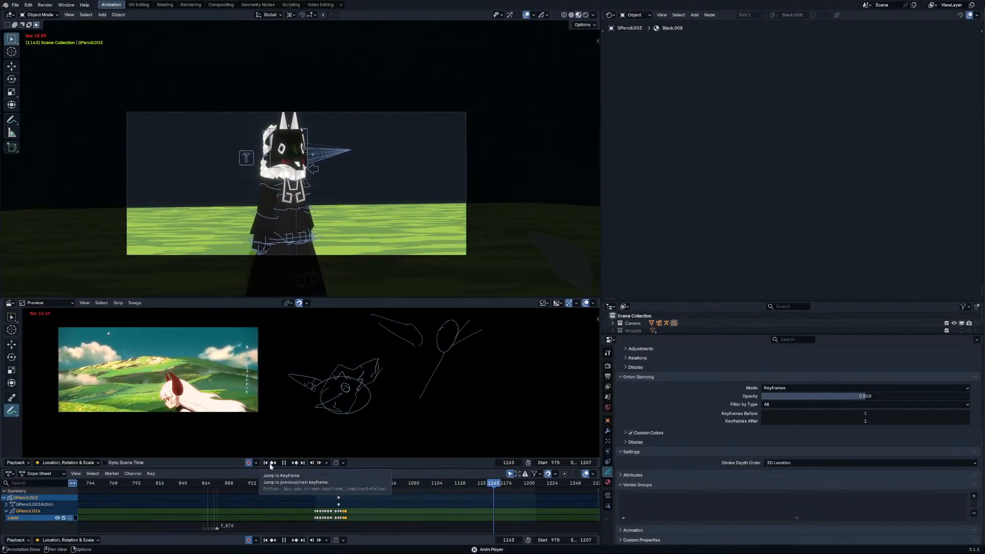
pyautogui.click(433, 484)
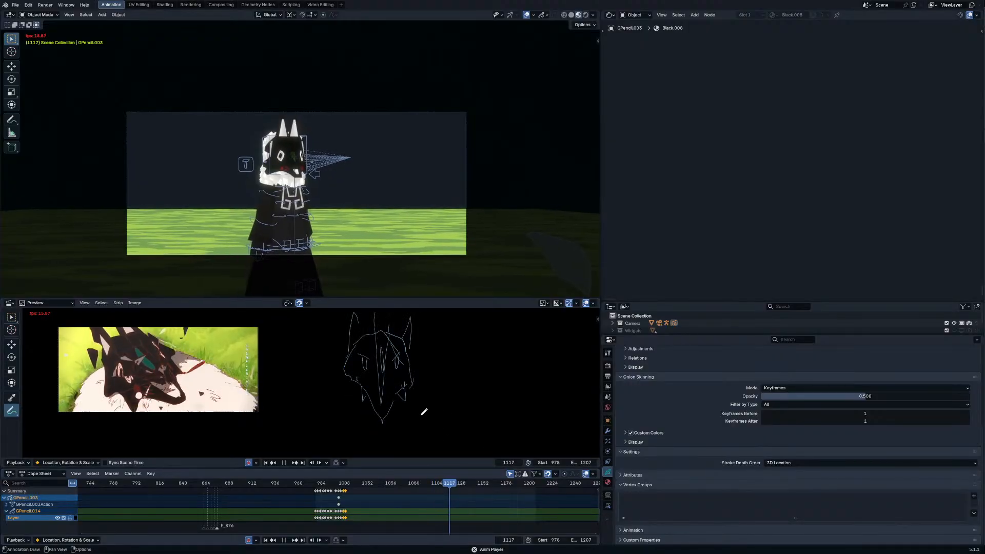
pyautogui.press('space')
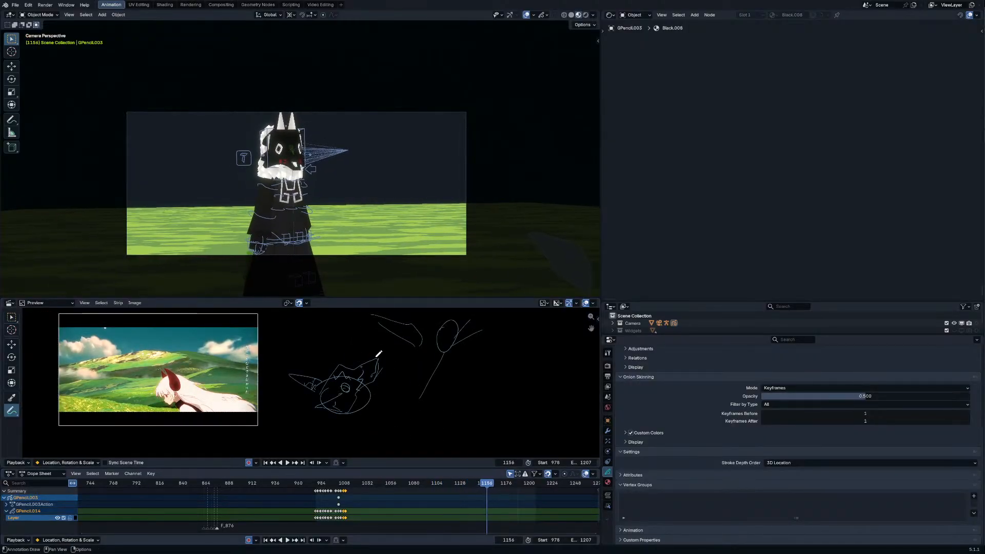
# Step: Resume playback from about frame 1111 and extend the scene's end frame to 1702
pyautogui.press('space')
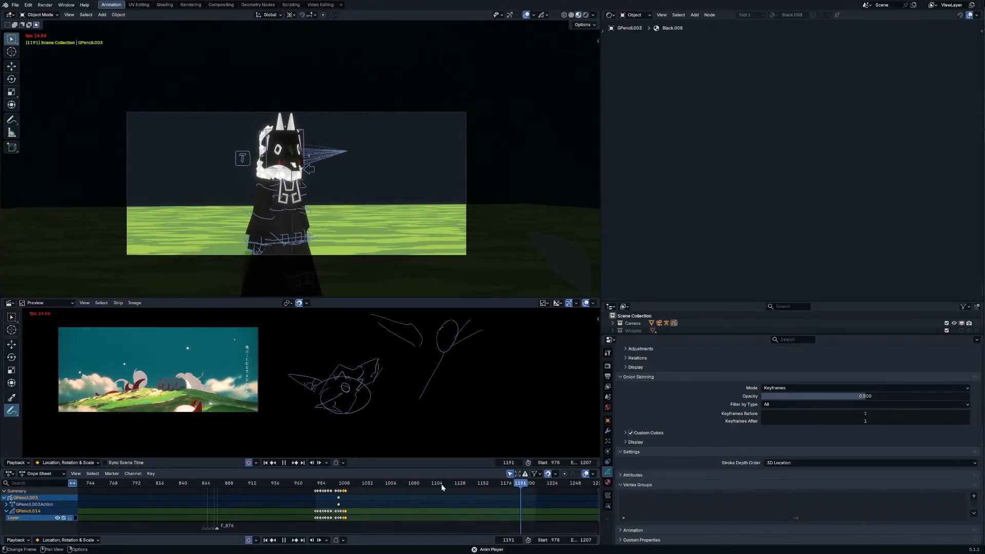
pyautogui.click(443, 484)
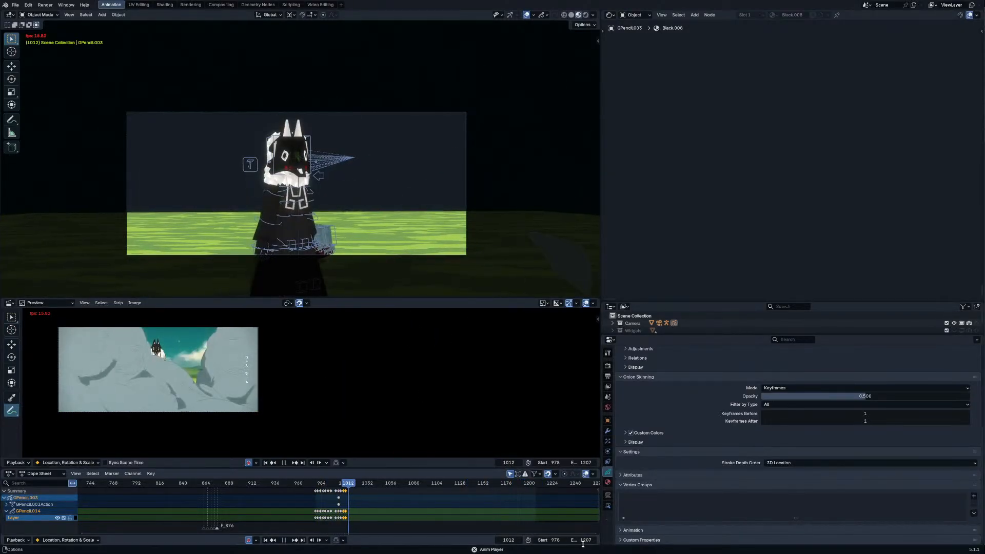
pyautogui.moveTo(582, 540); pyautogui.dragTo(837, 540)
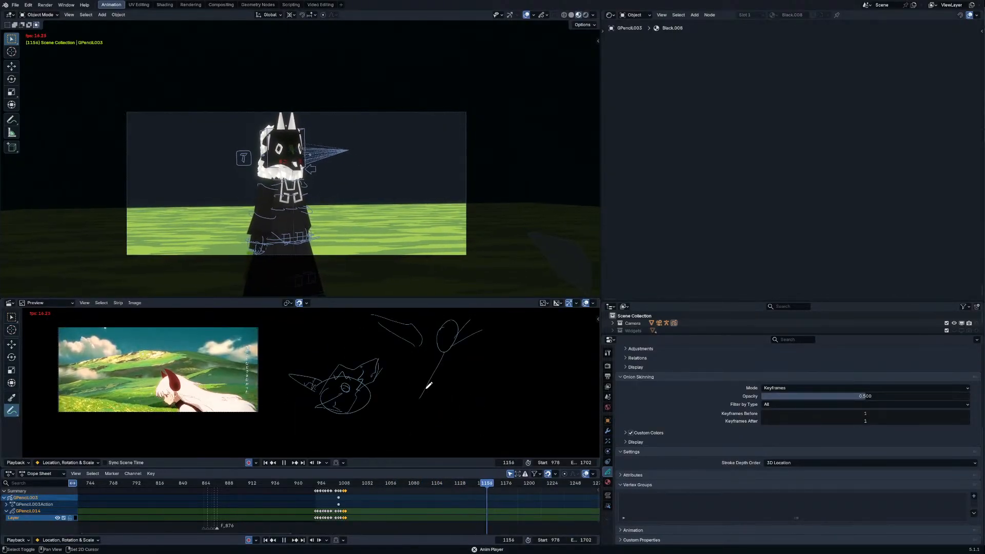
# Step: Stop at frame 1159 and annotate a lying figure with an oval head beside a separate upright figure
pyautogui.press('space')
pyautogui.moveTo(304, 387); pyautogui.dragTo(351, 405)
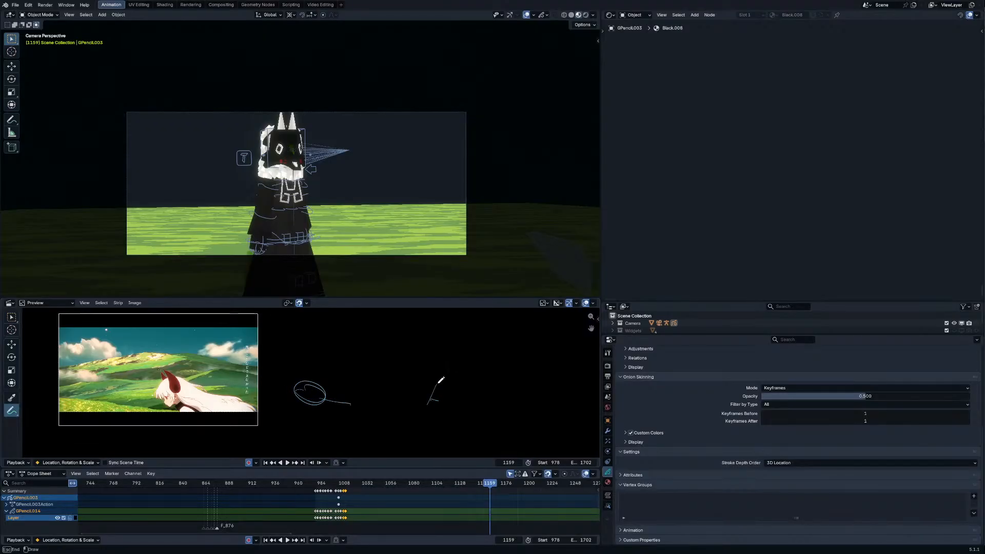
pyautogui.moveTo(429, 408); pyautogui.dragTo(440, 401)
pyautogui.moveTo(442, 357); pyautogui.dragTo(451, 403)
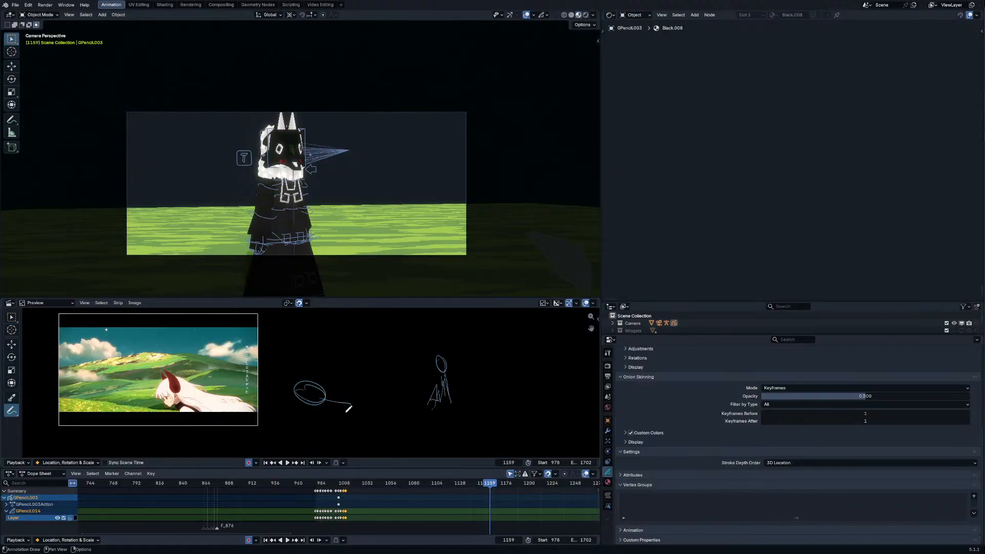
pyautogui.moveTo(355, 405)
pyautogui.mouseDown()
pyautogui.moveTo(366, 405)
pyautogui.moveTo(327, 403)
pyautogui.mouseUp()
# Step: Replay the shot from about frame 1132 and settle on frame 1183, undoing the trial annotation stroke
pyautogui.moveTo(489, 486); pyautogui.dragTo(463, 486)
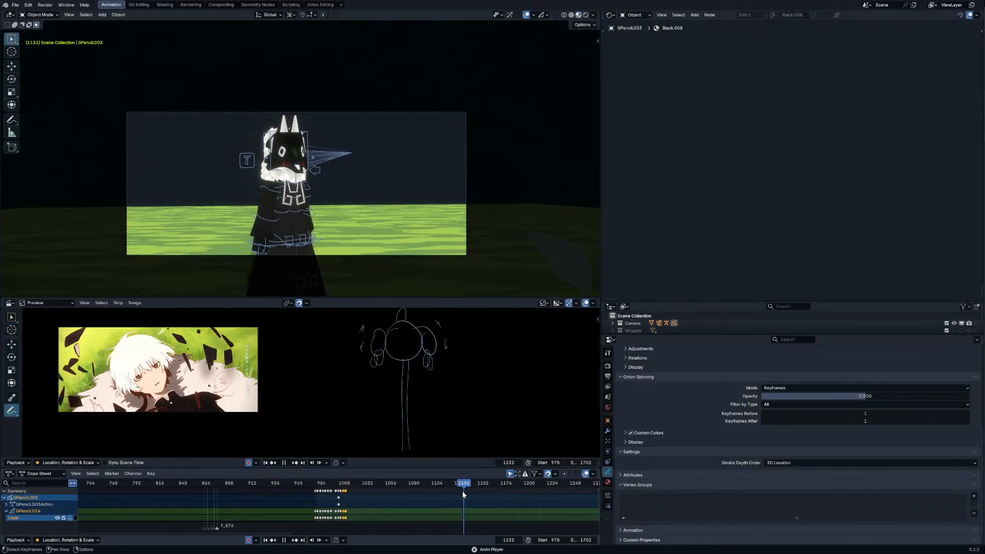
pyautogui.press('space')
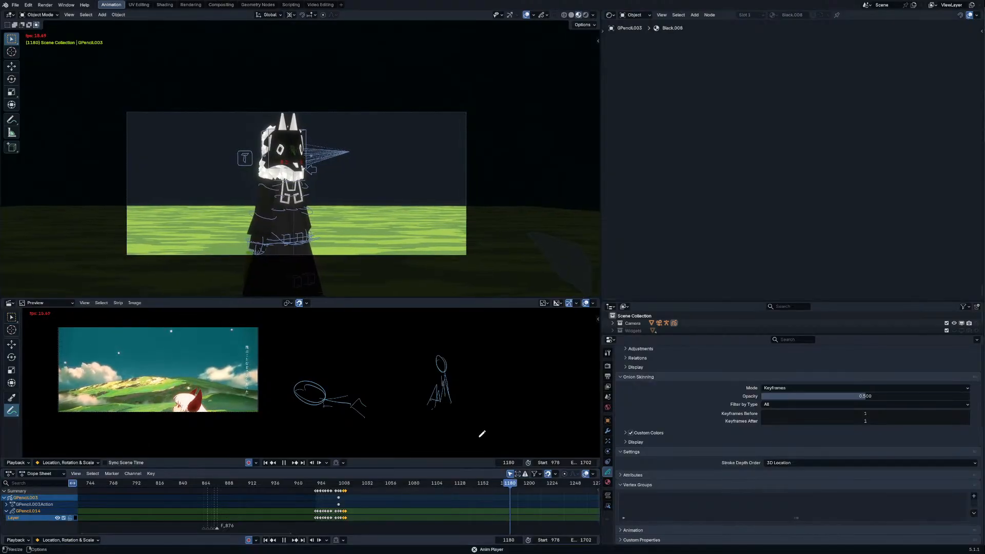
pyautogui.press('space')
pyautogui.moveTo(348, 347)
pyautogui.mouseDown()
pyautogui.moveTo(345, 379)
pyautogui.moveTo(432, 390)
pyautogui.moveTo(439, 383)
pyautogui.moveTo(350, 337)
pyautogui.moveTo(370, 356)
pyautogui.moveTo(410, 358)
pyautogui.mouseUp()
pyautogui.hotkey('ctrl', 'z')
pyautogui.press('Right')
pyautogui.press('Right')
pyautogui.press('Right')
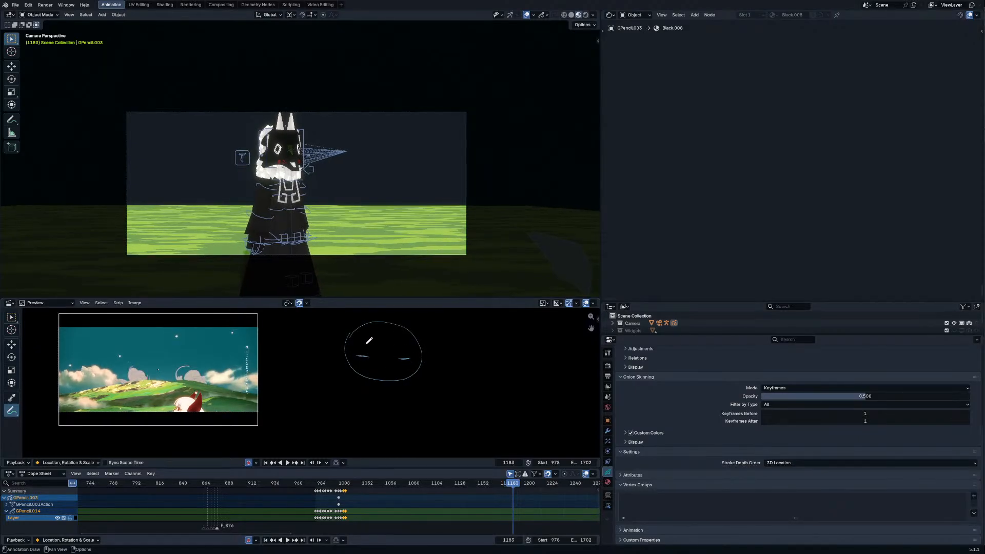
# Step: Annotate a round face with brows, oval eyes and a small mouth at frame 1183, redrawing the head outline
pyautogui.moveTo(354, 330)
pyautogui.mouseDown()
pyautogui.moveTo(410, 380)
pyautogui.moveTo(352, 333)
pyautogui.mouseUp()
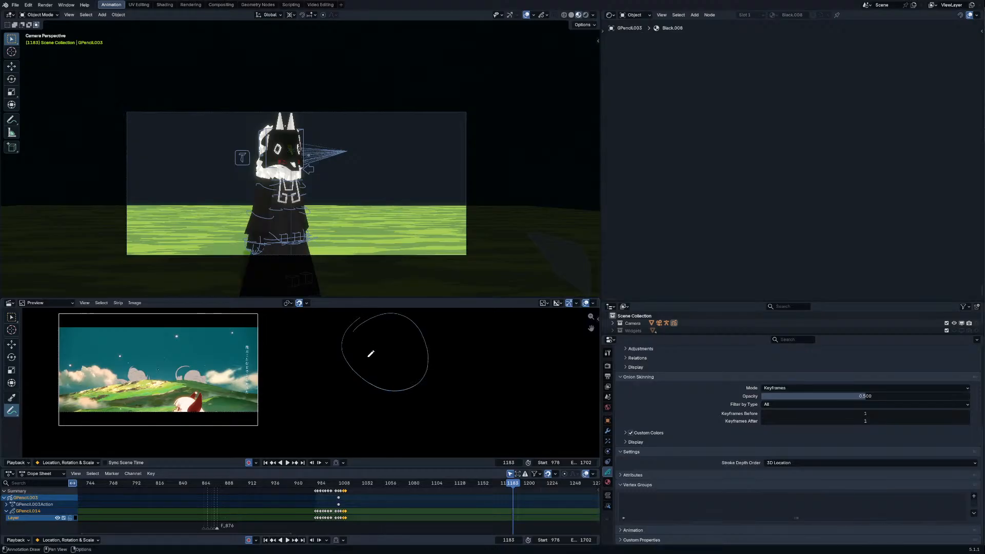
pyautogui.moveTo(348, 339); pyautogui.dragTo(398, 377)
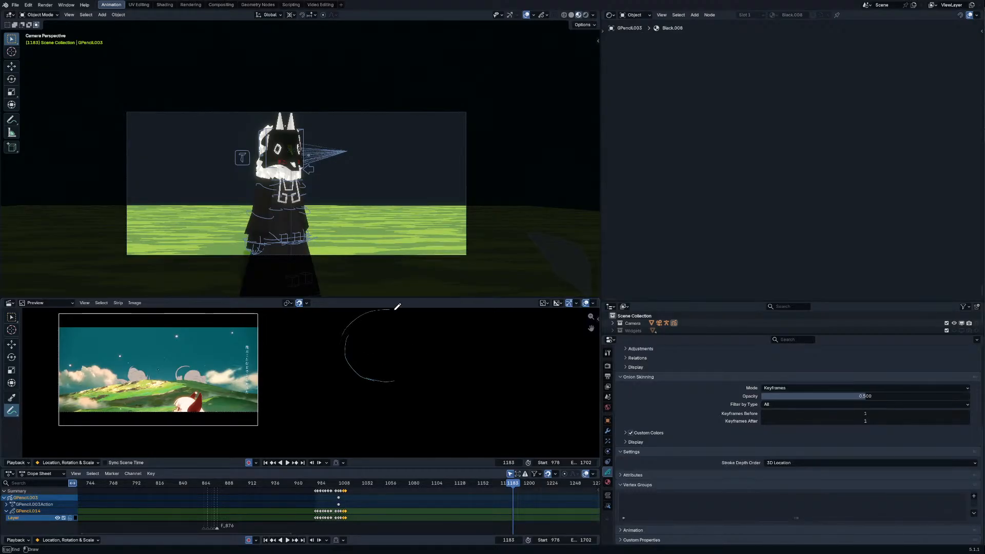
pyautogui.moveTo(398, 306); pyautogui.dragTo(420, 368)
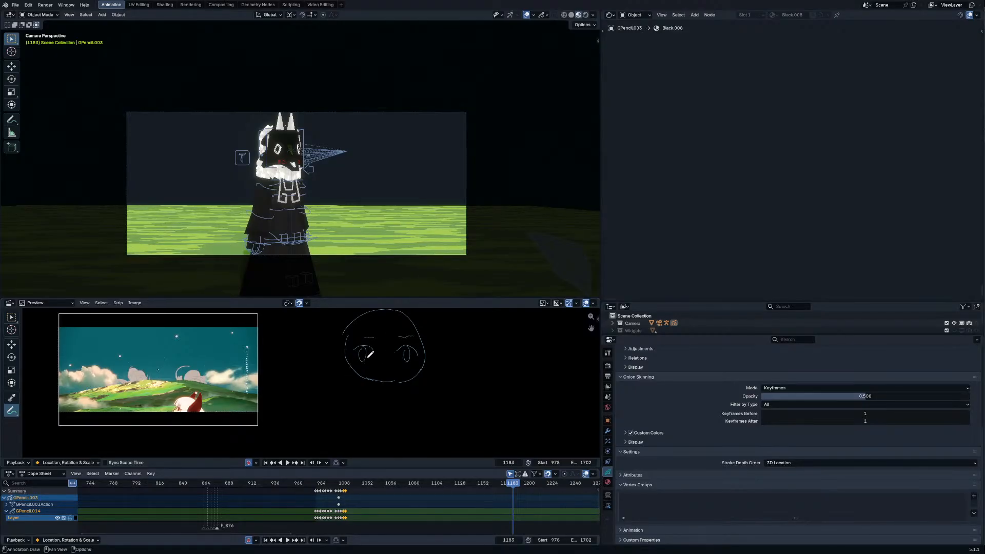
pyautogui.moveTo(360, 354)
pyautogui.keyDown('ctrl'); pyautogui.mouseDown()
pyautogui.moveTo(367, 345)
pyautogui.moveTo(409, 352)
pyautogui.mouseUp(); pyautogui.keyUp('ctrl')
# Step: Replay the following reference shots, restarting from about frame 1104, and stop at frame 1532
pyautogui.hotkey('shift', 'ctrl', 'space')
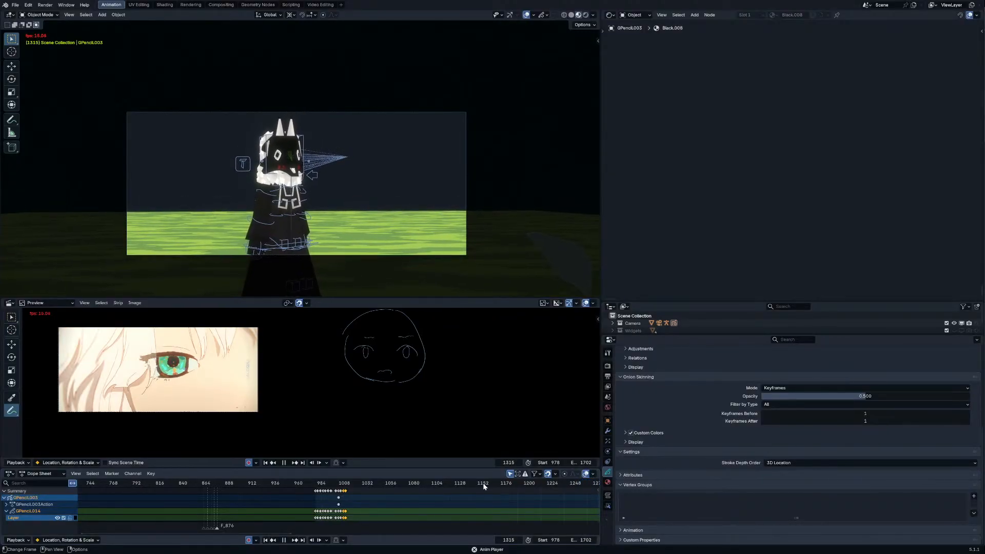
pyautogui.moveTo(451, 482)
pyautogui.mouseDown()
pyautogui.moveTo(417, 482)
pyautogui.moveTo(433, 483)
pyautogui.mouseUp()
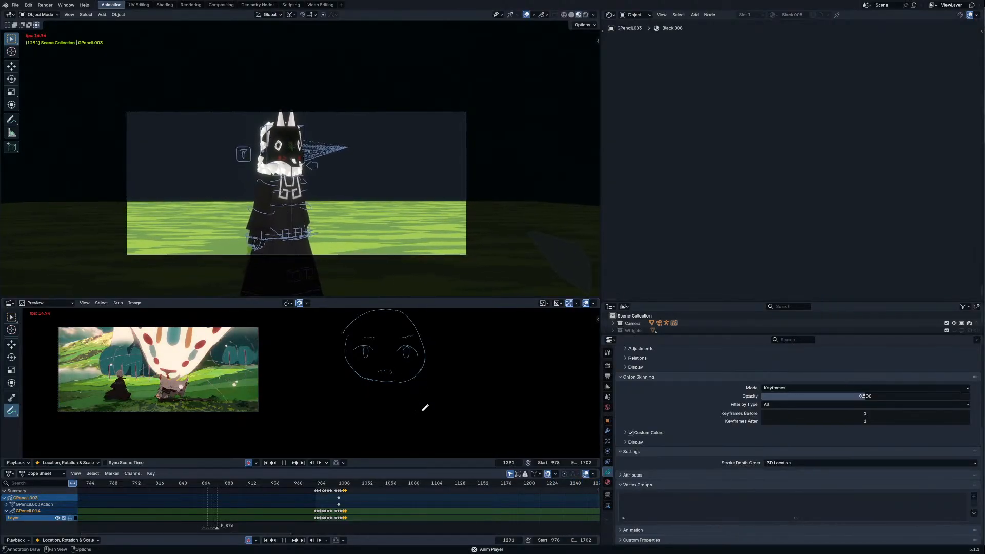
pyautogui.click(437, 484)
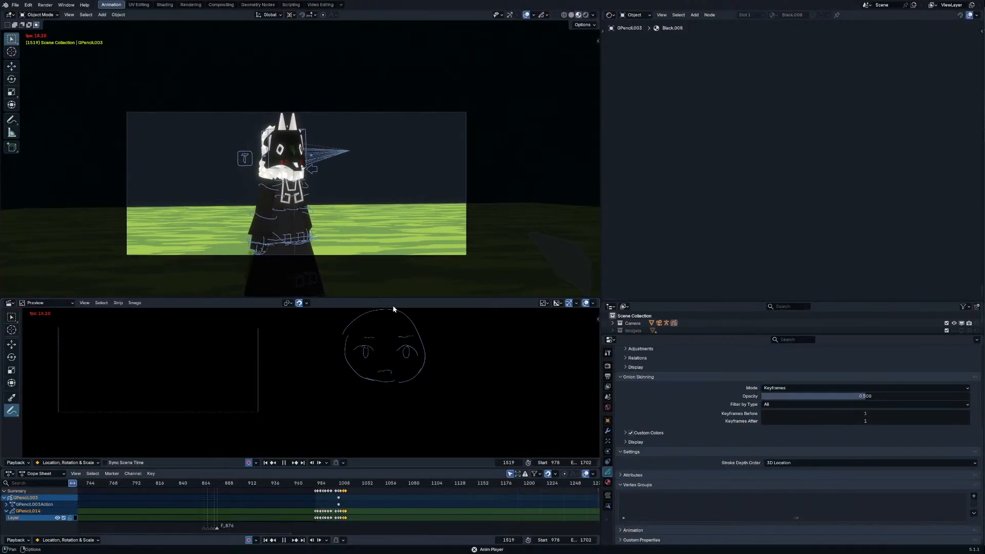
pyautogui.press('space')
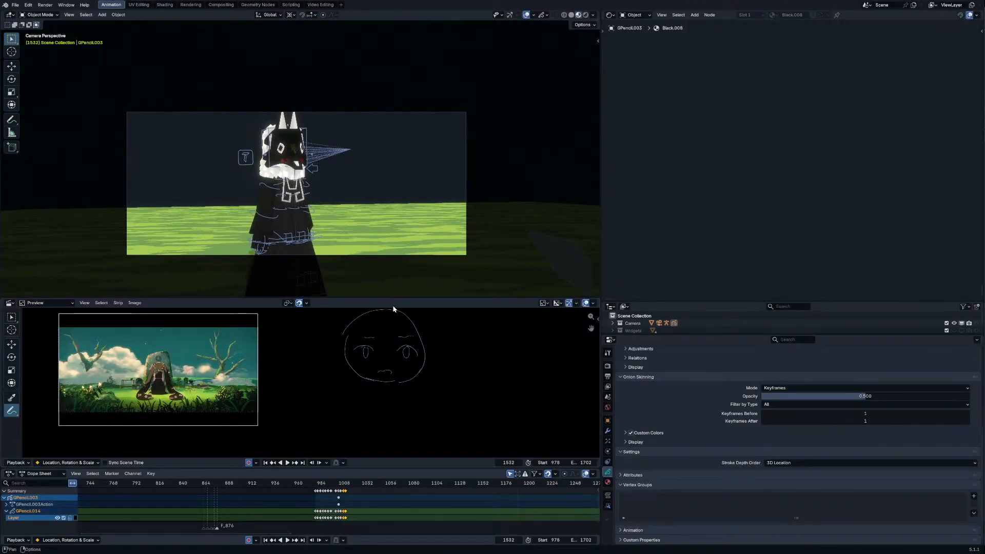
# Step: Reframe the reference preview and scrub back to frame 1004 to show the cloud transition
pyautogui.scroll(-2, 411, 431)
pyautogui.scroll(3, 422, 417)
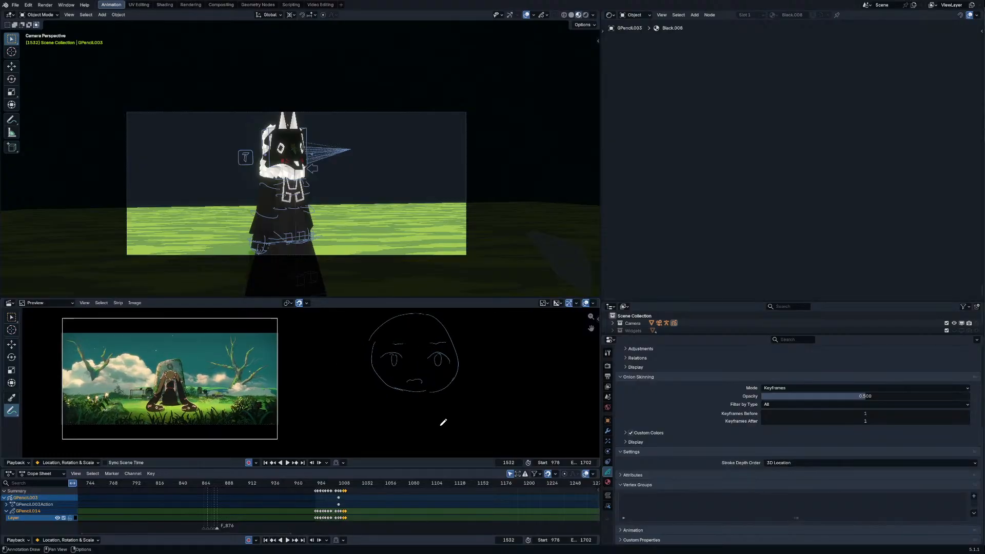
pyautogui.moveTo(443, 422); pyautogui.dragTo(400, 425, button='middle')
pyautogui.scroll(-3, 334, 489)
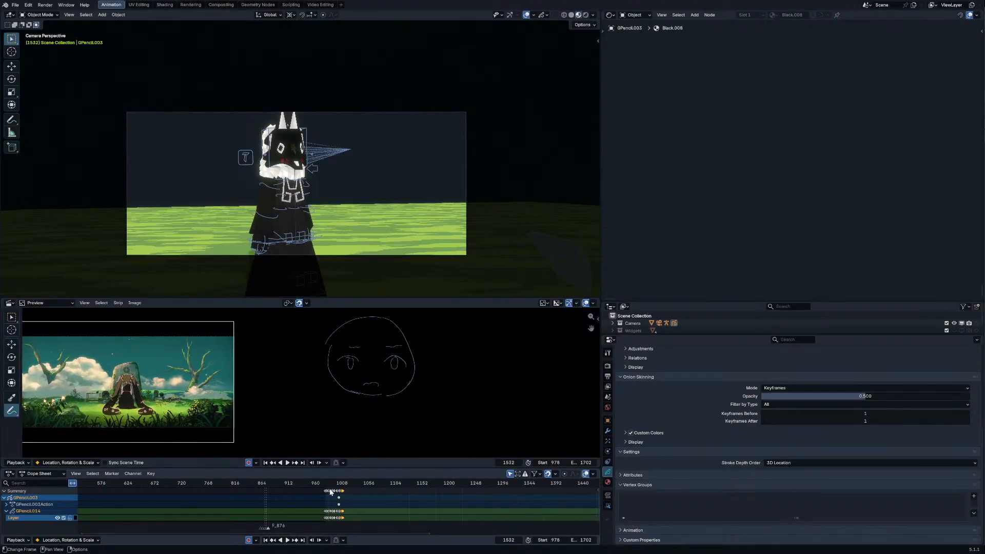
pyautogui.moveTo(326, 489); pyautogui.dragTo(340, 489)
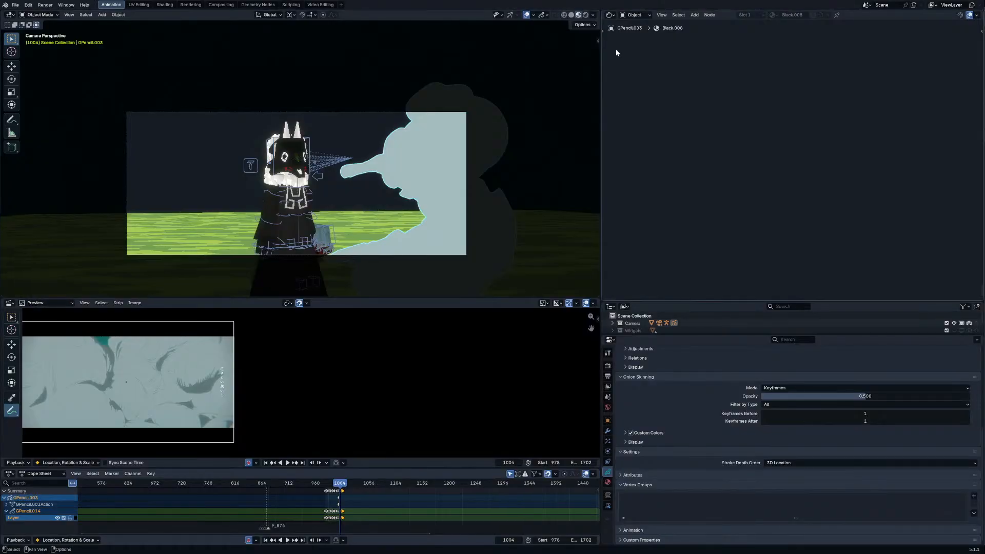
# Step: Replace the empty node editor with an Outliner and collapse the Whole Rig collection
pyautogui.click(610, 14)
pyautogui.click(858, 35)
pyautogui.click(613, 91)
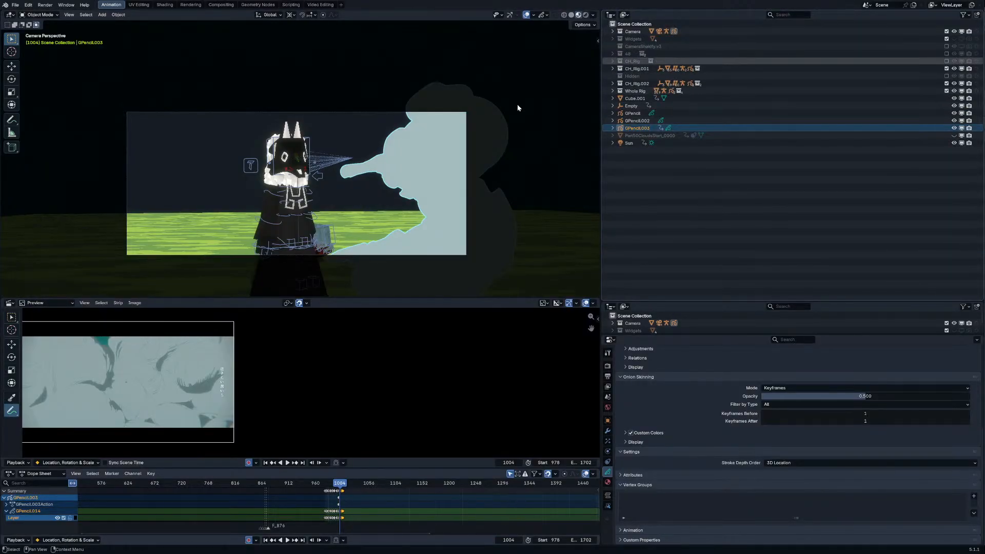
# Step: Enable the CH_Rig collection and exclude its MCH (Disable).001 subcollection from the view layer
pyautogui.moveTo(599, 117); pyautogui.dragTo(413, 149, button='middle')
pyautogui.click(632, 61)
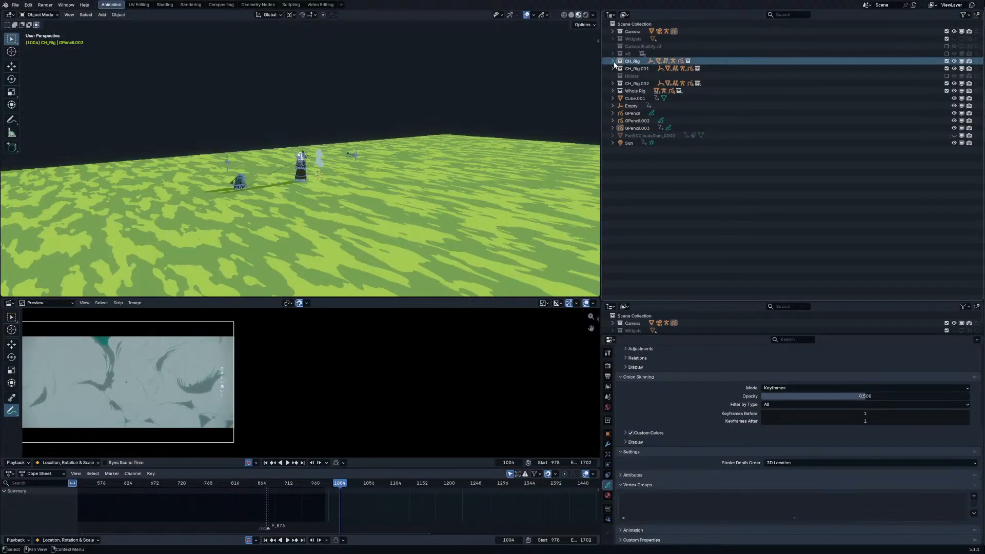
pyautogui.click(613, 61)
pyautogui.click(962, 69)
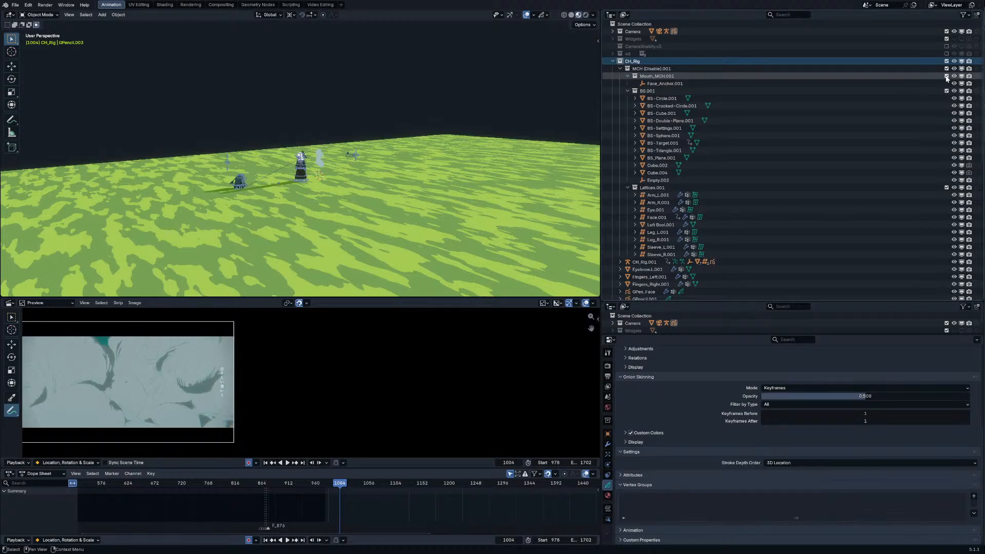
pyautogui.click(946, 69)
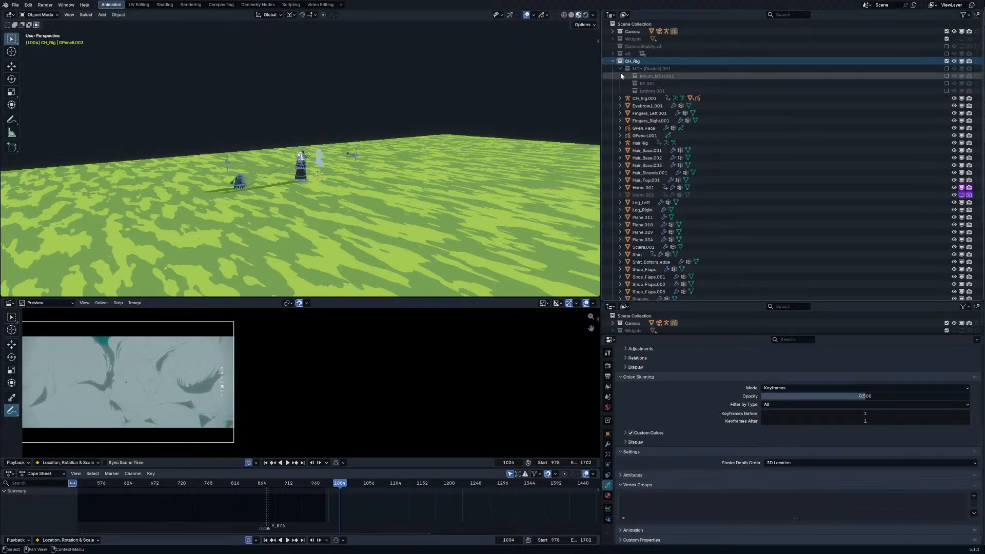
# Step: Select the CH_Rig.001 armature, enter Pose Mode, and select its CH_Root bone
pyautogui.click(642, 75)
pyautogui.scroll(-5, 643, 102)
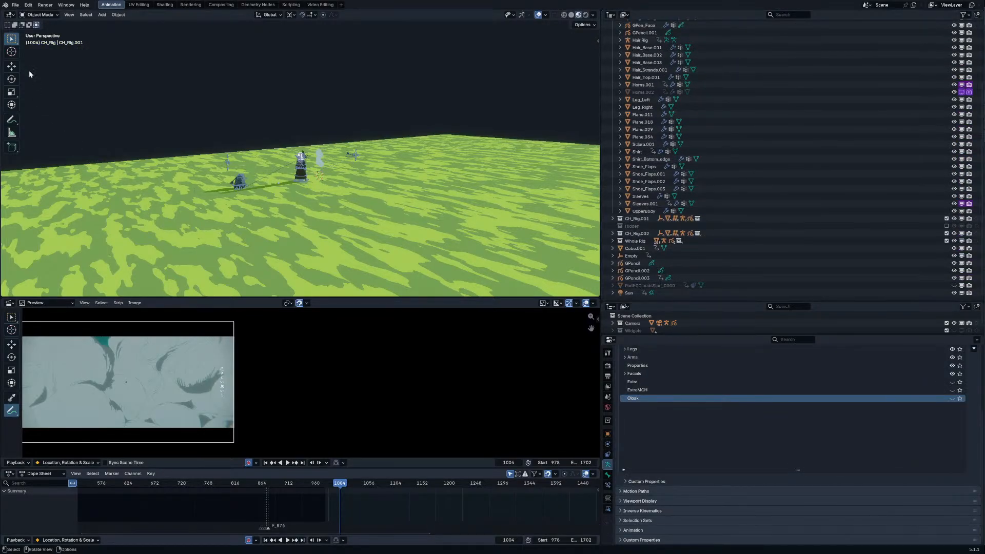
pyautogui.hotkey('ctrl', 'Tab')
pyautogui.scroll(-8, 193, 219)
pyautogui.press('a')
pyautogui.press('KP_Decimal')
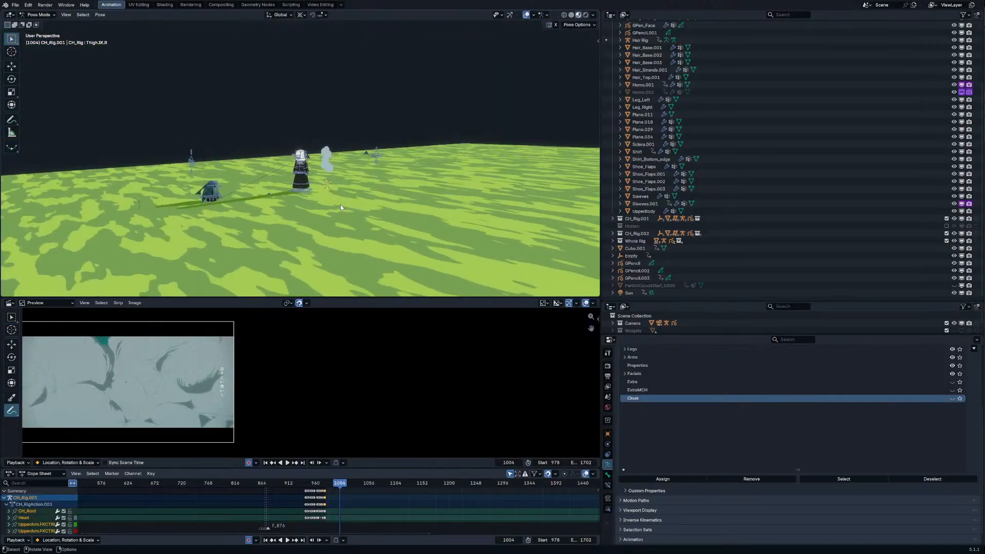
pyautogui.press('KP_0')
pyautogui.moveTo(367, 244)
pyautogui.mouseDown(button='middle')
pyautogui.moveTo(428, 116)
pyautogui.moveTo(350, 202)
pyautogui.moveTo(350, 247)
pyautogui.mouseUp(button='middle')
pyautogui.click(346, 256)
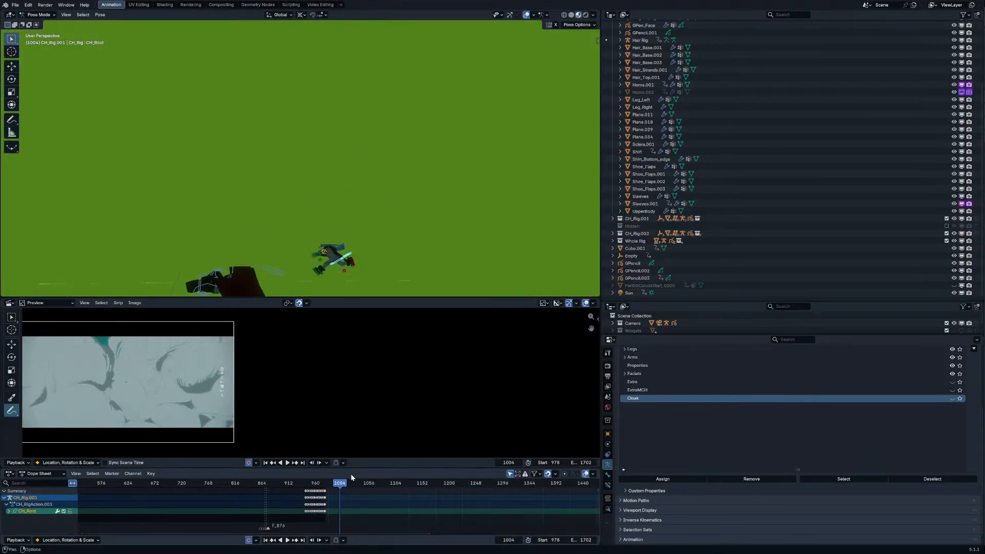
# Step: Go to frame 978 and insert location, rotation and scale keyframes on the CH_Root bone
pyautogui.scroll(3, 339, 483)
pyautogui.click(321, 483)
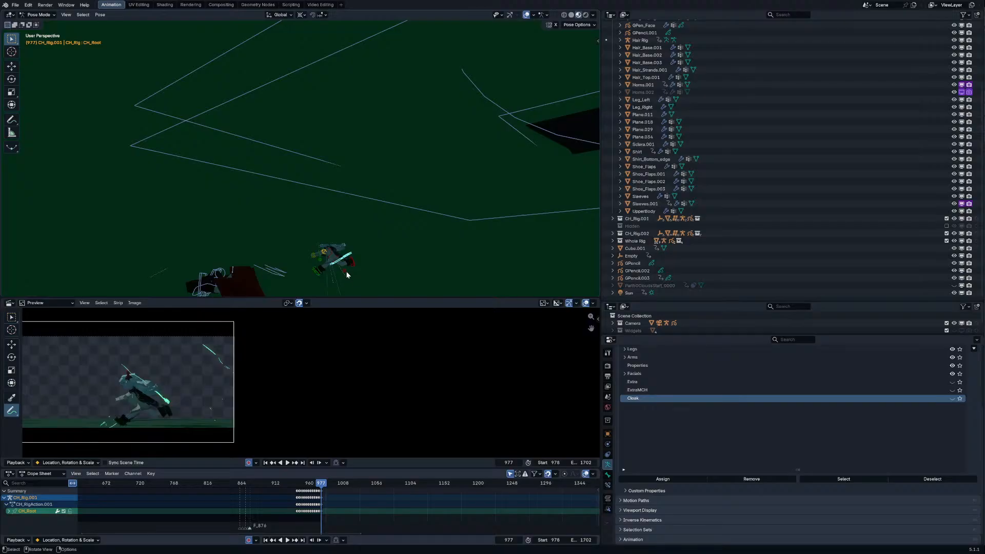
pyautogui.press('Right')
pyautogui.press('i')
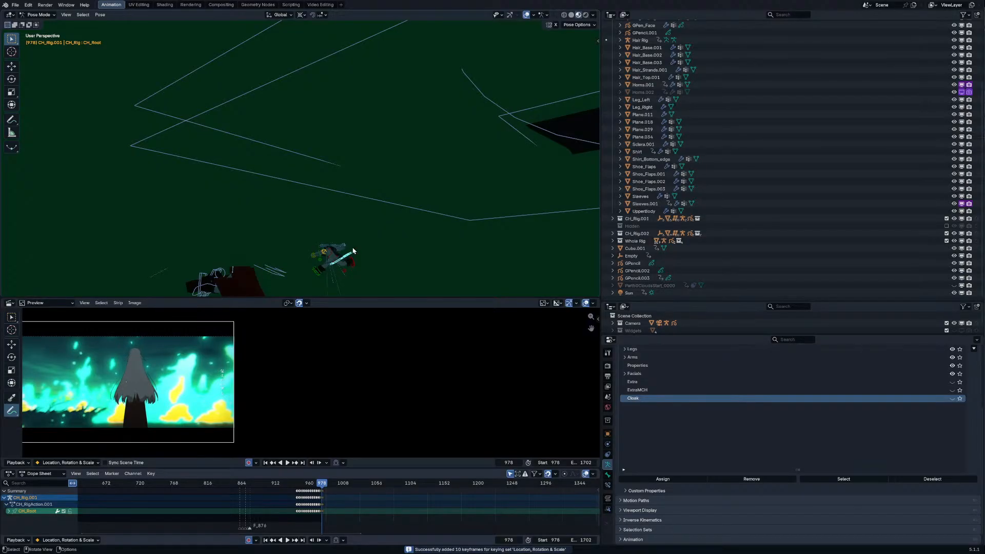
# Step: Reposition the rig by moving CH_Root in three passes at frame 978, and return to the camera view
pyautogui.moveTo(353, 251); pyautogui.dragTo(383, 183, button='middle')
pyautogui.press('g')
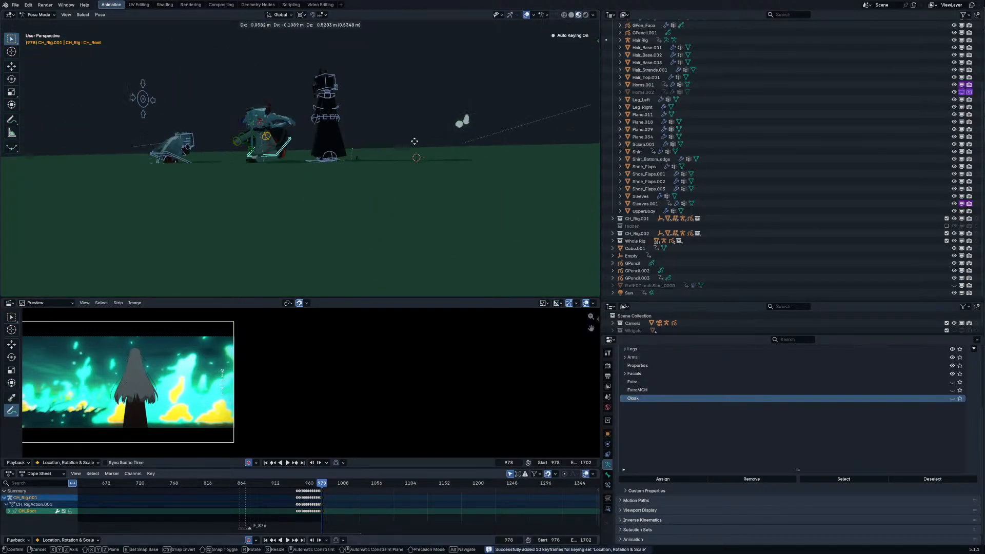
pyautogui.click(517, 141)
pyautogui.moveTo(508, 141); pyautogui.dragTo(463, 123, button='middle')
pyautogui.press('g')
pyautogui.click(548, 146)
pyautogui.press('g')
pyautogui.click(482, 149)
pyautogui.press('KP_0')
# Step: Play the shot against the reference footage, replaying the cloud transition, and stop at frame 1025
pyautogui.press('space')
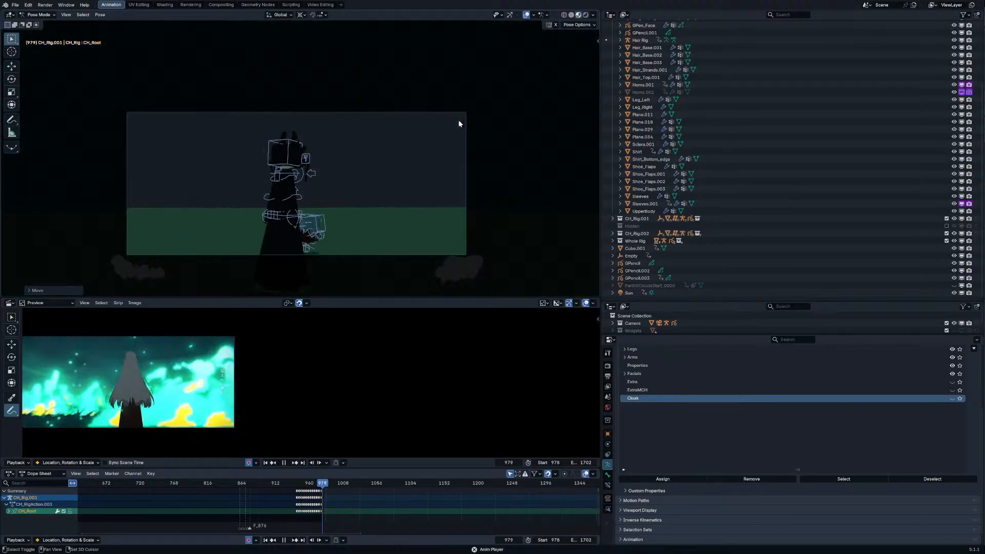
pyautogui.moveTo(313, 483); pyautogui.dragTo(250, 481)
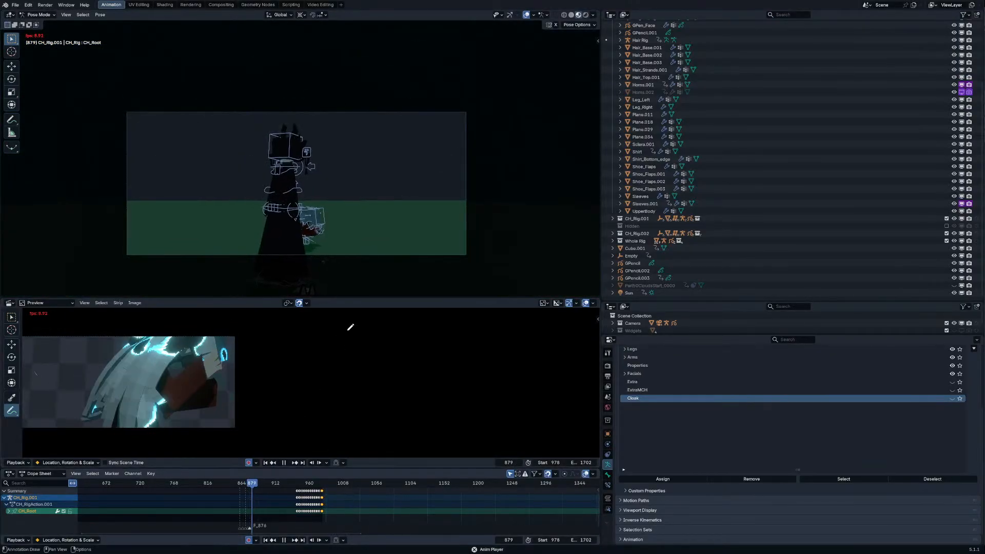
pyautogui.scroll(2, 345, 231)
pyautogui.scroll(2, 437, 358)
pyautogui.moveTo(438, 358); pyautogui.dragTo(446, 352, button='middle')
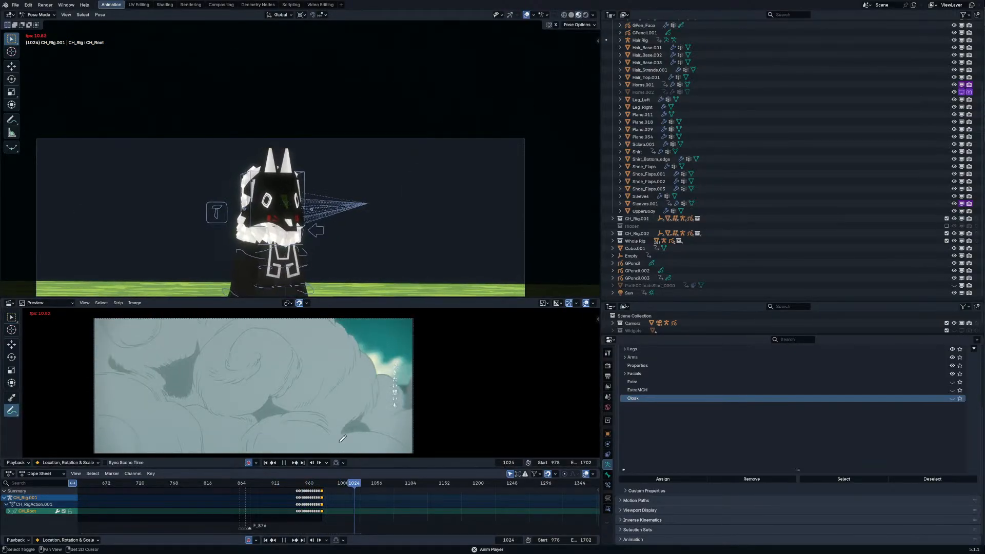
pyautogui.press('space')
pyautogui.click(322, 485)
pyautogui.press('space')
pyautogui.scroll(-5, 394, 383)
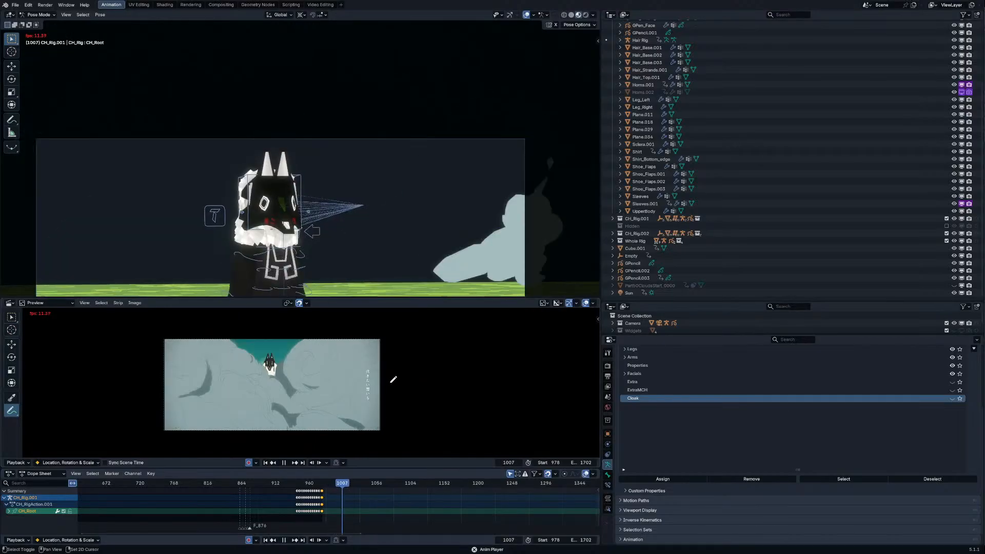
pyautogui.click(328, 483)
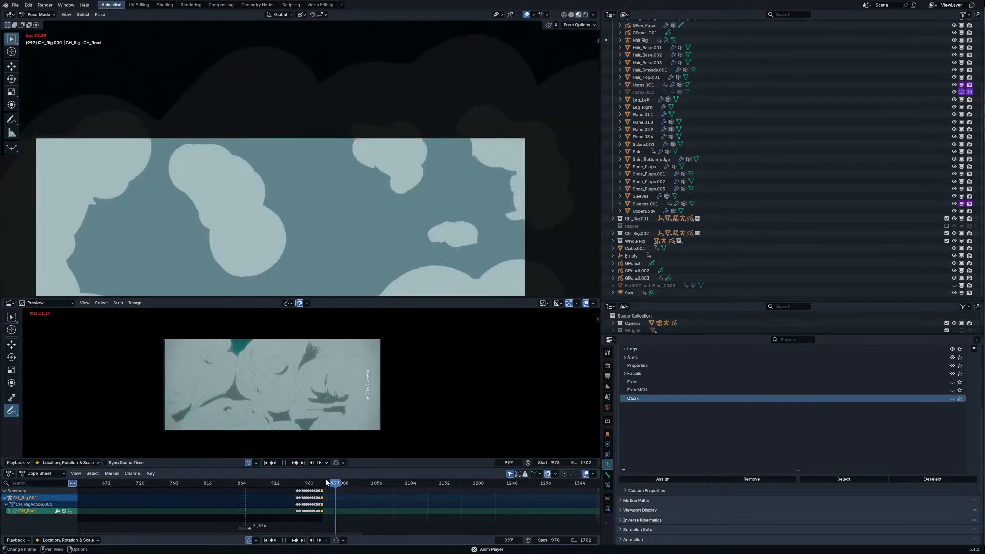
pyautogui.press('space')
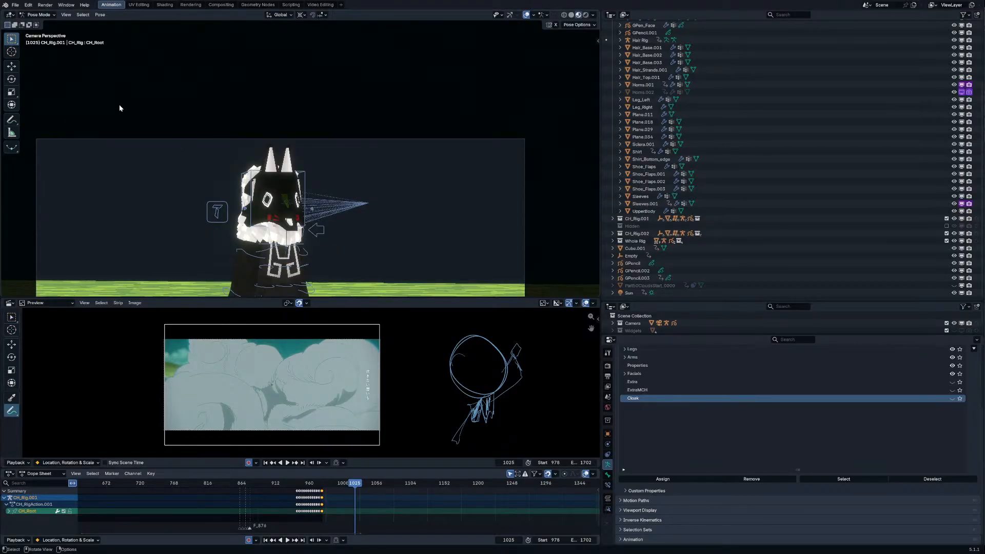
# Step: Select the Dolly_Rig armature, enter Pose Mode, and insert location, rotation and scale keyframes on its bones at frame 1025
pyautogui.scroll(-4, 129, 98)
pyautogui.click(329, 230)
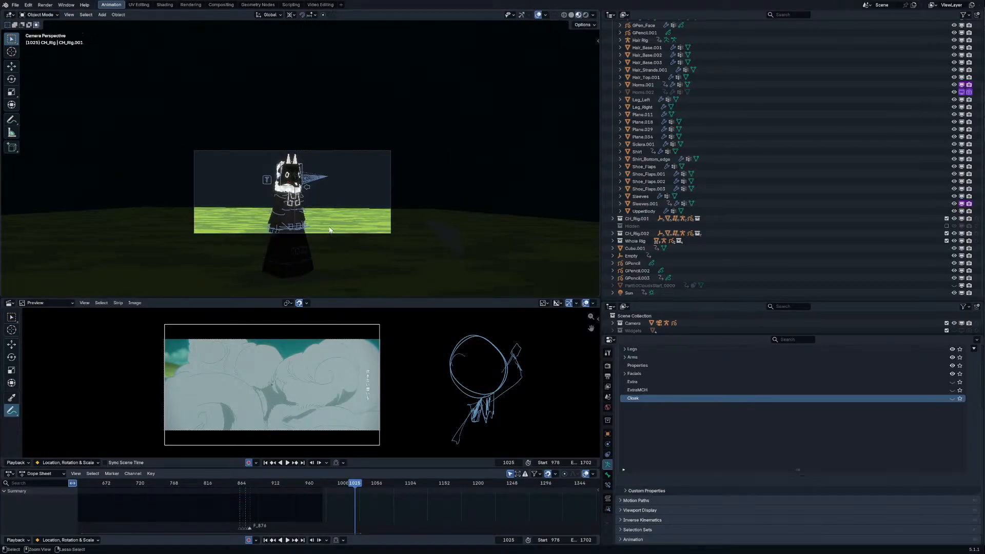
pyautogui.click(330, 229)
pyautogui.moveTo(341, 207); pyautogui.dragTo(358, 182, button='middle')
pyautogui.click(343, 170)
pyautogui.hotkey('ctrl', 'Tab')
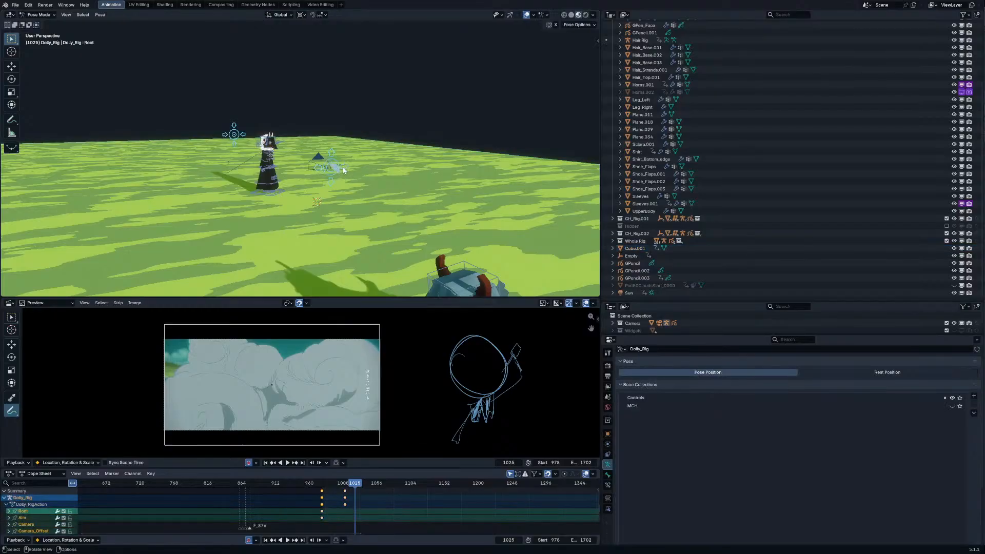
pyautogui.press('i')
pyautogui.click(343, 168)
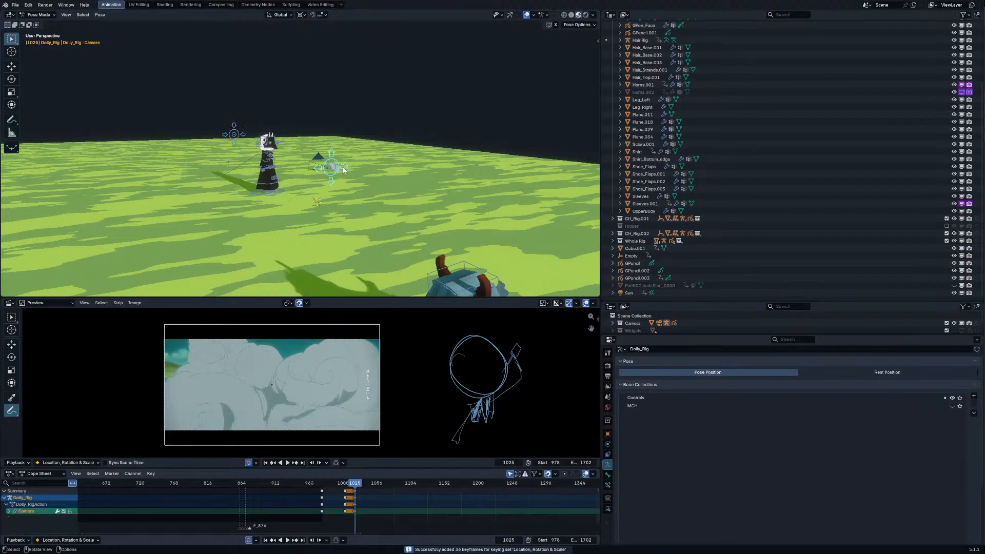
pyautogui.press('g')
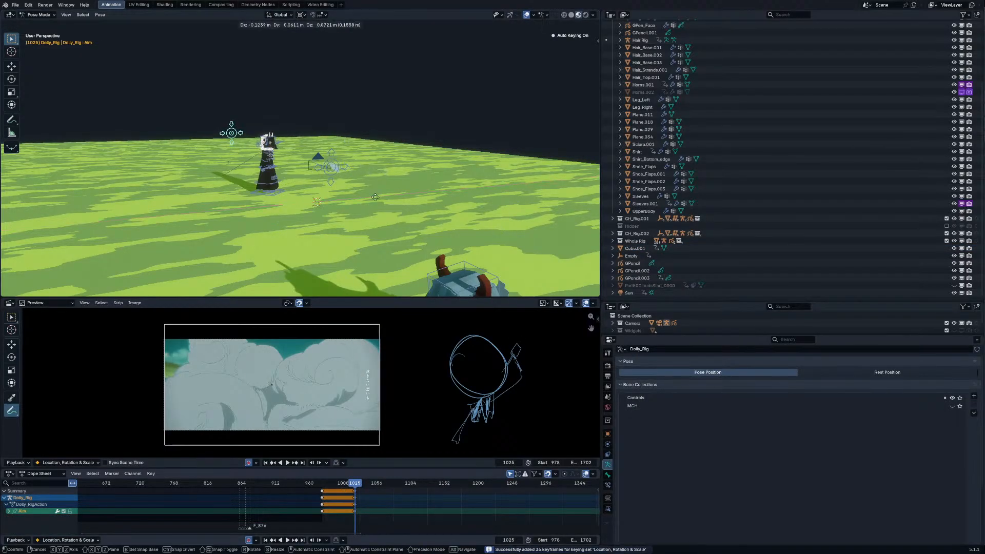
pyautogui.press('y')
pyautogui.click(375, 101)
pyautogui.press('KP_7')
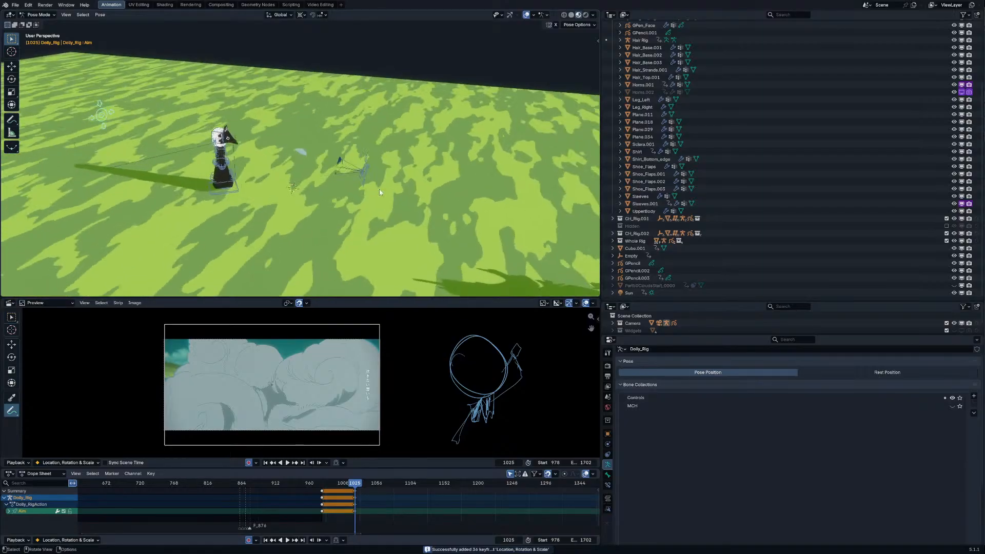
pyautogui.press('a')
pyautogui.press('r')
pyautogui.press('z')
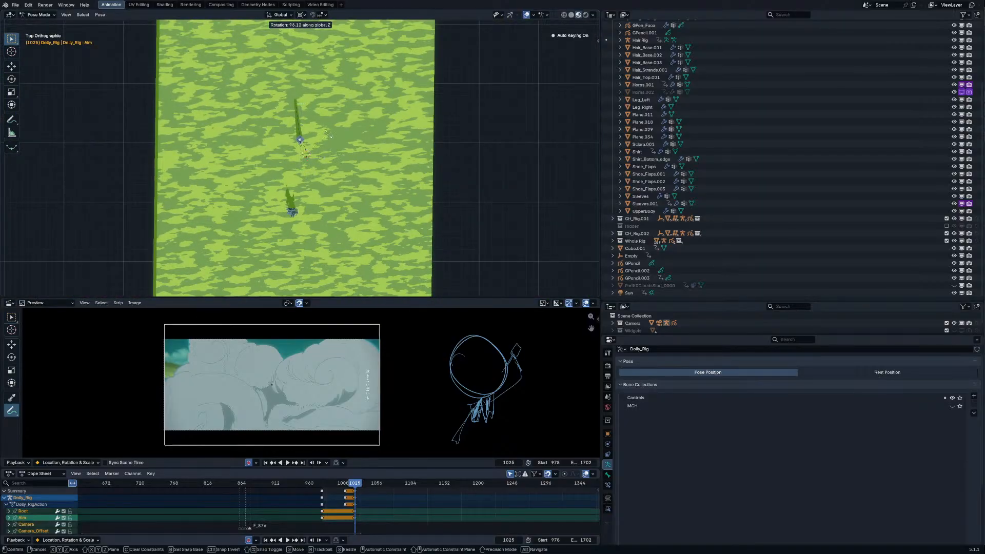
pyautogui.press('Return')
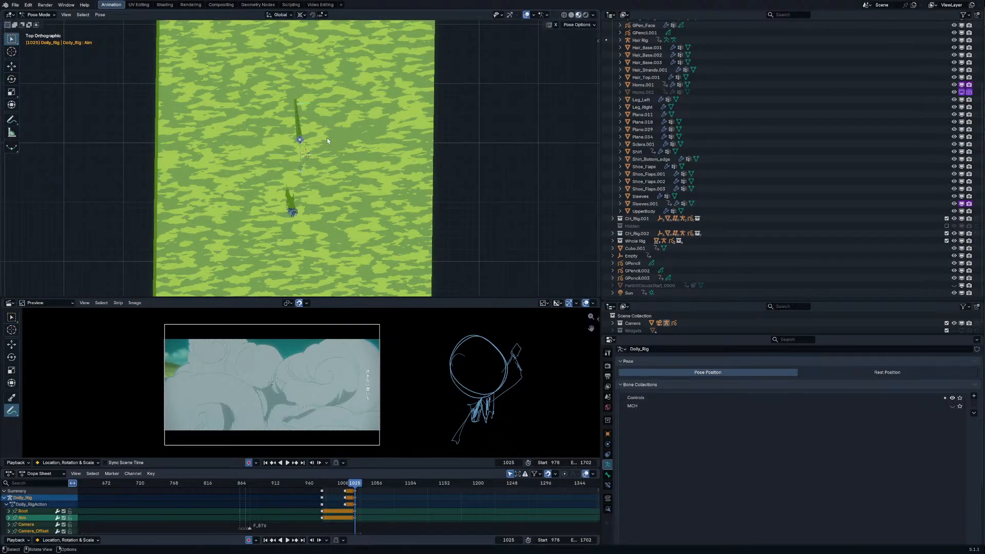
pyautogui.click(292, 154)
pyautogui.write('rz180')
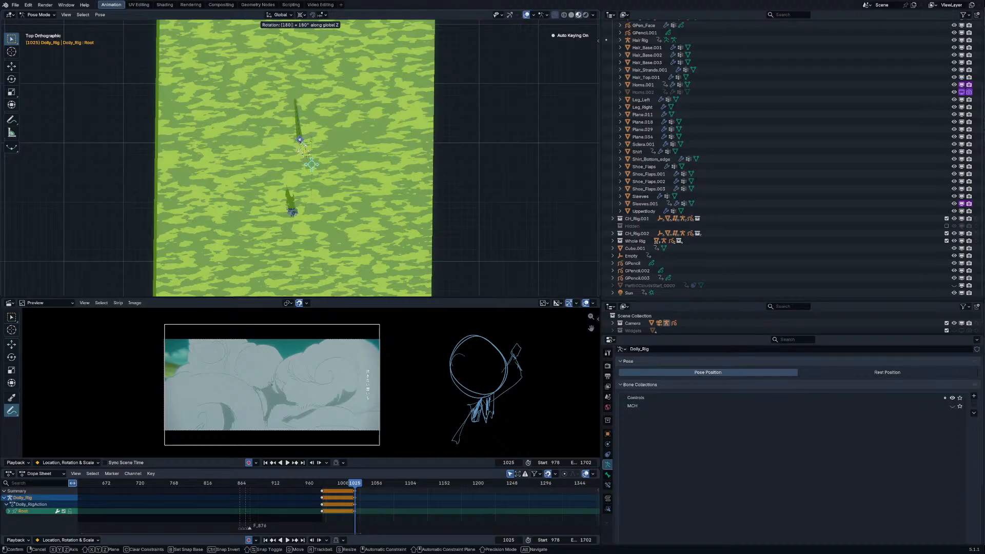
pyautogui.rightClick(320, 143)
# Step: Set the pivot to Bounding Box Center and rotate the Dolly_Rig Root bone 180° about the global Z axis
pyautogui.press('.')
pyautogui.click(278, 143)
pyautogui.press('r')
pyautogui.press('z')
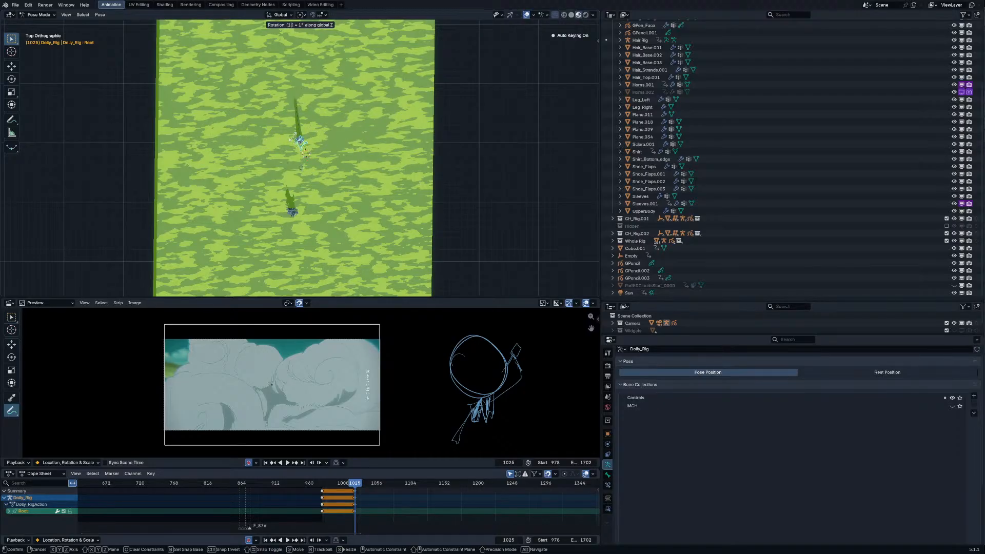
pyautogui.press('Return')
# Step: Move the Dolly_Rig Root bone about 5.7 m in the negative global Y direction and return to the camera view
pyautogui.press('g')
pyautogui.press('z')
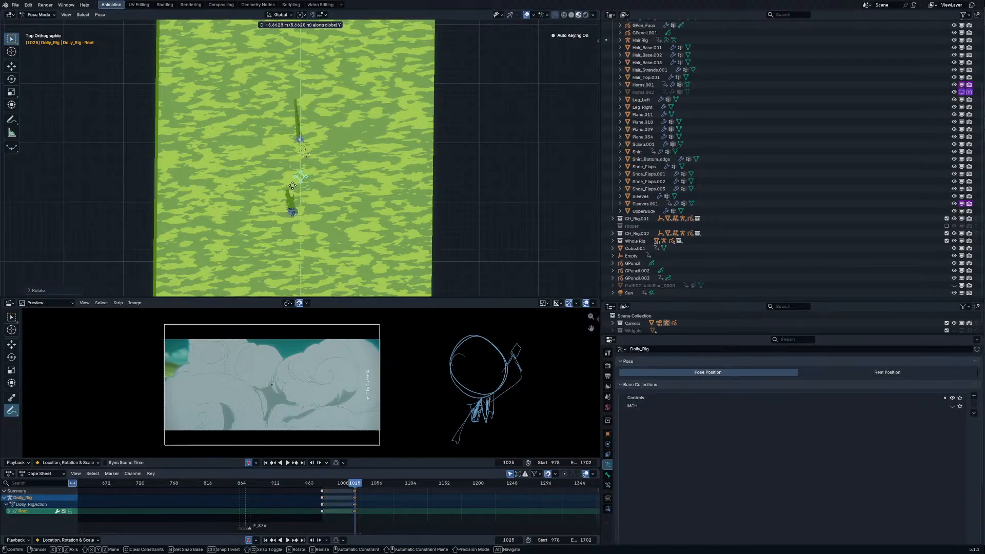
pyautogui.click(281, 187)
pyautogui.press('KP_0')
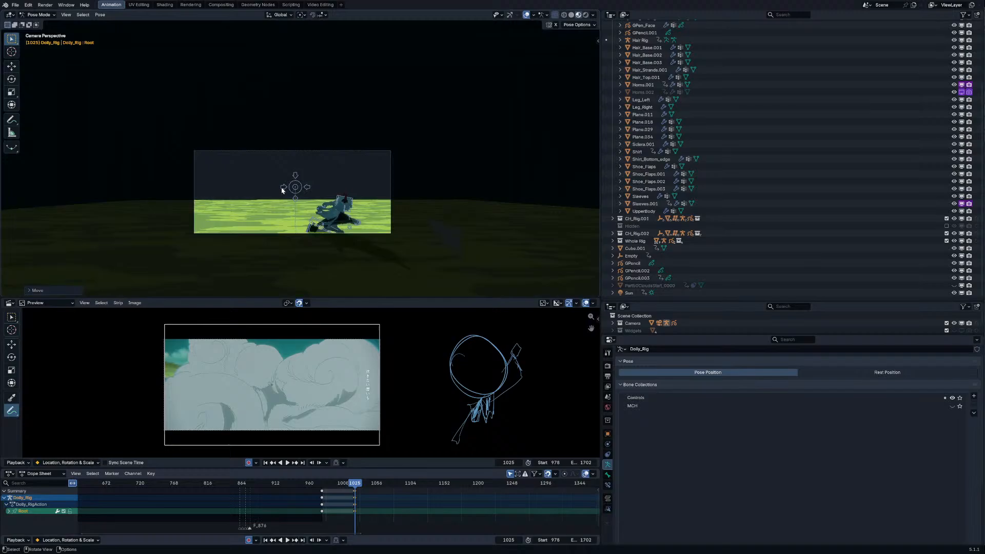
# Step: Select all bones of the running character's CH_Rig.001 and delete all their keyframes
pyautogui.click(334, 226)
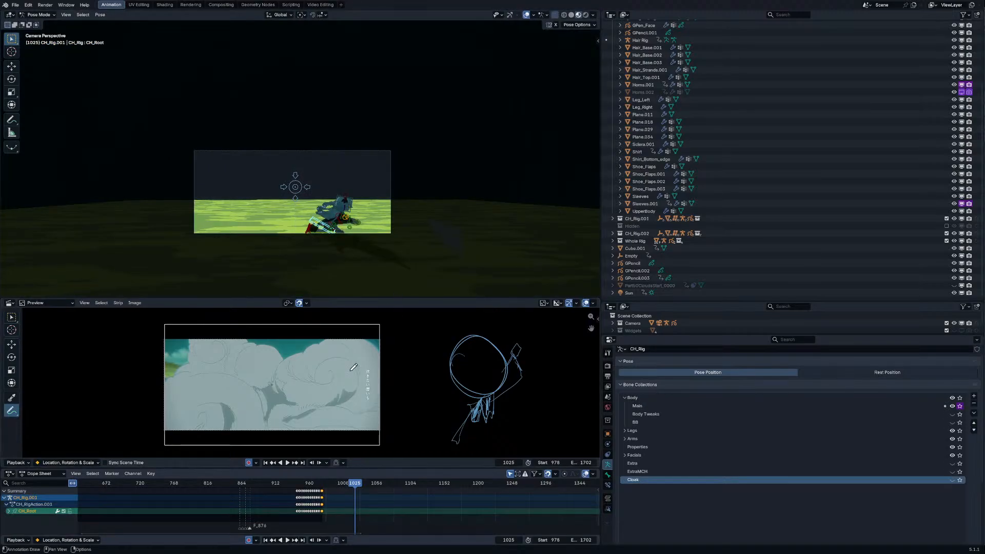
pyautogui.press('a')
pyautogui.press('a')
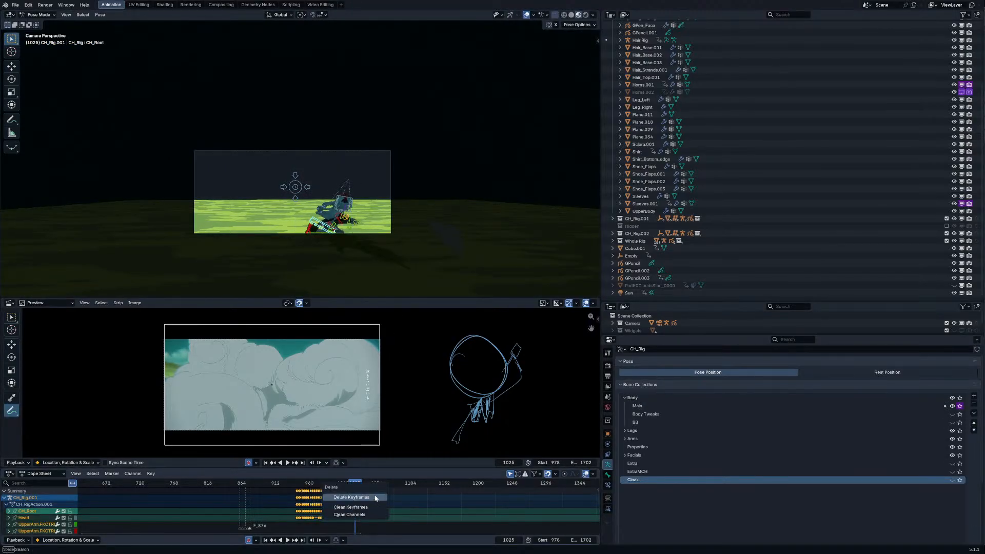
# Step: Set the pivot to Bounding Box Center, move the running character's CH_Root to the middle of the camera frame, and rotate it about global Z
pyautogui.click(311, 221)
pyautogui.click(312, 221)
pyautogui.press('.')
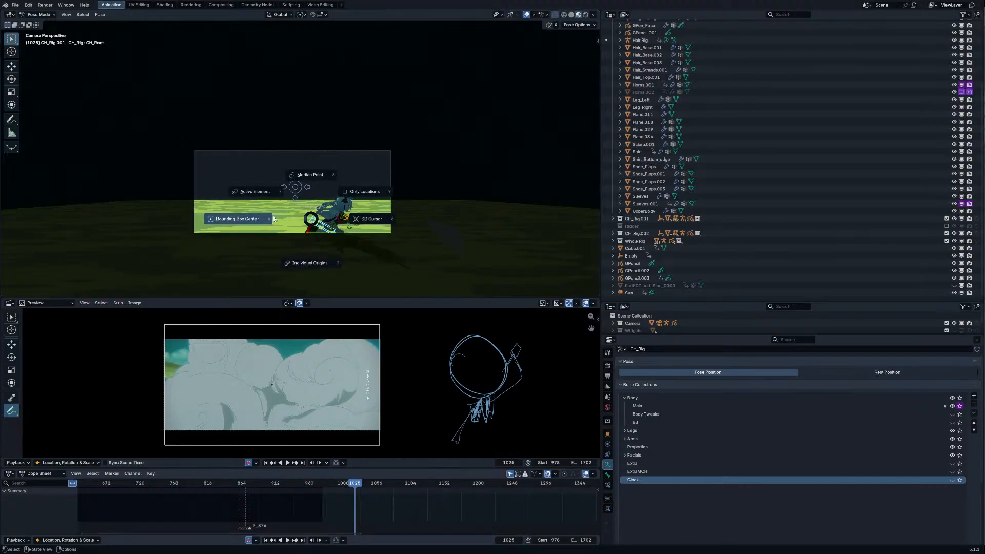
pyautogui.press('g')
pyautogui.click(281, 209)
pyautogui.press('r')
pyautogui.press('z')
pyautogui.click(296, 239)
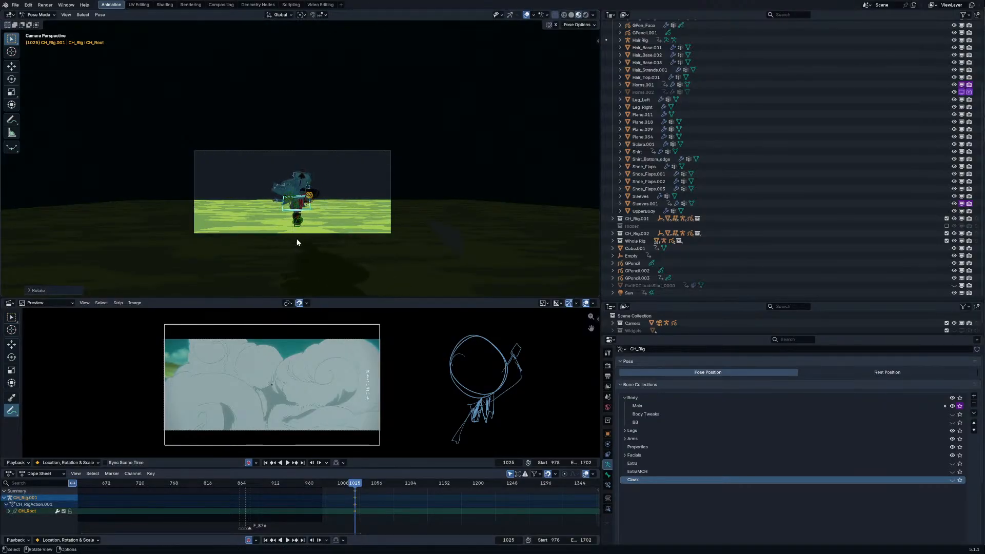
# Step: Return to Object Mode, select the black-cloaked character's Plane.206 mesh, and change the outliner area to the Shader Editor
pyautogui.moveTo(296, 240); pyautogui.dragTo(283, 256, button='middle')
pyautogui.scroll(-6, 283, 236)
pyautogui.hotkey('ctrl', 'Tab')
pyautogui.click(282, 204)
pyautogui.click(610, 14)
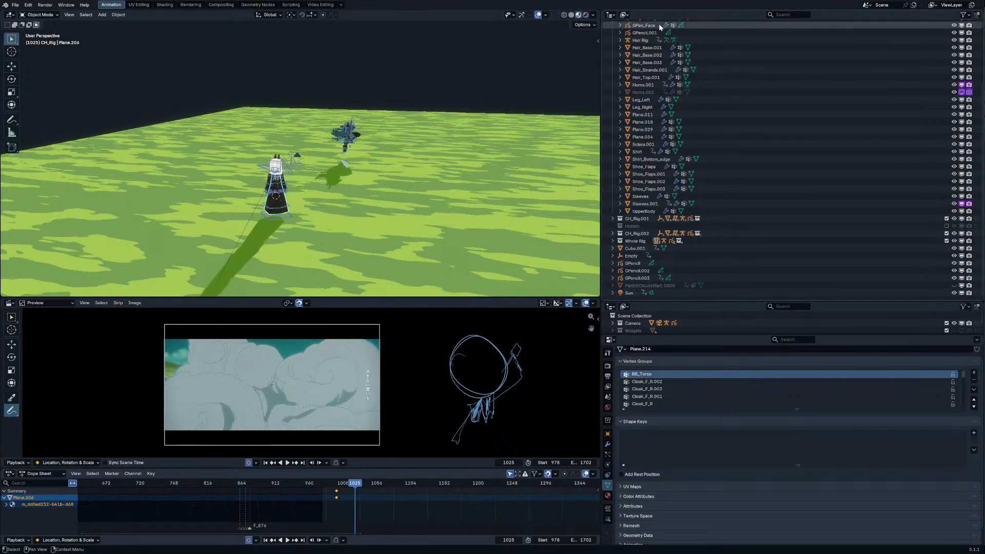
pyautogui.click(662, 80)
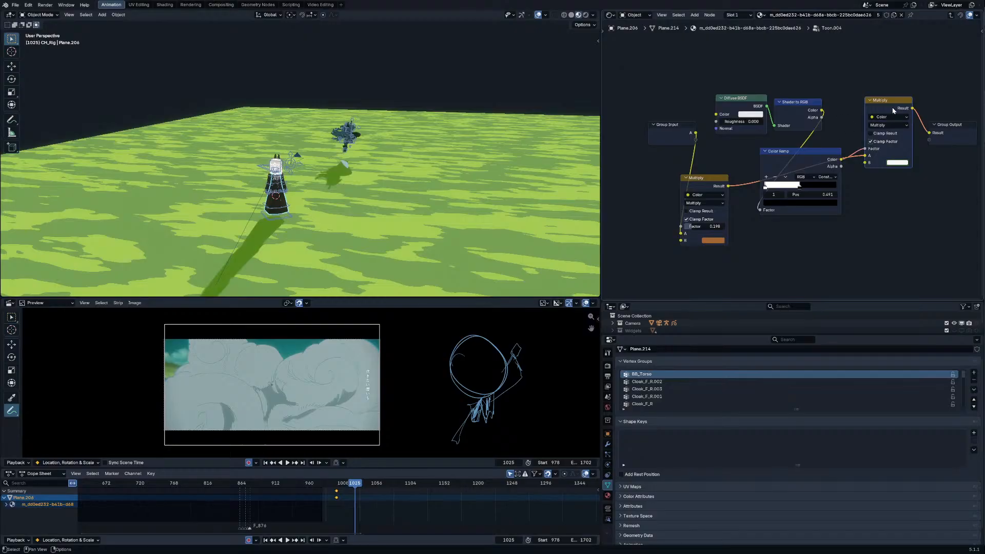
# Step: Select the running character's Hair_Strands.001, enter its ToonNight node group, and set the first Multiply factor to 0
pyautogui.click(370, 133)
pyautogui.scroll(5, 369, 132)
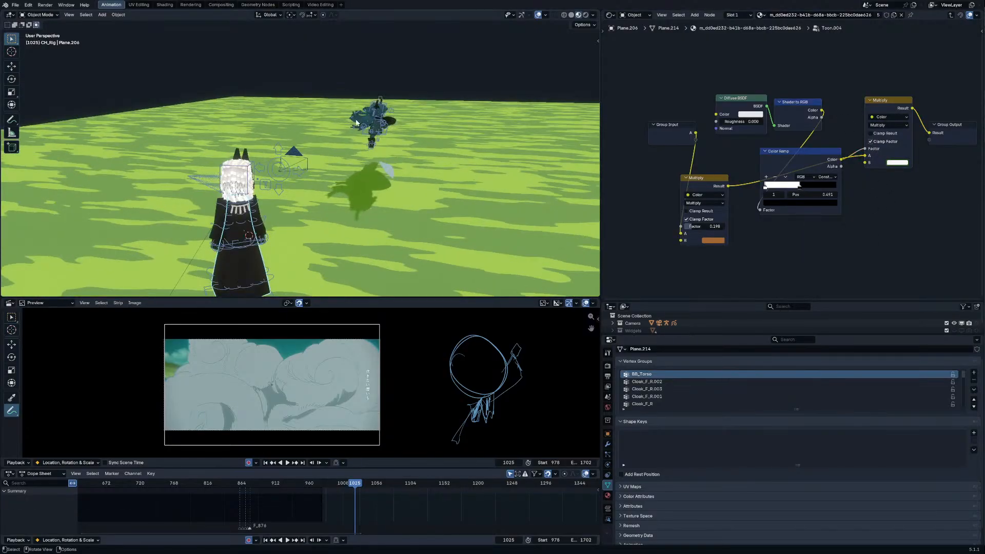
pyautogui.click(369, 132)
pyautogui.press('Tab')
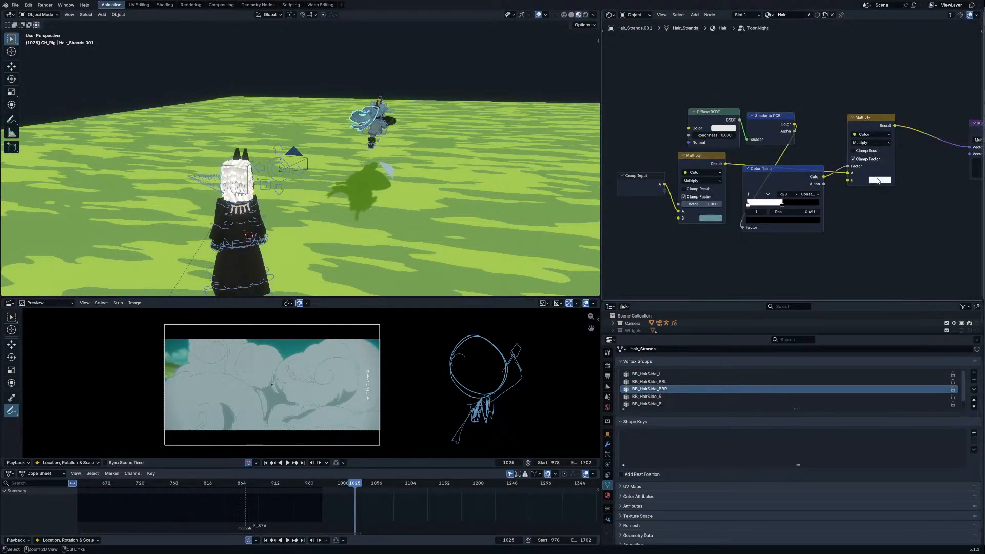
pyautogui.moveTo(710, 203); pyautogui.dragTo(682, 204)
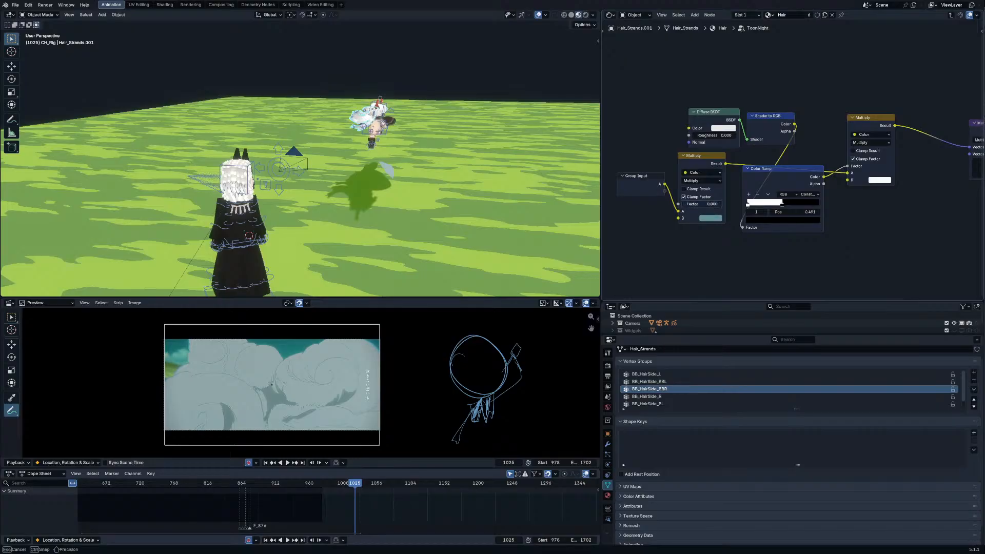
# Step: In camera view, raise ToonNight's first Multiply factor and darken the final Multiply node's B colour to a muted tan
pyautogui.press('KP_0')
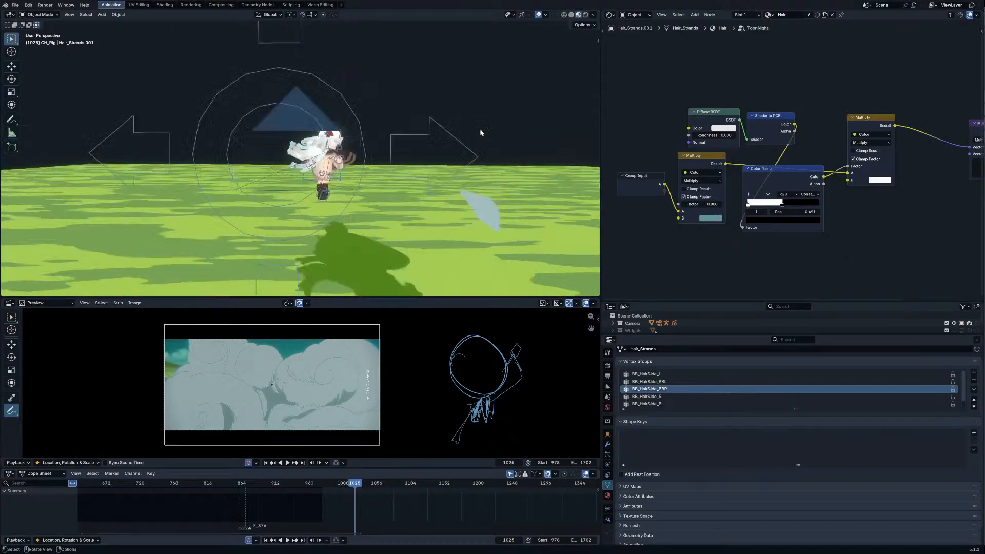
pyautogui.scroll(2, 307, 213)
pyautogui.click(888, 178)
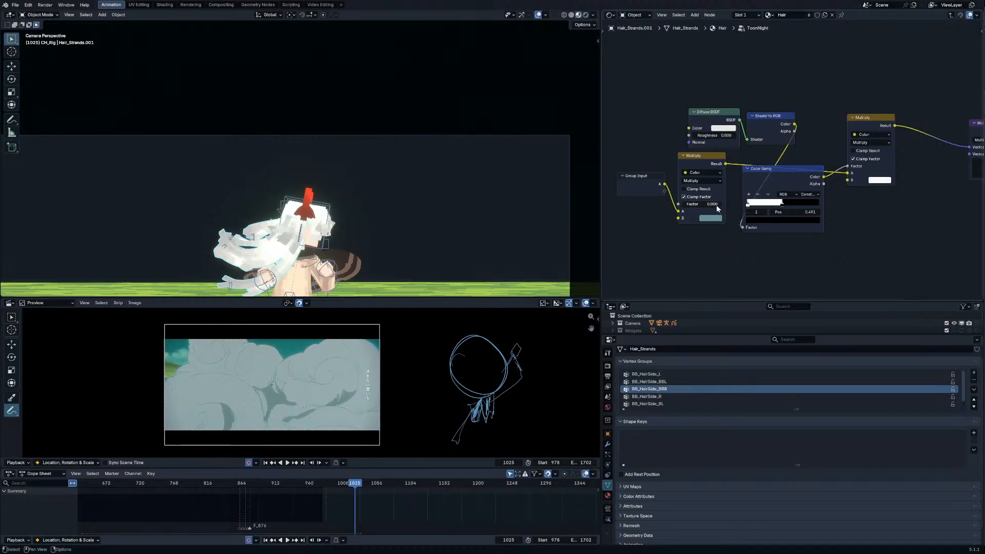
pyautogui.moveTo(716, 206); pyautogui.dragTo(731, 205)
pyautogui.click(883, 179)
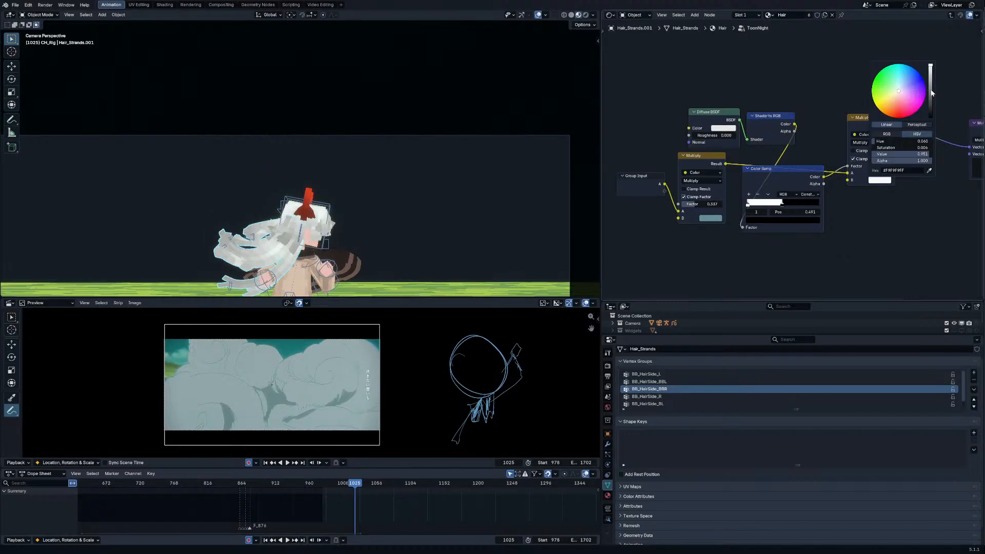
pyautogui.moveTo(932, 93); pyautogui.dragTo(897, 91)
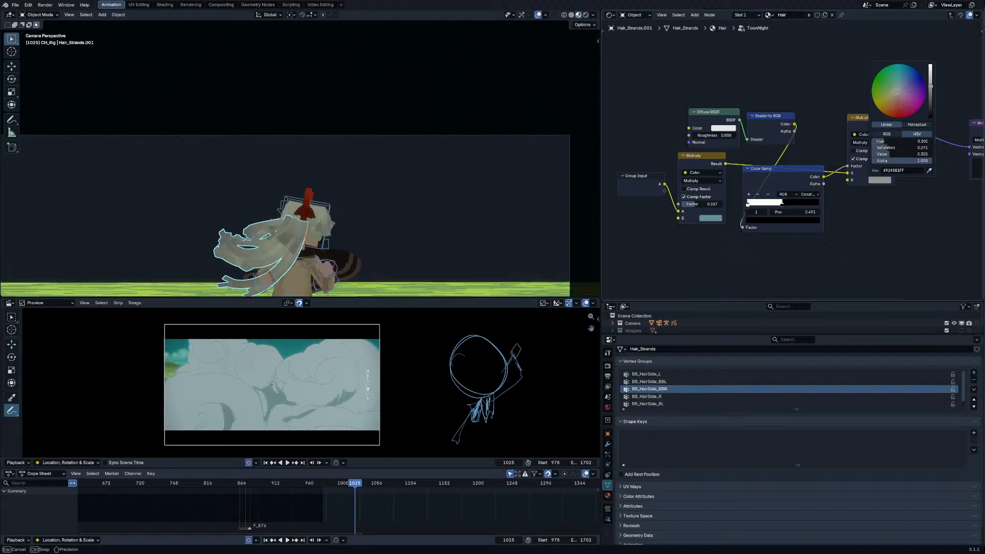
pyautogui.click(332, 210)
pyautogui.hotkey('ctrl', 'Tab')
pyautogui.click(331, 210)
pyautogui.press('r')
pyautogui.press('r')
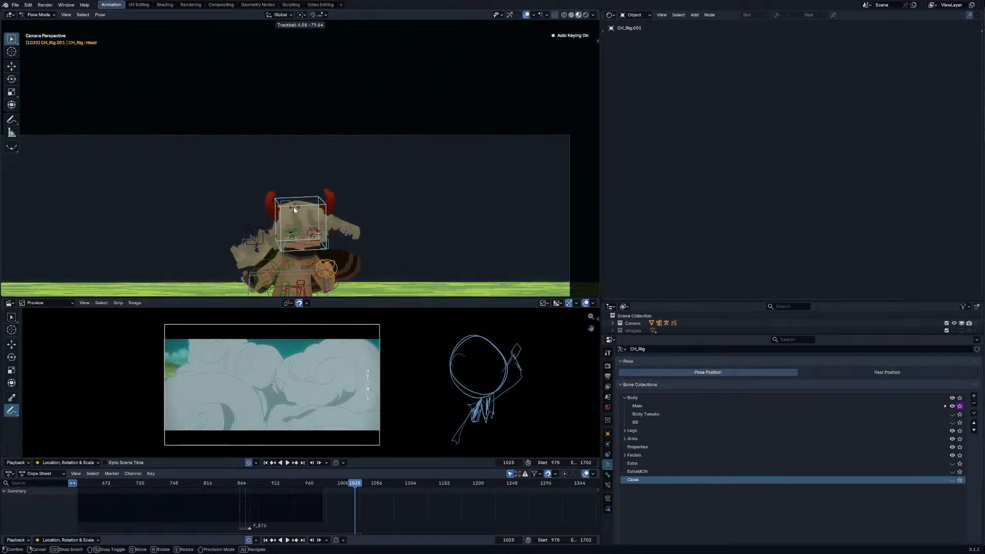
pyautogui.rightClick(294, 207)
pyautogui.press('KP_0')
pyautogui.scroll(-4, 302, 197)
pyautogui.scroll(2, 304, 196)
pyautogui.press('KP_0')
pyautogui.scroll(-1, 290, 194)
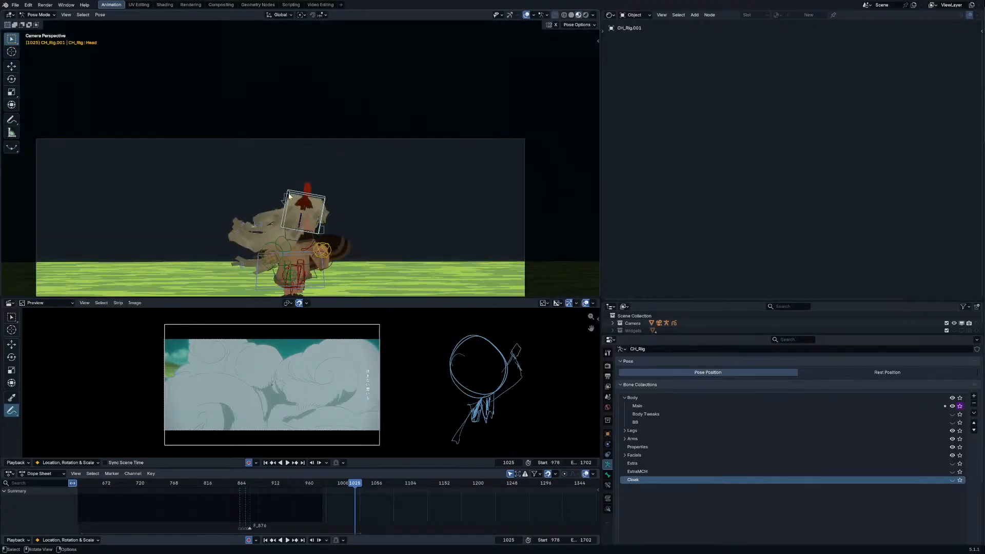
# Step: Return to Object Mode, select the Sleeves mesh, enter its ToonNight node group, and set the first Multiply factor to 0
pyautogui.moveTo(289, 195); pyautogui.dragTo(394, 185, button='middle')
pyautogui.hotkey('ctrl', 'Tab')
pyautogui.click(303, 207)
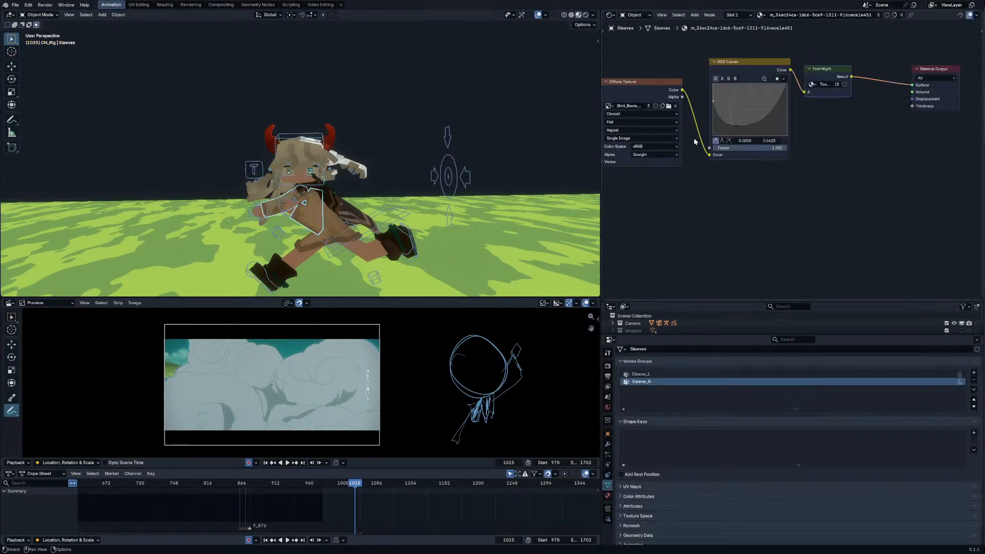
pyautogui.press('Tab')
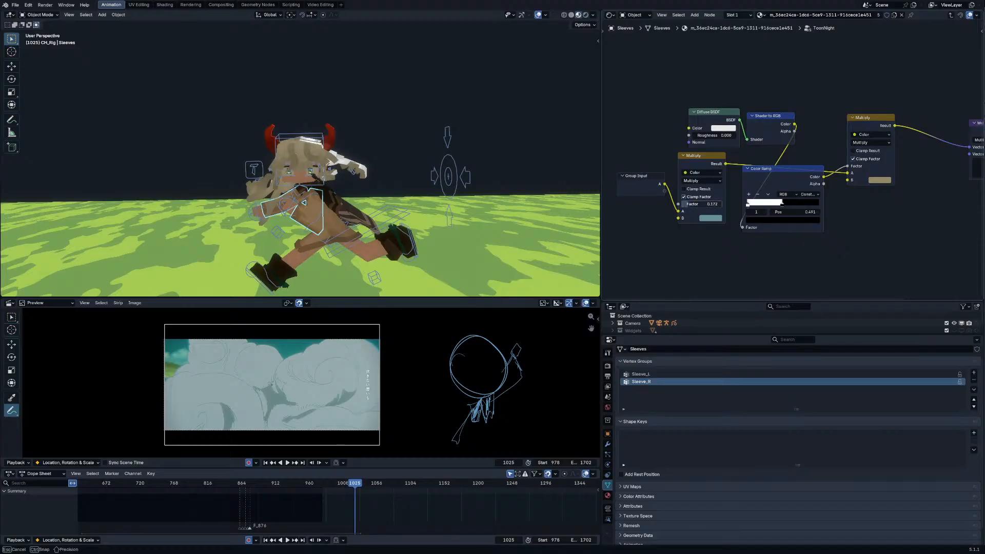
pyautogui.moveTo(710, 205); pyautogui.dragTo(689, 204)
pyautogui.scroll(-2, 456, 181)
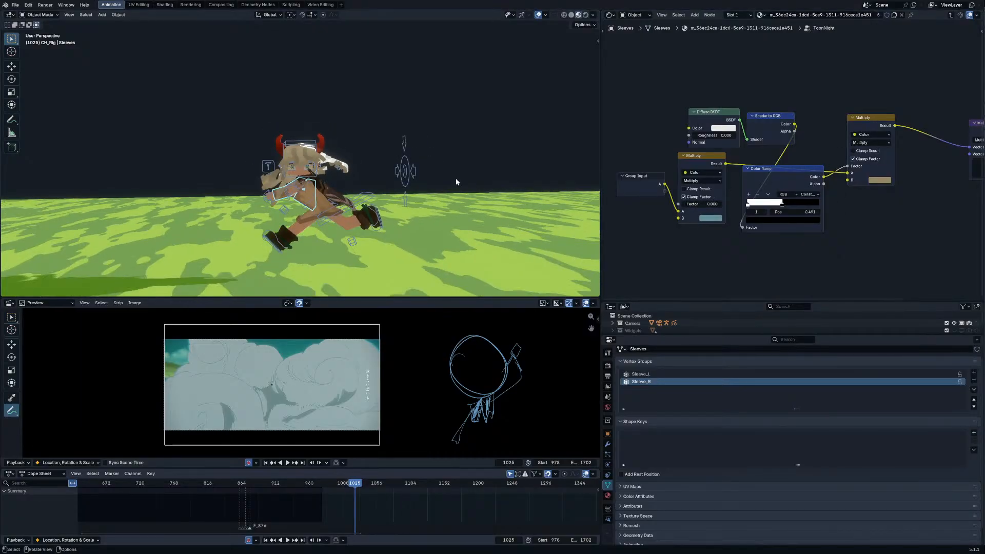
# Step: Brighten the B colour of the final Multiply node in the Sleeves' ToonNight group to a lighter tan
pyautogui.click(880, 180)
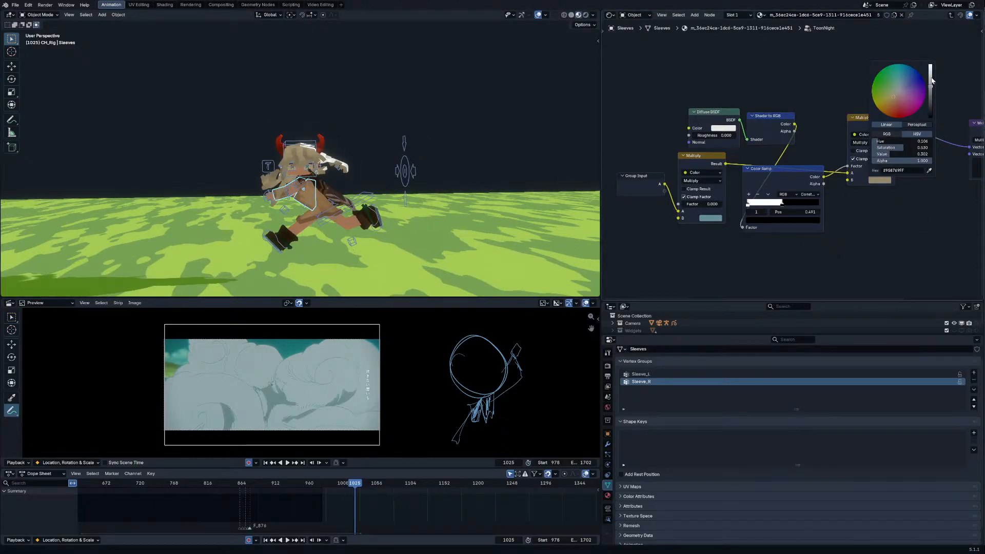
pyautogui.moveTo(933, 81); pyautogui.dragTo(930, 83)
pyautogui.scroll(6, 352, 145)
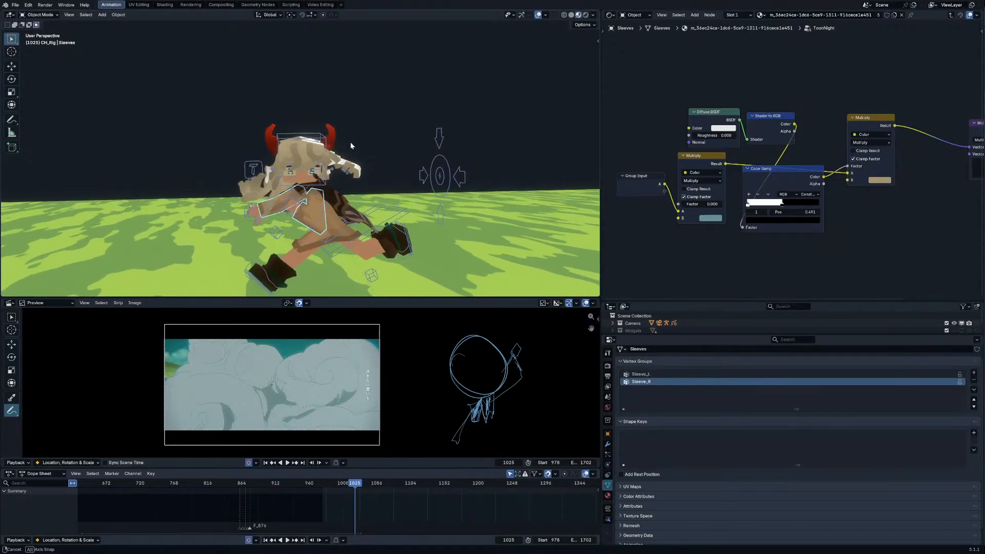
# Step: Enter Pose Mode on the running character's CH_Rig.001 and scale down the Focus bone between the eyes
pyautogui.click(354, 190)
pyautogui.click(310, 201)
pyautogui.click(304, 195)
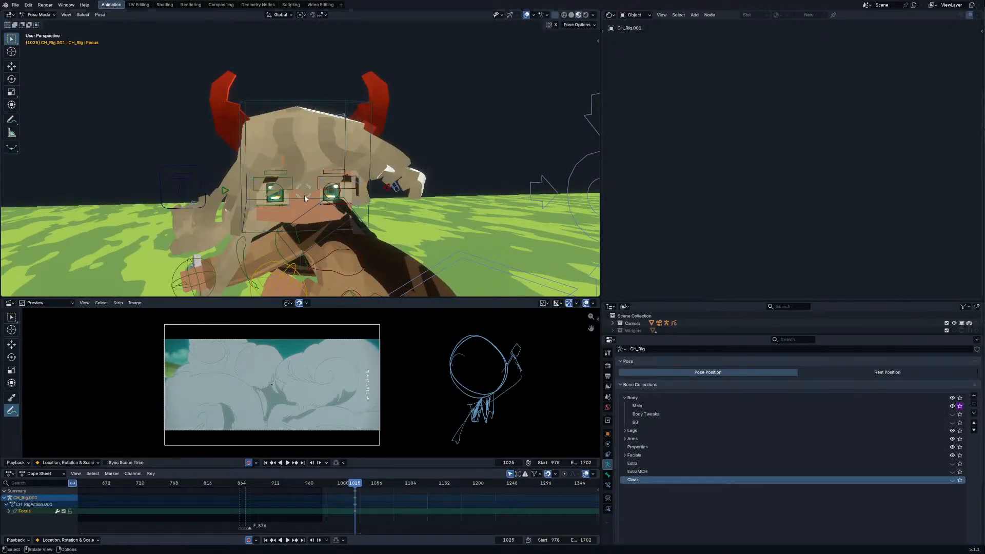
pyautogui.press('s')
pyautogui.click(338, 188)
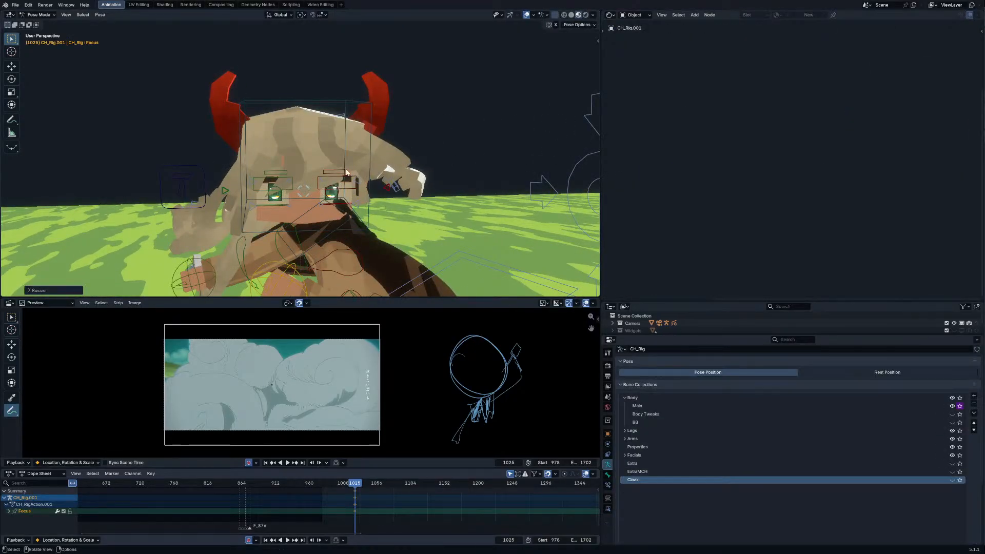
# Step: Angle and reposition the EyelidC_U_L upper eyelid control to give the face an angry look
pyautogui.moveTo(346, 172); pyautogui.dragTo(324, 191, button='middle')
pyautogui.click(328, 138)
pyautogui.rightClick(364, 137)
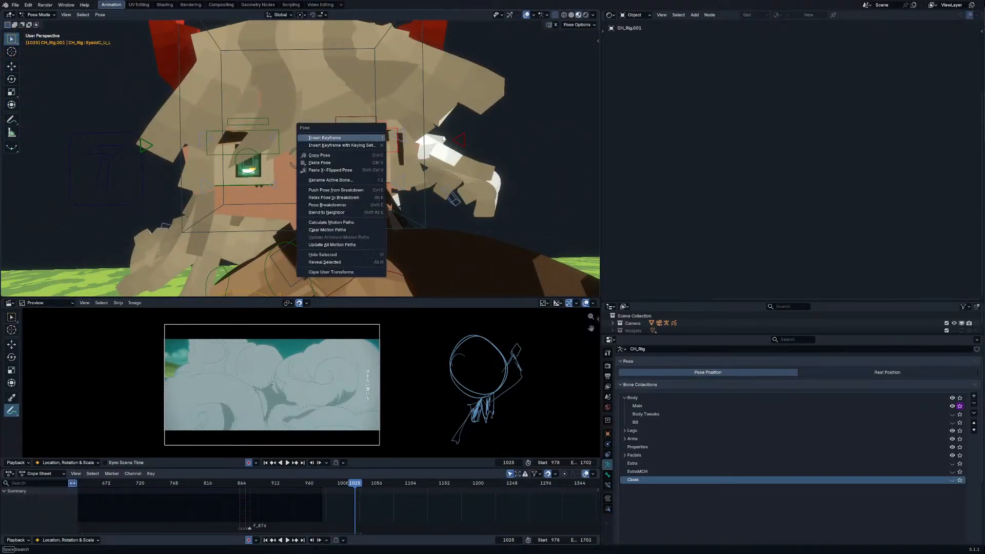
pyautogui.click(459, 108)
pyautogui.press('g')
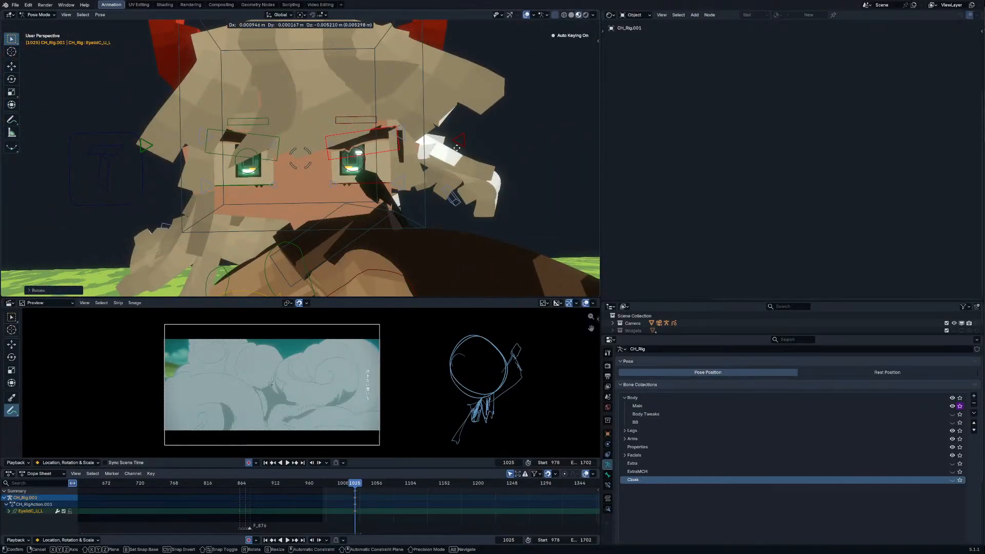
pyautogui.click(449, 179)
# Step: Tilt and lower the EyelashC_U_L control, and raise the EyelidC_B_L lower eyelid control to narrow the eyes
pyautogui.click(377, 122)
pyautogui.press('g')
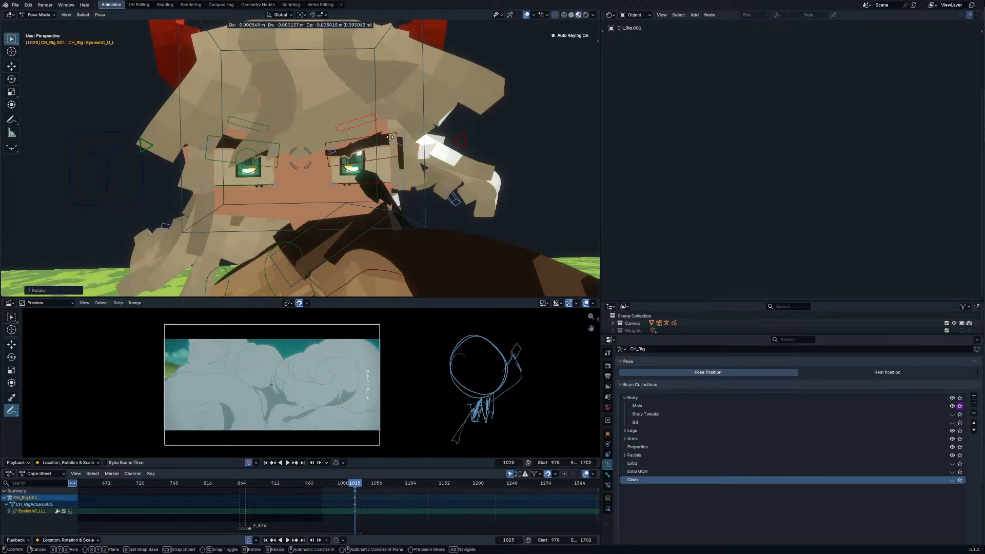
pyautogui.click(351, 234)
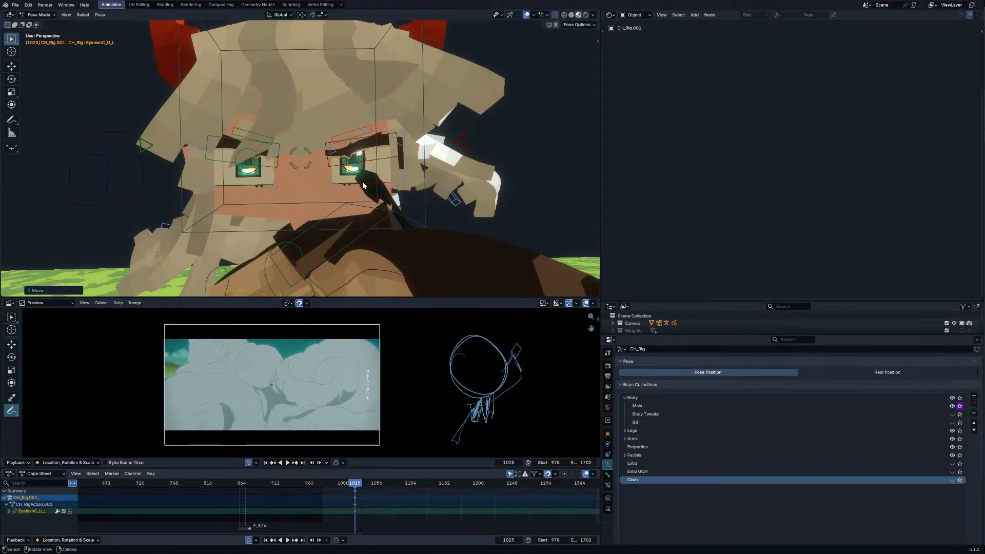
pyautogui.click(363, 185)
pyautogui.press('r')
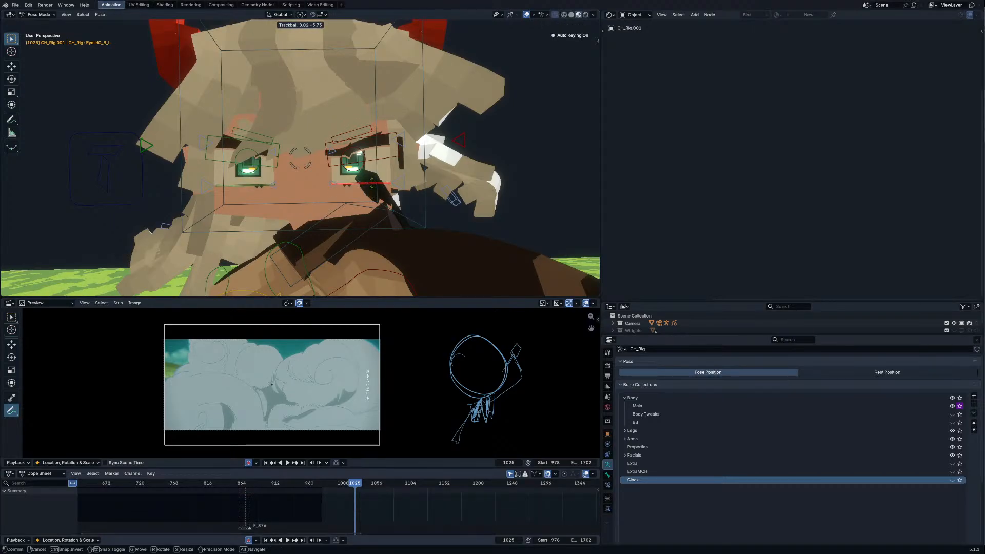
pyautogui.click(371, 175)
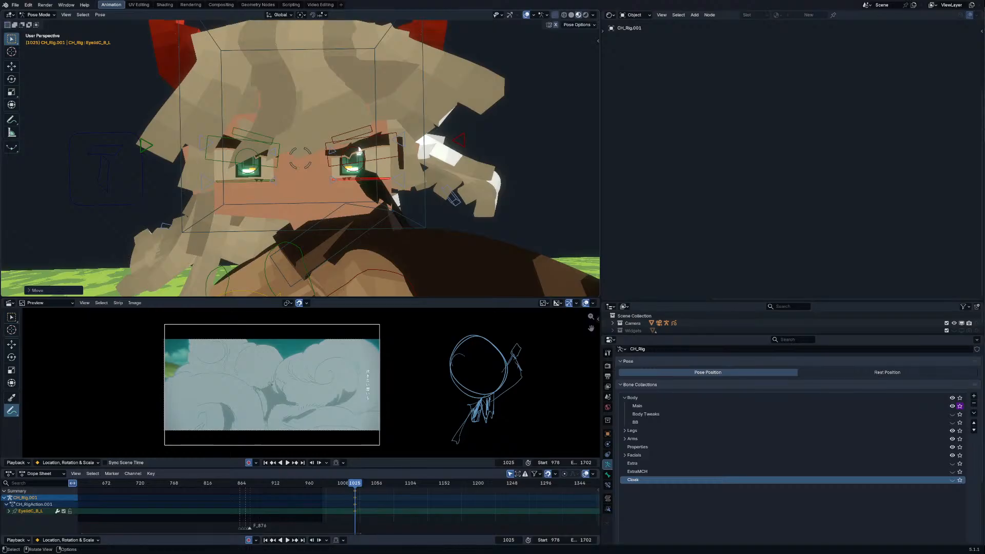
# Step: In camera view, freely rotate the character's Head bone so the face looks toward the camera
pyautogui.scroll(-3, 346, 154)
pyautogui.press('KP_0')
pyautogui.click(304, 202)
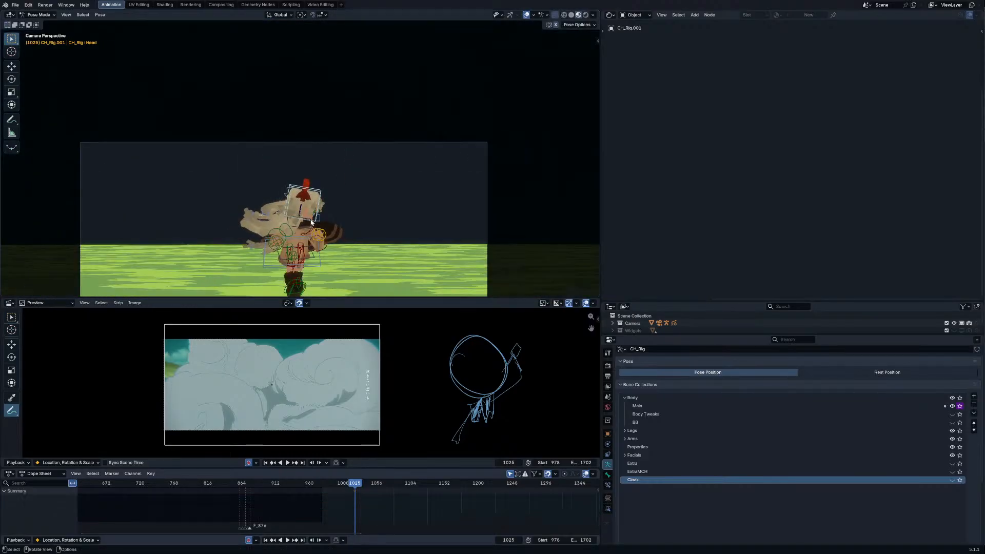
pyautogui.press('r')
pyautogui.press('r')
pyautogui.click(363, 216)
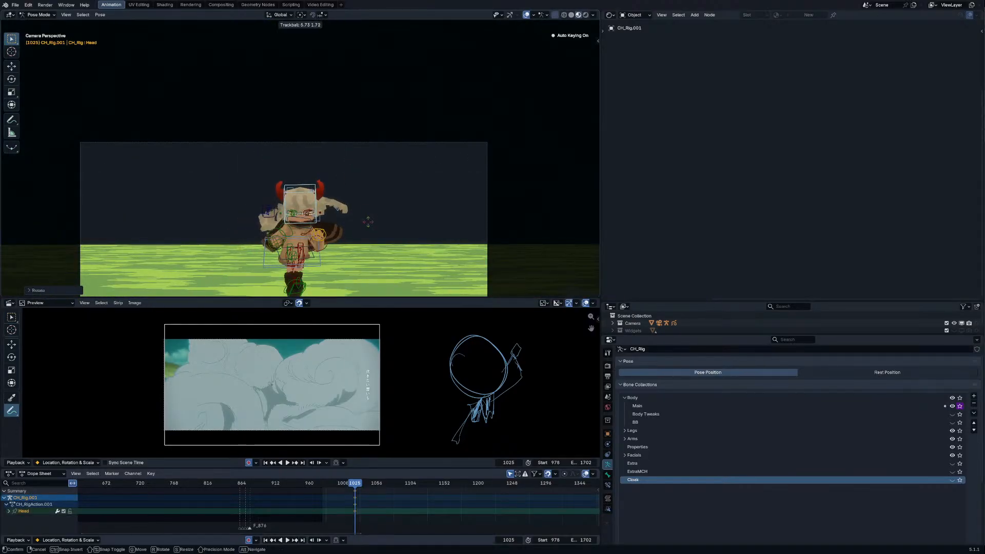
# Step: Rotate the CH_Root bone around the global Z axis to turn the whole character toward the camera
pyautogui.click(318, 267)
pyautogui.press('r')
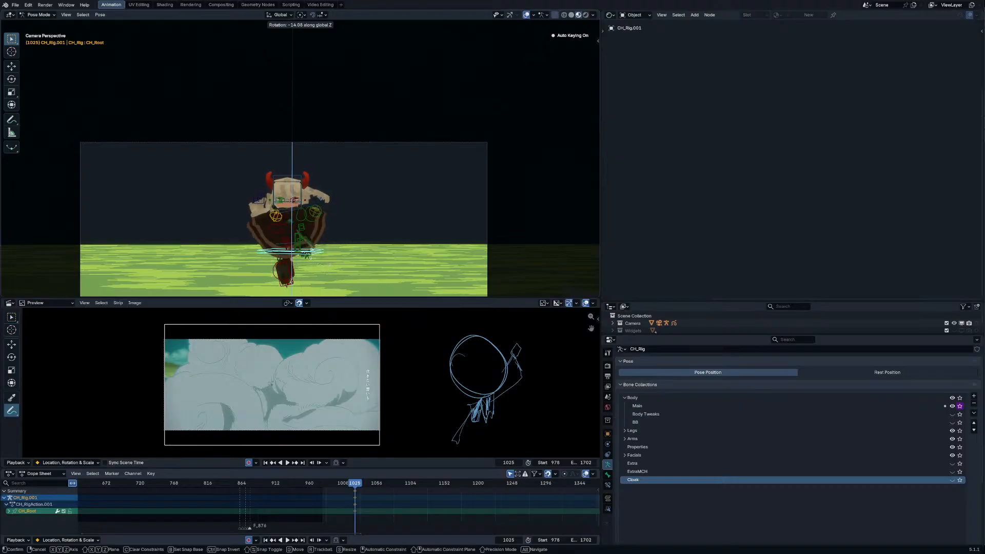
pyautogui.click(313, 257)
pyautogui.press('Home')
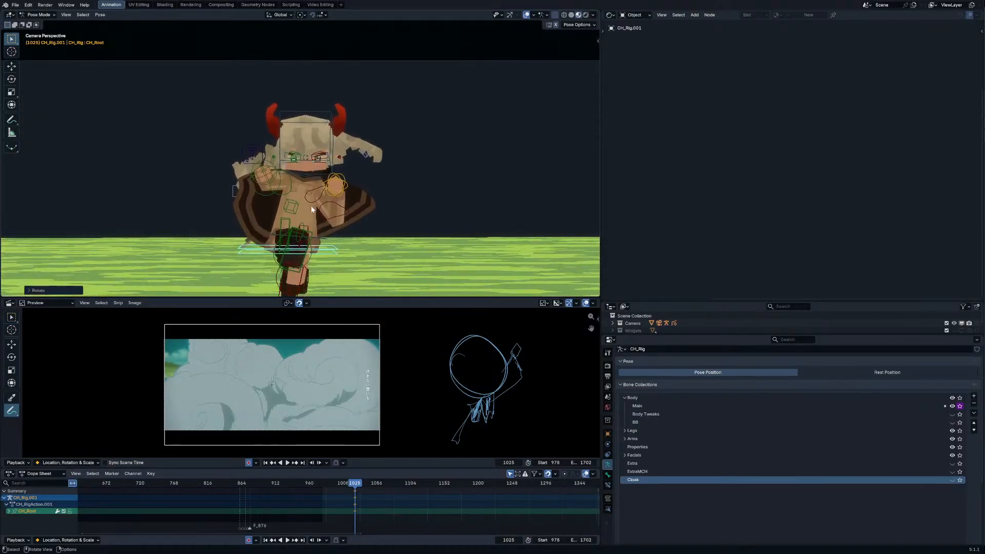
# Step: Rotate the Body bone slightly, and freely twist the Chest bone to counter the running pose
pyautogui.click(266, 237)
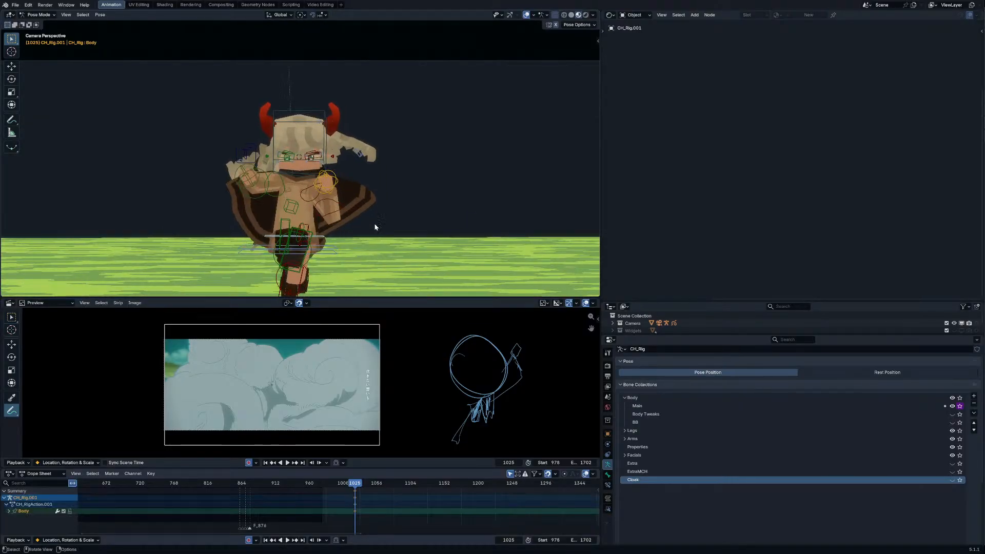
pyautogui.click(307, 175)
pyautogui.press('r')
pyautogui.press('r')
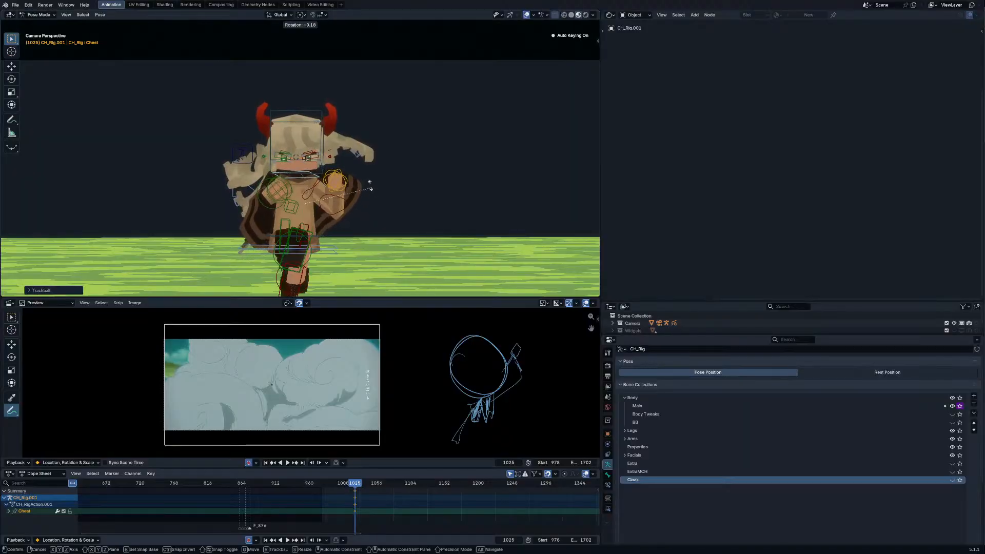
pyautogui.click(370, 189)
# Step: In Object Mode, hide the cloak mesh Plane.023, and return to Pose Mode on the character rig
pyautogui.hotkey('ctrl', 'Tab')
pyautogui.click(263, 232)
pyautogui.press('h')
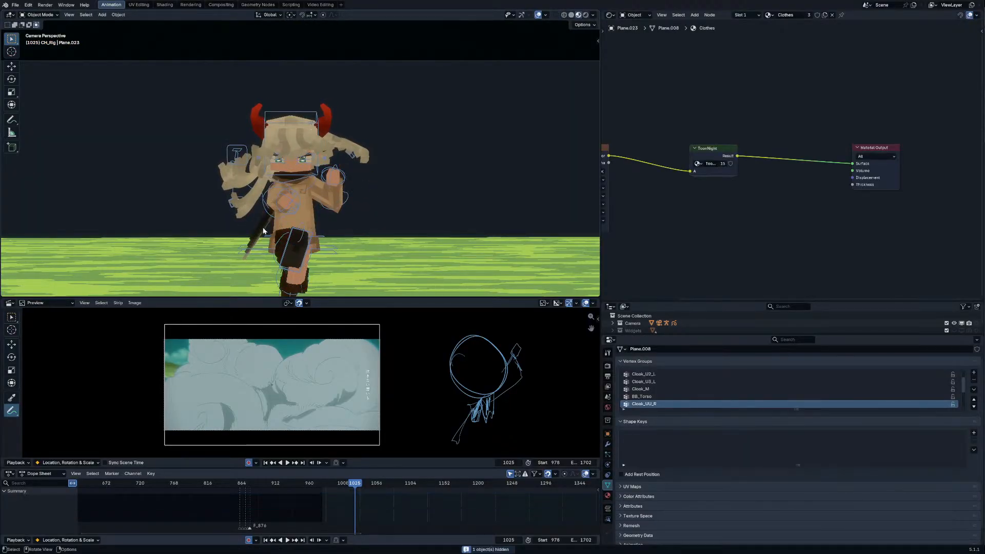
pyautogui.click(264, 244)
pyautogui.hotkey('ctrl', 'Tab')
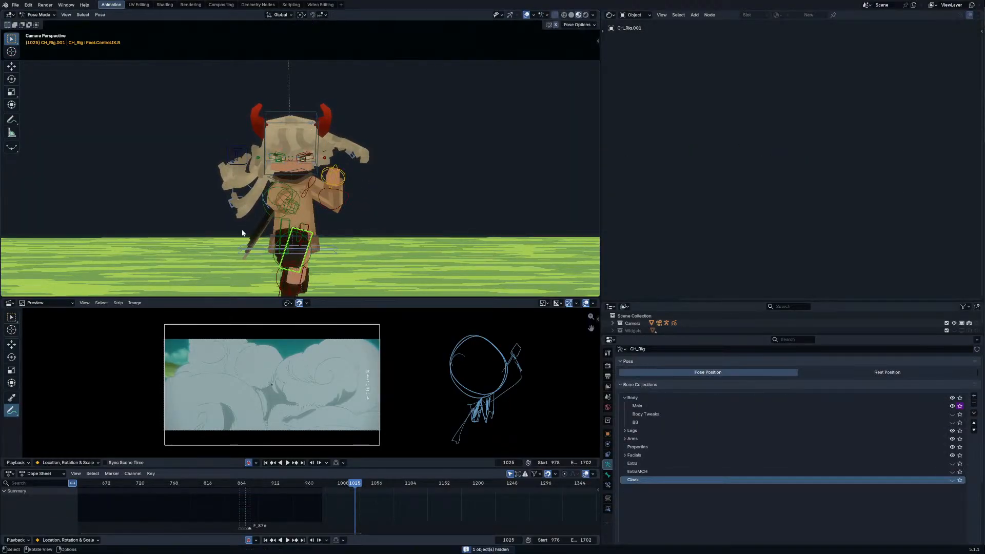
# Step: In right orthographic view, move CH_Root forward until the character is close to the camera, checking the framing in camera view
pyautogui.moveTo(243, 232); pyautogui.dragTo(324, 124, button='middle')
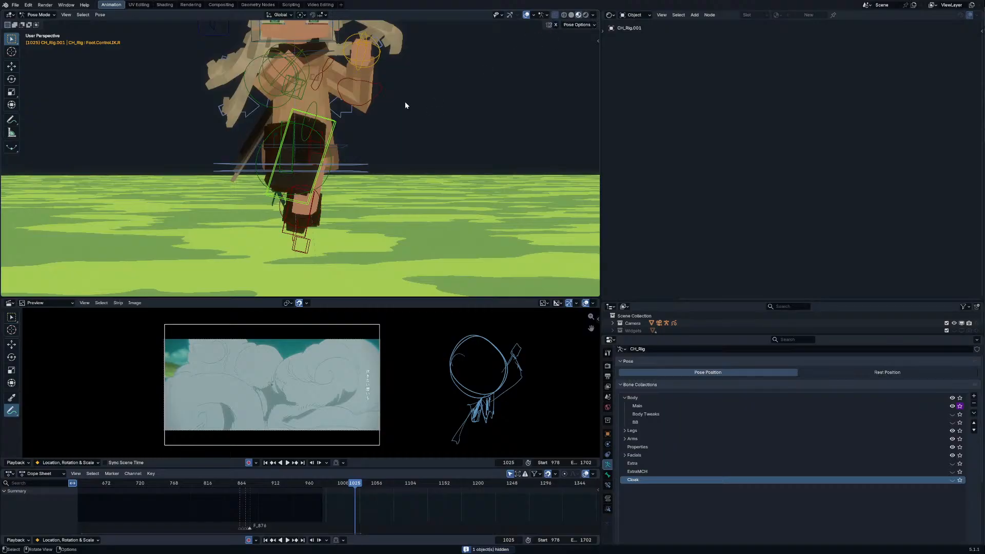
pyautogui.press('KP_3')
pyautogui.scroll(-6, 259, 165)
pyautogui.click(266, 160)
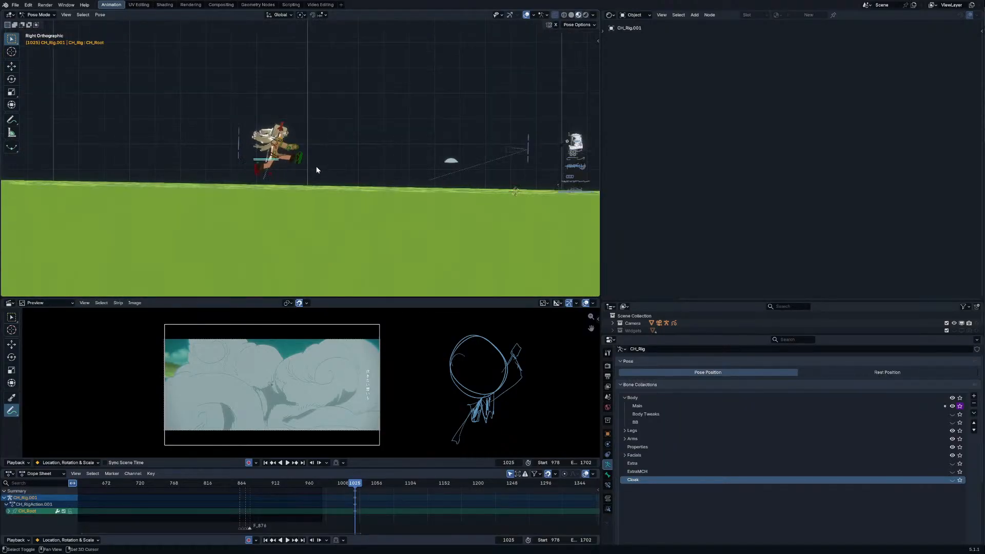
pyautogui.press('g')
pyautogui.click(506, 161)
pyautogui.press('KP_0')
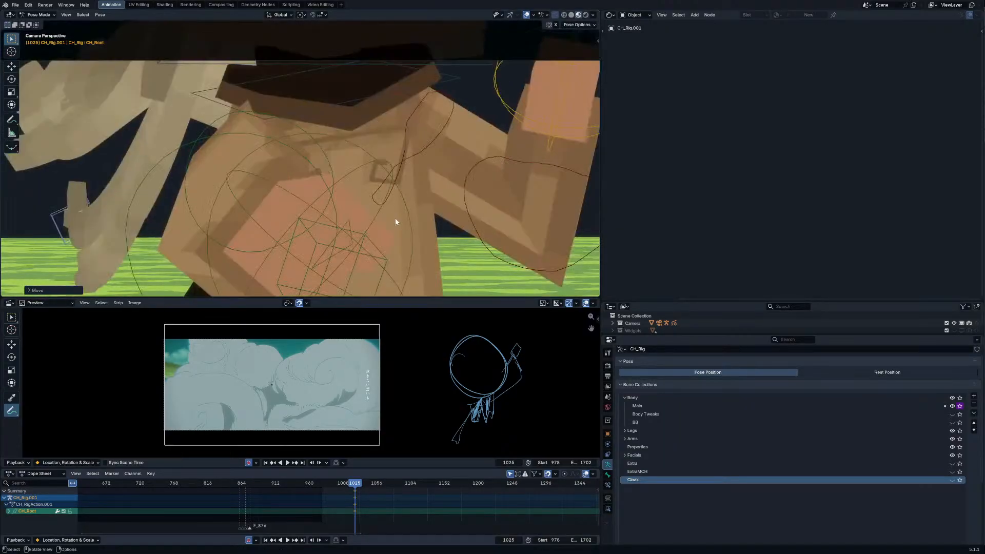
pyautogui.press('g')
pyautogui.press('KP_3')
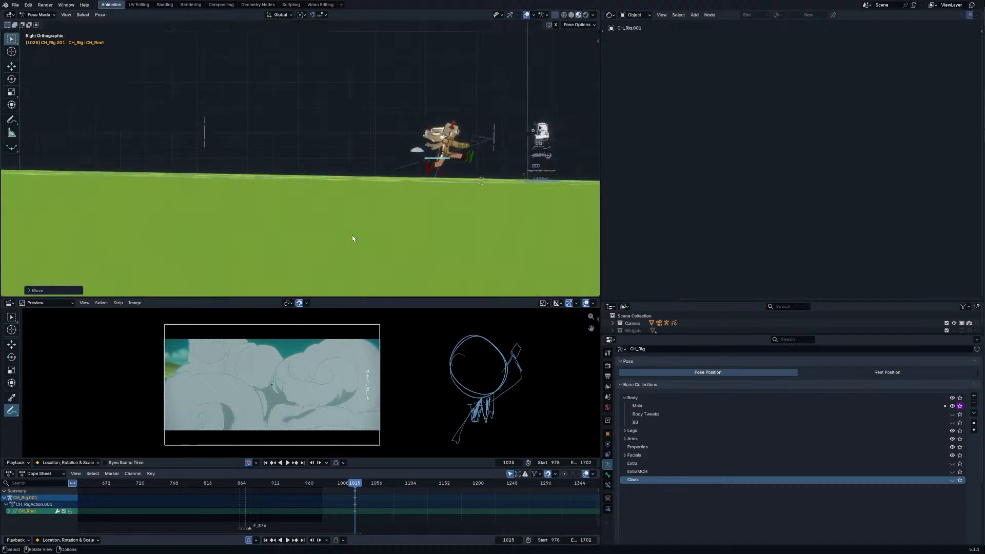
pyautogui.click(446, 163)
# Step: Clear the location and rotation of the character's right and left Foot.Control.IK bones
pyautogui.scroll(2, 451, 161)
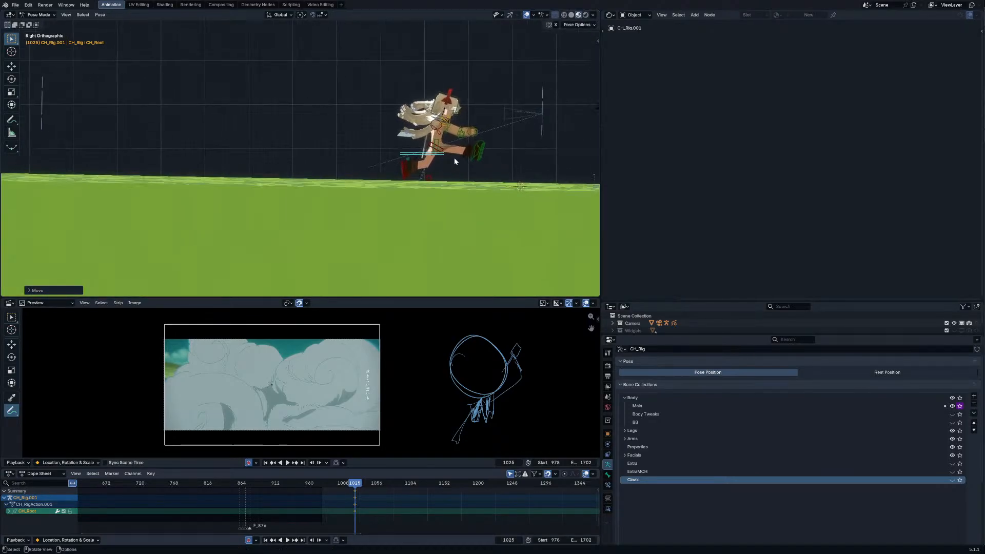
pyautogui.click(440, 181)
pyautogui.press('r')
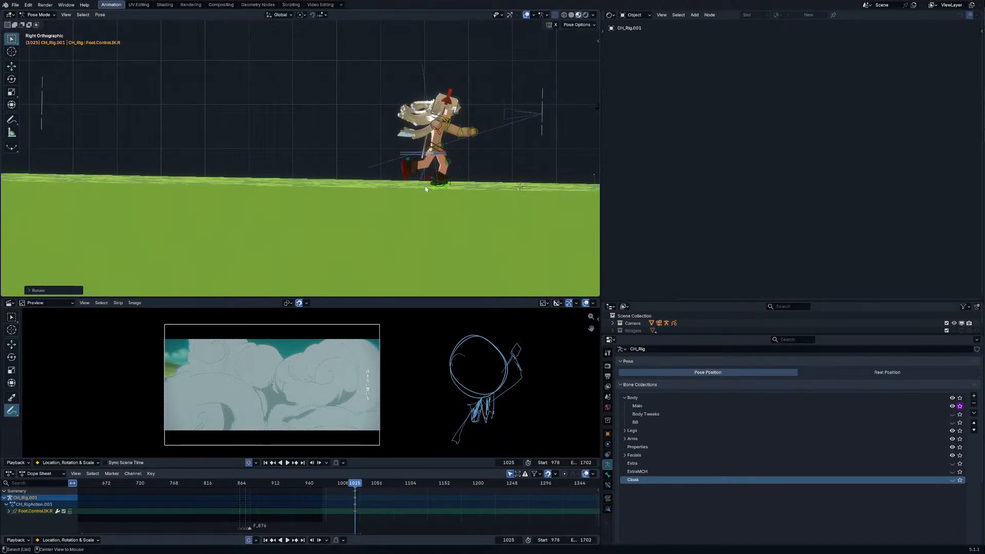
pyautogui.hotkey('alt', 'g')
pyautogui.hotkey('alt', 'r')
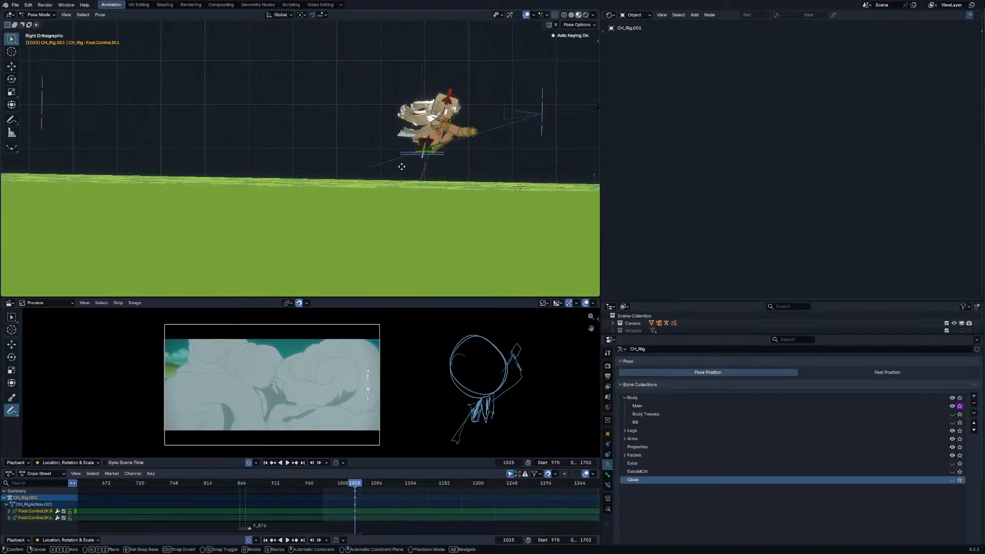
# Step: Move both Foot.Control.IK bones down along Z to the ground and position them beneath the character
pyautogui.press('g')
pyautogui.press('z')
pyautogui.click(402, 202)
pyautogui.press('g')
pyautogui.press('KP_0')
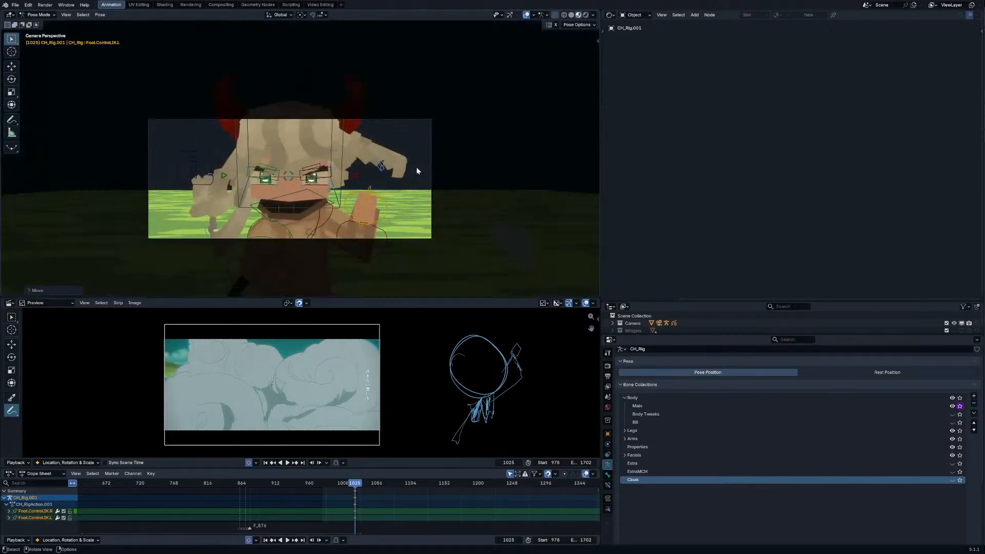
# Step: Leave the character's Pose Mode and enter Pose Mode on the Dolly_Rig with its Aim control selected
pyautogui.hotkey('ctrl', 'Tab')
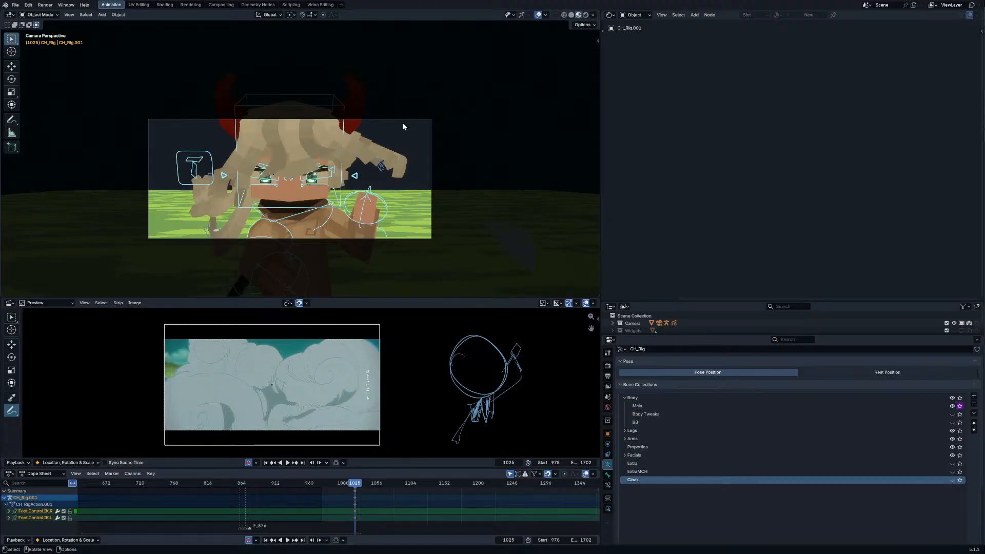
pyautogui.press('KP_0')
pyautogui.click(351, 144)
pyautogui.hotkey('ctrl', 'Tab')
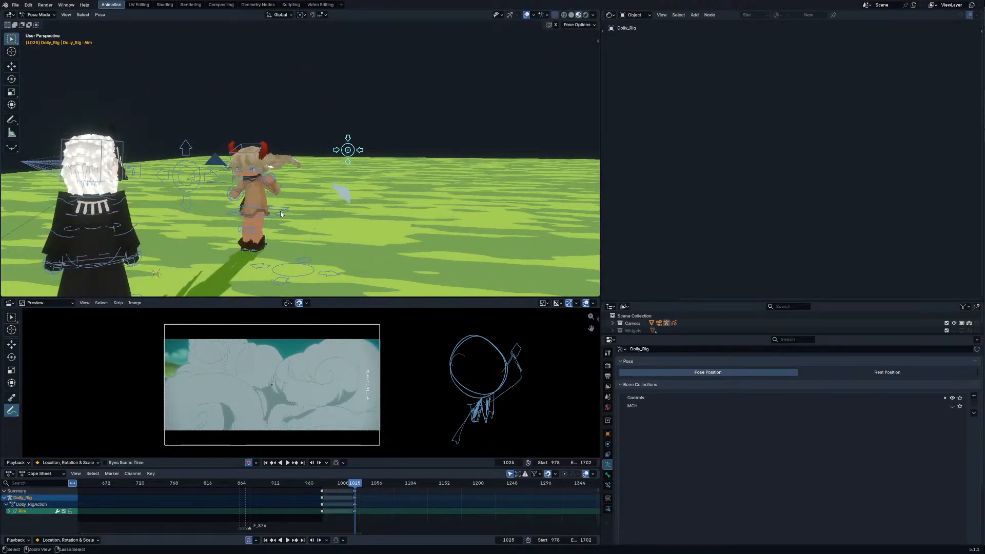
# Step: Lower the character's Body bone along the global Z axis and raise the CH_Root bone
pyautogui.click(281, 212)
pyautogui.press('z')
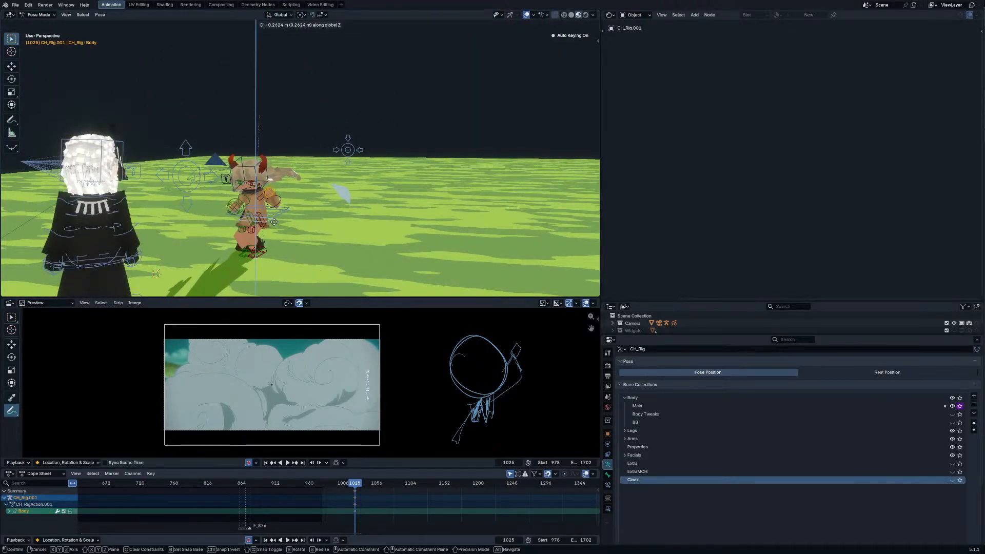
pyautogui.click(271, 187)
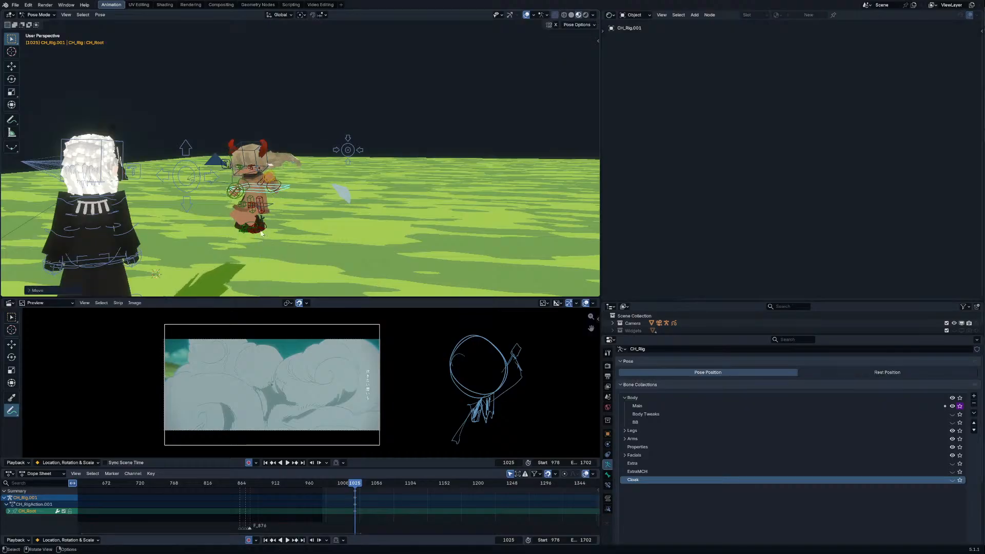
# Step: Select both Foot.Control.IK bones and lower them along Z onto the grass
pyautogui.click(269, 239)
pyautogui.click(259, 236)
pyautogui.keyDown('shift'); pyautogui.click(247, 236); pyautogui.keyUp('shift')
pyautogui.press('g')
pyautogui.press('z')
pyautogui.click(249, 247)
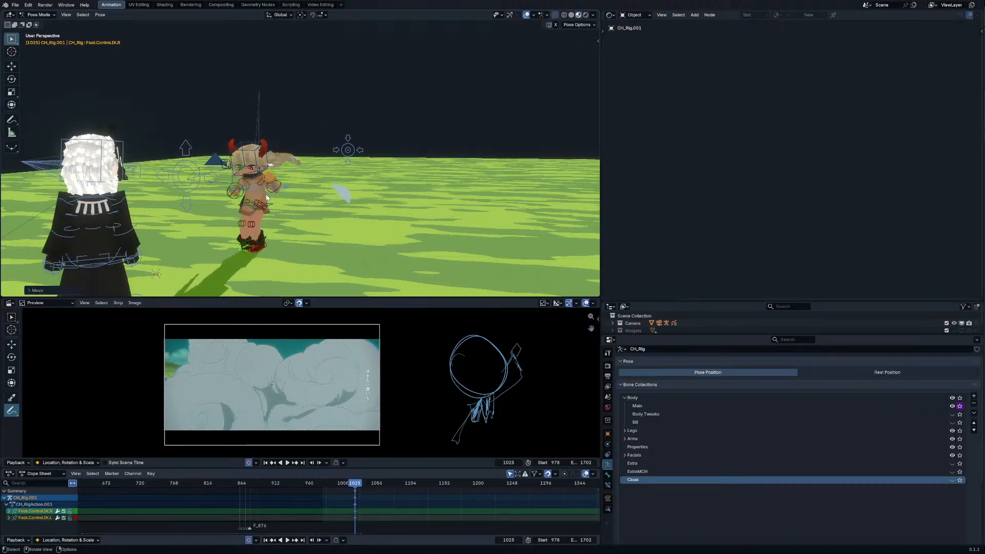
# Step: Select CH_Root and adjust the character's position within the frame in camera view
pyautogui.click(267, 195)
pyautogui.press('g')
pyautogui.rightClick(264, 197)
pyautogui.press('KP_0')
pyautogui.press('g')
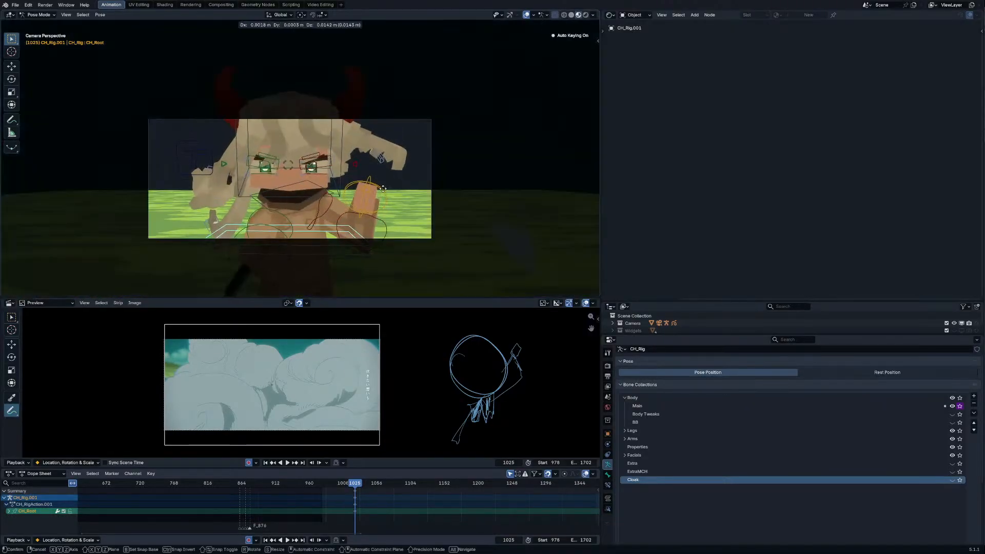
pyautogui.click(308, 189)
# Step: From a side angle, try to move the Body bone backward along the global Y axis
pyautogui.moveTo(308, 190); pyautogui.dragTo(385, 169, button='middle')
pyautogui.press('KP_0')
pyautogui.press('KP_Decimal')
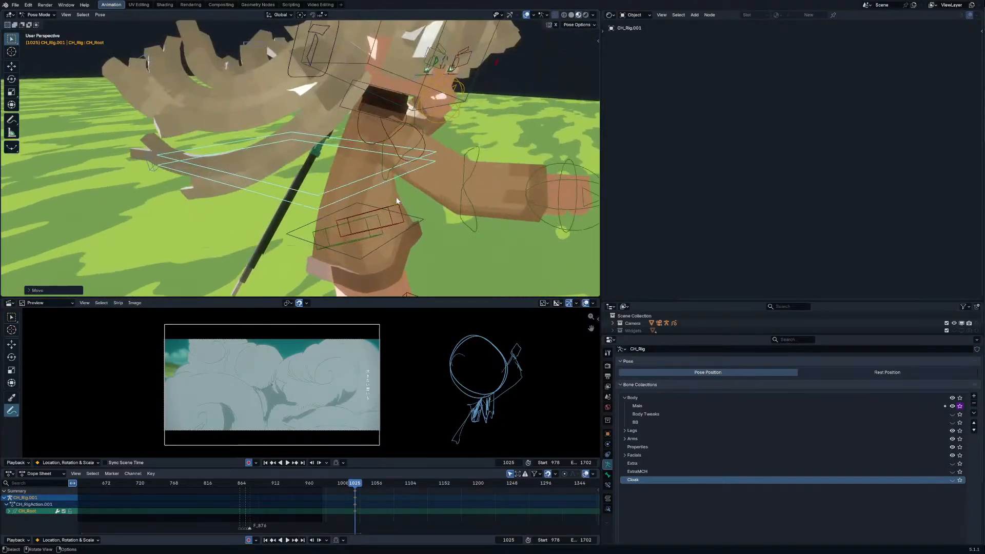
pyautogui.scroll(-3, 447, 208)
pyautogui.moveTo(447, 208); pyautogui.dragTo(376, 208, button='middle')
pyautogui.click(369, 205)
pyautogui.press('g')
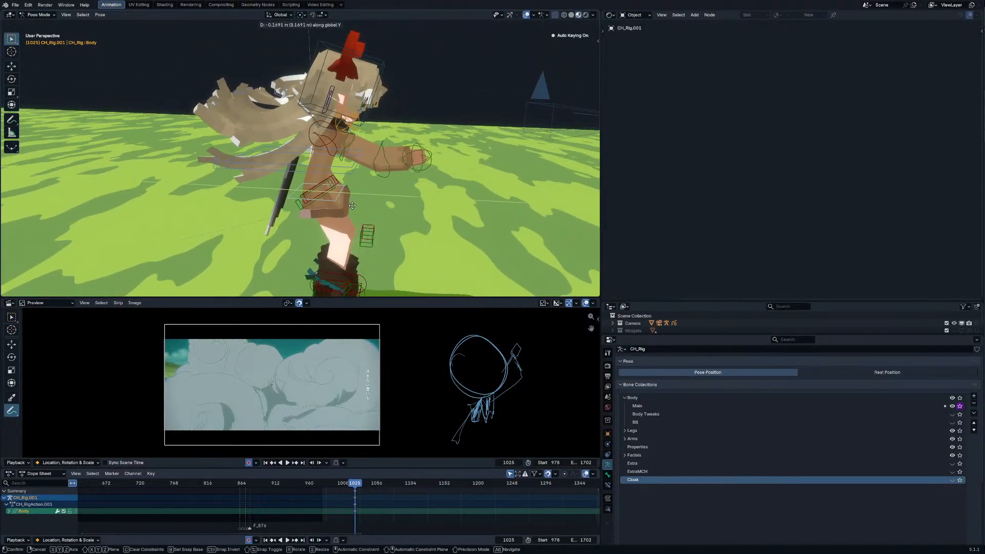
pyautogui.rightClick(350, 179)
pyautogui.click(353, 206)
pyautogui.click(357, 193)
pyautogui.hotkey('shift', 's')
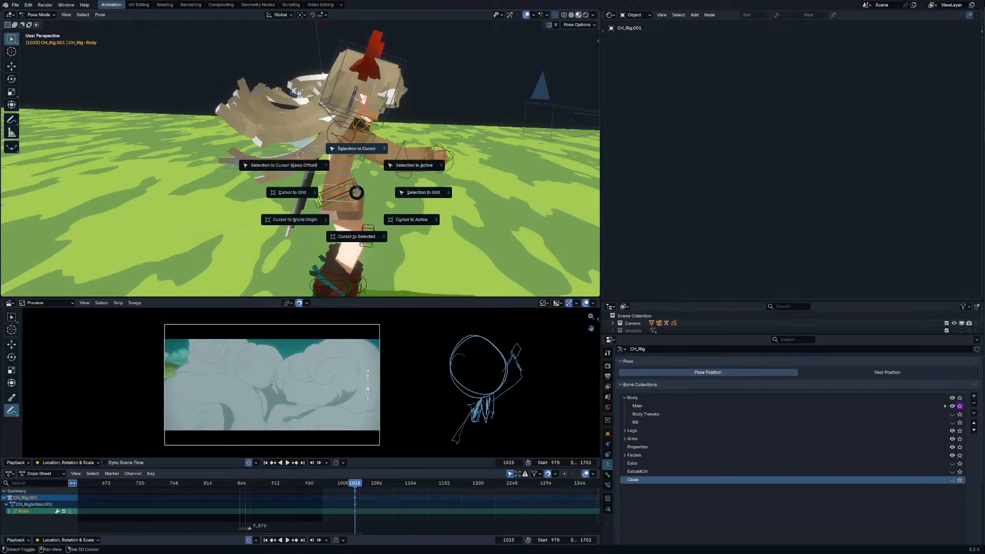
pyautogui.click(356, 148)
pyautogui.press('g')
pyautogui.press('z')
pyautogui.click(356, 150)
pyautogui.moveTo(356, 150); pyautogui.dragTo(296, 148, button='middle')
pyautogui.press('KP_0')
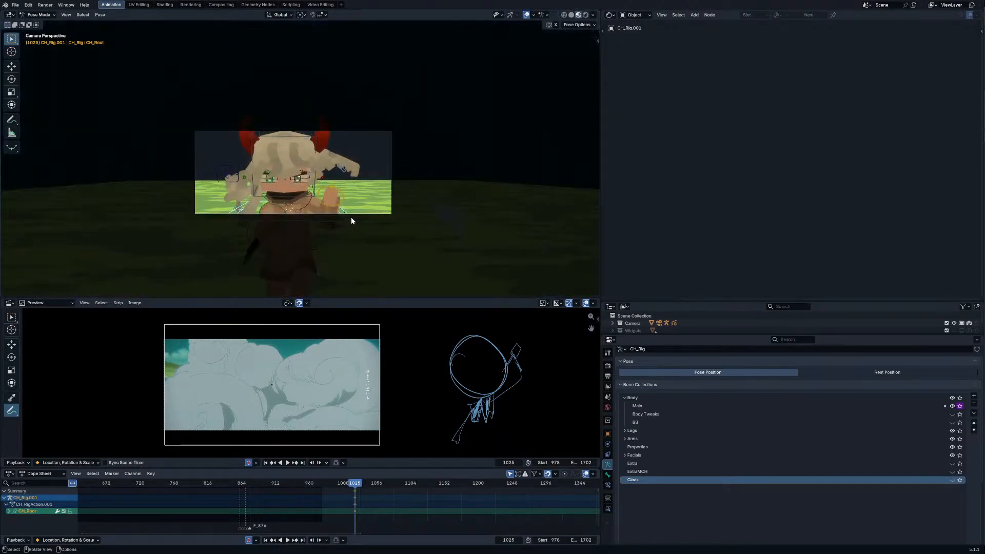
pyautogui.click(351, 217)
pyautogui.scroll(4, 382, 203)
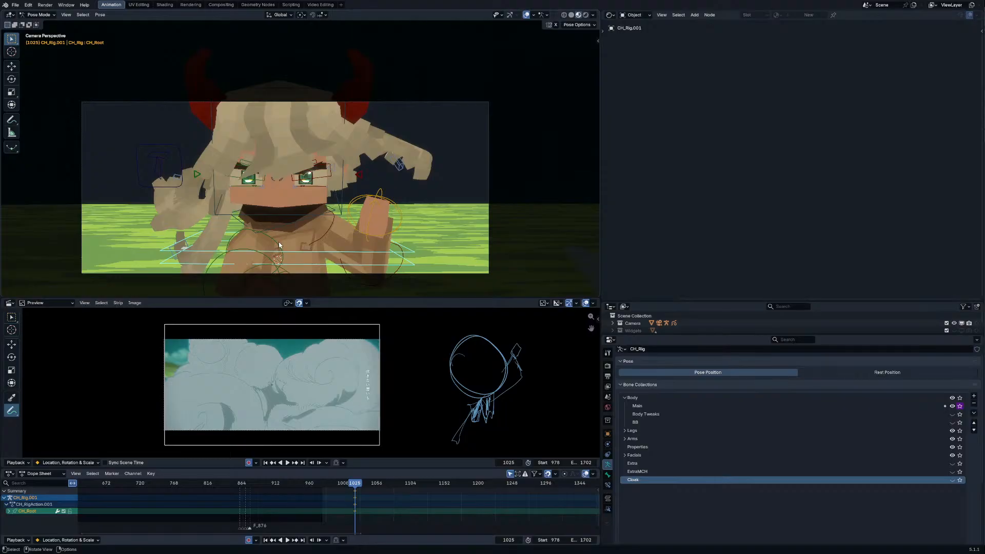
pyautogui.hotkey('ctrl', 'z')
pyautogui.hotkey('ctrl', 'z')
pyautogui.hotkey('ctrl', 'z')
pyautogui.hotkey('ctrl', 'z')
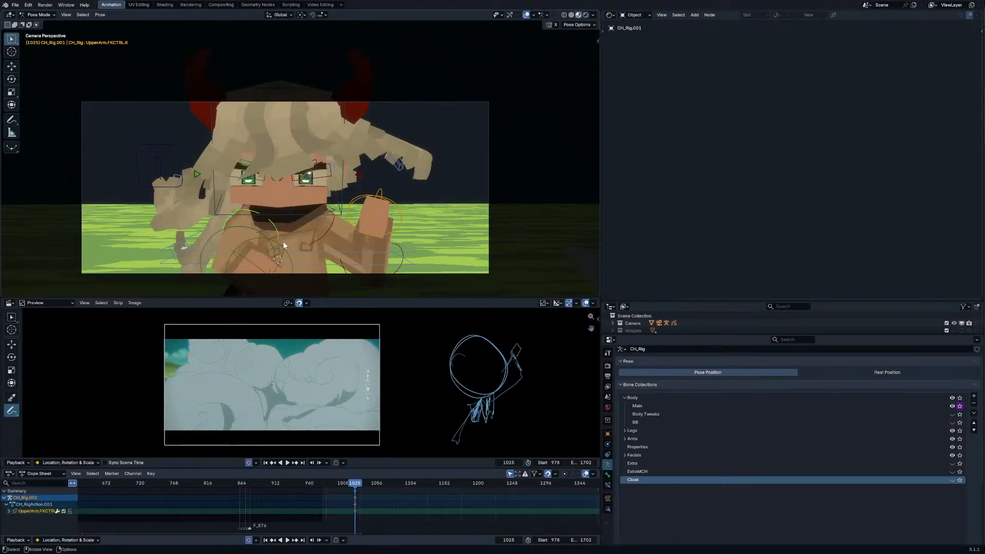
# Step: In camera view, tilt and turn the character's Head bone at frame 1025
pyautogui.click(324, 216)
pyautogui.press('r')
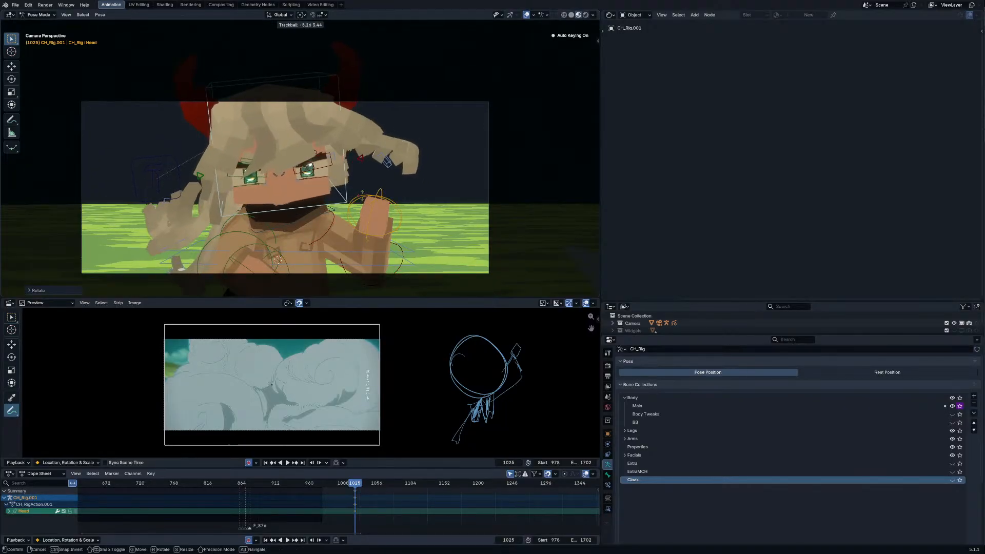
pyautogui.click(340, 248)
pyautogui.click(350, 225)
pyautogui.press('r')
pyautogui.rightClick(348, 239)
# Step: Rotate the CH_Root bone slightly to tilt the whole character in the camera frame
pyautogui.click(359, 251)
pyautogui.press('r')
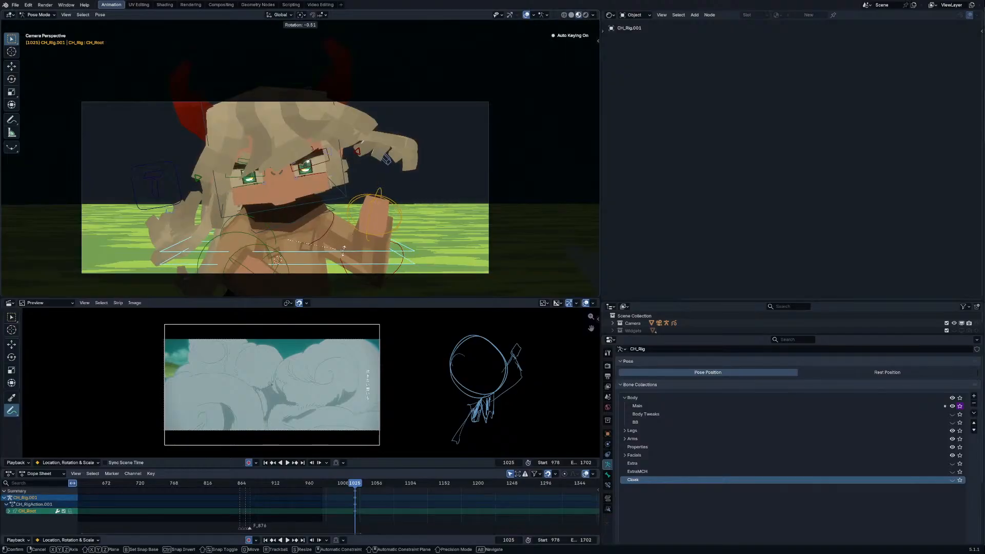
pyautogui.click(473, 241)
# Step: Keyframe Dolly_Camera's focal length at frame 1024, and reduce it to about 20 mm at frame 1025
pyautogui.hotkey('ctrl', 'Tab')
pyautogui.click(490, 169)
pyautogui.click(488, 166)
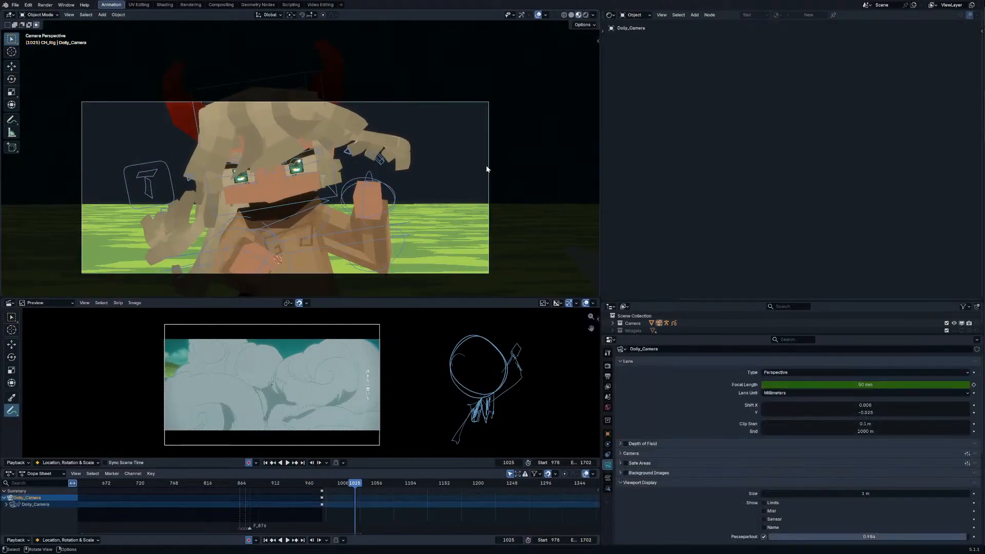
pyautogui.moveTo(488, 167); pyautogui.dragTo(488, 186, button='middle')
pyautogui.press('i')
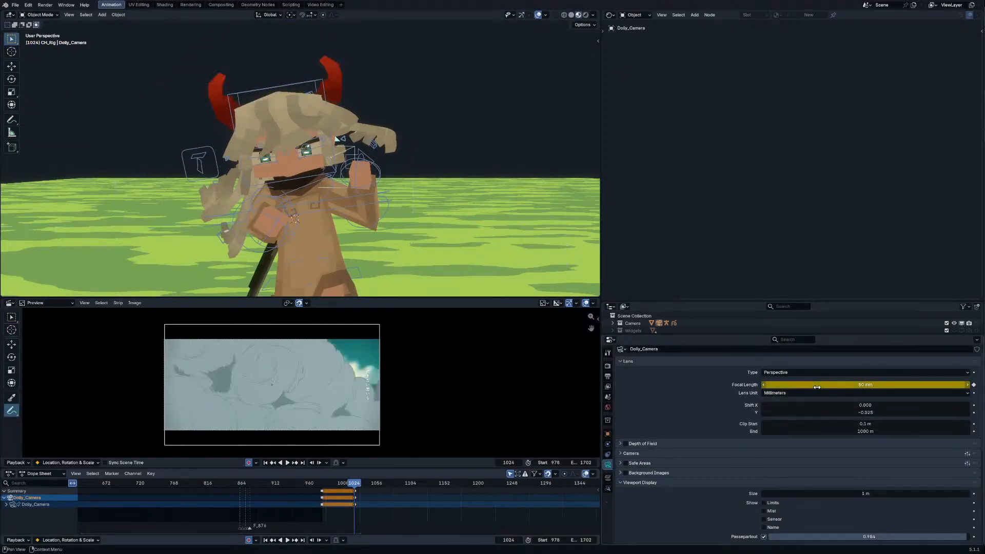
pyautogui.press('KP_0')
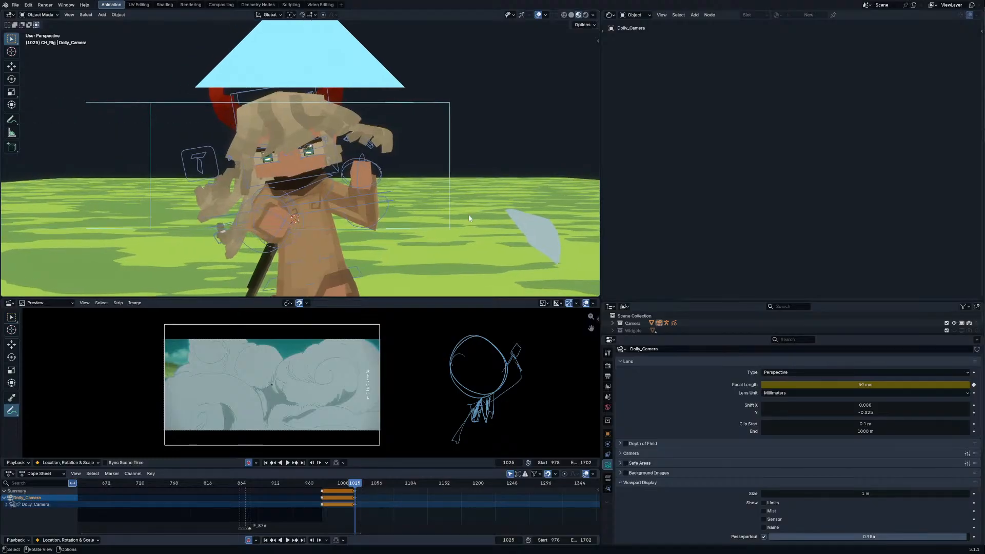
pyautogui.moveTo(799, 384)
pyautogui.mouseDown()
pyautogui.moveTo(749, 385)
pyautogui.moveTo(779, 385)
pyautogui.mouseUp()
pyautogui.press('KP_0')
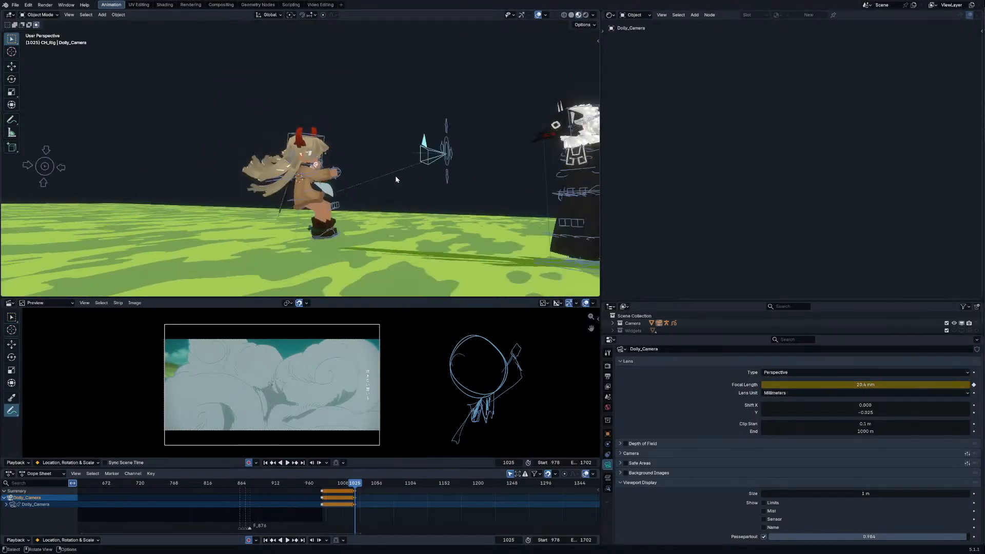
# Step: Move the Dolly_Rig's Camera bone along its local Y axis toward the character
pyautogui.click(451, 162)
pyautogui.hotkey('ctrl', 'Tab')
pyautogui.press('g')
pyautogui.press('z')
pyautogui.press('z')
pyautogui.press('y')
pyautogui.press('y')
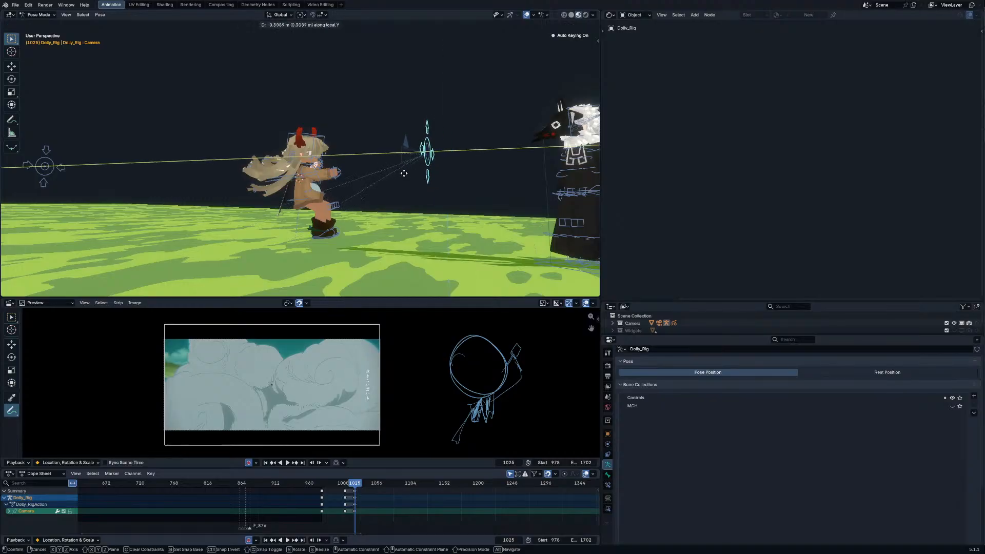
pyautogui.click(343, 184)
pyautogui.press('KP_0')
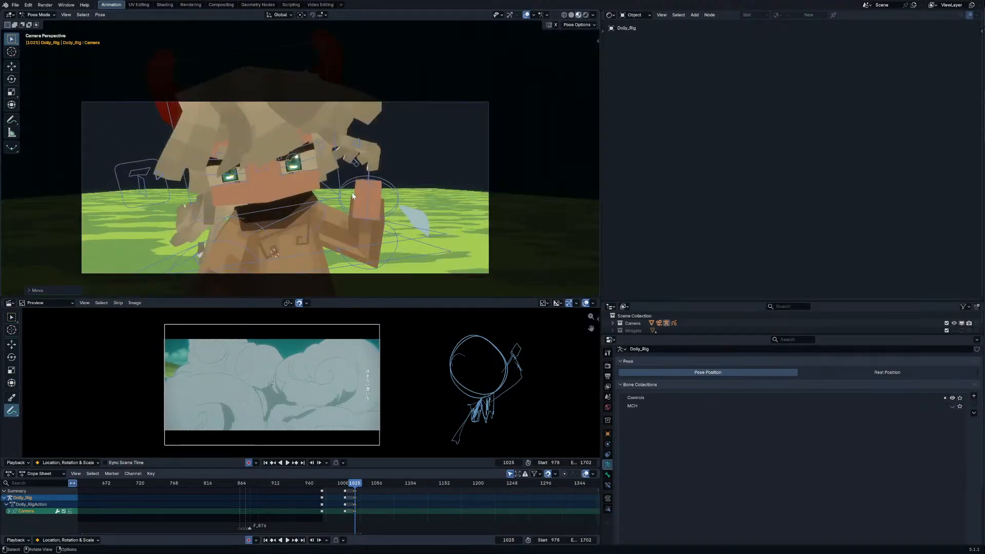
# Step: Reposition the Dolly_Rig's Camera and Aim bones in camera view to reframe the character's face and fist
pyautogui.moveTo(352, 195)
pyautogui.mouseDown(button='middle')
pyautogui.moveTo(387, 200)
pyautogui.moveTo(339, 188)
pyautogui.mouseUp(button='middle')
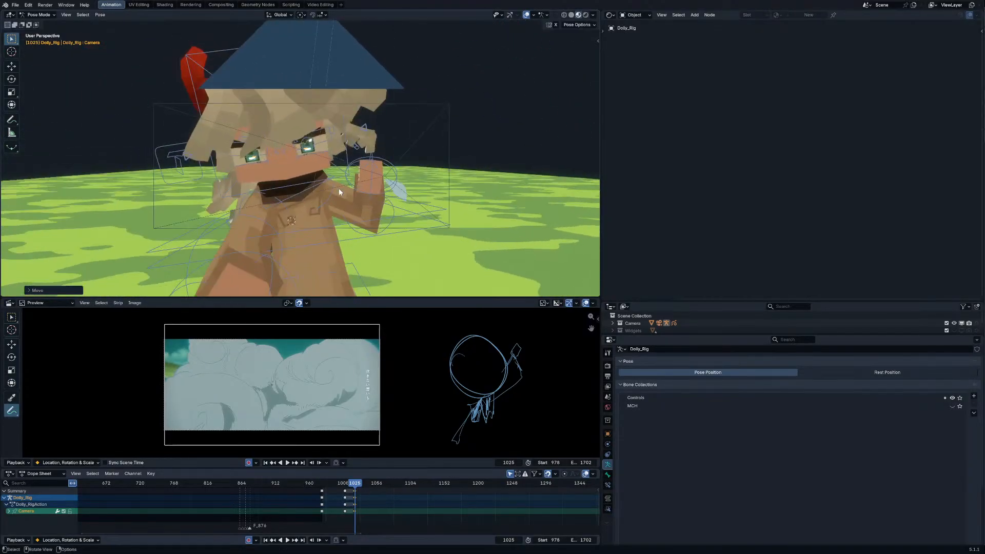
pyautogui.press('KP_0')
pyautogui.press('g')
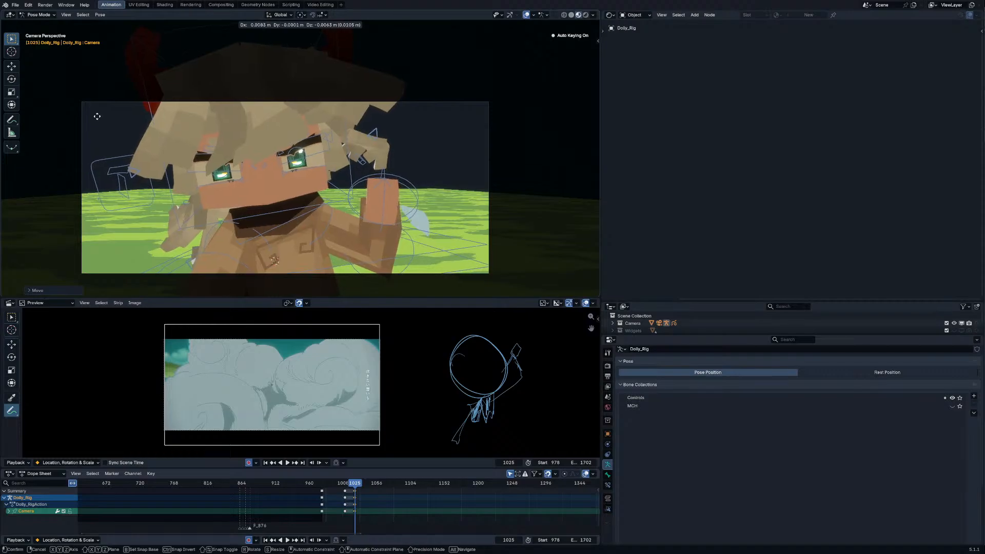
pyautogui.click(82, 211)
pyautogui.click(298, 171)
pyautogui.press('g')
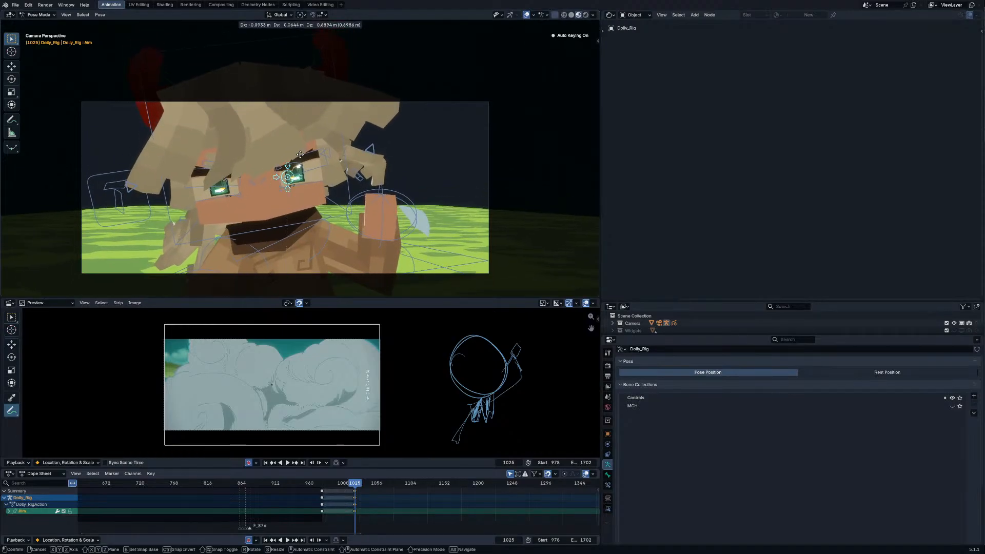
pyautogui.click(343, 219)
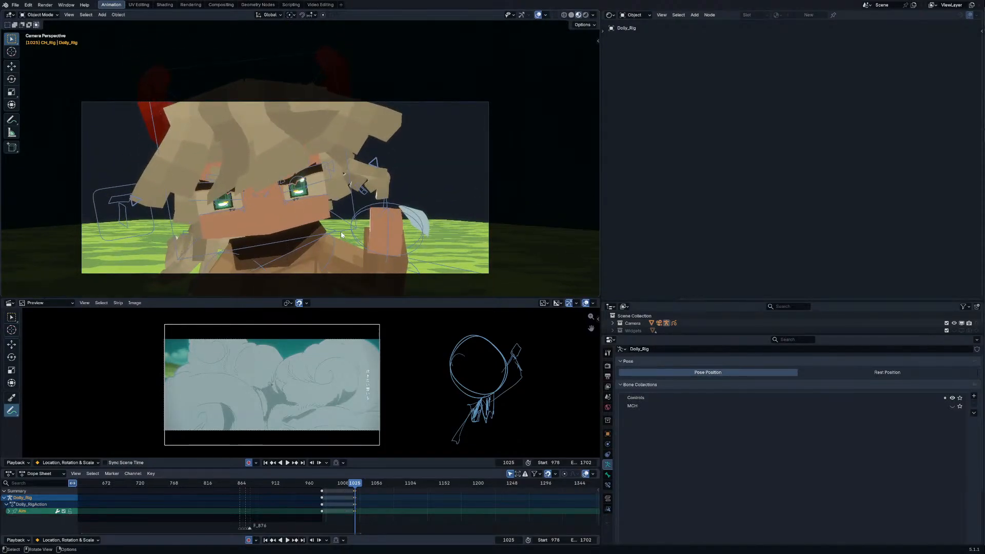
# Step: Put CH_Rig back into Pose Mode and raise its CH_Root bone within the camera frame
pyautogui.click(342, 235)
pyautogui.hotkey('ctrl', 'Tab')
pyautogui.press('a')
pyautogui.scroll(-4, 331, 247)
pyautogui.click(318, 242)
pyautogui.click(321, 238)
pyautogui.press('g')
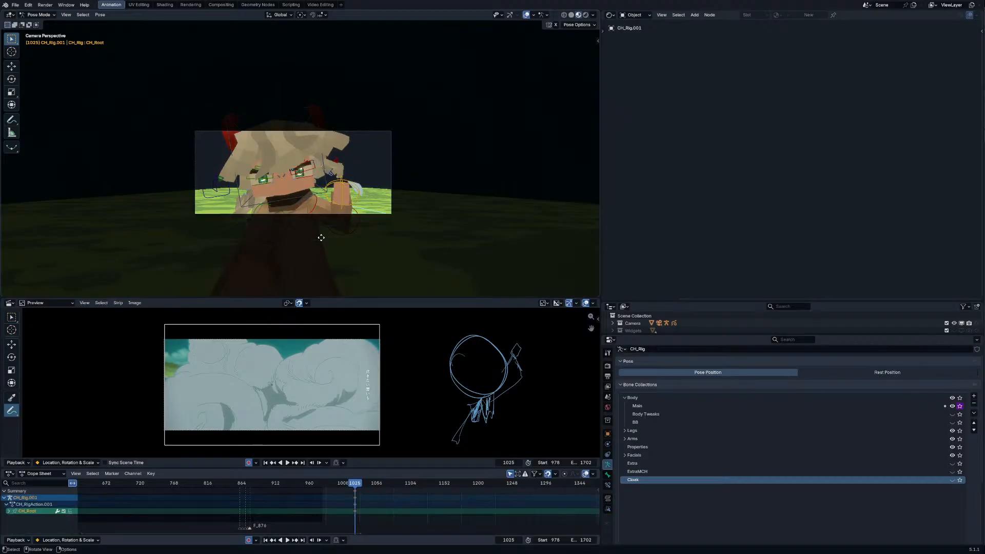
pyautogui.click(322, 229)
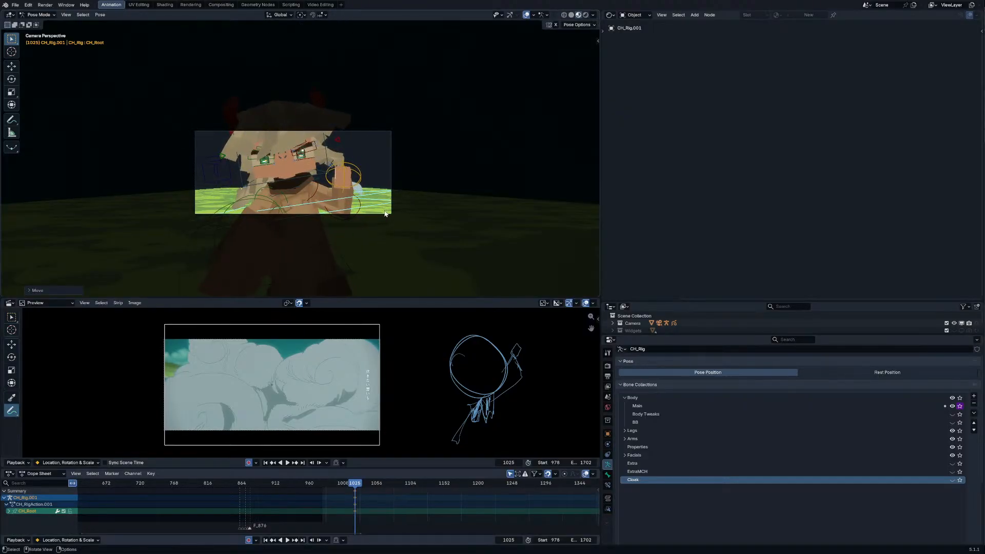
# Step: From the right view, move CH_Root away from the camera, rotate it, and keyframe it at frame 1025
pyautogui.press('KP_0')
pyautogui.press('KP_3')
pyautogui.scroll(-4, 382, 212)
pyautogui.press('g')
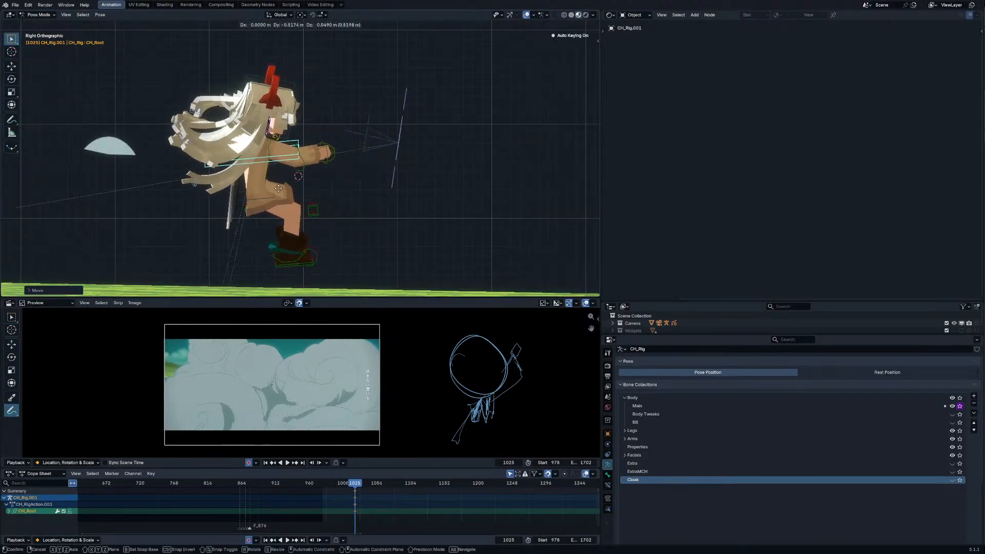
pyautogui.click(280, 189)
pyautogui.press('r')
pyautogui.click(332, 212)
pyautogui.press('g')
pyautogui.press('KP_0')
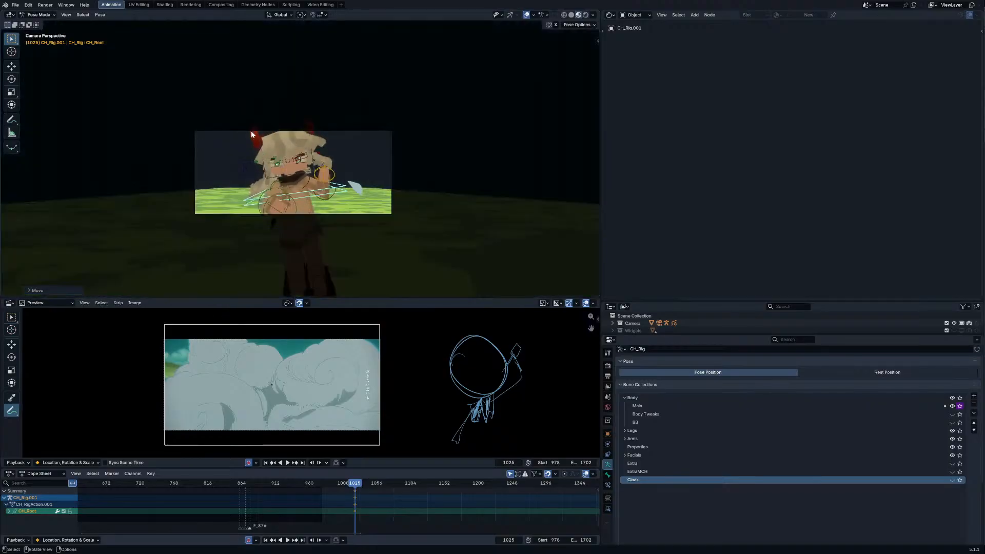
pyautogui.press('i')
# Step: At frame 1028, move CH_Root toward the camera so the character fills more of the frame
pyautogui.press('Right')
pyautogui.press('Right')
pyautogui.press('Right')
pyautogui.press('KP_0')
pyautogui.press('g')
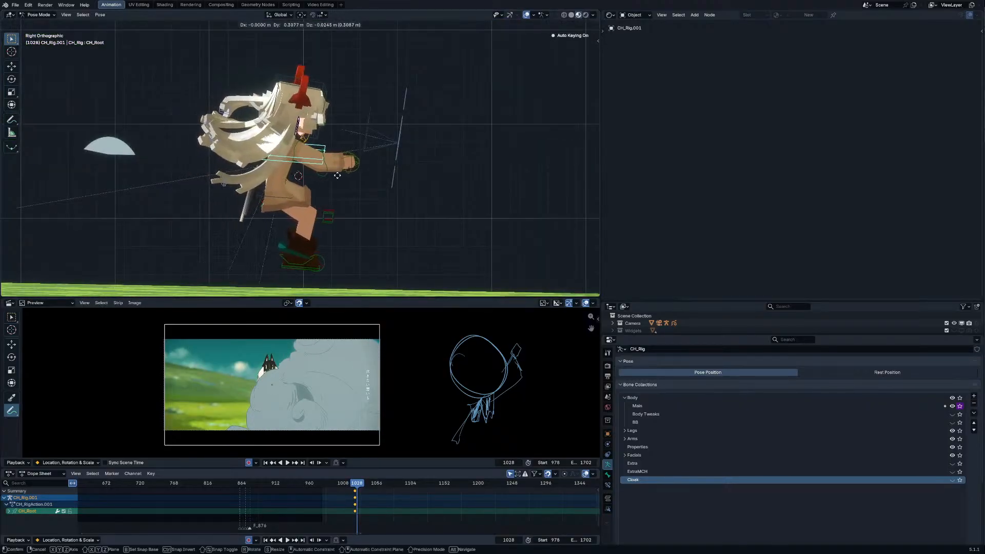
pyautogui.click(379, 201)
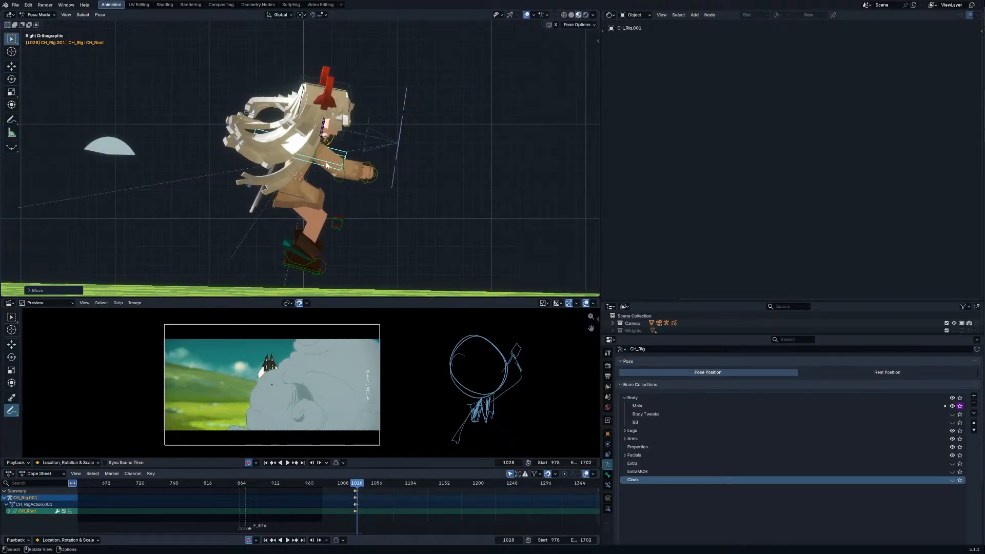
pyautogui.press('KP_0')
pyautogui.press('g')
pyautogui.click(414, 203)
pyautogui.press('g')
pyautogui.press('y')
pyautogui.rightClick(429, 188)
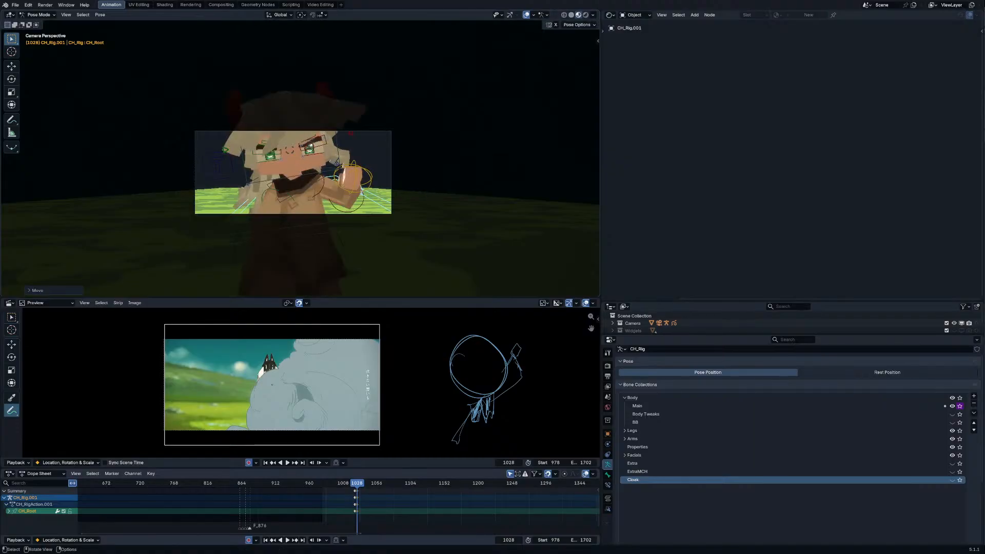
pyautogui.press('g')
pyautogui.press('y')
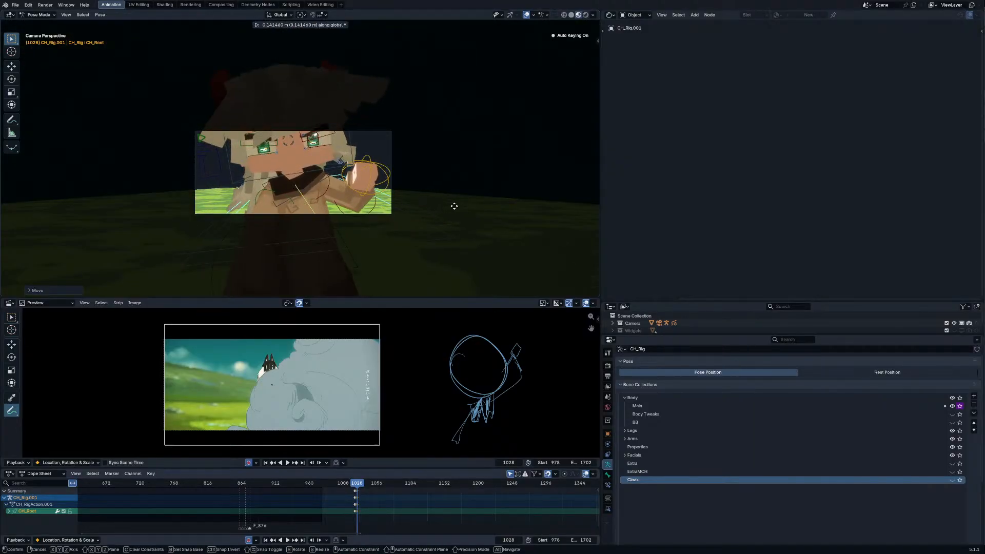
pyautogui.click(449, 203)
pyautogui.hotkey('ctrl', 'z')
# Step: Fine-tune CH_Root's position and rotation in camera view at frame 1028
pyautogui.press('g')
pyautogui.click(450, 253)
pyautogui.press('r')
pyautogui.click(442, 246)
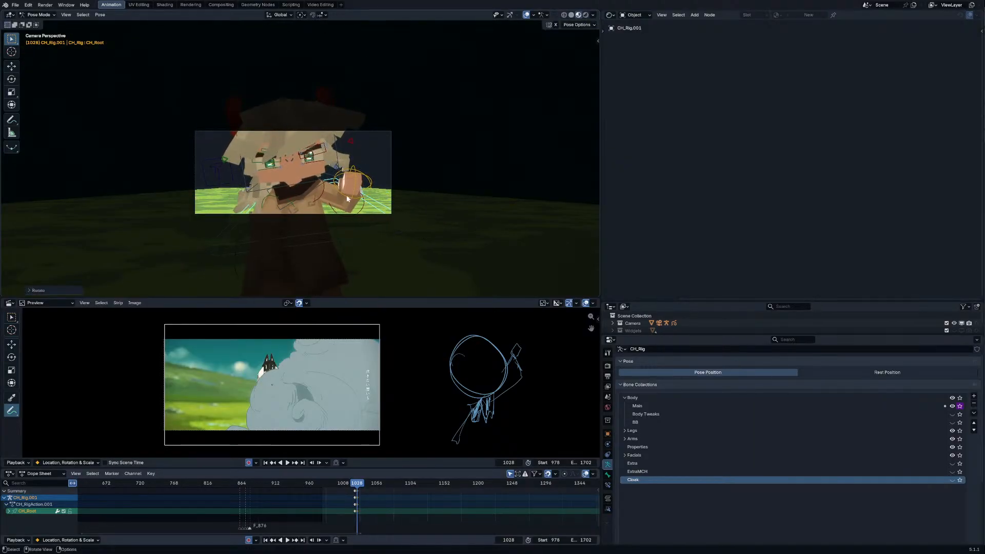
# Step: Rotate the Head bone at frame 1028 so the face turns and tilts further toward the camera
pyautogui.click(328, 180)
pyautogui.press('r')
pyautogui.click(353, 177)
pyautogui.press('r')
pyautogui.press('r')
pyautogui.click(356, 180)
pyautogui.press('r')
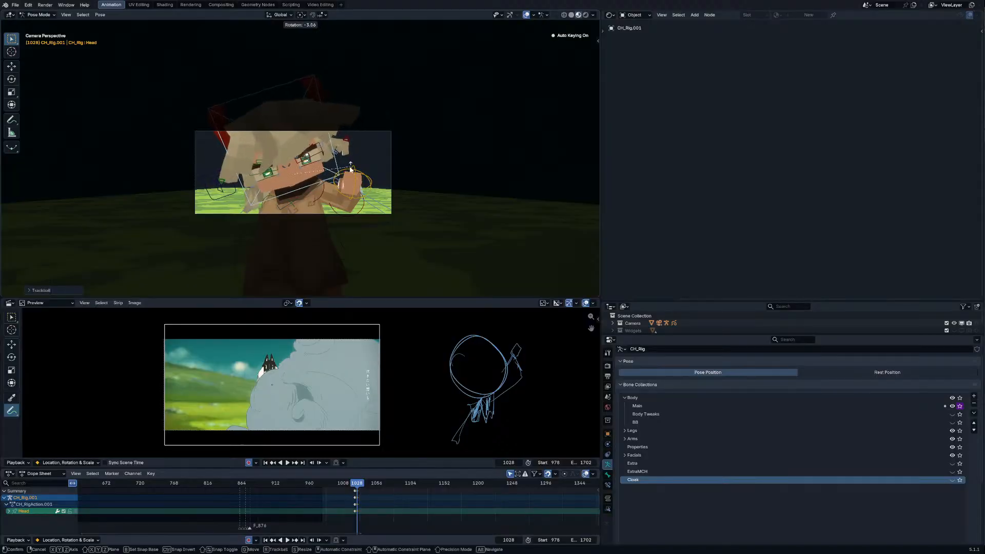
pyautogui.click(359, 180)
# Step: Put the Hair Rig into Pose Mode, show its Front_CTRL bone collection, and keyframe the hair at frame 1028
pyautogui.moveTo(359, 179); pyautogui.dragTo(401, 162, button='middle')
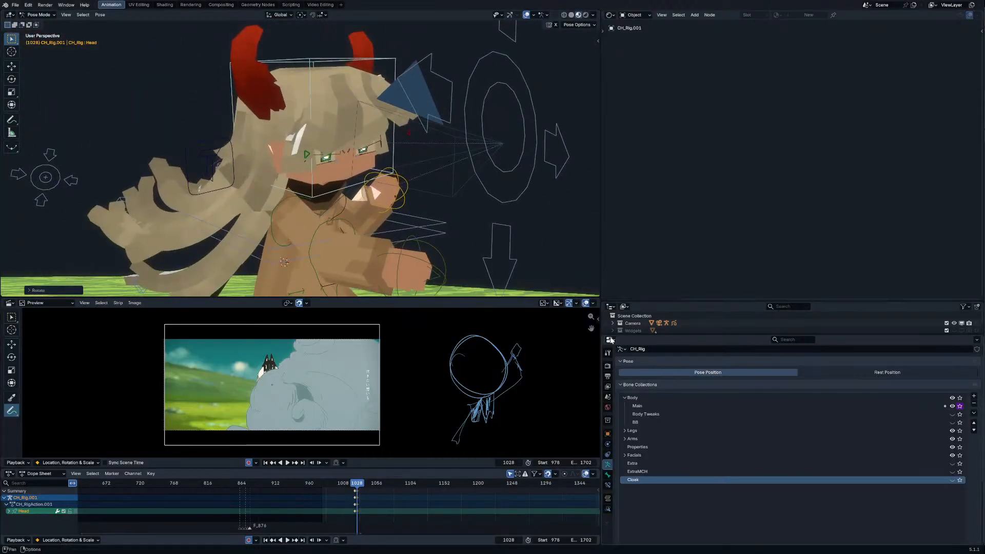
pyautogui.hotkey('ctrl', 'Tab')
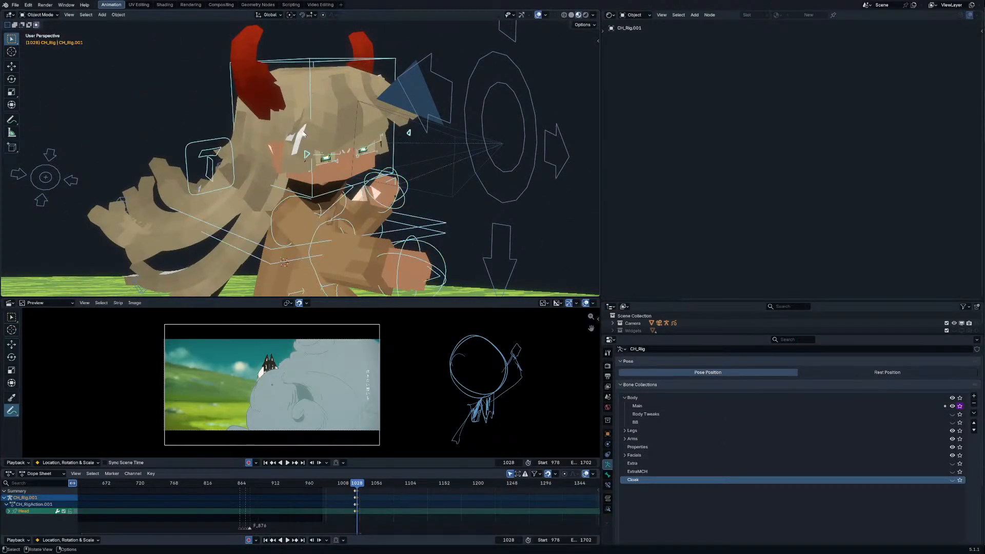
pyautogui.moveTo(304, 133); pyautogui.dragTo(334, 137, button='middle')
pyautogui.click(277, 149)
pyautogui.hotkey('ctrl', 'Tab')
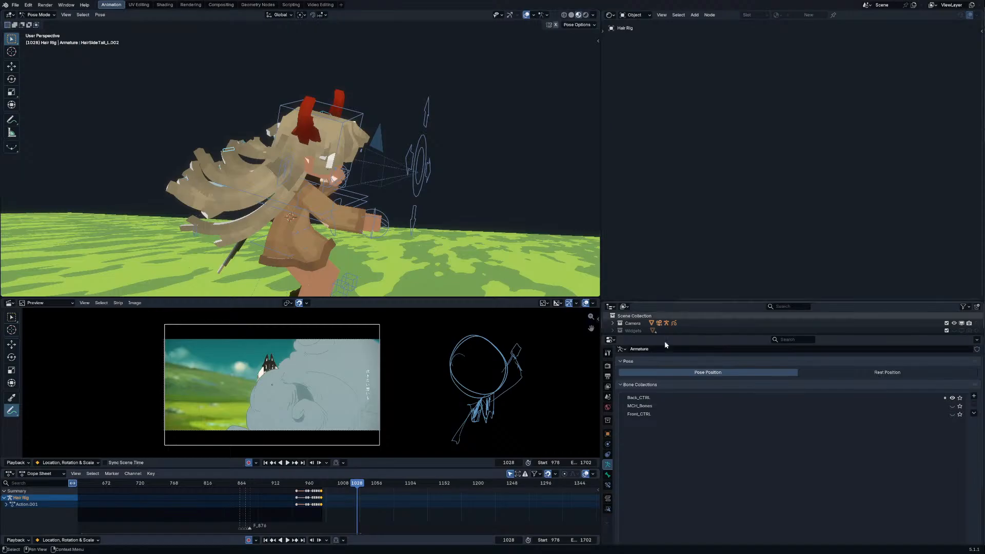
pyautogui.click(952, 414)
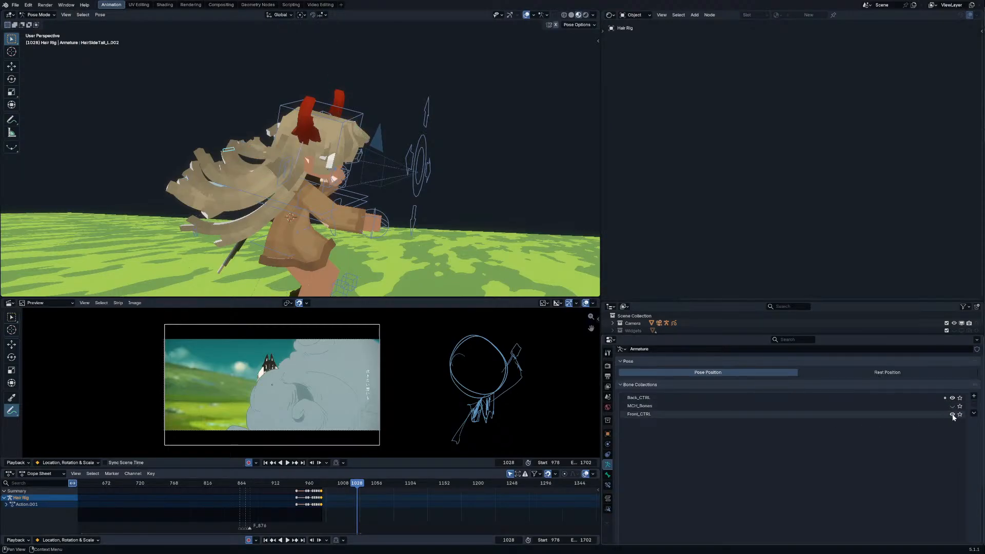
pyautogui.scroll(3, 377, 153)
pyautogui.press('i')
# Step: Rotate and move the HairTail_R bone to reshape the front hair beside the face
pyautogui.moveTo(377, 152); pyautogui.dragTo(304, 185, button='middle')
pyautogui.moveTo(260, 177); pyautogui.dragTo(359, 144)
pyautogui.press('r')
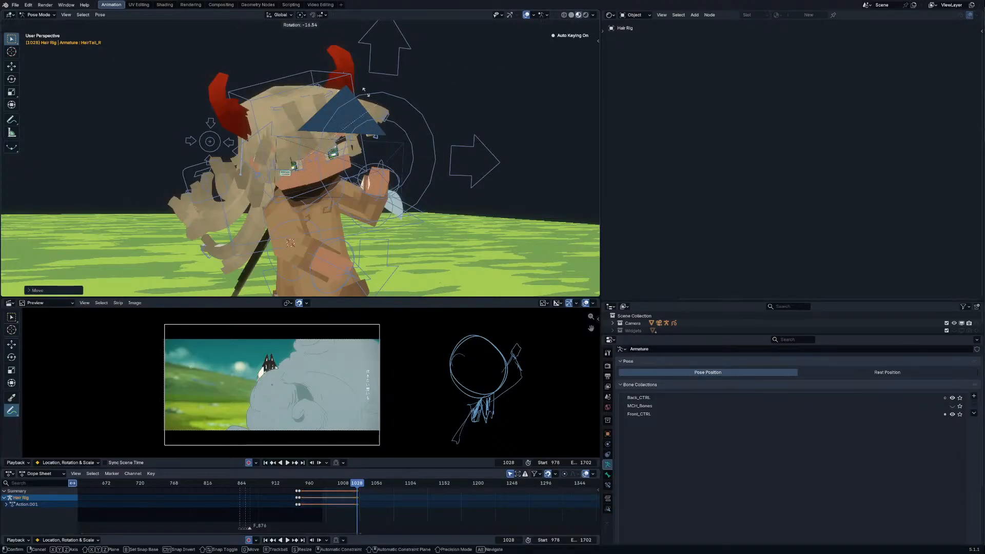
pyautogui.click(311, 81)
pyautogui.moveTo(310, 82); pyautogui.dragTo(375, 123, button='middle')
pyautogui.press('g')
pyautogui.click(293, 107)
pyautogui.press('g')
pyautogui.click(421, 178)
# Step: Adjust the HairTail_L bone from the side and in camera view to shape the opposite front hair strand
pyautogui.moveTo(421, 178); pyautogui.dragTo(373, 152, button='middle')
pyautogui.moveTo(374, 153); pyautogui.dragTo(385, 148)
pyautogui.moveTo(385, 148); pyautogui.dragTo(261, 120, button='middle')
pyautogui.press('g')
pyautogui.click(285, 145)
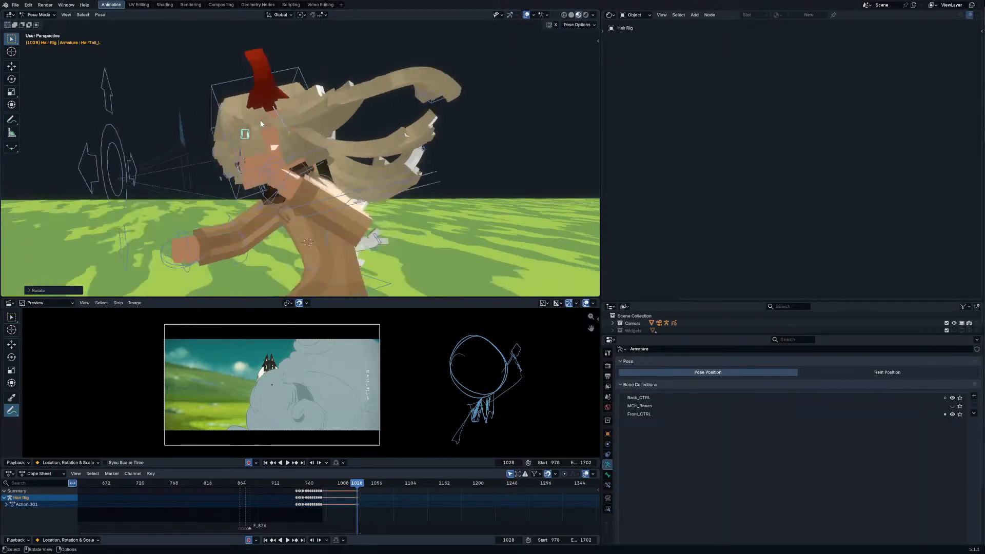
pyautogui.press('KP_0')
pyautogui.press('g')
pyautogui.click(385, 148)
# Step: Shift the HairTail_R bone in camera view to refine the hair over the eye, and reselect HairTail_L
pyautogui.click(251, 182)
pyautogui.press('g')
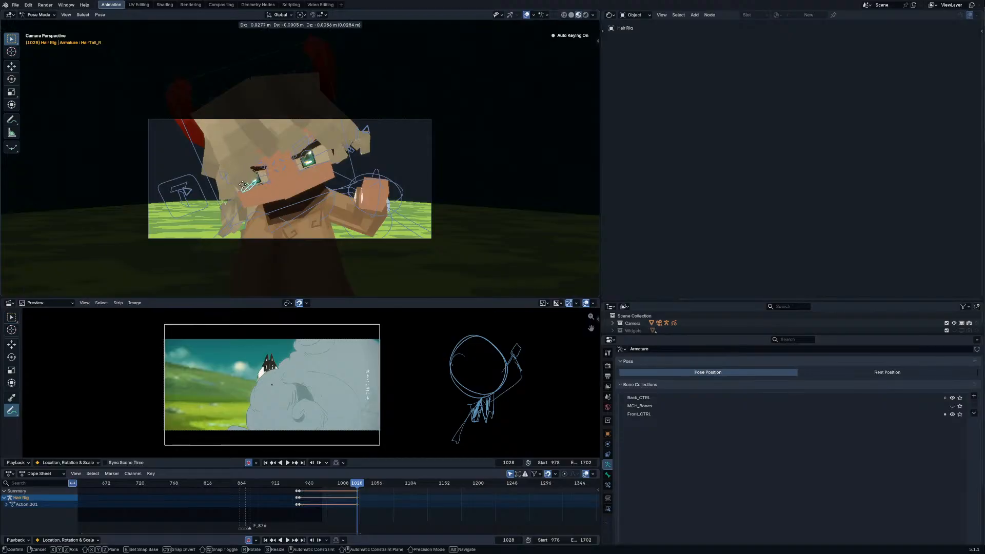
pyautogui.click(272, 165)
pyautogui.click(360, 134)
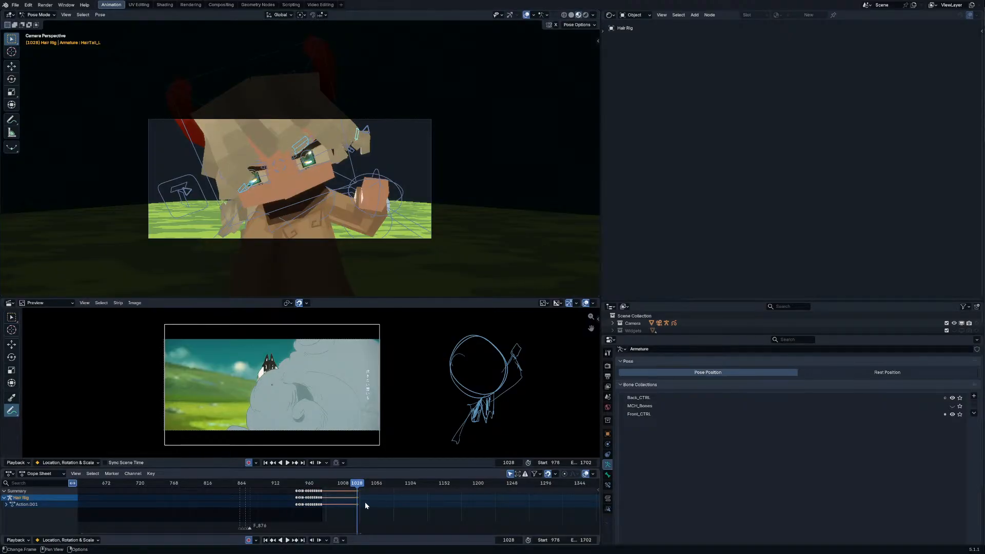
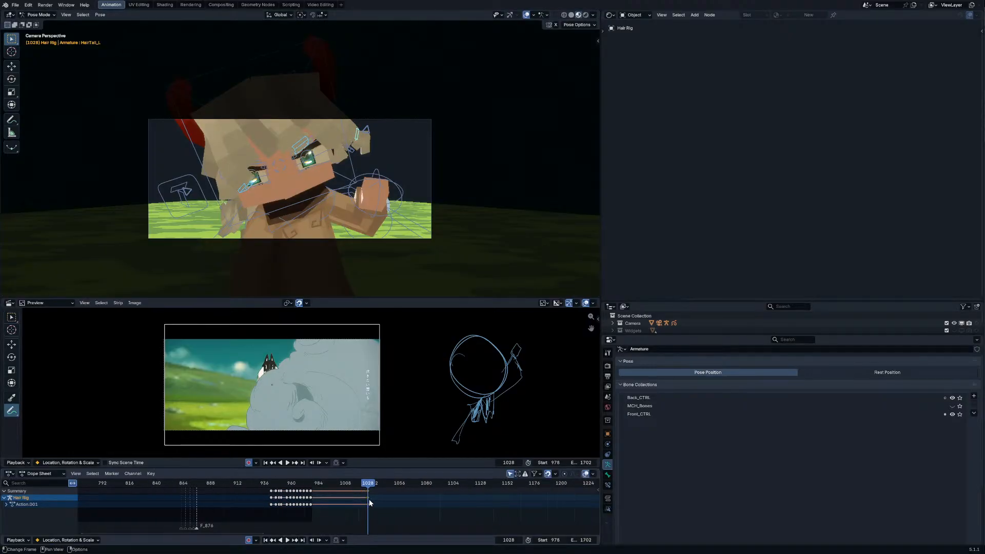
# Step: At frame 1026, rotate CH_Rig's right upper arm control, UpperArm.FKCTRL.R, to swing the arm in front of the torso
pyautogui.moveTo(358, 487); pyautogui.dragTo(366, 488)
pyautogui.click(305, 208)
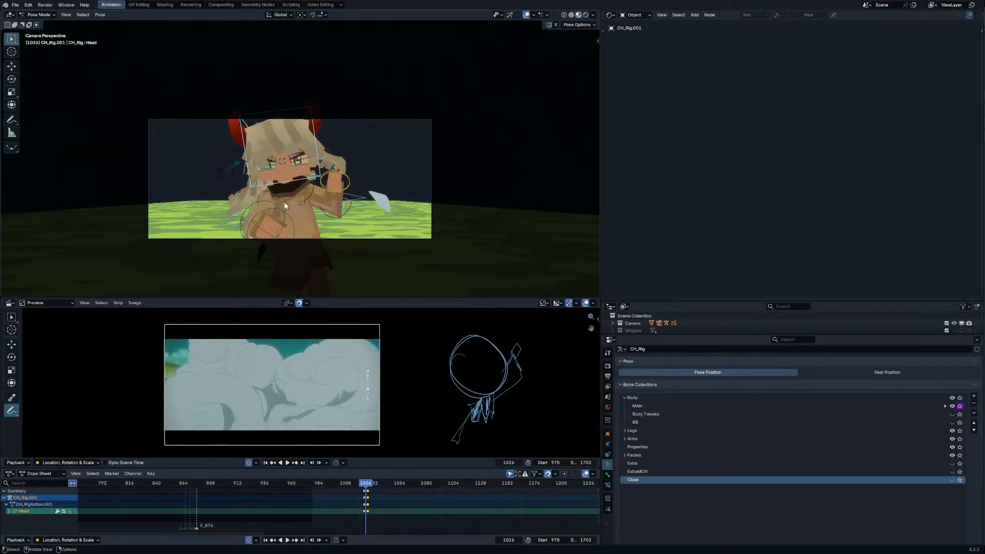
pyautogui.click(287, 199)
pyautogui.click(287, 199)
pyautogui.press('r')
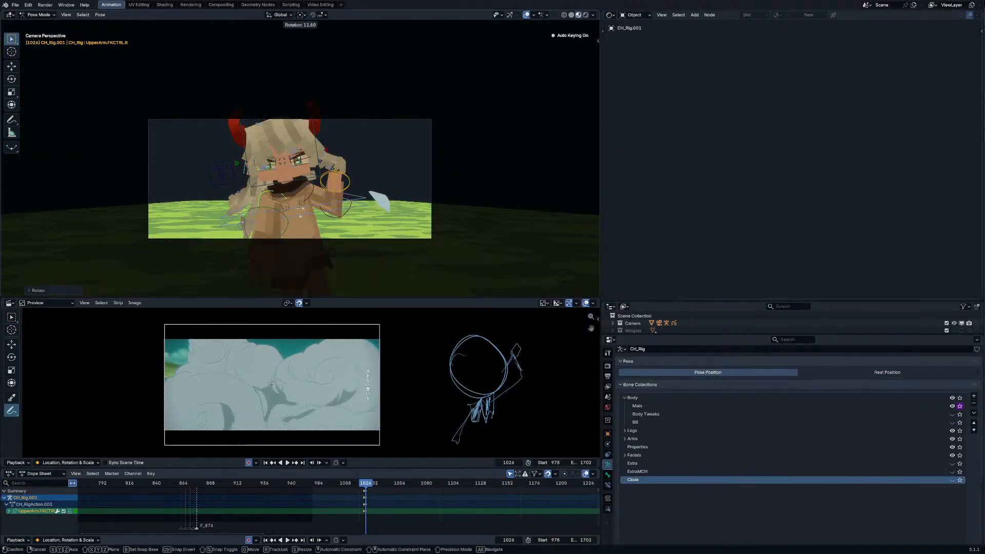
pyautogui.press('r')
pyautogui.press('r')
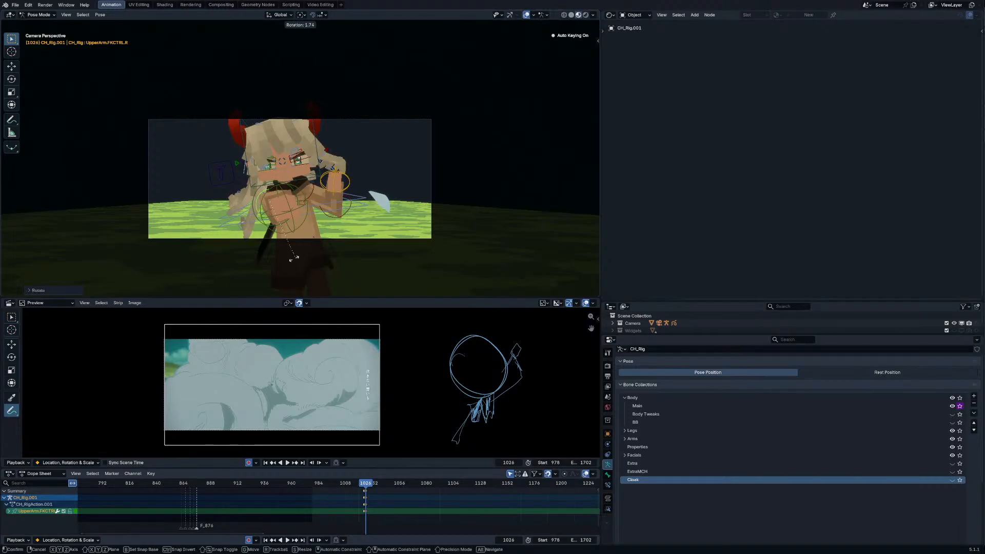
# Step: Rotate the left upper arm control, UpperArm.FKCTRL.L, to adjust the raised arm at frame 1026
pyautogui.click(314, 203)
pyautogui.click(336, 184)
pyautogui.press('r')
pyautogui.press('r')
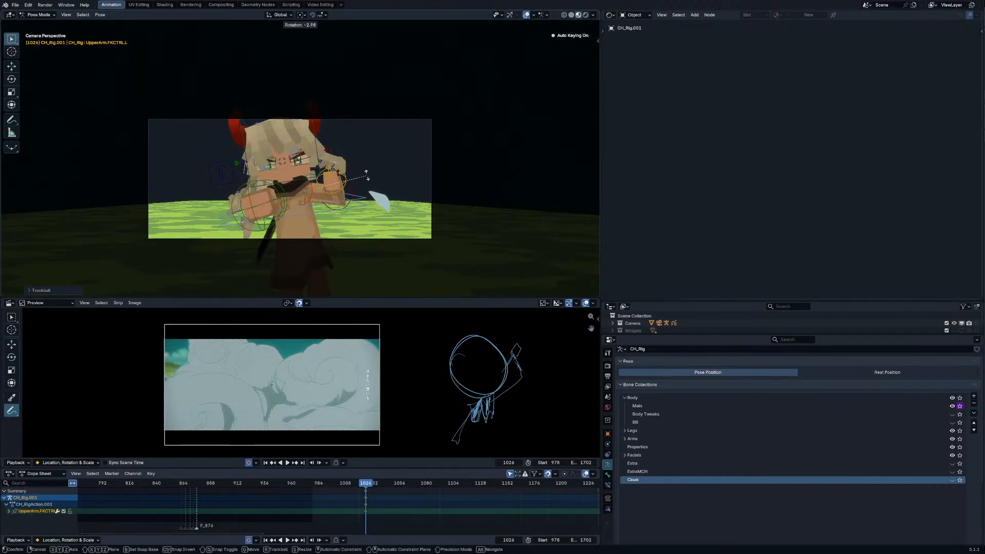
# Step: Rotate UpperArm.FKCTRL.R and Forearm.FK.R to lower the right arm, with the forearm bent toward the camera
pyautogui.click(285, 200)
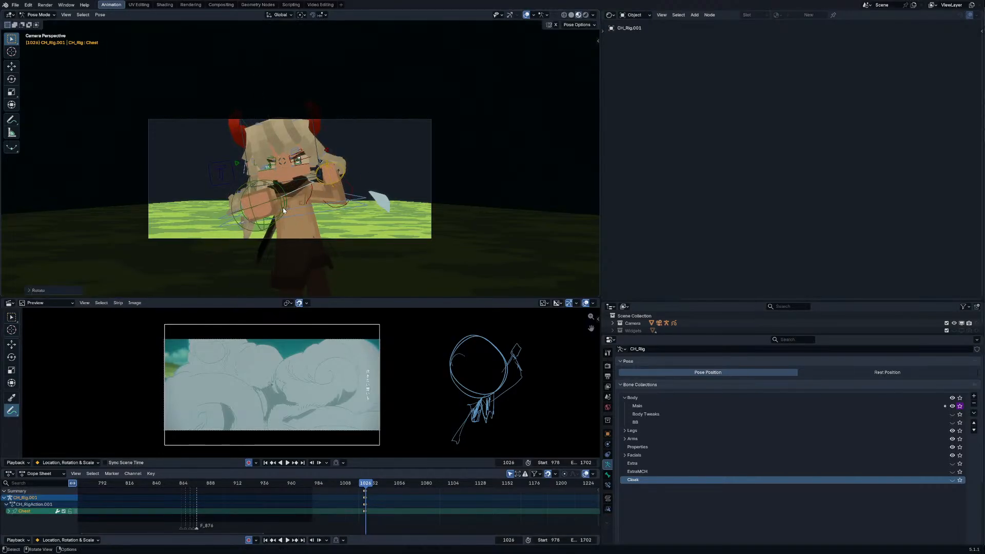
pyautogui.press('r')
pyautogui.press('r')
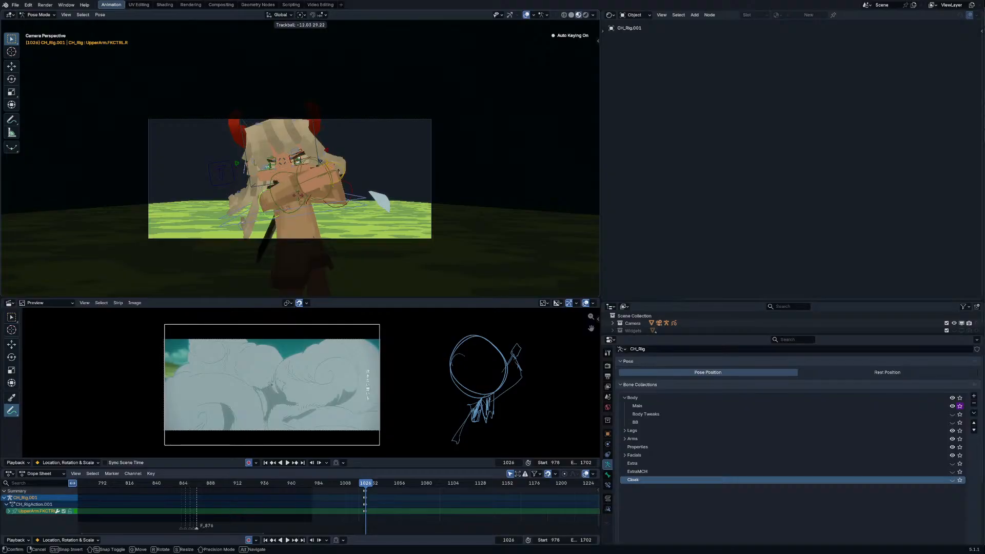
pyautogui.click(276, 202)
pyautogui.press('r')
pyautogui.press('r')
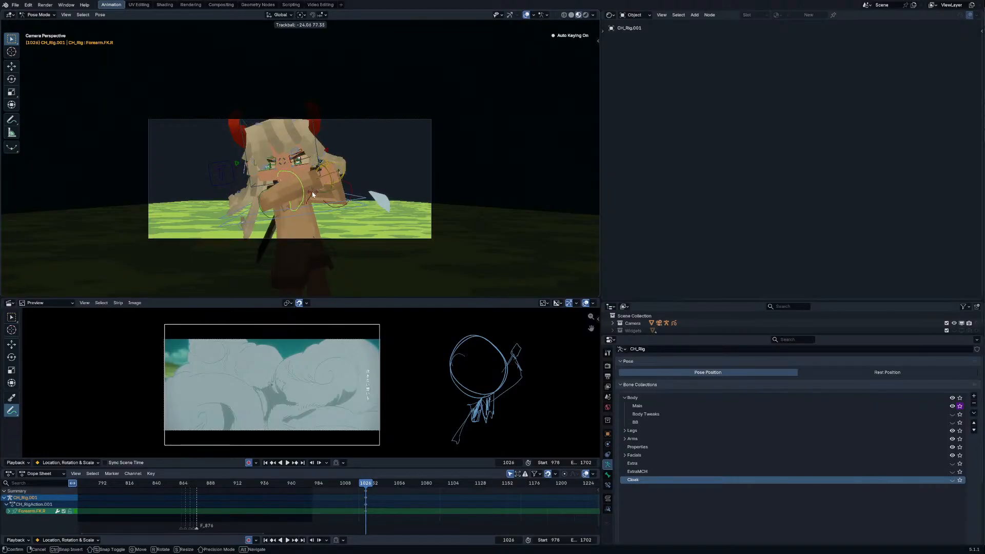
pyautogui.click(256, 196)
pyautogui.press('r')
pyautogui.press('r')
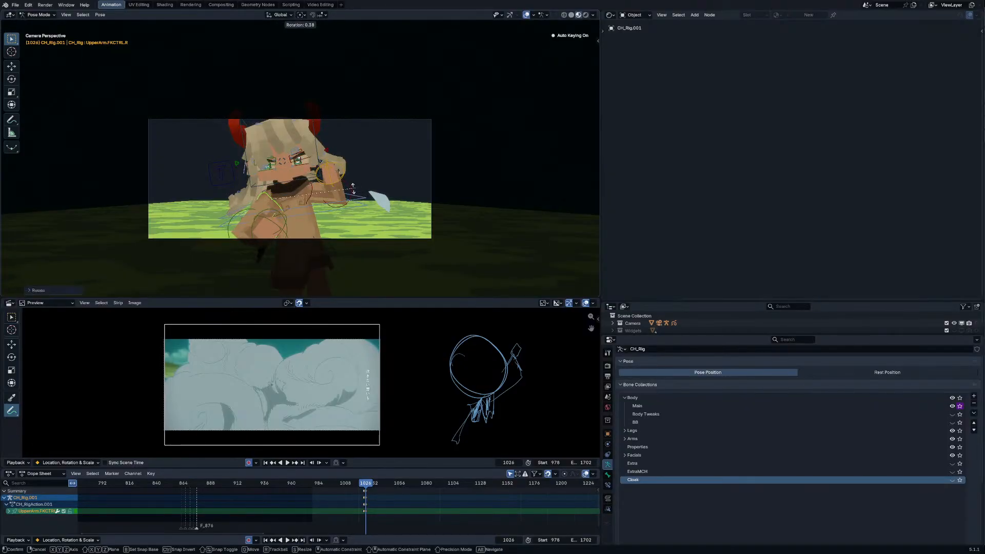
pyautogui.click(353, 188)
# Step: Rotate the Head bone to refine the head's tilt at frame 1026
pyautogui.click(309, 197)
pyautogui.press('r')
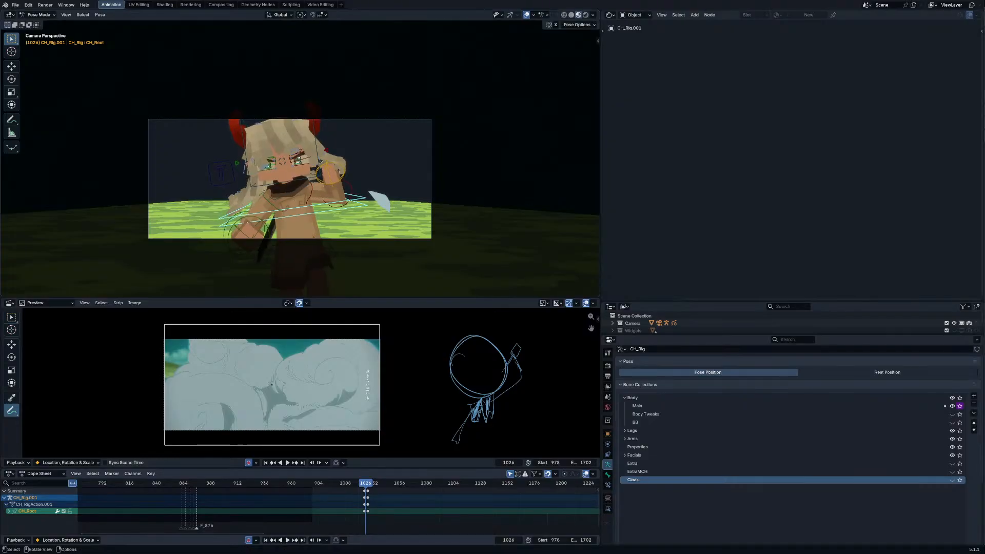
pyautogui.press('r')
pyautogui.click(325, 197)
pyautogui.scroll(3, 325, 197)
pyautogui.click(324, 191)
pyautogui.press('r')
pyautogui.press('r')
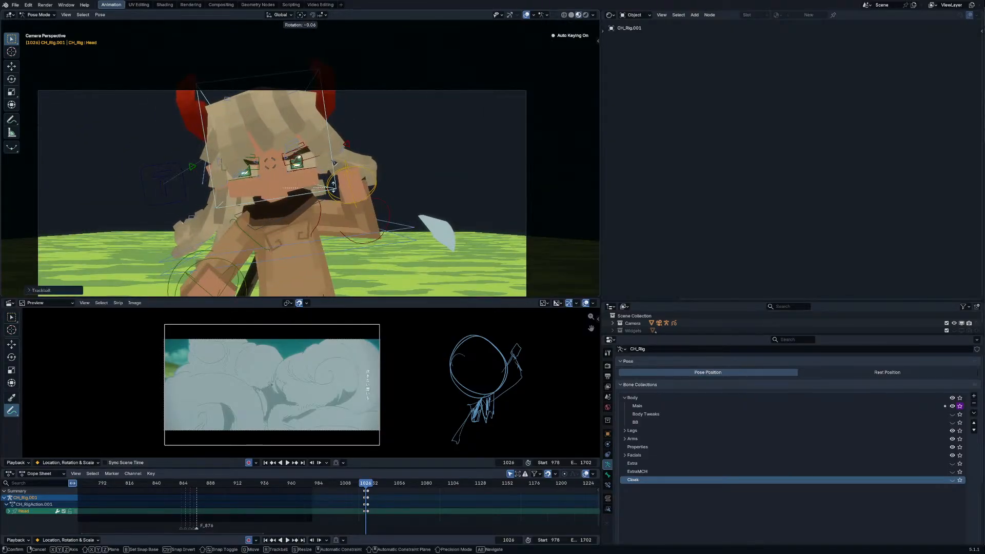
pyautogui.click(332, 193)
# Step: From the right side view, move both foot IK controls about 0.66 m behind the body and rotate them toe-down
pyautogui.press('KP_3')
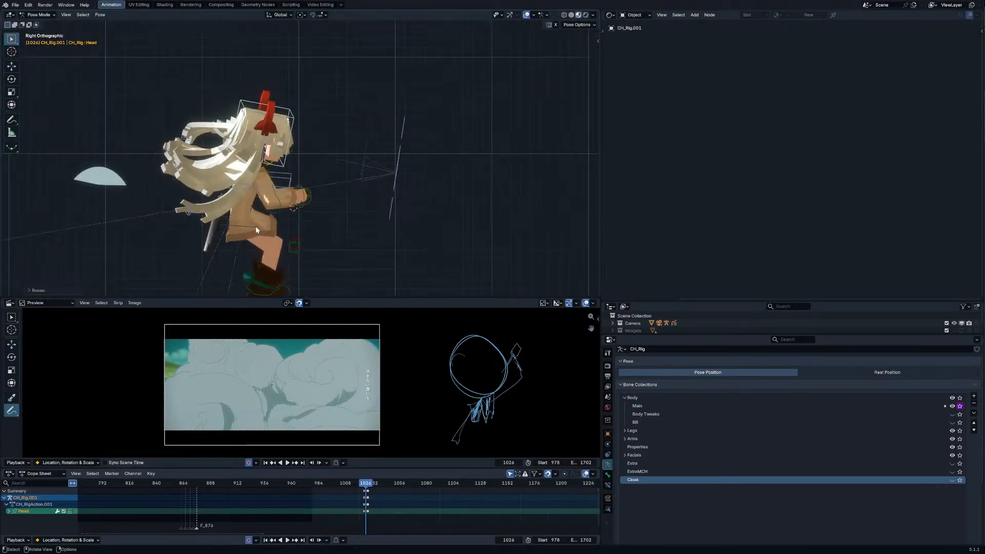
pyautogui.scroll(-2, 256, 227)
pyautogui.click(289, 256)
pyautogui.keyDown('shift'); pyautogui.click(288, 255); pyautogui.keyUp('shift')
pyautogui.press('g')
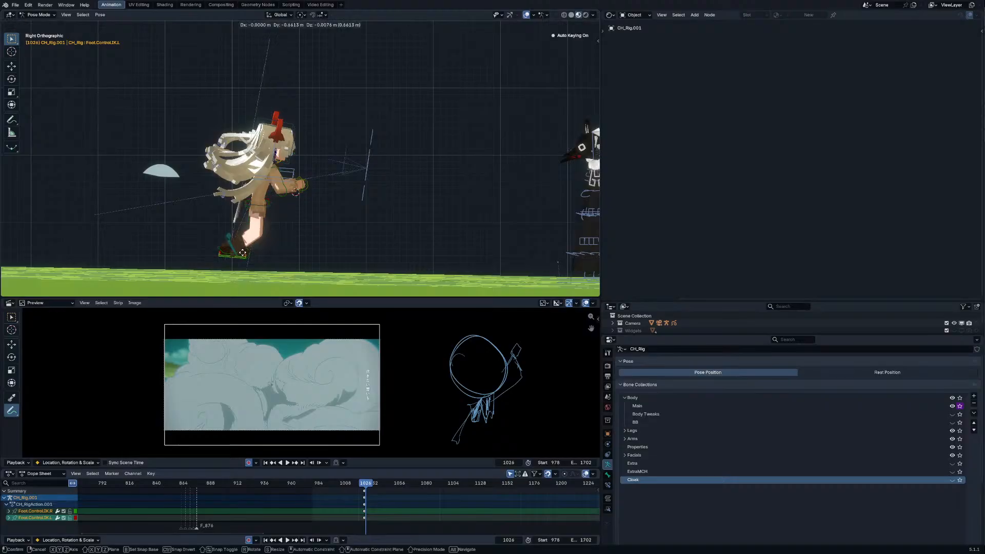
pyautogui.click(242, 252)
pyautogui.press('r')
pyautogui.press('KP_0')
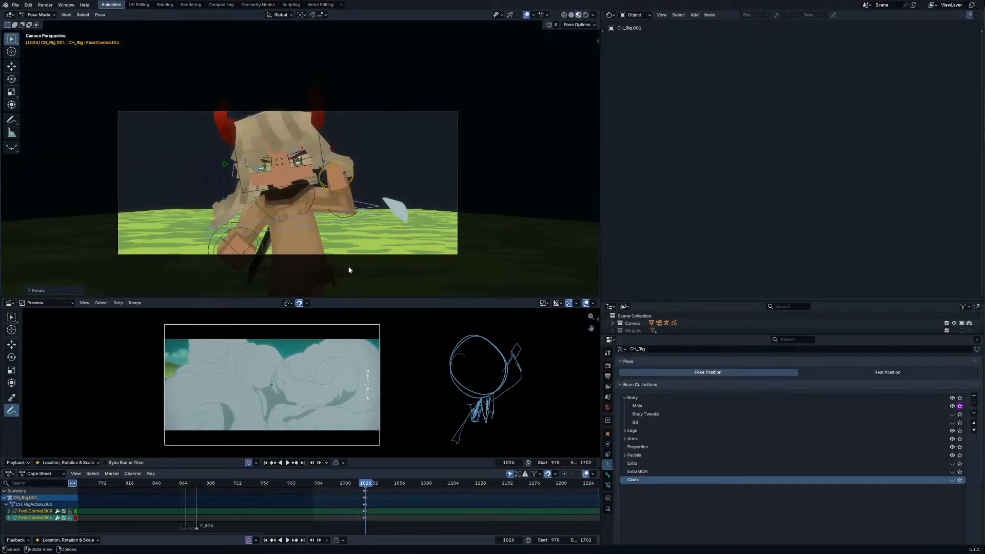
pyautogui.press('KP_3')
pyautogui.press('KP_Decimal')
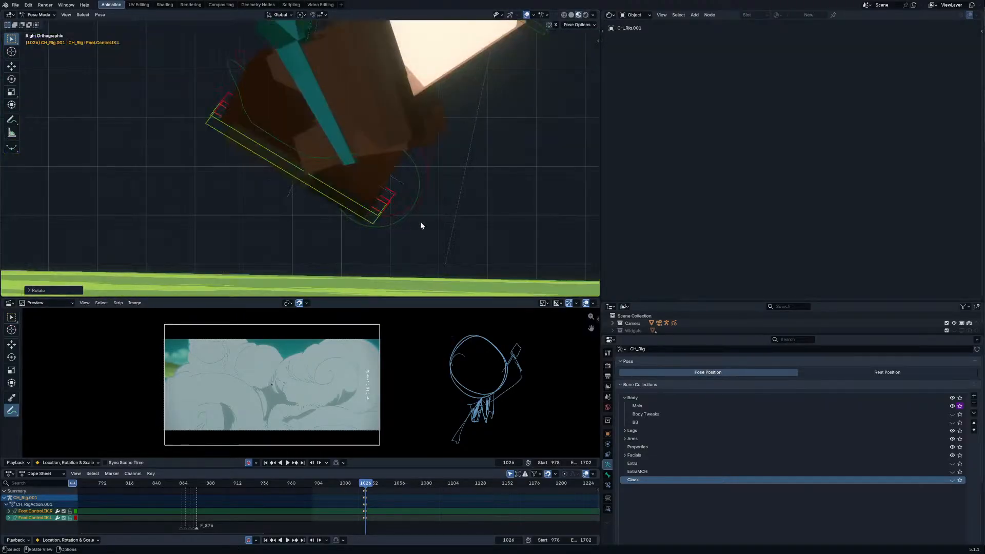
pyautogui.scroll(-5, 359, 195)
# Step: Reposition the left foot IK control away from the right one to stagger the legs, and select the right foot
pyautogui.click(282, 149)
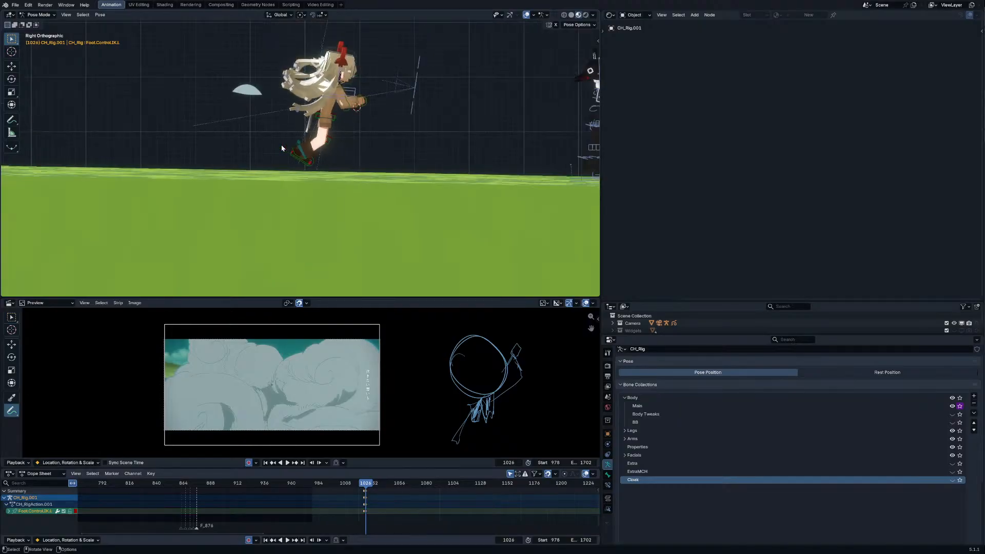
pyautogui.press('g')
pyautogui.click(282, 199)
pyautogui.moveTo(282, 199); pyautogui.dragTo(247, 165, button='middle')
pyautogui.press('KP_0')
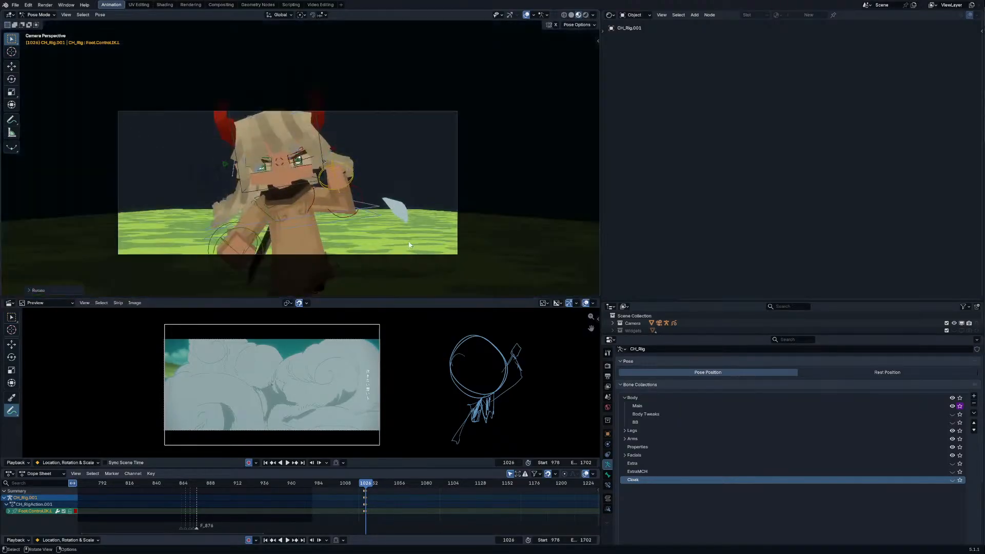
pyautogui.moveTo(410, 232); pyautogui.dragTo(312, 253, button='middle')
pyautogui.press('g')
pyautogui.click(272, 223)
pyautogui.click(320, 257)
pyautogui.click(322, 260)
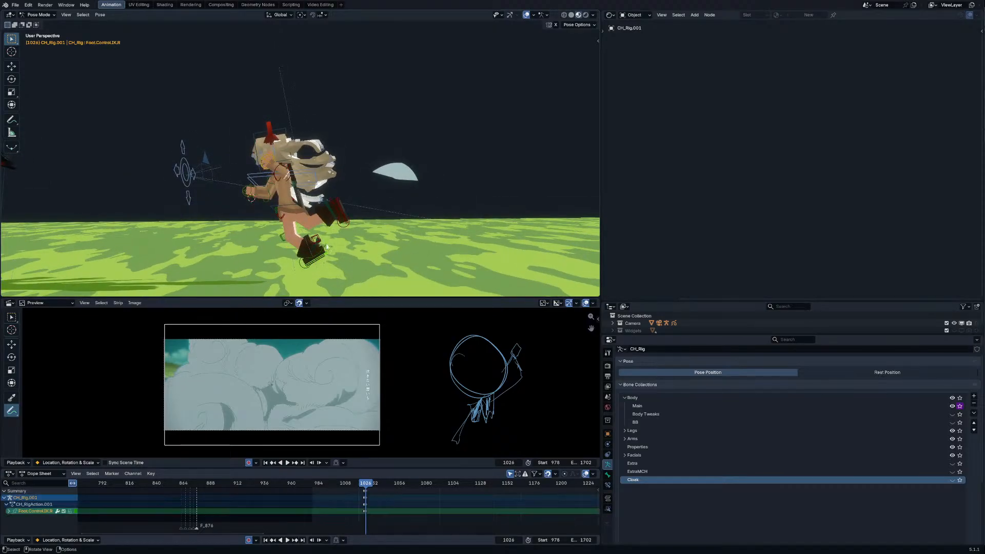
# Step: Move the left foot IK control in front of the body and rotate it into a forward running stride
pyautogui.moveTo(341, 212); pyautogui.dragTo(263, 239)
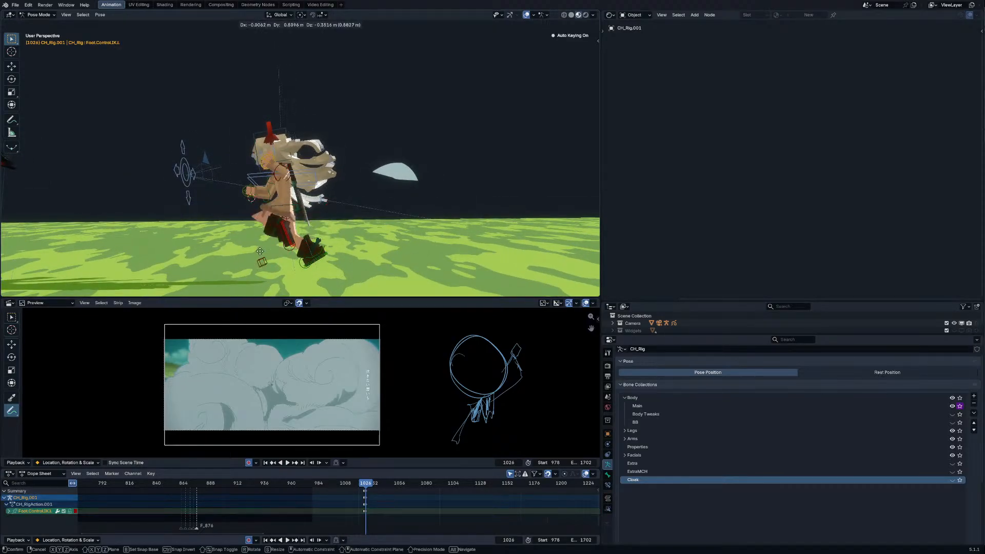
pyautogui.press('r')
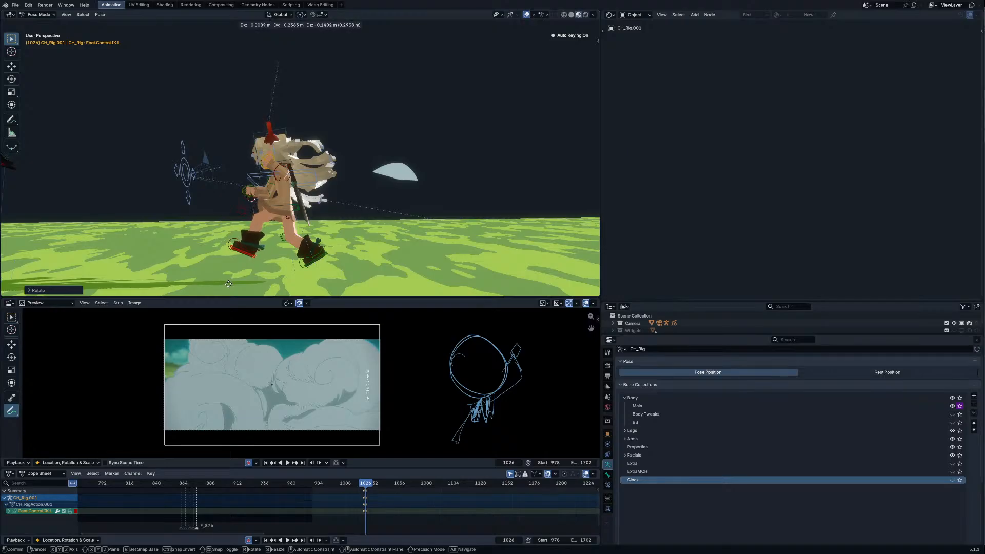
pyautogui.click(229, 283)
pyautogui.press('g')
pyautogui.click(276, 260)
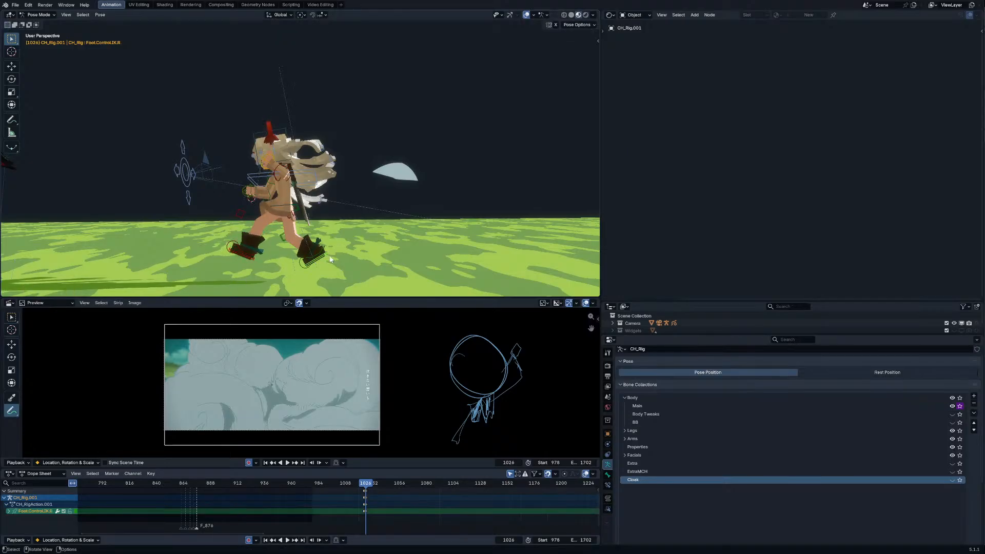
# Step: Move and rotate the right foot IK control up behind the body to extend the trailing leg
pyautogui.press('r')
pyautogui.click(333, 219)
pyautogui.press('g')
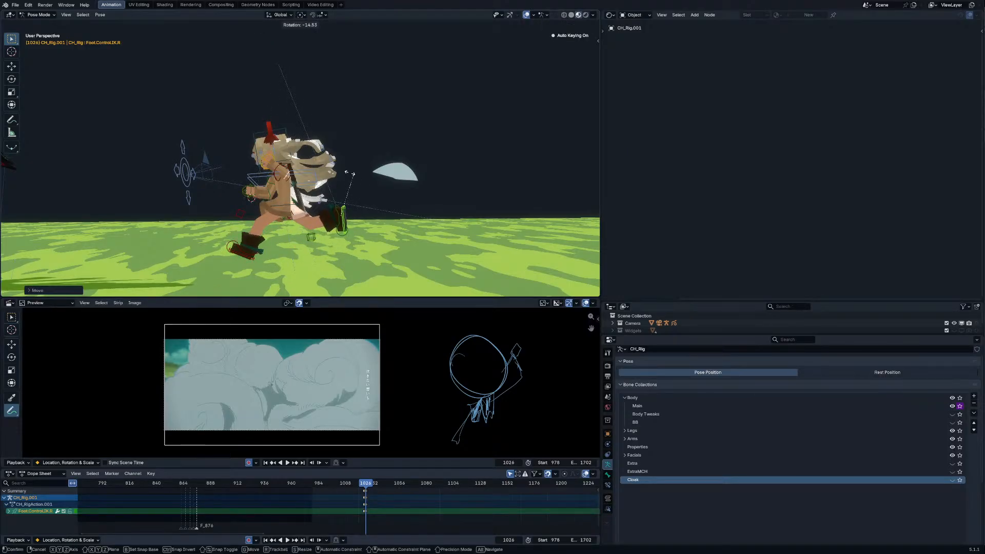
pyautogui.click(345, 176)
# Step: In camera view, rotate the right upper arm control to refine the arm's lowered pose at frame 1026
pyautogui.press('KP_0')
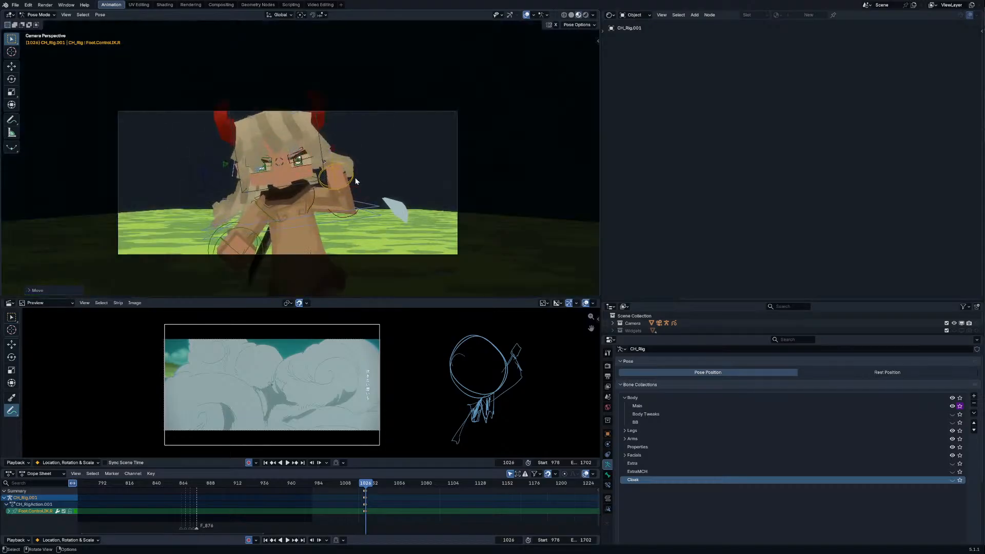
pyautogui.click(303, 222)
pyautogui.press('r')
pyautogui.rightClick(307, 223)
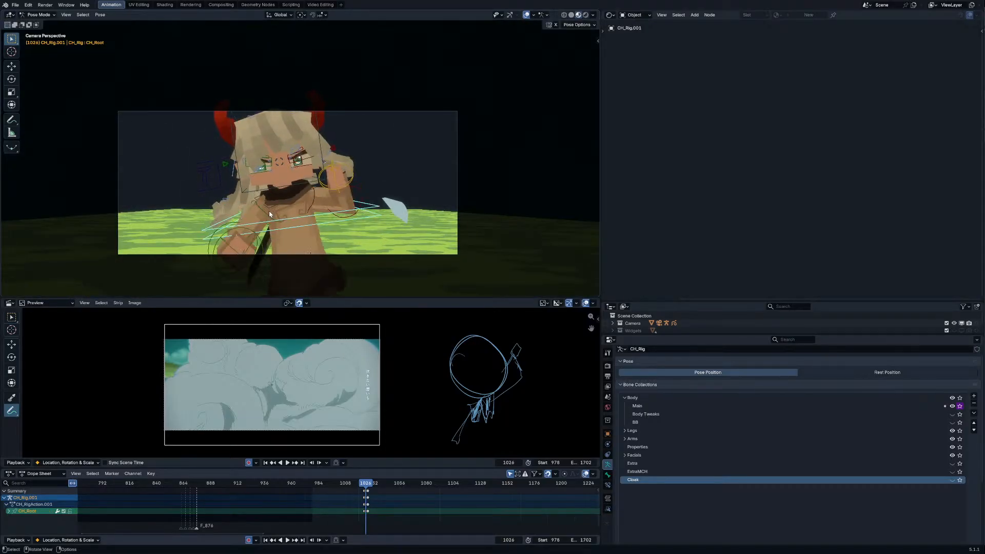
pyautogui.click(269, 213)
pyautogui.press('r')
pyautogui.click(307, 215)
pyautogui.press('r')
pyautogui.press('r')
pyautogui.click(320, 208)
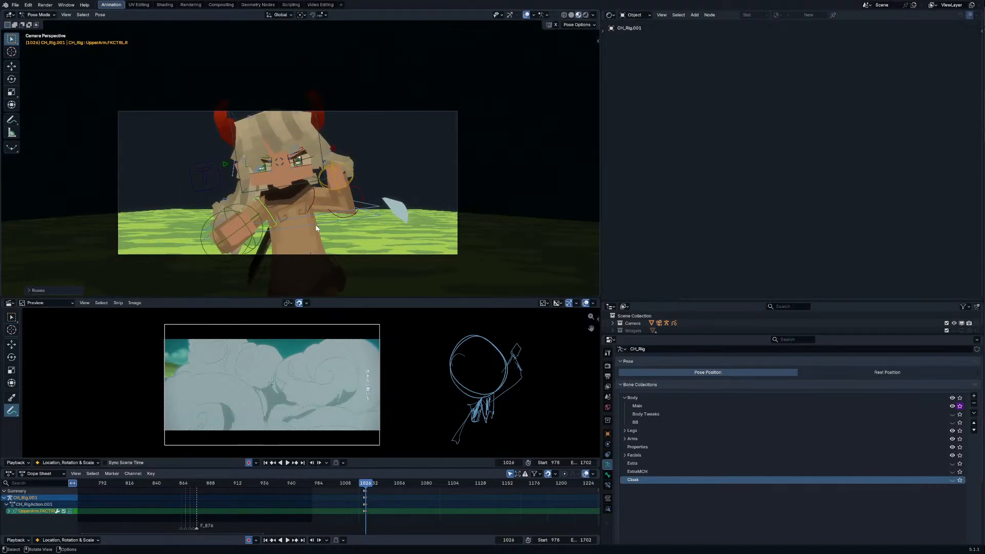
# Step: At frame 1028, rotate the left arm so the fist rises beside the face, and tilt the Head bone
pyautogui.press('Right')
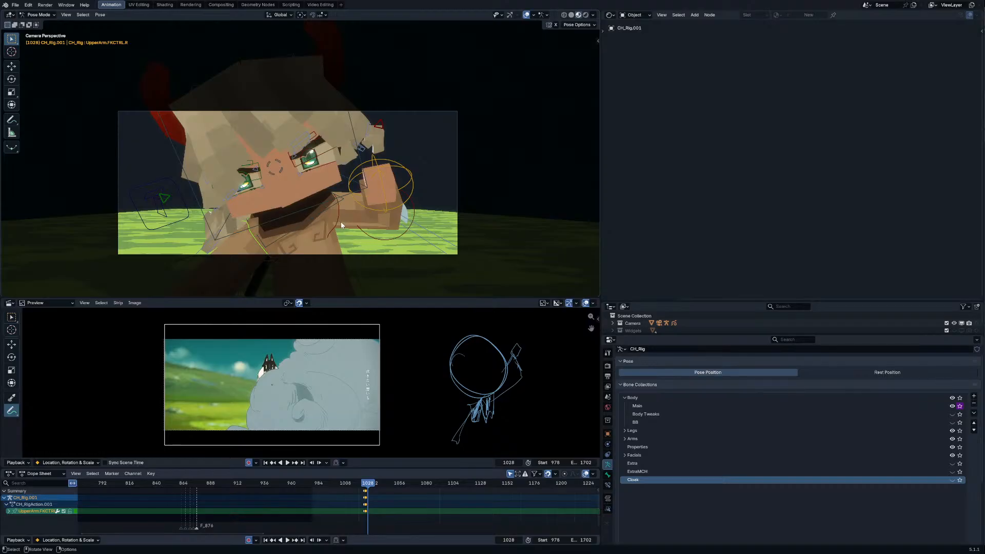
pyautogui.click(342, 225)
pyautogui.press('r')
pyautogui.press('r')
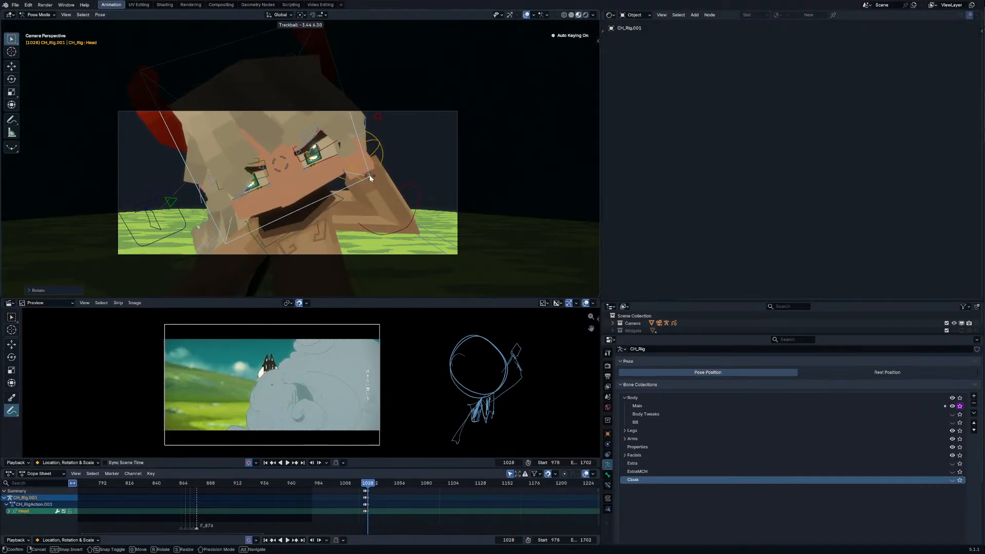
pyautogui.click(355, 185)
# Step: Rotate UpperArm.FKCTRL.R at frame 1028 to swing the right arm across the chest toward the opposite shoulder
pyautogui.click(259, 243)
pyautogui.press('g')
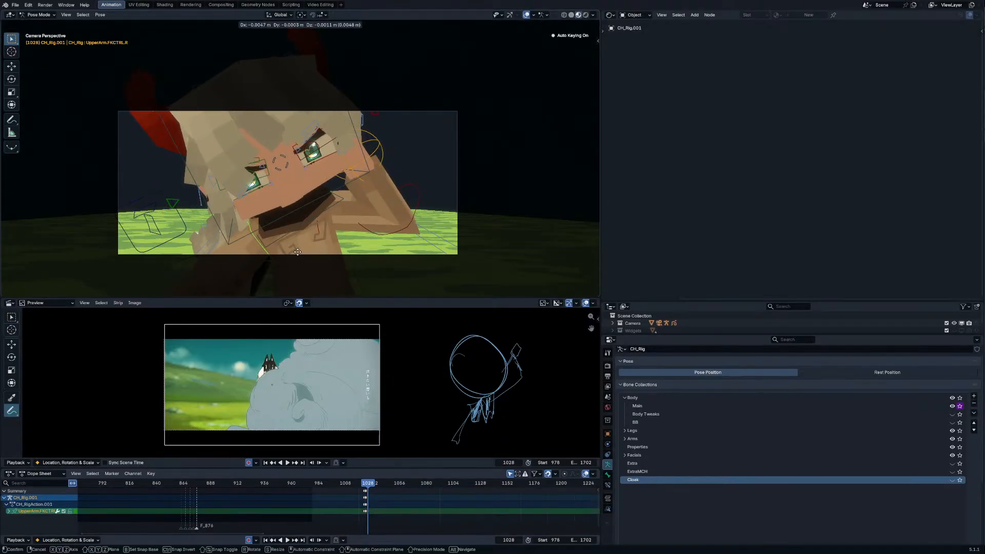
pyautogui.click(330, 242)
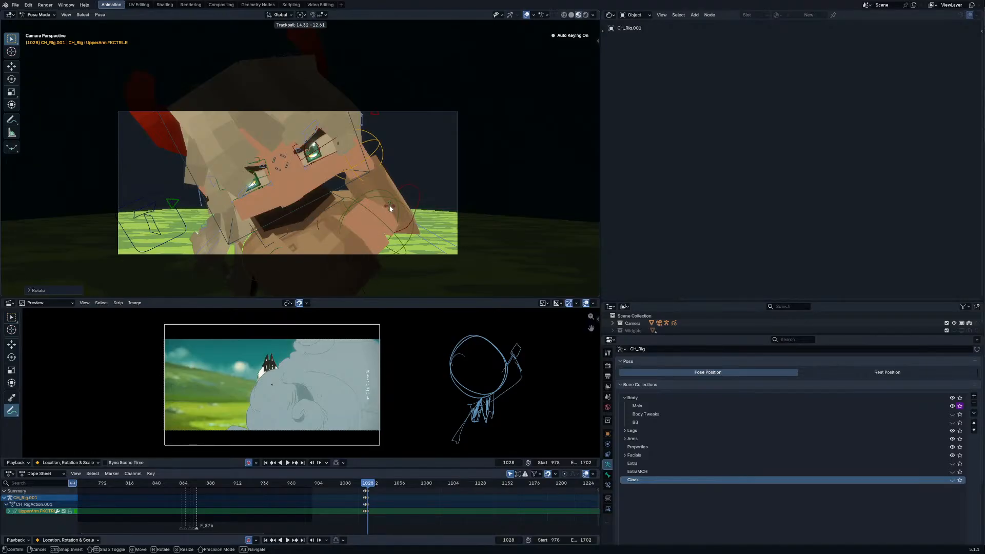
pyautogui.click(303, 238)
pyautogui.press('r')
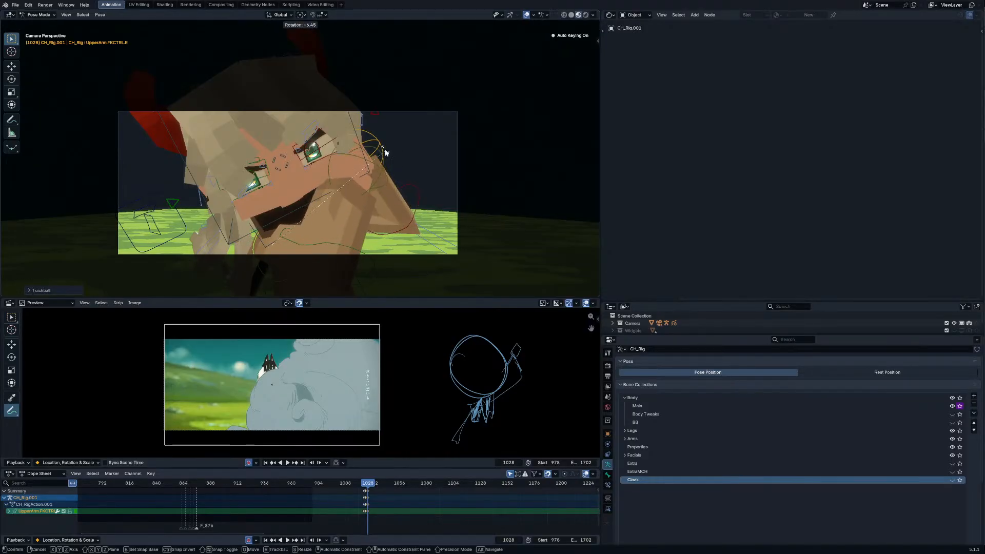
pyautogui.click(359, 251)
pyautogui.press('r')
pyautogui.click(352, 290)
pyautogui.click(257, 250)
pyautogui.press('r')
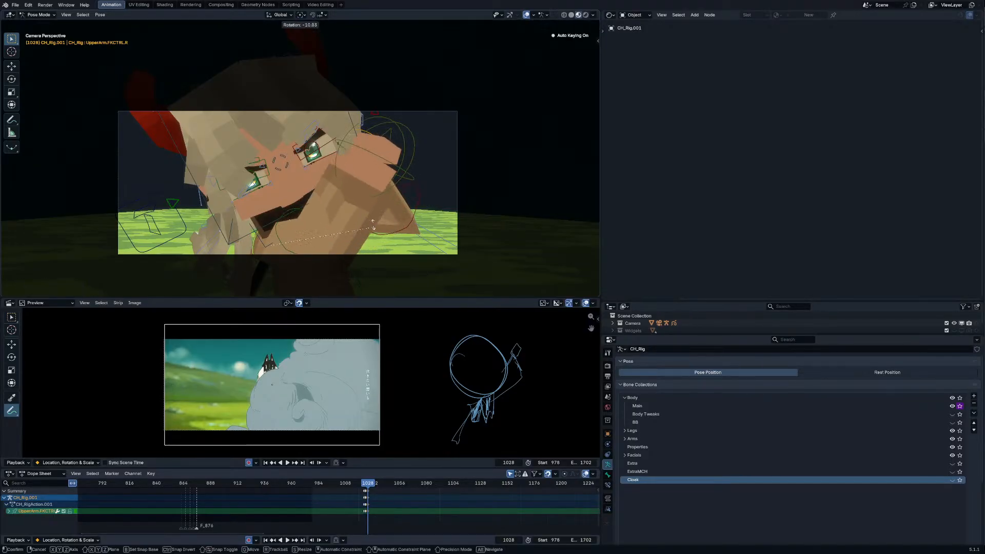
pyautogui.press('r')
pyautogui.click(389, 214)
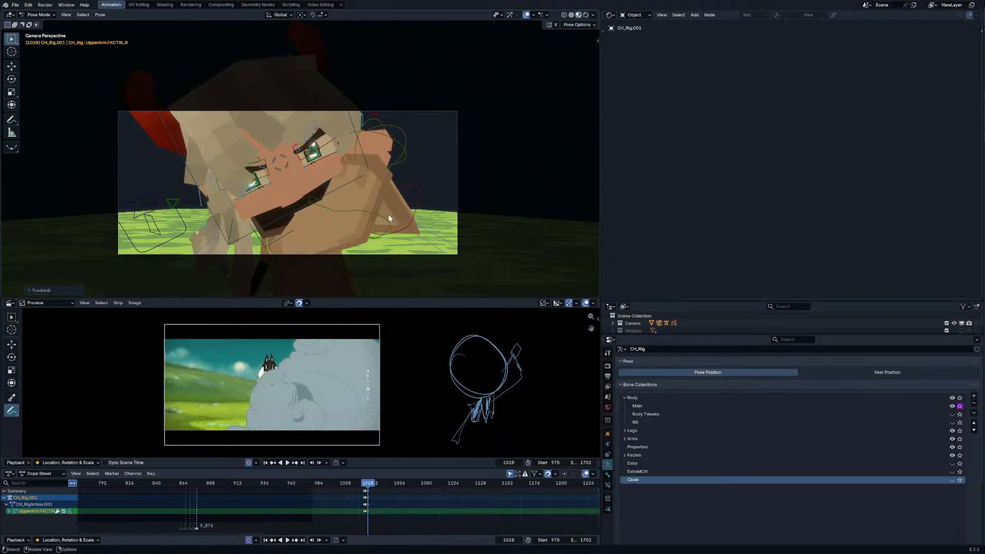
# Step: With all rig bones selected, move the frame 1026 keyframes to frame 1025 and play back the lunge
pyautogui.press('Left')
pyautogui.press('Left')
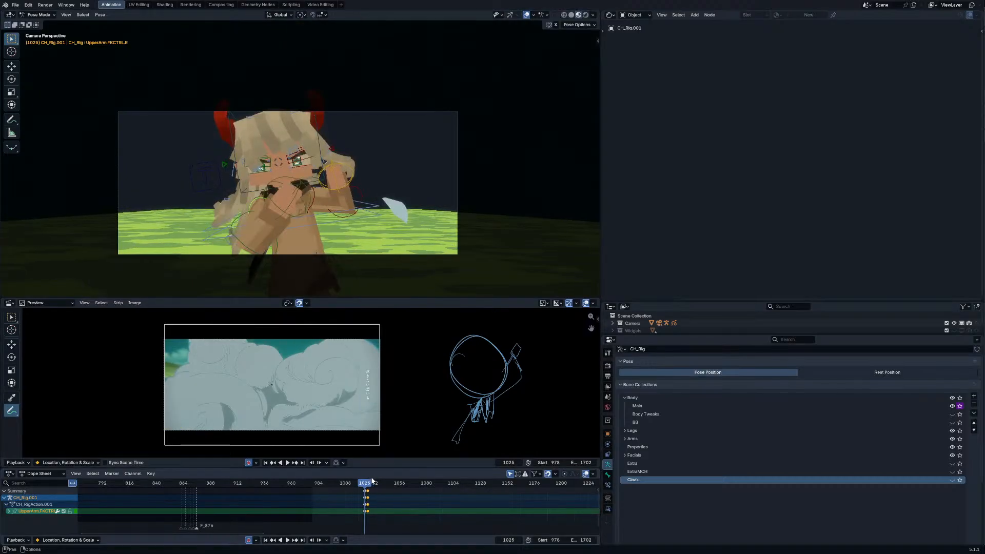
pyautogui.press('Left')
pyautogui.press('Right')
pyautogui.press('a')
pyautogui.keyDown('ctrl'); pyautogui.moveTo(368, 506); pyautogui.dragTo(328, 510, button='middle'); pyautogui.keyUp('ctrl')
pyautogui.press('KP_Decimal')
pyautogui.click(274, 500)
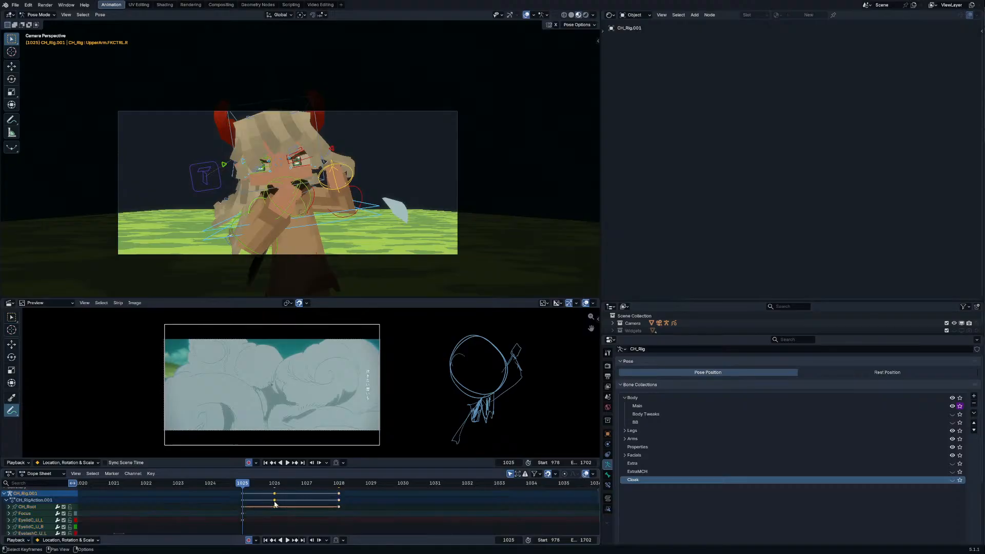
pyautogui.press('g')
pyautogui.click(264, 494)
pyautogui.press('space')
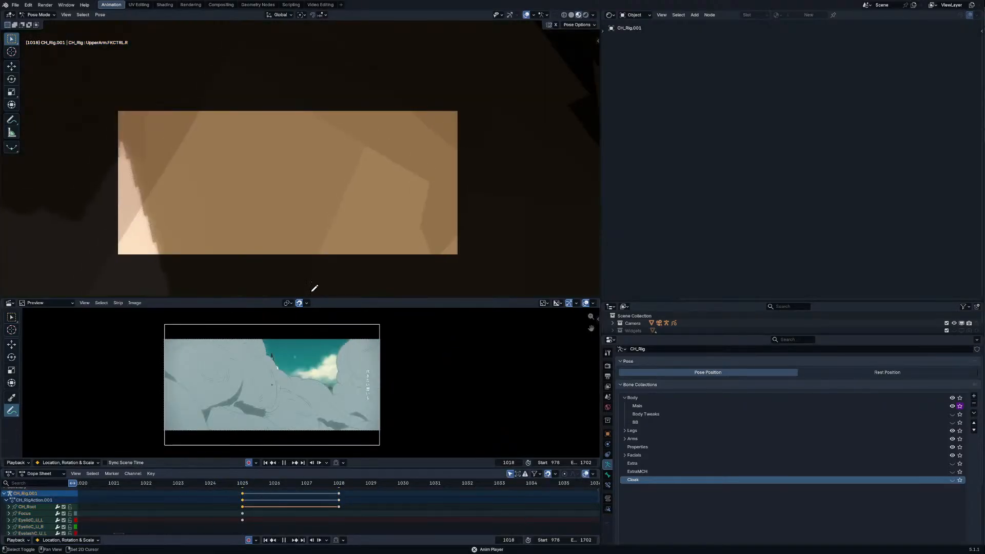
pyautogui.press('Escape')
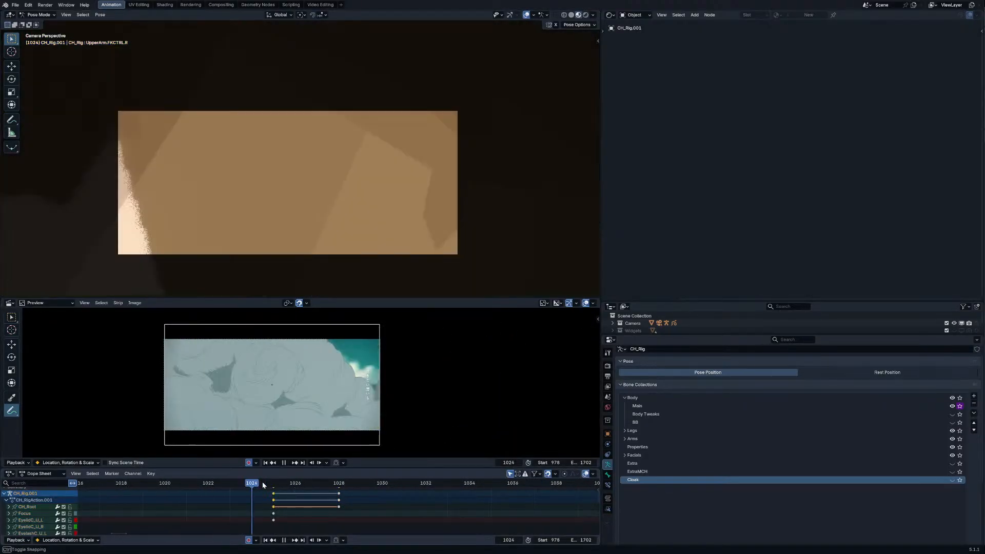
# Step: At frame 1024, raise CH_Root vertically until the running character leaves the camera's view, and play back the cloud transition
pyautogui.moveTo(256, 227); pyautogui.dragTo(351, 192, button='middle')
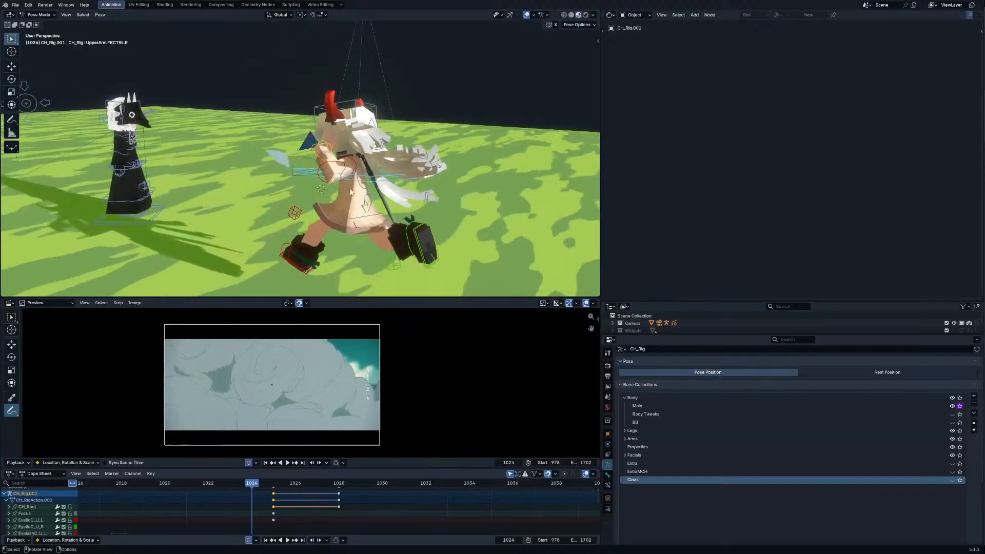
pyautogui.click(371, 181)
pyautogui.scroll(-5, 380, 180)
pyautogui.press('g')
pyautogui.press('z')
pyautogui.click(367, 69)
pyautogui.press('KP_0')
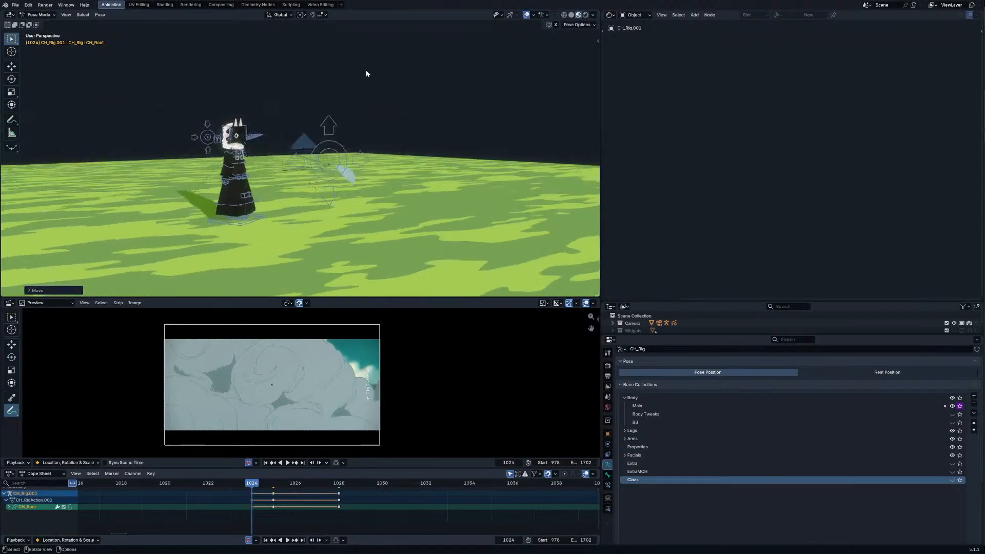
pyautogui.scroll(-2, 314, 371)
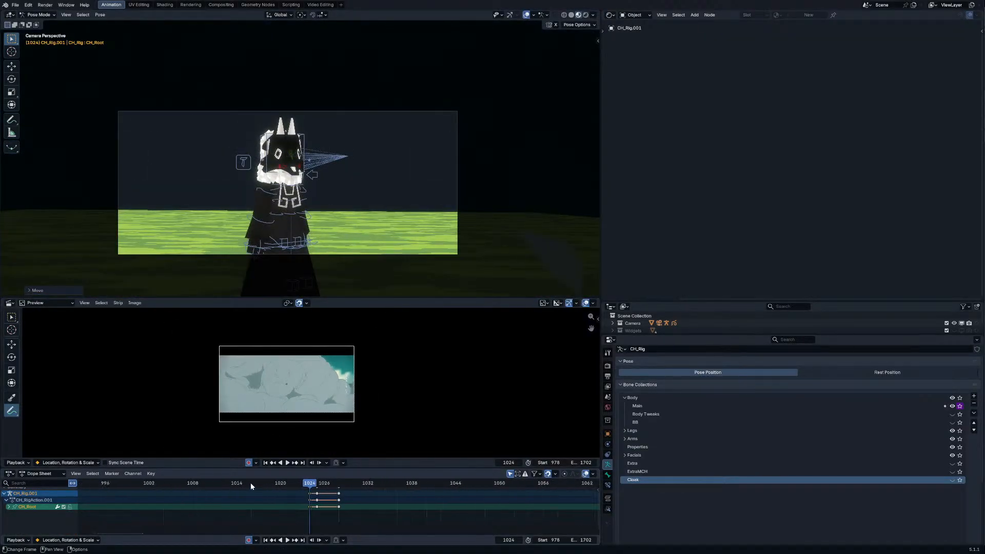
pyautogui.hotkey('shift', 'ctrl', 'space')
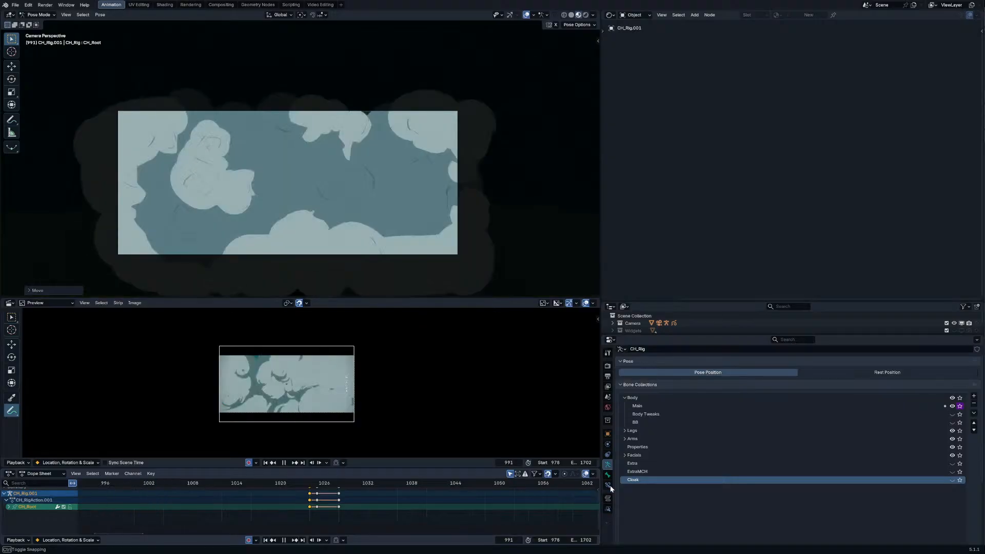
pyautogui.press('space')
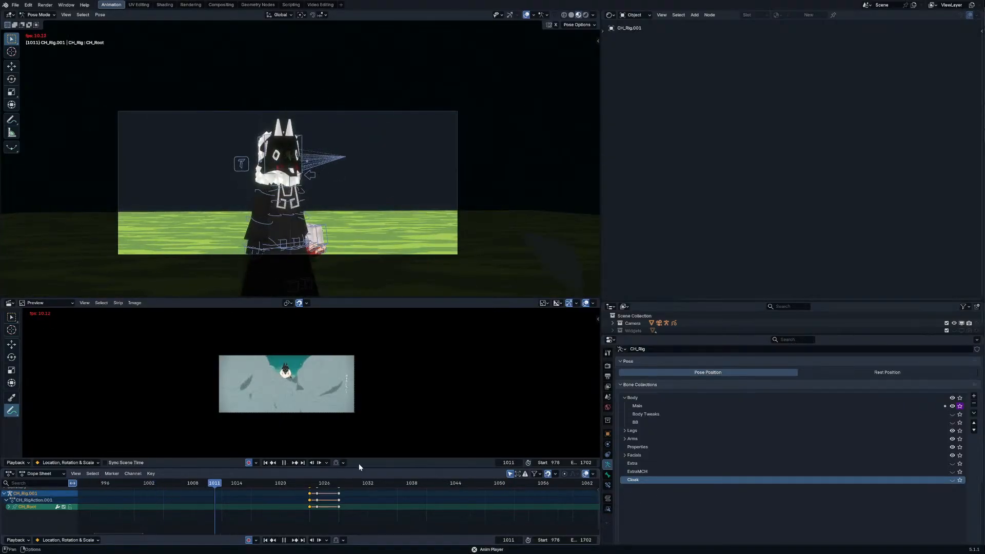
pyautogui.moveTo(284, 483); pyautogui.dragTo(305, 484)
# Step: With CH_Root selected at frame 1025, turn the Shader Editor area into a second 3D viewport in right orthographic view
pyautogui.press('a')
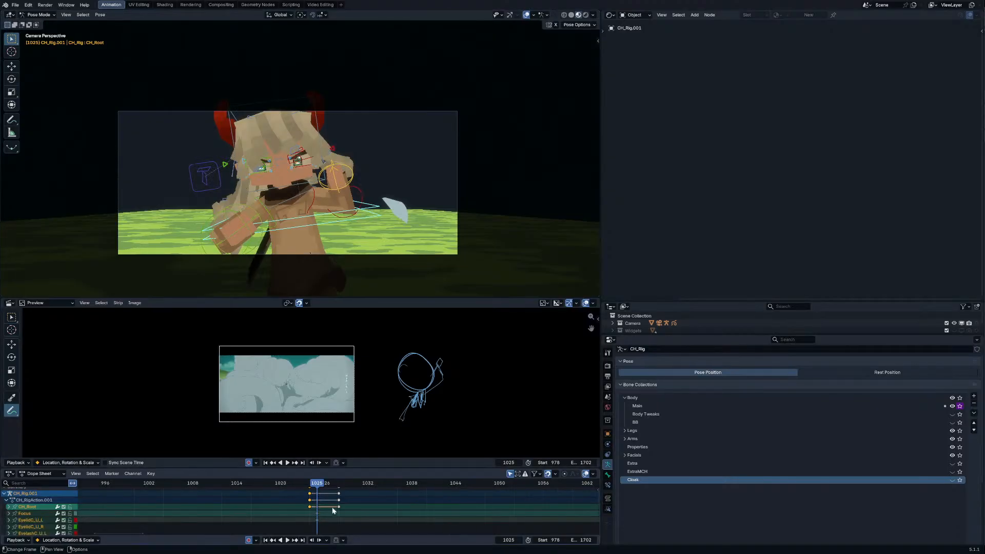
pyautogui.click(363, 220)
pyautogui.press('KP_0')
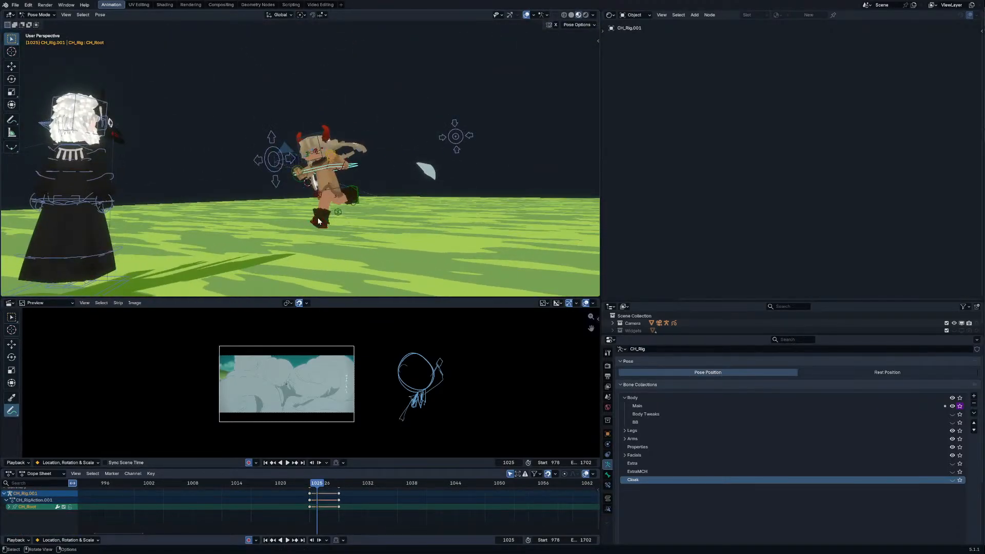
pyautogui.hotkey('shift', 'space')
pyautogui.press('space')
pyautogui.press('KP_0')
pyautogui.click(610, 14)
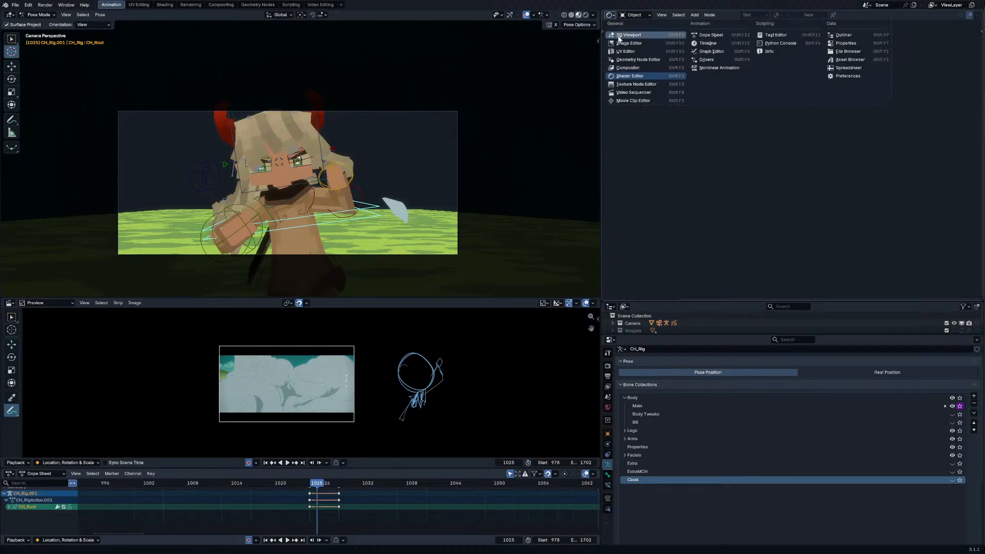
pyautogui.click(619, 37)
pyautogui.press('KP_3')
# Step: Move CH_Root backward away from the camera in the side view at frame 1025, and rotate it in camera view
pyautogui.press('g')
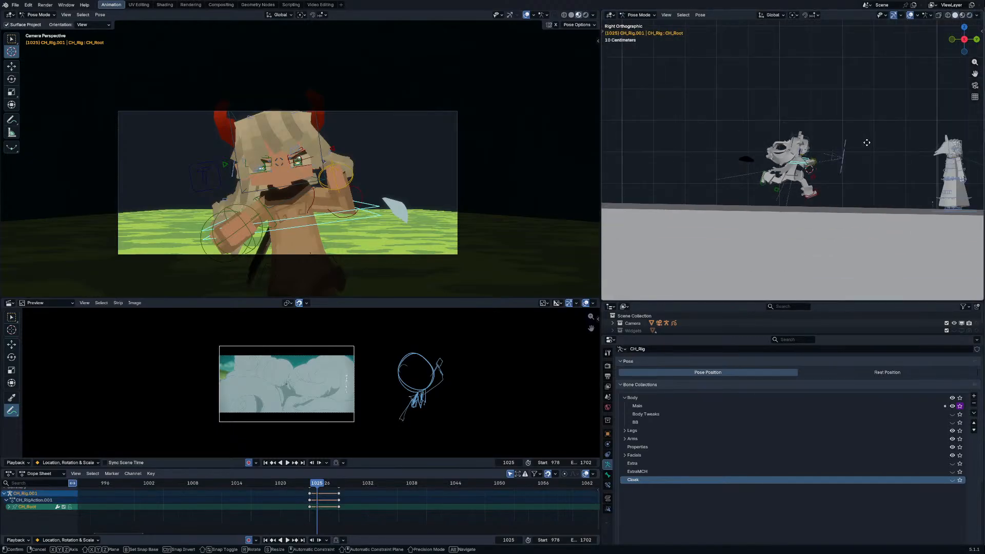
pyautogui.click(841, 144)
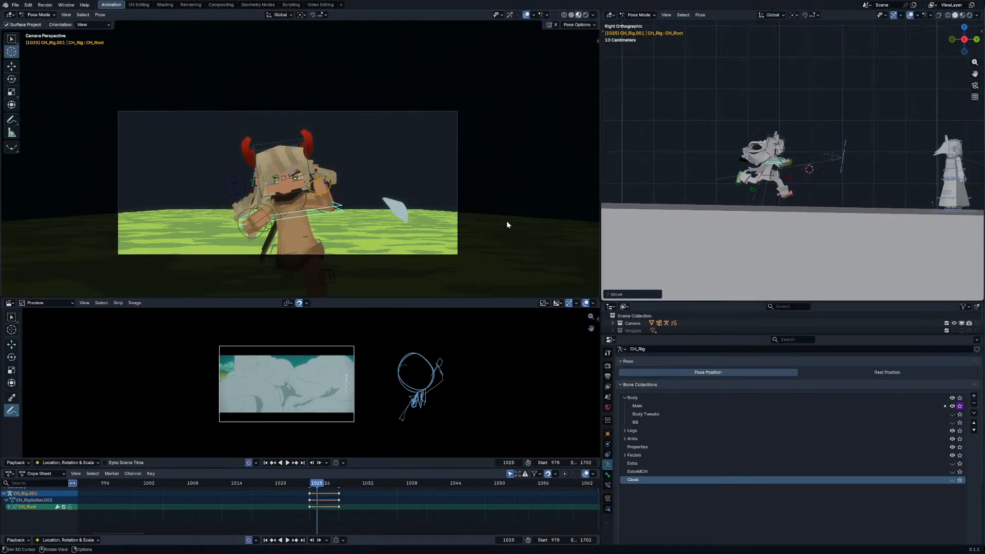
pyautogui.press('r')
pyautogui.click(470, 183)
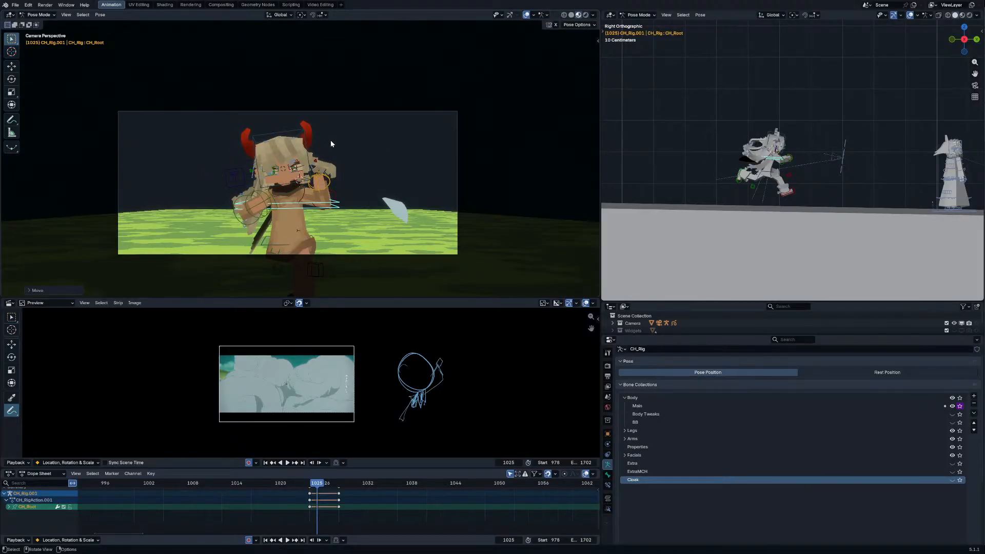
# Step: Adjust the character's tilt and trackball-rotate the Head bone at frame 1025 so the face points toward the camera
pyautogui.press('r')
pyautogui.click(315, 143)
pyautogui.press('r')
pyautogui.press('r')
pyautogui.click(321, 149)
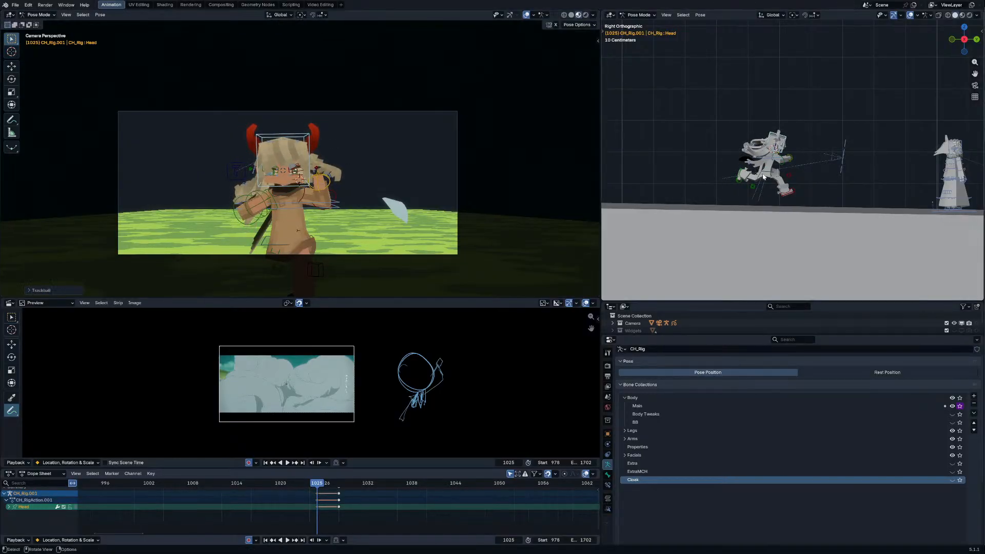
# Step: Lean CH_Root forward and shift it slightly farther back in the side view at frame 1025
pyautogui.click(777, 167)
pyautogui.click(777, 168)
pyautogui.press('g')
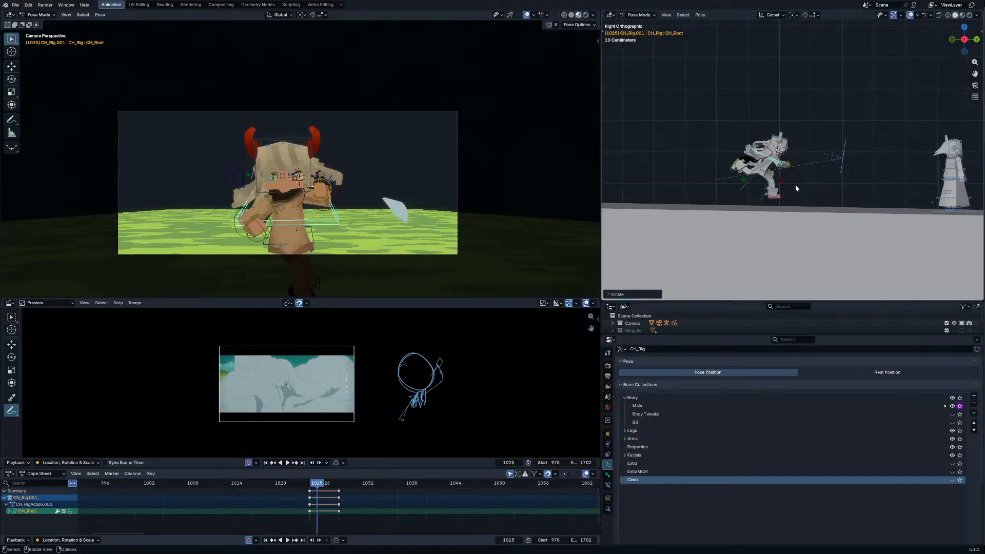
pyautogui.click(752, 183)
# Step: Switch to Object Mode, select the ground block, and raise it along global Z at frame 1025
pyautogui.hotkey('ctrl', 'Tab')
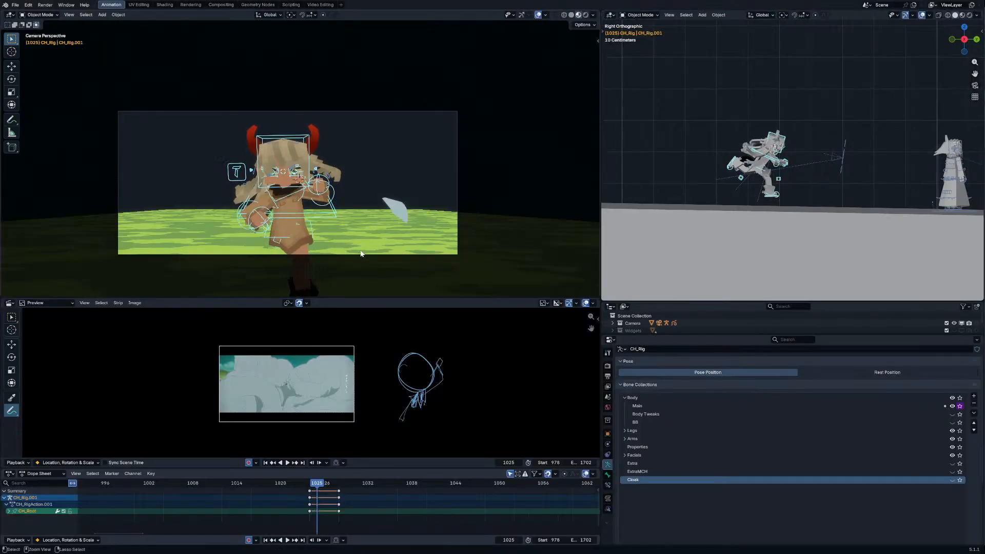
pyautogui.click(364, 241)
pyautogui.press('g')
pyautogui.click(362, 241)
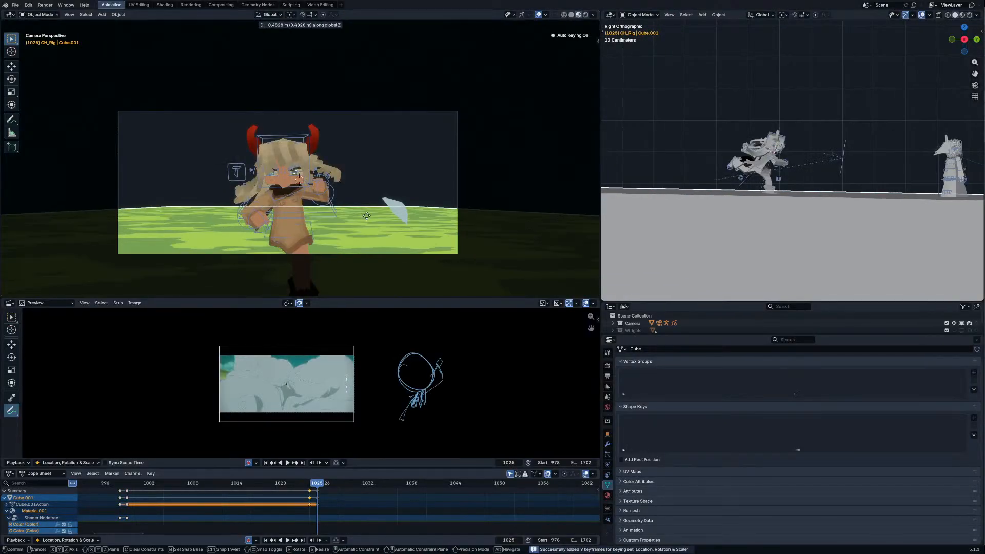
# Step: Change the pivot point and rotate the ground block about global X so it slopes upward from the runner toward the cloaked character
pyautogui.press('r')
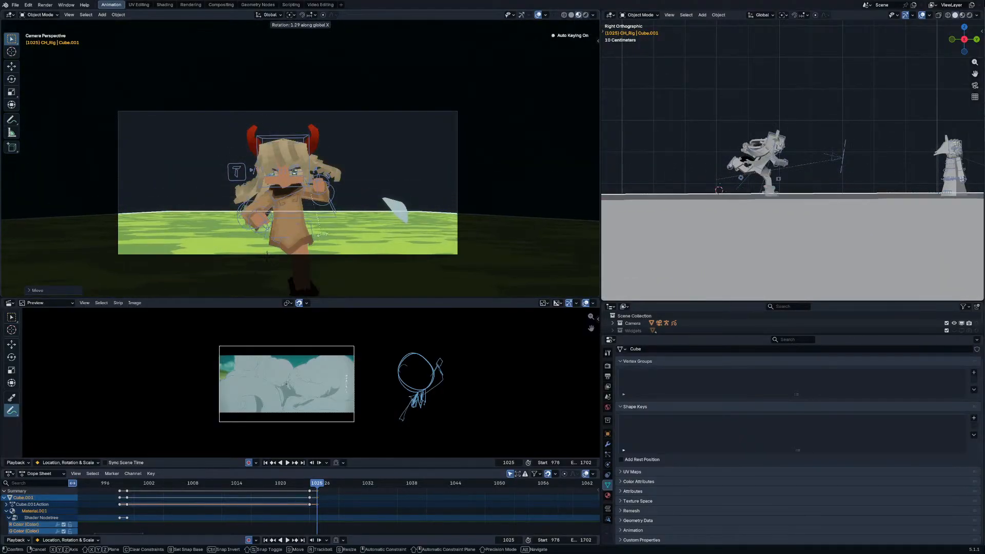
pyautogui.press('Escape')
pyautogui.press('.')
pyautogui.click(399, 222)
pyautogui.press('r')
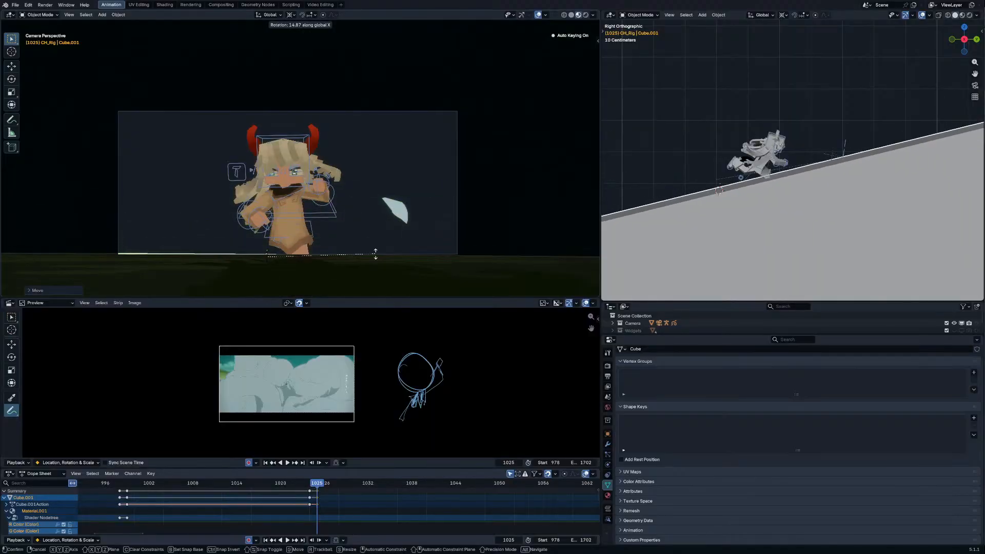
pyautogui.click(372, 257)
# Step: Adjust the sloped ground's height along global Z to sit beneath the runner's foot, and compare frames 1024 and 1025
pyautogui.press('g')
pyautogui.press('z')
pyautogui.click(358, 270)
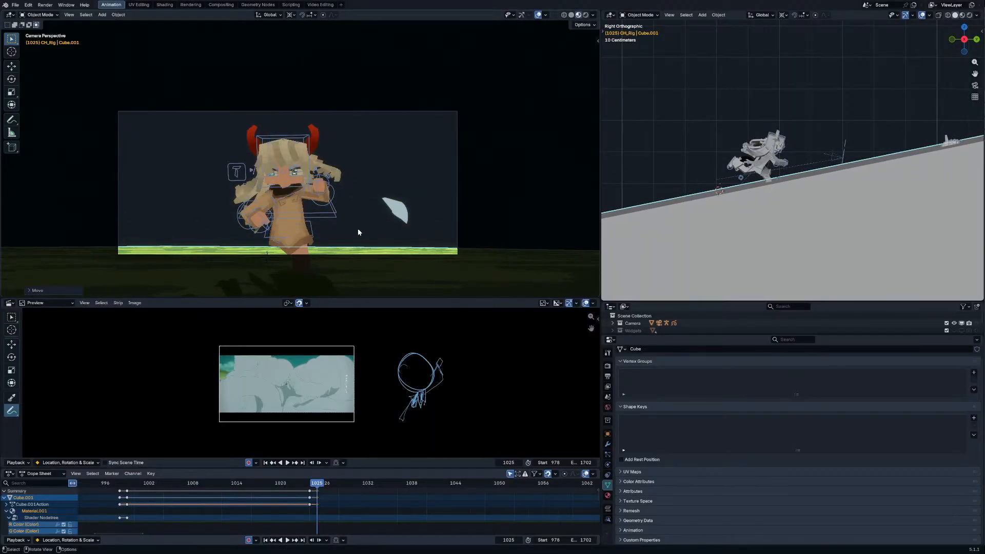
pyautogui.click(331, 233)
pyautogui.click(359, 254)
pyautogui.press('g')
pyautogui.press('z')
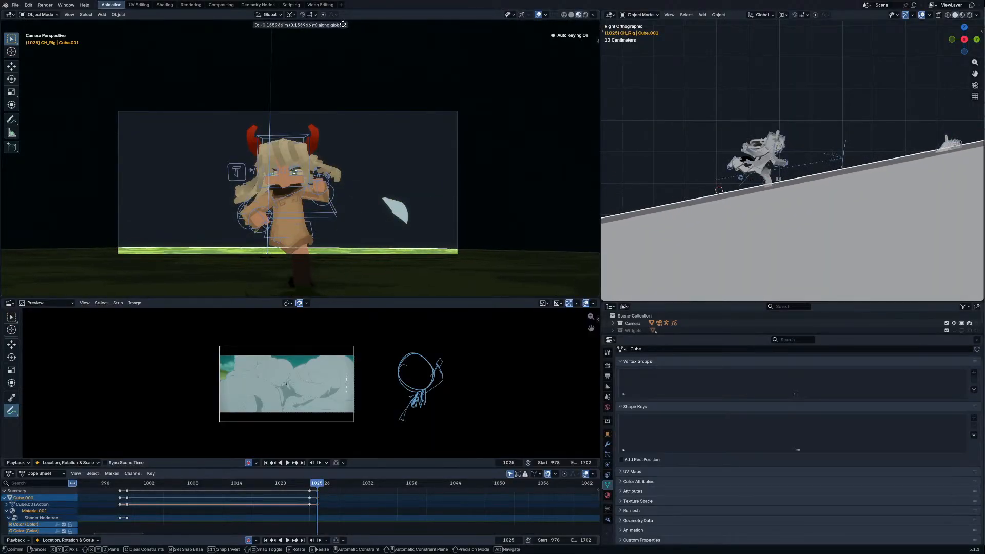
pyautogui.click(351, 282)
pyautogui.click(352, 173)
pyautogui.press('Left')
pyautogui.press('Right')
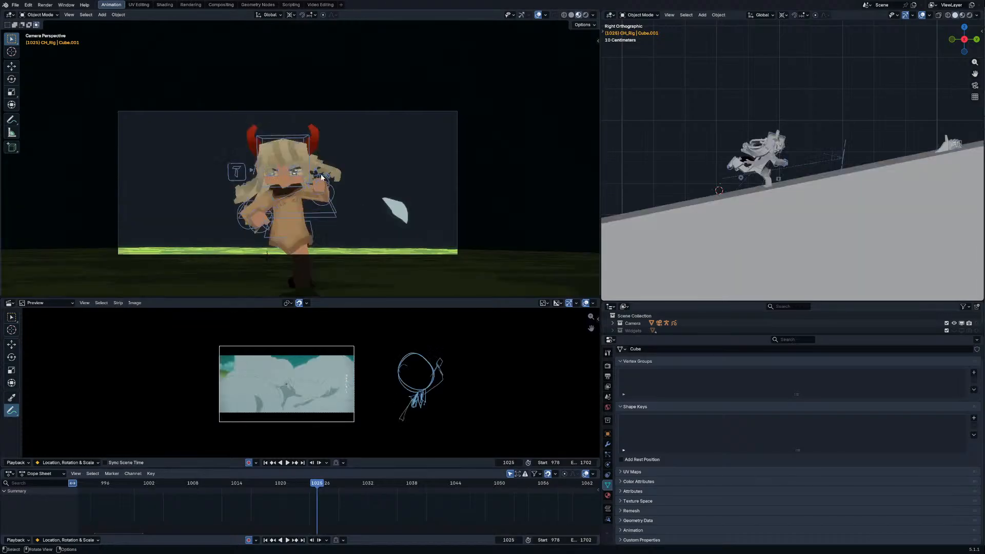
# Step: Put the character rig in Pose Mode and move its CH_Root control back away from the camera at frame 1028
pyautogui.click(331, 219)
pyautogui.hotkey('ctrl', 'Tab')
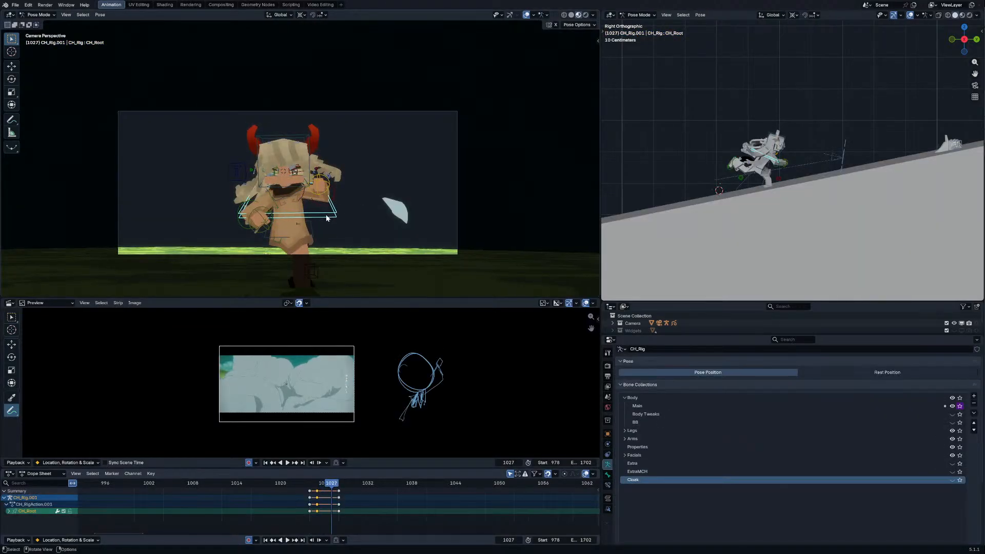
pyautogui.press('Right')
pyautogui.press('g')
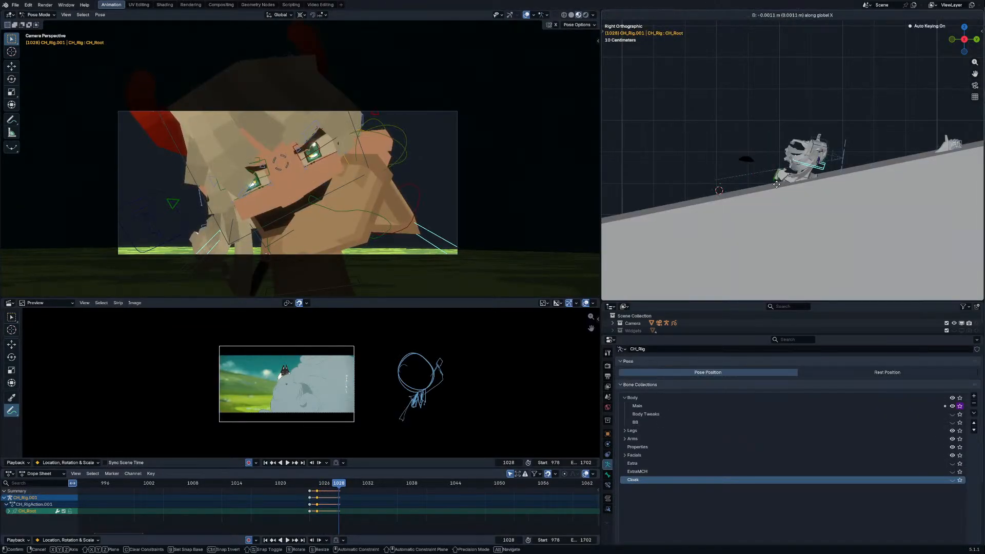
pyautogui.click(744, 180)
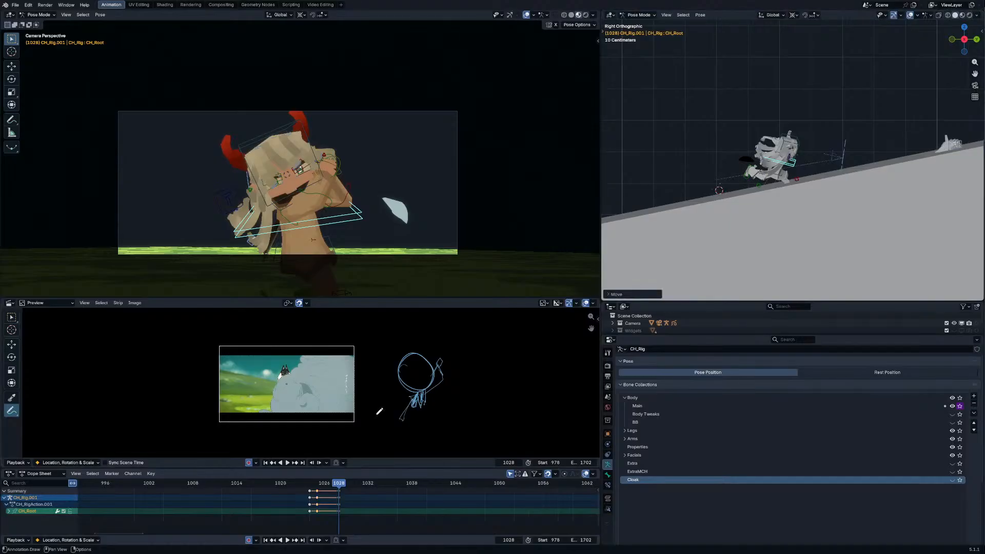
# Step: Rotate the Chest bone slightly at frame 1025
pyautogui.moveTo(311, 490)
pyautogui.mouseDown()
pyautogui.moveTo(339, 489)
pyautogui.moveTo(317, 485)
pyautogui.mouseUp()
pyautogui.click(283, 194)
pyautogui.press('r')
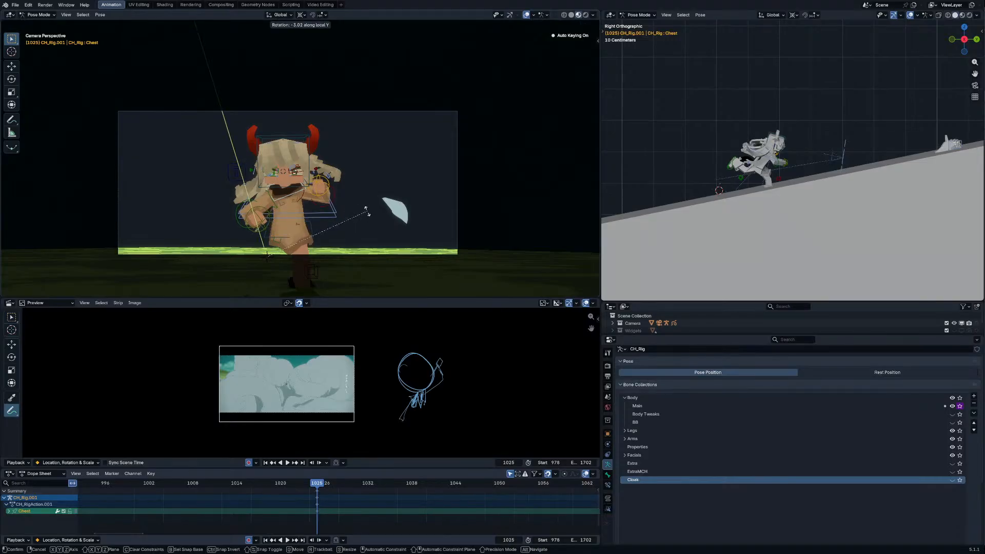
pyautogui.click(358, 219)
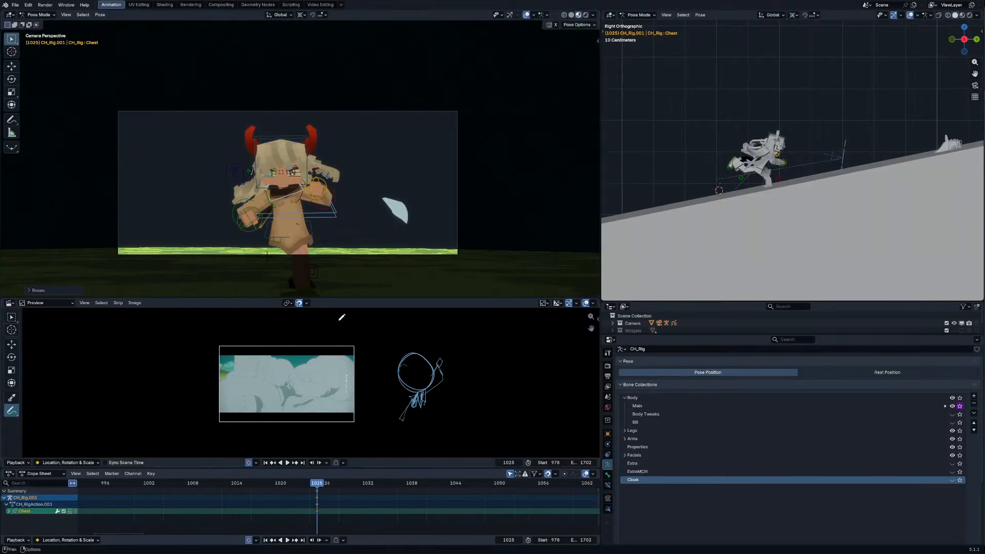
# Step: Raise the CH_Root control at frame 1028
pyautogui.press('Right')
pyautogui.press('Right')
pyautogui.press('Right')
pyautogui.click(317, 228)
pyautogui.press('g')
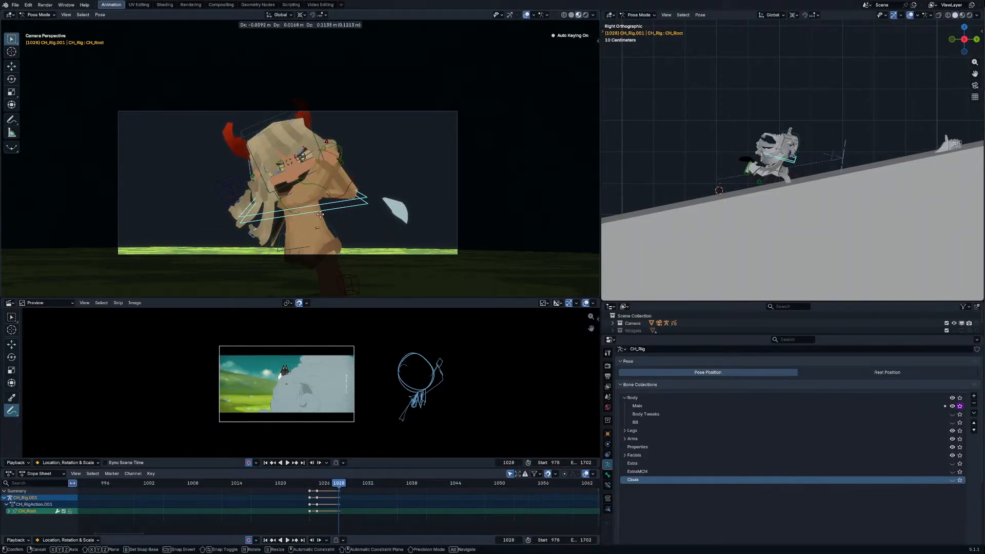
pyautogui.rightClick(321, 216)
pyautogui.scroll(2, 767, 164)
pyautogui.press('g')
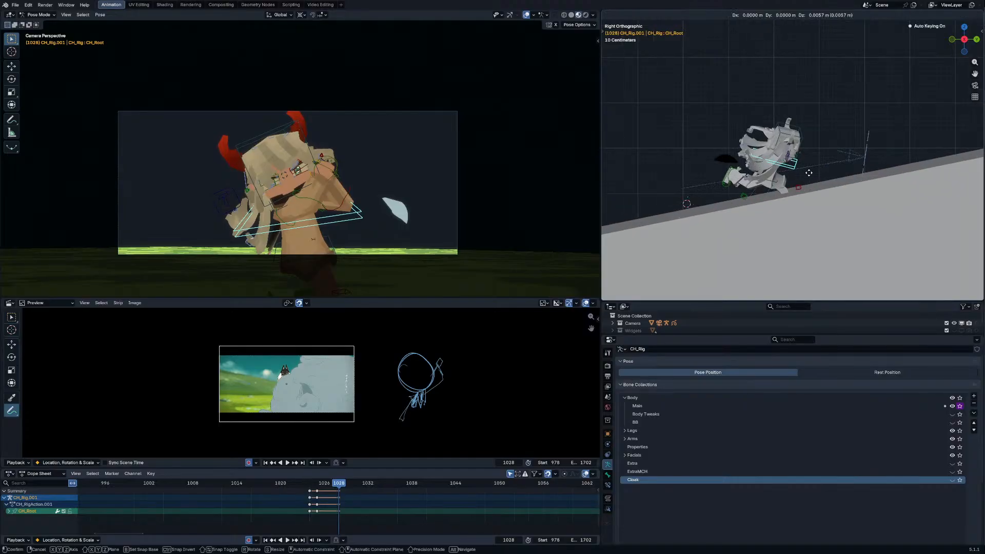
pyautogui.click(802, 126)
# Step: Reposition and rotate the foot IK controls so the feet sit beneath the body at frame 1028
pyautogui.moveTo(726, 174); pyautogui.dragTo(744, 190)
pyautogui.click(789, 210)
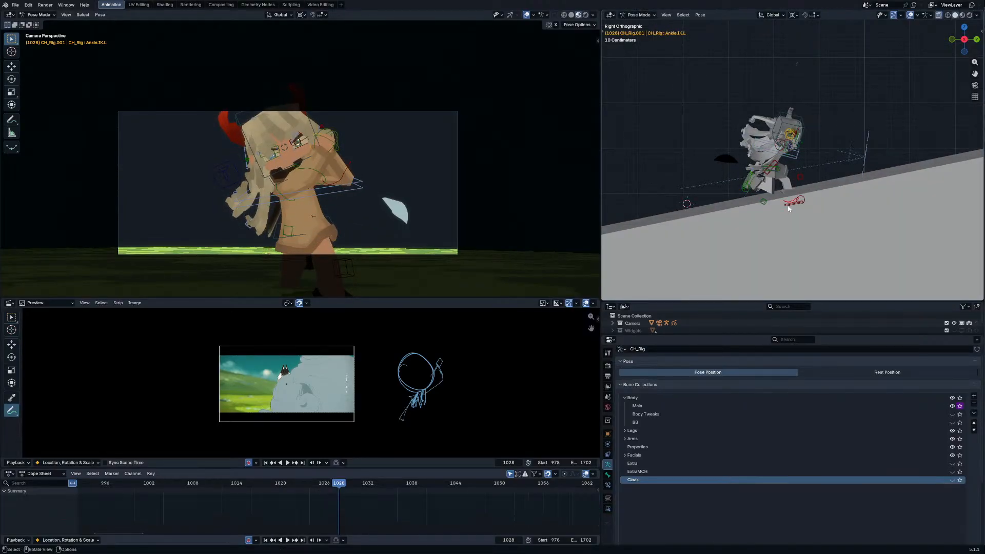
pyautogui.press('r')
pyautogui.click(790, 230)
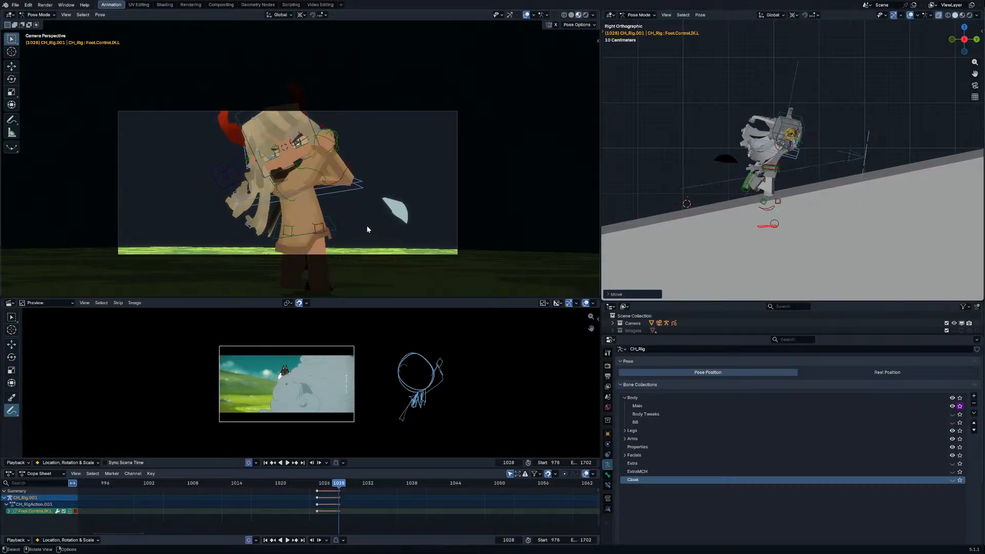
pyautogui.press('g')
pyautogui.click(4, 243)
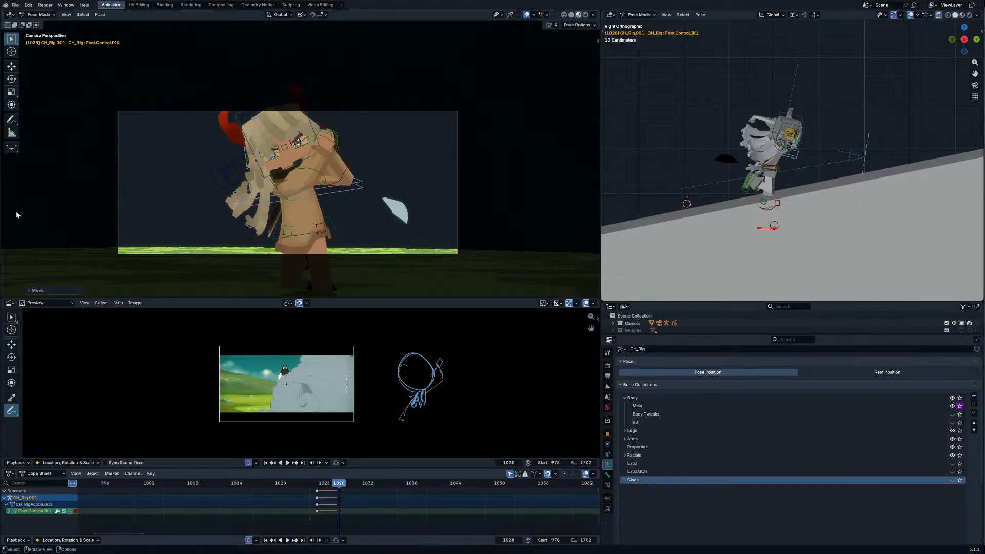
# Step: Rotate the Chest bone and shift the eyes' Focus control at frame 1028
pyautogui.click(281, 182)
pyautogui.press('r')
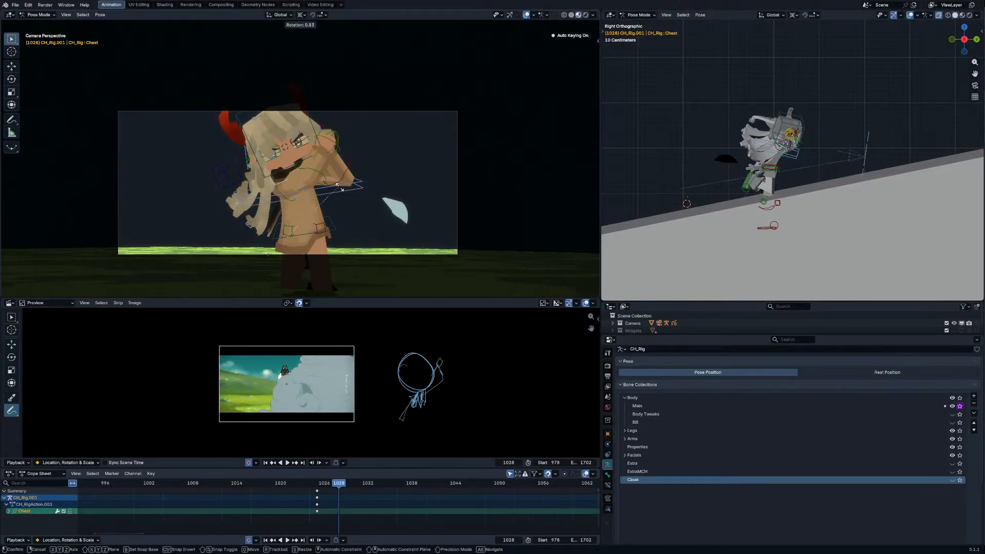
pyautogui.click(309, 162)
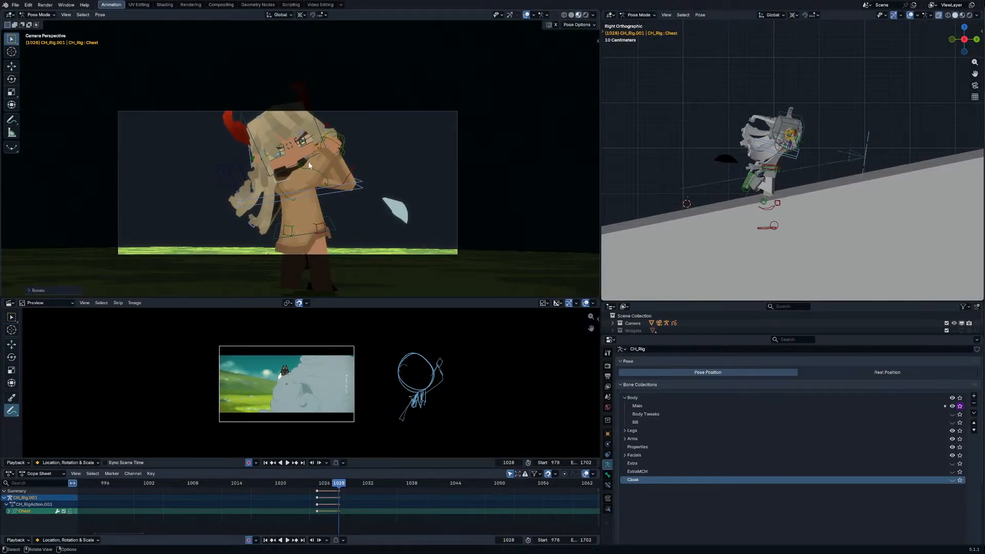
pyautogui.press('r')
pyautogui.press('r')
pyautogui.click(278, 155)
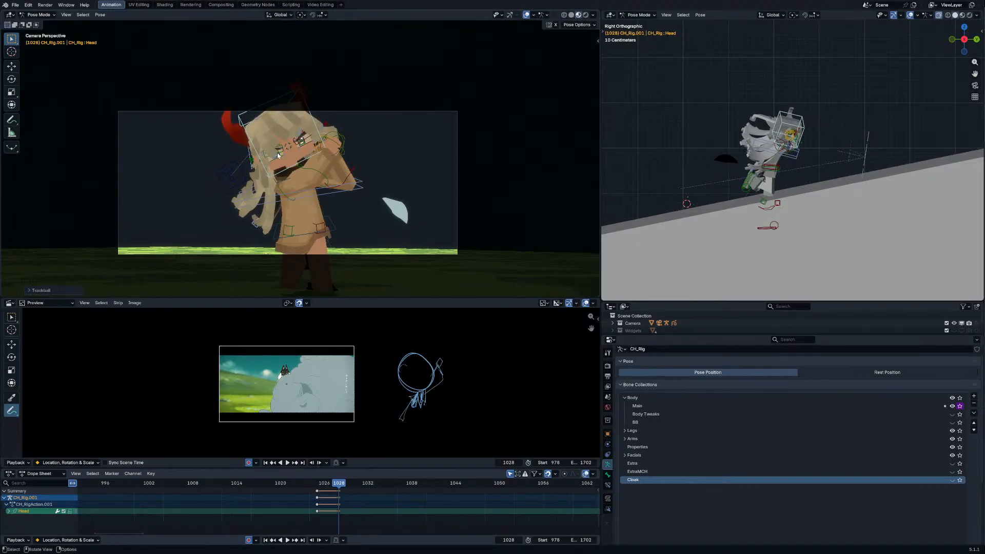
pyautogui.click(289, 150)
pyautogui.press('g')
pyautogui.click(286, 160)
# Step: Freely rotate the CH_Root control at frame 1031
pyautogui.press('Right')
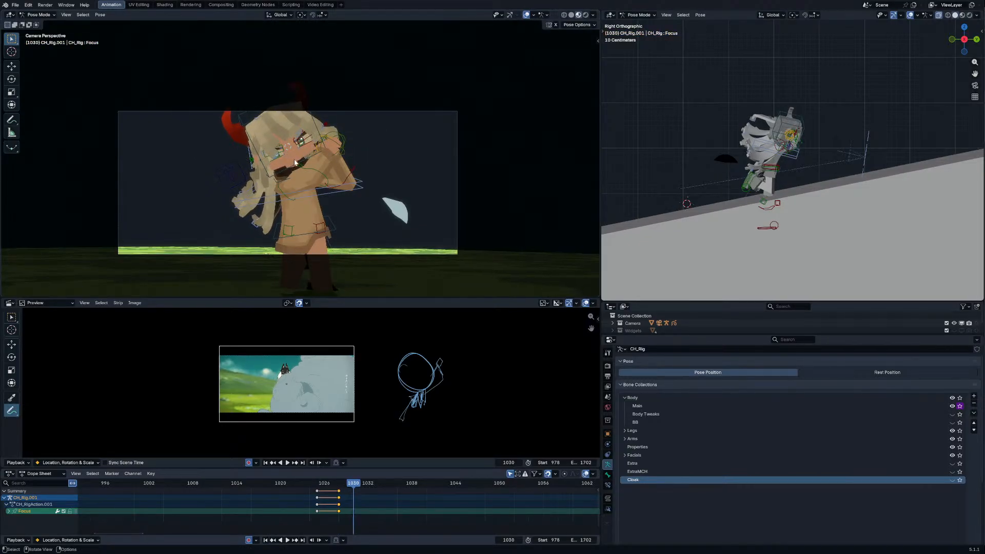
pyautogui.press('Right')
pyautogui.click(297, 165)
pyautogui.press('r')
pyautogui.press('r')
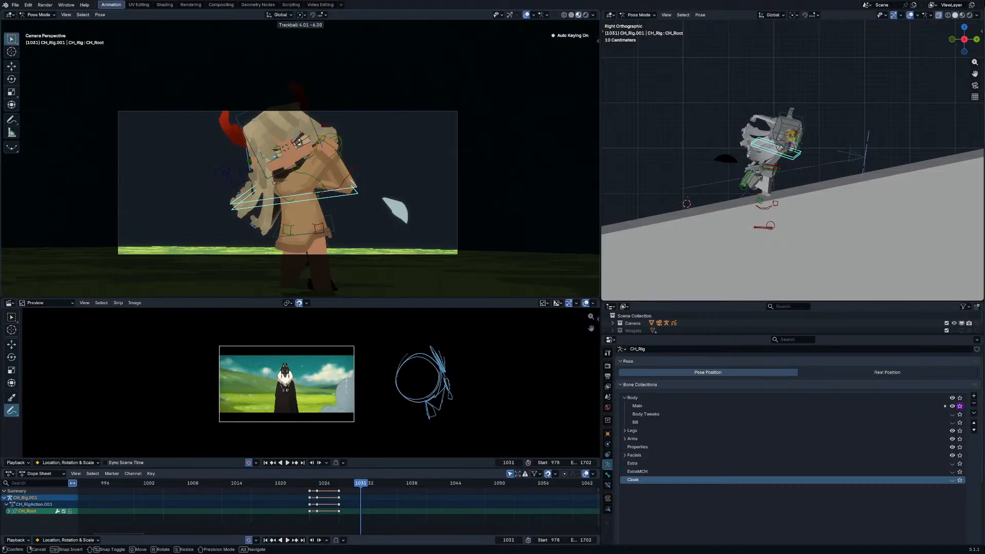
pyautogui.click(328, 179)
# Step: Rotate the Chest bone and nudge the Body control at frame 1031
pyautogui.click(333, 181)
pyautogui.press('r')
pyautogui.press('r')
pyautogui.click(364, 166)
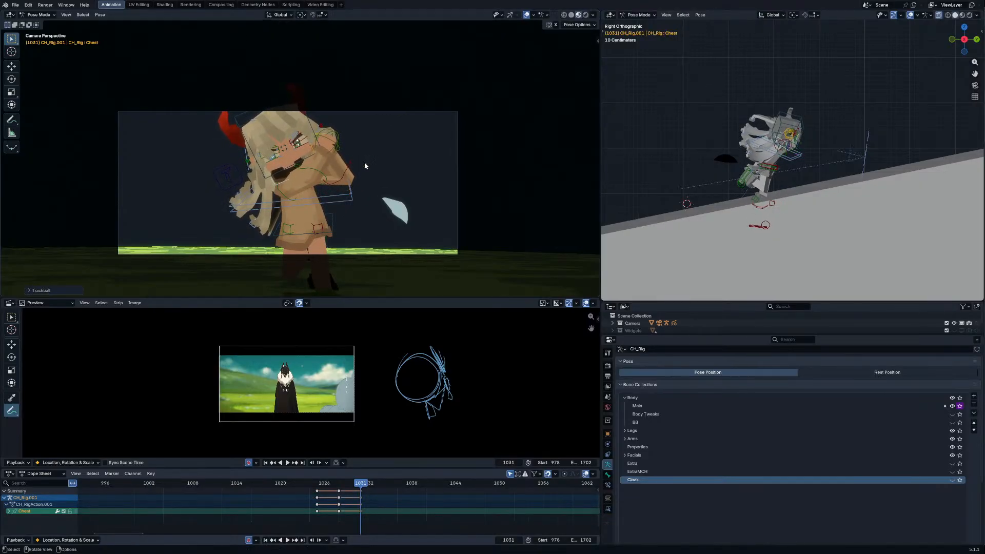
pyautogui.press('r')
pyautogui.click(316, 224)
pyautogui.click(288, 193)
pyautogui.press('g')
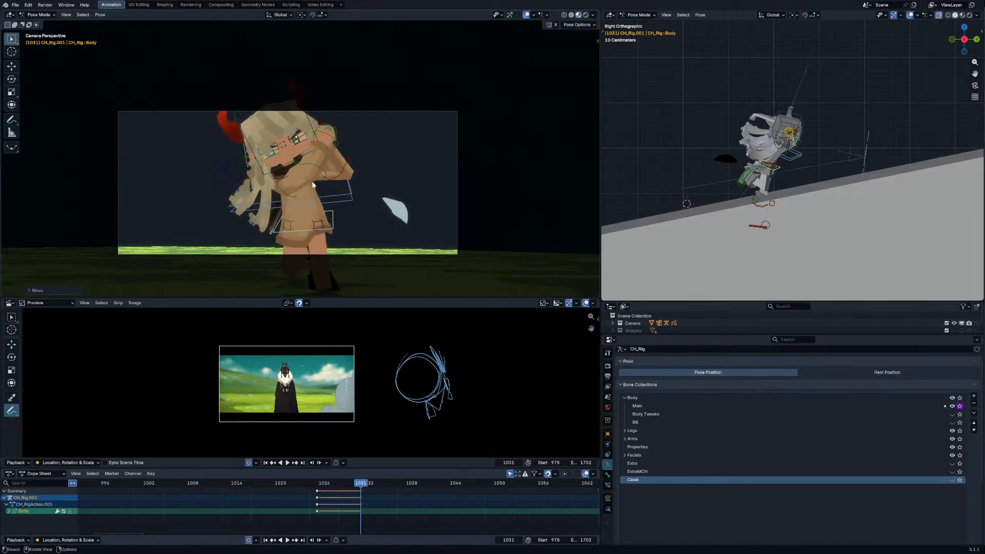
pyautogui.click(323, 178)
# Step: Rotate the left forearm FK control to bend the raised arm at frame 1031
pyautogui.click(339, 169)
pyautogui.press('r')
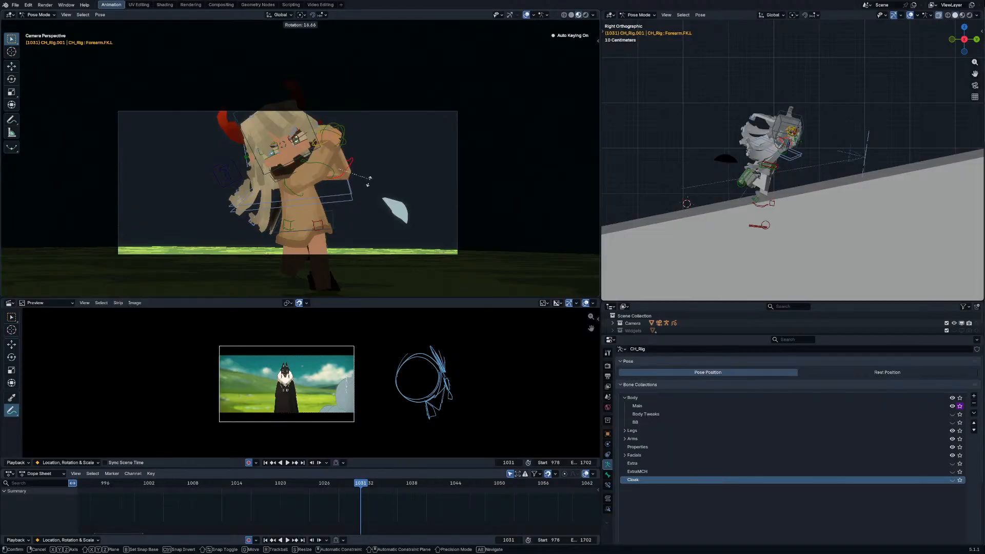
pyautogui.click(365, 194)
pyautogui.press('r')
pyautogui.press('r')
pyautogui.click(309, 178)
# Step: Rotate the left upper arm FK control outward at frame 1031
pyautogui.press('r')
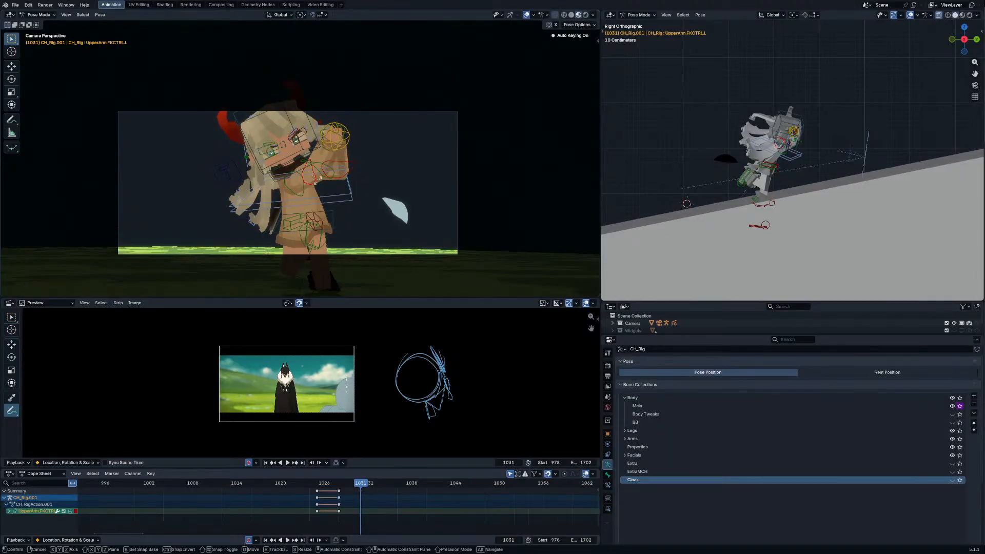
pyautogui.click(353, 180)
pyautogui.press('r')
pyautogui.press('r')
pyautogui.click(377, 183)
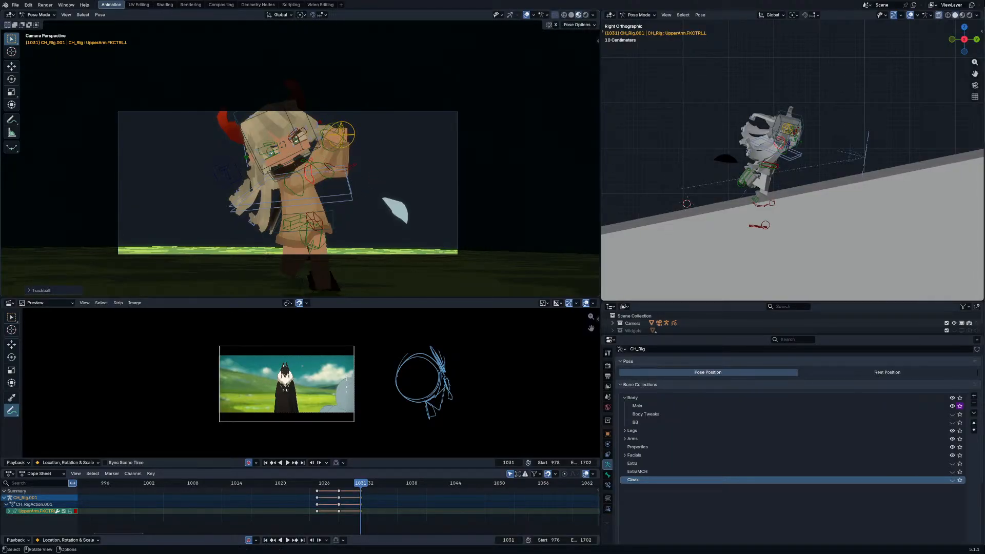
# Step: Swing the right upper arm FK control toward the raised left hand and tilt the head further at frame 1031
pyautogui.click(285, 194)
pyautogui.press('r')
pyautogui.click(312, 177)
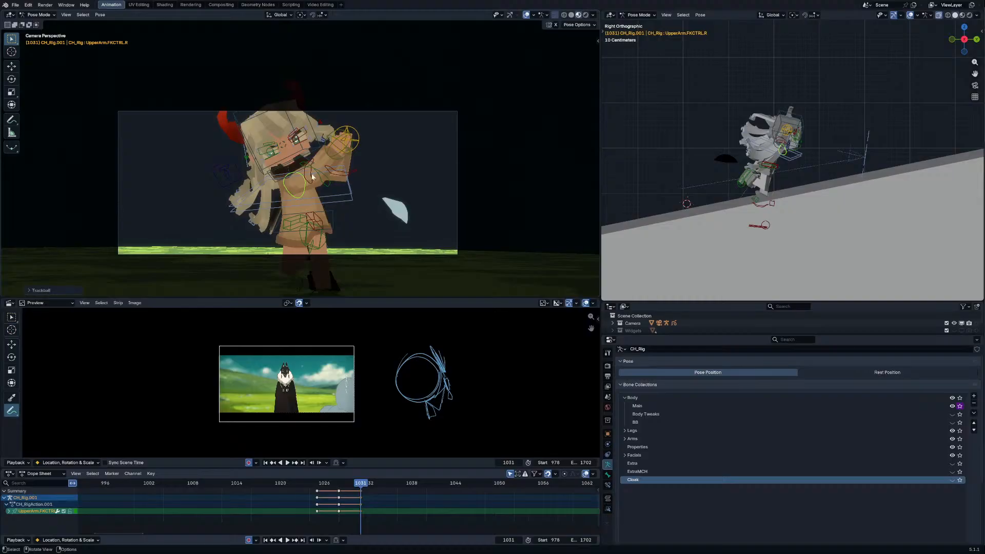
pyautogui.press('r')
pyautogui.click(329, 145)
pyautogui.press('r')
pyautogui.press('r')
pyautogui.click(325, 157)
# Step: Rotate the CH_Root control about the global Z axis at frame 1031
pyautogui.click(345, 198)
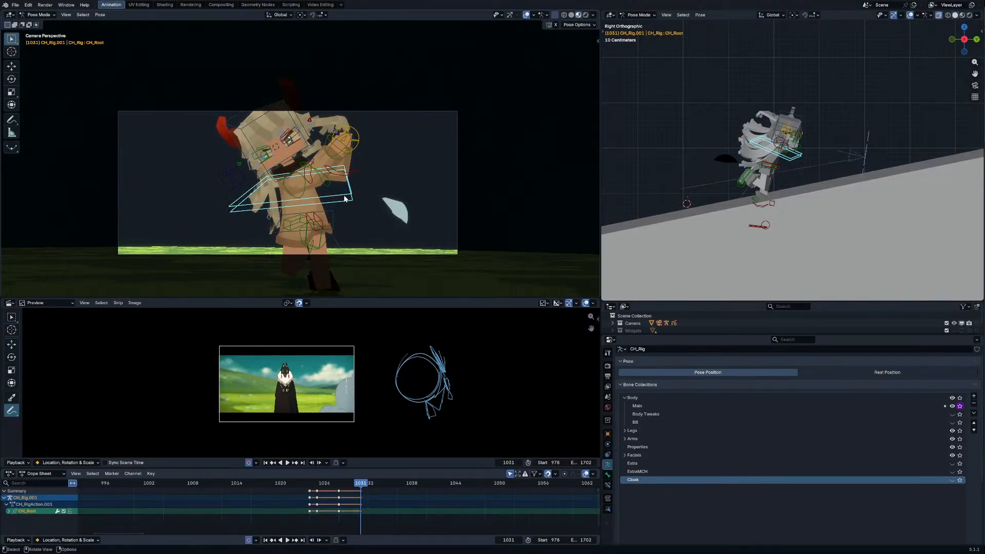
pyautogui.press('r')
pyautogui.press('y')
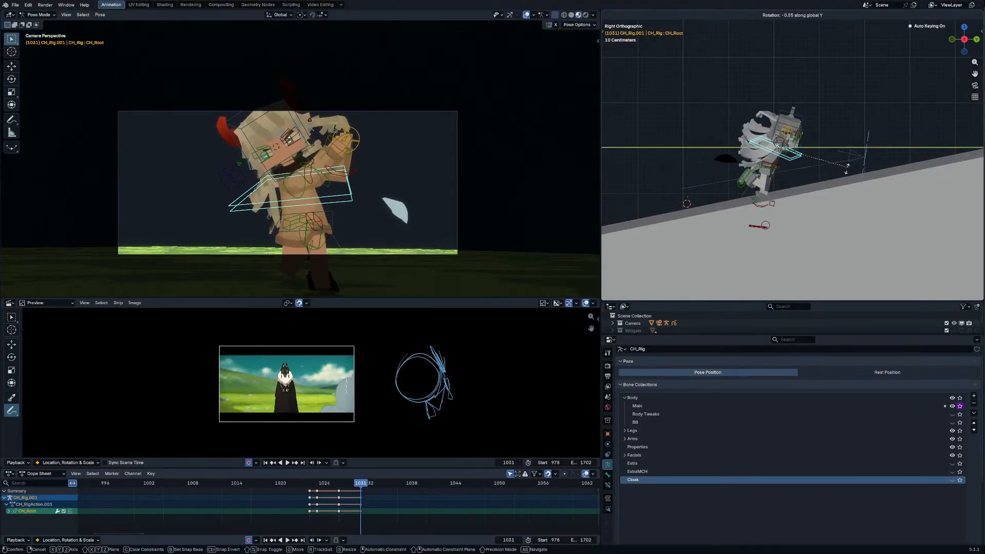
pyautogui.press('z')
pyautogui.click(842, 178)
# Step: Move the CH_Root control closer to the camera and lower in the shot, and adjust its rotation at frame 1031
pyautogui.press('g')
pyautogui.click(873, 176)
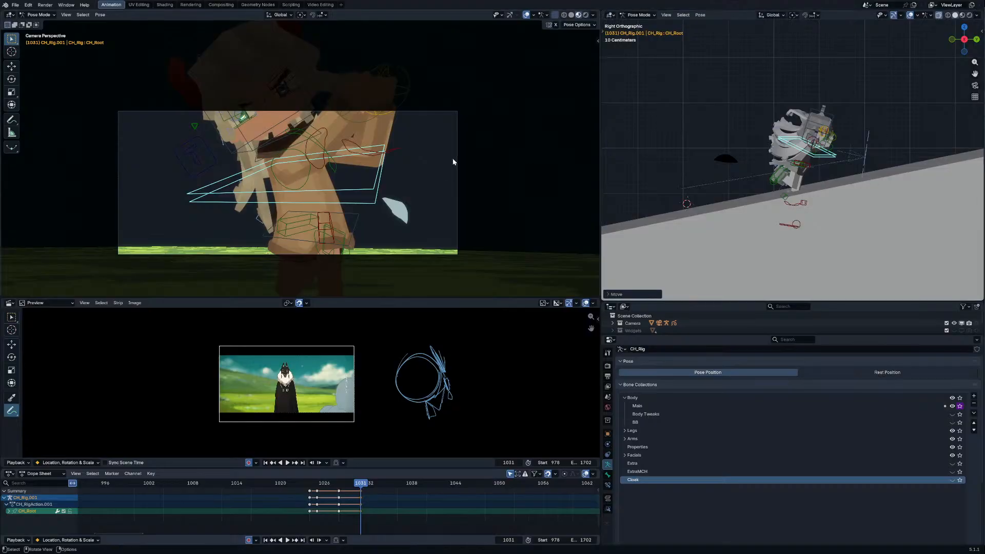
pyautogui.press('g')
pyautogui.click(449, 198)
pyautogui.press('r')
pyautogui.click(454, 184)
# Step: Rotate the Head bone and move the eyes' Focus control to redirect the gaze at frame 1031
pyautogui.click(304, 163)
pyautogui.press('r')
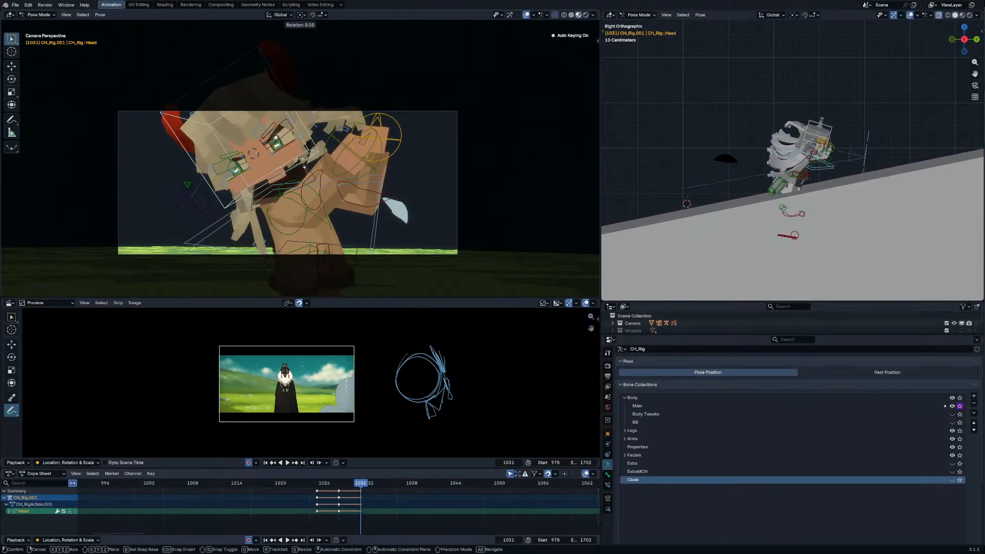
pyautogui.press('r')
pyautogui.click(311, 170)
pyautogui.click(265, 159)
pyautogui.press('g')
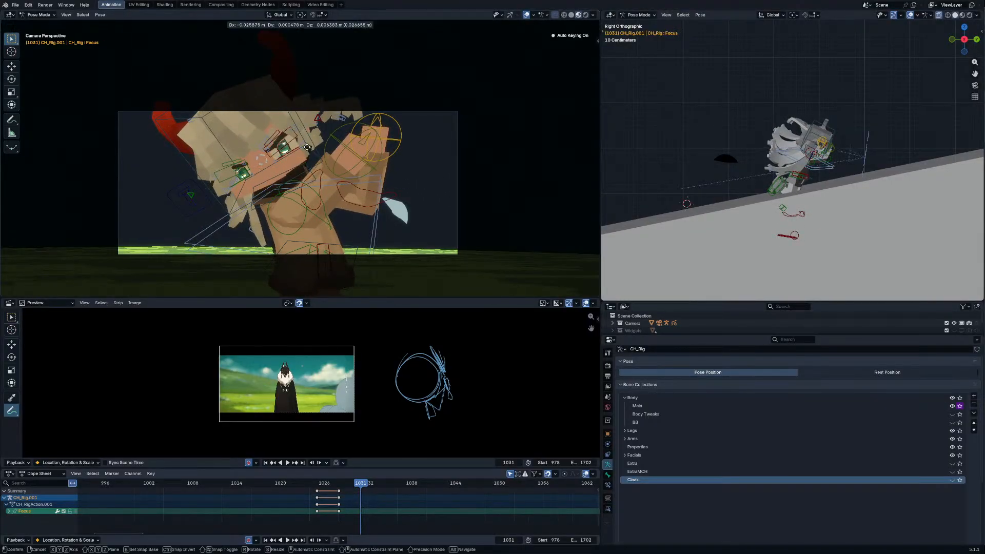
pyautogui.click(308, 146)
# Step: In Object Mode, place the 3D cursor at the raised hands and snap Tsuno's Sword.001 to it
pyautogui.hotkey('ctrl', 'Tab')
pyautogui.moveTo(341, 159); pyautogui.dragTo(246, 167, button='middle')
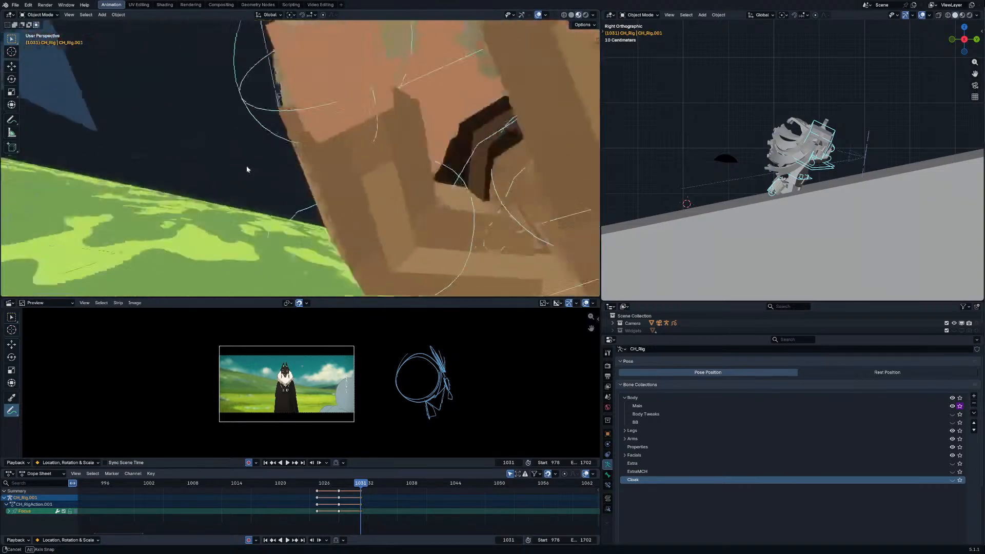
pyautogui.scroll(-5, 444, 191)
pyautogui.click(394, 196)
pyautogui.hotkey('shift', 'd')
pyautogui.rightClick(394, 196)
pyautogui.moveTo(394, 196); pyautogui.dragTo(446, 200, button='middle')
pyautogui.hotkey('shift', 's')
pyautogui.click(383, 73)
pyautogui.press('KP_0')
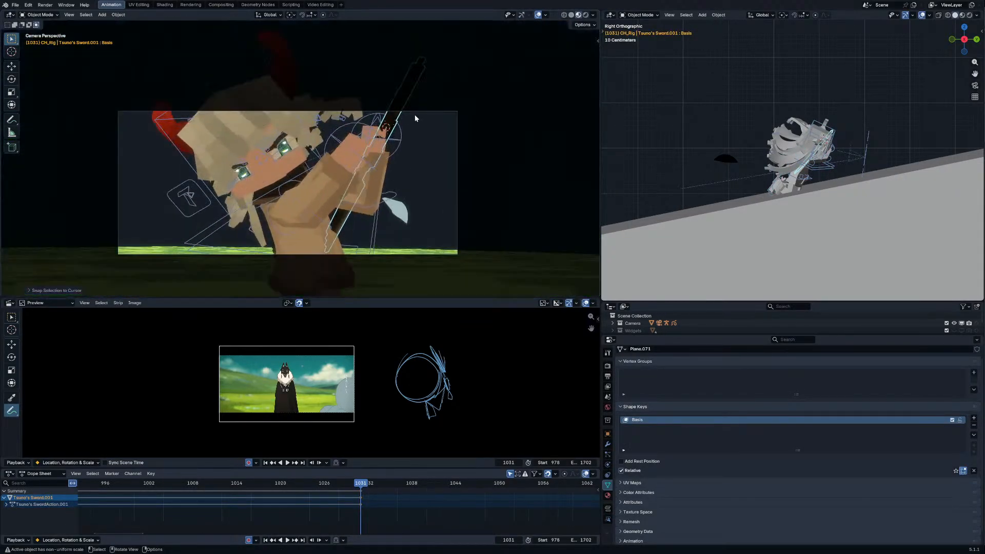
# Step: Rotate the sword so its handle runs through the raised hands, angled upward away from the face
pyautogui.press('r')
pyautogui.press('r')
pyautogui.click(410, 148)
pyautogui.press('r')
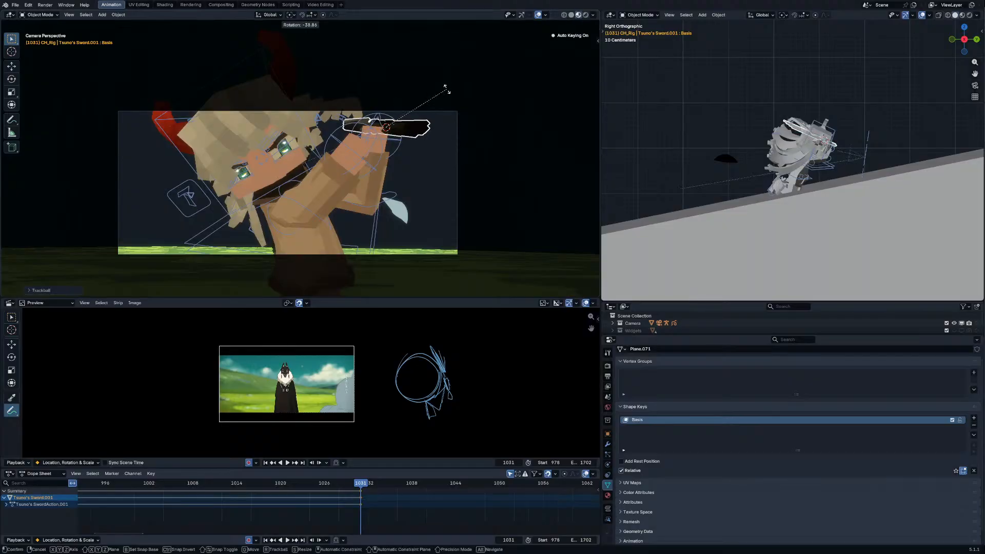
pyautogui.click(341, 145)
pyautogui.press('r')
pyautogui.press('r')
pyautogui.click(326, 160)
pyautogui.press('r')
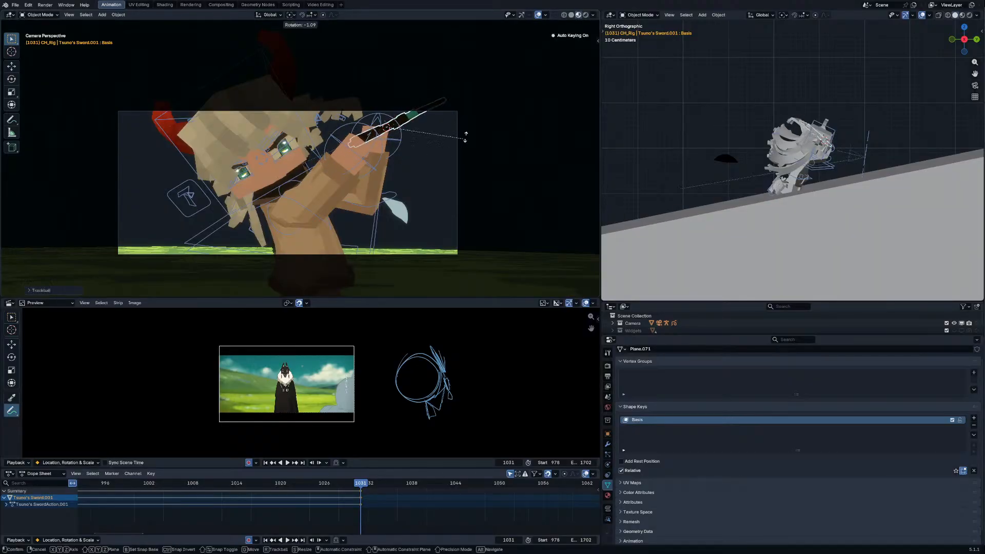
pyautogui.press('r')
pyautogui.click(455, 119)
# Step: Move the sword to line up with the character's grip
pyautogui.press('KP_0')
pyautogui.moveTo(397, 163); pyautogui.dragTo(378, 128, button='middle')
pyautogui.press('g')
pyautogui.click(377, 125)
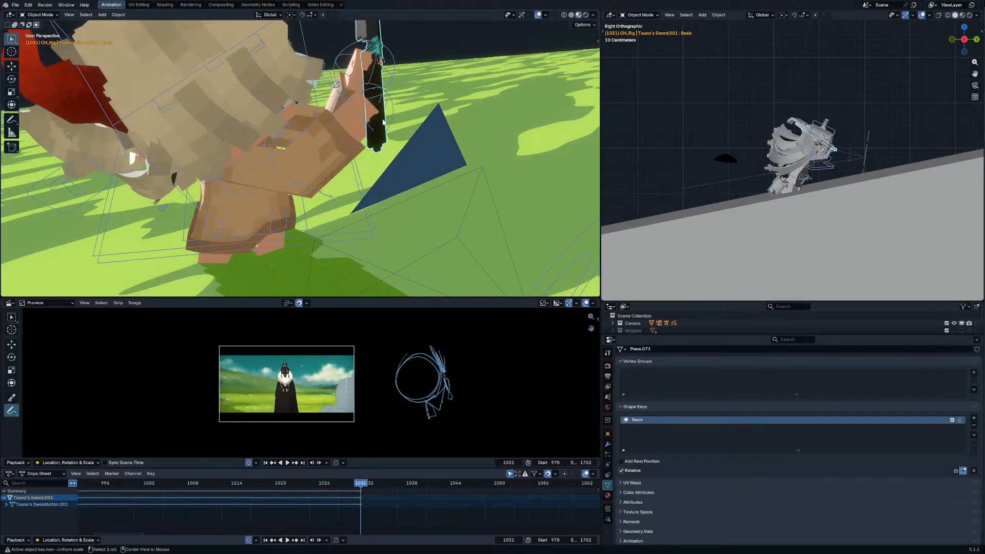
# Step: Clear the sword's existing parent and parent it to the rig's Wrist.Control.R bone with the Bone option
pyautogui.hotkey('alt', 'p')
pyautogui.click(373, 112)
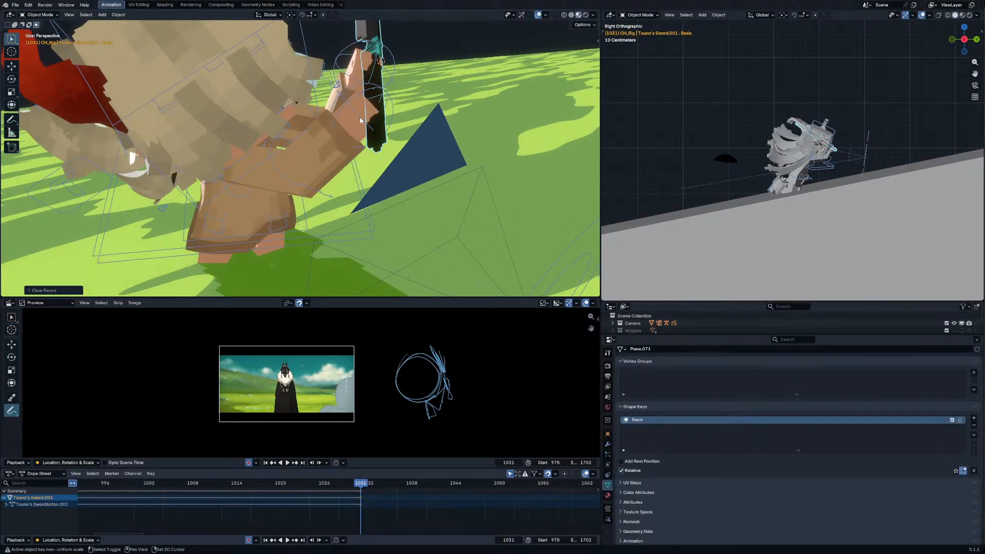
pyautogui.keyDown('shift'); pyautogui.click(361, 120); pyautogui.keyUp('shift')
pyautogui.hotkey('ctrl', 'Tab')
pyautogui.keyDown('shift'); pyautogui.click(362, 120); pyautogui.keyUp('shift')
pyautogui.hotkey('ctrl', 'p')
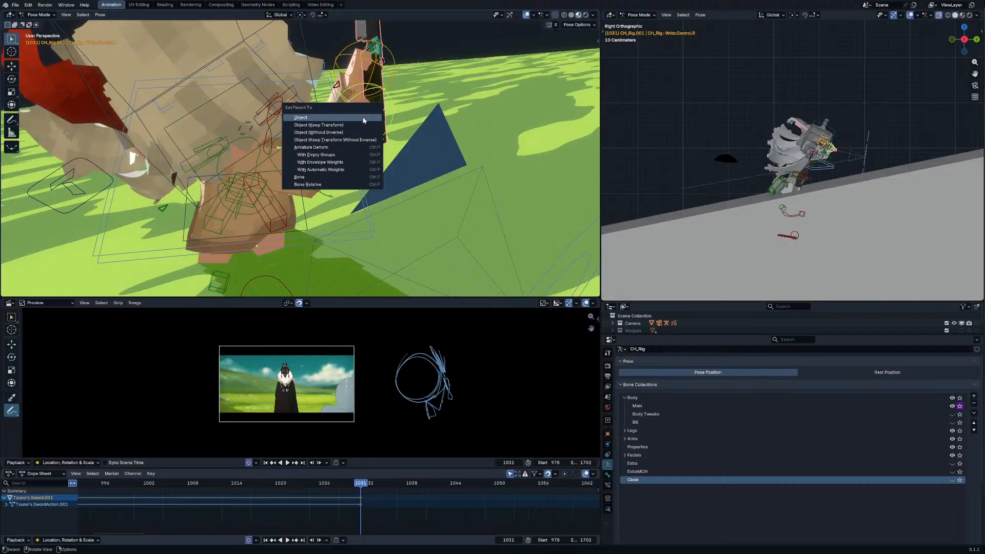
pyautogui.click(344, 180)
pyautogui.hotkey('ctrl', 'Tab')
# Step: Check the sword's placement at frames 1030 and 1031 through the camera and from another angle
pyautogui.click(380, 127)
pyautogui.press('Left')
pyautogui.press('KP_0')
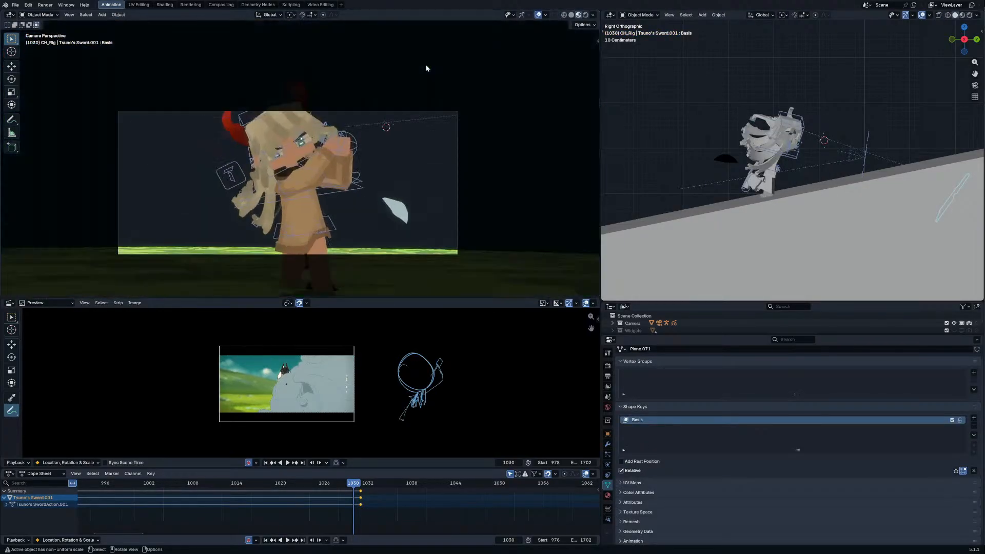
pyautogui.scroll(2, 395, 121)
pyautogui.press('Right')
pyautogui.moveTo(398, 127); pyautogui.dragTo(410, 156, button='middle')
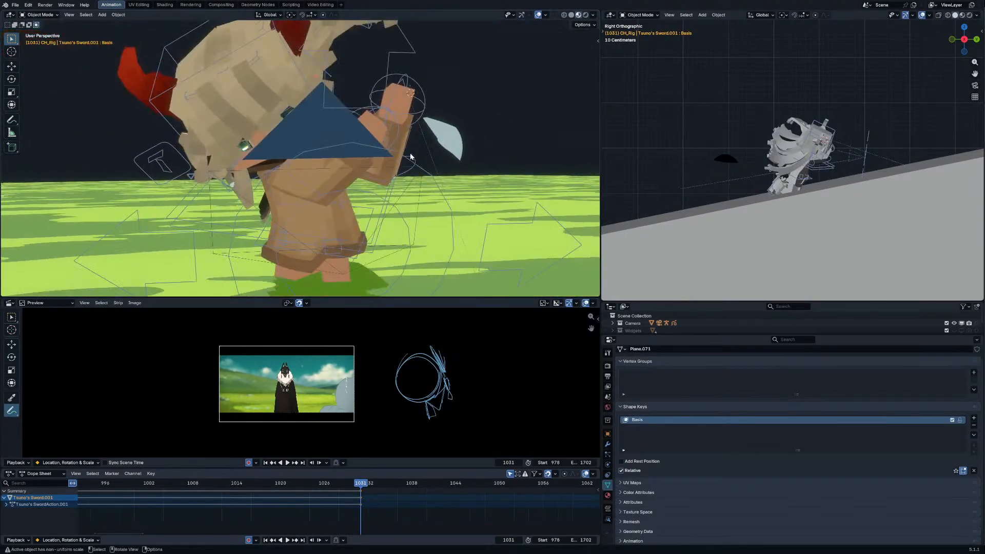
# Step: Undo the most recent sword changes, then select the sword and show its object constraints
pyautogui.scroll(-3, 410, 156)
pyautogui.hotkey('ctrl', 'z')
pyautogui.hotkey('ctrl', 'z')
pyautogui.hotkey('ctrl', 'z')
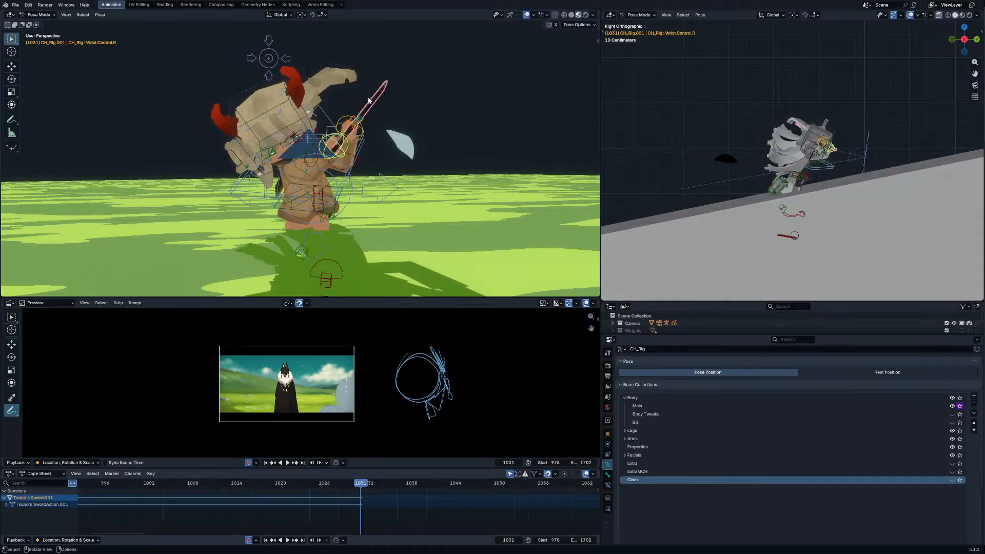
pyautogui.hotkey('ctrl', 'z')
pyautogui.click(378, 102)
pyautogui.keyDown('ctrl'); pyautogui.scroll(5, 614, 510); pyautogui.keyUp('ctrl')
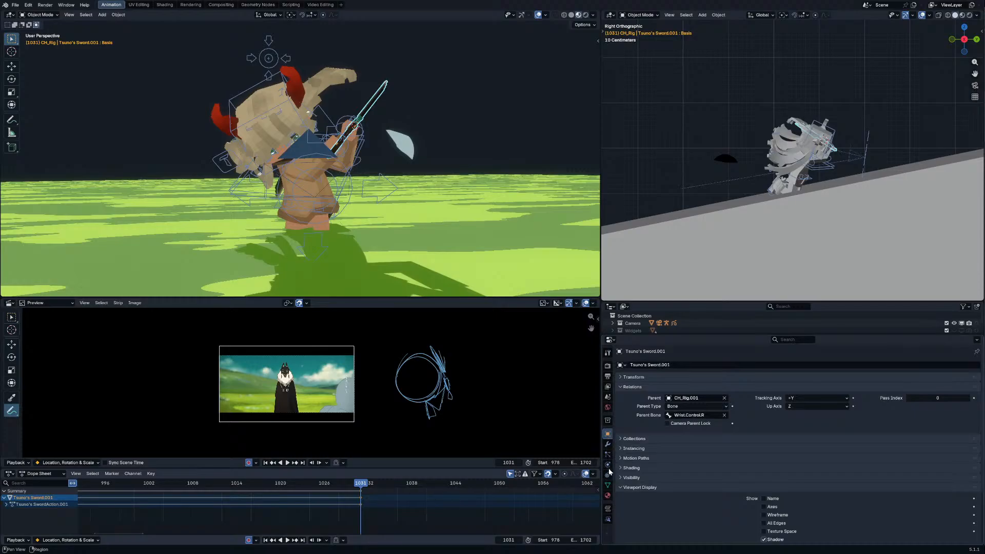
pyautogui.click(608, 474)
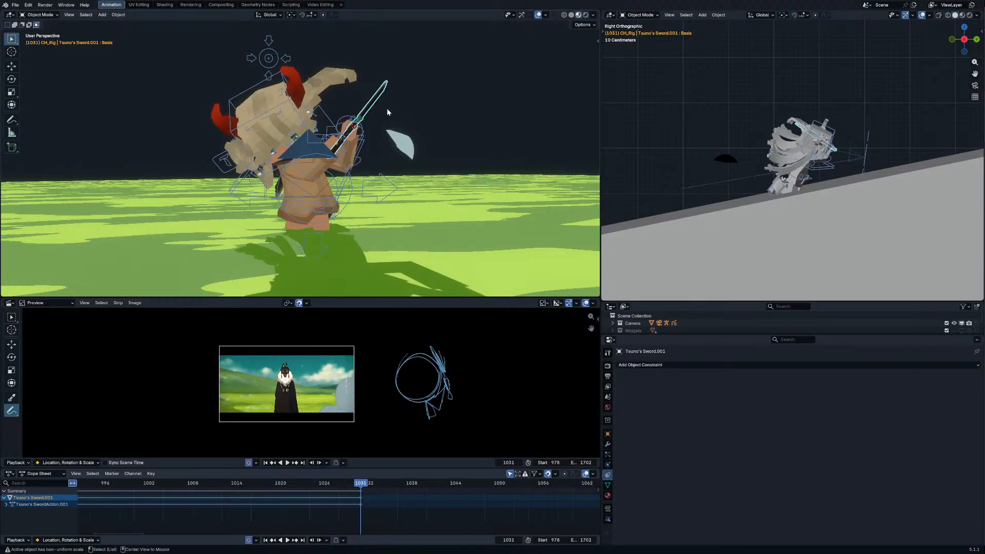
# Step: Clear the sword's parent and delete all of the sword's keyframes
pyautogui.hotkey('alt', 'p')
pyautogui.click(379, 112)
pyautogui.press('i')
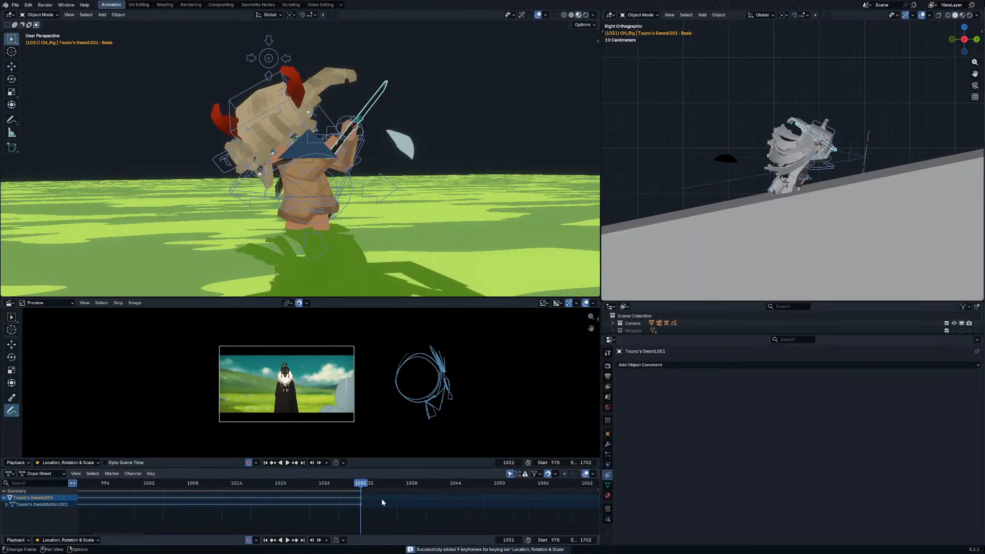
pyautogui.press('a')
pyautogui.press('Delete')
# Step: Parent the sword to the Wrist.Control.R bone of CH_Rig.001 again
pyautogui.scroll(3, 354, 118)
pyautogui.moveTo(359, 97); pyautogui.dragTo(347, 123, button='middle')
pyautogui.keyDown('shift'); pyautogui.click(353, 125); pyautogui.keyUp('shift')
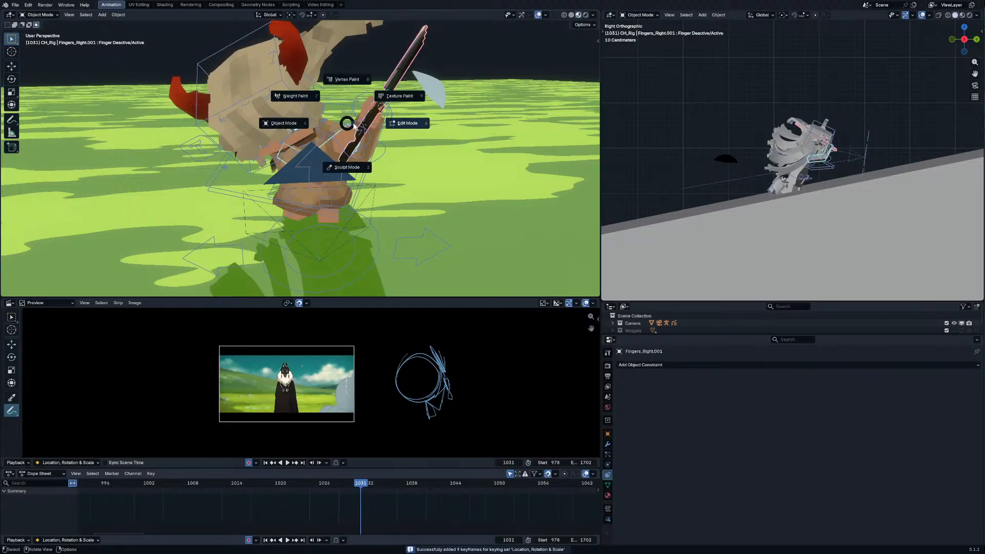
pyautogui.keyDown('shift'); pyautogui.click(353, 126); pyautogui.keyUp('shift')
pyautogui.hotkey('ctrl', 'Tab')
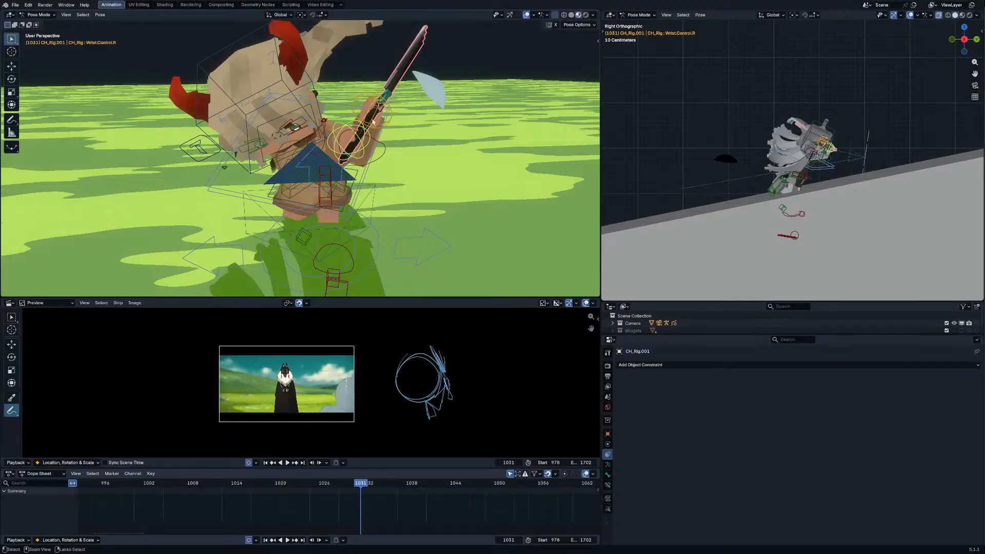
pyautogui.hotkey('ctrl', 'p')
pyautogui.click(374, 152)
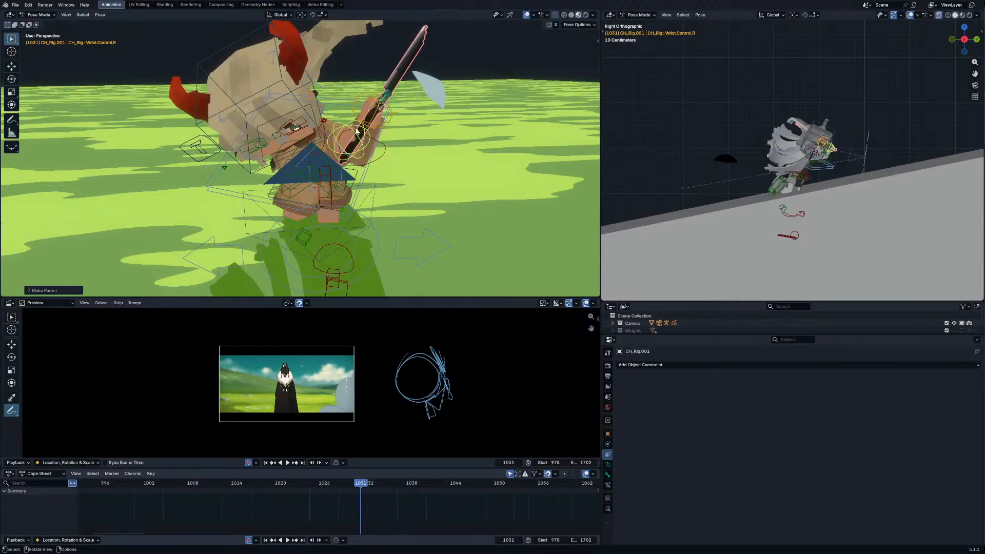
# Step: Rotate the Wrist.Control.R and Wrist.Control.L bones through the camera at frame 1031 to refine the grip
pyautogui.hotkey('ctrl', 'Tab')
pyautogui.press('KP_0')
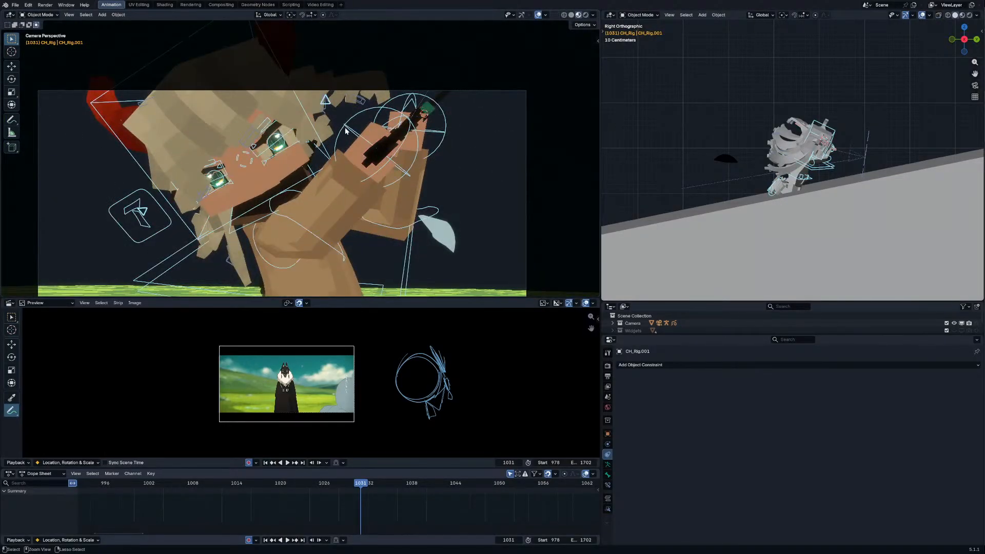
pyautogui.keyDown('shift'); pyautogui.click(346, 132); pyautogui.keyUp('shift')
pyautogui.hotkey('ctrl', 'Tab')
pyautogui.press('r')
pyautogui.press('r')
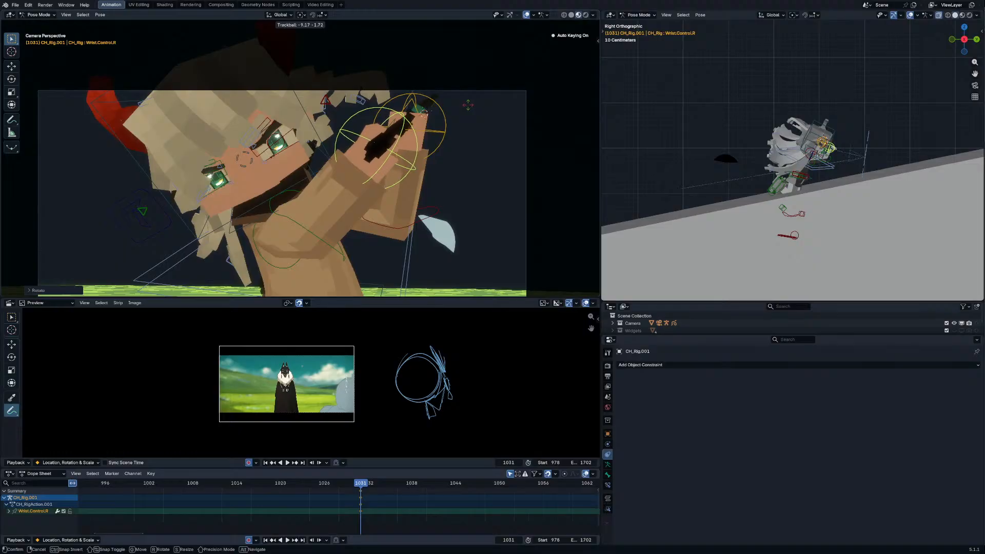
pyautogui.click(468, 105)
pyautogui.click(448, 123)
pyautogui.press('r')
pyautogui.press('r')
pyautogui.click(444, 113)
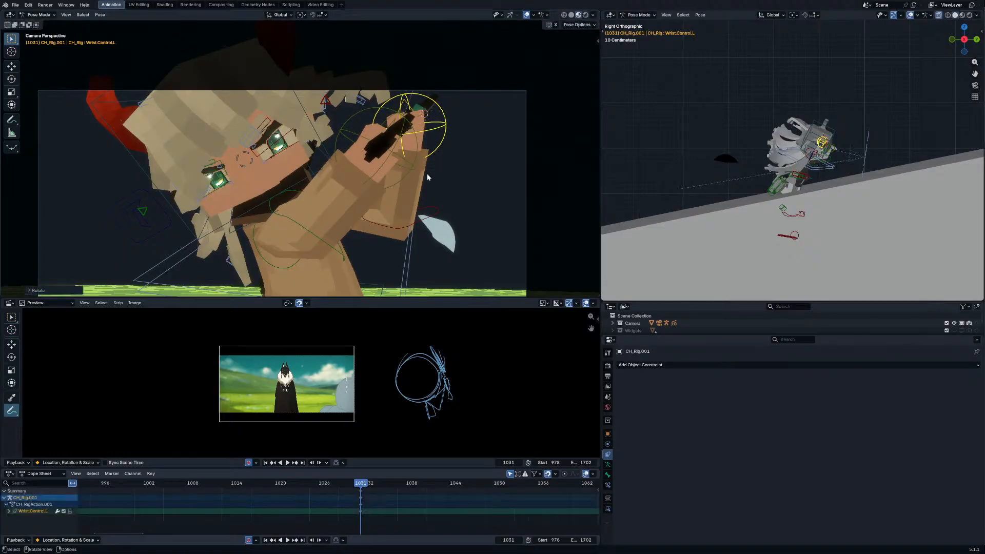
# Step: Rotate the sword object about the global Z axis to align it with the adjusted hands
pyautogui.hotkey('ctrl', 'Tab')
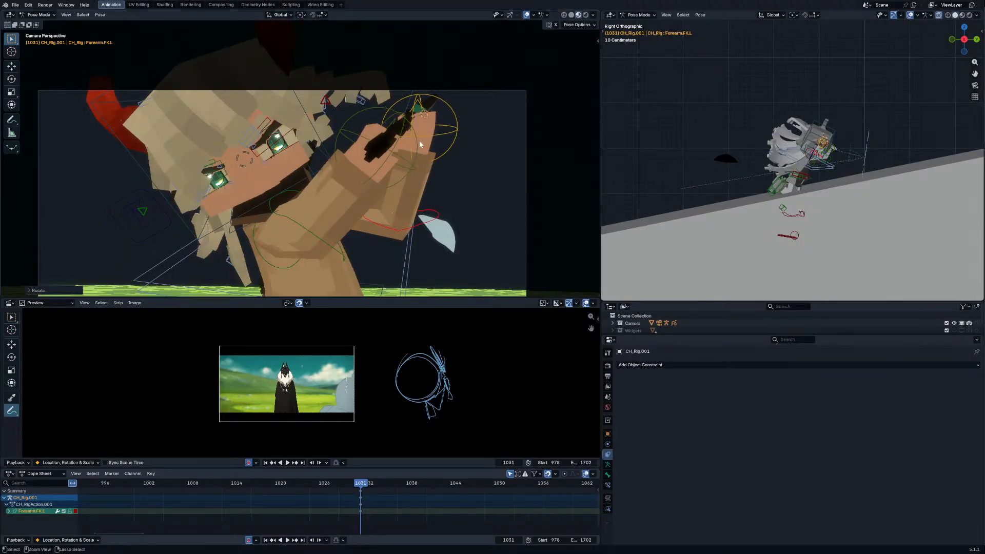
pyautogui.click(427, 109)
pyautogui.press('r')
pyautogui.press('z')
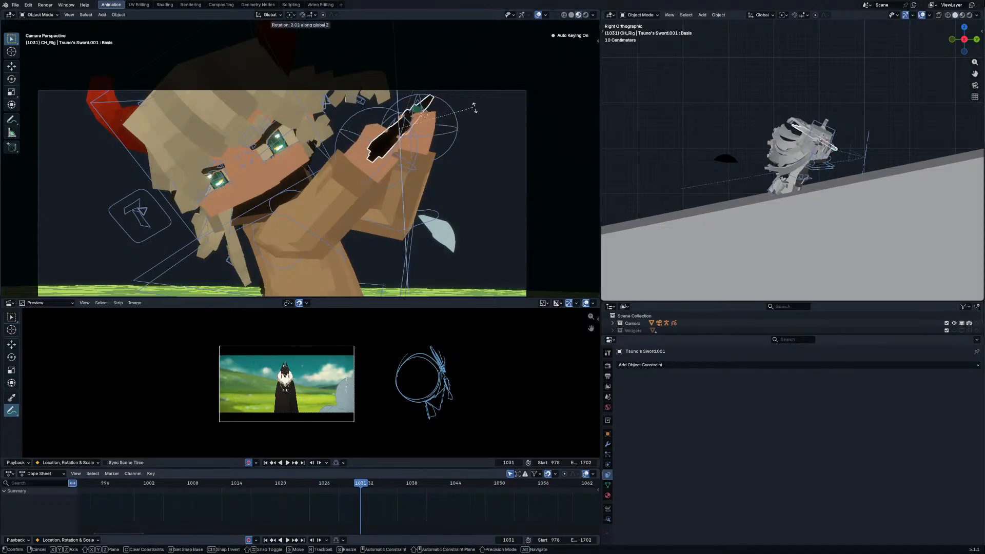
pyautogui.click(471, 135)
# Step: Set the transform pivot to the 3D cursor and add a shape key on top of the sword's Basis key
pyautogui.press('Tab')
pyautogui.moveTo(459, 136); pyautogui.dragTo(358, 123, button='middle')
pyautogui.press('.')
pyautogui.click(393, 140)
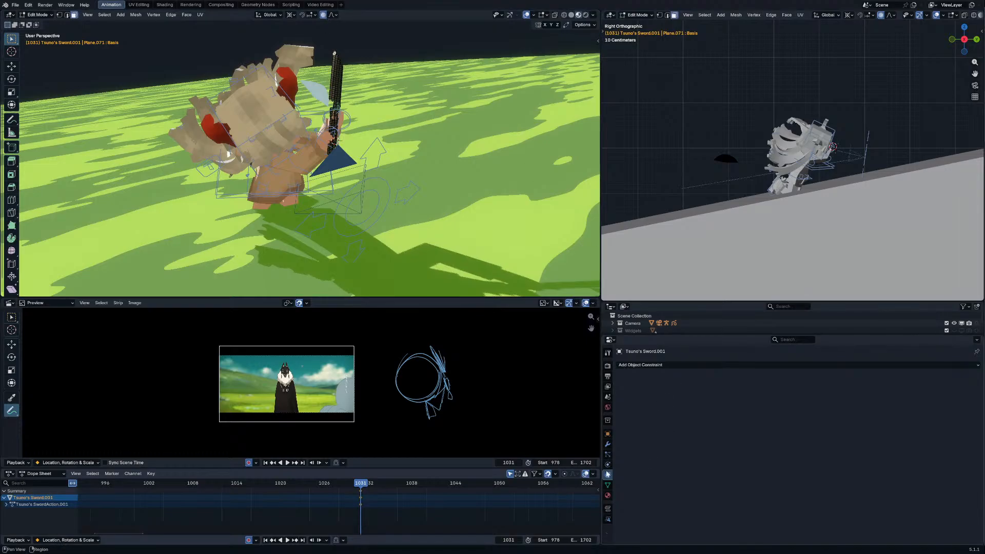
pyautogui.click(607, 485)
pyautogui.press('Tab')
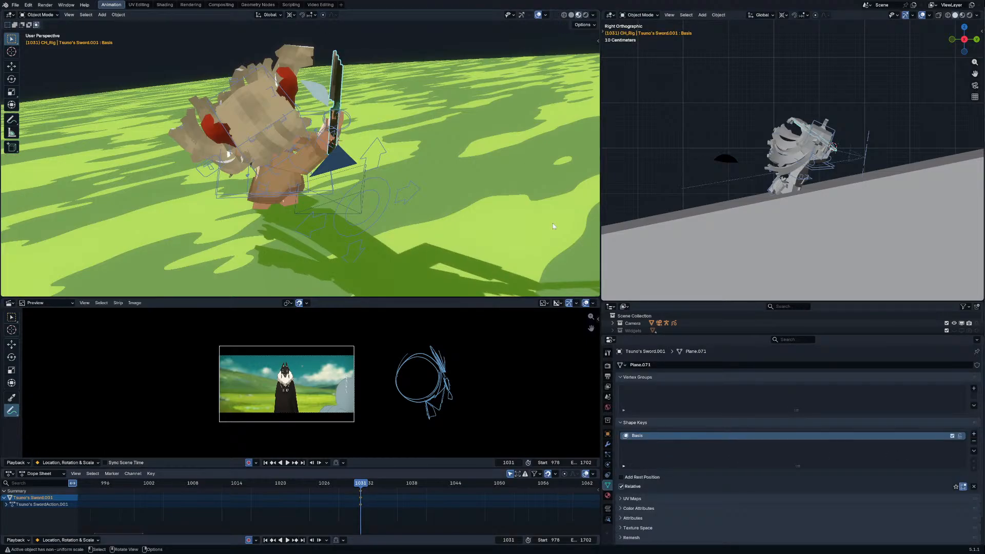
pyautogui.click(974, 435)
# Step: Open the sword mesh for editing with the new shape key active and set the proportional editing falloff to Sharp
pyautogui.moveTo(354, 77); pyautogui.dragTo(433, 131, button='middle')
pyautogui.press('Tab')
pyautogui.scroll(-2, 433, 131)
pyautogui.press('r')
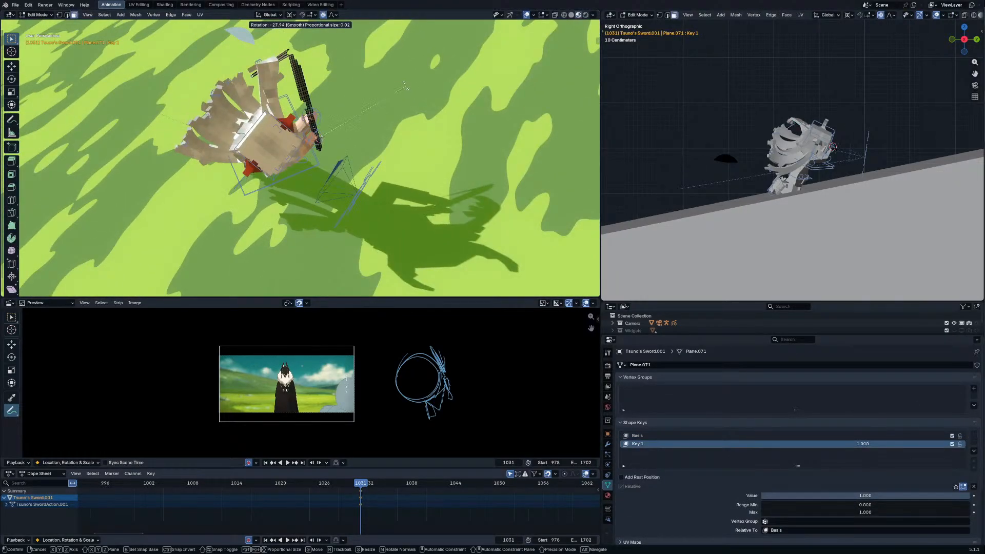
pyautogui.rightClick(391, 91)
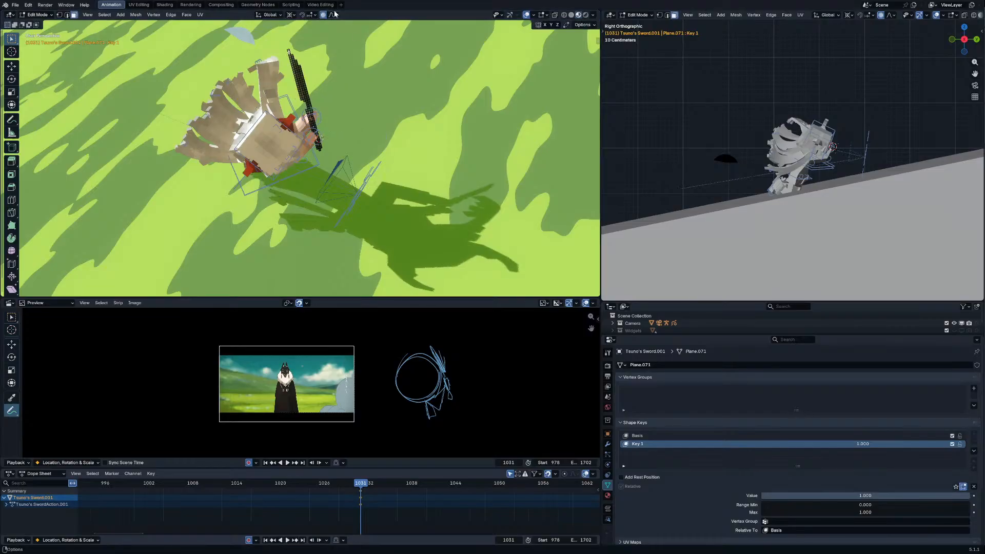
pyautogui.click(333, 14)
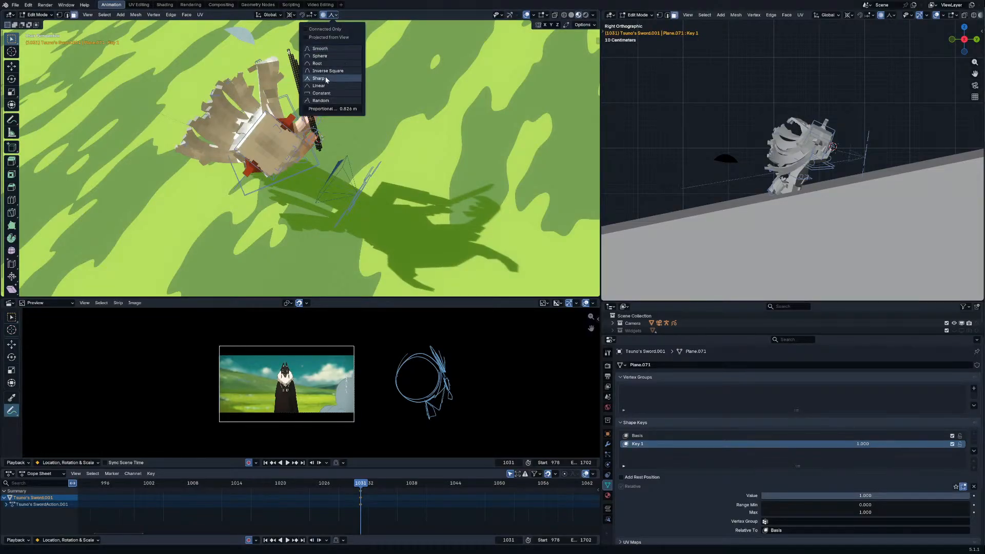
pyautogui.click(319, 78)
# Step: Try to bend the sword's blade with a Sharp proportional rotation
pyautogui.press('r')
pyautogui.click(336, 77)
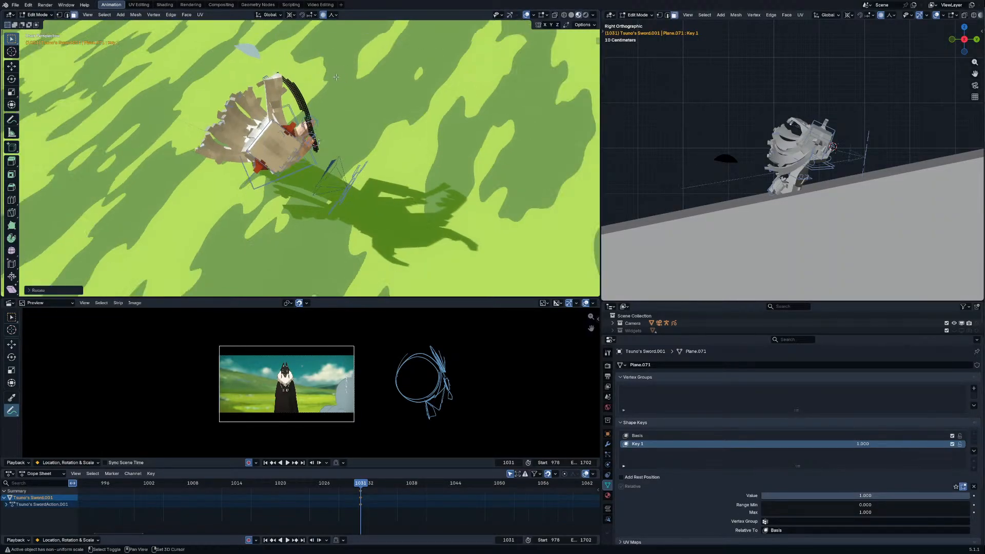
pyautogui.hotkey('ctrl', 'z')
# Step: Bend the sword's blade back over the head with a Sharp proportional rotation, using a proportional size of about 1.31
pyautogui.moveTo(336, 77); pyautogui.dragTo(288, 82, button='middle')
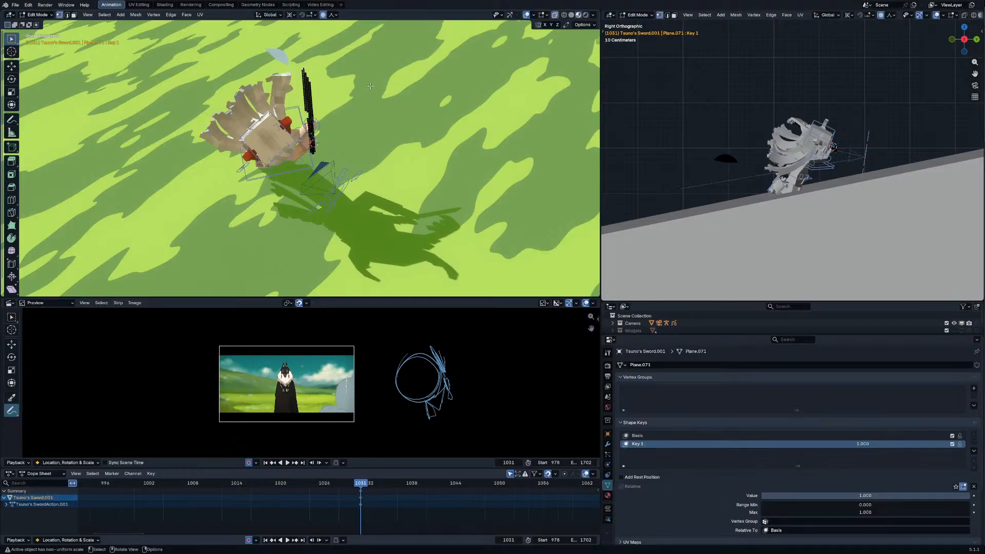
pyautogui.moveTo(371, 86); pyautogui.dragTo(367, 80, button='middle')
pyautogui.press('r')
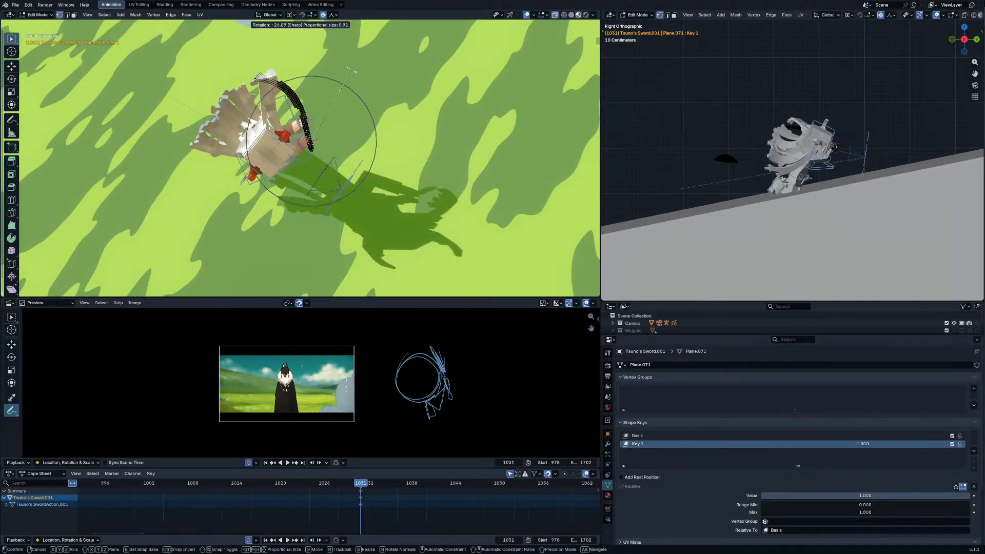
pyautogui.scroll(-7, 351, 71)
pyautogui.scroll(3, 350, 69)
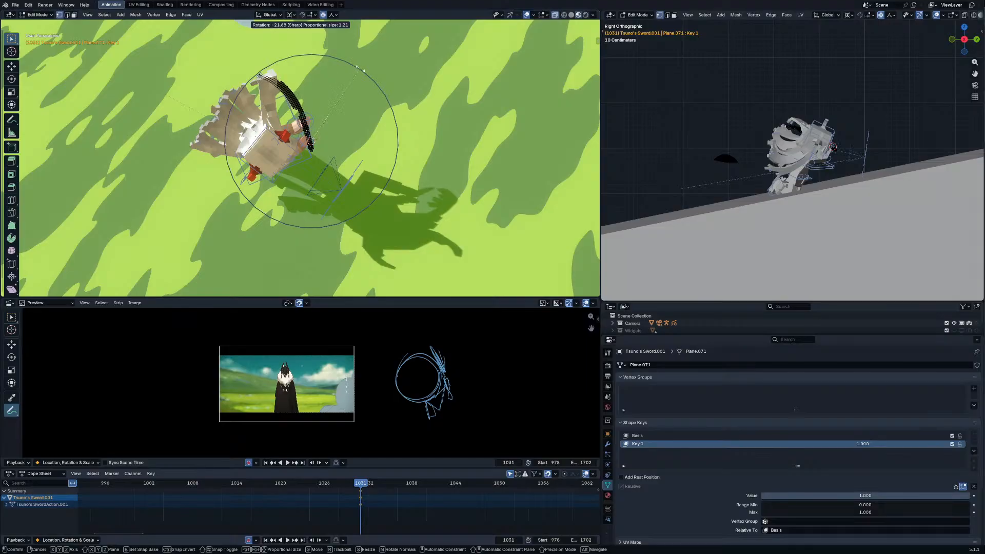
pyautogui.click(360, 69)
# Step: Set the proportional editing falloff to Random and subdivide the sword's mesh
pyautogui.click(334, 15)
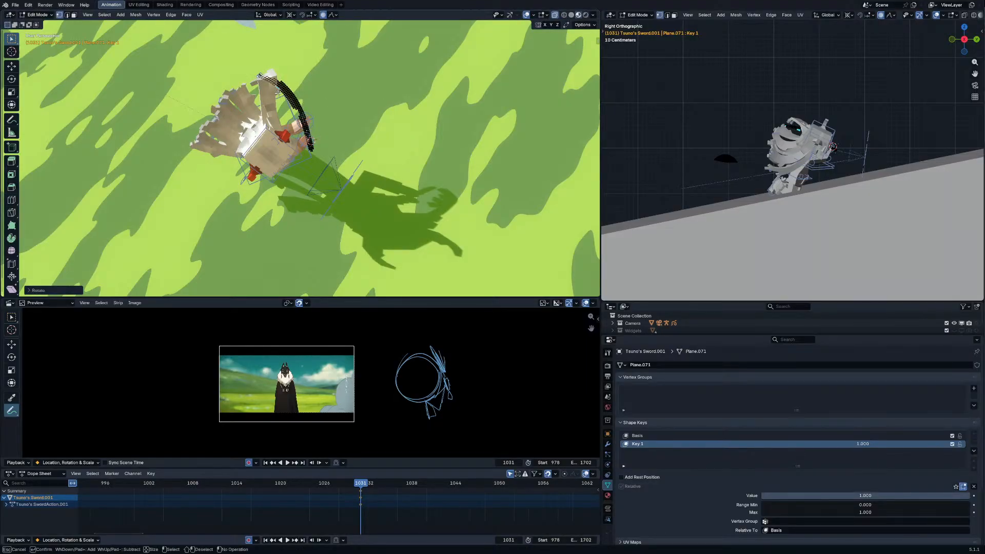
pyautogui.press('r')
pyautogui.scroll(5, 323, 67)
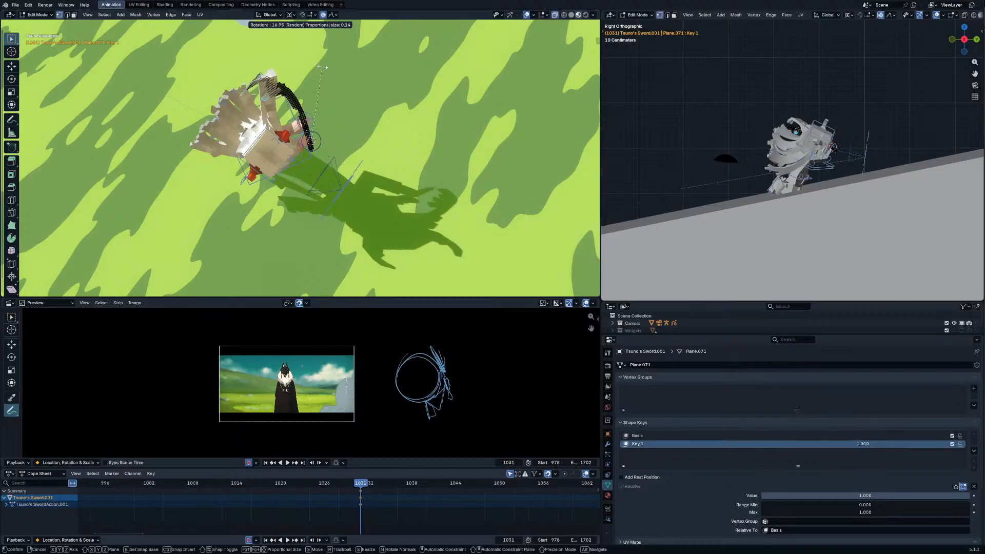
pyautogui.click(365, 83)
pyautogui.rightClick(308, 77)
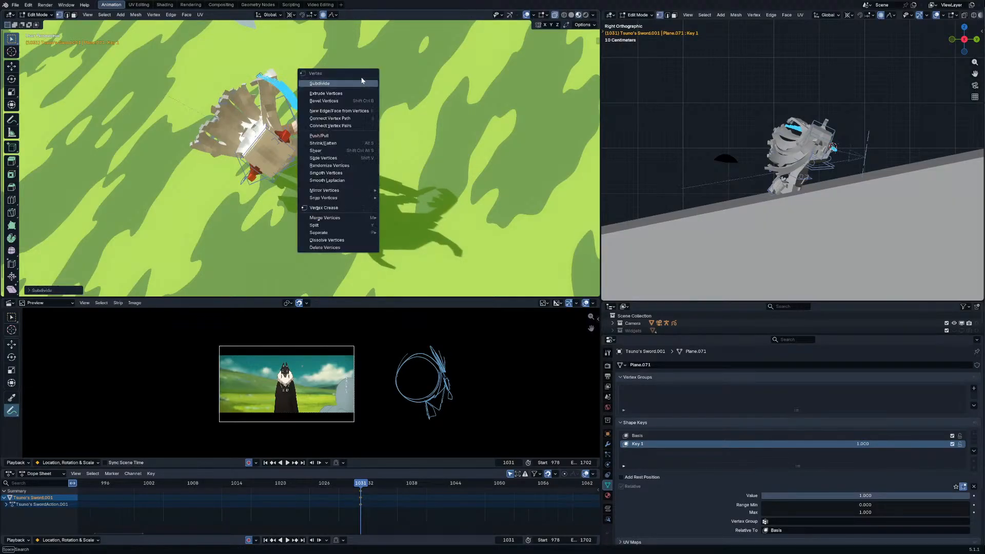
pyautogui.click(318, 82)
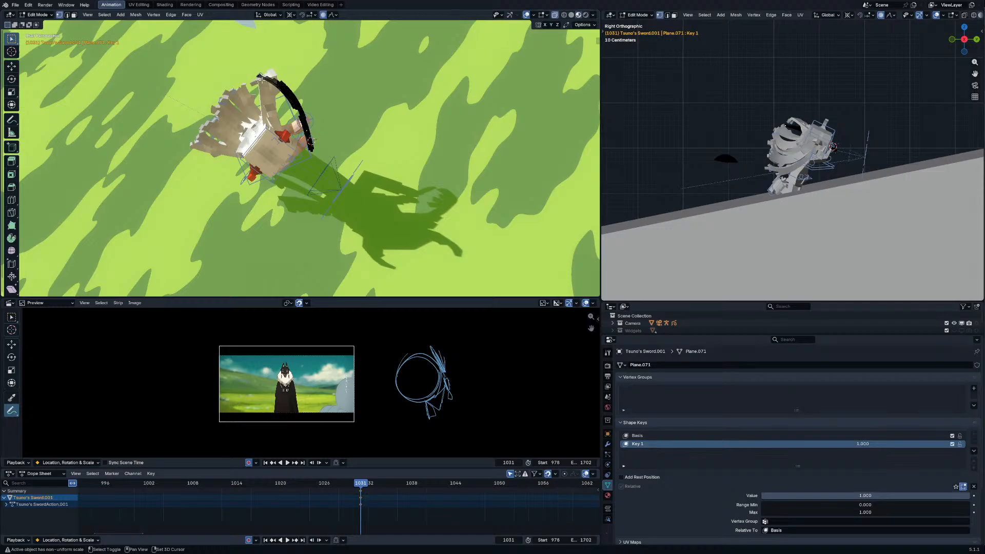
# Step: Roughen the bent blade into a jagged smear with a Random-falloff proportional rotation, then return to Object Mode
pyautogui.press('r')
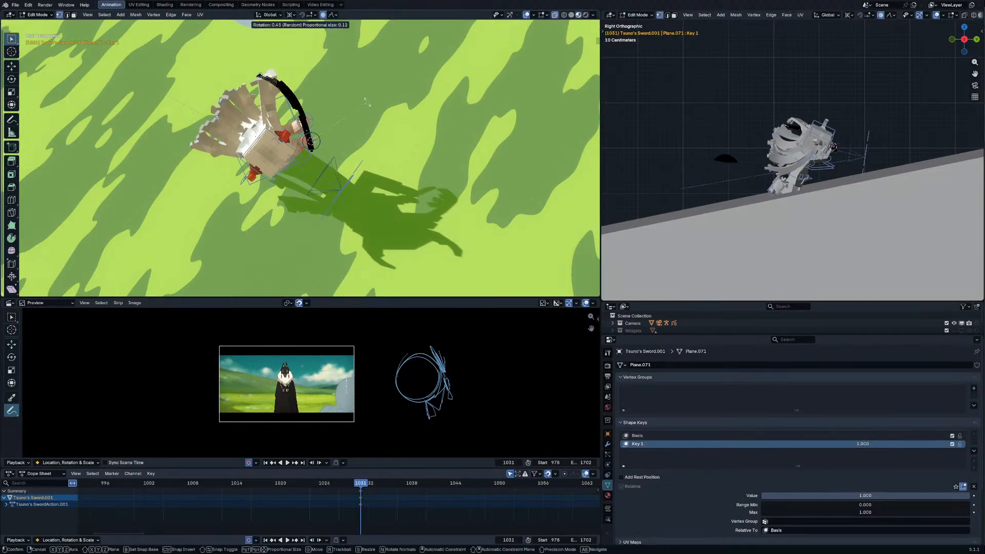
pyautogui.click(351, 86)
pyautogui.press('Tab')
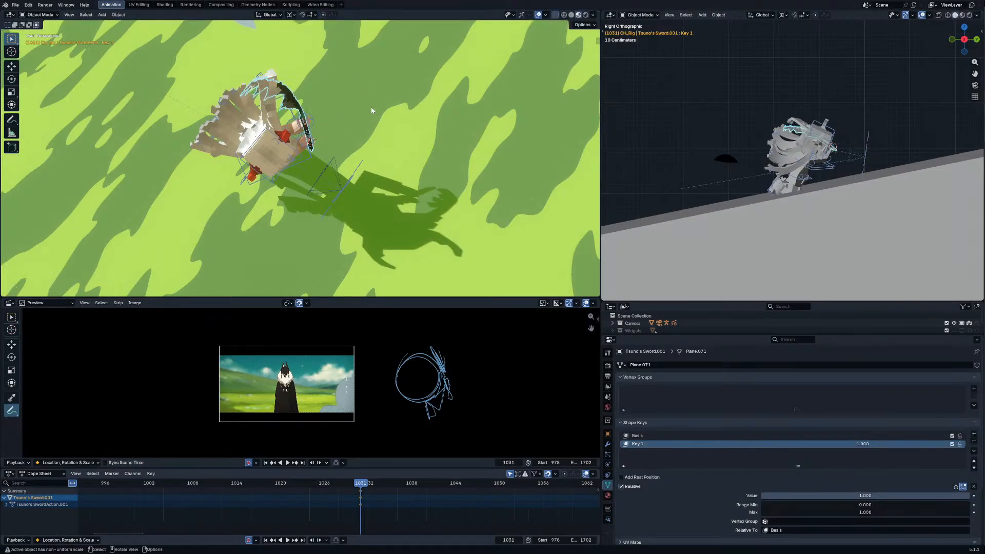
# Step: Trackball-rotate the bent sword in the grip through the camera and check its placement from the side
pyautogui.moveTo(371, 107); pyautogui.dragTo(357, 66, button='middle')
pyautogui.press('KP_0')
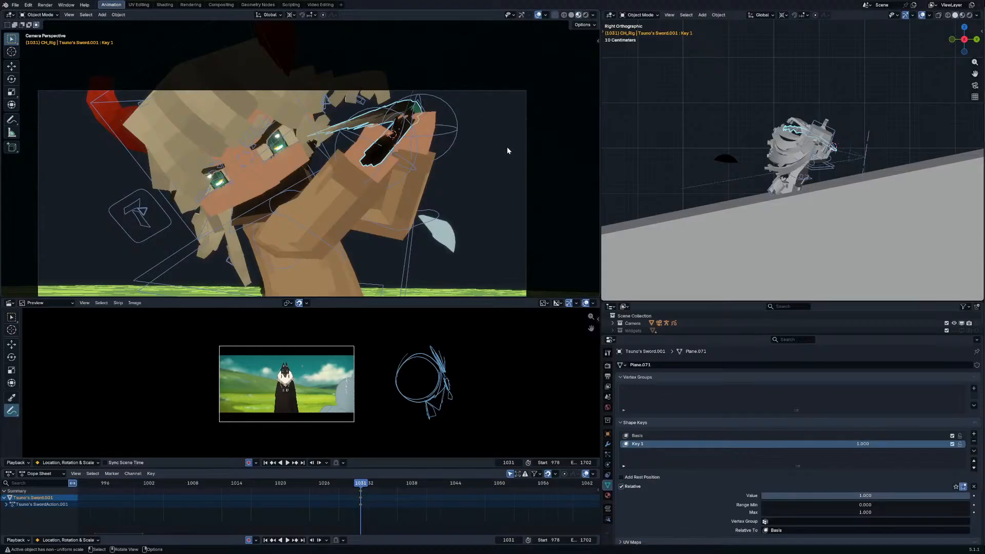
pyautogui.press('r')
pyautogui.press('r')
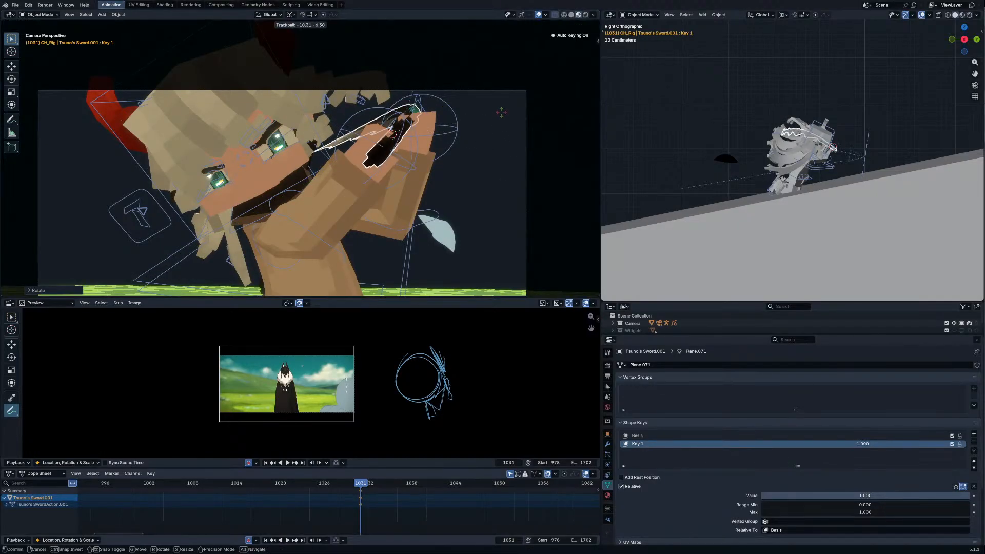
pyautogui.click(505, 143)
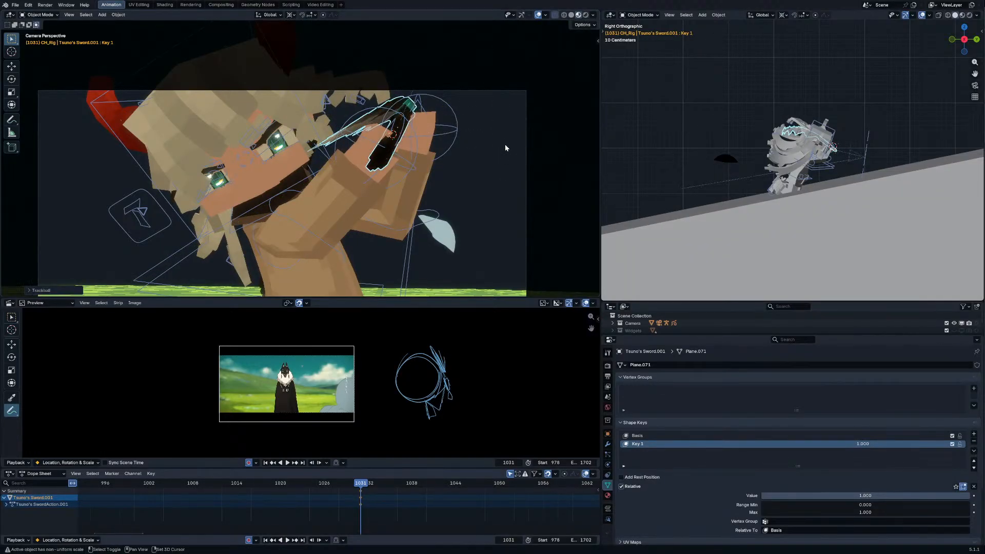
pyautogui.moveTo(494, 97); pyautogui.dragTo(476, 125, button='middle')
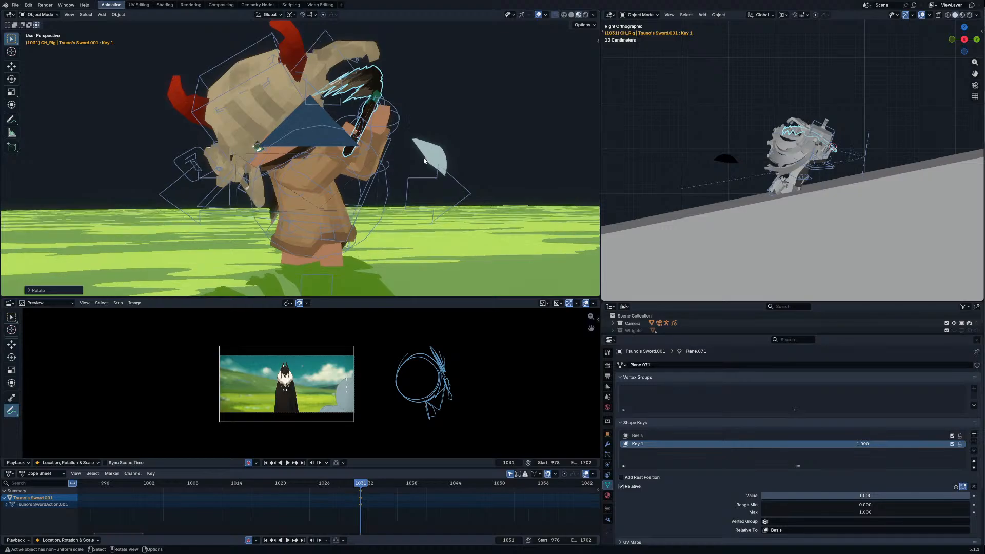
pyautogui.press('KP_0')
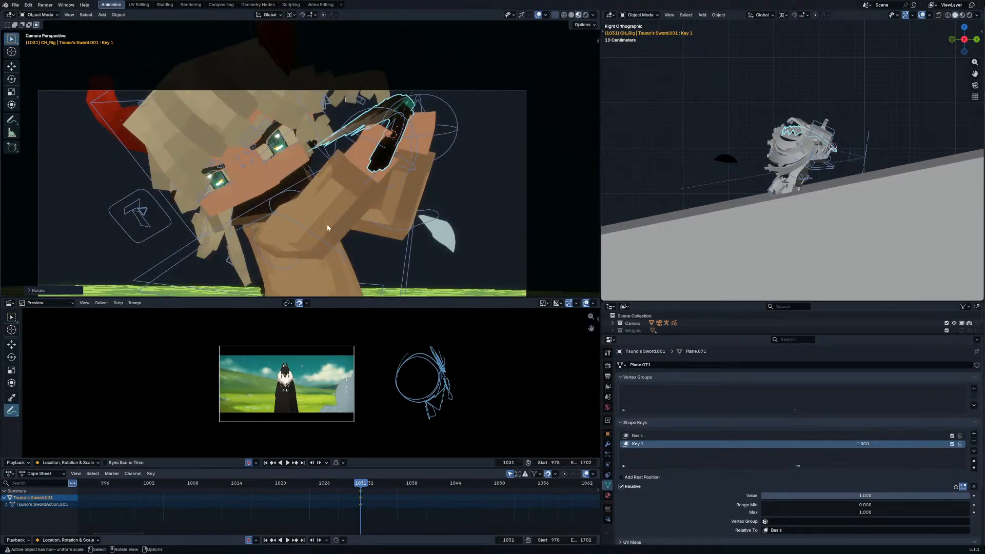
# Step: Put the character rig in Pose Mode and try clearing and redoing the right upper arm's rotation at frame 1031
pyautogui.click(324, 241)
pyautogui.hotkey('ctrl', 'Tab')
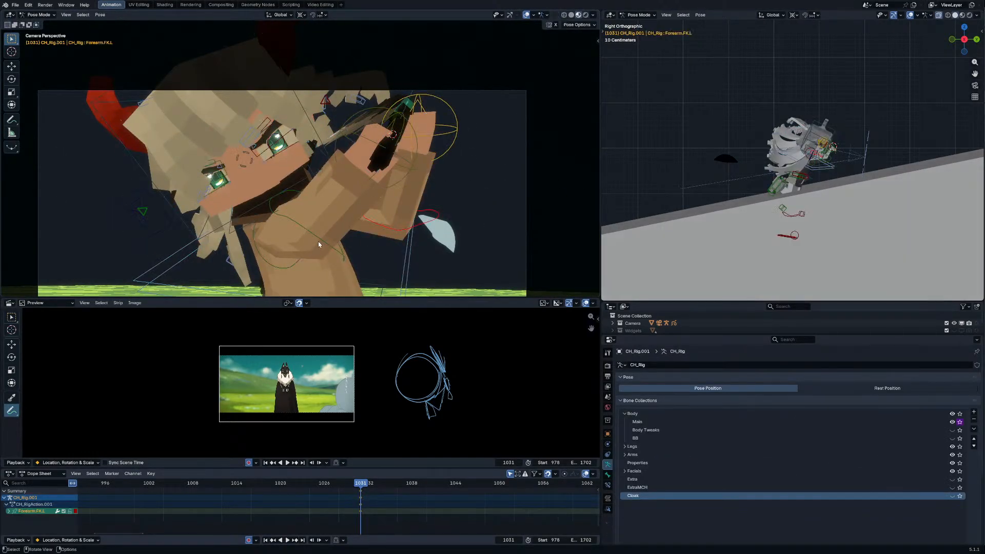
pyautogui.click(318, 242)
pyautogui.hotkey('alt', 'r')
pyautogui.click(278, 266)
pyautogui.press('r')
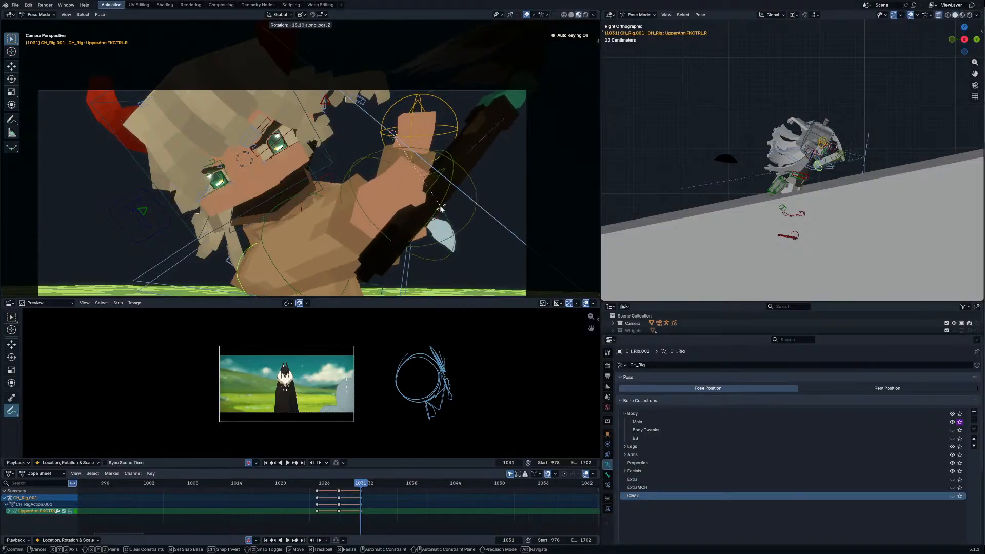
pyautogui.rightClick(438, 207)
pyautogui.press('.')
# Step: Swing the right upper arm across the chest with a trackball rotation at frame 1031
pyautogui.click(386, 218)
pyautogui.press('g')
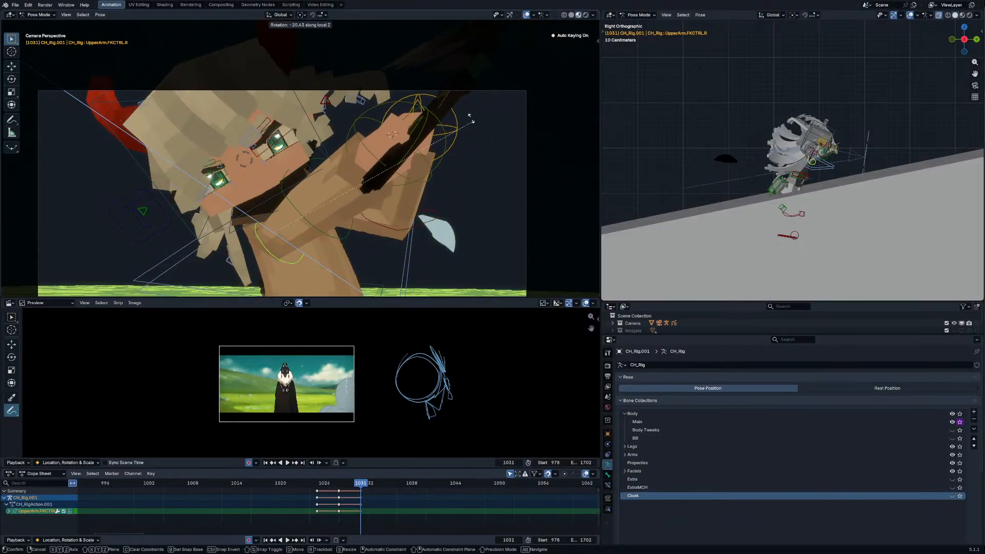
pyautogui.press('r')
pyautogui.press('r')
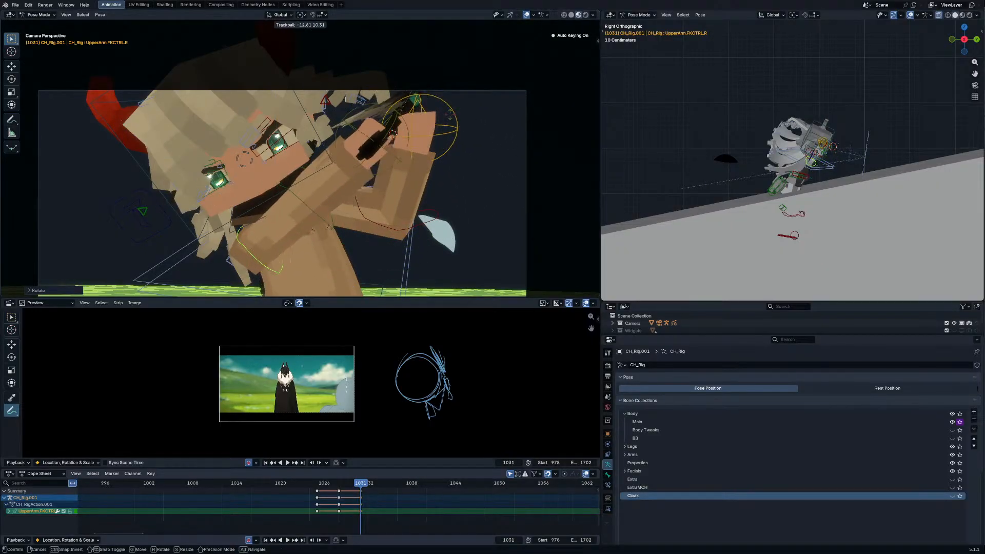
pyautogui.click(450, 114)
pyautogui.press('r')
# Step: Nudge the face's Focus control sideways to redirect the eyes at frame 1031
pyautogui.click(264, 161)
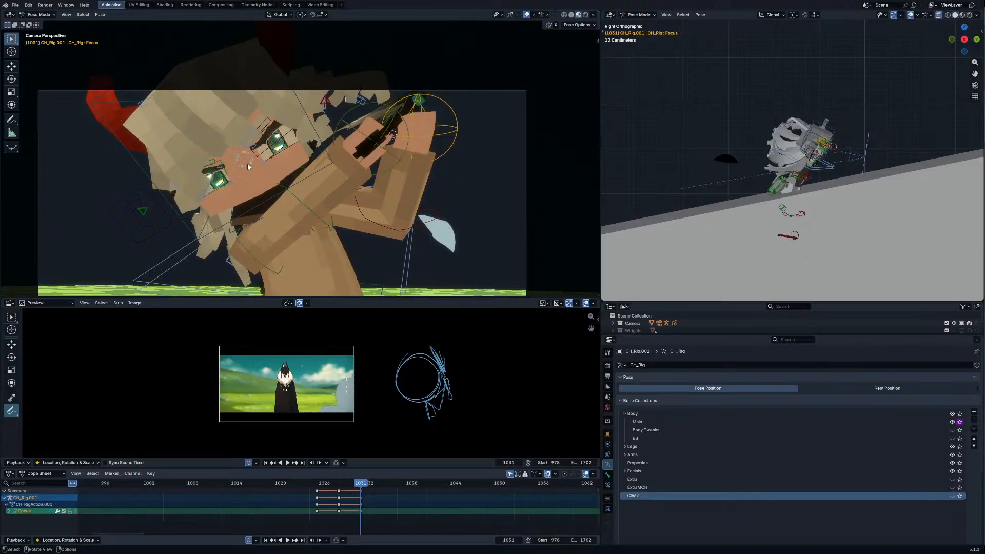
pyautogui.click(247, 165)
pyautogui.press('g')
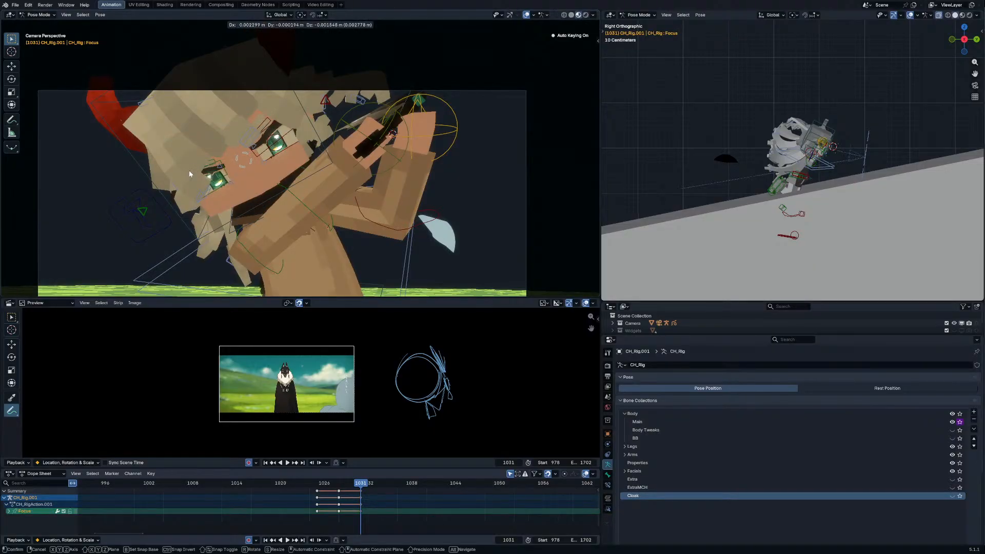
pyautogui.click(189, 174)
# Step: Tilt and turn the head with trackball rotations toward the raised arms at frame 1031
pyautogui.click(331, 158)
pyautogui.press('r')
pyautogui.press('r')
pyautogui.click(380, 152)
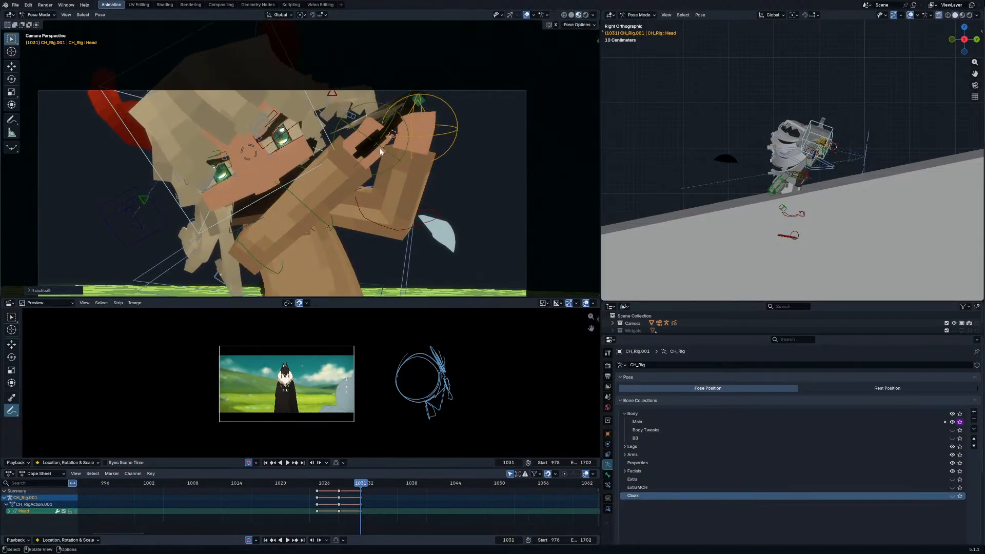
pyautogui.press('r')
pyautogui.press('r')
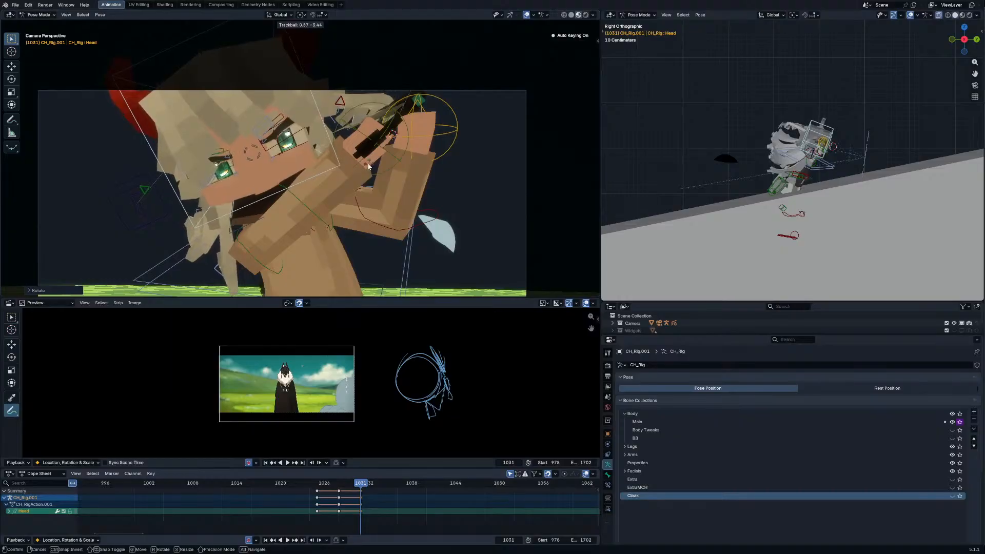
pyautogui.click(369, 166)
# Step: Readjust the Focus control's position so the gaze suits the turned head
pyautogui.click(257, 159)
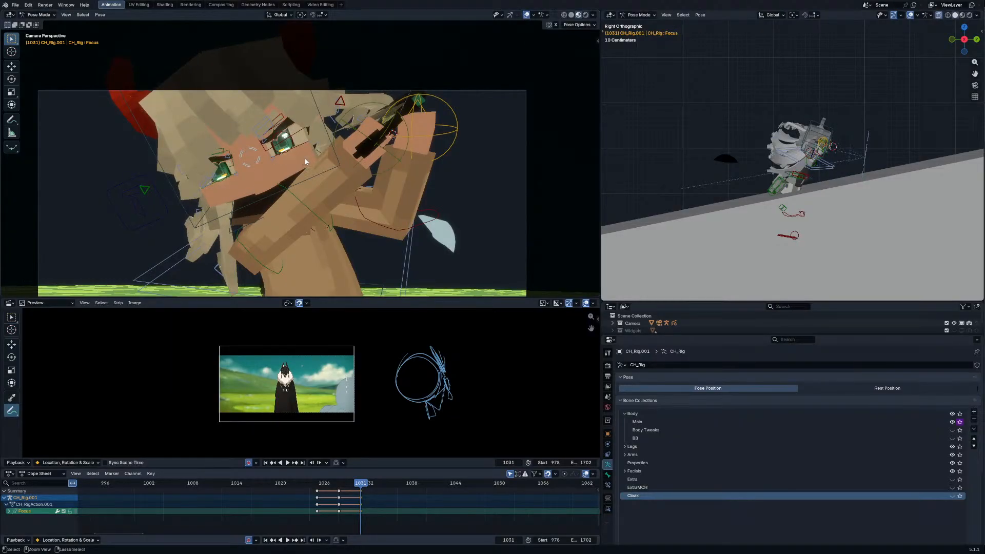
pyautogui.press('g')
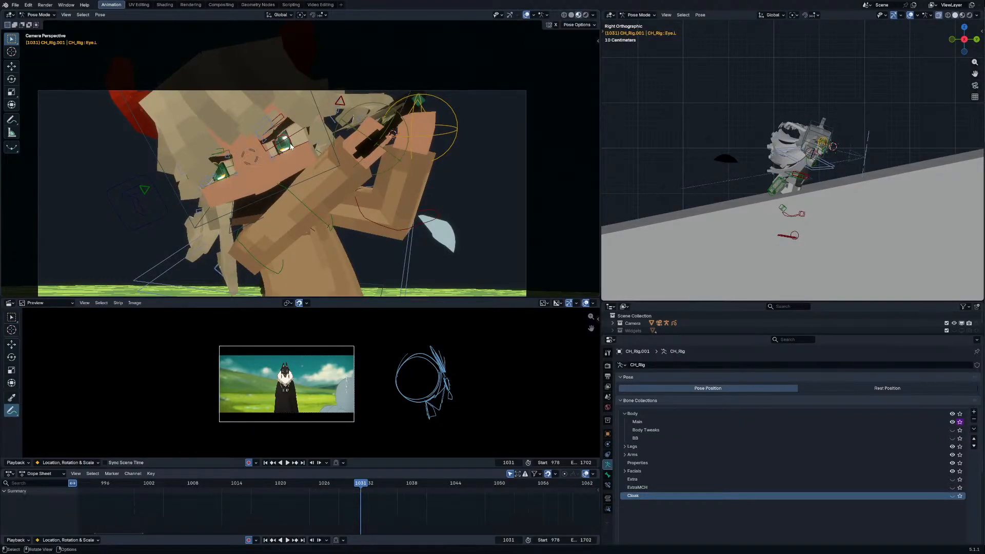
pyautogui.press('g')
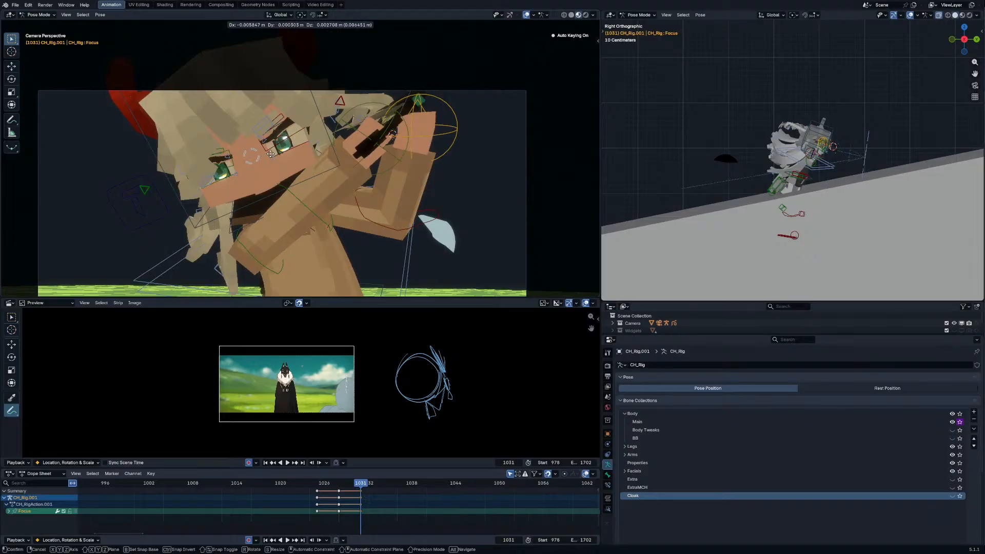
pyautogui.click(271, 154)
# Step: Play the shot from well before the close-up and stop around frame 1027 to review the poses
pyautogui.moveTo(289, 483); pyautogui.dragTo(126, 478)
pyautogui.press('space')
pyautogui.scroll(-12, 198, 488)
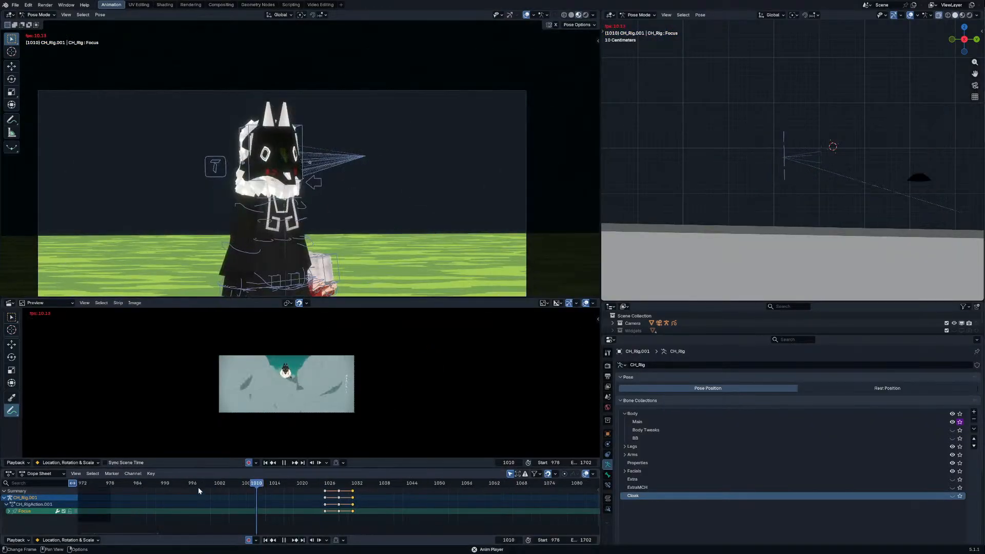
pyautogui.click(204, 483)
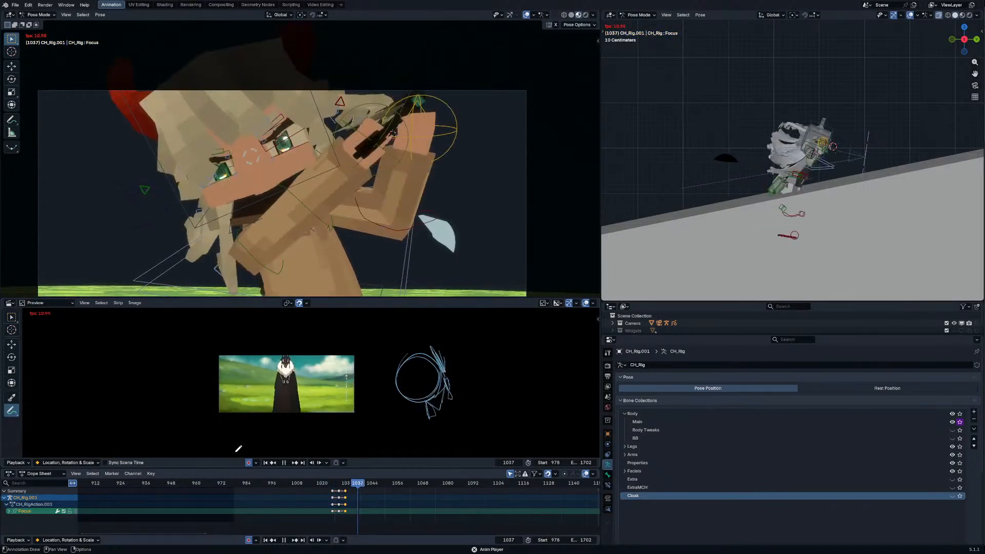
pyautogui.click(323, 482)
pyautogui.press('space')
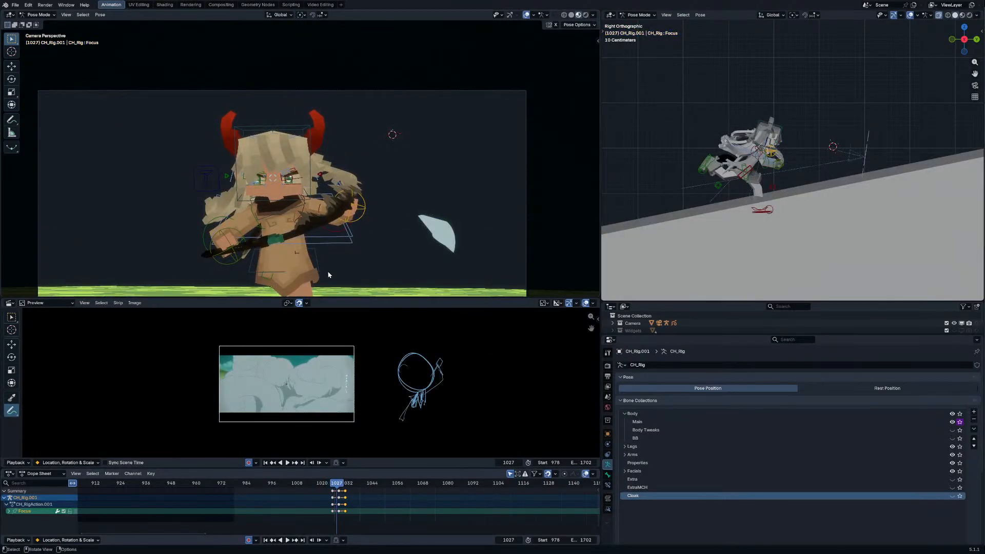
# Step: Return to Object Mode, select the sword, and keyframe it at frame 1028
pyautogui.click(314, 226)
pyautogui.hotkey('ctrl', 'Tab')
pyautogui.click(314, 226)
pyautogui.press('Right')
pyautogui.press('Right')
pyautogui.press('Right')
pyautogui.press('Right')
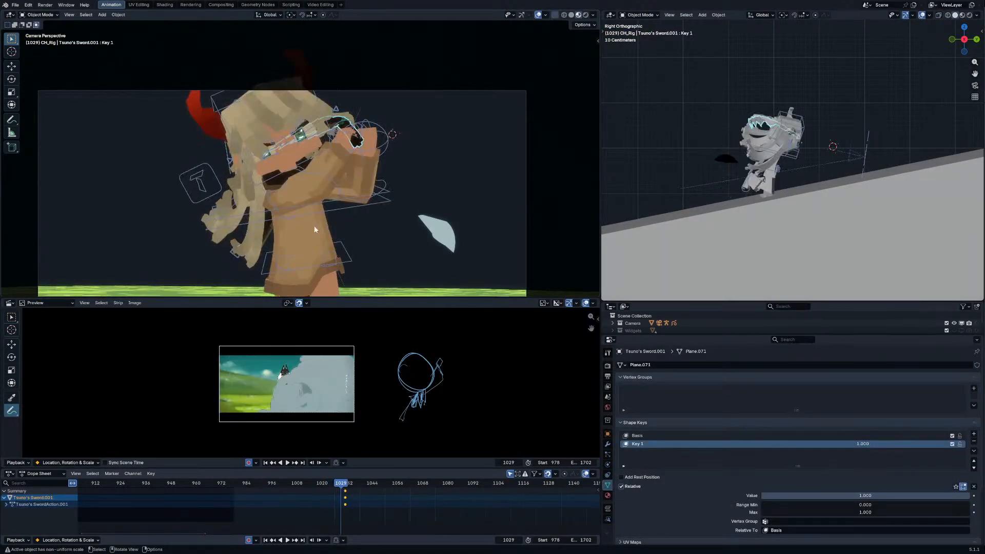
pyautogui.press('Left')
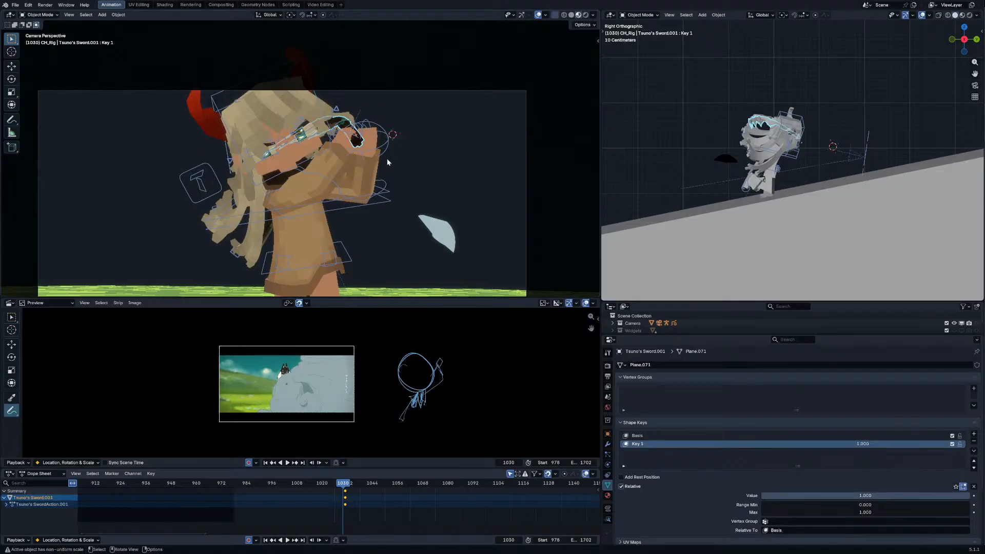
pyautogui.press('Left')
pyautogui.press('Left')
pyautogui.press('Left')
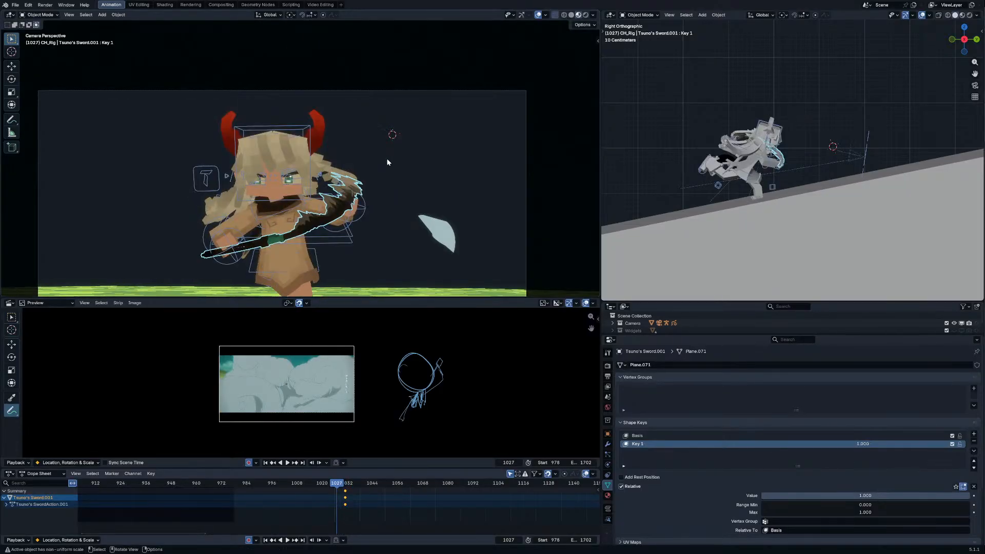
pyautogui.press('Right')
pyautogui.press('i')
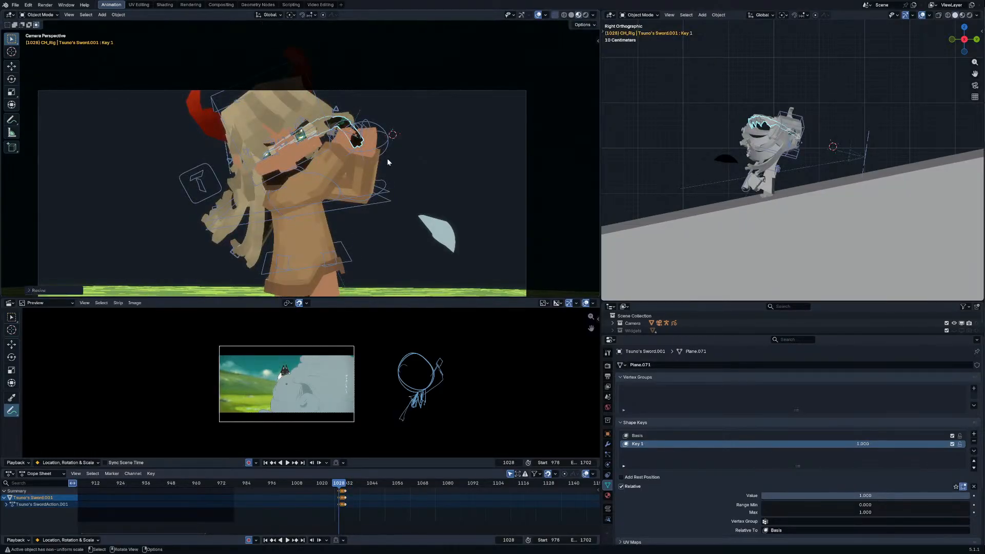
# Step: Scale the sword down to nothing at frame 1028 and check its appearance at frame 1031 in playback
pyautogui.press('Right')
pyautogui.press('Left')
pyautogui.press('Left')
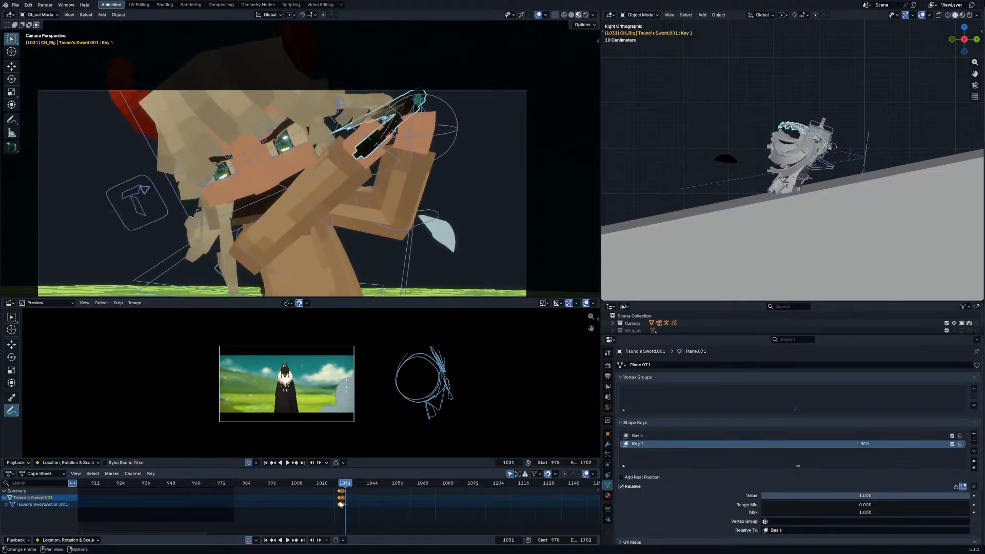
pyautogui.press('Right')
pyautogui.press('Right')
pyautogui.press('Left')
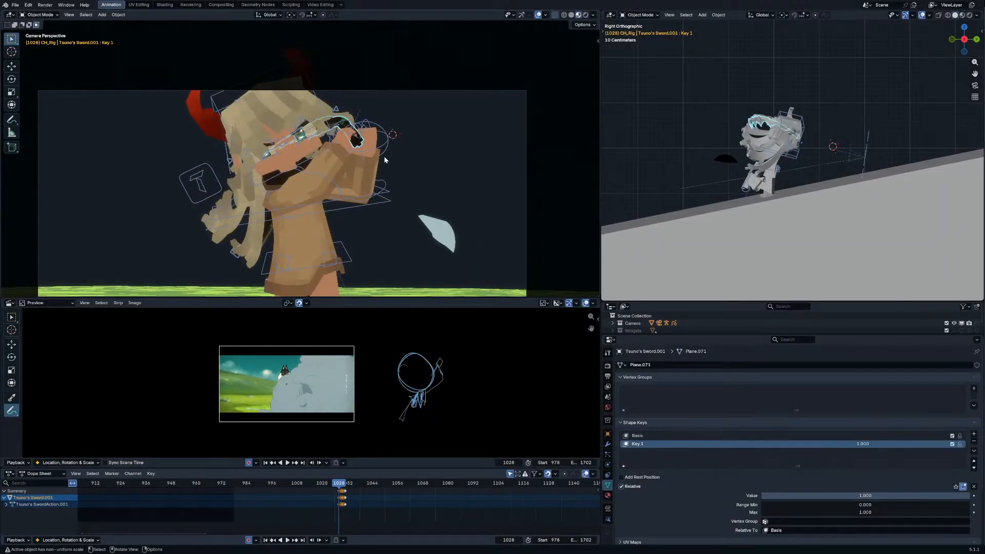
pyautogui.press('s')
pyautogui.click(364, 111)
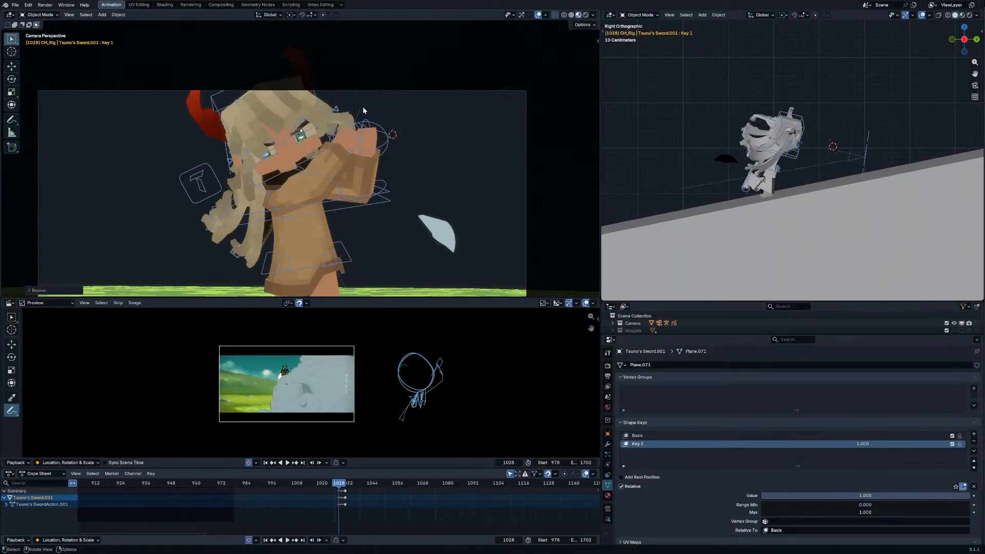
pyautogui.press('space')
pyautogui.press('space')
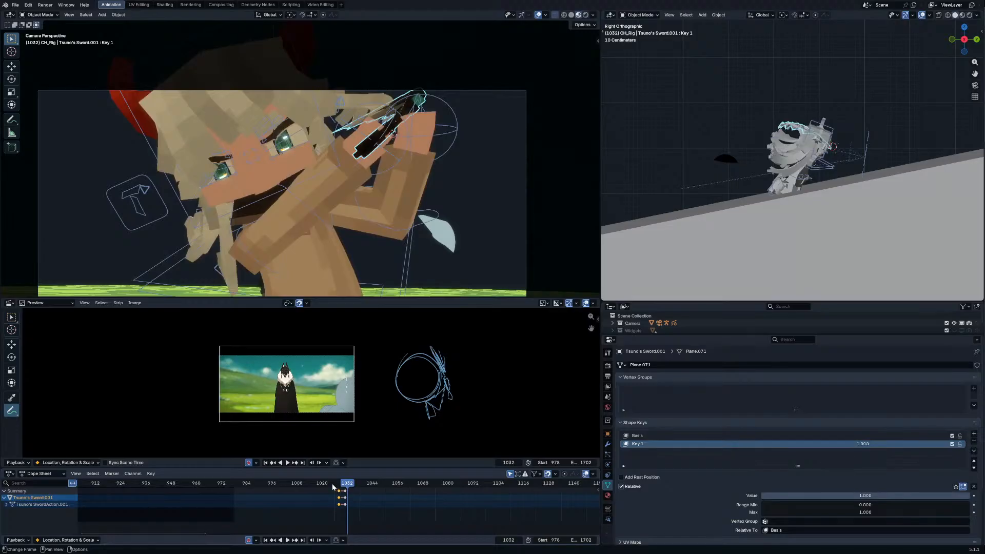
pyautogui.moveTo(331, 484)
pyautogui.mouseDown()
pyautogui.moveTo(293, 483)
pyautogui.moveTo(351, 482)
pyautogui.moveTo(330, 483)
pyautogui.moveTo(343, 482)
pyautogui.mouseUp()
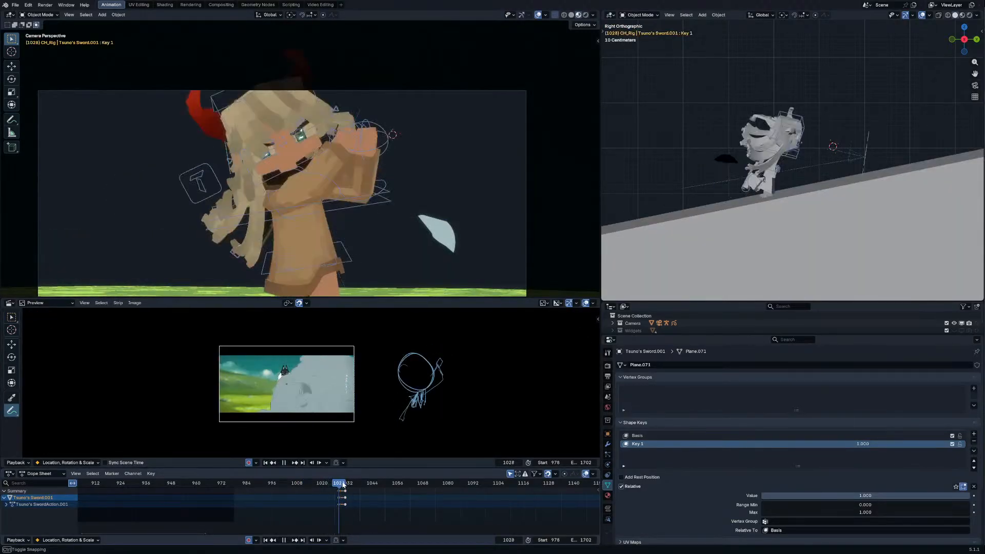
# Step: Trackball-rotate the rig's CH_Root bone at frame 1031 to turn and tilt the whole character
pyautogui.click(349, 261)
pyautogui.hotkey('ctrl', 'Tab')
pyautogui.press('a')
pyautogui.scroll(5, 365, 509)
pyautogui.click(349, 483)
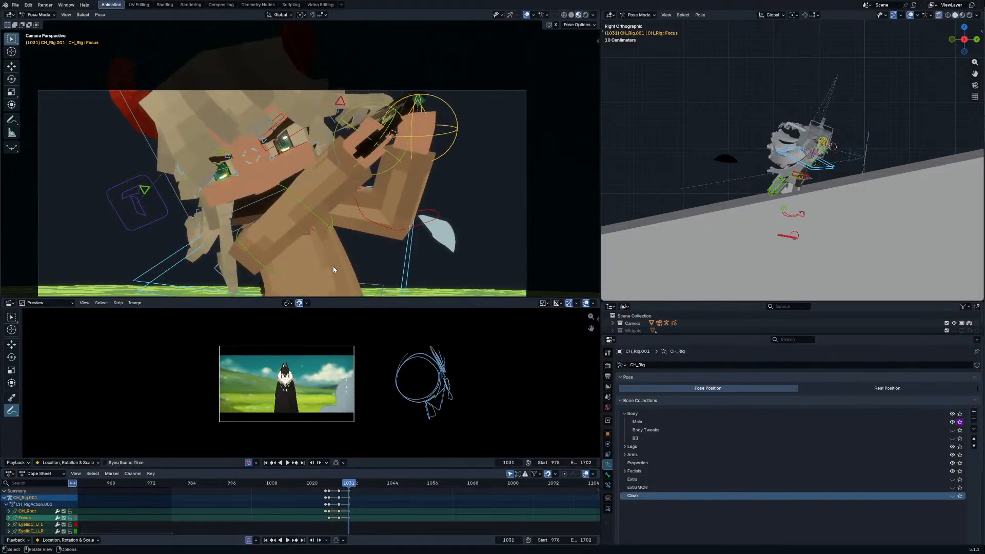
pyautogui.click(369, 287)
pyautogui.scroll(3, 735, 180)
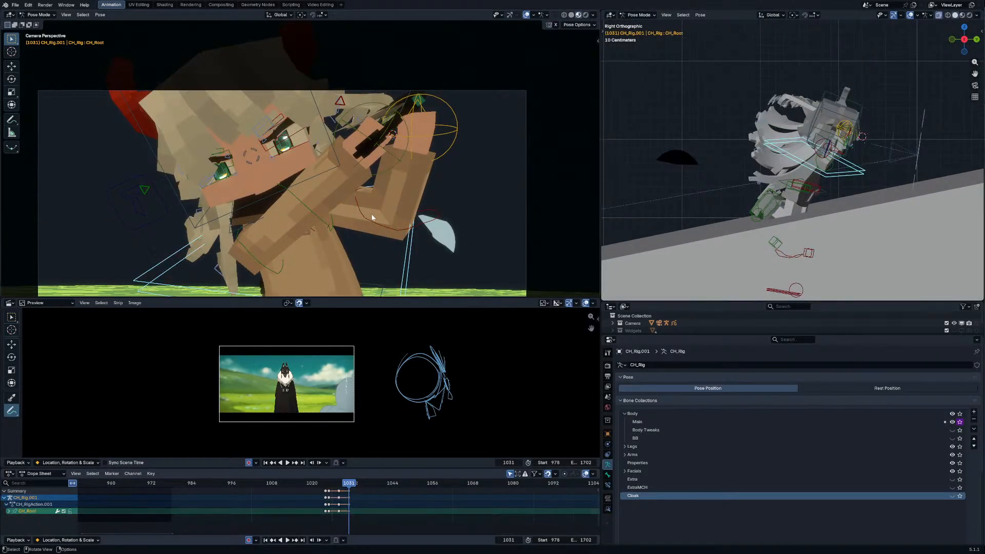
pyautogui.press('r')
pyautogui.press('r')
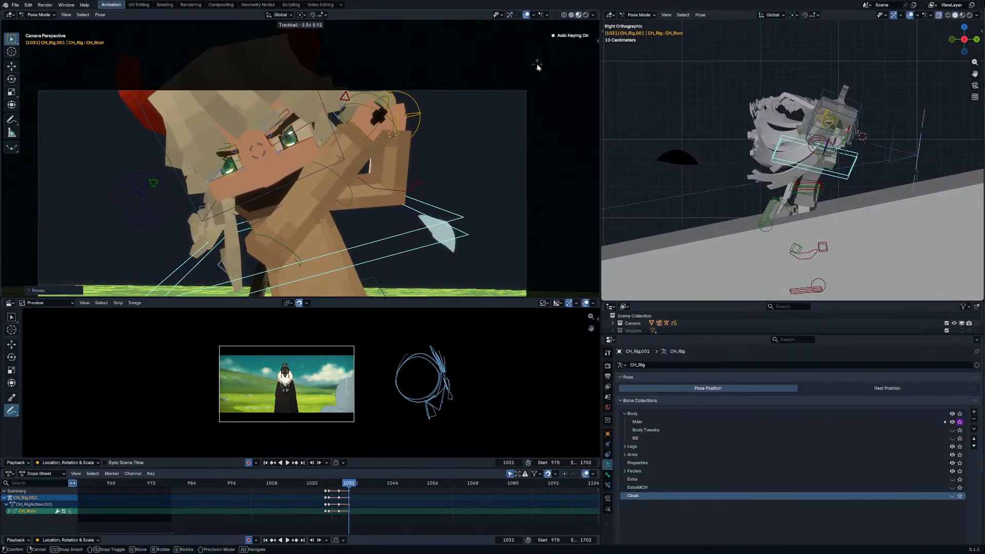
pyautogui.click(498, 128)
pyautogui.press('r')
pyautogui.click(498, 128)
# Step: Scrub and play through the close-up frames to review the character's rotated pose
pyautogui.moveTo(349, 484); pyautogui.dragTo(328, 489)
pyautogui.click(298, 486)
pyautogui.press('space')
pyautogui.press('space')
# Step: Reposition the CH_Root bone on the slope at frame 1025 and adjust its angle with a slight trackball rotation
pyautogui.press('g')
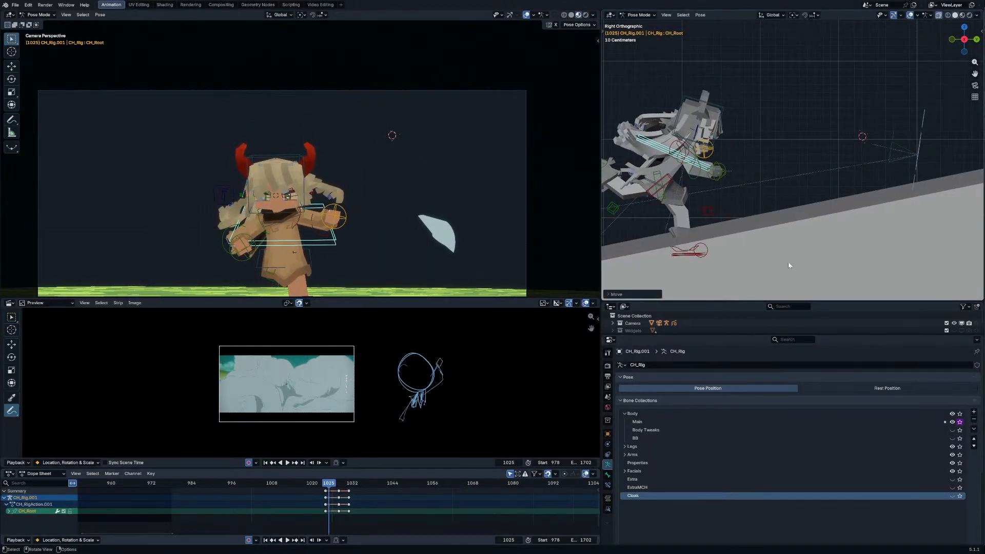
pyautogui.click(788, 262)
pyautogui.scroll(-1, 244, 257)
pyautogui.scroll(-1, 244, 257)
pyautogui.press('r')
pyautogui.press('r')
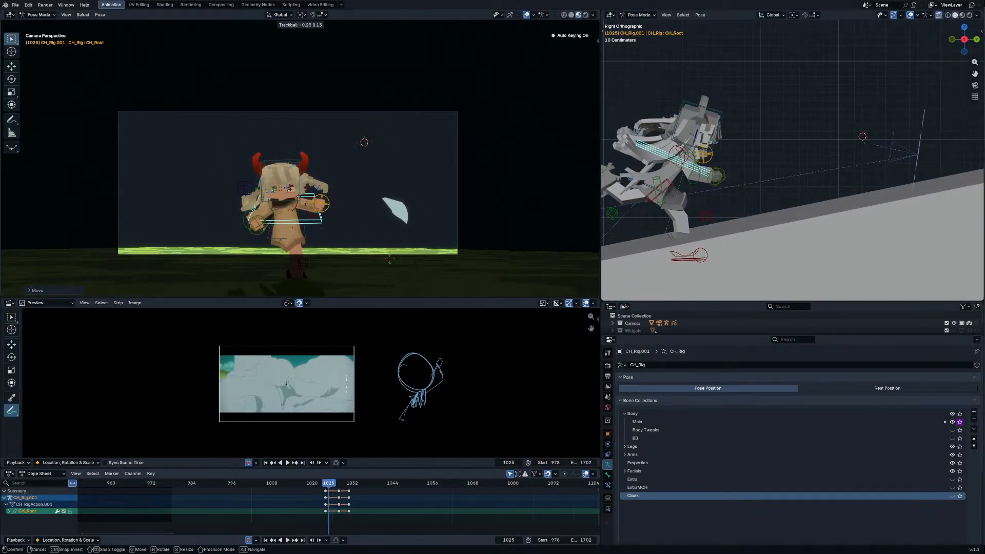
pyautogui.click(402, 229)
pyautogui.scroll(2, 306, 209)
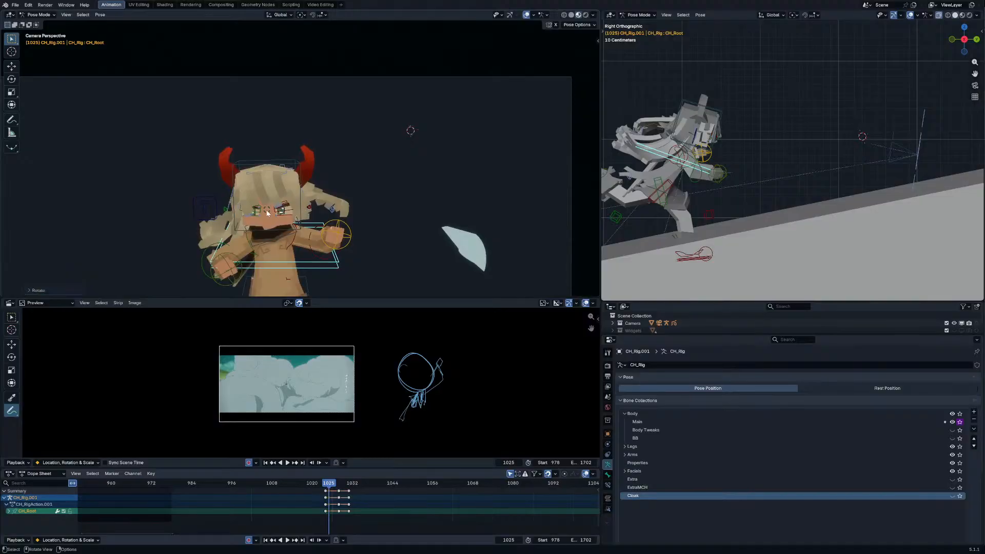
# Step: Refine the eyes at frame 1025 by moving and scaling the Focus control
pyautogui.press('g')
pyautogui.click(283, 204)
pyautogui.click(301, 186)
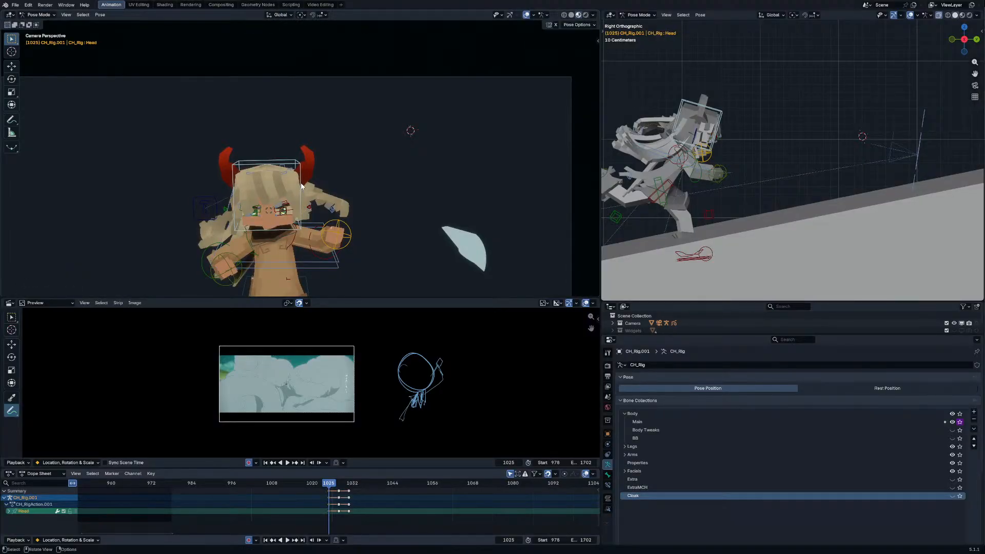
pyautogui.click(272, 211)
pyautogui.press('s')
pyautogui.click(260, 206)
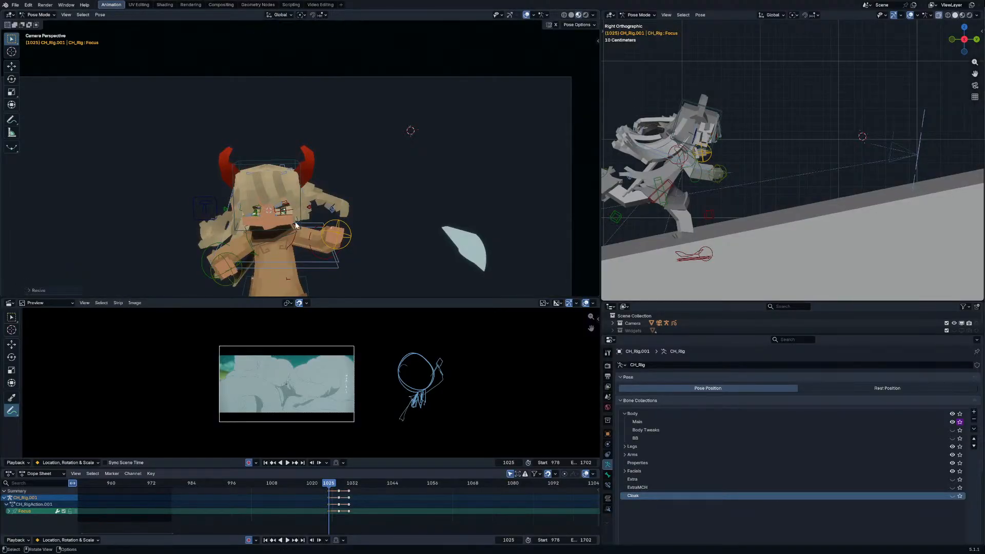
# Step: Trackball-rotate the Head bone slightly at frame 1025
pyautogui.click(295, 226)
pyautogui.click(296, 231)
pyautogui.press('r')
pyautogui.rightClick(297, 231)
pyautogui.click(296, 231)
pyautogui.press('r')
pyautogui.press('r')
pyautogui.click(291, 236)
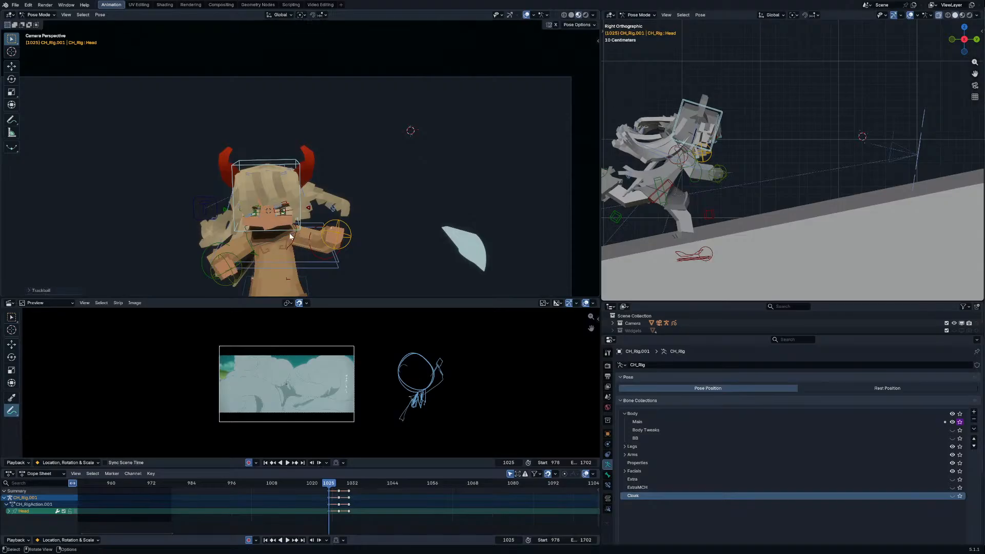
# Step: Rotate the Chest bone about its local Y axis and fine-tune it with a trackball rotation at frame 1025
pyautogui.press('r')
pyautogui.press('y')
pyautogui.press('y')
pyautogui.click(334, 276)
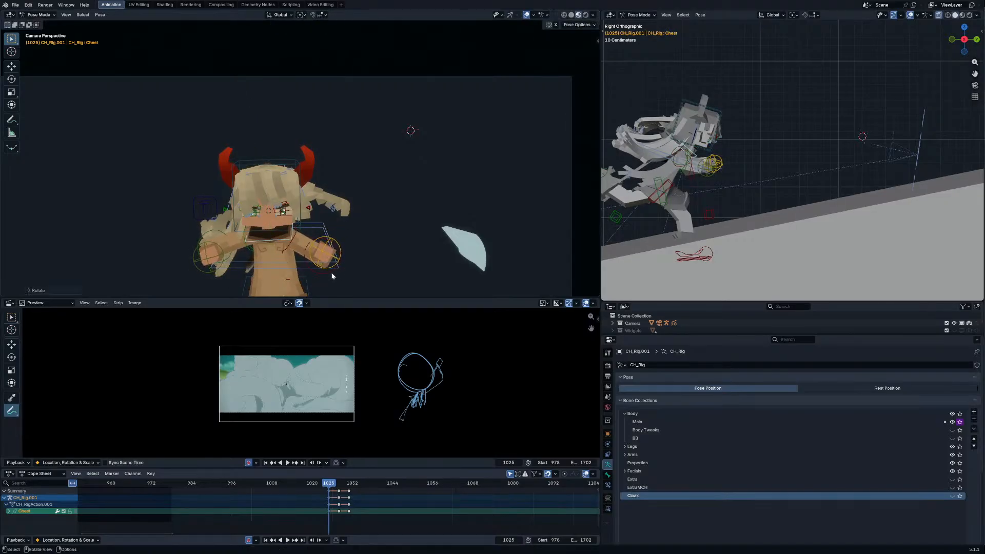
pyautogui.press('r')
pyautogui.press('r')
pyautogui.click(336, 279)
# Step: At frame 1028, rotate the UpperArm.FKCTRL.R bone to lower the right arm away from the face
pyautogui.press('Up')
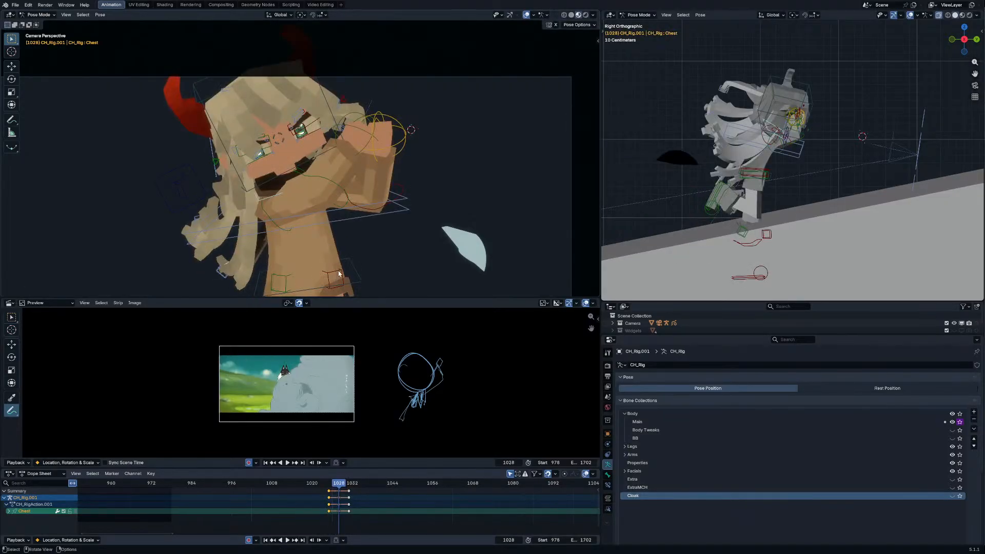
pyautogui.click(288, 230)
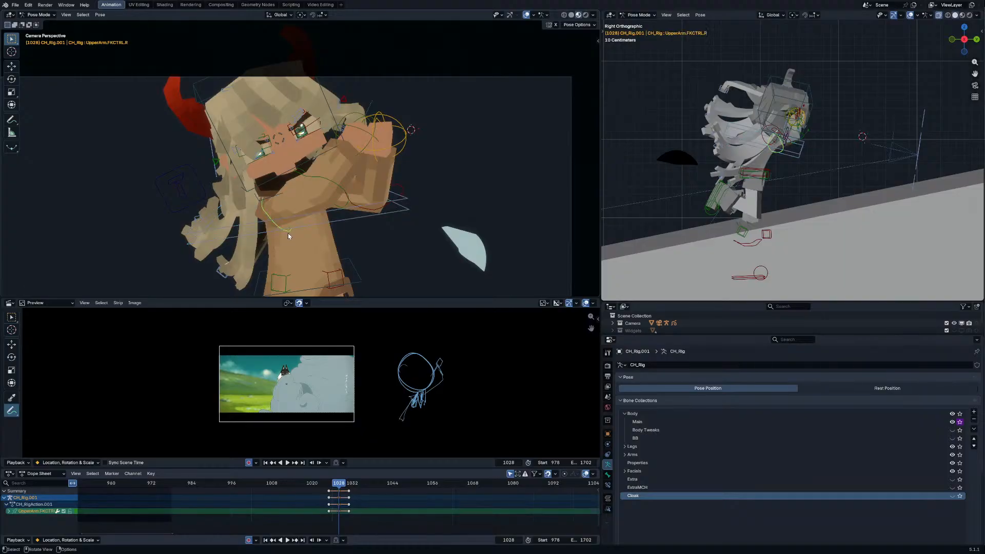
pyautogui.press('g')
pyautogui.press('r')
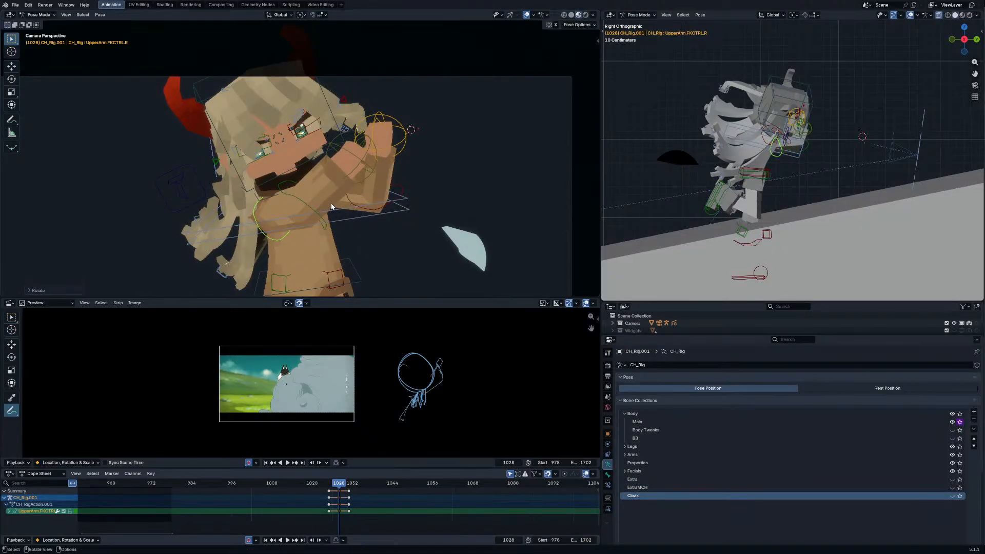
pyautogui.click(328, 205)
# Step: Rotate the left upper arm inward at frame 1028 and bend the left forearm back toward the head
pyautogui.click(387, 172)
pyautogui.press('r')
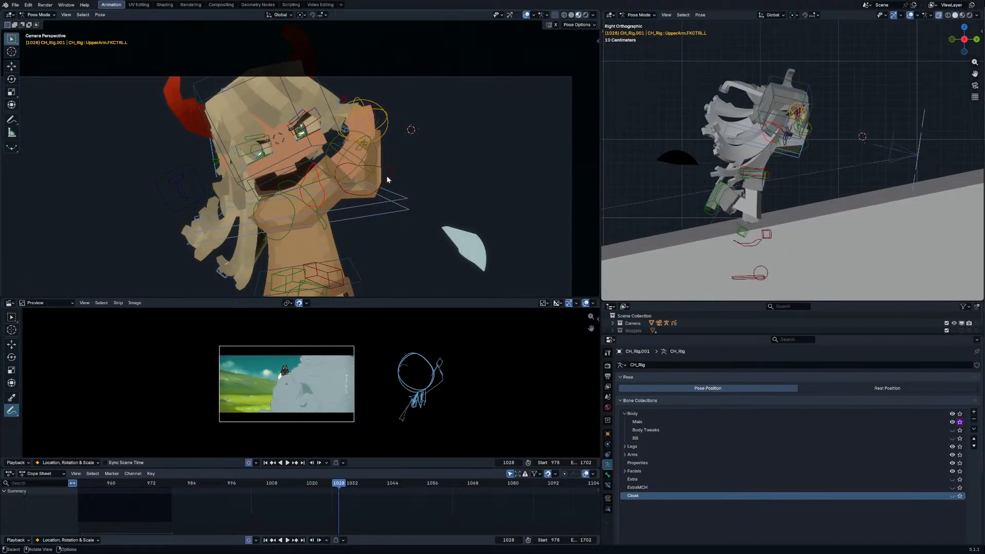
pyautogui.click(352, 184)
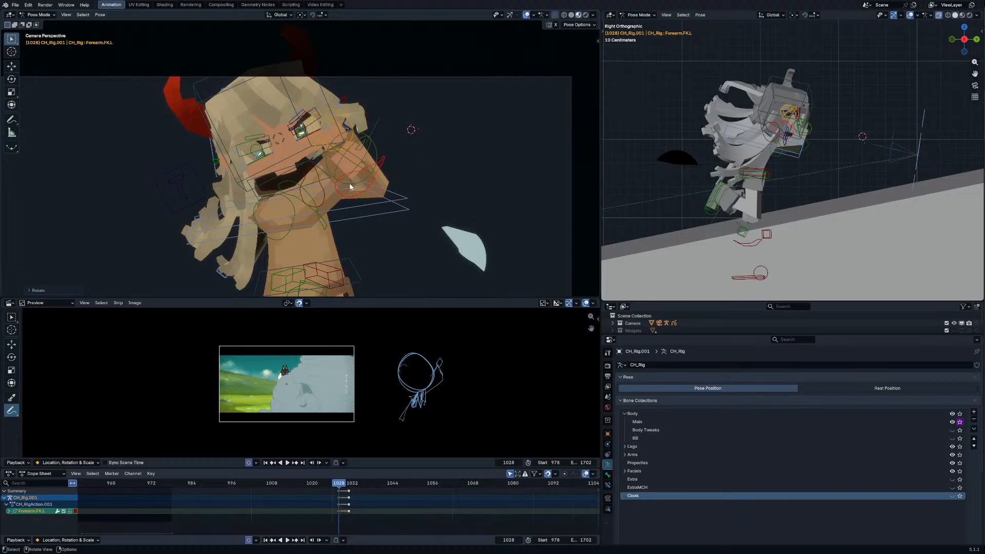
# Step: Return to frame 1025 and trackball-rotate the UpperArm.FKCTRL.L bone
pyautogui.press('Right')
pyautogui.press('Right')
pyautogui.press('Left')
pyautogui.press('Left')
pyautogui.press('Left')
pyautogui.press('a')
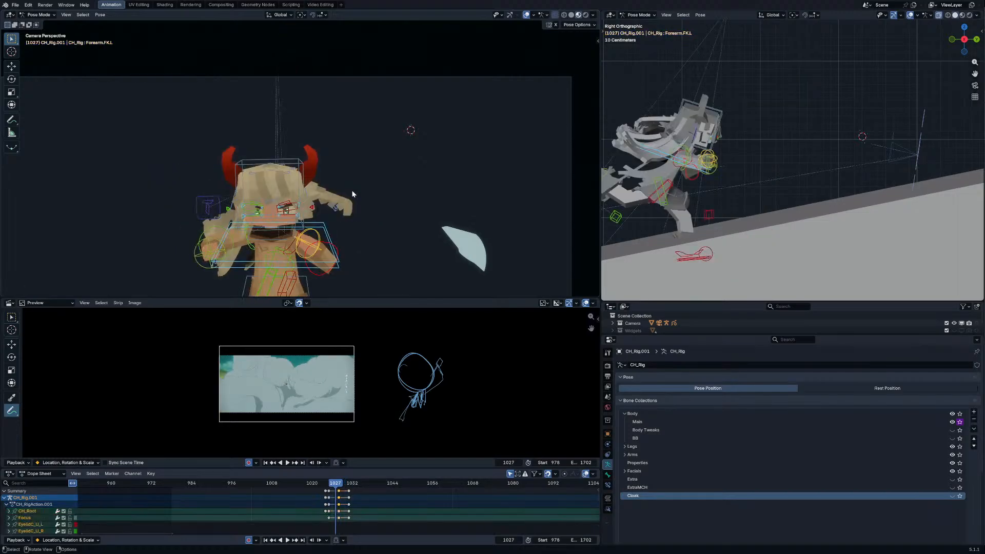
pyautogui.press('Left')
pyautogui.press('Left')
pyautogui.click(287, 250)
pyautogui.press('r')
pyautogui.press('r')
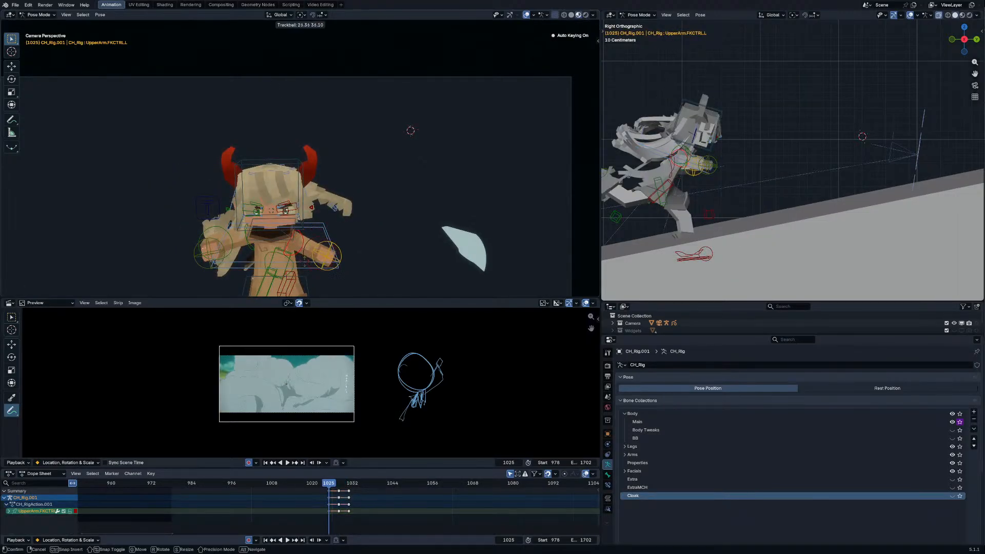
pyautogui.click(306, 262)
# Step: Fine-tune the left upper arm at frame 1025 with further plain and trackball rotations, angling the arm lower
pyautogui.press('r')
pyautogui.press('r')
pyautogui.click(310, 262)
pyautogui.press('r')
pyautogui.click(309, 268)
pyautogui.press('r')
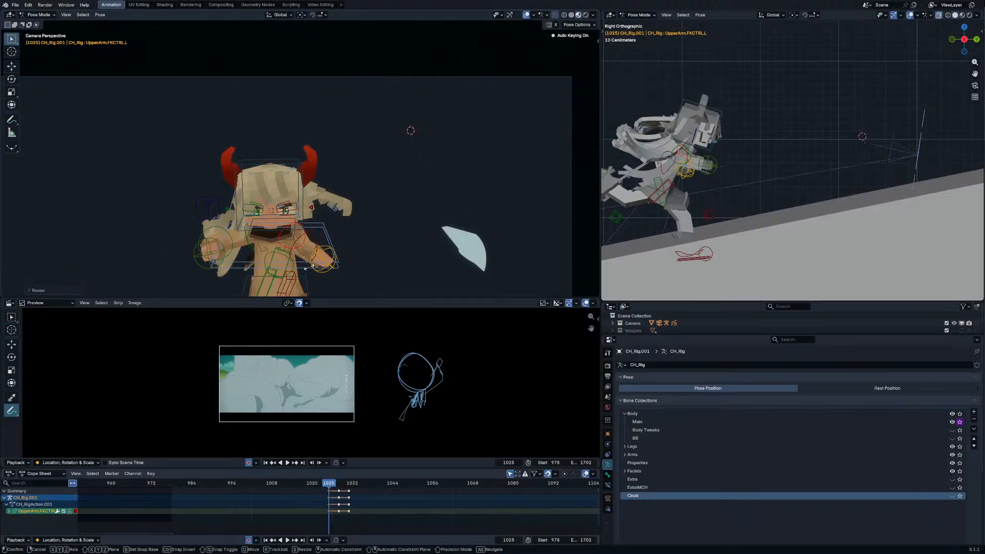
pyautogui.press('r')
pyautogui.click(303, 265)
# Step: Rotate the UpperArm.FKCTRL.R bone at frame 1025 and play back the poses to check the motion
pyautogui.click(257, 247)
pyautogui.press('r')
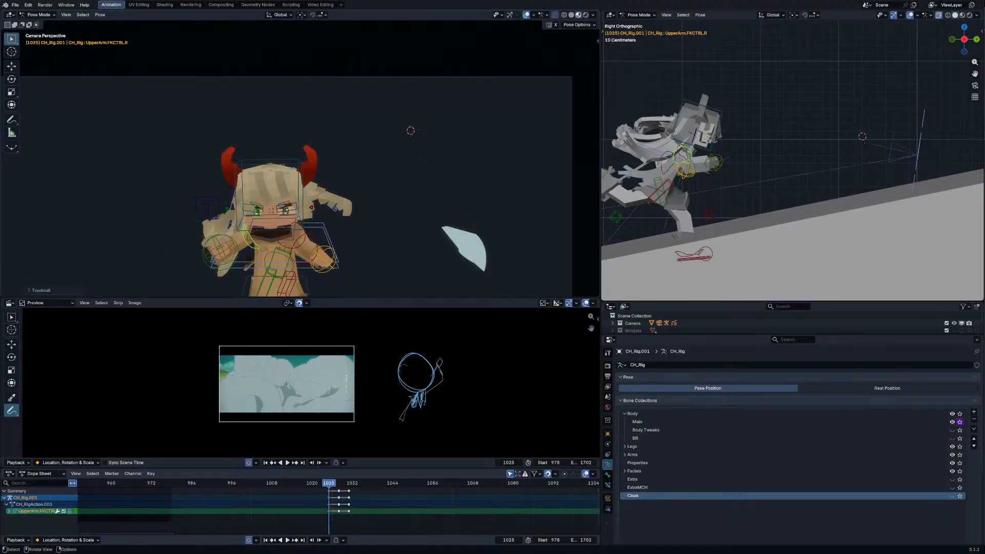
pyautogui.click(287, 241)
pyautogui.press('Up')
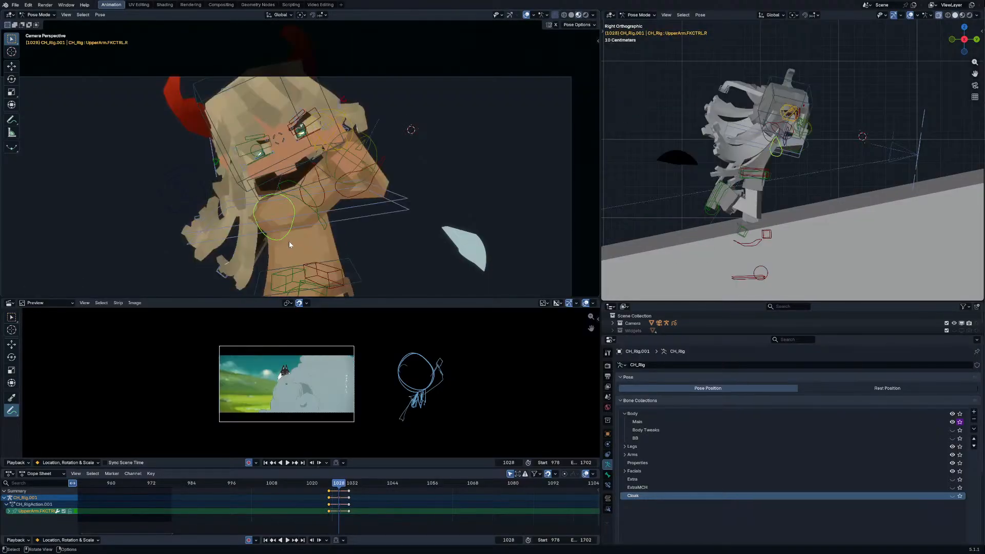
pyautogui.press('space')
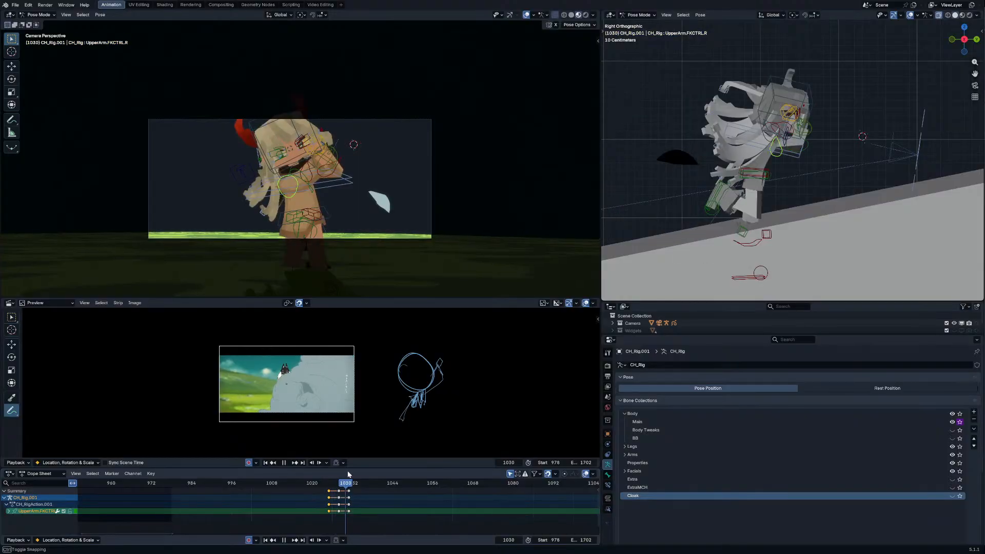
pyautogui.press('Escape')
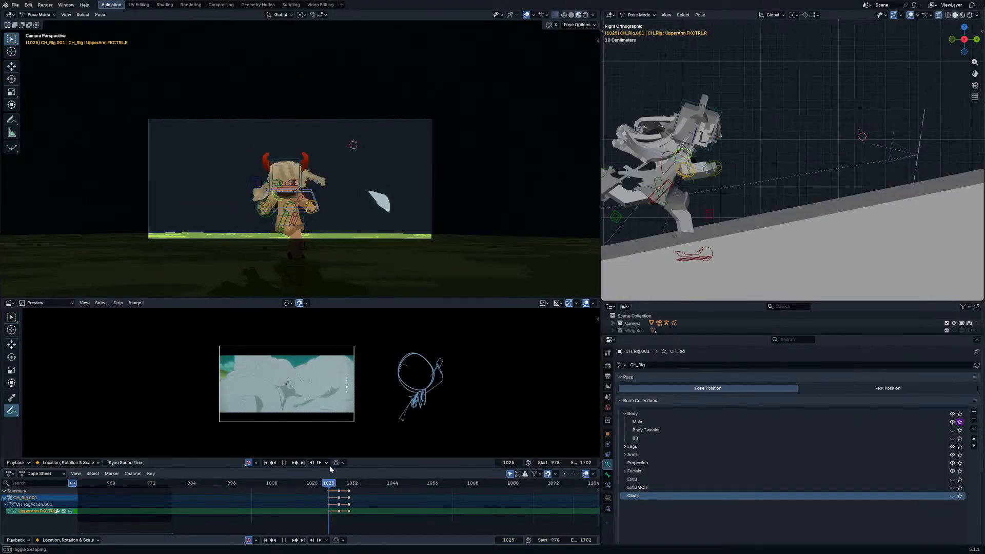
pyautogui.scroll(2, 316, 252)
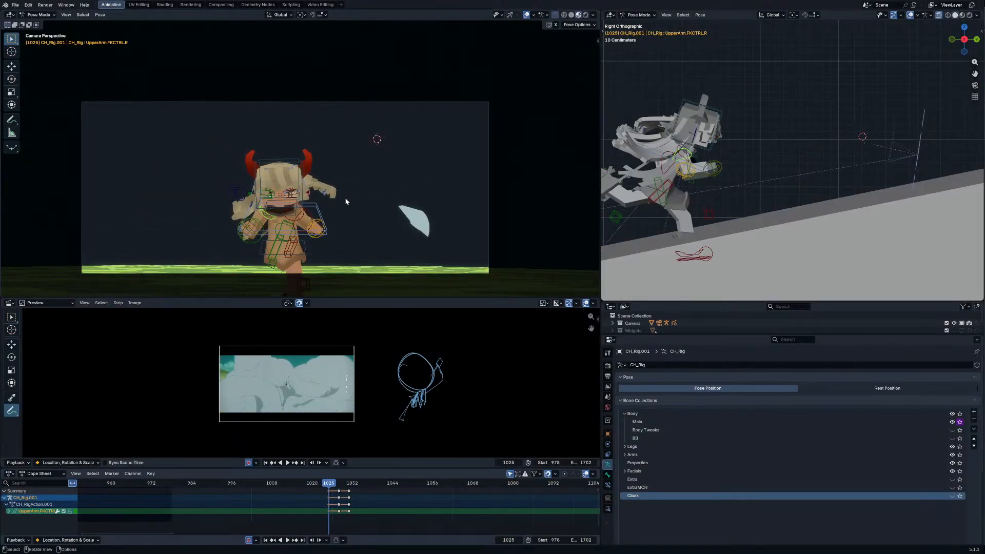
# Step: From the right orthographic view, hide the sloped ground in Object Mode and return the character rig to Pose Mode
pyautogui.press('KP_3')
pyautogui.press('KP_Decimal')
pyautogui.scroll(-3, 359, 205)
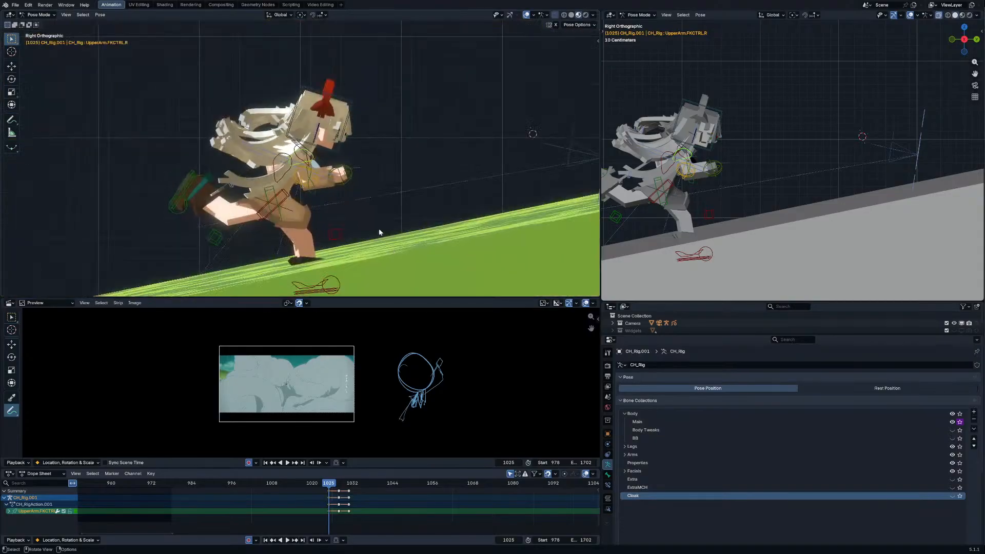
pyautogui.hotkey('ctrl', 'Tab')
pyautogui.scroll(-5, 375, 230)
pyautogui.click(369, 231)
pyautogui.press('h')
pyautogui.scroll(6, 362, 235)
pyautogui.click(343, 246)
pyautogui.scroll(-5, 358, 226)
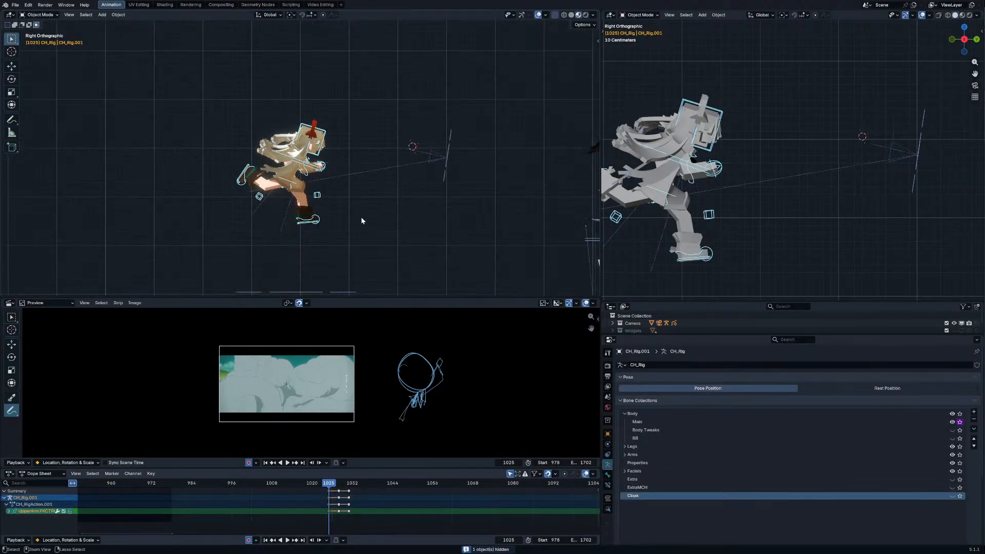
pyautogui.hotkey('ctrl', 'Tab')
pyautogui.moveTo(355, 192); pyautogui.dragTo(256, 184, button='middle')
pyautogui.click(337, 164)
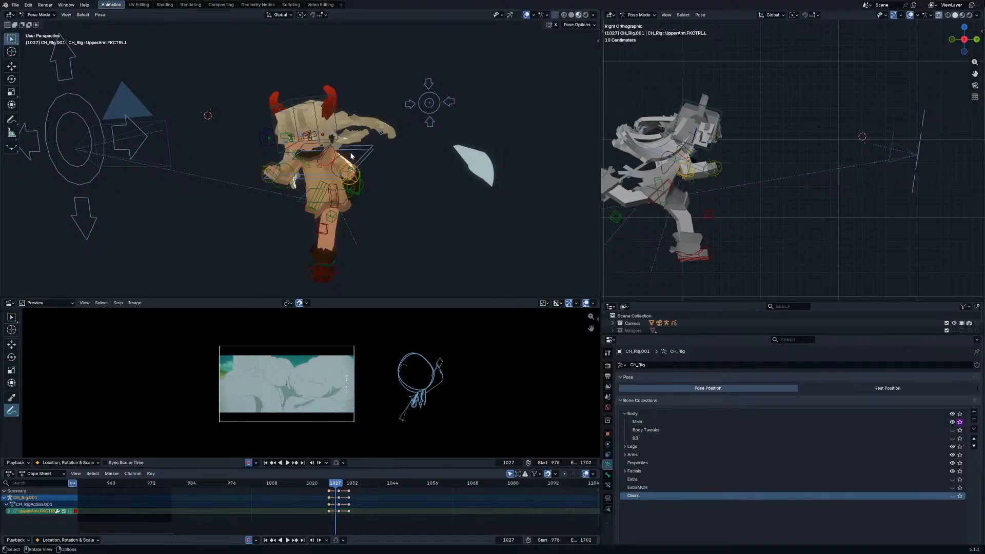
pyautogui.click(352, 155)
pyautogui.click(351, 155)
pyautogui.moveTo(374, 165); pyautogui.dragTo(303, 179, button='middle')
pyautogui.press('r')
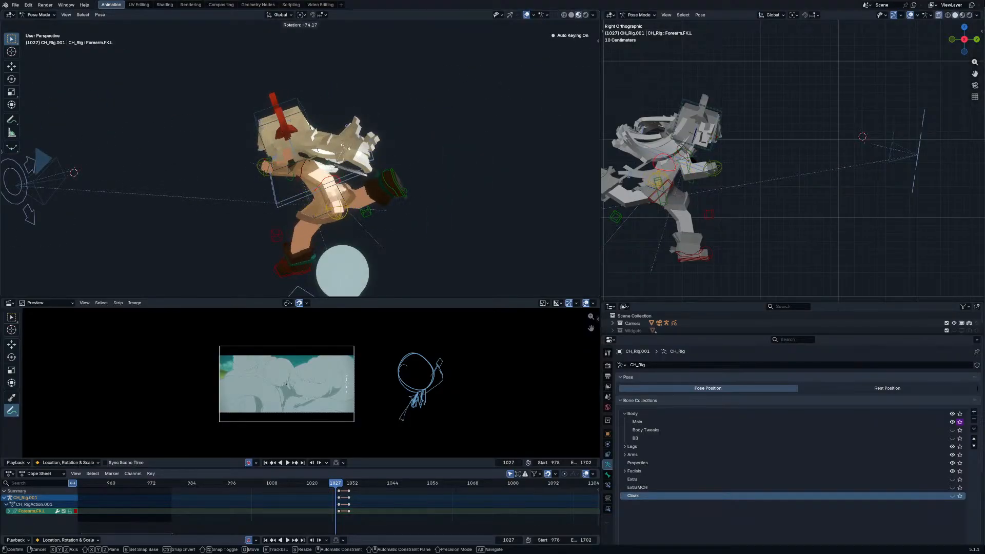
pyautogui.rightClick(361, 159)
# Step: Rotate the UpperArm.FKCTRL.L bone at frame 1025 so the left arm swings back behind the body
pyautogui.press('a')
pyautogui.press('Down')
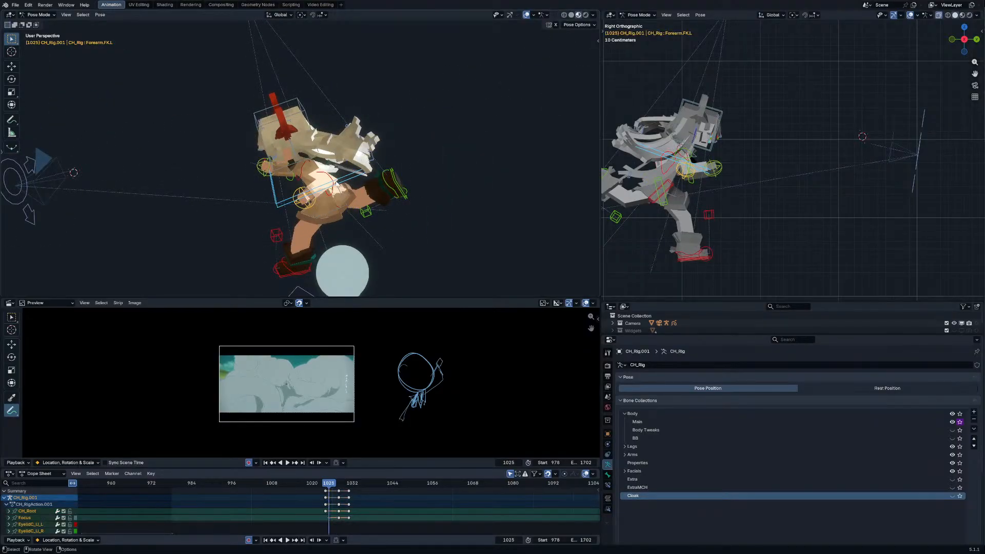
pyautogui.click(336, 181)
pyautogui.press('r')
pyautogui.click(334, 169)
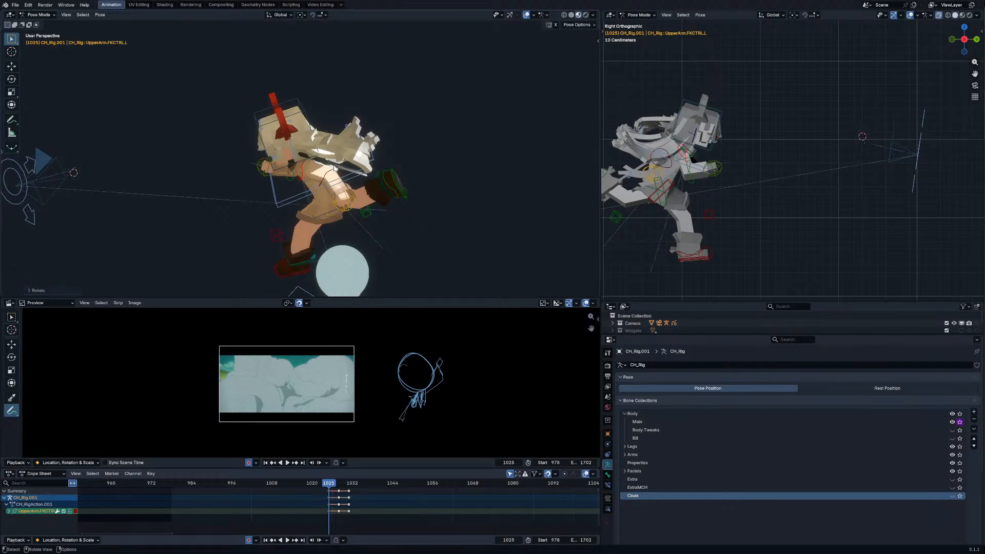
# Step: Twist the Chest bone about its local Y axis at frame 1025
pyautogui.moveTo(334, 169); pyautogui.dragTo(415, 163, button='middle')
pyautogui.click(357, 158)
pyautogui.press('r')
pyautogui.press('y')
pyautogui.press('y')
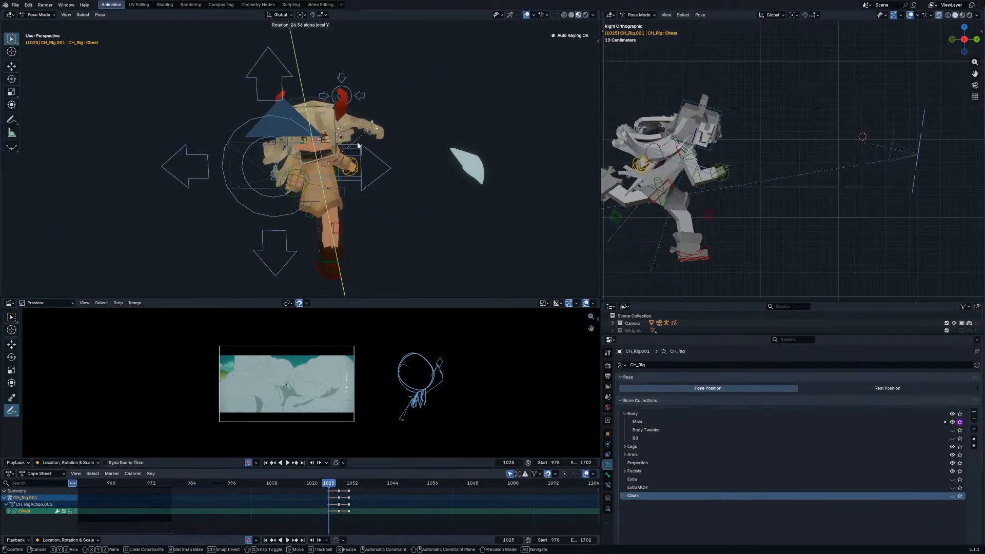
pyautogui.click(357, 147)
# Step: Raise the right upper arm across the front of the chest at frame 1025 using plain and trackball rotations
pyautogui.click(307, 168)
pyautogui.moveTo(306, 168); pyautogui.dragTo(382, 166, button='middle')
pyautogui.press('r')
pyautogui.click(366, 160)
pyautogui.press('g')
pyautogui.press('r')
pyautogui.click(357, 136)
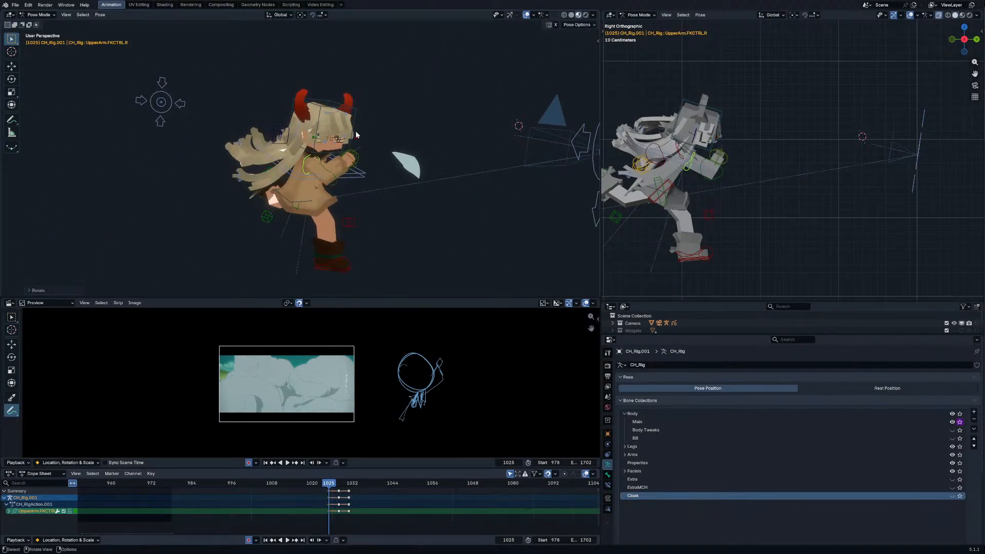
pyautogui.moveTo(357, 136); pyautogui.dragTo(313, 133, button='middle')
pyautogui.press('r')
pyautogui.press('r')
pyautogui.click(312, 132)
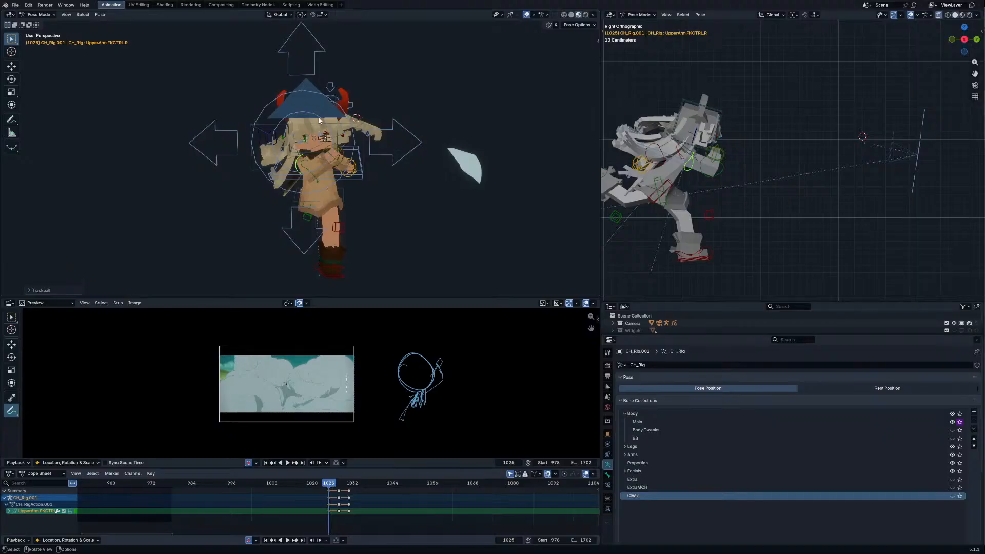
# Step: In the camera view, trackball-rotate the Head bone at frame 1025 and reposition the Focus eye control
pyautogui.press('KP_0')
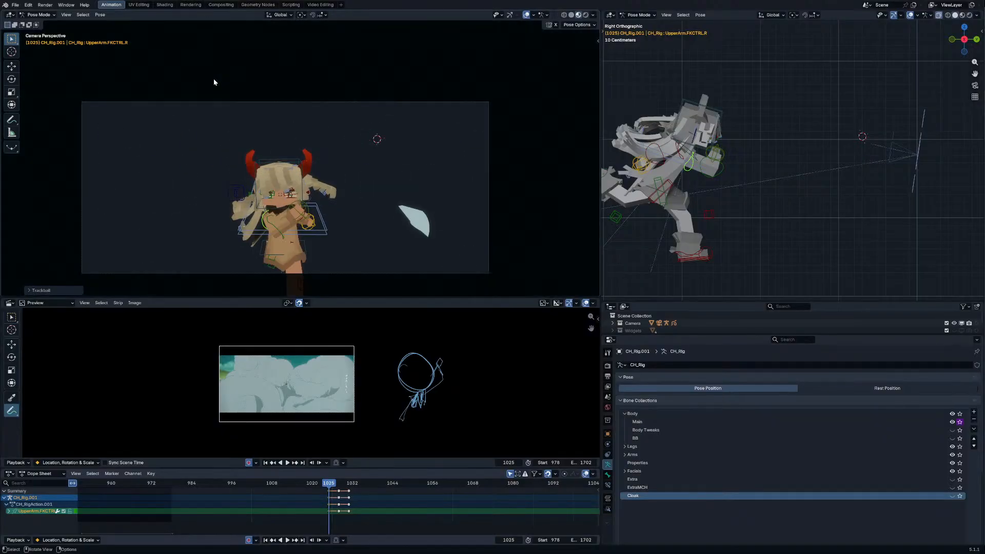
pyautogui.click(294, 161)
pyautogui.press('r')
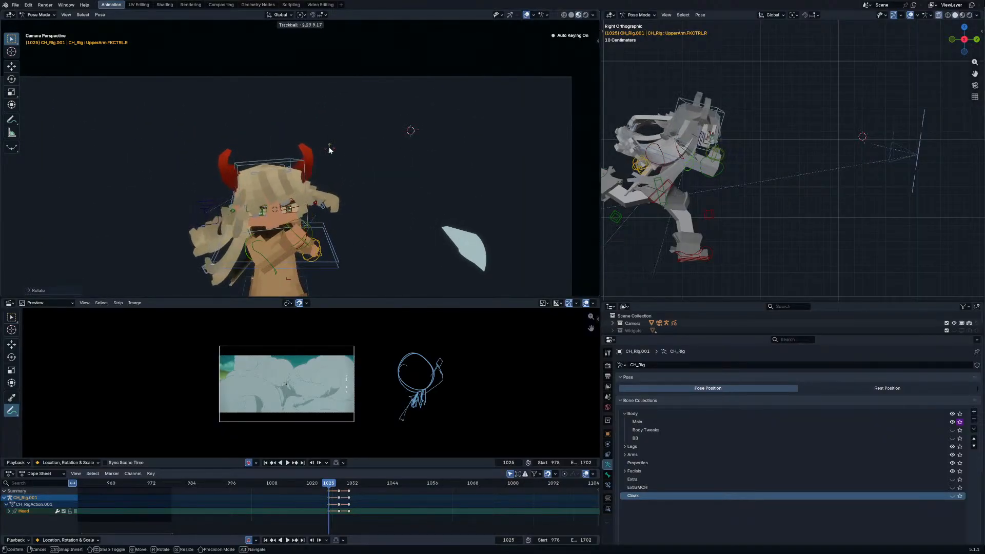
pyautogui.click(283, 201)
pyautogui.click(273, 210)
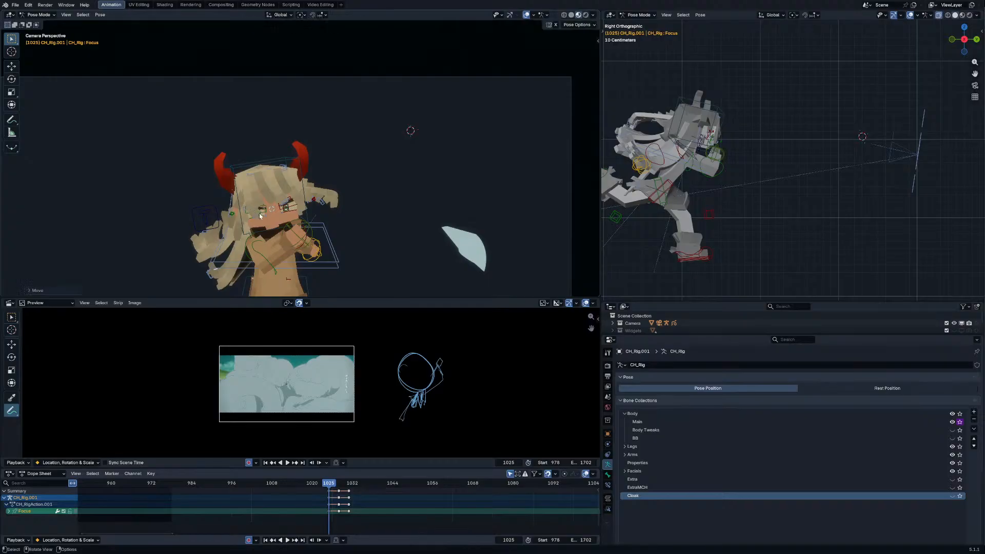
# Step: At frame 1028, nudge the UpperArm.FKCTRL.R bone and adjust its angle with a trackball rotation
pyautogui.press('Right')
pyautogui.press('Right')
pyautogui.press('Right')
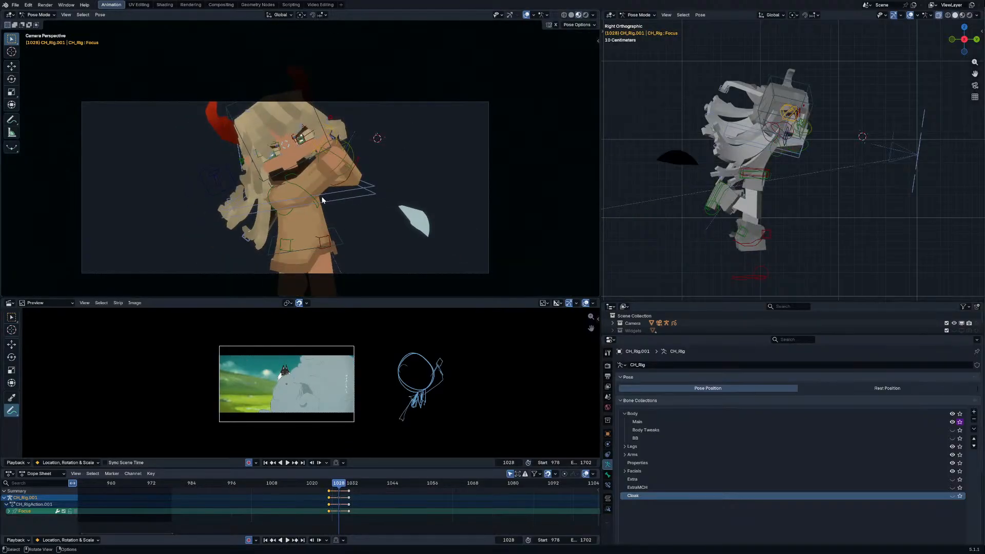
pyautogui.click(291, 199)
pyautogui.press('g')
pyautogui.click(281, 187)
pyautogui.press('r')
pyautogui.press('r')
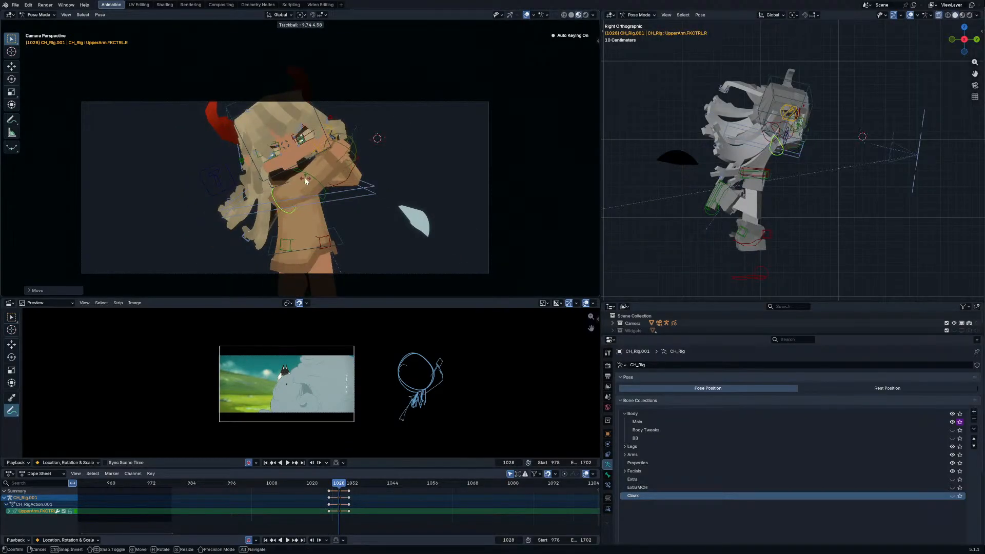
pyautogui.click(308, 176)
# Step: Refine the right upper arm's angle at frame 1028 with another plain and trackball rotation
pyautogui.press('r')
pyautogui.click(375, 160)
pyautogui.press('r')
pyautogui.press('r')
pyautogui.click(377, 162)
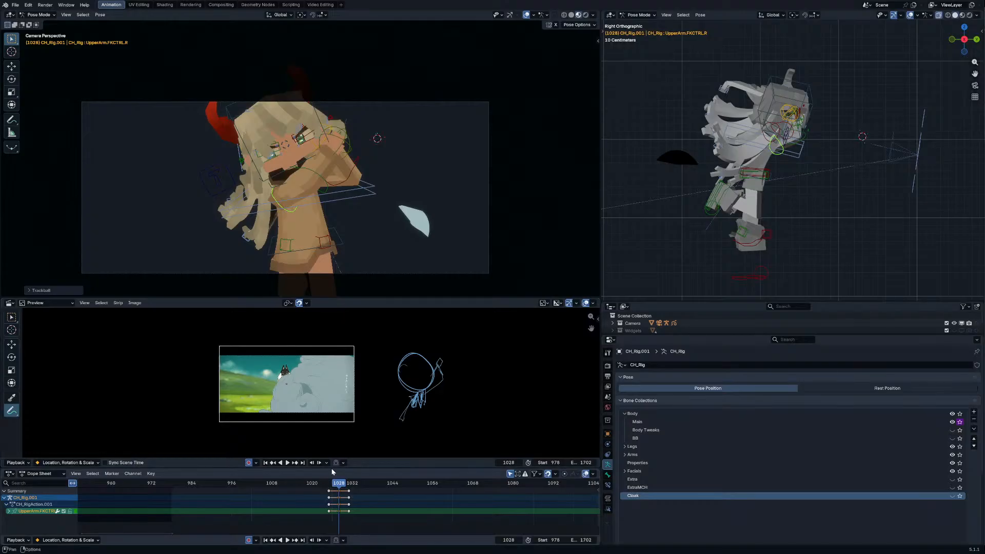
# Step: Adjust the UpperArm.FKCTRL.L bone at frame 1028 with several small plain and trackball rotations
pyautogui.click(313, 190)
pyautogui.press('r')
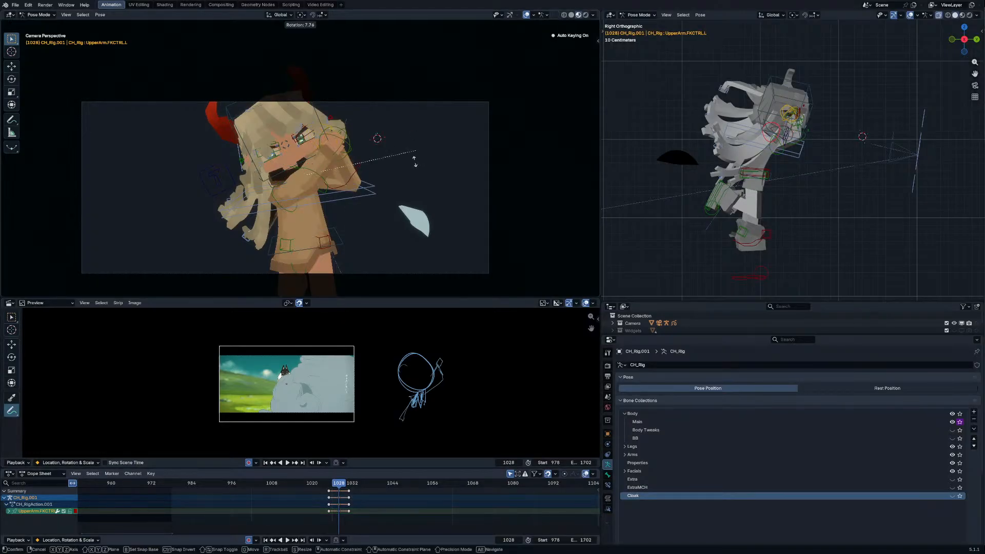
pyautogui.click(414, 163)
pyautogui.press('r')
pyautogui.press('r')
pyautogui.click(409, 167)
pyautogui.press('r')
pyautogui.click(405, 162)
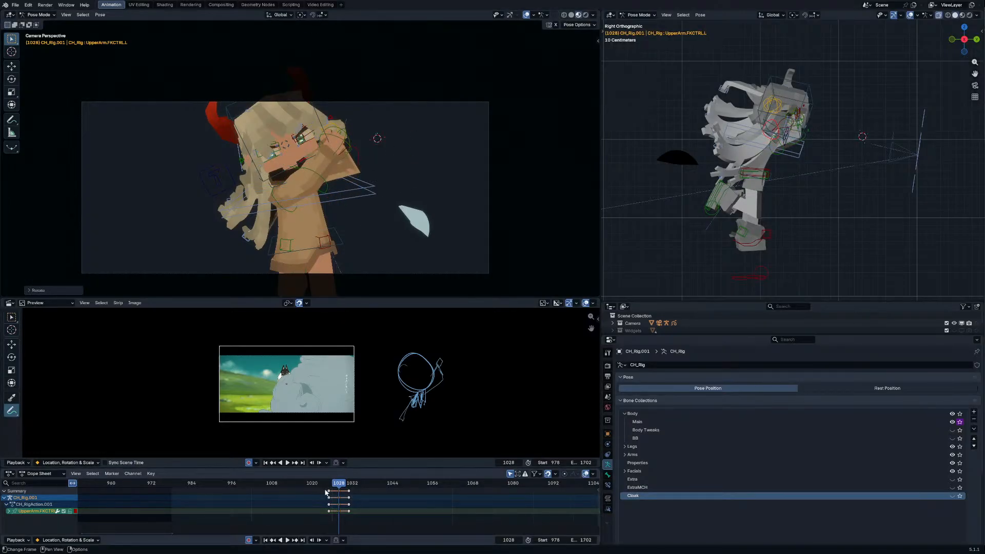
# Step: Move the Foot.Control.IK.R bone forward and down toward the standing leg at frame 1028
pyautogui.moveTo(326, 488); pyautogui.dragTo(341, 483)
pyautogui.click(716, 207)
pyautogui.press('g')
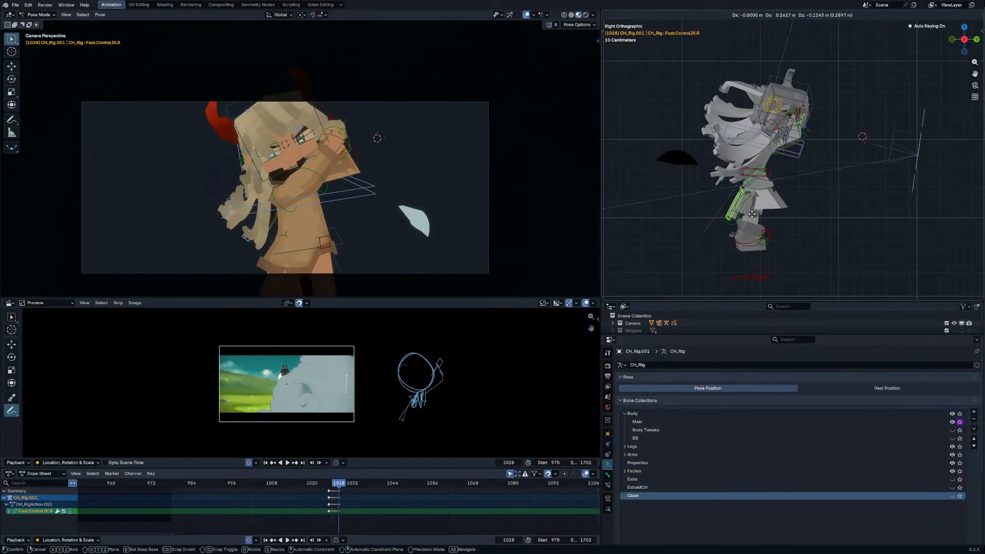
pyautogui.click(744, 218)
pyautogui.press('g')
pyautogui.click(338, 265)
# Step: Refine the right foot control at frame 1028 with trackball rotations and a small move
pyautogui.press('r')
pyautogui.press('r')
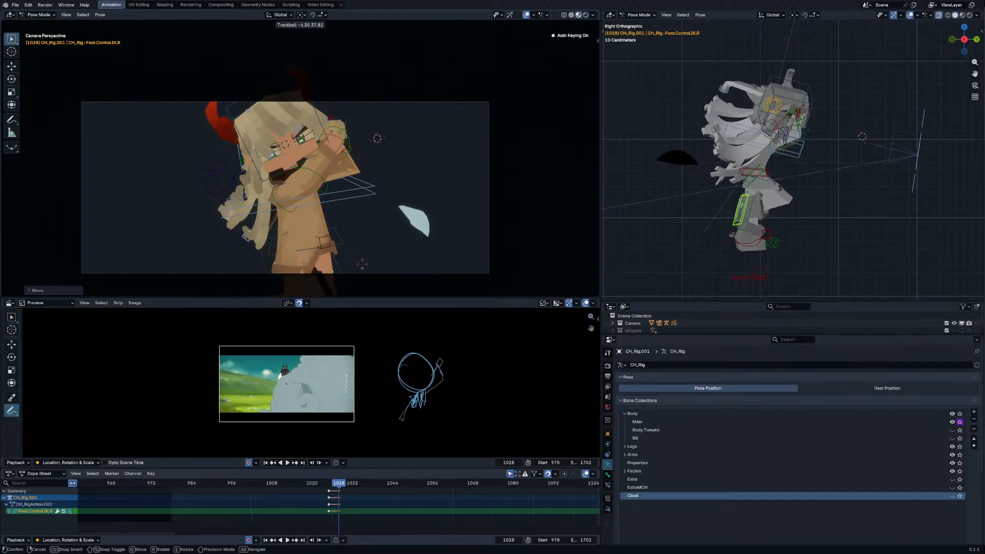
pyautogui.click(362, 264)
pyautogui.press('g')
pyautogui.click(321, 266)
pyautogui.press('r')
pyautogui.press('r')
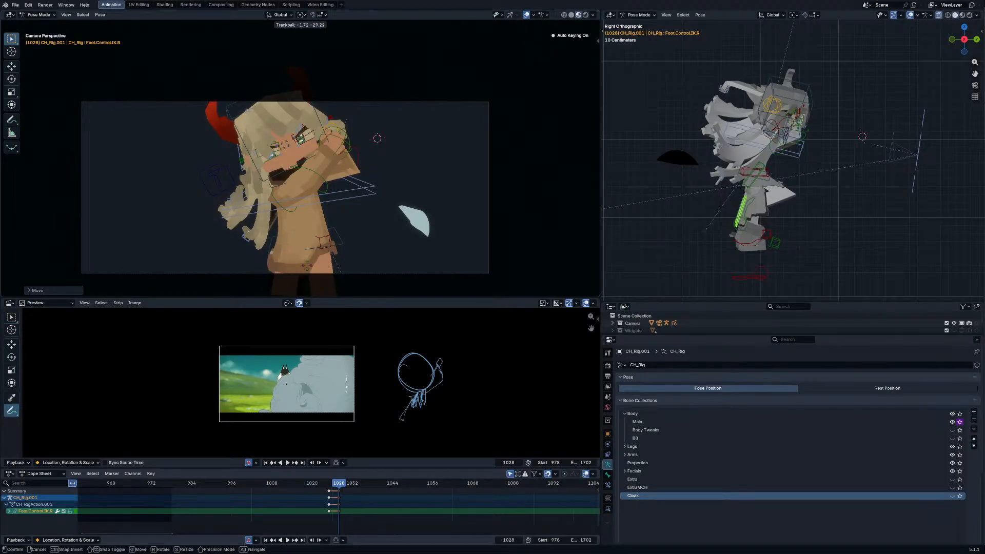
pyautogui.click(310, 267)
# Step: Move the Foot.Control.IK.R bone far forward at frame 1031 and rotate it to angle the extended foot
pyautogui.press('Right')
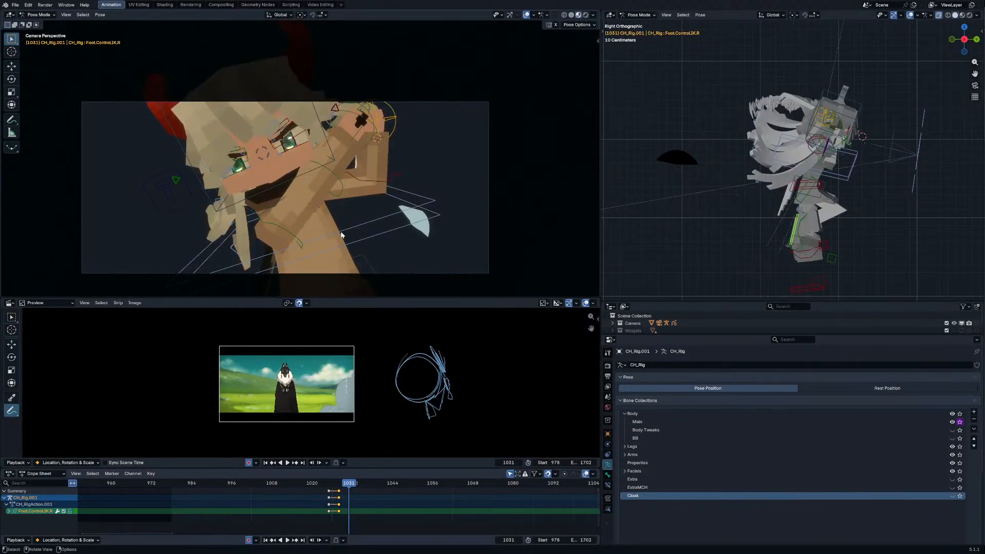
pyautogui.press('g')
pyautogui.click(890, 226)
pyautogui.press('r')
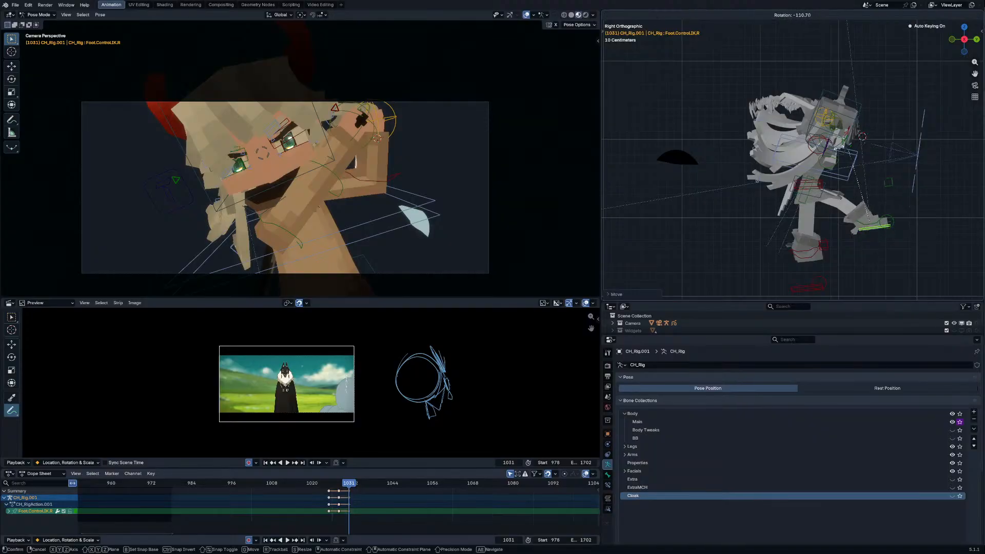
pyautogui.click(785, 188)
# Step: Move the Foot.Control.IK.L bone backward and up at frame 1031, and rotate it into the rear leg of the lunge
pyautogui.click(806, 283)
pyautogui.press('g')
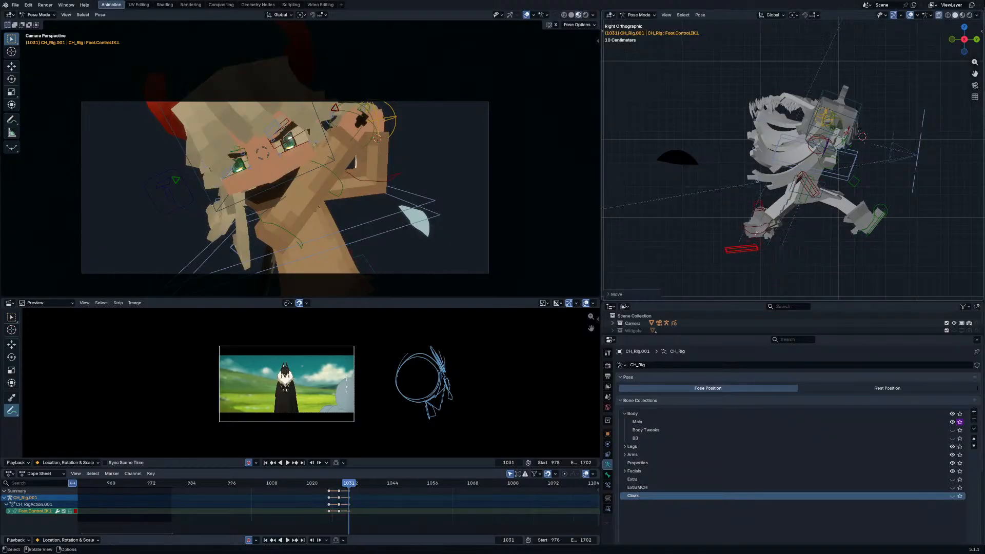
pyautogui.press('r')
pyautogui.press('g')
pyautogui.click(777, 233)
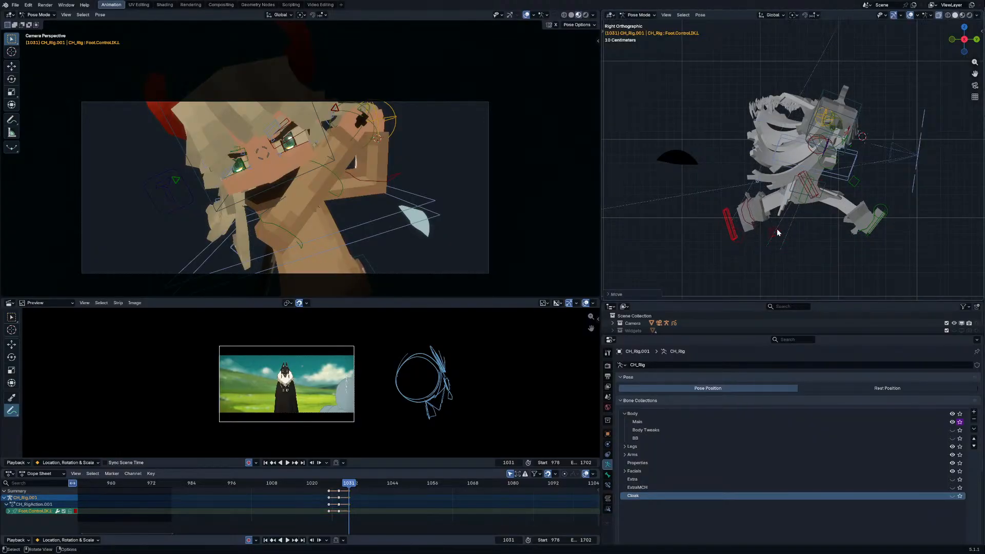
# Step: Rotate the Body bone about 14 degrees around global X at frame 1031 to lean the torso forward
pyautogui.click(810, 175)
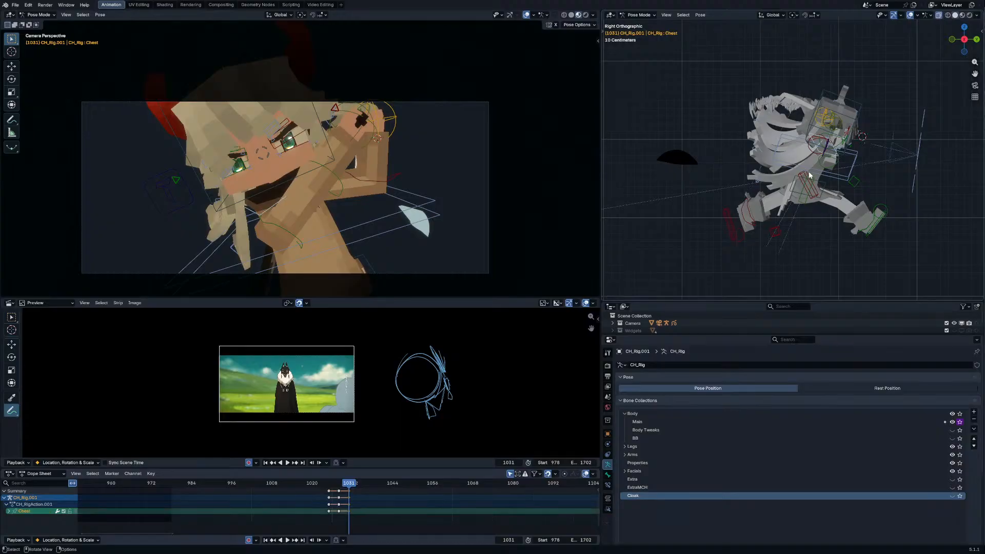
pyautogui.click(797, 180)
pyautogui.press('r')
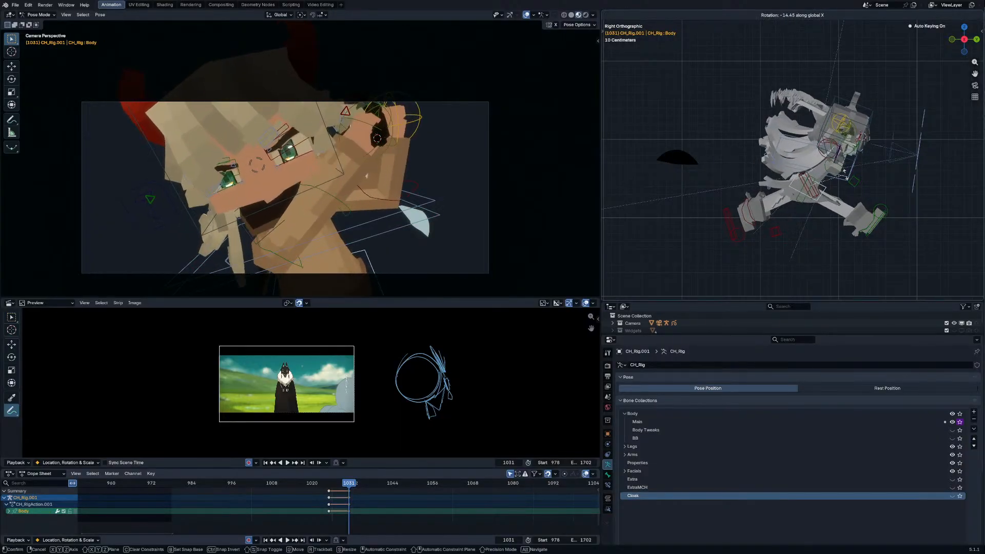
pyautogui.click(846, 171)
# Step: Play back the lunge from before its first pose to review the motion
pyautogui.moveTo(331, 482); pyautogui.dragTo(271, 457)
pyautogui.press('space')
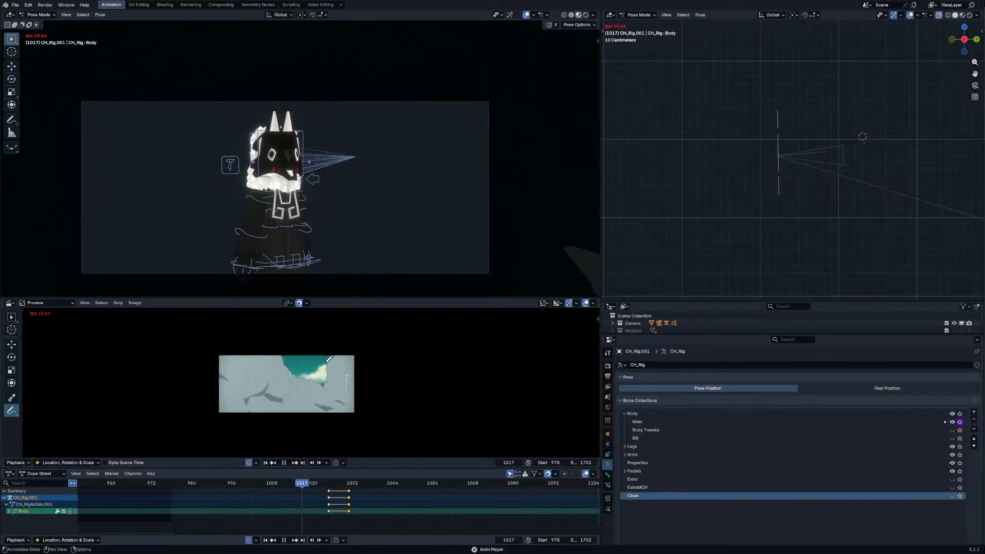
pyautogui.press('space')
# Step: Select all bones of the horned character and apply Blend to Neighbor at frame 1027 for an in-between pose
pyautogui.press('a')
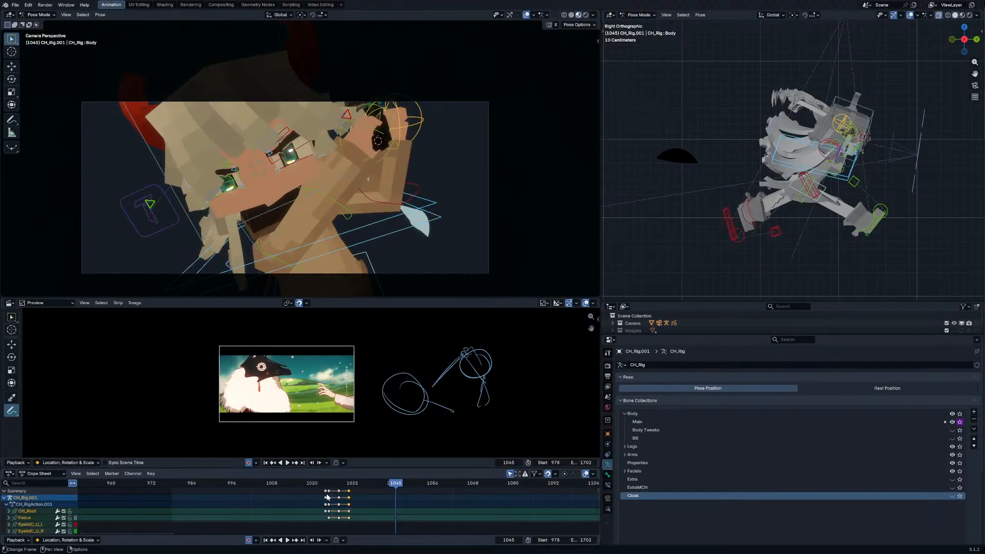
pyautogui.moveTo(327, 485); pyautogui.dragTo(337, 483)
pyautogui.hotkey('shift', 'alt', 'e')
pyautogui.click(349, 483)
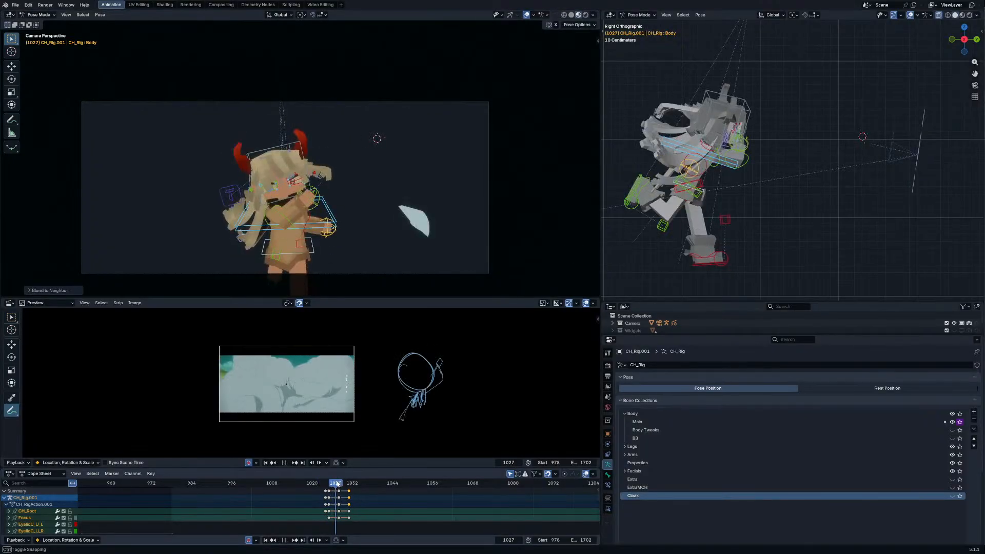
# Step: Shift the body slightly forward and rotate the Chest bone at frame 1027
pyautogui.click(706, 164)
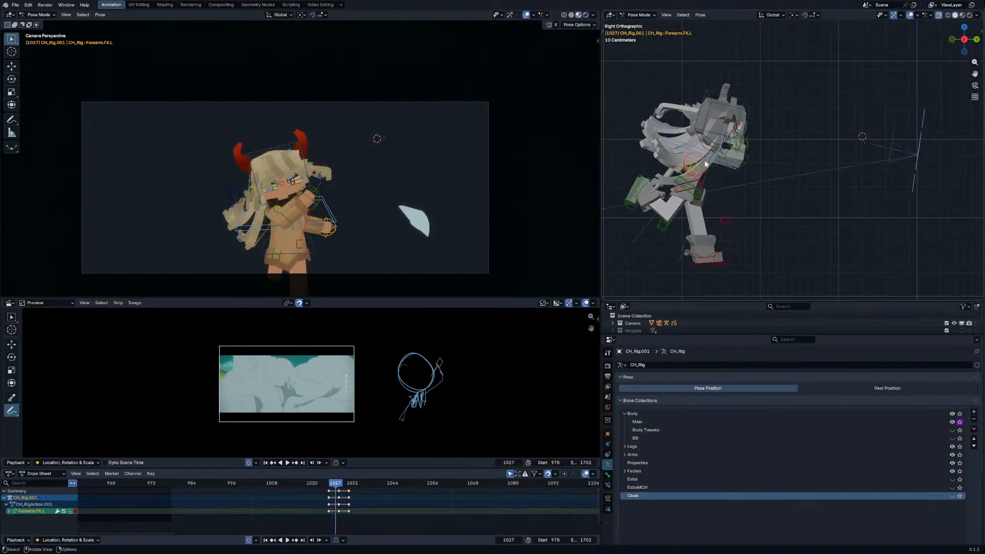
pyautogui.press('r')
pyautogui.click(789, 163)
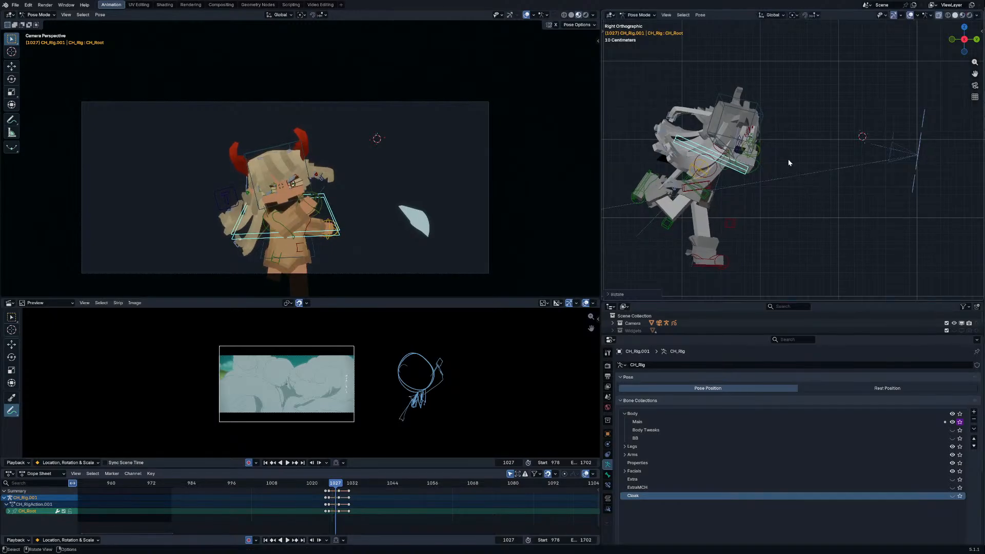
pyautogui.click(735, 160)
pyautogui.press('r')
pyautogui.click(746, 164)
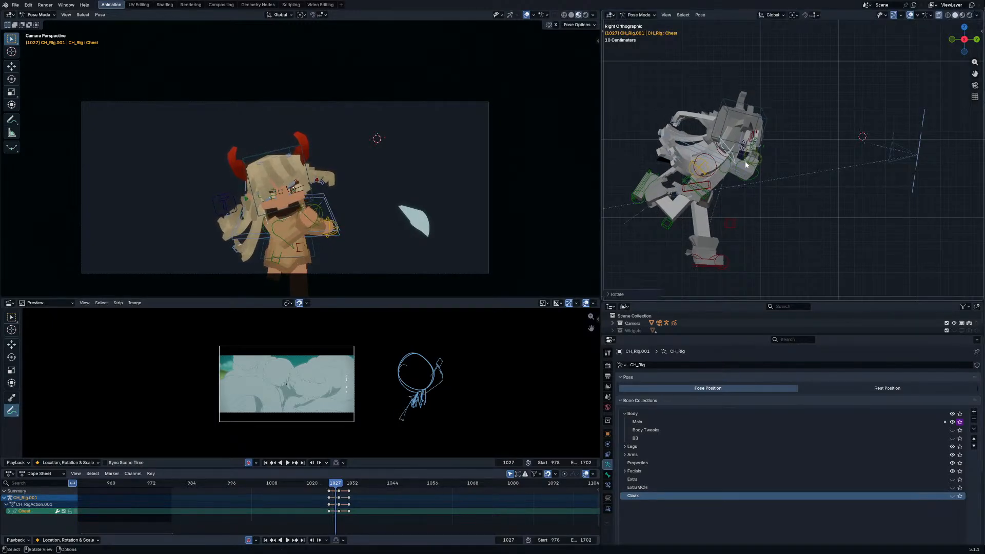
# Step: Tilt the Head bone down at frame 1027 with several plain and trackball rotations
pyautogui.click(737, 152)
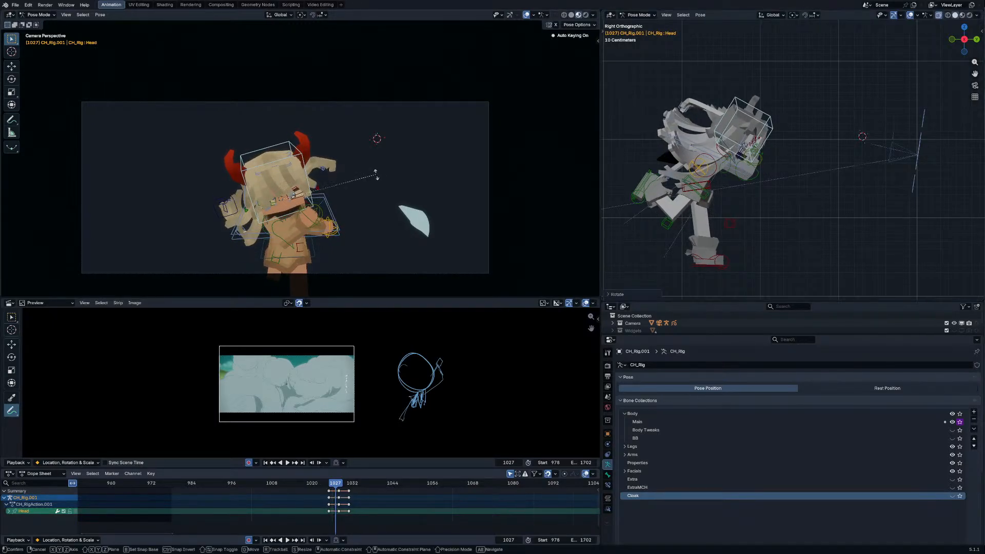
pyautogui.press('r')
pyautogui.press('r')
pyautogui.click(367, 146)
pyautogui.press('r')
pyautogui.click(260, 245)
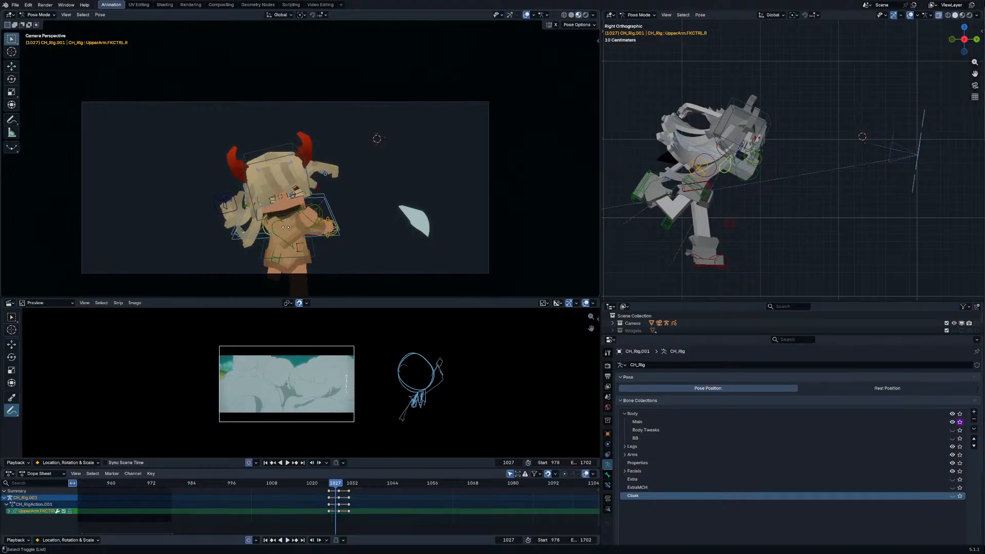
# Step: Rotate the Forearm.FK.L and UpperArm.FKCTRL.L bones at frame 1027 to raise the left hand toward the face
pyautogui.click(323, 213)
pyautogui.press('r')
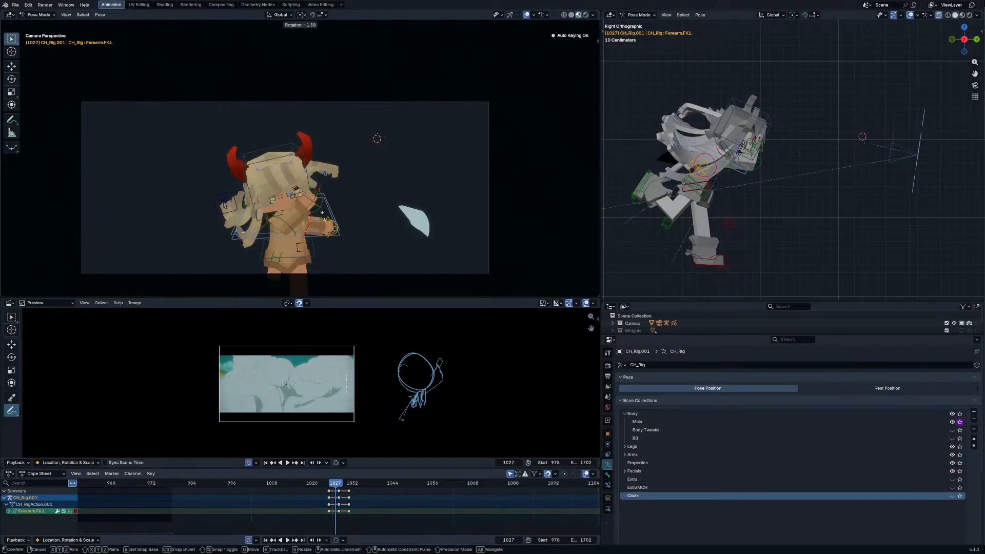
pyautogui.click(318, 210)
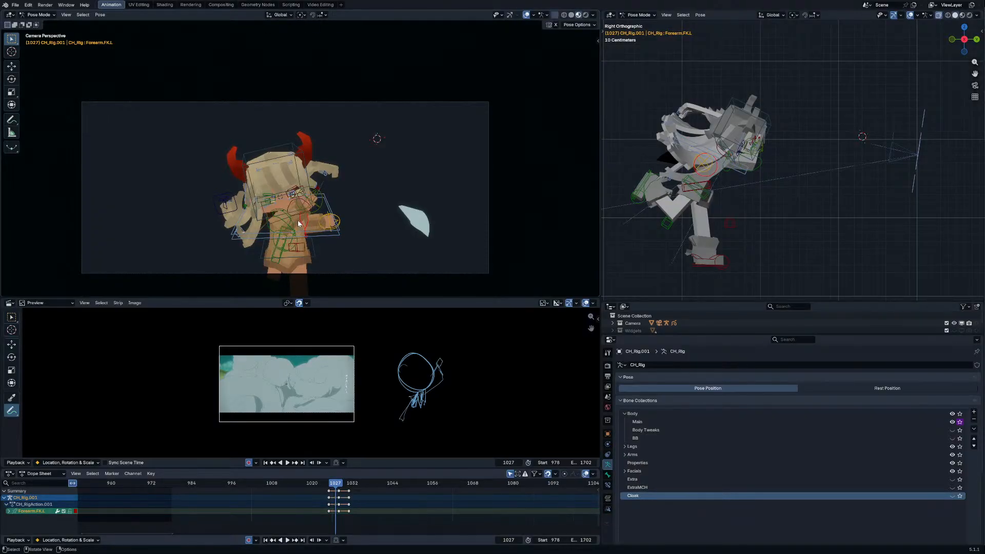
pyautogui.click(295, 220)
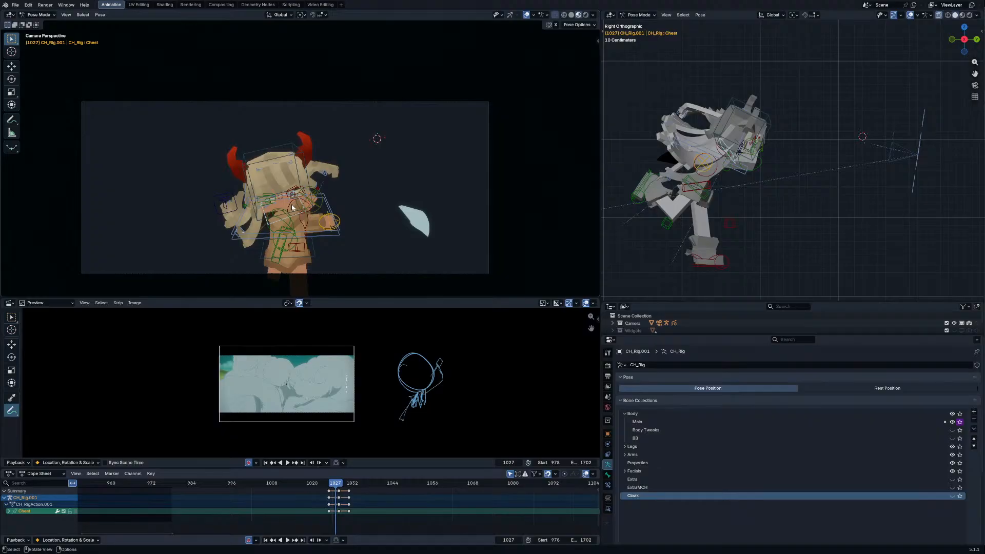
pyautogui.click(314, 204)
pyautogui.press('r')
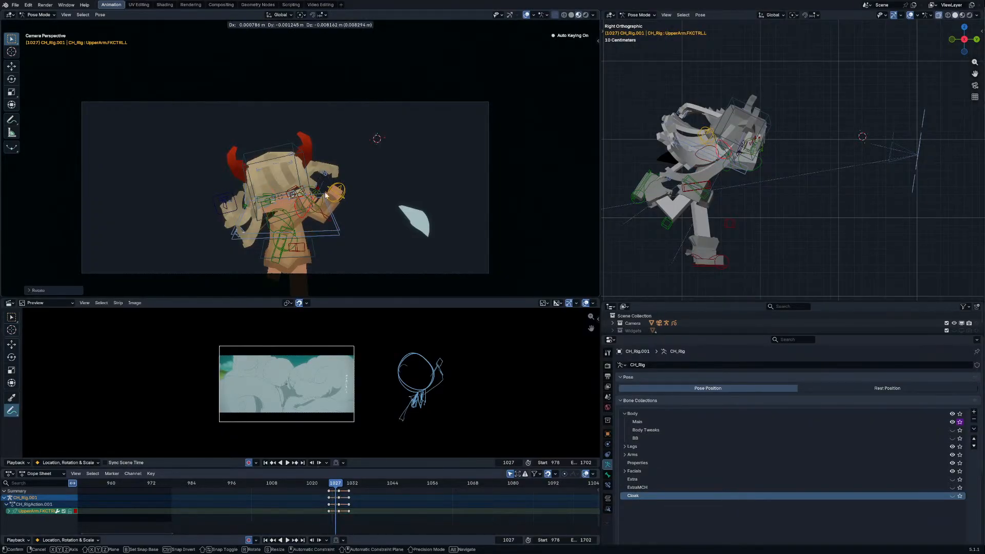
pyautogui.click(326, 195)
# Step: Shift the last lunge pose keyframes about one frame later, ending at frame 1032, and play back the timing
pyautogui.moveTo(336, 483); pyautogui.dragTo(342, 483)
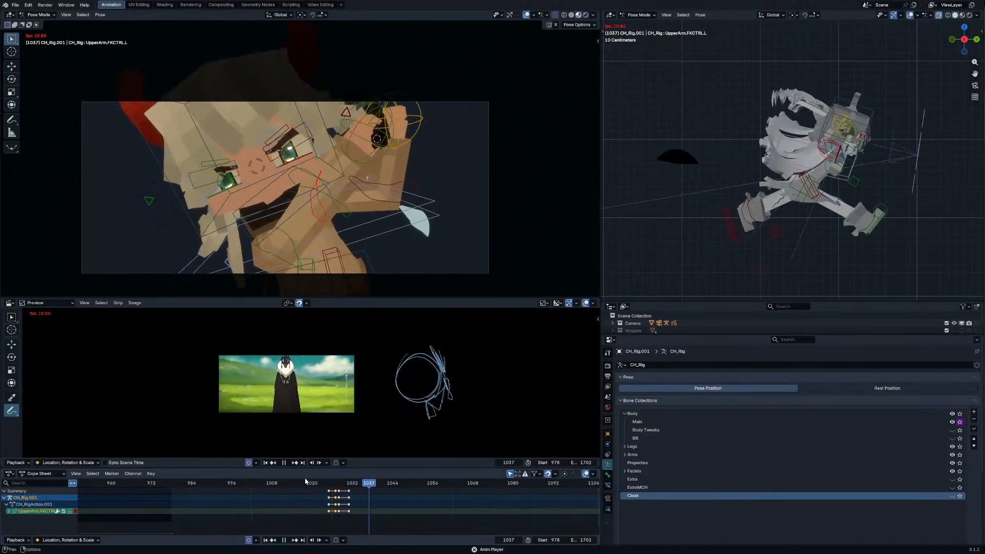
pyautogui.press('space')
pyautogui.click(338, 483)
pyautogui.click(342, 490)
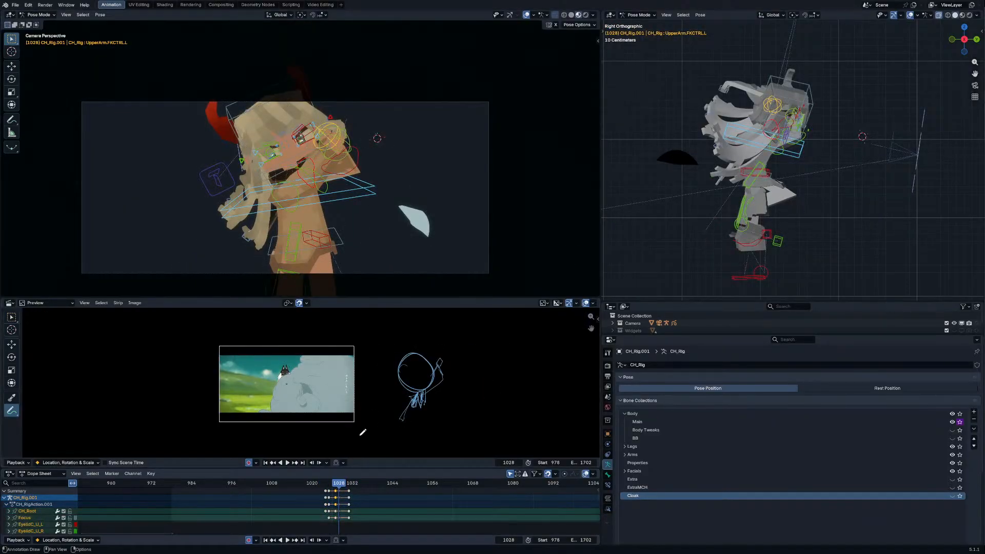
pyautogui.press('Left')
pyautogui.click(350, 493)
pyautogui.press('space')
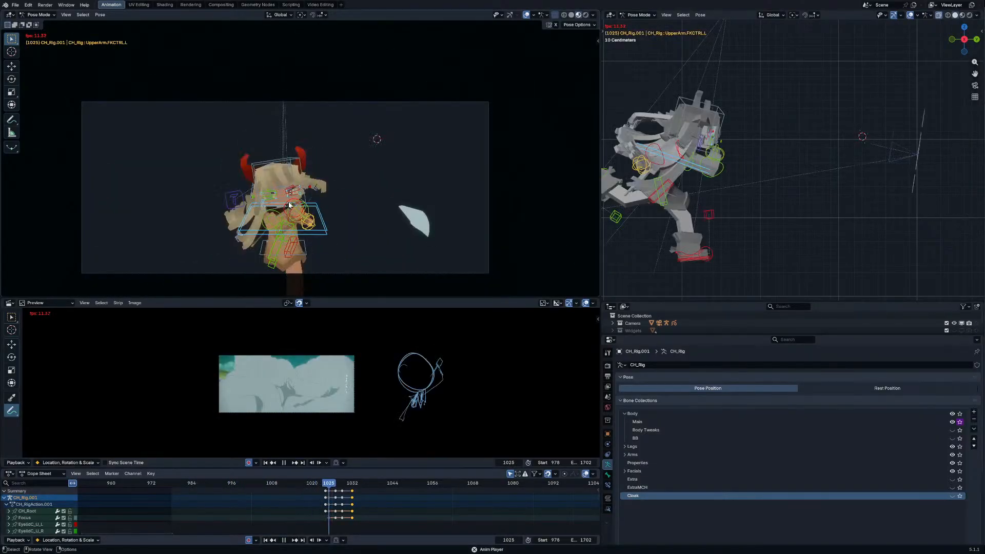
pyautogui.press('space')
# Step: Select Dolly_Camera and Dolly_Rig and shift their last keyframes earlier to frames 1020 and 1021, returning to the camera view
pyautogui.moveTo(289, 484); pyautogui.dragTo(314, 490)
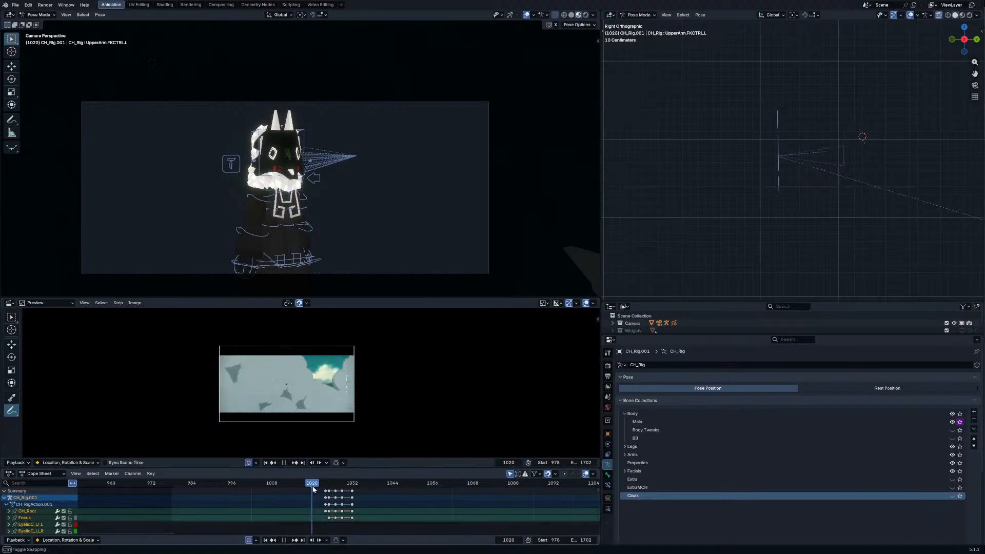
pyautogui.click(341, 102)
pyautogui.moveTo(340, 103); pyautogui.dragTo(366, 154, button='middle')
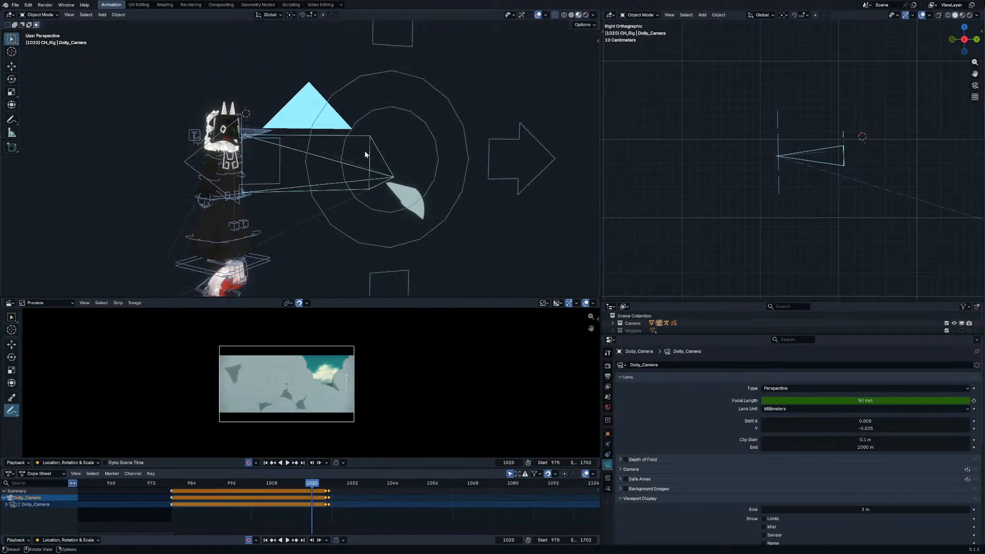
pyautogui.keyDown('shift'); pyautogui.click(436, 171); pyautogui.keyUp('shift')
pyautogui.moveTo(342, 492); pyautogui.dragTo(340, 492)
pyautogui.press('g')
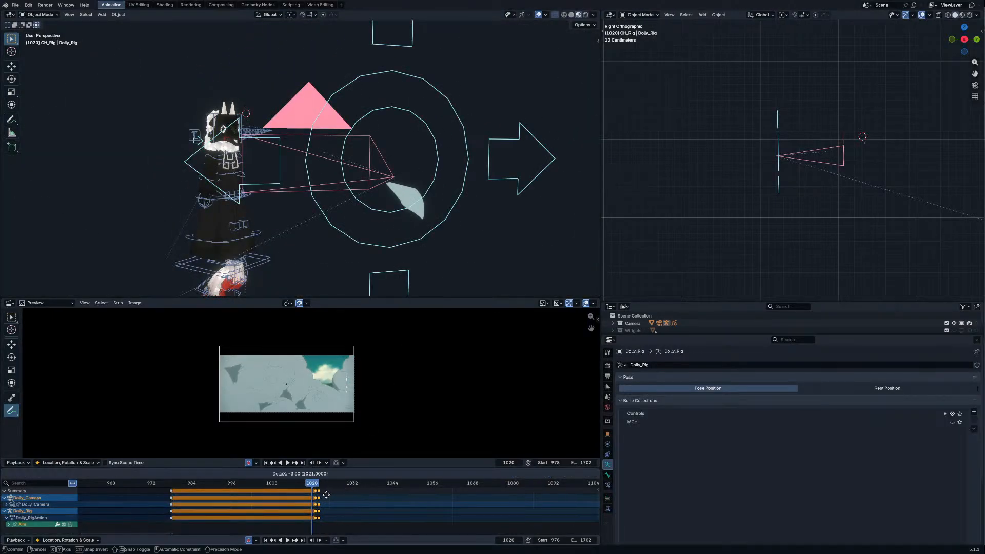
pyautogui.click(322, 495)
pyautogui.press('g')
pyautogui.click(319, 495)
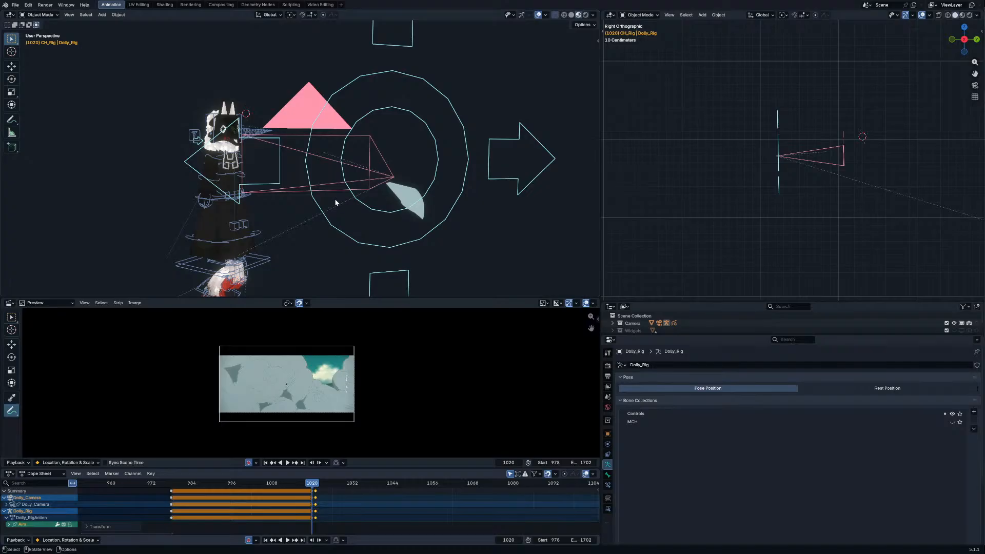
pyautogui.press('KP_0')
# Step: Play back the camera cut and shift all the horned character's pose keyframes earlier so they start at frame 1020
pyautogui.press('space')
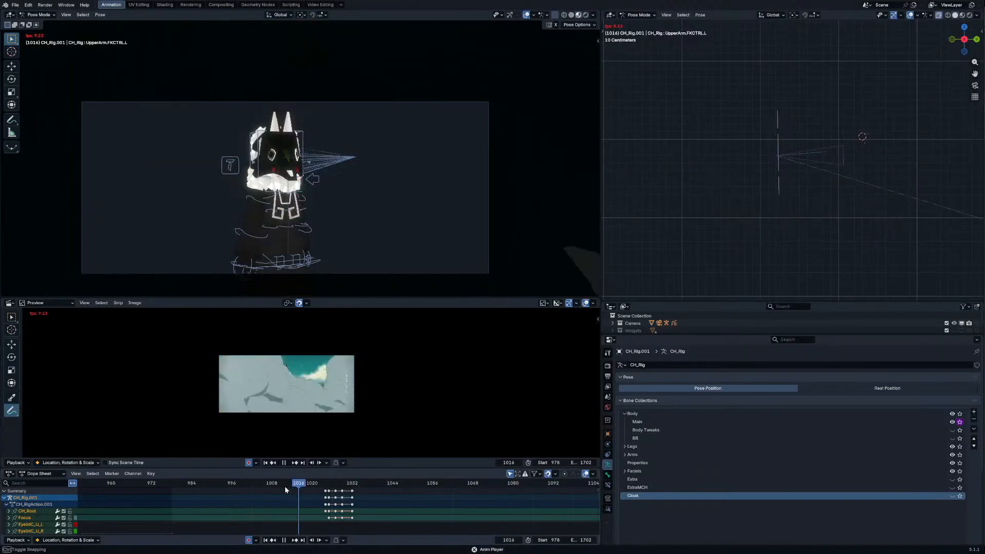
pyautogui.press('space')
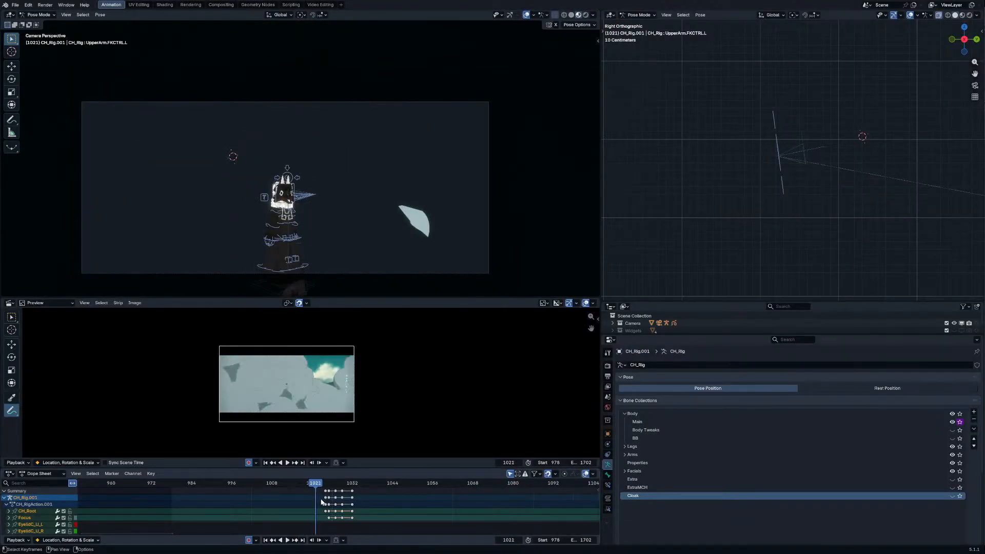
pyautogui.moveTo(322, 501); pyautogui.dragTo(365, 484)
pyautogui.press('g')
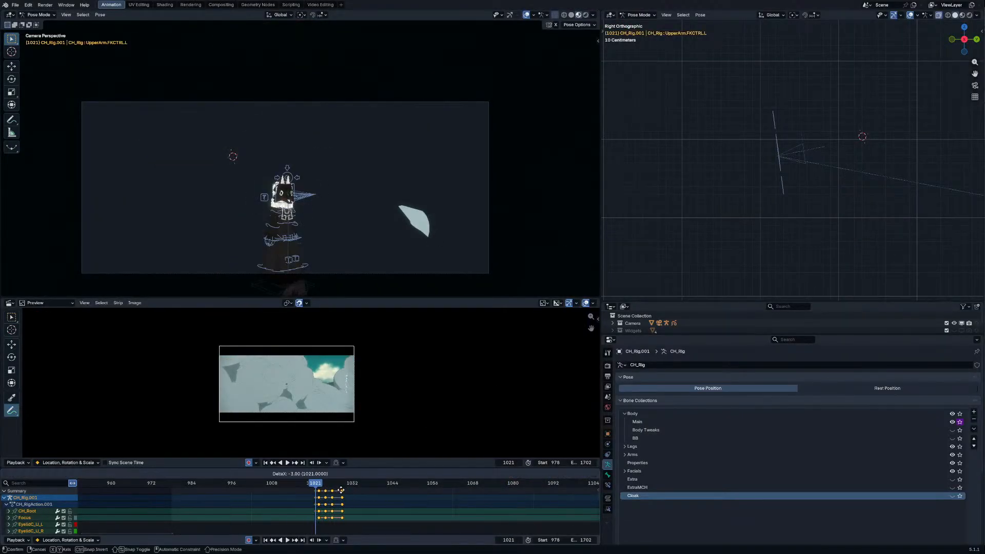
pyautogui.click(341, 490)
# Step: Select all Dolly_Rig bones in Pose Mode, shift their late keyframes four frames earlier, and play back the shot
pyautogui.hotkey('ctrl', 'Tab')
pyautogui.click(302, 179)
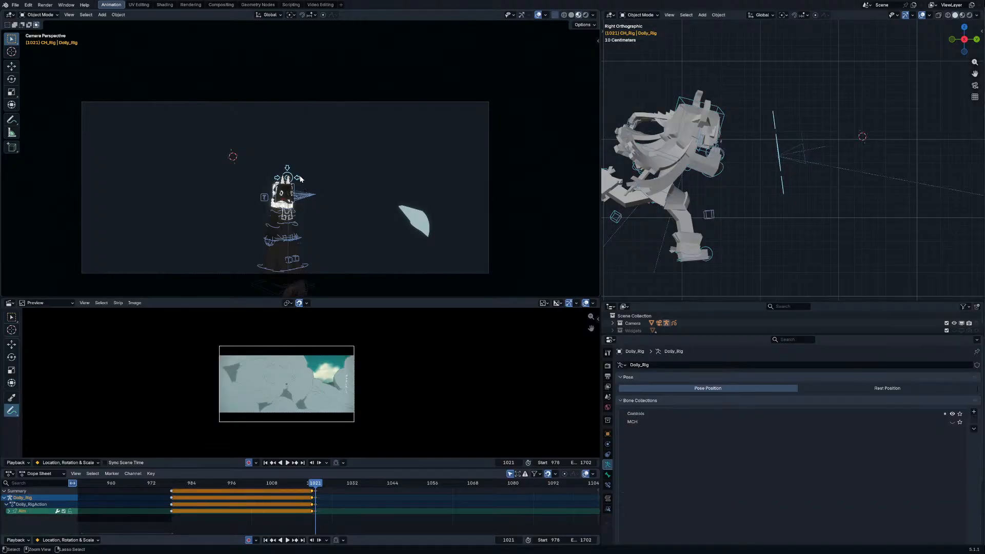
pyautogui.hotkey('ctrl', 'Tab')
pyautogui.press('a')
pyautogui.click(325, 511)
pyautogui.press('g')
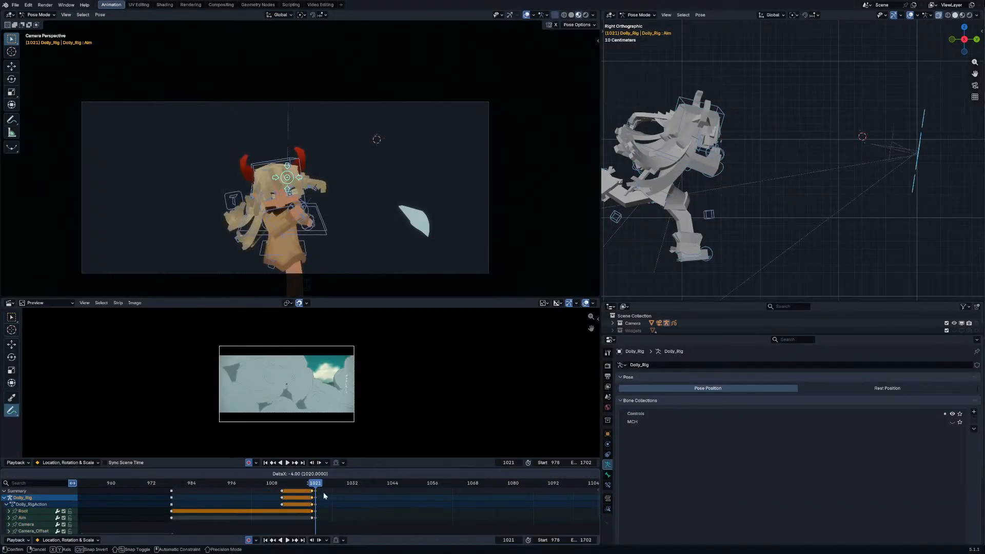
pyautogui.click(323, 495)
pyautogui.press('space')
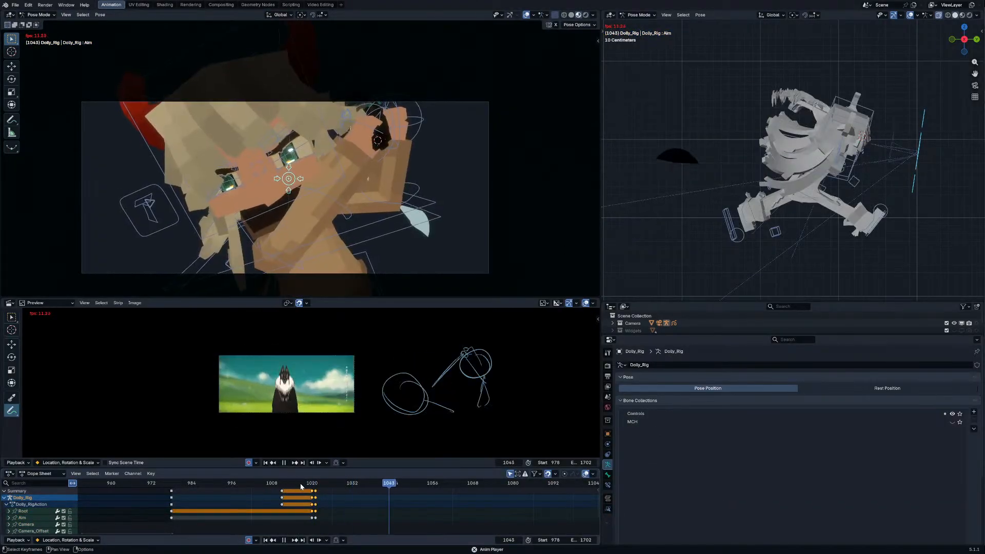
pyautogui.press('Escape')
# Step: On the horned character's rig at frame 1023, tilt the left foot toe-down and move it back behind the body
pyautogui.hotkey('alt', 'q')
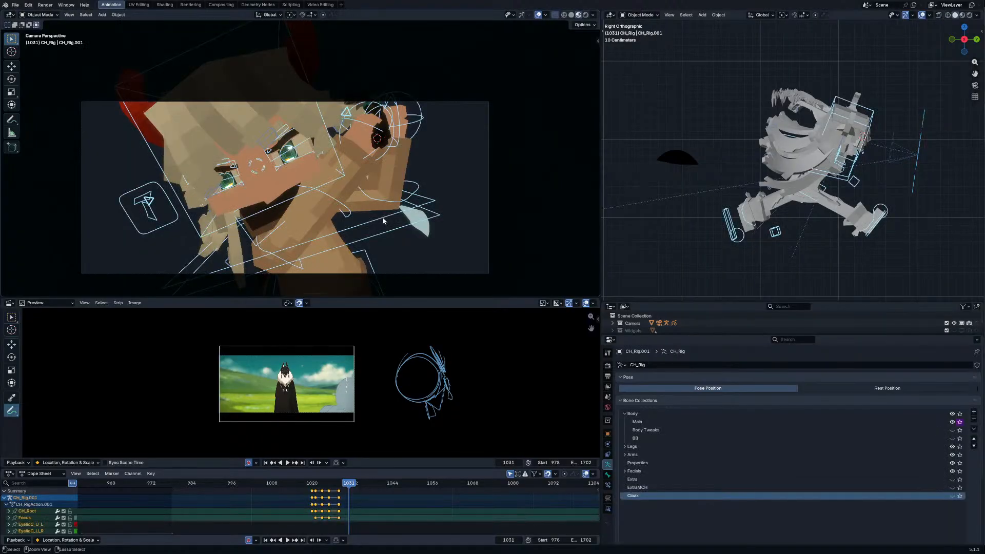
pyautogui.moveTo(327, 485)
pyautogui.mouseDown()
pyautogui.moveTo(312, 484)
pyautogui.moveTo(323, 485)
pyautogui.mouseUp()
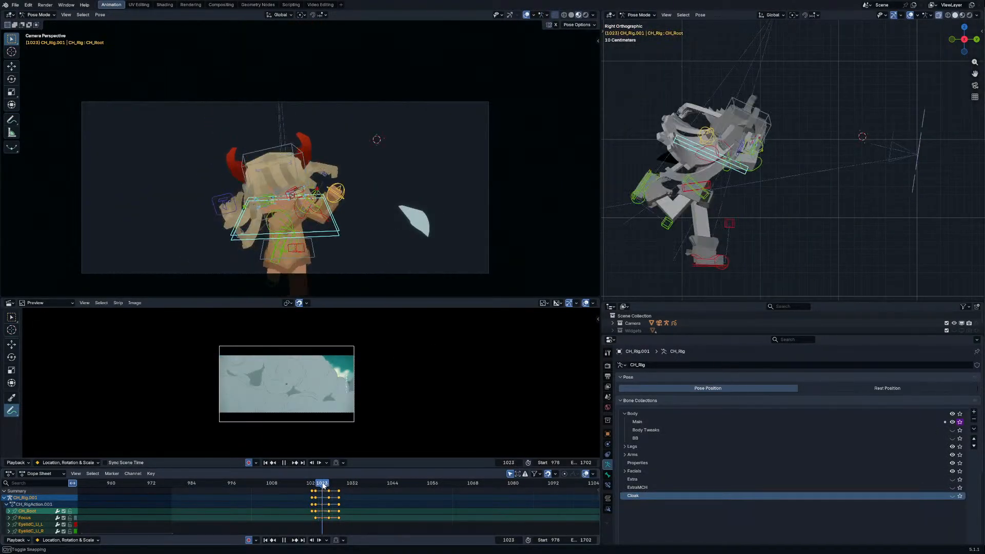
pyautogui.click(695, 268)
pyautogui.press('g')
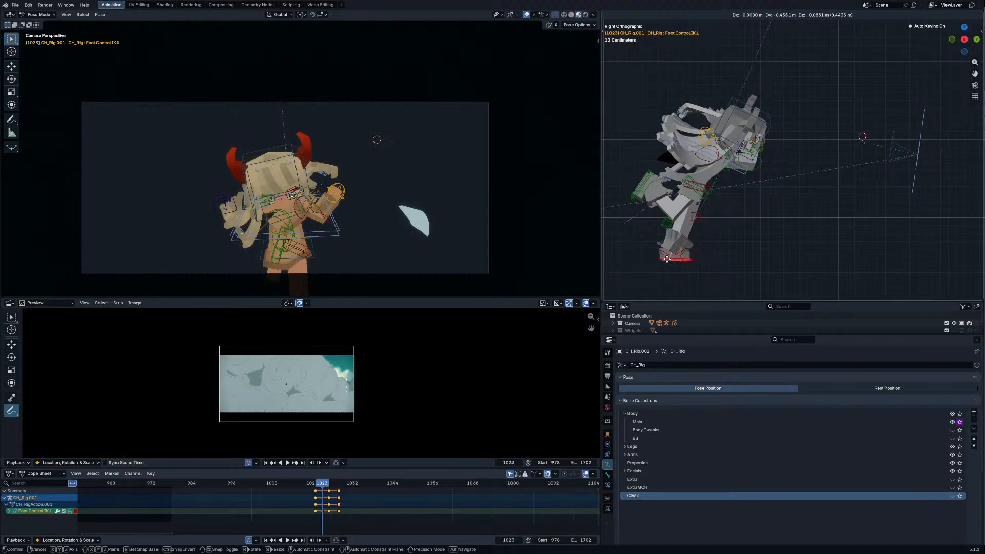
pyautogui.rightClick(652, 253)
pyautogui.press('r')
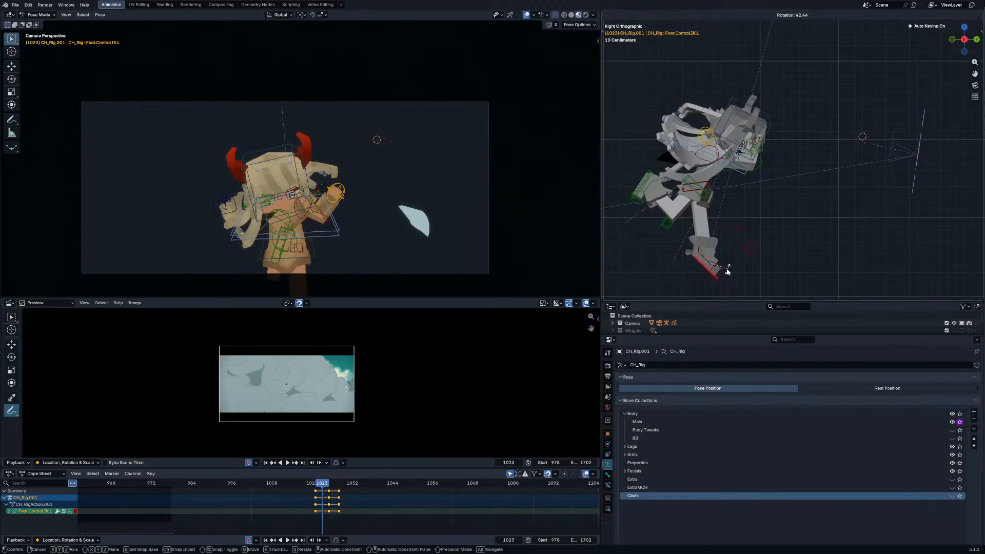
pyautogui.click(723, 270)
pyautogui.press('g')
pyautogui.click(670, 261)
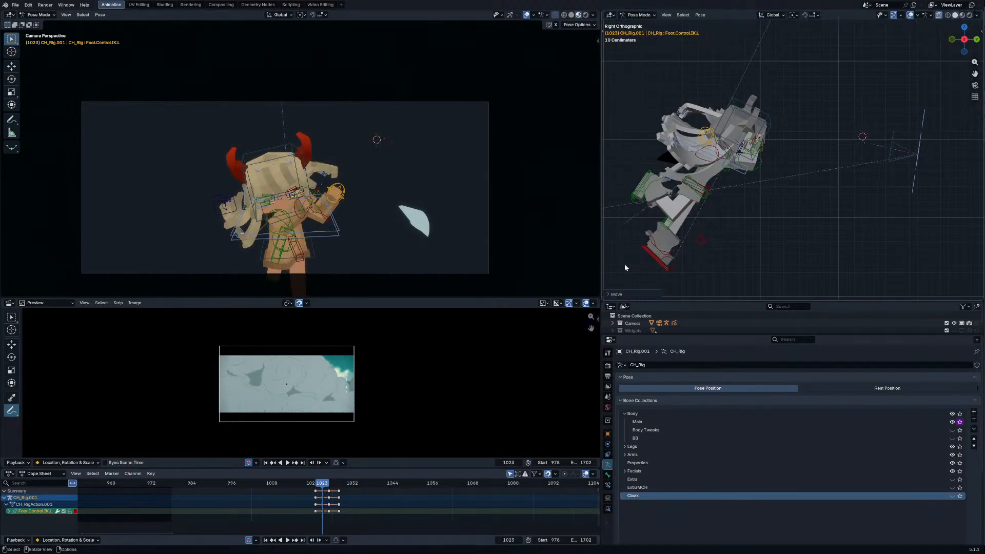
# Step: At frame 1023, rotate the raised right foot and bring it down beside the left foot
pyautogui.click(641, 199)
pyautogui.press('r')
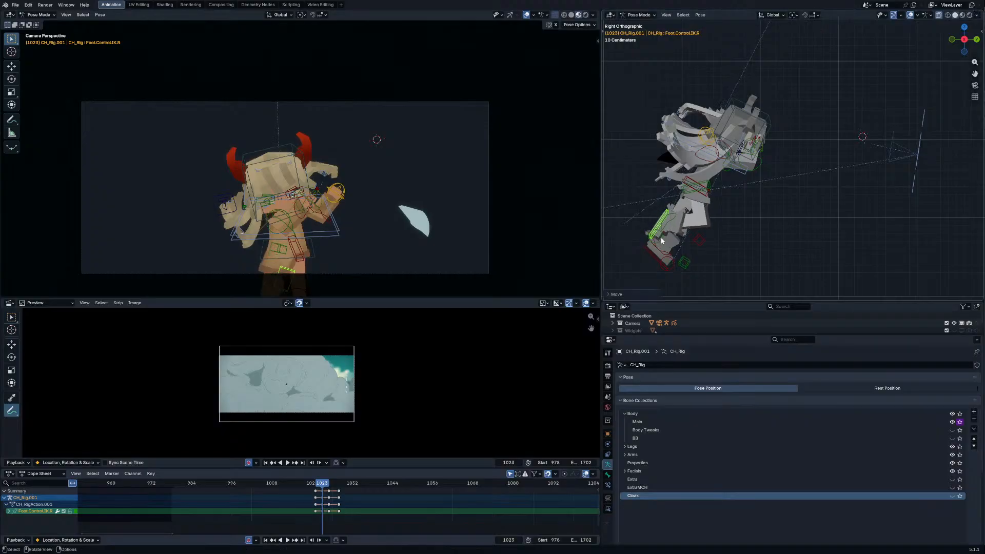
pyautogui.click(728, 213)
pyautogui.press('Left')
pyautogui.press('Right')
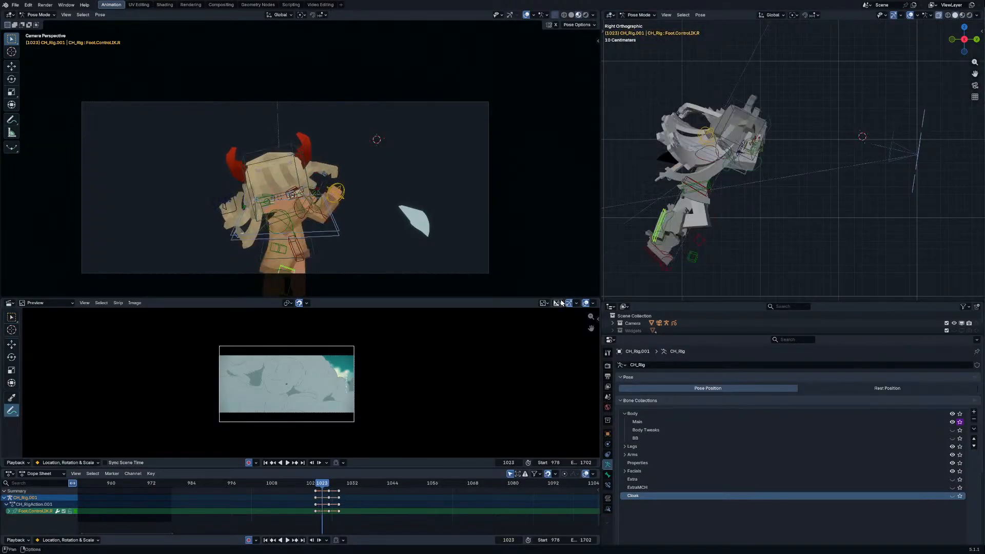
# Step: At frame 1025, reposition the right foot, then move the left foot backward and rotate it toe-down so the leg trails
pyautogui.press('Right')
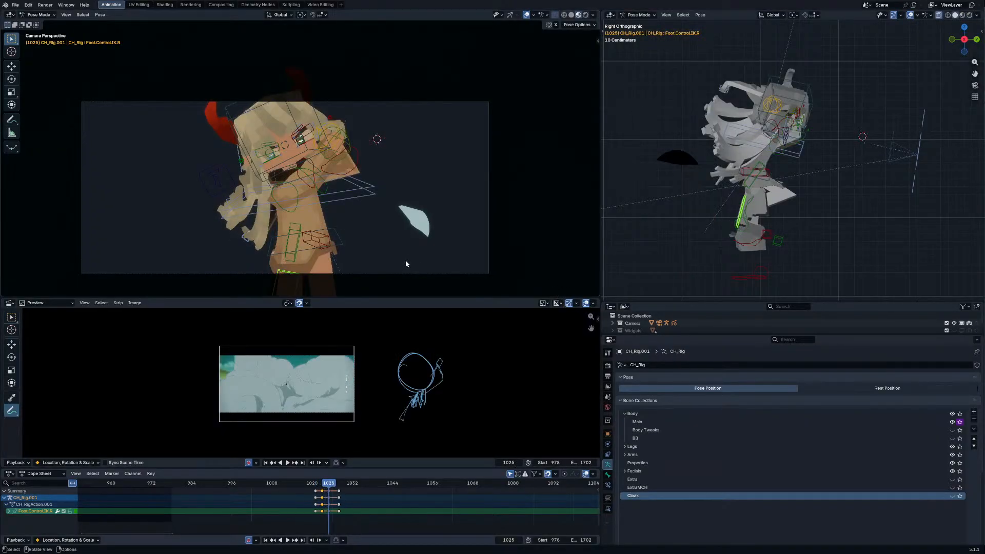
pyautogui.press('g')
pyautogui.click(781, 223)
pyautogui.click(734, 280)
pyautogui.press('g')
pyautogui.click(686, 272)
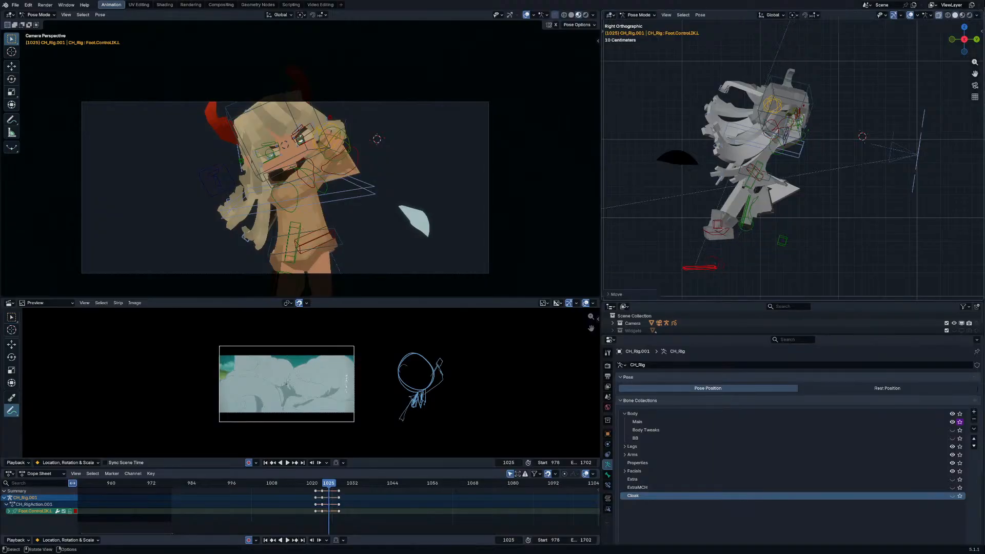
pyautogui.press('r')
pyautogui.click(719, 282)
pyautogui.press('g')
pyautogui.click(702, 270)
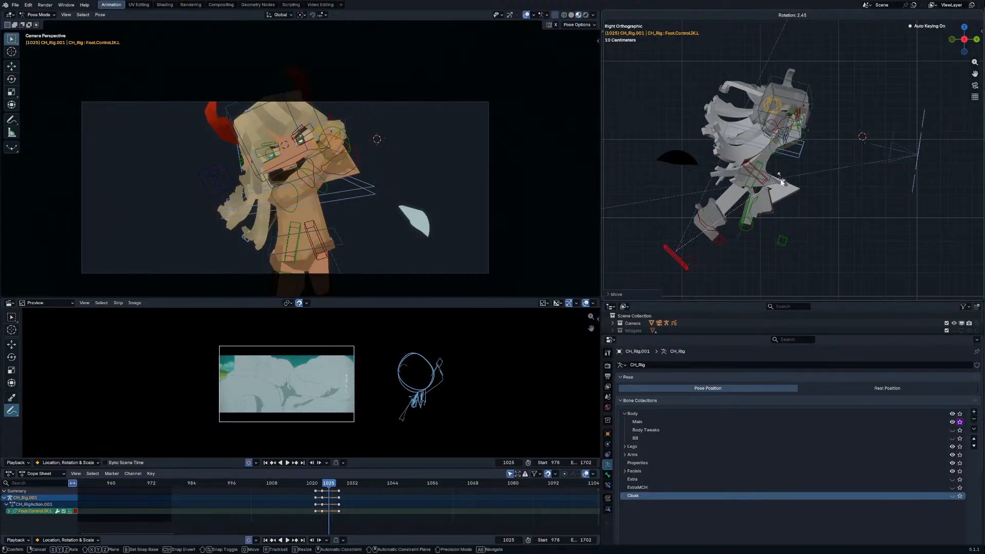
# Step: Check the stride against frame 1023, then rotate the right foot at frame 1025 and move it slightly forward and down
pyautogui.moveTo(316, 484)
pyautogui.mouseDown()
pyautogui.moveTo(337, 483)
pyautogui.moveTo(322, 481)
pyautogui.mouseUp()
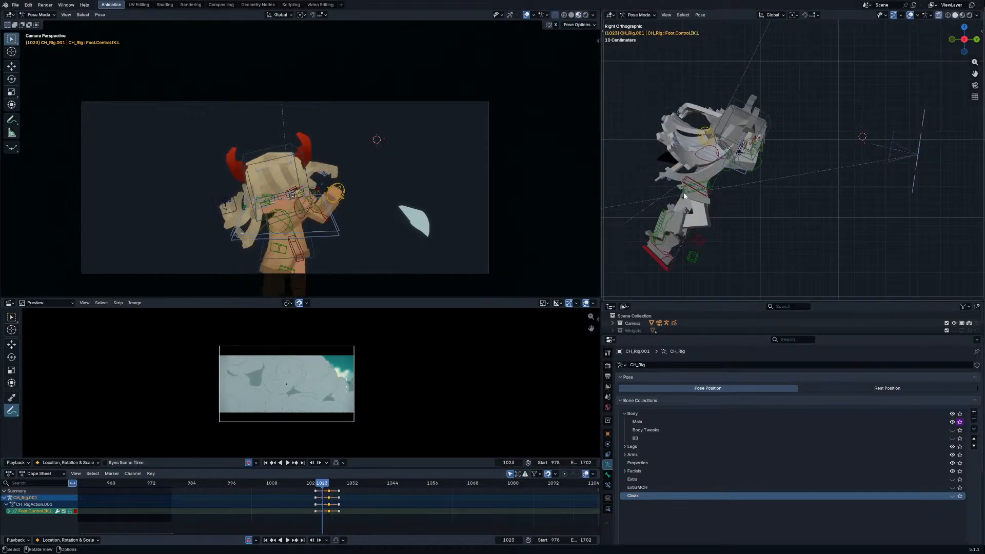
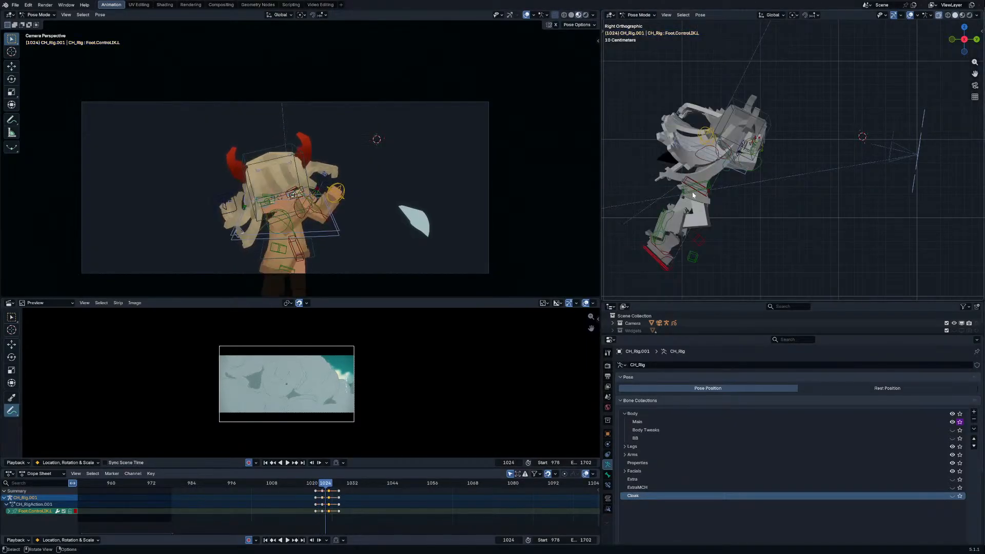
pyautogui.press('Right')
pyautogui.click(747, 218)
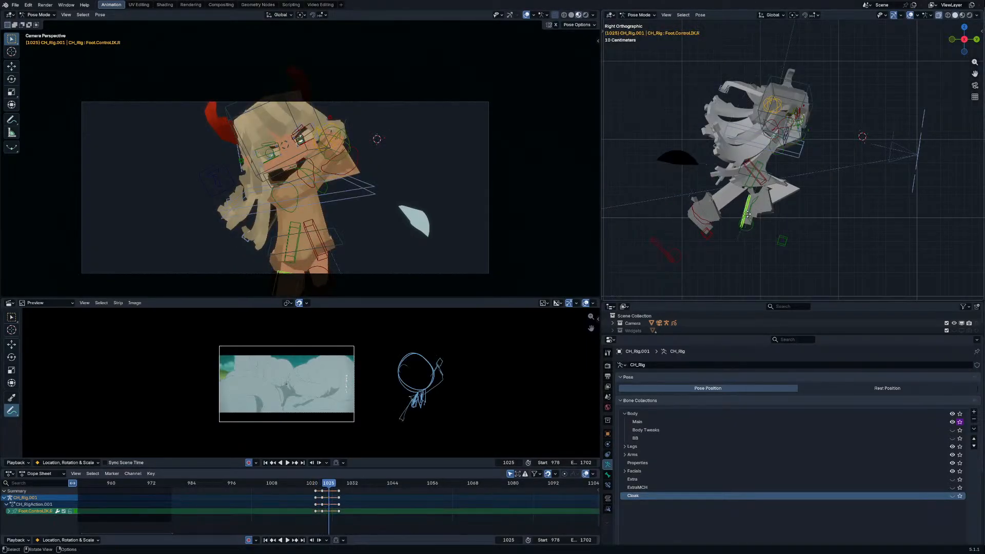
pyautogui.press('r')
pyautogui.press('g')
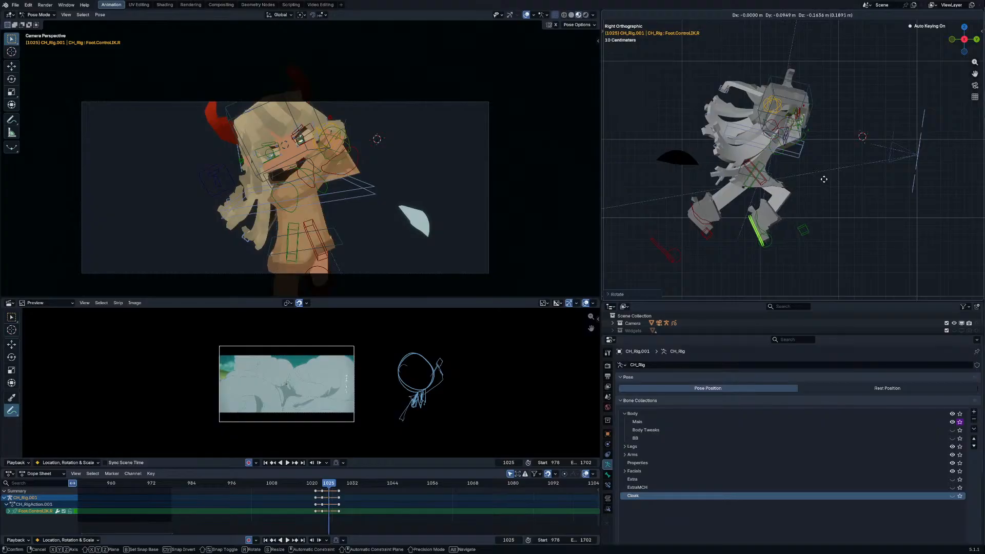
pyautogui.click(824, 179)
# Step: At frame 1023, shift the right foot slightly back and the left foot slightly forward to separate the legs
pyautogui.press('Left')
pyautogui.press('Left')
pyautogui.press('Left')
pyautogui.press('Left')
pyautogui.press('Right')
pyautogui.press('Right')
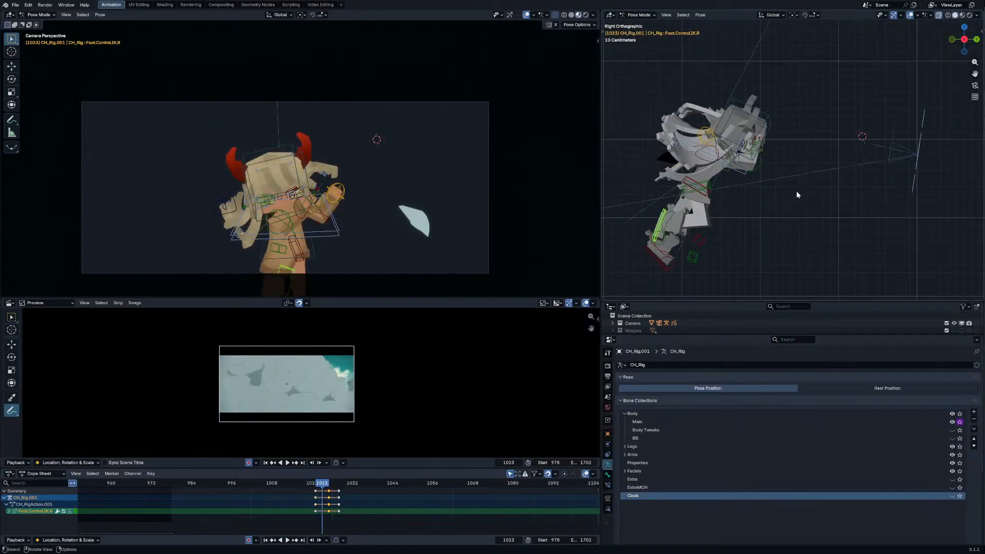
pyautogui.press('g')
pyautogui.click(785, 189)
pyautogui.click(659, 254)
pyautogui.press('g')
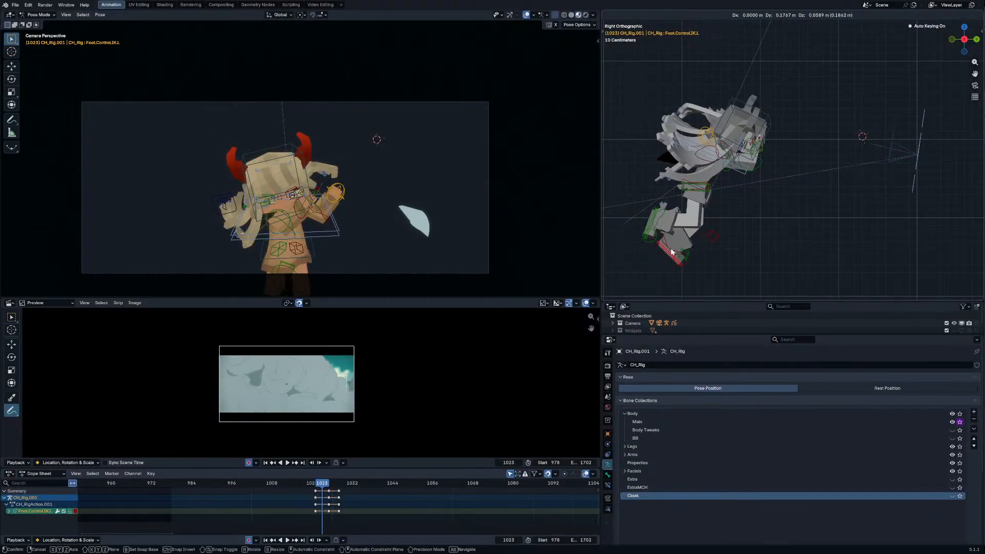
pyautogui.click(739, 225)
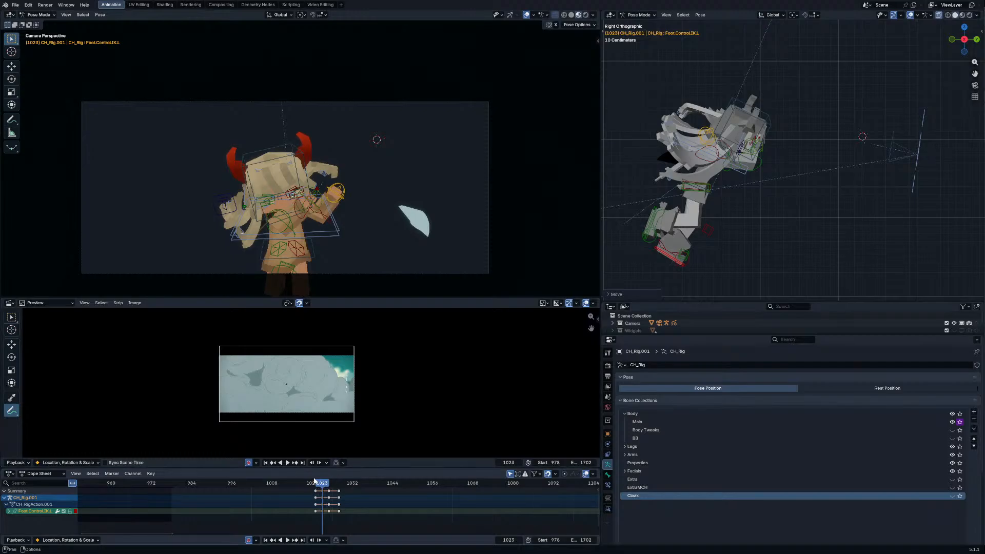
# Step: At frame 1023, rotate and nudge the right upper arm so it reaches across the chest toward the sword hand
pyautogui.moveTo(313, 486)
pyautogui.mouseDown()
pyautogui.moveTo(333, 486)
pyautogui.moveTo(322, 486)
pyautogui.mouseUp()
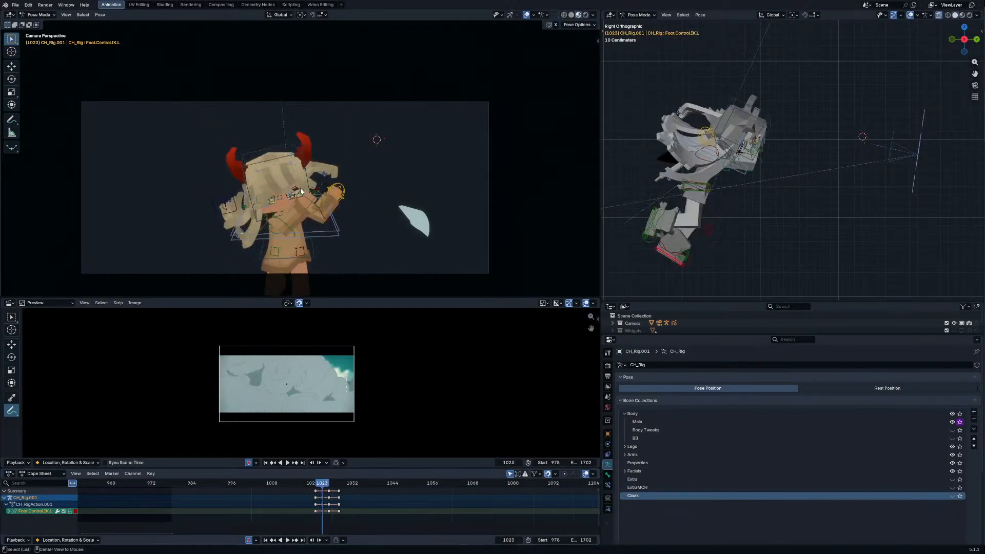
pyautogui.click(270, 230)
pyautogui.press('r')
pyautogui.click(339, 244)
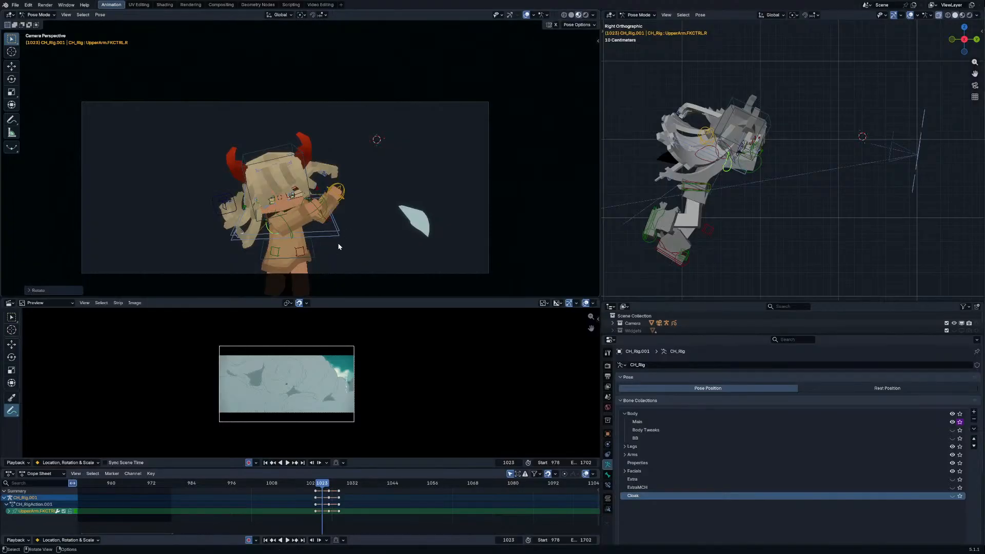
pyautogui.press('g')
pyautogui.click(340, 247)
pyautogui.press('r')
pyautogui.click(341, 256)
pyautogui.press('Left')
pyautogui.press('Right')
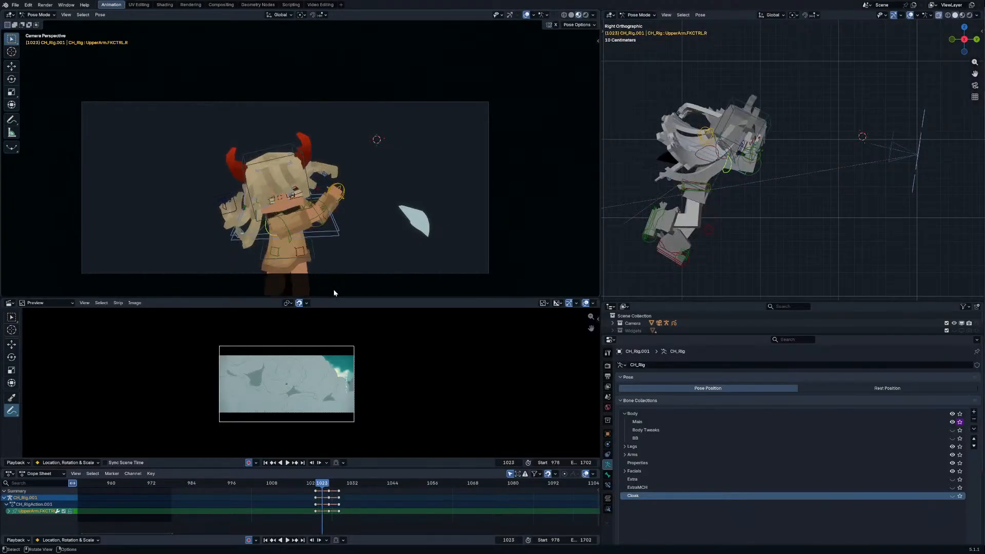
# Step: At frame 1025, move and rotate the right upper arm to bring it across the body
pyautogui.press('Right')
pyautogui.press('g')
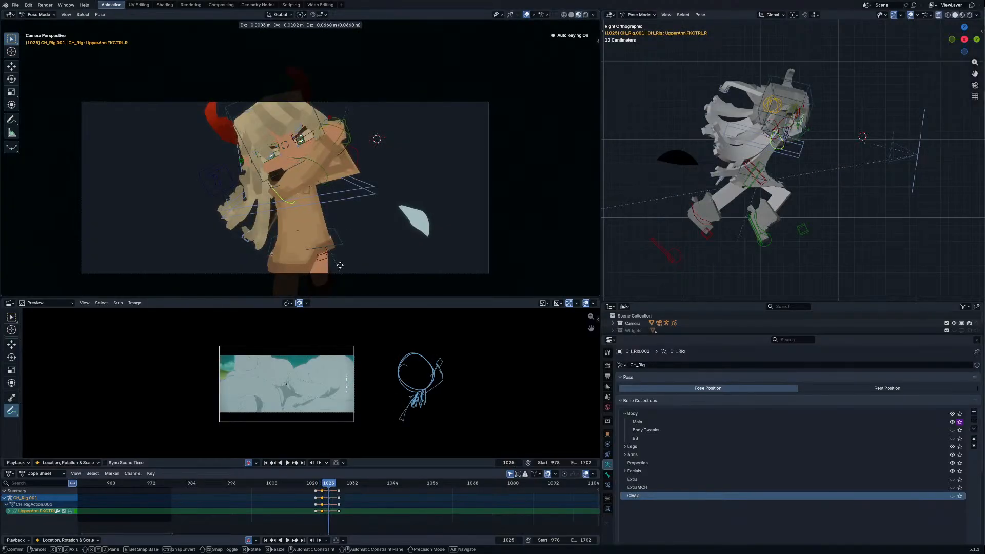
pyautogui.click(340, 265)
pyautogui.press('r')
pyautogui.click(354, 253)
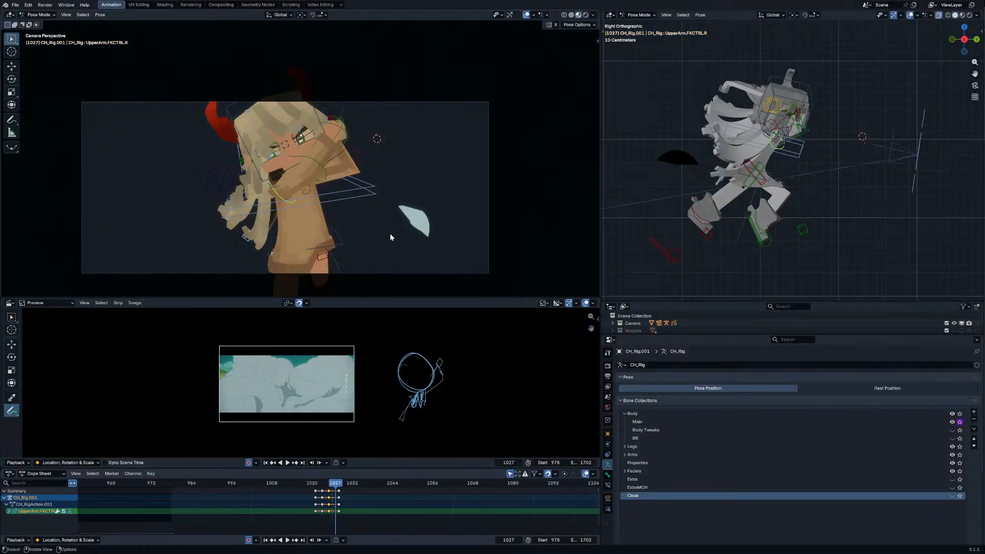
# Step: At frame 1028, rotate and nudge the right upper arm into line with the raised hands, then play back the shot
pyautogui.press('Up')
pyautogui.press('r')
pyautogui.press('r')
pyautogui.click(399, 231)
pyautogui.press('g')
pyautogui.click(403, 228)
pyautogui.press('r')
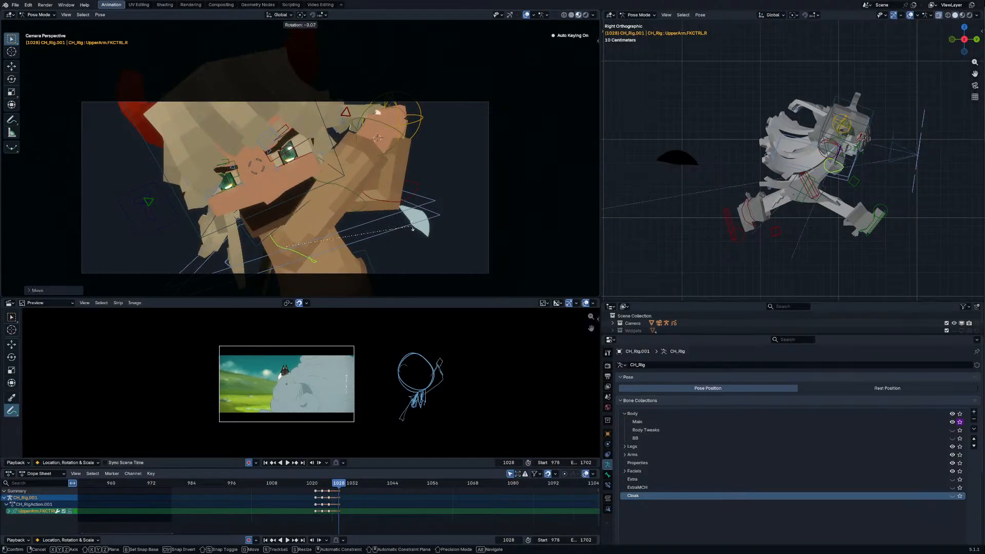
pyautogui.press('r')
pyautogui.click(403, 229)
pyautogui.press('g')
pyautogui.click(400, 231)
pyautogui.press('space')
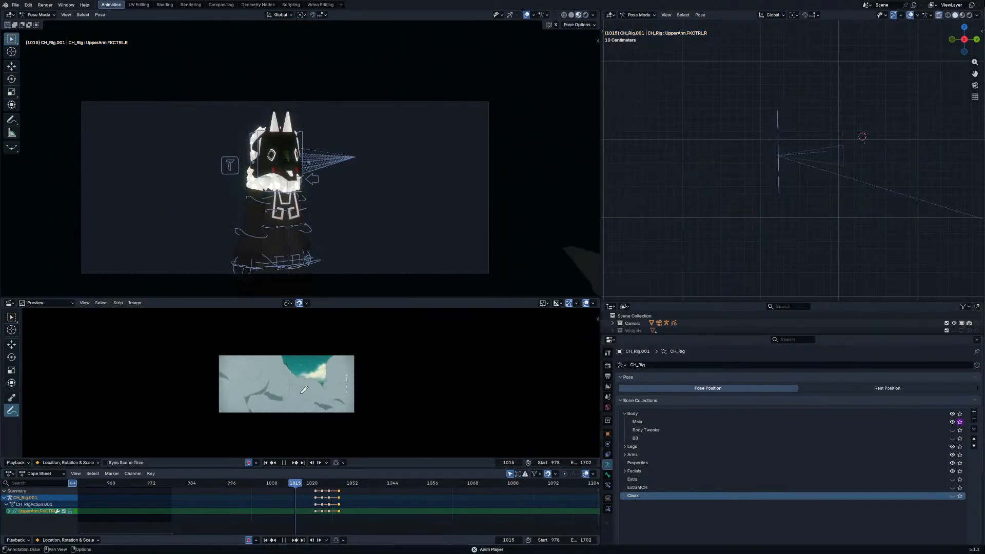
pyautogui.click(299, 483)
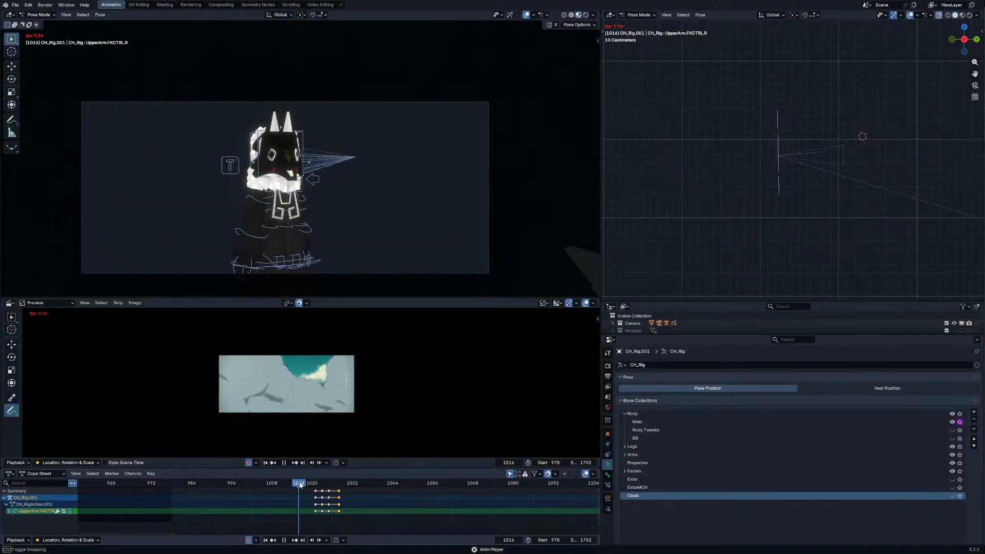
pyautogui.press('space')
# Step: Select all of the character's bones and shift their last pose keyframes from frame 1028 to frame 1030
pyautogui.press('Up')
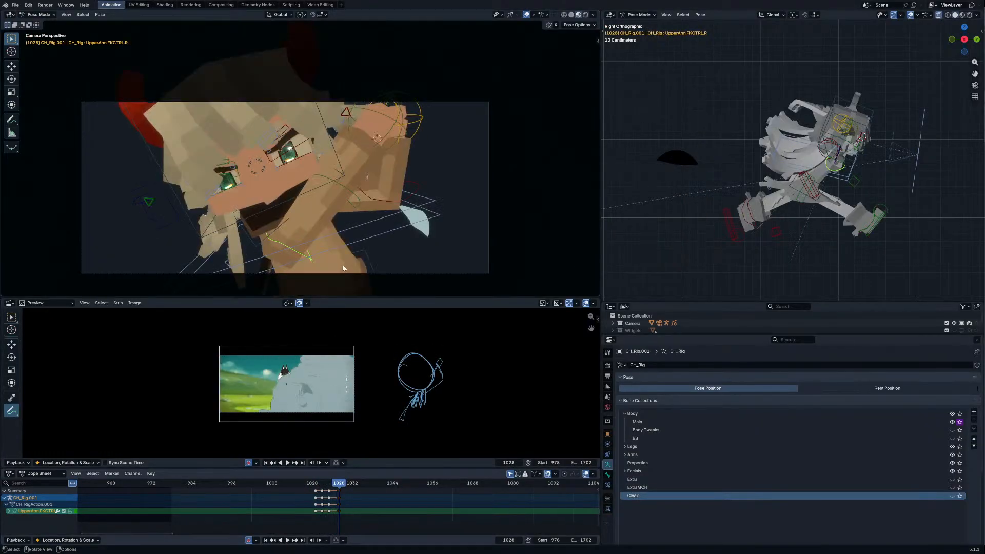
pyautogui.click(370, 238)
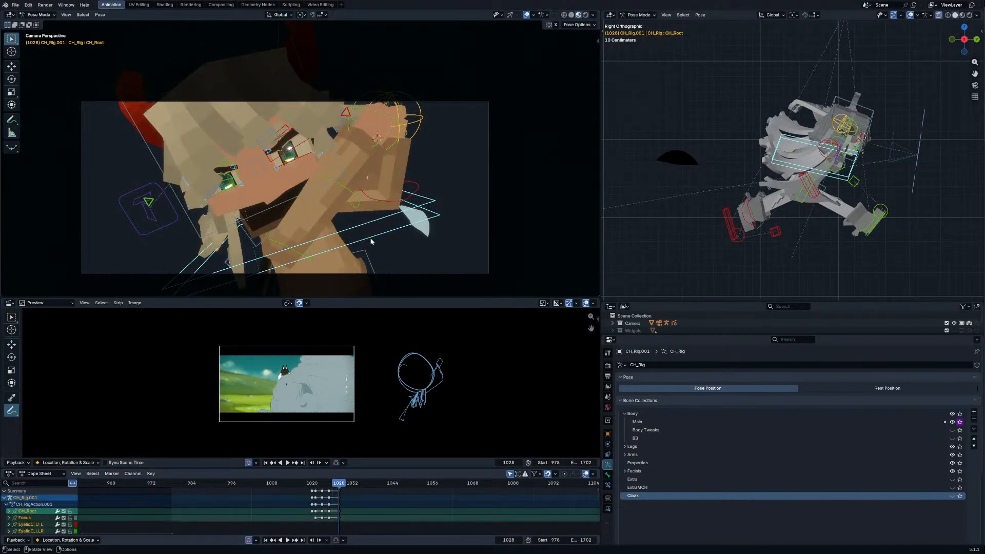
pyautogui.press('Right')
pyautogui.press('Right')
pyautogui.click(339, 505)
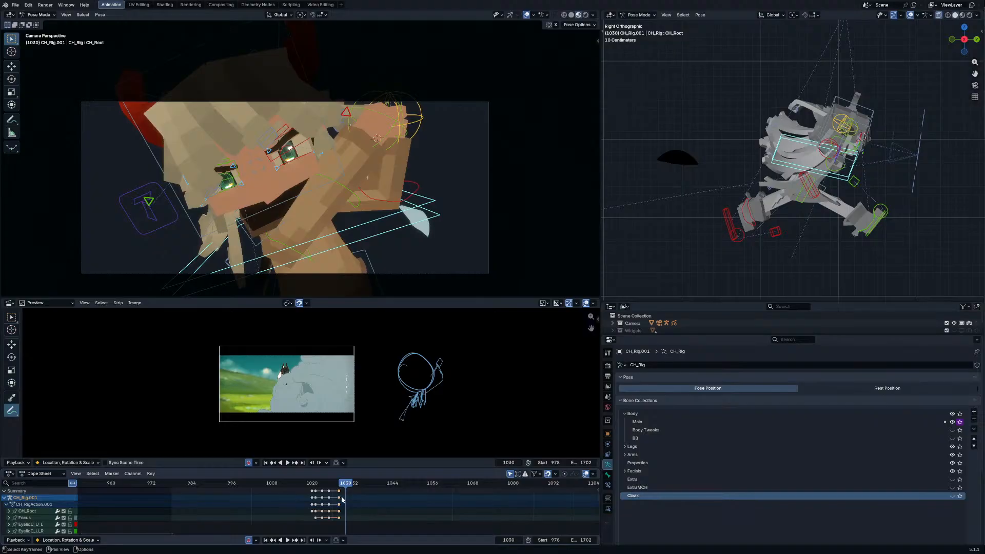
pyautogui.press('Left')
pyautogui.press('Left')
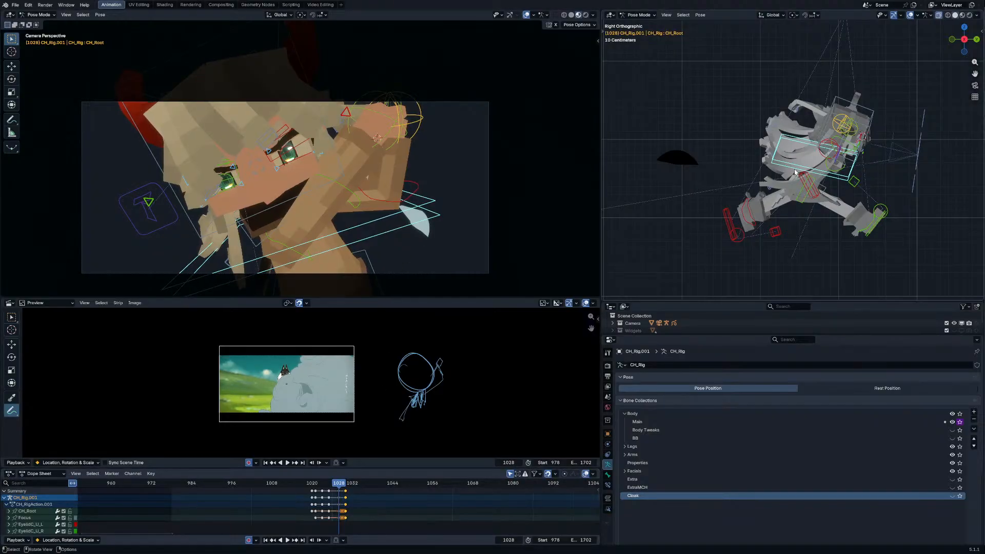
# Step: Blend the whole pose at frame 1028 toward the previous pose with Blend to Neighbor
pyautogui.click(795, 173)
pyautogui.hotkey('shift', 'alt', 'e')
pyautogui.click(690, 195)
# Step: Move and rotate the CH_Root bone at frame 1028 to raise and tilt the in-between lunge pose
pyautogui.press('g')
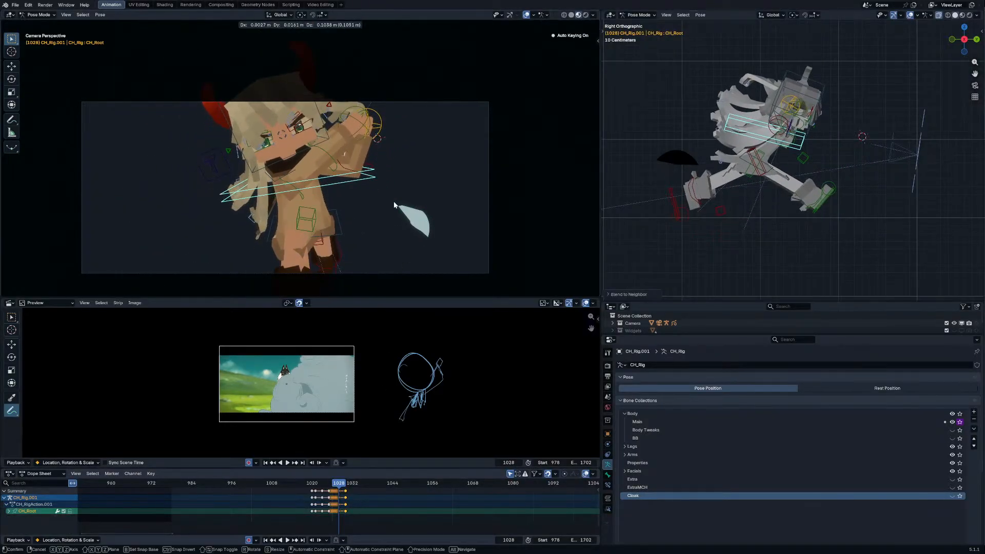
pyautogui.click(394, 205)
pyautogui.press('r')
pyautogui.click(398, 198)
pyautogui.press('r')
pyautogui.click(874, 158)
pyautogui.press('g')
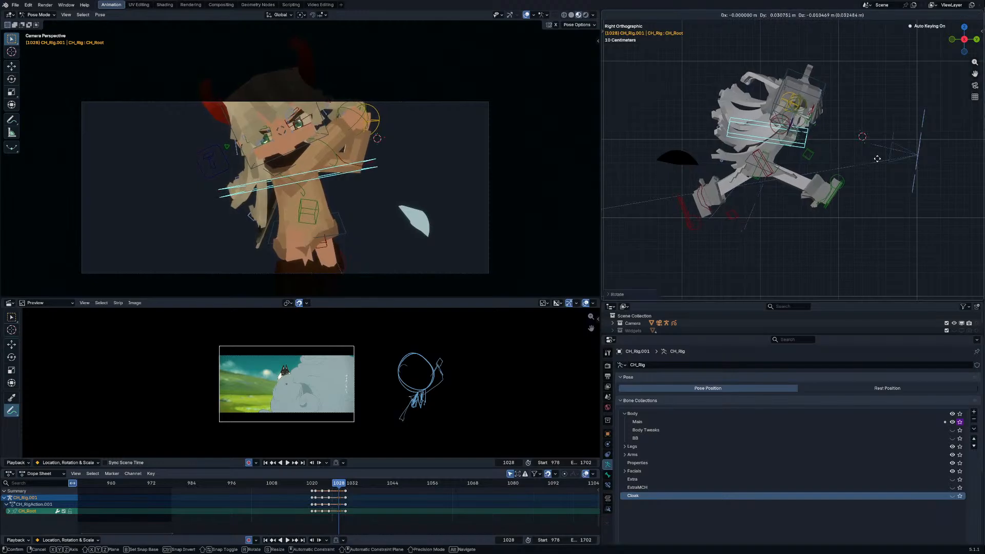
pyautogui.click(875, 159)
pyautogui.press('r')
pyautogui.click(435, 178)
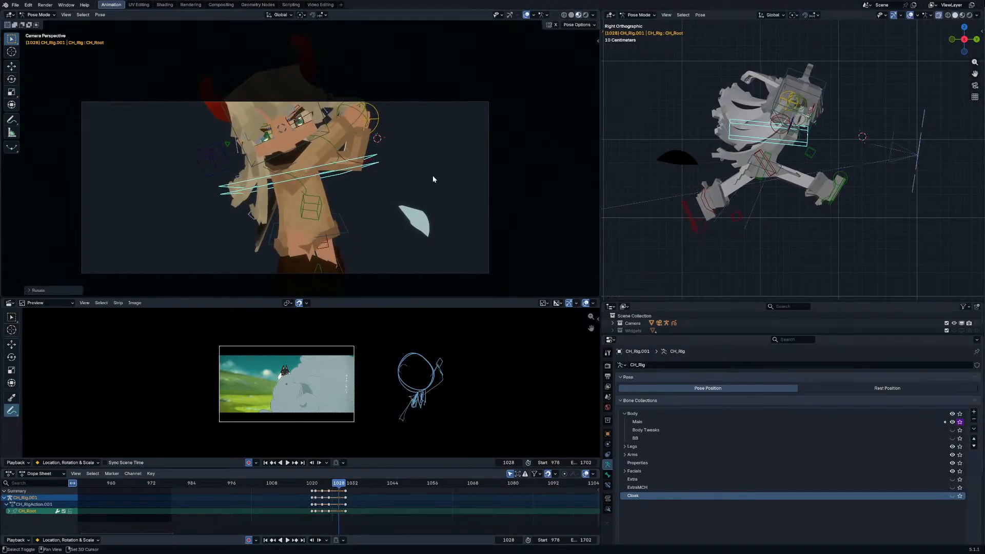
# Step: At frame 1028, rotate the chest slightly and adjust the right forearm
pyautogui.click(346, 123)
pyautogui.press('r')
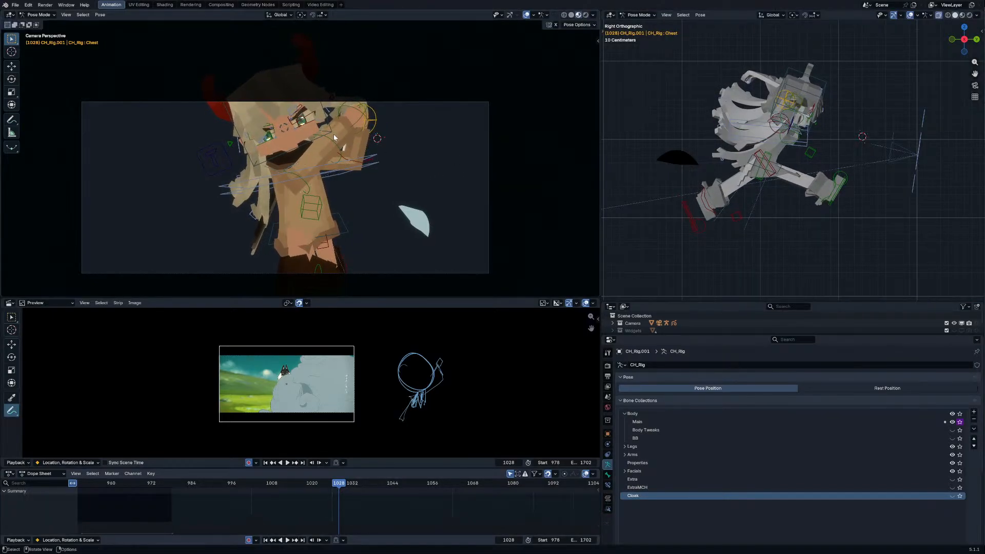
pyautogui.click(346, 123)
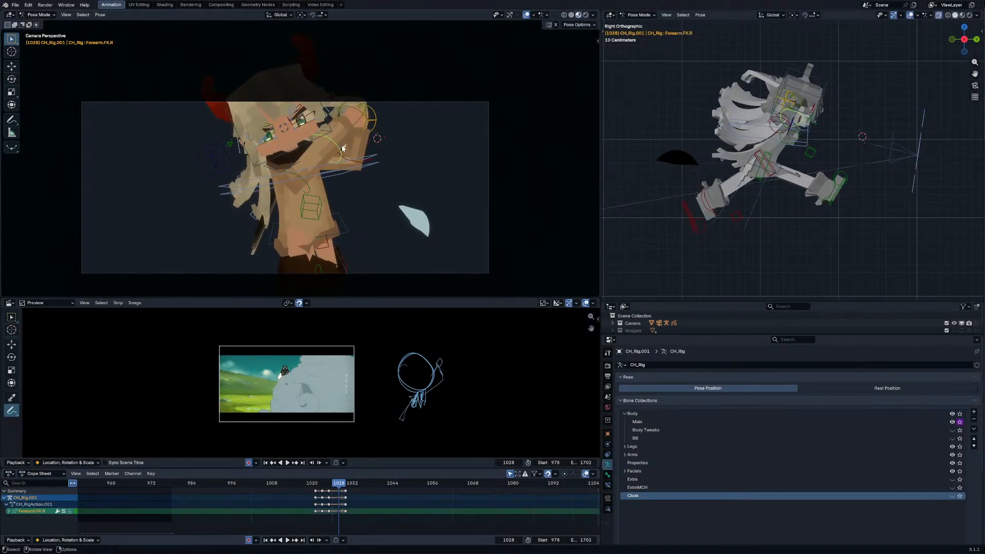
pyautogui.click(307, 180)
pyautogui.press('g')
pyautogui.click(347, 166)
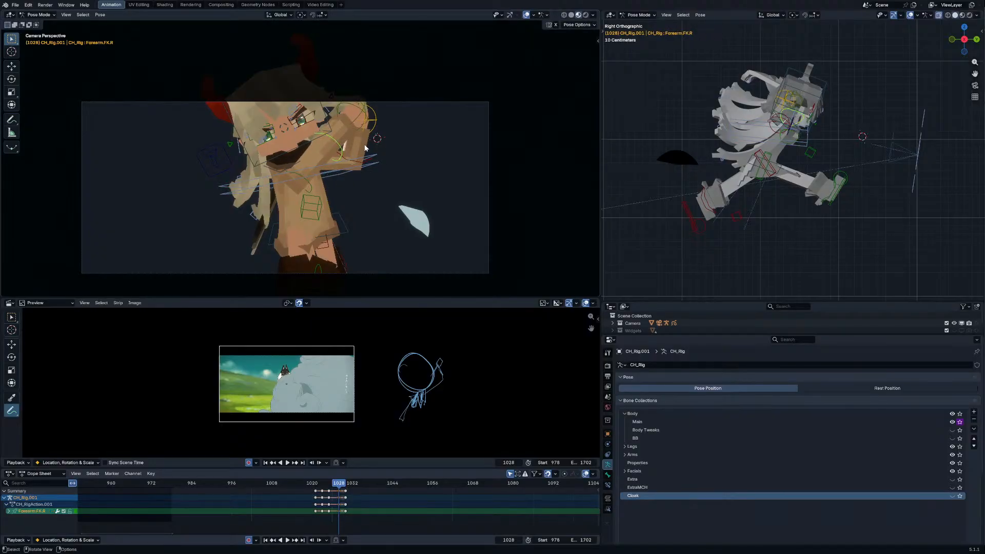
# Step: Turn off X-ray and slightly rotate the left upper arm bone at frame 1028
pyautogui.hotkey('alt', 'z')
pyautogui.click(387, 150)
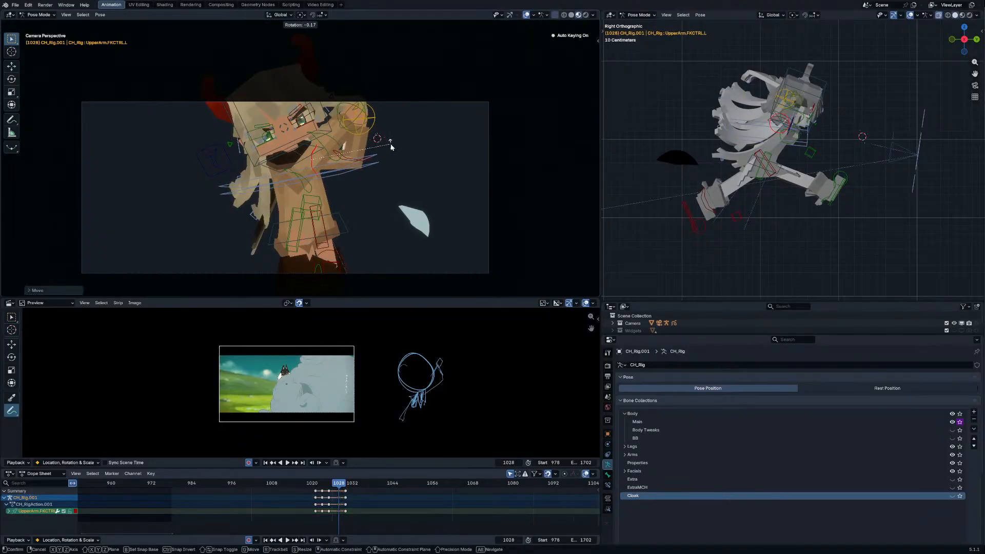
pyautogui.moveTo(309, 484); pyautogui.dragTo(344, 485)
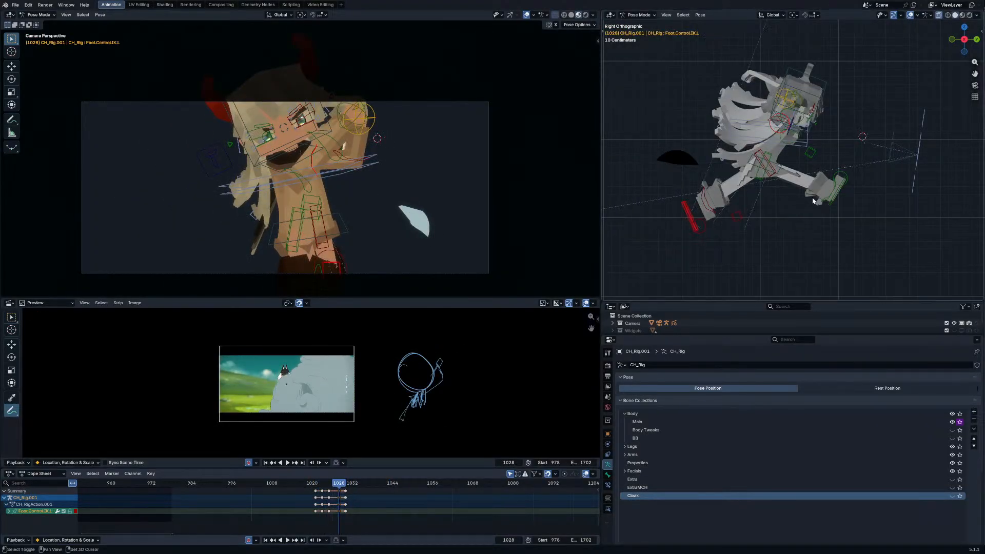
# Step: Select both foot IK controls and blend their pose at frame 1028 with Blend to Neighbor
pyautogui.keyDown('shift'); pyautogui.click(830, 205); pyautogui.keyUp('shift')
pyautogui.hotkey('shift', 'alt', 'e')
pyautogui.click(624, 240)
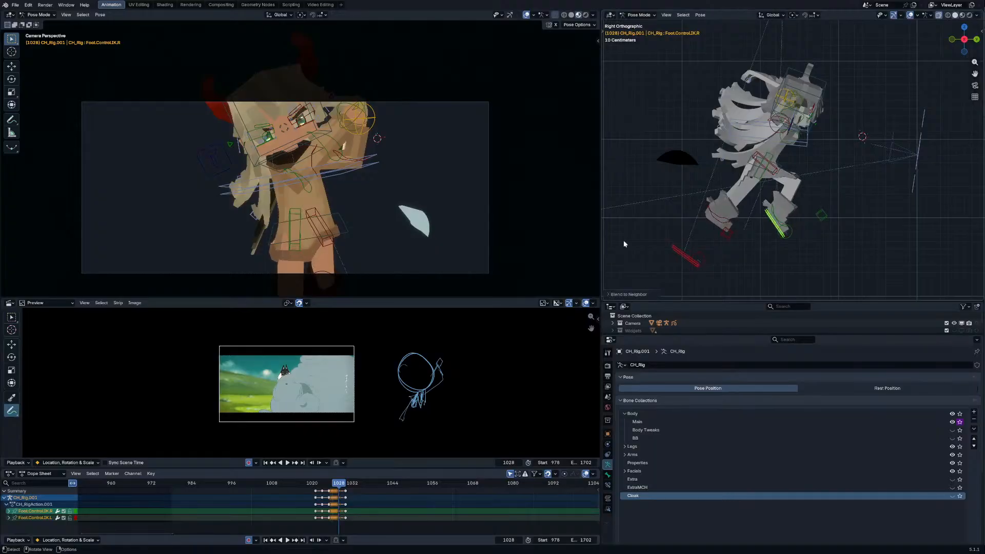
pyautogui.moveTo(324, 480); pyautogui.dragTo(341, 488)
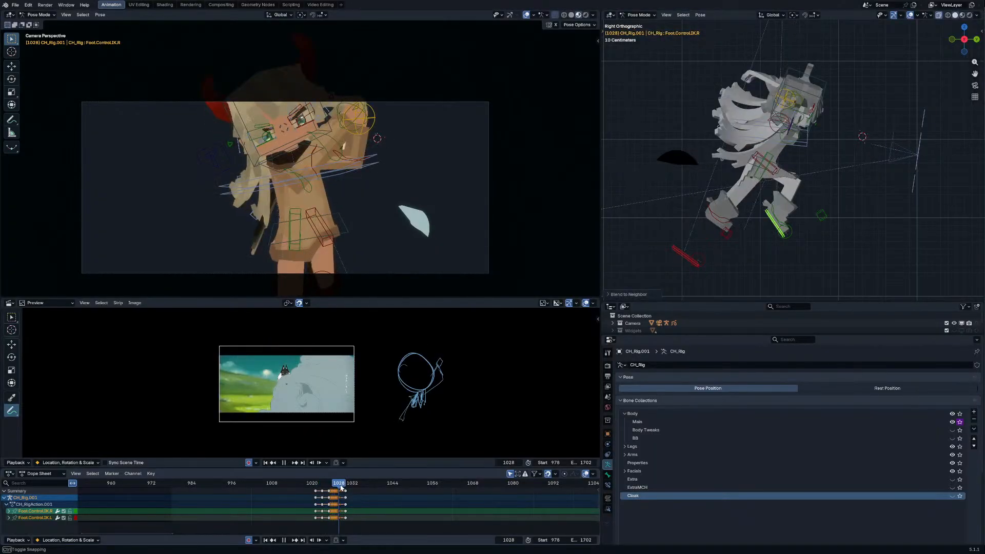
# Step: Move the right foot IK control forward at frame 1028 and rotate it flat to the ground
pyautogui.moveTo(766, 229); pyautogui.dragTo(787, 221)
pyautogui.press('g')
pyautogui.click(809, 228)
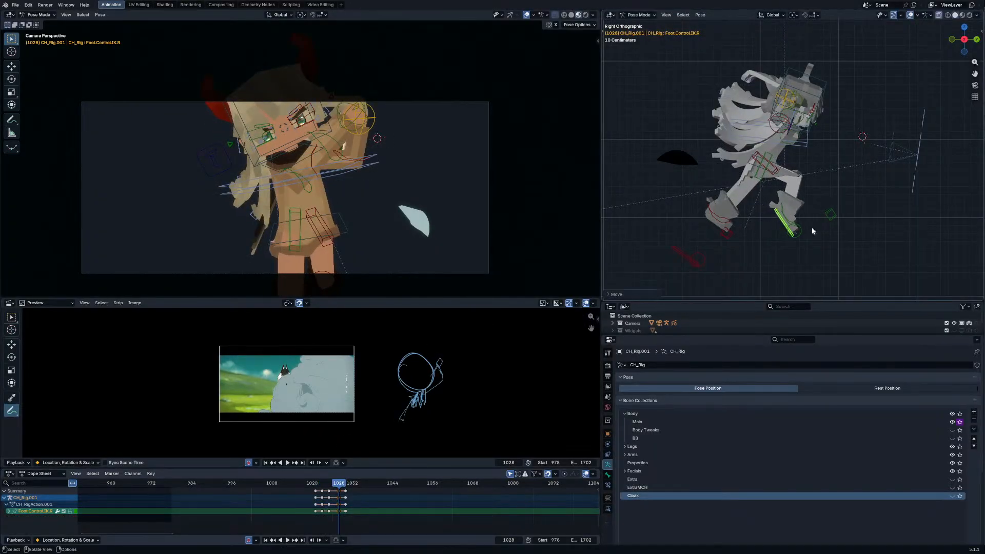
pyautogui.press('r')
pyautogui.click(865, 167)
pyautogui.press('g')
pyautogui.click(873, 168)
# Step: Rotate the left foot IK control nearly upright and raise it behind the character at frame 1028
pyautogui.click(684, 256)
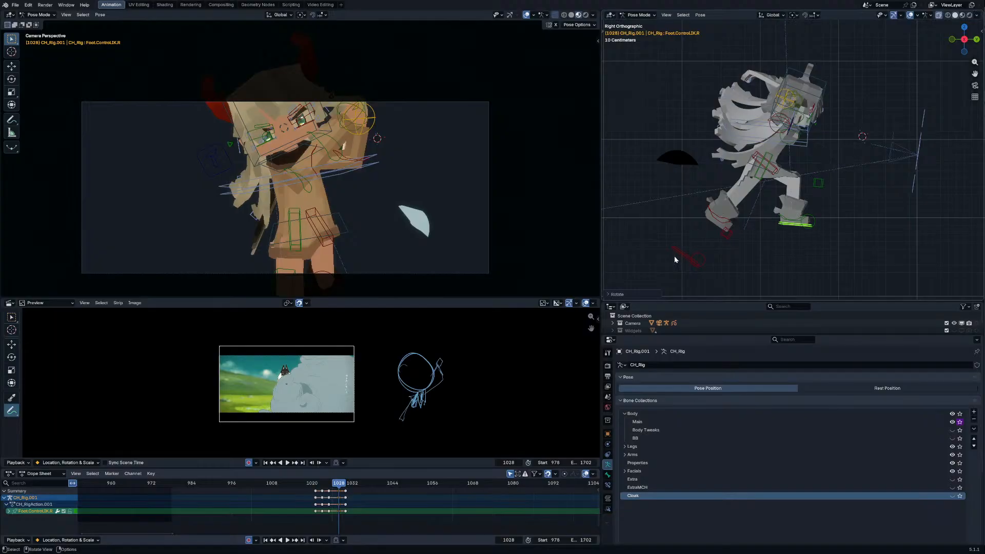
pyautogui.press('r')
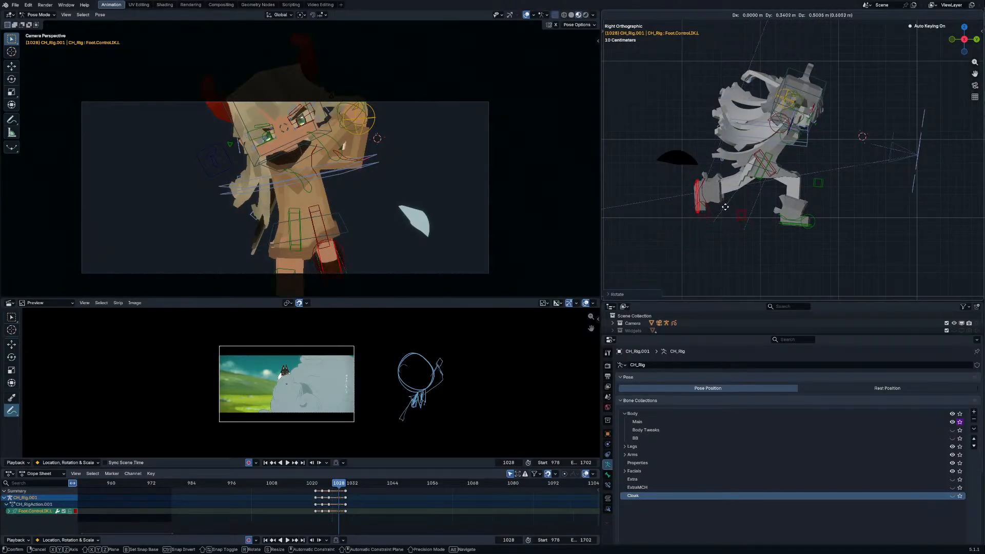
pyautogui.click(725, 207)
pyautogui.press('g')
pyautogui.click(724, 205)
# Step: Nudge the right foot IK control slightly forward at frame 1028 and compare the pose with frame 1030
pyautogui.click(785, 225)
pyautogui.press('g')
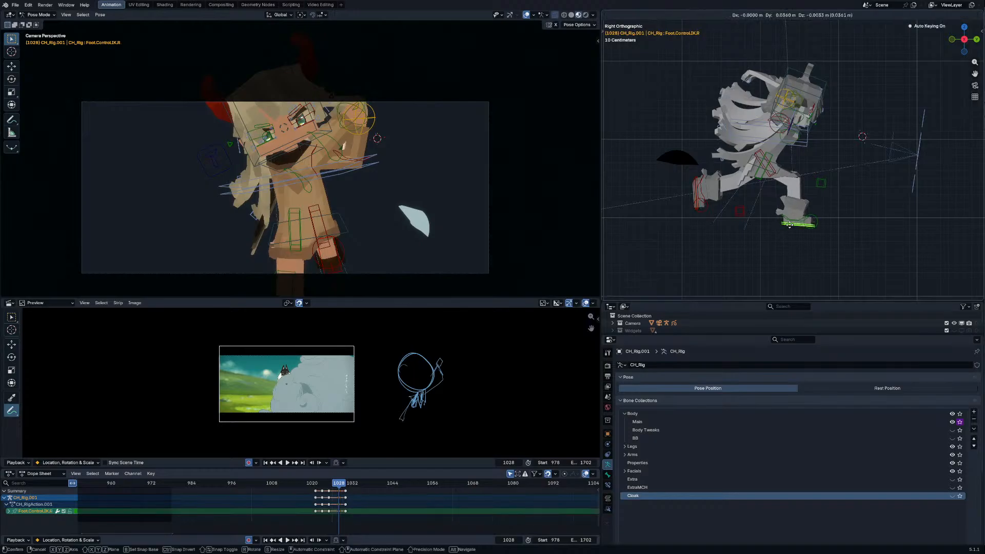
pyautogui.click(836, 211)
pyautogui.press('Up')
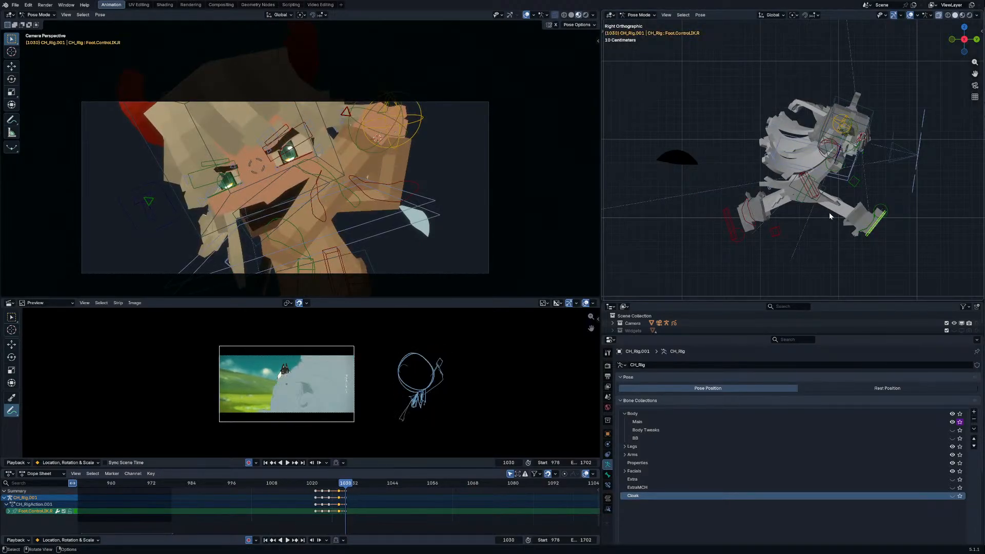
pyautogui.press('Down')
# Step: At frame 1030, rotate the Chest bone around X and freely with Trackball to lean the torso further into the lunge
pyautogui.press('Up')
pyautogui.click(283, 214)
pyautogui.press('r')
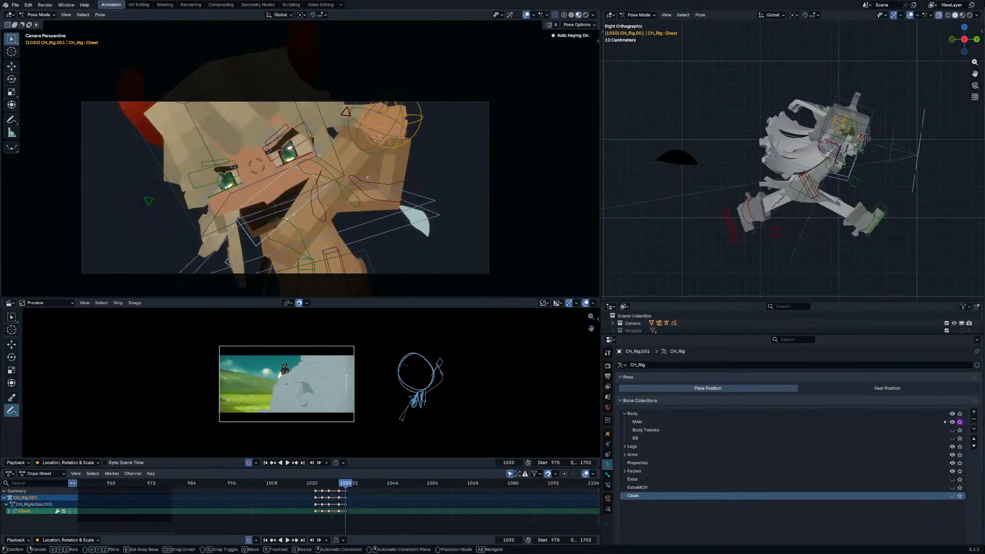
pyautogui.press('x')
pyautogui.click(373, 231)
pyautogui.press('r')
pyautogui.press('r')
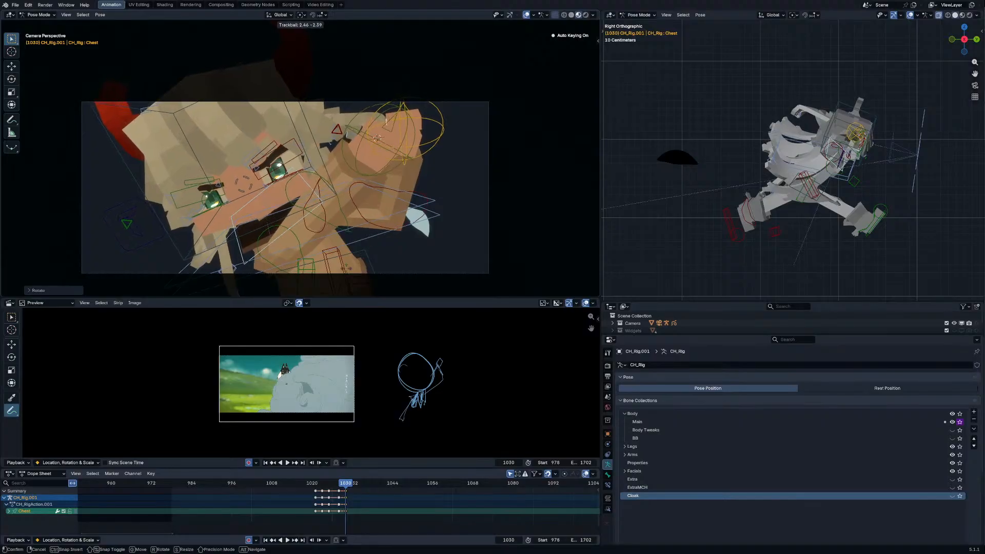
pyautogui.click(427, 204)
# Step: Switch to Object Mode, select Tsuno's Sword.001 and shift its first keyframes earlier than the swing
pyautogui.hotkey('ctrl', 'Tab')
pyautogui.press('Right')
pyautogui.press('Right')
pyautogui.click(400, 148)
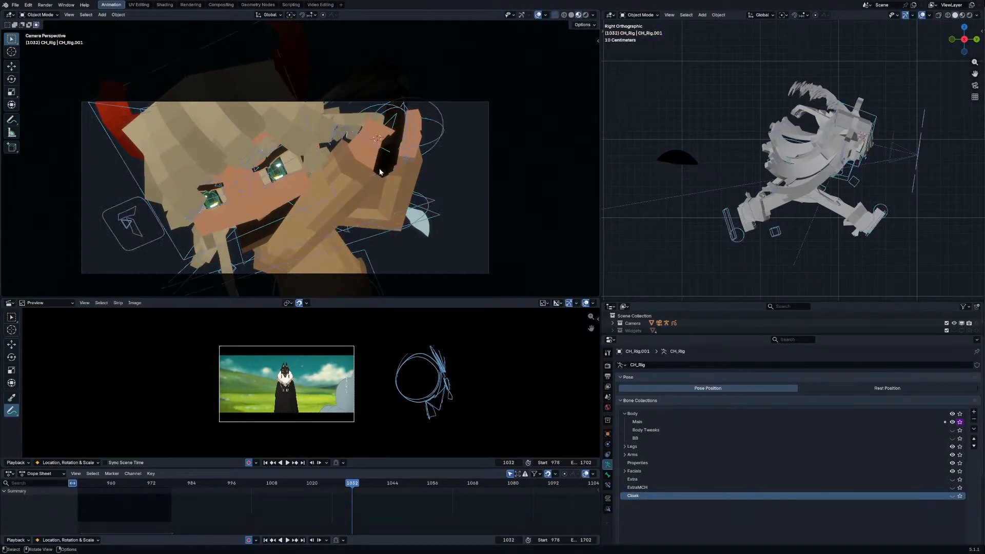
pyautogui.click(332, 486)
pyautogui.moveTo(310, 486); pyautogui.dragTo(325, 485)
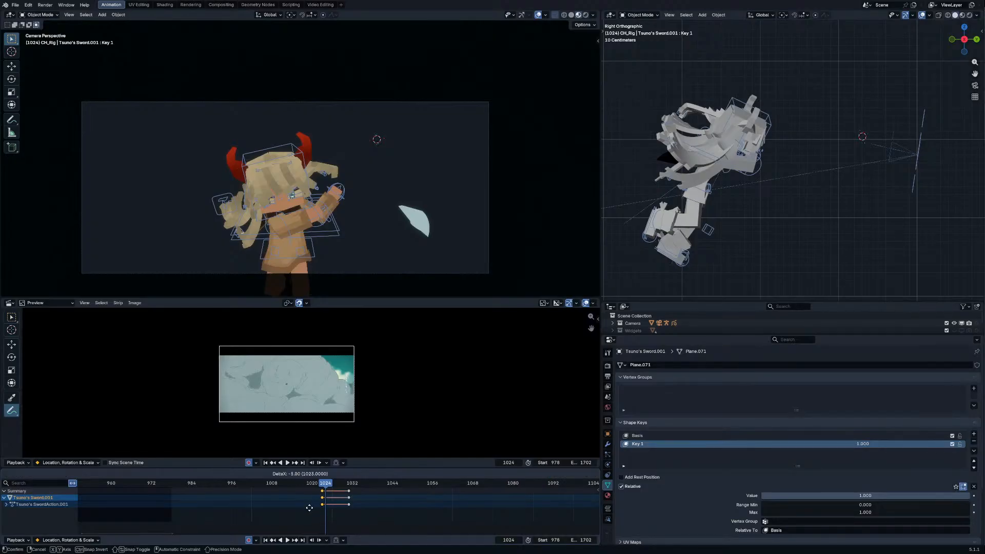
pyautogui.click(274, 511)
# Step: Snap the sword's last keyframes to frame 1023
pyautogui.press('Left')
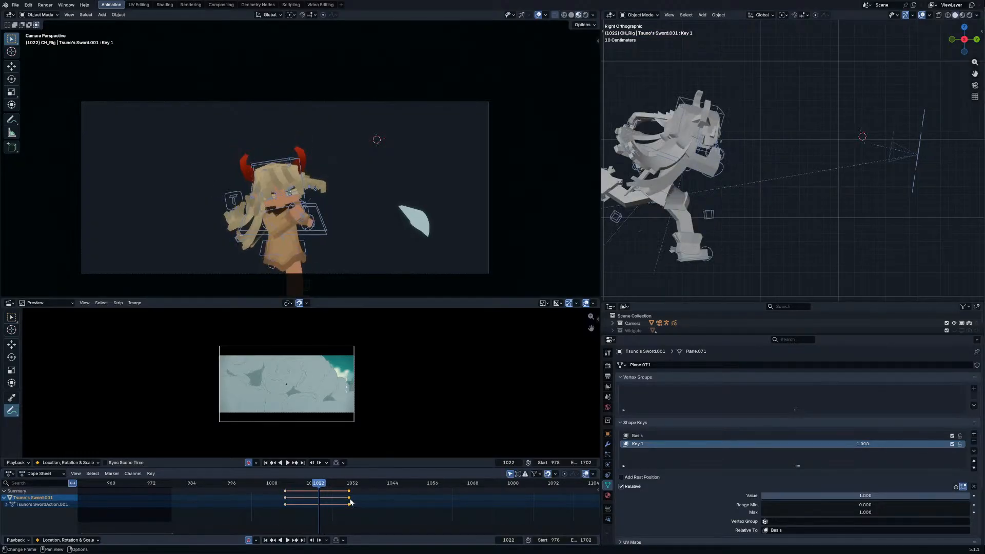
pyautogui.press('Right')
pyautogui.hotkey('shift', 's')
pyautogui.click(296, 498)
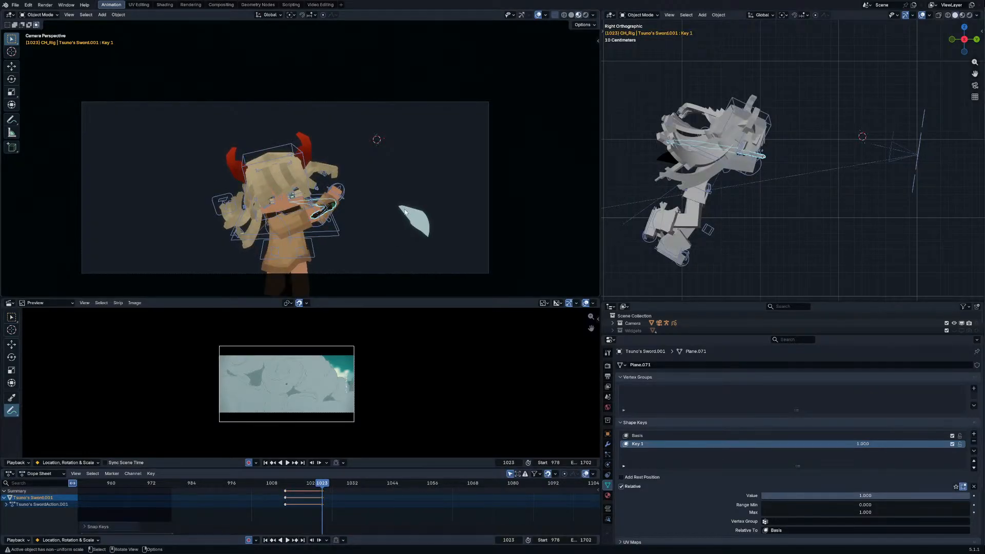
# Step: Check the sword up to frame 1026, then rotate and move it into the character's hands at frame 1023
pyautogui.press('Right')
pyautogui.press('Right')
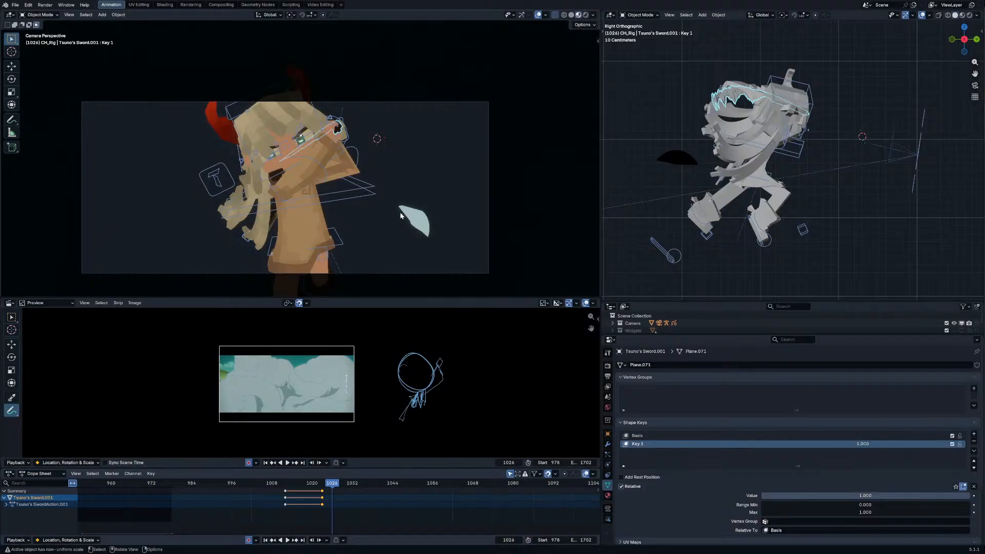
pyautogui.press('Left')
pyautogui.press('Left')
pyautogui.press('Left')
pyautogui.press('r')
pyautogui.press('r')
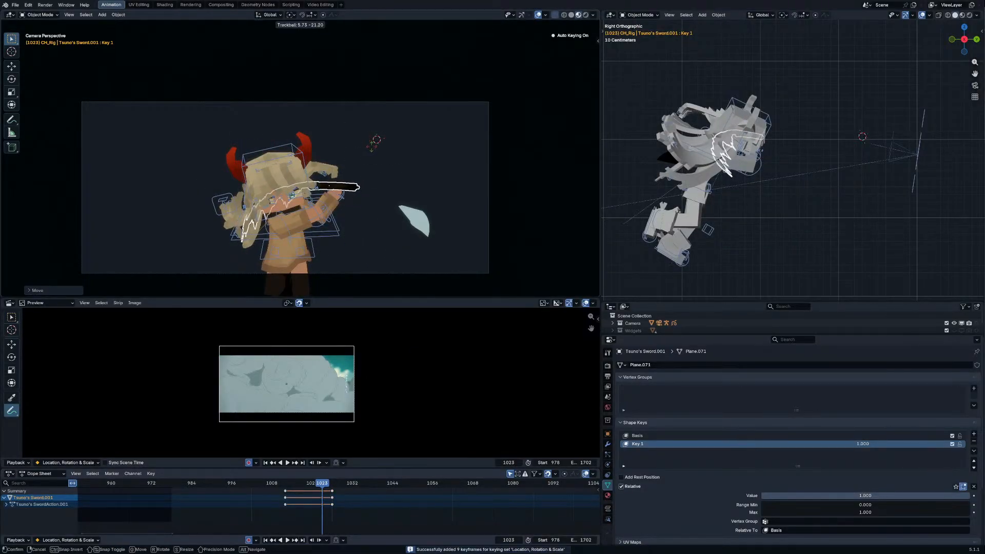
pyautogui.click(369, 138)
pyautogui.press('g')
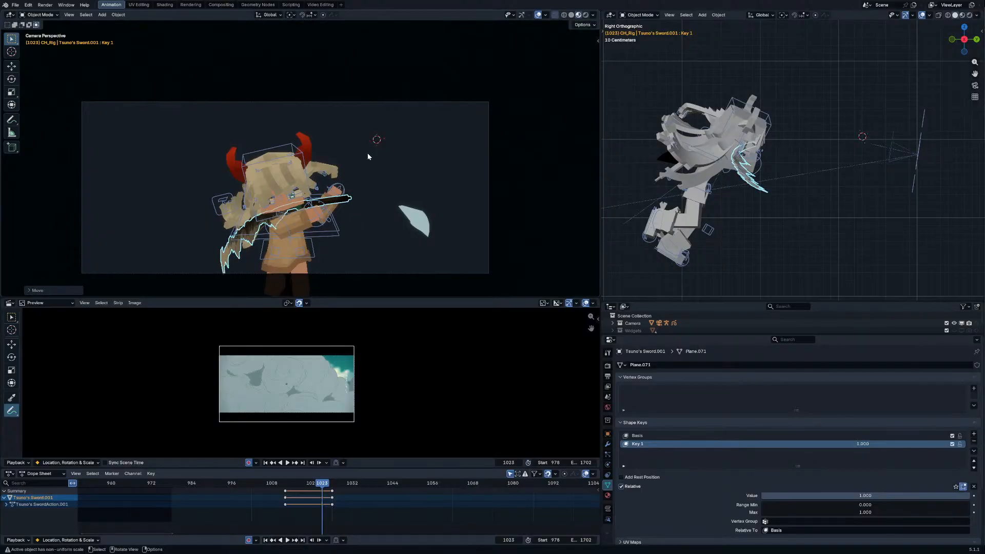
pyautogui.click(361, 140)
# Step: Move the sword at frame 1021 to key its position and delete its earliest keyframes
pyautogui.press('Left')
pyautogui.press('Left')
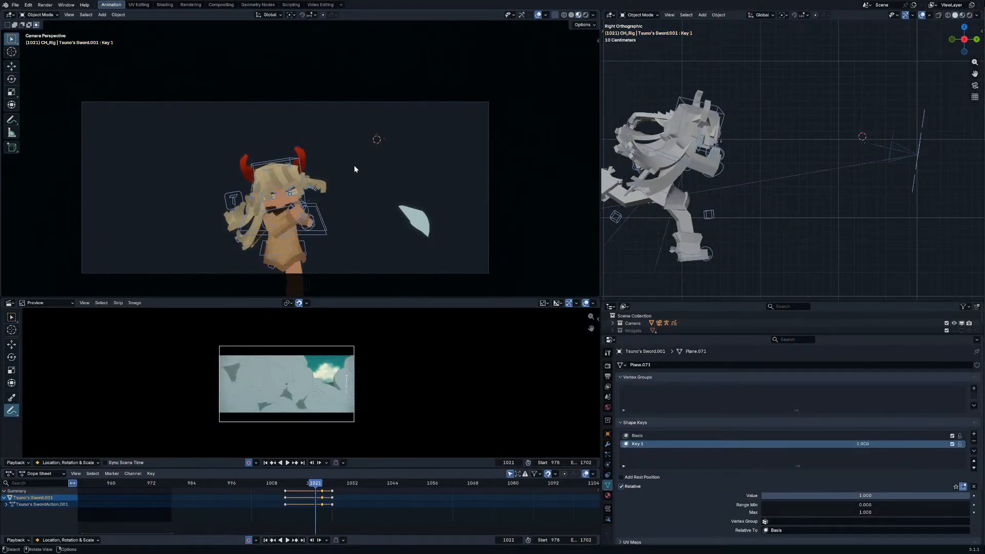
pyautogui.press('Left')
pyautogui.press('g')
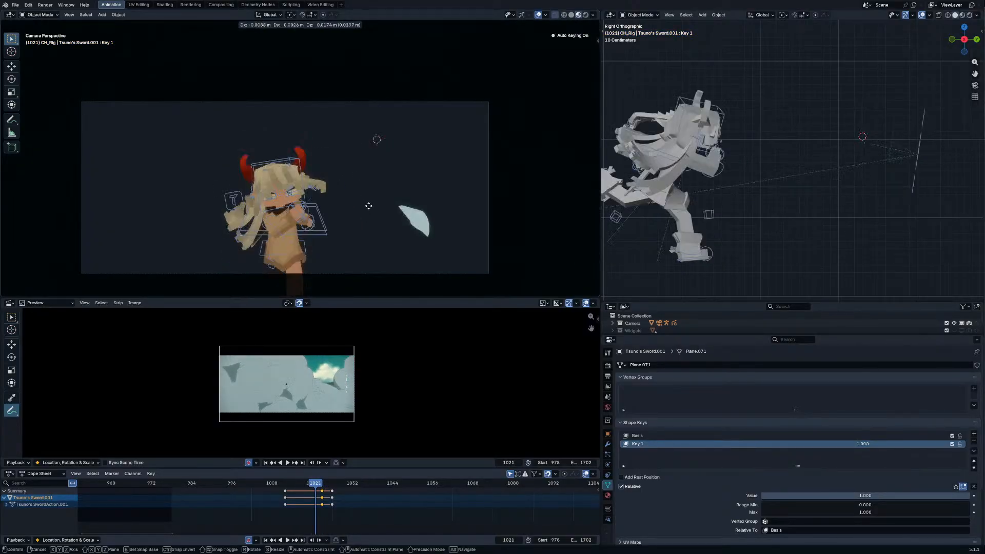
pyautogui.click(399, 188)
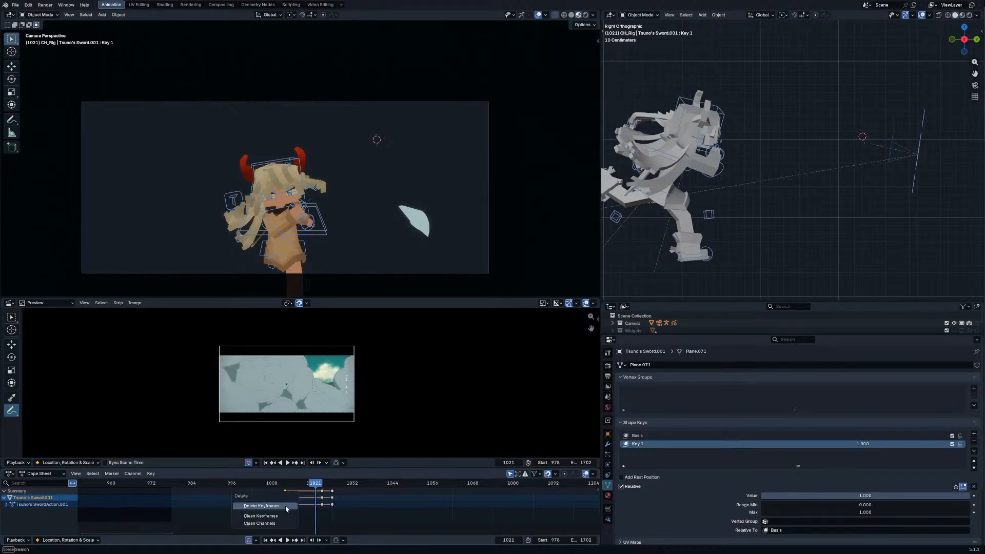
pyautogui.click(286, 509)
# Step: Rotate the sword and move it down toward the character's hands at frame 1021
pyautogui.moveTo(375, 174); pyautogui.dragTo(359, 110, button='middle')
pyautogui.press('r')
pyautogui.click(413, 117)
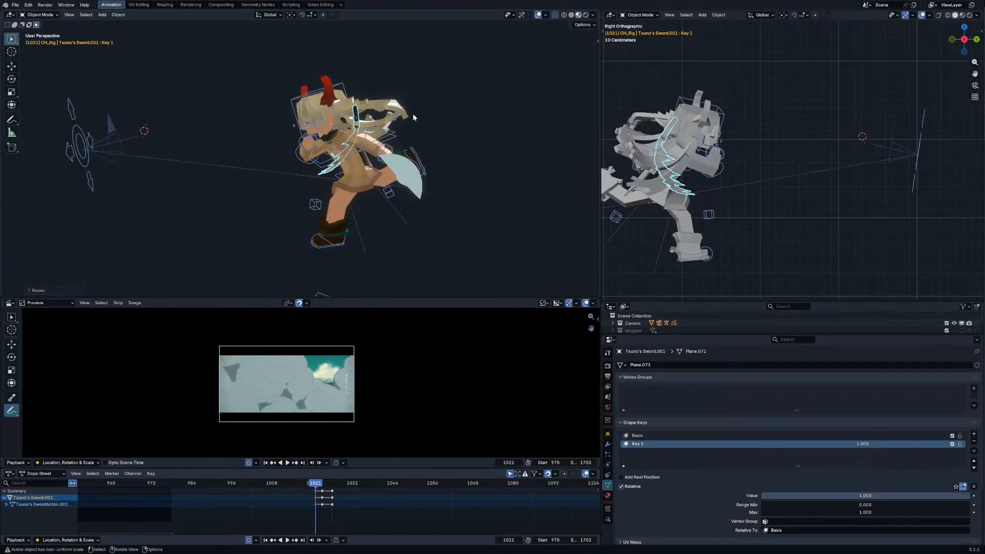
pyautogui.press('KP_0')
pyautogui.press('g')
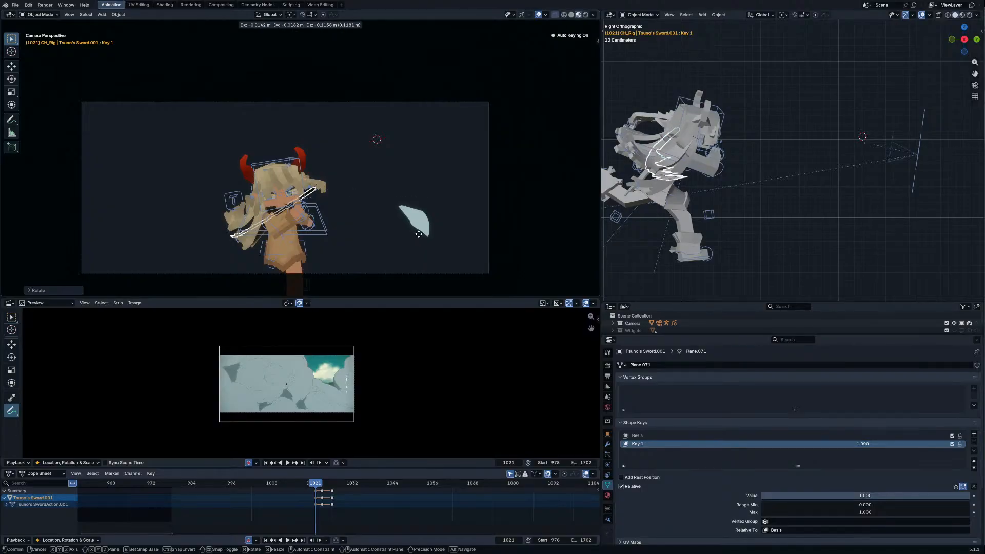
pyautogui.click(411, 248)
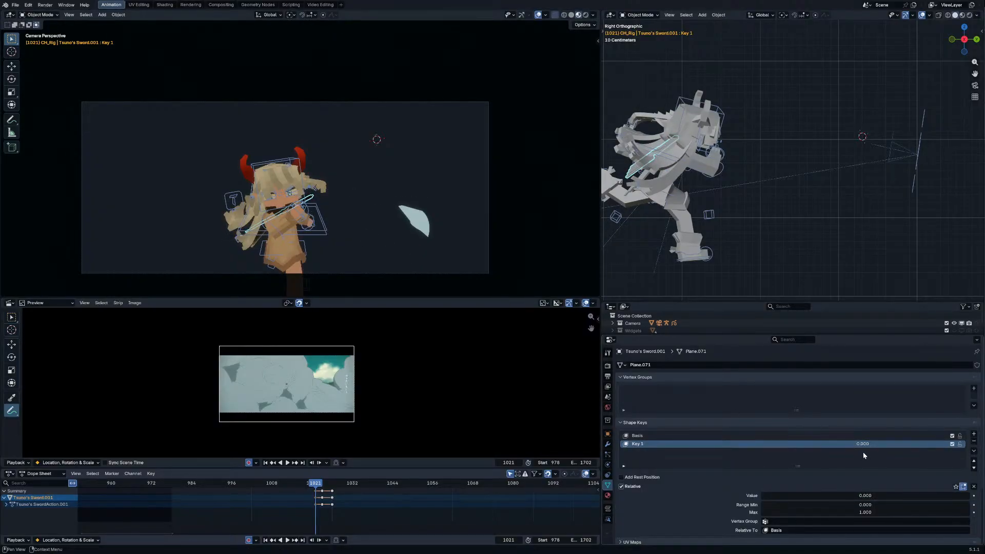
# Step: Keyframe the sword's Key 1 shape key at 0.000 on frame 1021 and advance to frame 1023
pyautogui.press('i')
pyautogui.press('Right')
pyautogui.press('Right')
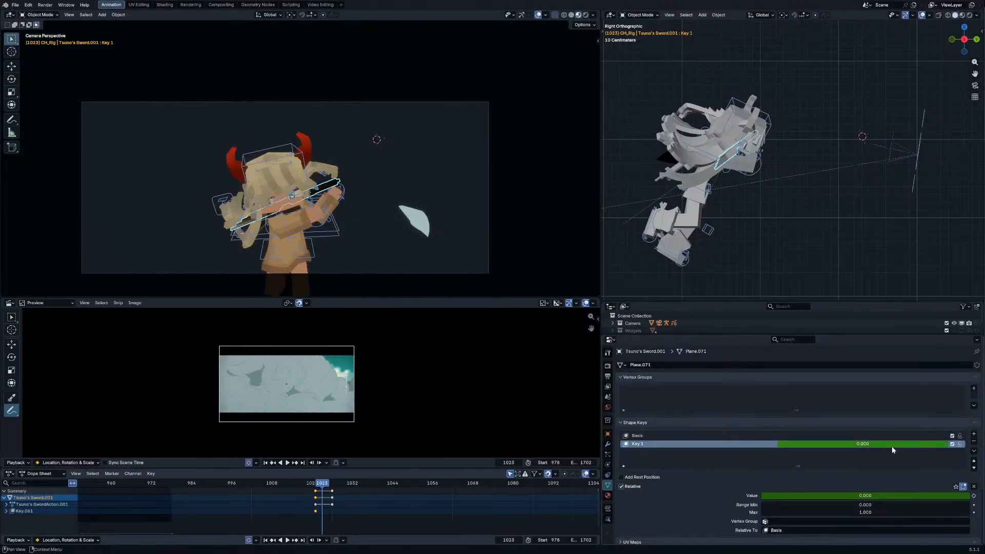
# Step: Reposition and rotate the sword at frame 1023 so it fits the raised hands, and keyframe it
pyautogui.press('g')
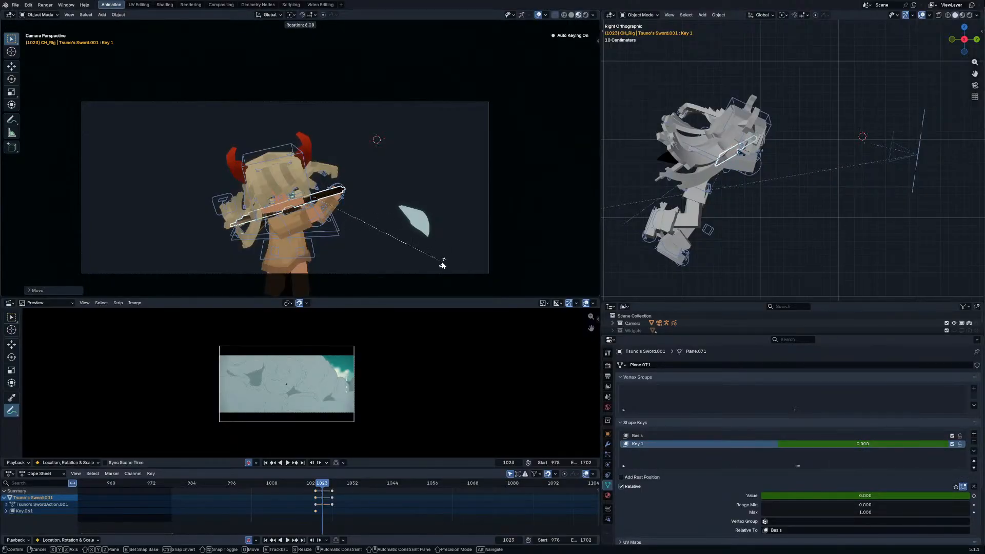
pyautogui.press('g')
pyautogui.keyDown('alt'); pyautogui.moveTo(447, 260); pyautogui.dragTo(369, 214, button='middle'); pyautogui.keyUp('alt')
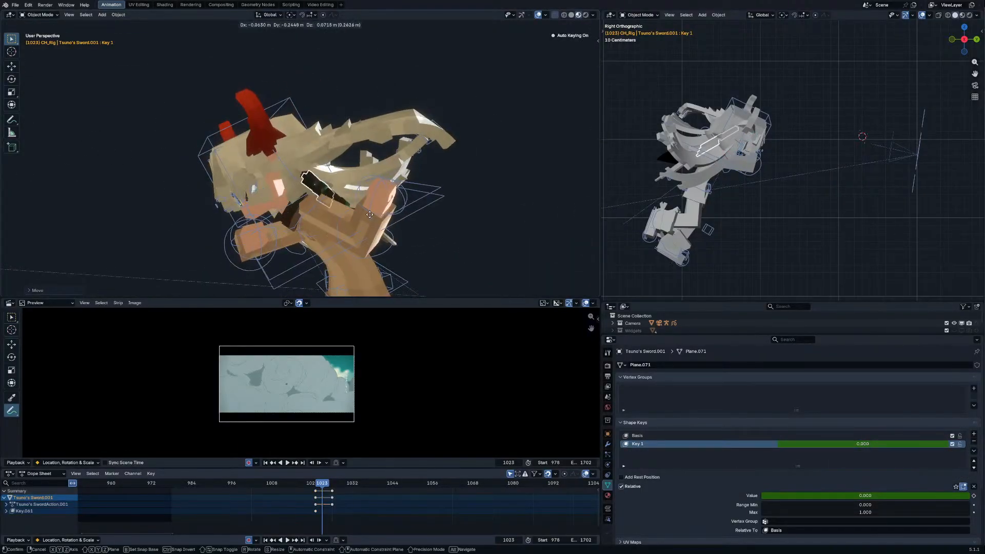
pyautogui.press('r')
pyautogui.press('r')
pyautogui.press('KP_0')
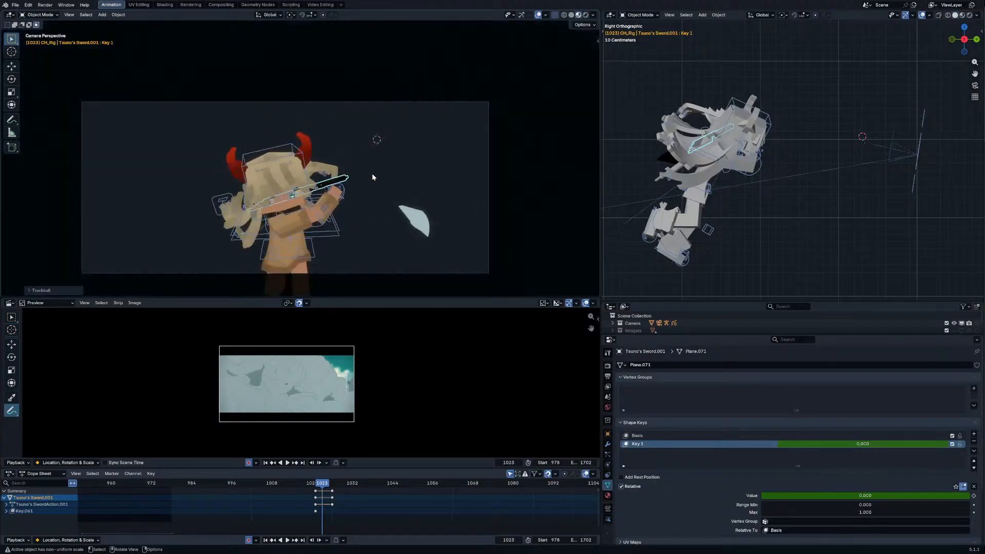
pyautogui.press('g')
pyautogui.press('r')
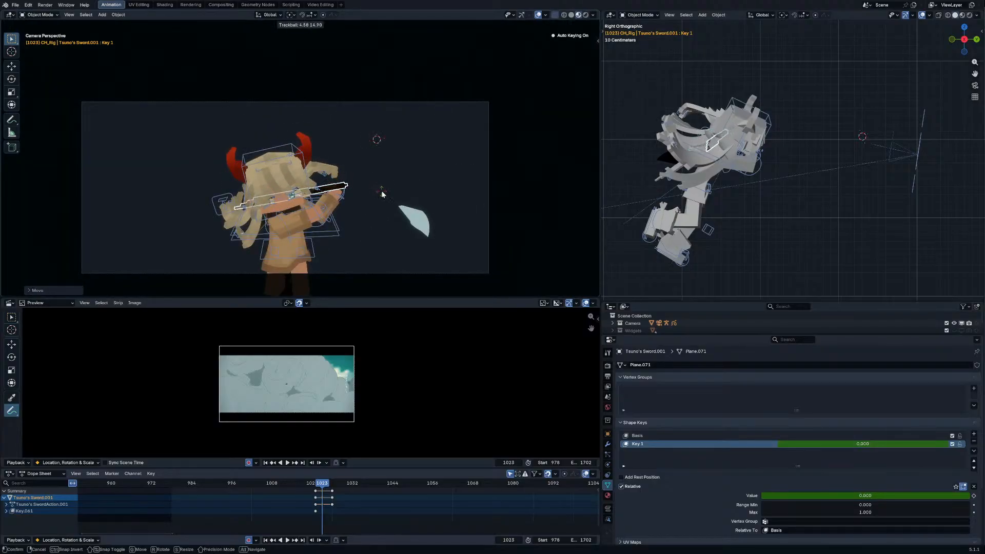
pyautogui.press('i')
# Step: Snap the sword's last keyframes to frame 1025 and set the Key 1 shape key to 1.000 there
pyautogui.press('Right')
pyautogui.press('Right')
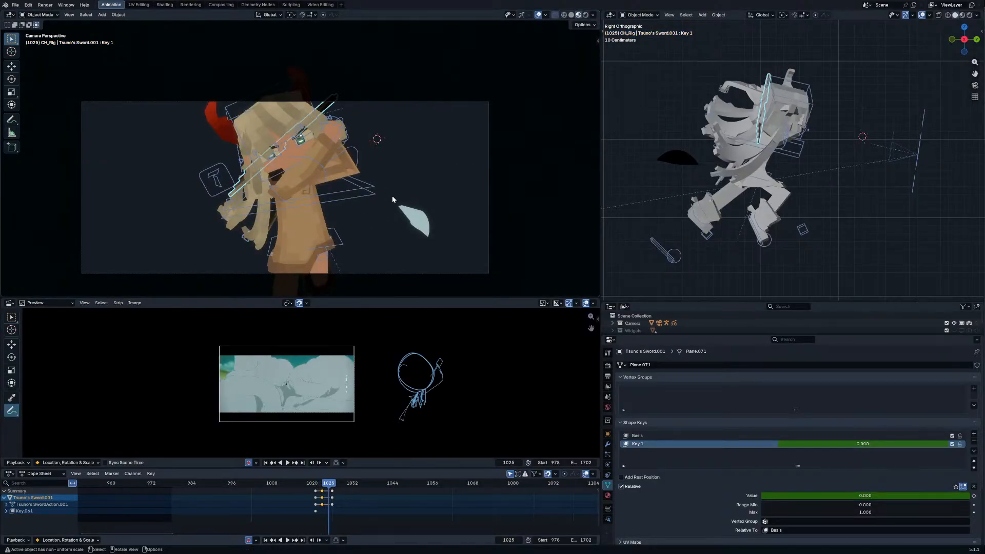
pyautogui.hotkey('shift', 's')
pyautogui.click(339, 500)
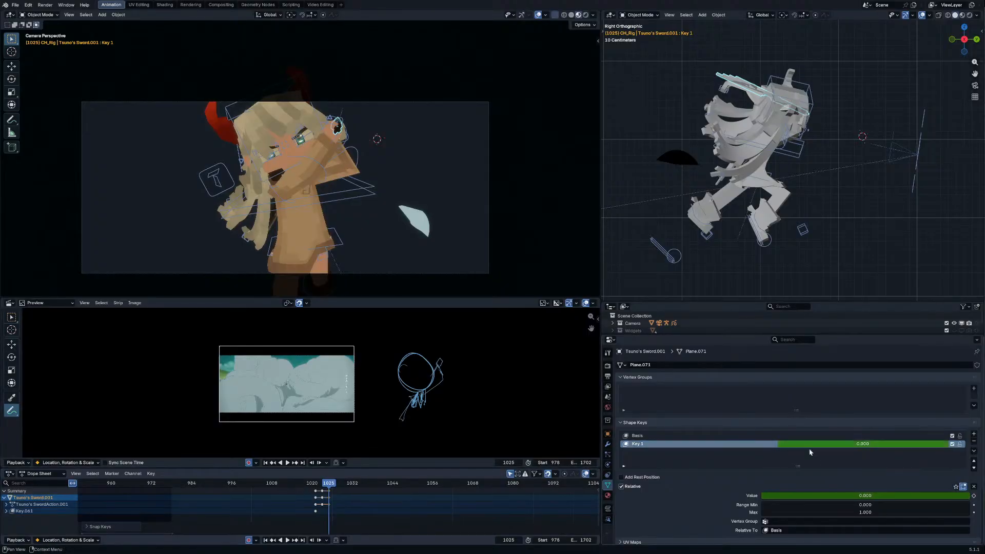
pyautogui.moveTo(885, 496); pyautogui.dragTo(970, 496)
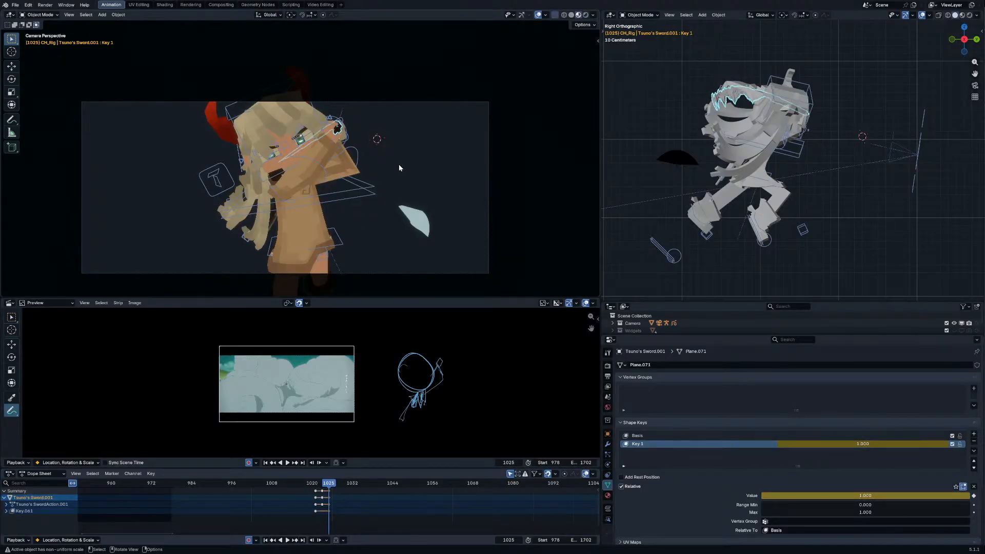
# Step: Rotate the sword with Trackball at frame 1025 so the blade arcs back over the character's head
pyautogui.press('r')
pyautogui.press('r')
pyautogui.click(432, 158)
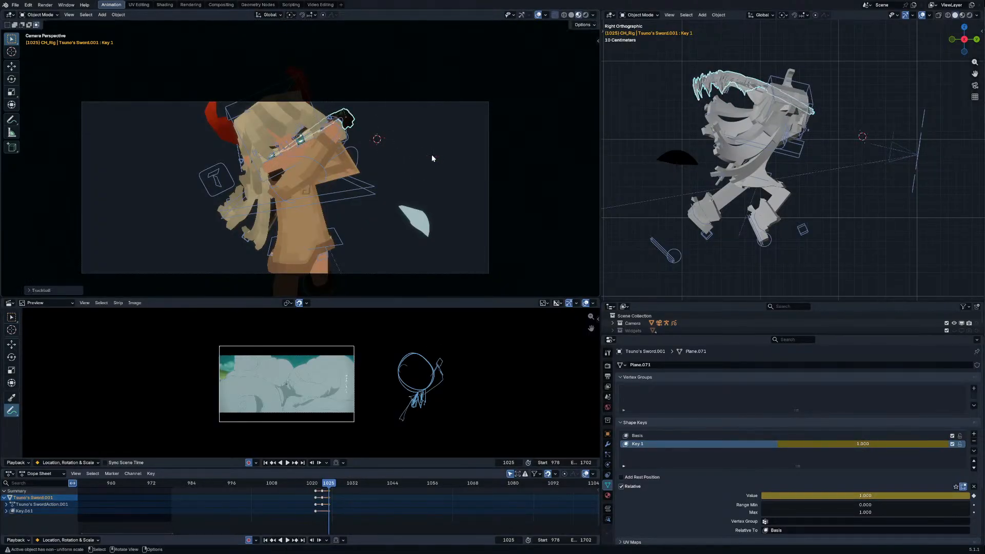
pyautogui.press('r')
pyautogui.press('r')
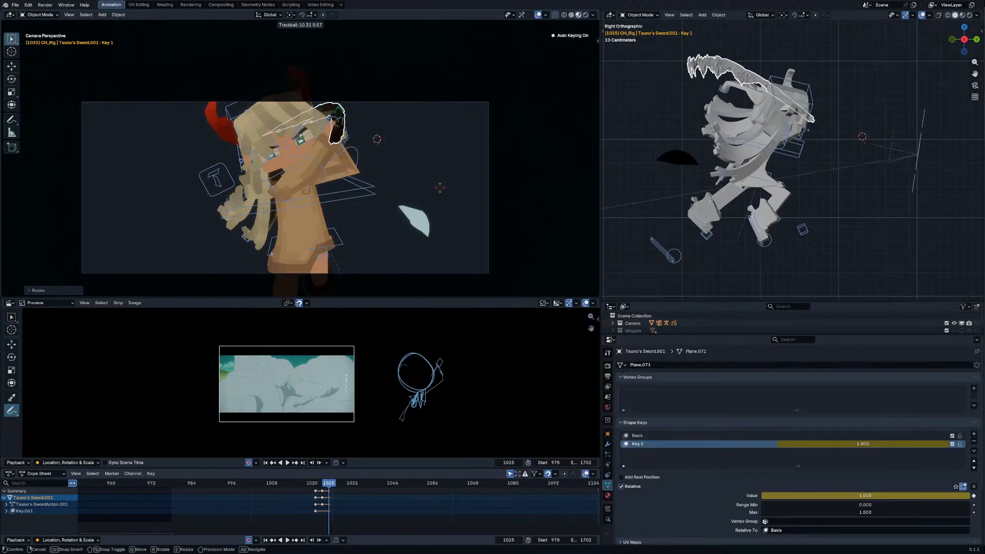
pyautogui.press('Right')
pyautogui.press('Right')
pyautogui.press('Right')
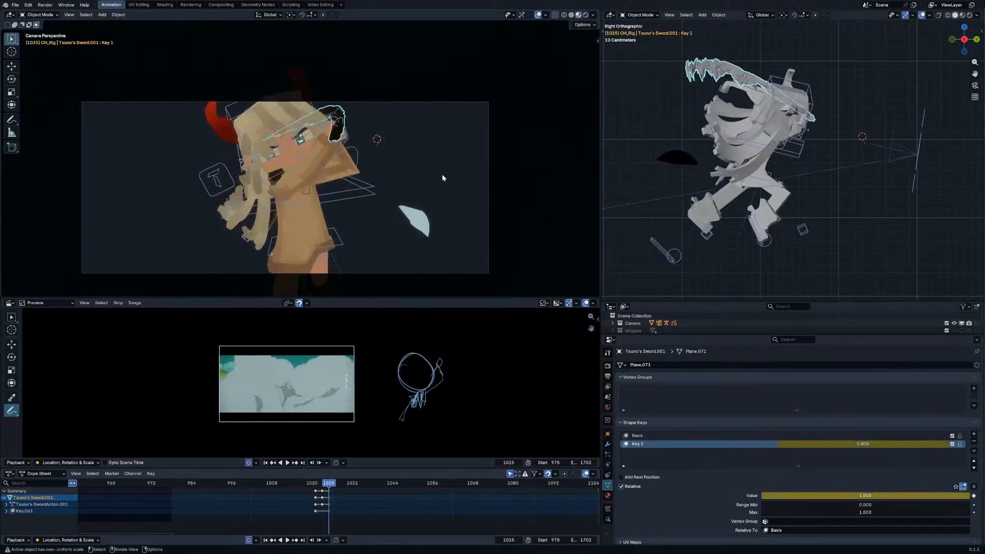
# Step: In Pose Mode on the horned character's rig, rotate the Head control slightly with Trackball at frame 1028
pyautogui.click(308, 187)
pyautogui.hotkey('ctrl', 'Tab')
pyautogui.click(309, 186)
pyautogui.press('r')
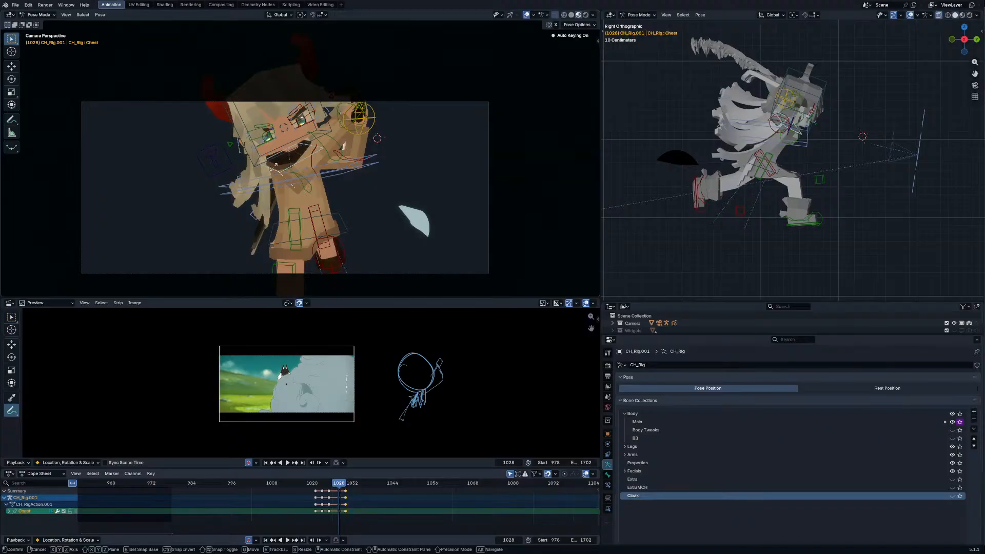
pyautogui.press('Escape')
pyautogui.click(277, 154)
pyautogui.press('r')
pyautogui.press('r')
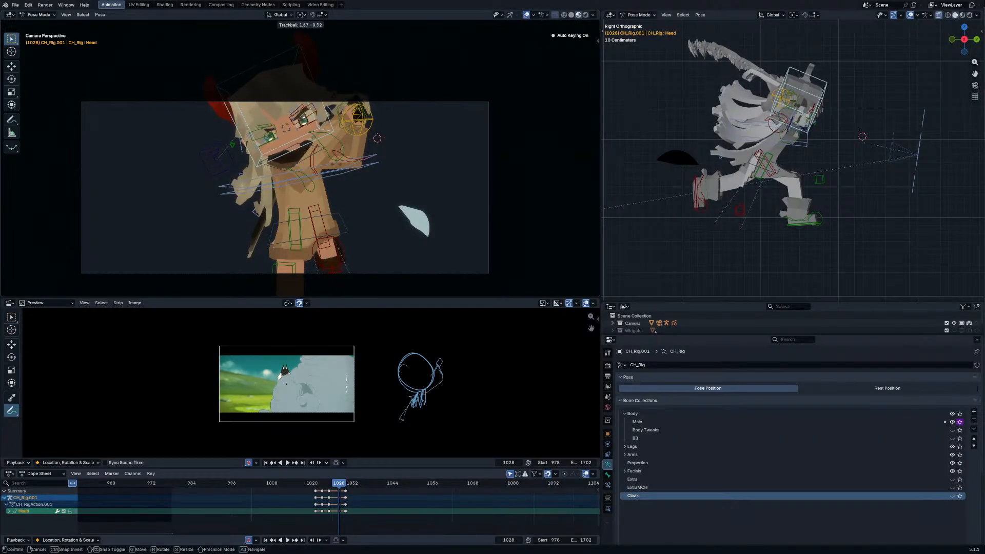
pyautogui.click(329, 184)
# Step: Compare the body between frames 1025 and 1028, and tilt the CH_Root control with Trackball at frame 1028
pyautogui.moveTo(314, 481); pyautogui.dragTo(338, 484)
pyautogui.click(347, 179)
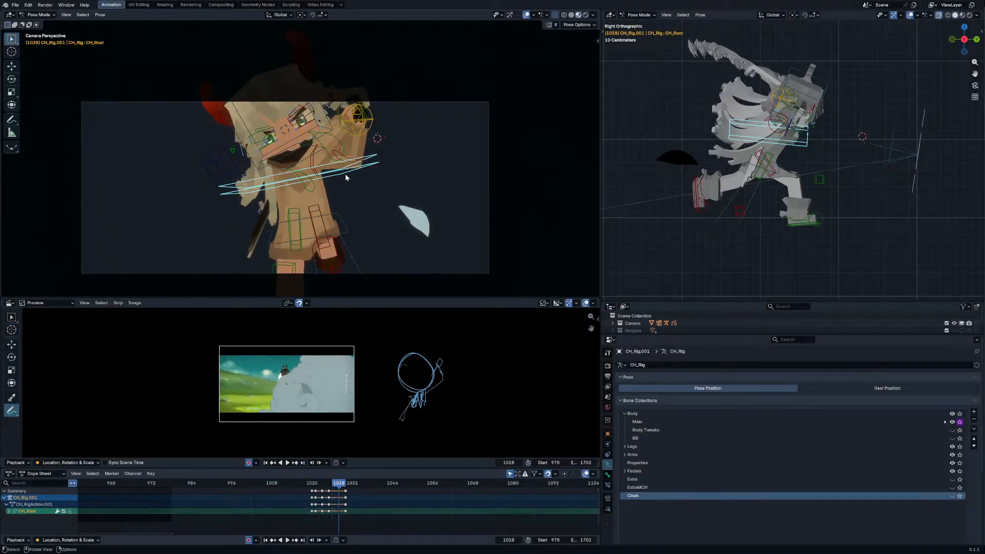
pyautogui.press('Left')
pyautogui.press('Left')
pyautogui.press('Left')
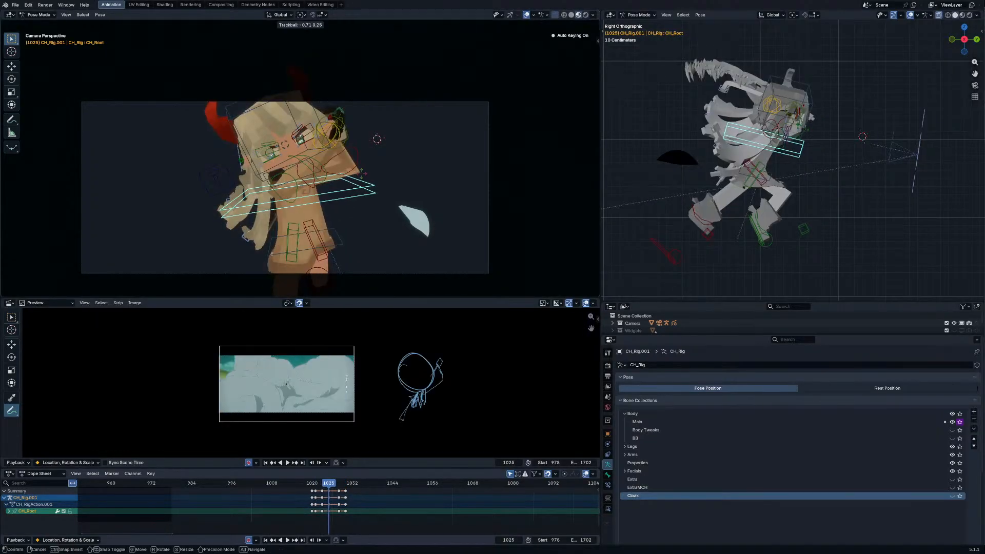
pyautogui.press('Right')
pyautogui.press('Right')
pyautogui.press('Right')
pyautogui.press('r')
pyautogui.press('r')
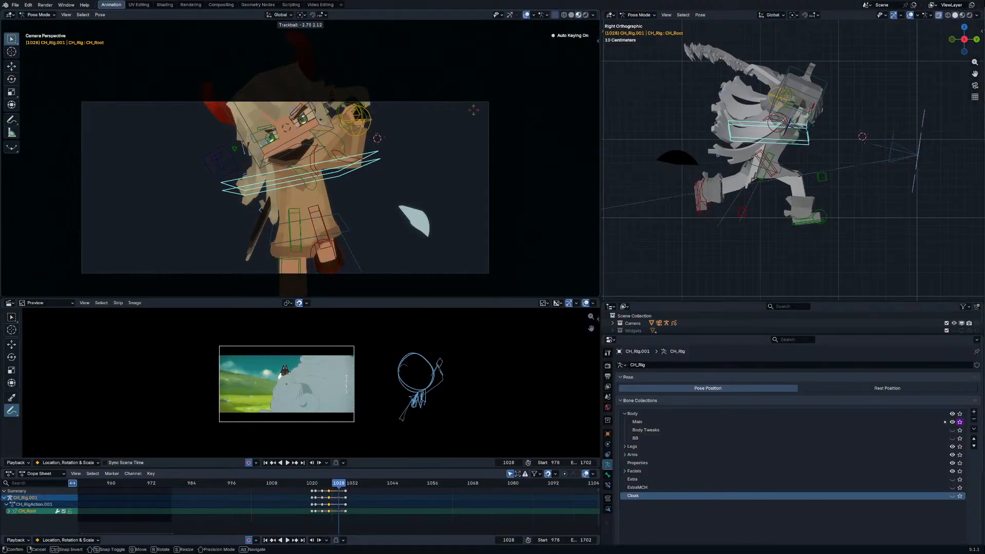
pyautogui.click(411, 174)
# Step: Lift the right foot IK control forward at frame 1028 and rotate it so the toes point upward
pyautogui.press('g')
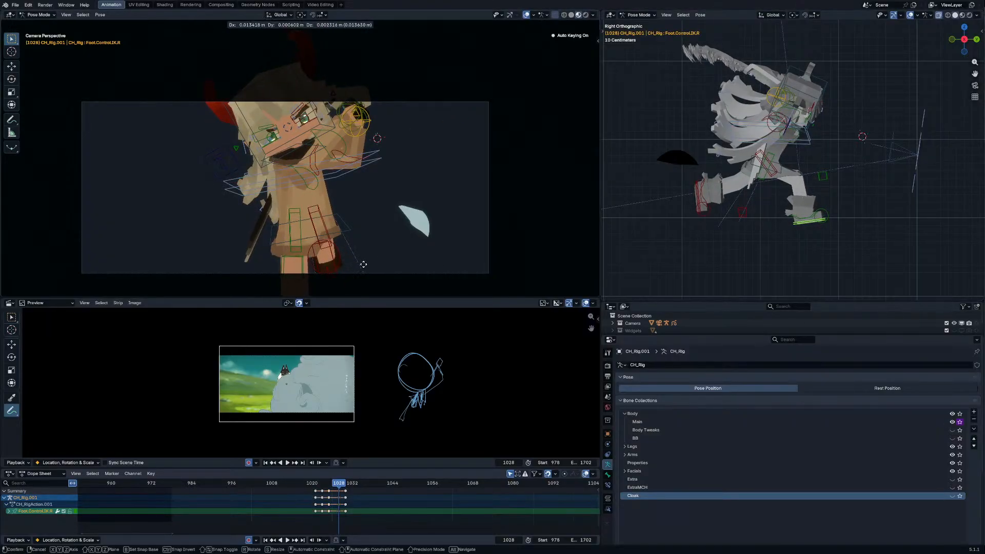
pyautogui.click(343, 273)
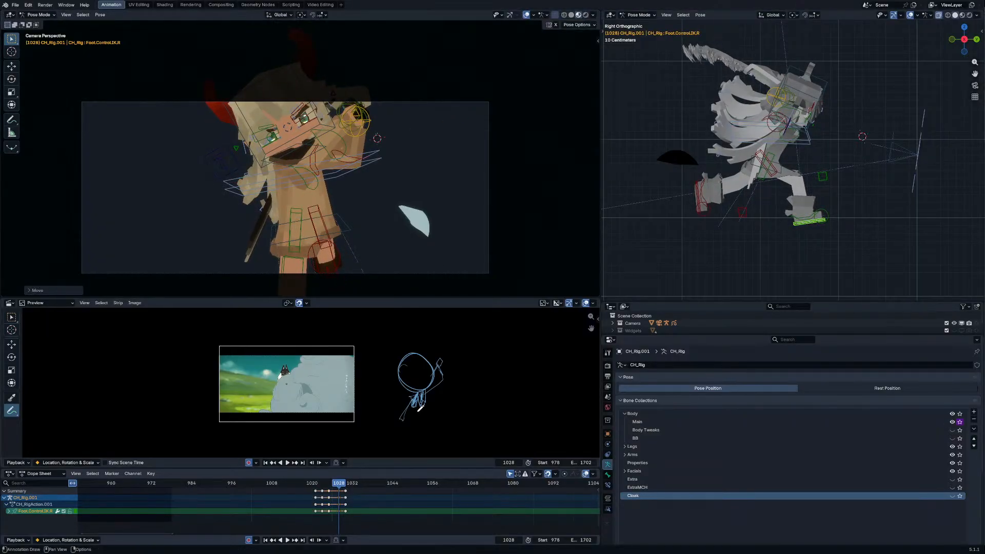
pyautogui.press('g')
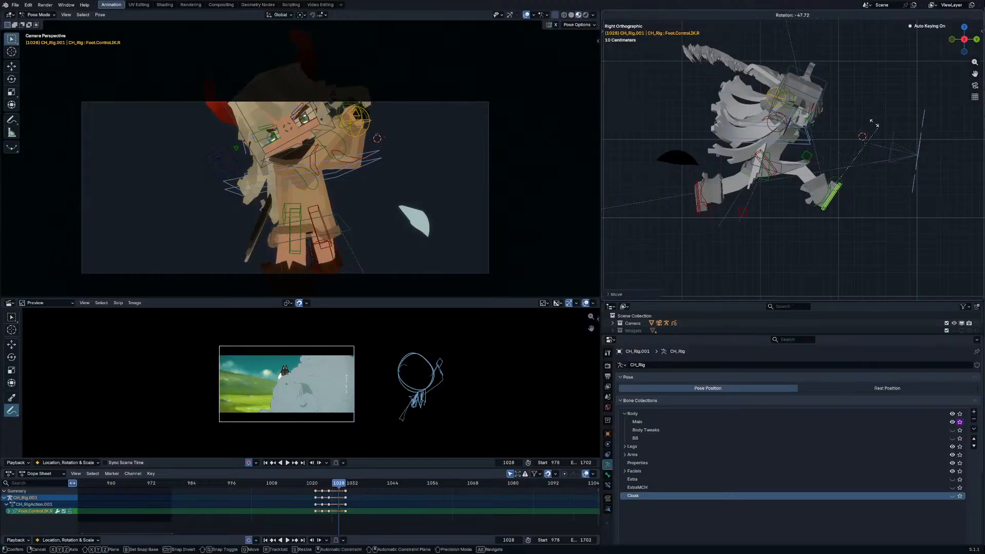
pyautogui.click(872, 88)
# Step: At frame 1030, move the right foot IK control farther forward to stretch the front leg
pyautogui.press('Up')
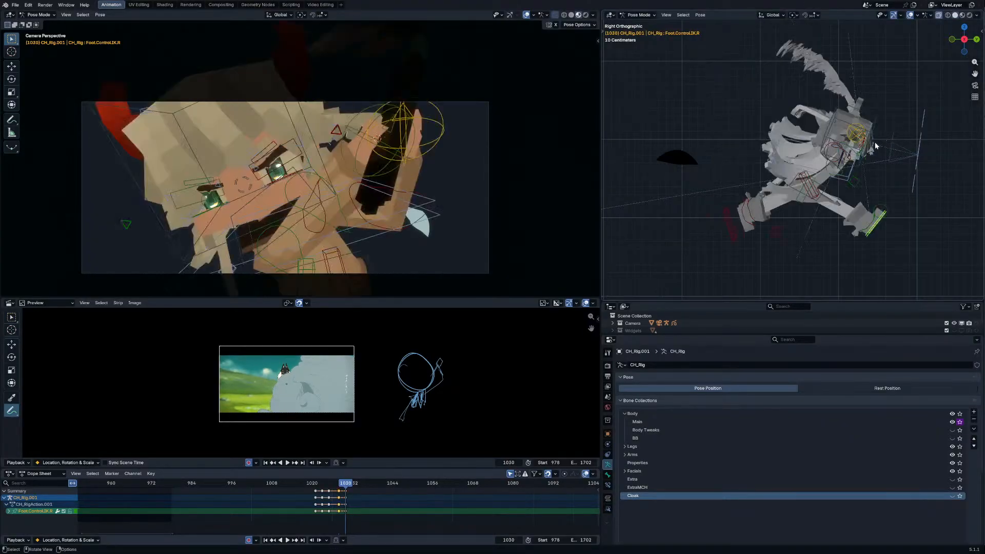
pyautogui.press('g')
pyautogui.click(928, 160)
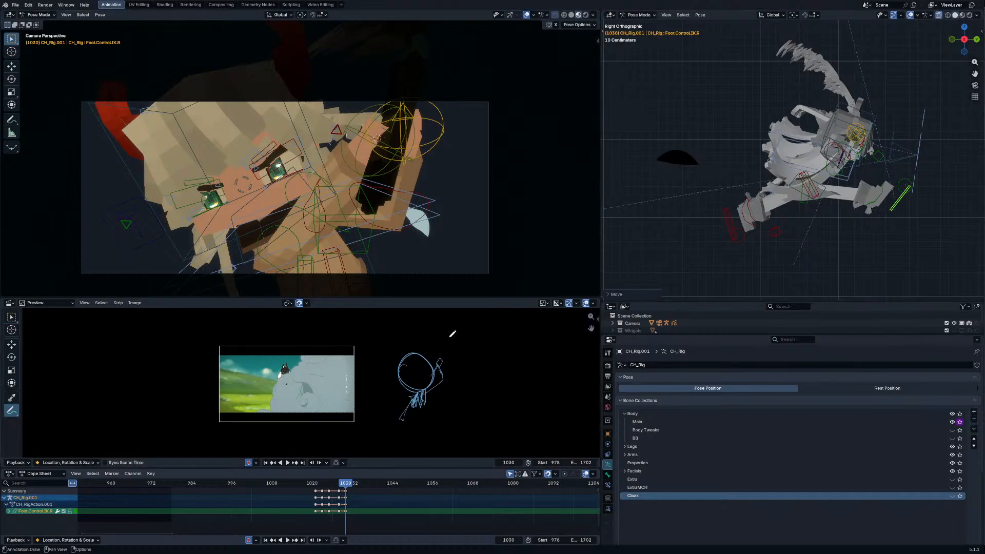
# Step: Review the motion, and at frame 1025 move the right foot IK control forward and rotate its toes slightly upward
pyautogui.press('space')
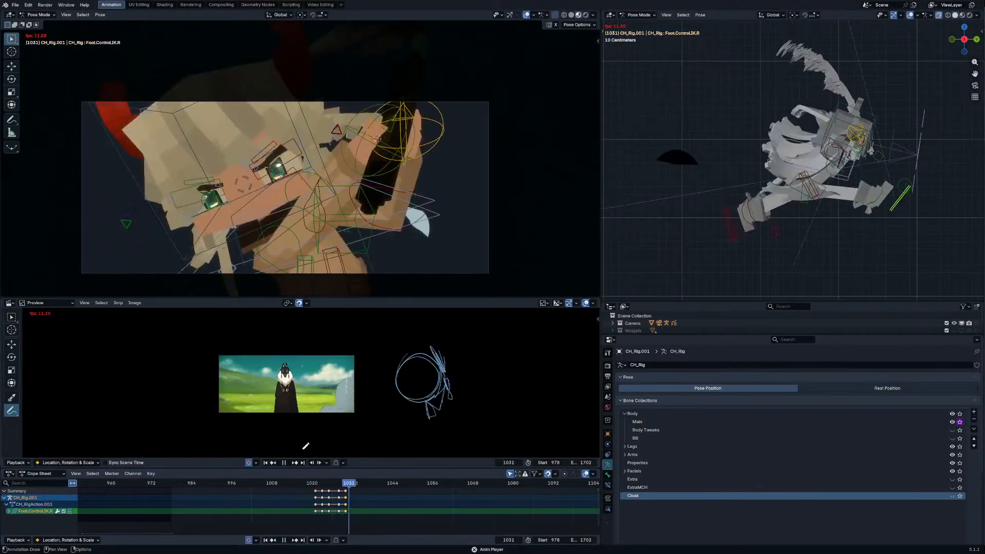
pyautogui.moveTo(330, 483); pyautogui.dragTo(330, 485)
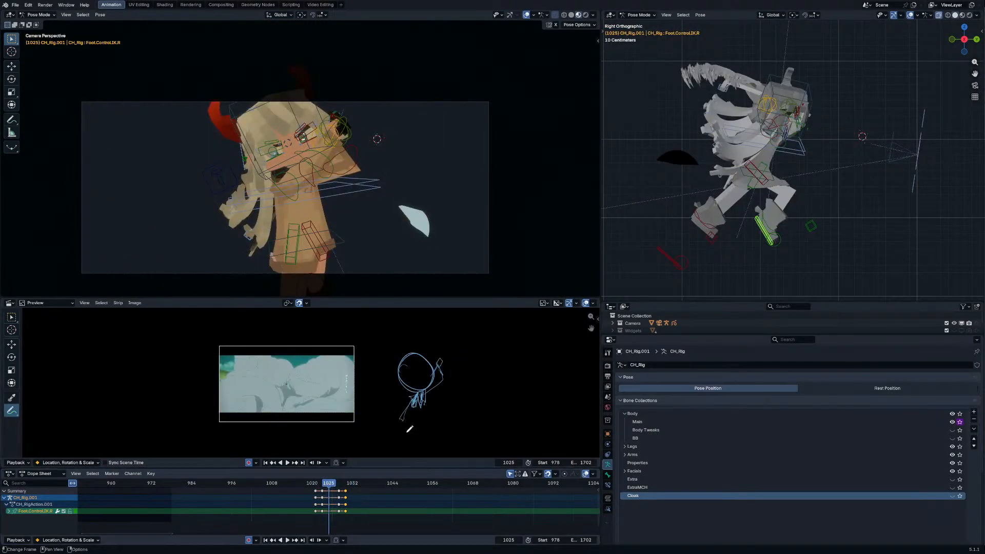
pyautogui.press('g')
pyautogui.click(826, 159)
pyautogui.press('r')
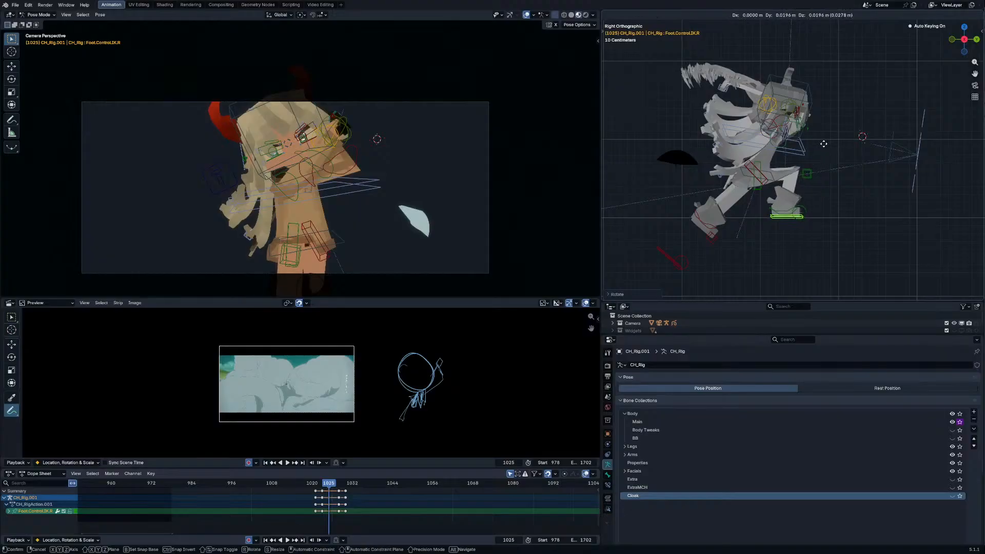
pyautogui.click(825, 148)
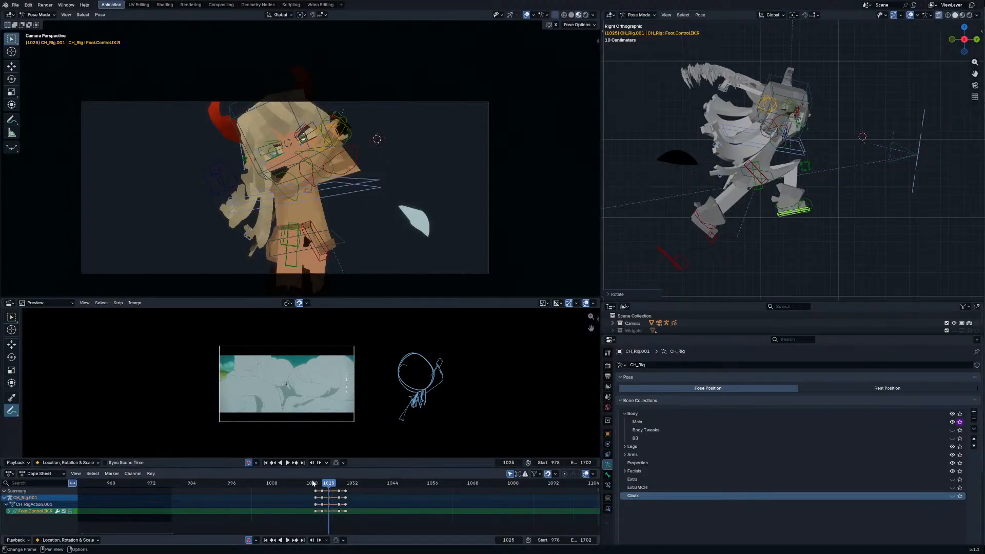
# Step: Move the CH_Root control forward at frame 1028 in the side view and scrub through the lunge
pyautogui.moveTo(312, 483); pyautogui.dragTo(342, 484)
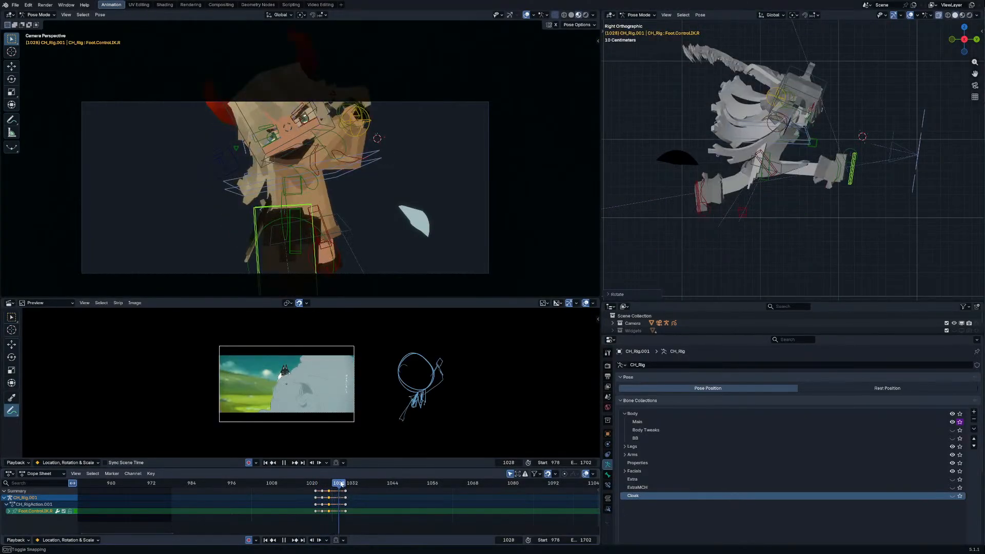
pyautogui.click(357, 160)
pyautogui.press('g')
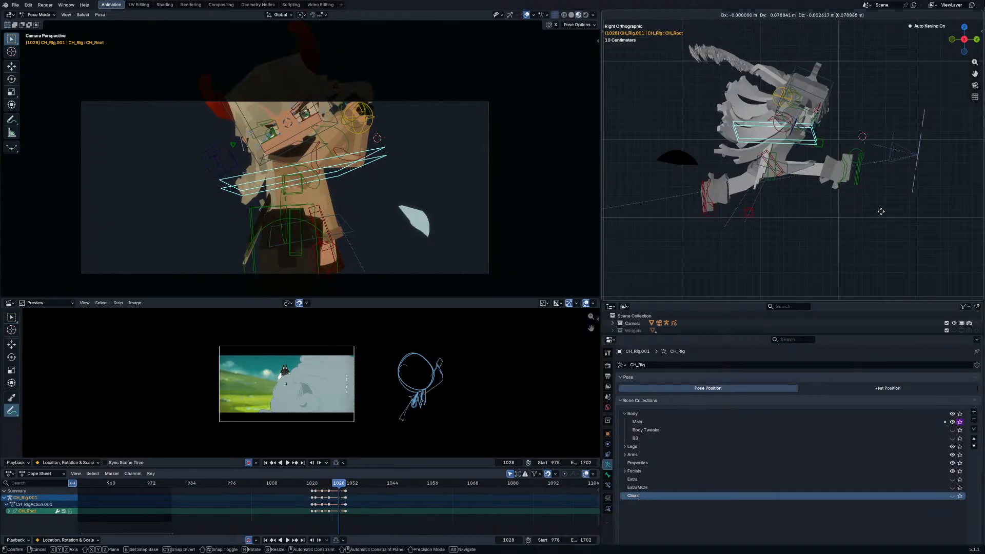
pyautogui.click(657, 208)
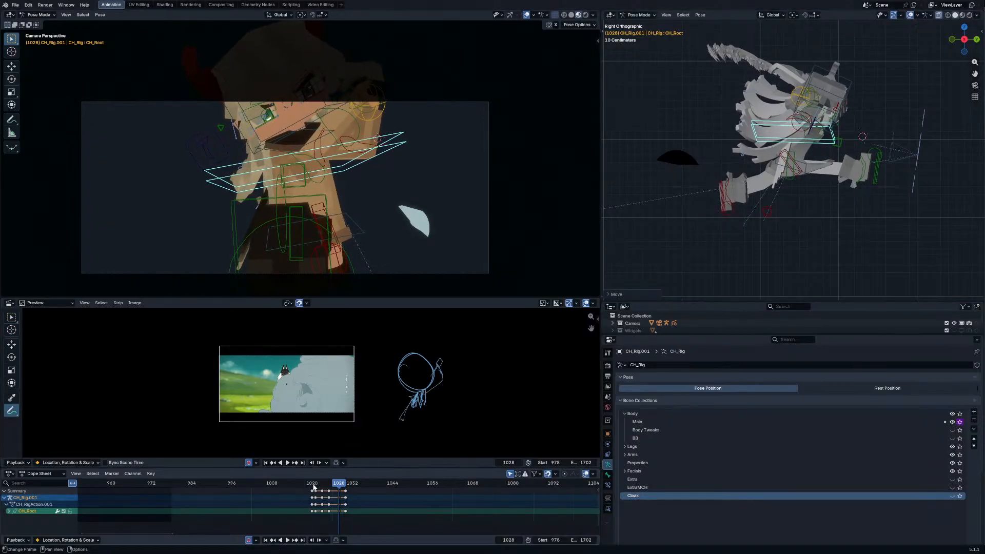
pyautogui.moveTo(314, 487); pyautogui.dragTo(351, 487)
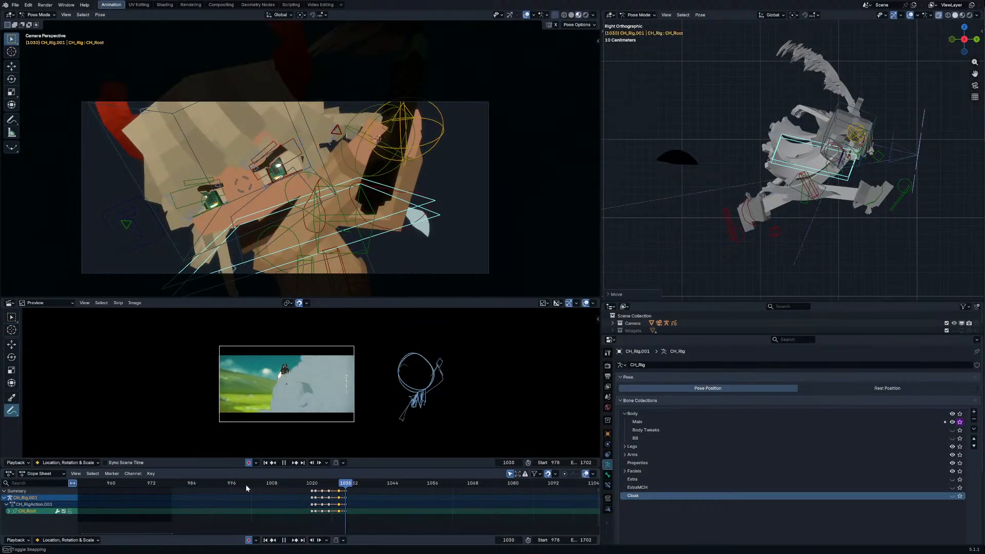
# Step: Return to Object Mode and enable Simplify in the render settings with viewport Max Subdivision 0 for faster playback
pyautogui.press('space')
pyautogui.hotkey('ctrl', 'Tab')
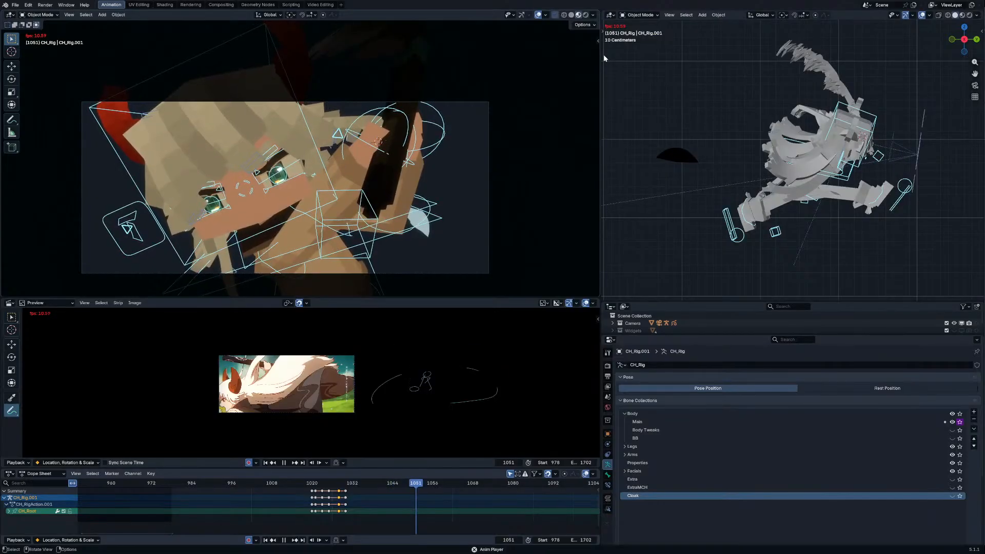
pyautogui.click(572, 15)
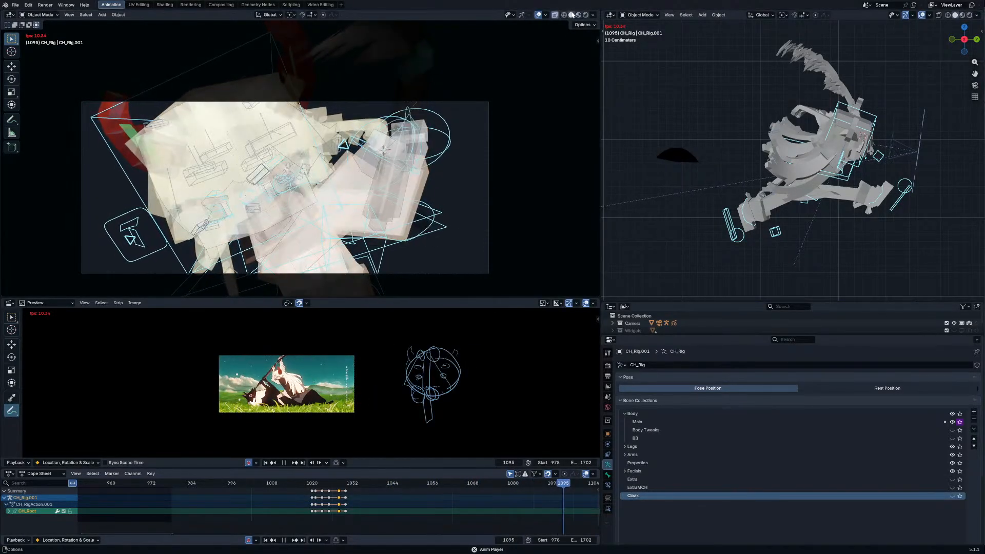
pyautogui.click(578, 15)
pyautogui.click(608, 366)
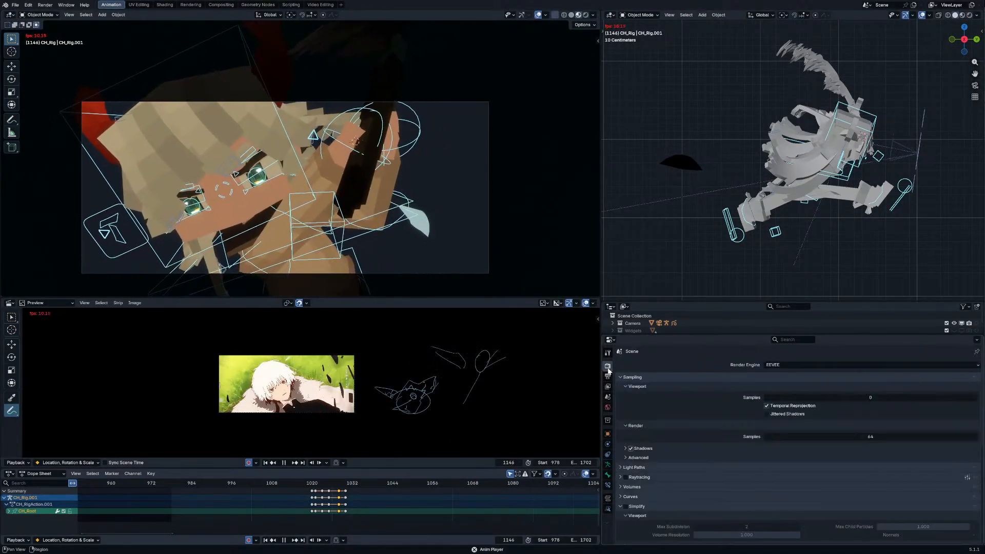
pyautogui.click(626, 507)
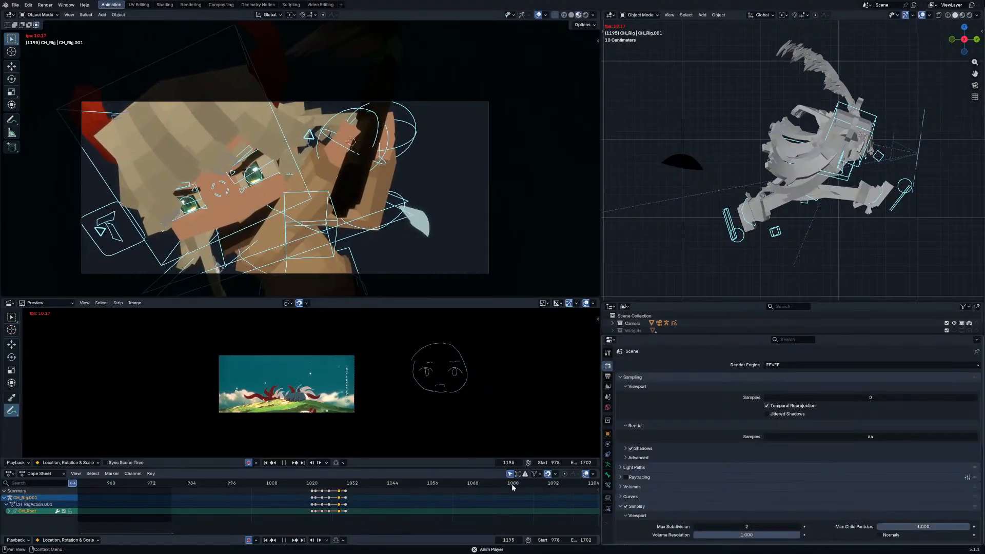
pyautogui.moveTo(738, 528); pyautogui.dragTo(724, 528)
pyautogui.scroll(-5, 248, 502)
# Step: Join the sequencer preview area into the camera viewport above it so the viewport fills that space
pyautogui.click(210, 483)
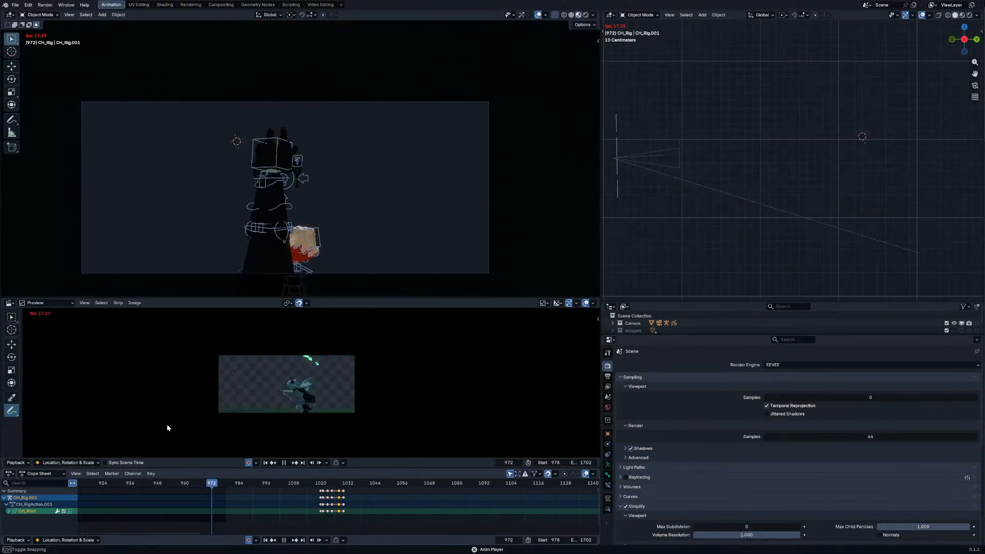
pyautogui.rightClick(106, 298)
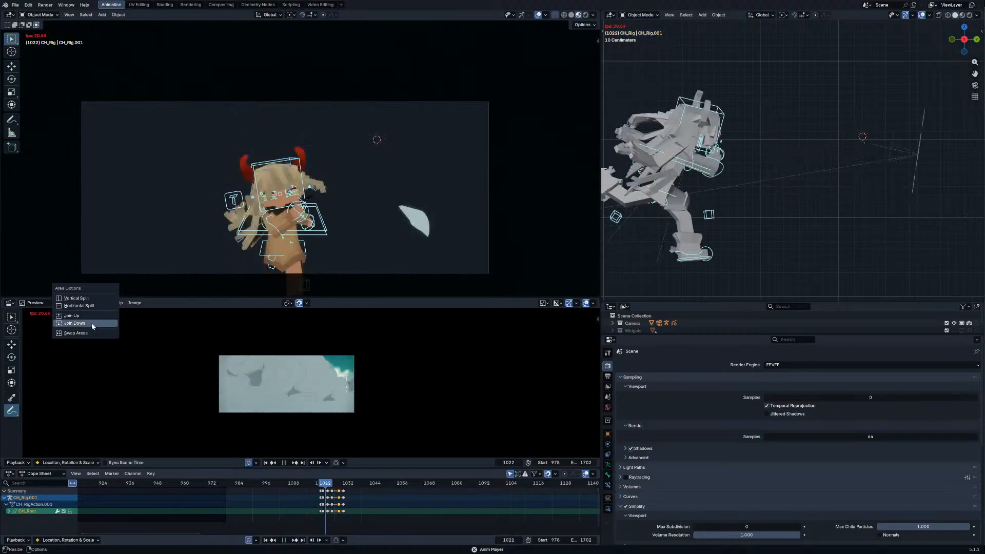
pyautogui.click(94, 318)
pyautogui.click(227, 482)
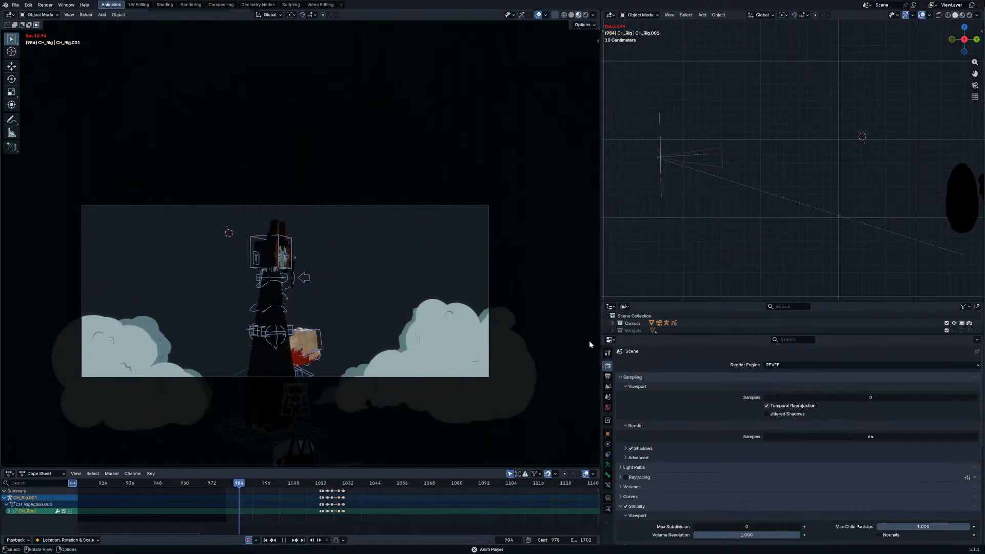
# Step: Stop playback, enlarge the Outliner, and exclude the CH_Rig.001 collection from the view layer
pyautogui.press('space')
pyautogui.click(632, 297)
pyautogui.moveTo(640, 301); pyautogui.dragTo(650, 100)
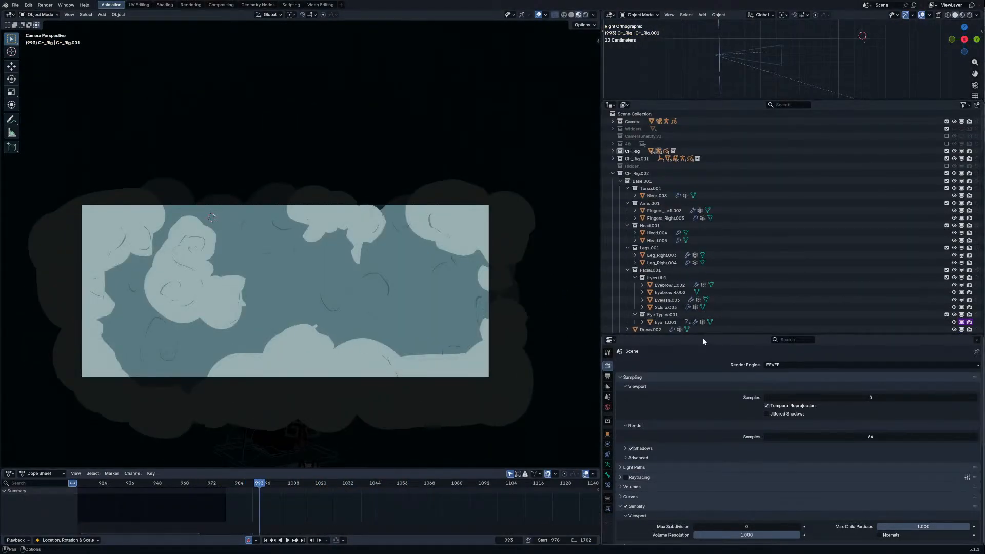
pyautogui.moveTo(703, 336); pyautogui.dragTo(703, 437)
pyautogui.click(612, 174)
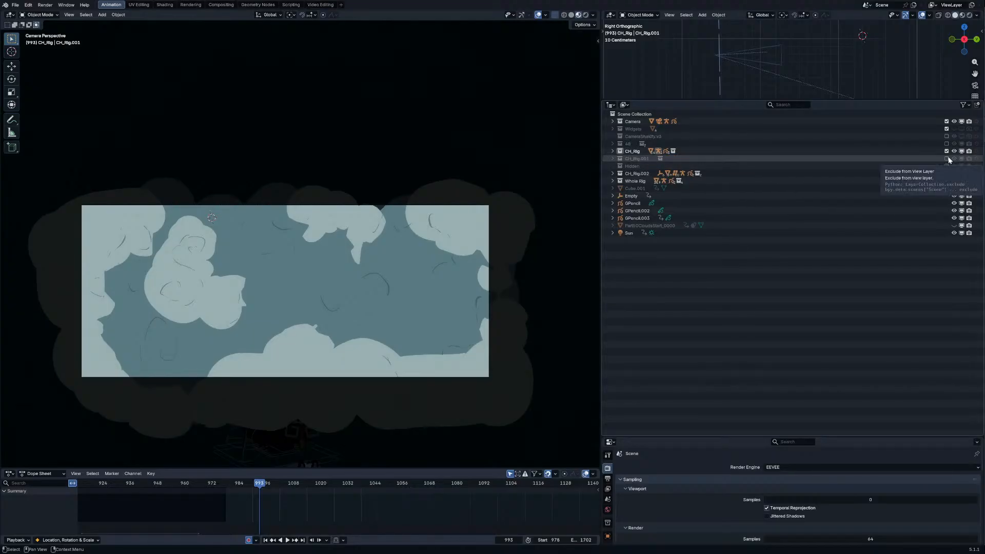
# Step: Check which character each rig collection holds and exclude CH_Rig.002 from the view layer, keeping CH_Rig included
pyautogui.press('space')
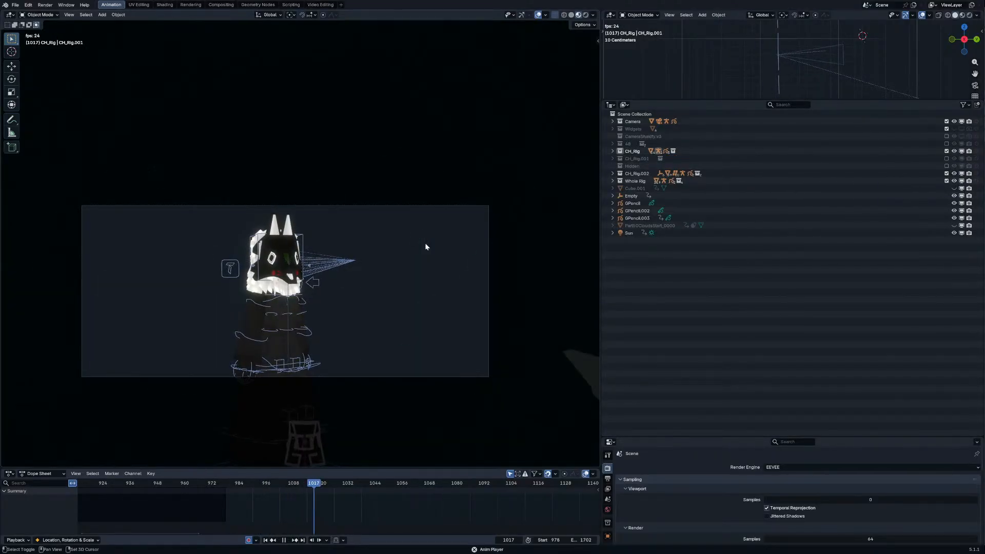
pyautogui.press('space')
pyautogui.moveTo(339, 484); pyautogui.dragTo(302, 491)
pyautogui.click(947, 151)
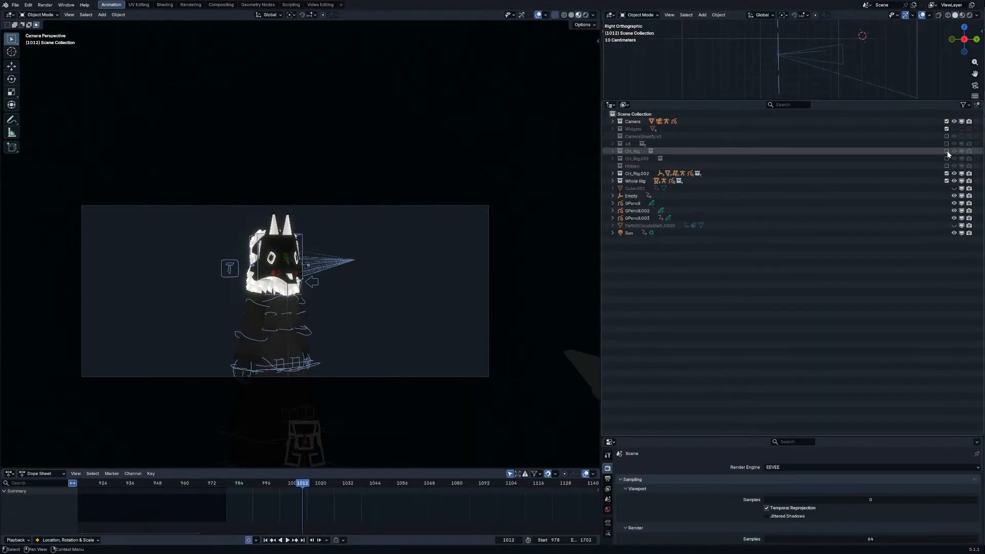
pyautogui.click(947, 151)
pyautogui.click(946, 174)
# Step: Play back the horned character's lunge several times to check its timing, stopping at frame 1023
pyautogui.press('space')
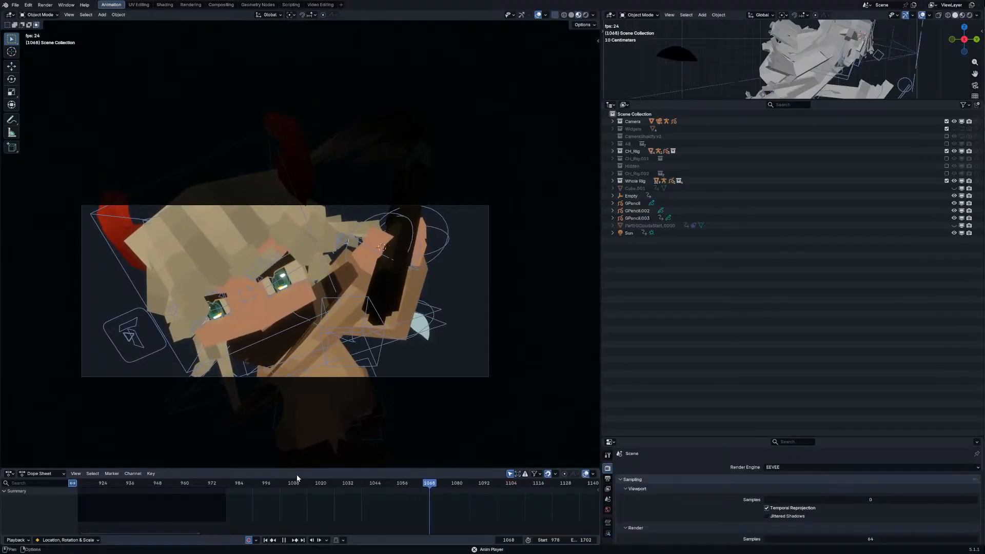
pyautogui.click(207, 484)
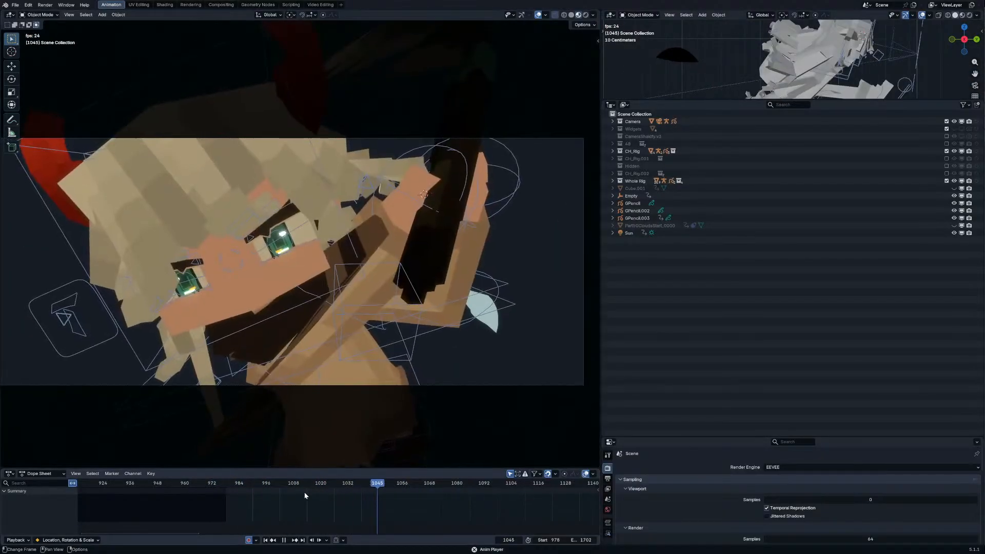
pyautogui.click(276, 484)
pyautogui.press('space')
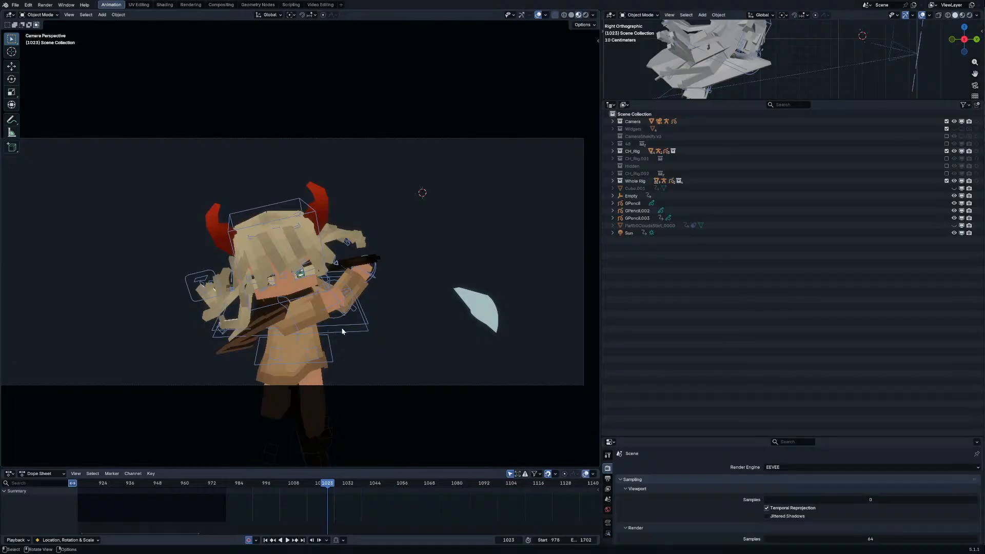
# Step: Put the horned character's rig in Pose Mode and select the CH_Root control at frame 1021
pyautogui.click(342, 330)
pyautogui.hotkey('ctrl', 'Tab')
pyautogui.moveTo(321, 484); pyautogui.dragTo(324, 483)
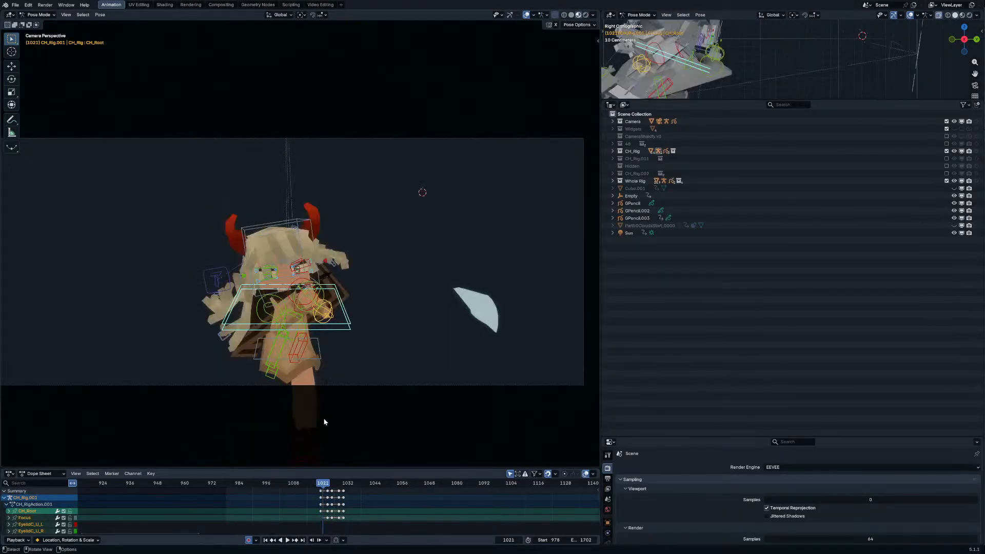
pyautogui.click(345, 321)
pyautogui.press('g')
pyautogui.rightClick(371, 332)
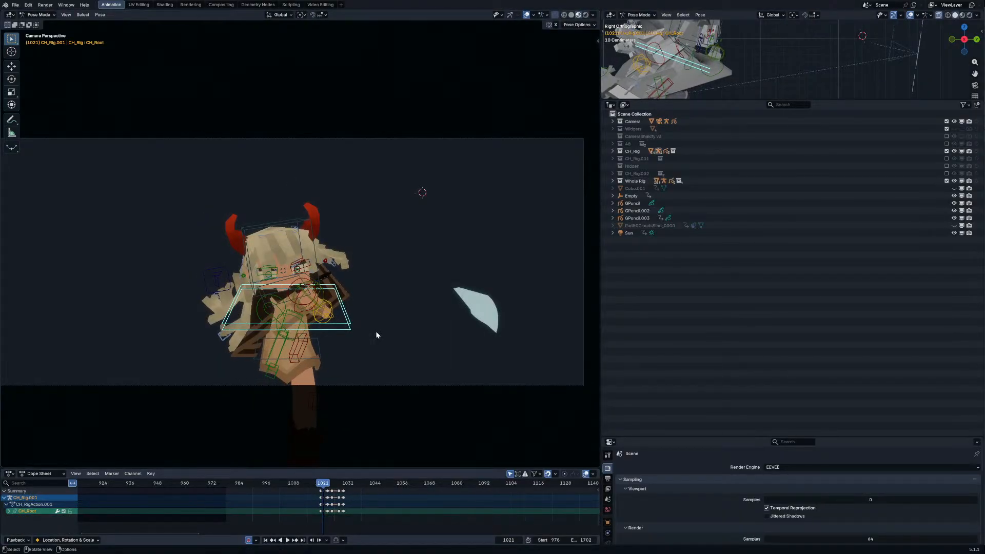
pyautogui.press('Right')
pyautogui.press('Right')
pyautogui.press('Left')
pyautogui.press('KP_3')
pyautogui.press('KP_0')
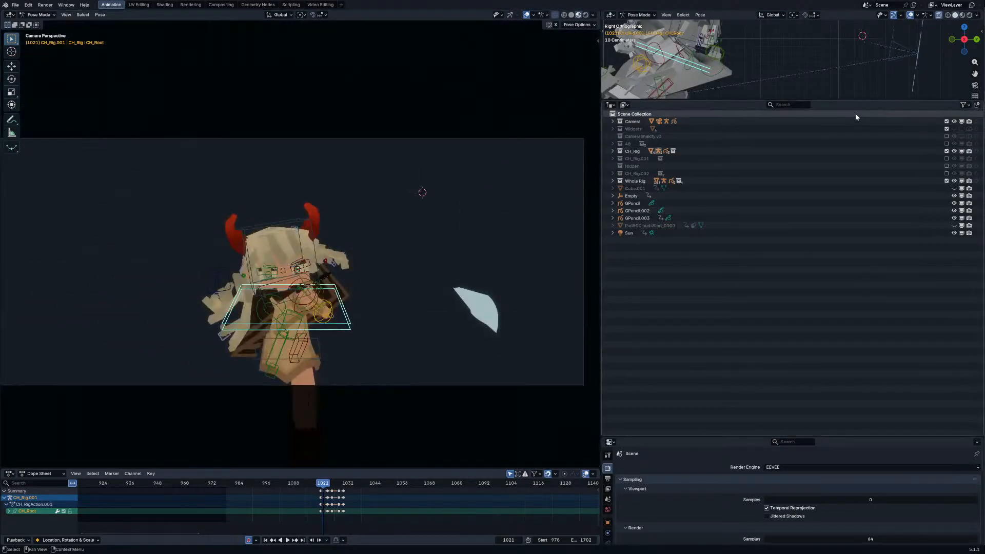
# Step: Enlarge the side viewport and move CH_Root backwards along global Y at frame 1021 and at the following keyframe
pyautogui.moveTo(857, 101); pyautogui.dragTo(866, 257)
pyautogui.scroll(-3, 879, 199)
pyautogui.press('g')
pyautogui.press('y')
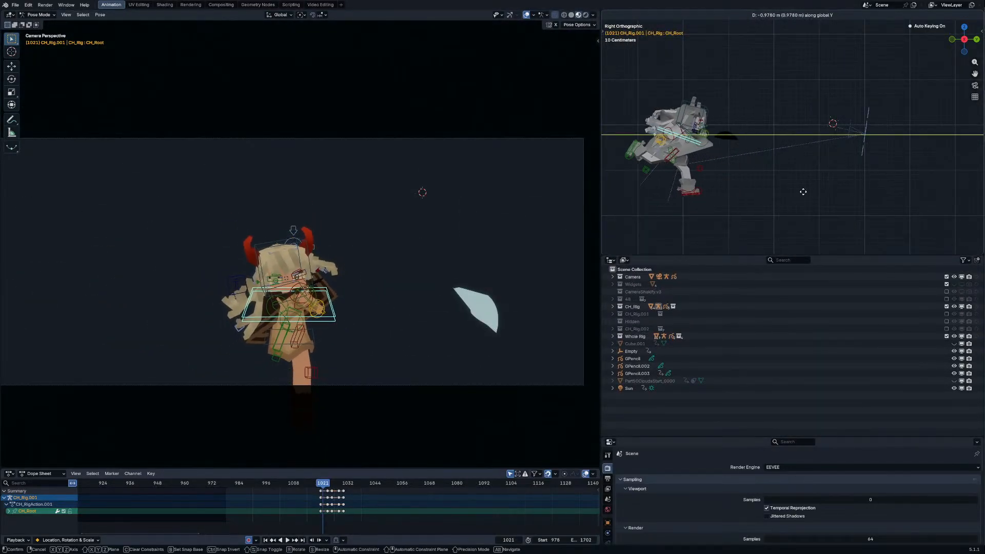
pyautogui.click(773, 197)
pyautogui.press('Up')
pyautogui.press('g')
pyautogui.press('y')
pyautogui.click(733, 196)
pyautogui.press('Down')
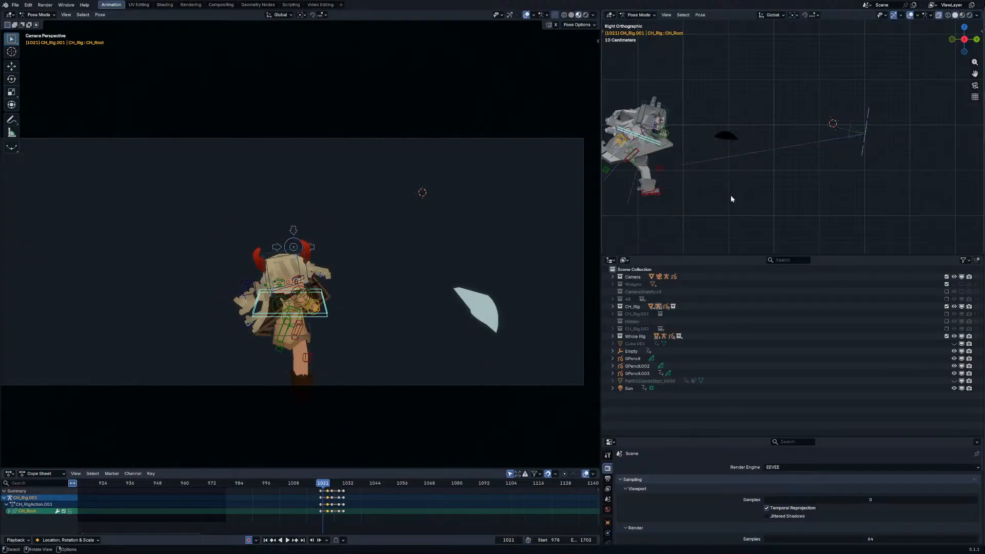
# Step: Step through the lunge keyframes and play back the motion to check the new root positions, returning to frame 1021
pyautogui.press('Up')
pyautogui.press('Up')
pyautogui.press('Up')
pyautogui.press('Up')
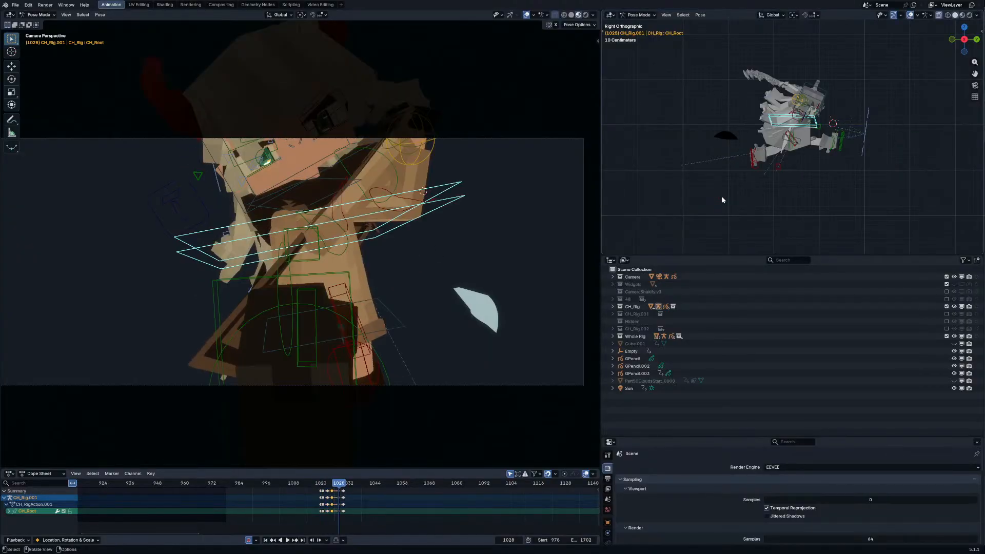
pyautogui.press('space')
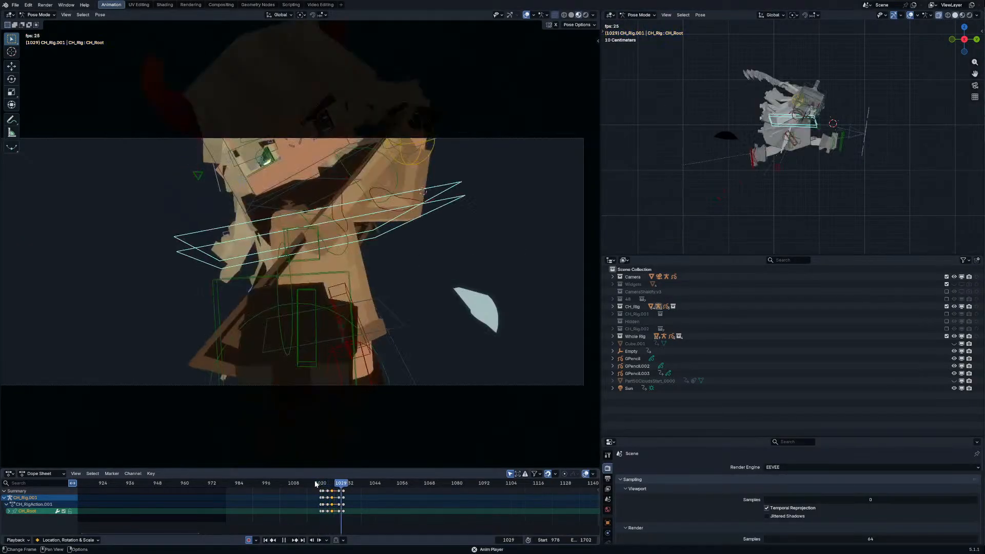
pyautogui.moveTo(313, 488)
pyautogui.mouseDown()
pyautogui.moveTo(332, 486)
pyautogui.moveTo(322, 487)
pyautogui.mouseUp()
# Step: Return to Object Mode, add a mesh plane, lower it along Z beneath the character and scale it up as ground
pyautogui.scroll(-3, 372, 238)
pyautogui.hotkey('ctrl', 'Tab')
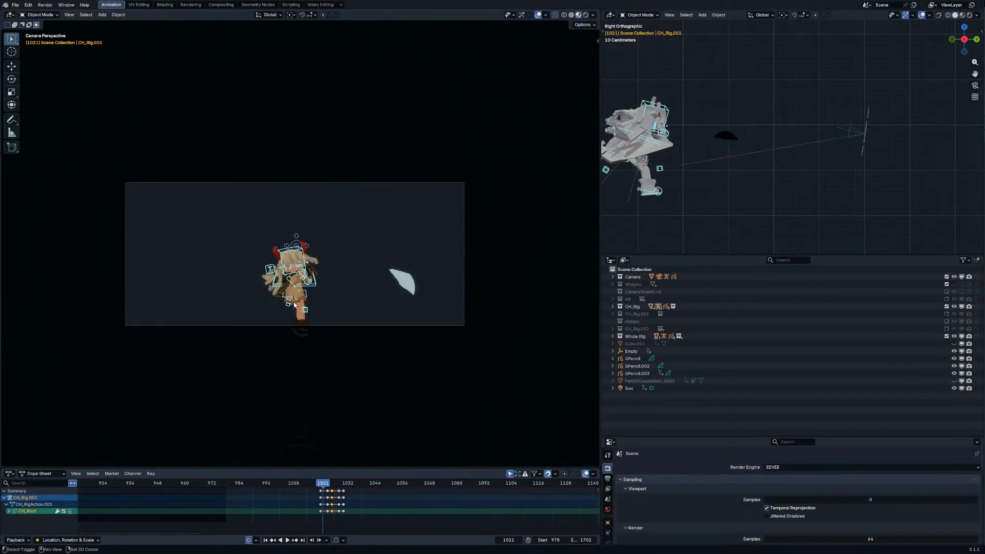
pyautogui.hotkey('shift', 'a')
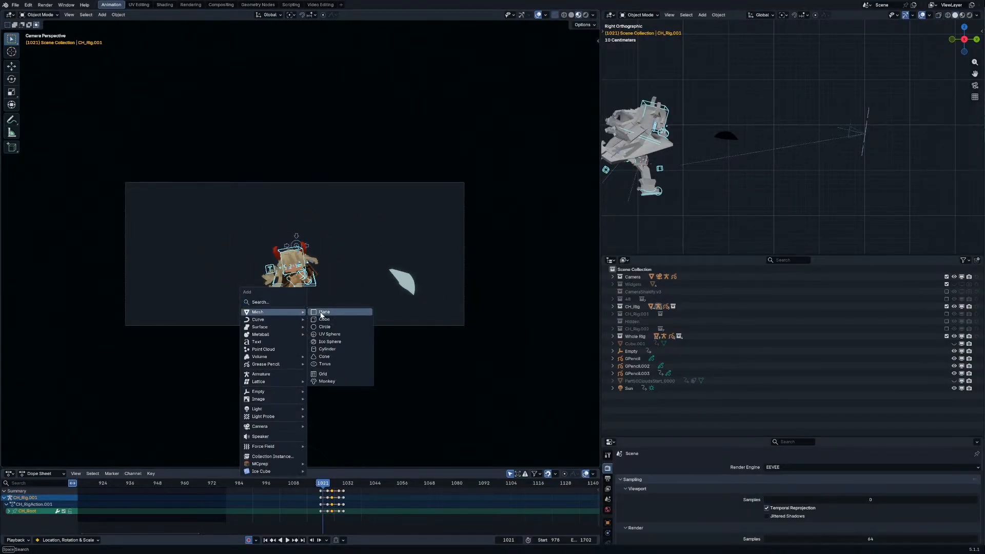
pyautogui.click(324, 312)
pyautogui.press('g')
pyautogui.press('z')
pyautogui.click(330, 320)
pyautogui.press('s')
pyautogui.click(533, 334)
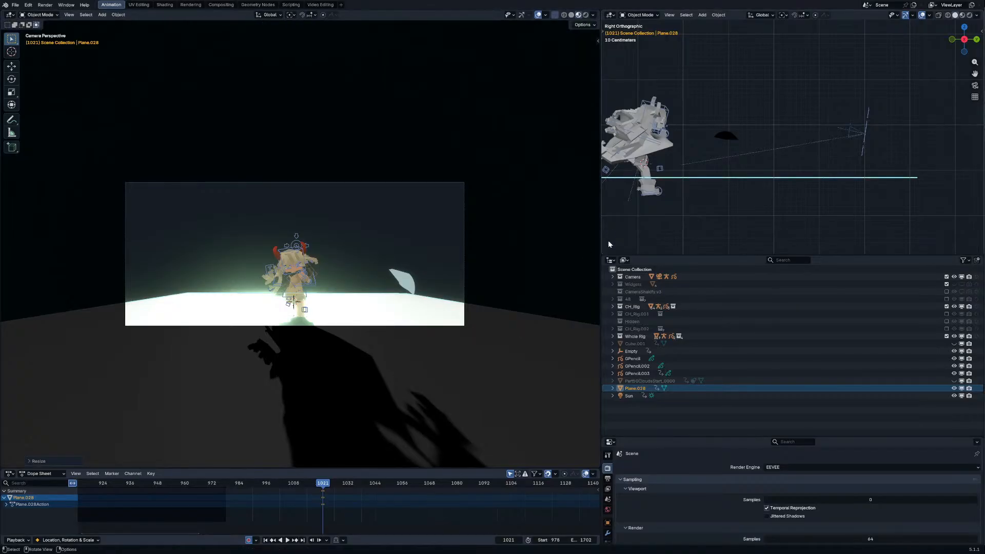
# Step: Switch the Outliner area to the Shader Editor and delete the newly added plane
pyautogui.click(611, 260)
pyautogui.click(629, 300)
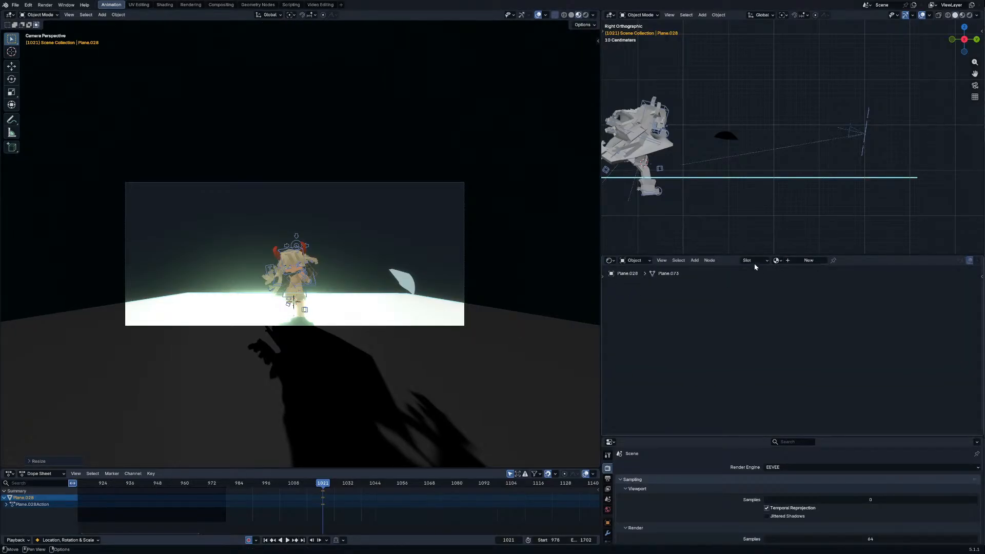
pyautogui.press('Delete')
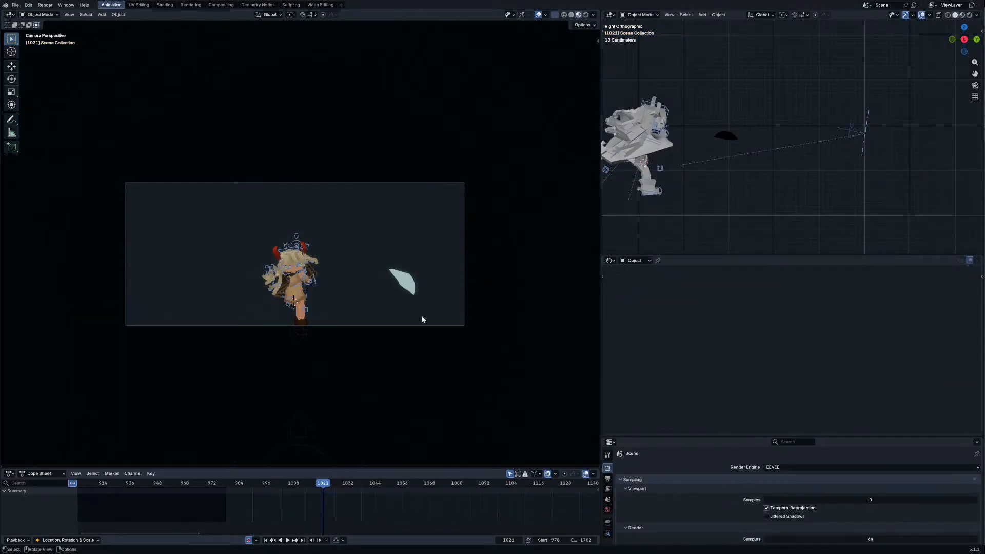
# Step: Bring back the ground object Cube.001 and play the animation from frame 999 to frame 1021
pyautogui.hotkey('ctrl', 'z')
pyautogui.hotkey('ctrl', 'z')
pyautogui.hotkey('ctrl', 'z')
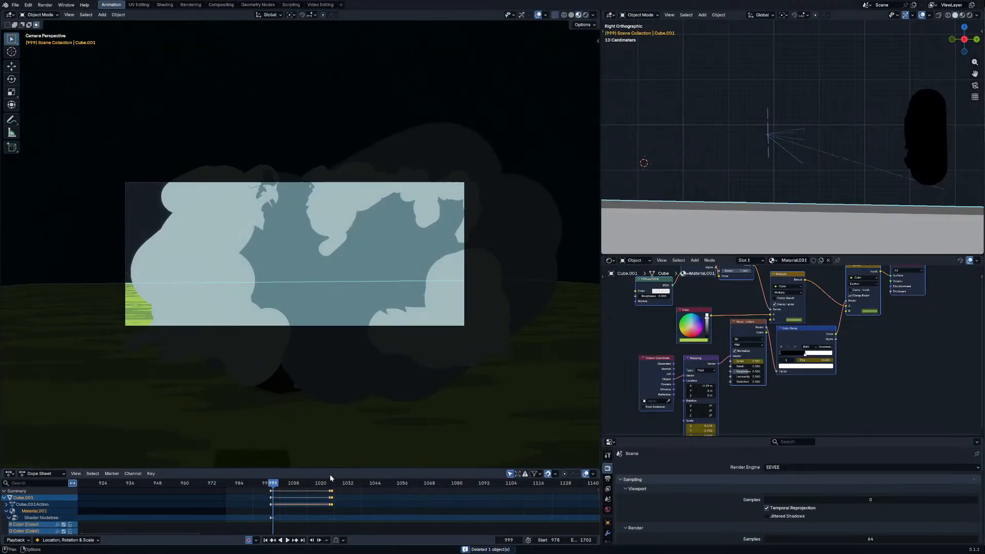
pyautogui.press('space')
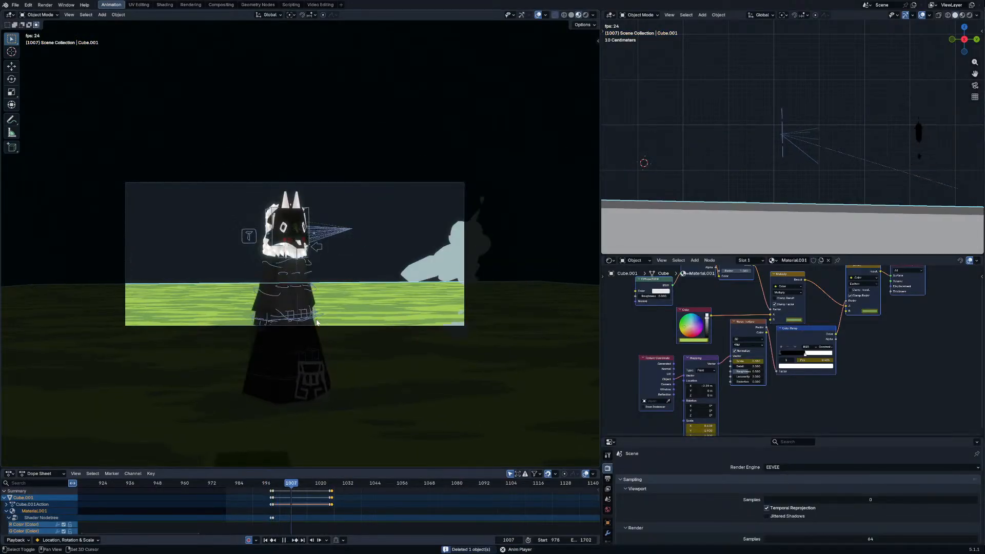
pyautogui.press('space')
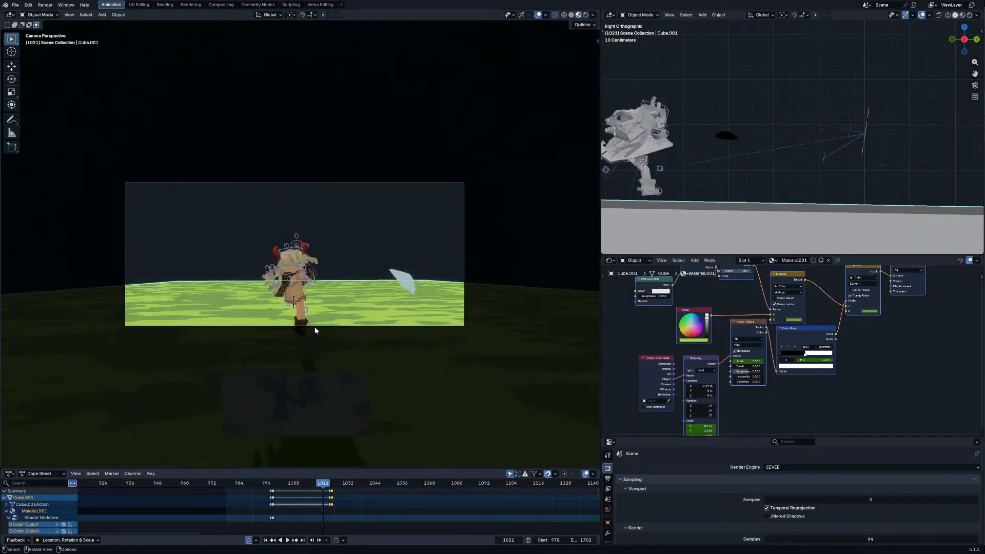
# Step: Insert a Location, Rotation & Scale keyframe on the ground Cube.001 at frame 1020
pyautogui.press('Left')
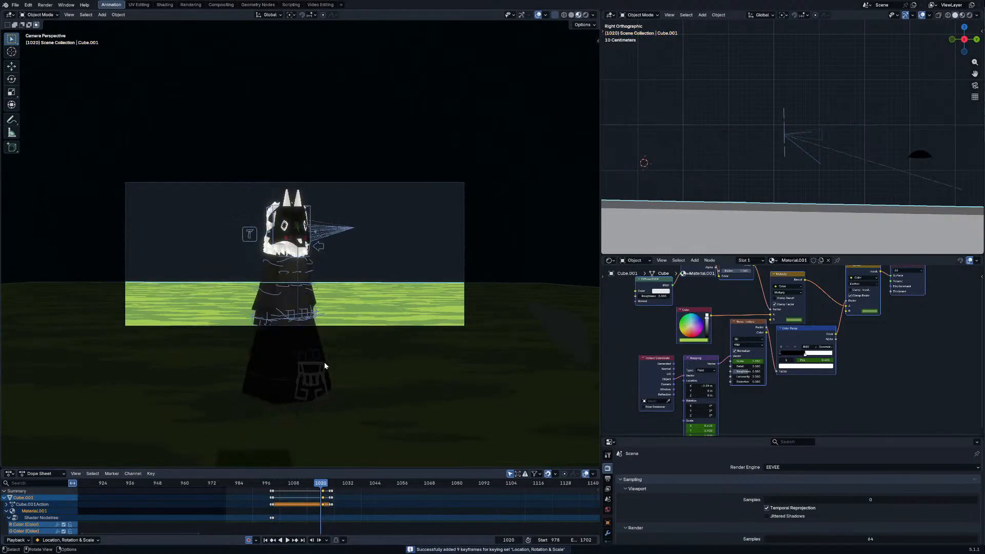
pyautogui.press('i')
pyautogui.press('Right')
# Step: Place the 3D cursor beneath the character's foot and tilt the ground about it at frame 1021, rising towards the camera
pyautogui.press('r')
pyautogui.rightClick(312, 327)
pyautogui.moveTo(312, 327); pyautogui.dragTo(355, 342, button='middle')
pyautogui.scroll(-8, 334, 324)
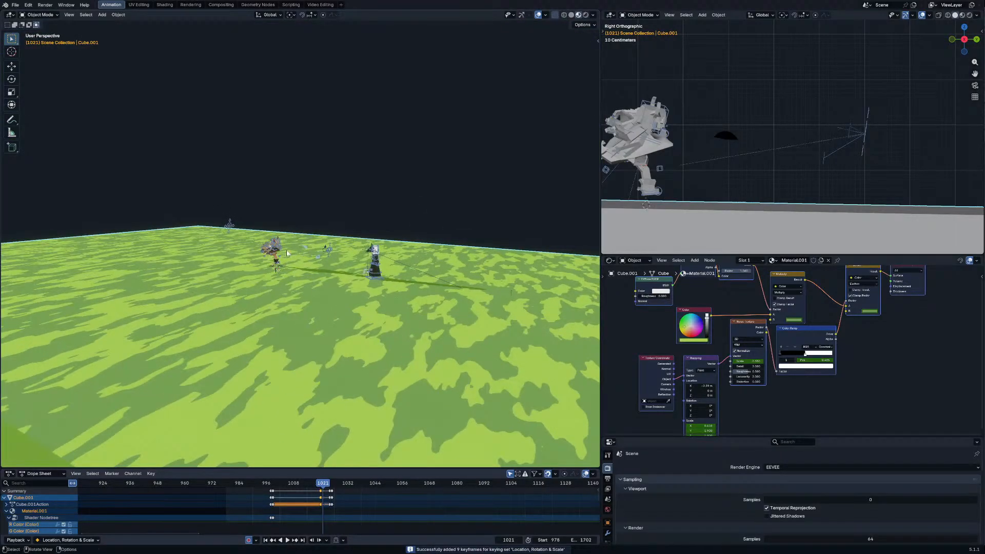
pyautogui.press('KP_0')
pyautogui.press('.')
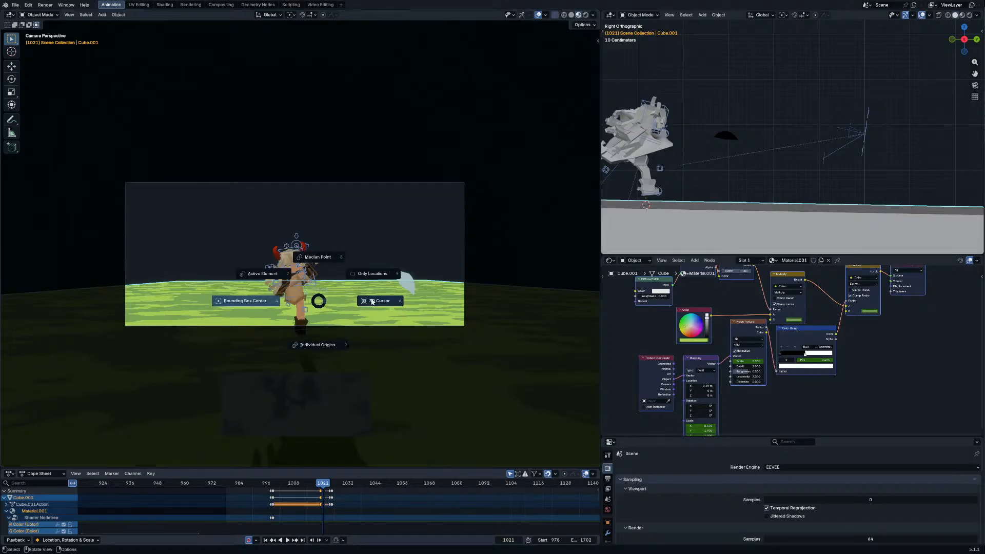
pyautogui.press('r')
pyautogui.click(375, 288)
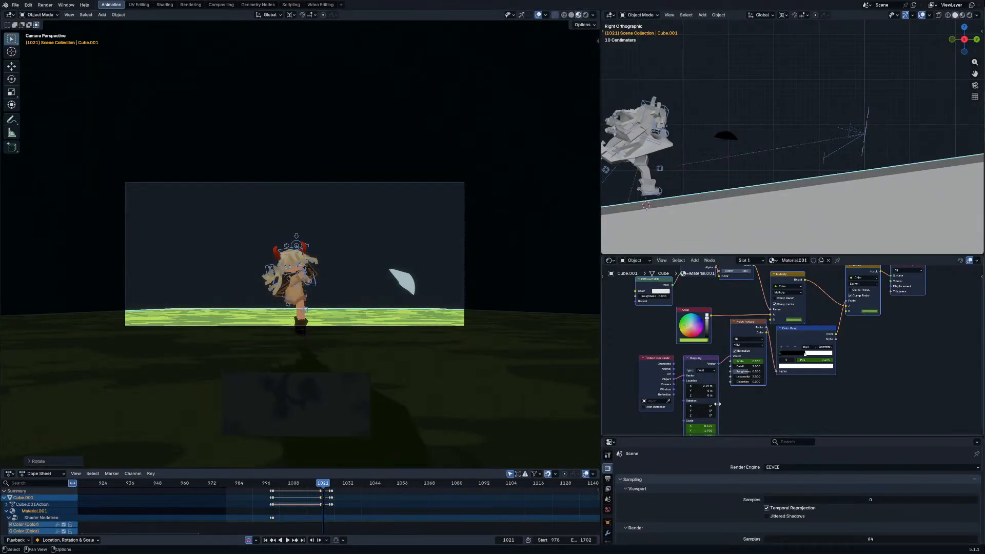
# Step: Keyframe the ground material's Mapping node at frame 1021 and adjust its Y scale to stretch the pattern into long streaks
pyautogui.moveTo(704, 434); pyautogui.dragTo(695, 387, button='middle')
pyautogui.press('i')
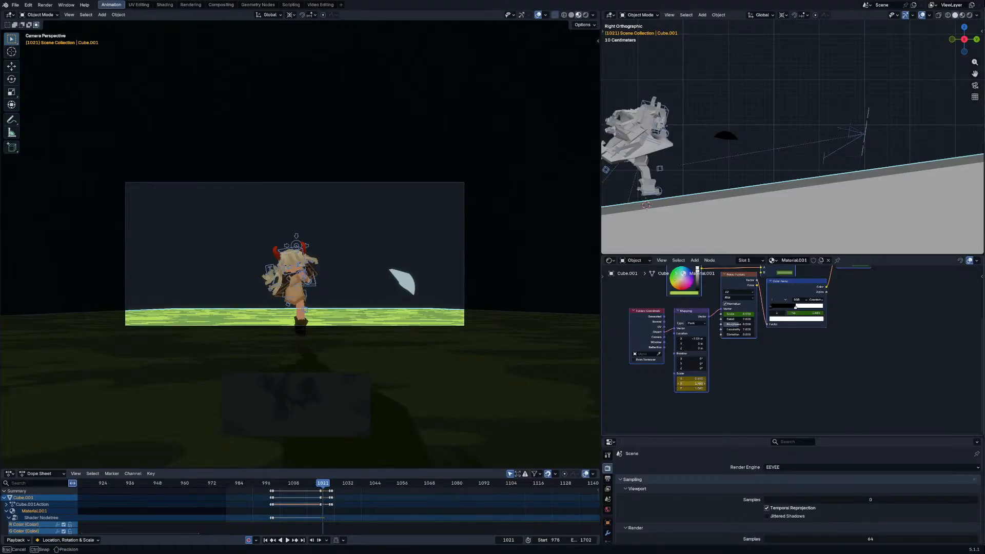
pyautogui.moveTo(691, 383); pyautogui.dragTo(691, 383)
pyautogui.moveTo(461, 307); pyautogui.dragTo(446, 349, button='middle')
pyautogui.scroll(-10, 446, 349)
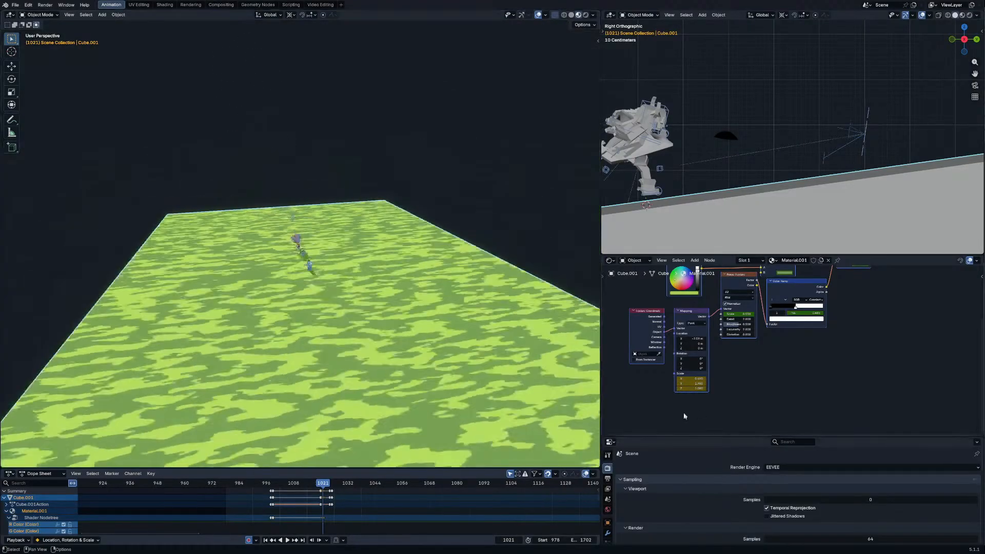
pyautogui.moveTo(696, 383)
pyautogui.mouseDown()
pyautogui.moveTo(759, 383)
pyautogui.moveTo(723, 382)
pyautogui.mouseUp()
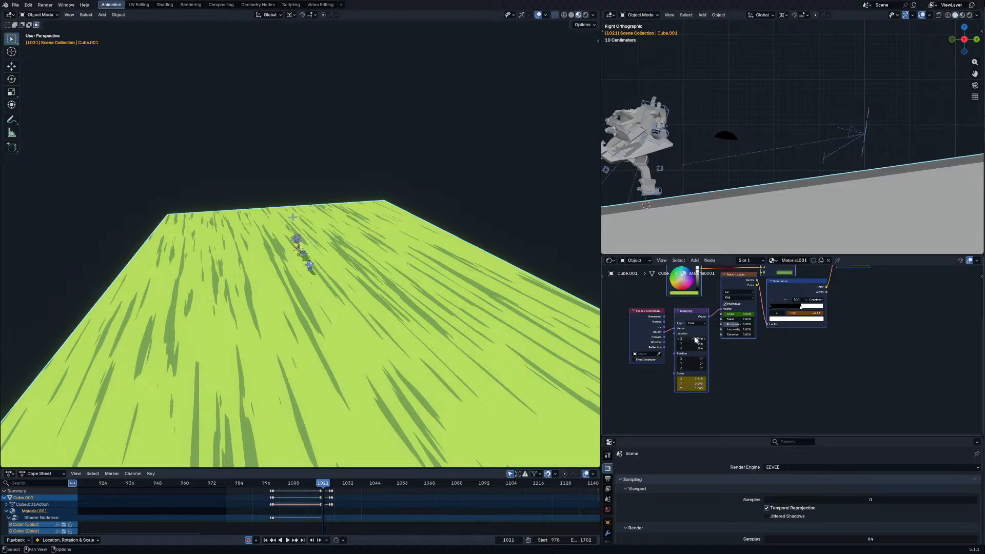
pyautogui.moveTo(696, 340); pyautogui.dragTo(696, 340)
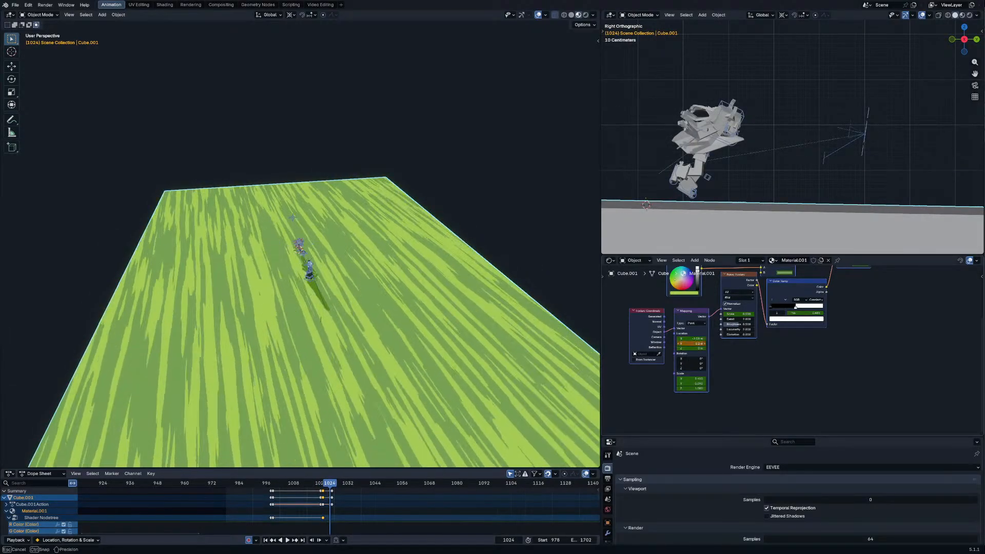
# Step: Animate the Mapping node's Y location from frame 1021 to frame 1031 so the streaks slide along the ground
pyautogui.moveTo(694, 344); pyautogui.dragTo(724, 347)
pyautogui.press('Escape')
pyautogui.press('Right')
pyautogui.press('Right')
pyautogui.press('Right')
pyautogui.press('Right')
pyautogui.press('Right')
pyautogui.press('Right')
pyautogui.press('Right')
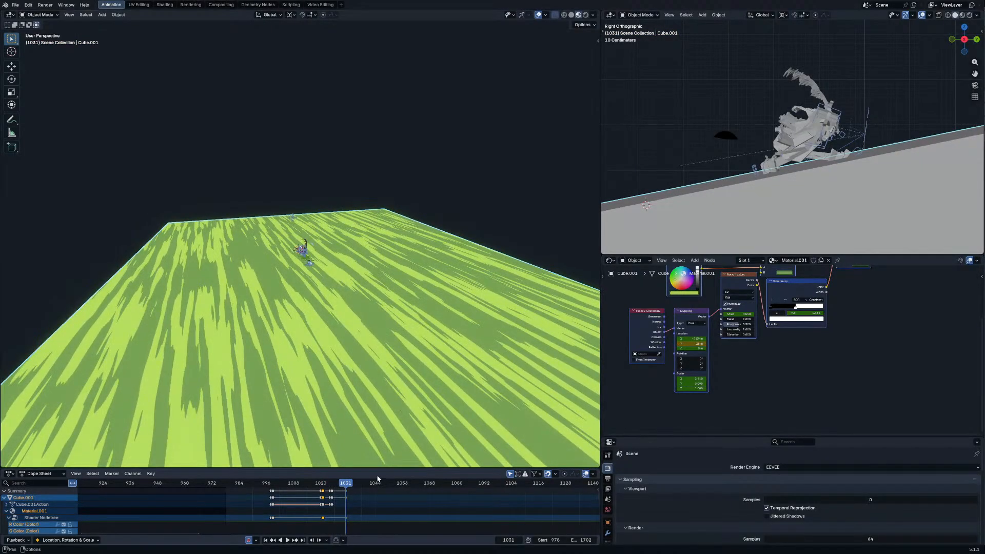
pyautogui.press('Left')
# Step: Set the interpolation of the Mapping Y Location keyframes to Linear and scrub through the streak motion
pyautogui.scroll(-2, 343, 529)
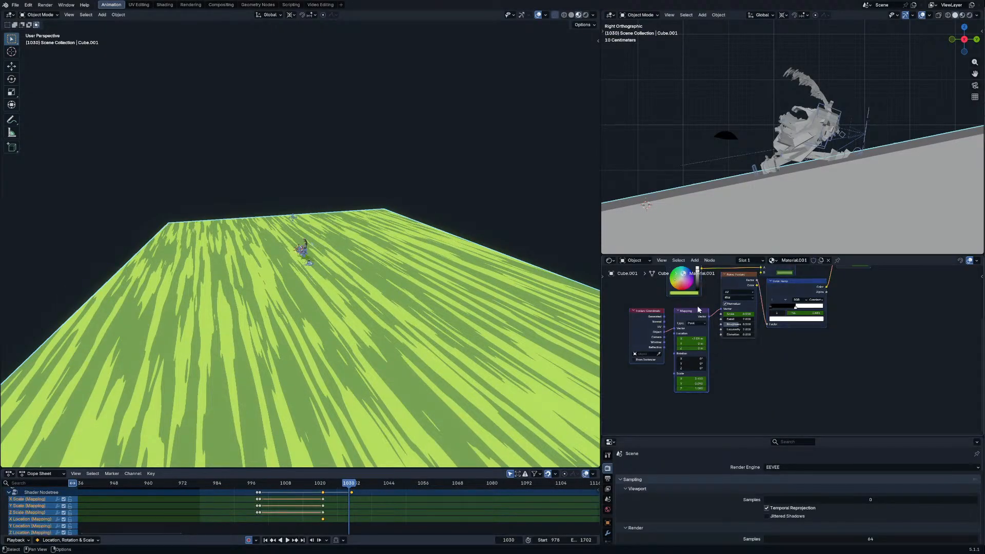
pyautogui.scroll(-2, 277, 517)
pyautogui.click(318, 505)
pyautogui.press('t')
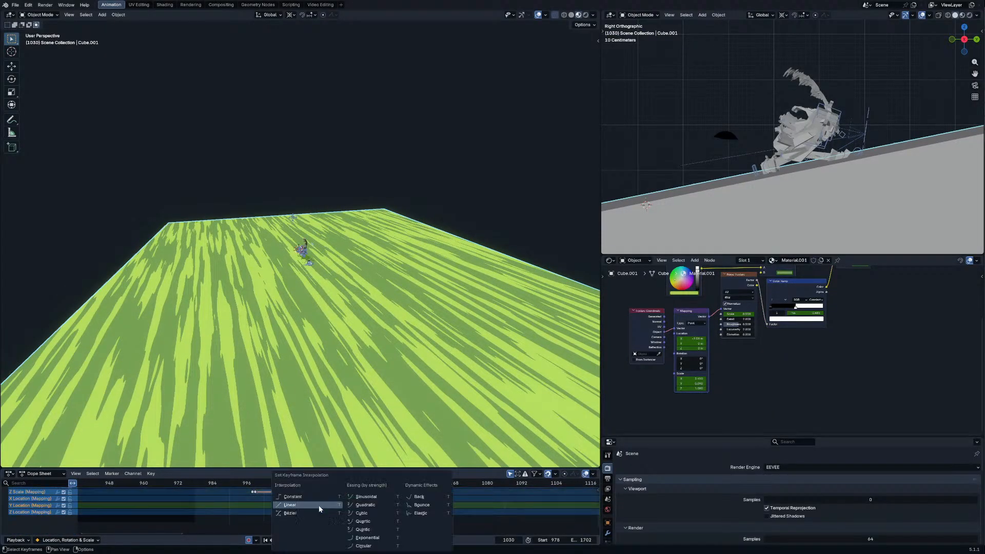
pyautogui.click(319, 493)
pyautogui.moveTo(322, 483); pyautogui.dragTo(333, 484)
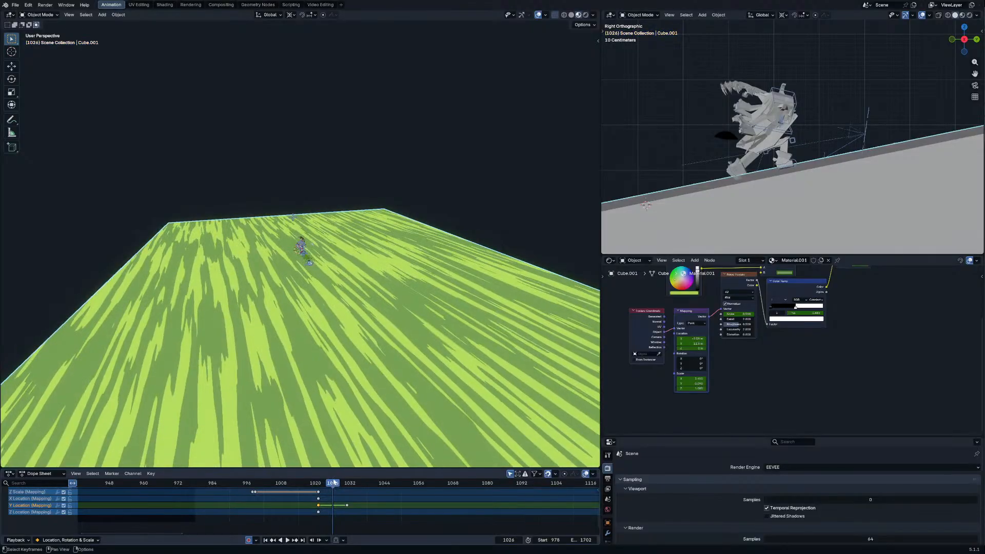
# Step: Compare the ground's tilt around frames 1024 and 1025 through the camera and shift its tilted keyframe to frame 1031
pyautogui.press('Left')
pyautogui.press('Left')
pyautogui.scroll(-3, 363, 370)
pyautogui.scroll(-4, 333, 503)
pyautogui.moveTo(330, 499)
pyautogui.mouseDown(button='middle')
pyautogui.moveTo(326, 528)
pyautogui.moveTo(318, 511)
pyautogui.mouseUp(button='middle')
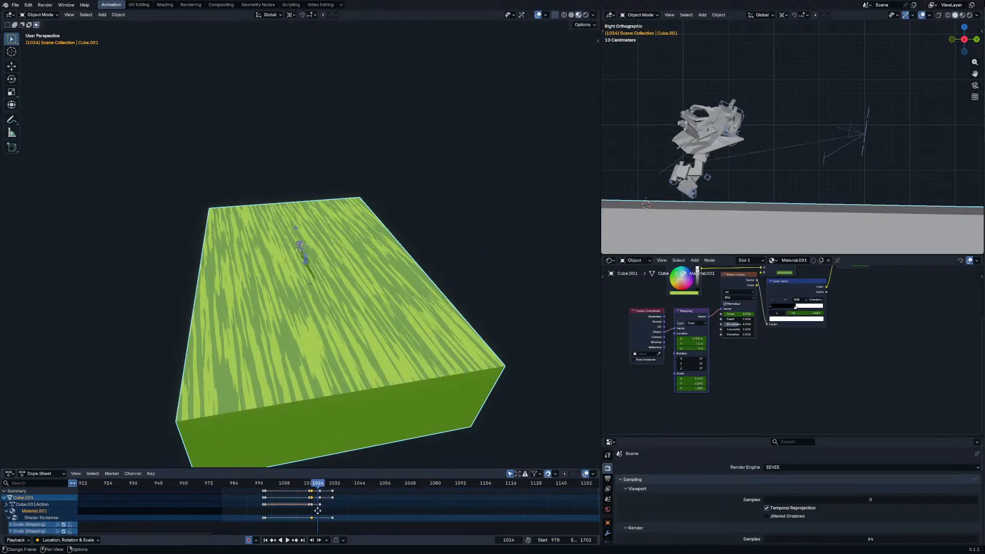
pyautogui.press('KP_0')
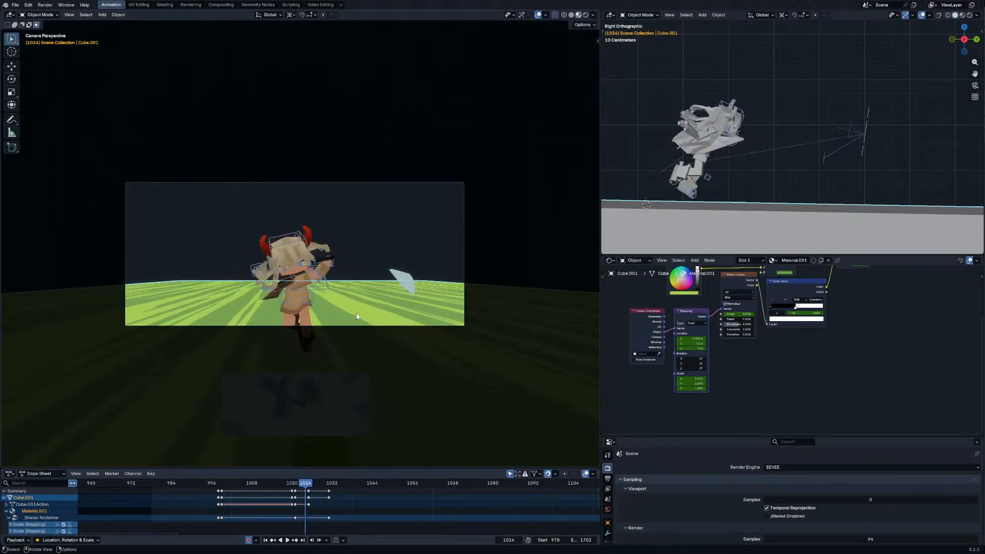
pyautogui.press('Right')
pyautogui.press('Right')
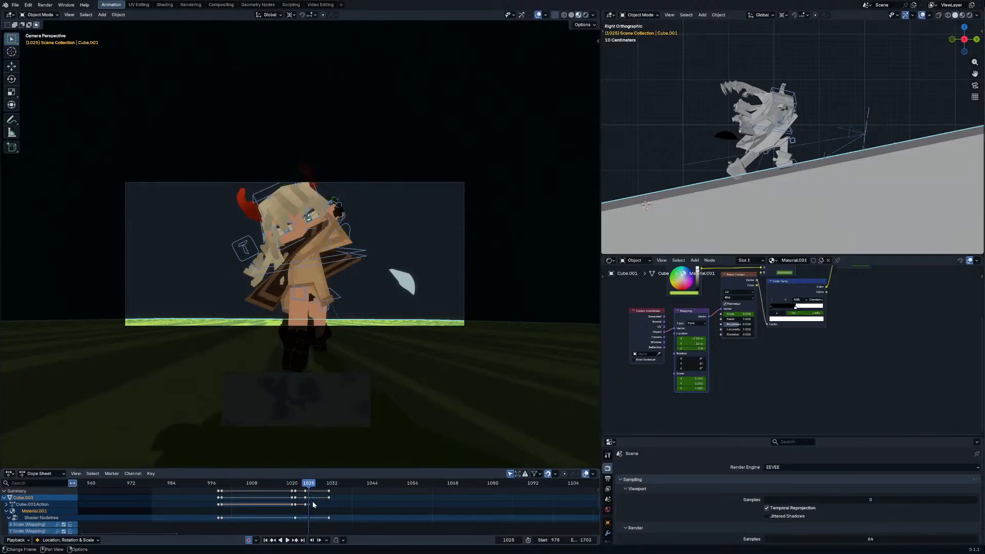
pyautogui.press('Left')
pyautogui.press('Left')
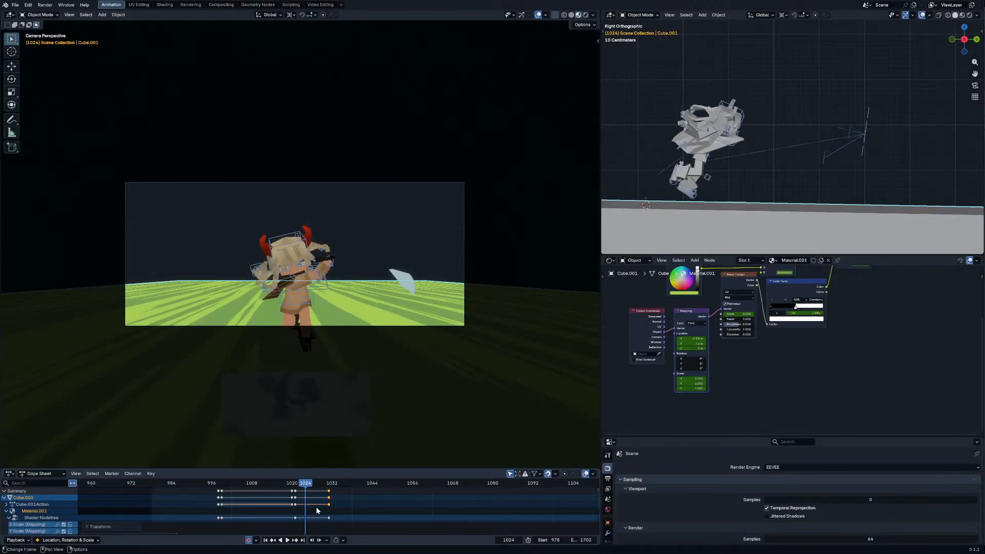
# Step: Remove the ground's flat keyframe at frame 1024 so the tilt from frame 1021 carries on
pyautogui.moveTo(295, 483); pyautogui.dragTo(296, 484)
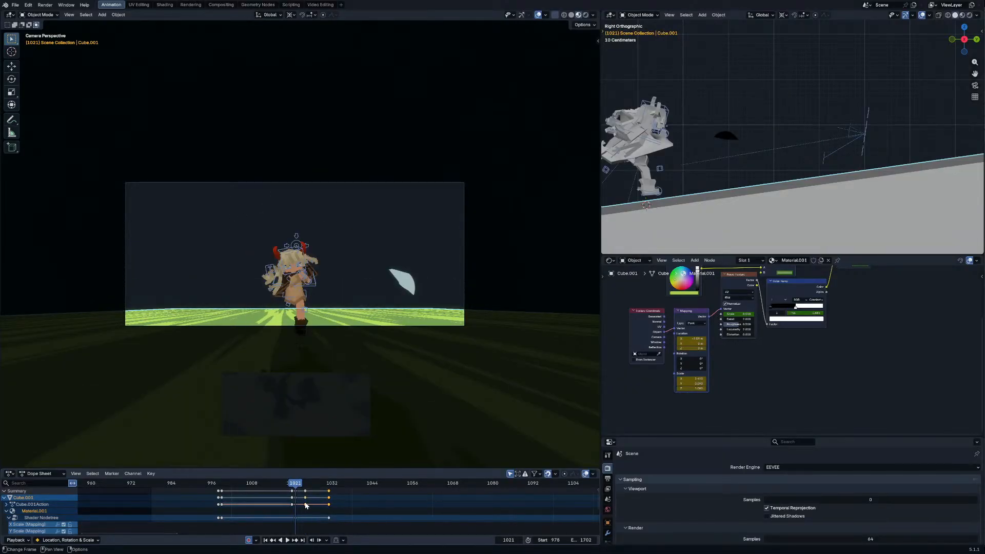
pyautogui.press('Right')
pyautogui.press('Right')
pyautogui.press('Right')
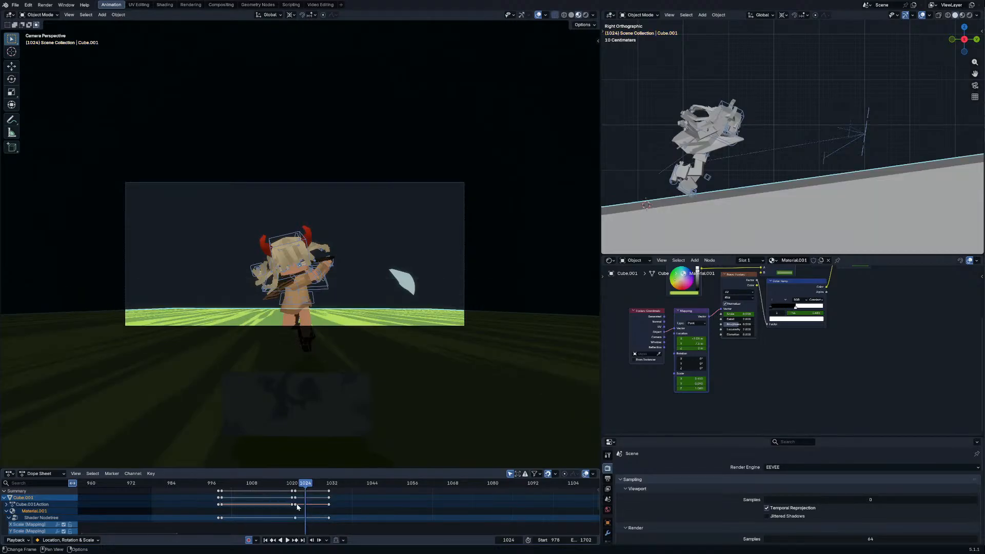
# Step: Change the interpolation of the ground's keyframes around frame 1021 and return the playhead to frame 1021
pyautogui.press('t')
pyautogui.click(298, 509)
pyautogui.press('t')
pyautogui.click(296, 507)
pyautogui.moveTo(300, 483)
pyautogui.mouseDown()
pyautogui.moveTo(330, 489)
pyautogui.moveTo(266, 491)
pyautogui.moveTo(341, 488)
pyautogui.moveTo(295, 489)
pyautogui.mouseUp()
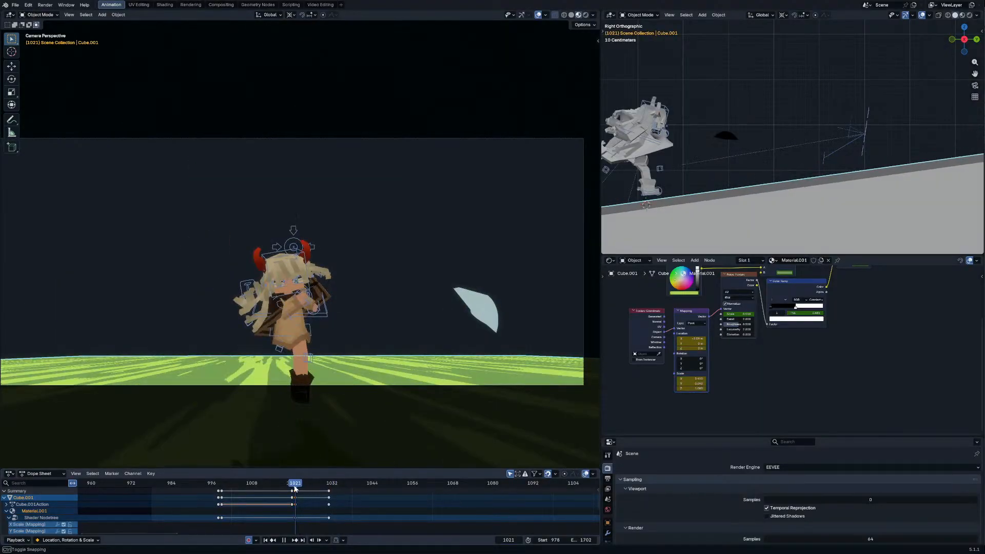
# Step: Put the character's rig in Pose Mode, then rotate and move CH_Root at frame 1021 to set the character on the slope
pyautogui.click(329, 311)
pyautogui.hotkey('ctrl', 'Tab')
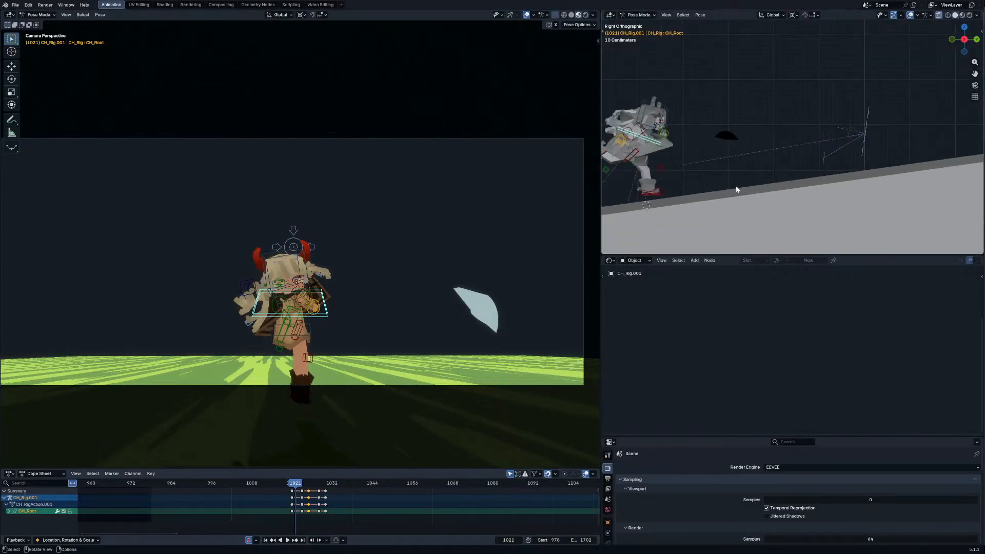
pyautogui.scroll(-1, 737, 189)
pyautogui.press('g')
pyautogui.click(711, 179)
pyautogui.press('r')
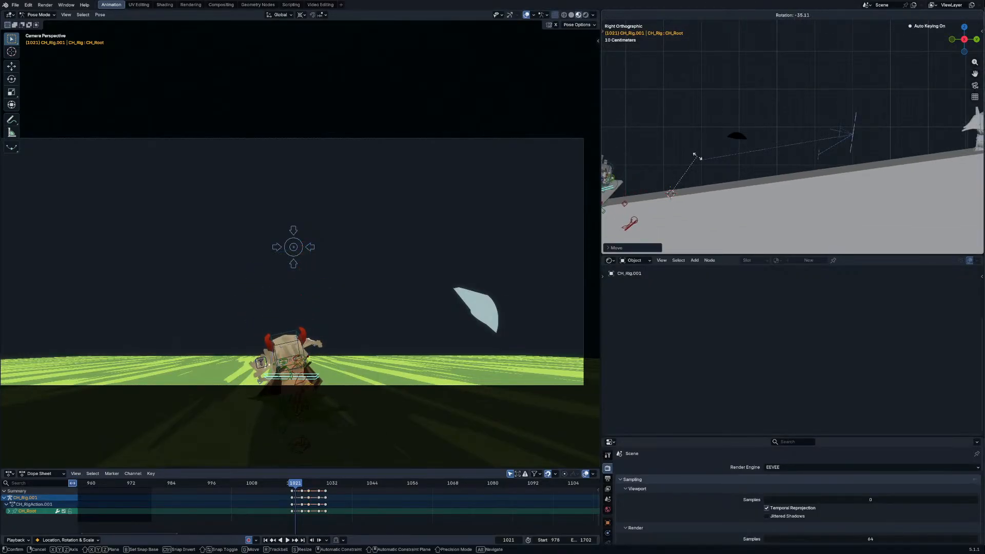
pyautogui.click(698, 159)
pyautogui.press('g')
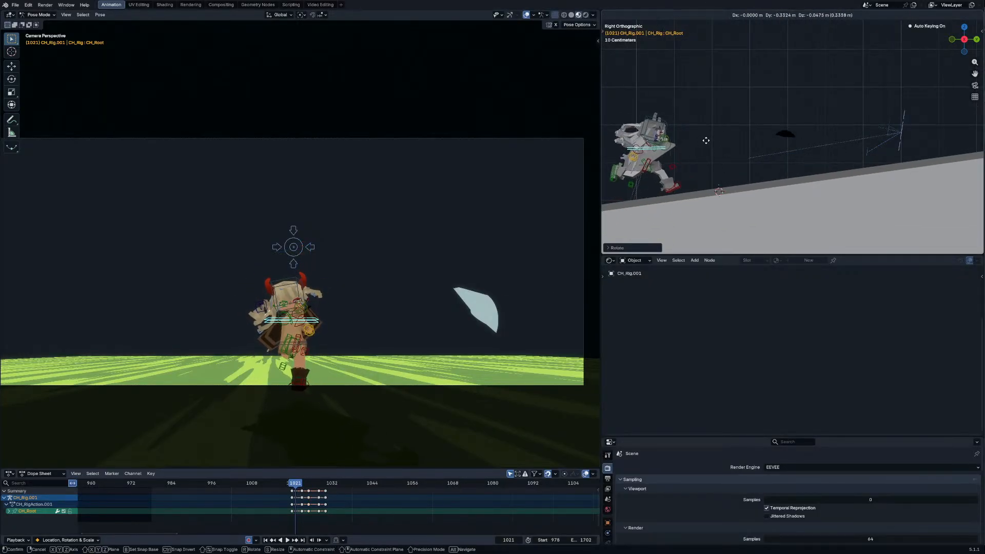
pyautogui.click(700, 143)
# Step: Rotate the rig's Head bone in the side view at frame 1021 to adjust the character's head angle
pyautogui.click(660, 130)
pyautogui.press('r')
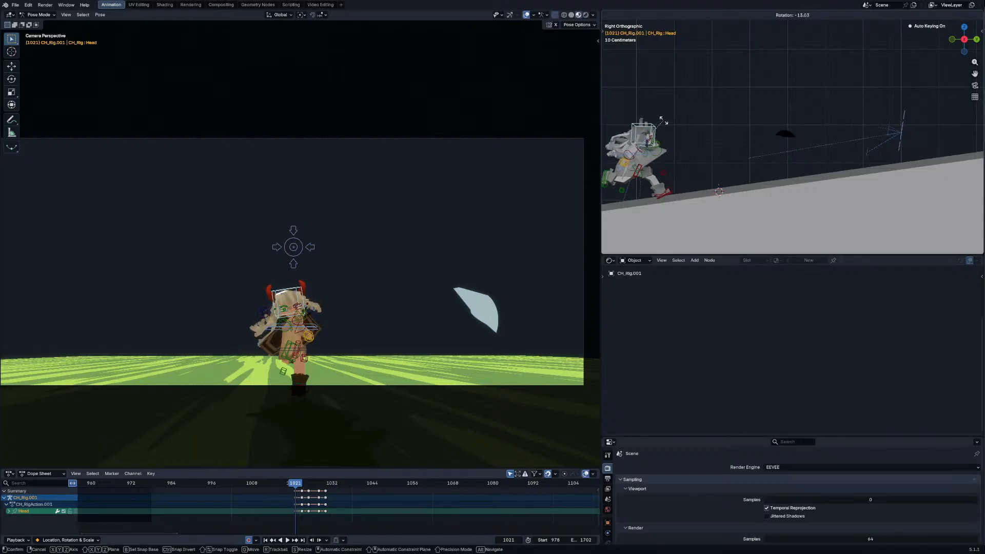
pyautogui.click(662, 121)
# Step: Blend CH_Root to its neighbouring pose at frame 1023, bringing the character back down the slope
pyautogui.press('Up')
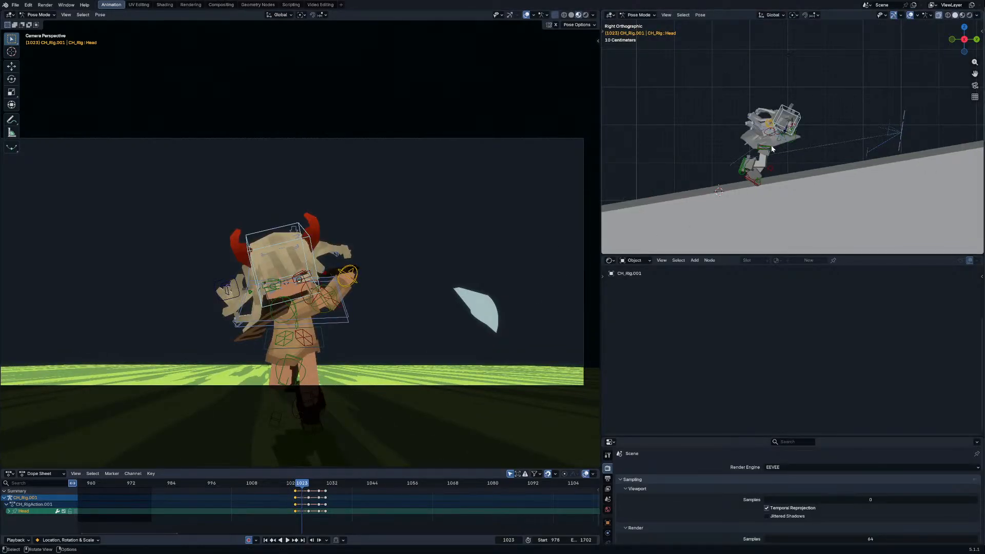
pyautogui.click(763, 127)
pyautogui.hotkey('shift', 'alt', 'e')
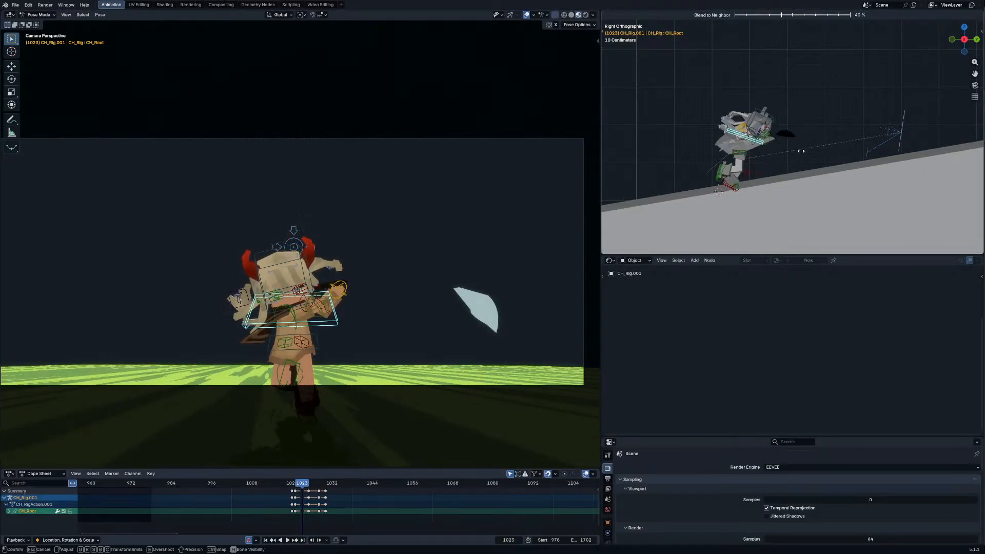
pyautogui.click(788, 160)
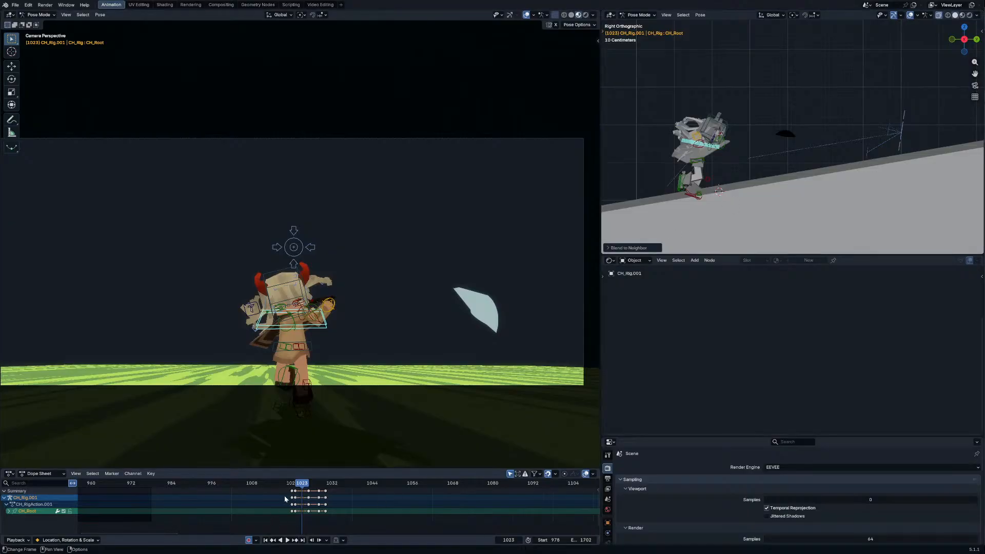
# Step: Return the rig to Object Mode, select the ground and go to its keyframe at frame 1031
pyautogui.moveTo(302, 483); pyautogui.dragTo(310, 485)
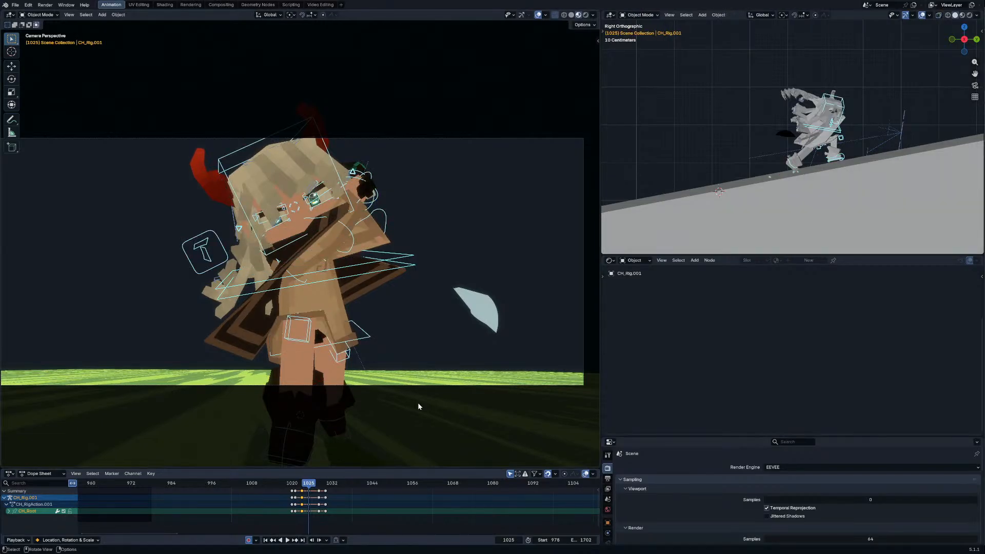
pyautogui.click(399, 415)
pyautogui.press('space')
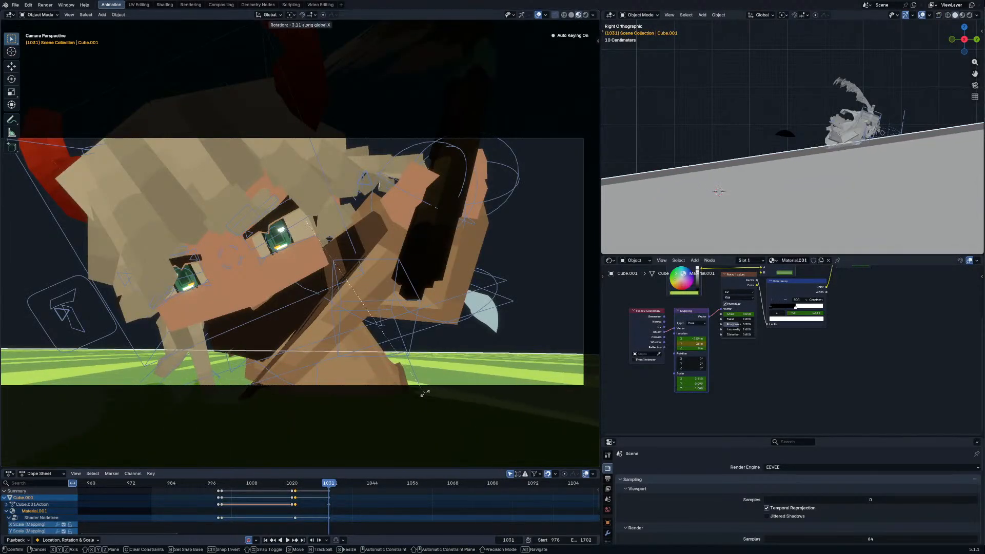
# Step: Try to rotate the ground about the global X axis at frame 1031 through the camera
pyautogui.scroll(2, 378, 409)
pyautogui.moveTo(430, 410); pyautogui.dragTo(418, 359, button='middle')
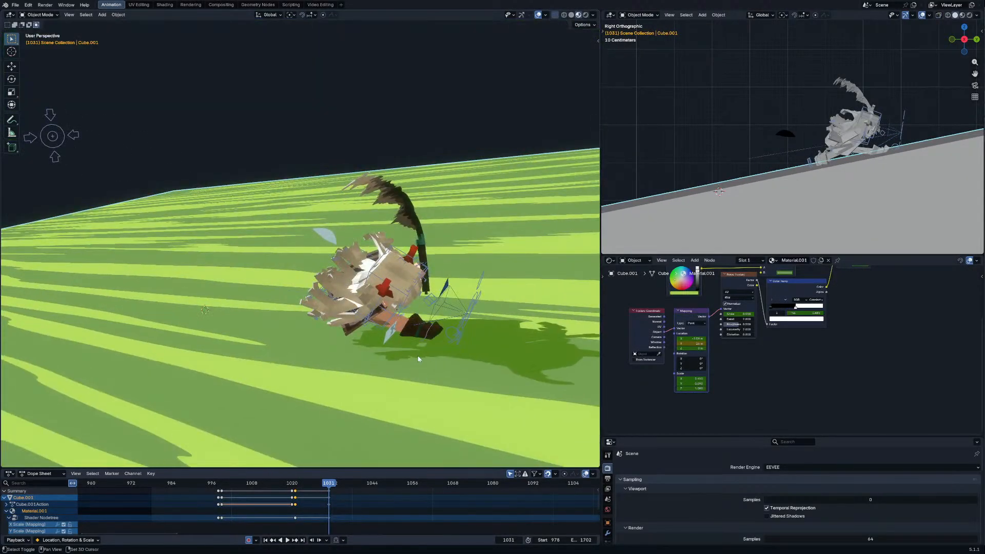
pyautogui.press('KP_0')
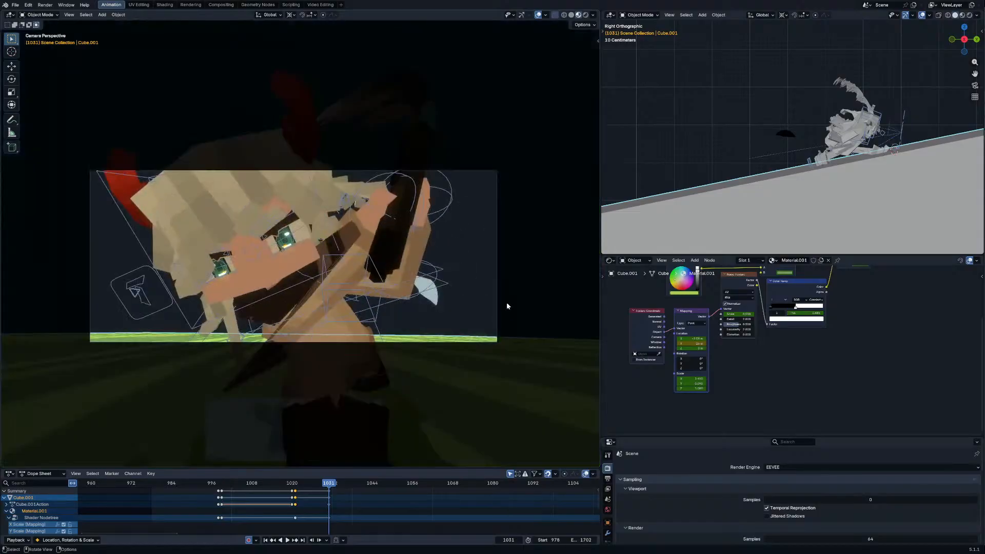
pyautogui.press('r')
pyautogui.press('x')
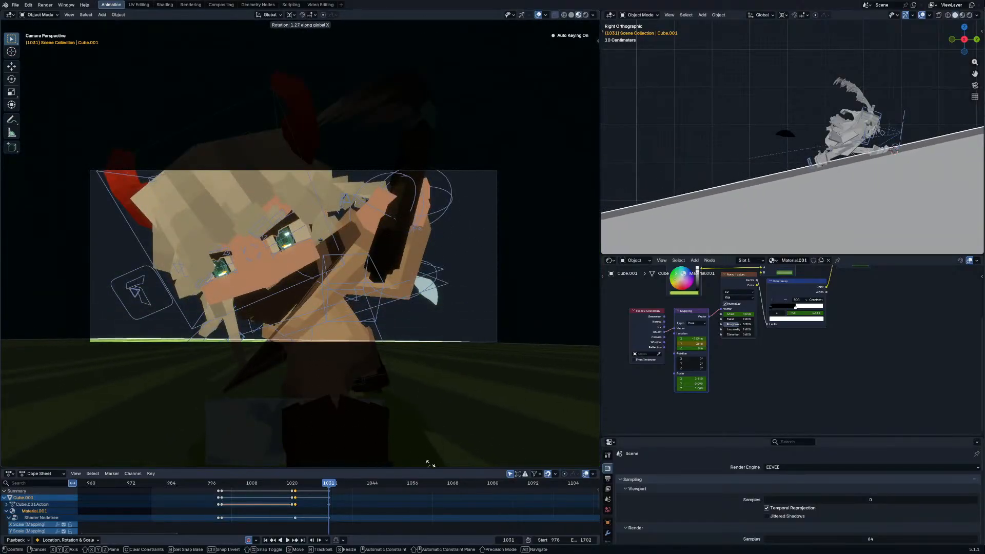
pyautogui.click(394, 354)
# Step: Rotate the ground about the global X axis at frame 1021 to steepen its slope
pyautogui.press('Down')
pyautogui.press('r')
pyautogui.press('x')
pyautogui.click(294, 356)
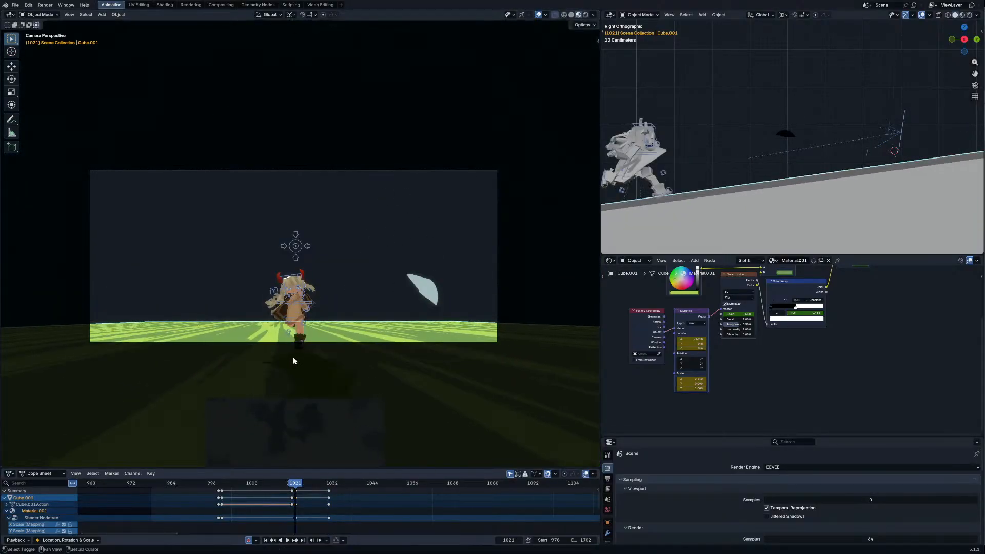
pyautogui.press('r')
pyautogui.press('x')
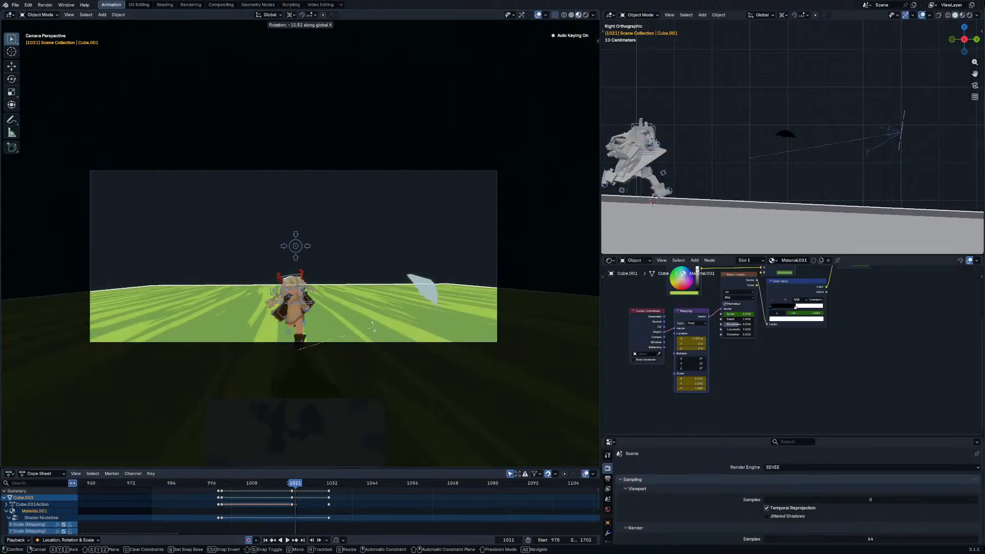
pyautogui.click(348, 347)
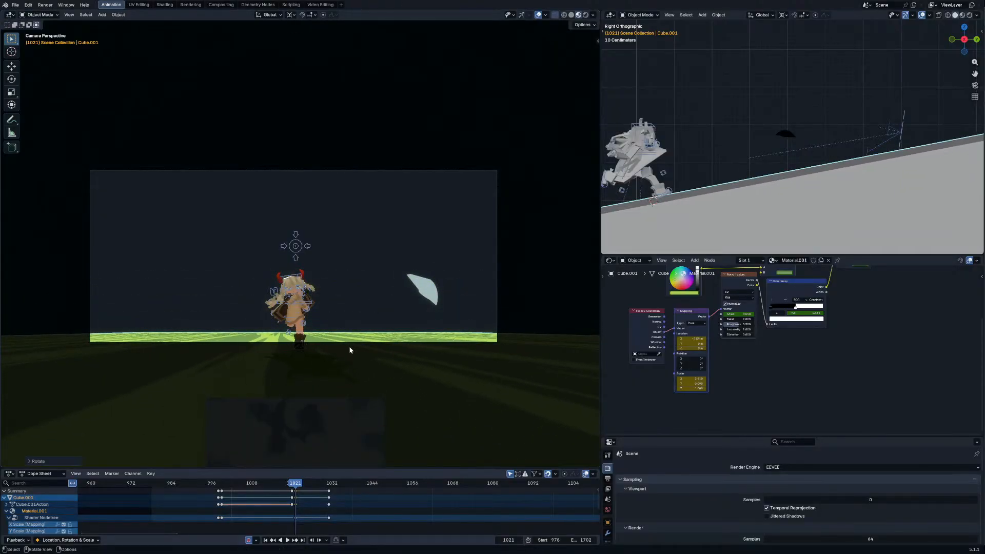
# Step: Rotate the ground freely in trackball mode at frame 1031 so its top surface drops out of the camera frame
pyautogui.press('Right')
pyautogui.press('Right')
pyautogui.press('Right')
pyautogui.press('Right')
pyautogui.press('Right')
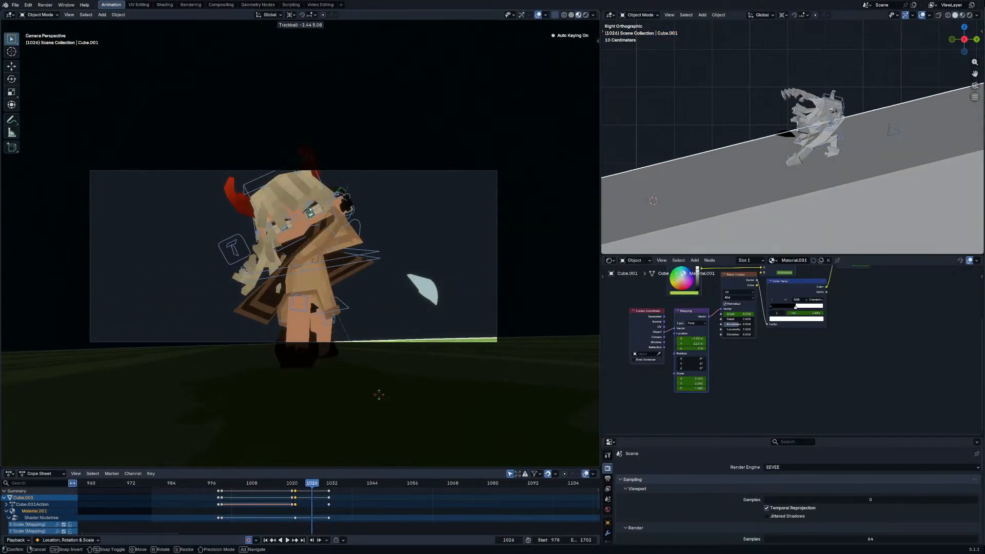
pyautogui.press('Up')
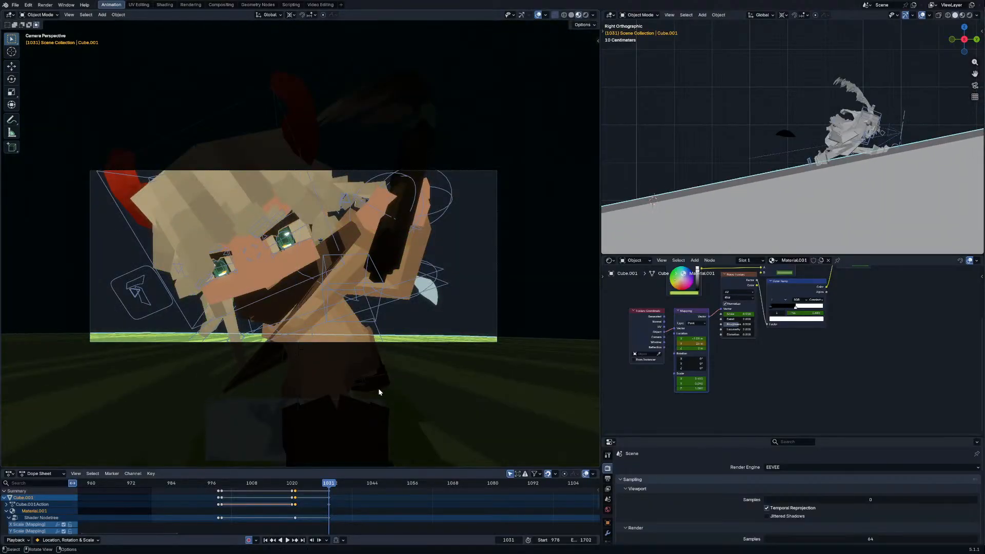
pyautogui.moveTo(378, 392); pyautogui.dragTo(431, 365, button='middle')
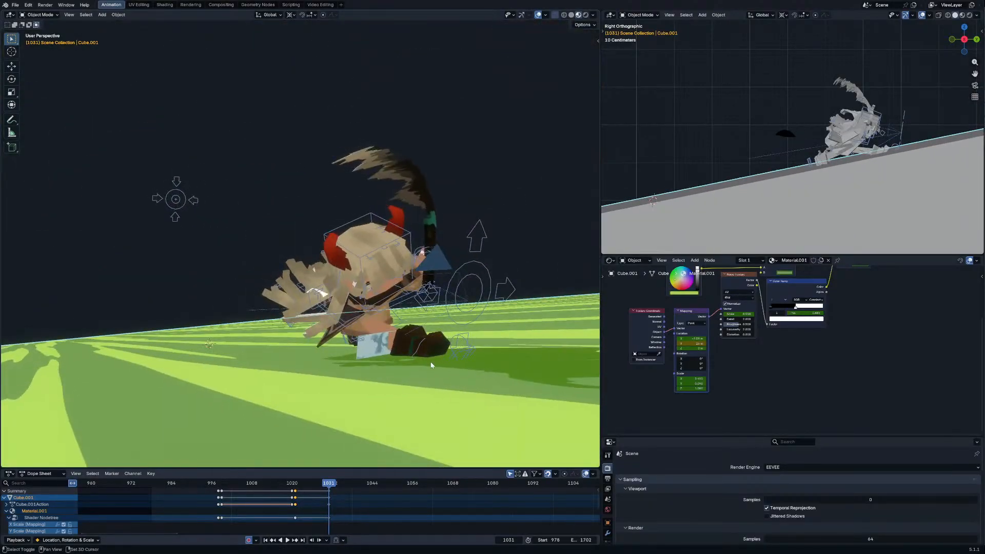
pyautogui.press('KP_0')
pyautogui.press('r')
pyautogui.press('r')
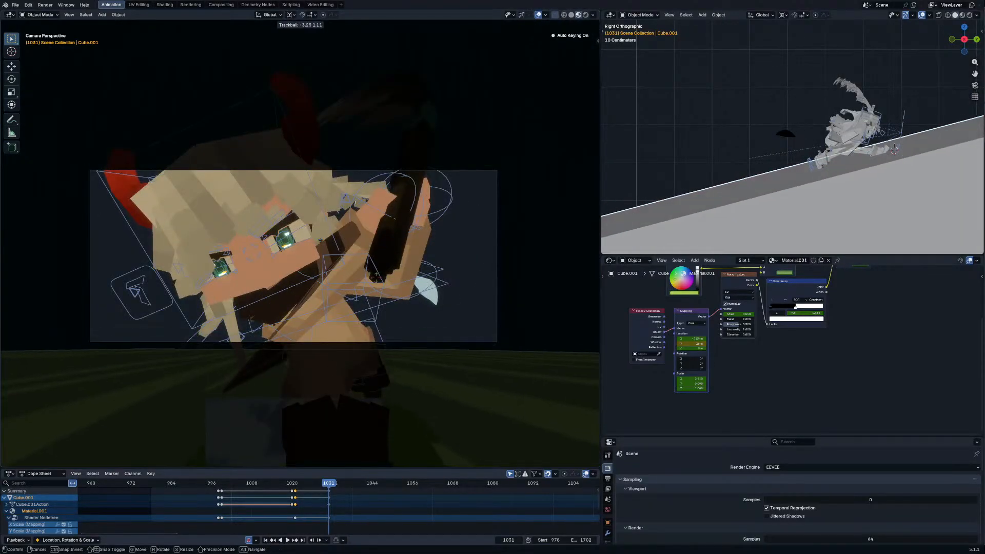
pyautogui.click(428, 268)
pyautogui.press('r')
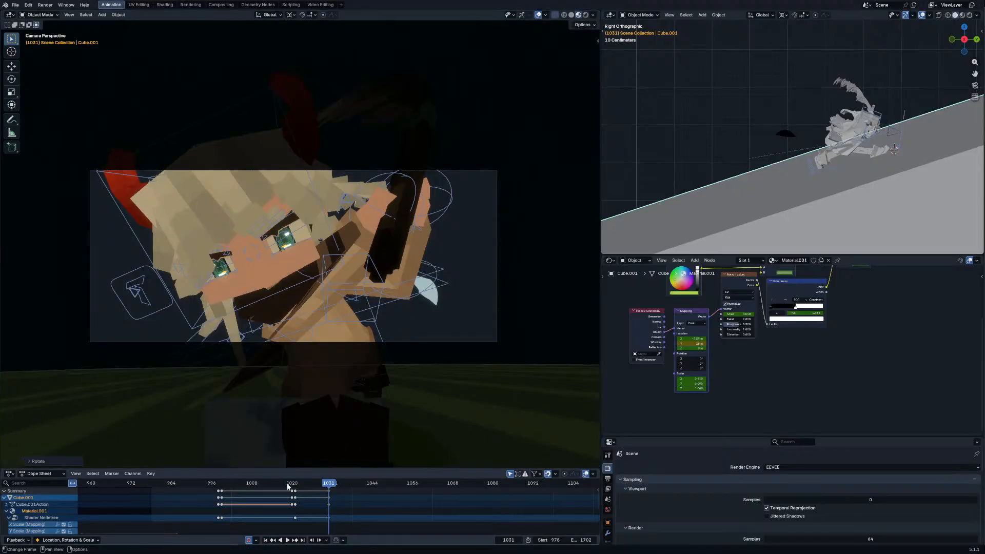
# Step: Rotate the ground freely in trackball mode at frame 1025 to even out its edge in the camera view, and play back the motion
pyautogui.moveTo(288, 486); pyautogui.dragTo(299, 487)
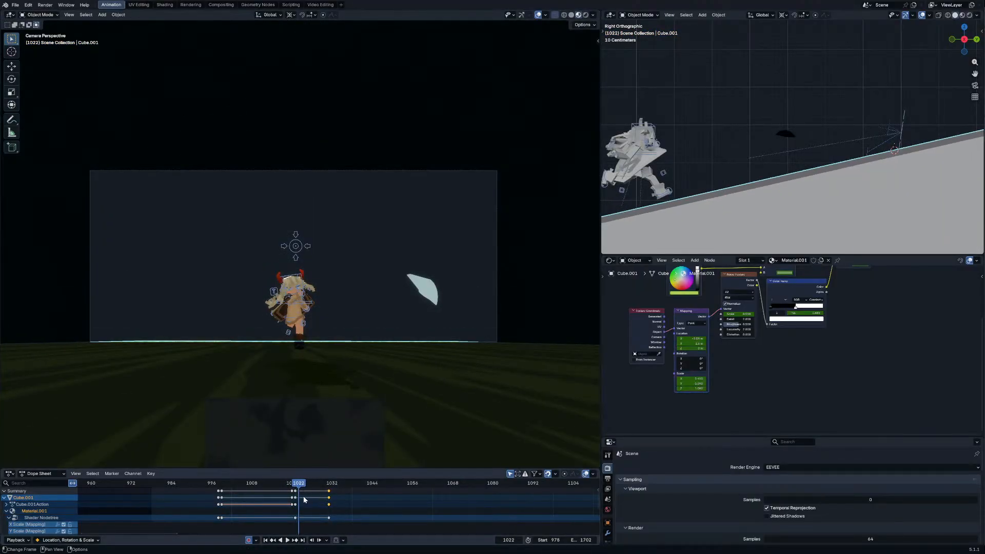
pyautogui.press('space')
pyautogui.click(297, 488)
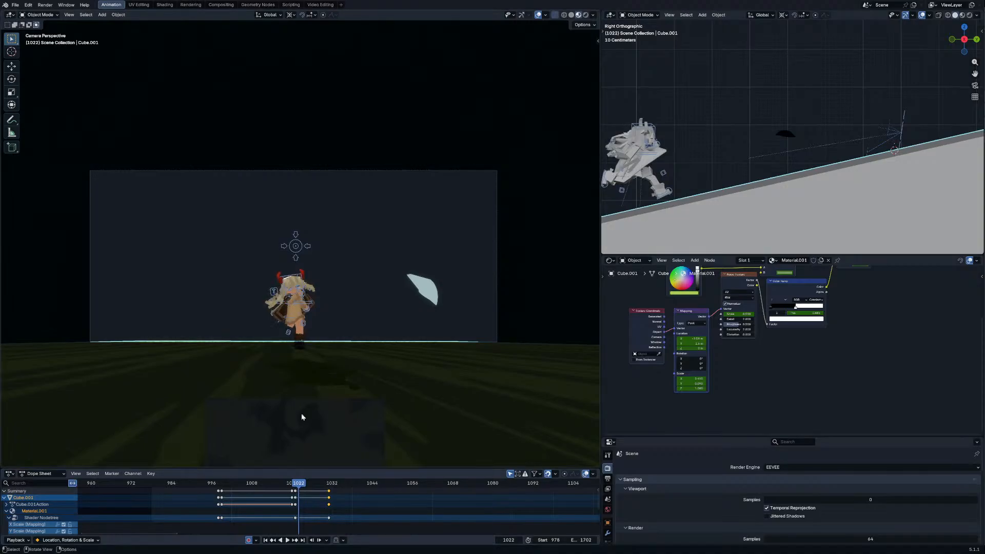
pyautogui.click(308, 485)
pyautogui.press('r')
pyautogui.press('r')
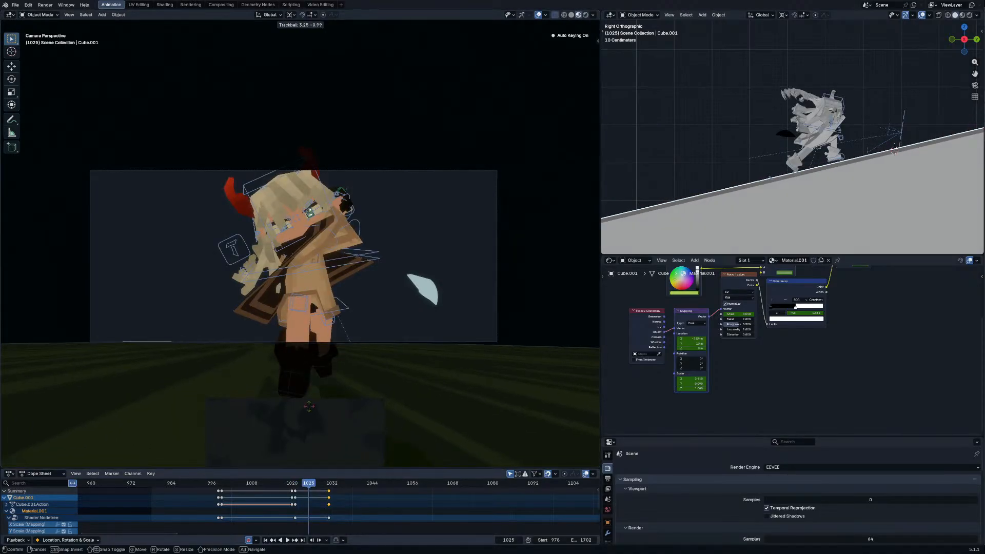
pyautogui.click(310, 448)
pyautogui.press('space')
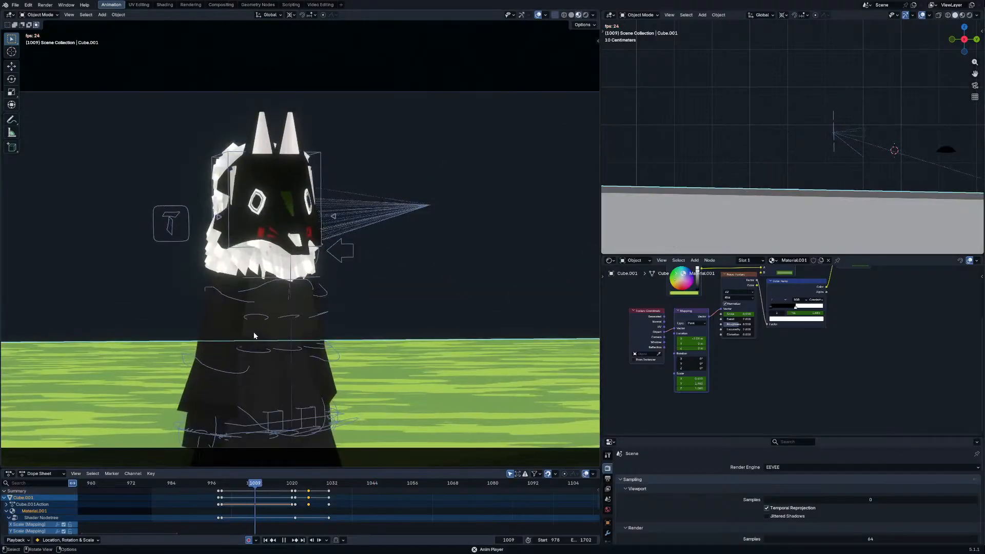
pyautogui.press('space')
# Step: Put the character's rig in Pose Mode and blend CH_Root to its neighbouring pose at frame 1025
pyautogui.moveTo(301, 485); pyautogui.dragTo(312, 488)
pyautogui.click(415, 264)
pyautogui.hotkey('ctrl', 'Tab')
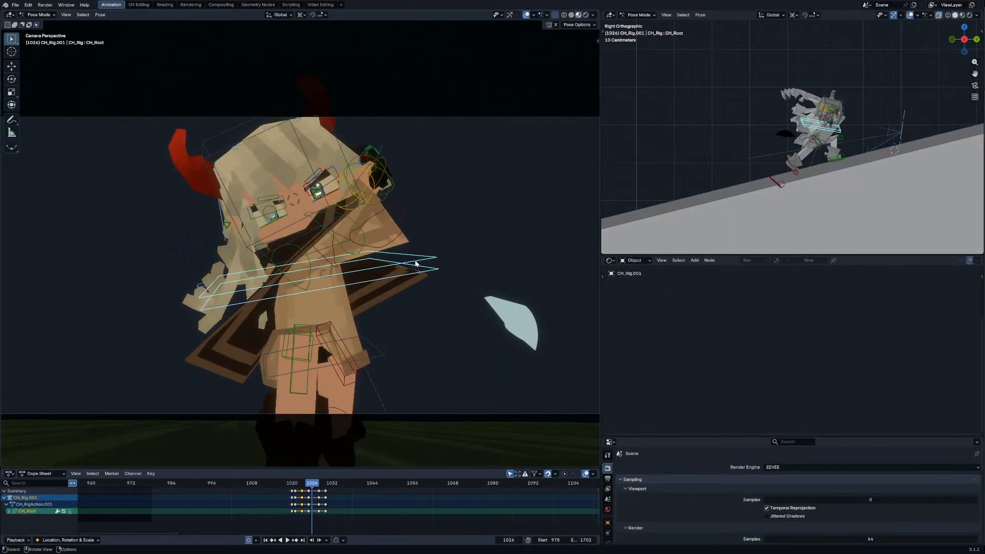
pyautogui.press('Left')
pyautogui.hotkey('shift', 'alt', 'e')
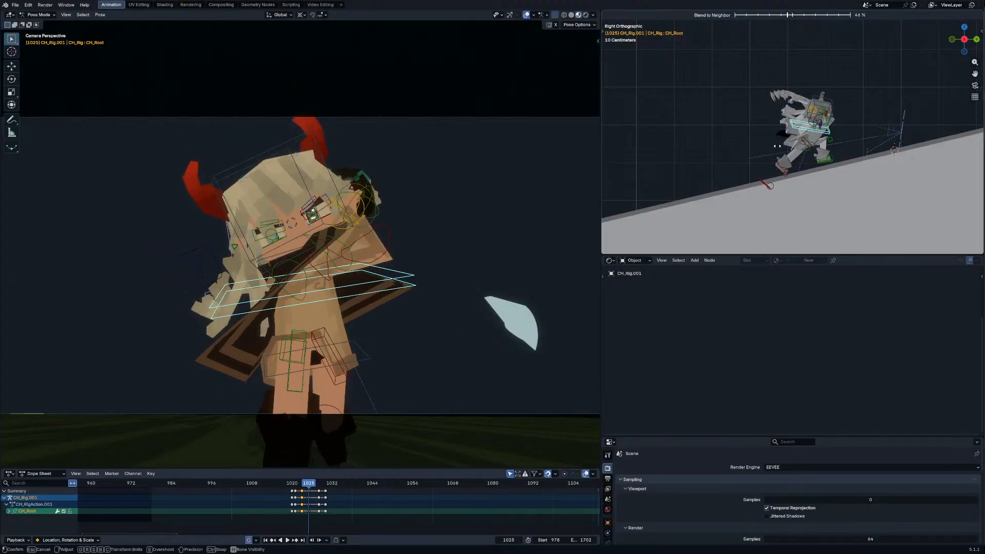
pyautogui.click(716, 192)
# Step: Move and slightly rotate CH_Root in the side view at frame 1025 to set the character closer to the slope
pyautogui.press('g')
pyautogui.press('Escape')
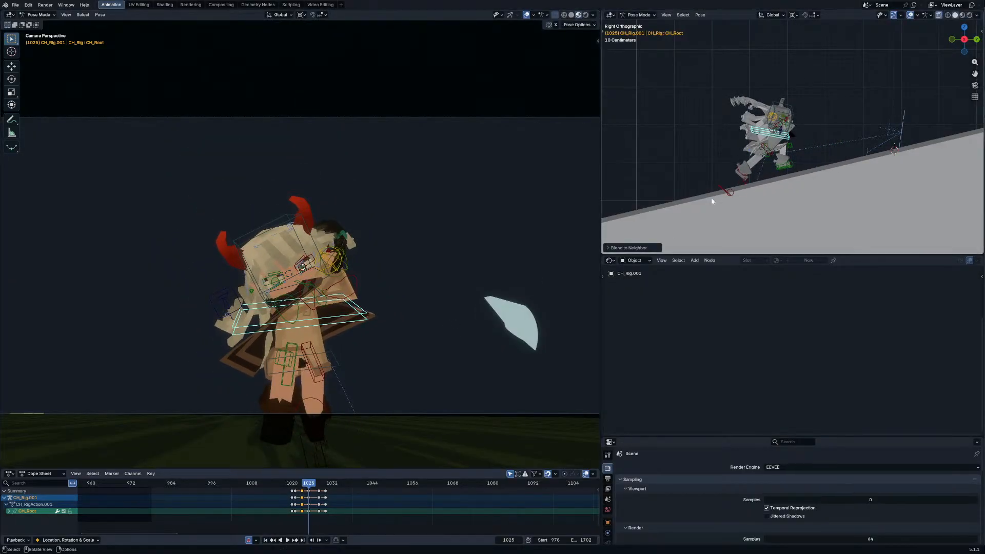
pyautogui.click(712, 185)
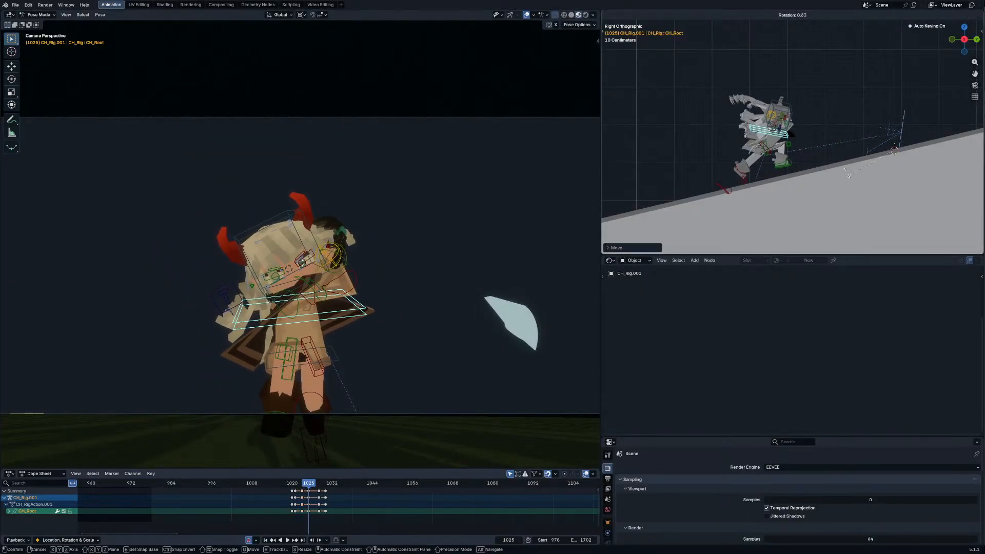
pyautogui.press('r')
pyautogui.click(930, 146)
pyautogui.press('g')
pyautogui.click(703, 241)
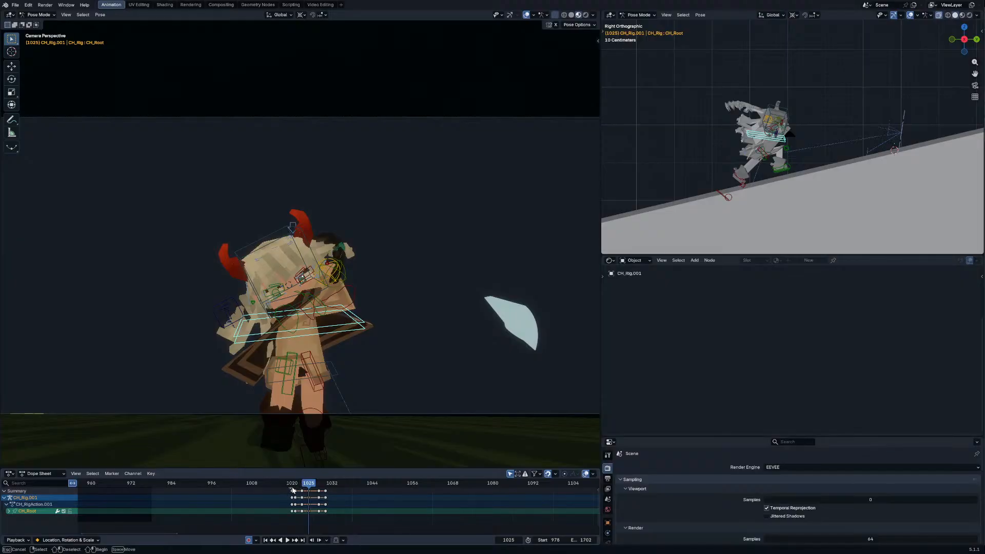
# Step: Compare the poses from frame 1021 to 1025 and move CH_Root farther back down the slope at frame 1025
pyautogui.moveTo(292, 485); pyautogui.dragTo(296, 488)
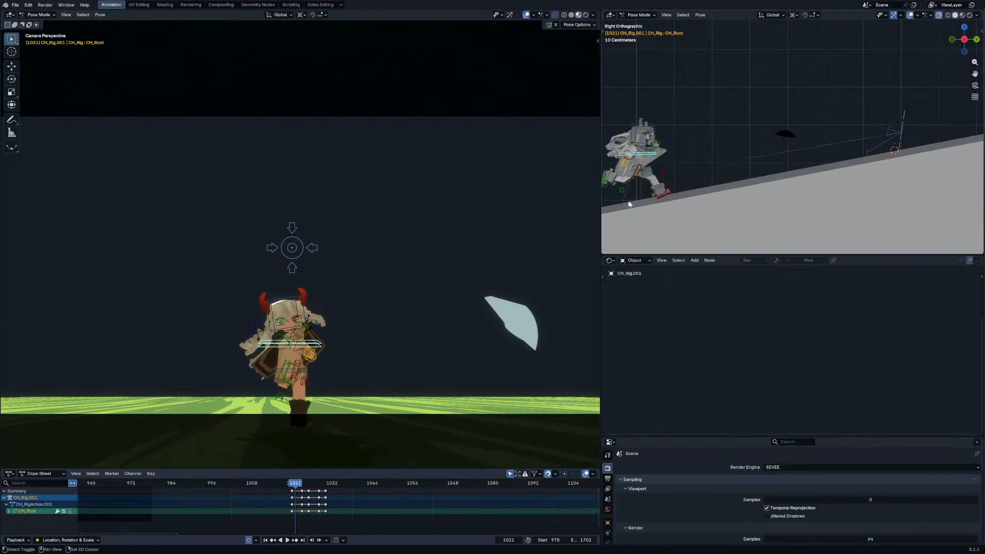
pyautogui.press('Right')
pyautogui.press('Right')
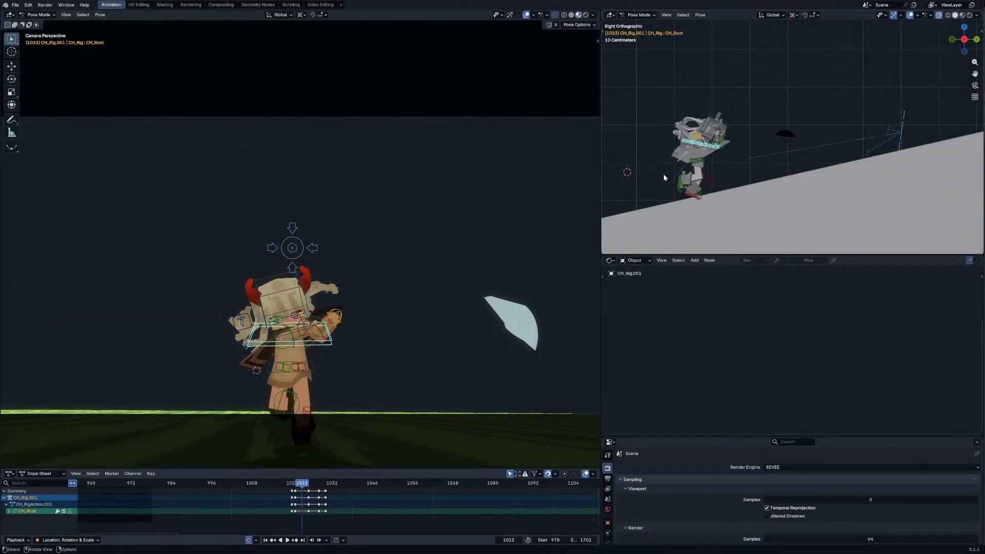
pyautogui.press('Right')
pyautogui.press('Right')
pyautogui.press('Left')
pyautogui.press('Left')
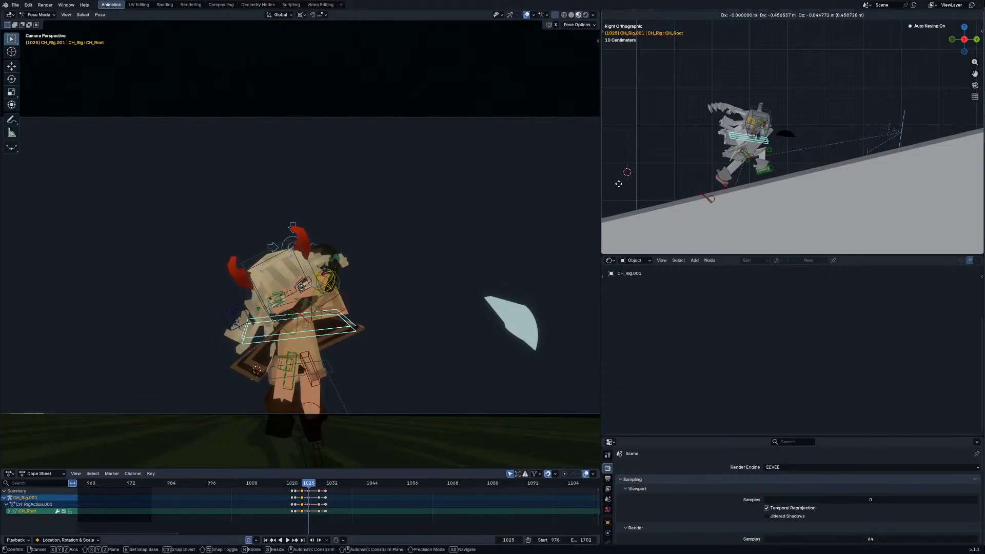
pyautogui.press('Right')
pyautogui.press('Right')
pyautogui.press('Right')
pyautogui.press('Right')
pyautogui.press('Right')
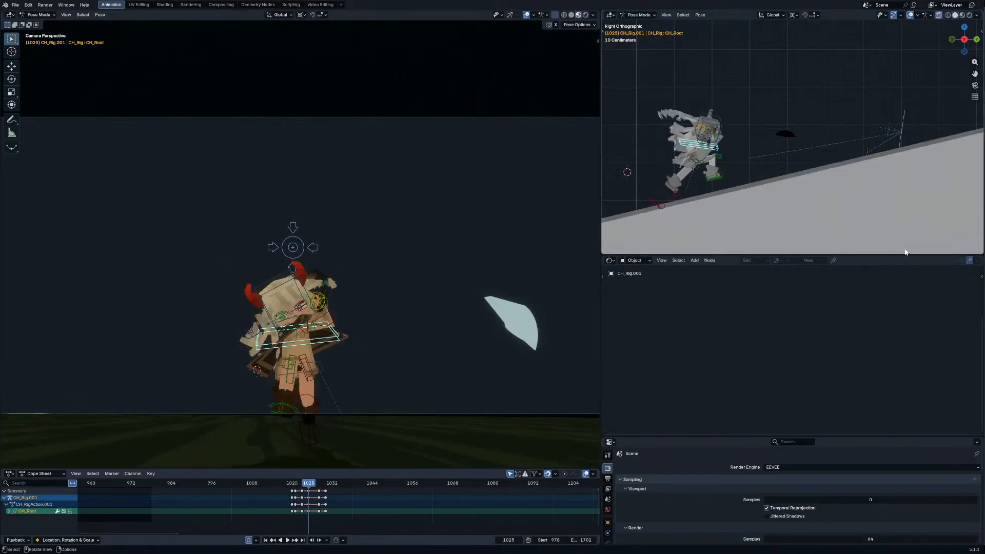
# Step: Move CH_Root back at frame 1028 in the side view and adjust its placement through the camera
pyautogui.press('g')
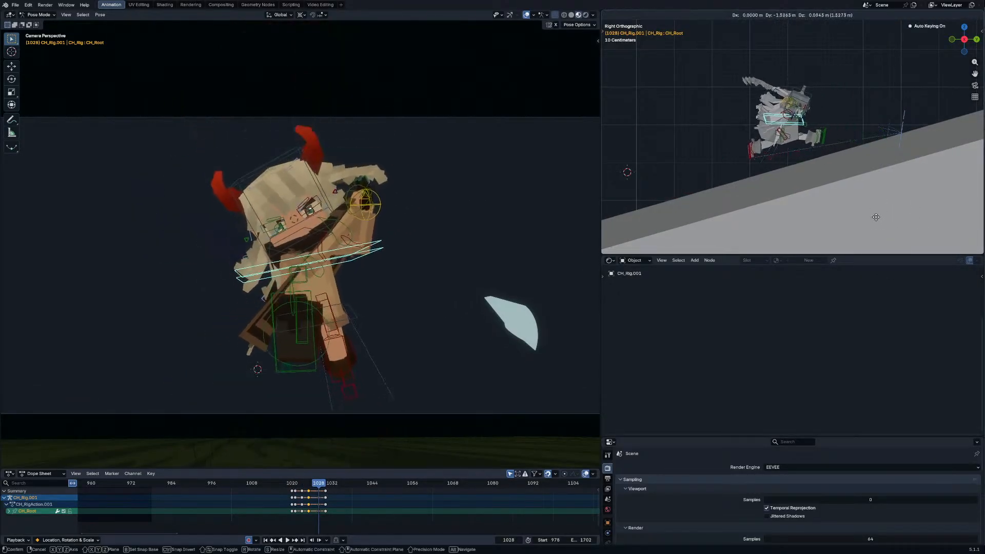
pyautogui.click(886, 215)
pyautogui.press('g')
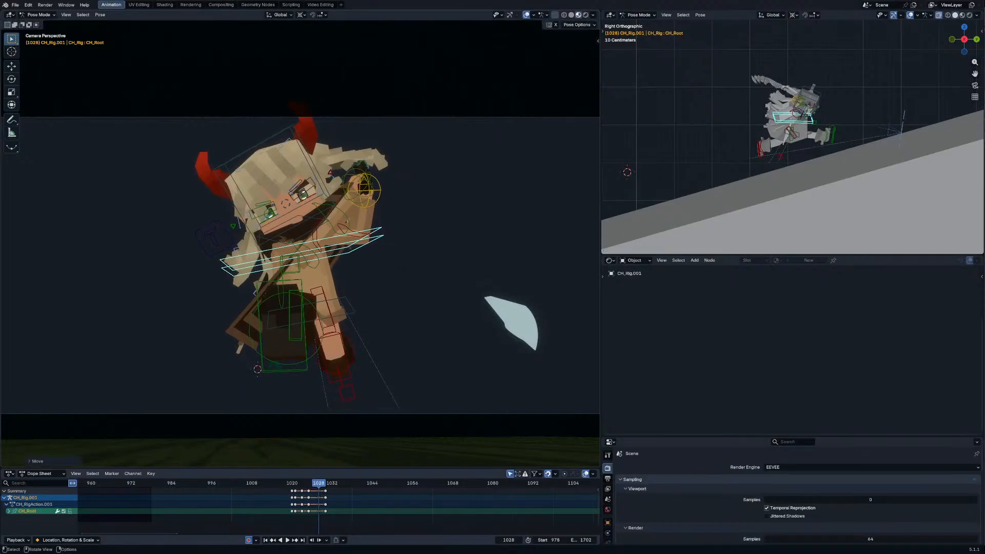
pyautogui.click(356, 253)
# Step: Change the camera view's transform pivot point so CH_Root rotates about itself instead of the 3D cursor
pyautogui.press('r')
pyautogui.rightClick(372, 254)
pyautogui.press('.')
pyautogui.click(423, 254)
pyautogui.click(284, 261)
pyautogui.click(300, 255)
pyautogui.click(286, 258)
# Step: Refine CH_Root's rotation and position at frame 1028 through the camera, and play back the lunge from about frame 1009
pyautogui.press('r')
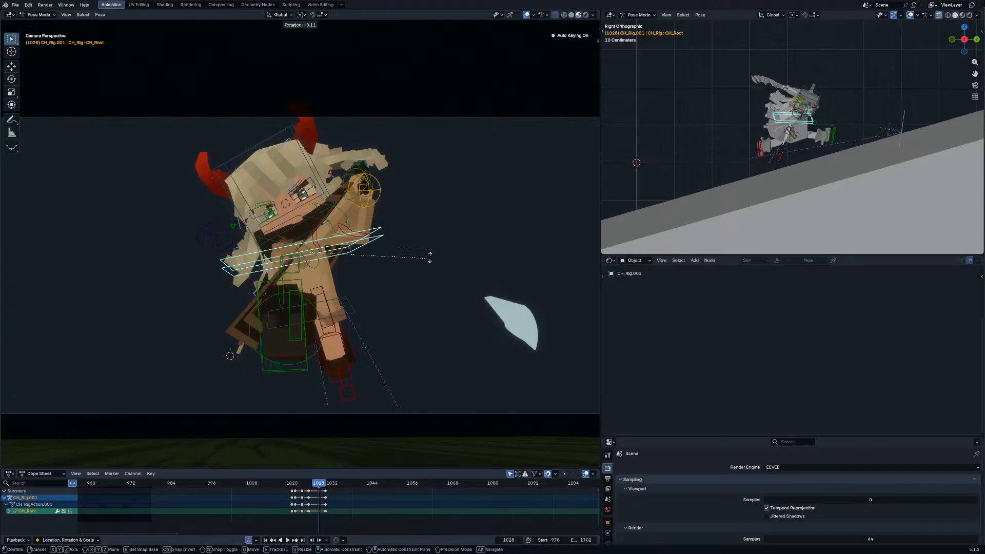
pyautogui.click(430, 256)
pyautogui.press('g')
pyautogui.click(428, 255)
pyautogui.press('r')
pyautogui.click(427, 253)
pyautogui.press('g')
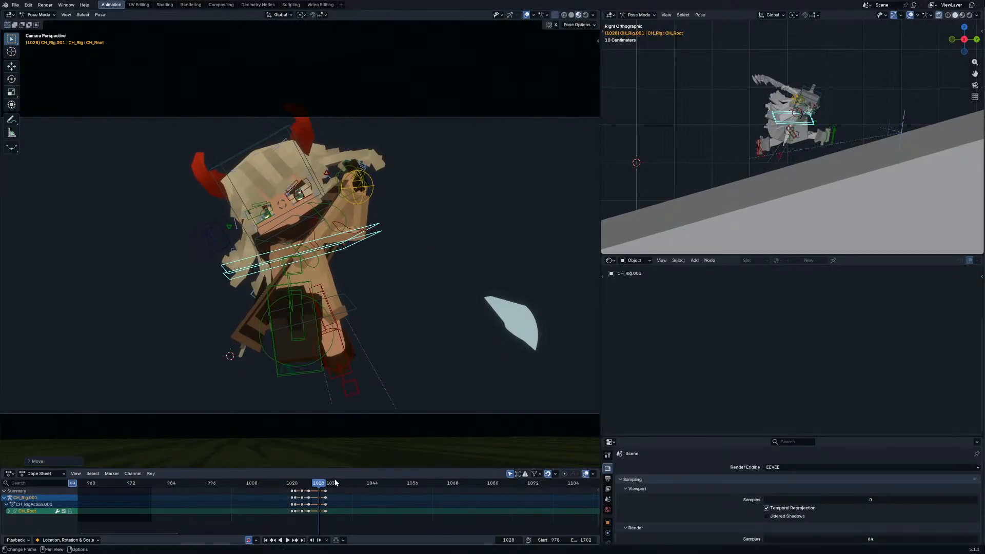
pyautogui.moveTo(336, 482); pyautogui.dragTo(254, 484)
pyautogui.press('space')
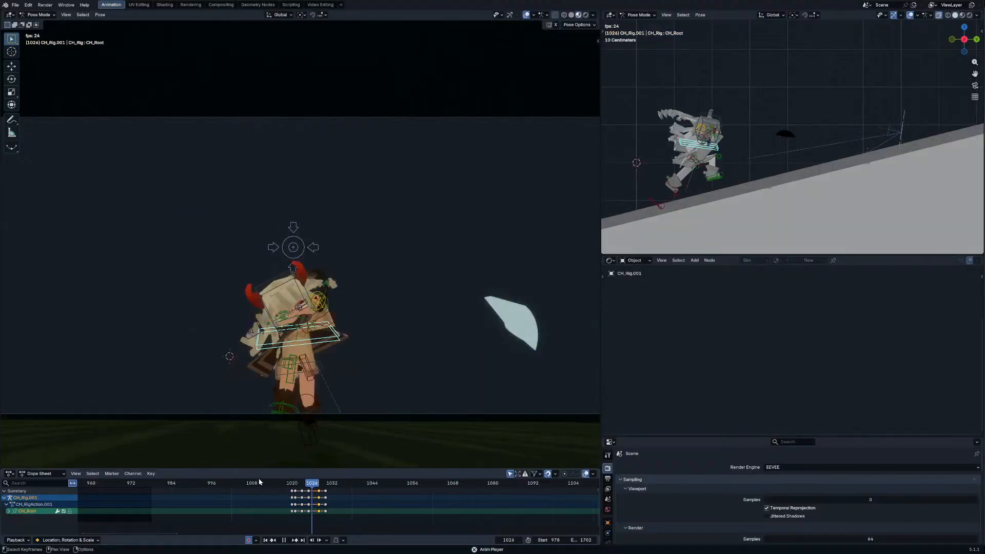
# Step: Shift the final close-up pose's keyframes for all the rig's bones to frame 1033 and play back the lunge
pyautogui.press('space')
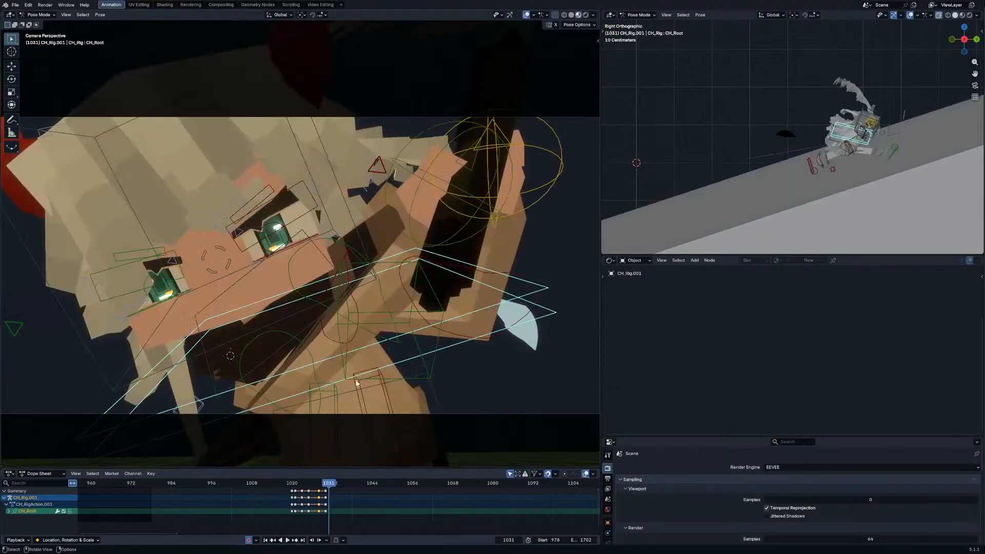
pyautogui.moveTo(327, 492); pyautogui.dragTo(333, 493)
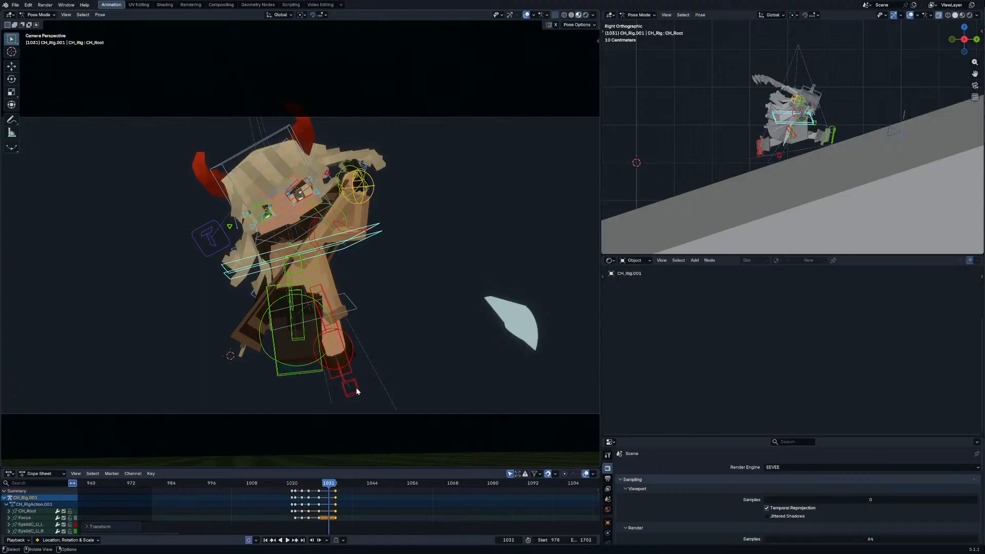
pyautogui.hotkey('shift', 'Left')
pyautogui.press('space')
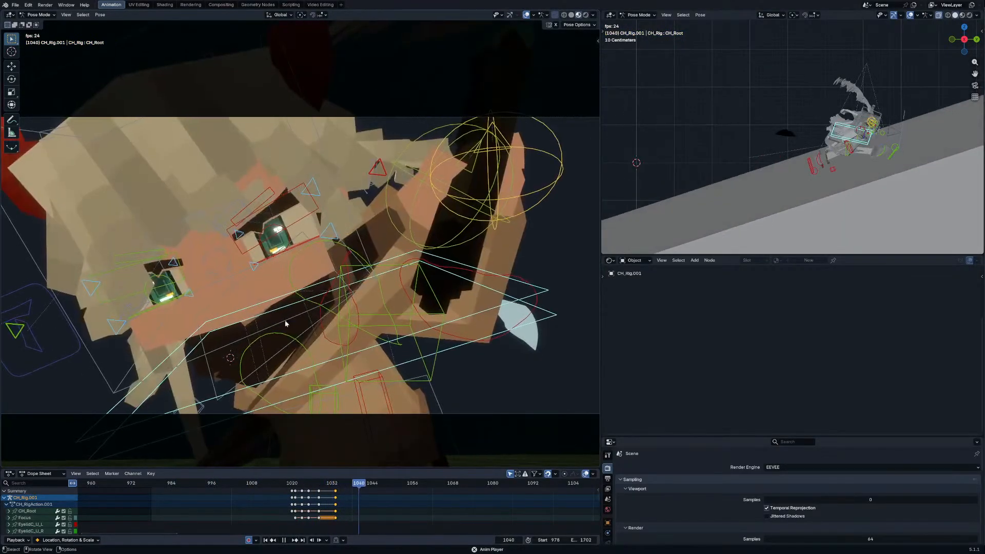
pyautogui.click(167, 487)
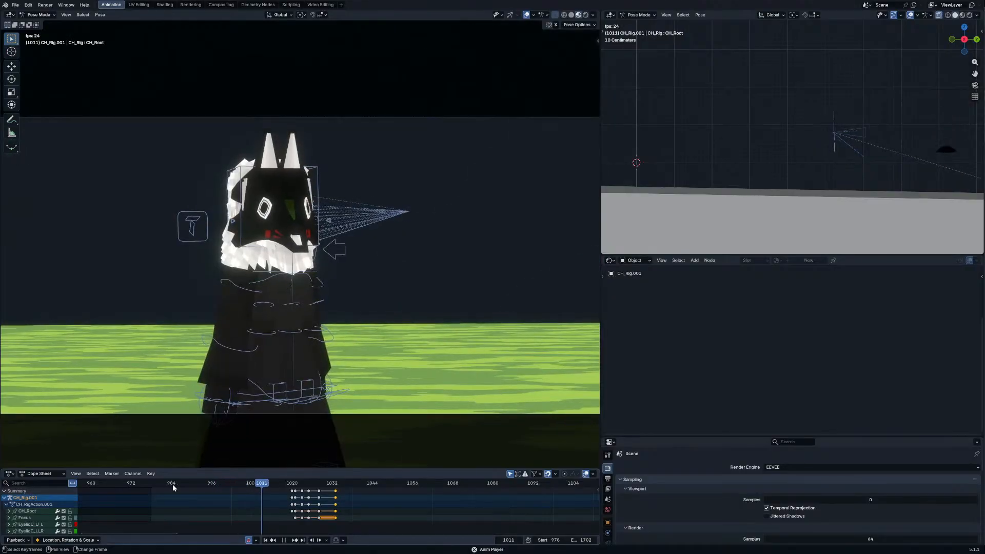
pyautogui.press('space')
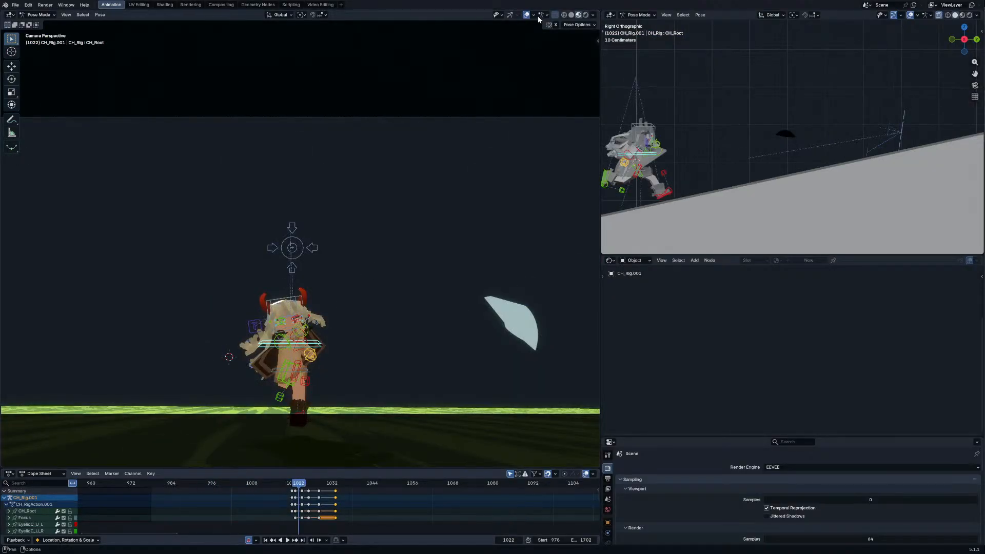
# Step: Raise the Body control along Z at frame 1023 and compare it with the poses on the following frames
pyautogui.moveTo(281, 482); pyautogui.dragTo(302, 480)
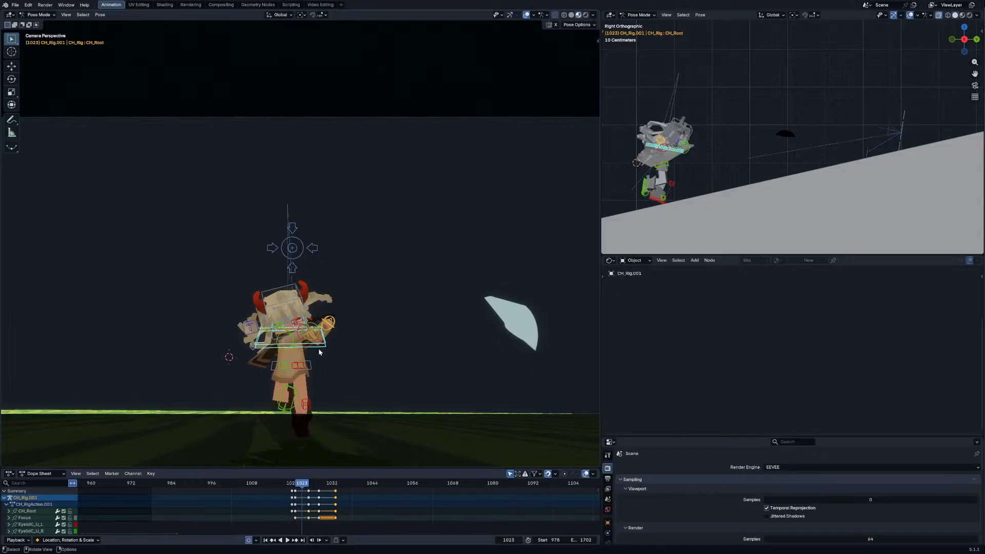
pyautogui.click(307, 377)
pyautogui.press('z')
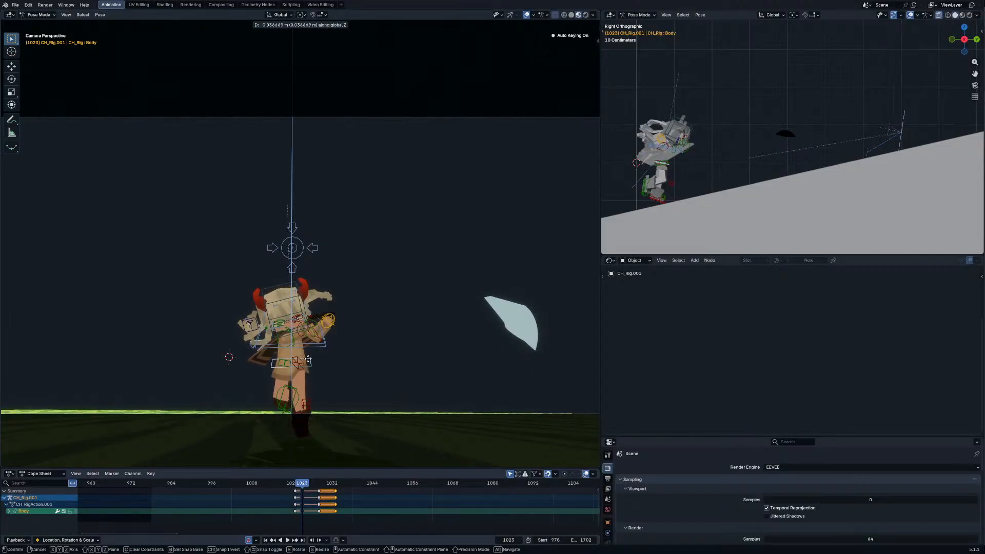
pyautogui.click(308, 361)
pyautogui.press('Right')
pyautogui.press('Right')
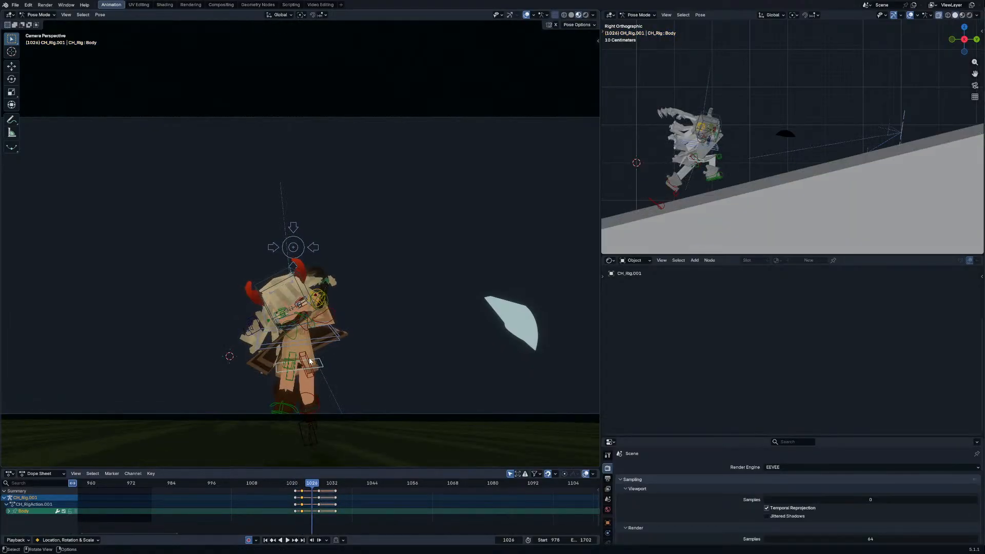
pyautogui.press('Left')
pyautogui.press('Left')
pyautogui.press('Right')
pyautogui.press('Right')
# Step: Try moving and rotating the right foot IK control toward the slope at frame 1025, and undo it
pyautogui.click(284, 414)
pyautogui.press('g')
pyautogui.press('z')
pyautogui.click(287, 425)
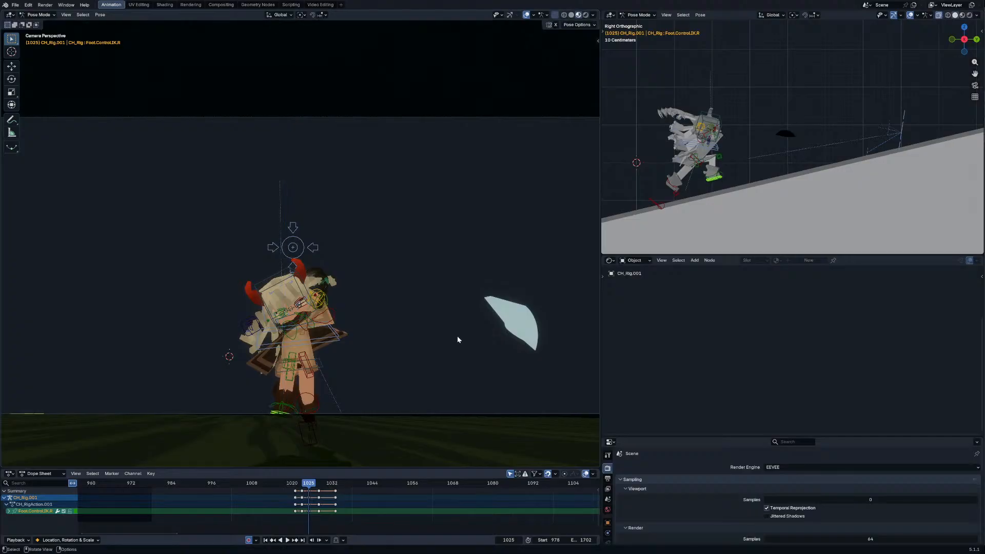
pyautogui.press('g')
pyautogui.click(729, 191)
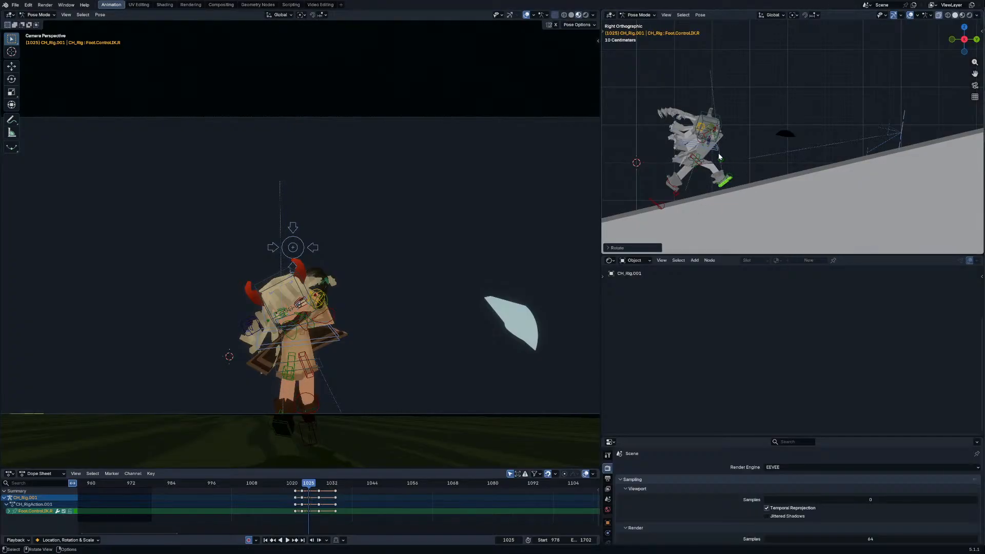
pyautogui.click(730, 180)
pyautogui.press('g')
pyautogui.press('Escape')
pyautogui.hotkey('ctrl', 'z')
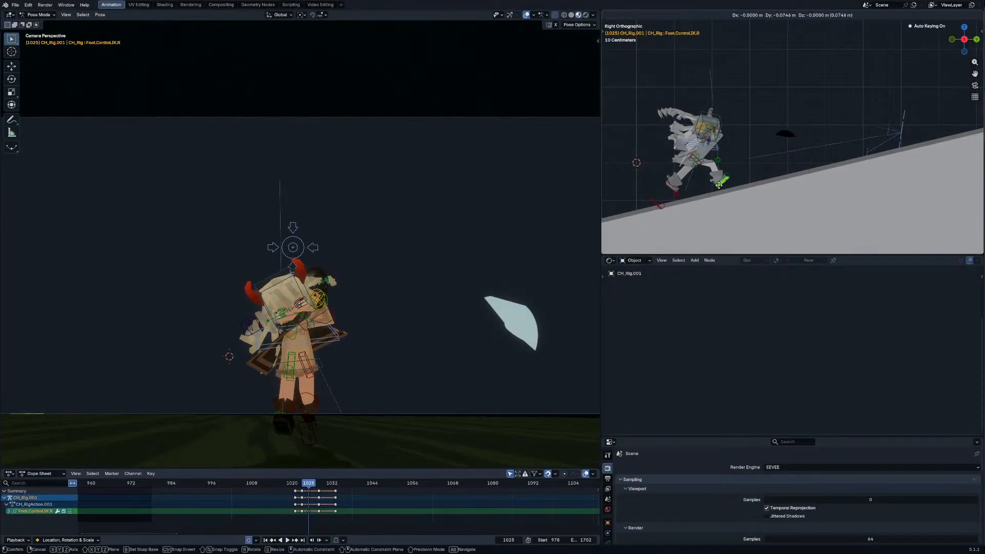
pyautogui.press('r')
# Step: Raise the Body control along Z at frame 1025 and lower it at frame 1023
pyautogui.press('Left')
pyautogui.press('Left')
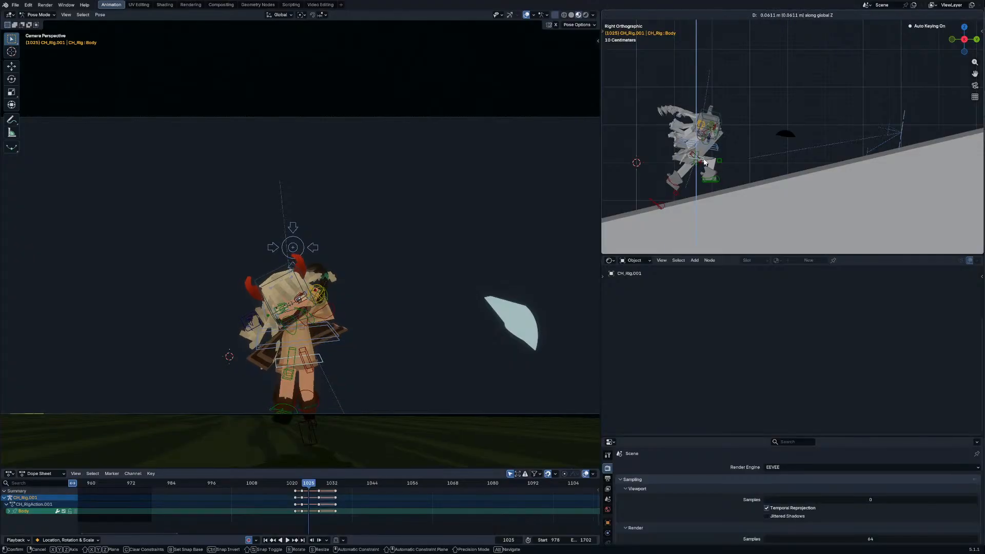
pyautogui.press('g')
pyautogui.press('z')
pyautogui.click(321, 327)
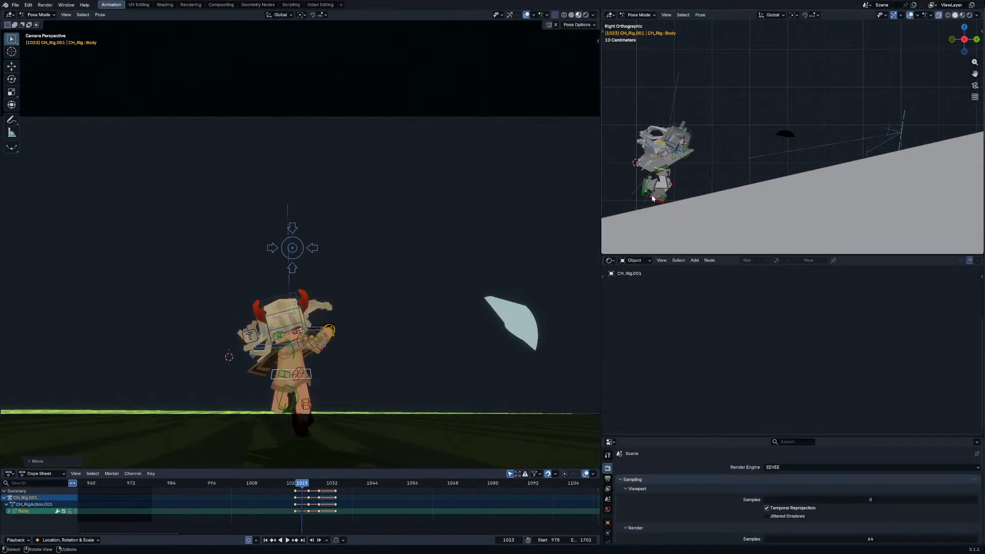
# Step: Move the right foot IK control farther back and rotate it at frame 1023, then scrub the frames around it
pyautogui.click(645, 188)
pyautogui.press('g')
pyautogui.click(645, 187)
pyautogui.press('g')
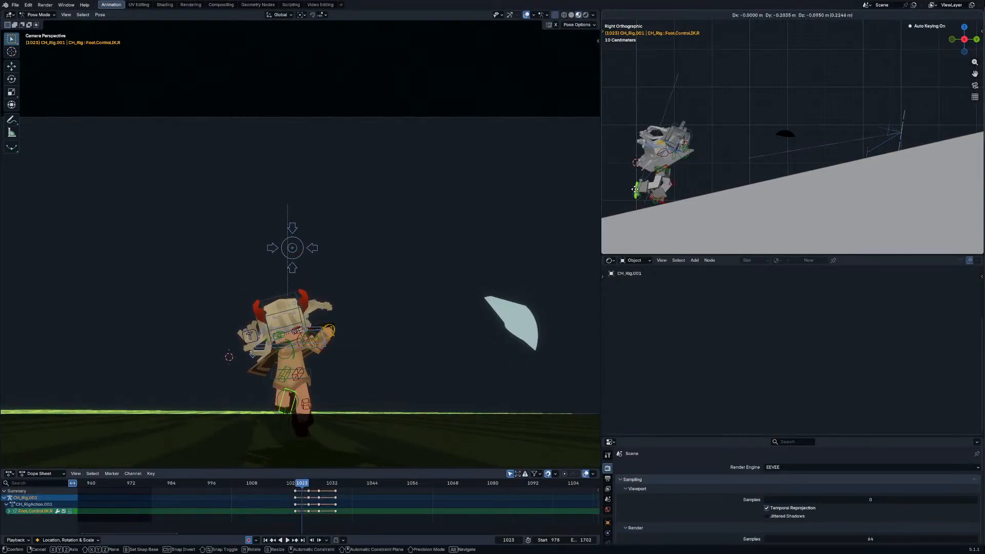
pyautogui.click(633, 195)
pyautogui.press('r')
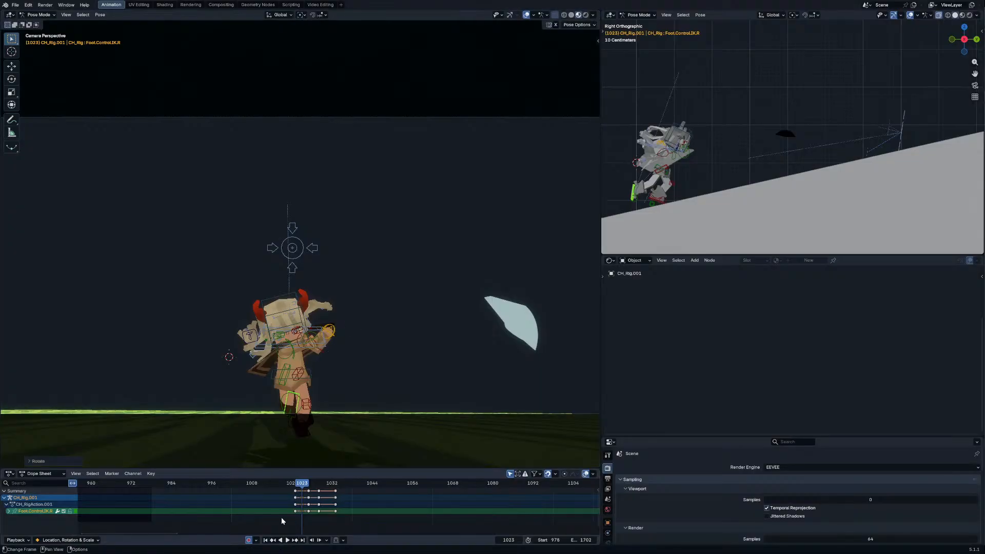
pyautogui.moveTo(294, 485); pyautogui.dragTo(302, 489)
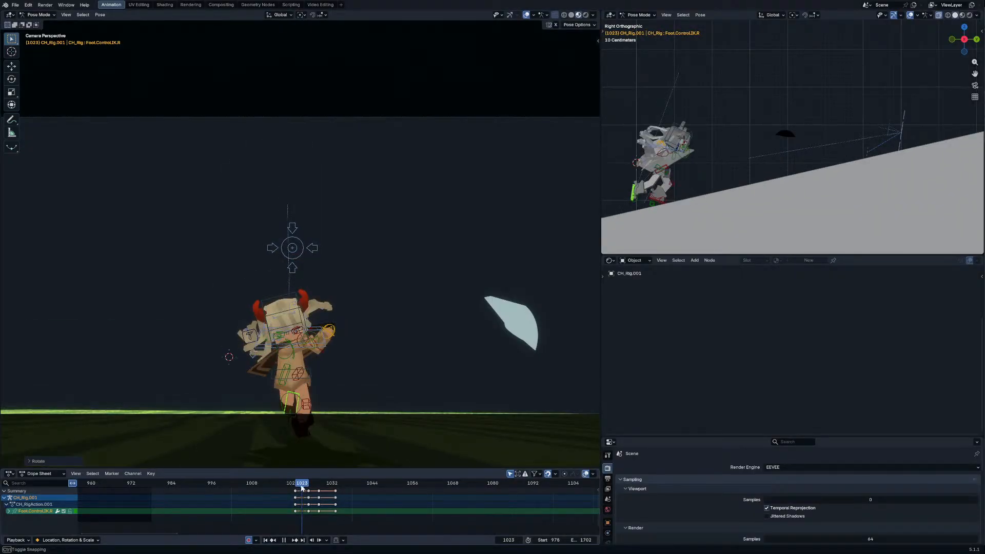
# Step: Lower the Body control at frame 1023 and move the left foot IK control forward up the slope
pyautogui.click(310, 377)
pyautogui.press('g')
pyautogui.click(302, 417)
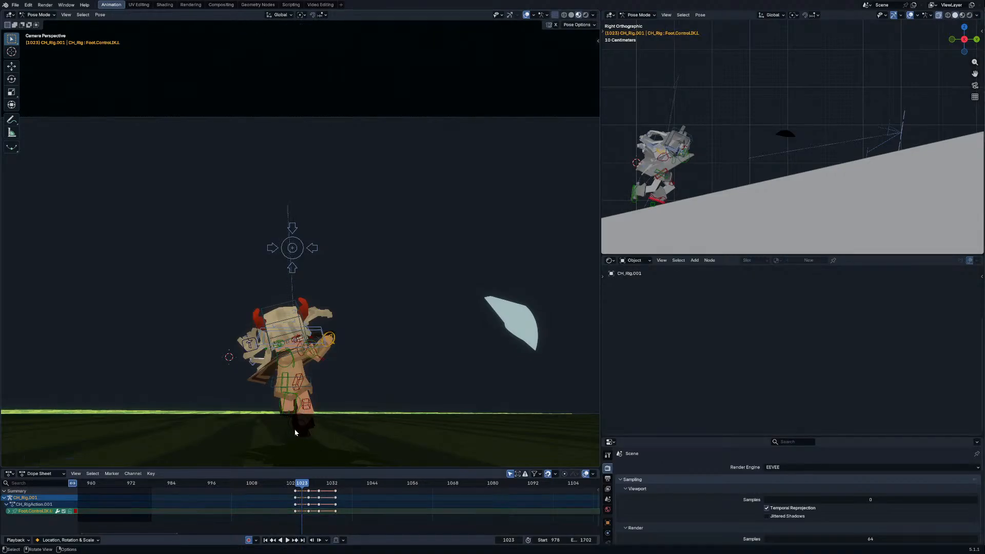
pyautogui.press('g')
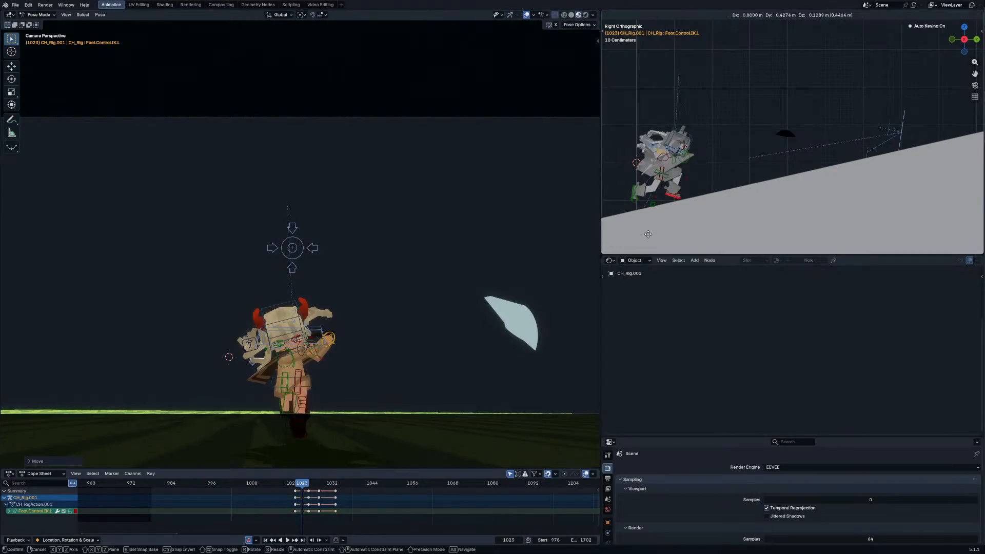
pyautogui.click(662, 222)
# Step: Check the pose at frame 1021 and reposition both foot IK controls closer to the slope at frame 1025
pyautogui.press('Left')
pyautogui.press('Left')
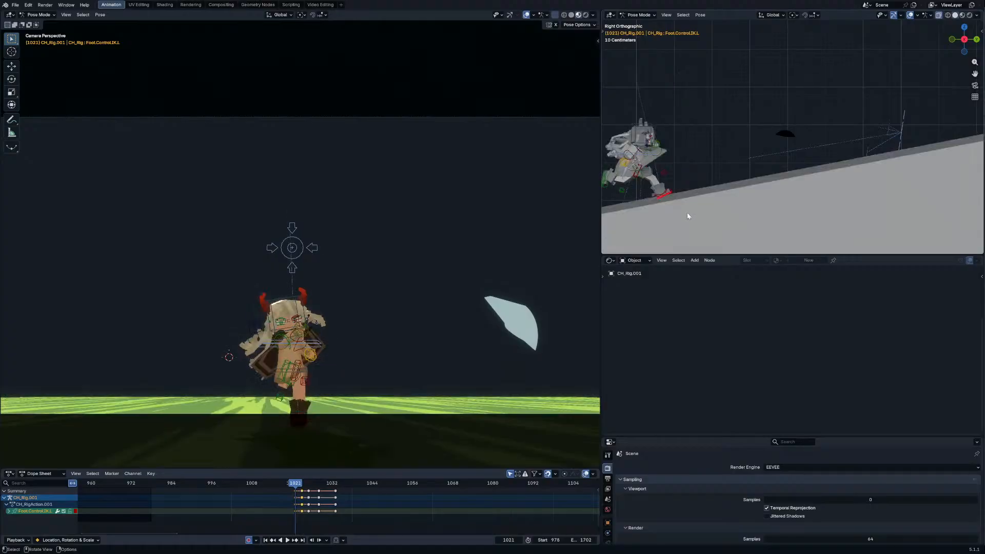
pyautogui.click(692, 213)
pyautogui.press('Right')
pyautogui.press('Right')
pyautogui.press('Right')
pyautogui.press('Right')
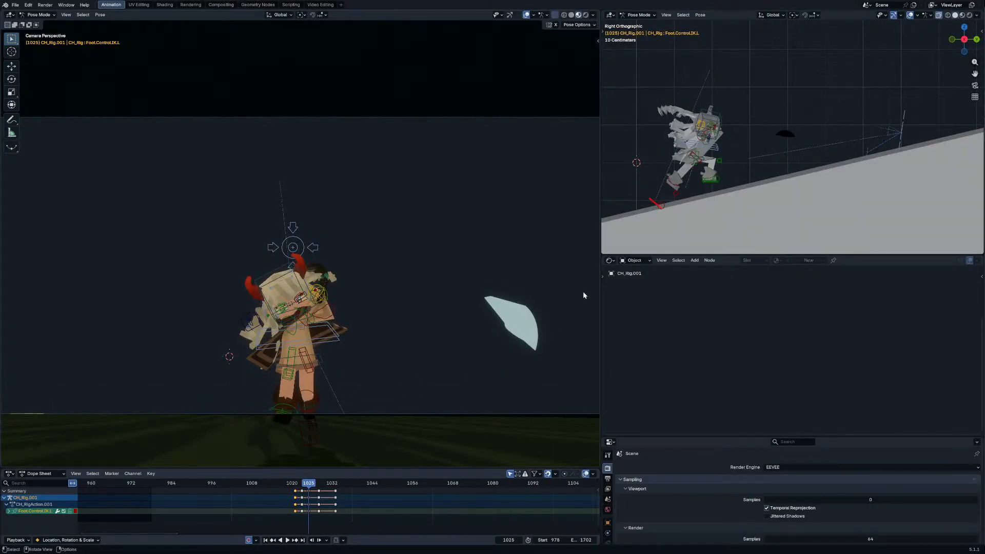
pyautogui.click(686, 192)
pyautogui.click(706, 184)
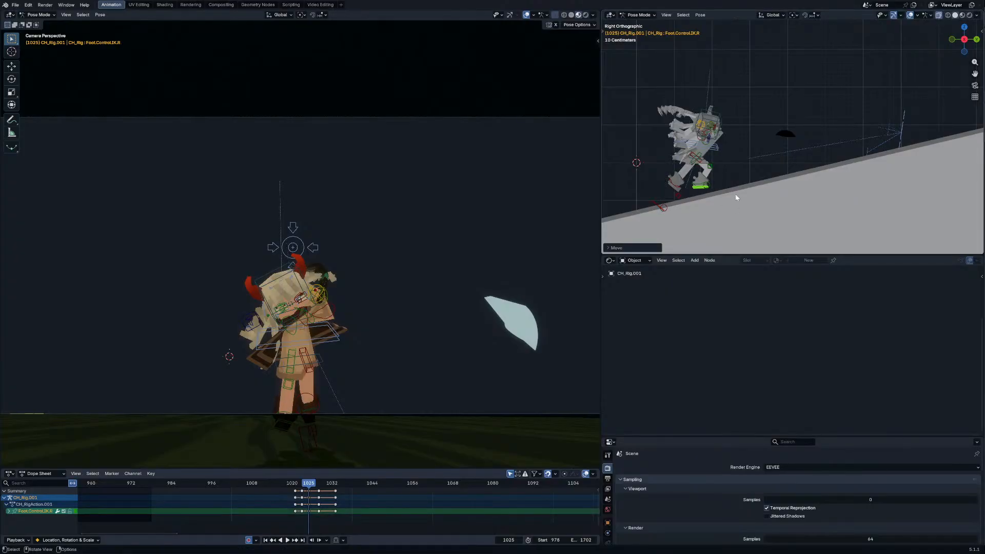
pyautogui.click(382, 325)
# Step: Rotate the right foot IK control at frame 1028 through the camera, play back the lunge and scrub to frame 1030
pyautogui.press('Right')
pyautogui.press('Right')
pyautogui.press('Right')
pyautogui.press('r')
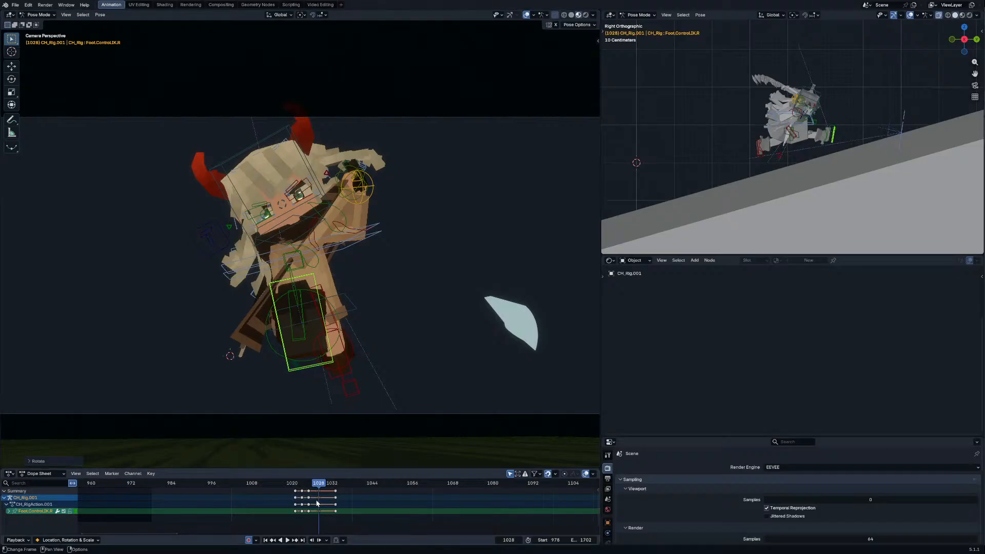
pyautogui.click(279, 484)
pyautogui.press('space')
pyautogui.moveTo(218, 486); pyautogui.dragTo(159, 486)
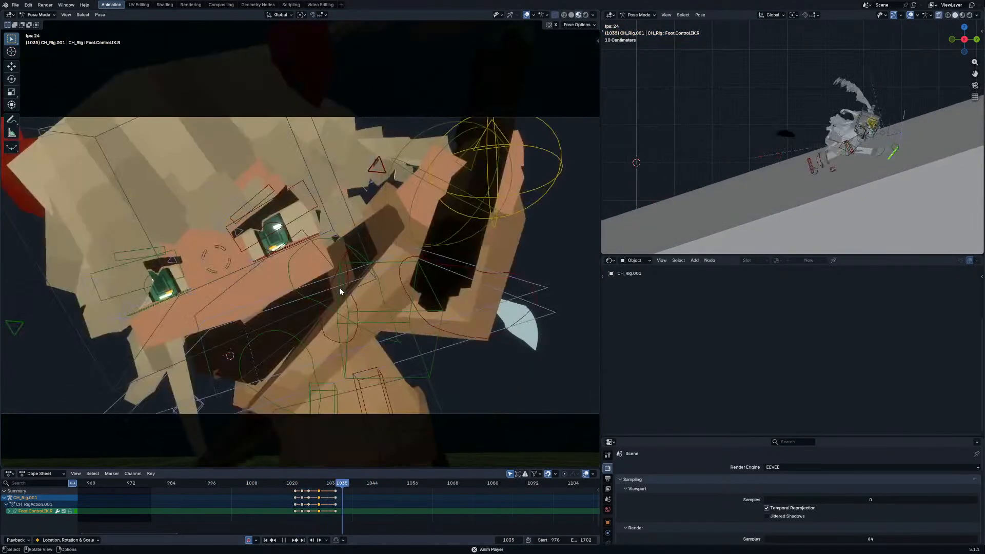
pyautogui.click(286, 486)
pyautogui.moveTo(291, 486); pyautogui.dragTo(322, 489)
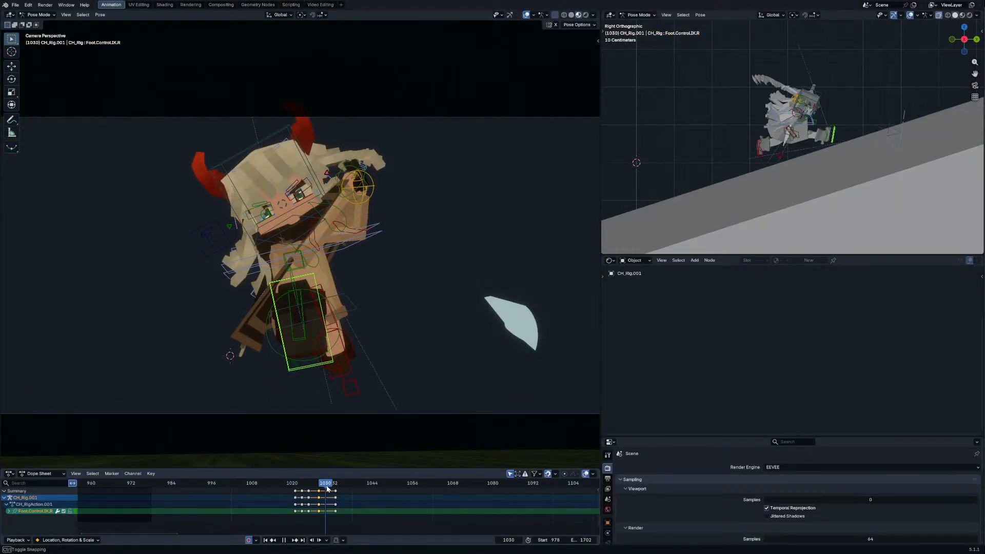
pyautogui.press('a')
pyautogui.hotkey('shift', 'alt', 'e')
pyautogui.rightClick(421, 324)
# Step: At frame 1030, blend CH_Root toward its next neighbouring key and blend the Body control to about 59%
pyautogui.click(379, 233)
pyautogui.hotkey('shift', 'alt', 'e')
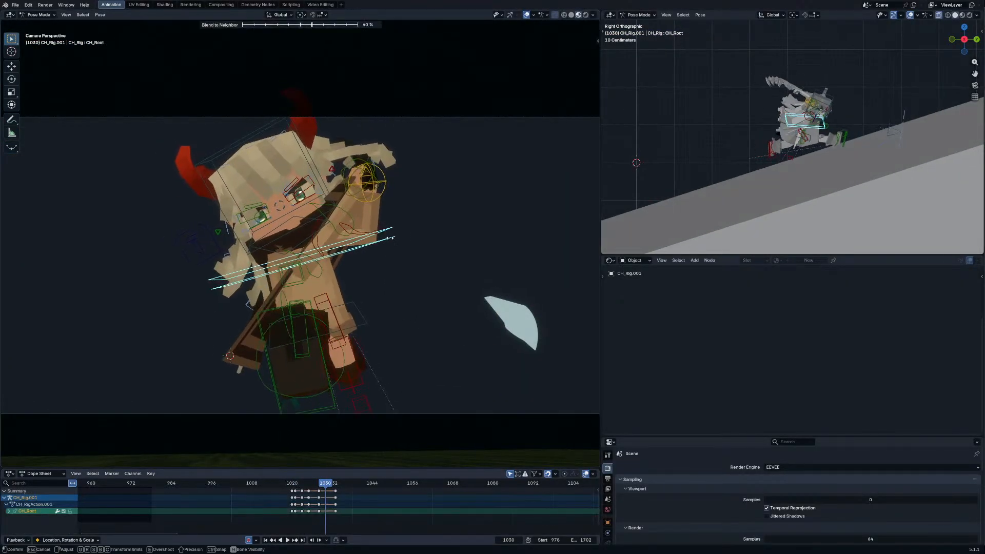
pyautogui.click(405, 238)
pyautogui.click(378, 326)
pyautogui.hotkey('shift', 'alt', 'e')
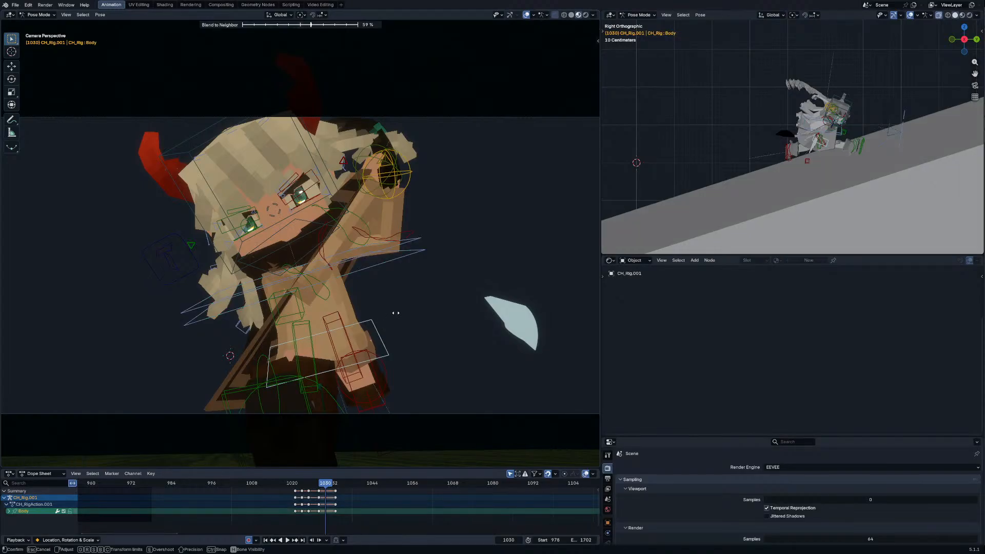
pyautogui.click(396, 312)
# Step: Rotate the Body and Chest controls freely at frame 1030 to twist the torso into the swing
pyautogui.press('r')
pyautogui.press('r')
pyautogui.click(312, 239)
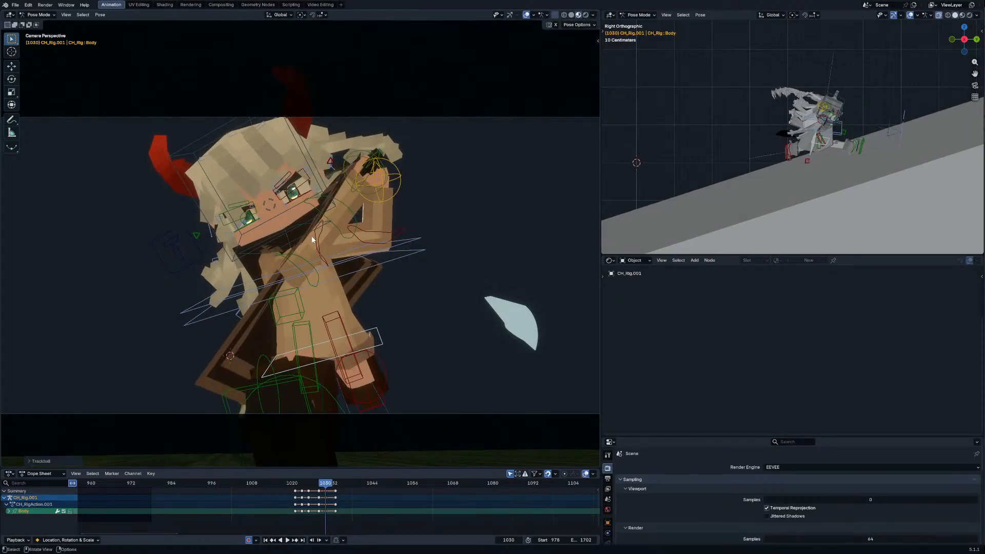
pyautogui.click(353, 233)
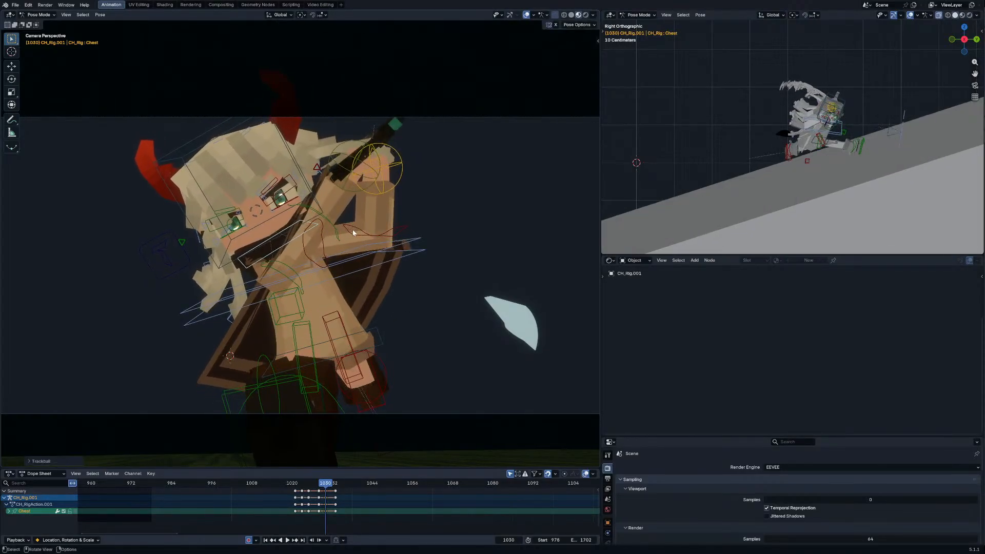
# Step: Move the right foot IK control forward and up, and lift and rotate the left foot IK control at frame 1030
pyautogui.click(324, 378)
pyautogui.press('g')
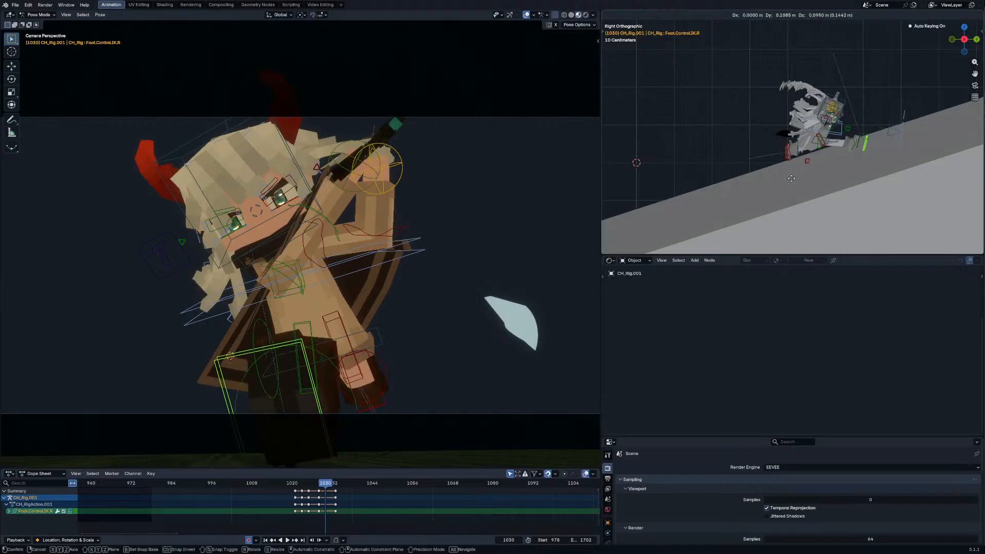
pyautogui.click(795, 174)
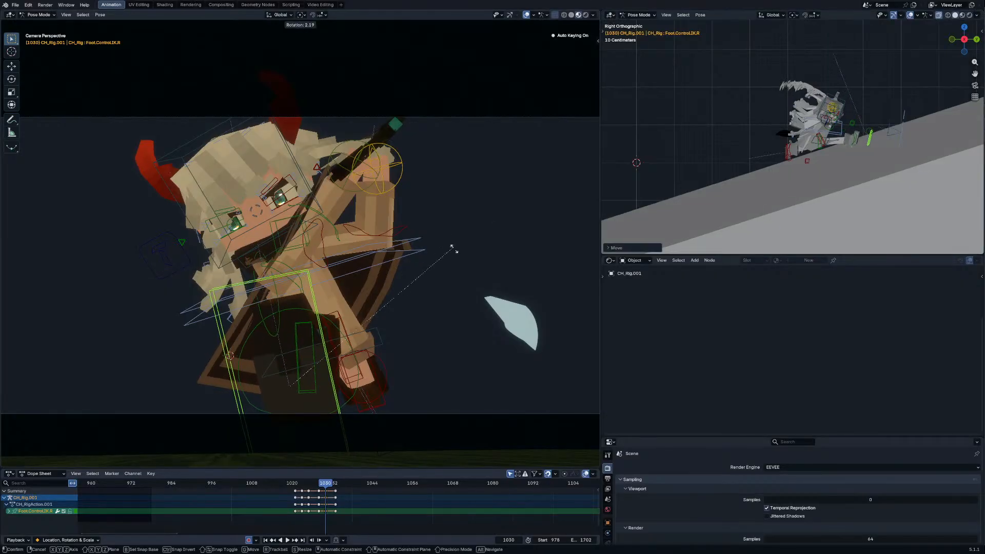
pyautogui.click(376, 403)
pyautogui.press('g')
pyautogui.click(826, 189)
pyautogui.press('r')
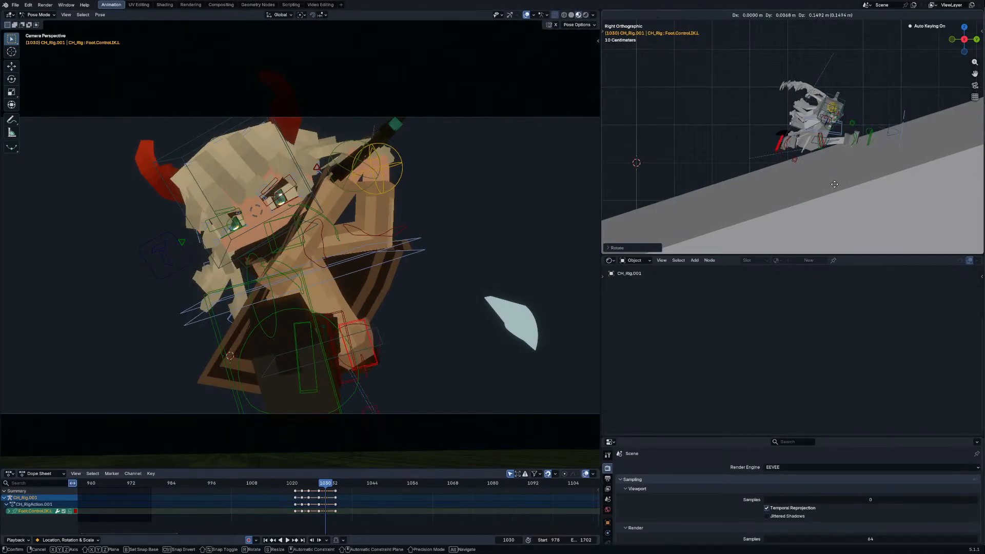
pyautogui.click(839, 183)
# Step: Shift the in-between pose's keyframes to frame 1031, play back, and apply Blend to Neighbor to all the controls there
pyautogui.moveTo(331, 485)
pyautogui.mouseDown()
pyautogui.moveTo(298, 485)
pyautogui.moveTo(328, 495)
pyautogui.mouseUp()
pyautogui.press('space')
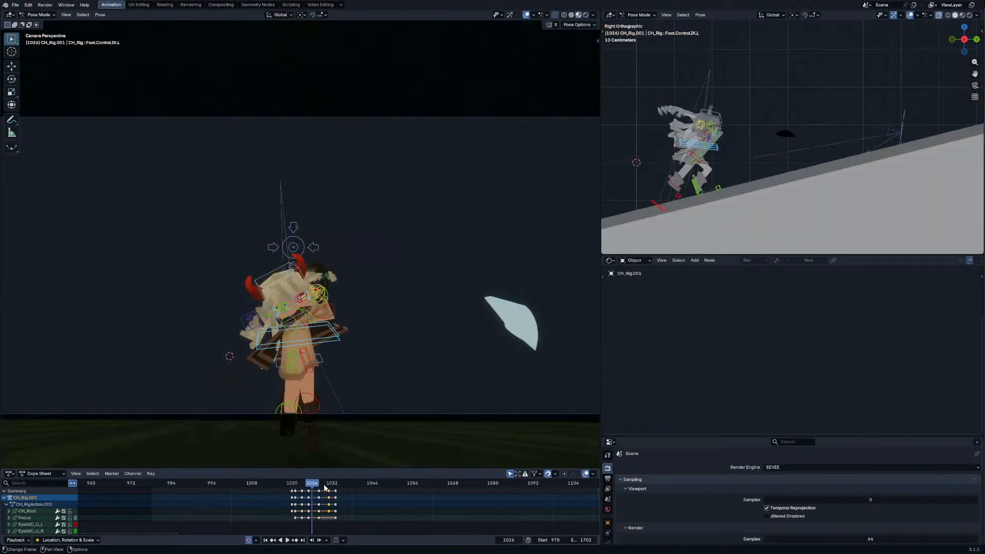
pyautogui.press('Up')
pyautogui.hotkey('shift', 'alt', 'e')
pyautogui.click(303, 184)
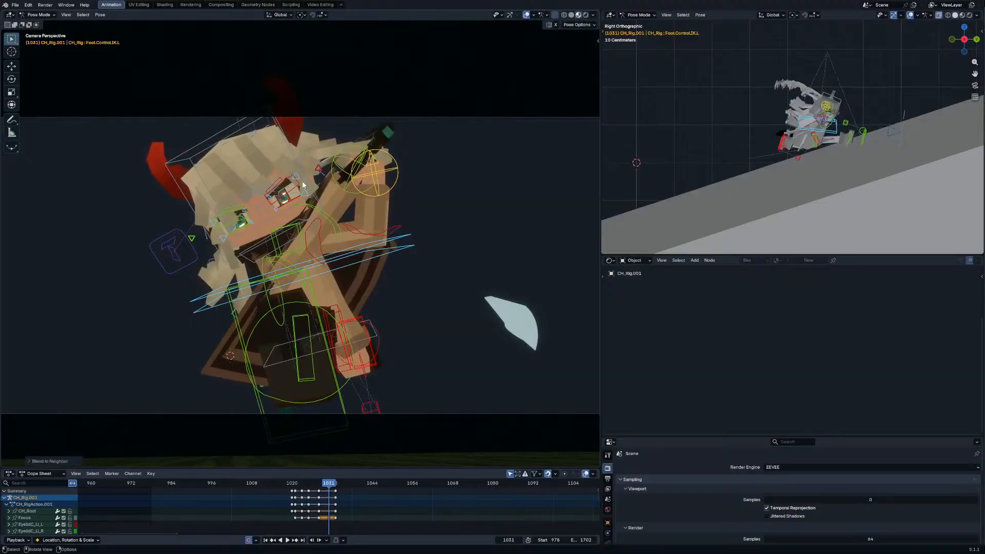
# Step: Lower the left and right eyelid controls slightly at frame 1031, key them, and go back to frame 1028
pyautogui.click(303, 185)
pyautogui.press('g')
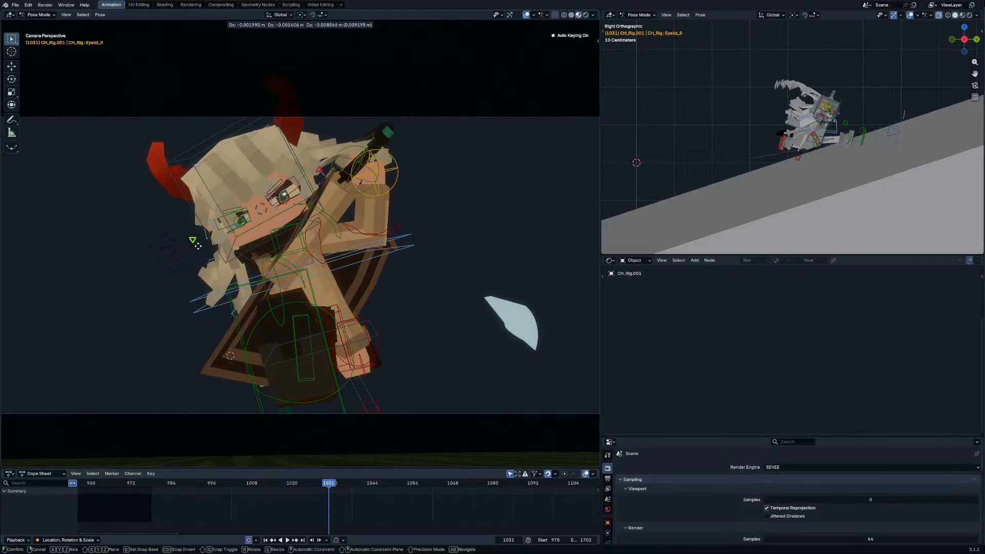
pyautogui.click(206, 248)
pyautogui.press('i')
pyautogui.press('Left')
pyautogui.press('Left')
pyautogui.press('Left')
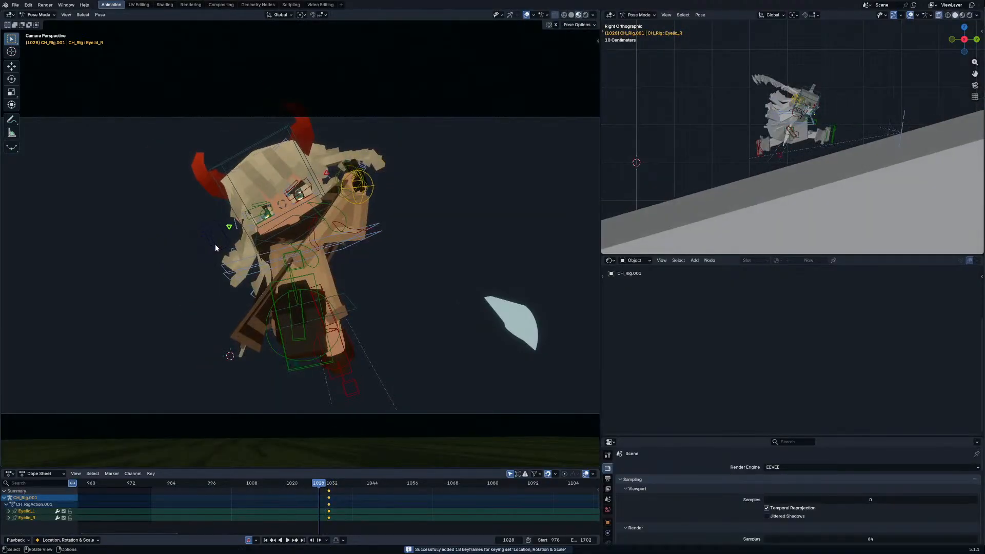
# Step: Lower both eyelid controls a little more at frame 1031 and play the shot back from its start
pyautogui.press('Up')
pyautogui.press('g')
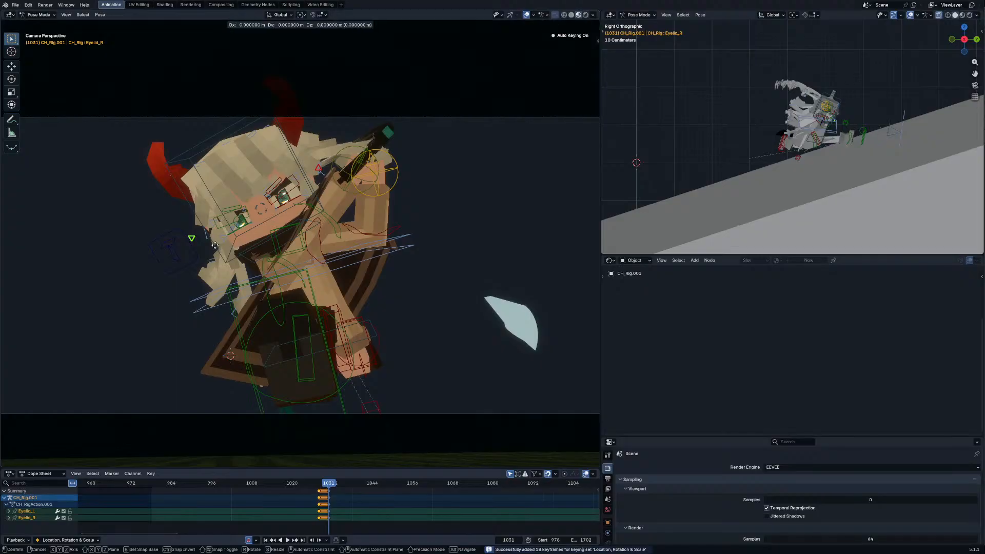
pyautogui.click(218, 274)
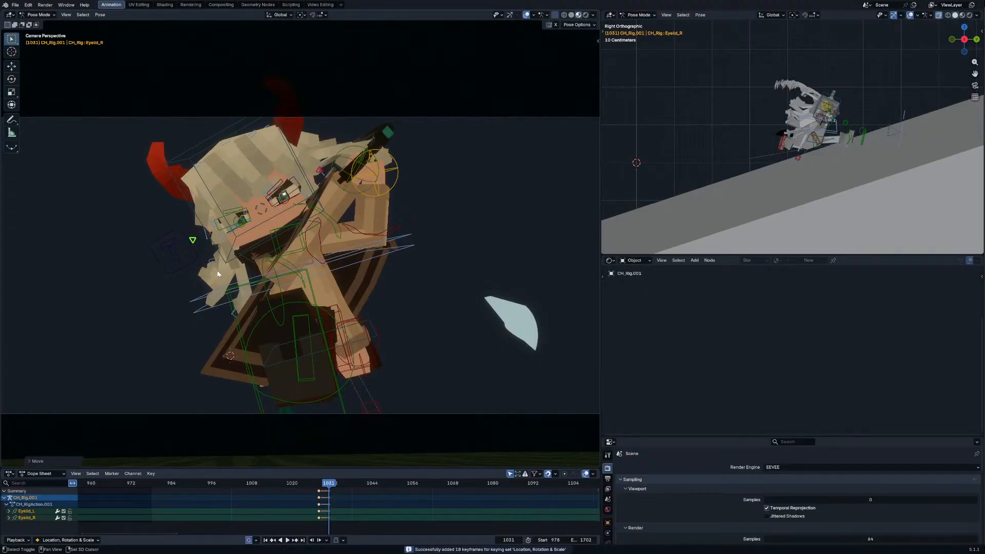
pyautogui.hotkey('shift', 'Left')
pyautogui.press('space')
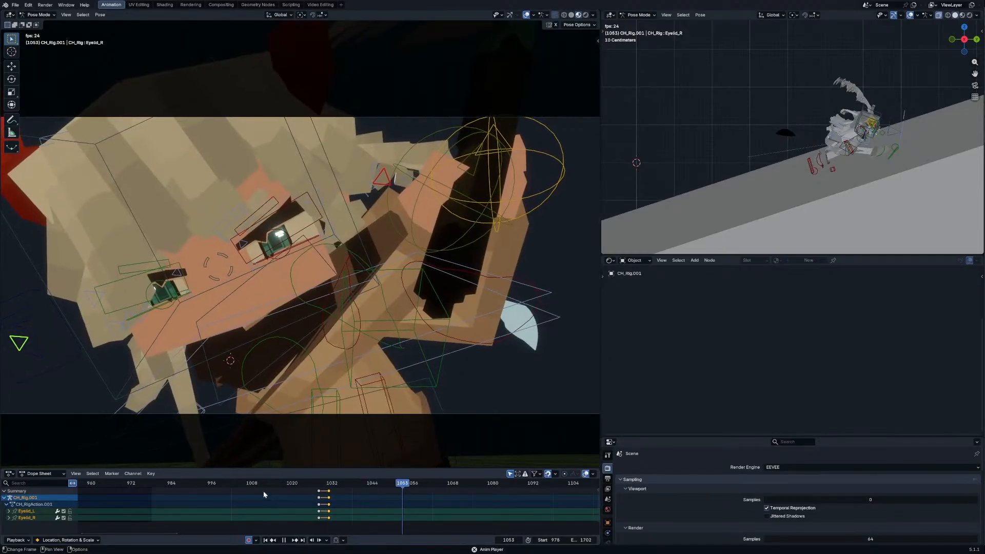
pyautogui.click(165, 483)
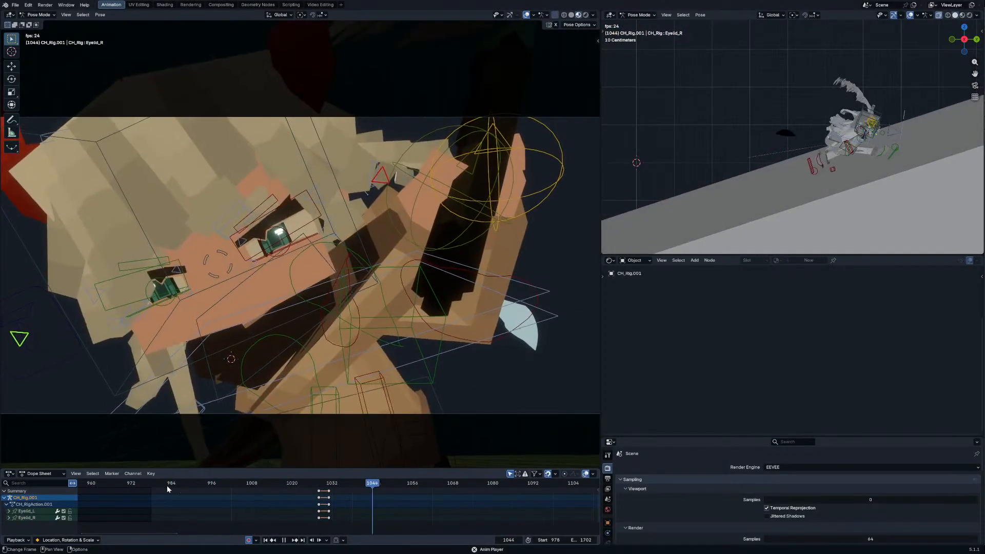
pyautogui.click(163, 484)
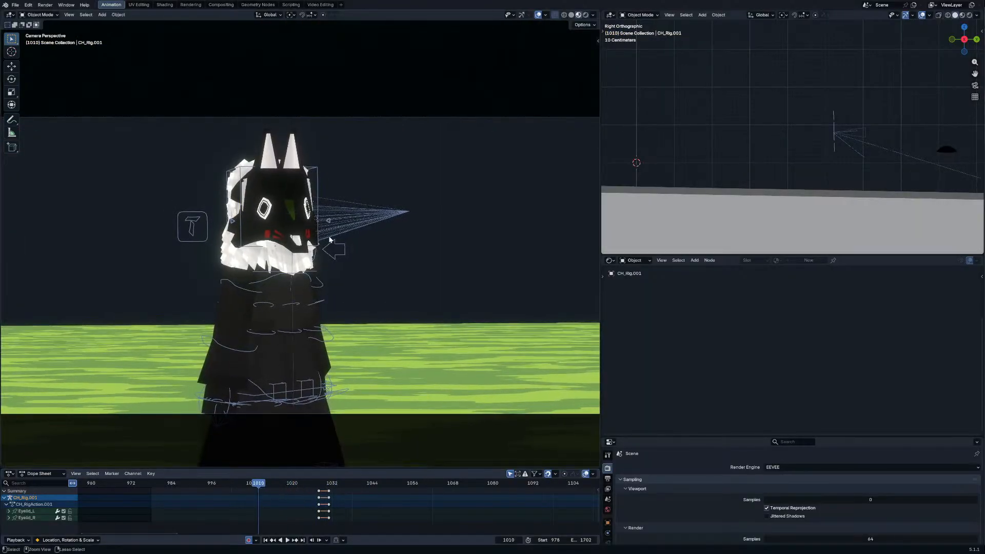
# Step: Put the camera's dolly rig in Pose Mode and play back its move through the camera
pyautogui.moveTo(359, 164); pyautogui.dragTo(401, 226, button='middle')
pyautogui.click(401, 225)
pyautogui.hotkey('ctrl', 'Tab')
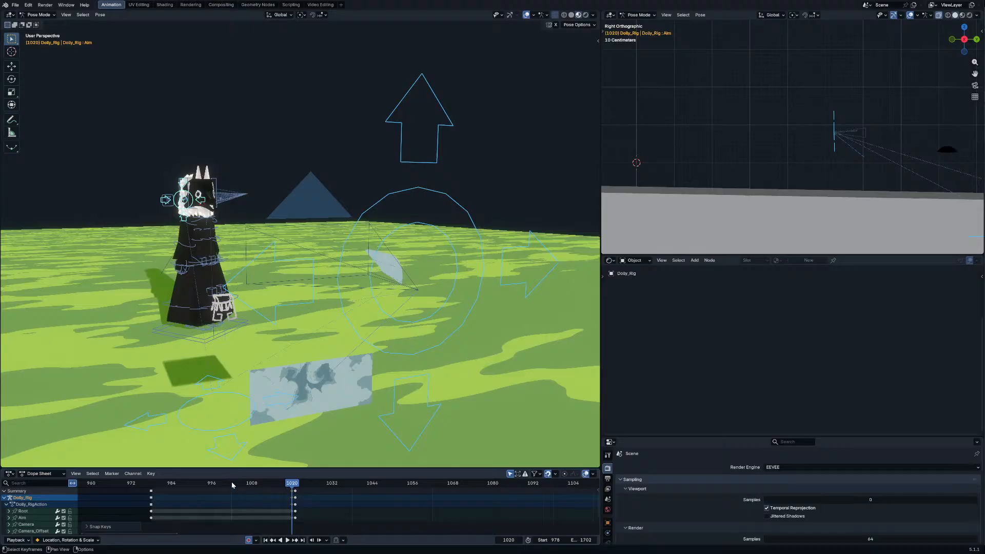
pyautogui.press('KP_0')
pyautogui.hotkey('shift', 'Left')
pyautogui.press('space')
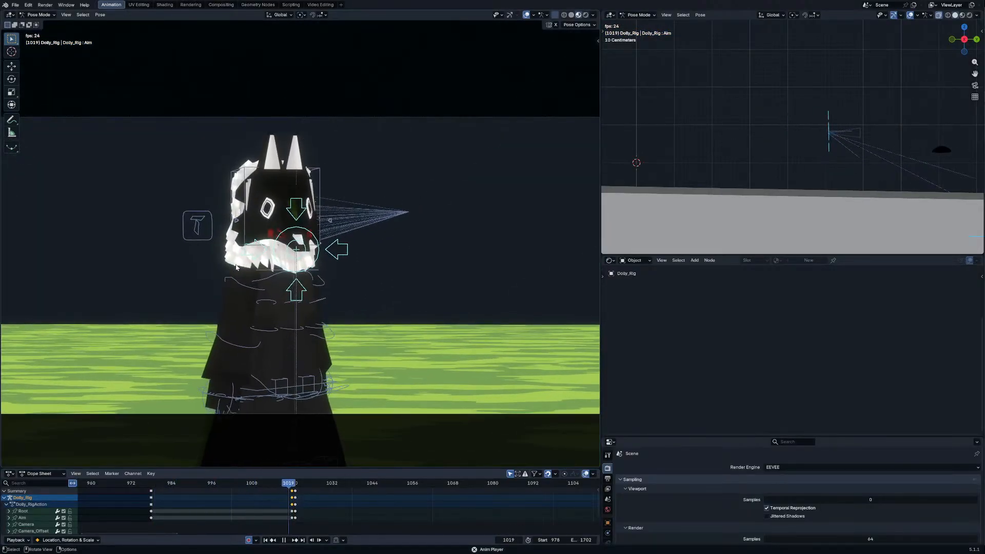
pyautogui.moveTo(255, 483); pyautogui.dragTo(161, 485)
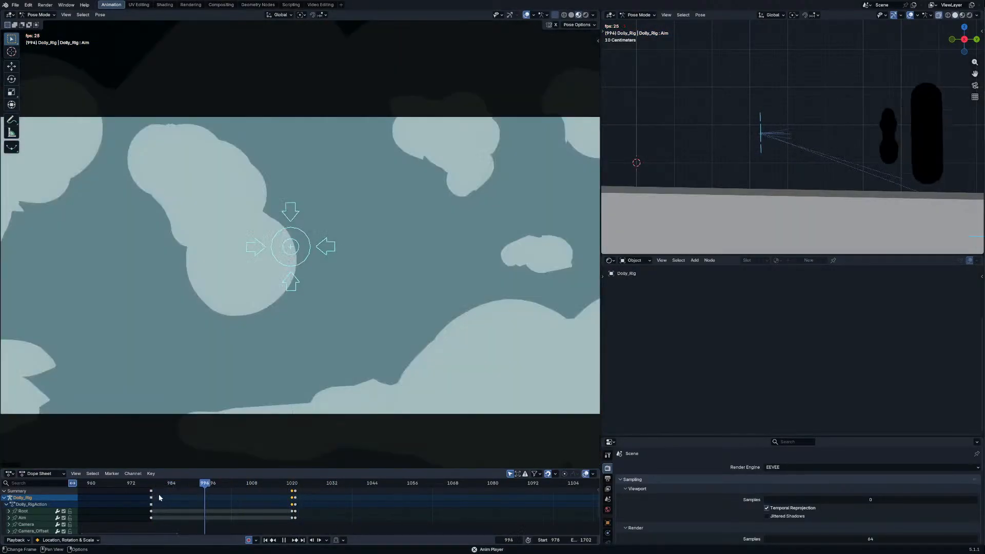
# Step: Insert keyframes on the dolly rig's controls, shift them to frame 1010, and play the camera move back
pyautogui.press('c')
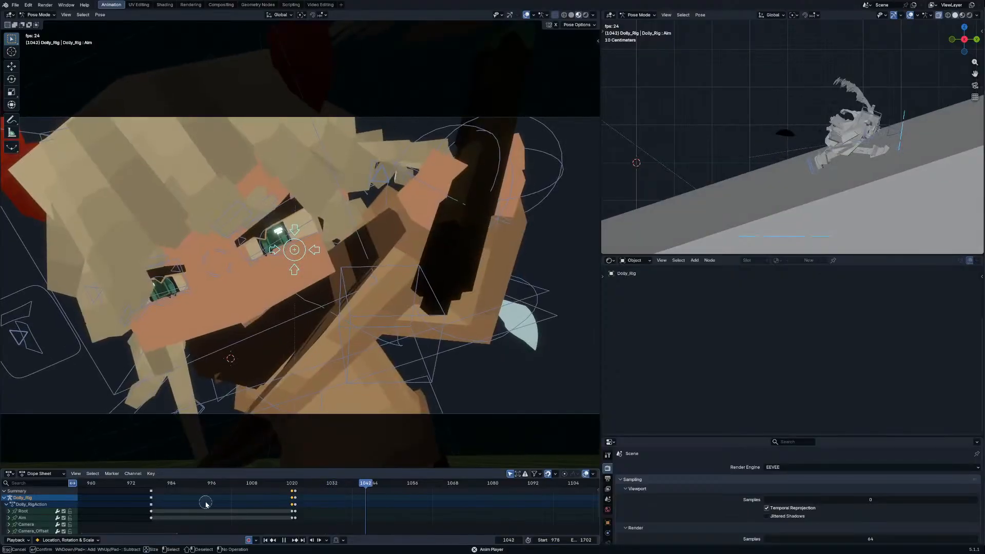
pyautogui.press('Escape')
pyautogui.press('v')
pyautogui.click(208, 500)
pyautogui.moveTo(289, 485); pyautogui.dragTo(190, 490)
pyautogui.press('i')
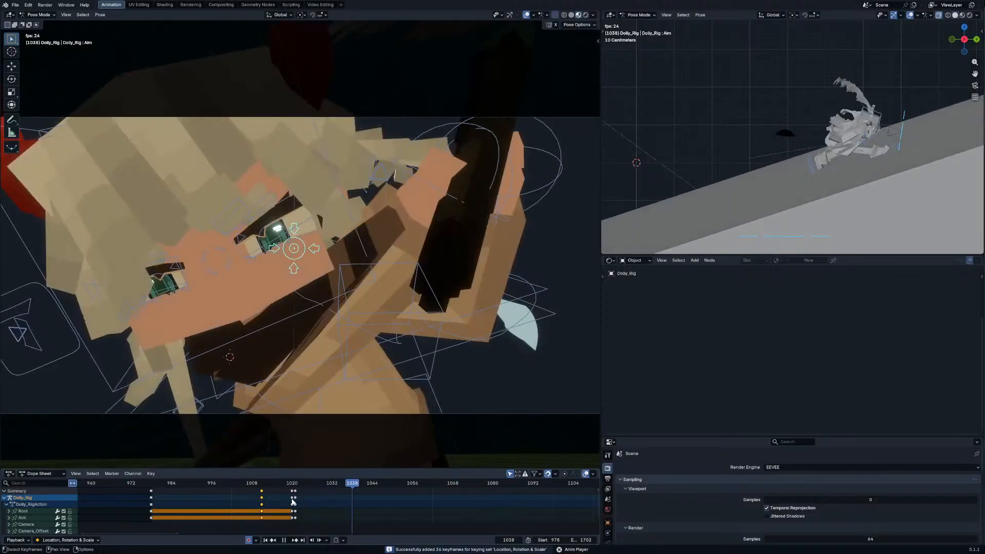
pyautogui.moveTo(259, 483)
pyautogui.mouseDown()
pyautogui.moveTo(241, 482)
pyautogui.moveTo(258, 498)
pyautogui.mouseUp()
pyautogui.press('space')
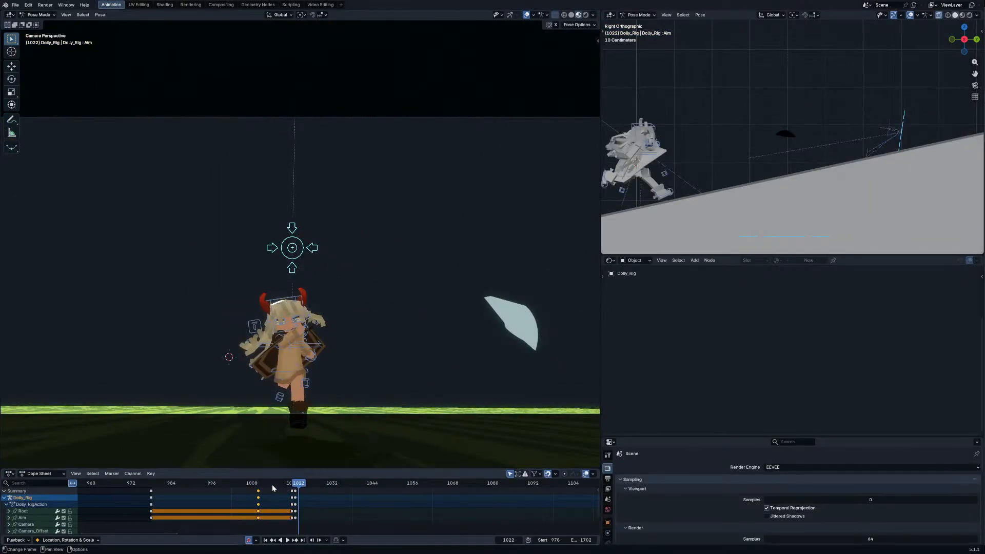
# Step: Return to Object Mode, select the dolly camera, and bring up the Handycam Run shake in its Camera Shakify settings
pyautogui.click(274, 484)
pyautogui.hotkey('ctrl', 'Tab')
pyautogui.click(429, 118)
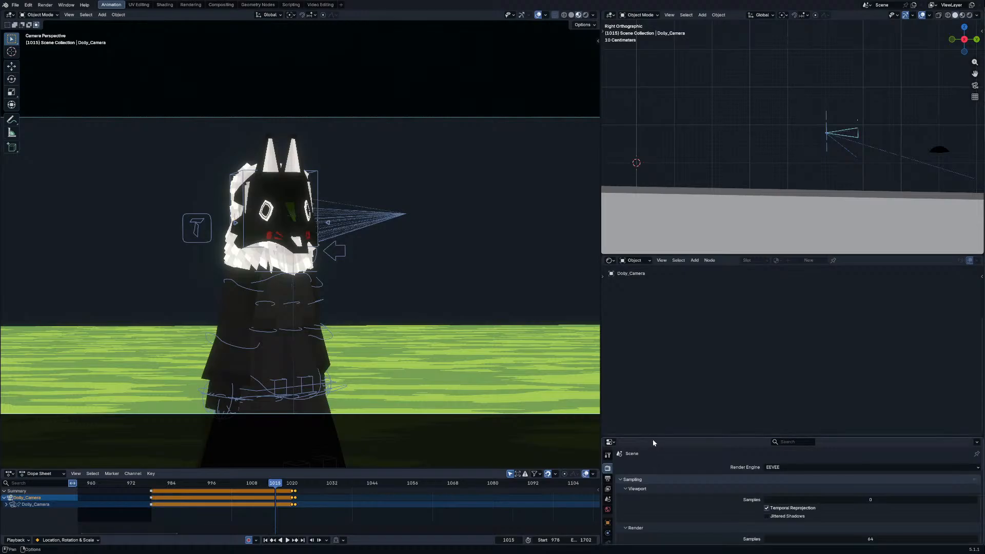
pyautogui.moveTo(654, 439); pyautogui.dragTo(654, 284)
pyautogui.click(607, 399)
pyautogui.scroll(-2, 845, 390)
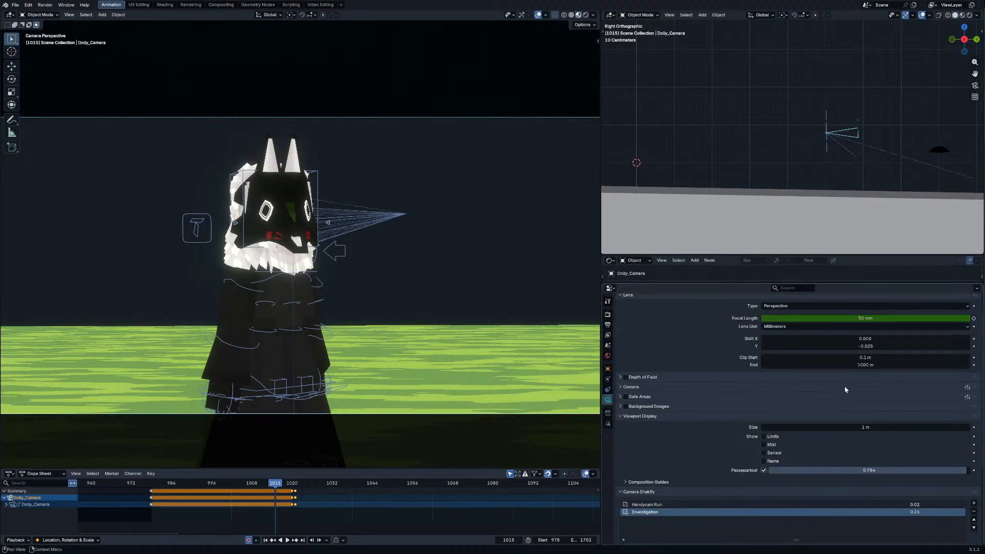
pyautogui.scroll(-4, 846, 389)
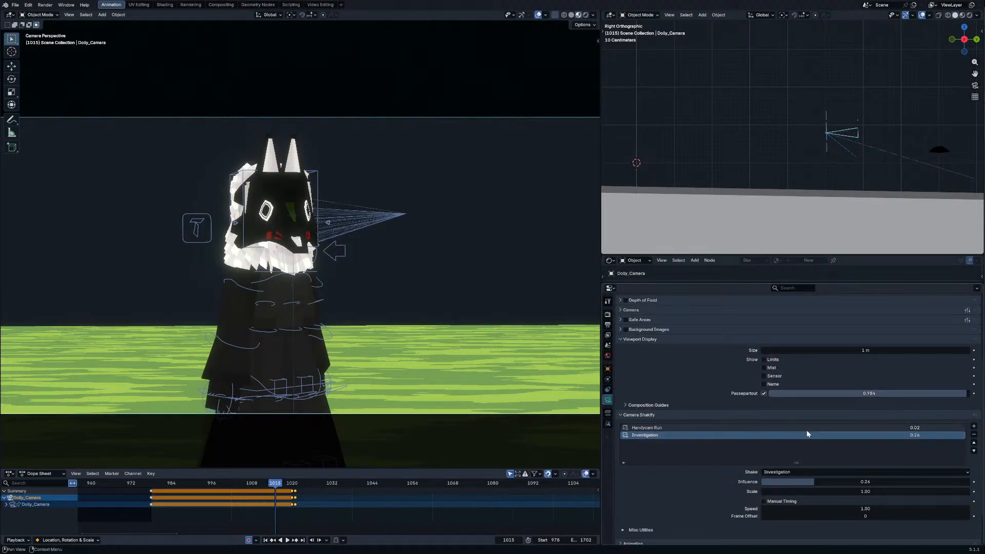
pyautogui.click(762, 429)
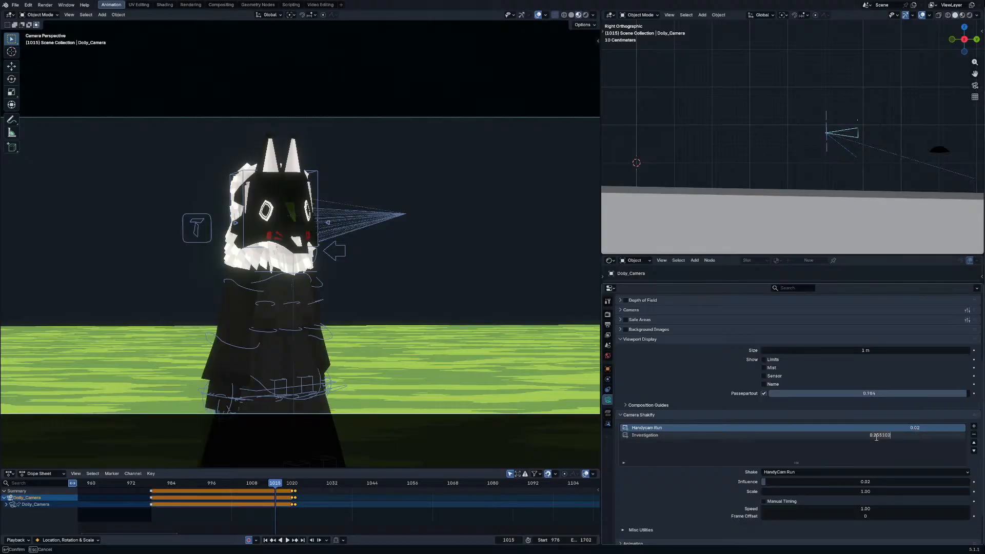
# Step: Set the Handycam Run shake's influence to 0.00 and scale to 2.00, checking the shot in playback
pyautogui.press('space')
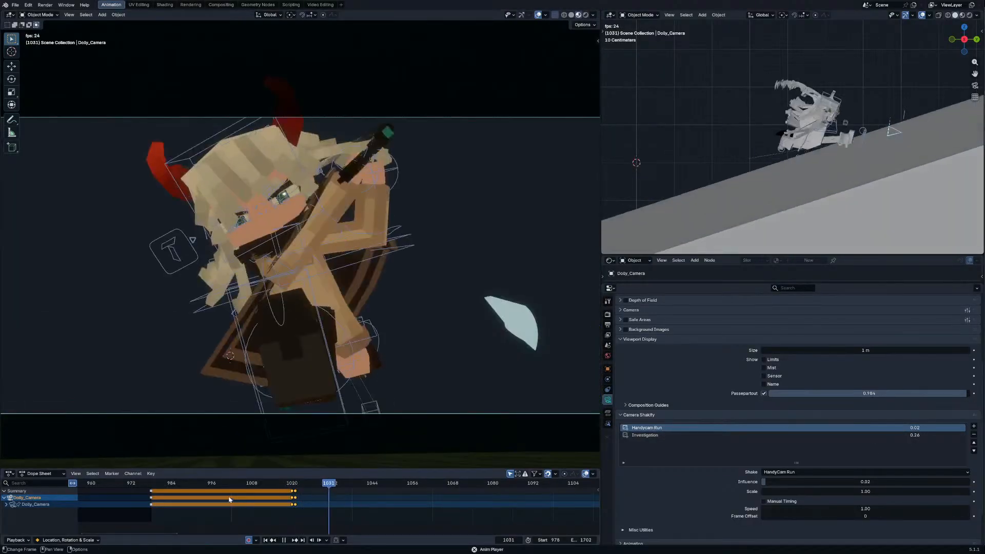
pyautogui.hotkey('shift', 'Left')
pyautogui.press('space')
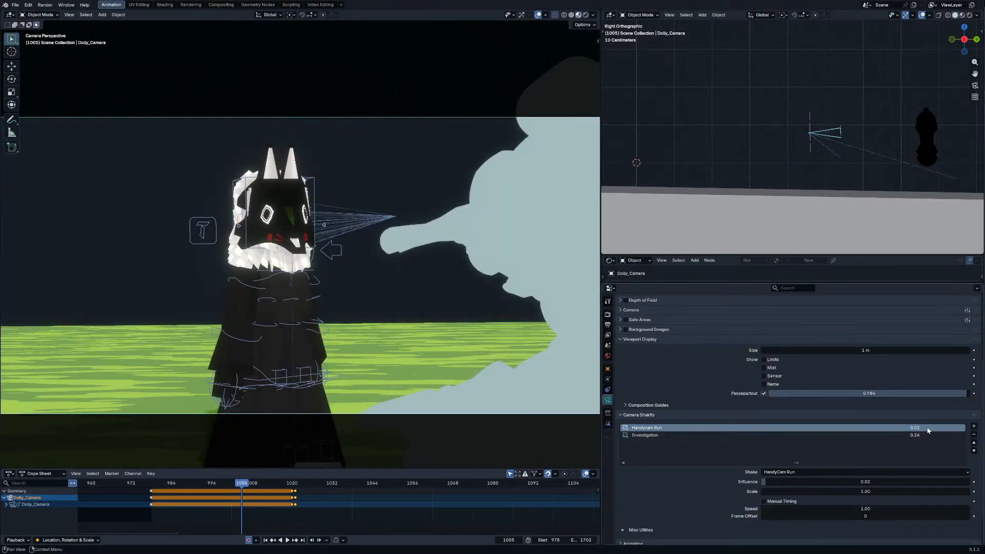
pyautogui.press('space')
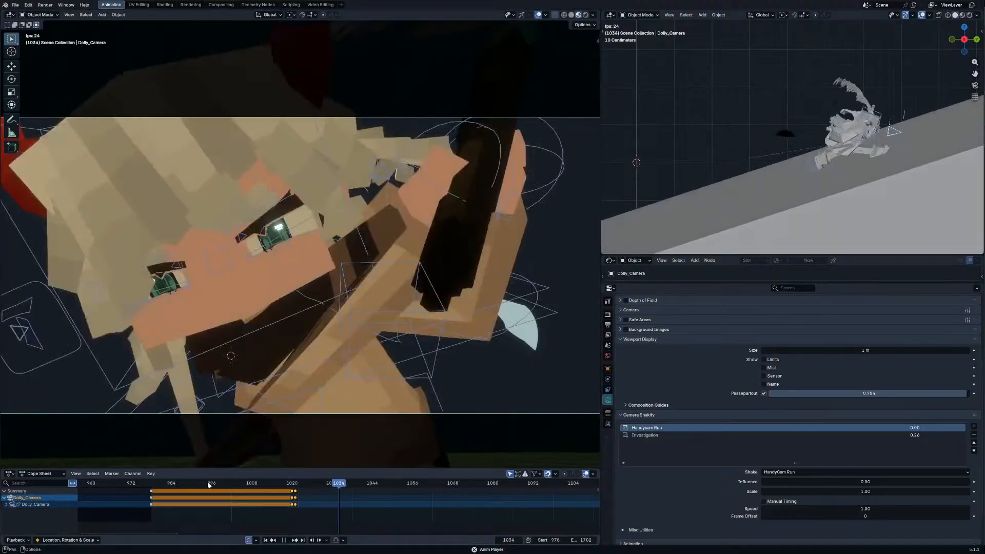
pyautogui.click(147, 483)
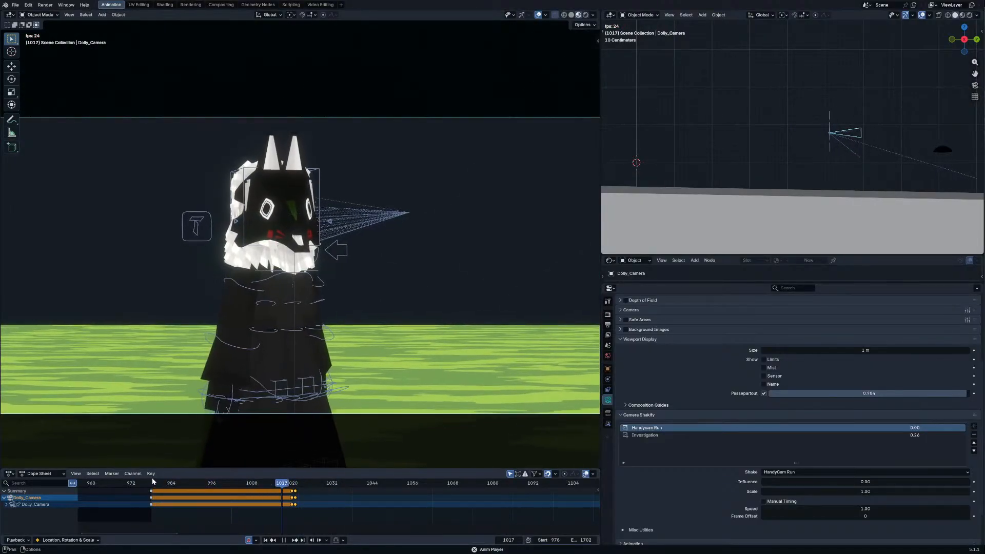
pyautogui.press('space')
pyautogui.moveTo(296, 485); pyautogui.dragTo(293, 485)
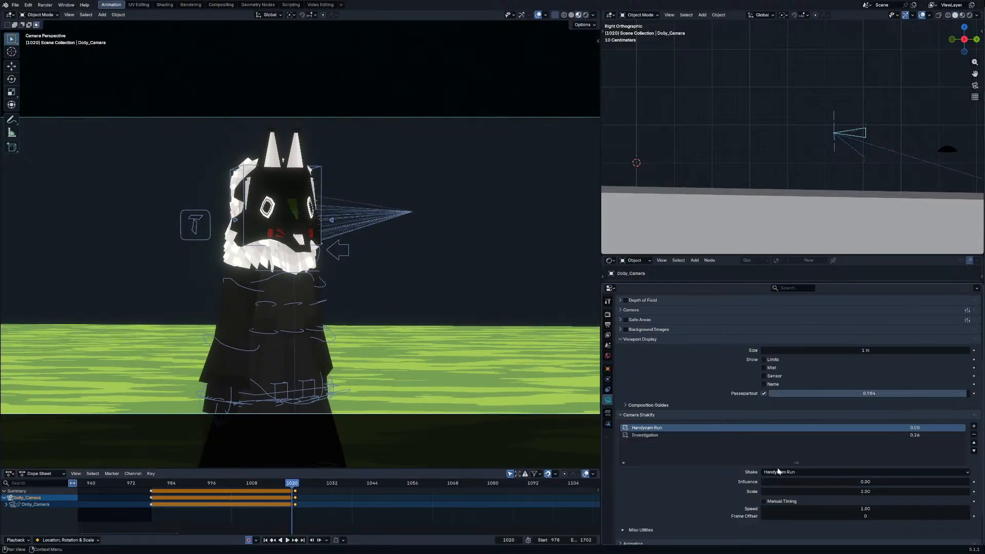
# Step: Set the Investigation shake's scale to 1.55 and speed to 0.76, and play the shot back several times
pyautogui.click(797, 435)
pyautogui.moveTo(865, 491); pyautogui.dragTo(893, 491)
pyautogui.moveTo(784, 507); pyautogui.dragTo(754, 507)
pyautogui.press('space')
pyautogui.click(153, 483)
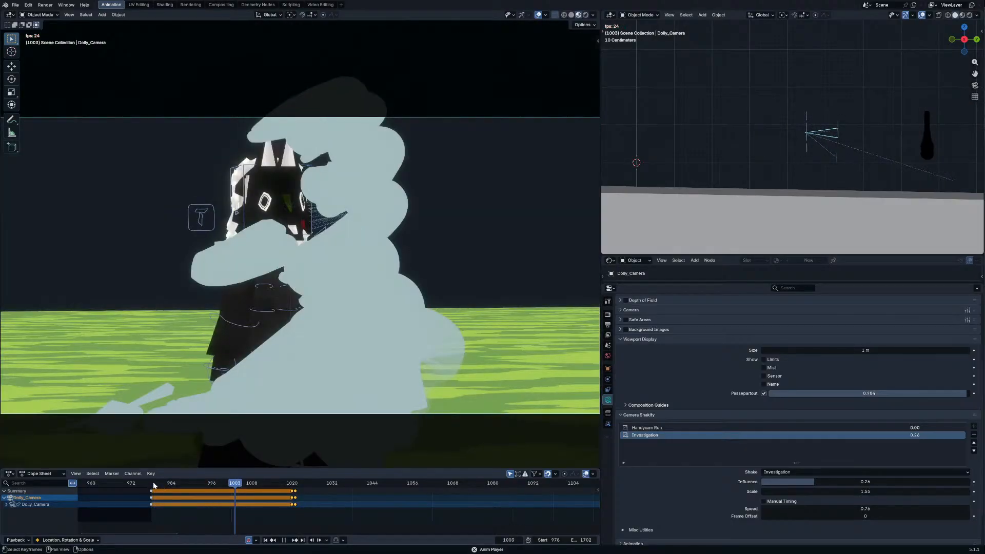
pyautogui.click(121, 483)
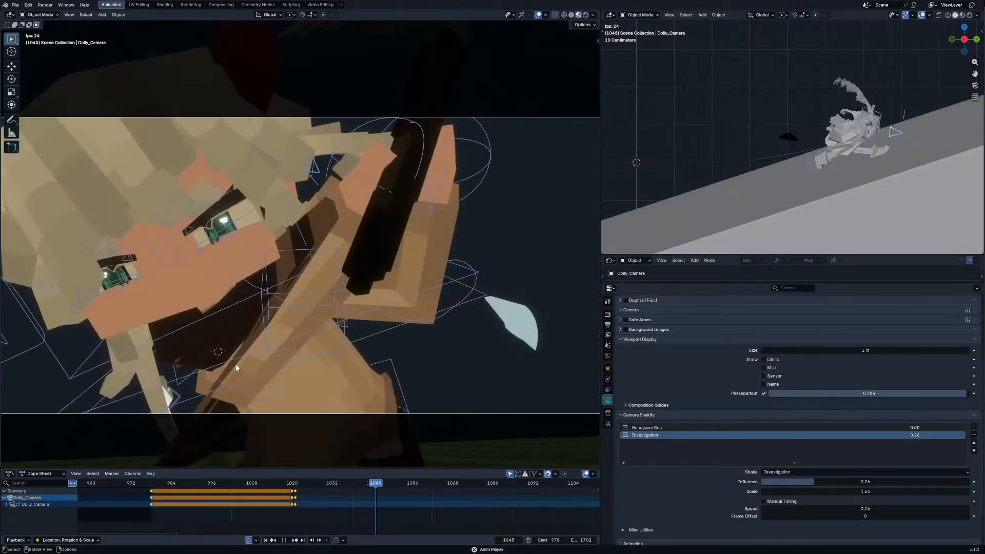
pyautogui.click(144, 478)
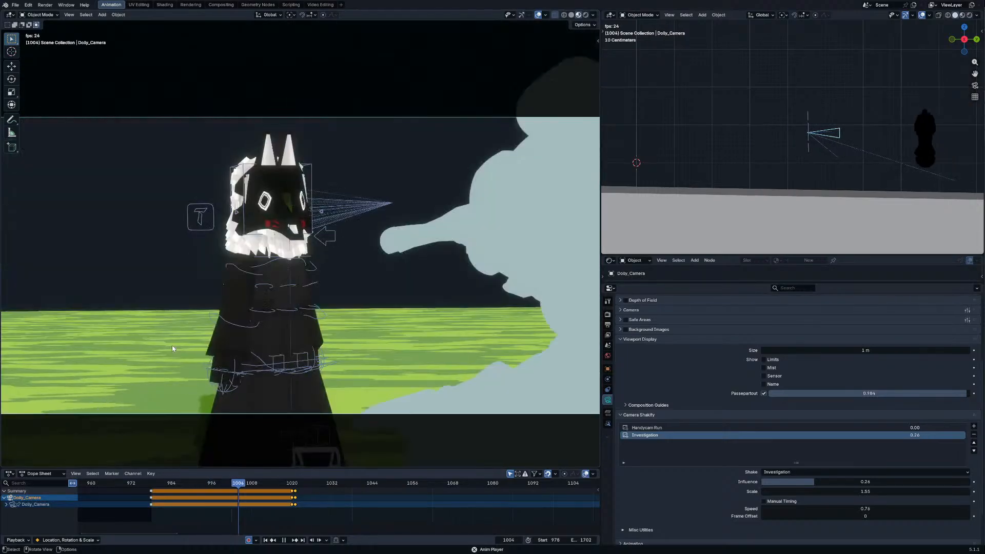
pyautogui.press('space')
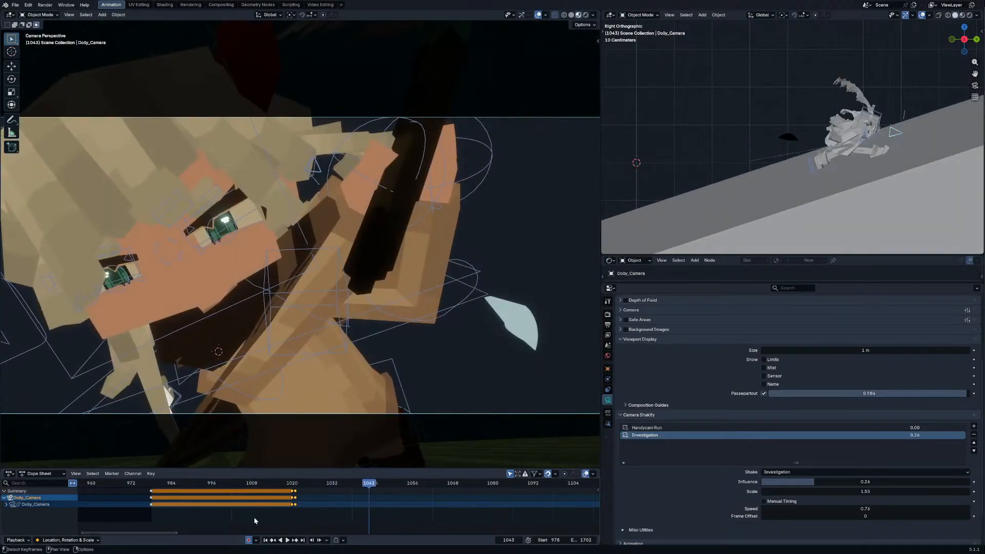
pyautogui.moveTo(293, 491); pyautogui.dragTo(272, 491)
pyautogui.press('space')
pyautogui.press('space')
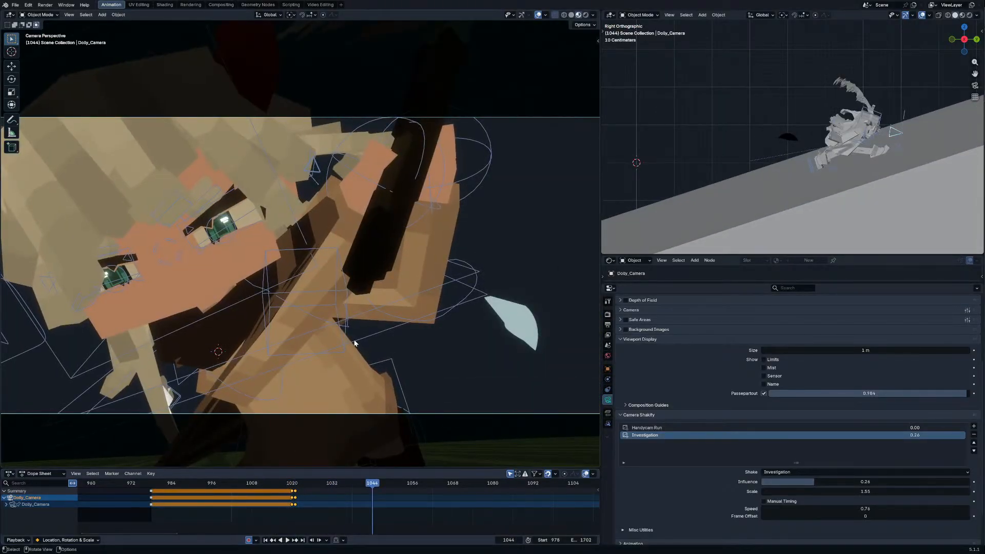
# Step: Put the horned character's rig in Pose Mode, select all its controls, and play the lunge back
pyautogui.click(353, 354)
pyautogui.hotkey('ctrl', 'Tab')
pyautogui.press('a')
pyautogui.click(284, 486)
pyautogui.press('space')
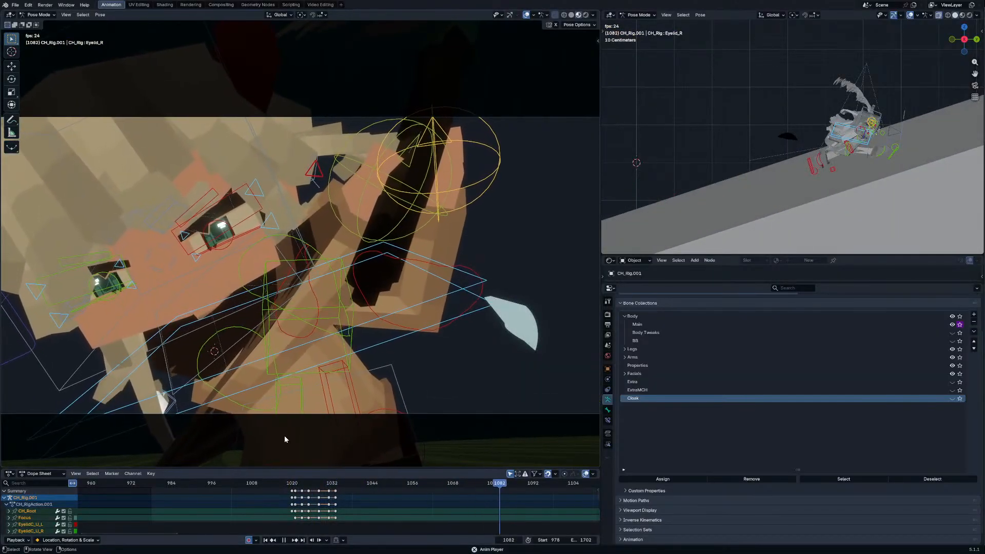
# Step: Go to frame 1021 and select the CH_Root control of the character rig
pyautogui.moveTo(273, 482); pyautogui.dragTo(90, 482)
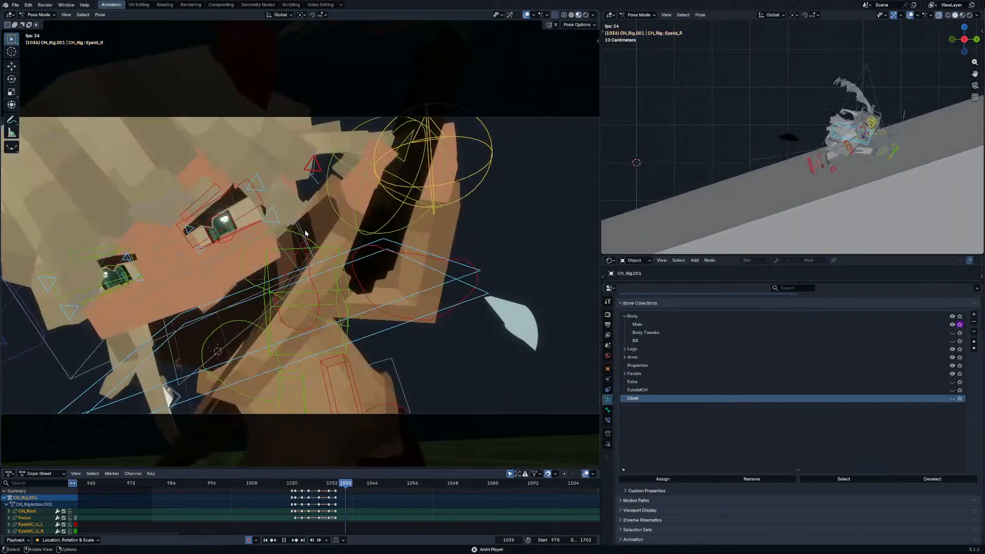
pyautogui.moveTo(295, 485); pyautogui.dragTo(297, 486)
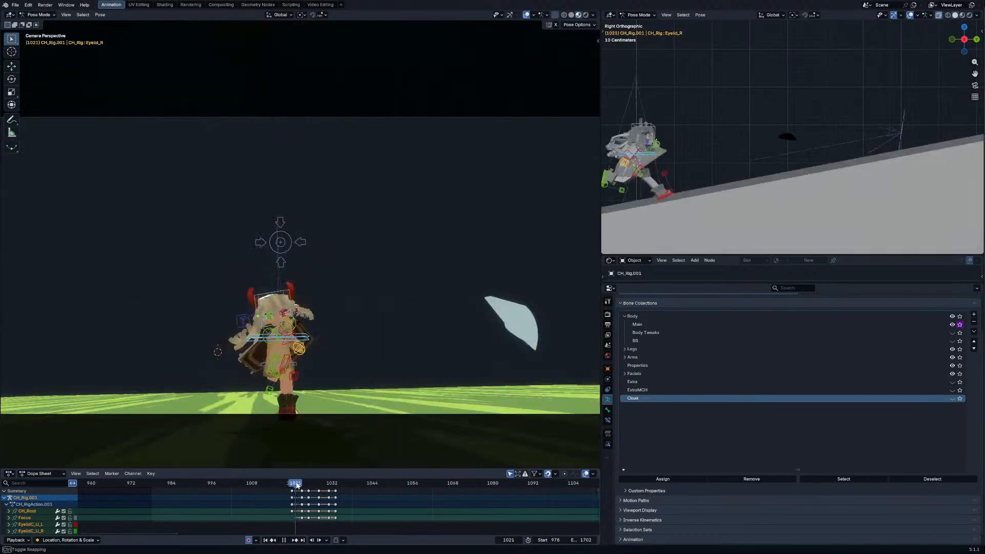
pyautogui.click(307, 338)
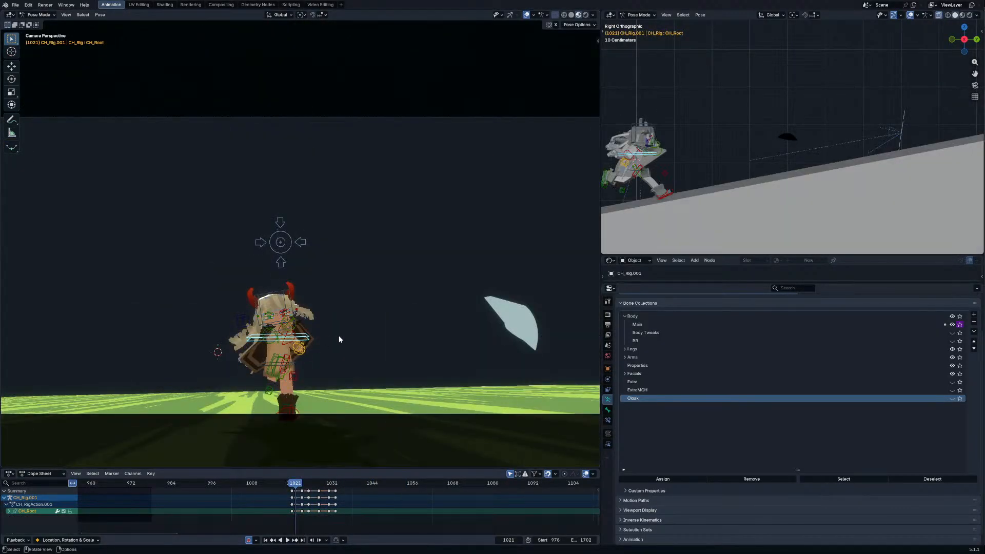
pyautogui.click(11, 121)
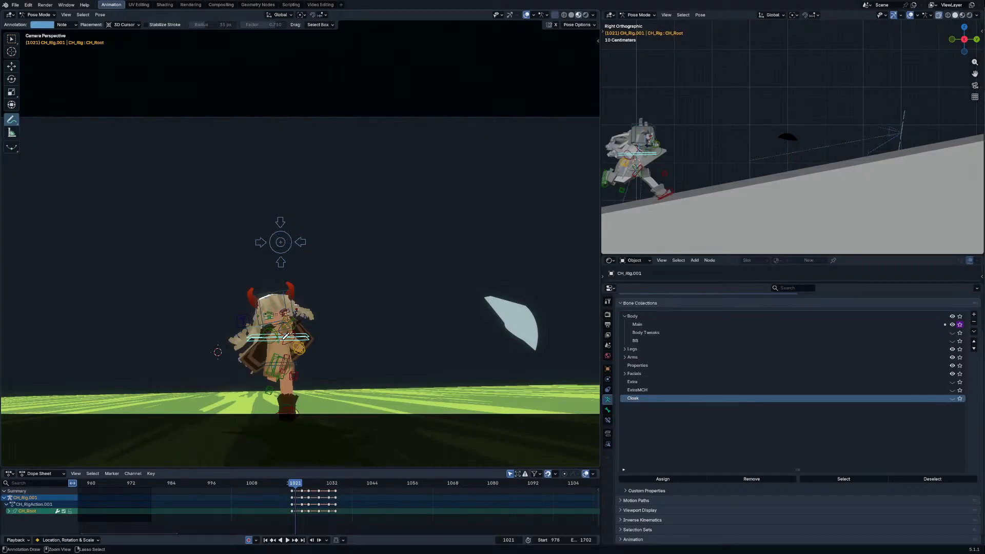
pyautogui.keyDown('ctrl'); pyautogui.moveTo(283, 340); pyautogui.dragTo(282, 344, button='middle'); pyautogui.keyUp('ctrl')
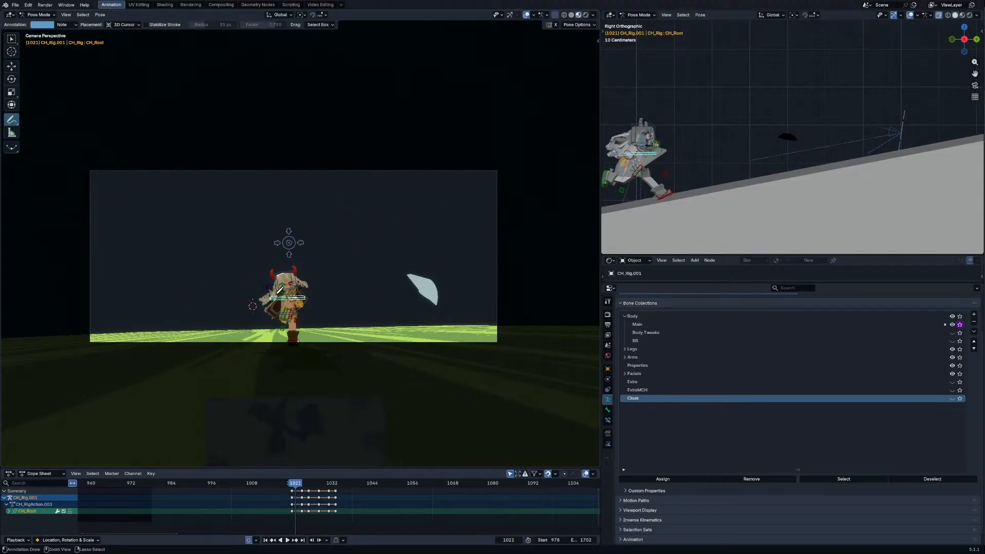
pyautogui.click(12, 41)
# Step: Free-rotate the CH_Root control at frame 1021 and shift the character slightly to the left in the camera view
pyautogui.scroll(5, 343, 344)
pyautogui.press('r')
pyautogui.press('r')
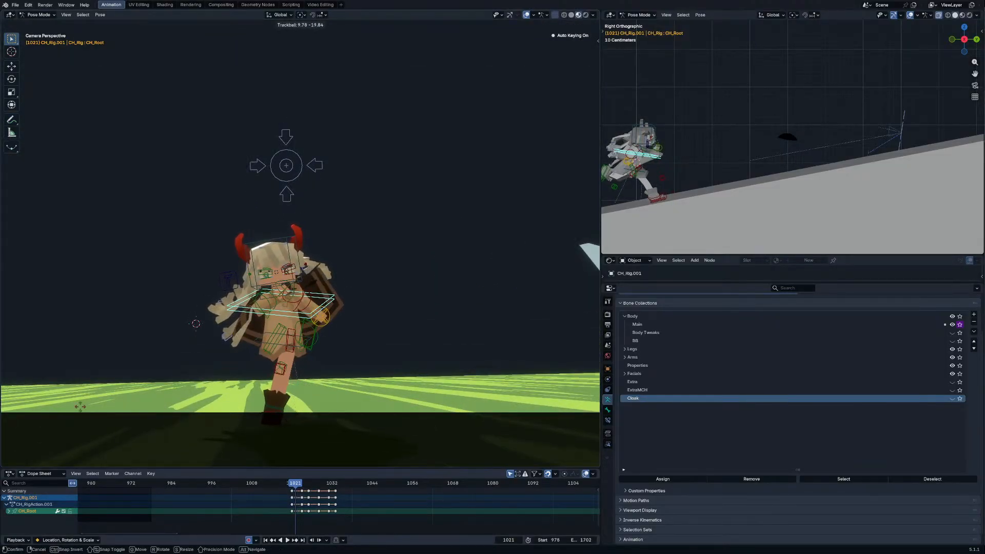
pyautogui.click(80, 407)
pyautogui.press('g')
pyautogui.click(288, 303)
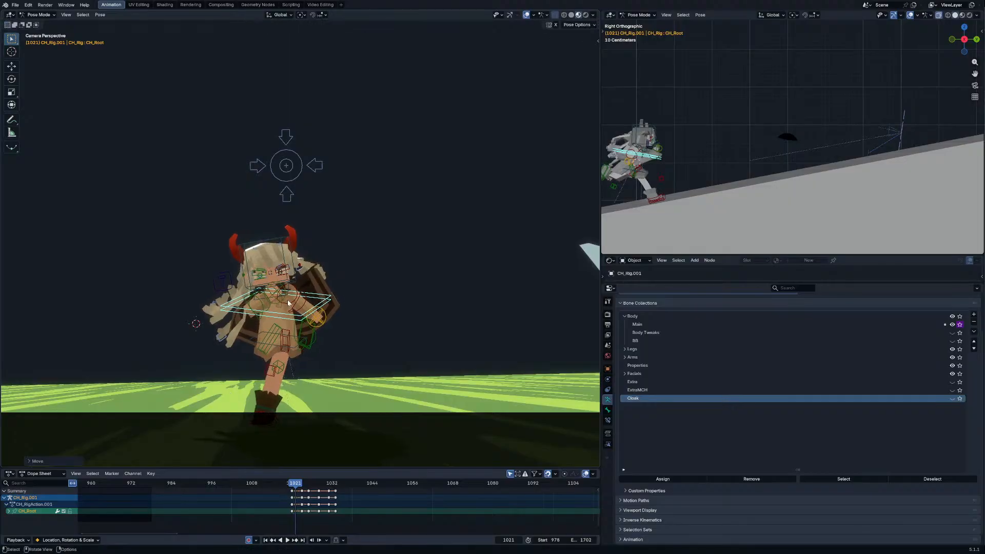
# Step: Turn the Head bone and reposition the Focus control of the eyes at frame 1021
pyautogui.press('r')
pyautogui.press('r')
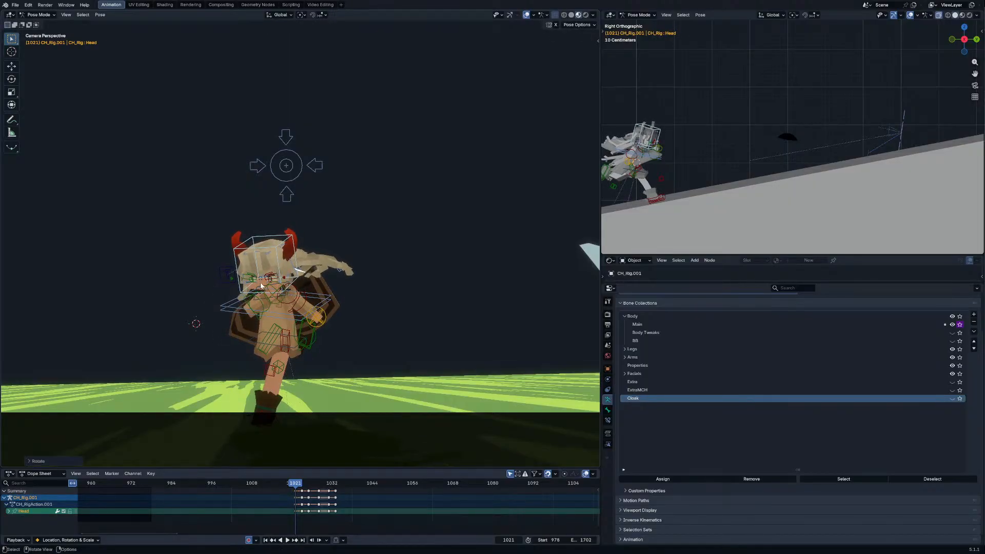
pyautogui.click(260, 286)
pyautogui.press('g')
pyautogui.click(289, 268)
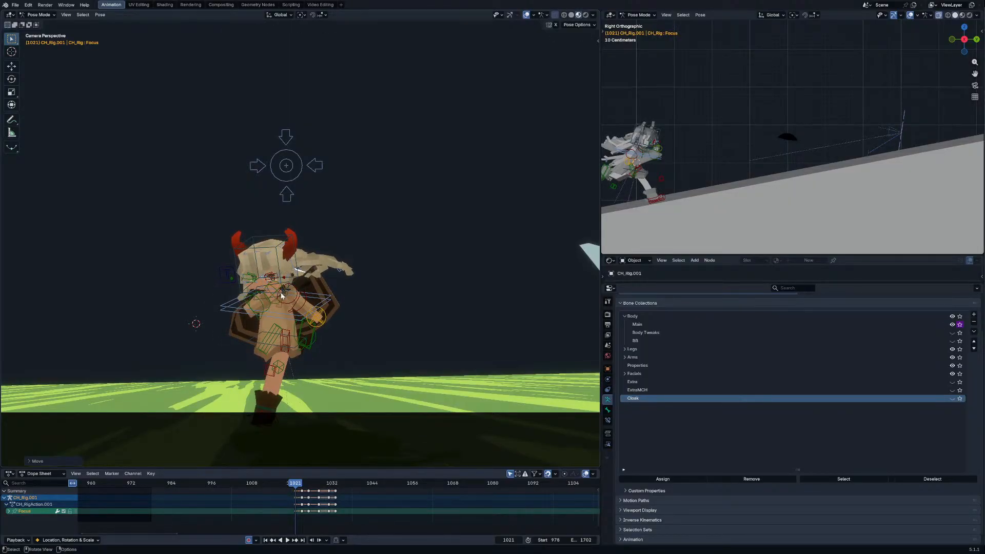
pyautogui.click(280, 275)
pyautogui.press('r')
pyautogui.press('r')
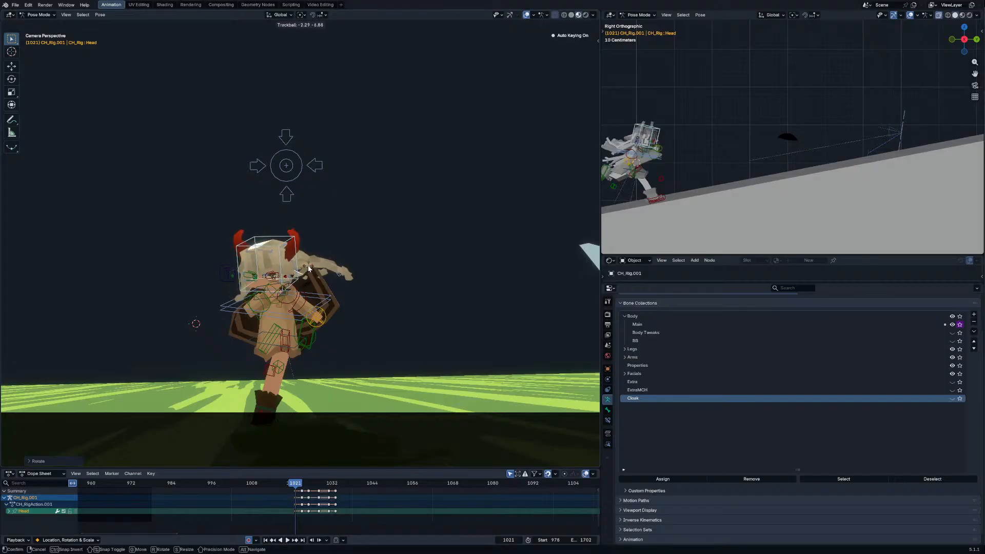
# Step: Free-rotate the CH_Root control at frame 1021 to tilt the running body further forward
pyautogui.click(293, 312)
pyautogui.press('r')
pyautogui.press('r')
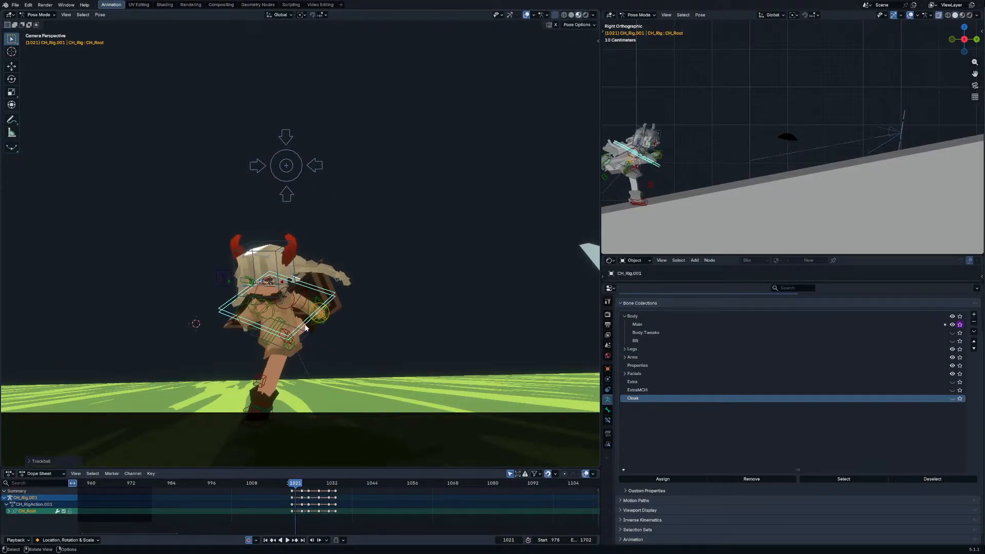
pyautogui.press('r')
pyautogui.press('r')
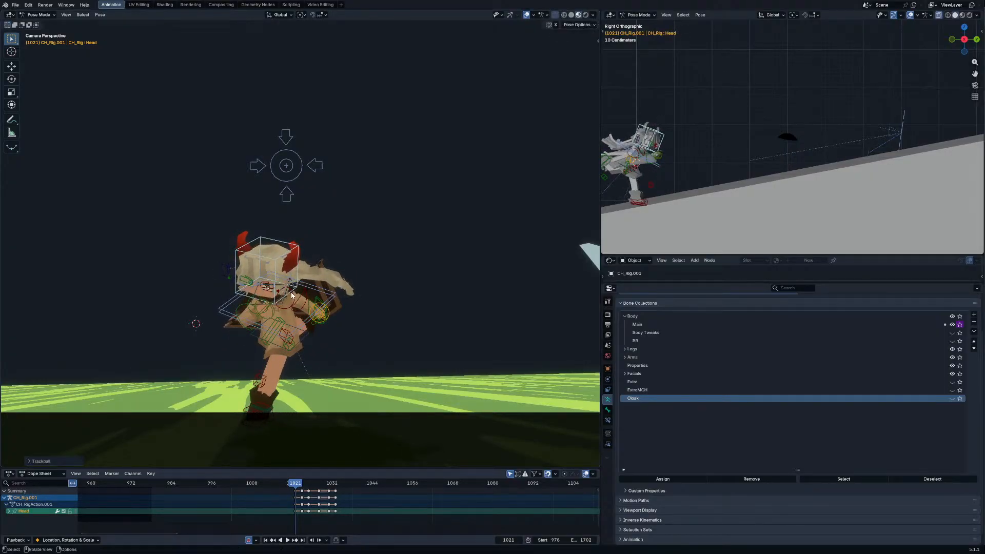
# Step: Adjust the Head rotation and rotate the right upper arm FK control at frame 1021
pyautogui.click(300, 290)
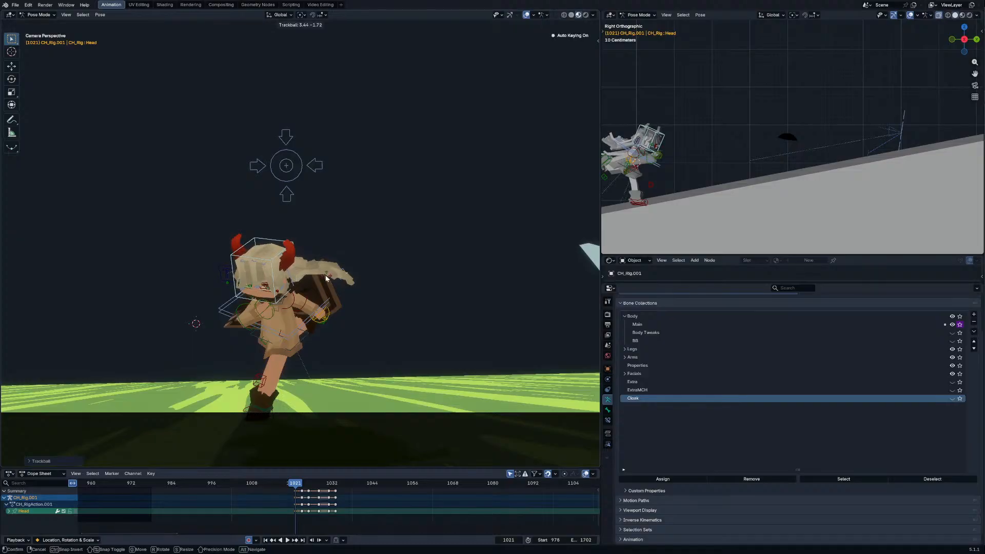
pyautogui.press('r')
pyautogui.press('r')
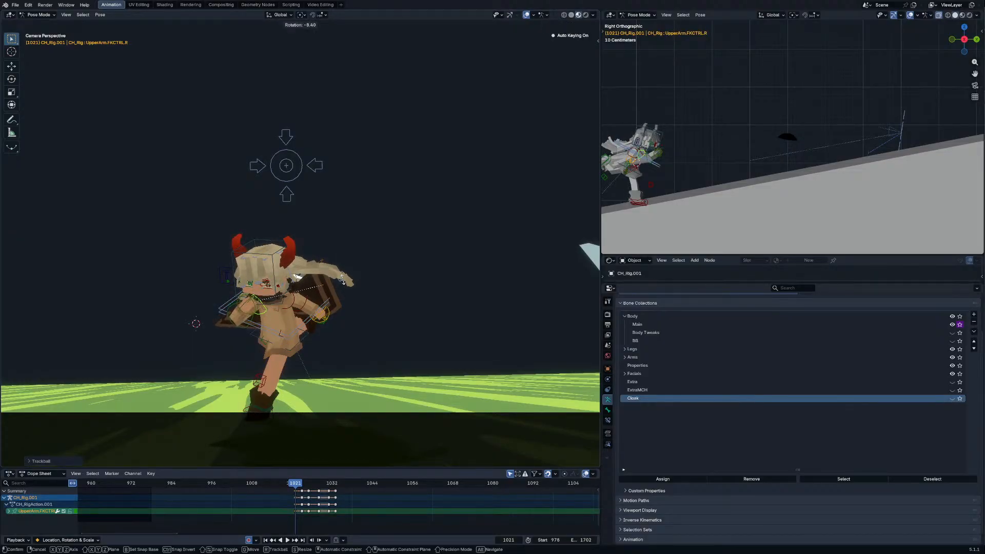
pyautogui.click(296, 276)
# Step: At frame 1022, draw an annotation curve from the character's torso out to the left as a motion guide
pyautogui.press('Right')
pyautogui.press('Right')
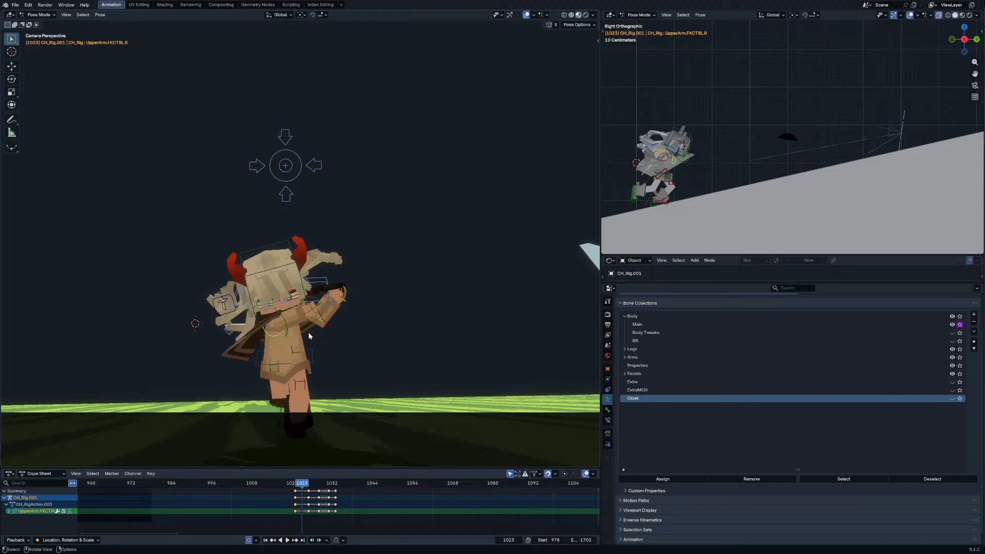
pyautogui.scroll(-2, 379, 336)
pyautogui.press('Left')
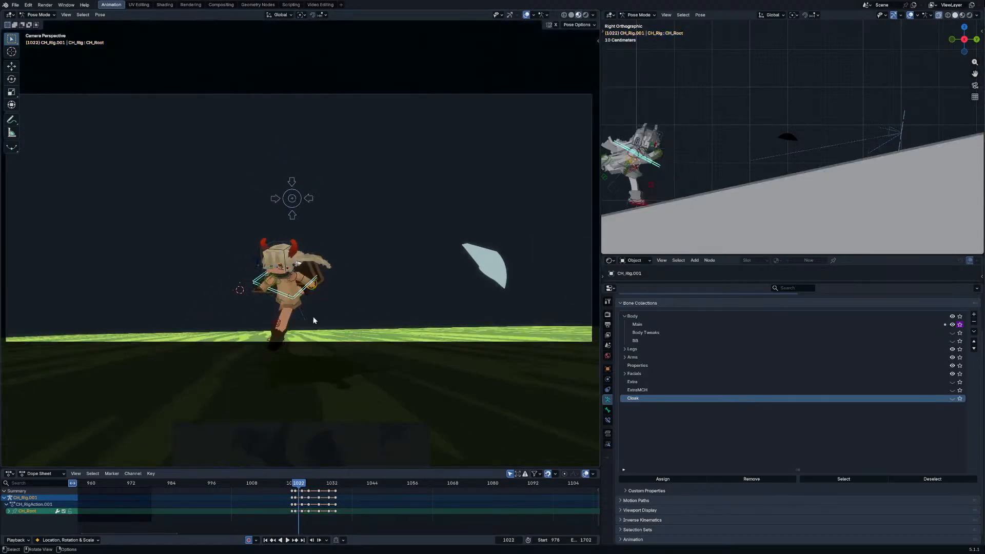
pyautogui.hotkey('shift', 'space')
pyautogui.press('d')
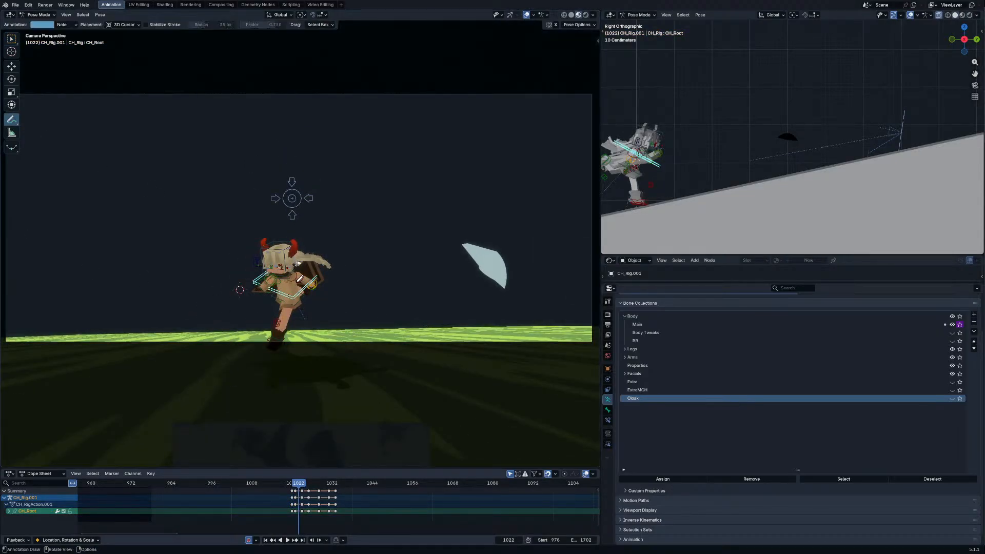
pyautogui.click(13, 41)
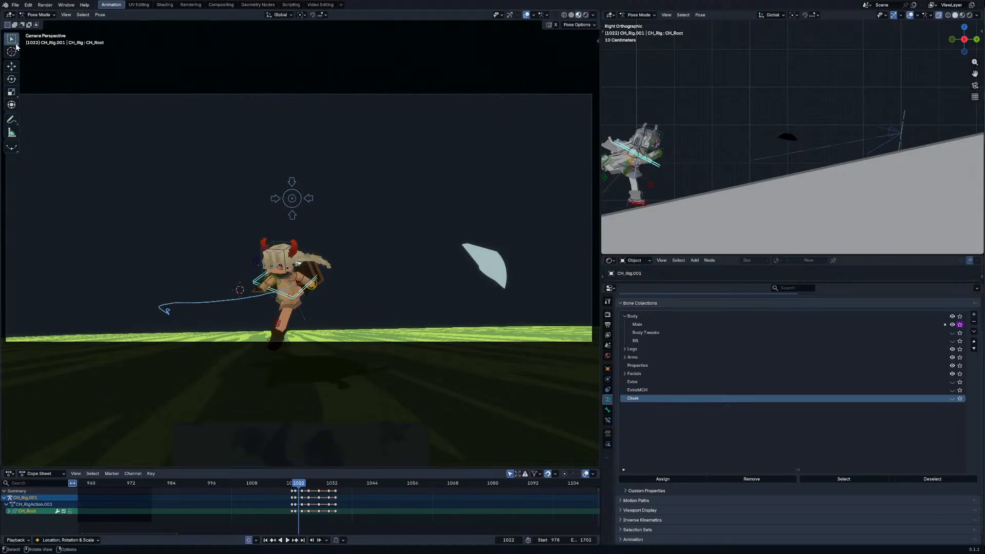
# Step: At frame 1023, move the CH_Root control left toward the far end of the annotated curve
pyautogui.press('Right')
pyautogui.press('g')
pyautogui.click(270, 313)
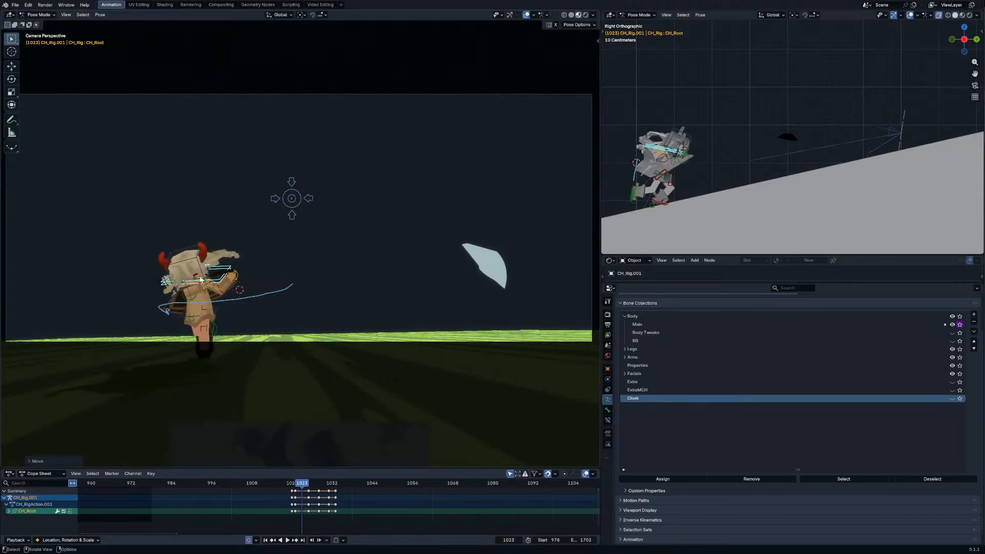
# Step: Rotate CH_Root at frame 1023 to lean the body and shift it slightly back to the right along the curve
pyautogui.press('r')
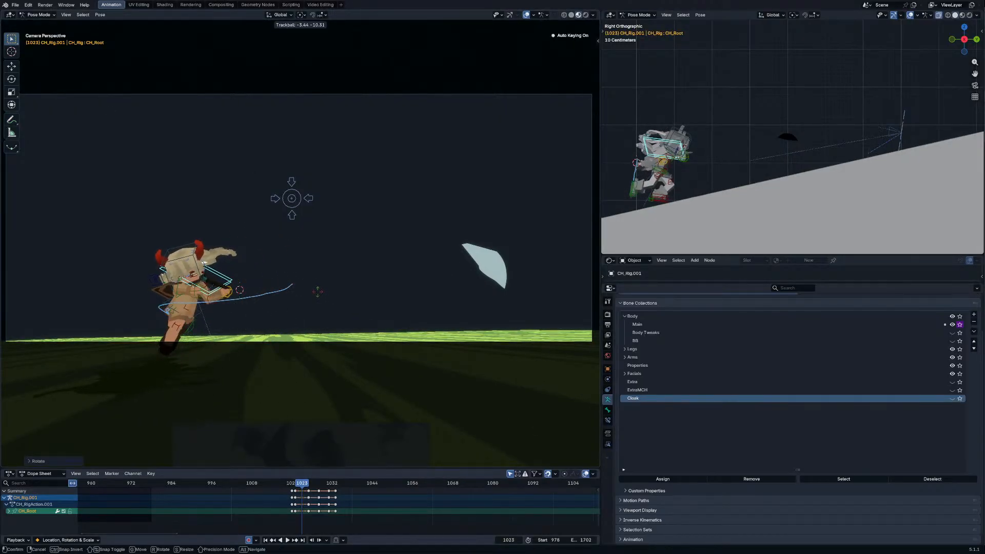
pyautogui.press('g')
pyautogui.click(348, 302)
pyautogui.press('g')
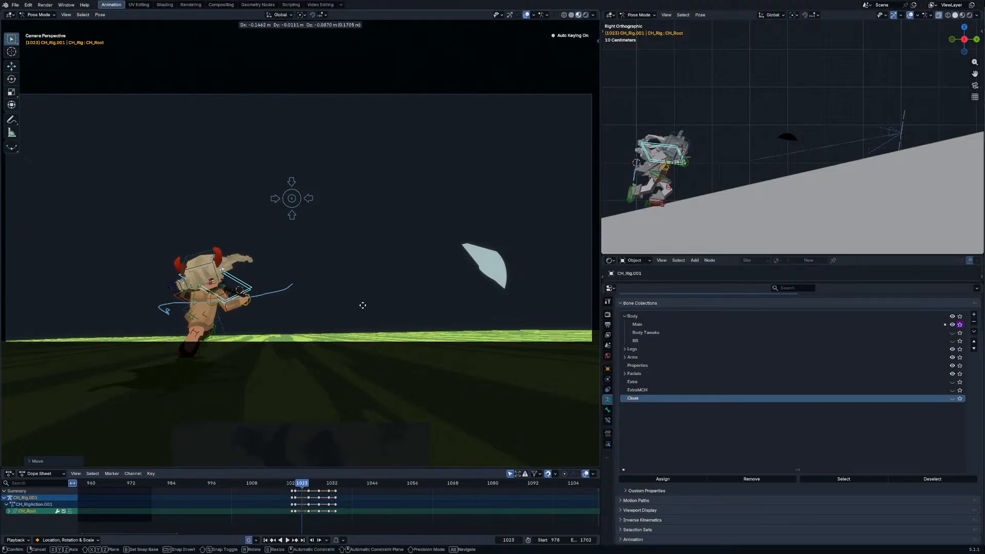
pyautogui.click(363, 304)
pyautogui.press('r')
pyautogui.click(373, 304)
pyautogui.press('g')
pyautogui.click(372, 300)
# Step: Rotate the Head bone and move the Focus control of the eyes at frame 1023
pyautogui.click(218, 272)
pyautogui.press('r')
pyautogui.press('r')
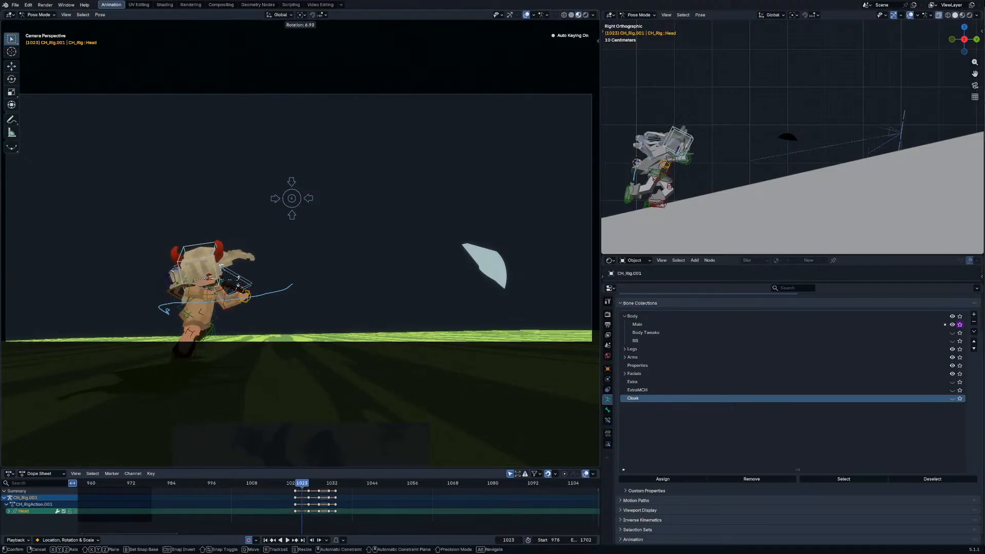
pyautogui.click(199, 279)
pyautogui.press('g')
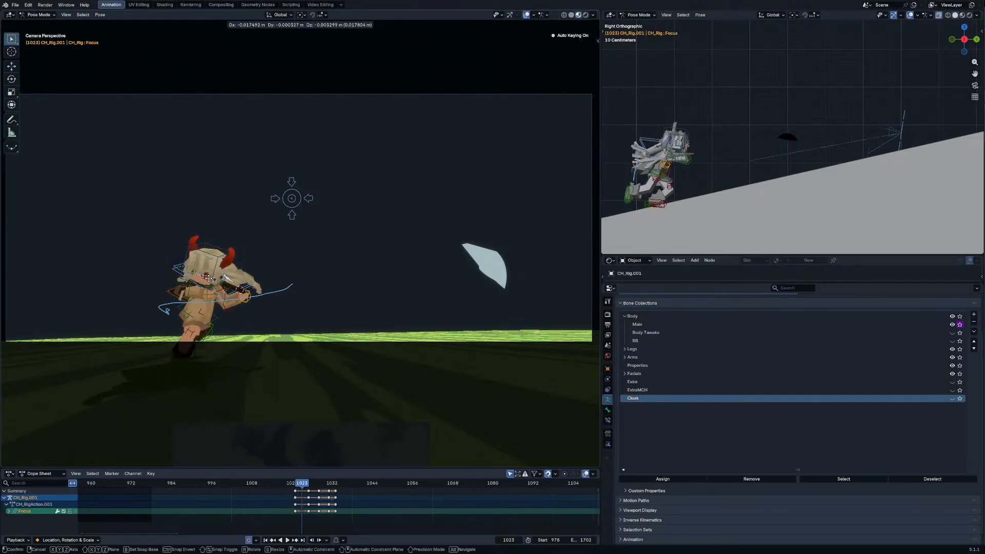
pyautogui.click(220, 285)
# Step: Free-rotate and tilt the Head bone at frame 1023 so the face turns toward the camera
pyautogui.click(212, 274)
pyautogui.press('r')
pyautogui.press('r')
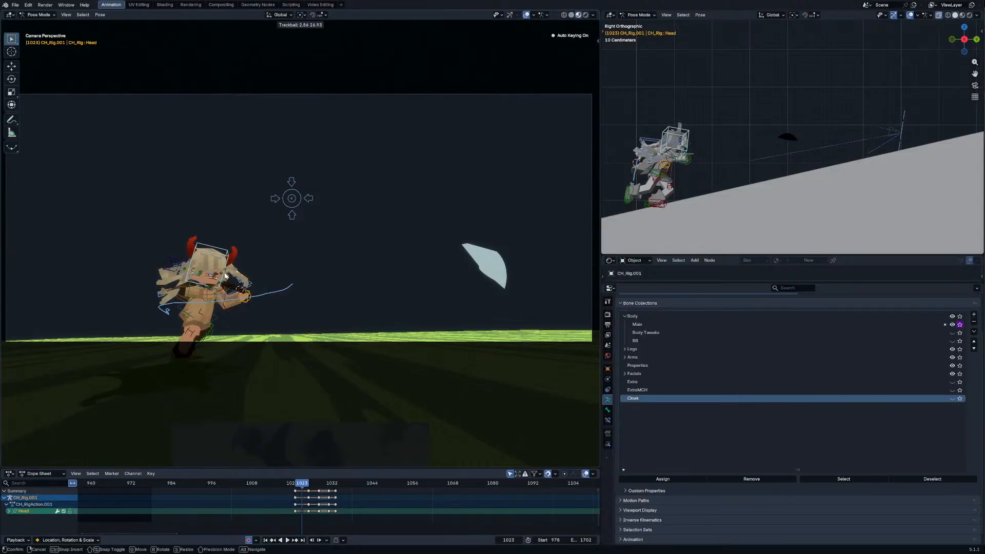
pyautogui.click(217, 280)
pyautogui.press('r')
pyautogui.press('r')
pyautogui.scroll(5, 226, 274)
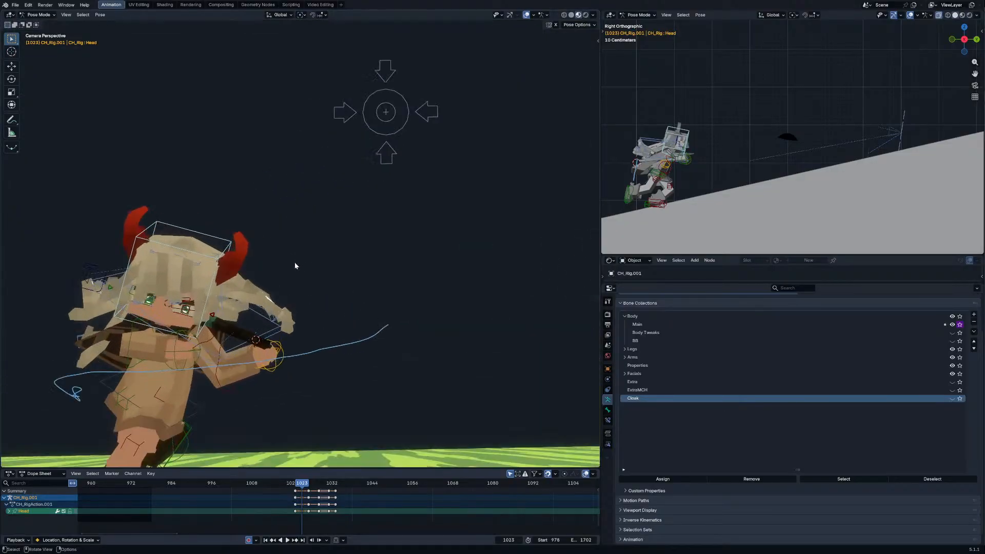
pyautogui.click(221, 338)
pyautogui.press('r')
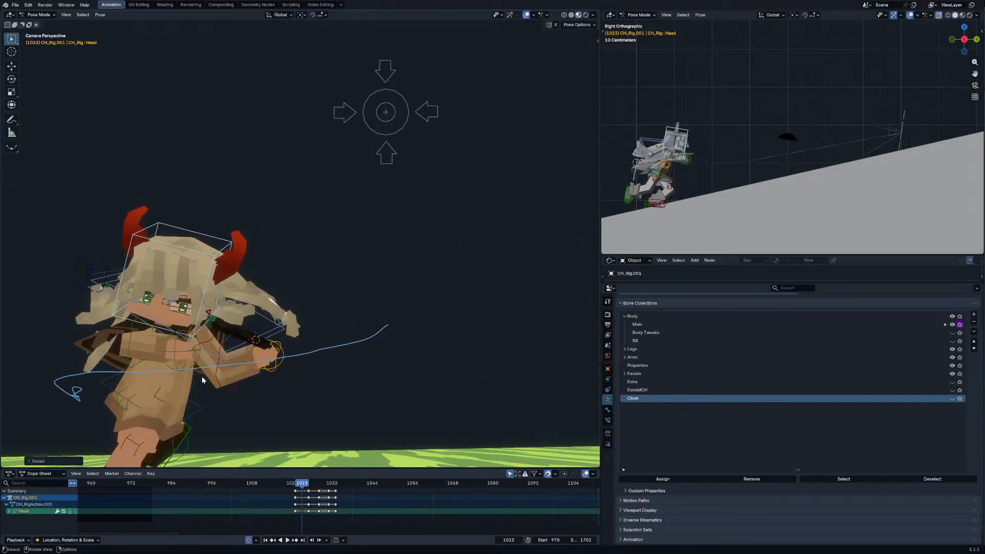
# Step: Move and rotate the left foot IK control forward onto the slope at frame 1023 for a wide stride
pyautogui.click(207, 364)
pyautogui.scroll(-2, 205, 372)
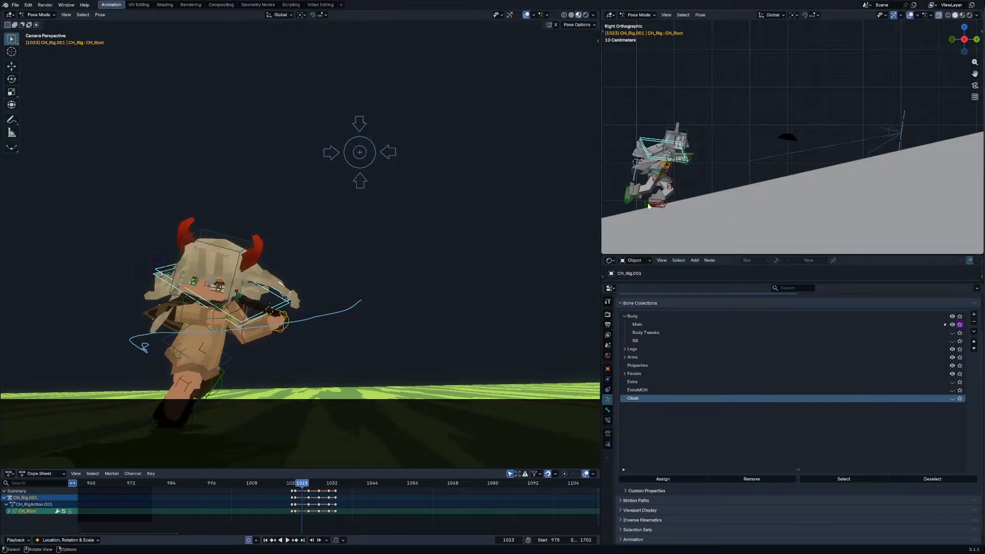
pyautogui.rightClick(247, 339)
pyautogui.press('g')
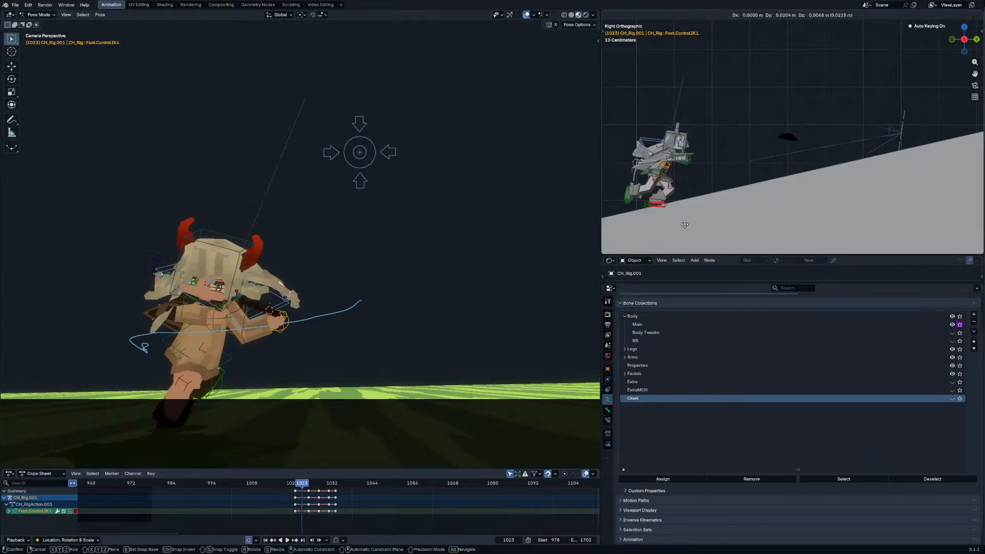
pyautogui.press('r')
pyautogui.click(719, 227)
pyautogui.press('g')
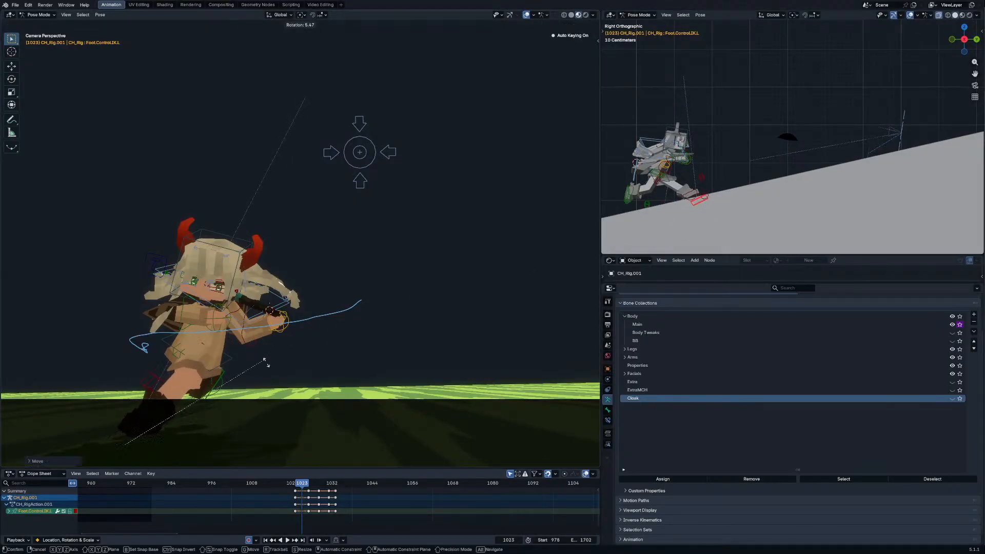
# Step: Free-rotate the CH_Root control at frame 1023 to refine the body's lean over the wide stride
pyautogui.click(229, 359)
pyautogui.press('r')
pyautogui.press('r')
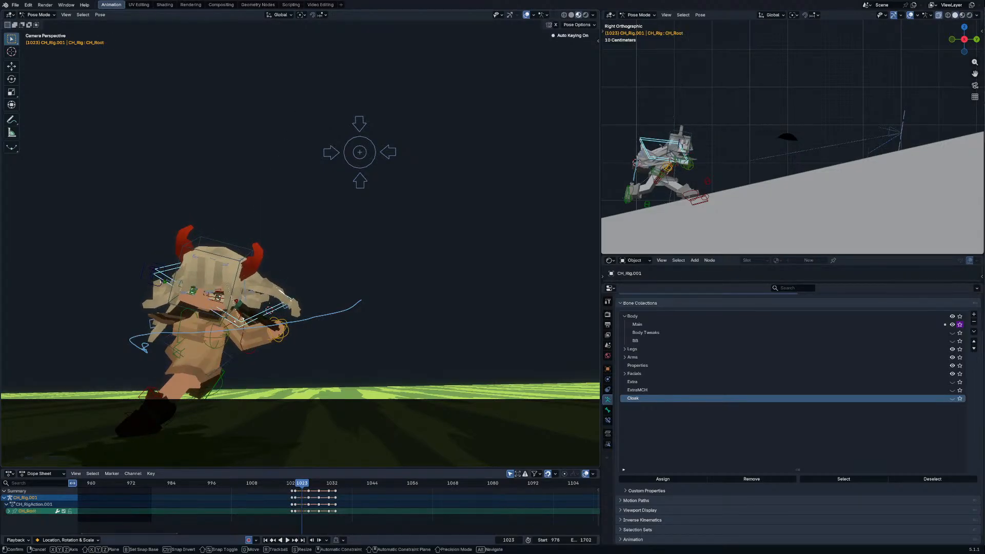
pyautogui.click(239, 324)
# Step: Rotate the left upper arm and forearm FK controls at frame 1023 to raise the hand beside the face
pyautogui.press('r')
pyautogui.press('r')
pyautogui.press('r')
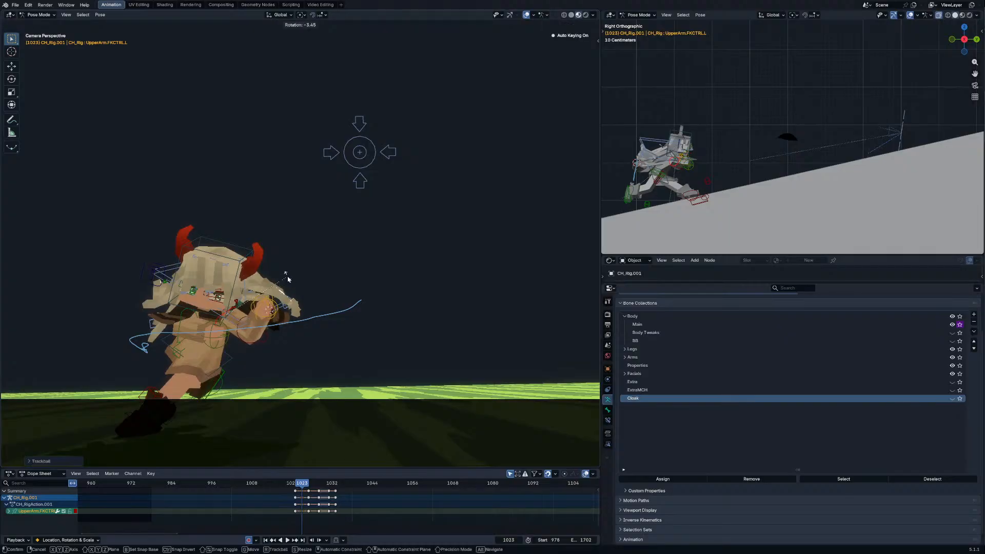
pyautogui.click(261, 317)
pyautogui.scroll(1, 260, 317)
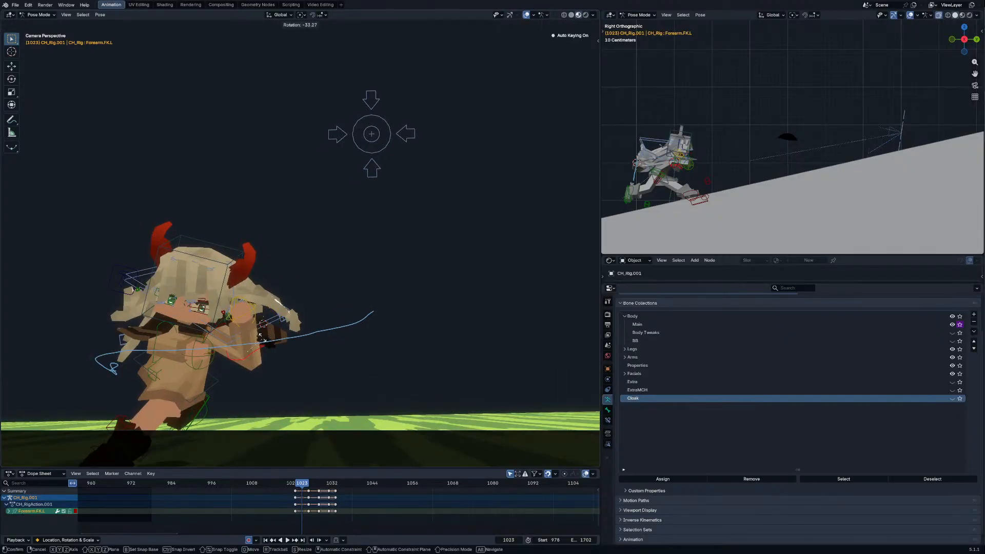
# Step: Rotate the right upper arm FK control at frame 1023, finishing with a free rotation
pyautogui.click(173, 332)
pyautogui.press('r')
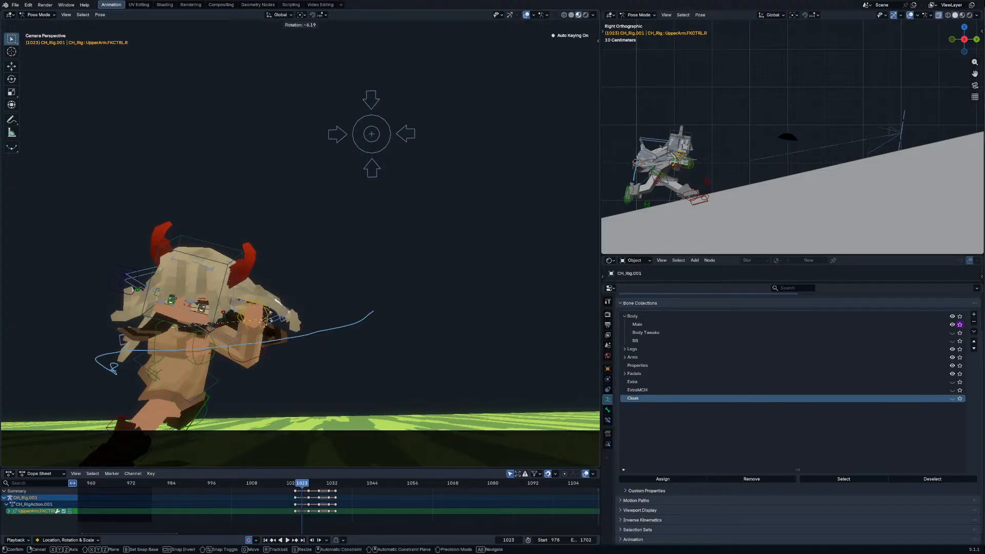
pyautogui.press('r')
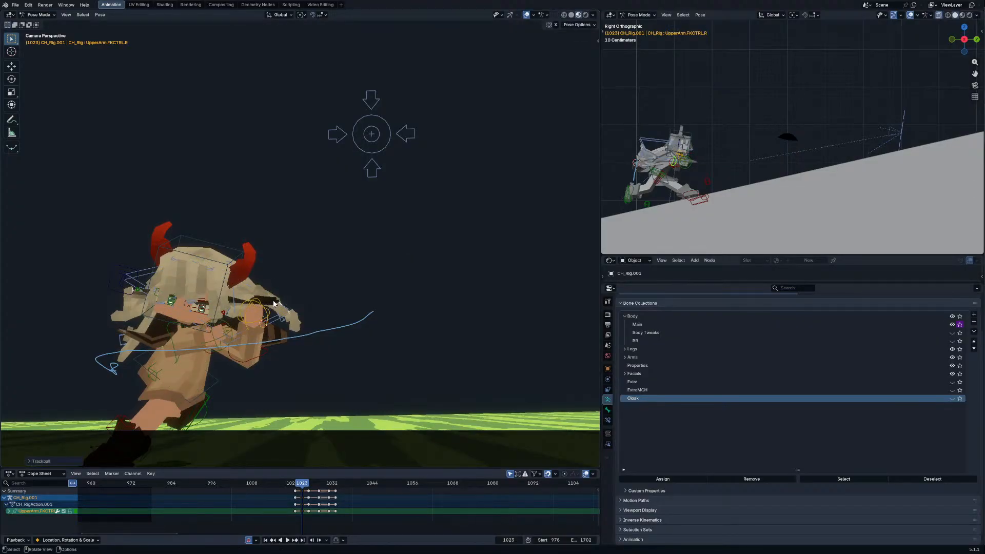
# Step: Rotate and move the sword object at frame 1023 to line it up with the hand raised beside the face
pyautogui.click(256, 315)
pyautogui.press('r')
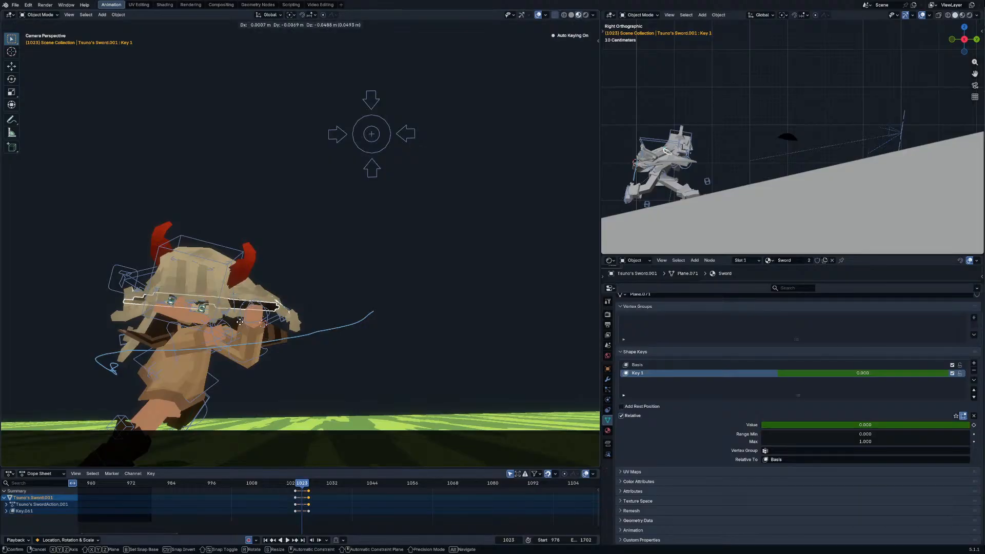
pyautogui.press('r')
pyautogui.click(261, 325)
pyautogui.press('g')
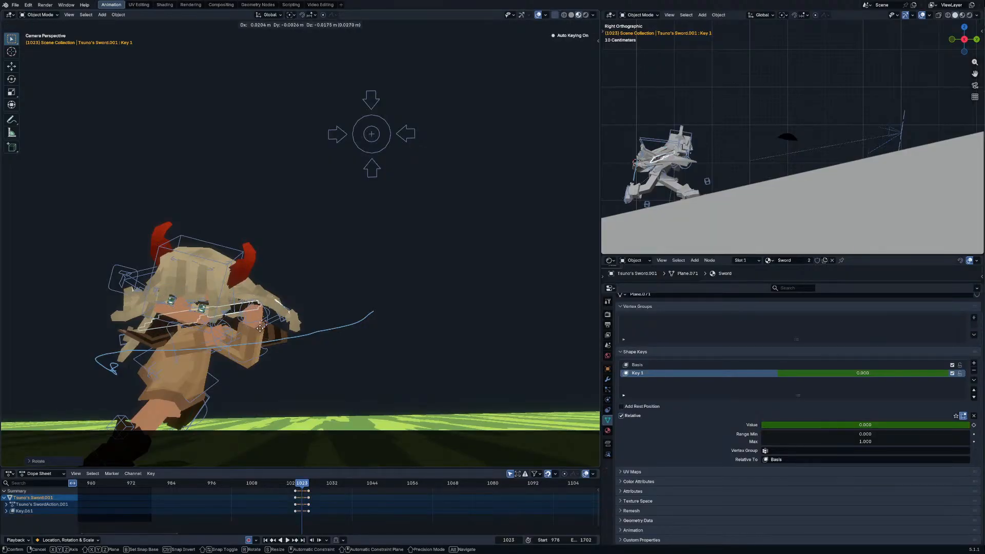
pyautogui.click(257, 330)
# Step: Refine the sword's rotation and position in the hand at frame 1023, and insert a keyframe for it
pyautogui.moveTo(260, 314); pyautogui.dragTo(313, 344, button='middle')
pyautogui.press('r')
pyautogui.click(311, 351)
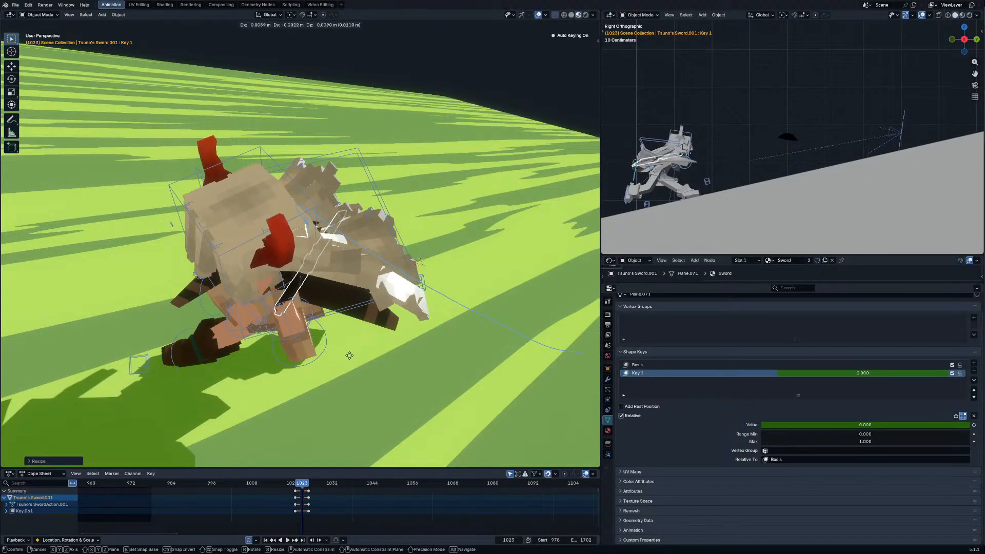
pyautogui.click(349, 355)
pyautogui.press('KP_0')
pyautogui.press('g')
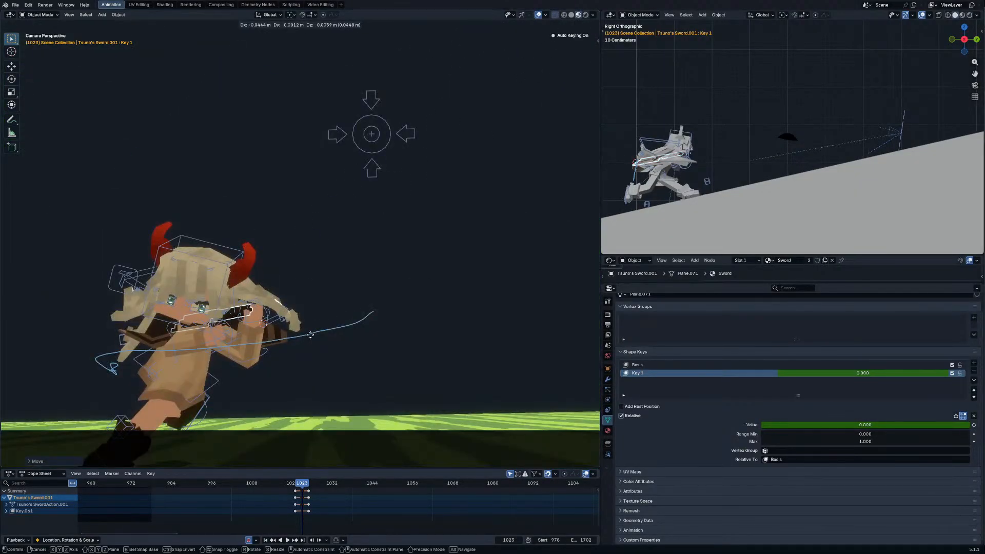
pyautogui.click(312, 336)
pyautogui.press('g')
pyautogui.click(316, 333)
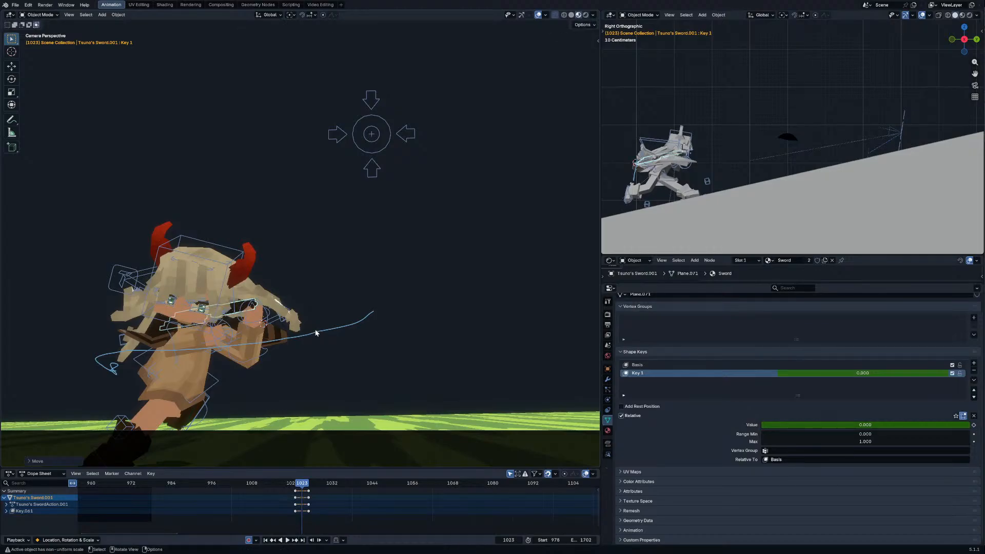
pyautogui.press('i')
# Step: Return to posing the rig at frame 1021, and move and rotate the left foot IK control outward and up
pyautogui.press('Left')
pyautogui.press('Left')
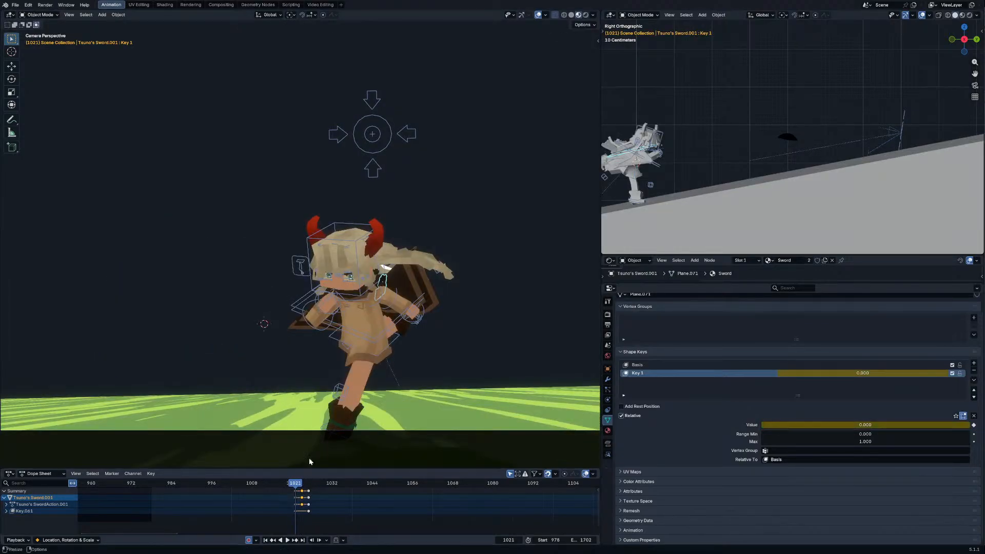
pyautogui.click(381, 352)
pyautogui.hotkey('ctrl', 'Tab')
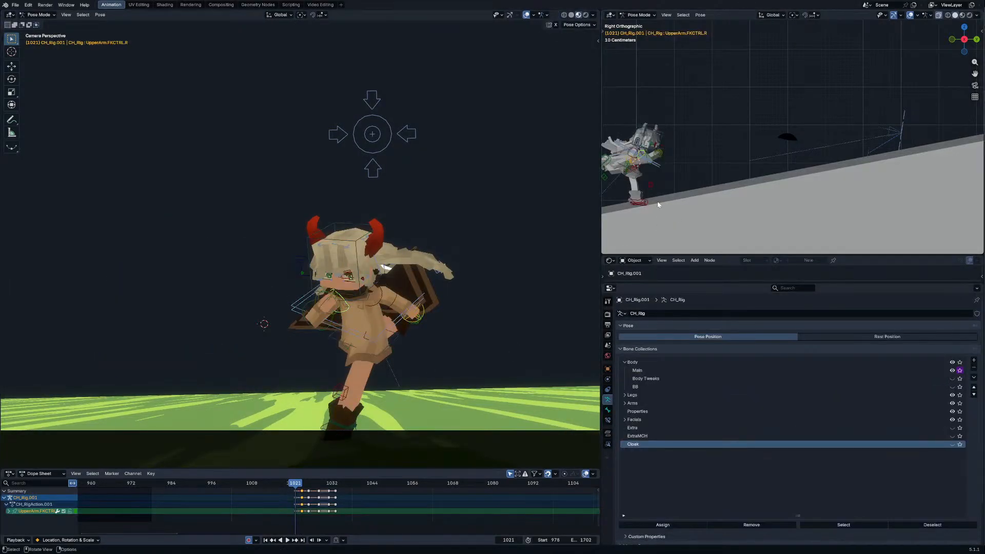
pyautogui.click(647, 202)
pyautogui.press('g')
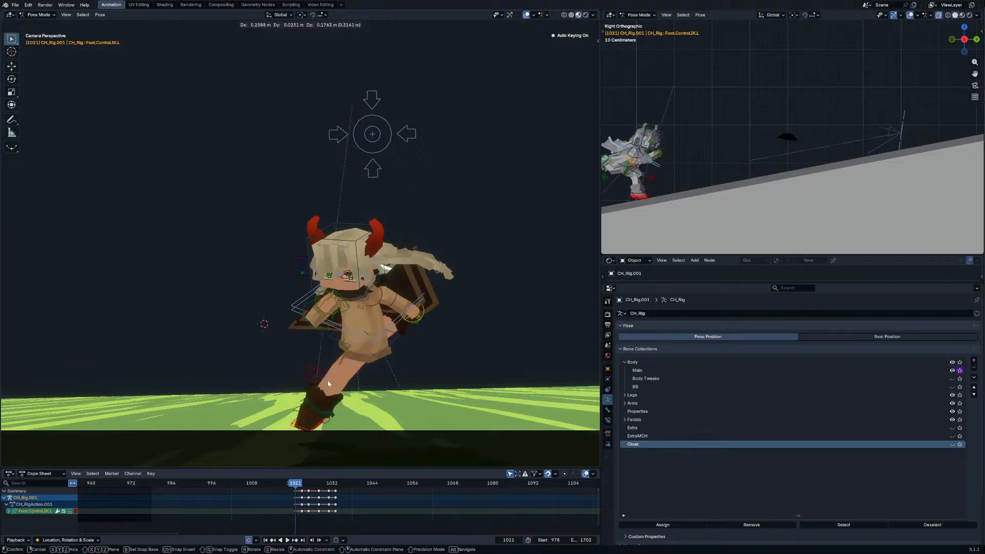
pyautogui.press('r')
pyautogui.press('r')
# Step: Refine the left foot IK control's position and tilt at frame 1021 for a longer forward stride
pyautogui.moveTo(359, 408); pyautogui.dragTo(303, 380, button='middle')
pyautogui.press('g')
pyautogui.click(382, 403)
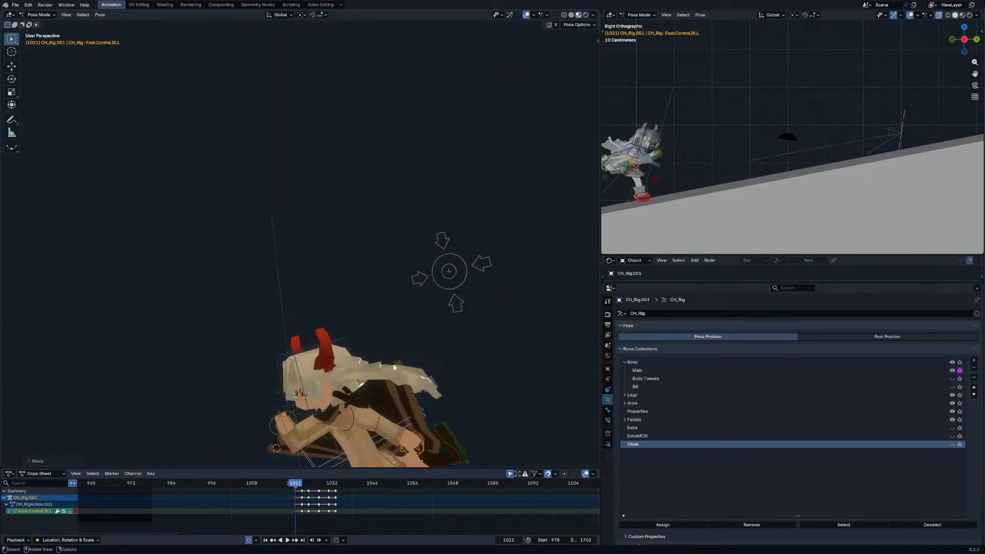
pyautogui.scroll(6, 307, 359)
pyautogui.press('g')
pyautogui.press('r')
pyautogui.press('r')
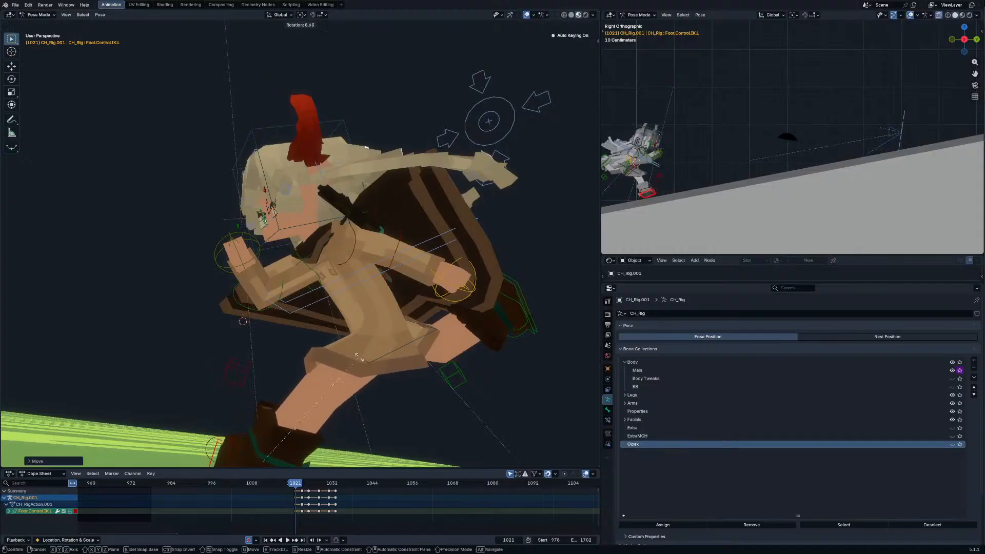
pyautogui.moveTo(354, 368); pyautogui.dragTo(349, 368)
pyautogui.press('Escape')
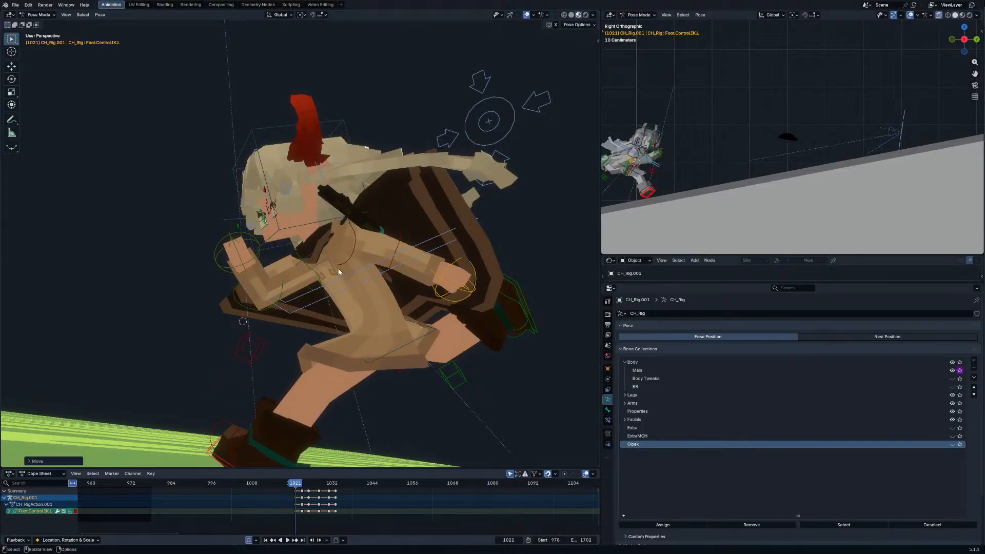
# Step: Rotate the Chest control at frame 1021 as seen through the camera
pyautogui.press('KP_0')
pyautogui.click(368, 304)
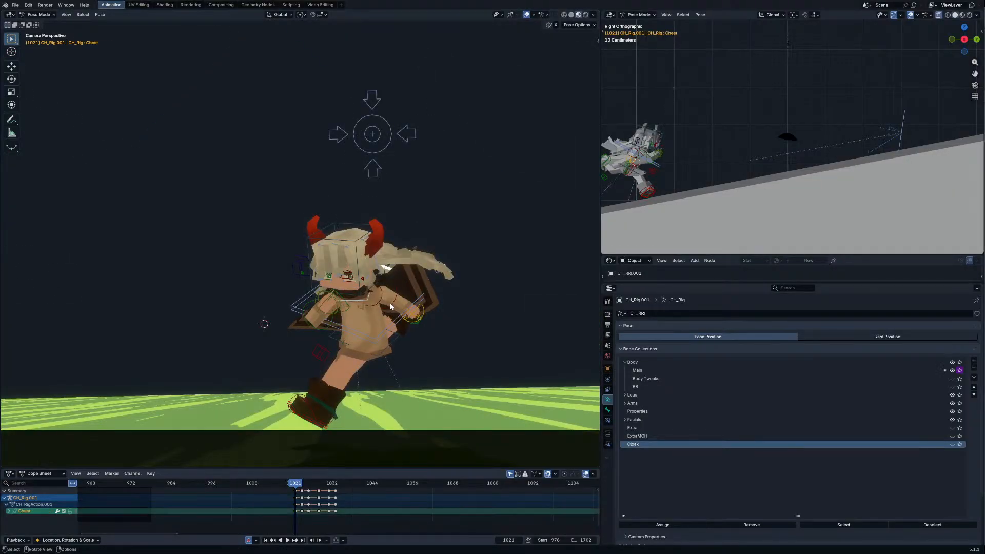
pyautogui.press('r')
pyautogui.click(225, 21)
# Step: Move the trailing right foot IK control lower behind the body at frame 1021
pyautogui.keyDown('shift'); pyautogui.moveTo(689, 196); pyautogui.dragTo(687, 172, button='middle'); pyautogui.keyUp('shift')
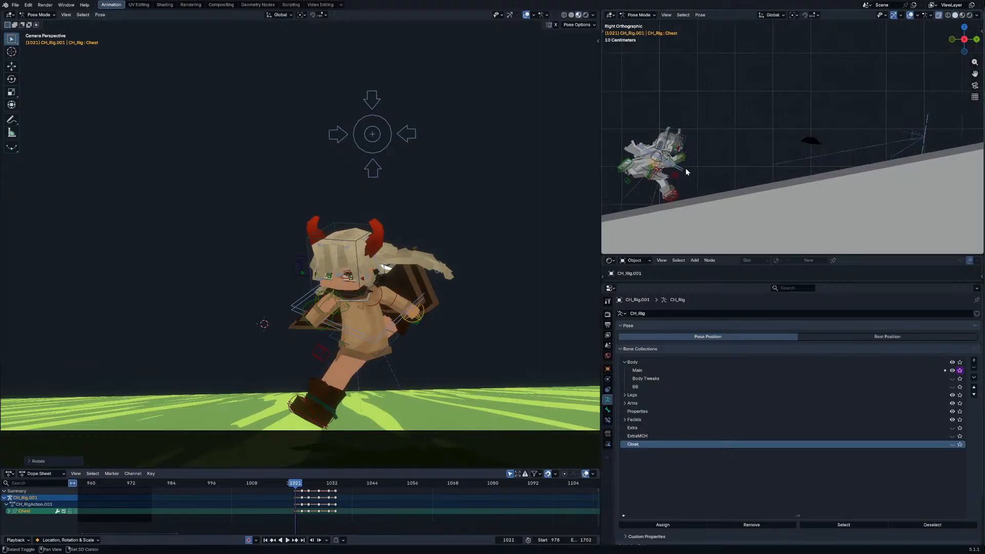
pyautogui.click(622, 168)
pyautogui.press('g')
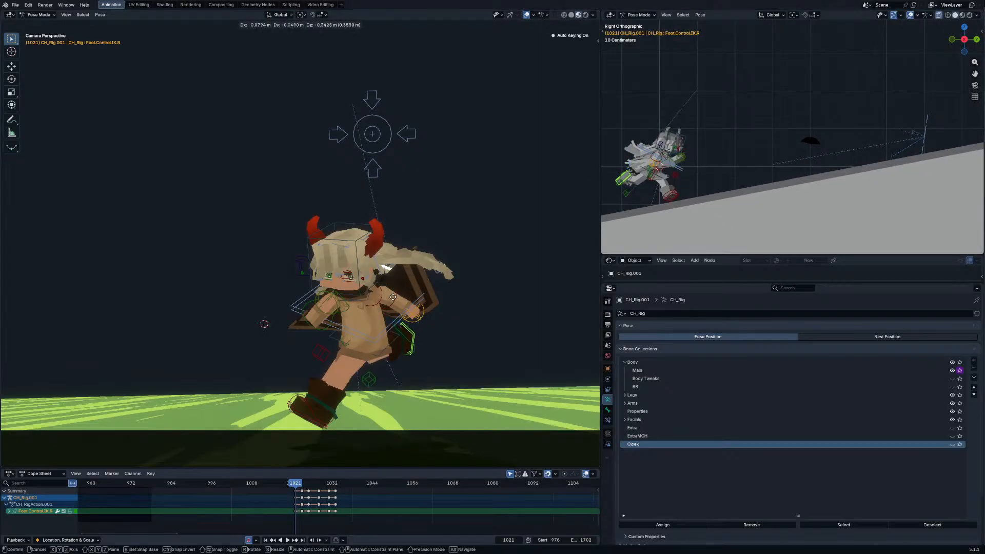
pyautogui.click(392, 297)
# Step: Go to frame 1025, then rotate and move the CH_Root control so the body leans diagonally above the slope
pyautogui.press('Right')
pyautogui.press('Right')
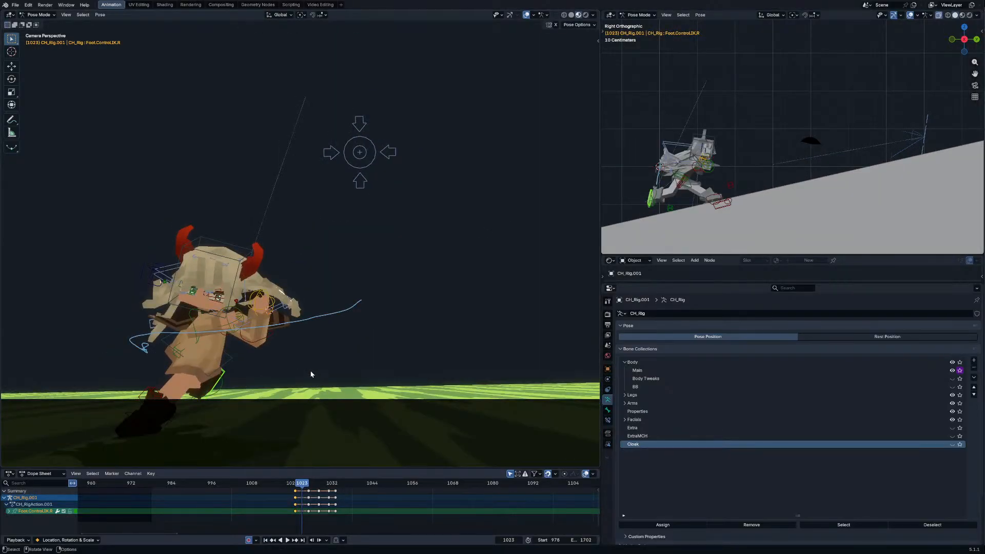
pyautogui.press('Right')
pyautogui.press('Right')
pyautogui.press('g')
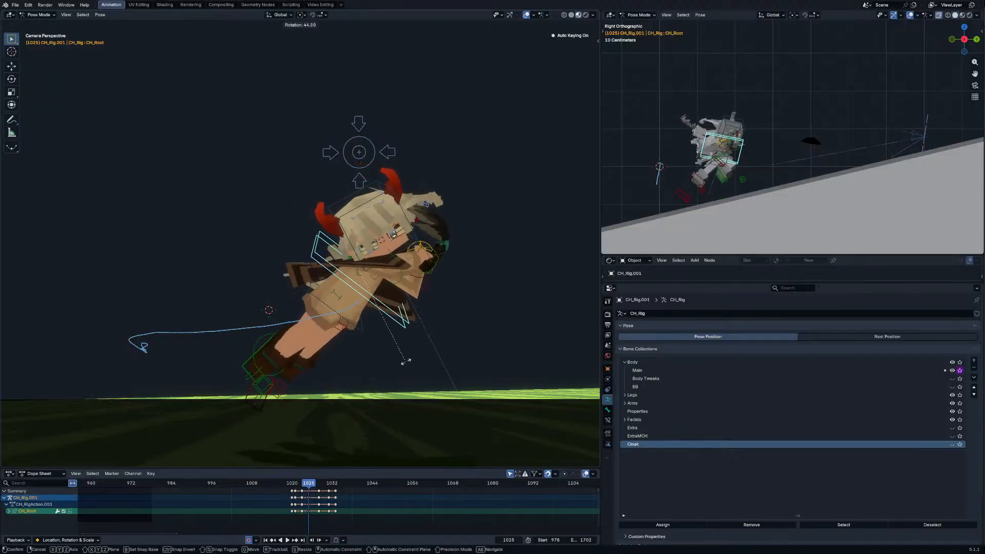
pyautogui.click(318, 324)
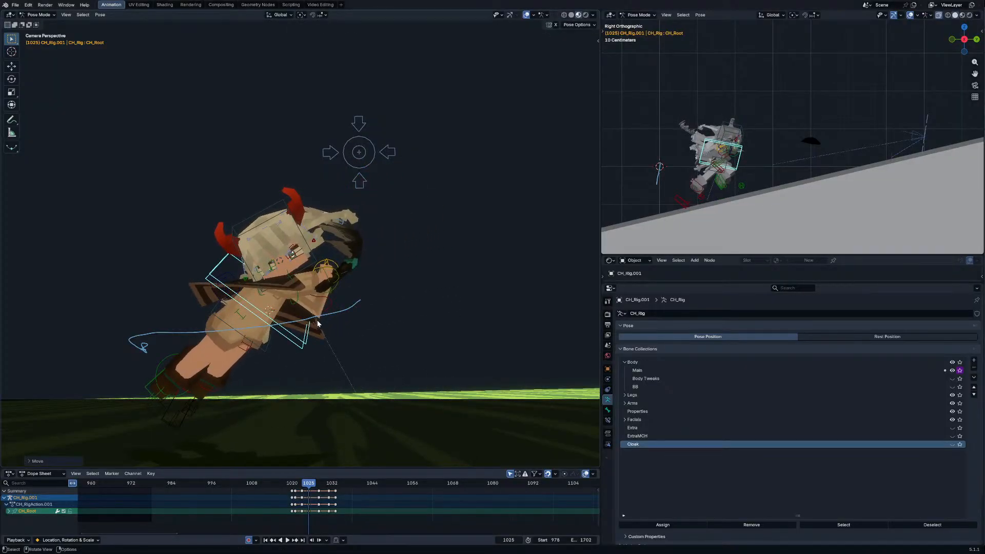
# Step: Free-rotate the Head and Chest controls at frame 1025 to turn the face toward the camera
pyautogui.click(308, 264)
pyautogui.press('r')
pyautogui.press('r')
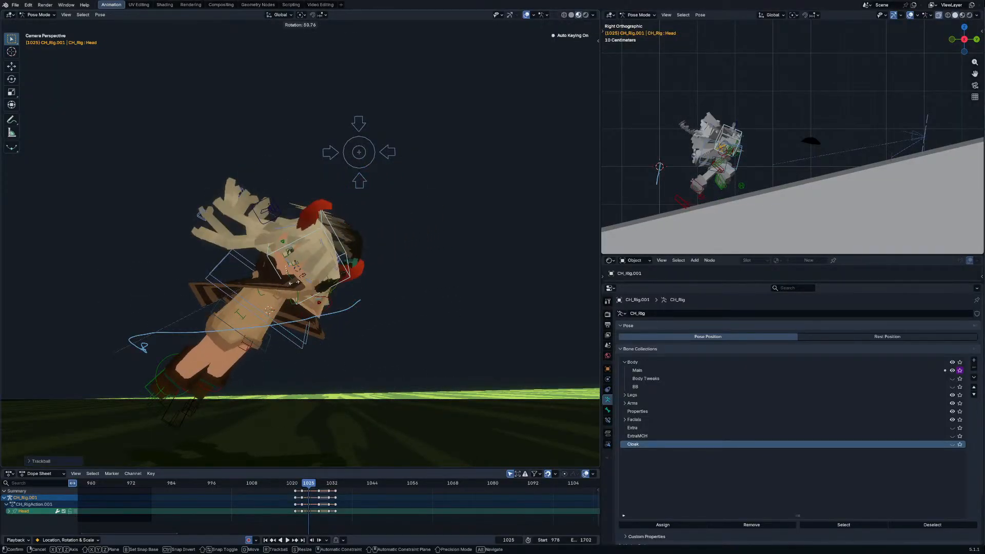
pyautogui.click(261, 284)
pyautogui.press('r')
pyautogui.press('r')
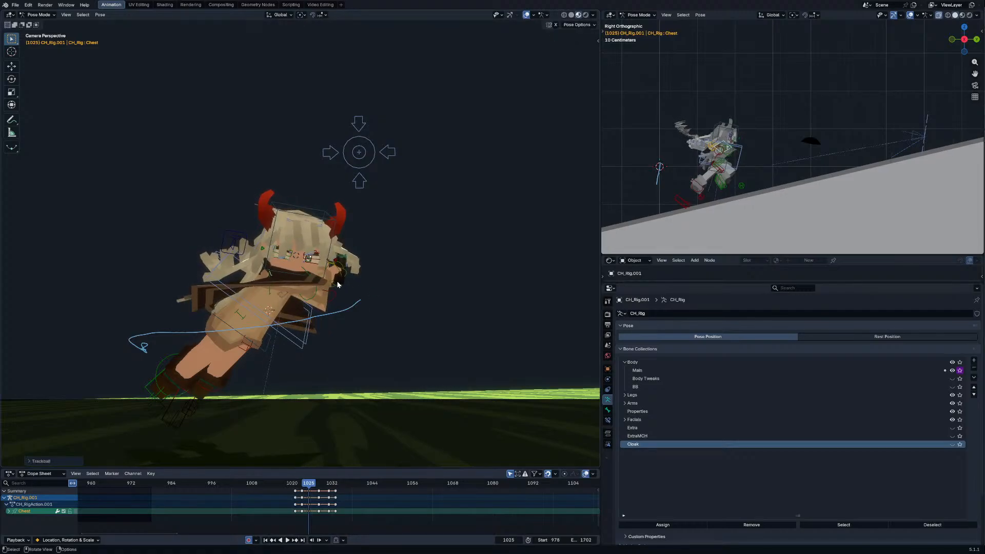
# Step: Rotate the right upper arm FK control at frame 1025 to adjust the arm raised near the face
pyautogui.press('r')
pyautogui.press('r')
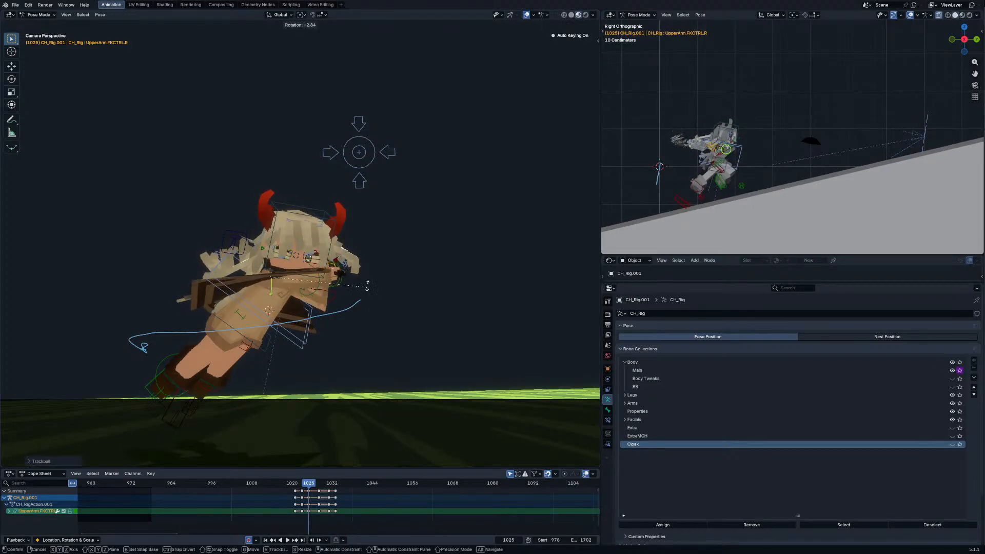
pyautogui.click(359, 283)
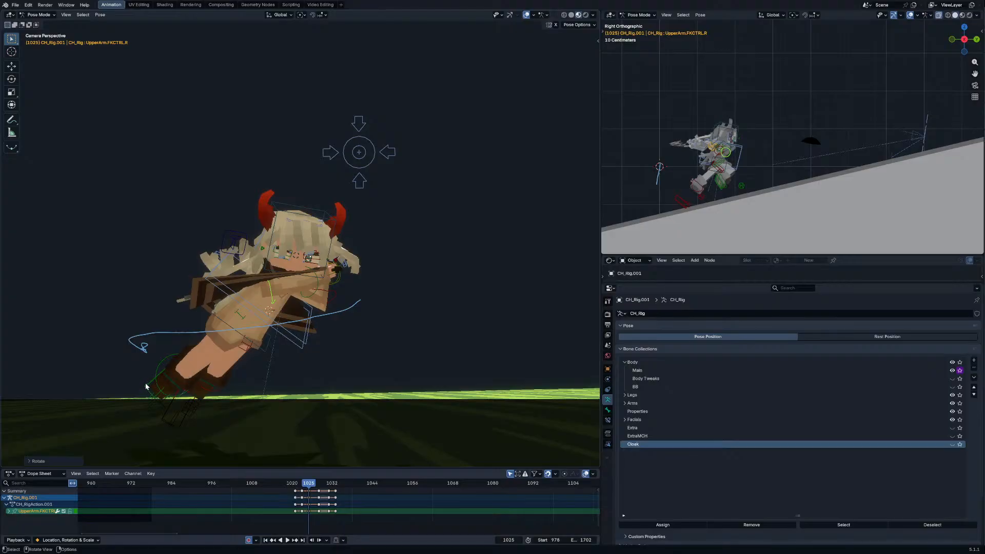
pyautogui.hotkey('ctrl', 'z')
pyautogui.hotkey('ctrl', 'shift', 'z')
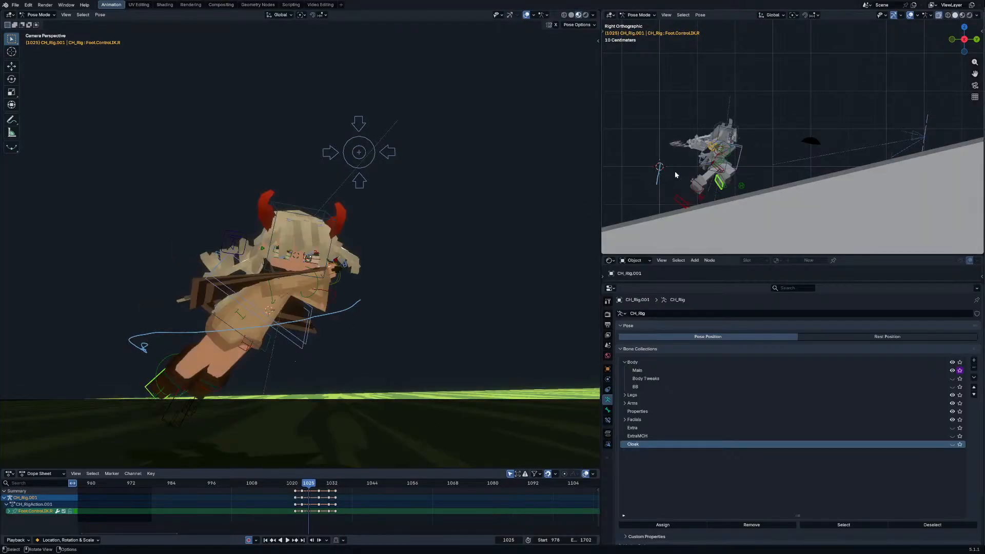
# Step: Snap the left foot IK control at frame 1025 to its planted spot from frame 1024 using the 3D cursor, and rotate it
pyautogui.scroll(1, 682, 216)
pyautogui.press('Left')
pyautogui.hotkey('shift', 's')
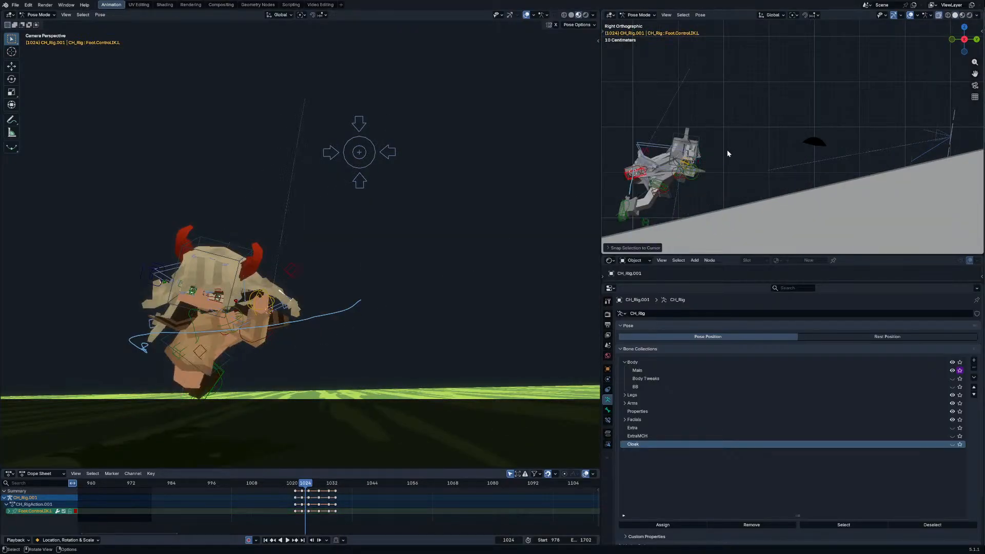
pyautogui.click(727, 150)
pyautogui.press('Right')
pyautogui.press('r')
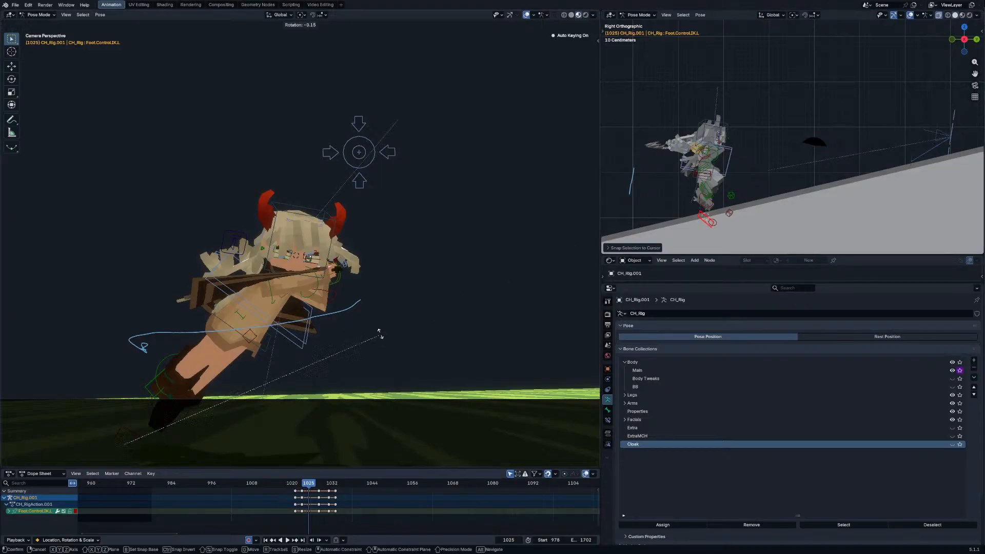
pyautogui.click(375, 303)
# Step: Move the right foot IK control forward and rotate it at frame 1025, and preview the motion from frame 1021
pyautogui.click(710, 184)
pyautogui.click(708, 189)
pyautogui.press('g')
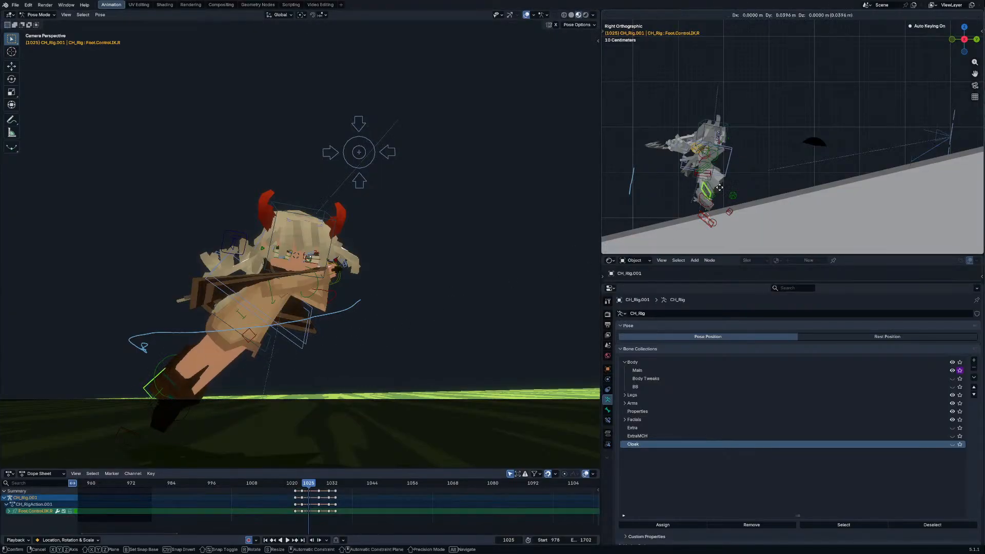
pyautogui.click(732, 185)
pyautogui.press('r')
pyautogui.press('r')
pyautogui.click(308, 274)
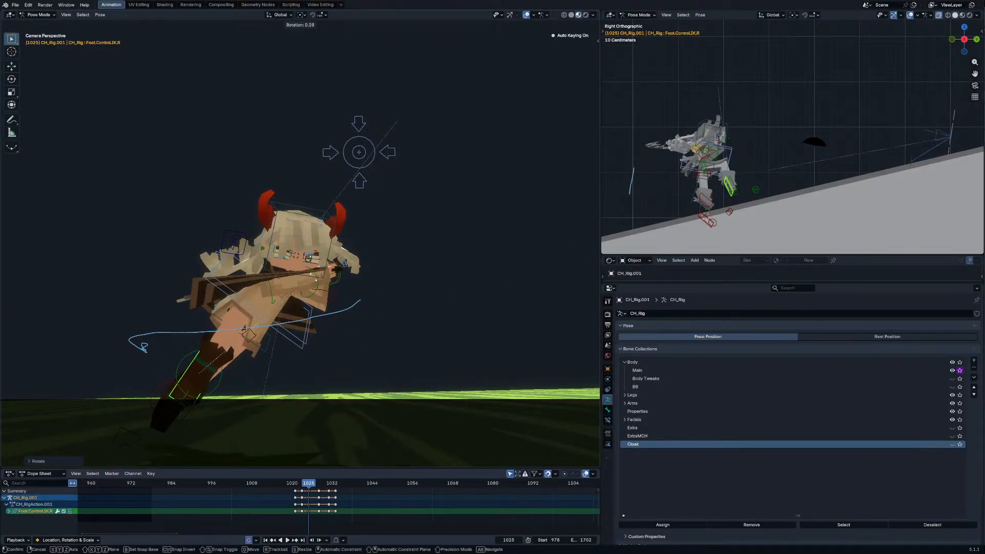
pyautogui.press('g')
pyautogui.click(306, 266)
pyautogui.press('space')
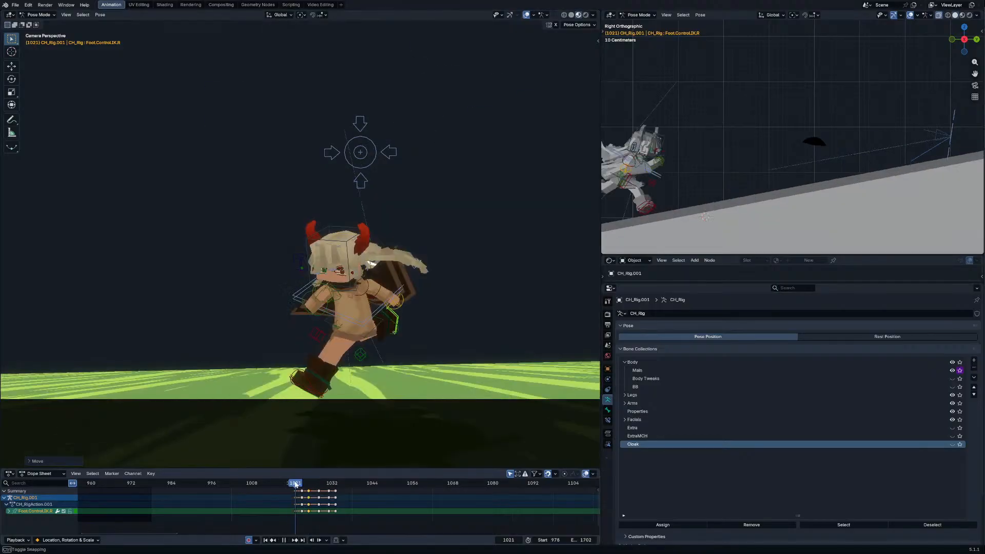
pyautogui.click(312, 486)
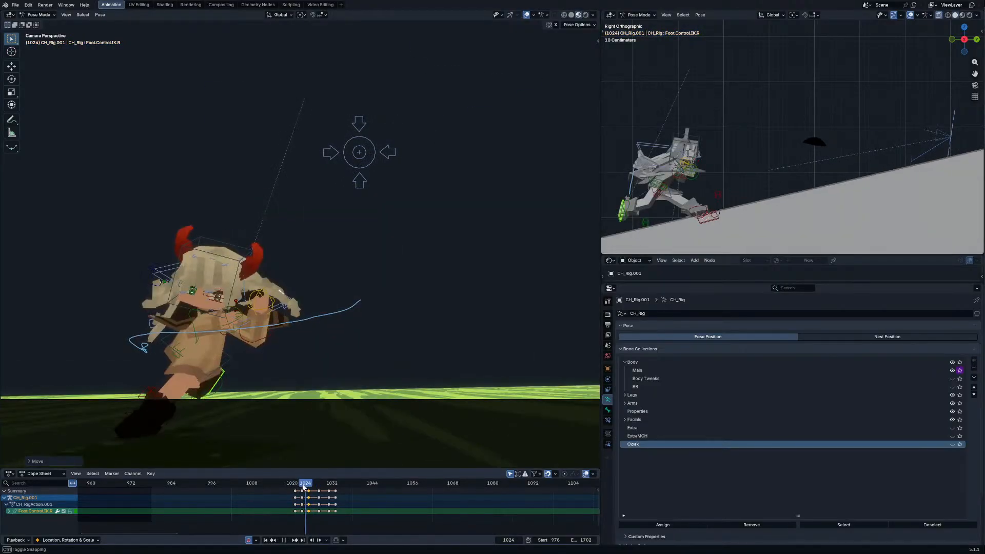
pyautogui.press('Escape')
# Step: Set the pivot point to 3D Cursor with Only Locations off, and rotate CH_Root about the planted left foot at frame 1025
pyautogui.click(286, 343)
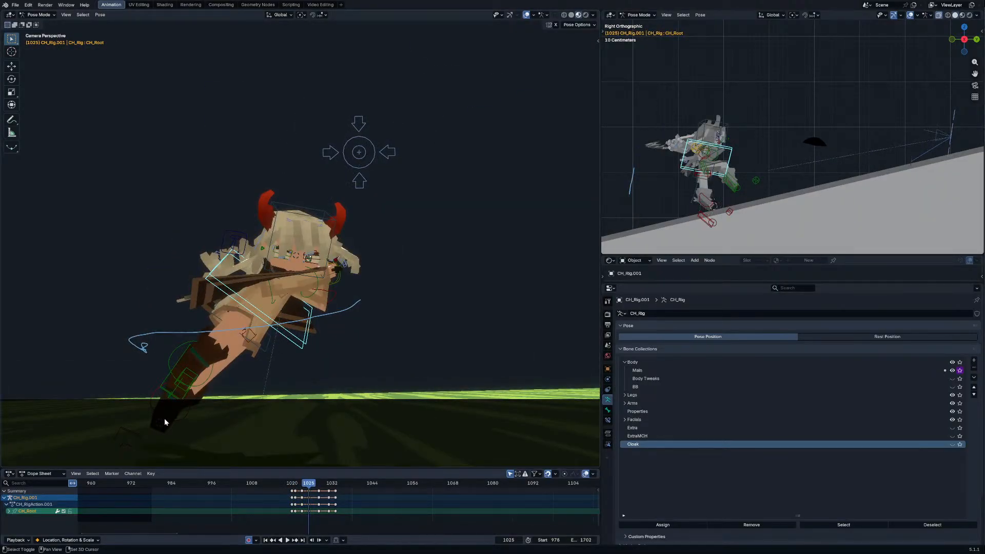
pyautogui.press('.')
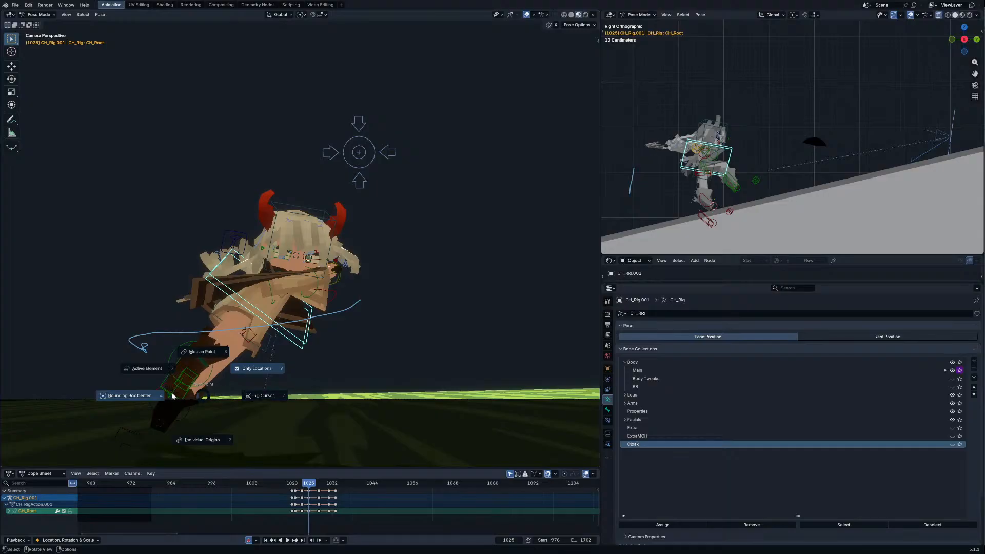
pyautogui.click(272, 394)
pyautogui.press('.')
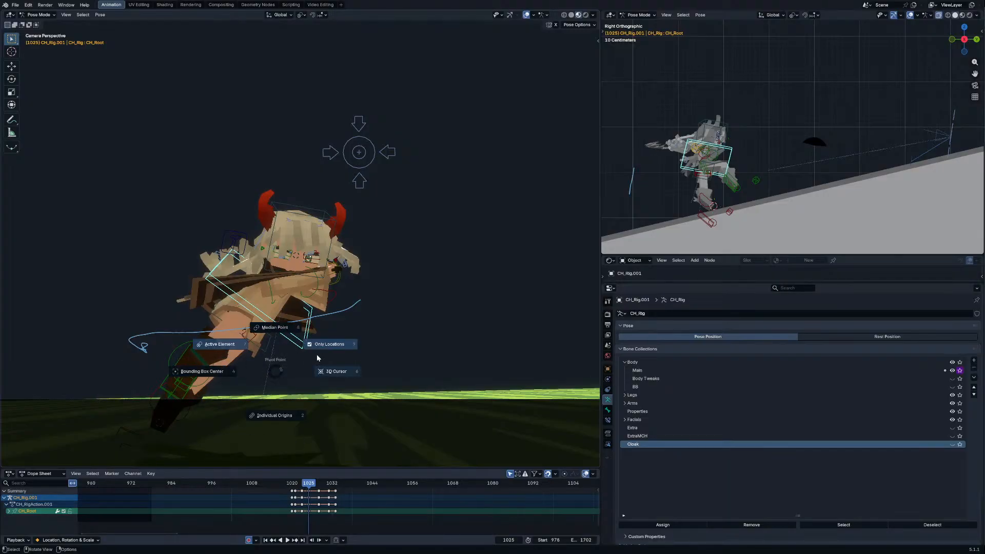
pyautogui.click(331, 350)
pyautogui.press('.')
pyautogui.click(397, 351)
pyautogui.press('r')
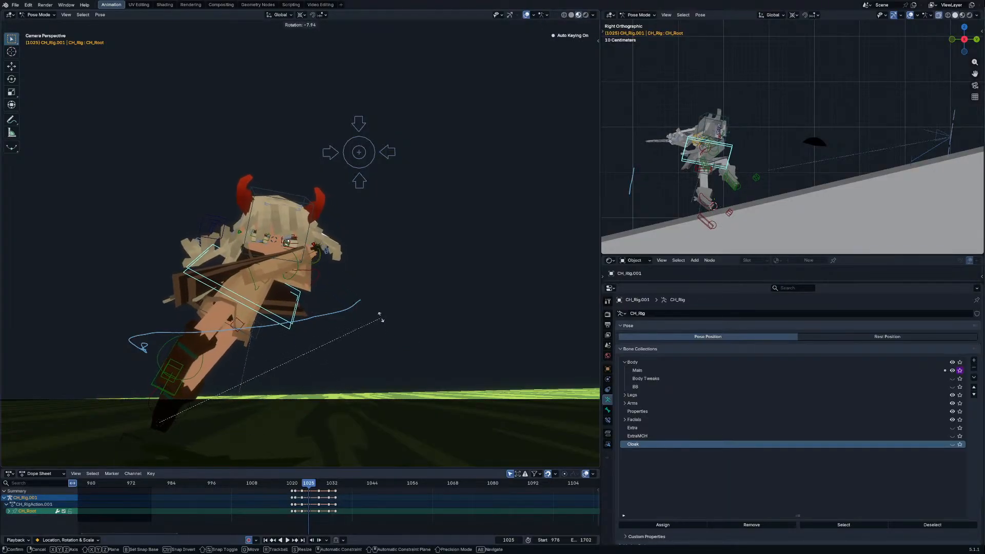
pyautogui.click(380, 316)
# Step: Shift the keyframes of all rig controls at frame 1025 one frame later
pyautogui.moveTo(308, 485)
pyautogui.mouseDown()
pyautogui.moveTo(292, 486)
pyautogui.moveTo(308, 489)
pyautogui.mouseUp()
pyautogui.press('a')
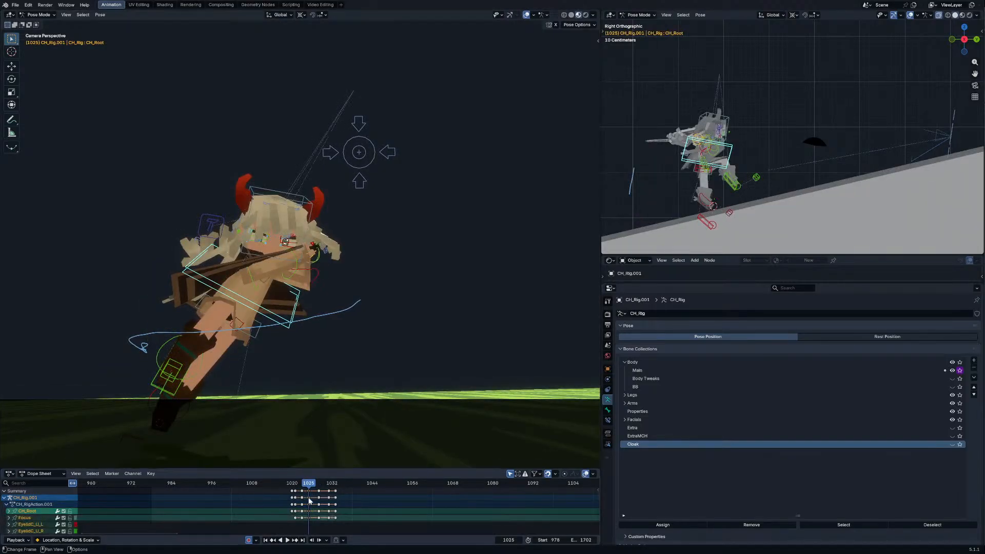
pyautogui.click(310, 499)
pyautogui.write('g1')
# Step: Move the Body control forward and down at frame 1025, and bring the trailing right foot IK control forward
pyautogui.click(221, 368)
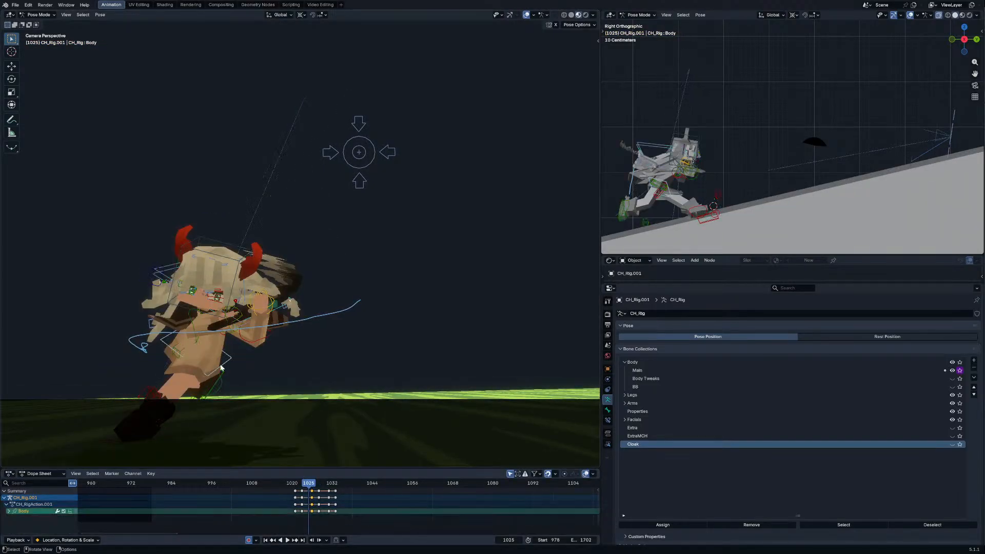
pyautogui.press('g')
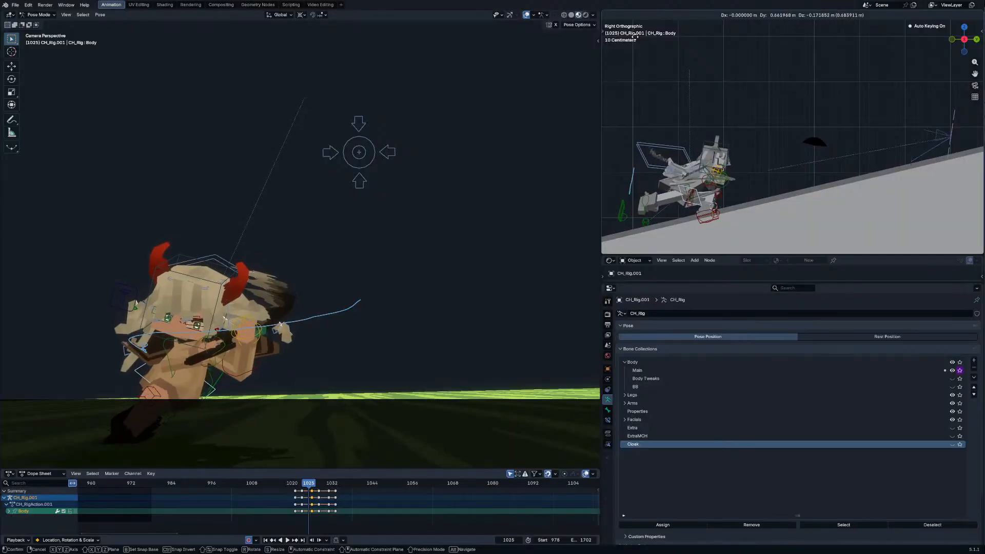
pyautogui.click(616, 217)
pyautogui.moveTo(619, 213); pyautogui.dragTo(662, 210)
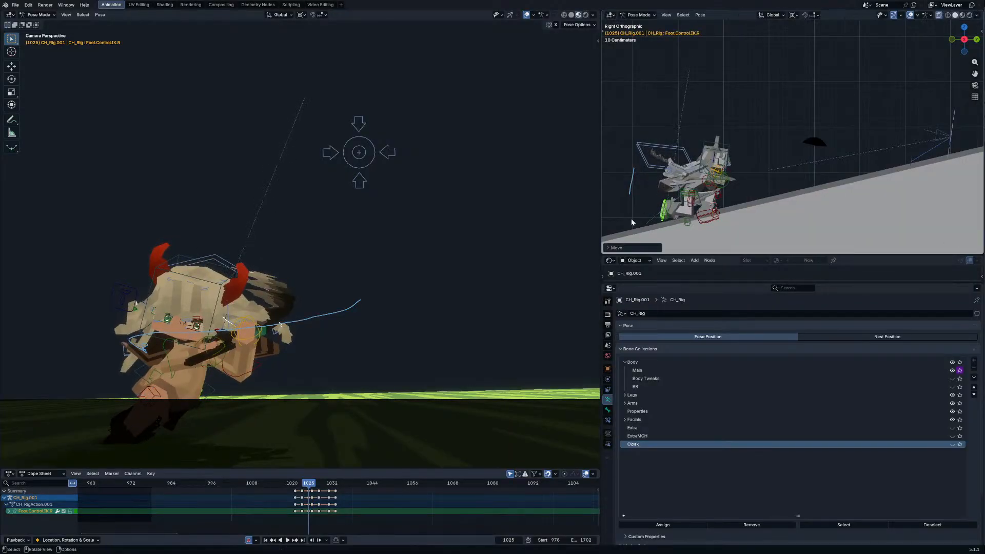
# Step: Rotate the Head control at frame 1025 to re-aim the face in the crouched pose
pyautogui.click(201, 350)
pyautogui.press('r')
pyautogui.press('r')
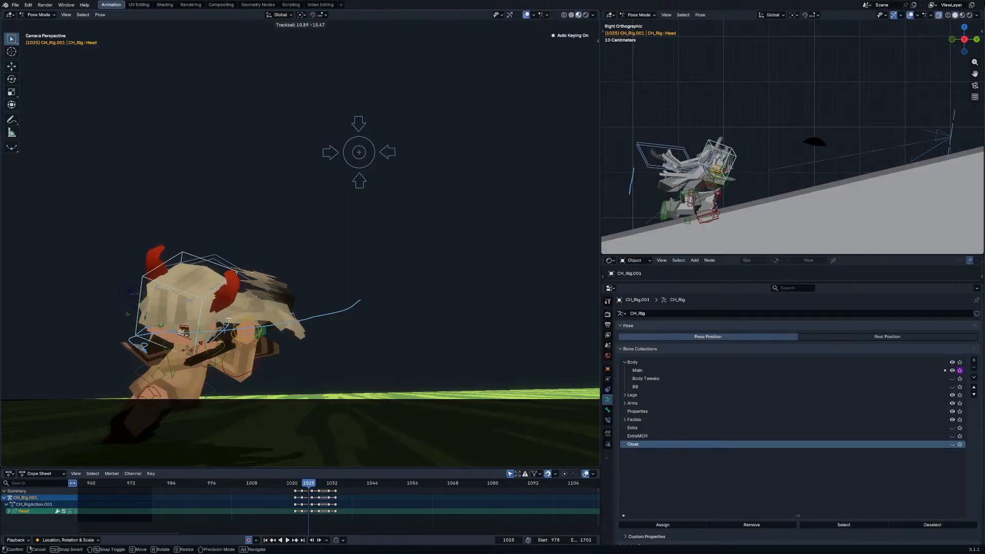
pyautogui.click(188, 350)
pyautogui.press('r')
pyautogui.click(216, 361)
# Step: Clear the right forearm control's rotation at frame 1025 and rotate the right upper arm control
pyautogui.click(175, 362)
pyautogui.click(167, 369)
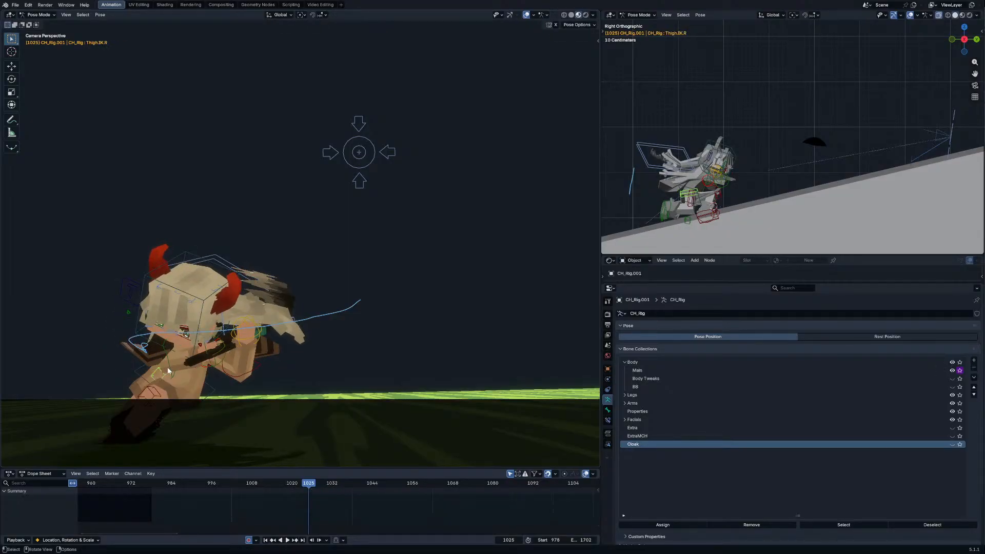
pyautogui.click(170, 370)
pyautogui.hotkey('alt', 'r')
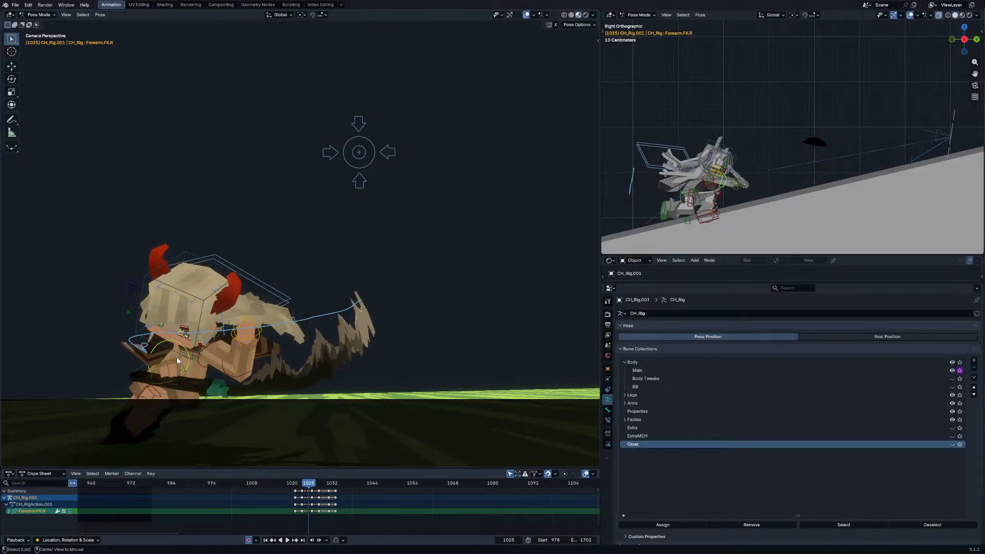
pyautogui.press('g')
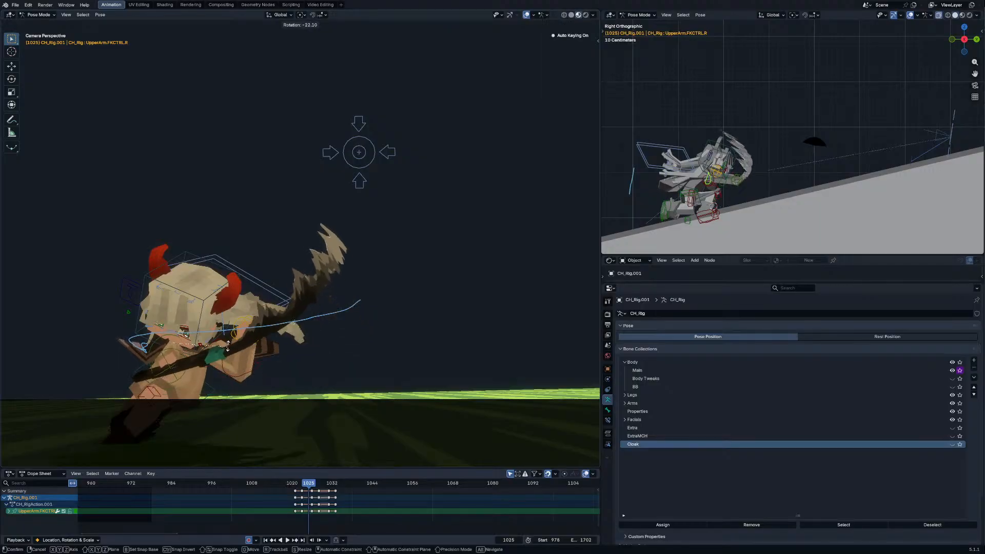
pyautogui.click(245, 356)
# Step: Rotate the Chest control at frame 1025 and turn the Head control so the face looks toward the camera
pyautogui.press('r')
pyautogui.press('r')
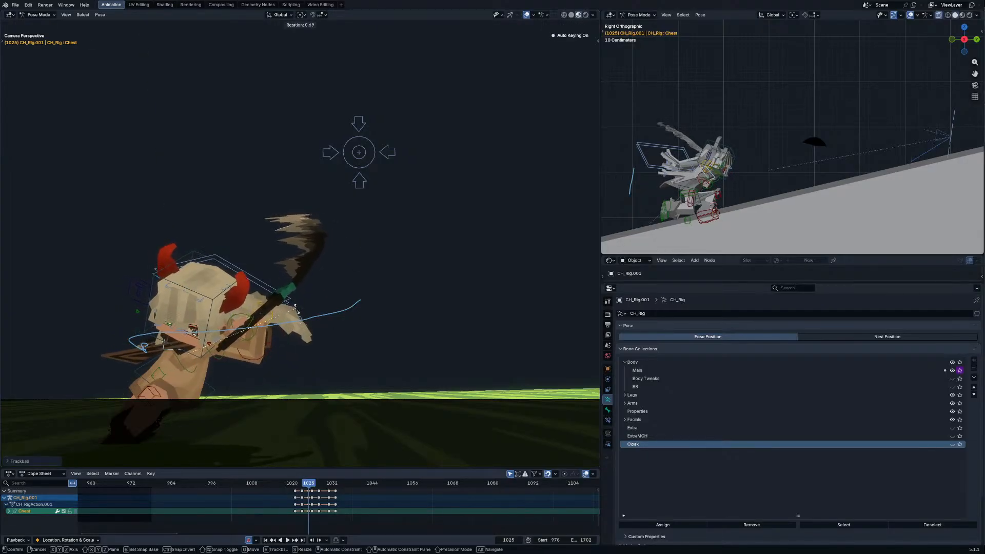
pyautogui.click(219, 322)
pyautogui.click(225, 308)
pyautogui.press('r')
pyautogui.press('r')
pyautogui.click(228, 306)
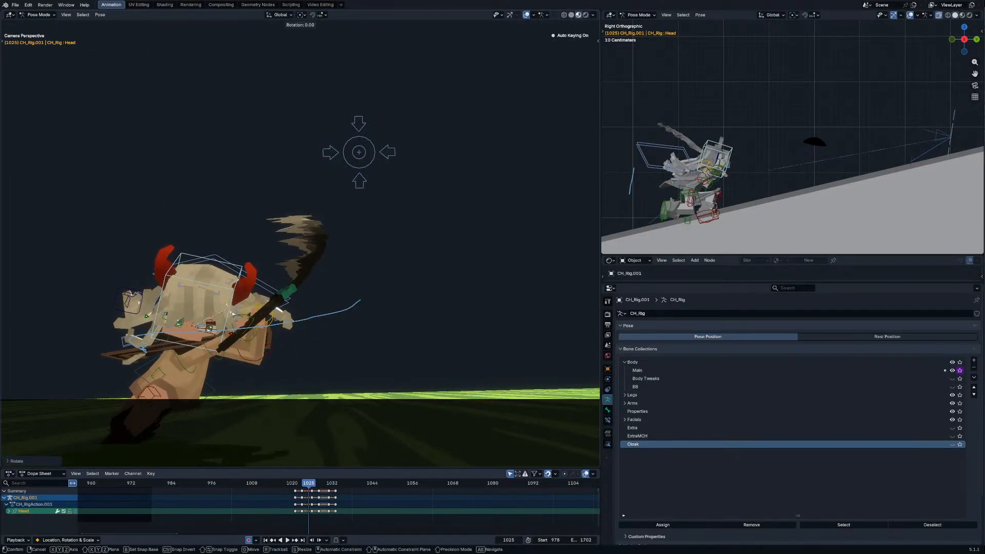
pyautogui.press('g')
pyautogui.click(229, 304)
pyautogui.press('r')
pyautogui.press('r')
# Step: Switch to Object Mode and rotate the sword about the global Z axis and freely at frame 1025
pyautogui.hotkey('ctrl', 'Tab')
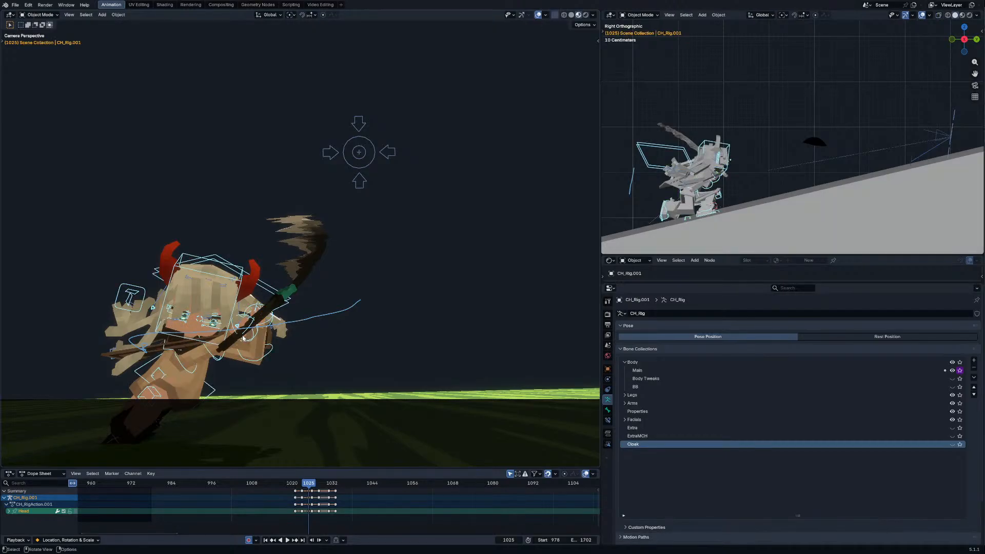
pyautogui.hotkey('ctrl', 'Tab')
pyautogui.click(244, 337)
pyautogui.press('r')
pyautogui.press('z')
pyautogui.press('z')
pyautogui.click(260, 311)
pyautogui.hotkey('ctrl', 'Tab')
pyautogui.click(260, 311)
pyautogui.press('r')
pyautogui.press('r')
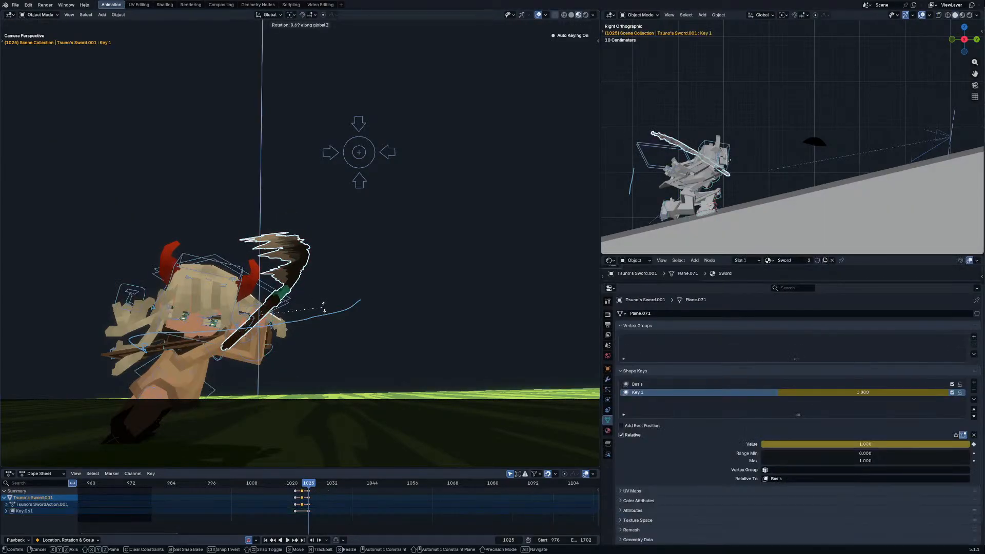
pyautogui.click(356, 265)
# Step: Reposition the sword in the character's hand at frame 1025 and rotate it to trail across the body
pyautogui.press('r')
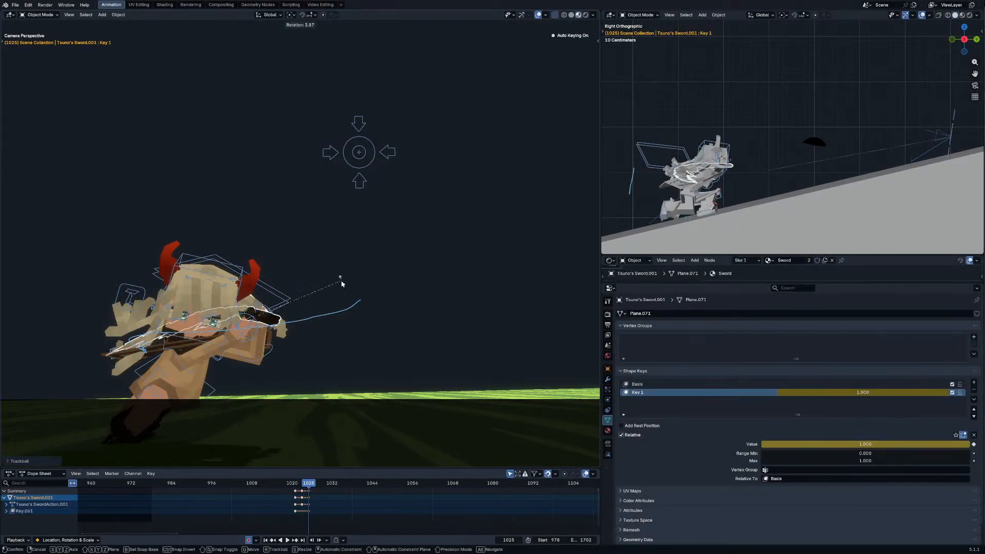
pyautogui.click(333, 280)
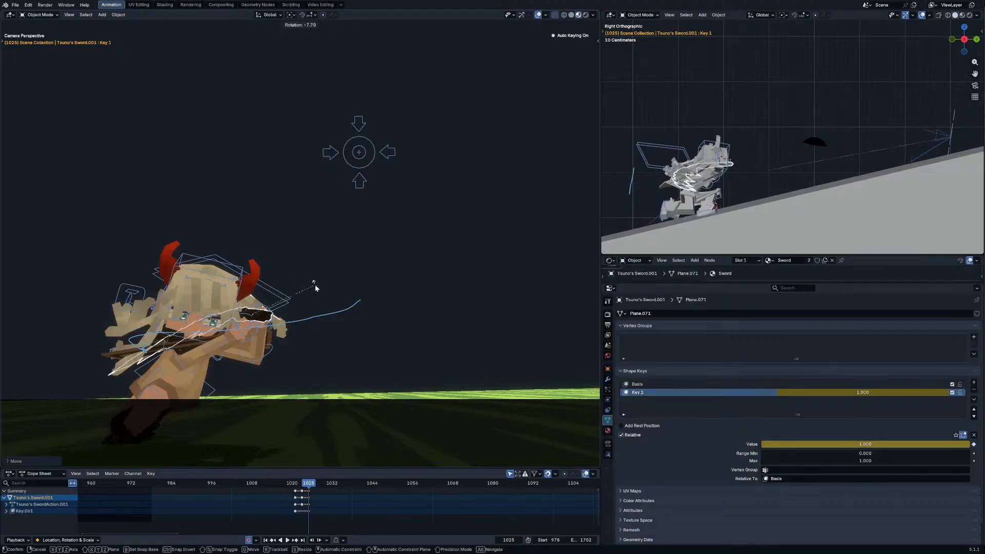
pyautogui.press('r')
pyautogui.click(315, 280)
# Step: At frame 1030, return the rig to Pose Mode, then rotate and move CH_Root to tilt the body the other way
pyautogui.moveTo(306, 486)
pyautogui.mouseDown()
pyautogui.moveTo(298, 486)
pyautogui.moveTo(326, 486)
pyautogui.mouseUp()
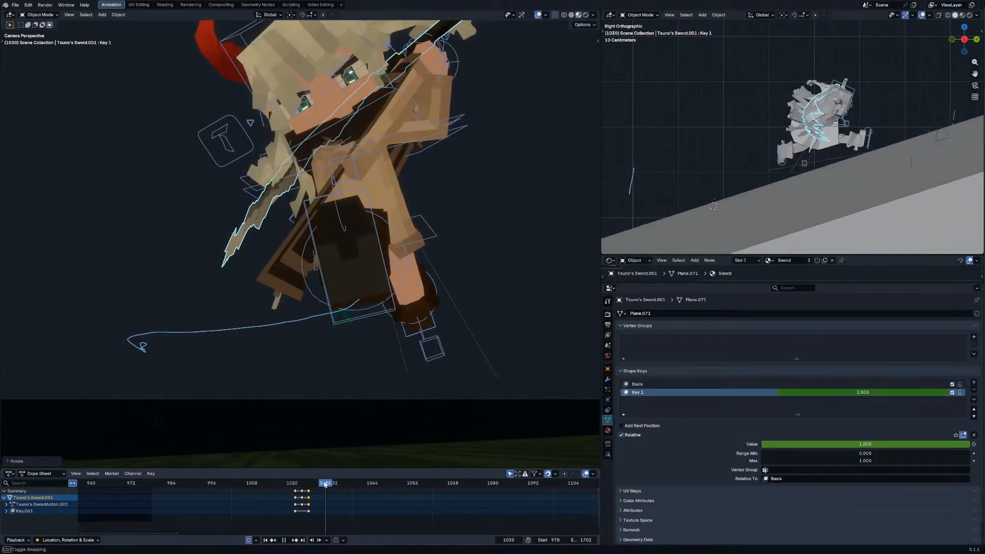
pyautogui.click(428, 224)
pyautogui.hotkey('ctrl', 'Tab')
pyautogui.press('r')
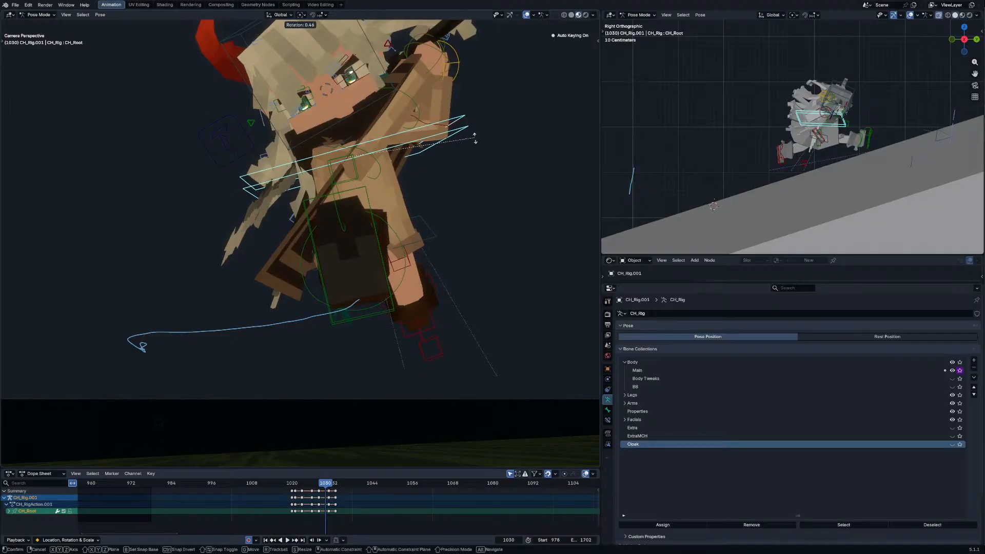
pyautogui.press('g')
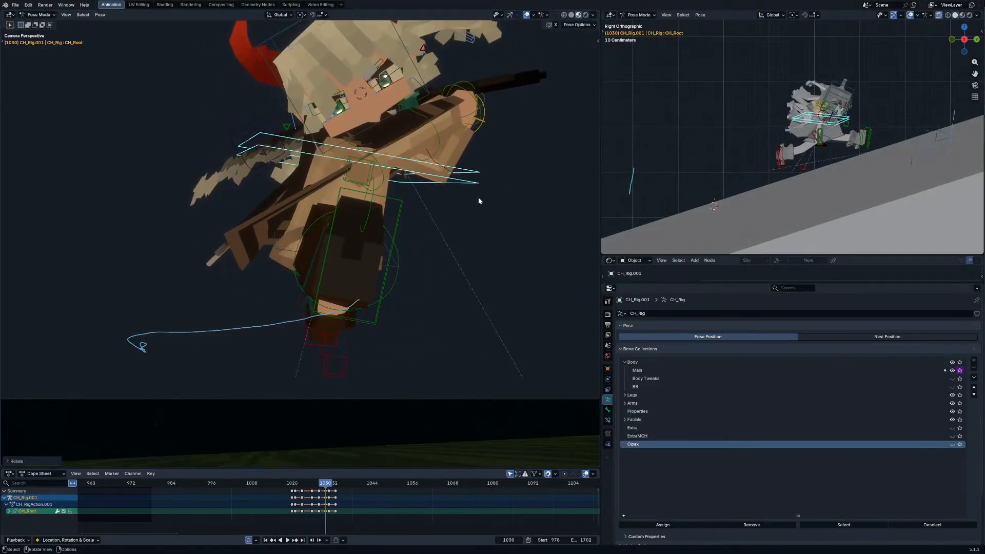
pyautogui.click(478, 197)
# Step: Try a Head rotation at frame 1030 and a sketched curved motion arrow across the body with the Annotate tool
pyautogui.click(416, 87)
pyautogui.press('r')
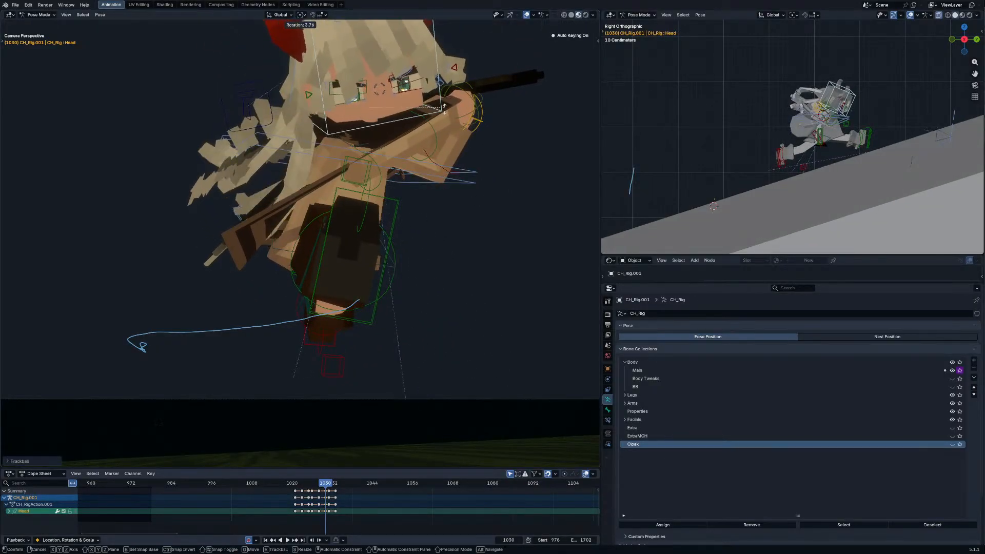
pyautogui.click(7, 149)
pyautogui.click(11, 120)
pyautogui.moveTo(102, 292); pyautogui.dragTo(202, 226)
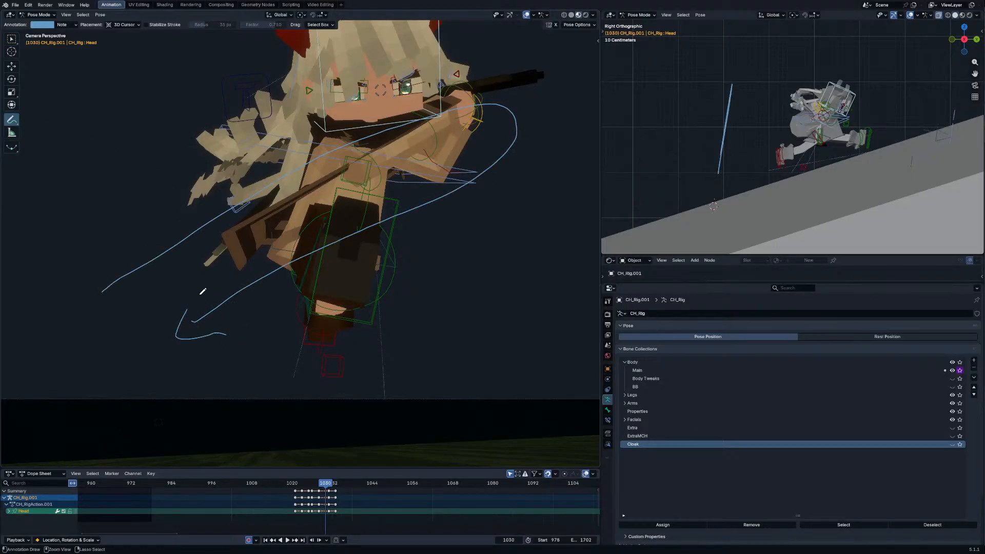
pyautogui.hotkey('ctrl', 'z')
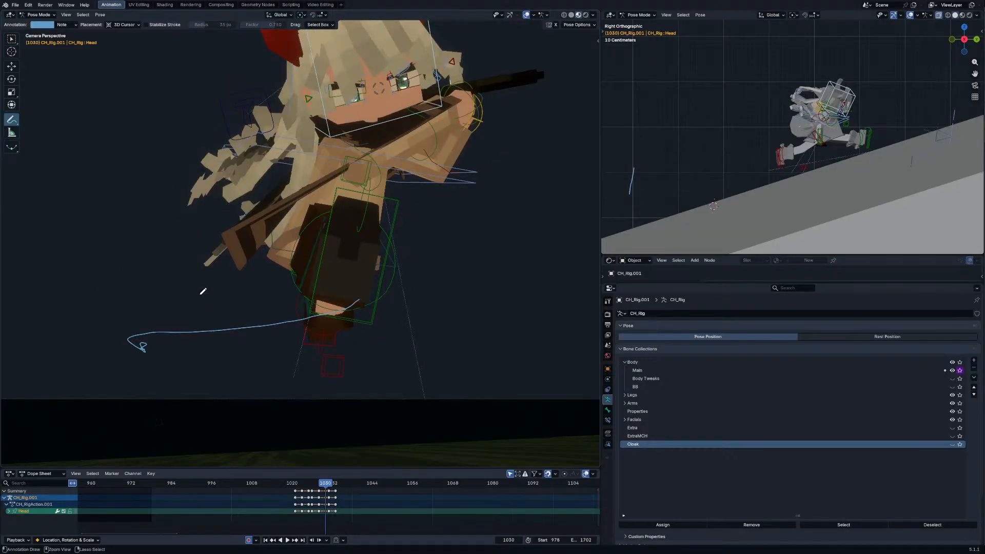
pyautogui.hotkey('ctrl', 'z')
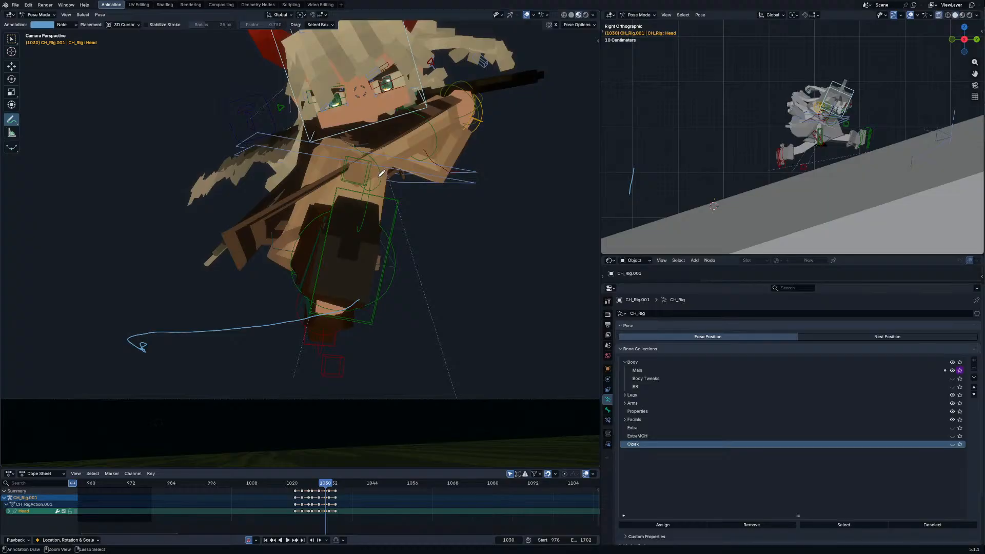
# Step: Rotate the Head control toward the camera at frame 1030 and move the Focus control to shift the gaze sideways
pyautogui.click(11, 39)
pyautogui.press('r')
pyautogui.press('r')
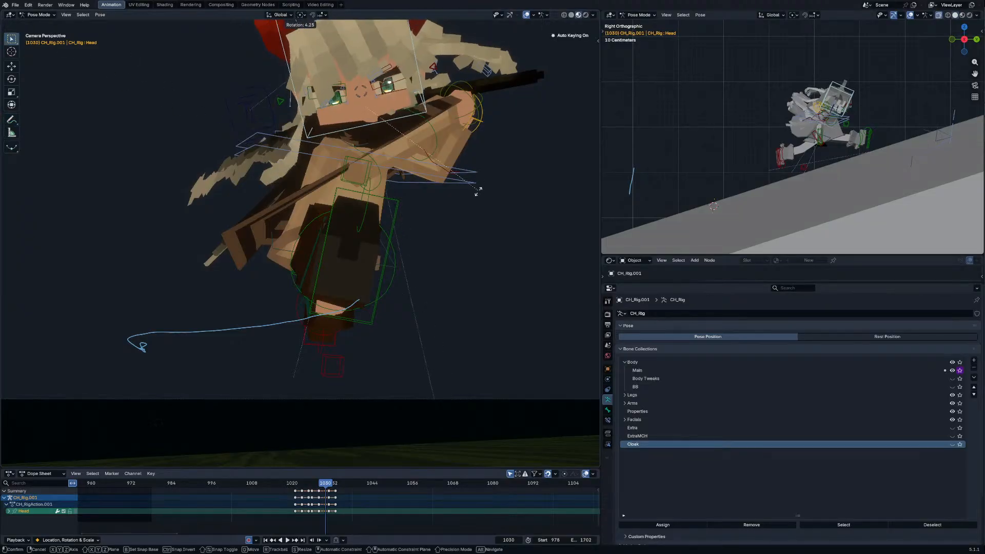
pyautogui.click(481, 175)
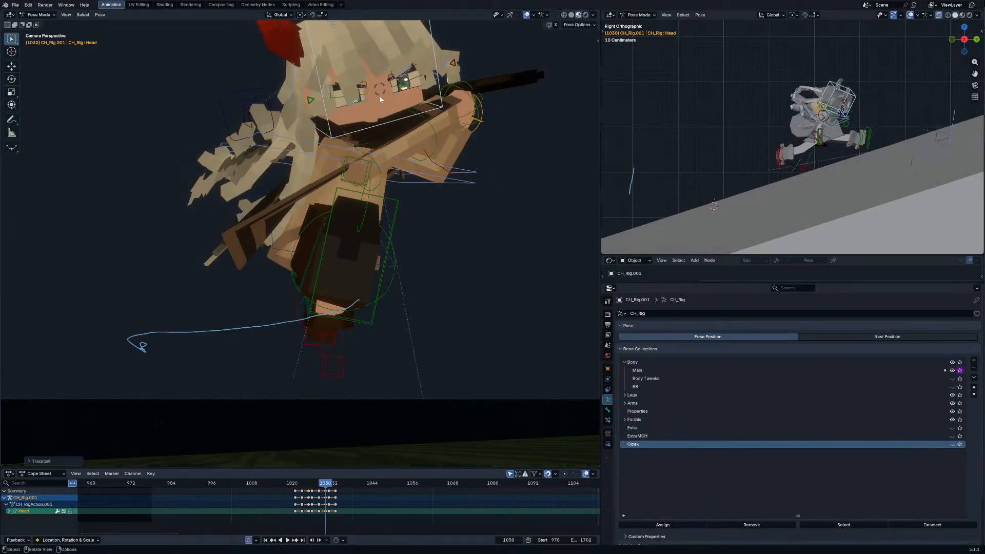
pyautogui.click(380, 95)
pyautogui.press('g')
pyautogui.click(318, 88)
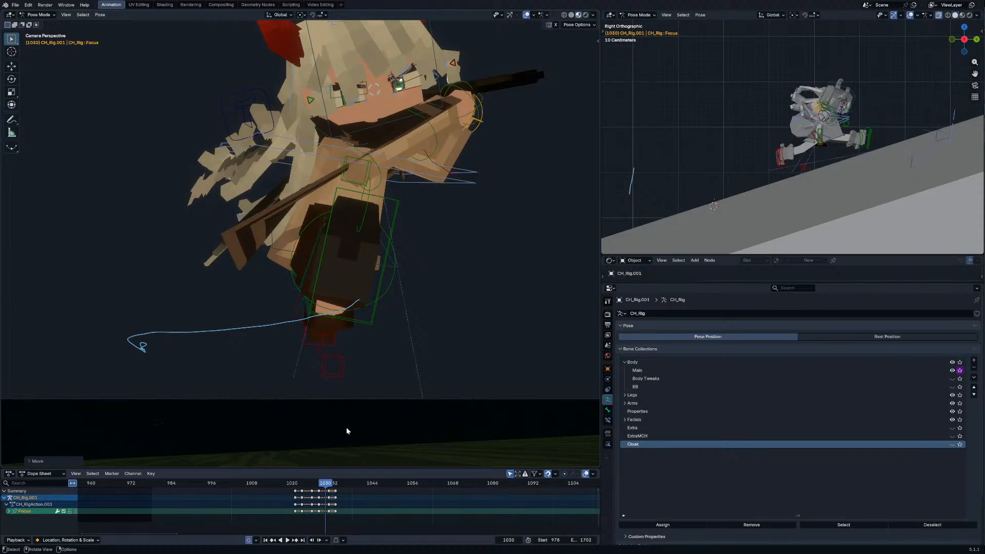
# Step: Retime all rig controls' keyframes, pulling the frame 1030 pose earlier and spreading the following poses later, and preview the motion
pyautogui.press('a')
pyautogui.moveTo(319, 484)
pyautogui.mouseDown()
pyautogui.moveTo(327, 484)
pyautogui.moveTo(319, 485)
pyautogui.mouseUp()
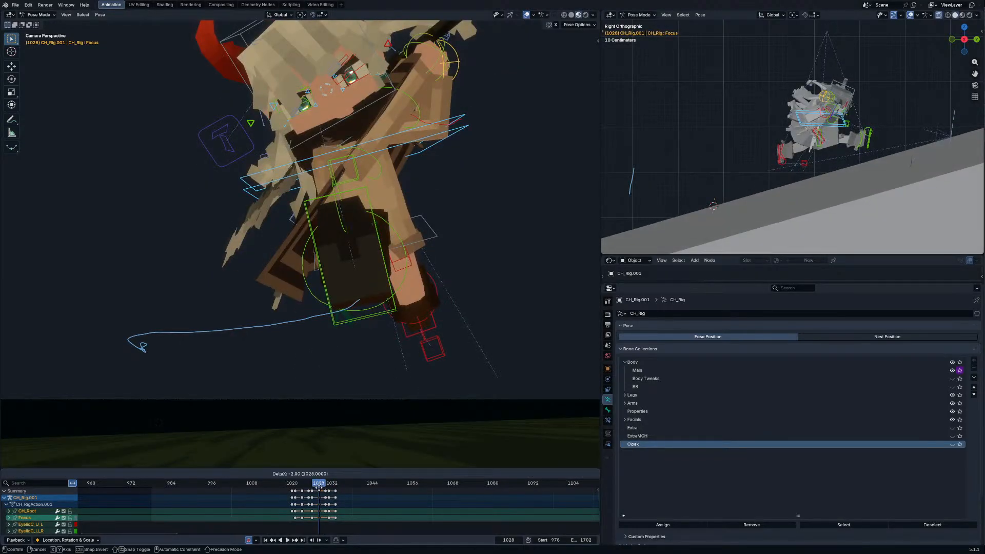
pyautogui.click(322, 490)
pyautogui.click(316, 488)
pyautogui.press('space')
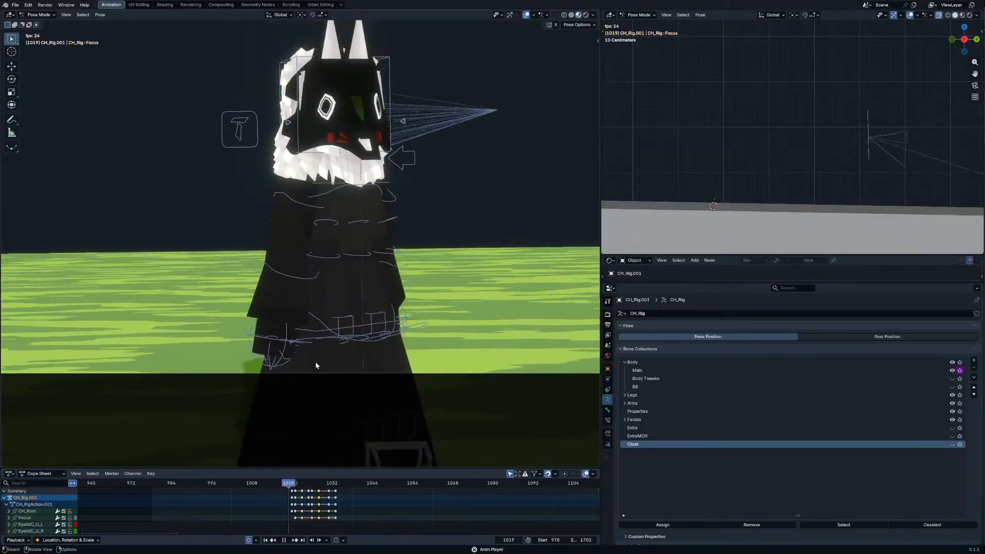
pyautogui.press('Escape')
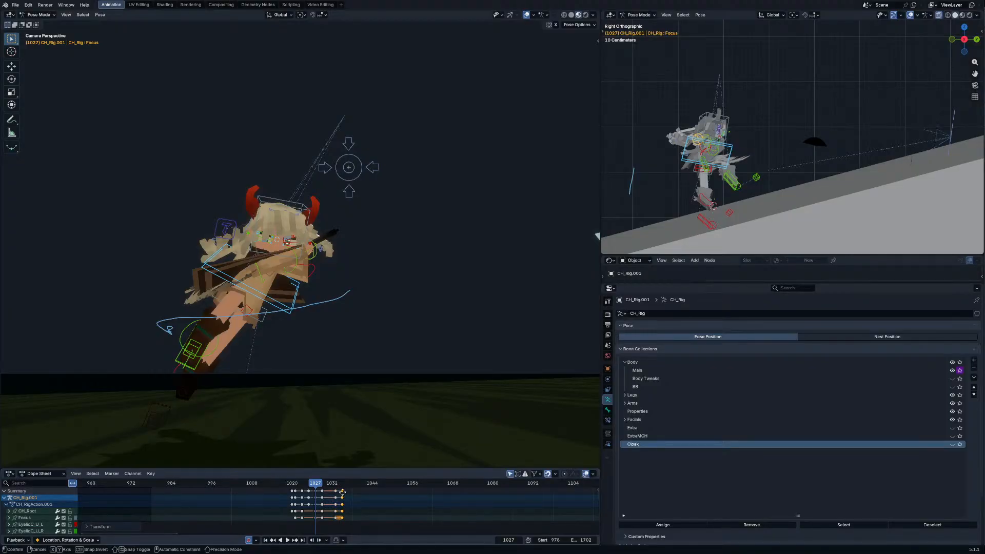
pyautogui.press('space')
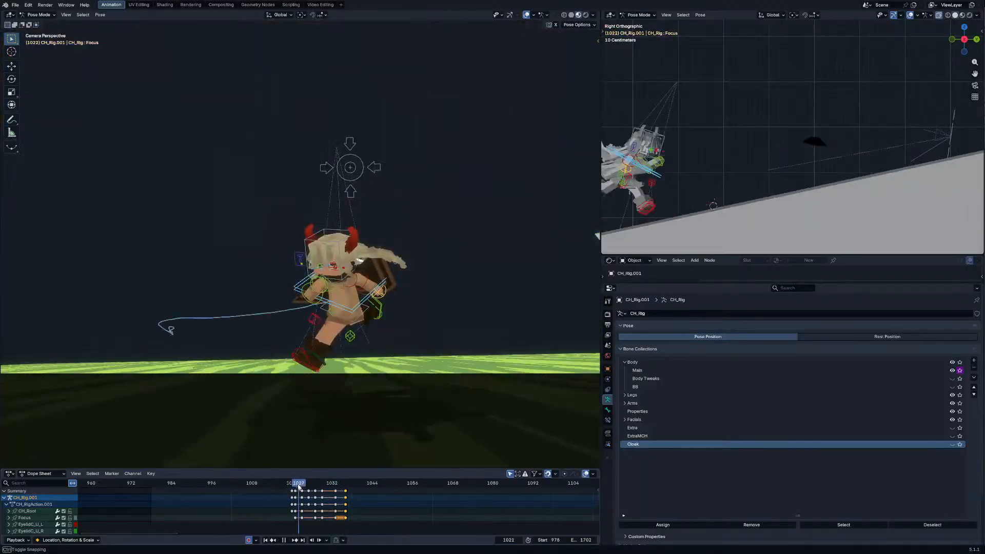
# Step: Rotate and move CH_Root at frame 1027 to refine the body's position in the camera view
pyautogui.moveTo(311, 485); pyautogui.dragTo(315, 489)
pyautogui.click(266, 336)
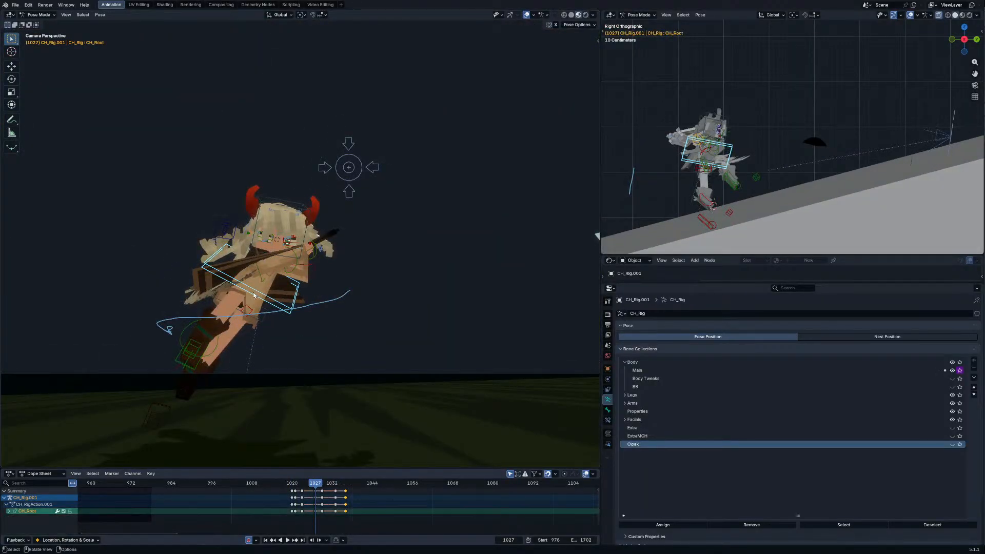
pyautogui.press('r')
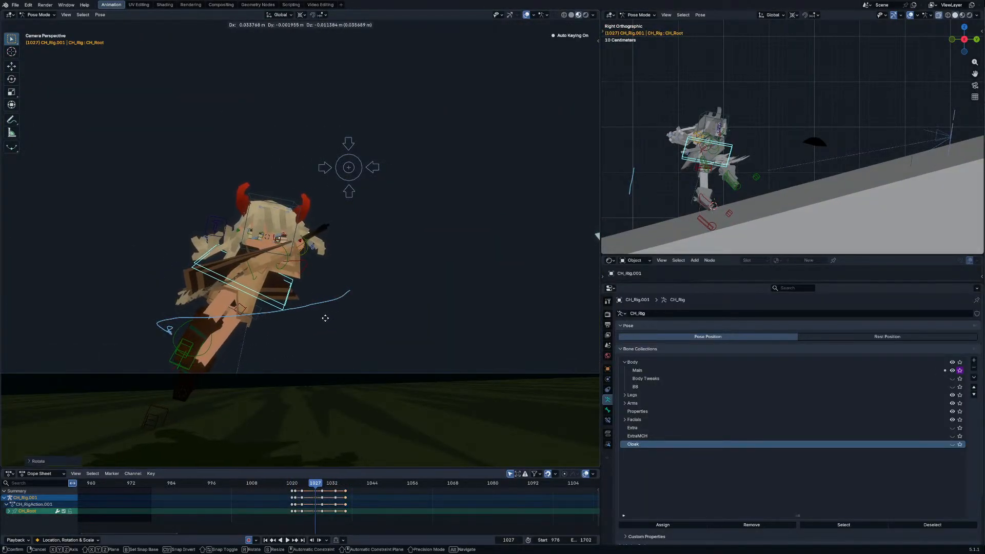
pyautogui.click(324, 340)
# Step: Move CH_Root at frame 1029 and rotate it about the 3D cursor placed at the front foot
pyautogui.moveTo(288, 485); pyautogui.dragTo(323, 484)
pyautogui.press('r')
pyautogui.click(385, 348)
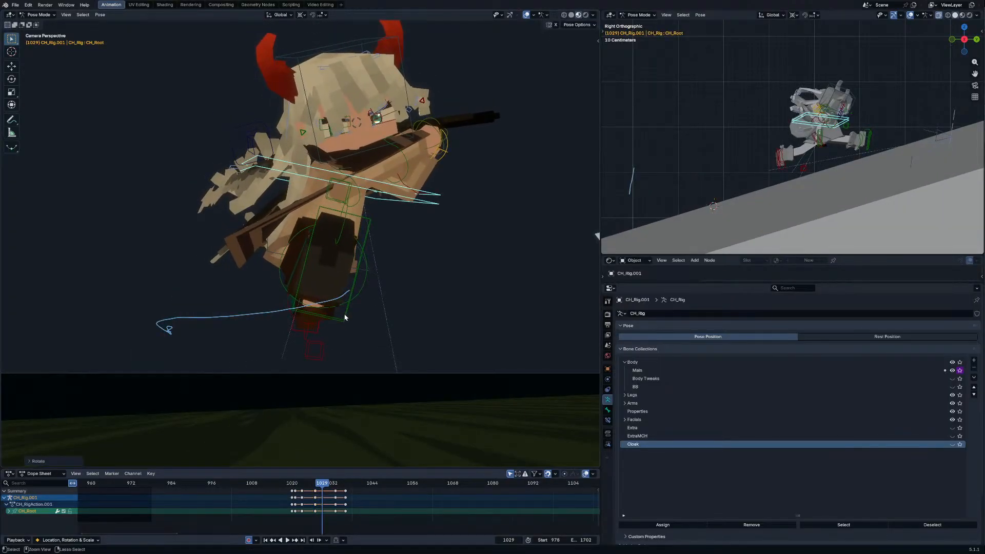
pyautogui.press('g')
pyautogui.click(290, 242)
pyautogui.press('r')
pyautogui.press('r')
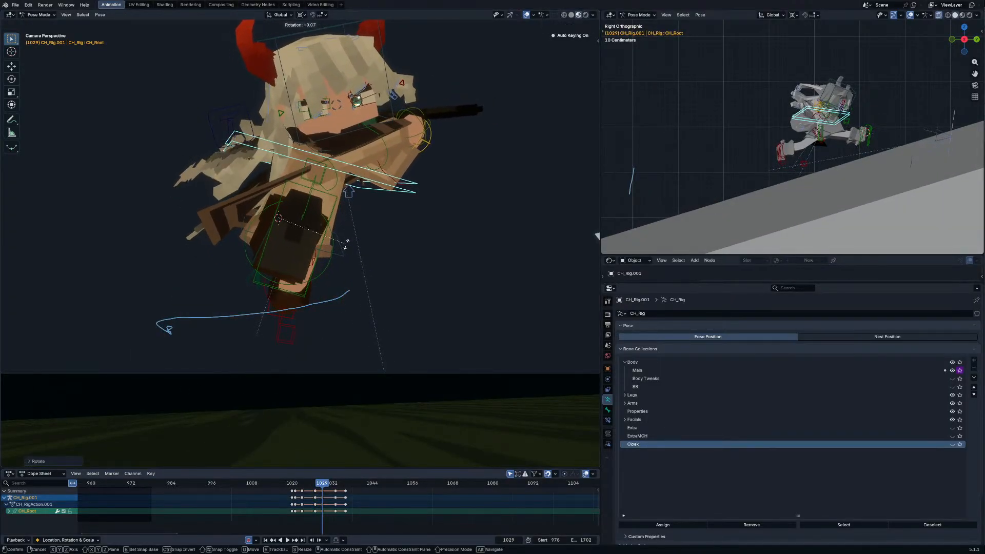
# Step: Move the left foot IK control sideways at frame 1029 to adjust the trailing leg
pyautogui.click(282, 350)
pyautogui.press('g')
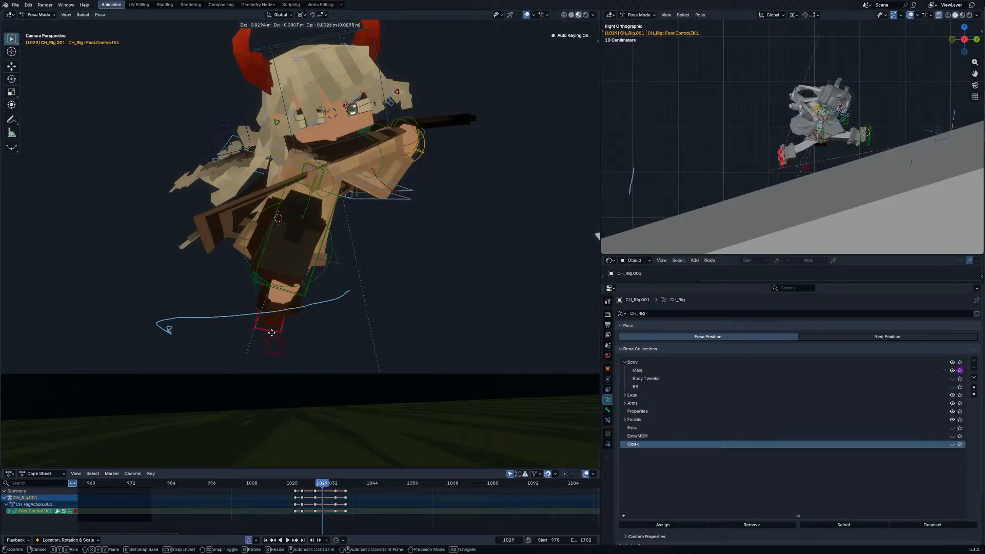
pyautogui.click(248, 334)
pyautogui.press('.')
pyautogui.click(261, 286)
# Step: Lower the right foot IK control at frame 1029 and rotate it to match the leg's tilt
pyautogui.click(301, 296)
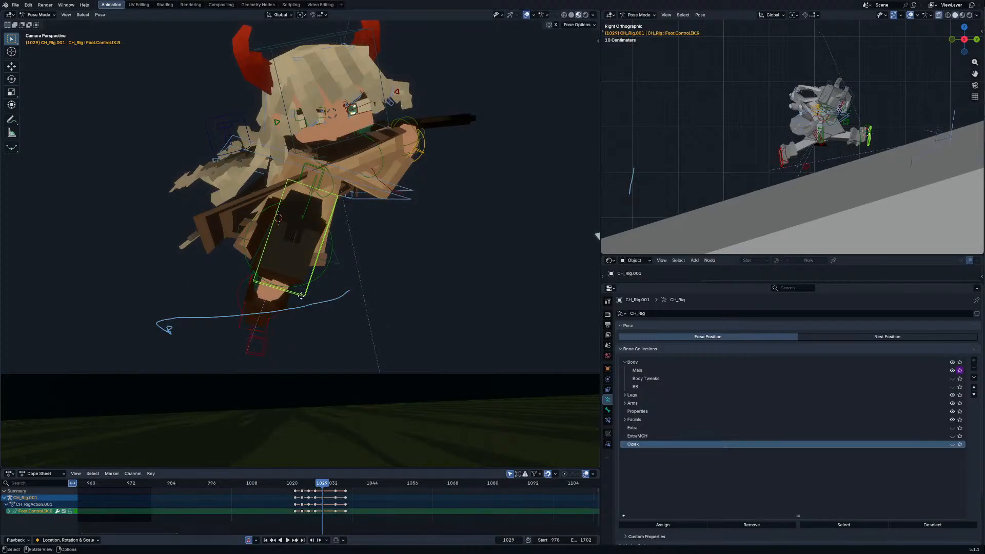
pyautogui.press('g')
pyautogui.click(307, 336)
pyautogui.press('r')
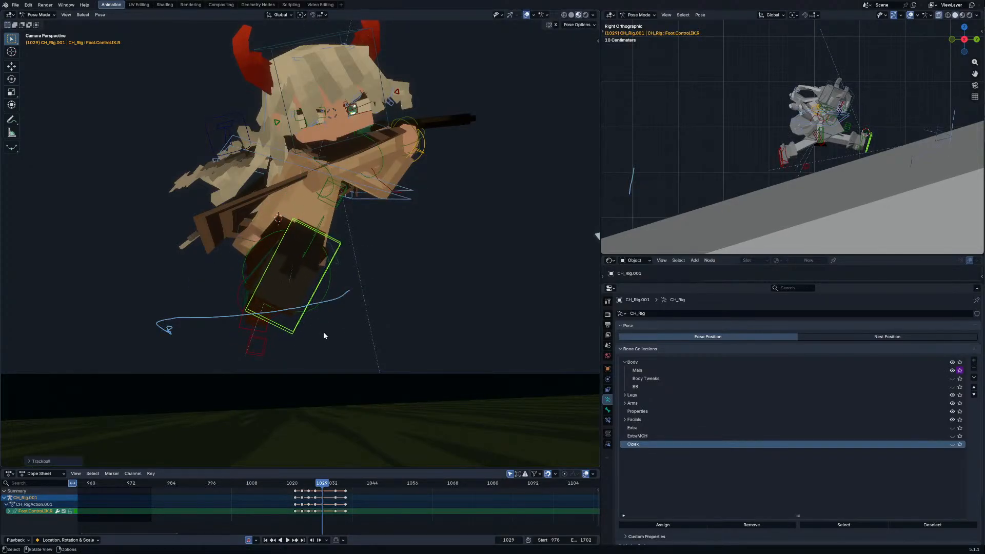
# Step: Rotate and move CH_Root at frame 1033 to re-tilt the body in the camera view
pyautogui.click(331, 411)
pyautogui.press('Up')
pyautogui.press('Up')
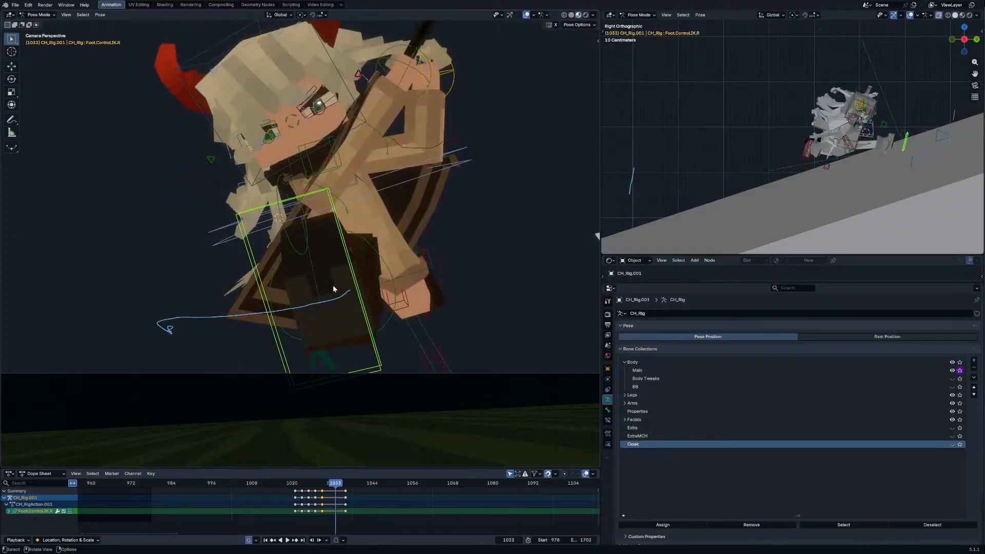
pyautogui.click(410, 181)
pyautogui.press('r')
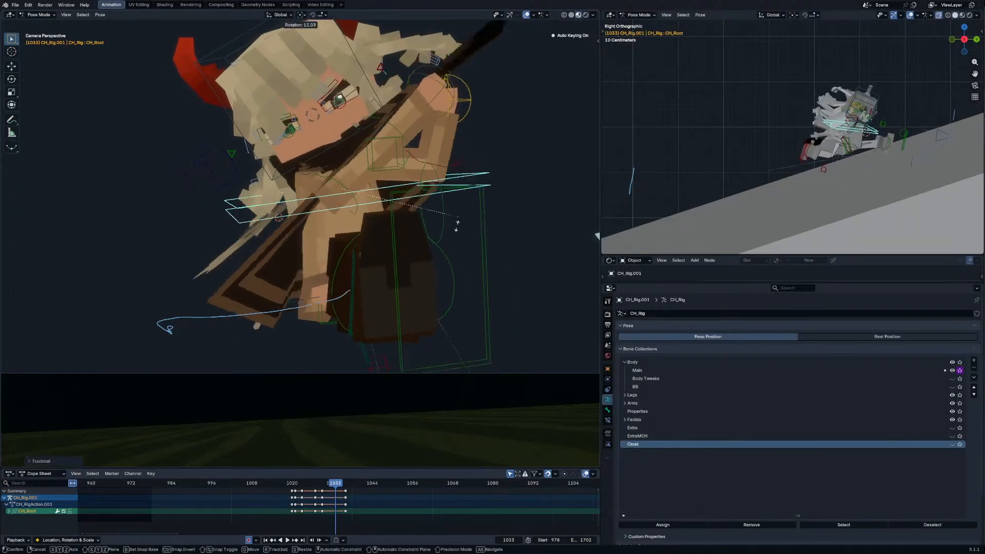
pyautogui.click(410, 236)
pyautogui.press('g')
pyautogui.click(395, 245)
pyautogui.click(413, 241)
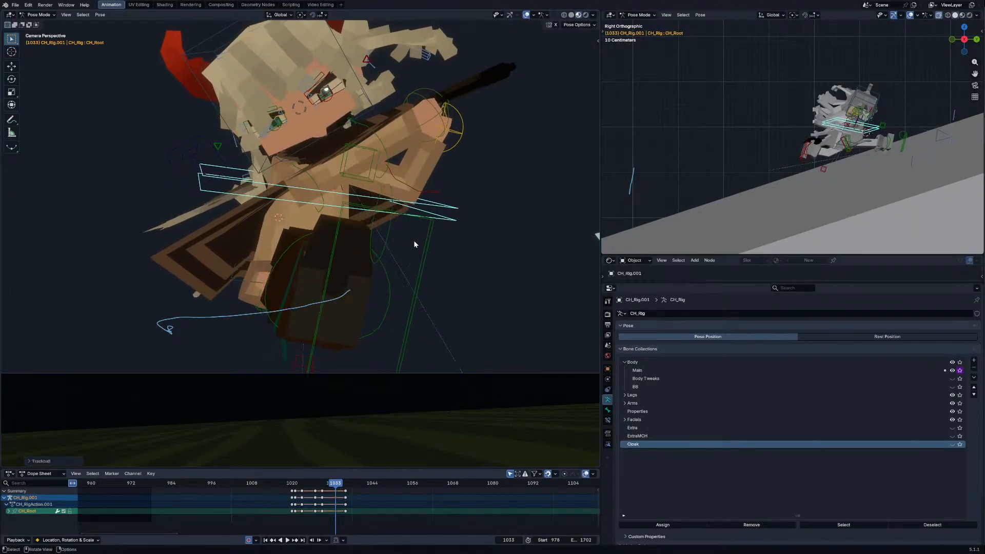
# Step: Rotate the Head and Chest bones at frame 1033 so the face stays level toward the camera
pyautogui.click(371, 112)
pyautogui.press('r')
pyautogui.click(388, 133)
pyautogui.press('r')
pyautogui.press('r')
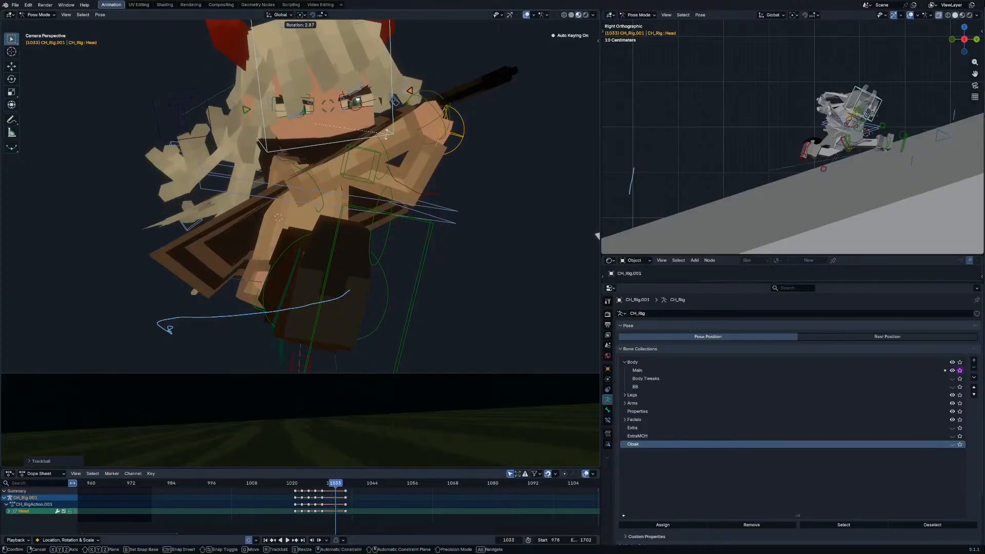
pyautogui.click(297, 162)
pyautogui.click(297, 162)
pyautogui.press('r')
pyautogui.press('r')
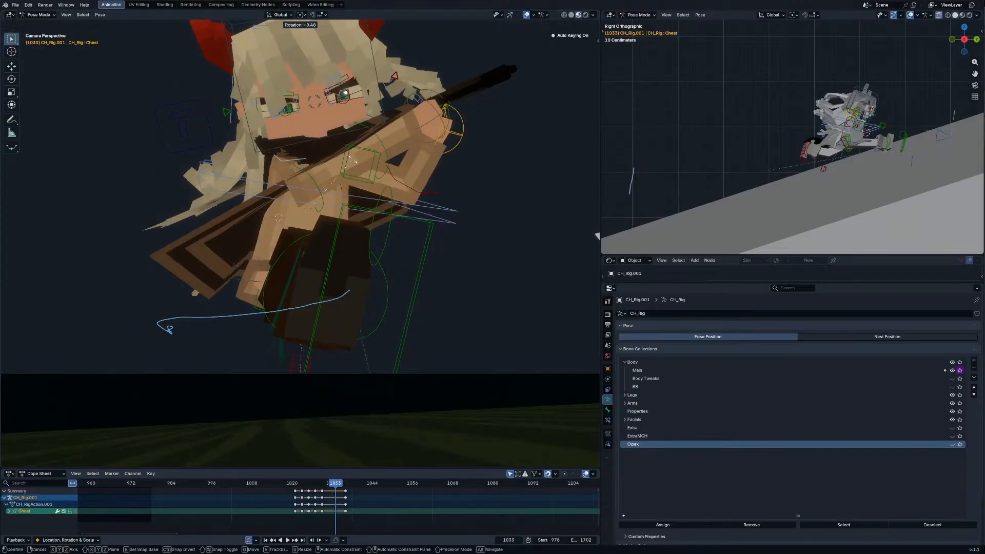
# Step: Rotate the Body bone at frame 1033 to twist the torso beneath the chest
pyautogui.click(284, 241)
pyautogui.press('r')
pyautogui.click(277, 275)
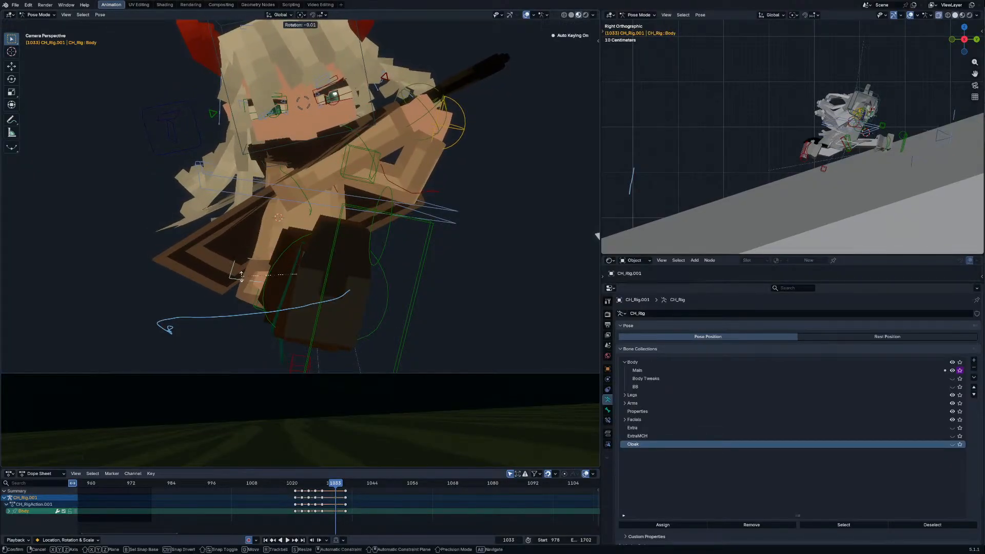
pyautogui.click(328, 221)
pyautogui.press('r')
pyautogui.press('r')
pyautogui.click(419, 205)
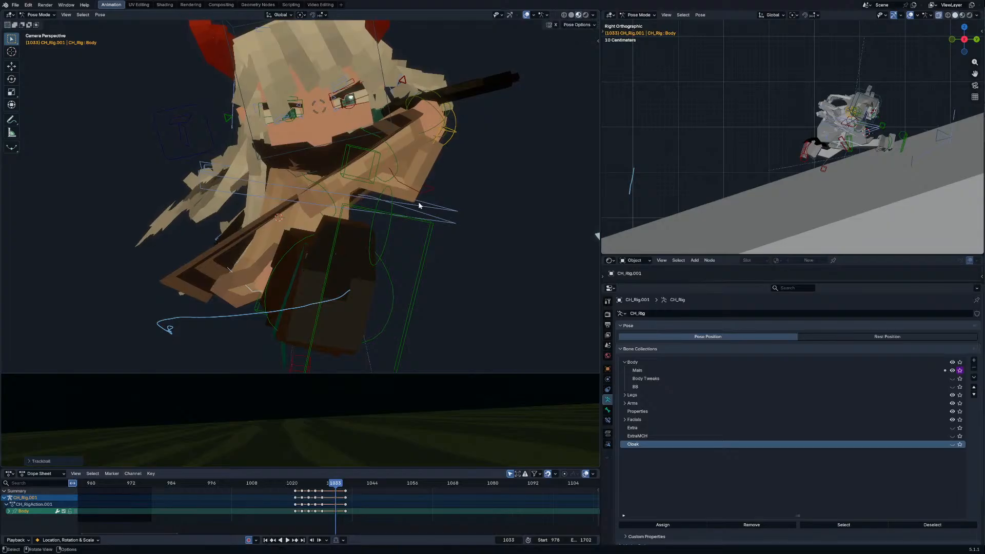
pyautogui.press('r')
pyautogui.press('r')
# Step: Adjust the right upper arm FK control and the sword-hand pose at frame 1033
pyautogui.click(330, 202)
pyautogui.press('r')
pyautogui.press('r')
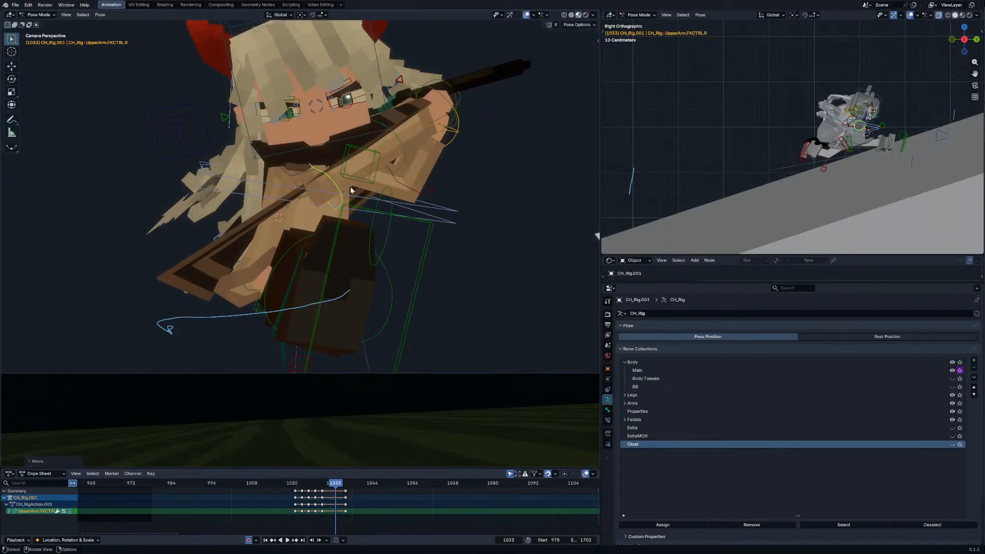
pyautogui.click(502, 75)
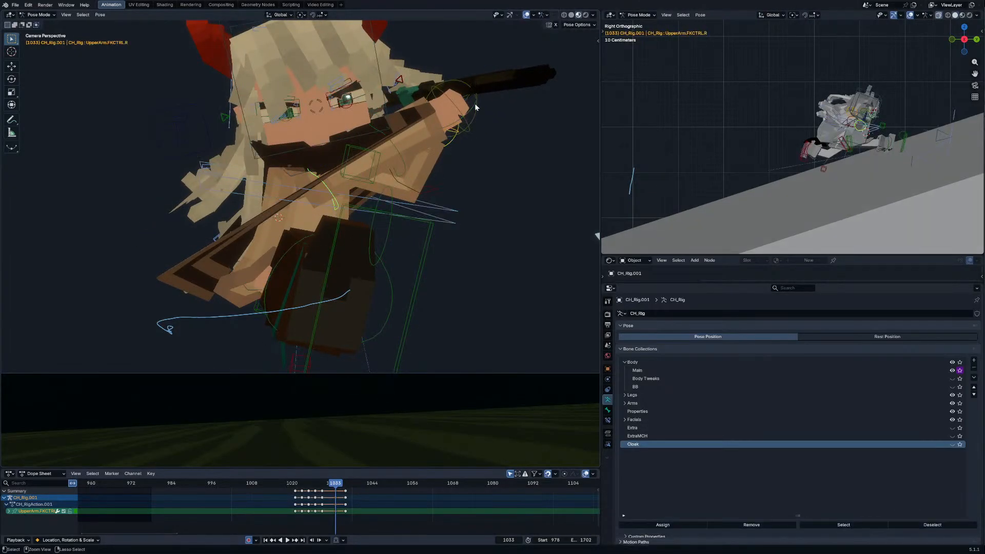
pyautogui.click(478, 106)
pyautogui.press('r')
pyautogui.press('r')
# Step: In Object Mode, move and rotate Tsuno's Sword.001 at frame 1033 to fit the raised hand, and play back the swing
pyautogui.hotkey('ctrl', 'Tab')
pyautogui.click(503, 96)
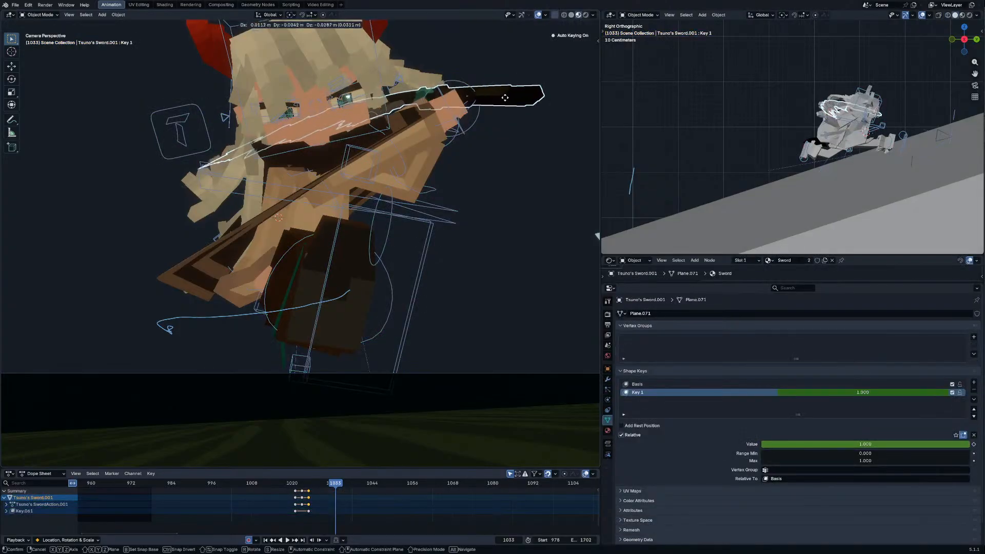
pyautogui.press('g')
pyautogui.click(506, 100)
pyautogui.press('r')
pyautogui.press('r')
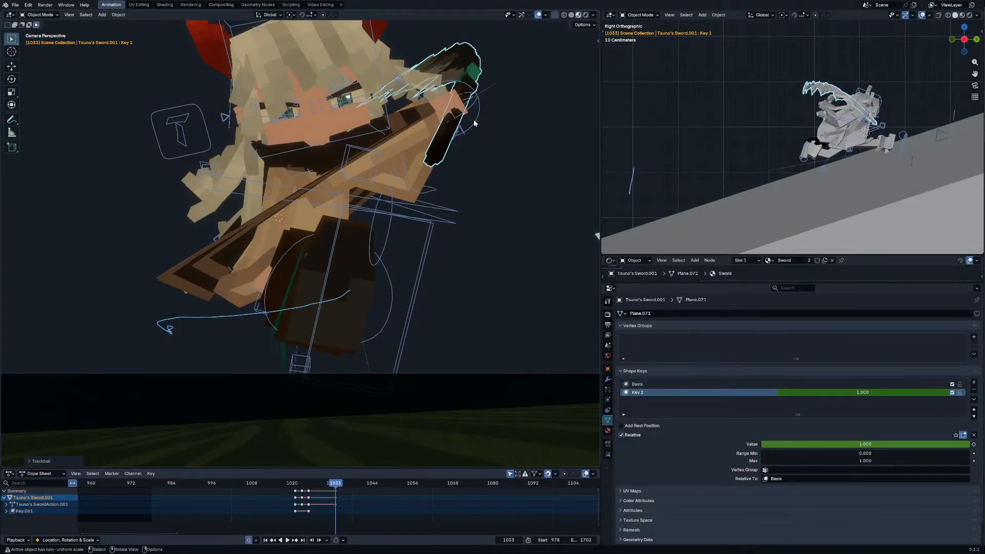
pyautogui.click(501, 135)
pyautogui.press('r')
pyautogui.press('r')
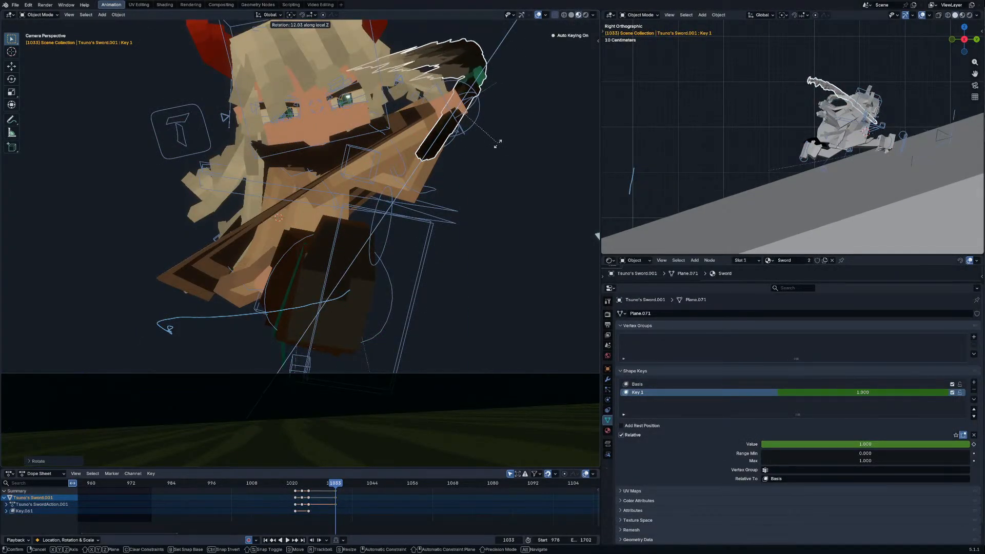
pyautogui.press('space')
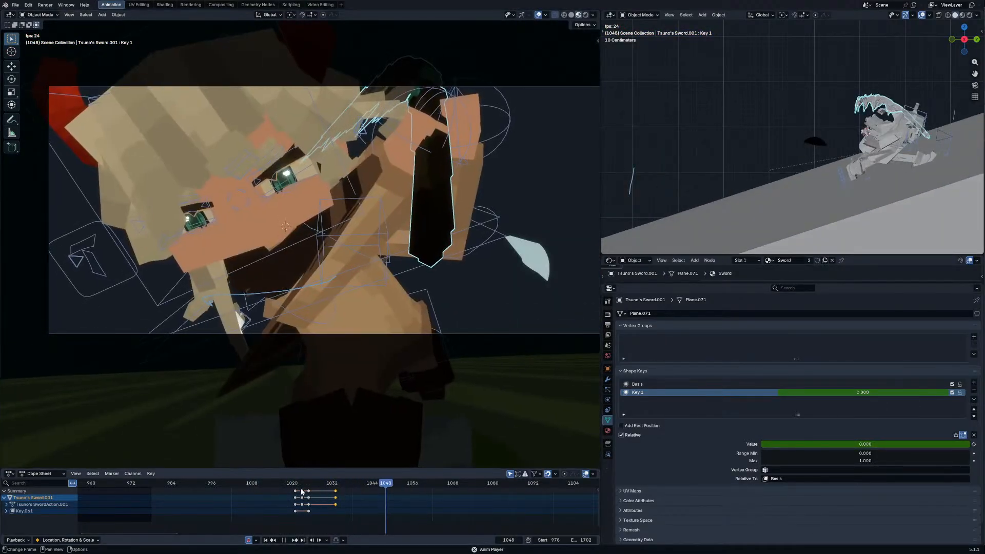
pyautogui.press('Right')
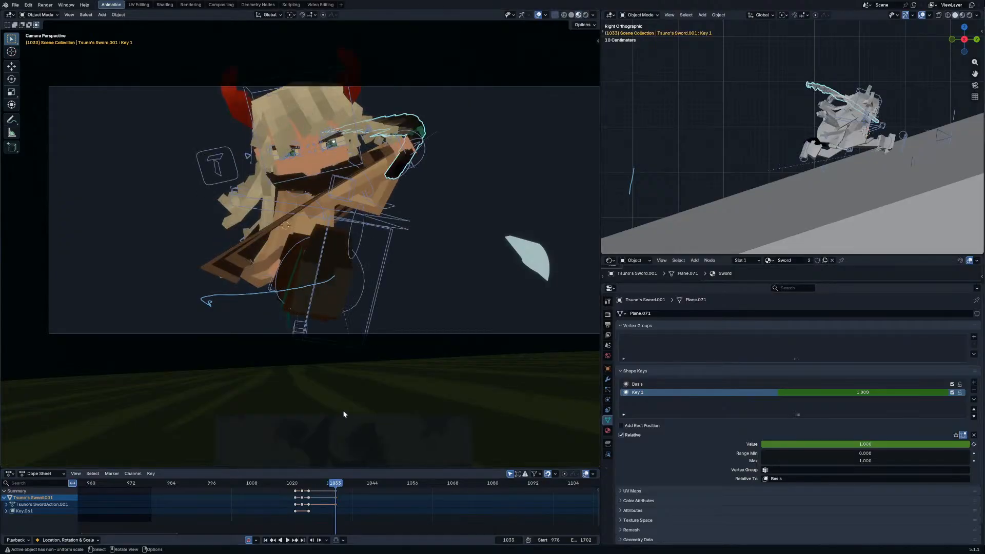
# Step: Return the rig to Pose Mode and move CH_Root back along the slope at frame 1033 in the side view
pyautogui.click(383, 220)
pyautogui.hotkey('ctrl', 'Tab')
pyautogui.click(384, 220)
pyautogui.press('Left')
pyautogui.press('Right')
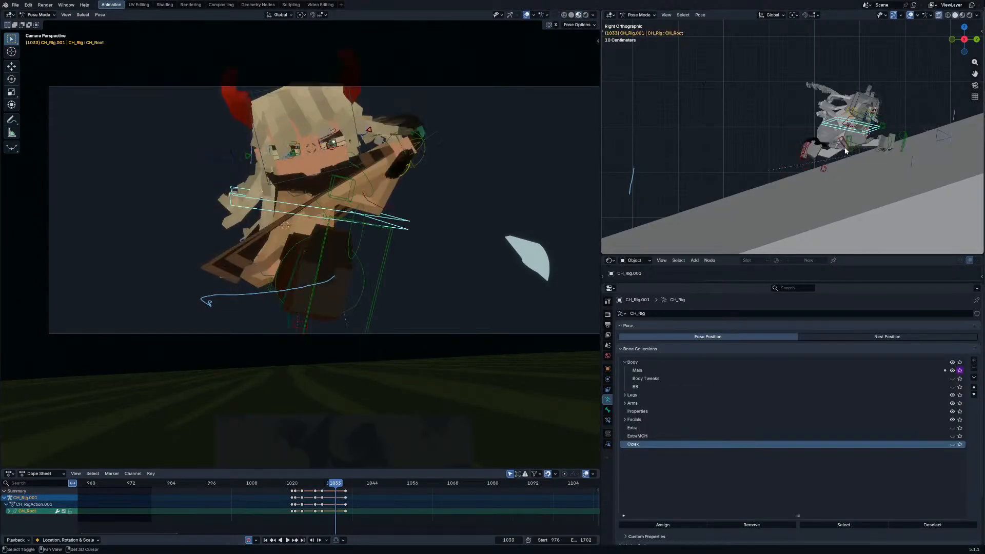
pyautogui.press('g')
pyautogui.click(814, 139)
# Step: Rotate CH_Root freely at frame 1029 to fine-tune the body's tilt
pyautogui.press('Left')
pyautogui.press('Left')
pyautogui.press('Left')
pyautogui.press('Left')
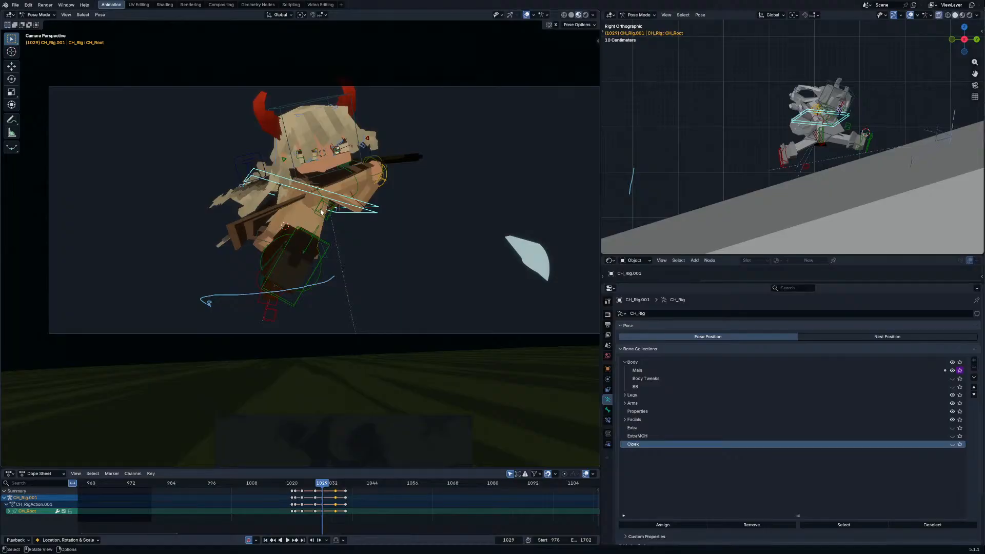
pyautogui.press('Escape')
pyautogui.press('r')
pyautogui.press('r')
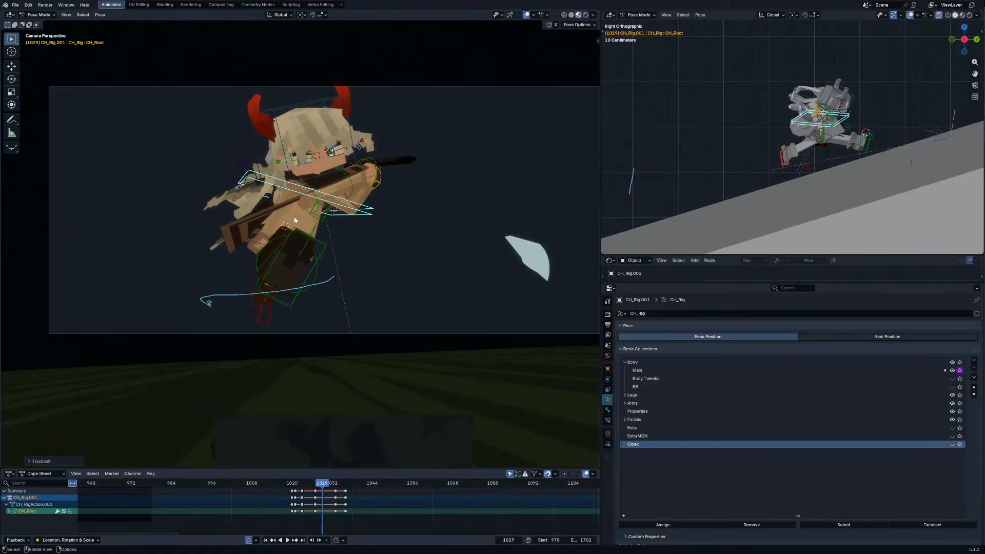
# Step: Rotate CH_Root at frame 1033 and re-pose the right foot IK control to tilt the front foot
pyautogui.press('Right')
pyautogui.press('Right')
pyautogui.press('Right')
pyautogui.press('Right')
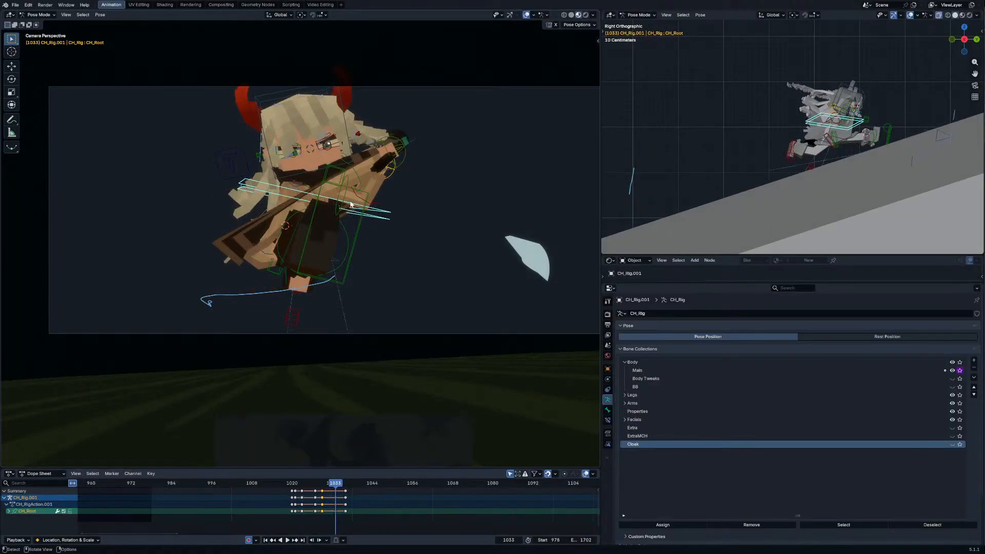
pyautogui.press('r')
pyautogui.click(361, 237)
pyautogui.press('r')
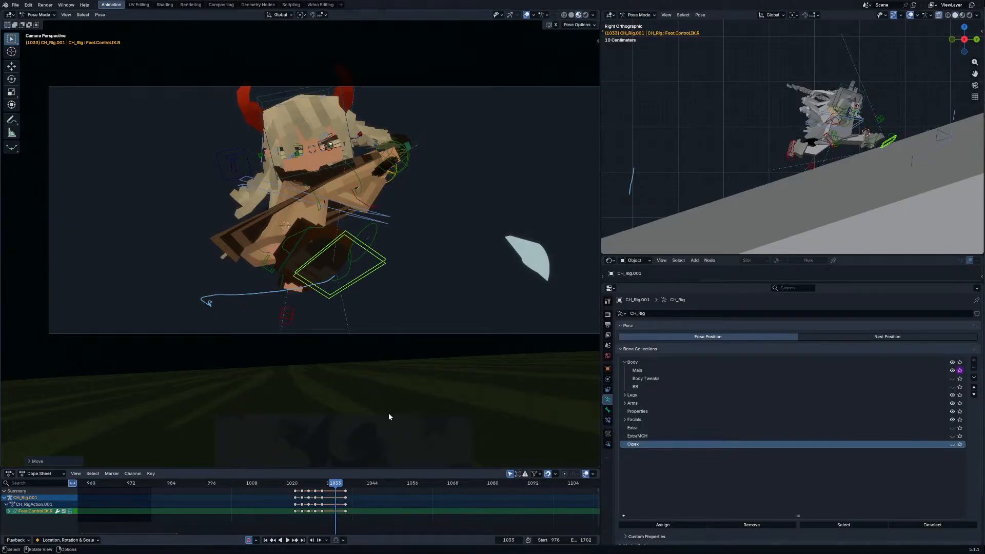
# Step: Move and rotate CH_Root at frame 1036 to lean the close-up body across the camera
pyautogui.press('Right')
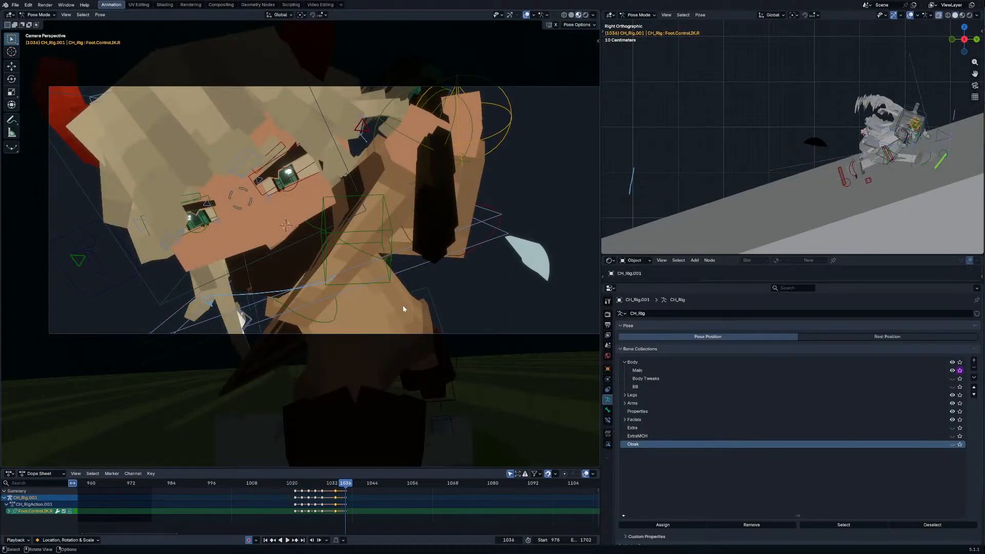
pyautogui.press('g')
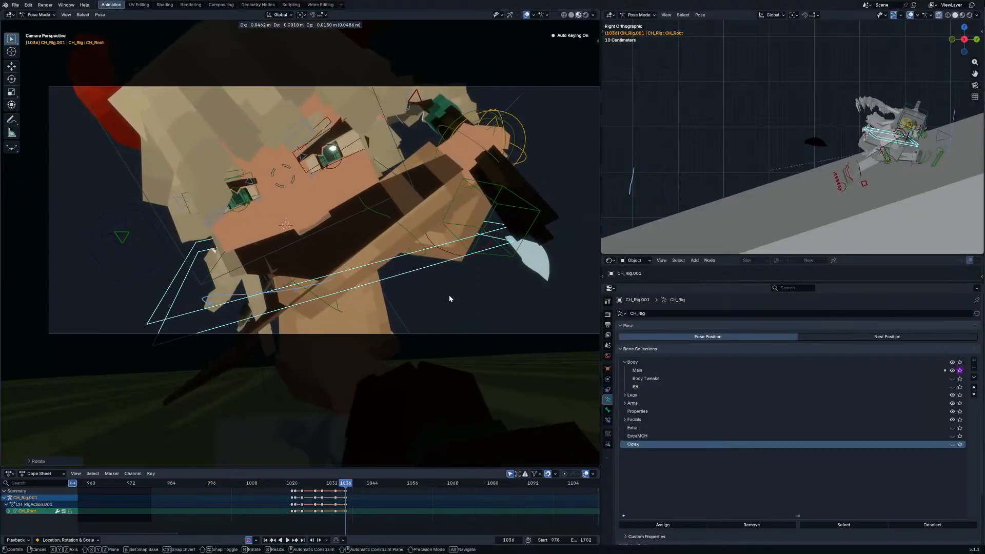
pyautogui.press('r')
pyautogui.press('r')
# Step: Rotate the Head at frame 1036 and move the Focus control to redirect the eyes
pyautogui.click(419, 183)
pyautogui.press('r')
pyautogui.click(415, 184)
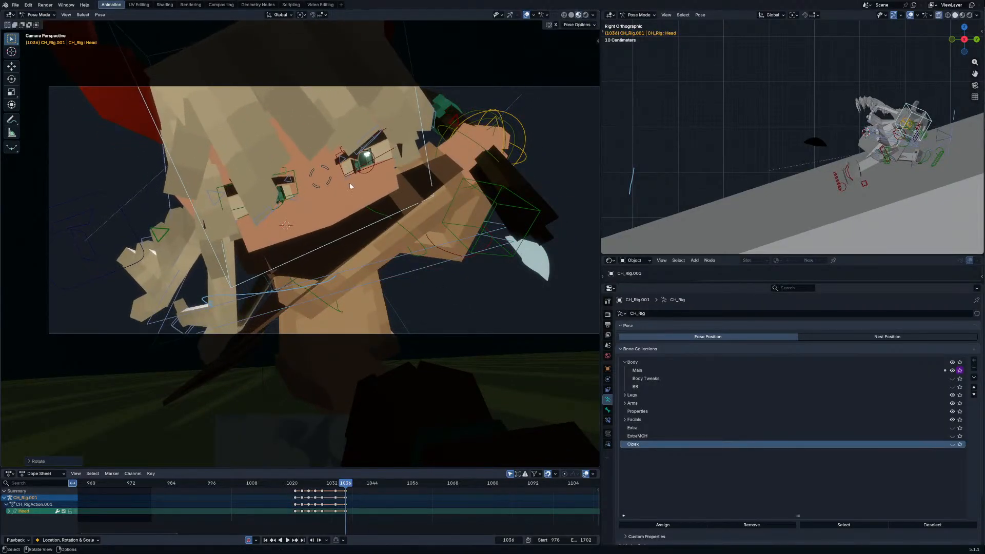
pyautogui.click(332, 180)
pyautogui.press('g')
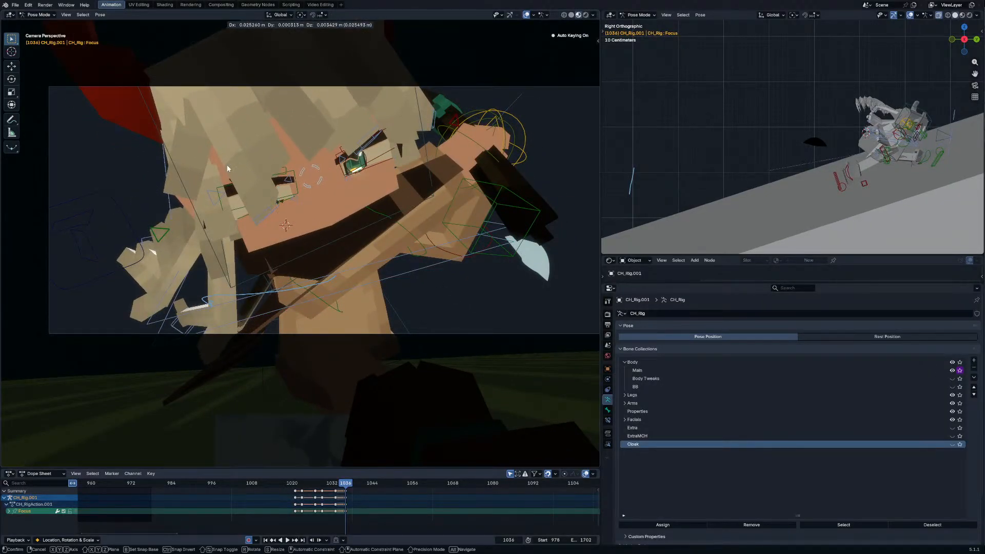
# Step: Play back the run from around frame 1020 to check the motion into the close-up
pyautogui.press('space')
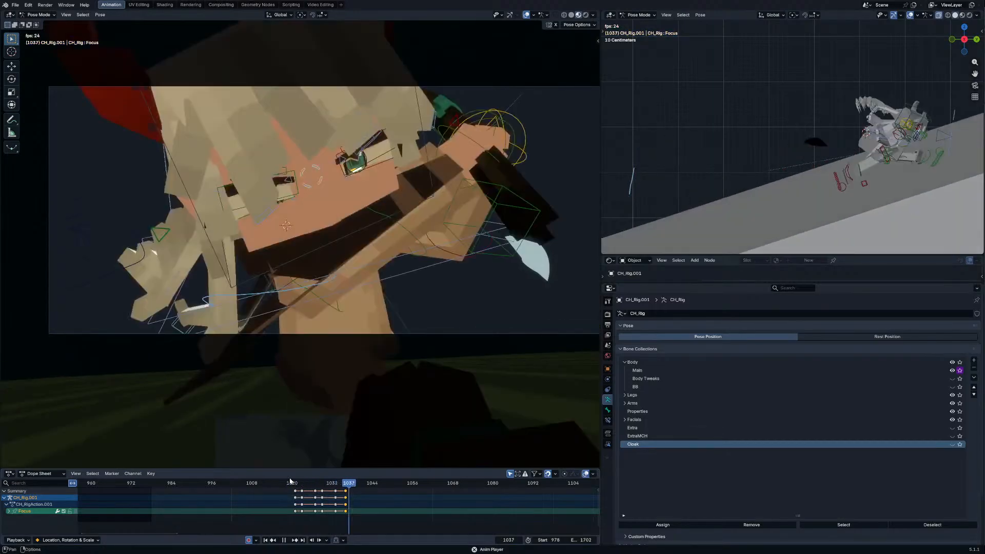
pyautogui.click(290, 485)
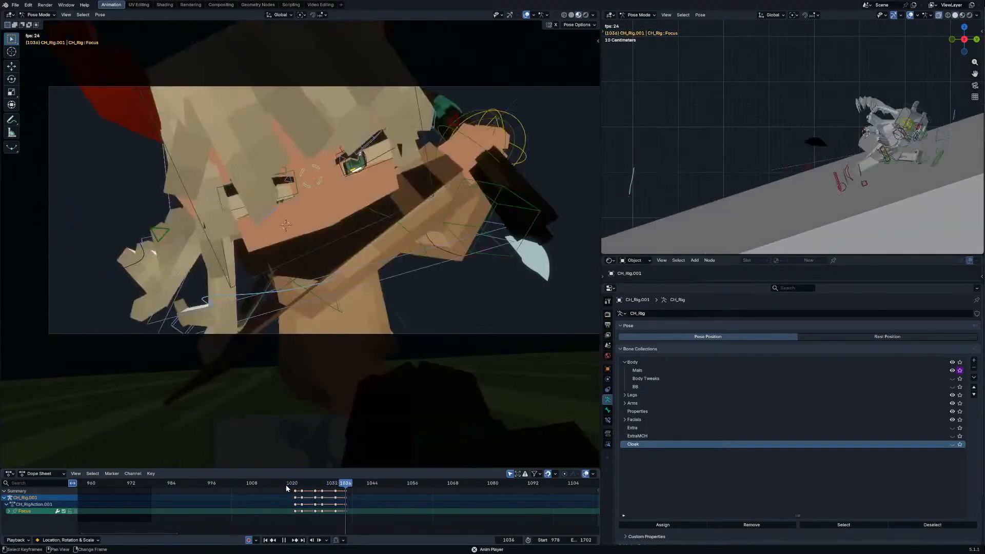
pyautogui.moveTo(291, 486)
pyautogui.mouseDown()
pyautogui.moveTo(316, 486)
pyautogui.moveTo(257, 487)
pyautogui.moveTo(298, 487)
pyautogui.mouseUp()
# Step: In Object Mode, rotate the ground object Cube.001 at frame 1025 to tilt the horizon, and keyframe it
pyautogui.press('a')
pyautogui.scroll(4, 315, 496)
pyautogui.hotkey('ctrl', 'Tab')
pyautogui.click(328, 364)
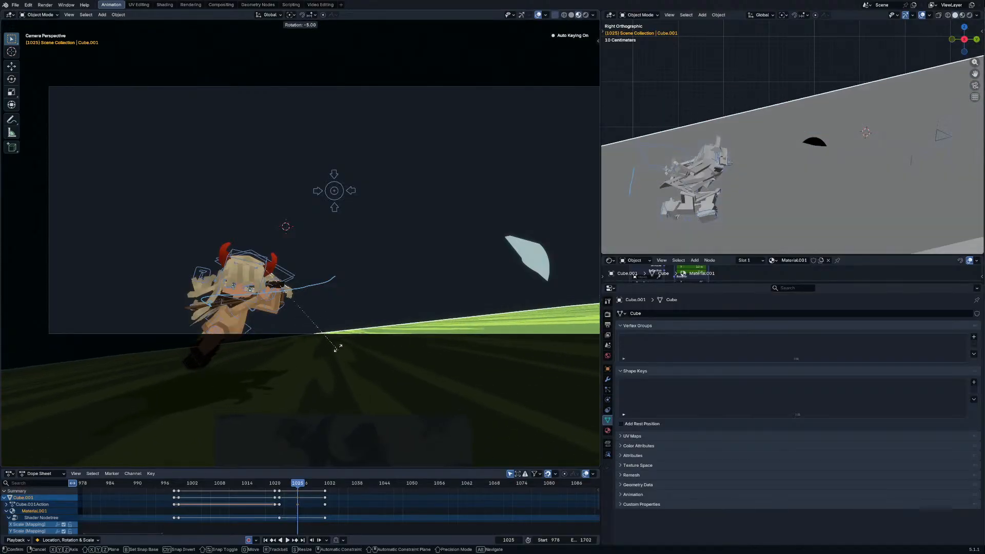
pyautogui.press('r')
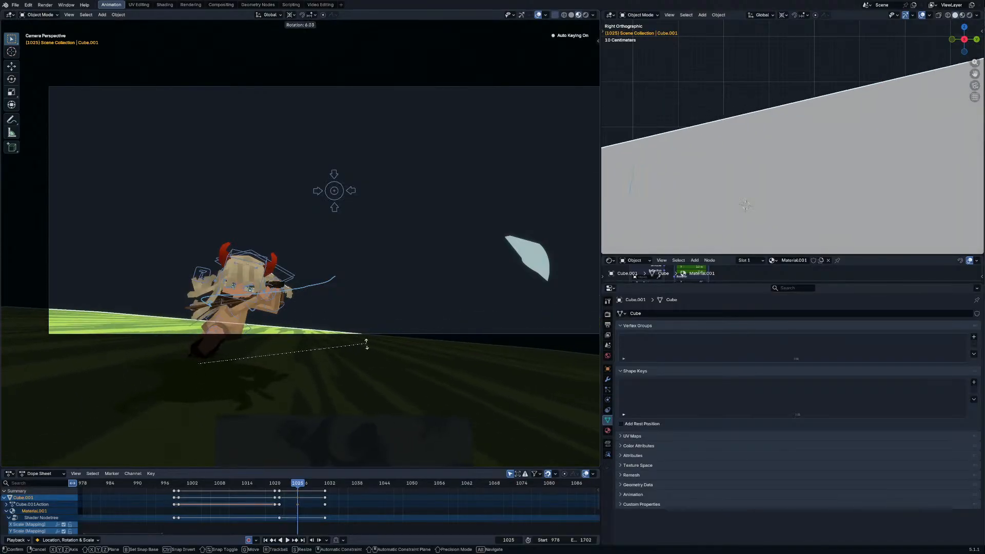
pyautogui.press('i')
# Step: Rotate the ground object Cube.001 at frame 1031 and keyframe the new tilt
pyautogui.moveTo(292, 485)
pyautogui.mouseDown()
pyautogui.moveTo(275, 487)
pyautogui.moveTo(311, 487)
pyautogui.mouseUp()
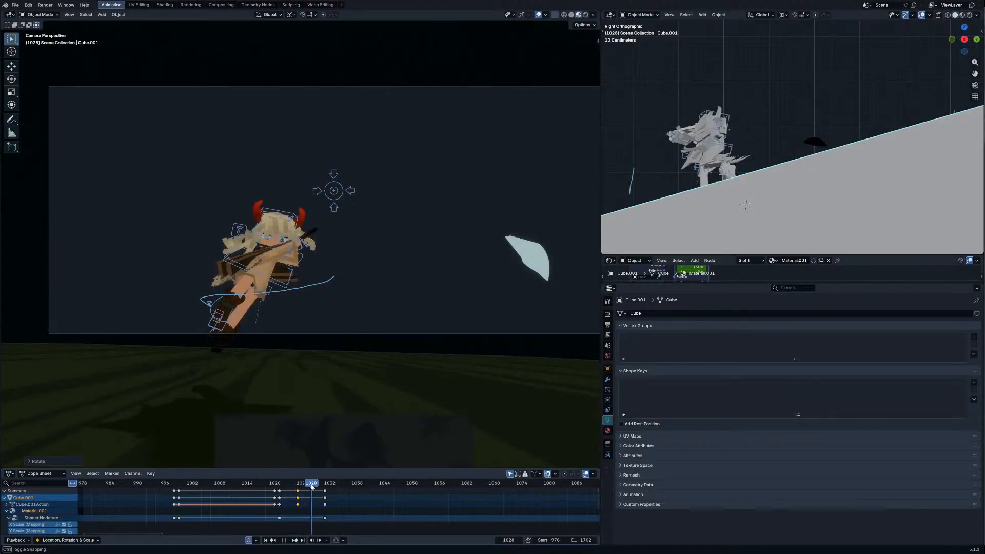
pyautogui.click(325, 487)
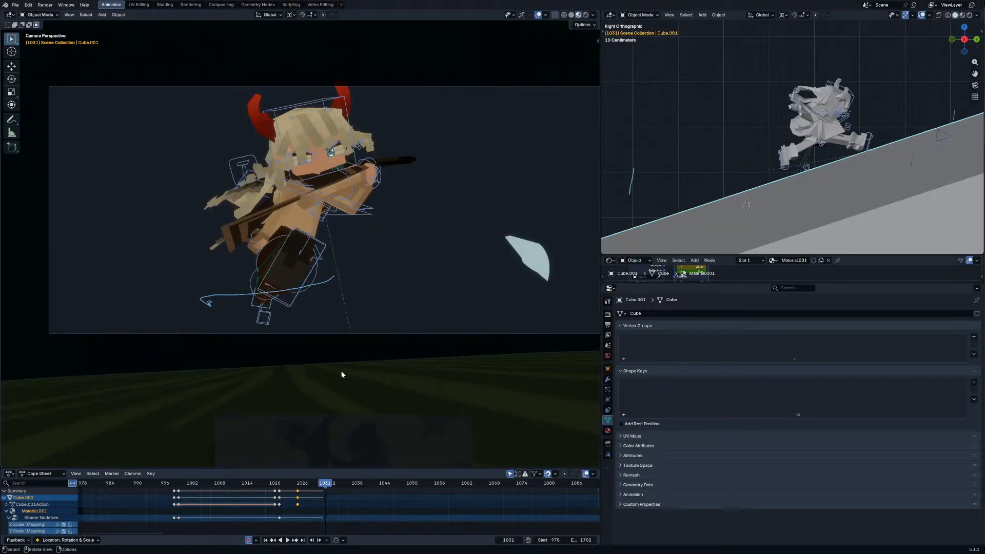
pyautogui.press('r')
pyautogui.press('r')
pyautogui.click(325, 389)
pyautogui.press('i')
# Step: Play back the shot from well before the cloud transition to review the ground tilt and run
pyautogui.hotkey('ctrl', 'shift', 'space')
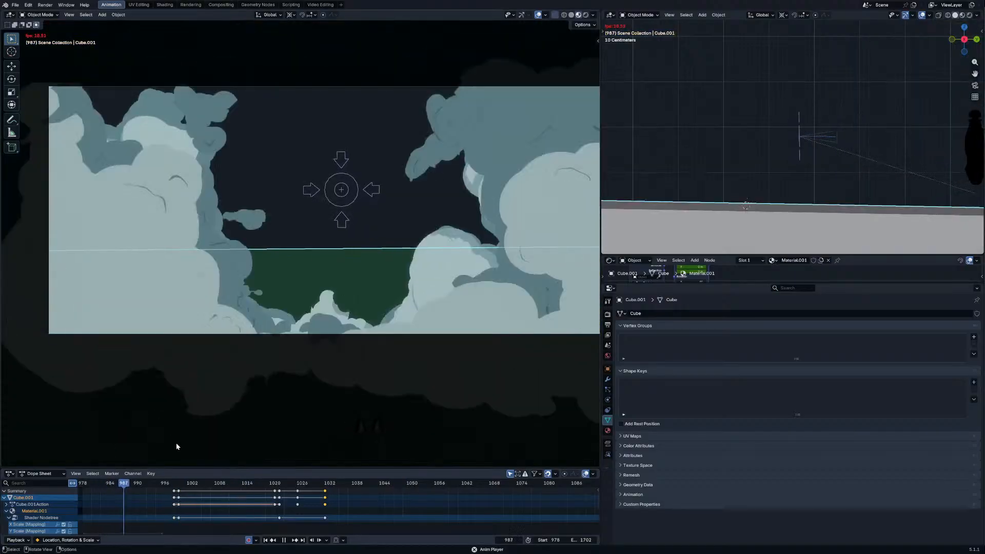
pyautogui.scroll(-7, 179, 517)
pyautogui.moveTo(202, 484); pyautogui.dragTo(176, 488)
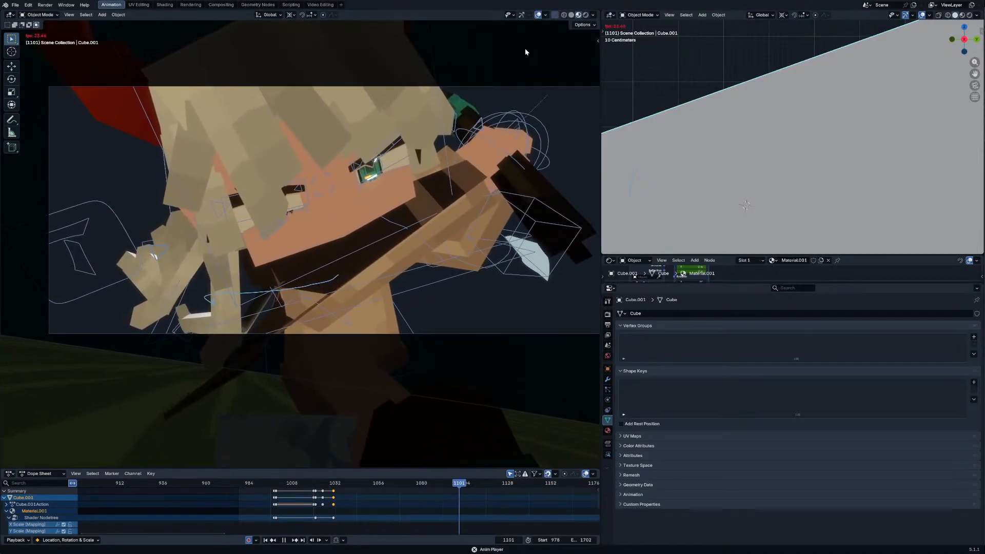
pyautogui.moveTo(243, 482); pyautogui.dragTo(96, 483)
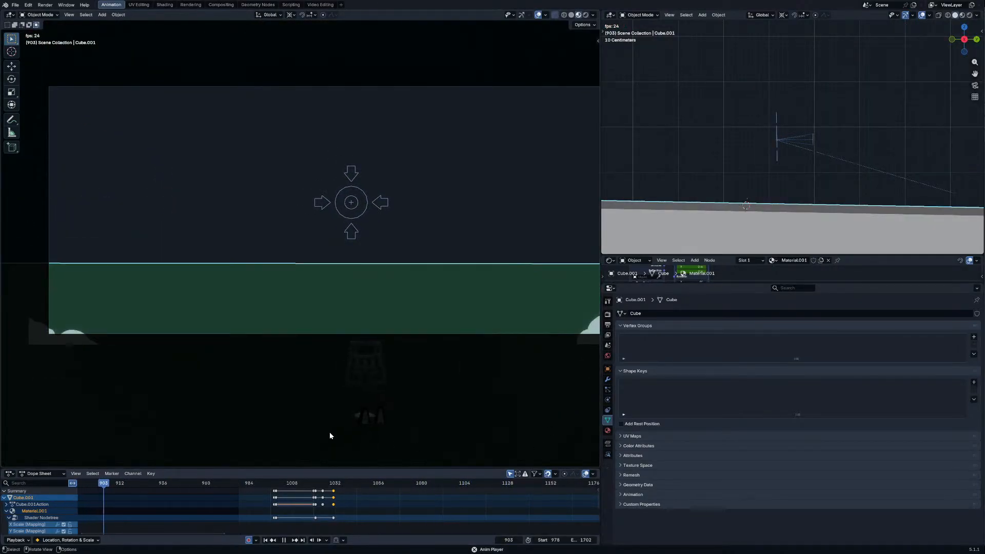
# Step: Change the side viewport to the Video Sequencer and switch it to Preview to show the reference video
pyautogui.click(609, 18)
pyautogui.press('v')
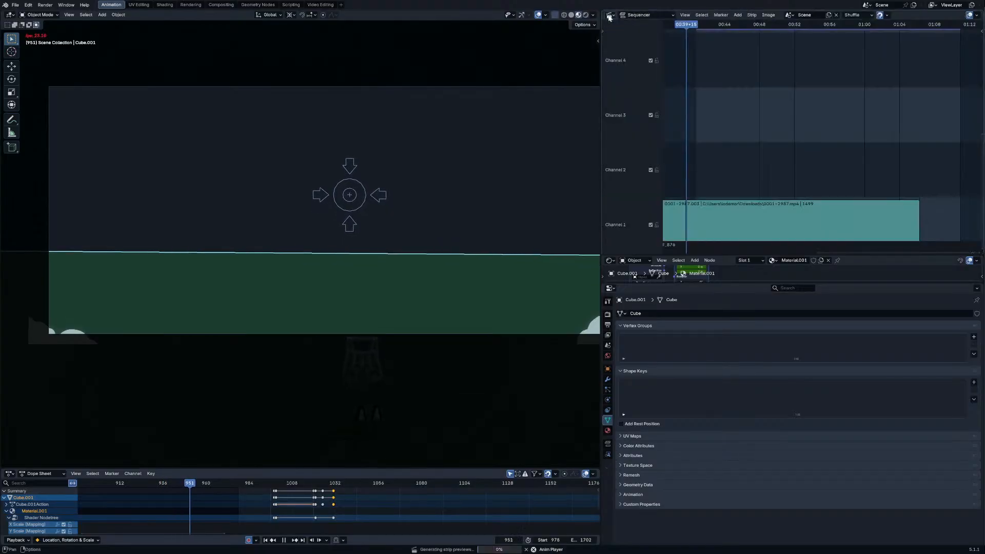
pyautogui.hotkey('ctrl', 'space')
pyautogui.hotkey('ctrl', 'space')
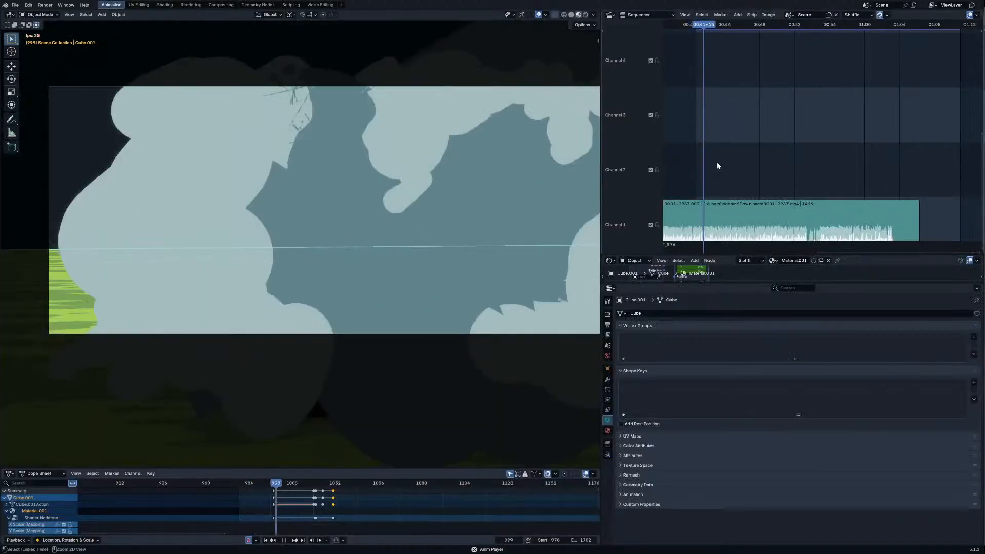
pyautogui.hotkey('ctrl', 'Tab')
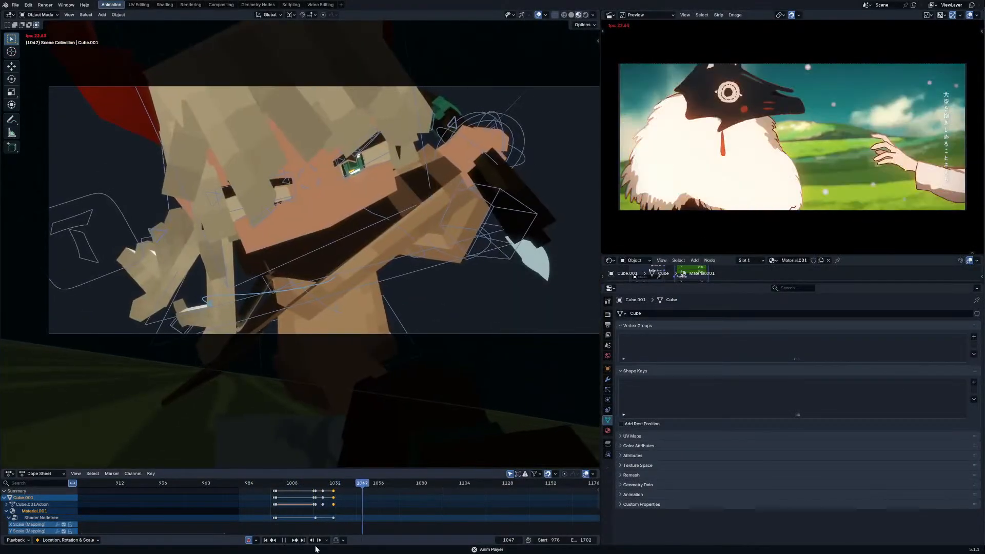
# Step: Play back the run from before the cloud transition several times and scrub through to frame 1033 to compare it with the reference
pyautogui.scroll(-4, 328, 505)
pyautogui.click(204, 484)
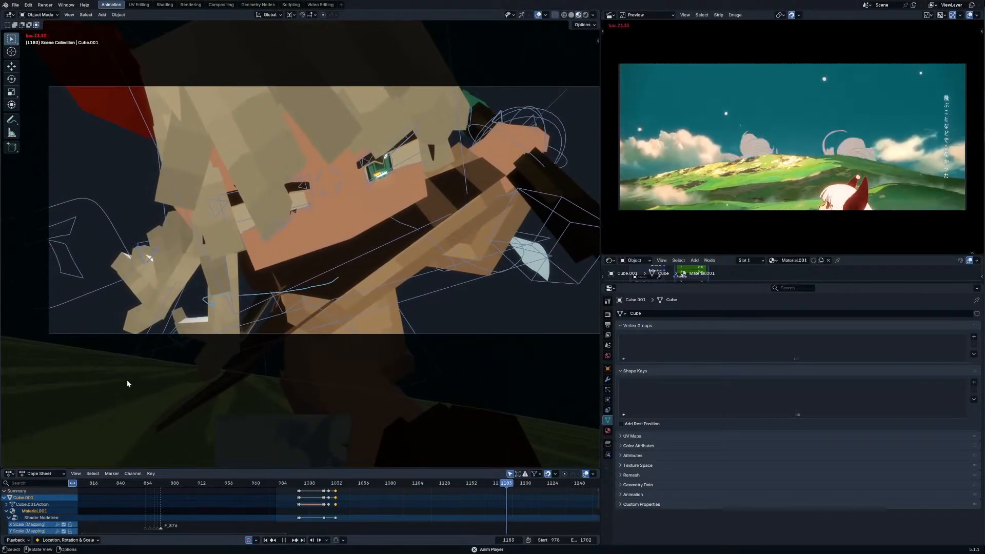
pyautogui.click(287, 484)
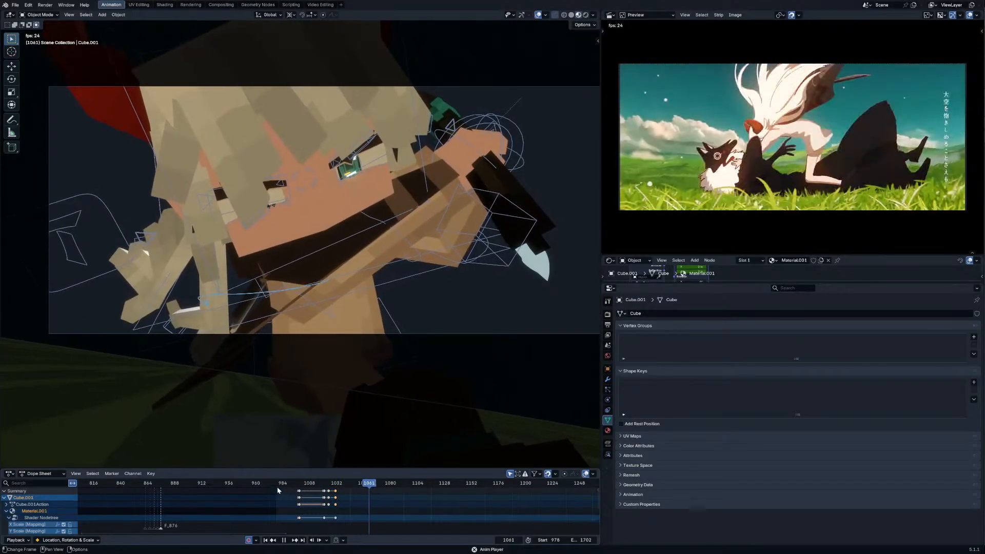
pyautogui.click(282, 483)
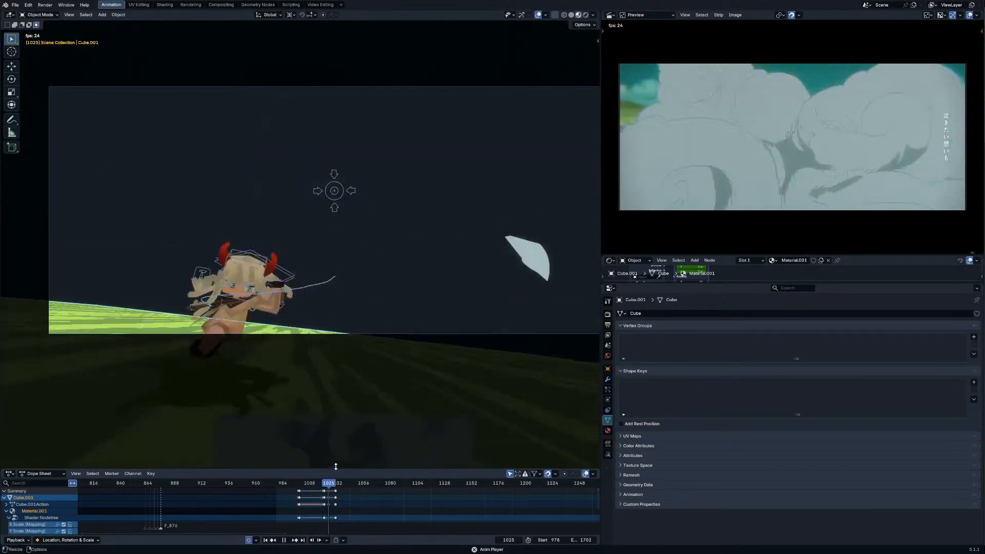
pyautogui.click(308, 484)
pyautogui.moveTo(308, 484); pyautogui.dragTo(338, 490)
# Step: At frame 1035, shift the CH_Root bone of CH_Rig toward the camera and rotate the foot control Foot.ControlIK.R
pyautogui.click(341, 279)
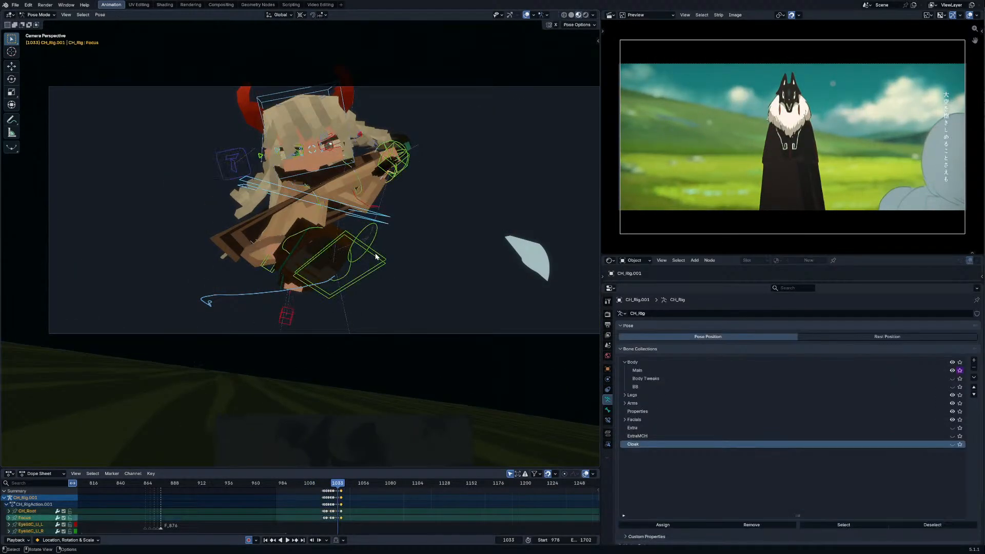
pyautogui.scroll(2, 350, 503)
pyautogui.press('Right')
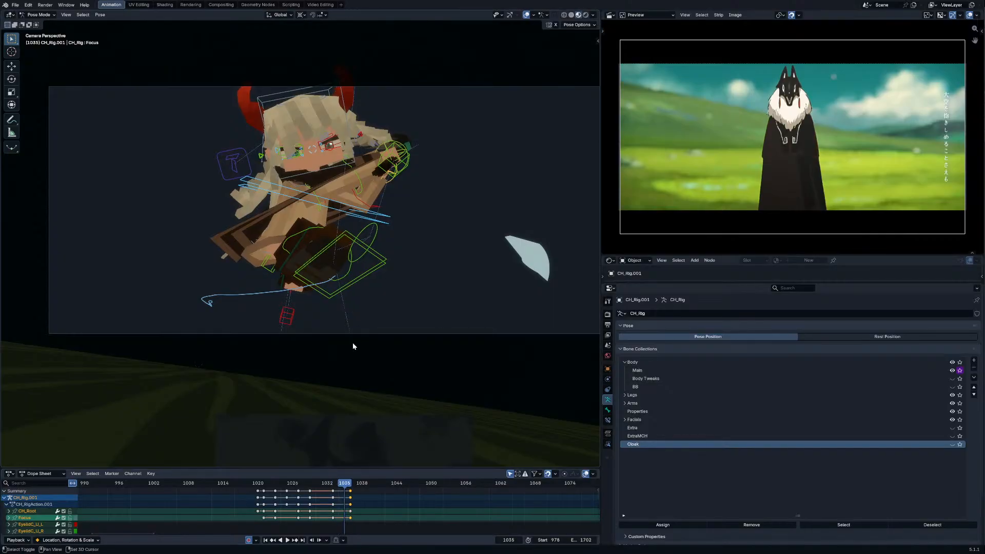
pyautogui.click(377, 219)
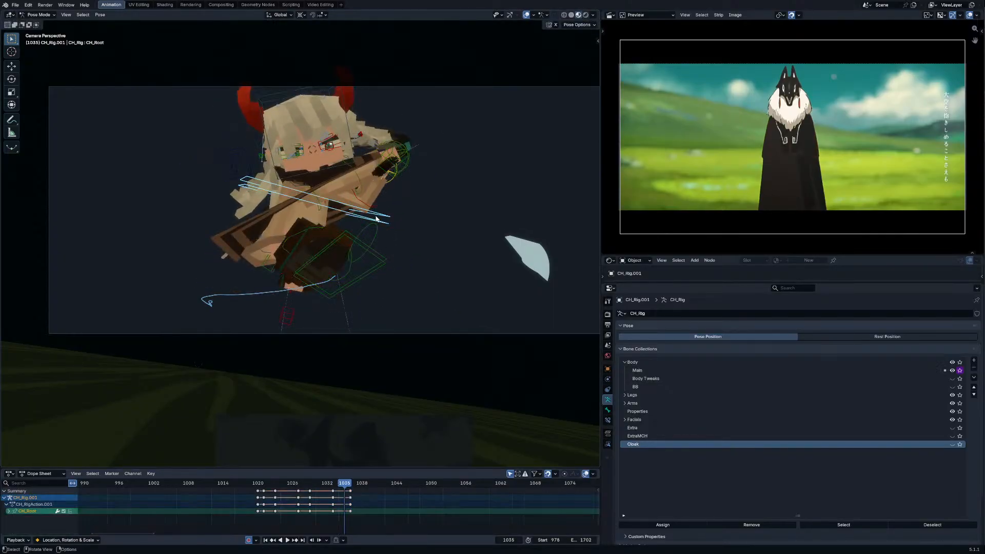
pyautogui.press('r')
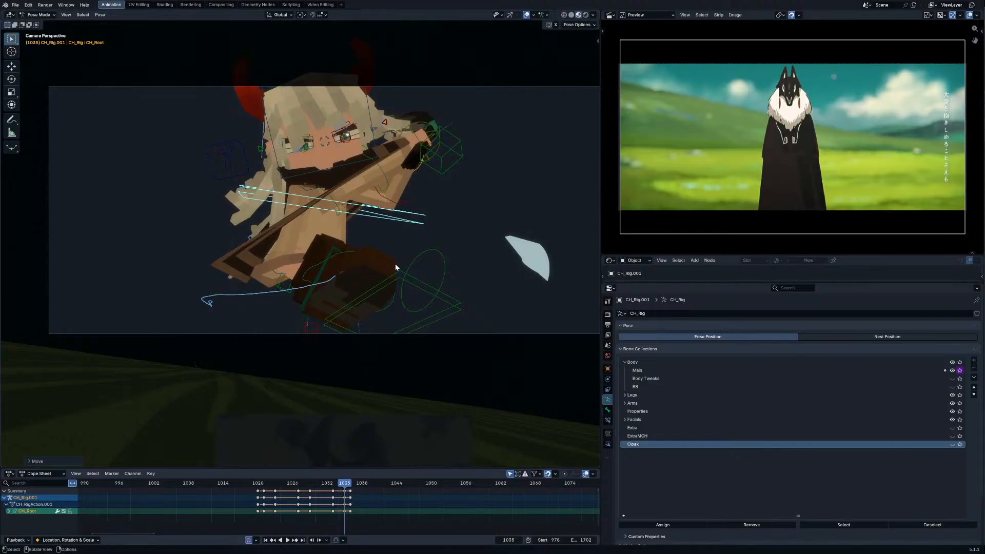
pyautogui.moveTo(395, 267); pyautogui.dragTo(382, 280)
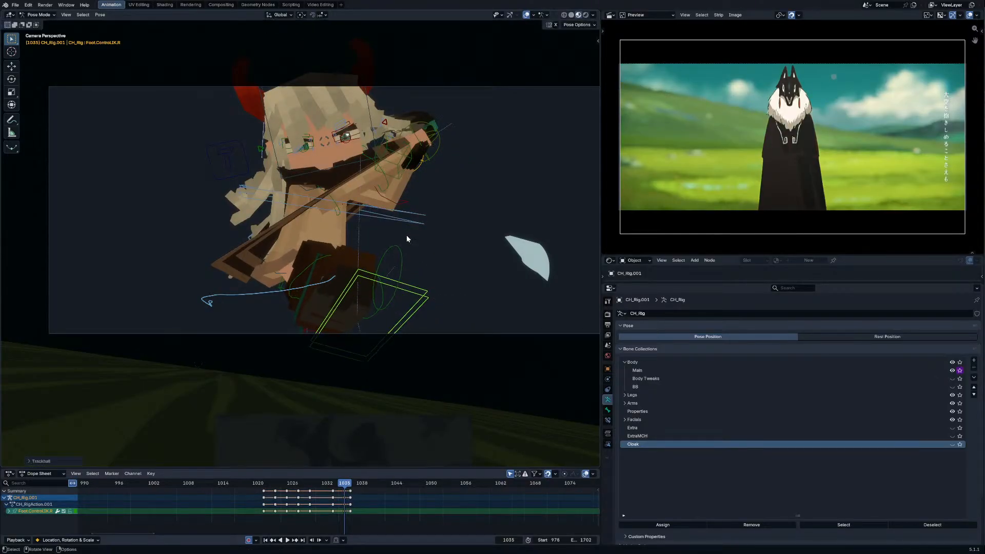
# Step: Rotate the Head and Chest bones at frame 1035 to turn the character's upper body
pyautogui.click(321, 173)
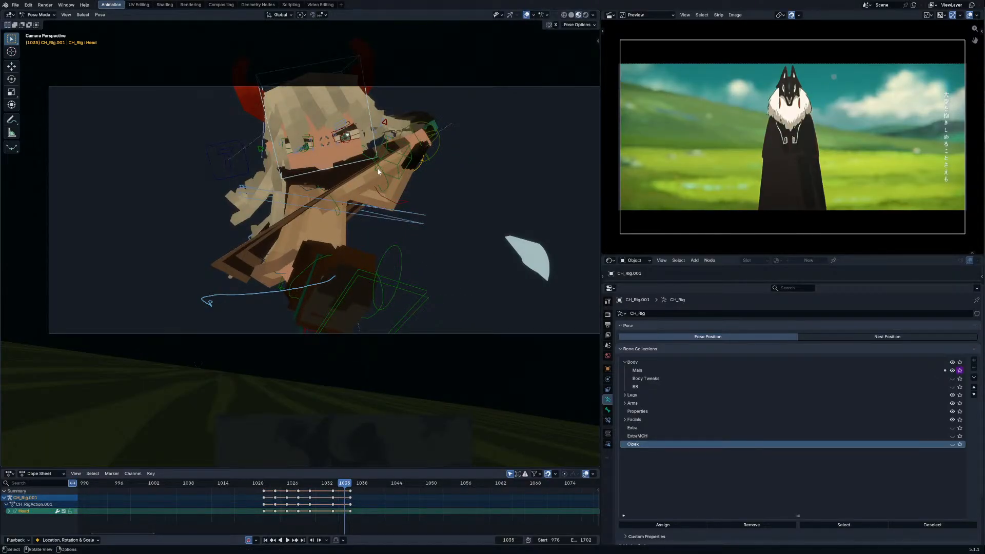
pyautogui.press('r')
pyautogui.click(310, 195)
pyautogui.press('r')
pyautogui.press('r')
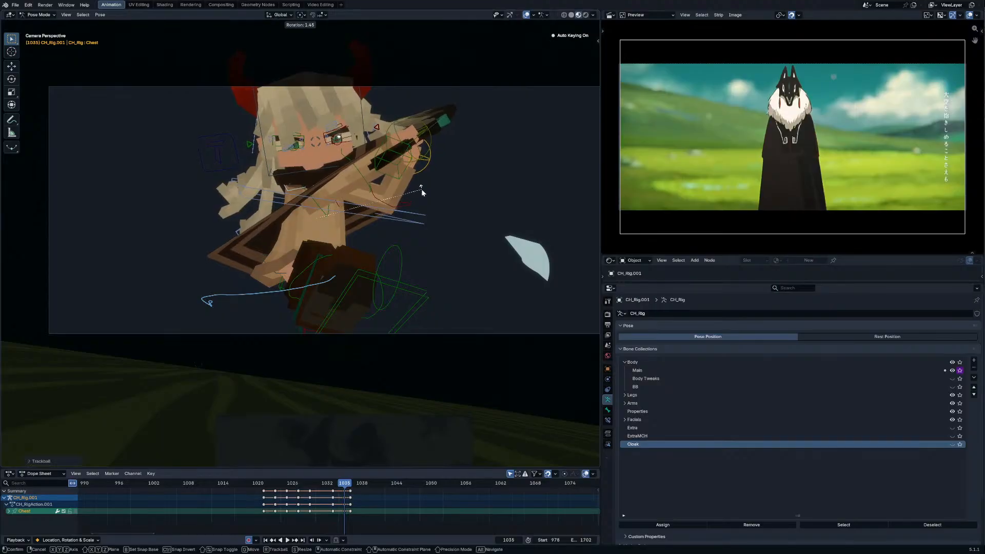
# Step: Rotate and reposition the Body bone at frame 1035 so the torso leans into the swing
pyautogui.click(353, 258)
pyautogui.press('r')
pyautogui.click(358, 254)
pyautogui.press('r')
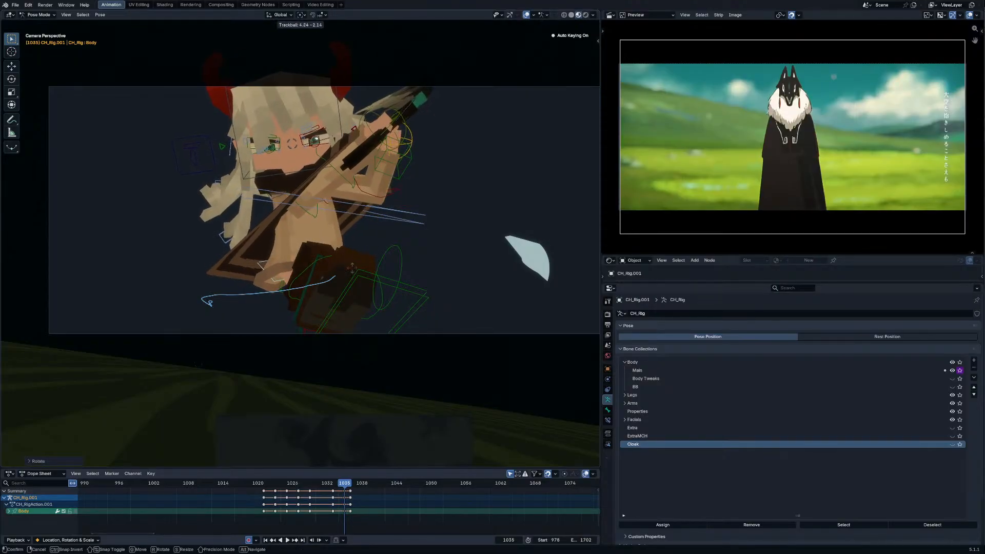
pyautogui.click(374, 267)
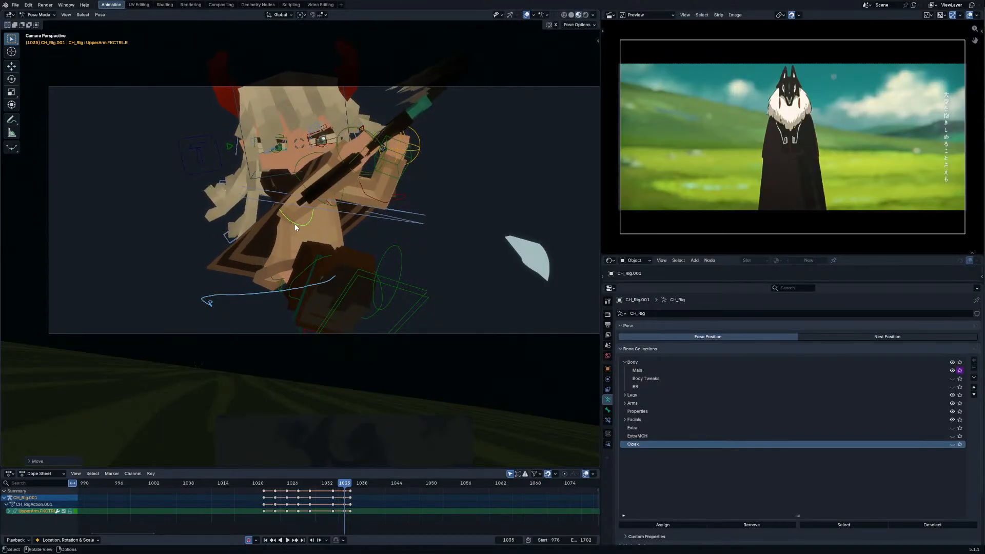
# Step: Rotate the UpperArm.FKCTRL.L bone and move the Focus control at frame 1035, scrubbing the surrounding frames to check the pose
pyautogui.click(345, 214)
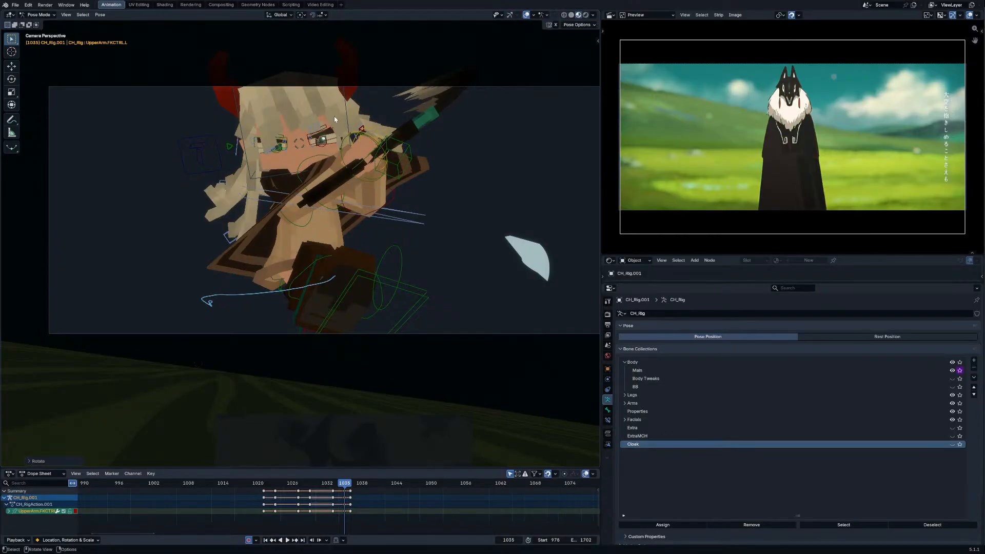
pyautogui.press('r')
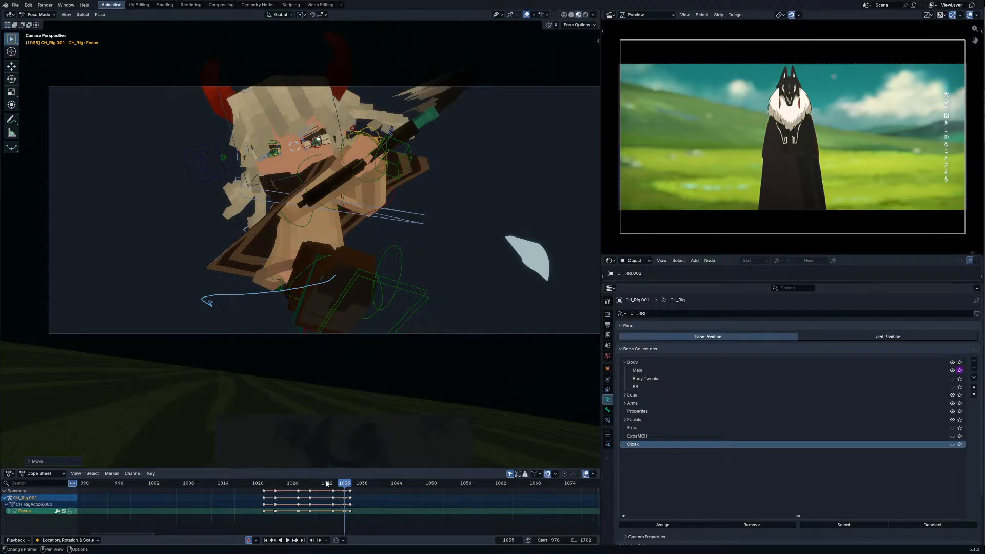
pyautogui.moveTo(327, 483); pyautogui.dragTo(343, 488)
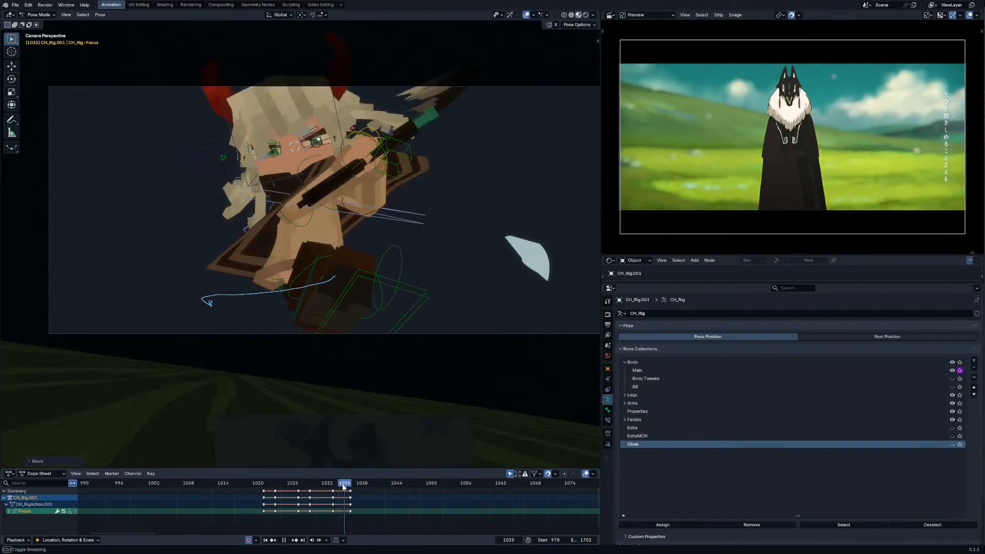
pyautogui.click(371, 283)
# Step: At frame 1036, rotate and move the UpperArm.FKCTRL.R bone to bring that arm and the sword across the character's front
pyautogui.press('Right')
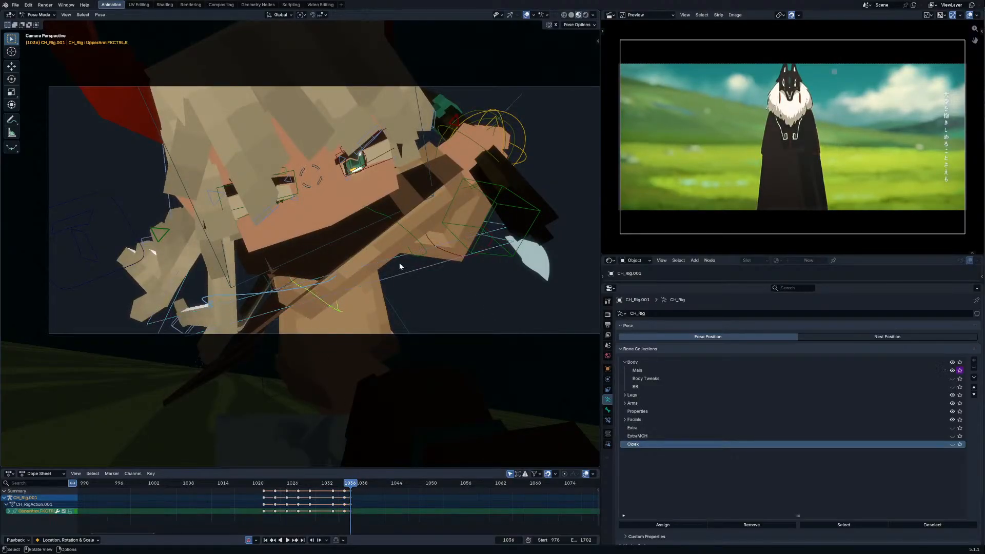
pyautogui.press('r')
pyautogui.press('r')
pyautogui.click(425, 281)
pyautogui.press('r')
pyautogui.press('r')
pyautogui.click(429, 292)
pyautogui.press('r')
pyautogui.press('r')
pyautogui.click(434, 306)
pyautogui.press('g')
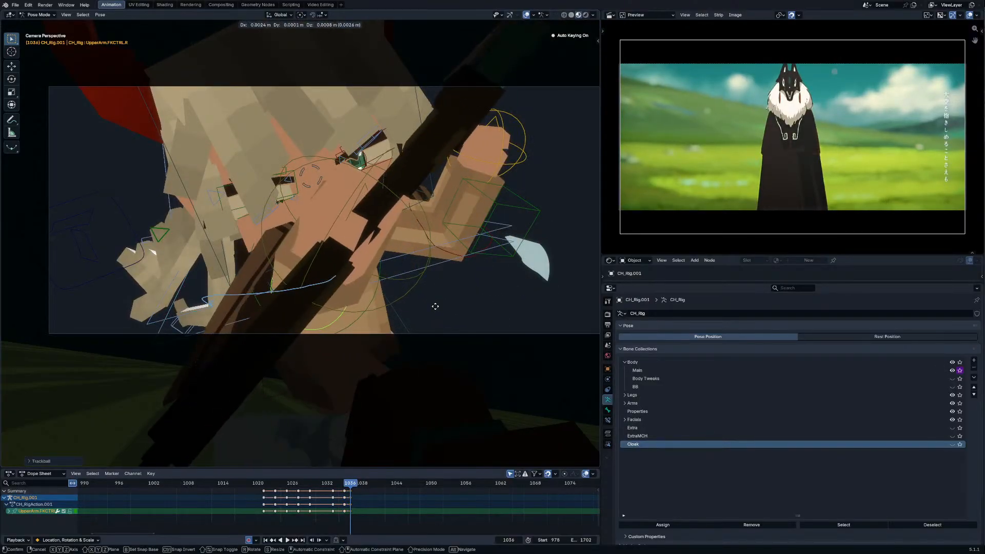
pyautogui.click(435, 307)
# Step: Rotate the UpperArm.FKCTRL.L bone at frame 1036 to bring the arm in behind the sword
pyautogui.press('r')
pyautogui.press('r')
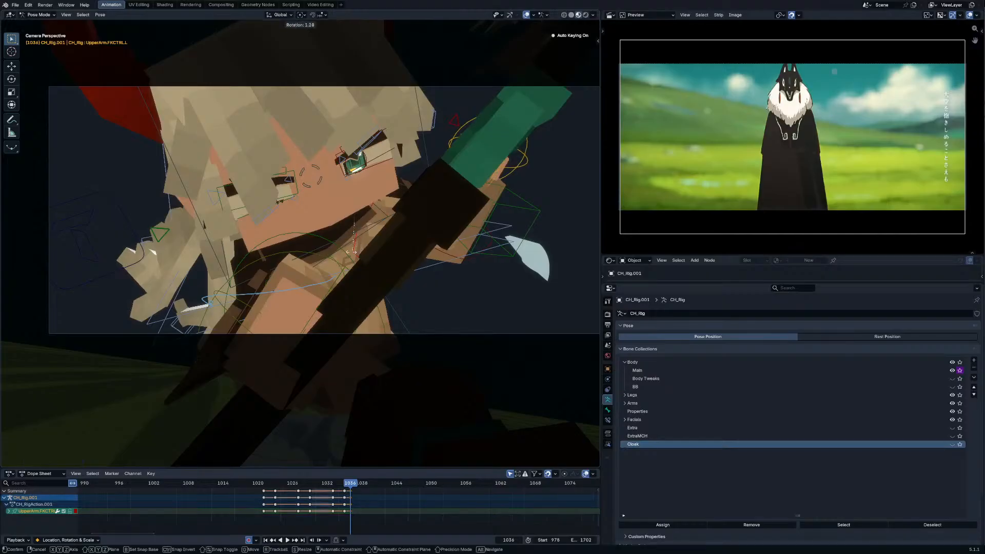
pyautogui.rightClick(354, 251)
pyautogui.press('r')
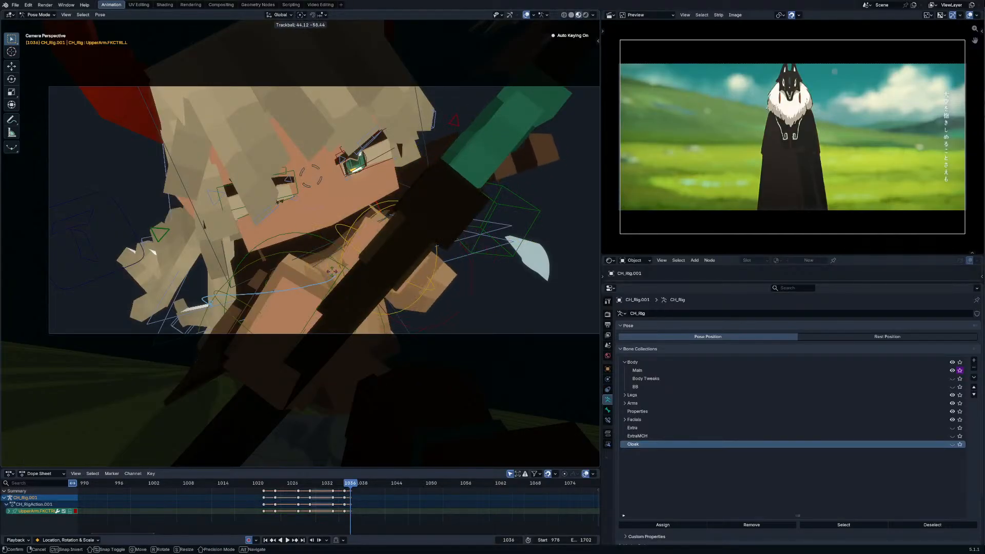
pyautogui.click(416, 282)
pyautogui.press('r')
# Step: Move and rotate the sword object Tsuno's Sword.001 at frame 1036 so it lies diagonally across the character's chest
pyautogui.click(432, 215)
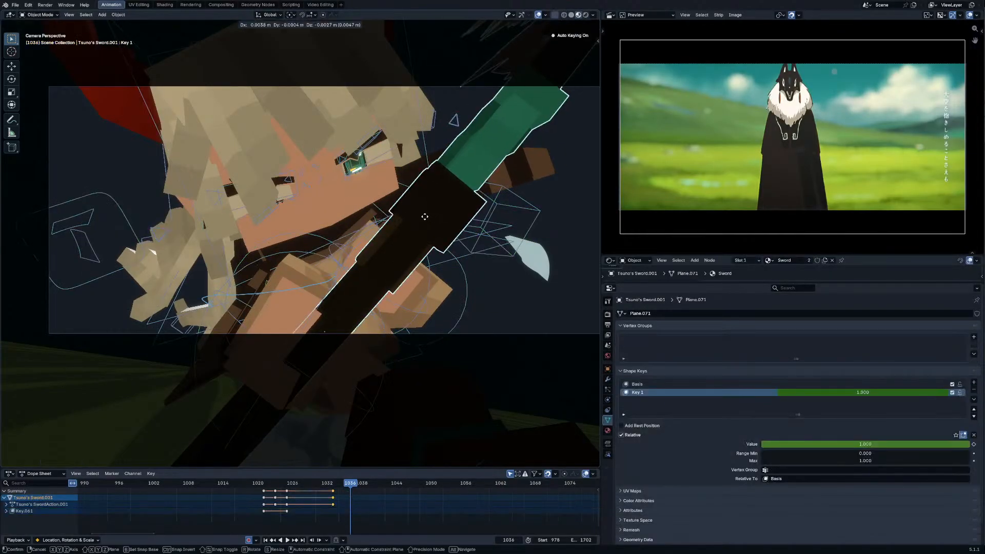
pyautogui.press('r')
pyautogui.press('r')
pyautogui.click(431, 226)
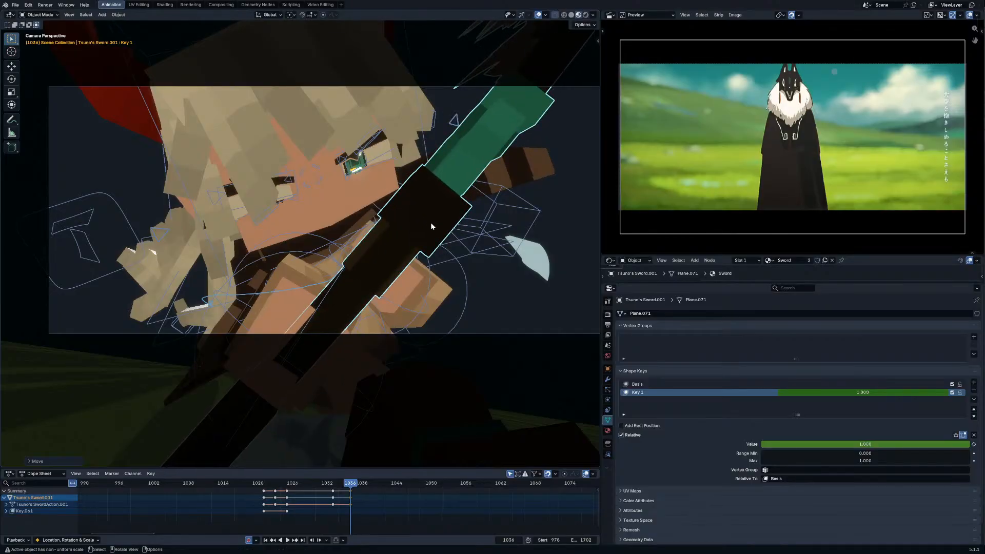
pyautogui.press('r')
pyautogui.press('r')
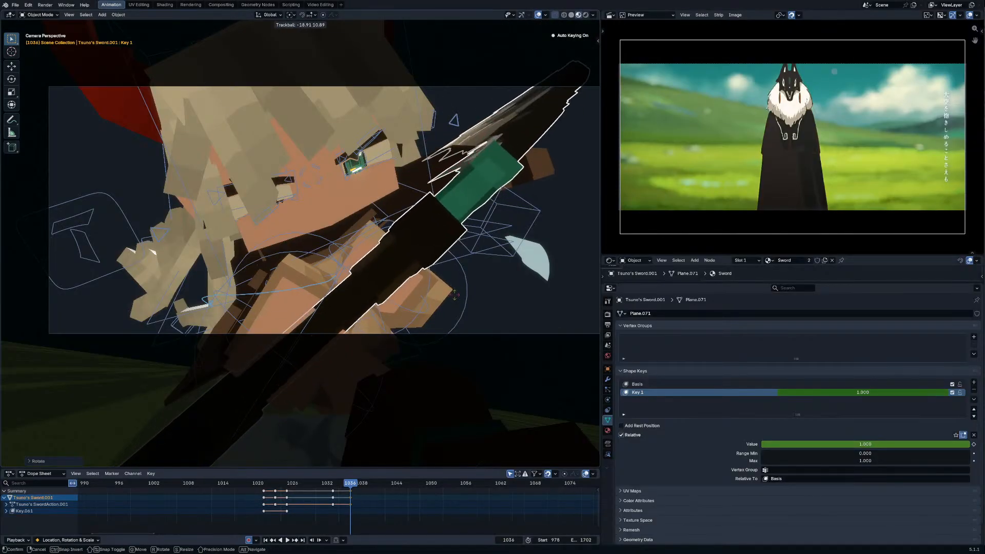
pyautogui.click(455, 301)
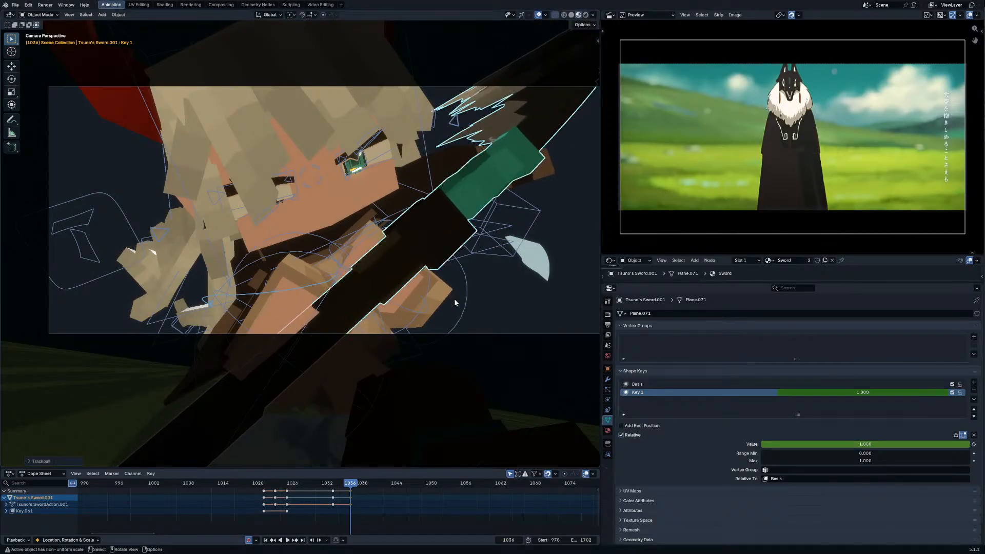
# Step: Move the Focus bone at frame 1036 to redirect the gaze, and adjust the Hair Rig's front strands to uncover the eye
pyautogui.click(321, 180)
pyautogui.press('g')
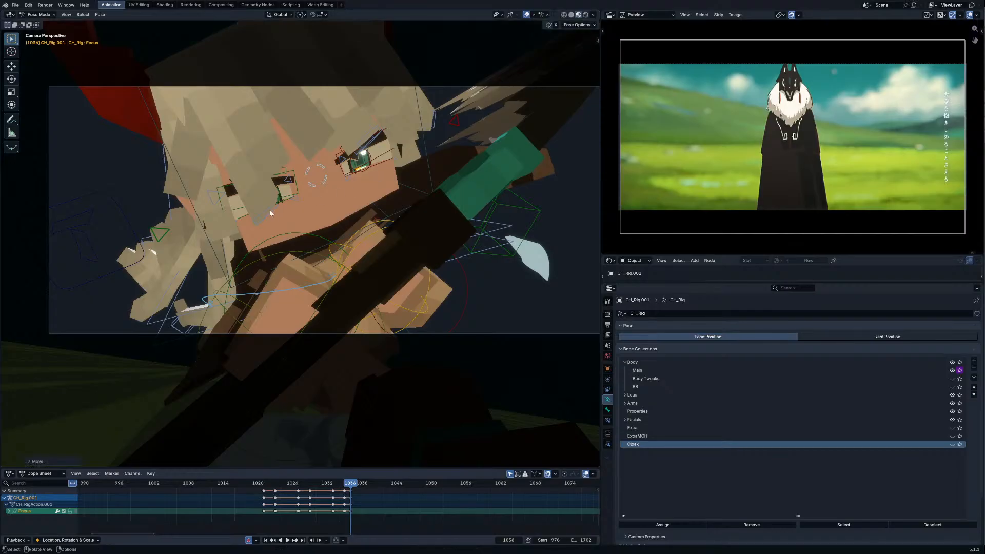
pyautogui.click(274, 212)
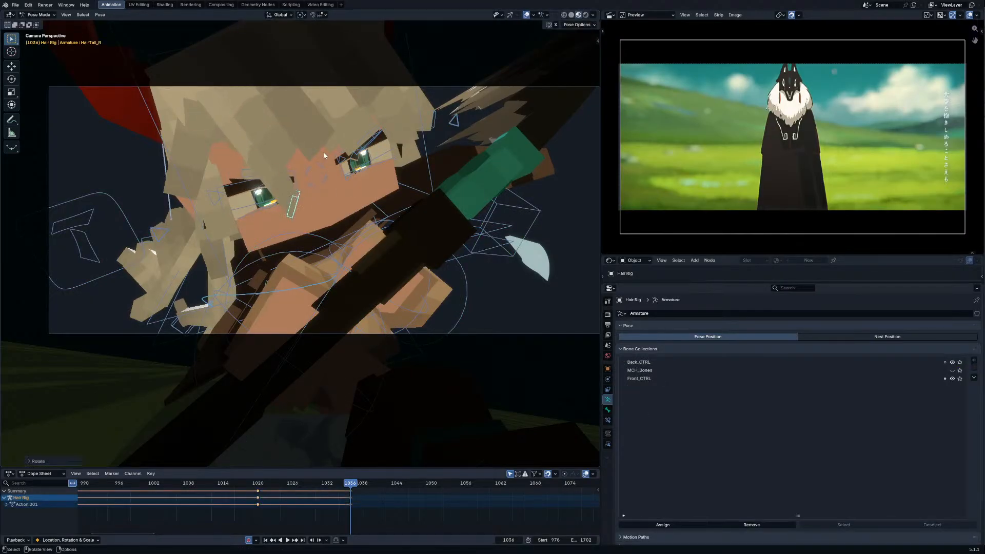
# Step: Turn off Simplify in the render settings, reposition the Hair Rig's tail and side strands, and keyframe the hair bones at frame 1036
pyautogui.click(608, 314)
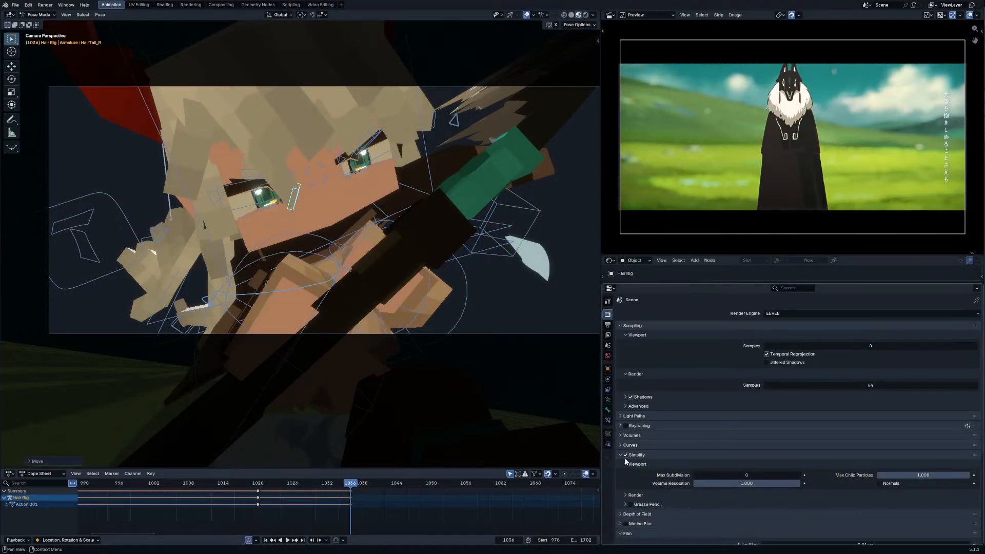
pyautogui.click(626, 455)
pyautogui.press('g')
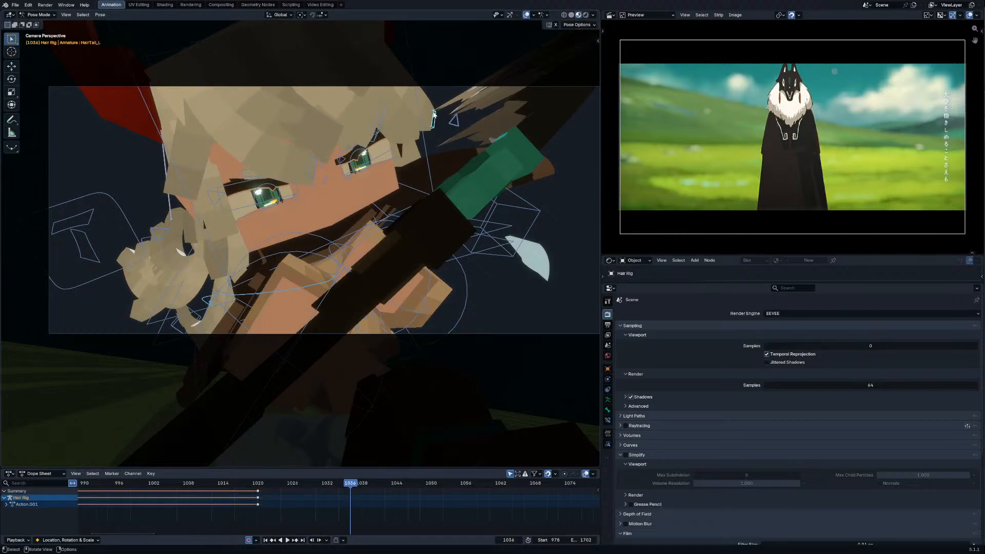
pyautogui.click(154, 244)
pyautogui.press('g')
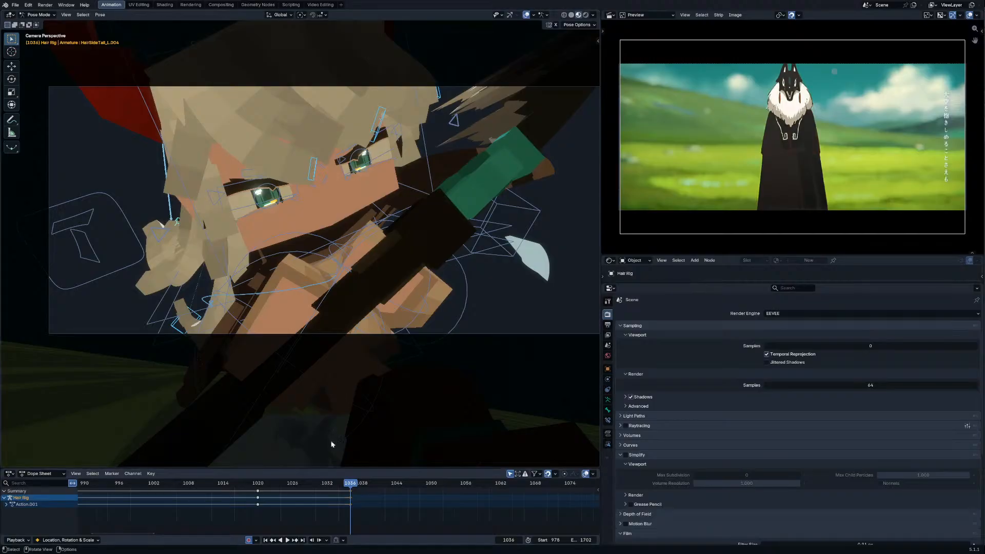
# Step: Play back the shot repeatedly from before frame 1020 to review the hair motion and the new sword pose
pyautogui.click(258, 485)
pyautogui.press('space')
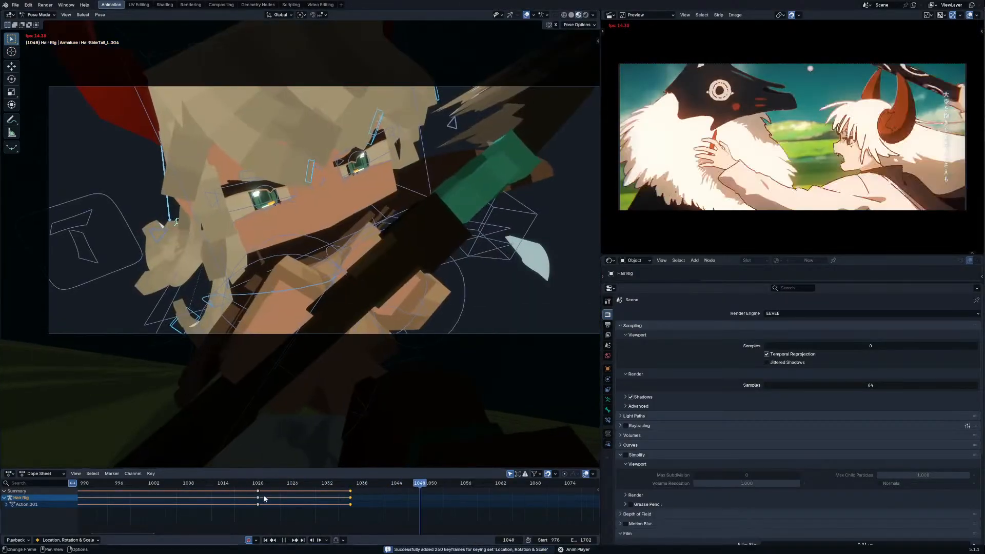
pyautogui.scroll(-8, 264, 499)
pyautogui.moveTo(265, 482); pyautogui.dragTo(85, 483)
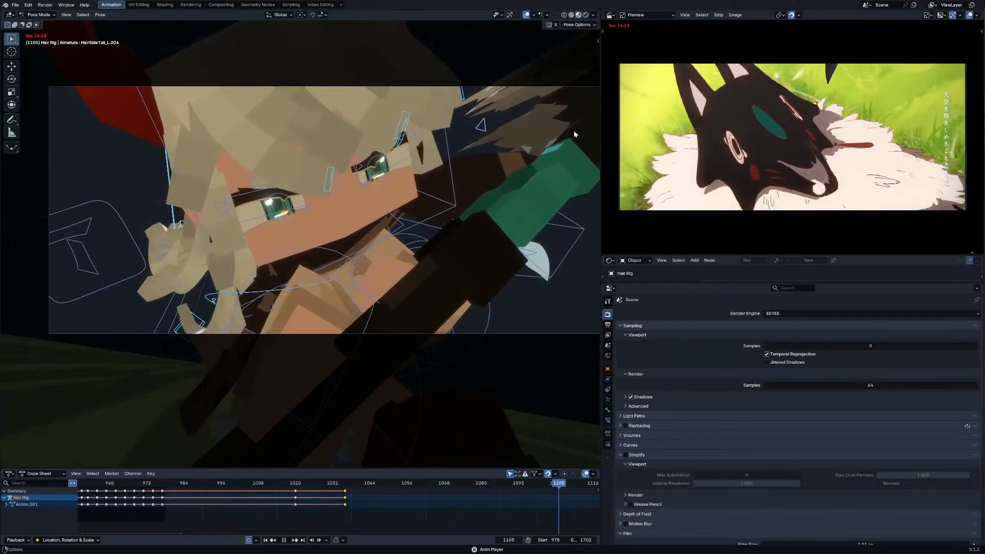
pyautogui.moveTo(172, 510); pyautogui.dragTo(127, 491)
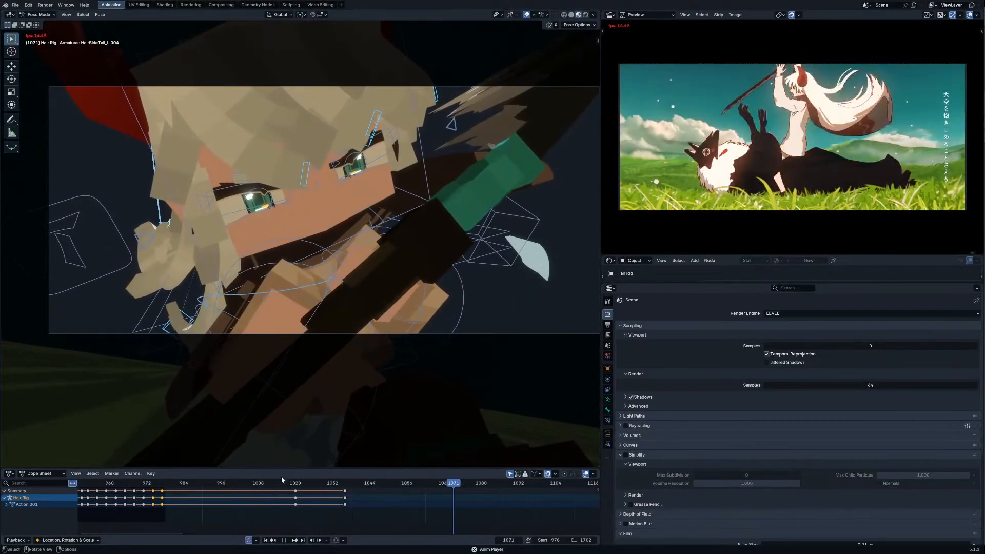
pyautogui.click(281, 480)
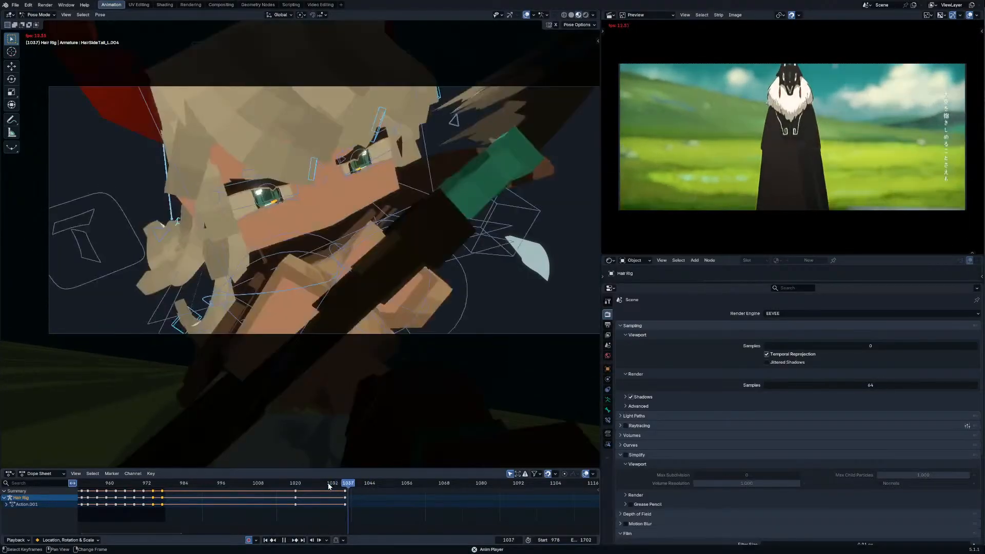
pyautogui.click(284, 480)
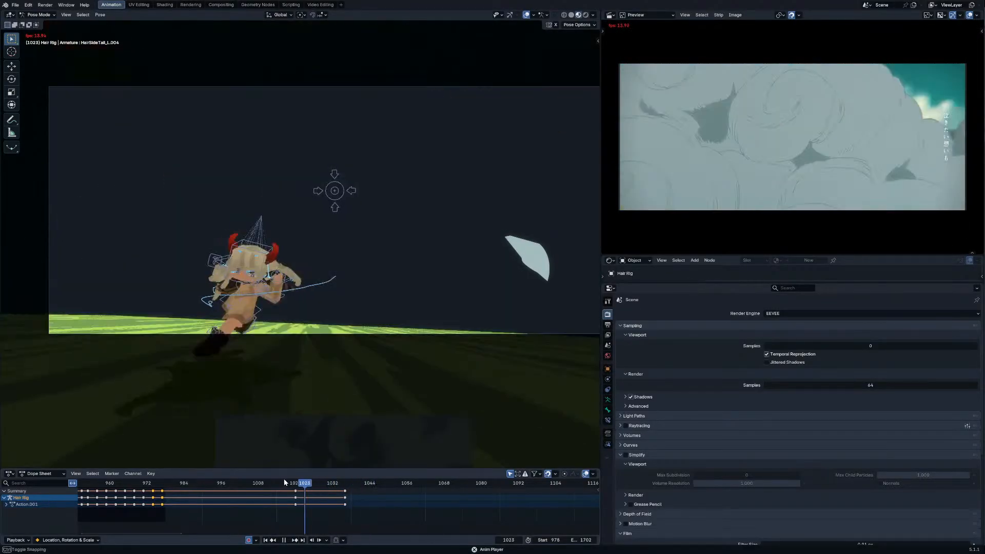
pyautogui.press('space')
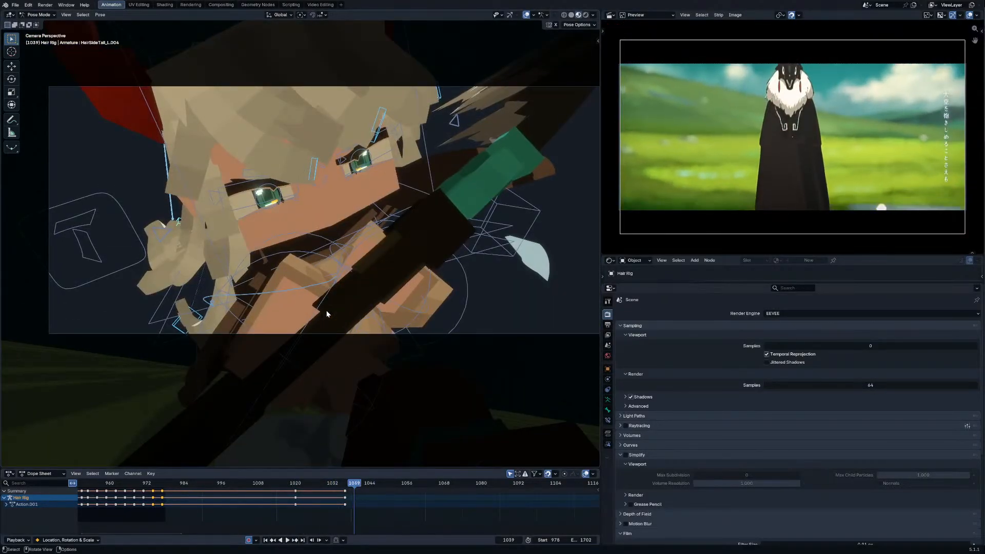
# Step: Select the camera's Dolly_Rig and keyframe its bones at frames 1037 and 1038
pyautogui.press('Left')
pyautogui.press('Left')
pyautogui.click(129, 254)
pyautogui.moveTo(129, 254); pyautogui.dragTo(158, 260, button='middle')
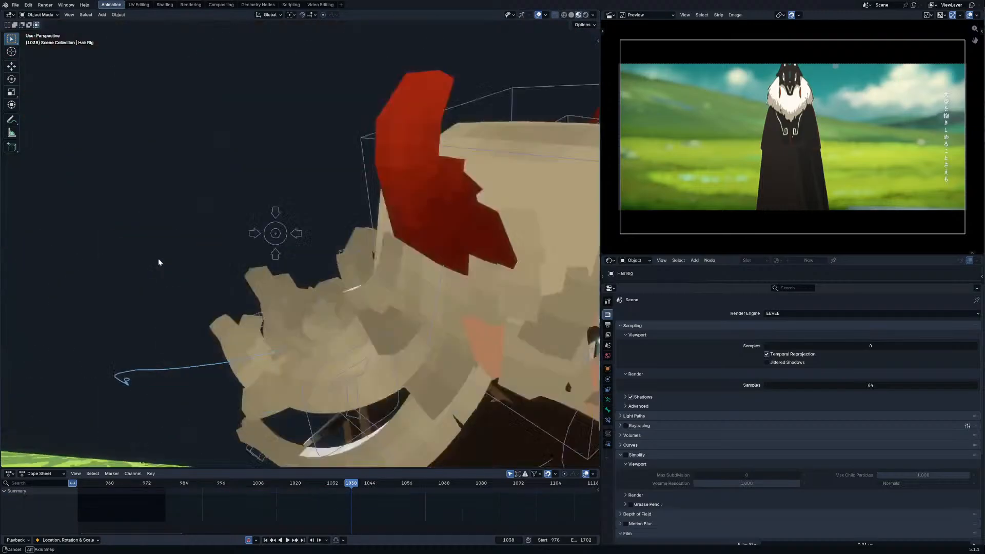
pyautogui.scroll(-7, 205, 277)
pyautogui.moveTo(346, 323); pyautogui.dragTo(395, 333, button='middle')
pyautogui.click(441, 337)
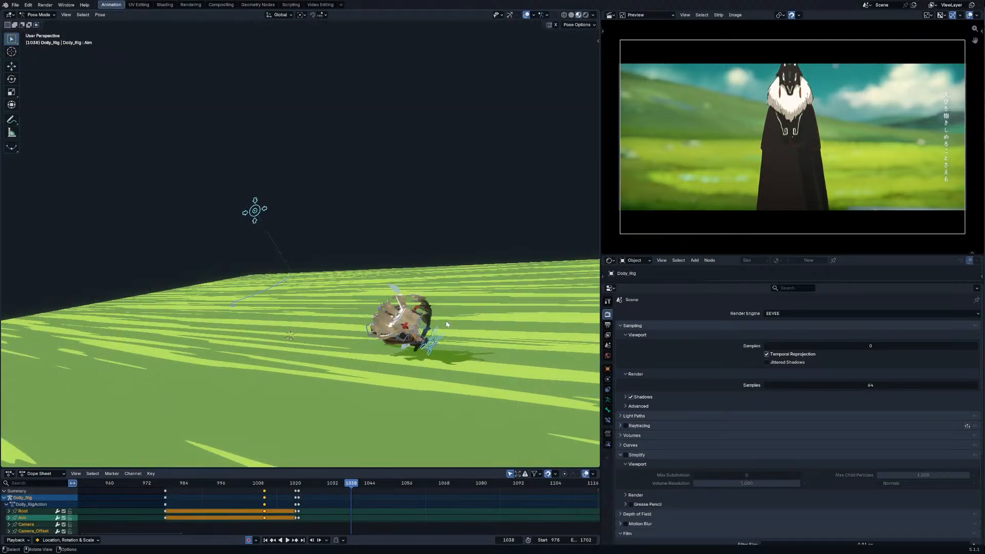
pyautogui.press('KP_0')
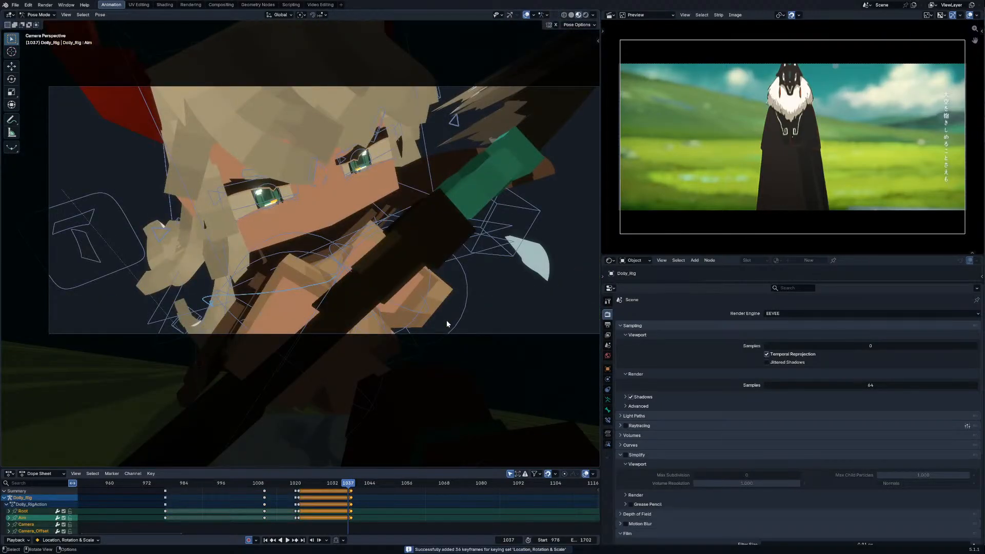
pyautogui.press('Right')
# Step: Keyframe the ground object Cube.001 at frame 1037 and clear its location at frame 1038
pyautogui.moveTo(447, 323); pyautogui.dragTo(352, 279, button='middle')
pyautogui.click(353, 277)
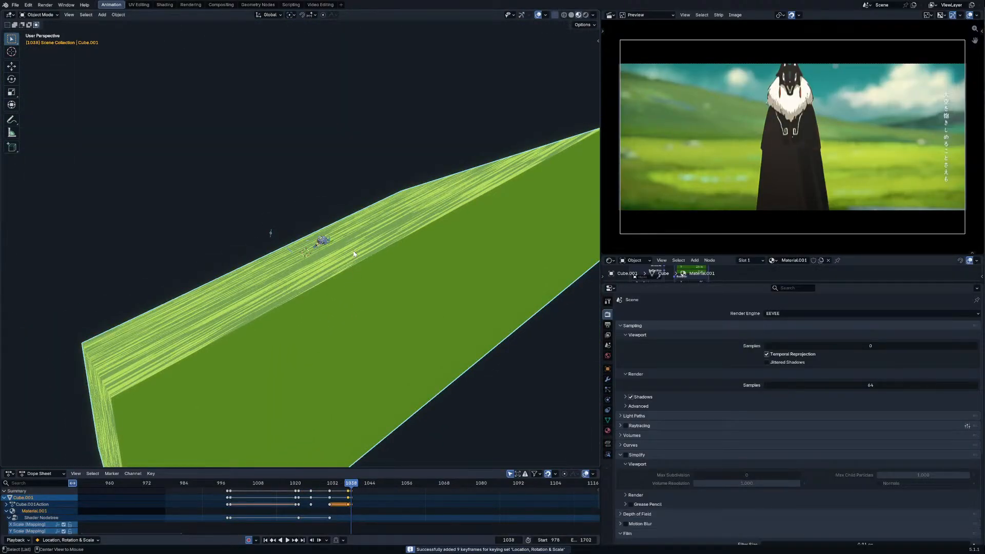
pyautogui.hotkey('alt', 'g')
pyautogui.moveTo(353, 253); pyautogui.dragTo(288, 239, button='middle')
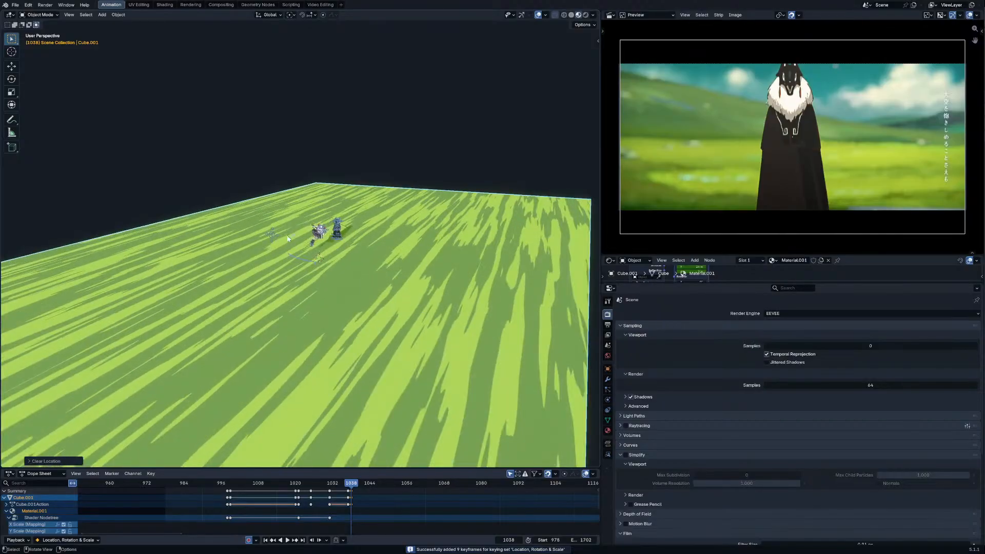
# Step: Rotate and move the Dolly_Rig's Root bone at frame 1038 so the camera views the two characters from the side
pyautogui.click(271, 229)
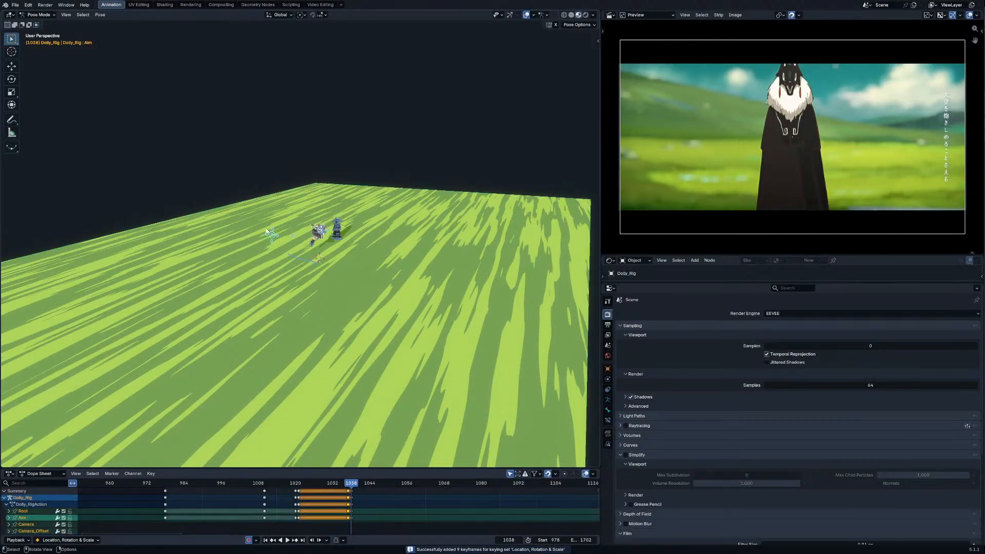
pyautogui.press('KP_0')
pyautogui.moveTo(269, 226)
pyautogui.mouseDown(button='middle')
pyautogui.moveTo(318, 253)
pyautogui.moveTo(287, 229)
pyautogui.mouseUp(button='middle')
pyautogui.press('KP_7')
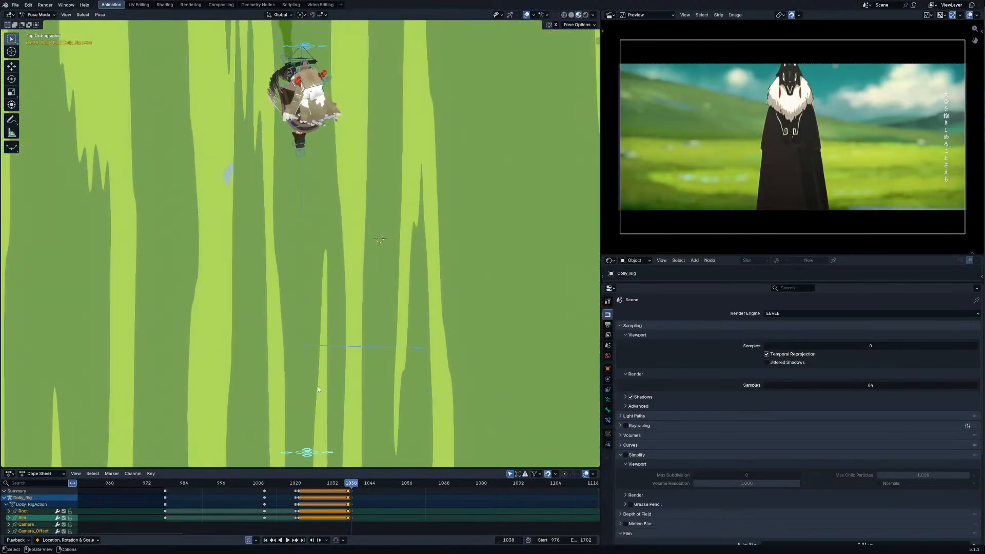
pyautogui.scroll(-5, 406, 276)
pyautogui.scroll(3, 313, 243)
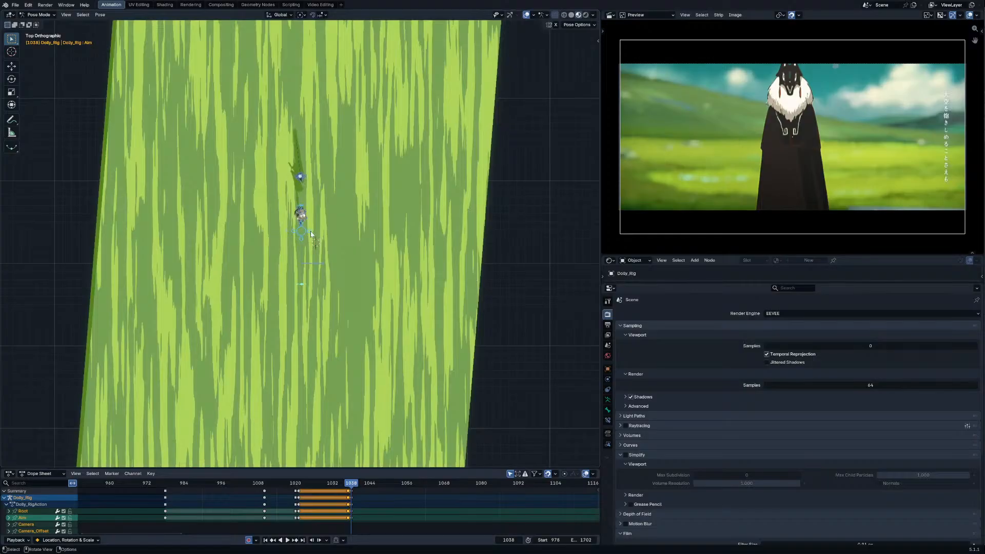
pyautogui.click(311, 234)
pyautogui.press('r')
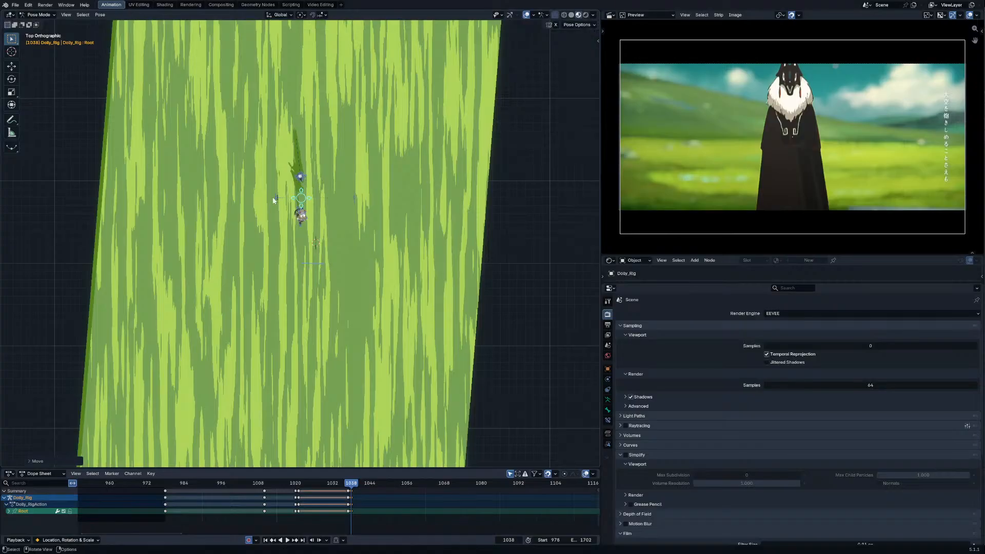
# Step: Pull the Dolly_Rig's Camera and Aim bones back together at frame 1038, then bring the Aim bone closer to the characters
pyautogui.keyDown('shift'); pyautogui.click(353, 196); pyautogui.keyUp('shift')
pyautogui.press('g')
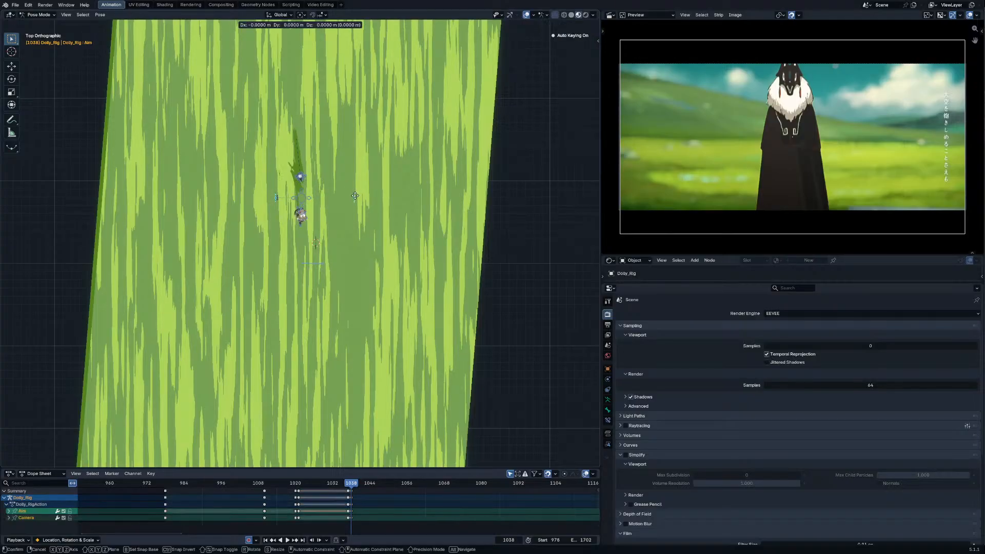
pyautogui.click(336, 197)
pyautogui.scroll(2, 343, 198)
pyautogui.click(352, 179)
pyautogui.press('g')
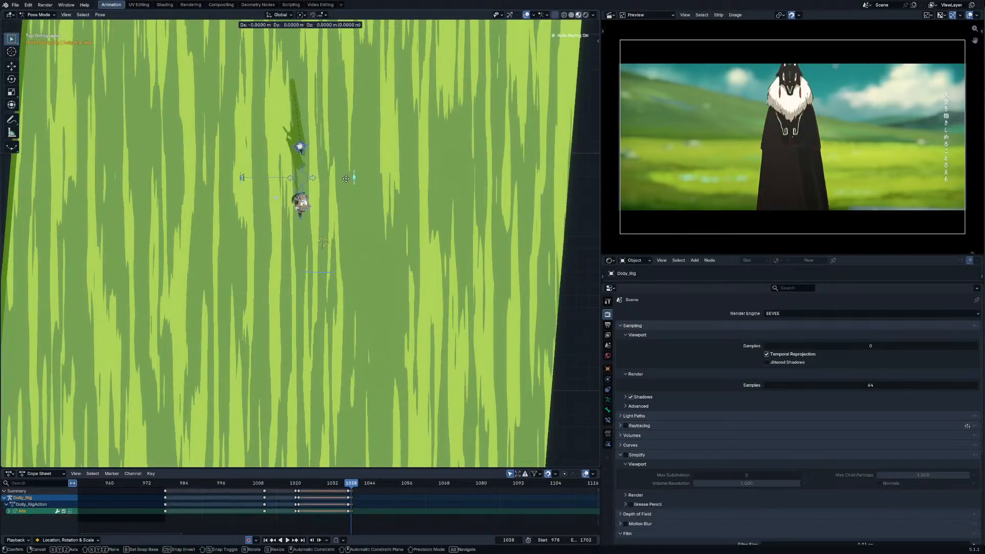
pyautogui.click(316, 179)
# Step: Select the cloaked character's CH_Rig.004 and keyframe all its bones at frames 1037 and 1038
pyautogui.hotkey('ctrl', 'Tab')
pyautogui.click(297, 148)
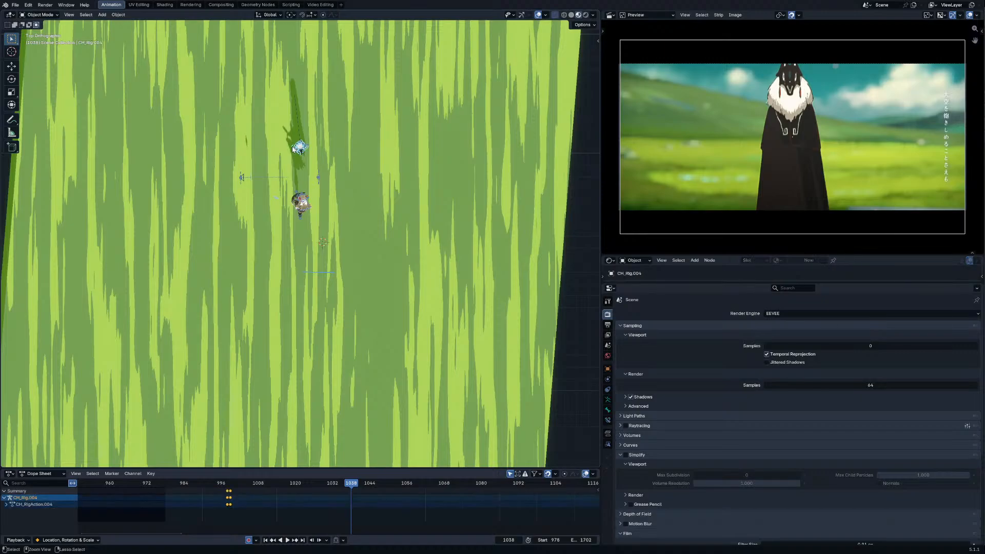
pyautogui.press('i')
pyautogui.press('Left')
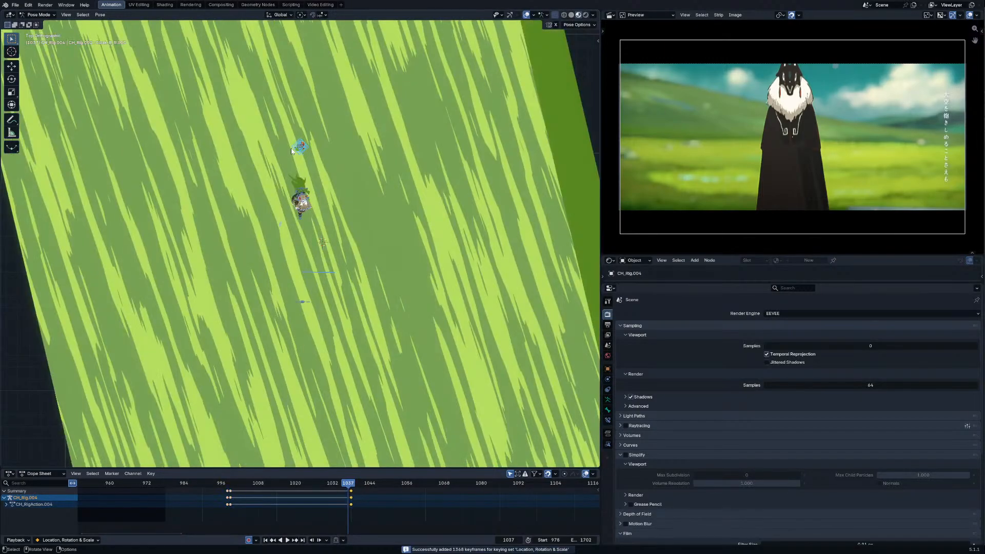
pyautogui.press('Right')
pyautogui.press('KP_0')
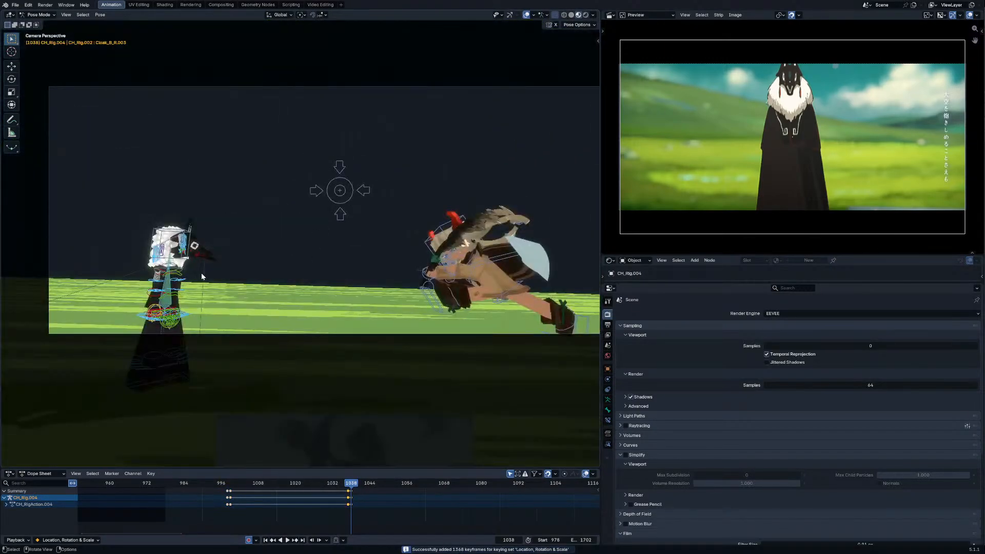
# Step: Move the CH_Root bone of CH_Rig.004 at frame 1038 to bring the cloaked character closer to the horned character
pyautogui.click(195, 396)
pyautogui.press('g')
pyautogui.press('Escape')
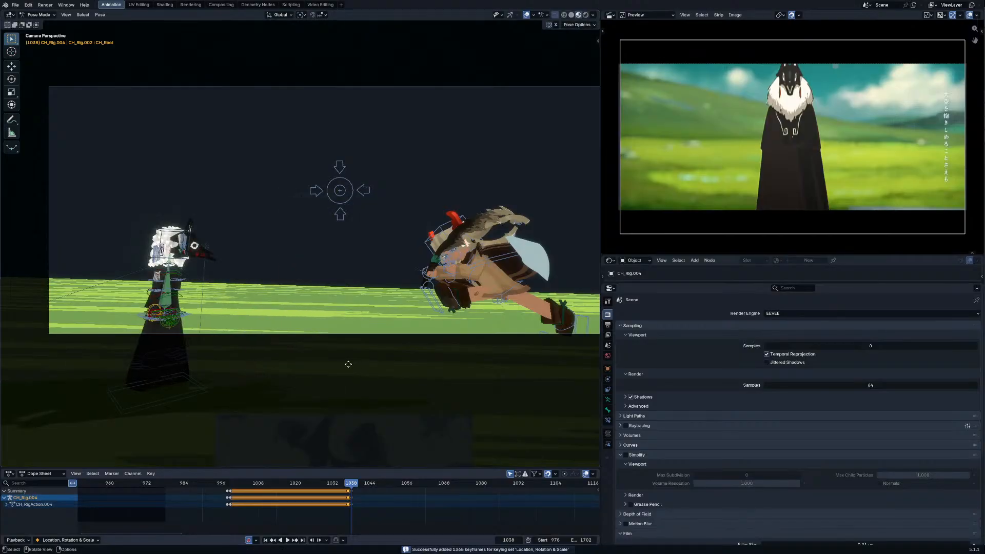
pyautogui.press('Escape')
pyautogui.moveTo(390, 365); pyautogui.dragTo(333, 334, button='middle')
pyautogui.press('KP_0')
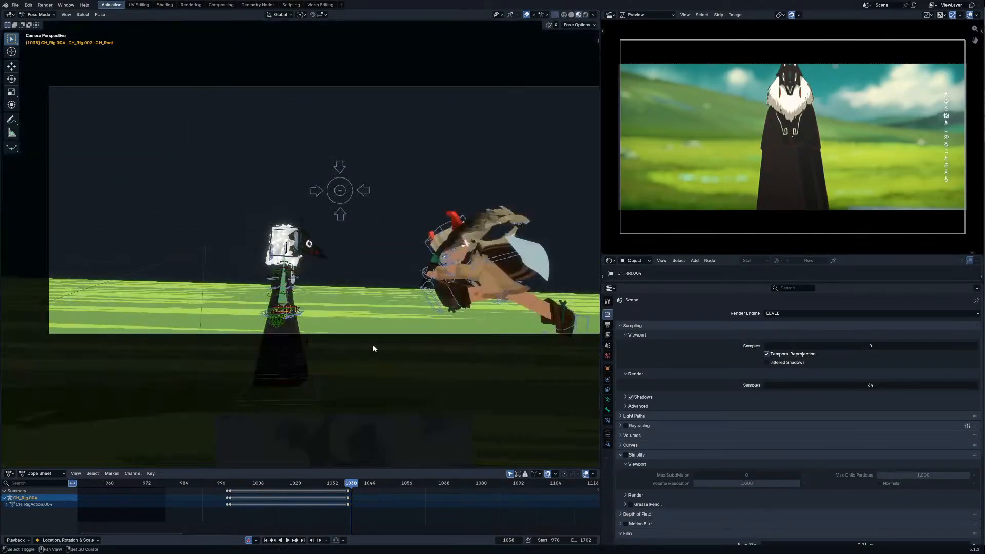
# Step: Rotate Tsuno's Sword.001 about its local X axis at frame 1029 so the blade points up behind the horned character's head
pyautogui.click(462, 219)
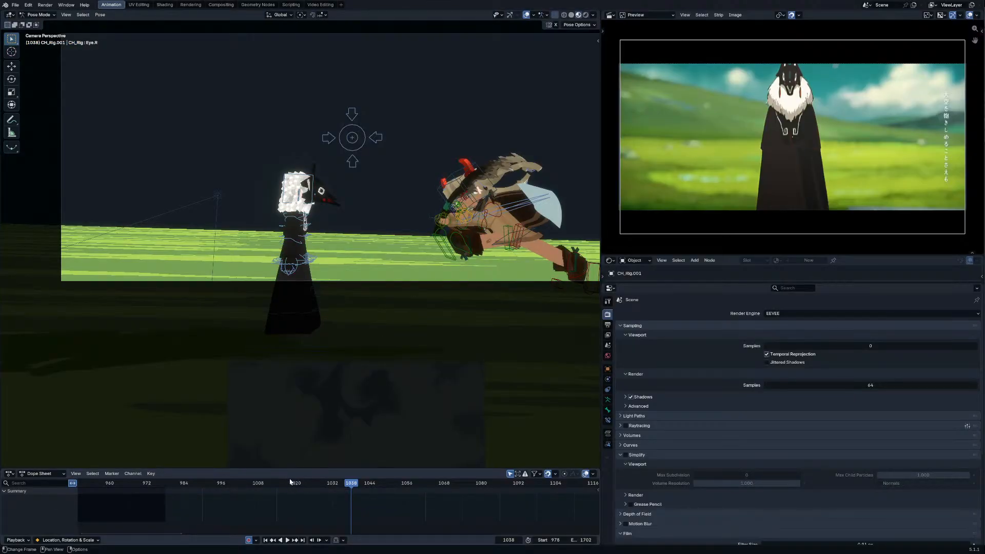
pyautogui.moveTo(290, 482); pyautogui.dragTo(319, 487)
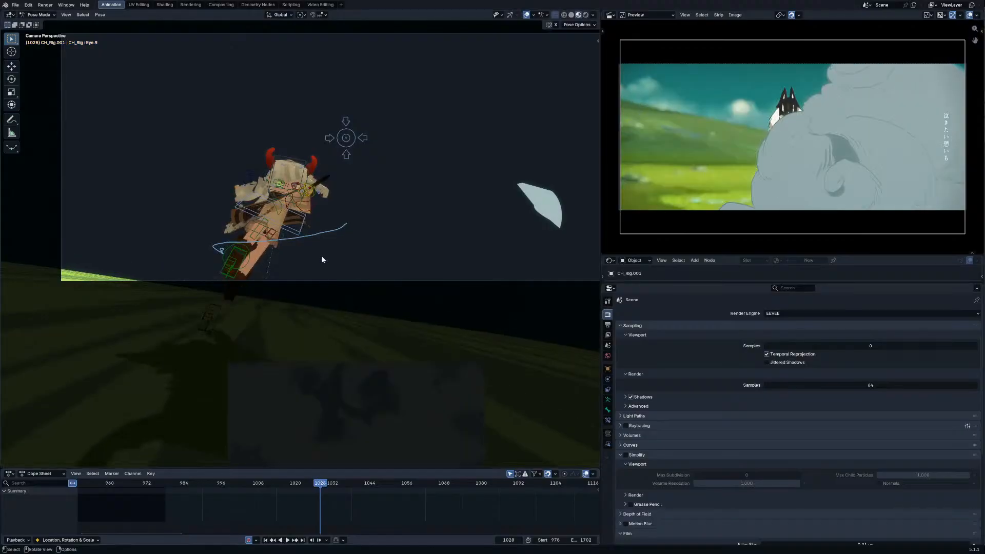
pyautogui.click(330, 182)
pyautogui.press('Right')
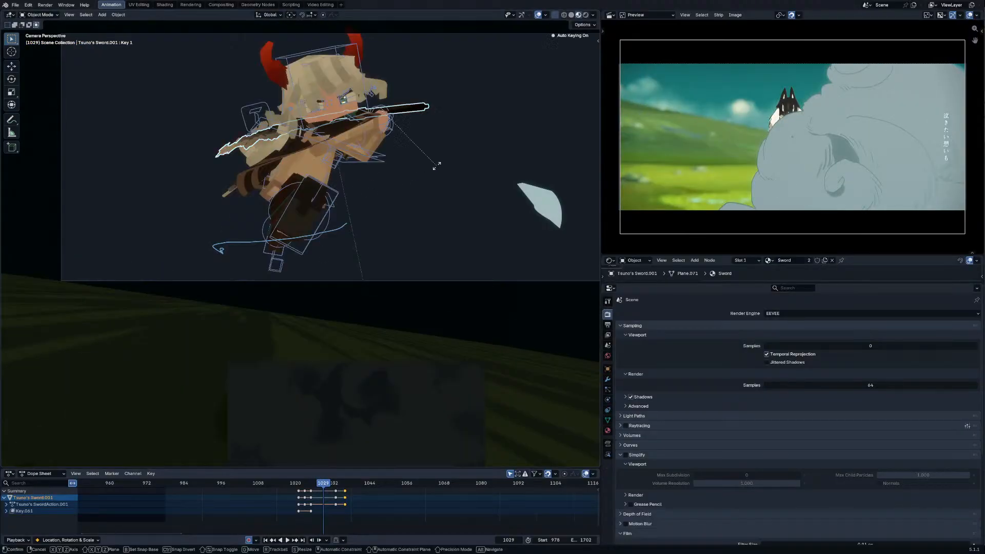
pyautogui.press('Escape')
pyautogui.press('r')
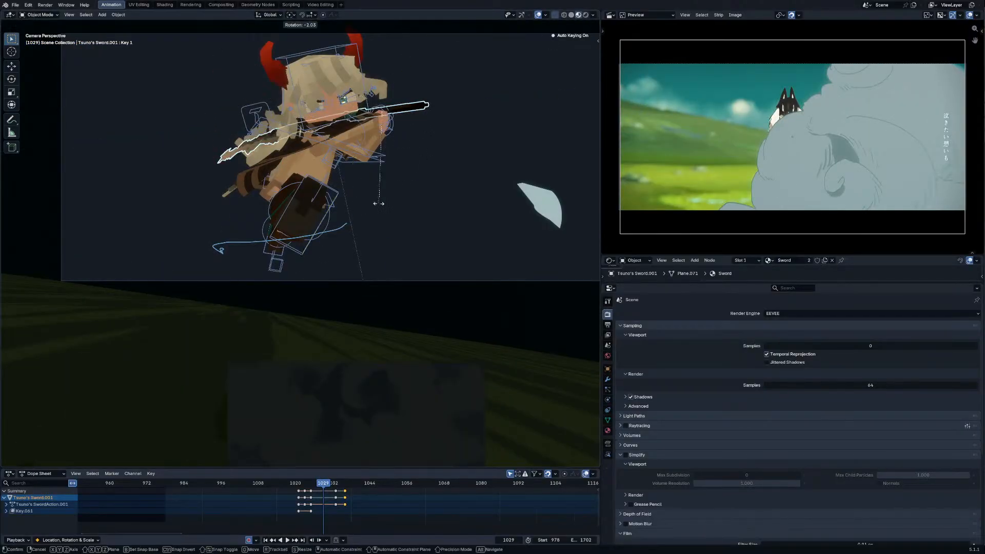
pyautogui.press('x')
pyautogui.press('x')
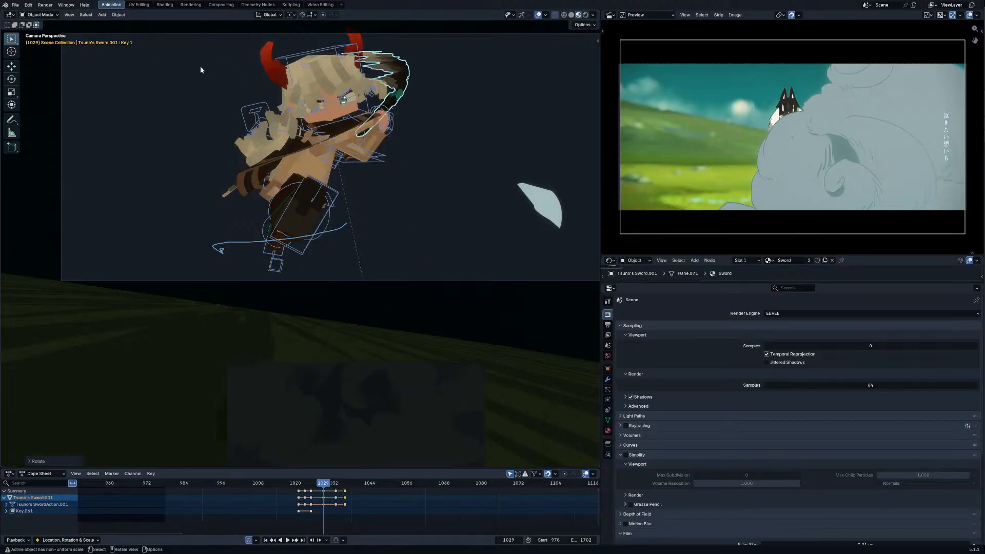
pyautogui.click(336, 130)
# Step: Rotate Tsuno's Sword.001 about its local X axis at frame 1033 so the blade extends outward from the hands
pyautogui.press('Right')
pyautogui.press('Right')
pyautogui.press('Right')
pyautogui.press('Right')
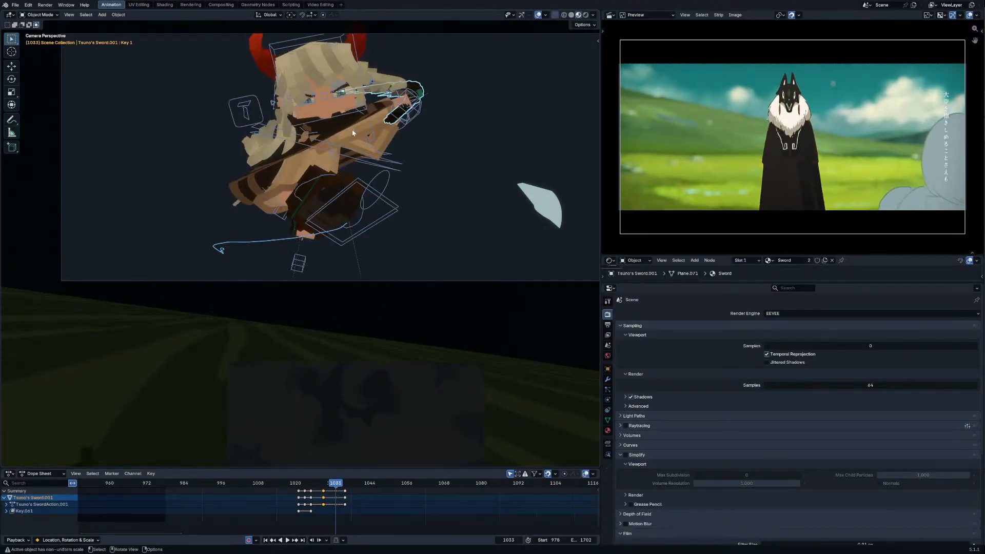
pyautogui.press('r')
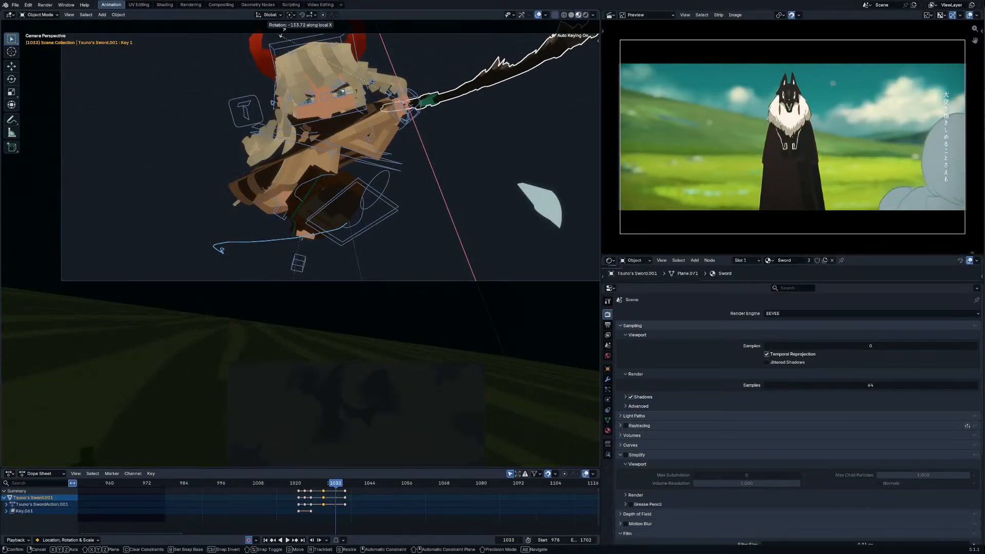
pyautogui.click(345, 154)
# Step: Rotate the UpperArm.FKCTRL.R bone of CH_Rig.001 at frame 1033 to raise the sword arm
pyautogui.click(331, 158)
pyautogui.hotkey('ctrl', 'Tab')
pyautogui.click(333, 156)
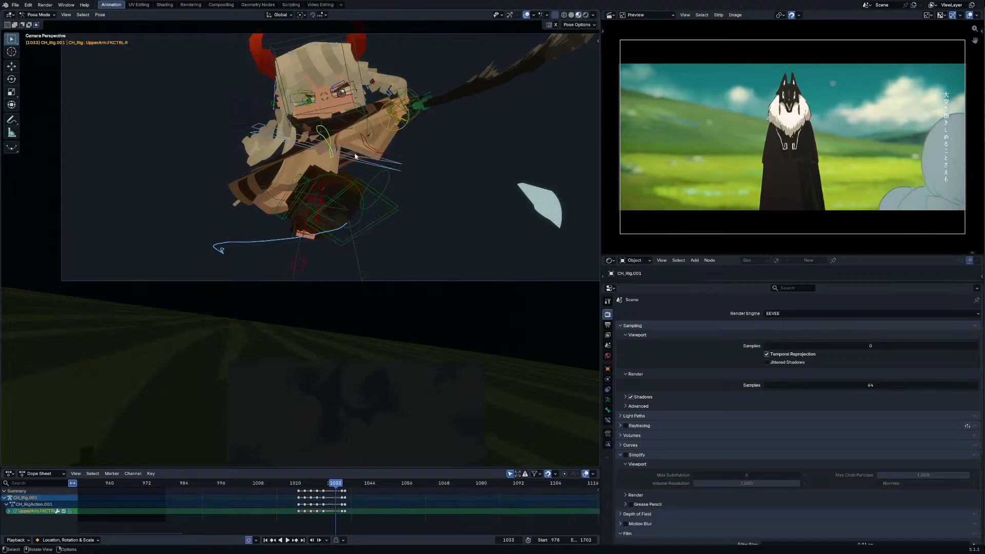
pyautogui.press('r')
pyautogui.click(336, 149)
pyautogui.press('r')
pyautogui.press('r')
pyautogui.click(359, 144)
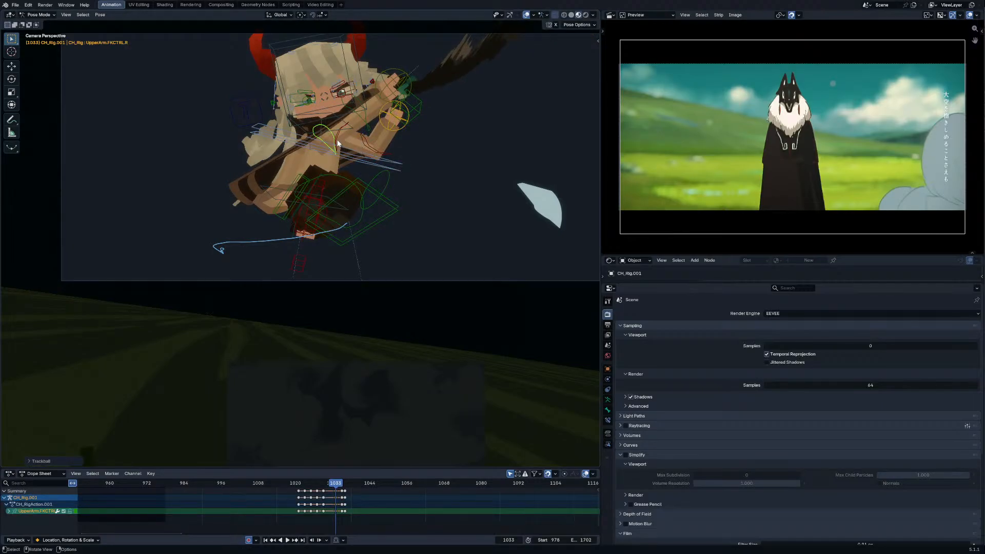
# Step: Rotate the UpperArm.FKCTRL.L bone at frame 1033 to bring the other arm up to the sword grip
pyautogui.click(338, 144)
pyautogui.press('r')
pyautogui.press('r')
pyautogui.press('r')
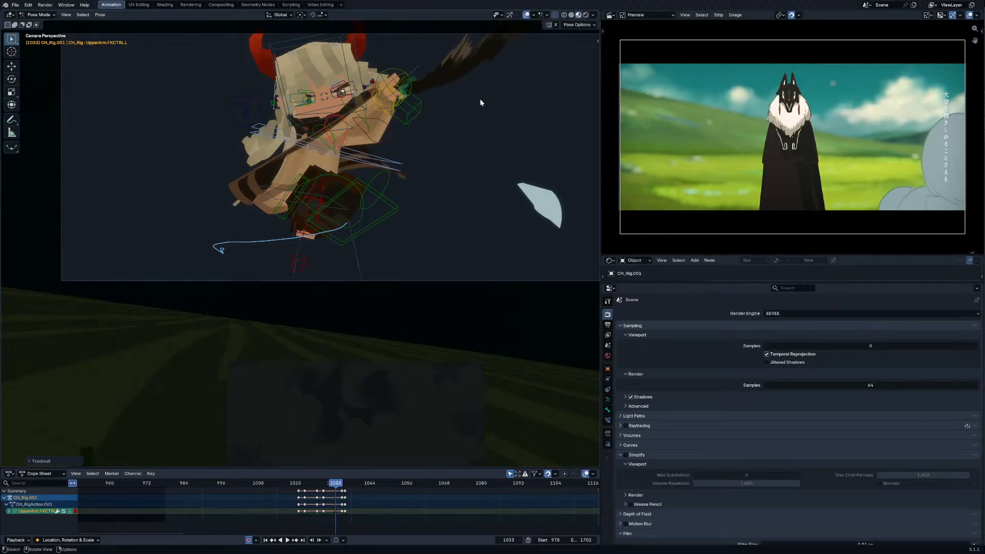
# Step: Rotate the Chest and Body bones of CH_Rig.001 at frame 1033 to adjust the torso's twist and lean
pyautogui.click(274, 189)
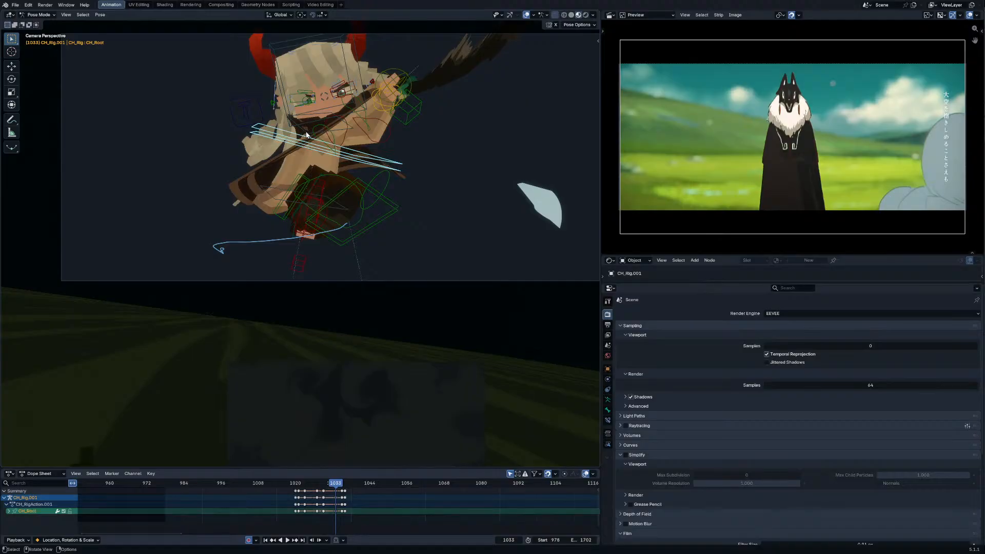
pyautogui.press('r')
pyautogui.click(391, 131)
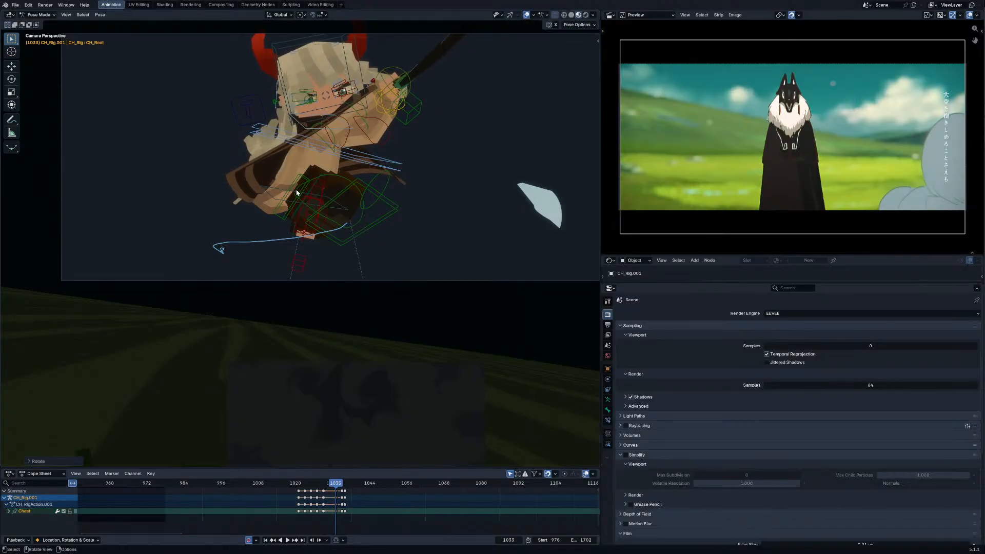
pyautogui.press('r')
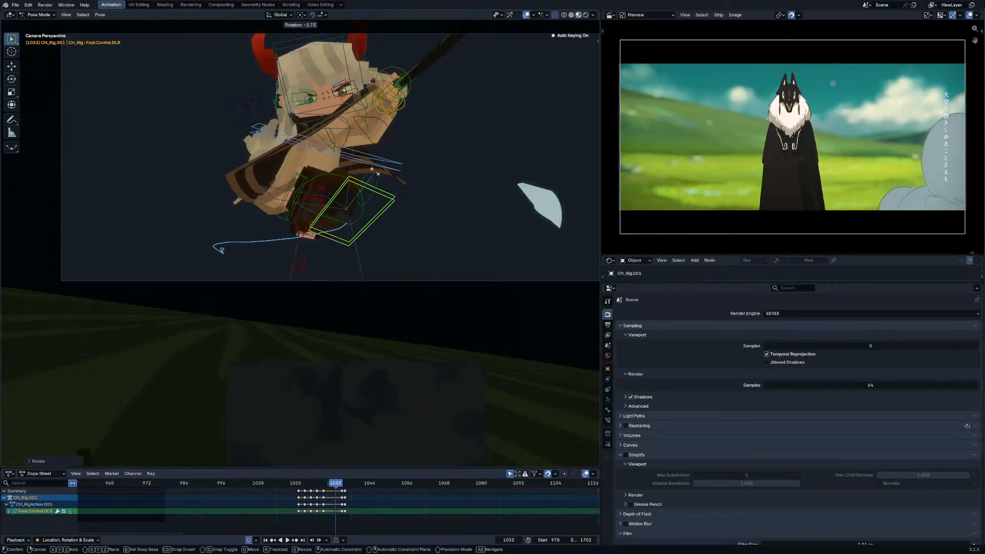
pyautogui.click(374, 171)
pyautogui.click(276, 185)
pyautogui.press('r')
pyautogui.click(380, 163)
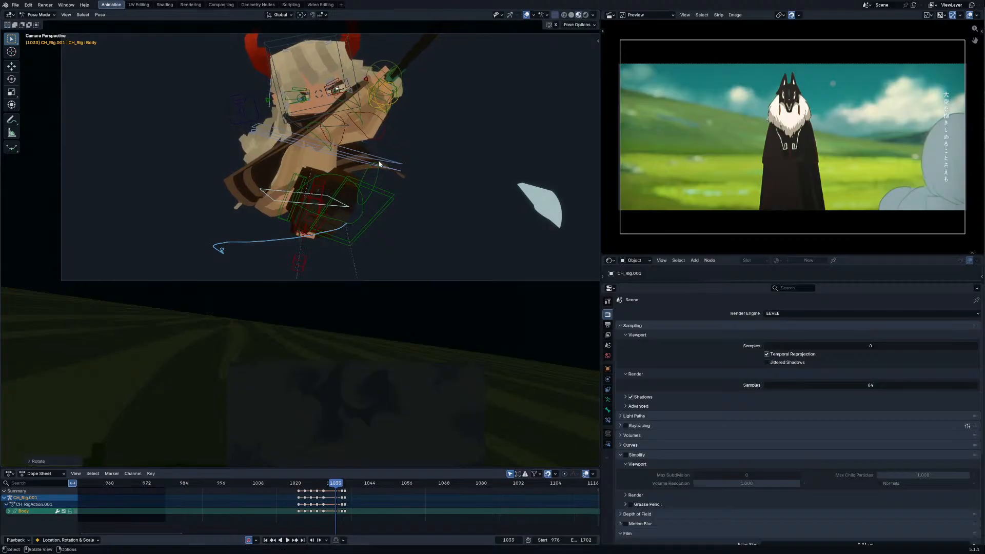
# Step: Rotate Tsuno's Sword.001 at frame 1033 to point sideways from the raised hands, and set its Key 1 shape key to 0
pyautogui.hotkey('ctrl', 'Tab')
pyautogui.click(409, 68)
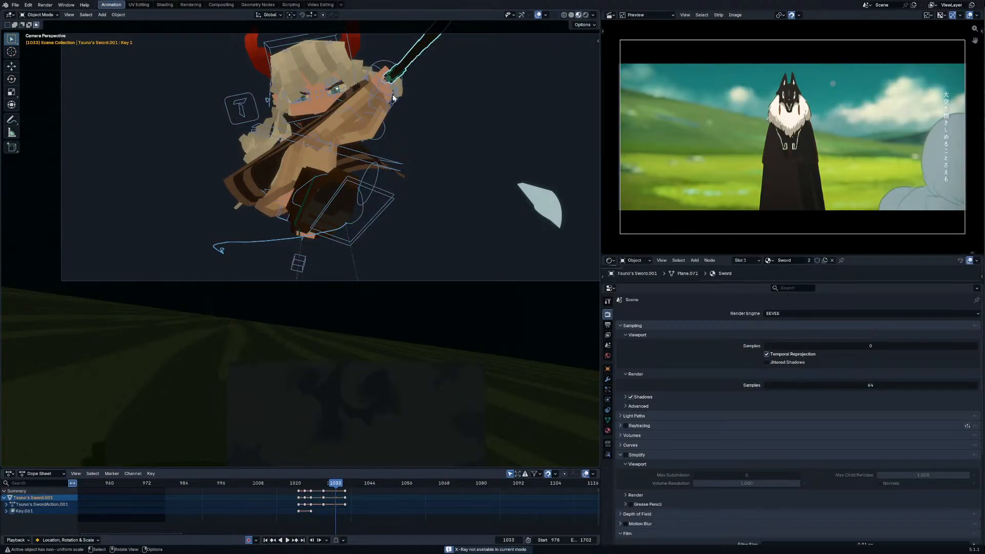
pyautogui.press('r')
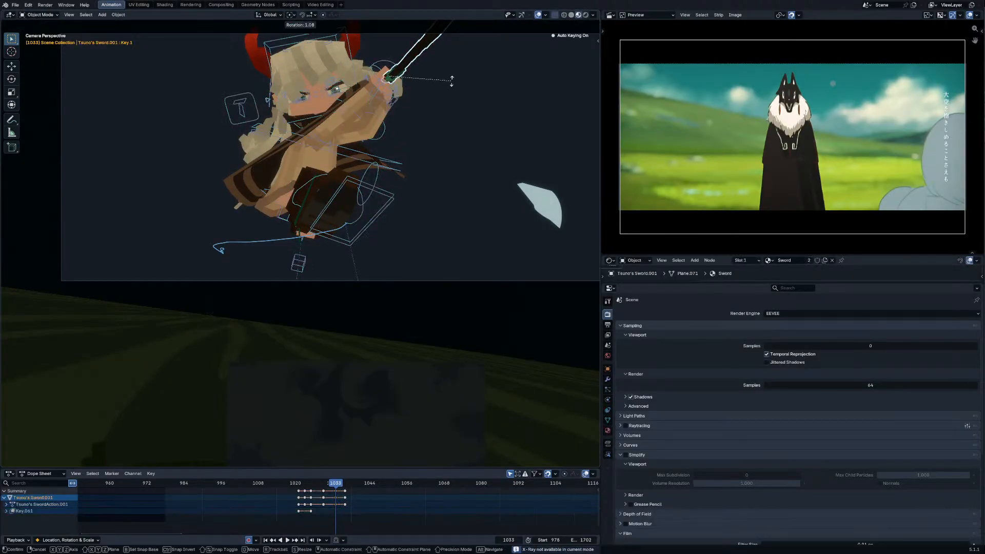
pyautogui.press('r')
pyautogui.click(492, 72)
pyautogui.click(607, 420)
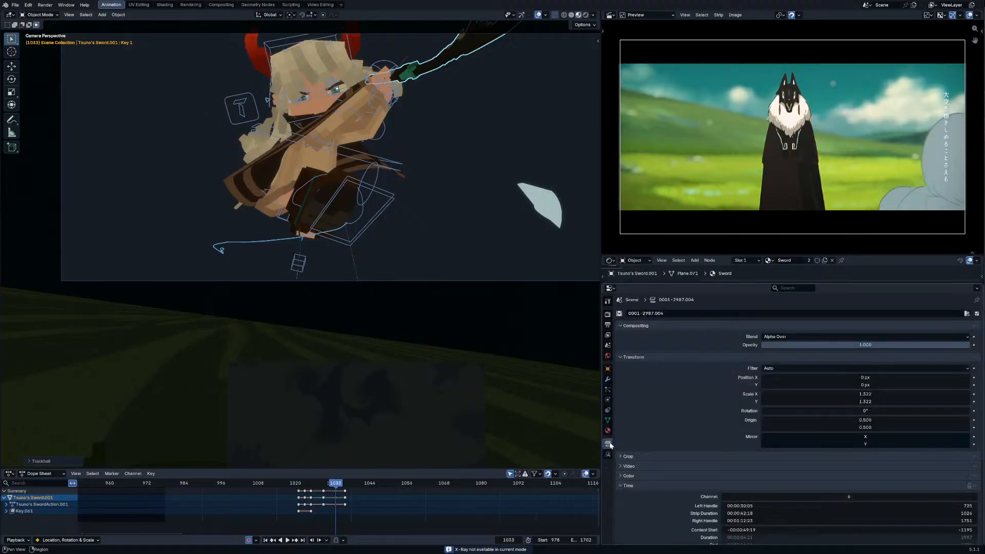
pyautogui.moveTo(865, 444); pyautogui.dragTo(801, 444)
pyautogui.press('r')
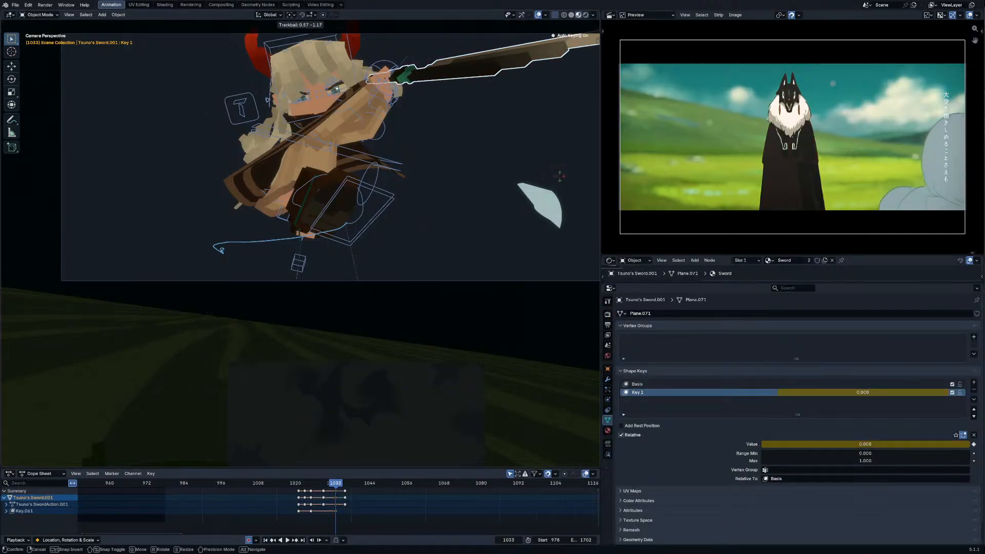
pyautogui.click(509, 192)
pyautogui.press('Right')
pyautogui.press('Right')
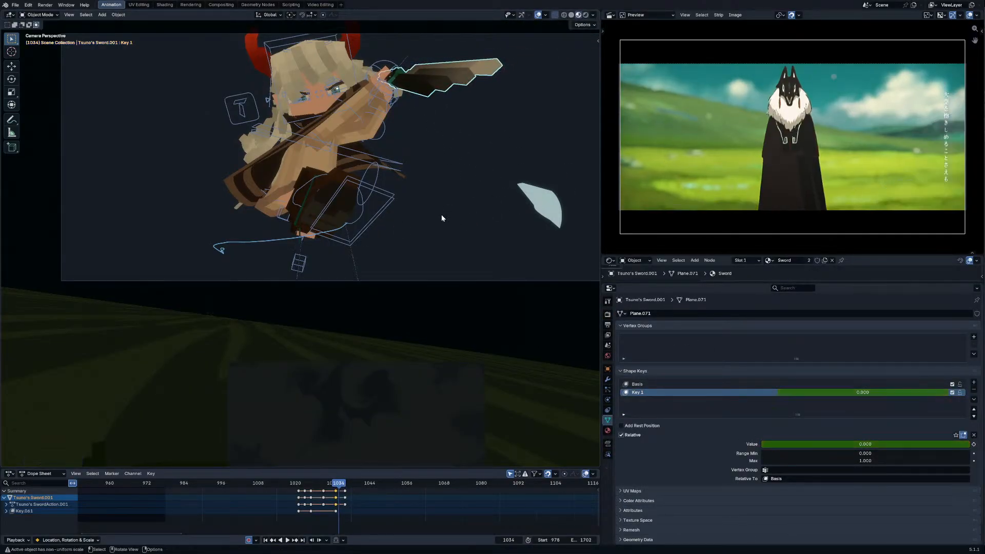
# Step: Rotate Tsuno's Sword.001 at frame 1035 to swing its blade outward toward the camera
pyautogui.press('r')
pyautogui.press('r')
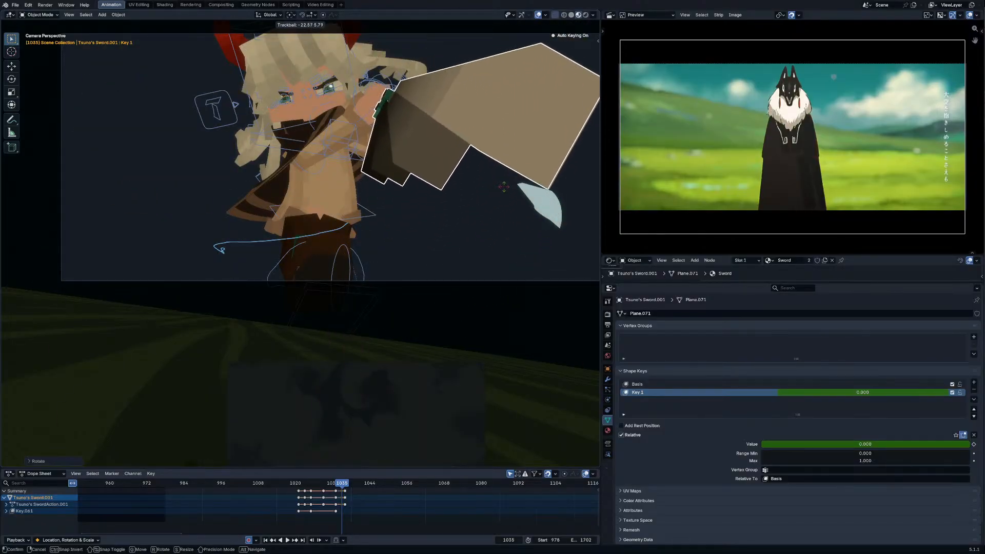
pyautogui.click(504, 189)
# Step: Remove the keyframe of Tsuno's Sword.001 at frame 1036
pyautogui.press('Right')
pyautogui.press('Right')
pyautogui.press('Left')
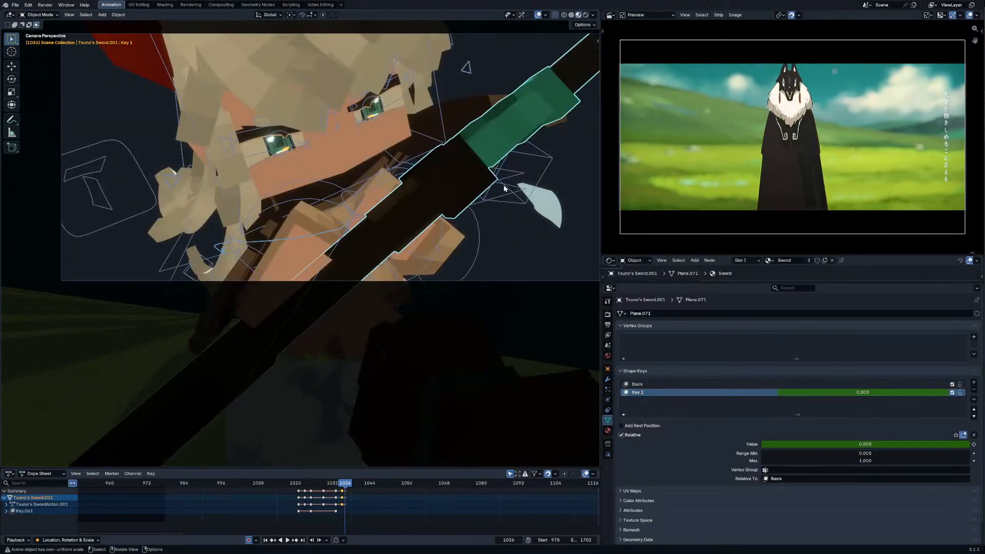
pyautogui.click(347, 501)
# Step: Put CH_Rig.001 in Pose Mode at frame 1035 and select all its bones to show their keyframes
pyautogui.click(301, 183)
pyautogui.hotkey('ctrl', 'Tab')
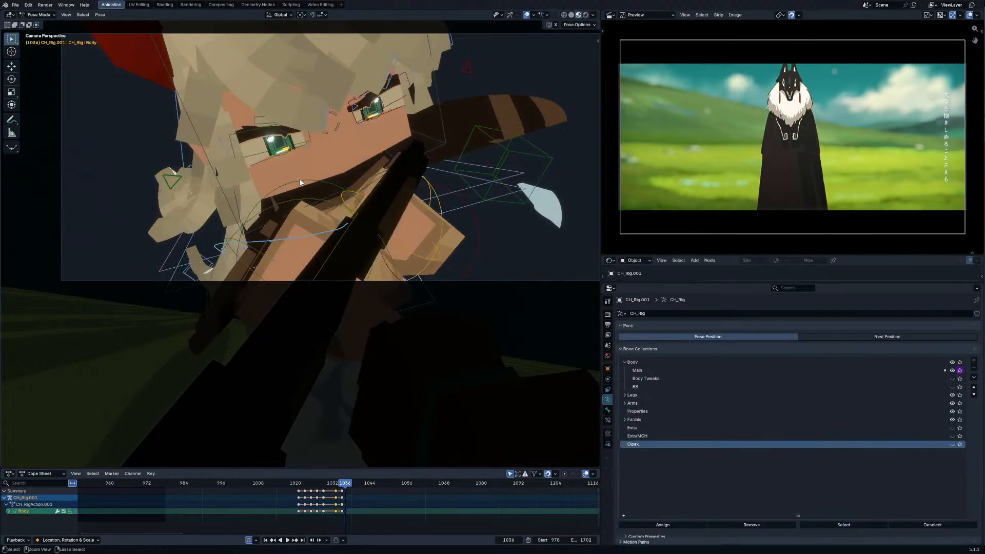
pyautogui.press('Left')
pyautogui.press('a')
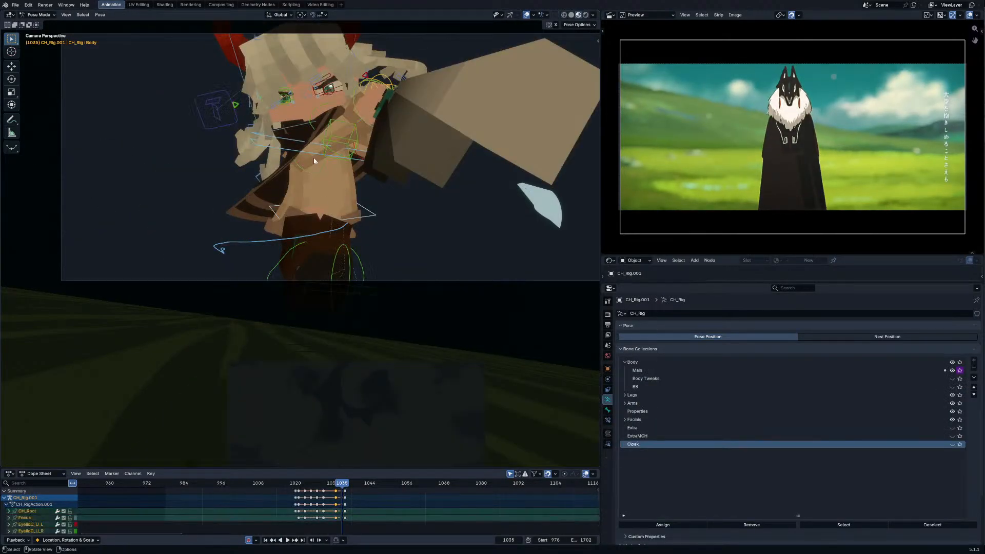
pyautogui.moveTo(333, 488); pyautogui.dragTo(347, 488)
pyautogui.press('Escape')
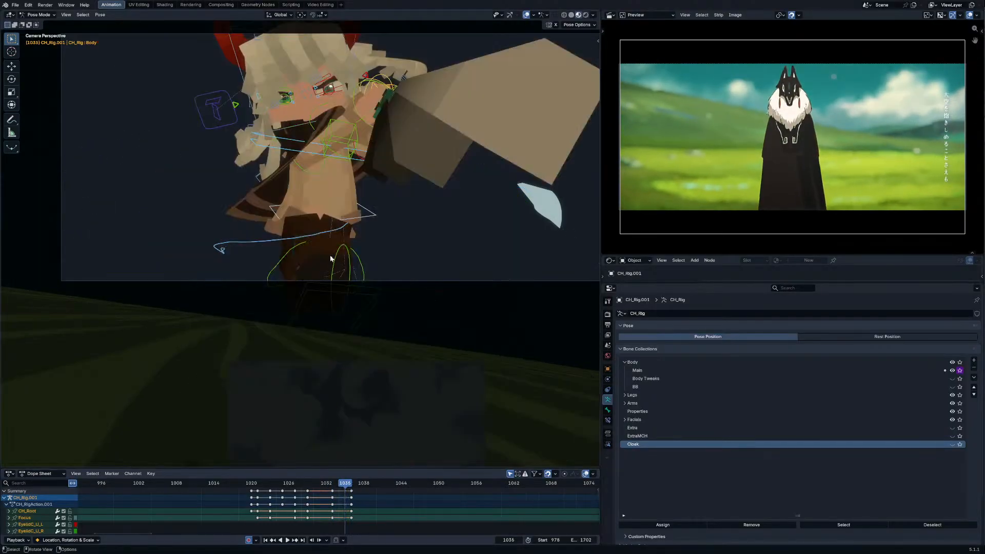
# Step: Rotate the UpperArm.FKCTRL.R bone of CH_Rig.001 at frame 1036 to point the sword arm at the camera
pyautogui.click(303, 168)
pyautogui.press('Right')
pyautogui.press('r')
pyautogui.press('r')
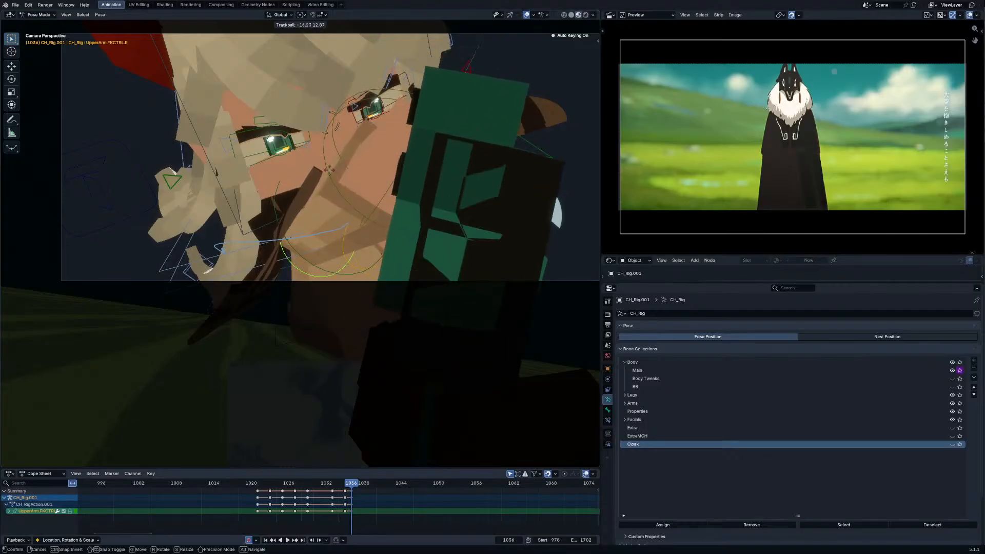
pyautogui.click(342, 168)
# Step: Rotate the UpperArm.FKCTRL.L bone at frame 1036, first about its local Y axis and again with trackball rotation
pyautogui.moveTo(356, 176); pyautogui.dragTo(357, 291, button='middle')
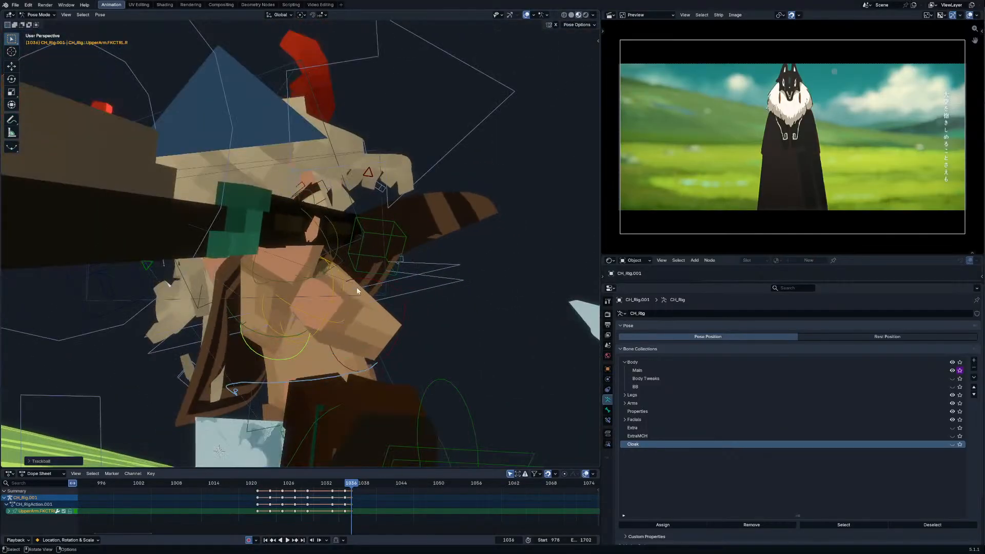
pyautogui.click(352, 275)
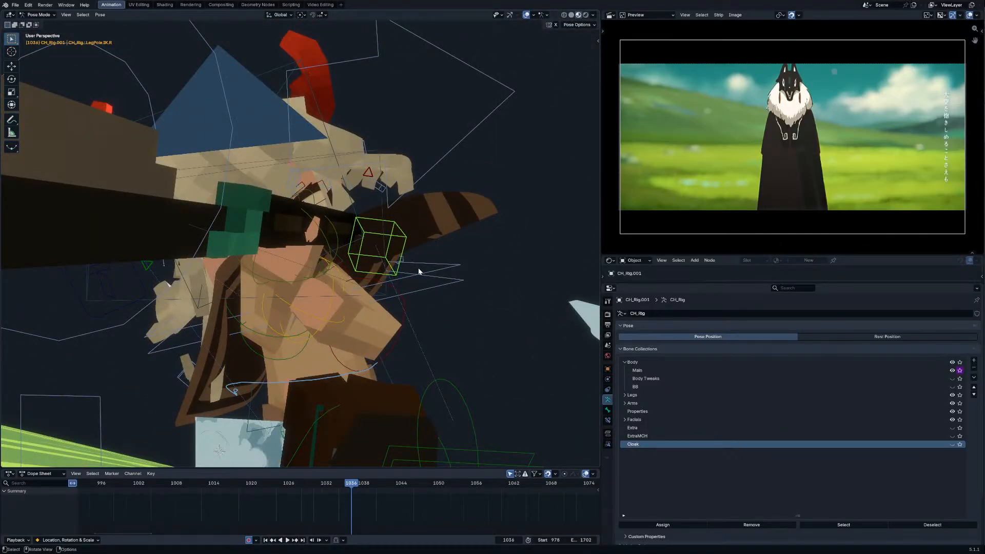
pyautogui.click(345, 270)
pyautogui.press('KP_0')
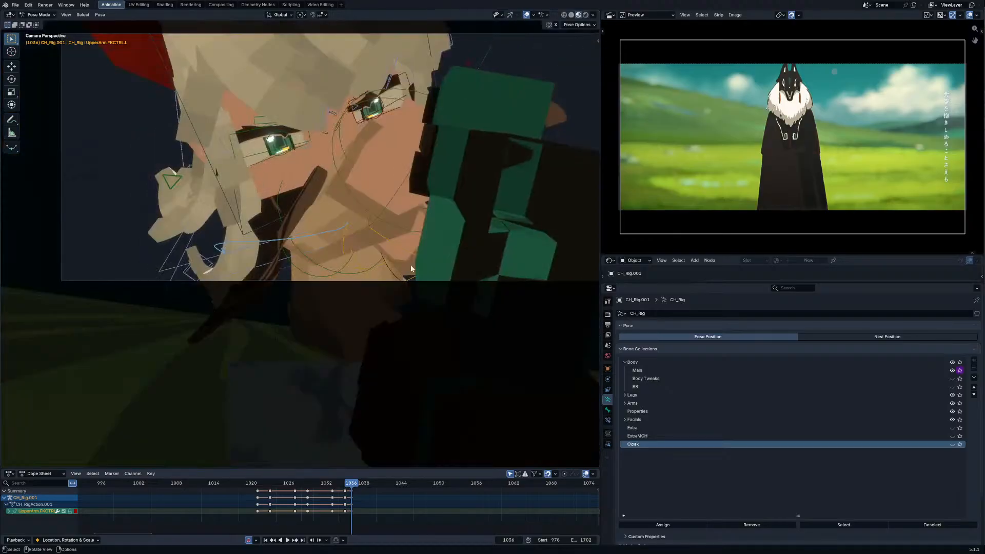
pyautogui.press('r')
pyautogui.press('y')
pyautogui.press('y')
pyautogui.press('r')
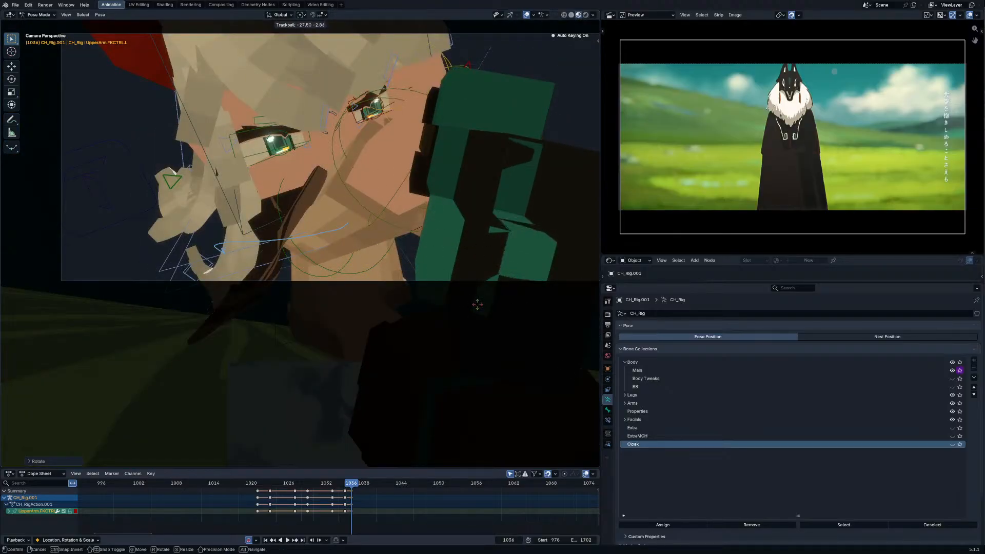
pyautogui.click(470, 307)
pyautogui.press('r')
pyautogui.click(331, 215)
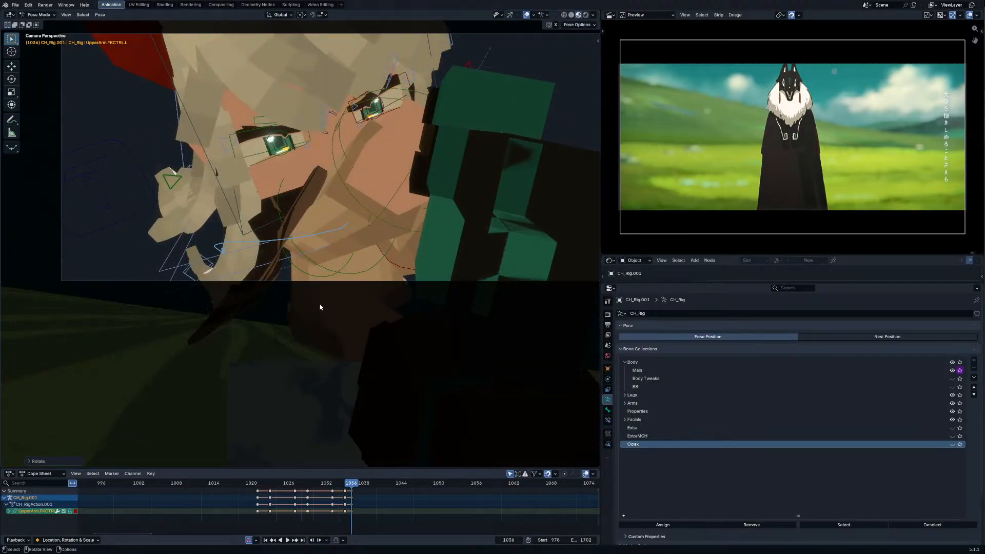
# Step: Rotate the CH_Root bone at frame 1036 to change the lean of the whole character
pyautogui.click(248, 255)
pyautogui.press('r')
pyautogui.press('r')
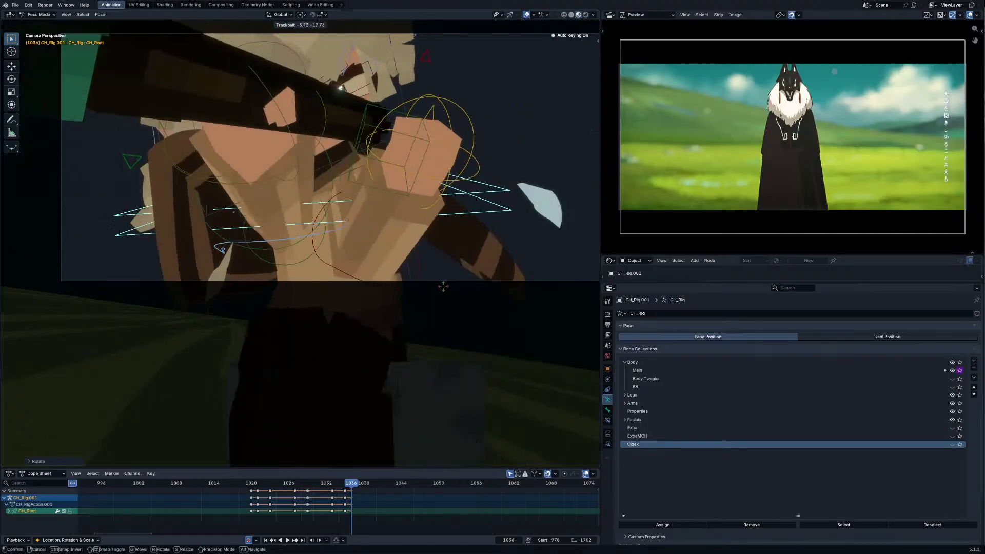
pyautogui.press('Return')
pyautogui.press('r')
pyautogui.click(358, 272)
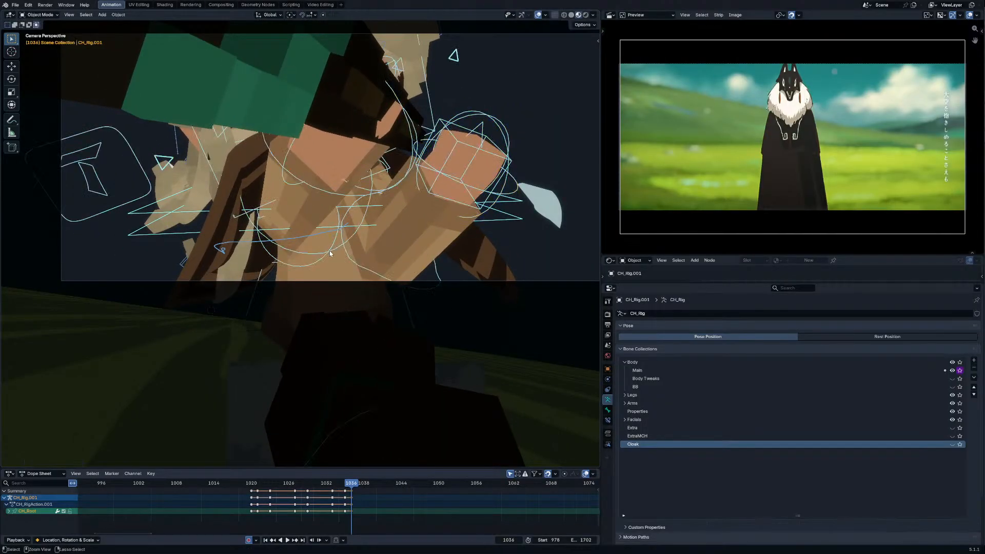
# Step: Readjust the UpperArm.FKCTRL.R bone's rotation at frame 1036 to bring the sword hand in front of the body
pyautogui.click(426, 205)
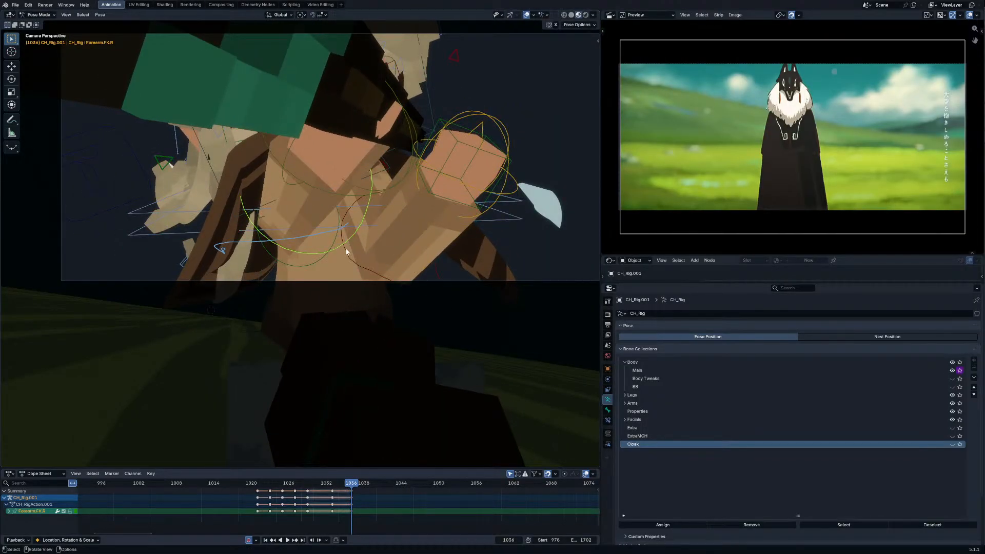
pyautogui.click(321, 259)
pyautogui.press('r')
pyautogui.press('r')
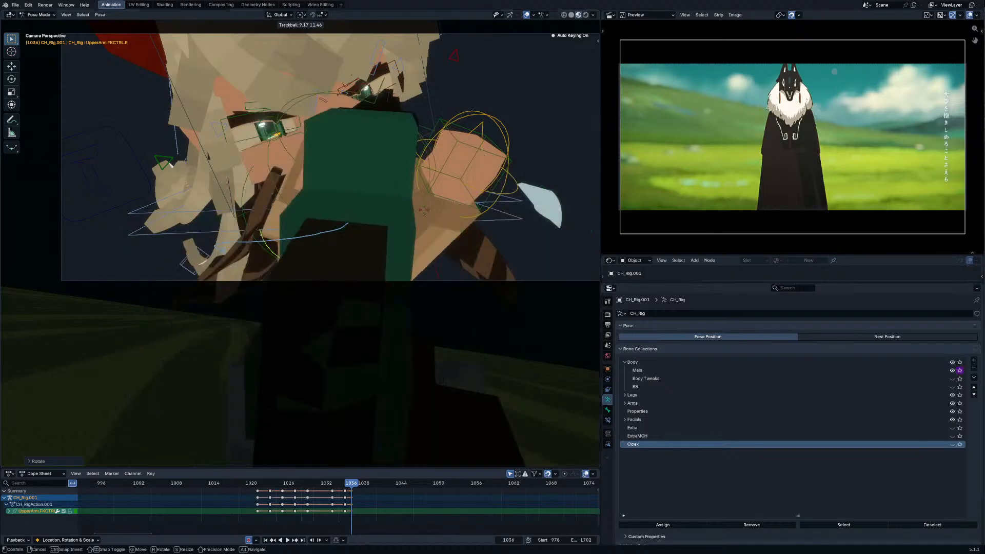
pyautogui.click(446, 211)
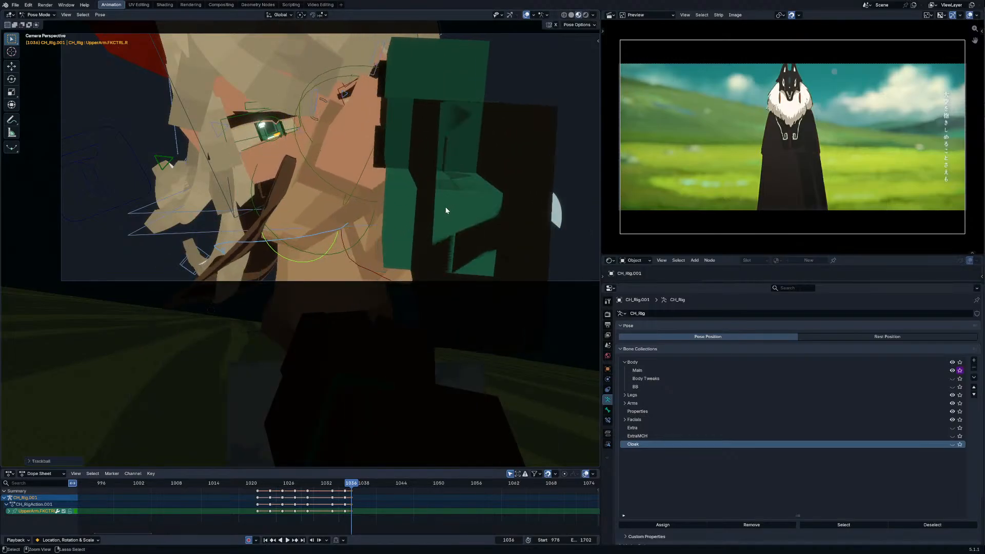
pyautogui.press('r')
pyautogui.press('r')
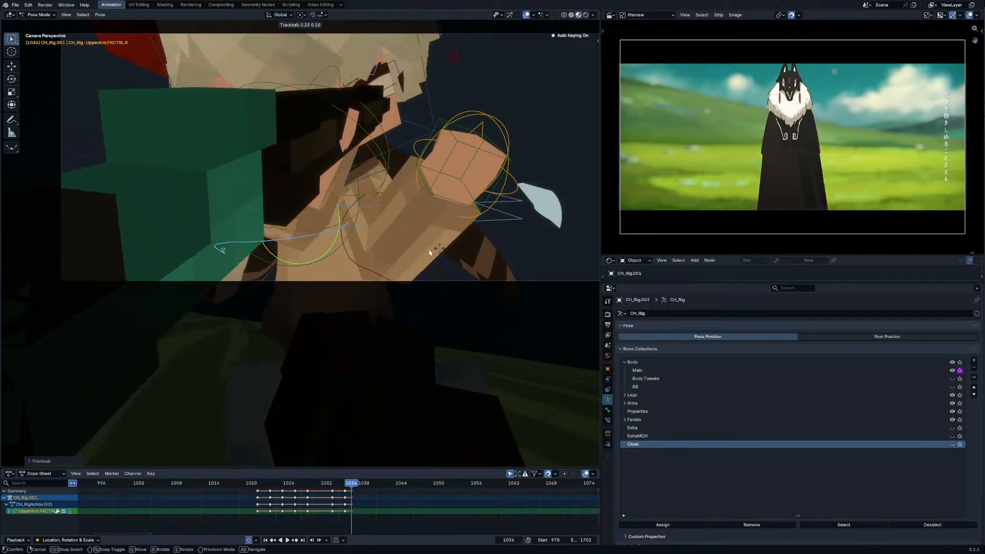
# Step: Rotate the Forearm.FK.L and UpperArm.FKCTRL.L bones at frame 1036 to bring the free hand up beside the sword hand
pyautogui.press('r')
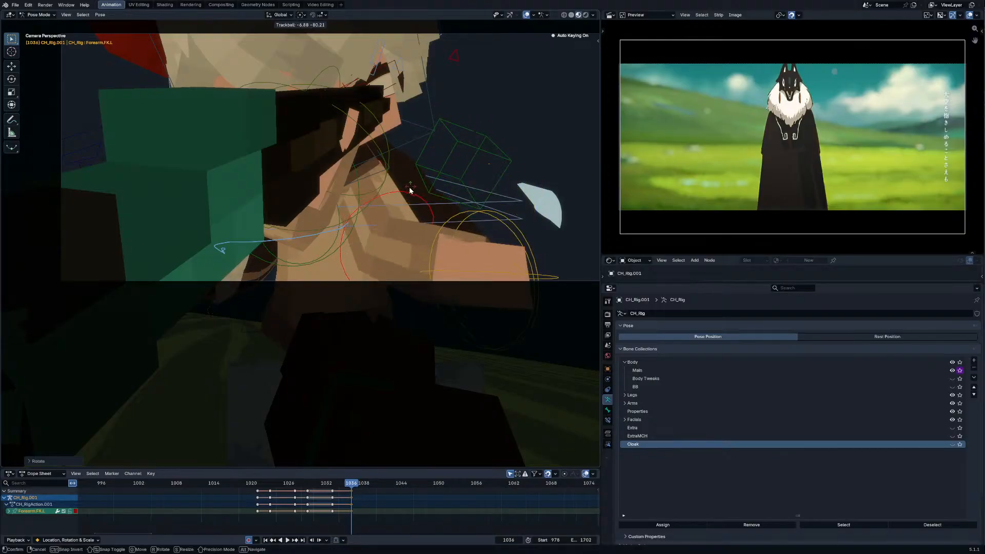
pyautogui.click(375, 187)
pyautogui.press('r')
pyautogui.press('r')
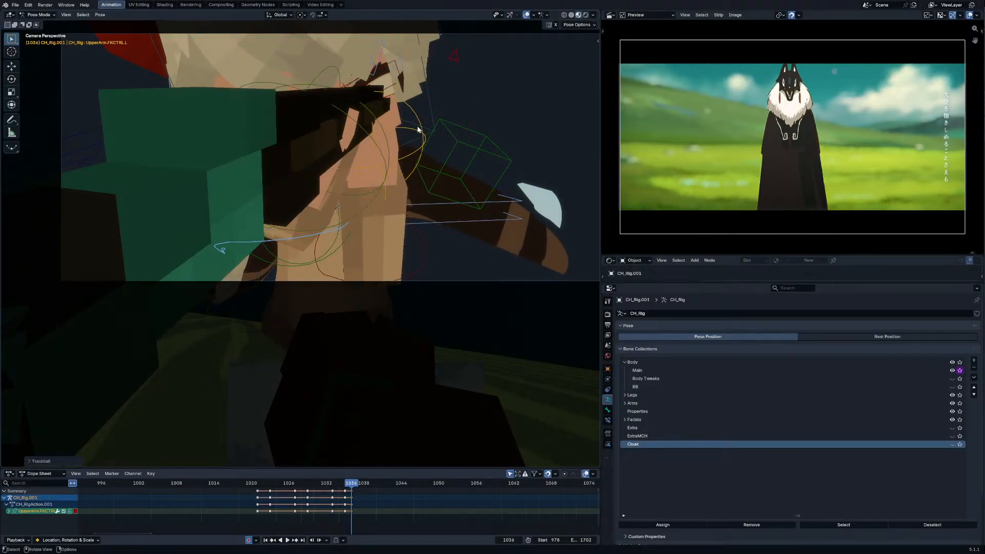
# Step: Rotate and move Tsuno's Sword.001 at frame 1036 so it is held upright between both hands in front of the face
pyautogui.hotkey('ctrl', 'Tab')
pyautogui.click(362, 129)
pyautogui.press('r')
pyautogui.press('r')
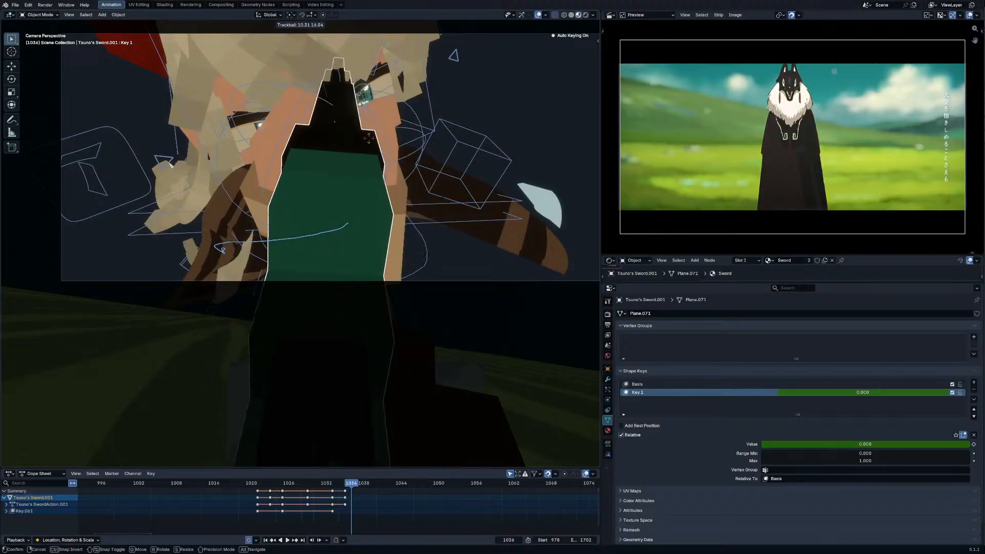
pyautogui.click(397, 126)
pyautogui.press('g')
pyautogui.click(422, 129)
pyautogui.press('r')
pyautogui.press('r')
pyautogui.click(424, 126)
pyautogui.press('g')
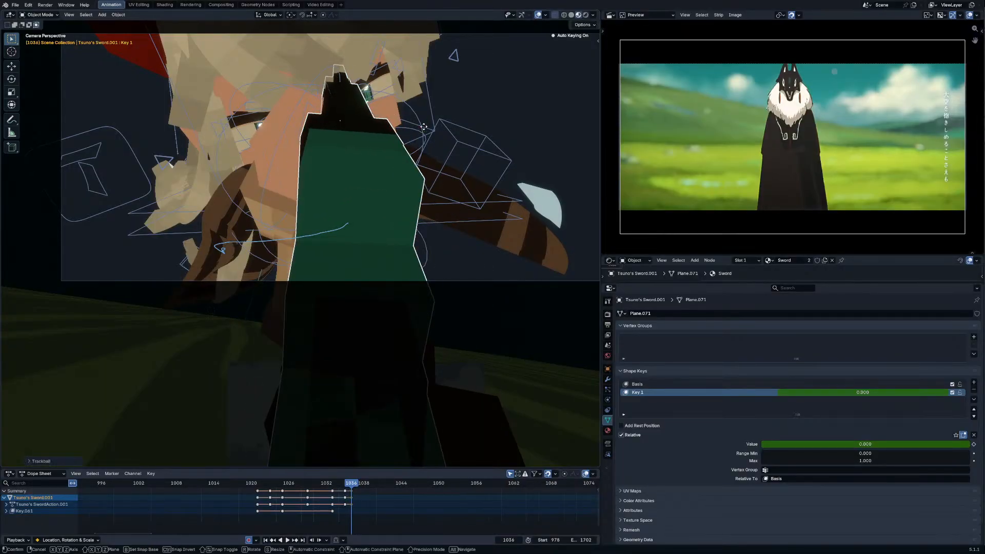
pyautogui.click(428, 127)
# Step: Sketch a vertical annotation stroke beside the sword at frame 1036 and return to the selection tool
pyautogui.click(16, 119)
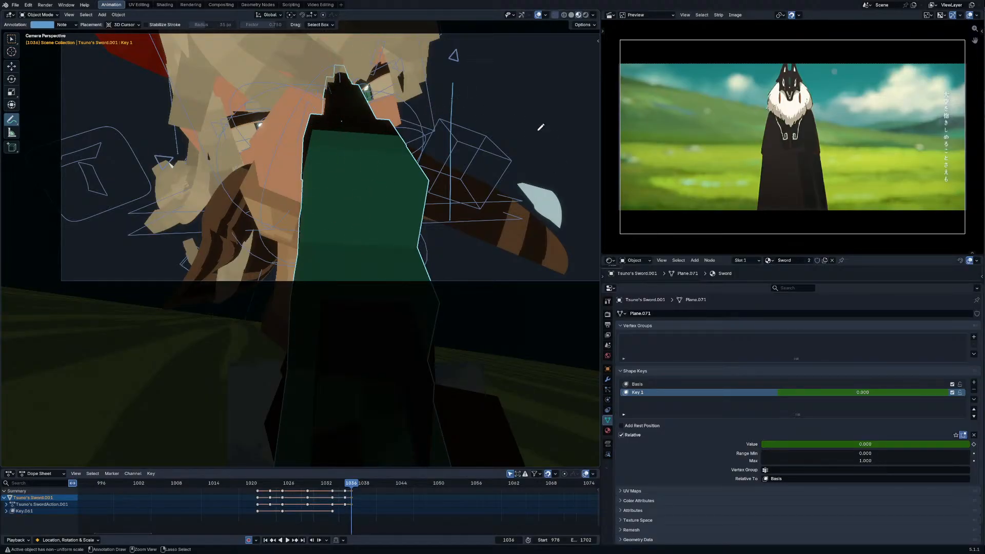
pyautogui.click(13, 42)
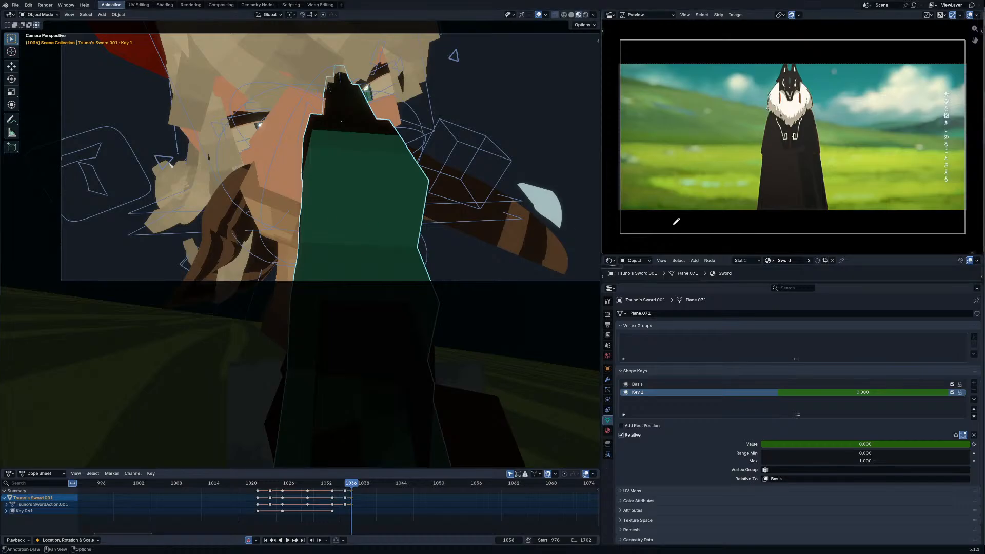
# Step: Play back the sword swing alongside the sequence preview and stop at frame 1030
pyautogui.scroll(-2, 695, 213)
pyautogui.scroll(1, 699, 203)
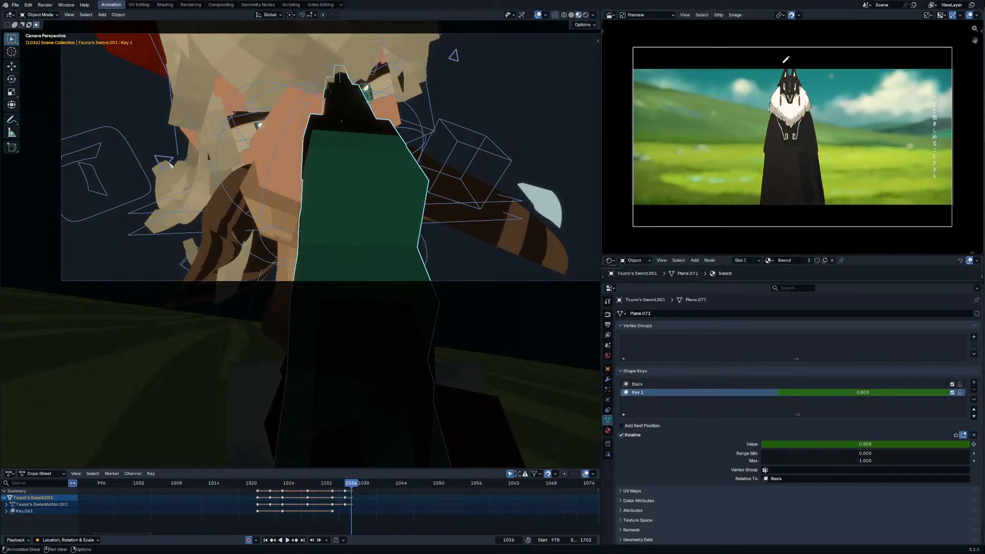
pyautogui.scroll(-2, 368, 491)
pyautogui.press('space')
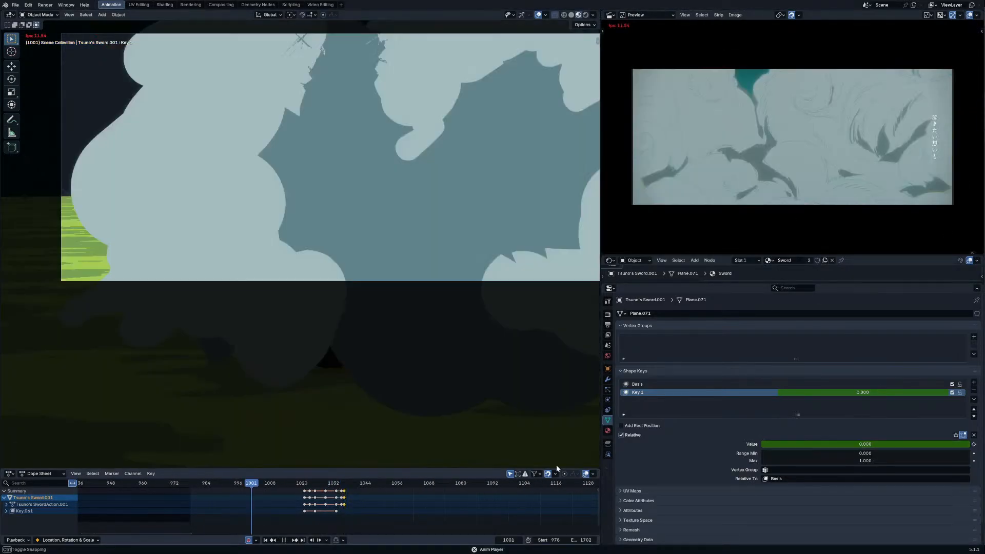
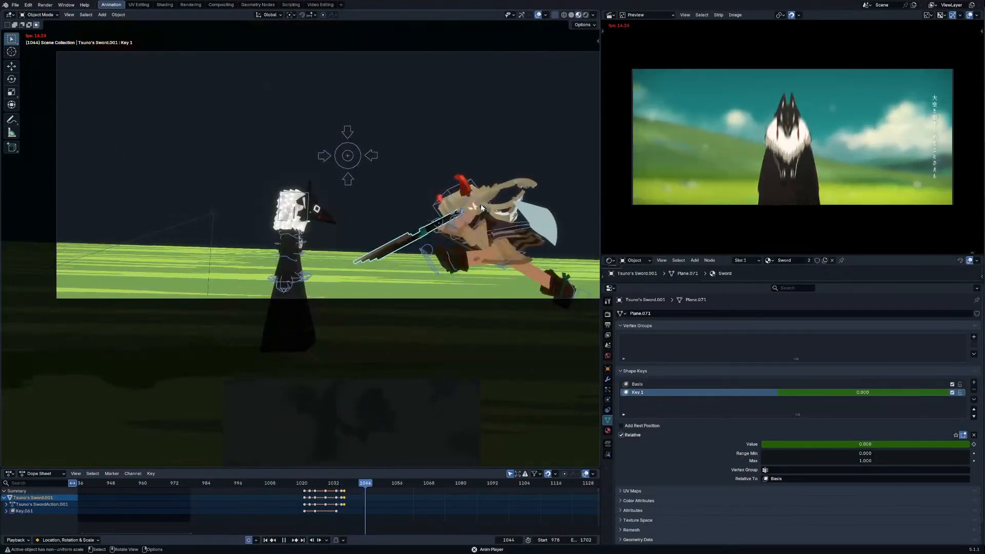
pyautogui.moveTo(343, 482)
pyautogui.mouseDown()
pyautogui.moveTo(251, 485)
pyautogui.moveTo(329, 485)
pyautogui.mouseUp()
pyautogui.press('space')
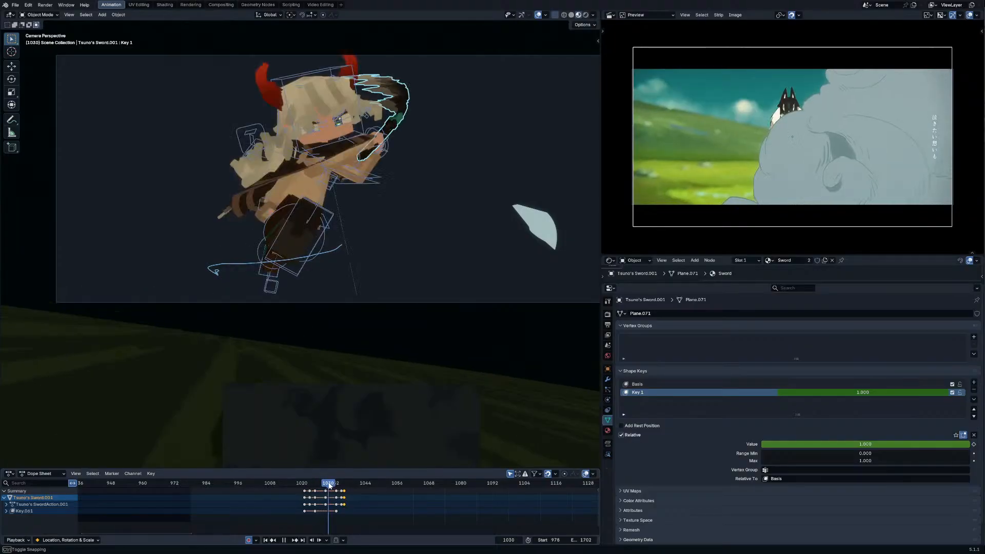
# Step: Select the Foot.ControlIK.R bone of CH_Rig.001 at frame 1030 and turn the preview area into a left orthographic 3D Viewport
pyautogui.click(332, 222)
pyautogui.hotkey('ctrl', 'Tab')
pyautogui.click(332, 222)
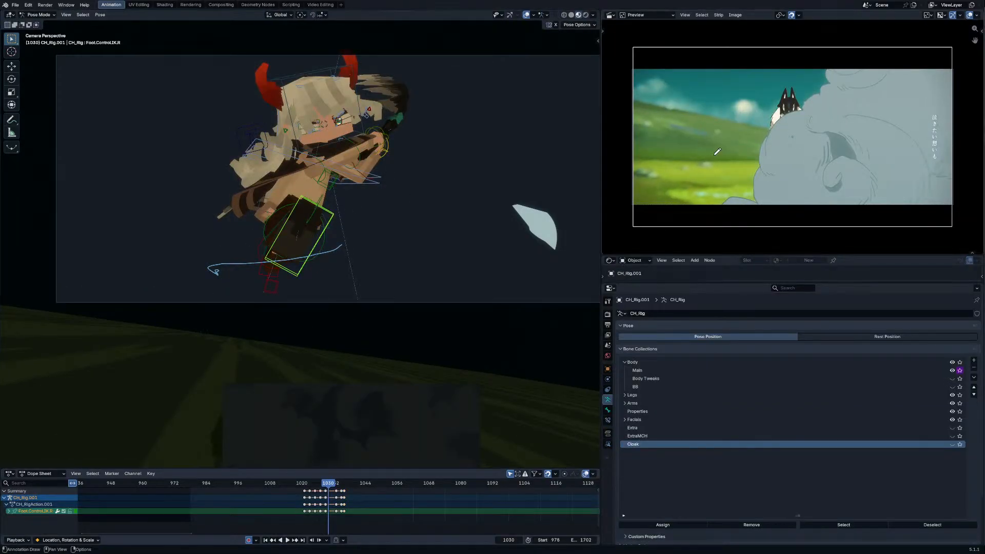
pyautogui.click(621, 16)
pyautogui.click(622, 32)
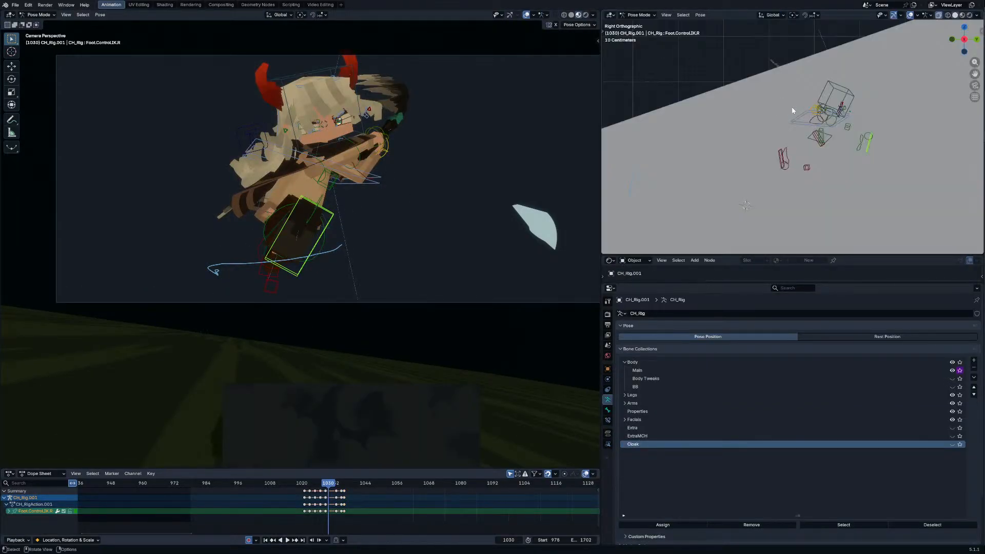
pyautogui.scroll(-3, 897, 140)
pyautogui.press('ctrl+KP_3')
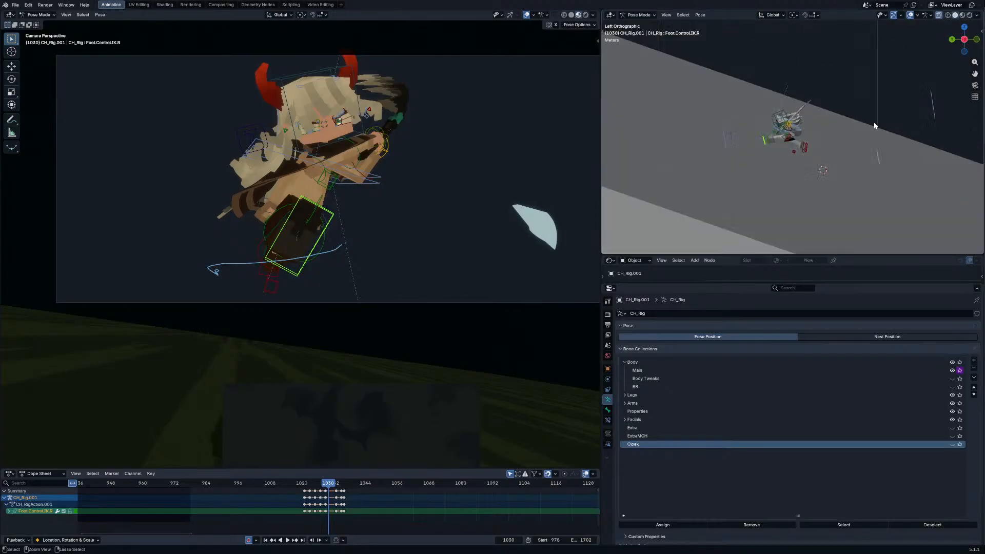
pyautogui.scroll(8, 790, 133)
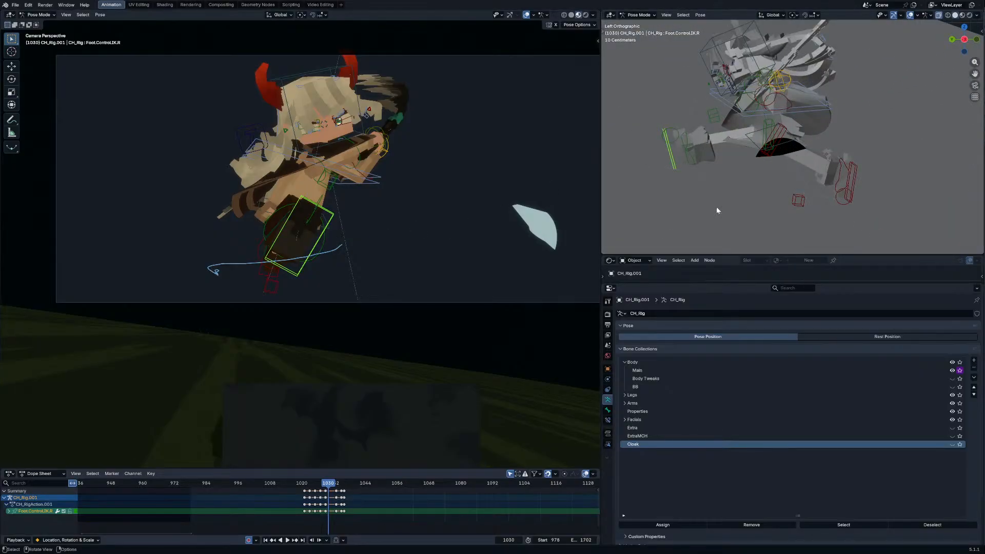
# Step: Move and rotate the Foot.ControlIK.R bone at frame 1030 to bring the foot down flat beneath the body
pyautogui.press('g')
pyautogui.click(743, 221)
pyautogui.press('r')
pyautogui.click(776, 163)
pyautogui.press('g')
pyautogui.click(788, 173)
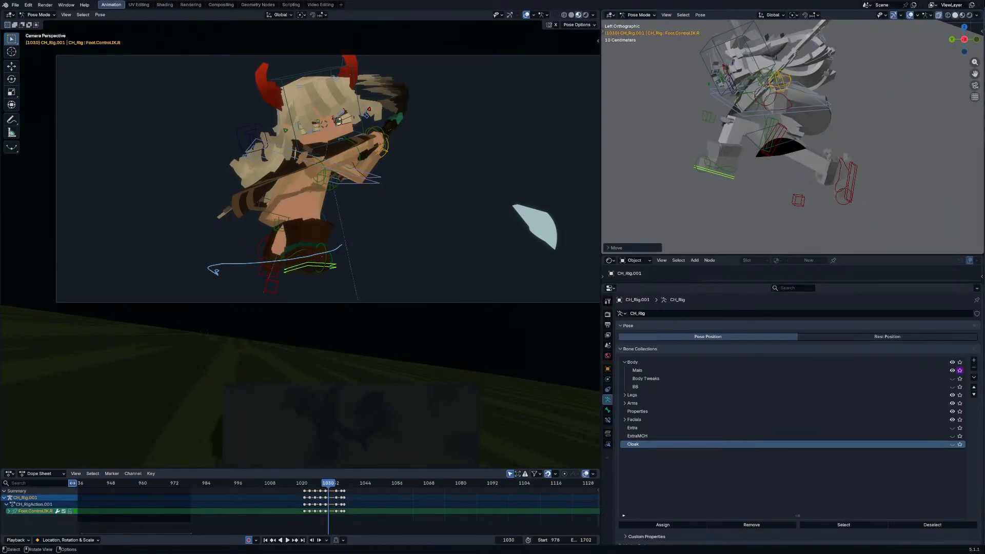
# Step: Turn the Foot.ControlIK.R bone at frame 1030 in the camera view to reorient the foot and bent leg
pyautogui.press('r')
pyautogui.click(304, 251)
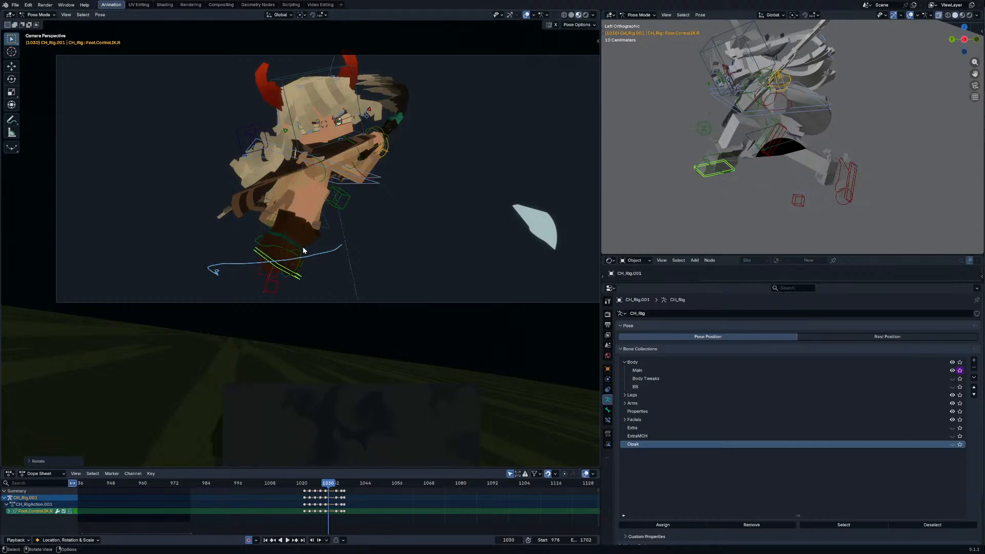
pyautogui.press('r')
pyautogui.press('r')
pyautogui.click(365, 219)
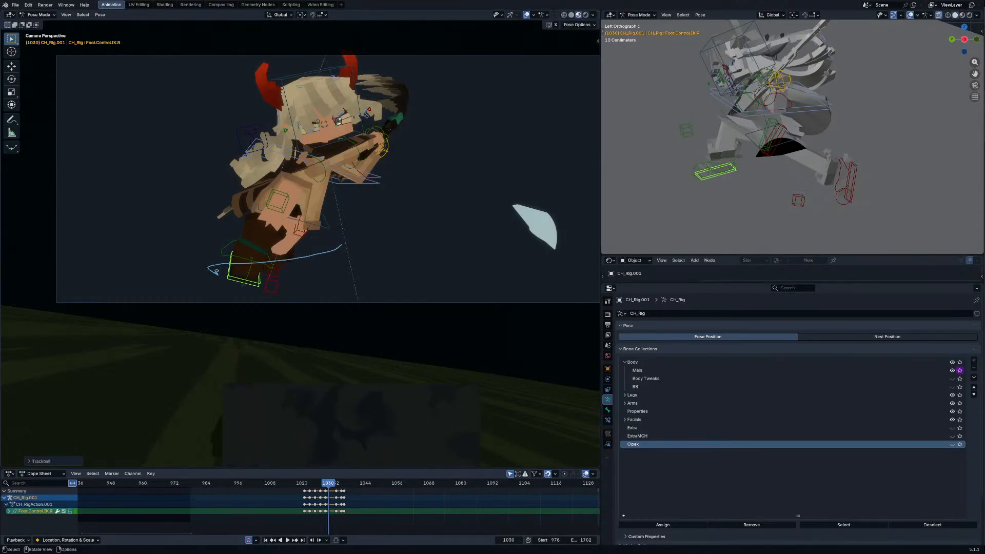
# Step: Shift the Foot.ControlIK.R keyframe from frame 1030 to frame 1029
pyautogui.press('Left')
pyautogui.press('Right')
pyautogui.press('Left')
pyautogui.press('g')
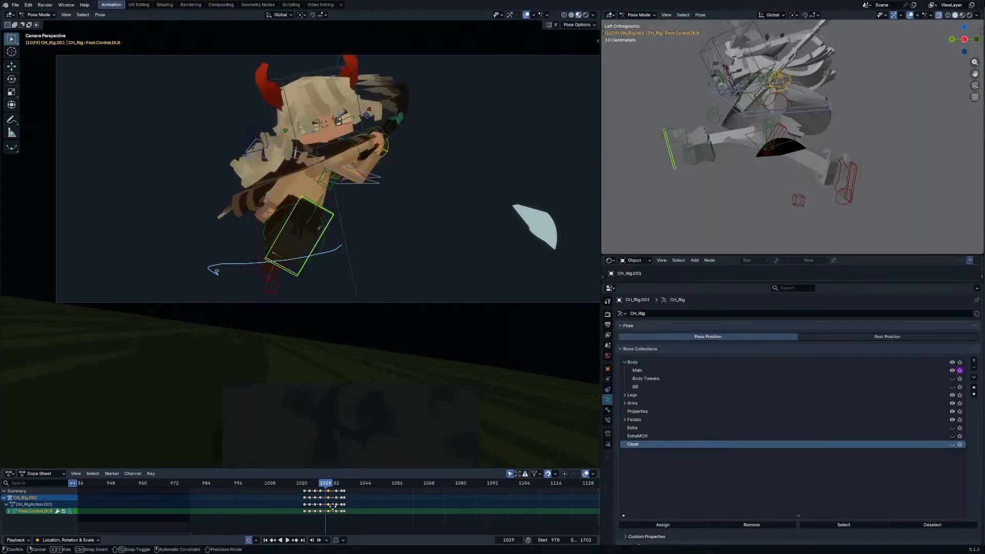
pyautogui.click(330, 506)
# Step: Select the Foot.ControlIK.L bone and move and rotate it at frame 1029 so the rear foot tucks behind the front leg
pyautogui.moveTo(321, 482); pyautogui.dragTo(315, 478)
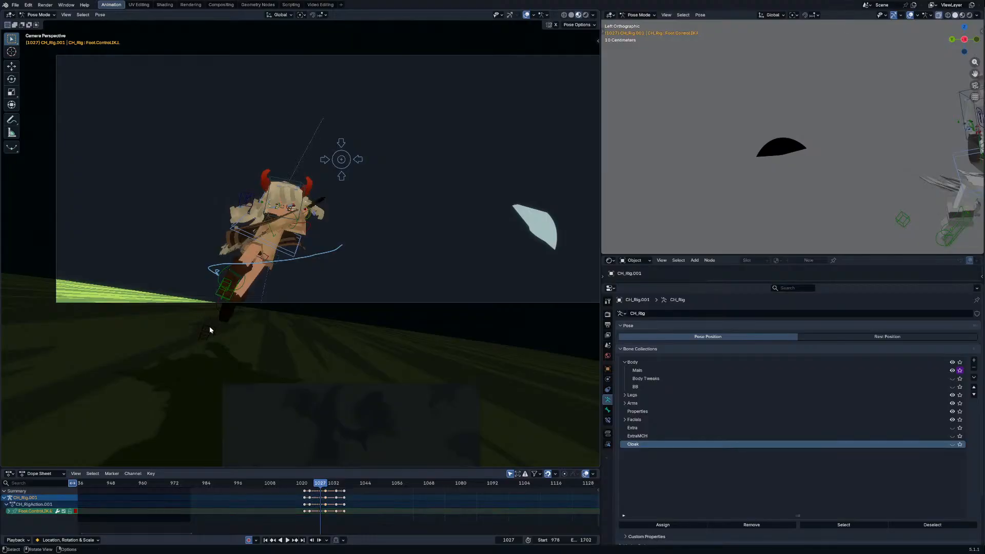
pyautogui.hotkey('shift', 's')
pyautogui.click(208, 394)
pyautogui.press('Right')
pyautogui.press('Right')
pyautogui.press('g')
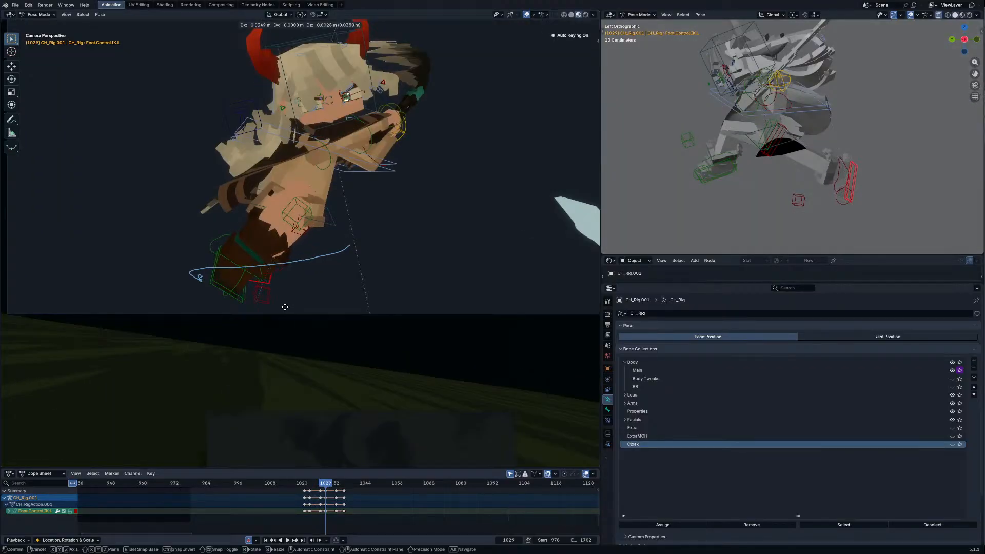
pyautogui.click(285, 306)
pyautogui.scroll(-3, 191, 356)
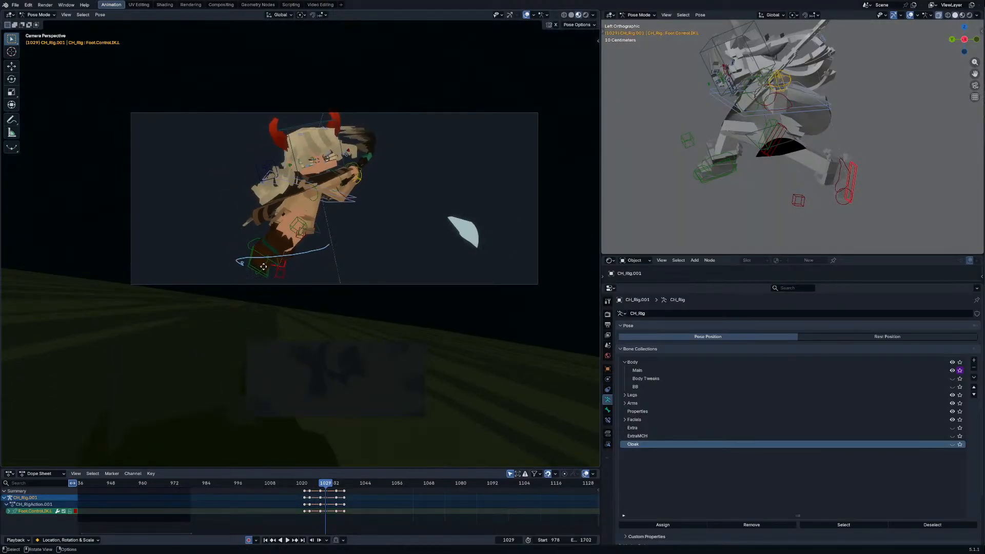
pyautogui.press('r')
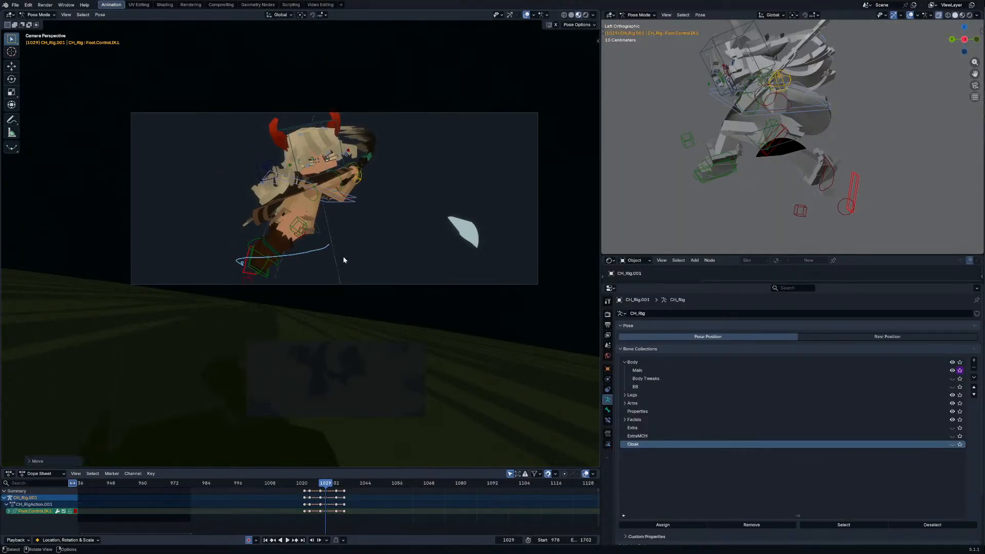
pyautogui.scroll(3, 300, 250)
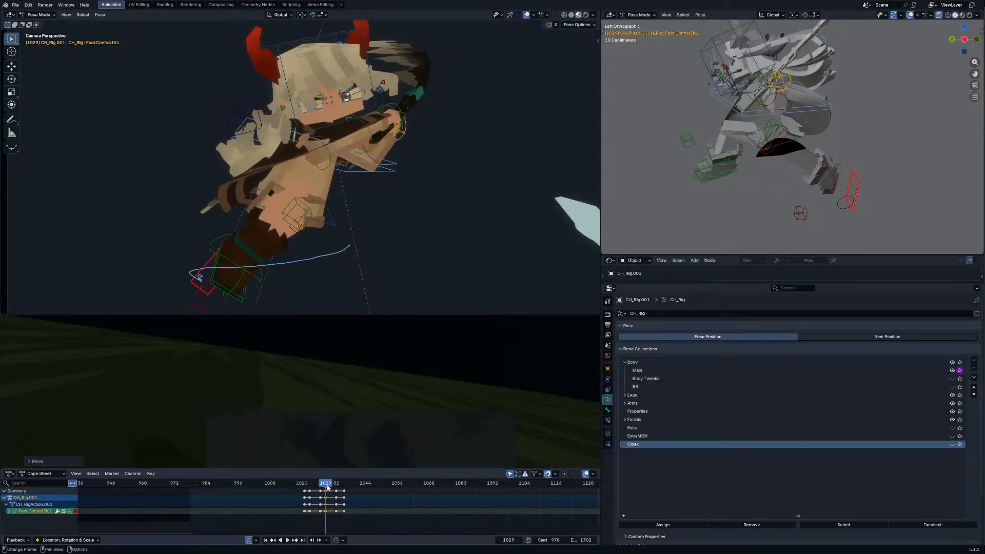
# Step: Move the Foot.ControlIK.R bone at frame 1033 to lower the front foot beneath the body
pyautogui.moveTo(327, 487); pyautogui.dragTo(338, 490)
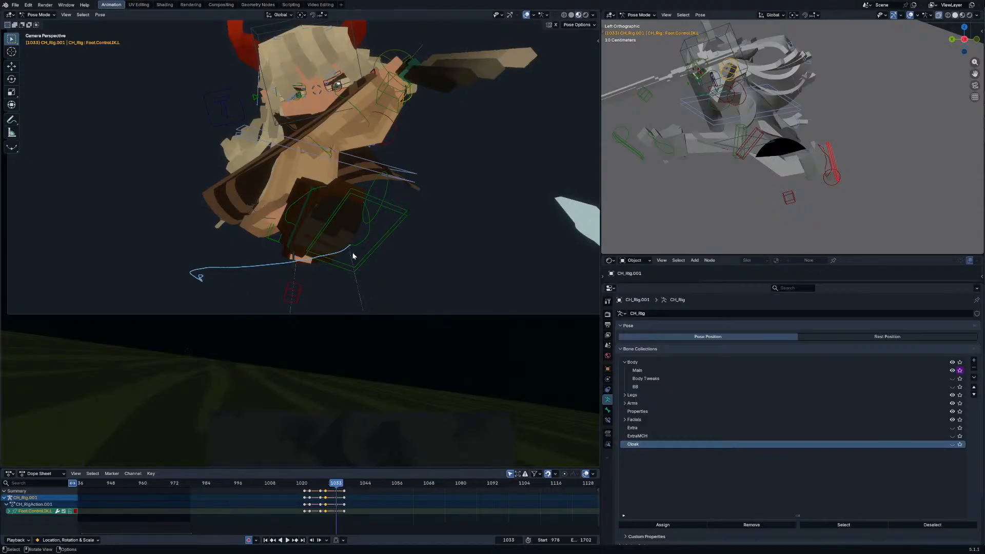
pyautogui.click(359, 268)
pyautogui.press('g')
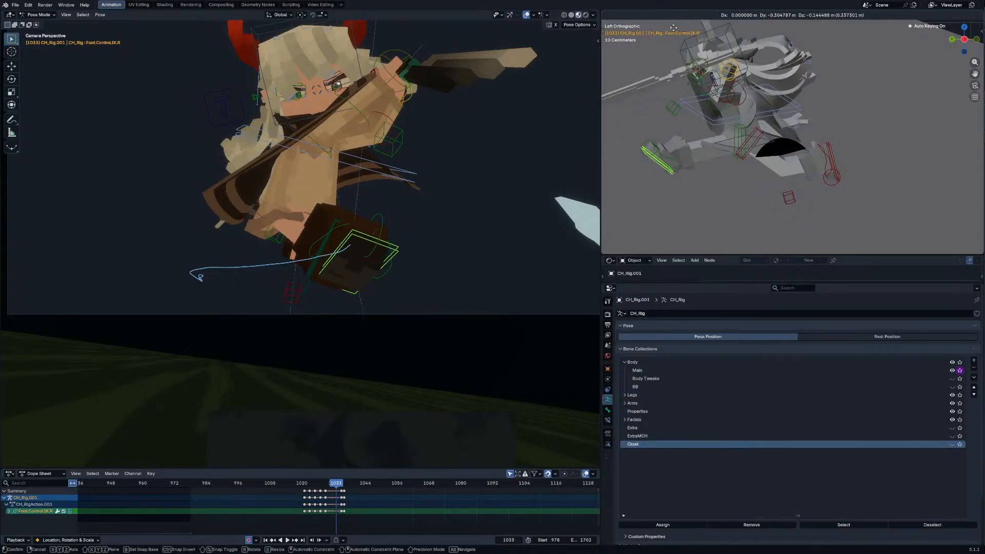
pyautogui.click(183, 215)
# Step: Move and rotate the Foot.ControlIK.R bone at frame 1035 to straighten the front leg below the camera frame
pyautogui.press('Up')
pyautogui.press('g')
pyautogui.click(373, 249)
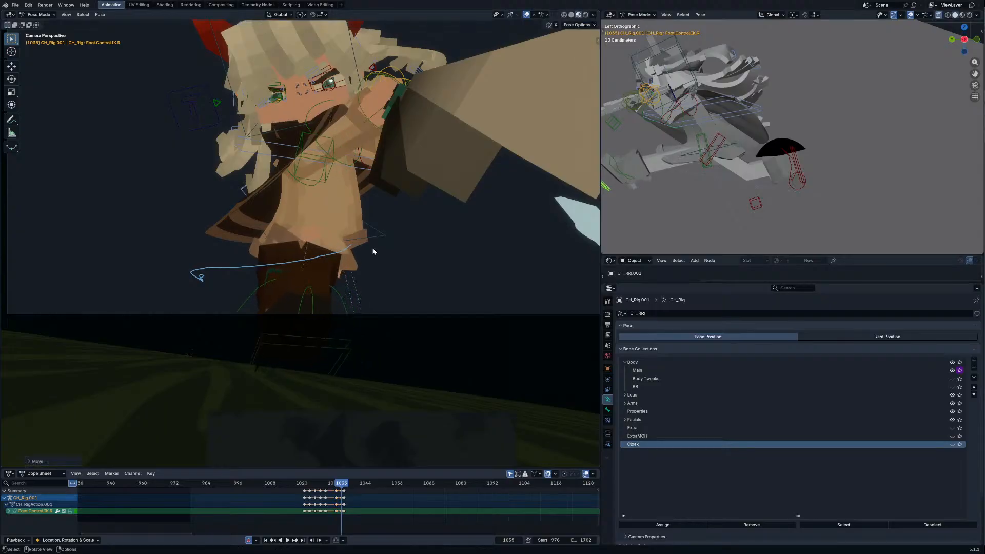
pyautogui.press('r')
pyautogui.click(378, 347)
pyautogui.press('g')
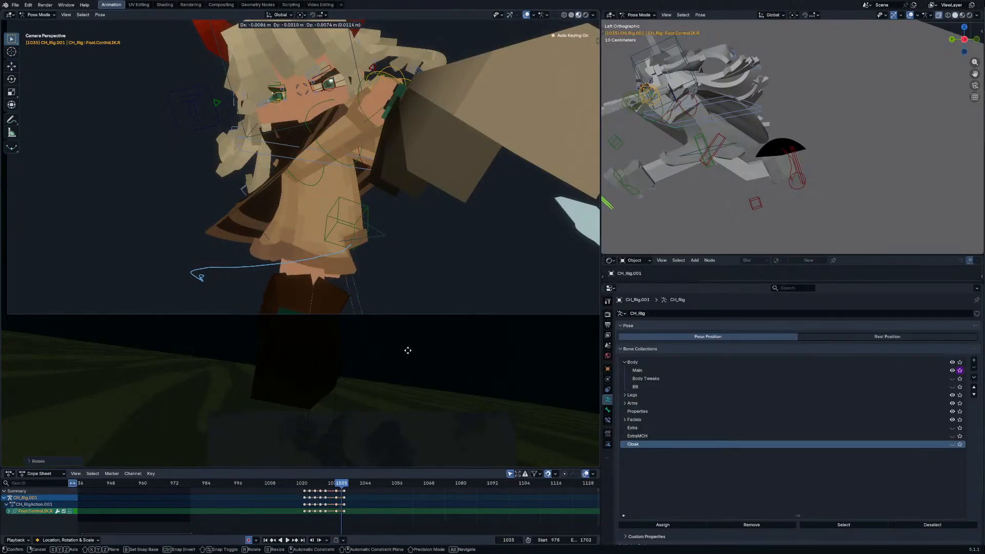
pyautogui.click(373, 455)
pyautogui.moveTo(319, 483); pyautogui.dragTo(344, 480)
pyautogui.moveTo(365, 308); pyautogui.dragTo(346, 248, button='middle')
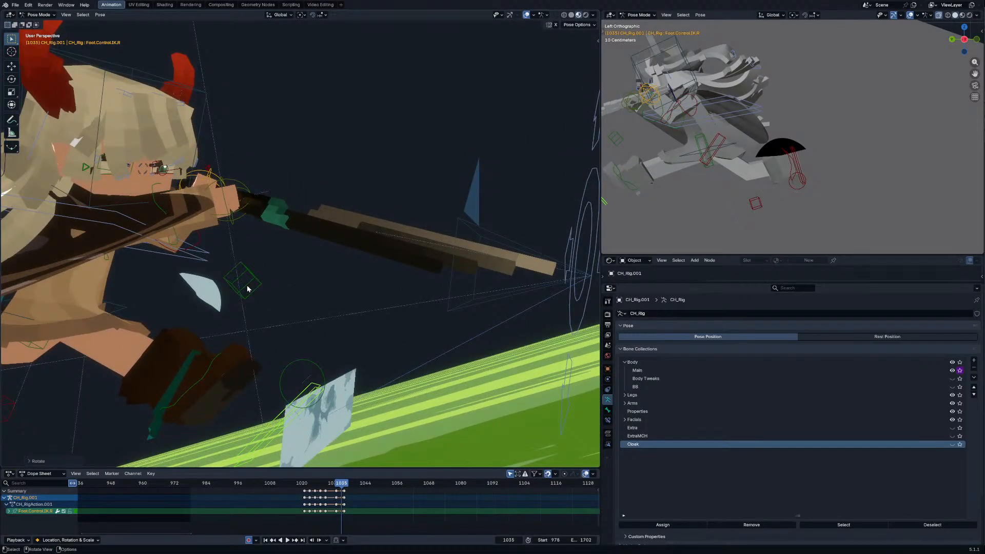
pyautogui.press('KP_0')
# Step: Try all bones' last swing keyframes one frame later in playback, and return them to frame 1036
pyautogui.press('a')
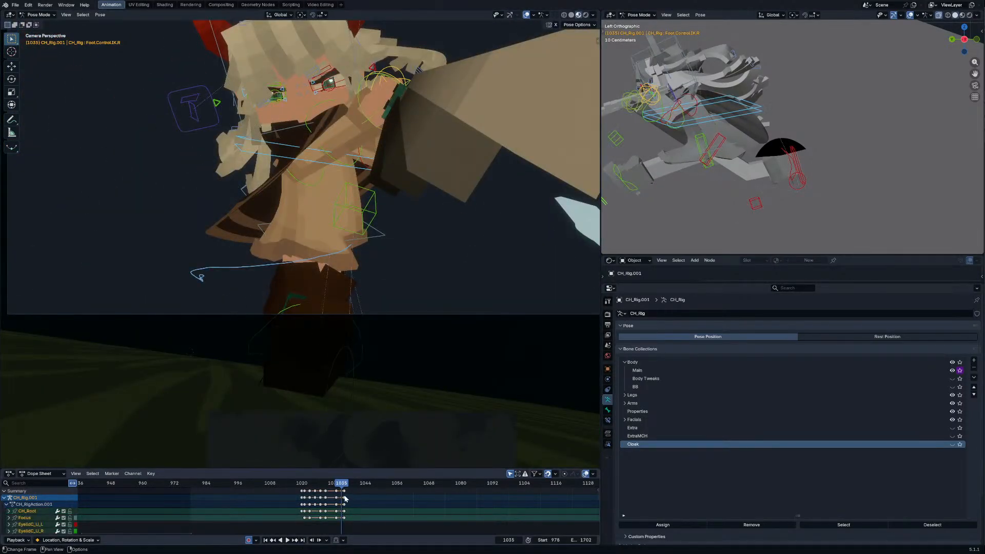
pyautogui.click(343, 497)
pyautogui.press('space')
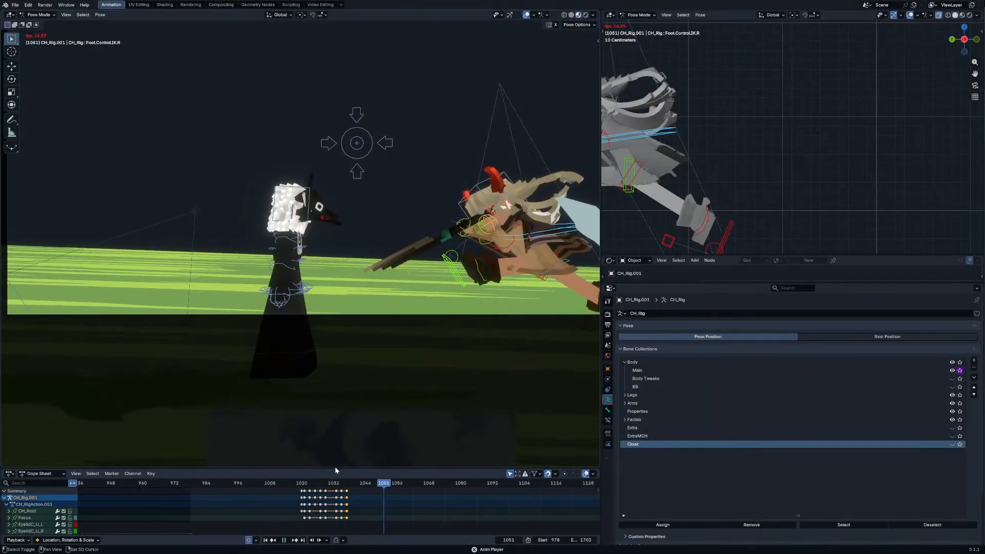
pyautogui.moveTo(335, 484); pyautogui.dragTo(345, 490)
pyautogui.click(344, 496)
pyautogui.press('space')
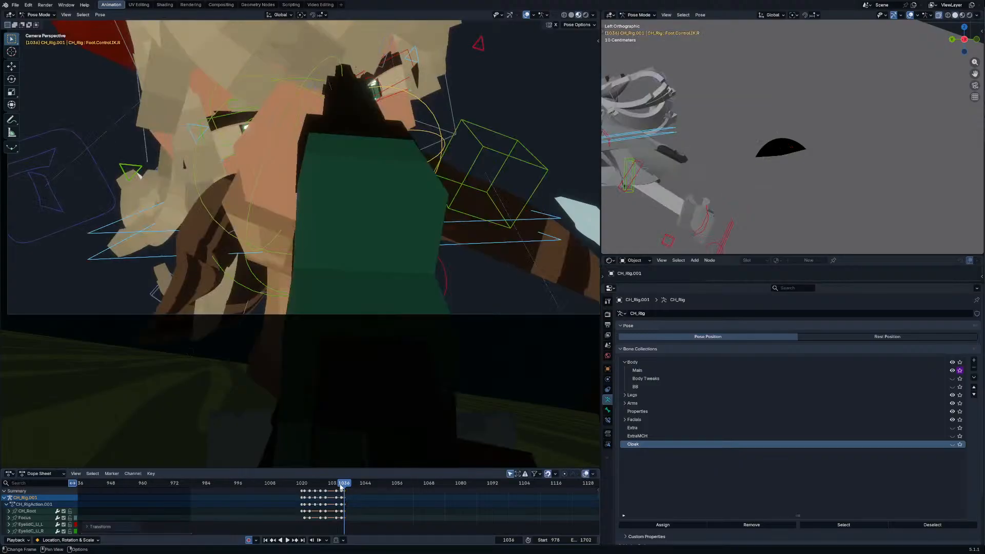
# Step: Select the CH_Root bone and move it at frame 1030 to shift the whole body sideways in the camera view
pyautogui.moveTo(339, 492); pyautogui.dragTo(324, 494)
pyautogui.click(288, 135)
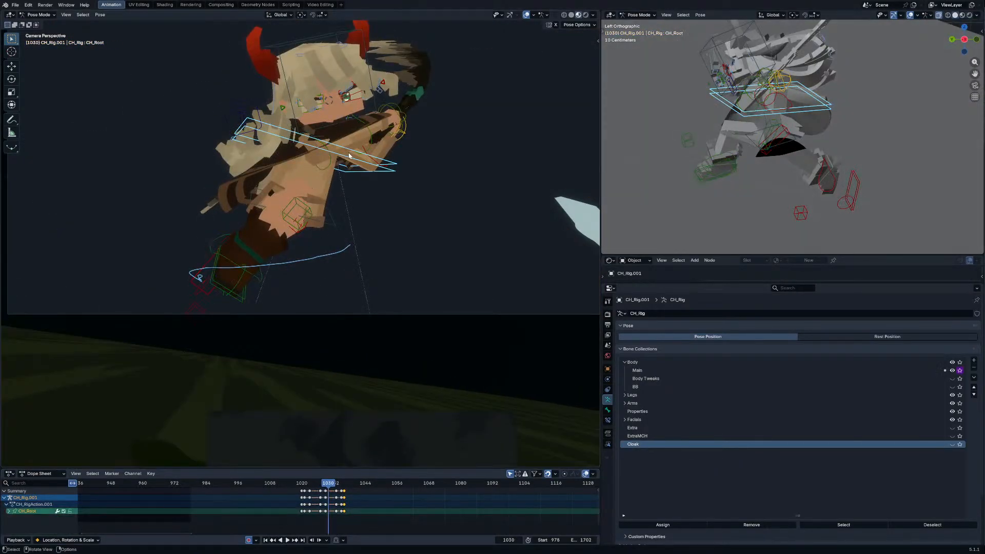
pyautogui.press('g')
pyautogui.click(179, 125)
# Step: Reposition the CH_Root bone at frame 1033 and check the body's motion across the neighbouring keyframes
pyautogui.press('Up')
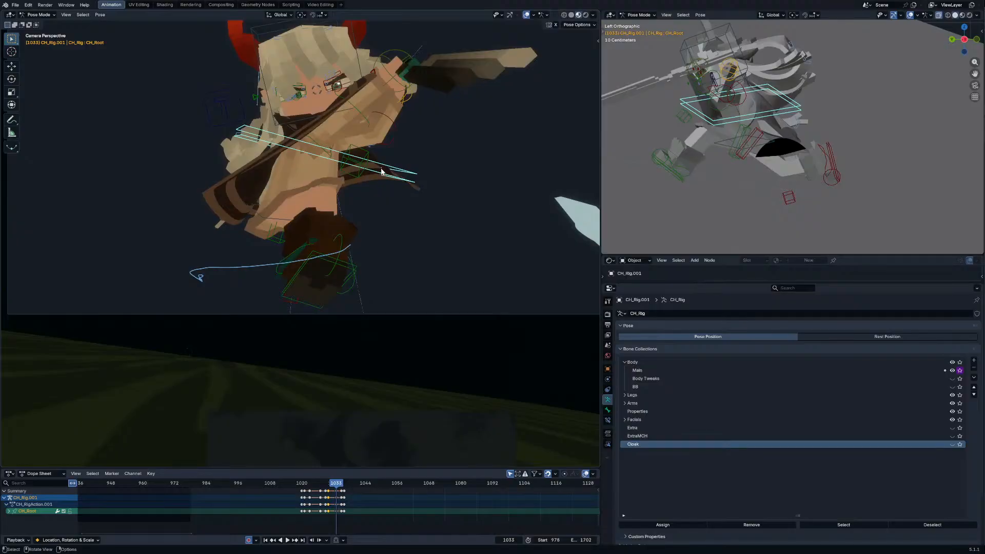
pyautogui.press('g')
pyautogui.click(378, 149)
pyautogui.press('Down')
pyautogui.press('Down')
pyautogui.press('Down')
pyautogui.press('Down')
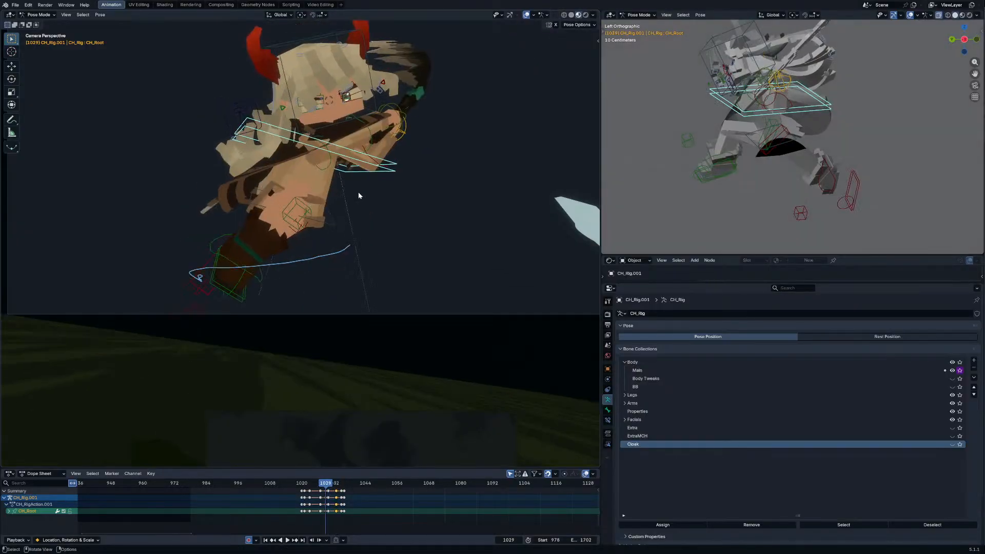
pyautogui.press('Up')
pyautogui.press('Up')
pyautogui.press('Up')
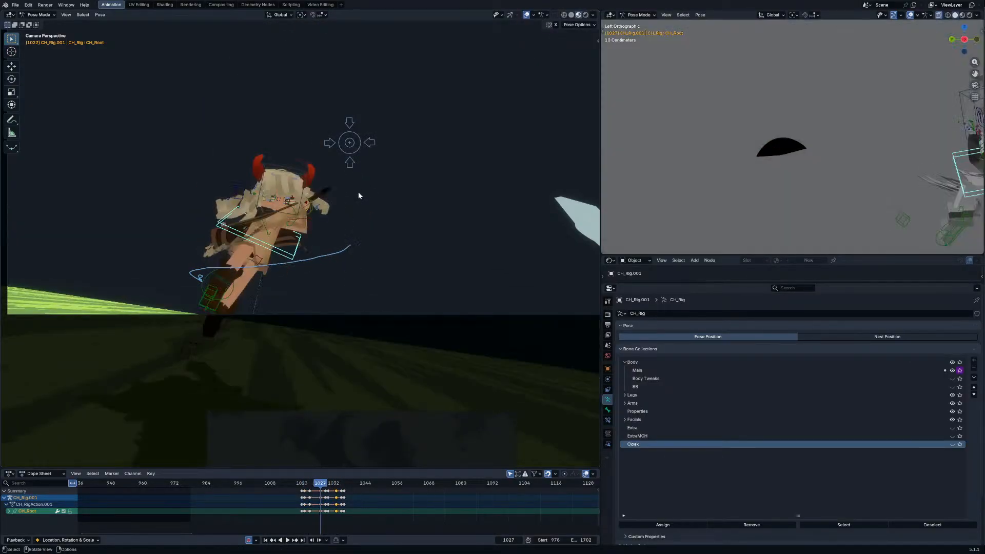
# Step: Shift the keyframes of all CH_Rig.001 bones from frame 1030 to 1029 and step through the poses up to frame 1033
pyautogui.press('a')
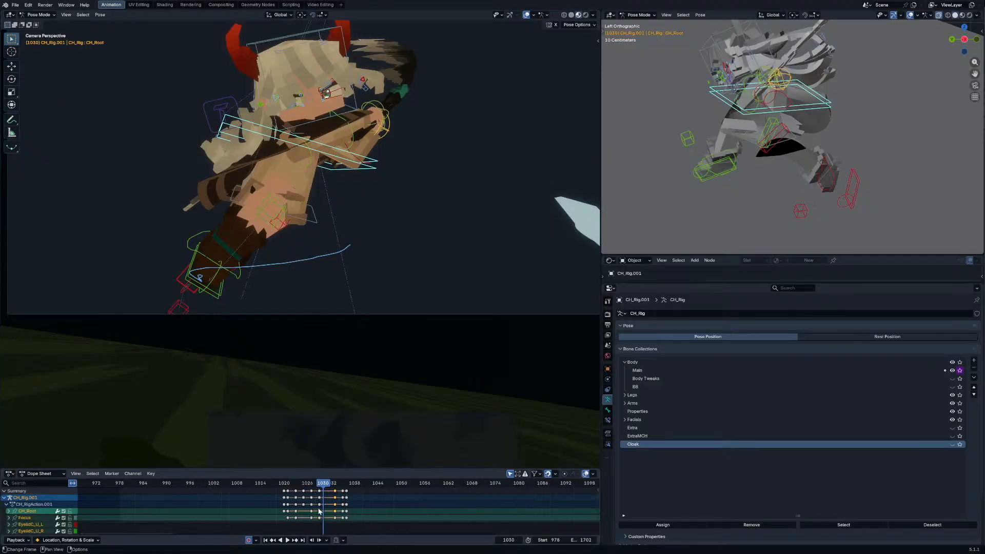
pyautogui.press('Left')
pyautogui.scroll(2, 319, 511)
pyautogui.press('Right')
pyautogui.moveTo(315, 498); pyautogui.dragTo(314, 499)
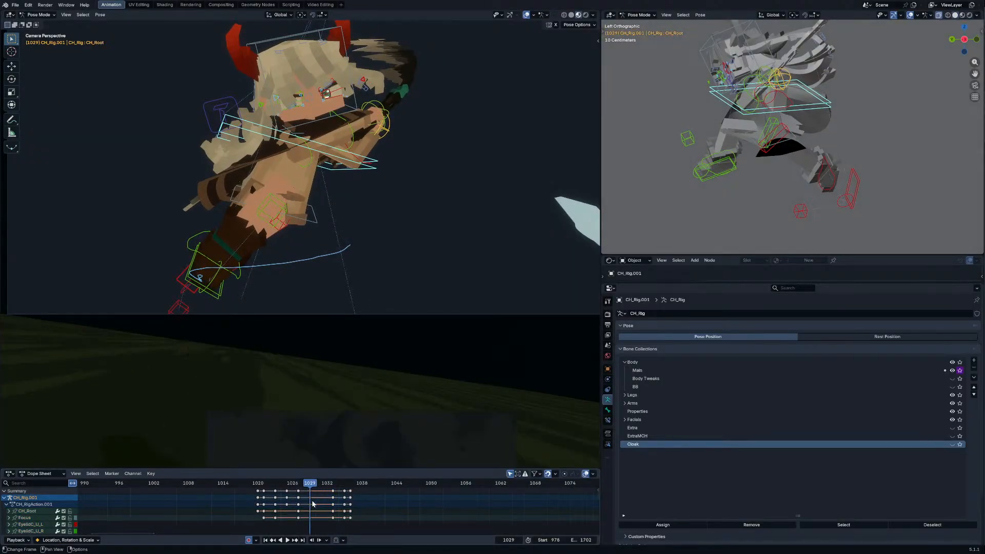
pyautogui.press('Left')
pyautogui.press('Left')
pyautogui.press('Right')
pyautogui.press('Right')
pyautogui.press('Right')
pyautogui.press('Right')
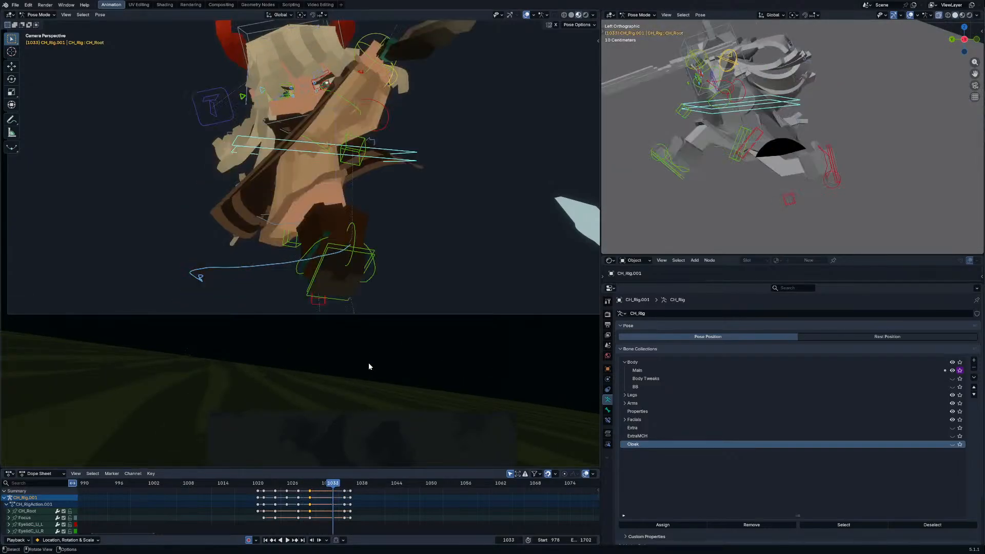
# Step: Rotate the CH_Root bone at frame 1035 to level the body in the camera view
pyautogui.click(395, 157)
pyautogui.press('Right')
pyautogui.press('Right')
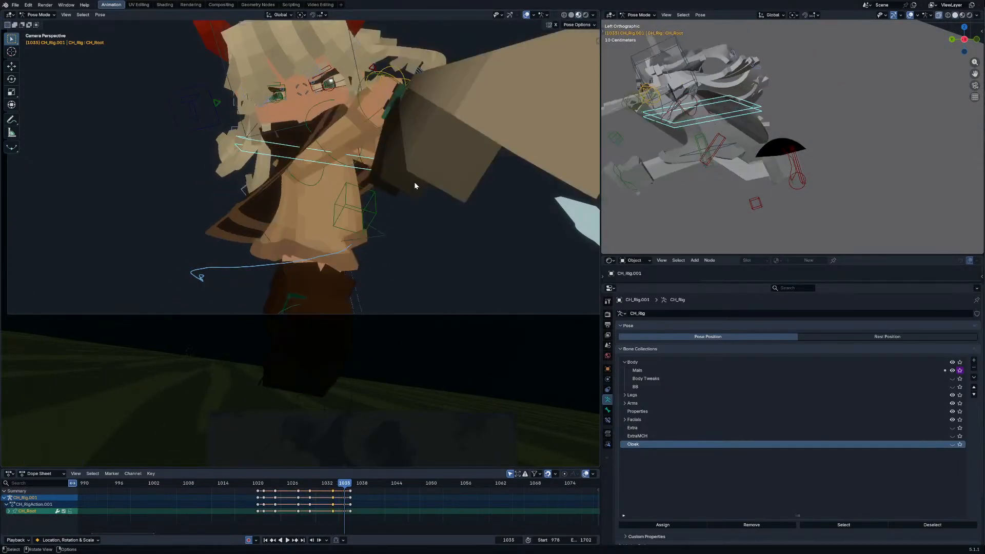
pyautogui.press('r')
pyautogui.click(439, 157)
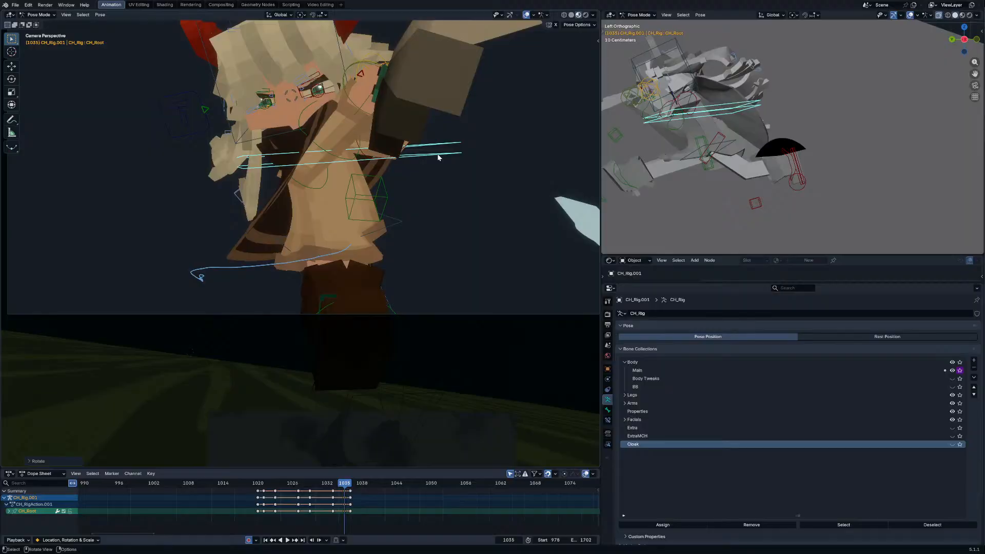
# Step: Rotate the Chest and Body bones at frame 1035 to twist the torso into the sword swing
pyautogui.click(270, 149)
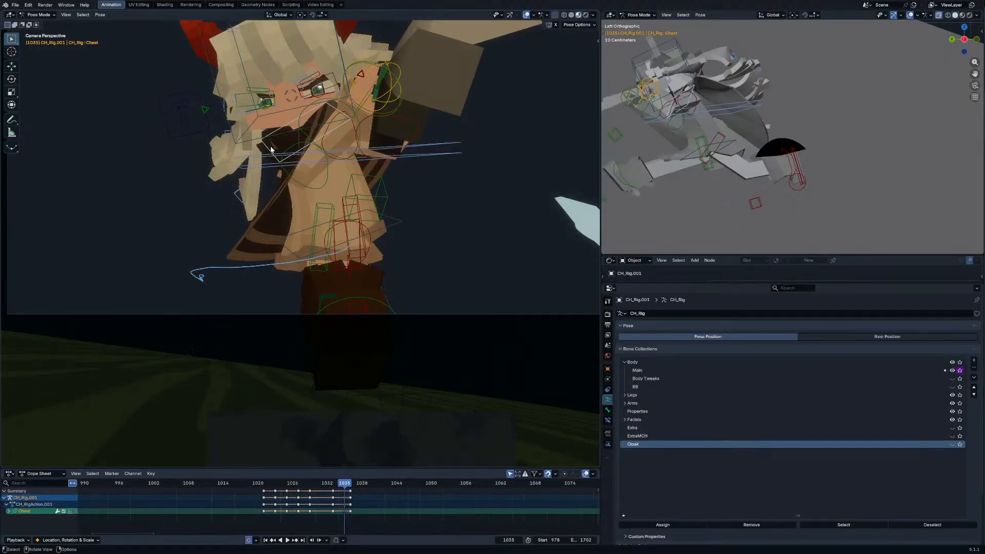
pyautogui.press('r')
pyautogui.press('r')
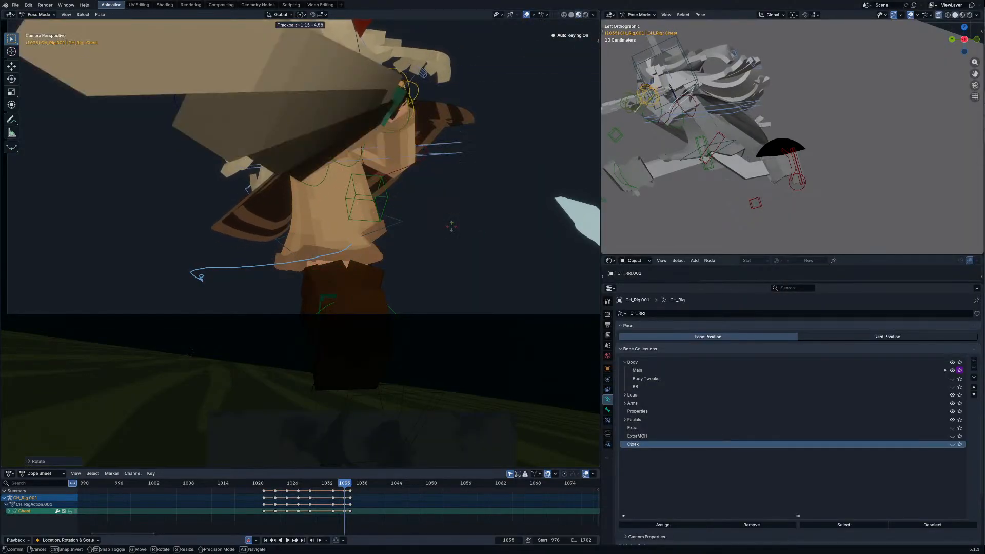
pyautogui.click(392, 230)
pyautogui.press('r')
pyautogui.click(355, 147)
# Step: Step through frames 1035 to 1038 to examine the end of the swing and the cut to the side-view shot
pyautogui.press('Right')
pyautogui.press('Right')
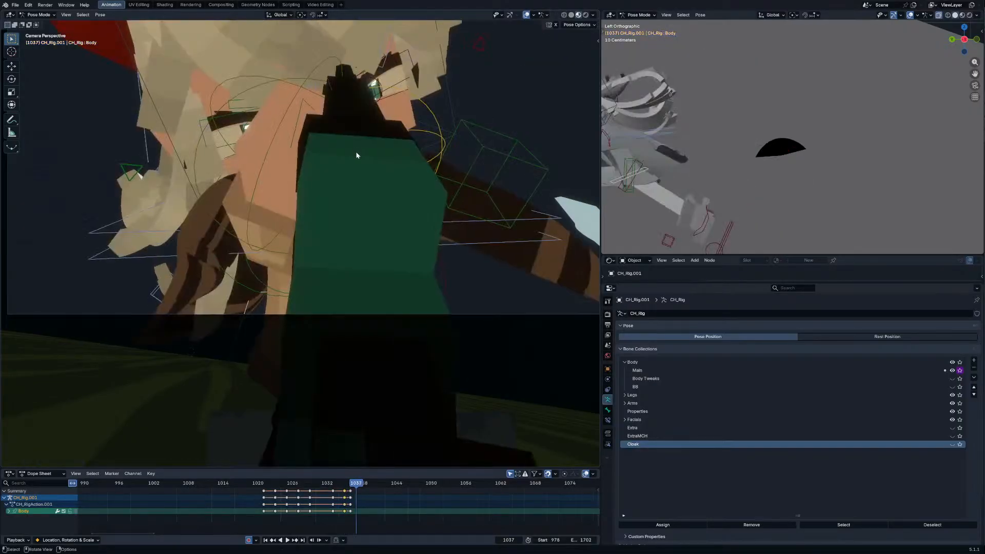
pyautogui.press('Left')
pyautogui.press('Right')
pyautogui.press('Right')
pyautogui.press('Right')
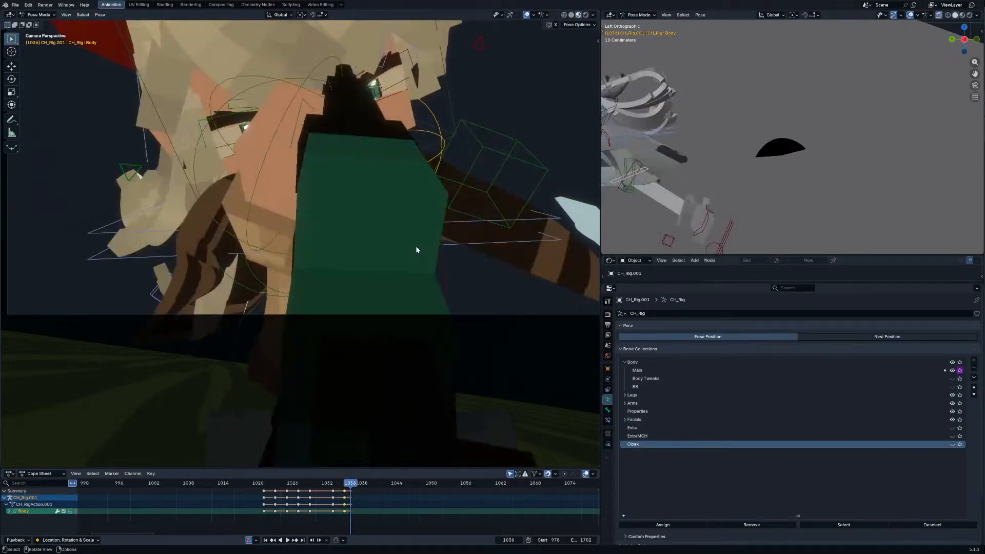
pyautogui.press('Left')
pyautogui.press('KP_0')
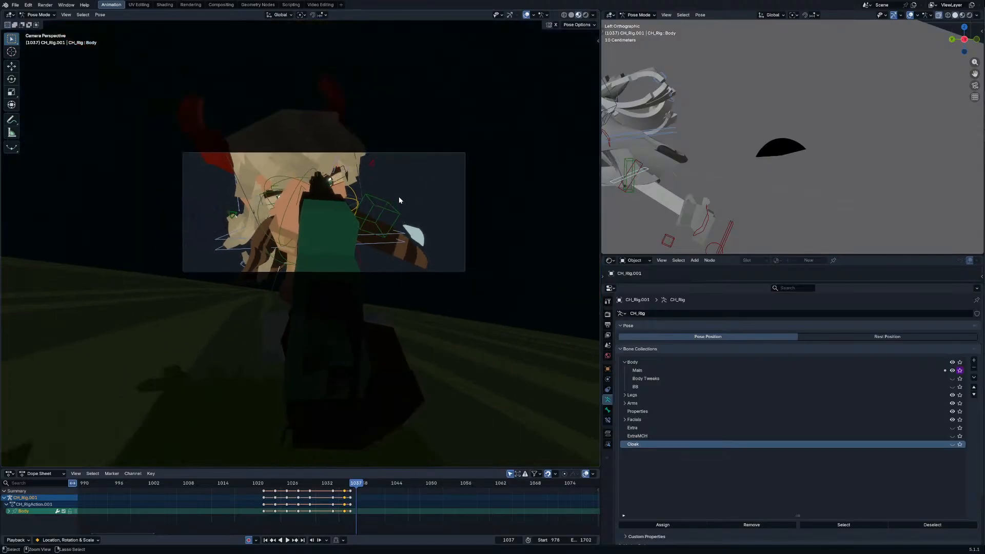
# Step: Switch to posing Dolly_Rig and set the interpolation of its keyframes between frames 1021 and 1037 to Constant
pyautogui.hotkey('ctrl', 'Tab')
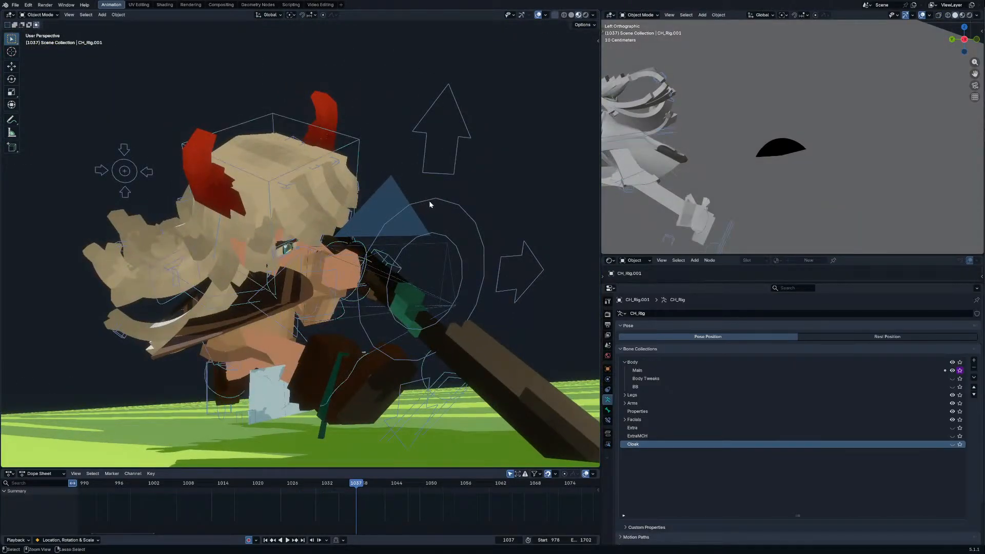
pyautogui.hotkey('ctrl', 'Tab')
pyautogui.hotkey('ctrl', 'Tab')
pyautogui.click(431, 203)
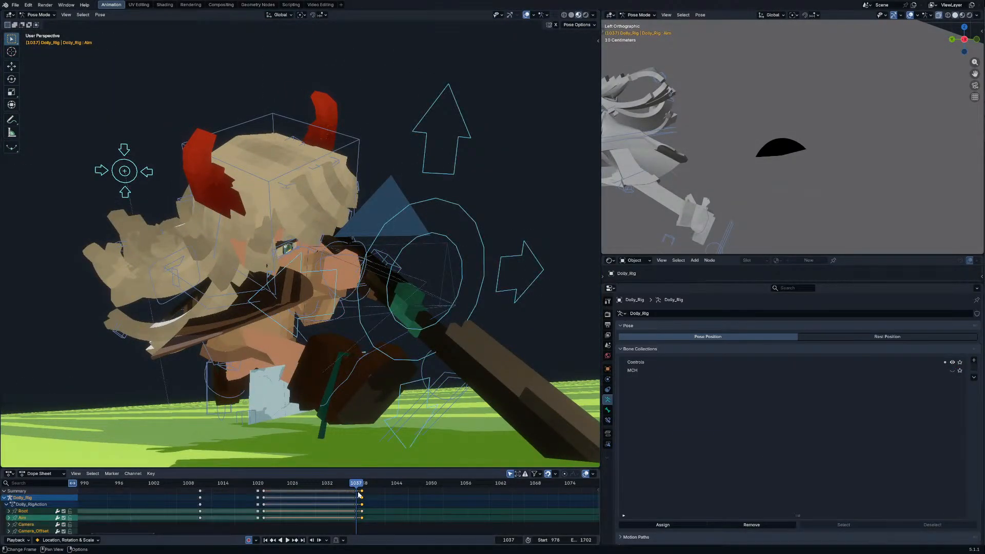
pyautogui.press('a')
pyautogui.press('t')
pyautogui.press('t')
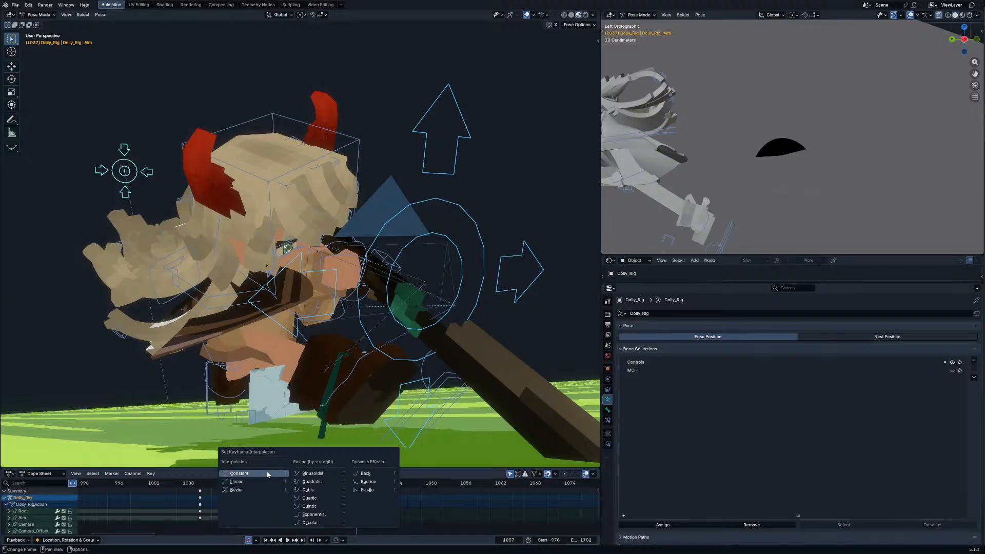
pyautogui.click(268, 474)
# Step: Compare frames 1036 and 1037 through the camera and from around the character, and leave Pose Mode on Dolly_Rig
pyautogui.press('KP_0')
pyautogui.press('Right')
pyautogui.press('Left')
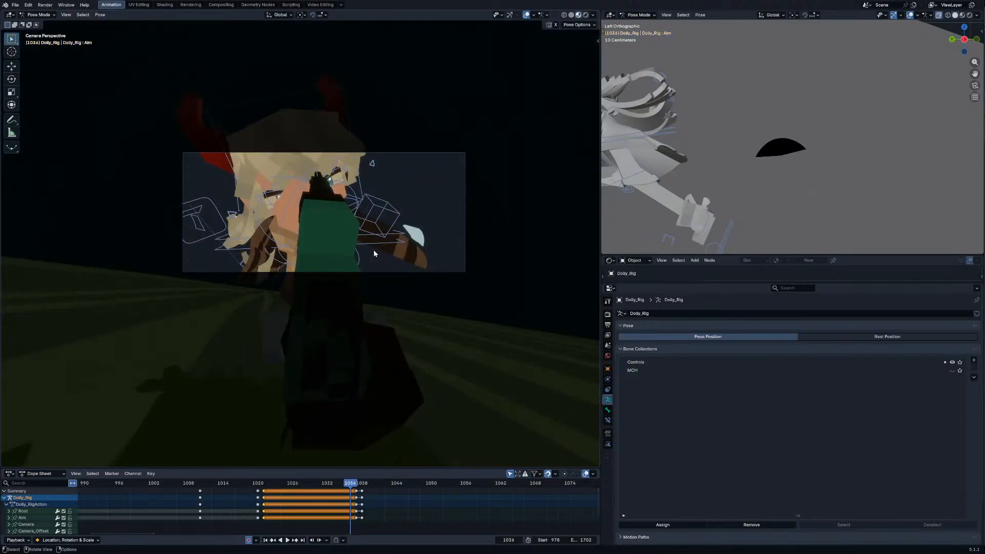
pyautogui.moveTo(374, 250); pyautogui.dragTo(377, 249, button='middle')
pyautogui.press('Left')
pyautogui.press('Right')
pyautogui.press('Left')
pyautogui.press('Right')
pyautogui.press('Right')
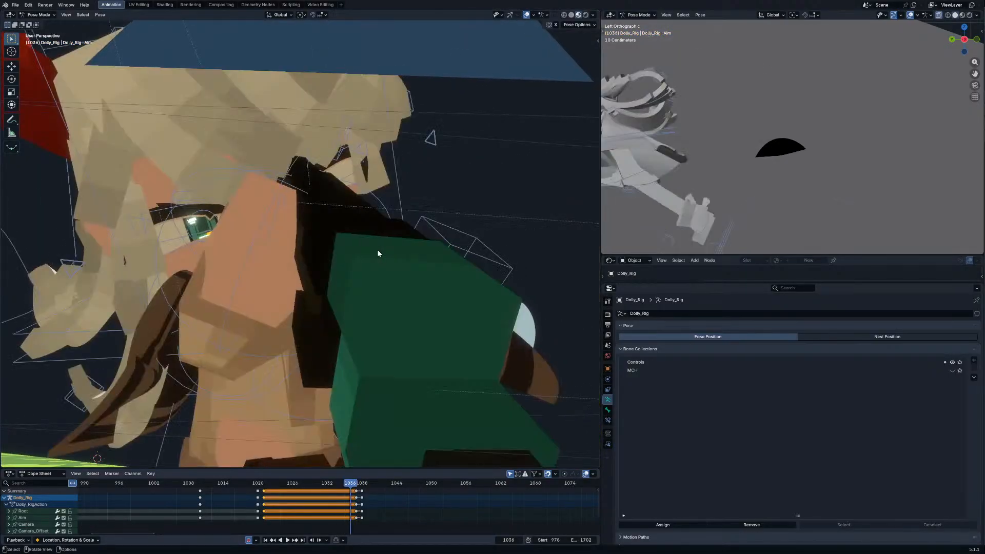
pyautogui.press('Left')
pyautogui.press('Right')
pyautogui.press('Left')
pyautogui.moveTo(377, 251); pyautogui.dragTo(441, 270, button='middle')
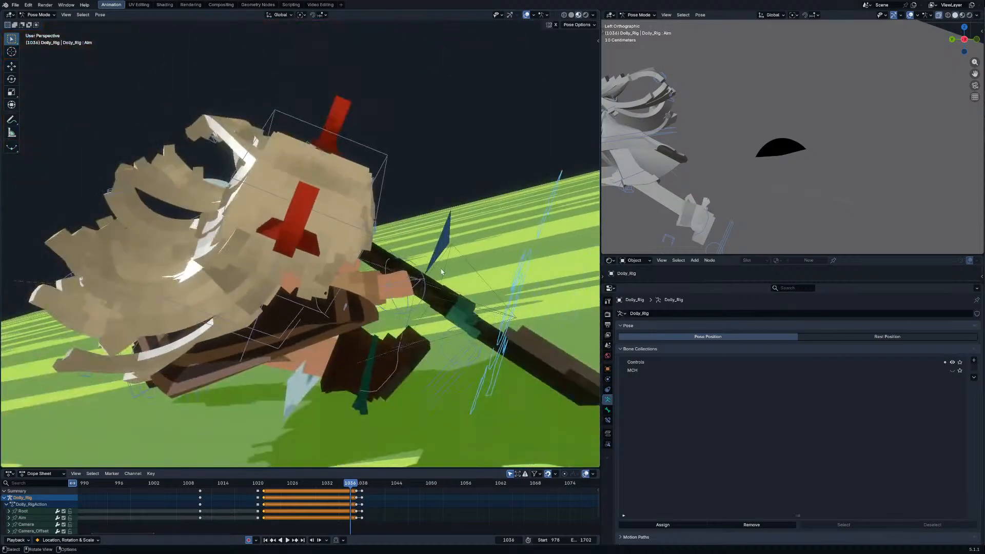
pyautogui.hotkey('ctrl', 'Tab')
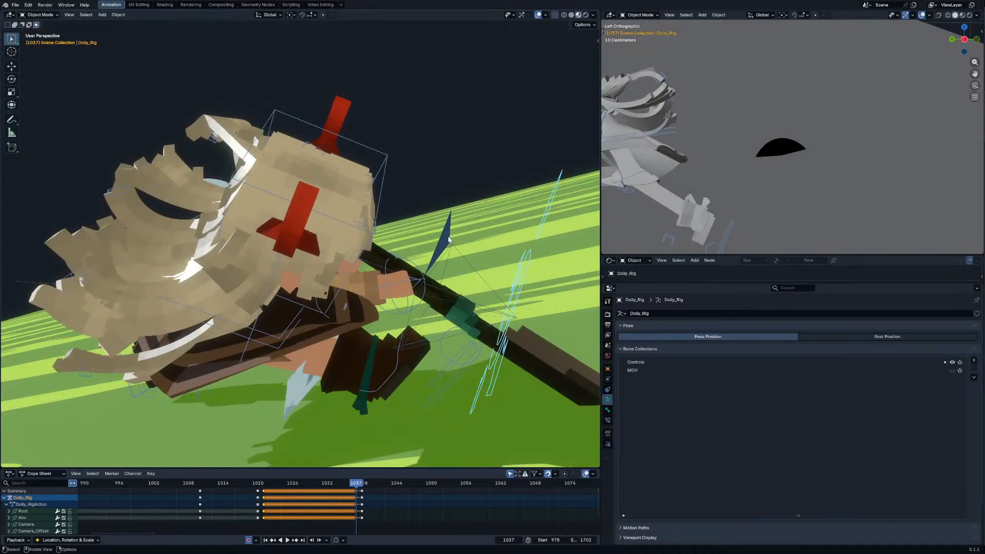
# Step: Select Dolly_Camera and change the interpolation mode of all its keyframes
pyautogui.click(454, 250)
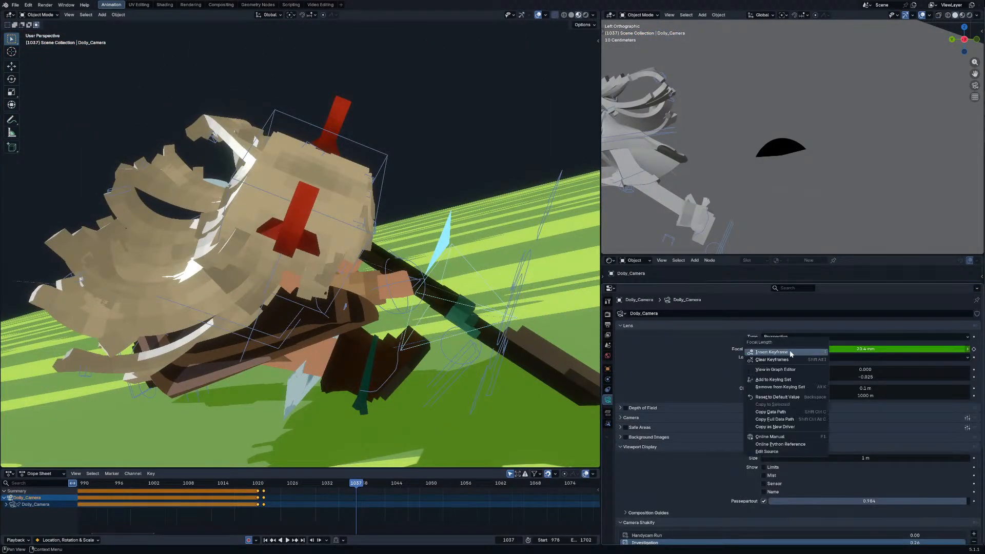
pyautogui.scroll(-4, 346, 502)
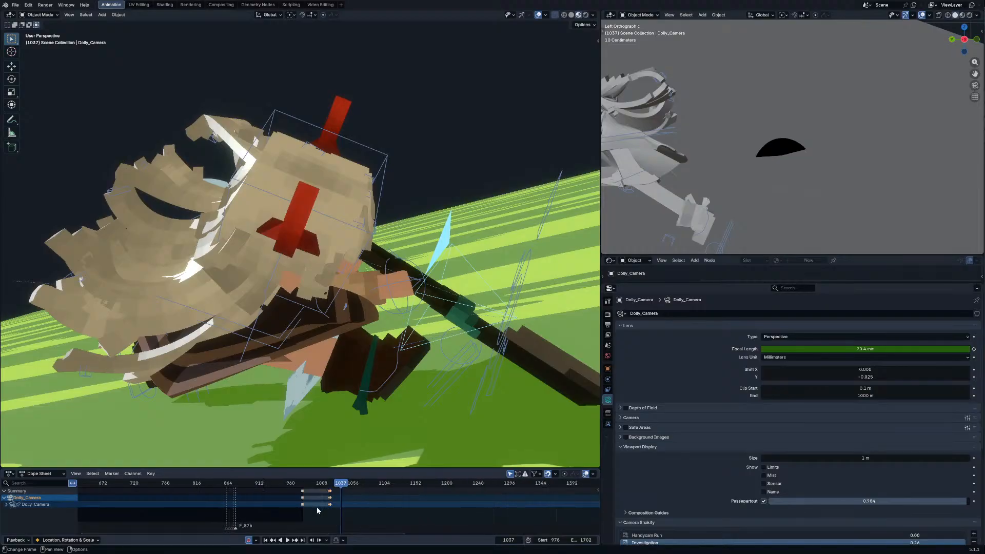
pyautogui.press('a')
pyautogui.press('t')
pyautogui.click(305, 497)
# Step: Compare frames 1036 to 1039 and examine the camera setup at frame 1036 through the camera and from around it
pyautogui.press('Right')
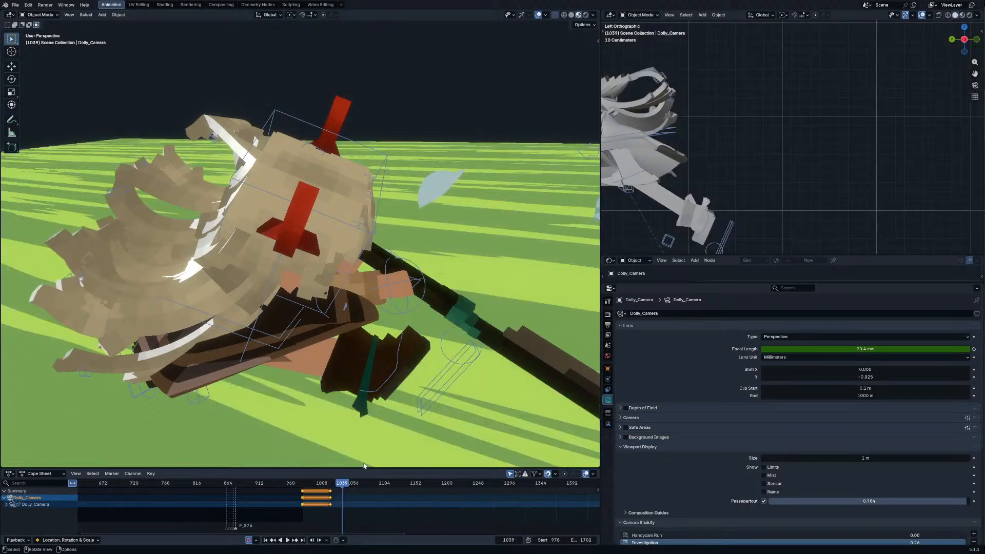
pyautogui.scroll(-2, 422, 496)
pyautogui.press('Left')
pyautogui.press('Left')
pyautogui.press('Left')
pyautogui.scroll(-5, 476, 490)
pyautogui.press('KP_0')
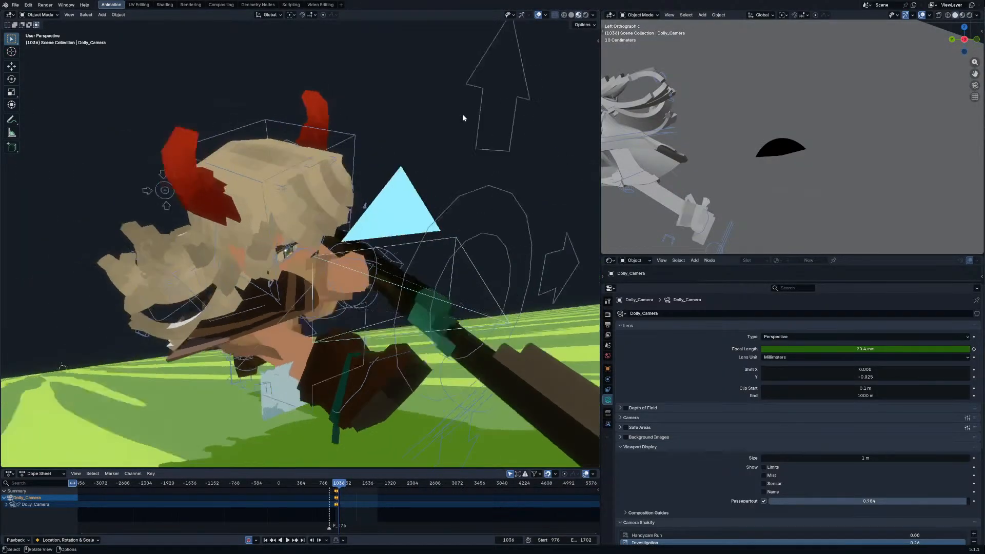
pyautogui.press('Right')
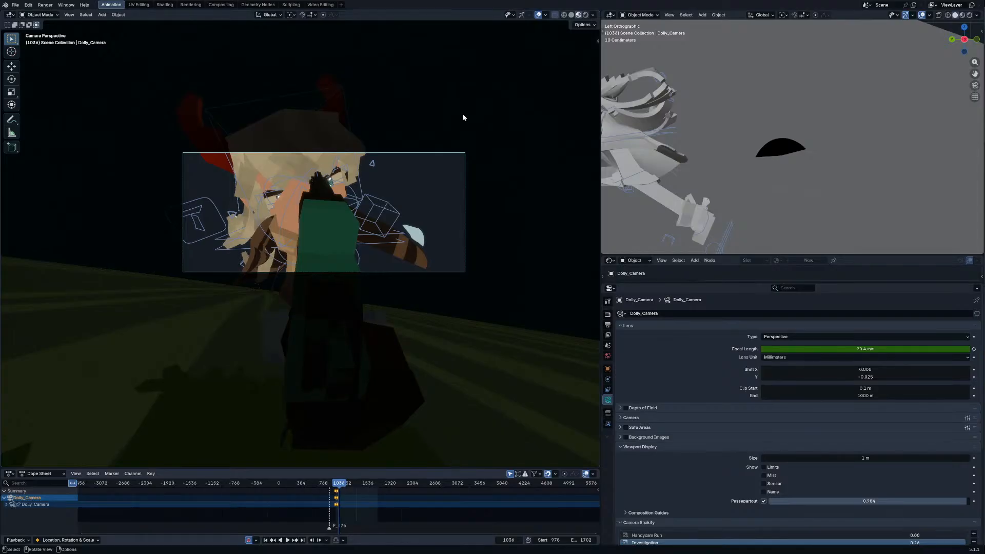
pyautogui.moveTo(463, 117); pyautogui.dragTo(428, 156, button='middle')
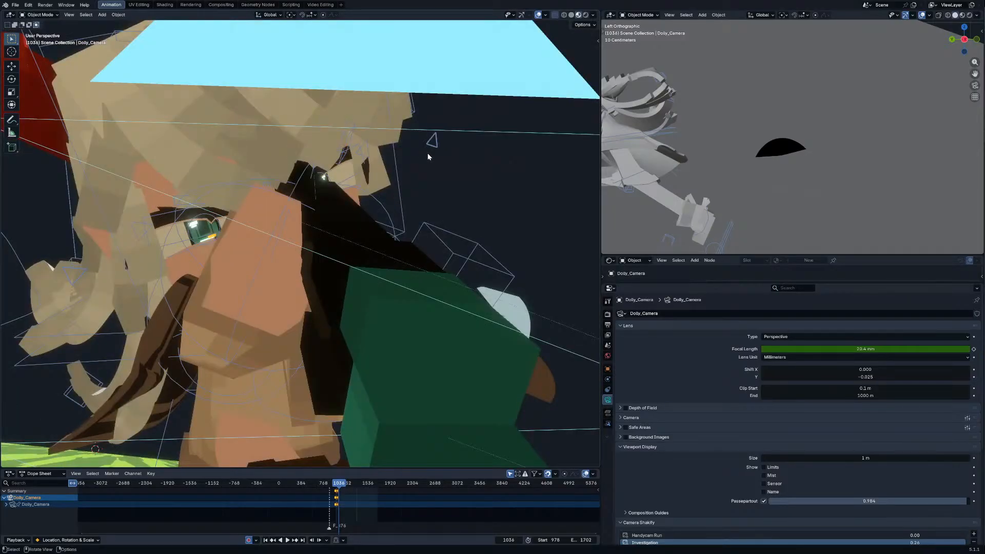
pyautogui.scroll(-5, 428, 156)
pyautogui.scroll(-3, 859, 501)
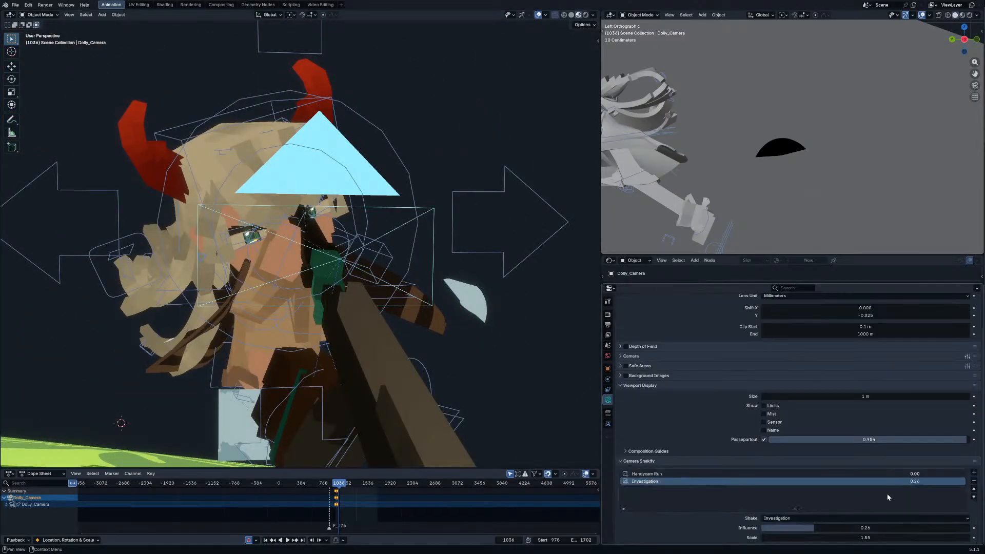
pyautogui.press('KP_0')
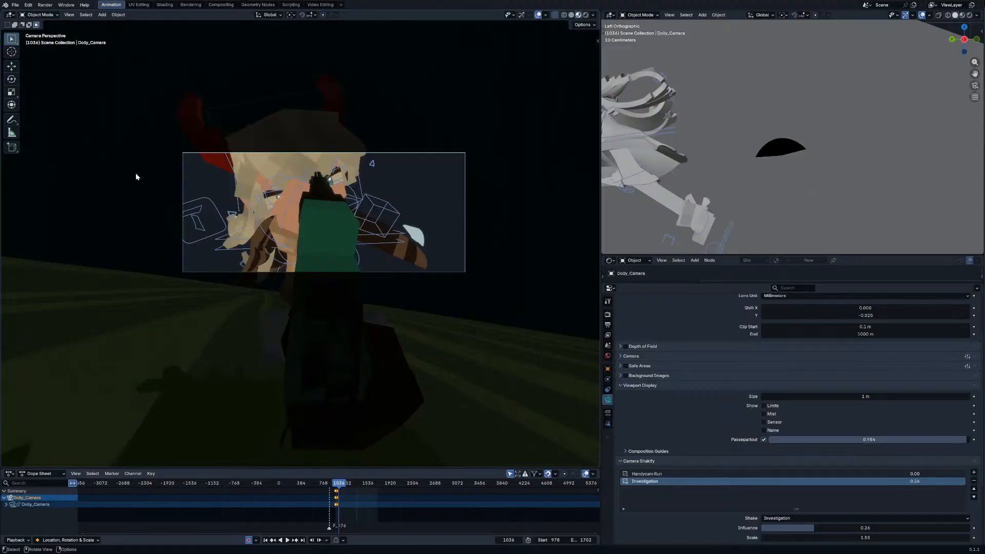
# Step: Rewind the timeline for playback through the camera and enable Simplify in the render settings
pyautogui.moveTo(316, 488); pyautogui.dragTo(328, 487)
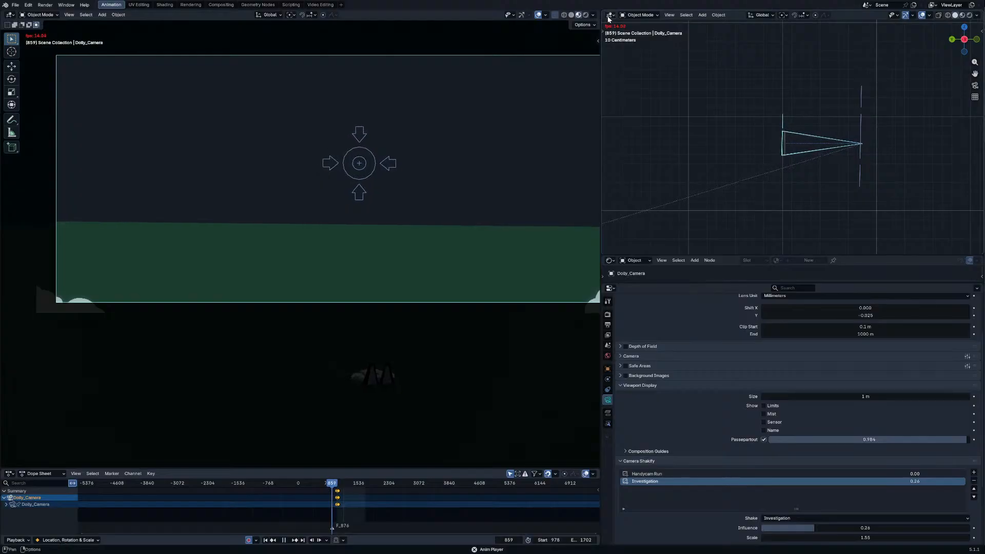
pyautogui.click(608, 314)
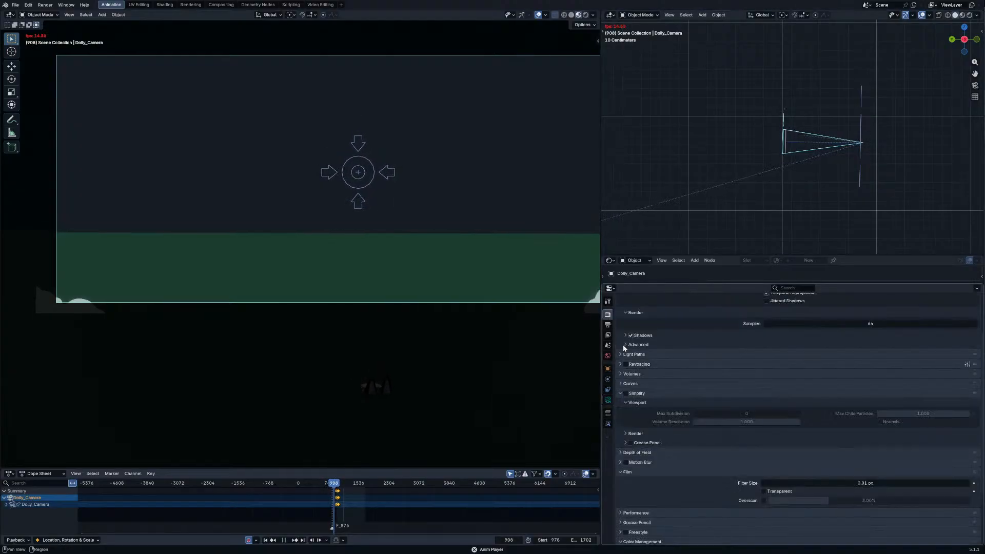
pyautogui.click(592, 15)
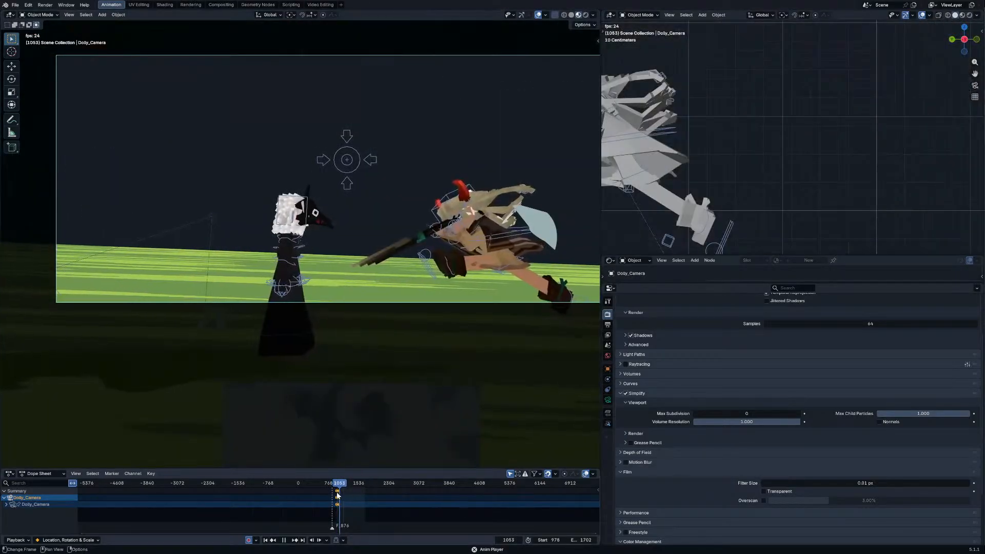
# Step: Play back the shot closer in, then step through frames 1012 to 1025 to examine the run into the swing
pyautogui.scroll(10, 337, 494)
pyautogui.click(323, 486)
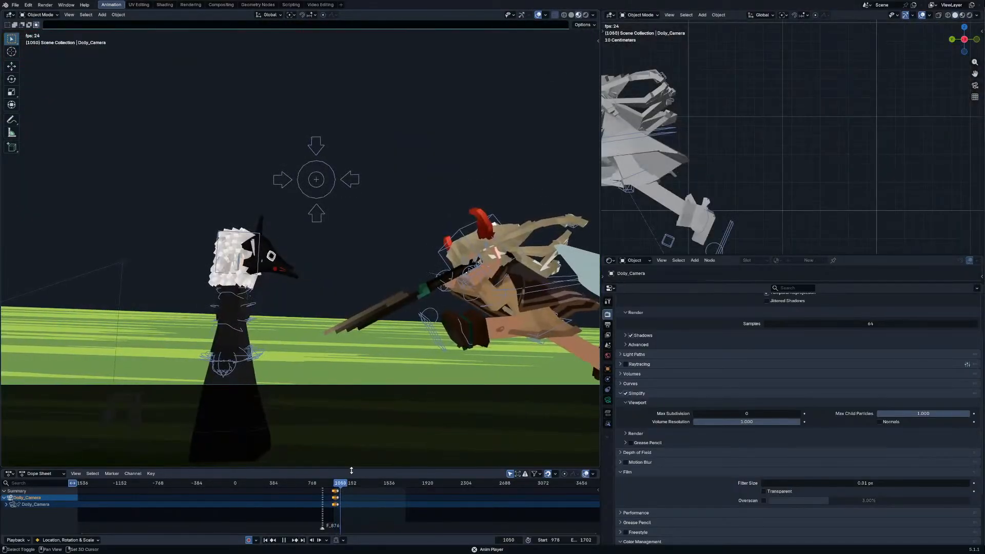
pyautogui.press('space')
pyautogui.moveTo(340, 483); pyautogui.dragTo(336, 484)
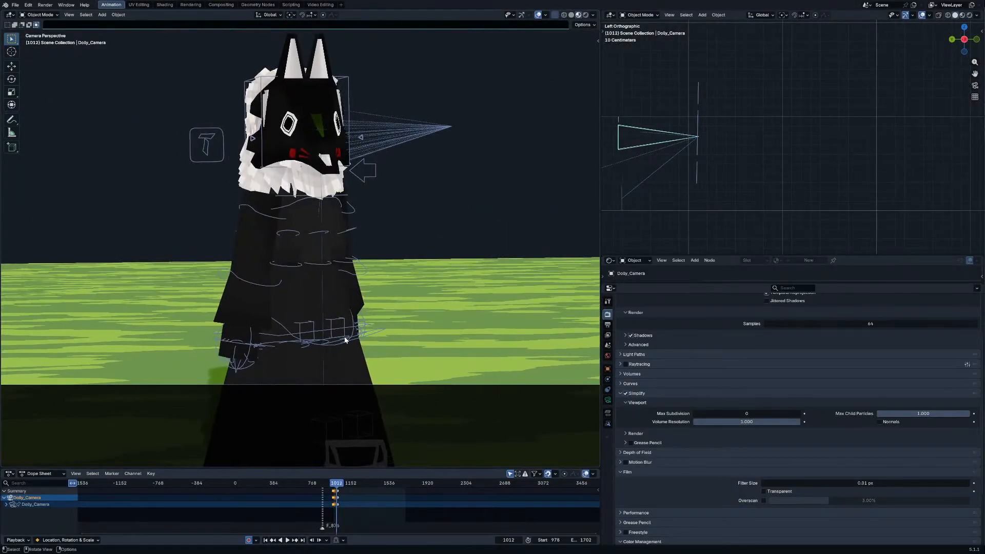
pyautogui.press('Right')
pyautogui.press('Right')
pyautogui.press('Right')
pyautogui.press('Right')
pyautogui.press('Right')
pyautogui.press('Right')
pyautogui.press('Right')
pyautogui.press('Right')
pyautogui.press('Right')
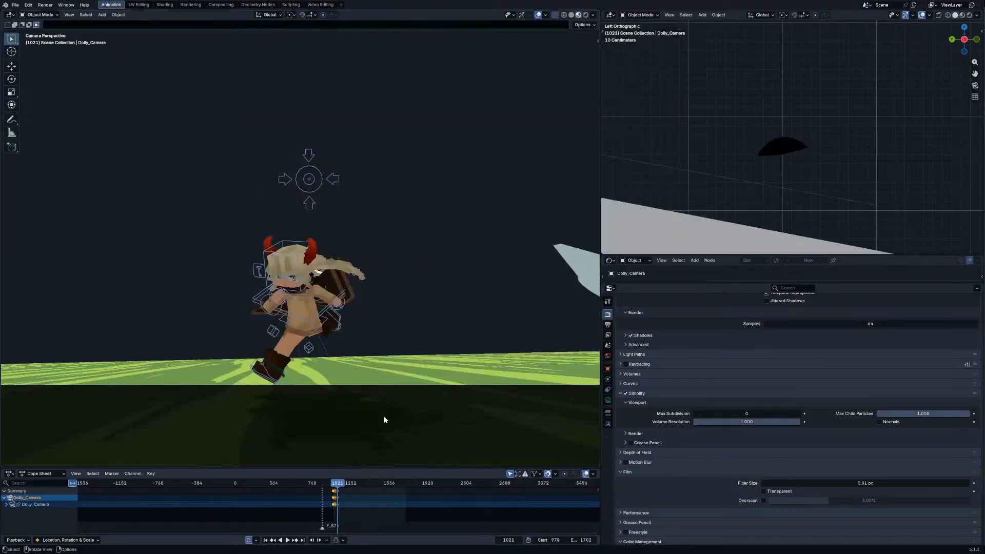
pyautogui.press('Right')
pyautogui.press('Right')
pyautogui.press('Right')
pyautogui.press('Right')
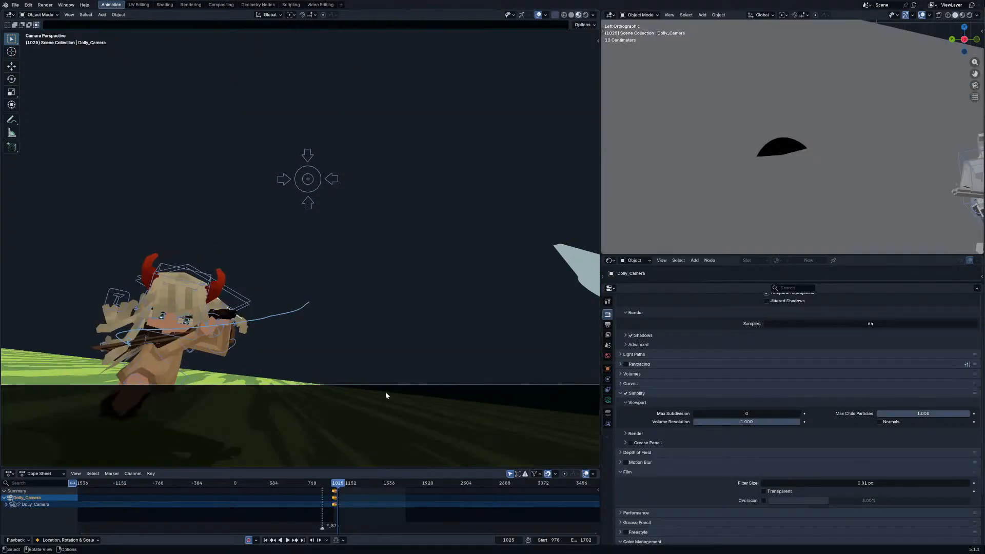
# Step: Switch to posing the horned character's rig and try to move its Body bone at frame 1025
pyautogui.click(192, 382)
pyautogui.hotkey('ctrl', 'Tab')
pyautogui.press('g')
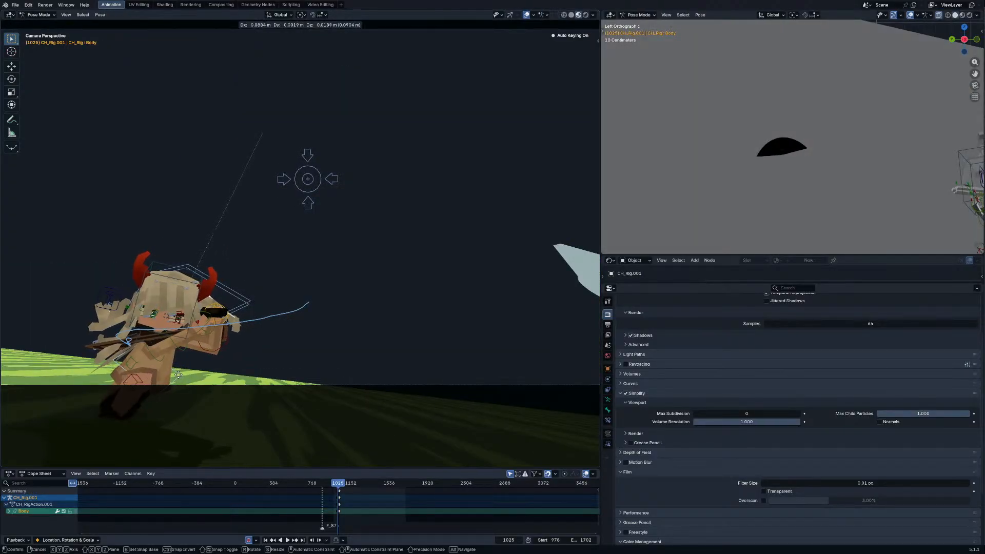
pyautogui.rightClick(193, 380)
pyautogui.scroll(20, 355, 503)
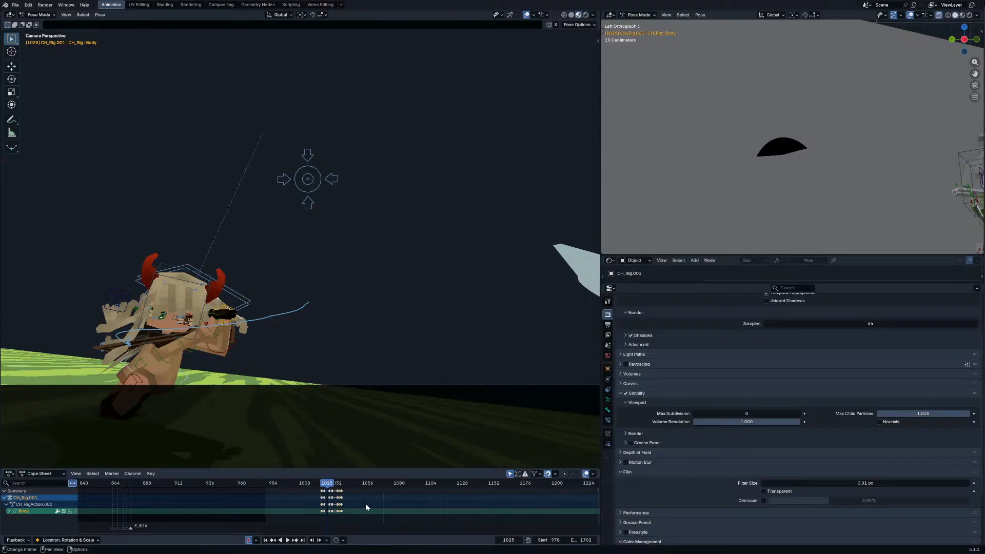
# Step: Move the CH_Root bone along the global X axis on the early swing keyframes, by about 0.21 m at frame 1027
pyautogui.press('Left')
pyautogui.press('Left')
pyautogui.click(147, 287)
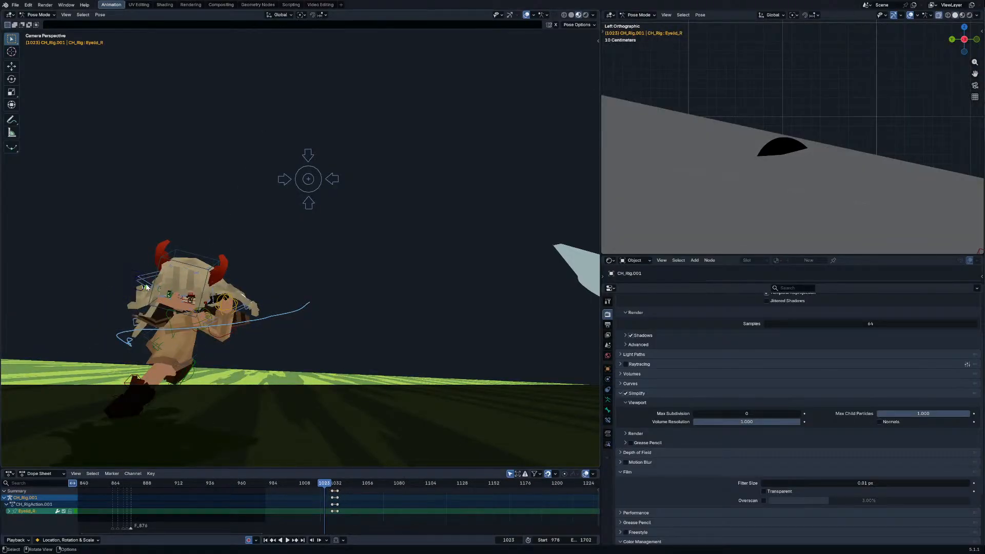
pyautogui.press('Up')
pyautogui.press('Left')
pyautogui.press('Left')
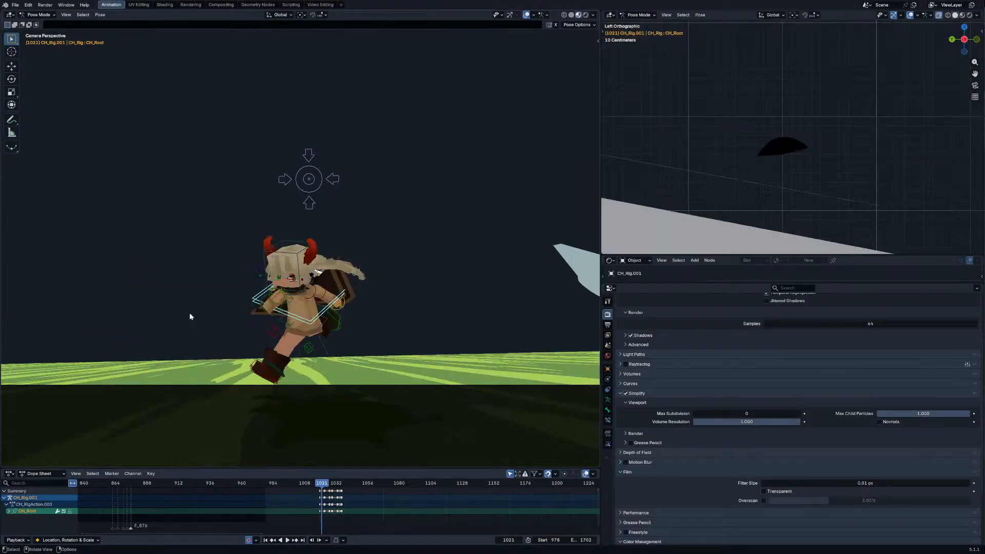
pyautogui.press('g')
pyautogui.press('x')
pyautogui.click(166, 314)
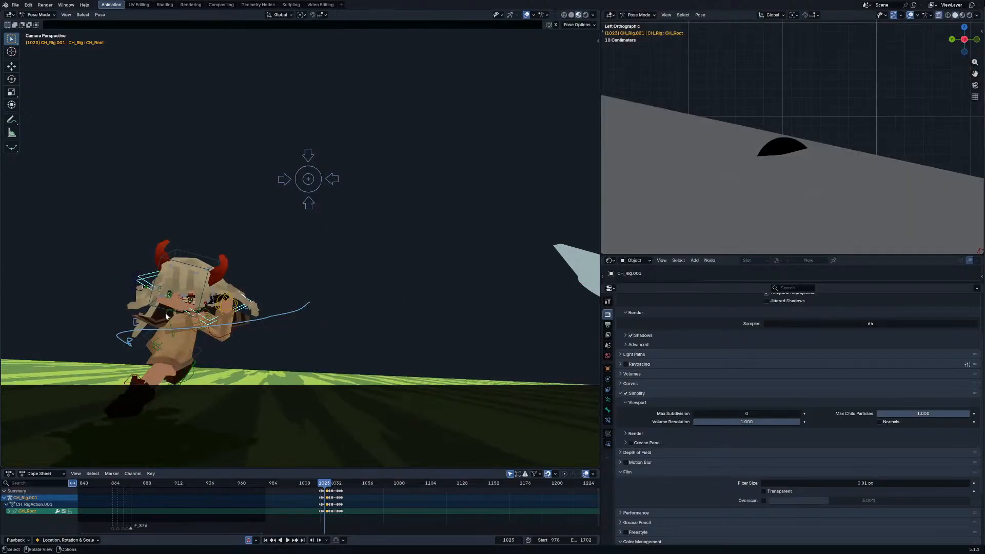
pyautogui.press('Up')
pyautogui.press('x')
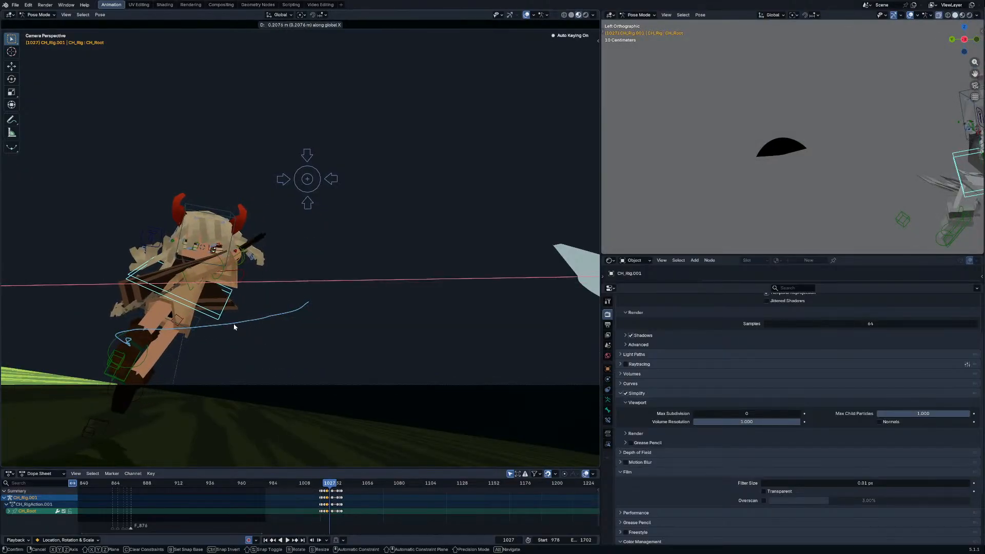
pyautogui.click(237, 326)
# Step: Rotate and reposition the CH_Root bone at frame 1029
pyautogui.press('Up')
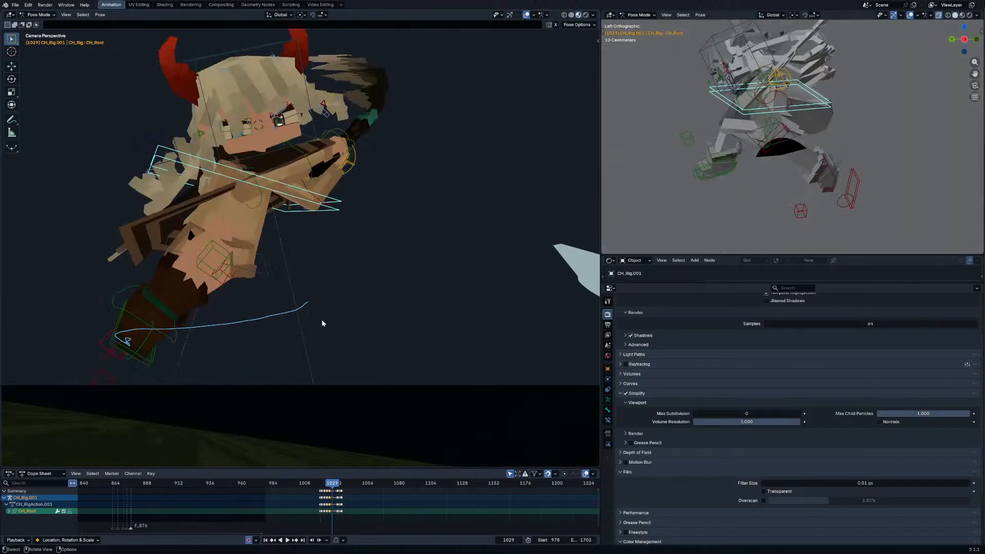
pyautogui.press('r')
pyautogui.click(334, 289)
pyautogui.press('g')
pyautogui.click(322, 267)
# Step: Rotate the Head bone at frame 1029 and shift the Focus bone to adjust the gaze
pyautogui.press('Up')
pyautogui.press('Up')
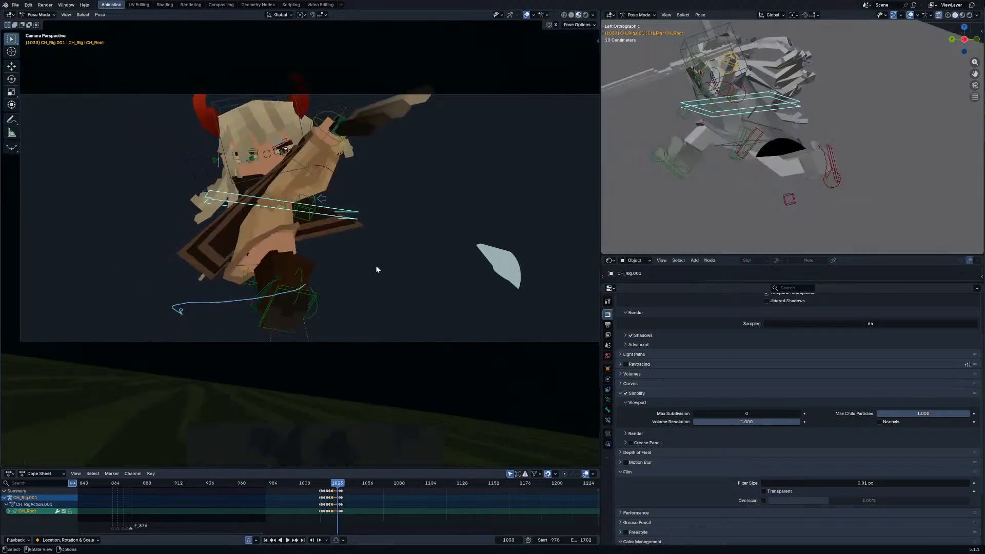
pyautogui.click(308, 177)
pyautogui.press('Down')
pyautogui.press('Down')
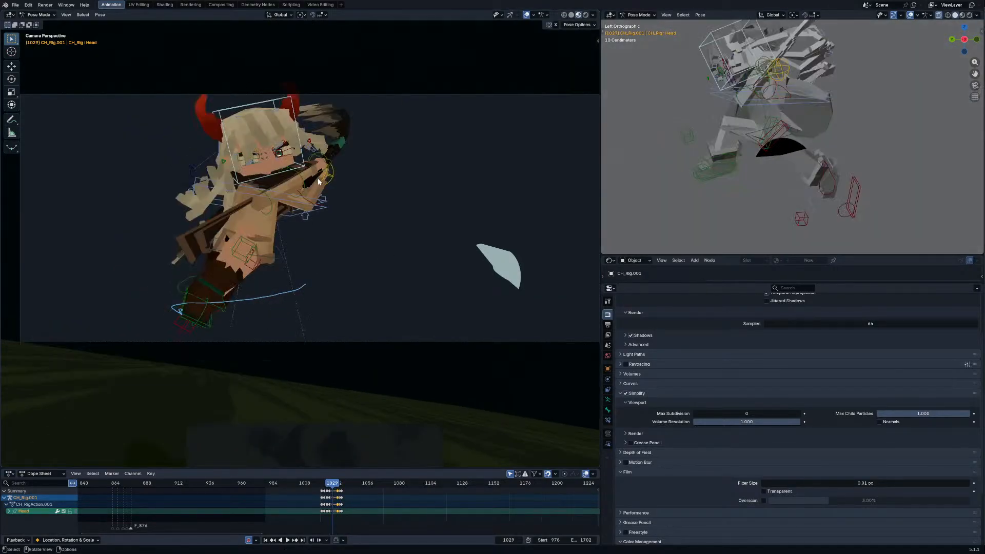
pyautogui.press('r')
pyautogui.click(296, 177)
pyautogui.press('g')
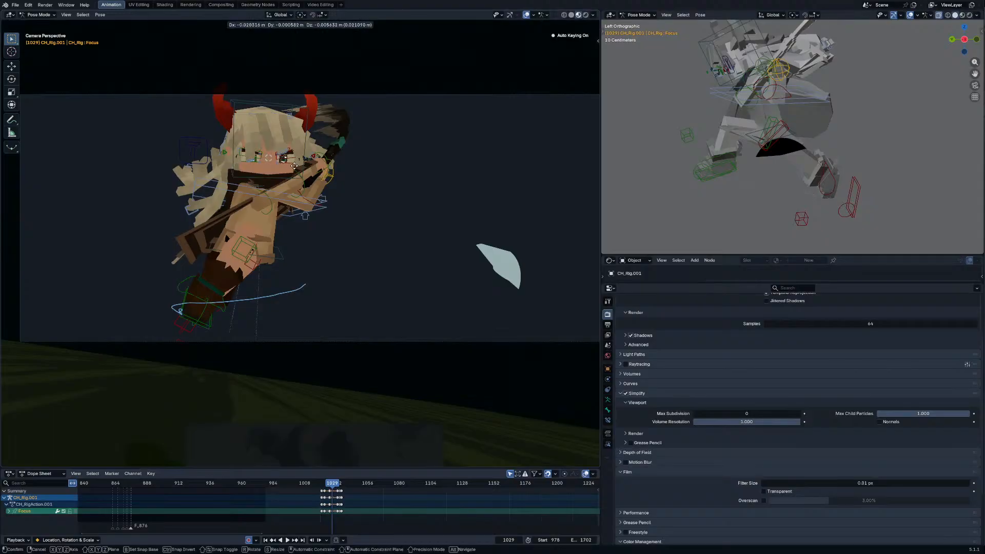
pyautogui.click(282, 161)
# Step: Refine the Head bone's turn and tilt at frame 1029 with trackball and view rotations, and advance to frame 1035
pyautogui.click(293, 177)
pyautogui.press('r')
pyautogui.press('r')
pyautogui.click(297, 177)
pyautogui.press('r')
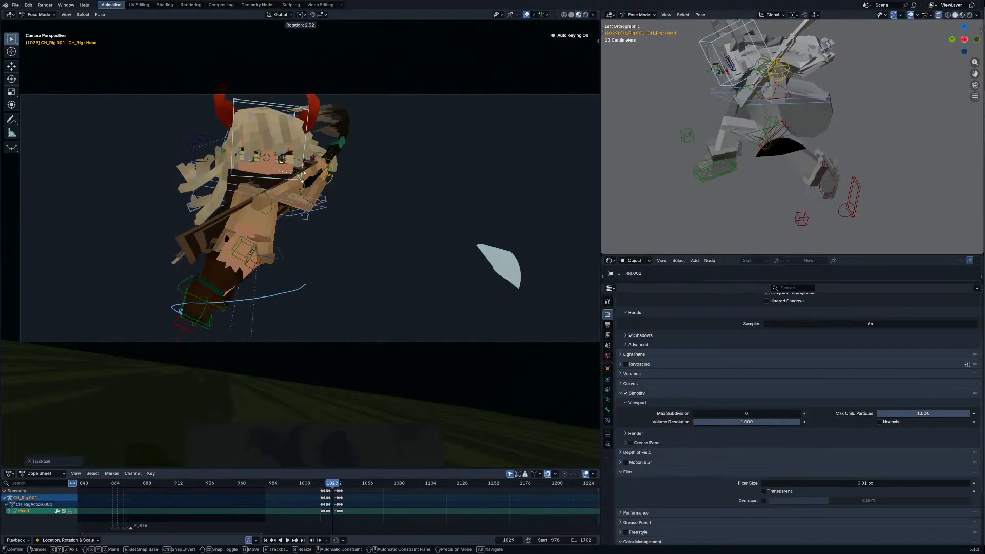
pyautogui.click(304, 179)
pyautogui.press('Up')
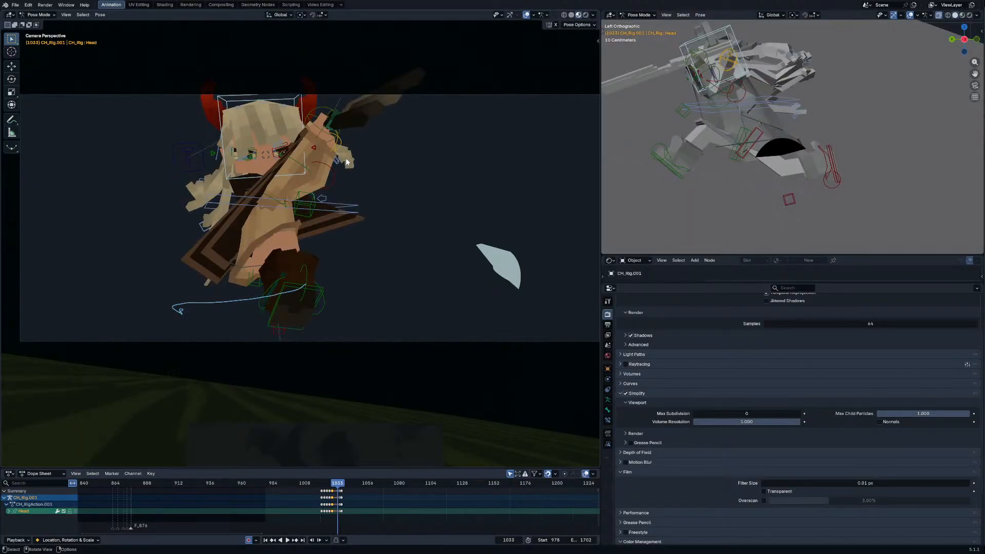
pyautogui.press('Up')
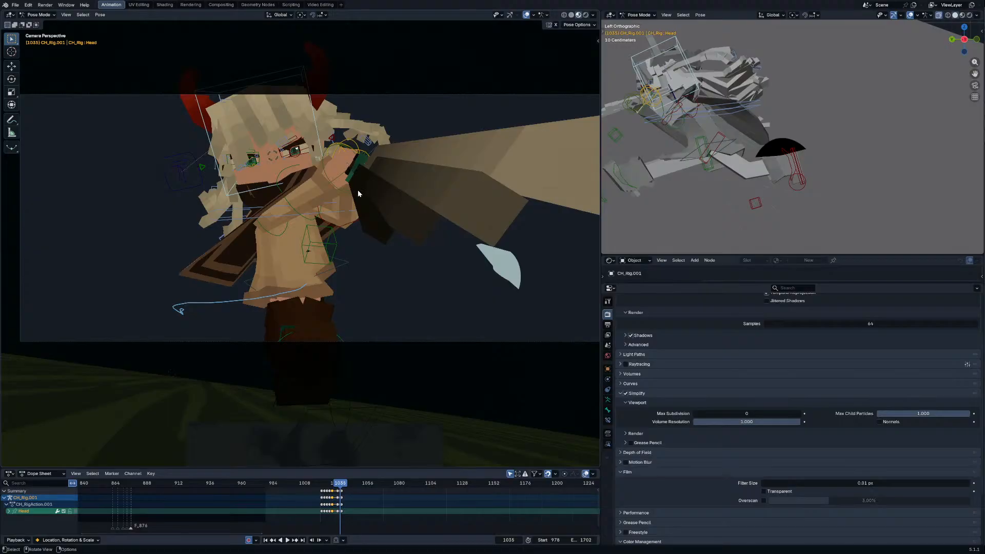
pyautogui.click(277, 210)
pyautogui.hotkey('shift', 'alt', 'e')
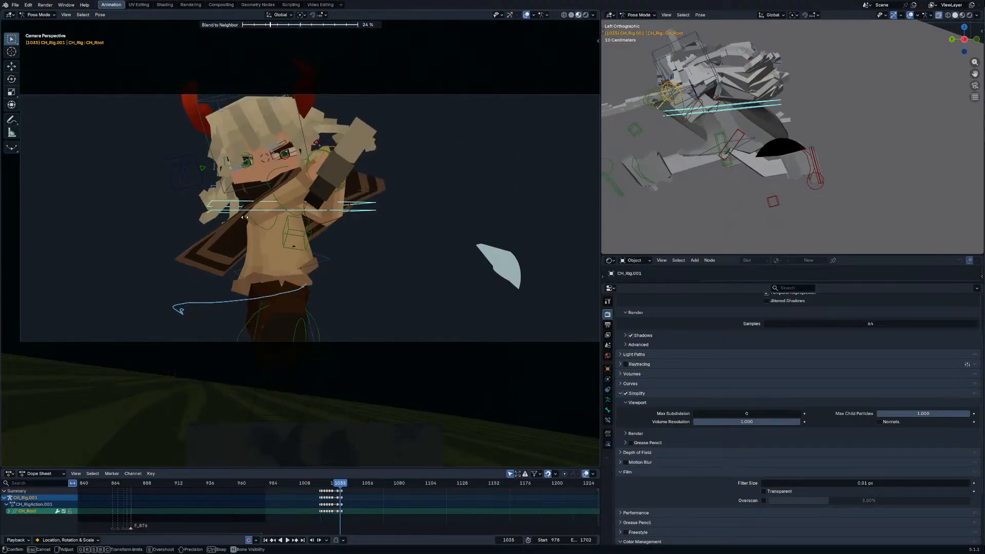
pyautogui.rightClick(232, 217)
# Step: Blend the pose of all the character's bones at frame 1035 toward the neighbouring keyframe with Blend to Neighbor
pyautogui.press('a')
pyautogui.hotkey('shift', 'alt', 'e')
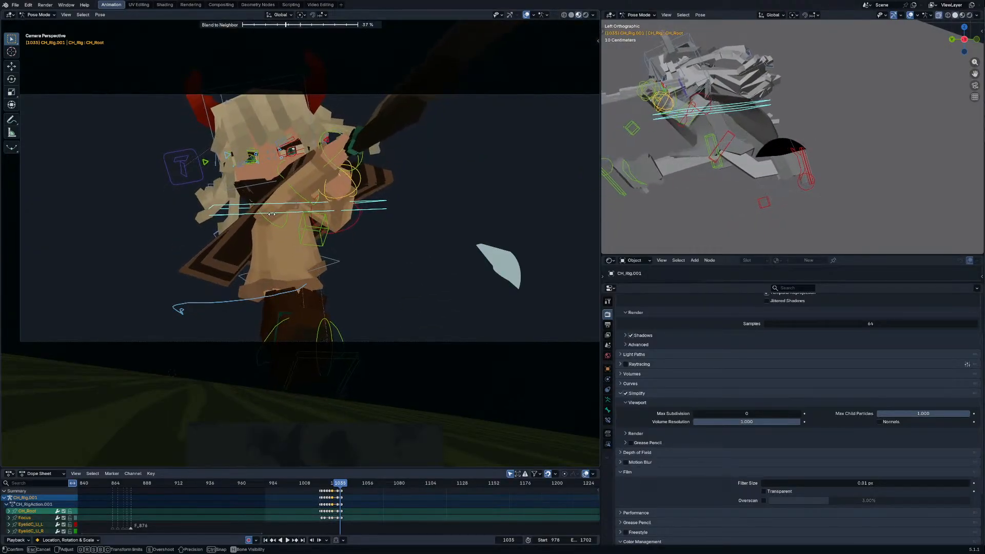
pyautogui.click(286, 212)
# Step: Leave Pose Mode and trackball-rotate the sword at frame 1035 so its blade fans outward from the hands
pyautogui.hotkey('ctrl', 'Tab')
pyautogui.click(375, 133)
pyautogui.press('r')
pyautogui.press('r')
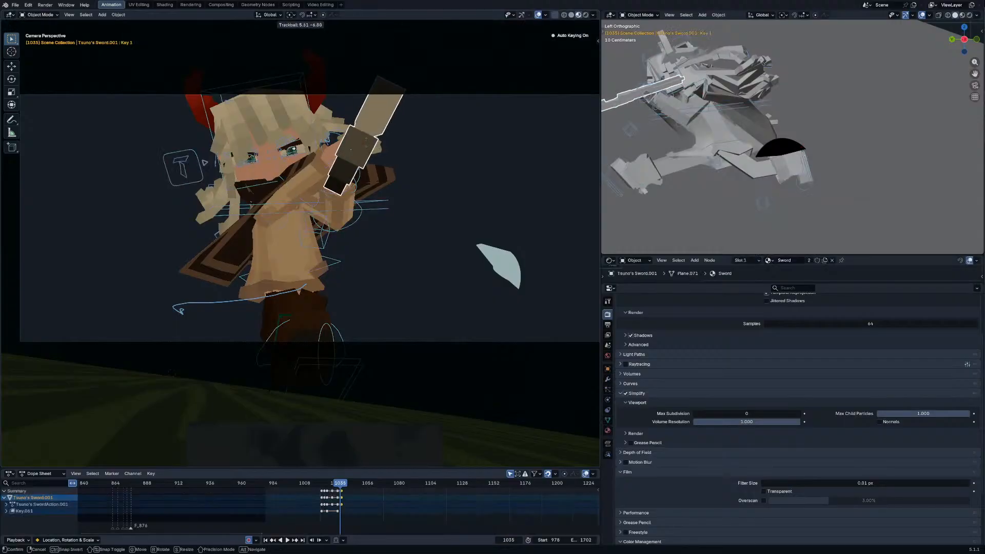
pyautogui.click(393, 158)
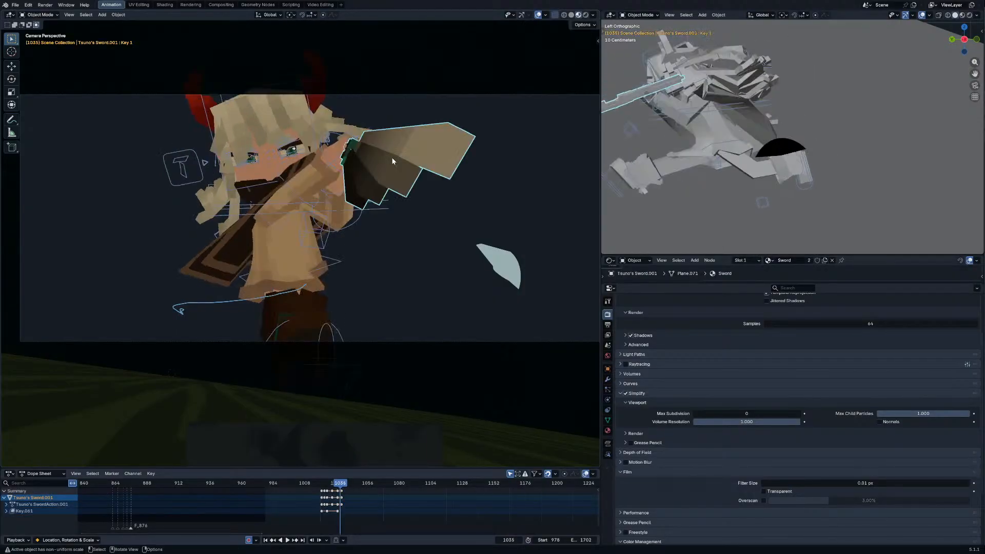
# Step: Check frames 1036 and 1037, then play back the sword swing and the cut to the side-view shot
pyautogui.press('Right')
pyautogui.press('Right')
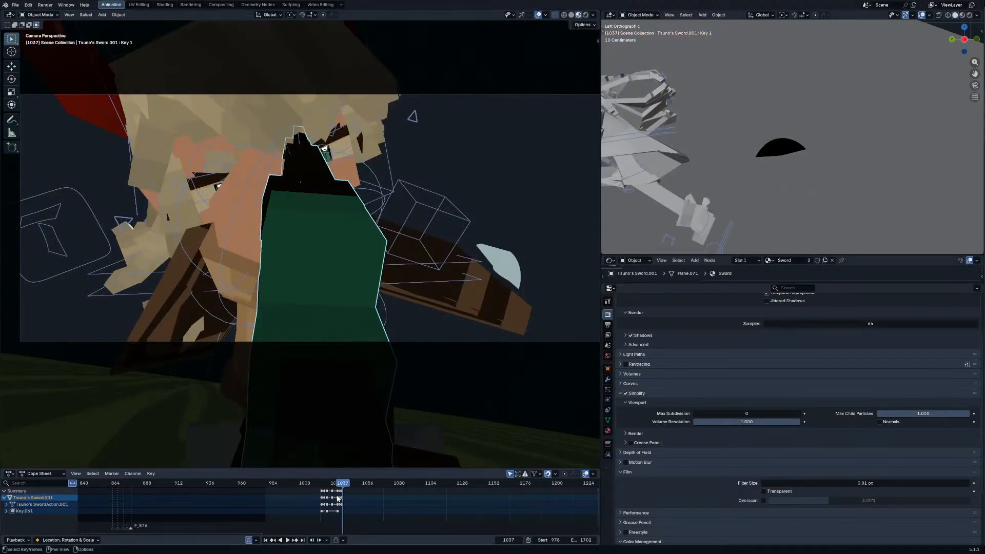
pyautogui.hotkey('shift', 'Left')
pyautogui.press('space')
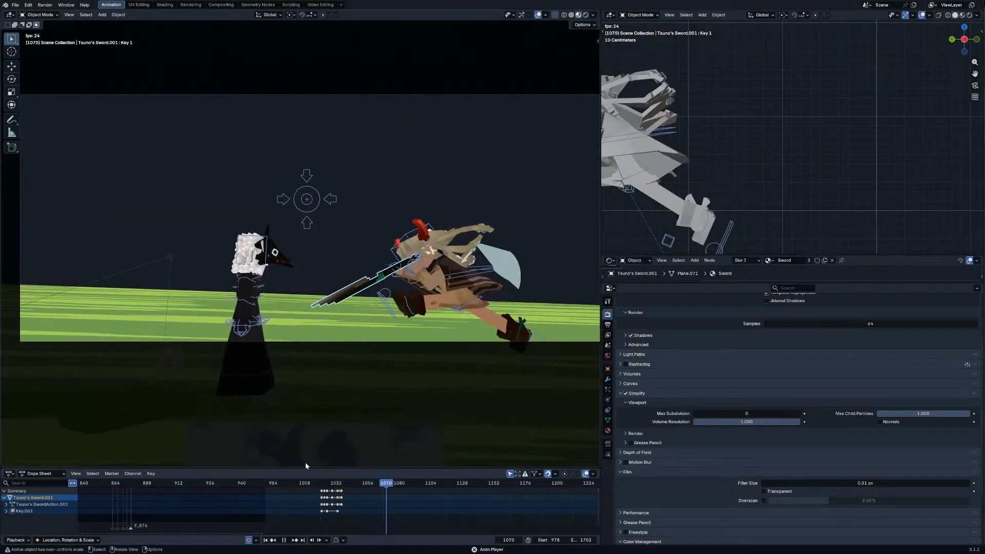
pyautogui.click(321, 483)
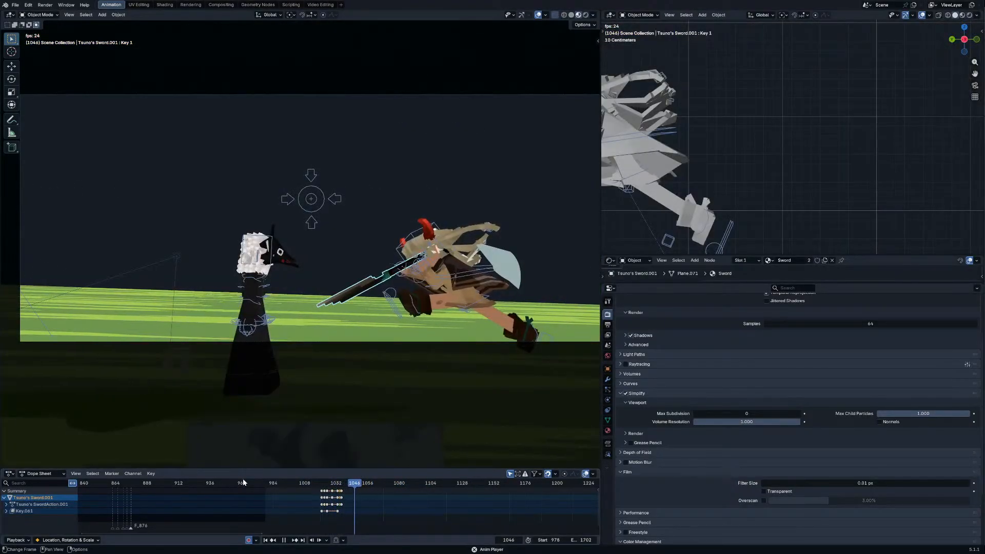
# Step: Play back the swing from around frame 1018, select Dolly_Camera, and raise its passepartout opacity to 1.000
pyautogui.click(253, 483)
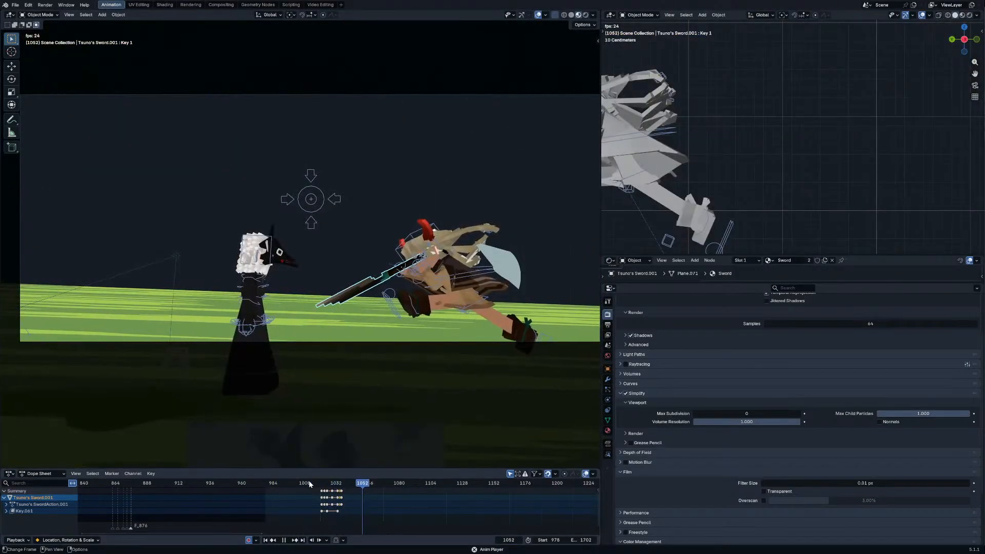
pyautogui.click(309, 483)
pyautogui.press('space')
pyautogui.click(444, 341)
pyautogui.click(444, 342)
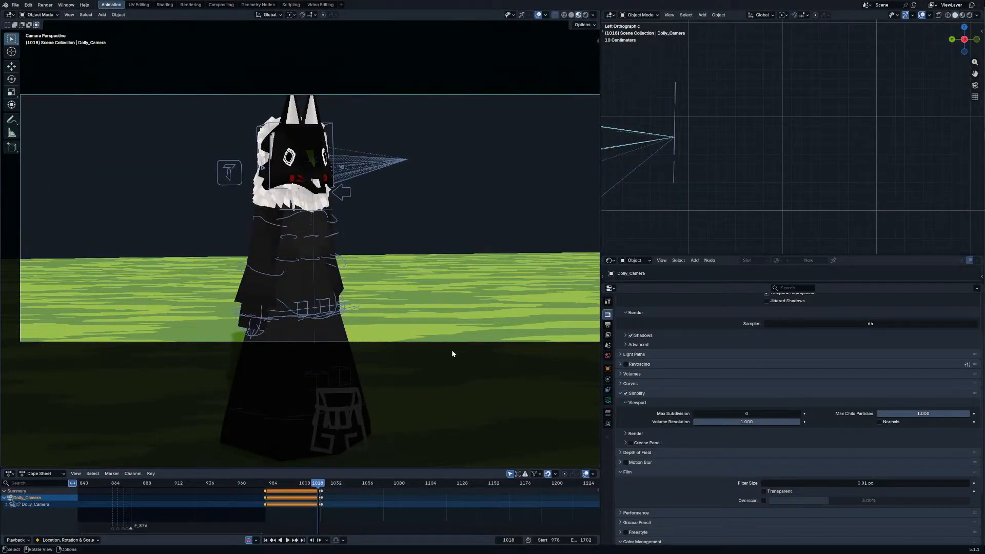
pyautogui.click(608, 401)
pyautogui.scroll(-5, 667, 417)
pyautogui.moveTo(831, 362); pyautogui.dragTo(903, 363)
# Step: Select the stray pale GPencil.003 patch at frame 1033 and move its strokes out of the camera frame in Edit Mode
pyautogui.press('space')
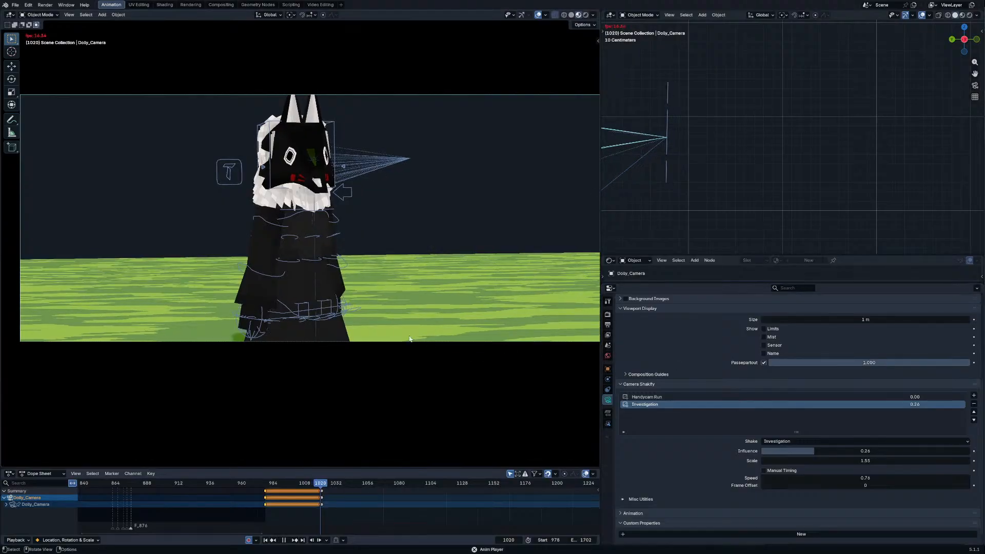
pyautogui.click(430, 280)
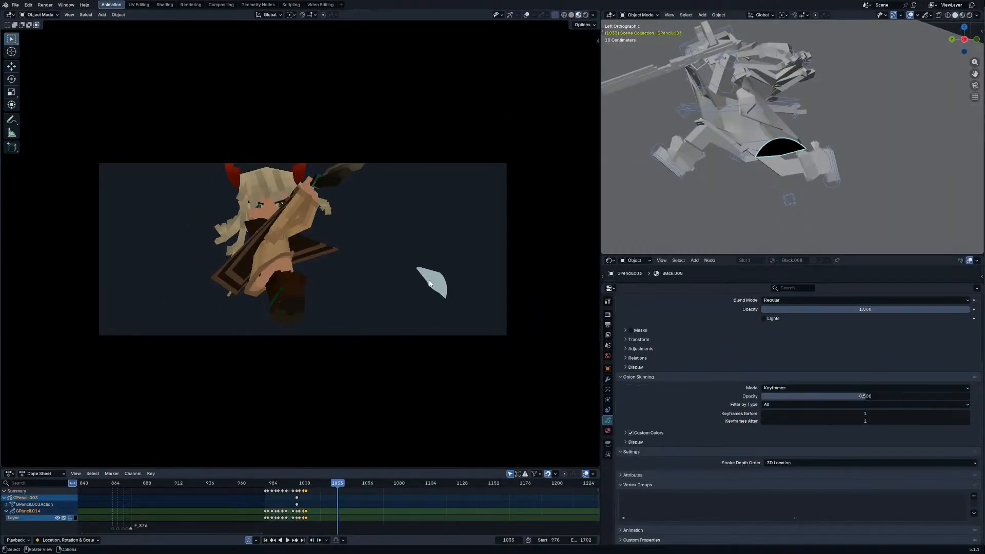
pyautogui.press('Tab')
pyautogui.press('g')
pyautogui.click(446, 430)
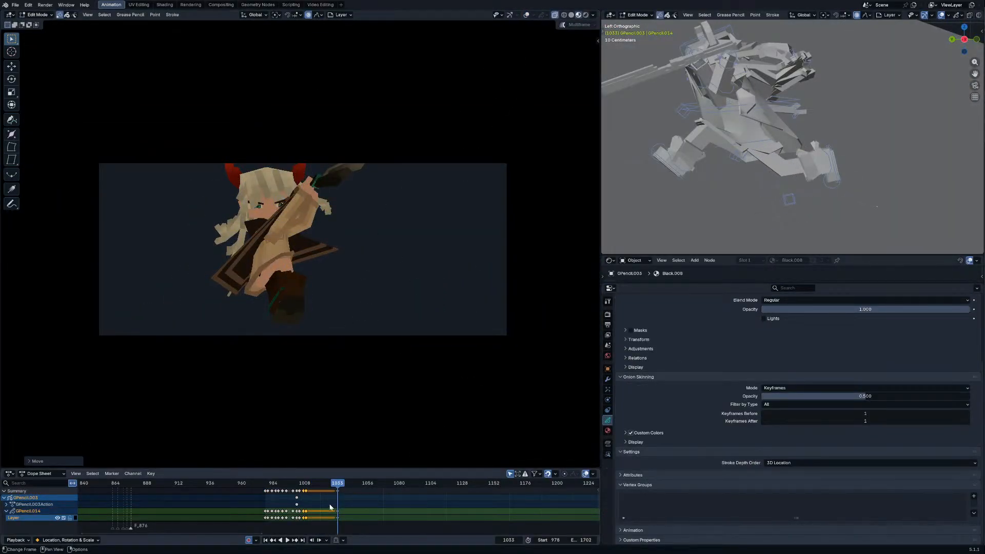
# Step: Move the GPencil.003 patch out of the side-view shot and bring its drawing keyframe back beside the last cloud drawings
pyautogui.click(317, 493)
pyautogui.press('space')
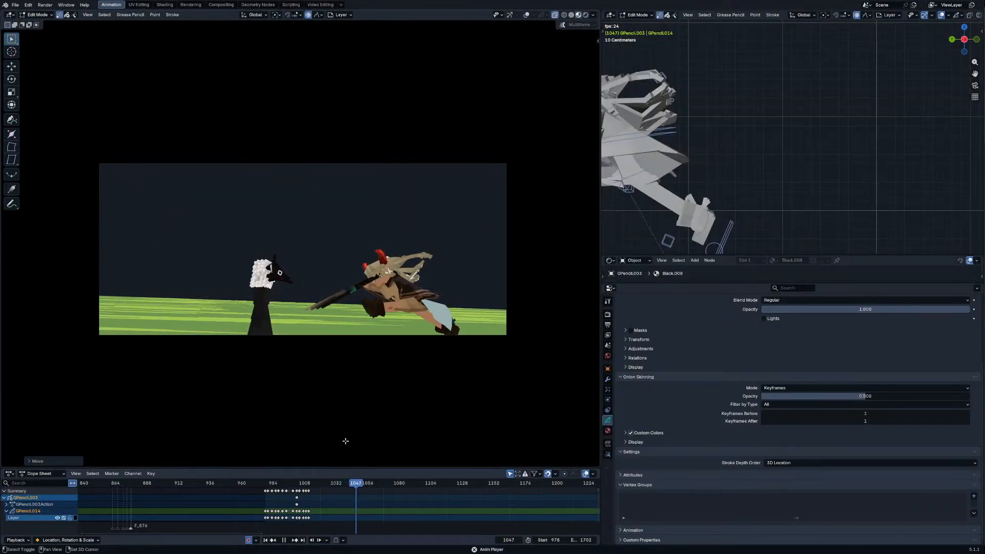
pyautogui.press('Escape')
pyautogui.press('g')
pyautogui.click(332, 504)
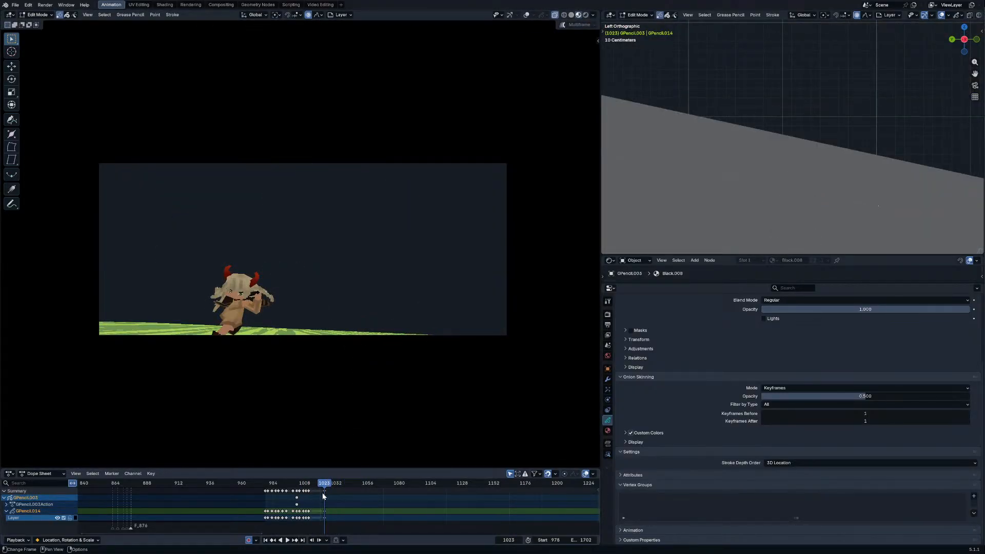
pyautogui.press('Escape')
pyautogui.press('space')
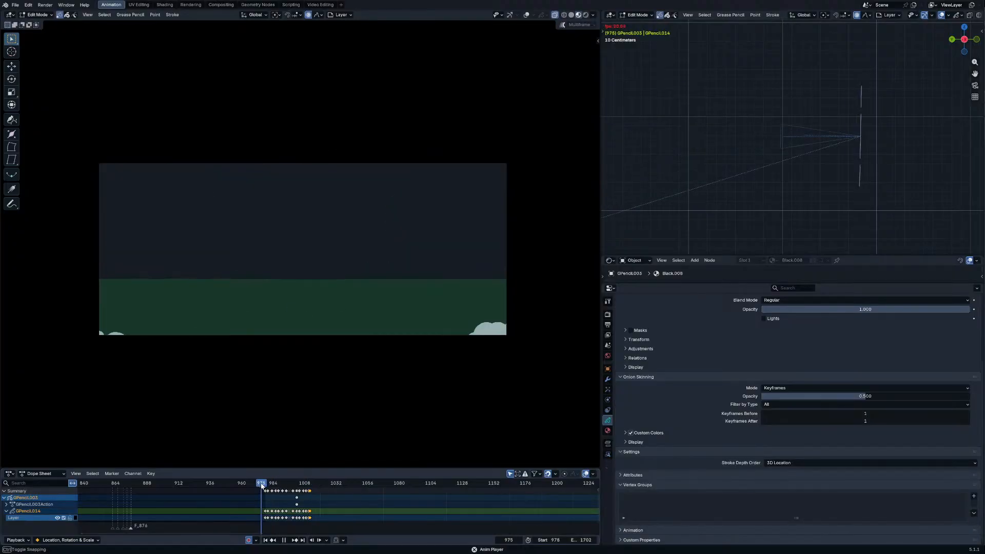
# Step: Enlarge the outliner and enable the two excluded CH_Rig character collections in the view layer
pyautogui.moveTo(616, 255); pyautogui.dragTo(611, 107)
pyautogui.click(611, 112)
pyautogui.click(845, 132)
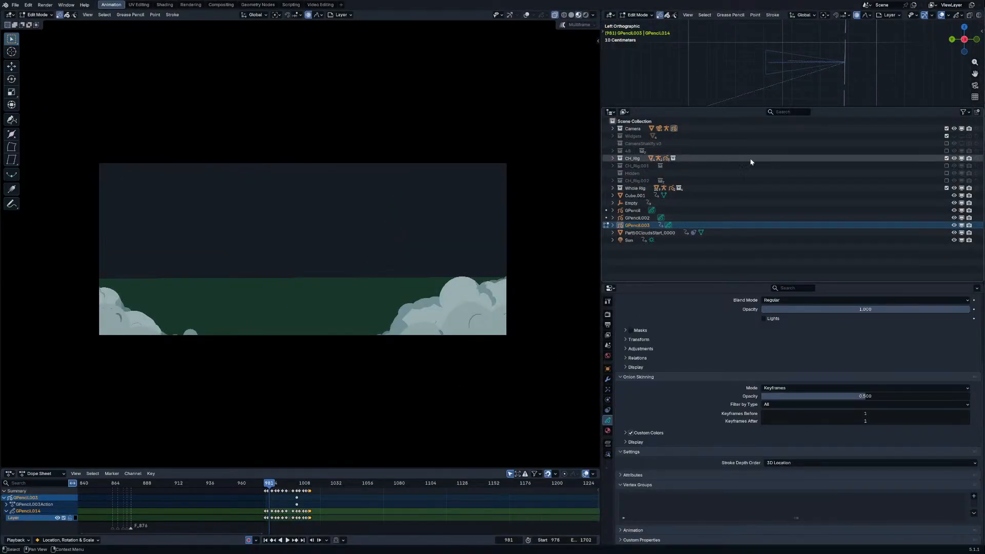
pyautogui.click(946, 166)
pyautogui.click(946, 181)
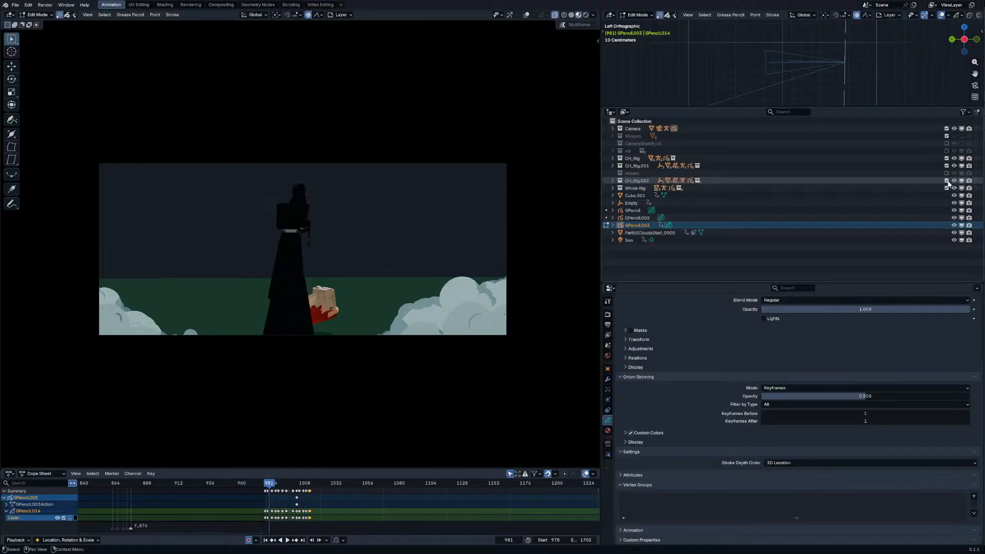
# Step: Play back the cloud transition, leave Edit Mode, and examine the cloud drawings from outside the camera view
pyautogui.press('space')
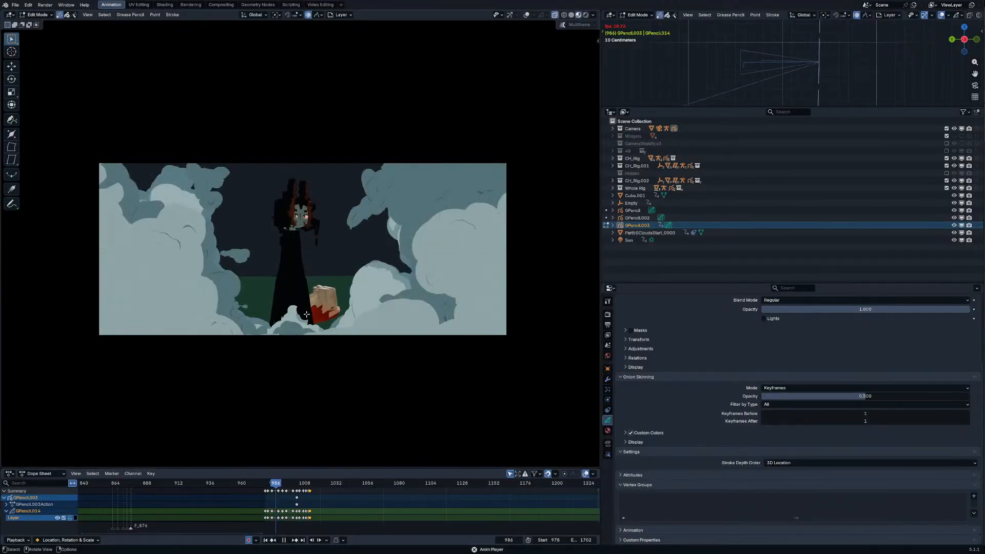
pyautogui.press('Tab')
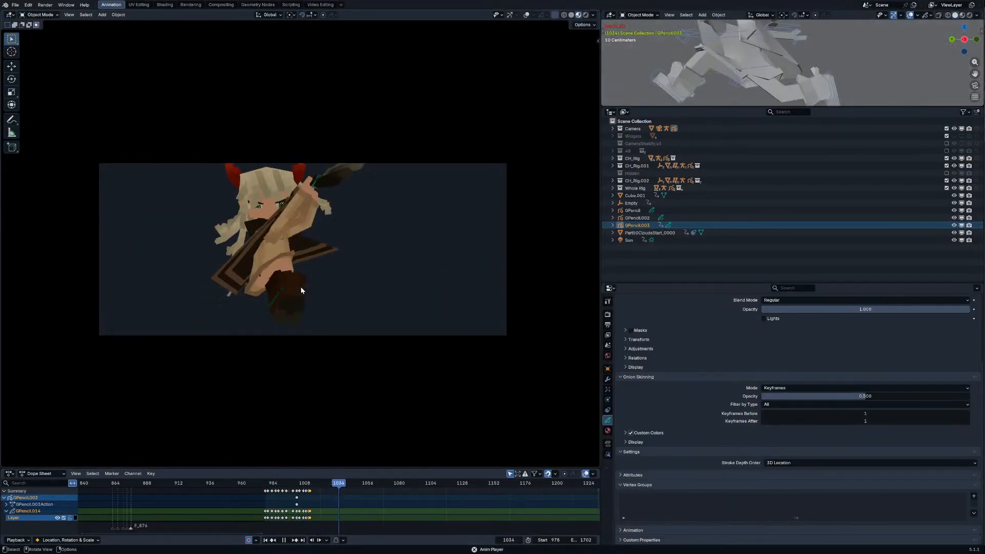
pyautogui.moveTo(266, 484); pyautogui.dragTo(273, 487)
pyautogui.moveTo(260, 429); pyautogui.dragTo(310, 332, button='middle')
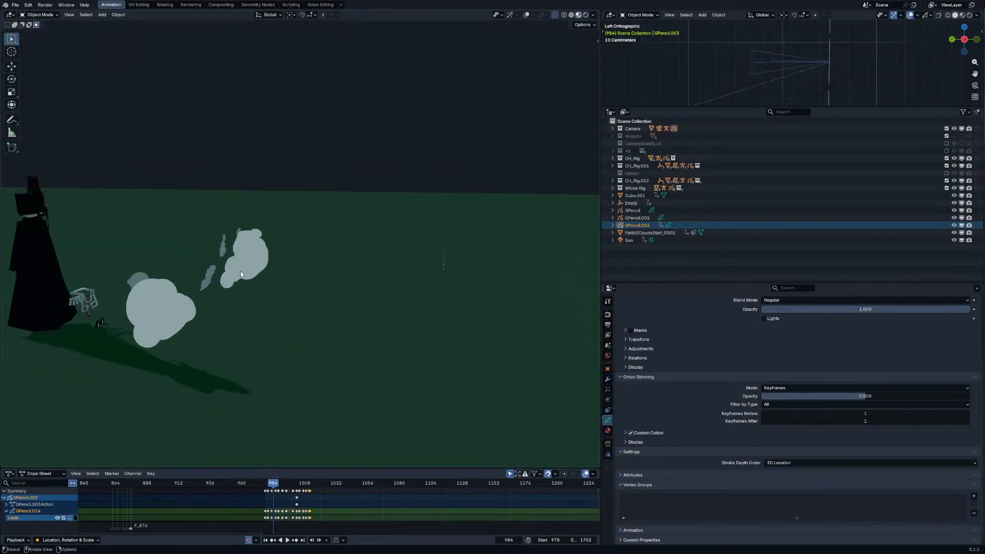
pyautogui.press('Up')
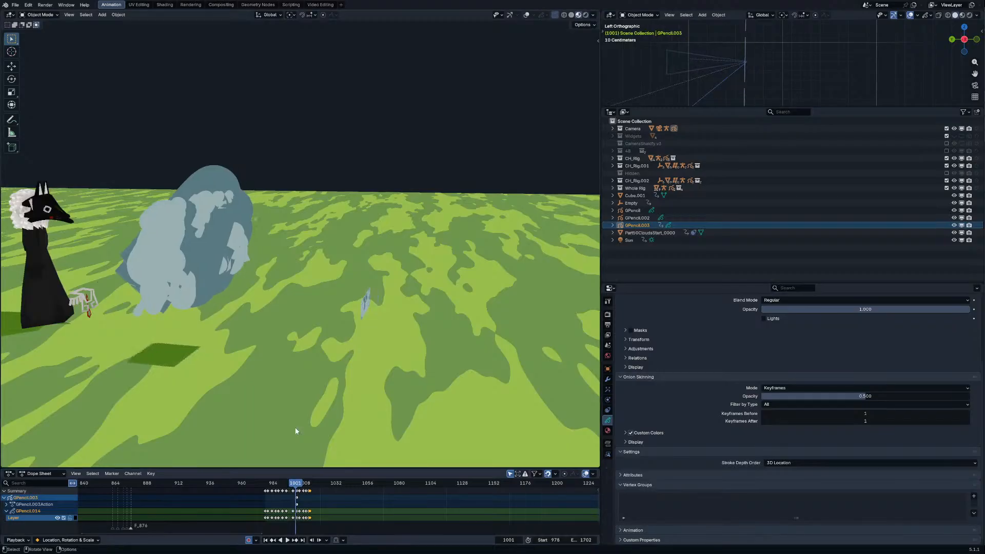
pyautogui.press('KP_0')
# Step: Lower the GPencil.003 clouds about 1.86 m along the global Z axis at frame 992
pyautogui.press('Left')
pyautogui.press('Left')
pyautogui.press('Left')
pyautogui.press('Left')
pyautogui.press('Left')
pyautogui.press('Left')
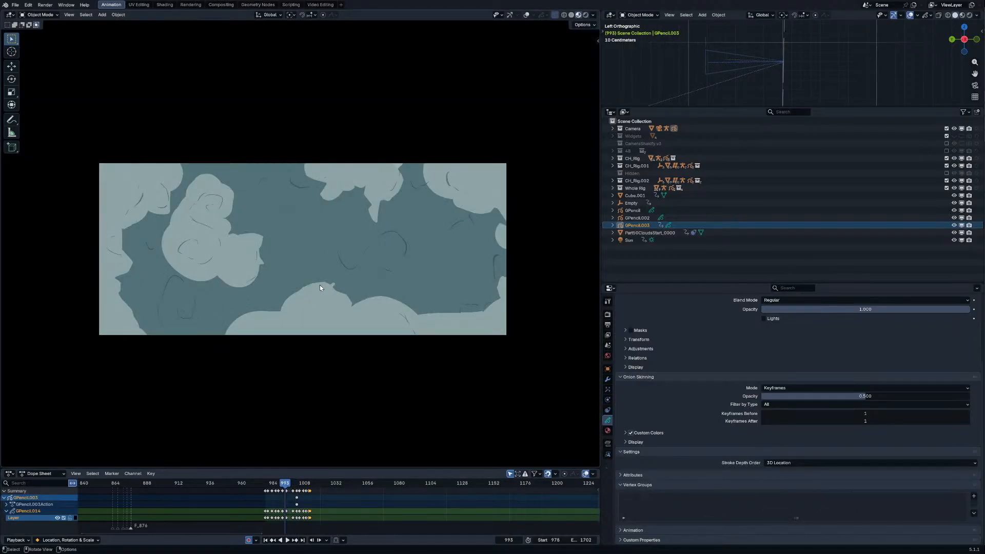
pyautogui.press('Left')
pyautogui.press('g')
pyautogui.press('z')
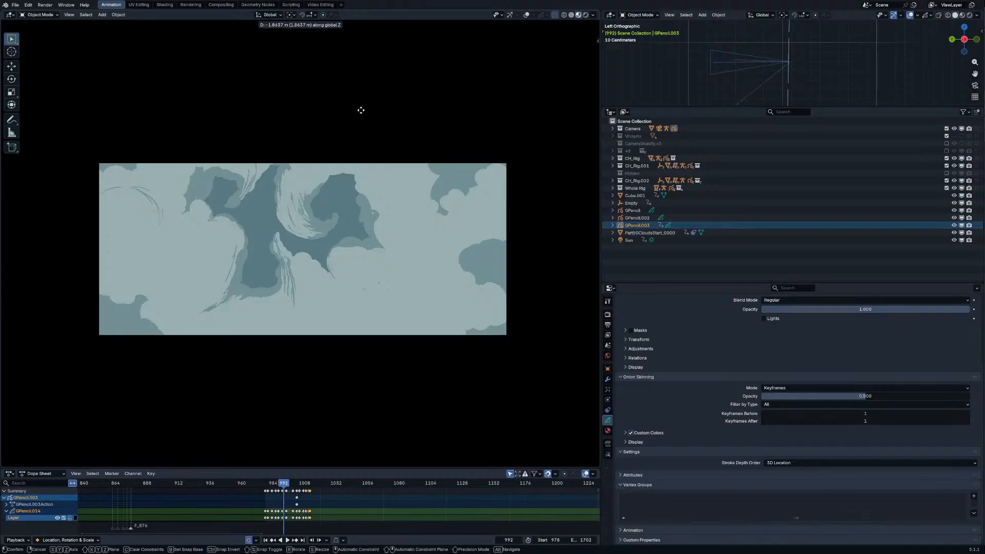
pyautogui.click(360, 110)
# Step: Shift the second object keyframe of GPencil.003 earlier to about frame 1000 and play back the transition
pyautogui.press('Right')
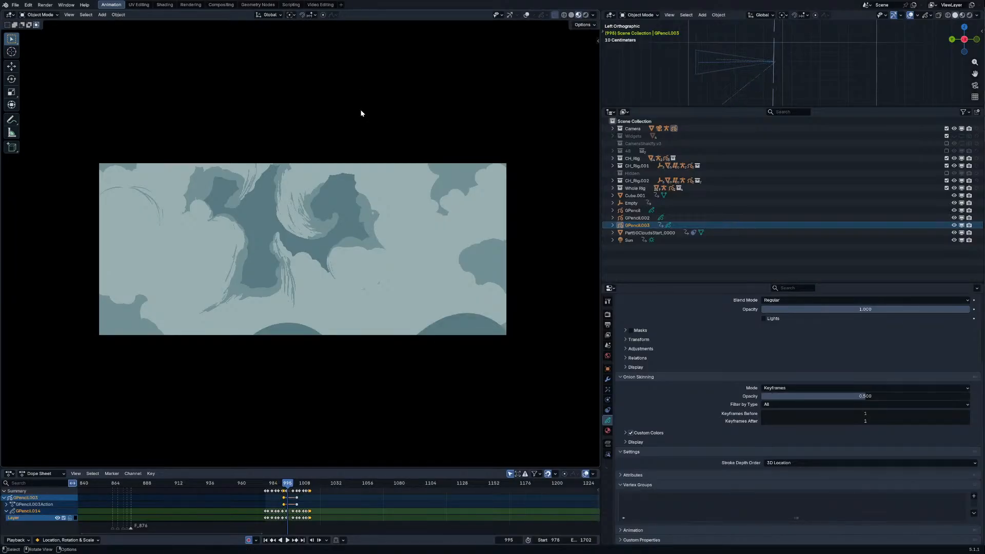
pyautogui.press('Right')
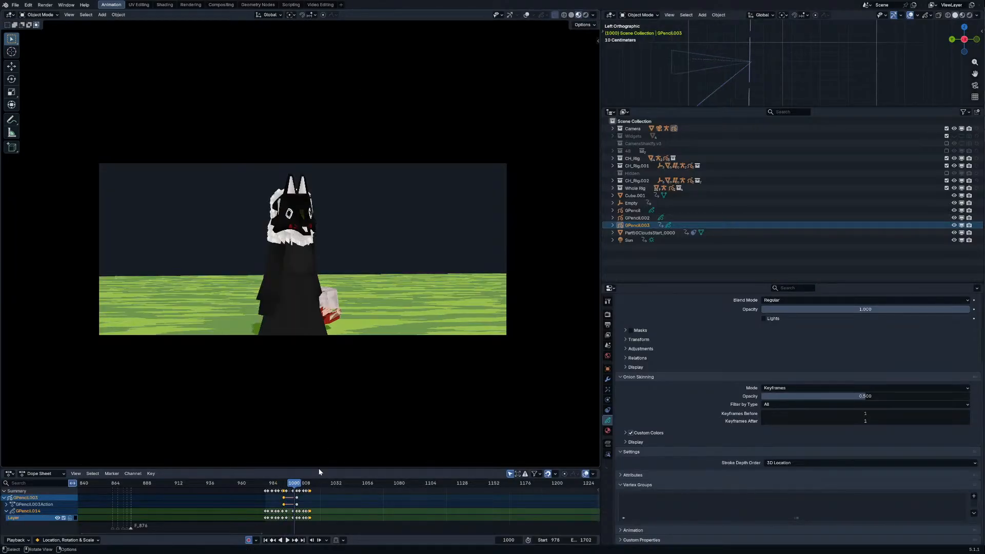
pyautogui.moveTo(296, 501); pyautogui.dragTo(278, 501)
pyautogui.press('Left')
pyautogui.press('Right')
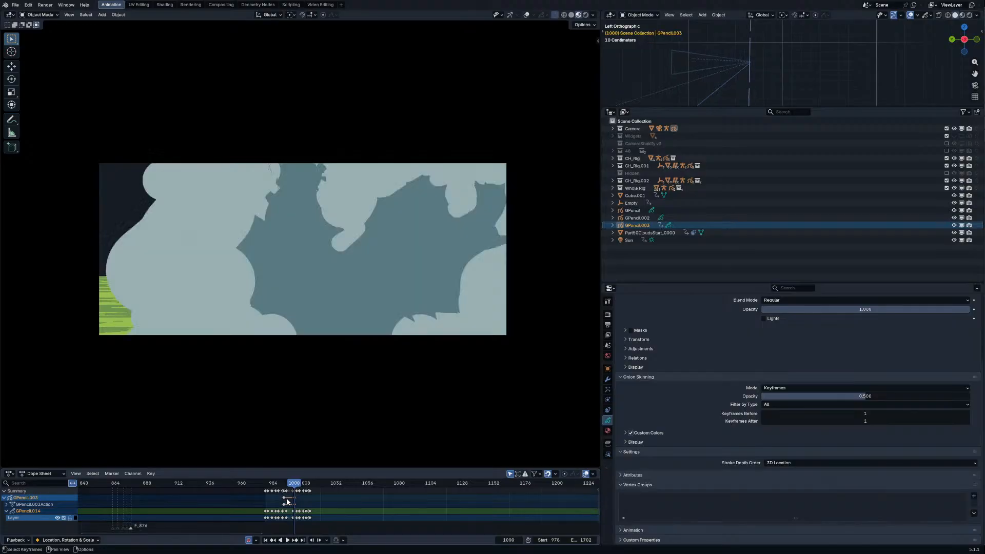
pyautogui.press('space')
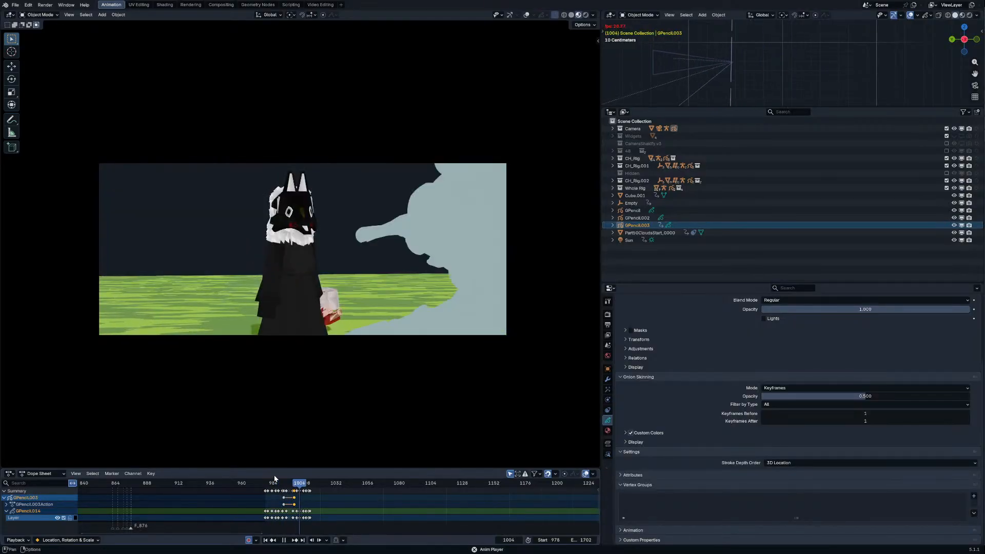
# Step: Replay the cloud transition through the sword swing to check its timing up to the side-view shot
pyautogui.press('space')
pyautogui.moveTo(280, 483)
pyautogui.mouseDown()
pyautogui.moveTo(295, 487)
pyautogui.moveTo(237, 482)
pyautogui.mouseUp()
pyautogui.press('Right')
pyautogui.press('Left')
pyautogui.press('Right')
pyautogui.press('space')
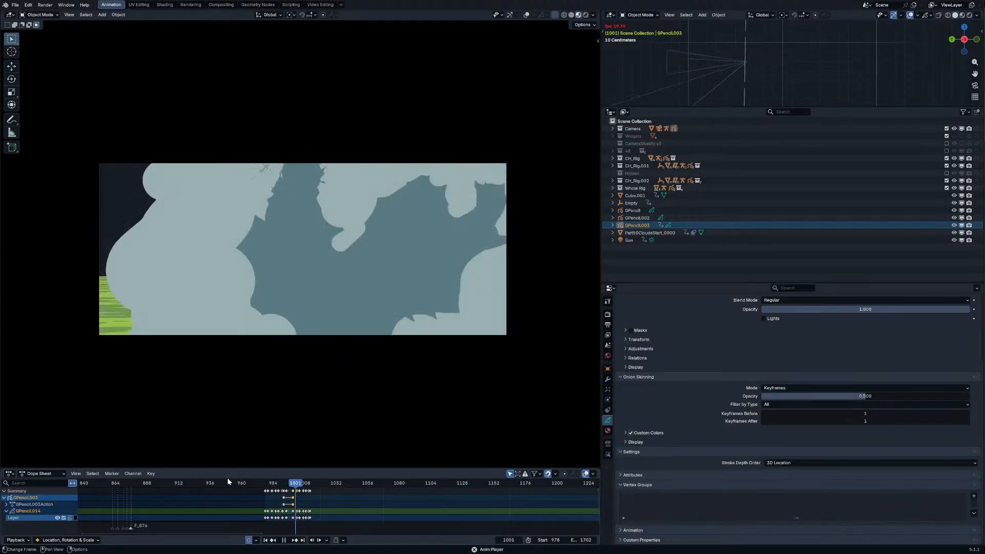
pyautogui.click(228, 482)
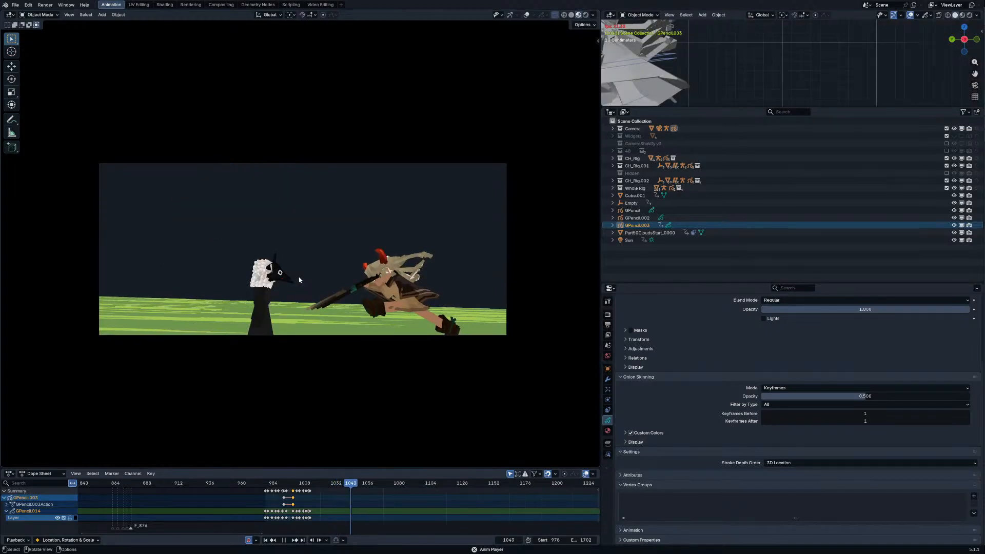
pyautogui.click(284, 483)
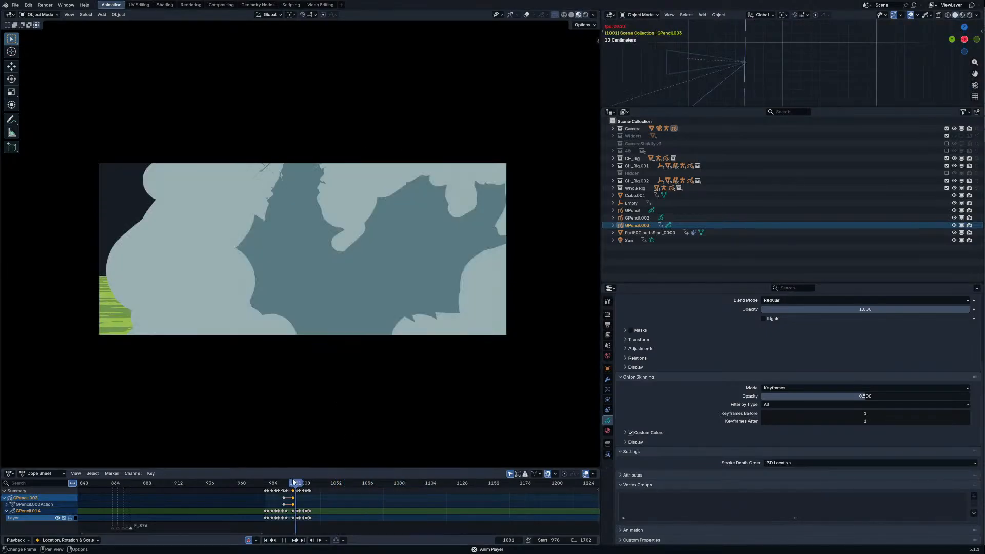
pyautogui.press('space')
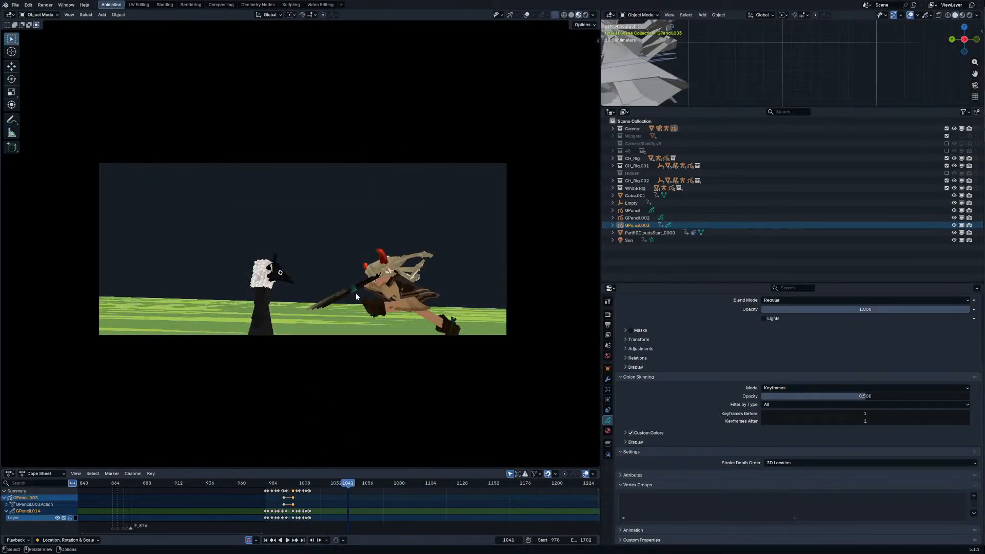
# Step: Leave the camera view, select the ground block Cube.001, and try clearing its rotation at frame 1041
pyautogui.press('KP_0')
pyautogui.scroll(-12, 329, 244)
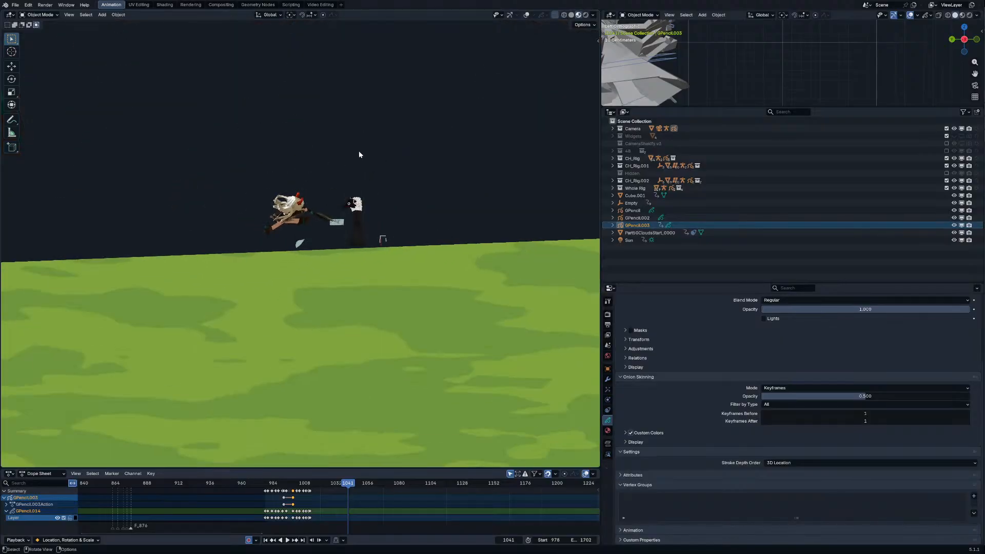
pyautogui.press('KP_Decimal')
pyautogui.scroll(-11, 457, 108)
pyautogui.scroll(-3, 256, 210)
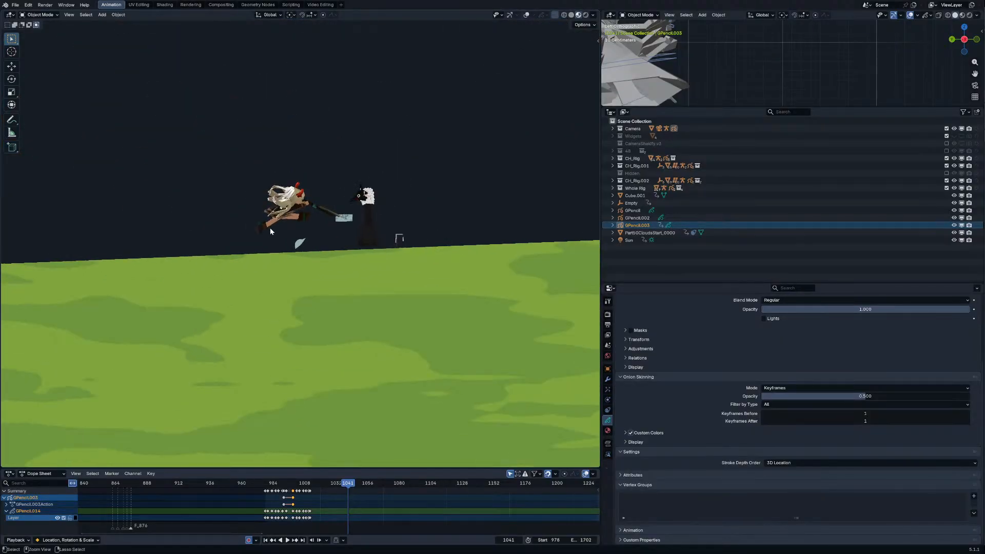
pyautogui.press('KP_9')
pyautogui.click(278, 273)
pyautogui.hotkey('alt', 'r')
pyautogui.scroll(-2, 378, 315)
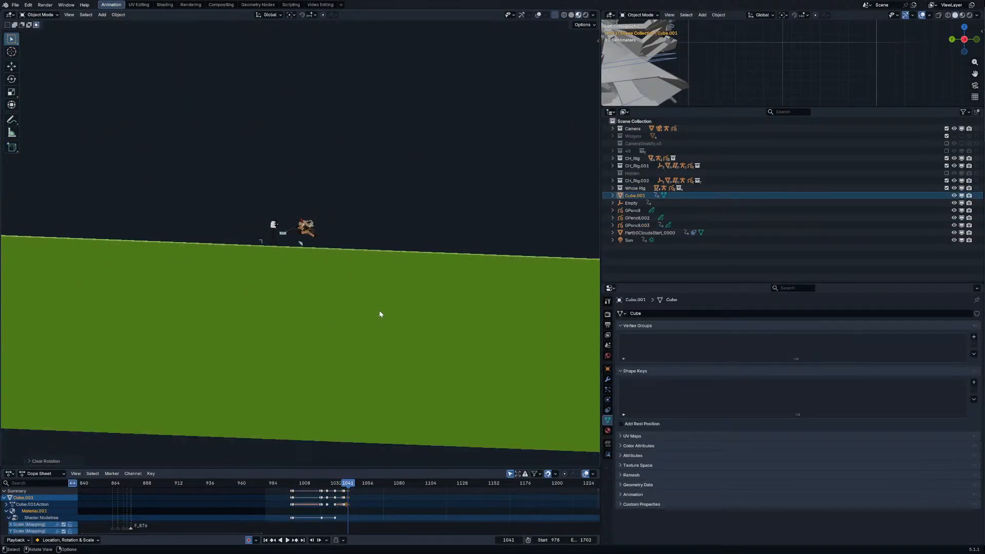
pyautogui.moveTo(378, 314); pyautogui.dragTo(387, 293, button='middle')
# Step: Turn on the viewport overlays and examine the tilt of the ground block from the side and in perspective
pyautogui.click(538, 15)
pyautogui.click(538, 16)
pyautogui.scroll(4, 505, 147)
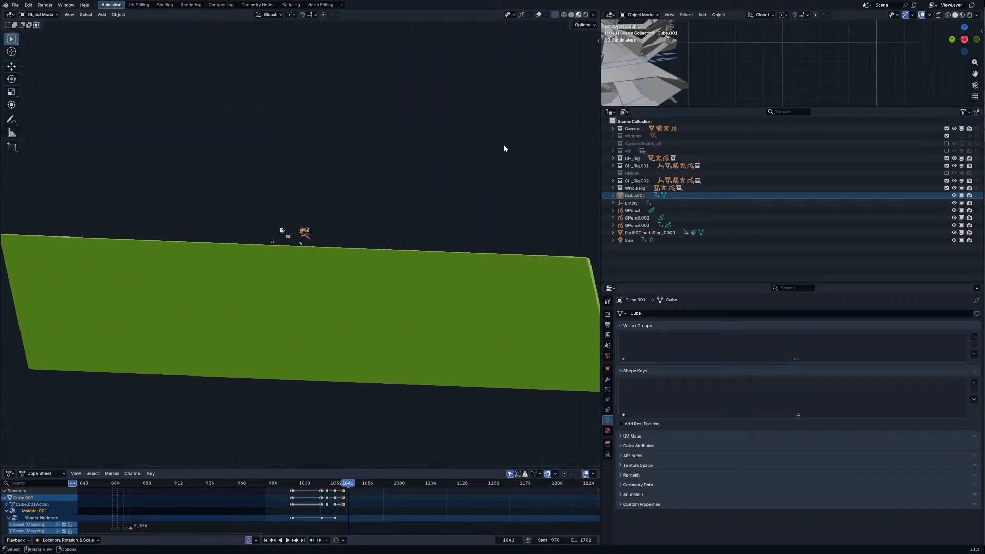
pyautogui.click(538, 15)
pyautogui.scroll(2, 334, 277)
pyautogui.scroll(-2, 330, 275)
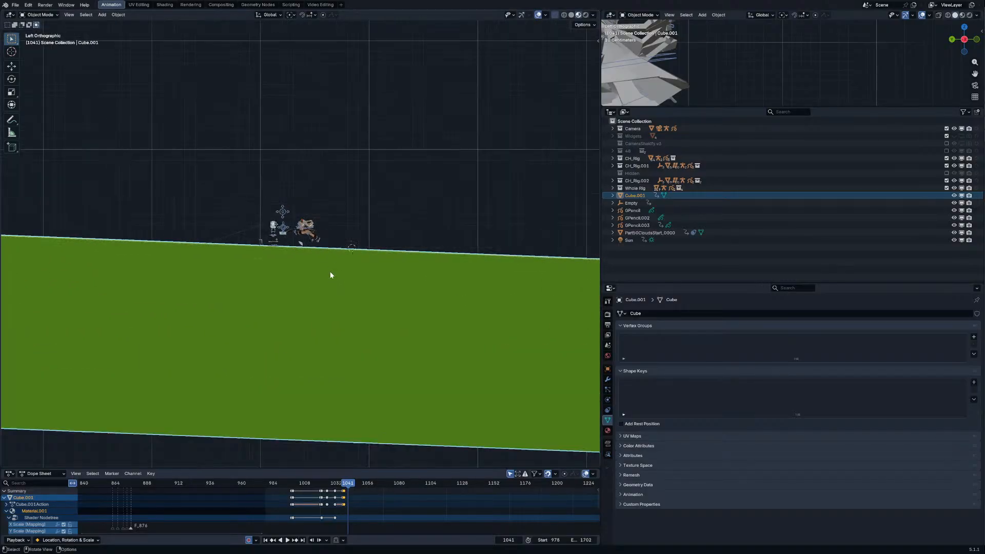
pyautogui.moveTo(329, 275)
pyautogui.mouseDown(button='middle')
pyautogui.moveTo(334, 295)
pyautogui.moveTo(339, 284)
pyautogui.mouseUp(button='middle')
pyautogui.scroll(-2, 340, 282)
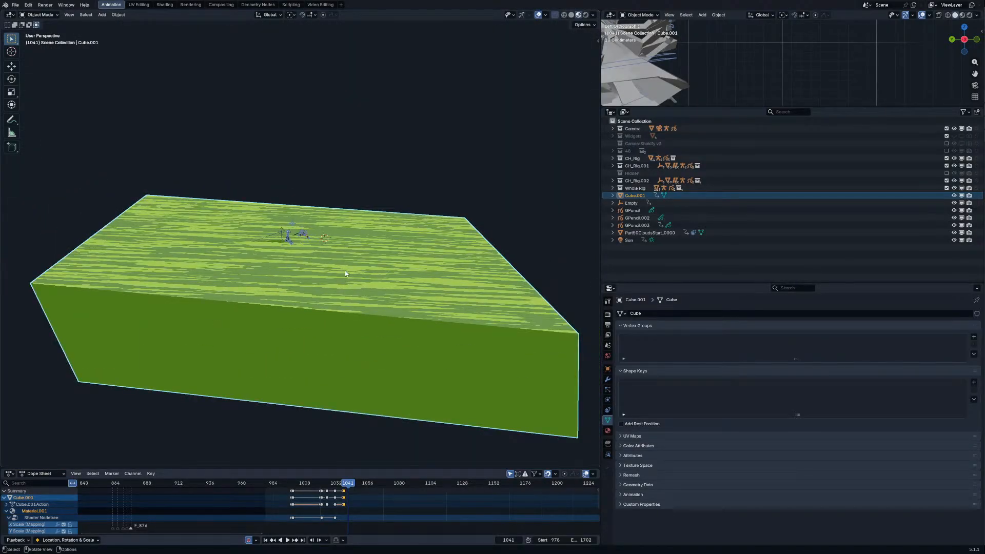
# Step: Keyframe the ground block Cube.001 at frame 1037 and move it far away along Z at frame 1038
pyautogui.press('Left')
pyautogui.press('Left')
pyautogui.press('Left')
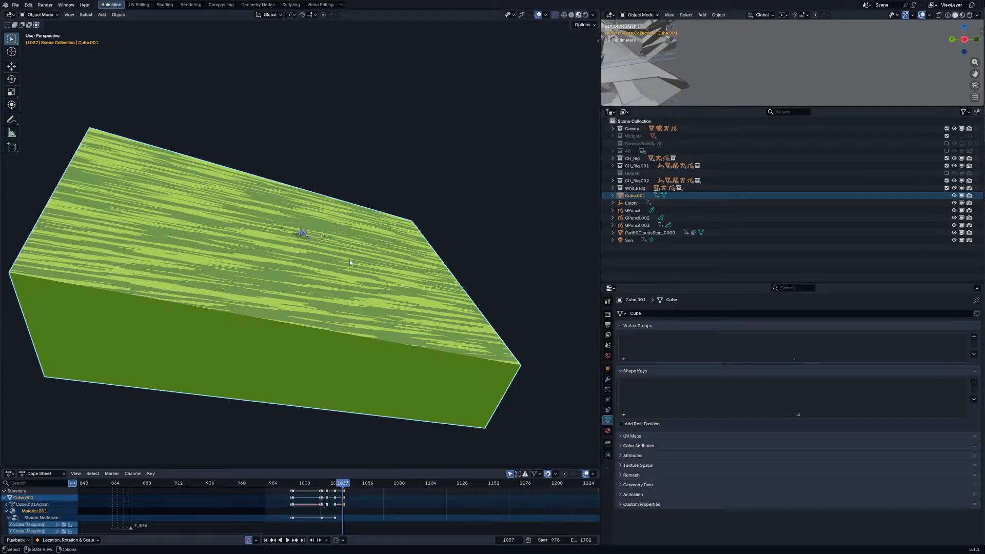
pyautogui.press('i')
pyautogui.press('Right')
pyautogui.press('g')
pyautogui.press('z')
pyautogui.click(335, 191)
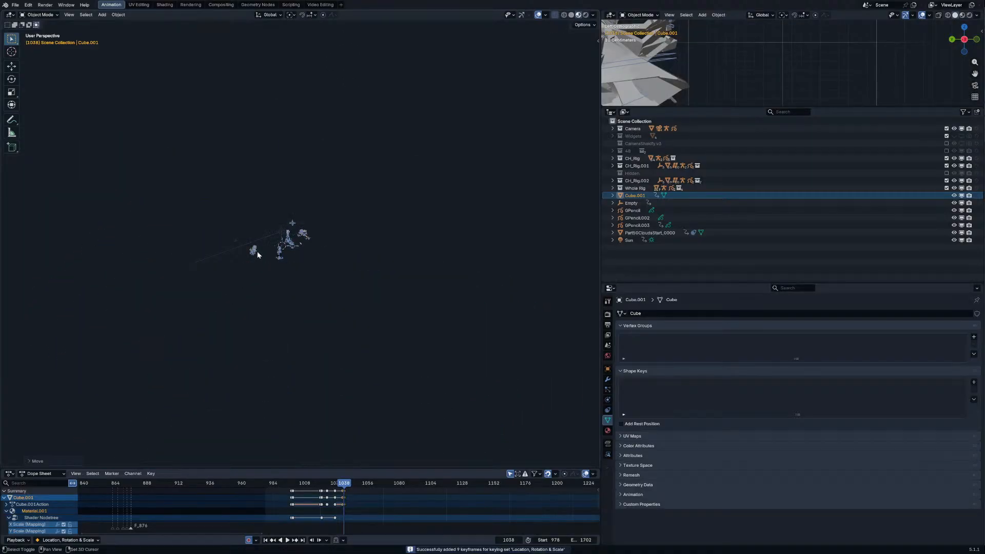
# Step: Add a plane as the side-view shot's ground, scale its mesh up in Edit Mode, and check it from front and side
pyautogui.hotkey('shift', 'a')
pyautogui.click(314, 219)
pyautogui.press('Tab')
pyautogui.press('s')
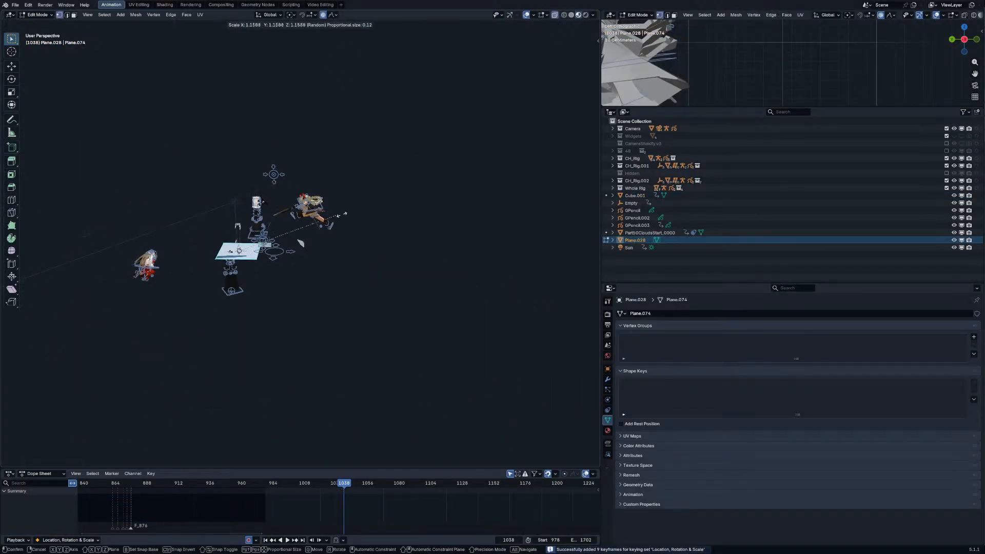
pyautogui.click(470, 177)
pyautogui.press('KP_0')
pyautogui.press('KP_1')
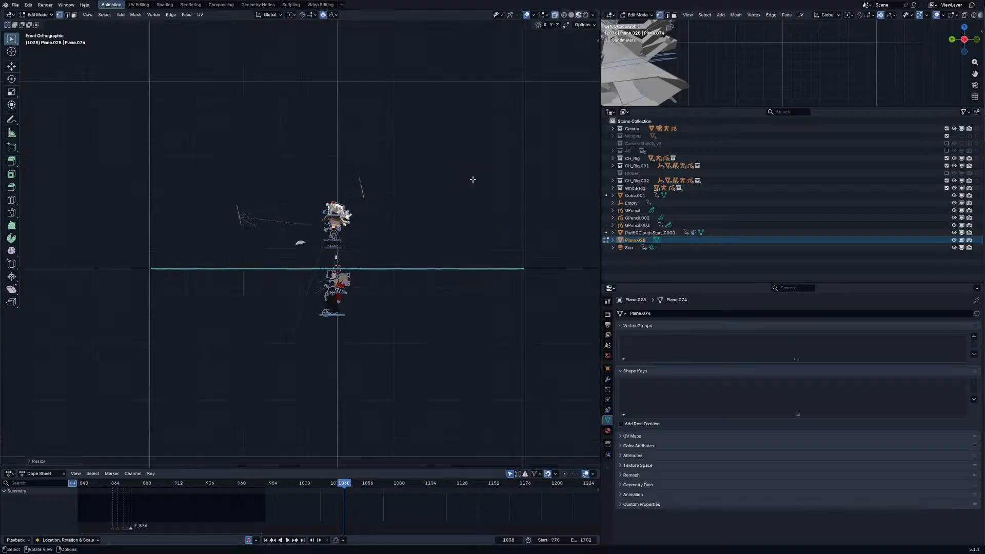
pyautogui.press('KP_3')
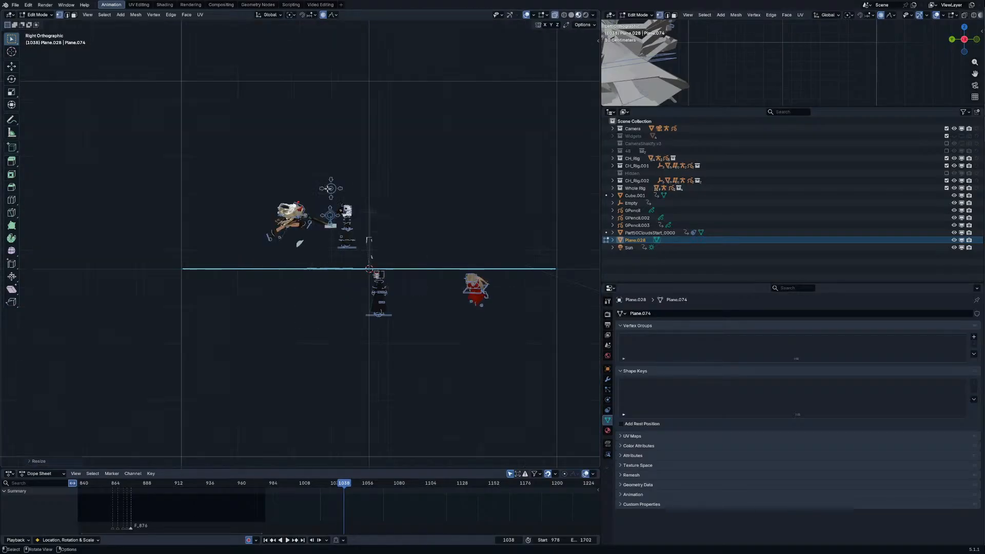
# Step: Leave Edit Mode and lower the CH_Root bone of the masked character CH_Rig.004 along Z to the new ground plane
pyautogui.scroll(3, 315, 244)
pyautogui.press('Tab')
pyautogui.click(389, 254)
pyautogui.click(394, 253)
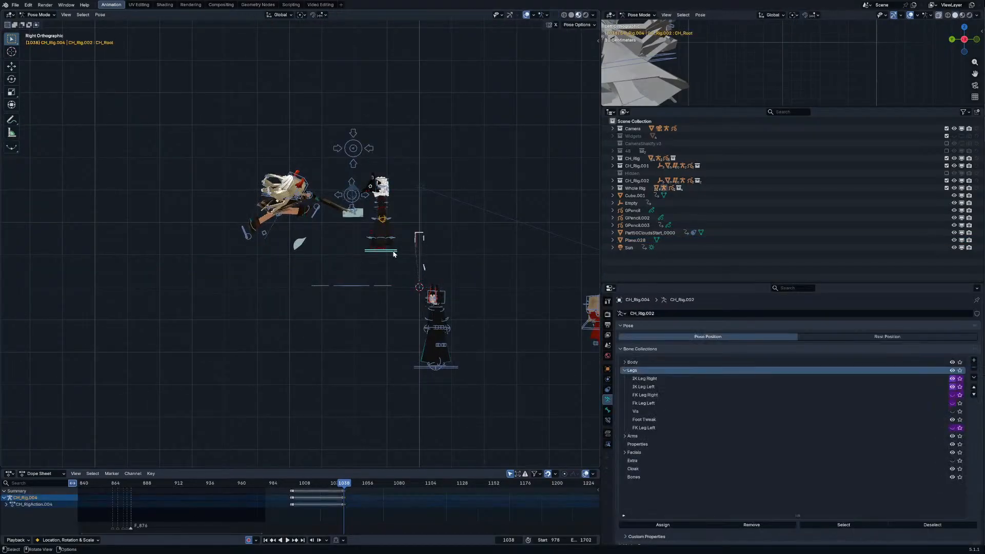
pyautogui.press('g')
pyautogui.press('z')
pyautogui.click(393, 286)
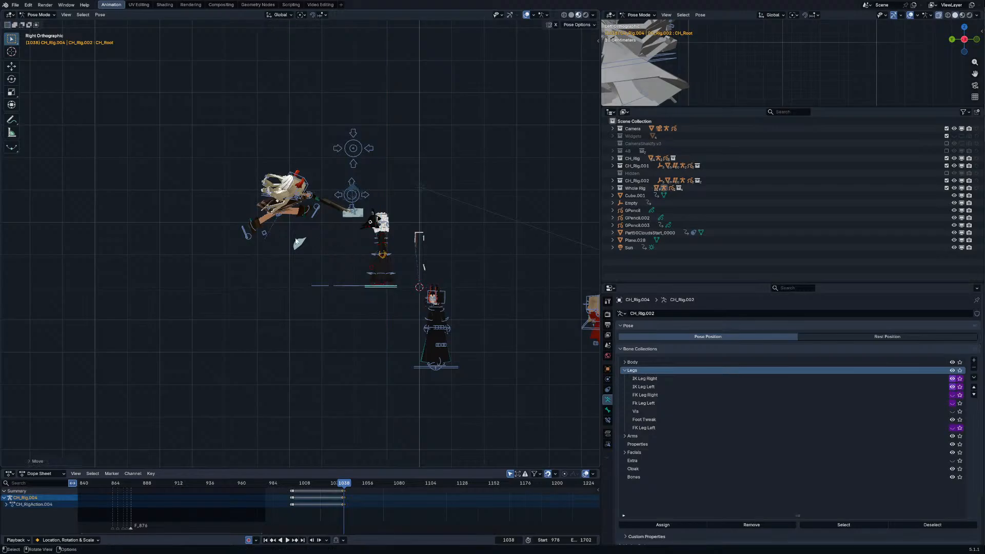
# Step: Lower the Dolly_Rig's Aim and Camera controls along Z by just over 1 m and keyframe them at frame 1038
pyautogui.hotkey('ctrl', 'Tab')
pyautogui.click(370, 210)
pyautogui.hotkey('ctrl', 'Tab')
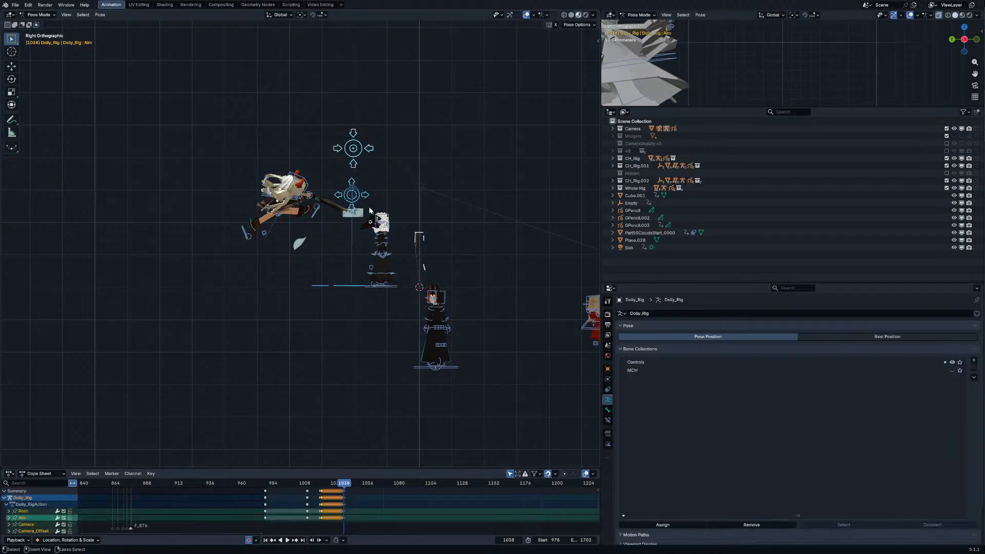
pyautogui.keyDown('shift'); pyautogui.click(372, 196); pyautogui.keyUp('shift')
pyautogui.press('g')
pyautogui.press('z')
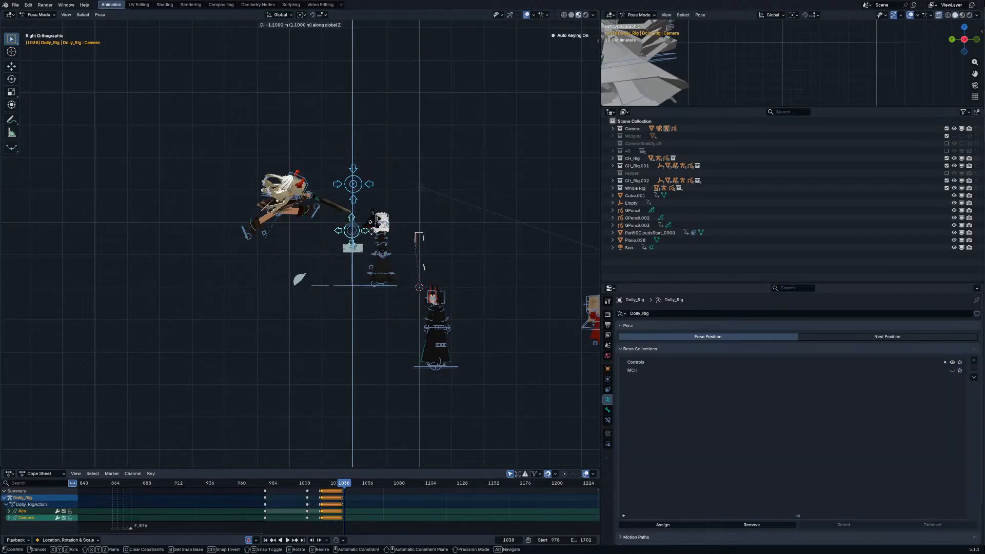
pyautogui.click(371, 237)
pyautogui.press('KP_0')
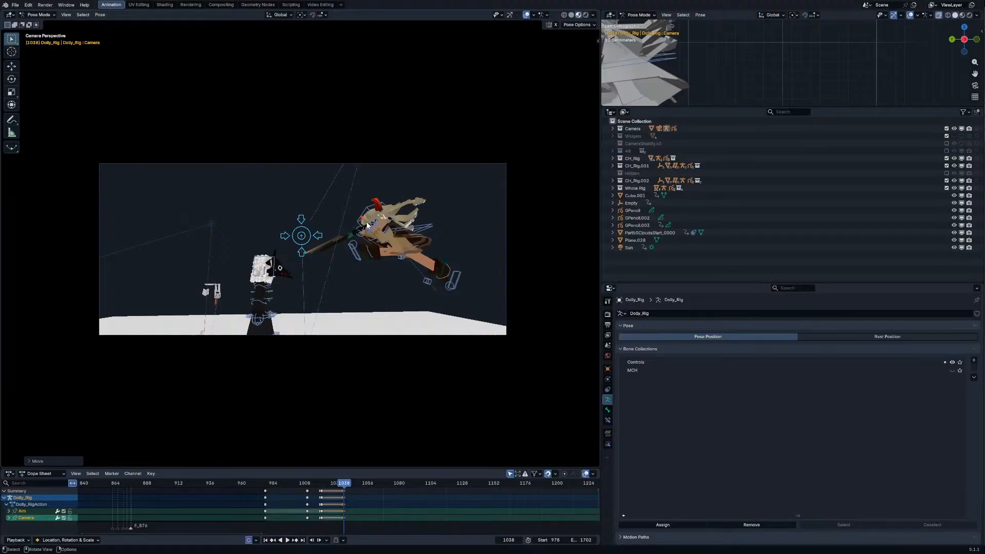
pyautogui.press('i')
pyautogui.moveTo(366, 224); pyautogui.dragTo(398, 229, button='middle')
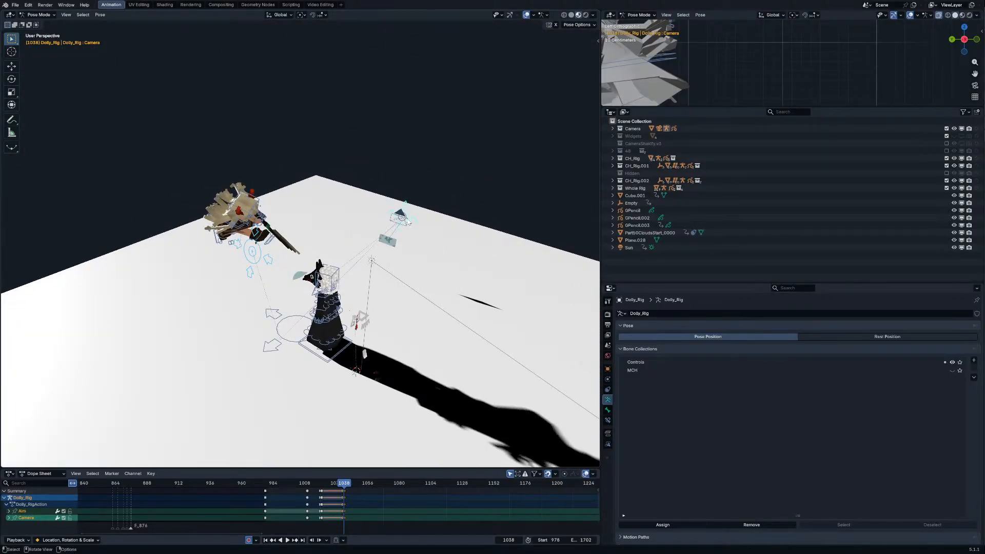
pyautogui.click(406, 219)
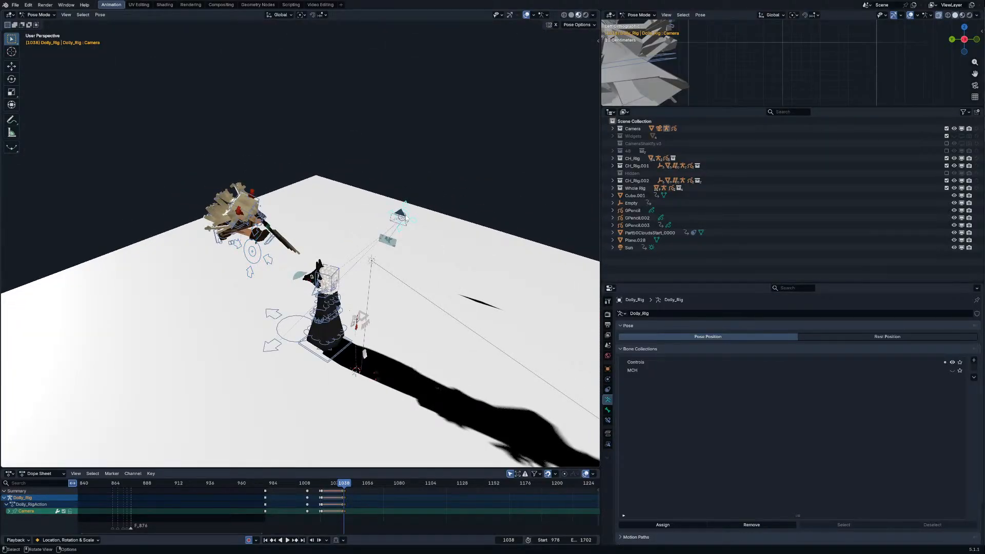
pyautogui.click(423, 227)
pyautogui.press('KP_3')
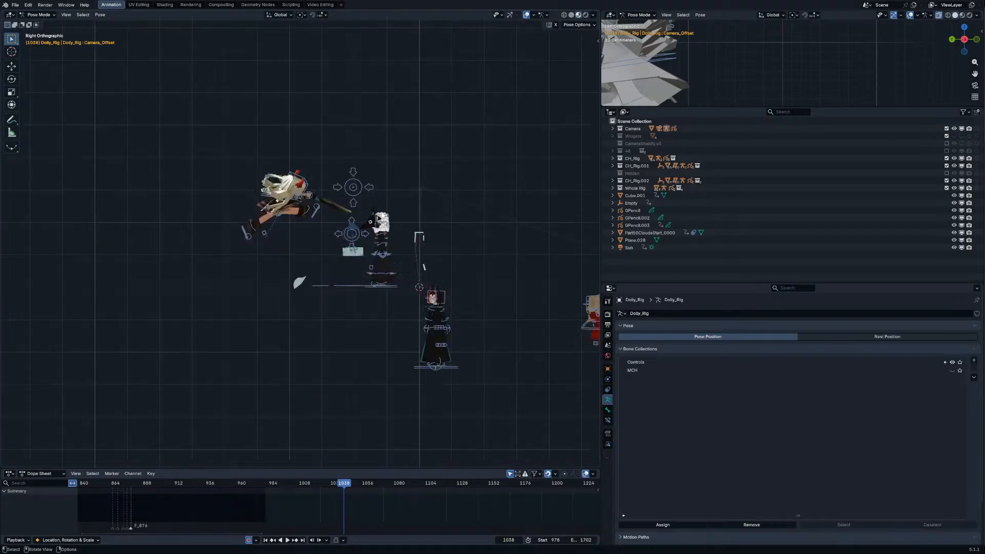
# Step: Move the airborne swordswoman's left foot control beneath her body and rotate the foot at frame 1038
pyautogui.moveTo(313, 215); pyautogui.dragTo(318, 249)
pyautogui.click(244, 234)
pyautogui.press('r')
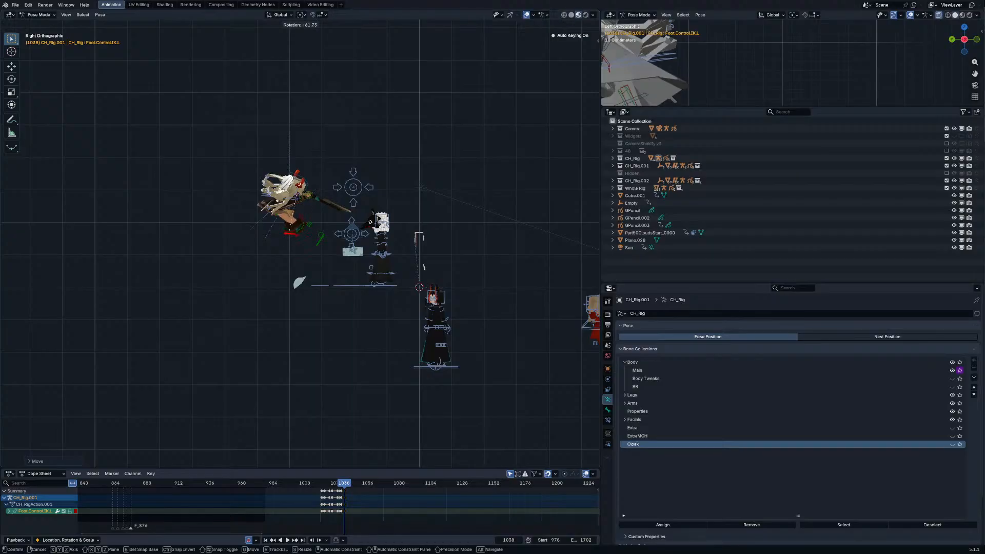
pyautogui.click(295, 229)
pyautogui.scroll(4, 282, 172)
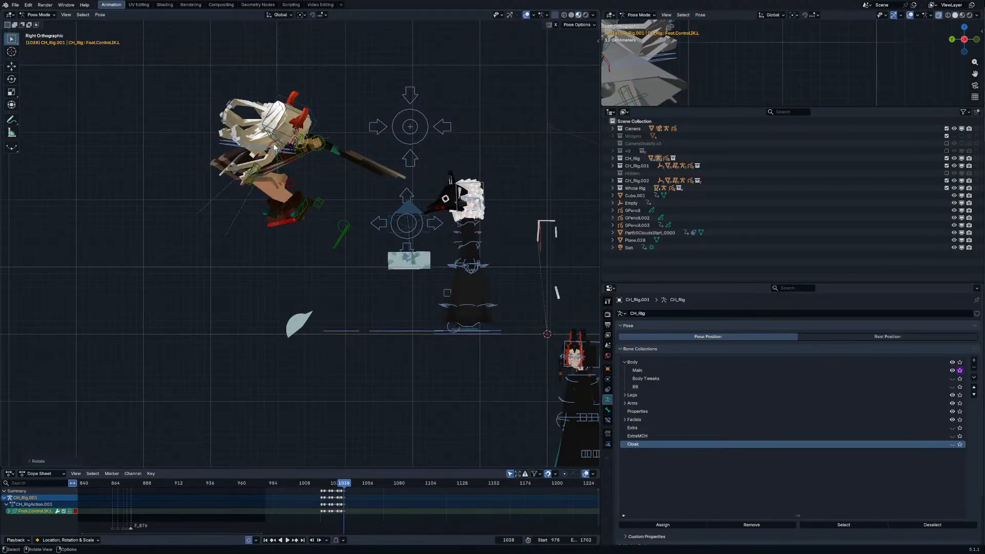
# Step: Rotate the swordswoman's torso and Body control so that she is more upright in the air
pyautogui.click(277, 146)
pyautogui.press('r')
pyautogui.click(269, 173)
pyautogui.click(263, 178)
pyautogui.press('r')
pyautogui.click(313, 177)
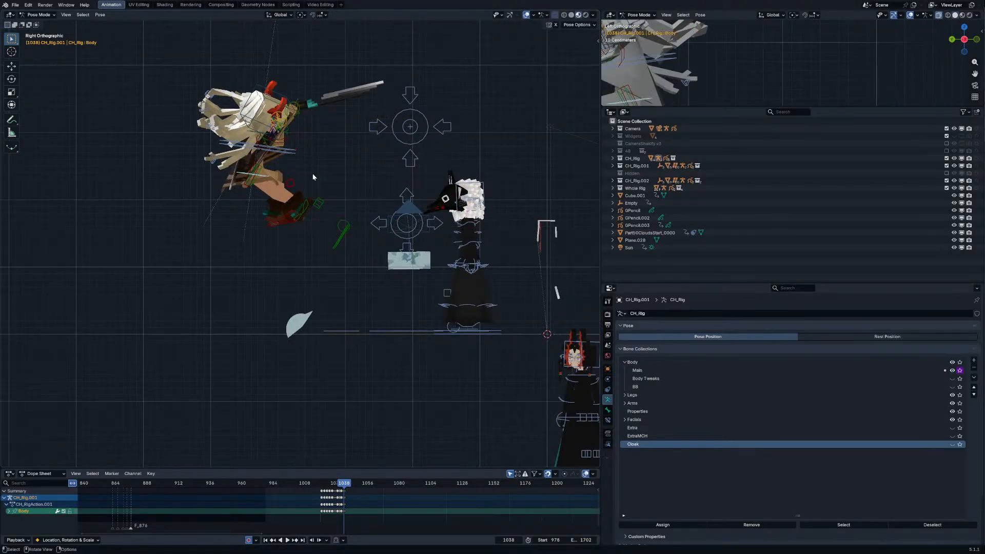
# Step: Rotate the swordswoman's Head control 180° around Z and tilt the head in the side view
pyautogui.click(256, 117)
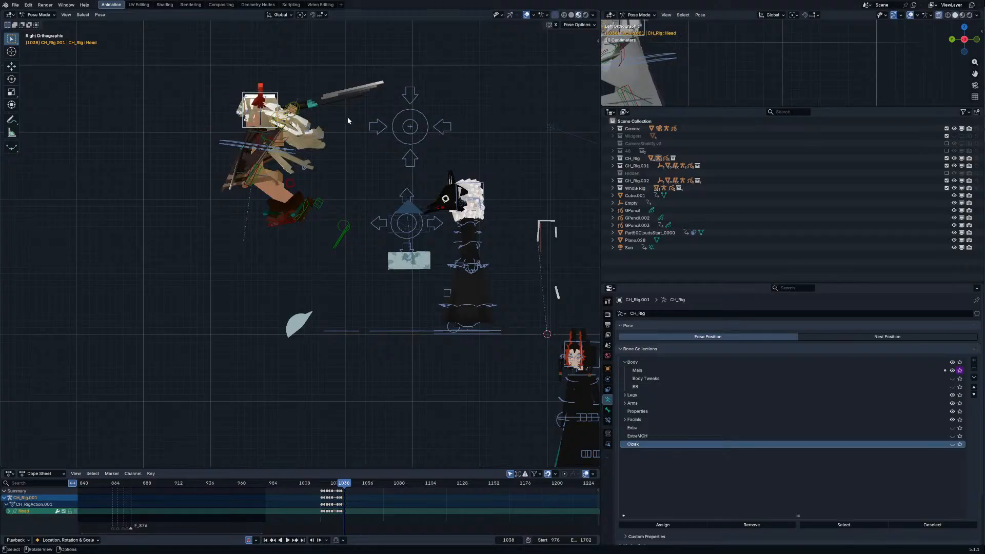
pyautogui.write('rz180')
pyautogui.press('Return')
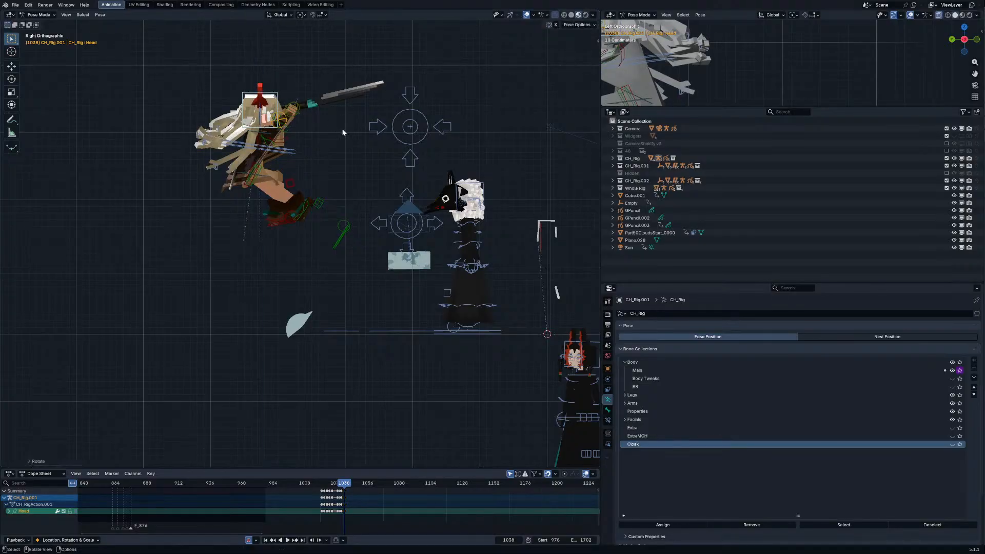
pyautogui.press('r')
pyautogui.click(252, 134)
# Step: Hide the swordswoman's dark clothing mesh and clear the rotation of her arm FK controls
pyautogui.scroll(4, 273, 142)
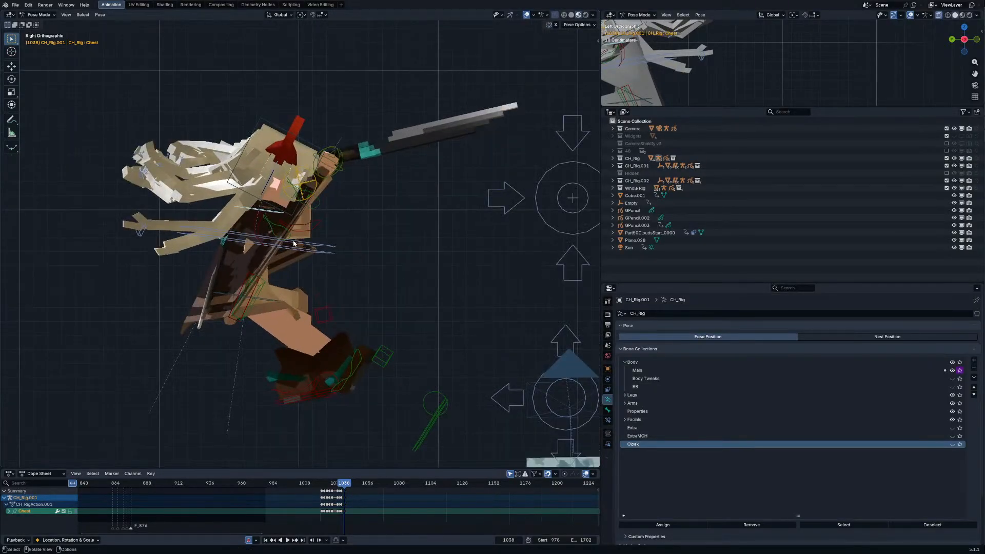
pyautogui.click(227, 267)
pyautogui.click(278, 229)
pyautogui.hotkey('ctrl', 'z')
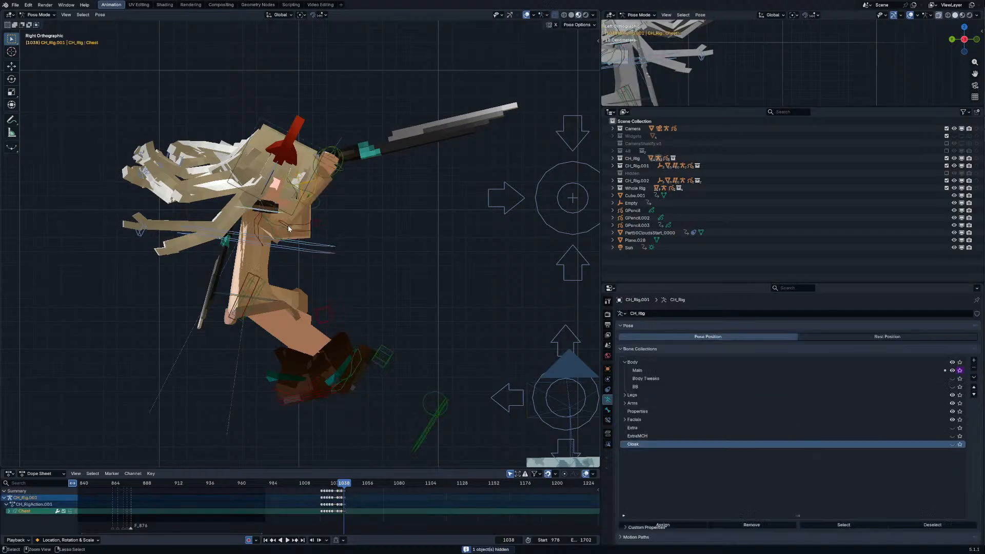
pyautogui.click(267, 228)
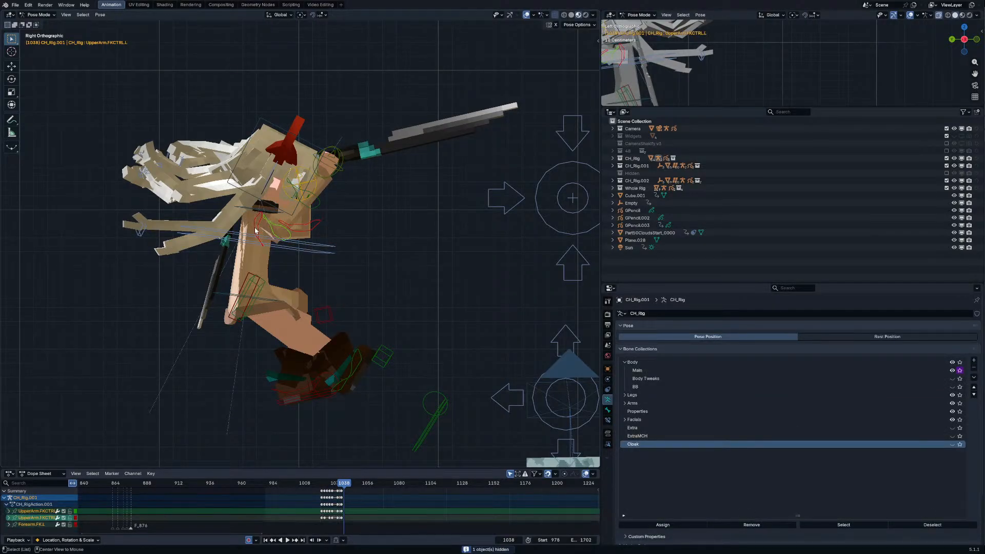
pyautogui.hotkey('alt', 'r')
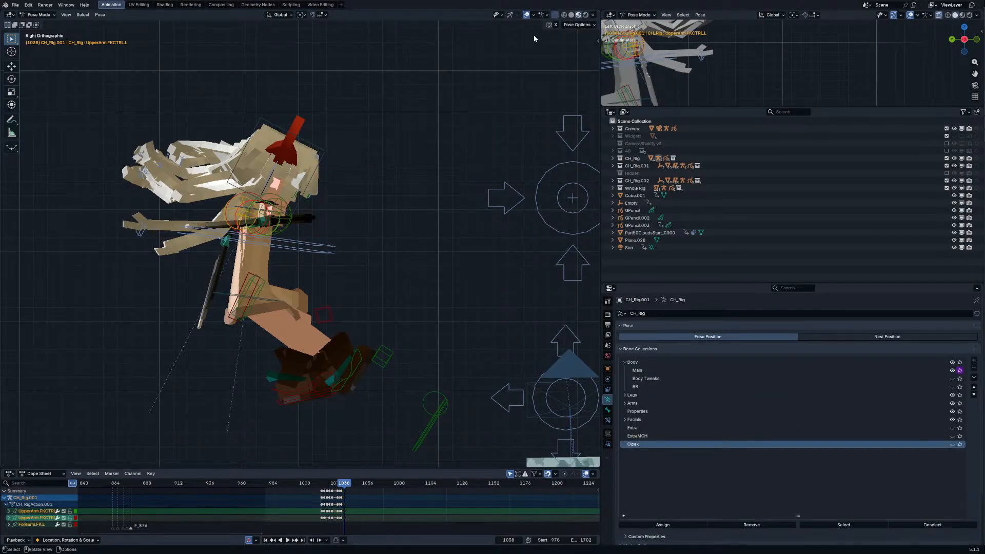
# Step: Level the swordswoman's CH_Root control and turn it 180° around Z
pyautogui.click(256, 222)
pyautogui.click(261, 234)
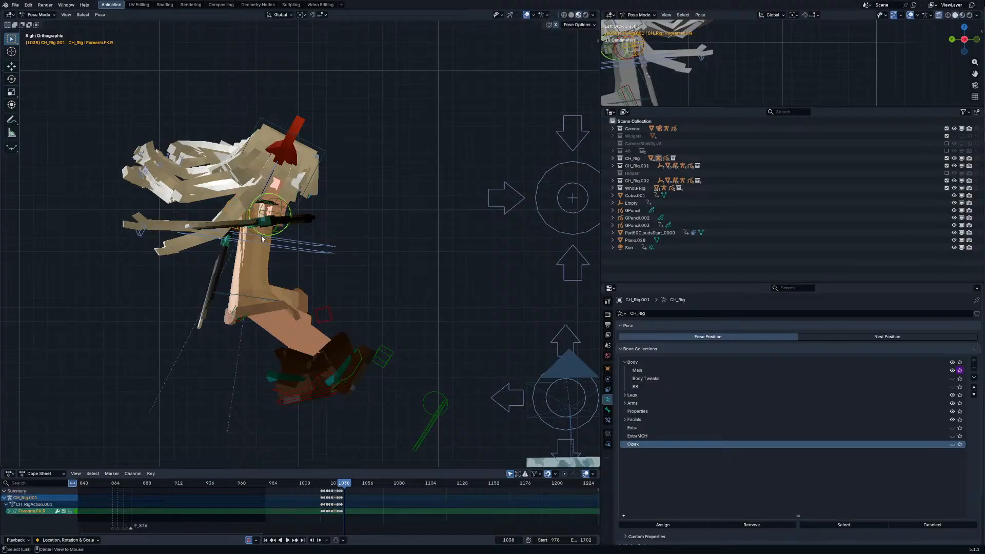
pyautogui.press('r')
pyautogui.press('r')
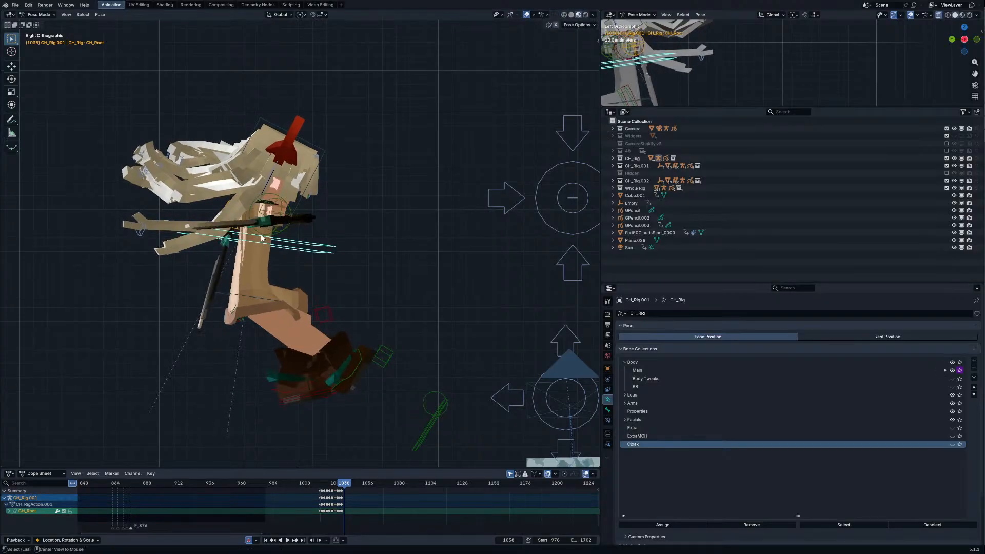
pyautogui.write('z180')
pyautogui.press('Return')
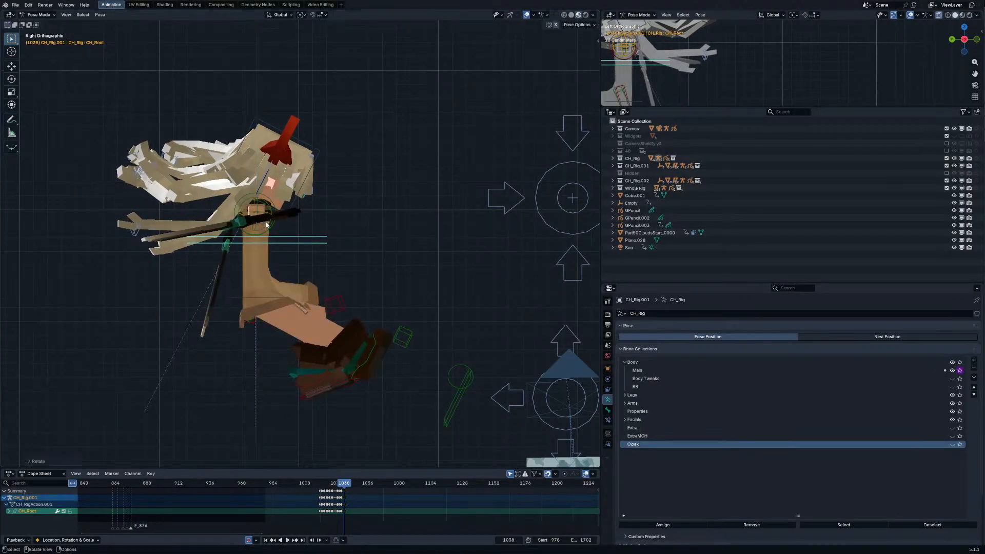
# Step: Rotate both upper-arm FK controls freely, swinging the arms forward and raising the sword hand in front of the head
pyautogui.click(246, 233)
pyautogui.press('r')
pyautogui.press('r')
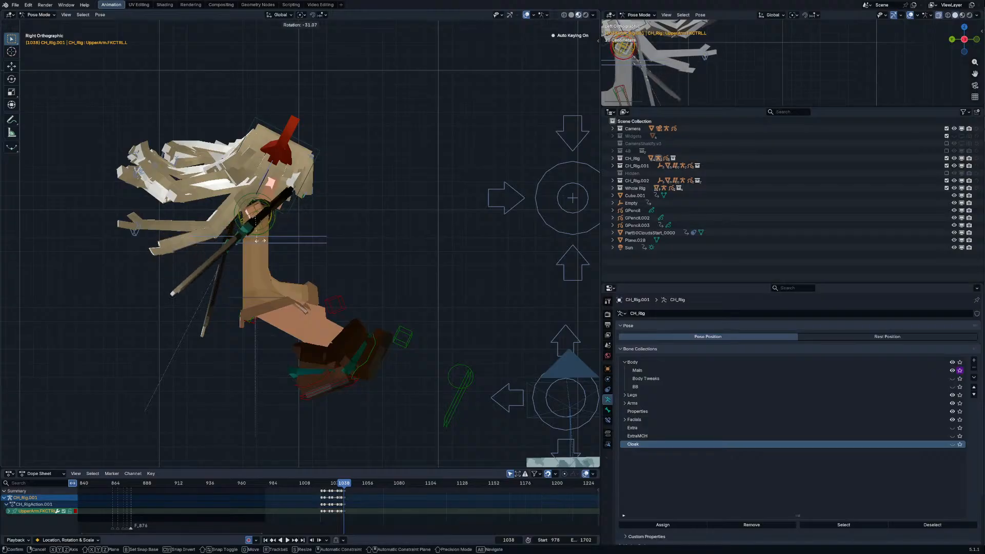
pyautogui.click(339, 241)
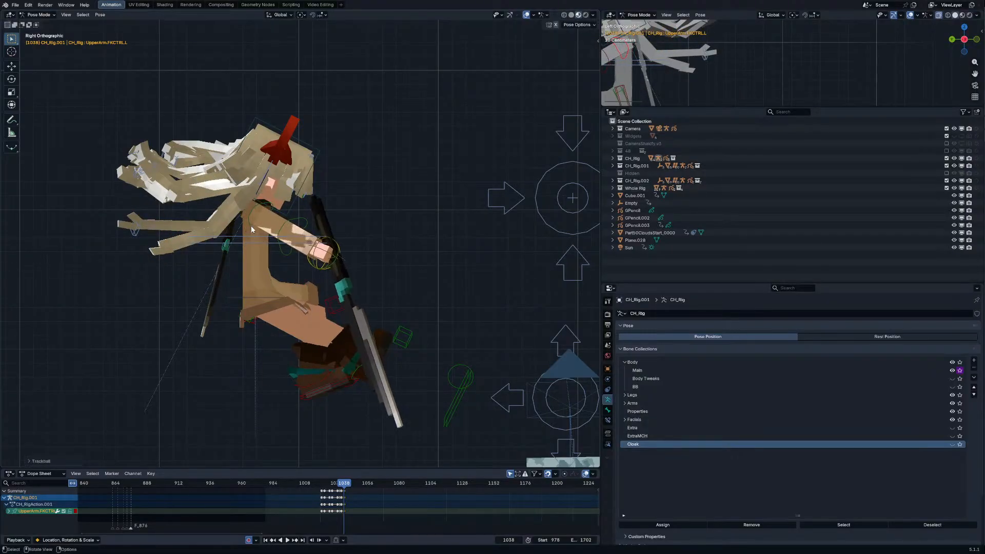
pyautogui.click(282, 224)
pyautogui.press('r')
pyautogui.press('r')
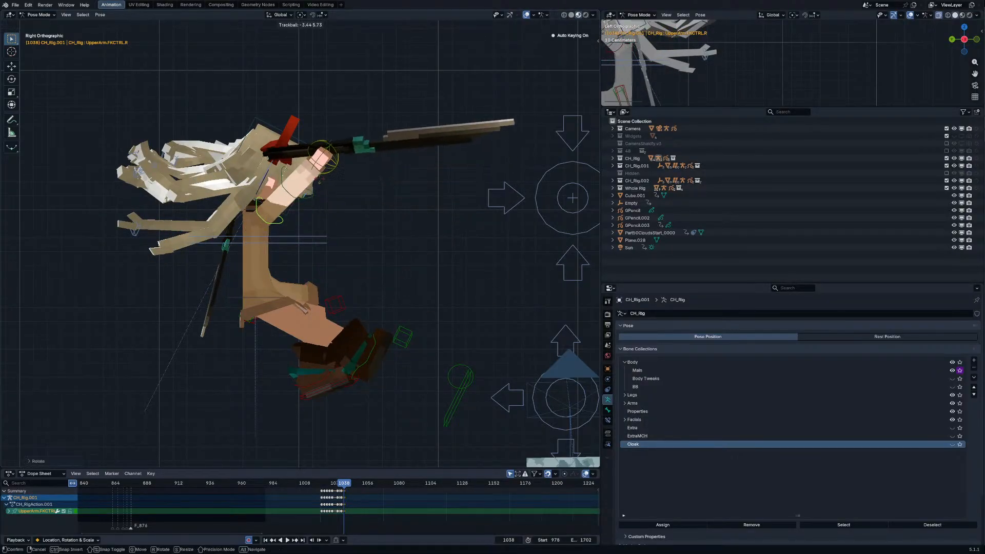
pyautogui.click(310, 187)
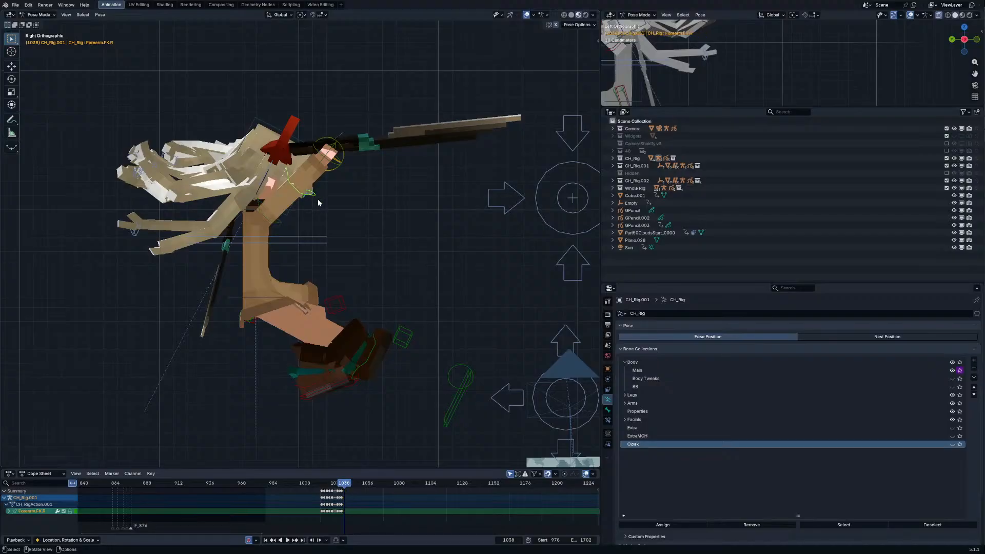
# Step: Switch to Object Mode and rotate the held sword so its blade angles downward in front of the swordswoman
pyautogui.press('r')
pyautogui.rightClick(341, 186)
pyautogui.hotkey('ctrl', 'Tab')
pyautogui.click(390, 143)
pyautogui.press('r')
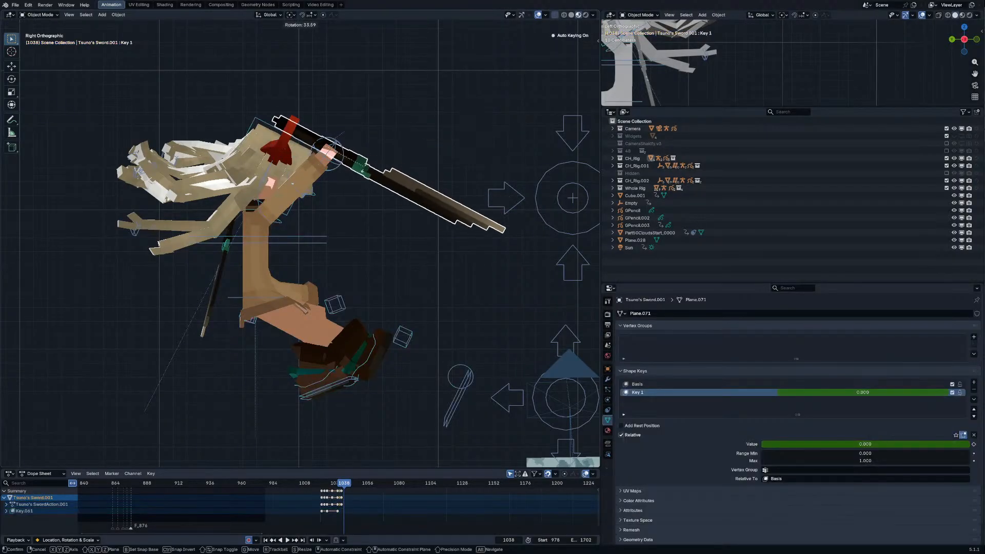
pyautogui.click(352, 180)
# Step: Return to Pose Mode and fine-tune the right upper arm's rotation from the side and in perspective
pyautogui.click(277, 221)
pyautogui.hotkey('ctrl', 'Tab')
pyautogui.click(281, 222)
pyautogui.press('r')
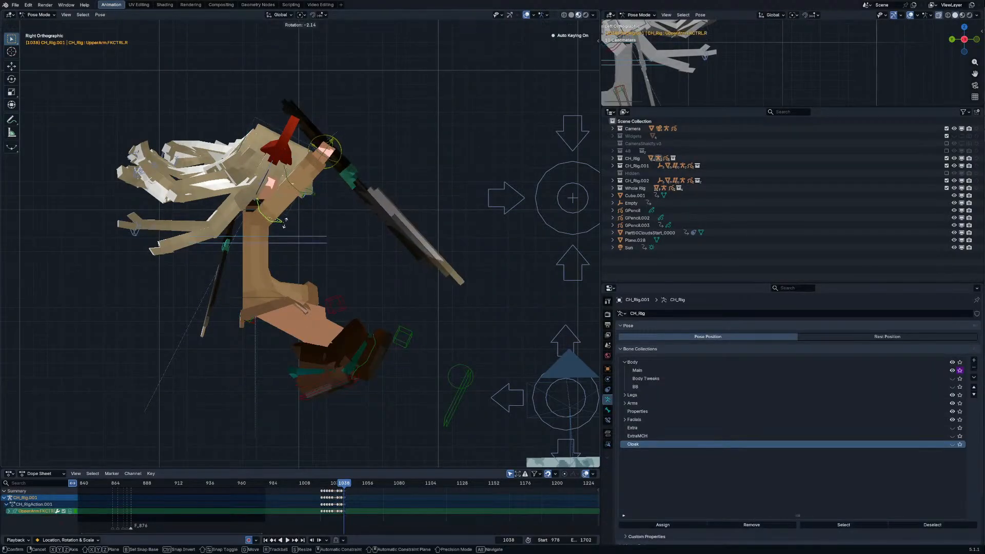
pyautogui.click(285, 221)
pyautogui.moveTo(287, 221); pyautogui.dragTo(234, 221, button='middle')
pyautogui.press('r')
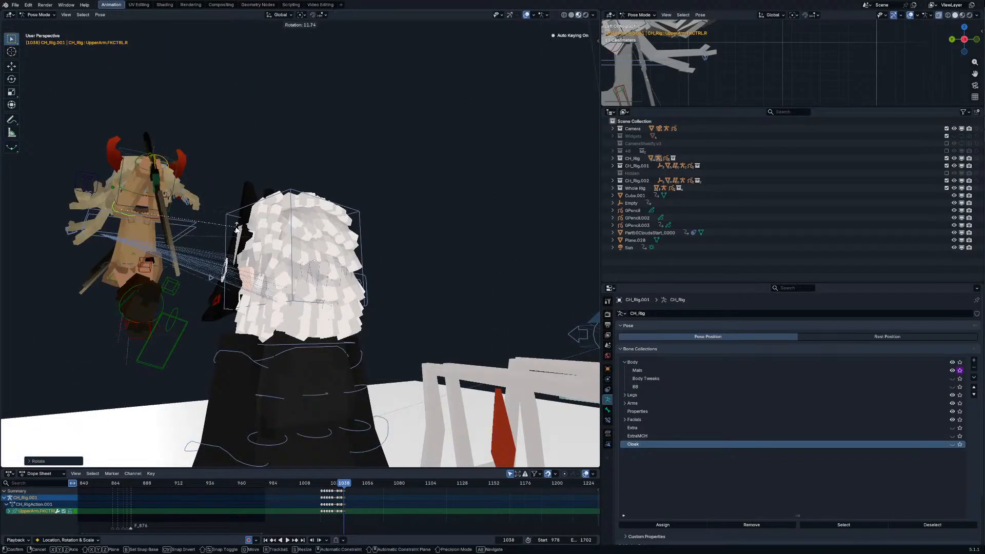
pyautogui.click(236, 228)
pyautogui.press('KP_3')
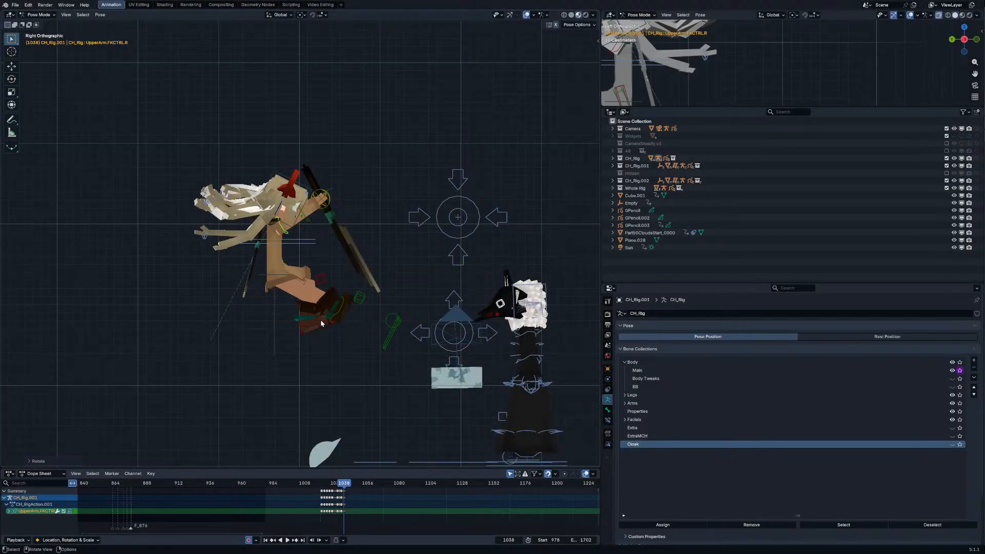
# Step: Move the left foot control behind the body and rotate it into a trailing stride pose
pyautogui.click(321, 323)
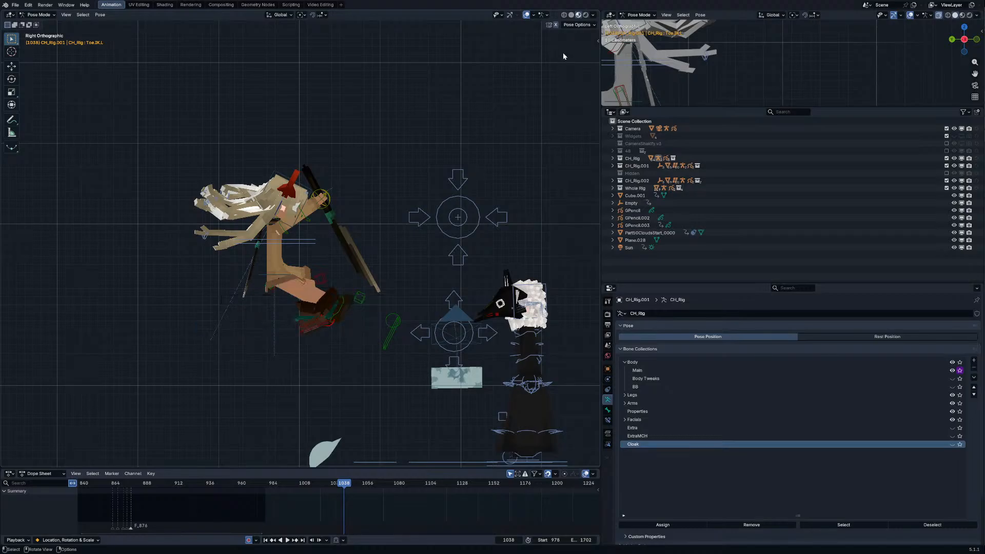
pyautogui.click(309, 335)
pyautogui.press('g')
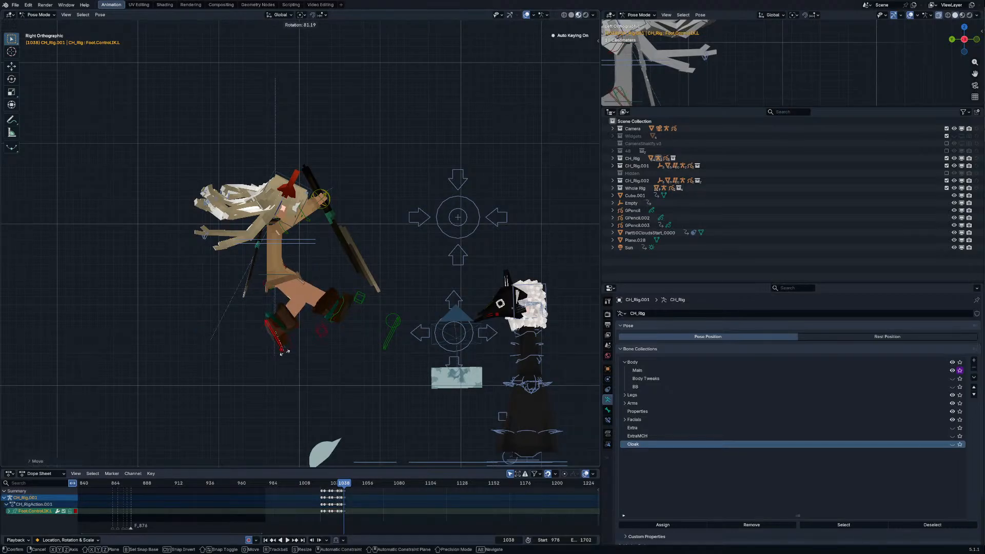
pyautogui.click(279, 351)
pyautogui.press('g')
pyautogui.click(274, 347)
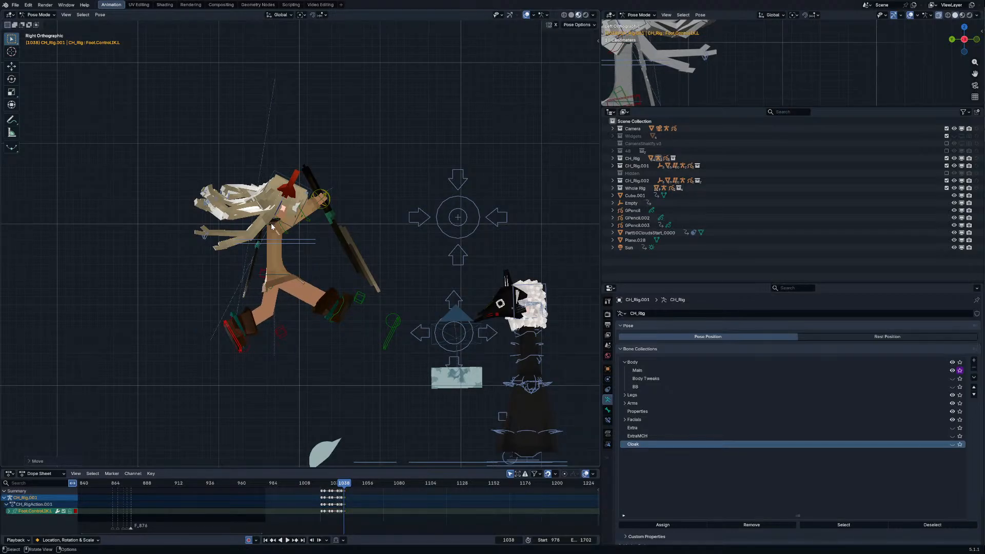
# Step: Rotate the Chest control backward and shift the left foot slightly forward
pyautogui.click(271, 223)
pyautogui.press('r')
pyautogui.click(303, 211)
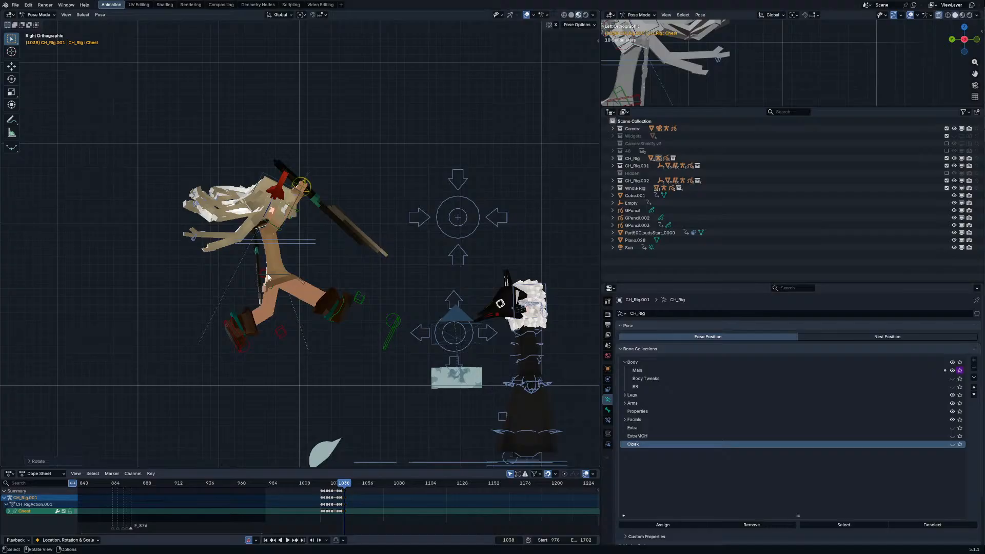
pyautogui.click(234, 333)
pyautogui.press('g')
# Step: Move the right foot control back to the front foot and rotate it until the sole is nearly level
pyautogui.click(387, 336)
pyautogui.press('g')
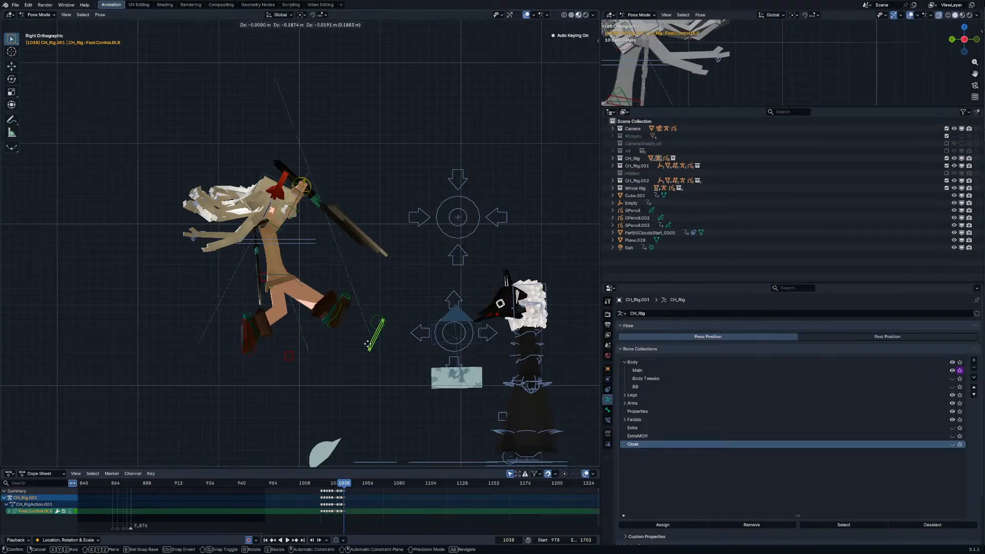
pyautogui.click(333, 323)
pyautogui.press('r')
pyautogui.click(391, 342)
pyautogui.press('r')
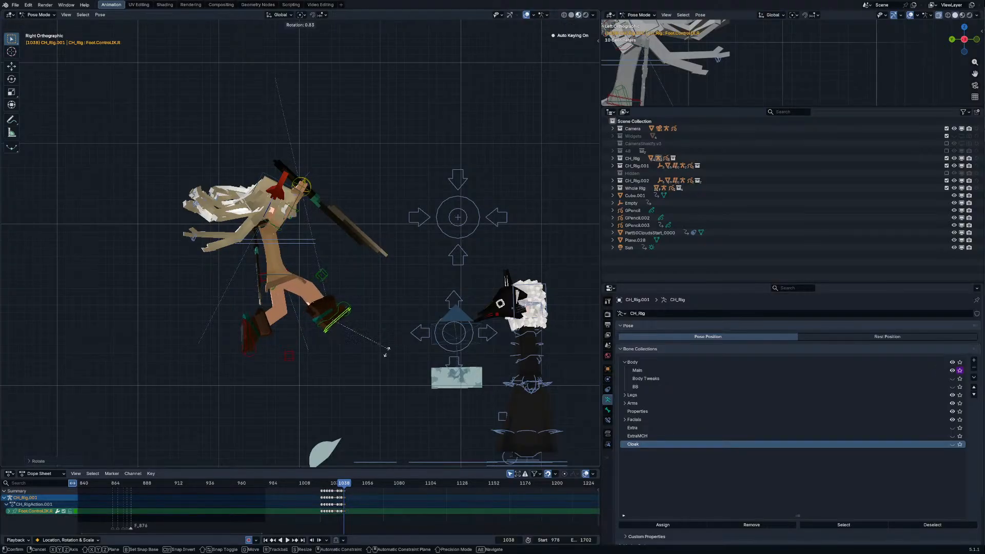
pyautogui.click(380, 361)
pyautogui.press('r')
pyautogui.click(348, 369)
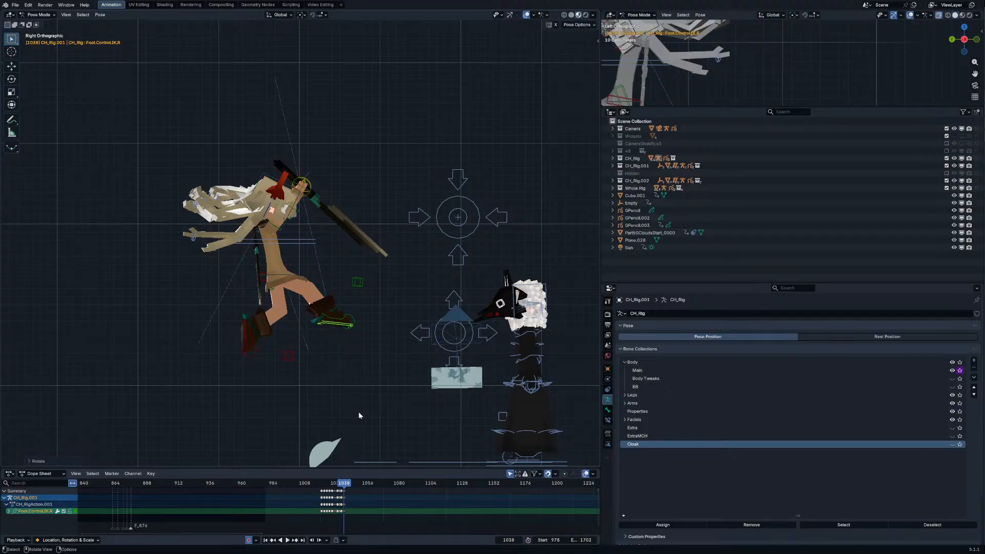
# Step: Go to frame 1040 and try moving the right foot control forward and away from the body
pyautogui.press('Right')
pyautogui.press('Right')
pyautogui.press('g')
pyautogui.click(317, 312)
pyautogui.scroll(-4, 316, 312)
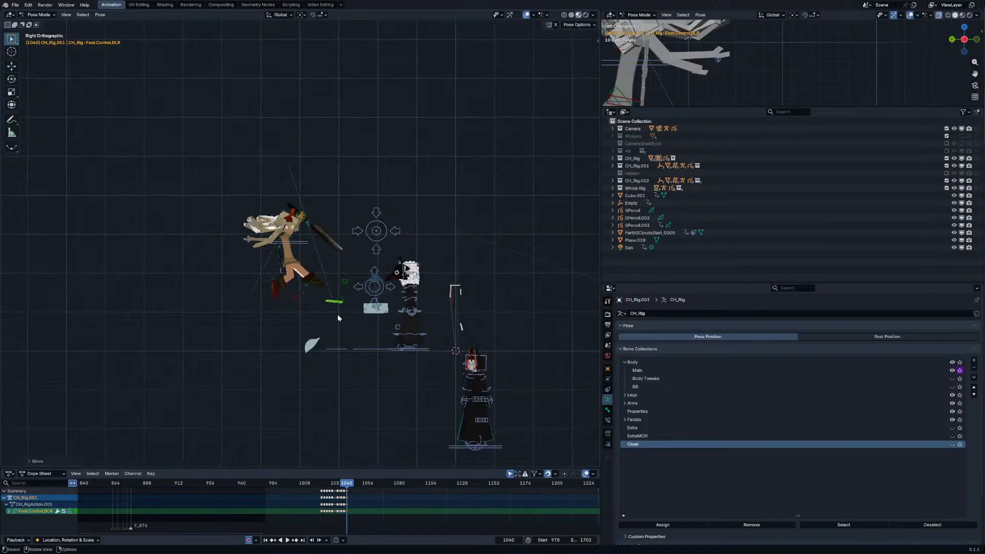
# Step: Adjust the rotation of the swordswoman's root control and move it down beside the masked character at ground level
pyautogui.press('KP_0')
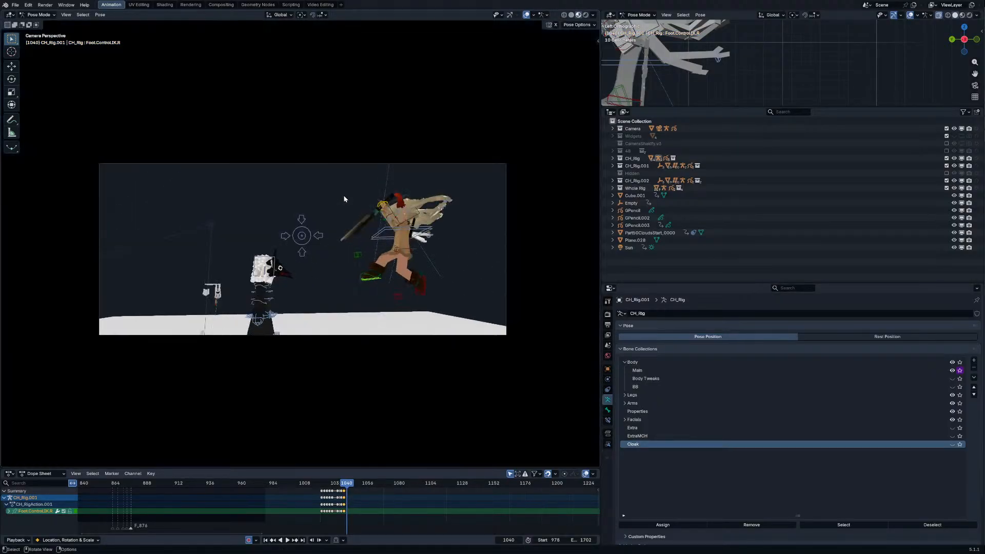
pyautogui.click(410, 235)
pyautogui.moveTo(430, 237); pyautogui.dragTo(431, 236, button='middle')
pyautogui.press('KP_0')
pyautogui.press('r')
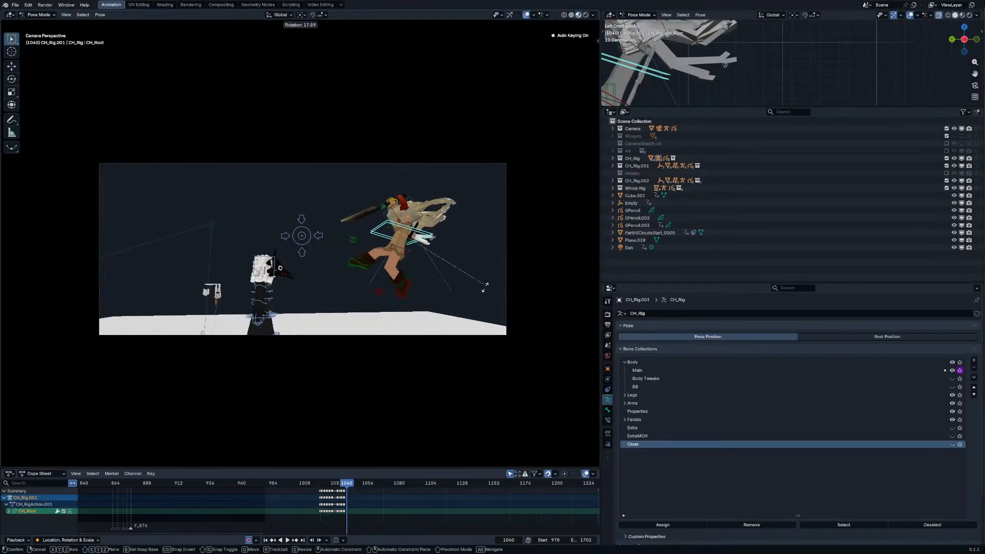
pyautogui.rightClick(475, 287)
pyautogui.press('KP_3')
pyautogui.press('ctrl+KP_3')
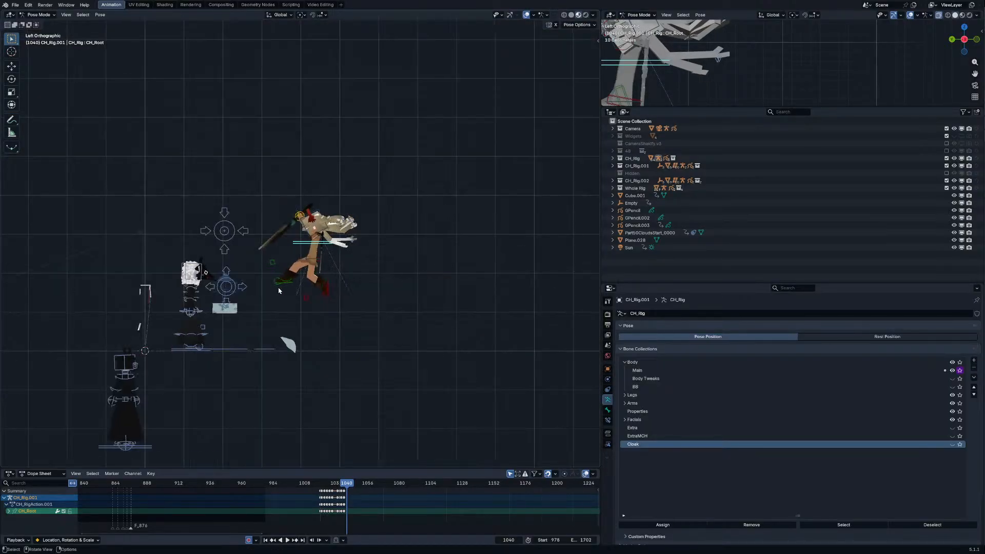
pyautogui.press('r')
pyautogui.click(304, 317)
pyautogui.press('g')
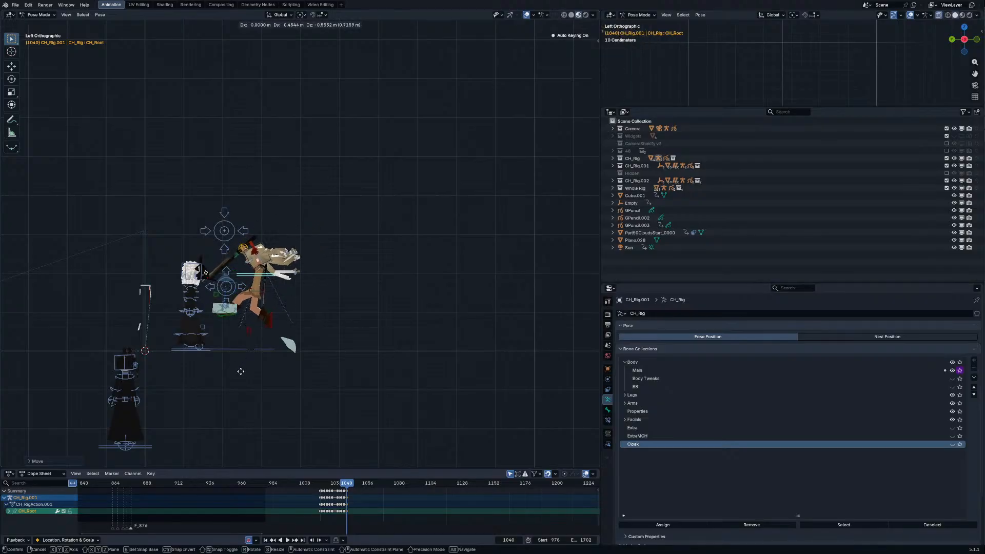
pyautogui.click(234, 382)
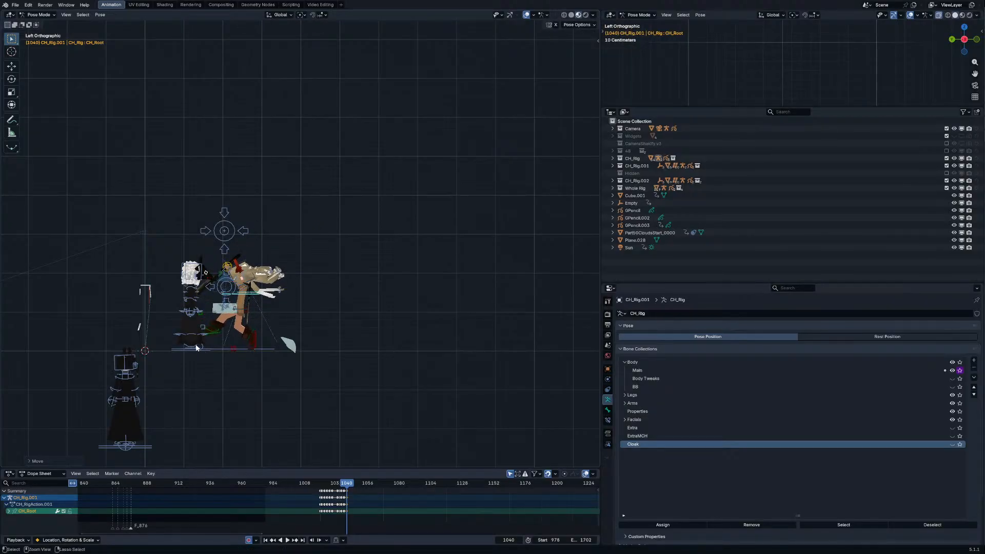
# Step: Scale the swordswoman's root control down slightly against the masked character's height
pyautogui.click(241, 340)
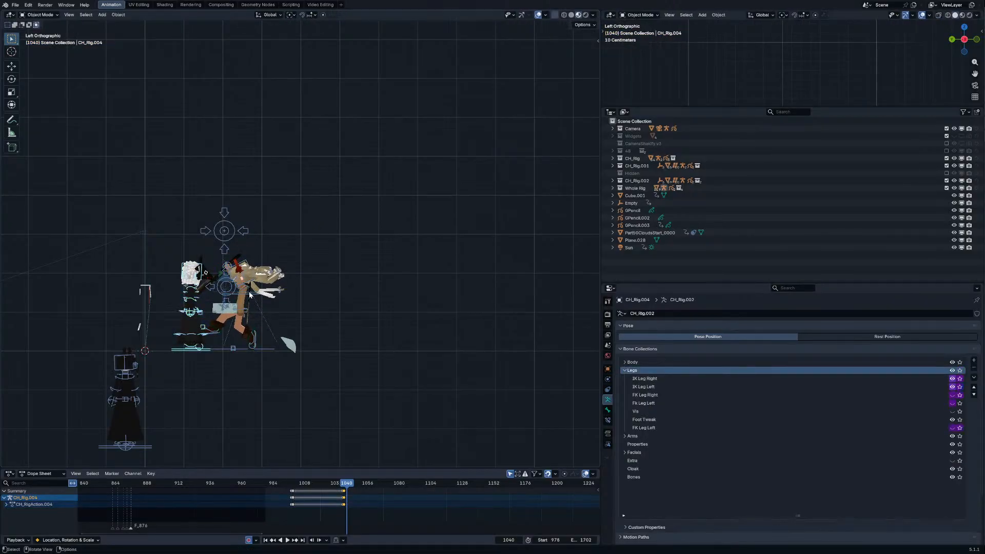
pyautogui.click(247, 317)
pyautogui.press('s')
pyautogui.rightClick(293, 301)
pyautogui.press('s')
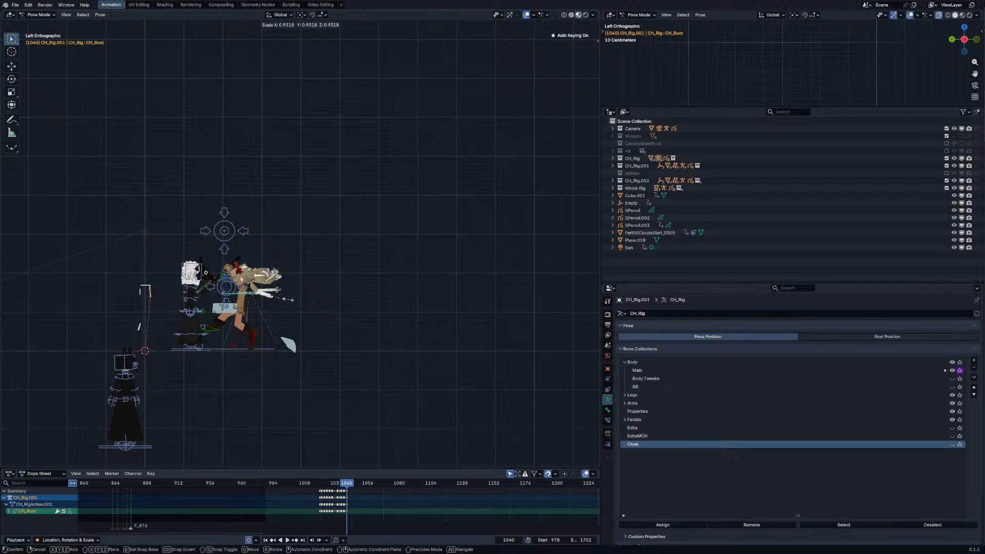
pyautogui.click(263, 303)
# Step: Raise the swordswoman's root control off the ground and tilt it so she leaps toward the masked character
pyautogui.press('g')
pyautogui.click(268, 296)
pyautogui.press('r')
pyautogui.click(308, 256)
pyautogui.press('g')
pyautogui.click(317, 245)
# Step: Switch to posing the masked character's rig, rotate the right forearm, and keyframe all its bones at frame 1040
pyautogui.hotkey('ctrl', 'Tab')
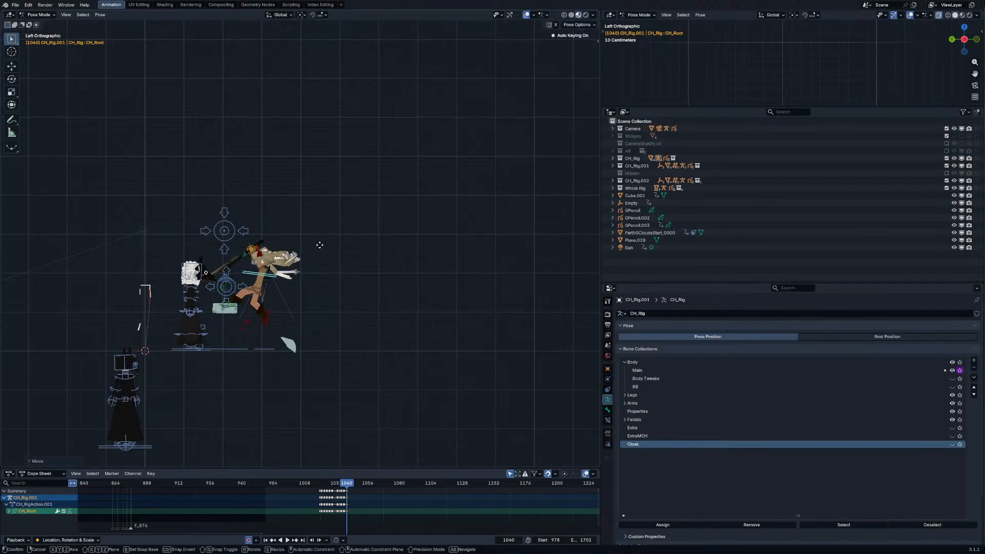
pyautogui.click(201, 315)
pyautogui.hotkey('ctrl', 'Tab')
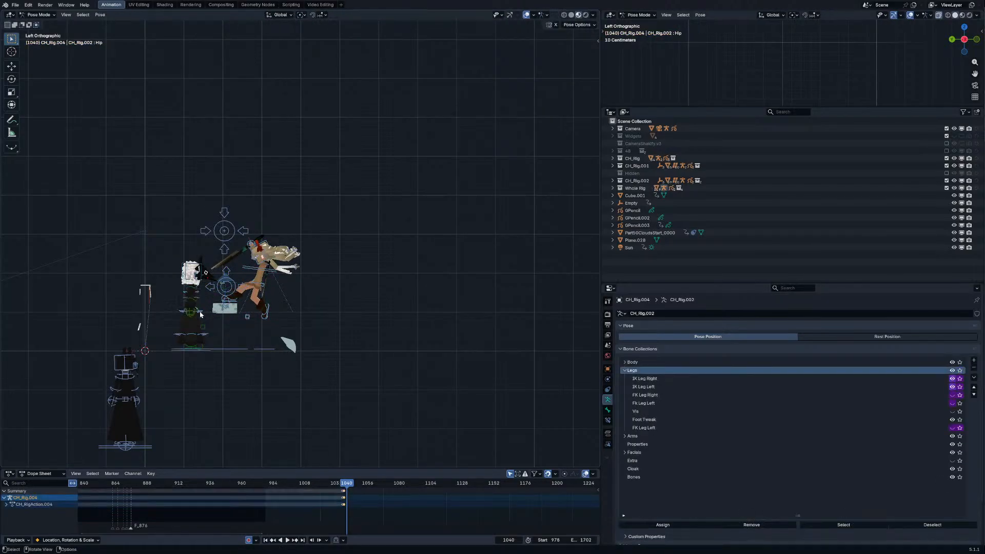
pyautogui.scroll(4, 201, 315)
pyautogui.click(218, 262)
pyautogui.scroll(3, 218, 262)
pyautogui.press('r')
pyautogui.click(230, 235)
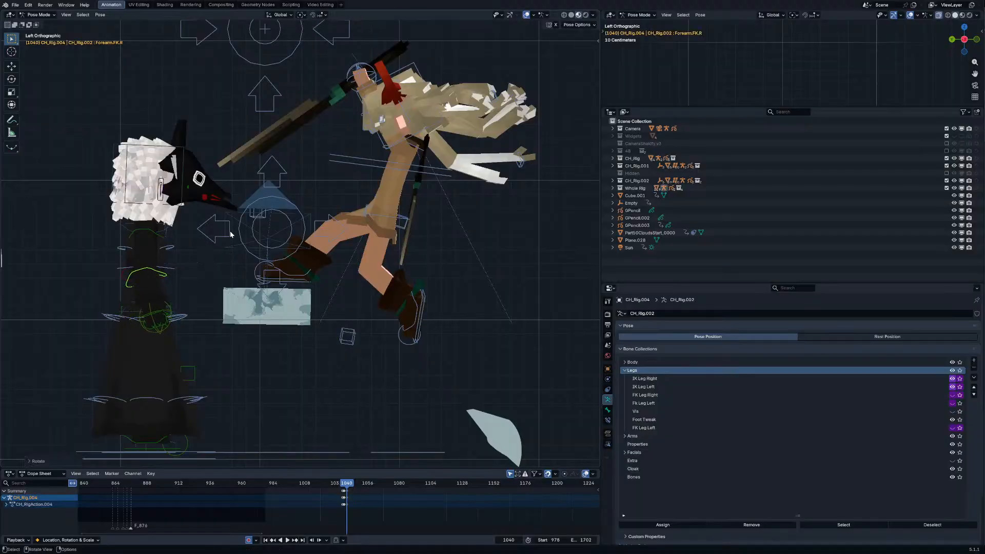
pyautogui.press('a')
pyautogui.press('i')
# Step: Rotate the masked character's right upper arm control slightly backward
pyautogui.click(164, 238)
pyautogui.press('r')
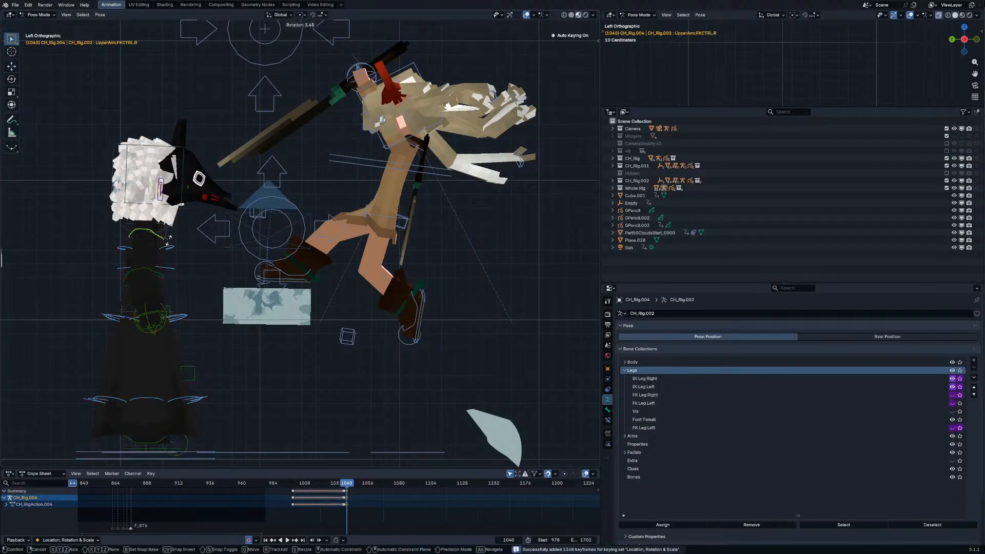
pyautogui.click(167, 244)
# Step: Lower the masked character's body slightly and move the right foot control backward along the ground
pyautogui.click(147, 450)
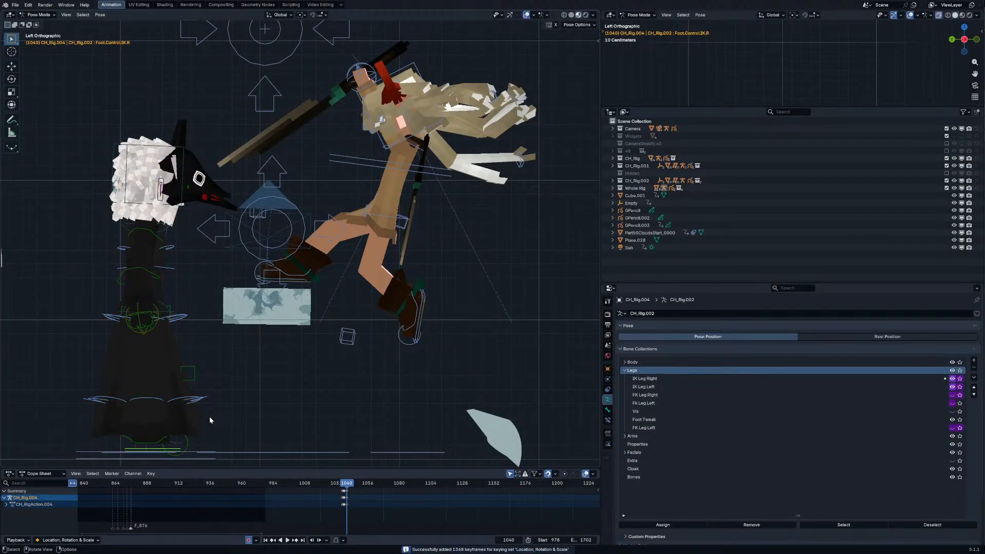
pyautogui.click(153, 453)
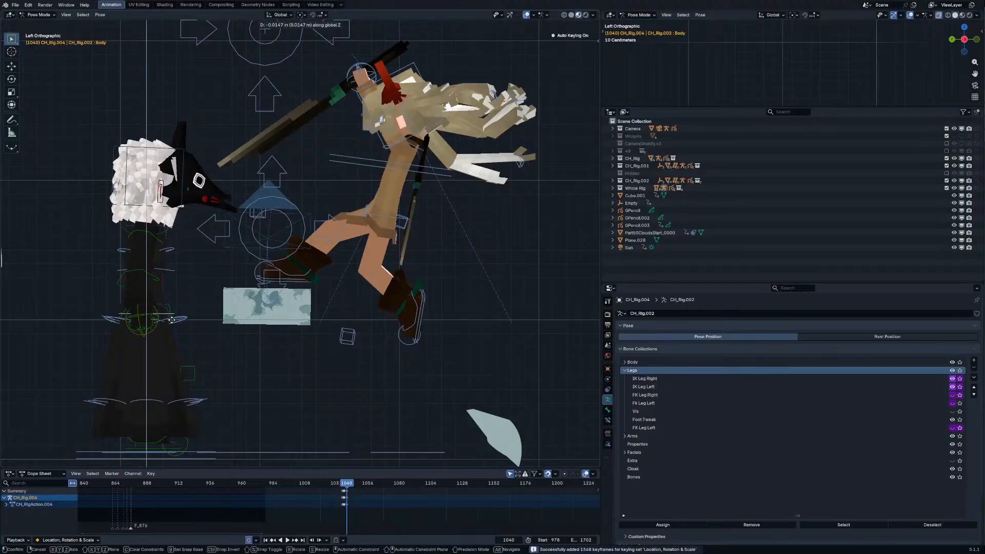
pyautogui.click(153, 452)
pyautogui.press('g')
pyautogui.click(110, 455)
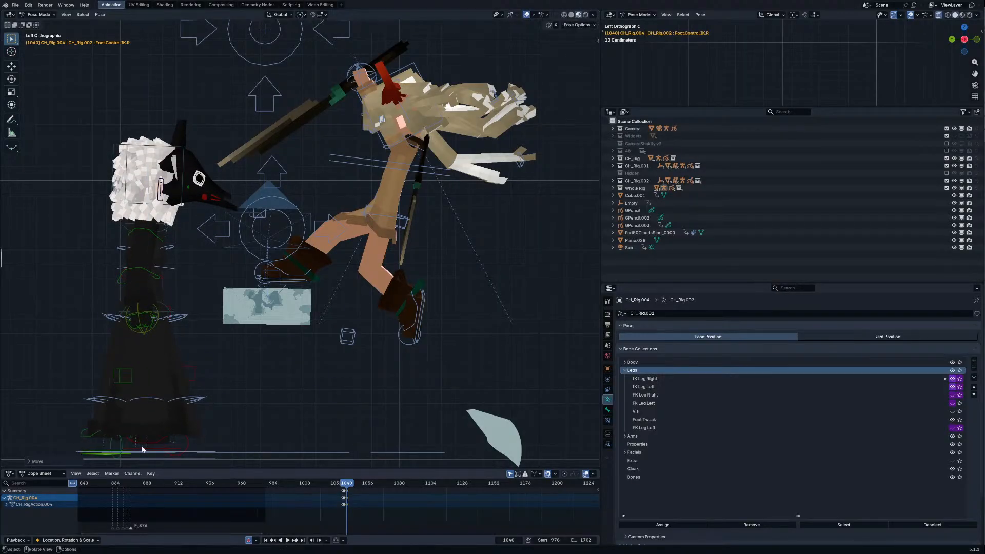
# Step: Set the masked character's left foot forward and shift the body back and down, turned slightly about the global Z axis
pyautogui.click(143, 452)
pyautogui.moveTo(169, 316); pyautogui.dragTo(172, 331)
pyautogui.press('r')
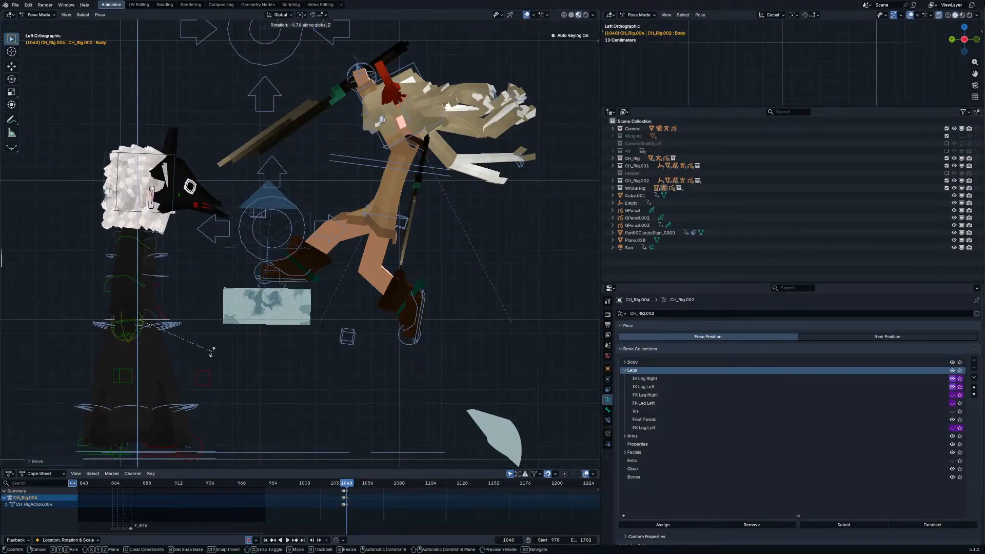
pyautogui.click(154, 250)
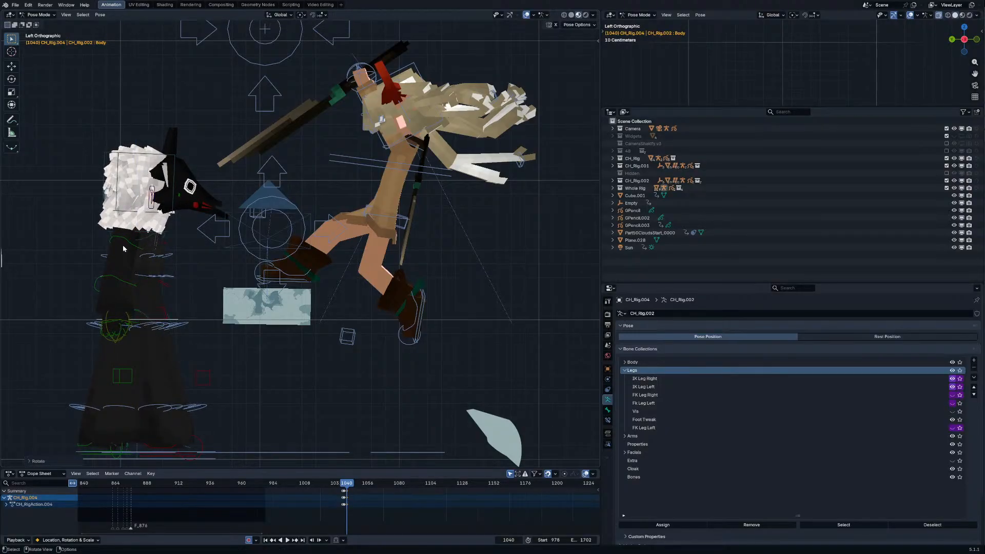
# Step: Rotate the masked character's head to look up toward the swordswoman
pyautogui.click(169, 199)
pyautogui.press('r')
pyautogui.press('r')
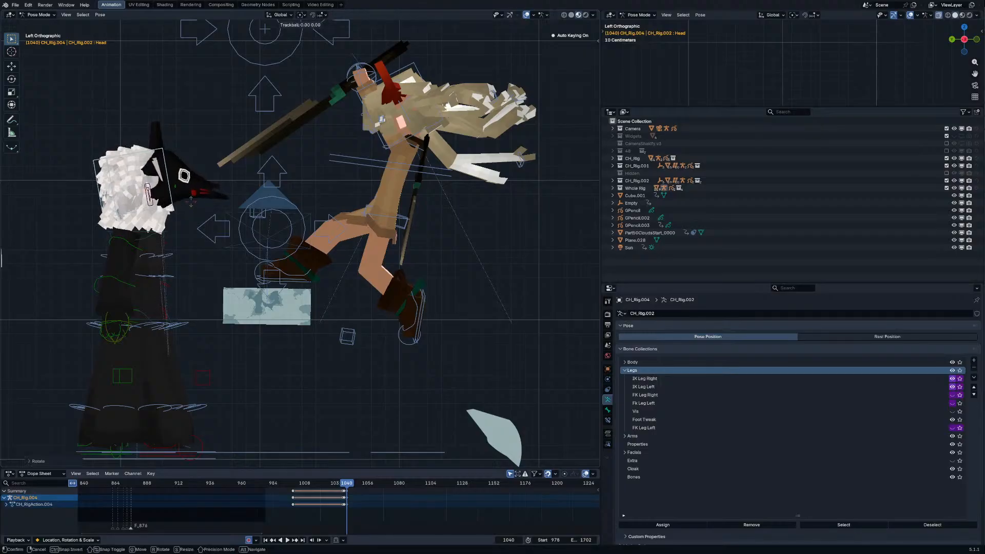
pyautogui.click(174, 241)
# Step: Rotate the masked character's left upper arm freely with trackball rotation to reach forward
pyautogui.click(172, 248)
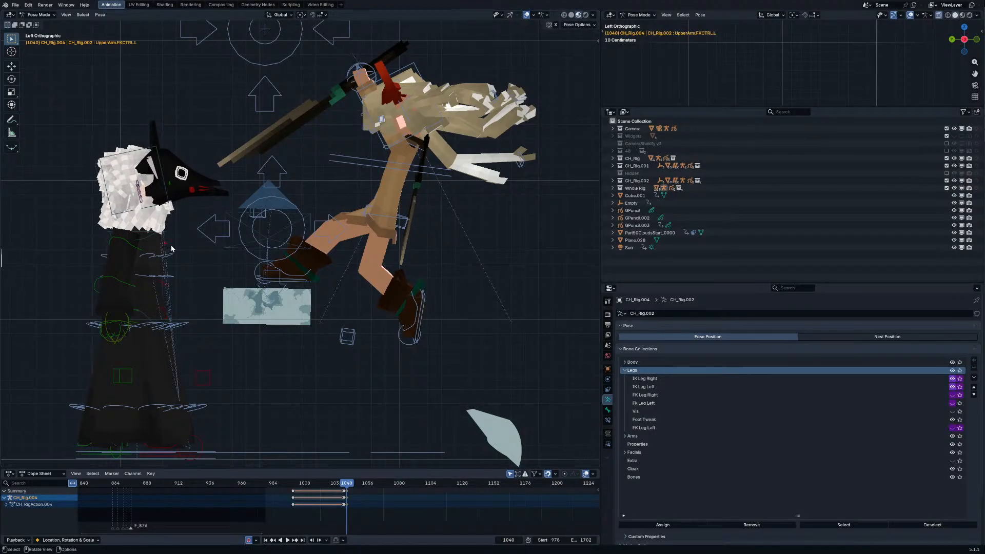
pyautogui.press('r')
pyautogui.press('r')
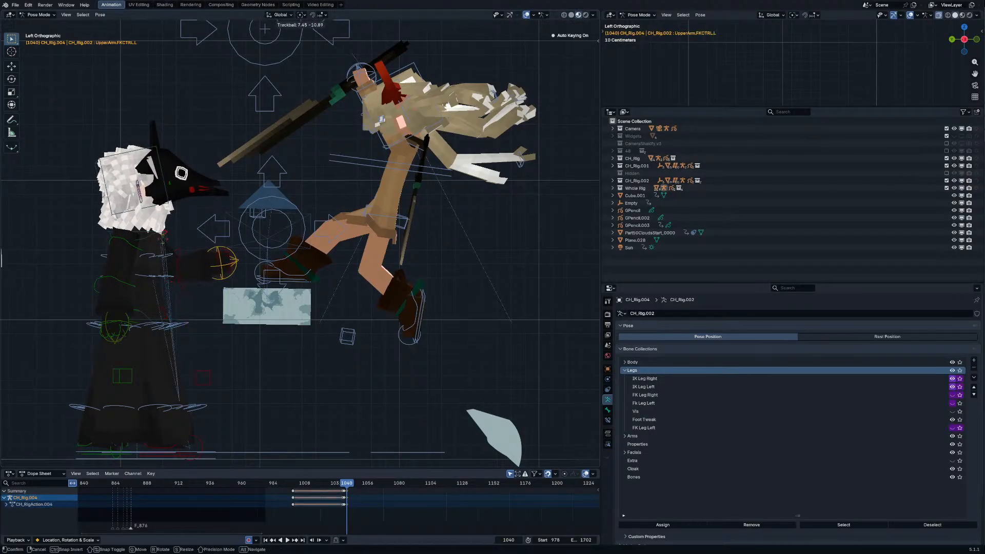
# Step: Finish rotating the masked character's left upper arm control at frame 1040, and compare all its bones with the pose at frame 1038
pyautogui.click(180, 266)
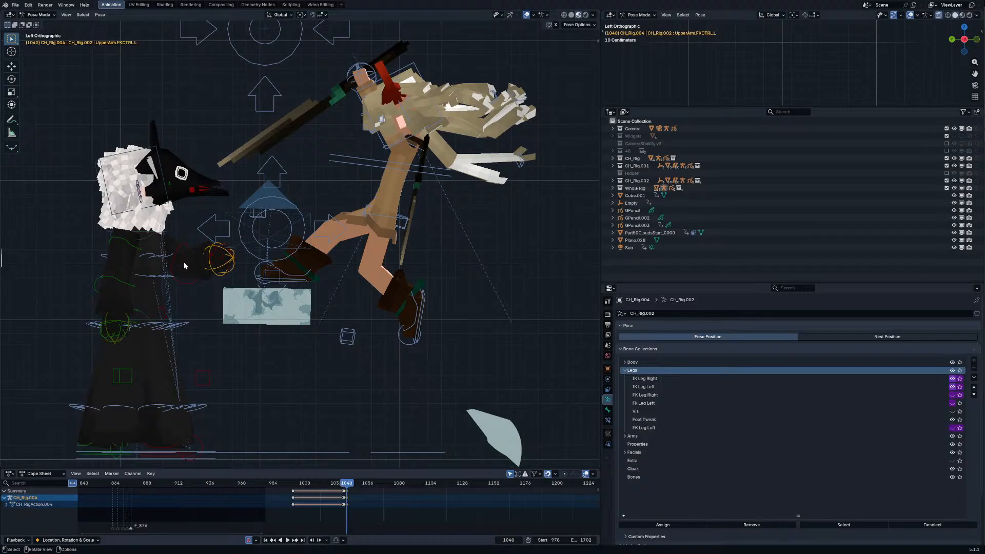
pyautogui.press('Left')
pyautogui.press('Left')
pyautogui.press('a')
pyautogui.scroll(4, 357, 497)
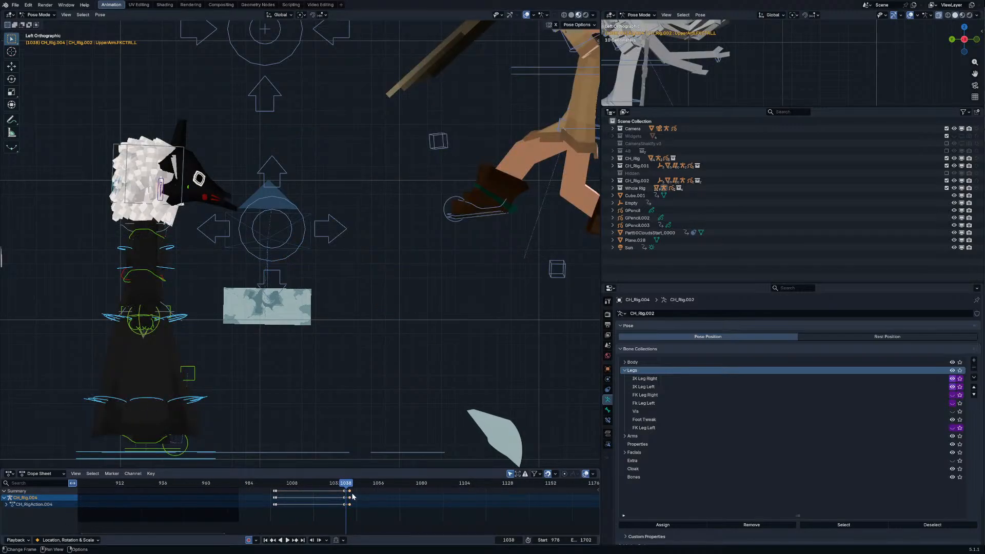
pyautogui.press('Right')
pyautogui.press('Right')
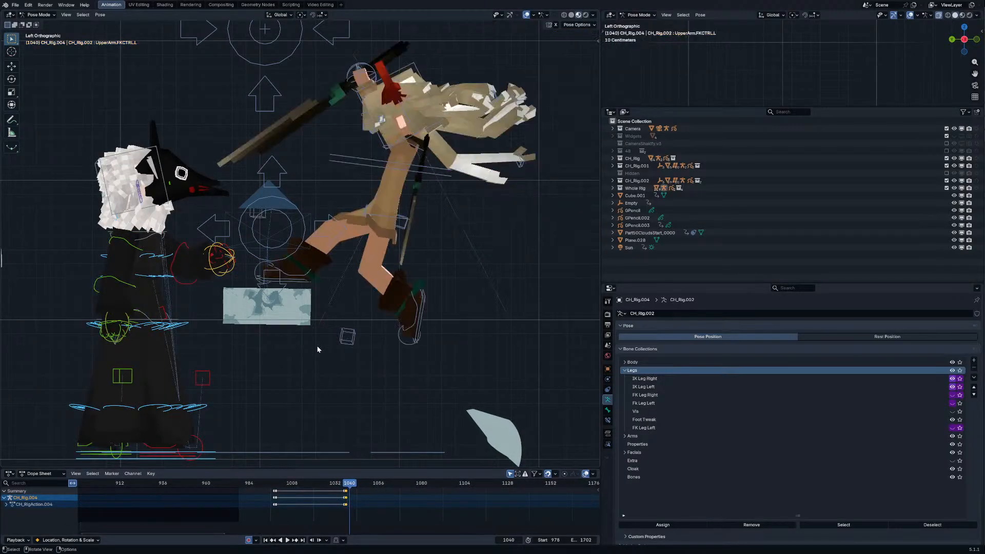
# Step: Move the masked character's Body bone slightly backward and rotate it at frame 1040
pyautogui.scroll(-2, 234, 317)
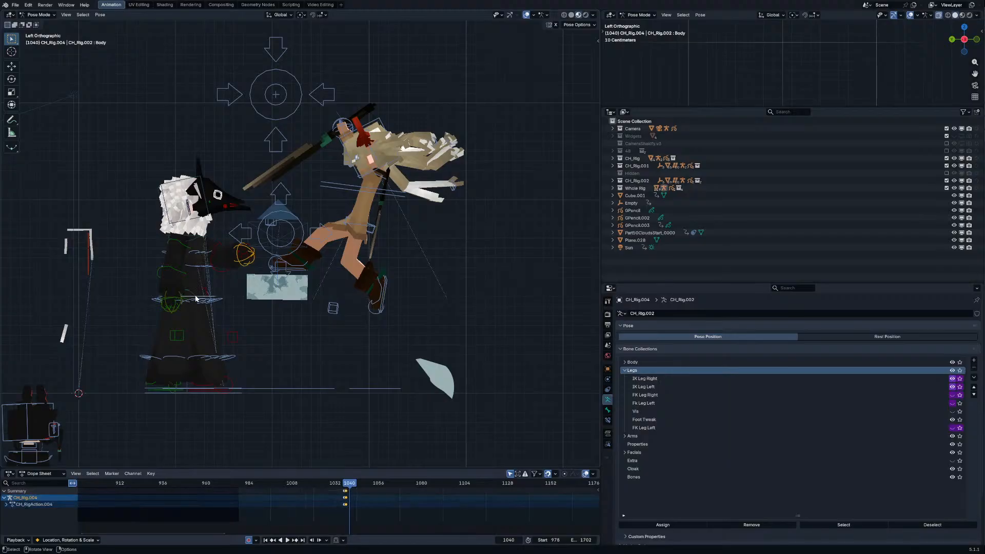
pyautogui.click(240, 301)
pyautogui.press('g')
pyautogui.click(228, 304)
pyautogui.press('r')
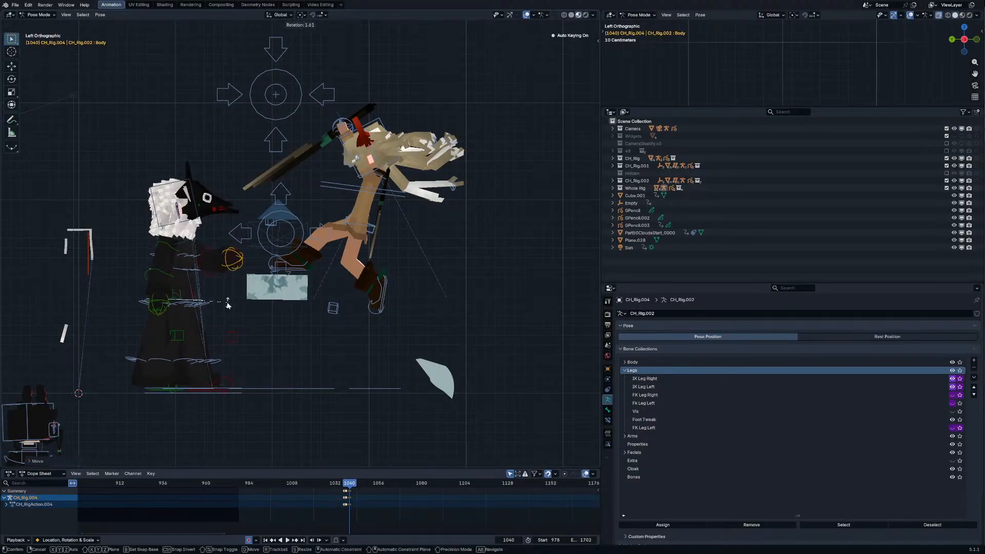
pyautogui.click(228, 302)
# Step: Rotate the masked character's Chest bone and the right front cloak bone at the waist
pyautogui.click(202, 248)
pyautogui.press('r')
pyautogui.click(204, 248)
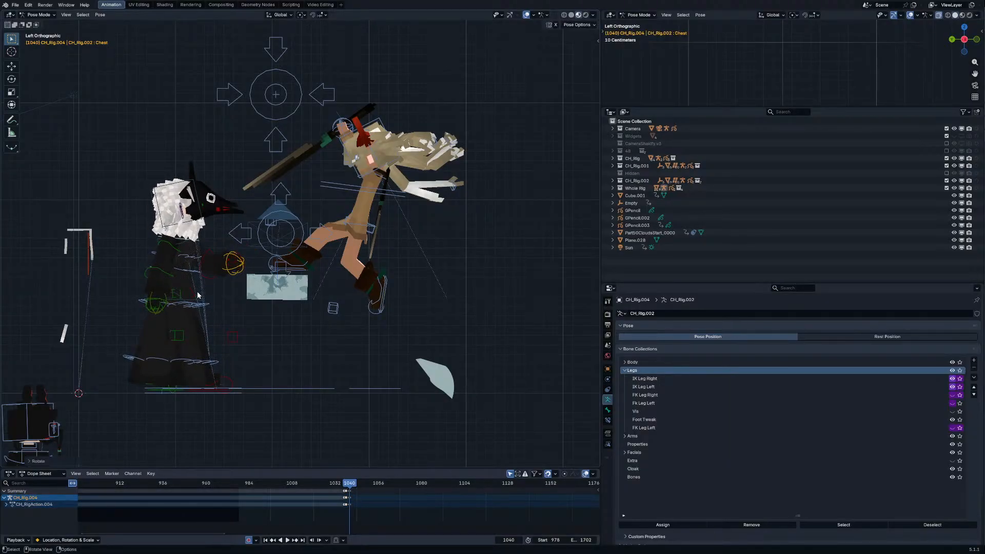
pyautogui.click(188, 307)
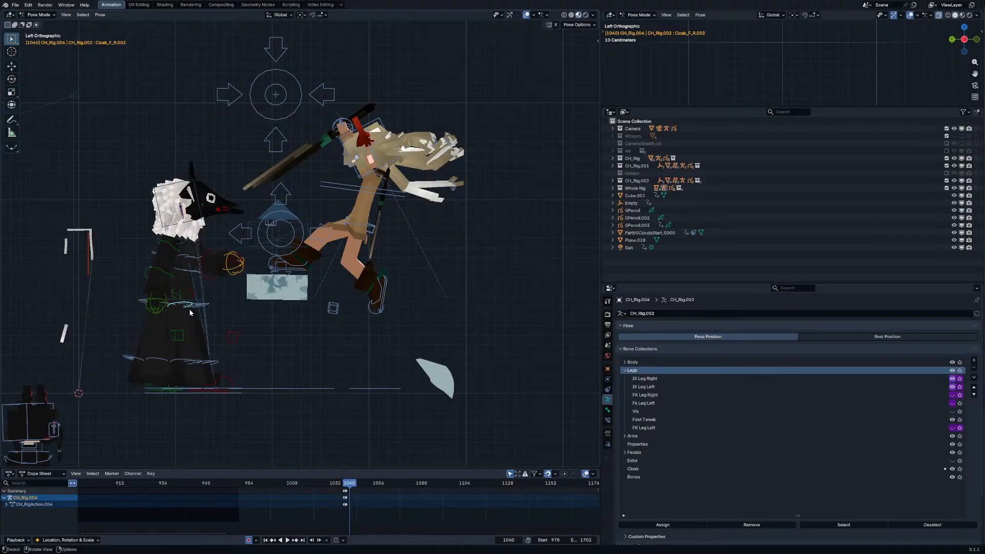
pyautogui.press('r')
pyautogui.click(201, 290)
# Step: Hide the masked character's cloak mesh and return its rig to Pose Mode
pyautogui.click(186, 335)
pyautogui.press('h')
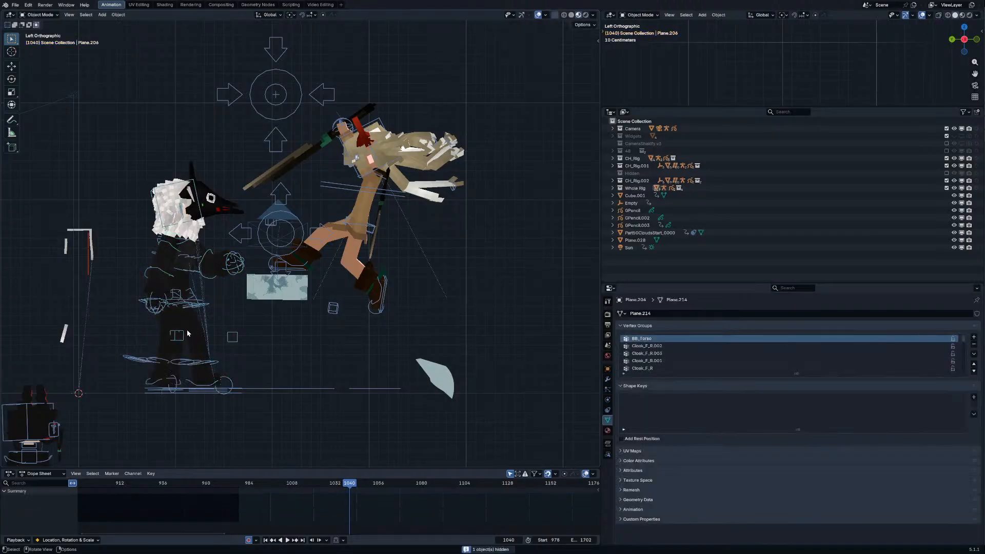
pyautogui.click(199, 303)
pyautogui.scroll(2, 194, 297)
pyautogui.hotkey('ctrl', 'Tab')
pyautogui.scroll(1, 170, 279)
pyautogui.hotkey('alt', 'h')
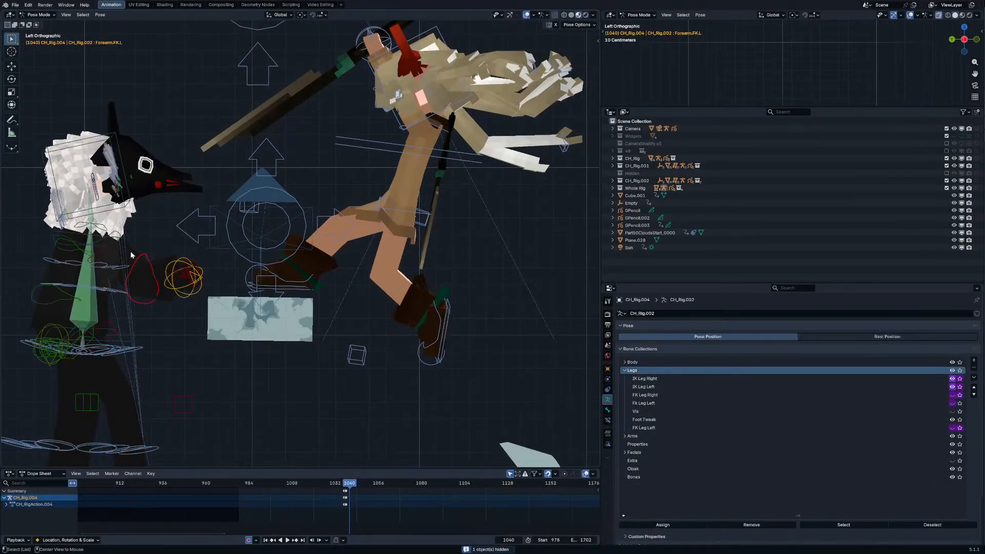
# Step: Rotate the masked character's left and right upper arm FK controls at frame 1040
pyautogui.click(104, 251)
pyautogui.click(104, 252)
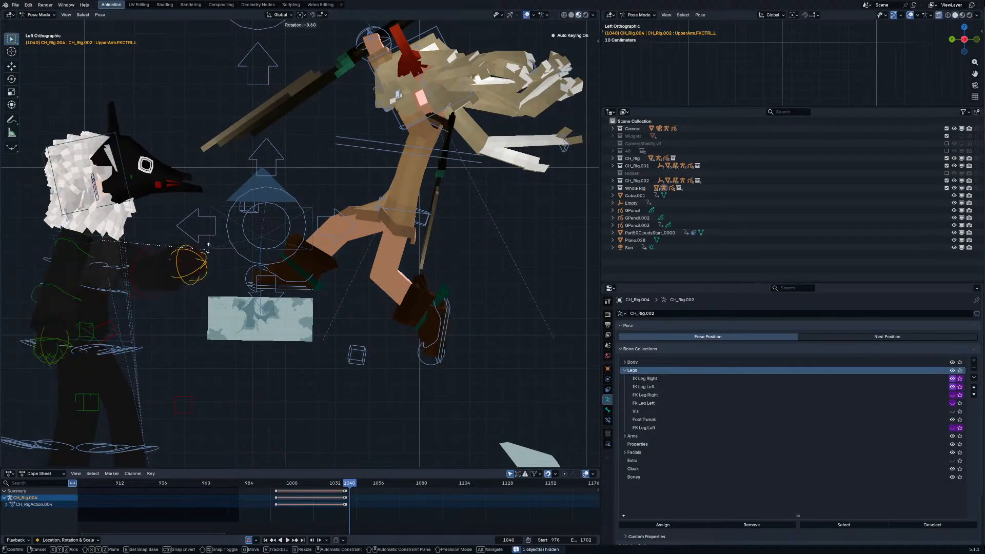
pyautogui.click(102, 259)
pyautogui.press('r')
pyautogui.press('r')
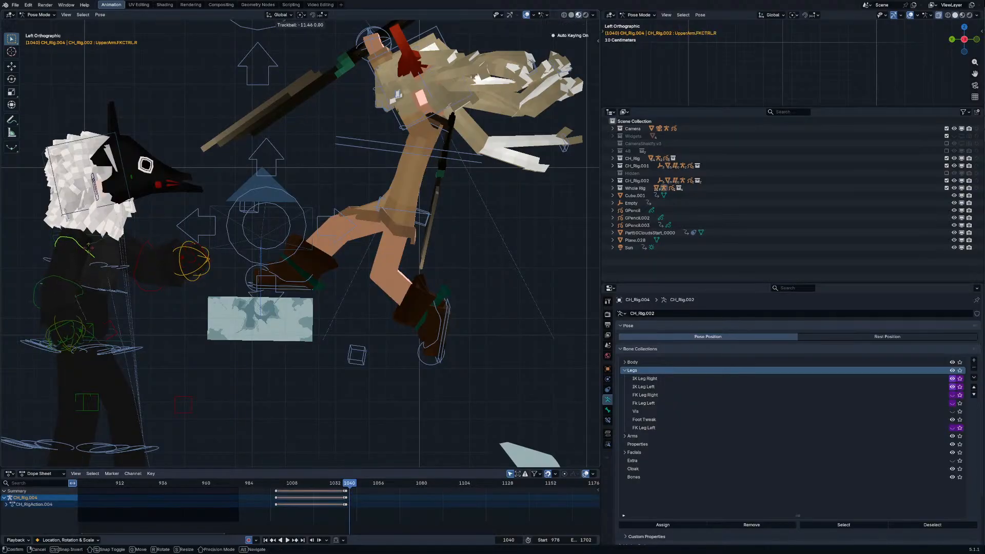
pyautogui.click(102, 263)
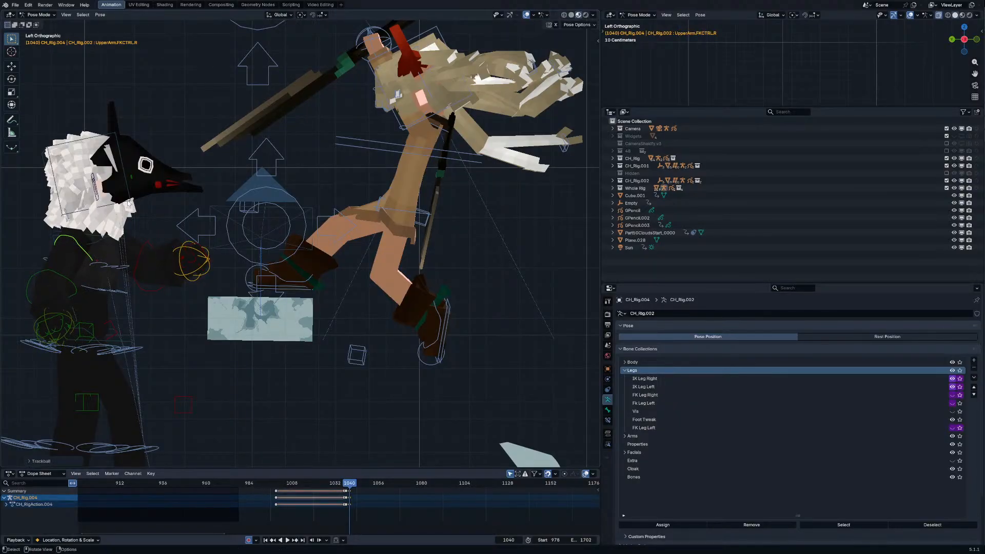
# Step: Rotate the masked character's Head bone and refine the rotation of the left upper arm control
pyautogui.click(125, 185)
pyautogui.press('r')
pyautogui.press('r')
pyautogui.click(125, 245)
pyautogui.click(118, 245)
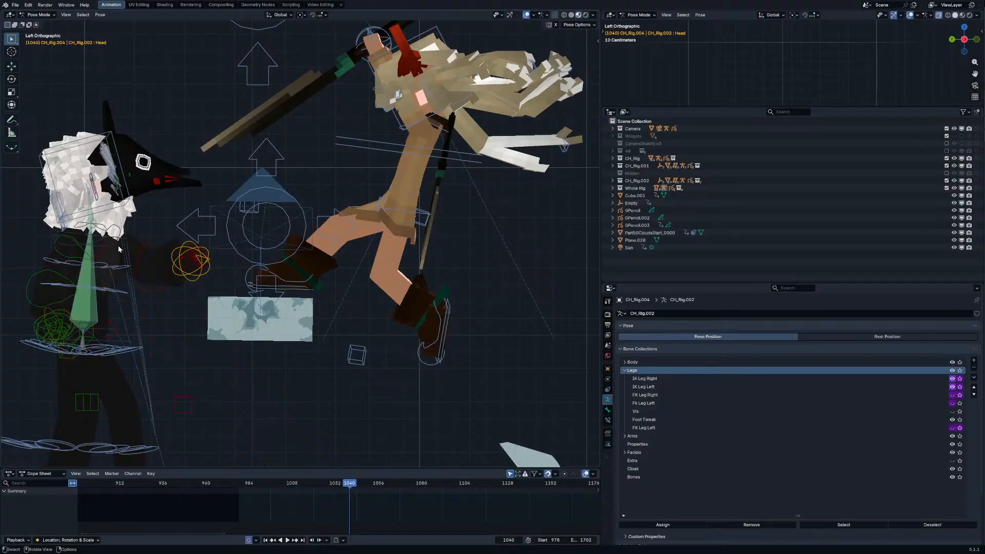
pyautogui.press('r')
pyautogui.press('r')
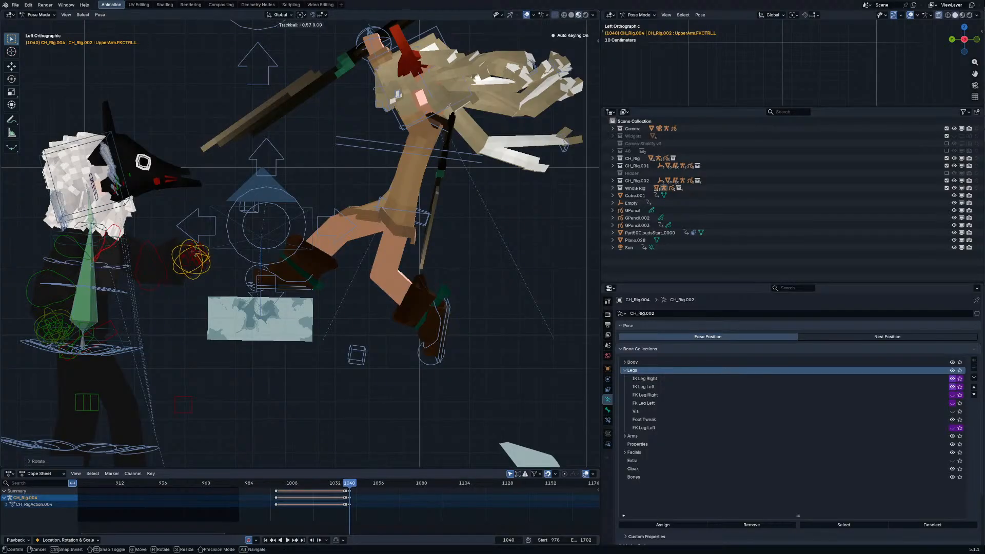
pyautogui.click(200, 240)
# Step: Keyframe the location, rotation and scale of all the masked character's bones at frame 1040
pyautogui.hotkey('ctrl', 'Tab')
pyautogui.press('a')
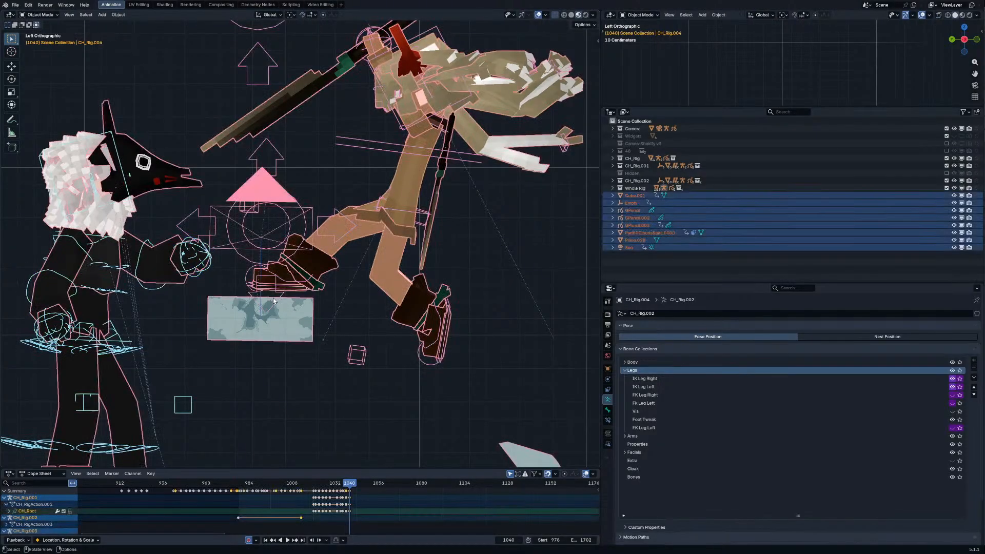
pyautogui.hotkey('alt', 'a')
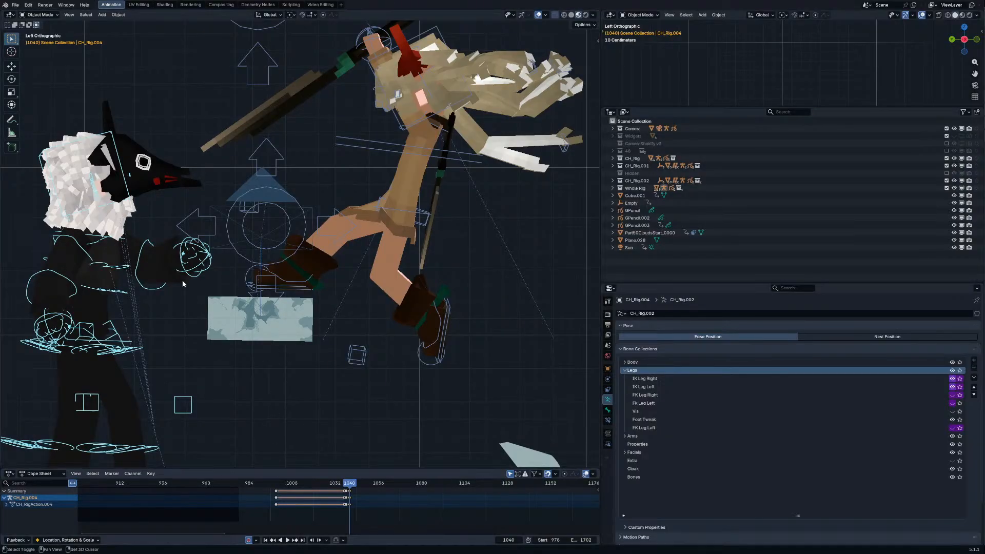
pyautogui.keyDown('shift'); pyautogui.moveTo(183, 283); pyautogui.dragTo(233, 277, button='middle'); pyautogui.keyUp('shift')
pyautogui.hotkey('ctrl', 'Tab')
pyautogui.keyDown('shift'); pyautogui.moveTo(204, 314); pyautogui.dragTo(267, 291, button='middle'); pyautogui.keyUp('shift')
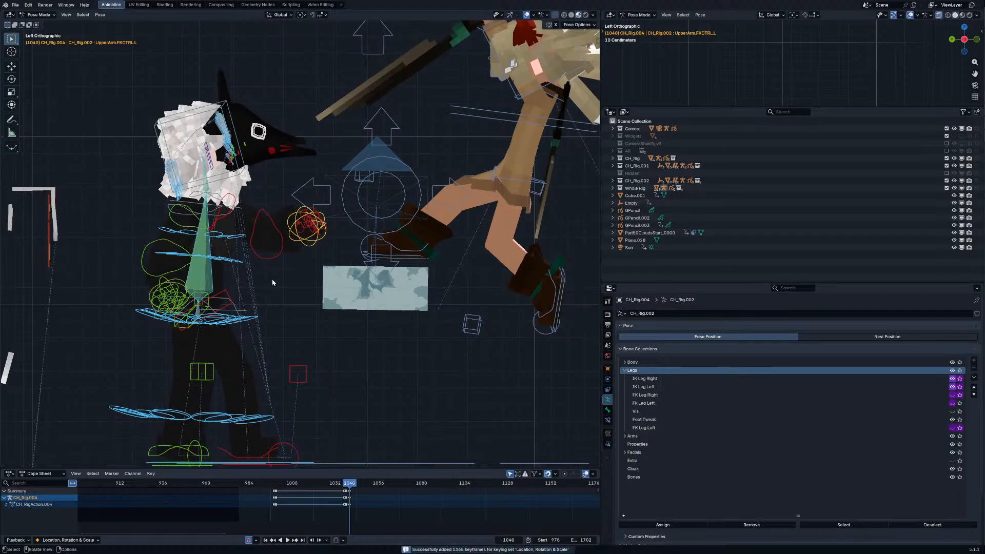
# Step: Move and rotate the masked character's Body bone at frame 1043 so the torso leans backward
pyautogui.click(237, 311)
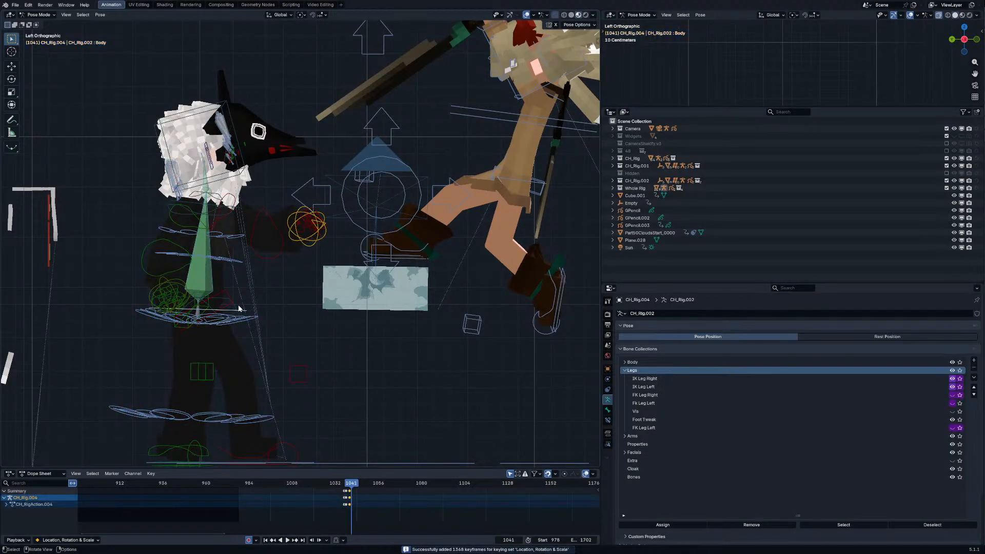
pyautogui.keyDown('shift'); pyautogui.moveTo(238, 279); pyautogui.dragTo(288, 265, button='middle'); pyautogui.keyUp('shift')
pyautogui.press('g')
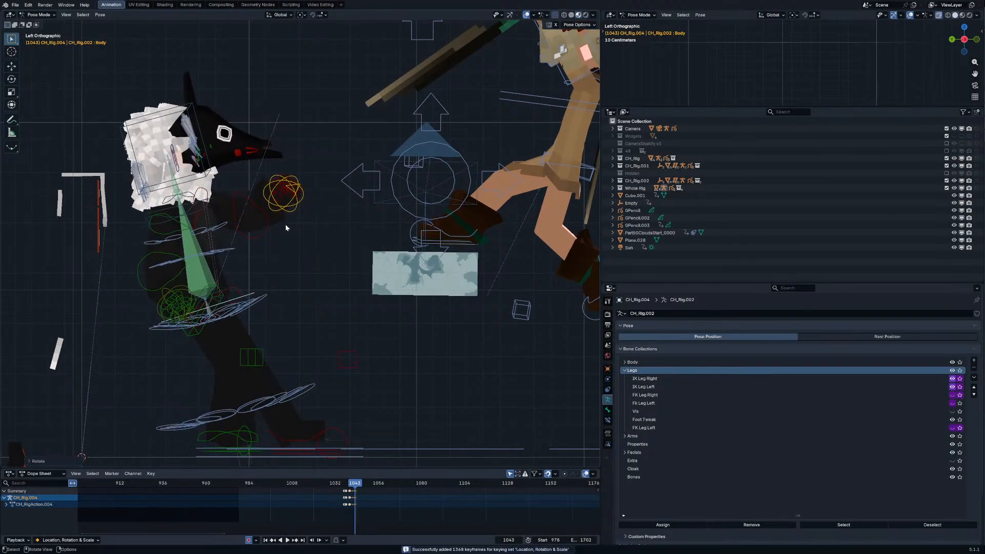
pyautogui.click(301, 336)
# Step: Rotate and lift the masked character's left foot IK control off the ground at frame 1043
pyautogui.press('r')
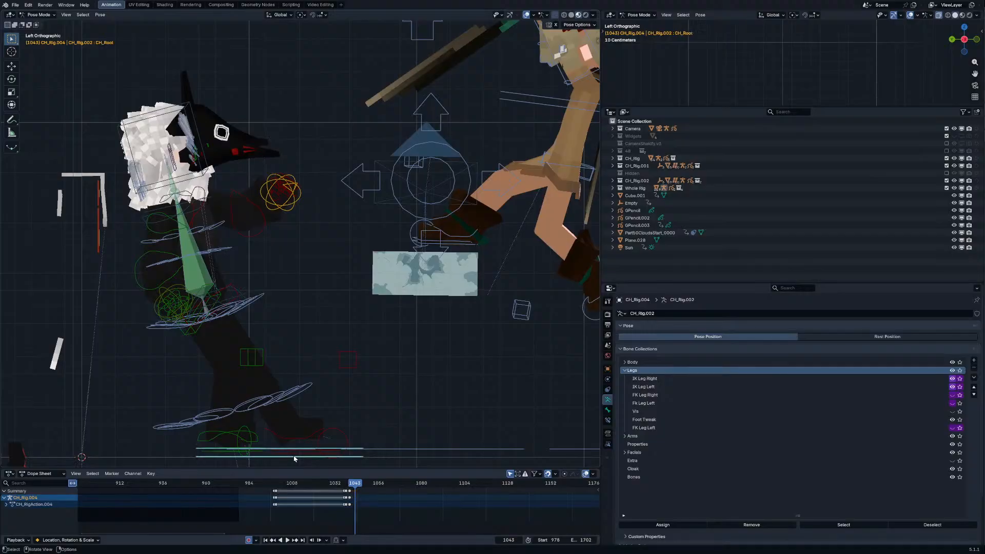
pyautogui.press('g')
pyautogui.click(286, 355)
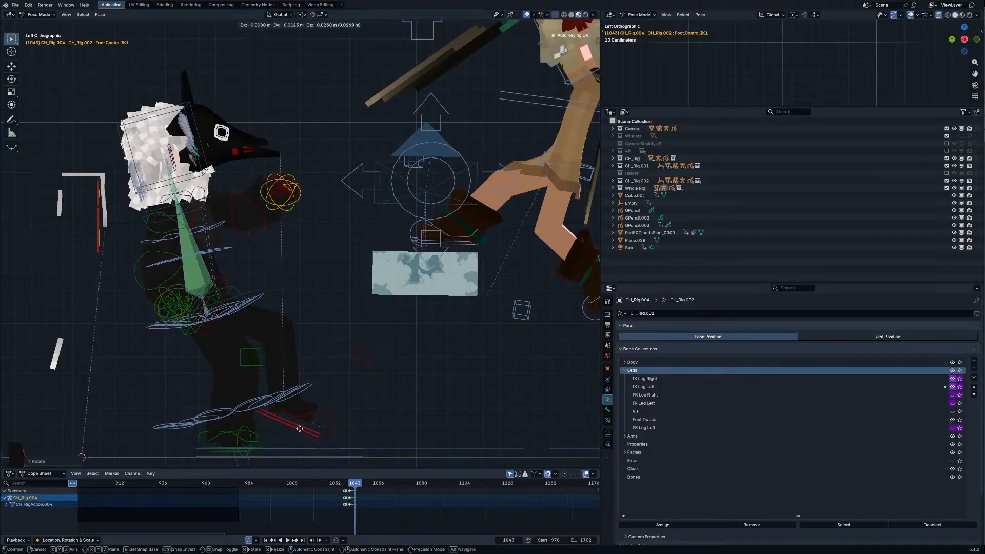
# Step: Swing the masked character's right upper arm FK control forward at frame 1043
pyautogui.click(155, 228)
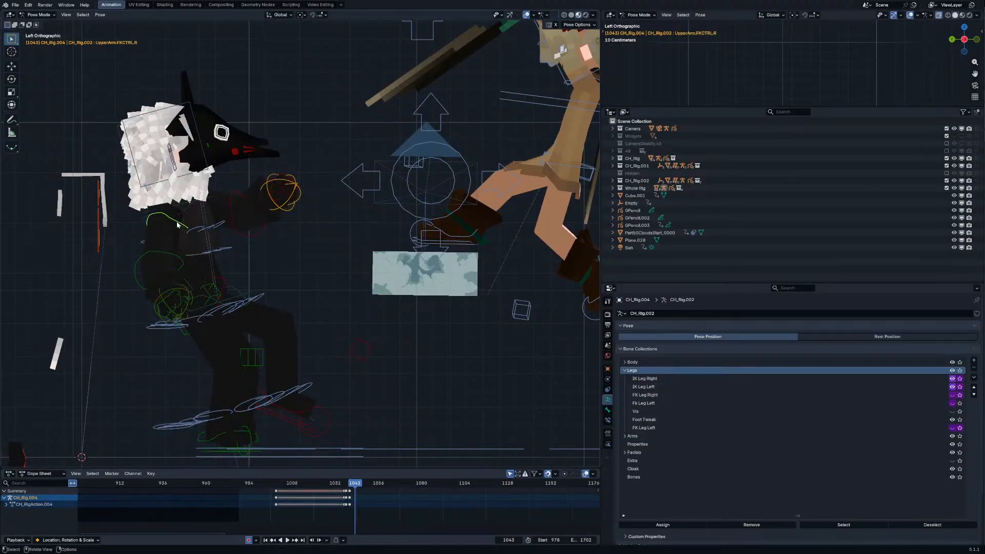
pyautogui.press('r')
pyautogui.press('r')
pyautogui.click(177, 210)
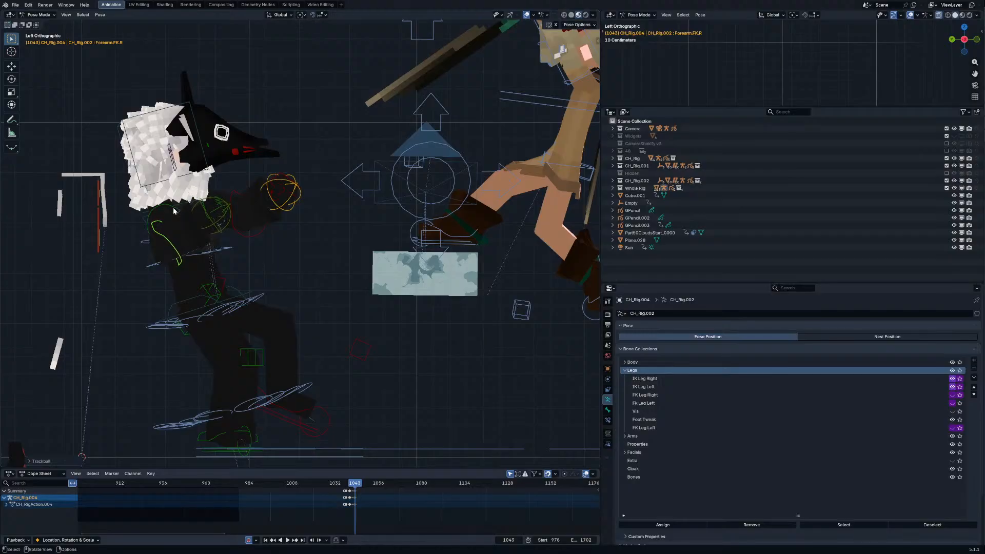
# Step: Adjust the masked character's right forearm FK control and tilt the Head bone backward
pyautogui.click(175, 211)
pyautogui.press('g')
pyautogui.click(182, 205)
pyautogui.press('r')
pyautogui.press('r')
pyautogui.click(191, 206)
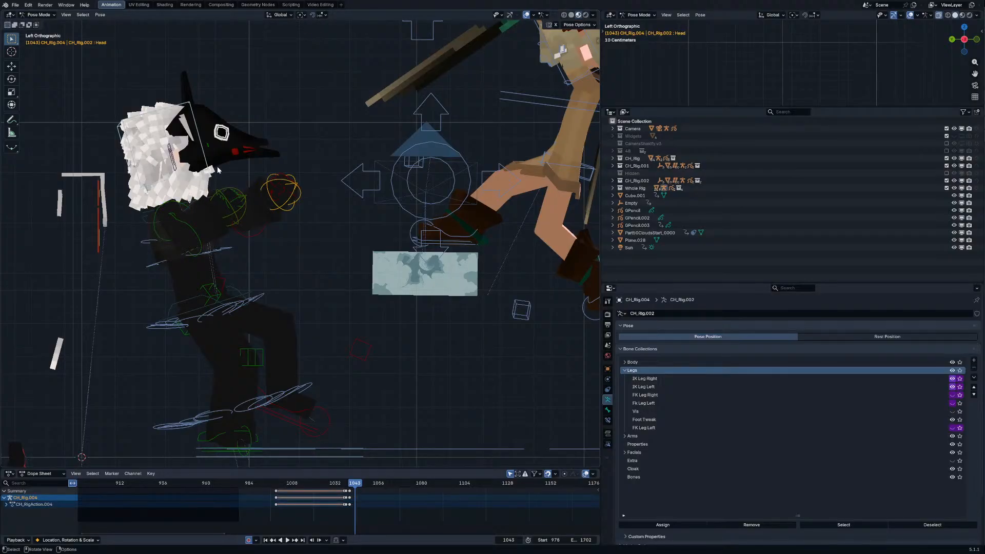
pyautogui.press('r')
pyautogui.click(212, 182)
pyautogui.click(150, 241)
pyautogui.press('r')
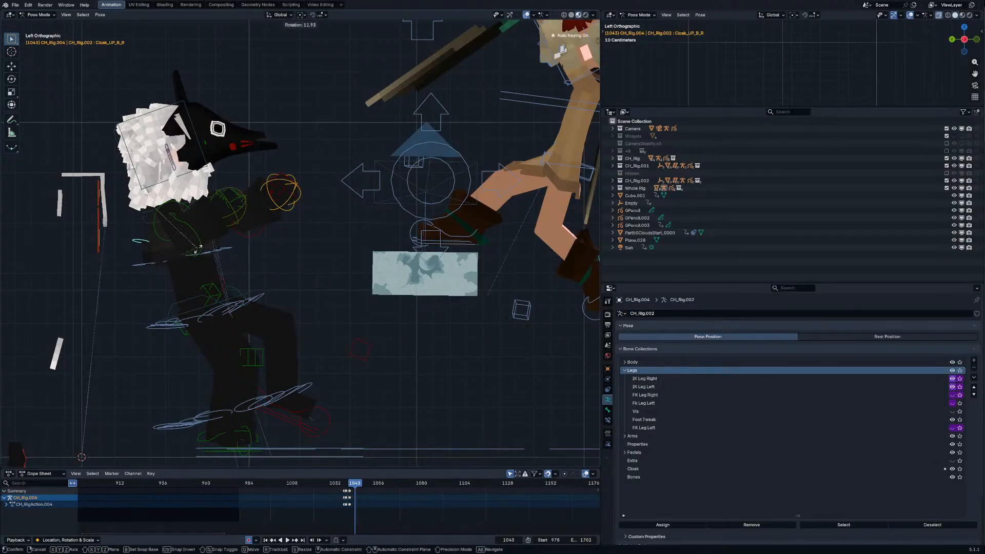
pyautogui.rightClick(199, 243)
# Step: Rotate the control near the upper cloak, and hide the rig's Cloak and Bones bone collections
pyautogui.click(146, 222)
pyautogui.press('r')
pyautogui.click(235, 231)
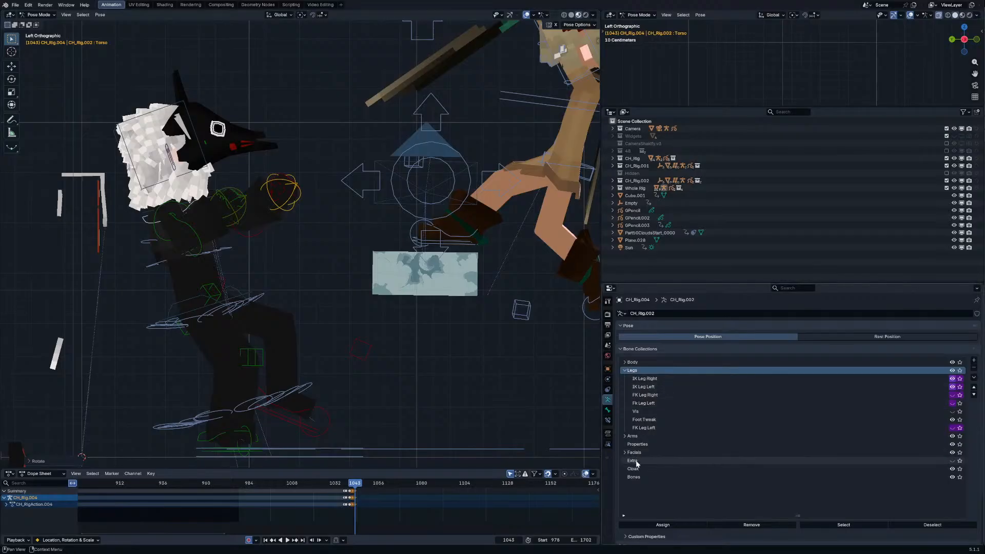
pyautogui.moveTo(952, 468); pyautogui.dragTo(952, 477)
# Step: Rotate the masked character's Torso bone and check the CH-Rig visibility options
pyautogui.press('r')
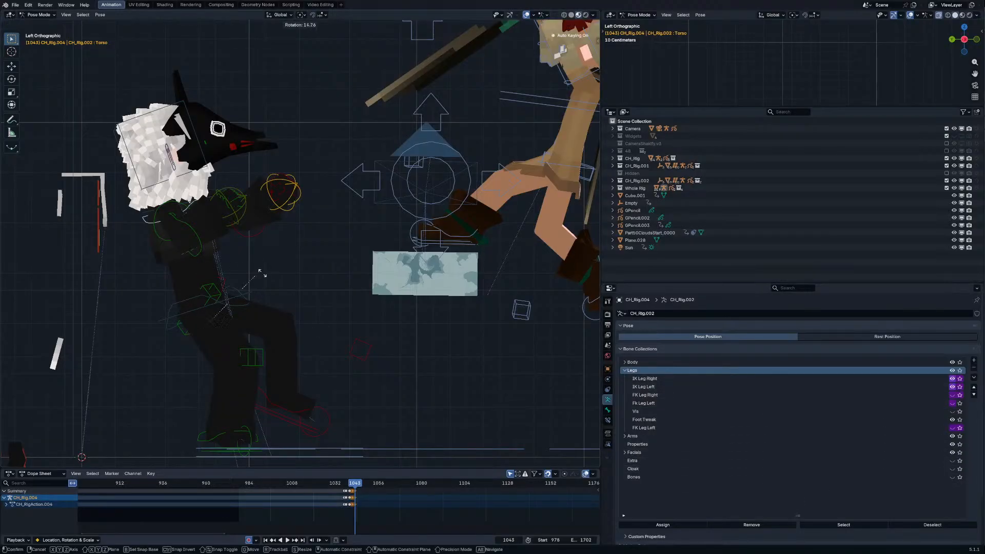
pyautogui.click(261, 274)
pyautogui.press('n')
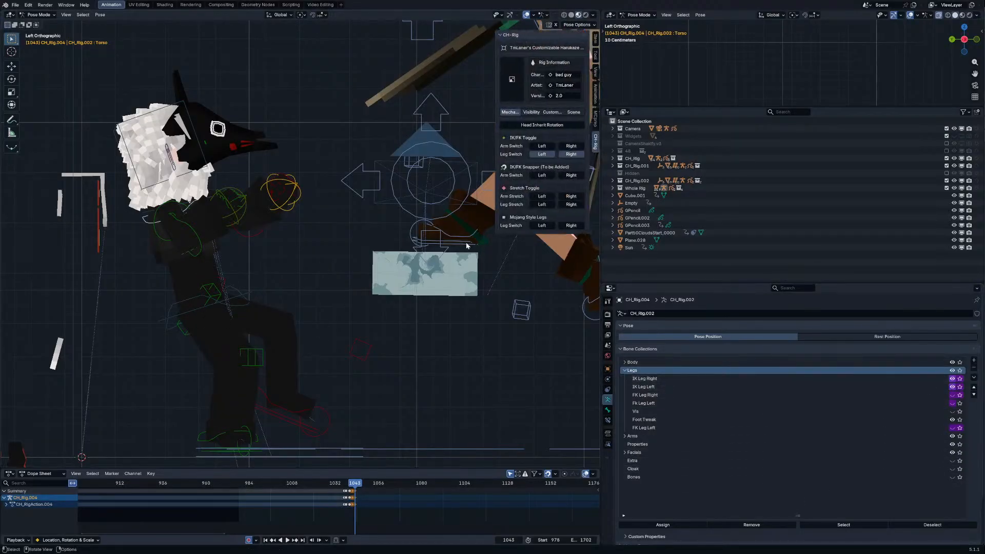
pyautogui.click(531, 112)
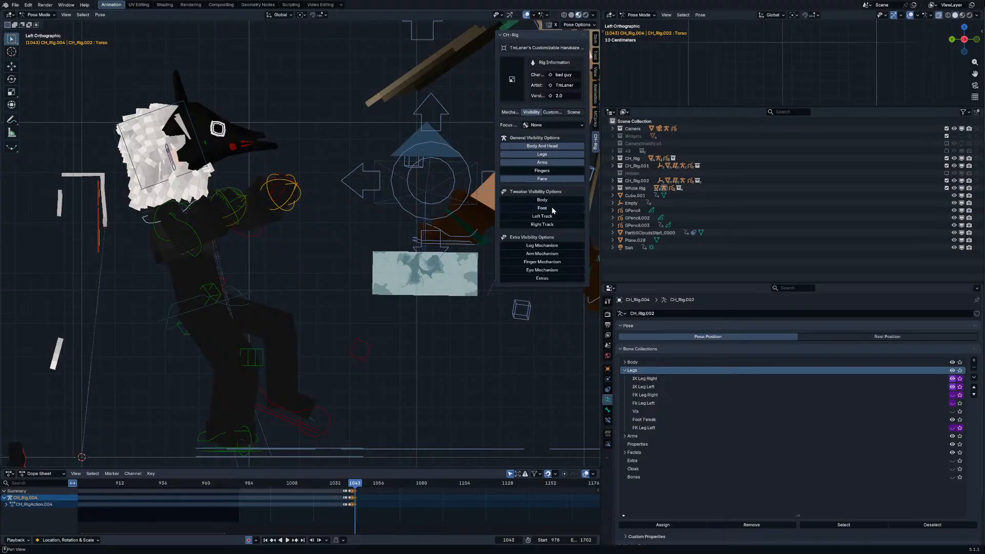
pyautogui.press('n')
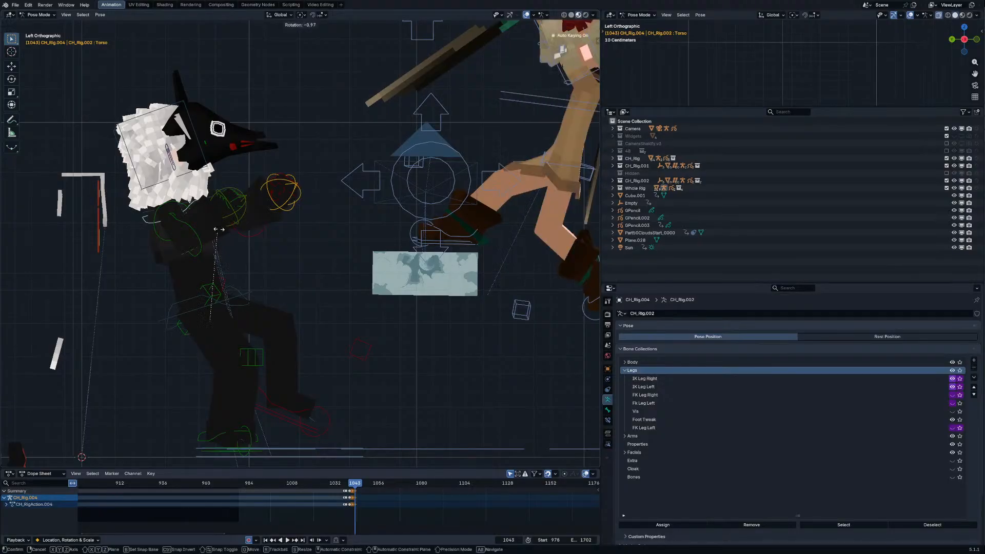
pyautogui.press('h')
# Step: Rotate the masked character's Chest bone forward at frame 1043
pyautogui.click(170, 216)
pyautogui.press('r')
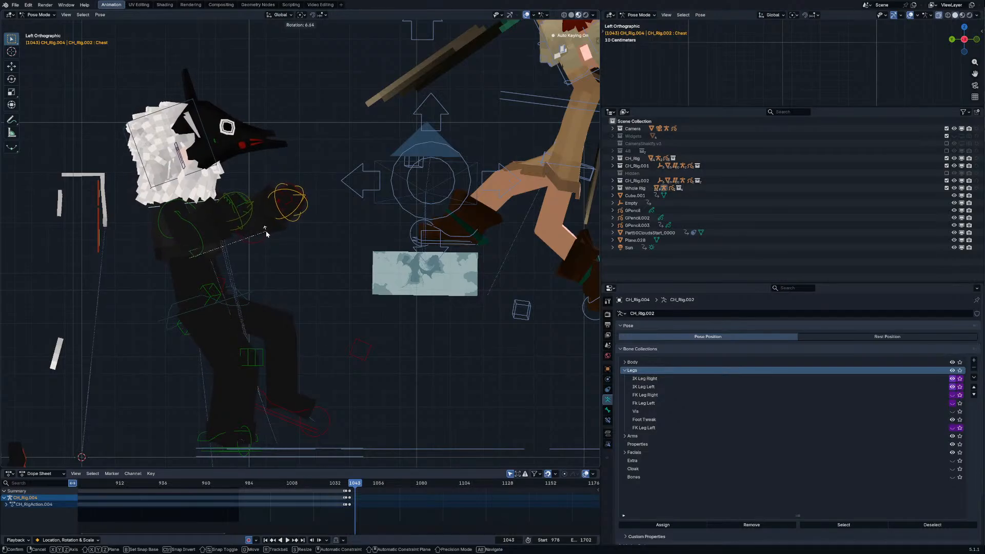
pyautogui.click(279, 220)
# Step: Rotate the masked character's Body bone to rebalance the backward lean
pyautogui.click(205, 313)
pyautogui.click(254, 300)
pyautogui.press('r')
pyautogui.click(277, 287)
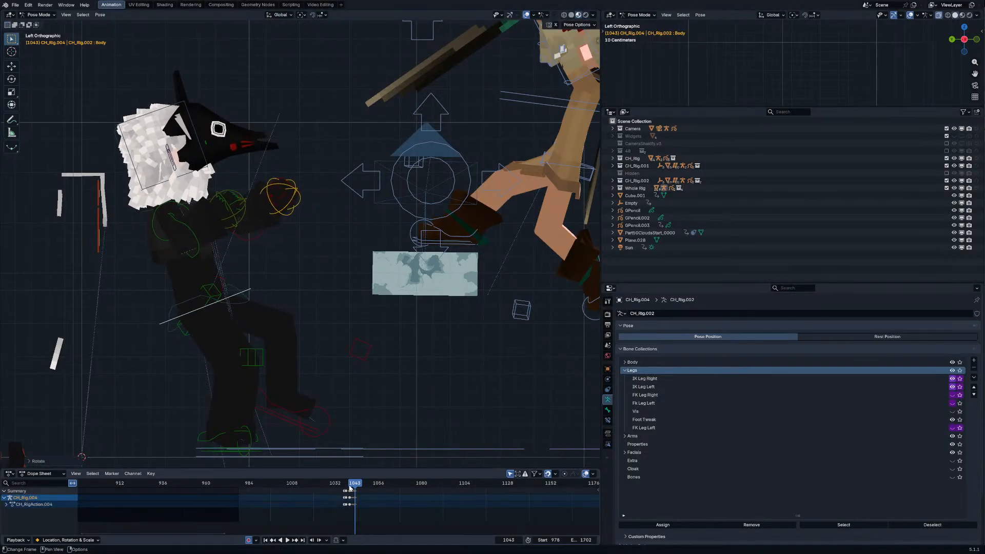
# Step: Lower the masked character's left foot control toward the ground and shift the Body bone at frame 1043
pyautogui.moveTo(354, 485)
pyautogui.mouseDown()
pyautogui.moveTo(340, 485)
pyautogui.moveTo(356, 485)
pyautogui.mouseUp()
pyautogui.click(263, 408)
pyautogui.press('g')
pyautogui.click(270, 432)
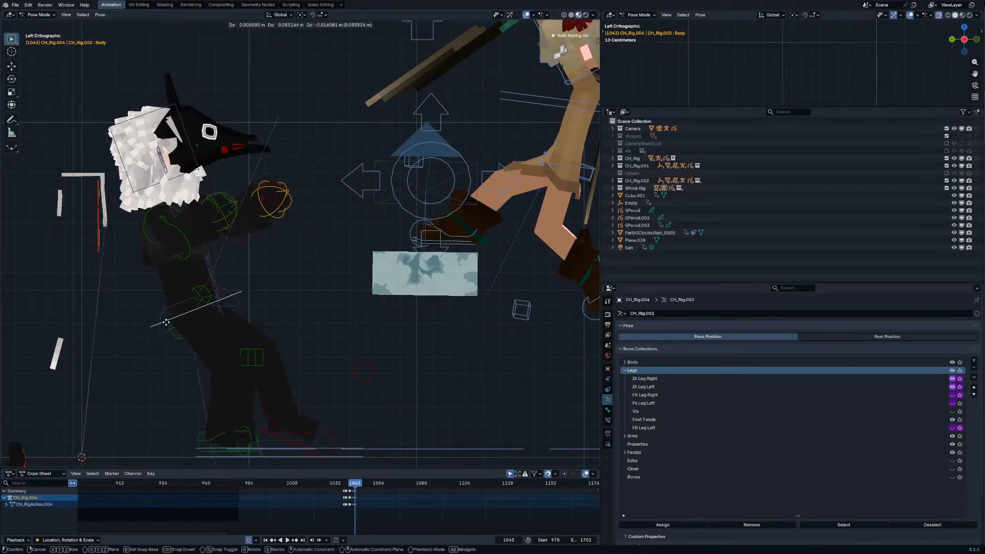
# Step: Switch to posing CH_Rig.001 and move its CH_Root bone so the attacking character reaches the masked character at frame 1043
pyautogui.hotkey('ctrl', 'Tab')
pyautogui.scroll(-1, 501, 250)
pyautogui.click(547, 295)
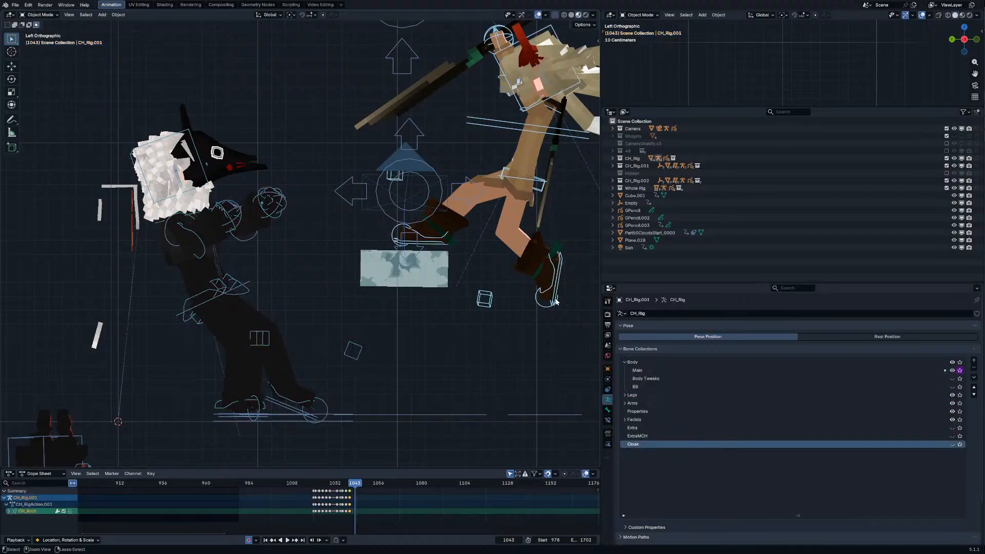
pyautogui.hotkey('ctrl', 'Tab')
pyautogui.click(545, 292)
pyautogui.press('g')
pyautogui.click(365, 184)
pyautogui.press('Left')
pyautogui.press('Left')
pyautogui.press('Left')
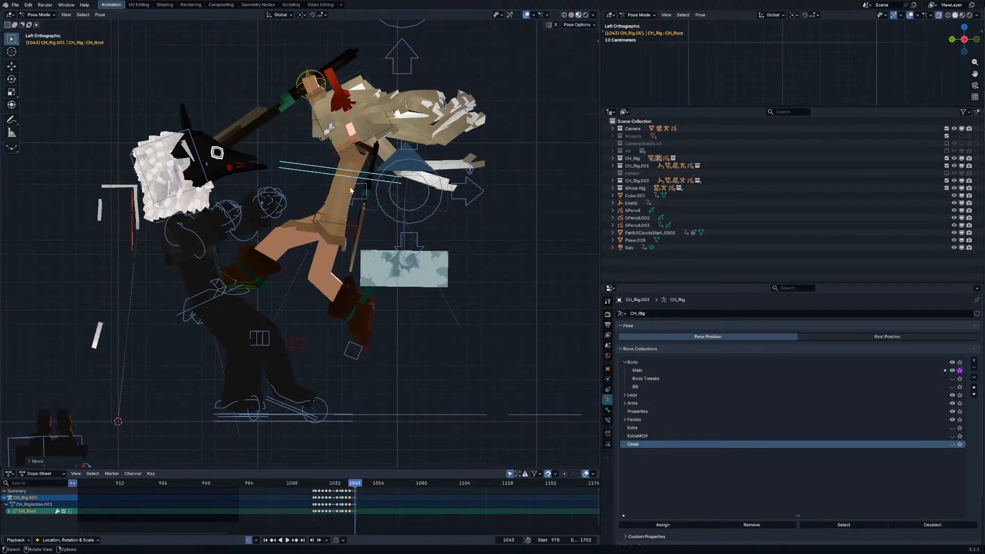
# Step: Move the attacking character's CH_Root bone at frame 1040 to bring it closer to the masked character
pyautogui.scroll(-3, 361, 371)
pyautogui.press('g')
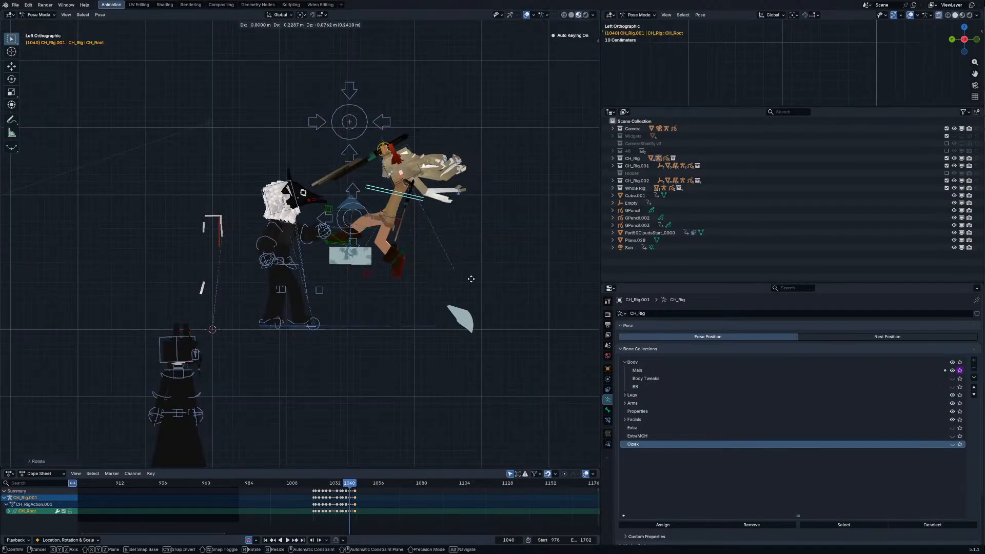
pyautogui.click(452, 268)
# Step: Rotate and reposition the attacking character's right foot control at frame 1040
pyautogui.click(319, 253)
pyautogui.press('r')
pyautogui.click(353, 285)
pyautogui.press('g')
pyautogui.click(336, 292)
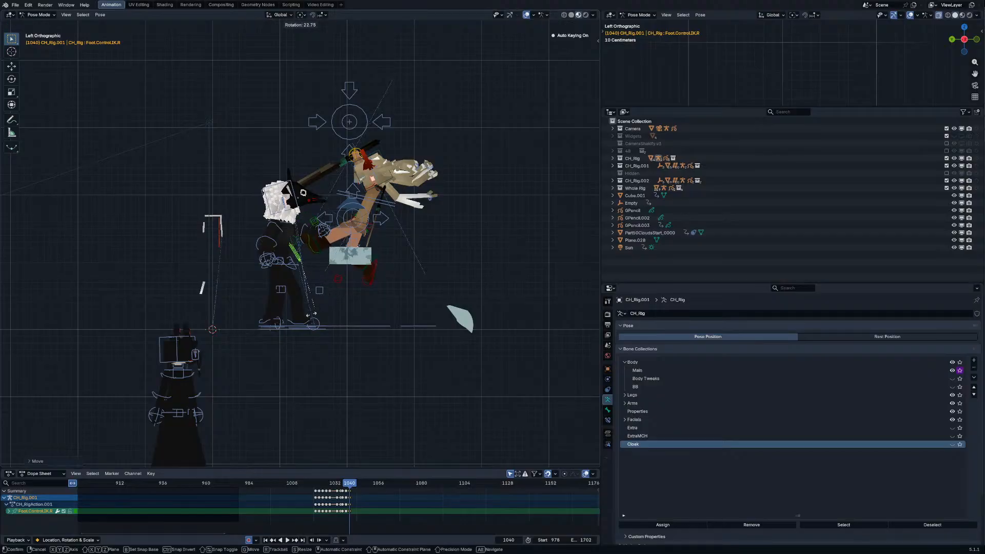
# Step: Nudge the attacking character's CH_Root bone further toward the masked character and adjust its tilt at frame 1040
pyautogui.click(372, 205)
pyautogui.press('g')
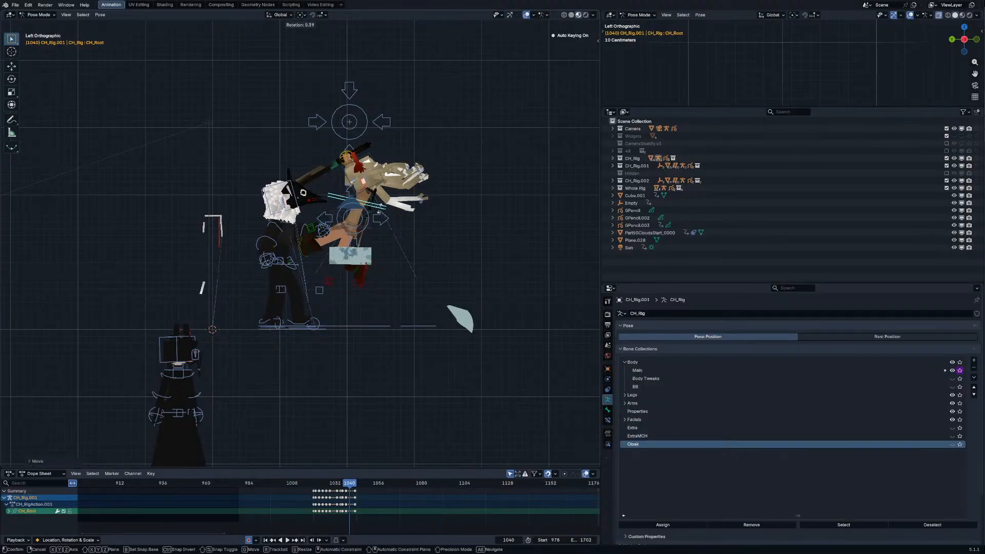
pyautogui.click(373, 201)
# Step: Rotate the attacking character's Body and Chest bones at frame 1040 to shape the leap
pyautogui.click(373, 201)
pyautogui.press('r')
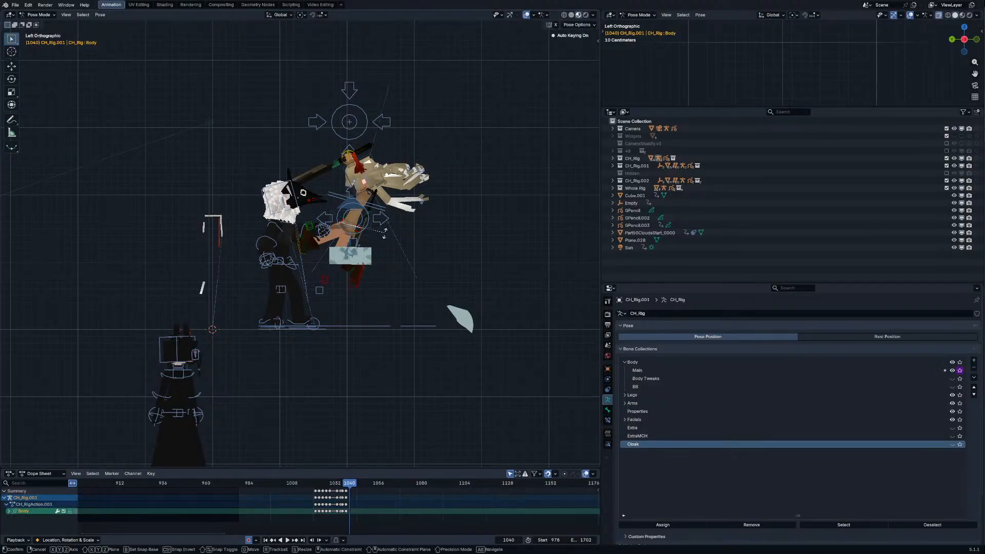
pyautogui.click(384, 222)
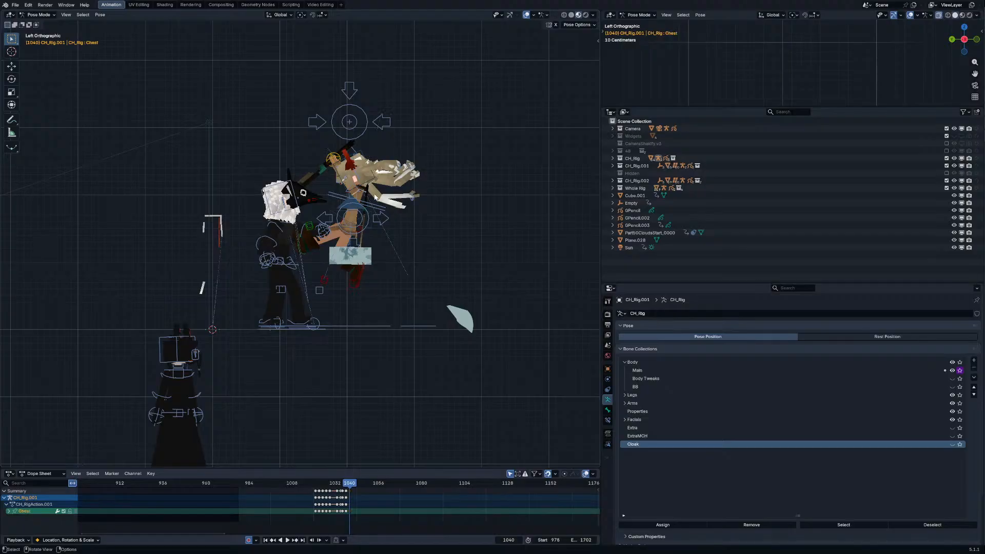
pyautogui.click(375, 196)
pyautogui.press('r')
pyautogui.click(305, 216)
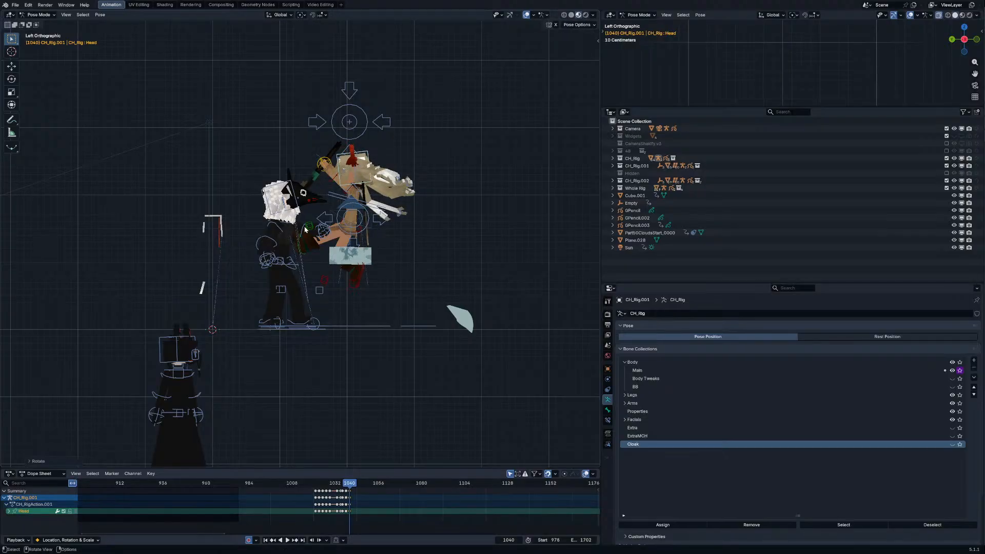
# Step: Scrub around frame 1040 and readjust the rotation of the attacking character's Body bone there
pyautogui.moveTo(349, 484)
pyautogui.mouseDown()
pyautogui.moveTo(340, 484)
pyautogui.moveTo(349, 482)
pyautogui.mouseUp()
pyautogui.click(349, 234)
pyautogui.scroll(2, 404, 235)
pyautogui.press('r')
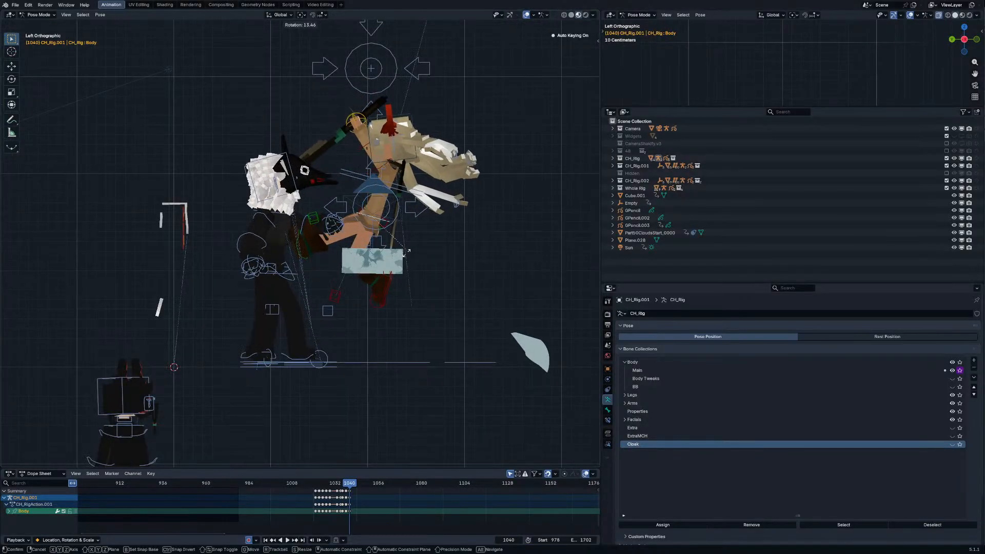
pyautogui.click(404, 226)
# Step: Move and rotate the attacking character's CH_Root bone at frame 1040 so the sword reaches over the masked character's head
pyautogui.scroll(1, 404, 223)
pyautogui.click(440, 181)
pyautogui.press('g')
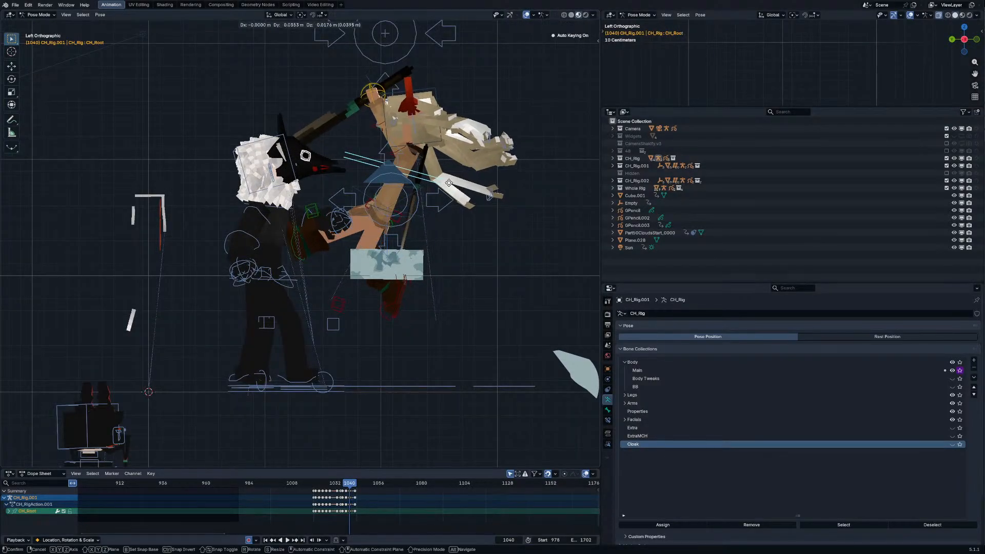
pyautogui.click(444, 179)
pyautogui.press('g')
pyautogui.click(442, 173)
pyautogui.press('r')
pyautogui.click(443, 178)
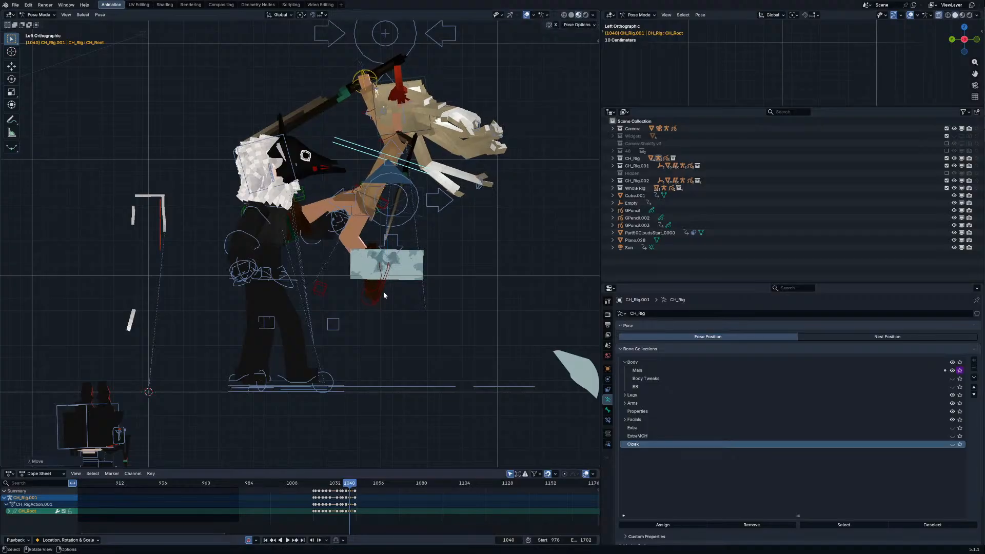
# Step: Raise the attacking character's left foot control at frame 1040 to tuck the leg
pyautogui.click(384, 292)
pyautogui.press('g')
pyautogui.click(389, 256)
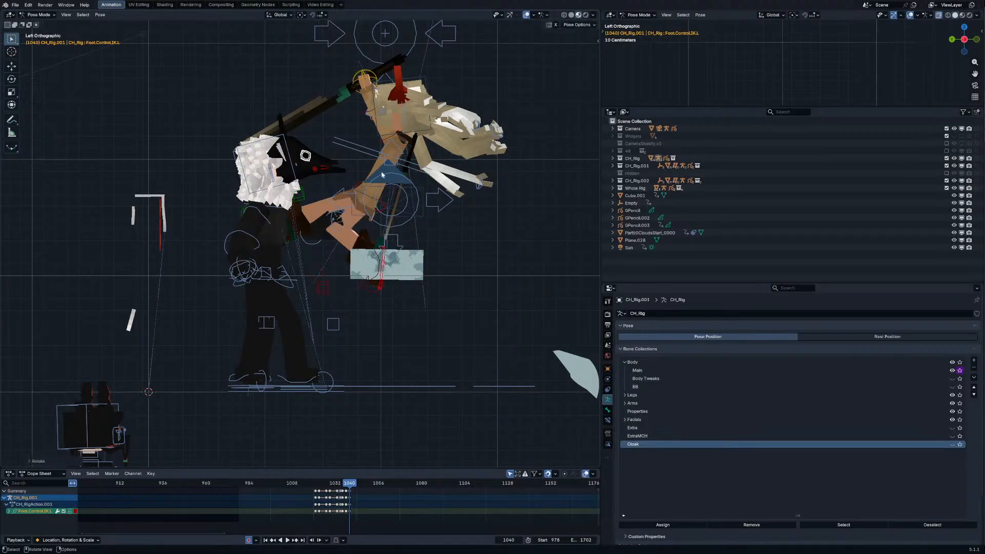
# Step: Refine the attacking character's torso and Head pose and rotate its UpperArm.FKCTRL.L bone at frame 1040
pyautogui.click(376, 208)
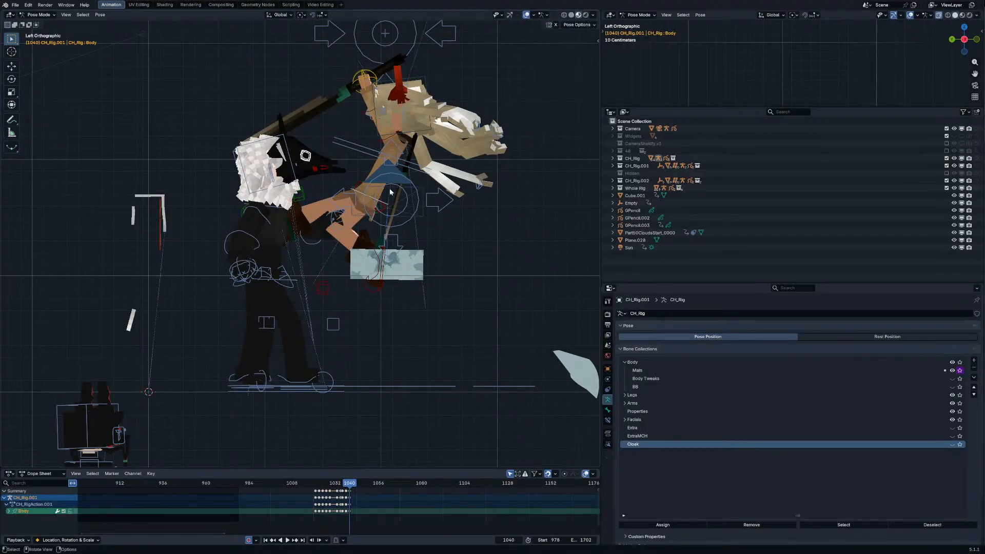
pyautogui.press('g')
pyautogui.click(415, 140)
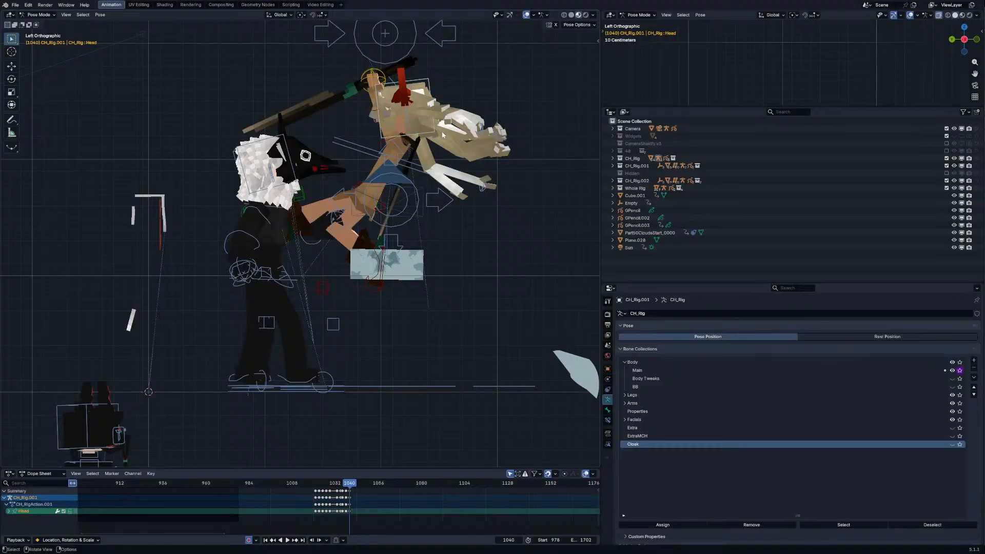
pyautogui.press('g')
pyautogui.click(396, 142)
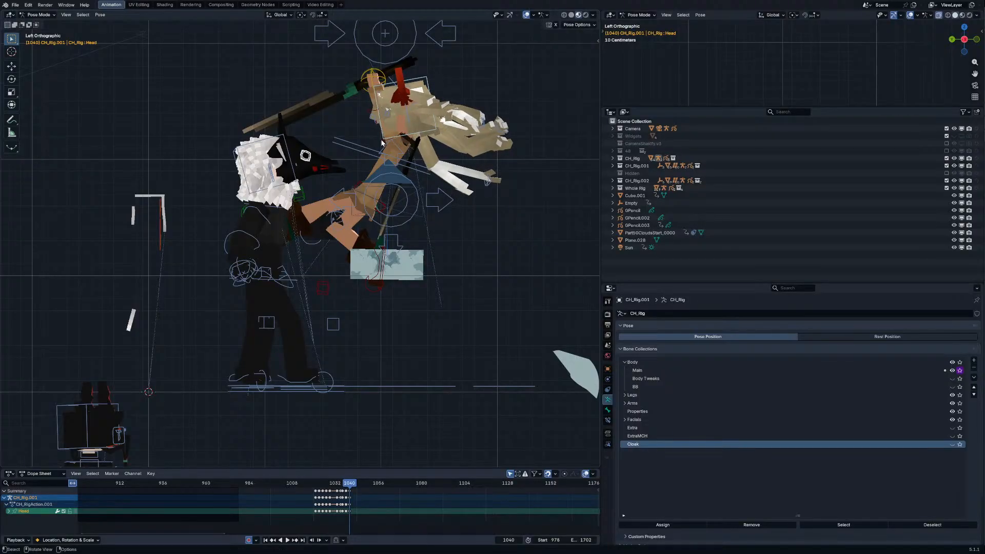
pyautogui.click(382, 143)
pyautogui.press('r')
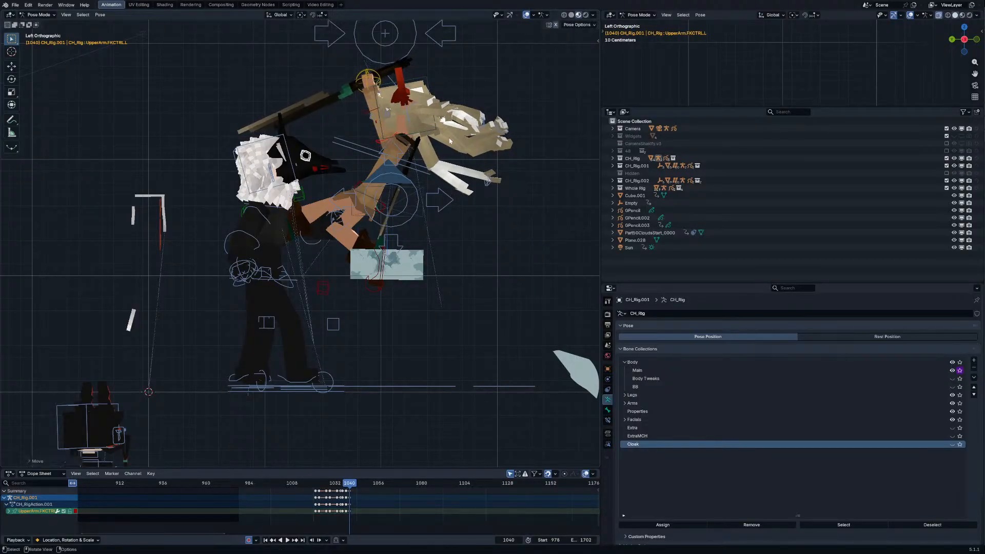
# Step: Switch to Object Mode and rotate Tsuno's Sword.001 to match the attacking character's grip at frame 1040
pyautogui.click(336, 85)
pyautogui.hotkey('ctrl', 'Tab')
pyautogui.click(336, 85)
pyautogui.press('r')
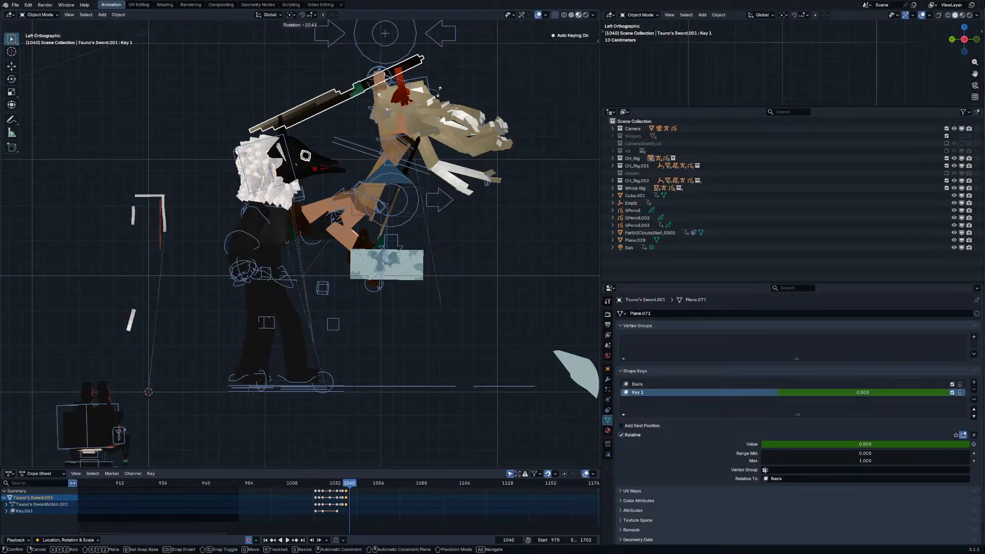
pyautogui.click(337, 93)
# Step: At frame 1043, pose the masked character's CH_Rig.004 by moving and rotating its Body bone far backward and down
pyautogui.moveTo(323, 481); pyautogui.dragTo(355, 486)
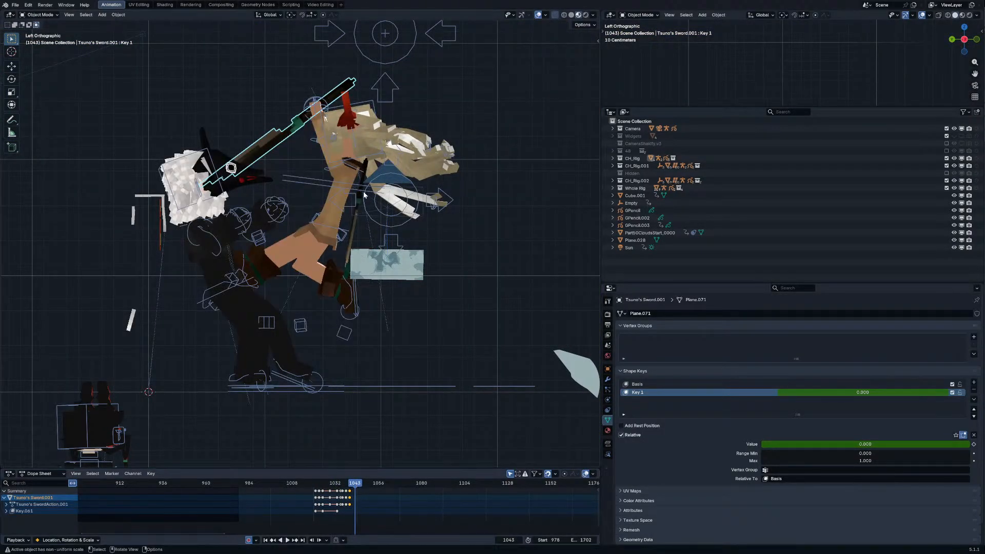
pyautogui.click(224, 288)
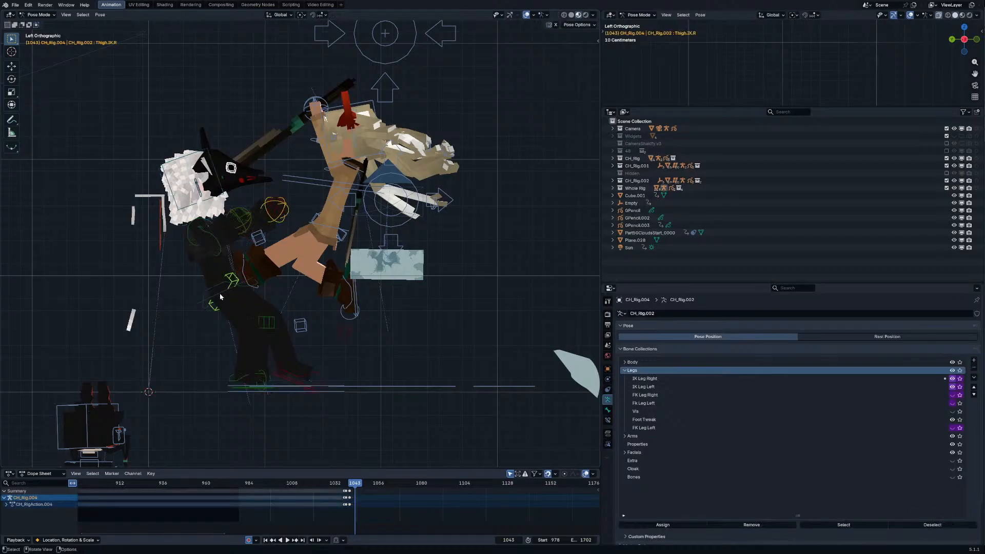
pyautogui.hotkey('ctrl', 'Tab')
pyautogui.moveTo(191, 308); pyautogui.dragTo(164, 323)
pyautogui.press('r')
pyautogui.click(297, 278)
pyautogui.press('g')
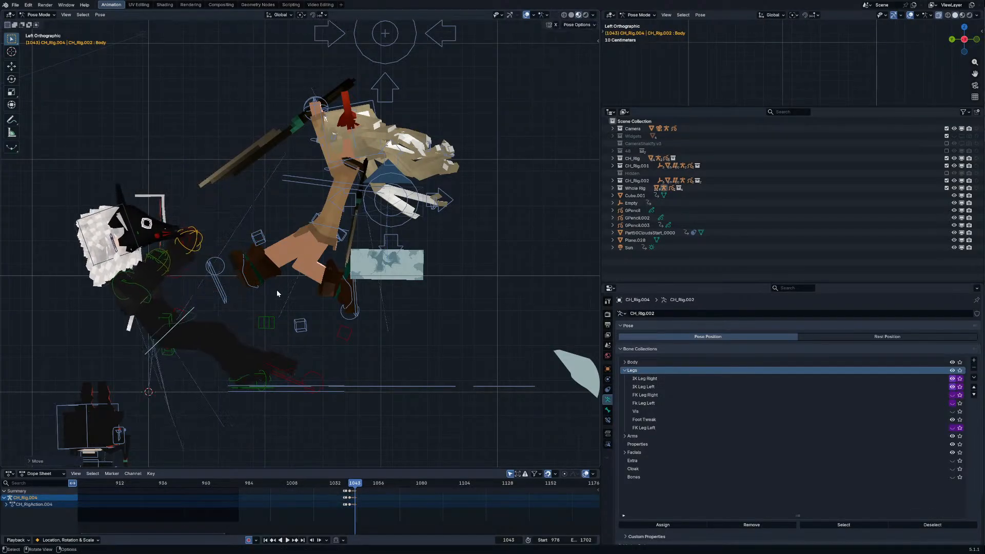
# Step: Lift the masked character's left foot control off the ground and pull it toward the body at frame 1043
pyautogui.click(277, 283)
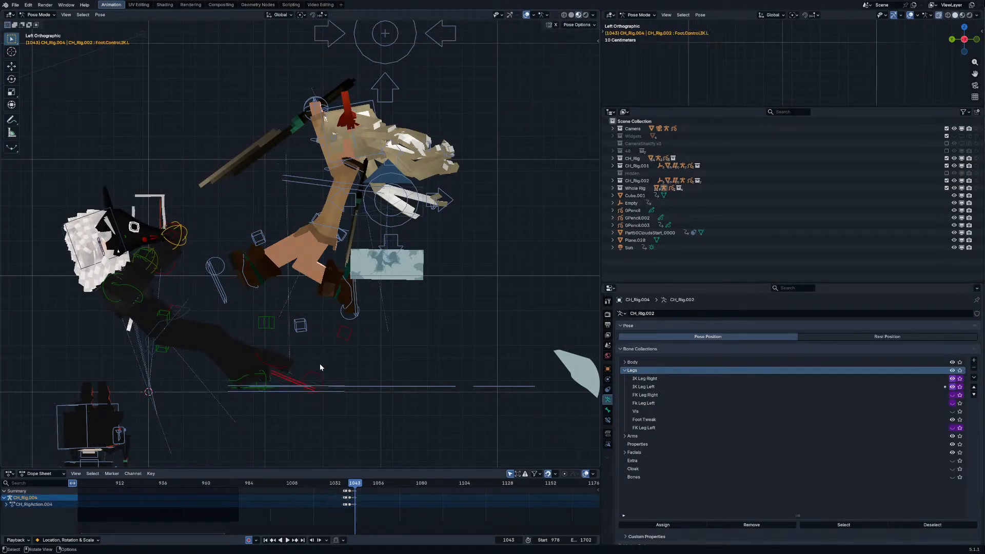
pyautogui.press('g')
pyautogui.click(259, 293)
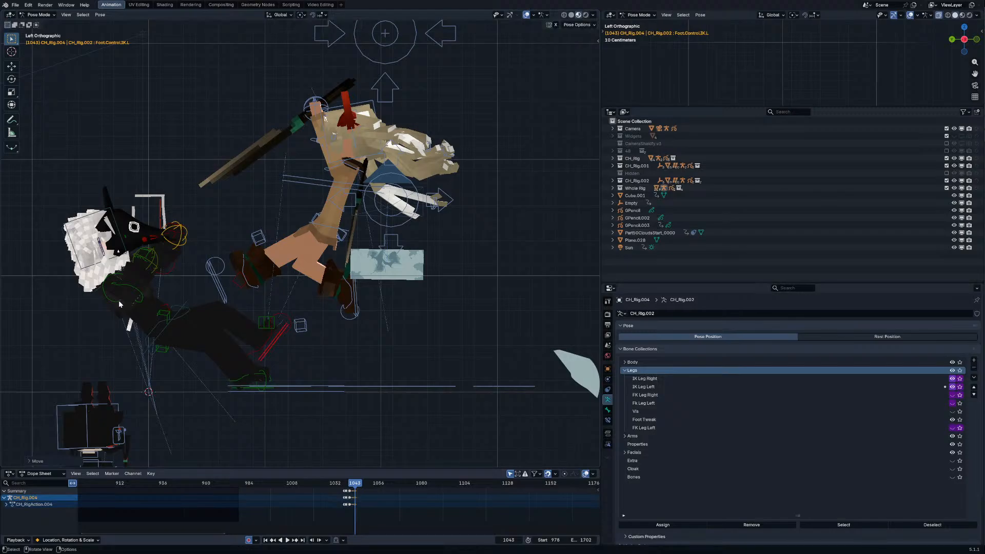
# Step: Rotate the masked character's UpperArm.FKCTRL.R bone at frame 1043
pyautogui.click(118, 300)
pyautogui.press('r')
pyautogui.click(210, 269)
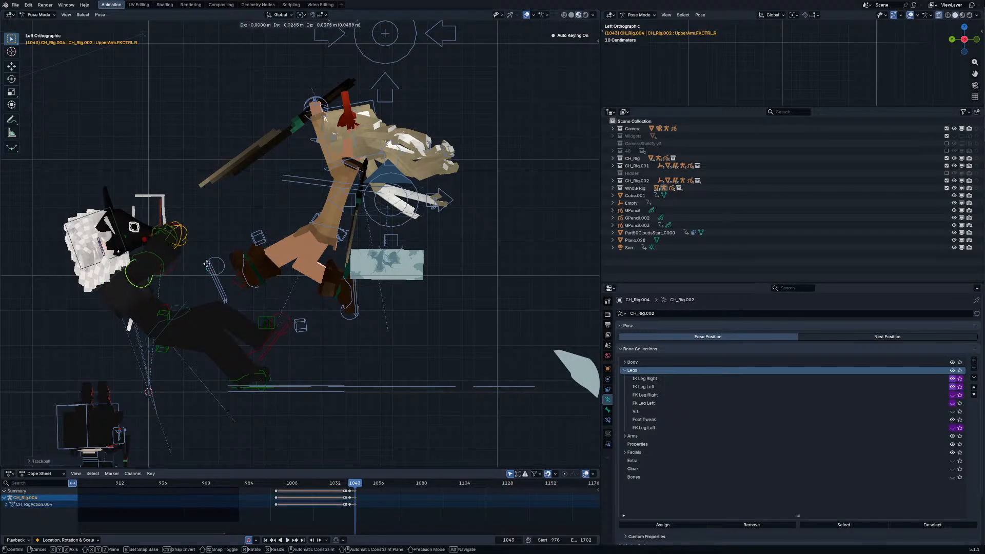
# Step: Switch to posing CH_Rig.001 and move and rotate its CH_Root bone onto the fallen-back masked character at frame 1043
pyautogui.hotkey('ctrl', 'Tab')
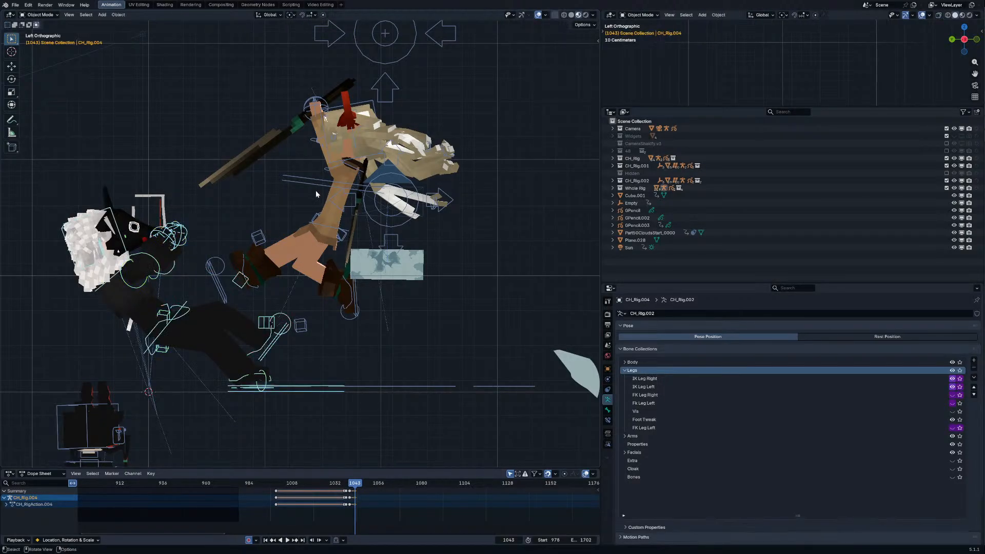
pyautogui.click(316, 185)
pyautogui.hotkey('ctrl', 'Tab')
pyautogui.press('g')
pyautogui.click(298, 205)
pyautogui.press('r')
pyautogui.click(298, 203)
pyautogui.press('g')
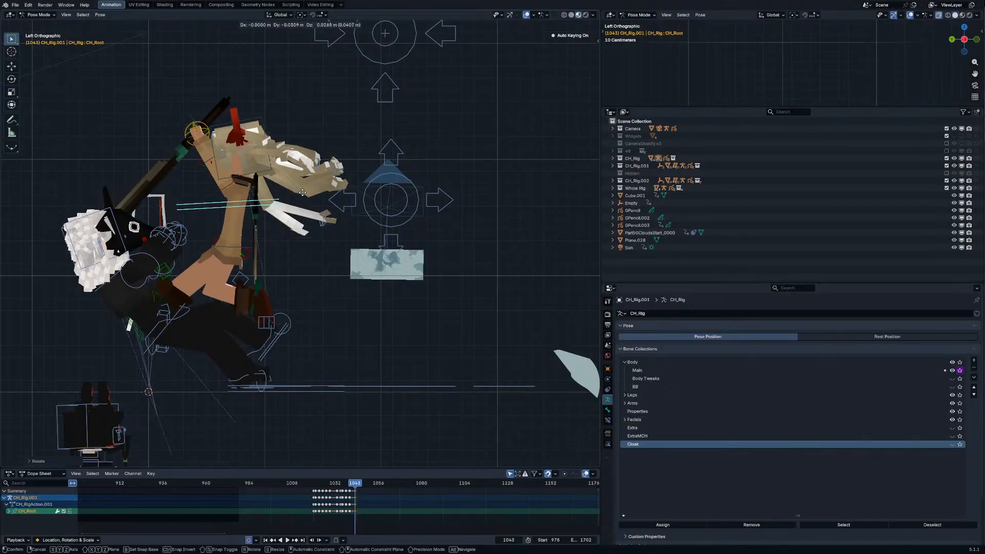
pyautogui.click(238, 241)
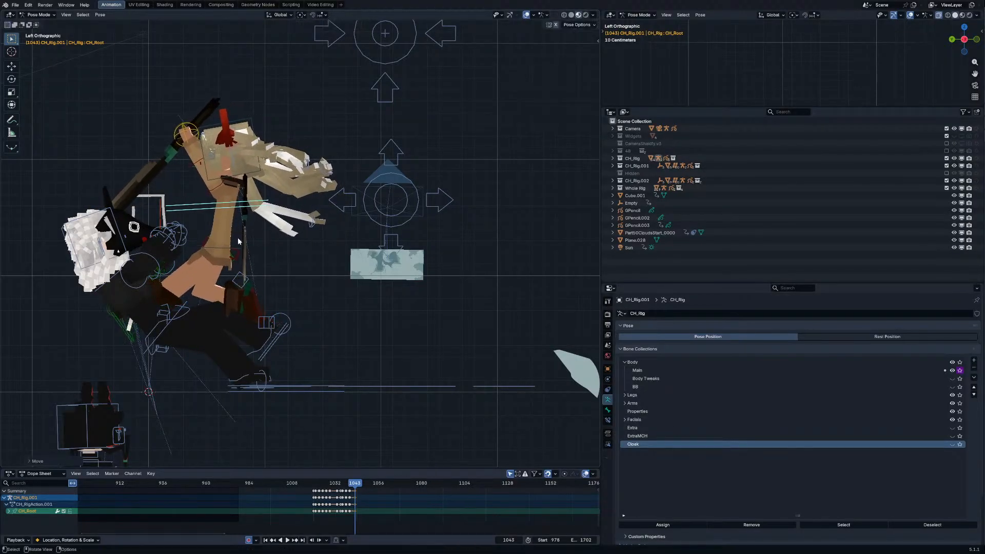
# Step: Move and rotate the attacking character's right foot control onto the masked character's torso at frame 1043
pyautogui.click(125, 327)
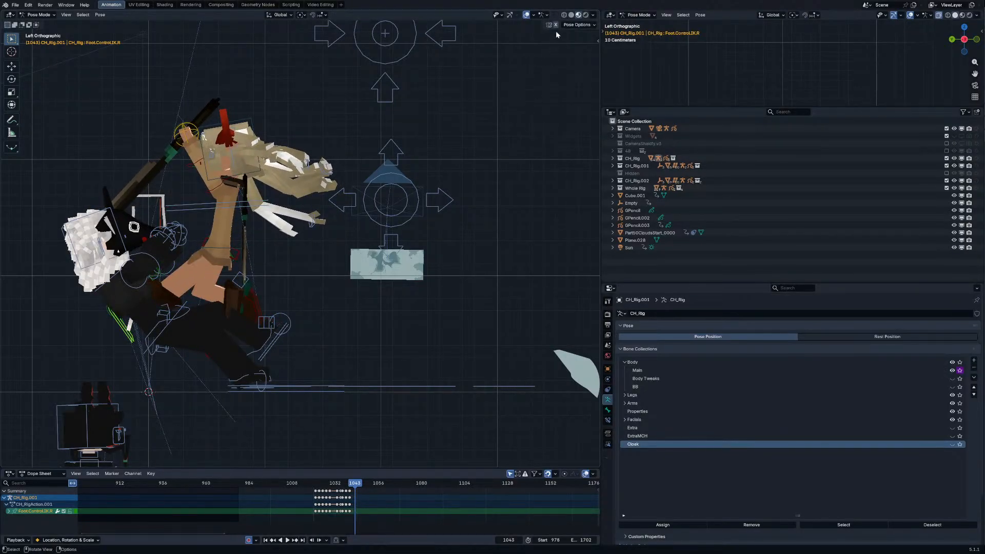
pyautogui.press('g')
pyautogui.press('r')
pyautogui.click(296, 207)
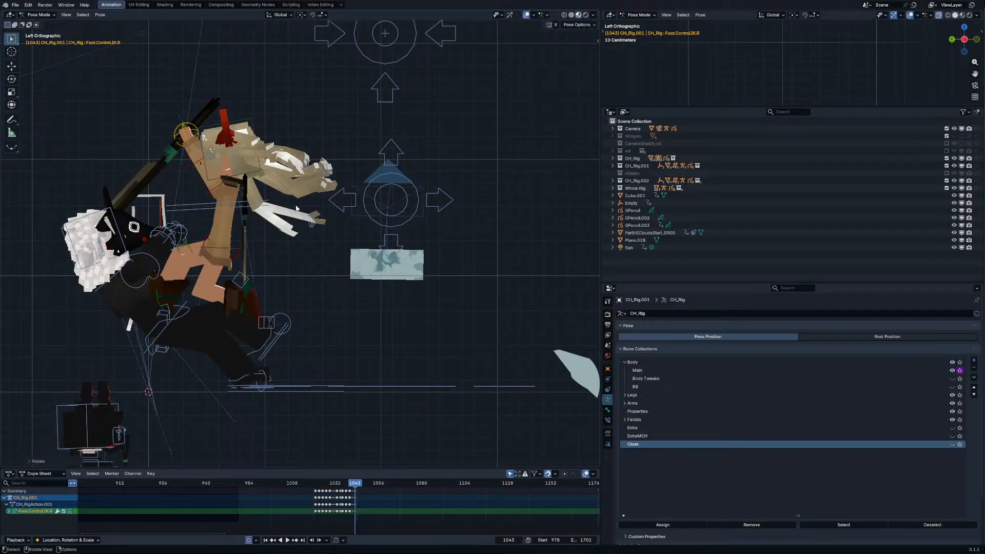
# Step: Rotate the attacking character's Chest bone forward at frame 1043 to drive the sword downward
pyautogui.click(237, 205)
pyautogui.press('r')
pyautogui.click(234, 192)
pyautogui.click(206, 196)
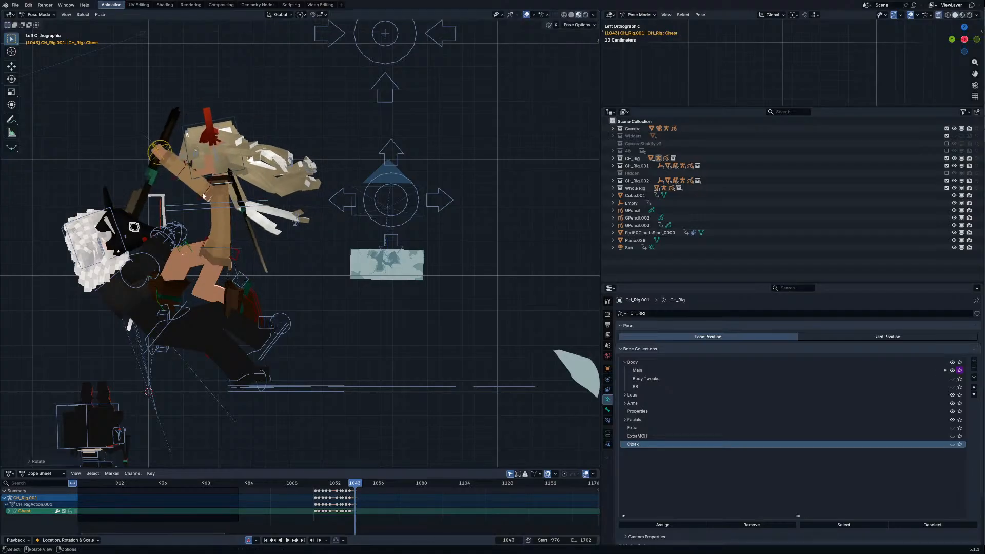
# Step: Rotate the attacking character's UpperArm.FKCTRL.L bone and adjust Tsuno's Sword.001 in its hands at frame 1043
pyautogui.hotkey('ctrl', 'Tab')
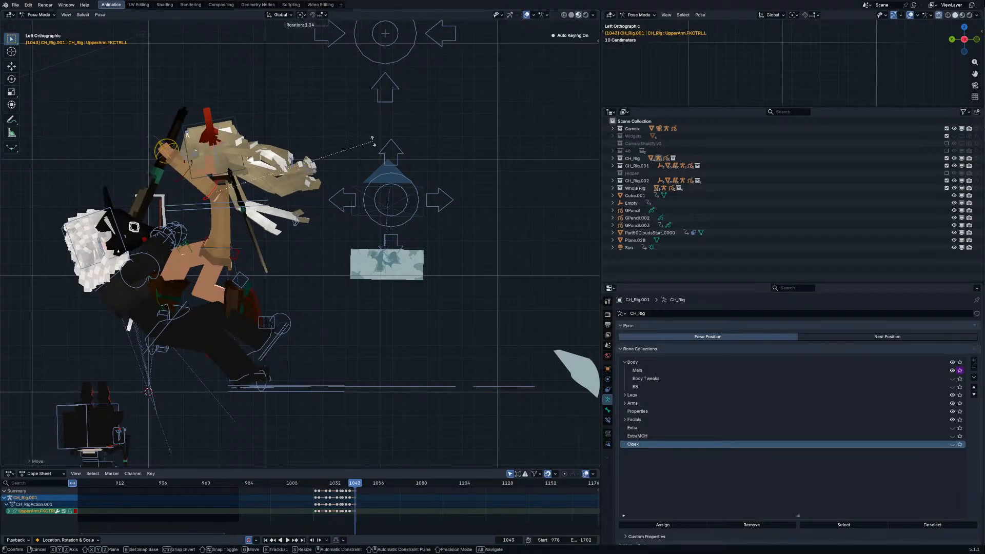
pyautogui.click(245, 186)
pyautogui.press('r')
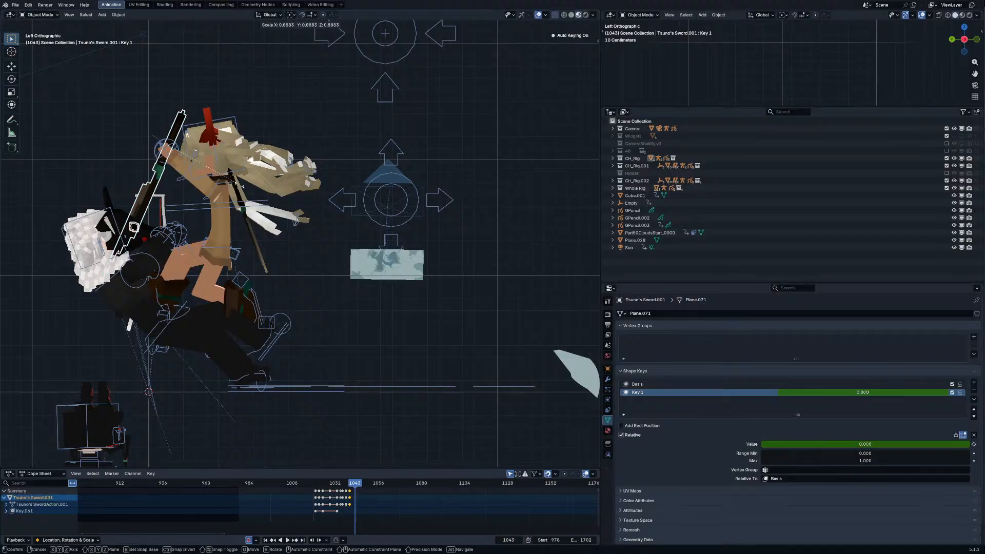
pyautogui.click(234, 197)
# Step: Switch to posing CH_Rig.004 and rotate the masked character's UpperArm.FKCTRL.R bone to raise the arm at frame 1043
pyautogui.click(110, 291)
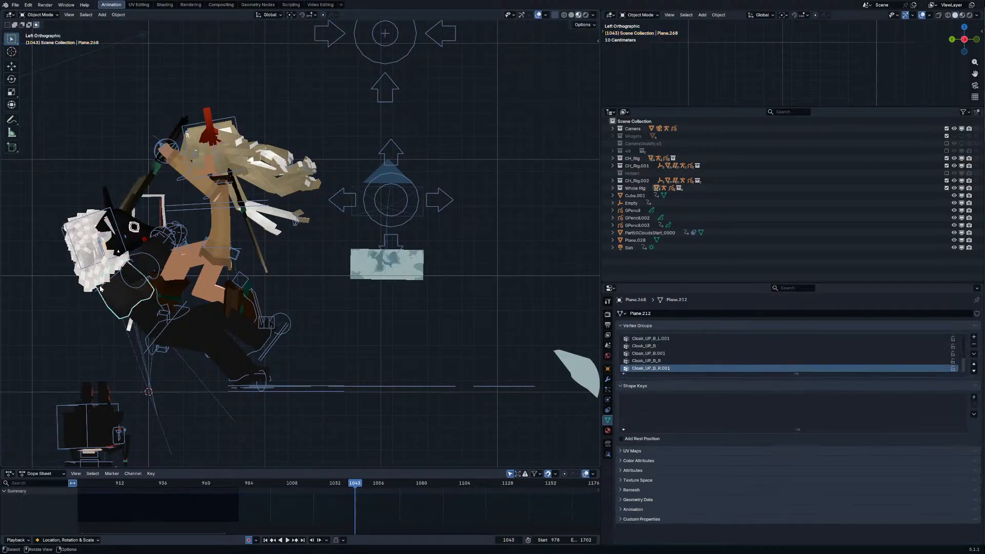
pyautogui.click(124, 280)
pyautogui.hotkey('ctrl', 'Tab')
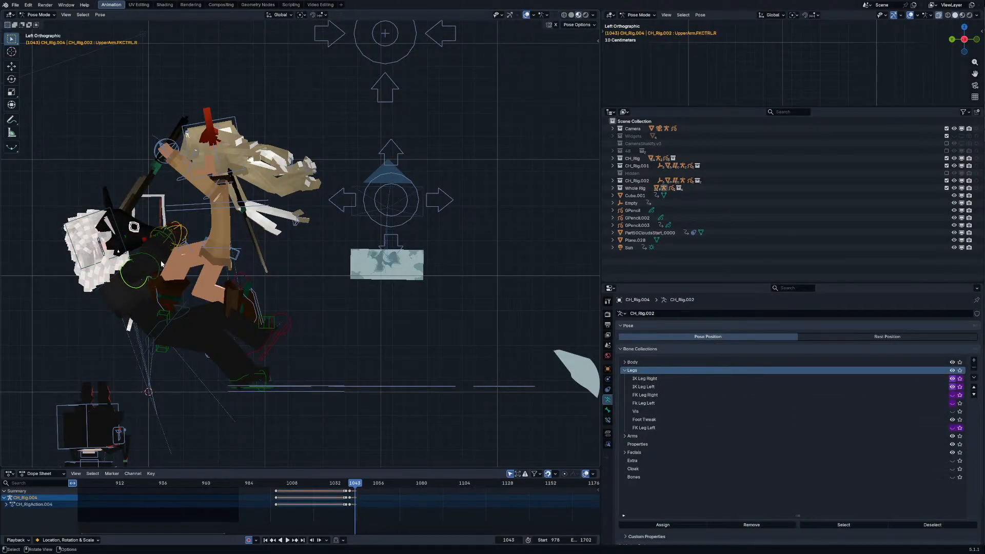
pyautogui.press('g')
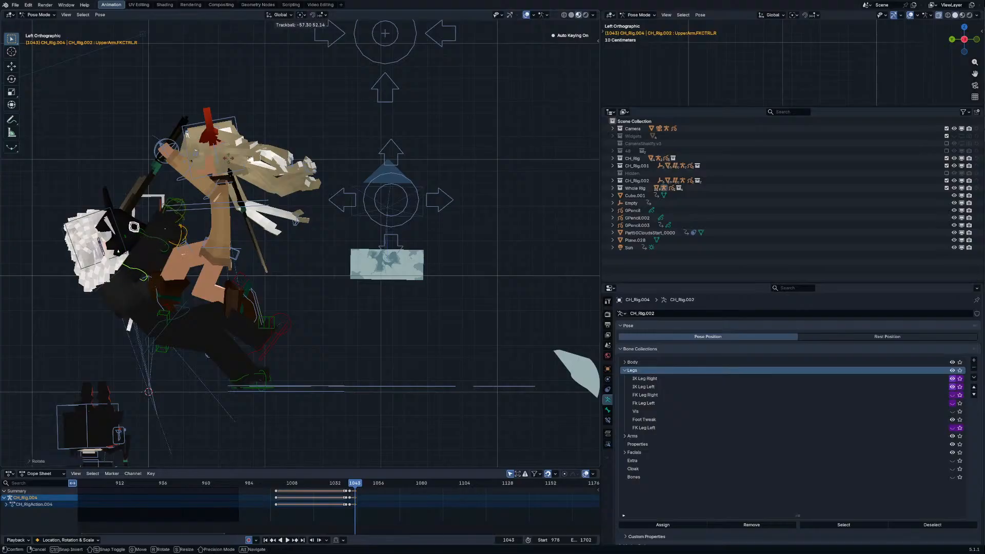
pyautogui.click(167, 192)
# Step: Rotate the masked character's Chest bone further backward at frame 1043
pyautogui.press('r')
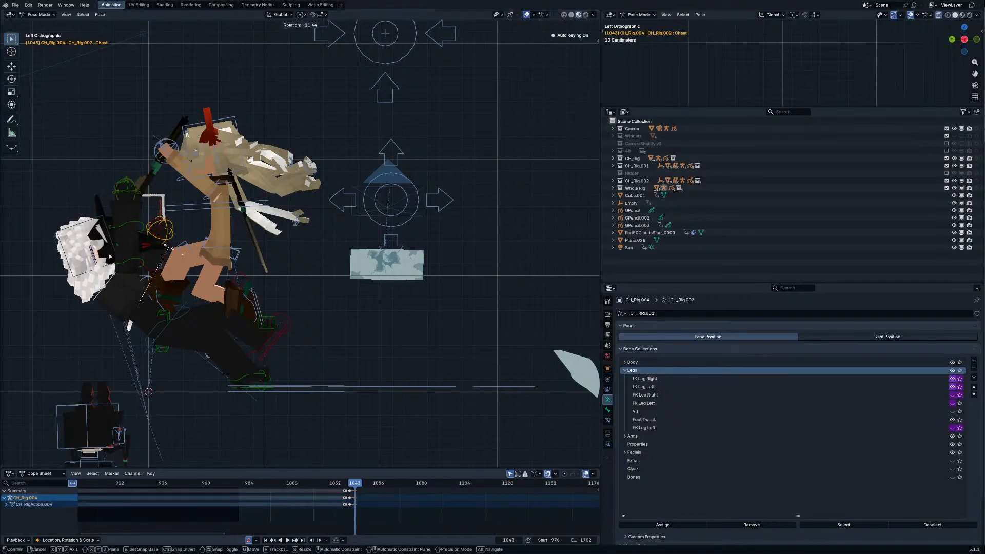
pyautogui.click(77, 267)
pyautogui.click(72, 236)
# Step: Rotate the masked character's Head bone freely with trackball rotation to tilt it backward at frame 1043
pyautogui.click(72, 236)
pyautogui.press('r')
pyautogui.press('r')
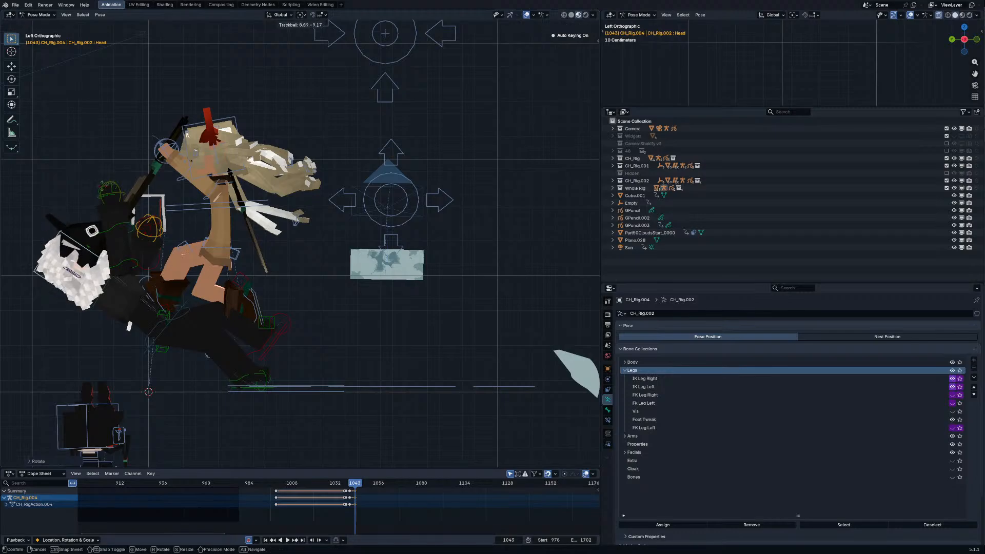
pyautogui.click(159, 224)
pyautogui.press('r')
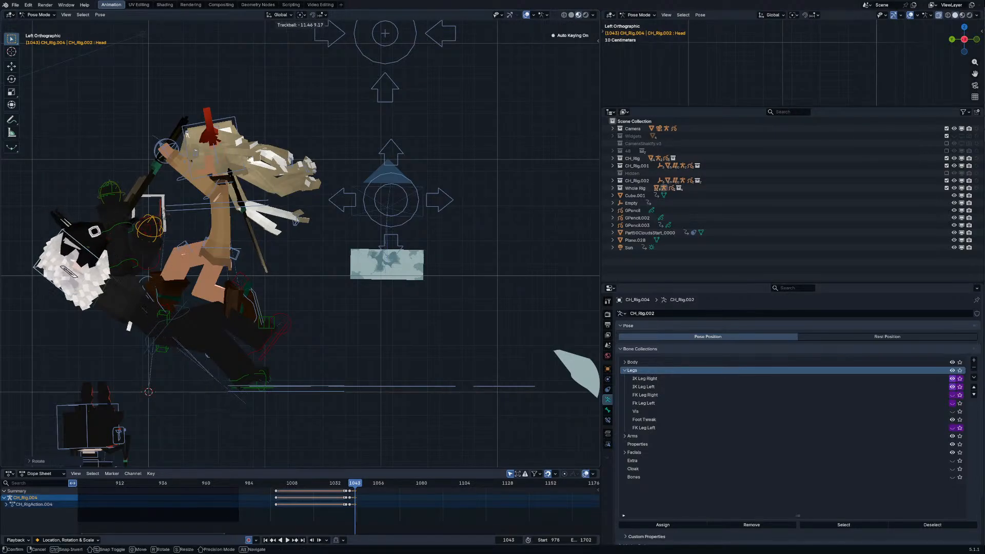
# Step: Rotate the masked character's Forearm.FK.L bone freely at frame 1043
pyautogui.click(139, 273)
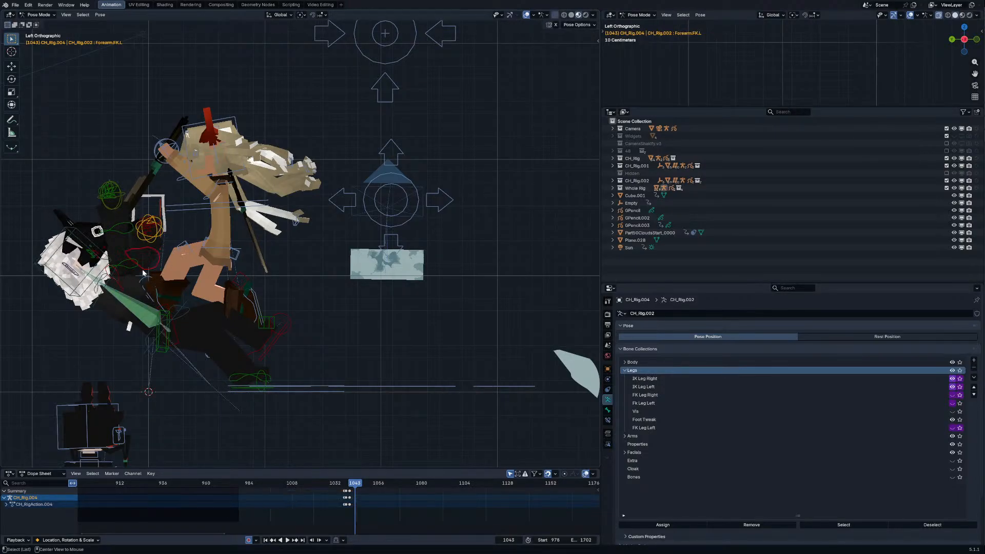
pyautogui.moveTo(150, 218); pyautogui.dragTo(233, 188, button='middle')
pyautogui.press('r')
pyautogui.press('r')
pyautogui.click(380, 255)
# Step: Leave Pose Mode and hide the Plane.017 object in the viewport
pyautogui.hotkey('ctrl', 'Tab')
pyautogui.click(242, 173)
pyautogui.press('h')
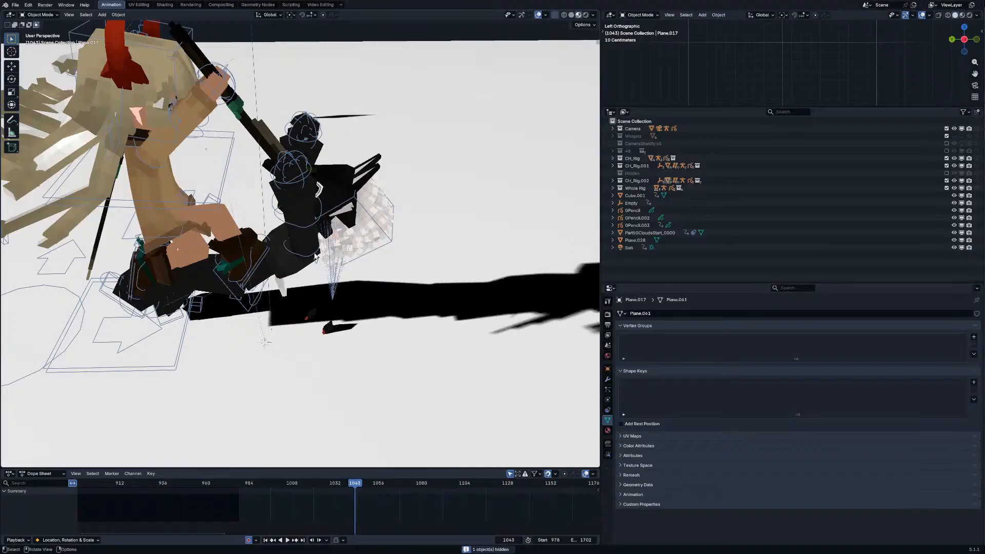
pyautogui.click(316, 258)
pyautogui.moveTo(324, 328); pyautogui.dragTo(326, 308, button='middle')
pyautogui.click(328, 351)
pyautogui.click(331, 356)
pyautogui.moveTo(331, 356); pyautogui.dragTo(314, 337, button='middle')
pyautogui.scroll(-2, 332, 301)
# Step: Return to posing CH_Rig.004 and rotate the masked character's UpperArm.FKCTRL.L bone from a rear view at frame 1043
pyautogui.click(296, 245)
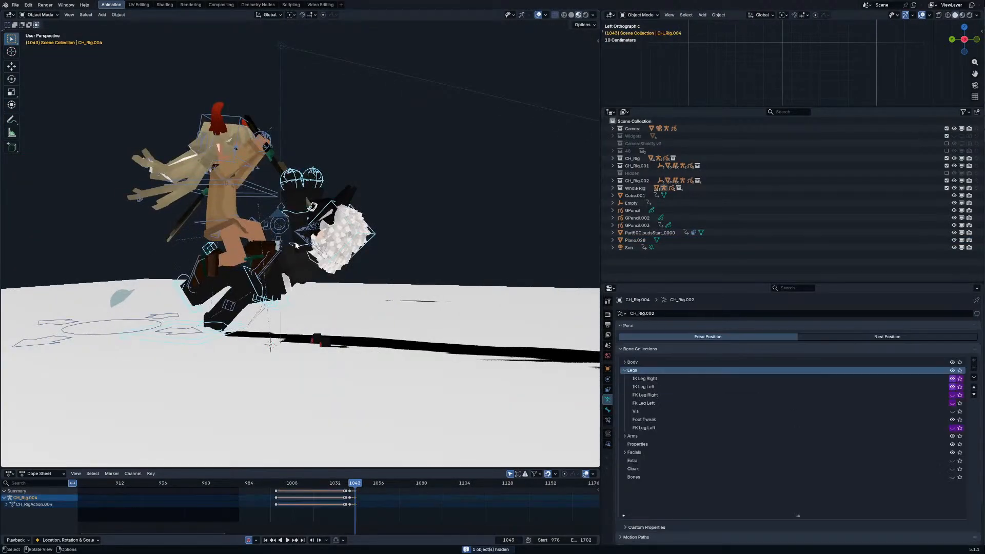
pyautogui.hotkey('ctrl', 'Tab')
pyautogui.moveTo(296, 245); pyautogui.dragTo(281, 262, button='middle')
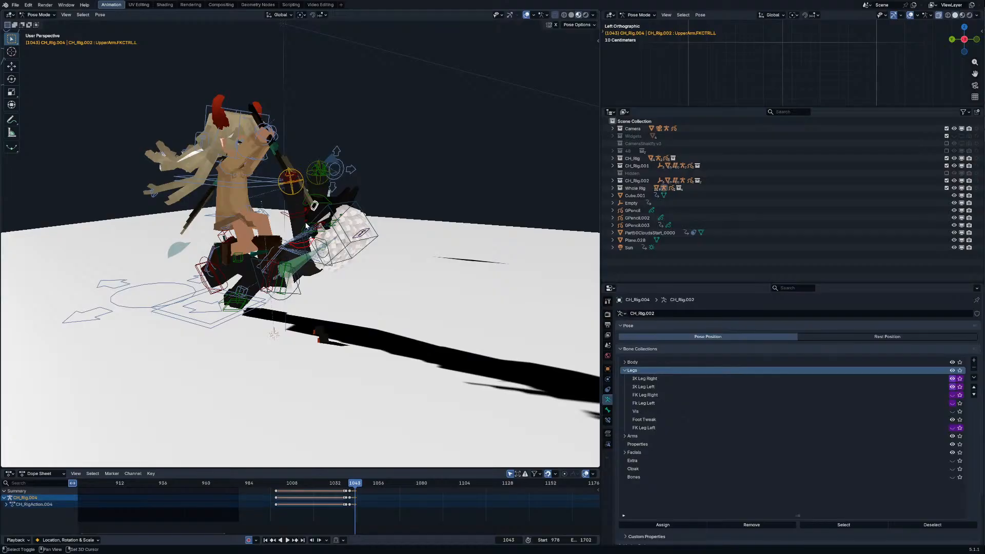
pyautogui.keyDown('shift'); pyautogui.moveTo(308, 226); pyautogui.dragTo(310, 277, button='middle'); pyautogui.keyUp('shift')
pyautogui.moveTo(310, 277); pyautogui.dragTo(287, 295, button='middle')
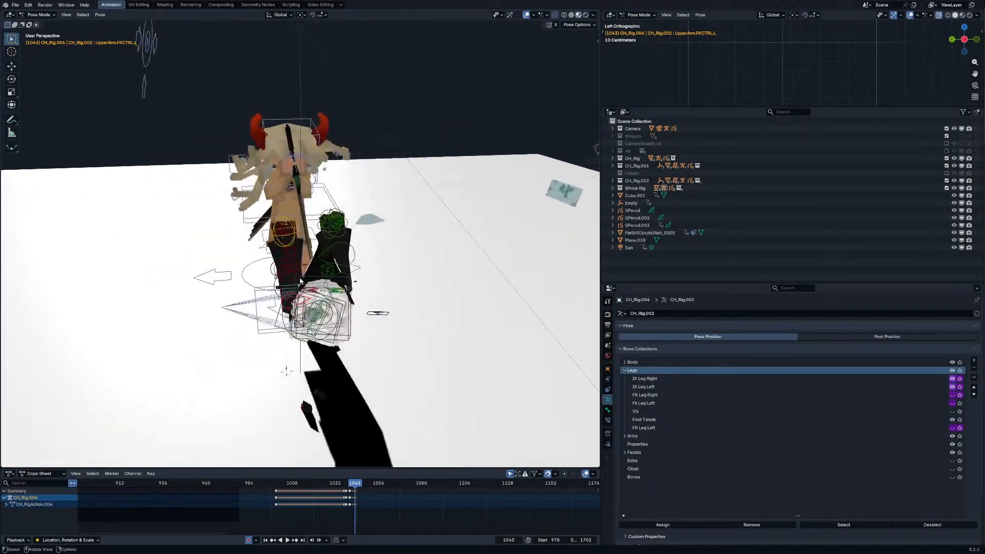
pyautogui.press('r')
pyautogui.click(362, 287)
# Step: Twist the masked character's UpperArm.FKCTRL.L bone around its local Y axis and refine its angle from several sides
pyautogui.moveTo(344, 266); pyautogui.dragTo(377, 226, button='middle')
pyautogui.press('r')
pyautogui.press('y')
pyautogui.press('y')
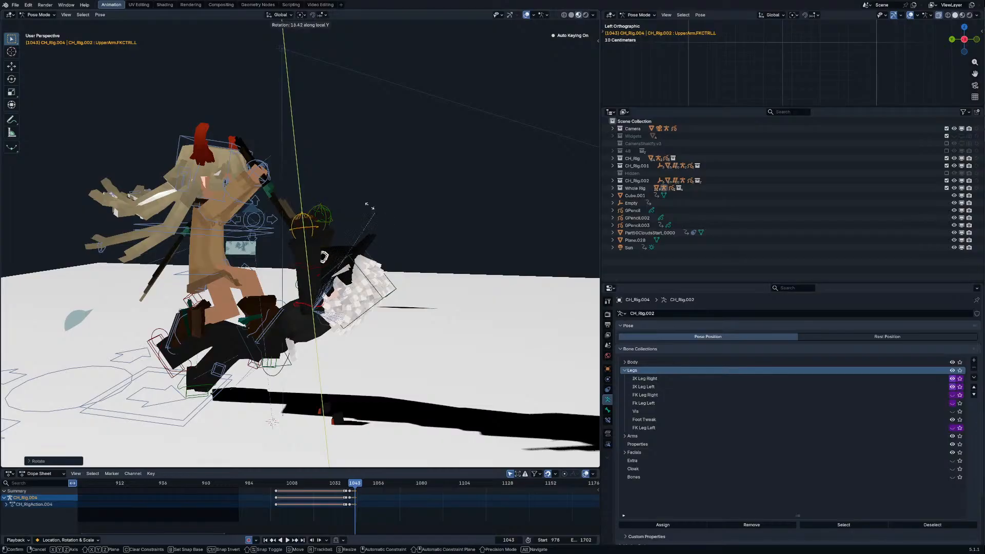
pyautogui.click(412, 230)
pyautogui.press('r')
pyautogui.moveTo(411, 231); pyautogui.dragTo(380, 295, button='middle')
pyautogui.press('r')
# Step: Rotate the masked character's UpperArm.FKCTRL.R bone from the rear and the side at frame 1043
pyautogui.click(343, 307)
pyautogui.press('r')
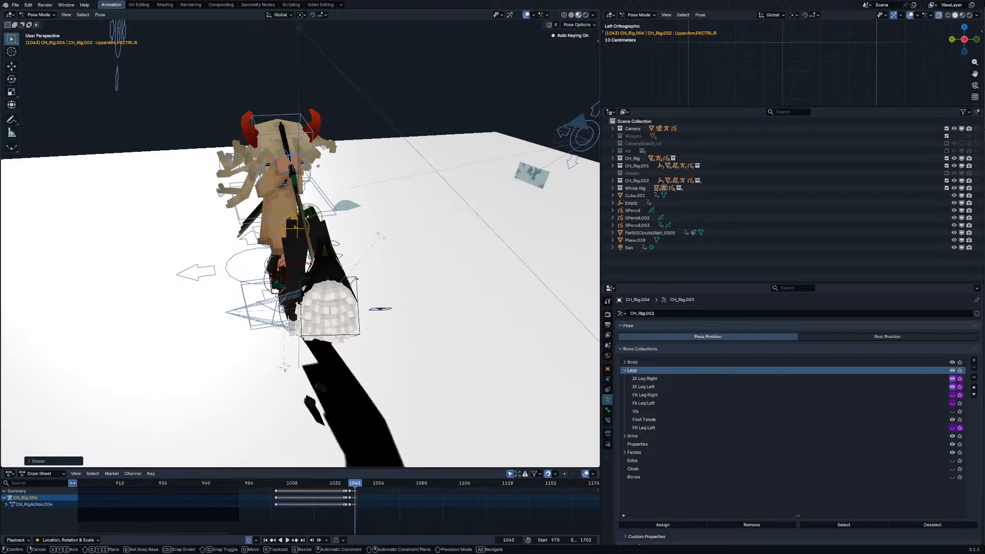
pyautogui.press('r')
pyautogui.click(456, 267)
pyautogui.moveTo(456, 267); pyautogui.dragTo(370, 231, button='middle')
pyautogui.press('r')
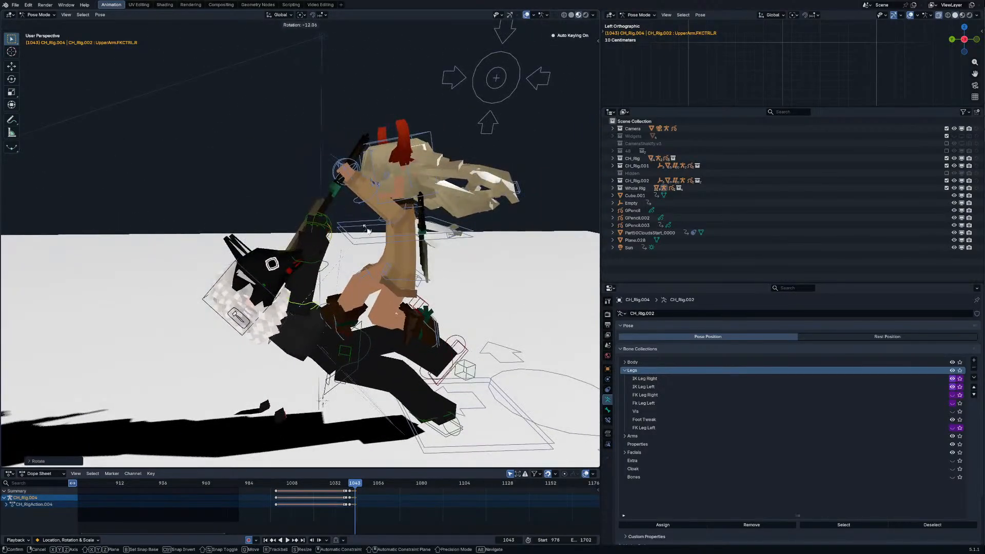
pyautogui.click(368, 231)
# Step: Play the leap and impact in the left orthographic view to review the motion of both characters
pyautogui.press('ctrl+KP_3')
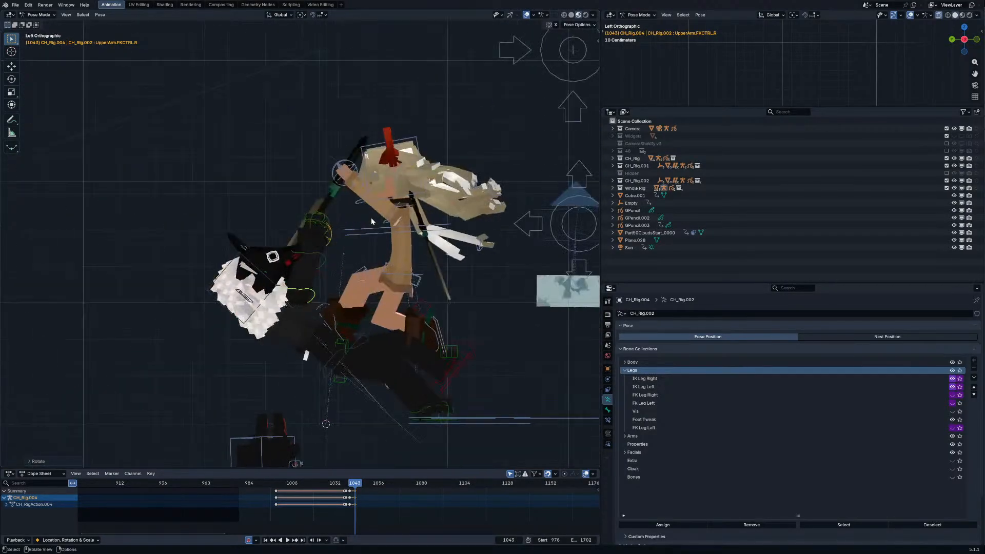
pyautogui.scroll(-7, 371, 328)
pyautogui.click(297, 483)
pyautogui.press('space')
pyautogui.scroll(-1, 398, 310)
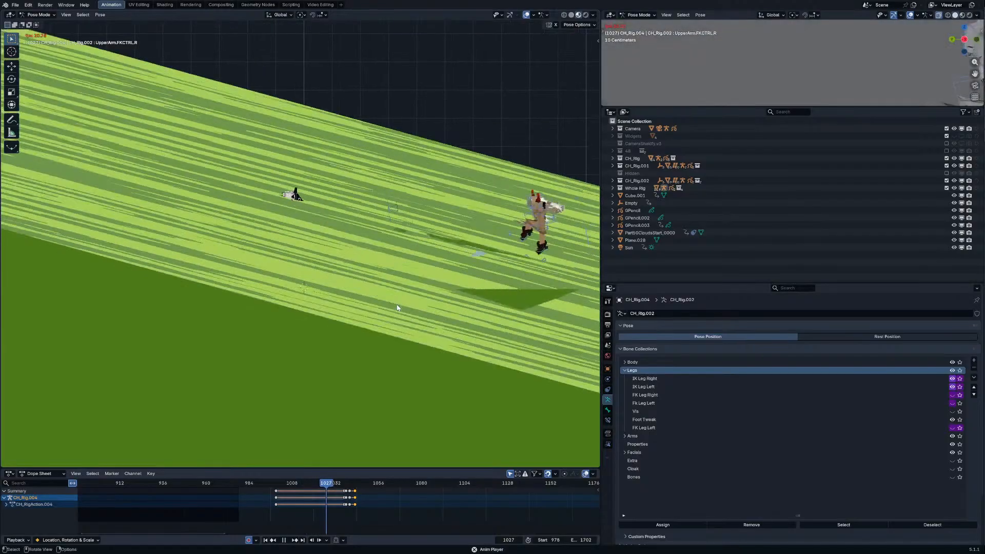
pyautogui.moveTo(339, 487); pyautogui.dragTo(331, 489)
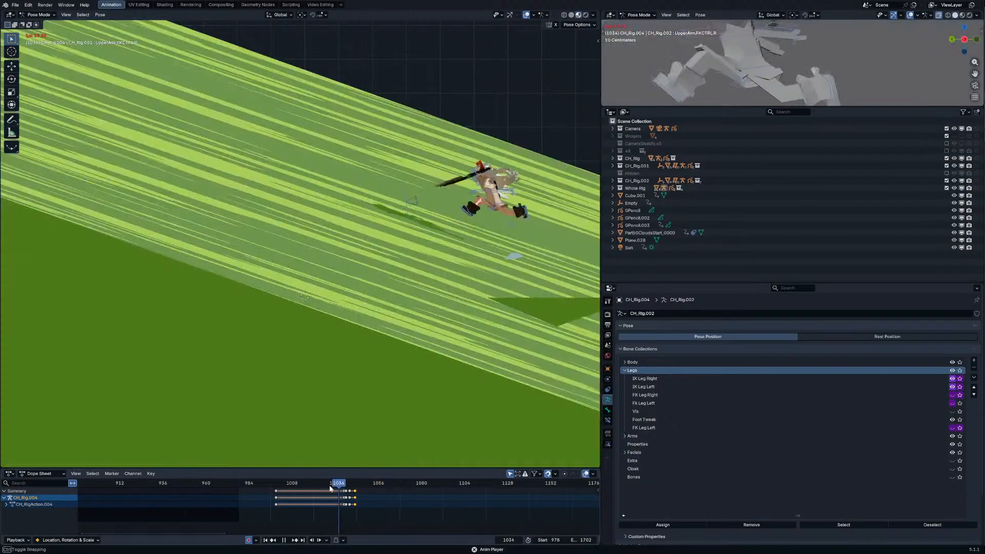
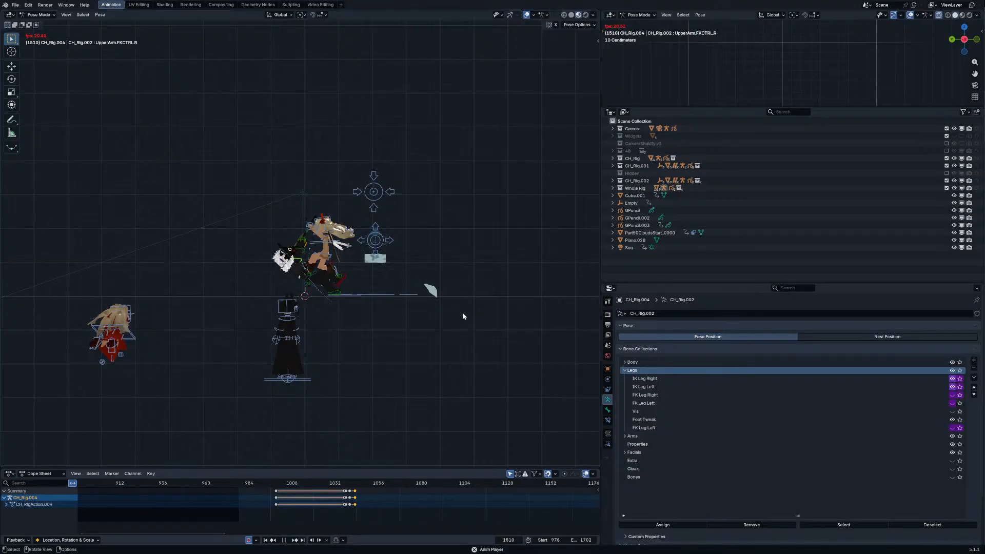
pyautogui.press('space')
pyautogui.scroll(-3, 420, 510)
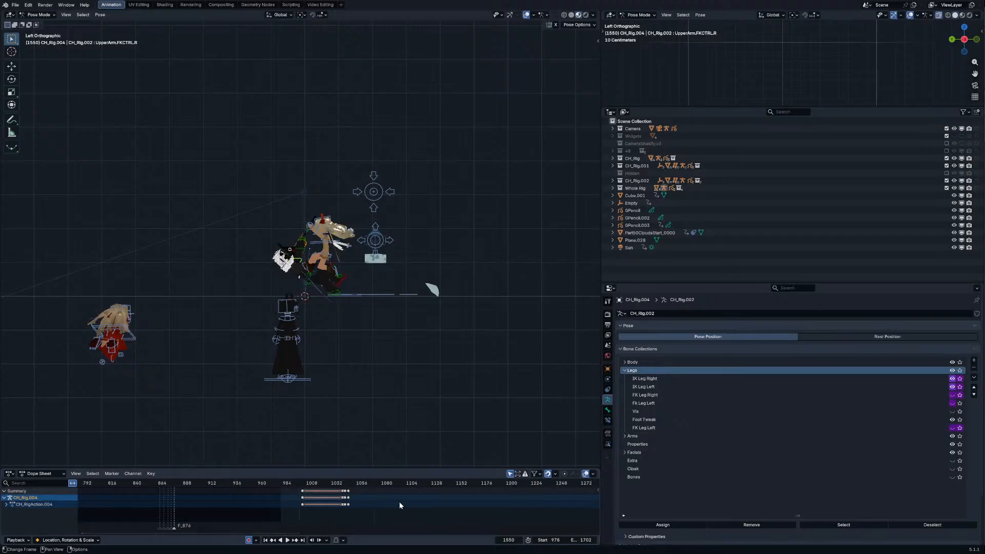
pyautogui.scroll(-2, 378, 317)
pyautogui.scroll(6, 378, 317)
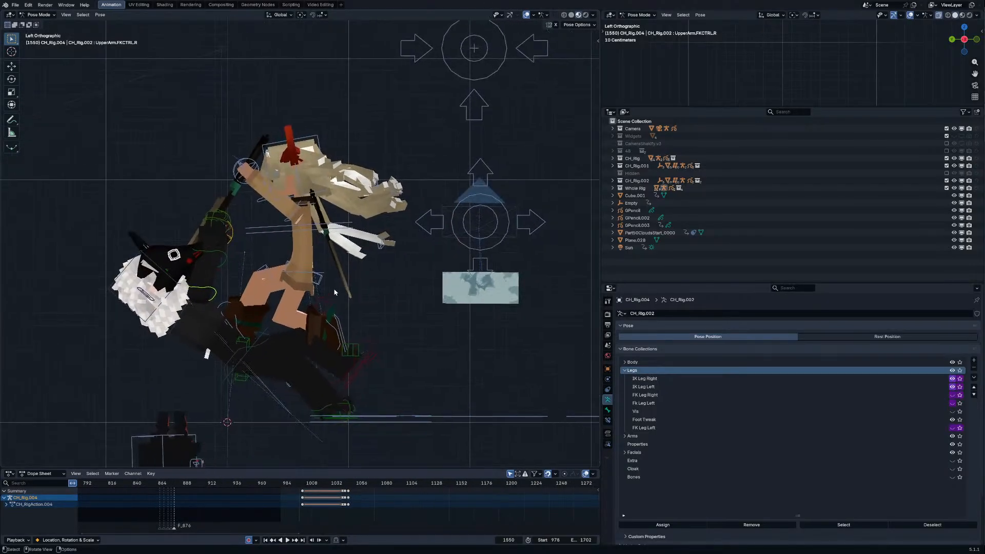
# Step: Play the shot through the scene camera and rewind to review the lead-up to the attack
pyautogui.click(292, 485)
pyautogui.press('space')
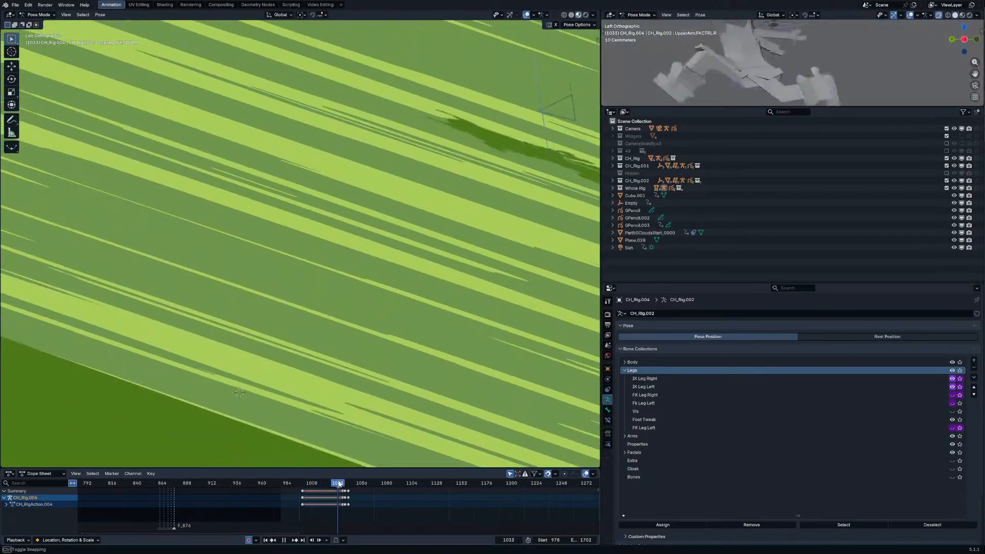
pyautogui.moveTo(338, 483); pyautogui.dragTo(340, 482)
pyautogui.scroll(-3, 388, 221)
pyautogui.press('KP_0')
pyautogui.press('space')
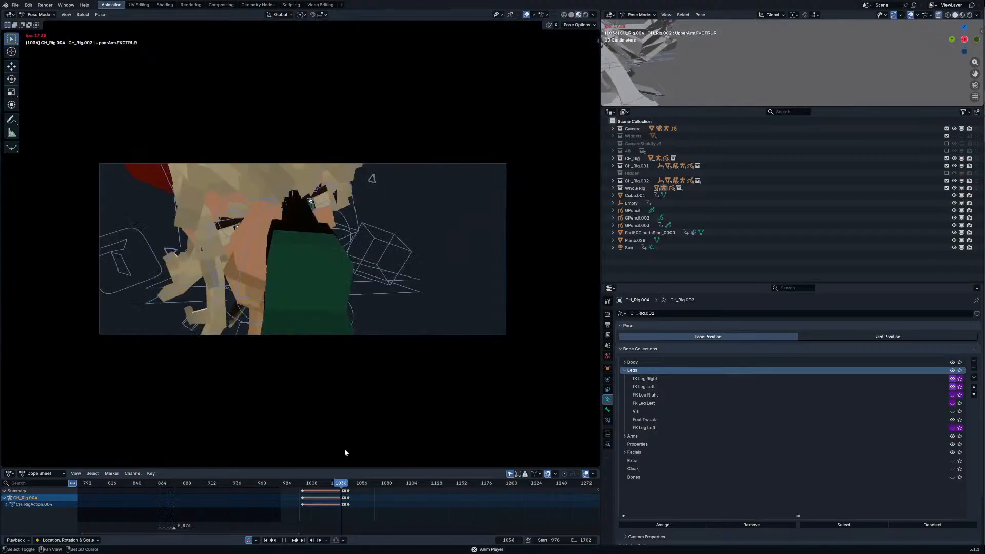
pyautogui.moveTo(231, 484); pyautogui.dragTo(167, 493)
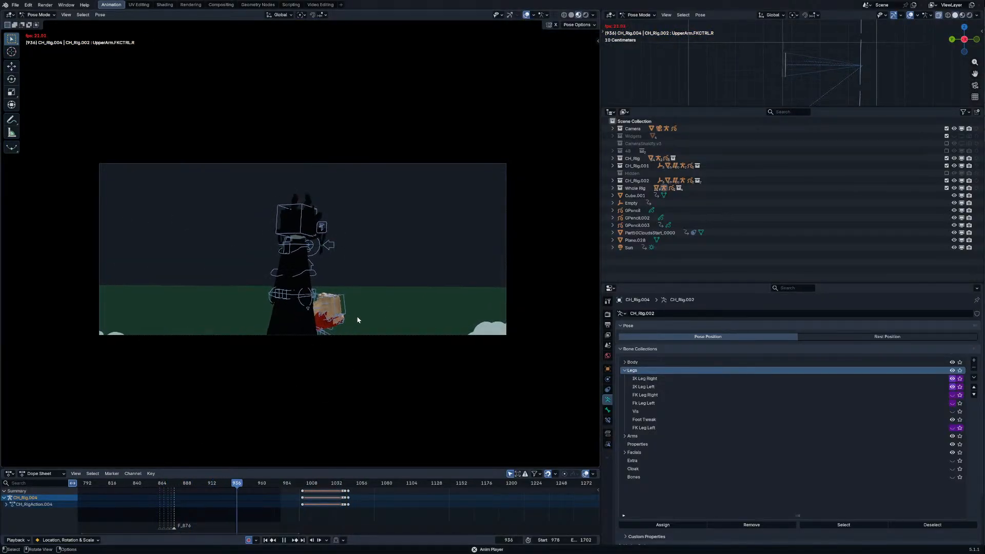
# Step: Stop playback at frame 974, return to Object Mode, and show the Part50CloudsStart_0000 object's material in the Shader Editor
pyautogui.keyDown('shift'); pyautogui.click(326, 307); pyautogui.keyUp('shift')
pyautogui.hotkey('shift', 'space')
pyautogui.hotkey('ctrl', 'Tab')
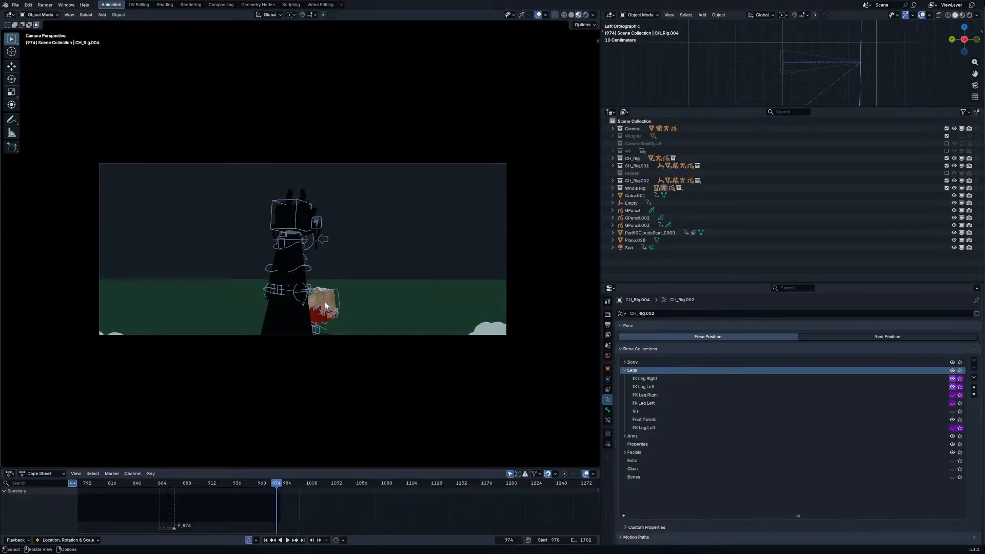
pyautogui.click(325, 306)
pyautogui.hotkey('shift', 'F3')
pyautogui.scroll(-2, 662, 45)
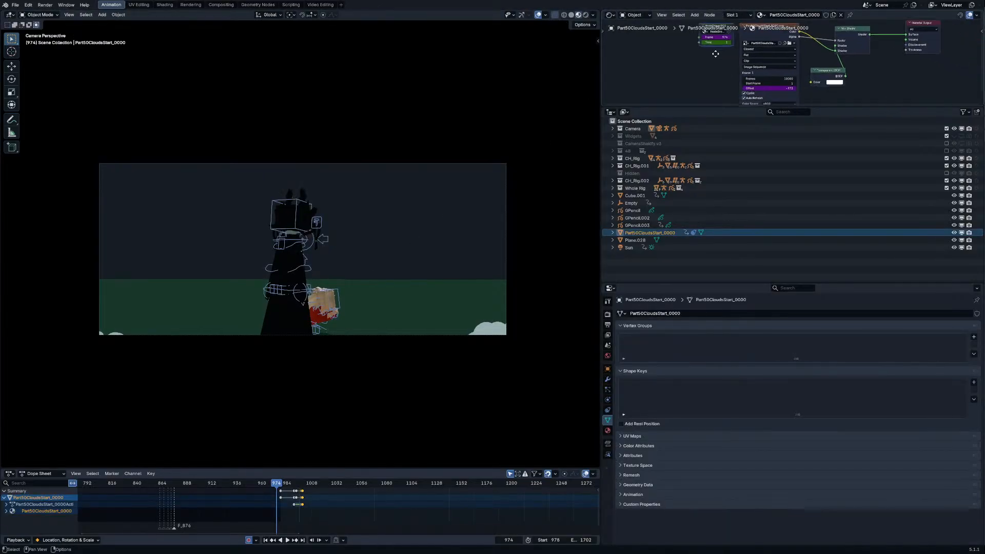
pyautogui.moveTo(846, 47); pyautogui.dragTo(838, 67, button='middle')
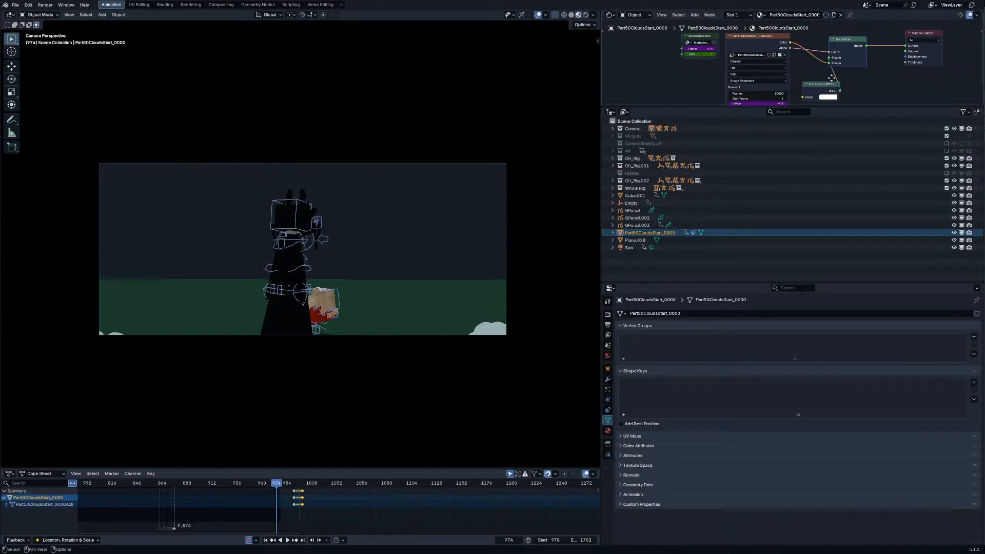
pyautogui.hotkey('ctrl', 'Tab')
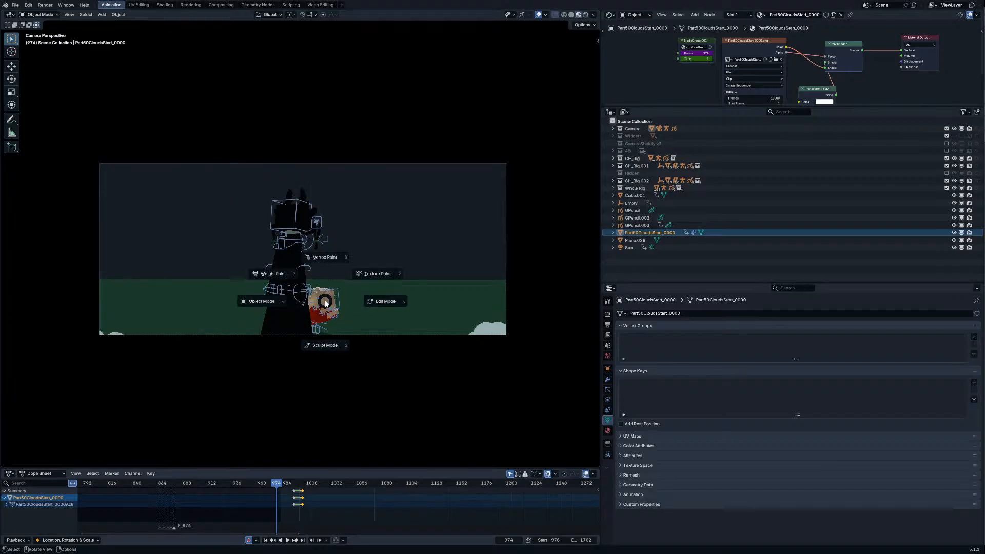
# Step: Select the Top Hair object, enlarge the Shader Editor, and open its ToonNight node group for inspection
pyautogui.moveTo(326, 304); pyautogui.dragTo(417, 268, button='middle')
pyautogui.scroll(-3, 416, 268)
pyautogui.click(414, 268)
pyautogui.click(414, 267)
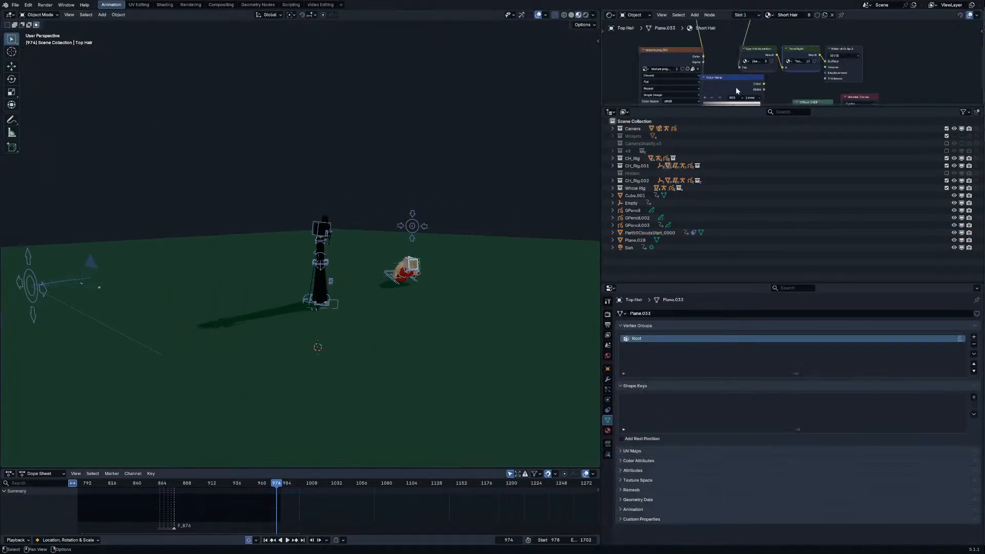
pyautogui.moveTo(771, 109); pyautogui.dragTo(773, 218)
pyautogui.press('Tab')
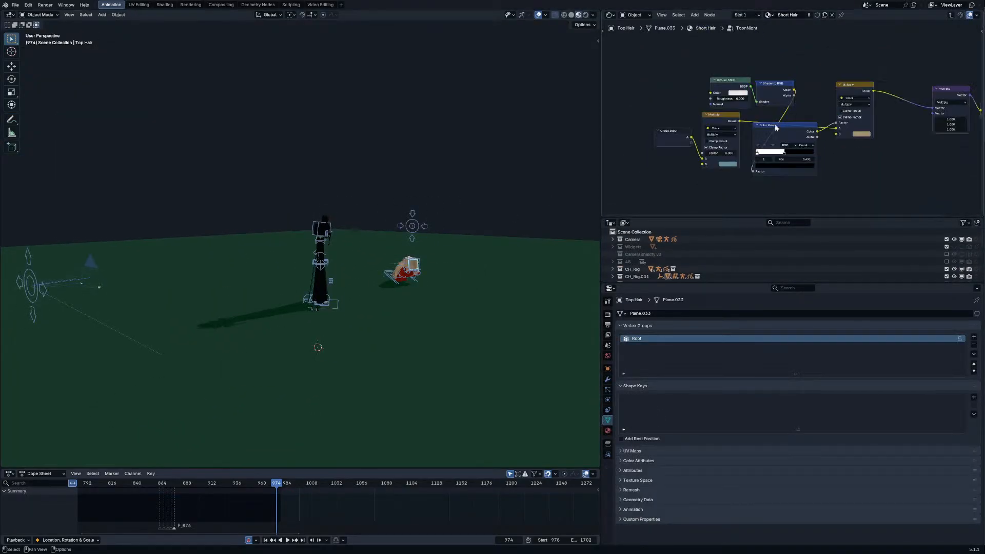
# Step: Select the Dress.002 object and open its Toon.004 node group for inspection
pyautogui.click(330, 285)
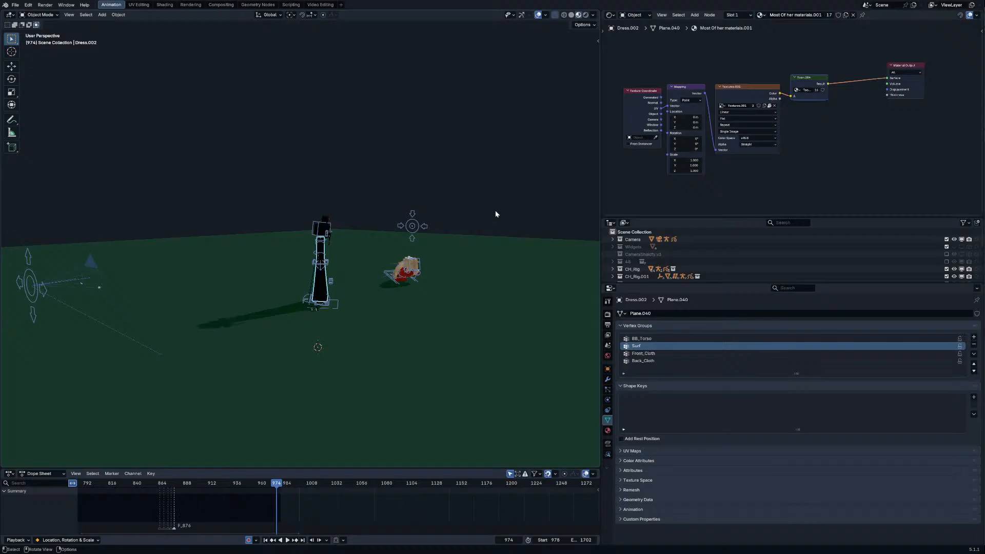
pyautogui.click(800, 83)
pyautogui.press('Tab')
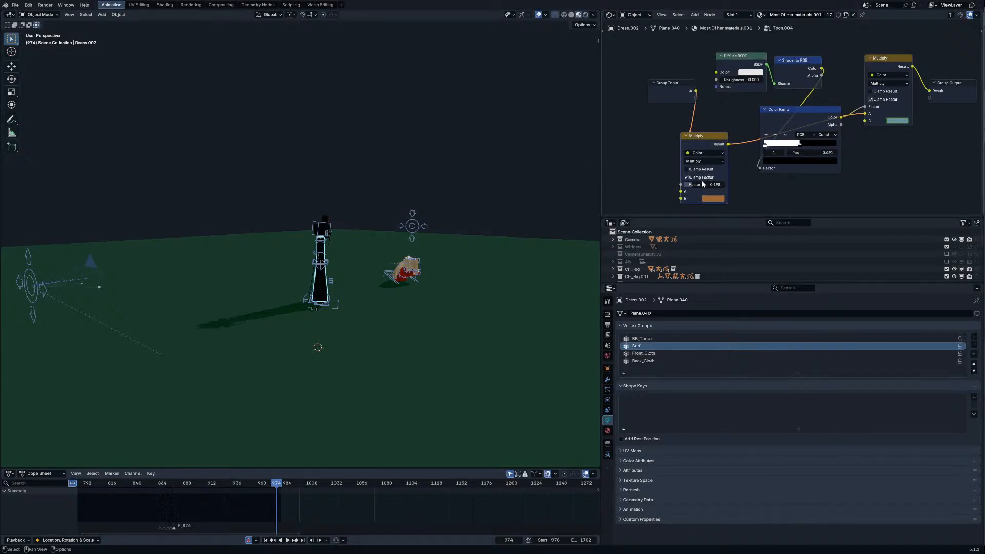
# Step: Replay the sequence through the scene camera several times to check the attack in an enlarged frame
pyautogui.moveTo(470, 211); pyautogui.dragTo(351, 212, button='middle')
pyautogui.press('KP_0')
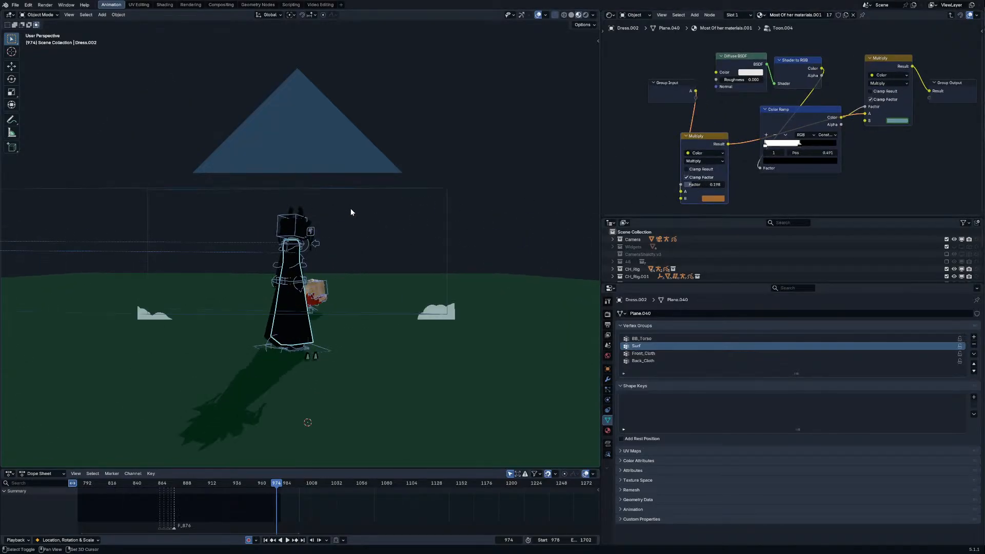
pyautogui.press('space')
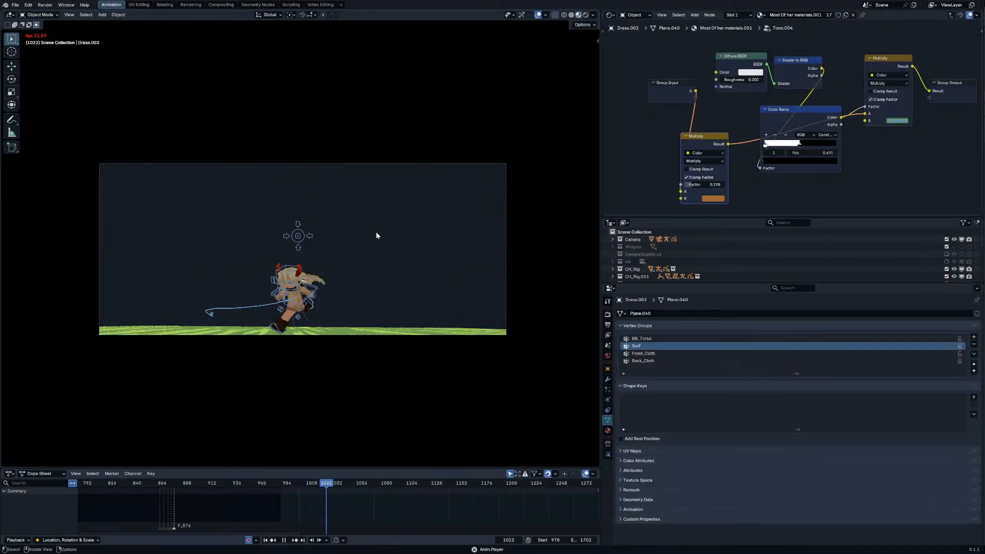
pyautogui.click(283, 484)
pyautogui.keyDown('shift'); pyautogui.moveTo(316, 250); pyautogui.dragTo(326, 242, button='middle'); pyautogui.keyUp('shift')
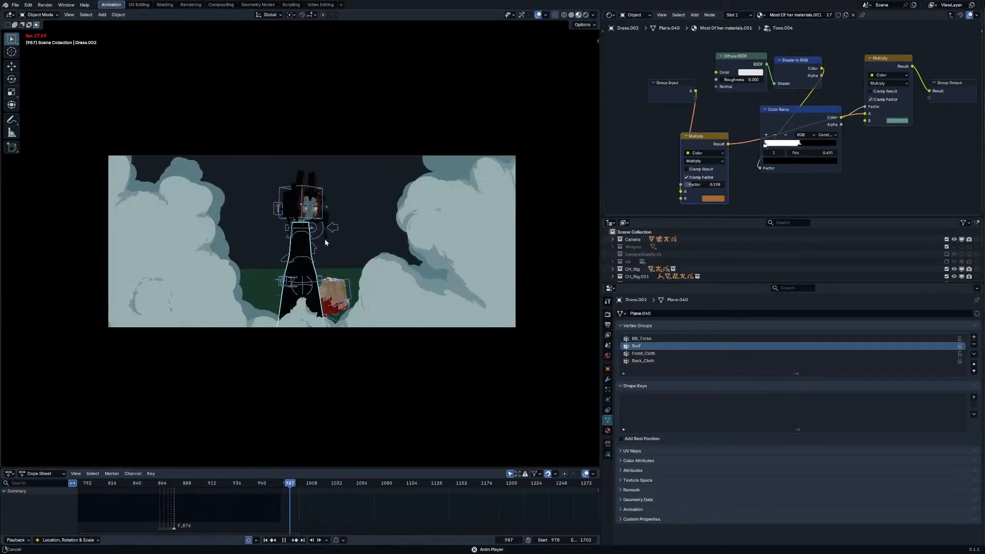
pyautogui.scroll(2, 327, 239)
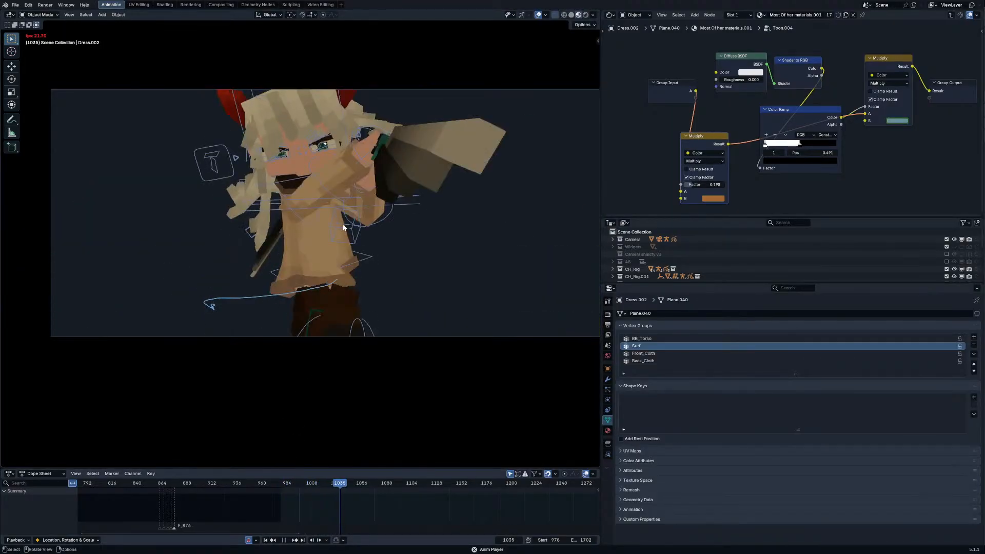
pyautogui.click(282, 483)
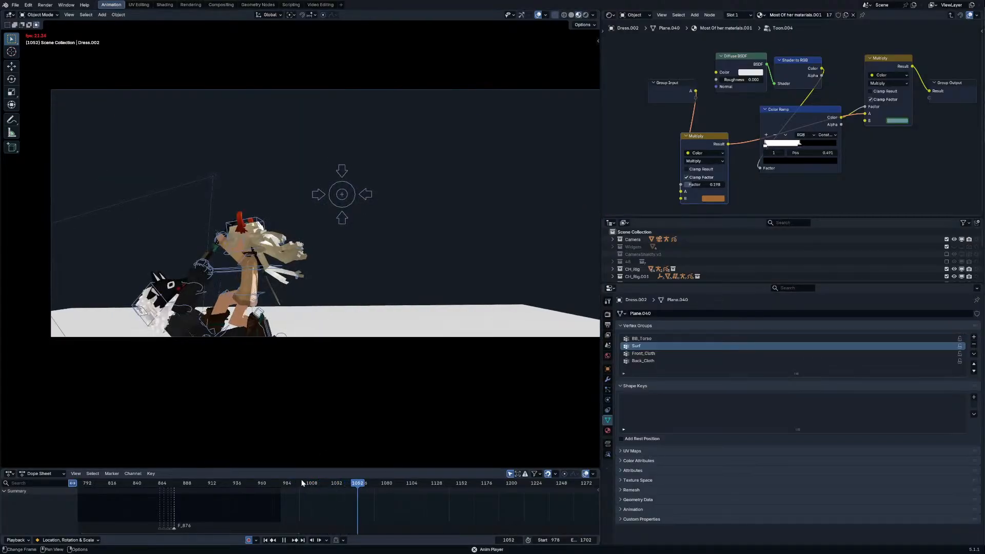
pyautogui.click(302, 484)
pyautogui.press('space')
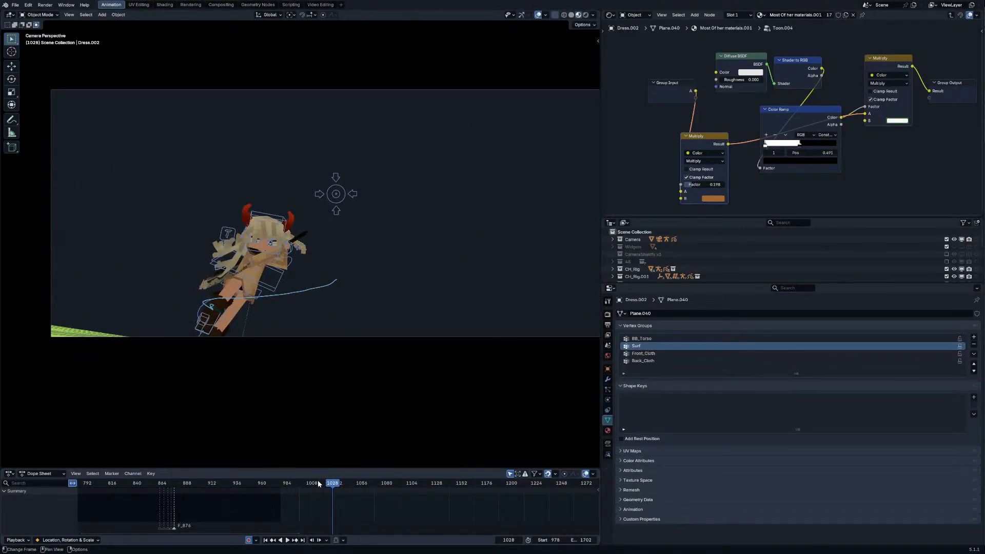
# Step: Scrub back to the masked character's shot, stop at frame 1012, and switch to posing CH_Rig.002
pyautogui.press('space')
pyautogui.moveTo(319, 483); pyautogui.dragTo(315, 488)
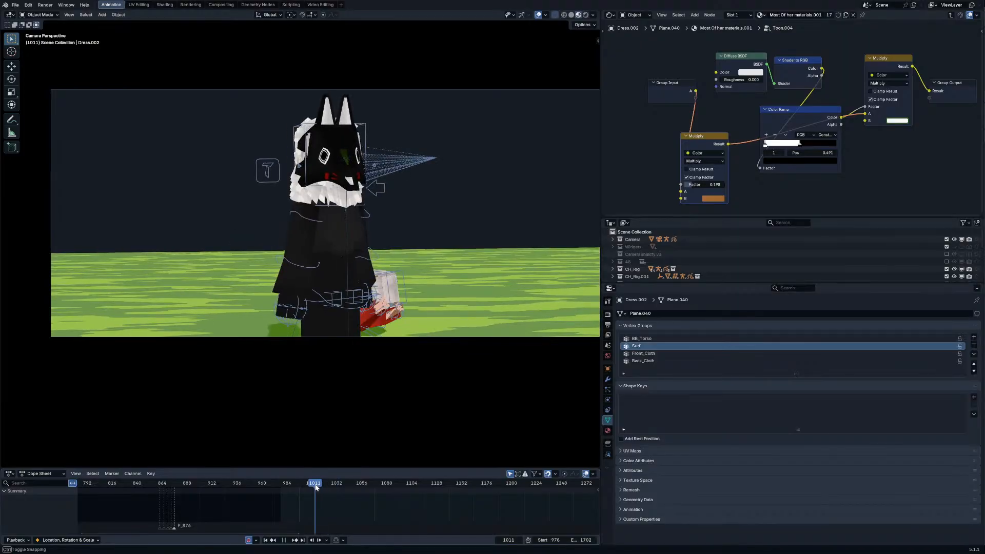
pyautogui.press('space')
pyautogui.click(407, 298)
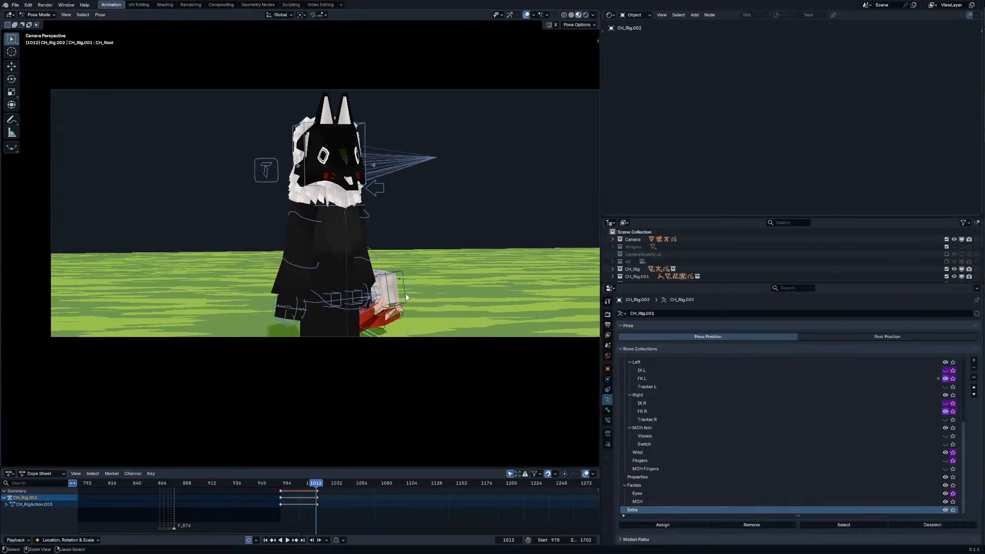
# Step: Step back to frame 999 and move the last keyframes of CH_Rig.002 to that frame
pyautogui.scroll(4, 313, 504)
pyautogui.press('Left')
pyautogui.press('Left')
pyautogui.press('Left')
pyautogui.press('Left')
pyautogui.press('Left')
pyautogui.press('Left')
pyautogui.press('Left')
pyautogui.press('Left')
pyautogui.press('Left')
pyautogui.press('Left')
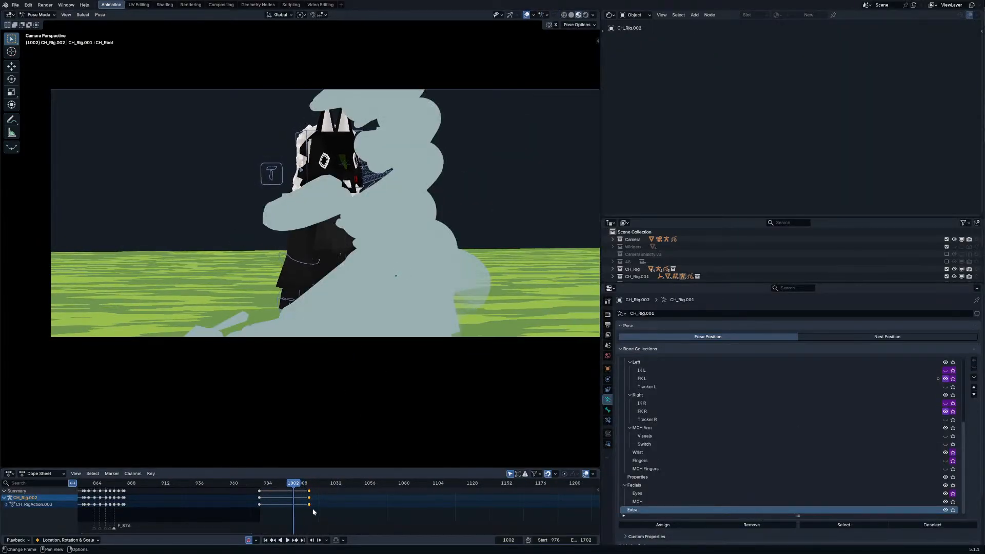
pyautogui.press('Left')
pyautogui.press('Left')
pyautogui.press('Left')
pyautogui.press('g')
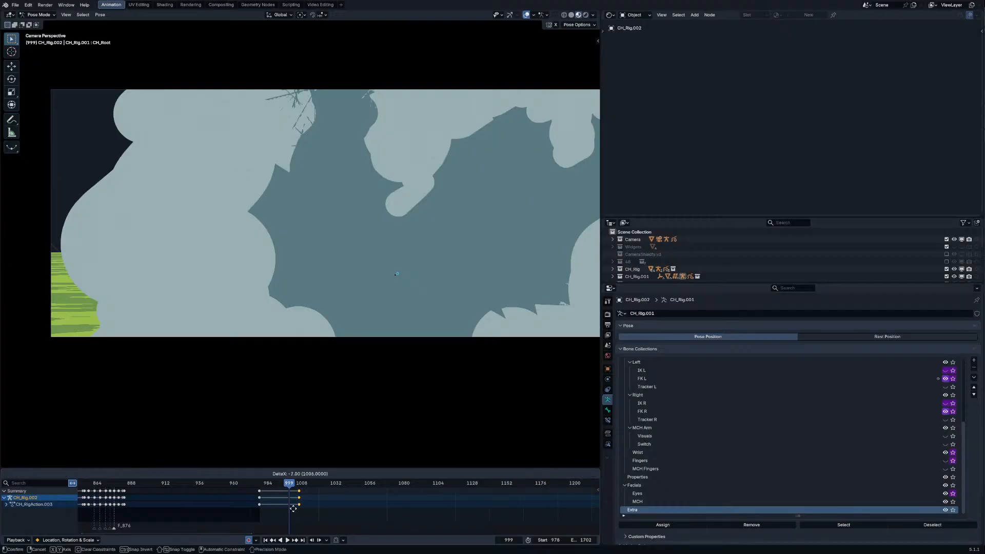
pyautogui.click(284, 507)
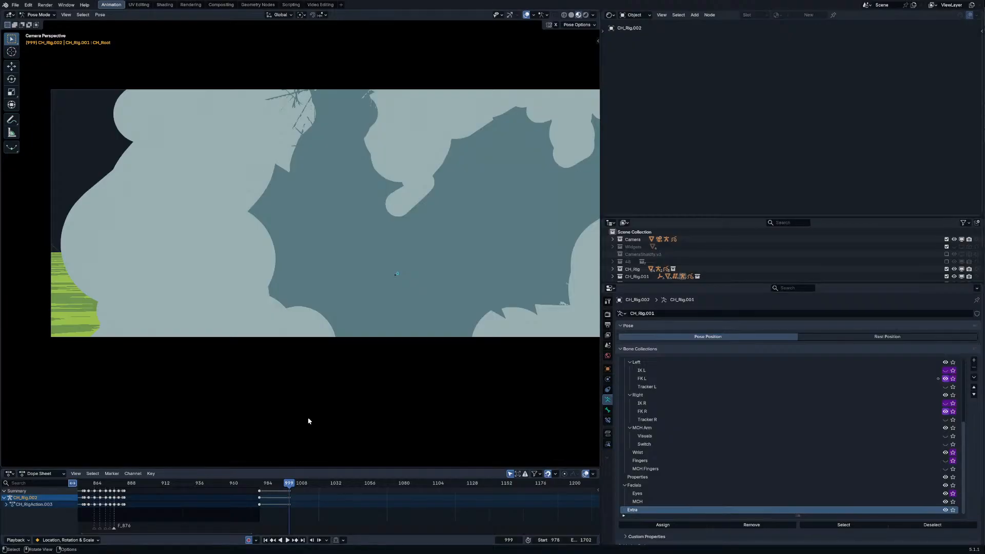
# Step: Return to Object Mode, replay the sequence from the masked character's shot, and stop at frame 1030
pyautogui.hotkey('ctrl', 'Tab')
pyautogui.press('space')
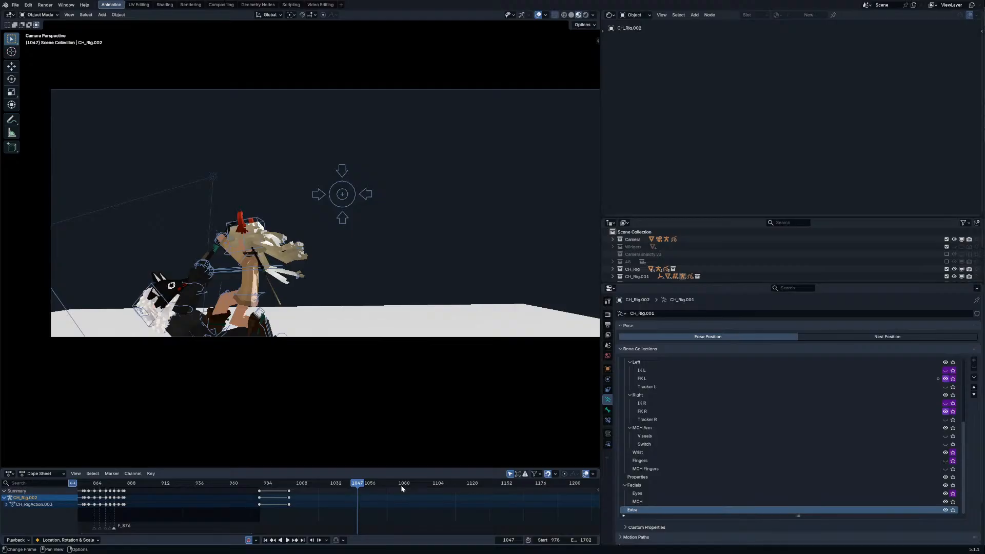
pyautogui.moveTo(318, 486); pyautogui.dragTo(258, 491)
pyautogui.press('space')
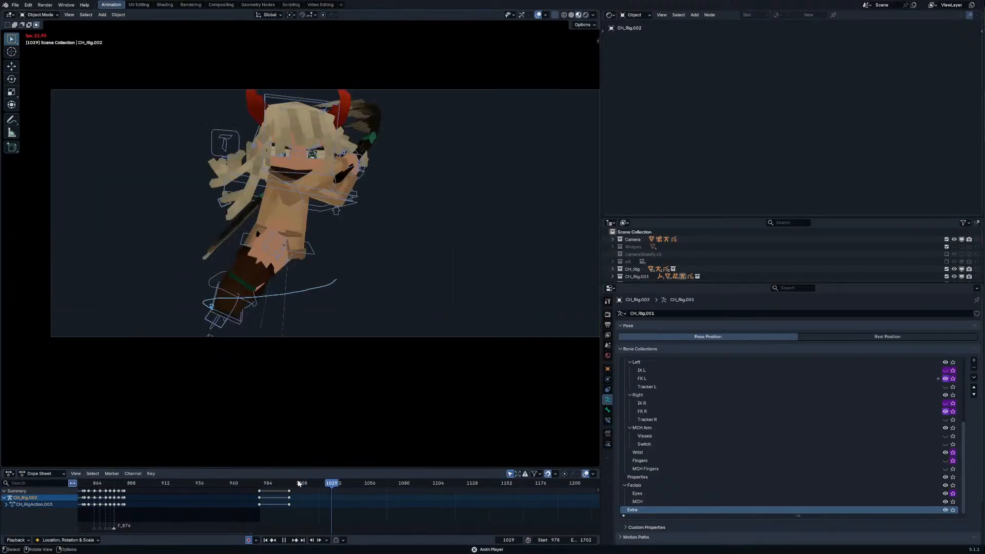
pyautogui.click(261, 484)
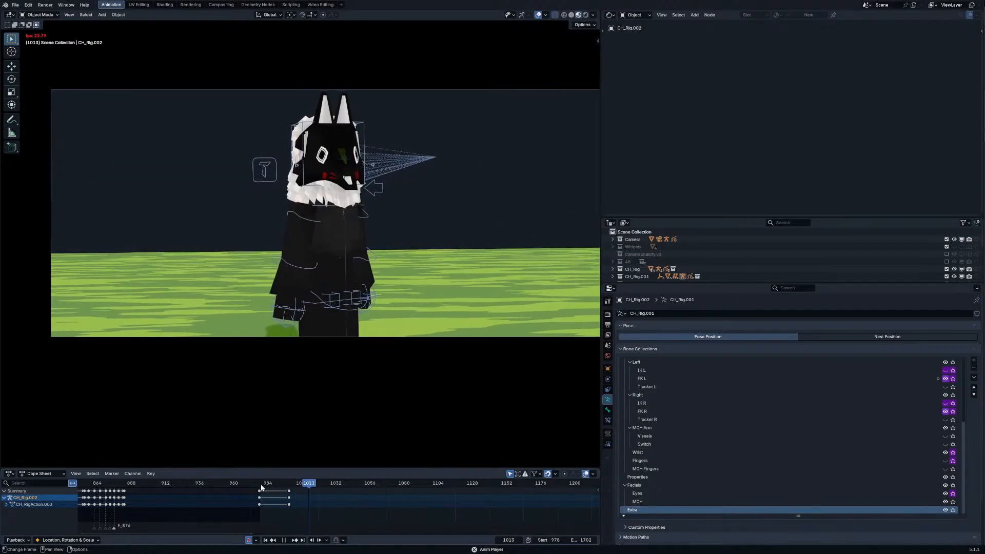
pyautogui.click(287, 482)
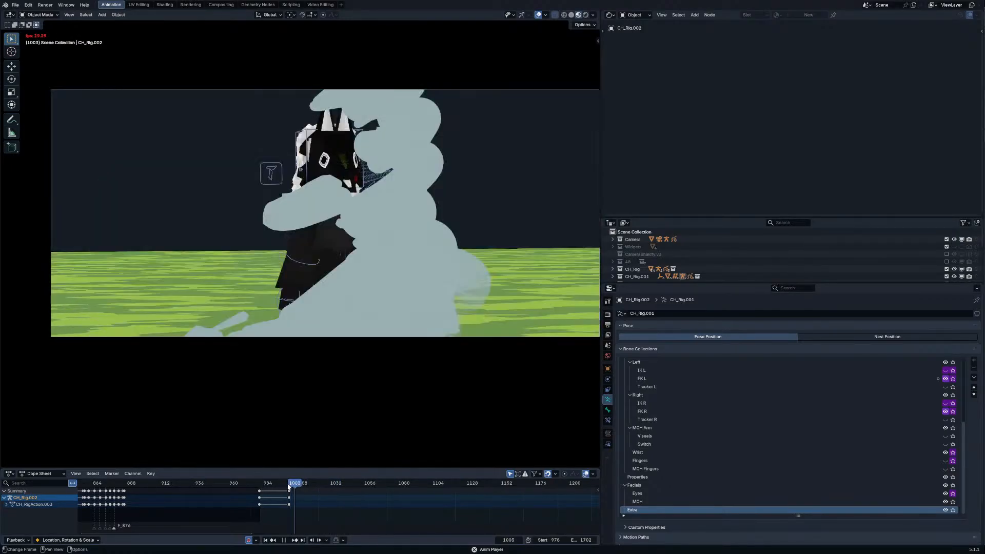
pyautogui.press('space')
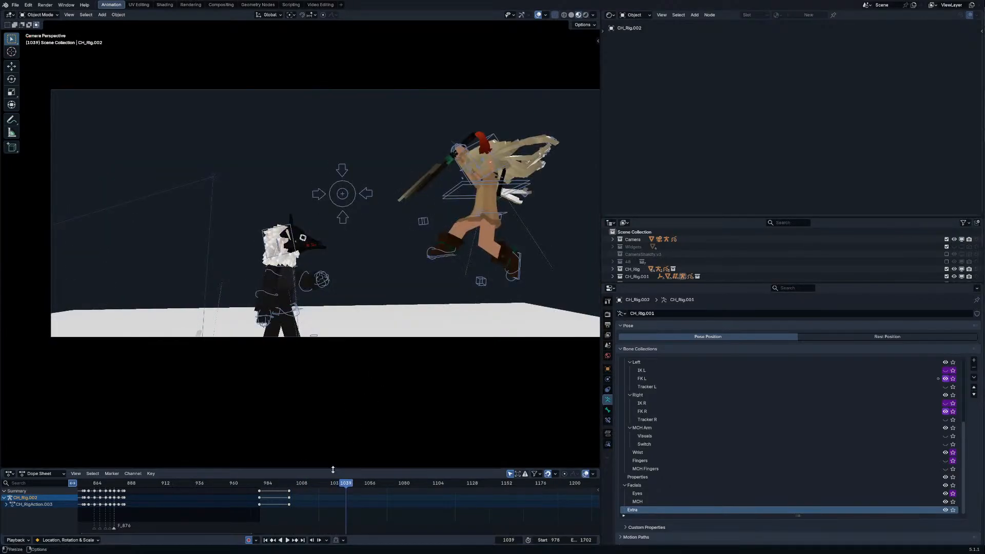
pyautogui.moveTo(322, 482); pyautogui.dragTo(333, 482)
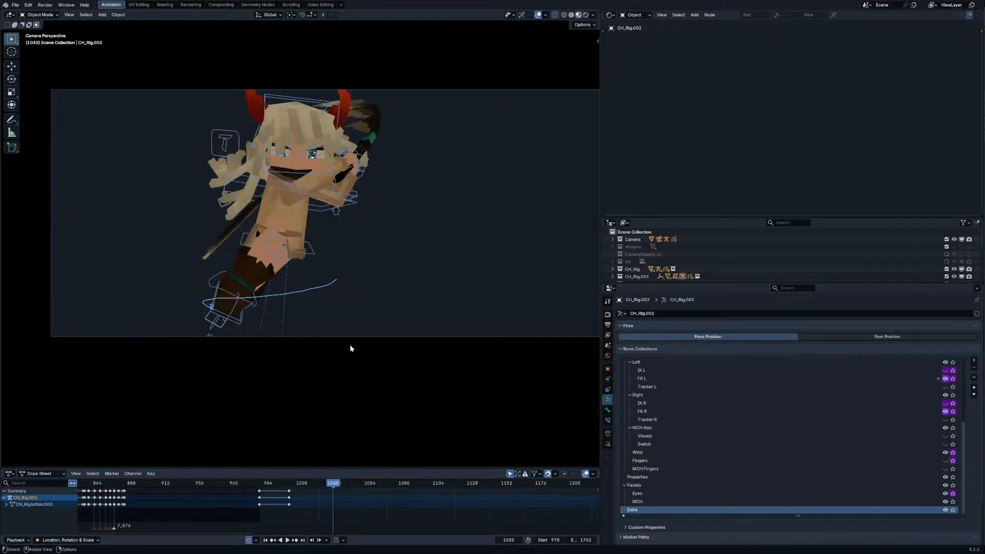
# Step: Switch to posing the attacker's rig CH_Rig.001 and retime its keyframes around frame 1034
pyautogui.click(351, 202)
pyautogui.hotkey('ctrl', 'Tab')
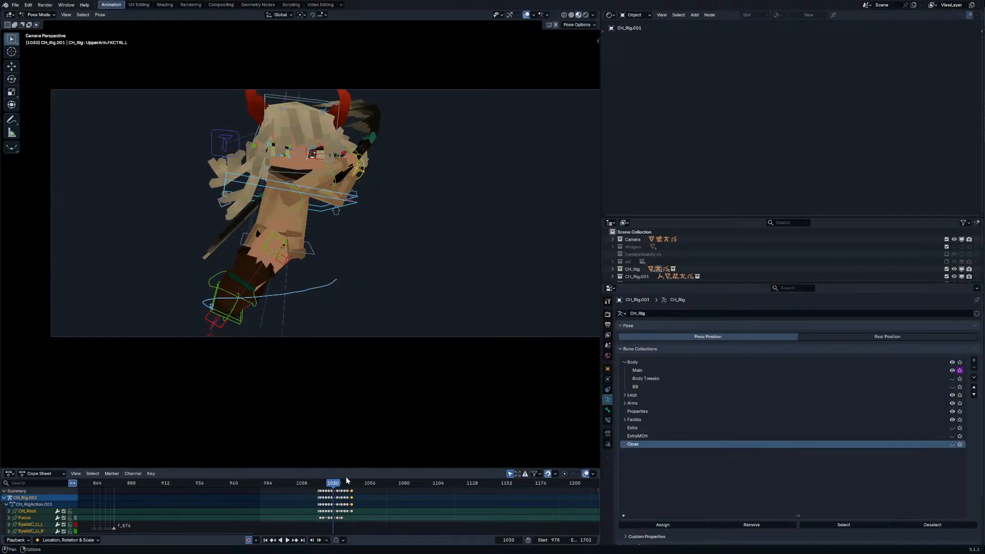
pyautogui.scroll(4, 340, 510)
pyautogui.moveTo(335, 505); pyautogui.dragTo(339, 505)
pyautogui.press('Right')
pyautogui.press('Right')
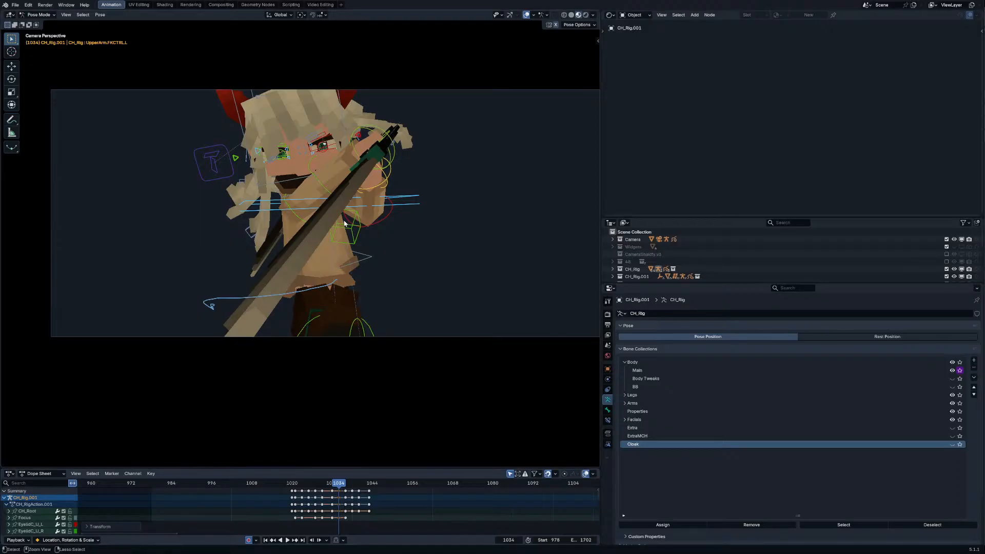
# Step: Return to Object Mode, select all objects, and retime their combined keyframes around frame 1032
pyautogui.hotkey('ctrl', 'Tab')
pyautogui.press('a')
pyautogui.scroll(5, 337, 494)
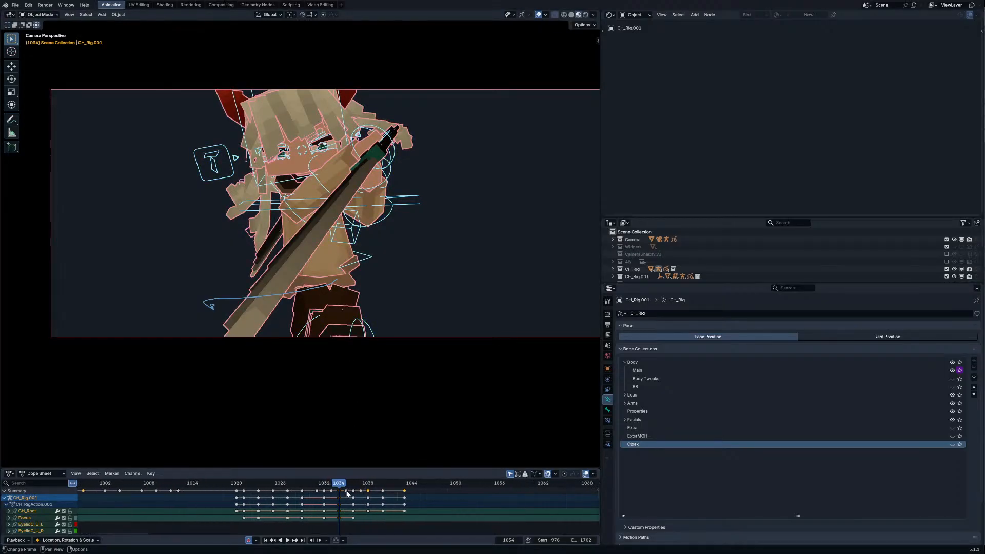
pyautogui.moveTo(325, 485); pyautogui.dragTo(362, 484)
pyautogui.click(323, 491)
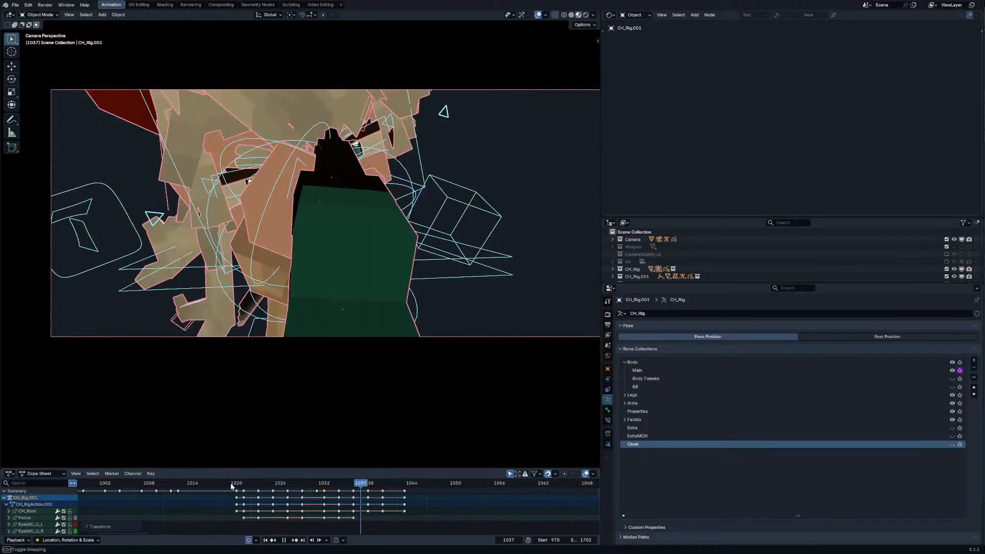
# Step: Replay the sequence repeatedly from the masked character's shot through the sword attack, then stop playback to check the timing
pyautogui.click(174, 483)
pyautogui.press('space')
pyautogui.click(463, 193)
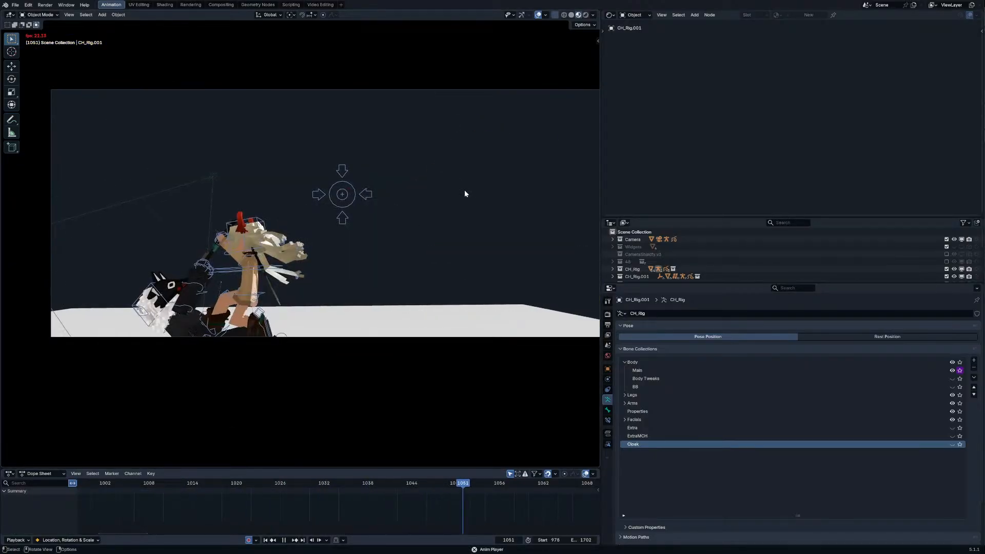
pyautogui.click(285, 484)
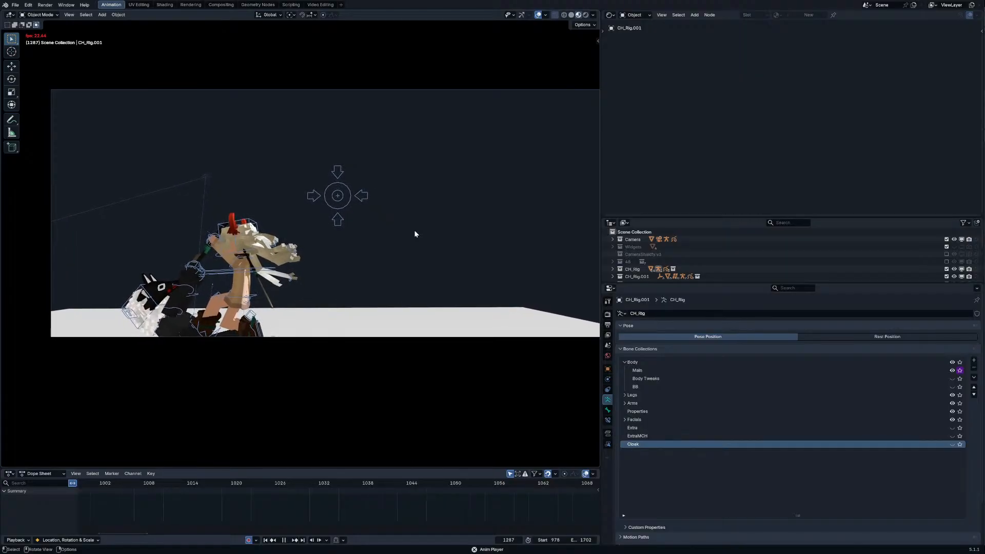
pyautogui.scroll(-4, 244, 488)
pyautogui.click(216, 484)
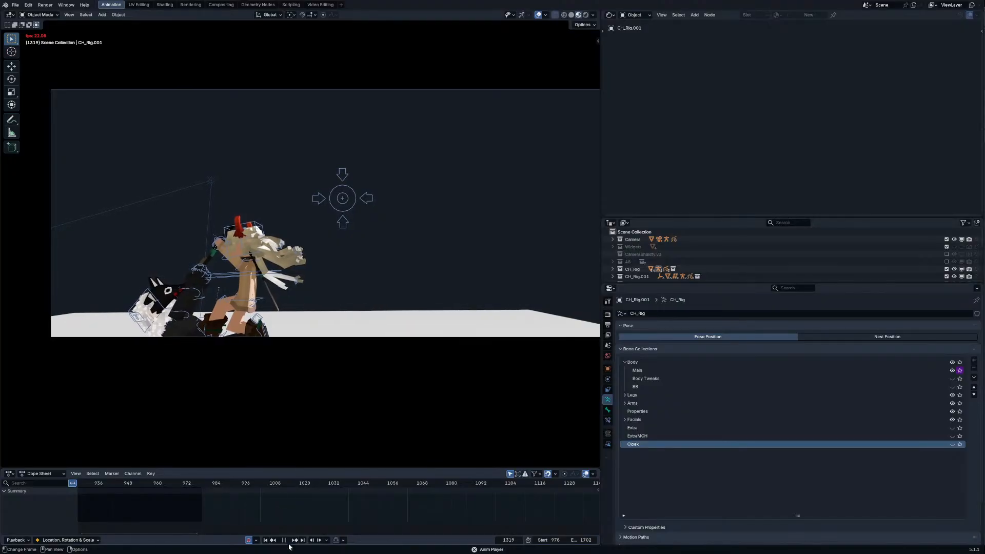
pyautogui.scroll(-8, 410, 503)
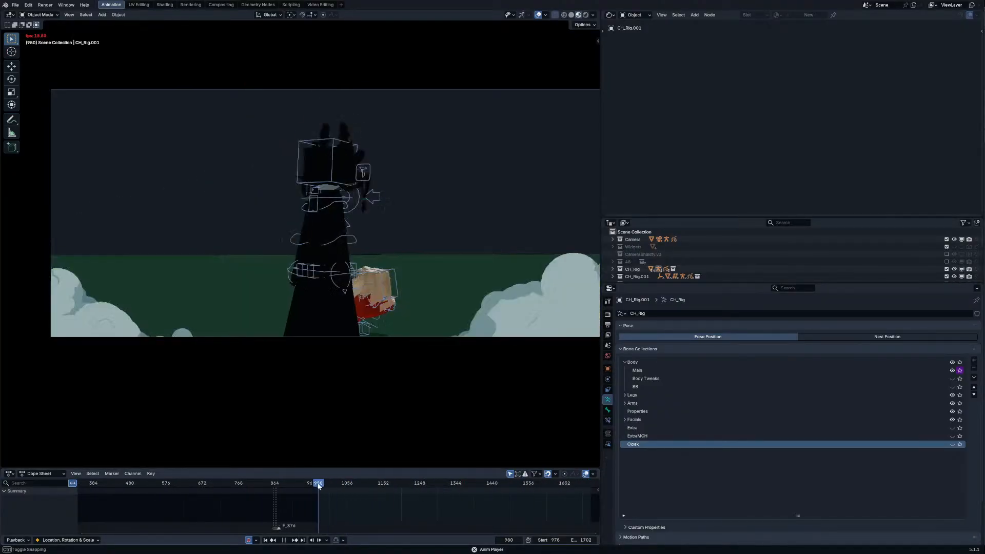
pyautogui.click(326, 485)
pyautogui.click(315, 486)
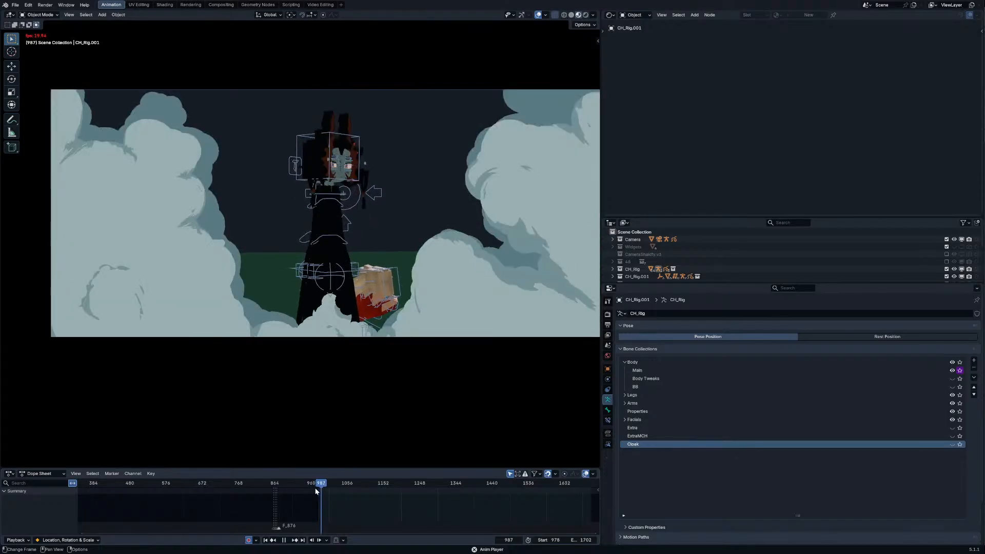
pyautogui.click(315, 485)
pyautogui.click(295, 485)
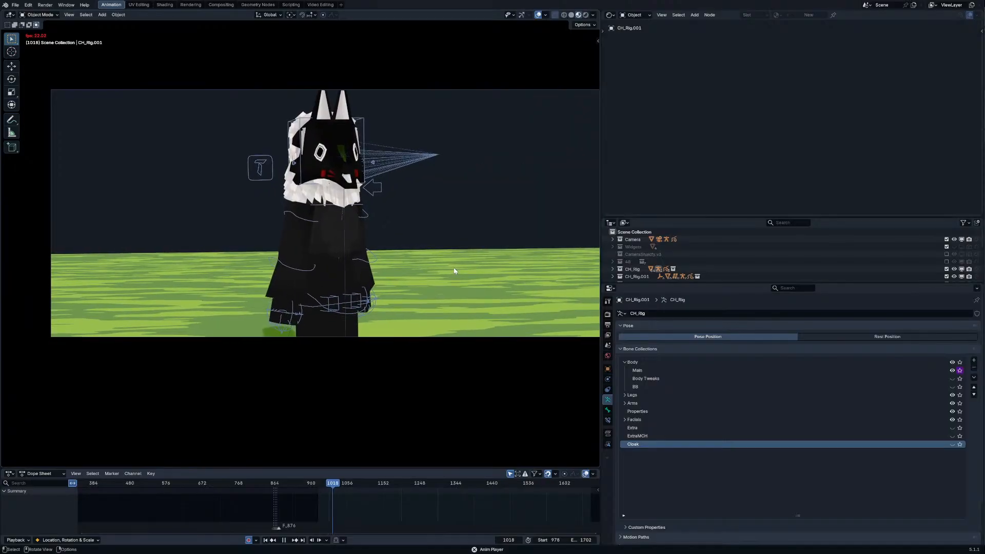
pyautogui.click(327, 484)
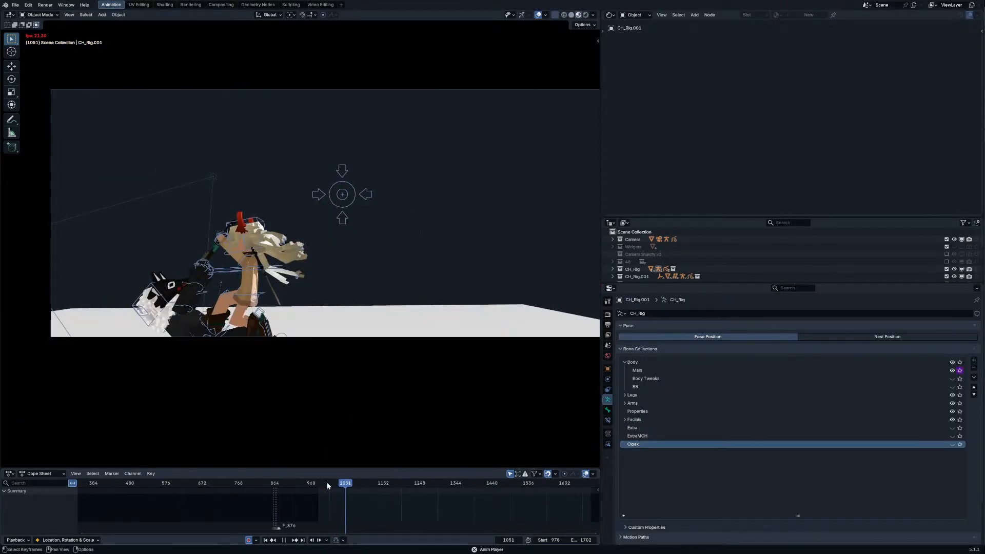
pyautogui.click(328, 484)
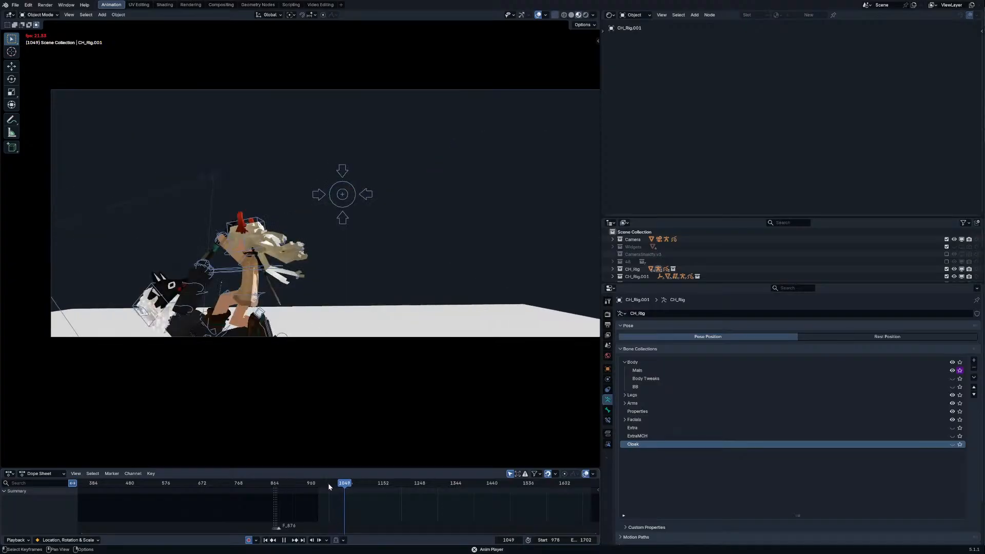
pyautogui.click(327, 484)
pyautogui.press('space')
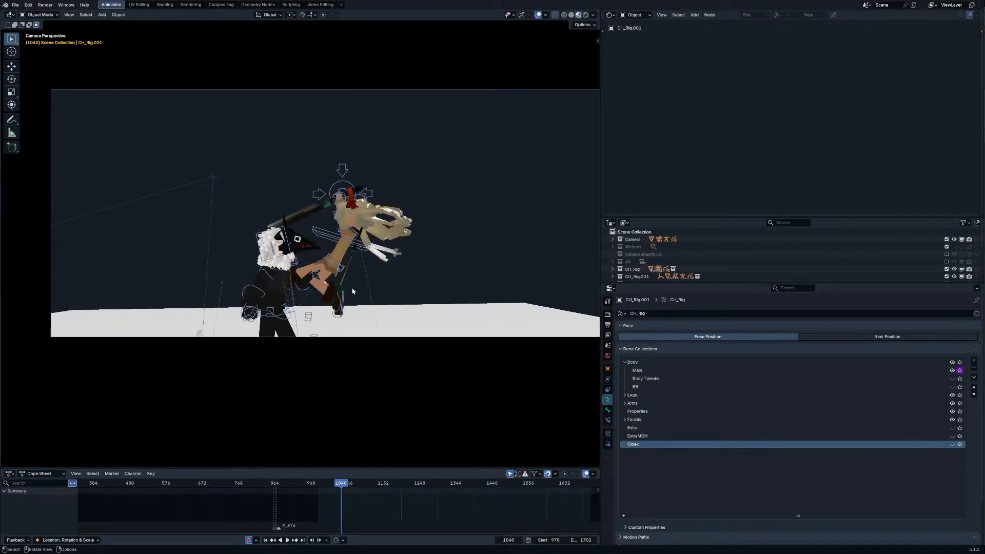
# Step: View the clash from the left orthographic side at frame 1043 and switch to posing the masked character's CH_Rig.004
pyautogui.moveTo(352, 291); pyautogui.dragTo(349, 284, button='middle')
pyautogui.press('KP_3')
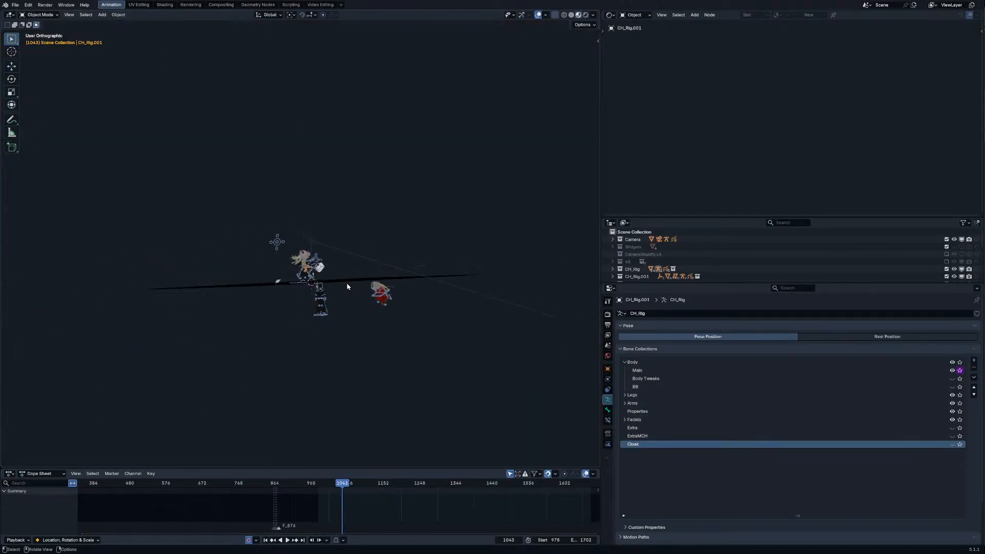
pyautogui.press('Right')
pyautogui.press('ctrl+KP_3')
pyautogui.scroll(8, 343, 282)
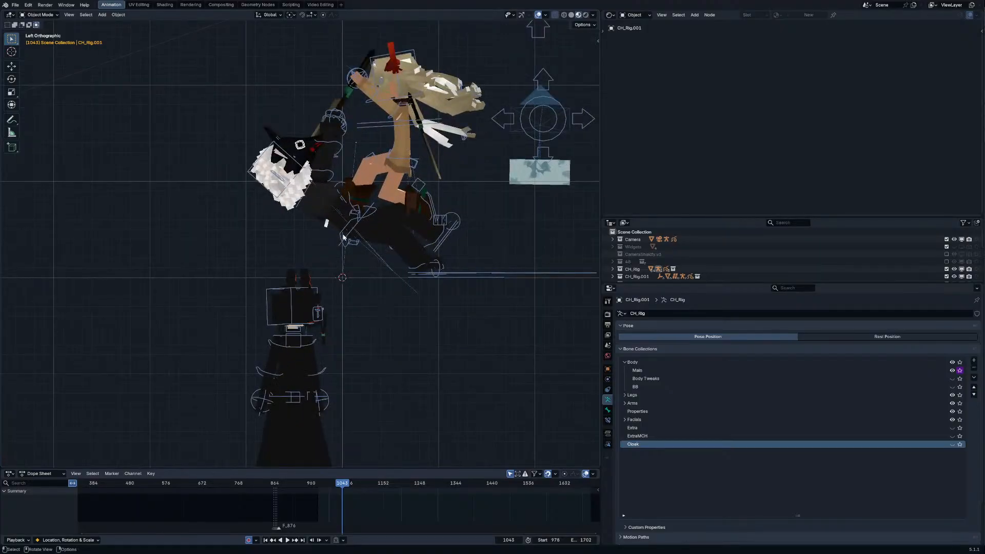
pyautogui.click(341, 246)
pyautogui.hotkey('ctrl', 'Tab')
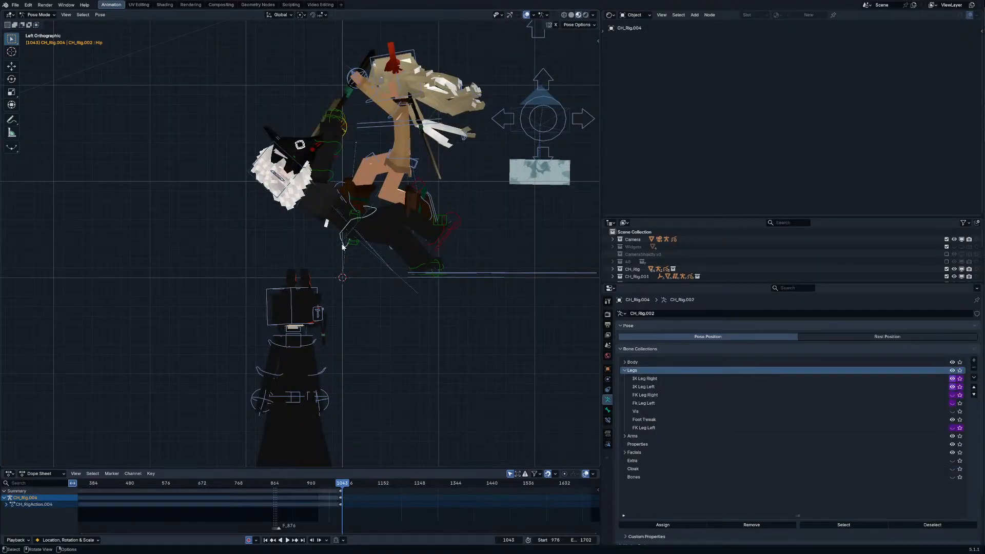
# Step: At frame 1045, move and rotate the masked character's Body bone so the character drops flat onto the back
pyautogui.scroll(20, 390, 504)
pyautogui.press('Down')
pyautogui.press('Right')
pyautogui.press('Right')
pyautogui.press('Right')
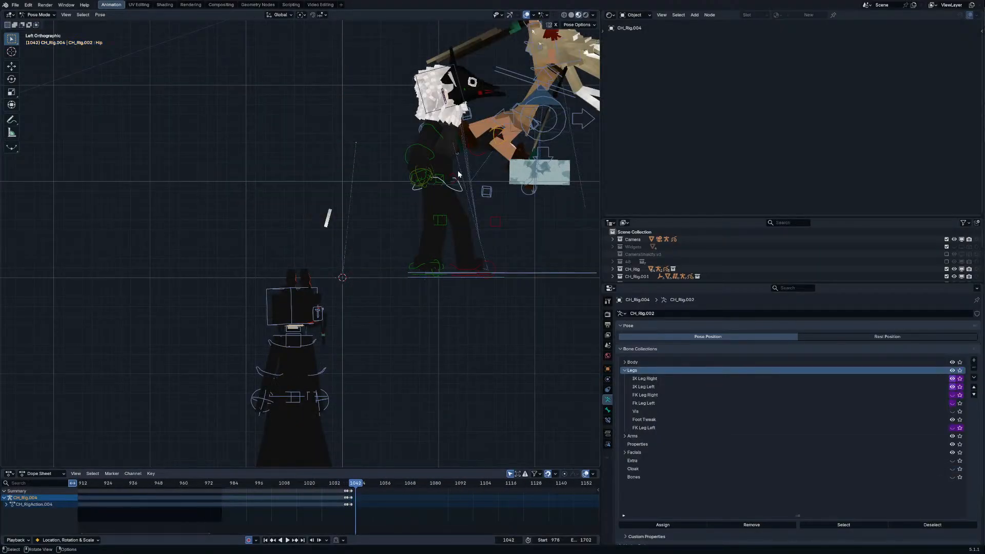
pyautogui.click(344, 240)
pyautogui.press('Right')
pyautogui.press('Right')
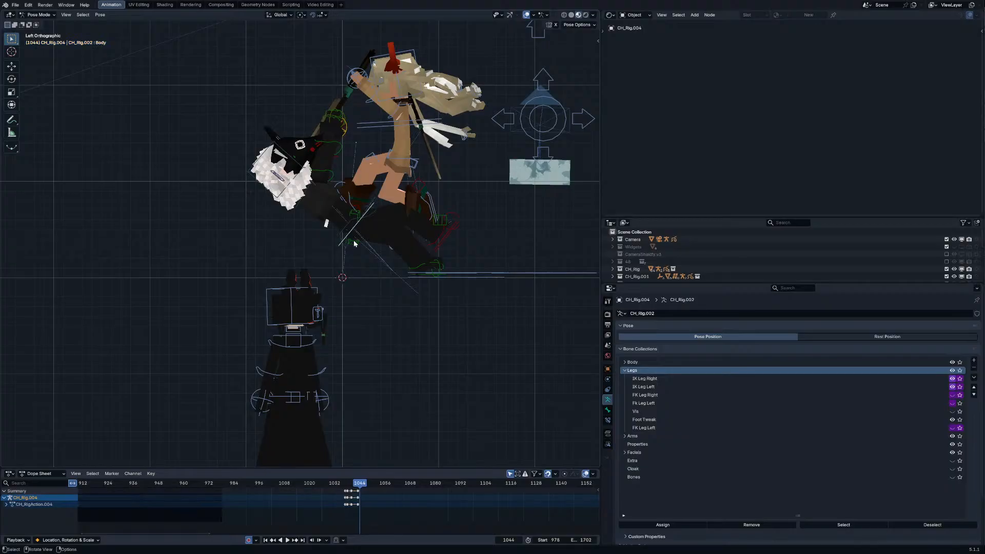
pyautogui.press('g')
pyautogui.click(379, 267)
pyautogui.press('r')
pyautogui.click(386, 227)
pyautogui.press('g')
pyautogui.click(386, 244)
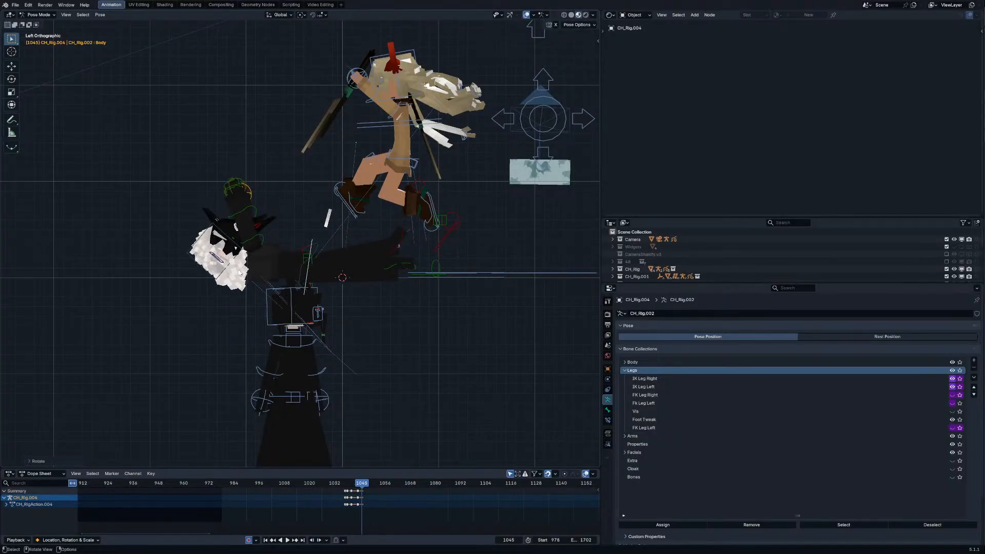
# Step: Rotate the fallen character's upper body and head at frame 1045 to suit the lying pose
pyautogui.click(250, 261)
pyautogui.press('r')
pyautogui.click(281, 268)
pyautogui.press('r')
pyautogui.click(318, 247)
pyautogui.click(226, 276)
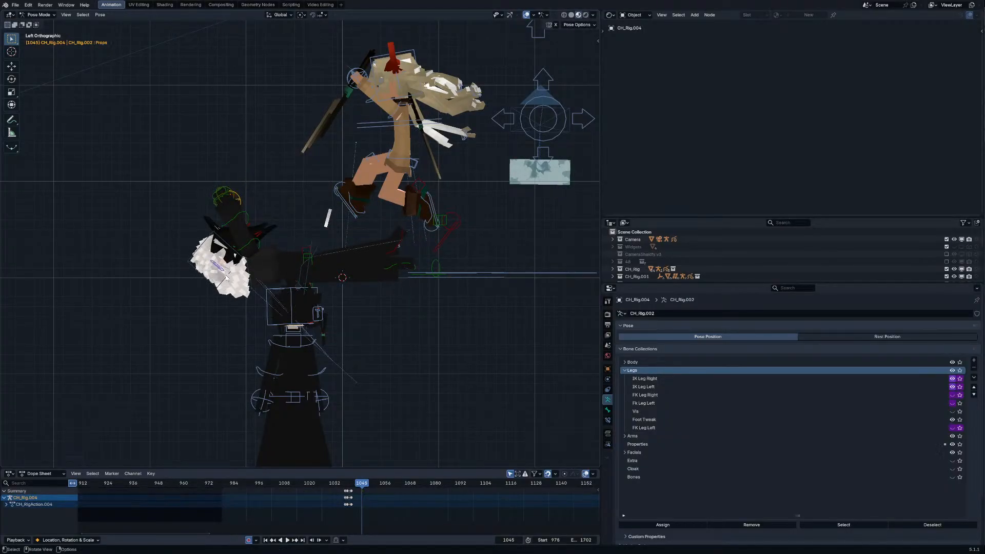
pyautogui.press('r')
pyautogui.click(279, 237)
# Step: Move and rotate the fallen character's left IK foot control at frame 1045 to pull the leg in with a bent knee
pyautogui.click(446, 235)
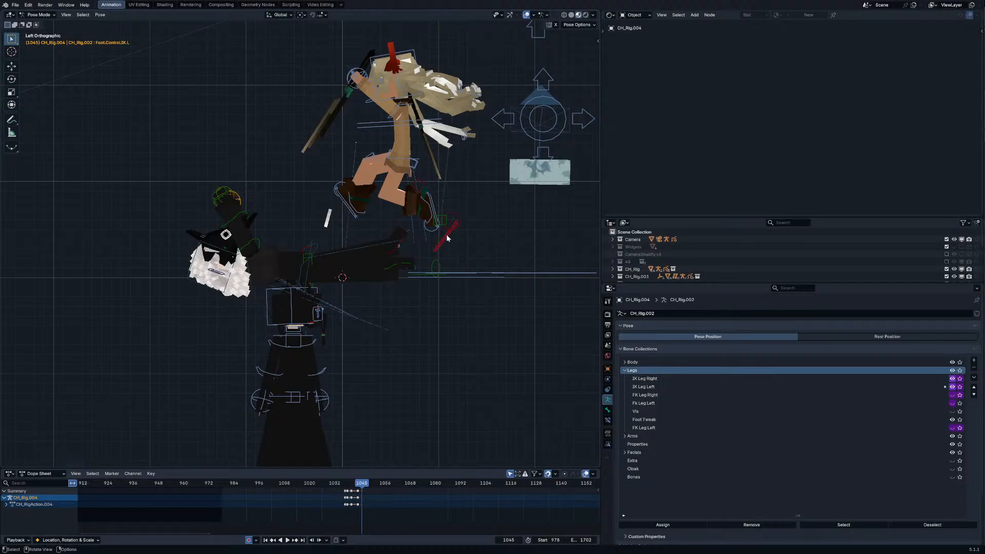
pyautogui.press('g')
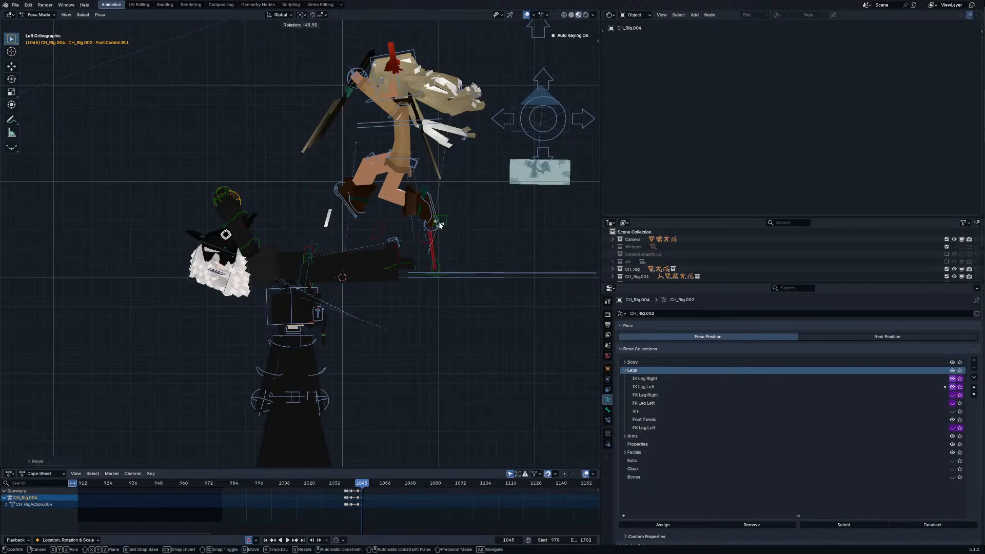
pyautogui.click(411, 270)
# Step: At frame 1045, switch to posing the attacker's CH_Rig.001 and move its CH_Root bone down onto the fallen masked character
pyautogui.click(414, 209)
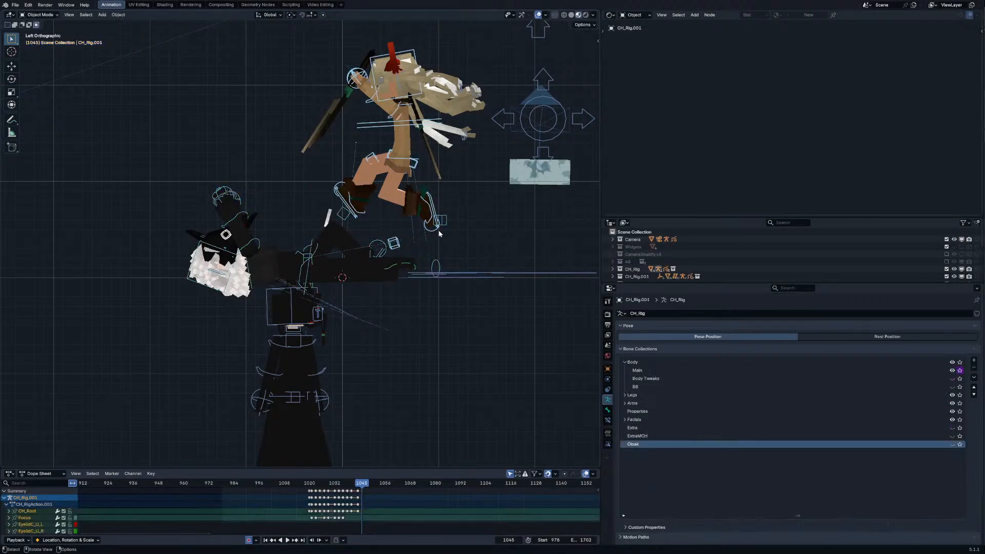
pyautogui.press('g')
pyautogui.click(460, 189)
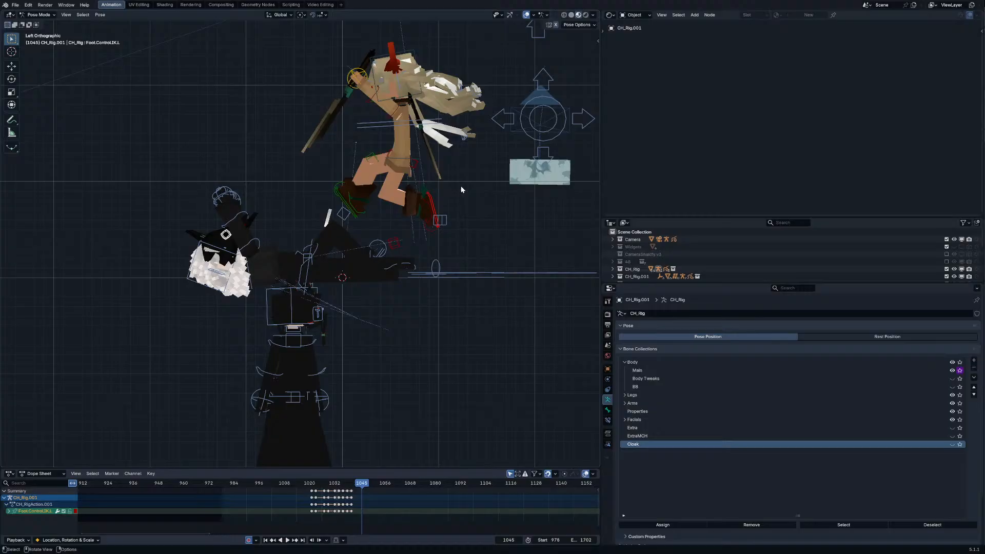
pyautogui.click(417, 170)
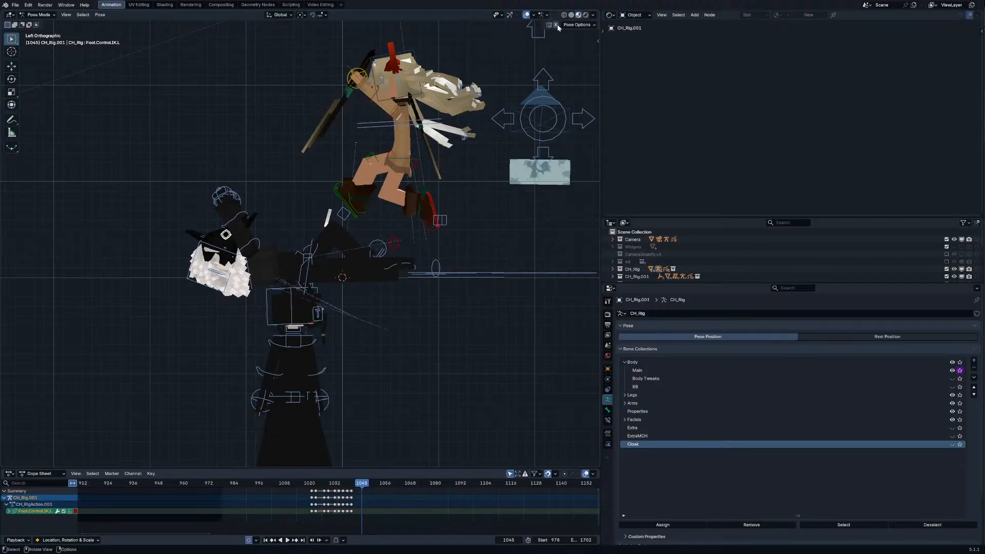
pyautogui.click(404, 171)
pyautogui.press('g')
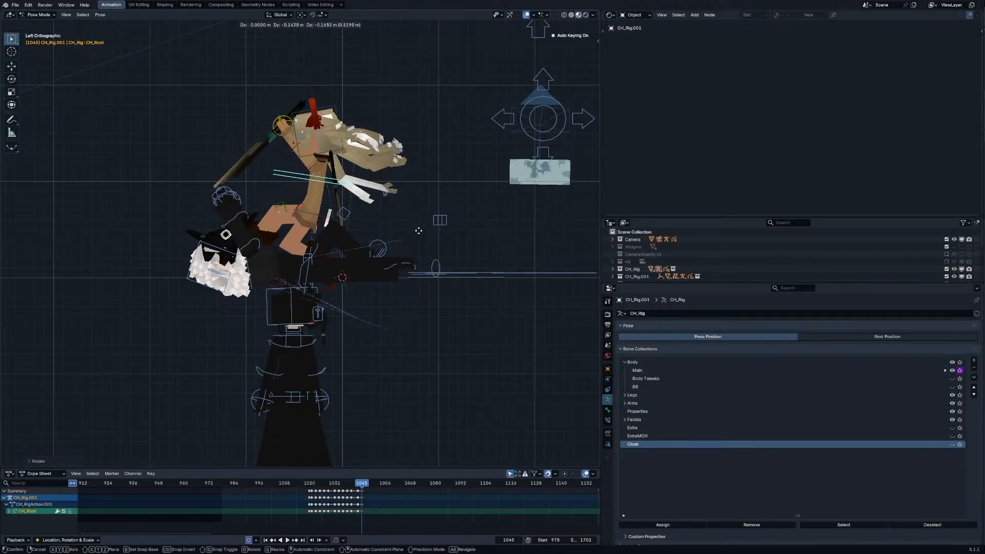
pyautogui.click(426, 247)
# Step: Move and rotate the attacker's left IK foot control at frame 1045 to place the foot beside the fallen body
pyautogui.press('g')
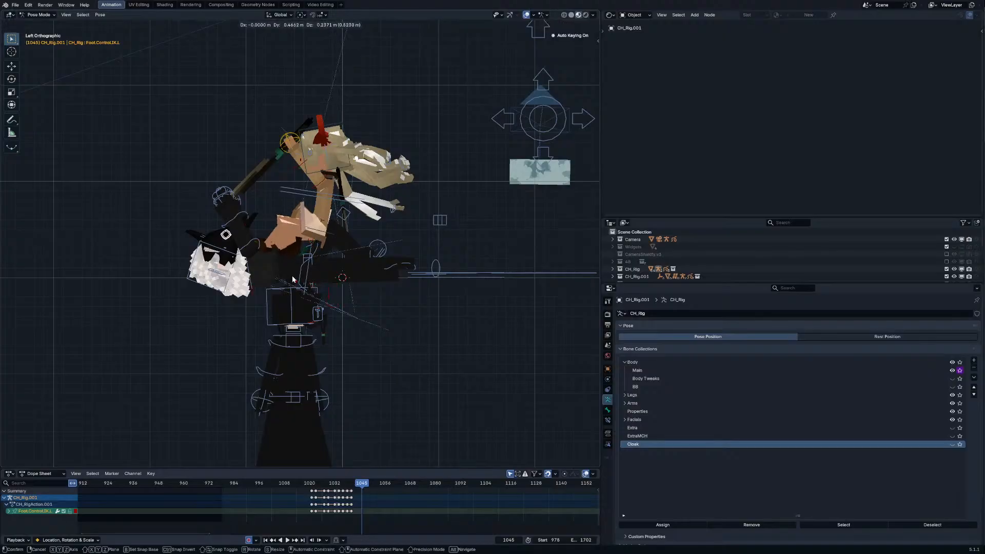
pyautogui.click(294, 277)
pyautogui.moveTo(297, 276); pyautogui.dragTo(398, 297, button='middle')
pyautogui.press('g')
pyautogui.click(428, 297)
pyautogui.press('g')
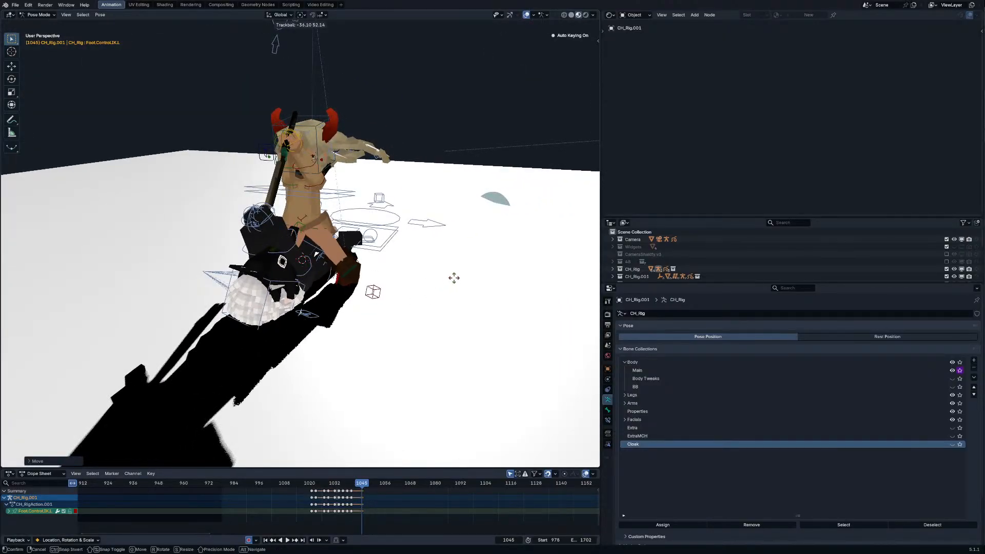
pyautogui.click(432, 223)
pyautogui.press('r')
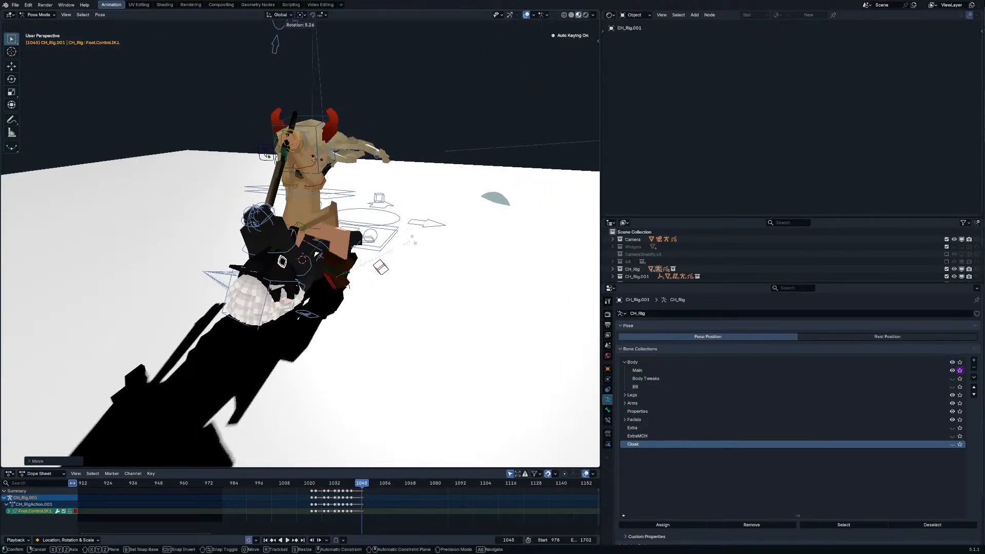
pyautogui.click(359, 246)
# Step: Refine the position and free rotation of the attacker's left foot, checking it from behind and from the side
pyautogui.moveTo(360, 246); pyautogui.dragTo(231, 286, button='middle')
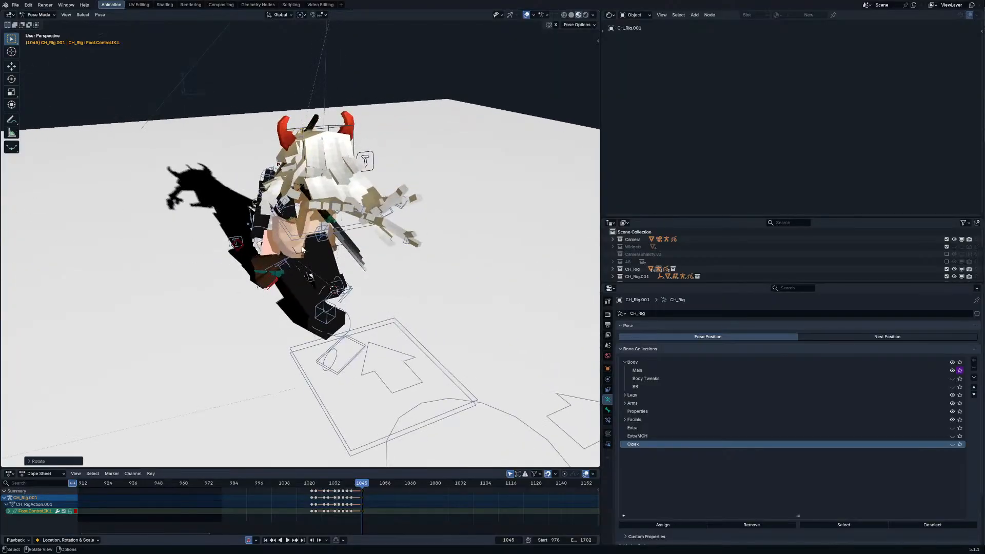
pyautogui.click(303, 264)
pyautogui.click(293, 249)
pyautogui.press('g')
pyautogui.click(282, 255)
pyautogui.moveTo(281, 254); pyautogui.dragTo(327, 294, button='middle')
pyautogui.click(327, 294)
pyautogui.click(328, 294)
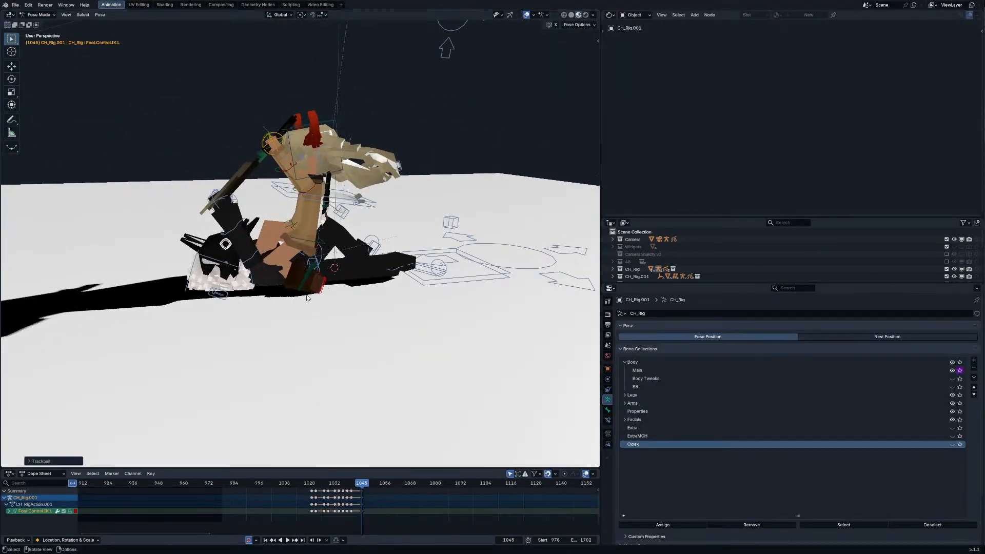
# Step: Undo the last left foot adjustment, turn the foot about the Z axis and reposition it next to the fallen body
pyautogui.press('g')
pyautogui.rightClick(325, 307)
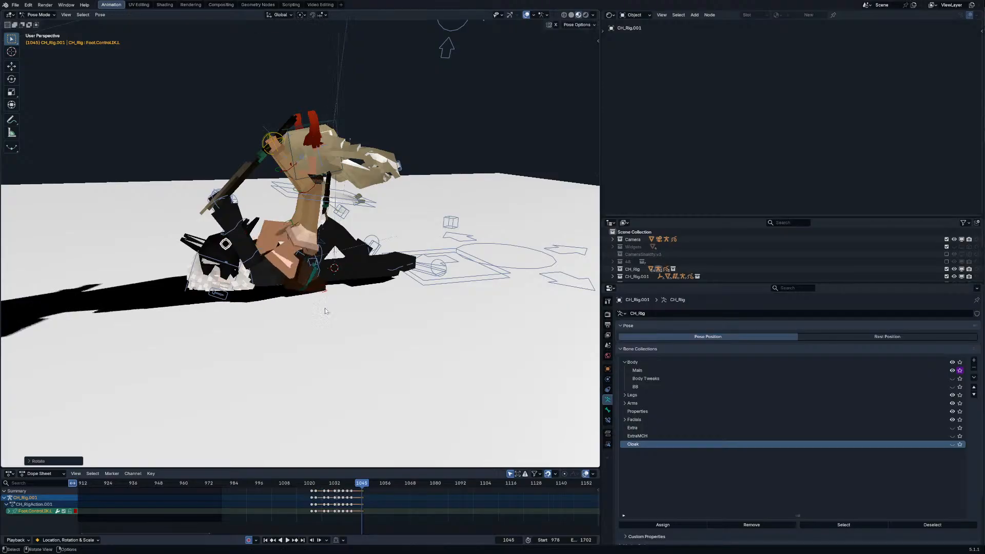
pyautogui.hotkey('ctrl', 'z')
pyautogui.press('r')
pyautogui.press('z')
pyautogui.click(363, 277)
pyautogui.press('g')
pyautogui.click(354, 276)
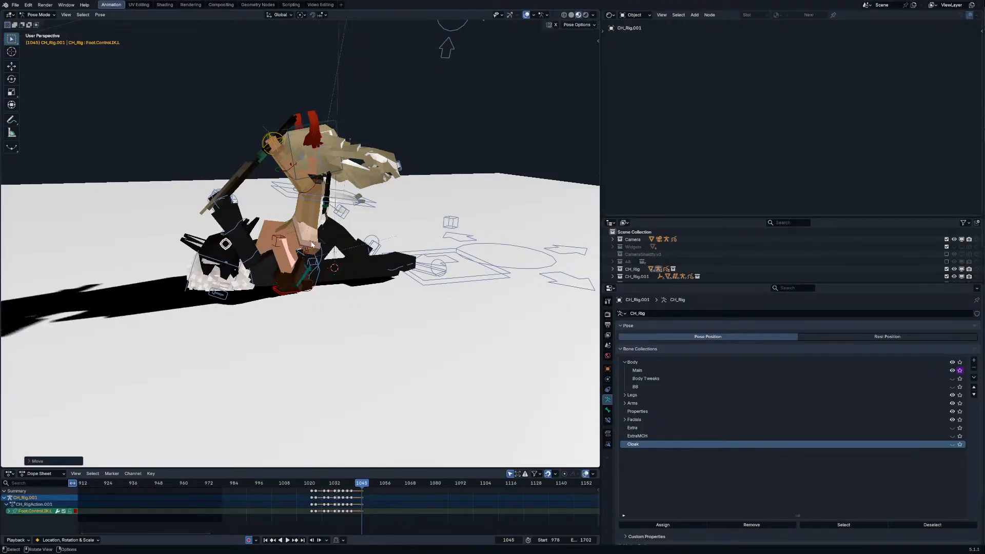
# Step: Shift the attacker's foot along the X axis and position the right IK foot control on the other side of the fallen body
pyautogui.moveTo(328, 272); pyautogui.dragTo(441, 272, button='middle')
pyautogui.press('g')
pyautogui.press('x')
pyautogui.click(349, 246)
pyautogui.click(336, 233)
pyautogui.press('g')
pyautogui.moveTo(336, 234); pyautogui.dragTo(346, 302, button='middle')
pyautogui.click(328, 233)
pyautogui.press('g')
pyautogui.click(343, 311)
# Step: Move the attacker's right leg pole LegPole.IK.R to redirect the bent right knee
pyautogui.click(374, 204)
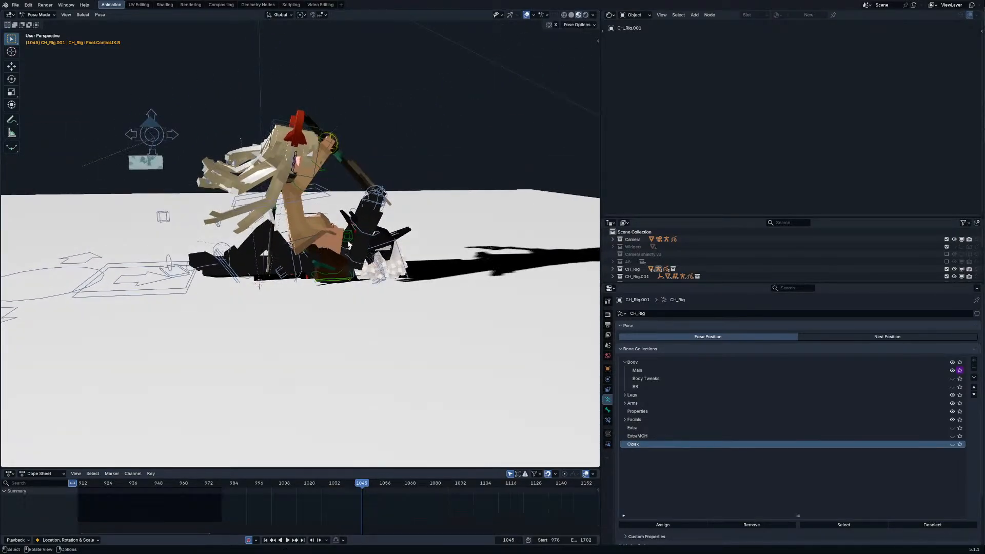
pyautogui.moveTo(374, 206); pyautogui.dragTo(317, 275, button='middle')
pyautogui.press('g')
pyautogui.click(302, 279)
# Step: From the right orthographic side, rotate the attacker's body, torso and head to lean over the fallen character
pyautogui.moveTo(302, 279); pyautogui.dragTo(437, 207, button='middle')
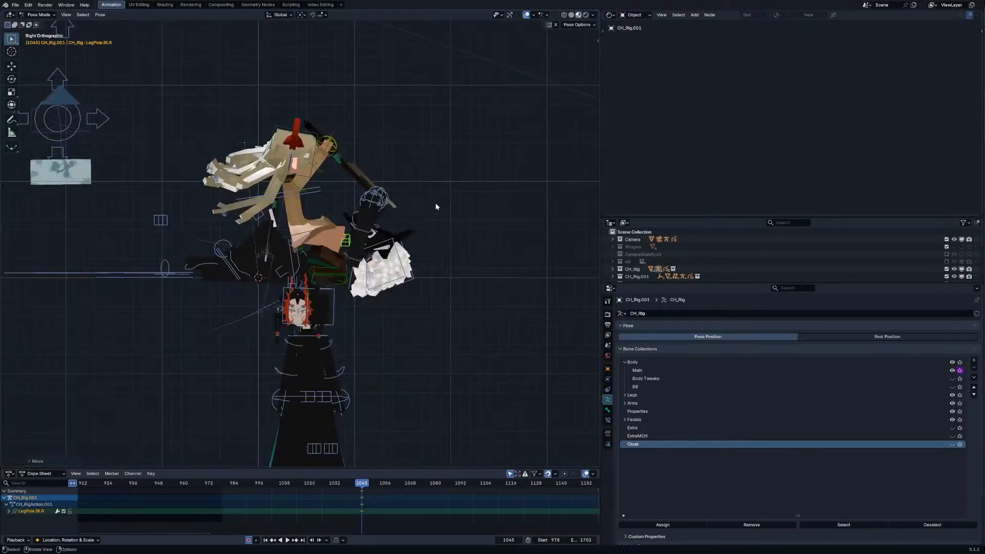
pyautogui.click(295, 236)
pyautogui.press('r')
pyautogui.click(340, 214)
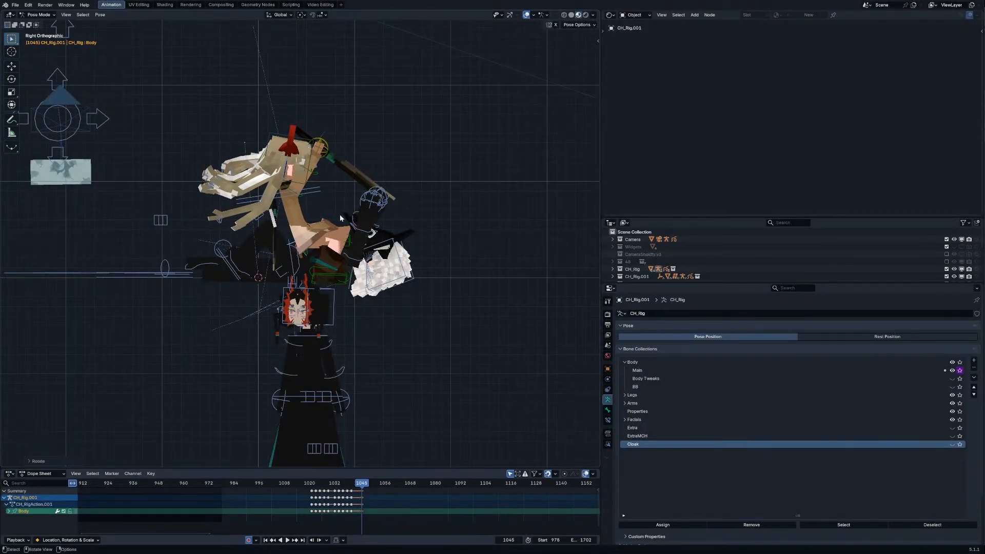
pyautogui.click(281, 192)
pyautogui.press('r')
pyautogui.click(307, 195)
pyautogui.click(314, 179)
pyautogui.press('r')
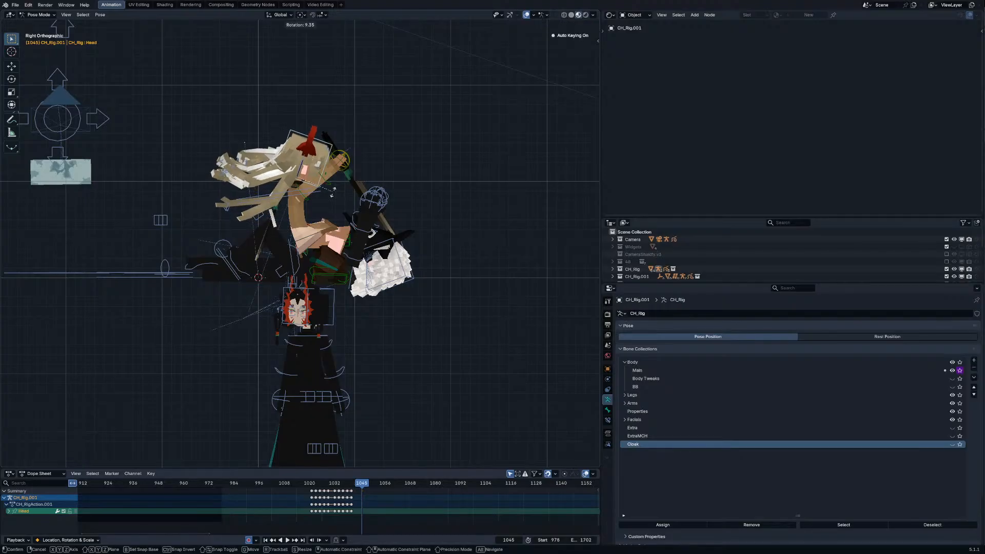
pyautogui.click(329, 192)
# Step: Select both of the attacker's FK upper arm controls and rotate them together to lower the sword hands
pyautogui.press('g')
pyautogui.click(329, 192)
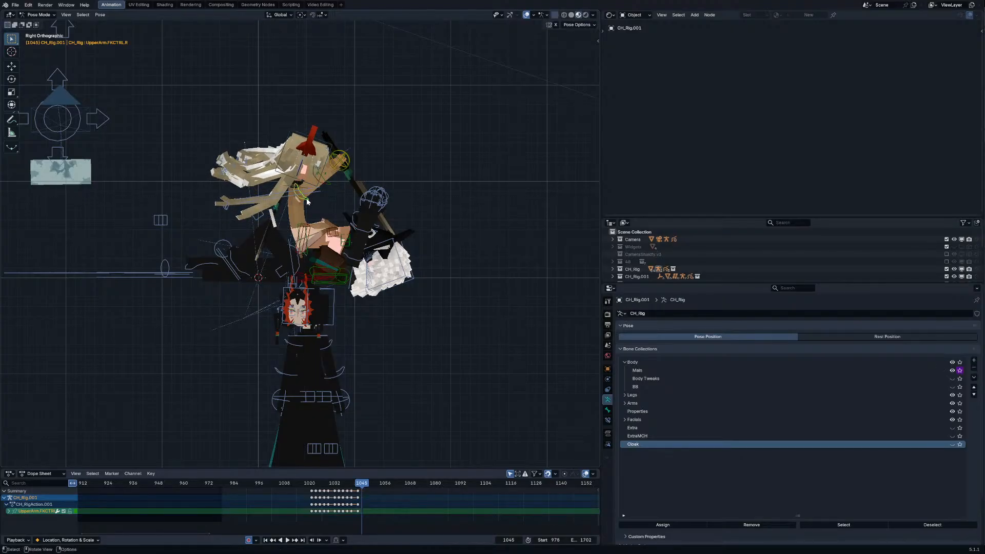
pyautogui.keyDown('shift'); pyautogui.click(321, 206); pyautogui.keyUp('shift')
pyautogui.press('r')
pyautogui.click(329, 198)
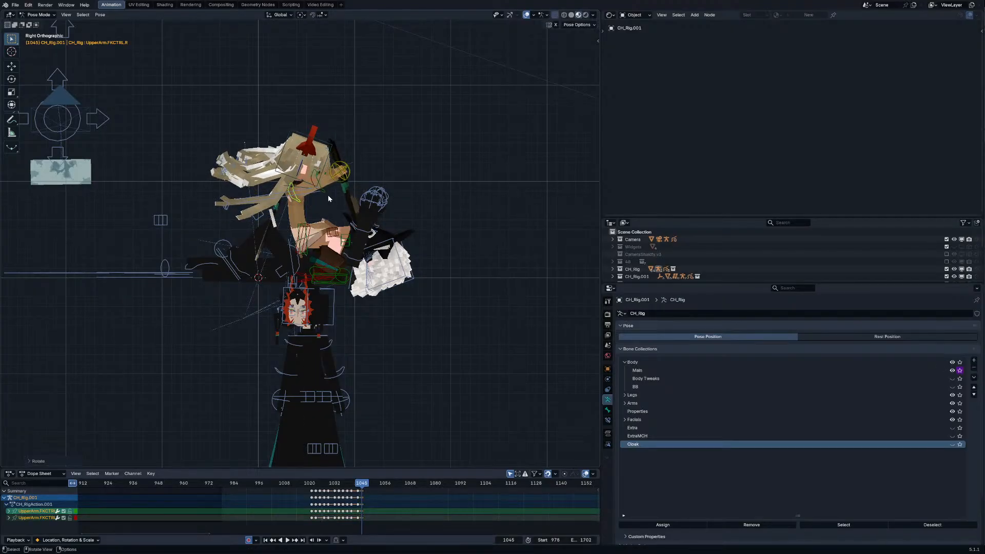
# Step: Fine-tune the attacker's arm rotation at frame 1045 so both hands reach forward above the fallen character
pyautogui.click(326, 193)
pyautogui.press('b')
pyautogui.press('r')
pyautogui.moveTo(327, 190)
pyautogui.mouseDown()
pyautogui.moveTo(338, 188)
pyautogui.moveTo(329, 207)
pyautogui.mouseUp()
pyautogui.click(339, 188)
pyautogui.click(301, 200)
pyautogui.press('b')
pyautogui.press('g')
pyautogui.click(338, 214)
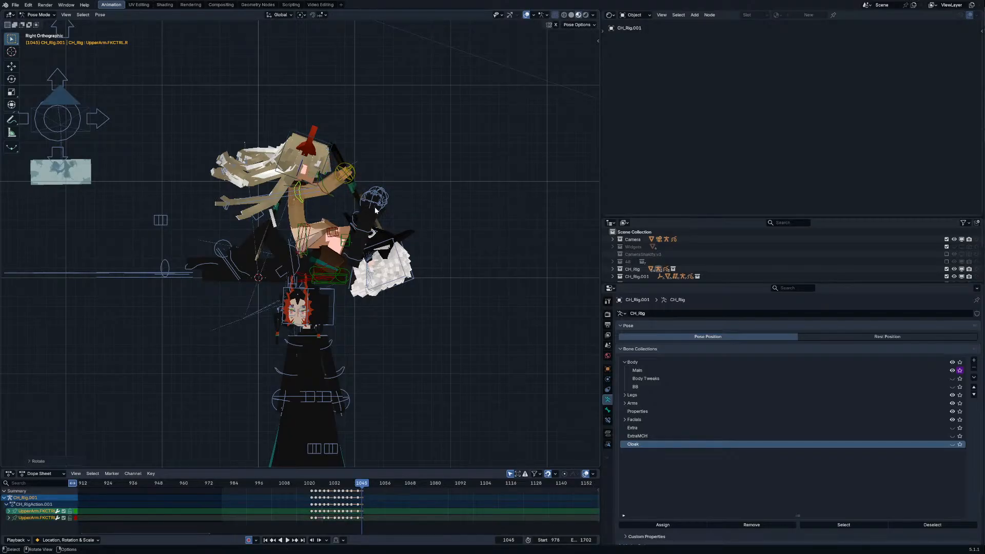
# Step: Move and rotate the attacker's sword at frame 1045 to sit in the hands with the blade pointing down at the fallen character
pyautogui.click(360, 201)
pyautogui.press('r')
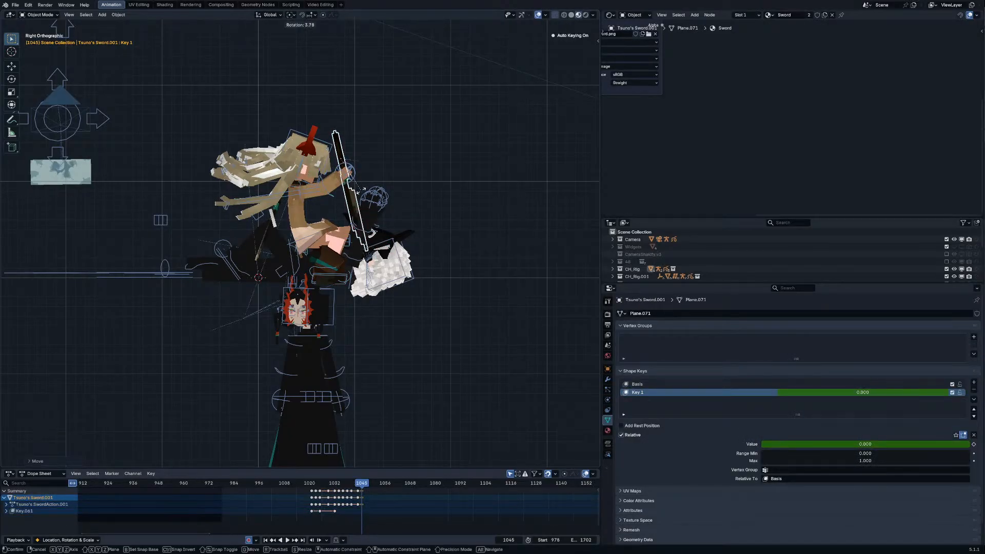
pyautogui.press('Escape')
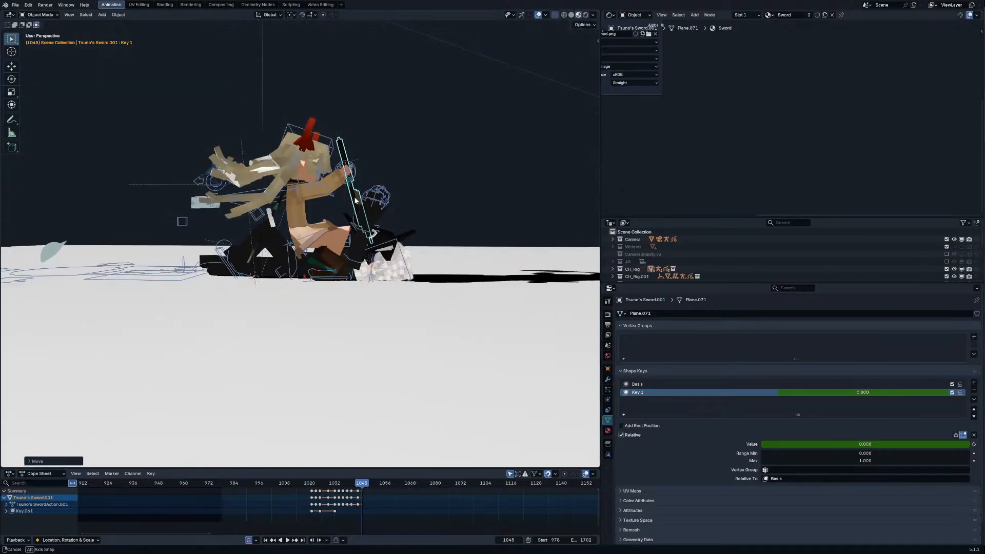
pyautogui.moveTo(354, 197); pyautogui.dragTo(277, 256, button='middle')
pyautogui.press('r')
pyautogui.press('r')
pyautogui.click(335, 228)
# Step: Switch to posing the fallen character's CH_Rig.004 and freely rotate its Head bone to tilt the masked face at frame 1045
pyautogui.click(272, 261)
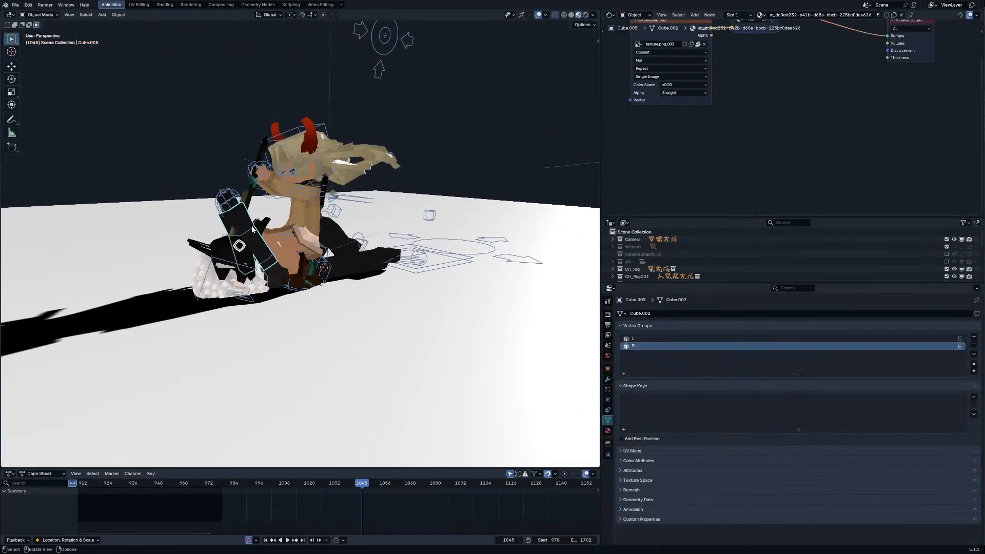
pyautogui.hotkey('ctrl', 'Tab')
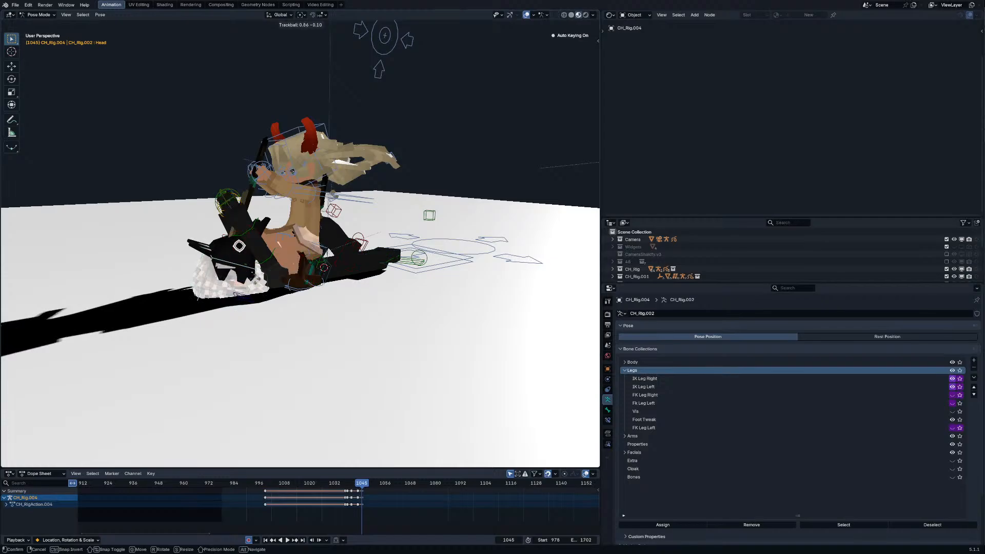
pyautogui.click(192, 381)
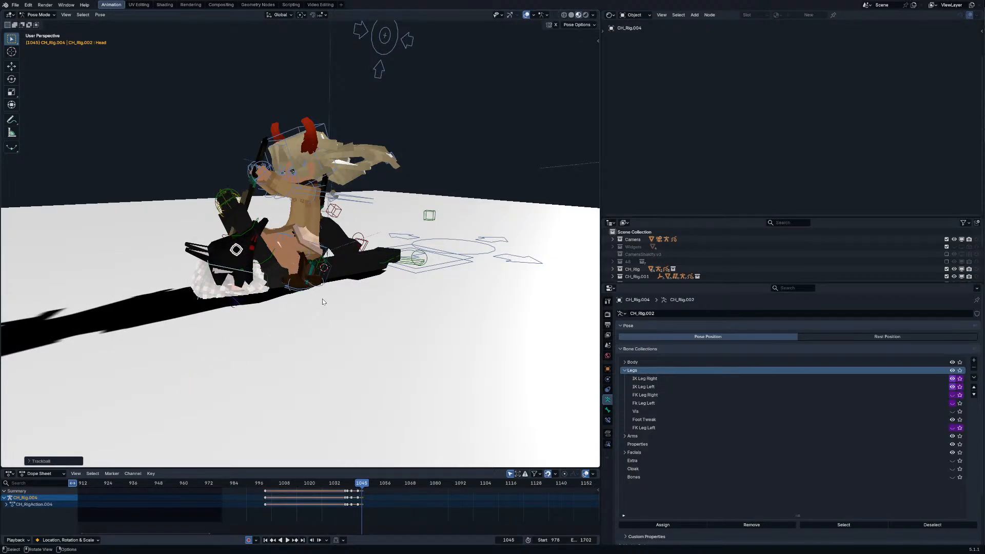
pyautogui.scroll(5, 322, 301)
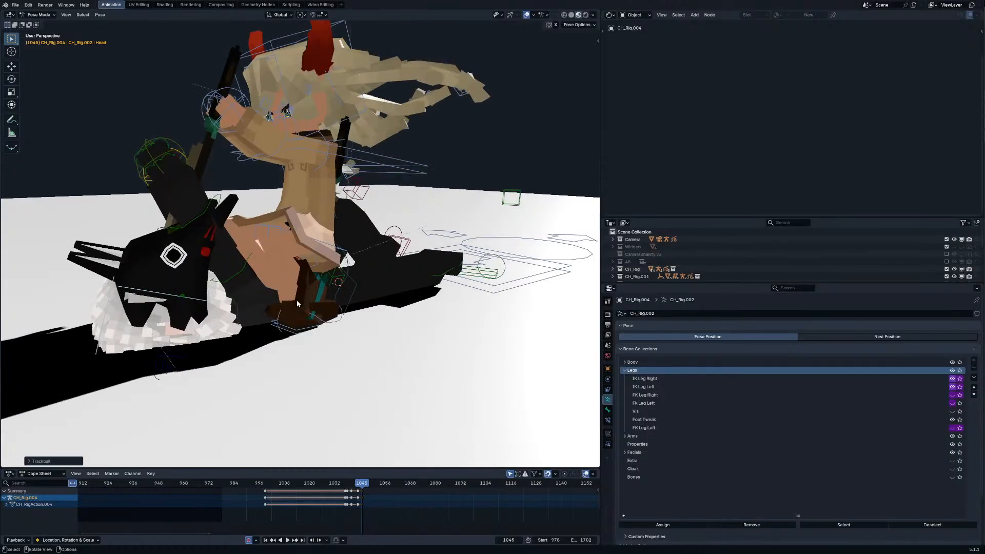
pyautogui.moveTo(322, 302); pyautogui.dragTo(415, 308, button='middle')
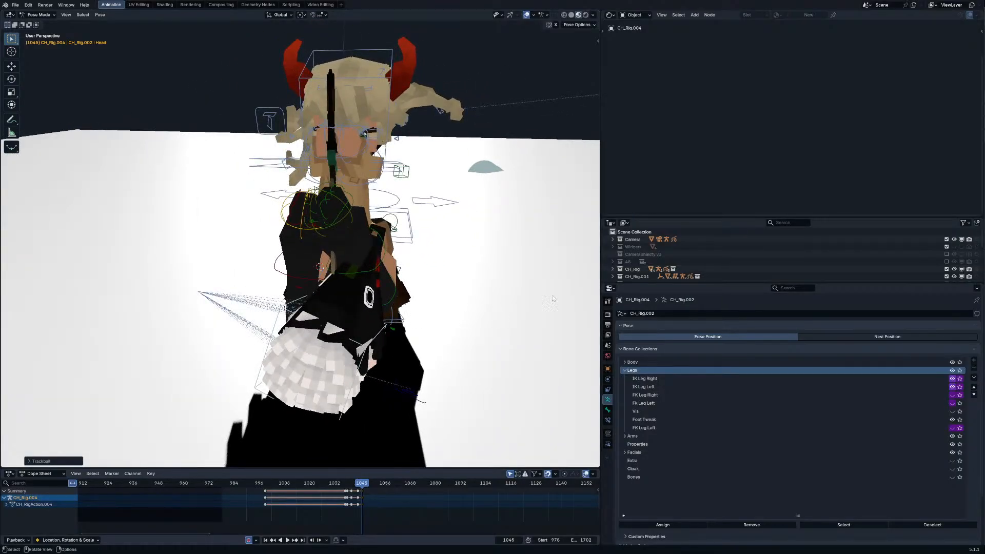
pyautogui.scroll(2, 497, 293)
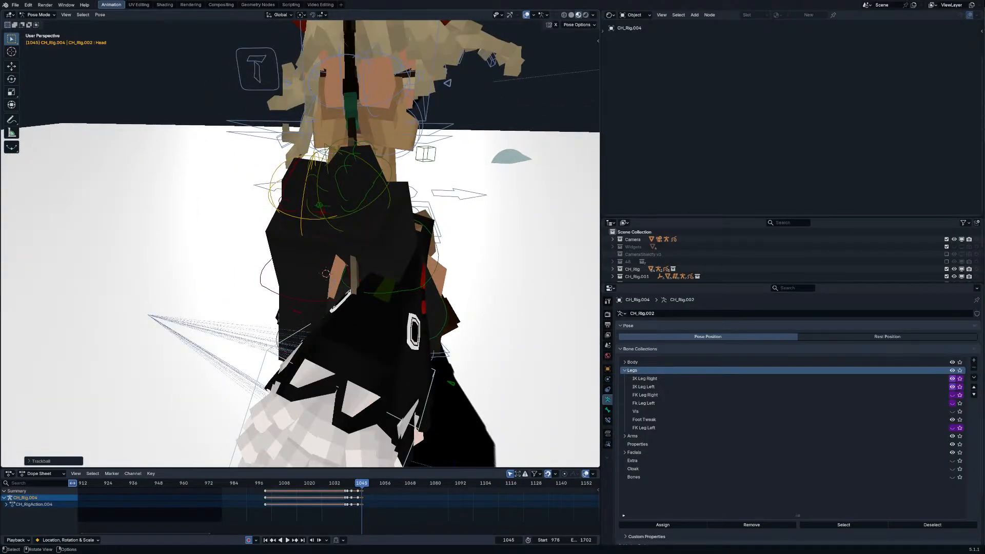
pyautogui.press('r')
pyautogui.press('r')
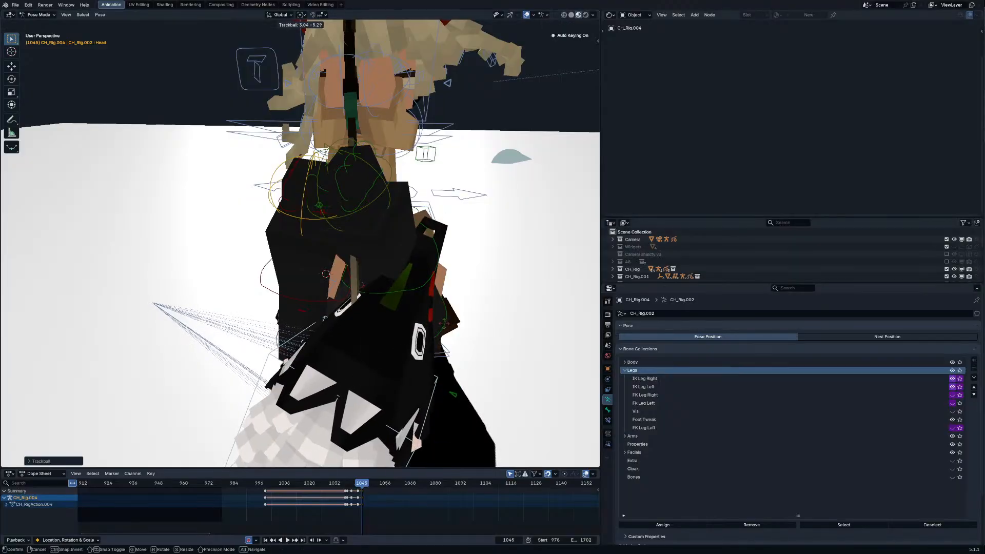
pyautogui.click(431, 325)
# Step: Rotate the fallen character's right FK upper arm and forearm to bring the raised arm toward the blade
pyautogui.click(417, 294)
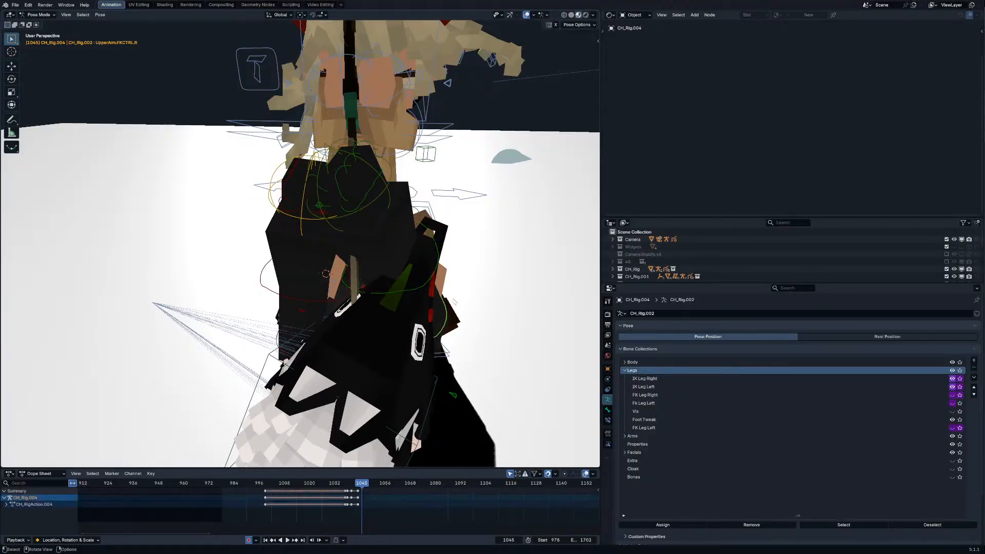
pyautogui.press('r')
pyautogui.press('y')
pyautogui.press('y')
pyautogui.click(453, 308)
pyautogui.press('r')
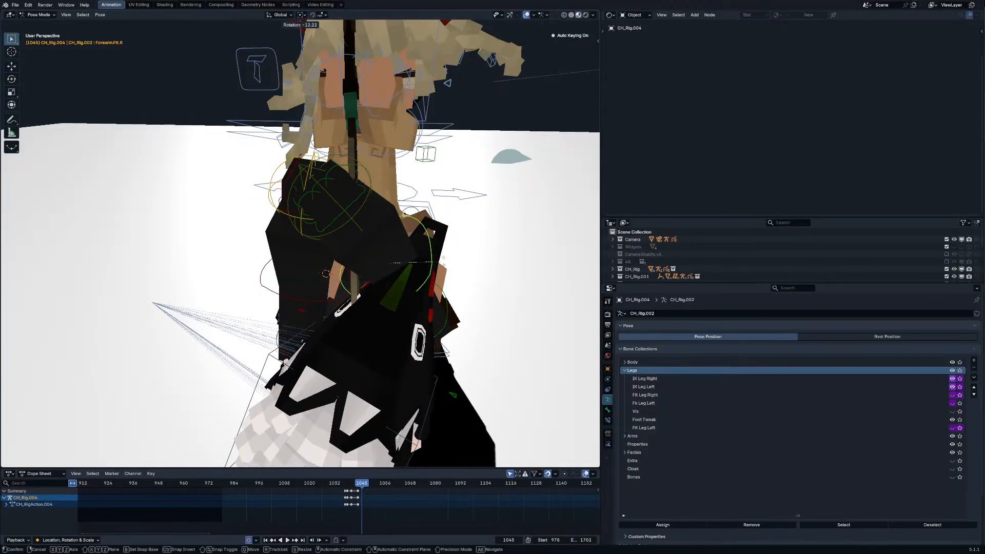
pyautogui.click(457, 307)
# Step: Swing the fallen character's right upper arm outward and rotate the right wrist control so the hand meets the blade
pyautogui.press('r')
pyautogui.press('r')
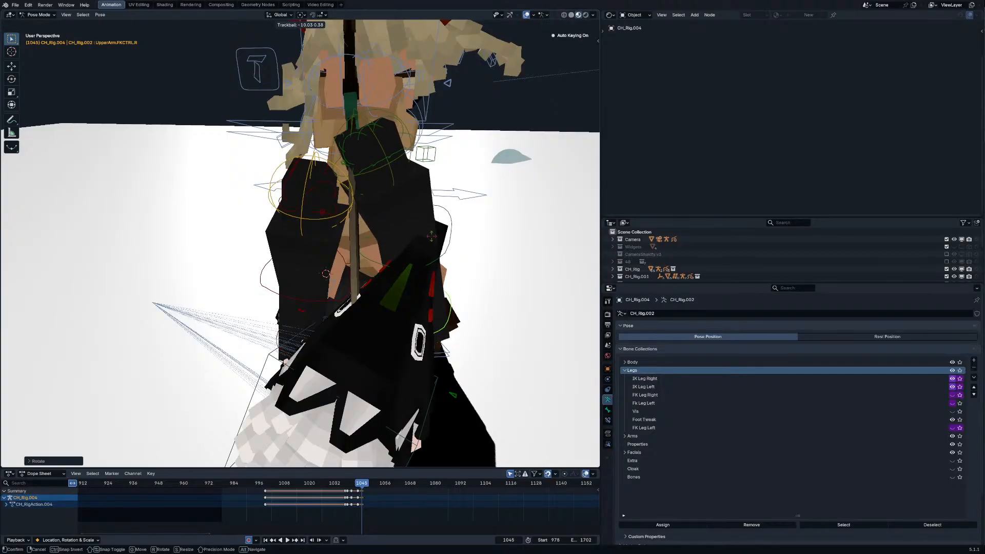
pyautogui.click(444, 177)
pyautogui.click(382, 167)
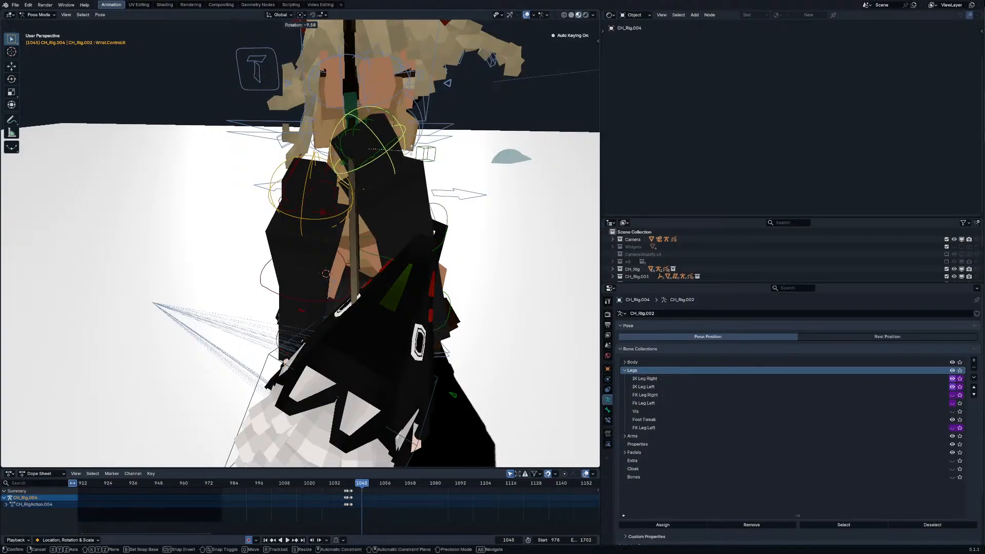
pyautogui.press('g')
# Step: Settle the right wrist's rotation and freely rotate the fallen character's left FK forearm at frame 1045
pyautogui.click(325, 285)
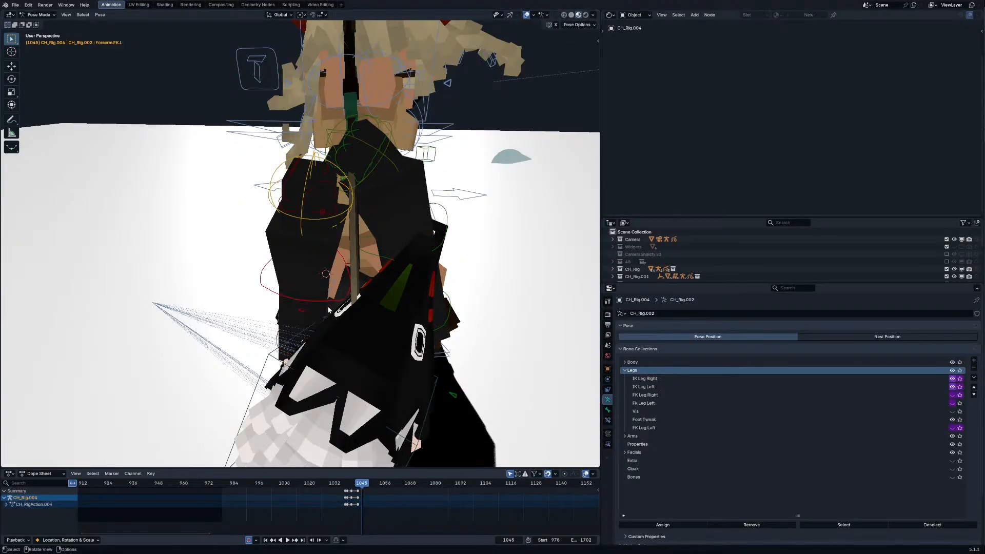
pyautogui.click(346, 221)
pyautogui.press('r')
pyautogui.press('r')
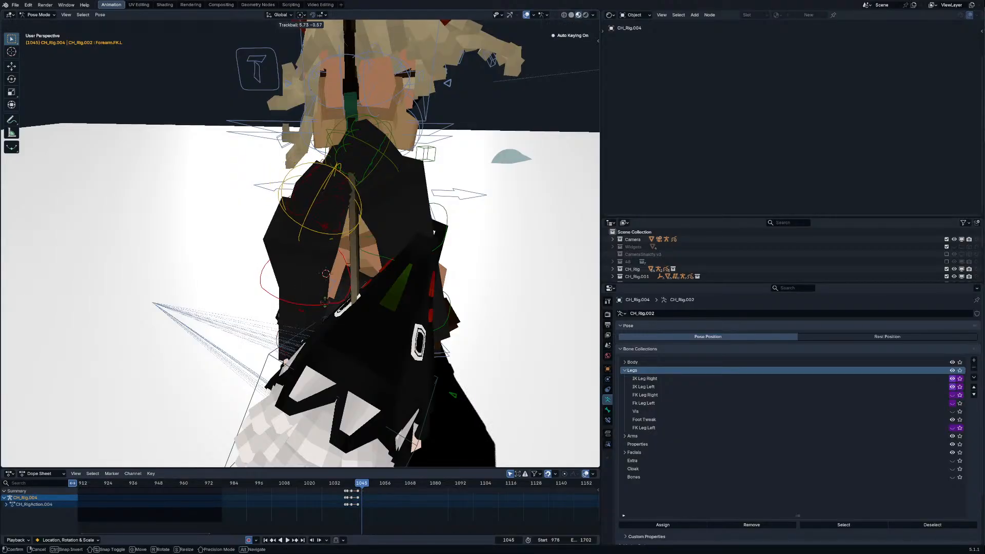
pyautogui.click(324, 301)
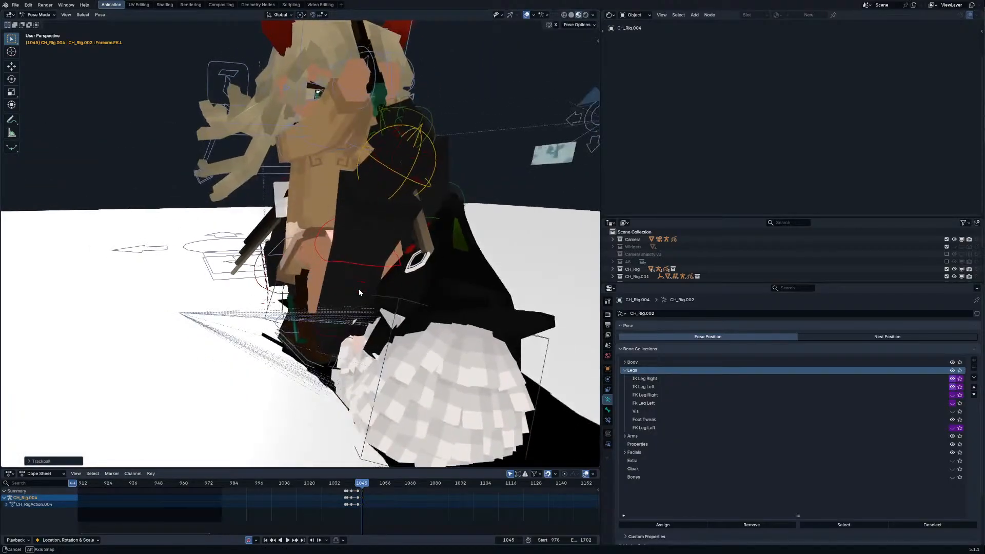
# Step: Rotate the fallen character's left FK upper arm in several passes at frame 1045, adjusting it from the side of the pinned body
pyautogui.press('r')
pyautogui.press('r')
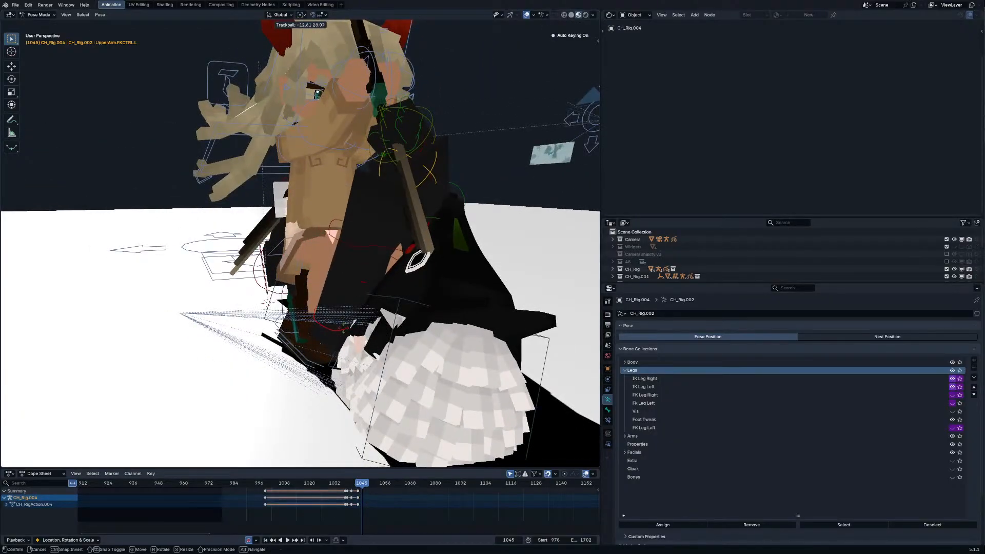
pyautogui.click(338, 335)
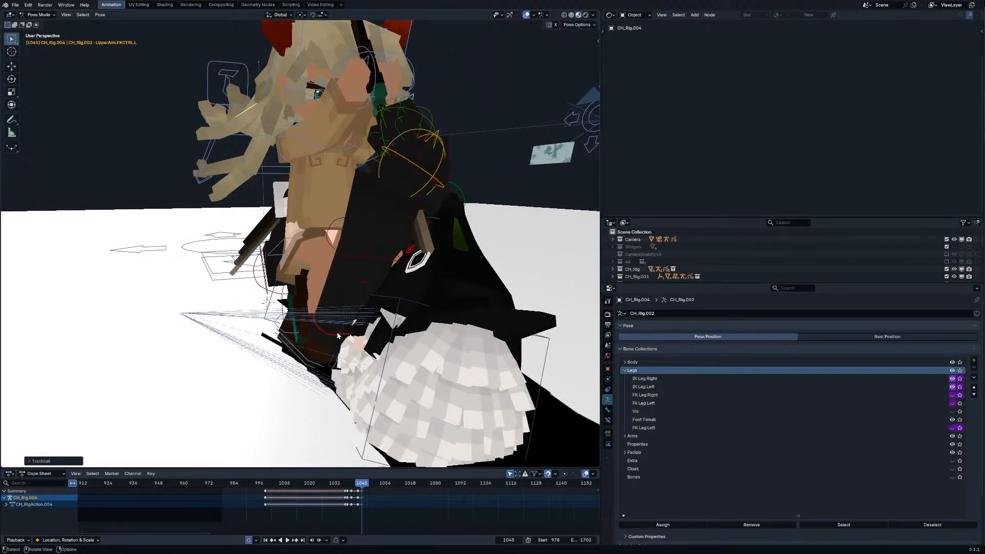
pyautogui.moveTo(338, 335); pyautogui.dragTo(418, 273, button='middle')
pyautogui.press('r')
pyautogui.click(402, 292)
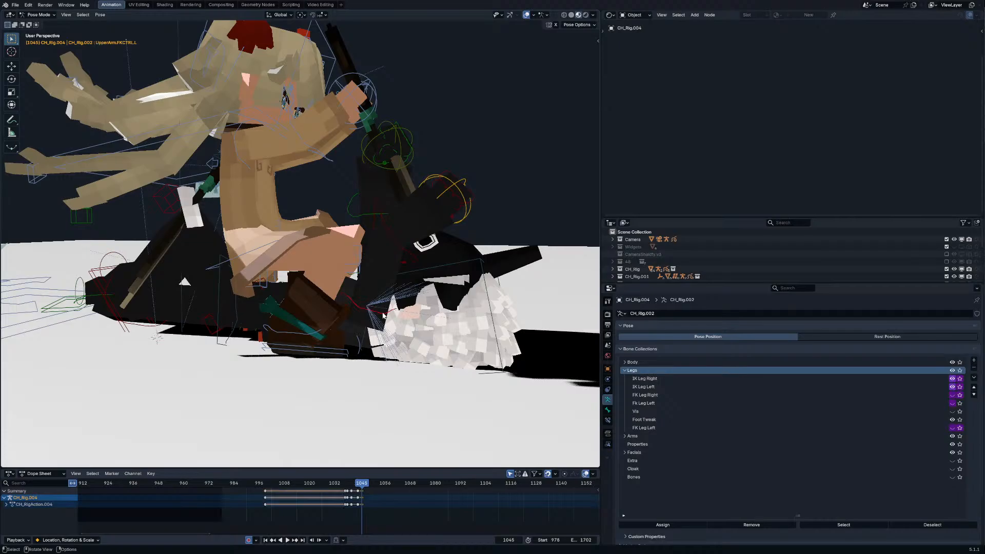
pyautogui.press('r')
pyautogui.press('r')
pyautogui.click(384, 316)
pyautogui.press('r')
pyautogui.press('r')
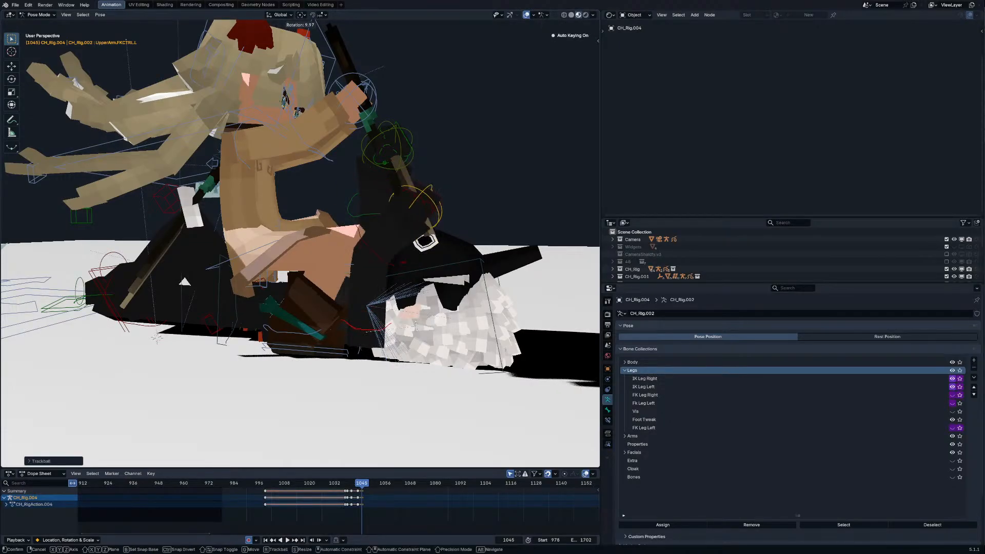
pyautogui.press('r')
pyautogui.press('r')
pyautogui.click(429, 311)
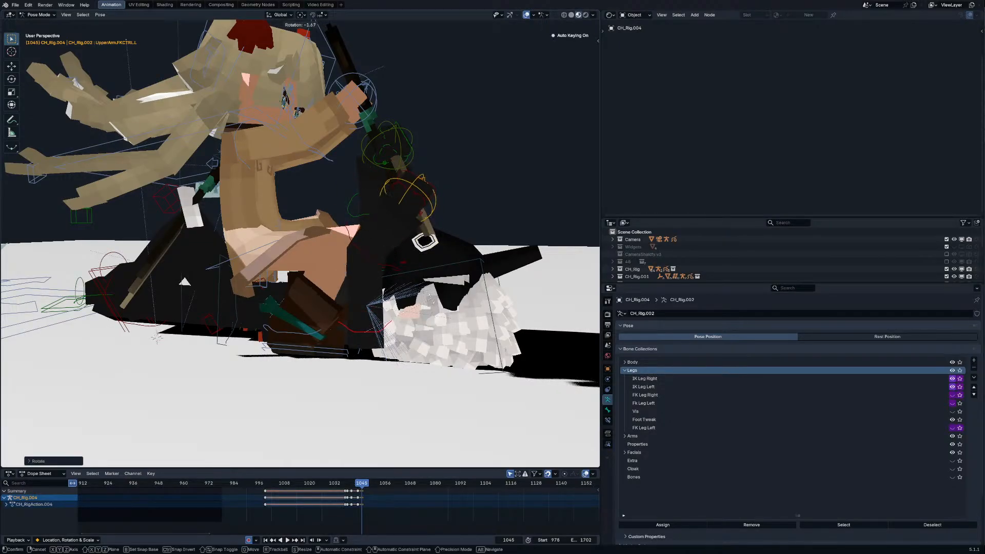
pyautogui.press('r')
# Step: Pose Dolly_Rig in camera view and move all its controls at frame 1038 to reframe the masked character and the leaping attacker
pyautogui.press('KP_0')
pyautogui.click(344, 211)
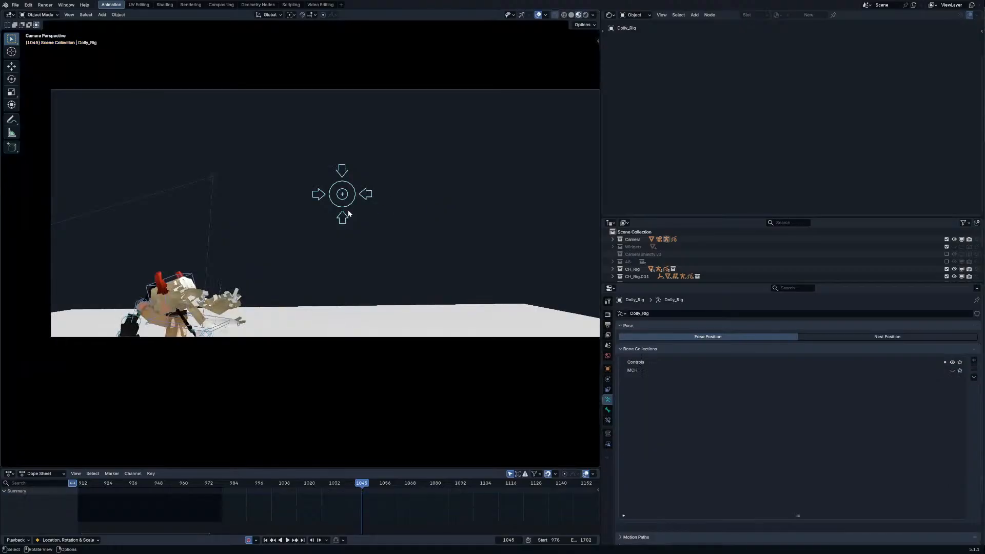
pyautogui.press('a')
pyautogui.press('Down')
pyautogui.press('g')
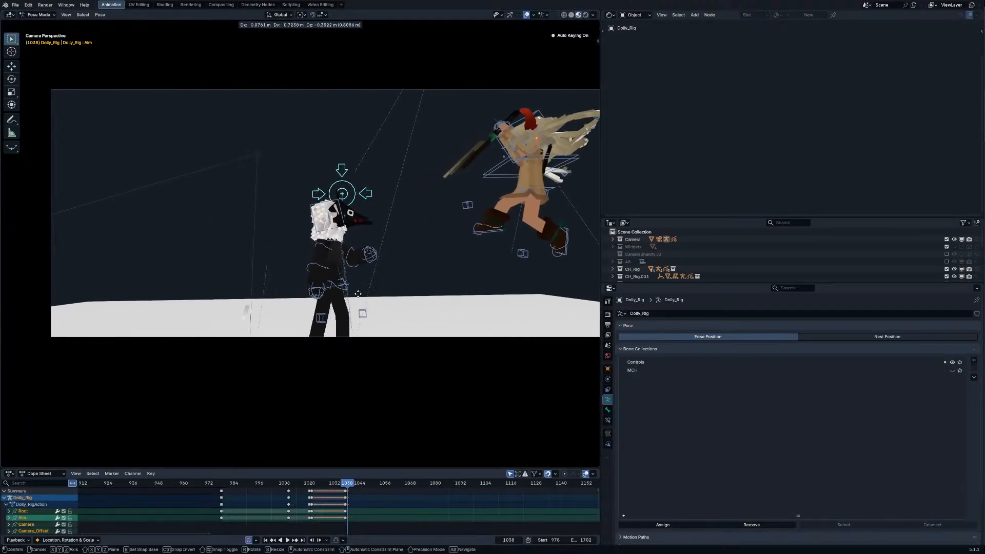
pyautogui.click(338, 308)
pyautogui.scroll(-2, 362, 295)
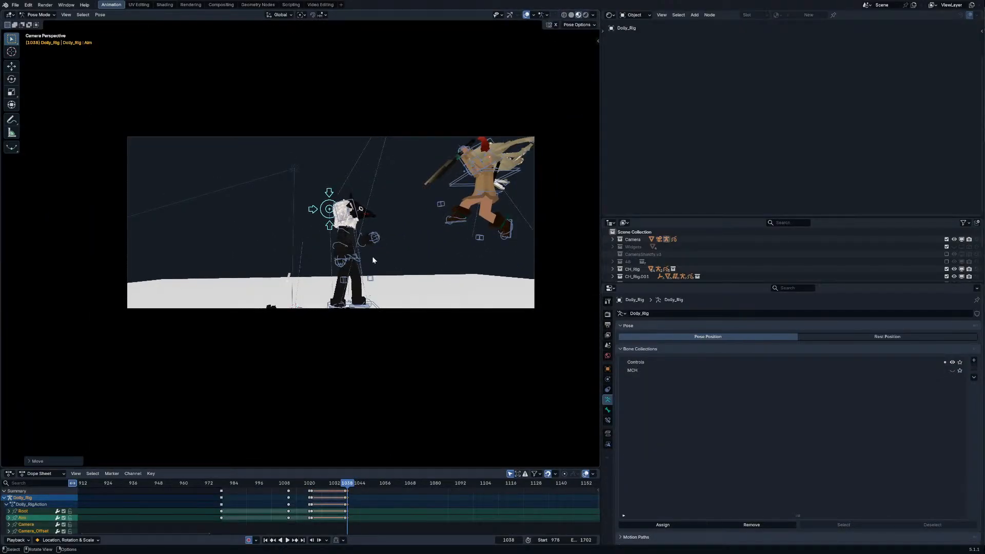
pyautogui.click(343, 206)
pyautogui.press('g')
pyautogui.rightClick(422, 269)
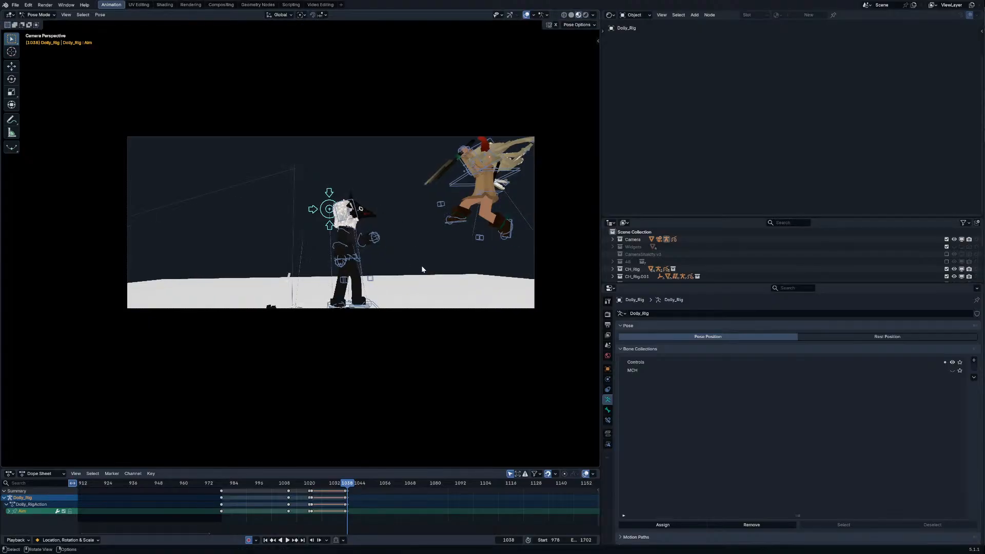
# Step: Keyframe Dolly_Camera's existing focal length one frame before 1038 and set it to 50 mm at frame 1038
pyautogui.click(608, 410)
pyautogui.hotkey('ctrl', 'Tab')
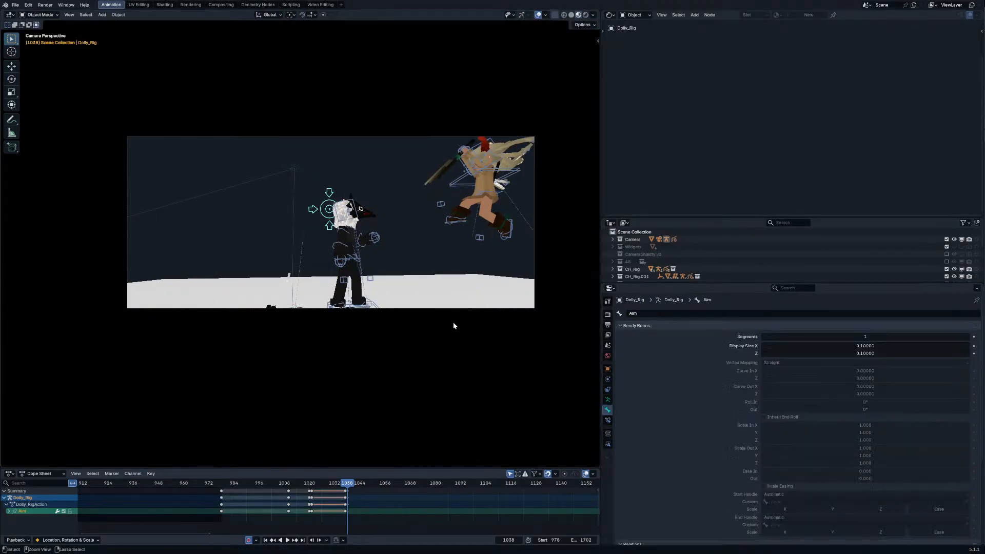
pyautogui.click(463, 310)
pyautogui.click(427, 281)
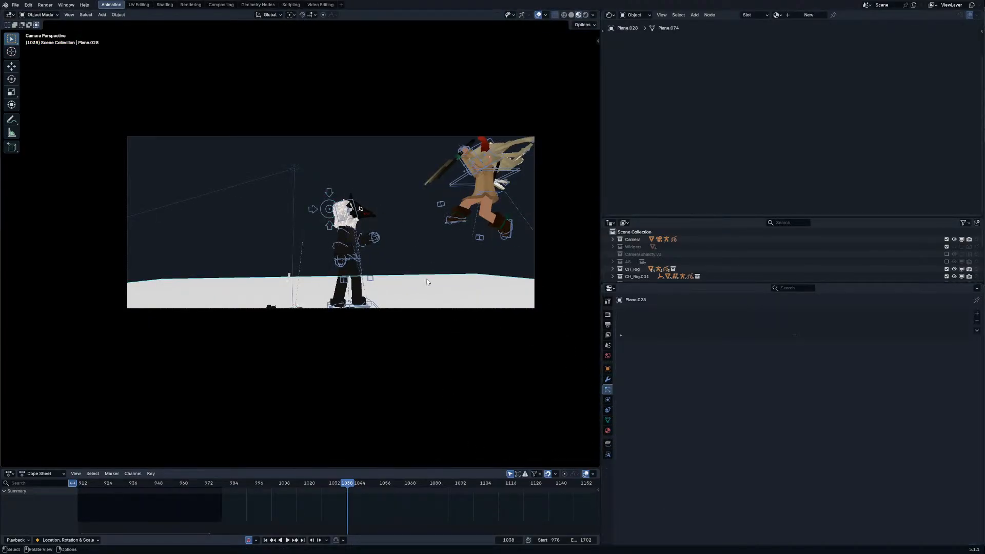
pyautogui.click(377, 137)
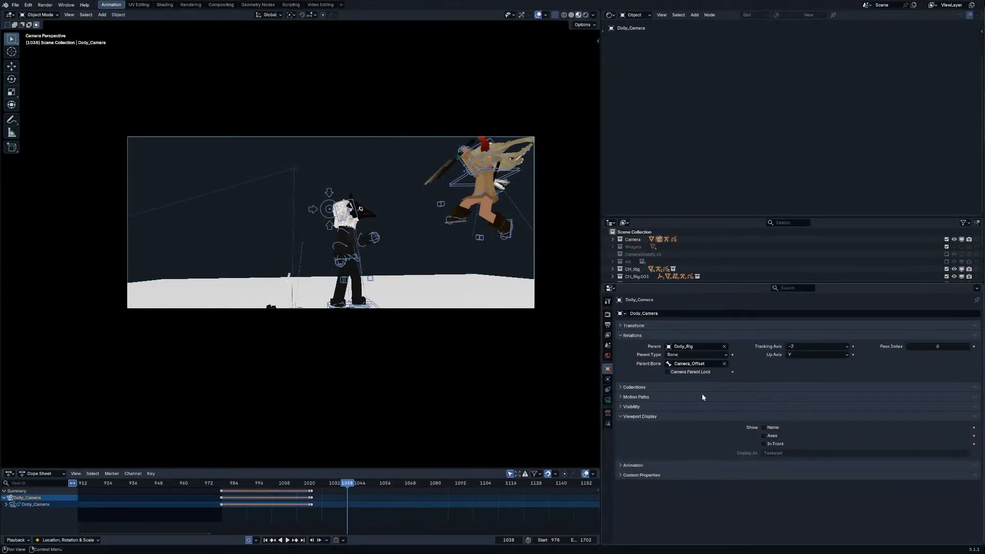
pyautogui.click(608, 400)
pyautogui.press('Left')
pyautogui.press('i')
pyautogui.press('Right')
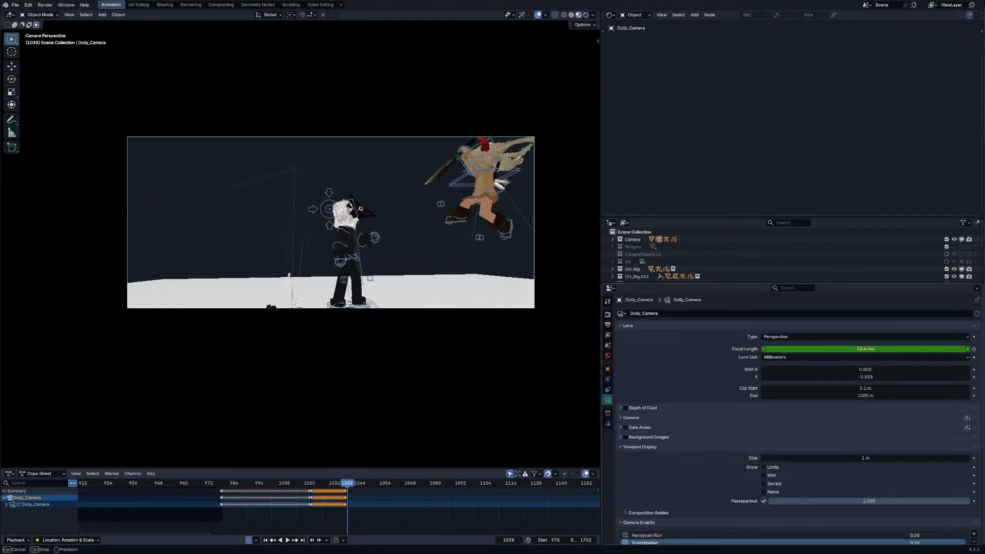
pyautogui.write('50')
pyautogui.press('Return')
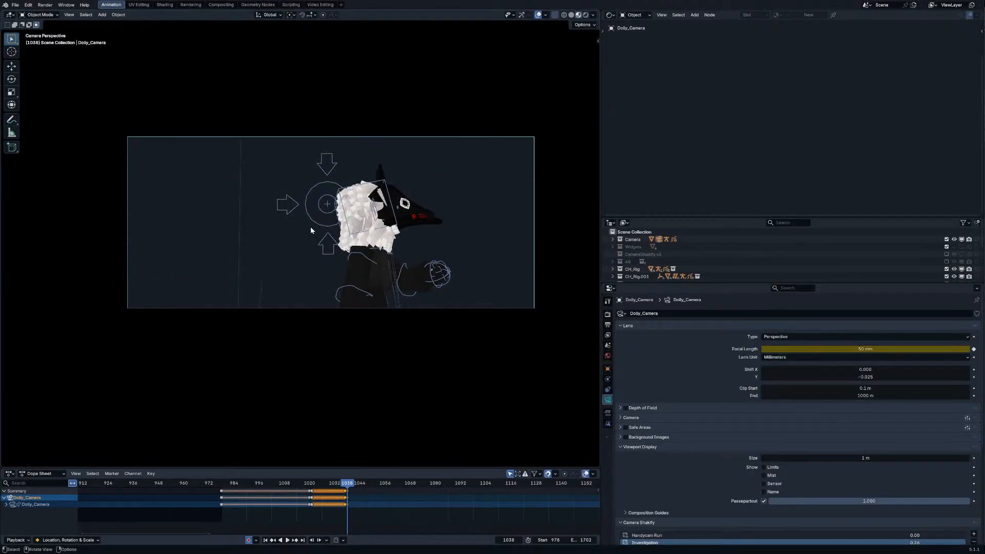
# Step: Step through the frames around 1038 and repeatedly play back the shot to review the leap, landing and camera framing
pyautogui.click(310, 230)
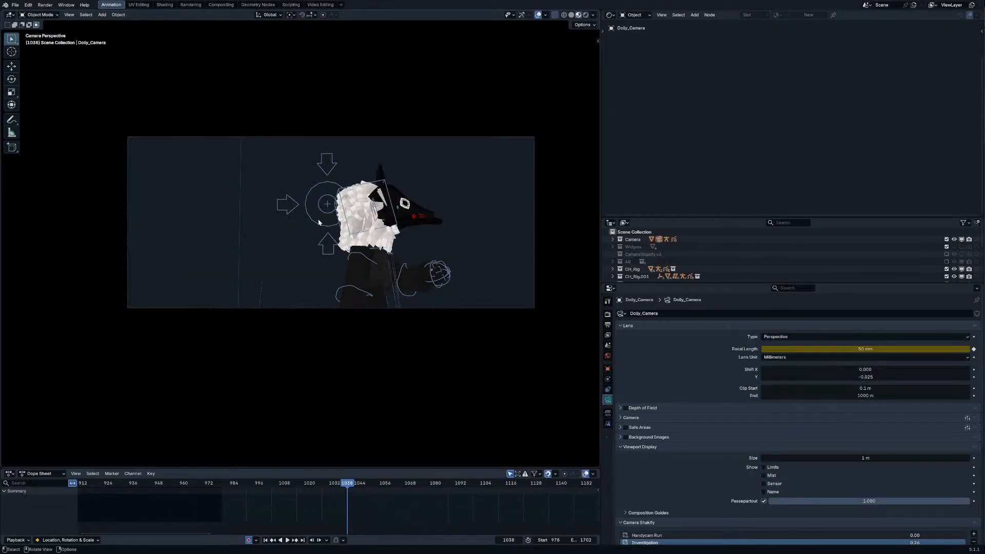
pyautogui.press('Right')
pyautogui.press('Right')
pyautogui.press('Left')
pyautogui.press('Left')
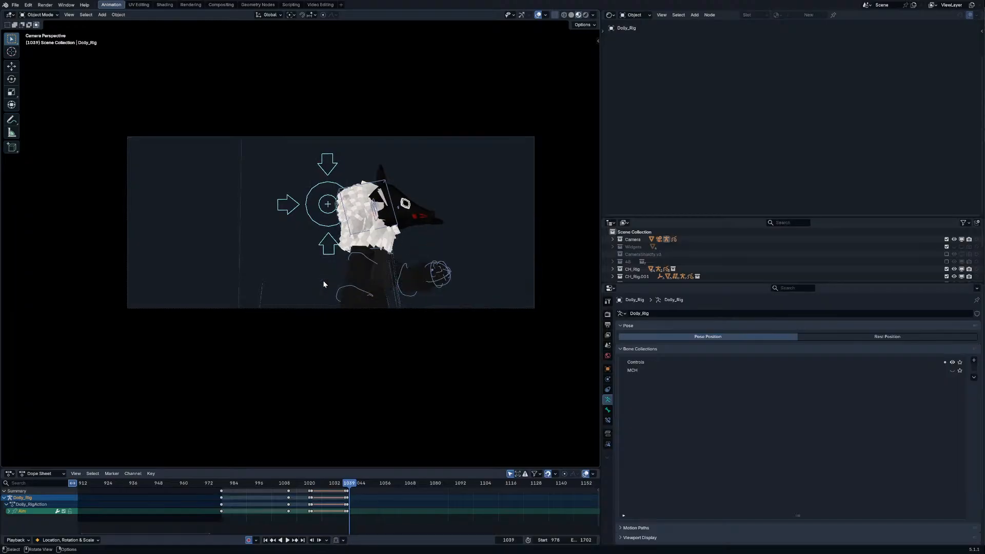
pyautogui.hotkey('shift', 'Left')
pyautogui.press('space')
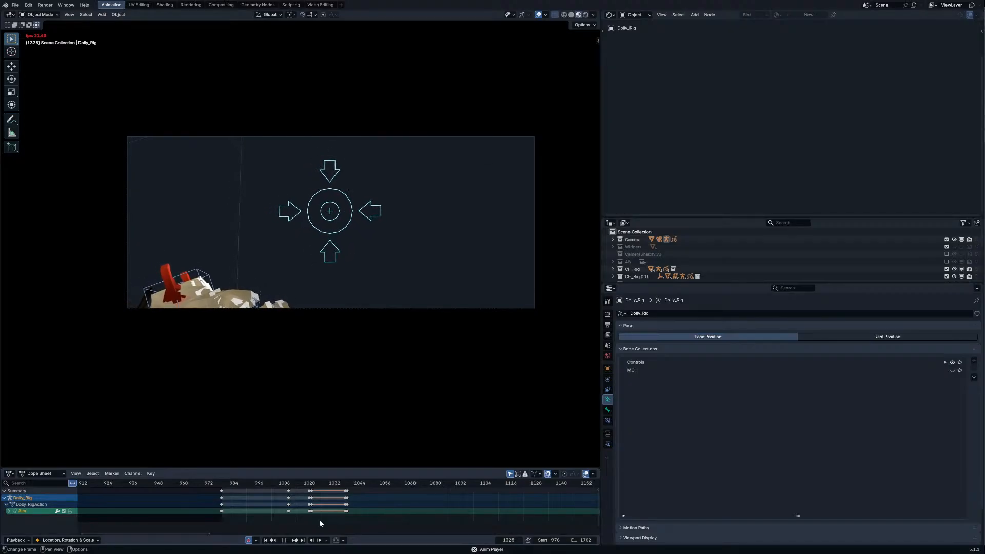
pyautogui.scroll(-4, 402, 482)
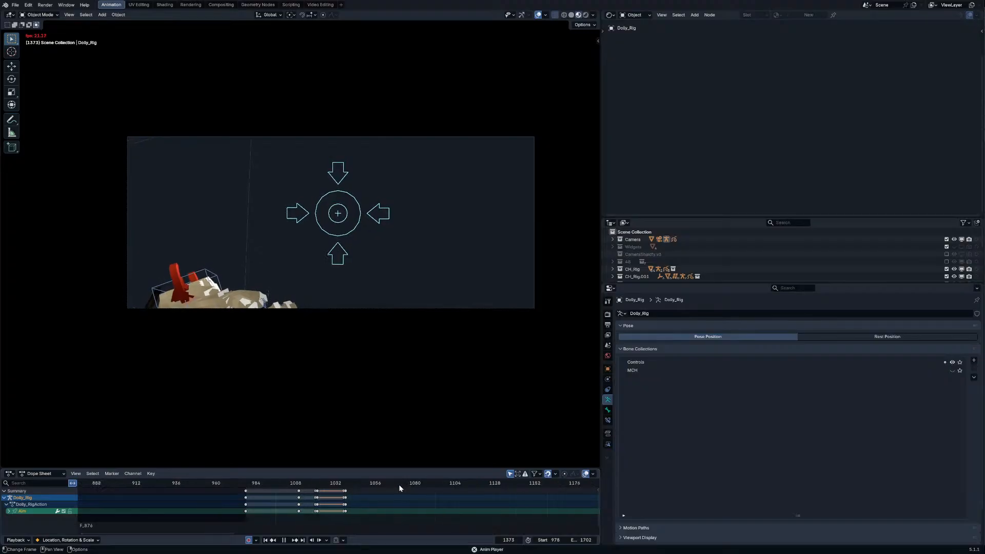
pyautogui.click(411, 483)
pyautogui.moveTo(359, 468); pyautogui.dragTo(302, 493)
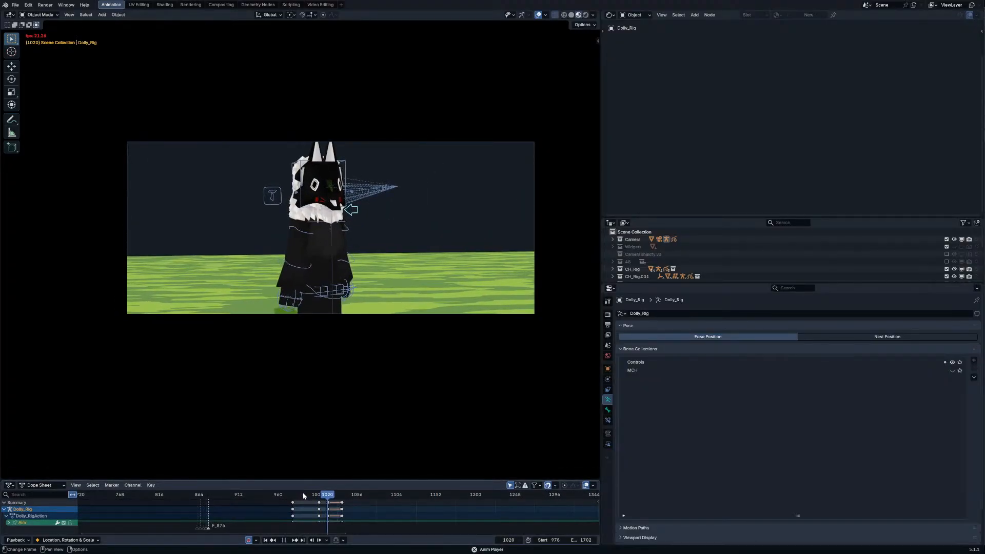
pyautogui.click(593, 16)
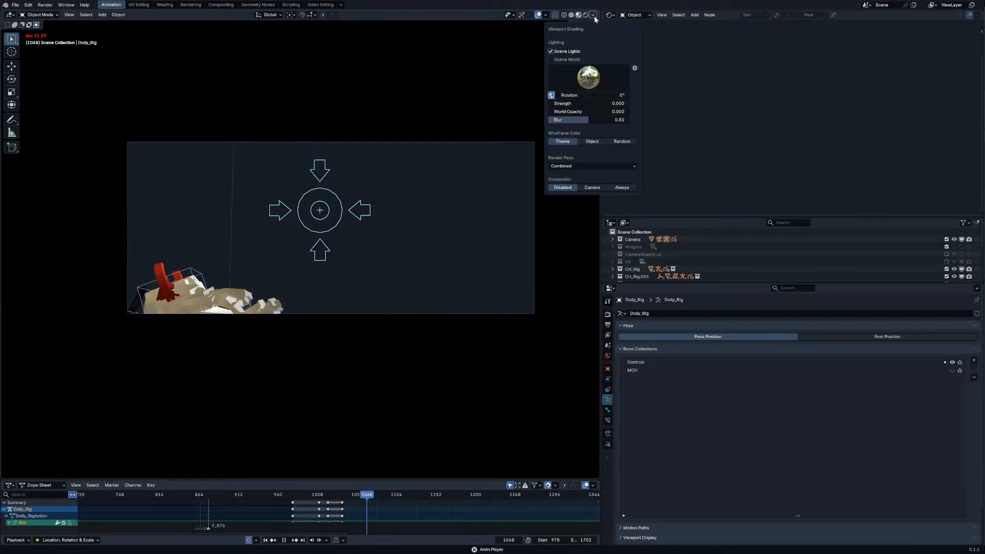
pyautogui.click(284, 491)
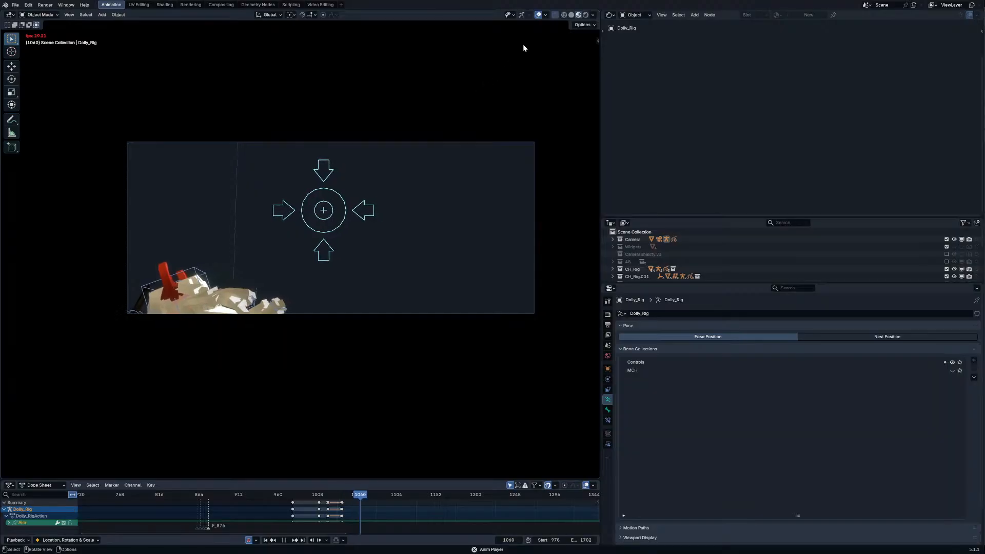
pyautogui.click(308, 495)
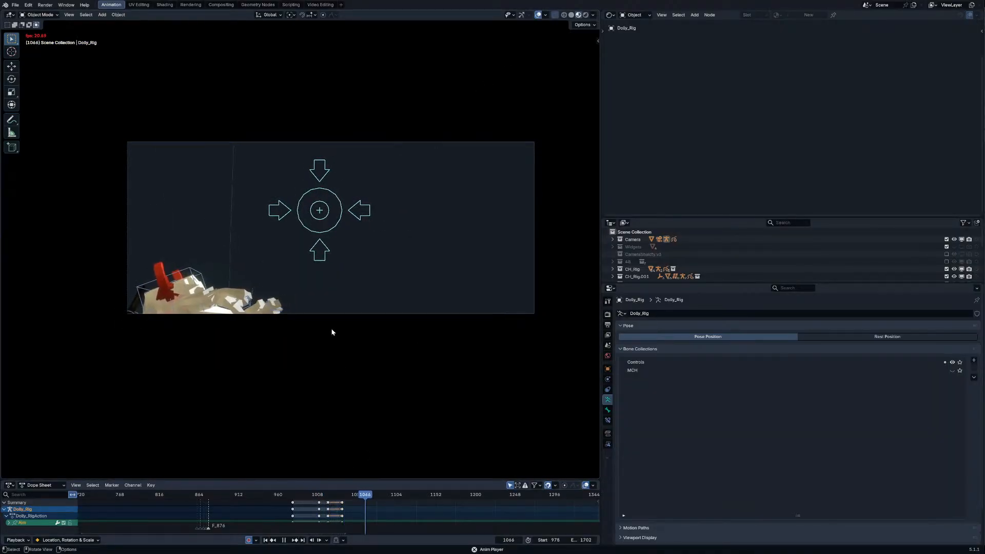
pyautogui.click(315, 496)
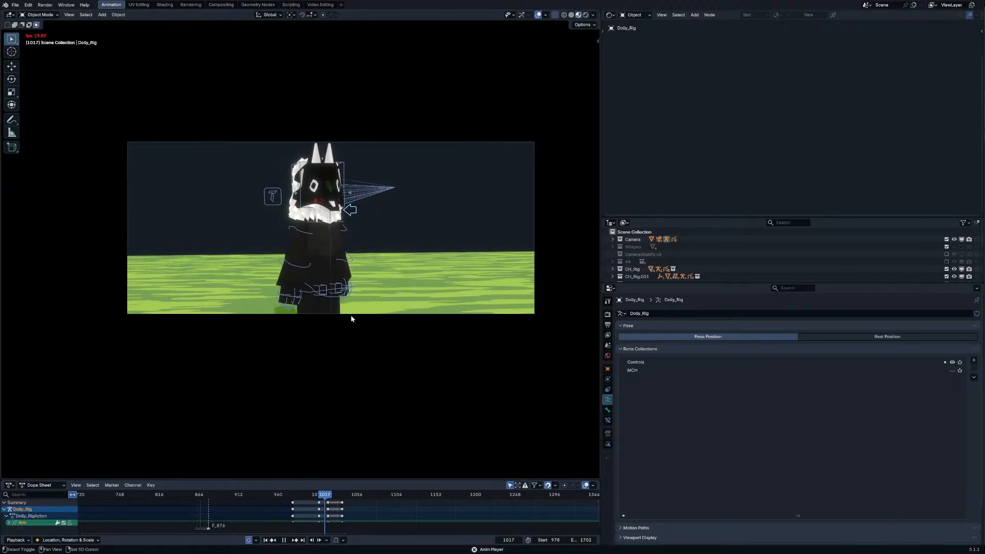
pyautogui.press('space')
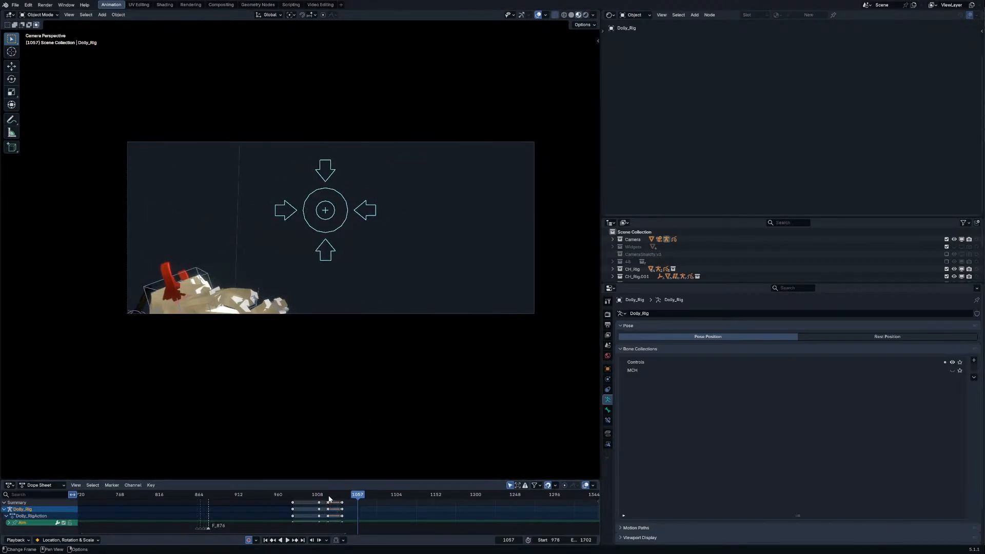
pyautogui.moveTo(329, 497); pyautogui.dragTo(346, 506)
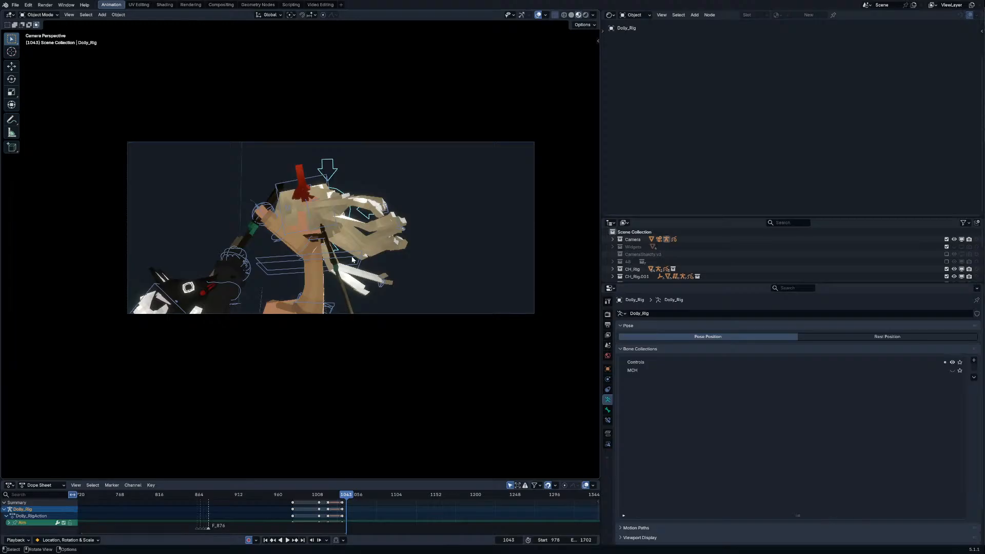
pyautogui.hotkey('ctrl', 'Tab')
pyautogui.press('g')
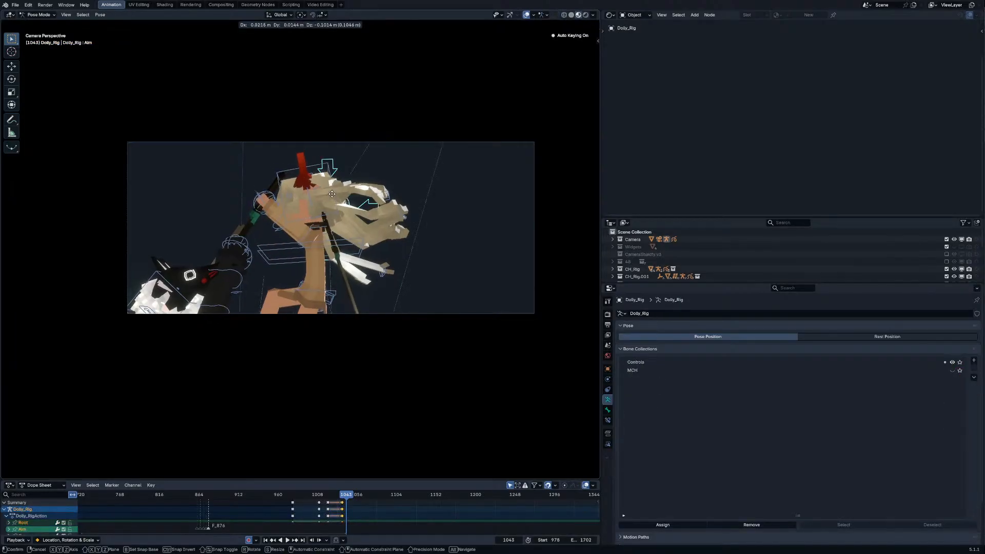
pyautogui.rightClick(332, 194)
# Step: Select the white ground plane with Cube.001 active and link the cube's striped green Material.001 to the plane
pyautogui.press('KP_7')
pyautogui.scroll(-9, 320, 299)
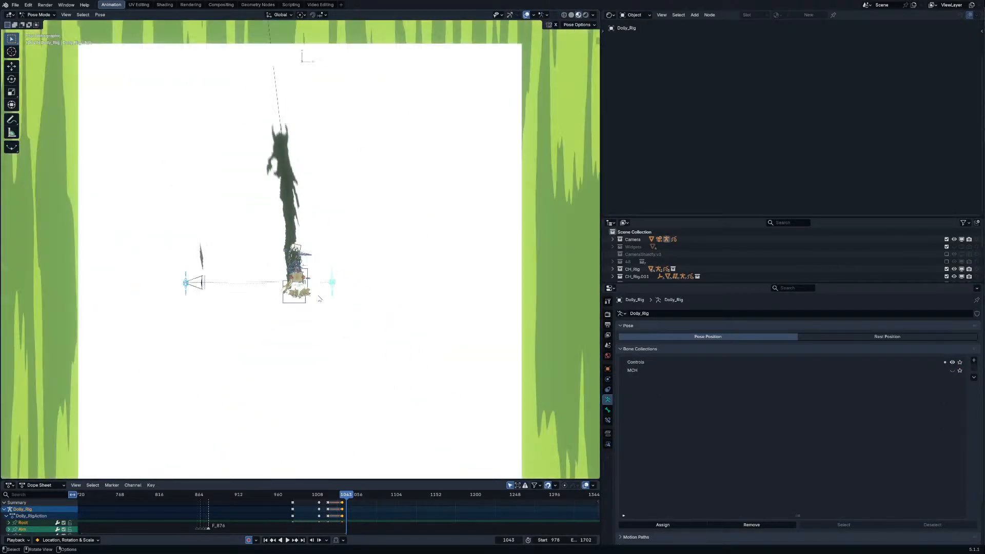
pyautogui.hotkey('ctrl', 'Tab')
pyautogui.click(386, 172)
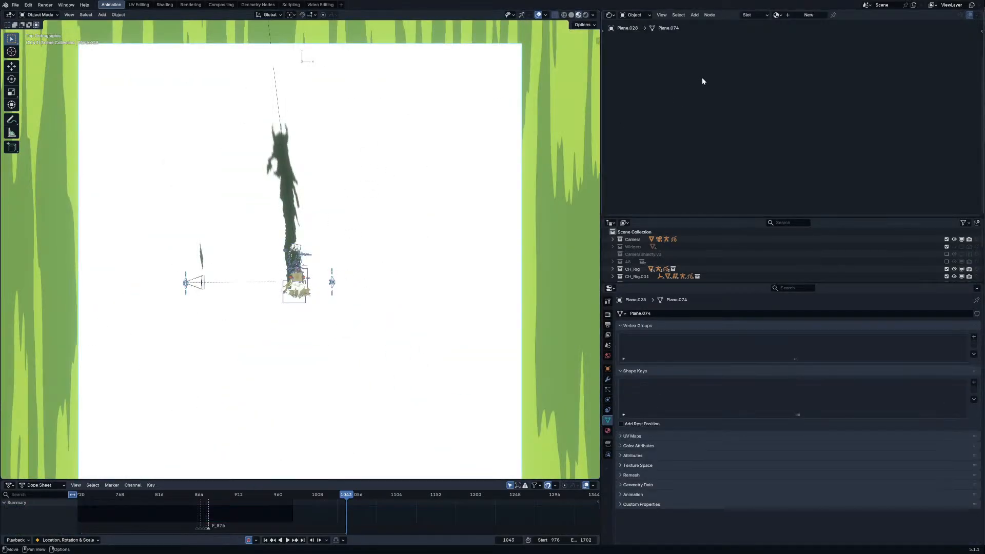
pyautogui.click(779, 15)
pyautogui.click(540, 139)
pyautogui.hotkey('ctrl', 'l')
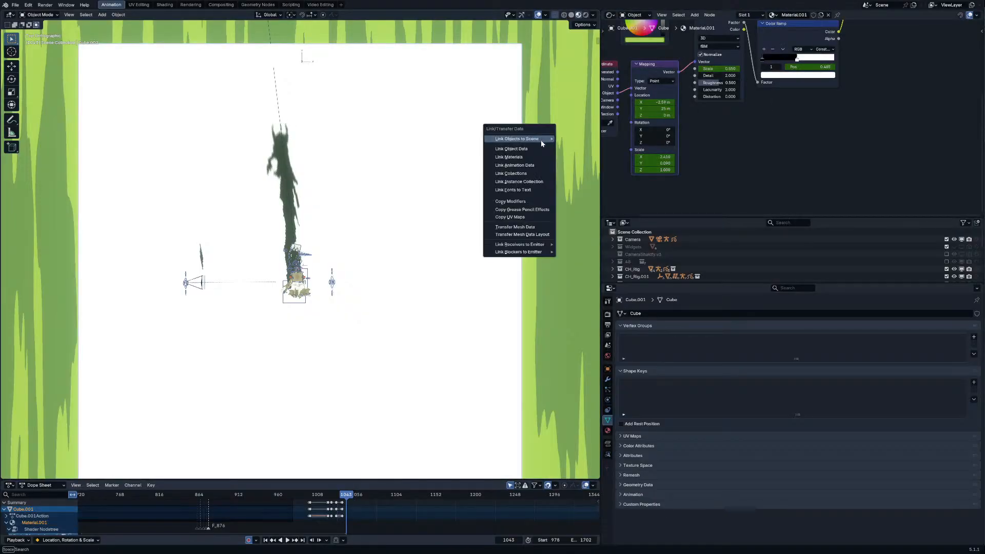
pyautogui.click(533, 163)
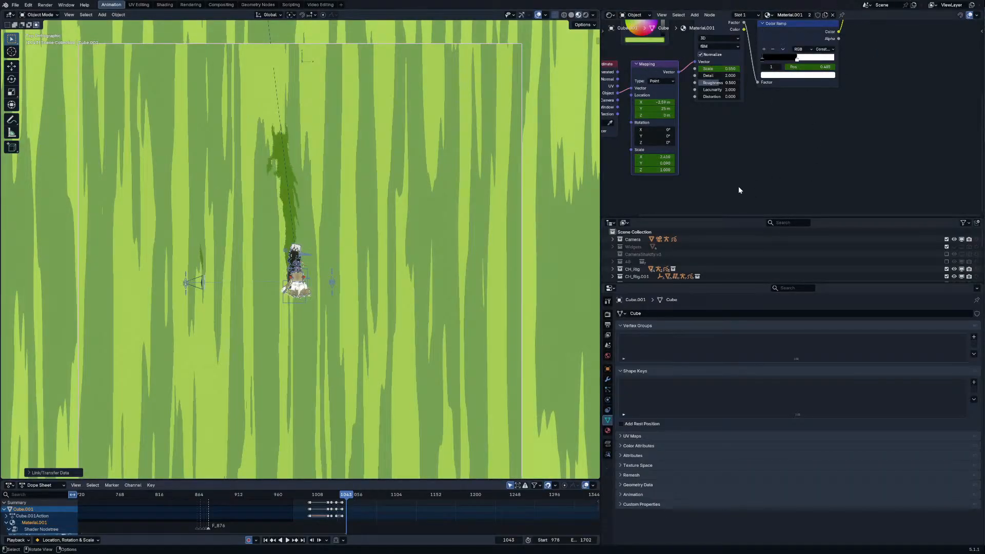
# Step: Make the ground plane's material a single-user copy and delete its texture coordinate, Mapping, Noise Texture and Color Ramp nodes
pyautogui.click(502, 213)
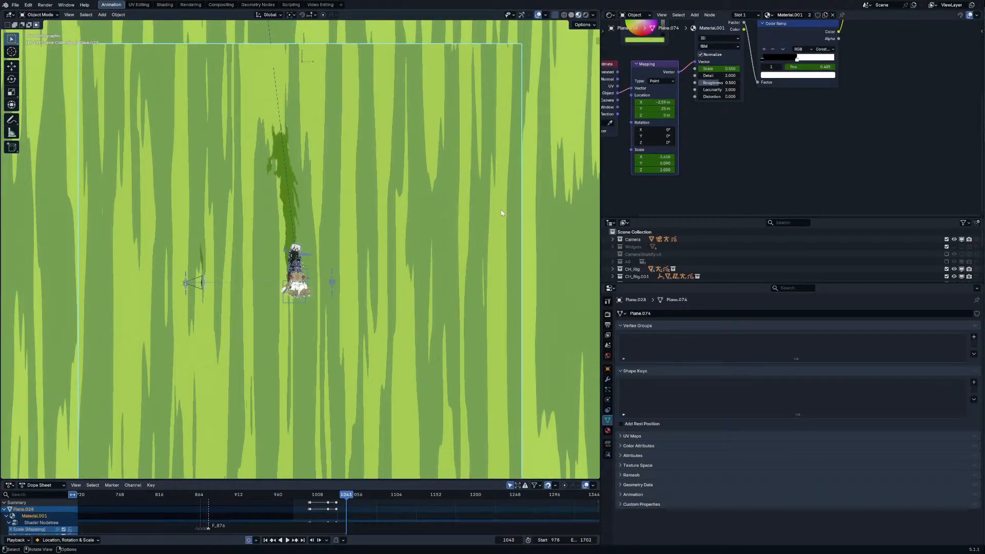
pyautogui.click(810, 15)
pyautogui.moveTo(788, 57); pyautogui.dragTo(785, 146, button='middle')
pyautogui.click(781, 146)
pyautogui.press('b')
pyautogui.moveTo(623, 163); pyautogui.dragTo(831, 215)
pyautogui.press('x')
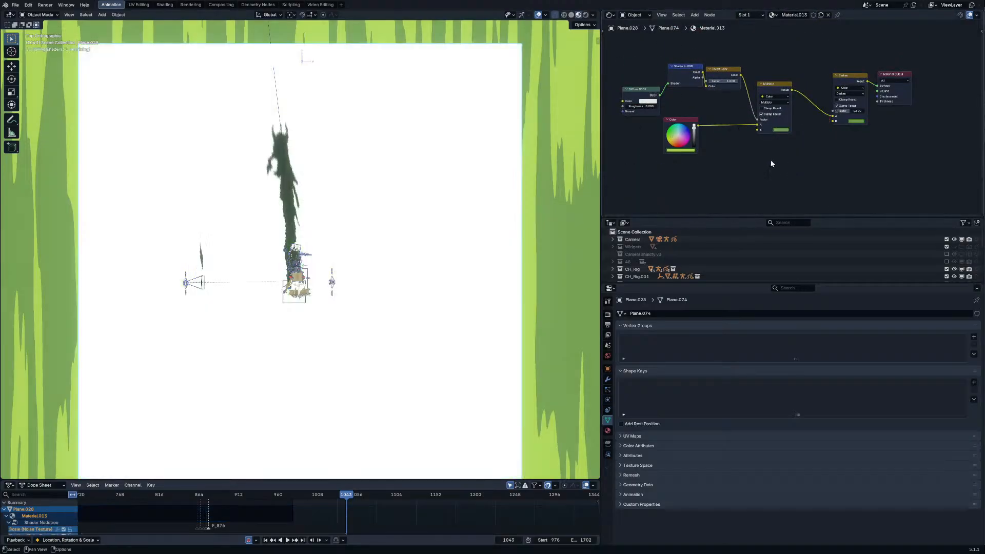
# Step: Undo the texture-node deletion and repeat it, also removing the mix node before Material Output so Multiply feeds the output directly
pyautogui.hotkey('ctrl', 'z')
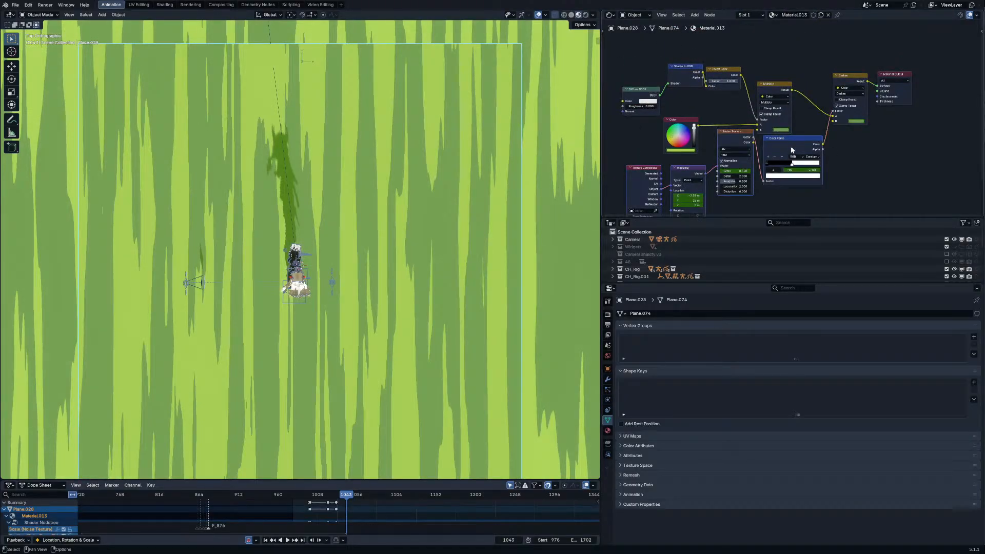
pyautogui.press('x')
pyautogui.moveTo(792, 90); pyautogui.dragTo(882, 87)
pyautogui.press('x')
pyautogui.moveTo(516, 118); pyautogui.dragTo(536, 154, button='middle')
pyautogui.scroll(1, 759, 132)
pyautogui.press('KP_0')
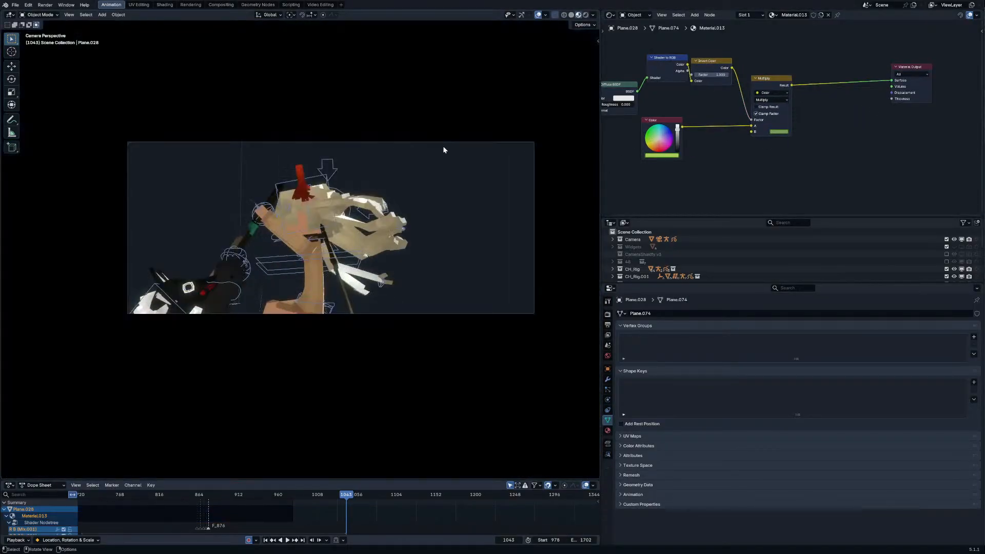
# Step: In Pose Mode at frame 1038, move Dolly_Rig's Root control along global Y and Z to reframe the masked character
pyautogui.click(332, 170)
pyautogui.hotkey('ctrl', 'Tab')
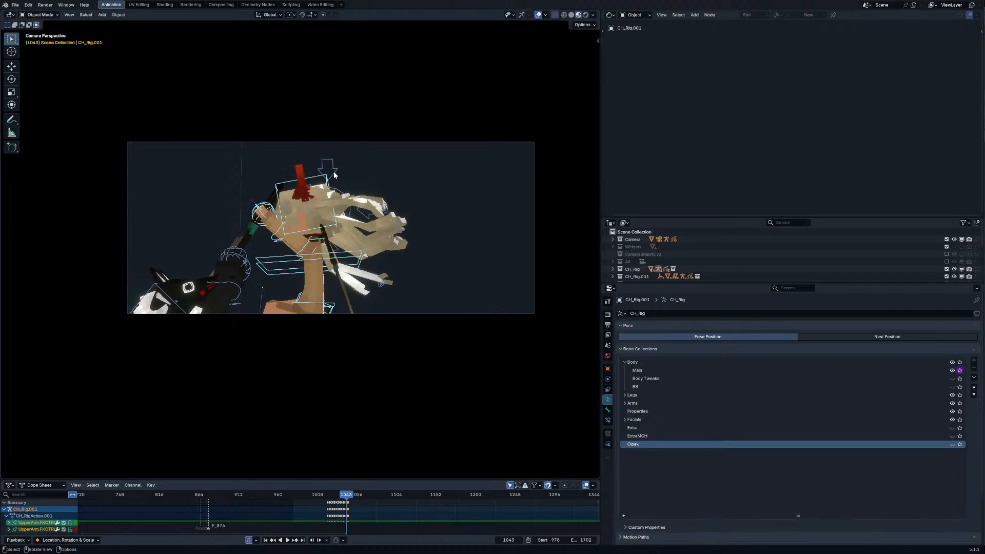
pyautogui.press('KP_0')
pyautogui.click(309, 354)
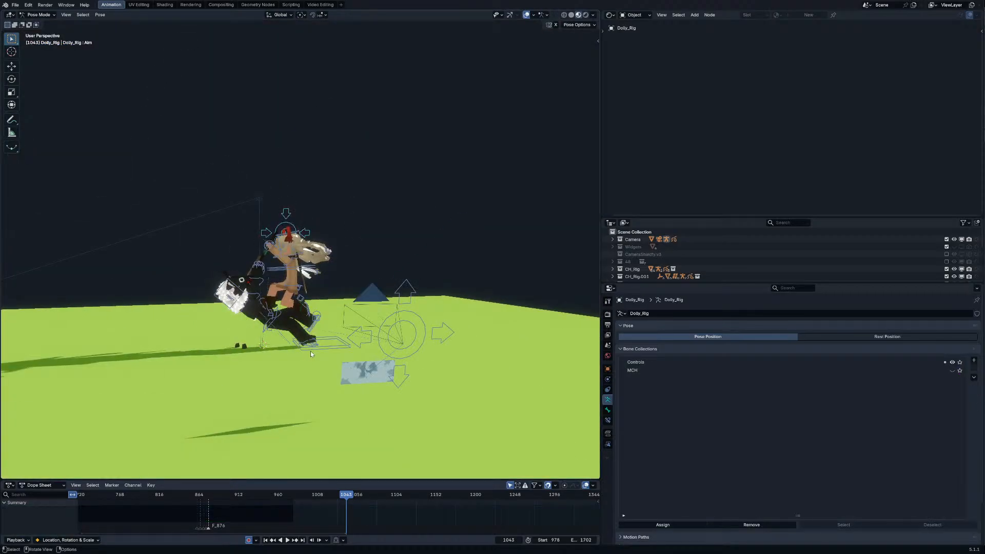
pyautogui.click(328, 361)
pyautogui.press('KP_0')
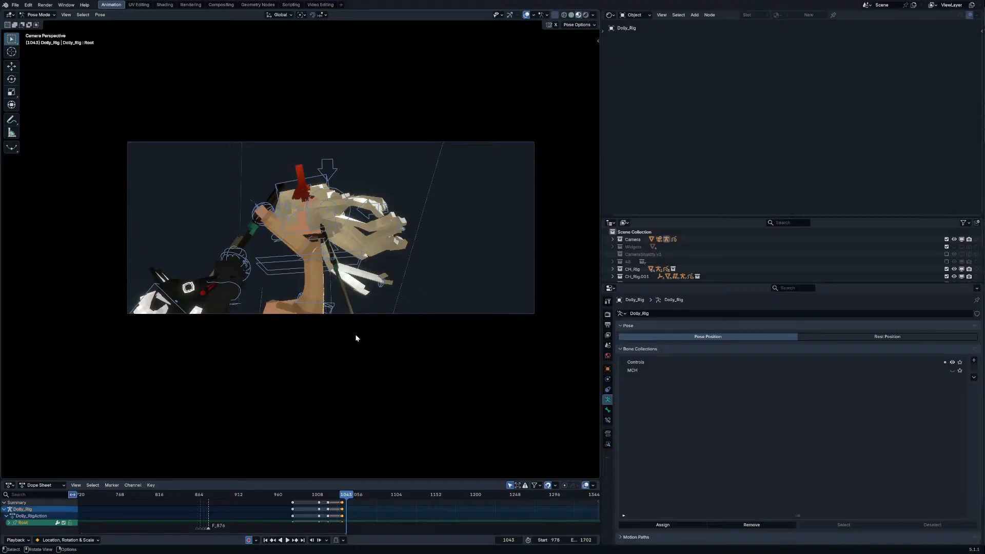
pyautogui.press('Down')
pyautogui.press('g')
pyautogui.press('y')
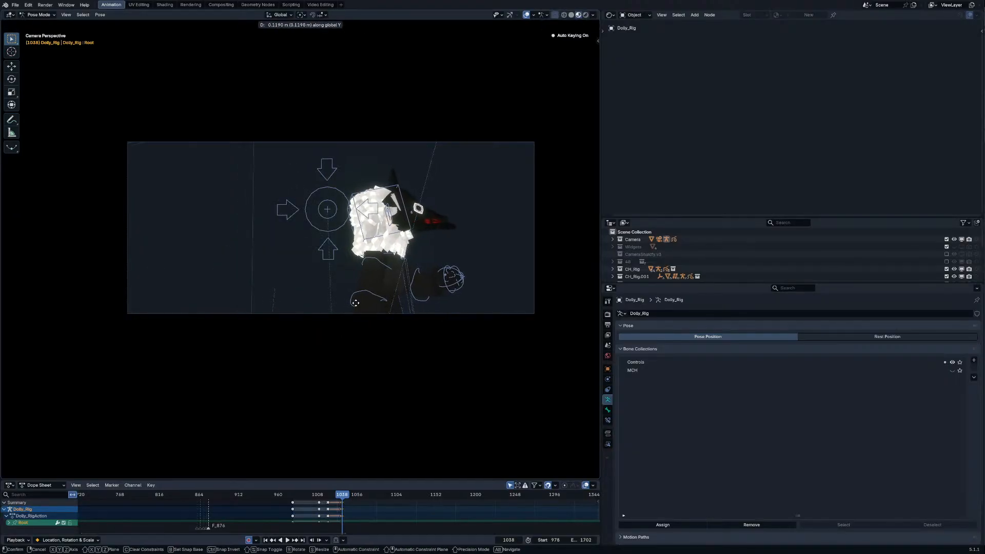
pyautogui.press('z')
pyautogui.click(330, 317)
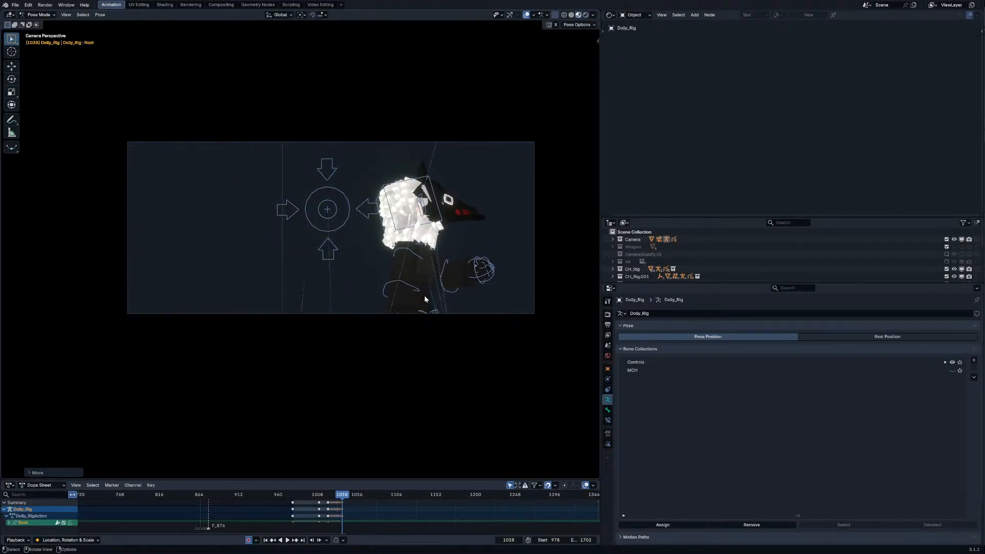
# Step: Nudge Dolly_Rig's Root control along global X and lower its Aim control along global Z at frame 1038
pyautogui.press('g')
pyautogui.press('y')
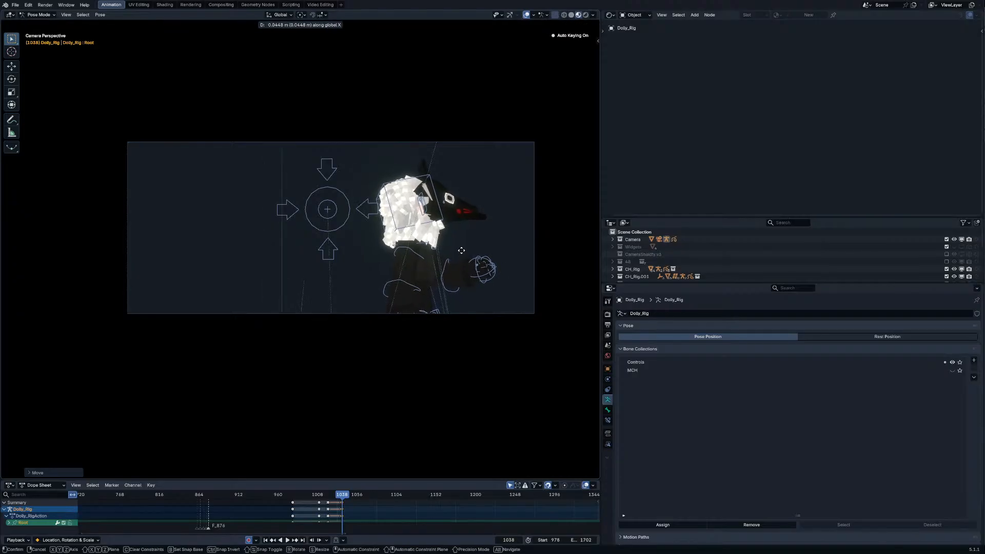
pyautogui.click(401, 277)
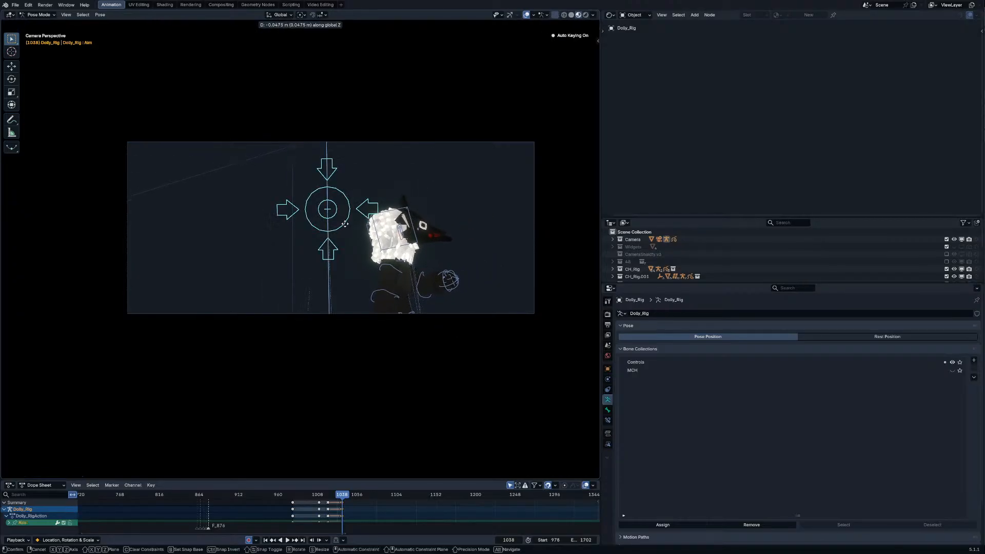
pyautogui.click(346, 259)
# Step: Swap the shader node editor for the Sequencer preview and play the shot alongside the reference video
pyautogui.moveTo(329, 498)
pyautogui.mouseDown()
pyautogui.moveTo(349, 503)
pyautogui.moveTo(314, 505)
pyautogui.mouseUp()
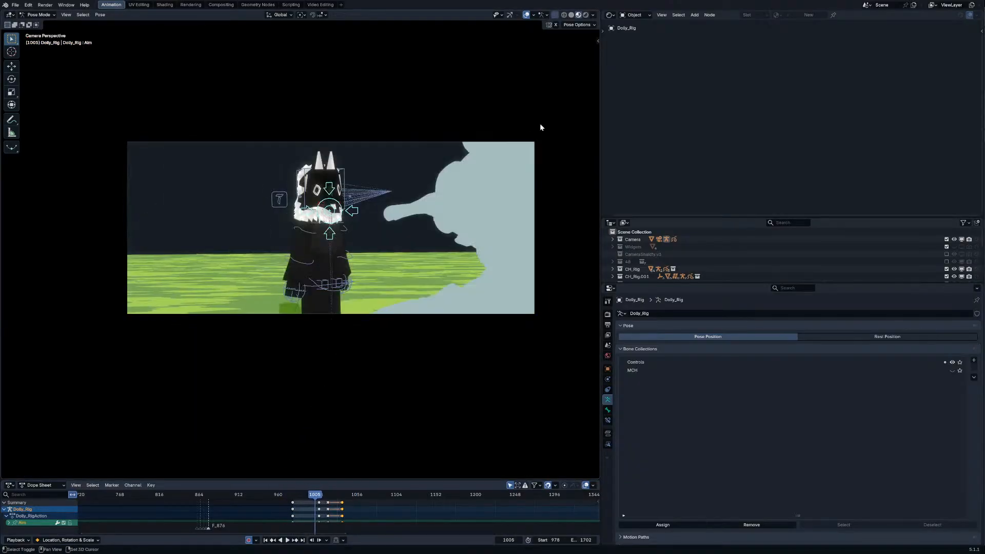
pyautogui.click(614, 18)
pyautogui.click(625, 76)
pyautogui.press('space')
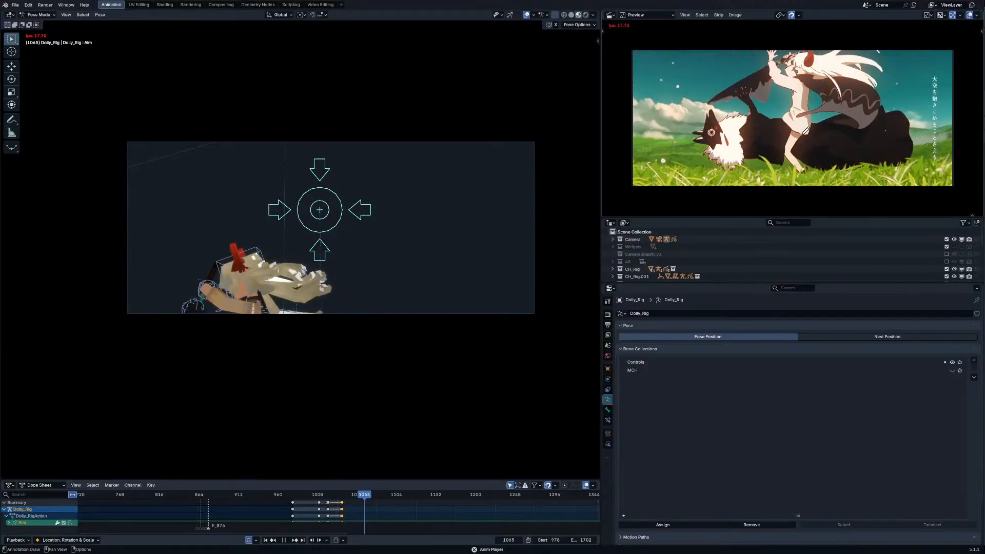
pyautogui.press('space')
# Step: Step through the pinning pose up to frame 1080 against the reference video and replay the landing section
pyautogui.moveTo(389, 495)
pyautogui.mouseDown()
pyautogui.moveTo(359, 494)
pyautogui.moveTo(371, 494)
pyautogui.mouseUp()
pyautogui.press('Right')
pyautogui.press('Right')
pyautogui.press('Right')
pyautogui.press('Right')
pyautogui.press('Right')
pyautogui.press('Right')
pyautogui.press('Right')
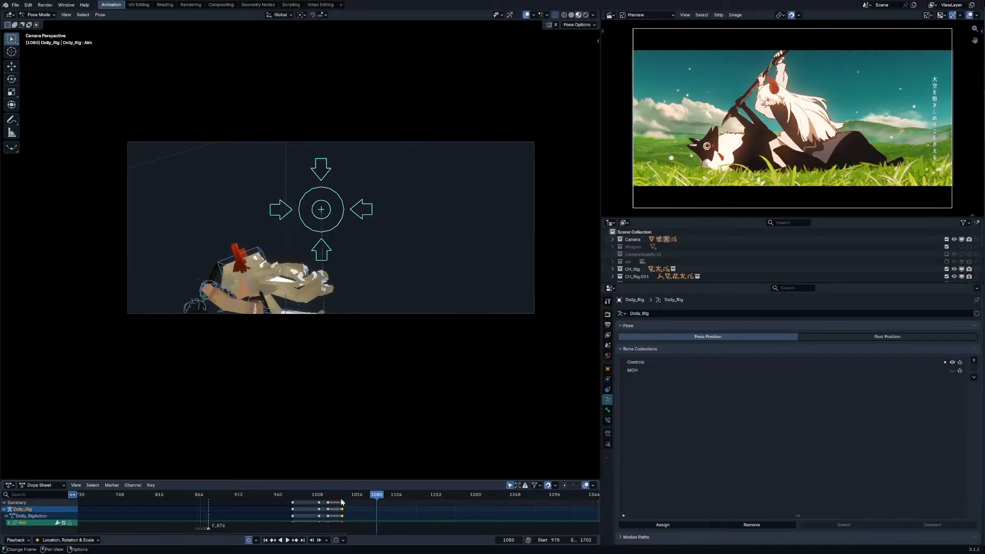
pyautogui.moveTo(340, 499)
pyautogui.mouseDown()
pyautogui.moveTo(323, 501)
pyautogui.moveTo(348, 498)
pyautogui.mouseUp()
pyautogui.press('space')
pyautogui.scroll(2, 302, 250)
pyautogui.press('space')
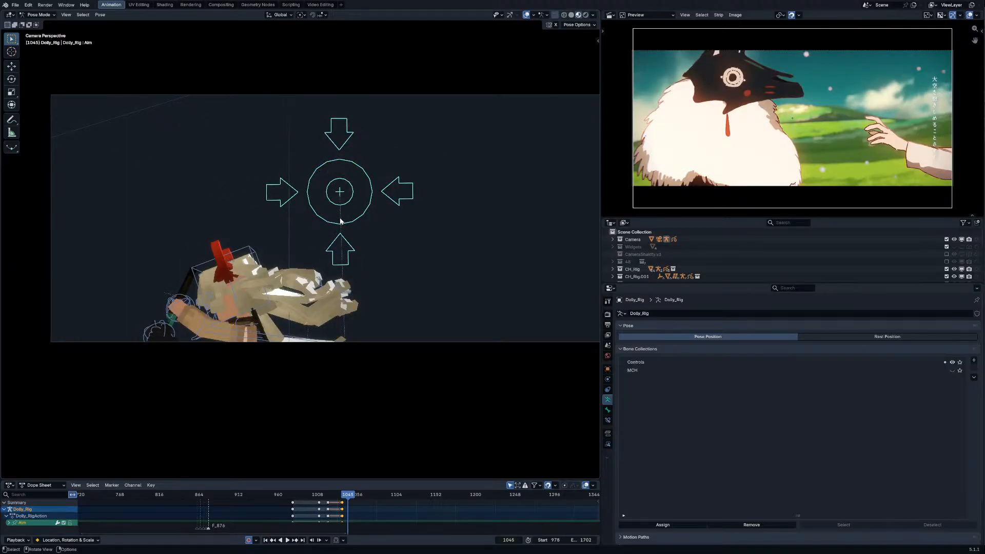
# Step: Deselect the Aim control at frame 1038 and step on to frame 1044 to examine the impact framing
pyautogui.press('Down')
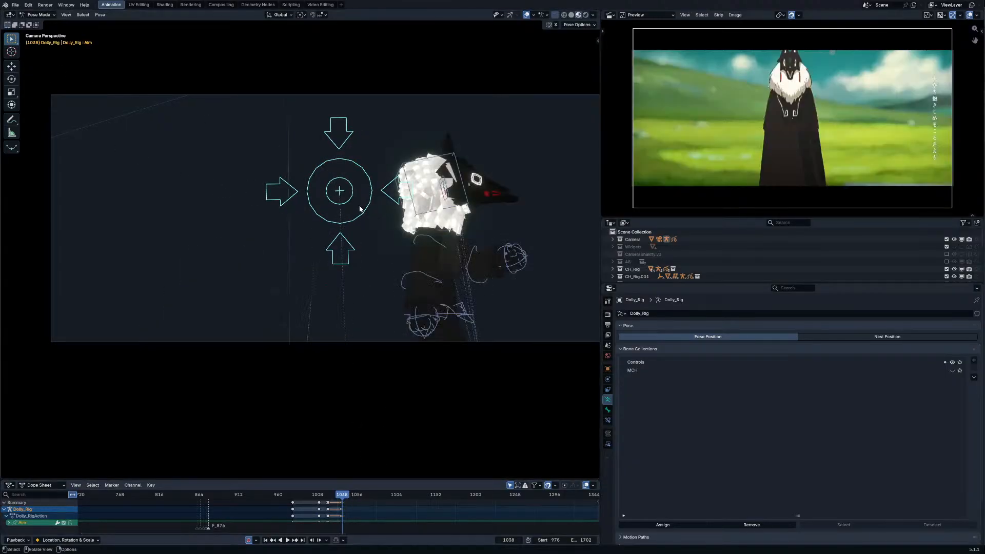
pyautogui.click(366, 239)
pyautogui.press('Right')
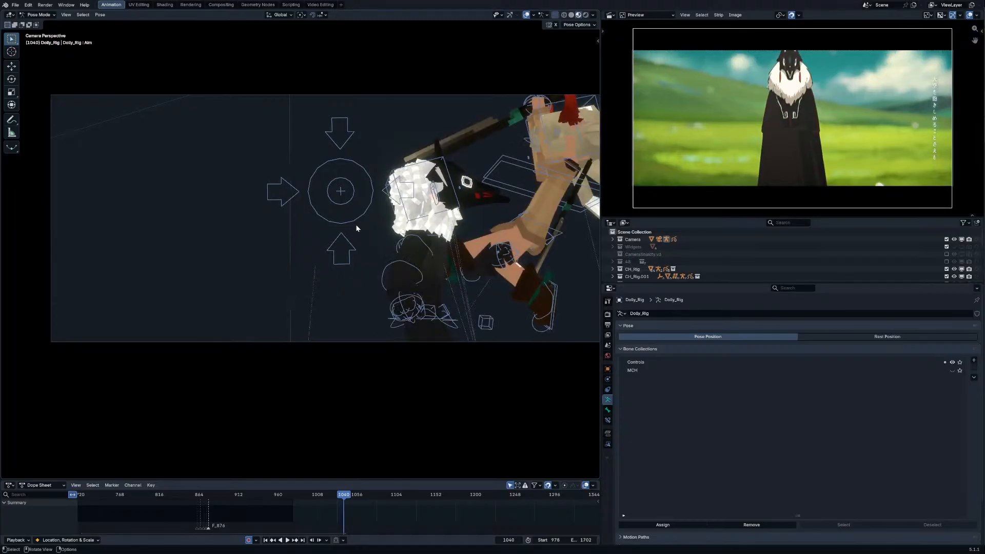
pyautogui.press('Up')
pyautogui.press('Right')
pyautogui.press('Right')
pyautogui.press('Right')
pyautogui.press('Right')
pyautogui.press('Right')
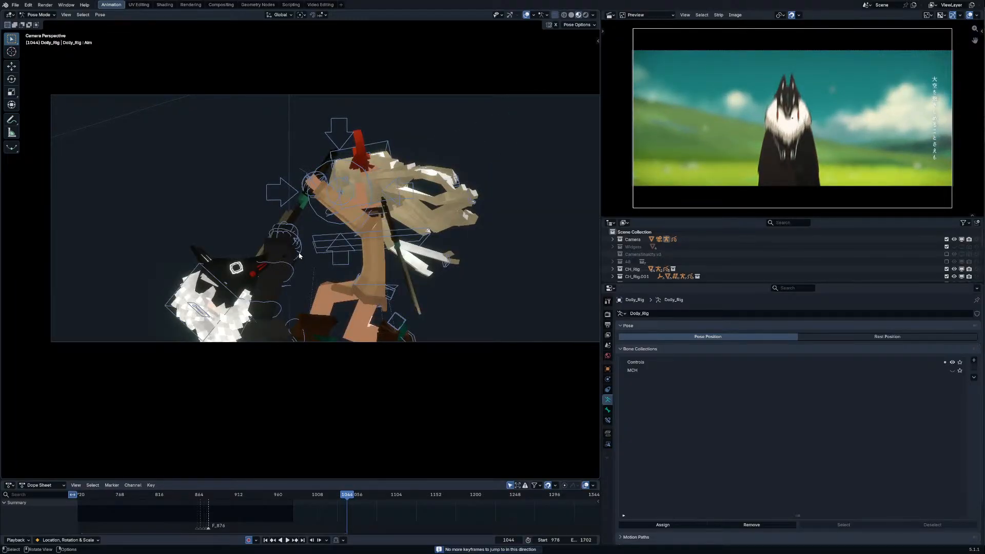
# Step: Play the shot through the landing and step around frames 1048 to 1065 to compare the pinned pose with the reference
pyautogui.press('space')
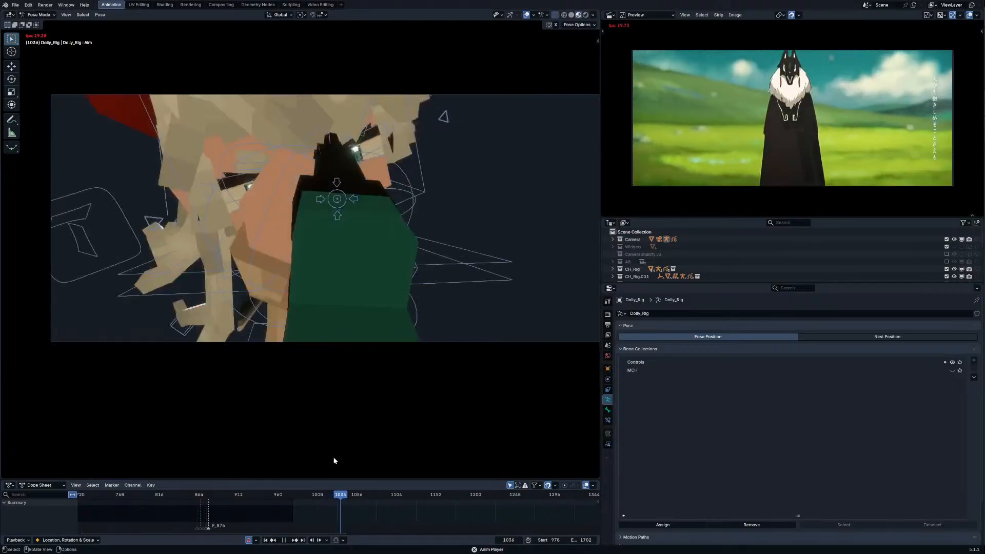
pyautogui.press('space')
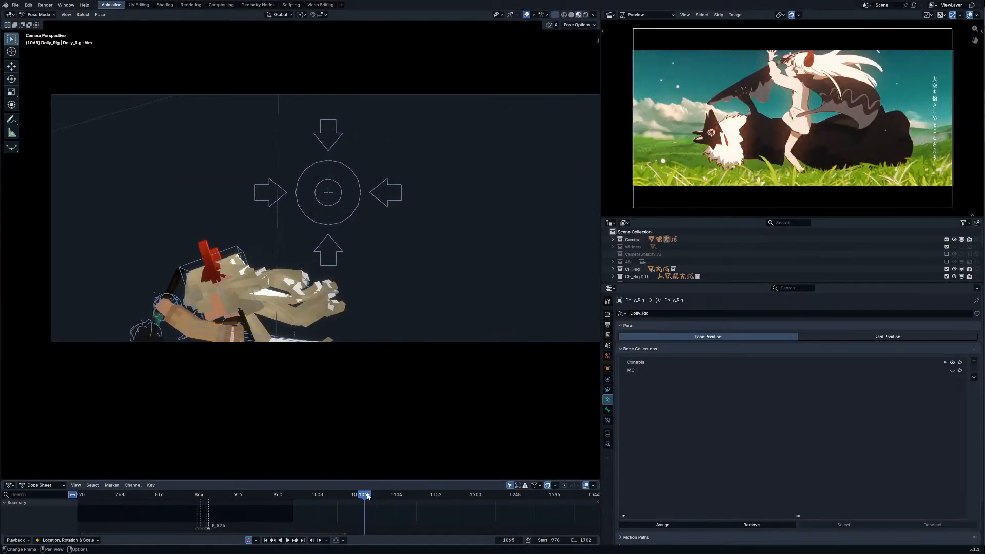
pyautogui.press('Escape')
pyautogui.press('Left')
pyautogui.press('Left')
pyautogui.press('Left')
pyautogui.press('Left')
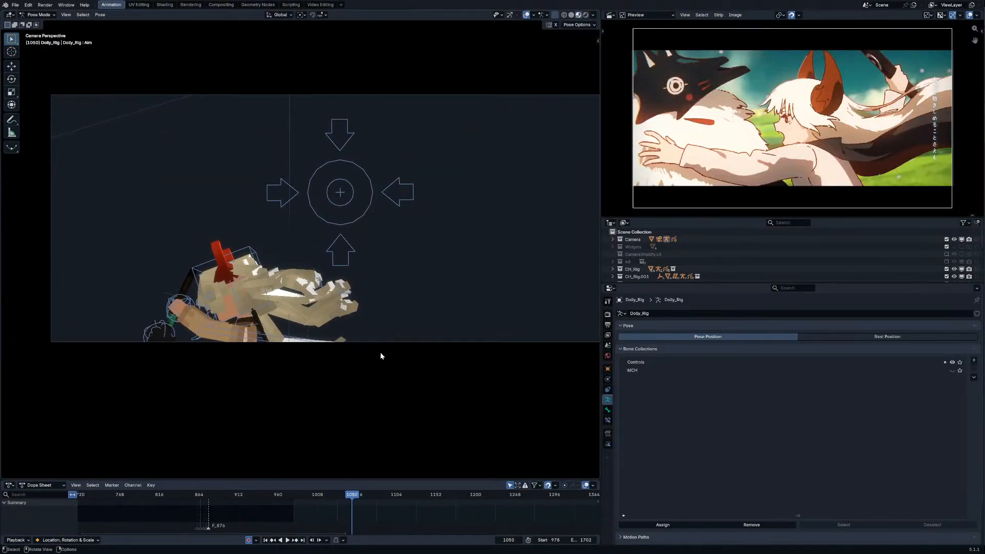
pyautogui.press('Right')
pyautogui.press('Right')
pyautogui.press('Right')
pyautogui.press('Right')
pyautogui.press('Right')
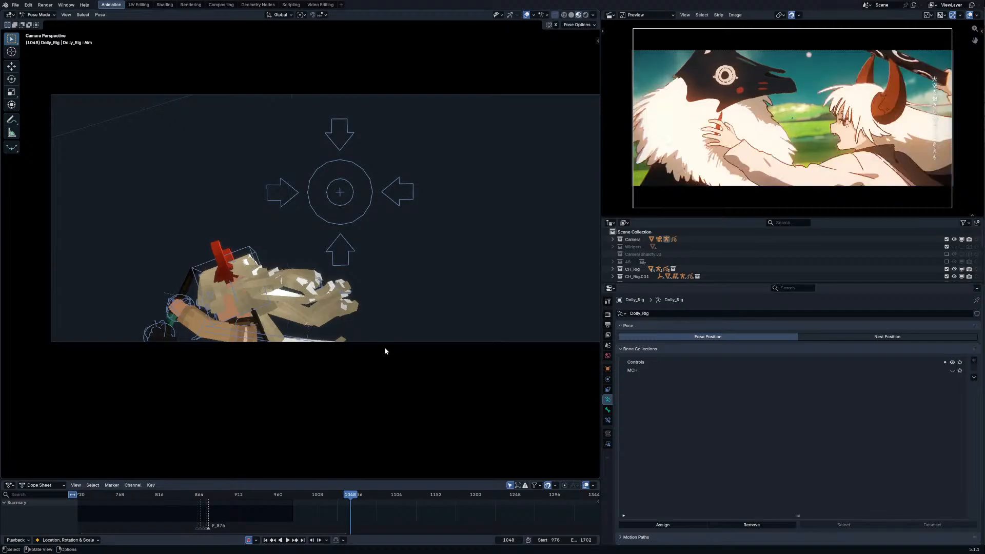
# Step: Play the shot in reverse and replay the approach and leap to review the lead-in to the impact at frame 1043
pyautogui.hotkey('ctrl', 'shift', 'space')
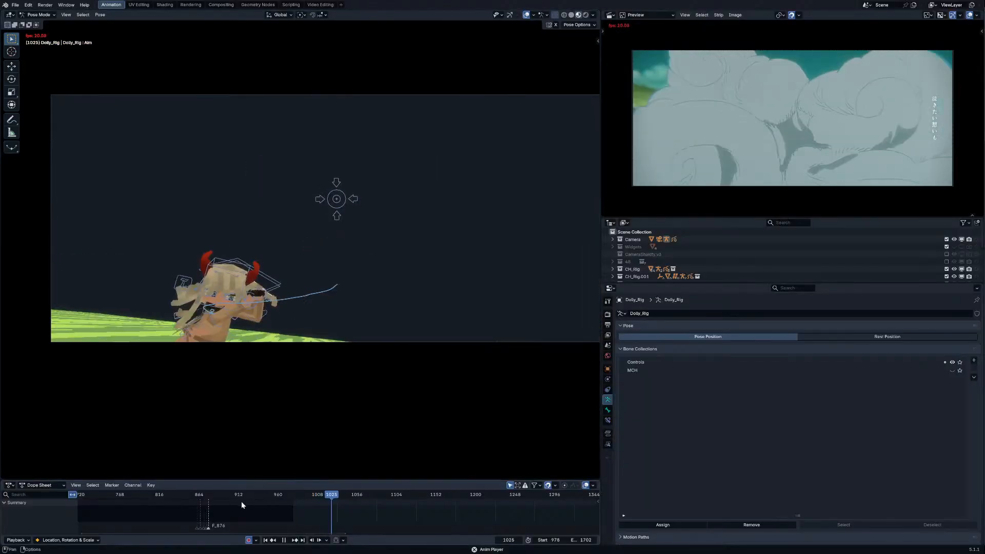
pyautogui.click(210, 495)
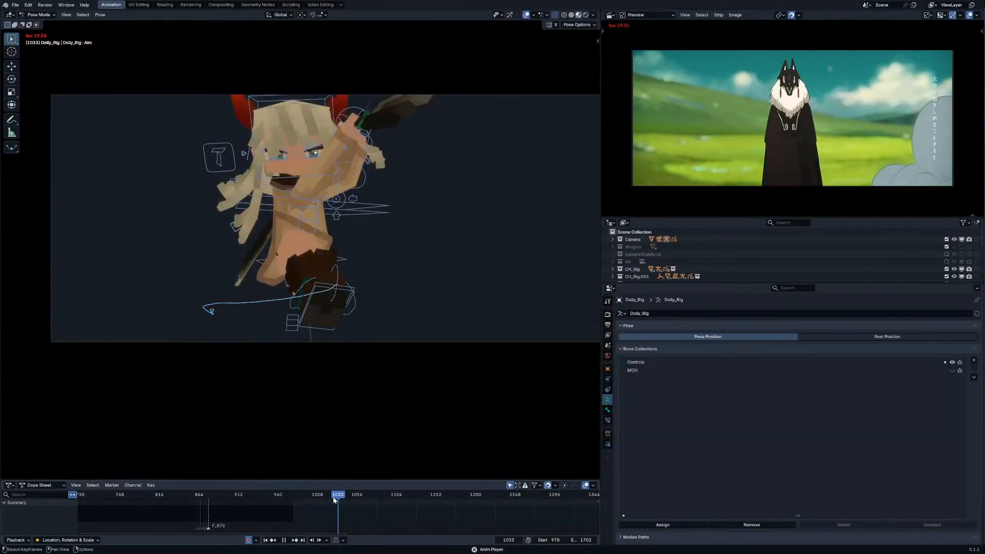
pyautogui.moveTo(323, 495); pyautogui.dragTo(316, 496)
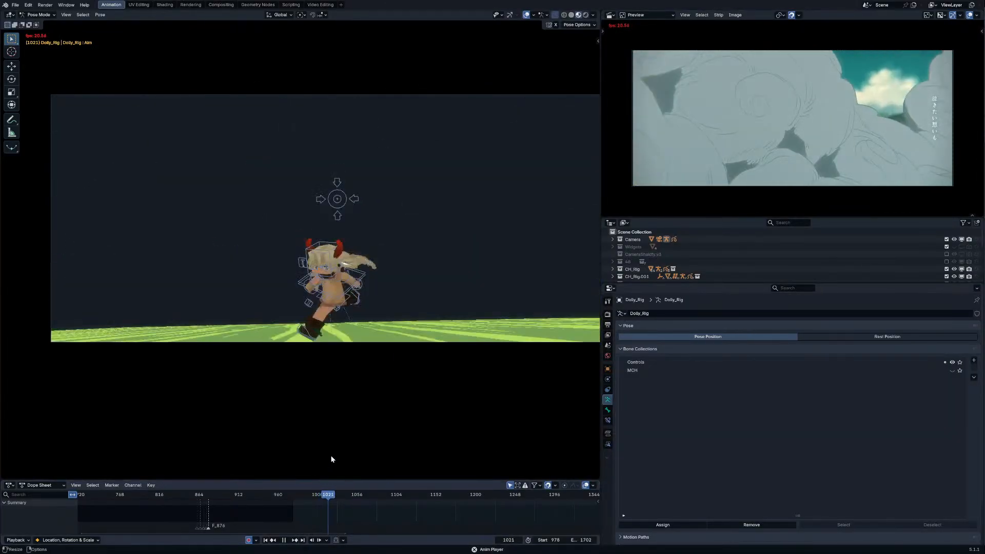
pyautogui.press('space')
pyautogui.press('c')
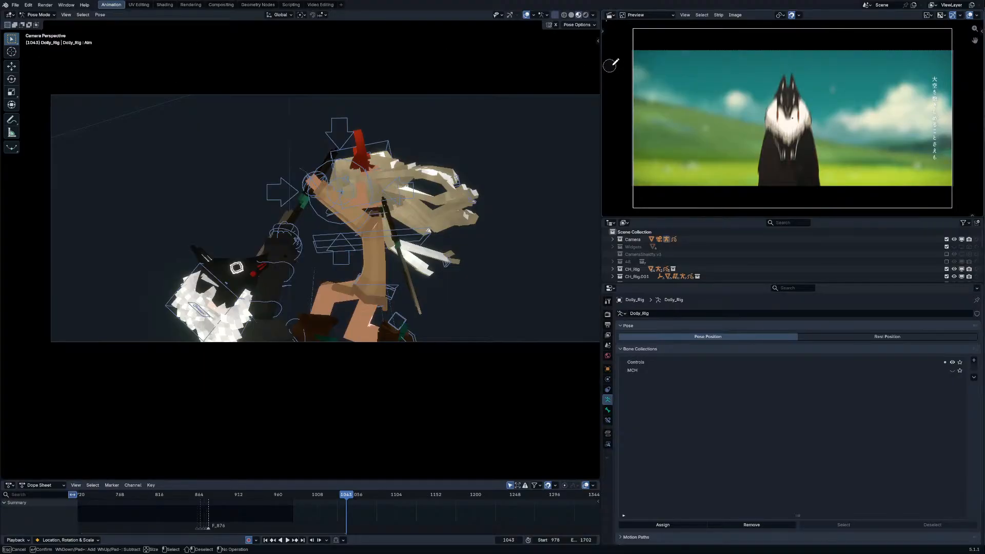
pyautogui.press('Escape')
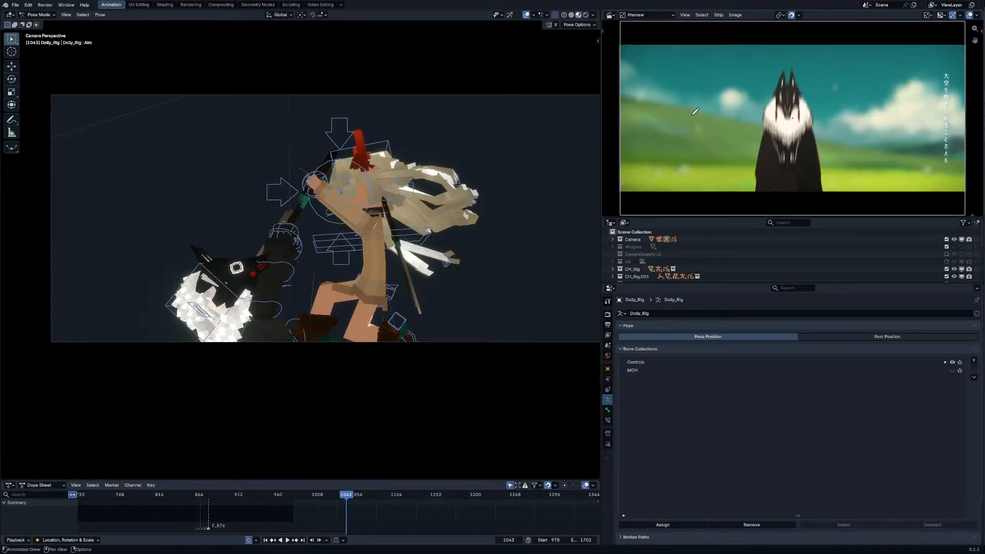
pyautogui.press('t')
# Step: Show the compositing nodes and keyframe the Blur node's Size at 0 on frame 1042 and a horizontal blur on frame 1043
pyautogui.click(610, 15)
pyautogui.click(611, 14)
pyautogui.click(611, 15)
pyautogui.click(631, 61)
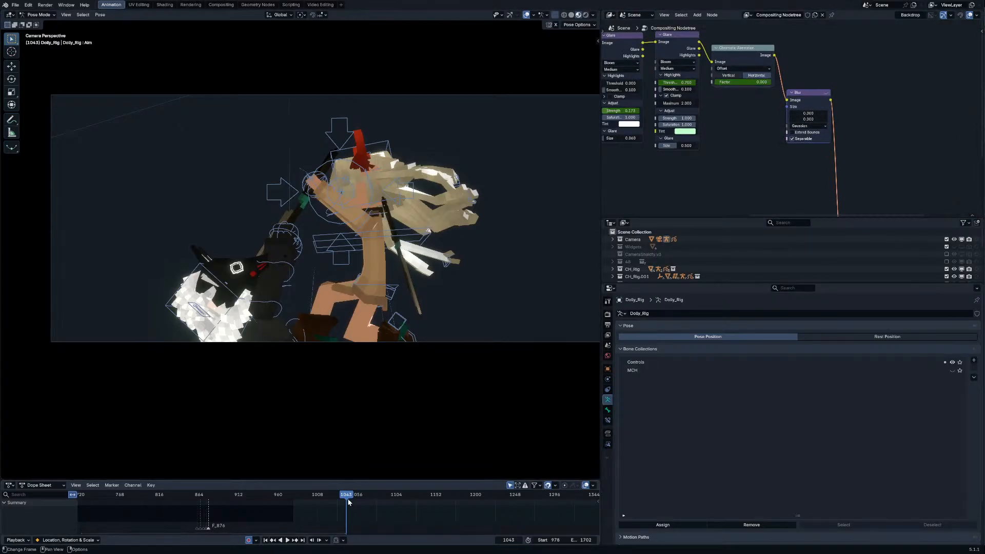
pyautogui.press('Left')
pyautogui.press('Left')
pyautogui.press('Left')
pyautogui.press('Left')
pyautogui.press('Right')
pyautogui.press('Right')
pyautogui.press('Right')
pyautogui.press('Right')
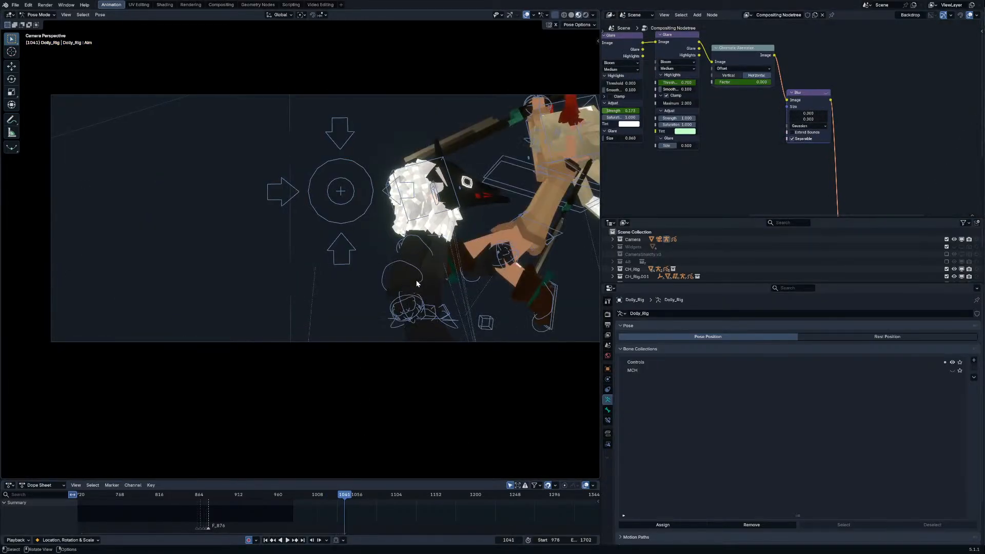
pyautogui.press('i')
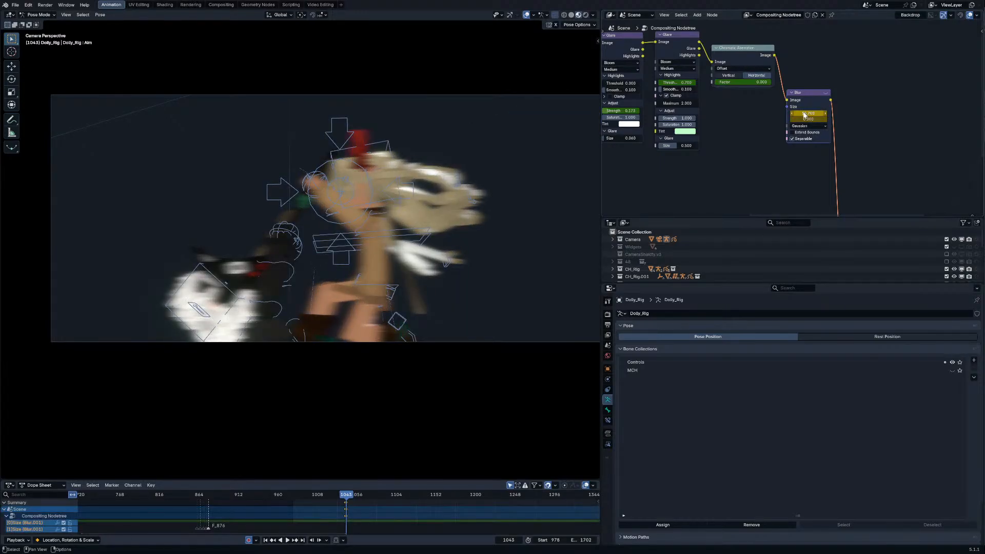
# Step: Keyframe the Blur node's vertical size at about 77.7 on frame 1045 and return both sizes to 0 by frame 1048
pyautogui.press('Right')
pyautogui.press('Right')
pyautogui.moveTo(805, 119)
pyautogui.mouseDown()
pyautogui.moveTo(836, 119)
pyautogui.moveTo(818, 121)
pyautogui.mouseUp()
pyautogui.press('i')
pyautogui.press('Right')
pyautogui.press('Right')
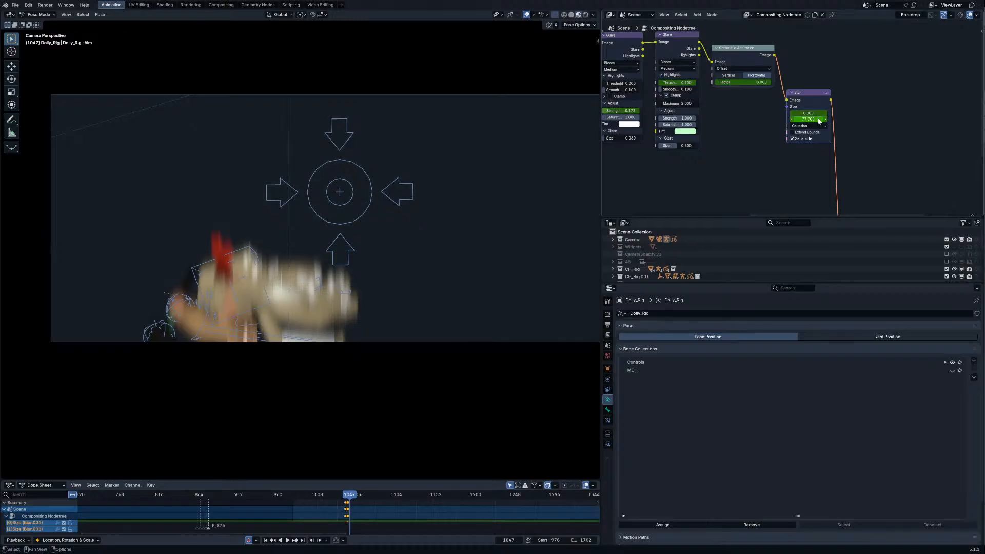
pyautogui.press('Escape')
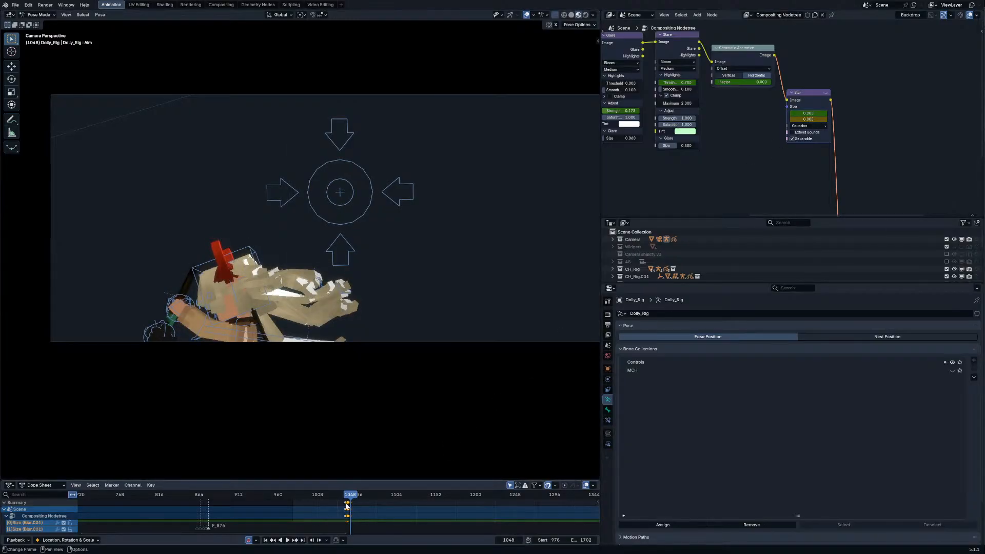
# Step: Set the Blur size keyframes to Constant interpolation and play the shot through the impact to check the blur
pyautogui.press('t')
pyautogui.click(338, 506)
pyautogui.press('t')
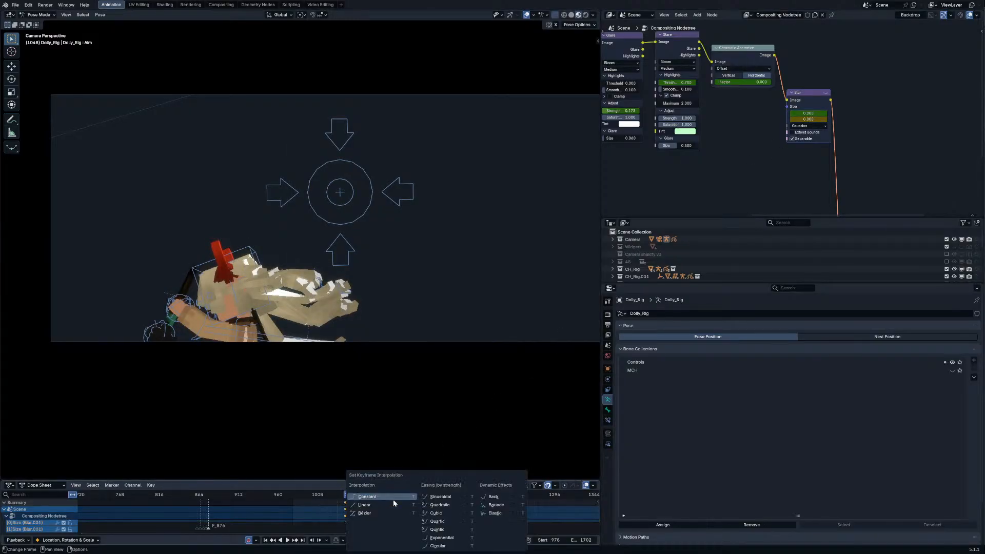
pyautogui.click(359, 496)
pyautogui.press('t')
pyautogui.click(356, 503)
pyautogui.moveTo(353, 497); pyautogui.dragTo(336, 495)
pyautogui.press('space')
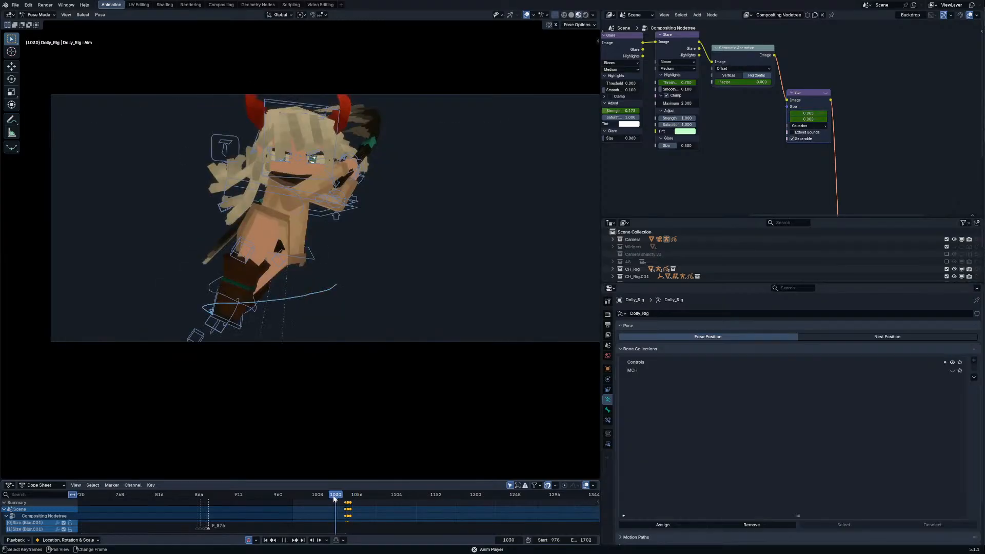
pyautogui.press('space')
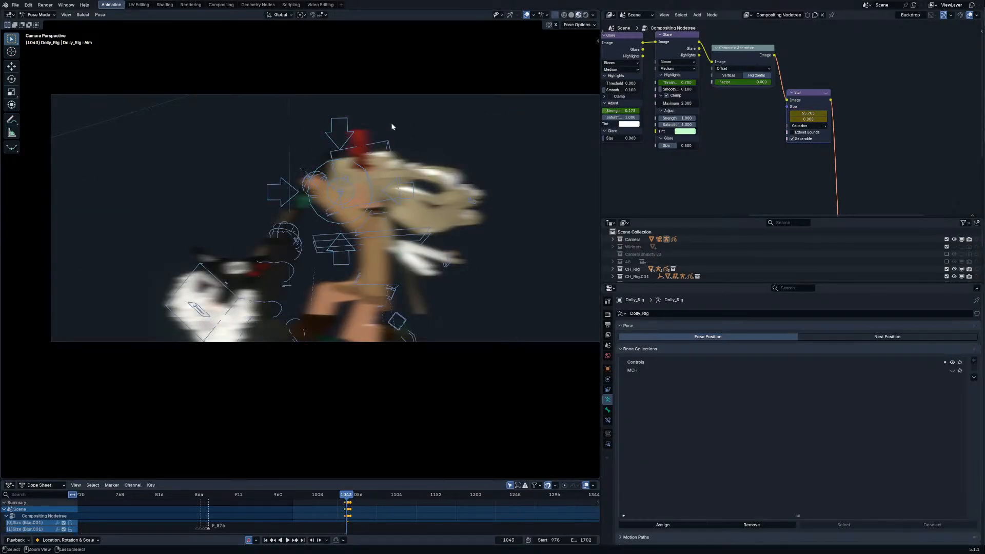
# Step: Select Dolly_Camera and keyframe its Handycam Run shake influence at 0 on frame 1042, raising it on frame 1043
pyautogui.click(406, 96)
pyautogui.scroll(-3, 824, 431)
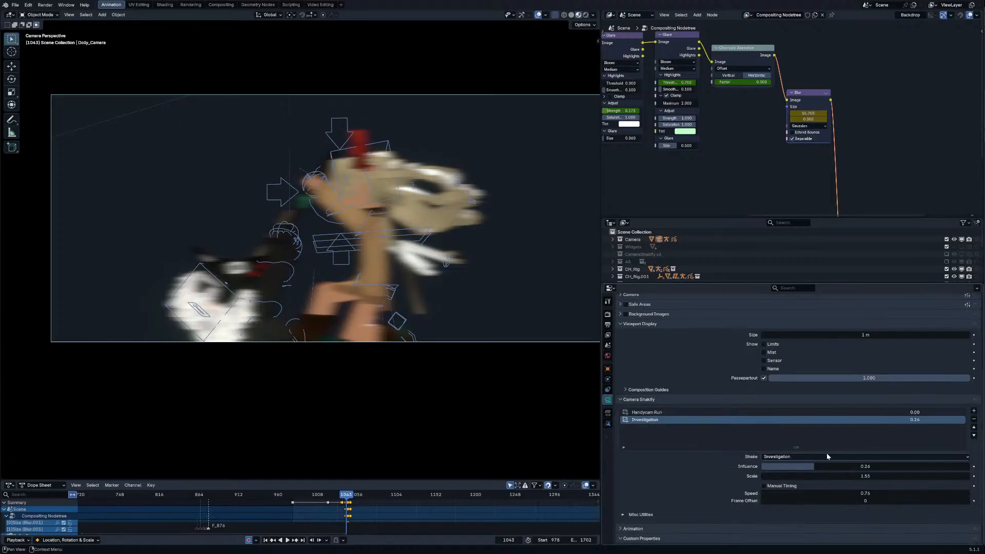
pyautogui.press('i')
pyautogui.press('Left')
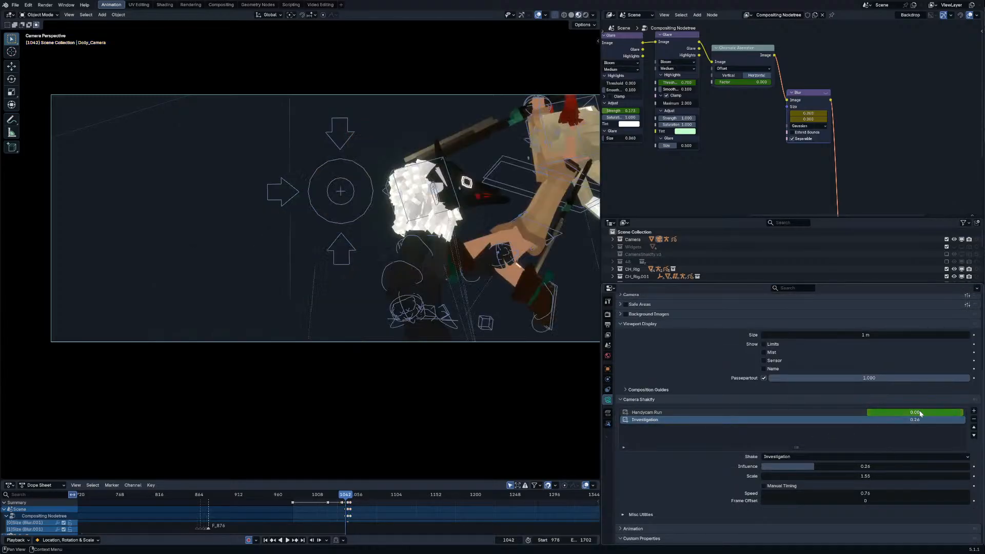
pyautogui.press('i')
pyautogui.press('Right')
pyautogui.moveTo(920, 413); pyautogui.dragTo(878, 419)
pyautogui.press('i')
# Step: Keyframe the Handycam Run influence back at 0 on frame 1048 and enlarge the Dope Sheet while replaying the impact
pyautogui.press('Right')
pyautogui.press('Right')
pyautogui.press('Right')
pyautogui.press('Right')
pyautogui.press('Right')
pyautogui.press('i')
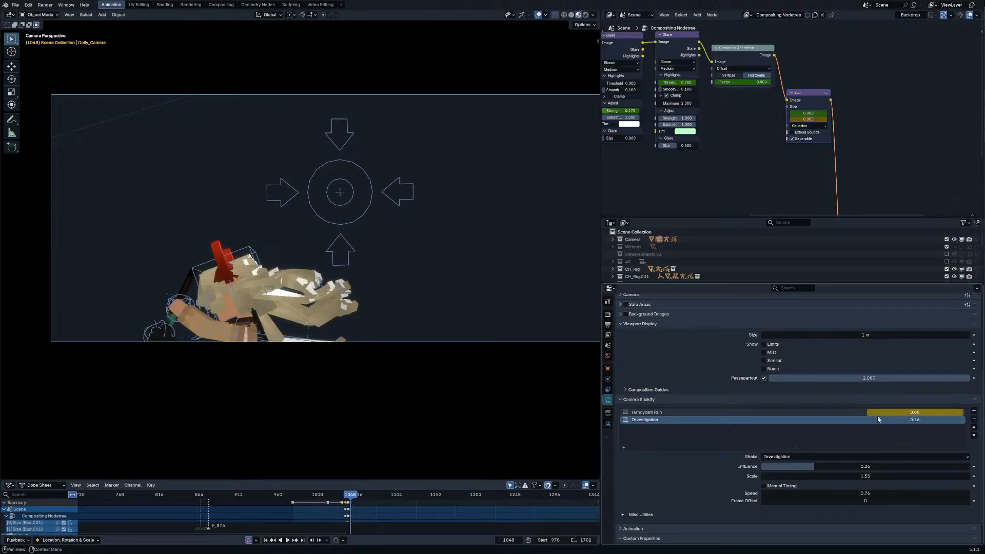
pyautogui.scroll(14, 430, 499)
pyautogui.press('space')
pyautogui.moveTo(366, 496); pyautogui.dragTo(308, 393)
pyautogui.press('space')
pyautogui.scroll(2, 303, 471)
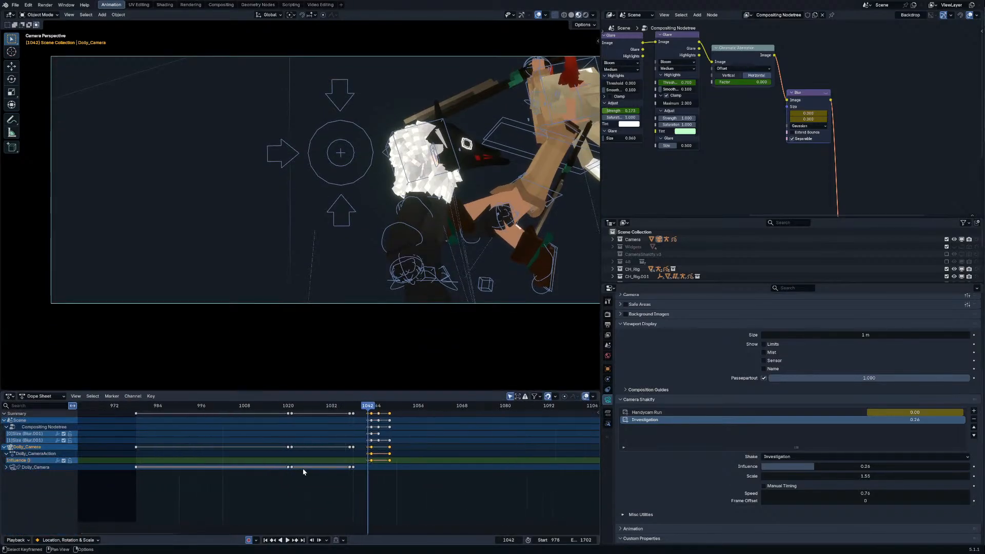
# Step: Check the shake up to frame 1046 and change the interpolation and handle type of the influence keyframe on frame 1043
pyautogui.scroll(5, 304, 472)
pyautogui.press('Right')
pyautogui.press('Right')
pyautogui.press('Right')
pyautogui.press('Right')
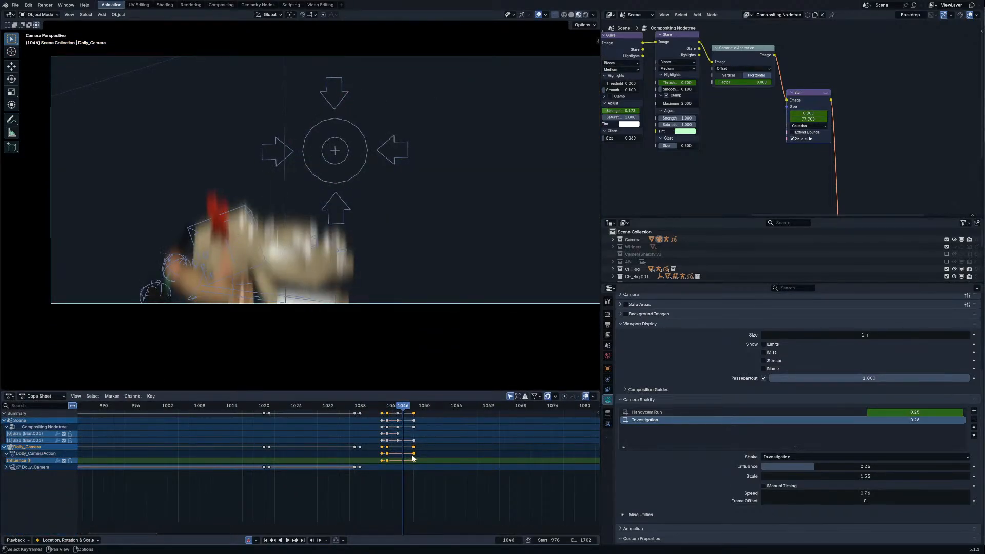
pyautogui.click(388, 460)
pyautogui.press('t')
pyautogui.click(387, 471)
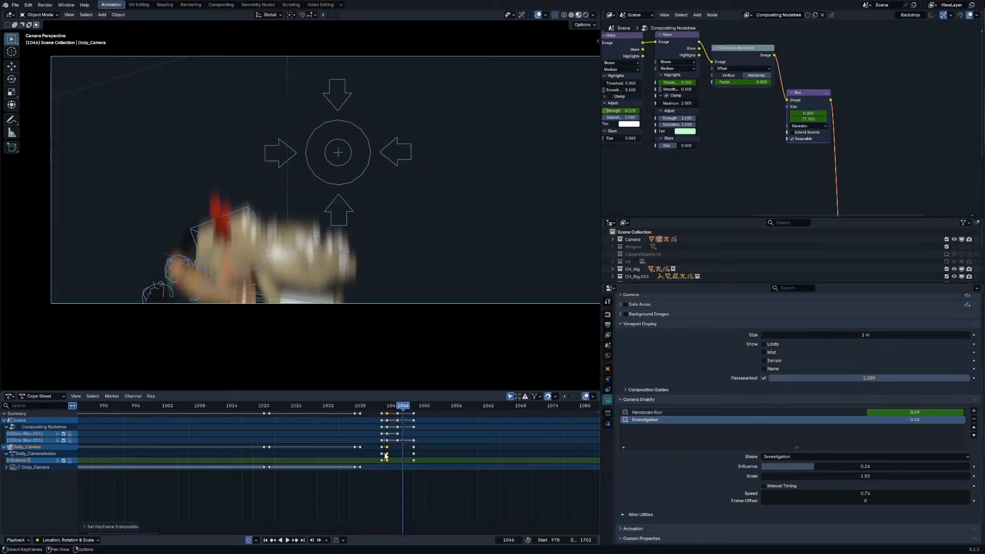
pyautogui.press('v')
pyautogui.click(392, 461)
# Step: Place a shake influence keyframe on frame 1044, retime the starting one to frame 1040 and change its interpolation
pyautogui.press('Left')
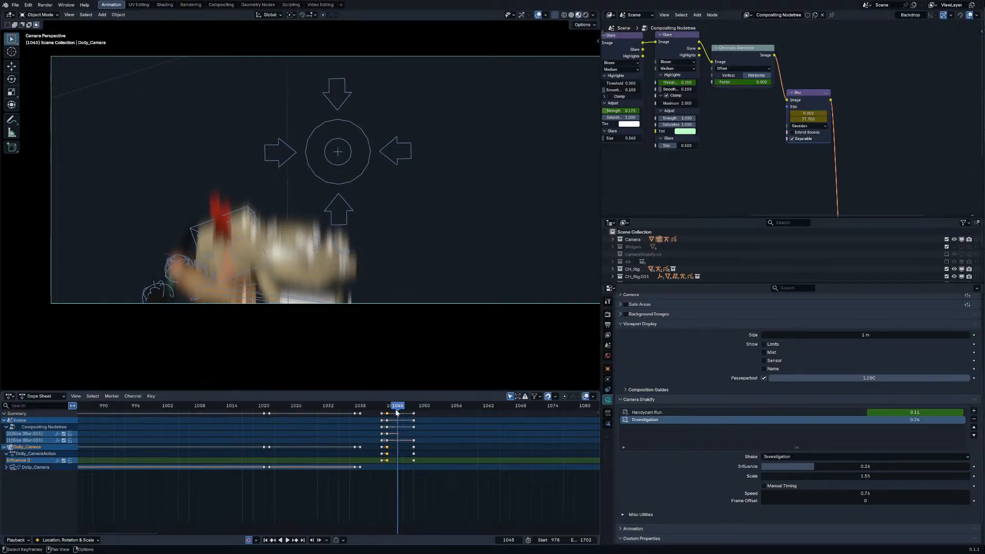
pyautogui.press('i')
pyautogui.press('g')
pyautogui.click(404, 456)
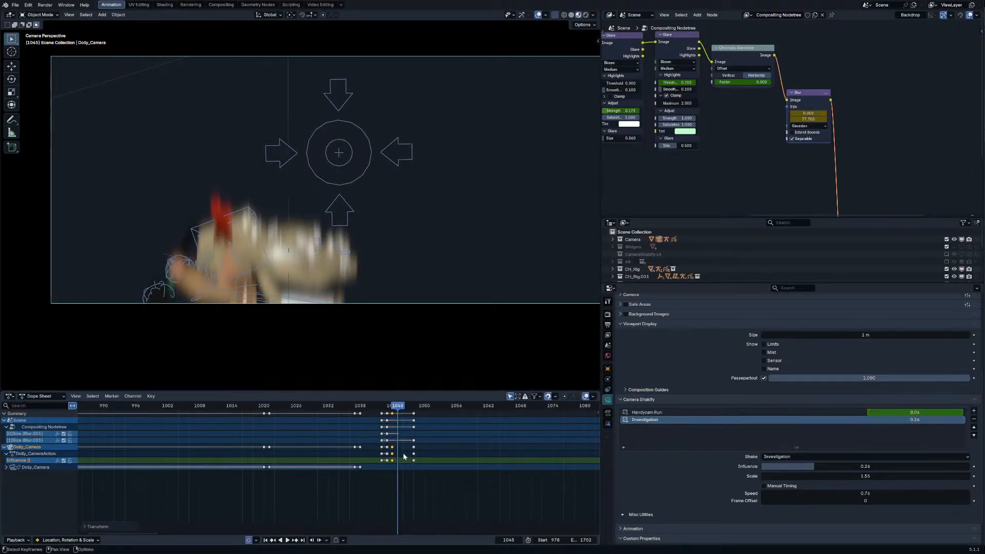
pyautogui.moveTo(379, 409); pyautogui.dragTo(356, 410)
pyautogui.hotkey('shift', 'd')
pyautogui.click(370, 459)
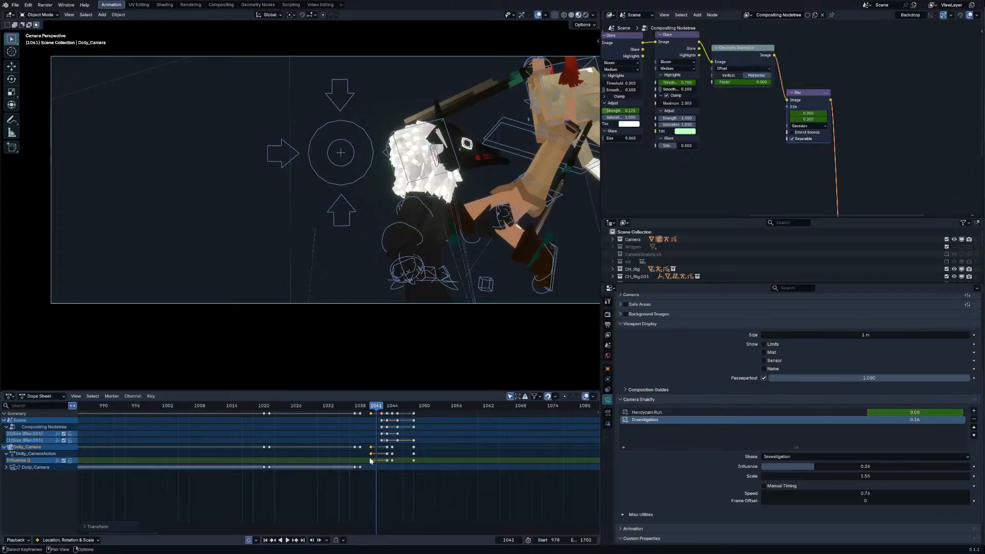
pyautogui.press('t')
pyautogui.click(370, 459)
# Step: Play the shot through the impact to check the camera shake, stopping at frame 1045
pyautogui.press('space')
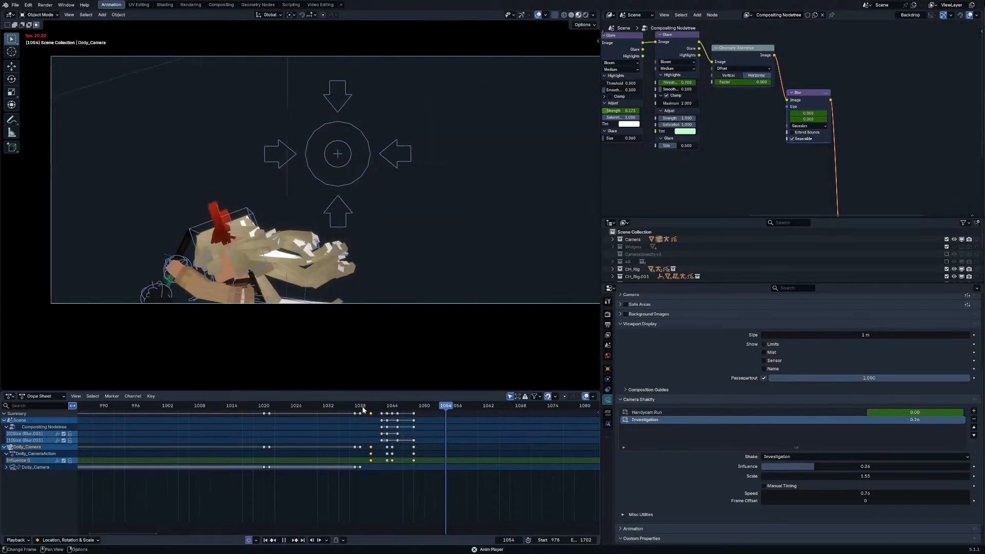
pyautogui.click(361, 409)
pyautogui.click(312, 406)
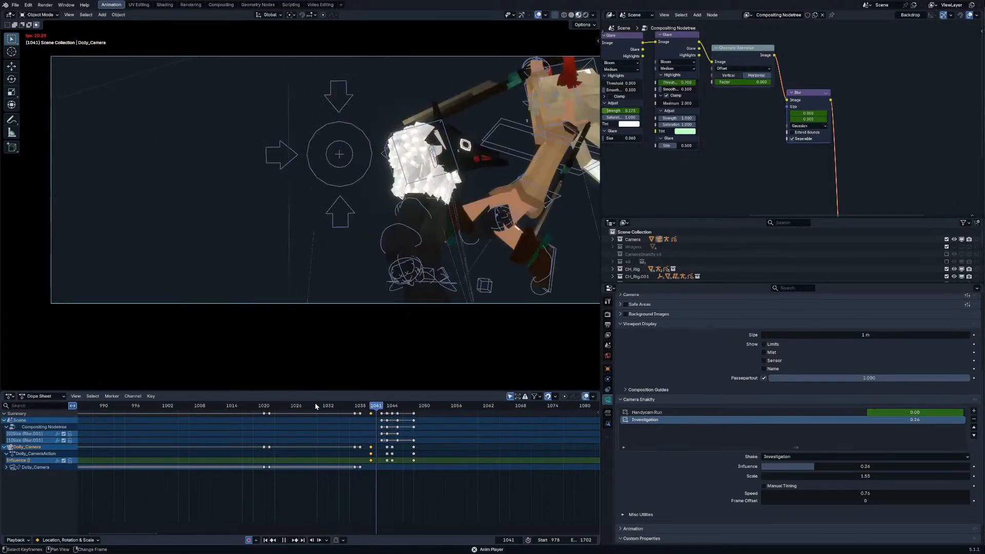
pyautogui.moveTo(399, 408)
pyautogui.mouseDown()
pyautogui.moveTo(408, 410)
pyautogui.moveTo(398, 409)
pyautogui.mouseUp()
# Step: Leave the camera view, select the attacker's rig CH_Rig.001 and limit the viewport compositor to Camera
pyautogui.moveTo(318, 297); pyautogui.dragTo(347, 295, button='middle')
pyautogui.click(285, 282)
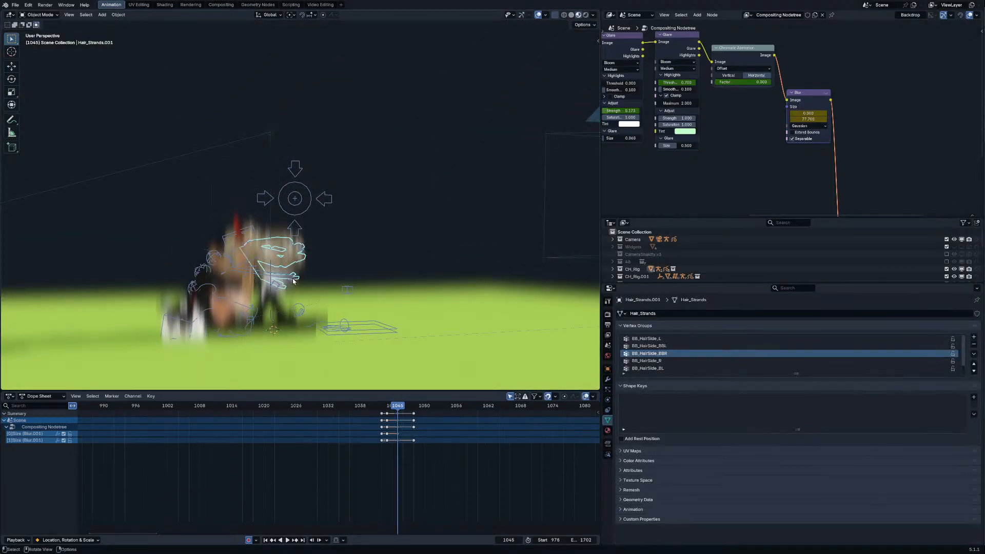
pyautogui.click(293, 278)
pyautogui.click(593, 15)
pyautogui.click(594, 191)
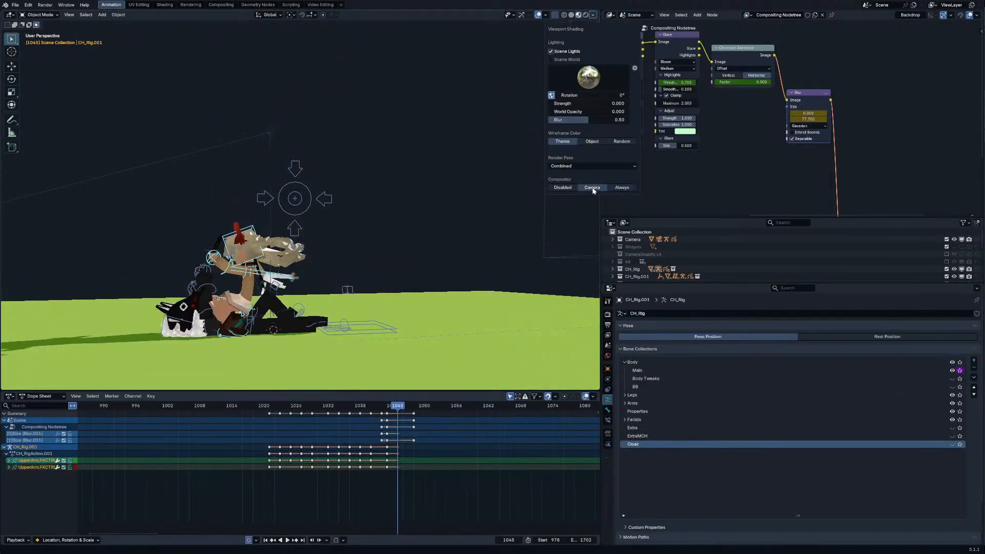
# Step: In Pose Mode and a left orthographic view, move the attacker's CH_Root bone lower over the pinned character at frame 1045
pyautogui.hotkey('ctrl', 'Tab')
pyautogui.press('ctrl+KP_3')
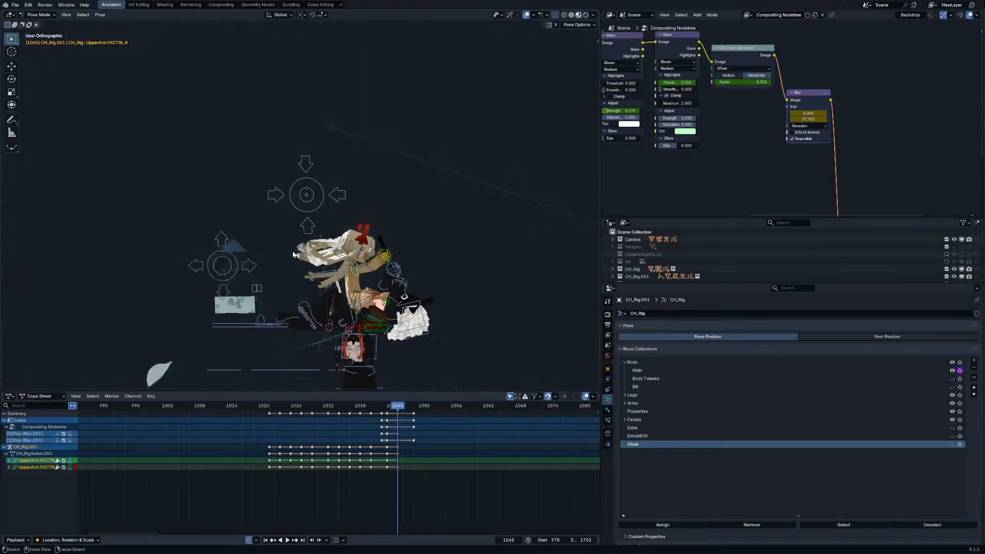
pyautogui.click(593, 15)
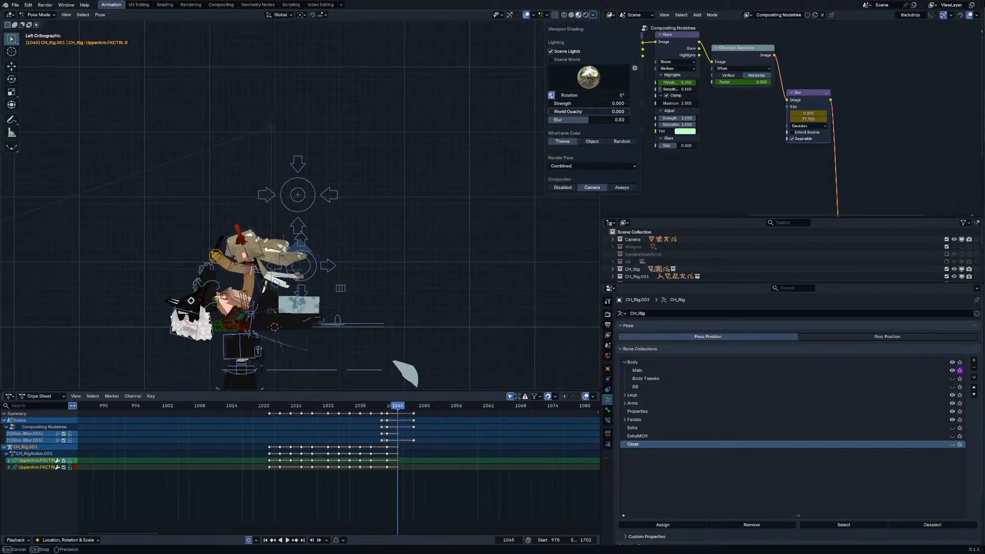
pyautogui.moveTo(572, 112)
pyautogui.mouseDown()
pyautogui.moveTo(611, 112)
pyautogui.moveTo(569, 112)
pyautogui.mouseUp()
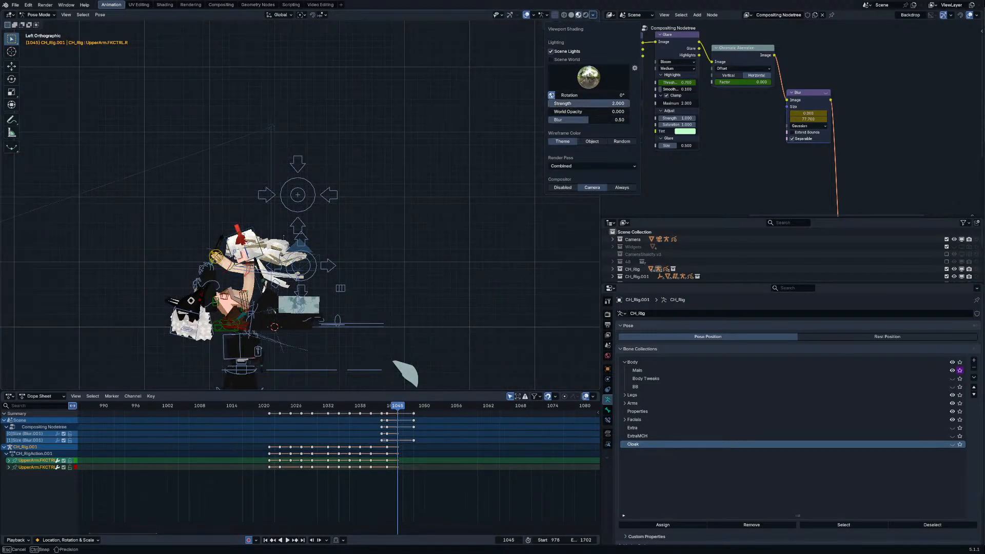
pyautogui.scroll(3, 370, 204)
pyautogui.press('g')
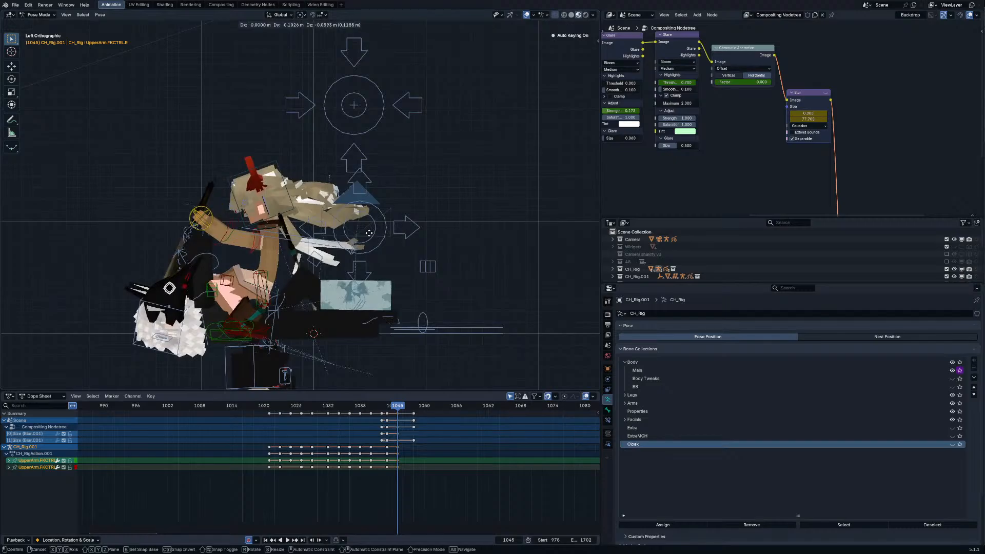
pyautogui.click(380, 197)
pyautogui.click(302, 244)
pyautogui.press('g')
pyautogui.click(284, 262)
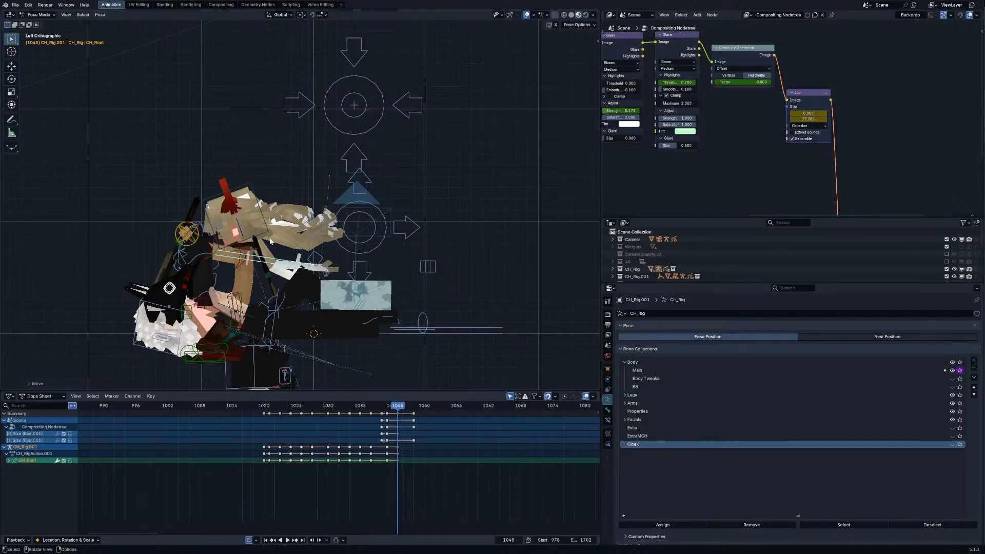
# Step: From the camera view, move CH_Root out of the frame on frame 1047 and replay the impact
pyautogui.press('KP_0')
pyautogui.press('Right')
pyautogui.press('Right')
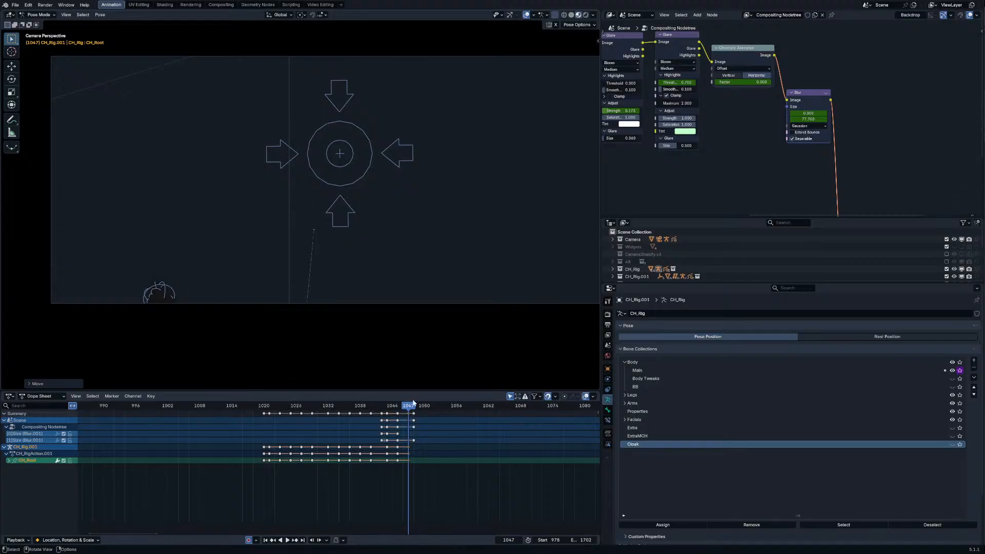
pyautogui.press('space')
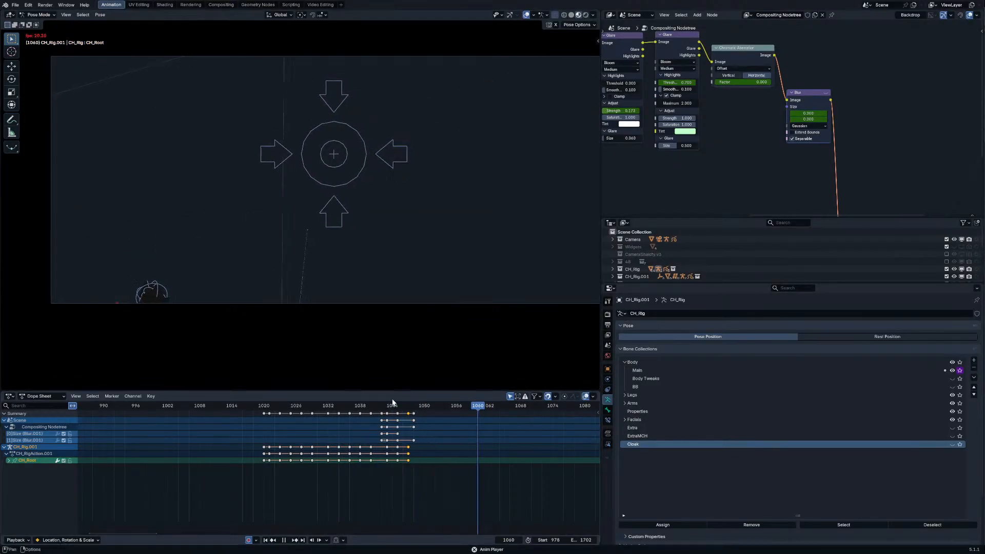
pyautogui.click(297, 405)
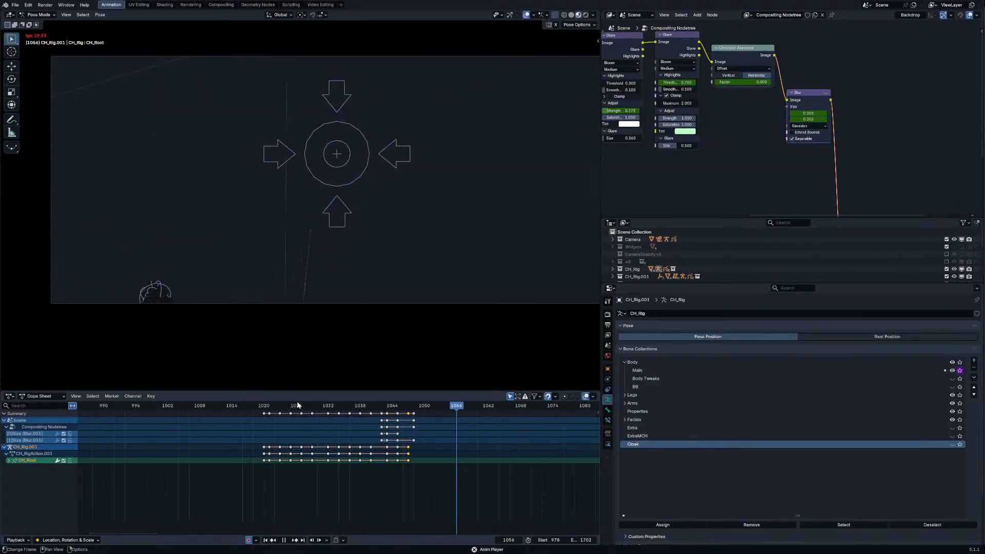
pyautogui.click(398, 405)
pyautogui.press('space')
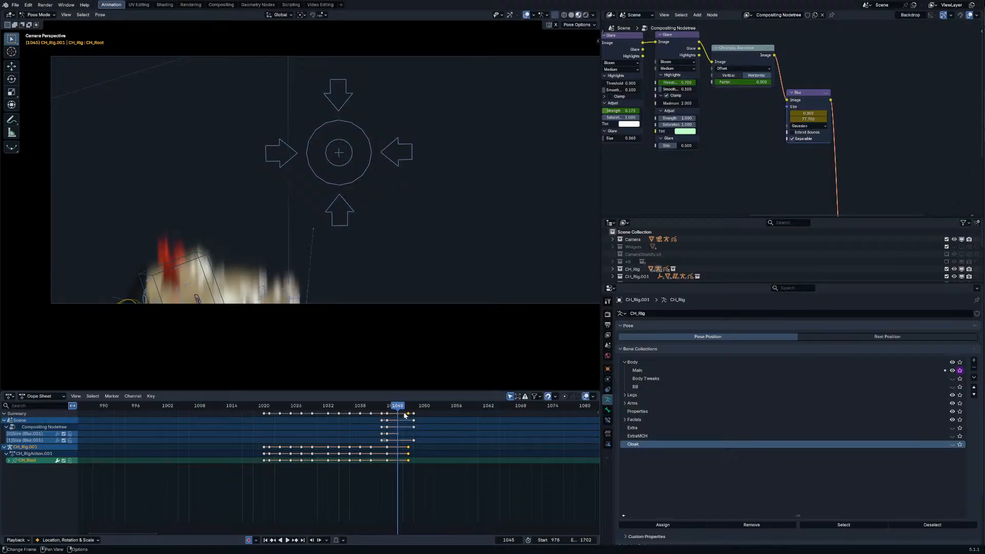
# Step: Move the Blur node's last vertical size keyframe earlier so the vertical blur ends by frame 1045
pyautogui.click(414, 441)
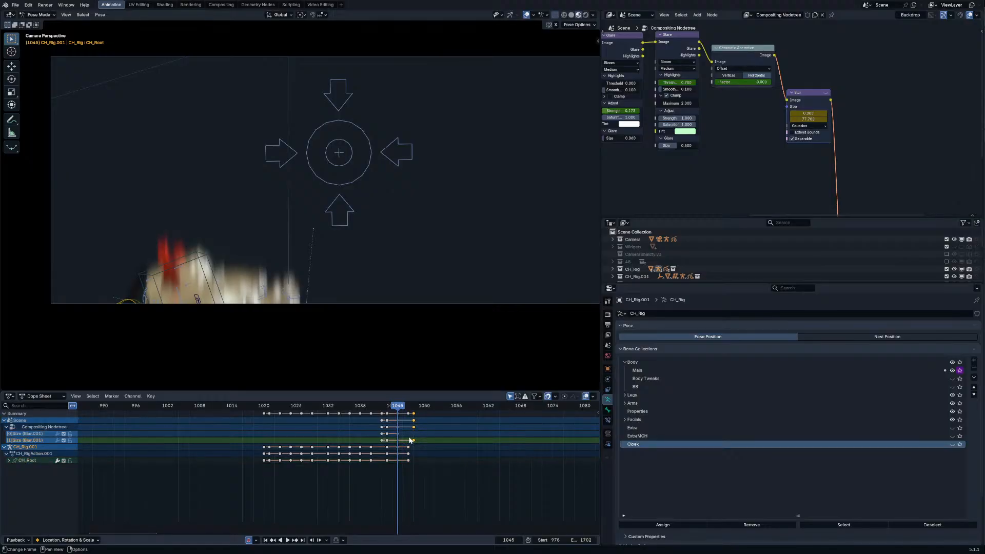
pyautogui.press('g')
pyautogui.click(393, 439)
pyautogui.moveTo(395, 407); pyautogui.dragTo(403, 408)
pyautogui.press('Left')
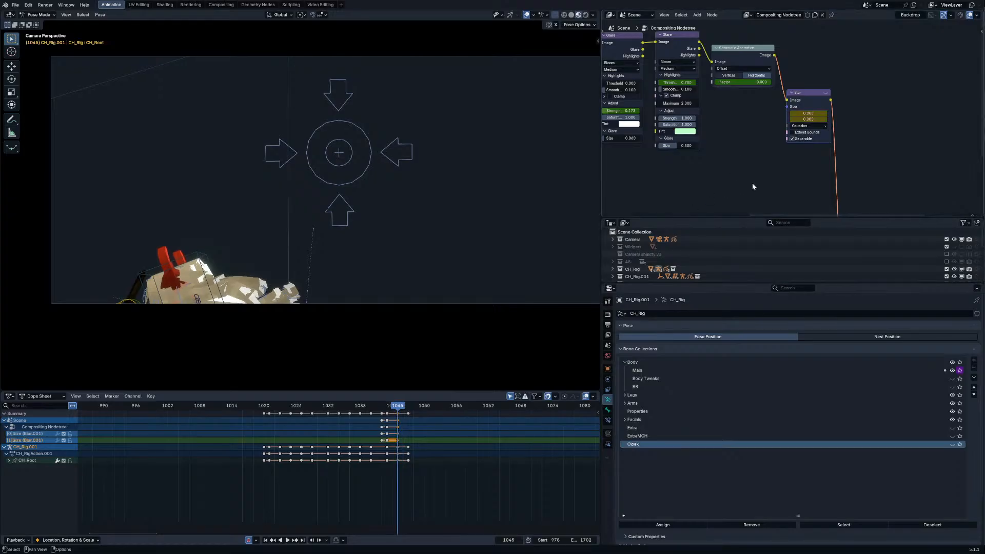
# Step: Keyframe a horizontal Blur size on frame 1045, return it to 0 on frame 1047 and go to frame 1011
pyautogui.moveTo(815, 115)
pyautogui.mouseDown()
pyautogui.moveTo(836, 115)
pyautogui.moveTo(798, 113)
pyautogui.mouseUp()
pyautogui.press('Right')
pyautogui.press('Right')
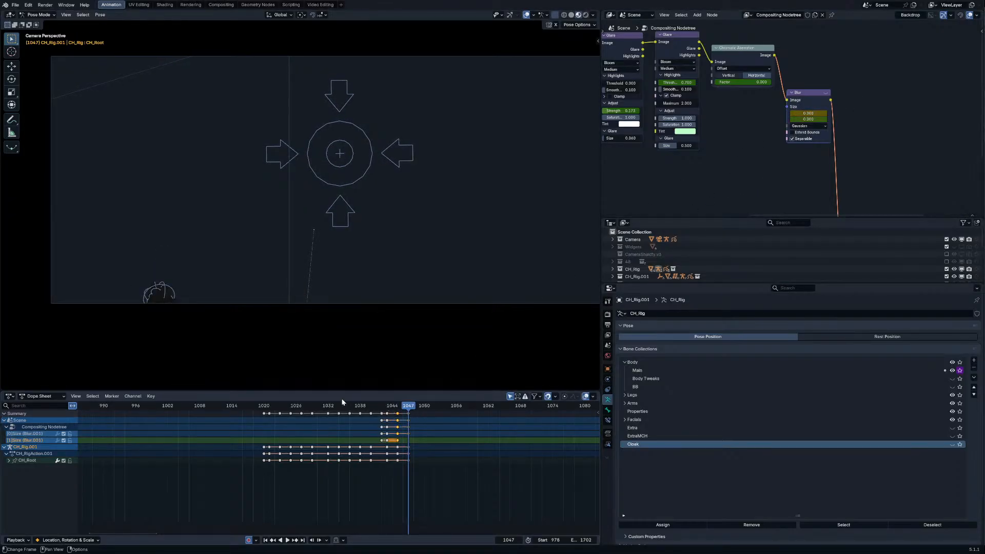
pyautogui.click(215, 405)
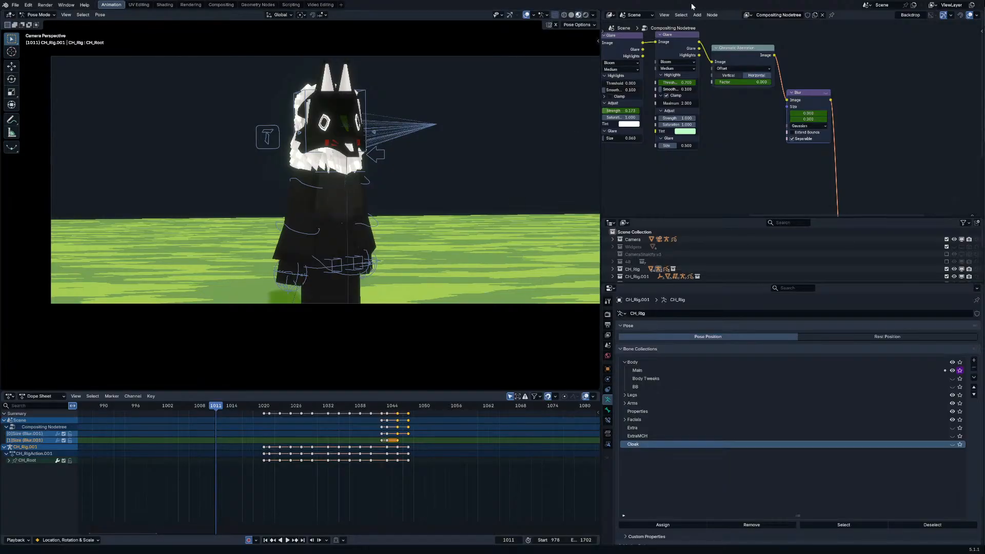
# Step: Add a second Blur node beside the existing one in the compositing node tree
pyautogui.click(592, 15)
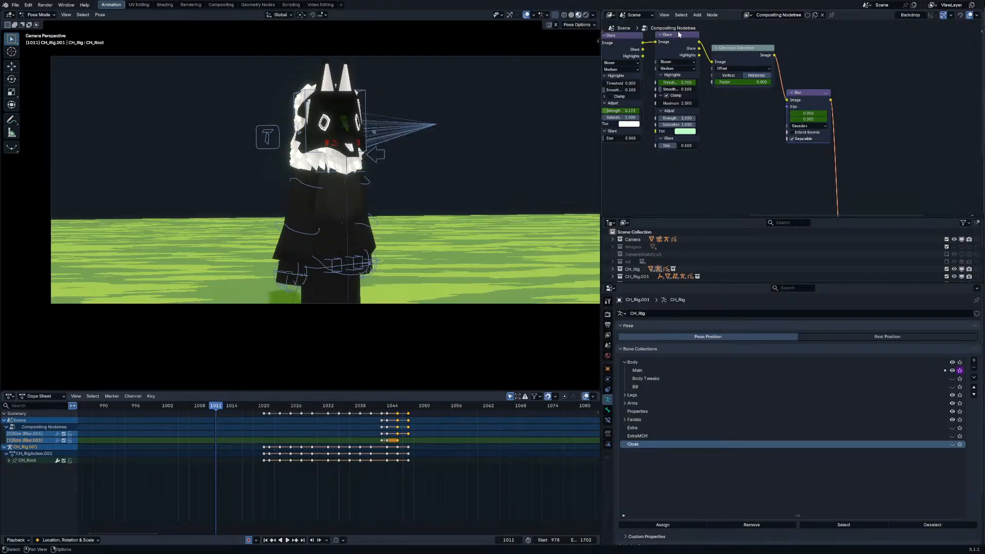
pyautogui.click(610, 14)
pyautogui.scroll(2, 801, 146)
pyautogui.hotkey('shift', 'a')
pyautogui.write('BLUR')
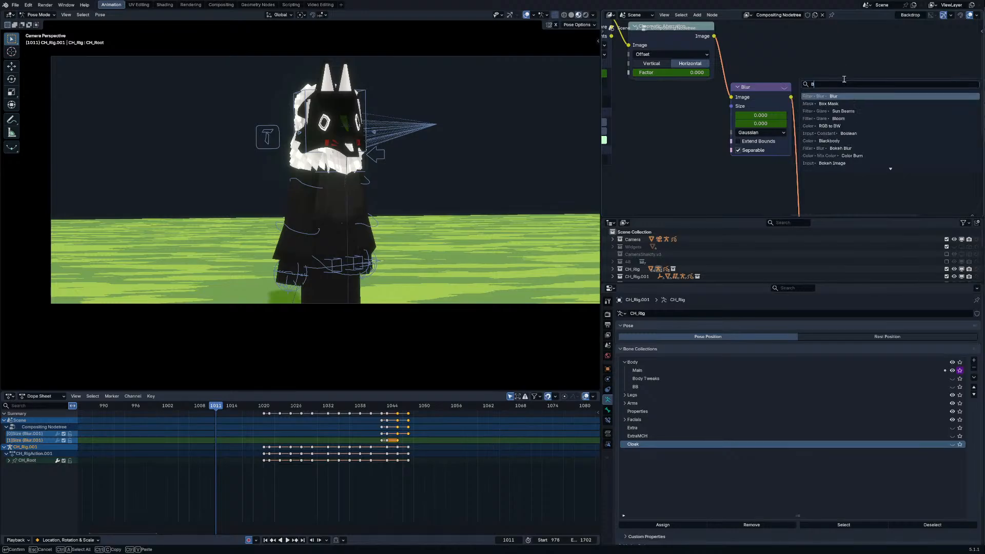
pyautogui.click(834, 96)
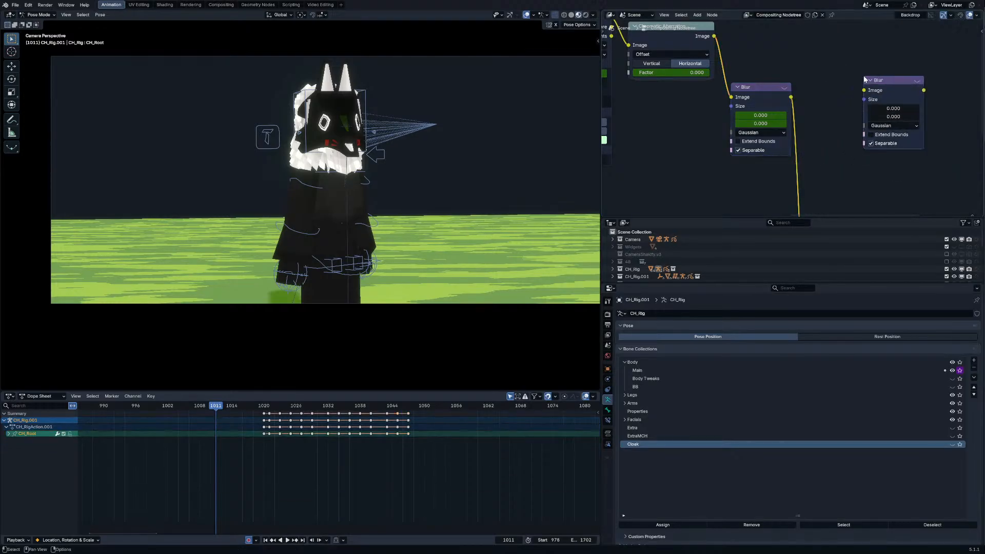
pyautogui.click(864, 75)
# Step: Connect a separate Render Layers image to the new Blur node and the Blur output to the Group Output
pyautogui.scroll(-5, 863, 75)
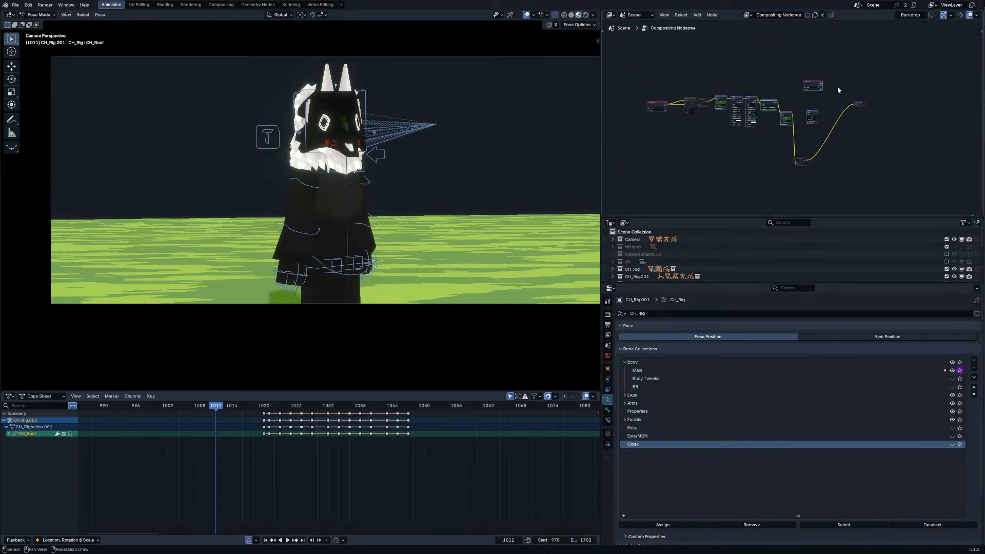
pyautogui.scroll(8, 735, 132)
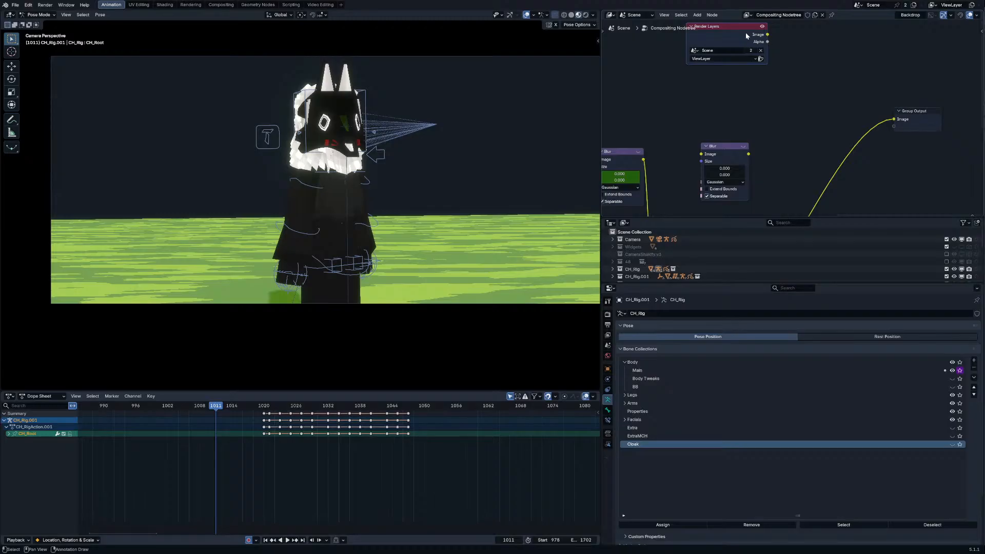
pyautogui.moveTo(746, 35); pyautogui.dragTo(702, 162)
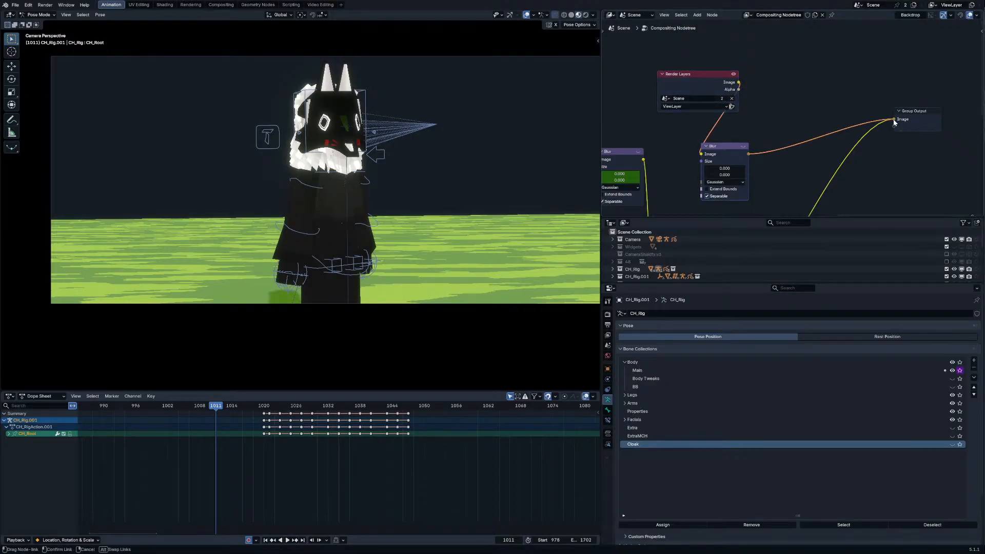
pyautogui.moveTo(894, 122); pyautogui.dragTo(906, 121)
pyautogui.moveTo(725, 167)
pyautogui.mouseDown()
pyautogui.moveTo(772, 168)
pyautogui.moveTo(725, 176)
pyautogui.mouseUp()
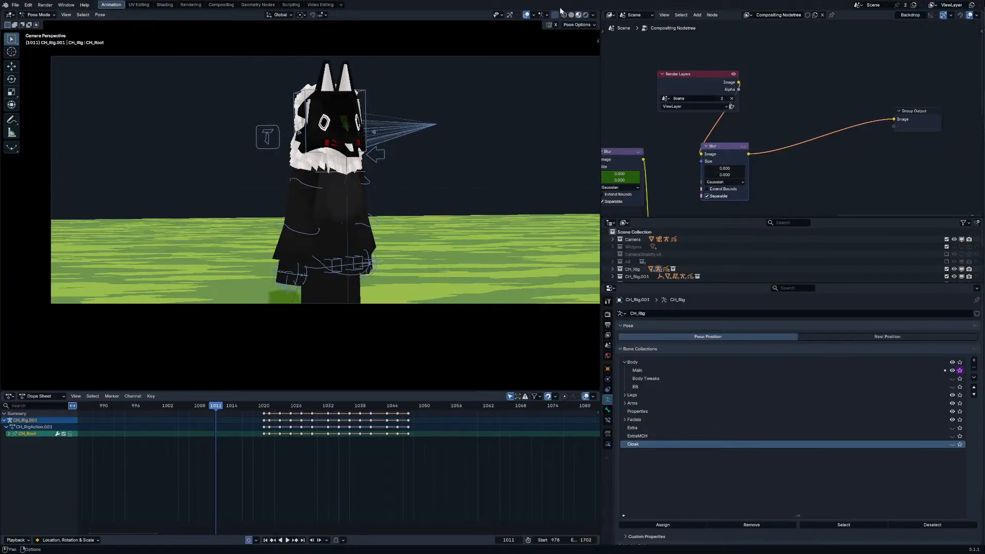
# Step: Check the viewport compositor option and switch the viewport to Rendered shading
pyautogui.click(593, 14)
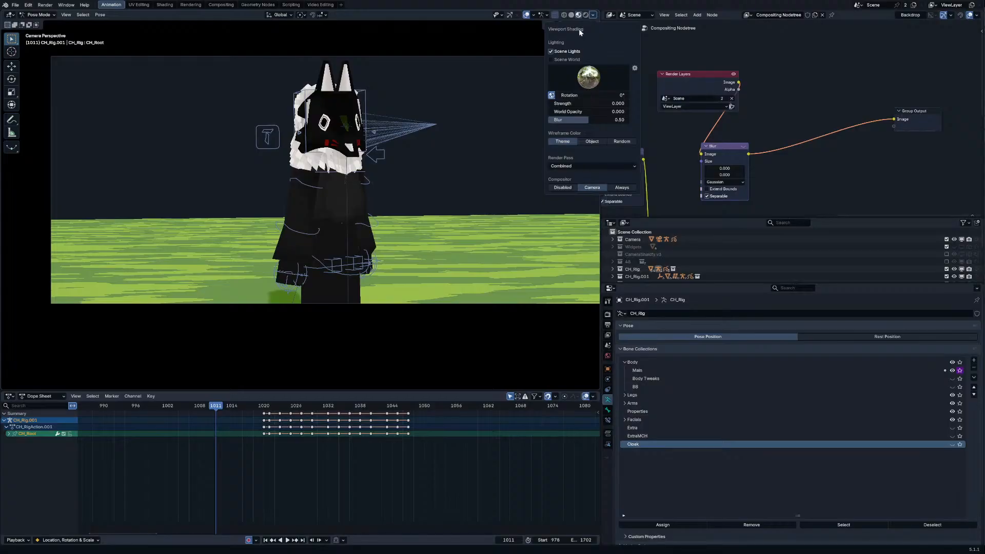
pyautogui.click(585, 16)
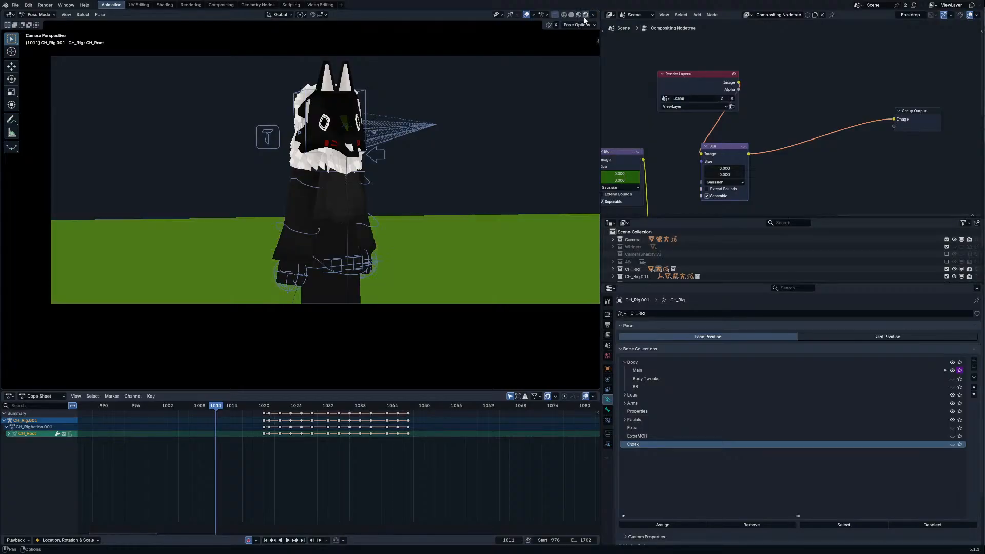
# Step: Select the masked character's Cube.007 head mesh and switch the viewport to Material Preview shading
pyautogui.click(572, 15)
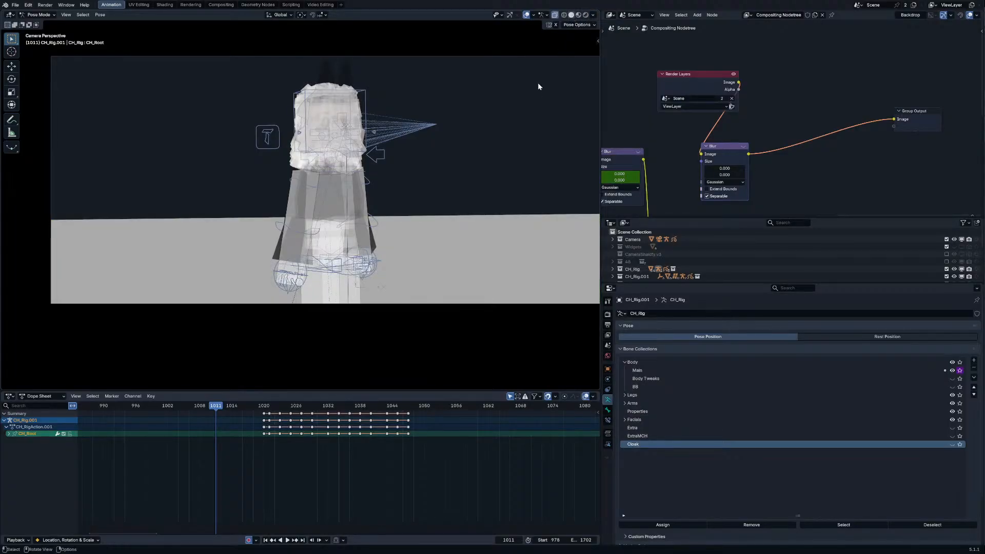
pyautogui.click(528, 96)
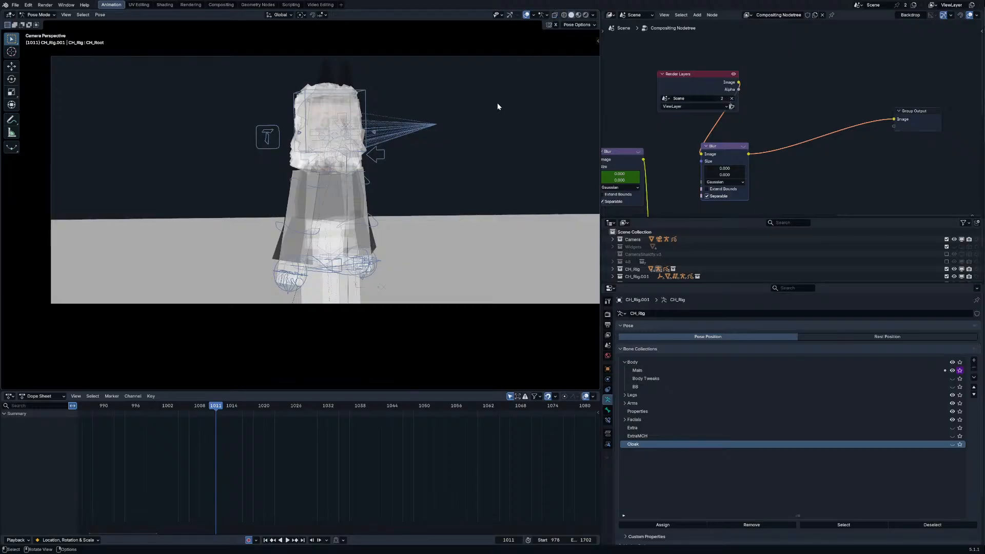
pyautogui.click(356, 119)
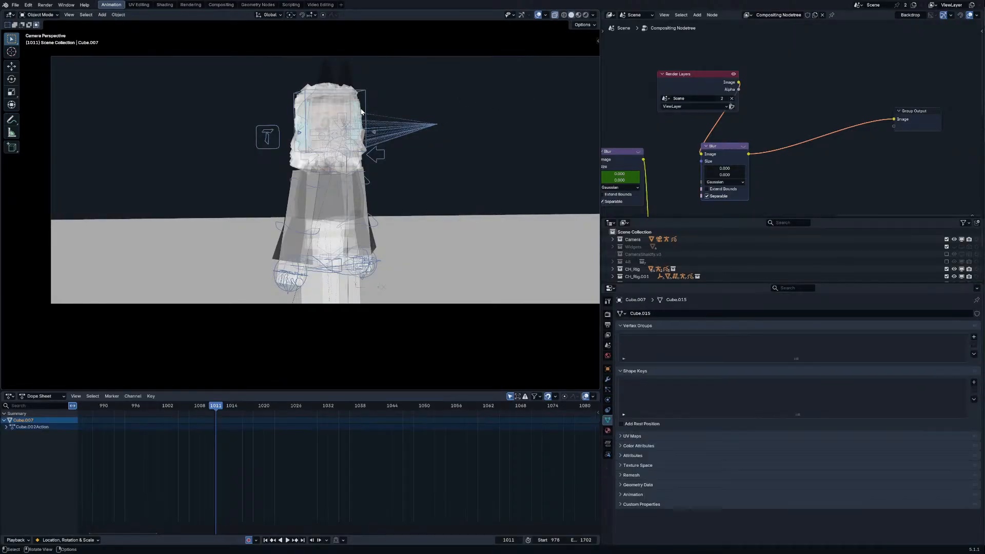
pyautogui.click(431, 101)
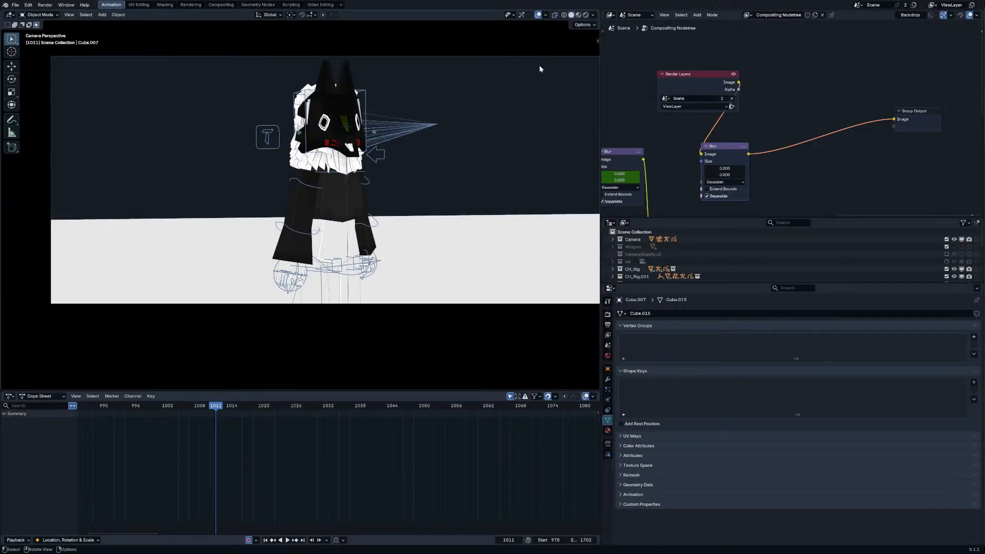
pyautogui.click(579, 15)
# Step: Delete the second Blur node, move the main chain's end node up beside the remaining Blur and link it to the Group Output
pyautogui.scroll(-2, 737, 135)
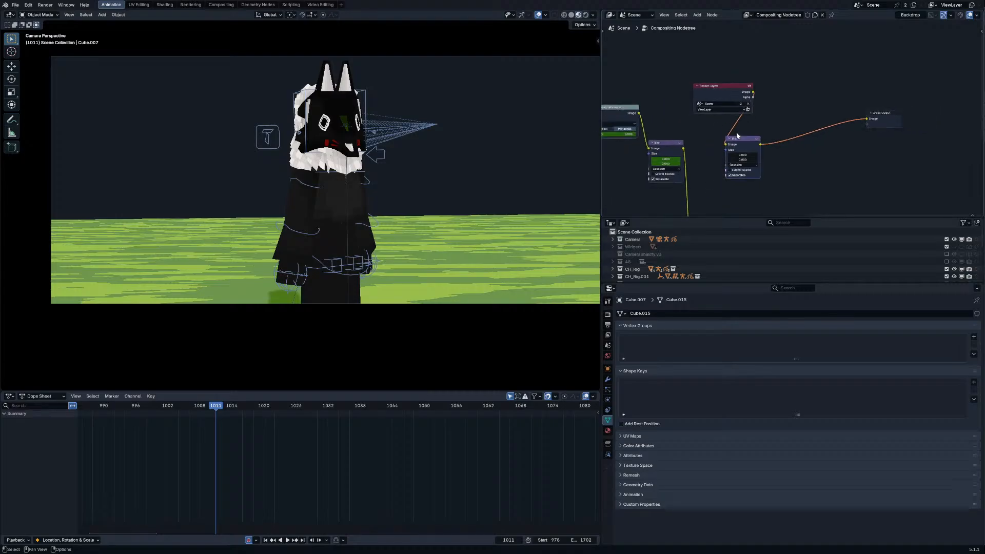
pyautogui.press('x')
pyautogui.scroll(-7, 778, 154)
pyautogui.moveTo(777, 183); pyautogui.dragTo(772, 146, button='middle')
pyautogui.moveTo(770, 150); pyautogui.dragTo(731, 178)
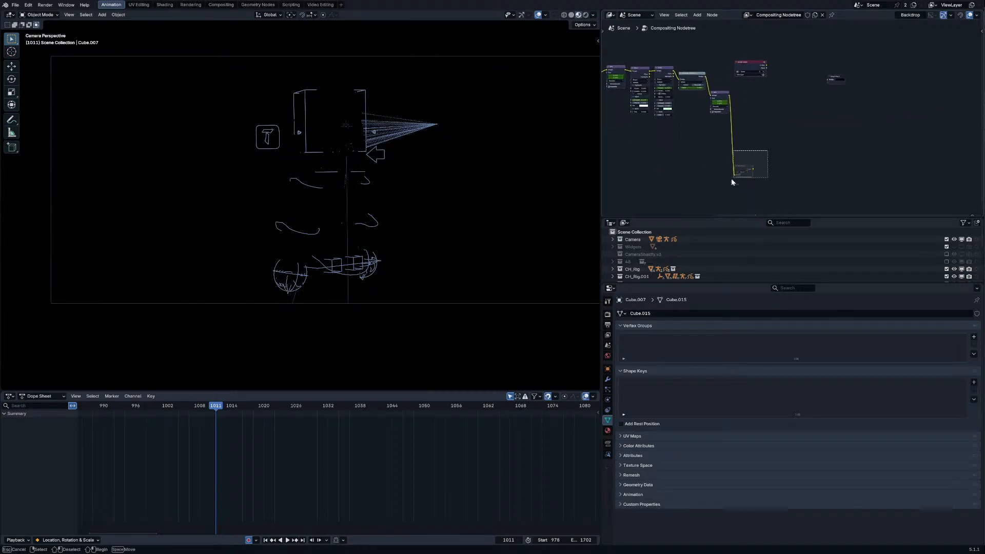
pyautogui.press('g')
pyautogui.click(739, 116)
pyautogui.moveTo(762, 106); pyautogui.dragTo(763, 105)
pyautogui.moveTo(822, 85); pyautogui.dragTo(824, 80)
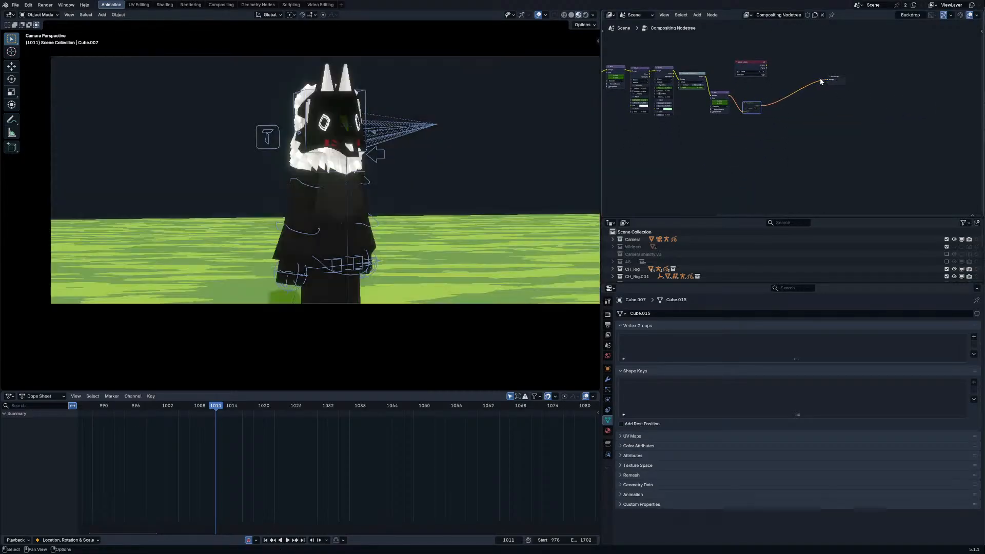
# Step: Delete the spare, unconnected Render Layers node from the compositing tree
pyautogui.moveTo(749, 60); pyautogui.dragTo(797, 83, button='middle')
pyautogui.press('g')
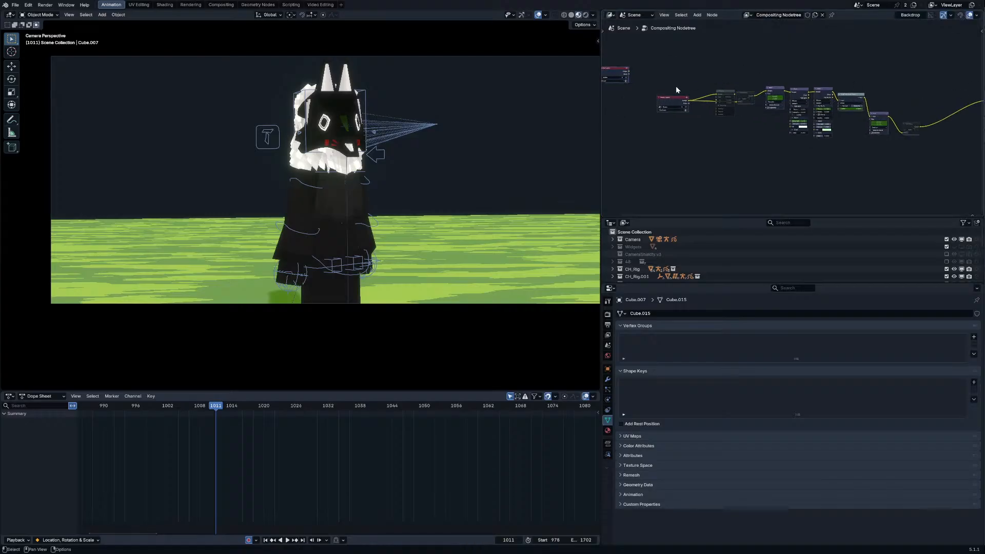
pyautogui.click(677, 86)
pyautogui.press('x')
# Step: Play back and scrub through the fight shot up to the impact at frame 1044
pyautogui.scroll(-5, 239, 421)
pyautogui.press('space')
pyautogui.moveTo(215, 406); pyautogui.dragTo(142, 405)
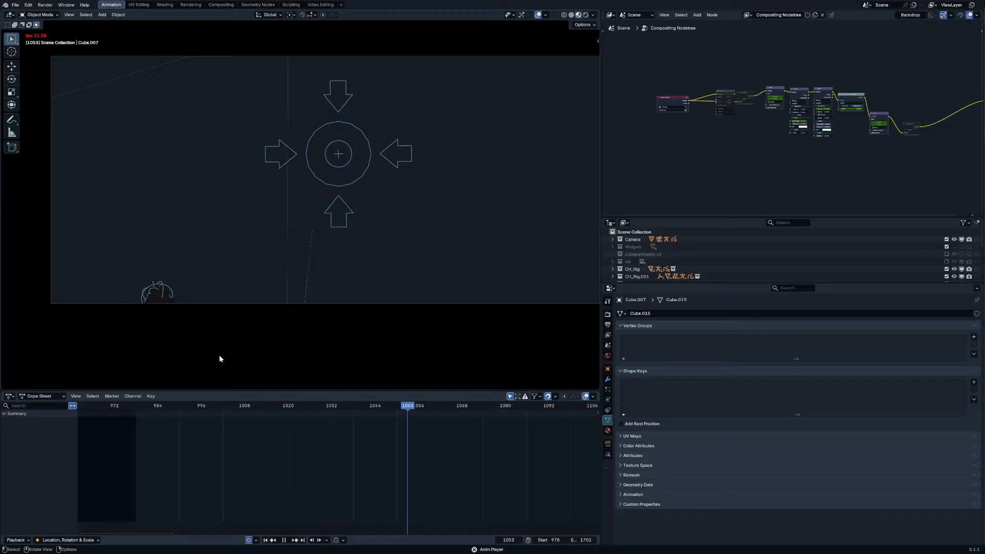
pyautogui.click(245, 405)
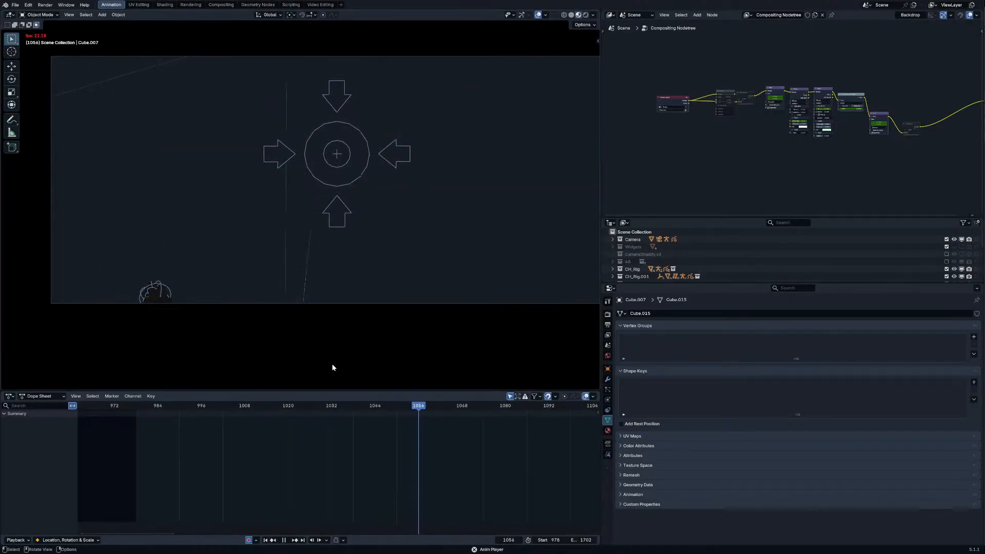
pyautogui.moveTo(327, 405); pyautogui.dragTo(331, 409)
pyautogui.moveTo(346, 408); pyautogui.dragTo(375, 409)
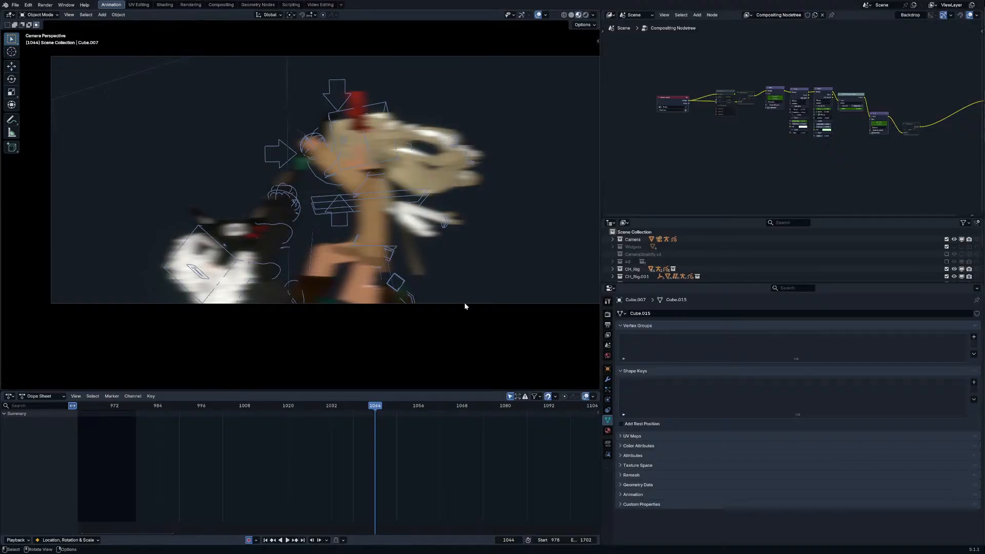
# Step: Select the Dolly camera and clear all Influence keyframes from its Handycam Run shake in Camera Shakify
pyautogui.click(464, 305)
pyautogui.scroll(-3, 771, 400)
pyautogui.rightClick(942, 481)
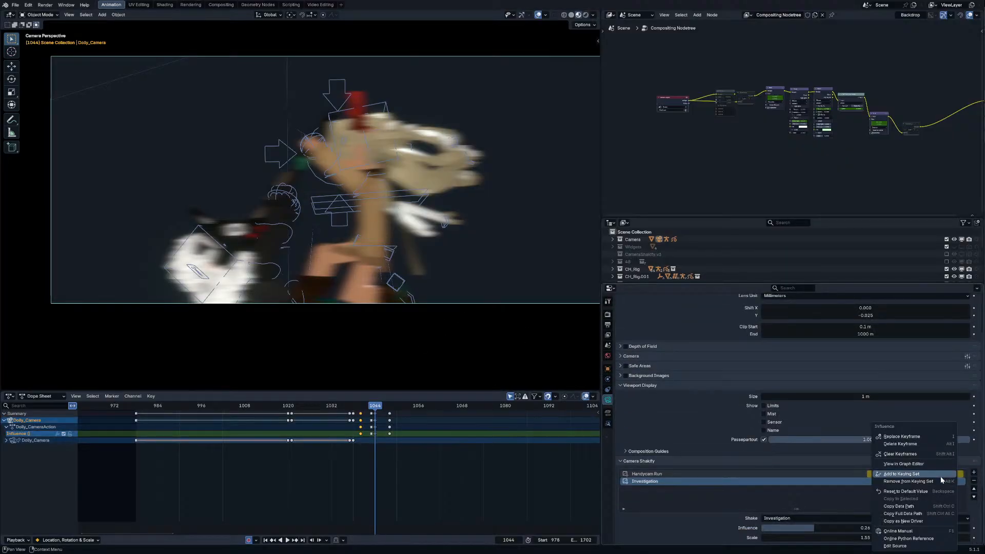
pyautogui.click(932, 444)
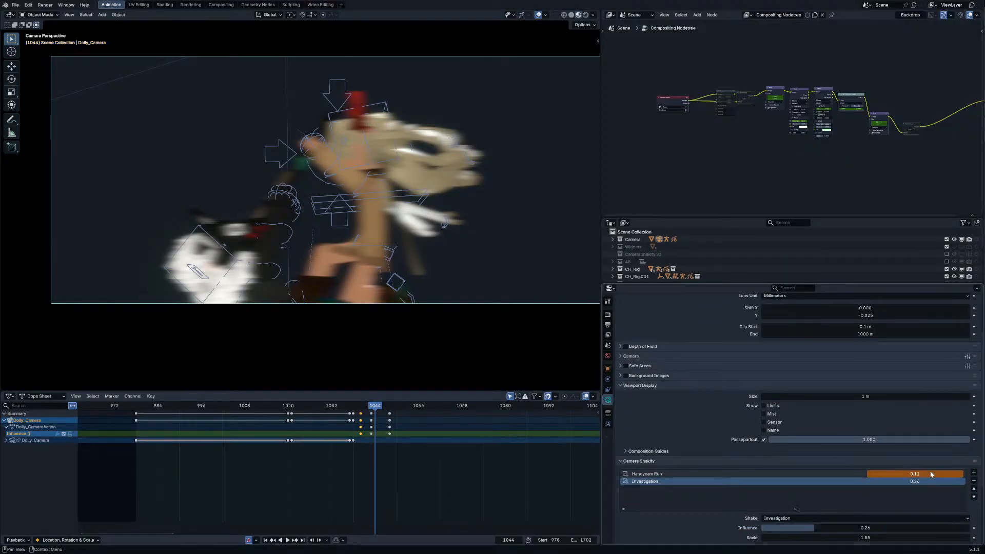
pyautogui.rightClick(868, 475)
pyautogui.click(852, 454)
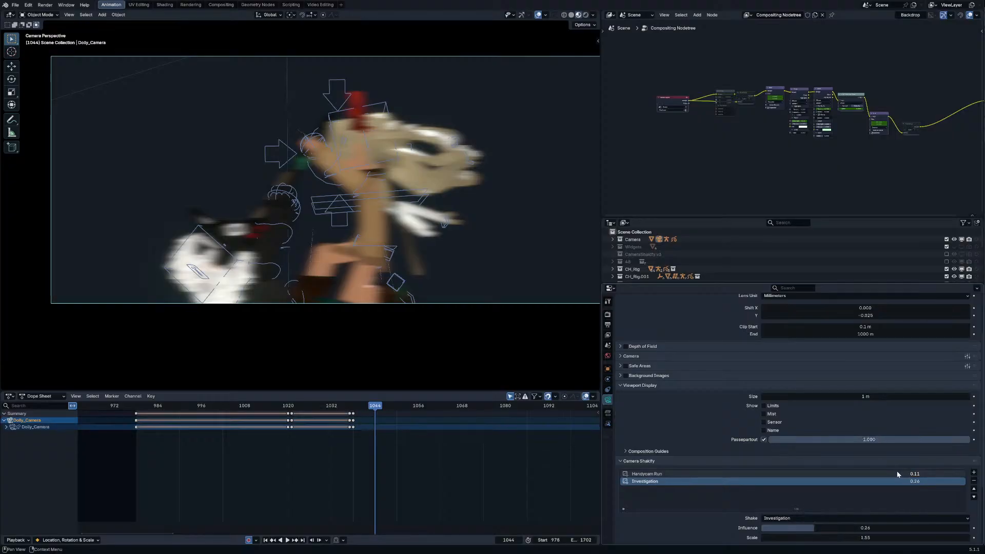
# Step: Put the attacker's rig in Pose Mode, move its last keyframes to frame 1046 and return to the camera view
pyautogui.moveTo(365, 405); pyautogui.dragTo(382, 417)
pyautogui.click(256, 300)
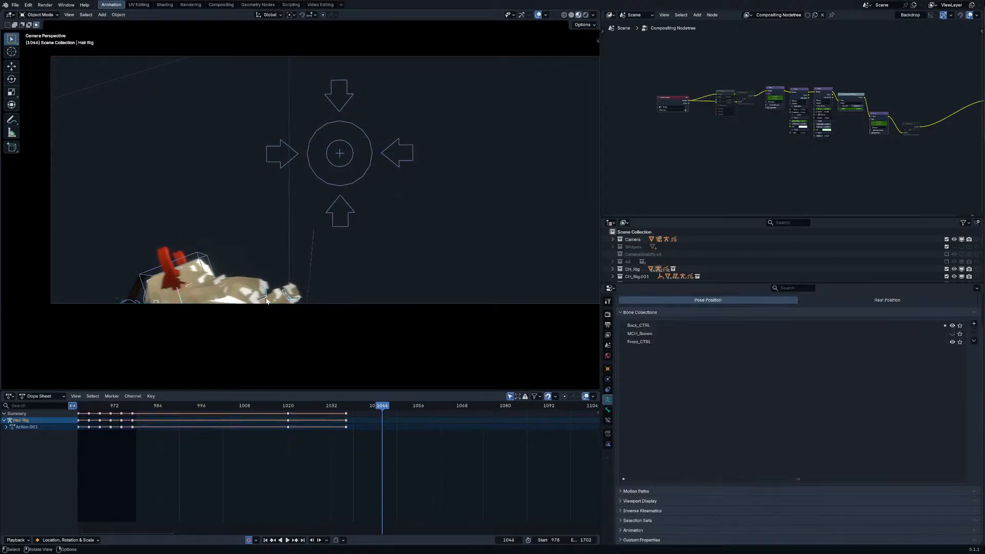
pyautogui.moveTo(256, 300); pyautogui.dragTo(272, 300, button='middle')
pyautogui.click(256, 304)
pyautogui.hotkey('ctrl', 'Tab')
pyautogui.click(256, 304)
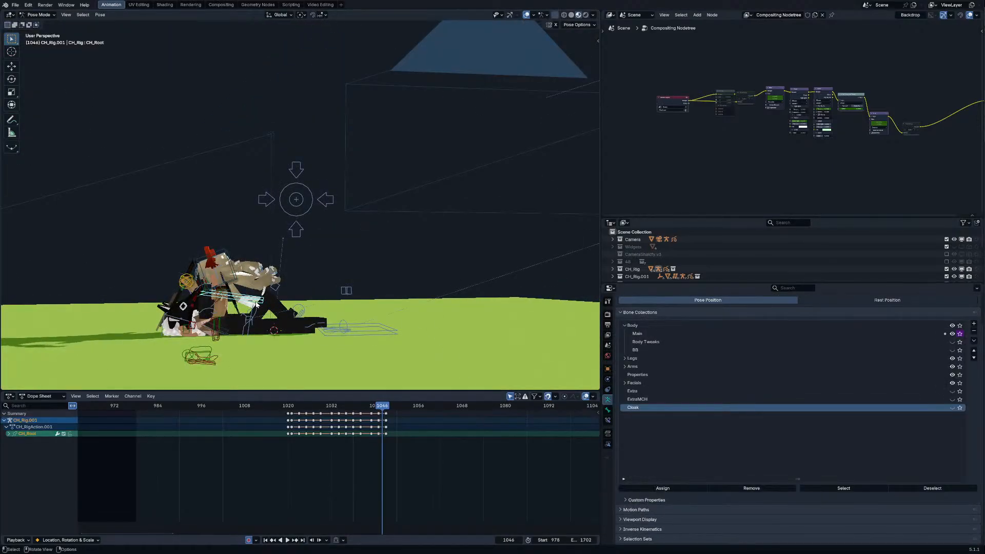
pyautogui.press('a')
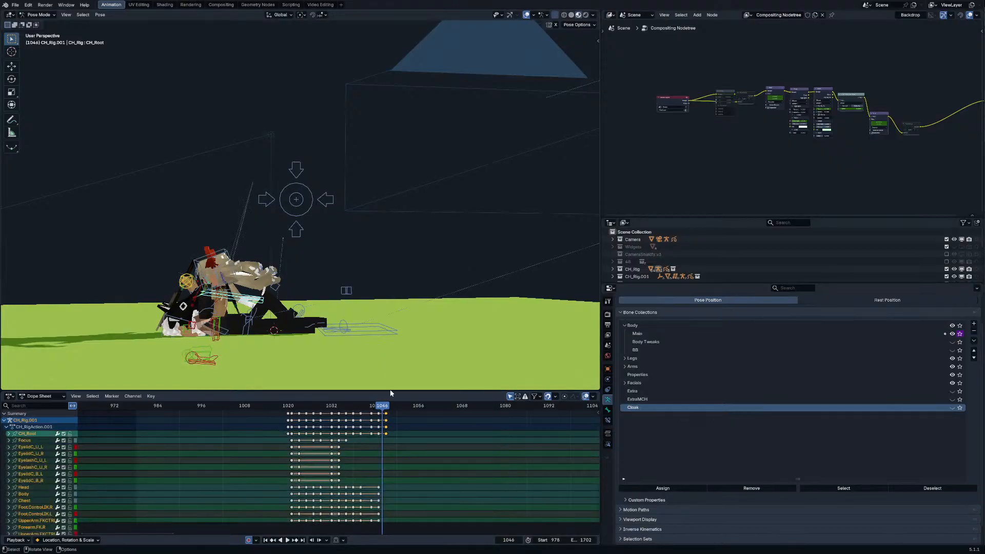
pyautogui.press('g')
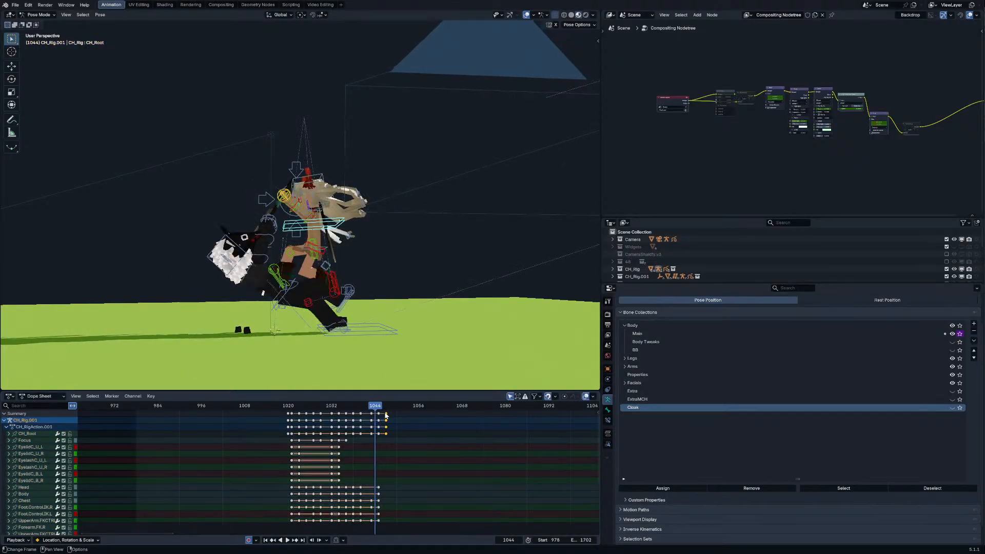
pyautogui.click(384, 413)
pyautogui.press('KP_0')
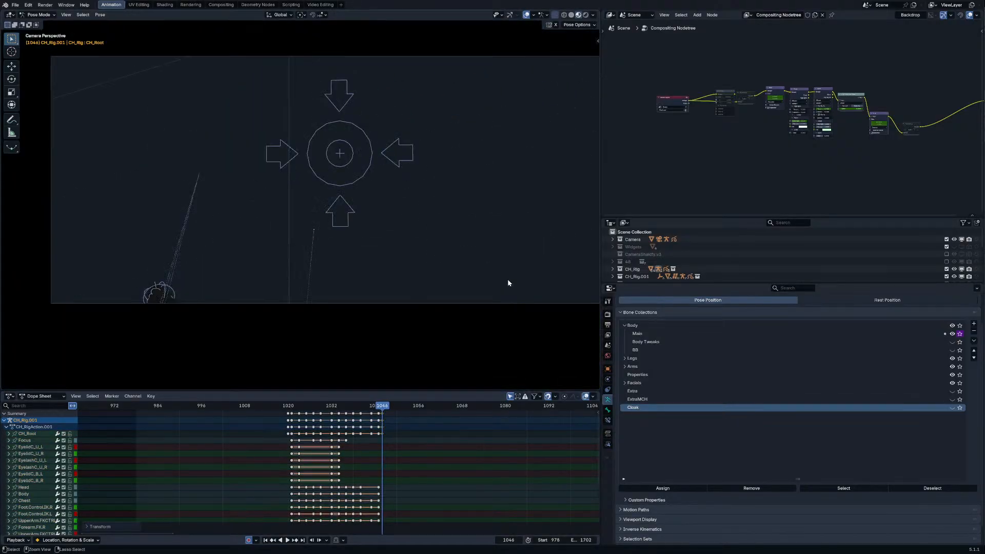
# Step: Review the impact, go to frame 1043 and reposition both of the attacker's foot controls in Pose Mode
pyautogui.hotkey('ctrl', 'Tab')
pyautogui.hotkey('shift', 'ctrl', 'space')
pyautogui.moveTo(319, 405); pyautogui.dragTo(372, 407)
pyautogui.click(298, 304)
pyautogui.click(297, 303)
pyautogui.hotkey('ctrl', 'Tab')
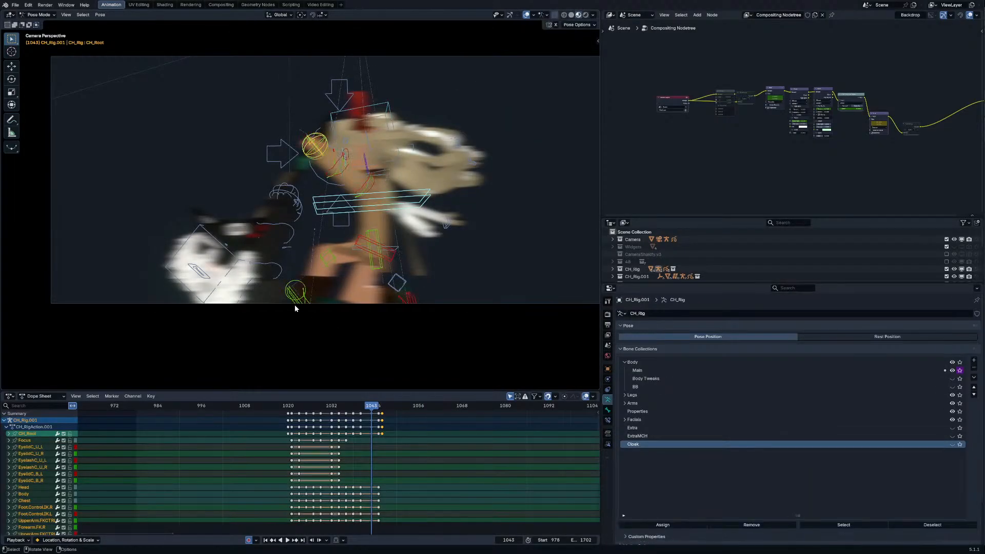
pyautogui.click(292, 303)
pyautogui.press('g')
pyautogui.click(334, 302)
pyautogui.click(335, 302)
pyautogui.press('g')
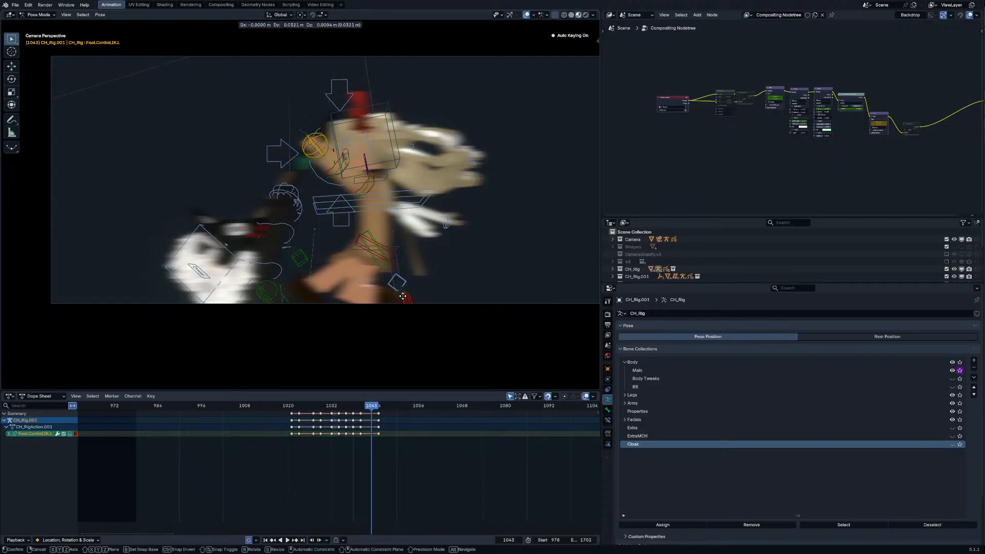
pyautogui.click(382, 231)
# Step: Rotate and shift the attacker's Body control on frame 1043 so the torso leans farther back from the victim
pyautogui.click(394, 249)
pyautogui.press('g')
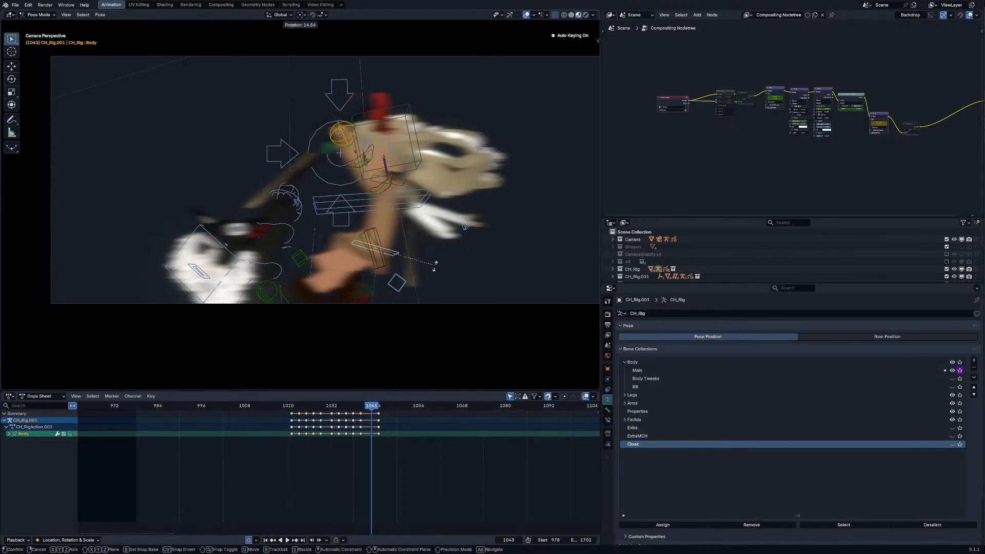
pyautogui.click(429, 281)
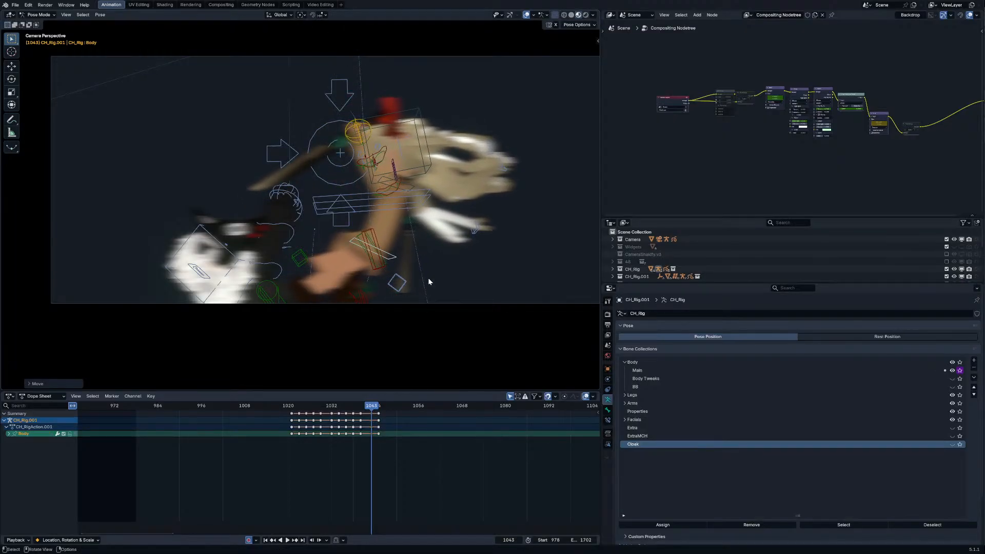
# Step: Rotate and move both of the attacker's upper arm controls on frame 1043 to aim the arms down toward the victim
pyautogui.keyDown('shift'); pyautogui.click(379, 200); pyautogui.keyUp('shift')
pyautogui.press('r')
pyautogui.click(410, 202)
pyautogui.press('g')
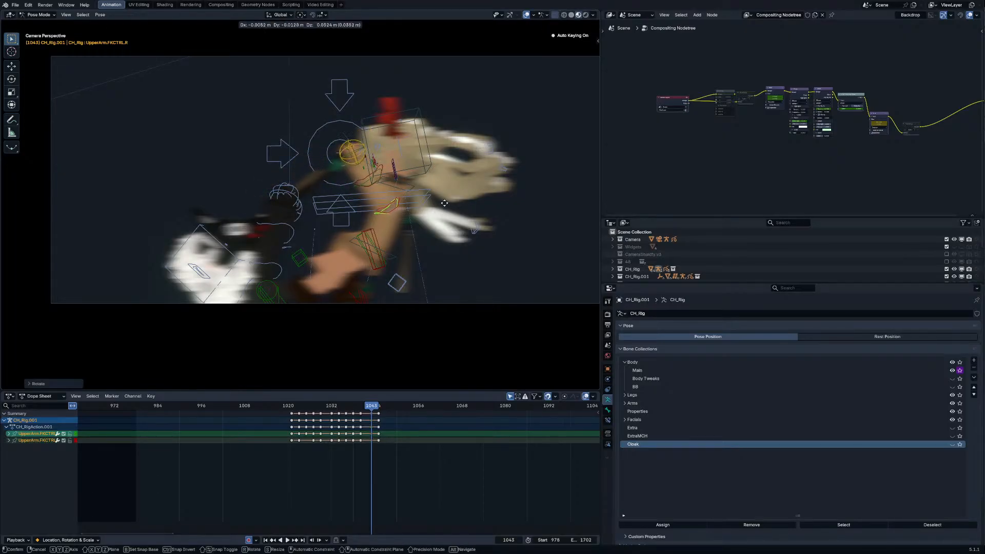
pyautogui.click(442, 202)
pyautogui.press('r')
pyautogui.click(449, 186)
pyautogui.press('g')
pyautogui.click(443, 157)
pyautogui.press('r')
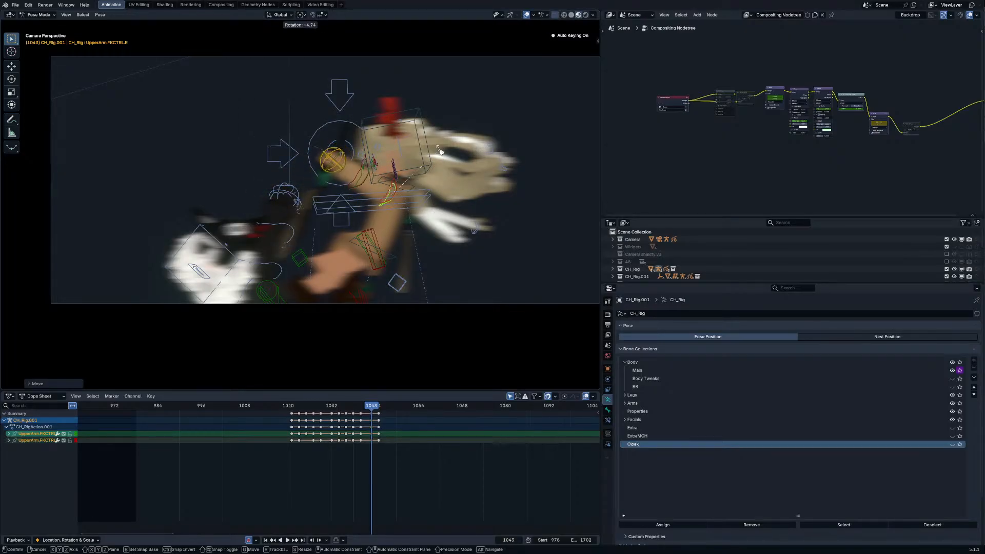
pyautogui.click(440, 152)
# Step: Return to Object Mode and rotate the attacker's sword on frame 1043 to line up with the reposed hands
pyautogui.hotkey('ctrl', 'Tab')
pyautogui.click(312, 196)
pyautogui.press('r')
pyautogui.click(347, 244)
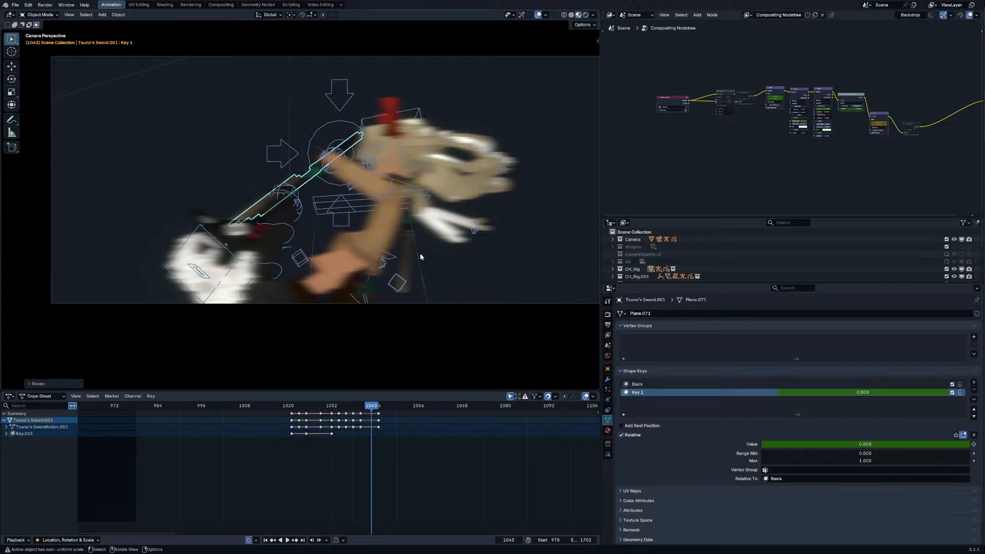
pyautogui.press('r')
pyautogui.click(420, 235)
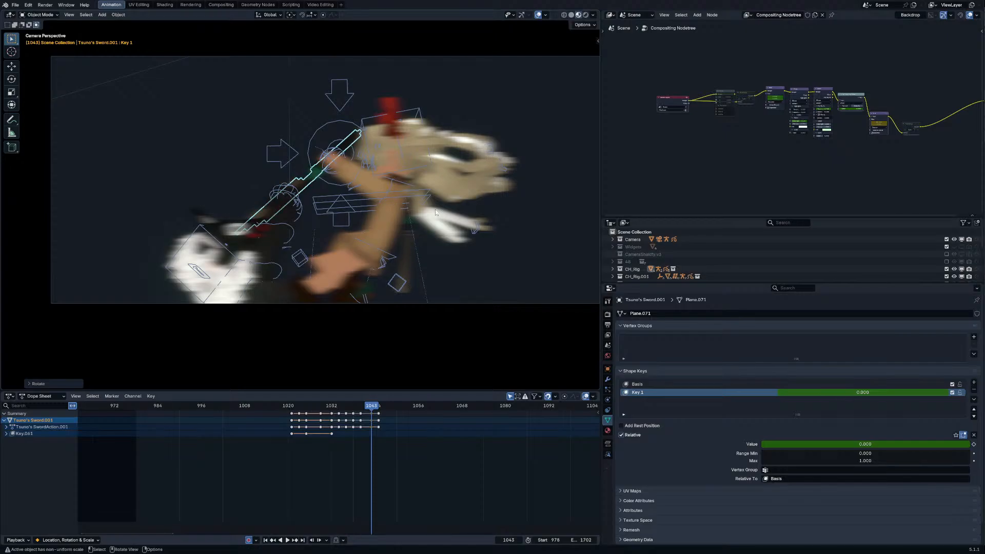
# Step: Review the shot from around frame 1009 and select the Body control of the masked character's rig in Pose Mode
pyautogui.moveTo(386, 405); pyautogui.dragTo(251, 405)
pyautogui.press('space')
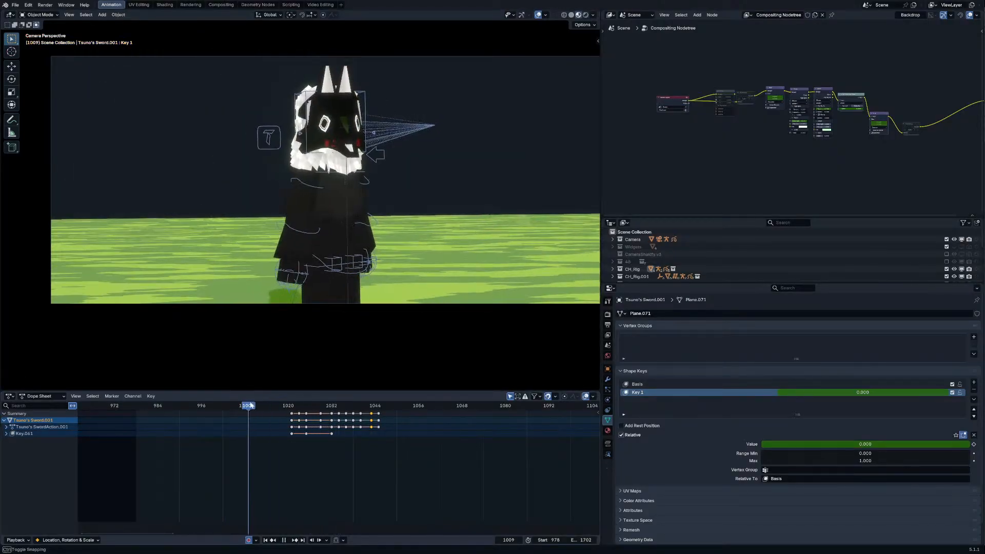
pyautogui.click(356, 262)
pyautogui.hotkey('ctrl', 'Tab')
pyautogui.hotkey('alt', 'a')
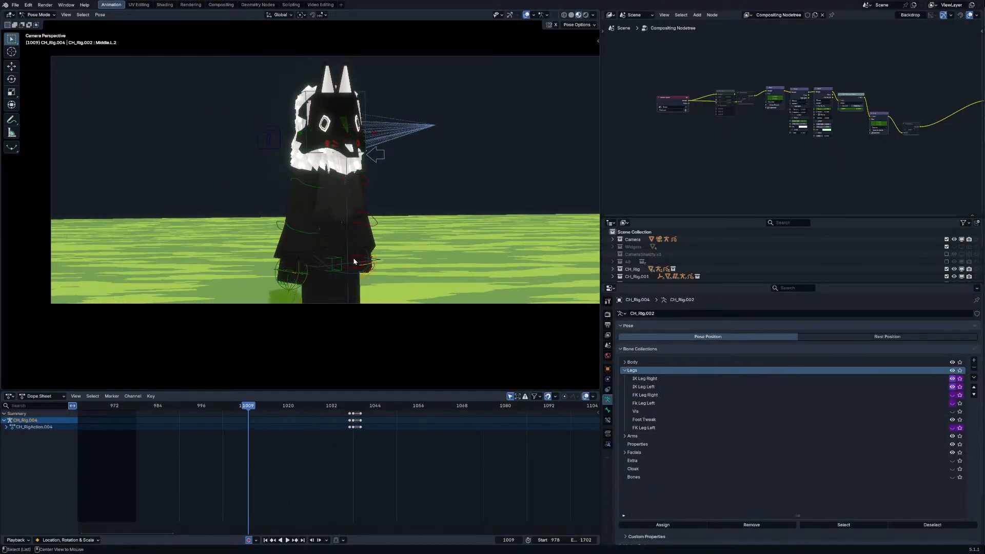
pyautogui.click(343, 264)
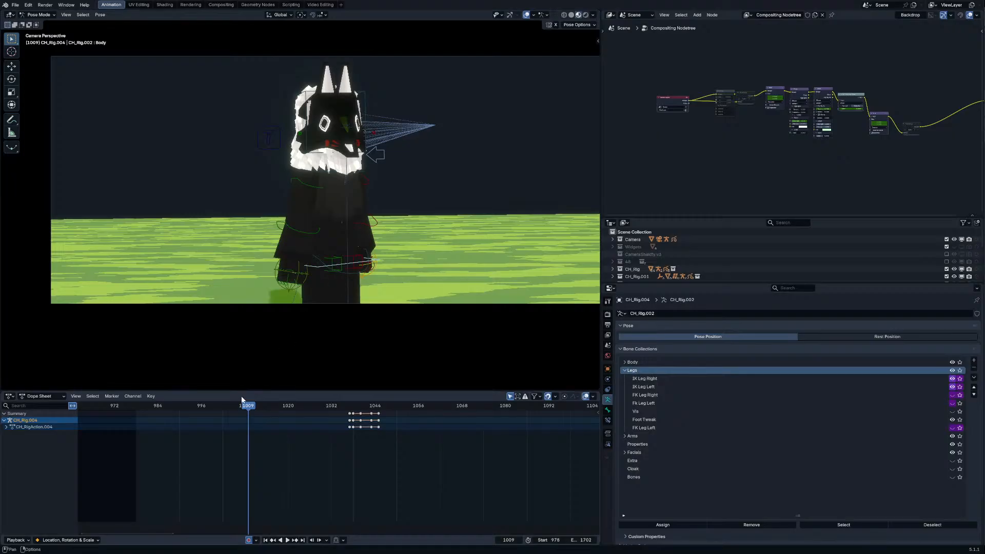
# Step: Rotate the masked character's Body control slightly around the global Z axis on frame 1002, then return to Object Mode
pyautogui.moveTo(241, 405); pyautogui.dragTo(223, 407)
pyautogui.press('r')
pyautogui.press('z')
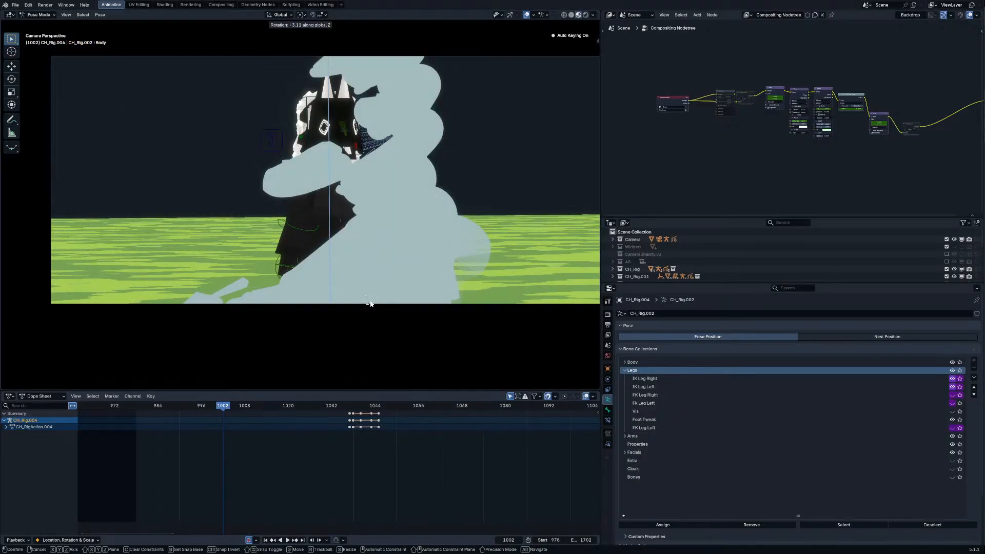
pyautogui.click(370, 304)
pyautogui.press('r')
pyautogui.press('r')
pyautogui.hotkey('ctrl', 'Tab')
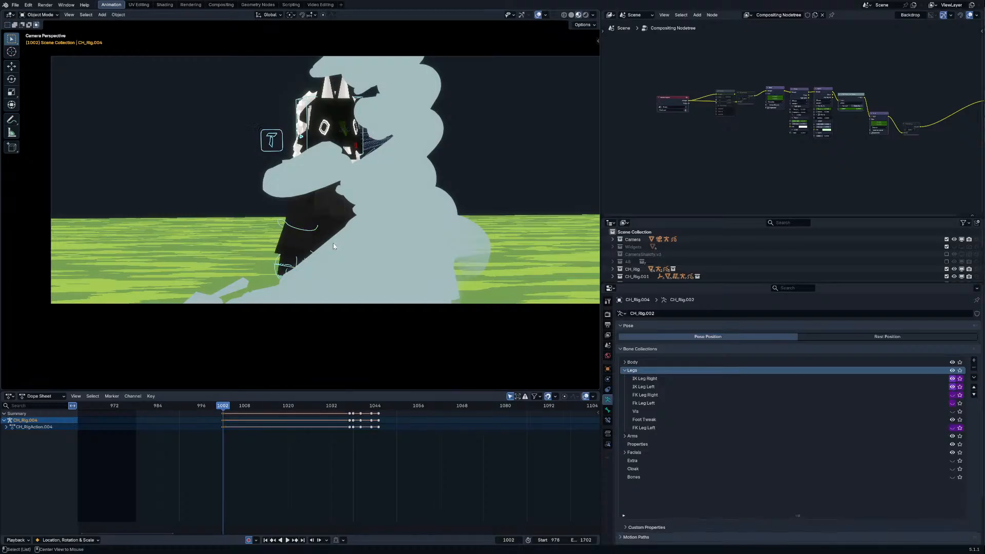
# Step: Reveal all hidden objects and disable Simplify in the render settings, then return to the camera view
pyautogui.hotkey('alt', 'h')
pyautogui.press('KP_0')
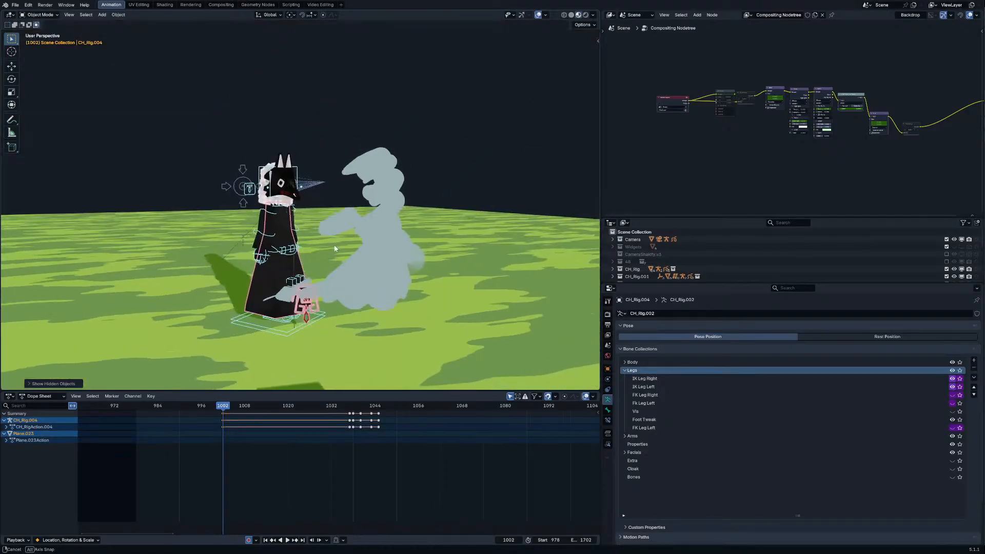
pyautogui.click(301, 293)
pyautogui.click(608, 380)
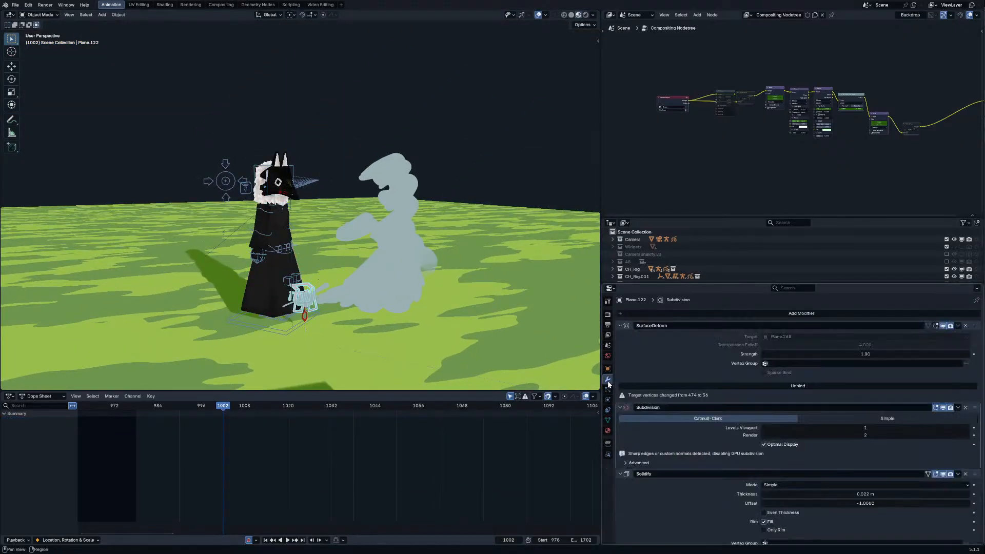
pyautogui.click(607, 315)
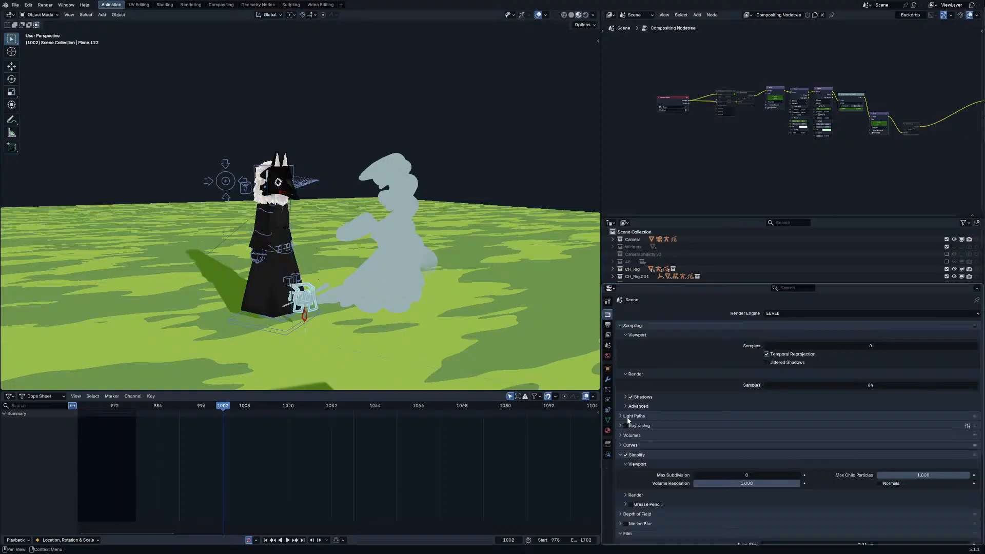
pyautogui.click(625, 456)
pyautogui.moveTo(336, 250); pyautogui.dragTo(324, 205, button='middle')
pyautogui.press('KP_0')
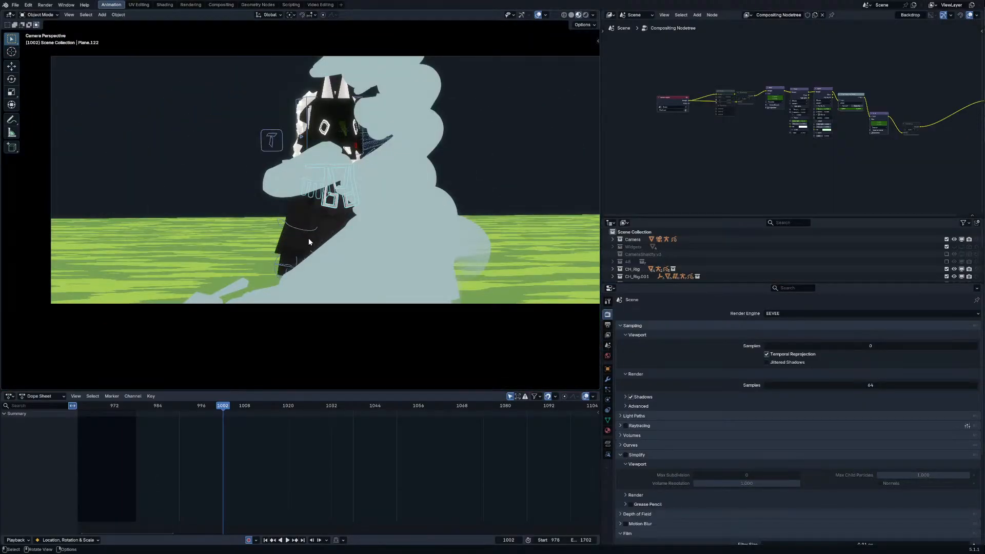
# Step: Enter Pose Mode on the masked character's rig, key its pose on frame 1002 and slightly trackball-rotate the Head control on frame 1004
pyautogui.click(315, 231)
pyautogui.hotkey('ctrl', 'Tab')
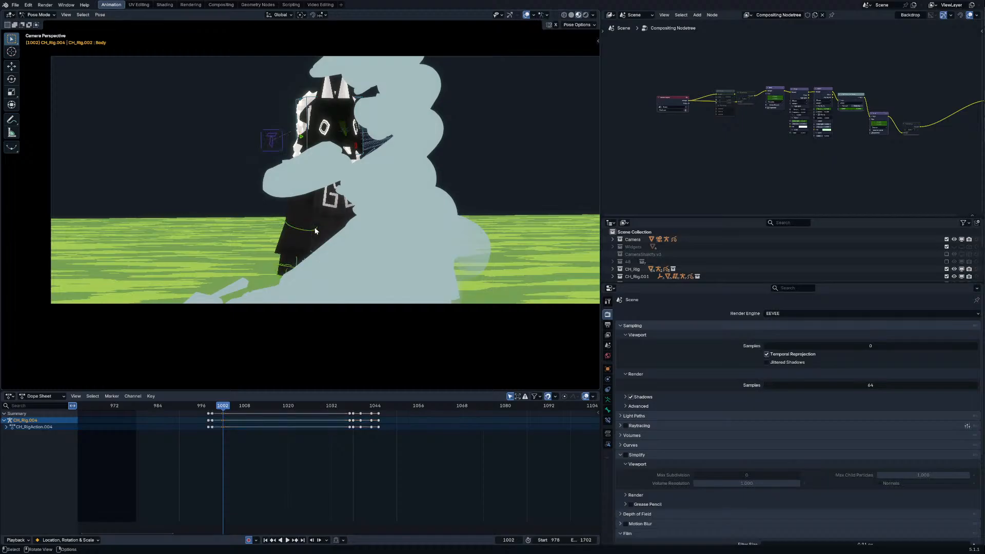
pyautogui.press('Right')
pyautogui.press('Right')
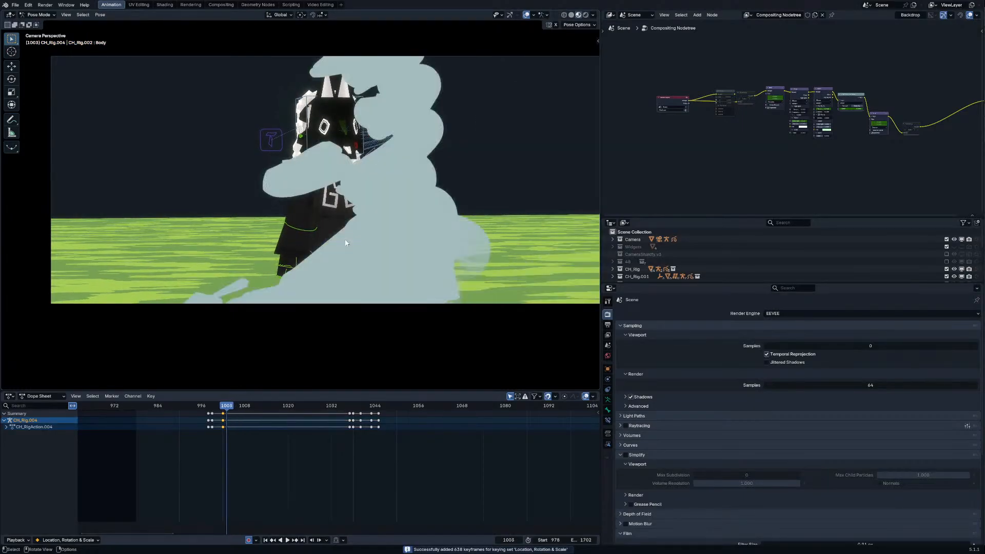
pyautogui.click(337, 161)
pyautogui.press('r')
pyautogui.press('r')
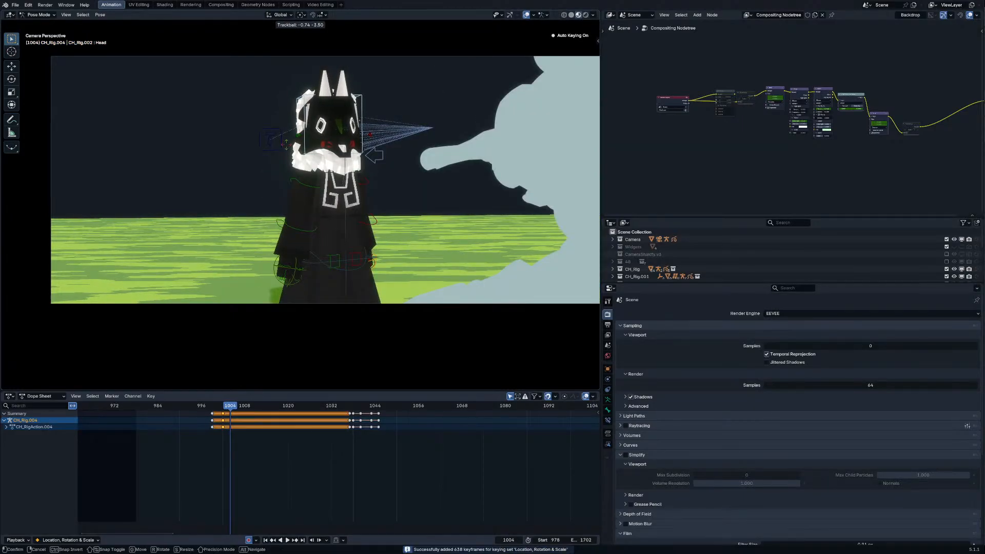
pyautogui.click(294, 174)
# Step: Slightly rotate the masked character's Chest and left upper arm controls on frame 1004
pyautogui.click(294, 175)
pyautogui.press('r')
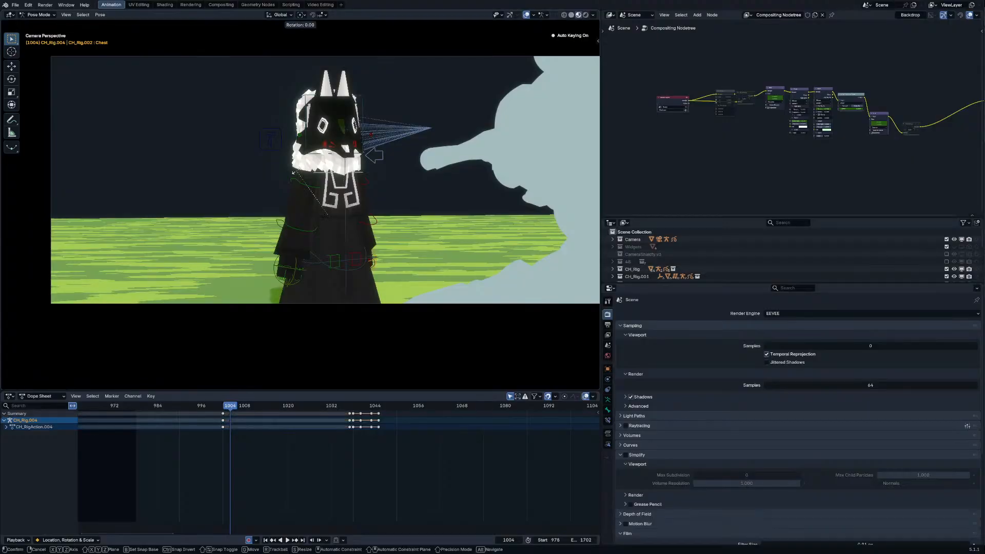
pyautogui.click(287, 166)
pyautogui.click(371, 183)
pyautogui.press('r')
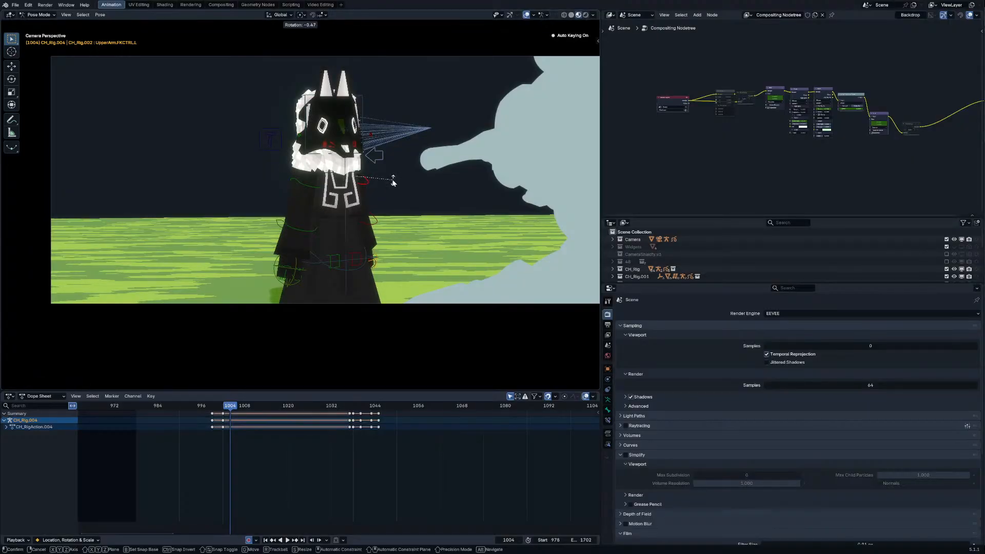
pyautogui.click(393, 179)
# Step: Adjust the rotation of the left upper arm and Chest controls on frame 1007
pyautogui.press('Right')
pyautogui.press('Right')
pyautogui.press('Right')
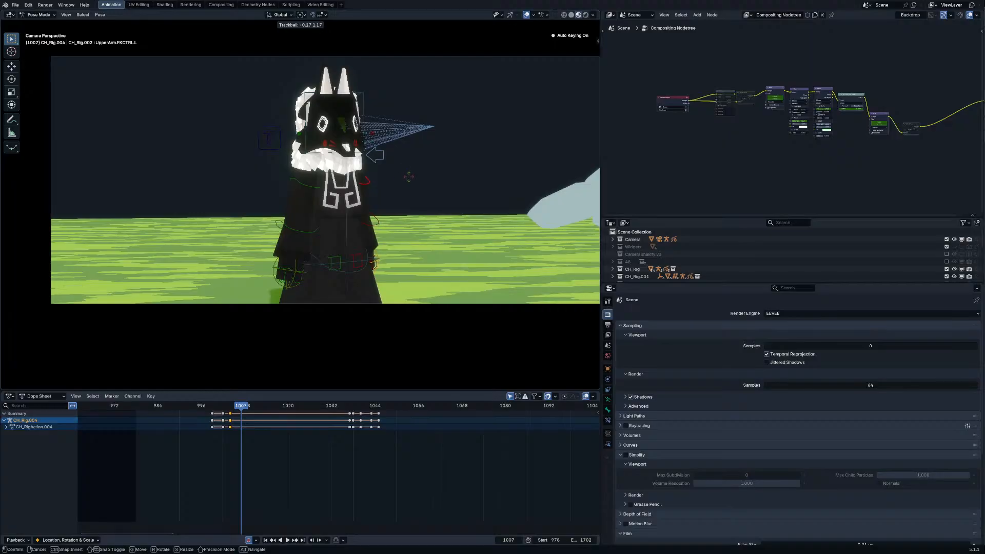
pyautogui.click(409, 176)
pyautogui.click(339, 170)
pyautogui.press('r')
pyautogui.press('r')
pyautogui.click(310, 163)
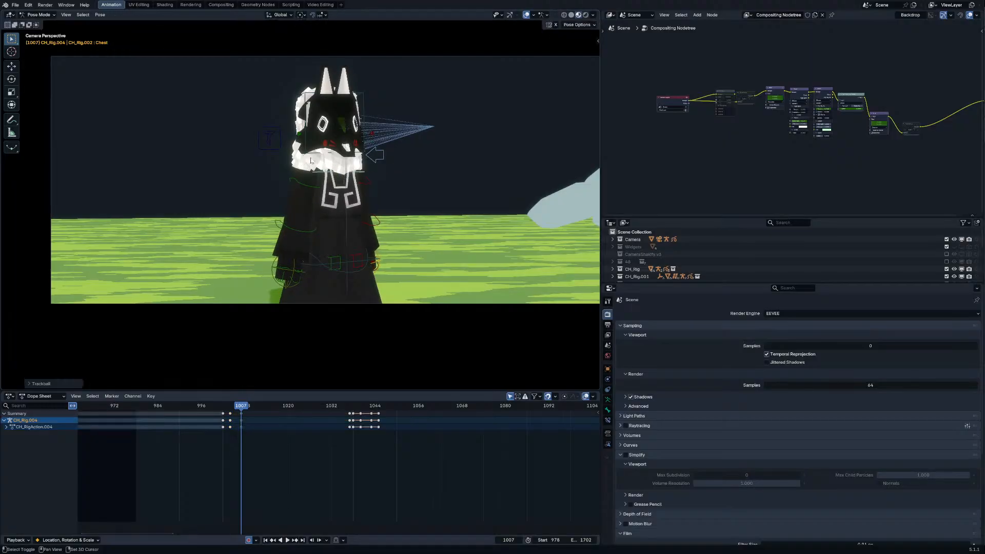
# Step: Trackball-rotate the masked character's Head control slightly on frame 1007
pyautogui.click(305, 149)
pyautogui.press('r')
pyautogui.press('r')
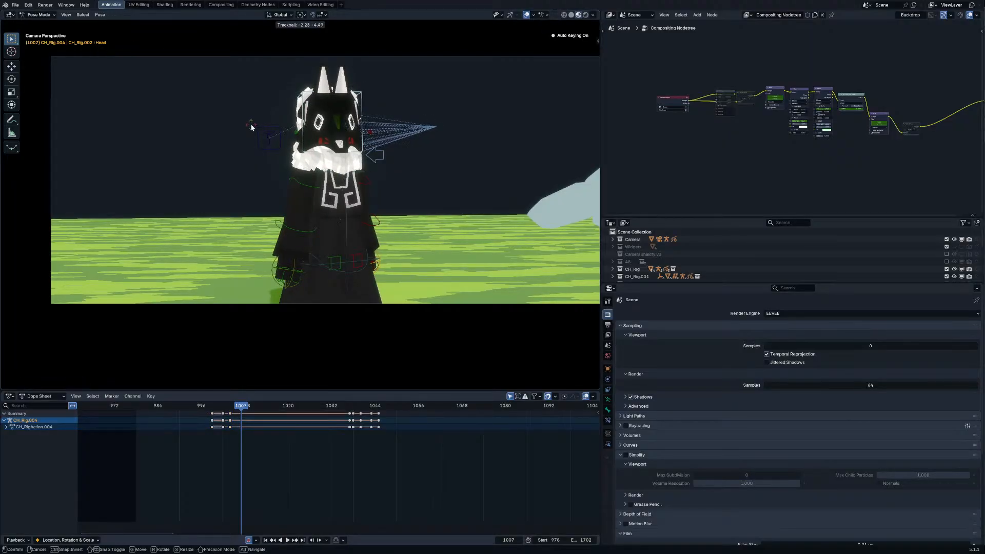
pyautogui.click(252, 127)
pyautogui.press('r')
pyautogui.press('r')
# Step: Trackball-rotate the masked character's Head control slightly on frame 1010
pyautogui.press('Right')
pyautogui.press('Right')
pyautogui.press('Right')
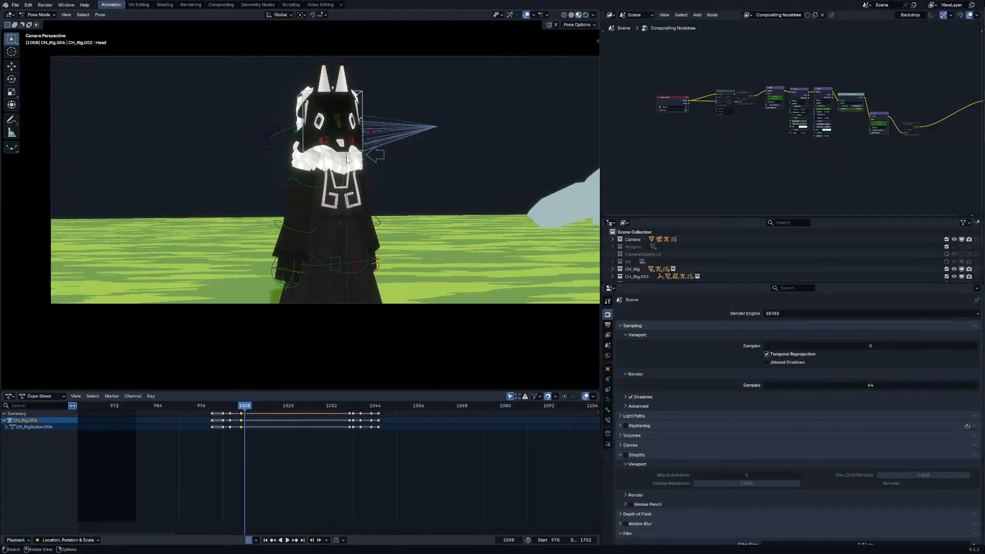
pyautogui.press('r')
pyautogui.press('r')
pyautogui.click(306, 179)
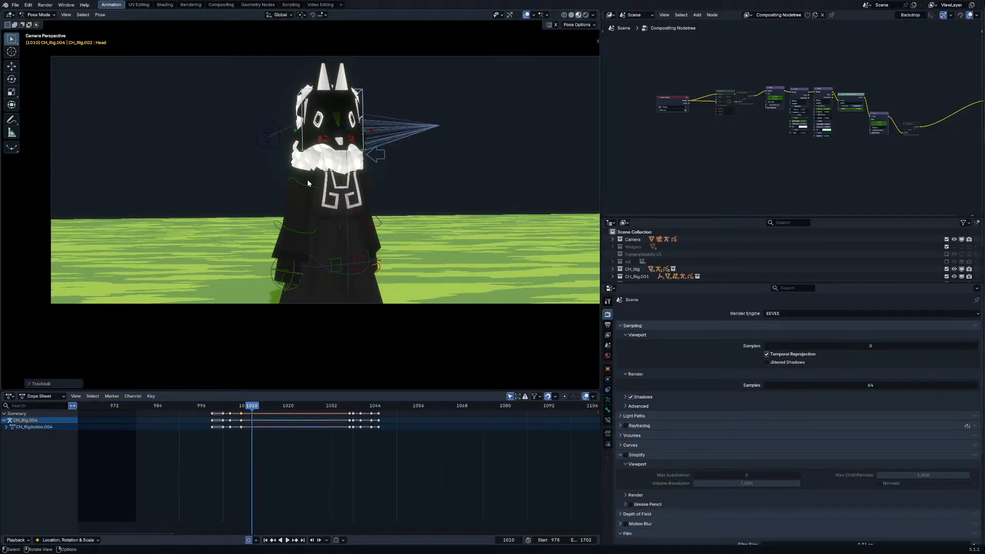
# Step: Adjust the rotation of both upper arm controls and the Chest control on frame 1010
pyautogui.click(306, 180)
pyautogui.press('r')
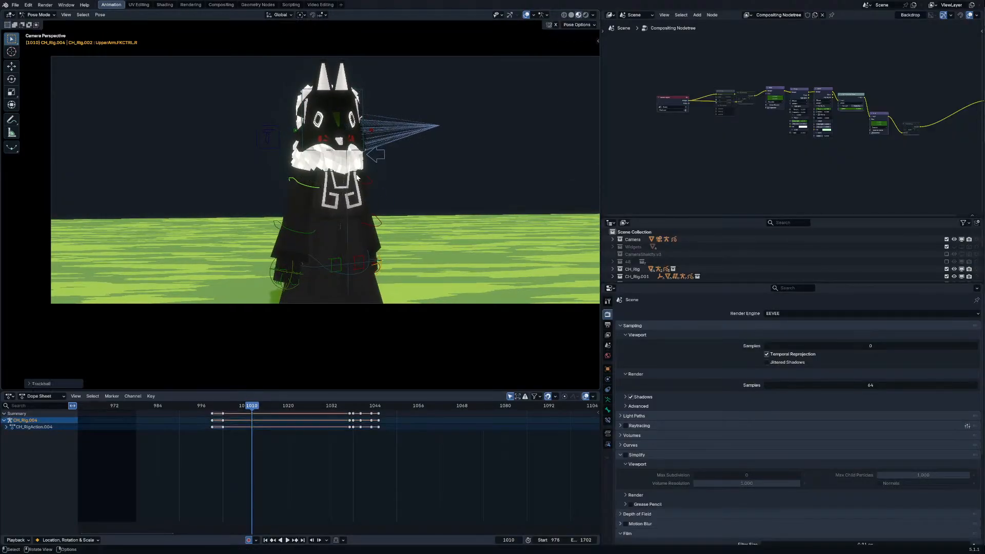
pyautogui.click(358, 178)
pyautogui.press('r')
pyautogui.press('r')
pyautogui.click(349, 168)
pyautogui.click(376, 182)
pyautogui.press('r')
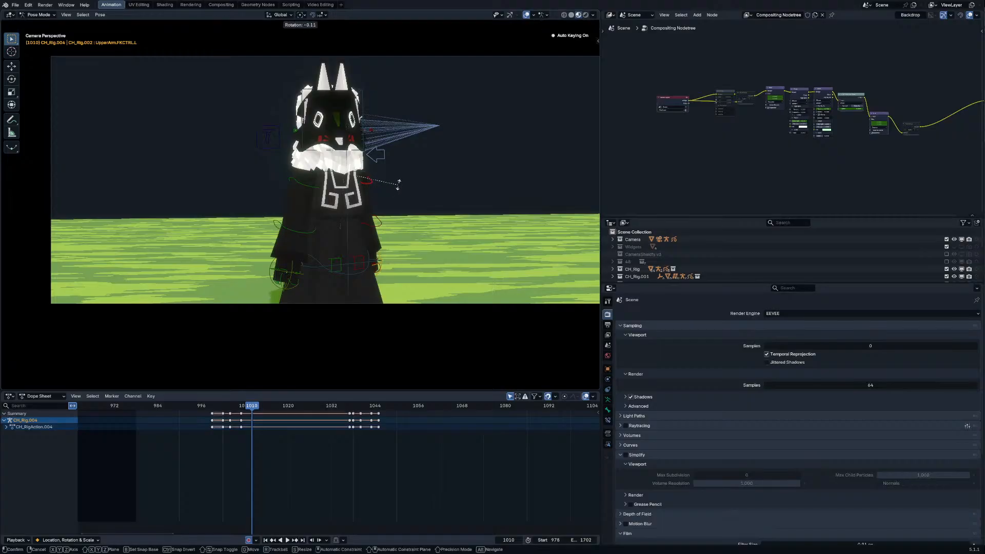
pyautogui.click(399, 184)
# Step: Set the masked character's lead-in keyframes up to frame 1010 to Constant interpolation and play back the shot
pyautogui.moveTo(243, 408); pyautogui.dragTo(218, 407)
pyautogui.press('space')
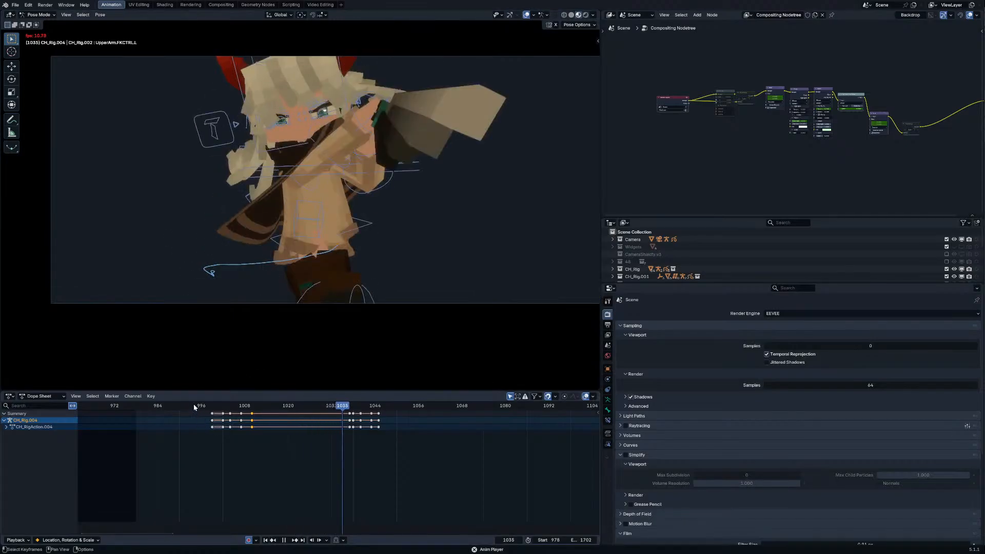
pyautogui.click(194, 405)
pyautogui.press('space')
pyautogui.moveTo(184, 446); pyautogui.dragTo(265, 413)
pyautogui.press('t')
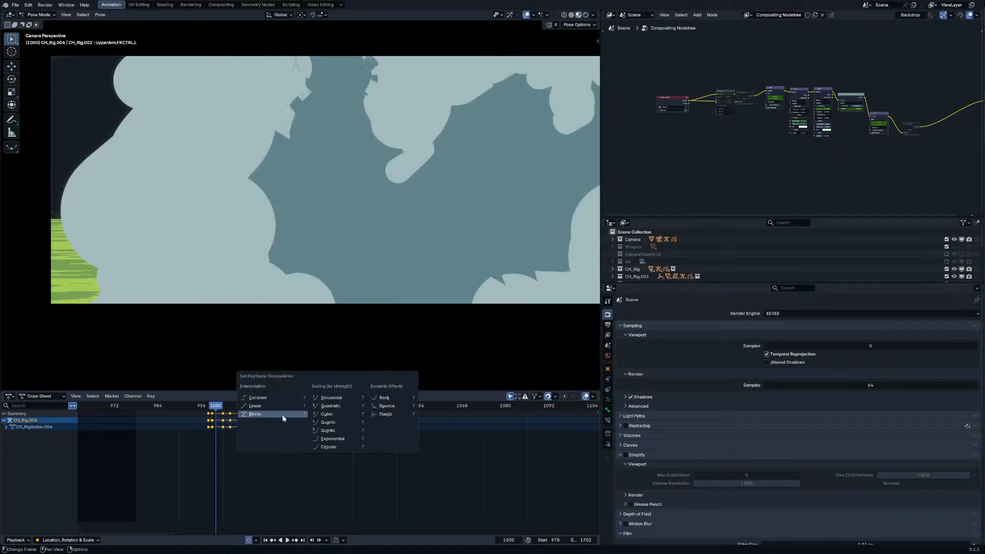
pyautogui.click(265, 399)
pyautogui.click(189, 409)
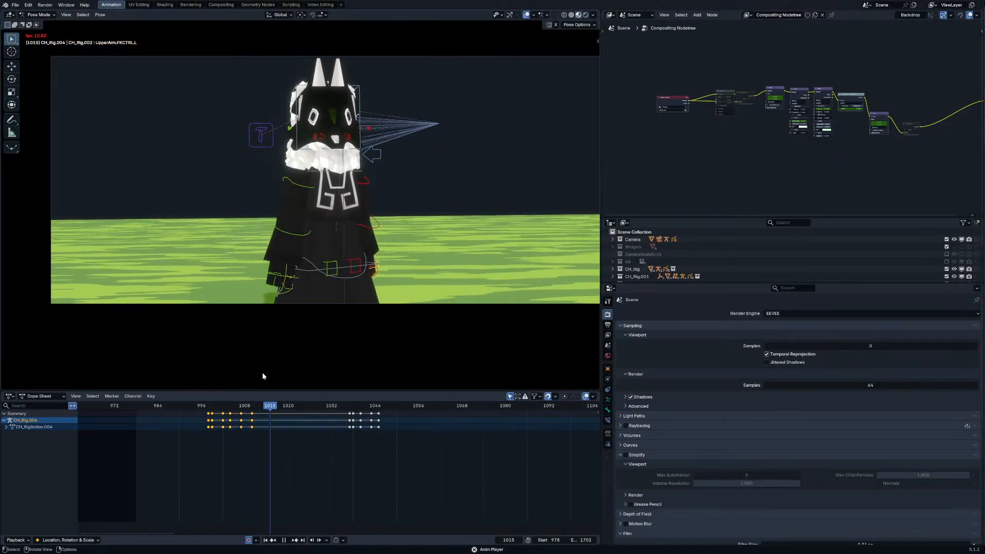
pyautogui.click(225, 407)
pyautogui.press('space')
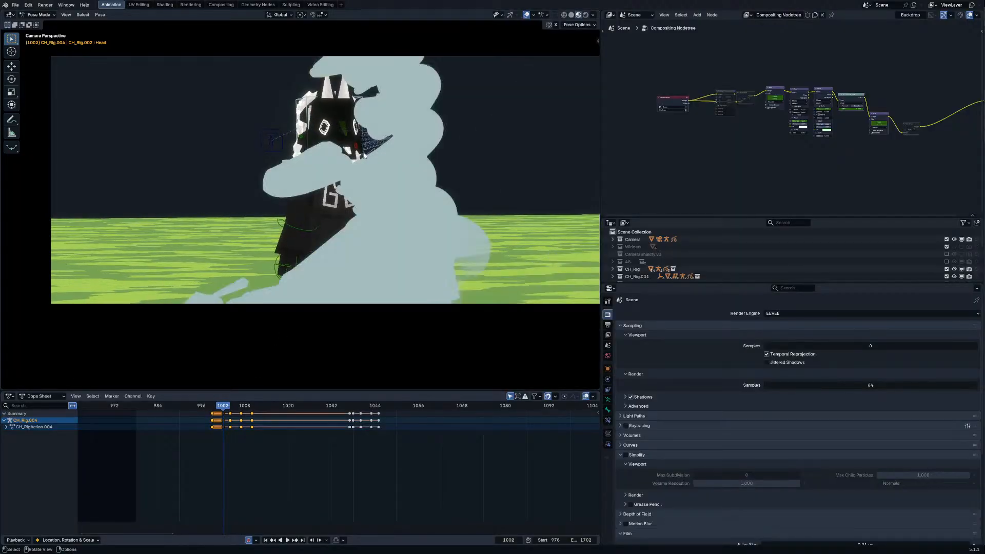
# Step: Examine the masked character's keyed poses from frame 1002 to 1007, stepping between the keyframes
pyautogui.click(362, 170)
pyautogui.press('Down')
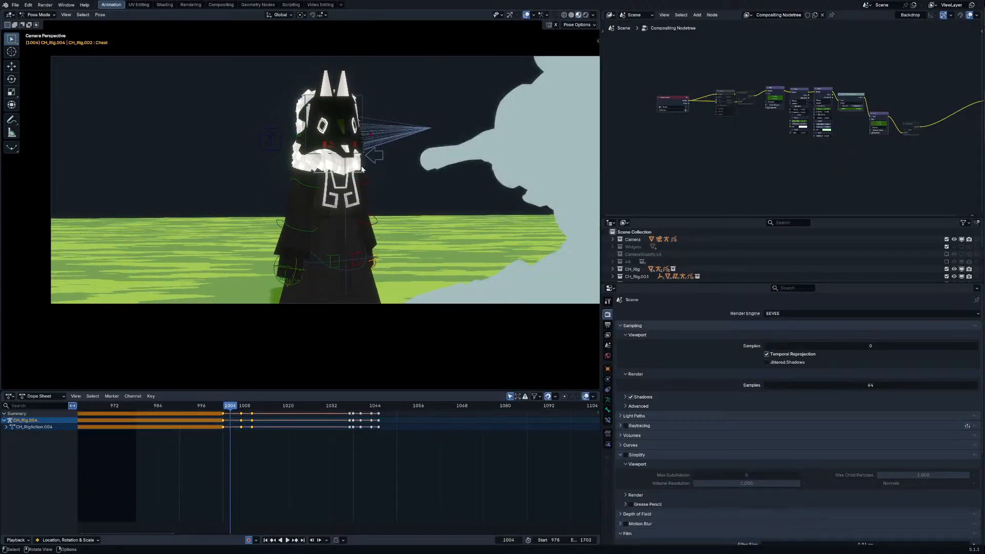
pyautogui.press('Up')
pyautogui.press('Up')
pyautogui.press('Right')
pyautogui.press('Right')
pyautogui.press('a')
pyautogui.press('Down')
pyautogui.press('Down')
pyautogui.press('Down')
pyautogui.press('Down')
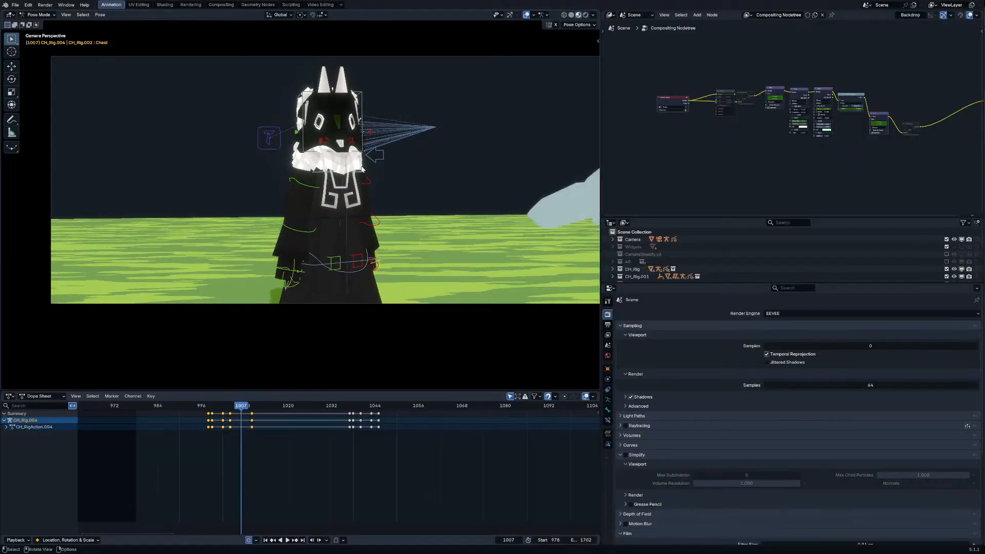
pyautogui.press('Up')
# Step: Trackball-rotate the masked character's Head control on frame 1002 to turn the face strongly toward the smoke
pyautogui.click(356, 156)
pyautogui.press('Down')
pyautogui.press('Down')
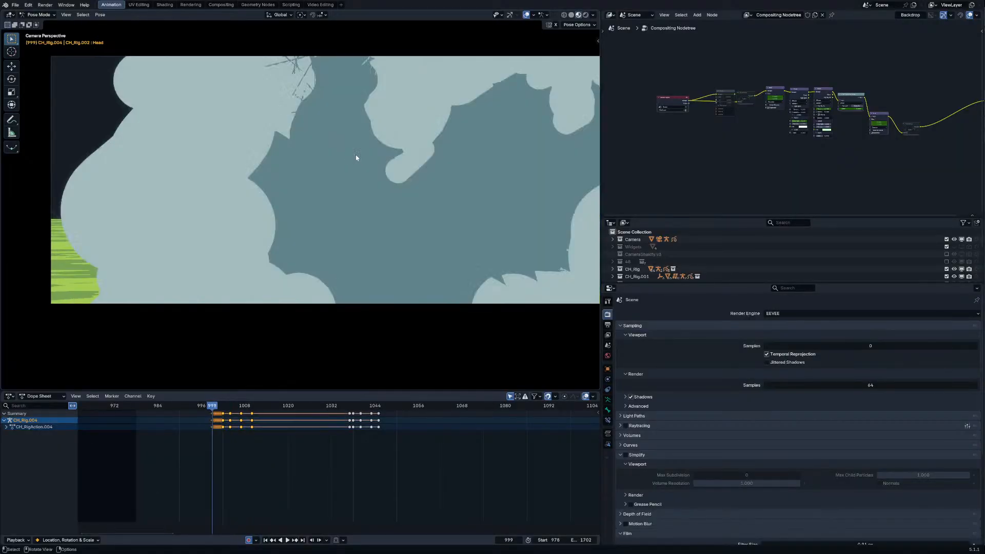
pyautogui.press('Up')
pyautogui.press('r')
pyautogui.press('r')
pyautogui.click(160, 168)
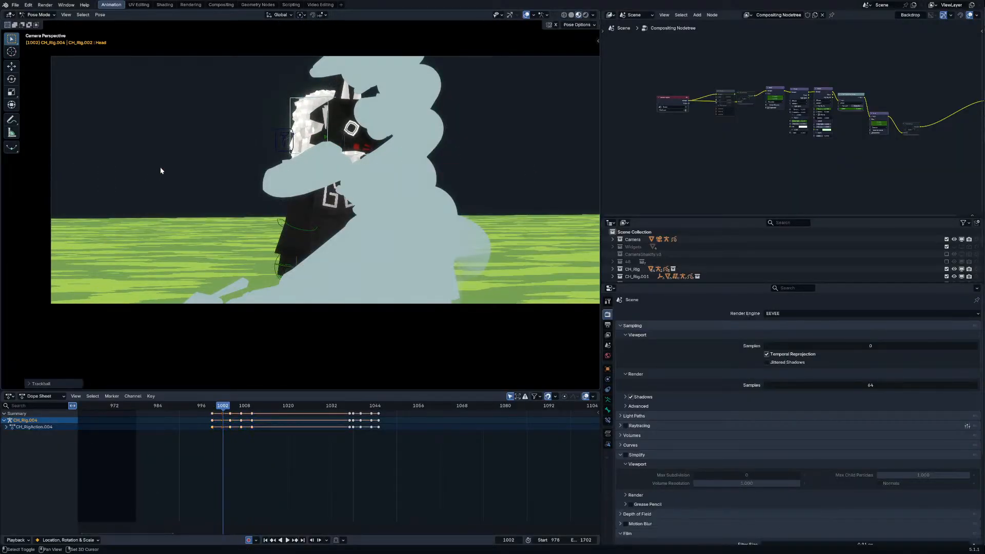
# Step: Blend the Head control's pose toward its neighbouring keyframes on frames 1004, 1007 and 1010
pyautogui.press('Up')
pyautogui.hotkey('shift', 'alt', 'e')
pyautogui.click(267, 186)
pyautogui.press('Up')
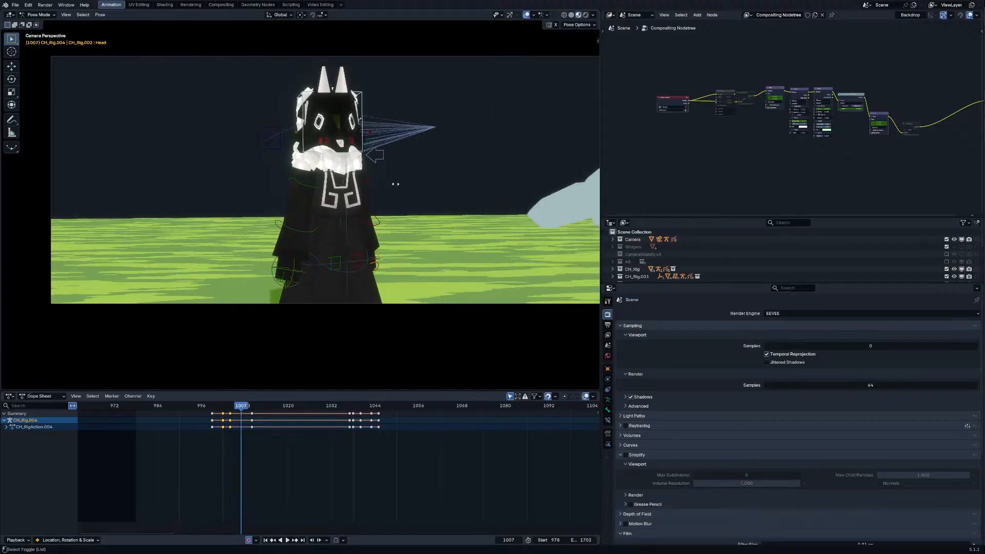
pyautogui.hotkey('shift', 'alt', 'e')
pyautogui.click(389, 192)
pyautogui.press('Up')
pyautogui.hotkey('shift', 'alt', 'e')
pyautogui.click(178, 192)
# Step: Trackball-rotate the masked character's Head control slightly on frame 1004 to refine the head turn
pyautogui.press('Down')
pyautogui.press('Down')
pyautogui.press('Down')
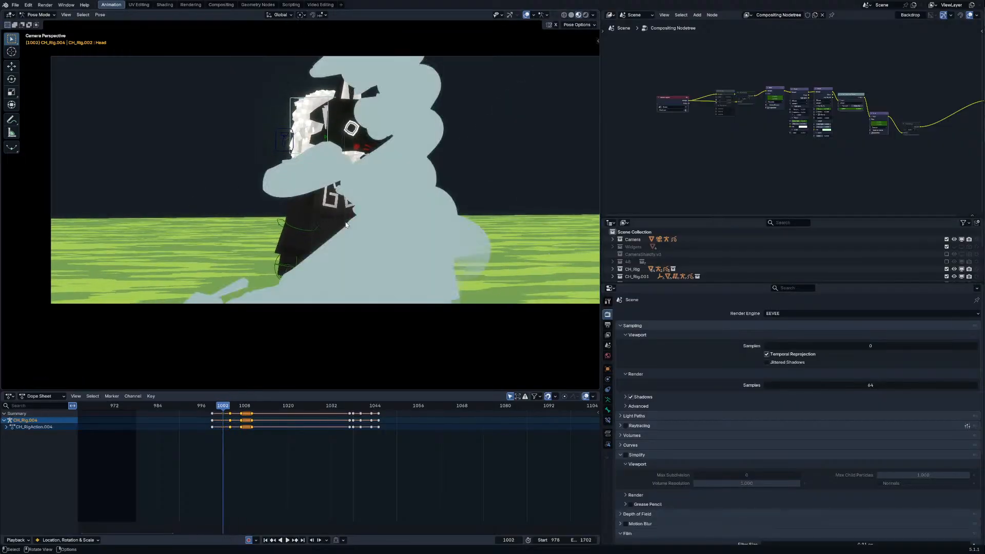
pyautogui.press('Up')
pyautogui.press('r')
pyautogui.press('r')
pyautogui.click(360, 230)
# Step: Blend the Head control's pose to its neighbour on frame 1007 and refine it with a trackball rotation
pyautogui.press('Up')
pyautogui.hotkey('shift', 'alt', 'e')
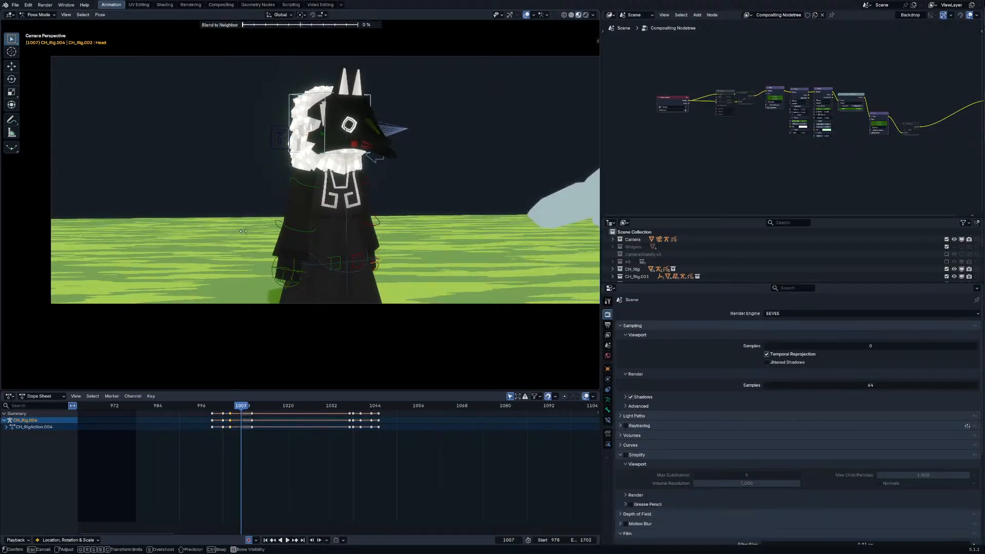
pyautogui.click(360, 230)
pyautogui.press('r')
pyautogui.press('r')
# Step: Blend the Head control to its neighbour on frame 1010 and trackball-rotate it partway back toward the camera
pyautogui.press('Up')
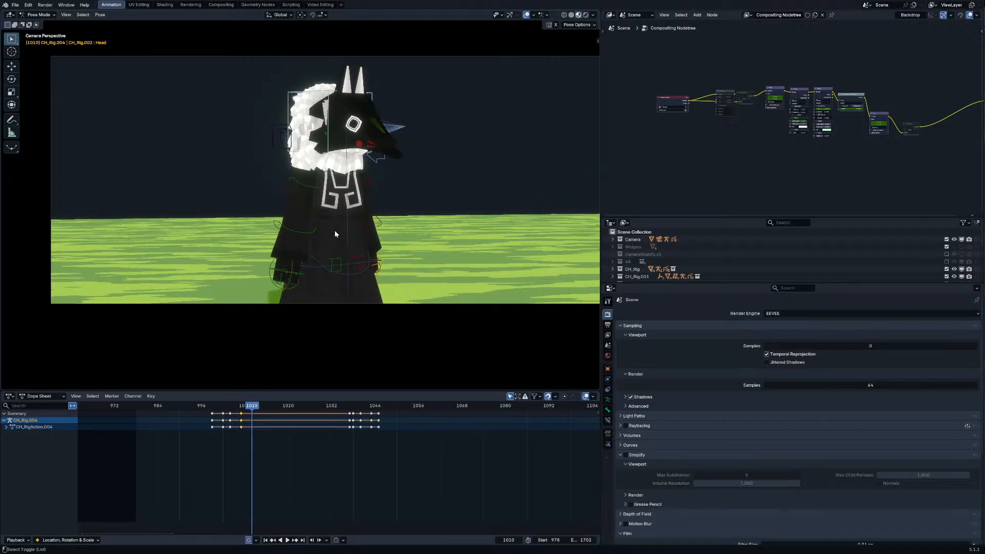
pyautogui.hotkey('shift', 'alt', 'e')
pyautogui.click(334, 230)
pyautogui.press('r')
pyautogui.press('r')
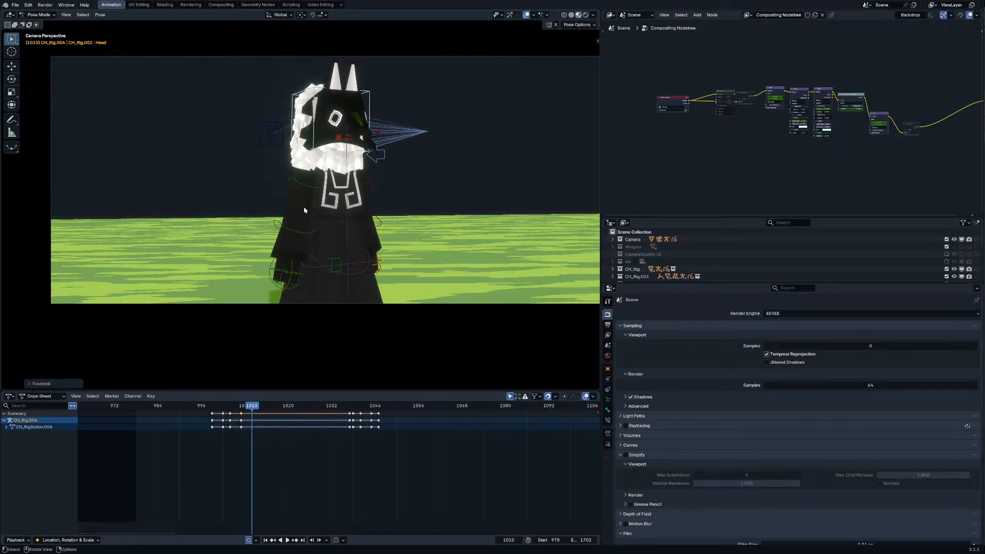
# Step: Rotate the masked character's Head control slightly on frame 1013 to continue the settling head turn
pyautogui.press('Up')
pyautogui.press('Down')
pyautogui.press('Right')
pyautogui.press('Right')
pyautogui.press('Right')
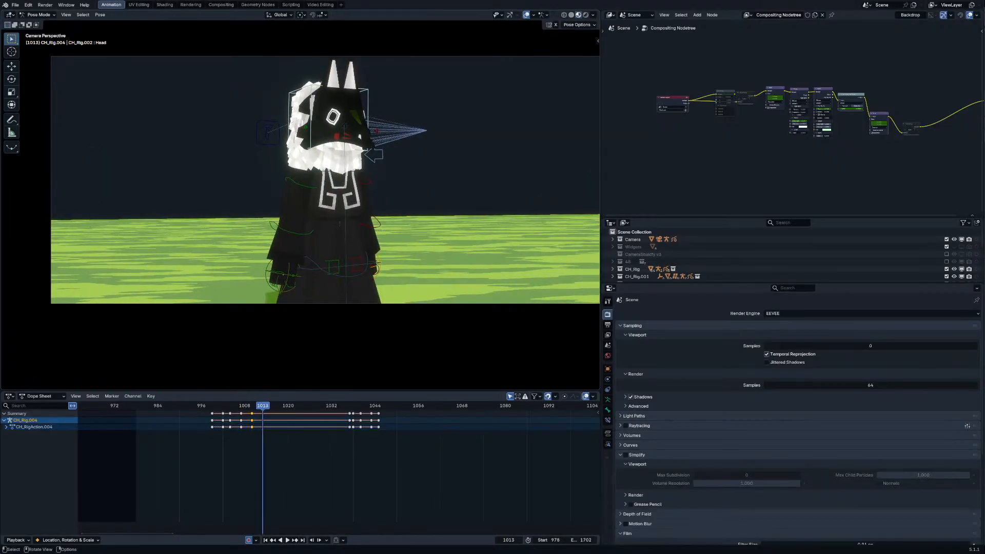
pyautogui.press('Return')
# Step: Refine the Head control's rotation on frame 1015 and play back the shot to review the head turn
pyautogui.press('Right')
pyautogui.press('Right')
pyautogui.press('r')
pyautogui.press('r')
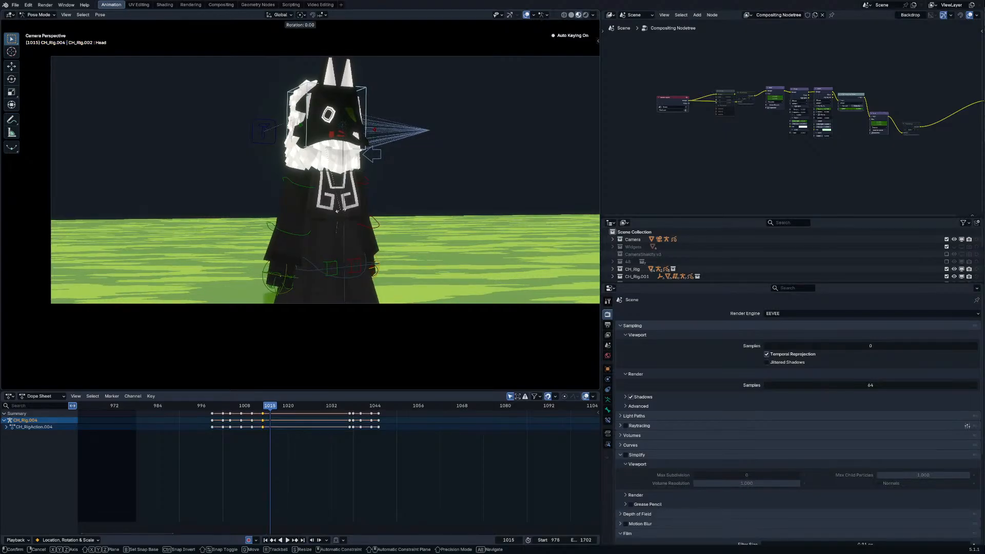
pyautogui.press('Return')
pyautogui.press('space')
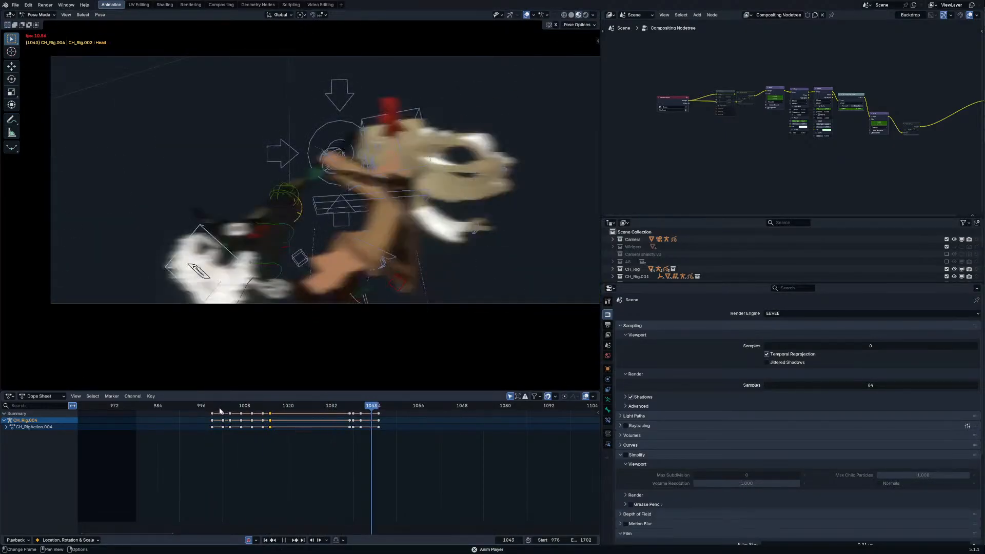
pyautogui.click(209, 406)
pyautogui.press('Escape')
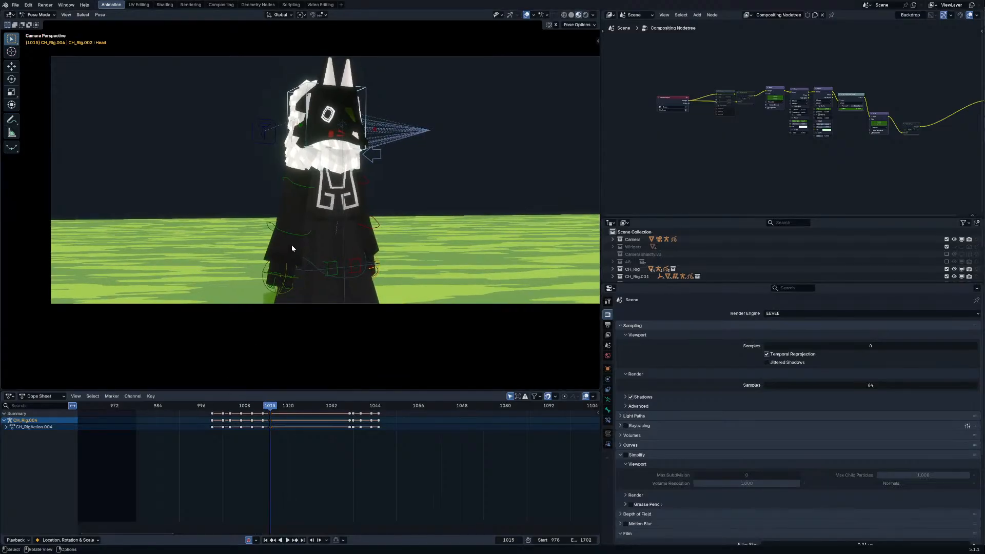
# Step: Trackball-rotate the masked character's Chest control on frames 1004 and 1010 so the torso follows the head turn
pyautogui.press('Down')
pyautogui.press('Down')
pyautogui.press('Down')
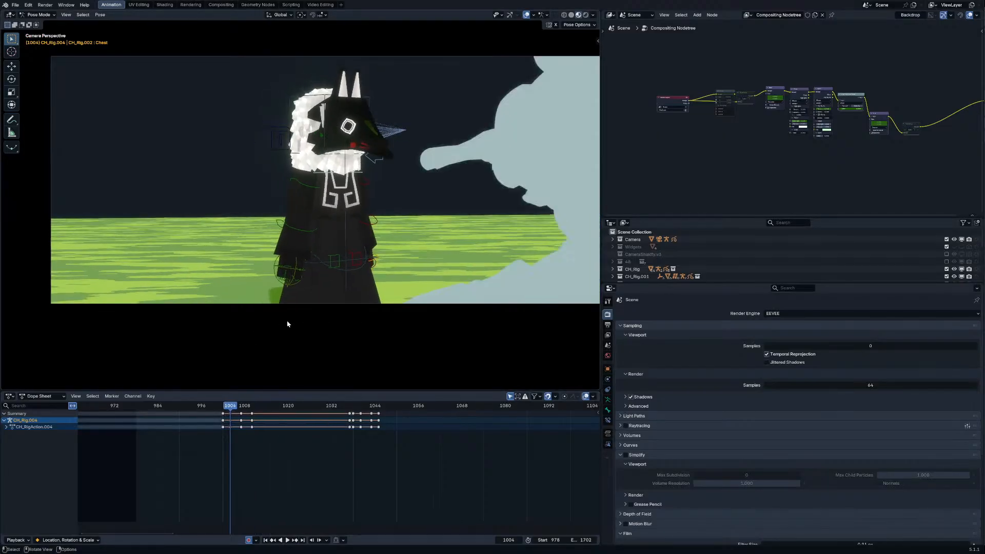
pyautogui.press('Right')
pyautogui.press('Right')
pyautogui.press('Right')
pyautogui.press('Right')
pyautogui.press('Right')
pyautogui.press('Right')
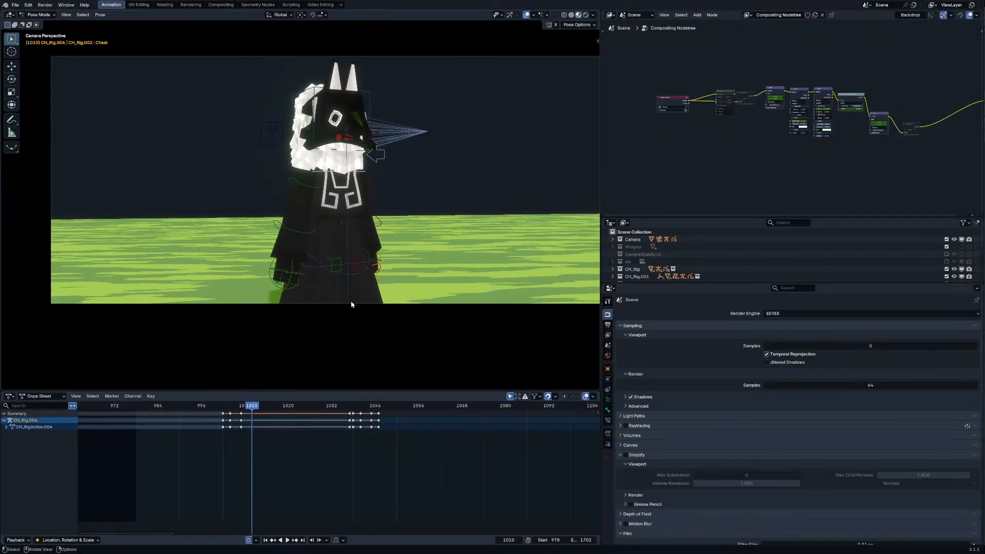
pyautogui.click(327, 292)
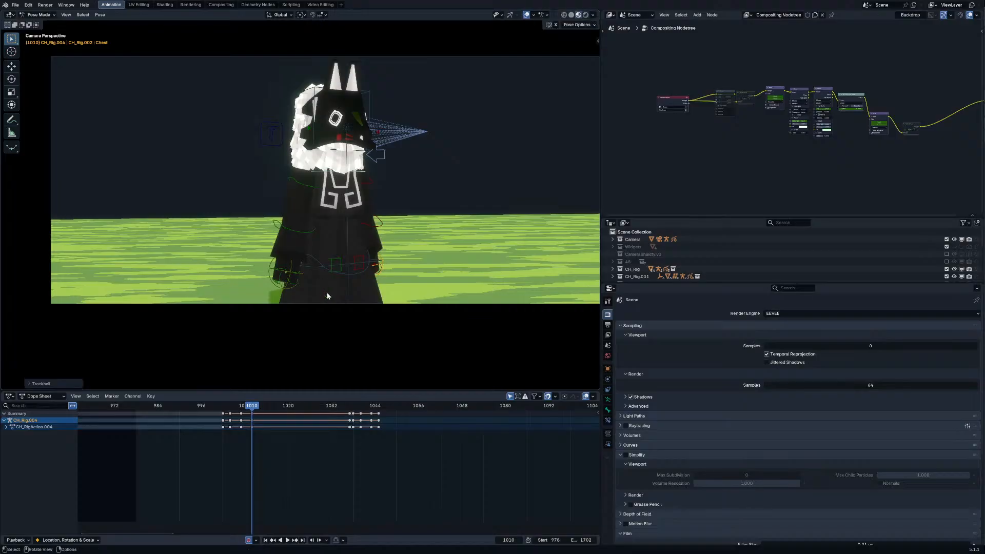
# Step: Trackball-rotate the Chest control on frame 1013 to continue the body turn
pyautogui.press('Right')
pyautogui.press('Right')
pyautogui.press('Right')
pyautogui.press('r')
pyautogui.press('r')
pyautogui.press('Escape')
# Step: Rotate the right upper arm control slightly on frame 1004
pyautogui.click(320, 190)
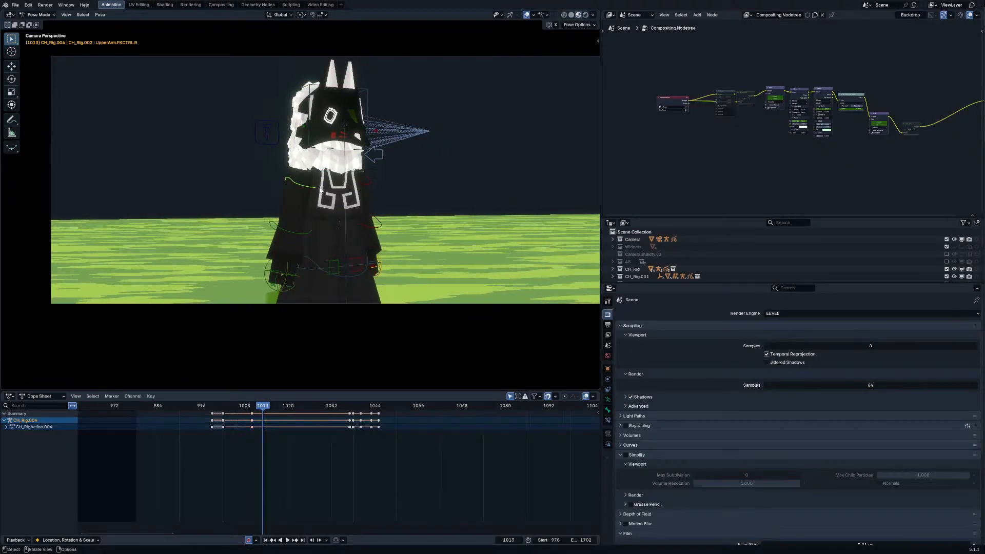
pyautogui.press('Left')
pyautogui.press('Left')
pyautogui.press('Left')
pyautogui.press('Left')
pyautogui.press('Left')
pyautogui.press('Left')
pyautogui.press('Left')
pyautogui.press('Left')
pyautogui.press('Left')
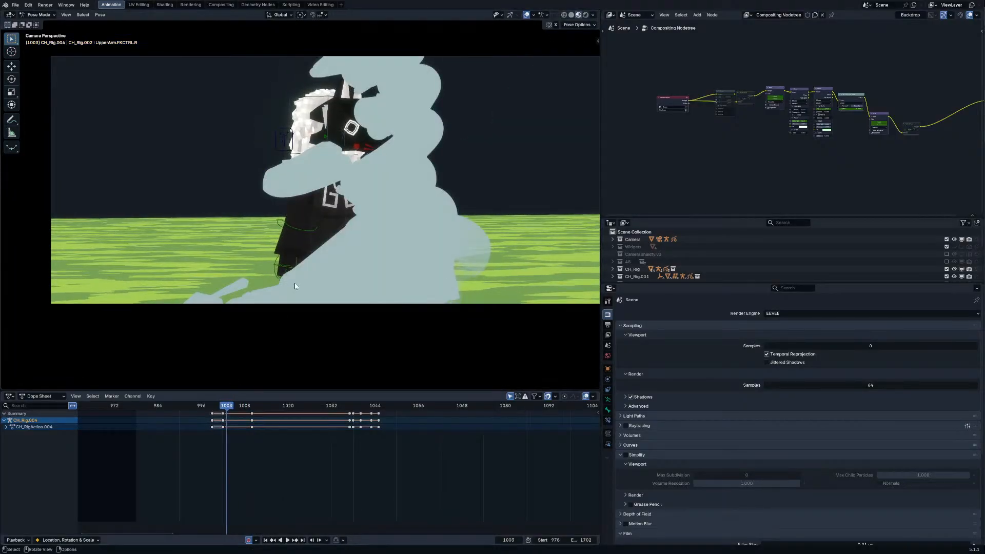
pyautogui.press('r')
pyautogui.click(368, 281)
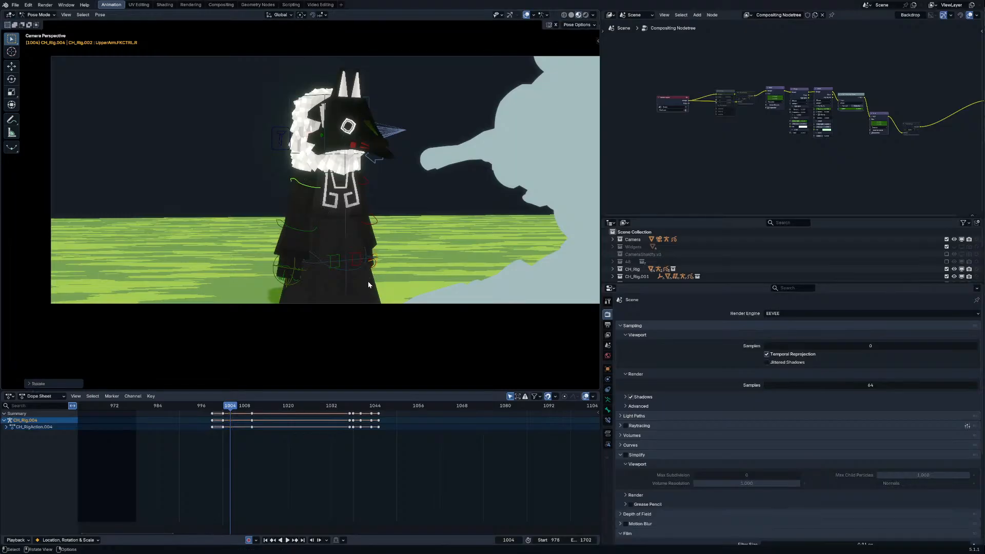
# Step: Refine the right upper arm control's rotation on frame 1007
pyautogui.press('Right')
pyautogui.press('Right')
pyautogui.press('Right')
pyautogui.press('r')
pyautogui.press('r')
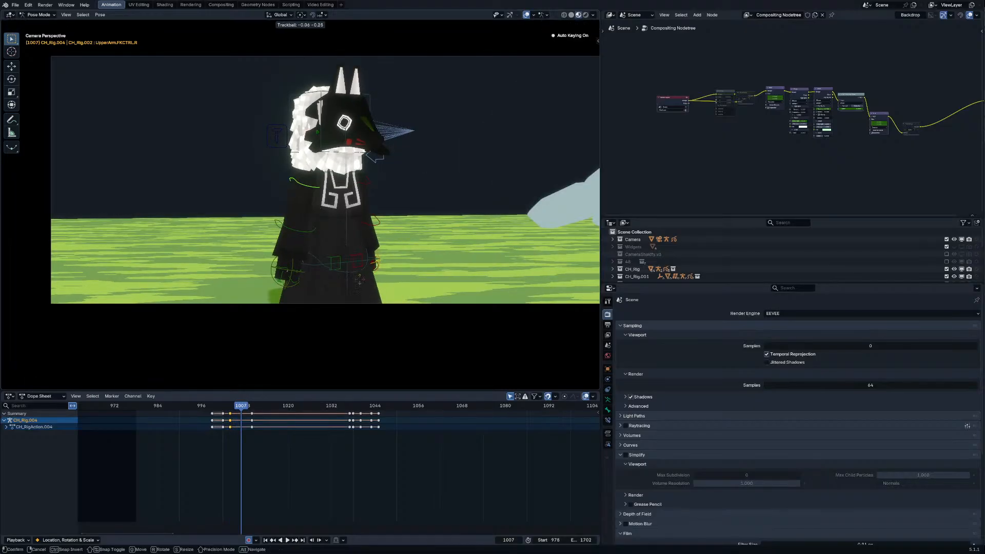
pyautogui.press('r')
pyautogui.click(335, 271)
pyautogui.press('r')
pyautogui.click(327, 267)
# Step: Undo the trial arm adjustments on frame 1010 and rotate the right upper arm control there
pyautogui.press('Right')
pyautogui.press('Right')
pyautogui.press('Right')
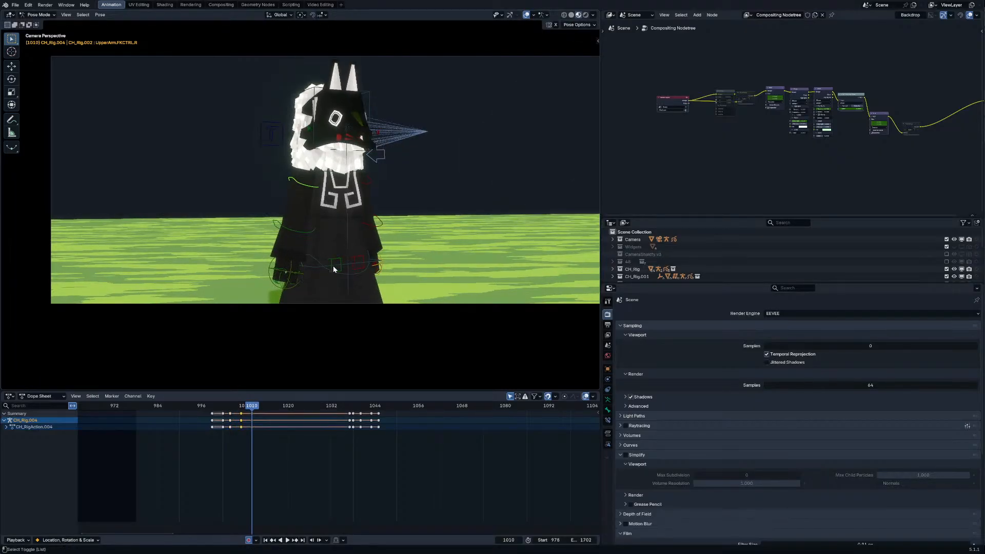
pyautogui.hotkey('shift', 'alt', 'e')
pyautogui.click(285, 251)
pyautogui.hotkey('ctrl', 'z')
pyautogui.hotkey('ctrl', 'z')
pyautogui.hotkey('ctrl', 'z')
pyautogui.hotkey('ctrl', 'z')
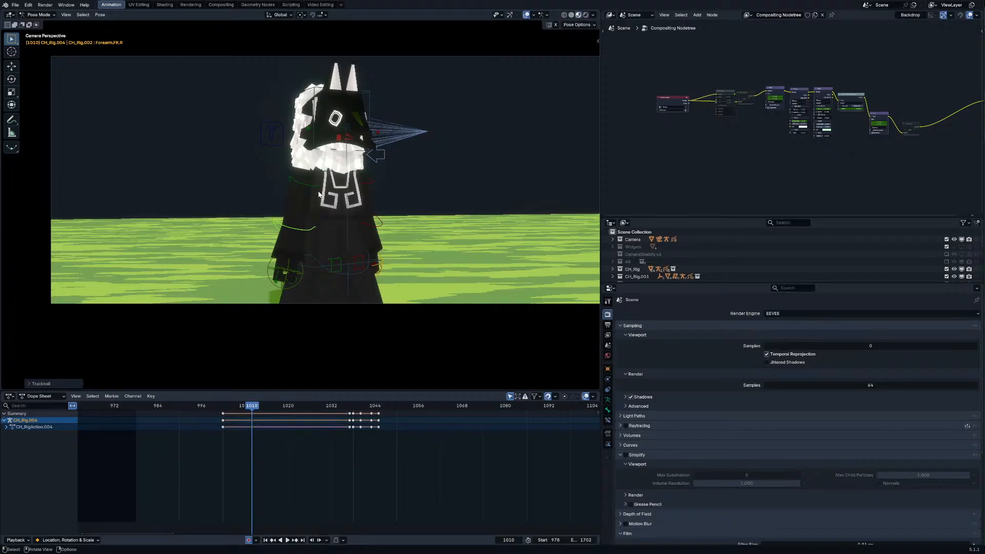
pyautogui.press('r')
pyautogui.click(339, 203)
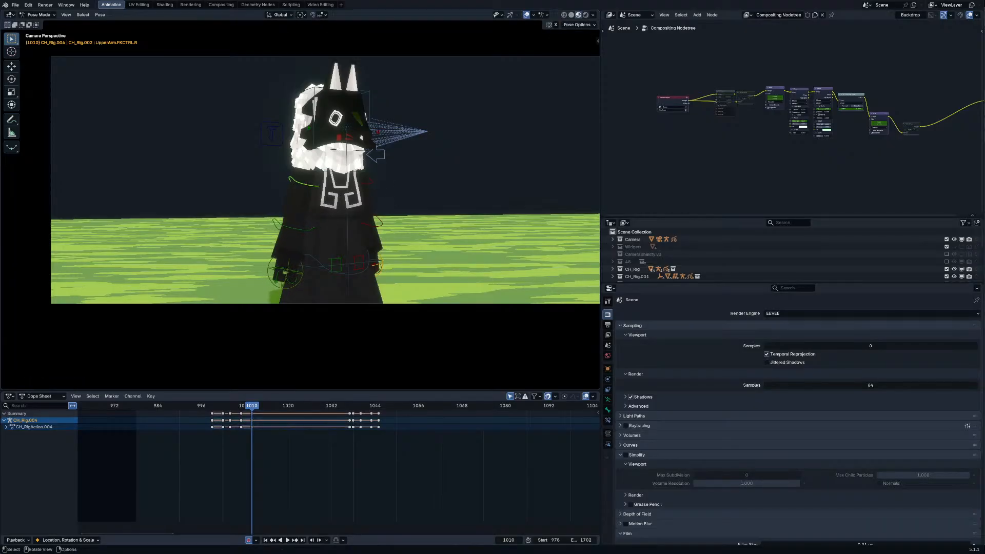
pyautogui.press('r')
pyautogui.click(377, 188)
# Step: Rotate the left forearm control on frame 1010
pyautogui.click(380, 228)
pyautogui.press('r')
pyautogui.click(385, 216)
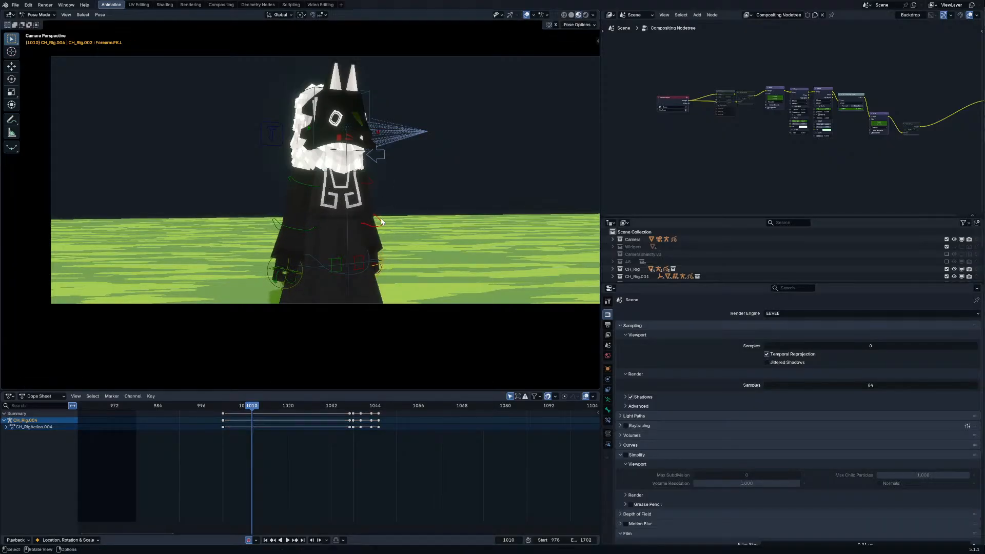
pyautogui.press('r')
pyautogui.click(384, 204)
# Step: Rotate the left forearm and left upper arm controls on frame 1012
pyautogui.press('Right')
pyautogui.press('Right')
pyautogui.press('r')
pyautogui.click(370, 184)
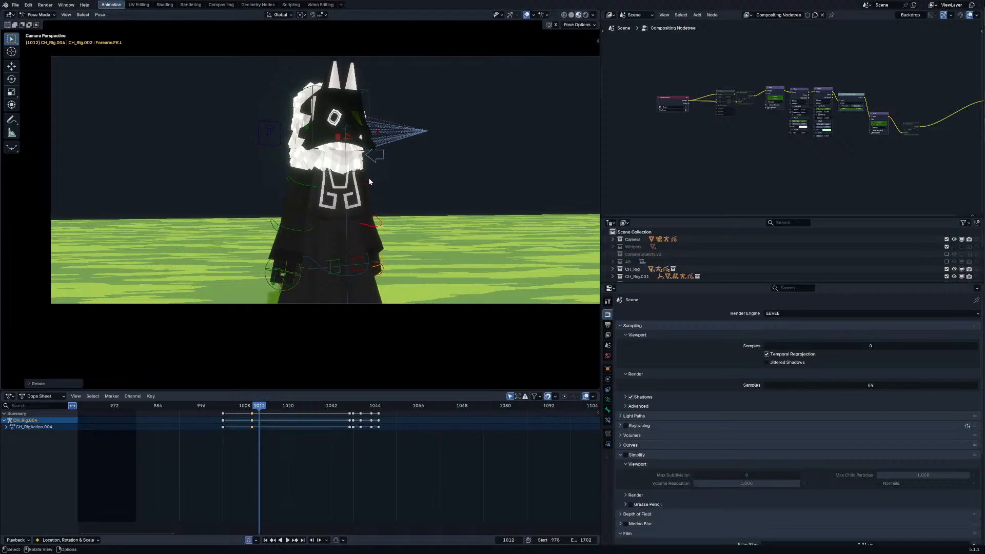
pyautogui.click(368, 180)
pyautogui.press('r')
pyautogui.click(362, 155)
# Step: Trackball-rotate the Head control and swing the right upper arm outward on frame 1012
pyautogui.click(362, 151)
pyautogui.press('r')
pyautogui.press('r')
pyautogui.click(303, 186)
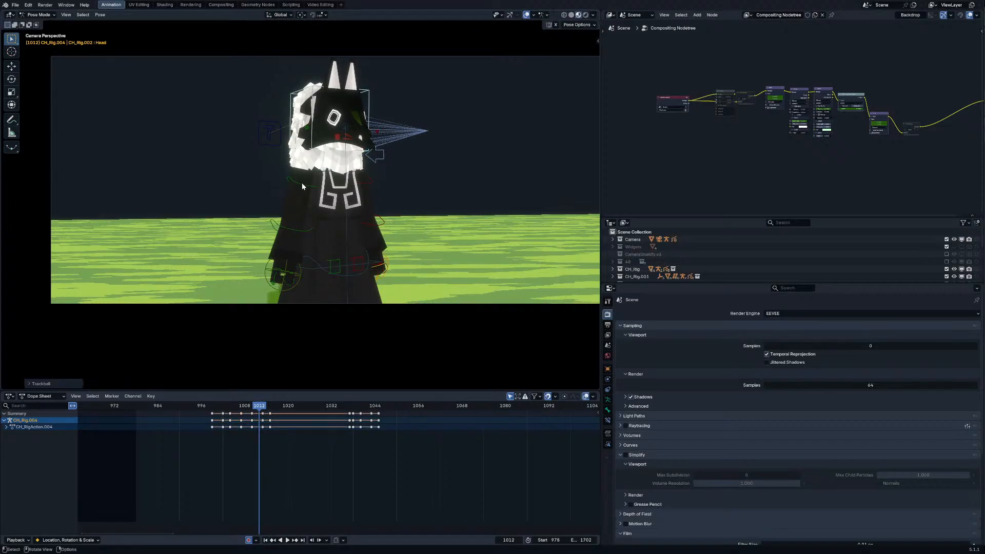
pyautogui.click(310, 188)
pyautogui.press('r')
pyautogui.click(303, 206)
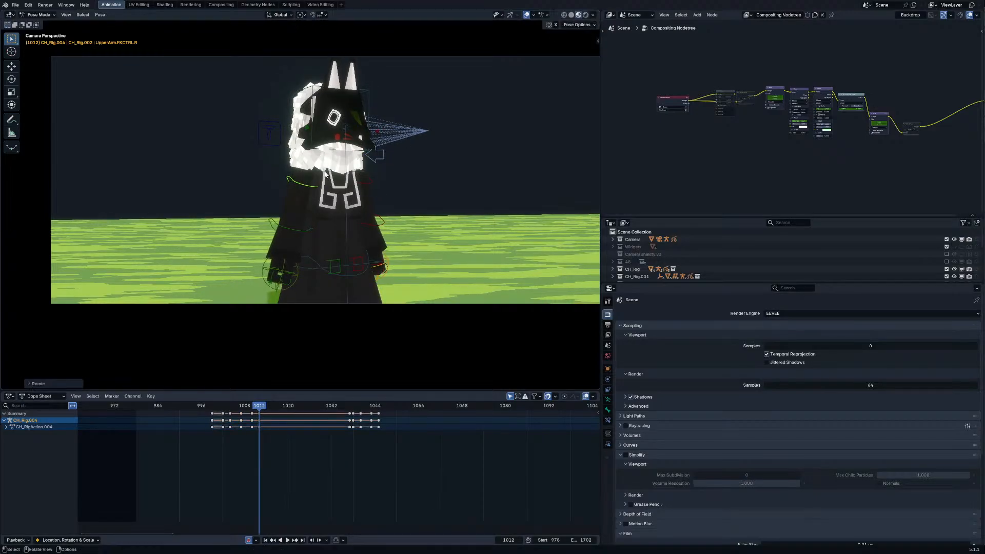
# Step: Trackball-rotate the Chest control slightly on frame 1012 and save the file
pyautogui.click(323, 174)
pyautogui.press('r')
pyautogui.press('r')
pyautogui.click(322, 173)
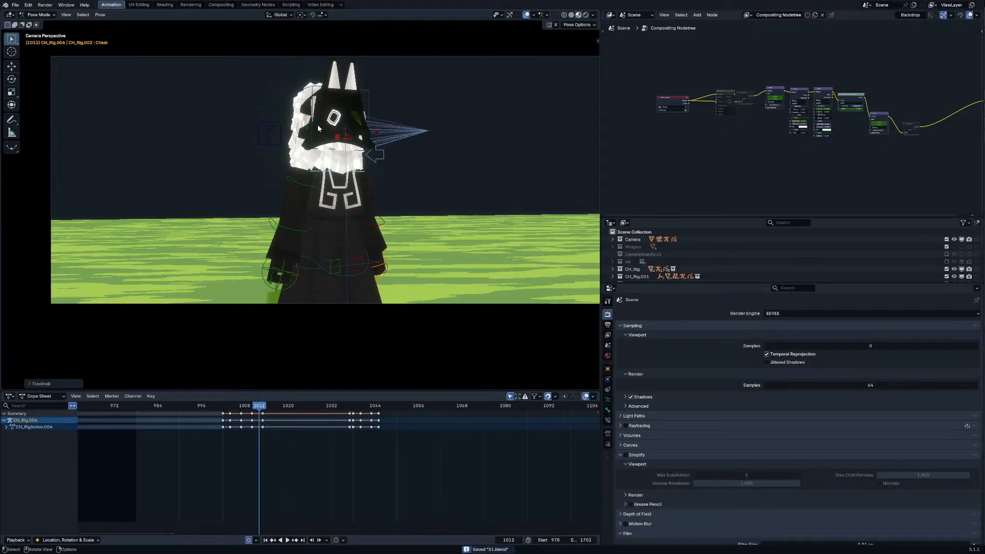
# Step: Adjust the pose keyframe timing around frame 1010, play back the shot and scrub to frame 1013
pyautogui.scroll(5, 370, 438)
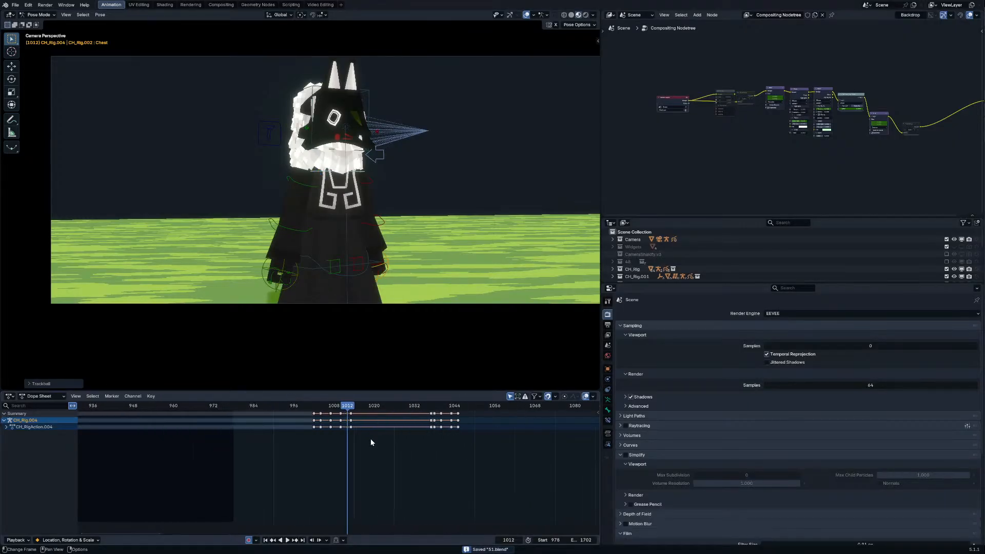
pyautogui.hotkey('ctrl', 'z')
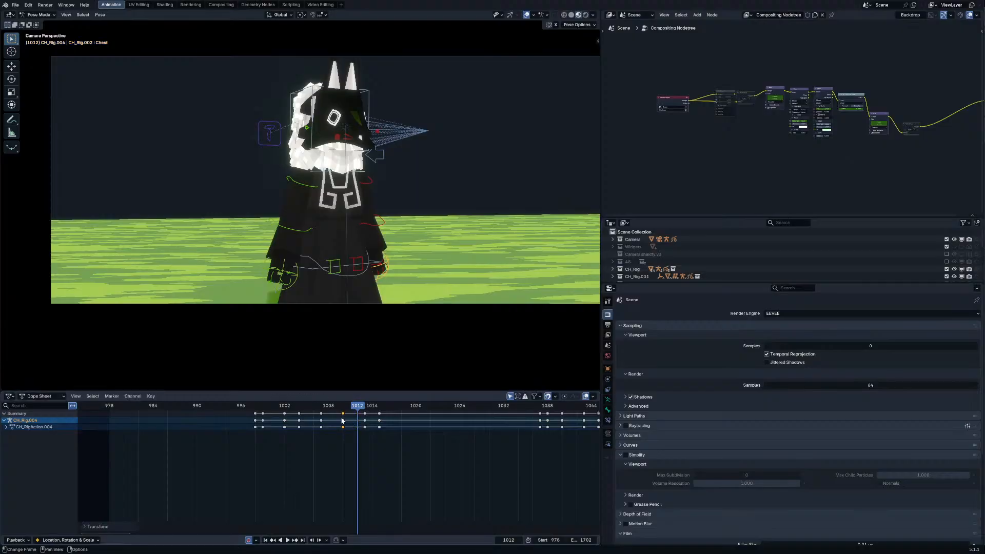
pyautogui.press('space')
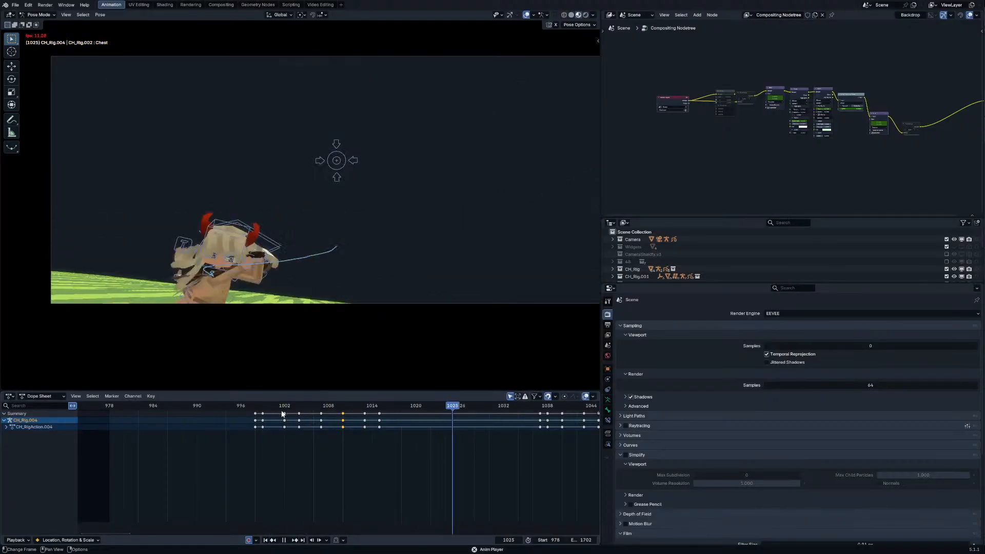
pyautogui.press('space')
pyautogui.moveTo(292, 414); pyautogui.dragTo(365, 413)
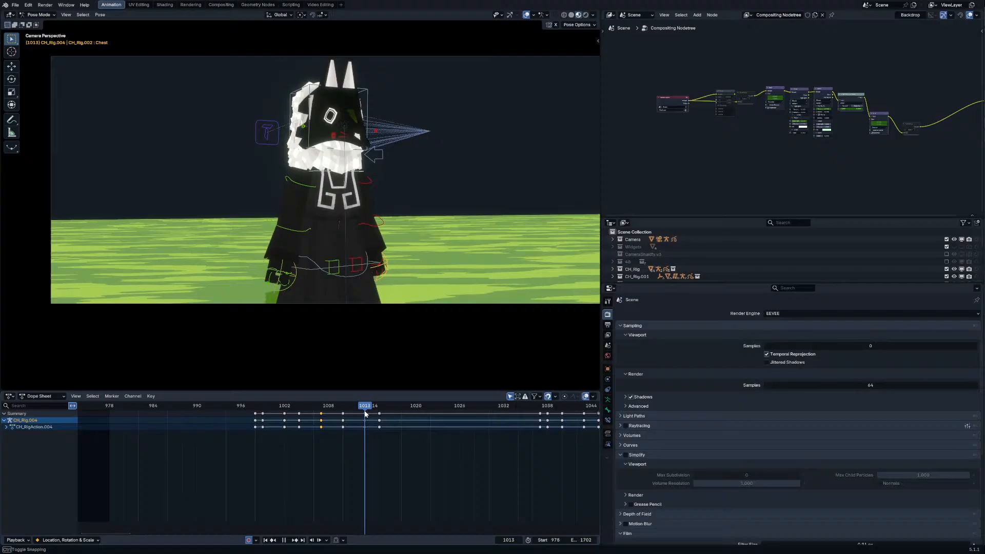
# Step: Rotate the right forearm and right upper arm controls on frame 1013 so the arm swings away from the body
pyautogui.click(295, 227)
pyautogui.press('r')
pyautogui.press('r')
pyautogui.click(310, 189)
pyautogui.click(310, 187)
pyautogui.press('r')
pyautogui.click(309, 189)
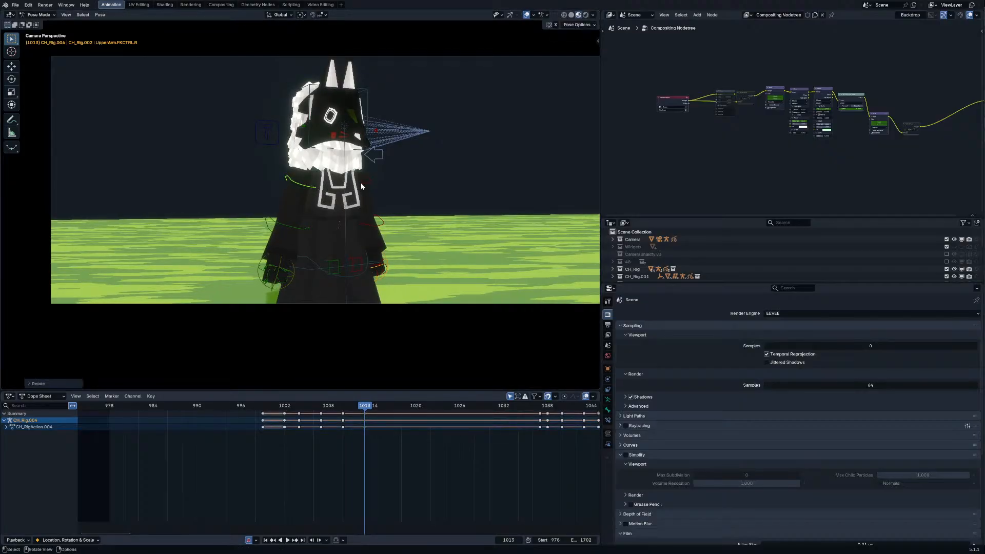
# Step: Rotate the left upper arm and left forearm controls outward on frame 1013
pyautogui.click(366, 183)
pyautogui.press('r')
pyautogui.click(394, 178)
pyautogui.press('r')
pyautogui.press('r')
pyautogui.click(385, 221)
pyautogui.press('r')
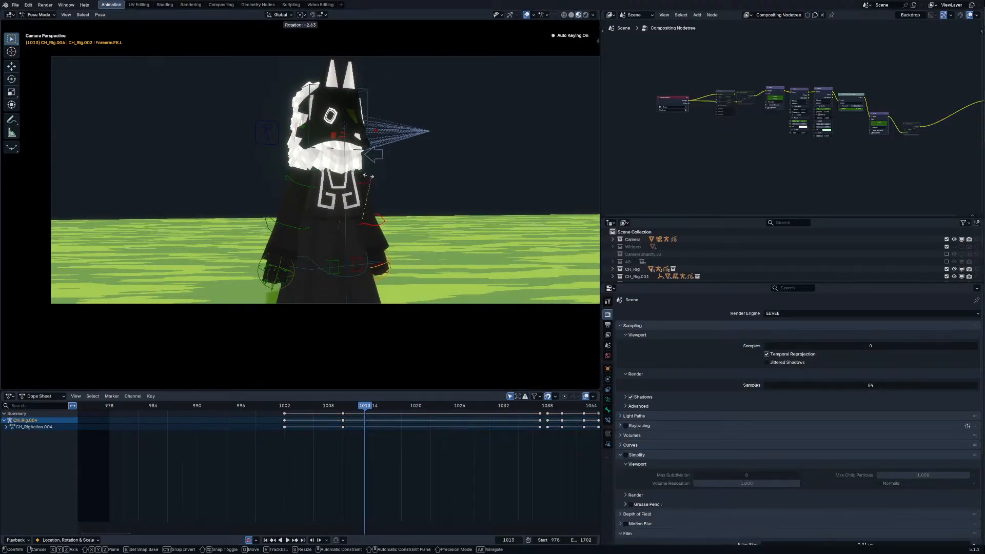
pyautogui.click(391, 226)
# Step: Move the pose keyframes from frame 1015 to frame 1016
pyautogui.click(387, 408)
pyautogui.press('a')
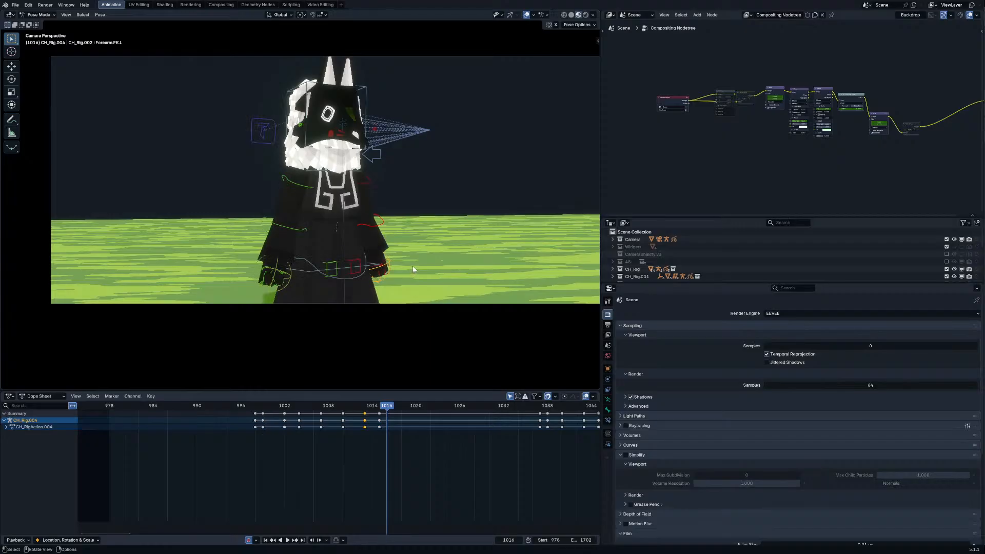
pyautogui.press('Left')
pyautogui.press('Left')
pyautogui.press('Right')
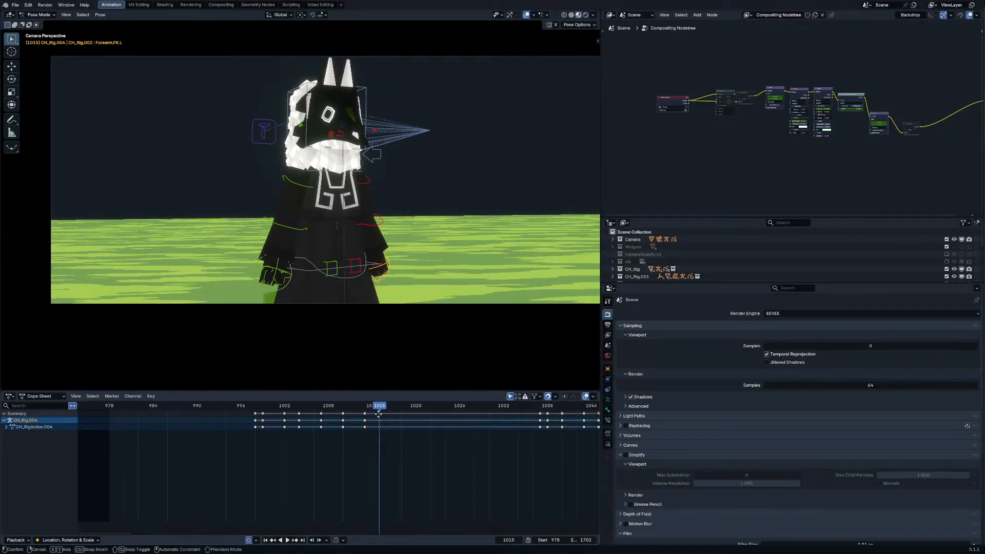
pyautogui.moveTo(378, 414); pyautogui.dragTo(387, 414)
pyautogui.press('Right')
# Step: Rotate the left forearm and both upper arm controls slightly on frame 1016 to settle the arms
pyautogui.click(384, 222)
pyautogui.press('r')
pyautogui.click(408, 229)
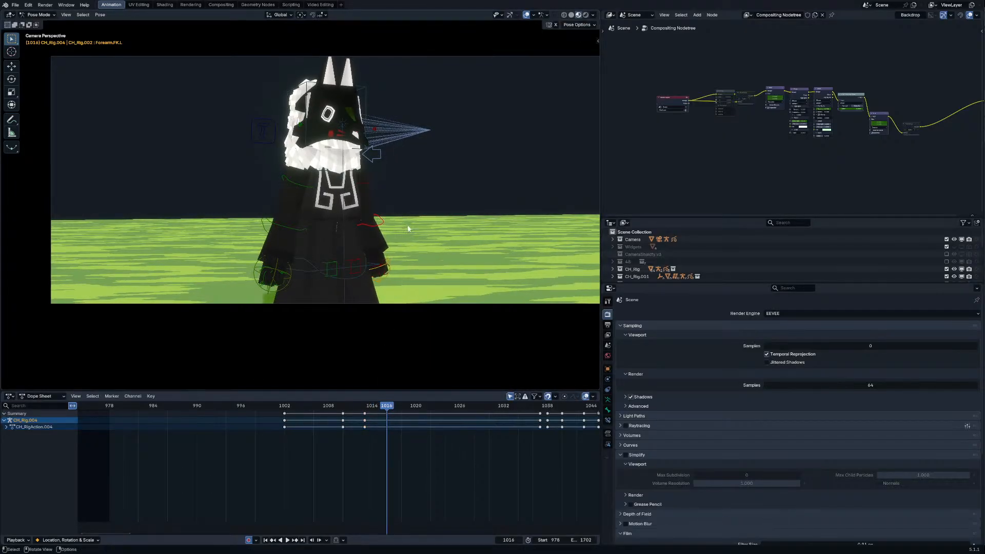
pyautogui.click(295, 217)
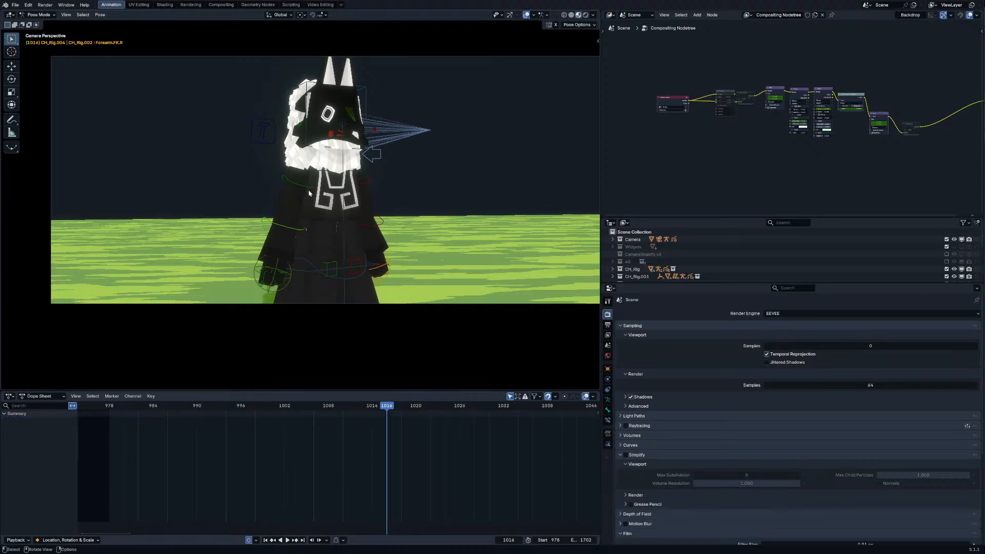
pyautogui.click(308, 191)
pyautogui.press('r')
pyautogui.click(314, 194)
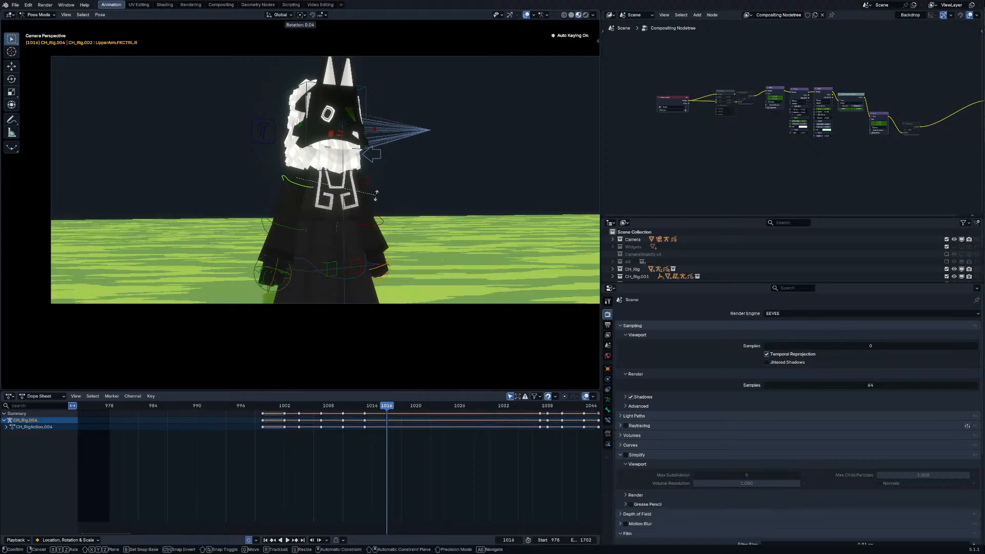
pyautogui.click(377, 186)
pyautogui.click(380, 180)
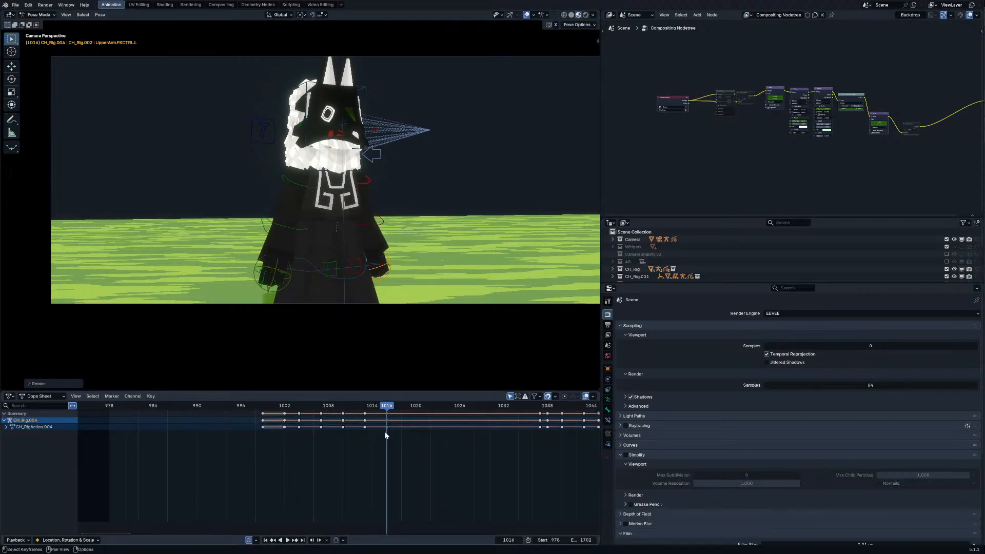
# Step: Play back the shot from around frame 986 to review the masked character's head, chest and arm motion
pyautogui.keyDown('shift'); pyautogui.moveTo(385, 433); pyautogui.dragTo(170, 419, button='right'); pyautogui.keyUp('shift')
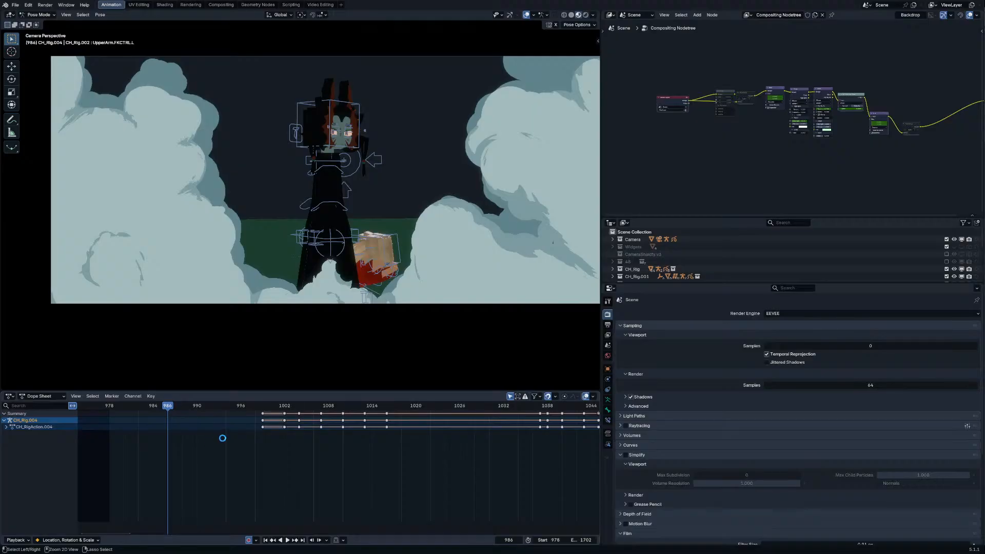
pyautogui.press('space')
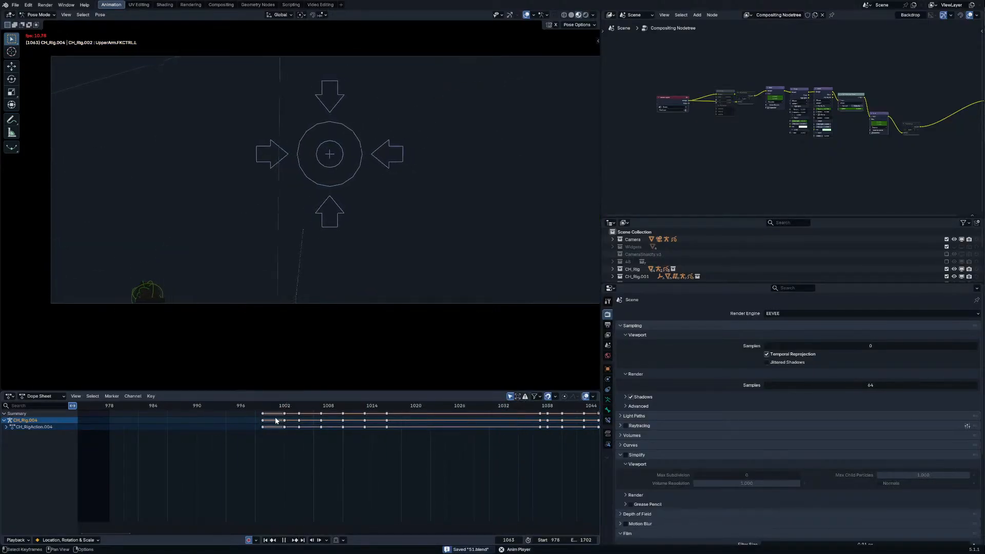
pyautogui.click(124, 408)
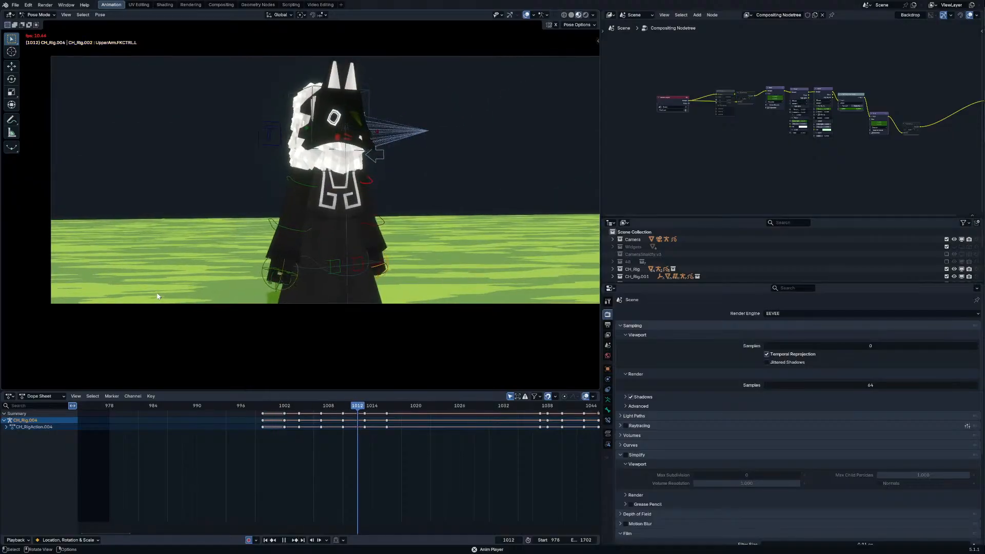
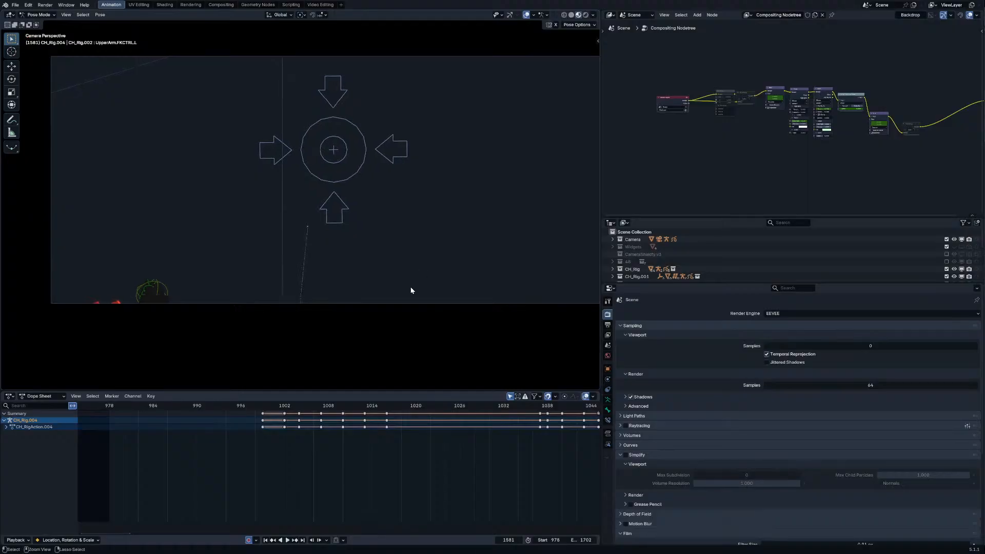
# Step: Replay the shot from near its start and scrub around frame 1025 to examine the horned attacker's run
pyautogui.scroll(-10, 390, 444)
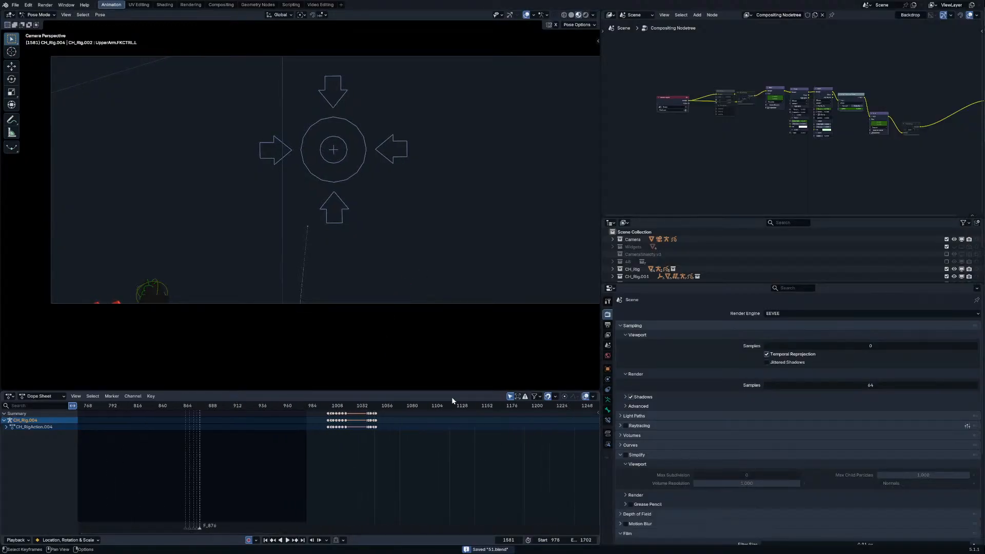
pyautogui.click(312, 405)
pyautogui.press('space')
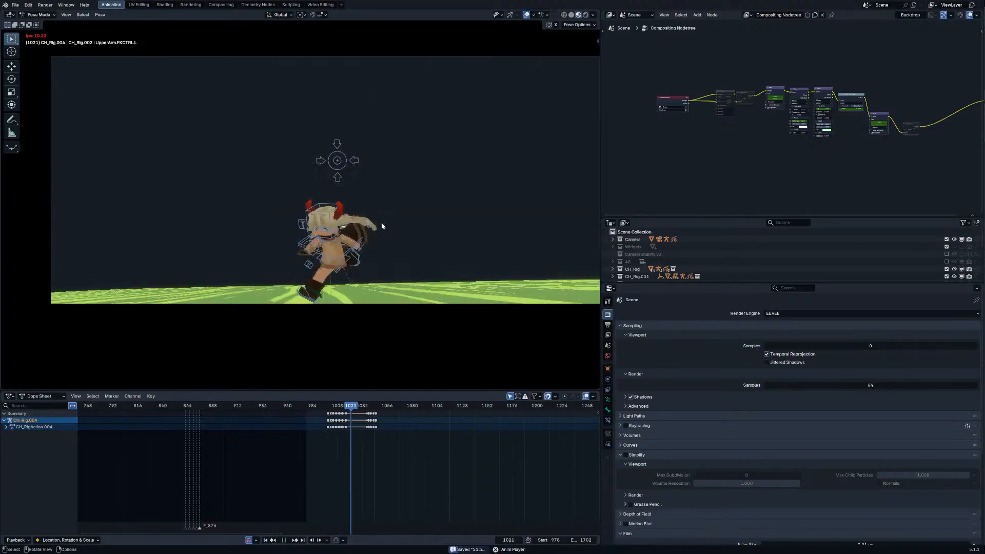
pyautogui.click(357, 406)
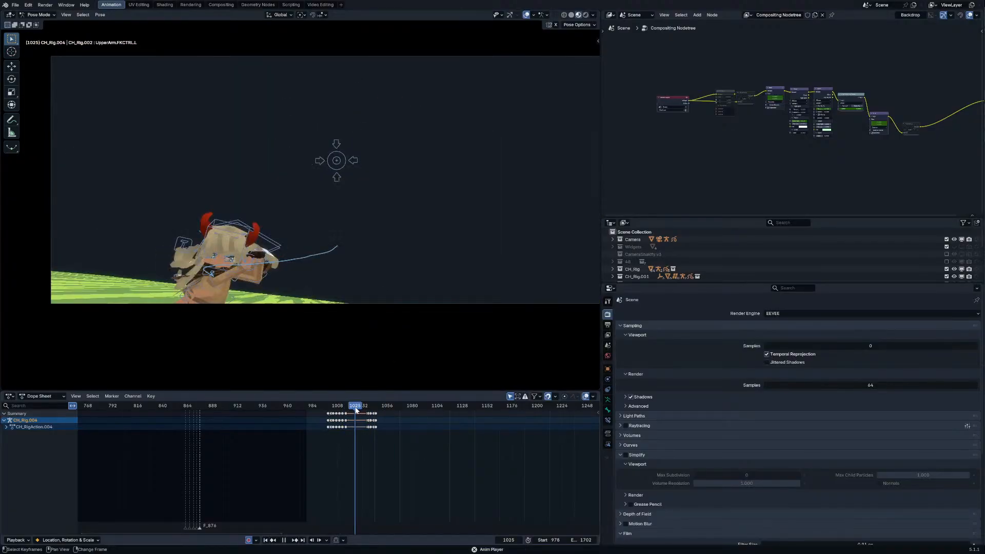
pyautogui.click(360, 405)
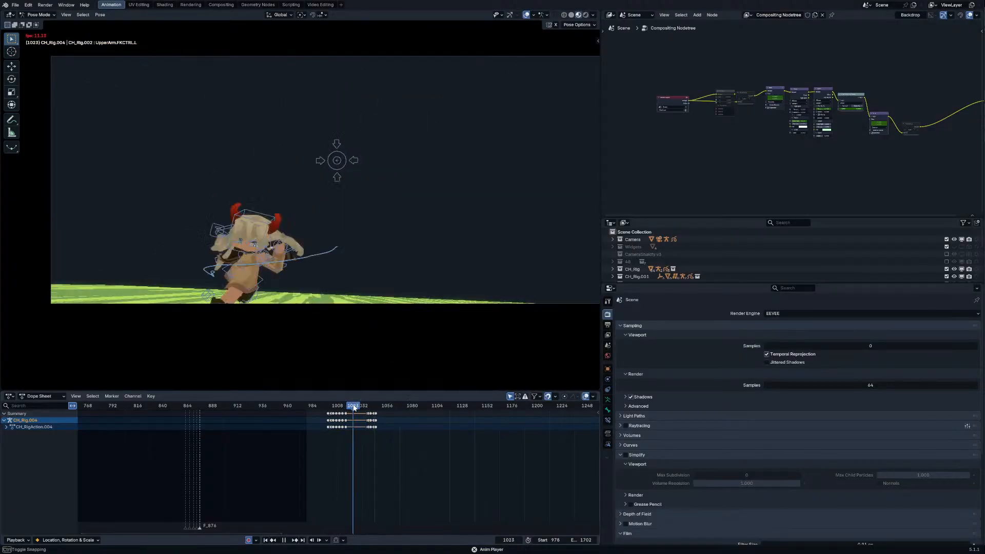
# Step: Try playing the shot with Simplify enabled, check the viewport compositor setting, and turn Simplify back off
pyautogui.press('Escape')
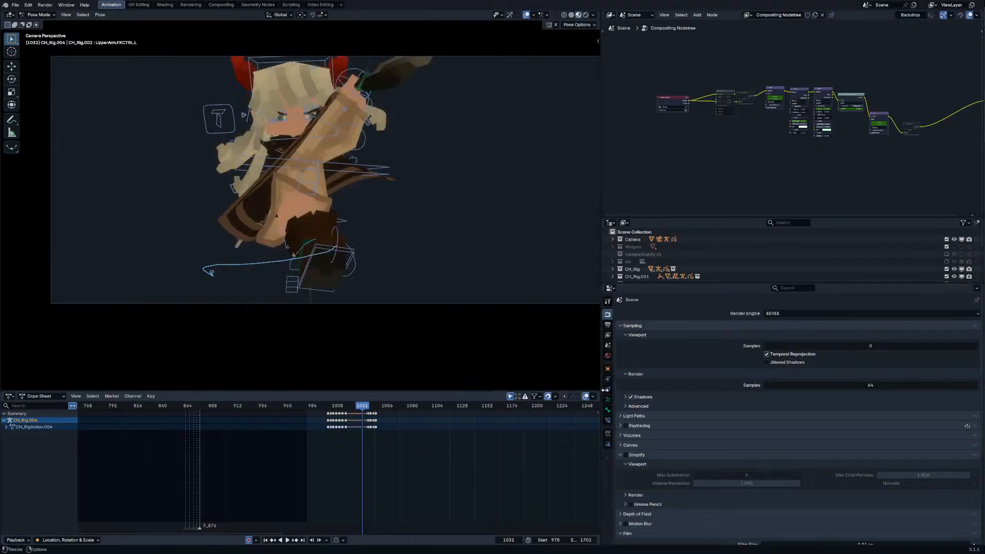
pyautogui.click(625, 455)
pyautogui.press('space')
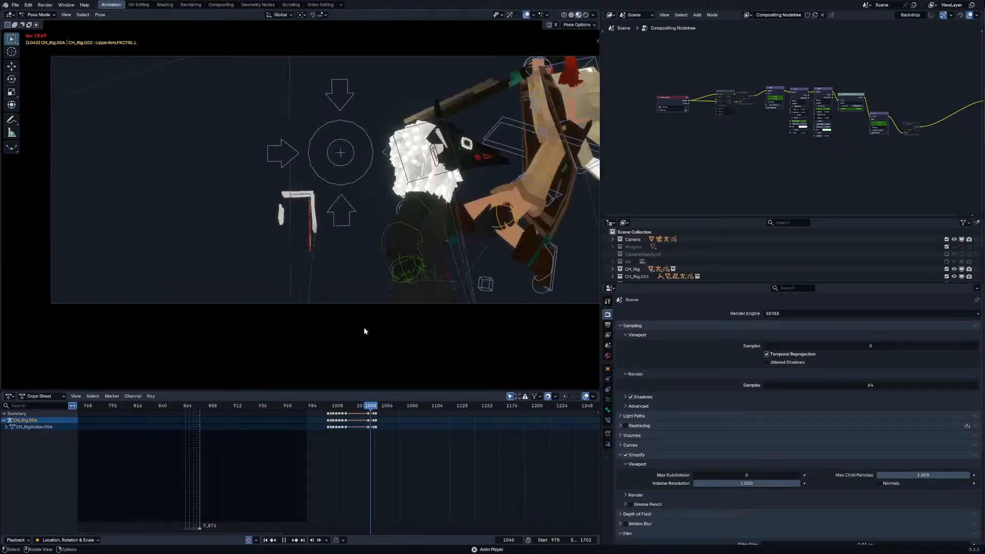
pyautogui.click(593, 15)
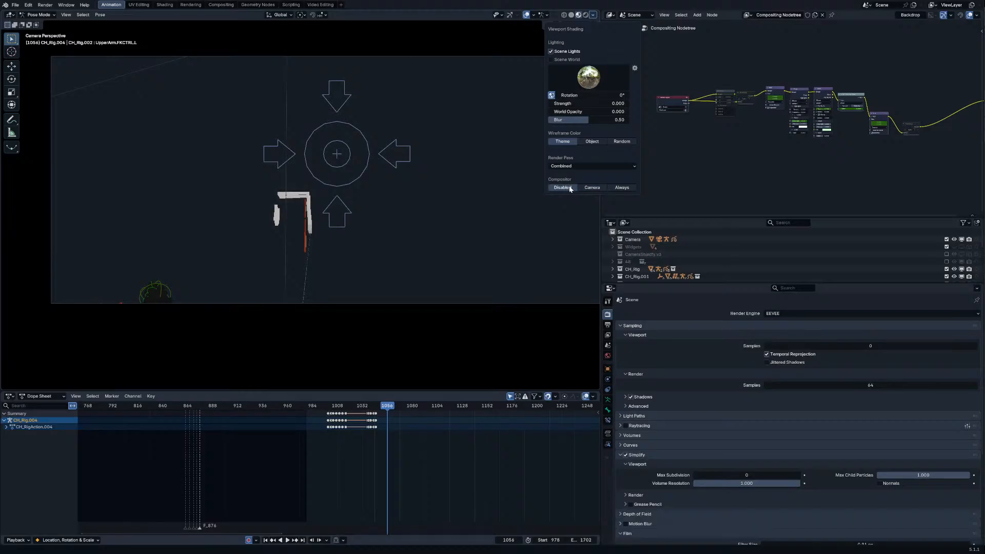
pyautogui.click(625, 455)
# Step: Exclude the CH_Rig.001 collection from the view layer and play back the attack to check playback
pyautogui.moveTo(352, 406); pyautogui.dragTo(329, 409)
pyautogui.press('space')
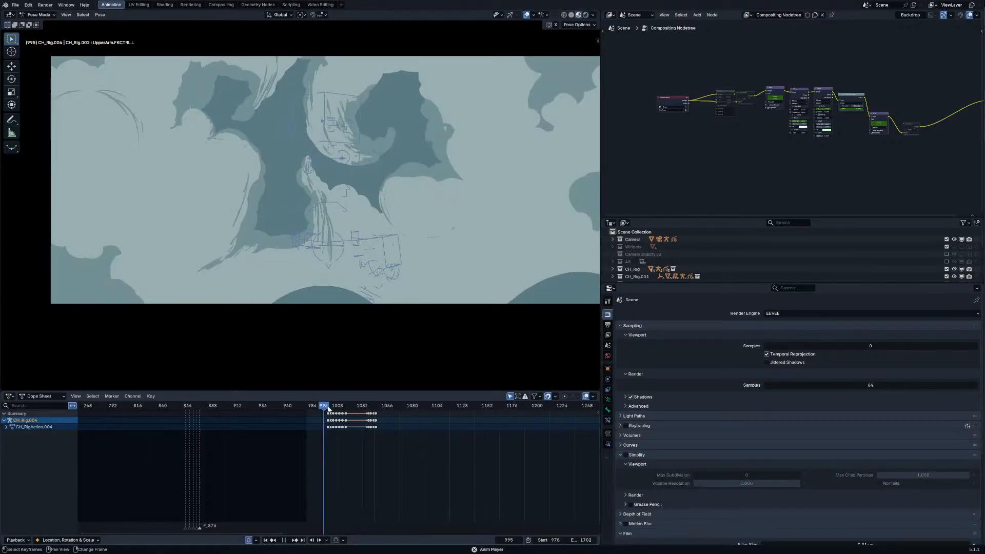
pyautogui.press('space')
pyautogui.moveTo(651, 284); pyautogui.dragTo(651, 363)
pyautogui.click(946, 277)
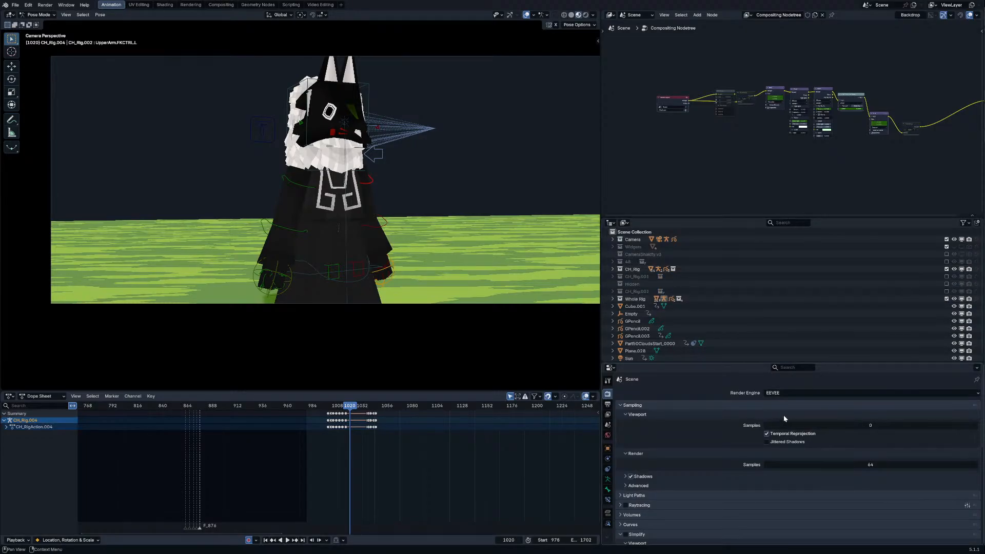
pyautogui.press('space')
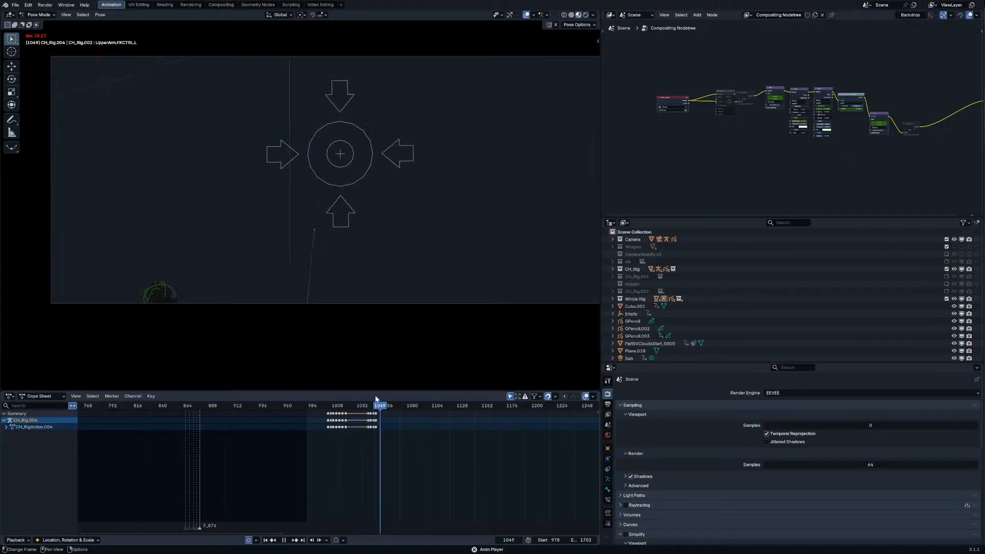
pyautogui.press('space')
# Step: Go to frame 1015 and enable Simplify in the render settings with a viewport max subdivision of 2
pyautogui.scroll(2, 365, 462)
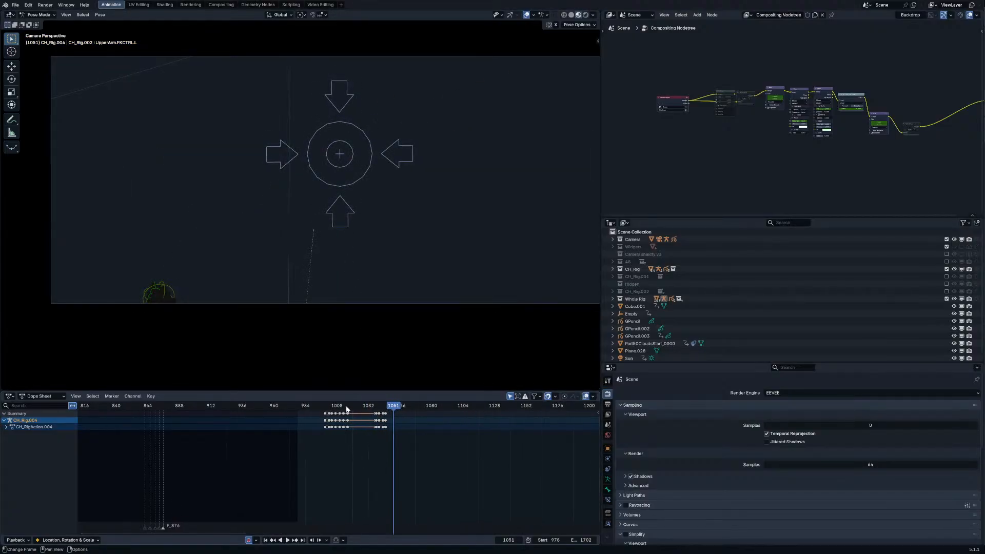
pyautogui.moveTo(342, 405); pyautogui.dragTo(347, 406)
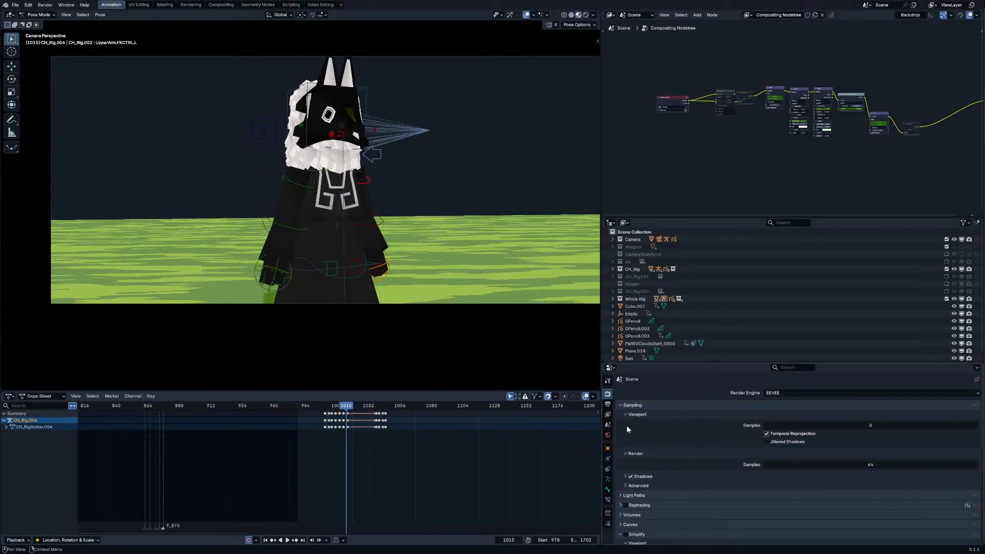
pyautogui.click(608, 405)
pyautogui.scroll(-10, 658, 481)
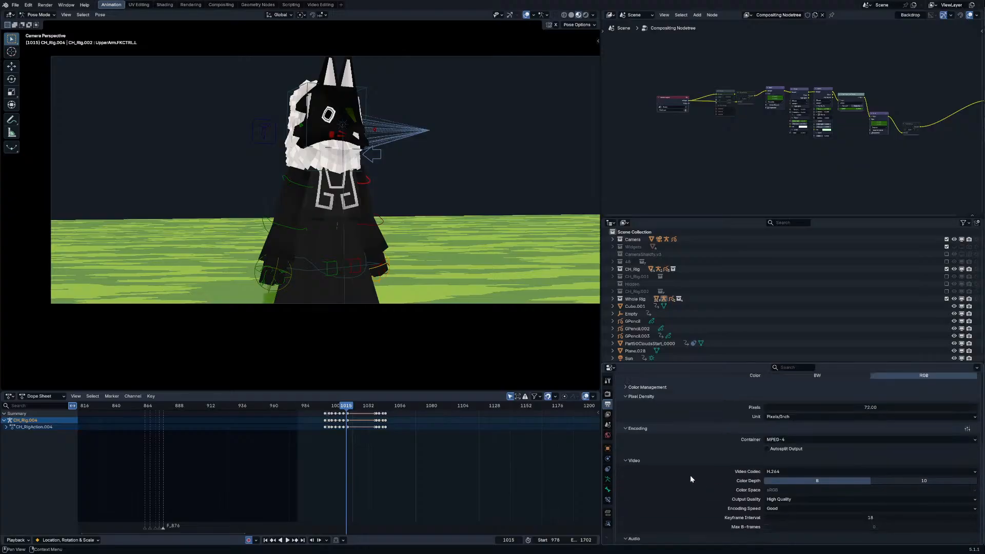
pyautogui.click(608, 394)
pyautogui.scroll(3, 629, 403)
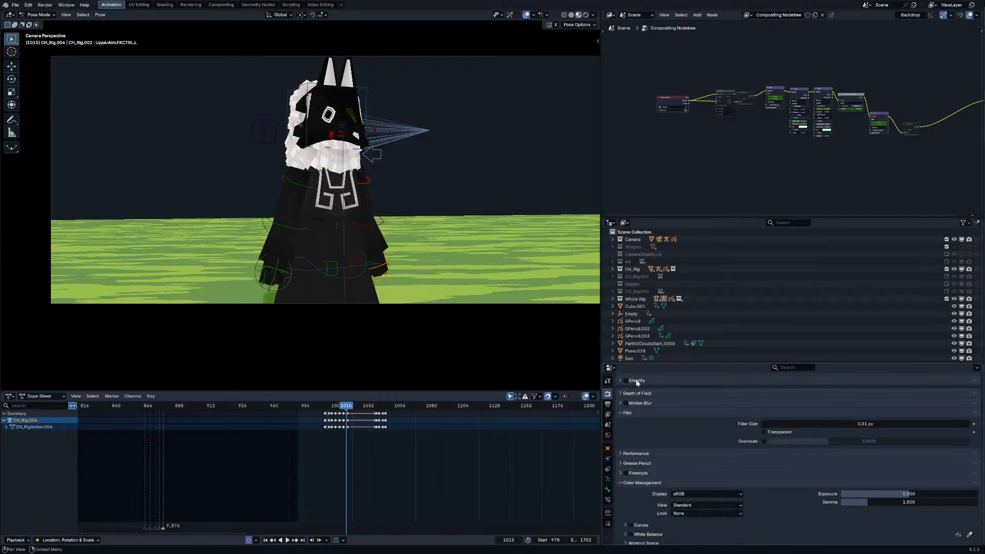
pyautogui.click(625, 380)
pyautogui.click(637, 380)
pyautogui.click(656, 390)
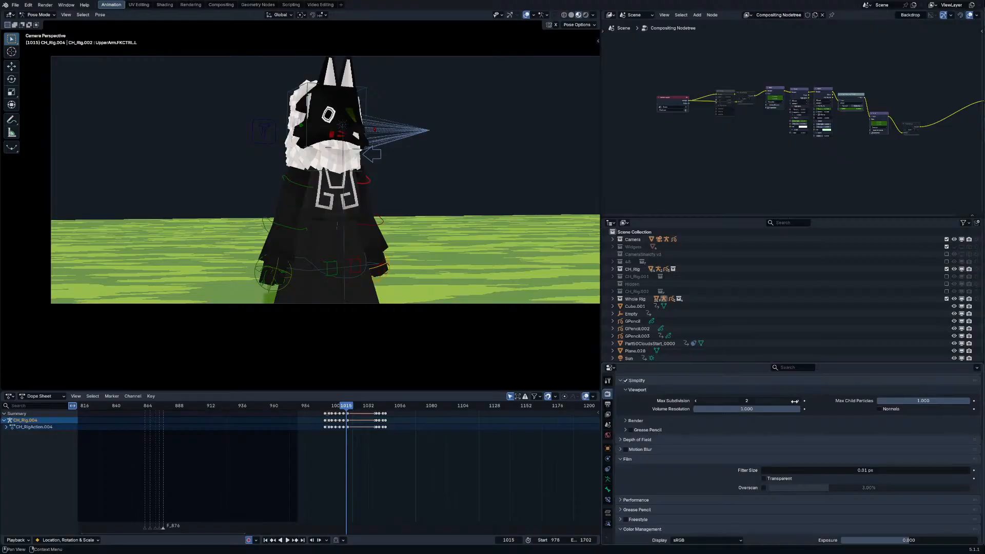
# Step: Replay the shot from around frame 984 to review the attacker's run and impact, stopping at frame 1046
pyautogui.press('space')
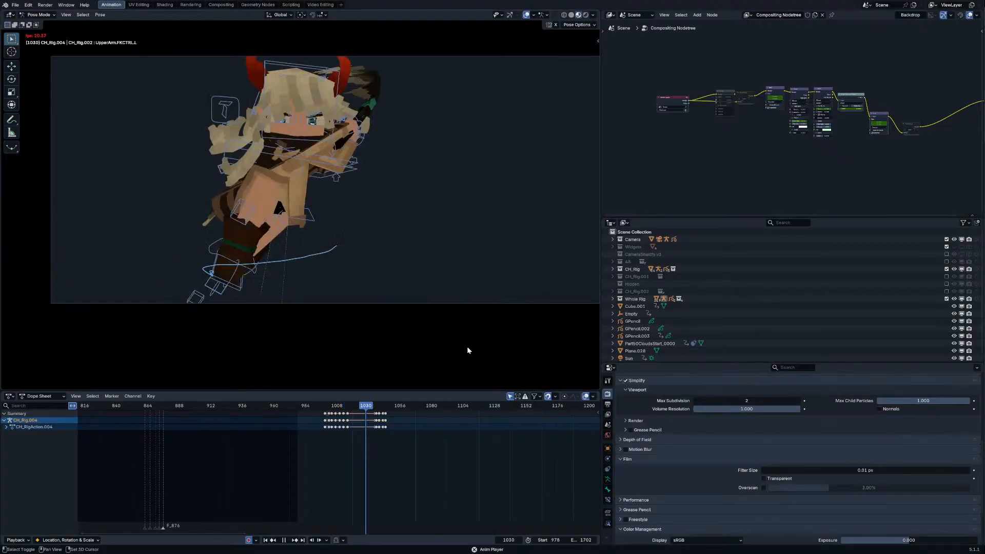
pyautogui.click(304, 408)
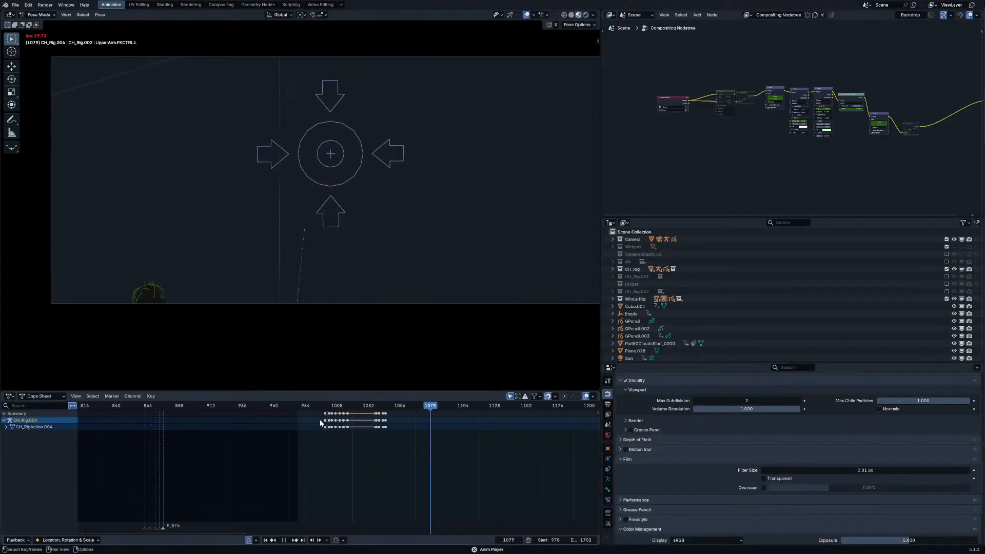
pyautogui.click(300, 406)
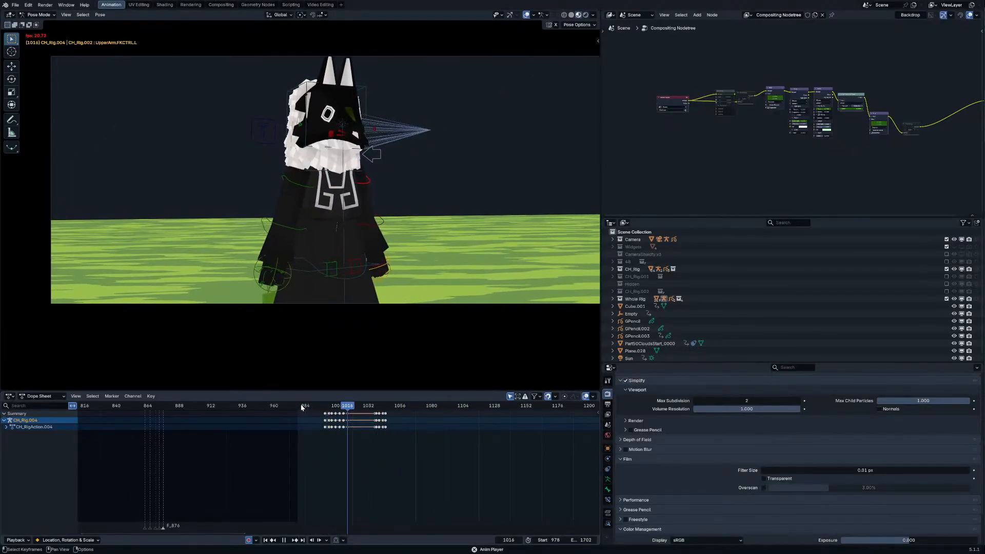
pyautogui.press('space')
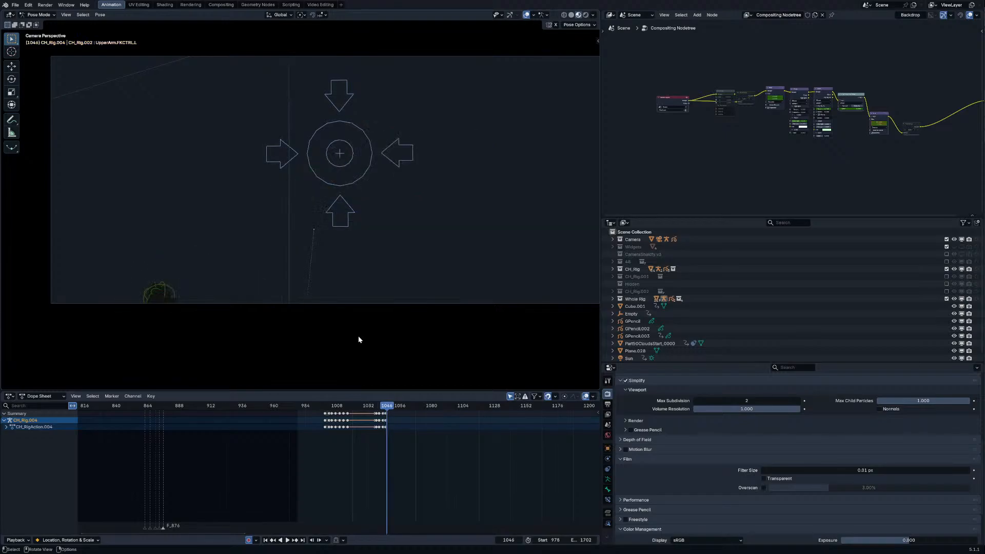
# Step: Put the Dolly_Rig in Pose Mode and insert location, rotation and scale keyframes for its controls at frame 1047
pyautogui.click(383, 160)
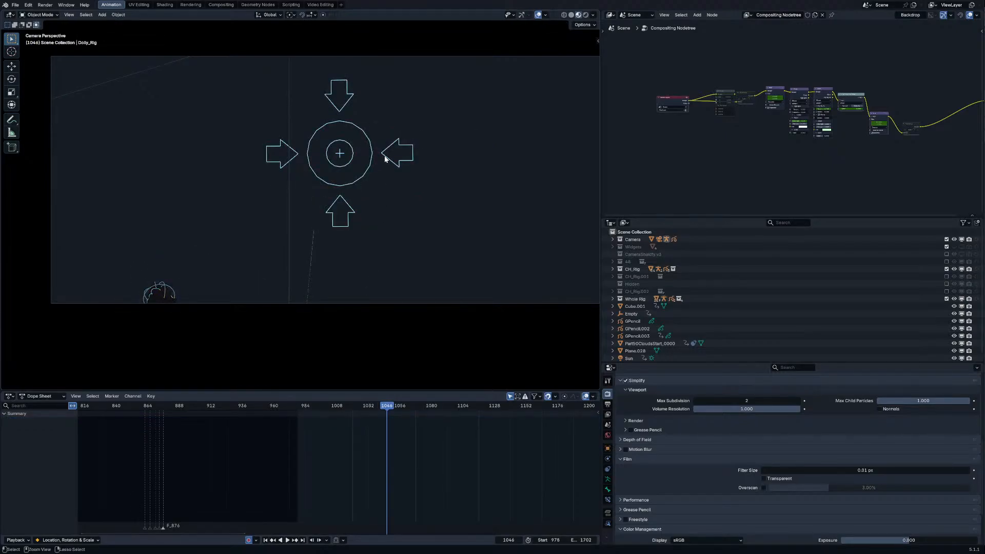
pyautogui.press('Left')
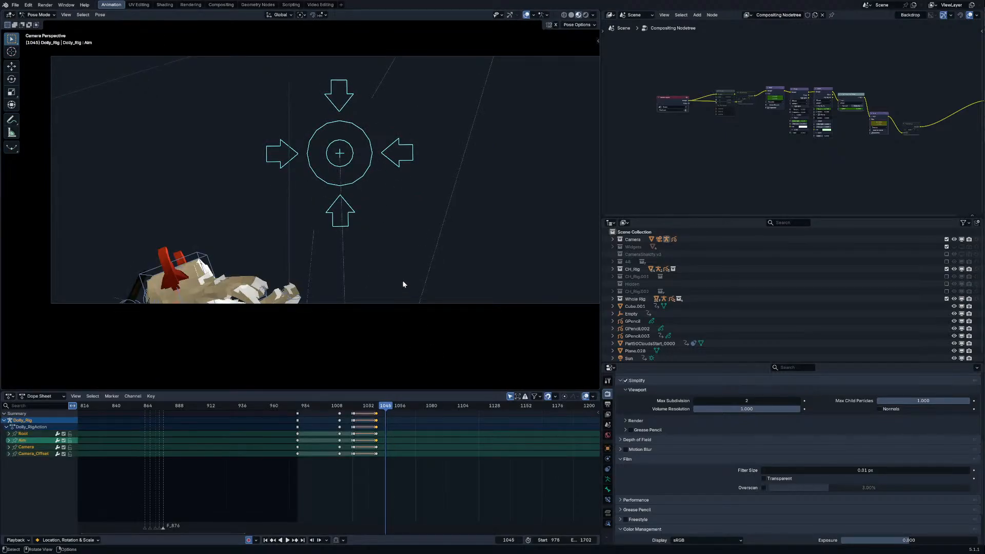
pyautogui.press('Right')
pyautogui.press('Left')
pyautogui.press('Right')
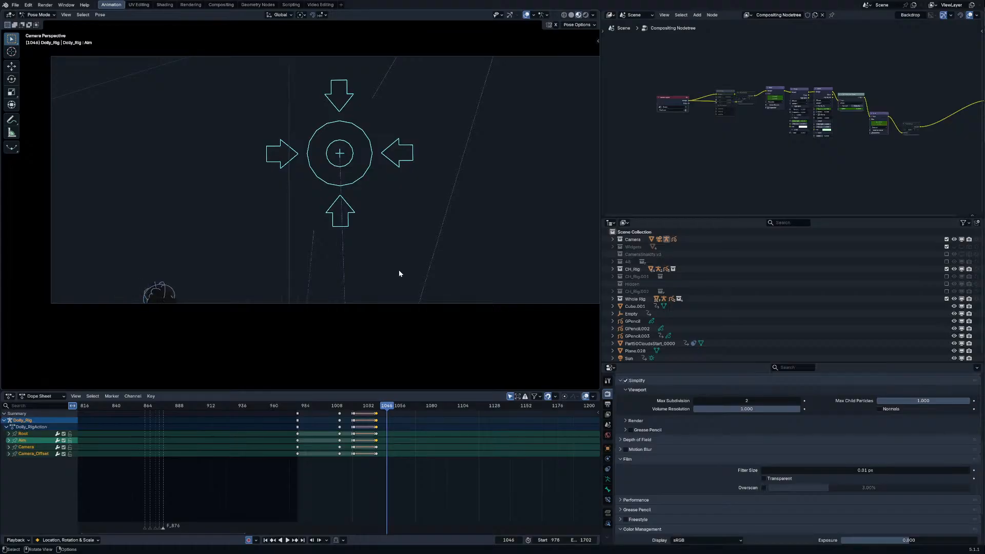
pyautogui.press('Right')
pyautogui.press('i')
# Step: Move the Dolly_Rig's Aim and Camera controls across to the pinned characters on frame 1047, working in the side view
pyautogui.press('KP_3')
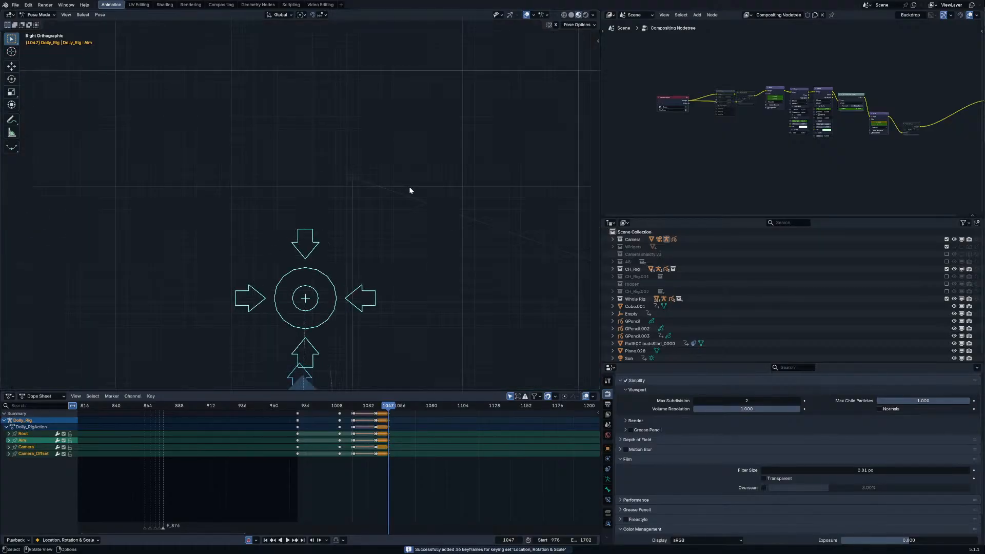
pyautogui.scroll(-7, 410, 186)
pyautogui.moveTo(317, 234); pyautogui.dragTo(322, 241)
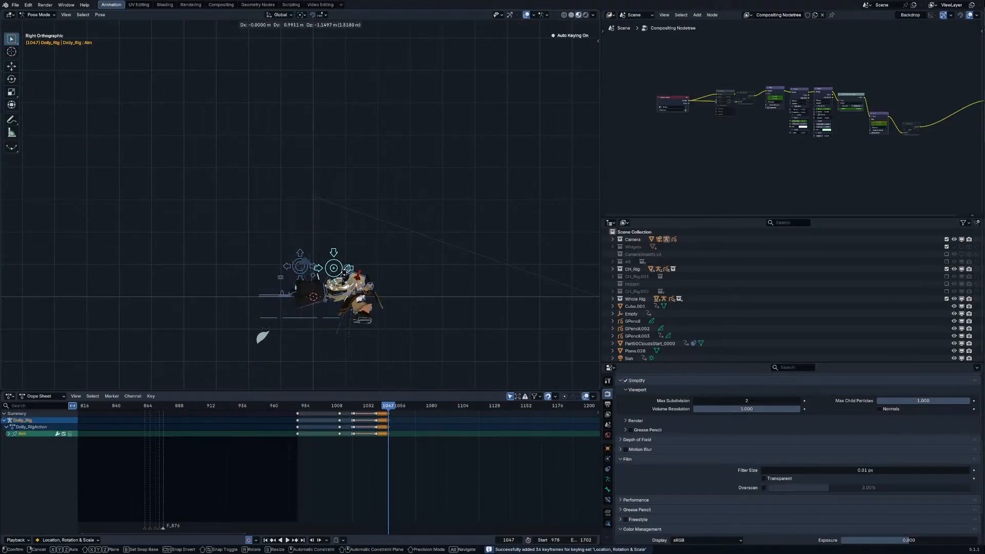
pyautogui.click(360, 274)
pyautogui.click(294, 259)
pyautogui.press('g')
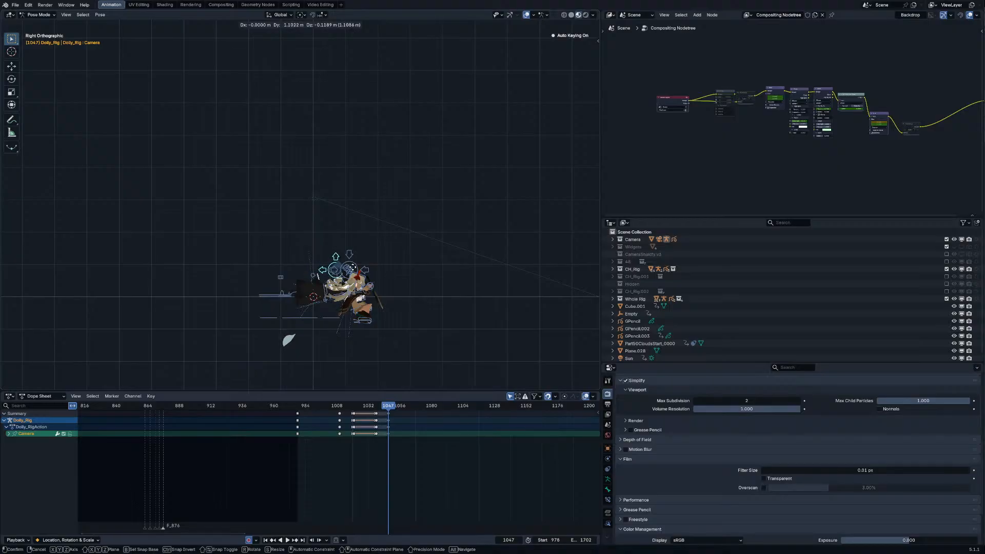
pyautogui.click(331, 248)
pyautogui.press('KP_0')
pyautogui.press('KP_0')
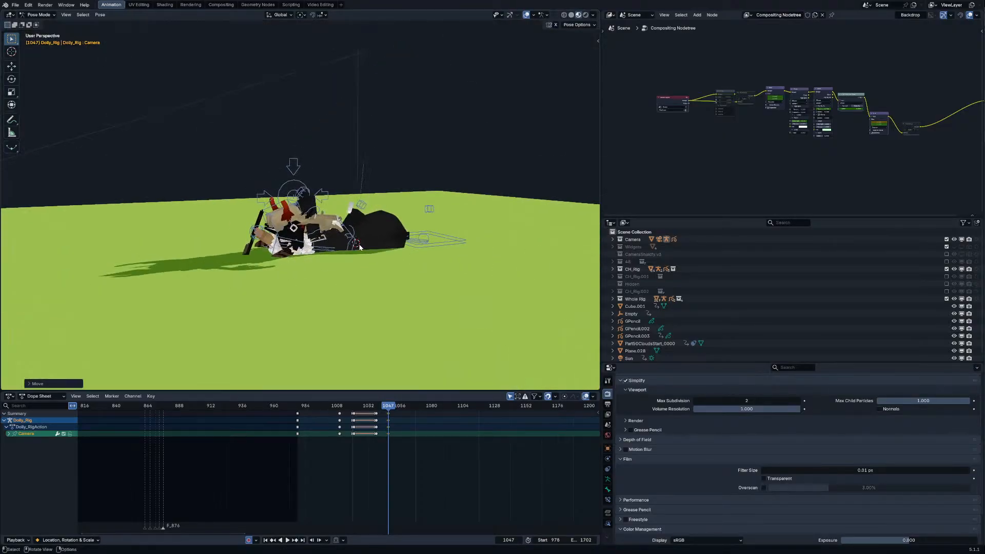
# Step: Adjust the Camera control's position slightly and raise the Aim control so the pinned characters sit lower in frame
pyautogui.press('g')
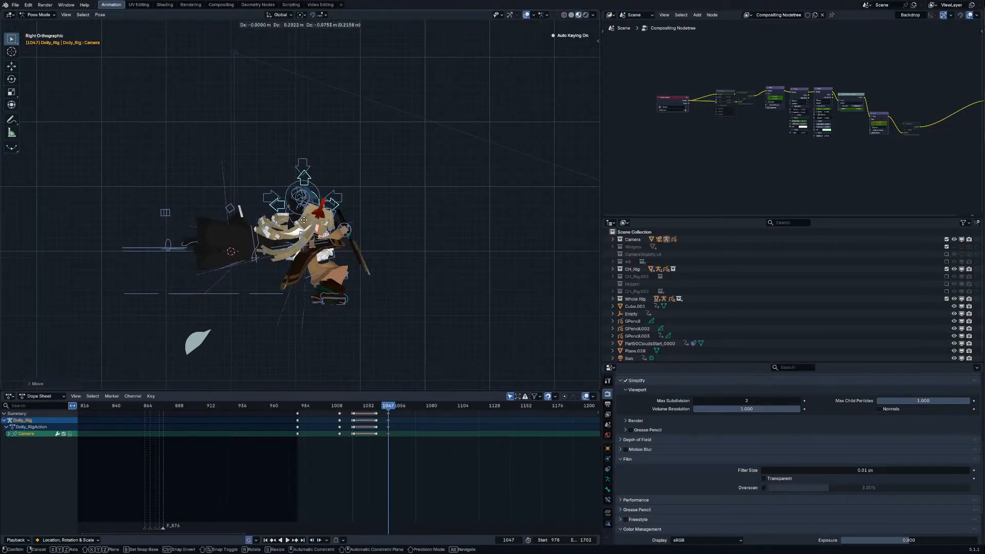
pyautogui.click(307, 193)
pyautogui.press('KP_0')
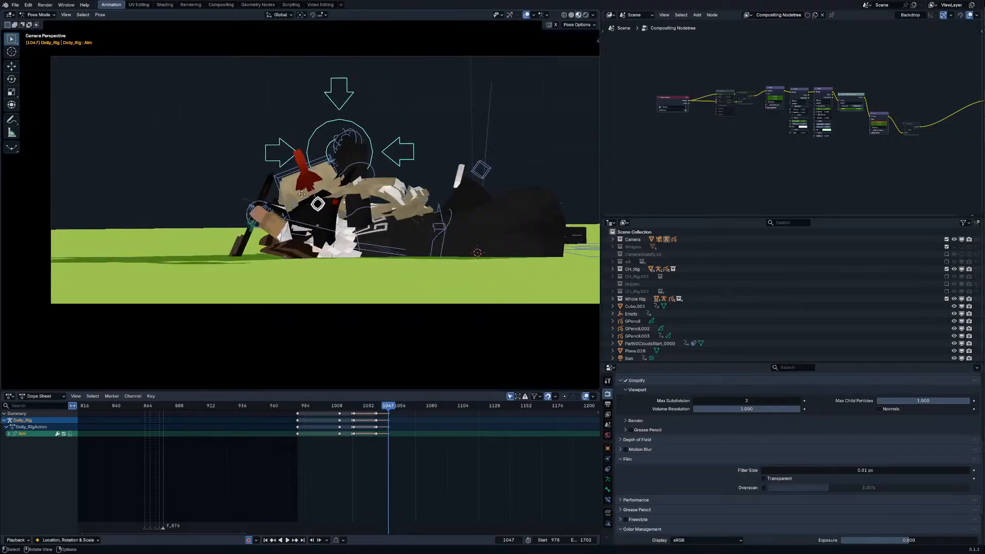
pyautogui.press('g')
pyautogui.click(382, 209)
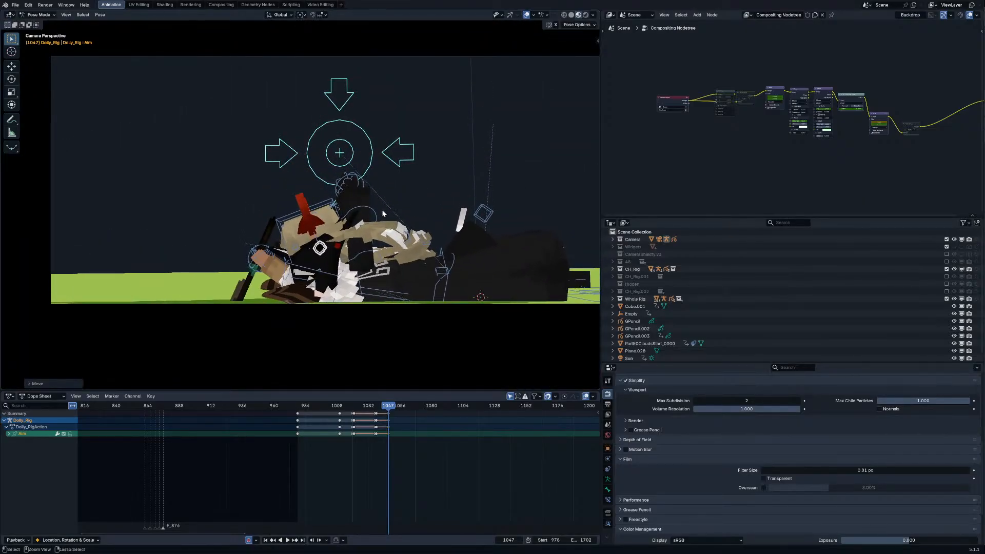
# Step: Switch from posing the Dolly_Rig to posing the masked character's rig, CH_Rig.004
pyautogui.hotkey('ctrl', 'Tab')
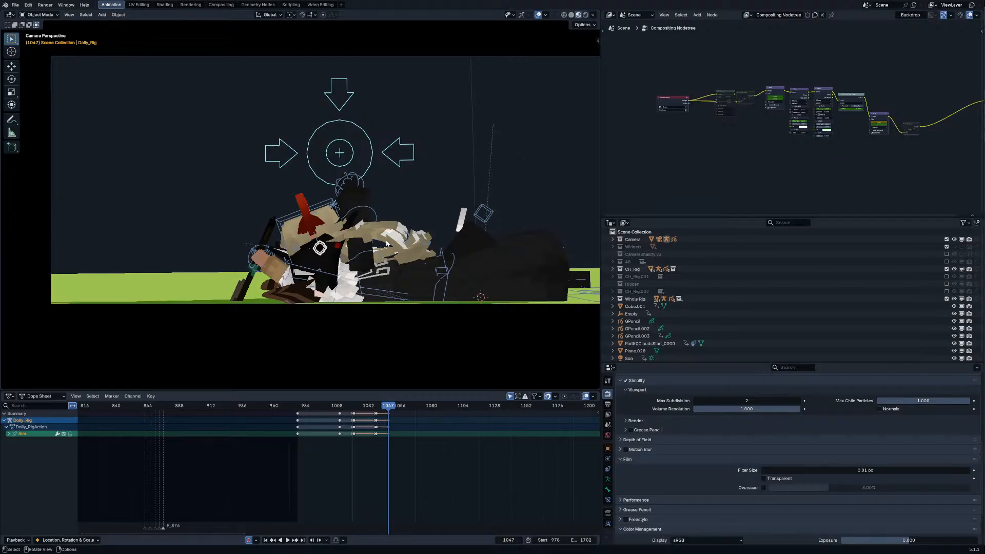
pyautogui.click(376, 216)
pyautogui.hotkey('ctrl', 'Tab')
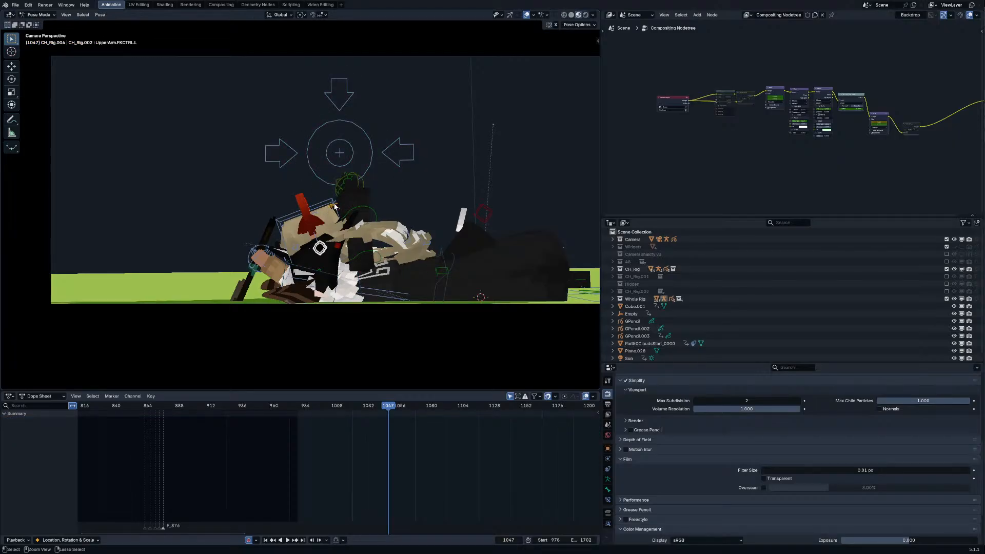
# Step: Try moving the masked character's torso control and Hip control on frame 1047
pyautogui.click(408, 294)
pyautogui.press('g')
pyautogui.rightClick(436, 279)
pyautogui.scroll(-2, 447, 278)
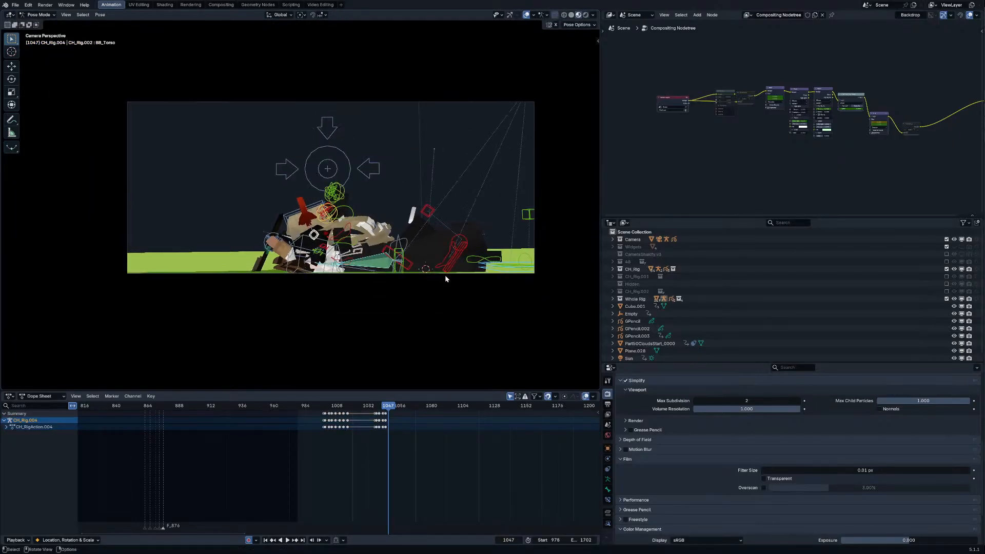
pyautogui.click(369, 268)
pyautogui.press('g')
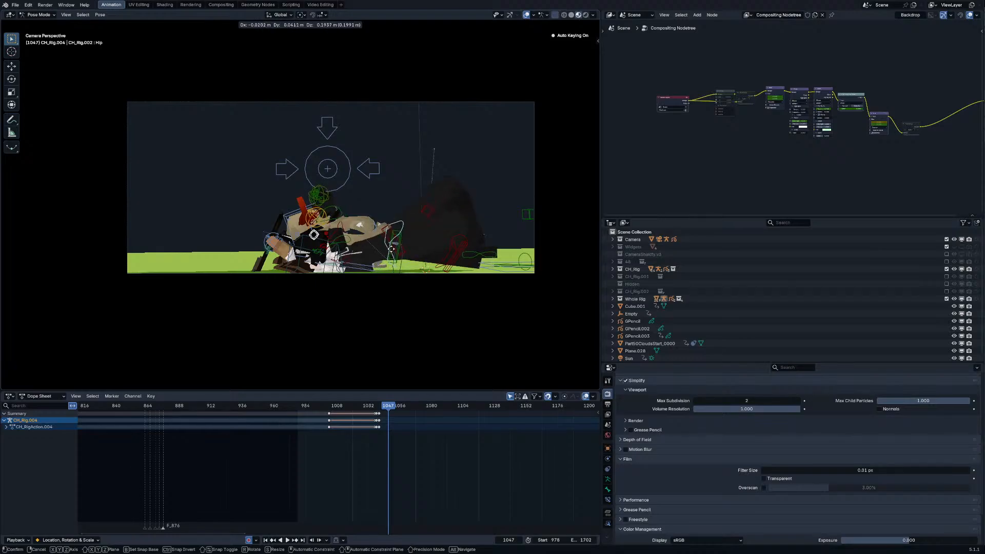
pyautogui.rightClick(398, 270)
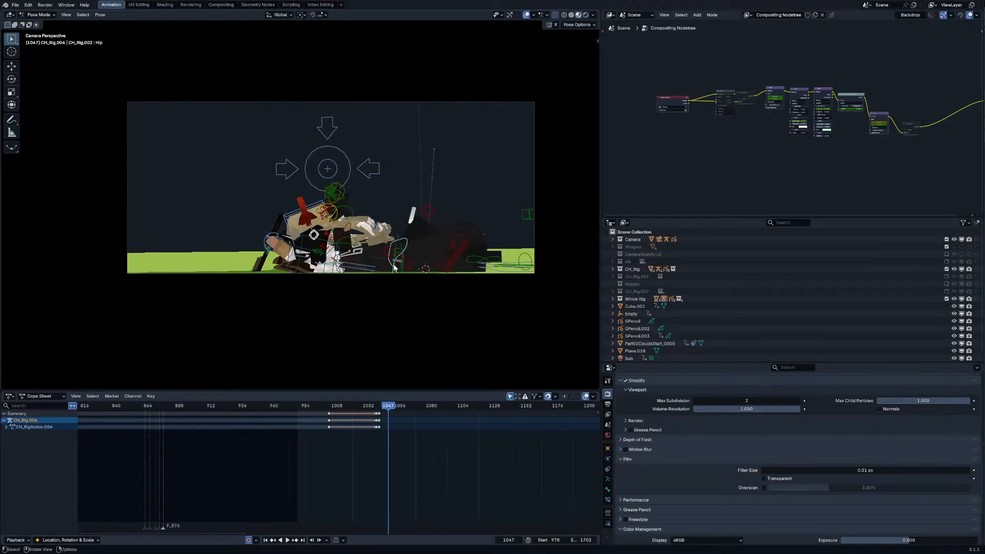
pyautogui.click(394, 267)
pyautogui.press('g')
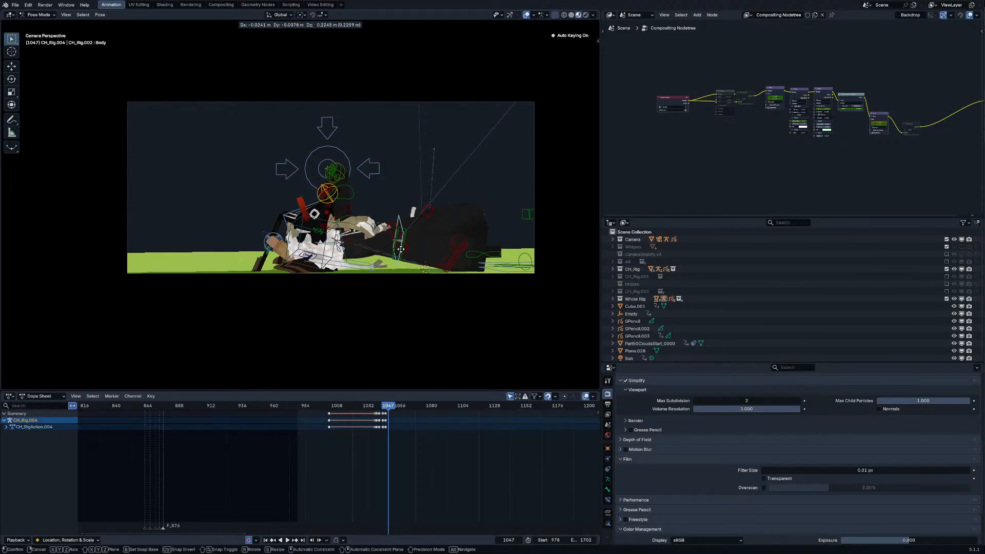
pyautogui.rightClick(402, 254)
# Step: Hide the Hip and Thigh.IK.R controls that overlap the Body control of the masked character's rig
pyautogui.click(405, 265)
pyautogui.press('h')
pyautogui.click(402, 268)
pyautogui.press('h')
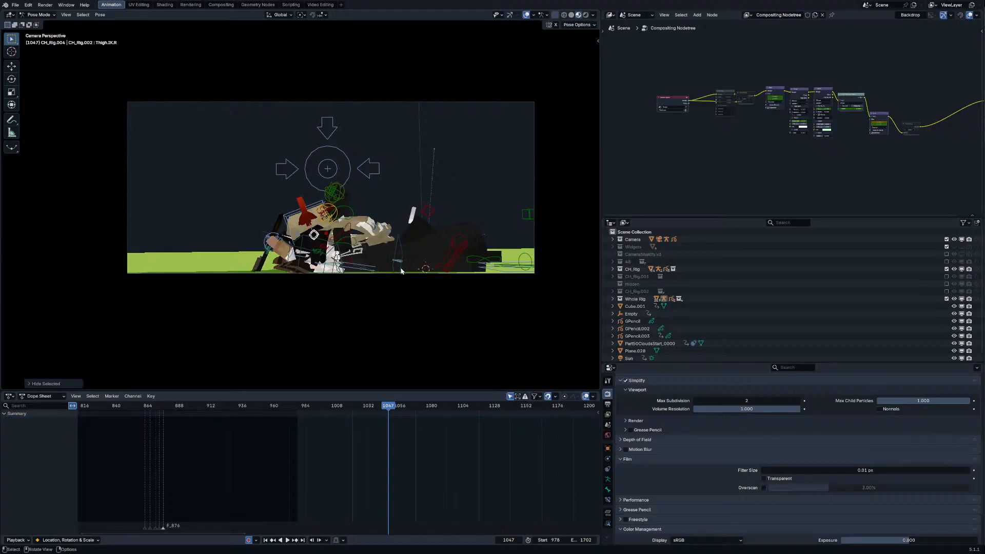
# Step: Raise the rig's Body control and shift it toward the kneeling figure at frame 1047
pyautogui.click(402, 269)
pyautogui.press('g')
pyautogui.click(386, 234)
pyautogui.press('r')
pyautogui.rightClick(422, 250)
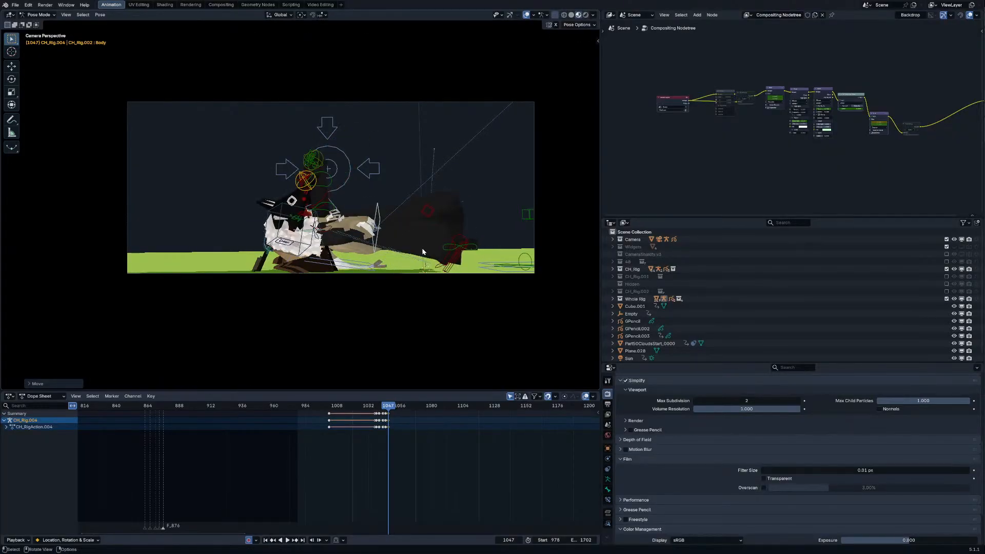
# Step: Leave Pose Mode and hide the dark cloth mesh that covers the masked character's legs
pyautogui.hotkey('ctrl', 'Tab')
pyautogui.click(423, 242)
pyautogui.press('h')
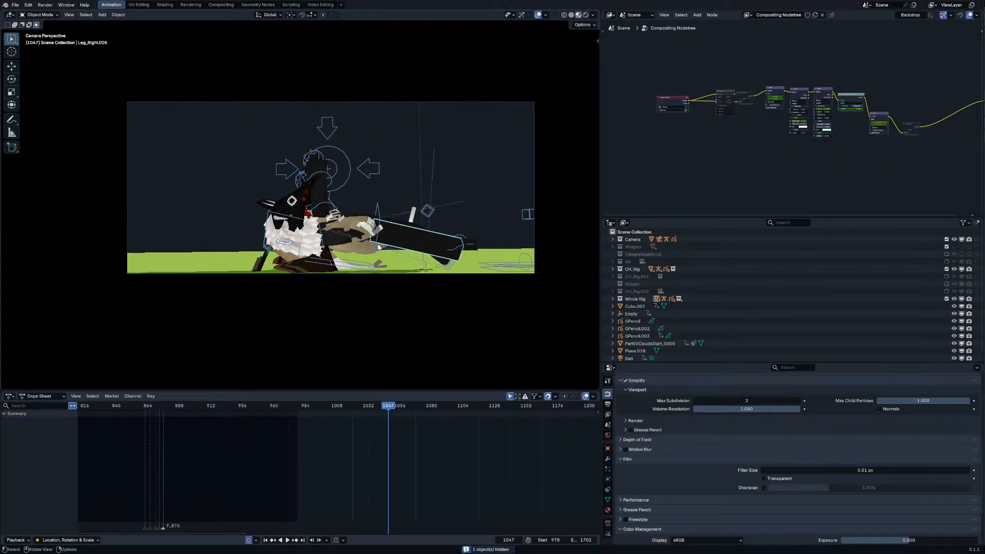
# Step: Return the rig to Pose Mode and clear the rotation of its Body and Chest controls
pyautogui.click(377, 240)
pyautogui.hotkey('ctrl', 'Tab')
pyautogui.press('r')
pyautogui.rightClick(367, 242)
pyautogui.hotkey('alt', 'r')
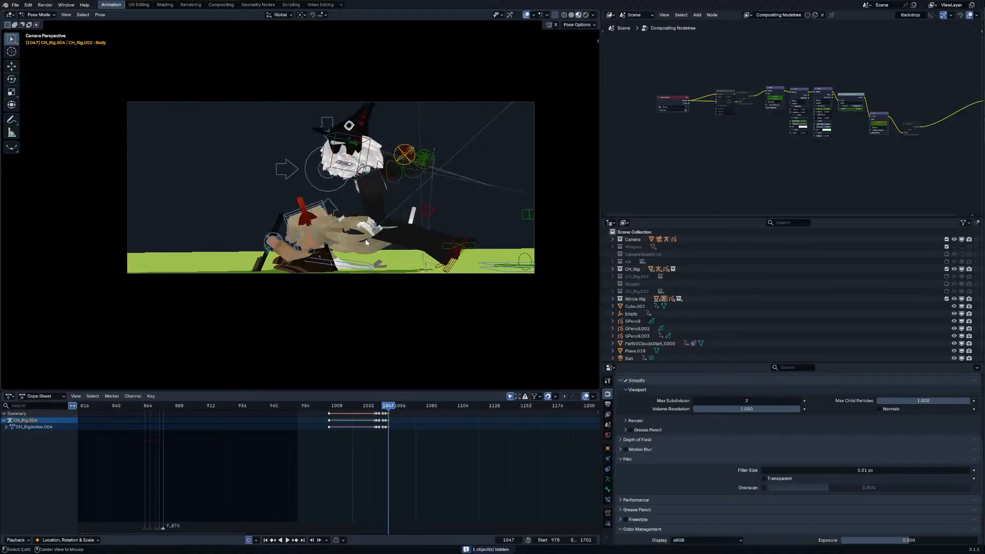
pyautogui.click(377, 200)
pyautogui.hotkey('alt', 'r')
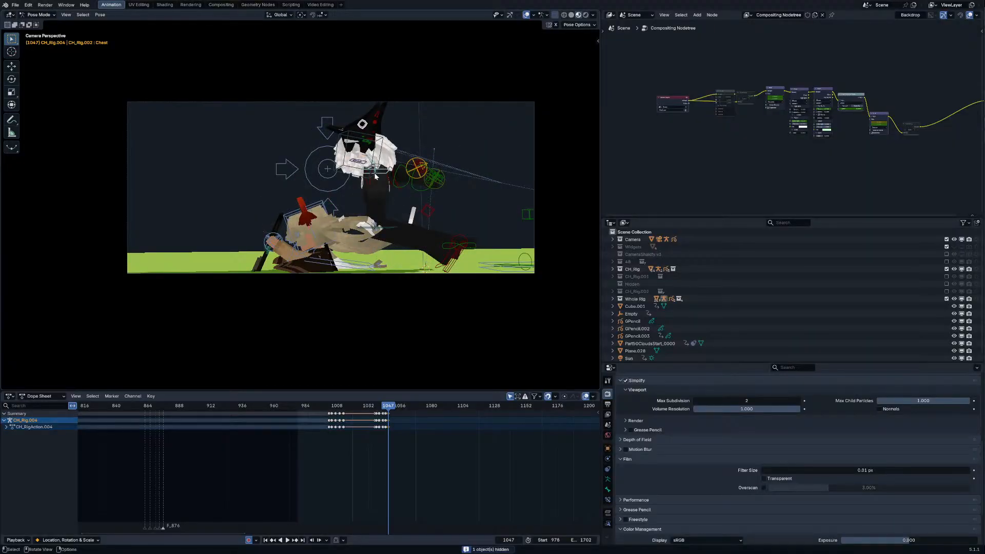
# Step: Lower the Body control and bring the upper body in beside the kneeling figure
pyautogui.click(401, 219)
pyautogui.press('g')
pyautogui.click(396, 227)
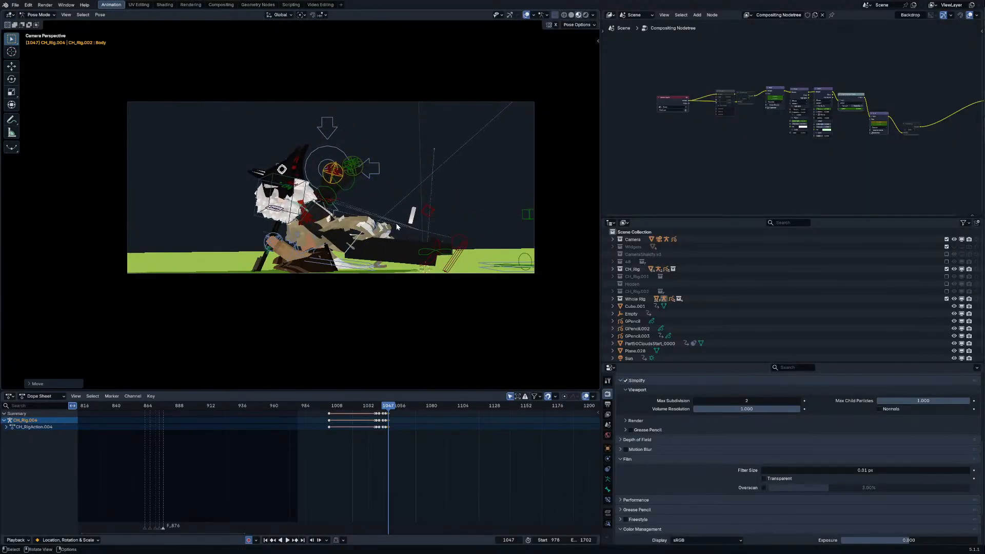
# Step: Bring the foot IK controls up and closer to the body, and tilt Foot.Control.IK.R upward
pyautogui.click(458, 262)
pyautogui.press('g')
pyautogui.click(445, 253)
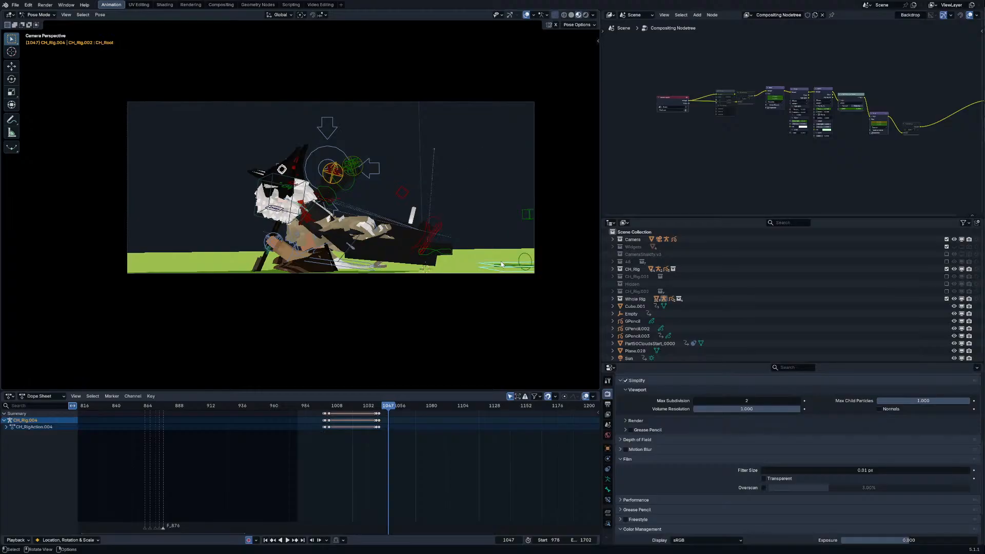
pyautogui.press('g')
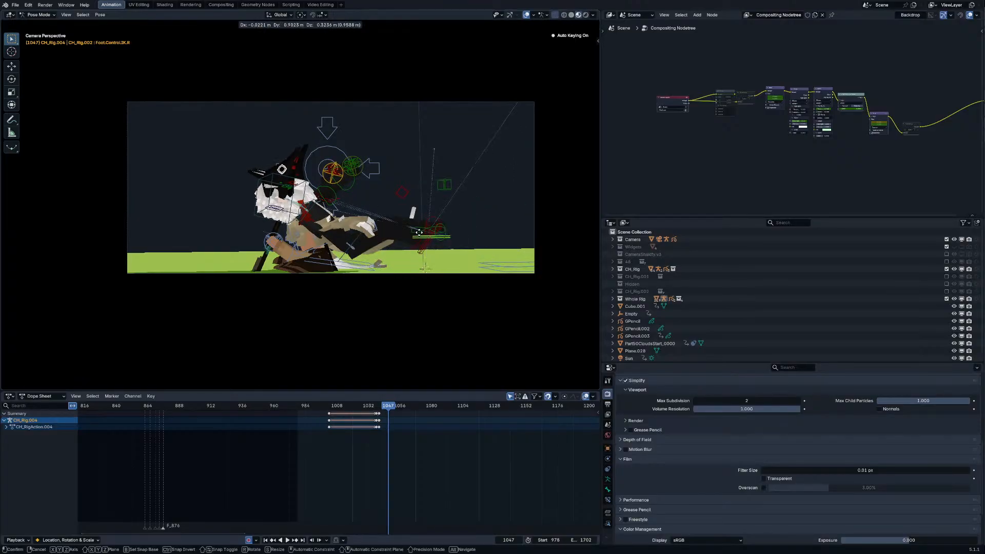
pyautogui.click(430, 235)
pyautogui.press('r')
pyautogui.click(471, 199)
# Step: Change the compositor editor to a Video Sequencer in Sequencer & Preview view and enlarge its area to show the reference strip
pyautogui.click(610, 16)
pyautogui.click(632, 86)
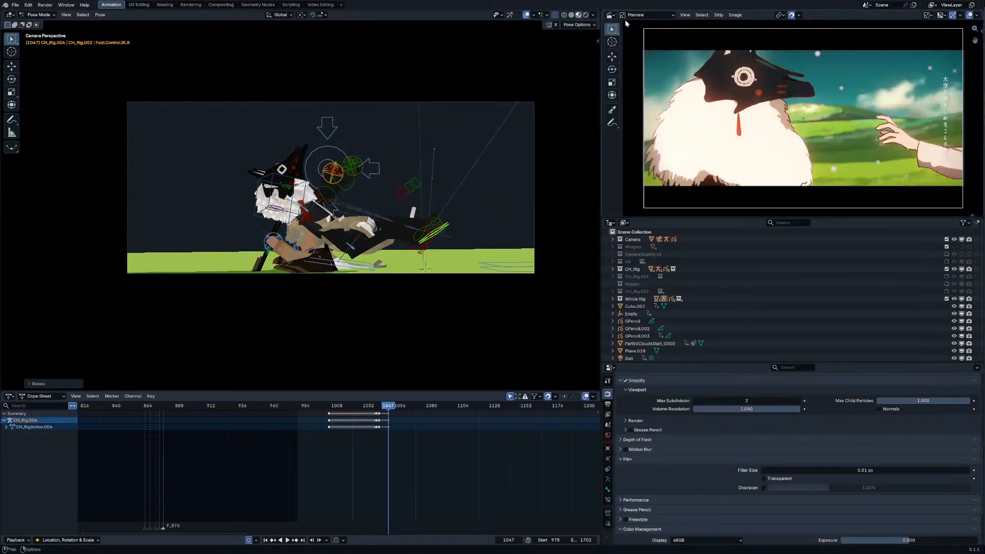
pyautogui.scroll(-7, 688, 100)
pyautogui.scroll(3, 688, 100)
pyautogui.hotkey('ctrl', 'Tab')
pyautogui.scroll(-7, 734, 157)
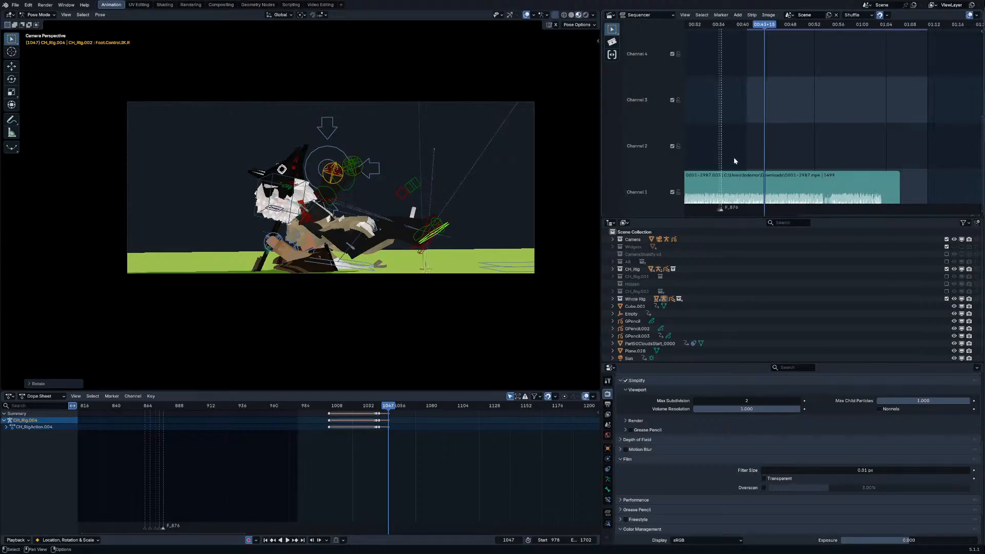
pyautogui.moveTo(749, 79); pyautogui.dragTo(789, 206, button='middle')
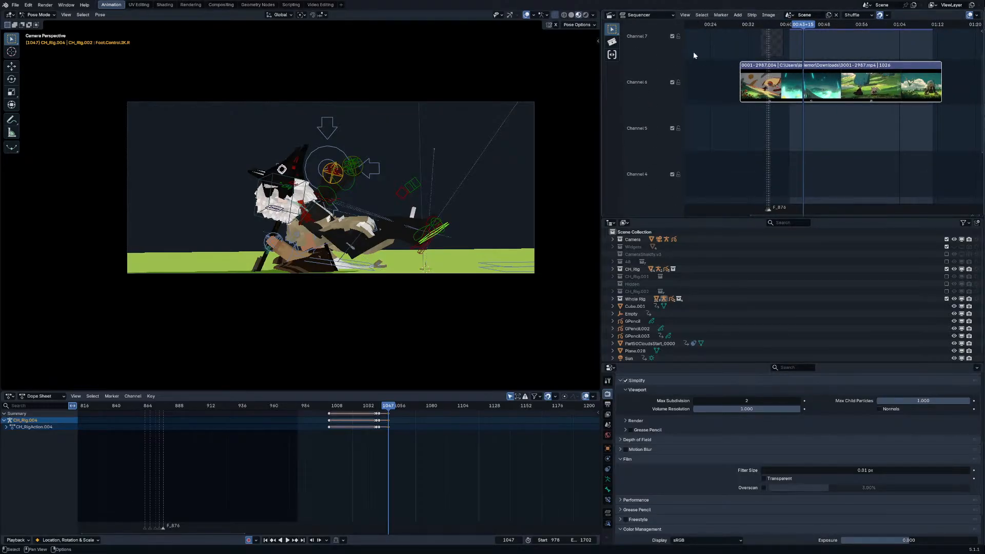
pyautogui.click(645, 49)
pyautogui.moveTo(804, 217); pyautogui.dragTo(794, 291)
pyautogui.moveTo(789, 213); pyautogui.dragTo(795, 287, button='middle')
pyautogui.scroll(5, 800, 272)
# Step: Duplicate the reference video strip into the channel below, mute the copy, and enlarge the preview above the strips
pyautogui.hotkey('shift', 'd')
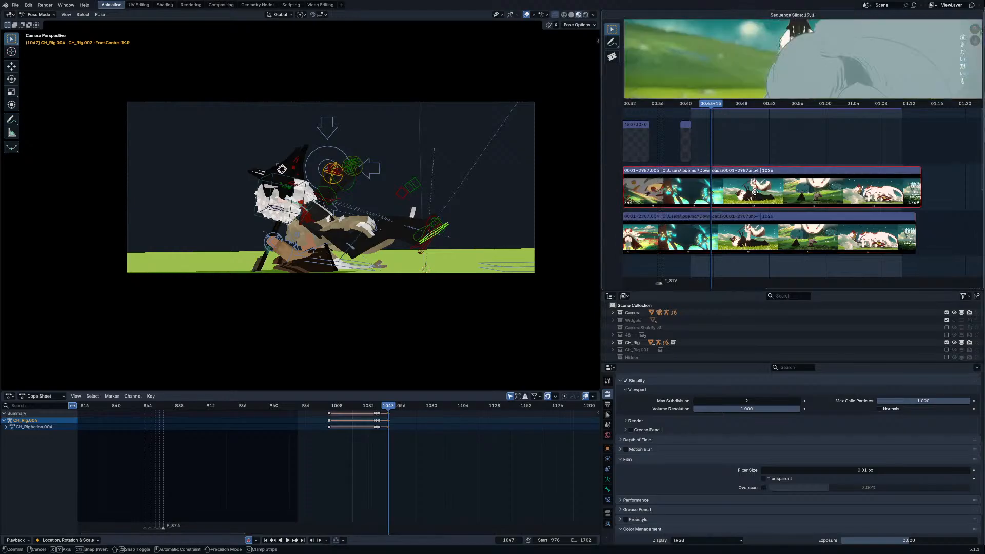
pyautogui.click(756, 266)
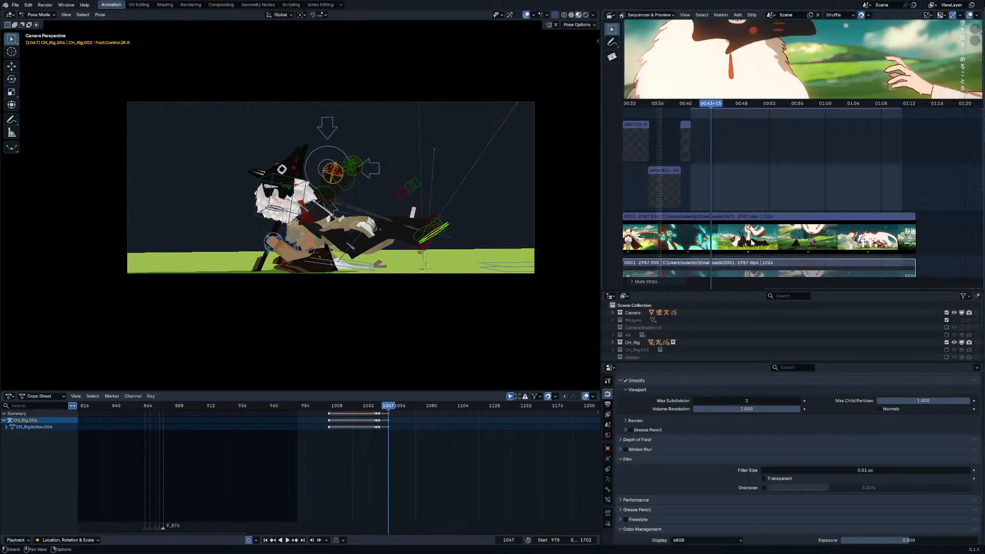
pyautogui.scroll(2, 756, 267)
pyautogui.scroll(-5, 804, 85)
pyautogui.moveTo(846, 99); pyautogui.dragTo(846, 189)
pyautogui.scroll(4, 821, 129)
pyautogui.scroll(2, 800, 226)
# Step: Slide the unmuted reference video strip along the time axis until the falling shot begins at frame 1047
pyautogui.press('g')
pyautogui.press('x')
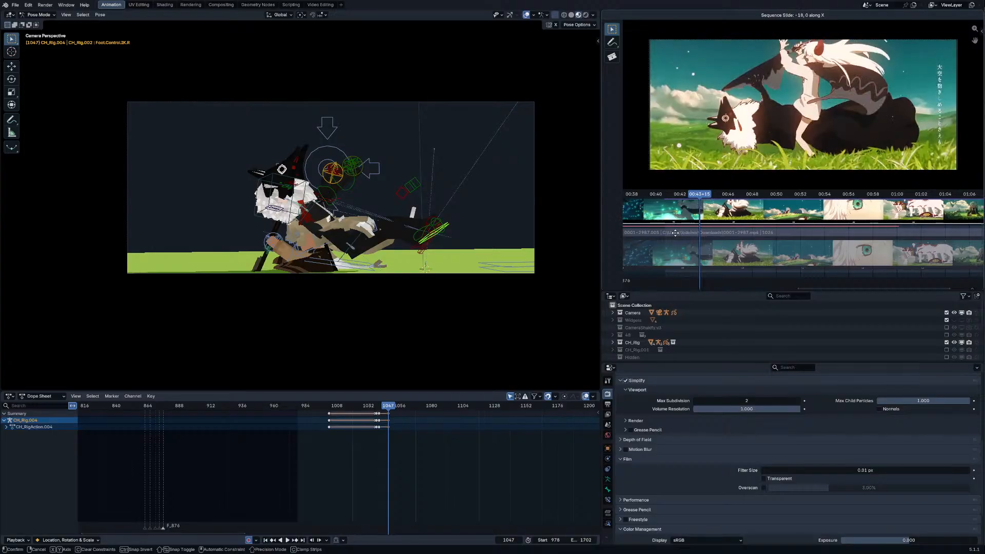
pyautogui.click(721, 232)
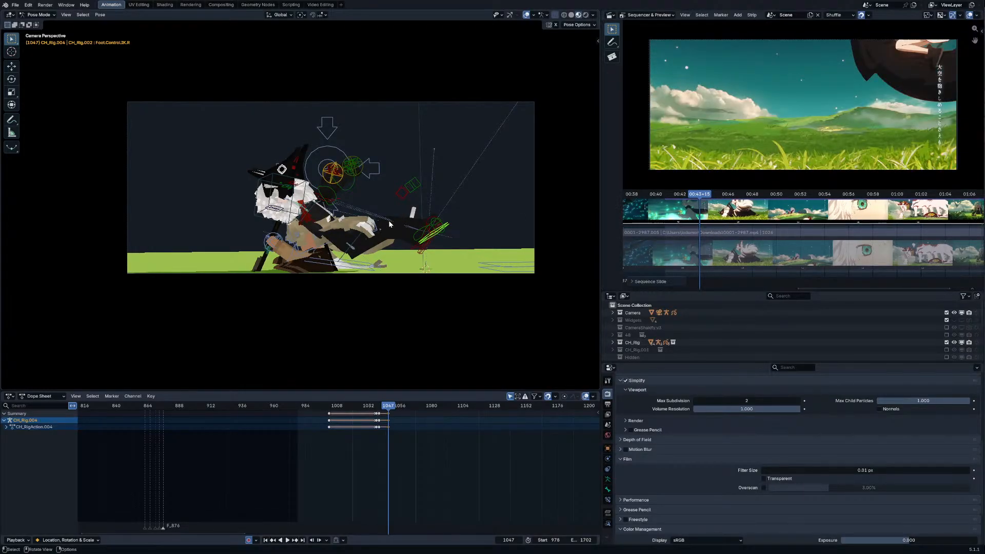
# Step: Select both foot IK controls and the Body control, and move them together over the rig's root in the right orthographic view
pyautogui.click(353, 244)
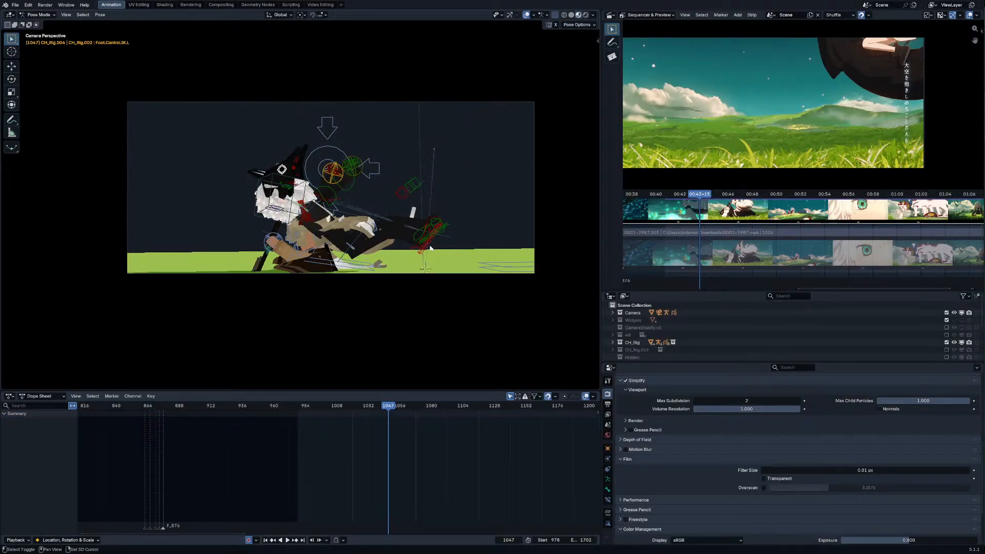
pyautogui.click(434, 241)
pyautogui.keyDown('shift'); pyautogui.click(434, 239); pyautogui.keyUp('shift')
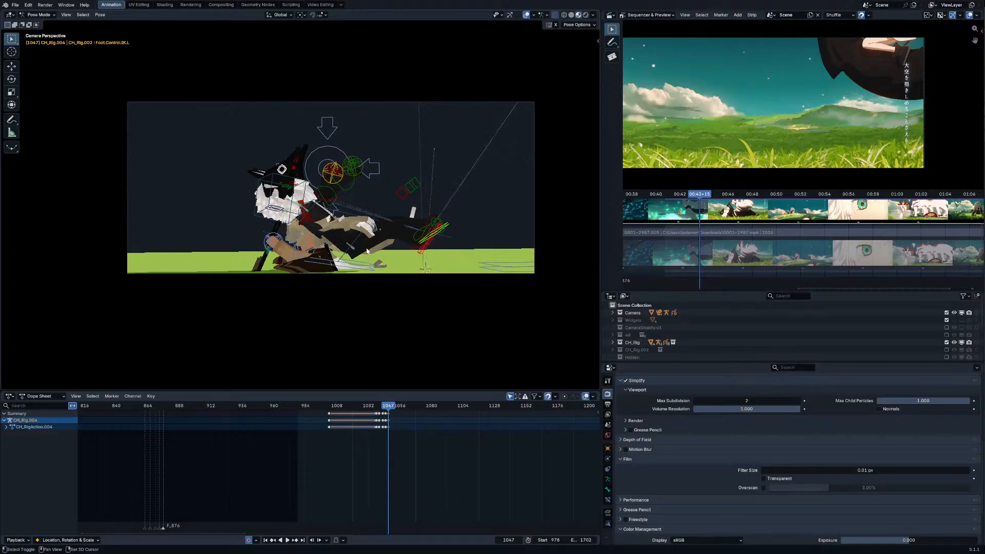
pyautogui.keyDown('shift'); pyautogui.click(360, 238); pyautogui.keyUp('shift')
pyautogui.press('KP_3')
pyautogui.press('g')
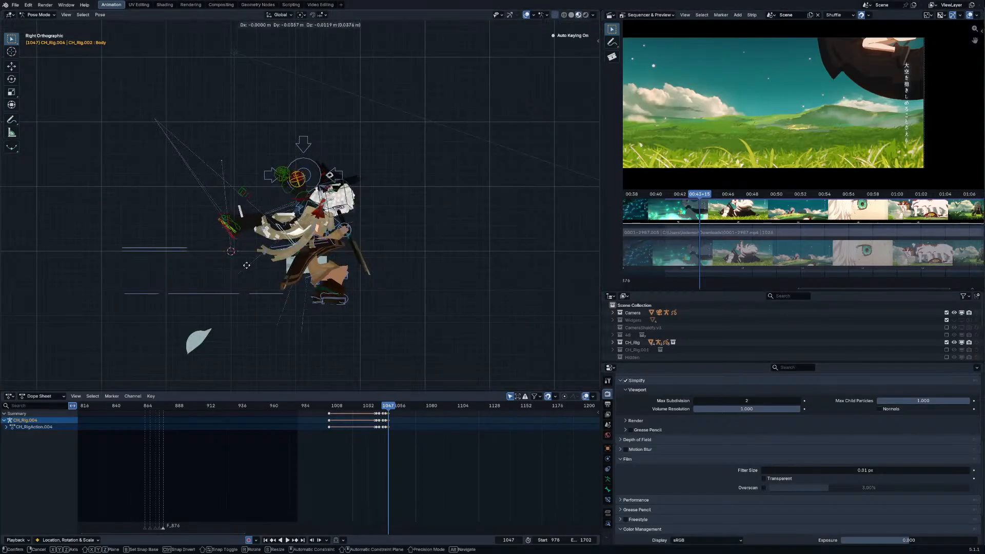
pyautogui.click(169, 281)
# Step: Move CH_Root at frame 1047 so the character hangs partly outside the camera frame's upper right corner
pyautogui.click(167, 251)
pyautogui.press('g')
pyautogui.rightClick(235, 198)
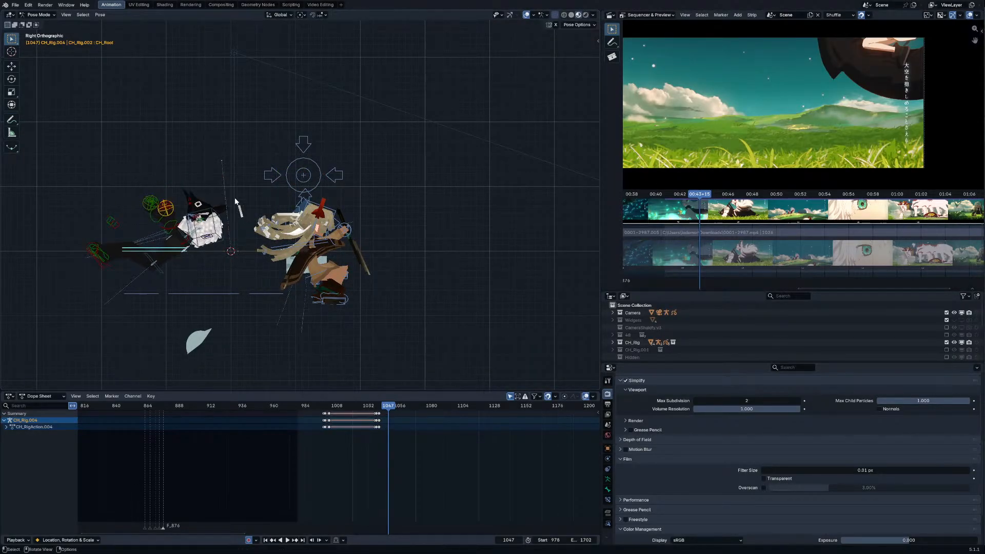
pyautogui.press('KP_0')
pyautogui.press('g')
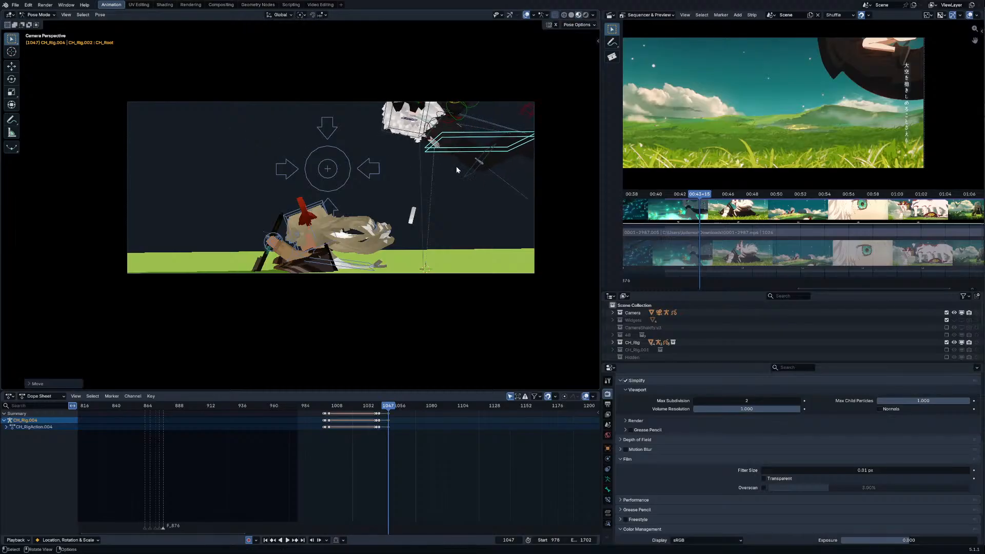
pyautogui.click(539, 119)
pyautogui.scroll(2, 517, 142)
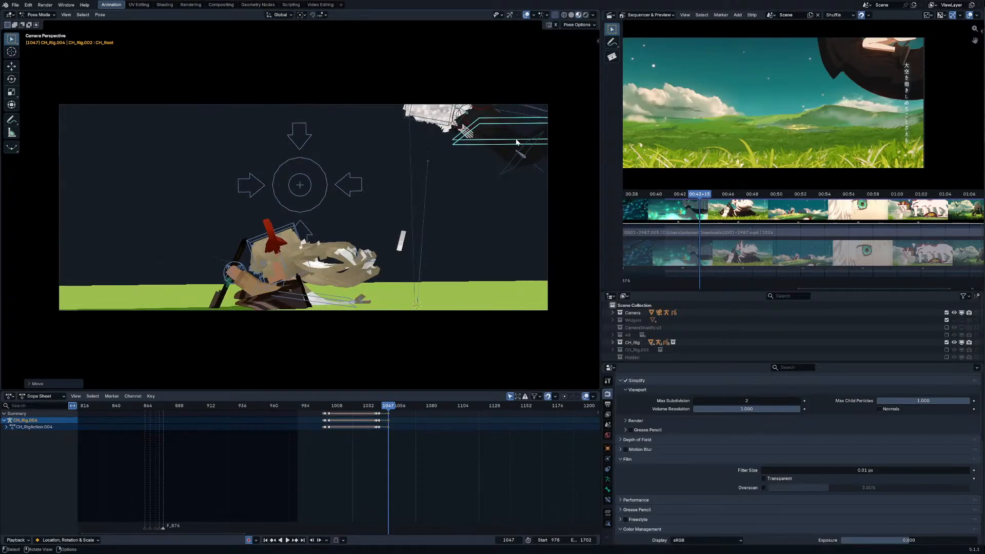
pyautogui.press('g')
pyautogui.press('y')
pyautogui.rightClick(540, 155)
# Step: Move CH_Root down and left at frame 1049 to key the character falling farther into the camera frame
pyautogui.press('Right')
pyautogui.press('Right')
pyautogui.press('g')
pyautogui.rightClick(466, 184)
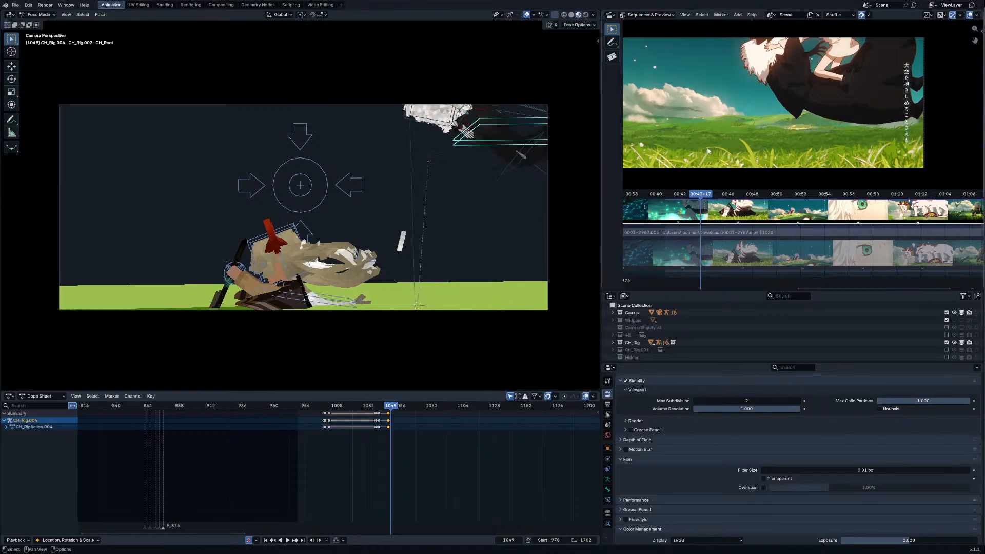
pyautogui.scroll(-1, 797, 123)
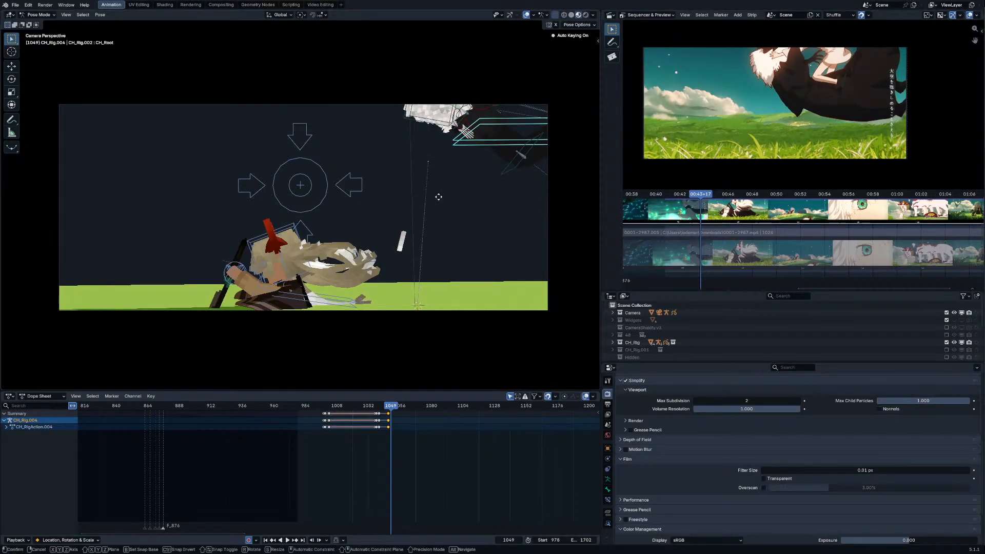
pyautogui.press('g')
pyautogui.rightClick(359, 233)
# Step: Go back to frame 1047 and set the interpolation of all the rig's keyframes to Constant
pyautogui.press('Left')
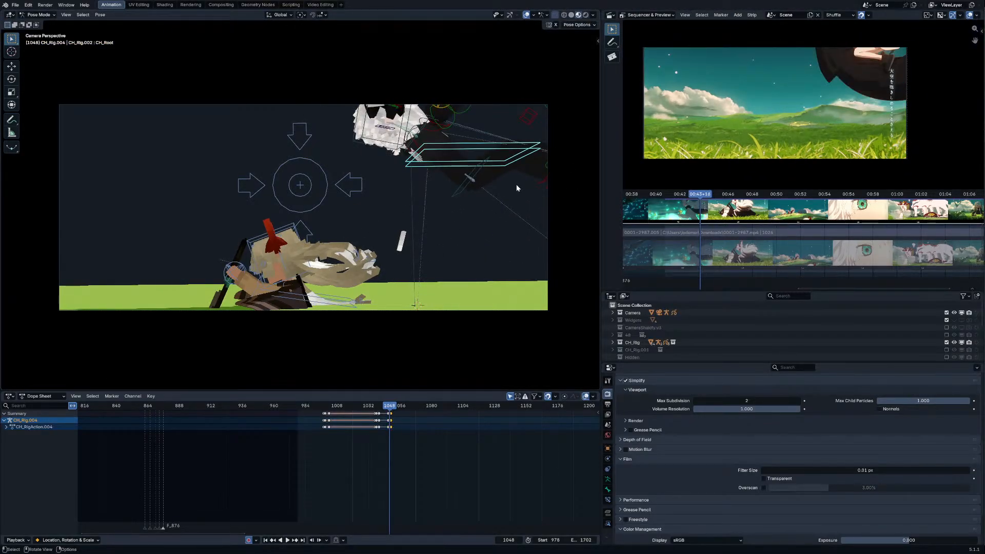
pyautogui.press('Left')
pyautogui.press('t')
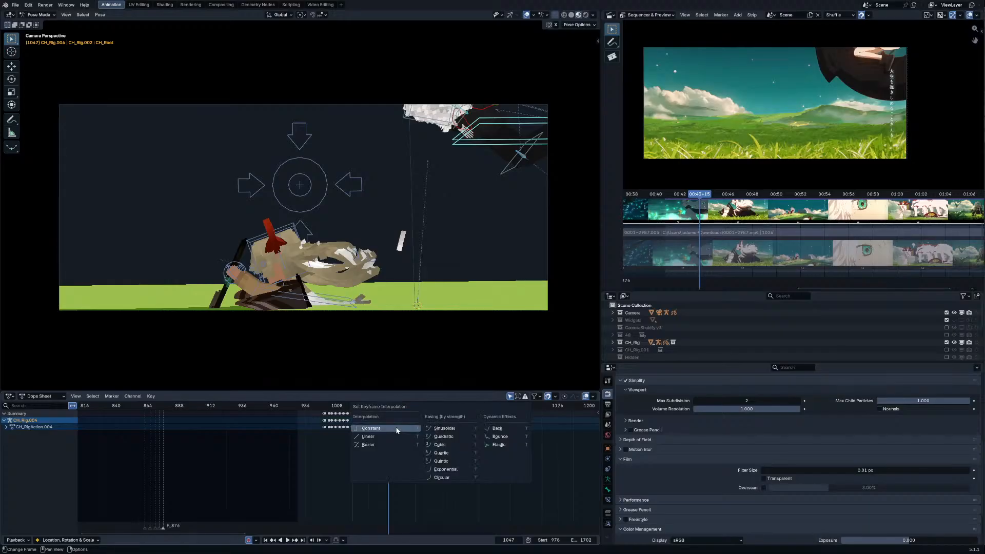
pyautogui.press('Escape')
pyautogui.press('a')
pyautogui.press('t')
pyautogui.click(418, 430)
# Step: At frame 1051, drop CH_Root to the ground beside the kneeling figure and rotate it so the legs tilt upward
pyautogui.scroll(4, 414, 427)
pyautogui.press('Right')
pyautogui.press('Right')
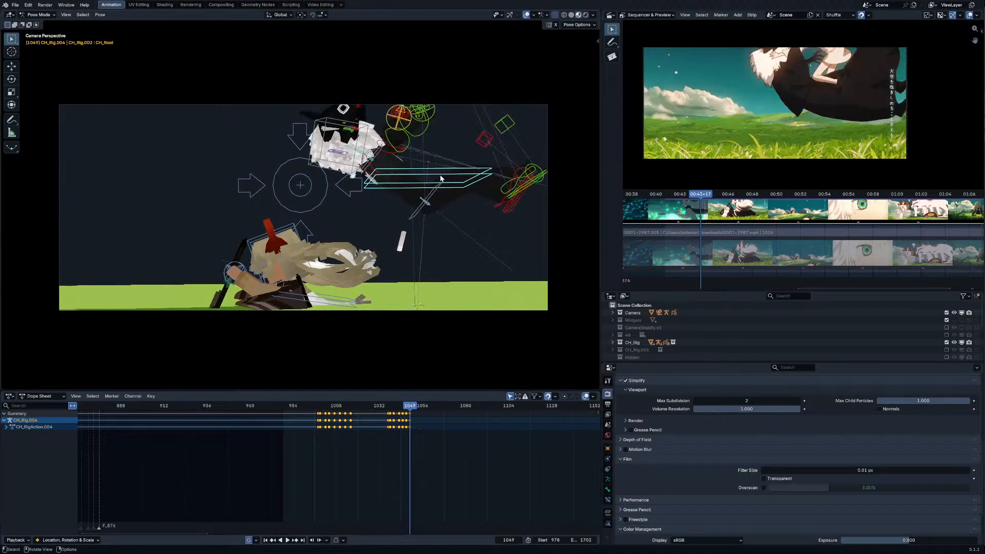
pyautogui.press('Right')
pyautogui.press('Right')
pyautogui.press('g')
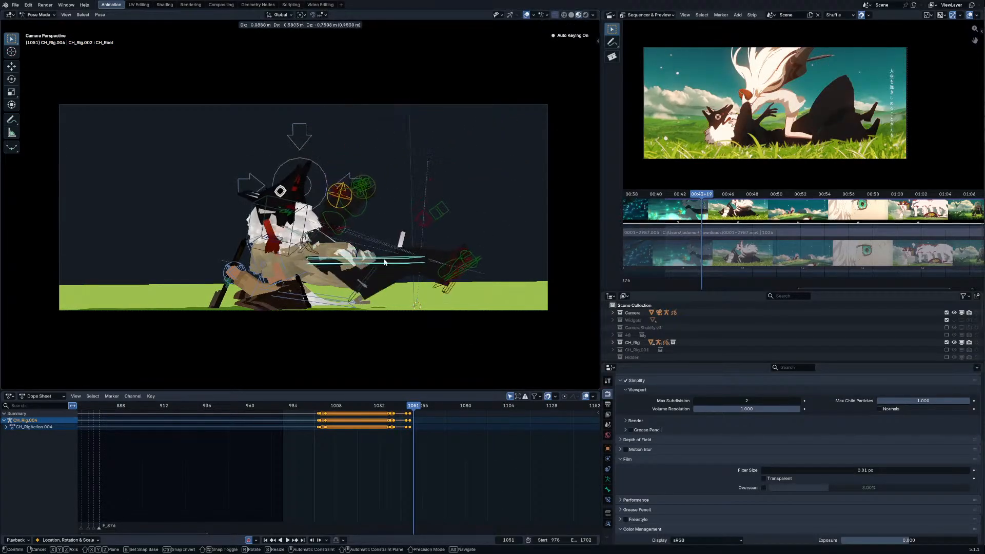
pyautogui.click(384, 262)
pyautogui.press('r')
pyautogui.click(444, 212)
# Step: Switch to Object Mode and raise the green ground plane slightly along Z
pyautogui.hotkey('ctrl', 'Tab')
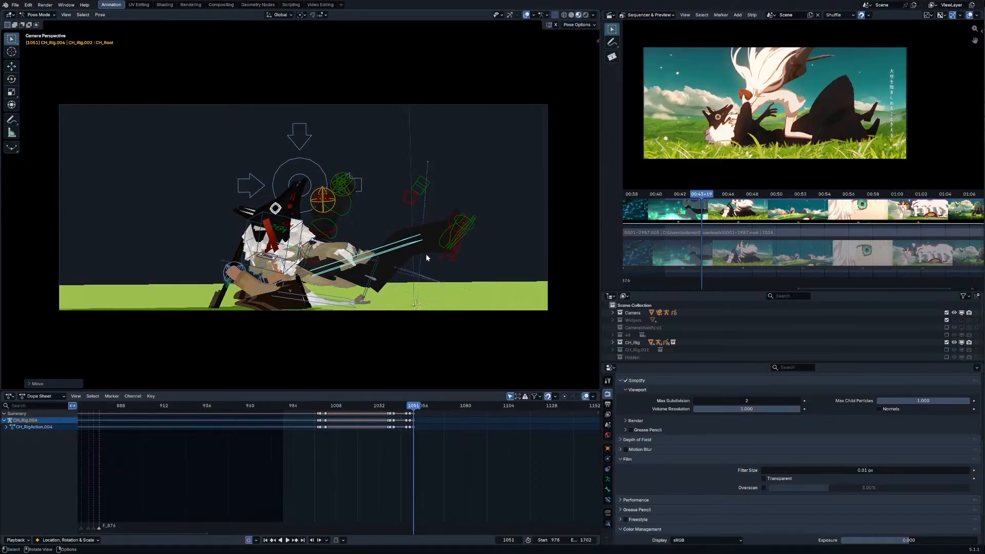
pyautogui.click(415, 289)
pyautogui.press('g')
pyautogui.press('z')
pyautogui.click(415, 279)
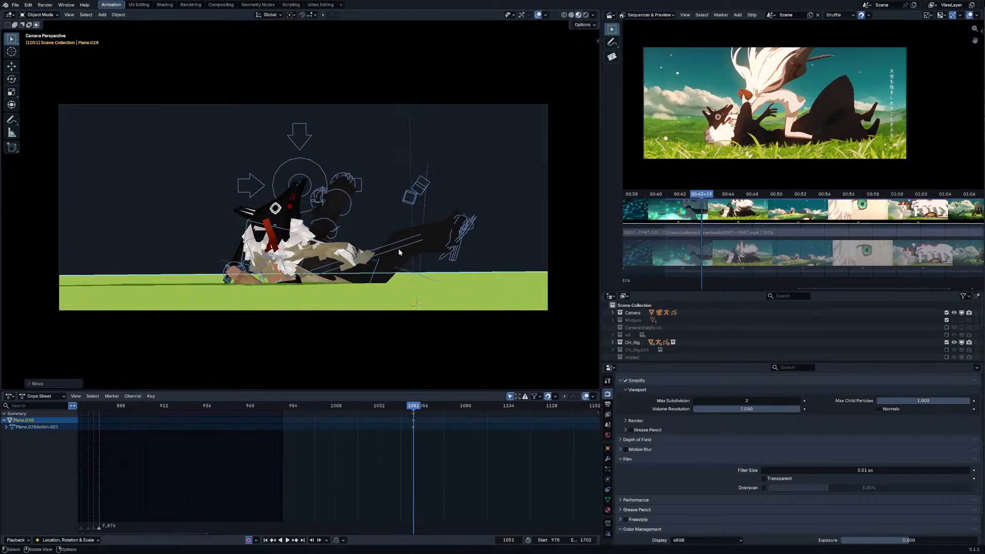
# Step: Return the rig to Pose Mode and refine CH_Root's position and rotation at frame 1051 so the character lies back on the ground
pyautogui.click(400, 252)
pyautogui.hotkey('ctrl', 'Tab')
pyautogui.press('g')
pyautogui.click(442, 254)
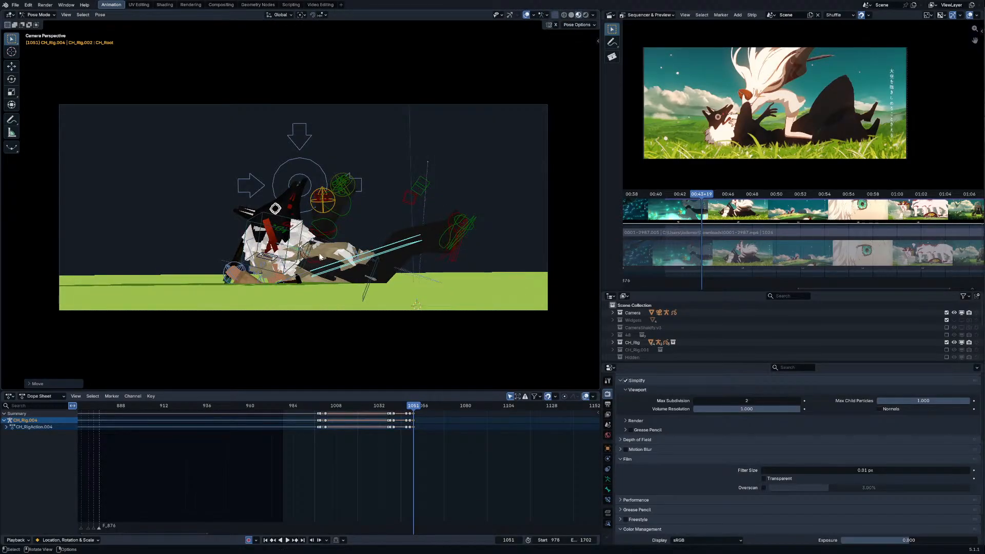
pyautogui.press('r')
pyautogui.click(411, 242)
pyautogui.press('g')
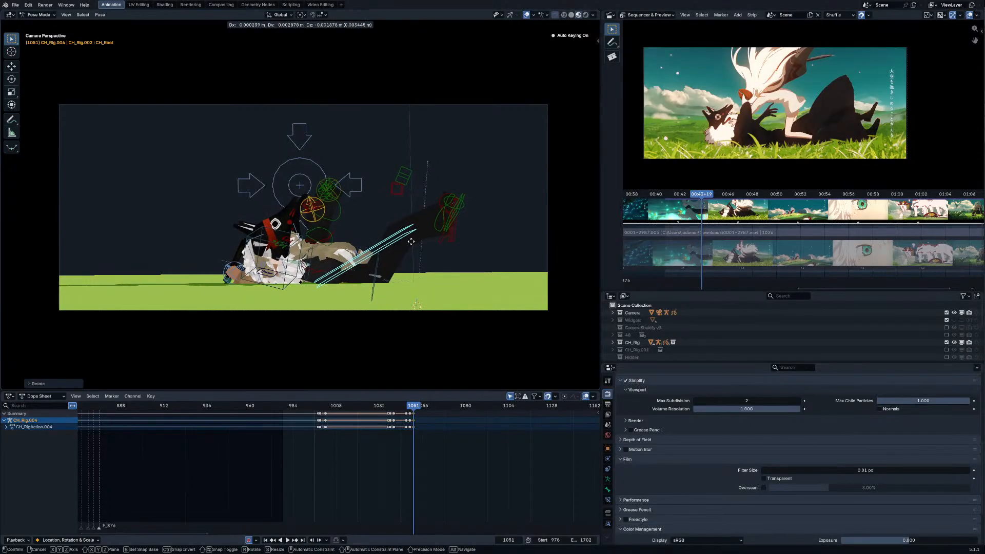
pyautogui.click(418, 247)
pyautogui.press('r')
pyautogui.click(417, 245)
pyautogui.press('g')
pyautogui.click(414, 247)
# Step: Rotate and nudge CH_Root slightly at frame 1053 to settle the landing pose, and advance to frame 1054
pyautogui.press('Right')
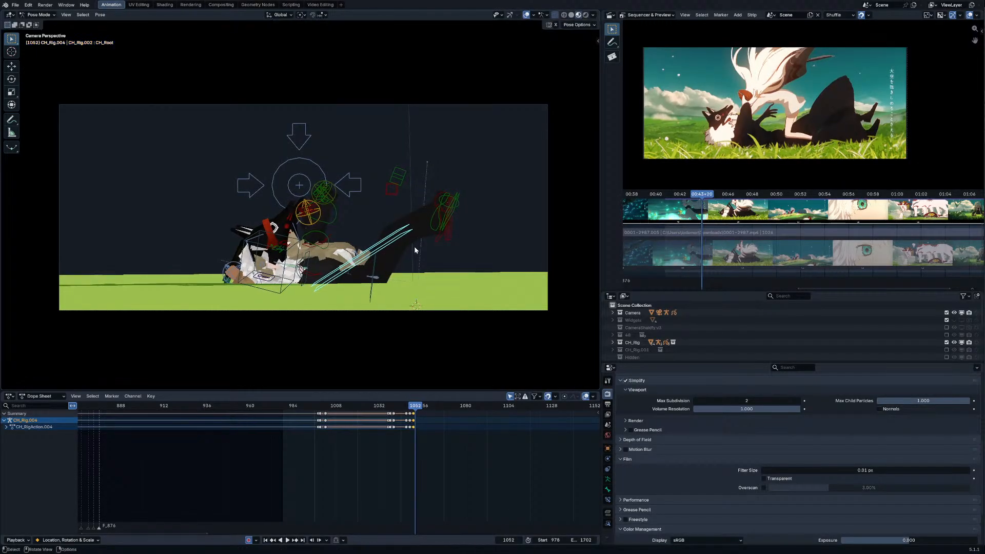
pyautogui.press('Right')
pyautogui.press('r')
pyautogui.click(414, 247)
pyautogui.press('g')
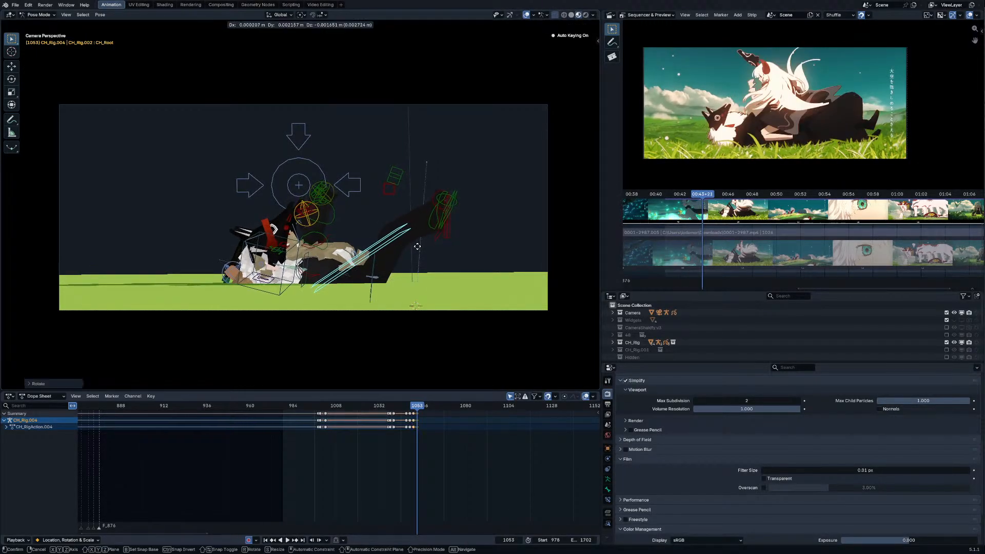
pyautogui.click(417, 247)
pyautogui.press('Right')
pyautogui.press('Right')
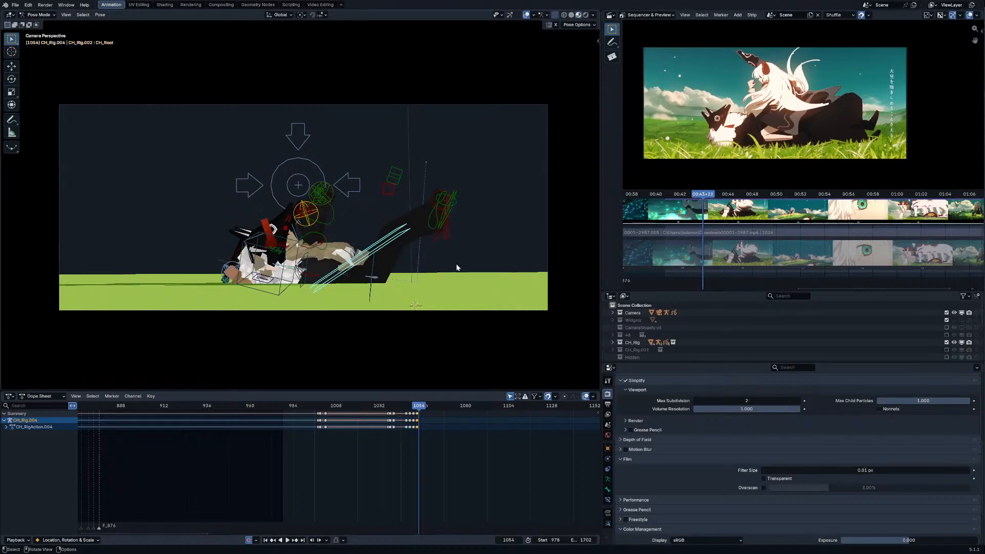
# Step: Nudge CH_Root upward at frame 1055 and play back the landing from frame 1047
pyautogui.press('g')
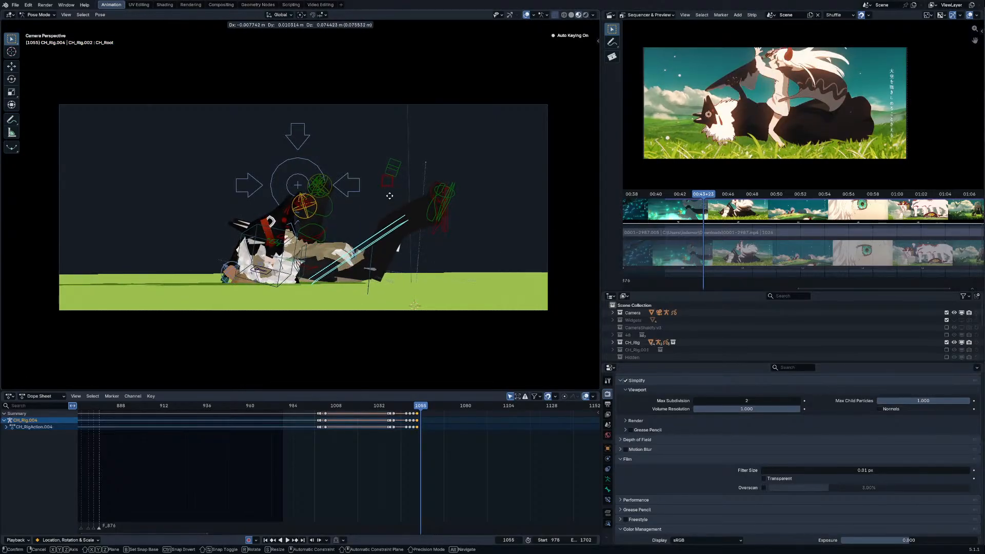
pyautogui.click(391, 195)
pyautogui.press('Left')
pyautogui.press('Left')
pyautogui.press('Left')
pyautogui.press('Left')
pyautogui.press('Left')
pyautogui.press('Left')
pyautogui.press('Left')
pyautogui.press('Left')
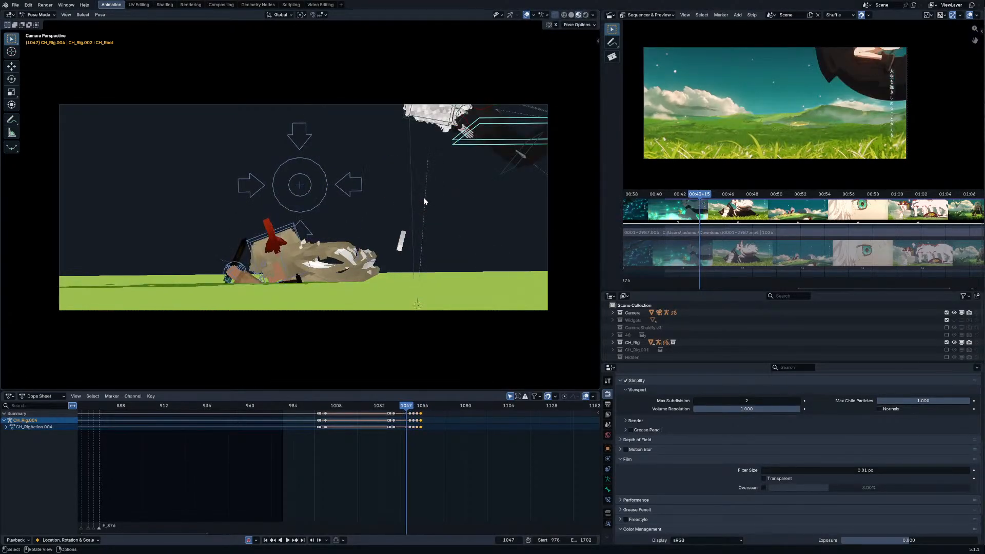
pyautogui.press('space')
# Step: Move and slightly rotate CH_Root at frame 1058 to continue settling the lying character
pyautogui.moveTo(418, 407); pyautogui.dragTo(424, 408)
pyautogui.press('Right')
pyautogui.press('Right')
pyautogui.press('Right')
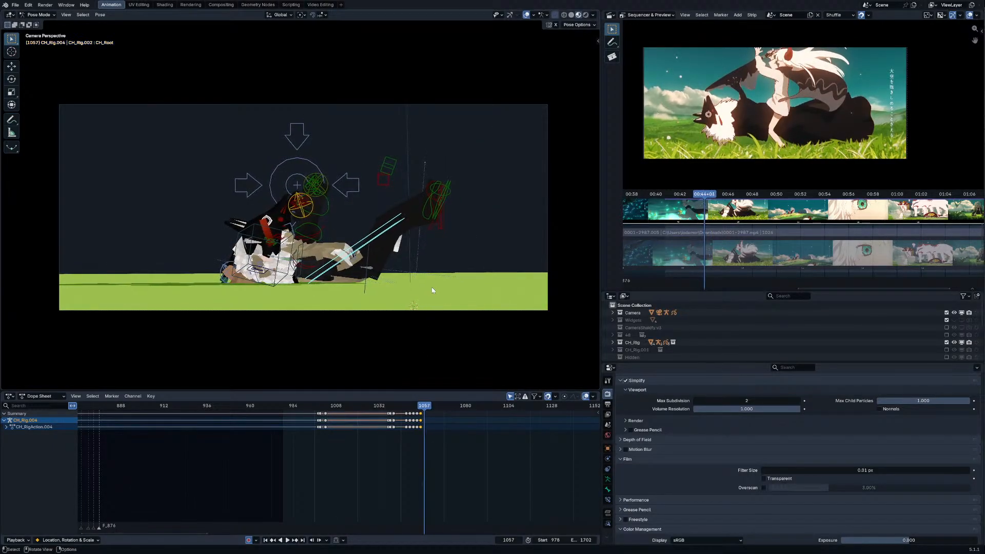
pyautogui.press('g')
pyautogui.click(403, 291)
pyautogui.press('r')
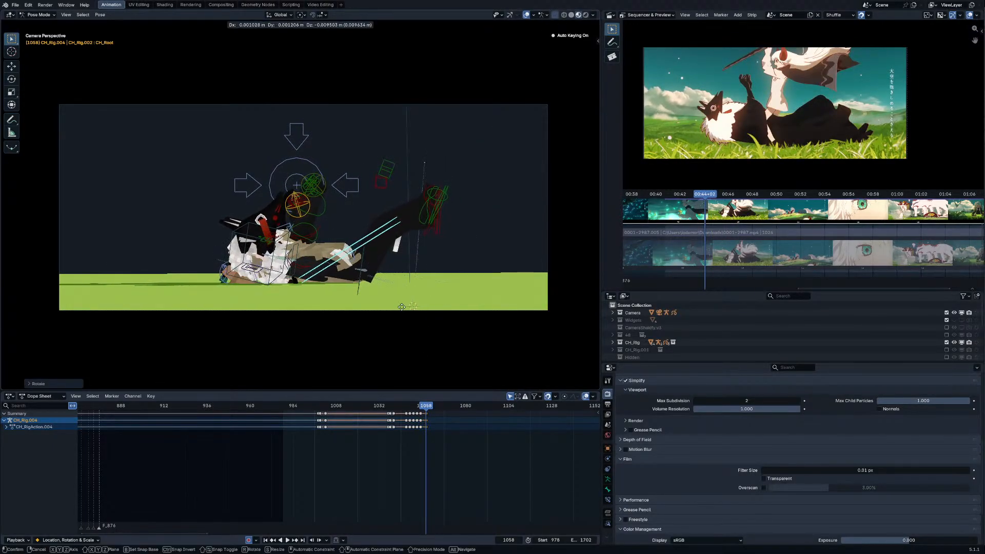
pyautogui.click(399, 319)
# Step: Adjust CH_Root's position and rotation at frame 1061 and rotate it slightly at frame 1064
pyautogui.press('Right')
pyautogui.press('Right')
pyautogui.press('r')
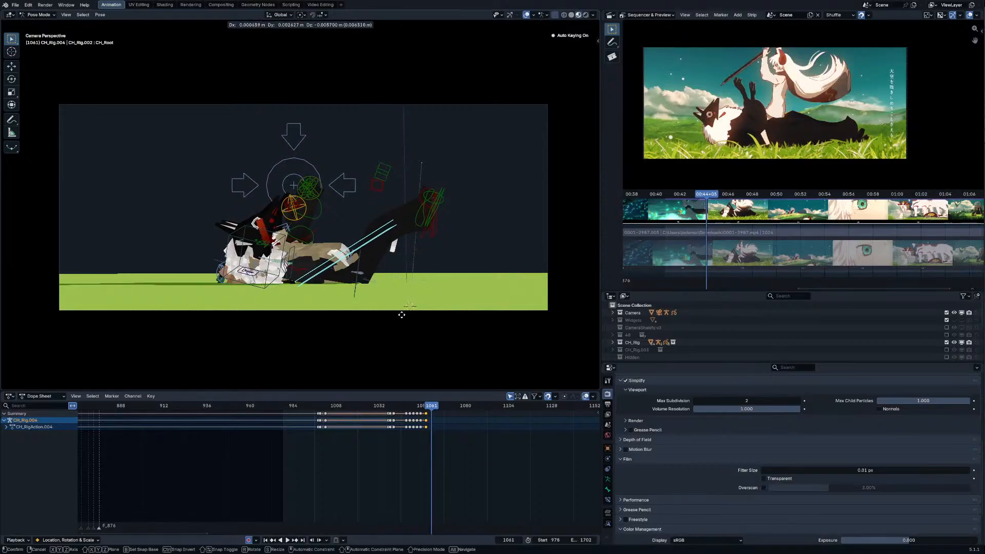
pyautogui.click(401, 303)
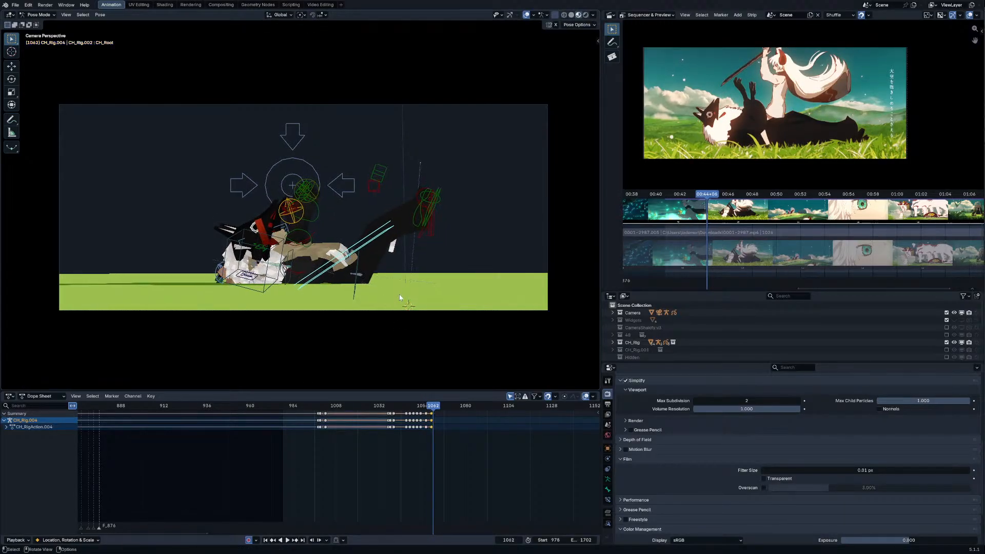
pyautogui.press('Right')
pyautogui.press('Right')
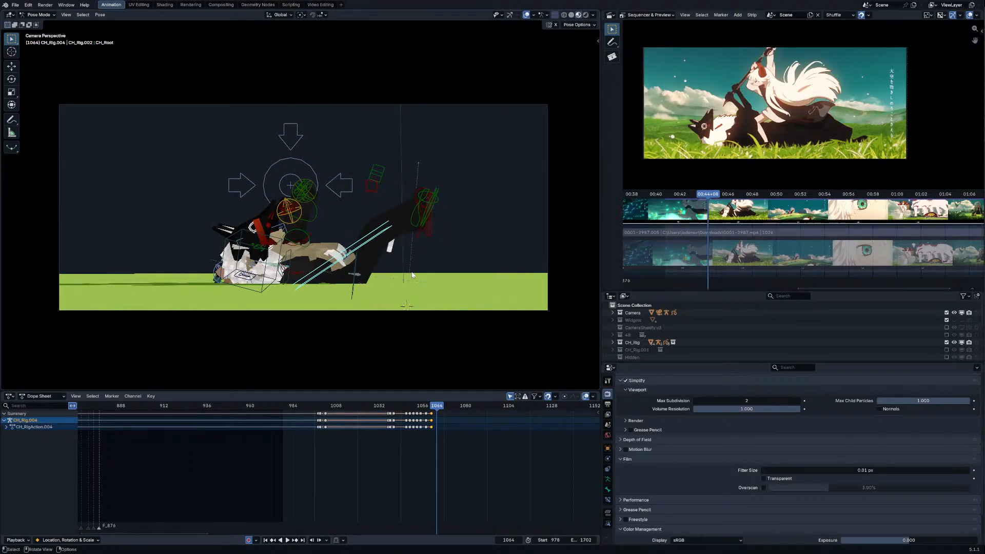
pyautogui.press('r')
pyautogui.click(411, 276)
# Step: Step through the frames up to 1075 and compare the settled pose with the reference video
pyautogui.press('Right')
pyautogui.press('Right')
pyautogui.press('Right')
pyautogui.press('Right')
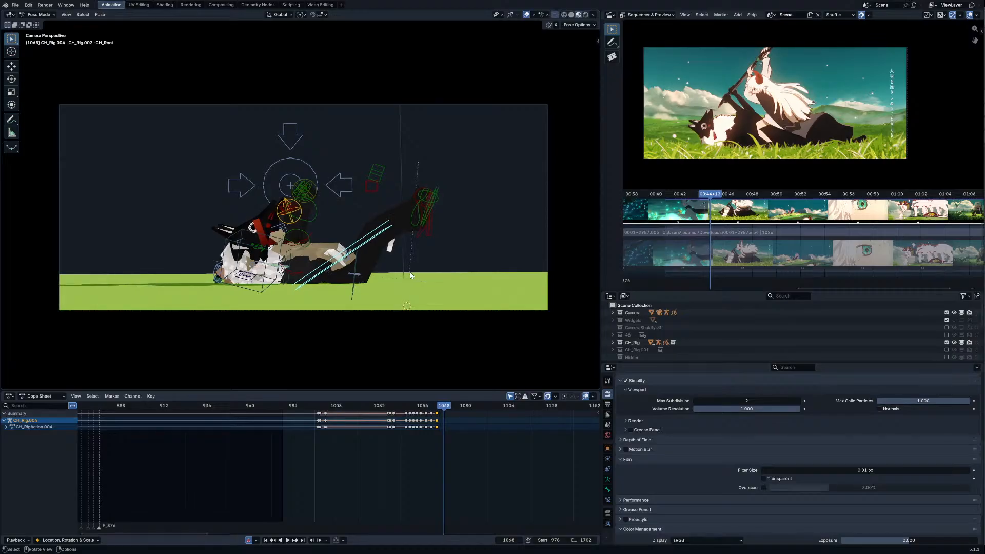
pyautogui.press('Right')
pyautogui.press('Right')
pyautogui.press('Right')
pyautogui.press('Right')
pyautogui.press('Right')
pyautogui.press('Right')
pyautogui.press('Right')
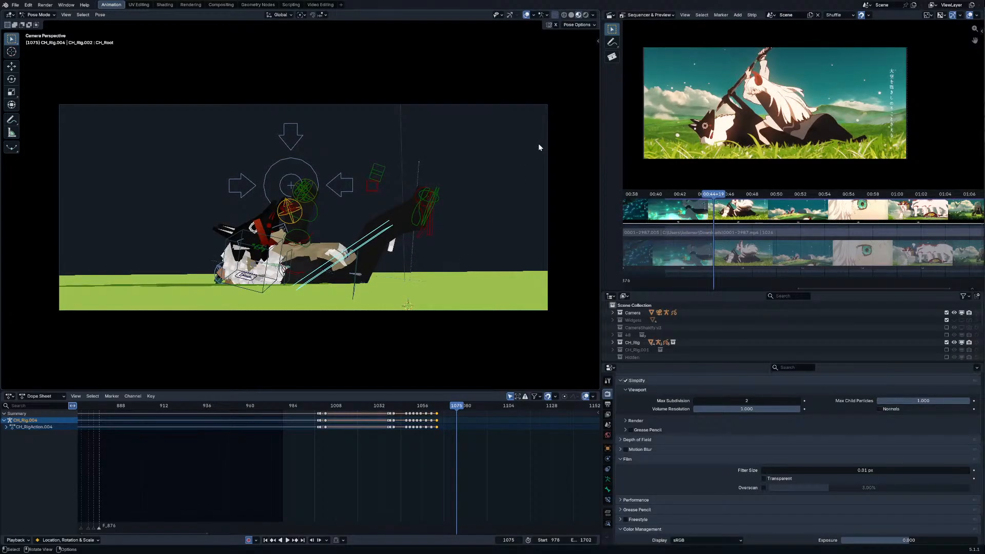
# Step: Return to frame 1047 and switch to posing the CH_Root bone of the kneeling figure's rig, CH_Rig.001
pyautogui.moveTo(456, 405); pyautogui.dragTo(408, 405)
pyautogui.click(292, 218)
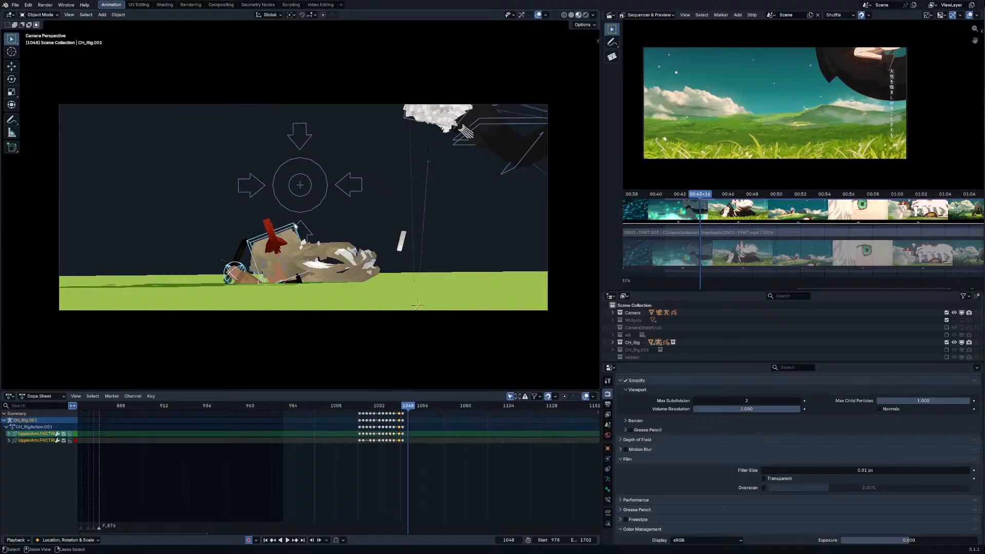
pyautogui.hotkey('ctrl', 'Tab')
pyautogui.press('g')
pyautogui.rightClick(445, 169)
pyautogui.press('Left')
pyautogui.press('Left')
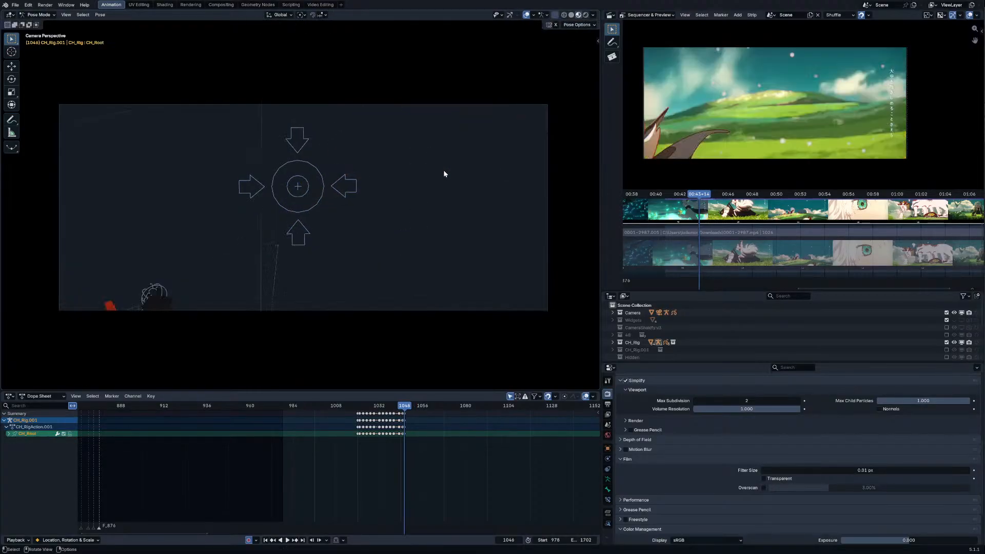
pyautogui.press('Right')
pyautogui.press('g')
pyautogui.rightClick(579, 72)
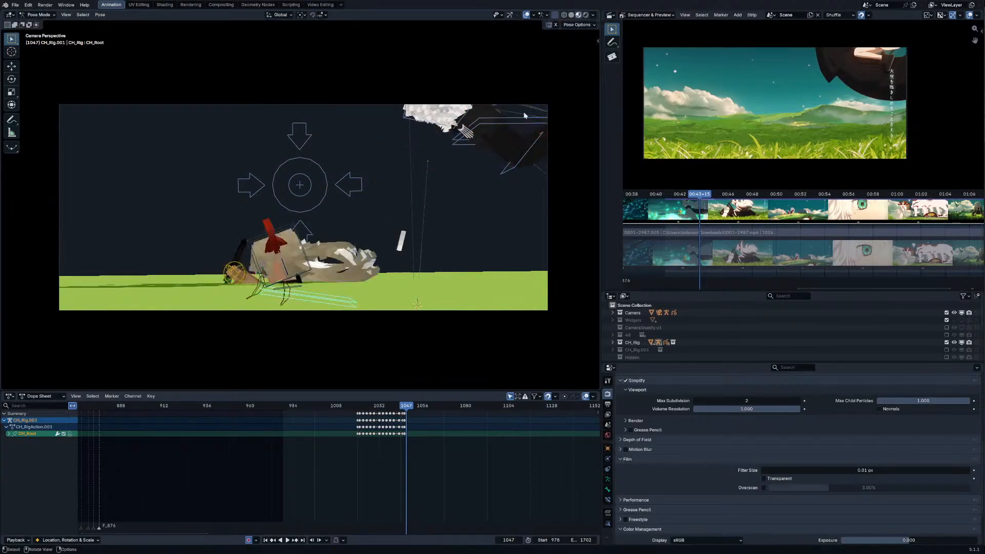
# Step: In the left orthographic view, move CH_Rig.001's CH_Root onto the falling masked character at frames 1047 and 1049
pyautogui.press('ctrl+KP_3')
pyautogui.press('g')
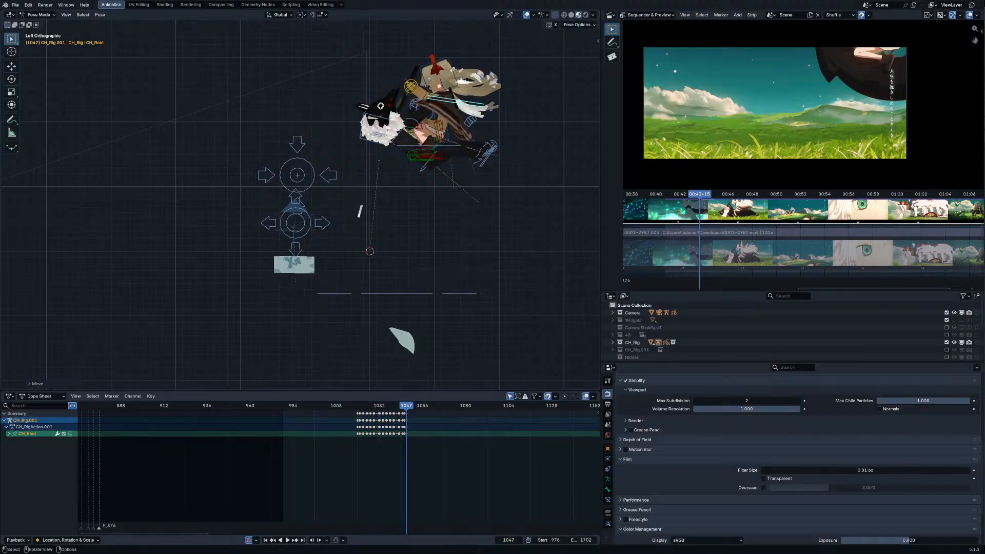
pyautogui.click(491, 116)
pyautogui.press('Right')
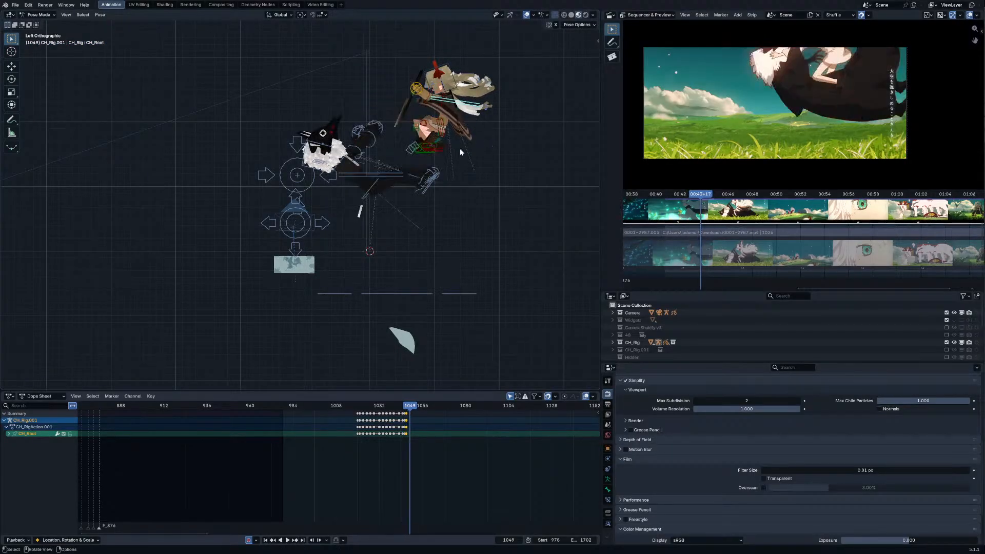
pyautogui.press('g')
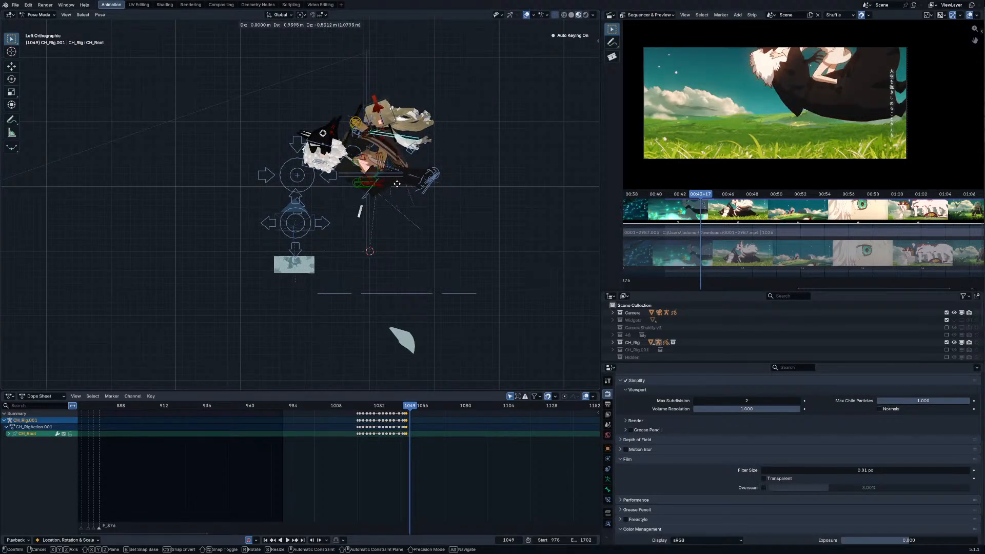
pyautogui.click(401, 180)
# Step: Move and rotate CH_Root at frame 1051 so the second figure lands on top of the masked character
pyautogui.press('Right')
pyautogui.press('Right')
pyautogui.press('g')
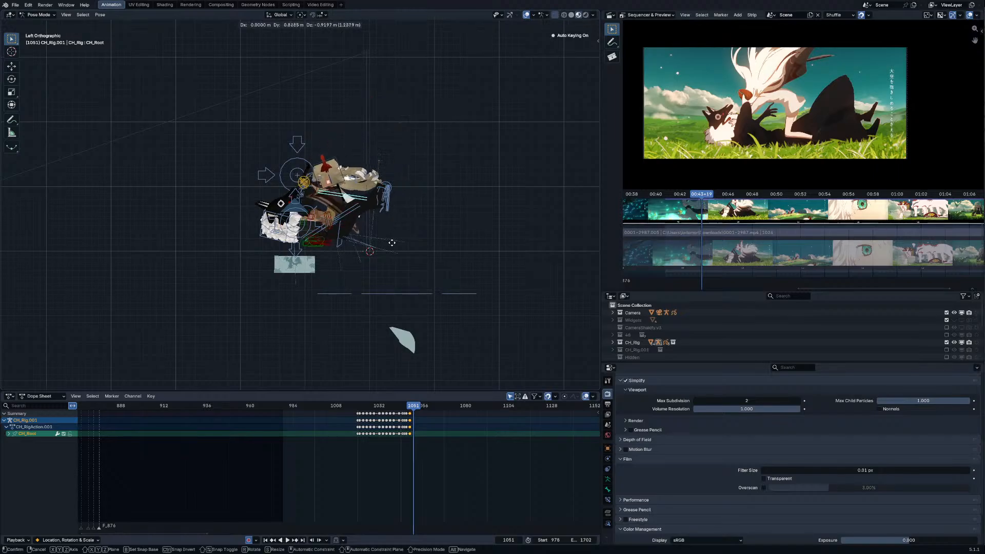
pyautogui.press('r')
pyautogui.click(396, 226)
pyautogui.press('g')
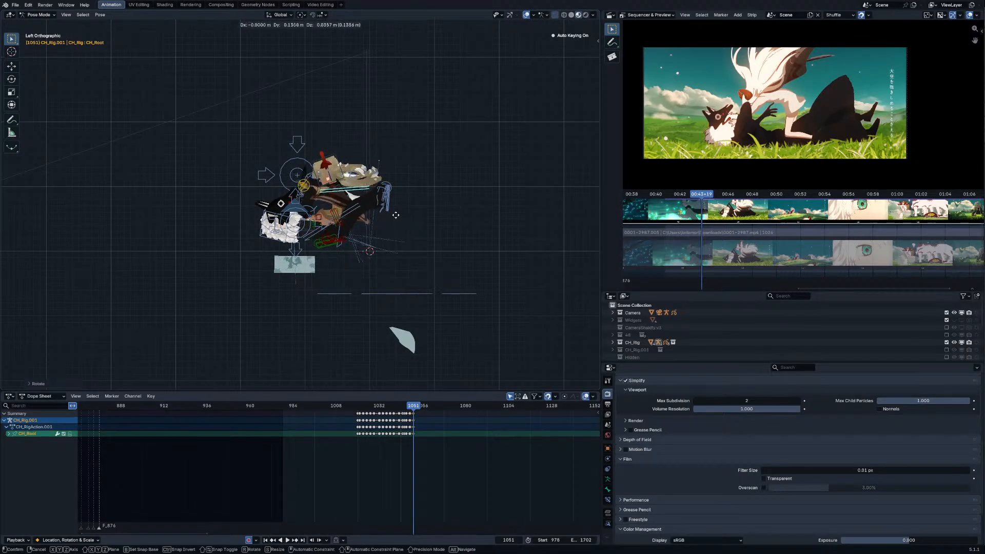
pyautogui.click(395, 205)
# Step: Nudge CH_Root at frame 1053, and move and rotate it slightly at frame 1055
pyautogui.press('Right')
pyautogui.press('Right')
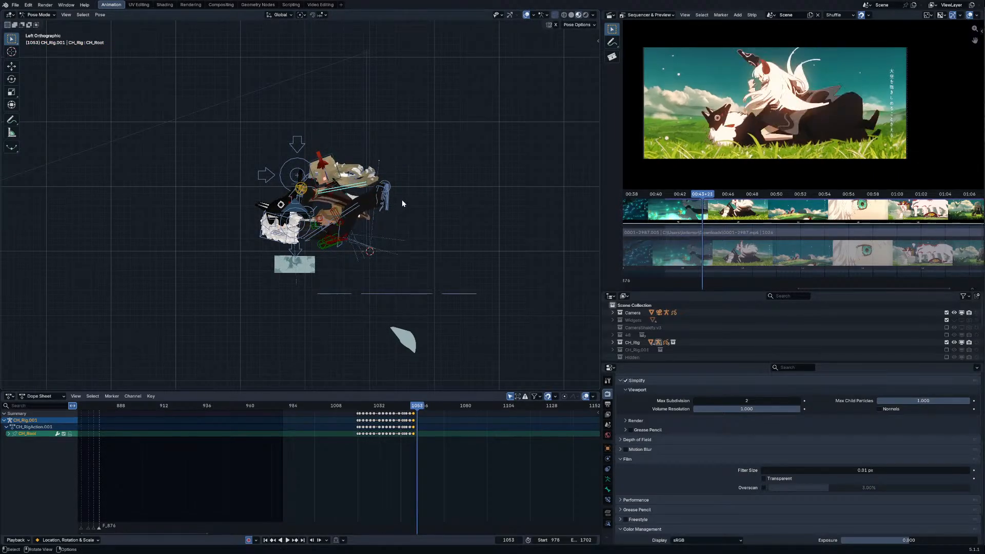
pyautogui.press('g')
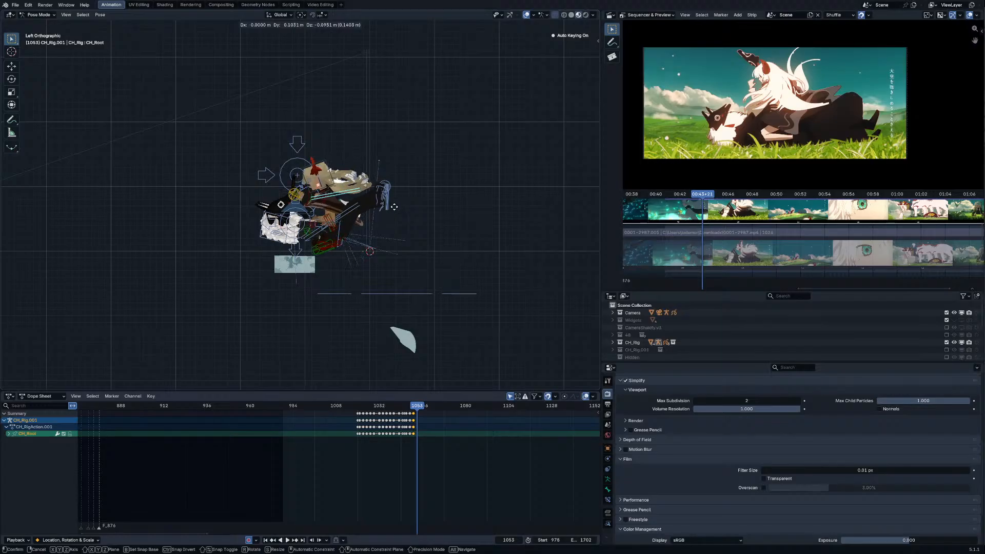
pyautogui.press('Right')
pyautogui.press('Right')
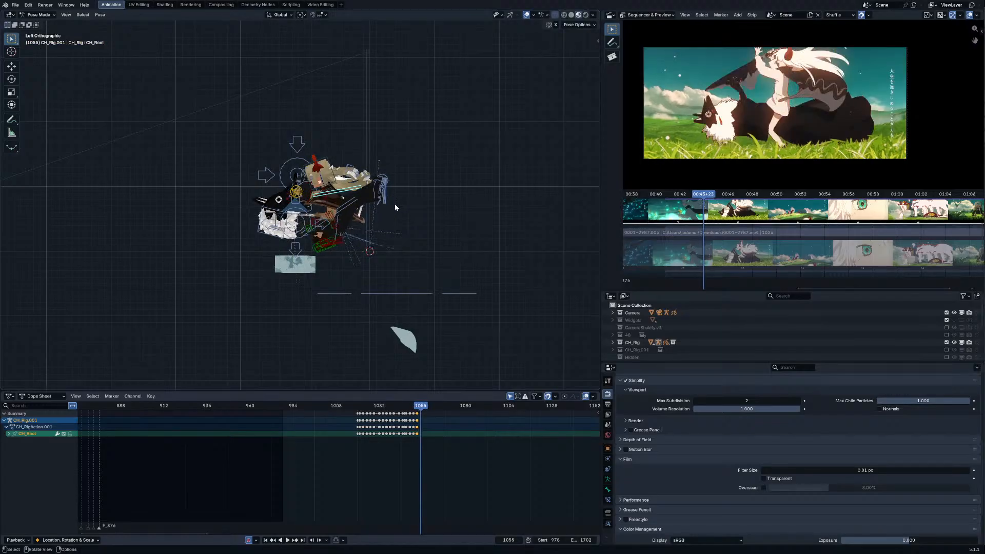
pyautogui.press('g')
pyautogui.press('r')
pyautogui.click(391, 201)
# Step: Shift CH_Root slightly at frame 1058 to follow the masked character beneath it
pyautogui.press('Right')
pyautogui.press('Right')
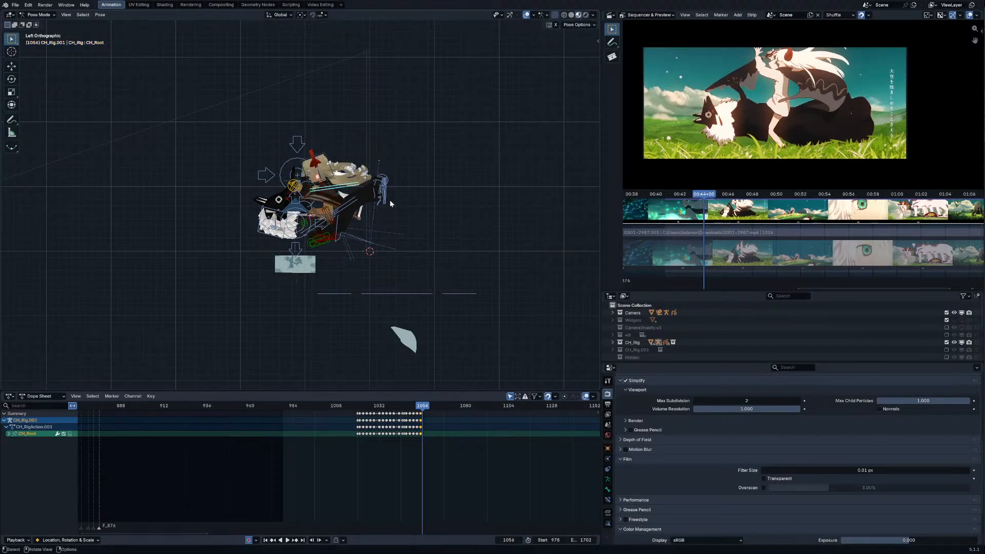
pyautogui.press('Right')
pyautogui.press('g')
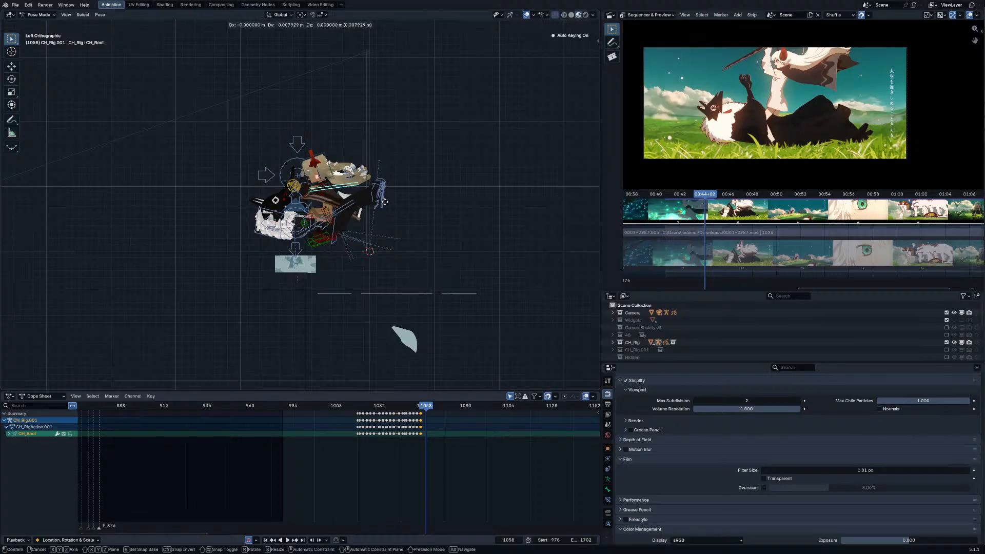
pyautogui.click(373, 207)
pyautogui.press('g')
pyautogui.click(373, 214)
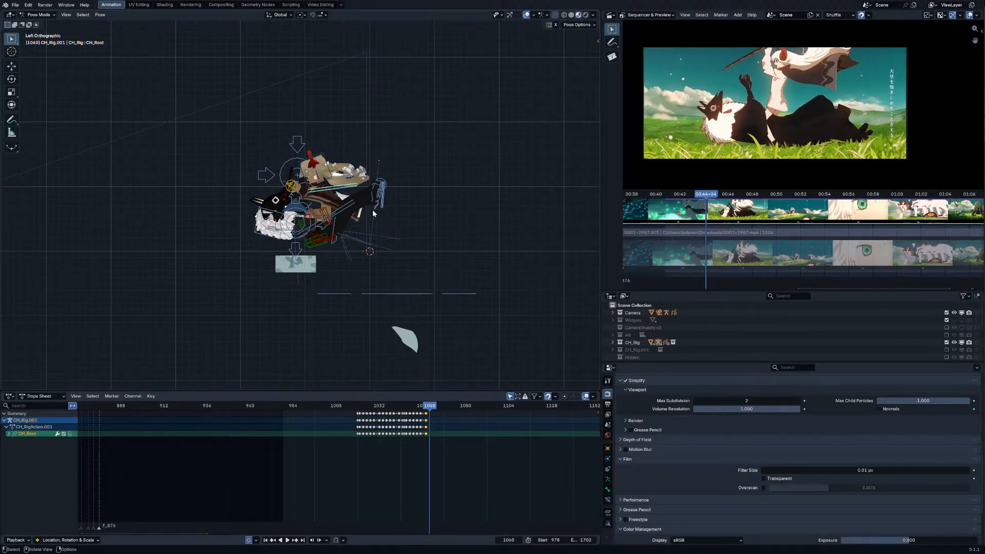
# Step: Nudge and rotate CH_Root at frame 1061 and advance to frame 1064
pyautogui.press('Right')
pyautogui.click(360, 213)
pyautogui.press('r')
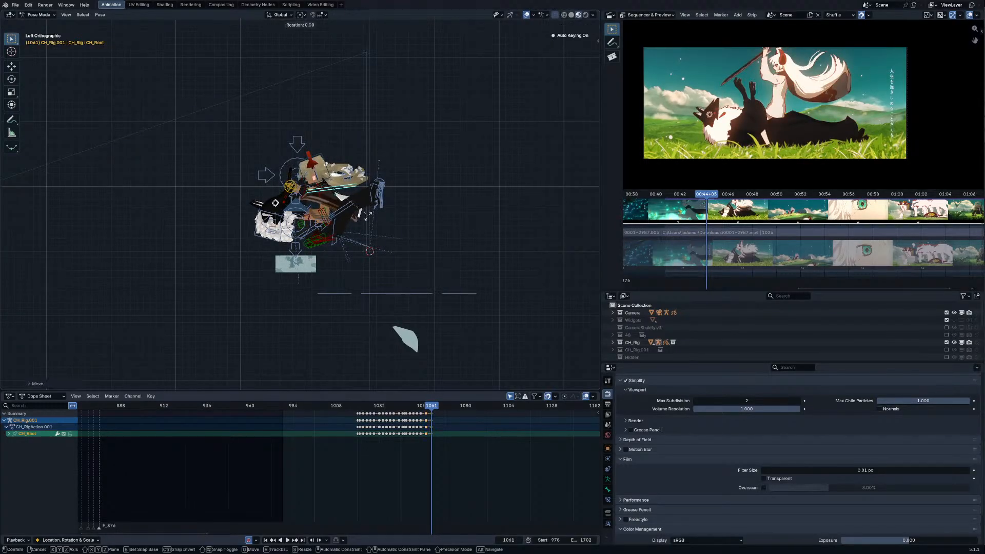
pyautogui.press('Right')
pyautogui.press('Right')
pyautogui.press('Right')
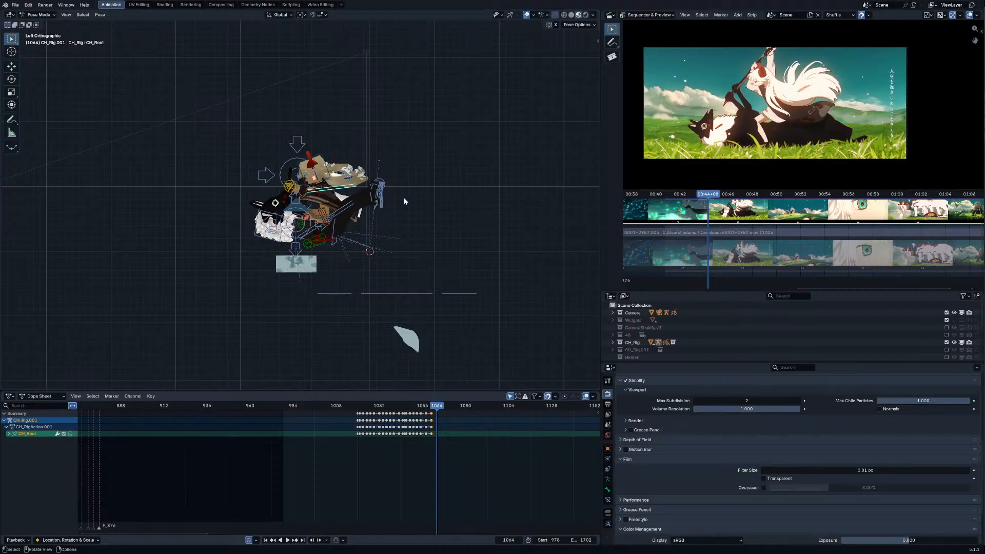
# Step: Return to the camera view and play back the fall and landing of both figures
pyautogui.press('KP_0')
pyautogui.press('space')
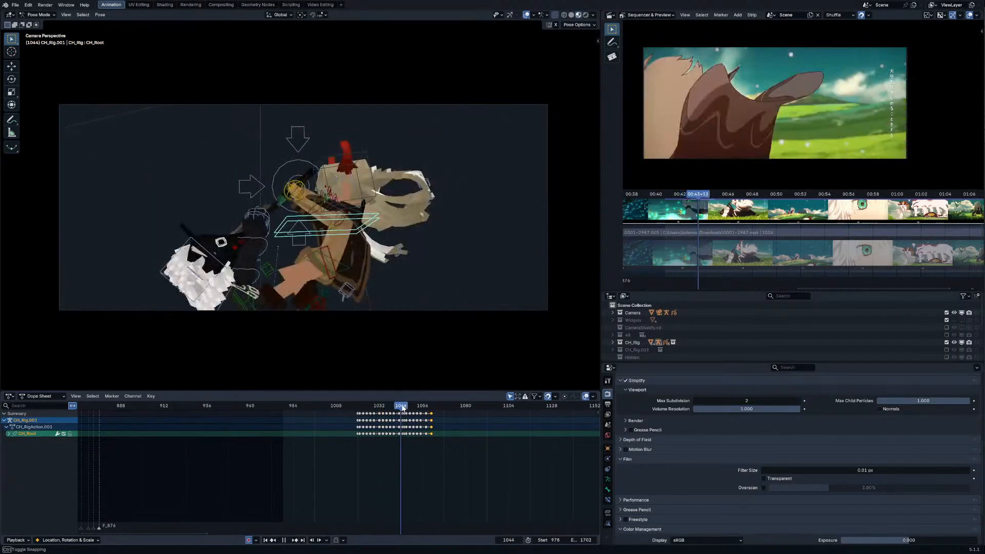
pyautogui.press('space')
# Step: Put Dolly_Rig into Pose Mode and set its Camera channel keyframes just before frame 1045 to Constant interpolation
pyautogui.click(313, 183)
pyautogui.hotkey('ctrl', 'Tab')
pyautogui.scroll(2, 420, 436)
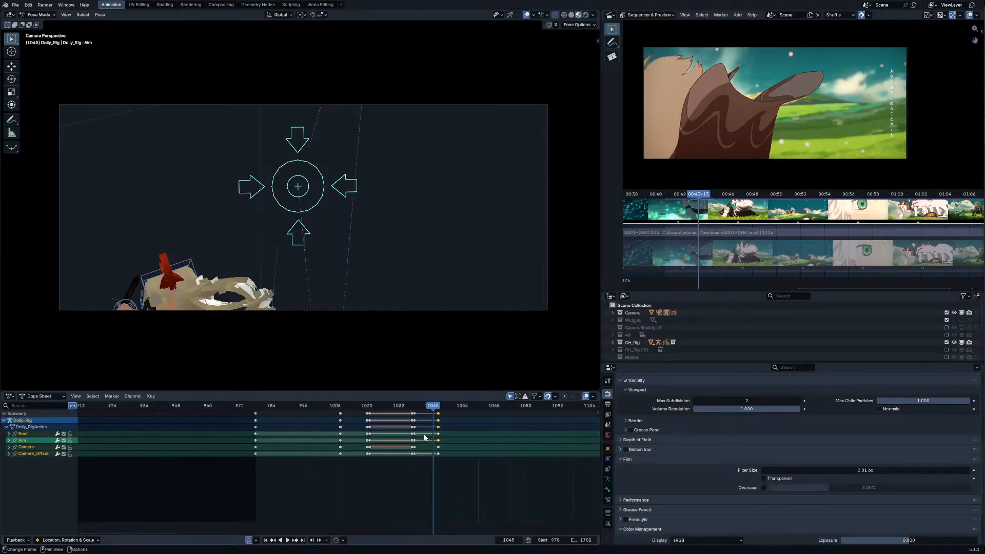
pyautogui.click(415, 448)
pyautogui.press('t')
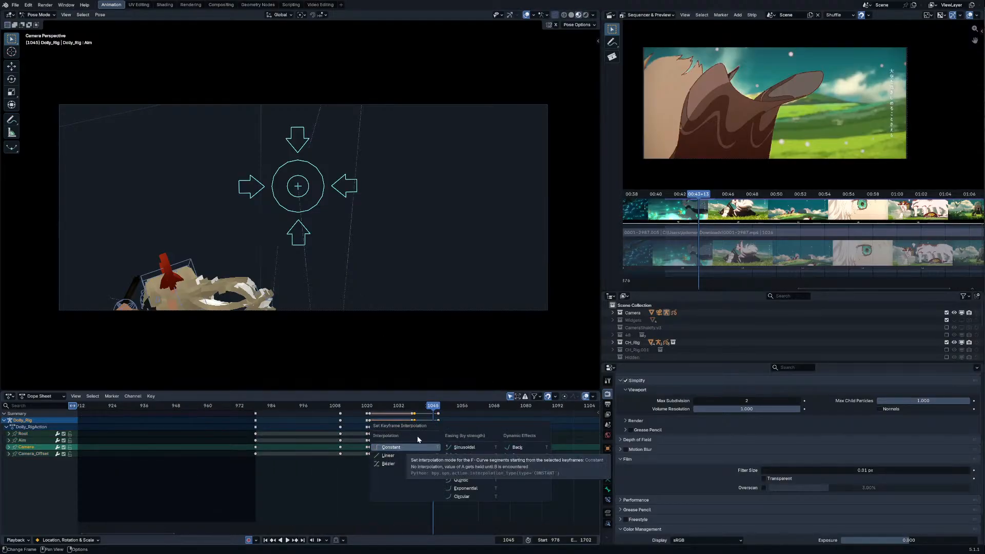
pyautogui.click(418, 446)
# Step: Play the shot from its start and scrub back to frame 980
pyautogui.hotkey('shift', 'Left')
pyautogui.press('space')
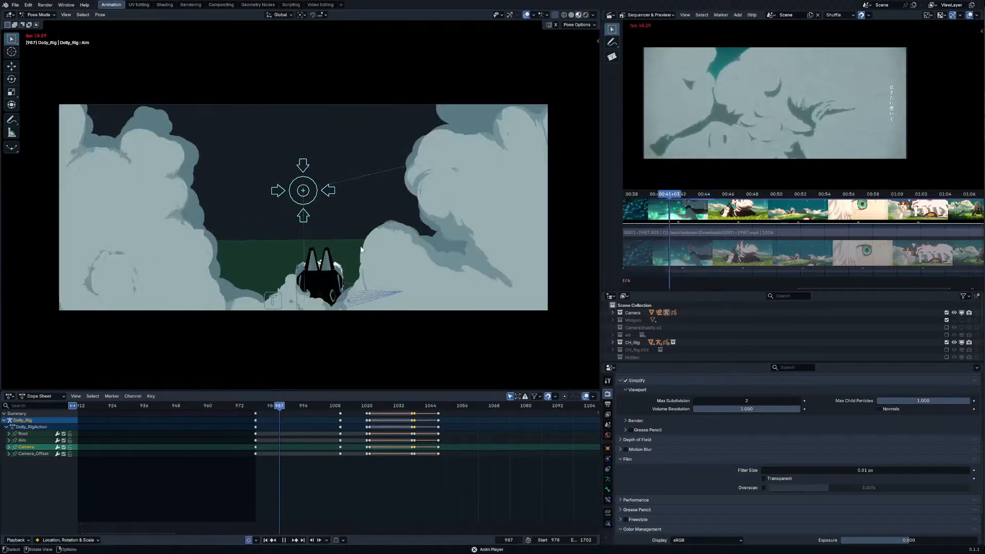
pyautogui.moveTo(261, 406); pyautogui.dragTo(263, 410)
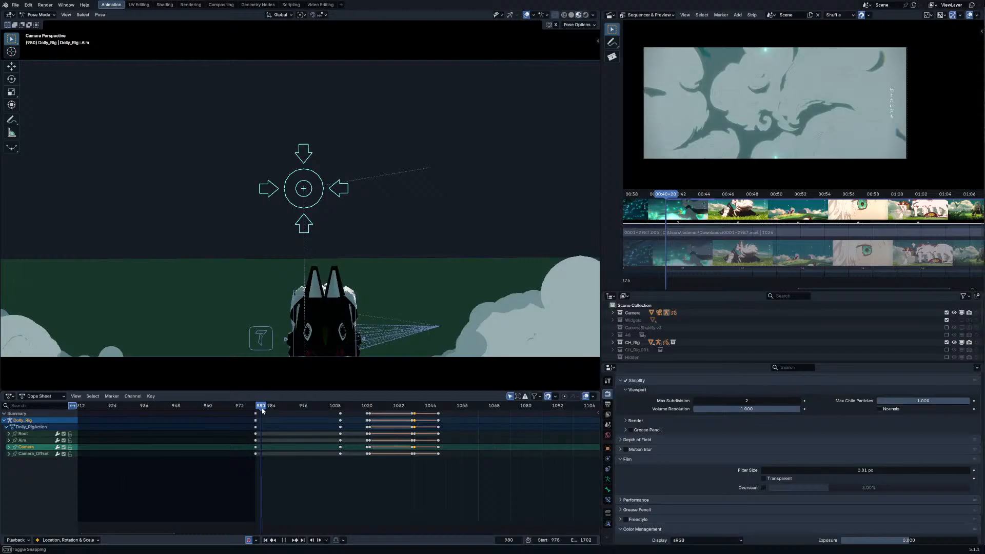
# Step: Select CH_Rig.004 in Pose Mode and widen the dope sheet range to inspect its keyframes back to frame 0
pyautogui.click(355, 307)
pyautogui.click(356, 308)
pyautogui.moveTo(358, 303)
pyautogui.mouseDown(button='middle')
pyautogui.moveTo(419, 299)
pyautogui.moveTo(332, 272)
pyautogui.mouseUp(button='middle')
pyautogui.scroll(-4, 372, 308)
pyautogui.hotkey('ctrl', 'Tab')
pyautogui.scroll(-5, 285, 426)
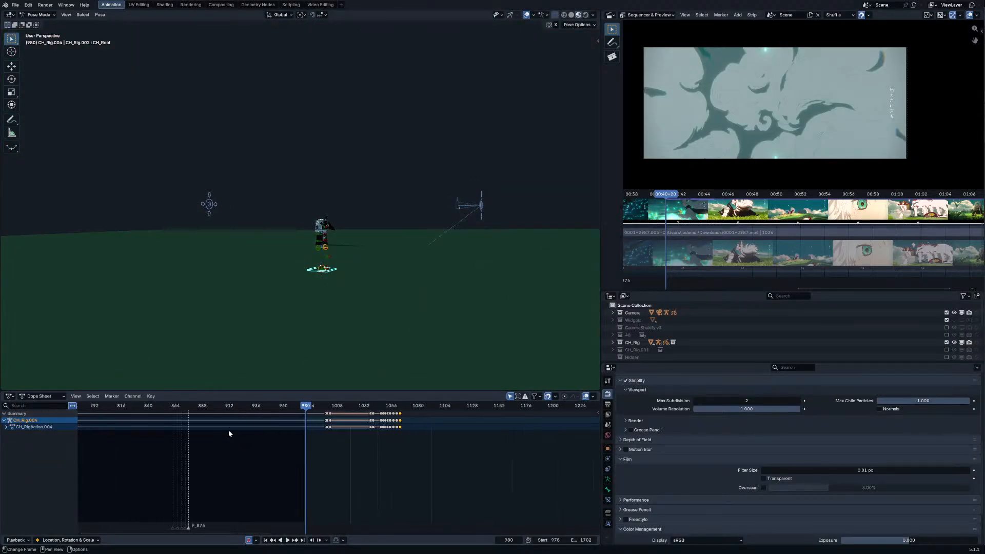
pyautogui.scroll(-8, 229, 433)
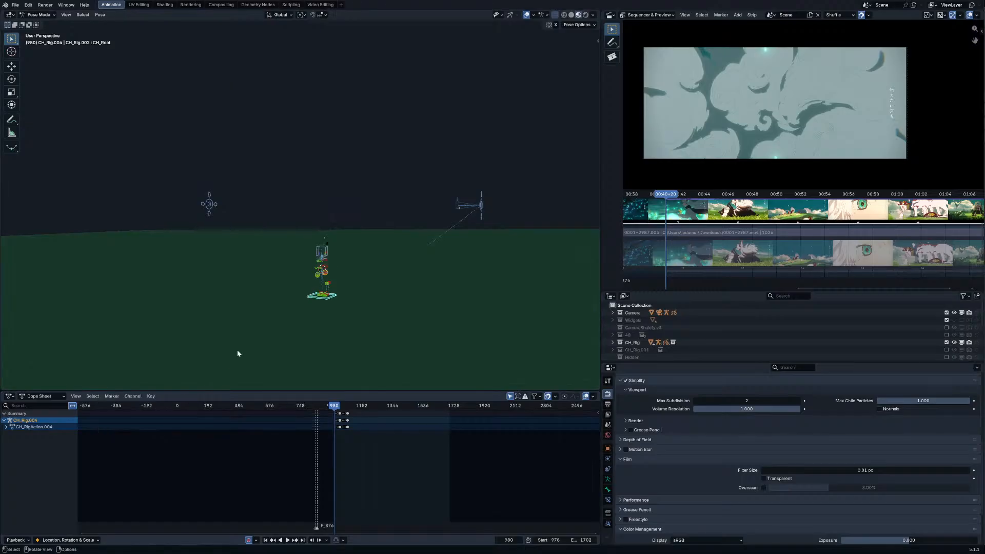
# Step: Keyframe all bones of CH_Rig.004 at frame 998 and delete its keyframes at frame 0
pyautogui.press('space')
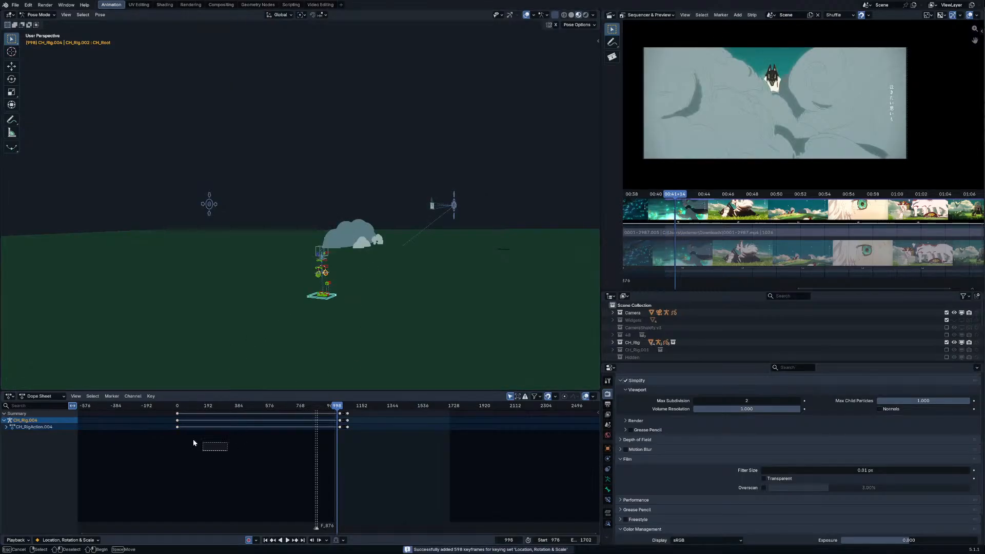
pyautogui.click(132, 427)
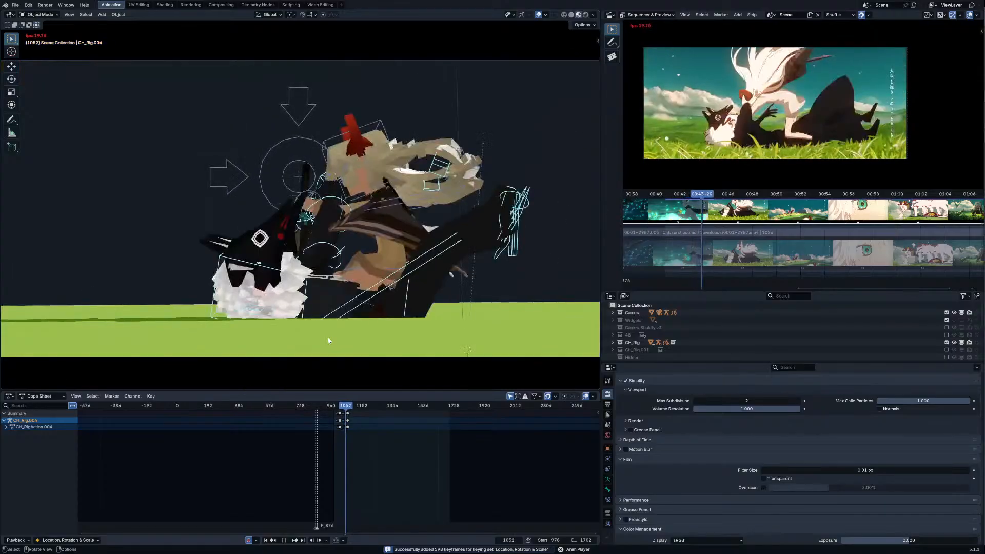
pyautogui.scroll(4, 356, 432)
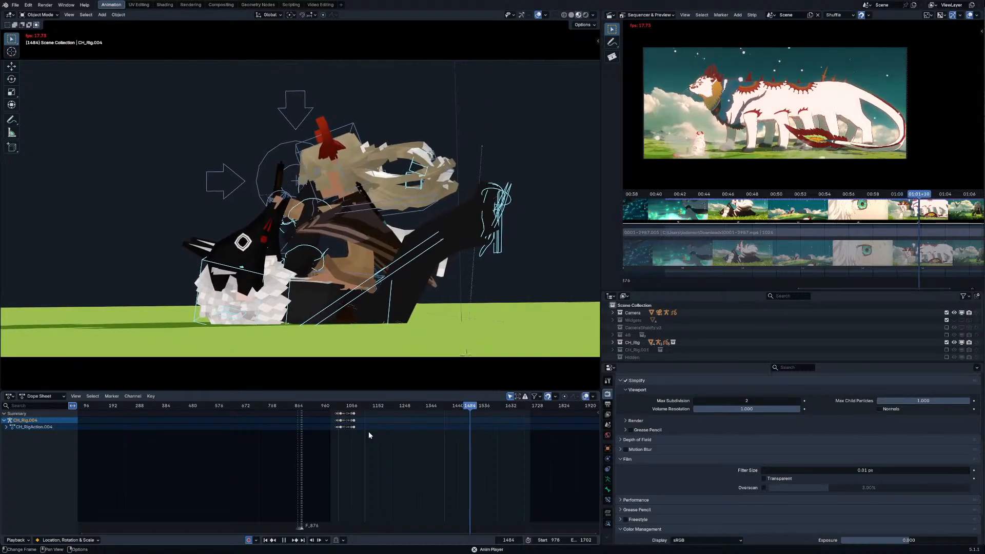
# Step: Stop playback and replay the fall and landing from about frame 1000 with the dope sheet focused on the rig's keys
pyautogui.press('space')
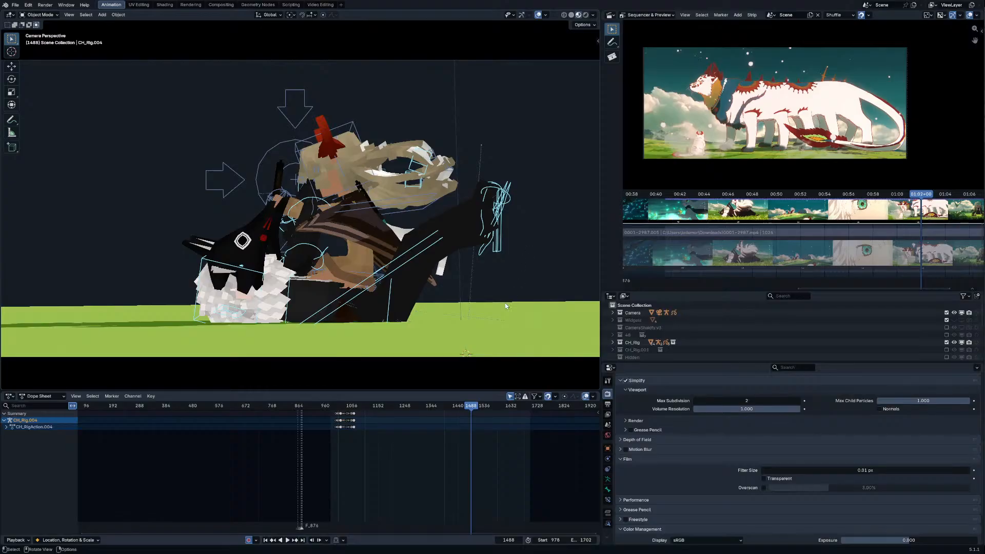
pyautogui.scroll(2, 426, 466)
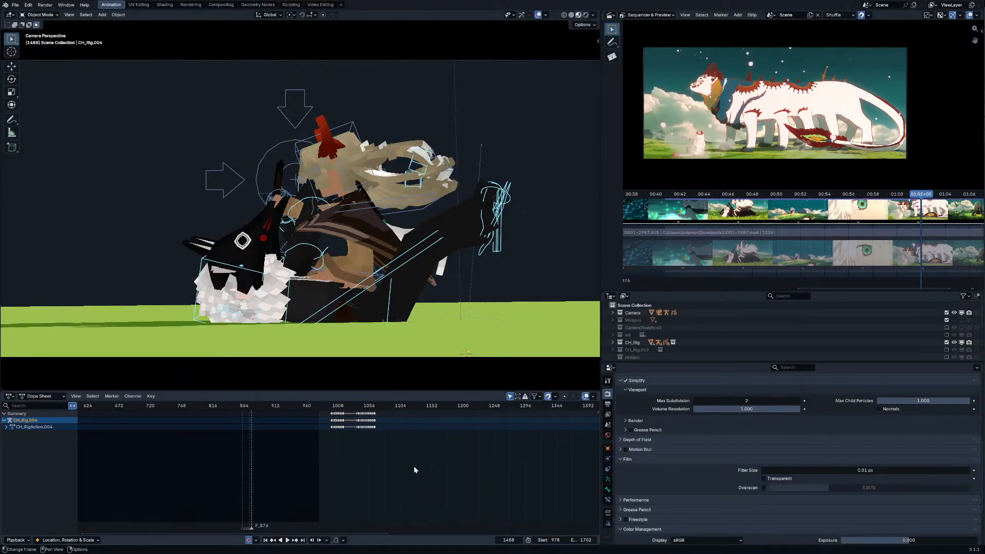
pyautogui.scroll(1, 415, 468)
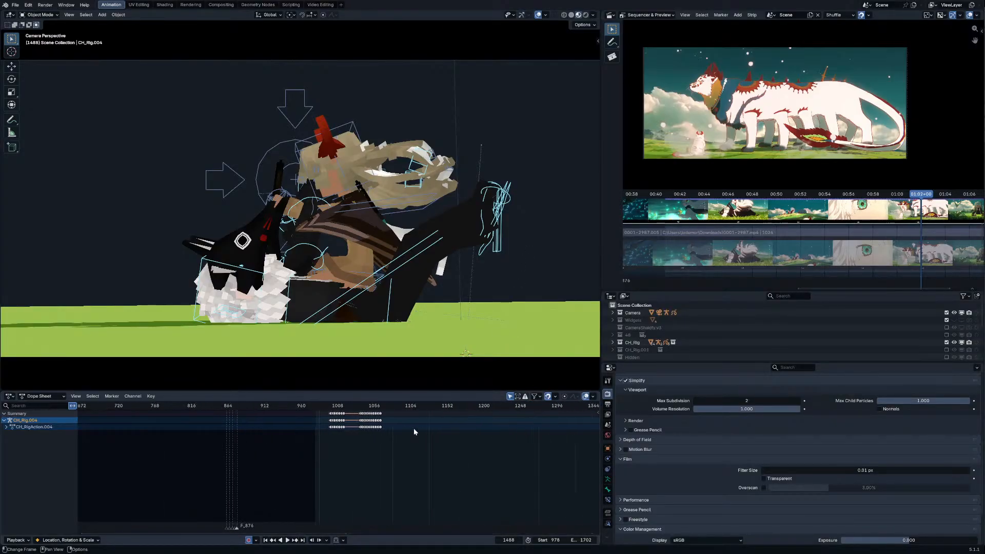
pyautogui.scroll(2, 415, 431)
pyautogui.moveTo(329, 407)
pyautogui.mouseDown()
pyautogui.moveTo(359, 405)
pyautogui.moveTo(331, 405)
pyautogui.mouseUp()
pyautogui.press('space')
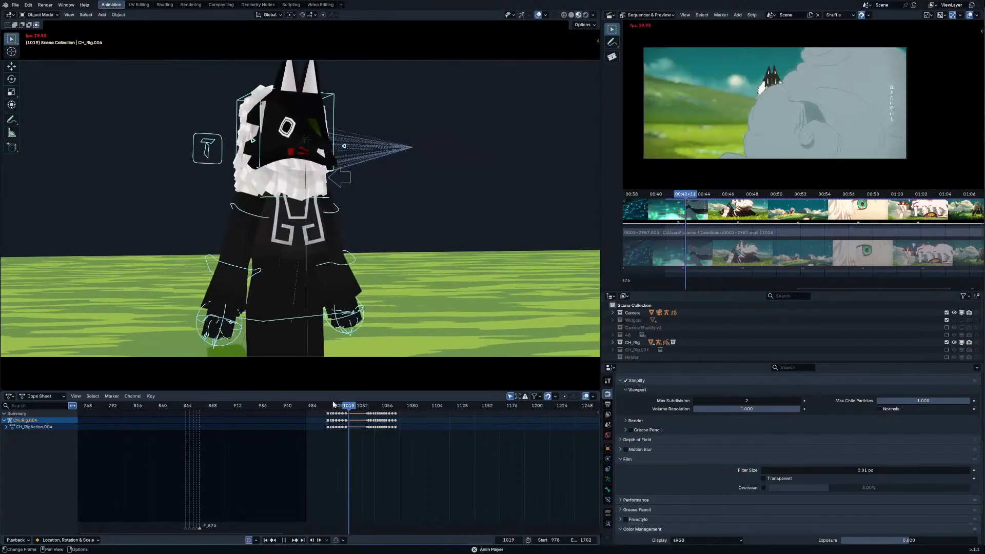
pyautogui.press('space')
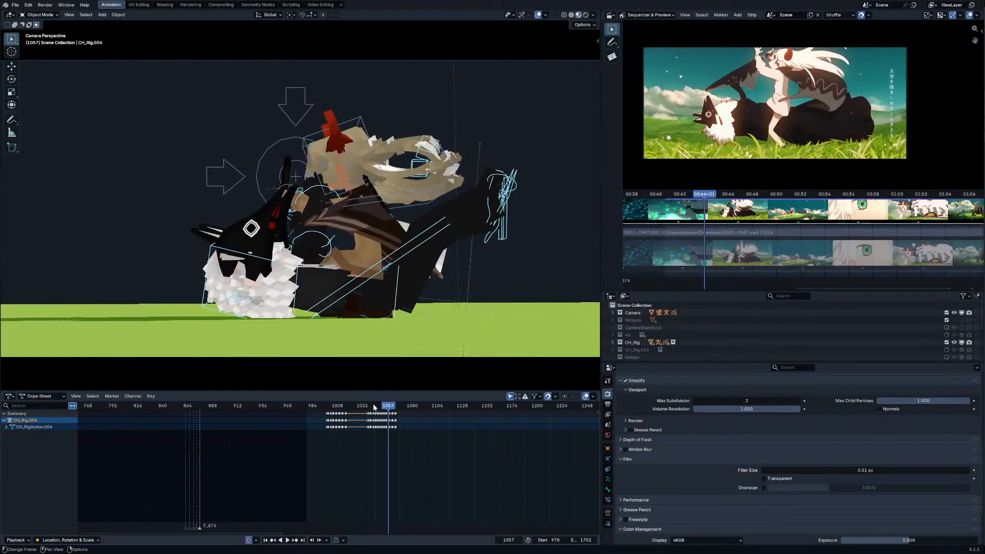
# Step: Put CH_Rig.004 into Pose Mode and reposition and rotate its foot IK controls at frame 1051
pyautogui.moveTo(375, 406); pyautogui.dragTo(380, 406)
pyautogui.hotkey('ctrl', 'Tab')
pyautogui.press('Right')
pyautogui.press('Right')
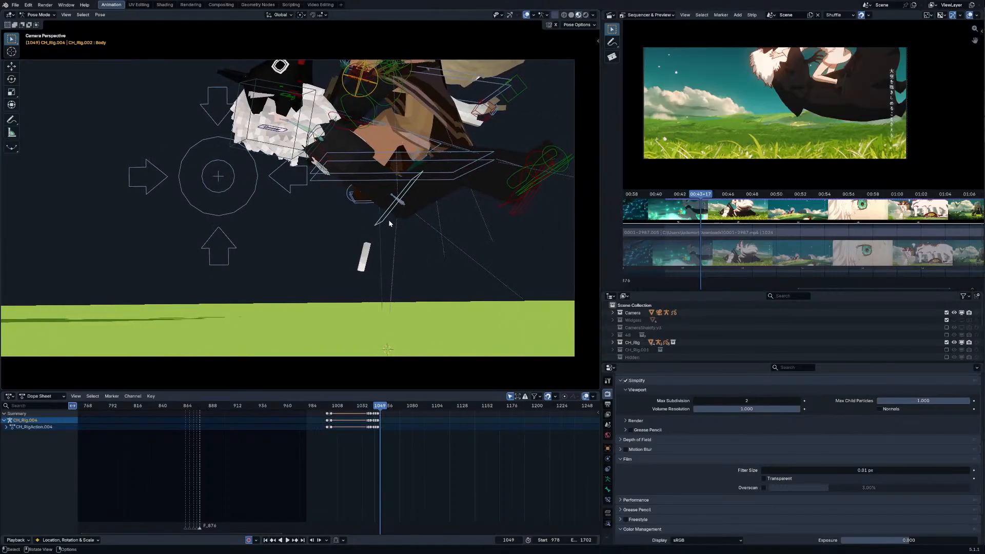
pyautogui.click(434, 242)
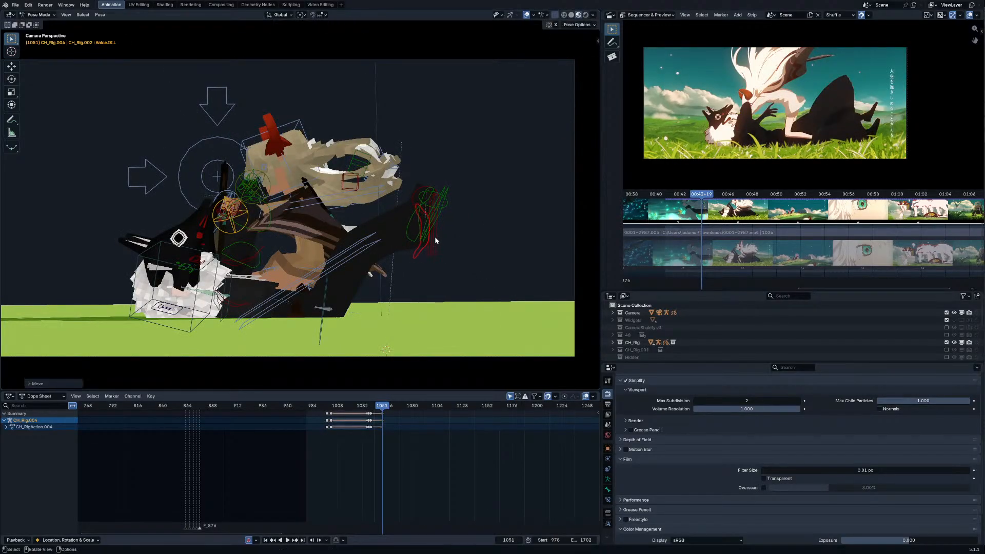
pyautogui.click(433, 238)
pyautogui.press('g')
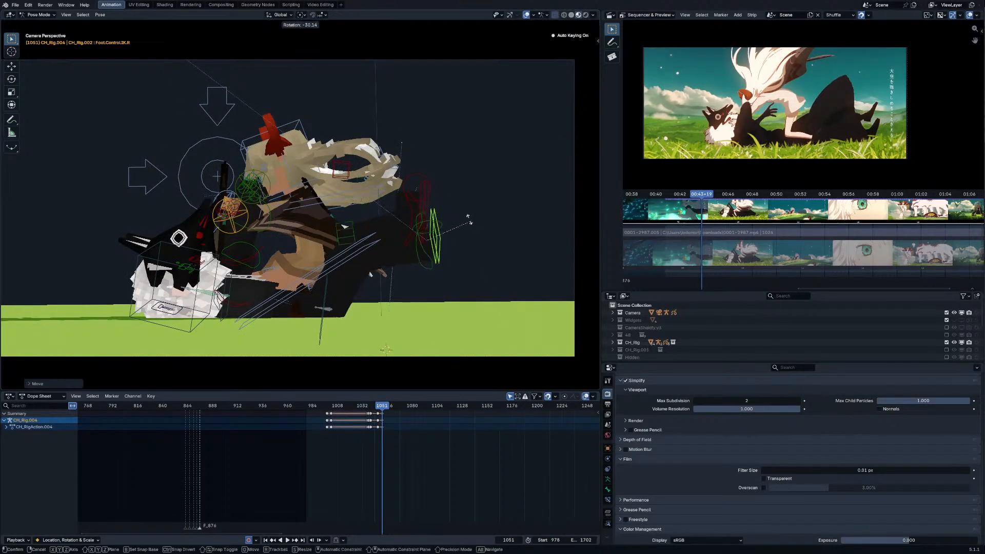
pyautogui.click(461, 214)
# Step: Lower the right and left foot IK controls of CH_Rig.004 toward the ground at frame 1053
pyautogui.press('Right')
pyautogui.press('Right')
pyautogui.press('g')
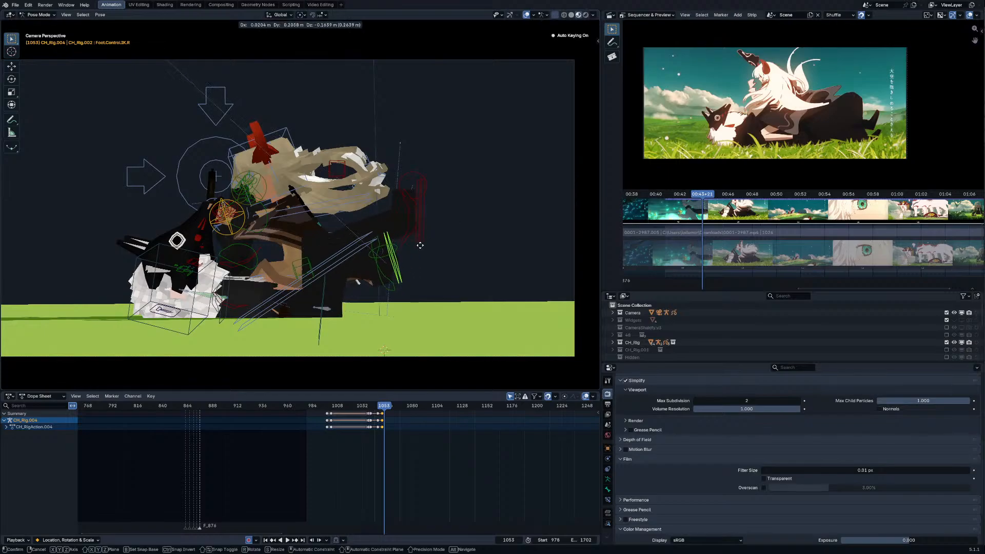
pyautogui.click(425, 236)
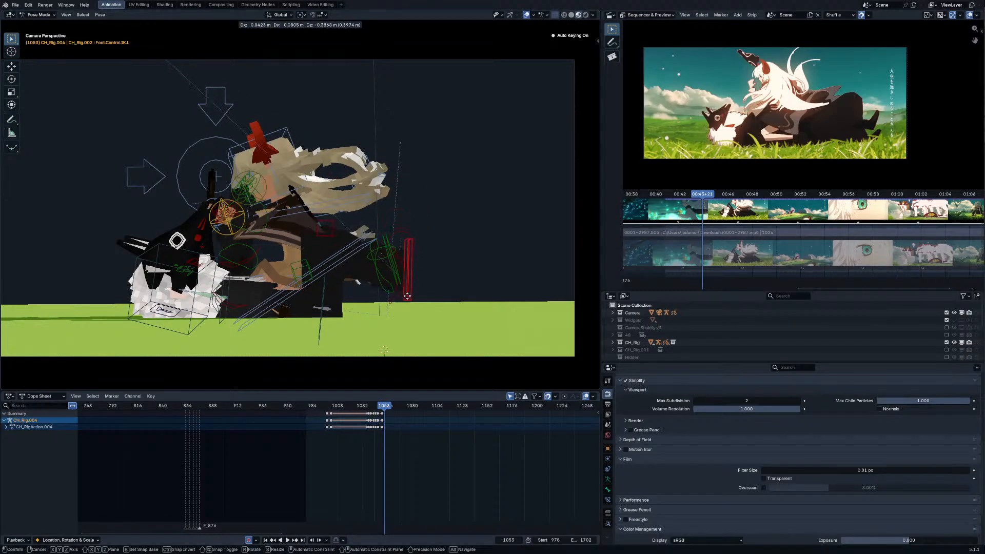
pyautogui.click(388, 315)
# Step: At frame 1055, move and tilt the left foot IK control and lay the right foot on the ground
pyautogui.press('Right')
pyautogui.press('Right')
pyautogui.press('g')
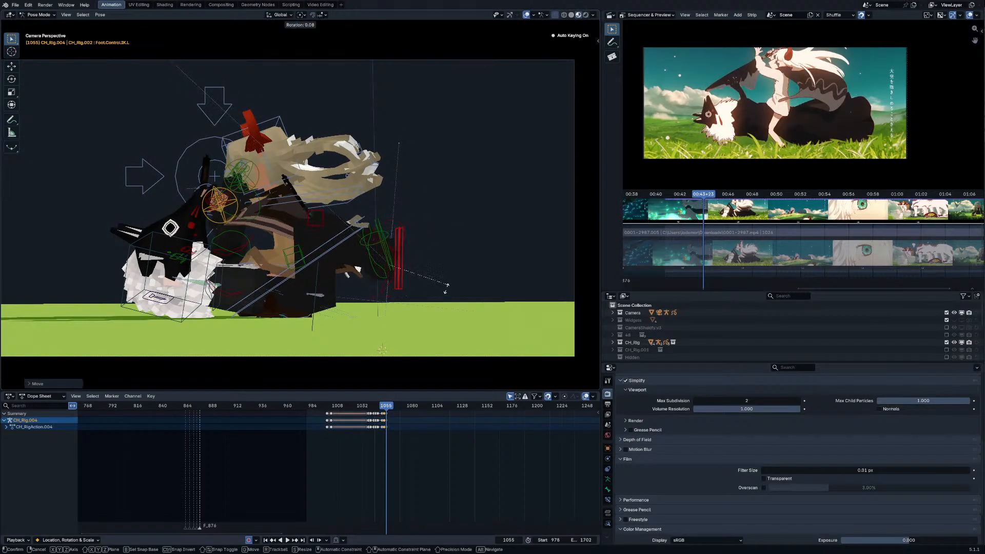
pyautogui.click(412, 284)
pyautogui.press('r')
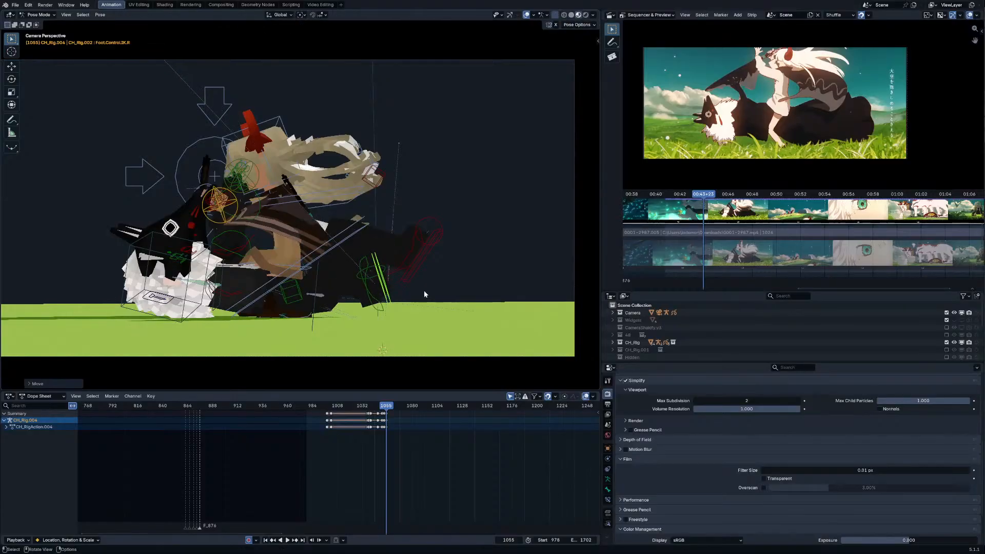
pyautogui.click(402, 339)
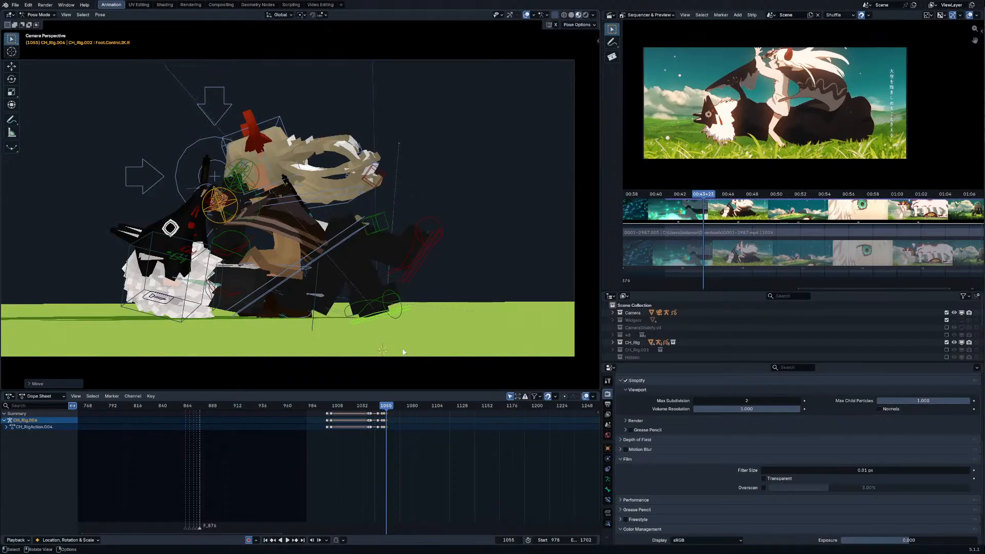
# Step: Move and rotate the left foot IK control and adjust the right foot's rotation at frame 1058
pyautogui.press('Right')
pyautogui.press('Right')
pyautogui.press('Right')
pyautogui.click(410, 282)
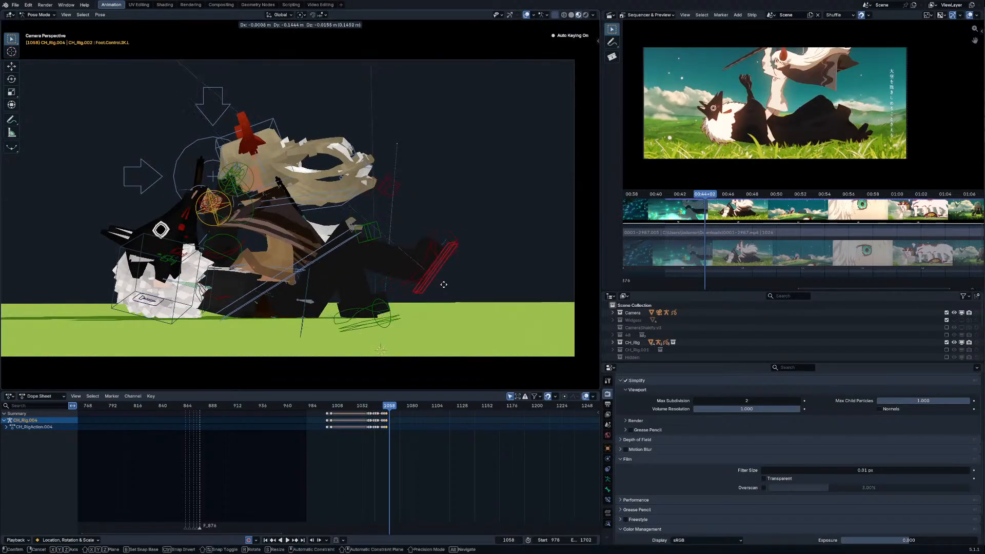
pyautogui.press('r')
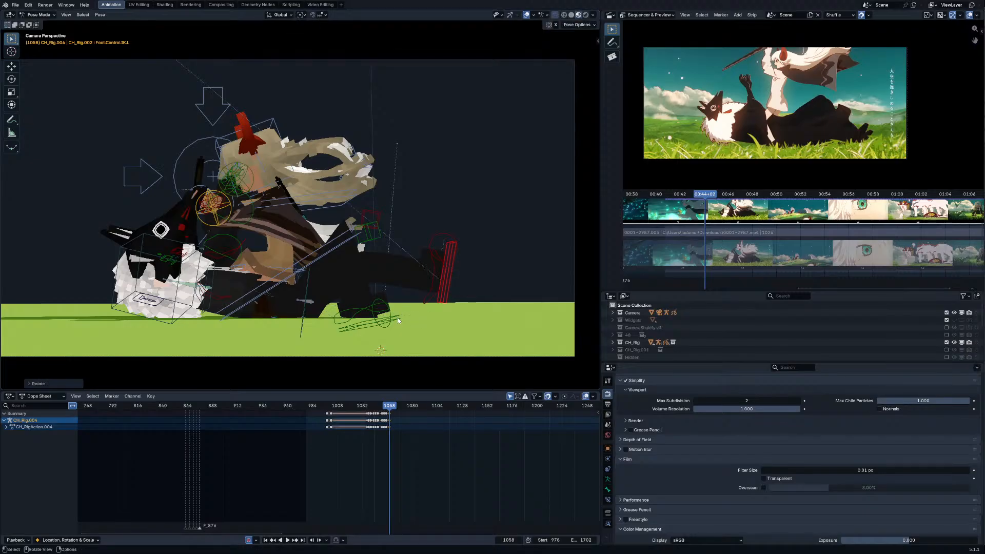
pyautogui.click(400, 318)
pyautogui.press('r')
# Step: At frame 1061, rotate and lower the left foot IK control onto the grass and rotate the right foot
pyautogui.press('Right')
pyautogui.press('Right')
pyautogui.press('Right')
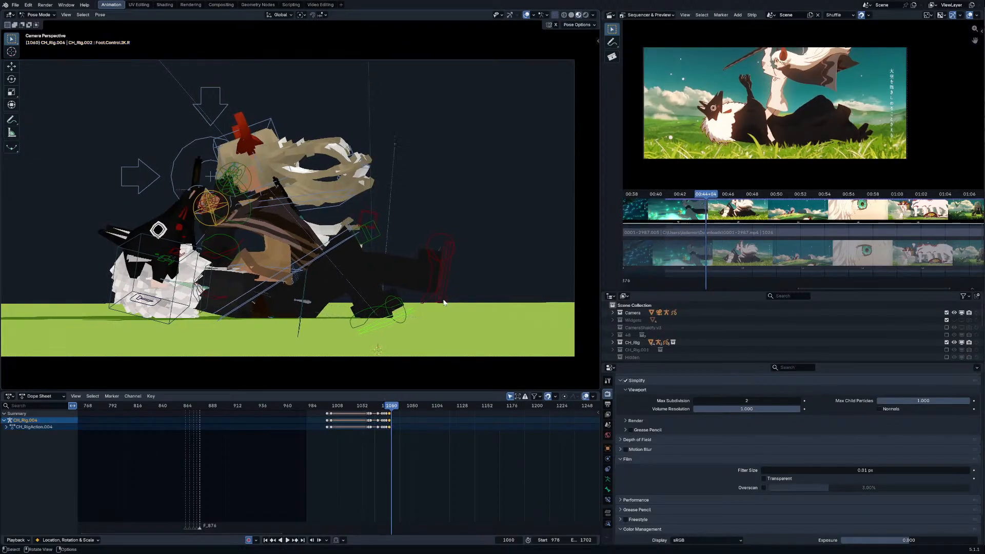
pyautogui.click(438, 305)
pyautogui.press('r')
pyautogui.click(463, 305)
pyautogui.press('g')
pyautogui.click(467, 318)
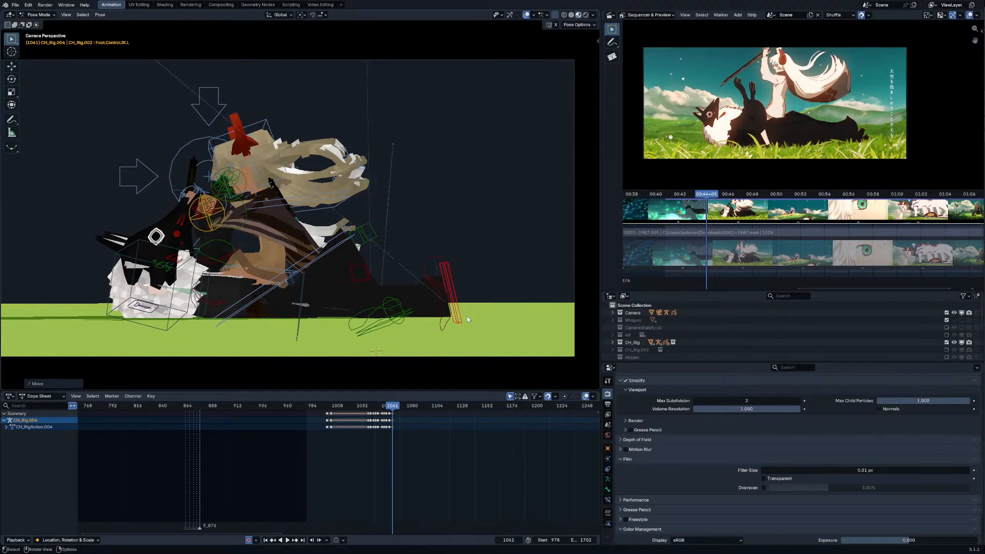
pyautogui.click(404, 321)
pyautogui.press('r')
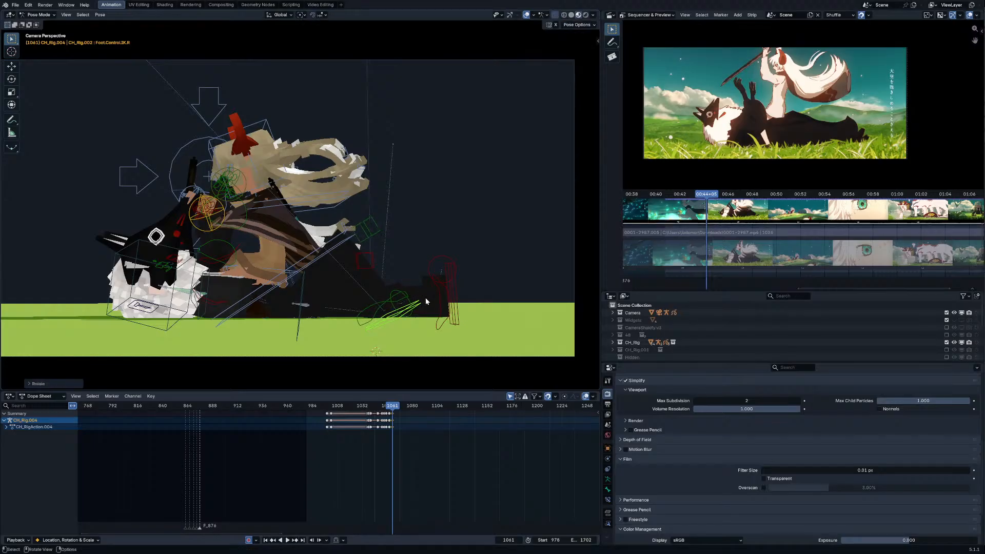
# Step: Raise the left foot IK control slightly and readjust its rotation at frame 1064
pyautogui.press('Right')
pyautogui.press('Right')
pyautogui.press('Right')
pyautogui.click(453, 301)
pyautogui.press('g')
pyautogui.click(452, 297)
pyautogui.press('r')
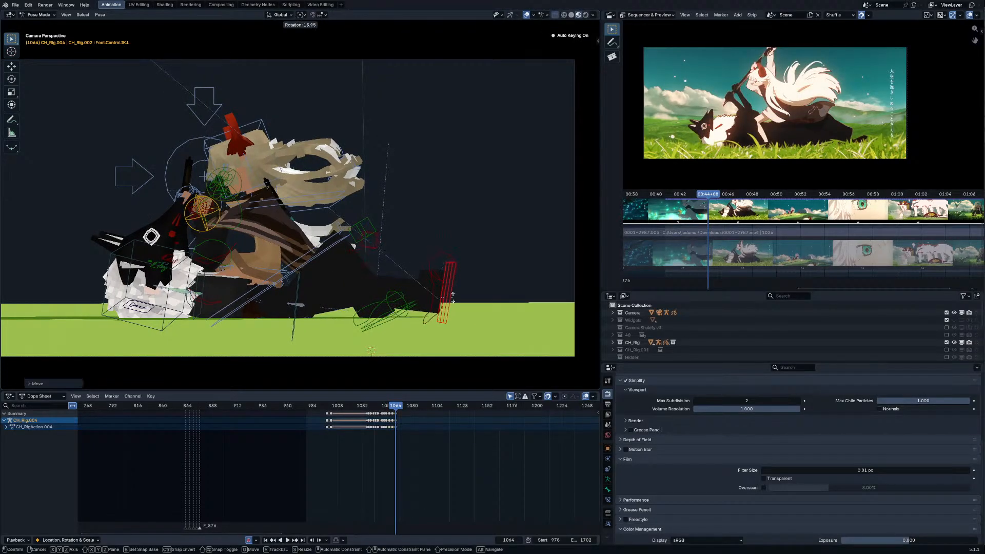
pyautogui.click(490, 300)
pyautogui.press('r')
pyautogui.click(491, 301)
# Step: Settle the left foot IK control on the ground and rotate the right foot slightly at frame 1067
pyautogui.press('Right')
pyautogui.press('Right')
pyautogui.press('Right')
pyautogui.press('g')
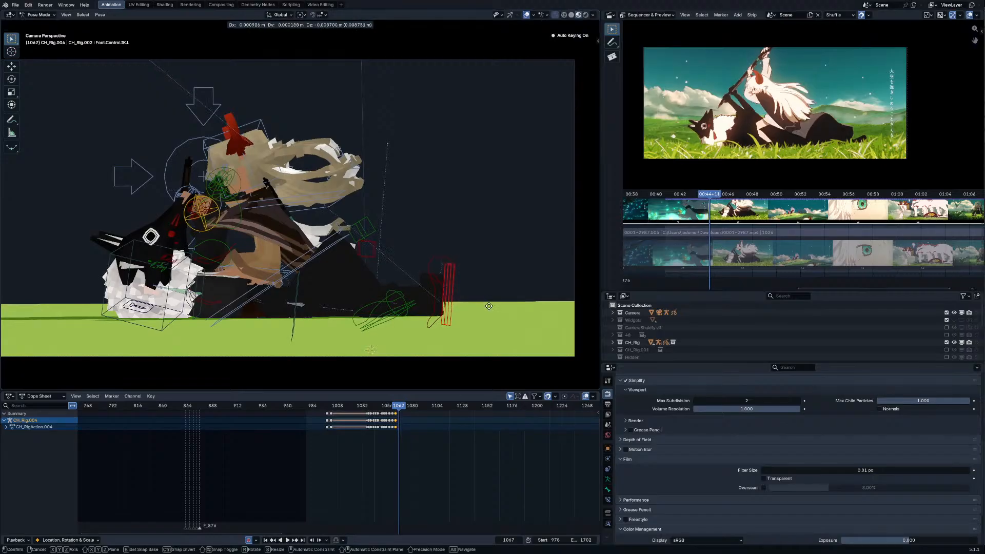
pyautogui.click(489, 306)
pyautogui.press('r')
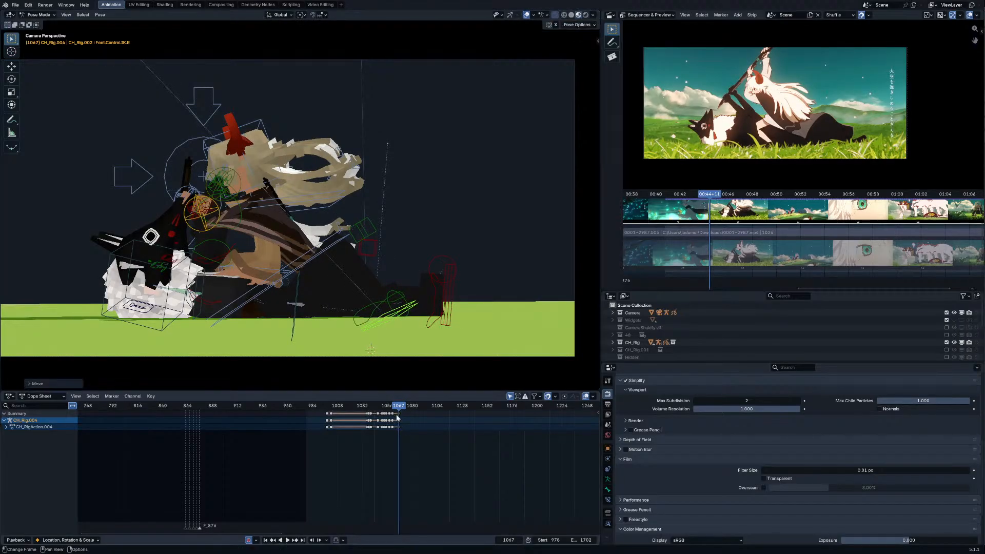
# Step: Play the shot through the landing to check the foot motion up to frame 1068
pyautogui.press('space')
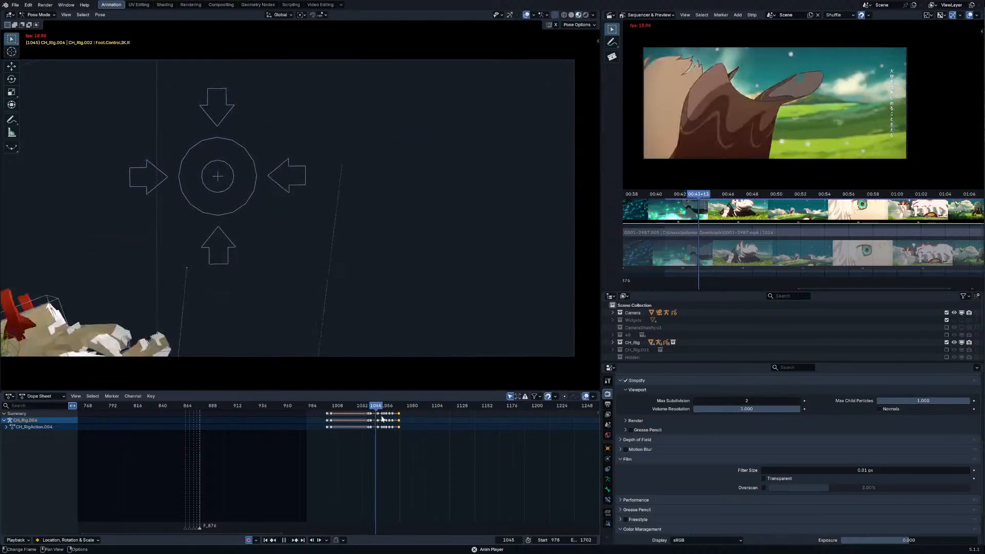
pyautogui.press('space')
pyautogui.scroll(5, 392, 428)
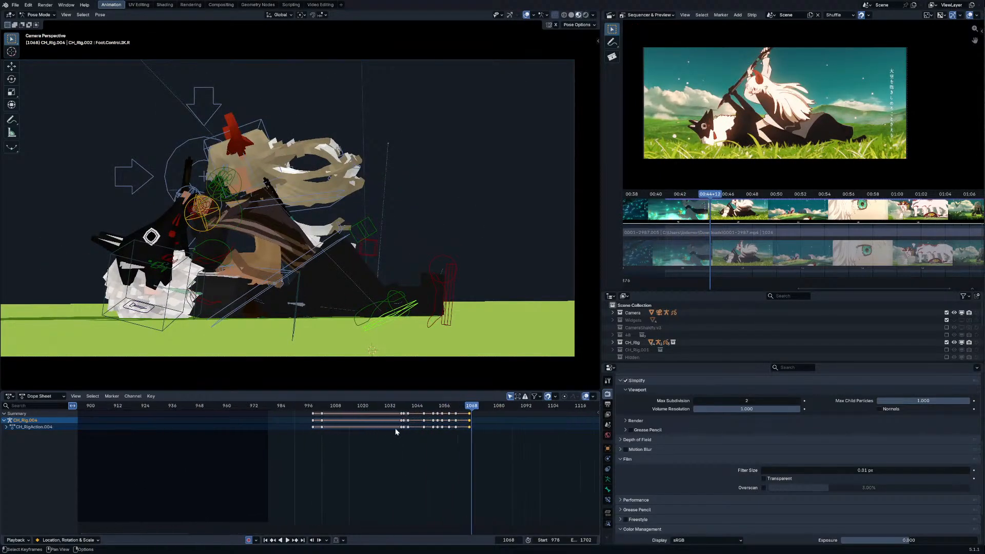
# Step: Return to frame 1049 and rotate the Chest bone of CH_Rig.004 for the fall, comparing it with frame 1047
pyautogui.moveTo(472, 403)
pyautogui.mouseDown()
pyautogui.moveTo(451, 405)
pyautogui.moveTo(465, 411)
pyautogui.mouseUp()
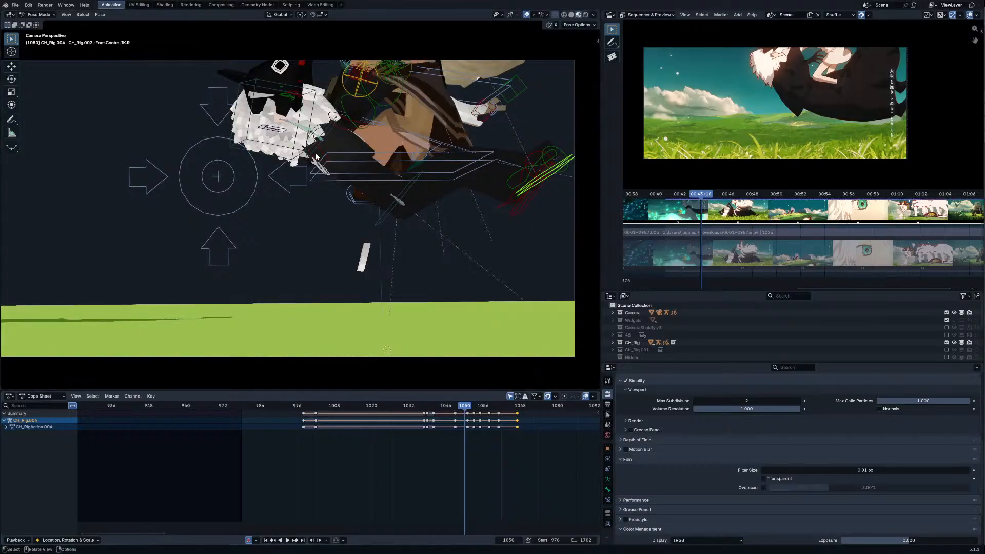
pyautogui.press('Left')
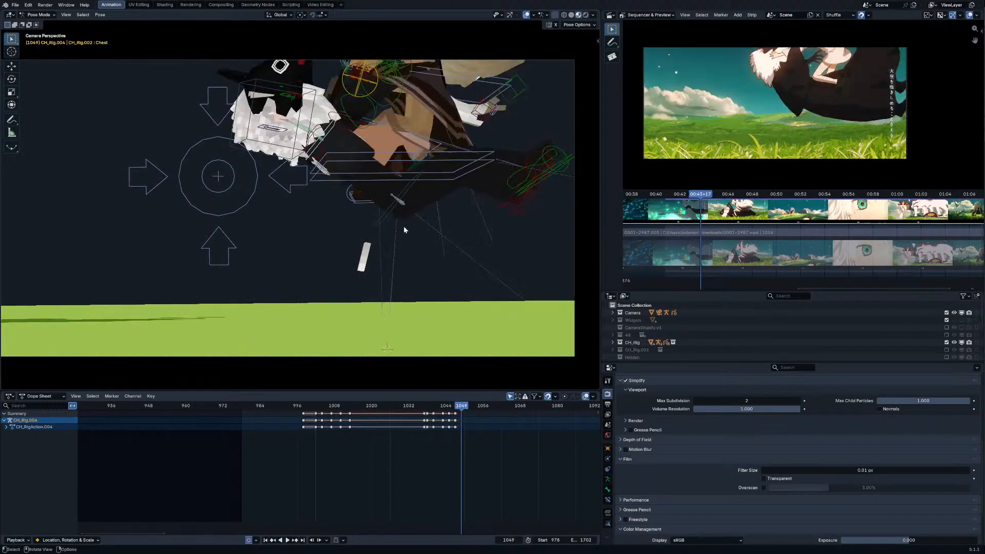
pyautogui.press('Left')
pyautogui.press('Left')
pyautogui.press('Right')
pyautogui.press('Right')
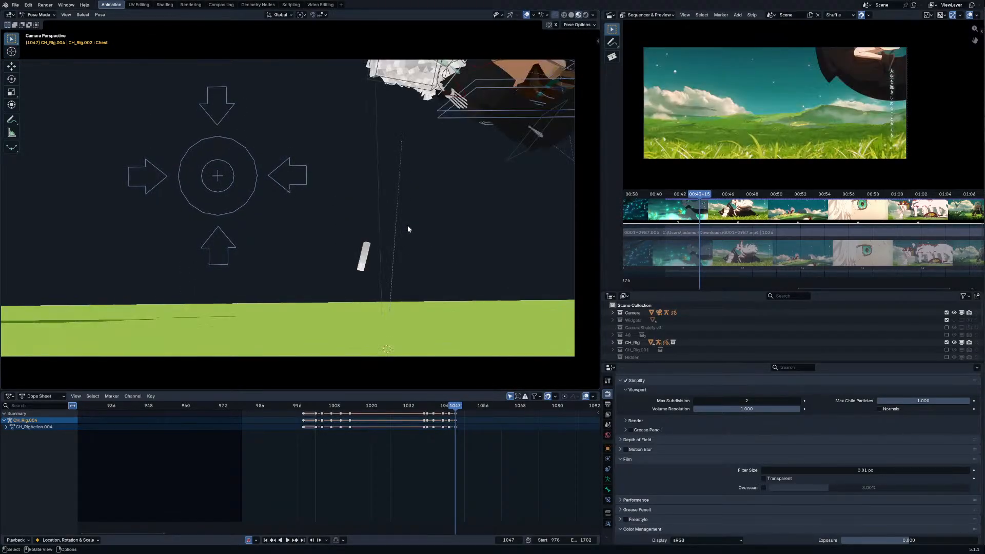
pyautogui.press('r')
pyautogui.click(464, 267)
# Step: Rotate the Head bone at frame 1049 with plain and trackball rotation so the head tips back during the fall
pyautogui.click(331, 125)
pyautogui.press('r')
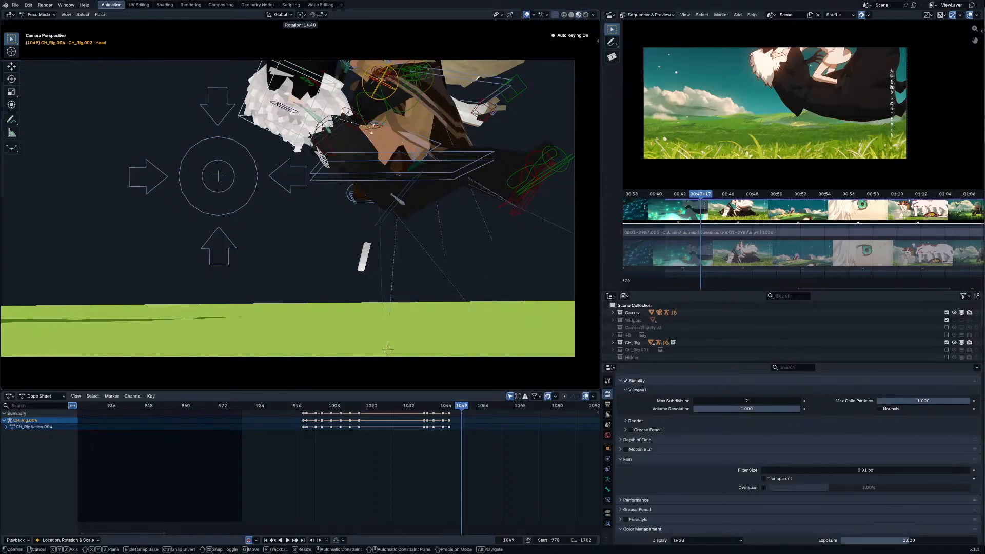
pyautogui.click(379, 138)
pyautogui.press('r')
pyautogui.press('r')
pyautogui.click(363, 131)
pyautogui.hotkey('ctrl', 'z')
pyautogui.press('r')
pyautogui.press('r')
pyautogui.click(384, 95)
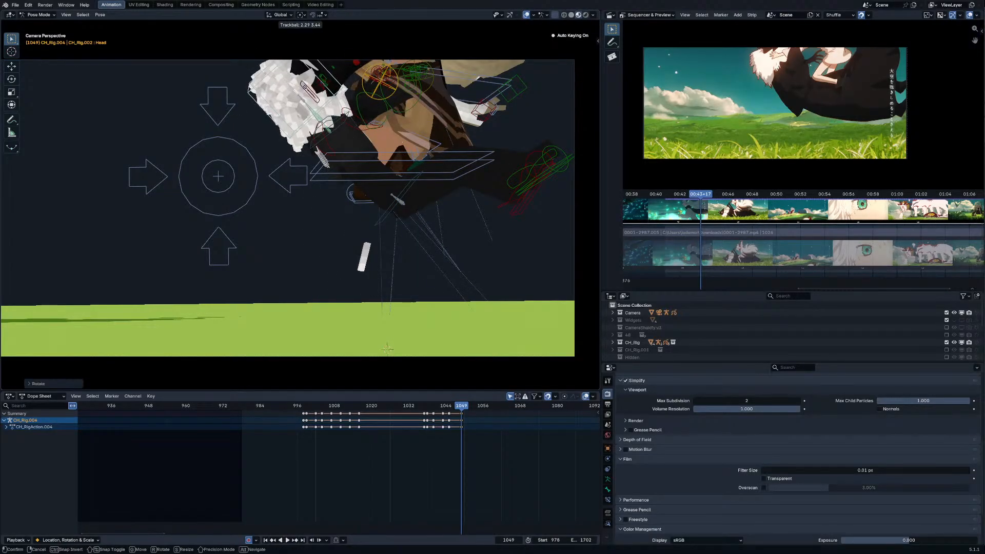
pyautogui.press('r')
# Step: Rotate the Chest and Head bones of CH_Rig.004 for the ground impact at frame 1051
pyautogui.press('Right')
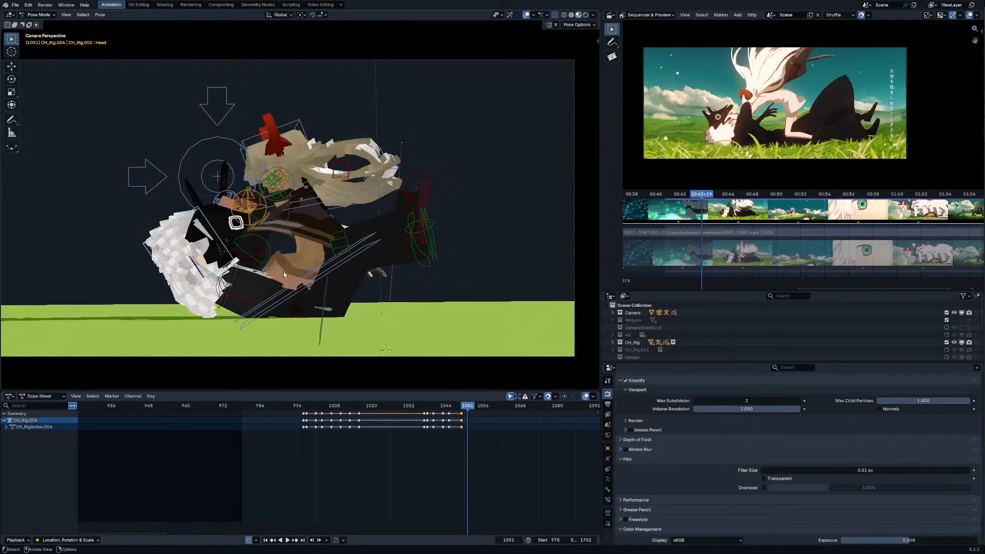
pyautogui.press('r')
pyautogui.click(358, 265)
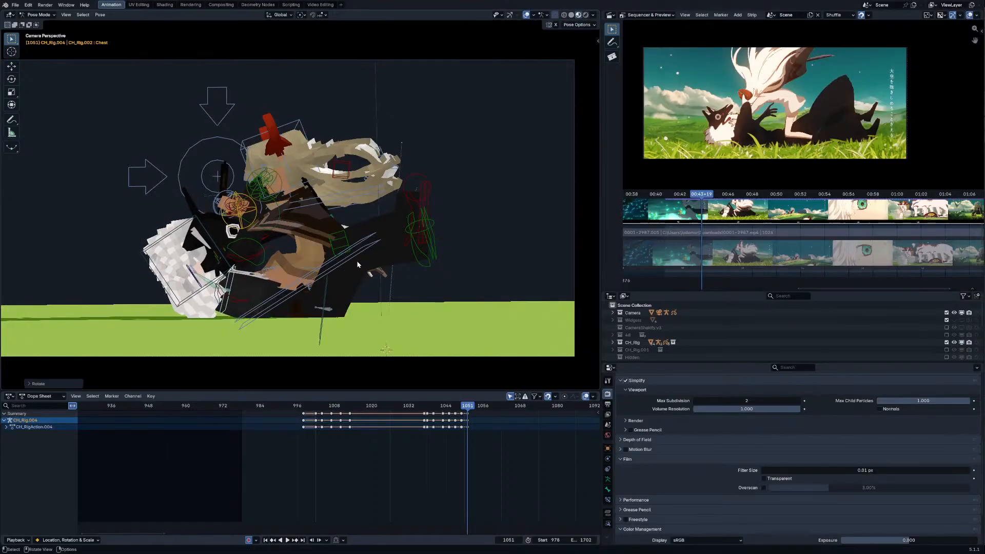
pyautogui.click(223, 265)
pyautogui.press('r')
pyautogui.click(314, 226)
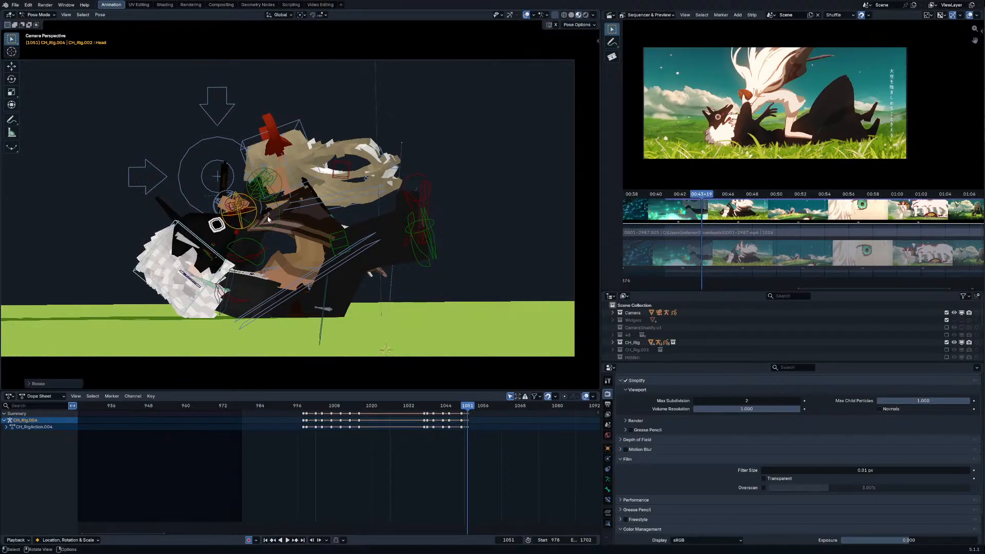
# Step: Rotate the Head and Chest bones of CH_Rig.004 down toward the grass at frame 1053
pyautogui.press('Right')
pyautogui.press('Right')
pyautogui.press('r')
pyautogui.click(233, 274)
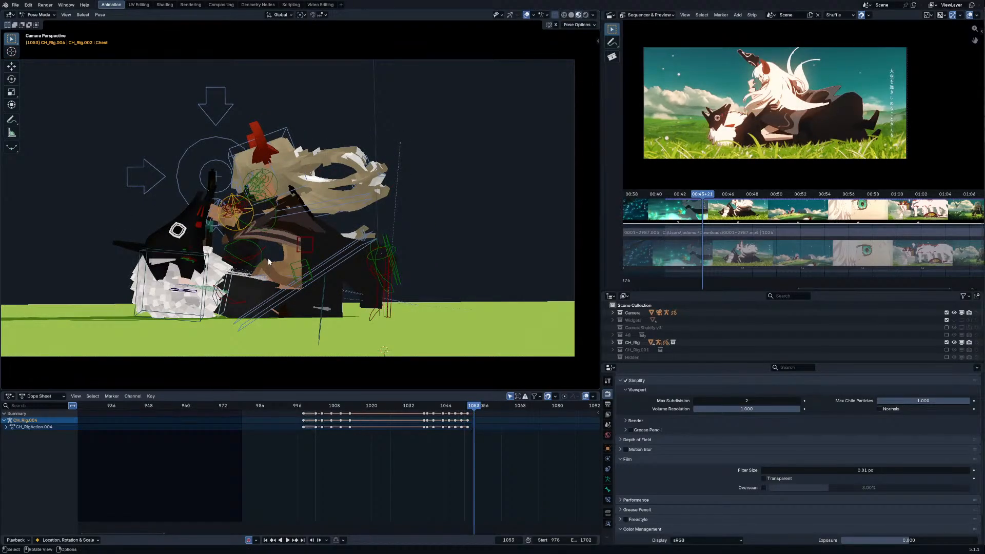
pyautogui.press('r')
pyautogui.click(219, 251)
pyautogui.click(251, 273)
# Step: Rotate the Chest and Head bones of CH_Rig.004 at frame 1055, using trackball rotation to tilt the head
pyautogui.press('Right')
pyautogui.press('Right')
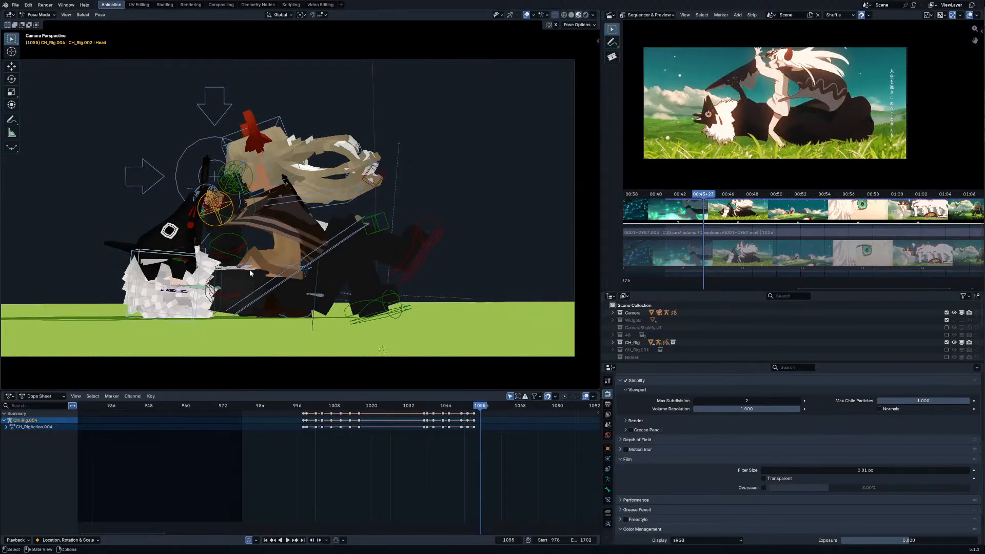
pyautogui.press('r')
pyautogui.click(258, 258)
pyautogui.click(200, 258)
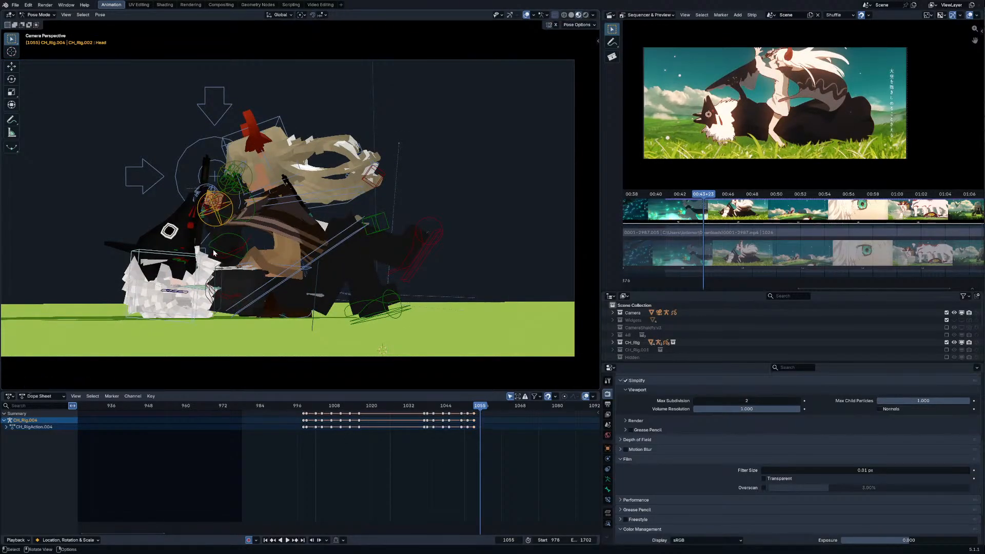
pyautogui.press('r')
pyautogui.click(242, 247)
pyautogui.press('r')
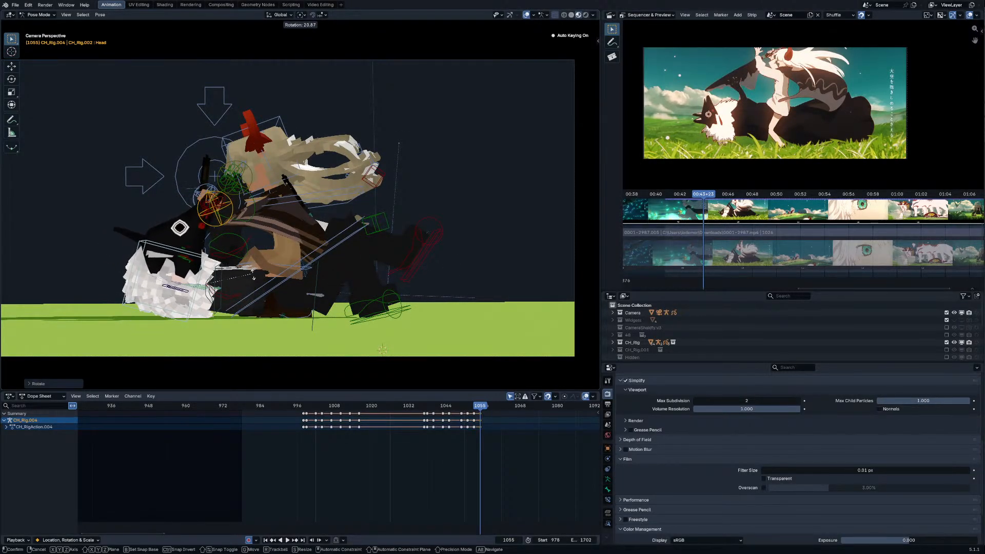
pyautogui.press('r')
pyautogui.click(252, 268)
# Step: Rotate the Head and Chest bones of CH_Rig.004 at frame 1058 so the upper body settles toward the grass
pyautogui.press('Right')
pyautogui.press('Right')
pyautogui.press('Right')
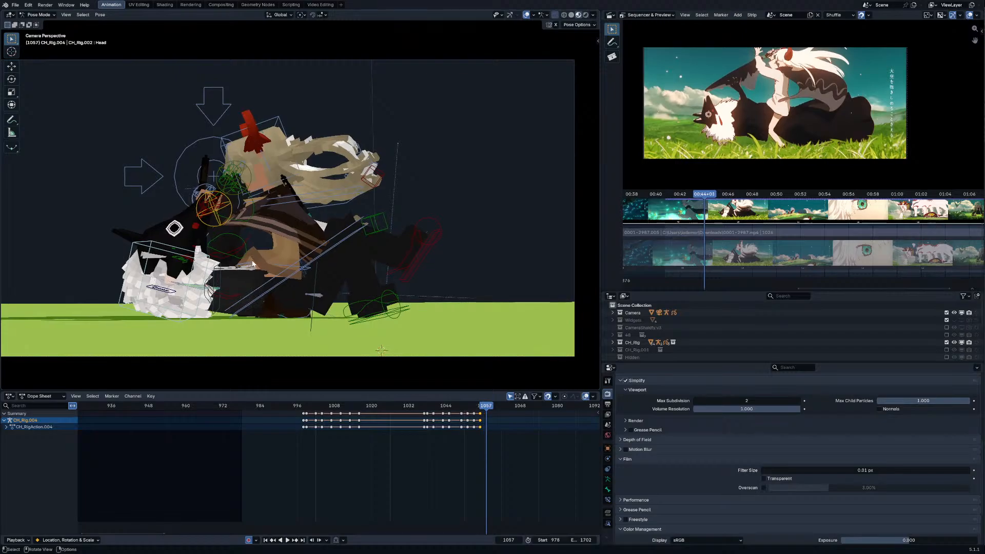
pyautogui.press('r')
pyautogui.click(250, 247)
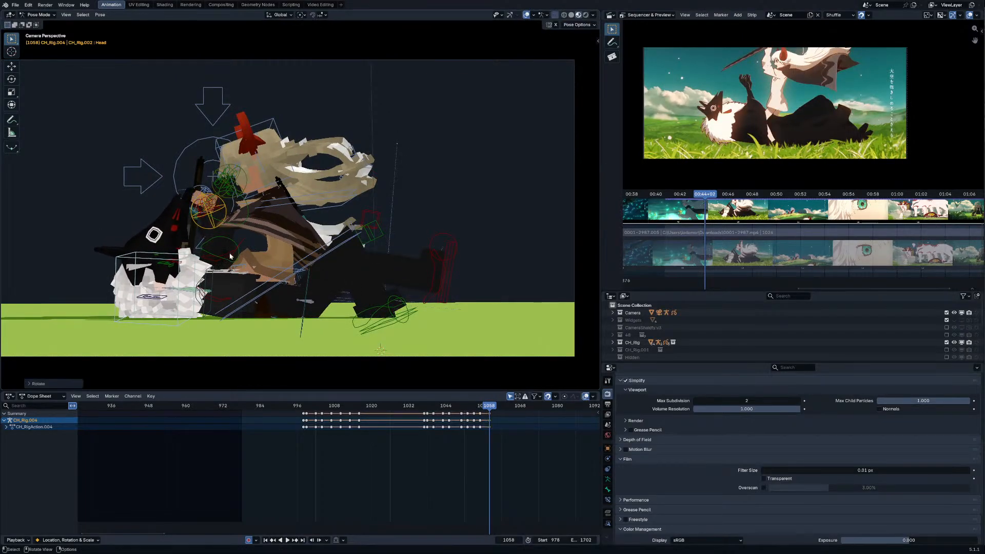
pyautogui.click(205, 213)
pyautogui.press('r')
pyautogui.click(225, 243)
pyautogui.press('i')
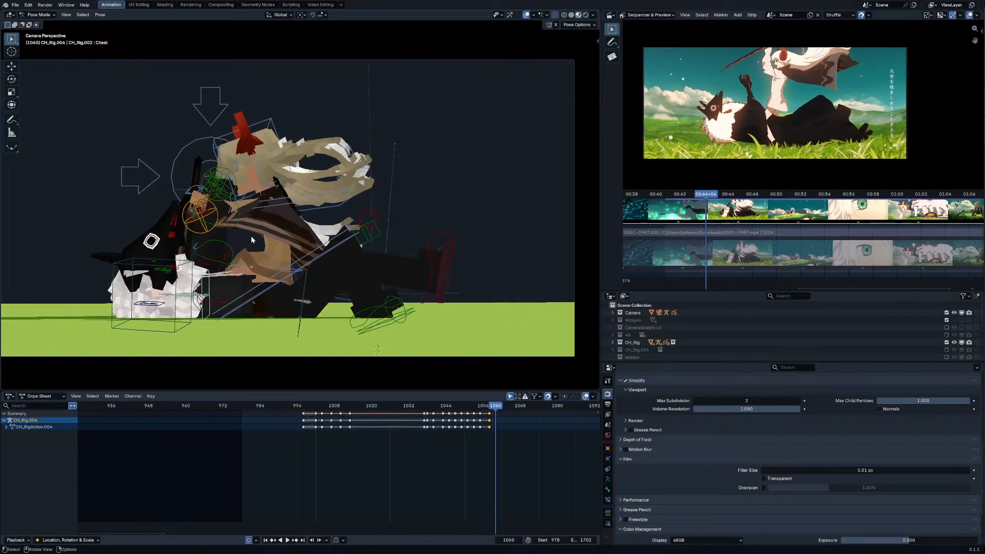
# Step: Rotate the Chest and Head bones of CH_Rig.004 at frame 1061 for the final resting pose
pyautogui.press('Right')
pyautogui.press('Right')
pyautogui.press('Right')
pyautogui.press('r')
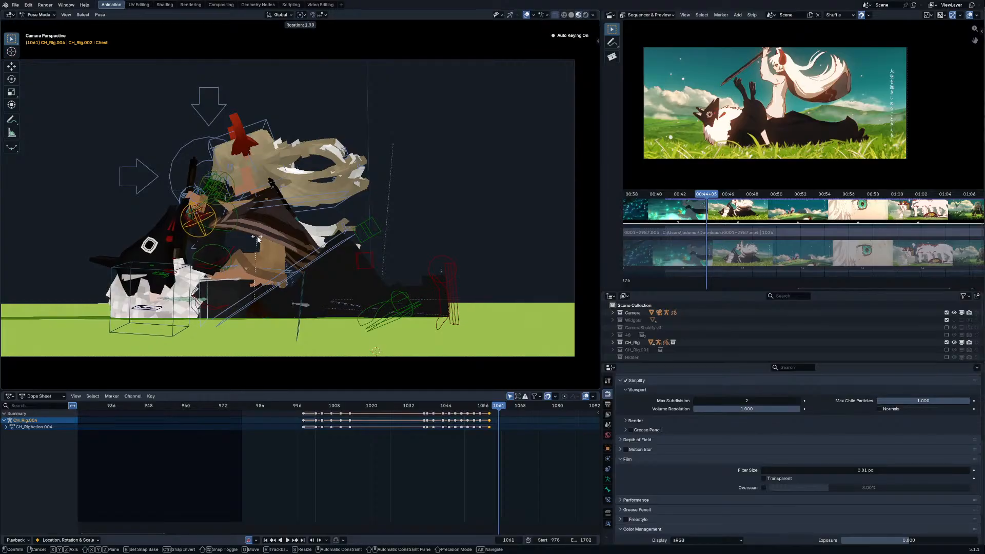
pyautogui.click(244, 261)
pyautogui.click(189, 277)
pyautogui.press('r')
pyautogui.click(221, 265)
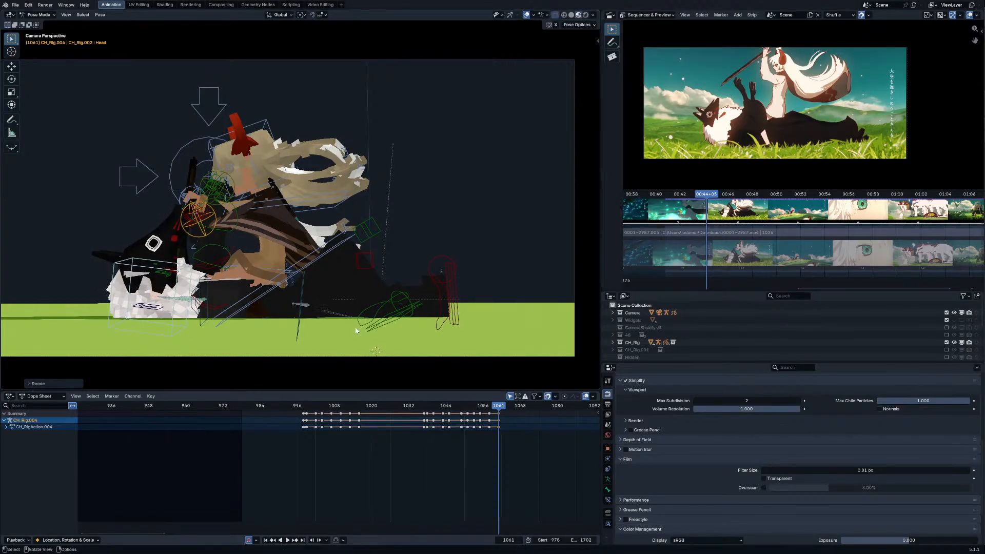
# Step: Play back the fall and landing from shortly before the impact to check the chest and head motion
pyautogui.press('space')
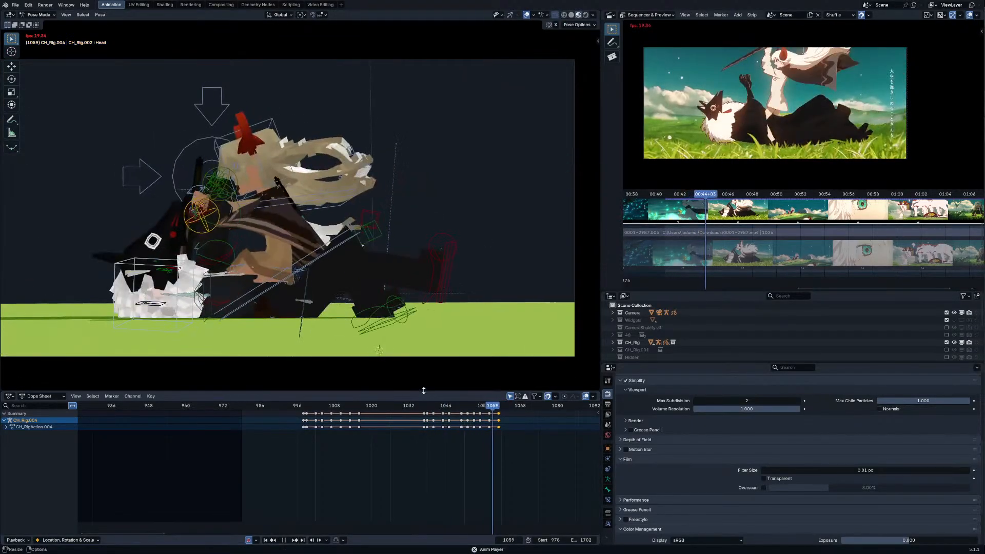
pyautogui.moveTo(438, 407)
pyautogui.mouseDown()
pyautogui.moveTo(497, 407)
pyautogui.moveTo(440, 409)
pyautogui.mouseUp()
pyautogui.press('space')
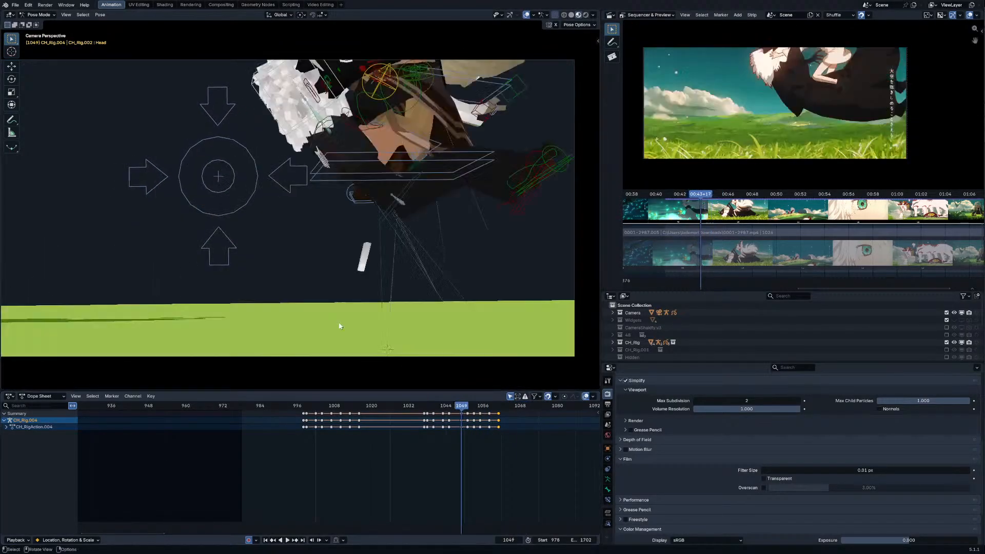
pyautogui.press('space')
# Step: Move the CH_Root bone of CH_Rig.004 at frame 1053, comparing it with the neighbouring landing frames
pyautogui.press('Right')
pyautogui.press('Right')
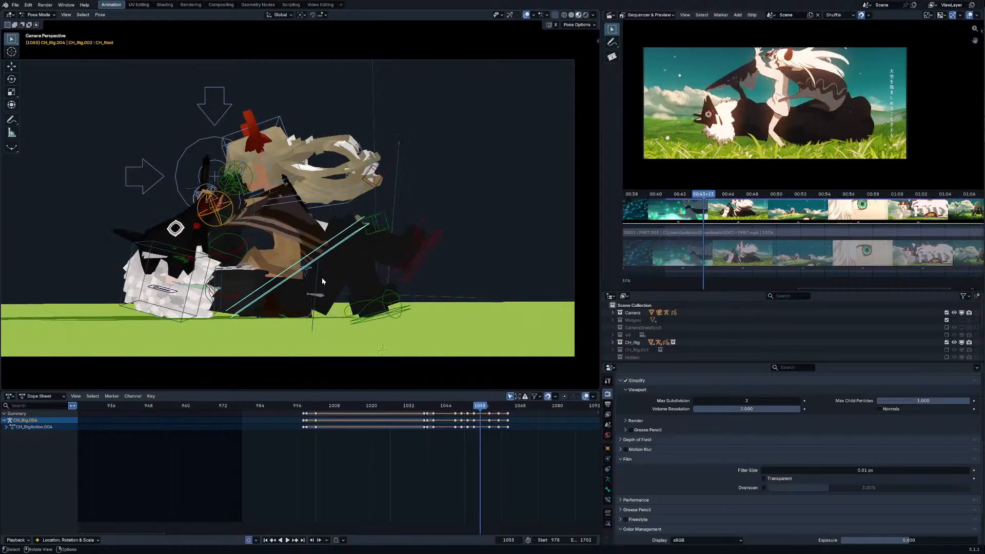
pyautogui.press('Right')
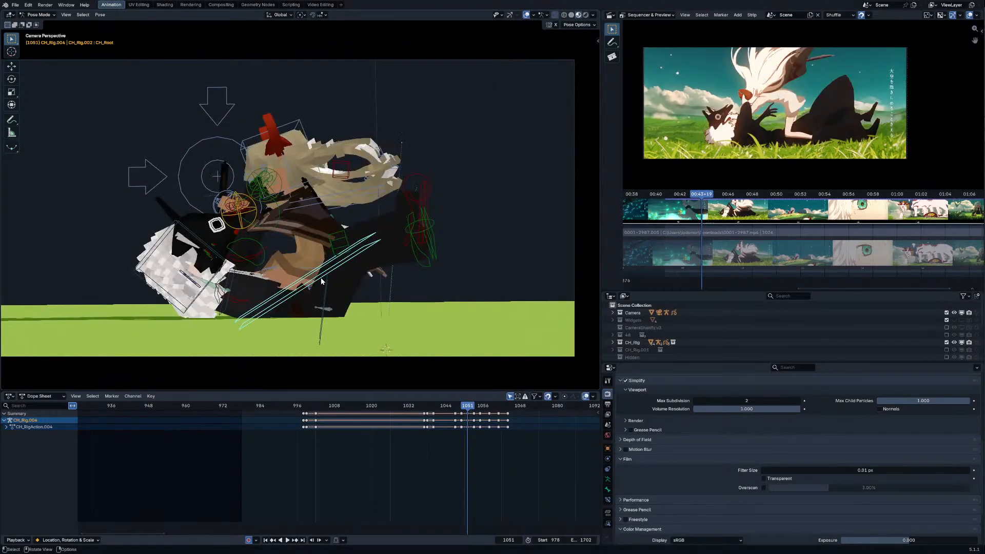
pyautogui.press('Left')
pyautogui.press('g')
pyautogui.click(302, 276)
# Step: Reposition the CH_Root bone of CH_Rig.004 at frames 1055 and 1058 so the body slides slightly after impact
pyautogui.press('Right')
pyautogui.press('Right')
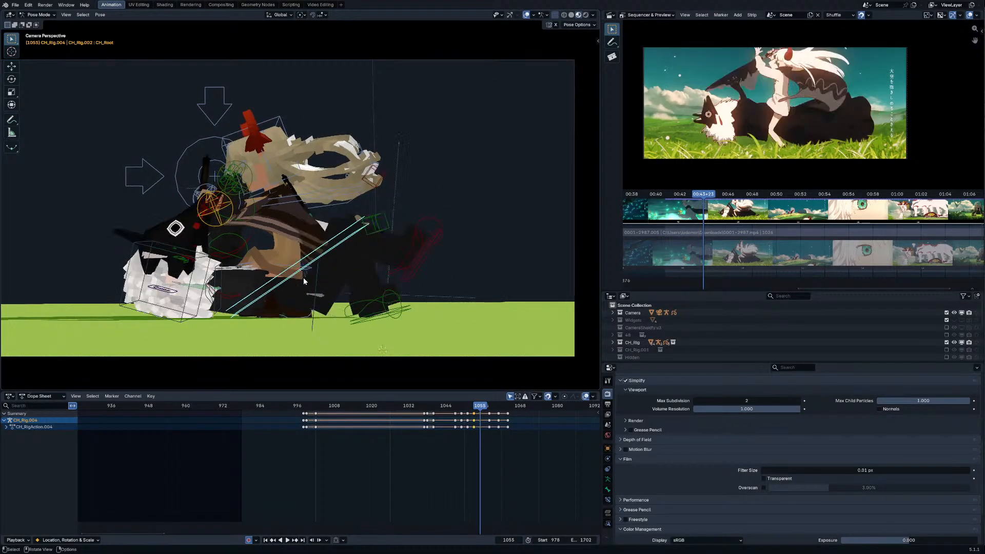
pyautogui.press('g')
pyautogui.click(292, 279)
pyautogui.press('Up')
pyautogui.press('g')
pyautogui.click(291, 280)
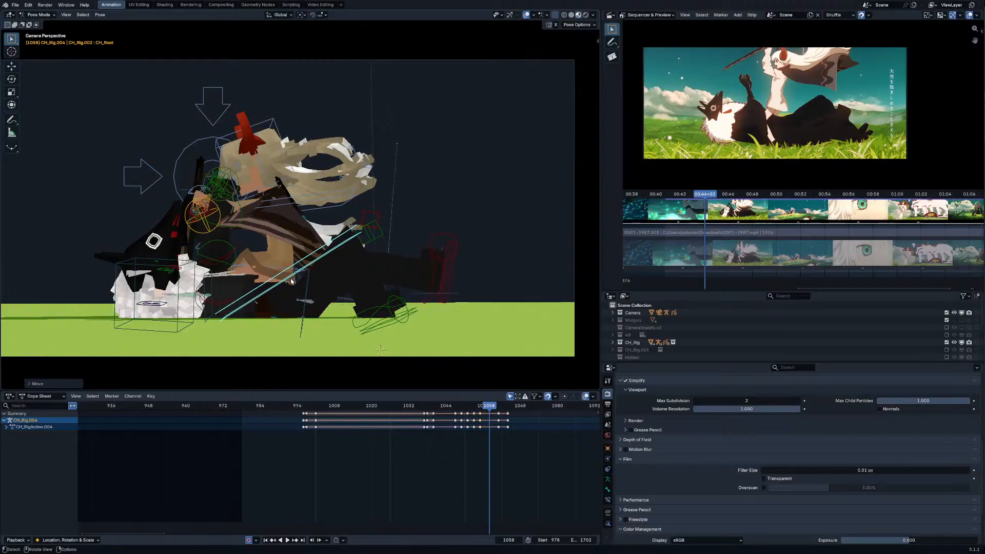
pyautogui.press('Up')
pyautogui.press('g')
pyautogui.rightClick(291, 280)
# Step: Play back the animation from several earlier frames to review the fall and landing against the reference video
pyautogui.press('space')
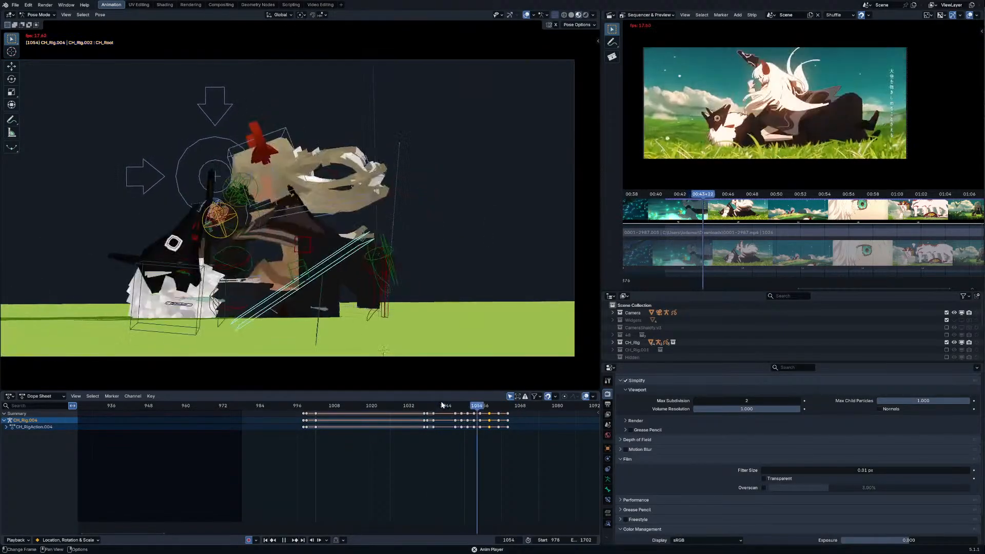
pyautogui.click(382, 406)
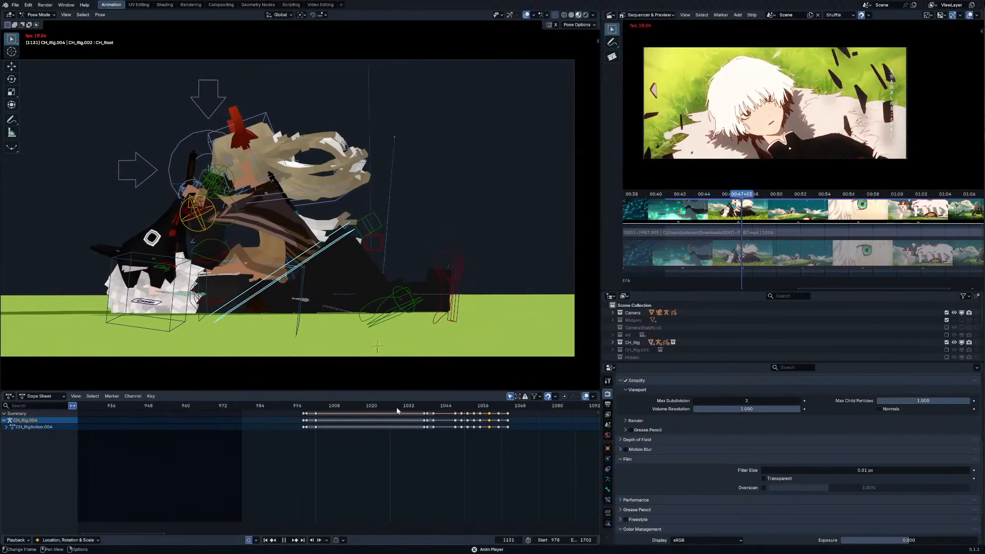
pyautogui.click(302, 406)
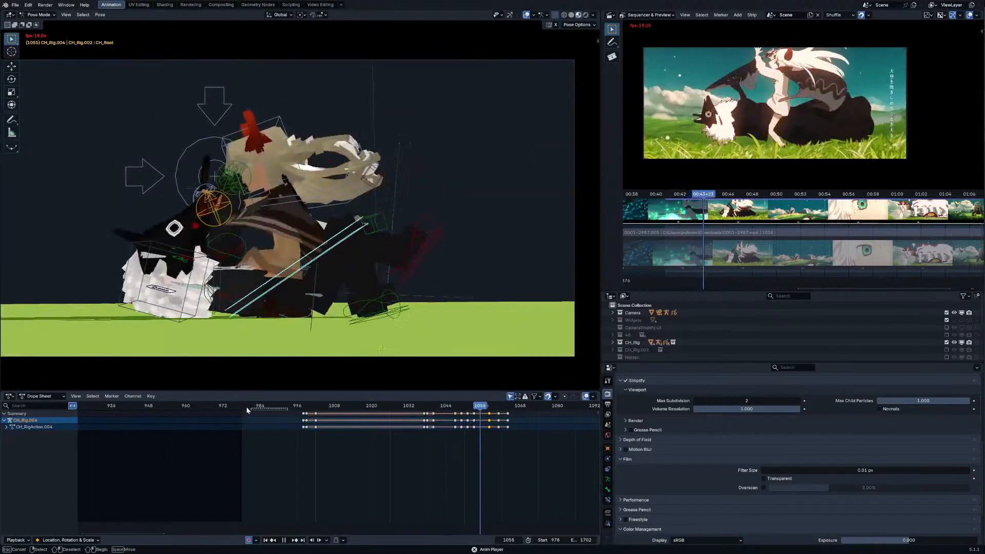
pyautogui.click(245, 405)
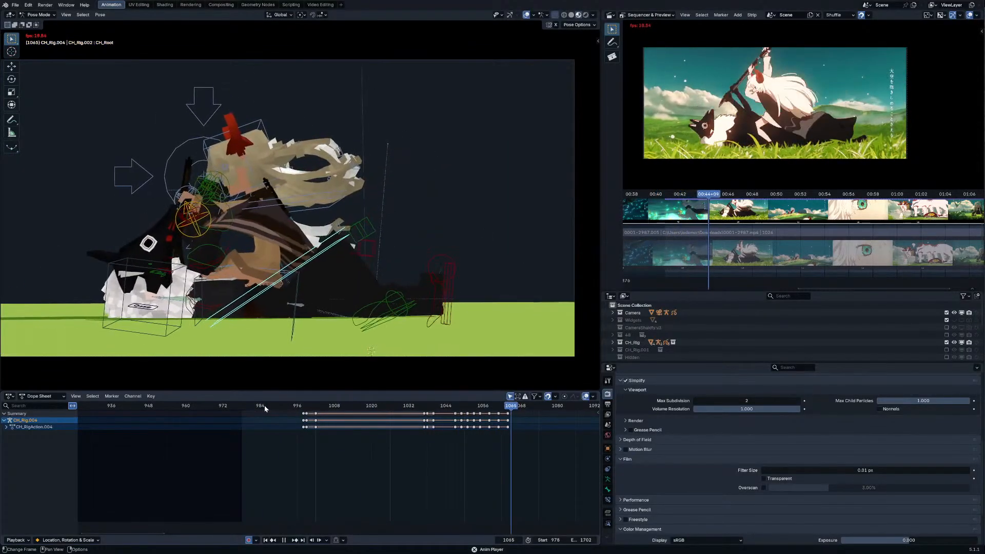
pyautogui.click(362, 405)
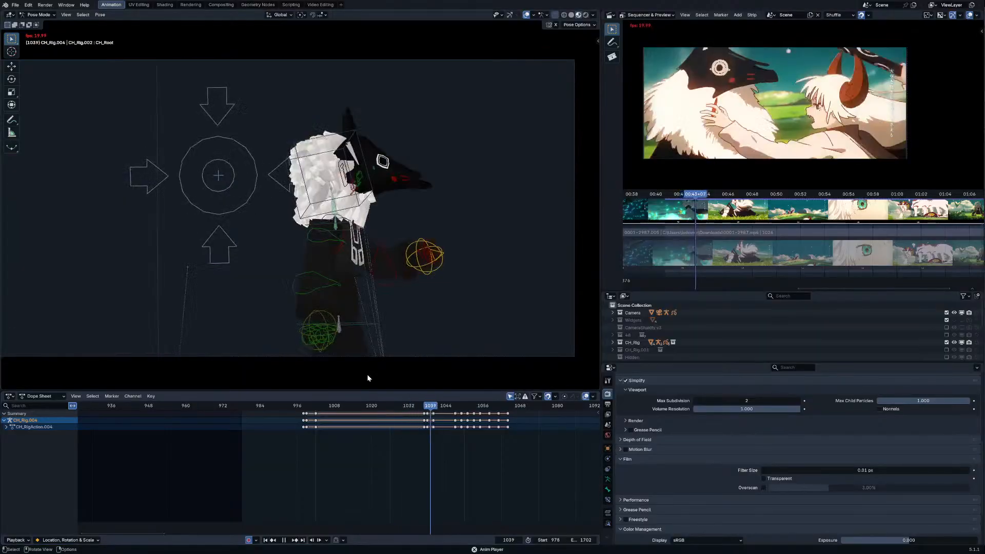
pyautogui.moveTo(452, 406)
pyautogui.mouseDown()
pyautogui.moveTo(477, 406)
pyautogui.moveTo(458, 408)
pyautogui.mouseUp()
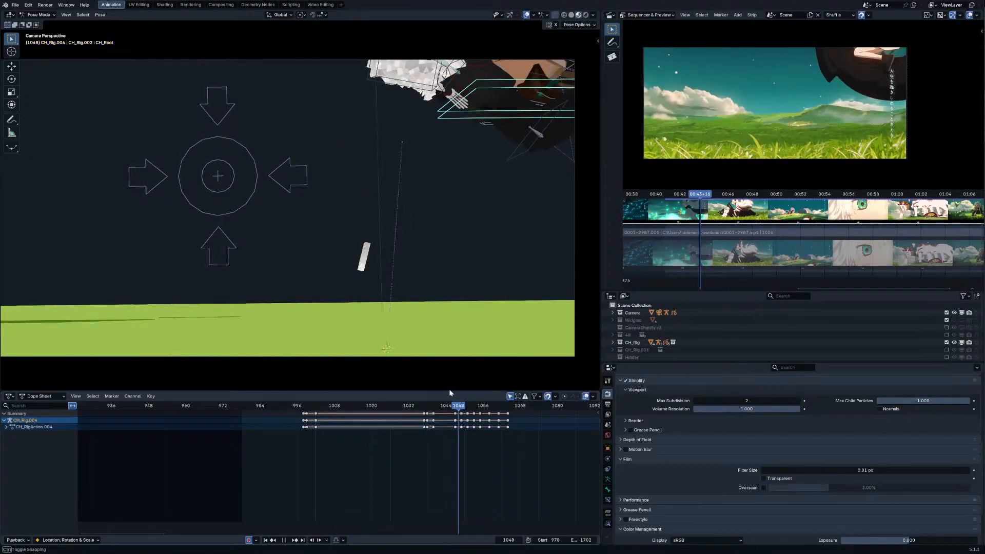
# Step: Delete the stray white object floating above the grass at frame 1048 and advance to frame 1050
pyautogui.click(363, 256)
pyautogui.click(363, 254)
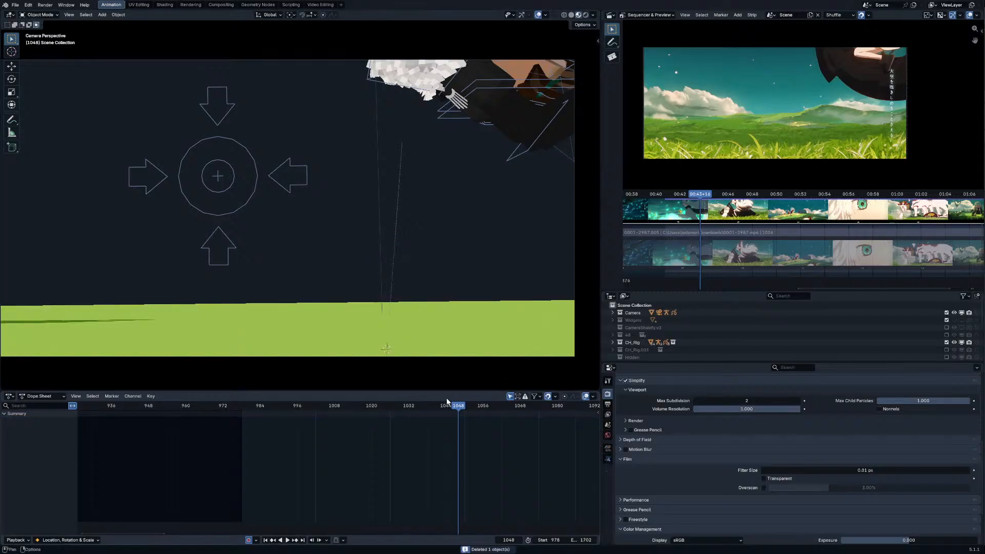
pyautogui.press('Right')
pyautogui.press('Right')
# Step: Hide the bird-masked character's armature and return to Pose Mode on CH_Rig.001 with its CH_Root bone selected
pyautogui.click(481, 149)
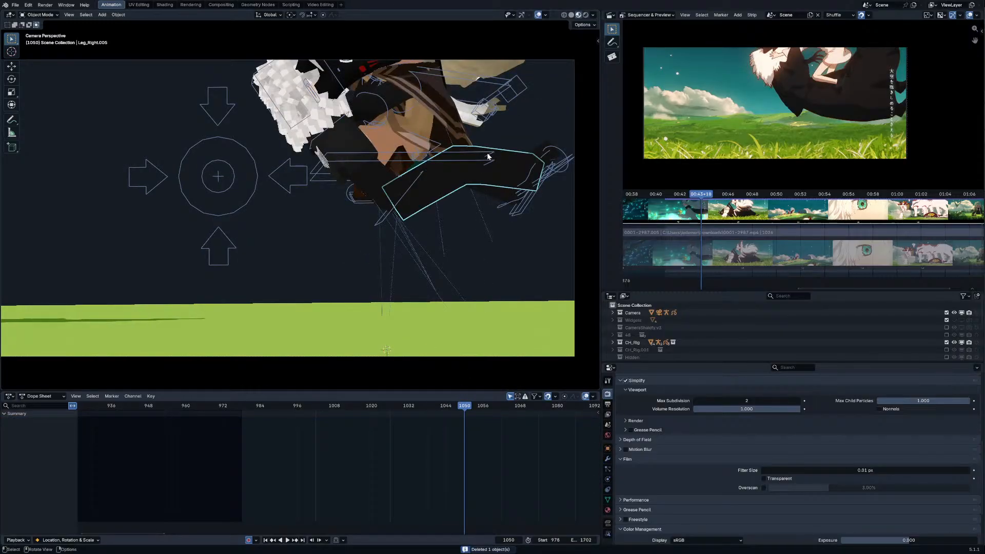
pyautogui.hotkey('ctrl', 'Tab')
pyautogui.click(363, 194)
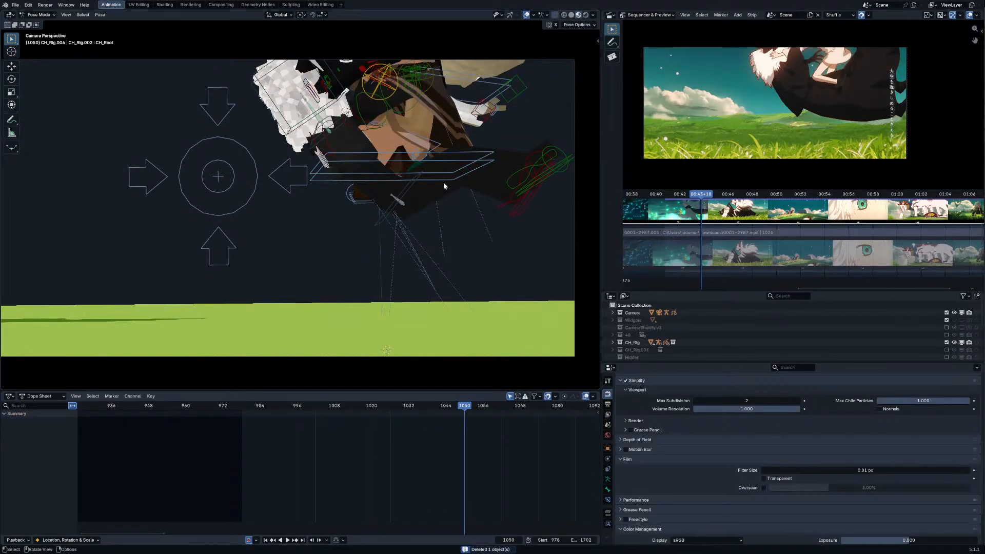
pyautogui.moveTo(445, 184); pyautogui.dragTo(457, 188, button='middle')
pyautogui.click(390, 185)
pyautogui.moveTo(389, 185); pyautogui.dragTo(379, 198, button='middle')
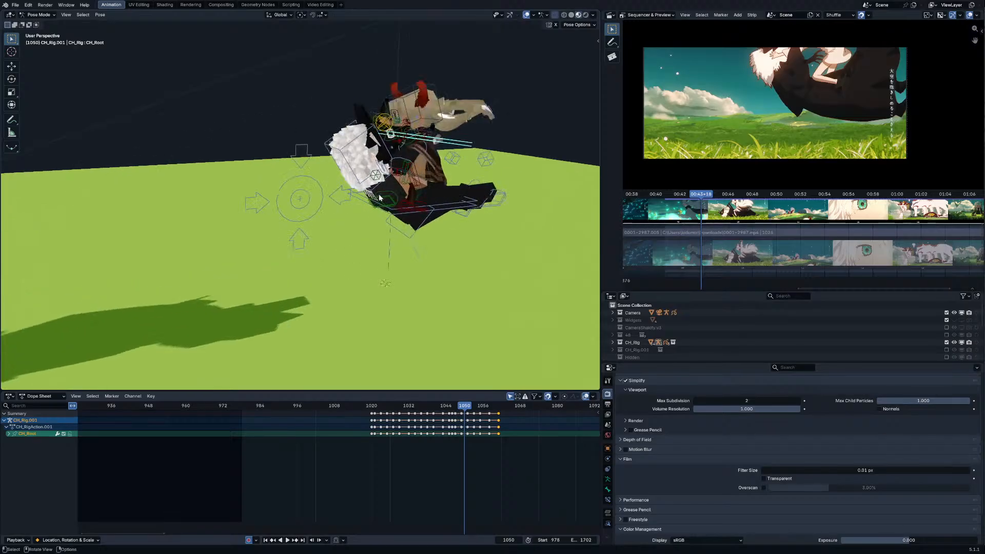
pyautogui.hotkey('ctrl', 'Tab')
pyautogui.press('h')
pyautogui.click(426, 182)
pyautogui.hotkey('ctrl', 'Tab')
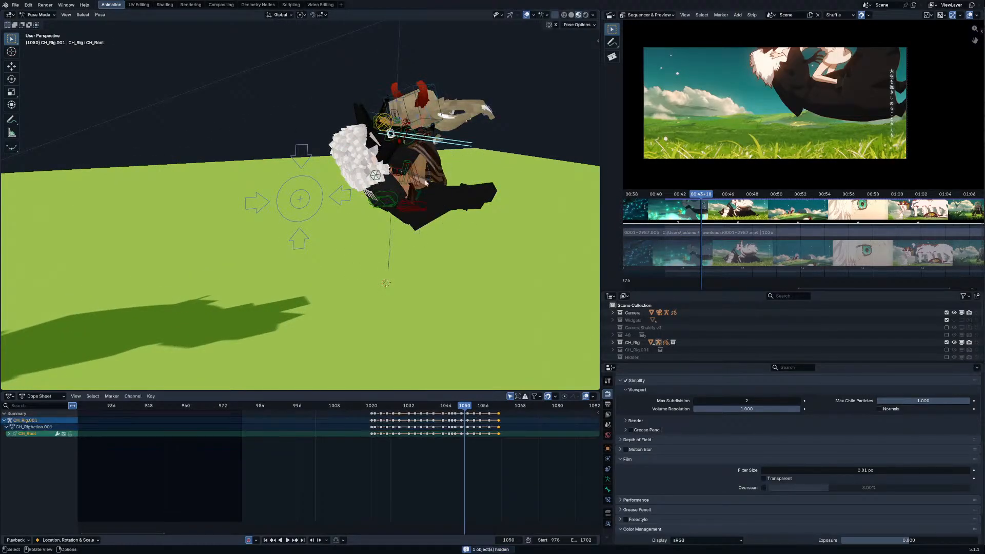
# Step: Inspect the thigh, Body and Foot.Control.IK.L bones of CH_Rig.001 between frames 1045 and 1050
pyautogui.click(415, 215)
pyautogui.click(422, 186)
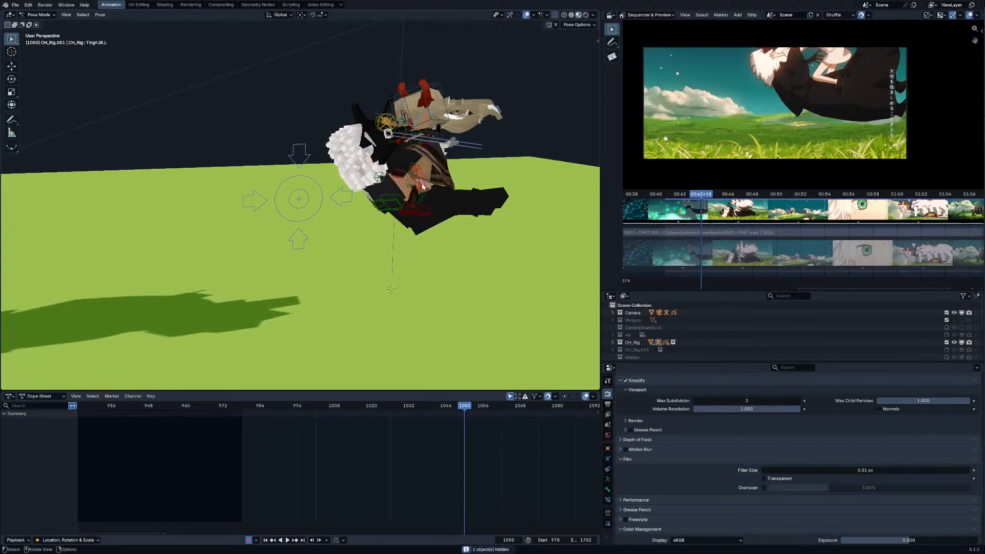
pyautogui.click(386, 180)
pyautogui.click(413, 210)
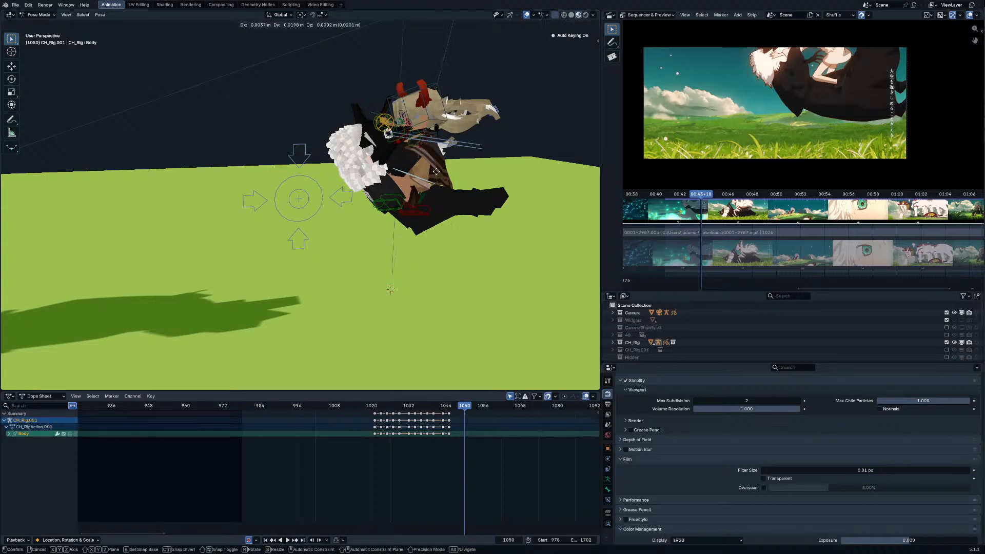
pyautogui.moveTo(413, 210); pyautogui.dragTo(391, 231, button='middle')
pyautogui.press('Left')
pyautogui.press('Left')
pyautogui.press('Left')
pyautogui.press('Left')
pyautogui.press('Left')
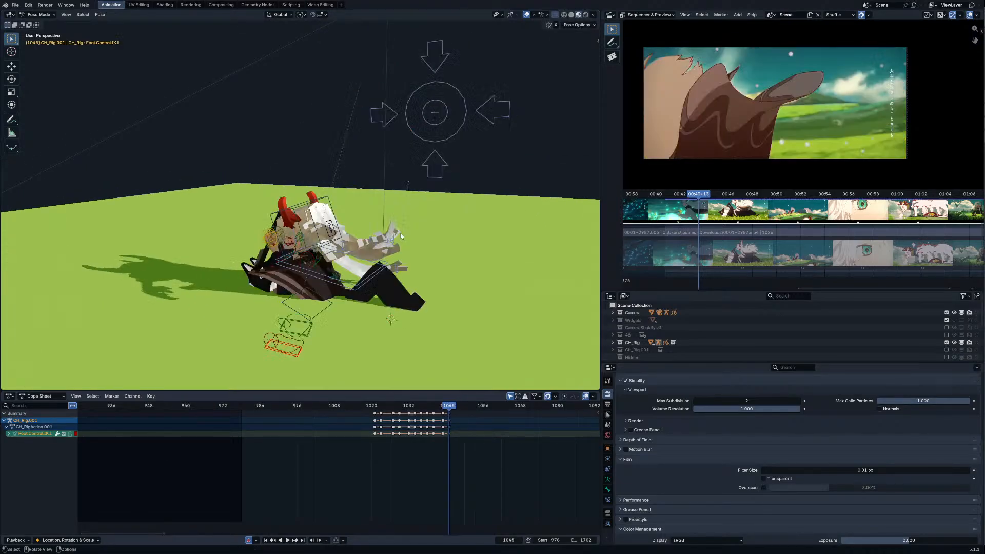
pyautogui.press('space')
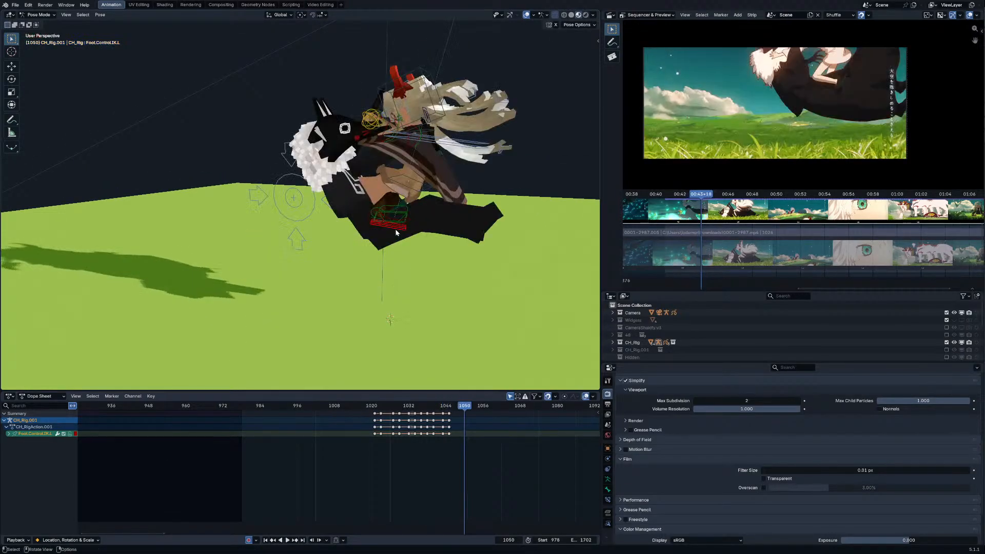
# Step: Move the CH_Root bone of CH_Rig.001 along the X axis at frame 1051
pyautogui.moveTo(396, 232); pyautogui.dragTo(347, 231, button='middle')
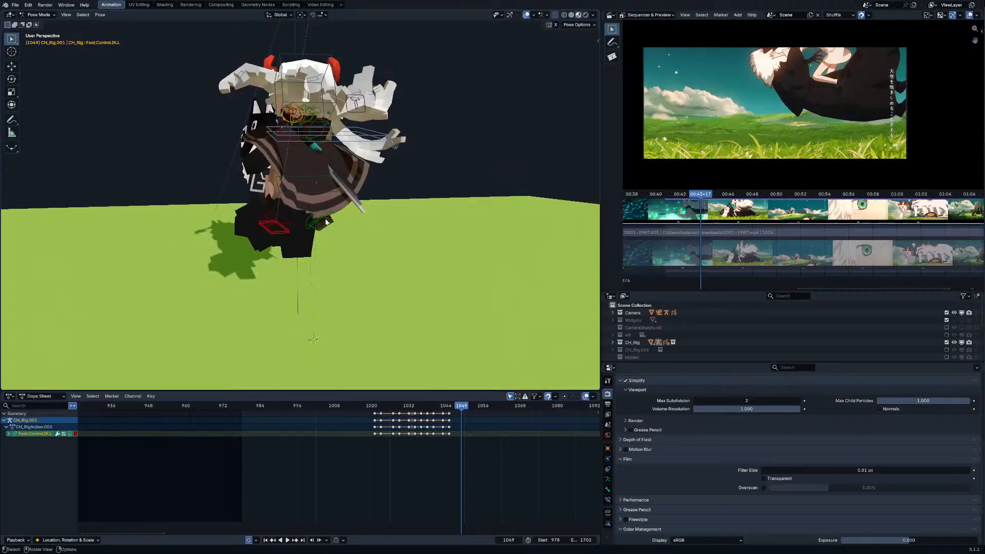
pyautogui.keyDown('alt'); pyautogui.moveTo(347, 133); pyautogui.dragTo(410, 185, button='middle'); pyautogui.keyUp('alt')
pyautogui.keyDown('alt'); pyautogui.scroll(-2, 309, 144); pyautogui.keyUp('alt')
pyautogui.press('x')
pyautogui.click(300, 153)
# Step: Show the CH_Root curves of CH_Rig.001 in the Graph Editor and select the X Location channel
pyautogui.hotkey('ctrl', 'Tab')
pyautogui.click(9, 427)
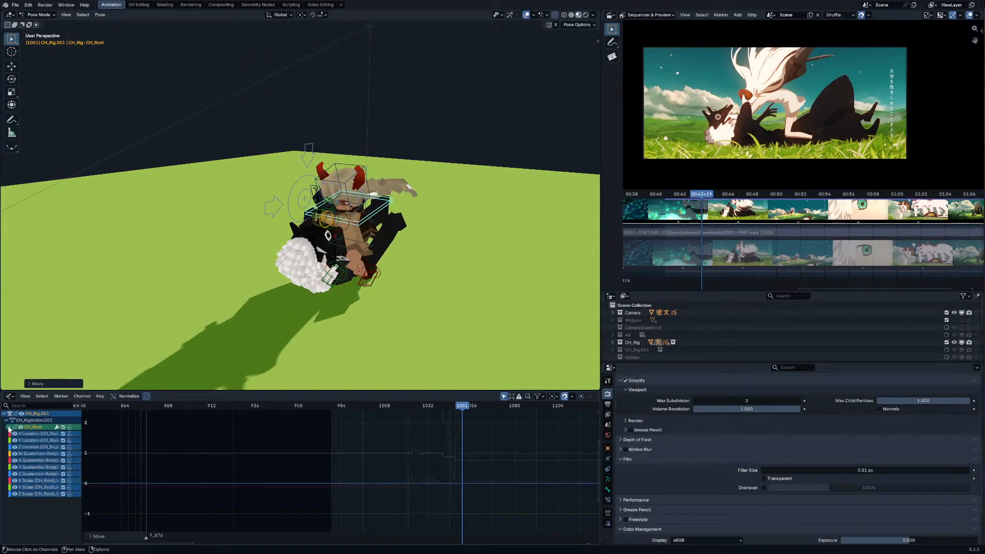
pyautogui.press('a')
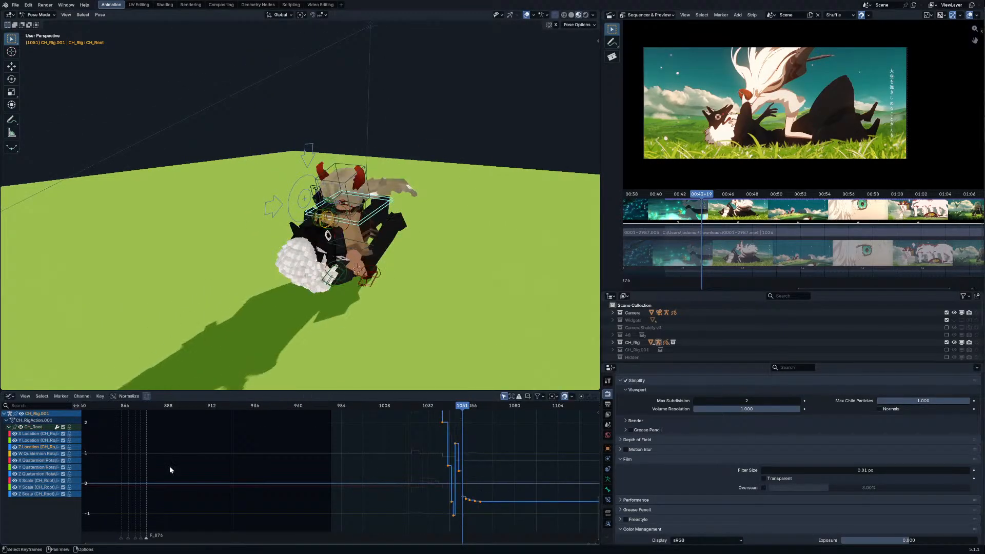
pyautogui.press('g')
pyautogui.rightClick(207, 452)
pyautogui.click(36, 434)
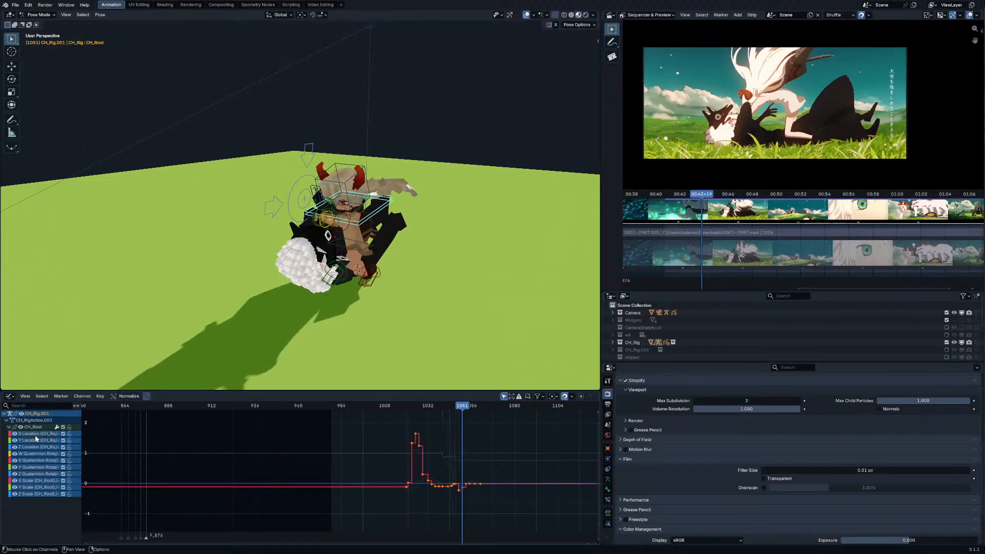
# Step: Delete the CH_Root X Location keyframes after frame 1051 so the curve holds that position
pyautogui.press('g')
pyautogui.rightClick(458, 453)
pyautogui.press('Home')
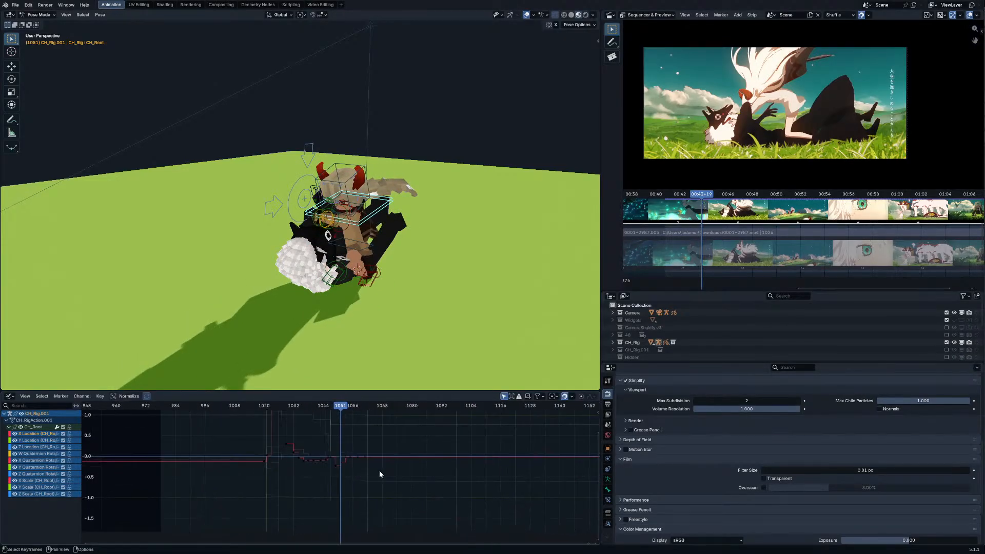
pyautogui.click(339, 468)
pyautogui.press('KP_0')
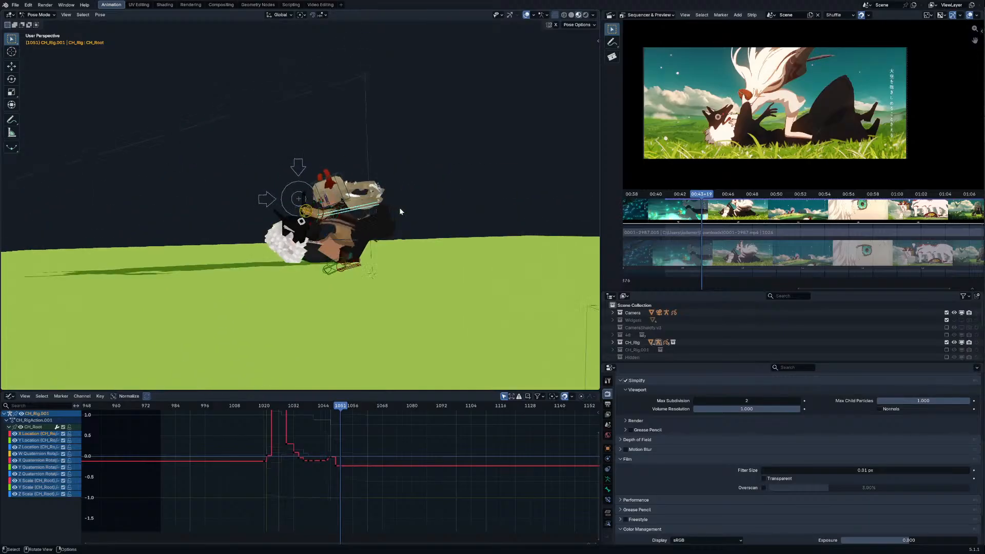
# Step: Move and rotate the Foot.Control.IK.L bone of CH_Rig.001 at frame 1051 to fold the lower leg behind the body
pyautogui.hotkey('ctrl', 'Tab')
pyautogui.moveTo(467, 406)
pyautogui.mouseDown()
pyautogui.moveTo(383, 406)
pyautogui.moveTo(468, 413)
pyautogui.mouseUp()
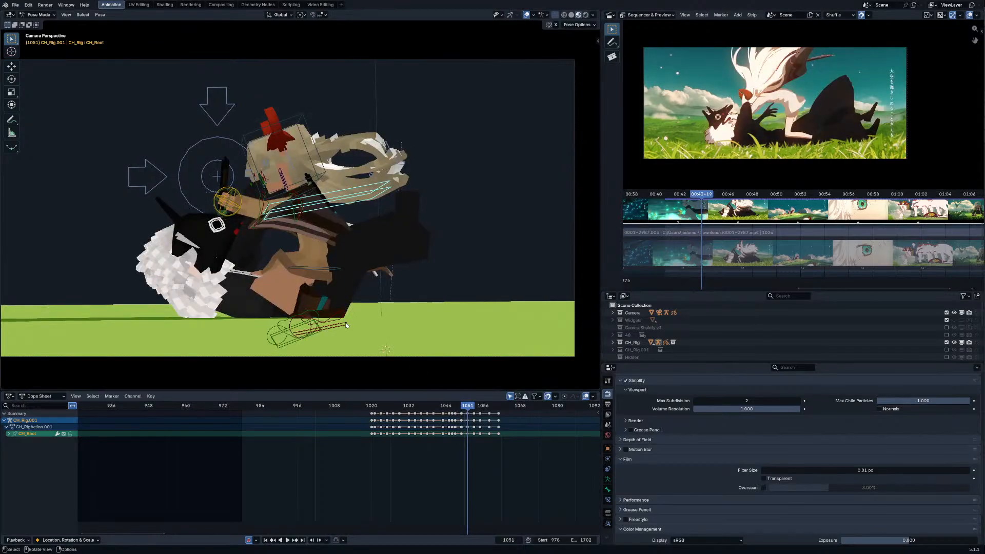
pyautogui.click(318, 331)
pyautogui.press('r')
pyautogui.click(365, 281)
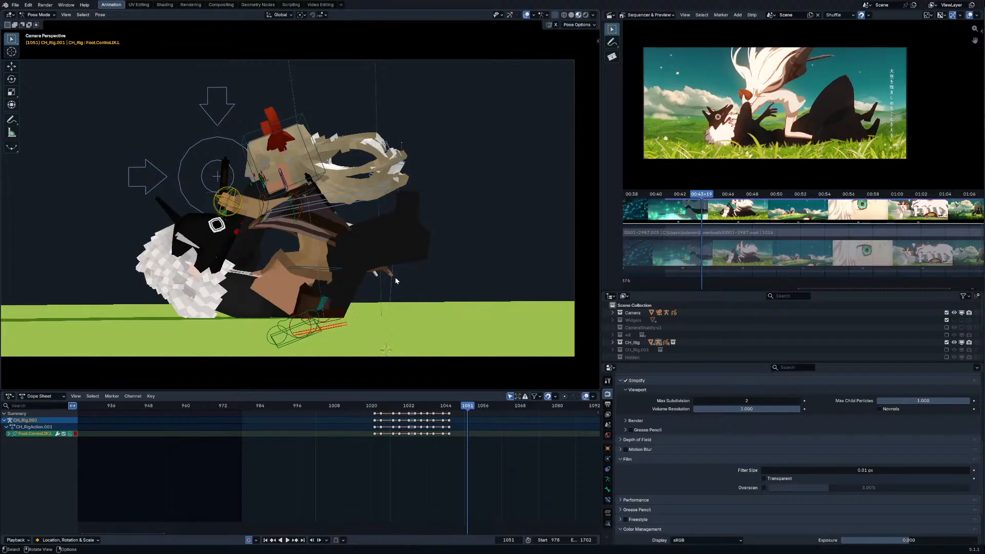
pyautogui.press('g')
pyautogui.click(421, 259)
pyautogui.press('r')
pyautogui.click(372, 256)
pyautogui.press('r')
pyautogui.click(373, 230)
pyautogui.press('g')
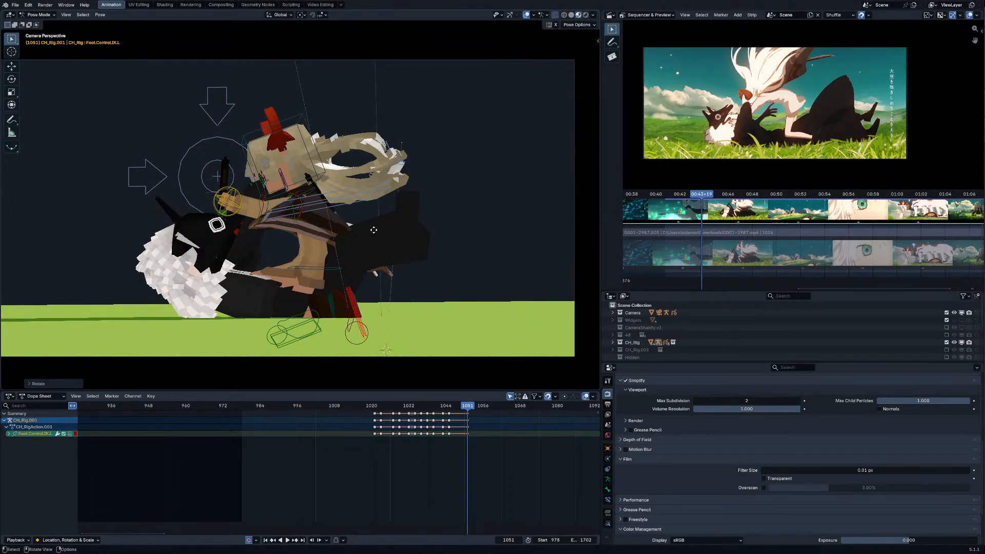
pyautogui.click(380, 213)
pyautogui.press('r')
pyautogui.click(388, 218)
# Step: Reveal the hidden leg bones and move LegPole.IK.L up beside LegPole.IK.R at frame 1051
pyautogui.hotkey('alt', 'h')
pyautogui.click(315, 283)
pyautogui.press('n')
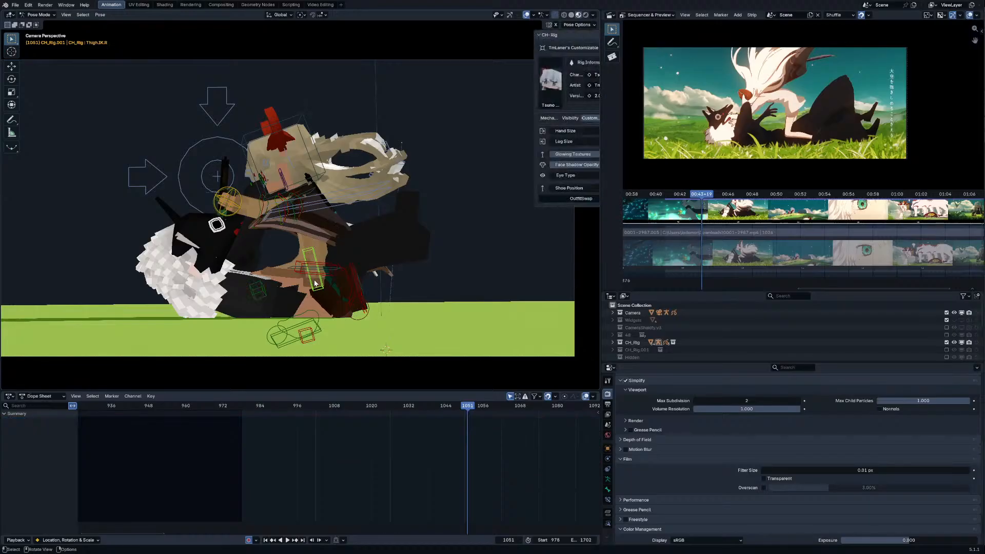
pyautogui.press('h')
pyautogui.click(267, 291)
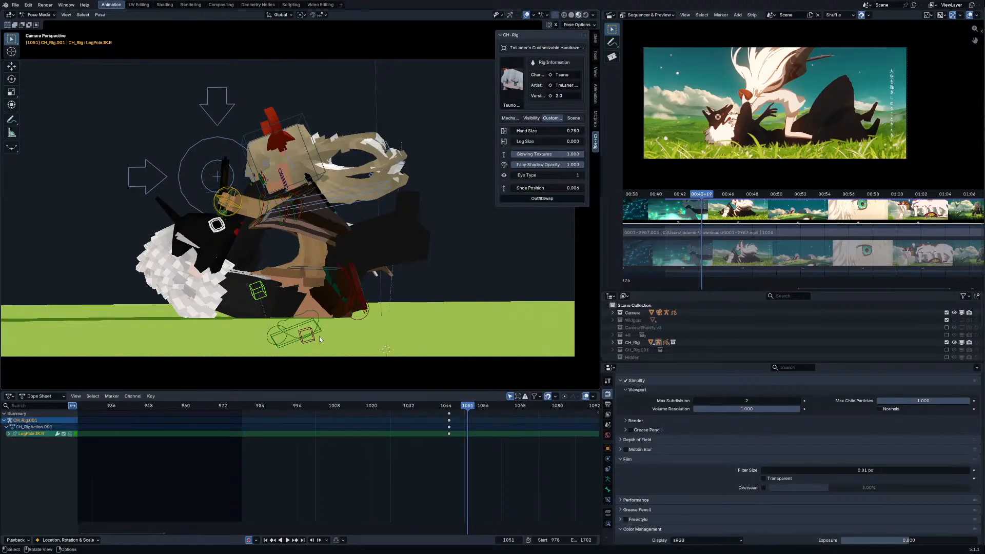
pyautogui.press('g')
pyautogui.click(271, 277)
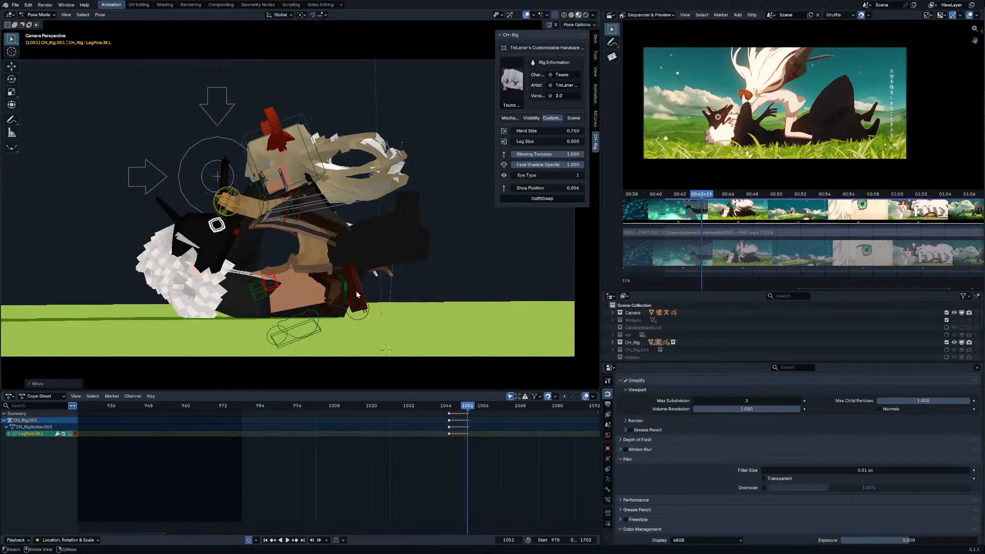
# Step: Clear the Foot.Control.IK.L transforms at frame 1051 and rotate the foot so the lower leg slopes down to the grass
pyautogui.click(359, 294)
pyautogui.press('g')
pyautogui.click(361, 303)
pyautogui.hotkey('alt', 'r')
pyautogui.press('r')
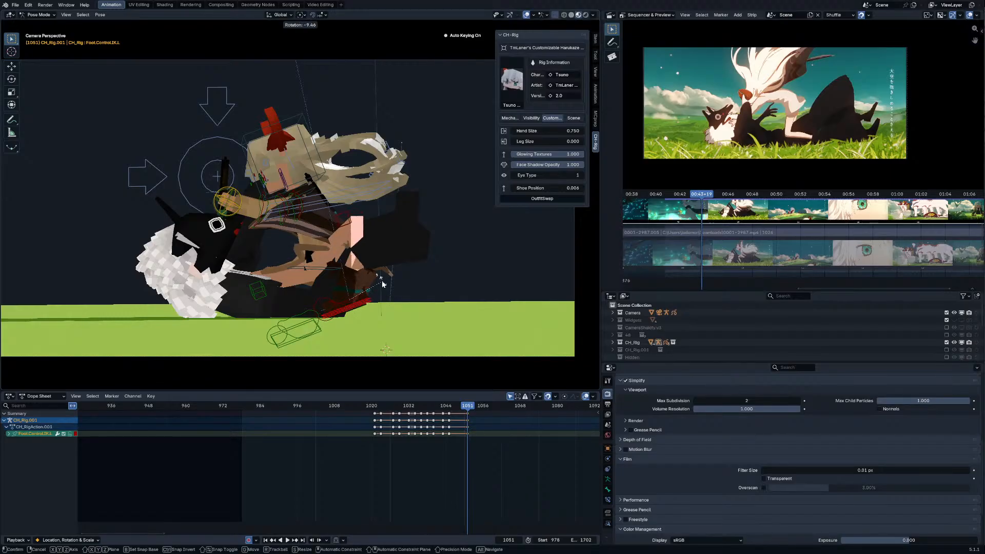
pyautogui.rightClick(382, 282)
pyautogui.click(356, 221)
pyautogui.hotkey('alt', 'g')
pyautogui.press('r')
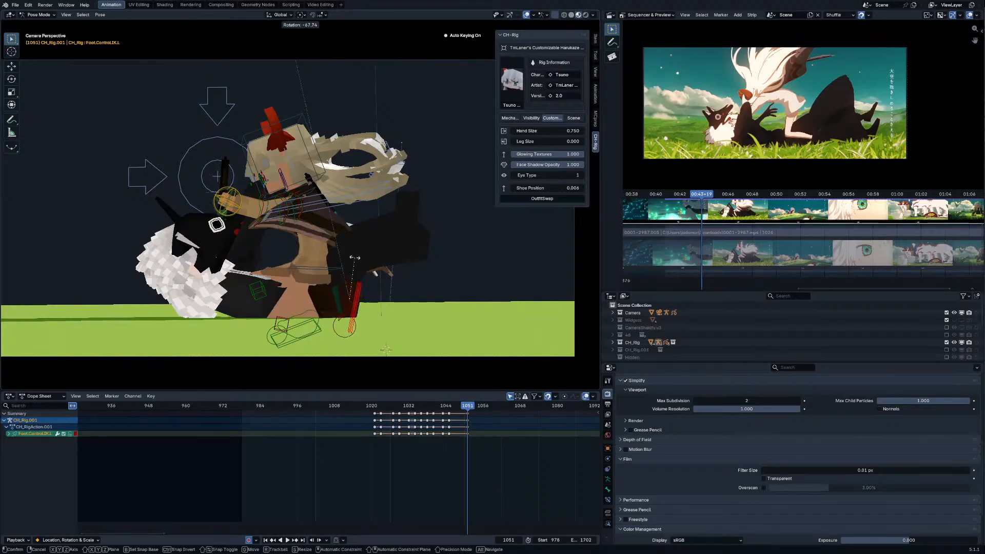
pyautogui.click(340, 259)
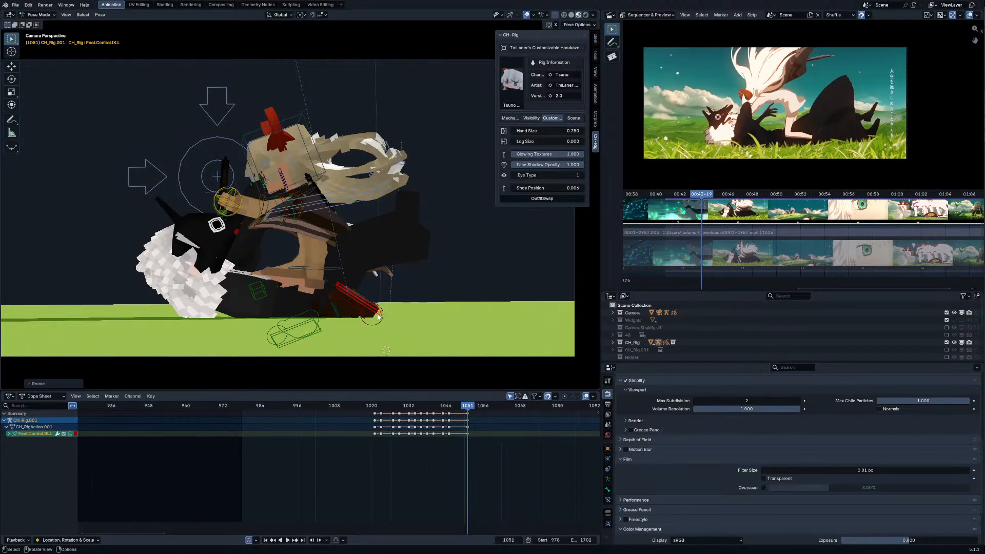
# Step: Move LegPole.IK.L at frame 1051 to bring the bent knee forward beside the lying character
pyautogui.scroll(-2, 344, 330)
pyautogui.moveTo(322, 315); pyautogui.dragTo(354, 293, button='middle')
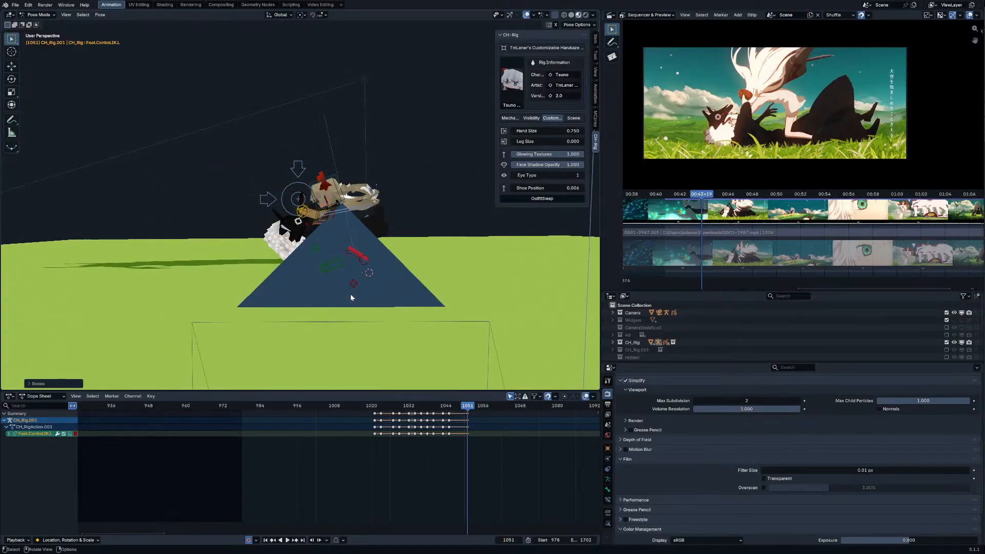
pyautogui.click(354, 287)
pyautogui.press('KP_0')
pyautogui.press('g')
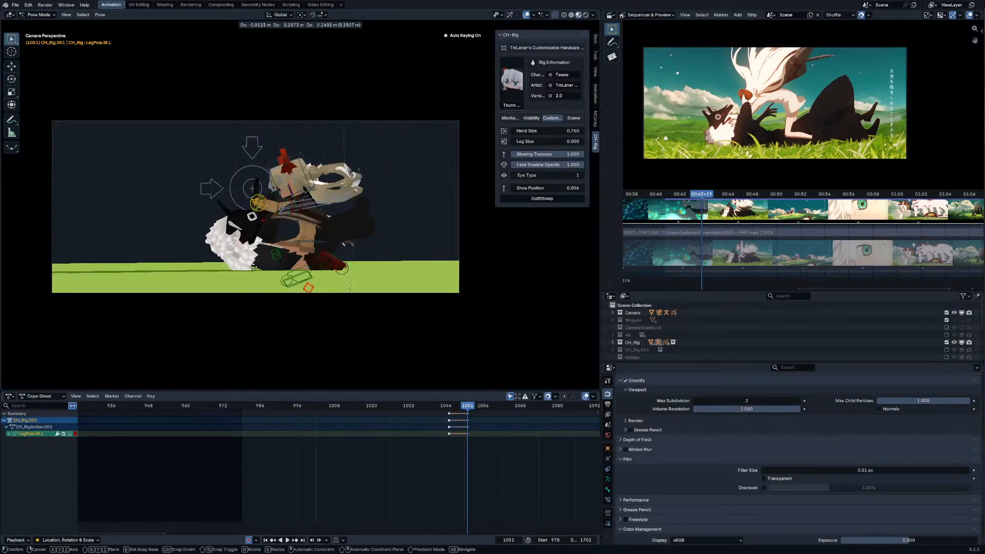
pyautogui.click(239, 250)
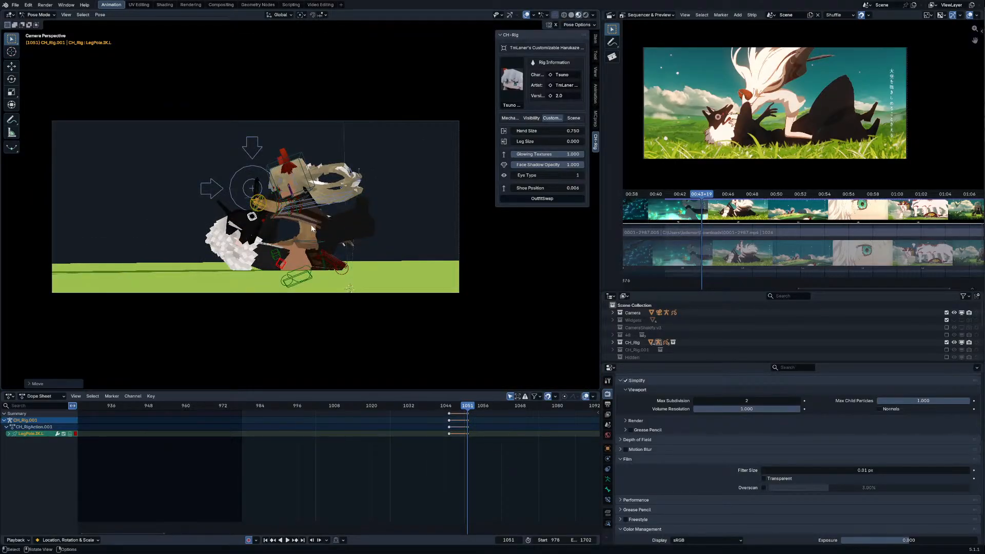
# Step: Rotate the Chest bone slightly at frame 1051 and hide the UpperArm.FK.L bone
pyautogui.press('r')
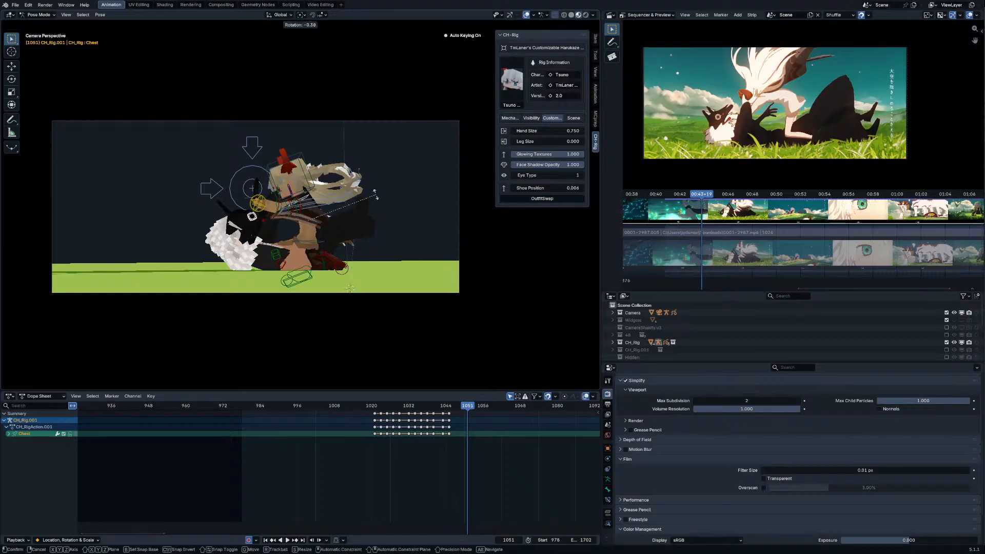
pyautogui.click(369, 193)
pyautogui.scroll(3, 300, 219)
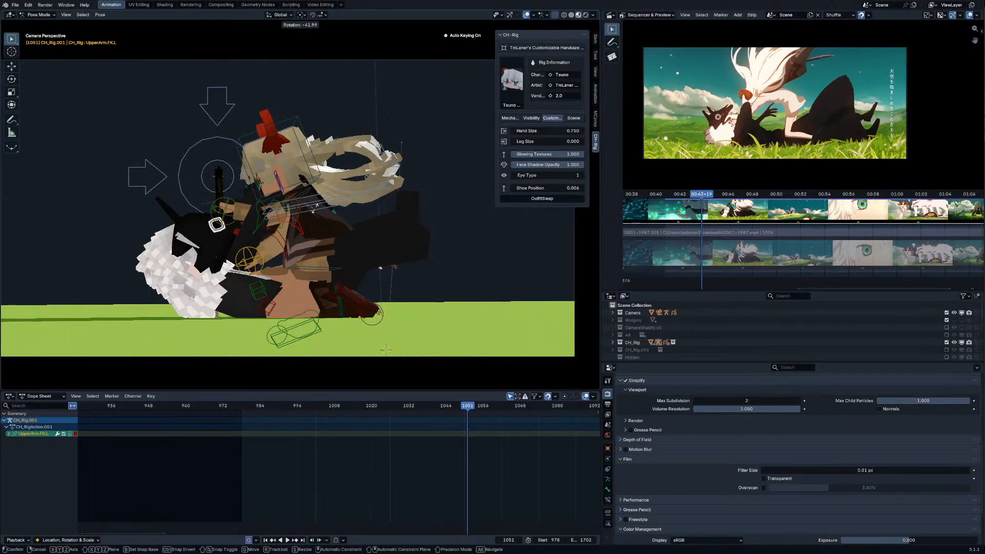
pyautogui.press('h')
pyautogui.click(295, 225)
# Step: Hide the black head mesh of the lying character in Object Mode and return CH_Rig.001 to Pose Mode
pyautogui.moveTo(295, 224); pyautogui.dragTo(271, 240, button='middle')
pyautogui.hotkey('ctrl', 'Tab')
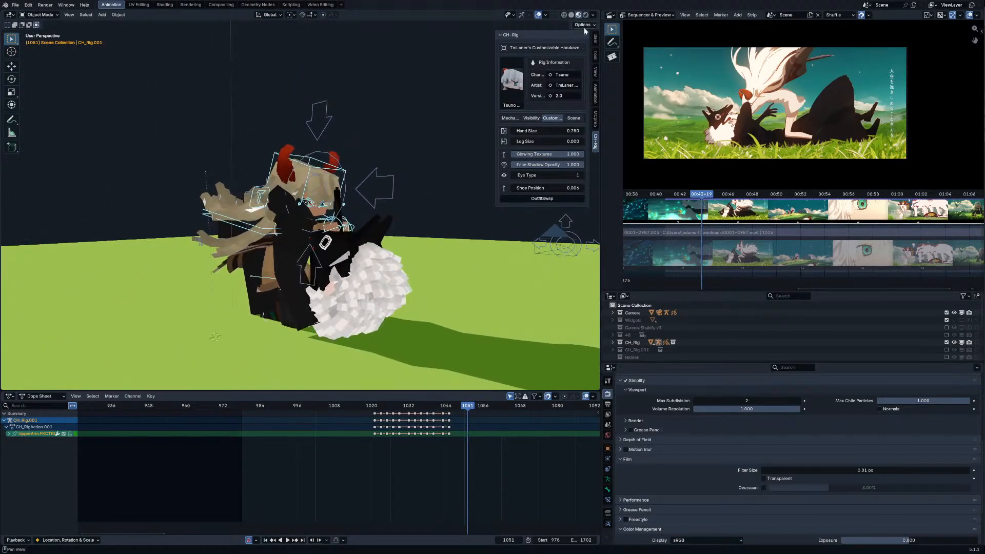
pyautogui.press('n')
pyautogui.moveTo(513, 246); pyautogui.dragTo(336, 262, button='middle')
pyautogui.click(363, 265)
pyautogui.press('h')
pyautogui.click(340, 222)
pyautogui.hotkey('ctrl', 'Tab')
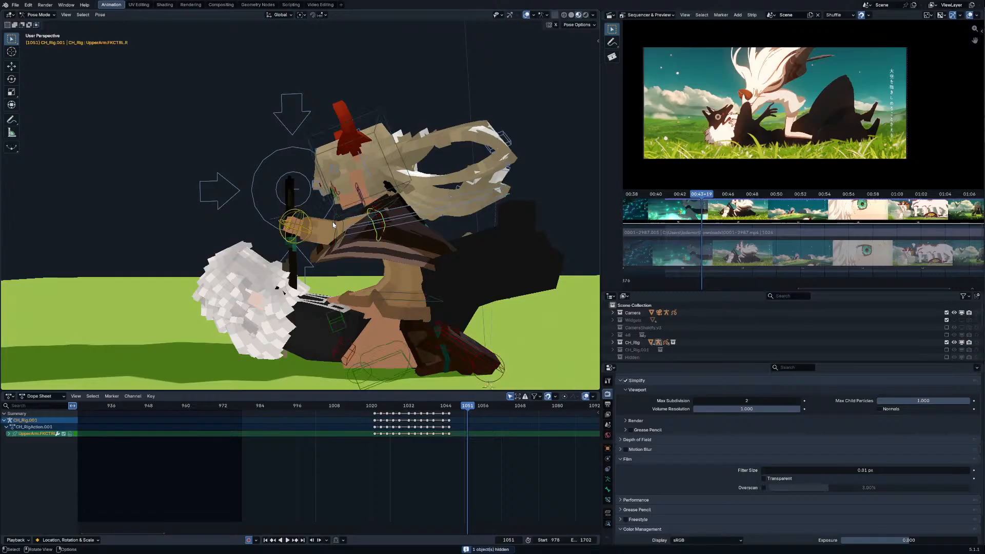
# Step: Hide the cloak mesh covering the upper character's torso and return to posing CH_Rig.001
pyautogui.press('KP_0')
pyautogui.hotkey('ctrl', 'Tab')
pyautogui.click(333, 224)
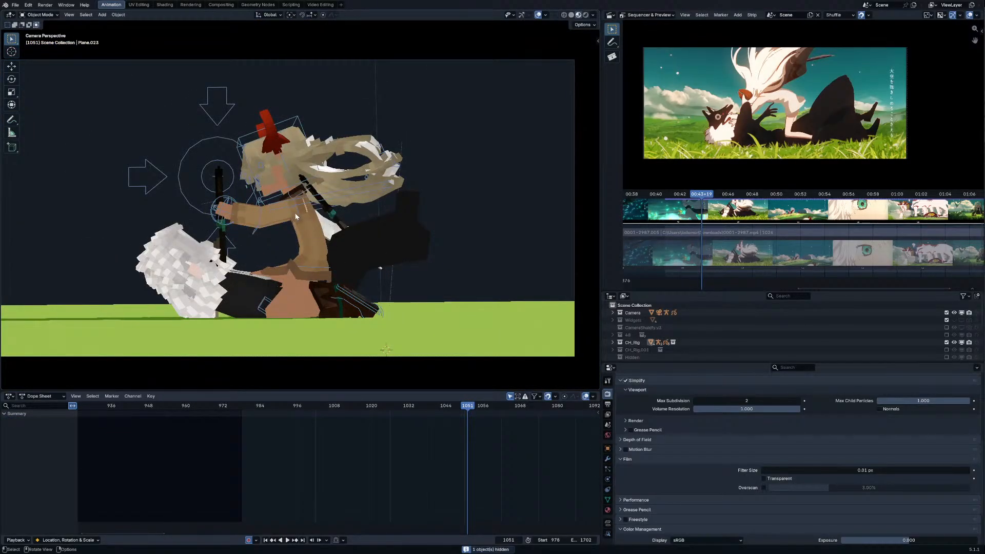
pyautogui.click(294, 213)
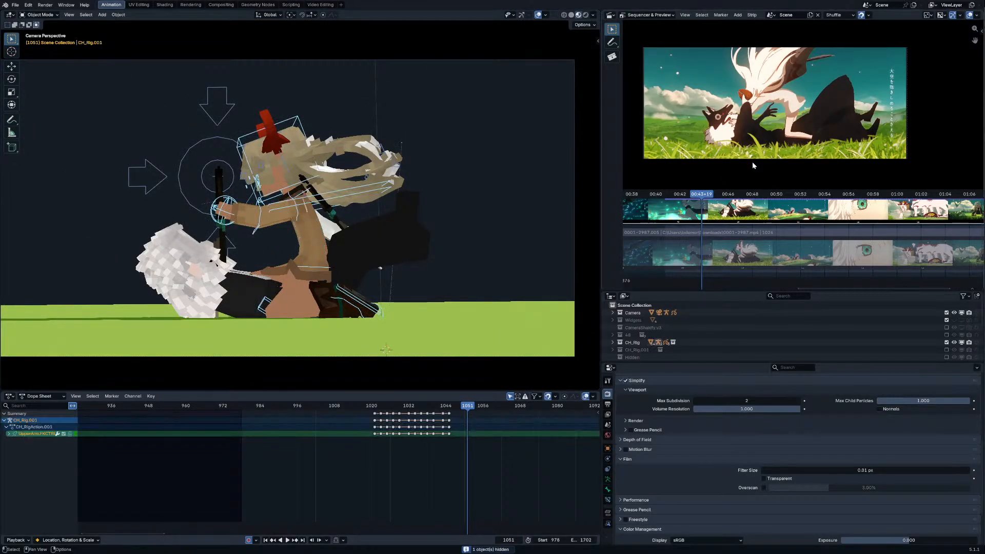
pyautogui.scroll(1, 752, 162)
pyautogui.hotkey('ctrl', 'Tab')
# Step: Examine the falling pose between frames 1047 and 1050 in camera view against the reference video
pyautogui.moveTo(308, 215); pyautogui.dragTo(264, 227, button='middle')
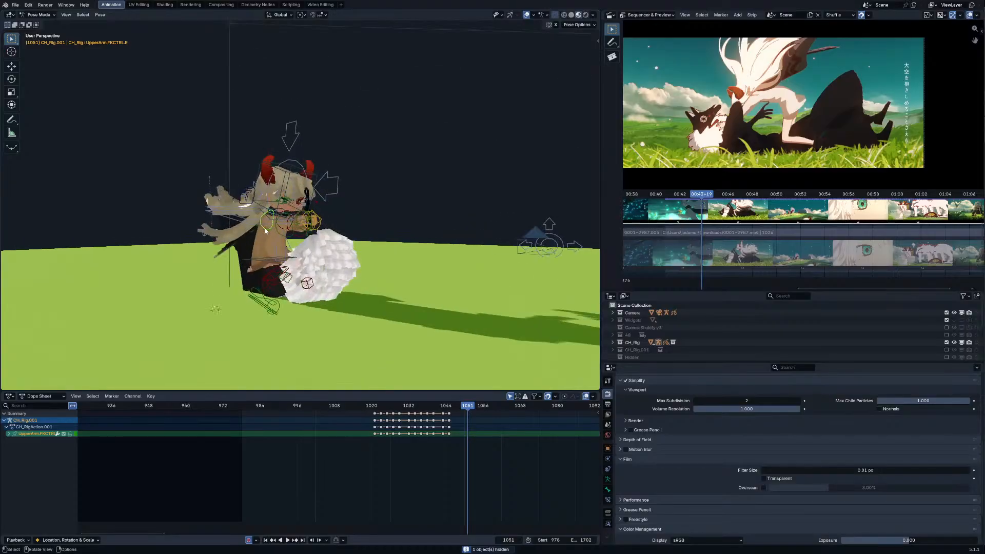
pyautogui.press('KP_0')
pyautogui.press('Left')
pyautogui.press('Left')
pyautogui.press('Left')
pyautogui.press('Left')
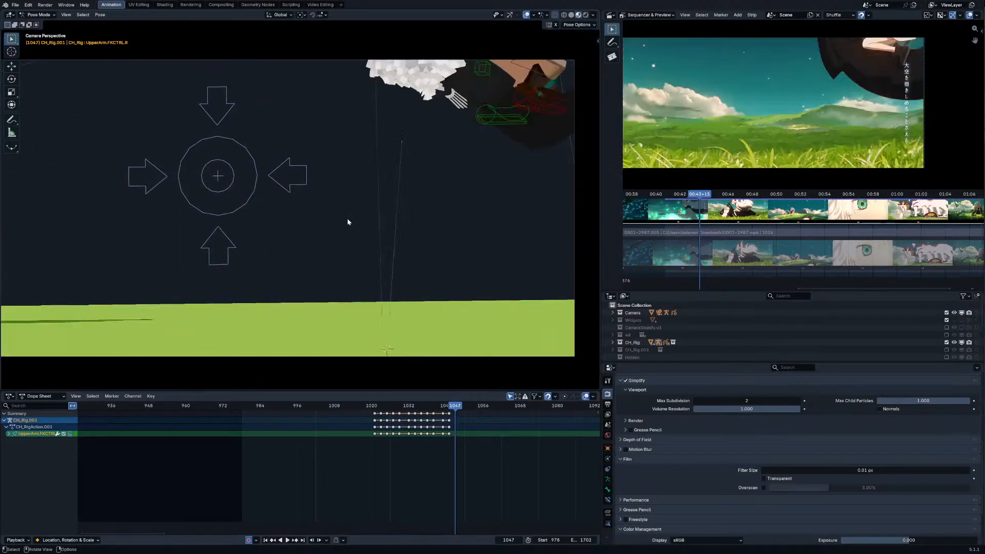
pyautogui.press('Right')
pyautogui.press('Right')
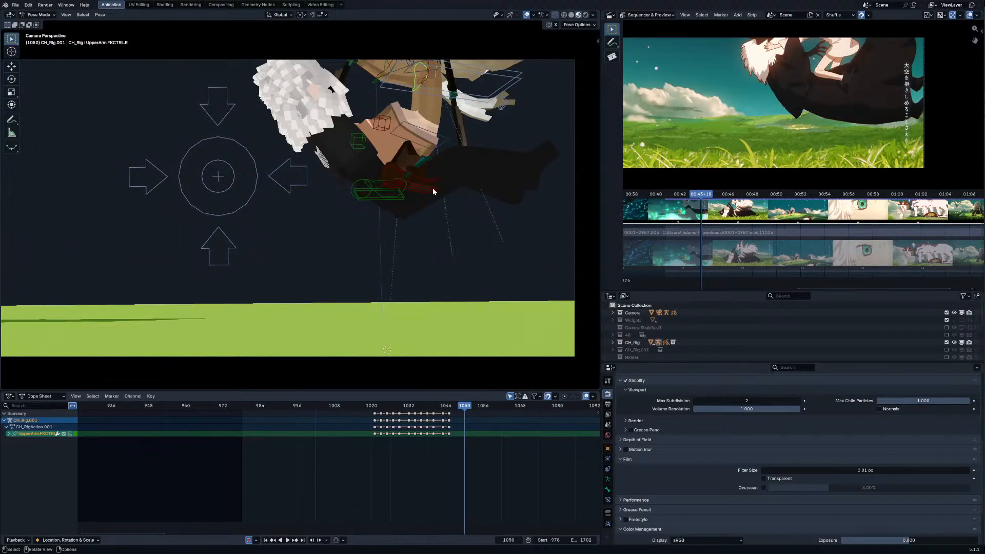
# Step: Rotate the UpperArm.FKCTRL.L bone at frame 1050 so the arm reaches toward the white-haired character
pyautogui.keyDown('shift'); pyautogui.moveTo(433, 192); pyautogui.dragTo(409, 263, button='middle'); pyautogui.keyUp('shift')
pyautogui.click(405, 150)
pyautogui.press('r')
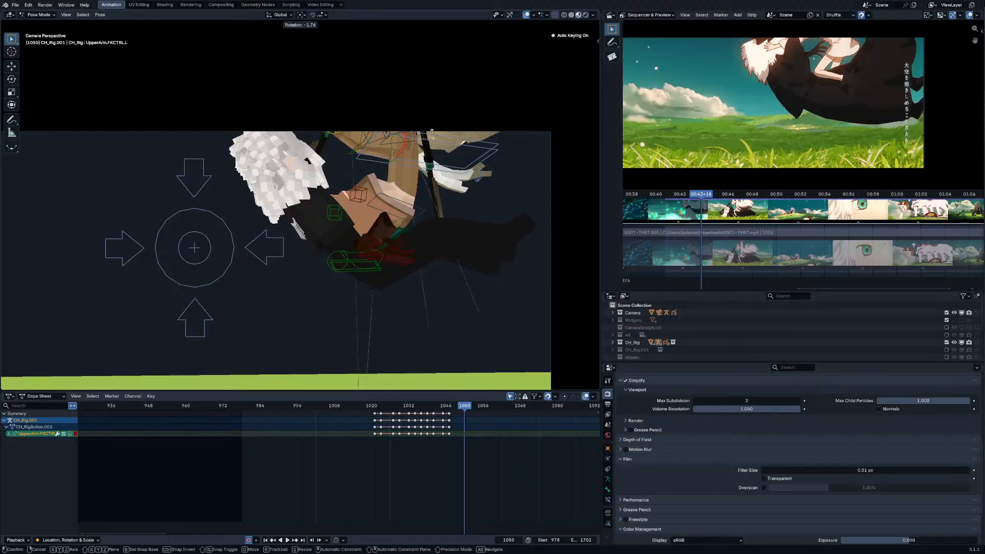
pyautogui.click(424, 116)
pyautogui.click(409, 155)
pyautogui.press('r')
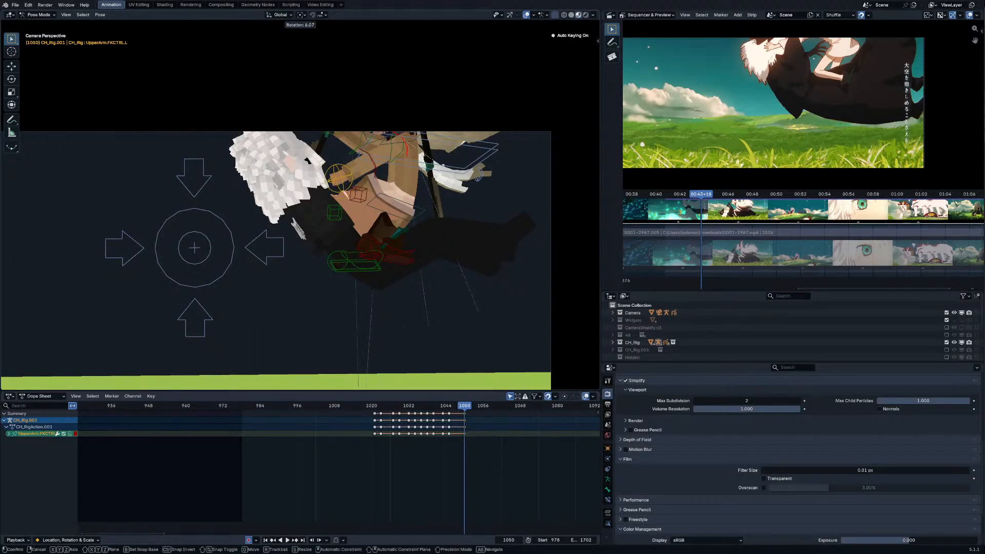
pyautogui.click(436, 175)
pyautogui.press('r')
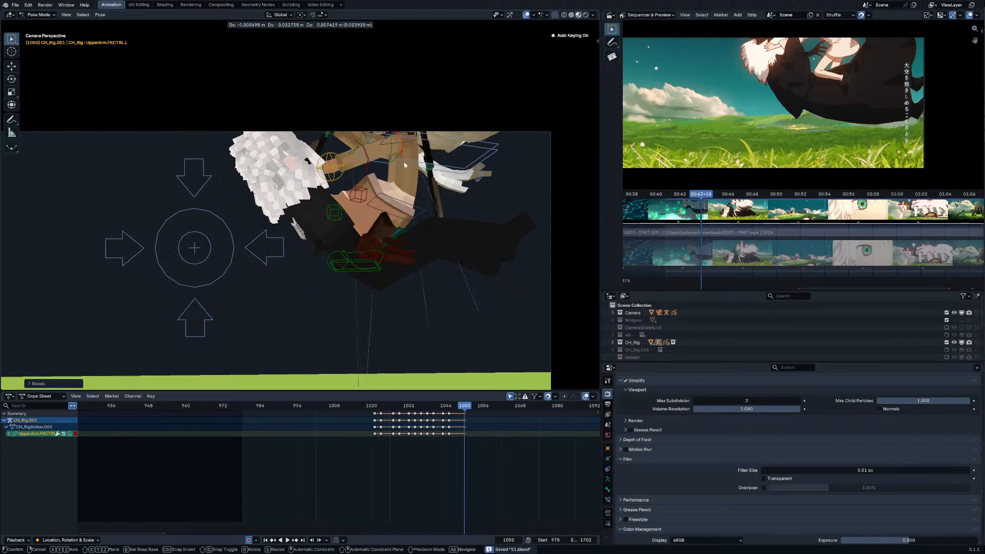
pyautogui.click(412, 149)
# Step: Rotate the Chest bone and refine the UpperArm.FKCTRL.L rotation at frame 1050
pyautogui.click(396, 146)
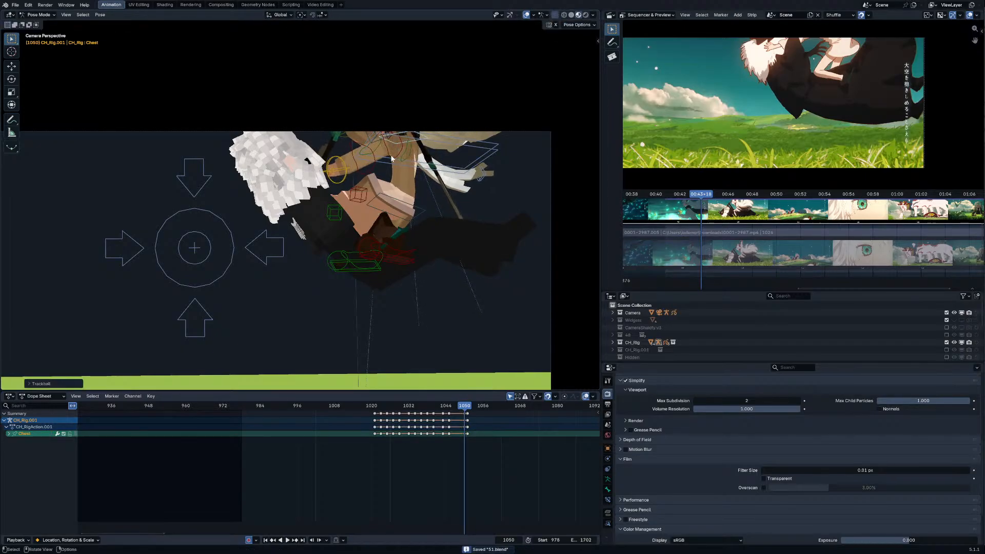
pyautogui.click(411, 154)
pyautogui.press('r')
pyautogui.press('r')
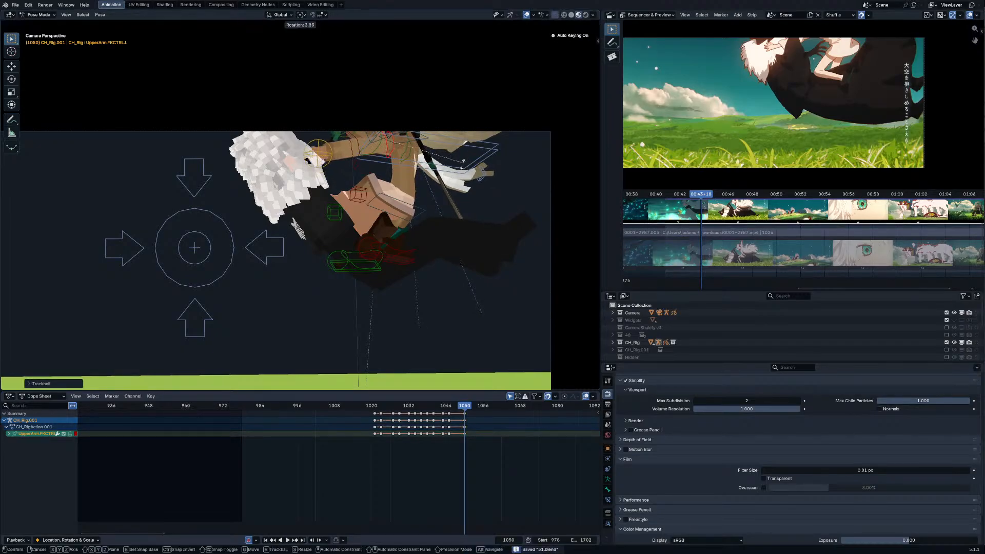
pyautogui.click(349, 152)
# Step: Rotate the UpperArm.FKCTRL.R bone at frame 1050 so the other arm also reaches toward the white-haired character
pyautogui.click(319, 149)
pyautogui.moveTo(328, 154); pyautogui.dragTo(271, 167, button='middle')
pyautogui.click(291, 173)
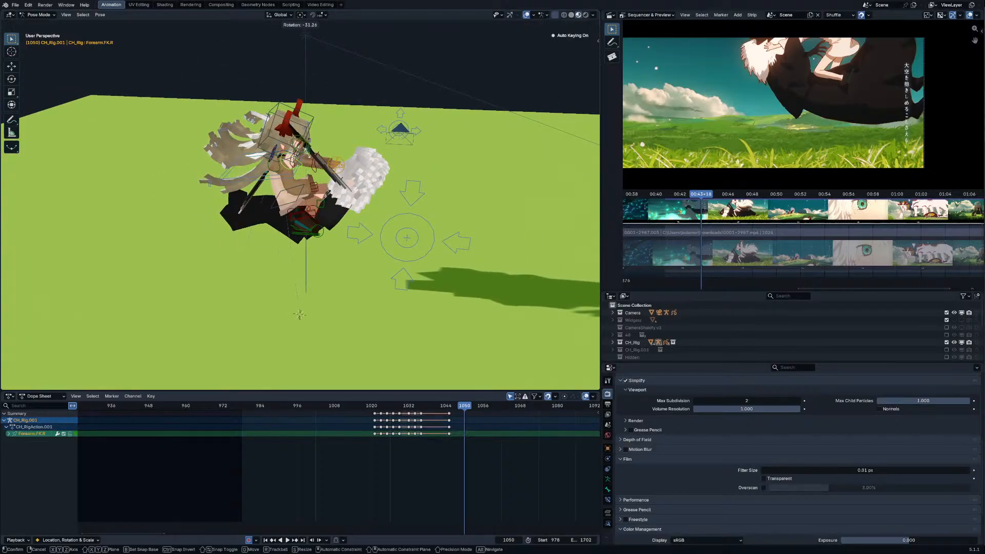
pyautogui.press('r')
pyautogui.press('r')
pyautogui.click(325, 200)
pyautogui.press('r')
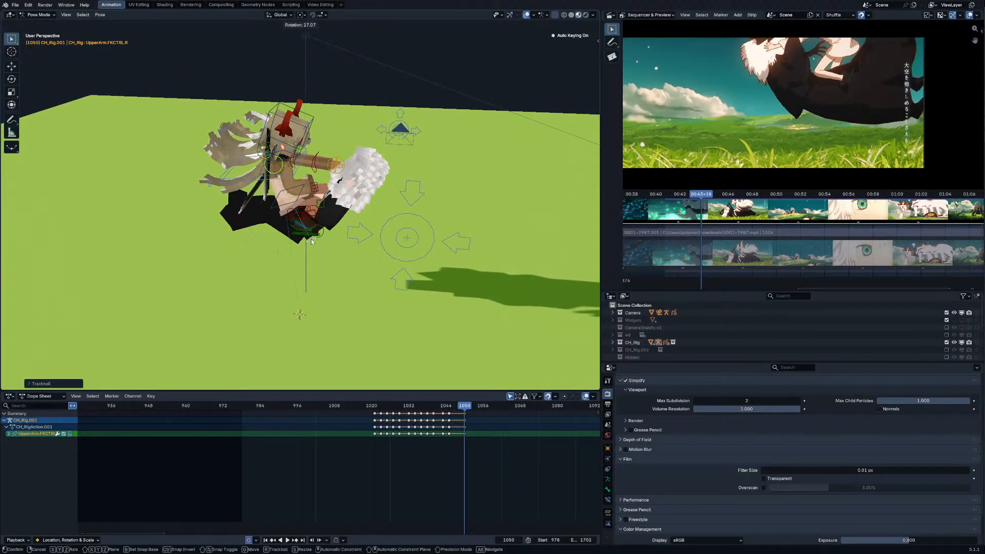
pyautogui.click(307, 238)
pyautogui.press('r')
pyautogui.press('r')
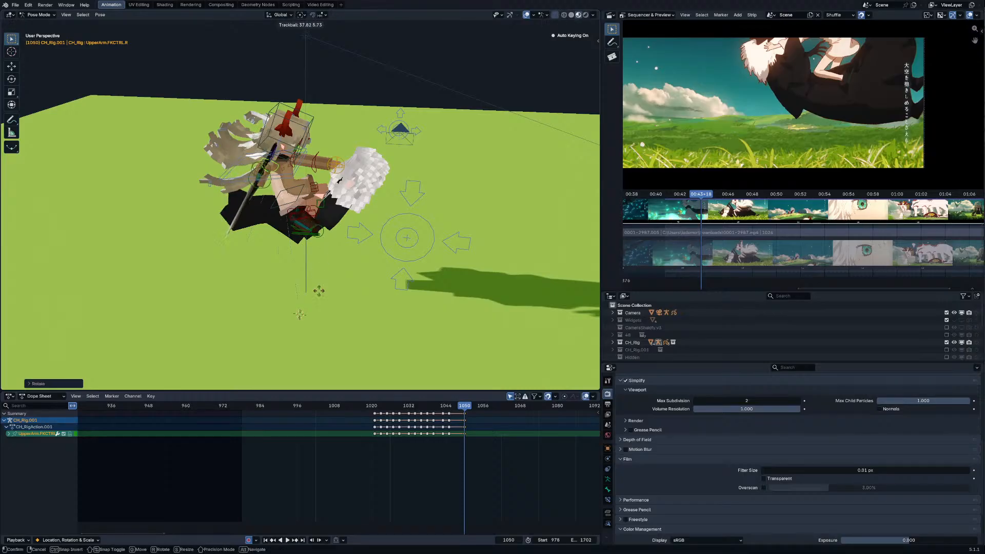
pyautogui.rightClick(339, 180)
# Step: Snap the CH_Rig.001 pose keyframes at frame 1050 to frame 1049
pyautogui.press('KP_0')
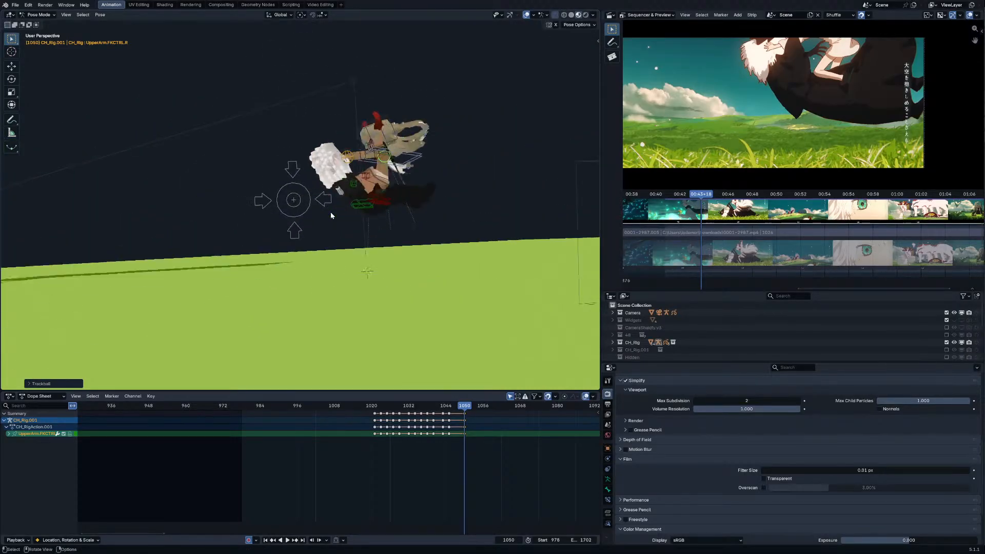
pyautogui.press('Right')
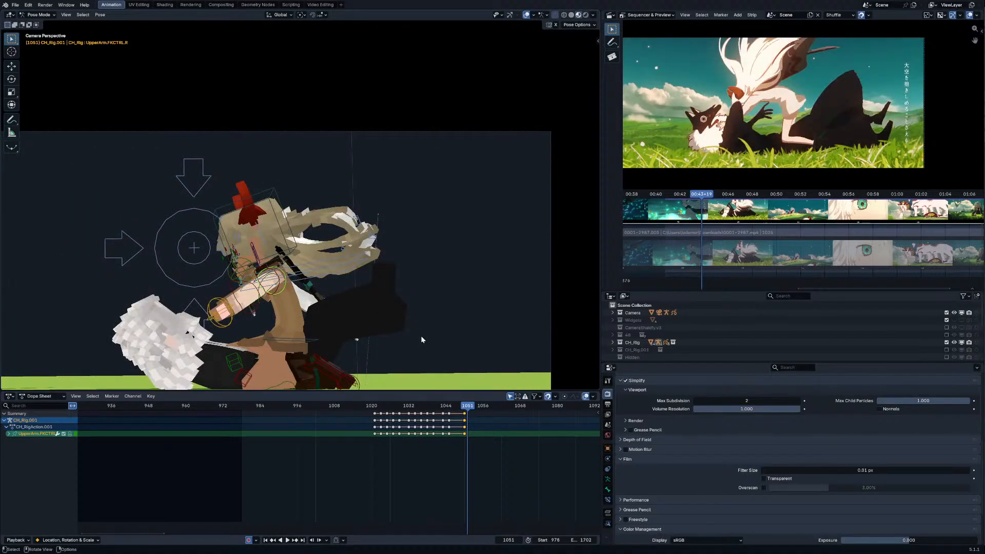
pyautogui.press('Left')
pyautogui.press('Left')
pyautogui.press('a')
pyautogui.press('Left')
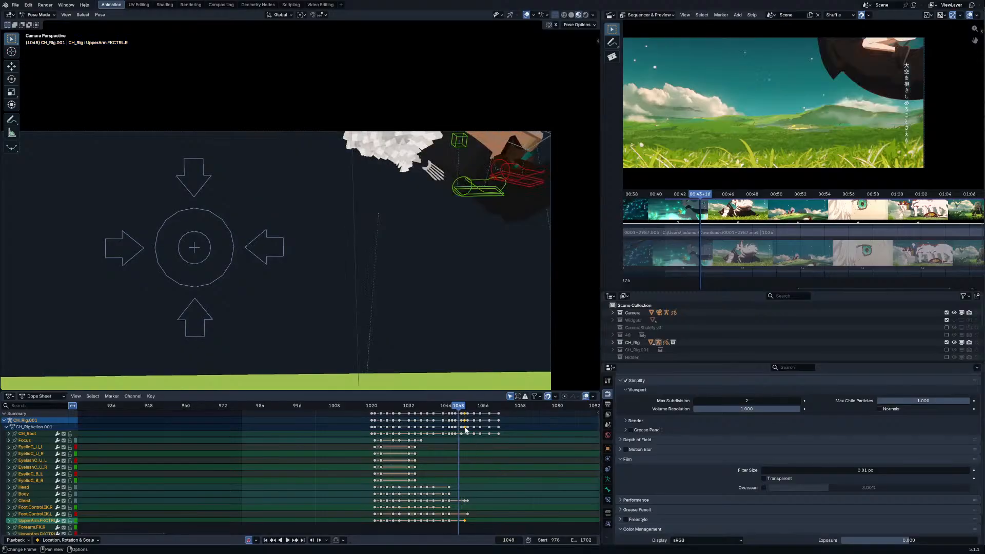
pyautogui.press('Right')
pyautogui.click(464, 427)
pyautogui.hotkey('shift', 's')
pyautogui.click(446, 429)
# Step: Move the Foot.Control.IK.L bone at frame 1049 down and closer to the other foot
pyautogui.click(388, 257)
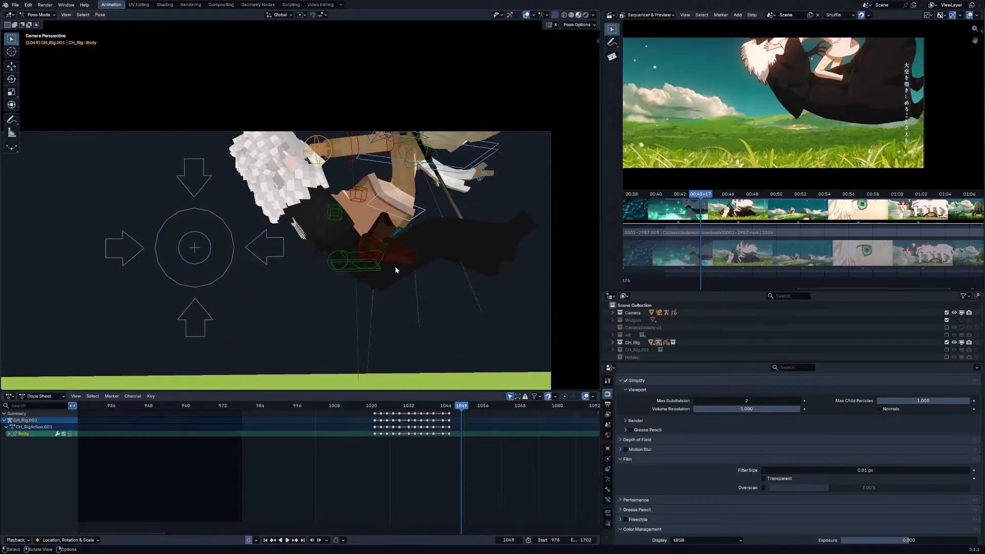
pyautogui.press('g')
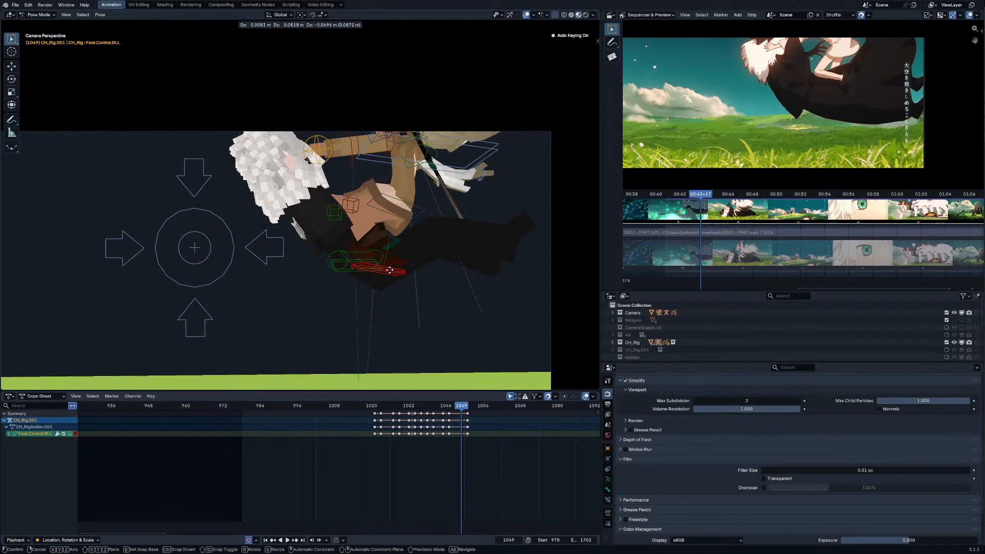
pyautogui.click(390, 270)
pyautogui.press('g')
pyautogui.click(431, 280)
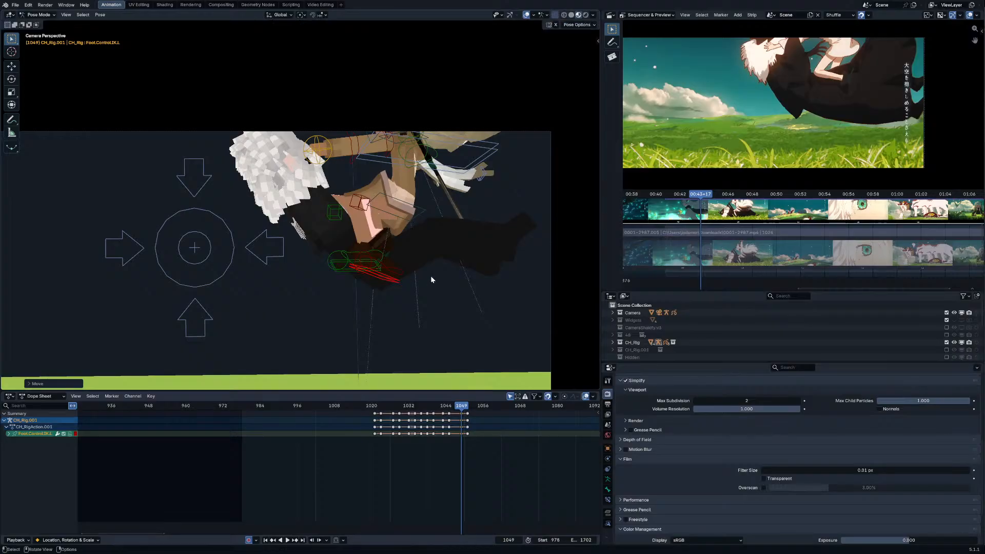
# Step: Keyframe the Foot.Control.IK.L bone at frame 1049, and reposition and rotate it at frame 1053
pyautogui.press('i')
pyautogui.press('Right')
pyautogui.press('Right')
pyautogui.press('Right')
pyautogui.press('Right')
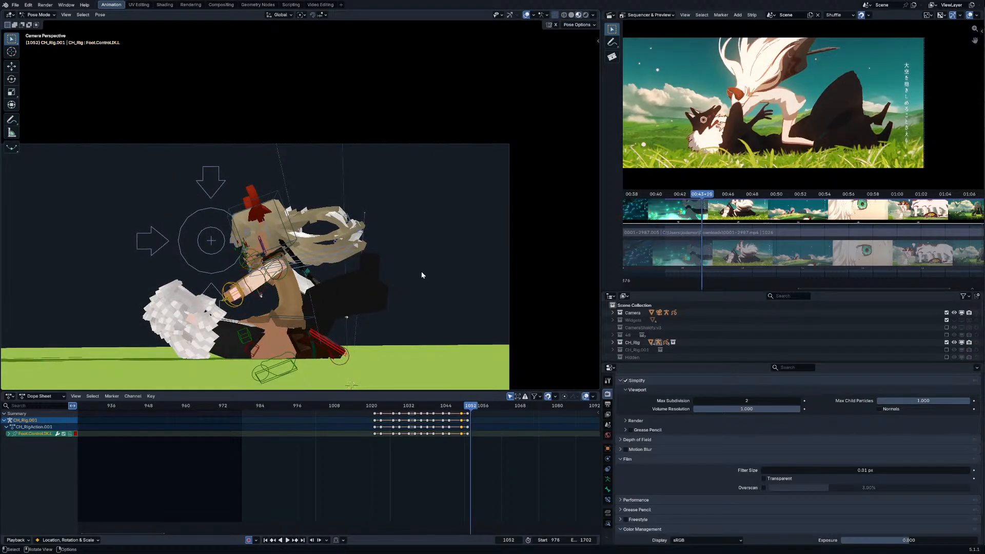
pyautogui.press('g')
pyautogui.click(409, 273)
pyautogui.press('i')
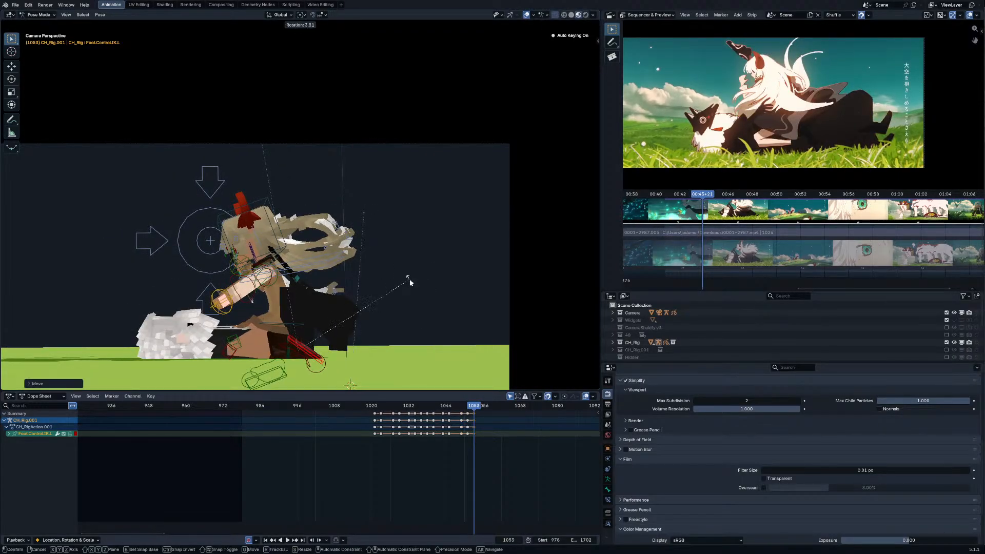
# Step: Move and rotate the Body bone at frame 1053 so the torso leans toward the white-haired character
pyautogui.press('a')
pyautogui.press('Left')
pyautogui.press('Left')
pyautogui.press('Right')
pyautogui.press('Right')
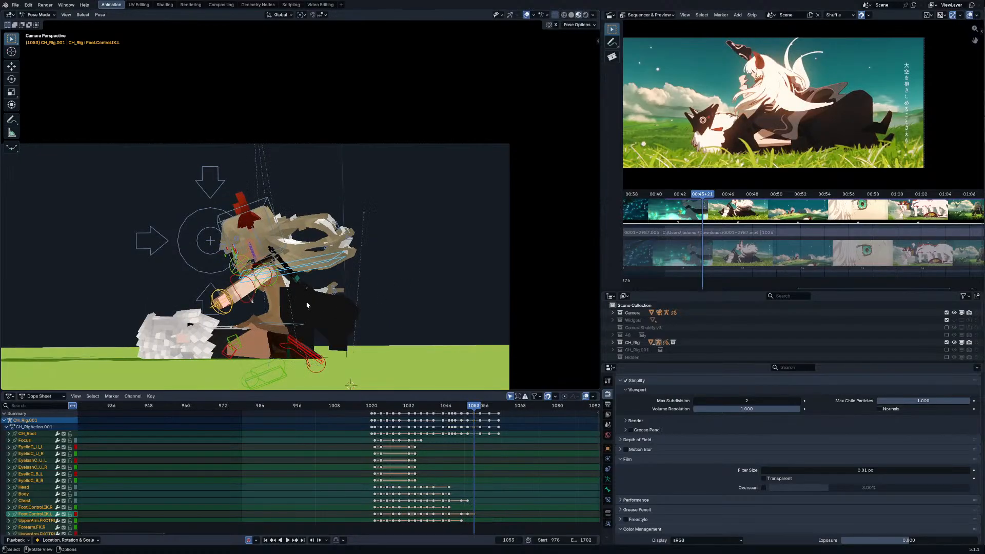
pyautogui.click(277, 320)
pyautogui.press('g')
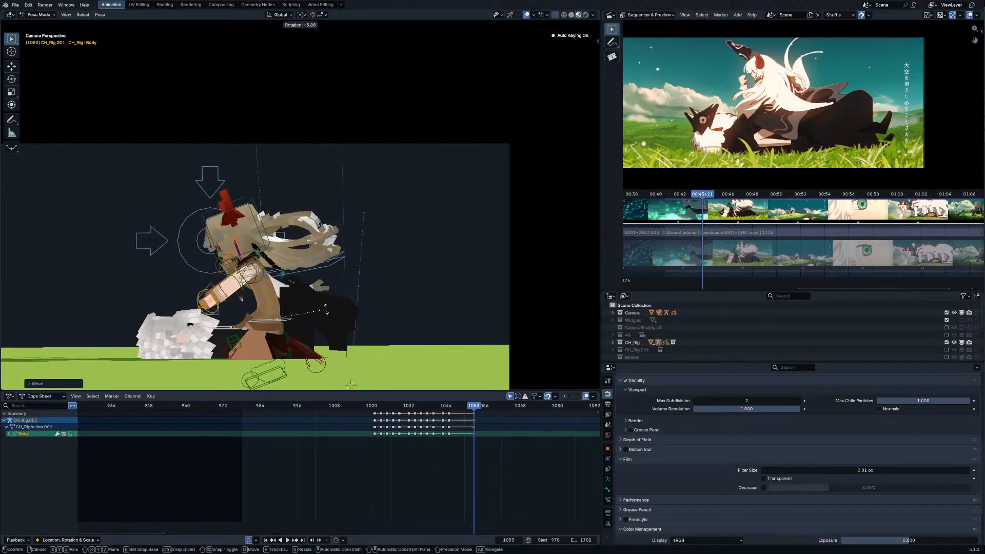
pyautogui.click(334, 310)
# Step: Raise and rotate the Body bone at frame 1051 so the seated character's torso lifts away from the lying one
pyautogui.press('Up')
pyautogui.press('Down')
pyautogui.press('space')
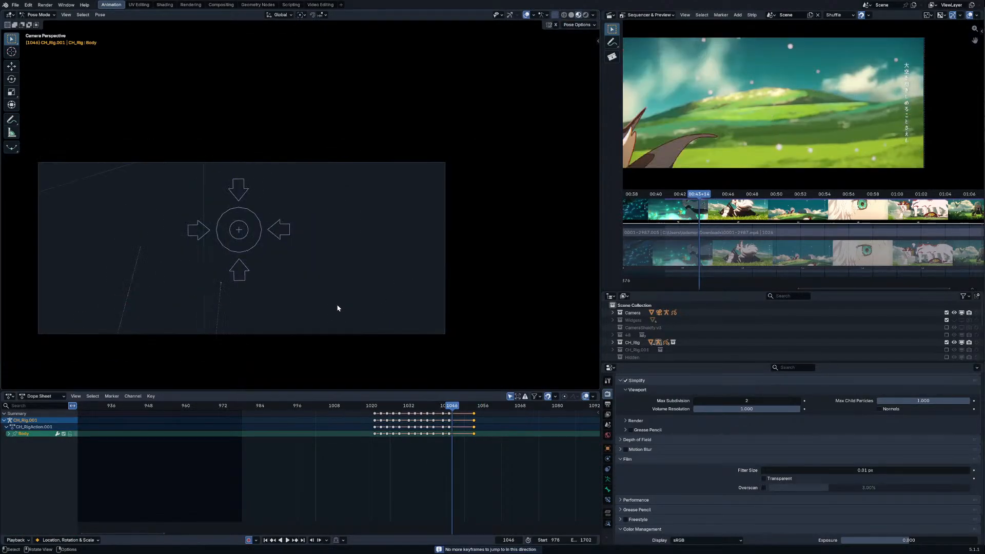
pyautogui.press('g')
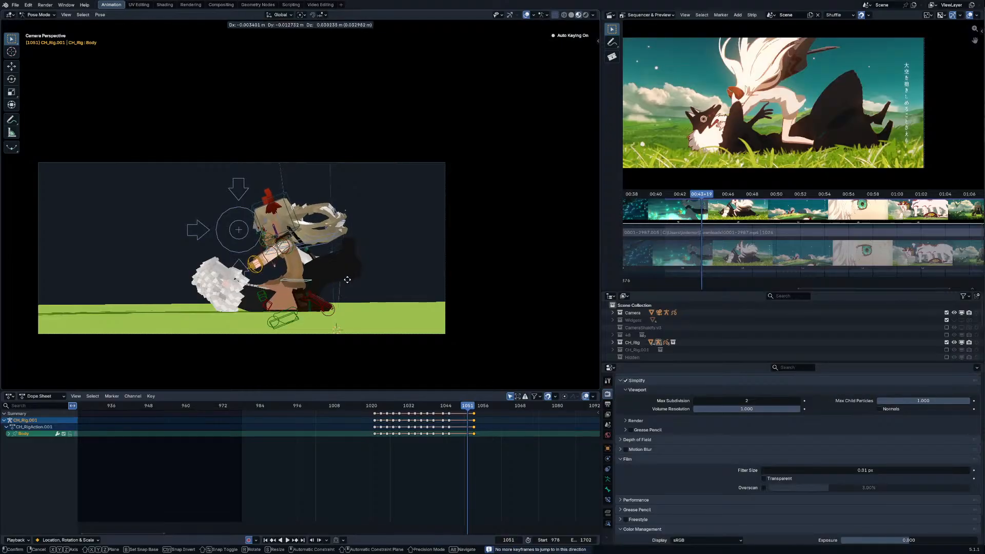
pyautogui.click(387, 216)
pyautogui.press('r')
pyautogui.click(383, 225)
pyautogui.press('g')
pyautogui.click(376, 219)
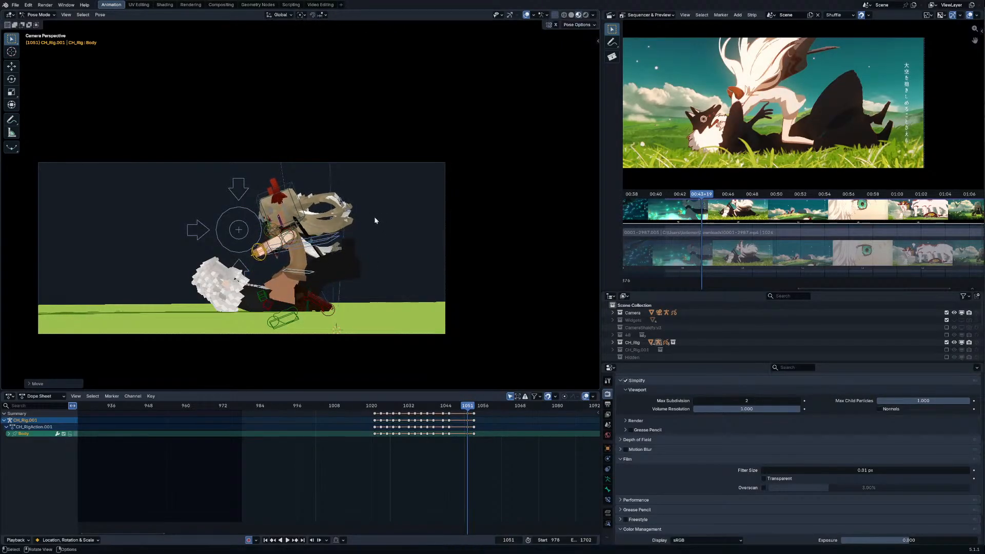
# Step: Move the Body bone slightly at frame 1055 to key the torso's next position
pyautogui.press('space')
pyautogui.press('g')
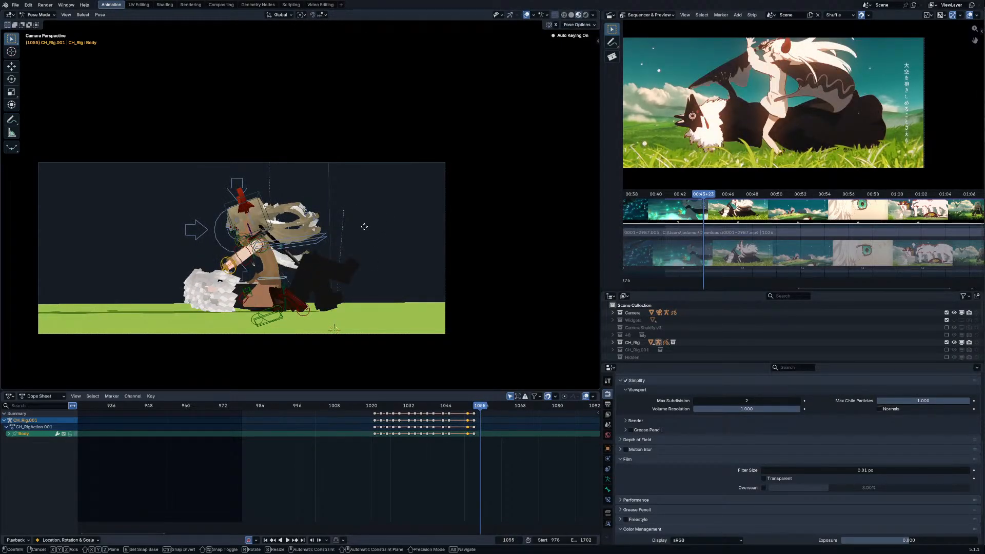
pyautogui.click(389, 267)
pyautogui.press('r')
pyautogui.rightClick(391, 232)
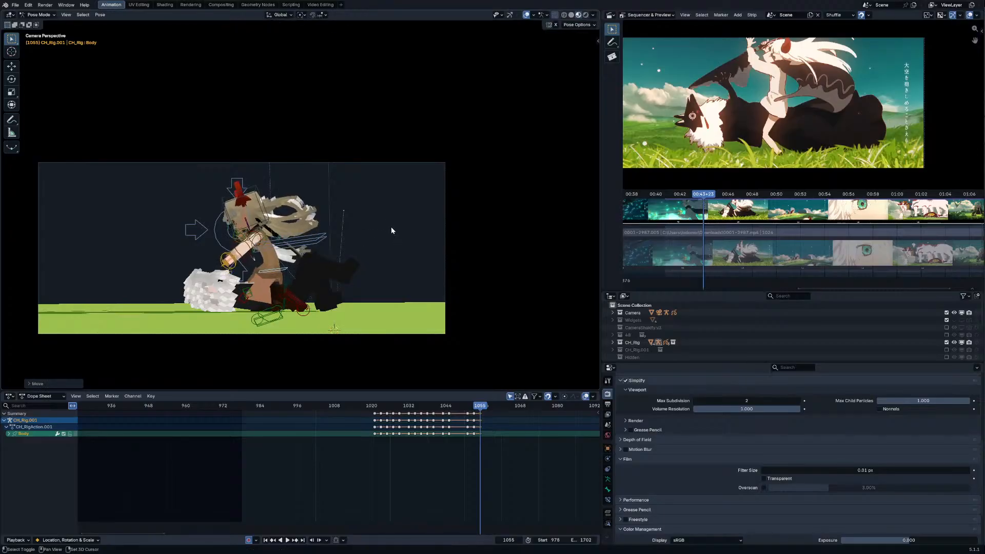
# Step: Adjust the Foot.Control.IK.L bone and shift the LegPole.IK.L bone at frame 1055 to refine the folded leg
pyautogui.click(300, 302)
pyautogui.press('r')
pyautogui.click(318, 312)
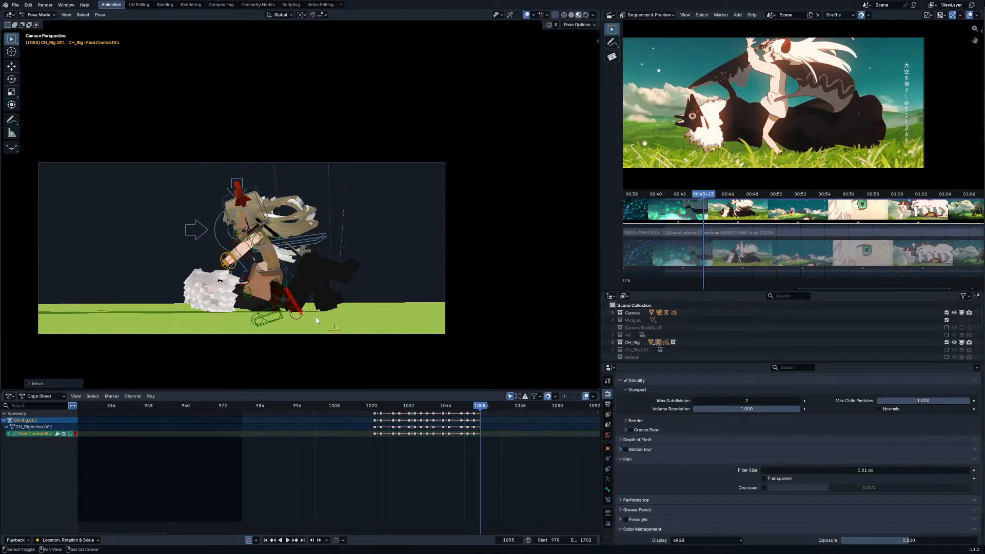
pyautogui.press('r')
pyautogui.click(331, 286)
pyautogui.click(236, 303)
pyautogui.press('g')
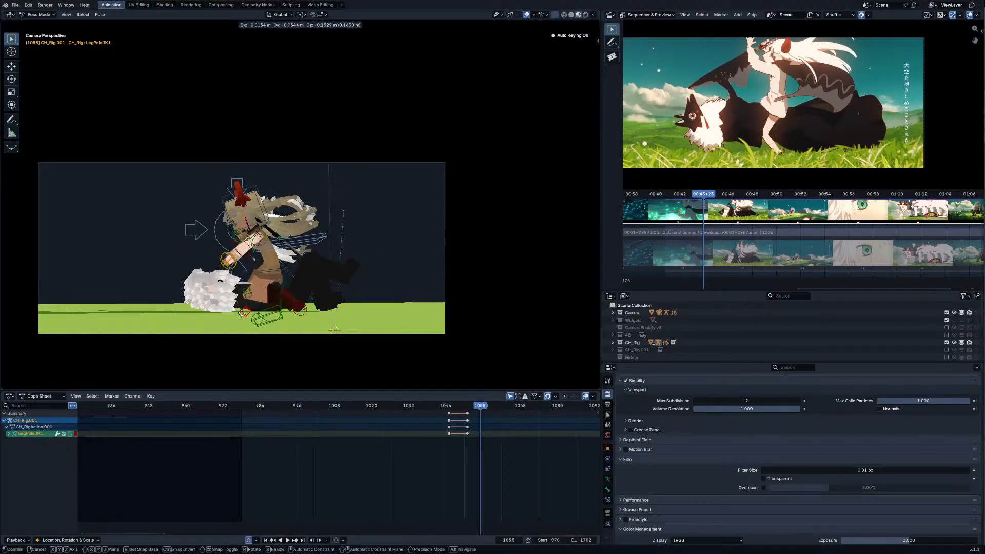
pyautogui.click(245, 307)
# Step: Rotate the Chest bone at frame 1055 to straighten the upper body
pyautogui.click(265, 238)
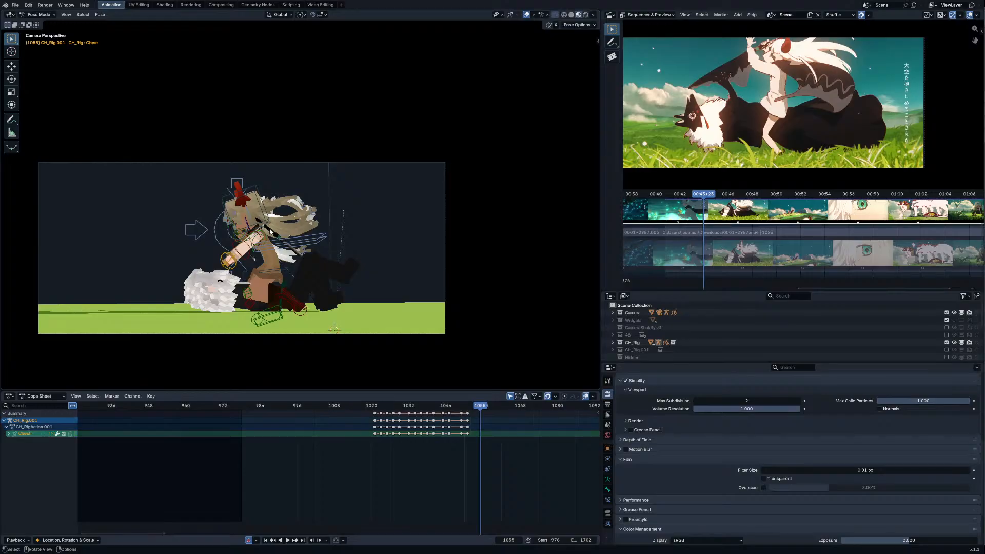
pyautogui.press('r')
pyautogui.click(328, 266)
pyautogui.press('r')
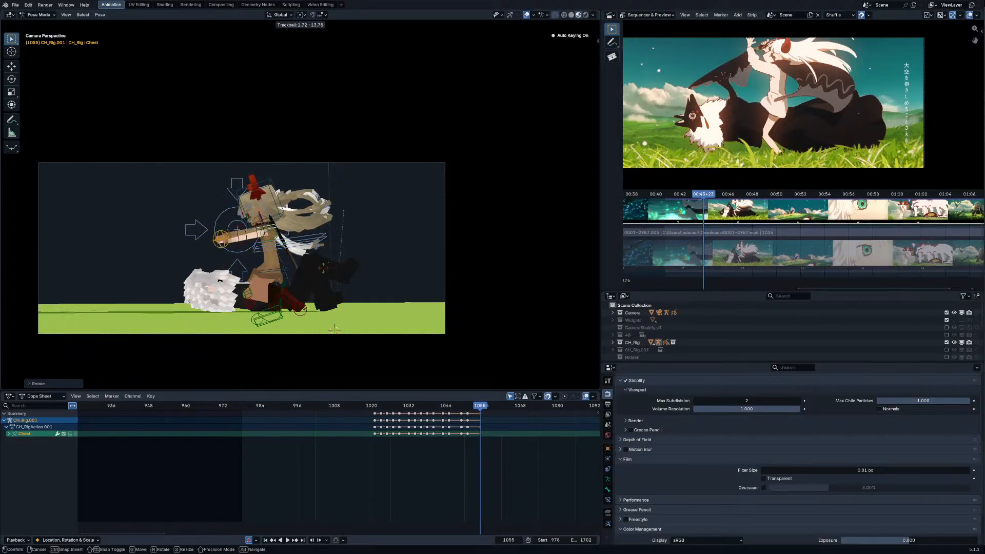
pyautogui.click(323, 268)
pyautogui.scroll(1, 309, 263)
pyautogui.hotkey('ctrl', 'Tab')
pyautogui.press('Delete')
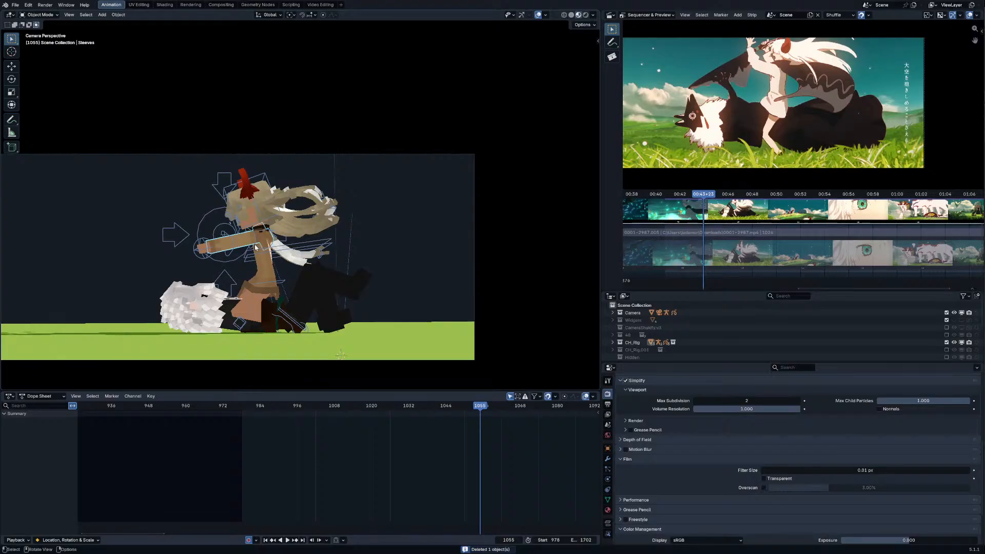
pyautogui.hotkey('ctrl', 'z')
pyautogui.hotkey('ctrl', 'z')
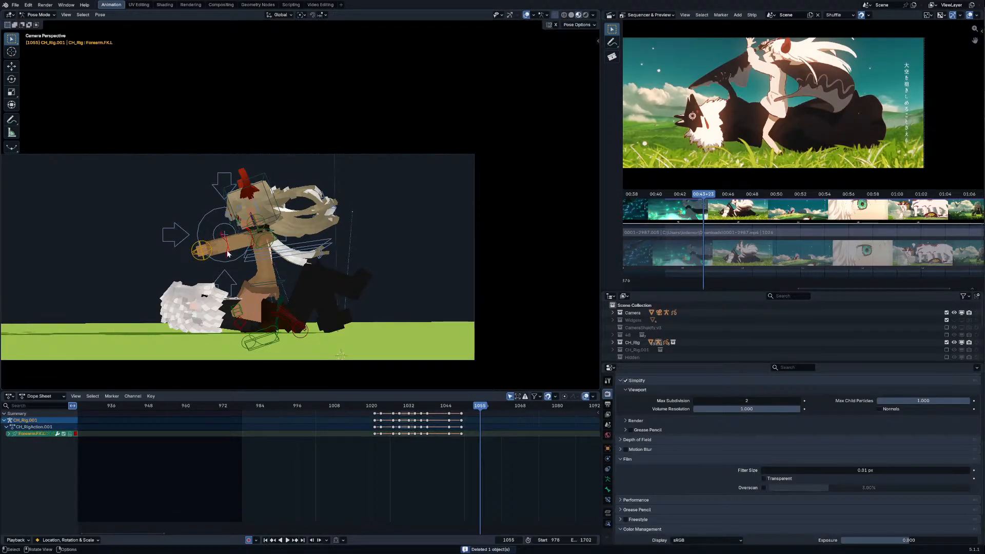
# Step: Bend the Forearm.FK.L bone at frame 1055 and refine the arm pose so the hand comes up toward the face
pyautogui.press('r')
pyautogui.press('r')
pyautogui.click(256, 226)
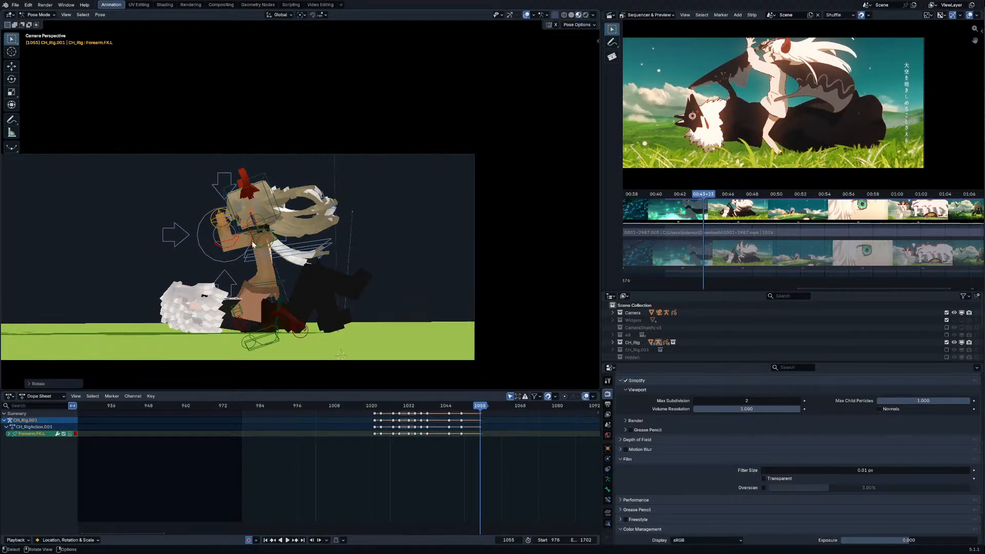
pyautogui.click(224, 240)
pyautogui.press('r')
pyautogui.press('r')
pyautogui.click(229, 231)
pyautogui.press('g')
pyautogui.click(231, 225)
# Step: Refine the Chest and Body bone rotations at frame 1055 for a more upright sitting posture
pyautogui.press('r')
pyautogui.click(300, 236)
pyautogui.press('g')
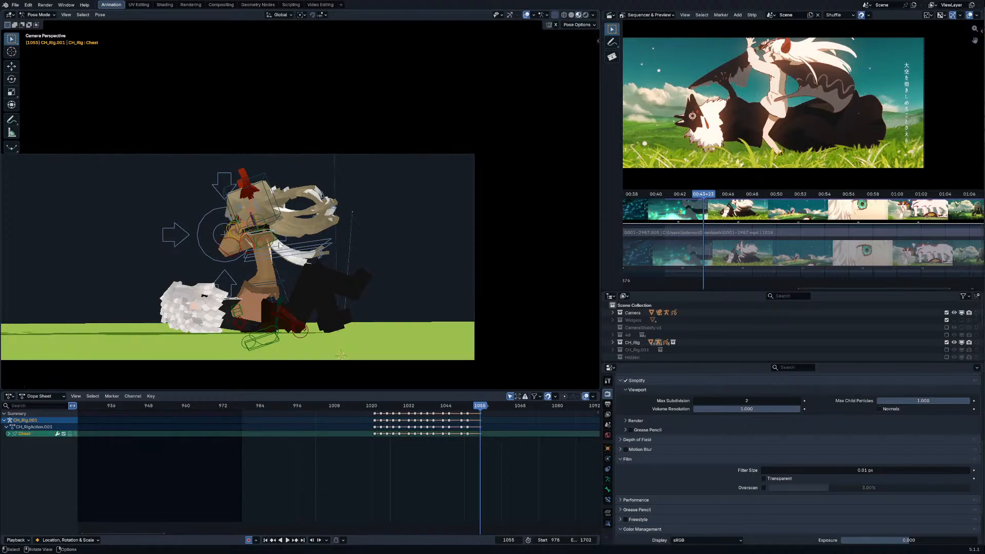
pyautogui.click(362, 266)
pyautogui.press('r')
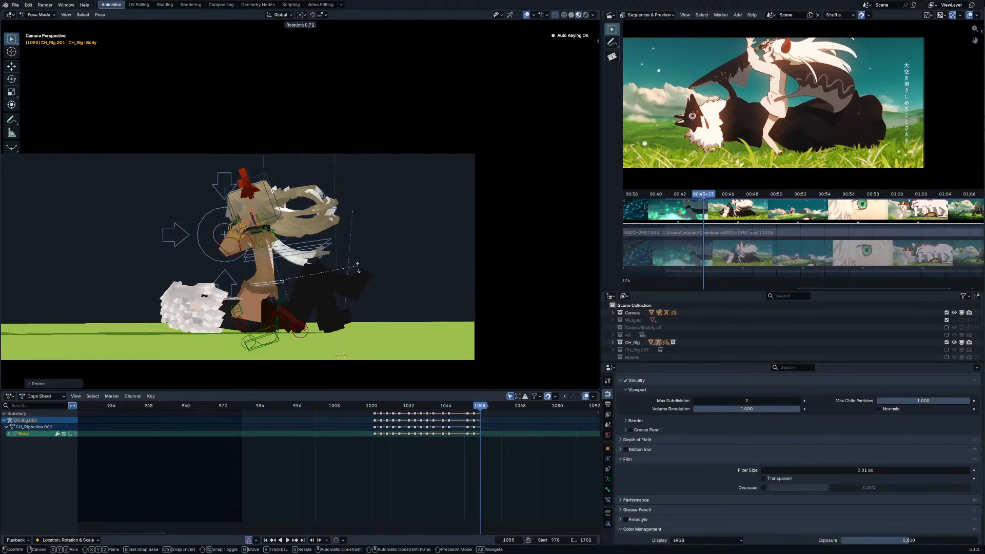
pyautogui.press('r')
pyautogui.click(351, 290)
pyautogui.press('r')
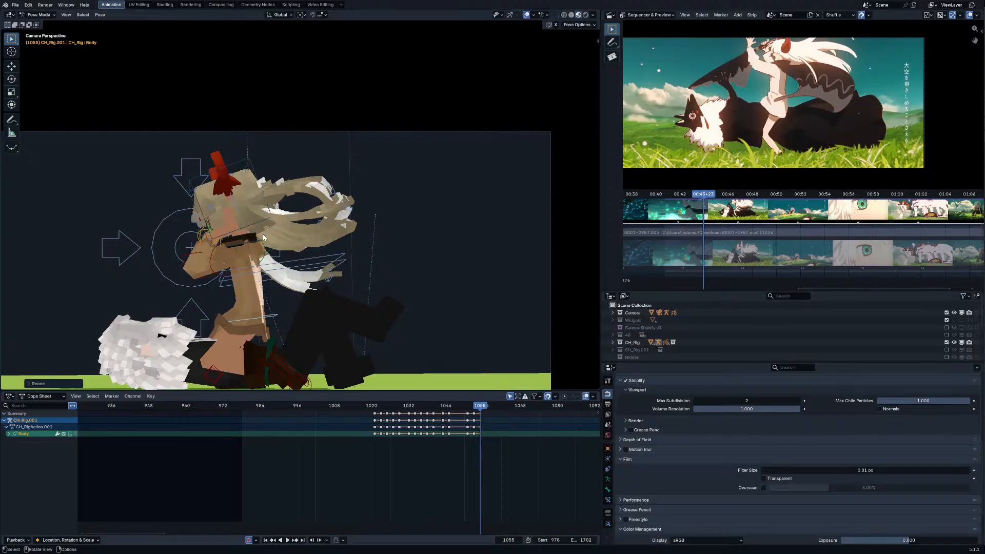
pyautogui.click(263, 238)
pyautogui.press('r')
pyautogui.click(277, 237)
# Step: Hide the Hair_Strands.001 object in Object Mode
pyautogui.hotkey('ctrl', 'Tab')
pyautogui.click(301, 228)
pyautogui.press('h')
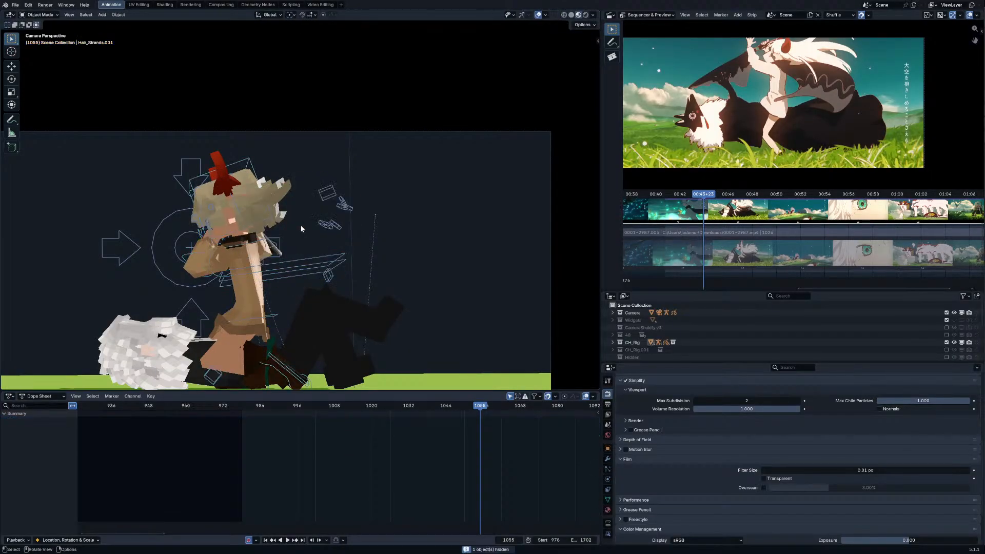
# Step: Clear the rotation of the Hair Rig's selected hair bones in Pose Mode at frame 1055
pyautogui.click(329, 200)
pyautogui.hotkey('ctrl', 'Tab')
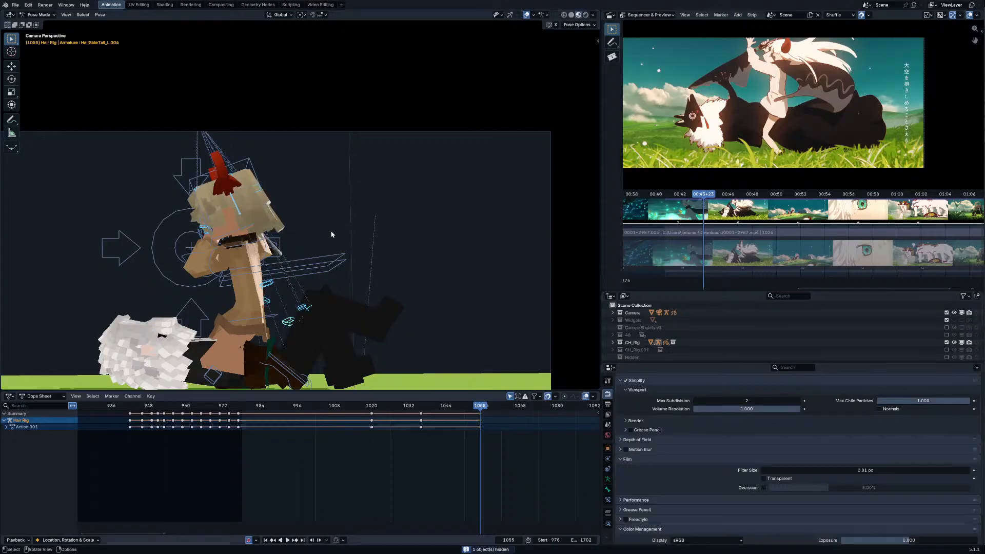
pyautogui.moveTo(301, 176); pyautogui.dragTo(356, 252)
pyautogui.hotkey('alt', 'r')
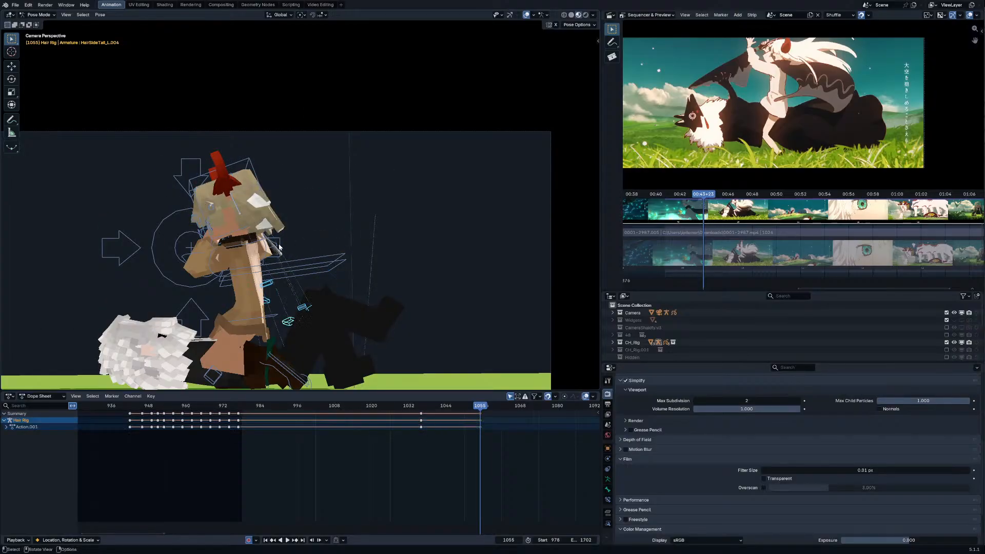
pyautogui.click(235, 211)
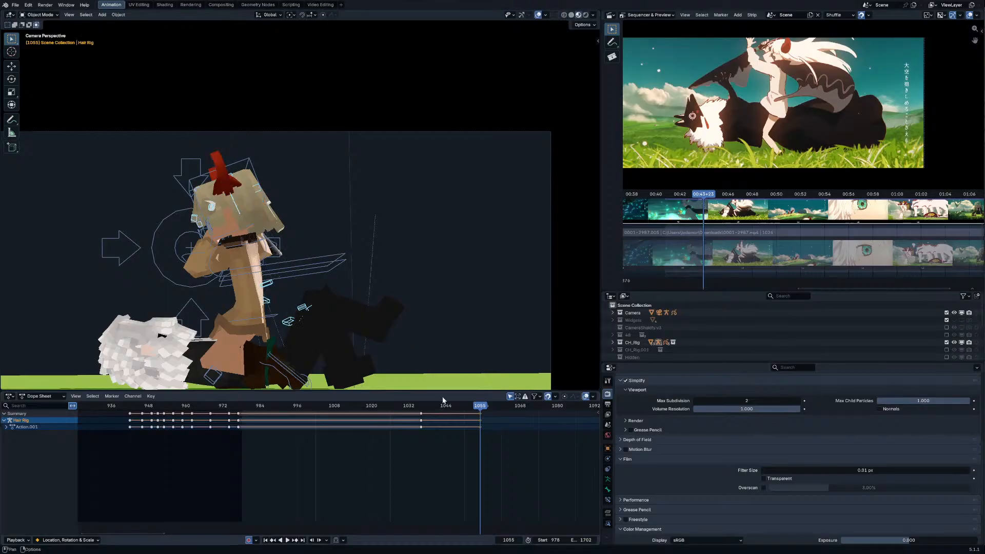
# Step: Shift the Hair Rig keyframes at frame 1055 back by 19 frames to frame 1036
pyautogui.press('g')
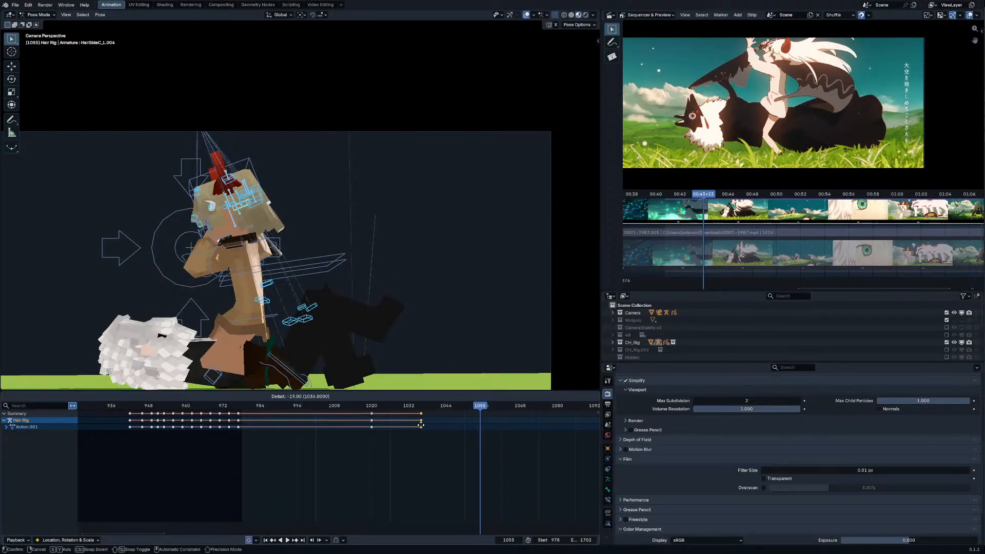
pyautogui.click(421, 425)
pyautogui.moveTo(421, 406); pyautogui.dragTo(451, 410)
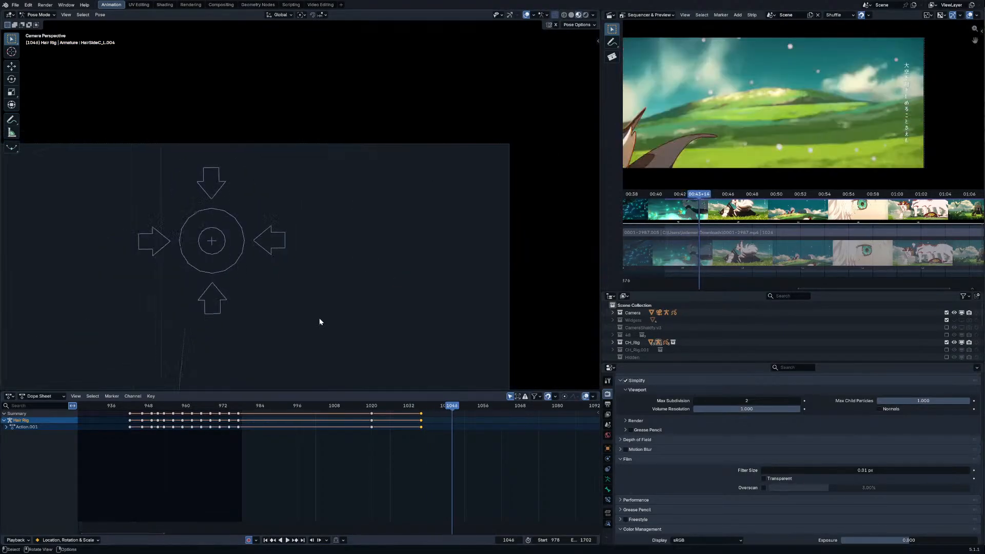
pyautogui.hotkey('ctrl', 'Tab')
# Step: Play back the fall and landing and examine the frames around the ground contact
pyautogui.hotkey('shift', 'Left')
pyautogui.press('space')
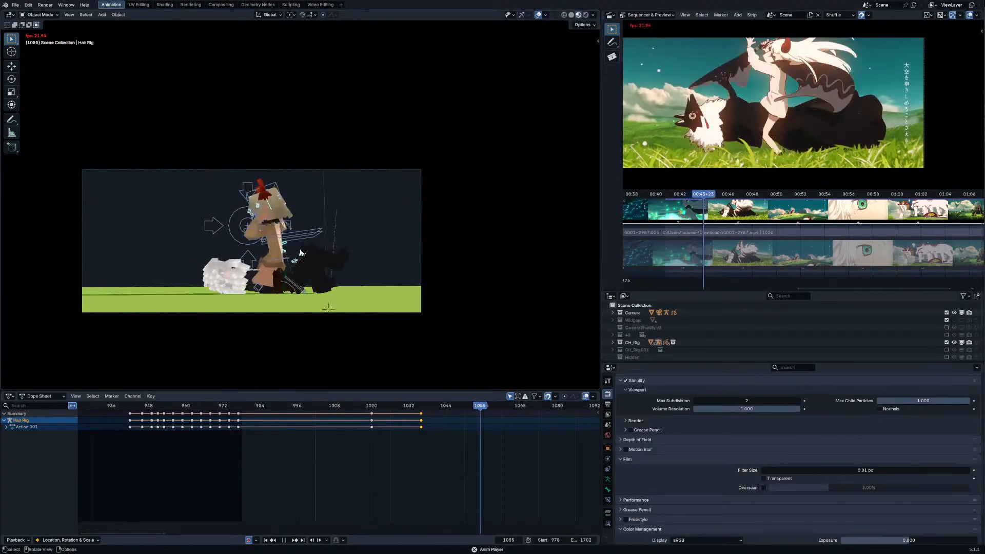
pyautogui.click(392, 406)
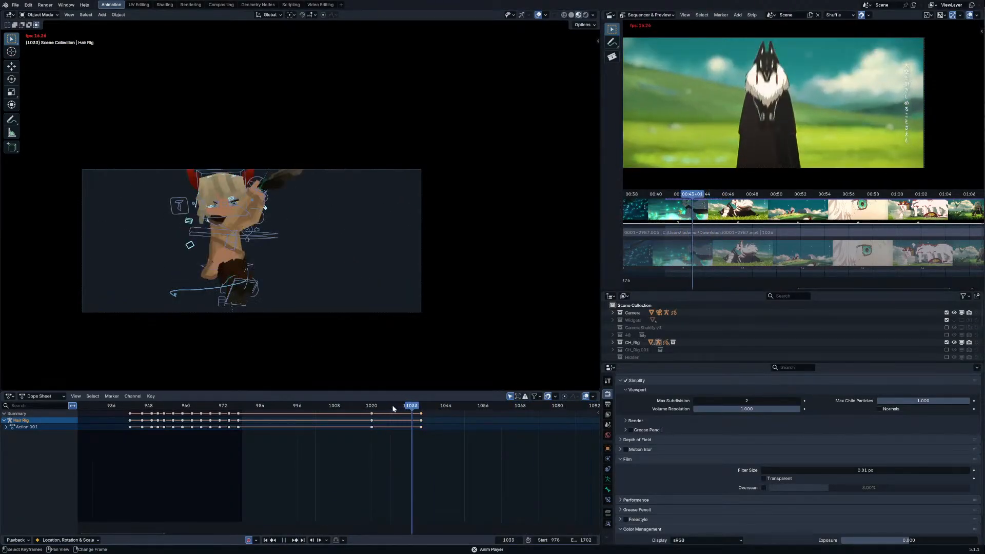
pyautogui.press('space')
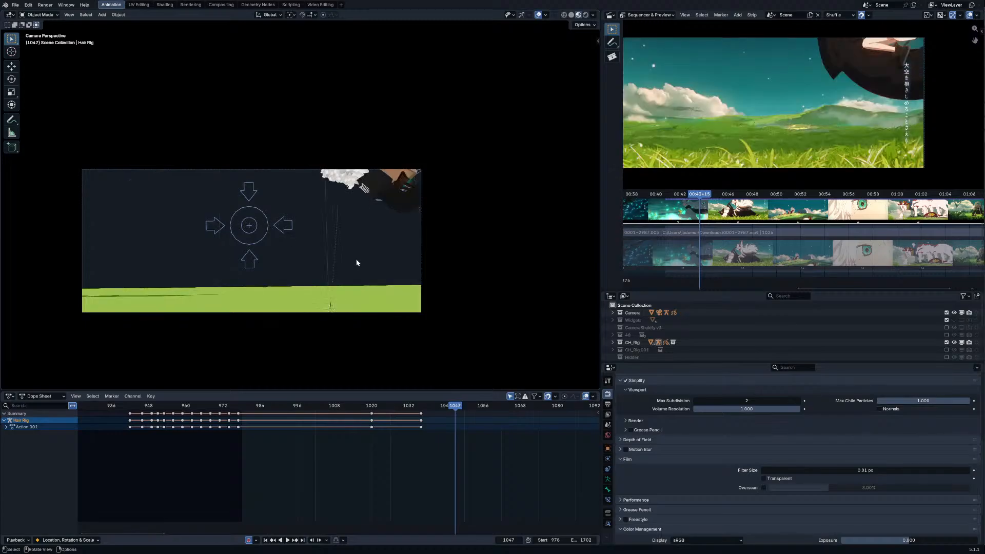
pyautogui.press('Right')
pyautogui.press('Right')
pyautogui.press('Right')
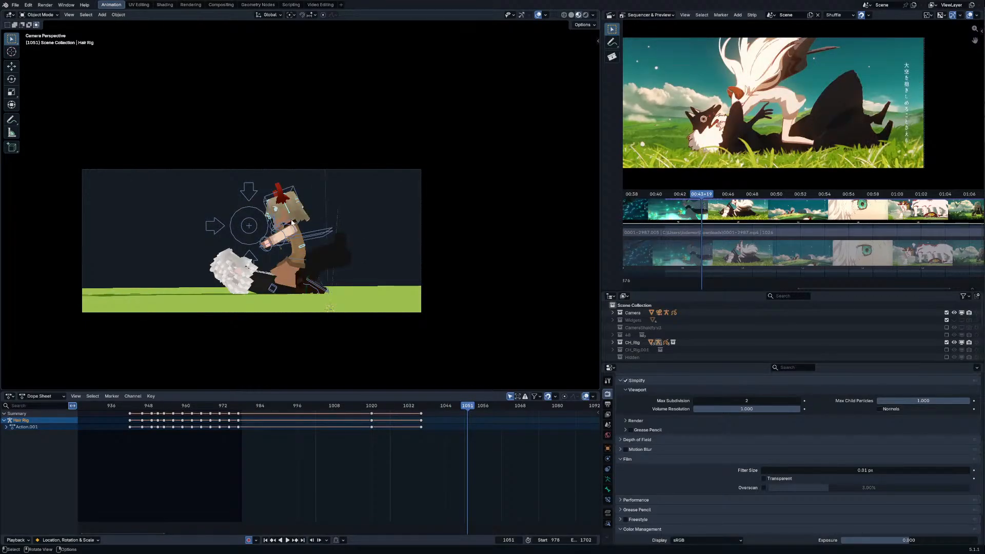
# Step: Keyframe the CH_Rig.001 Body bone's location, rotation and scale at frame 1049
pyautogui.click(293, 230)
pyautogui.hotkey('ctrl', 'Tab')
pyautogui.scroll(3, 311, 242)
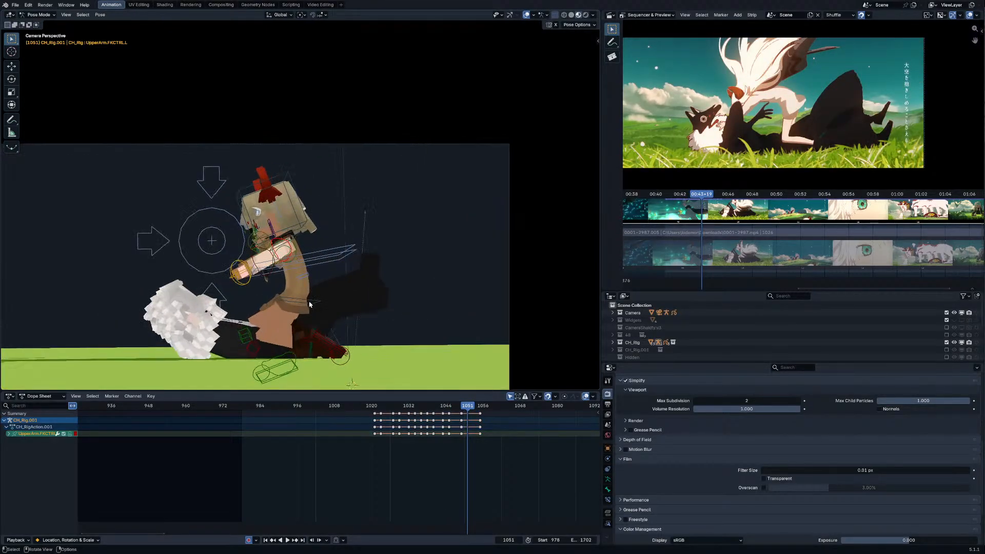
pyautogui.press('Left')
pyautogui.press('Left')
pyautogui.press('Left')
pyautogui.press('Left')
pyautogui.press('Left')
pyautogui.press('Left')
pyautogui.press('Right')
pyautogui.press('Right')
pyautogui.press('Right')
pyautogui.press('Right')
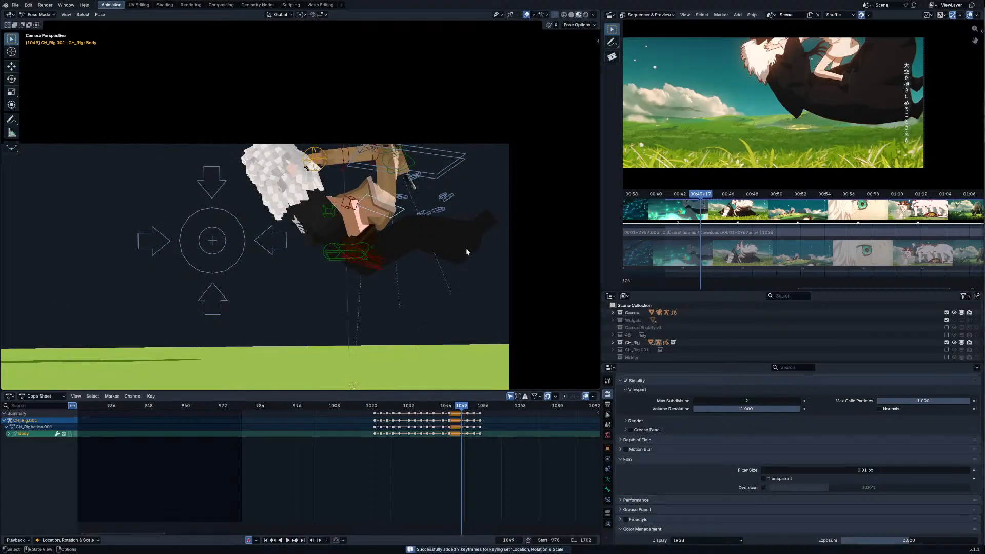
# Step: Move the Body bone at frame 1051 closer to the white-haired character
pyautogui.press('Right')
pyautogui.press('Right')
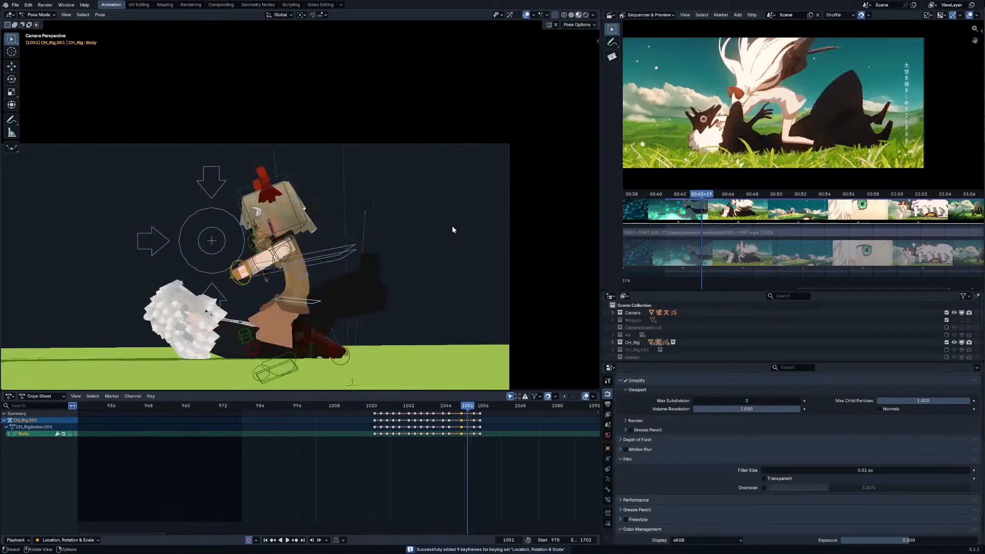
pyautogui.press('g')
pyautogui.click(270, 257)
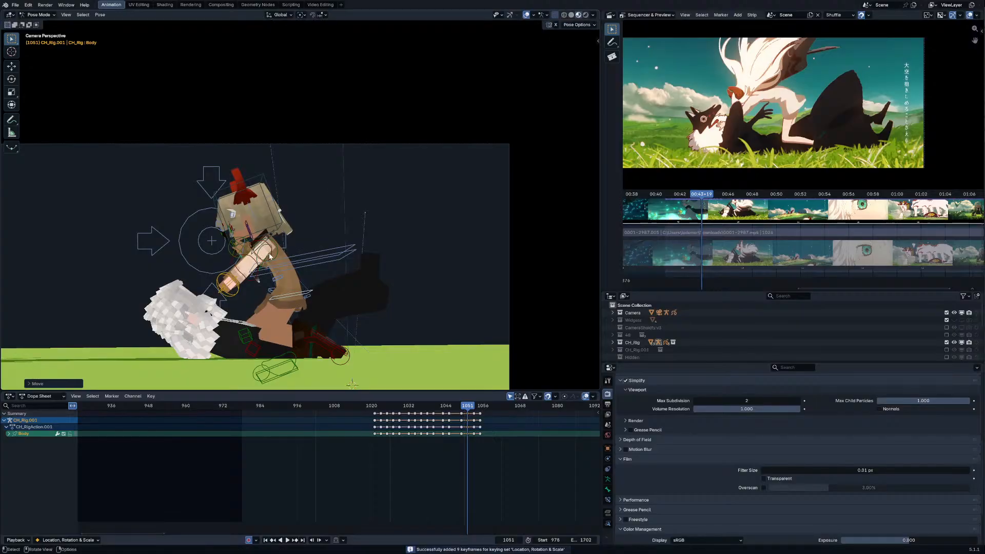
# Step: Rotate the Chest bone at frame 1051 so the upper body and arms bend down over the lying character
pyautogui.click(273, 240)
pyautogui.press('r')
pyautogui.click(287, 238)
pyautogui.press('r')
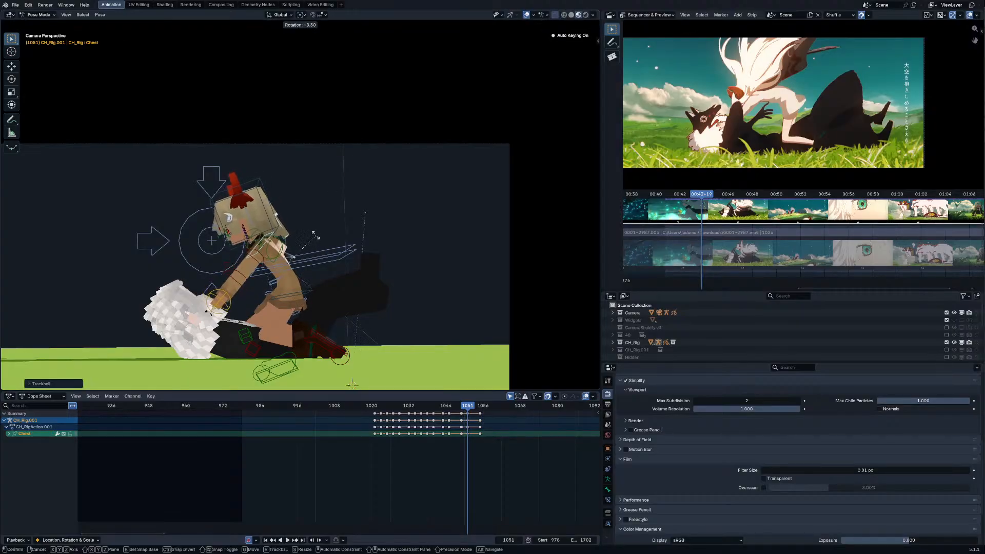
pyautogui.click(306, 236)
pyautogui.click(261, 272)
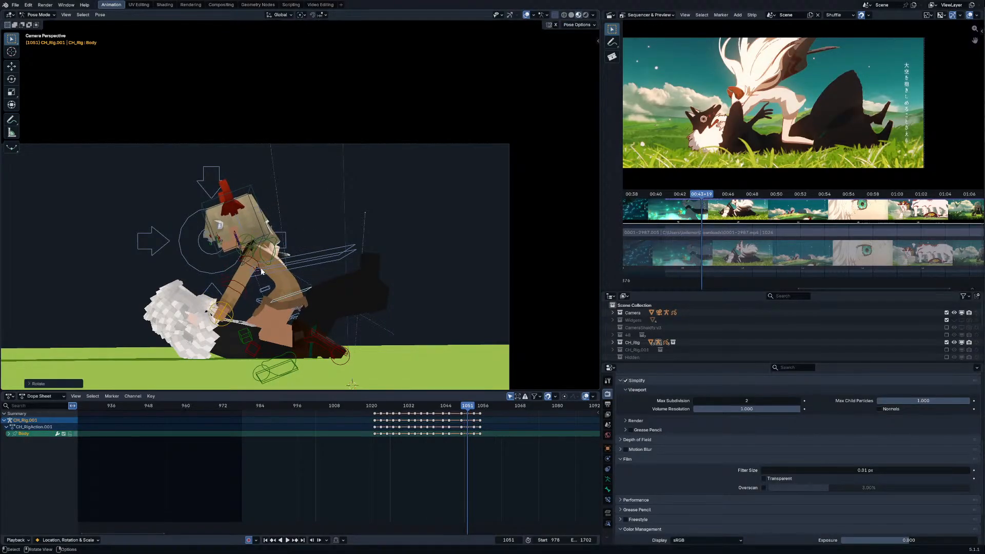
# Step: Rotate the left upper arm forward at frame 1051, and bend the left arm up toward the face at frame 1053
pyautogui.press('r')
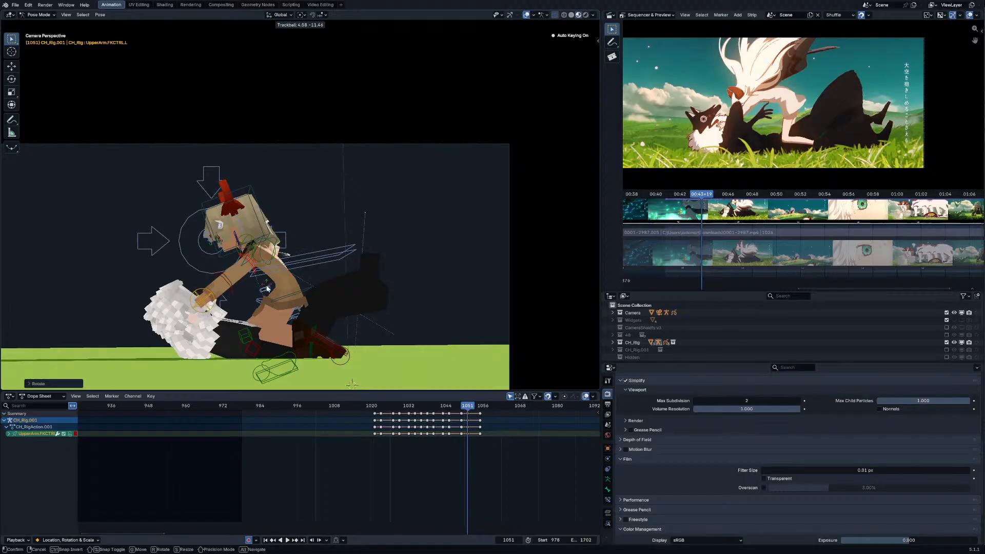
pyautogui.click(267, 288)
pyautogui.press('Right')
pyautogui.press('Right')
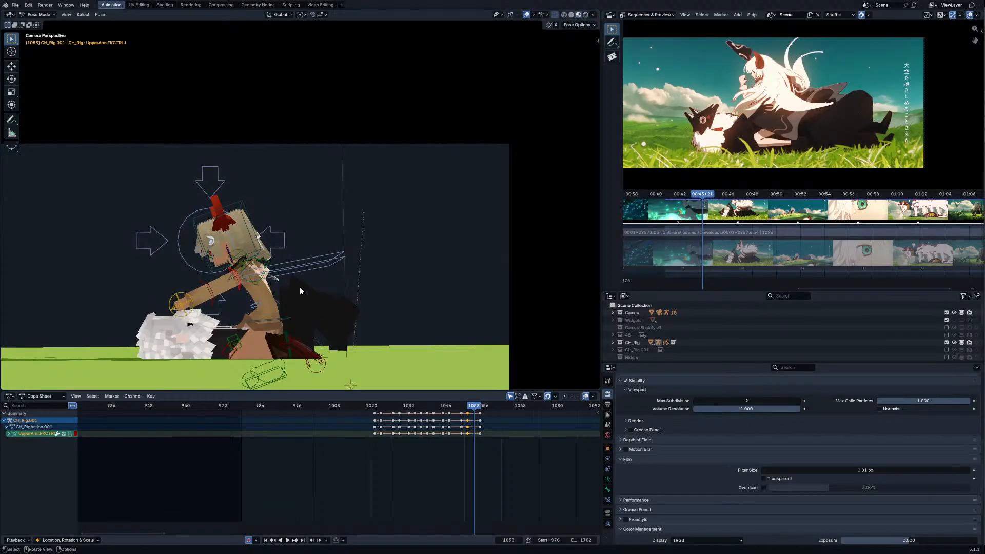
pyautogui.press('r')
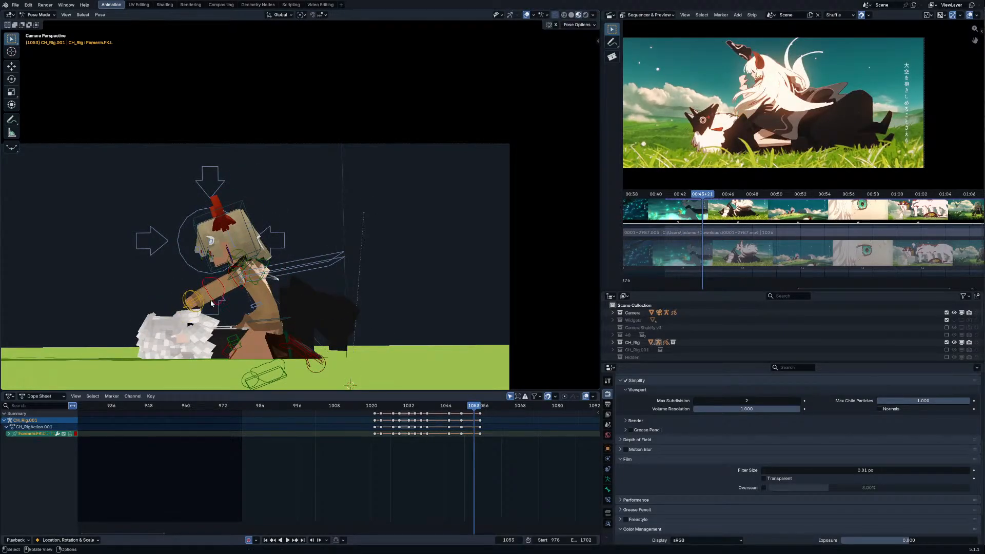
pyautogui.press('r')
pyautogui.click(242, 288)
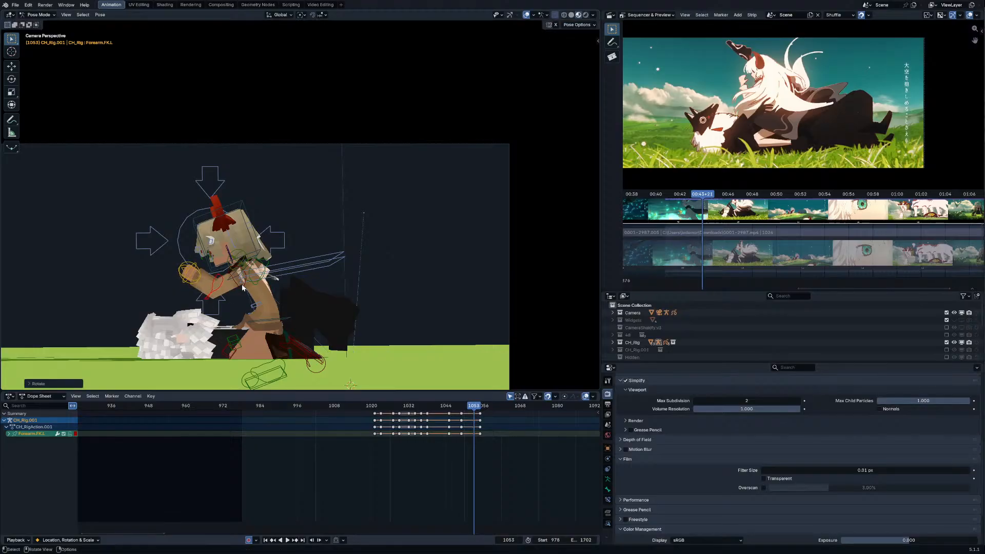
pyautogui.click(239, 289)
pyautogui.press('r')
pyautogui.click(240, 289)
pyautogui.click(252, 280)
pyautogui.press('r')
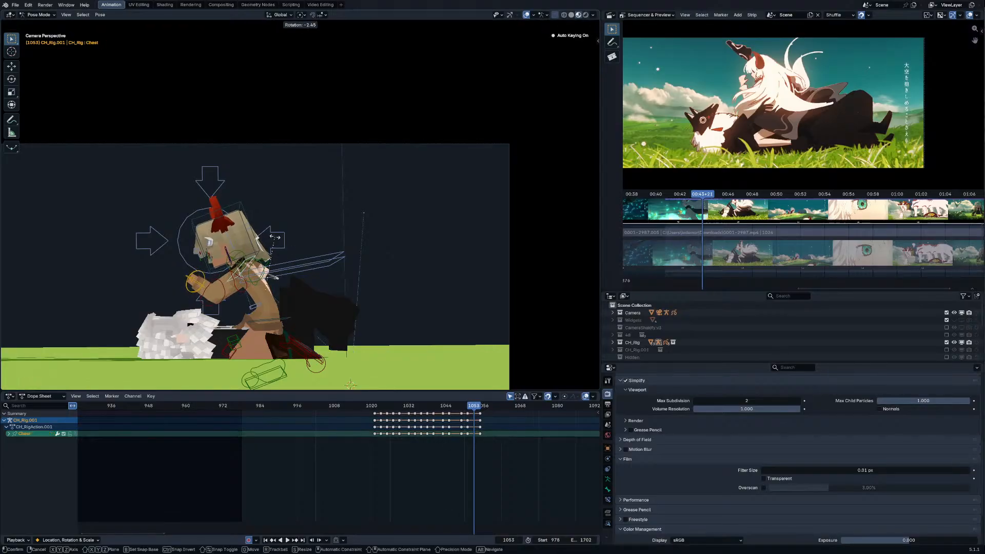
pyautogui.rightClick(251, 275)
# Step: Rotate the Head bone at frame 1053 so the face tilts down toward the lying character
pyautogui.click(251, 254)
pyautogui.press('r')
pyautogui.press('r')
pyautogui.click(262, 234)
pyautogui.press('r')
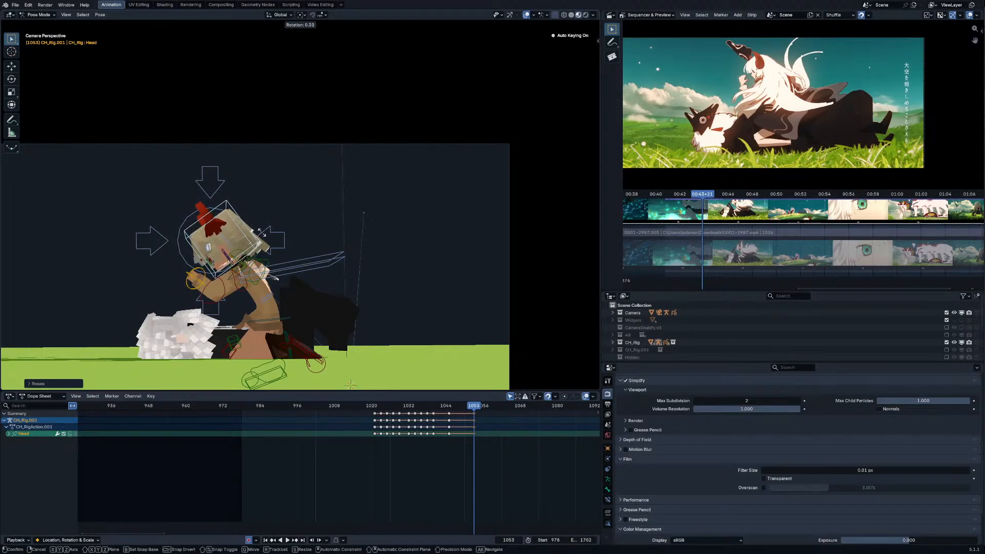
pyautogui.click(262, 281)
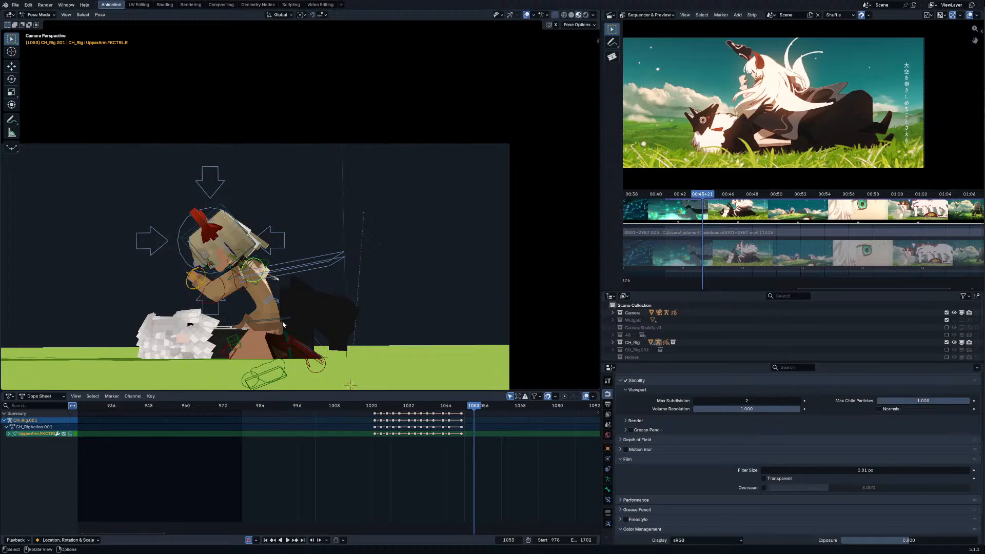
pyautogui.press('r')
pyautogui.click(310, 284)
# Step: Move and rotate the Body bone at frame 1055 so the torso sits upright over the lying character
pyautogui.press('g')
pyautogui.click(314, 271)
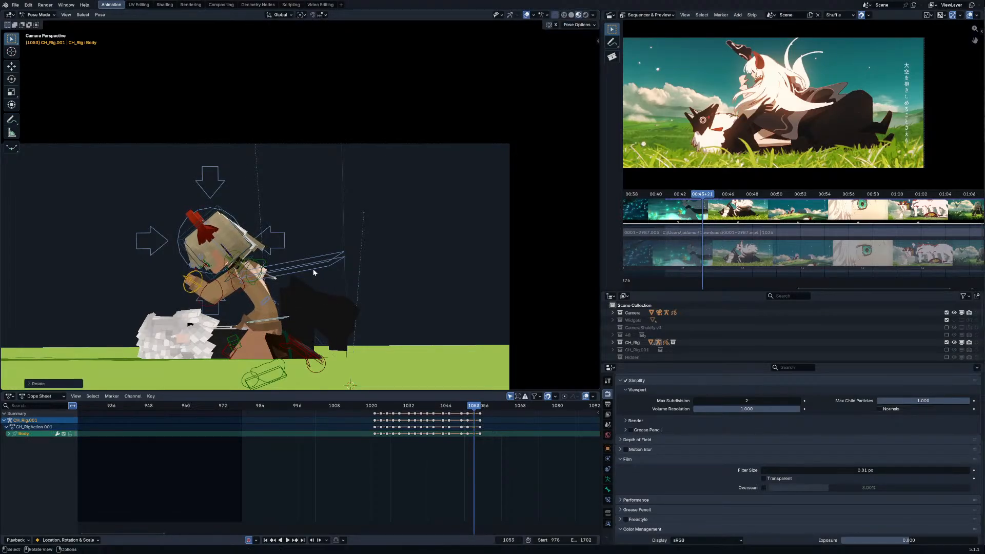
pyautogui.press('Up')
pyautogui.press('r')
pyautogui.click(318, 271)
pyautogui.press('r')
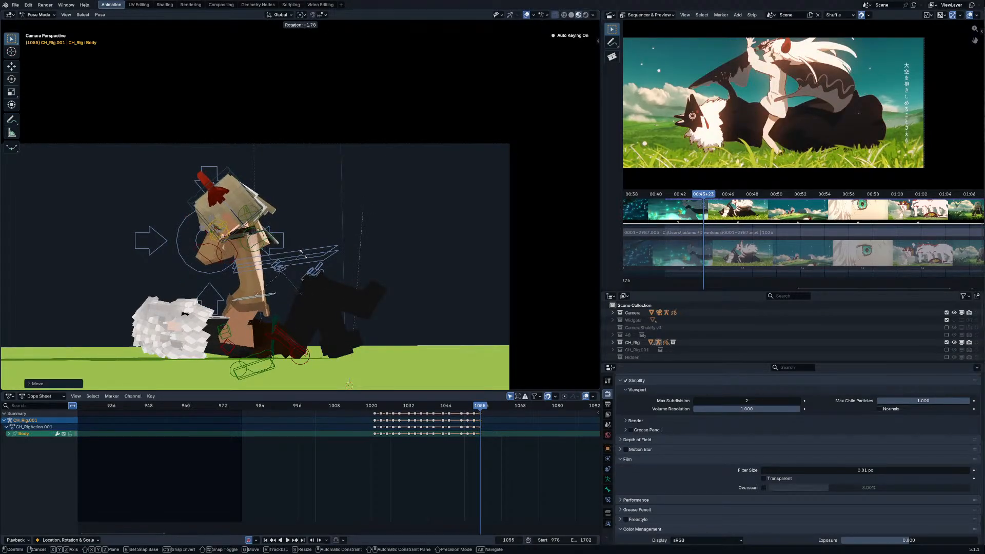
pyautogui.click(319, 269)
# Step: Rotate the Head bone at frame 1055 to lift the face level
pyautogui.click(239, 200)
pyautogui.press('r')
pyautogui.press('r')
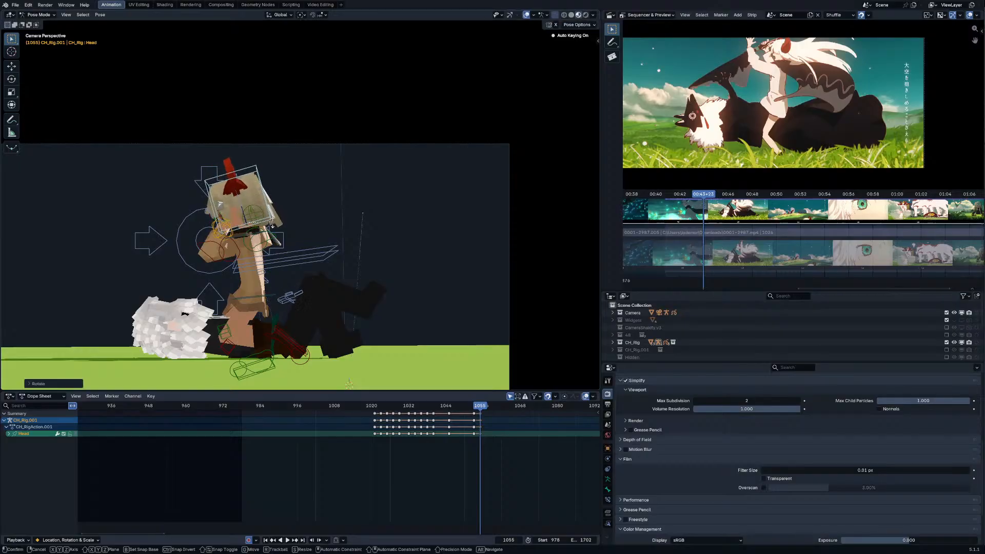
pyautogui.click(281, 229)
# Step: Rotate the right forearm and right upper arm at frame 1055 so the elbow bends back beside the head
pyautogui.click(272, 241)
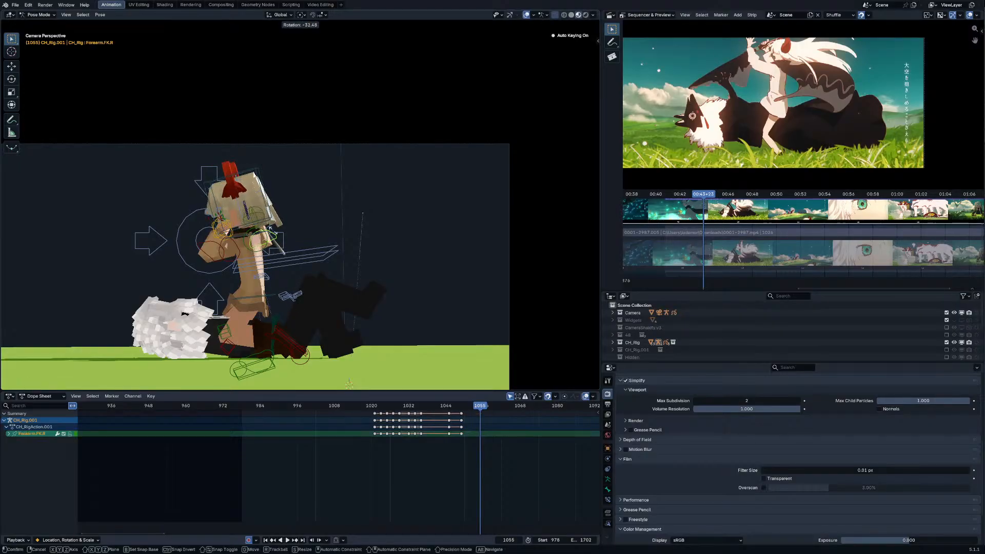
pyautogui.press('r')
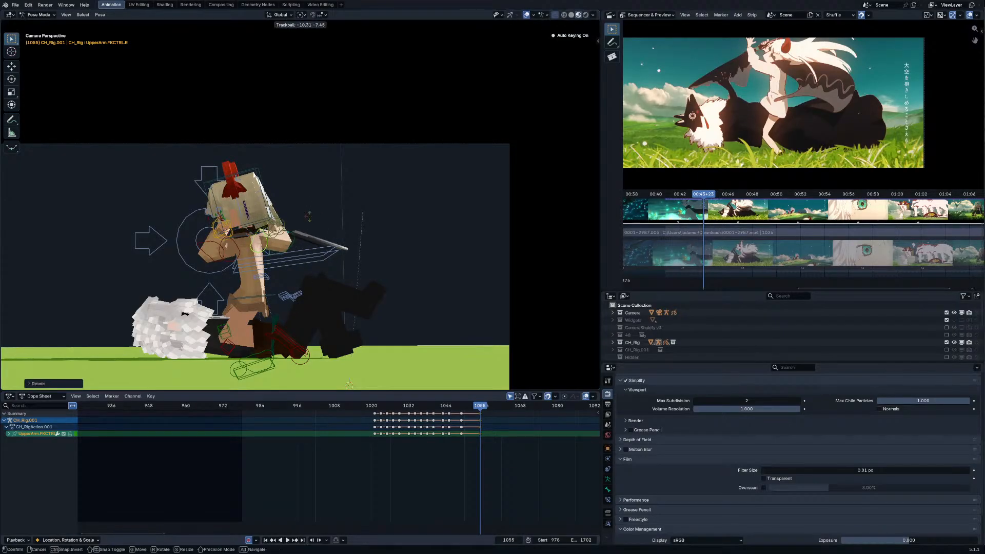
pyautogui.click(307, 224)
# Step: Reorient and reposition the Tsuno's Sword.001 object in Object Mode at frame 1055 so its blade points forward past the hands
pyautogui.hotkey('ctrl', 'Tab')
pyautogui.click(307, 225)
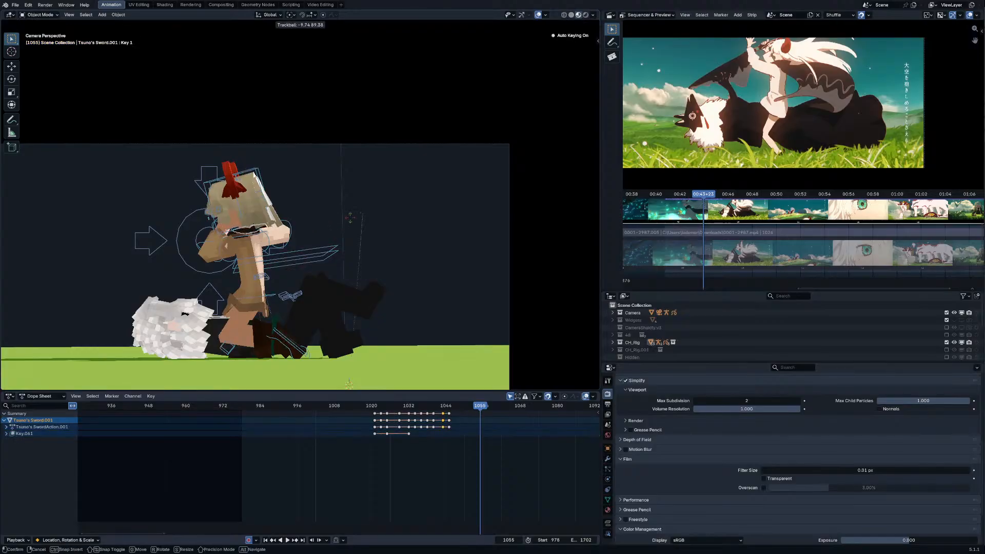
pyautogui.press('r')
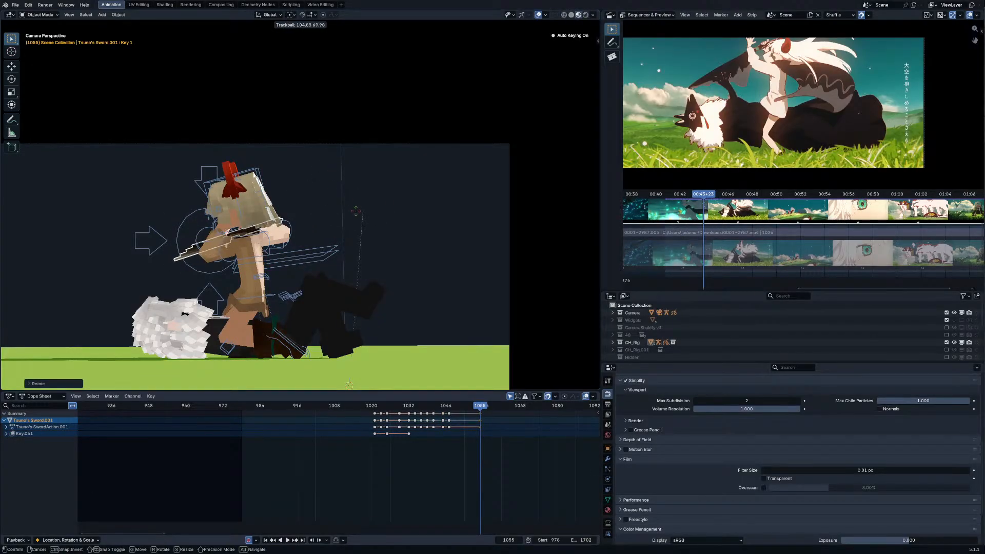
pyautogui.press('g')
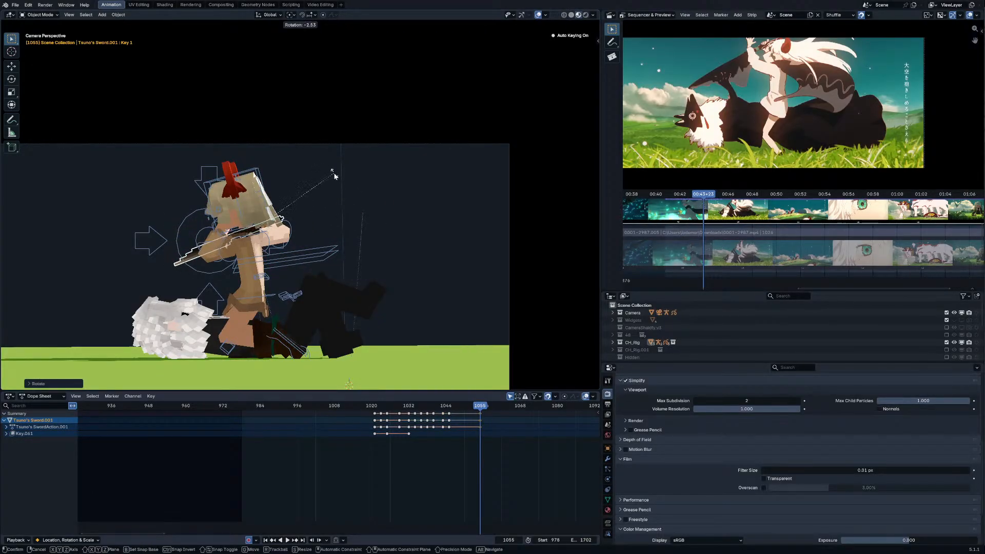
pyautogui.click(336, 176)
pyautogui.press('r')
pyautogui.click(351, 178)
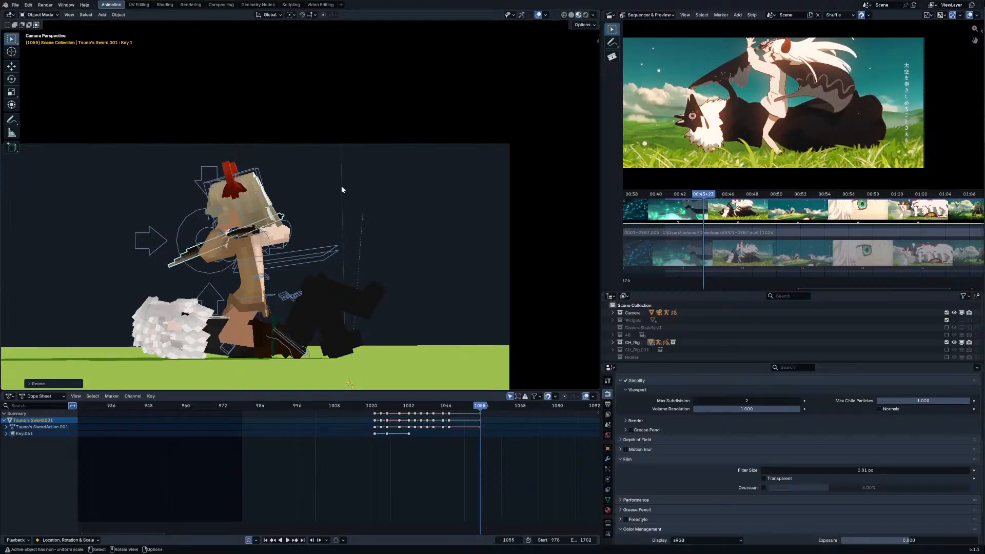
pyautogui.press('s')
pyautogui.press('g')
pyautogui.click(299, 239)
# Step: Return CH_Rig.001 to Pose Mode and keyframe its Body bone at frame 1058
pyautogui.click(292, 294)
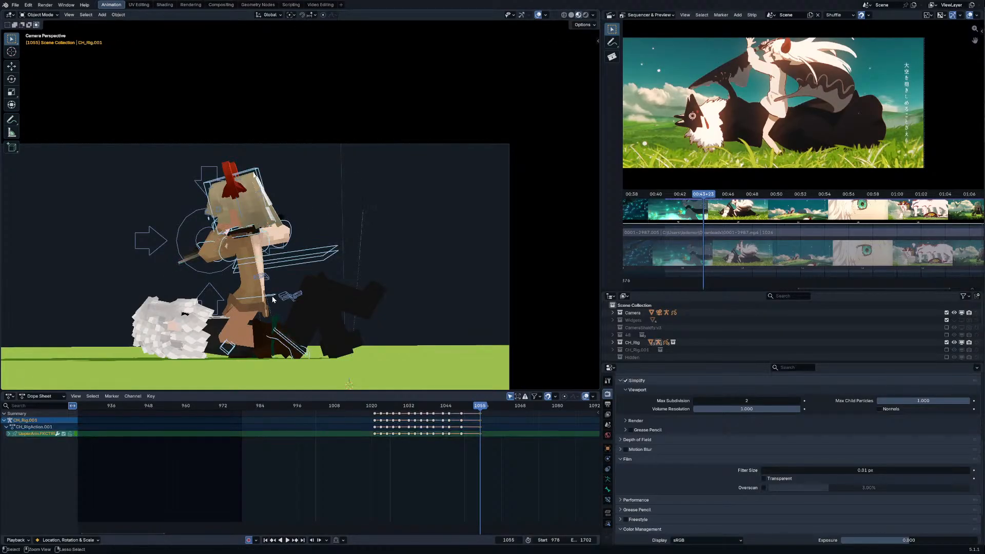
pyautogui.hotkey('ctrl', 'Tab')
pyautogui.press('Right')
pyautogui.press('Right')
pyautogui.press('Right')
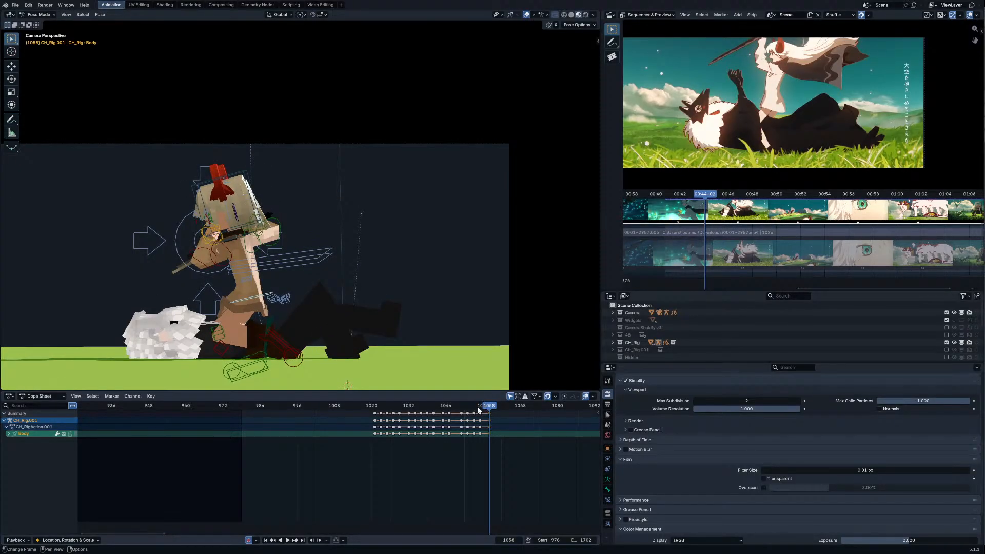
# Step: Review the landing playback and rotate the left forearm down at frame 1053
pyautogui.moveTo(478, 411); pyautogui.dragTo(368, 346)
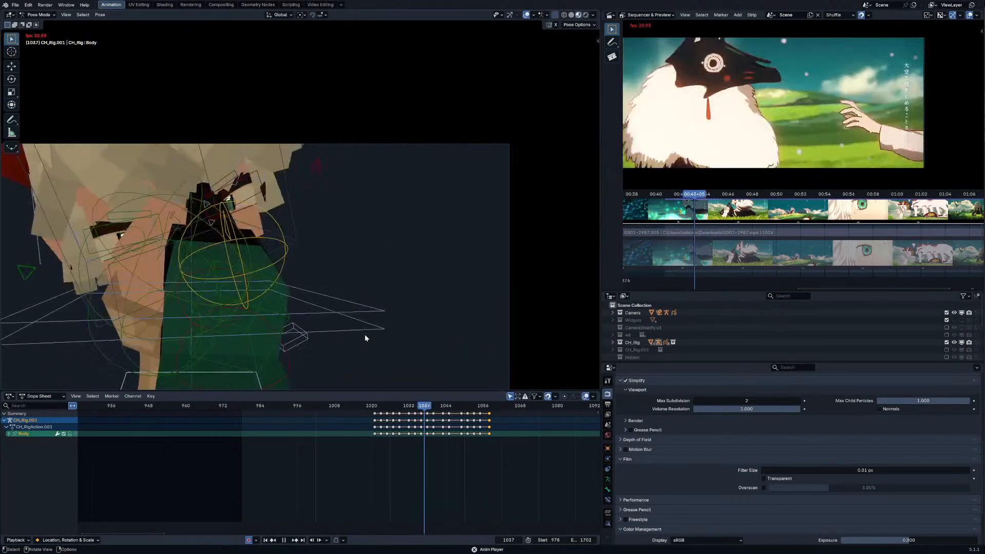
pyautogui.moveTo(445, 407); pyautogui.dragTo(474, 409)
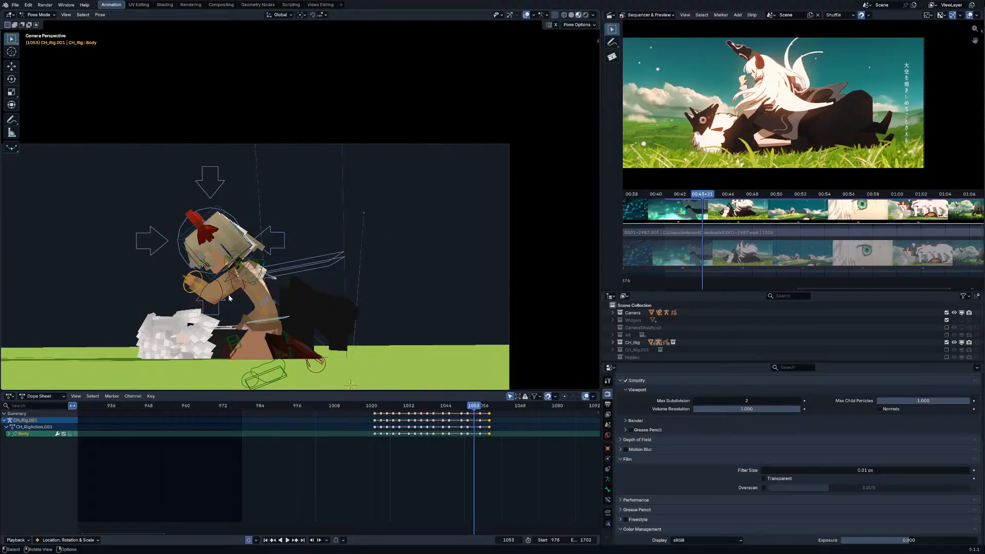
pyautogui.click(229, 294)
pyautogui.click(224, 298)
pyautogui.press('r')
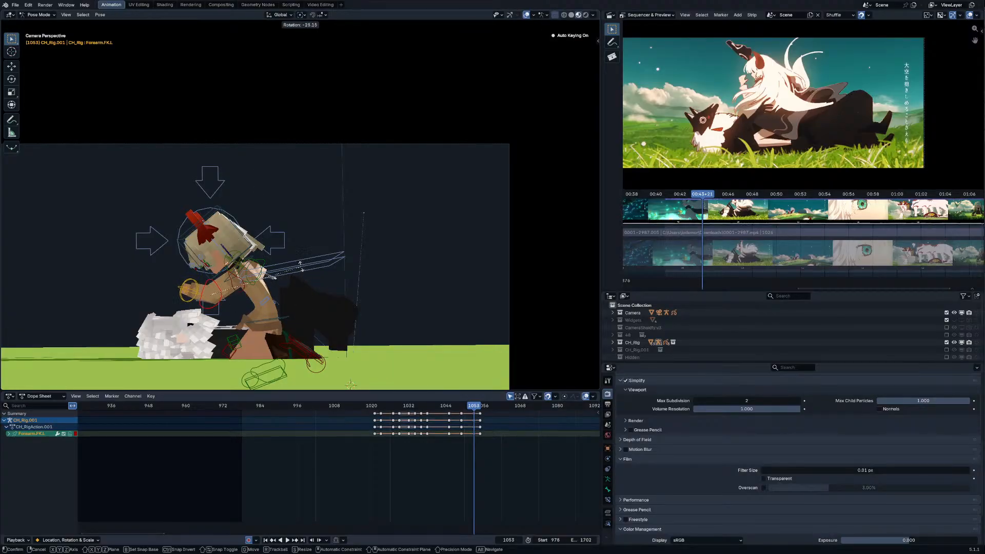
pyautogui.click(301, 267)
# Step: Refine the left forearm's rotation at frame 1053 and rotate the left upper arm to match
pyautogui.scroll(2, 287, 283)
pyautogui.keyDown('shift'); pyautogui.moveTo(263, 297); pyautogui.dragTo(275, 253, button='middle'); pyautogui.keyUp('shift')
pyautogui.scroll(1, 277, 262)
pyautogui.keyDown('shift'); pyautogui.moveTo(280, 322); pyautogui.dragTo(301, 301, button='middle'); pyautogui.keyUp('shift')
pyautogui.press('r')
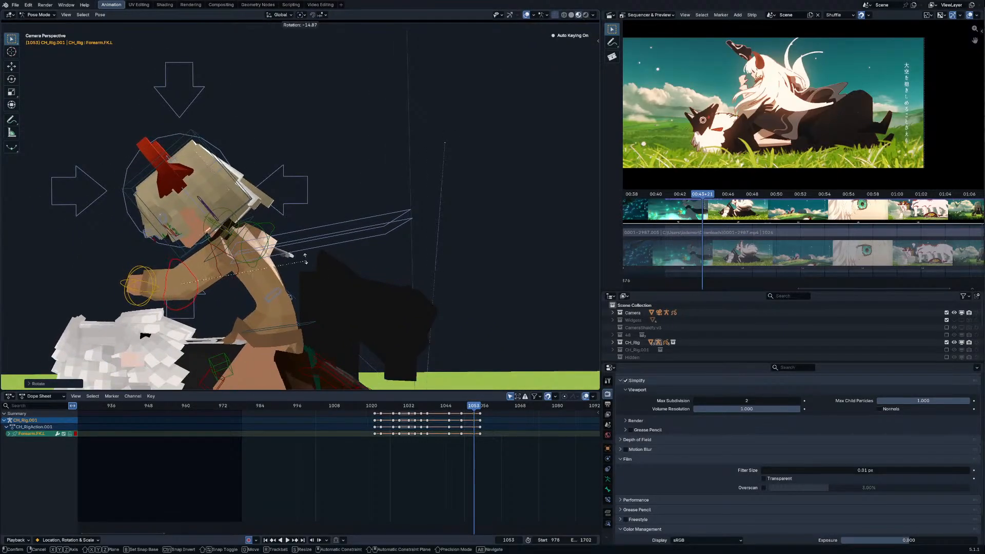
pyautogui.click(306, 258)
pyautogui.click(237, 268)
pyautogui.press('r')
pyautogui.click(254, 272)
# Step: Check the poses between frames 1051 and 1055, and move and rotate the Body bone at frame 1058 to straighten the torso
pyautogui.press('Left')
pyautogui.press('Left')
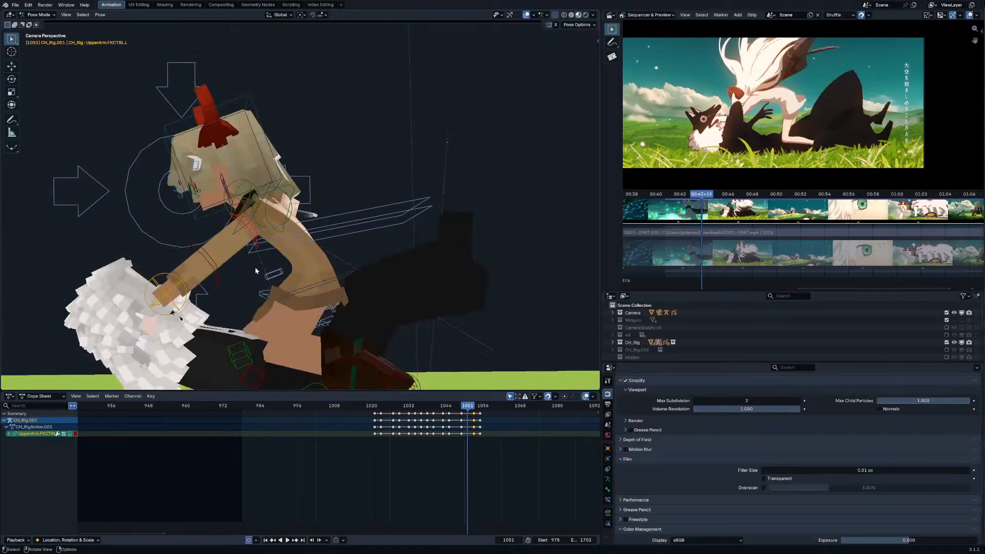
pyautogui.press('Right')
pyautogui.press('Right')
pyautogui.press('Right')
pyautogui.press('Right')
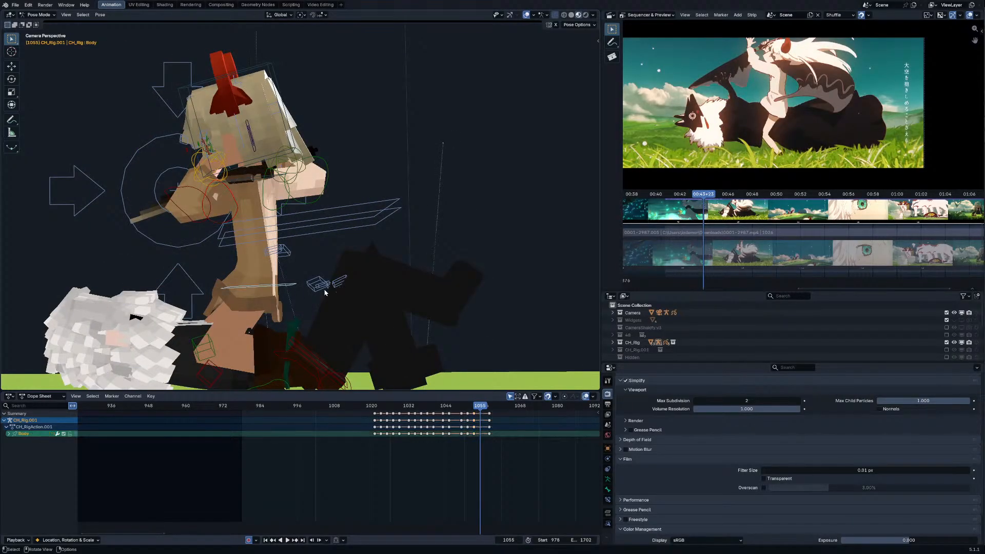
pyautogui.press('Right')
pyautogui.press('Right')
pyautogui.press('Right')
pyautogui.press('g')
pyautogui.click(348, 273)
pyautogui.press('r')
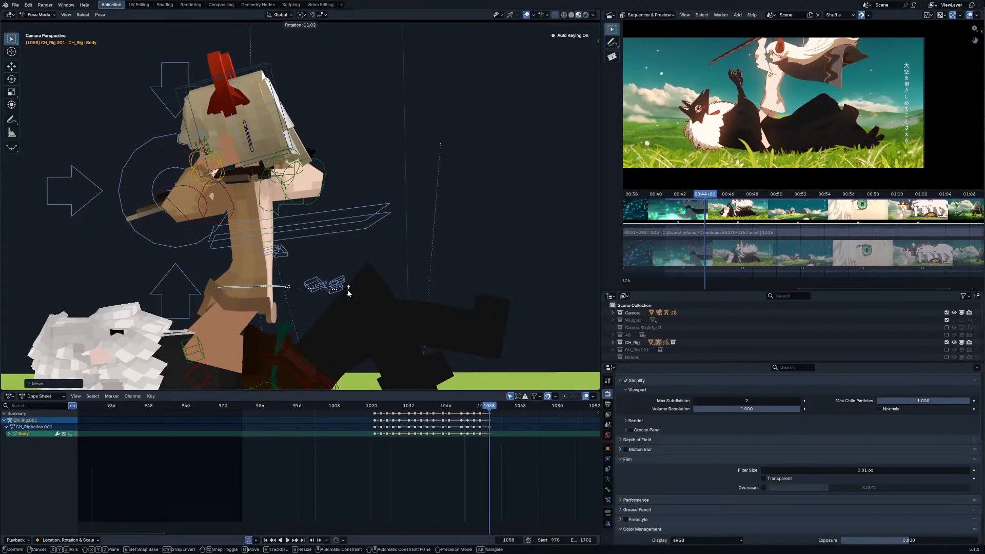
pyautogui.click(348, 293)
# Step: Move and rotate the right upper arm at frame 1058 to raise the arm and sword above the head
pyautogui.click(275, 156)
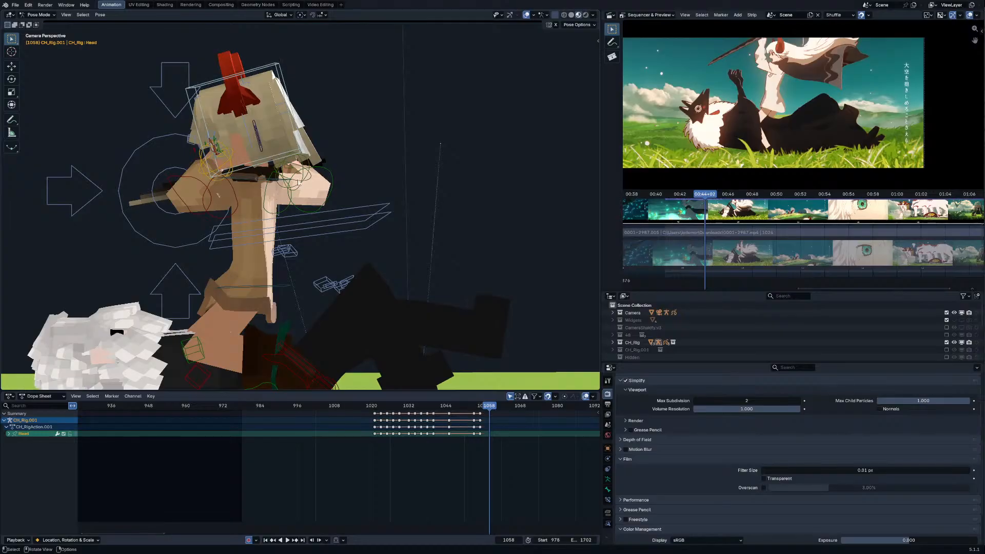
pyautogui.press('g')
pyautogui.click(260, 183)
pyautogui.press('r')
pyautogui.press('r')
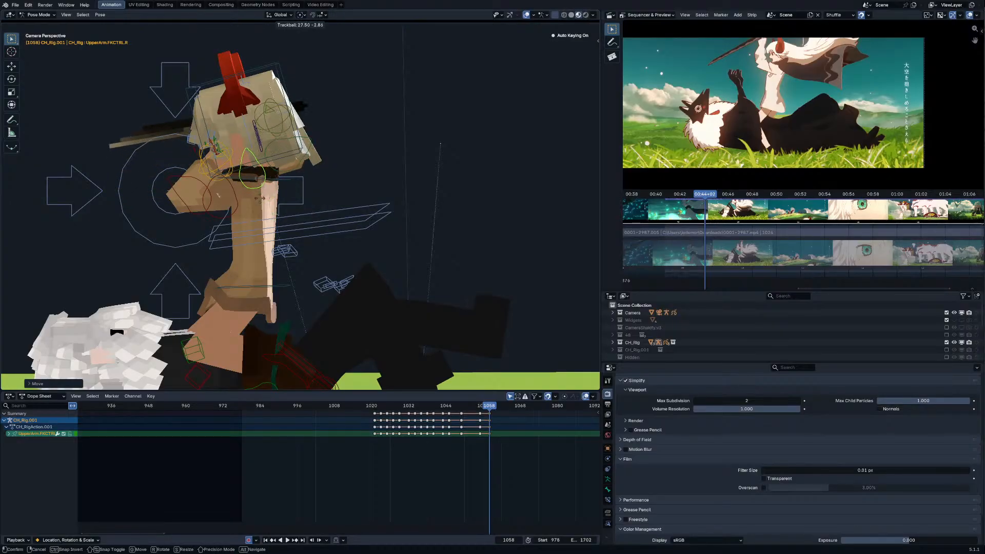
pyautogui.press('r')
pyautogui.press('r')
pyautogui.click(262, 180)
pyautogui.press('g')
pyautogui.click(267, 159)
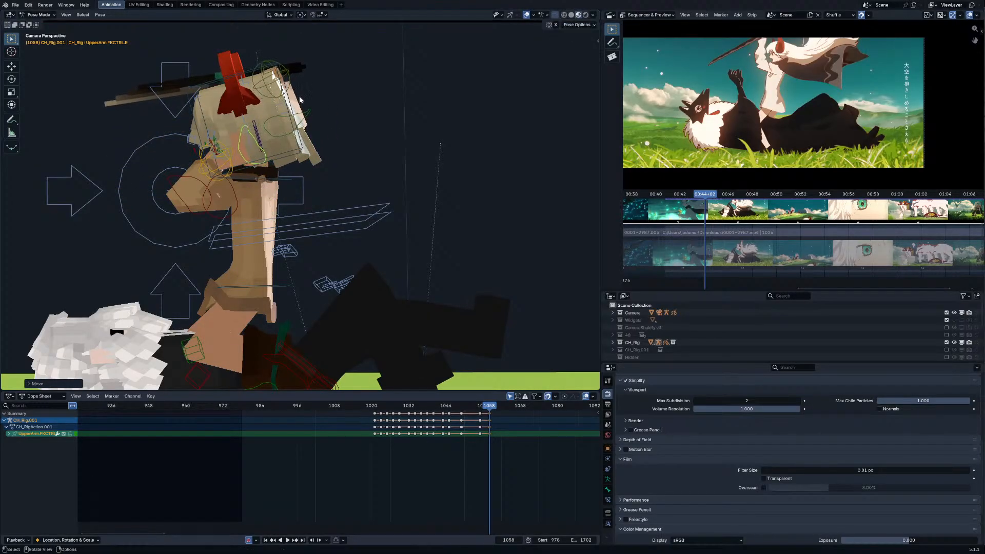
# Step: Rotate the raised right arm's lower part at frame 1058 so the sword lies level overhead
pyautogui.click(307, 125)
pyautogui.press('r')
pyautogui.click(310, 122)
# Step: Move the left upper arm and rotate the left forearm upward at frame 1058 to raise the left arm
pyautogui.click(235, 201)
pyautogui.press('g')
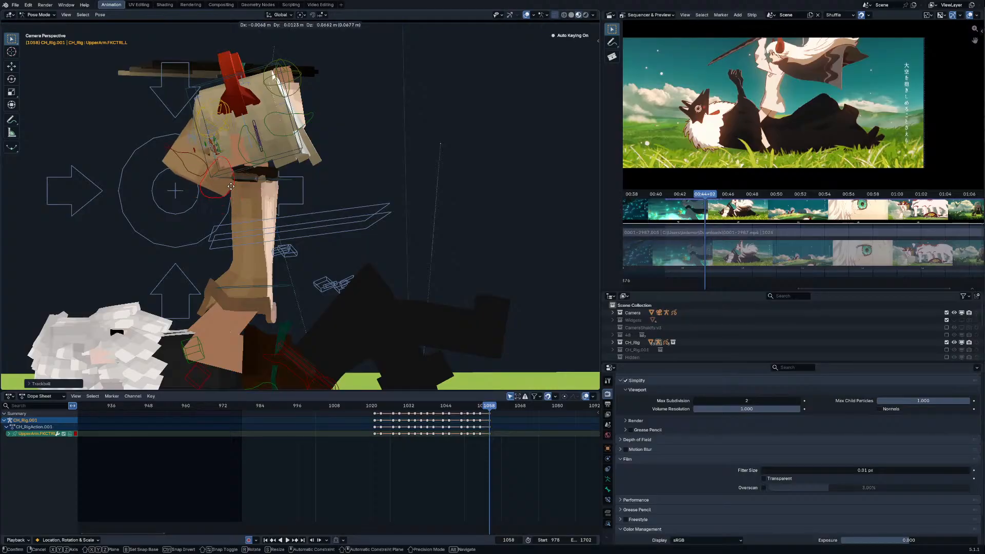
pyautogui.click(184, 164)
pyautogui.click(229, 147)
pyautogui.press('r')
pyautogui.click(189, 95)
# Step: Rotate and move the left upper arm at frame 1058 to bring the left hand over the head toward the sword
pyautogui.click(246, 179)
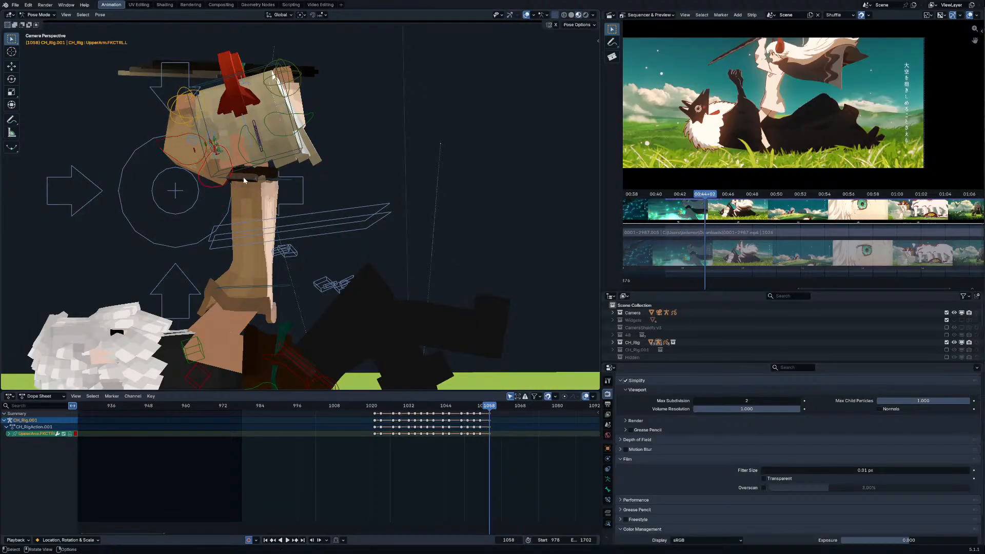
pyautogui.press('s')
pyautogui.press('y')
pyautogui.press('y')
pyautogui.click(265, 172)
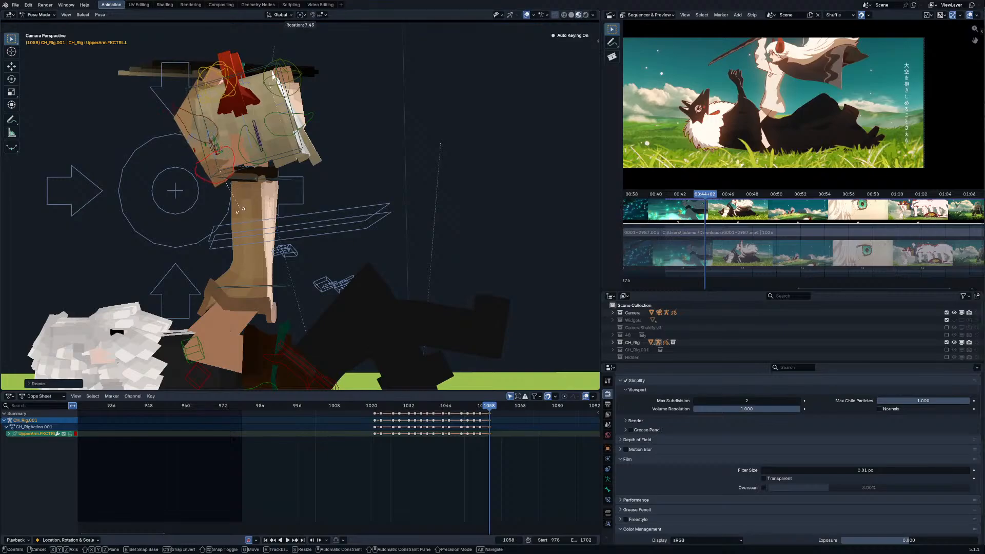
pyautogui.press('g')
pyautogui.click(263, 160)
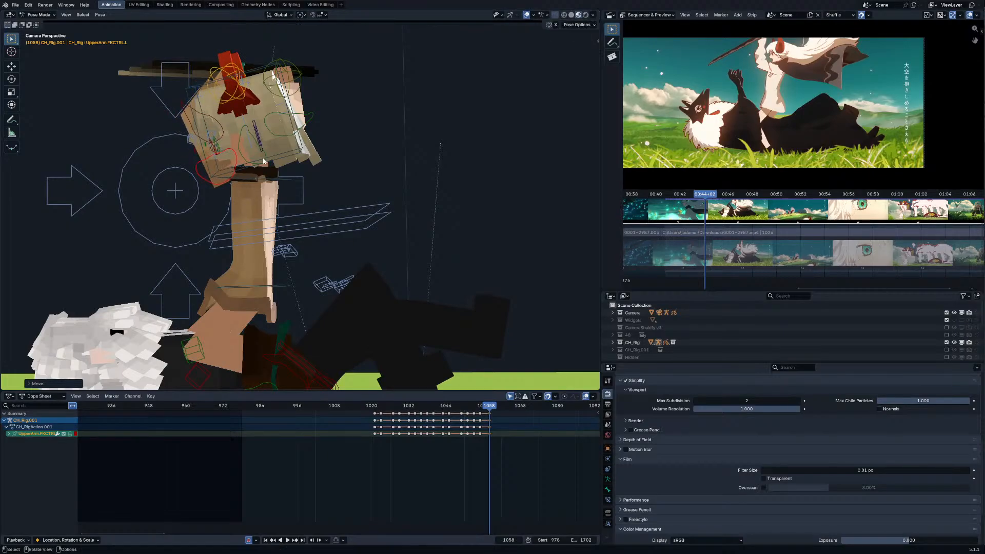
# Step: Nudge the left upper arm's position at frame 1058 to bring the shoulder closer to the torso
pyautogui.click(225, 184)
pyautogui.press('g')
pyautogui.press('y')
pyautogui.click(229, 188)
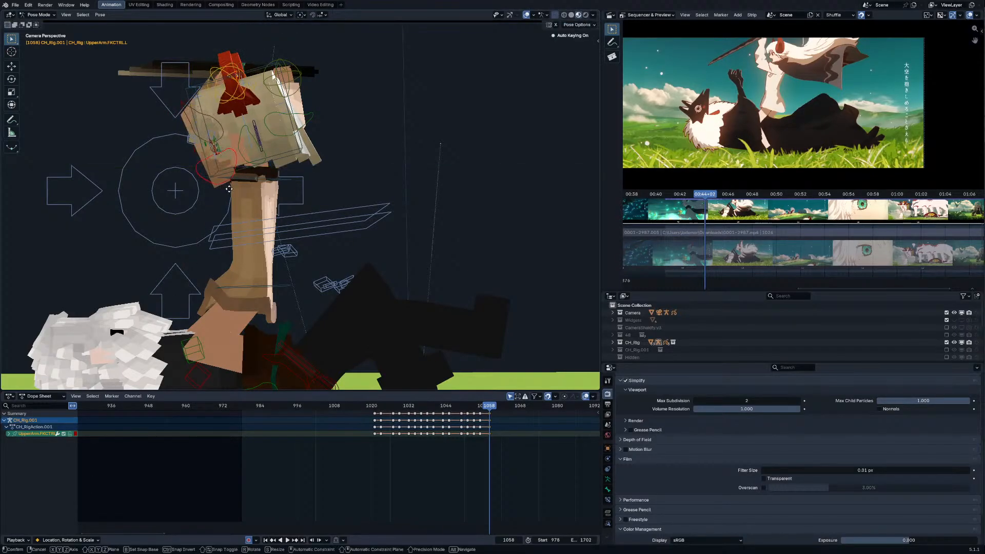
pyautogui.click(237, 197)
pyautogui.press('g')
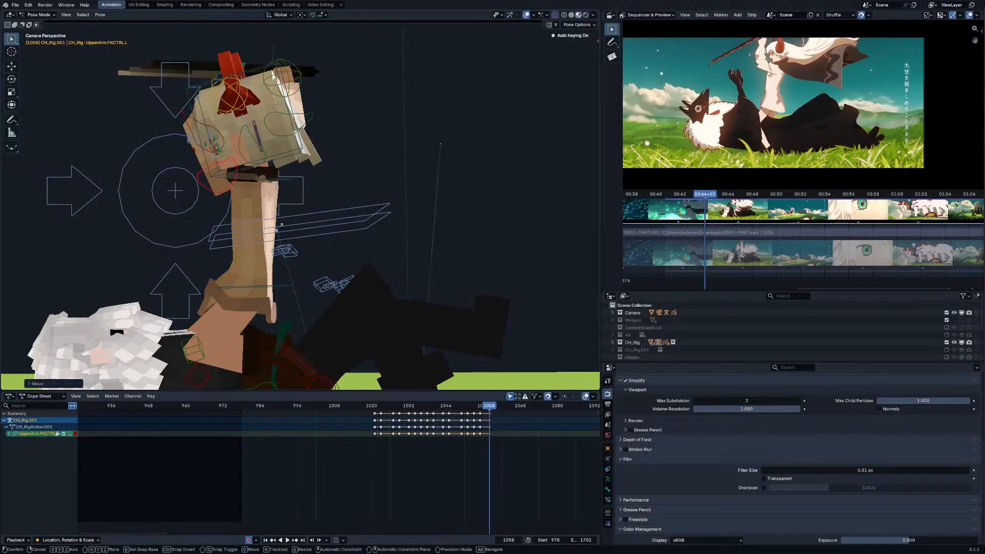
pyautogui.click(277, 220)
pyautogui.press('g')
pyautogui.click(279, 214)
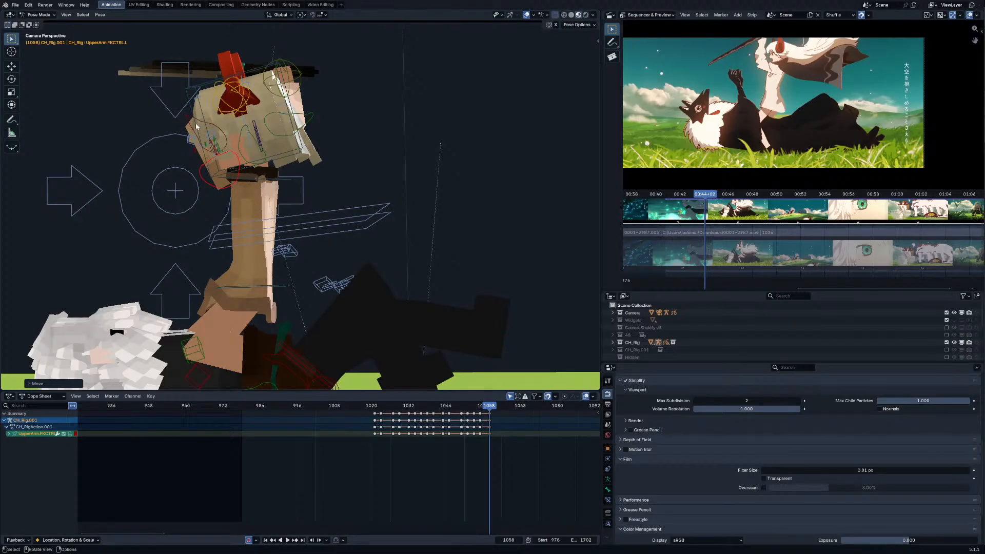
# Step: Rotate the left forearm at frame 1058 and the chest at frame 1055 to refine the sword-raising motion
pyautogui.click(235, 103)
pyautogui.press('r')
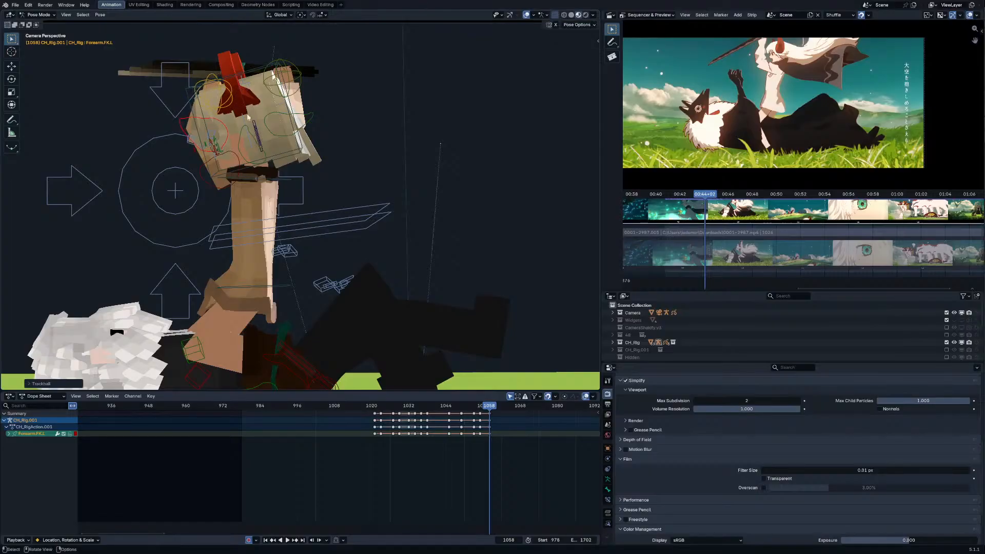
pyautogui.moveTo(462, 407); pyautogui.dragTo(477, 407)
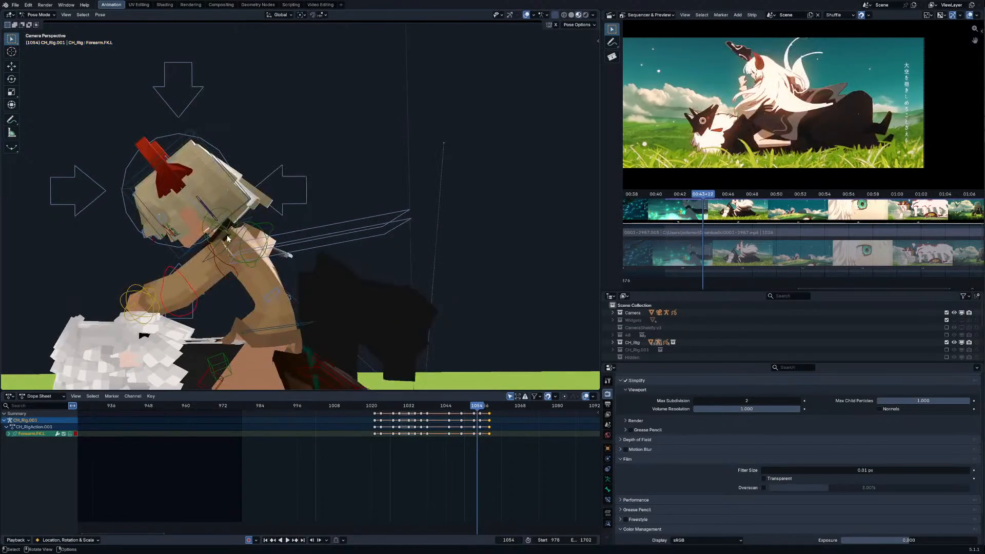
pyautogui.press('Right')
pyautogui.press('r')
pyautogui.click(313, 236)
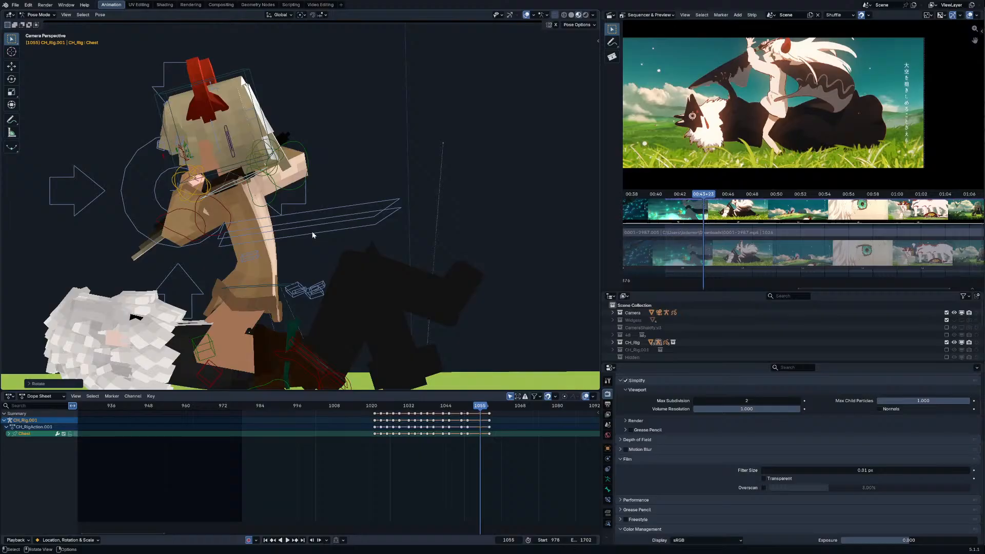
# Step: Rotate and move the body control around frames 1055 and 1056 to smooth the rise into the upright pose
pyautogui.click(283, 285)
pyautogui.press('Left')
pyautogui.press('r')
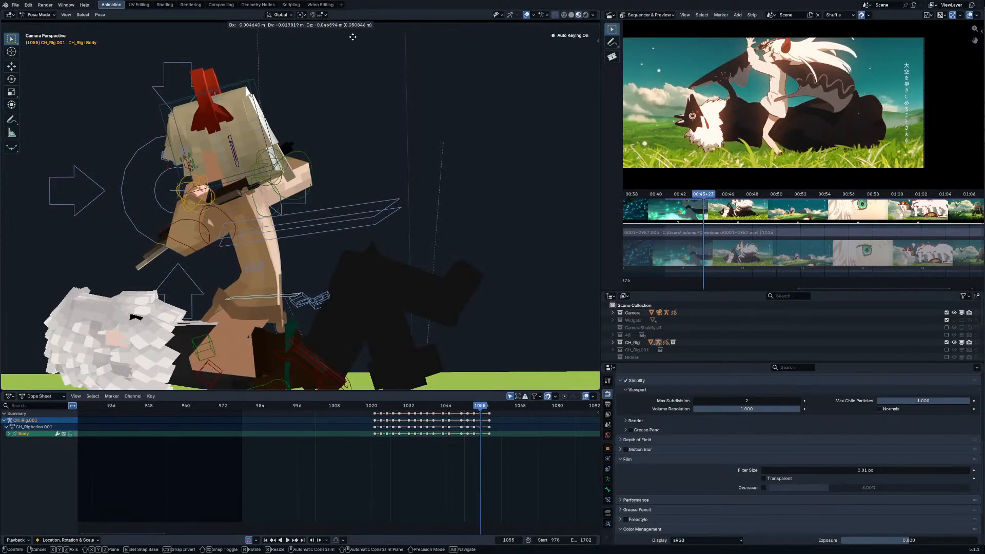
pyautogui.rightClick(415, 130)
pyautogui.press('Up')
pyautogui.press('Up')
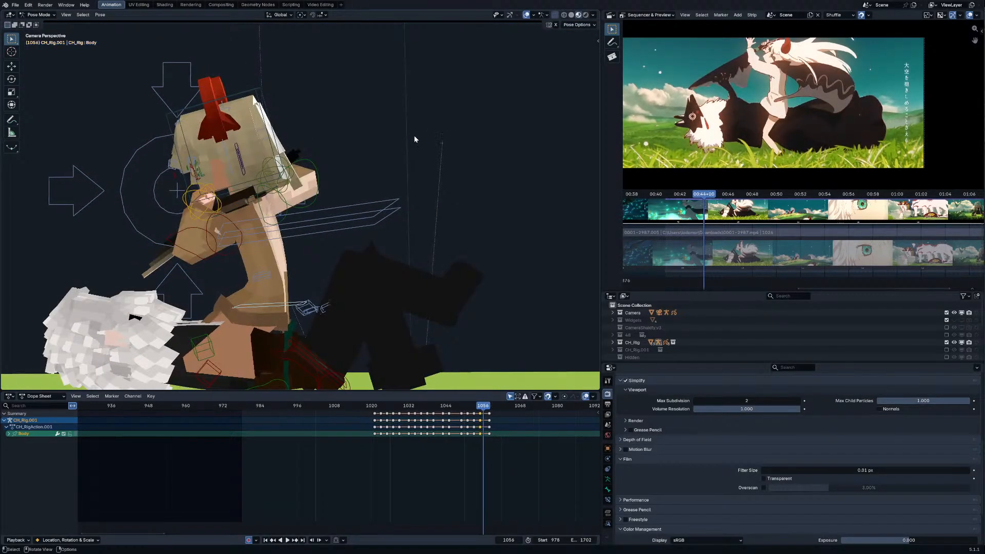
pyautogui.press('g')
pyautogui.click(420, 148)
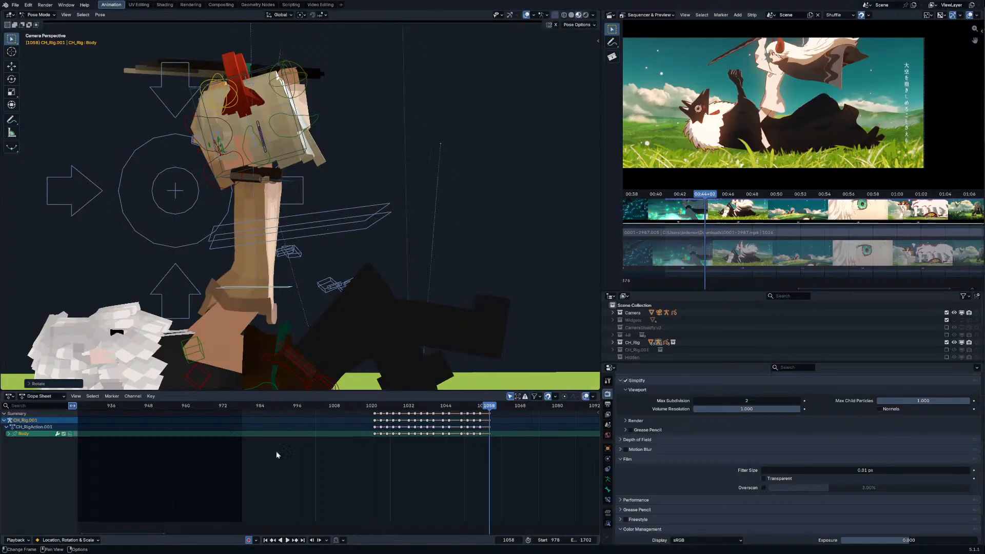
# Step: Play back the fall, landing and sword raise to check the motion against the reference
pyautogui.hotkey('shift', 'ctrl', 'space')
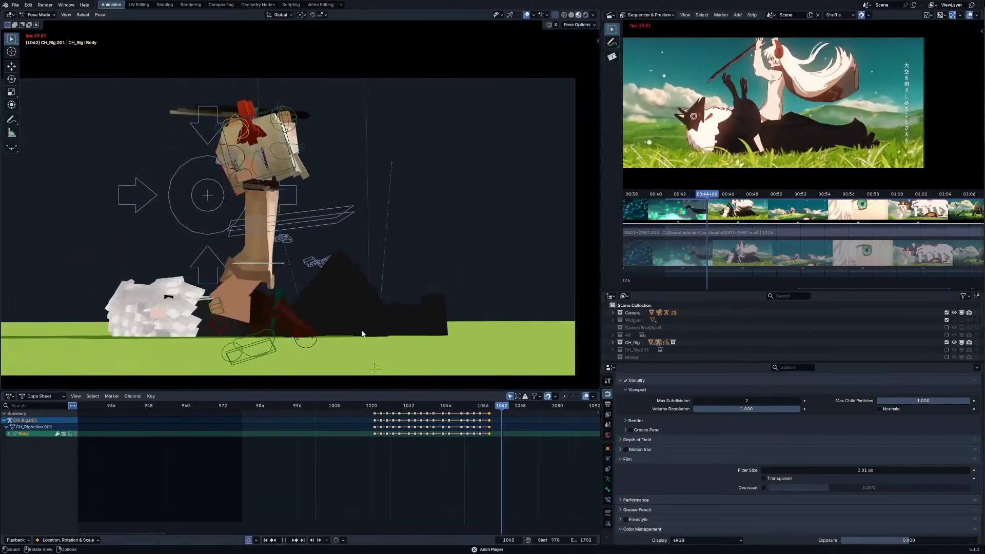
pyautogui.click(399, 406)
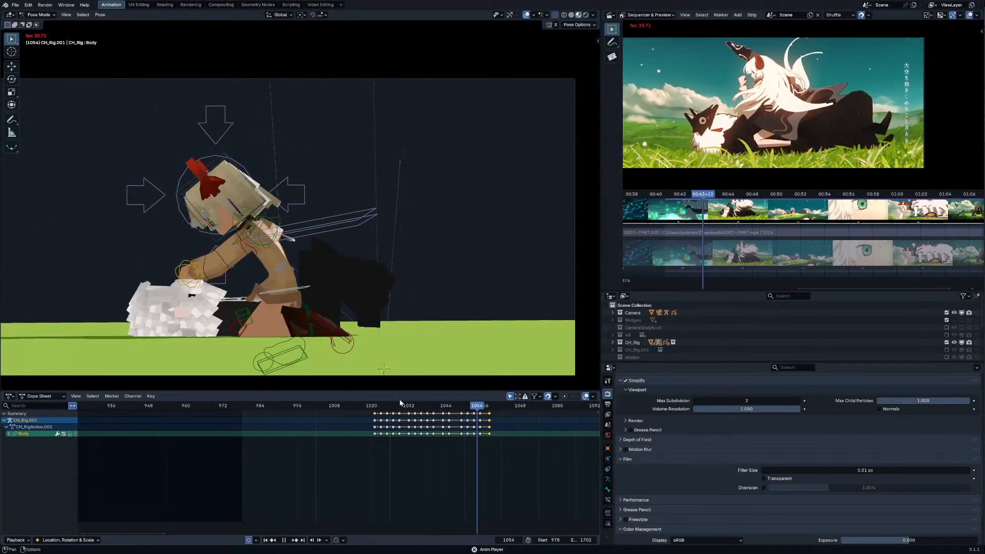
pyautogui.press('space')
pyautogui.click(389, 406)
pyautogui.press('space')
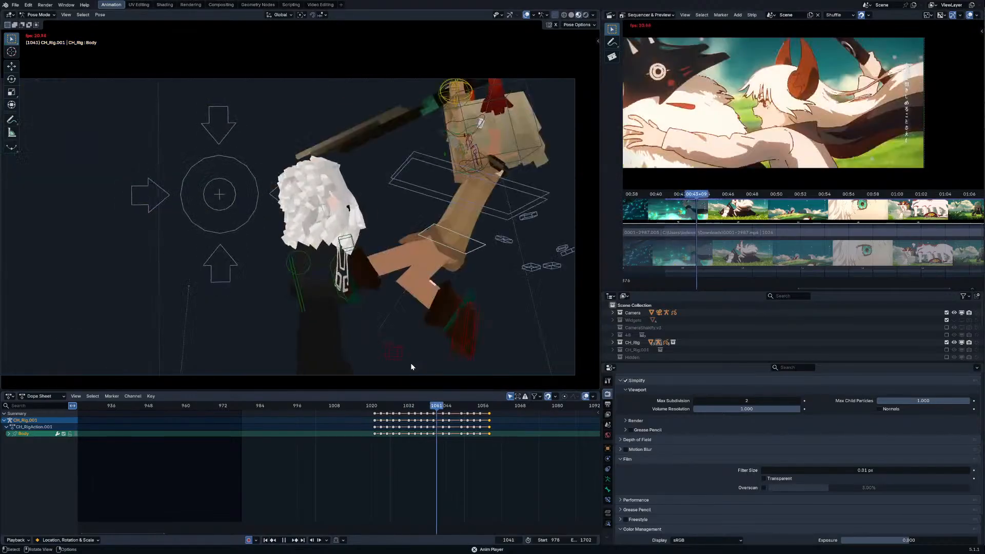
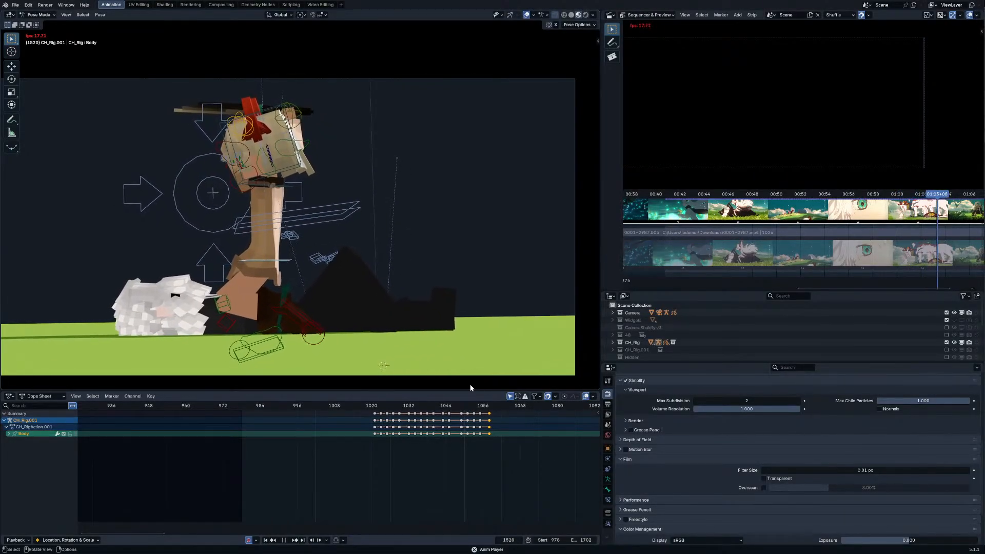
pyautogui.click(353, 409)
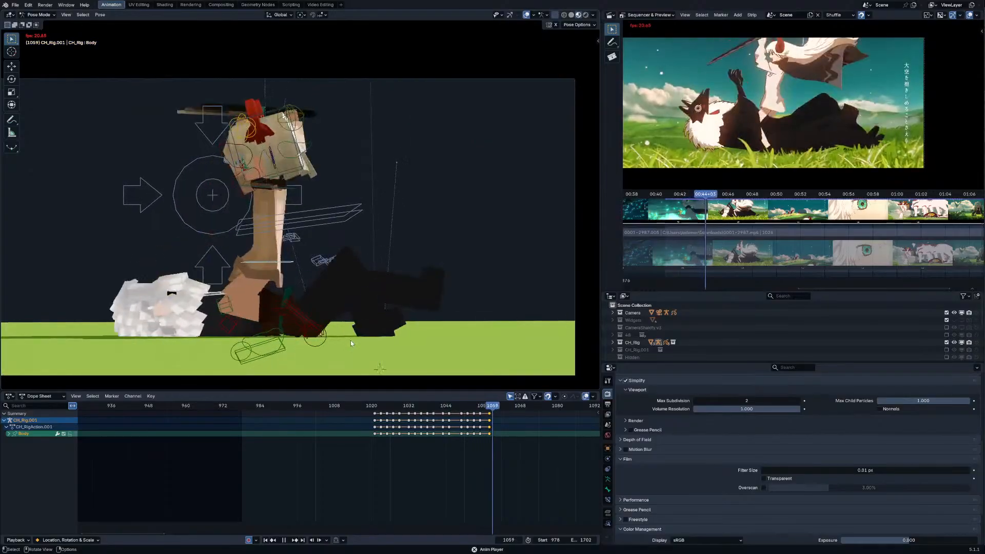
pyautogui.click(422, 409)
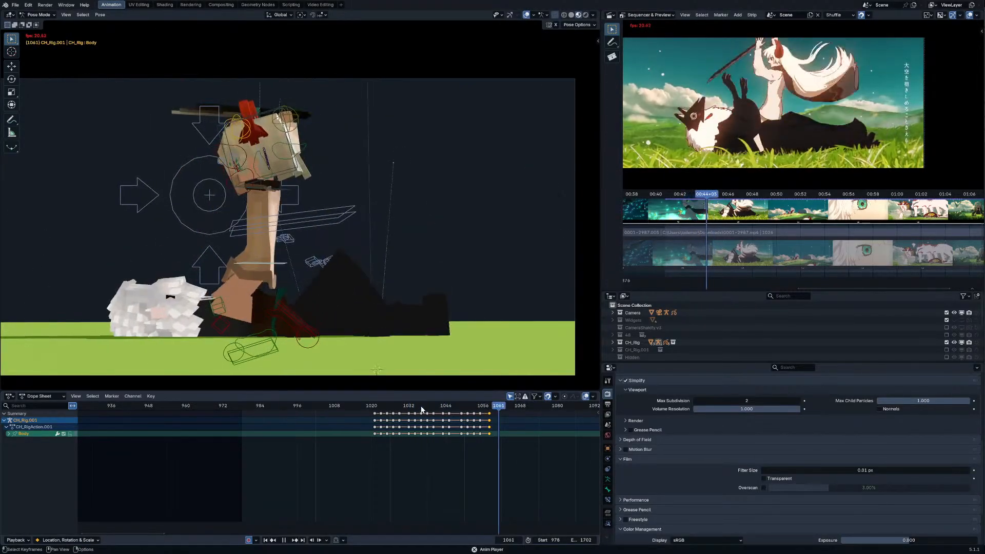
pyautogui.press('space')
# Step: Rotate and move the body control at frame 1053 so the upper character leans further forward
pyautogui.moveTo(460, 409); pyautogui.dragTo(474, 409)
pyautogui.press('r')
pyautogui.click(334, 264)
pyautogui.press('g')
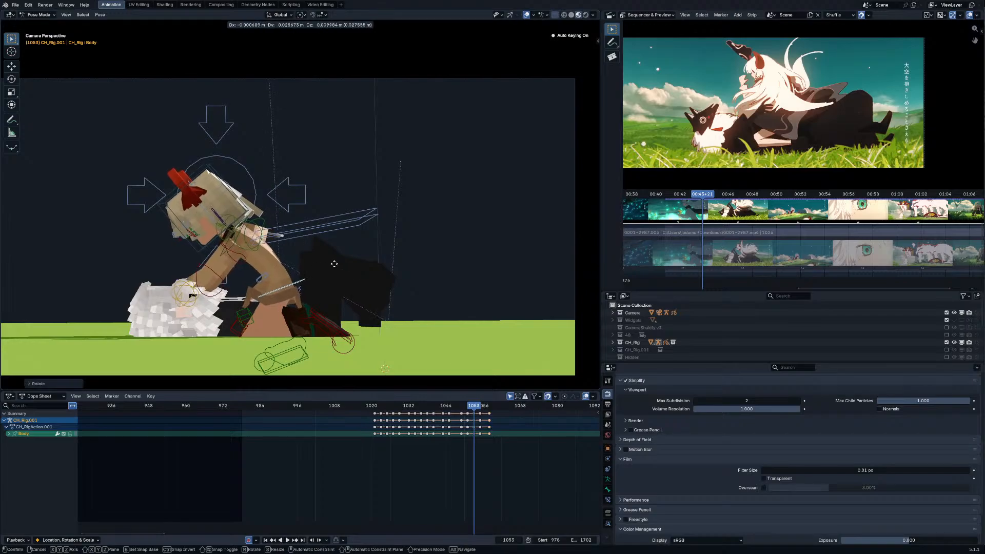
pyautogui.click(266, 295)
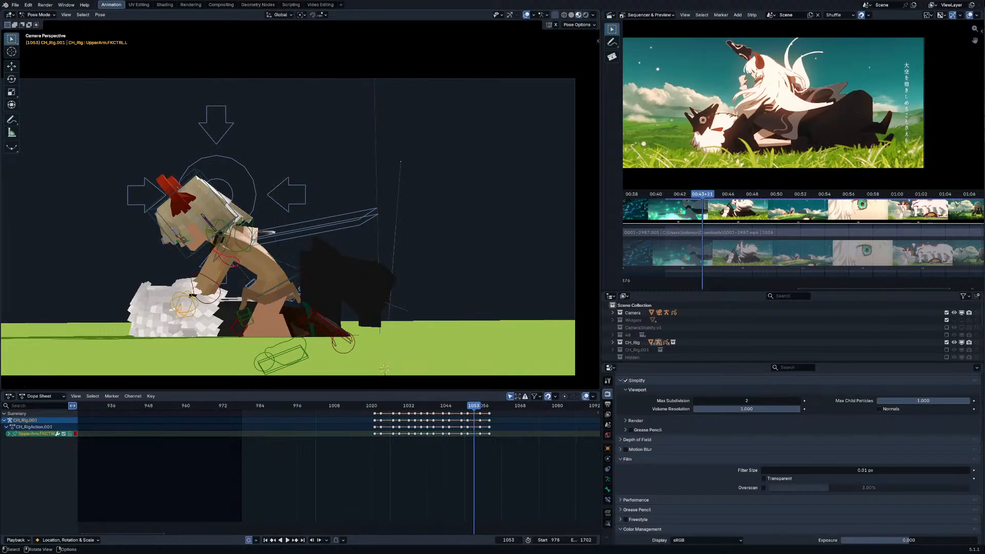
# Step: Rotate the left forearm and left upper arm at frame 1053 so the hand rests on the lower character
pyautogui.click(192, 296)
pyautogui.press('r')
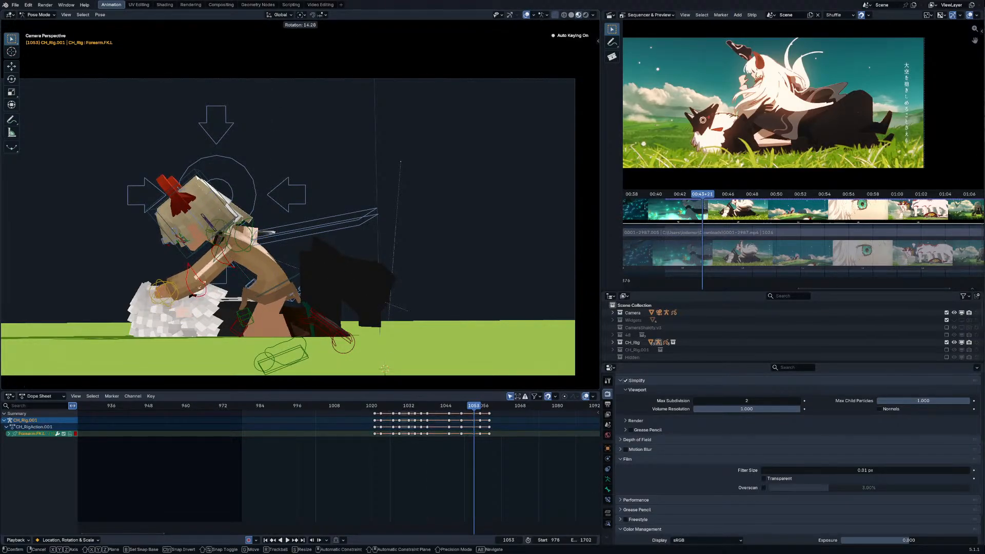
pyautogui.press('r')
pyautogui.click(202, 283)
pyautogui.click(250, 255)
pyautogui.press('r')
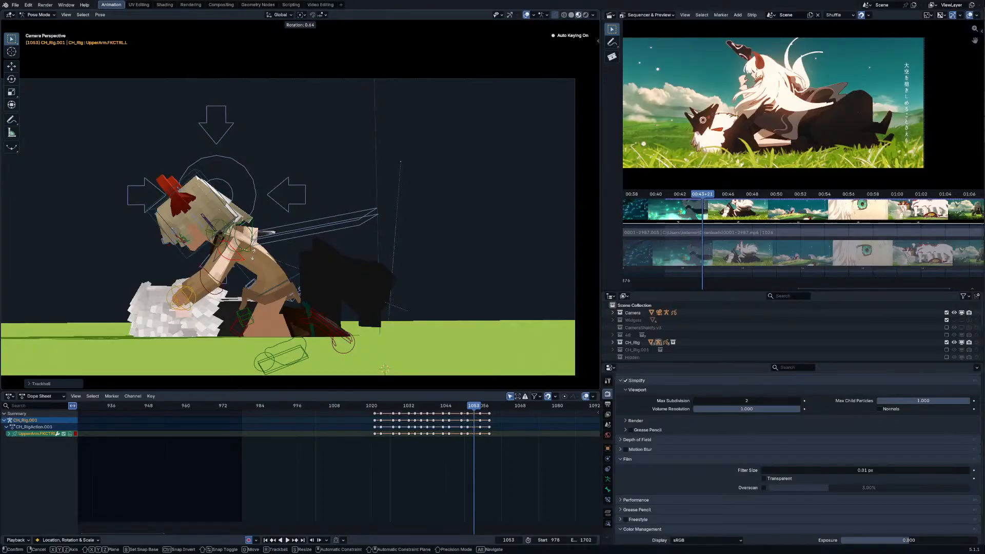
pyautogui.click(251, 257)
# Step: Blend the left forearm toward its neighboring keyframe at frame 1055
pyautogui.moveTo(475, 408)
pyautogui.mouseDown()
pyautogui.moveTo(466, 408)
pyautogui.moveTo(480, 409)
pyautogui.mouseUp()
pyautogui.hotkey('shift', 'alt', 'e')
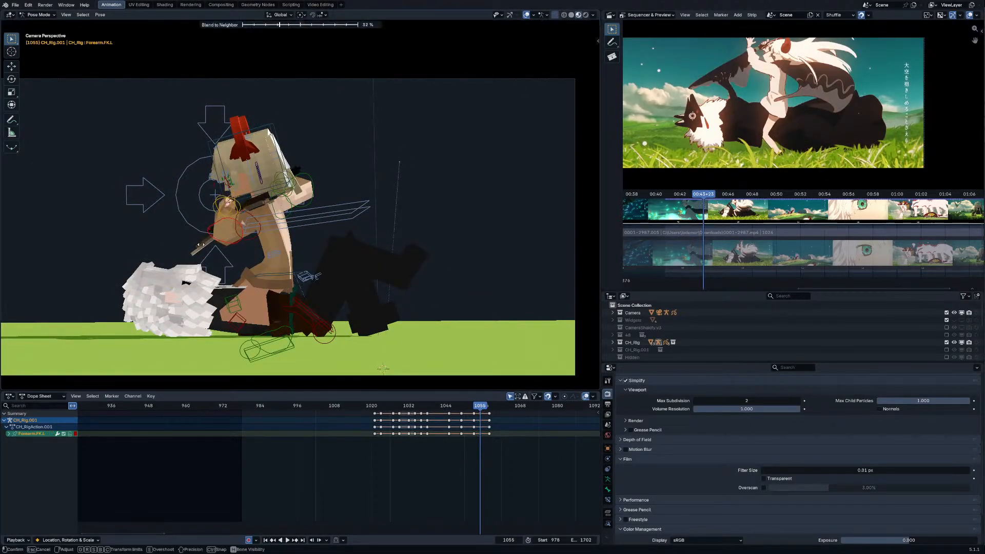
pyautogui.click(168, 254)
# Step: Move and rotate the left upper arm at frame 1055 to extend the arm lower in front of the torso
pyautogui.click(259, 234)
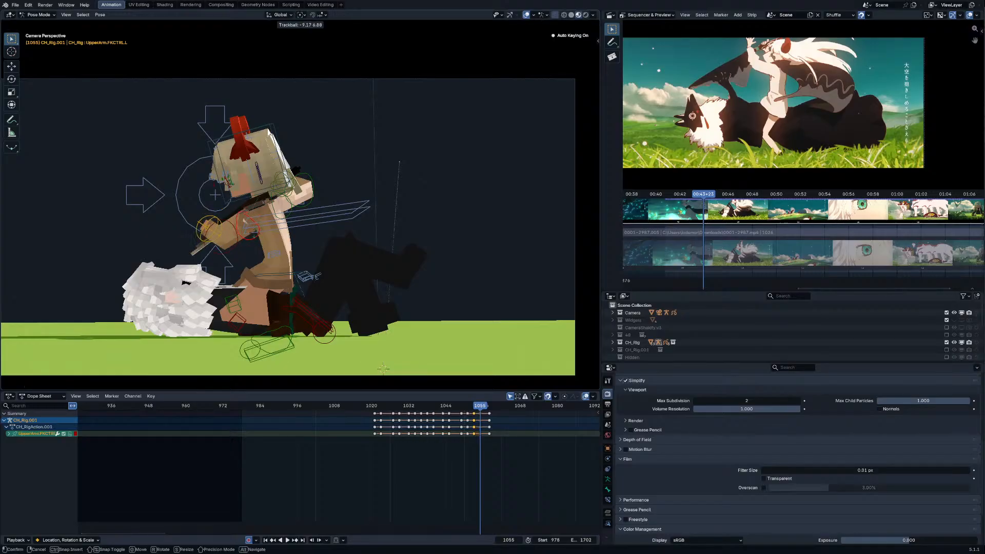
pyautogui.moveTo(262, 230); pyautogui.dragTo(256, 236)
pyautogui.hotkey('shift', 'alt', 'e')
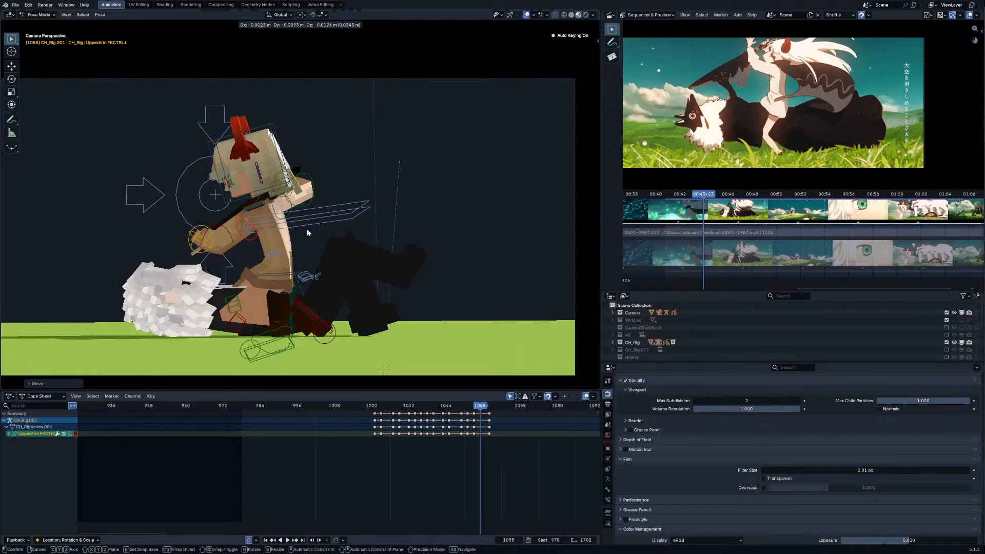
pyautogui.click(313, 226)
pyautogui.press('Down')
pyautogui.press('Up')
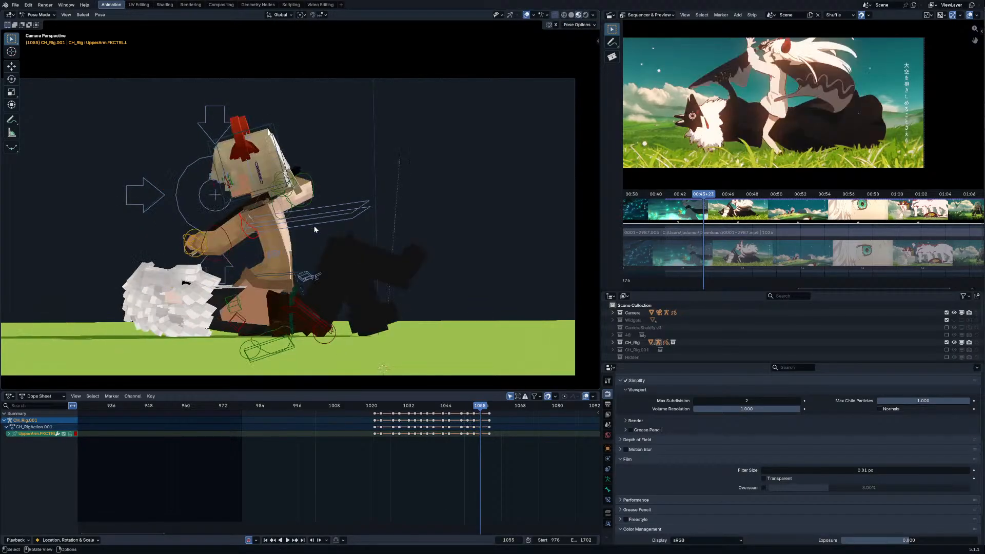
pyautogui.press('r')
pyautogui.press('r')
pyautogui.click(315, 224)
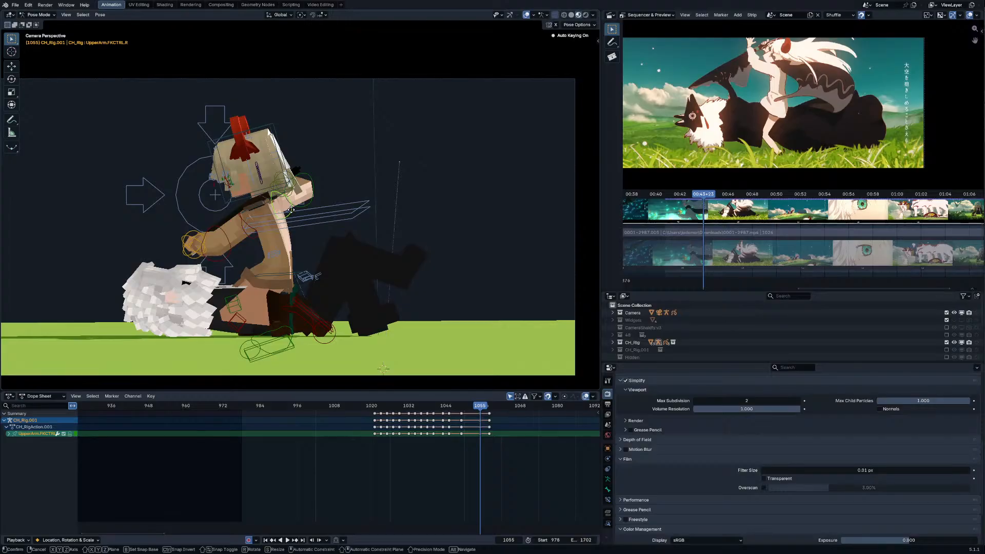
# Step: Rotate the right upper arm at frame 1055 to adjust the sword's angle beside the torso
pyautogui.click(287, 209)
pyautogui.press('r')
pyautogui.click(329, 223)
pyautogui.press('r')
pyautogui.press('r')
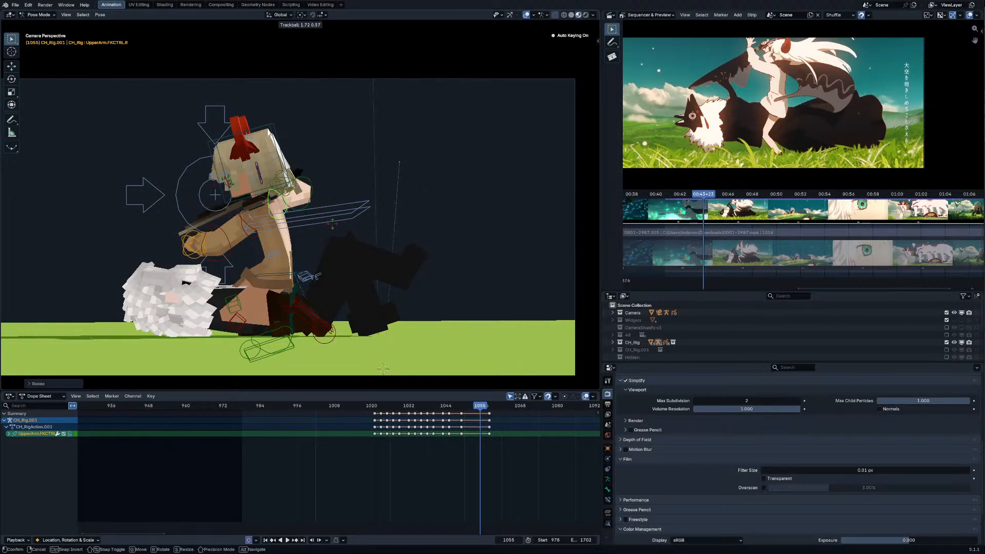
pyautogui.click(331, 222)
# Step: Rotate the right upper arm at frame 1051 to swing it back from the torso
pyautogui.press('Down')
pyautogui.press('Down')
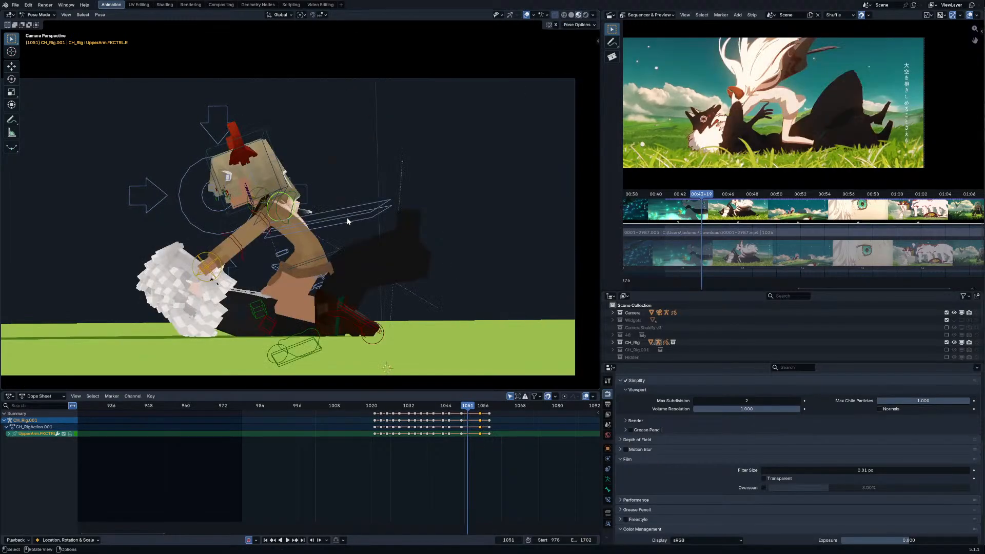
pyautogui.press('r')
pyautogui.press('r')
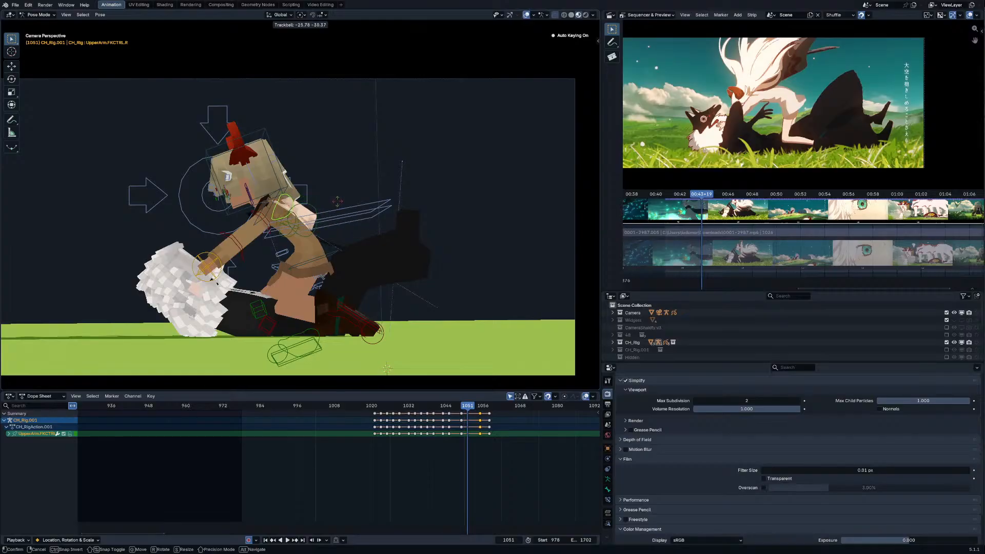
pyautogui.click(337, 201)
# Step: Rotate the right upper arm at frame 1053 to continue its swing
pyautogui.press('Up')
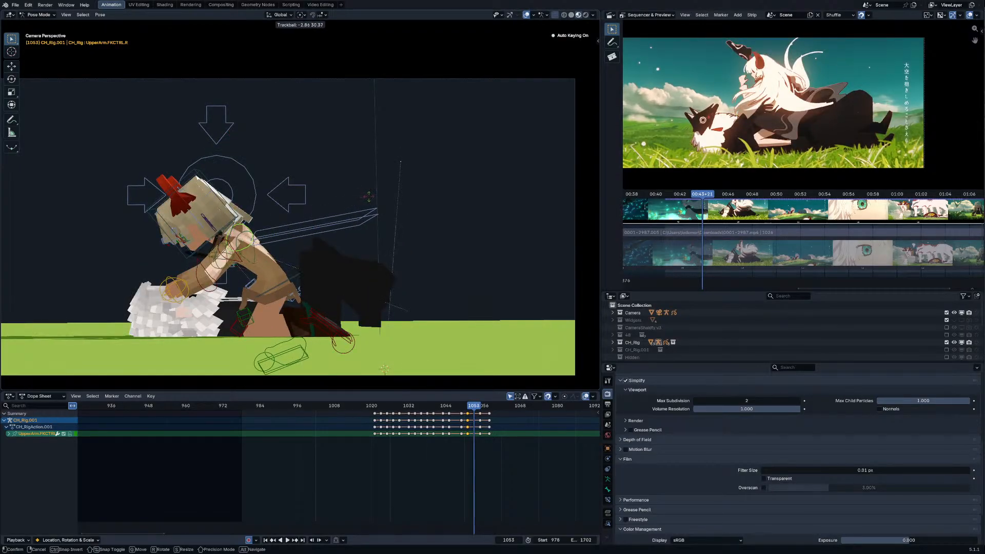
pyautogui.click(368, 197)
pyautogui.press('r')
pyautogui.click(368, 207)
pyautogui.press('r')
pyautogui.press('r')
pyautogui.click(371, 211)
# Step: Lower and rotate the body control at frame 1061 so the upper character settles onto the lower one
pyautogui.press('Right')
pyautogui.press('Right')
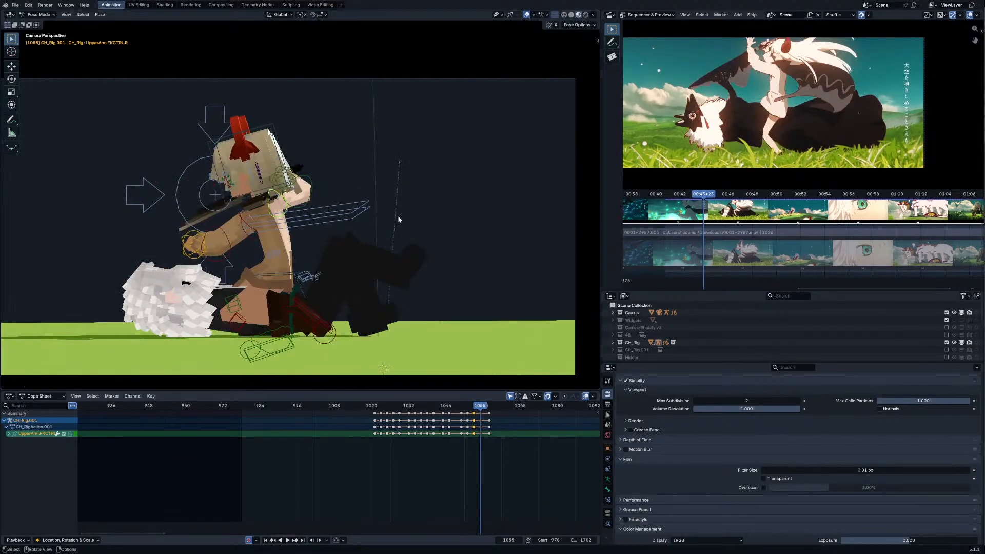
pyautogui.press('Right')
pyautogui.press('Right')
pyautogui.press('Right')
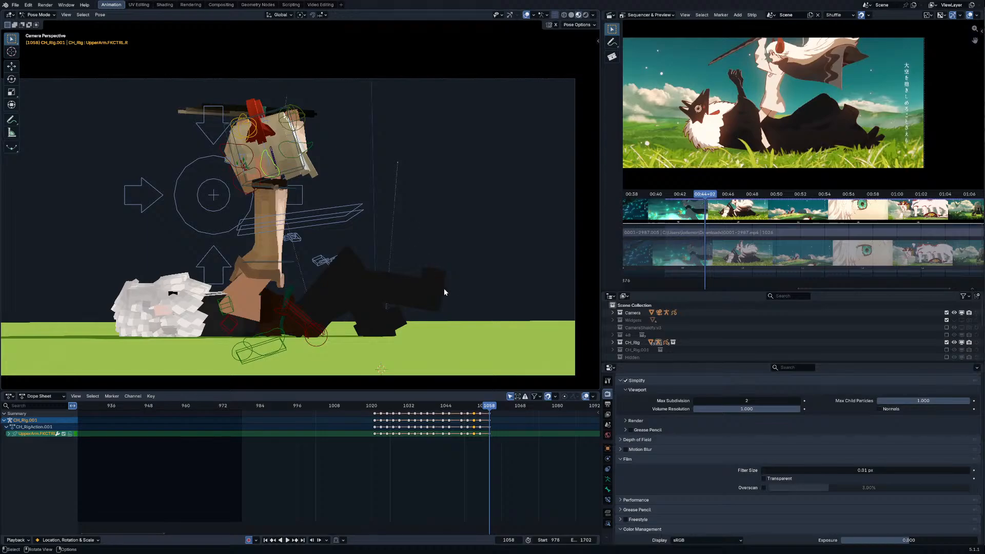
pyautogui.press('Right')
pyautogui.press('Right')
pyautogui.press('Right')
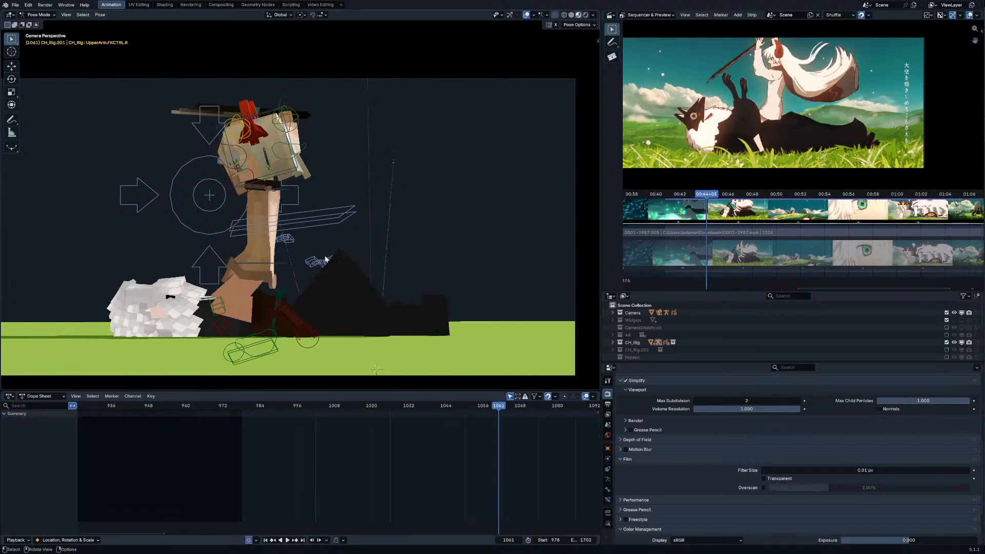
pyautogui.click(300, 262)
pyautogui.press('g')
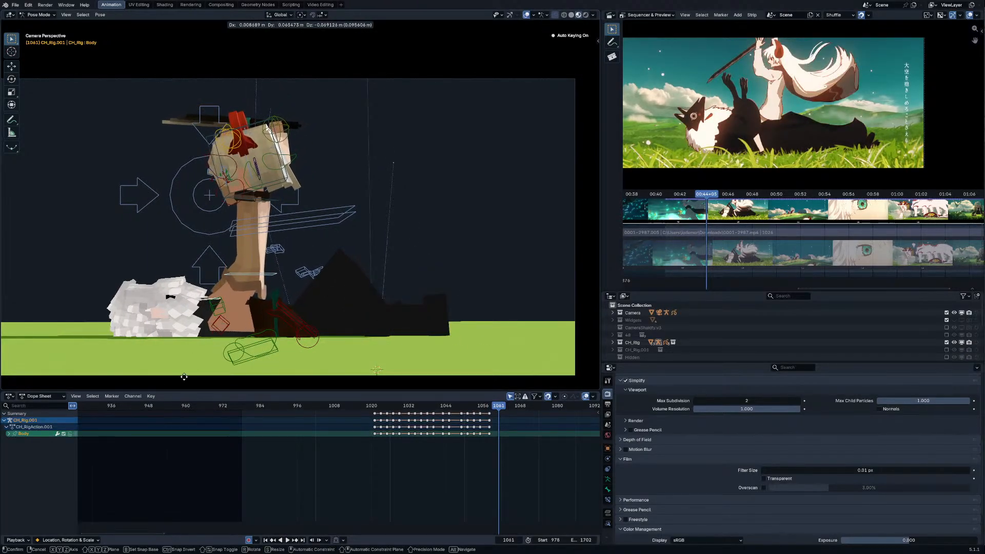
pyautogui.click(359, 308)
pyautogui.press('r')
pyautogui.click(252, 273)
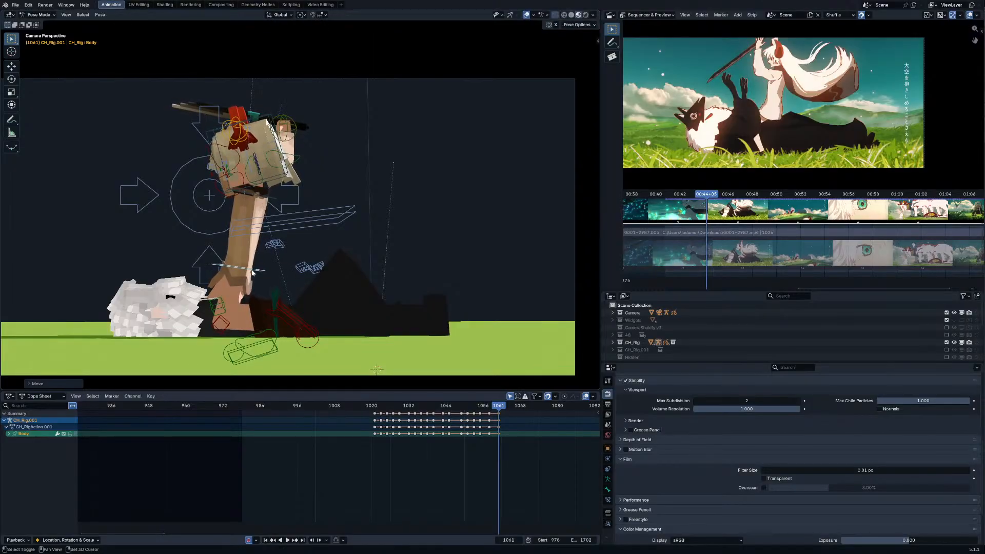
# Step: Try to move the left leg's IK pole target at frame 1061
pyautogui.moveTo(223, 302); pyautogui.dragTo(359, 277, button='middle')
pyautogui.click(338, 298)
pyautogui.press('g')
pyautogui.click(369, 304)
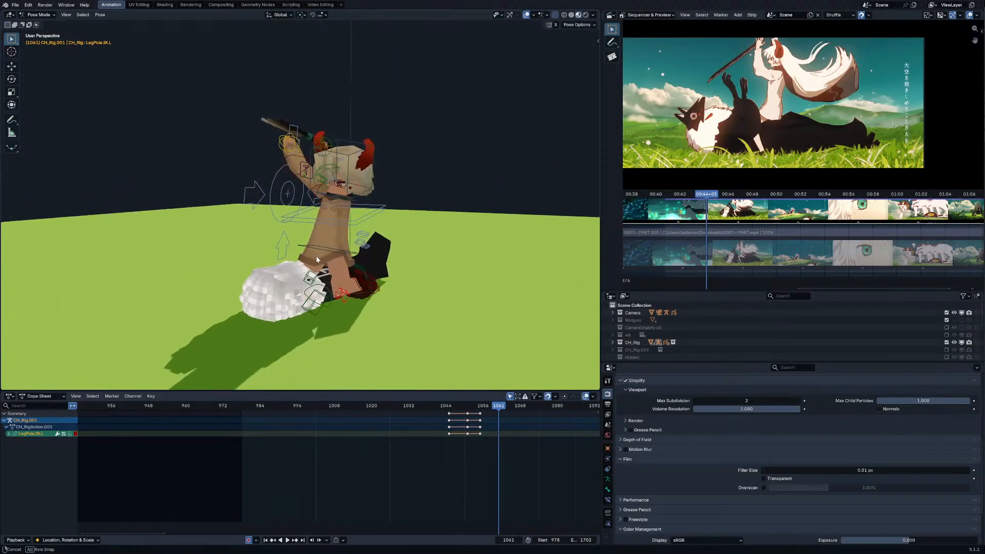
# Step: Open the rig's bone collections and isolate the Cloak collection to check its bones
pyautogui.click(607, 478)
pyautogui.scroll(-3, 685, 464)
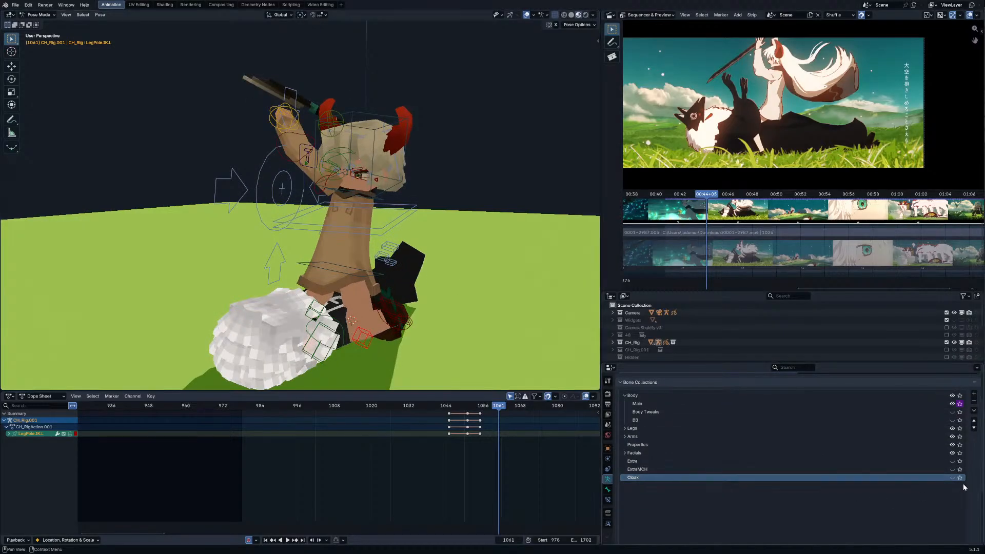
pyautogui.click(960, 477)
pyautogui.moveTo(421, 272); pyautogui.dragTo(459, 290, button='middle')
pyautogui.click(959, 478)
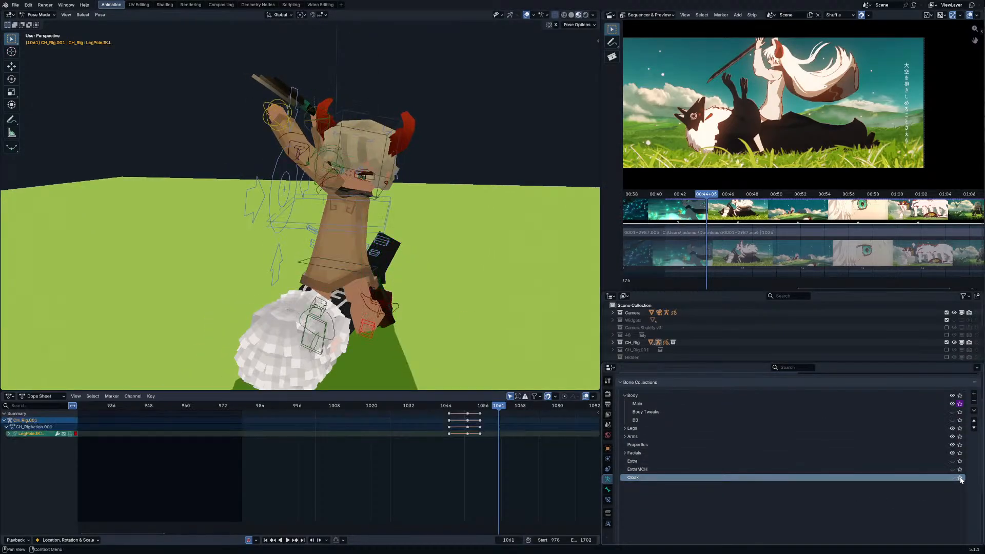
# Step: Isolate the ExtraMCH bone collection and try to move the front left shirt tracking bone
pyautogui.click(960, 469)
pyautogui.moveTo(390, 308); pyautogui.dragTo(354, 290, button='middle')
pyautogui.click(367, 318)
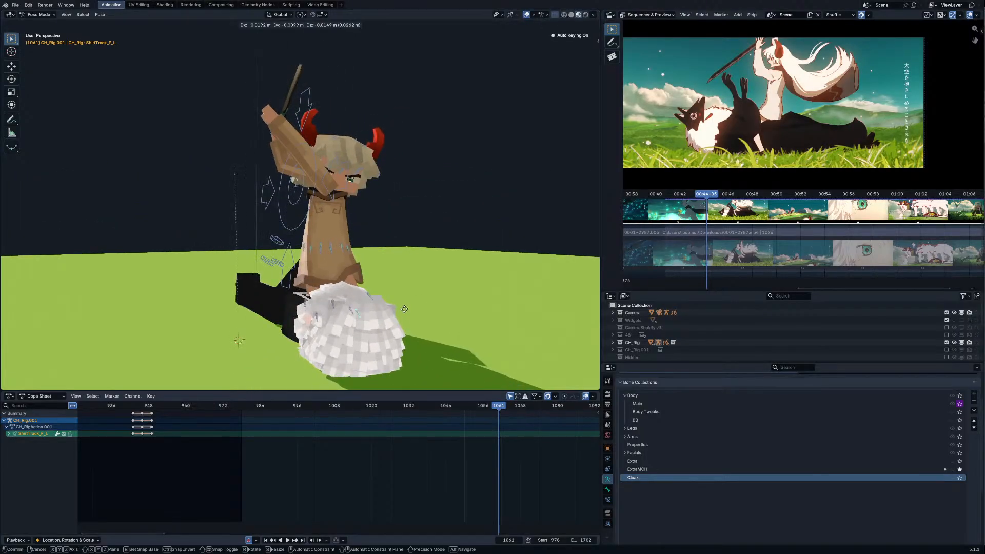
# Step: Isolate the Extra bone collection instead and adjust the front left shirt bone at frame 1061
pyautogui.click(960, 469)
pyautogui.click(959, 461)
pyautogui.scroll(5, 308, 216)
pyautogui.click(379, 252)
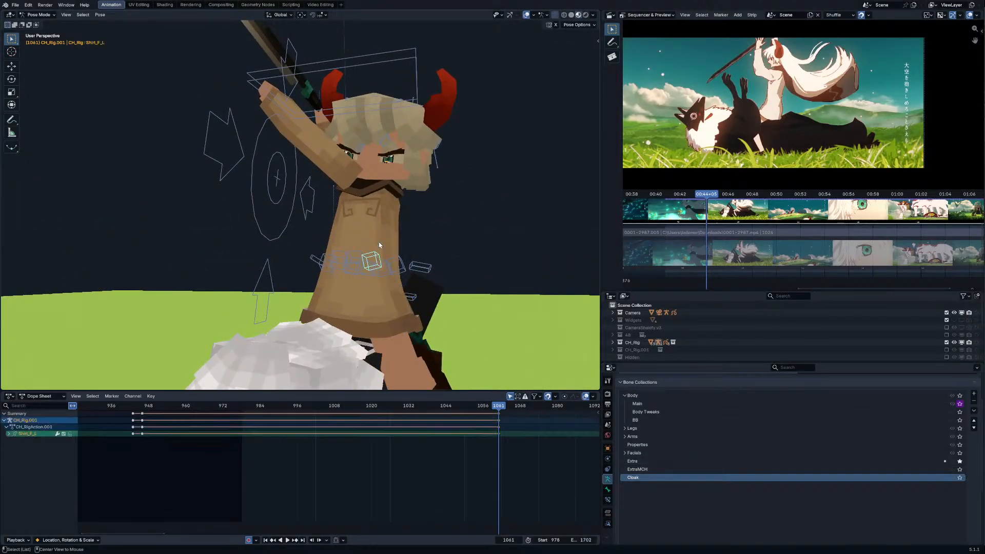
# Step: Play back the animation from around frame 1061 through the camera view to check the motion
pyautogui.scroll(-3, 379, 245)
pyautogui.scroll(-4, 359, 461)
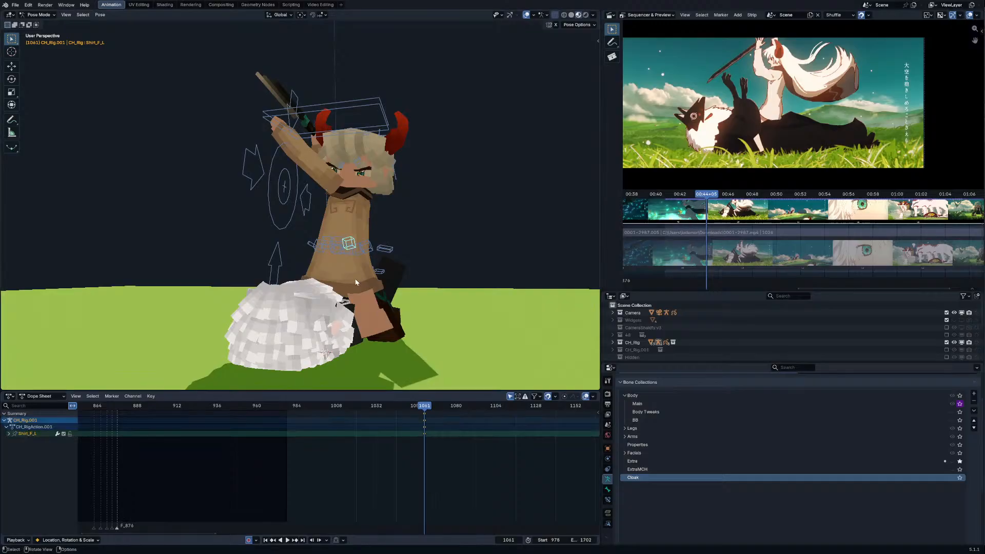
pyautogui.click(425, 438)
pyautogui.press('KP_0')
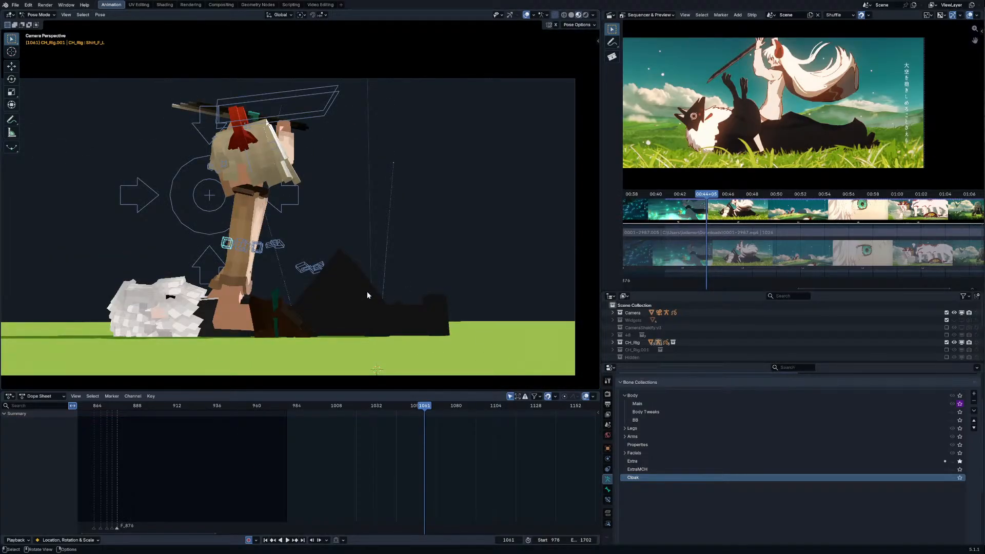
pyautogui.press('space')
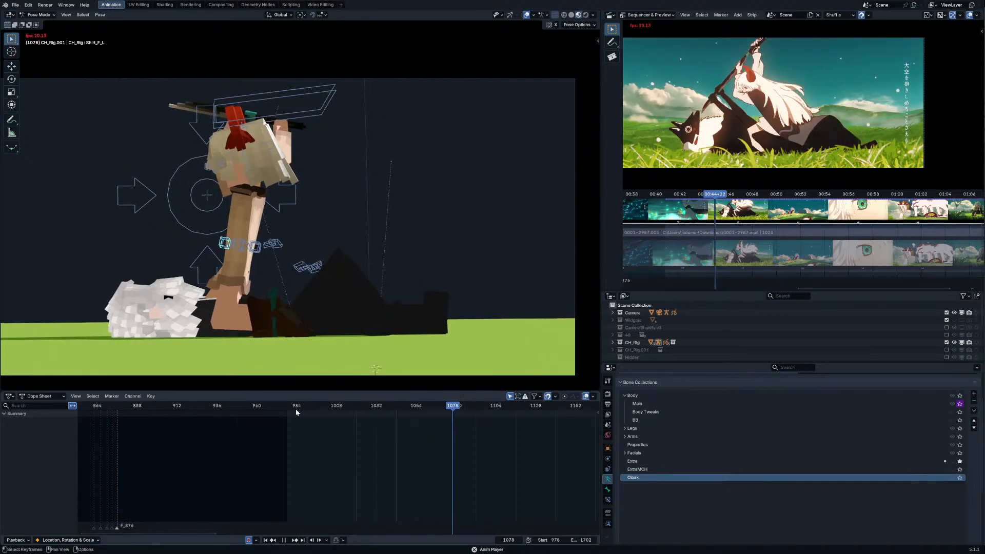
pyautogui.click(308, 406)
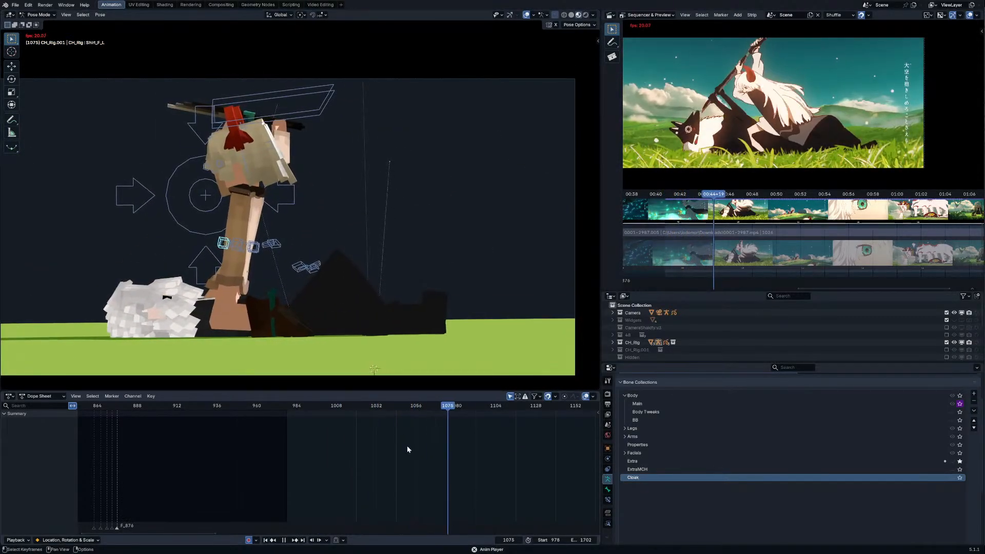
pyautogui.click(333, 406)
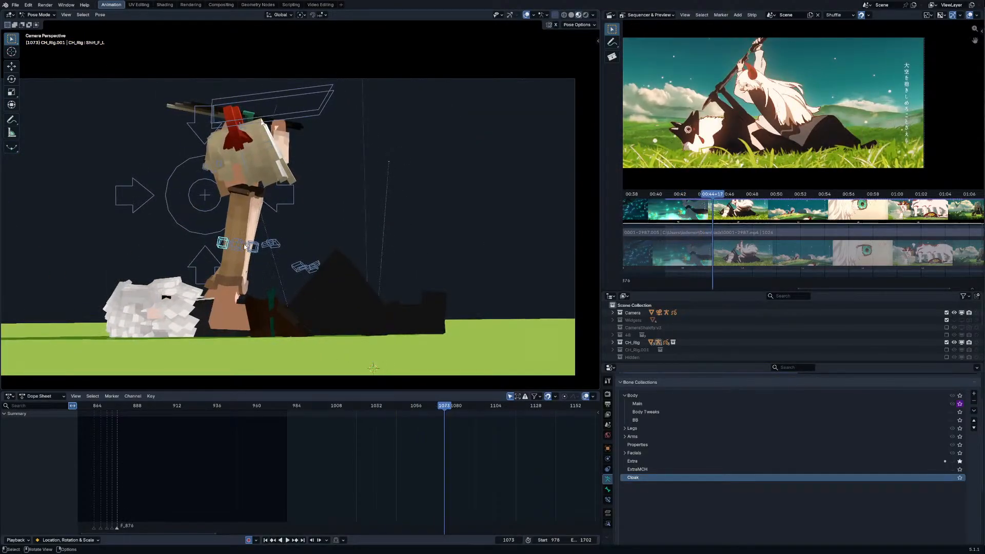
# Step: End the isolation of the Extra bone collection and rotate the upper character's chest bone at frame 1059
pyautogui.hotkey('ctrl', 'Tab')
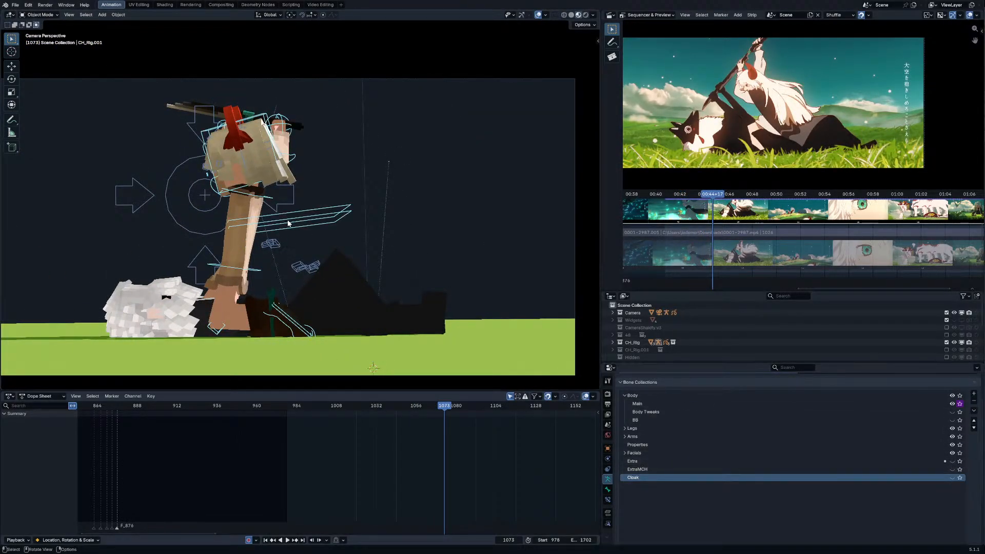
pyautogui.hotkey('ctrl', 'Tab')
pyautogui.moveTo(450, 406)
pyautogui.mouseDown()
pyautogui.moveTo(433, 407)
pyautogui.moveTo(443, 409)
pyautogui.mouseUp()
pyautogui.press('r')
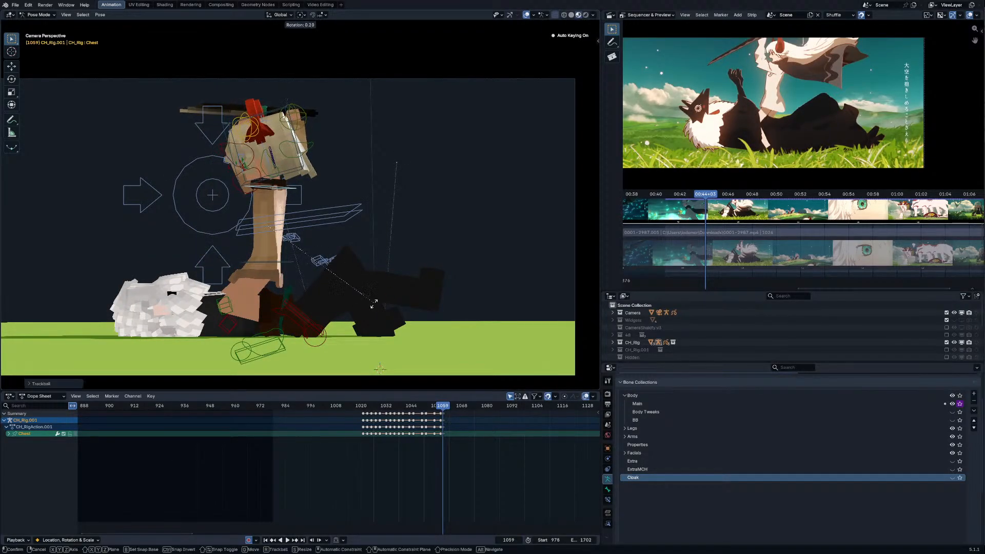
pyautogui.click(374, 304)
# Step: Rotate the upper character's chest and head bones at frame 1061
pyautogui.press('Up')
pyautogui.press('Right')
pyautogui.press('Right')
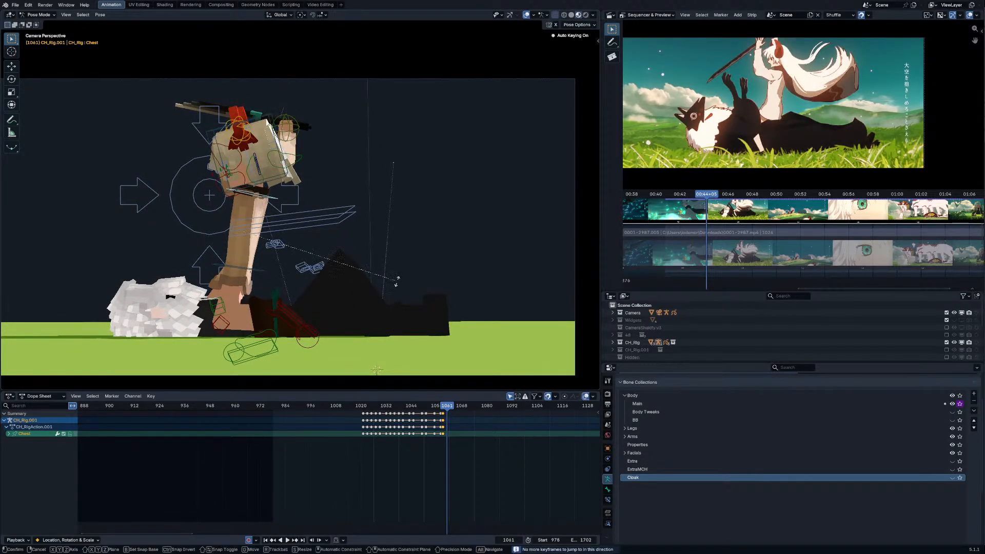
pyautogui.click(393, 315)
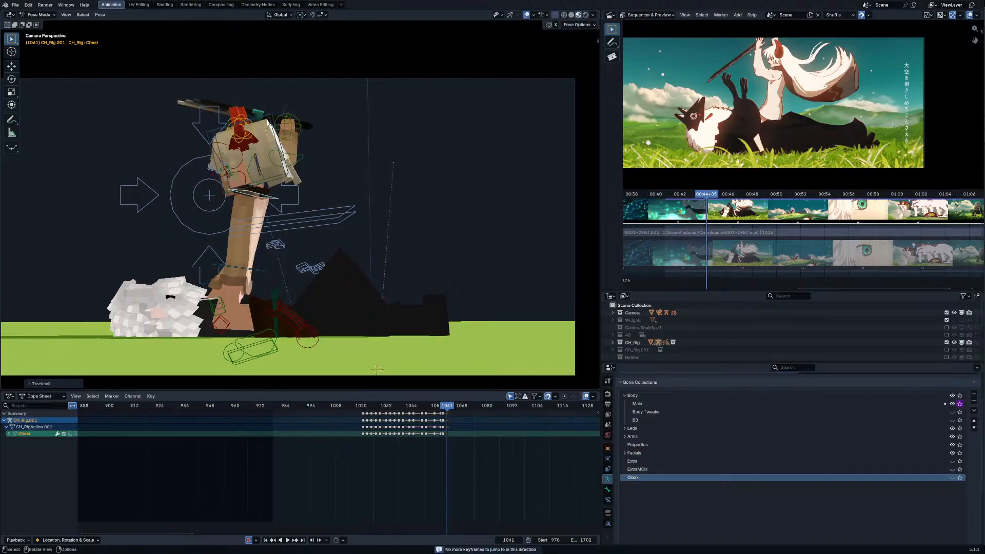
pyautogui.press('r')
pyautogui.click(459, 425)
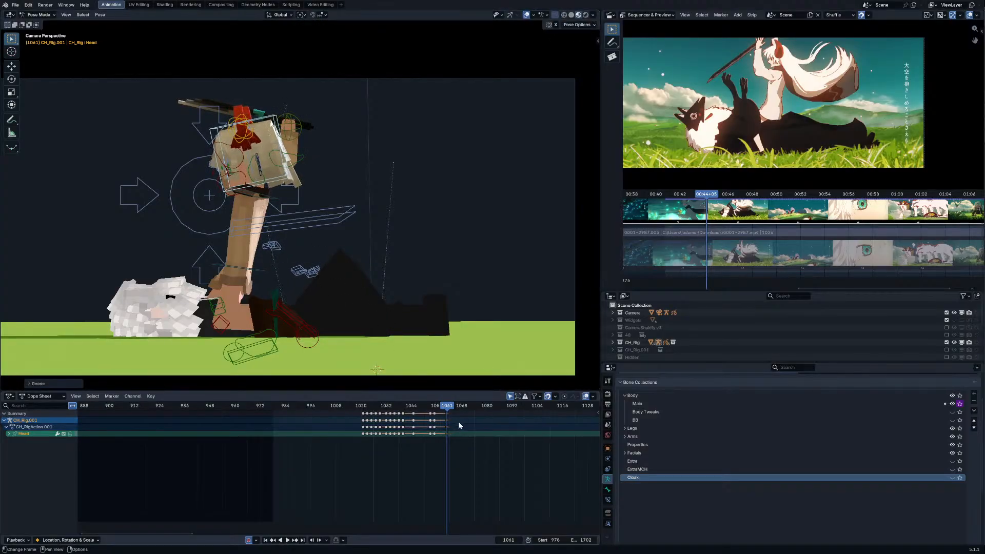
# Step: Try to rotate the upper character's head at frame 1059
pyautogui.press('Left')
pyautogui.press('Left')
pyautogui.press('Left')
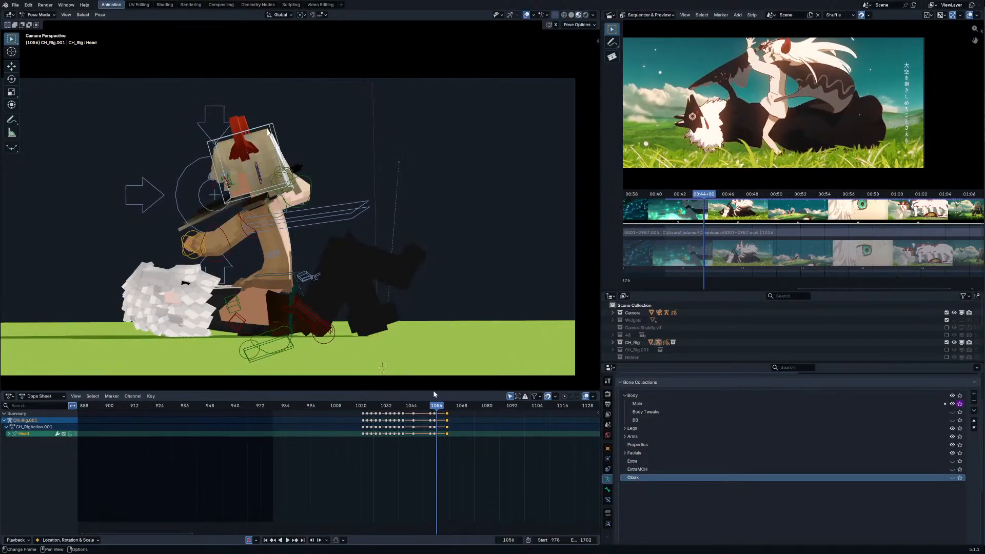
pyautogui.press('Left')
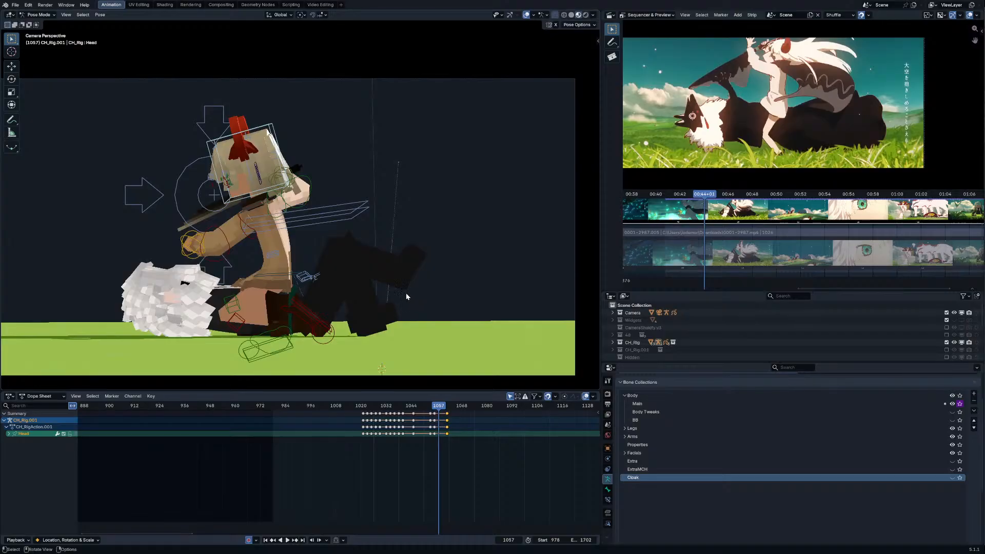
pyautogui.press('Right')
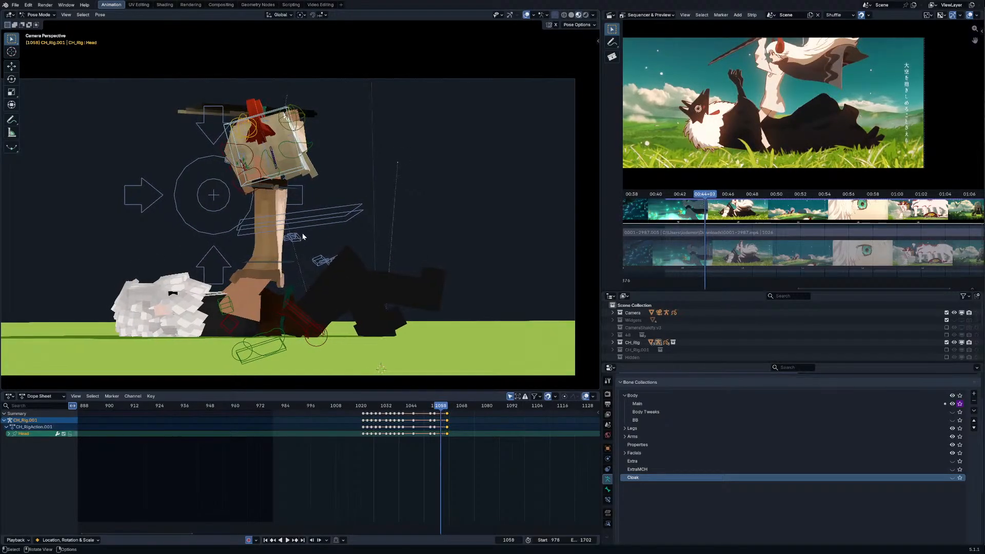
pyautogui.press('Right')
pyautogui.press('r')
pyautogui.click(274, 192)
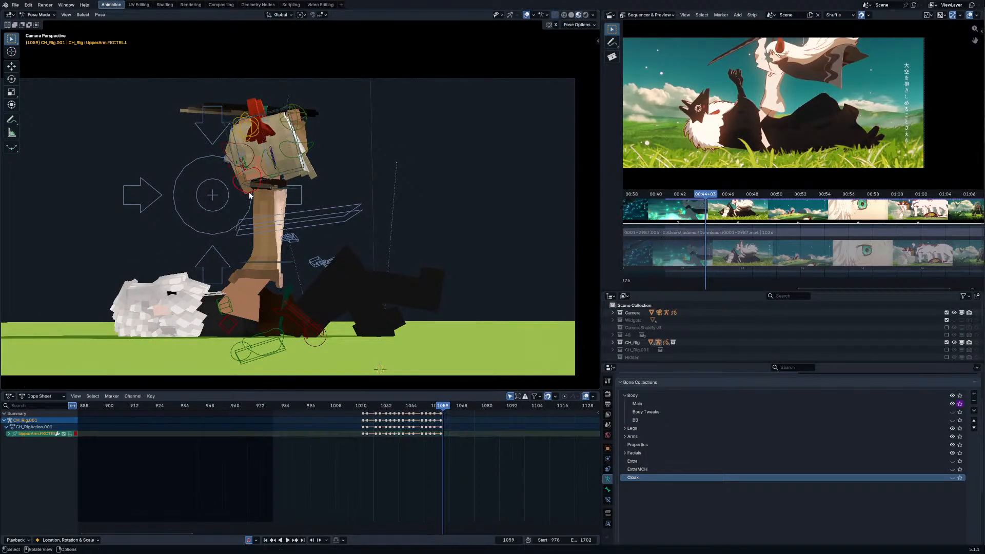
# Step: Try to rotate the right forearm and right upper arm at frame 1059
pyautogui.click(313, 153)
pyautogui.click(314, 157)
pyautogui.press('r')
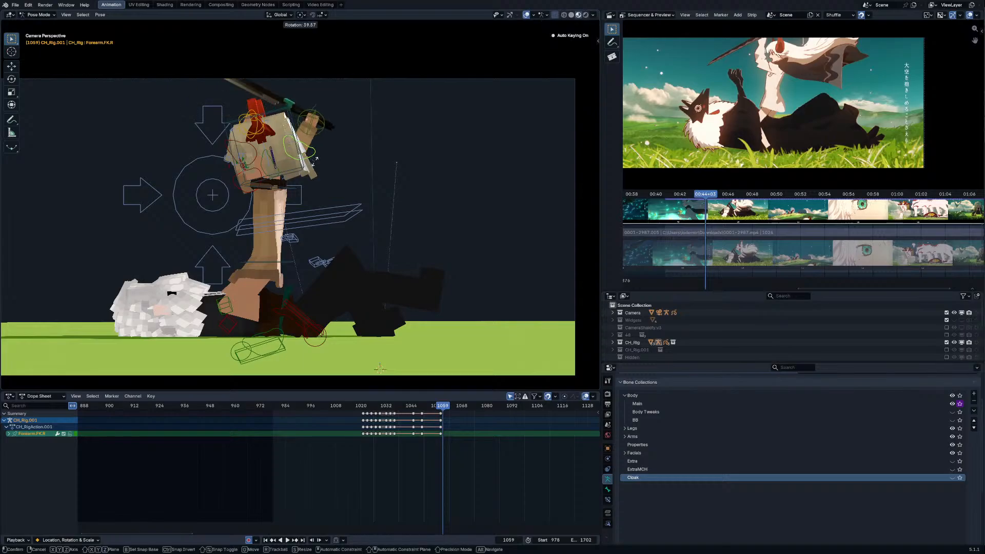
pyautogui.click(314, 161)
pyautogui.click(310, 146)
pyautogui.press('r')
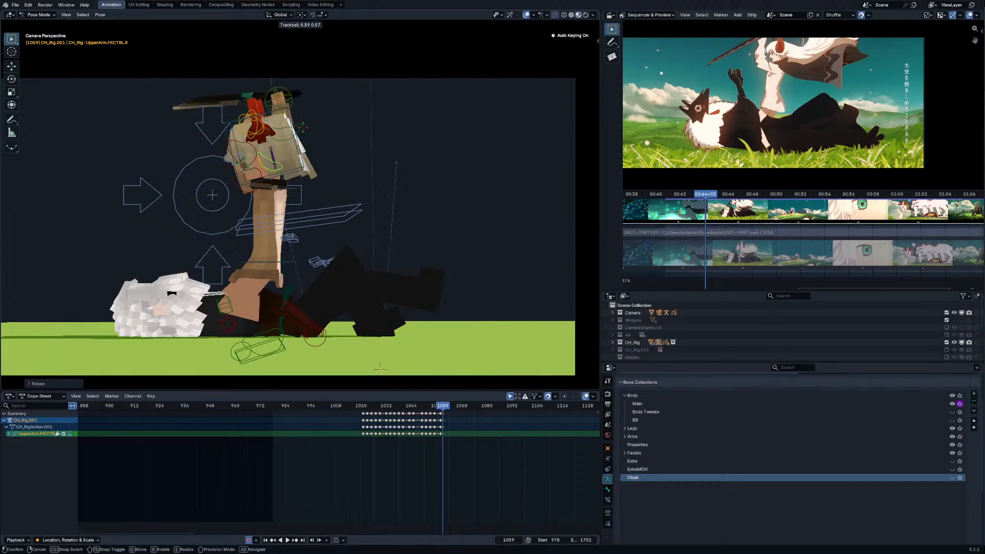
pyautogui.click(257, 161)
# Step: Try to rotate and move the left upper arm control to match the right arm at frame 1059
pyautogui.click(255, 163)
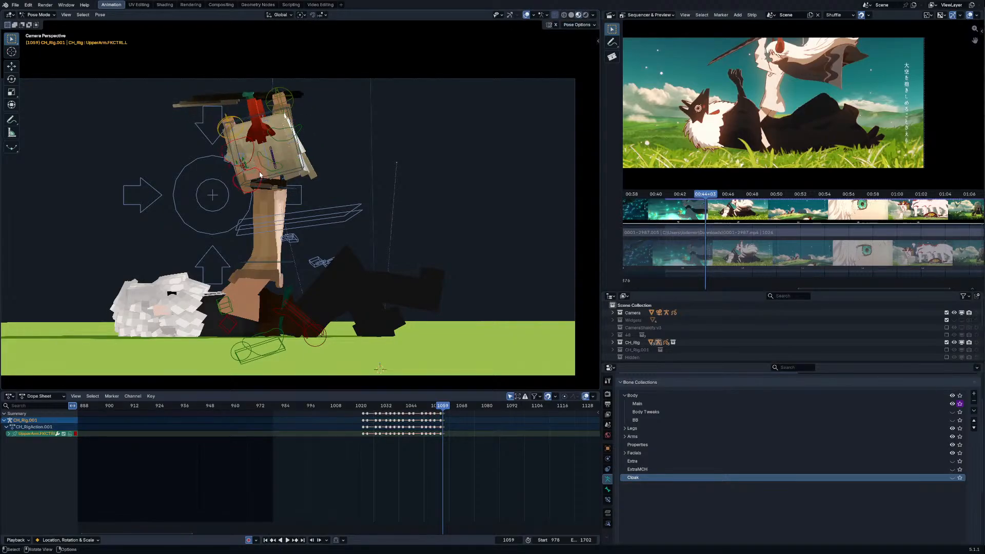
pyautogui.moveTo(259, 175); pyautogui.dragTo(258, 164)
pyautogui.press('r')
pyautogui.press('r')
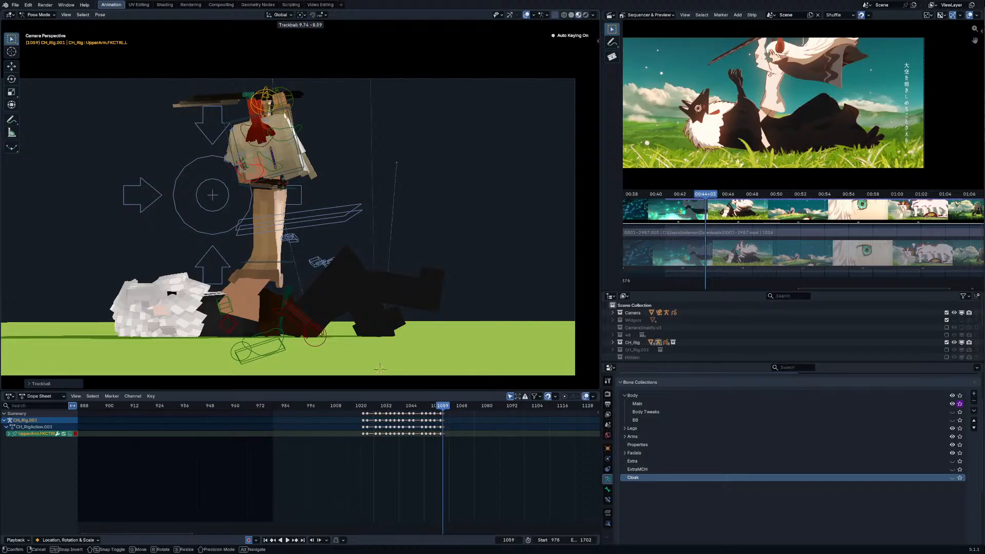
pyautogui.moveTo(286, 192); pyautogui.dragTo(298, 202)
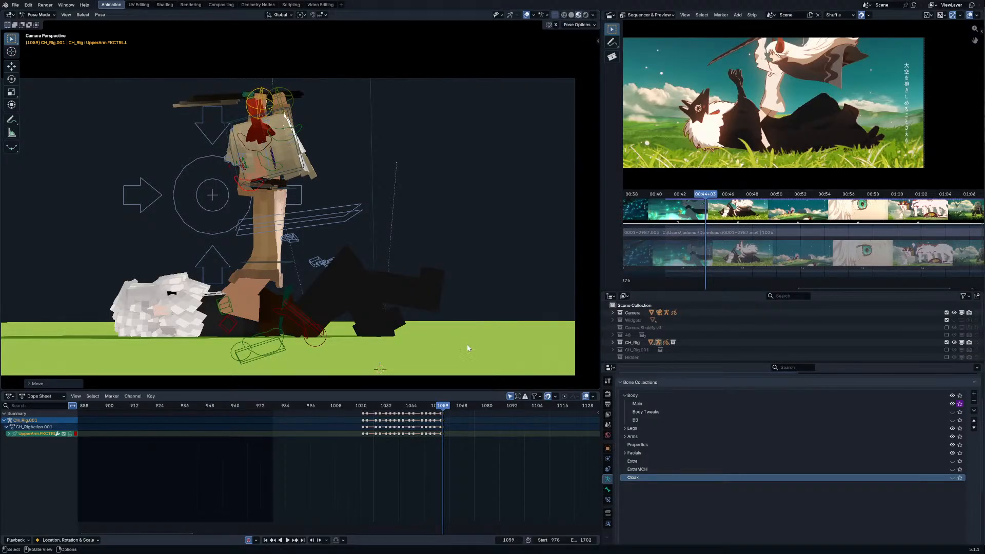
# Step: Select all of the rig's bones and delete their keyframes at frame 1059
pyautogui.moveTo(434, 407); pyautogui.dragTo(444, 411)
pyautogui.keyDown('ctrl'); pyautogui.moveTo(454, 428); pyautogui.dragTo(400, 457, button='middle'); pyautogui.keyUp('ctrl')
pyautogui.press('a')
pyautogui.scroll(6, 433, 431)
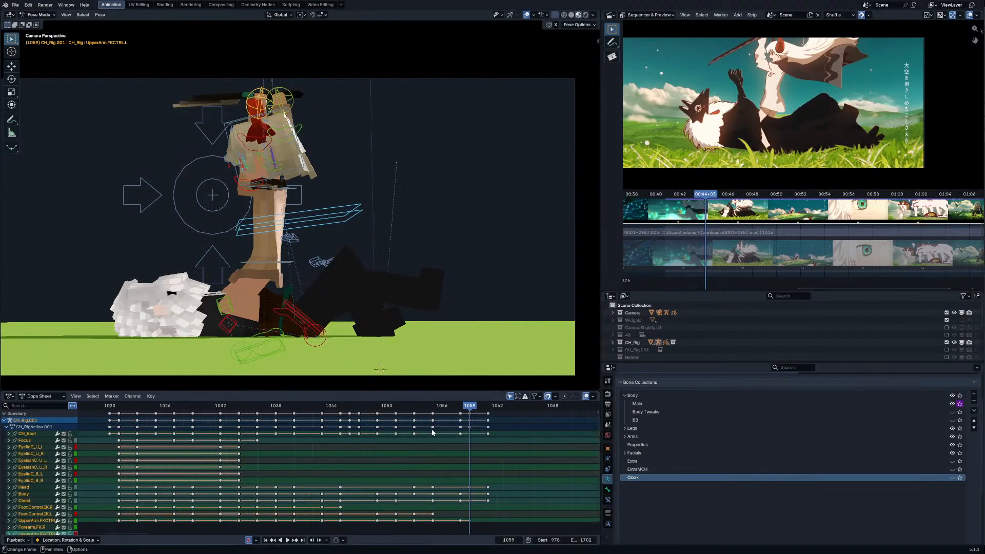
pyautogui.press('Left')
pyautogui.press('Left')
pyautogui.press('Right')
pyautogui.click(472, 424)
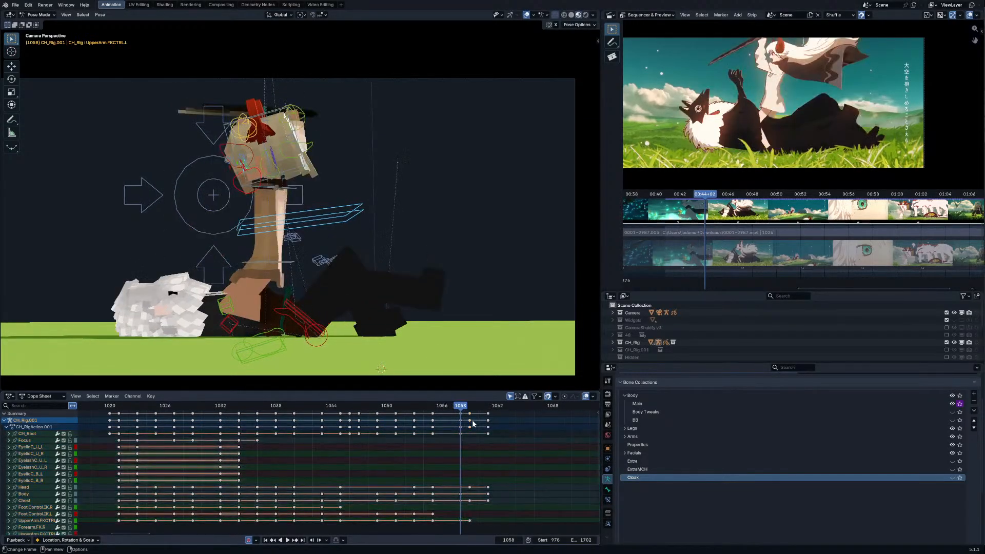
pyautogui.press('Right')
pyautogui.press('Right')
pyautogui.press('Right')
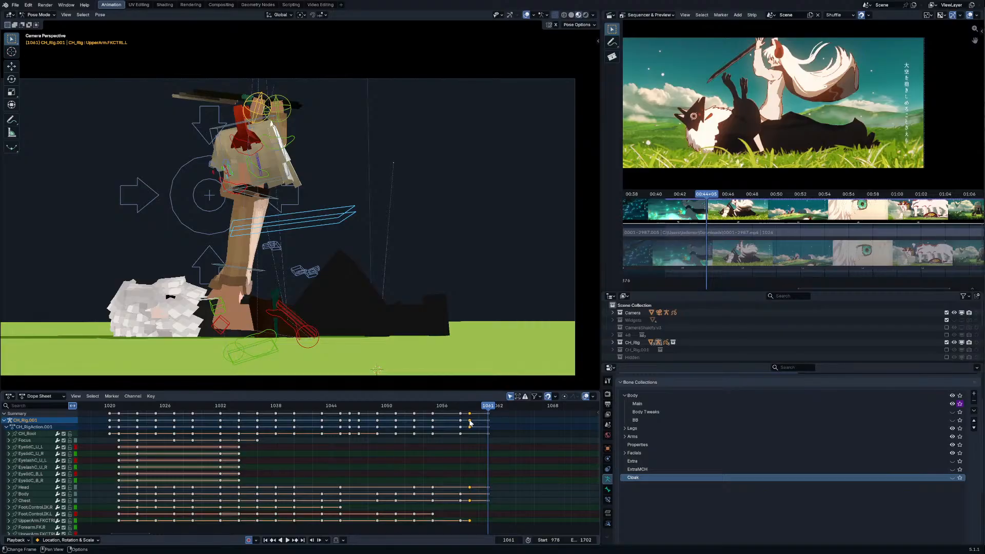
pyautogui.press('Delete')
# Step: Rotate the left upper arm control to raise the arm above the head at frame 1061
pyautogui.click(258, 179)
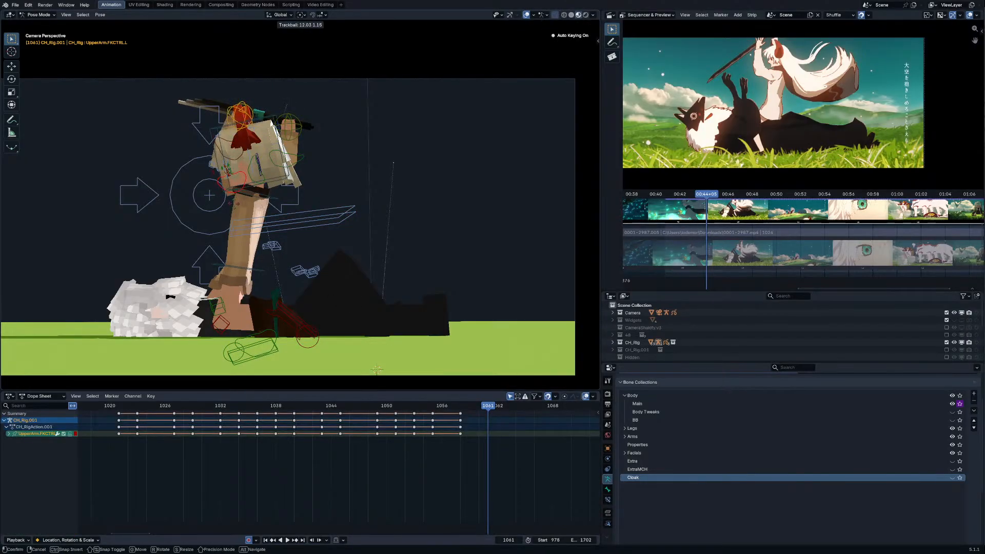
pyautogui.press('r')
pyautogui.click(262, 185)
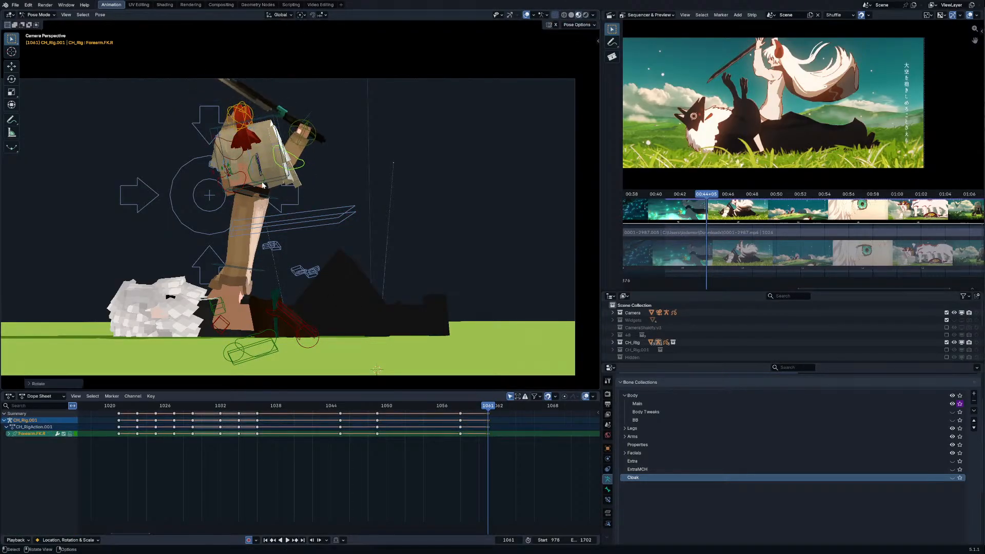
# Step: Rotate the right forearm and reposition the right upper arm at frame 1061 so both hands meet at the raised sword
pyautogui.press('r')
pyautogui.click(306, 134)
pyautogui.press('g')
pyautogui.click(303, 137)
pyautogui.press('r')
pyautogui.click(304, 138)
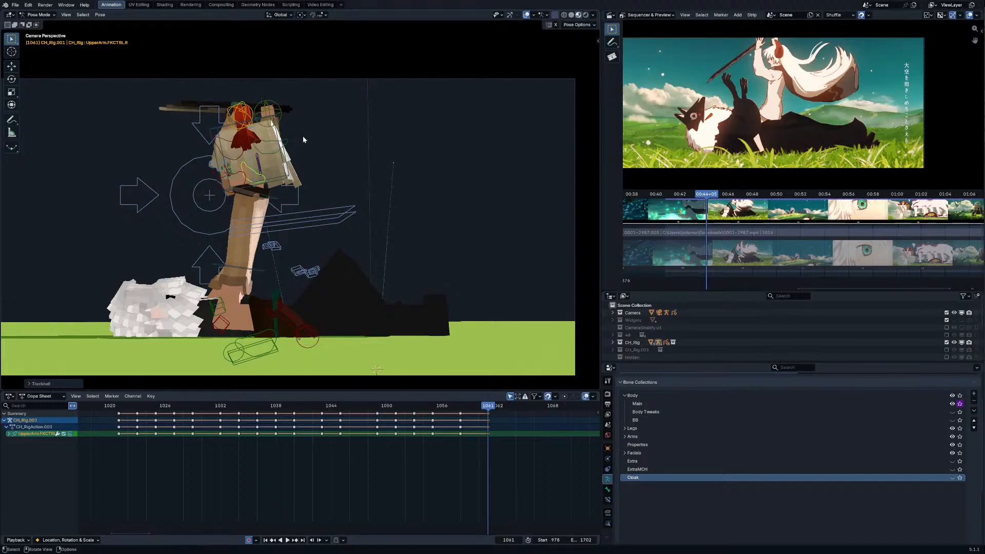
pyautogui.press('g')
pyautogui.click(300, 133)
pyautogui.click(303, 137)
# Step: Move and rotate the body and bend the chest forward at frame 1064
pyautogui.moveTo(459, 405); pyautogui.dragTo(519, 411)
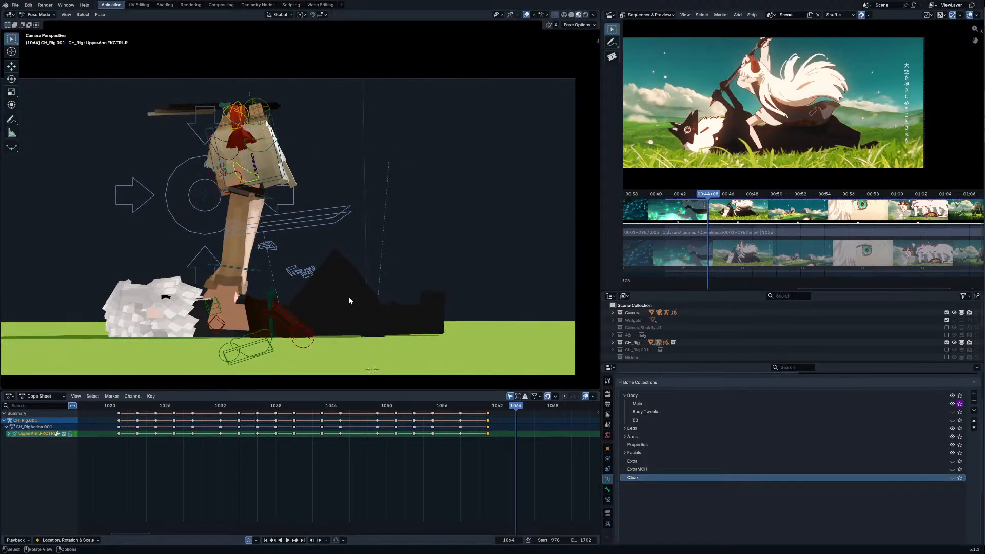
pyautogui.click(248, 275)
pyautogui.press('r')
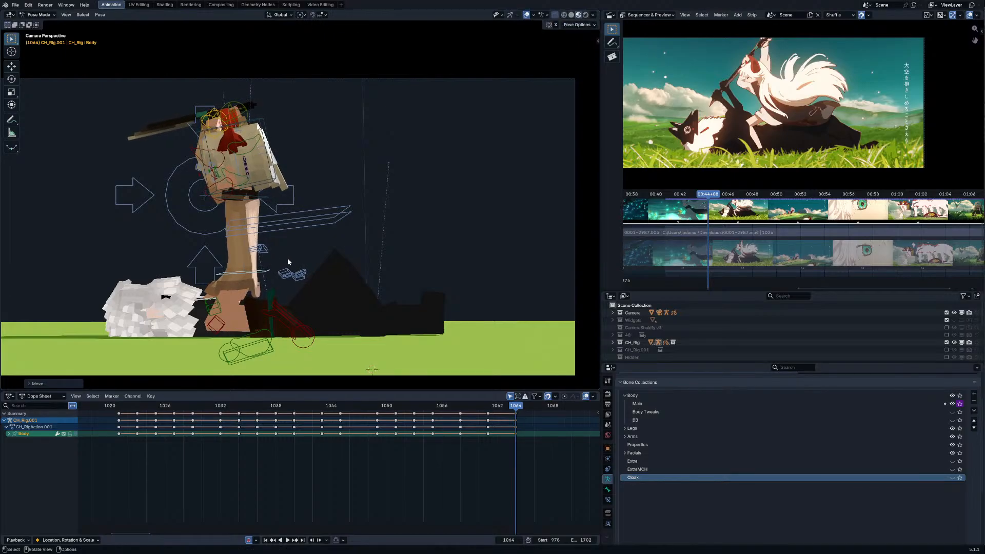
pyautogui.click(289, 147)
# Step: Rotate and move both upper arms at frame 1064 to swing the sword down toward the lying character
pyautogui.keyDown('shift'); pyautogui.click(216, 196); pyautogui.keyUp('shift')
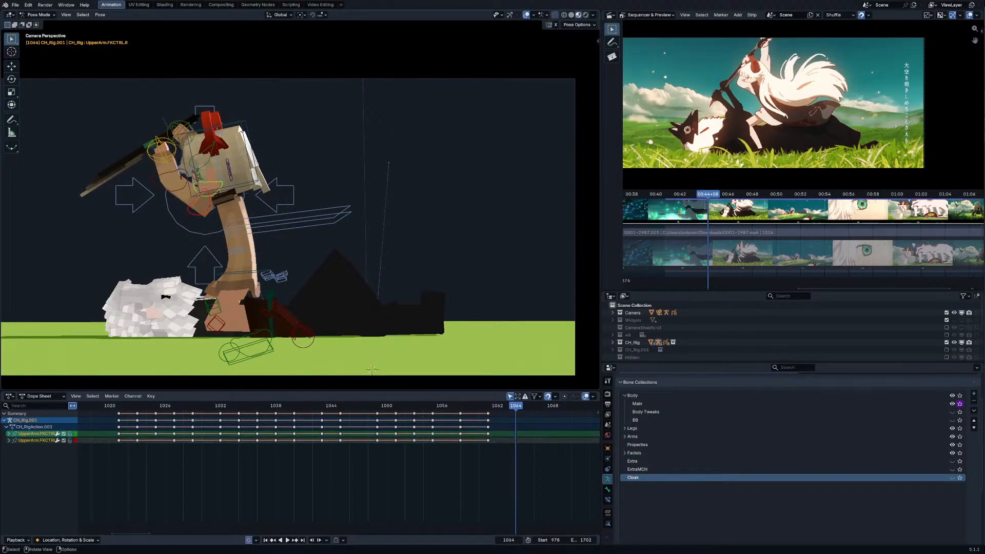
pyautogui.press('r')
pyautogui.click(246, 183)
pyautogui.press('g')
pyautogui.click(261, 182)
pyautogui.press('r')
pyautogui.click(227, 229)
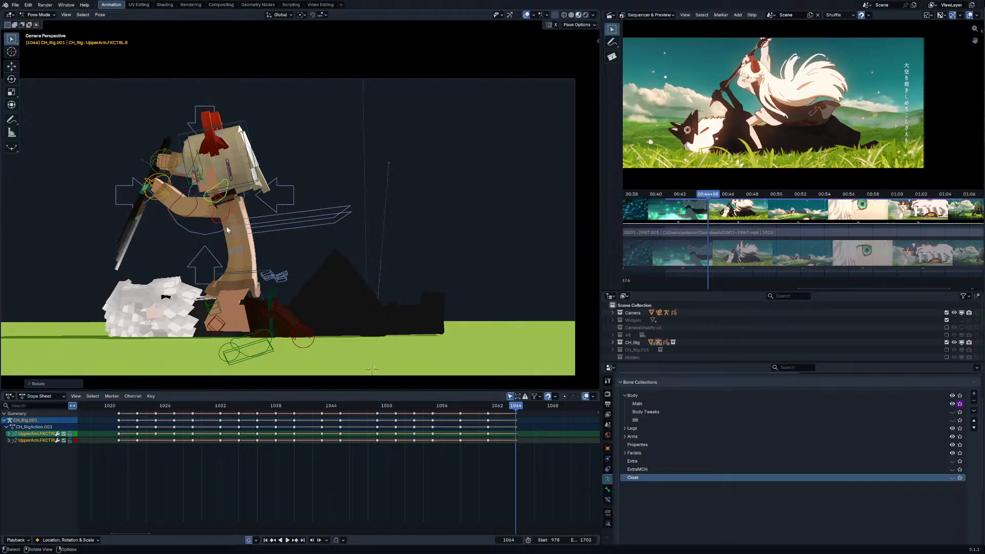
# Step: Adjust the left and right upper arms individually at frame 1064 so both hands meet at the sword grip
pyautogui.click(227, 211)
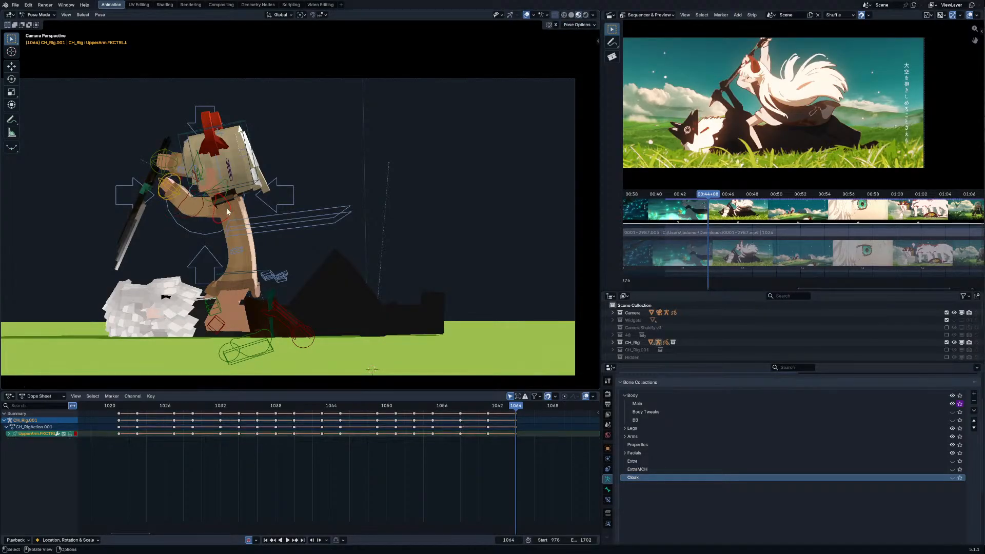
pyautogui.press('g')
pyautogui.click(265, 180)
pyautogui.press('r')
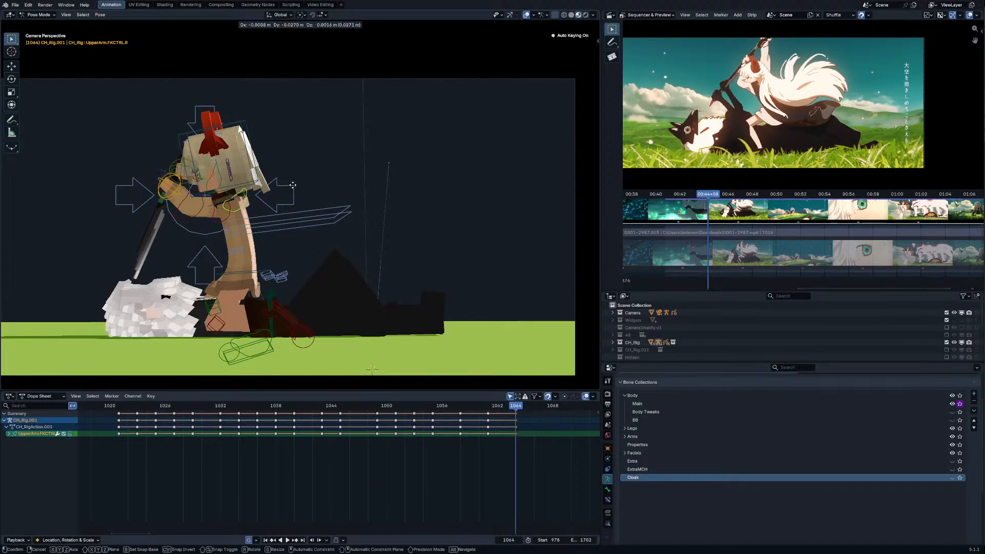
pyautogui.click(291, 178)
# Step: Rotate the head to tilt down toward the lying character at frame 1064
pyautogui.click(255, 163)
pyautogui.press('r')
pyautogui.click(263, 149)
pyautogui.press('r')
pyautogui.press('r')
pyautogui.click(262, 151)
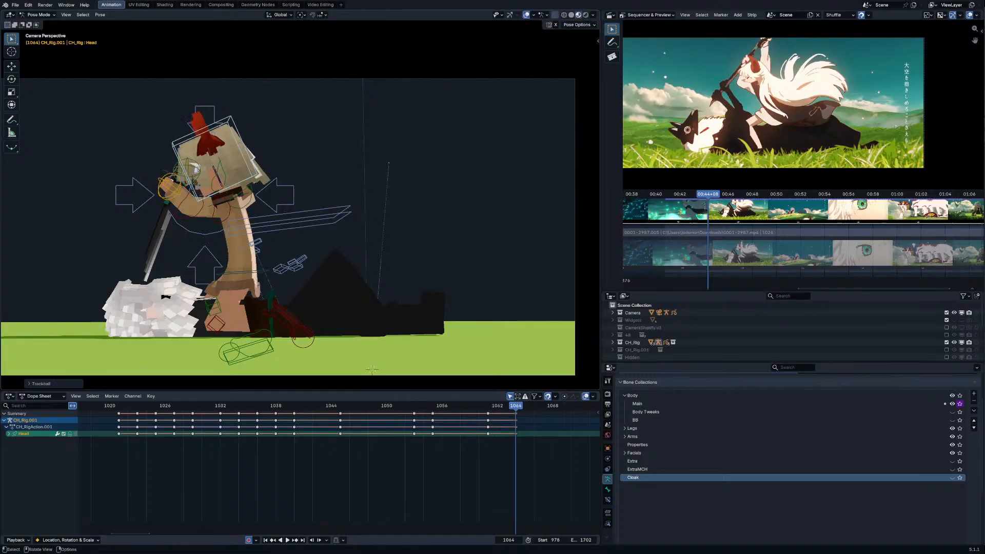
pyautogui.press('r')
pyautogui.click(260, 152)
# Step: Refine the position and rotation of both upper arms from the front at frame 1064, and return to the camera view
pyautogui.moveTo(260, 152); pyautogui.dragTo(341, 210, button='middle')
pyautogui.click(322, 216)
pyautogui.press('g')
pyautogui.click(345, 213)
pyautogui.keyDown('shift'); pyautogui.click(310, 208); pyautogui.keyUp('shift')
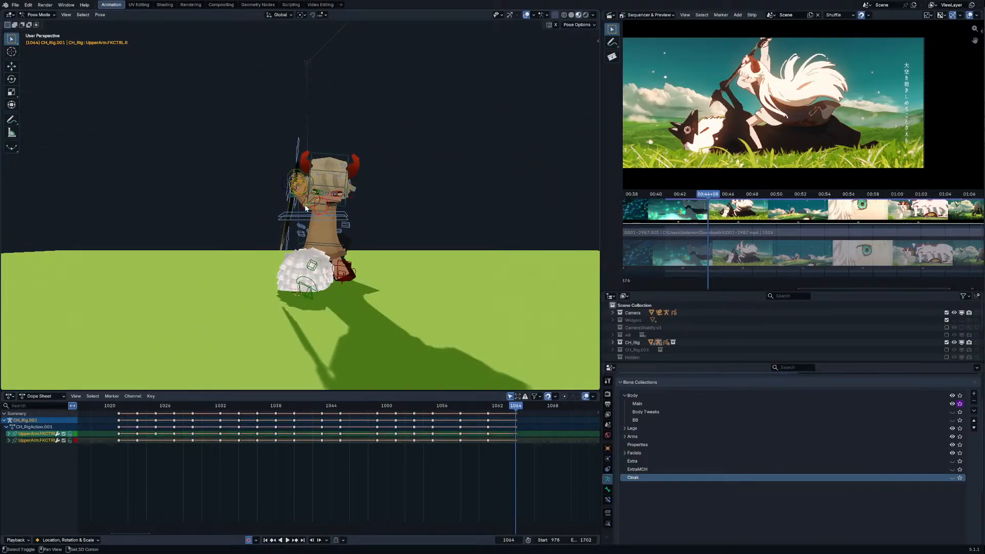
pyautogui.press('r')
pyautogui.press('r')
pyautogui.click(349, 199)
pyautogui.press('r')
pyautogui.click(351, 189)
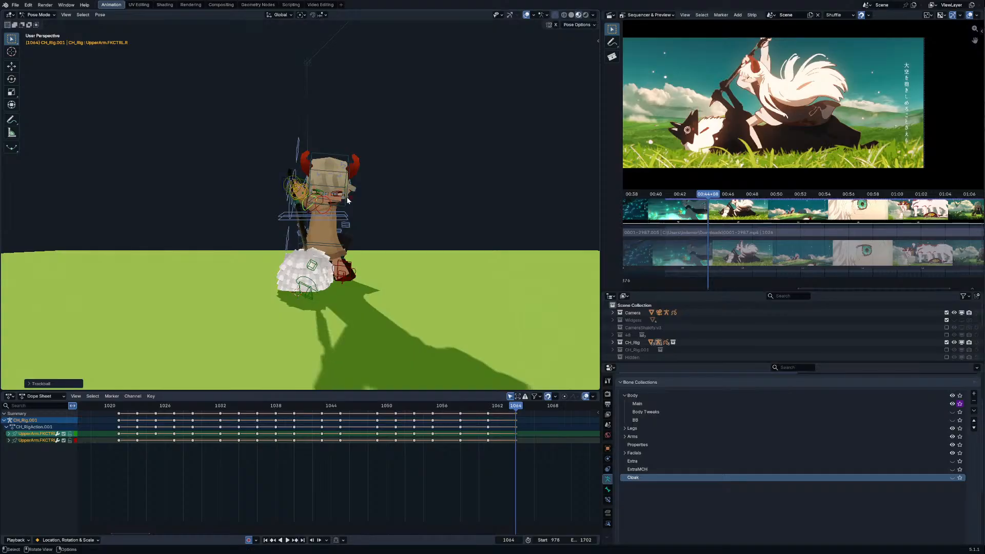
pyautogui.moveTo(351, 189); pyautogui.dragTo(264, 204, button='middle')
pyautogui.press('KP_0')
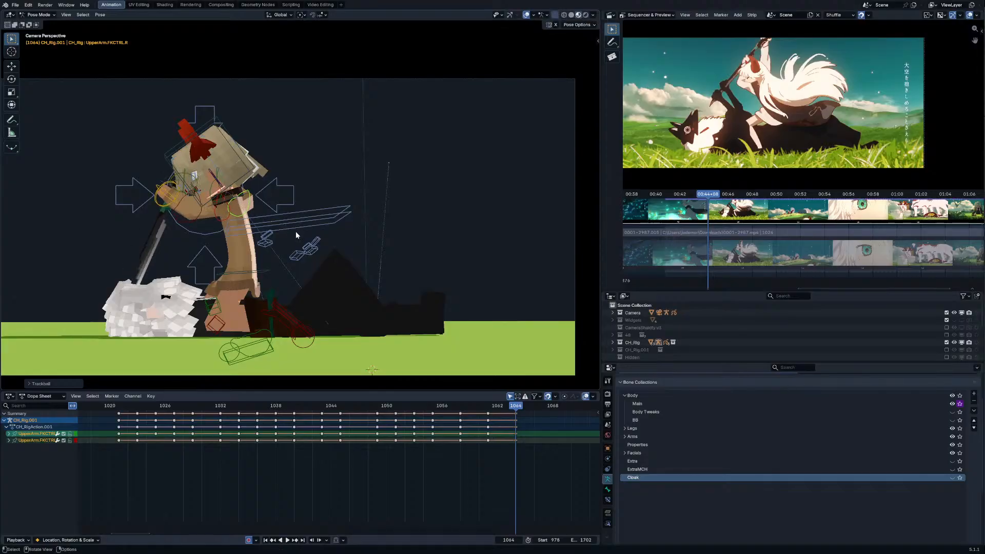
# Step: Rotate and move the right upper arm at frame 1064 to pull the hand in toward the upper character's head
pyautogui.moveTo(488, 406); pyautogui.dragTo(516, 405)
pyautogui.press('r')
pyautogui.press('r')
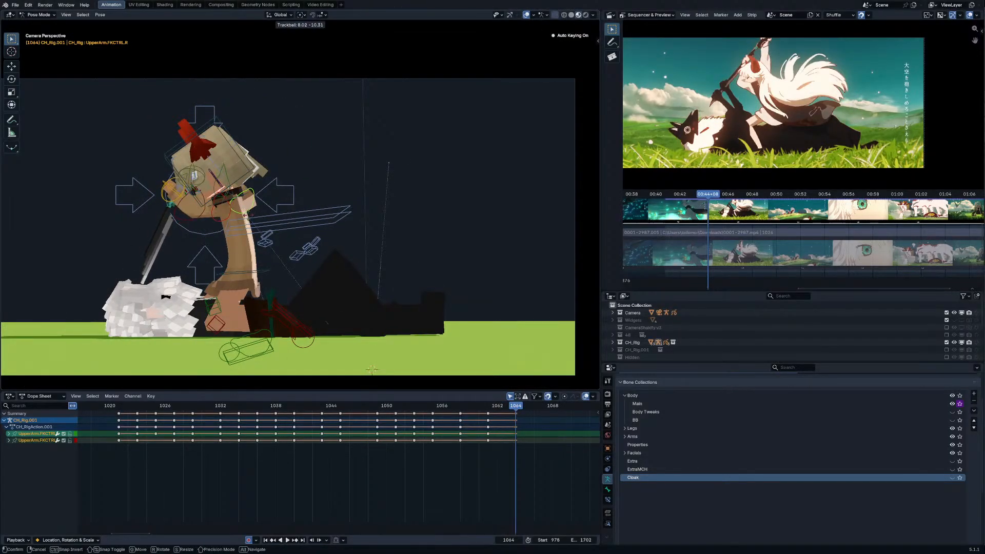
pyautogui.press('r')
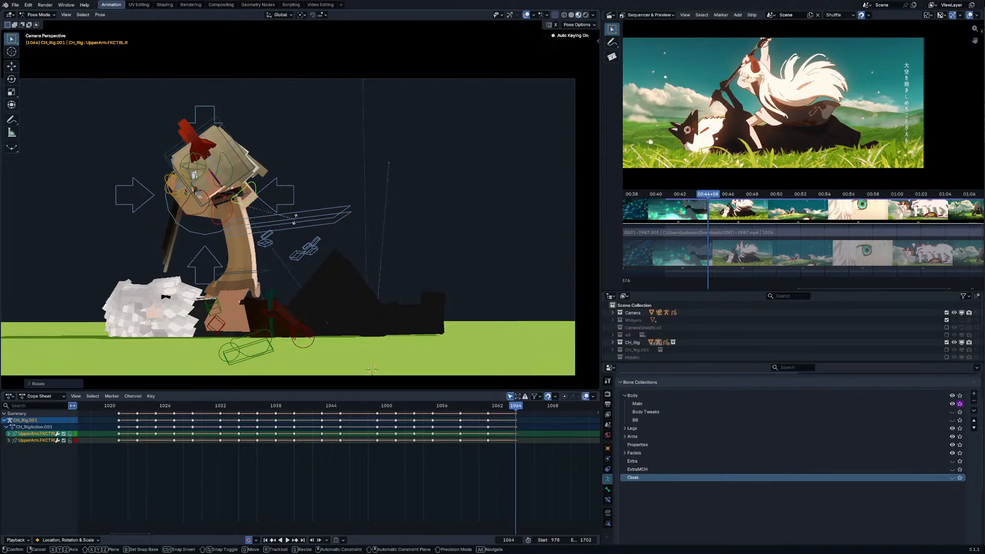
pyautogui.moveTo(296, 221); pyautogui.dragTo(430, 200, button='middle')
pyautogui.press('g')
pyautogui.click(379, 219)
# Step: Adjust the right forearm and upper arm rotation at frame 1064 from the opposite side, undoing the last two changes before the final rotation
pyautogui.press('r')
pyautogui.press('r')
pyautogui.click(359, 211)
pyautogui.press('r')
pyautogui.click(428, 199)
pyautogui.press('r')
pyautogui.press('r')
pyautogui.hotkey('ctrl', 'z')
pyautogui.hotkey('ctrl', 'z')
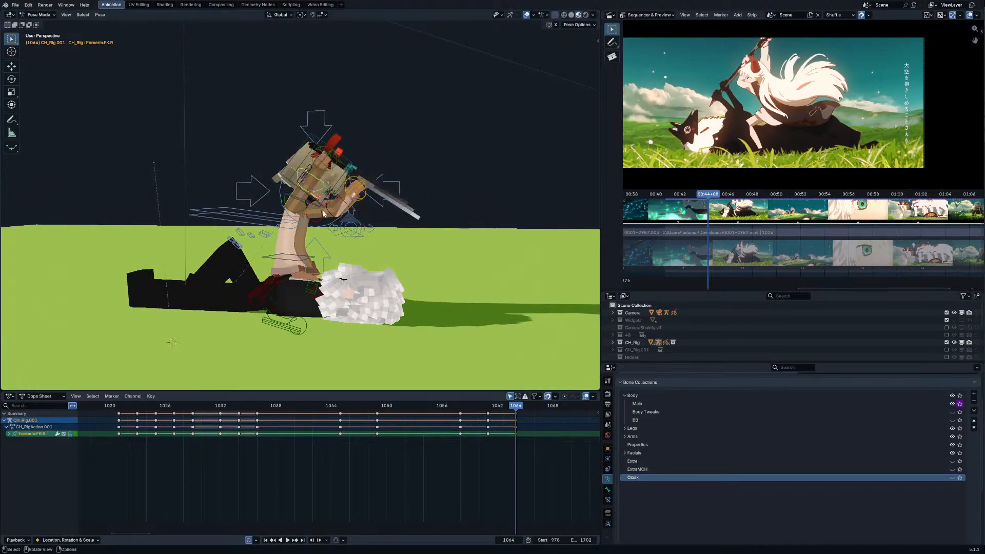
pyautogui.press('r')
pyautogui.click(300, 216)
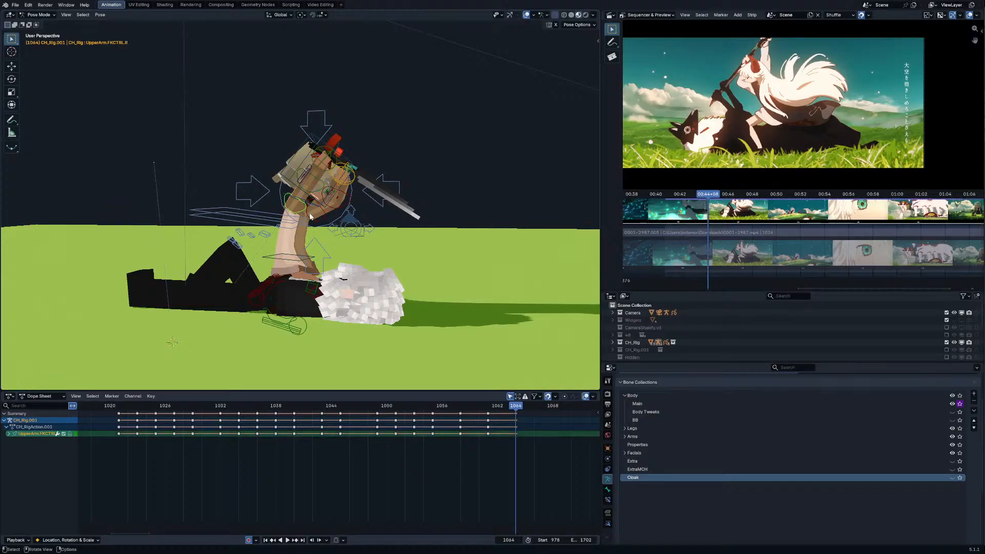
# Step: Rotate the sword object at frame 1064 so its blade points down at the lying character's head
pyautogui.hotkey('ctrl', 'Tab')
pyautogui.click(367, 185)
pyautogui.press('r')
pyautogui.click(378, 239)
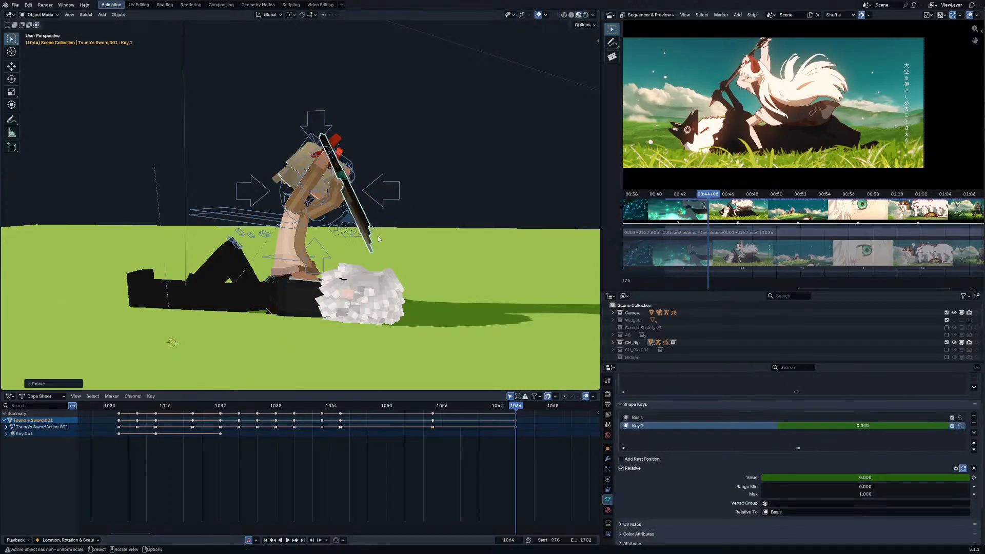
# Step: Rotate the left forearm and left upper arm at frame 1064 toward the sword grip, and return to the camera view
pyautogui.click(322, 220)
pyautogui.press('r')
pyautogui.press('r')
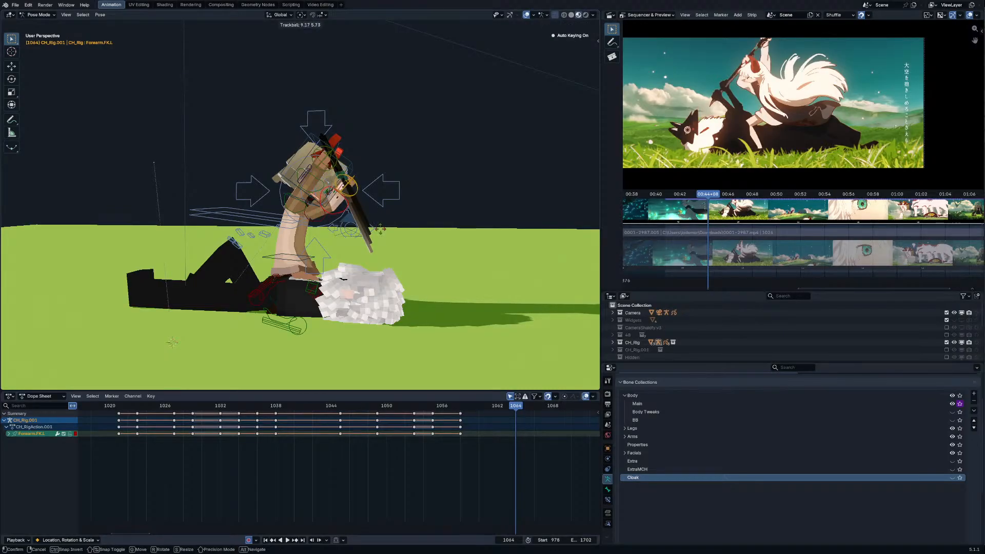
pyautogui.click(321, 223)
pyautogui.press('r')
pyautogui.press('r')
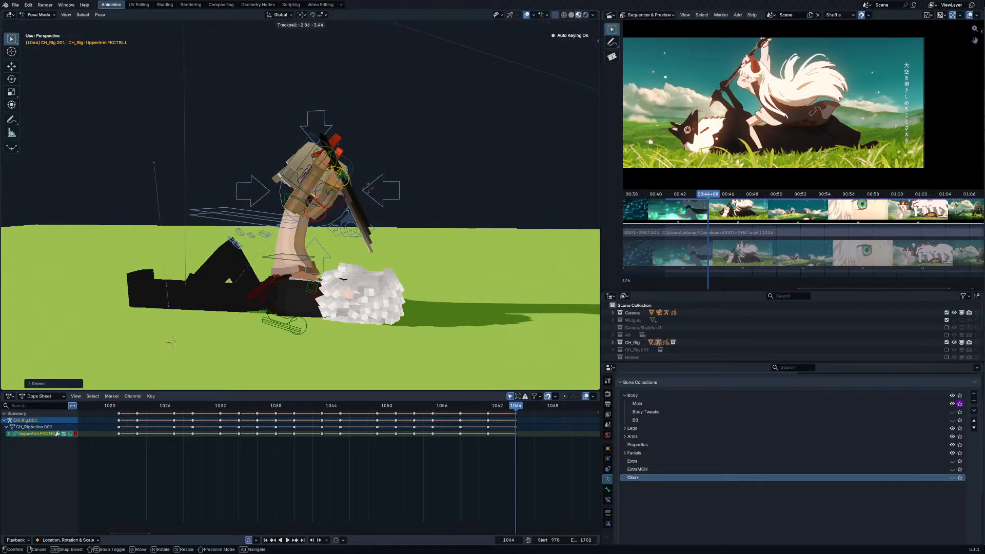
pyautogui.click(375, 190)
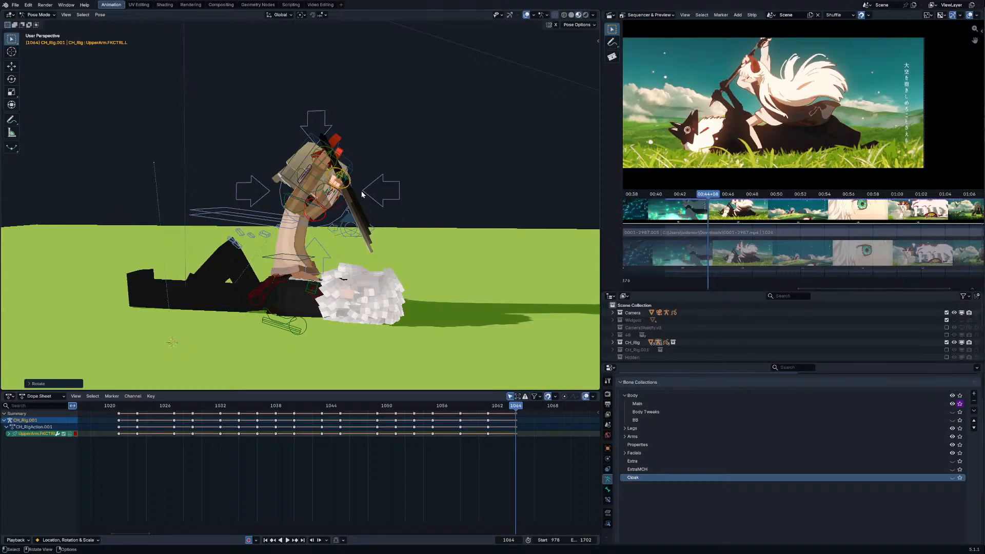
pyautogui.press('KP_0')
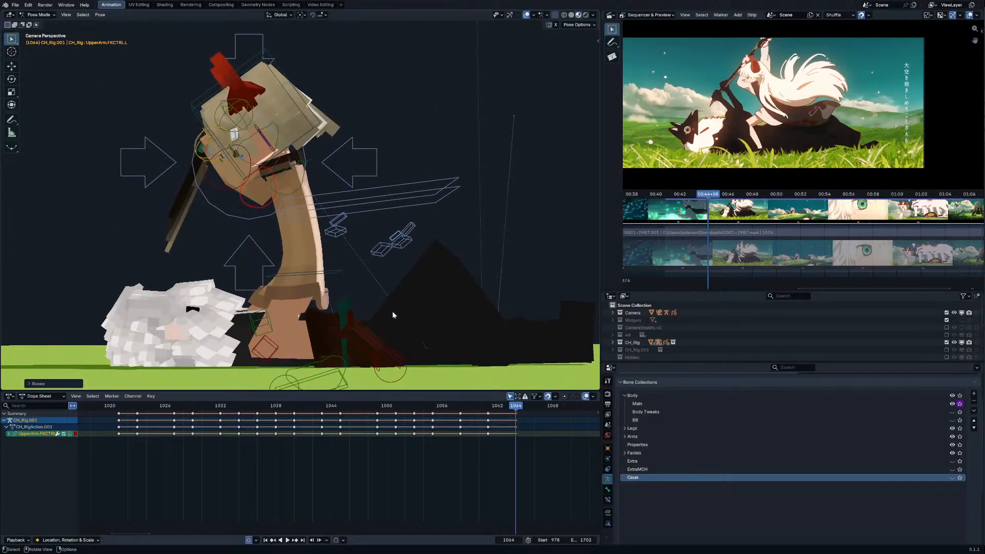
# Step: Unhide all hidden objects in Object Mode, select the lying character's rig and fit the camera frame in the view
pyautogui.hotkey('ctrl', 'Tab')
pyautogui.hotkey('alt', 'a')
pyautogui.hotkey('alt', 'h')
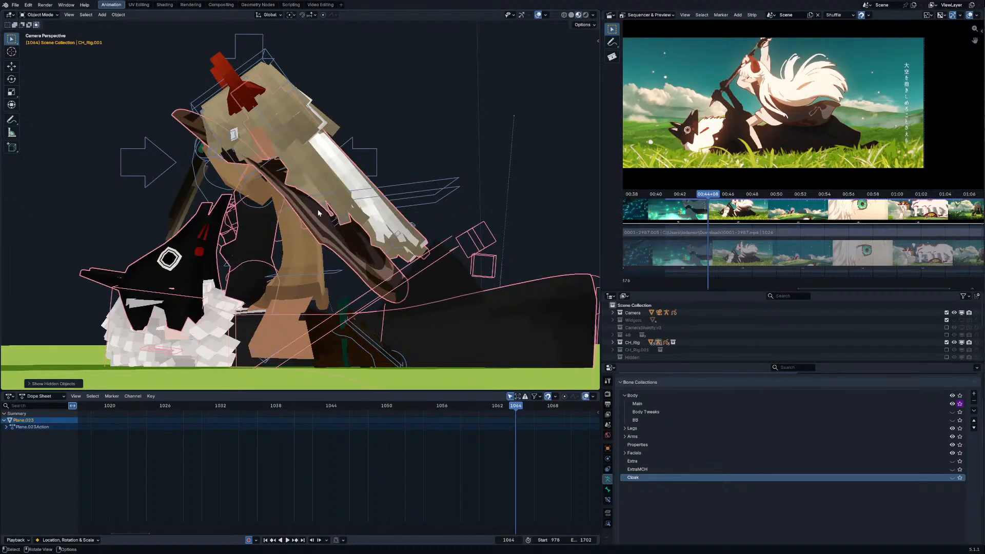
pyautogui.click(267, 253)
pyautogui.click(269, 257)
pyautogui.click(270, 260)
pyautogui.press('Home')
# Step: Play back the fall and landing several times to review both characters' motion against the reference video
pyautogui.moveTo(490, 409); pyautogui.dragTo(314, 405)
pyautogui.press('space')
pyautogui.scroll(-6, 275, 407)
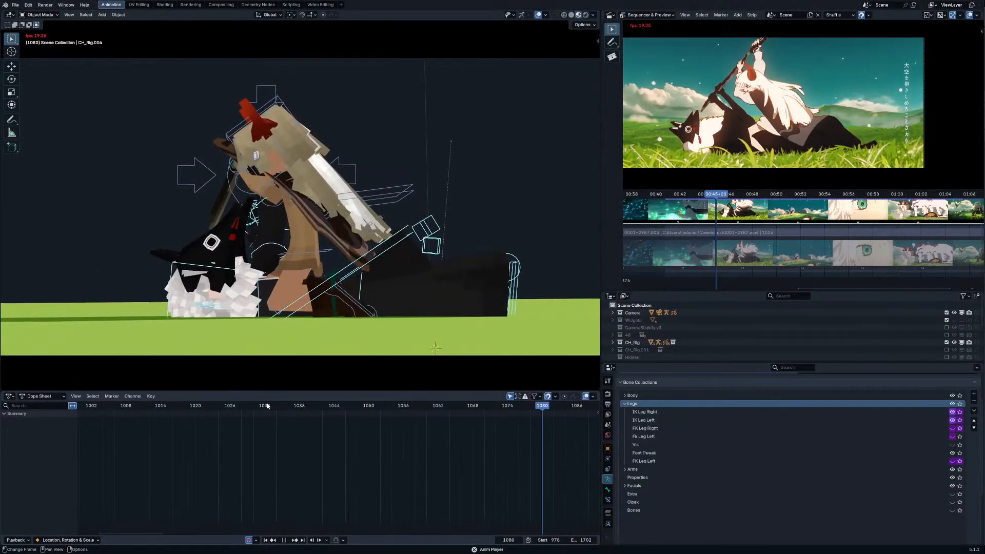
pyautogui.click(105, 406)
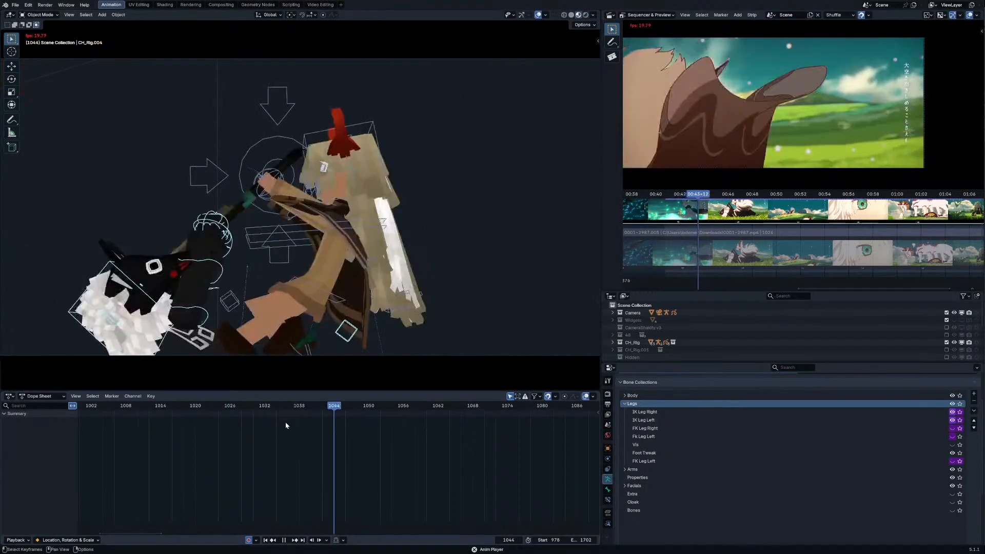
pyautogui.click(219, 406)
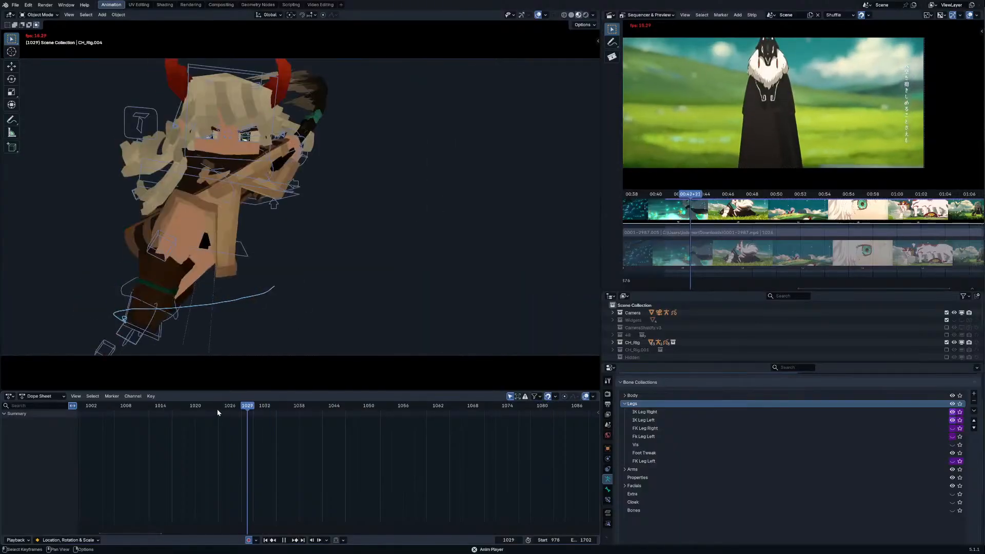
pyautogui.scroll(-3, 242, 413)
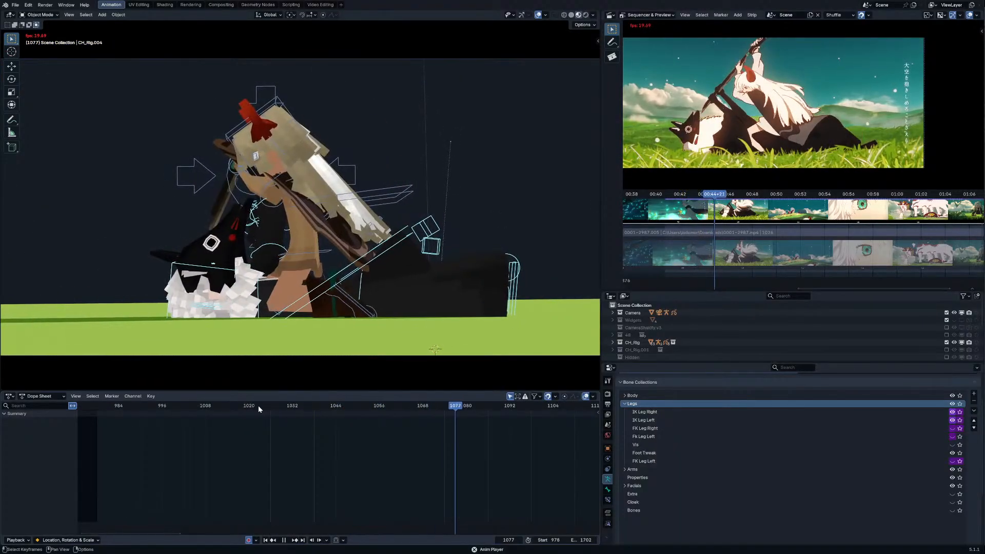
pyautogui.click(259, 406)
pyautogui.press('space')
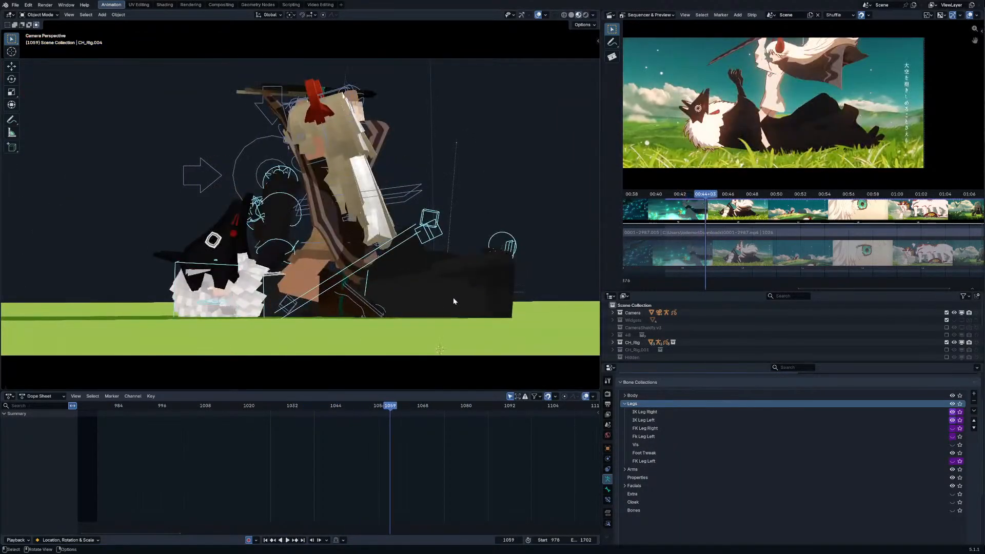
# Step: Hide the cloak mesh covering the lying character's legs and replay the landing
pyautogui.click(454, 301)
pyautogui.press('h')
pyautogui.press('space')
pyautogui.click(246, 406)
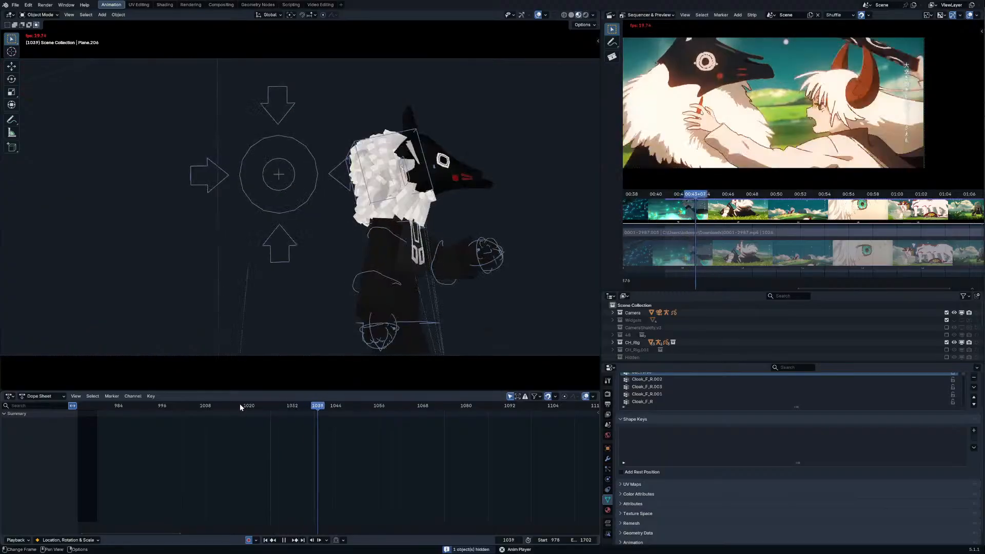
pyautogui.moveTo(293, 405); pyautogui.dragTo(383, 414)
pyautogui.press('space')
# Step: Put the lying character's rig in Pose Mode and open its rig mechanism settings at frame 1050
pyautogui.press('Left')
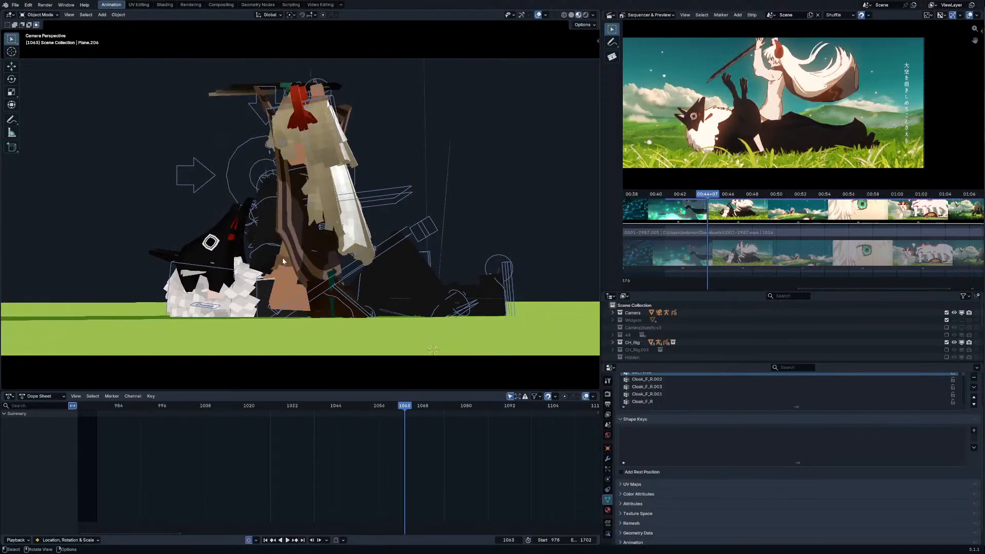
pyautogui.press('Left')
pyautogui.press('Left')
pyautogui.click(279, 264)
pyautogui.hotkey('ctrl', 'Tab')
pyautogui.click(268, 272)
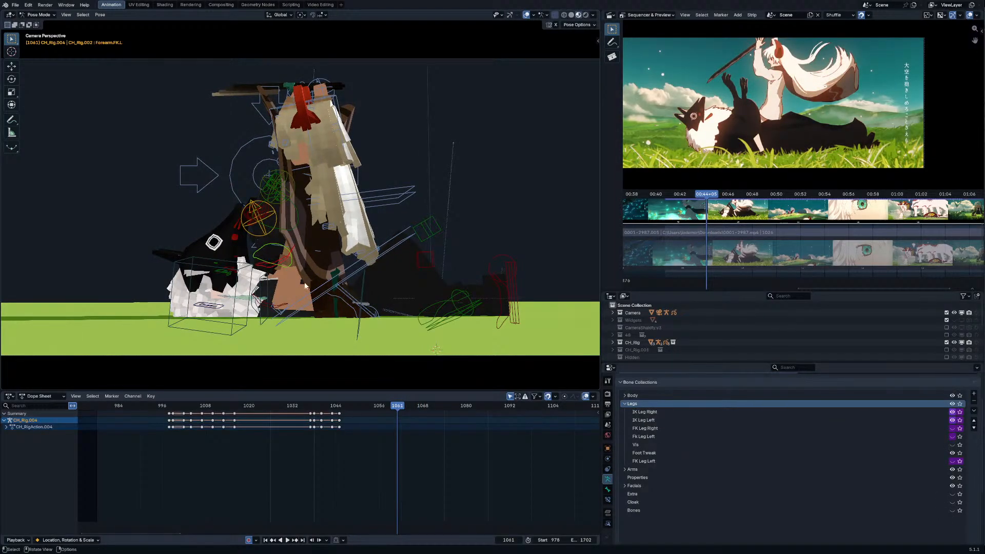
pyautogui.moveTo(336, 407); pyautogui.dragTo(358, 406)
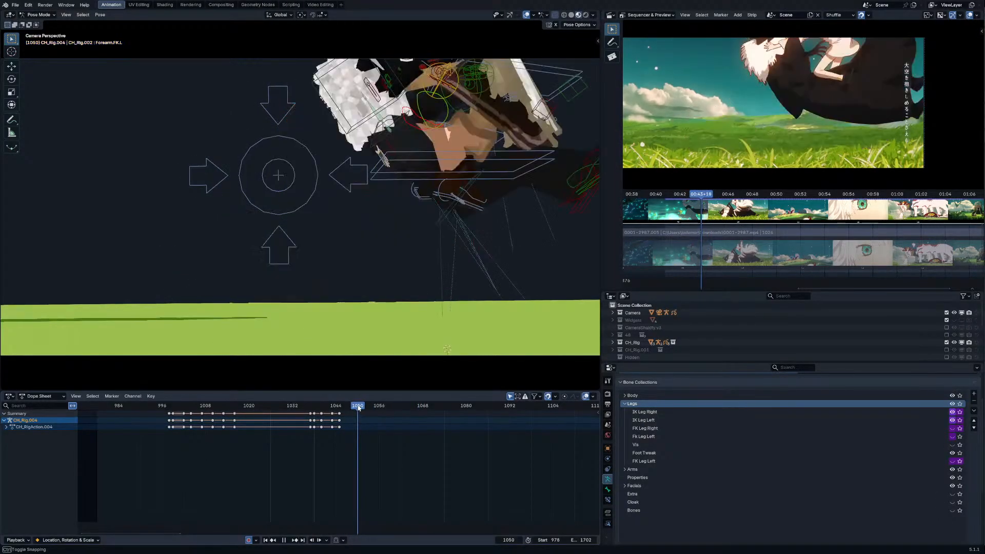
pyautogui.press('n')
pyautogui.hotkey('alt', 'r')
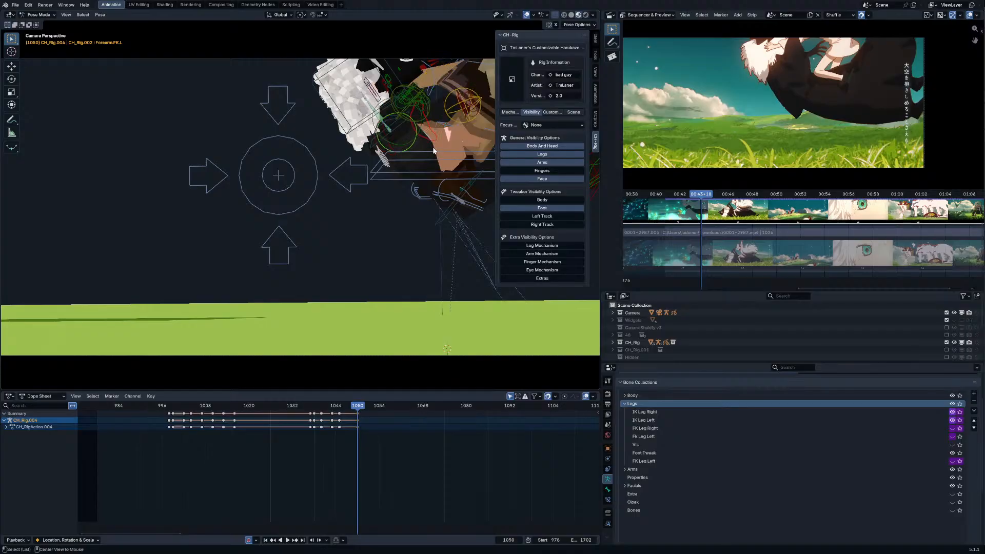
pyautogui.click(517, 112)
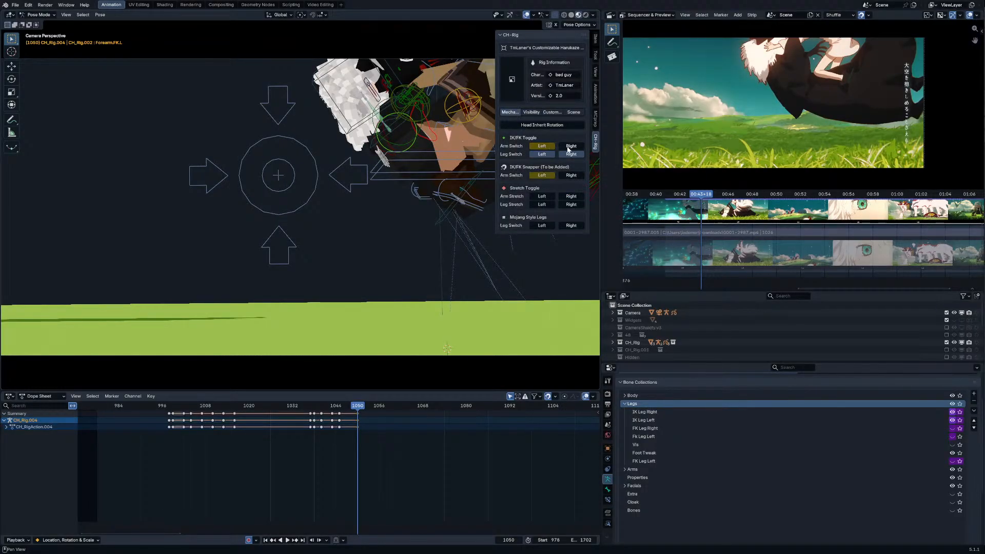
# Step: Keyframe the left and right arm IK/FK switches at frame 1048 and toggle both arms to IK at frame 1049
pyautogui.press('Left')
pyautogui.press('Left')
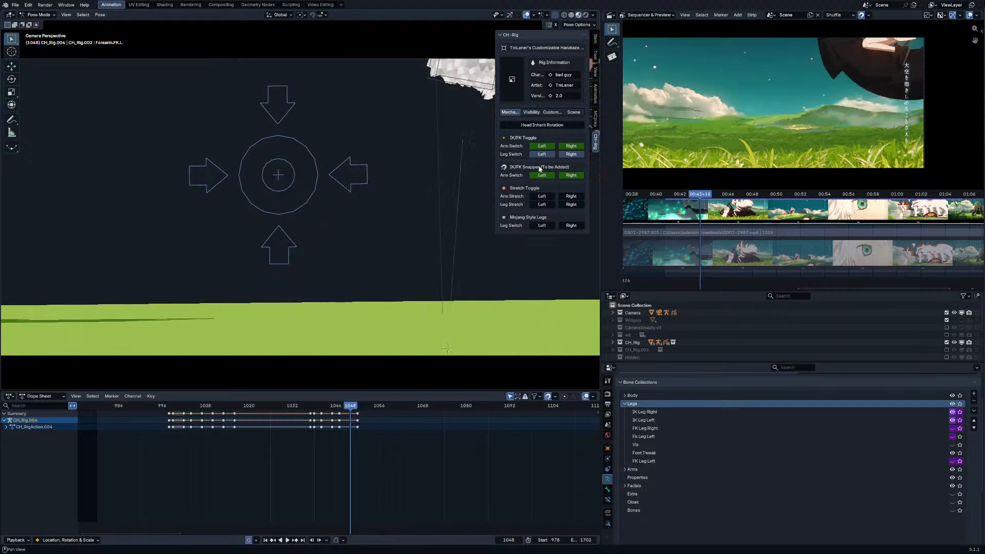
pyautogui.press('i')
pyautogui.press('i')
pyautogui.press('Right')
pyautogui.click(539, 147)
pyautogui.click(576, 147)
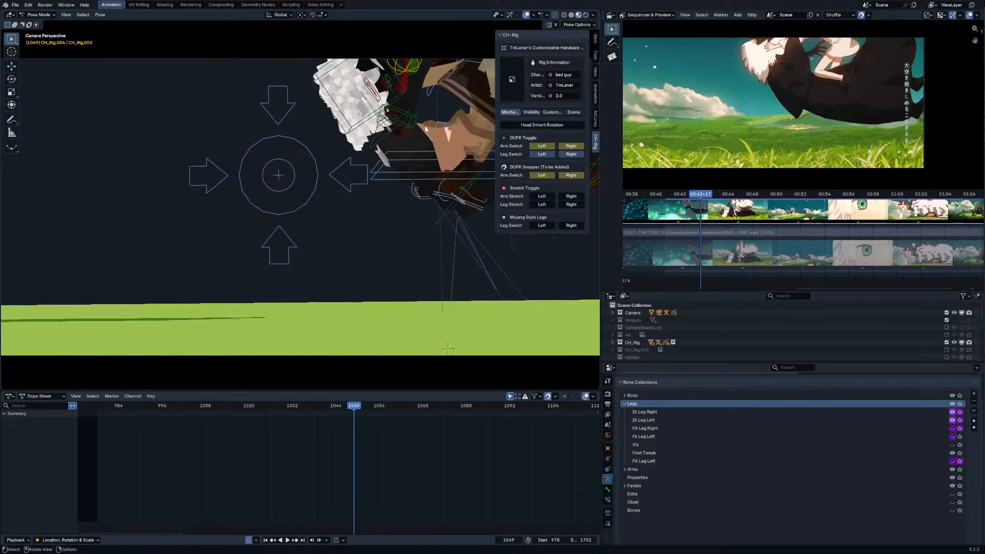
pyautogui.press('n')
pyautogui.click(406, 135)
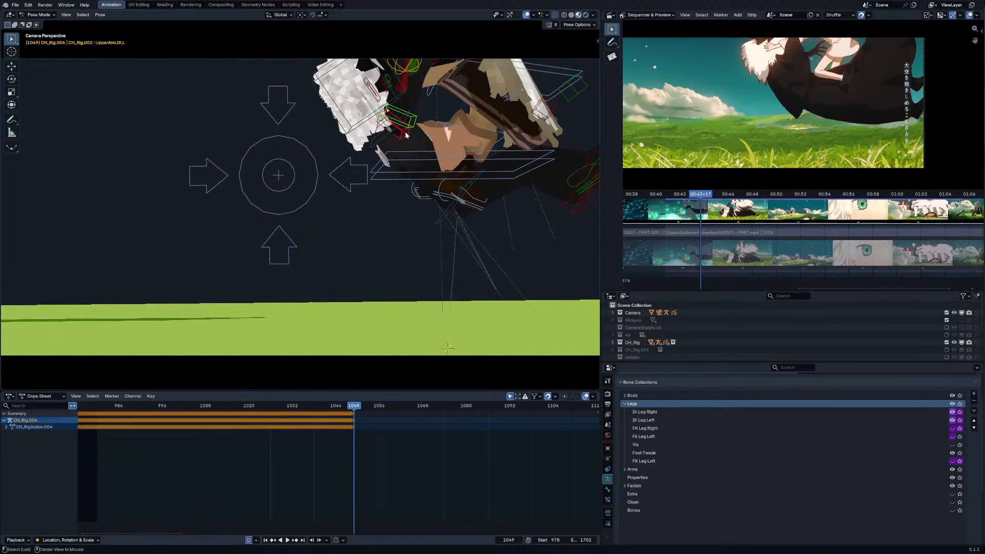
pyautogui.press('Left')
pyautogui.press('Right')
pyautogui.moveTo(409, 134); pyautogui.dragTo(388, 143, button='middle')
pyautogui.click(388, 142)
pyautogui.press('g')
pyautogui.rightClick(395, 145)
# Step: Move and rotate the right arm's IK control from the front view at frame 1049 to bring it close to the body
pyautogui.click(424, 62)
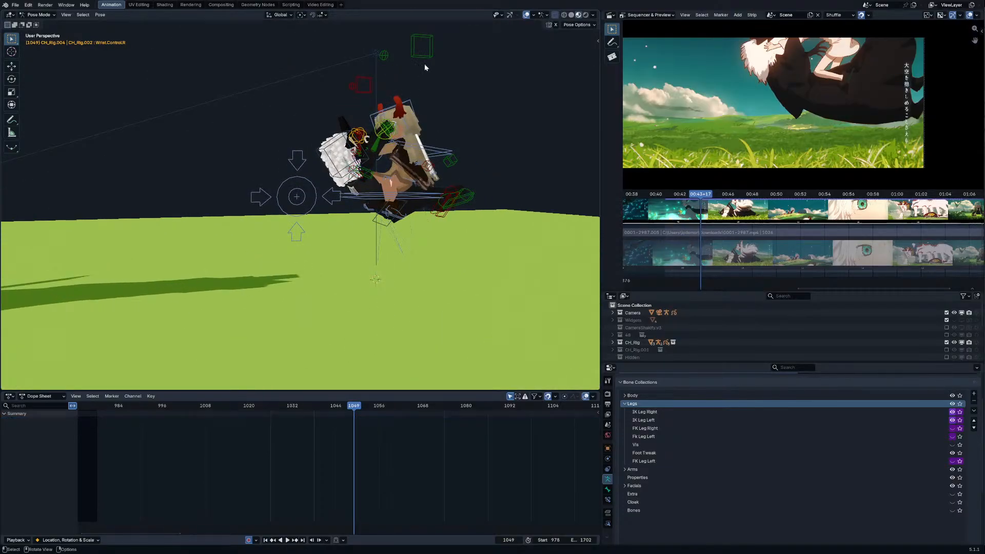
pyautogui.click(421, 57)
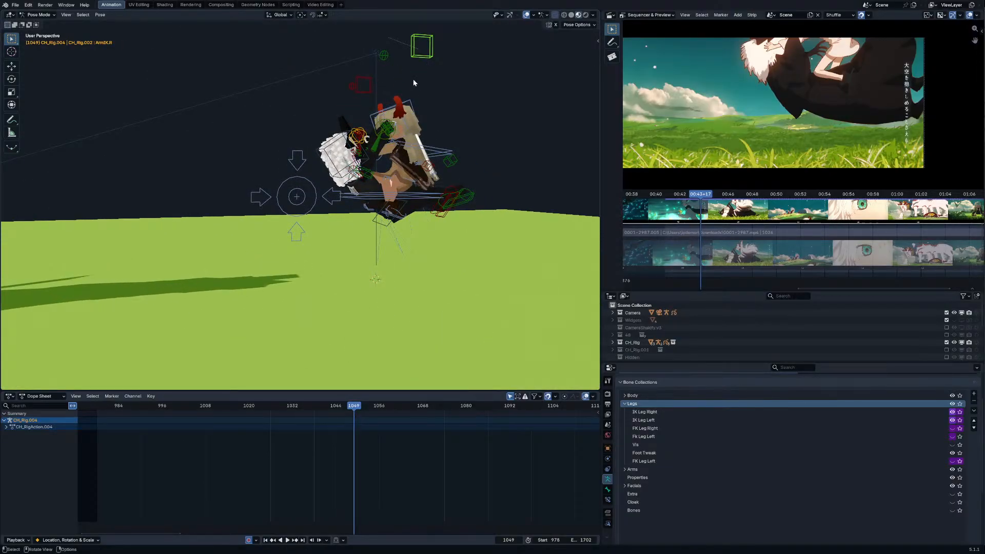
pyautogui.press('KP_1')
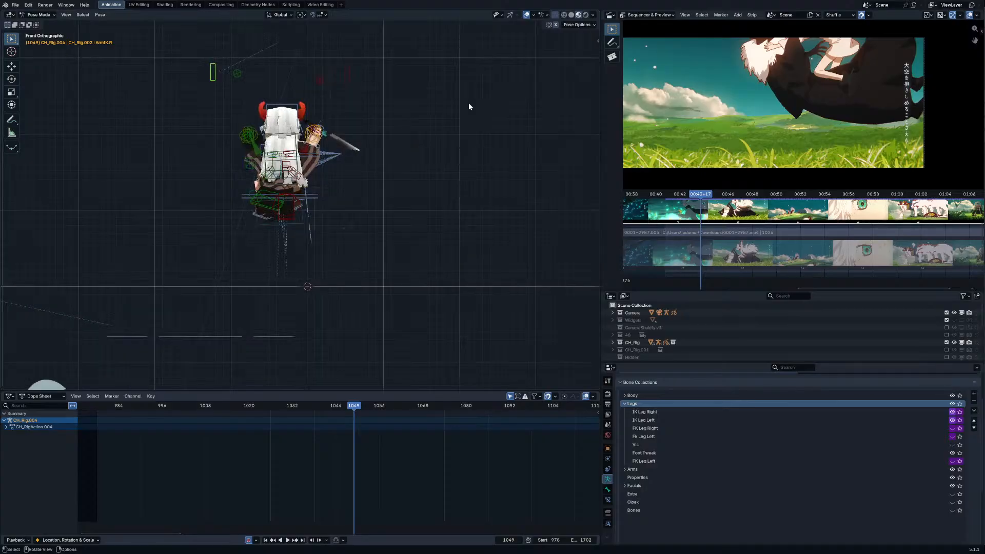
pyautogui.press('g')
pyautogui.click(253, 224)
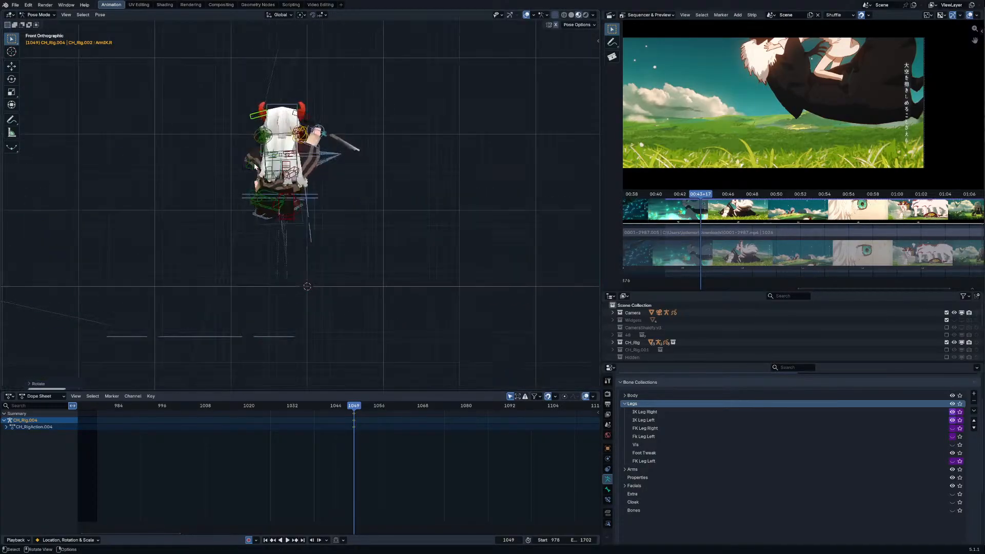
# Step: Compare the lying character's arm pose and IK/FK switches between frames 1049 and 1050
pyautogui.press('KP_0')
pyautogui.press('Right')
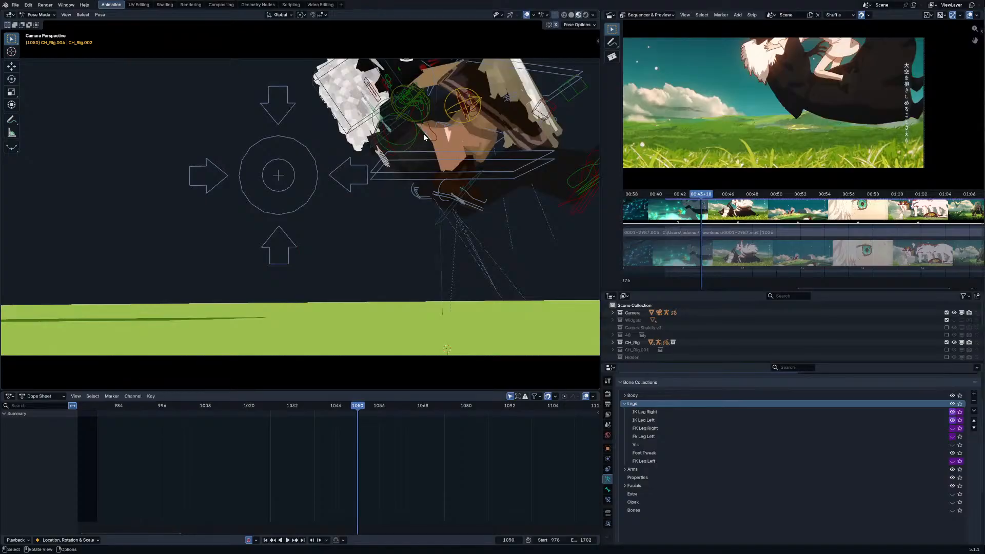
pyautogui.click(423, 134)
pyautogui.press('Left')
pyautogui.press('n')
pyautogui.press('Right')
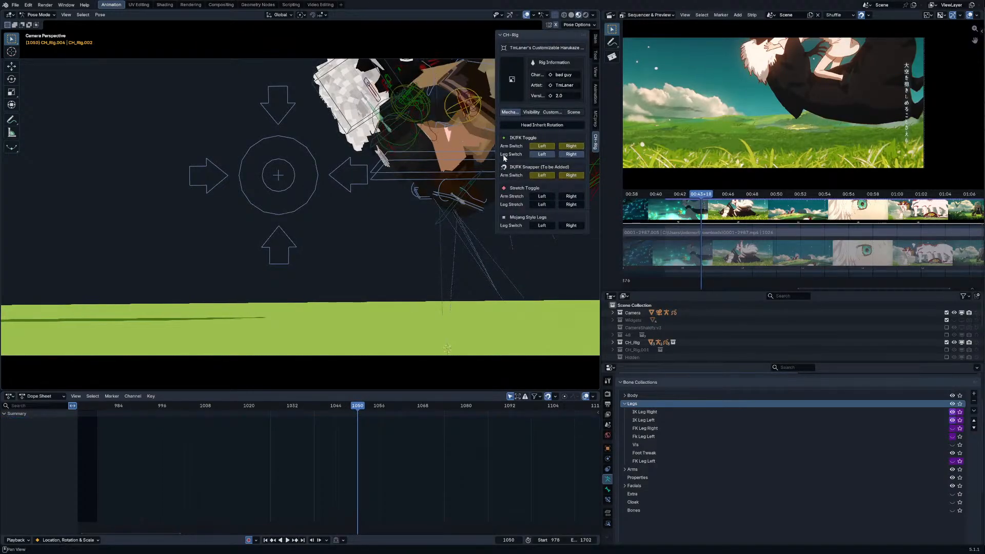
pyautogui.moveTo(502, 161); pyautogui.dragTo(449, 158, button='middle')
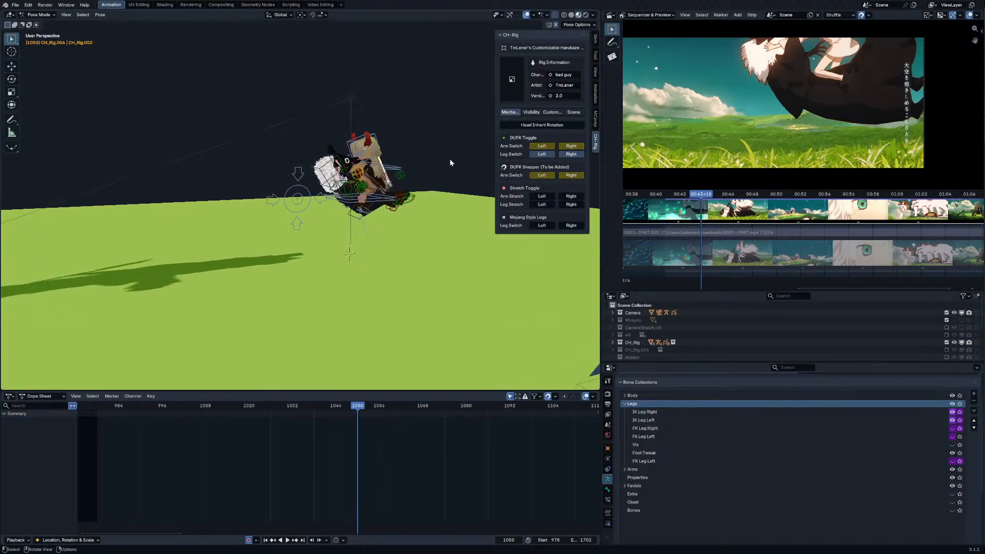
pyautogui.press('Left')
pyautogui.press('Right')
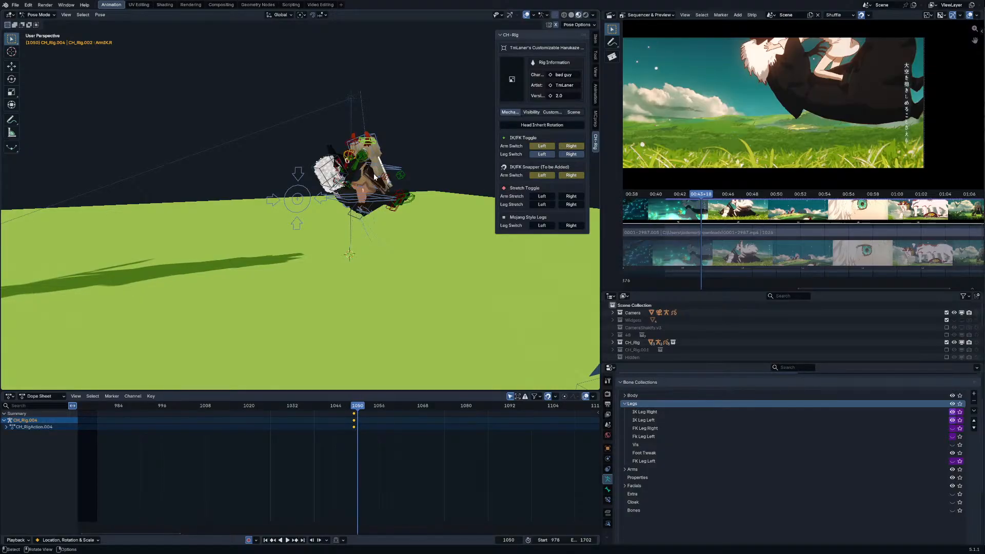
# Step: Keyframe the right arm's IK control at frame 1049 in the camera view
pyautogui.click(391, 199)
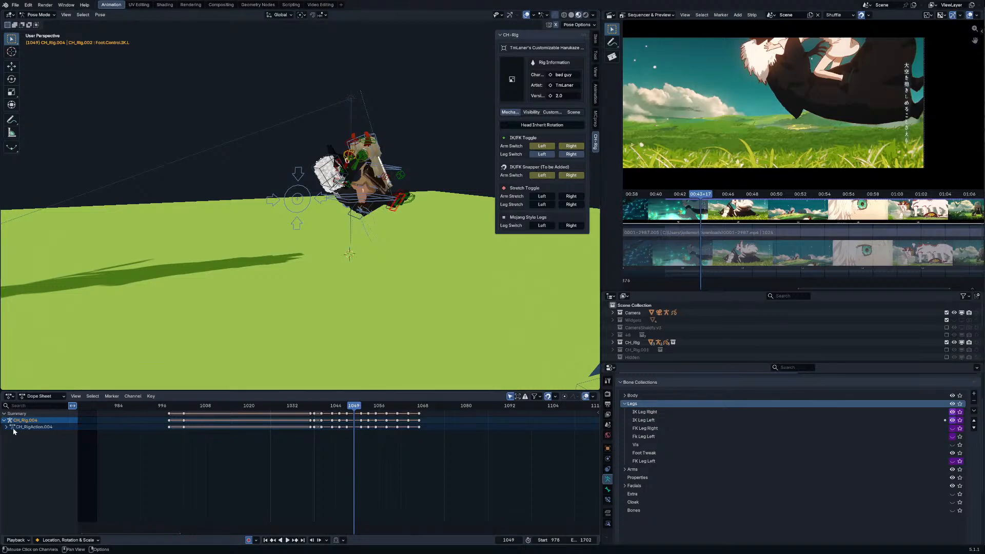
pyautogui.click(352, 146)
pyautogui.press('KP_0')
pyautogui.press('n')
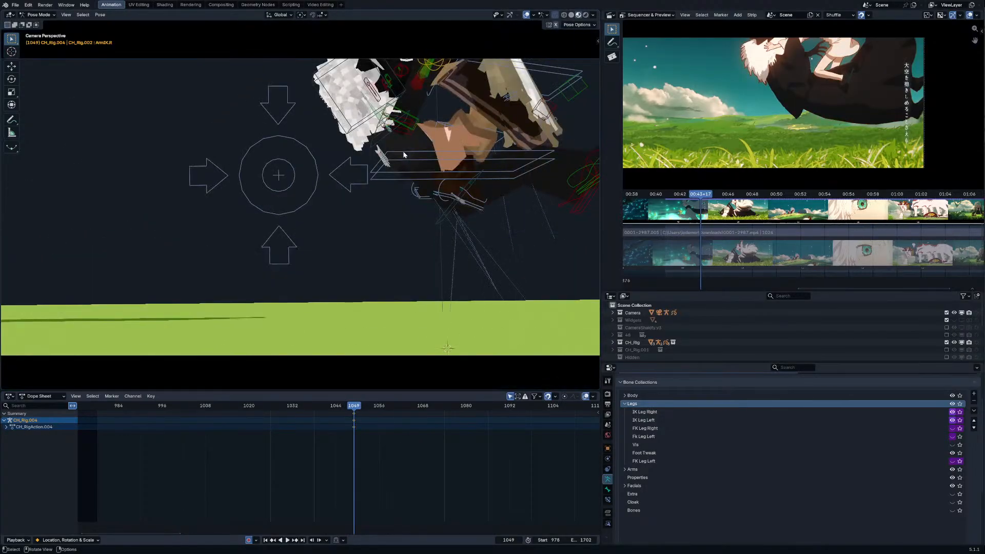
pyautogui.press('i')
# Step: Move and rotate the lower character's right arm IK control at frame 1051, checking its placement from the front and camera views
pyautogui.press('Right')
pyautogui.press('Right')
pyautogui.press('g')
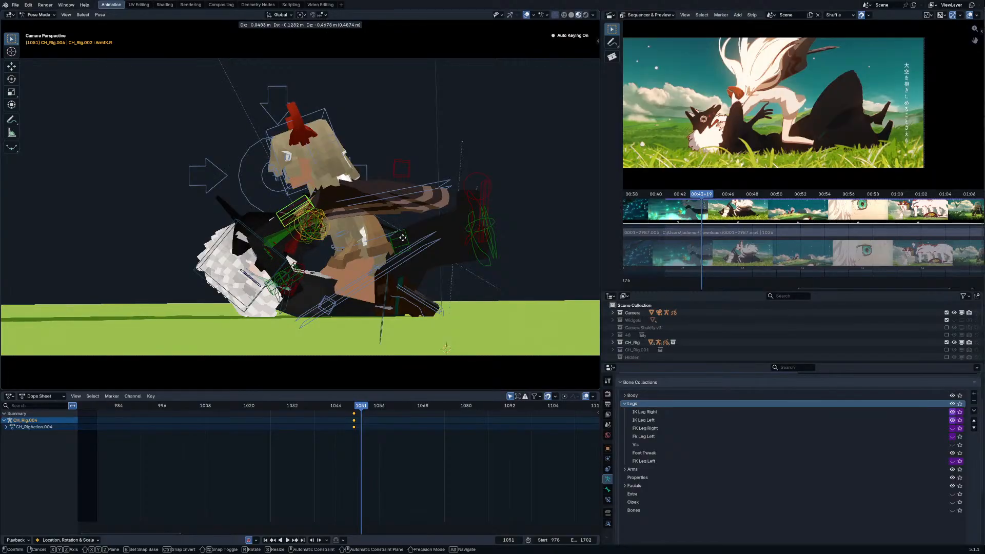
pyautogui.moveTo(402, 236); pyautogui.dragTo(406, 226, button='middle')
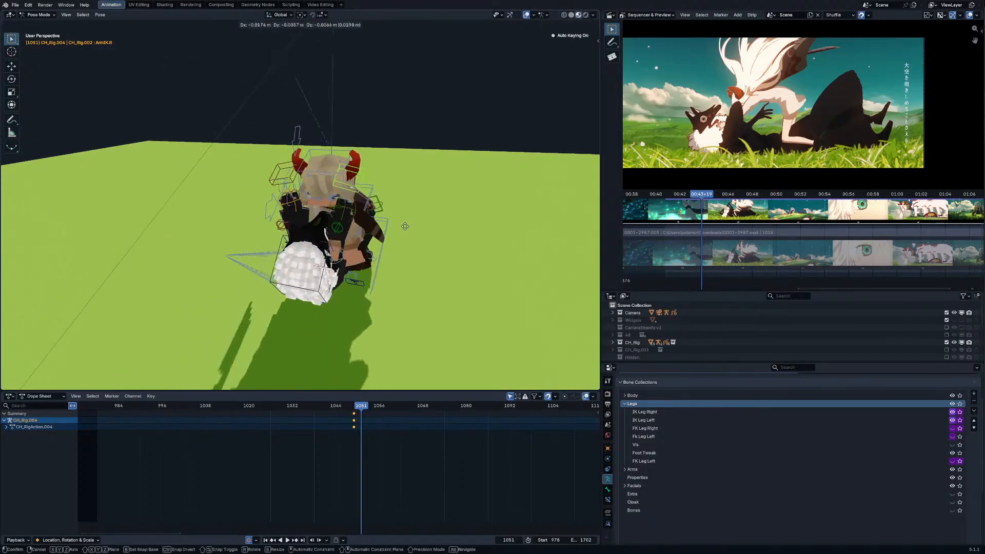
pyautogui.click(418, 275)
pyautogui.moveTo(418, 275); pyautogui.dragTo(436, 233, button='middle')
pyautogui.press('r')
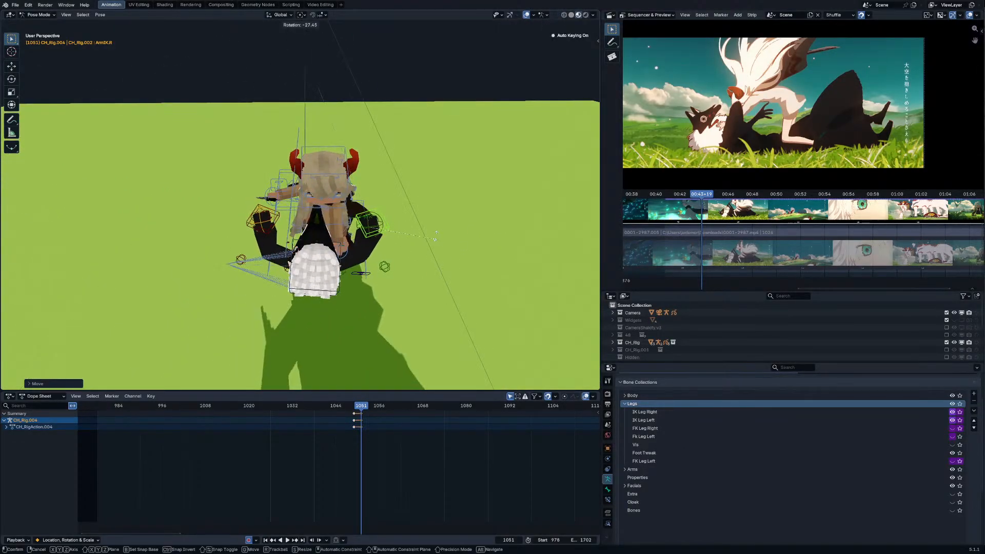
pyautogui.press('g')
pyautogui.press('KP_0')
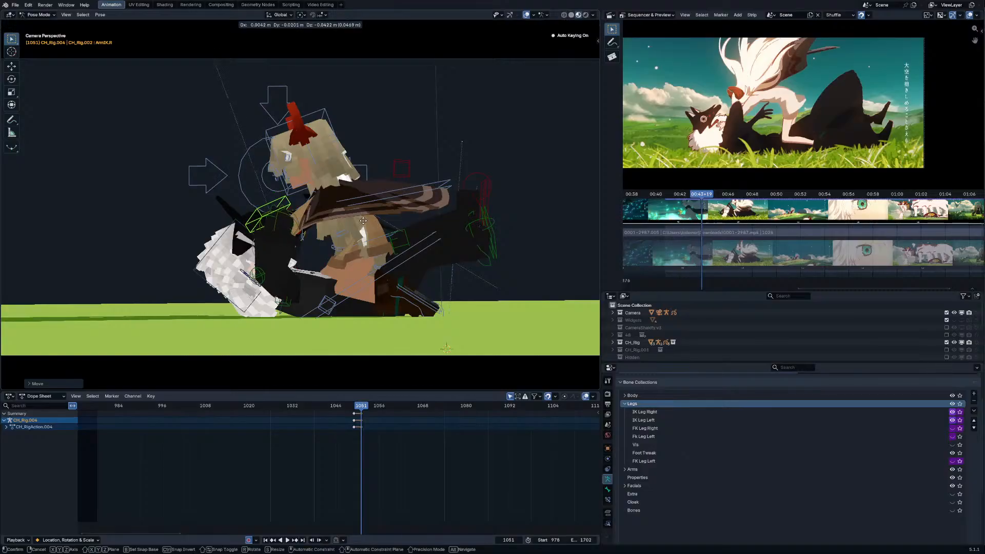
pyautogui.click(363, 220)
# Step: Move the right arm's IK control into its new pose at frame 1053
pyautogui.press('Right')
pyautogui.press('Right')
pyautogui.press('g')
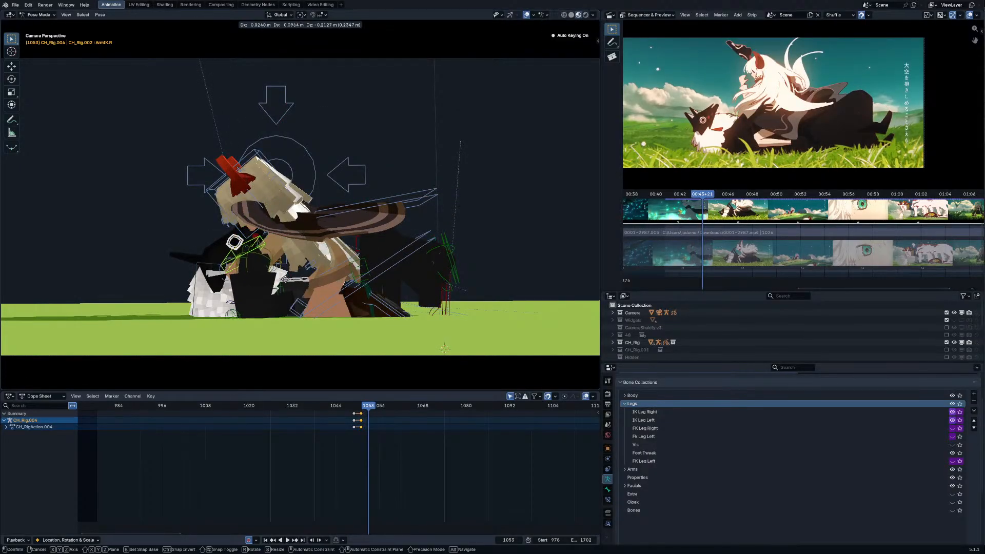
pyautogui.click(278, 278)
# Step: Reposition the right arm's IK control at frame 1055
pyautogui.press('Right')
pyautogui.press('Right')
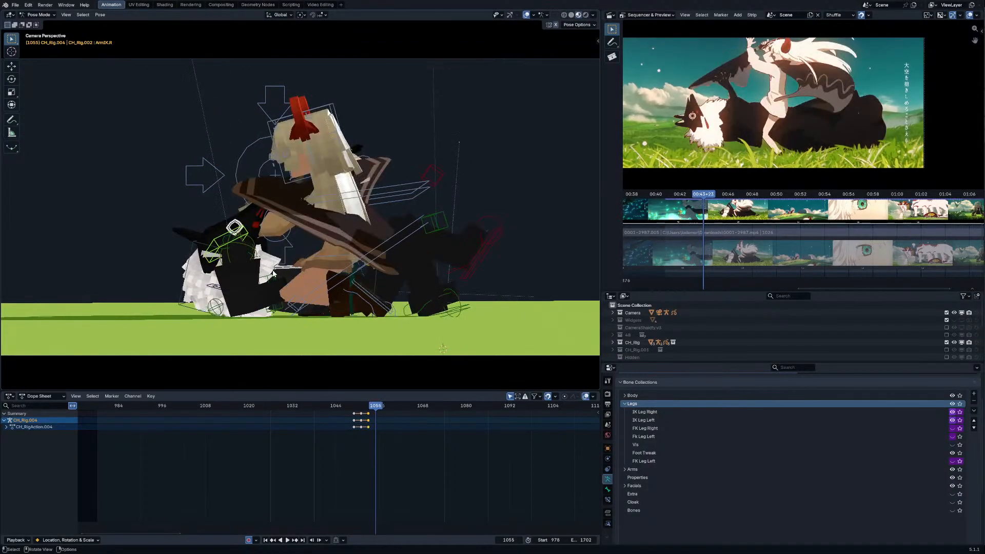
pyautogui.press('g')
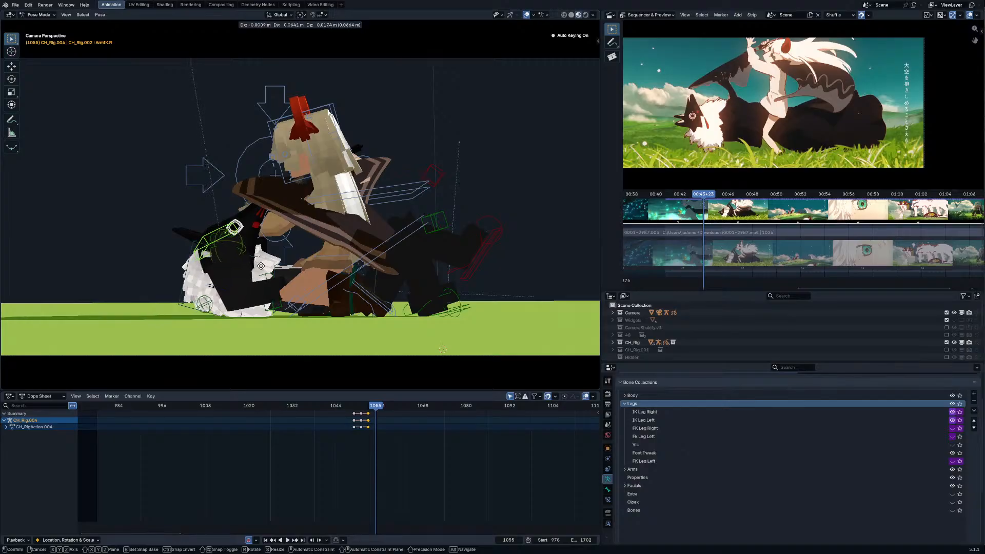
pyautogui.click(297, 253)
# Step: Hide the upper character's cloak object that covers the arms and return to posing the lower rig
pyautogui.hotkey('ctrl', 'Tab')
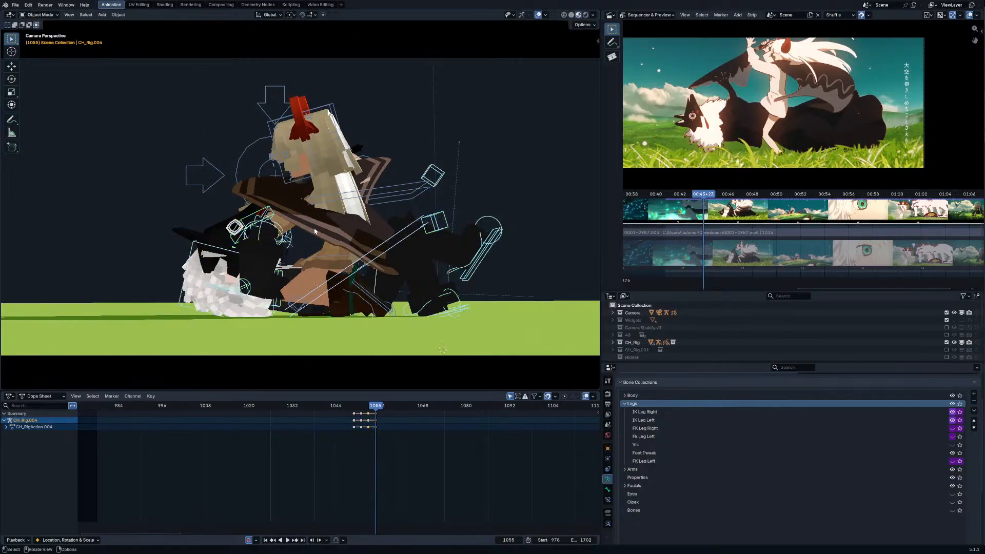
pyautogui.press('h')
pyautogui.hotkey('ctrl', 'Tab')
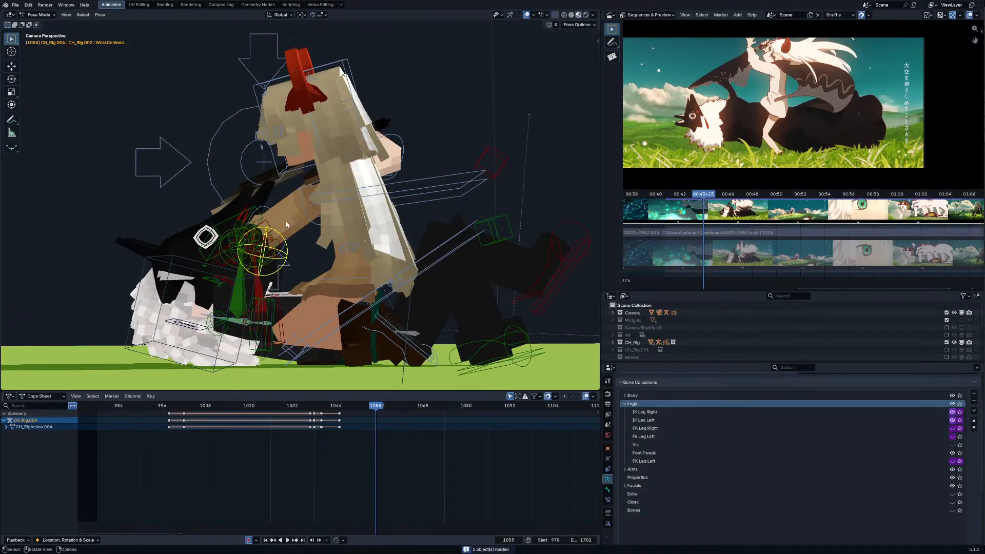
# Step: Hide the Fingers and Wrist bone collections within the lower rig's Arms collection
pyautogui.click(271, 224)
pyautogui.moveTo(271, 223); pyautogui.dragTo(340, 268, button='middle')
pyautogui.click(340, 268)
pyautogui.press('n')
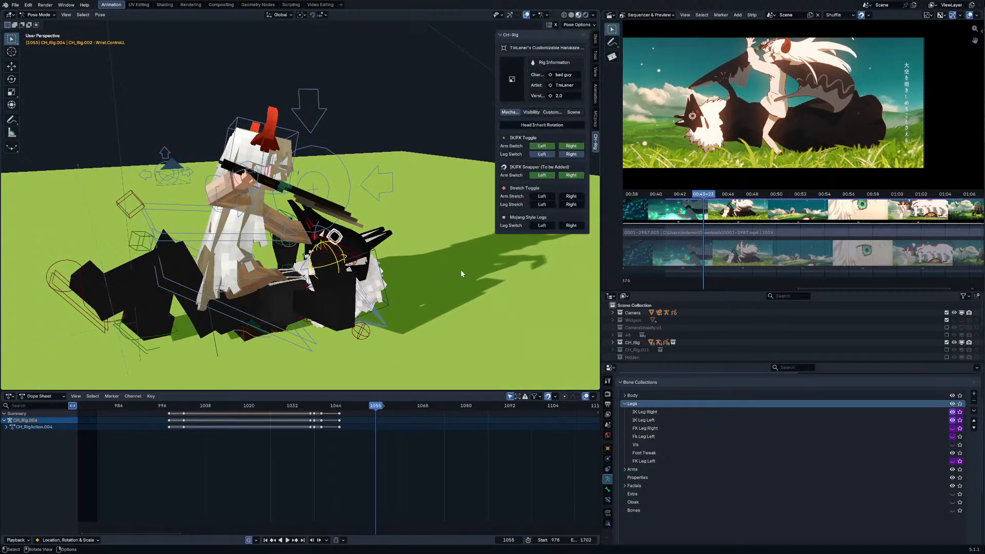
pyautogui.click(531, 112)
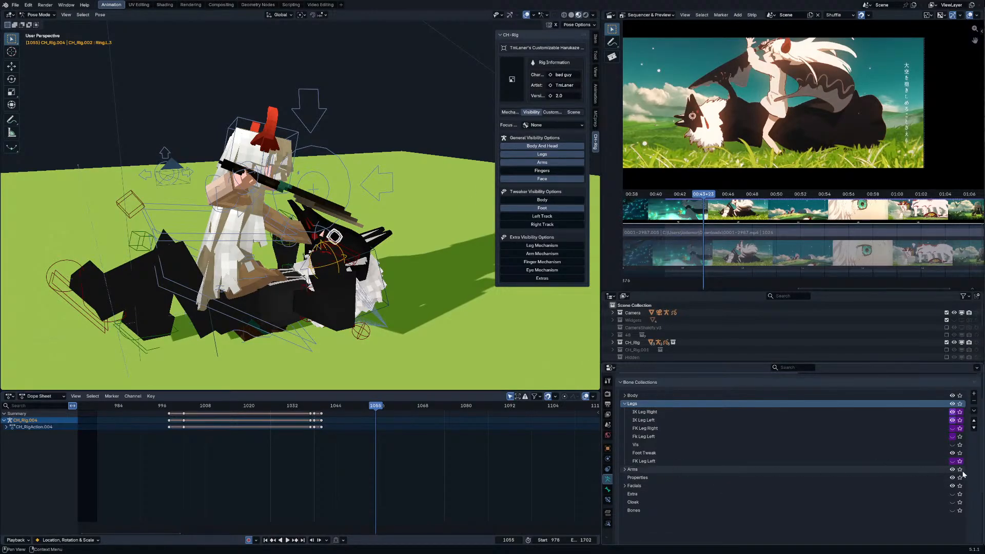
pyautogui.click(633, 469)
pyautogui.click(625, 470)
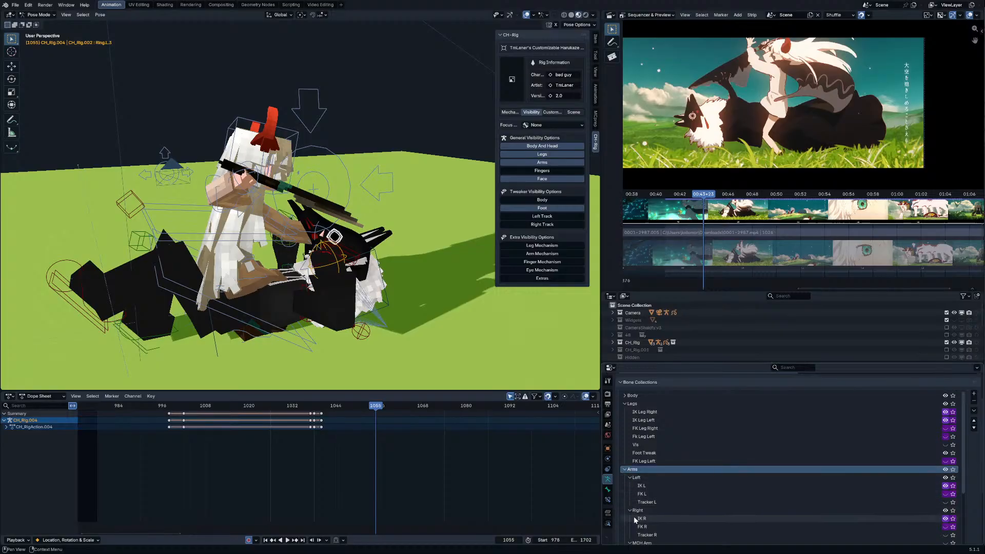
pyautogui.scroll(-3, 636, 513)
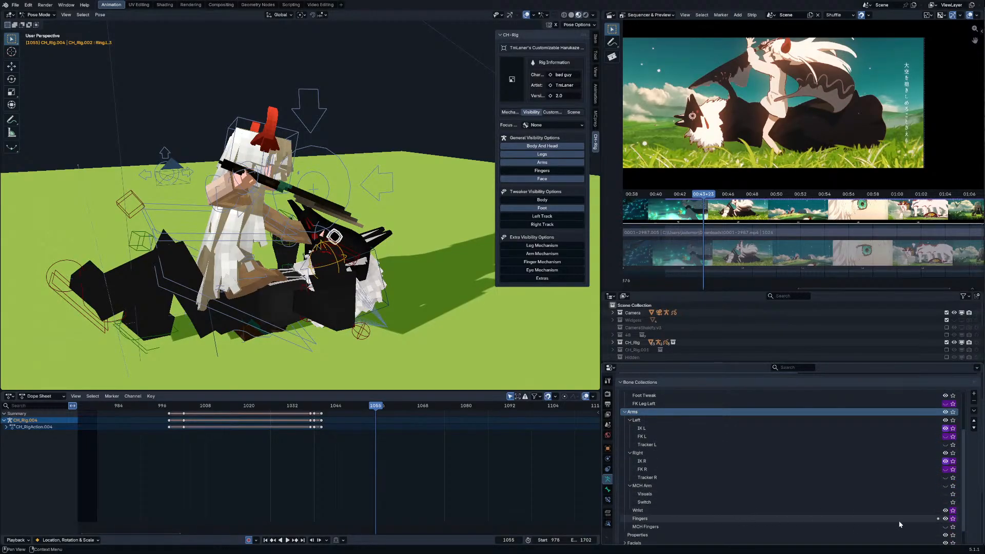
pyautogui.click(945, 518)
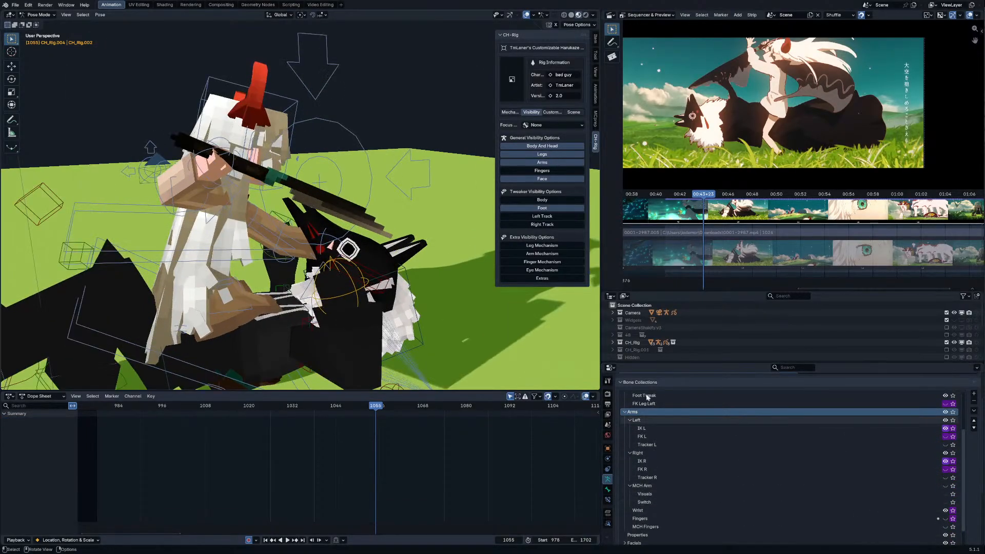
pyautogui.click(946, 511)
# Step: Raise the left arm's IK control at frame 1055 in the camera view
pyautogui.moveTo(334, 300); pyautogui.dragTo(354, 311, button='middle')
pyautogui.click(368, 271)
pyautogui.press('KP_0')
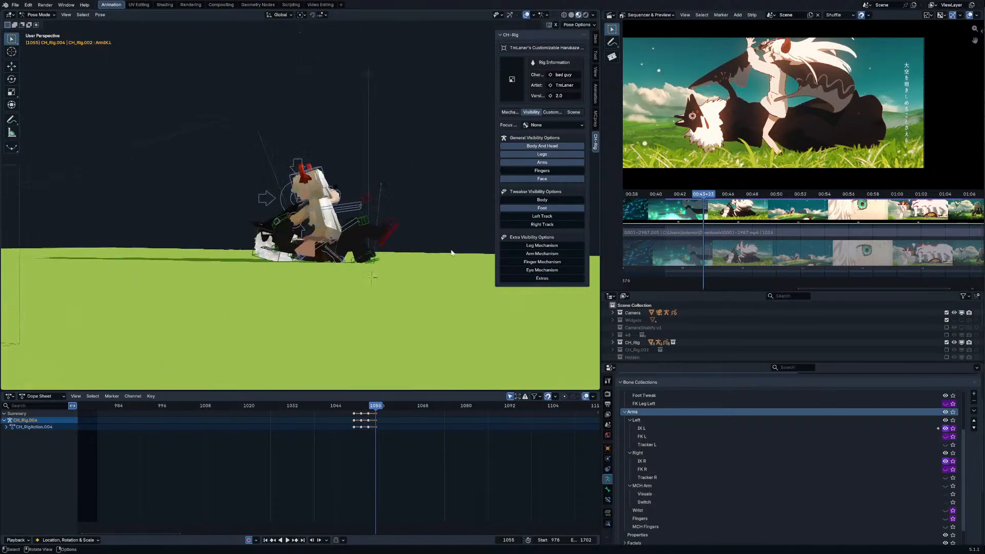
pyautogui.scroll(7, 320, 280)
pyautogui.press('g')
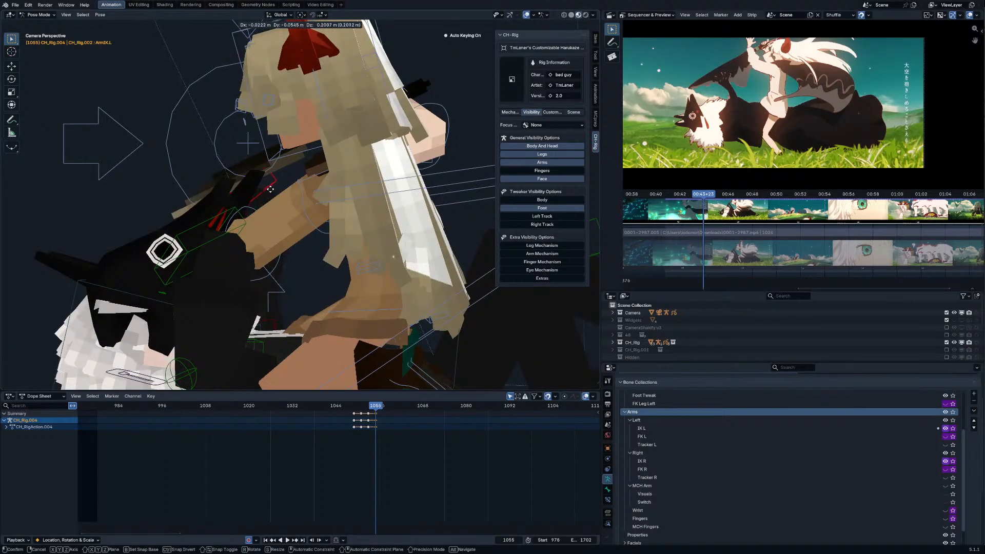
pyautogui.click(270, 187)
# Step: Move and rotate the left arm's IK control at frame 1058 so the hand reaches upward
pyautogui.press('Right')
pyautogui.press('Right')
pyautogui.press('Right')
pyautogui.press('n')
pyautogui.scroll(-2, 287, 208)
pyautogui.press('g')
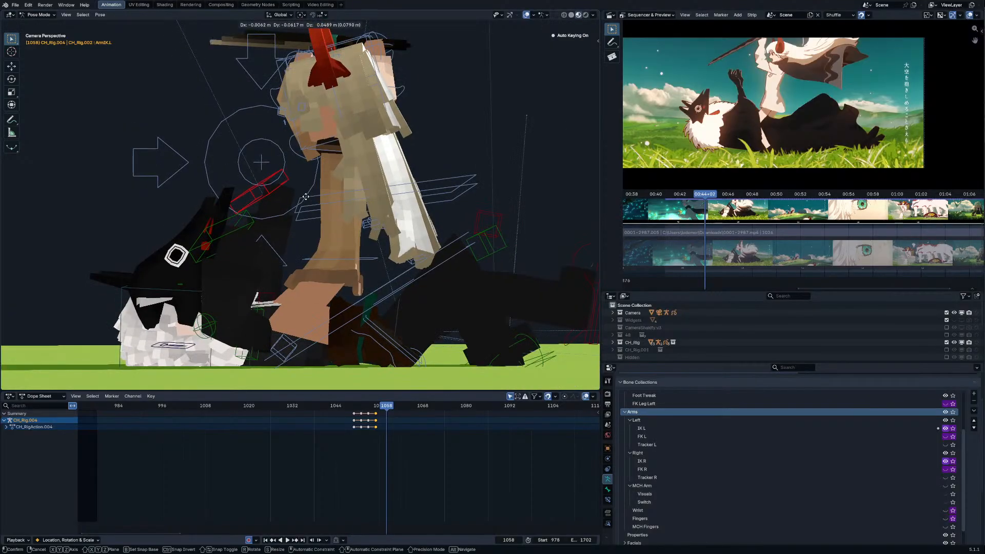
pyautogui.click(306, 212)
pyautogui.press('r')
pyautogui.click(304, 191)
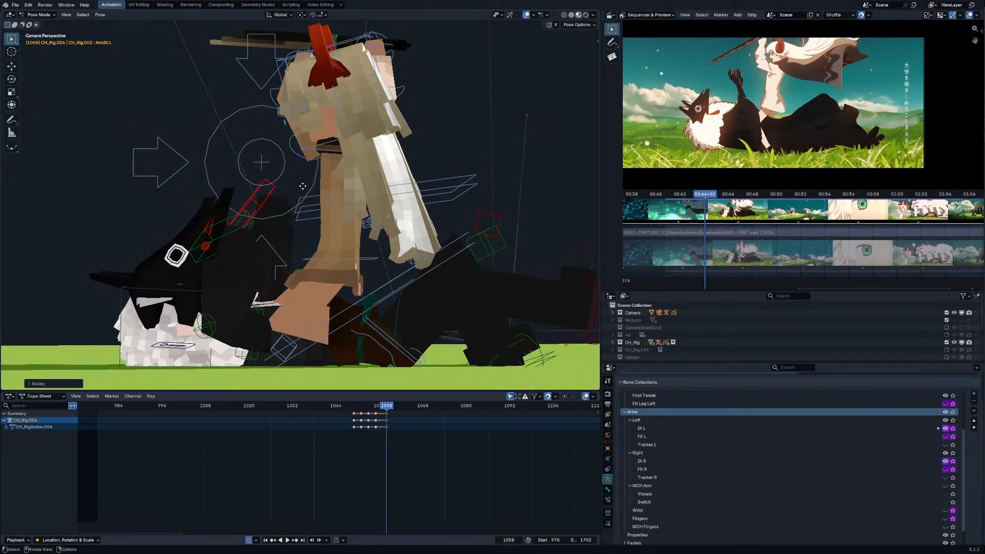
pyautogui.press('g')
pyautogui.click(294, 190)
# Step: Move the right arm's IK control down toward the head at frame 1058
pyautogui.click(249, 226)
pyautogui.press('g')
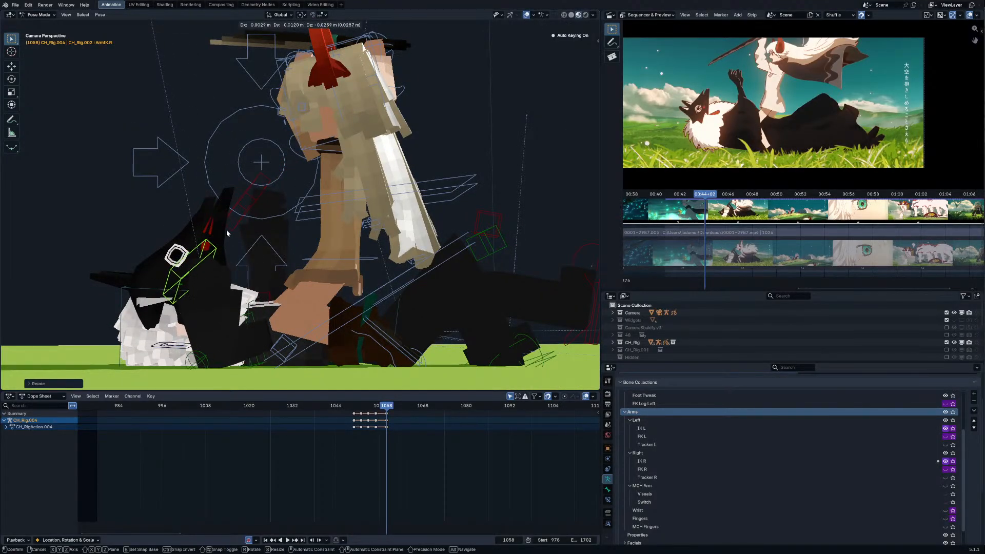
pyautogui.click(229, 243)
# Step: Move and rotate the right arm's IK control beside the head at frame 1061
pyautogui.press('Right')
pyautogui.press('Right')
pyautogui.press('Right')
pyautogui.press('g')
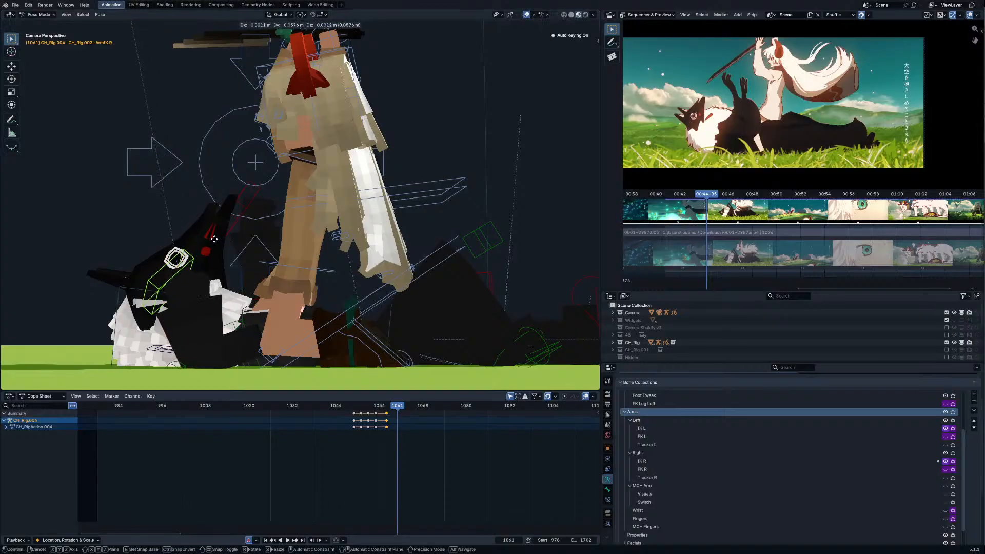
pyautogui.click(211, 246)
pyautogui.press('r')
pyautogui.click(243, 231)
pyautogui.press('g')
pyautogui.click(239, 231)
# Step: Shift the left arm's IK control slightly toward the head at frame 1061
pyautogui.click(238, 210)
pyautogui.press('g')
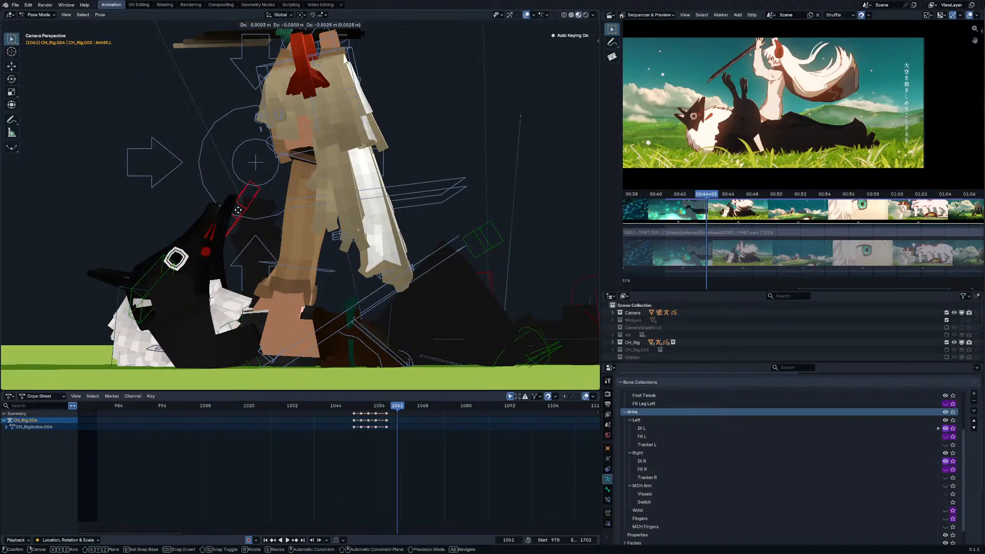
pyautogui.click(227, 203)
# Step: Move the left arm's IK control toward the sword at frame 1064, adjusting it from a second angle
pyautogui.press('Right')
pyautogui.press('Right')
pyautogui.press('Right')
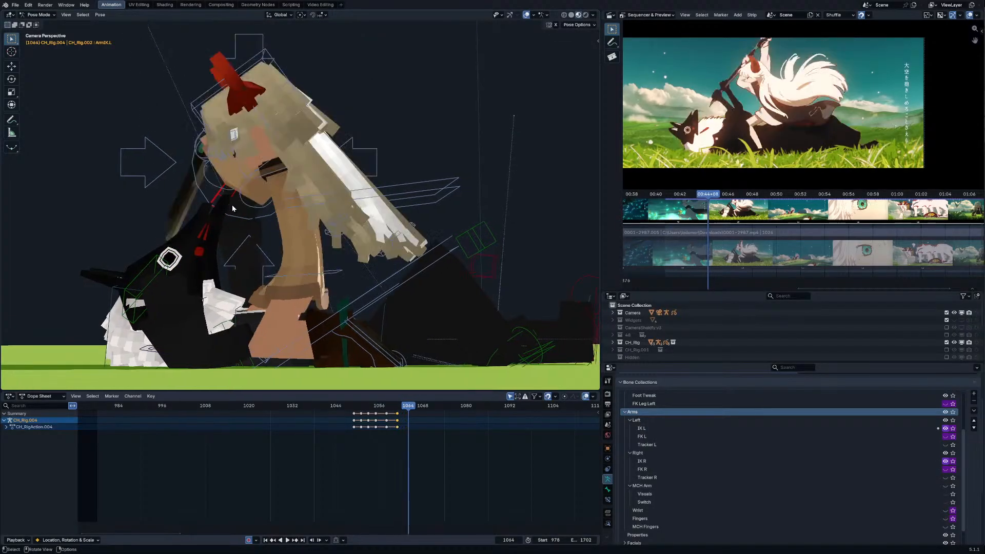
pyautogui.press('g')
pyautogui.click(211, 193)
pyautogui.moveTo(211, 193); pyautogui.dragTo(455, 201, button='middle')
pyautogui.press('g')
pyautogui.click(455, 196)
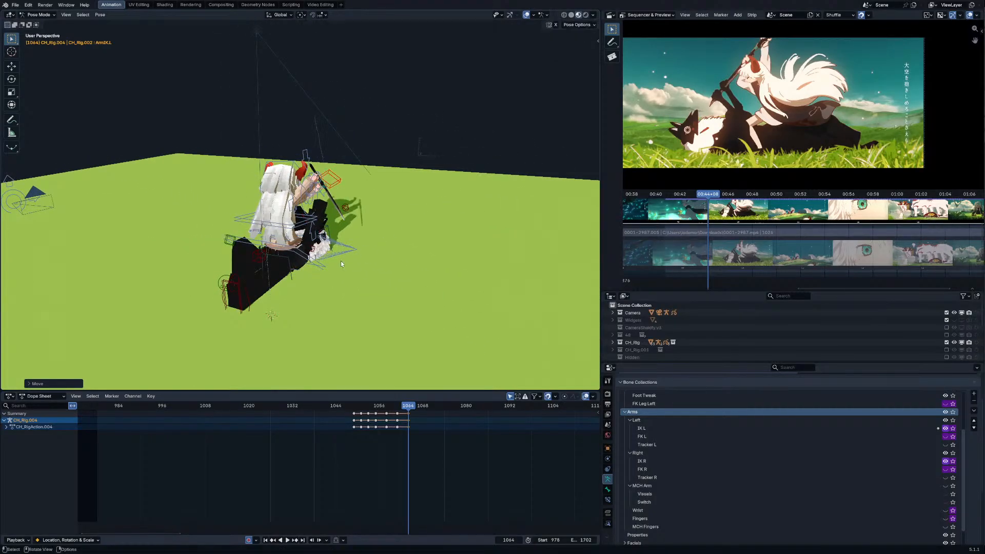
# Step: Reposition the left elbow control UpperArm.IK.L at frame 1064, first along the Z axis and then freely
pyautogui.click(312, 250)
pyautogui.press('g')
pyautogui.press('z')
pyautogui.click(318, 238)
pyautogui.press('g')
pyautogui.click(325, 226)
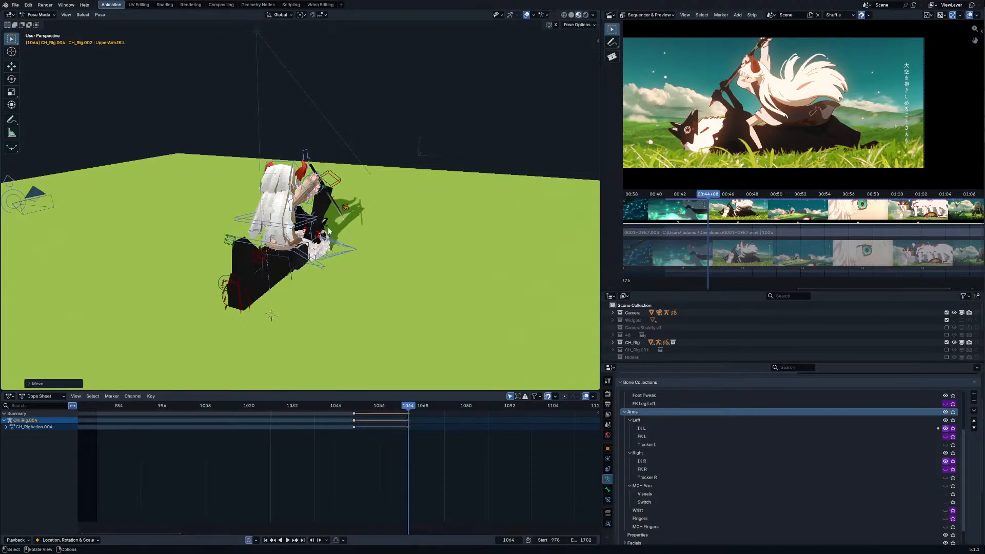
pyautogui.moveTo(257, 220); pyautogui.dragTo(354, 205, button='middle')
pyautogui.press('KP_0')
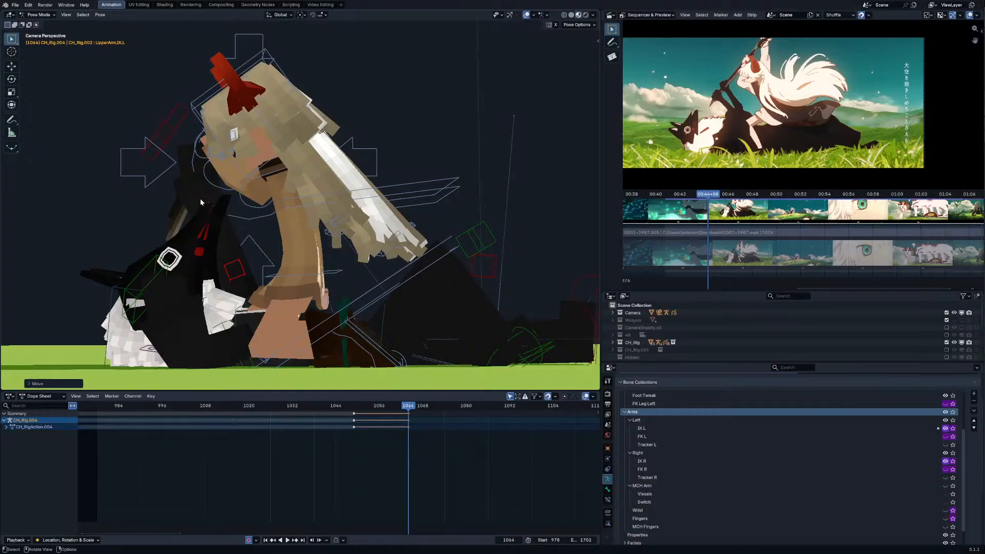
# Step: Readjust the left arm's IK control at frame 1064 from a free view of the characters
pyautogui.moveTo(161, 148); pyautogui.dragTo(346, 191, button='middle')
pyautogui.scroll(4, 298, 205)
pyautogui.click(297, 185)
pyautogui.press('g')
pyautogui.click(297, 199)
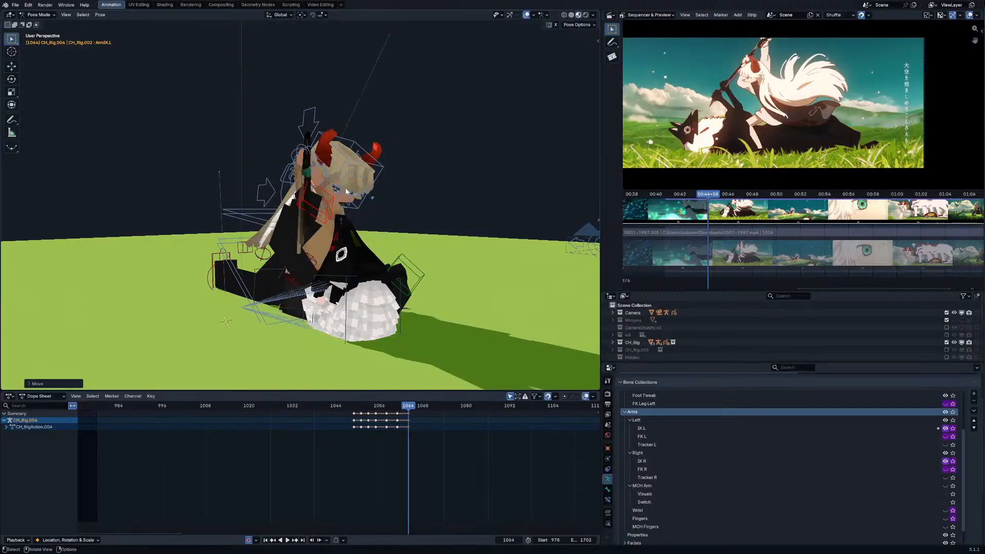
# Step: Rotate the sword object around the global Z axis and then freely from another angle at frame 1064
pyautogui.moveTo(306, 227); pyautogui.dragTo(277, 237, button='middle')
pyautogui.hotkey('ctrl', 'Tab')
pyautogui.click(289, 200)
pyautogui.moveTo(289, 201); pyautogui.dragTo(262, 220, button='middle')
pyautogui.press('r')
pyautogui.press('z')
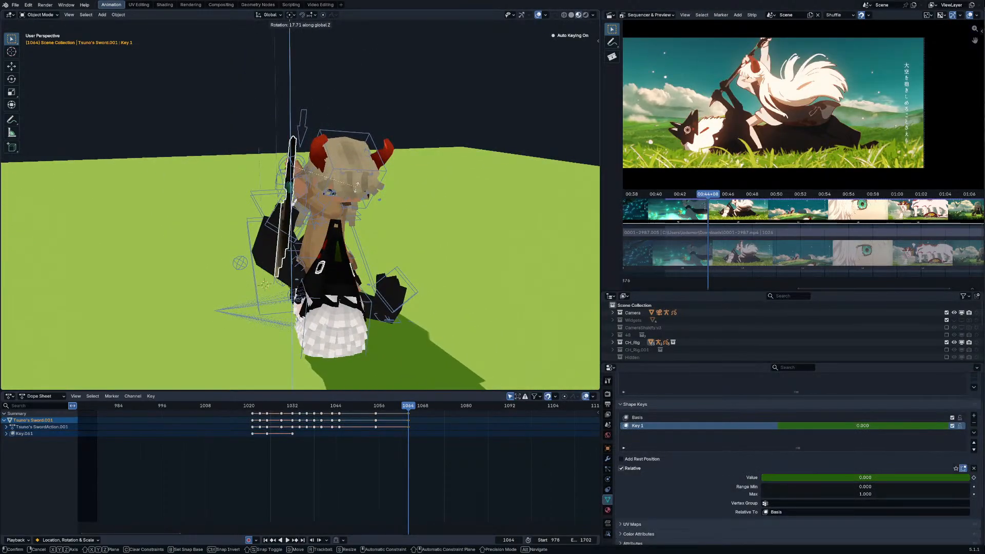
pyautogui.click(329, 205)
pyautogui.press('r')
pyautogui.moveTo(328, 206); pyautogui.dragTo(394, 161, button='middle')
pyautogui.click(360, 193)
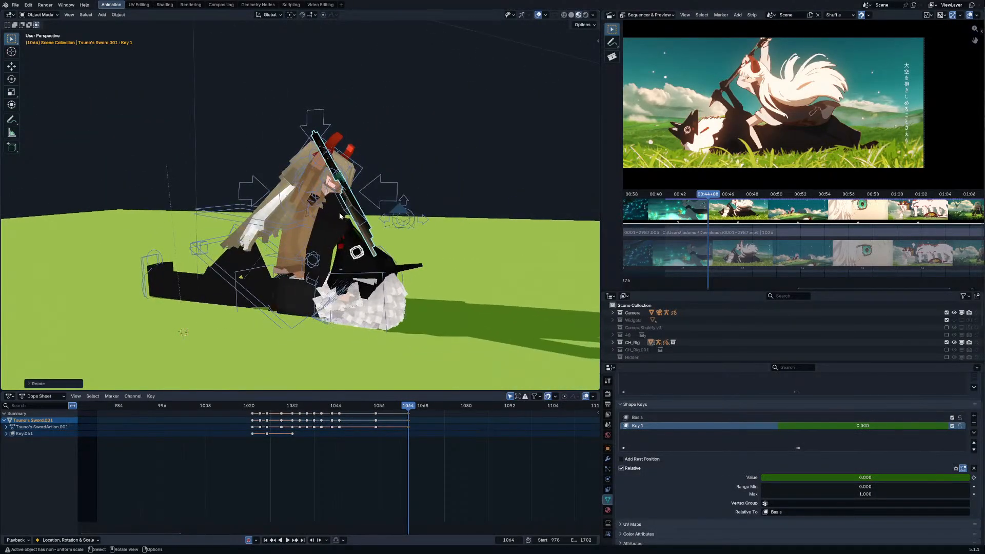
# Step: Return to posing the lower rig and move the left arm's IK control onto the rotated sword at frame 1064
pyautogui.click(349, 210)
pyautogui.hotkey('ctrl', 'Tab')
pyautogui.click(349, 210)
pyautogui.moveTo(349, 210); pyautogui.dragTo(370, 215, button='middle')
pyautogui.press('g')
pyautogui.click(367, 206)
pyautogui.press('g')
pyautogui.click(384, 216)
# Step: Move the right arm's IK control up toward the sword at frame 1064
pyautogui.click(329, 277)
pyautogui.moveTo(329, 277); pyautogui.dragTo(356, 277, button='middle')
pyautogui.press('g')
pyautogui.click(280, 297)
pyautogui.click(349, 286)
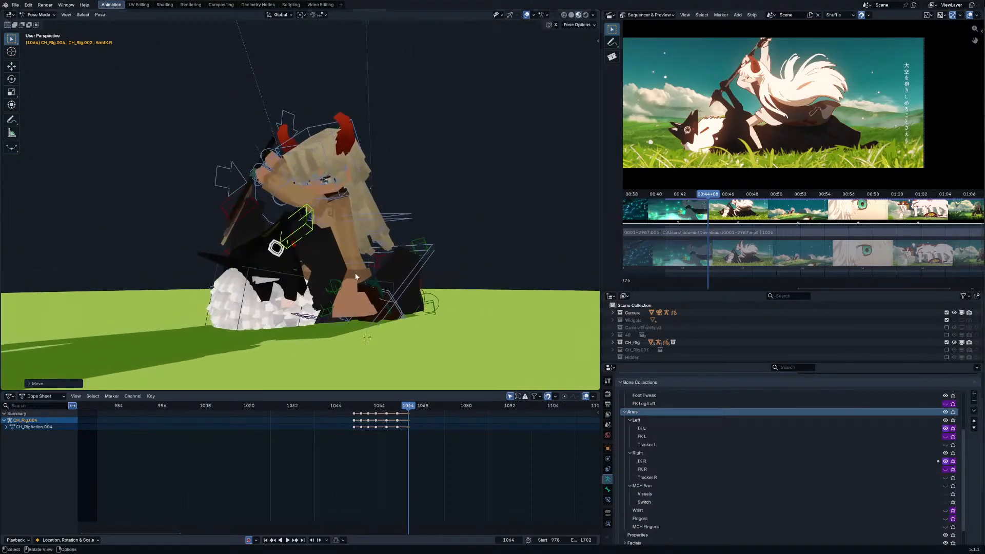
# Step: Reposition the right elbow control UpperArm.IK.R at frame 1064 and return to the camera view
pyautogui.click(325, 312)
pyautogui.press('g')
pyautogui.click(308, 300)
pyautogui.press('KP_0')
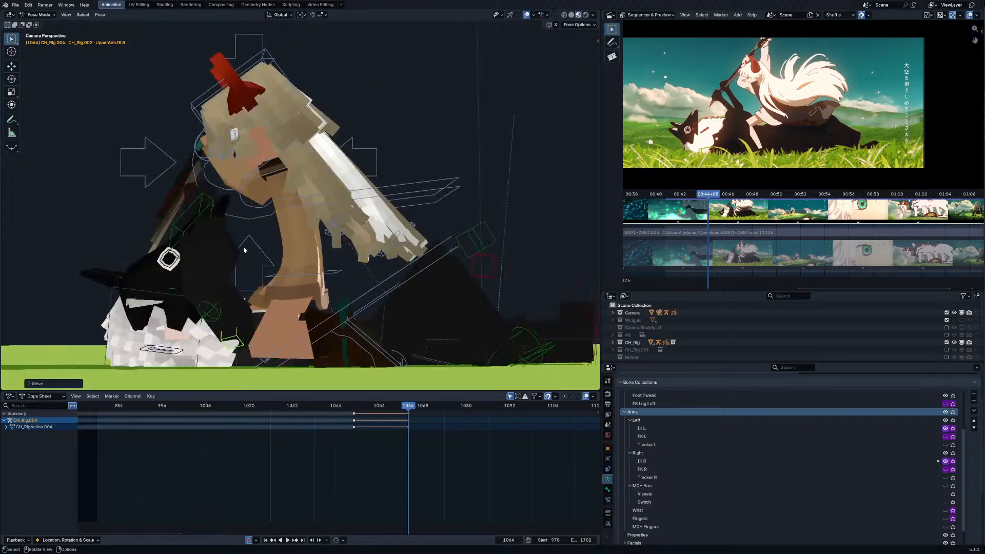
# Step: Play back and scrub the landing animation to review the lower character's arm motion
pyautogui.press('space')
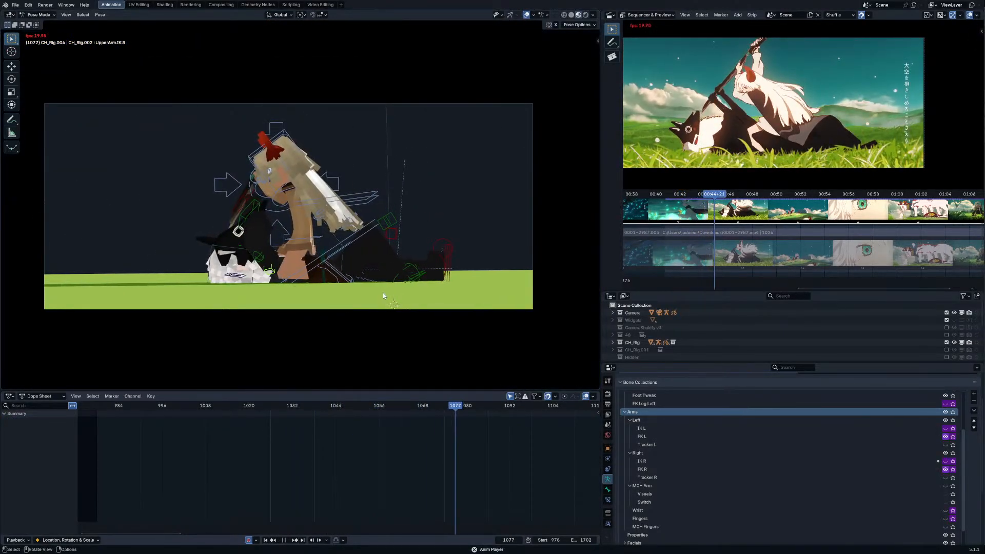
pyautogui.click(344, 408)
pyautogui.press('space')
pyautogui.moveTo(347, 411); pyautogui.dragTo(359, 419)
pyautogui.moveTo(347, 411); pyautogui.dragTo(372, 410)
# Step: Refine the right arm's IK control position at frame 1055 from the camera view and a side angle
pyautogui.click(264, 233)
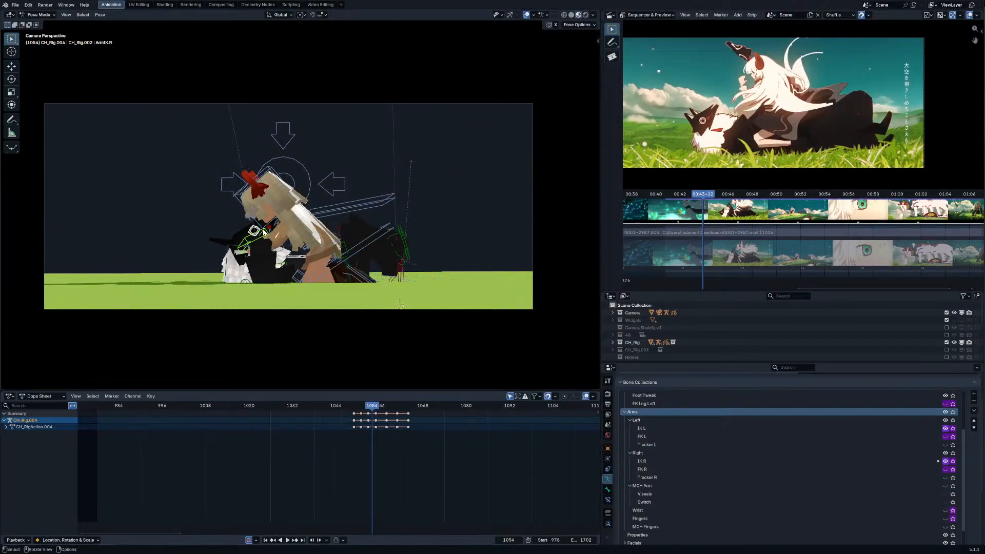
pyautogui.press('Right')
pyautogui.press('g')
pyautogui.click(260, 231)
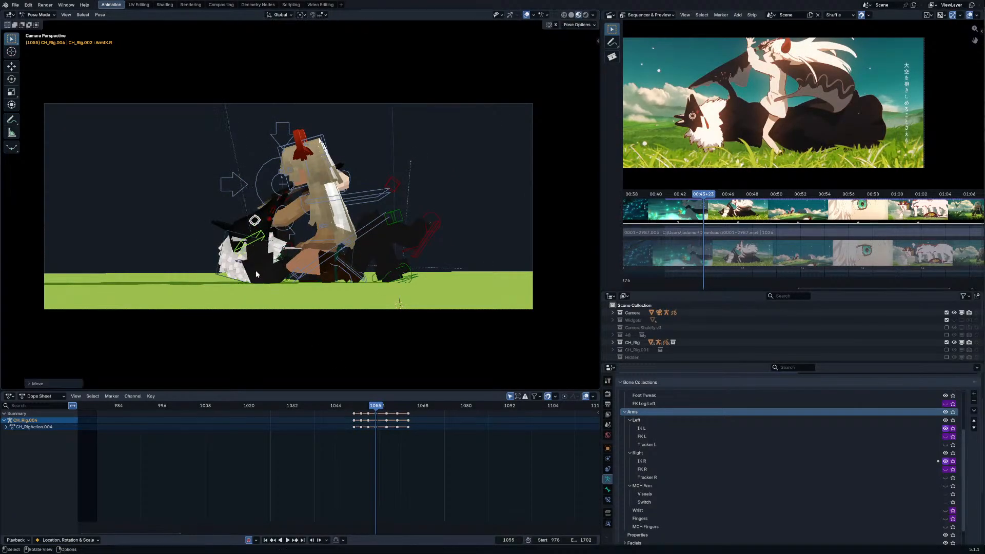
pyautogui.moveTo(261, 231); pyautogui.dragTo(344, 267, button='middle')
pyautogui.press('g')
pyautogui.click(381, 282)
pyautogui.press('KP_0')
# Step: Blend the right arm's IK control pose at frame 1058 toward the neighbouring keyframe and check it from a front angle
pyautogui.press('Up')
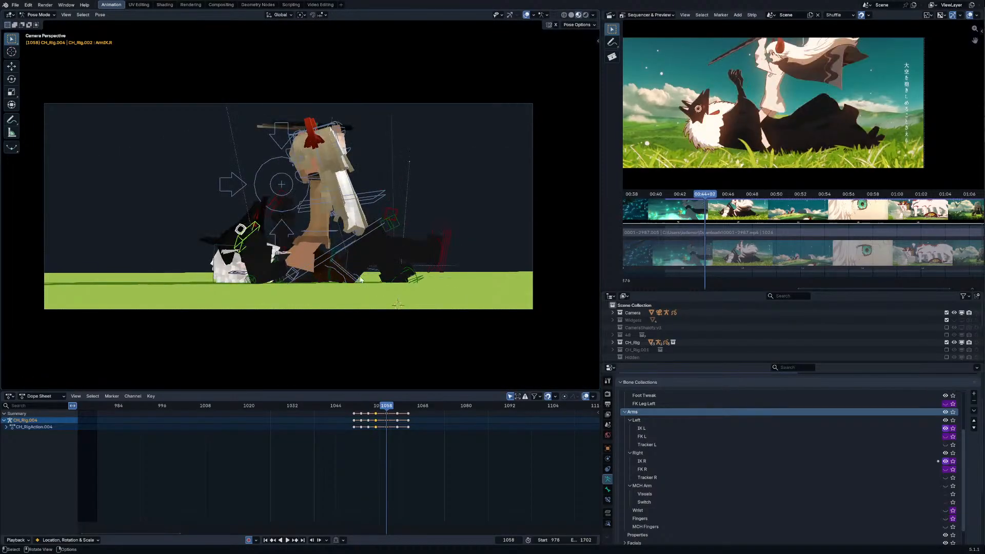
pyautogui.press('g')
pyautogui.rightClick(353, 287)
pyautogui.hotkey('shift', 'alt', 'e')
pyautogui.click(266, 277)
pyautogui.moveTo(267, 277); pyautogui.dragTo(371, 283, button='middle')
pyautogui.press('g')
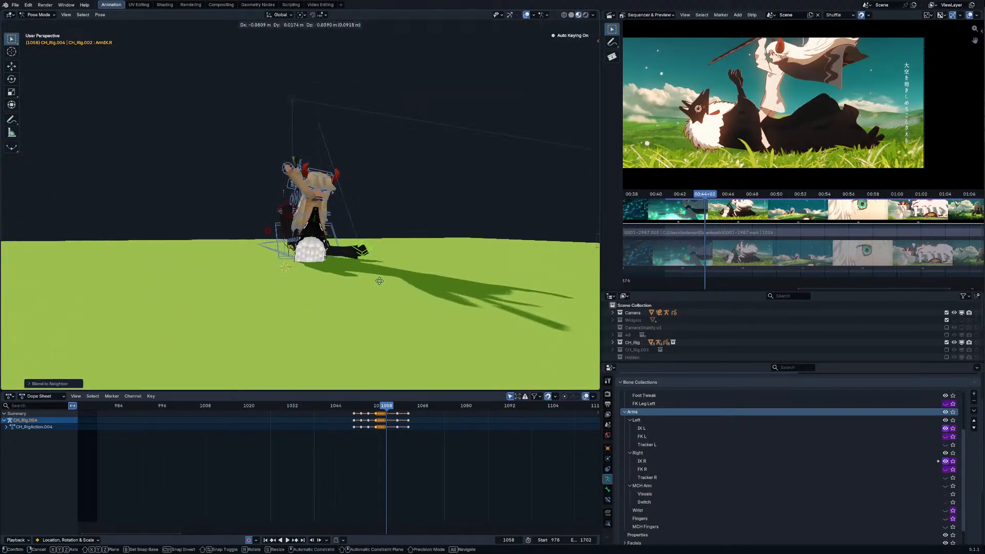
pyautogui.rightClick(375, 277)
# Step: Adjust the right arm's IK control position at frame 1061 from the front angle
pyautogui.press('Up')
pyautogui.press('g')
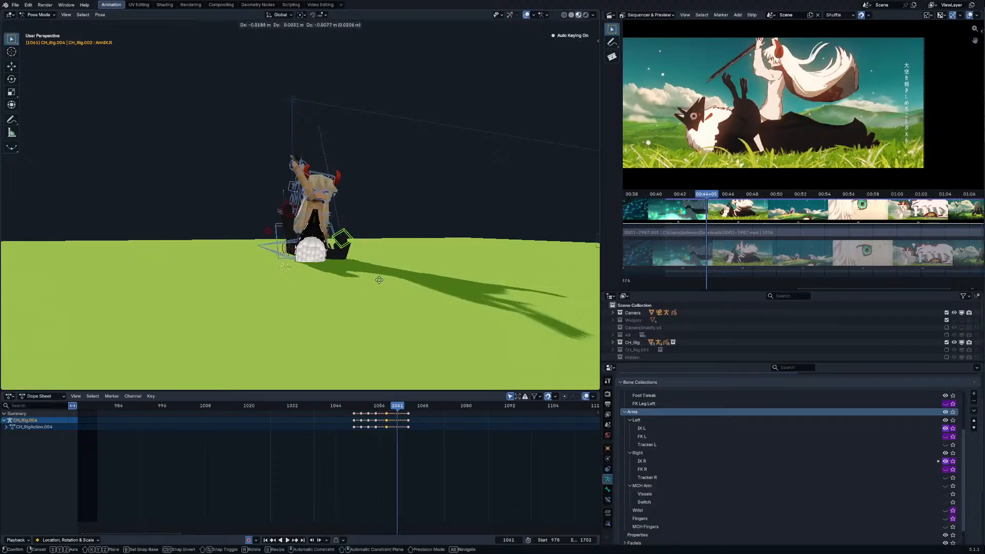
pyautogui.click(382, 285)
# Step: Trackball-rotate the right arm's IK control at frame 1061 from the camera view
pyautogui.press('Up')
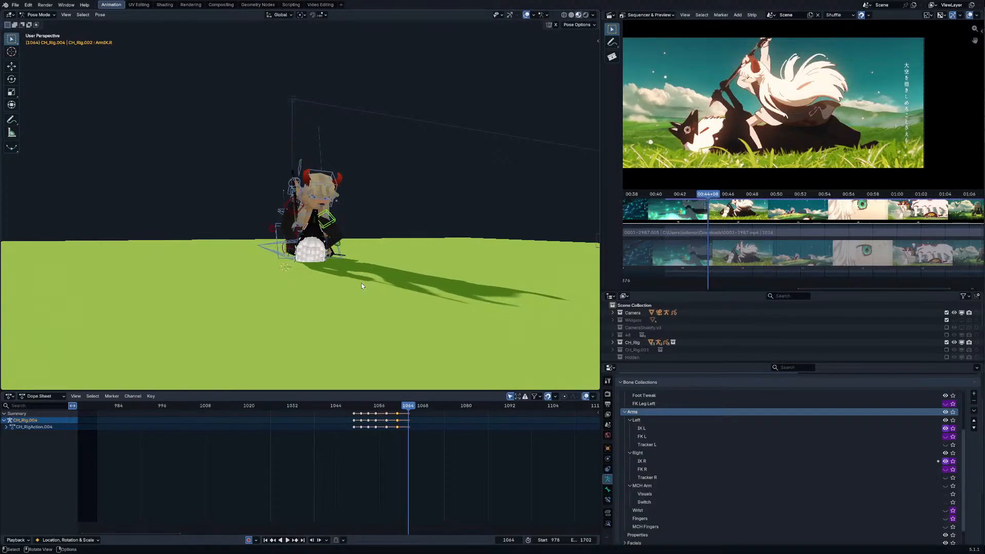
pyautogui.press('KP_0')
pyautogui.press('r')
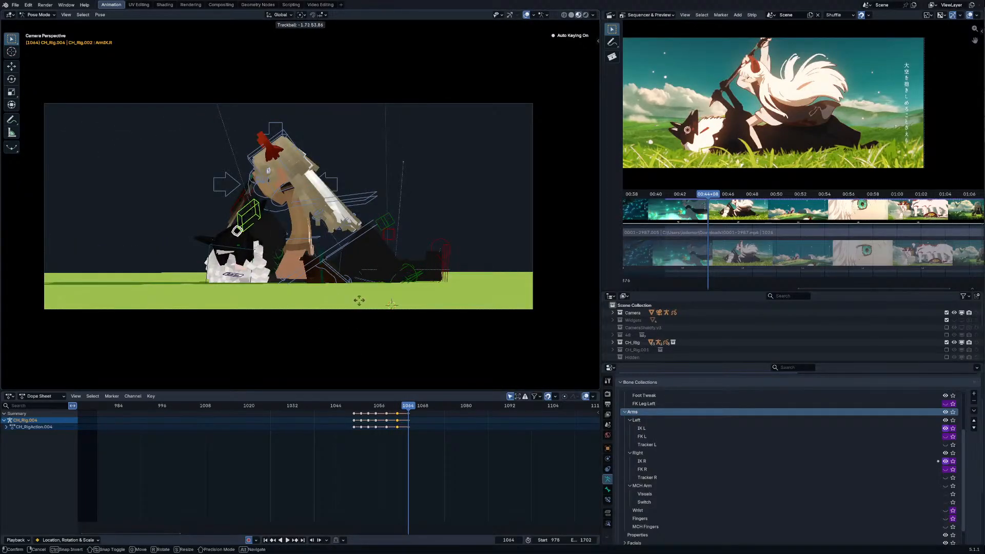
pyautogui.rightClick(360, 303)
pyautogui.press('Down')
pyautogui.press('r')
pyautogui.press('r')
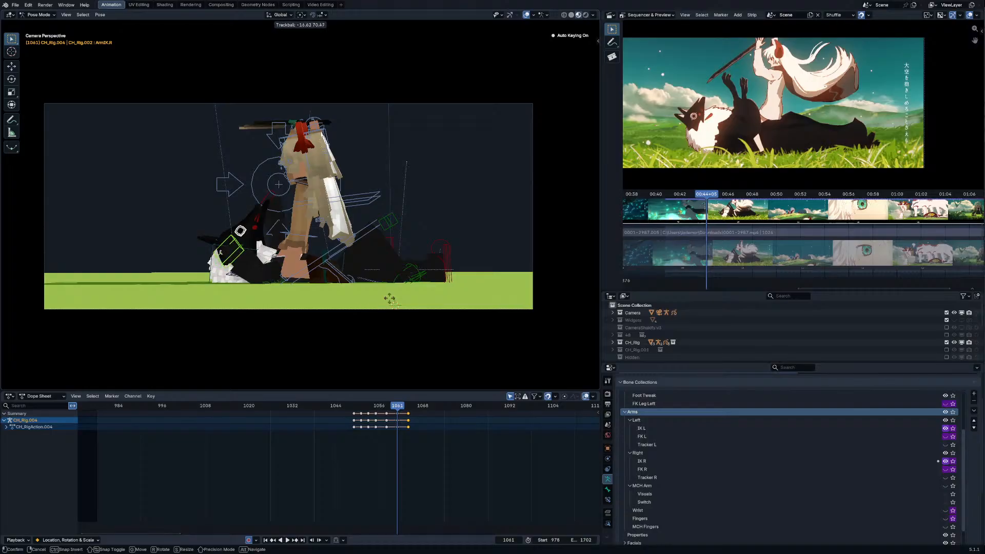
pyautogui.click(386, 297)
# Step: Review the keyframes back to frame 1051 and adjust the right arm's IK control position at frame 1055
pyautogui.press('Down')
pyautogui.press('Down')
pyautogui.press('Down')
pyautogui.press('Down')
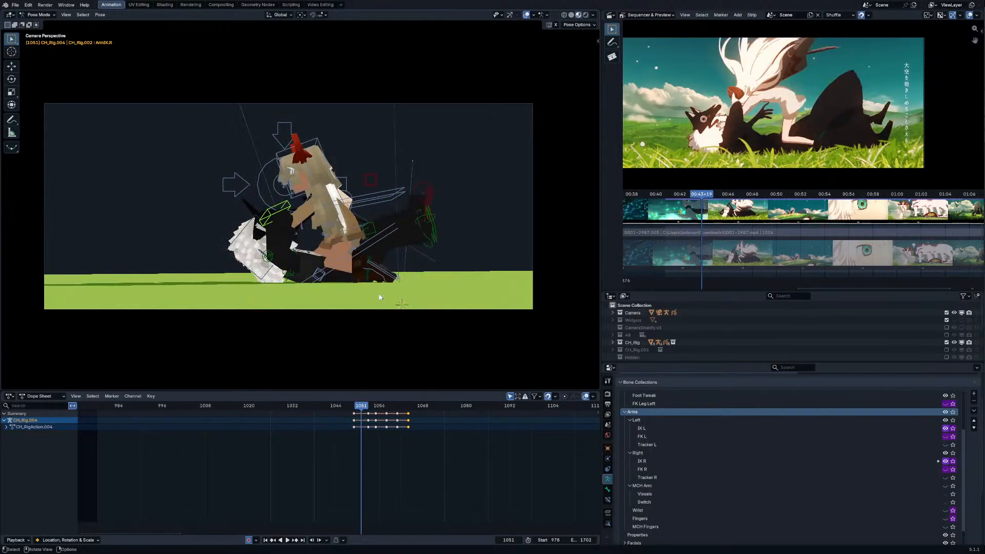
pyautogui.press('Up')
pyautogui.press('Up')
pyautogui.press('g')
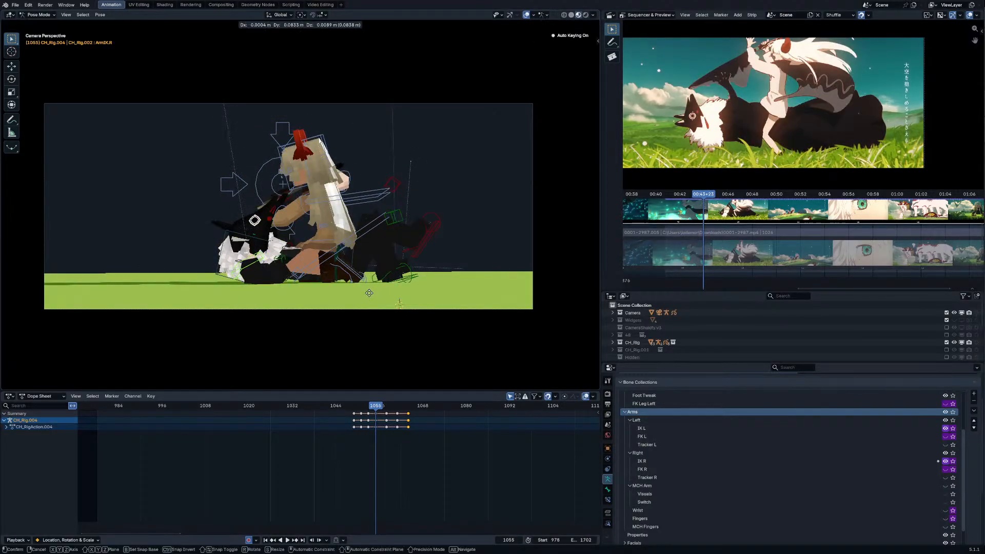
pyautogui.click(378, 295)
# Step: Rotate and reposition the right arm's IK control at frame 1058
pyautogui.press('Up')
pyautogui.press('g')
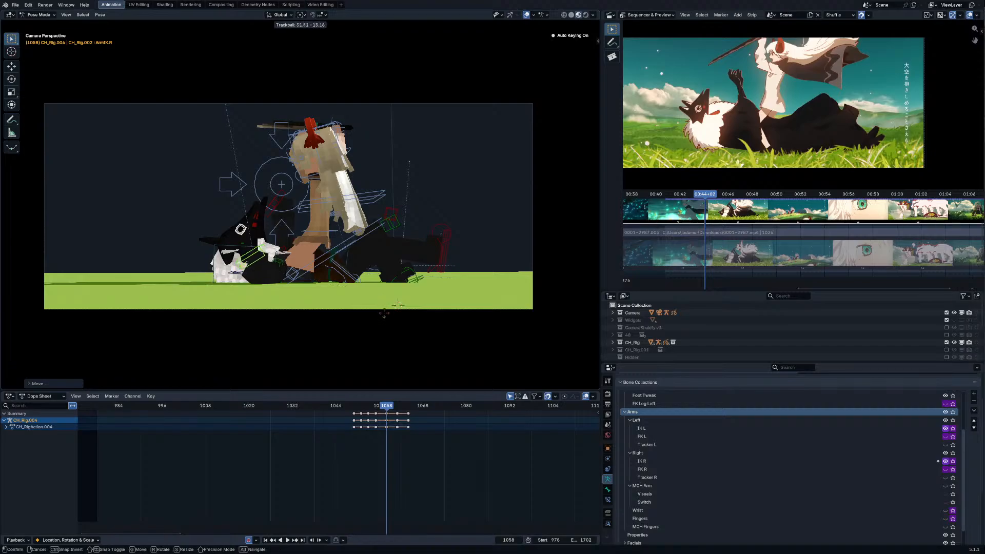
pyautogui.click(386, 323)
pyautogui.press('g')
pyautogui.click(397, 327)
# Step: Move the right arm's IK control toward the lower character's chest at frame 1061 and trackball-rotate it
pyautogui.press('Up')
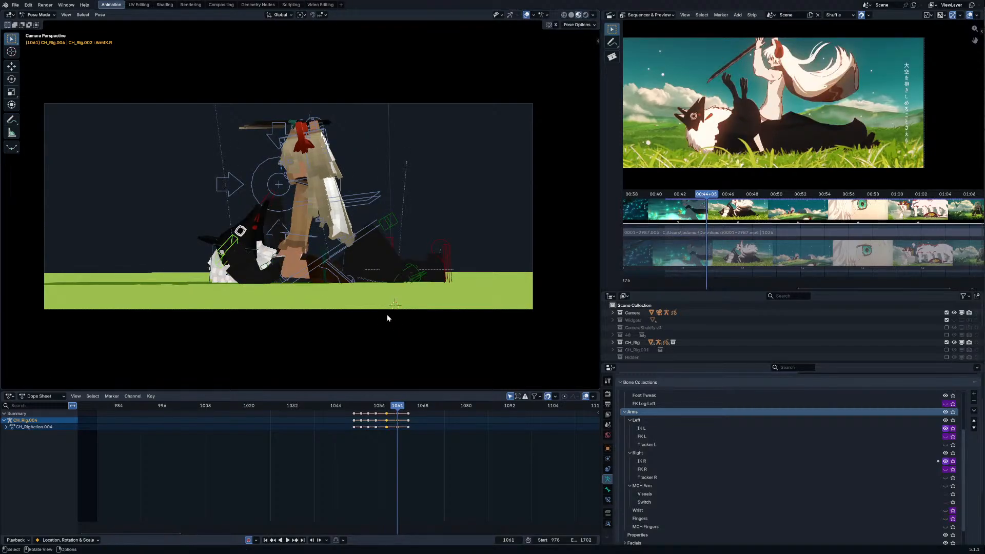
pyautogui.press('g')
pyautogui.click(405, 317)
pyautogui.press('g')
pyautogui.click(307, 295)
pyautogui.press('r')
pyautogui.press('r')
pyautogui.click(357, 221)
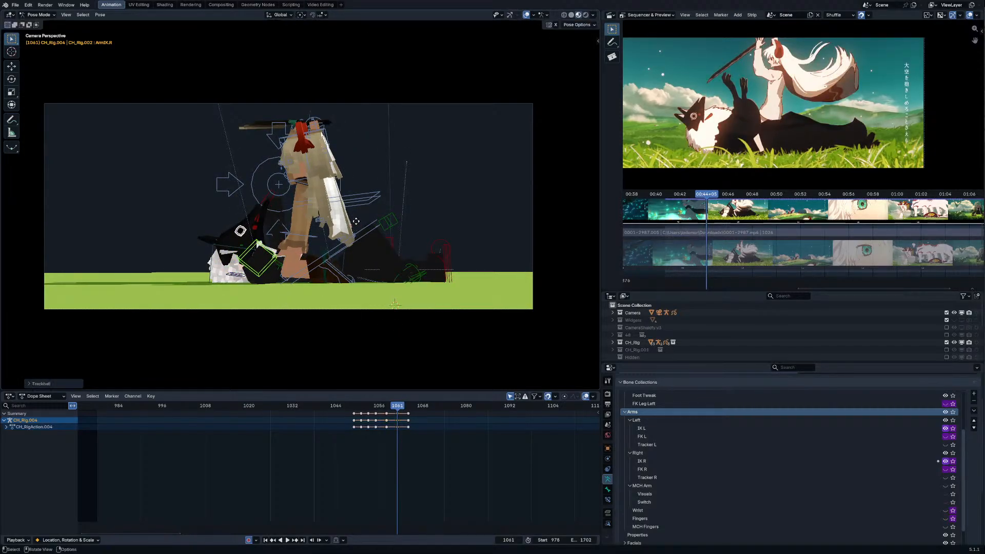
# Step: Fine-tune the right arm's IK control position at frame 1061 from the camera view and a front angle
pyautogui.press('g')
pyautogui.click(355, 220)
pyautogui.moveTo(355, 220); pyautogui.dragTo(442, 234, button='middle')
pyautogui.press('g')
pyautogui.click(399, 217)
# Step: Move and rotate the right arm's IK control at frame 1064, checking the pose from the front and side
pyautogui.press('Up')
pyautogui.press('g')
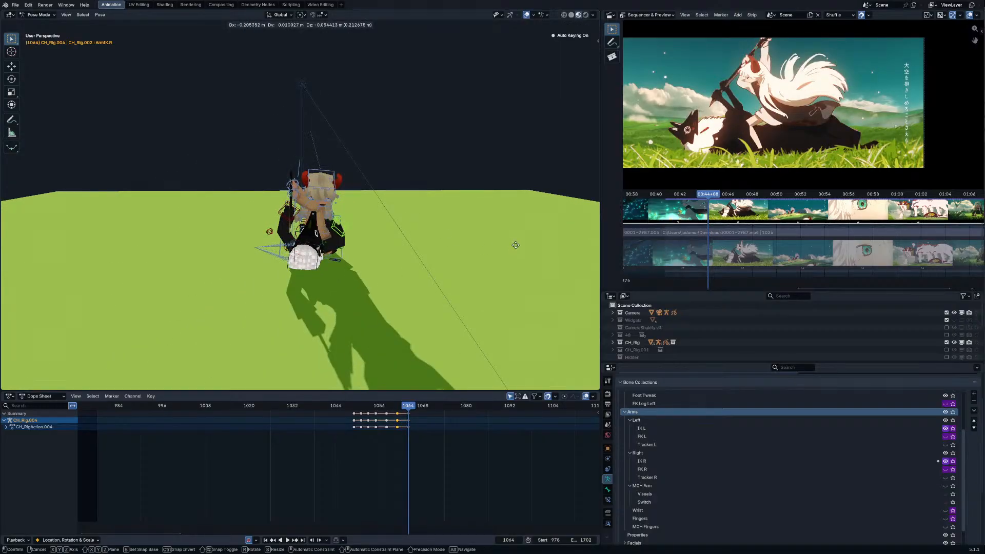
pyautogui.click(516, 246)
pyautogui.moveTo(515, 246); pyautogui.dragTo(418, 267, button='middle')
pyautogui.press('g')
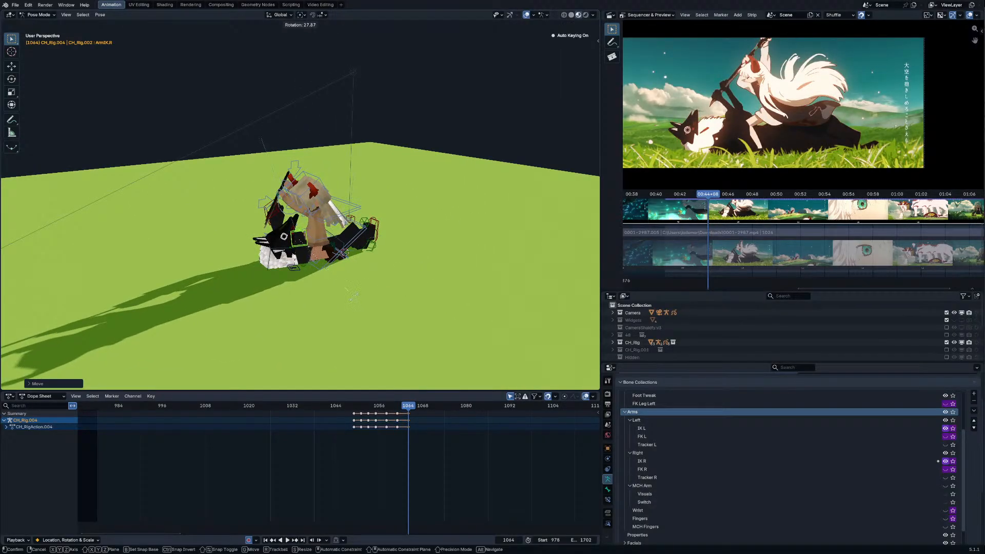
pyautogui.moveTo(359, 300); pyautogui.dragTo(363, 298, button='middle')
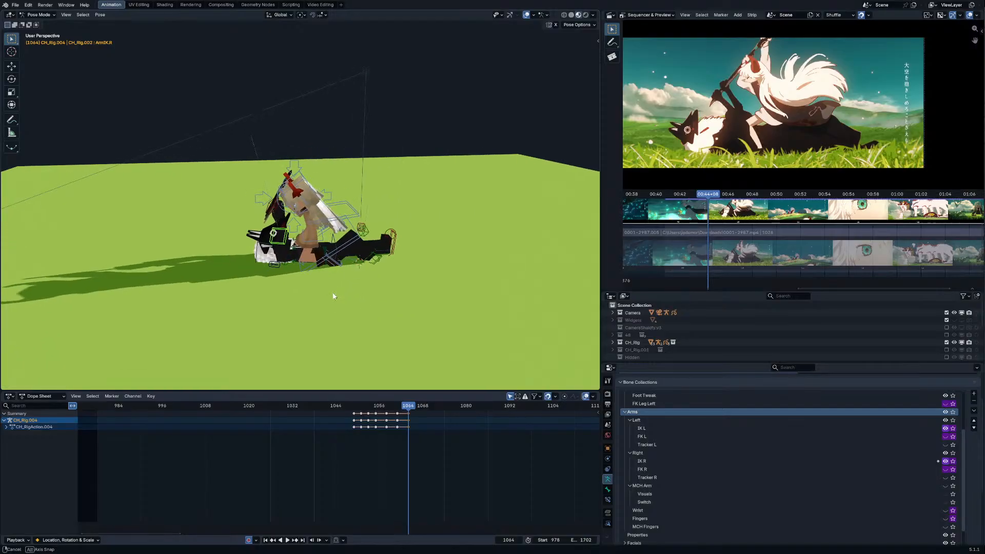
pyautogui.press('g')
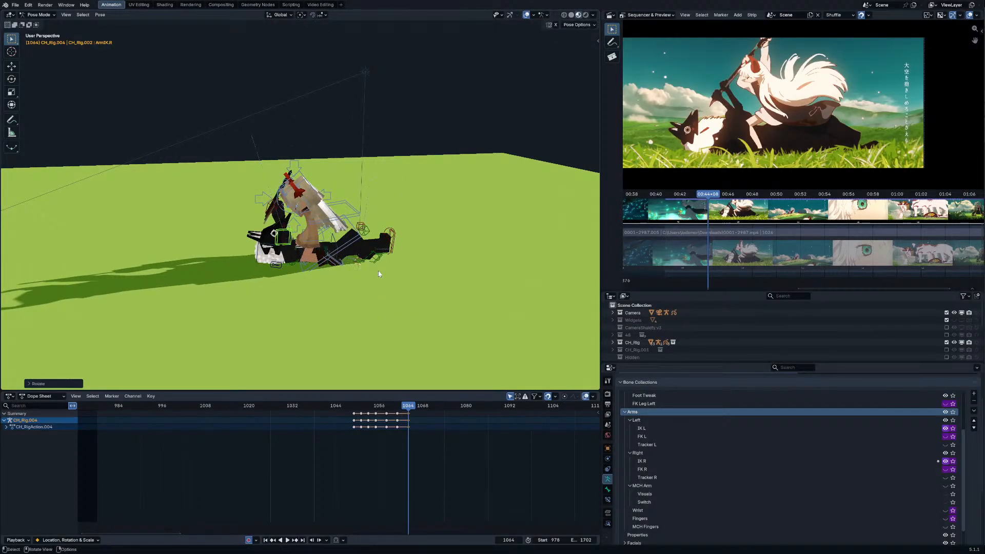
# Step: Play back the animation from the camera view to review the refined right arm motion
pyautogui.press('Down')
pyautogui.press('Down')
pyautogui.press('KP_0')
pyautogui.press('space')
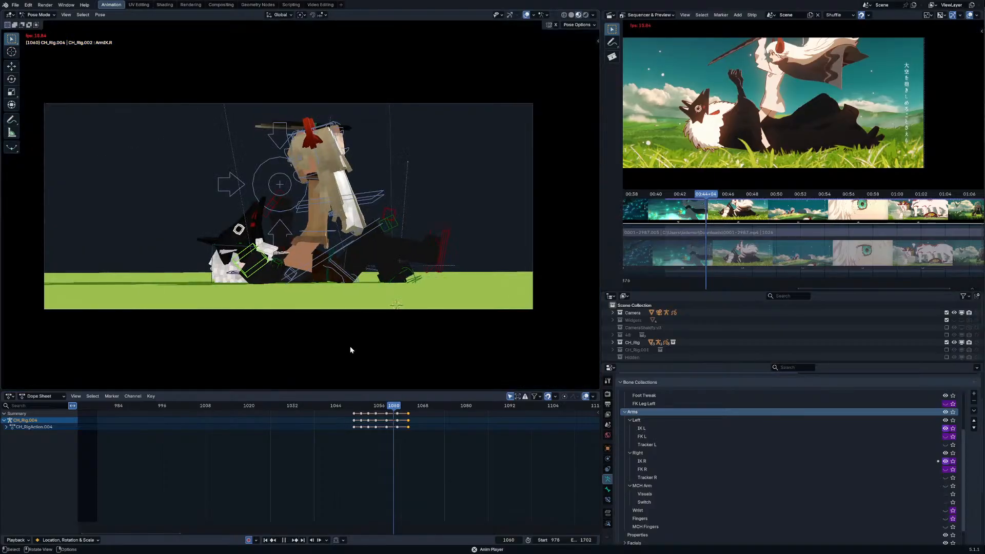
pyautogui.hotkey('shift', 'Left')
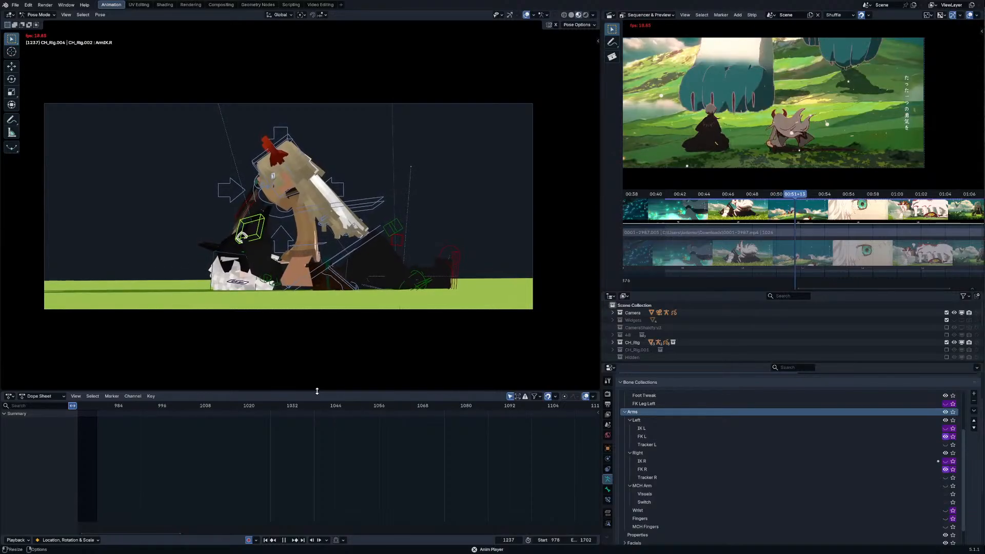
pyautogui.press('space')
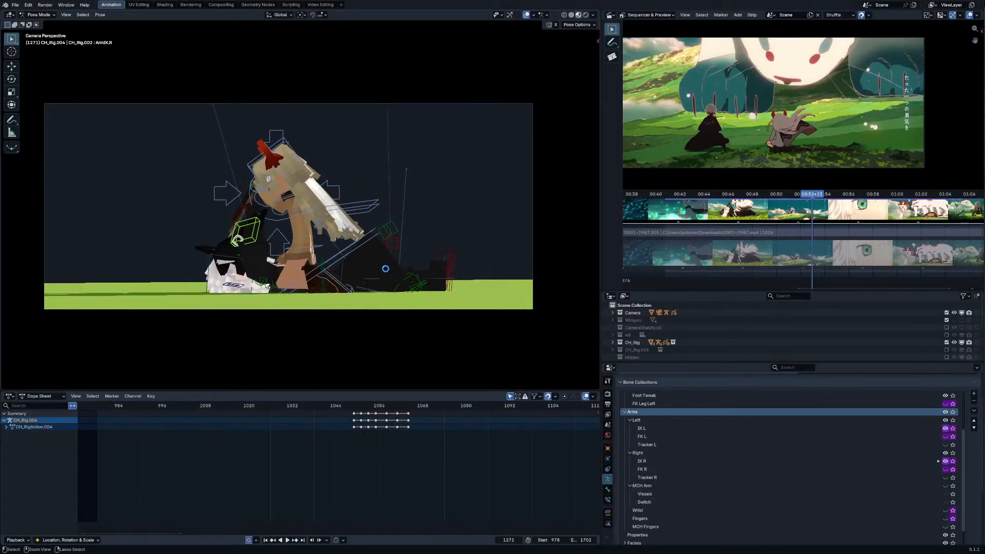
# Step: Save the file and set the current frame to 1039
pyautogui.hotkey('ctrl', 's')
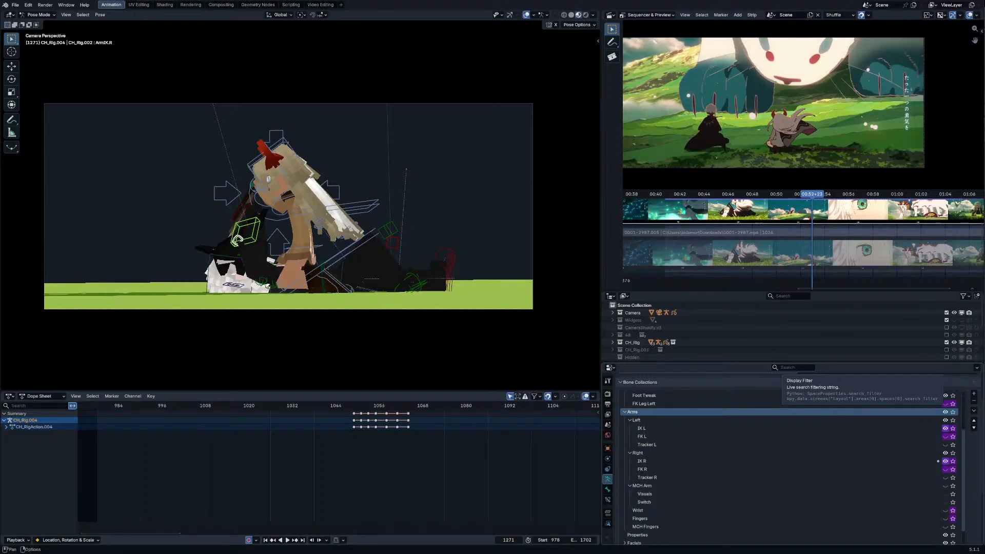
pyautogui.moveTo(267, 405); pyautogui.dragTo(317, 408)
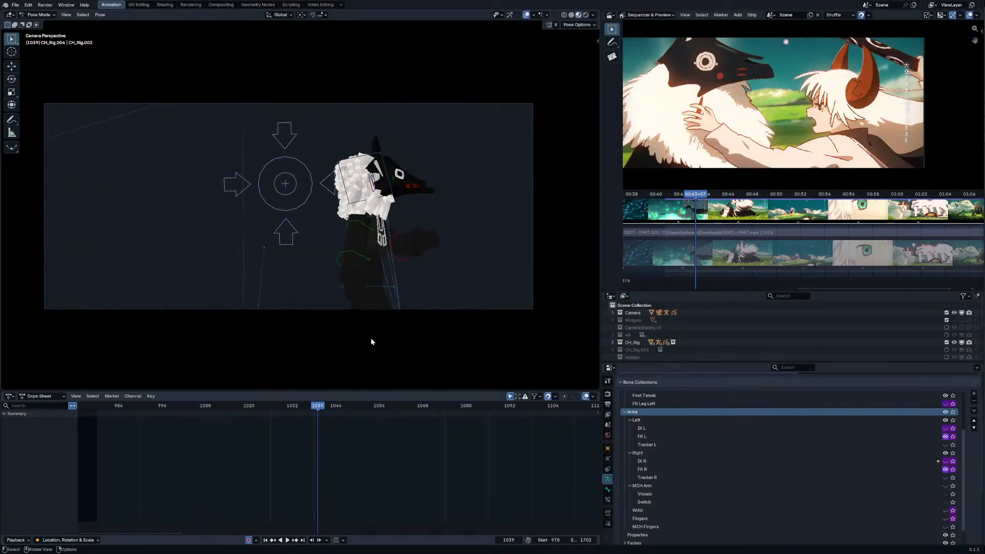